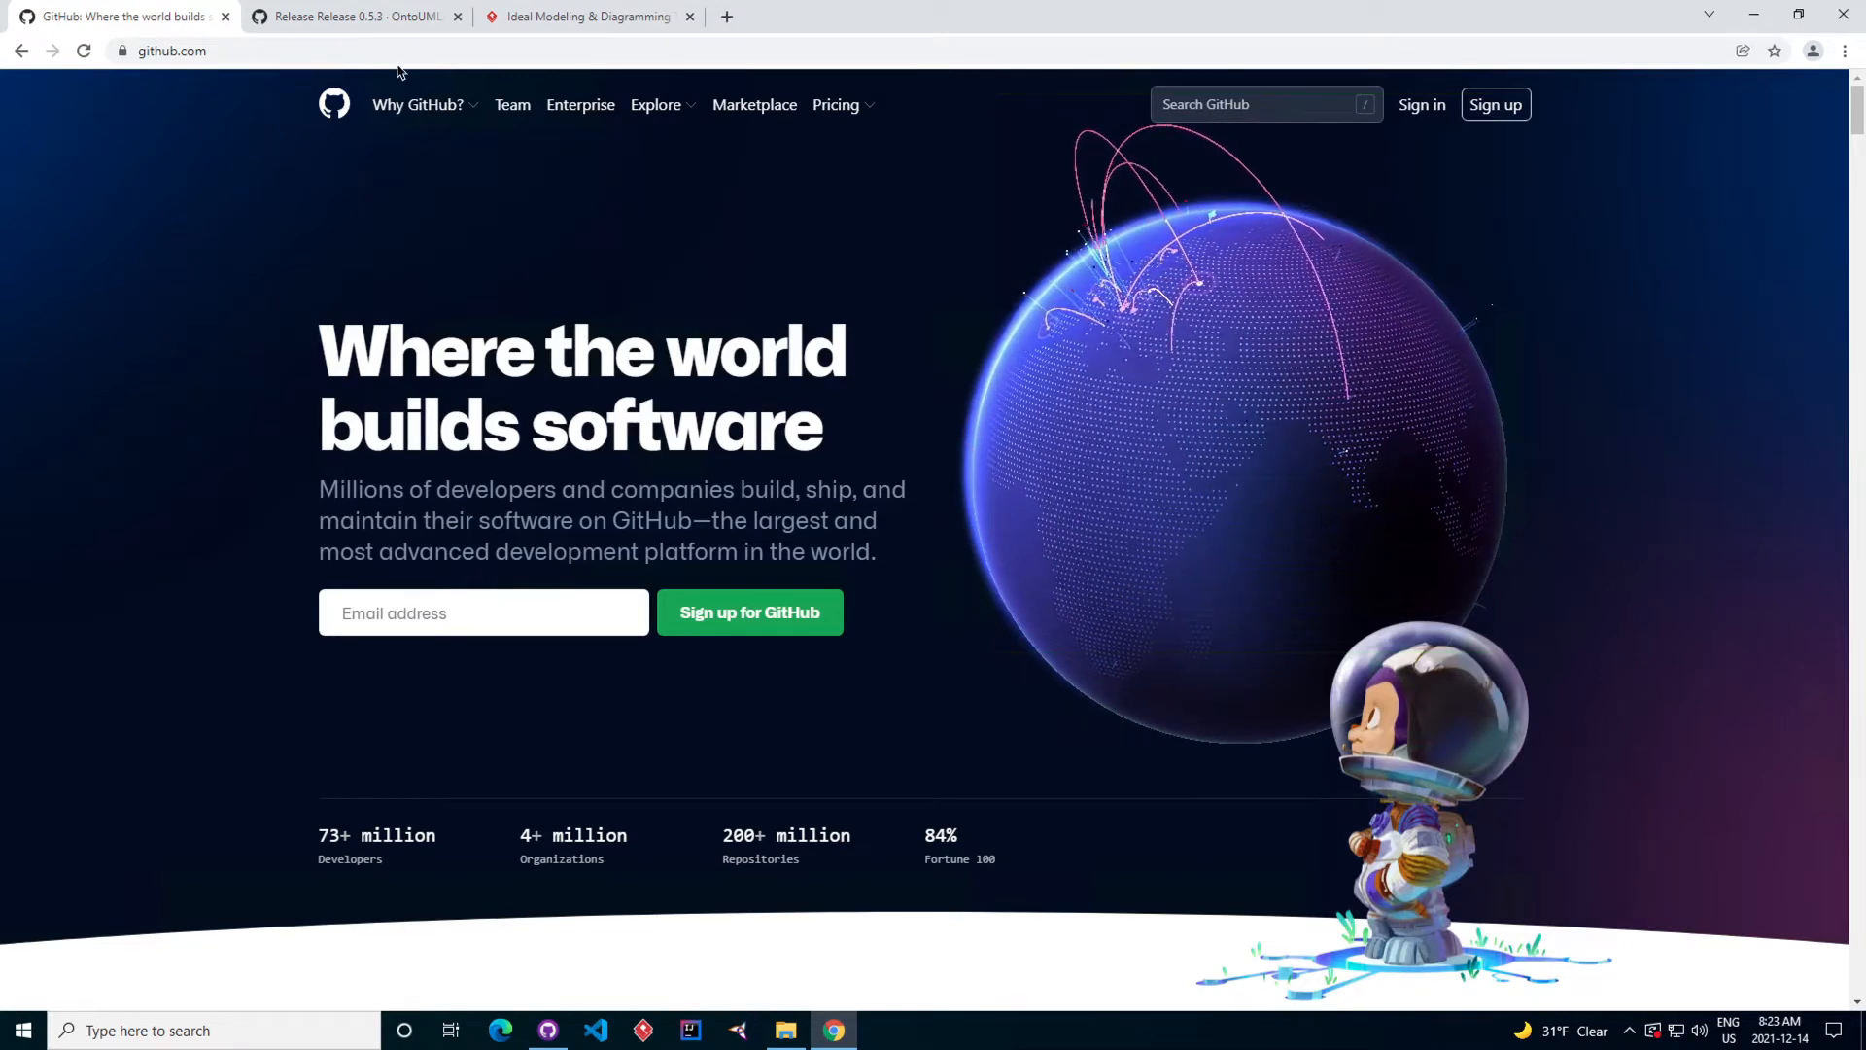
Step: From the Release 0.5.3 page, open ontouml-vp-plugin, then go to the OntoUML organization page
{"action": "left_click", "coordinate": [420, 27]}
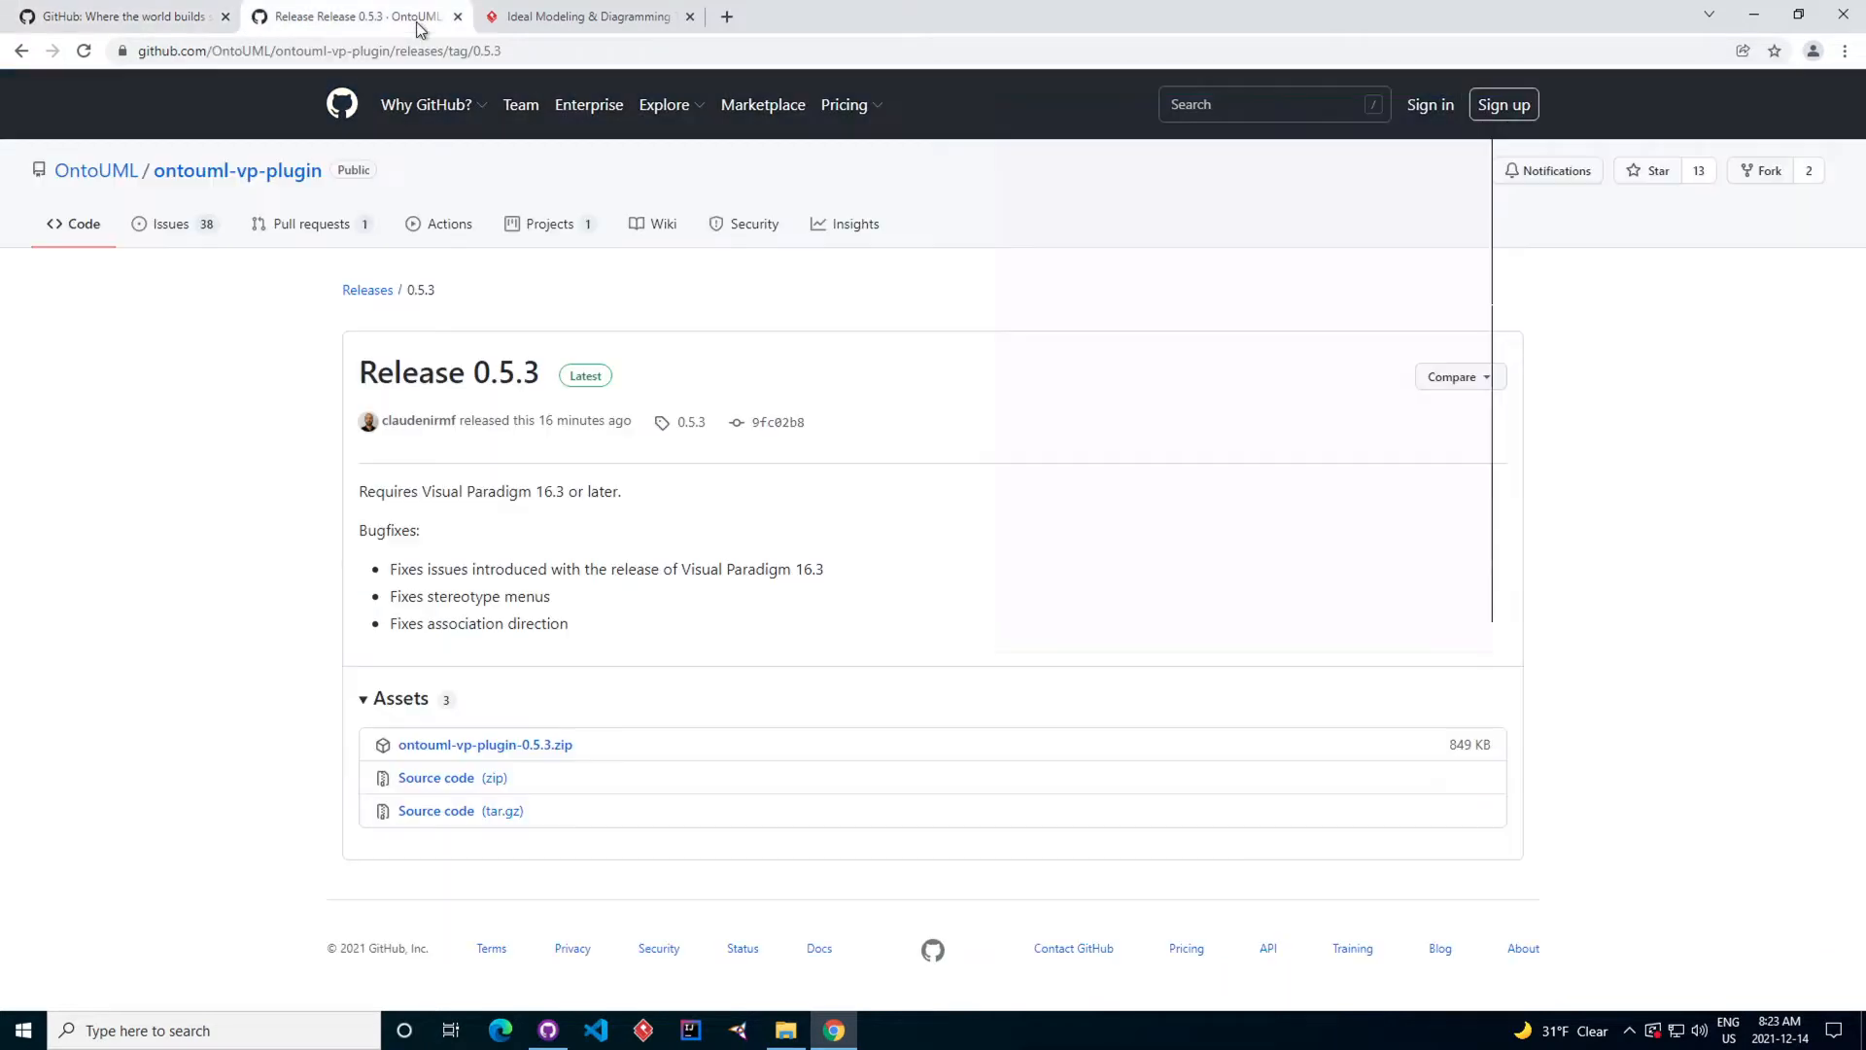
{"action": "left_click", "coordinate": [273, 180]}
{"action": "left_click", "coordinate": [727, 17]}
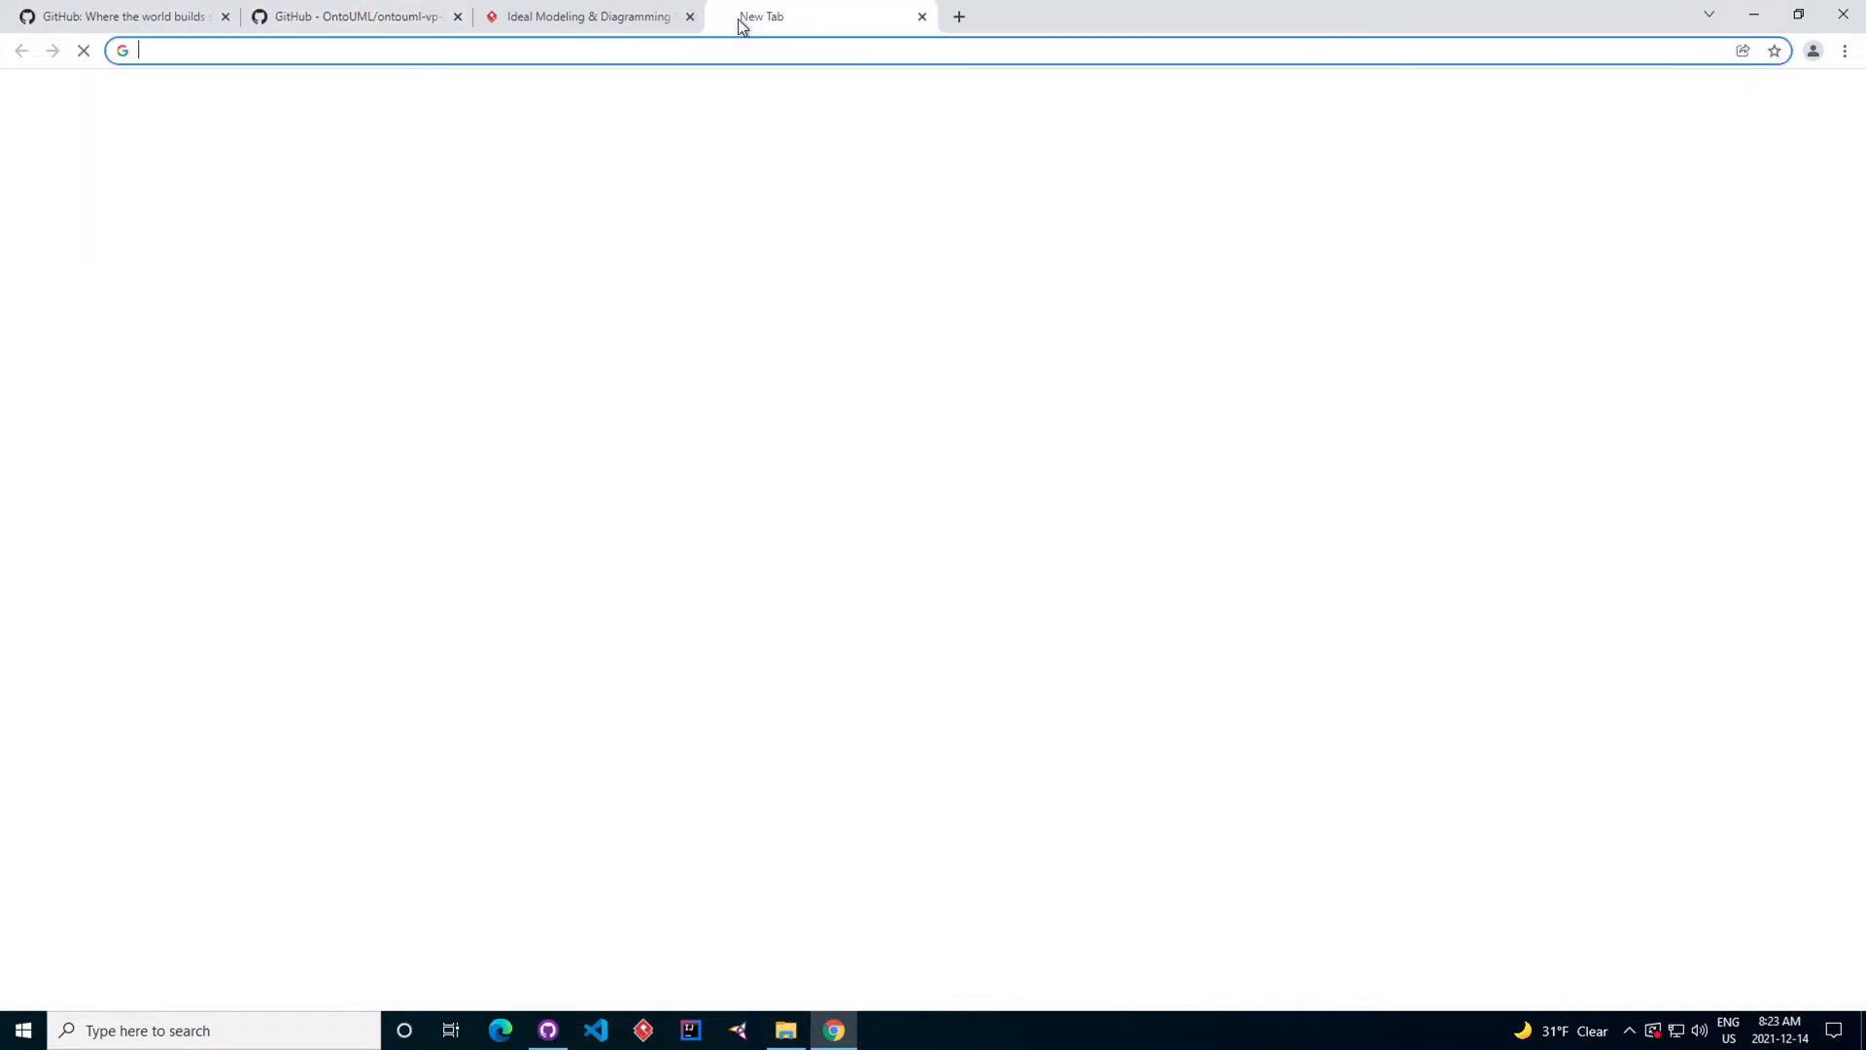
{"action": "left_click", "coordinate": [326, 19]}
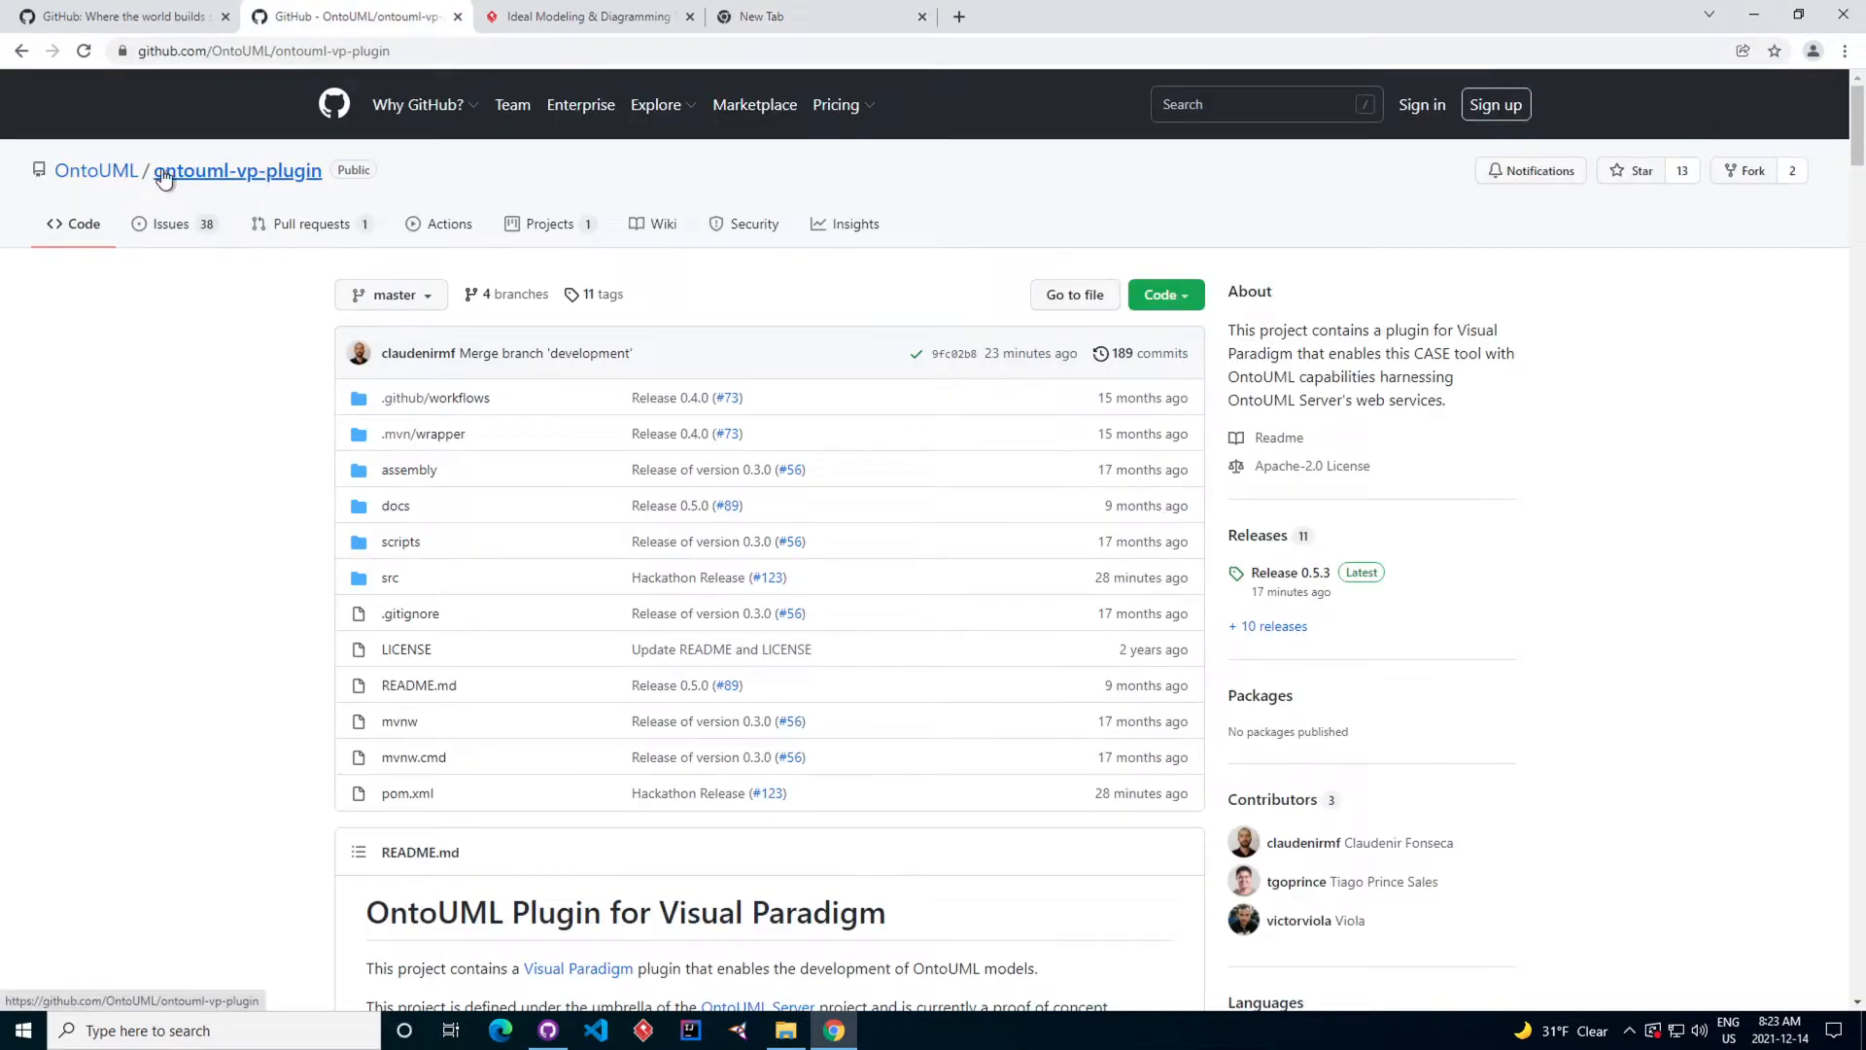
{"action": "left_click", "coordinate": [117, 178]}
{"action": "key", "text": "super"}
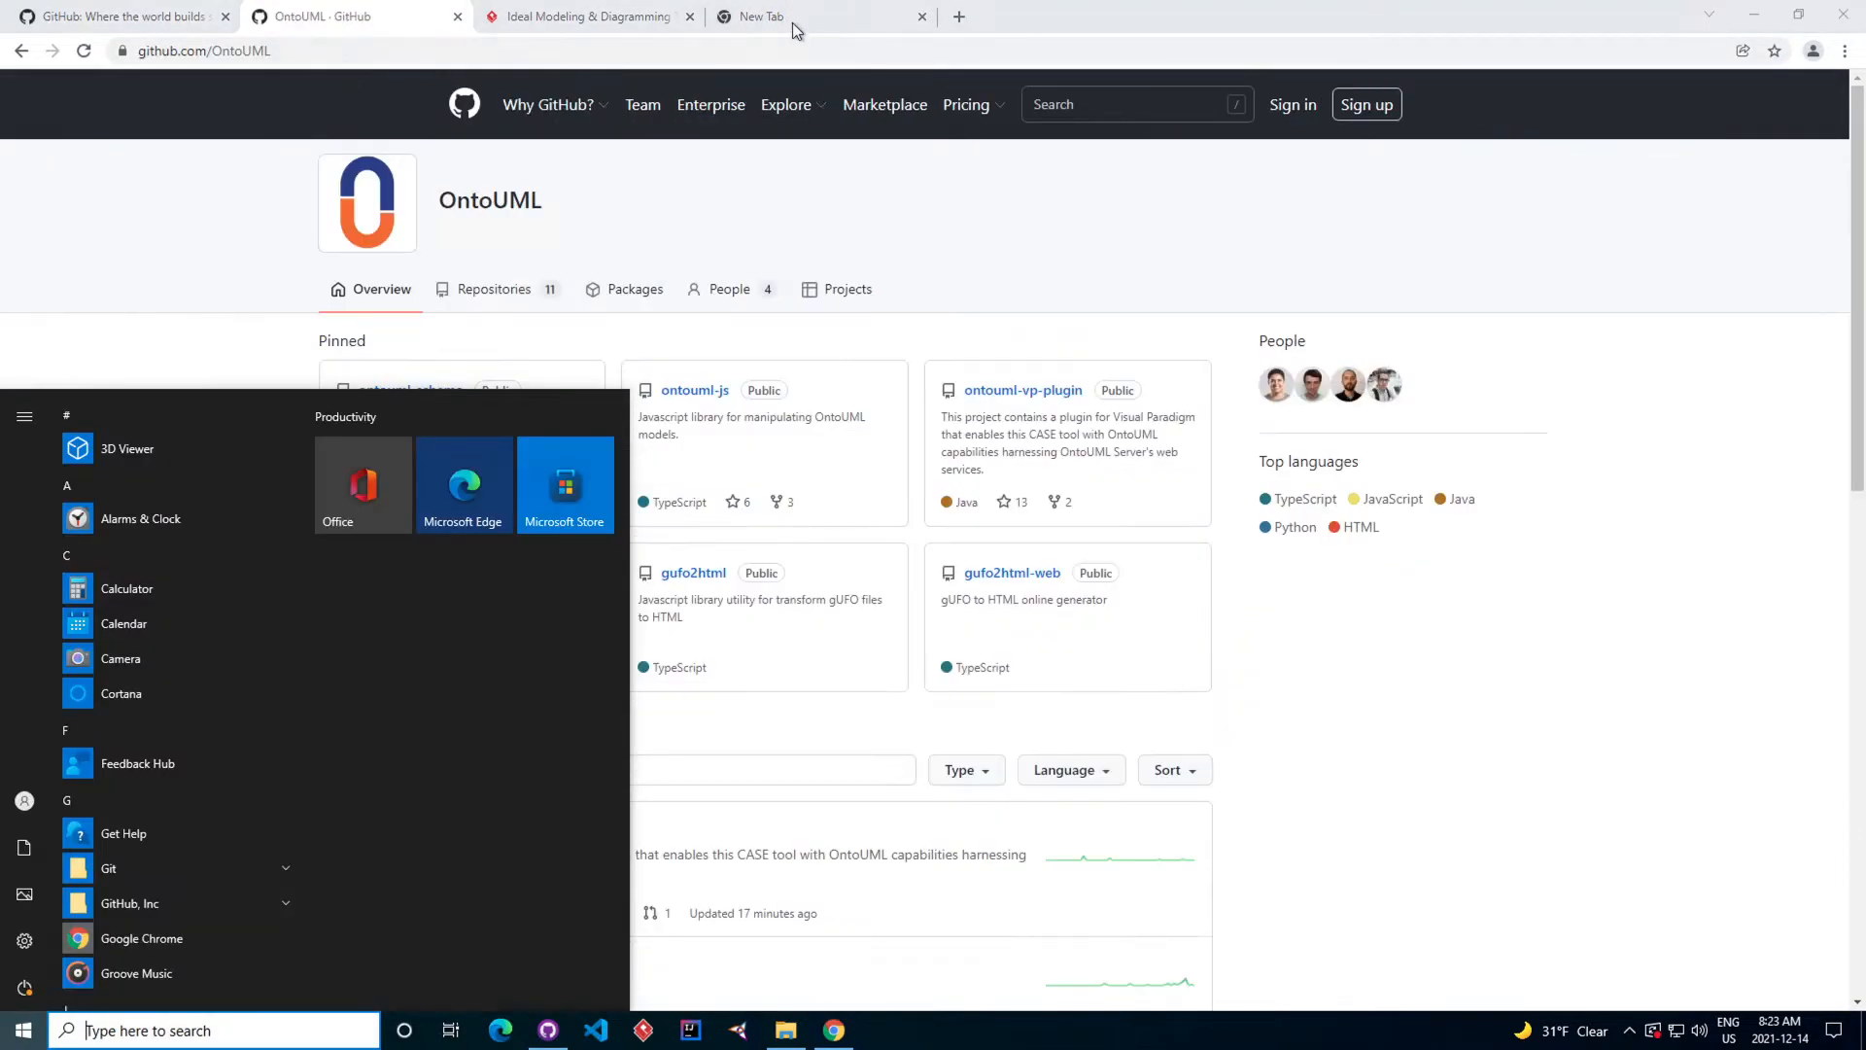
{"action": "left_click", "coordinate": [400, 20]}
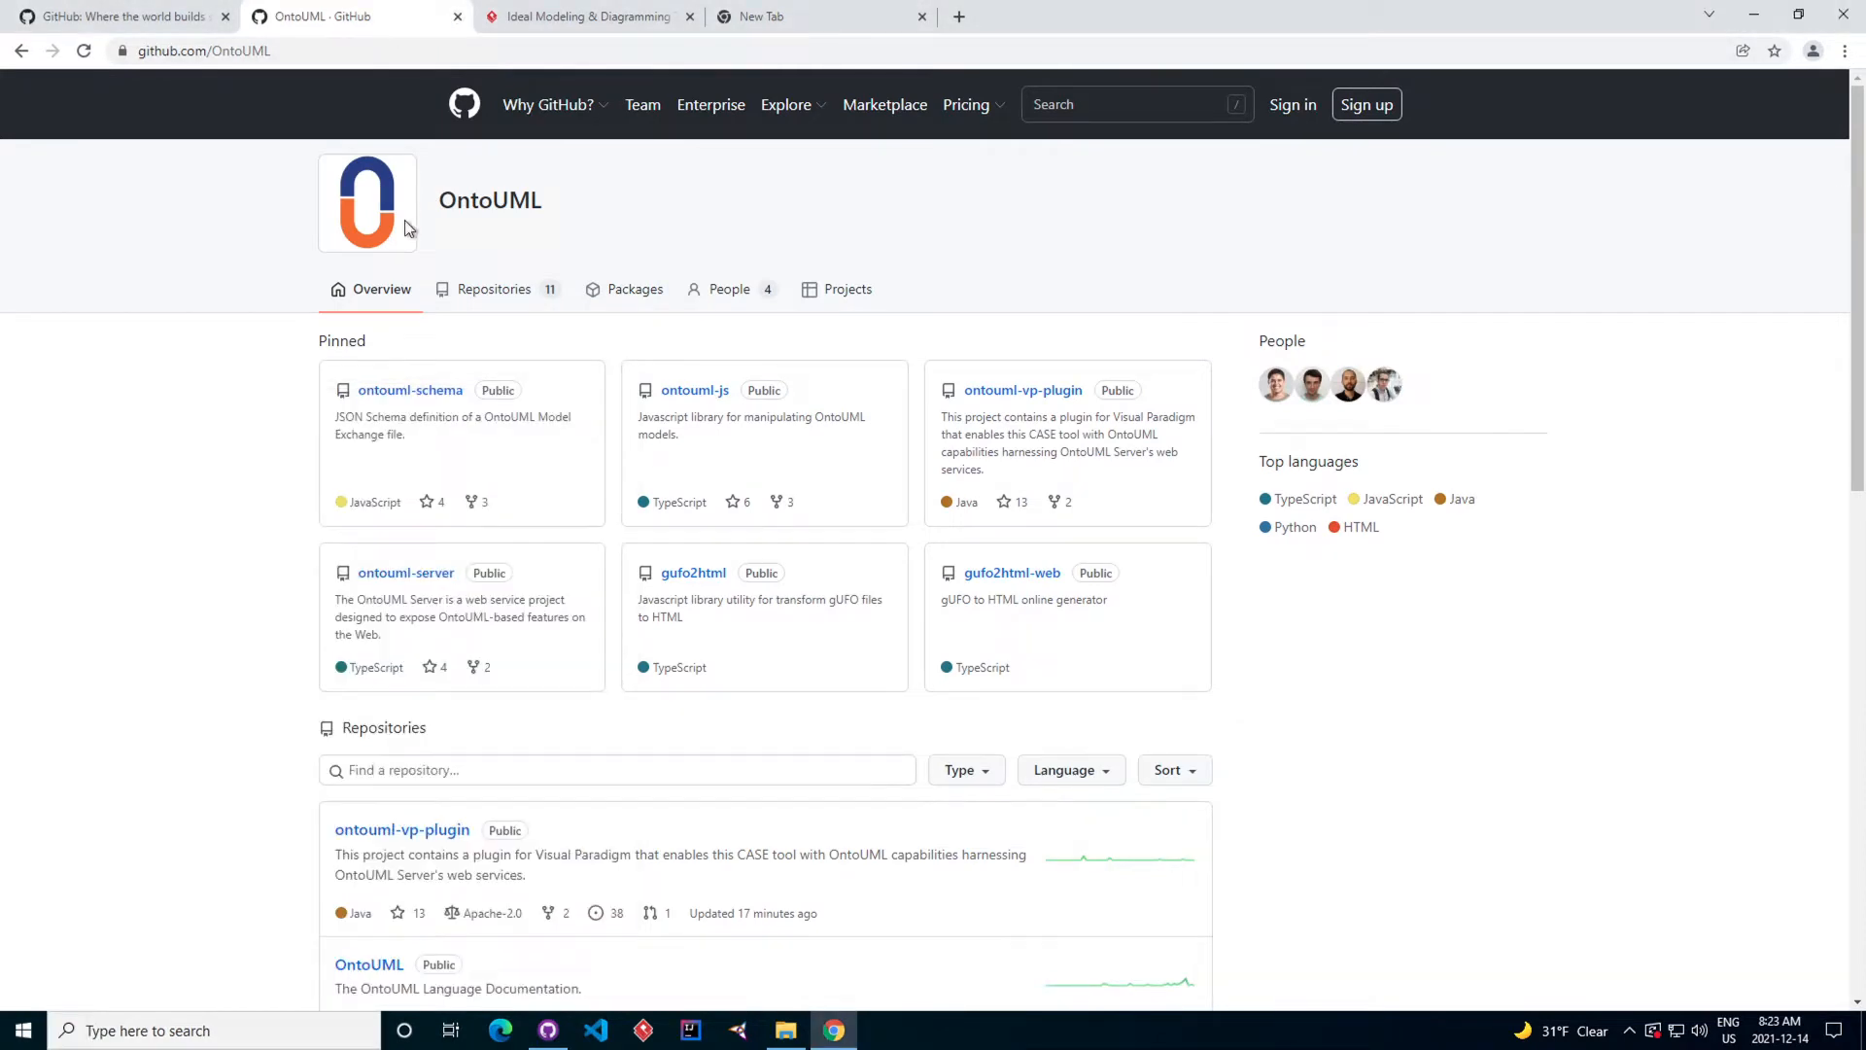
Step: Open the pinned ontouml-vp-plugin repository in a new tab and select 'OntoUML' in the address
{"action": "right_click", "coordinate": [1003, 391]}
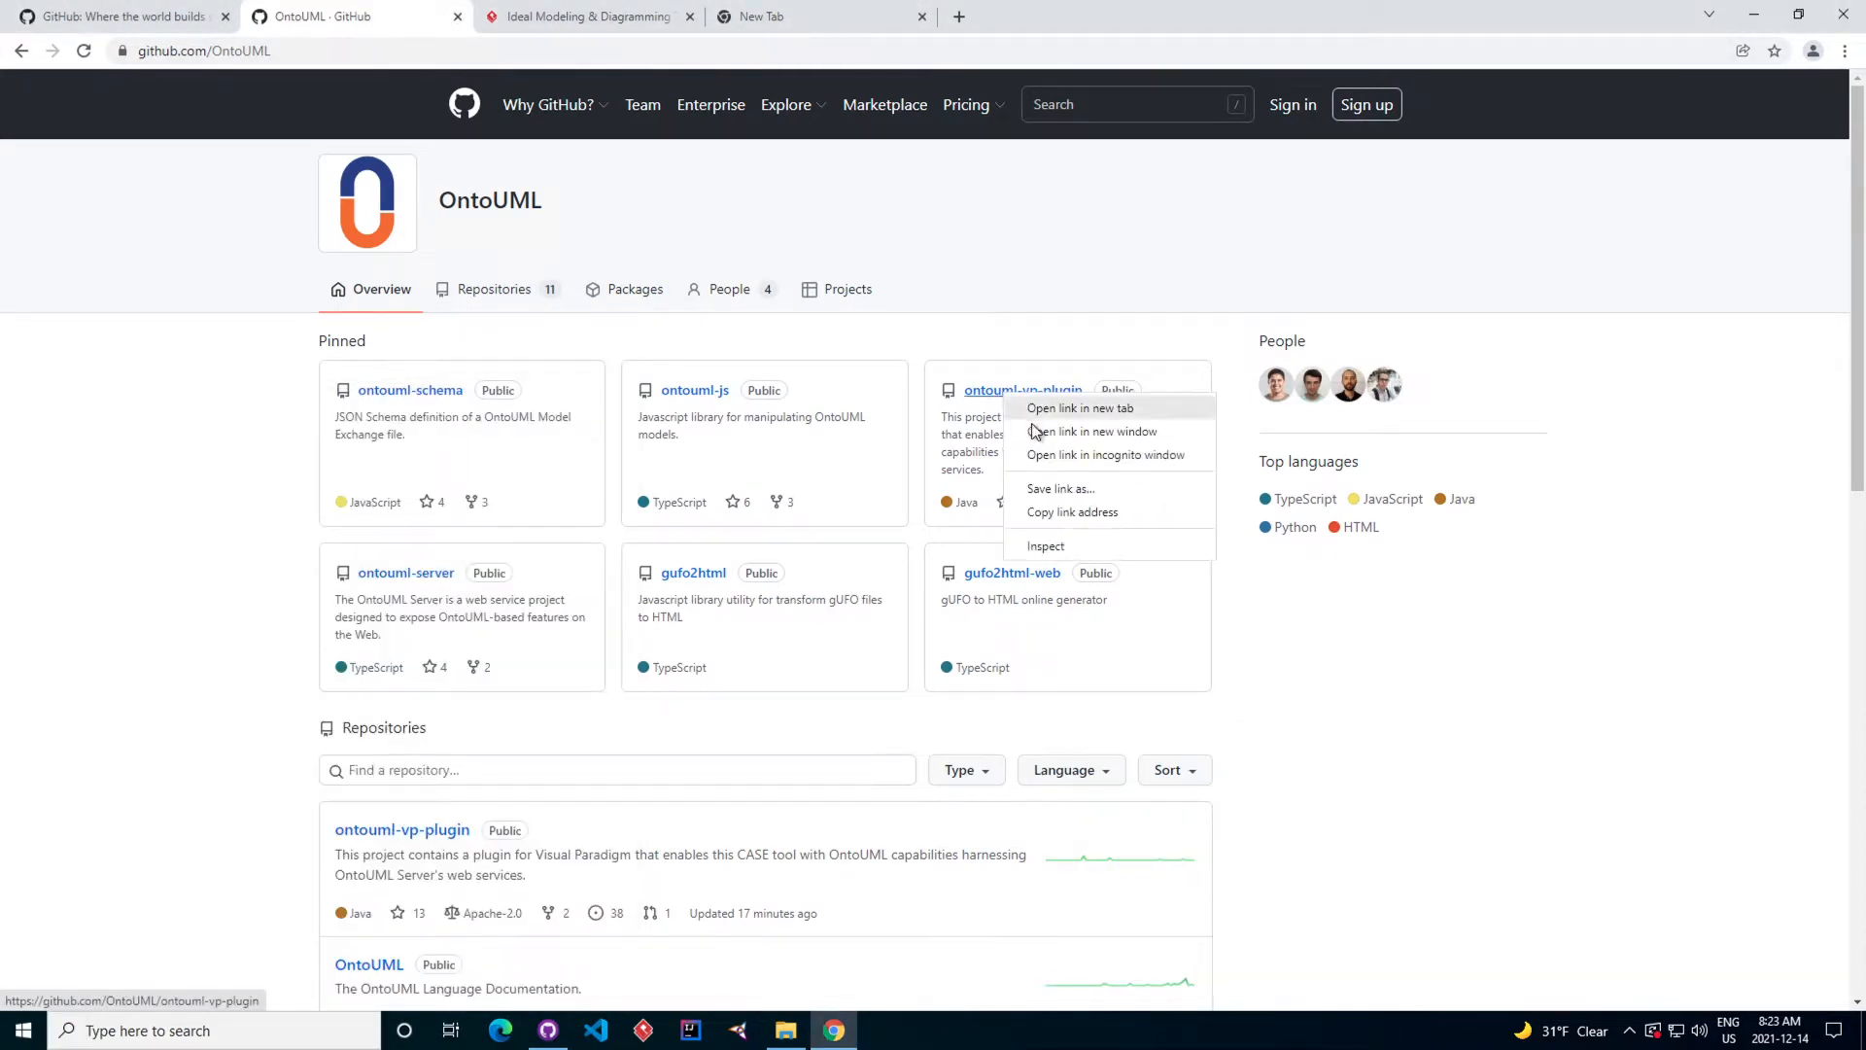
{"action": "left_click", "coordinate": [1042, 410]}
{"action": "left_click", "coordinate": [436, 48]}
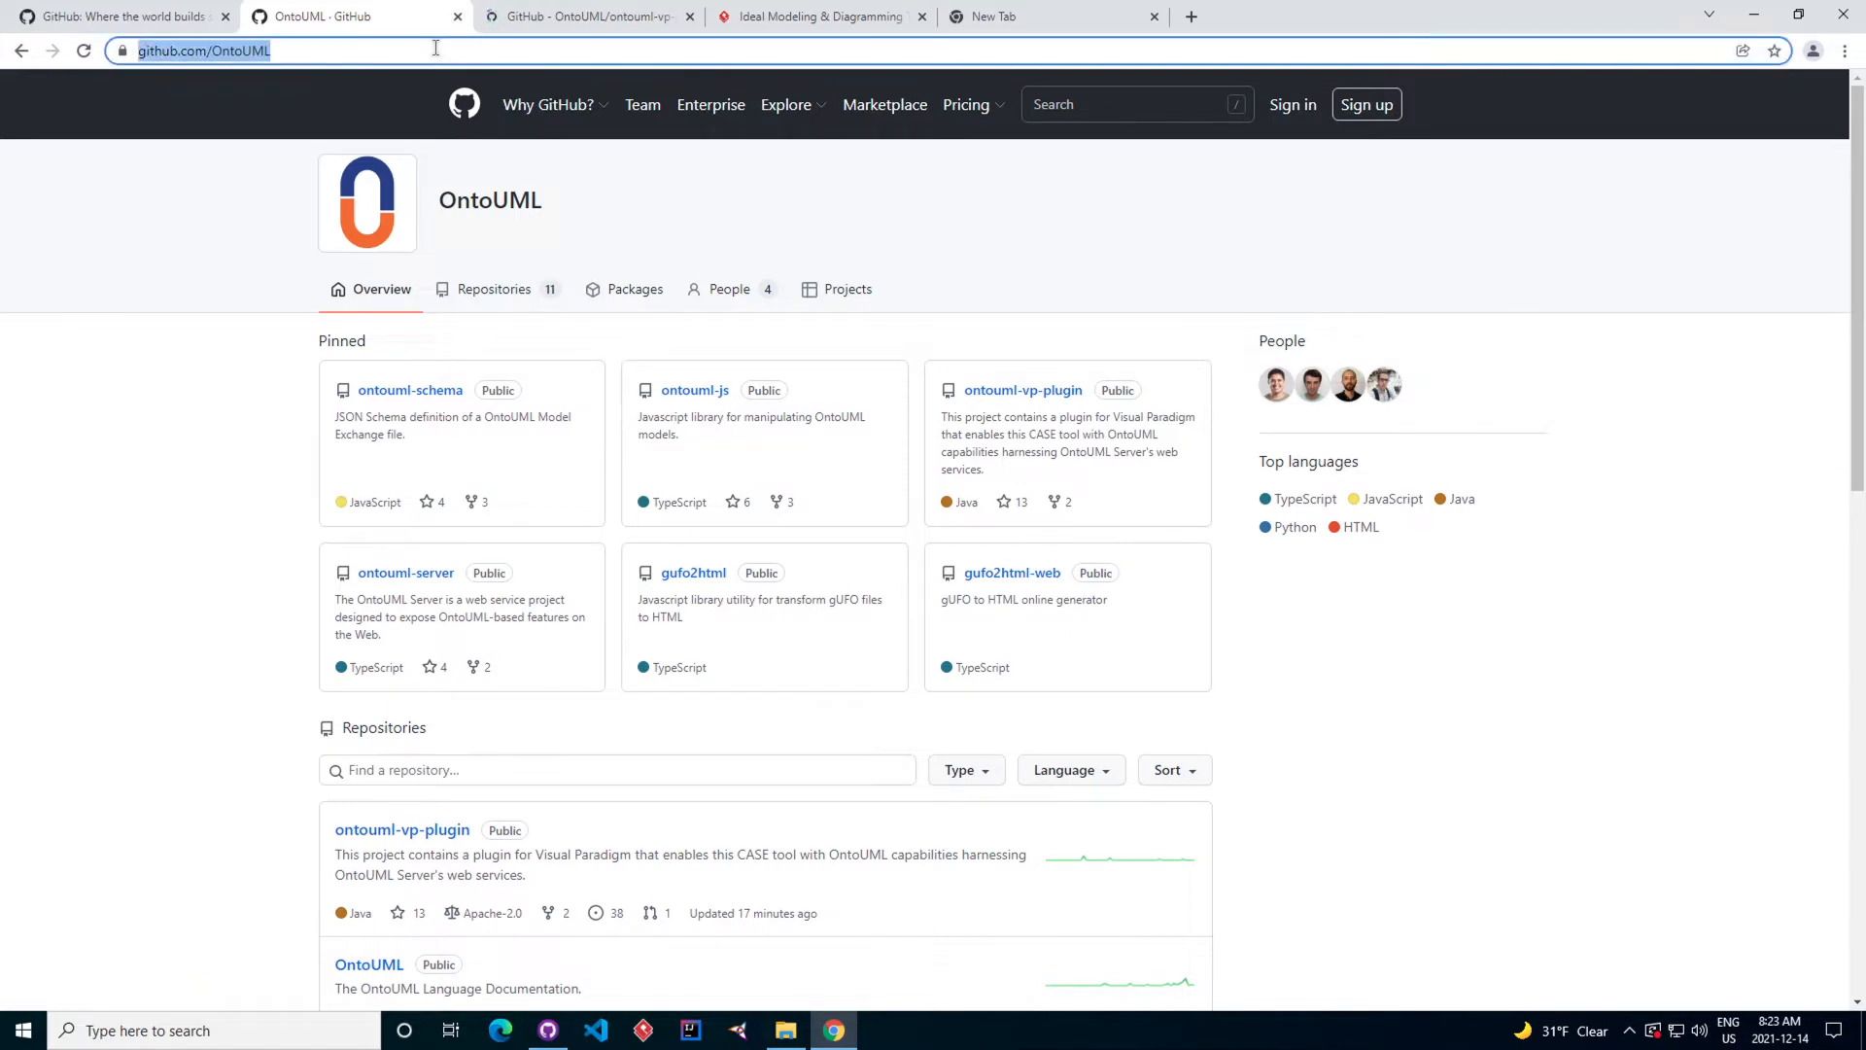
{"action": "left_click", "coordinate": [435, 48]}
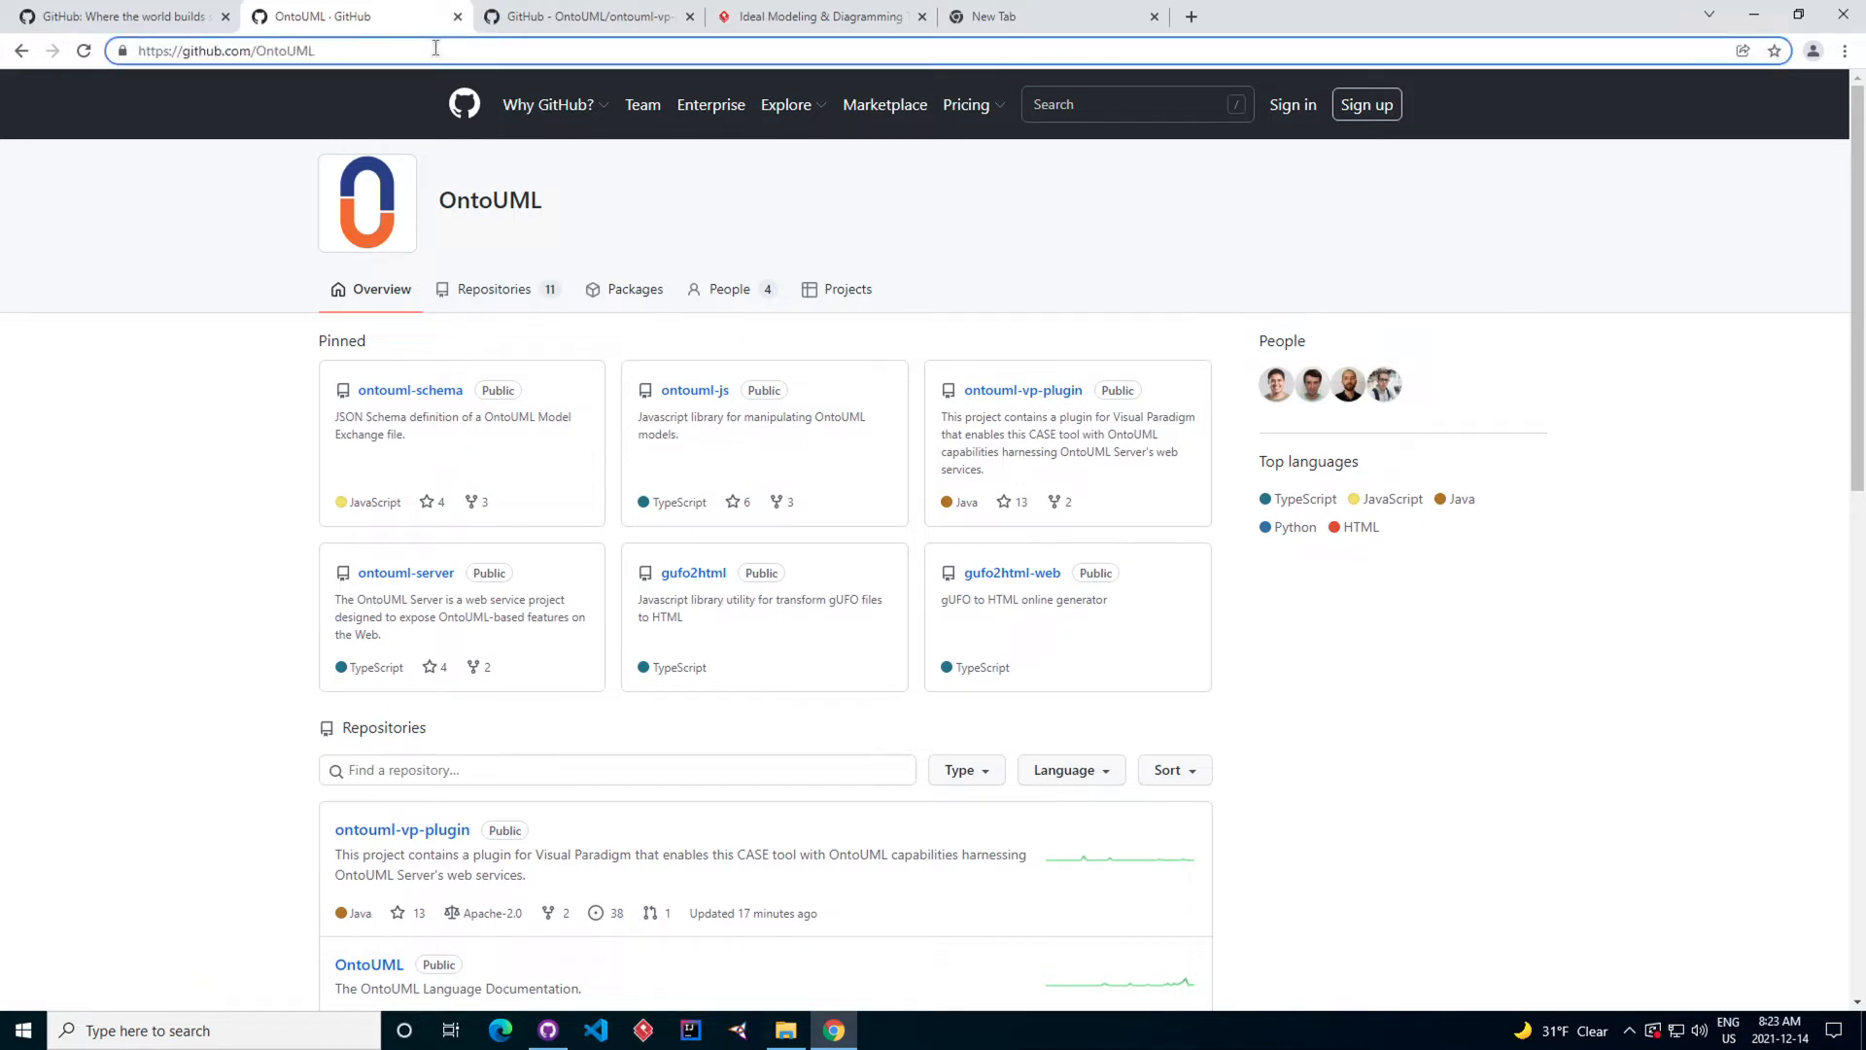
{"action": "double_click", "coordinate": [436, 48]}
Step: Load github.com/unibz-core after fixing the 'unibz0core' typo, reorder the tabs, and close the empty tab
{"action": "type", "text": "unibz"}
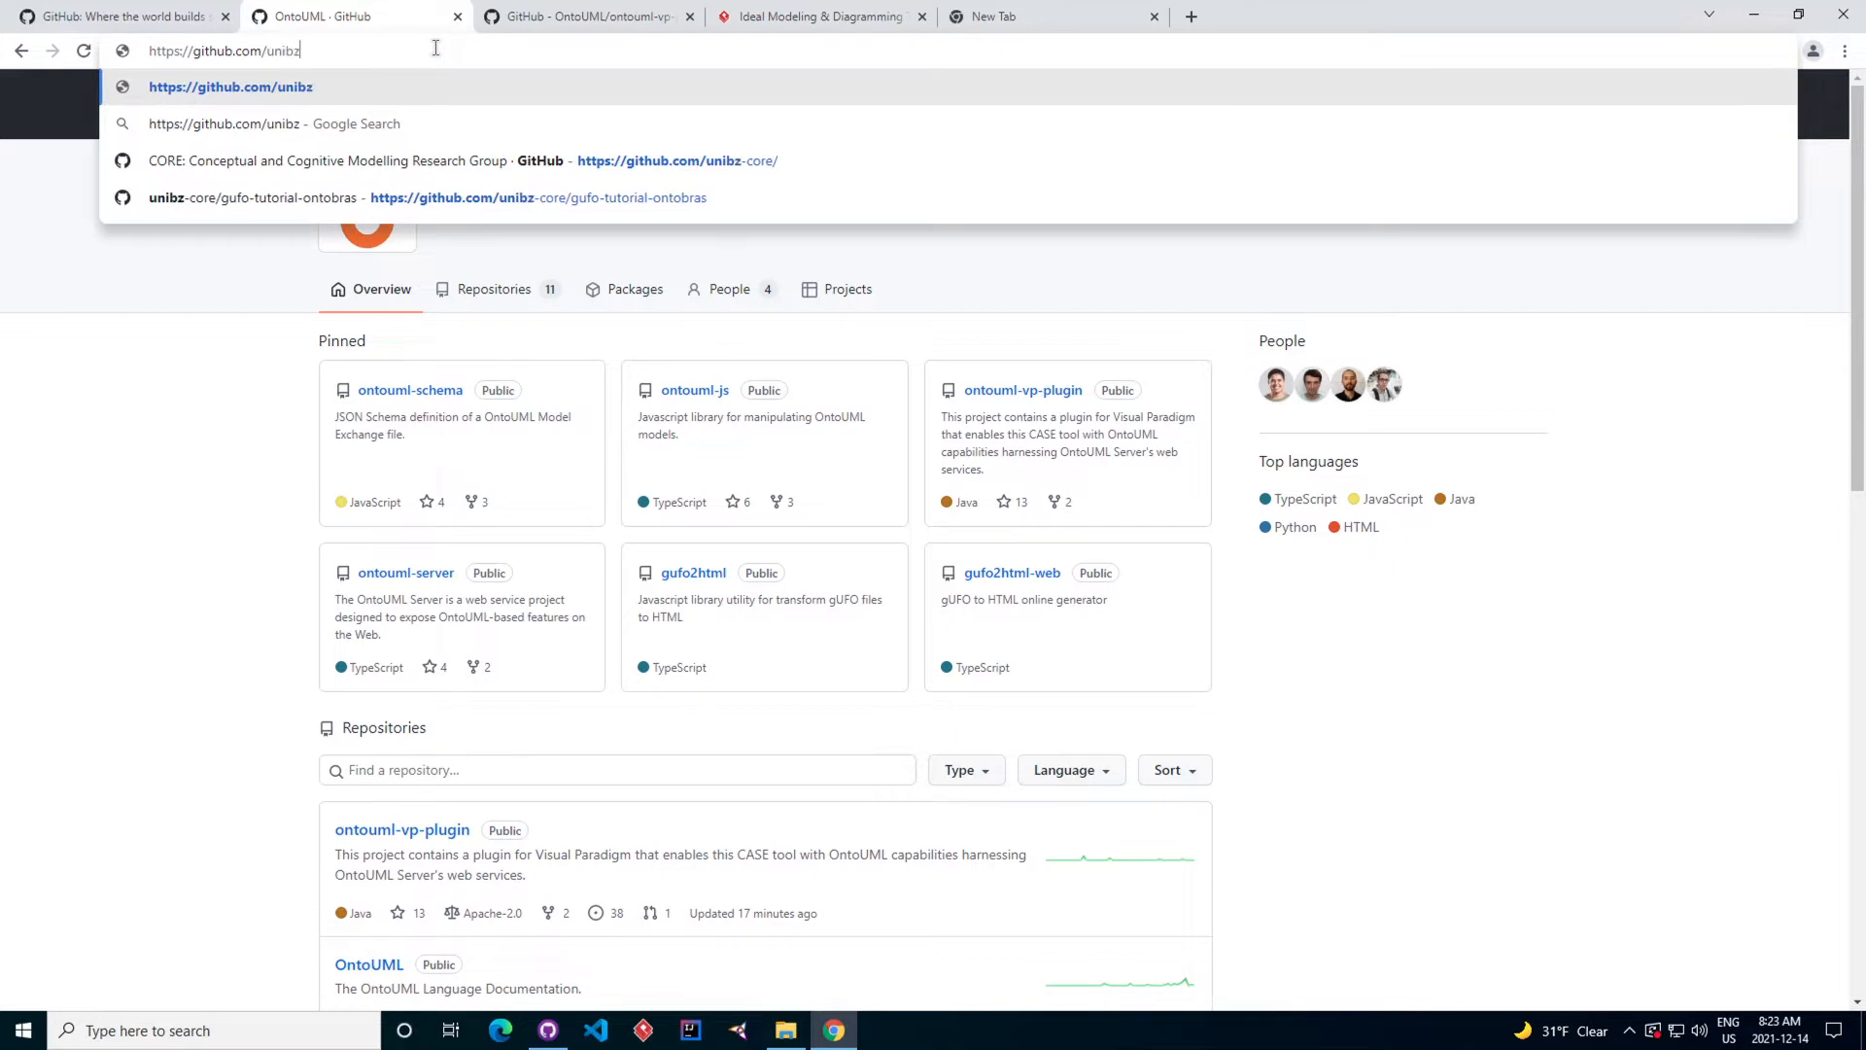
{"action": "type", "text": "0core"}
{"action": "key", "text": "Return"}
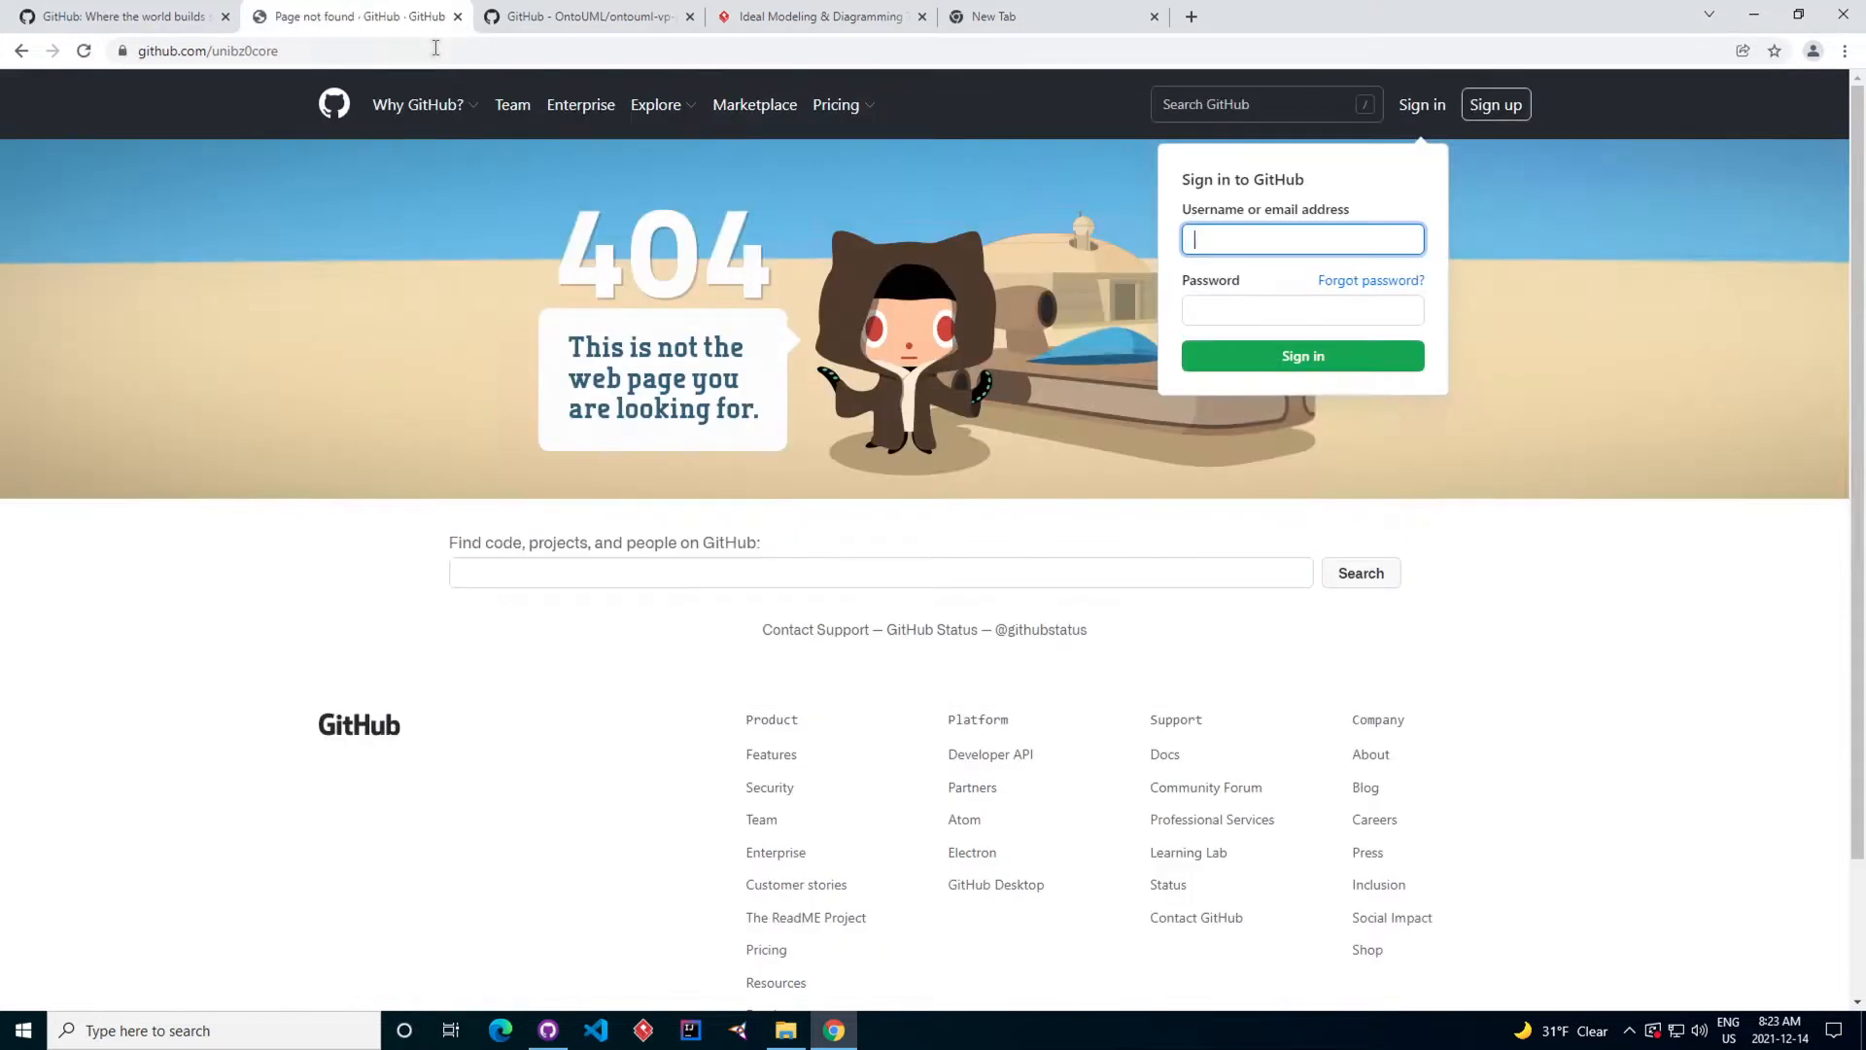
{"action": "left_click", "coordinate": [435, 47]}
{"action": "left_click", "coordinate": [435, 48]}
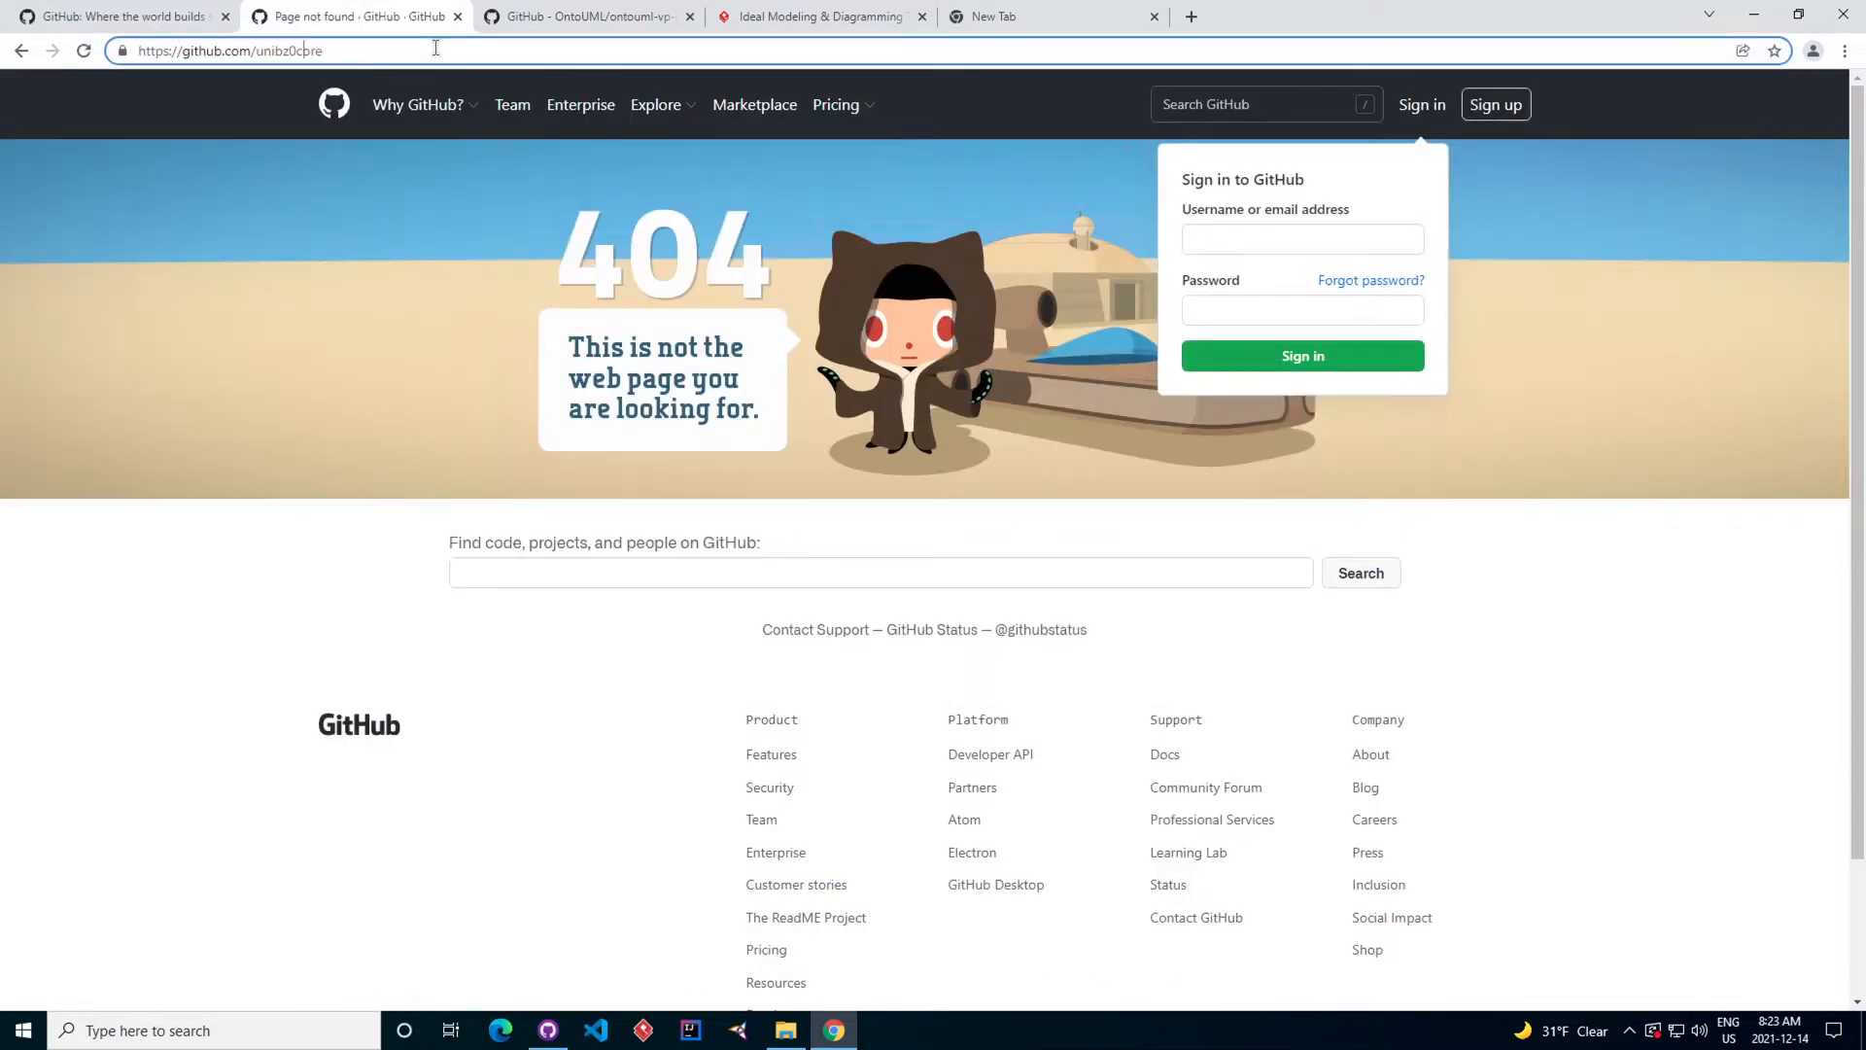
{"action": "key", "text": "BackSpace"}
{"action": "type", "text": "-"}
{"action": "key", "text": "Return"}
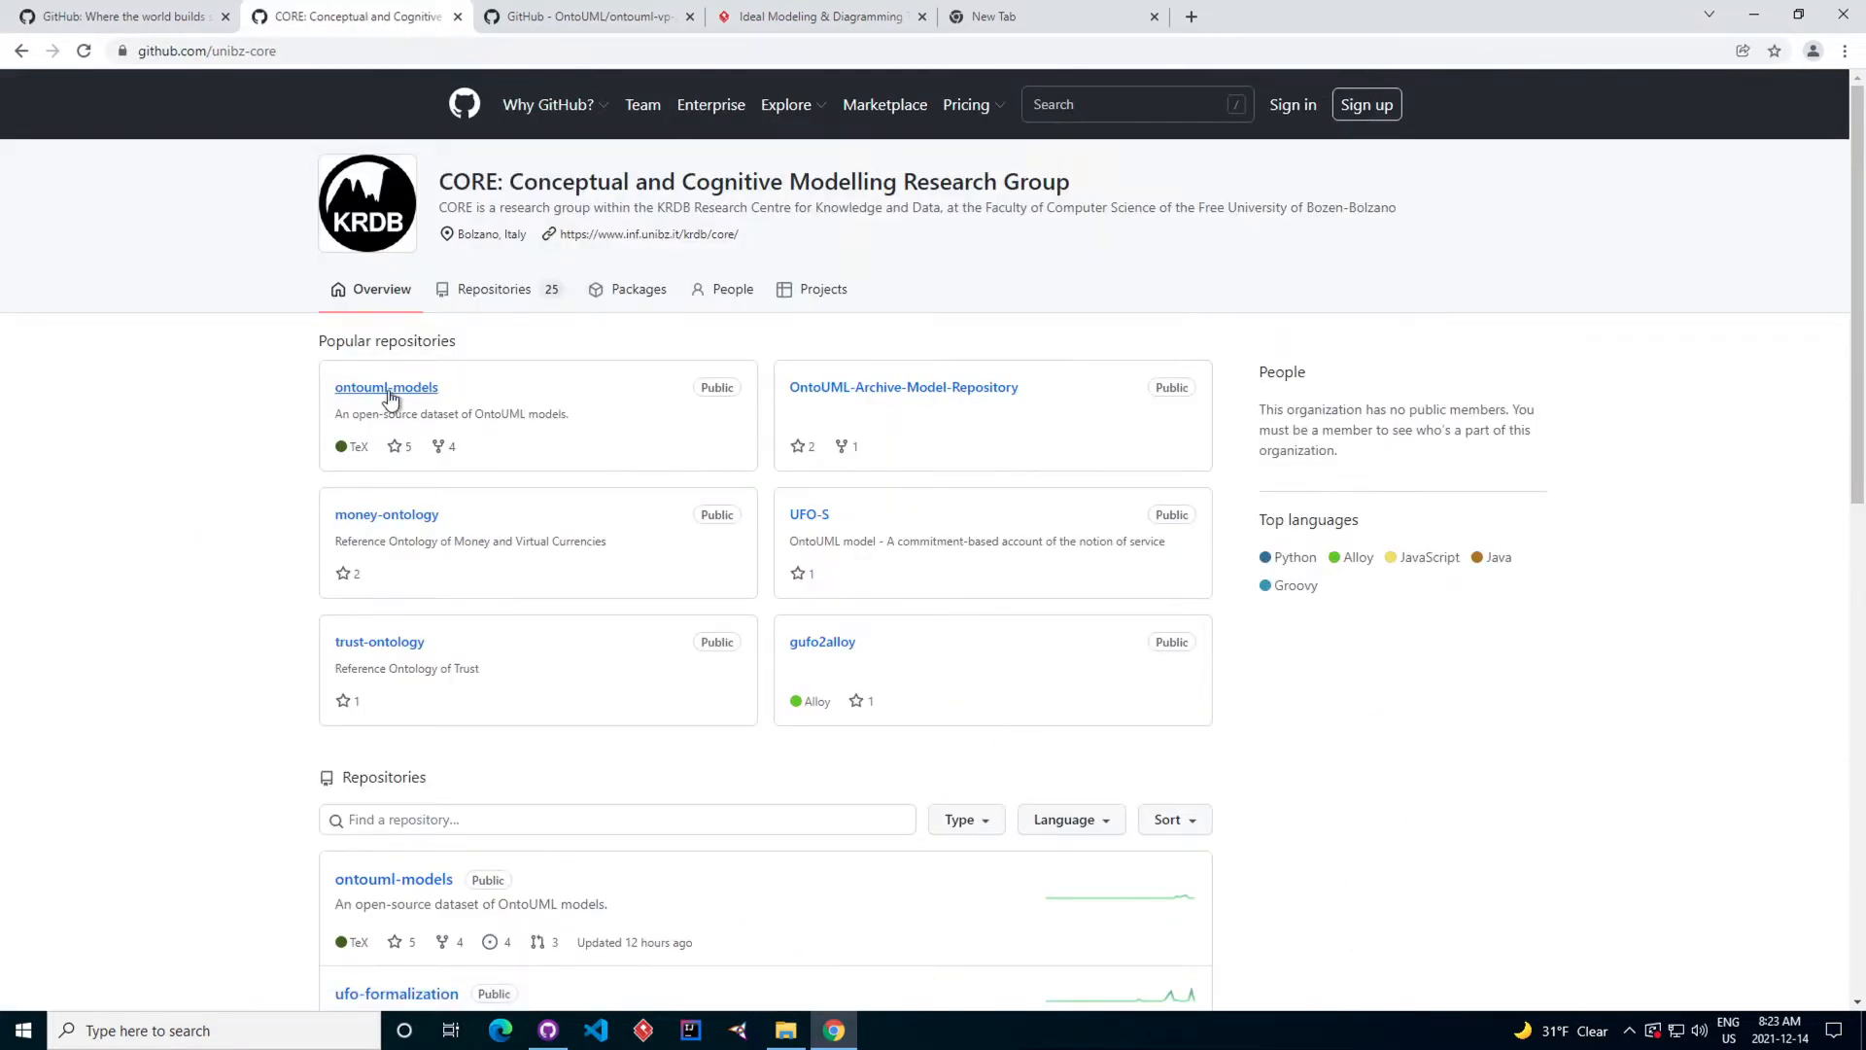
{"action": "left_click_drag", "start_coordinate": [388, 21], "coordinate": [561, 21]}
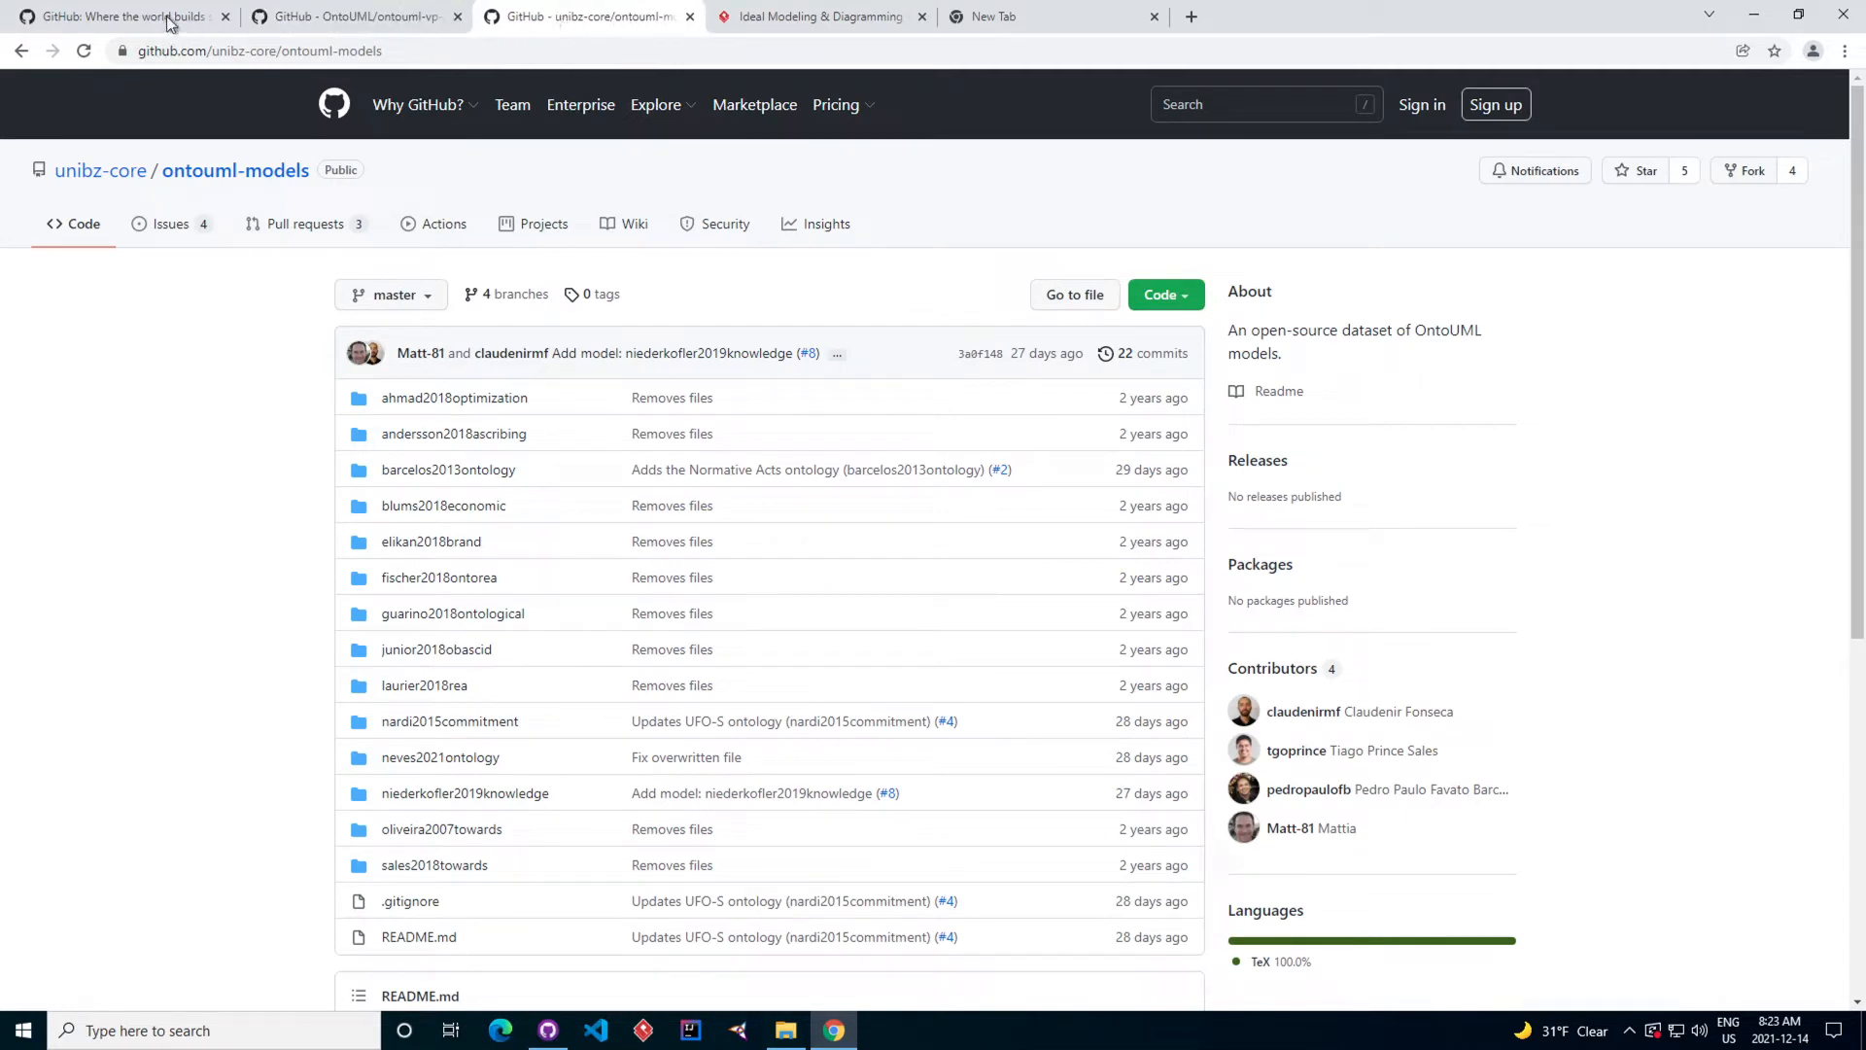
{"action": "left_click", "coordinate": [1155, 17]}
Step: Start GitHub sign-up from the home page and enter the account's Gmail address
{"action": "left_click", "coordinate": [175, 19]}
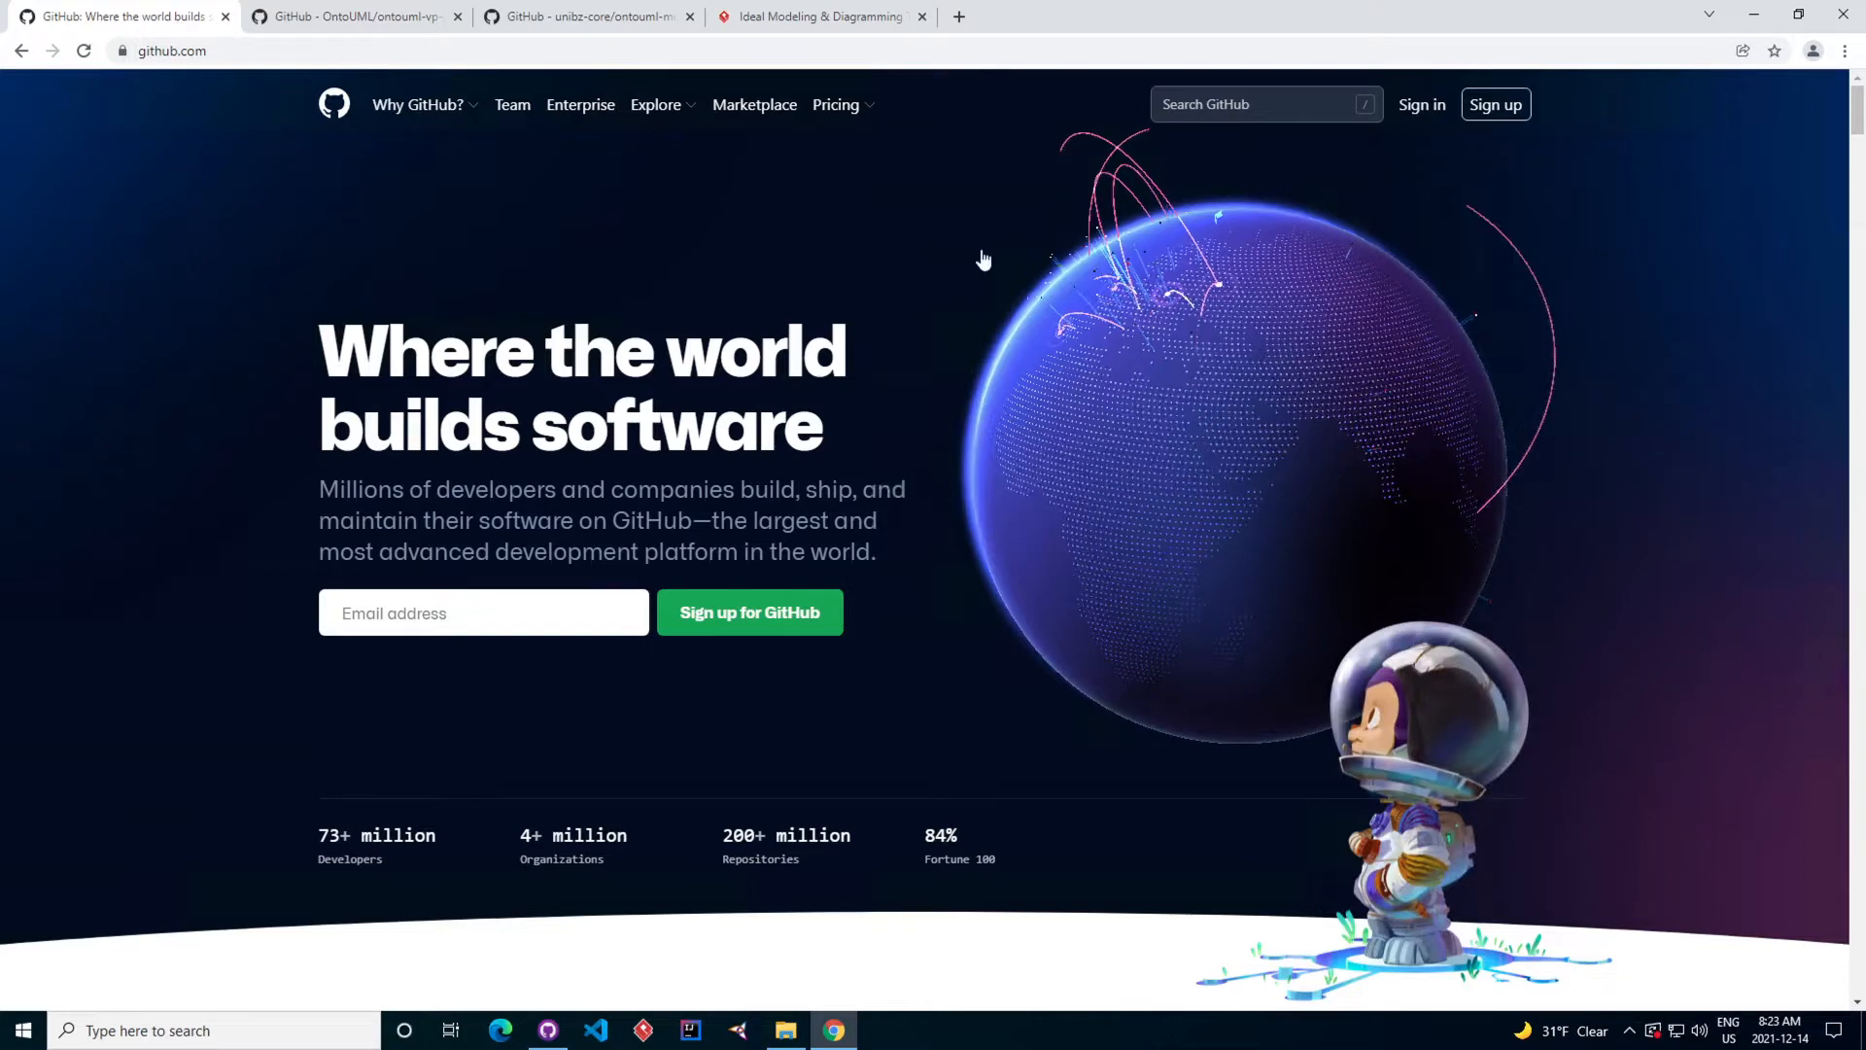
{"action": "left_click", "coordinate": [1486, 107]}
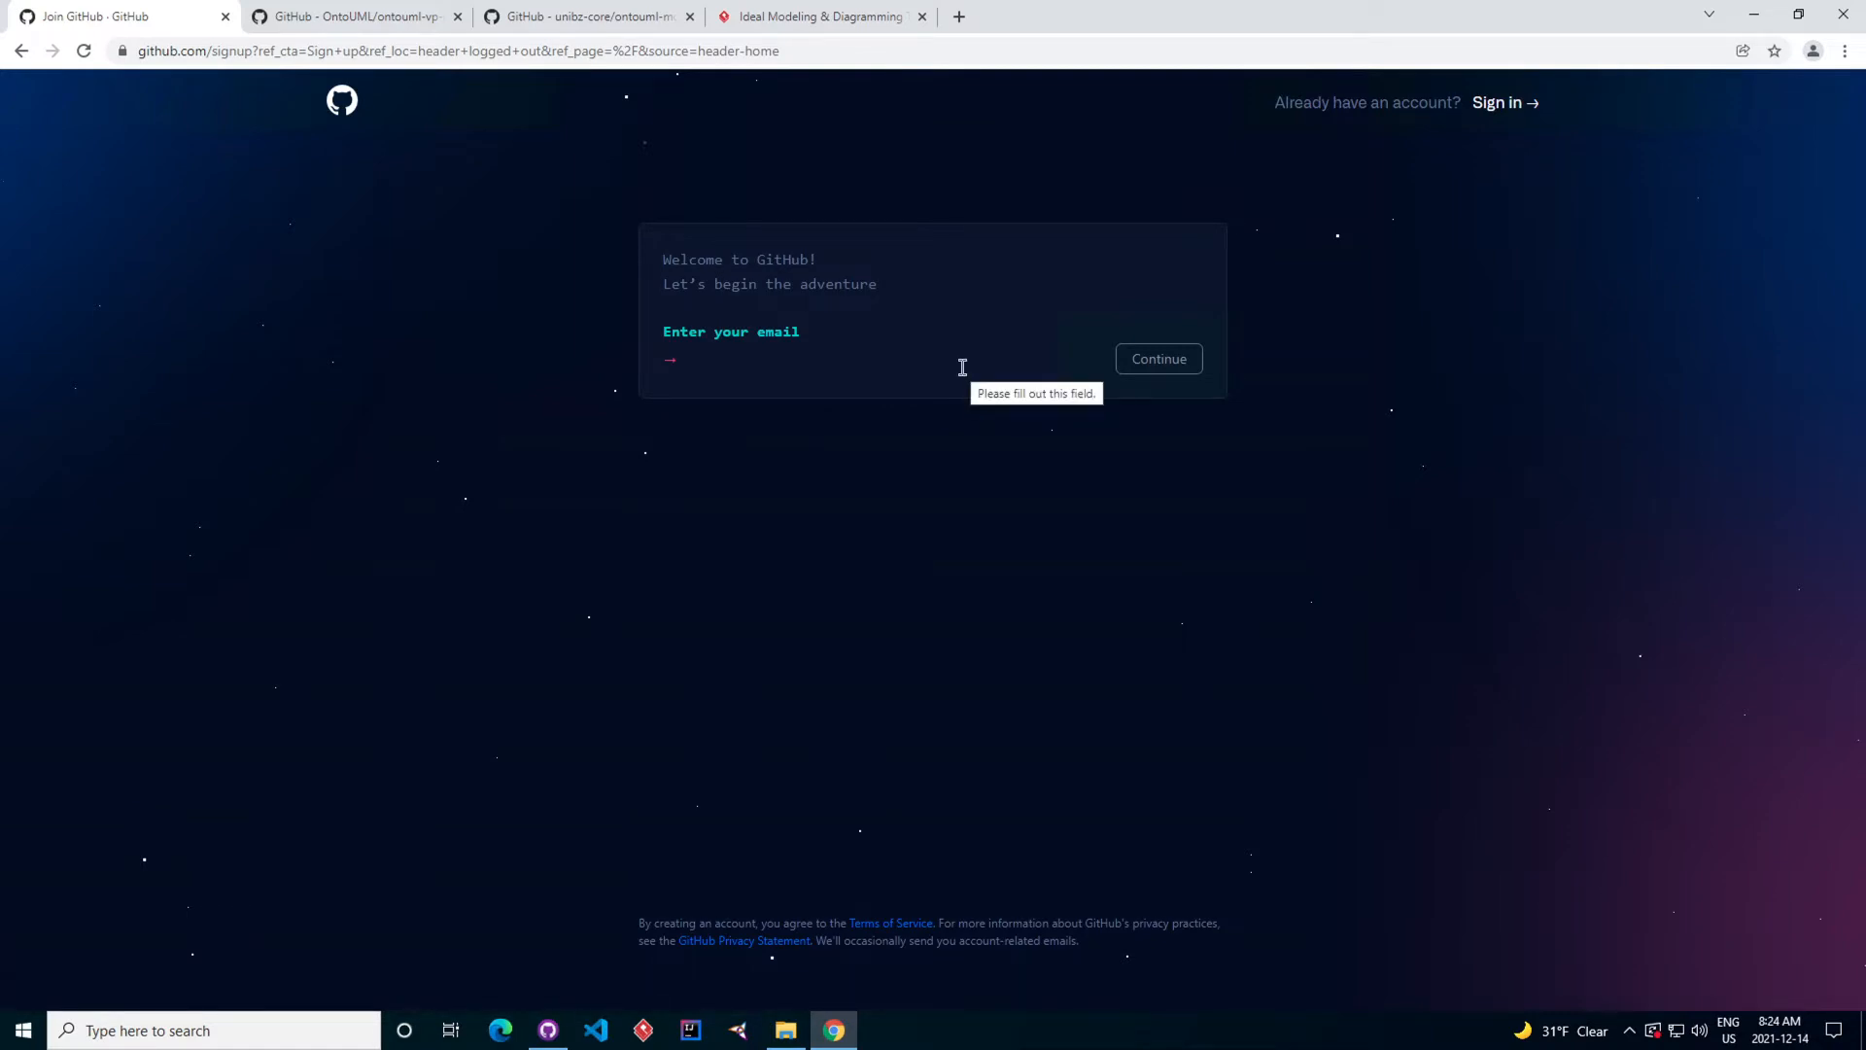
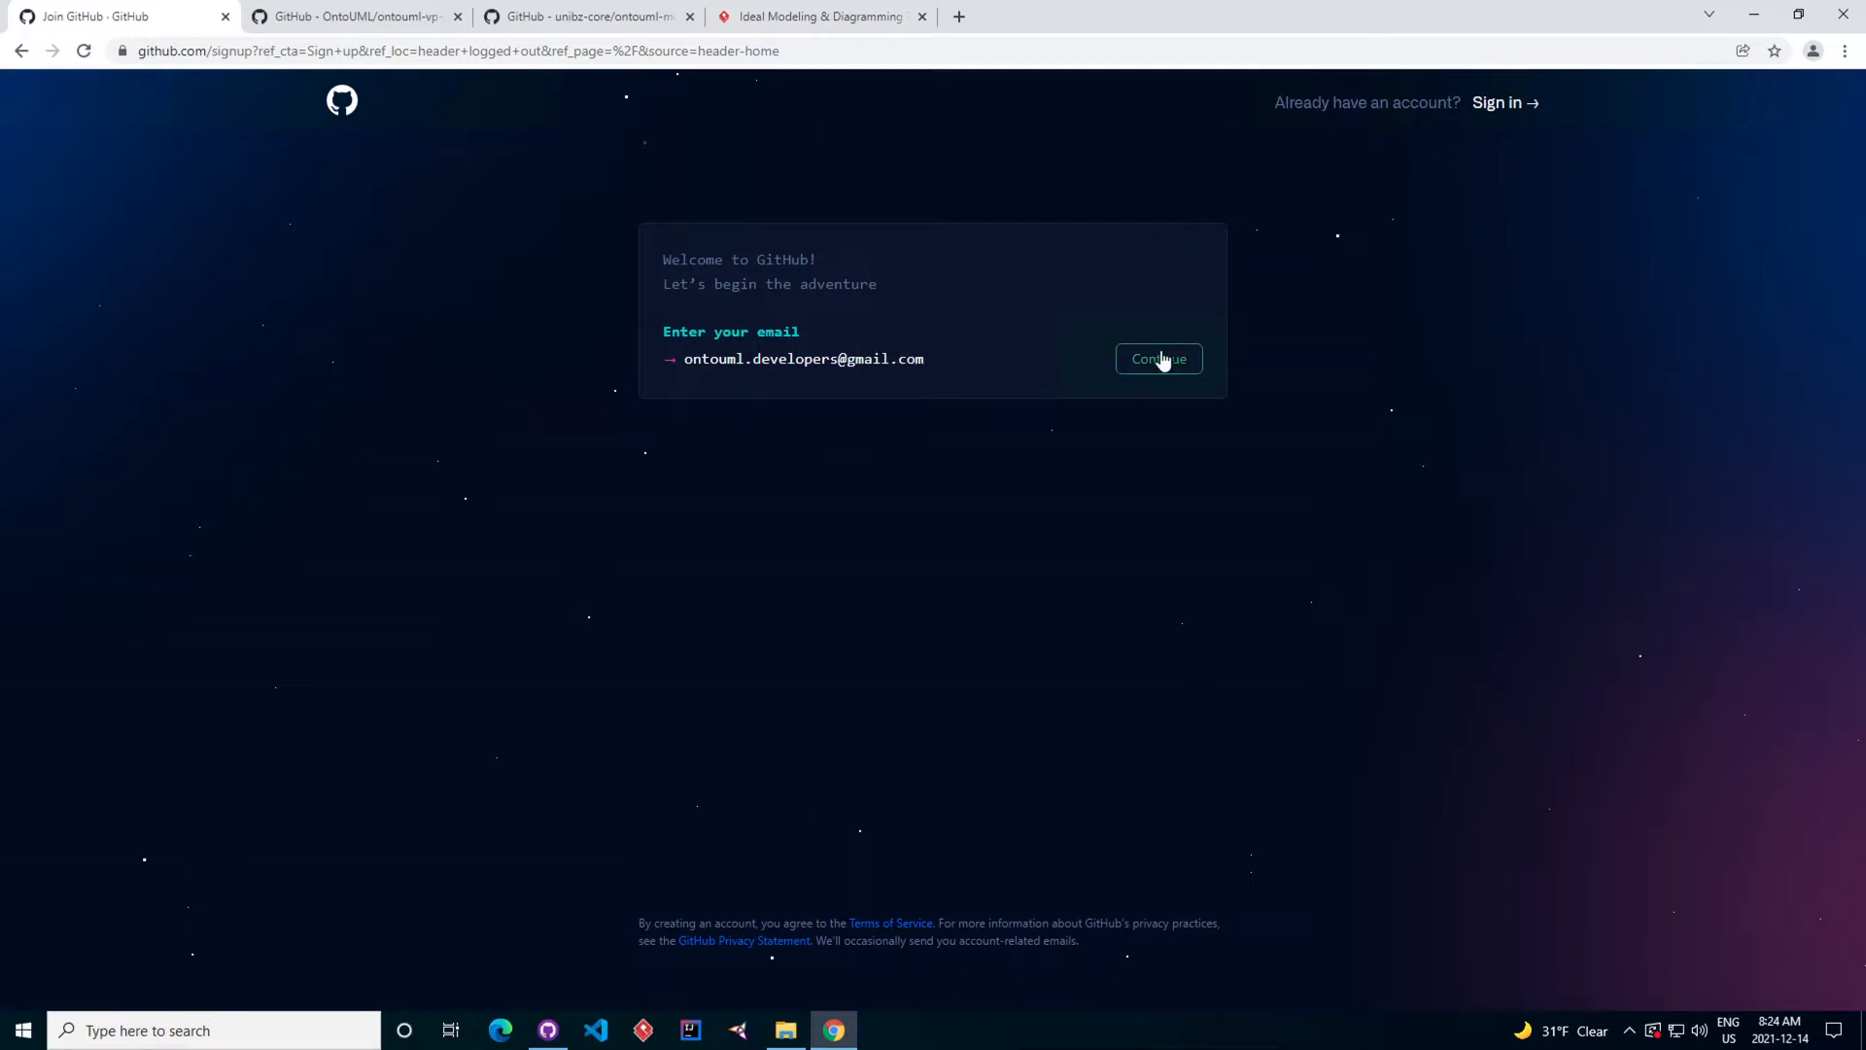
{"action": "left_click", "coordinate": [1162, 359]}
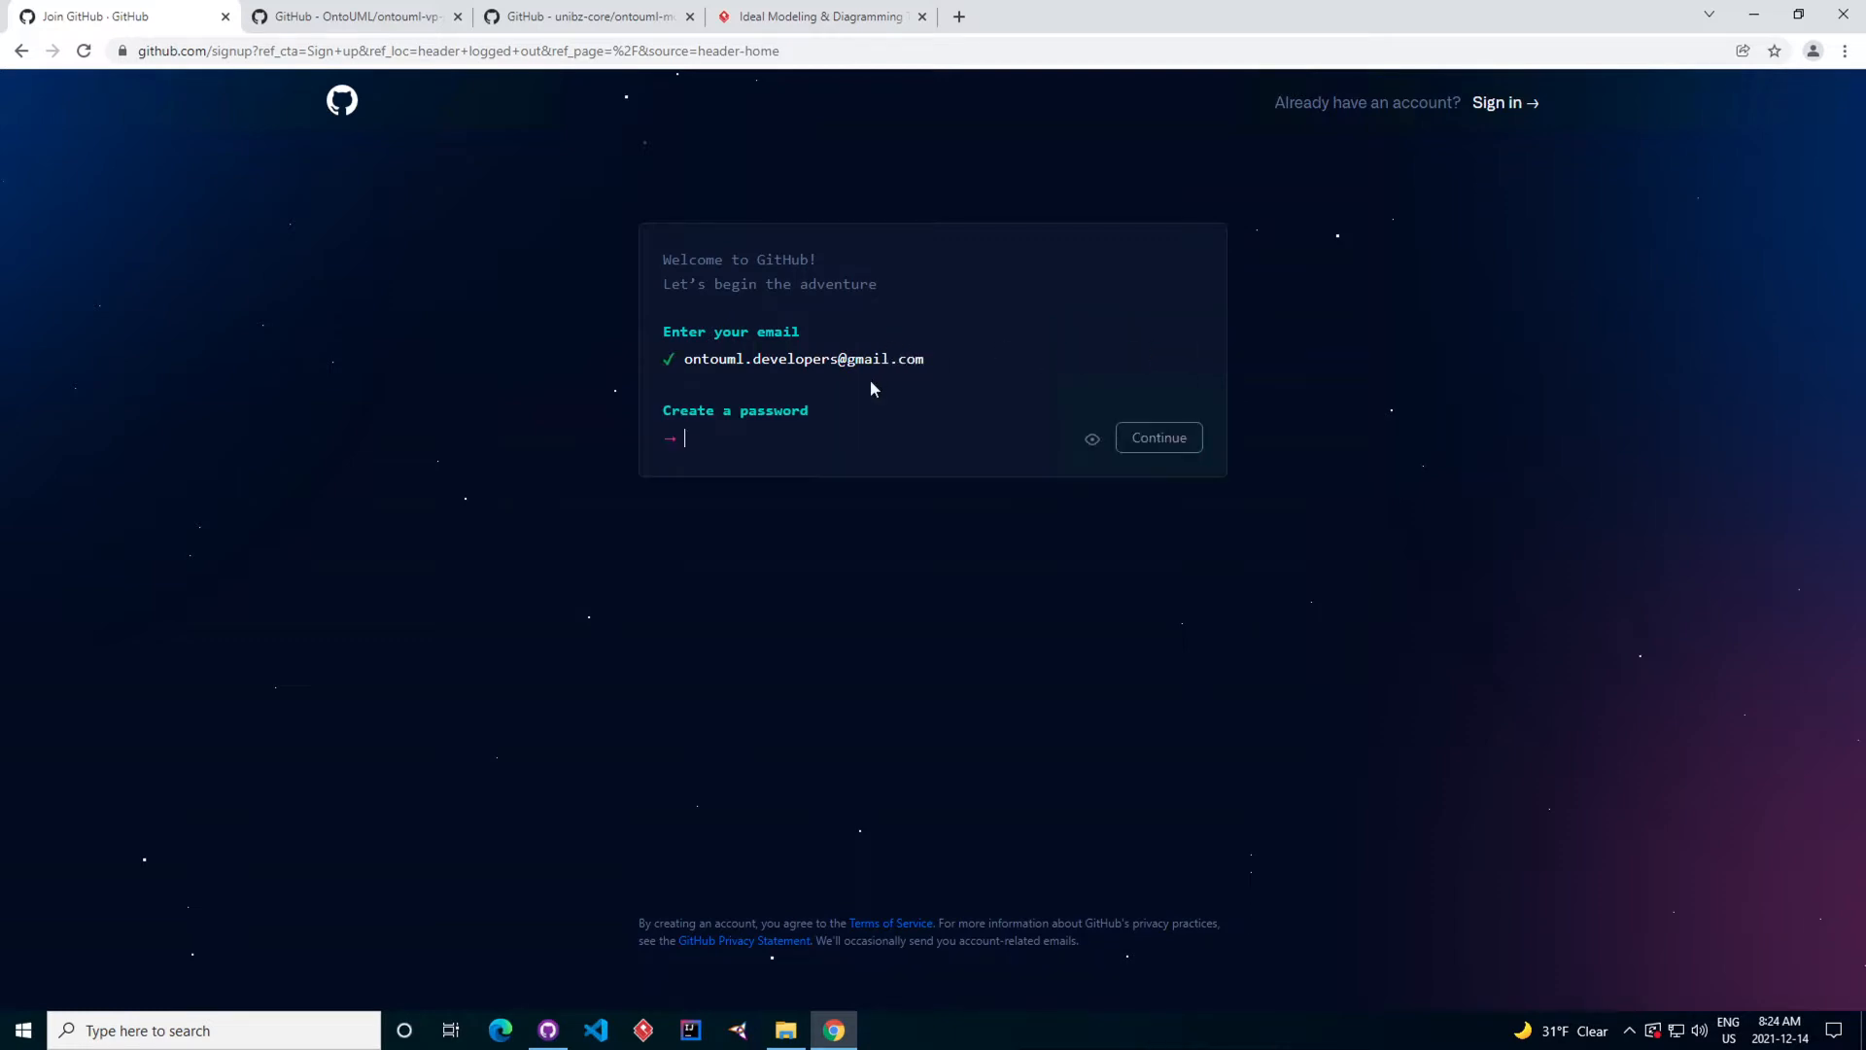
Step: Set a strong password for the new account and continue
{"action": "type", "text": "••••••"}
{"action": "key", "text": "BackSpace"}
{"action": "key", "text": "BackSpace"}
{"action": "key", "text": "BackSpace"}
{"action": "type", "text": "•••••••••••"}
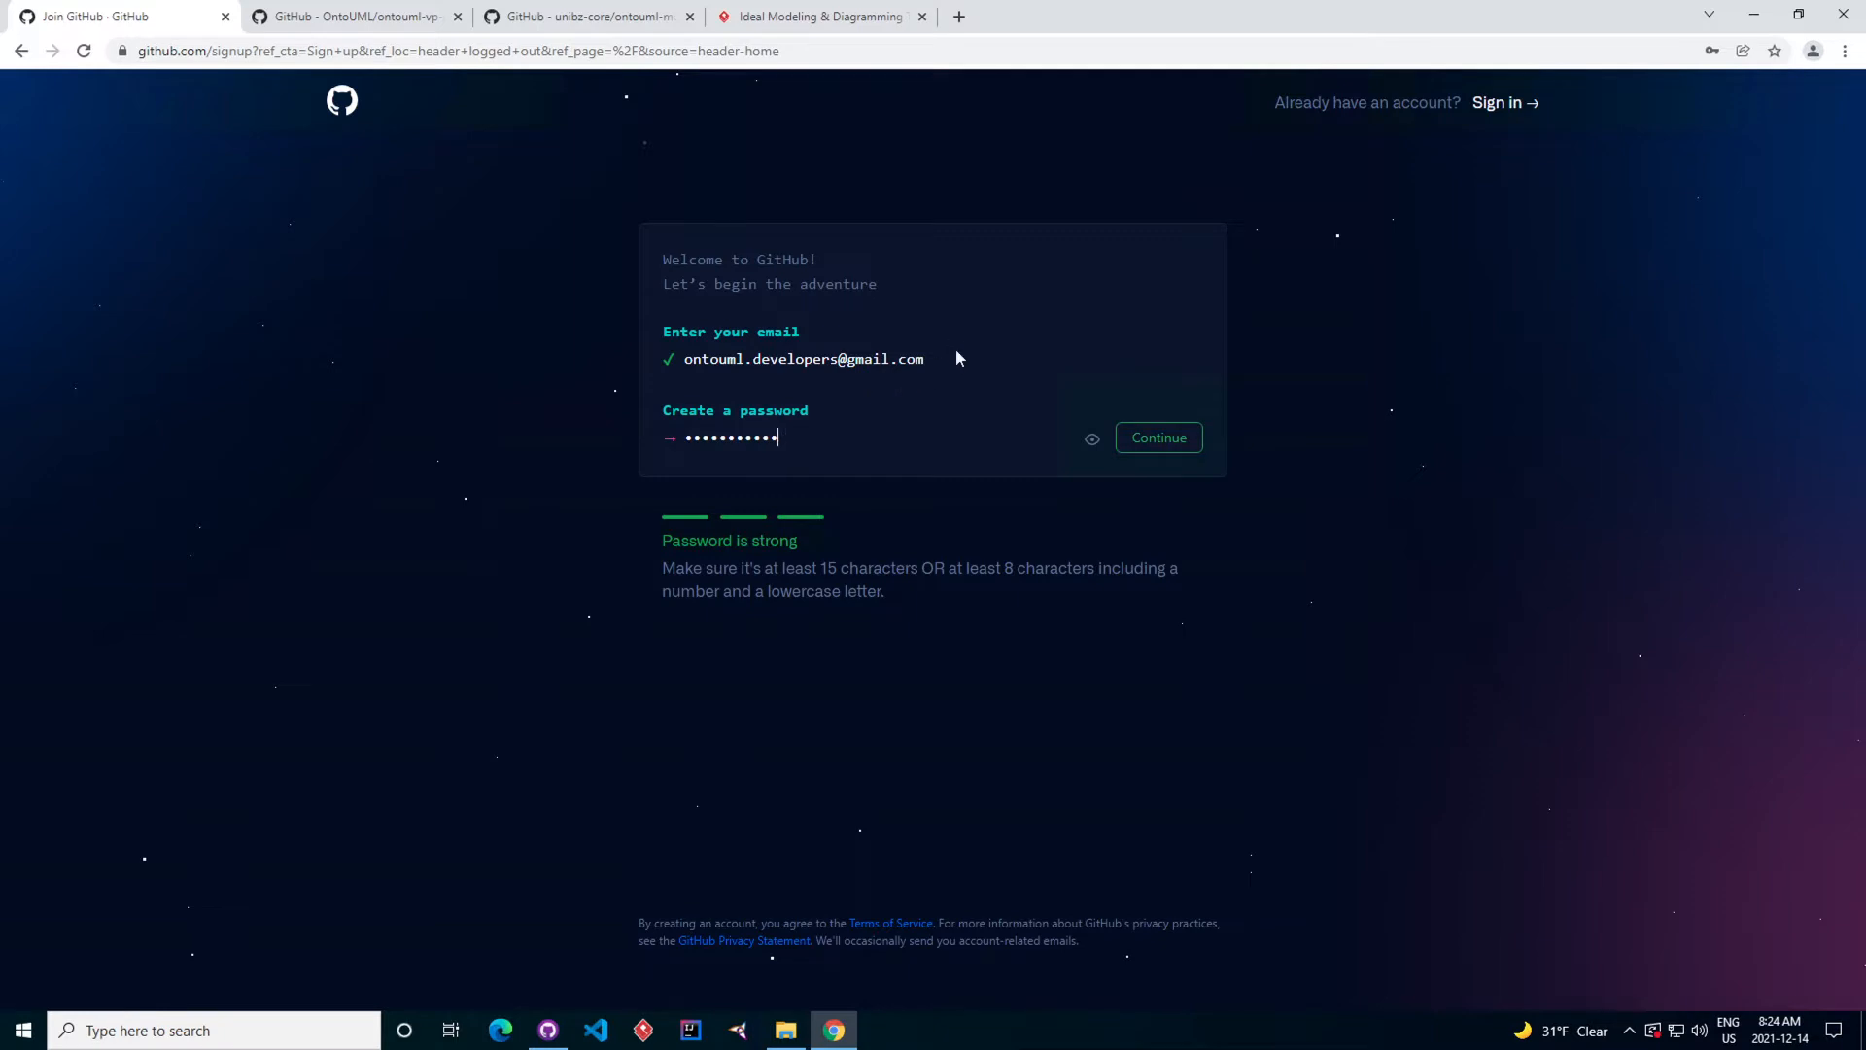
{"action": "left_click", "coordinate": [1155, 439]}
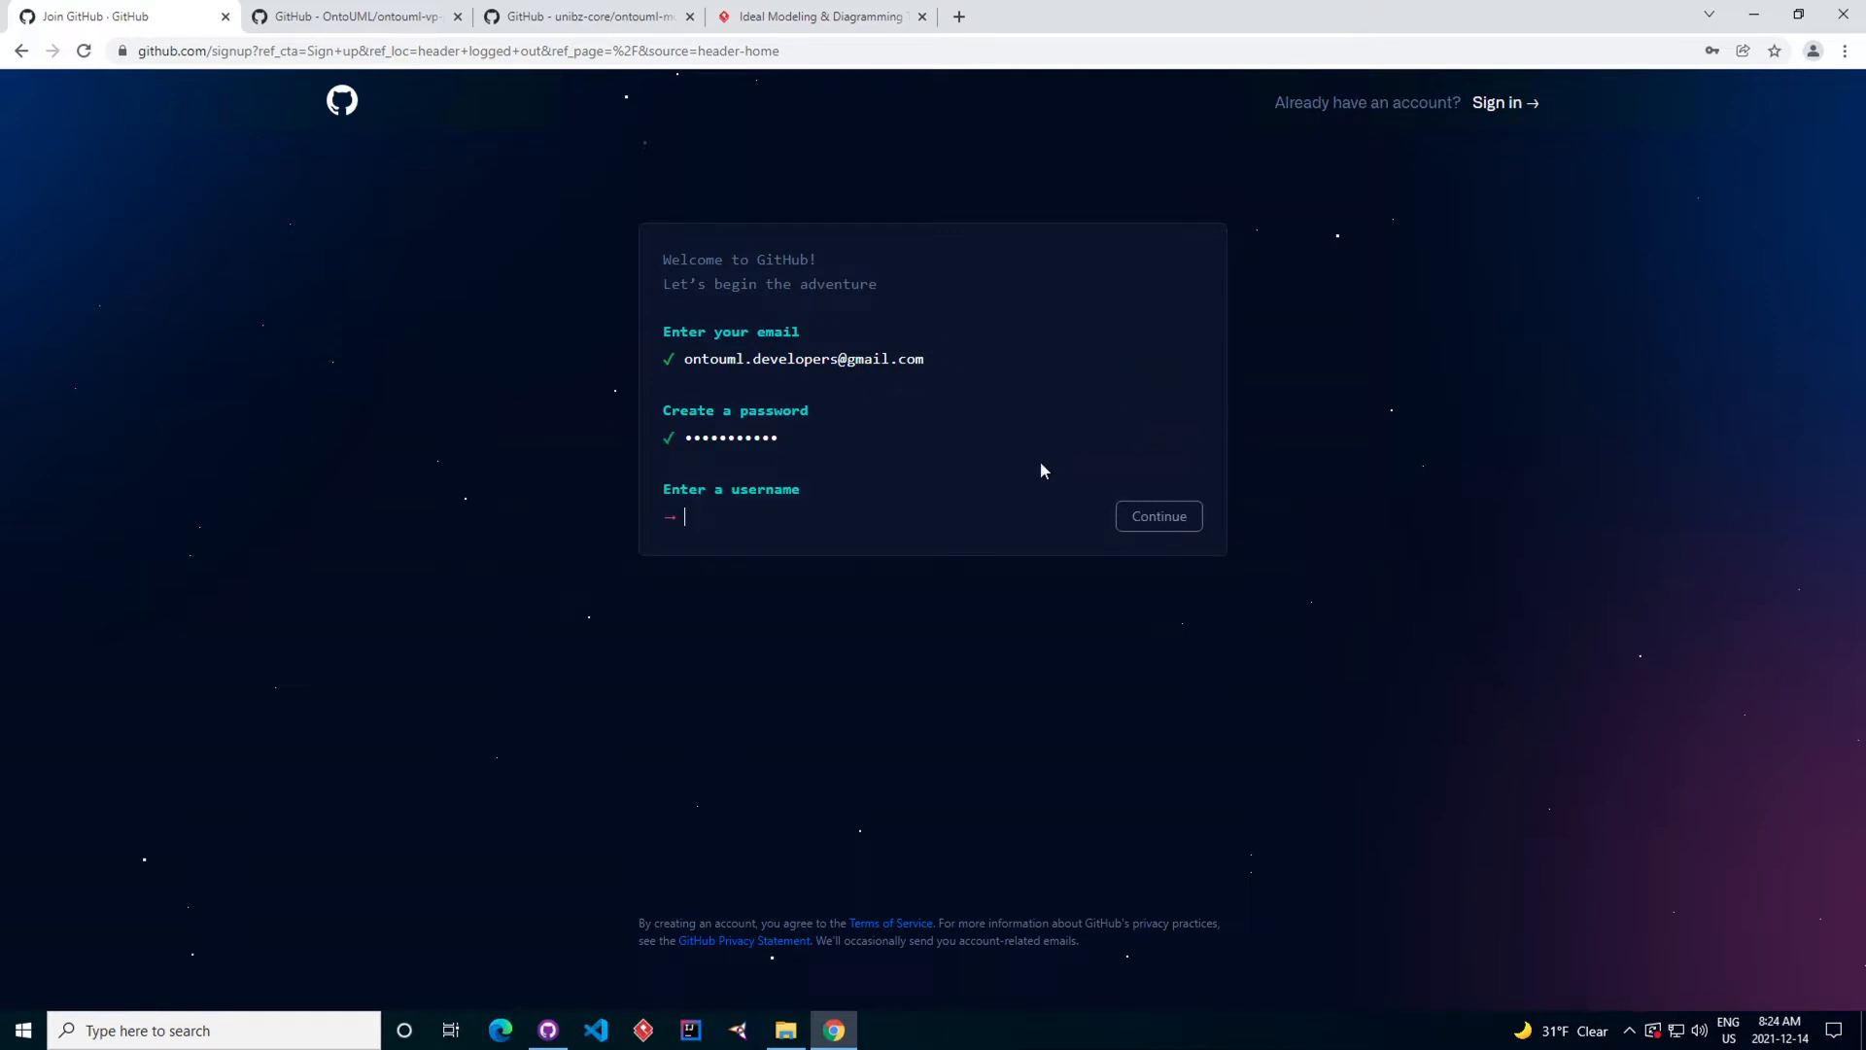
Step: Choose the username ontouml-developers and answer 'n' to product update e-mails
{"action": "type", "text": "ontouml"}
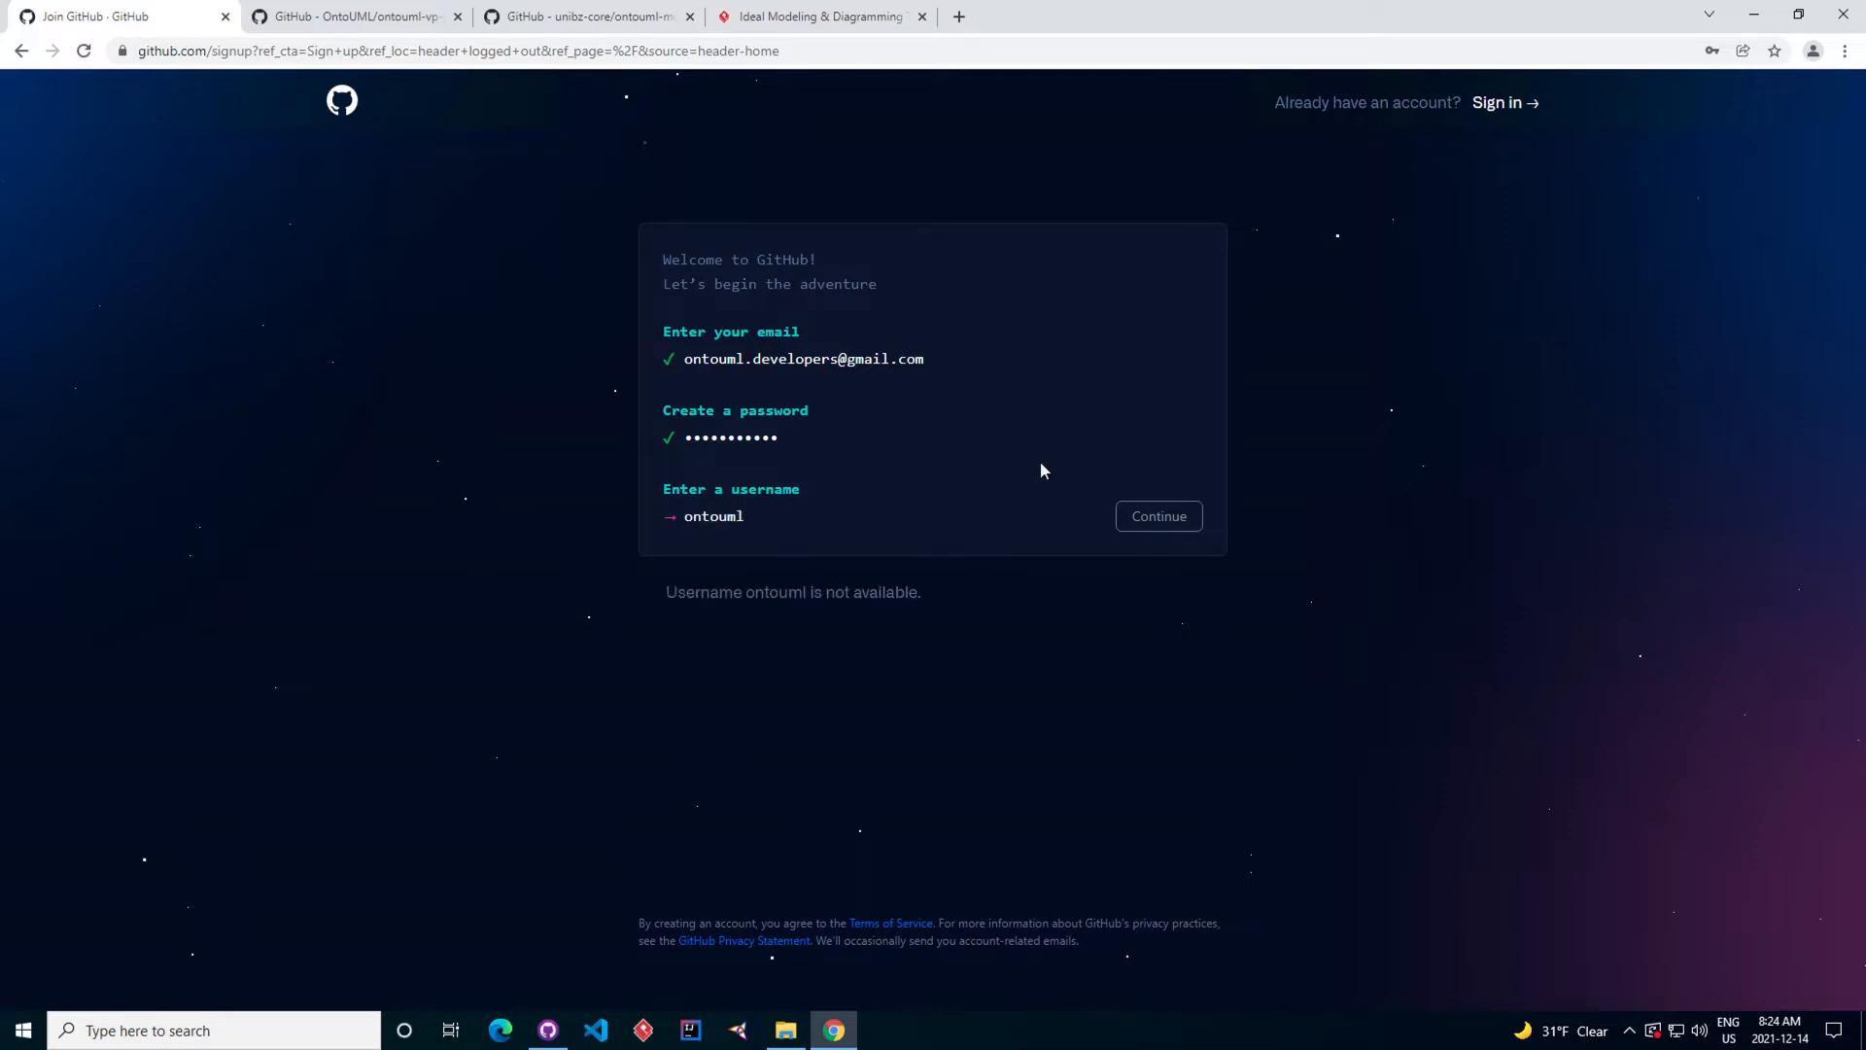
{"action": "type", "text": ".de"}
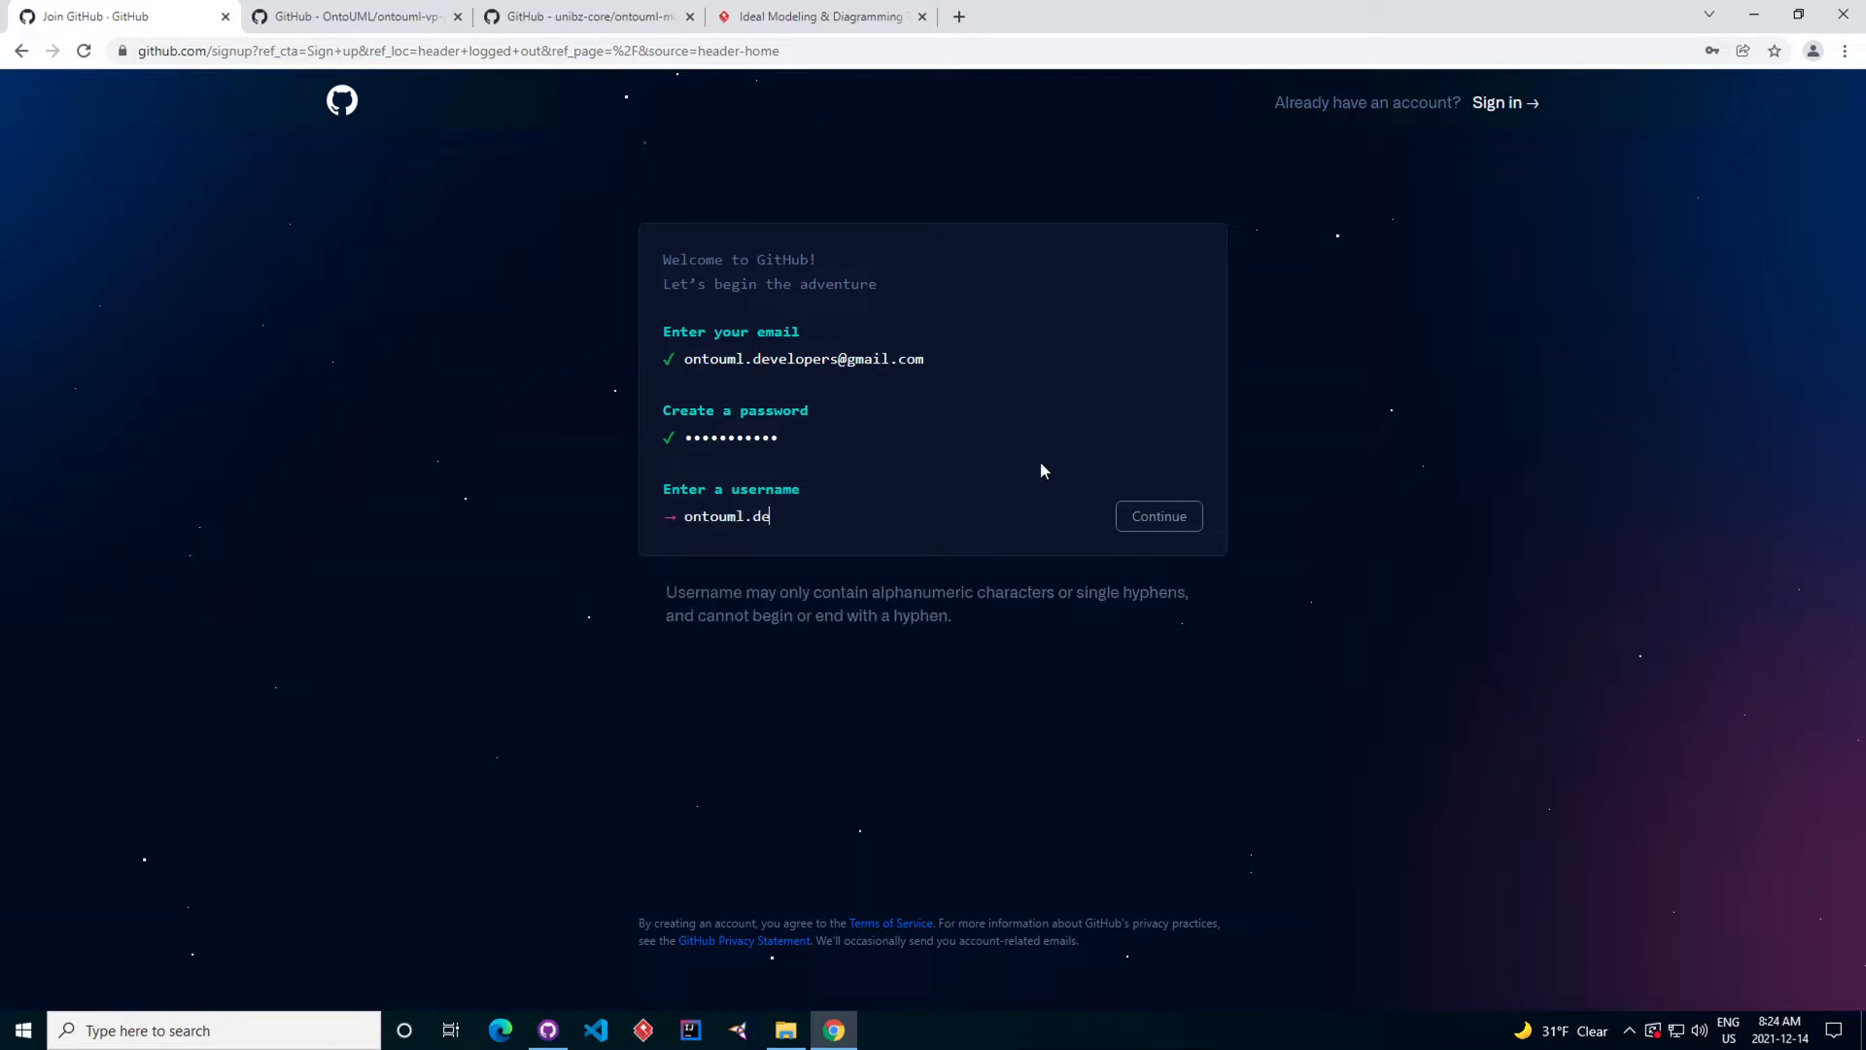
{"action": "type", "text": "velopers"}
{"action": "key", "text": "BackSpace"}
{"action": "type", "text": "-"}
{"action": "left_click", "coordinate": [1145, 525]}
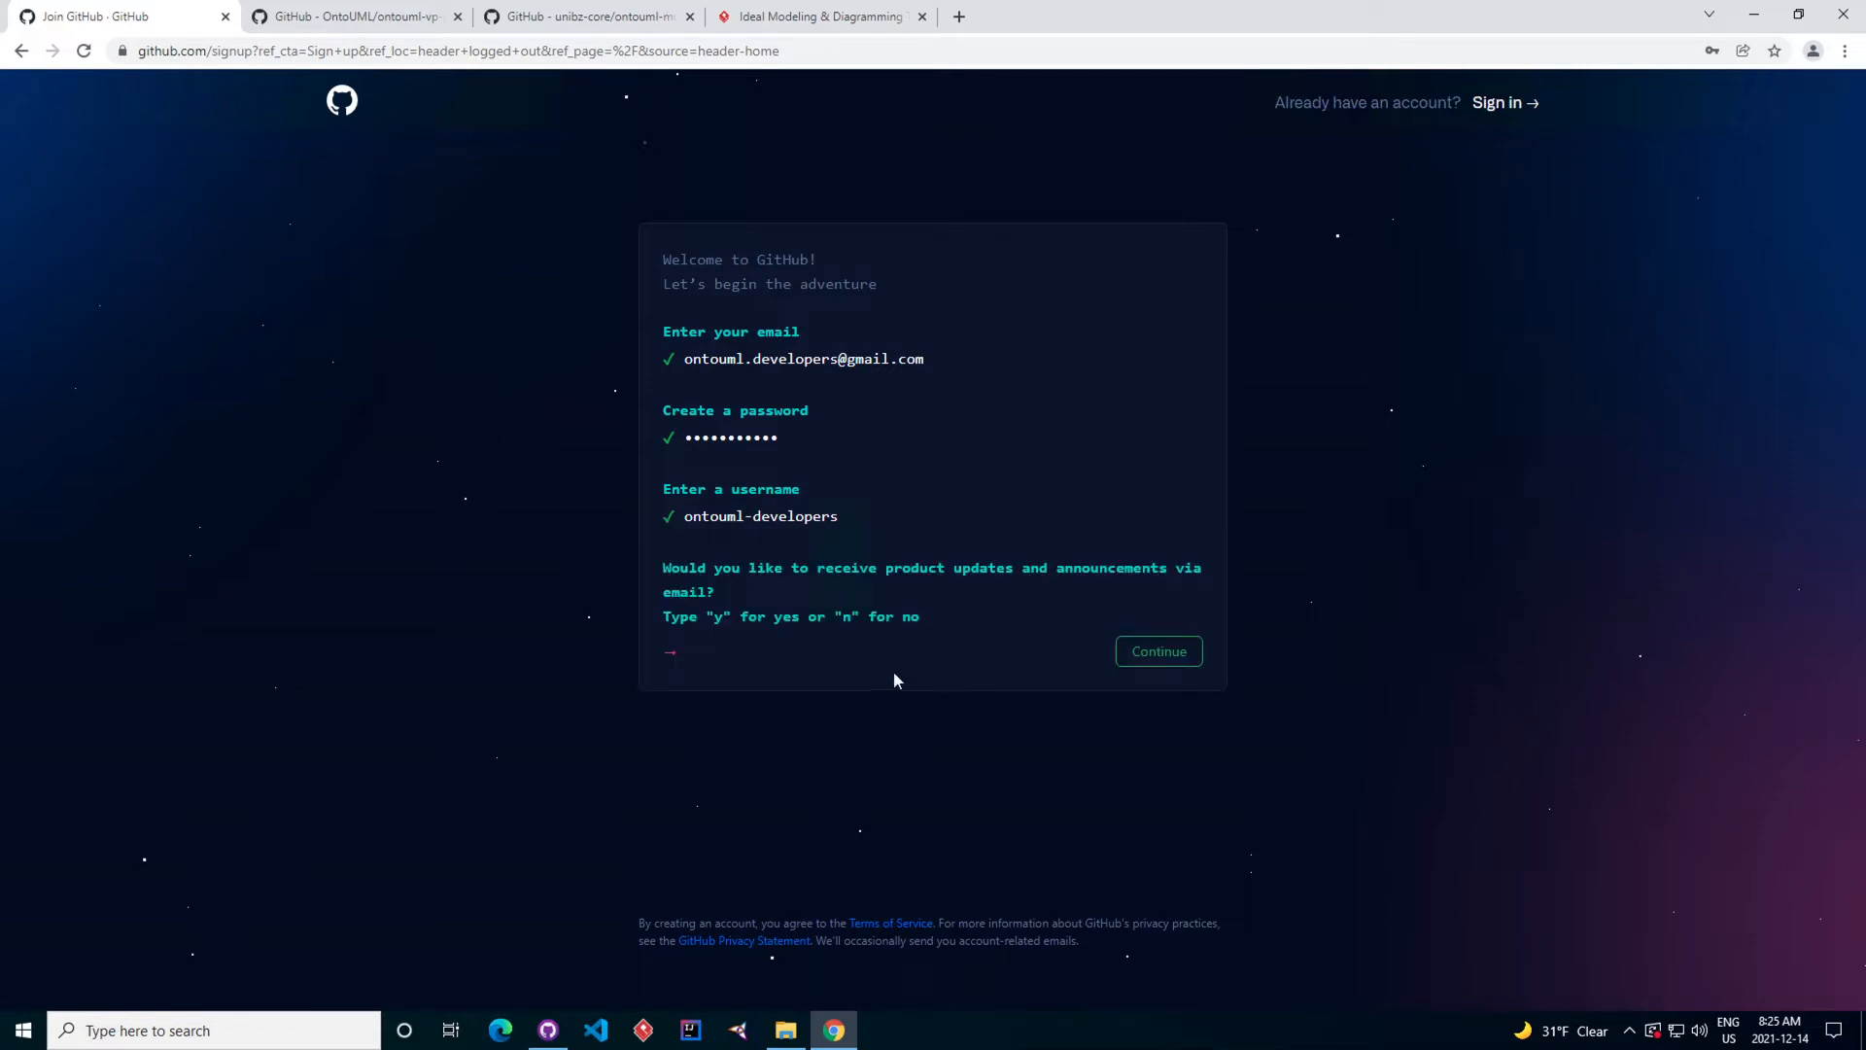
{"action": "type", "text": "n"}
{"action": "left_click", "coordinate": [1180, 657]}
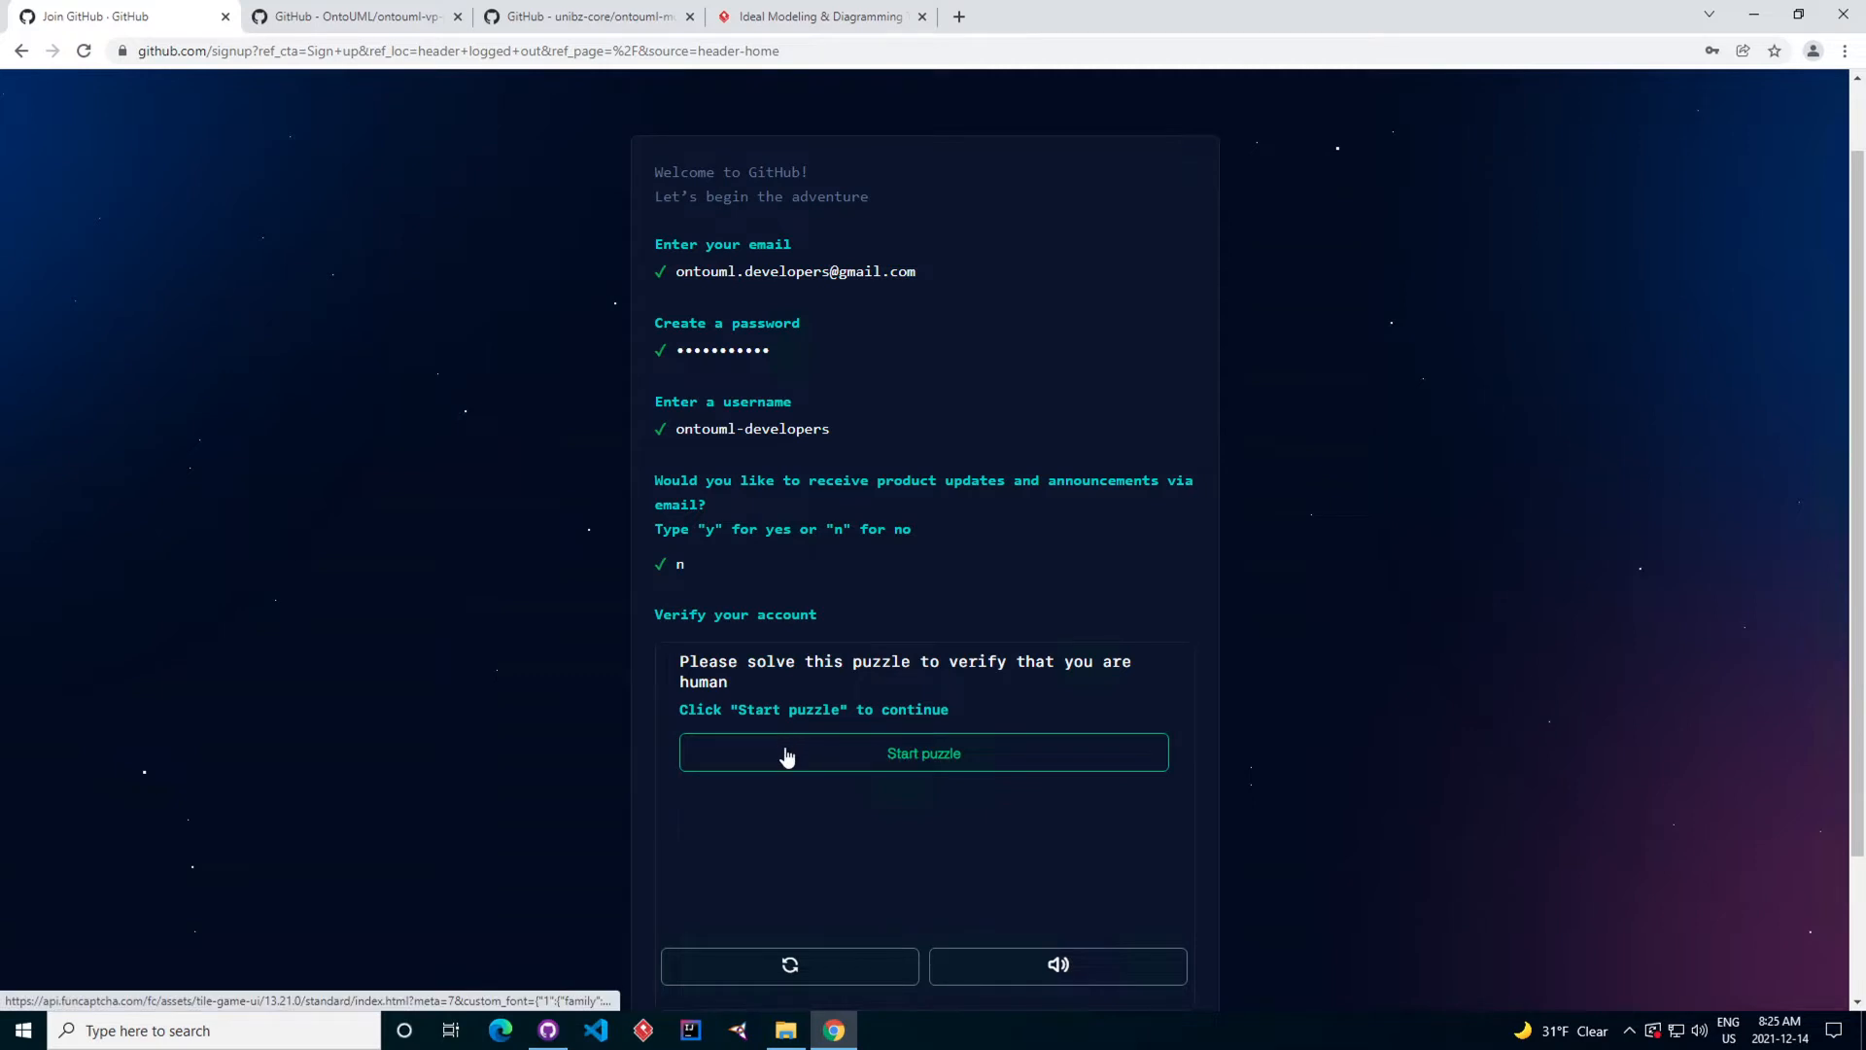
Step: Solve the puzzle by picking the spiral galaxy in both grids, then create the account
{"action": "left_click", "coordinate": [787, 757]}
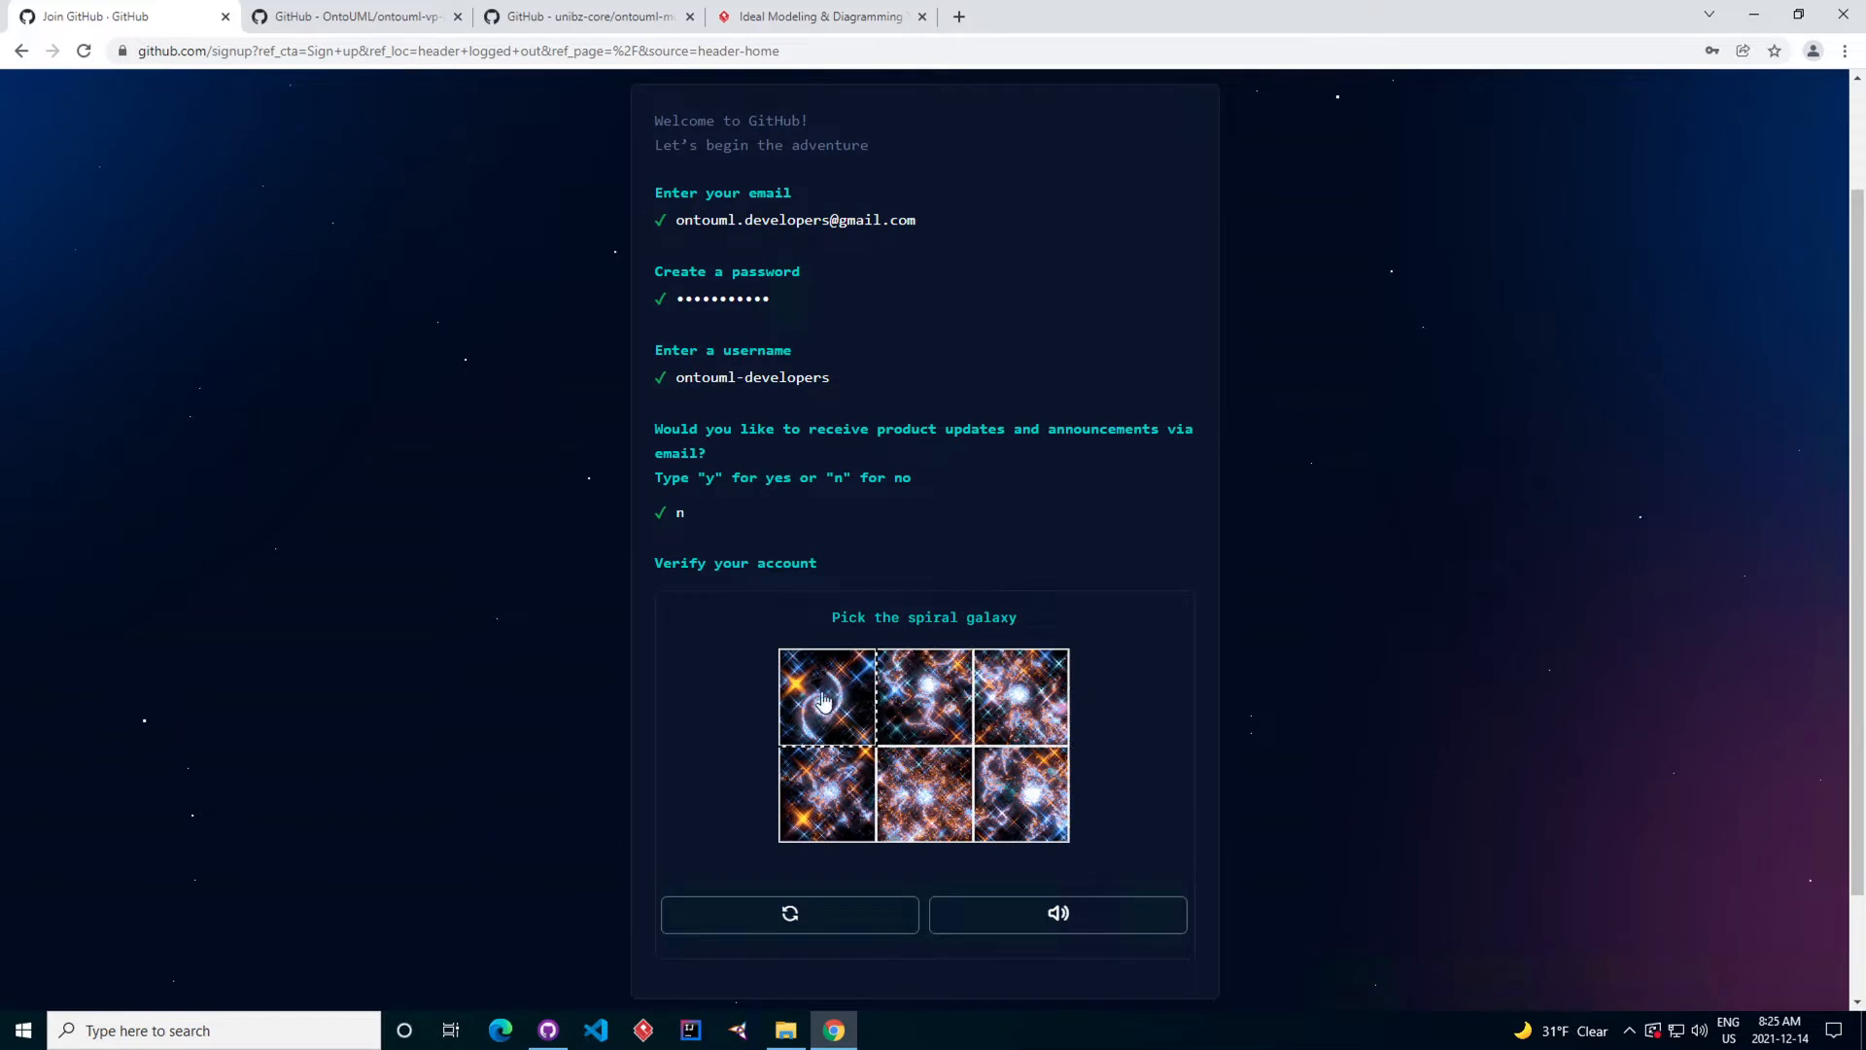
{"action": "left_click", "coordinate": [819, 703]}
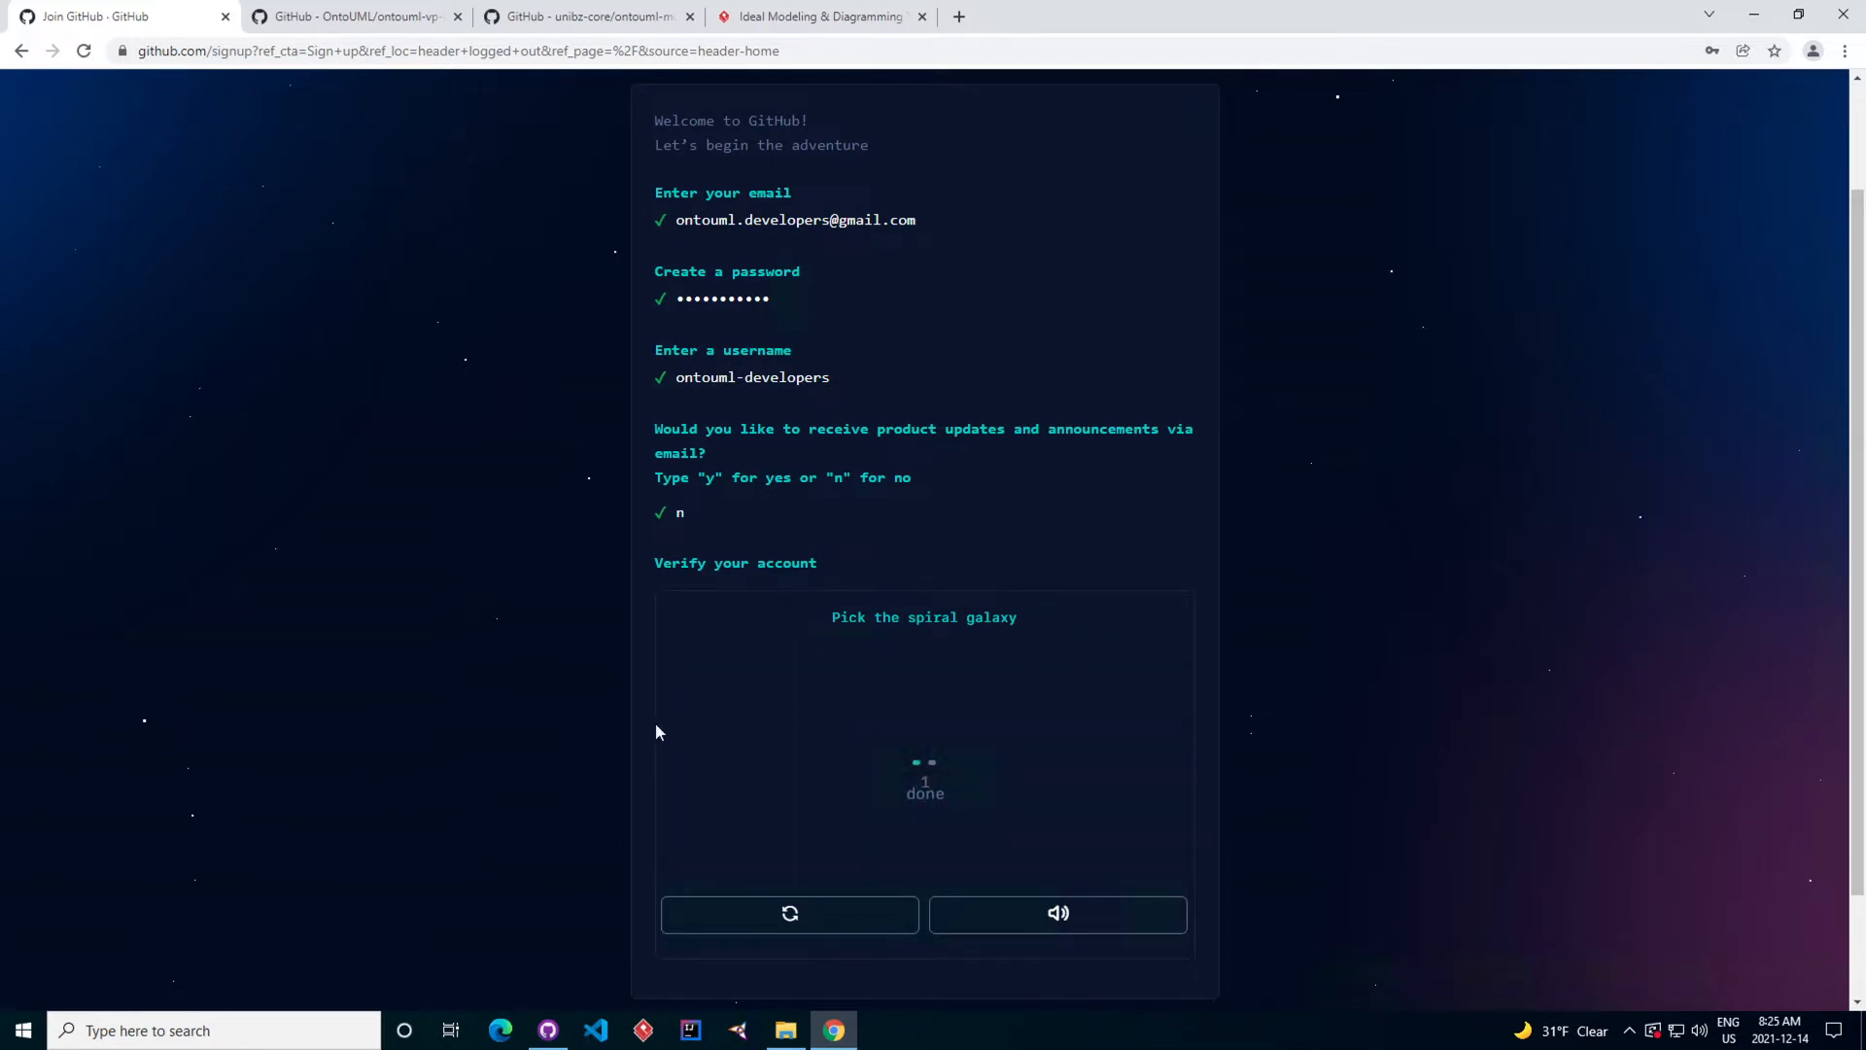
{"action": "left_click", "coordinate": [922, 809]}
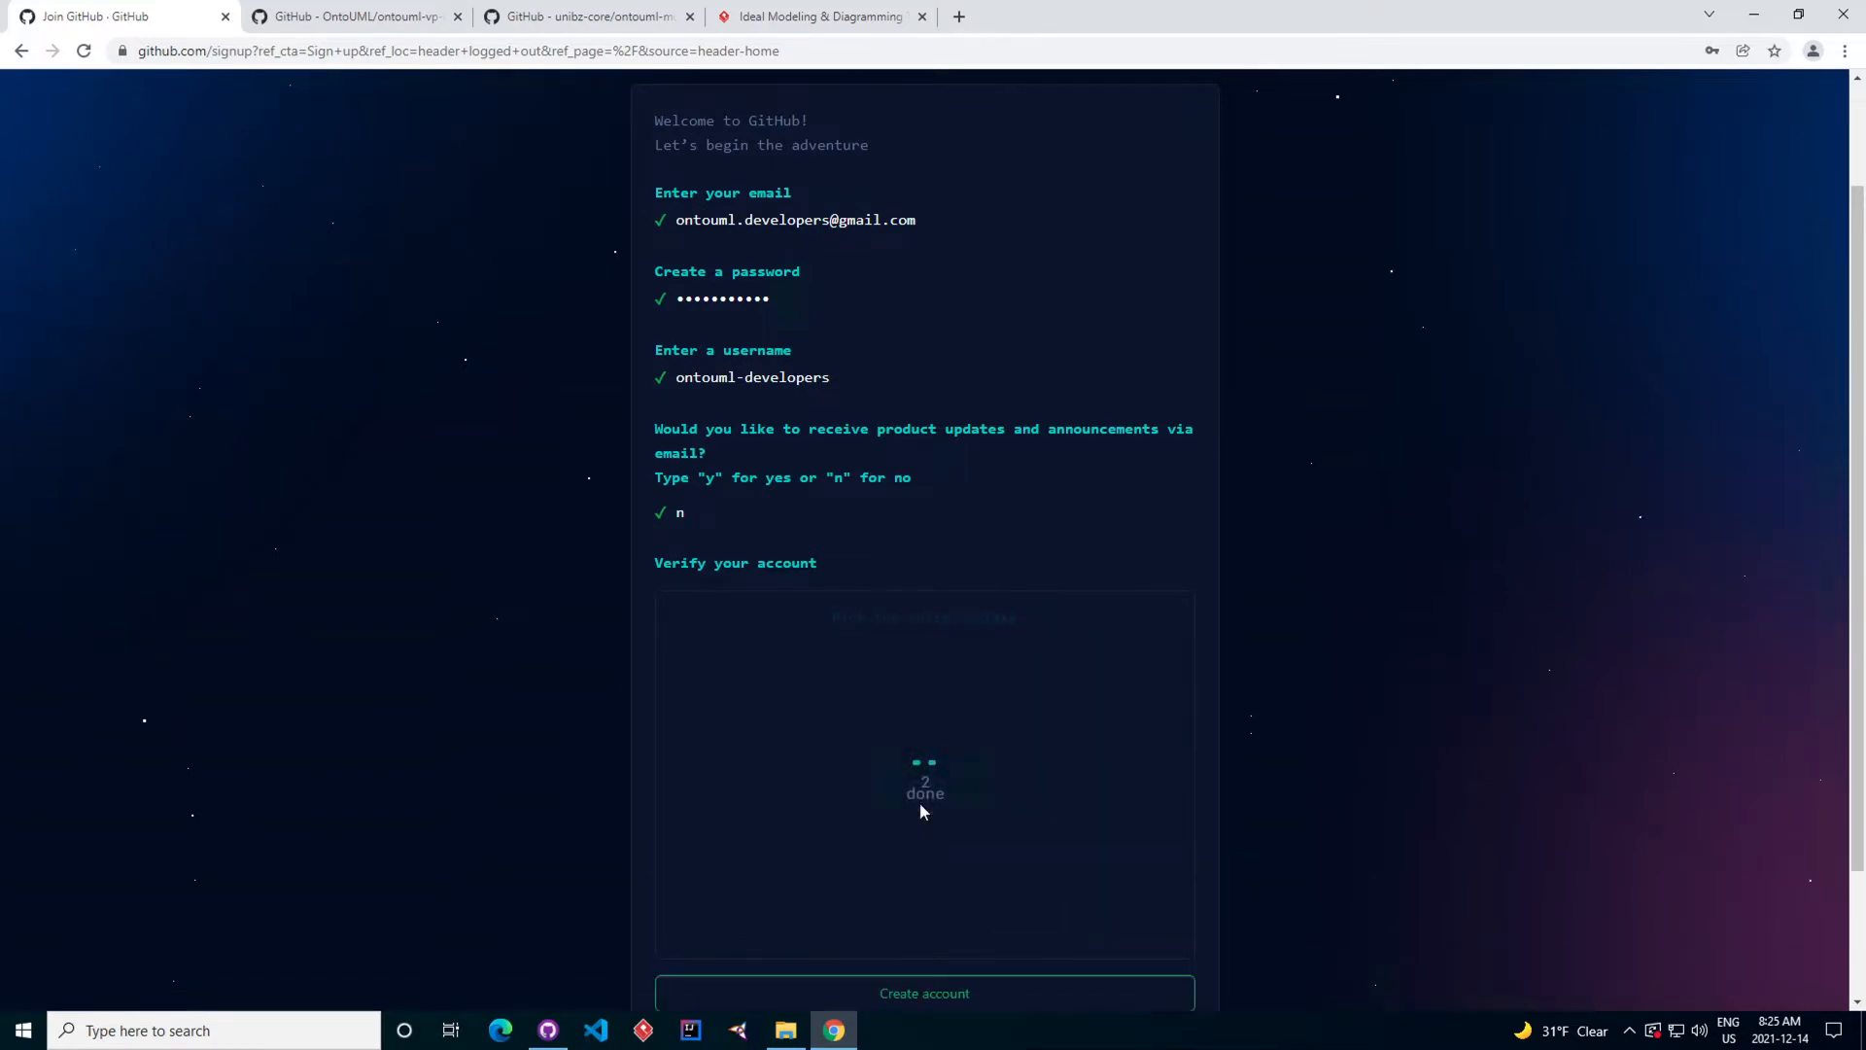
{"action": "scroll", "coordinate": [929, 867], "scroll_direction": "down", "scroll_amount": 1}
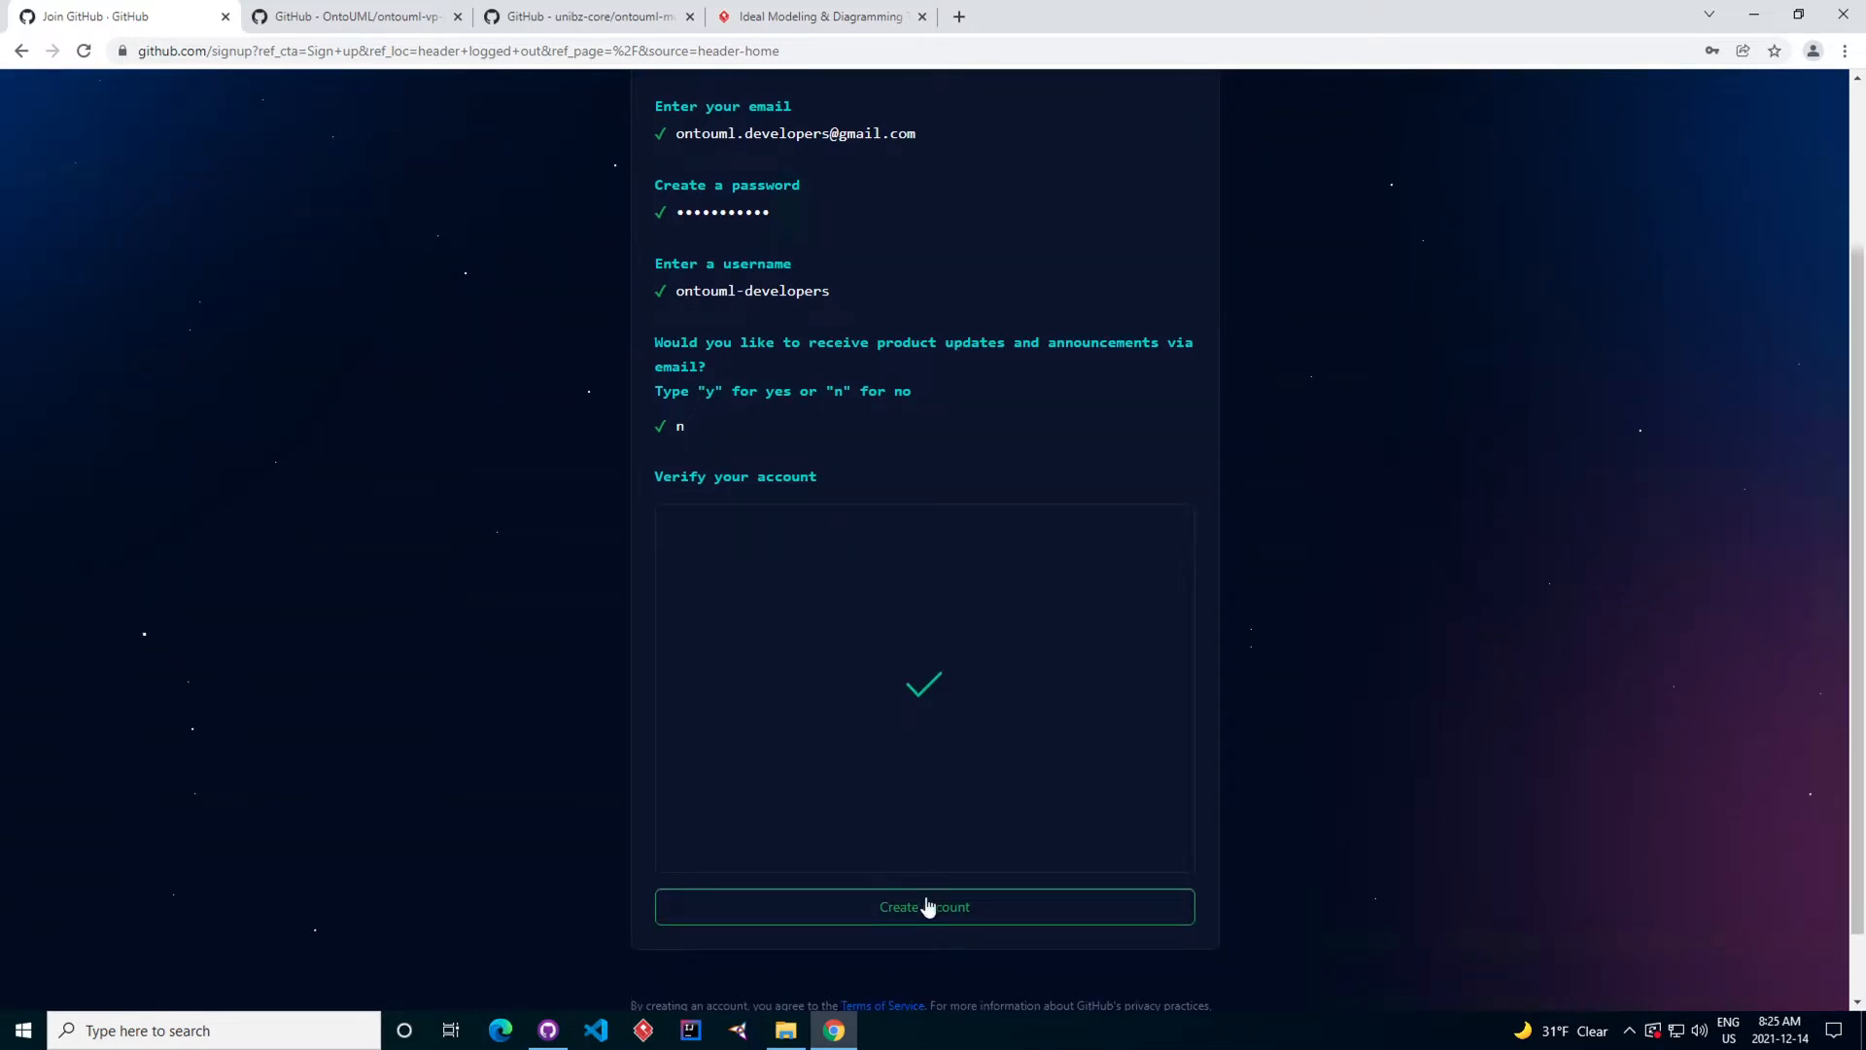
{"action": "left_click", "coordinate": [928, 906]}
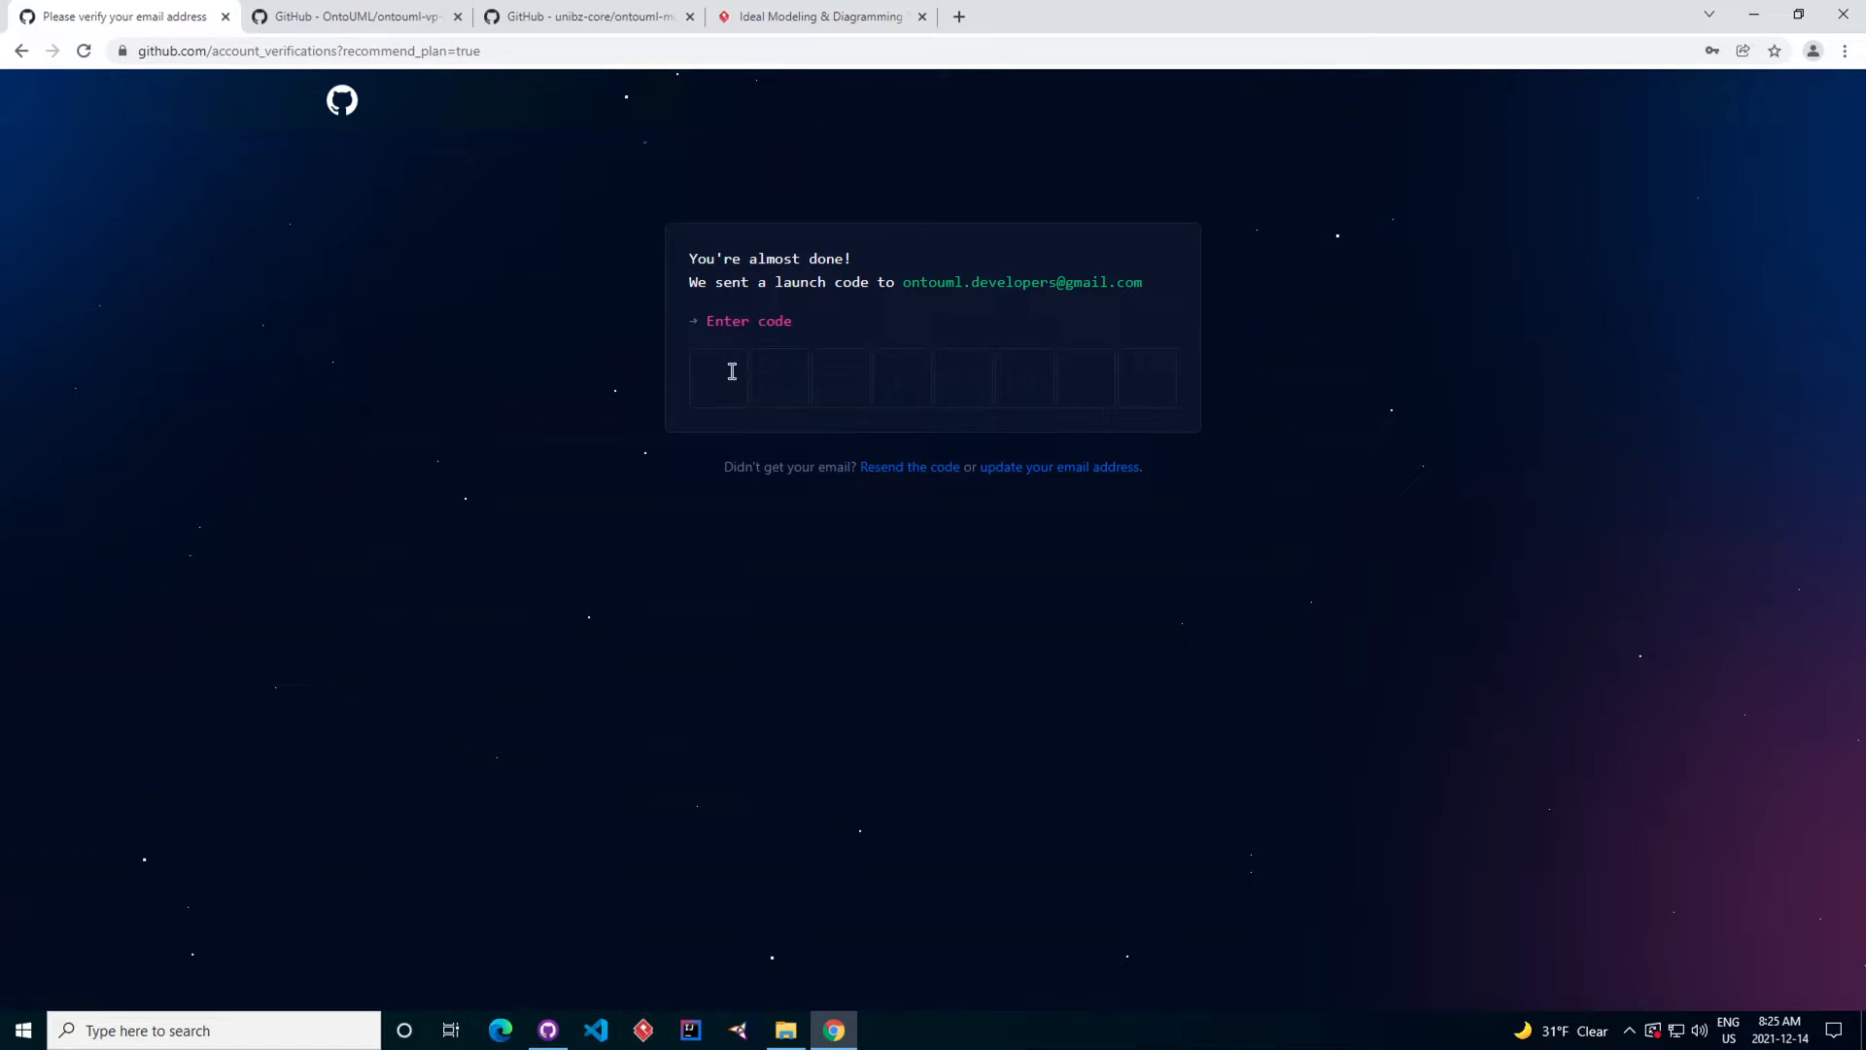
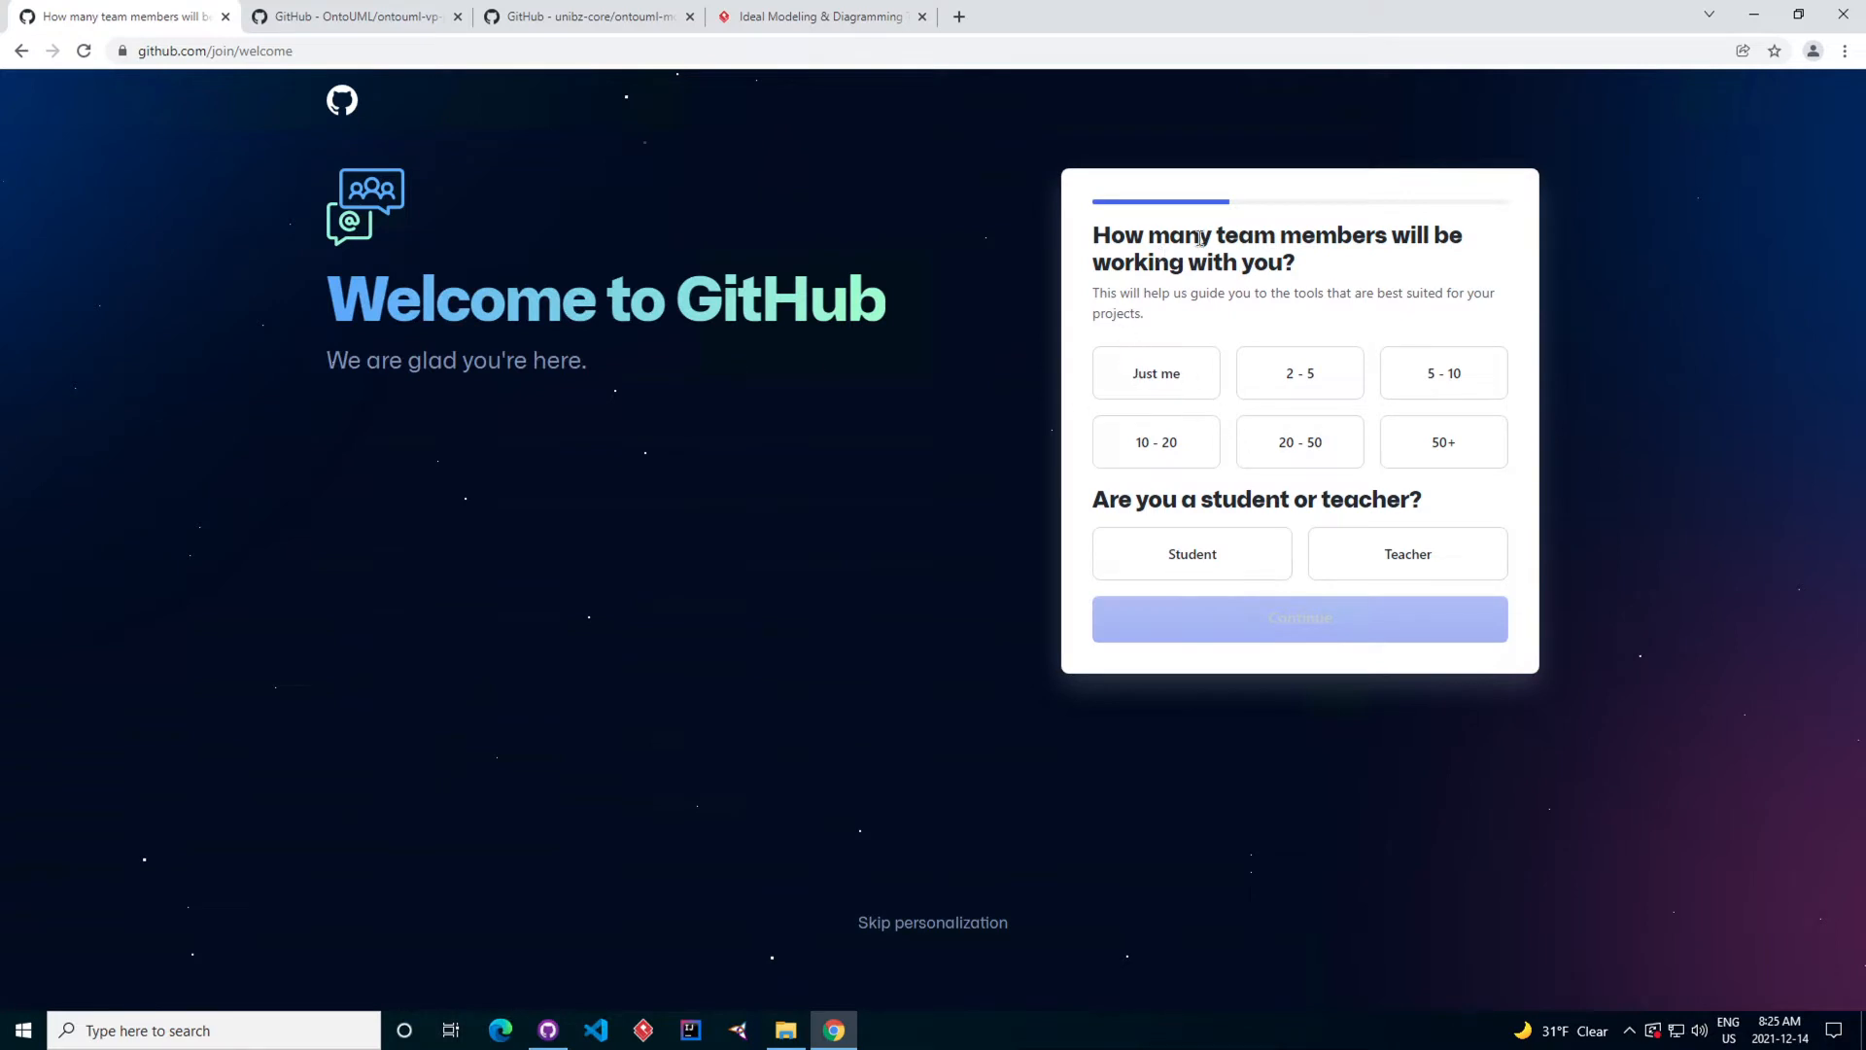
Step: Enter the emailed launch code and answer the survey as 'Just me' and 'Student'
{"action": "left_click", "coordinate": [1170, 389]}
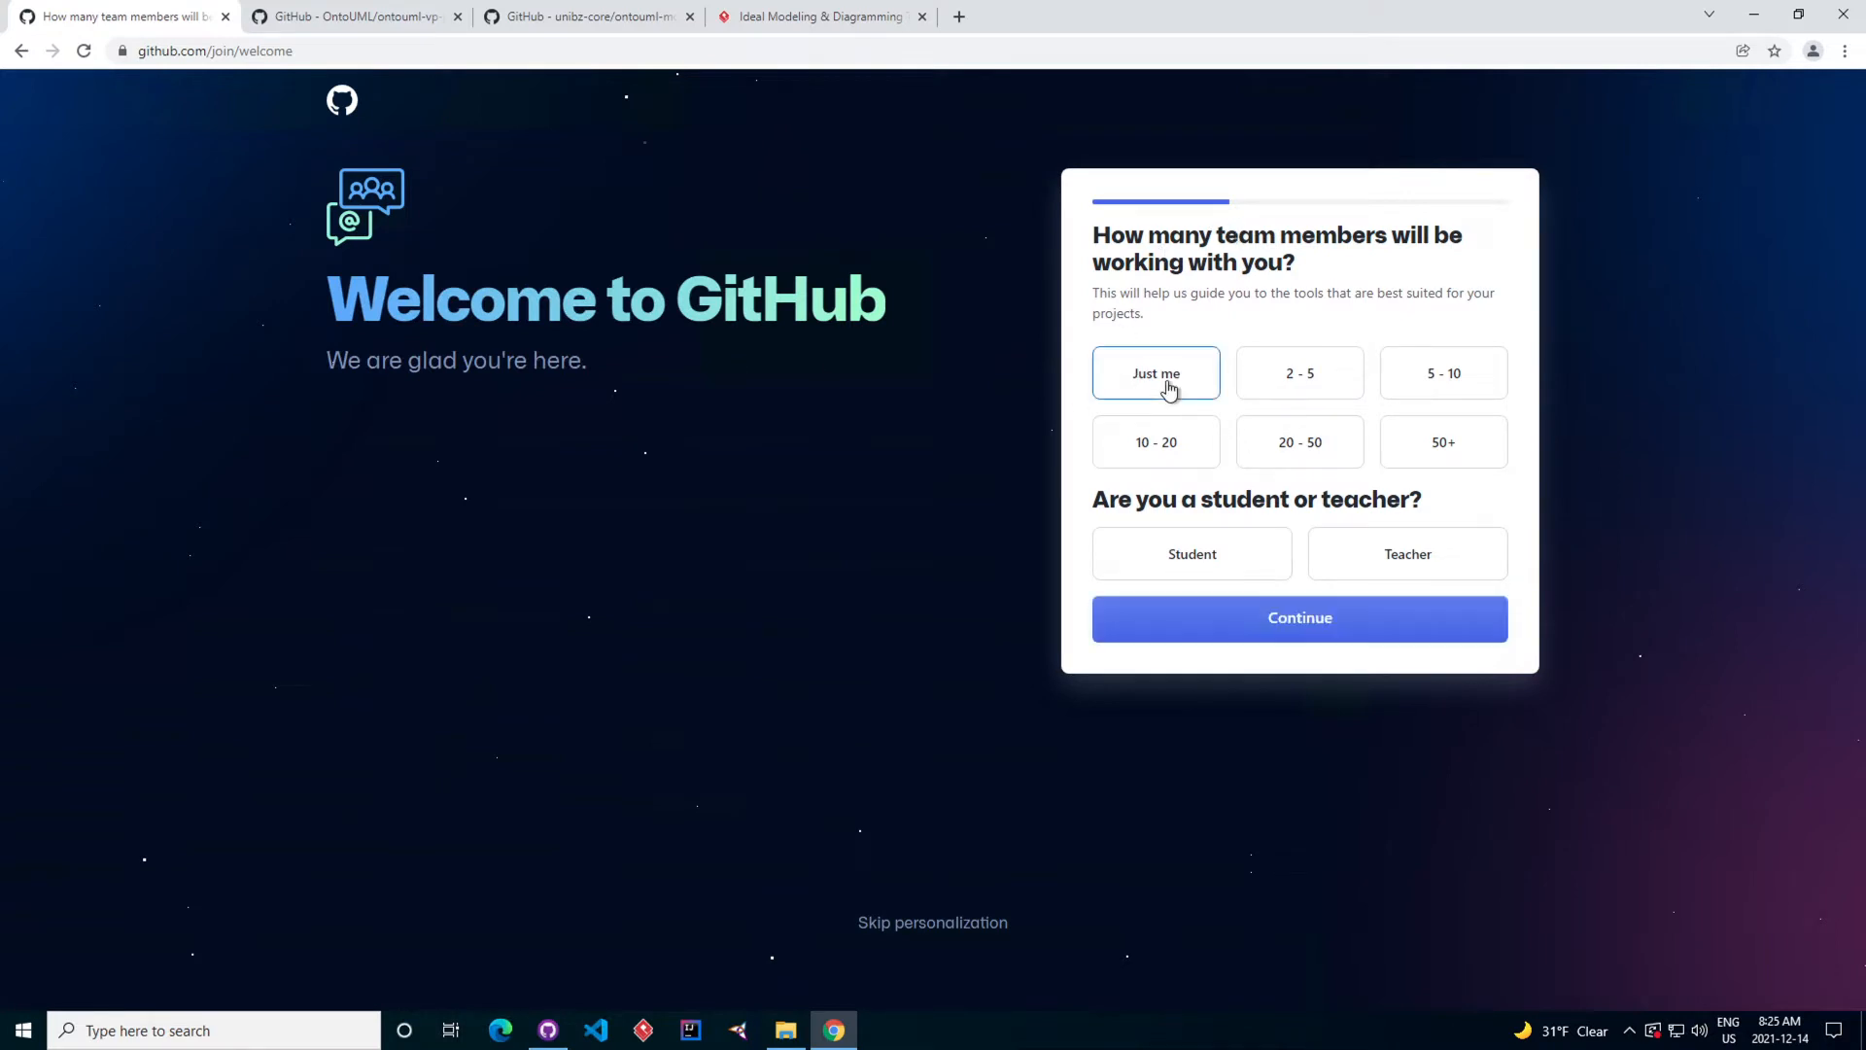
{"action": "left_click", "coordinate": [1214, 556]}
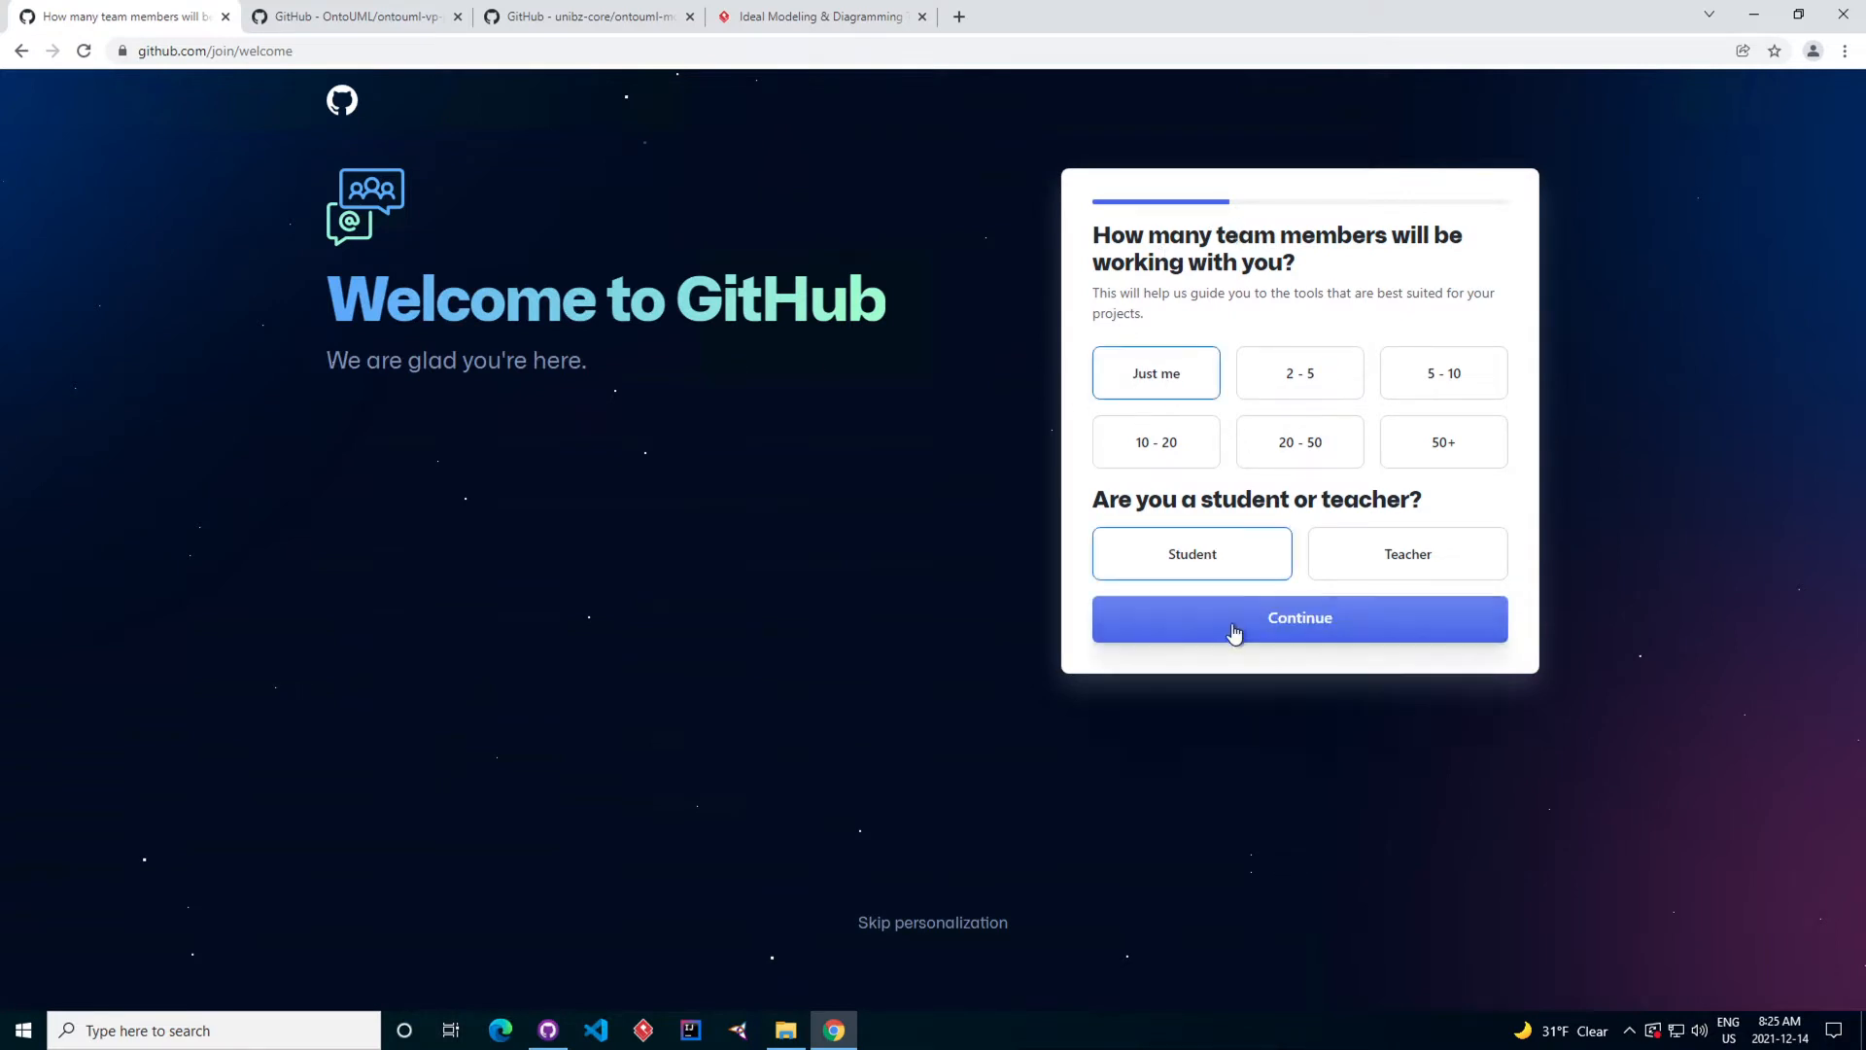
{"action": "left_click", "coordinate": [1233, 633]}
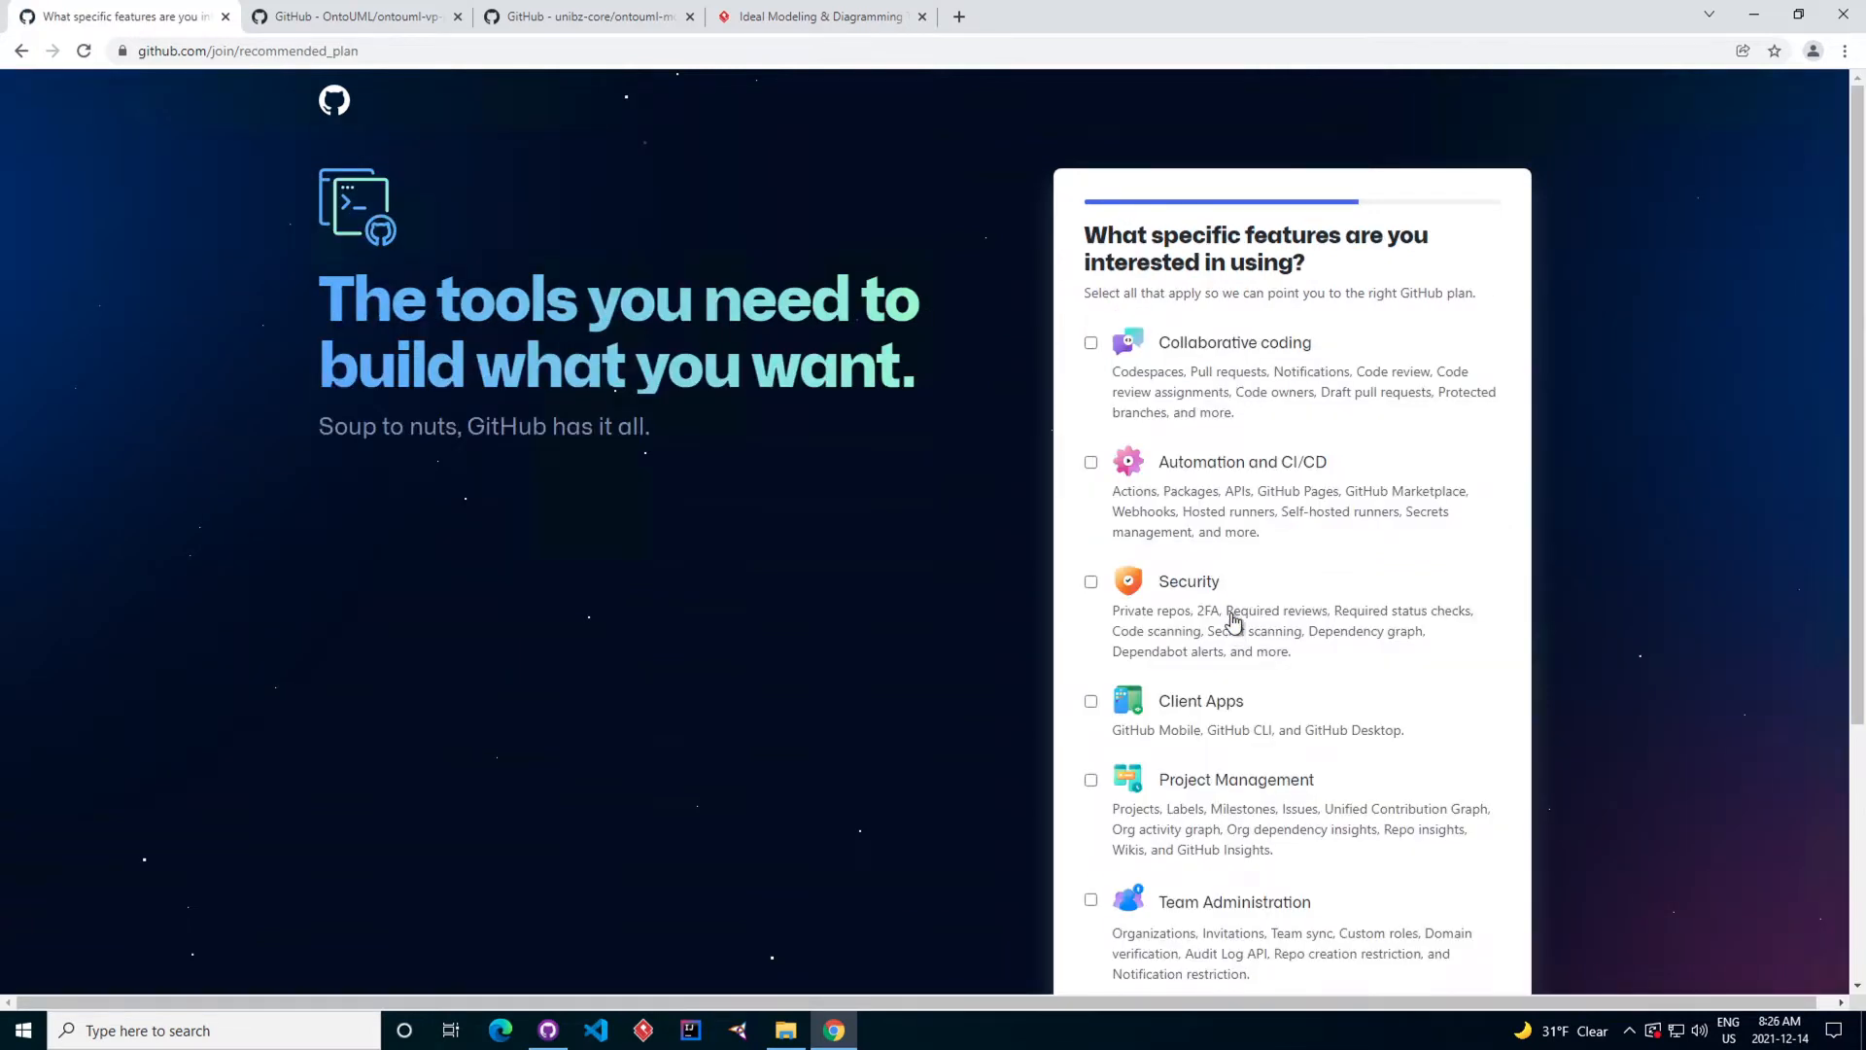
Step: Skip personalization to land on the new account's dashboard
{"action": "scroll", "coordinate": [1198, 362], "scroll_direction": "down", "scroll_amount": 4}
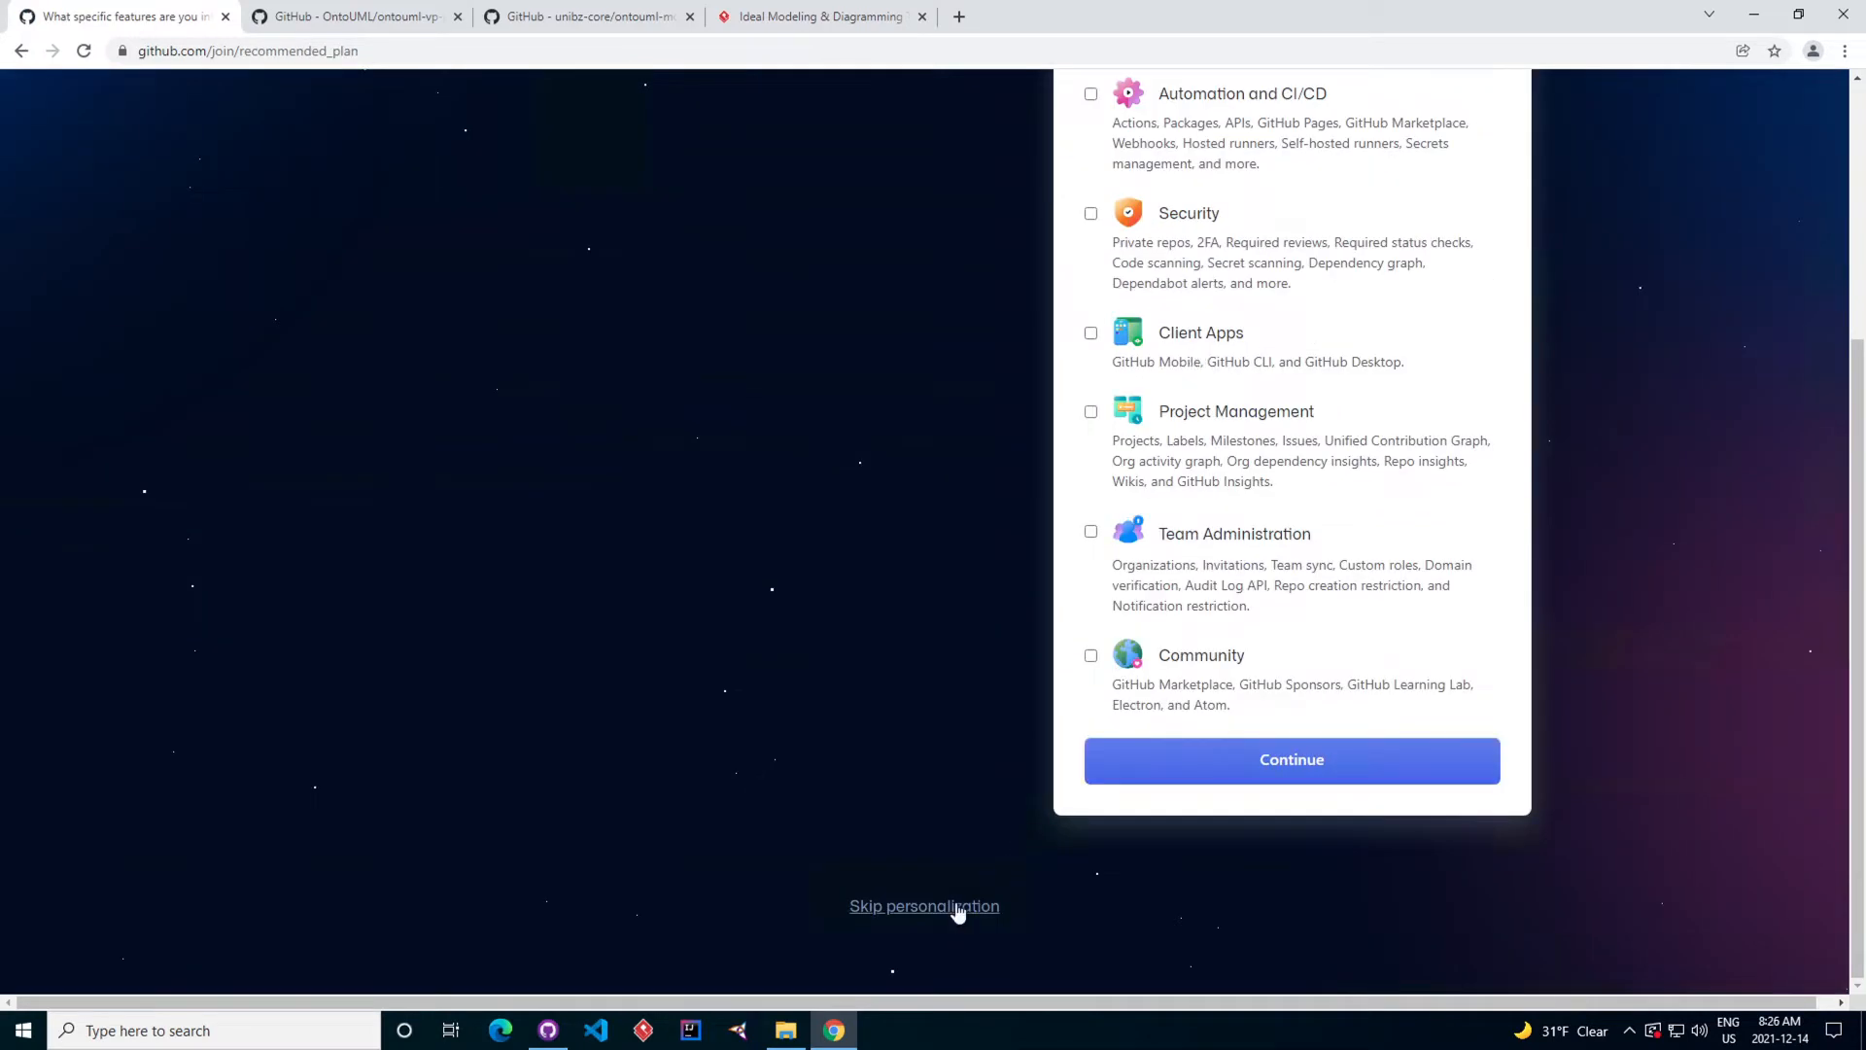
{"action": "scroll", "coordinate": [883, 282], "scroll_direction": "up", "scroll_amount": 2}
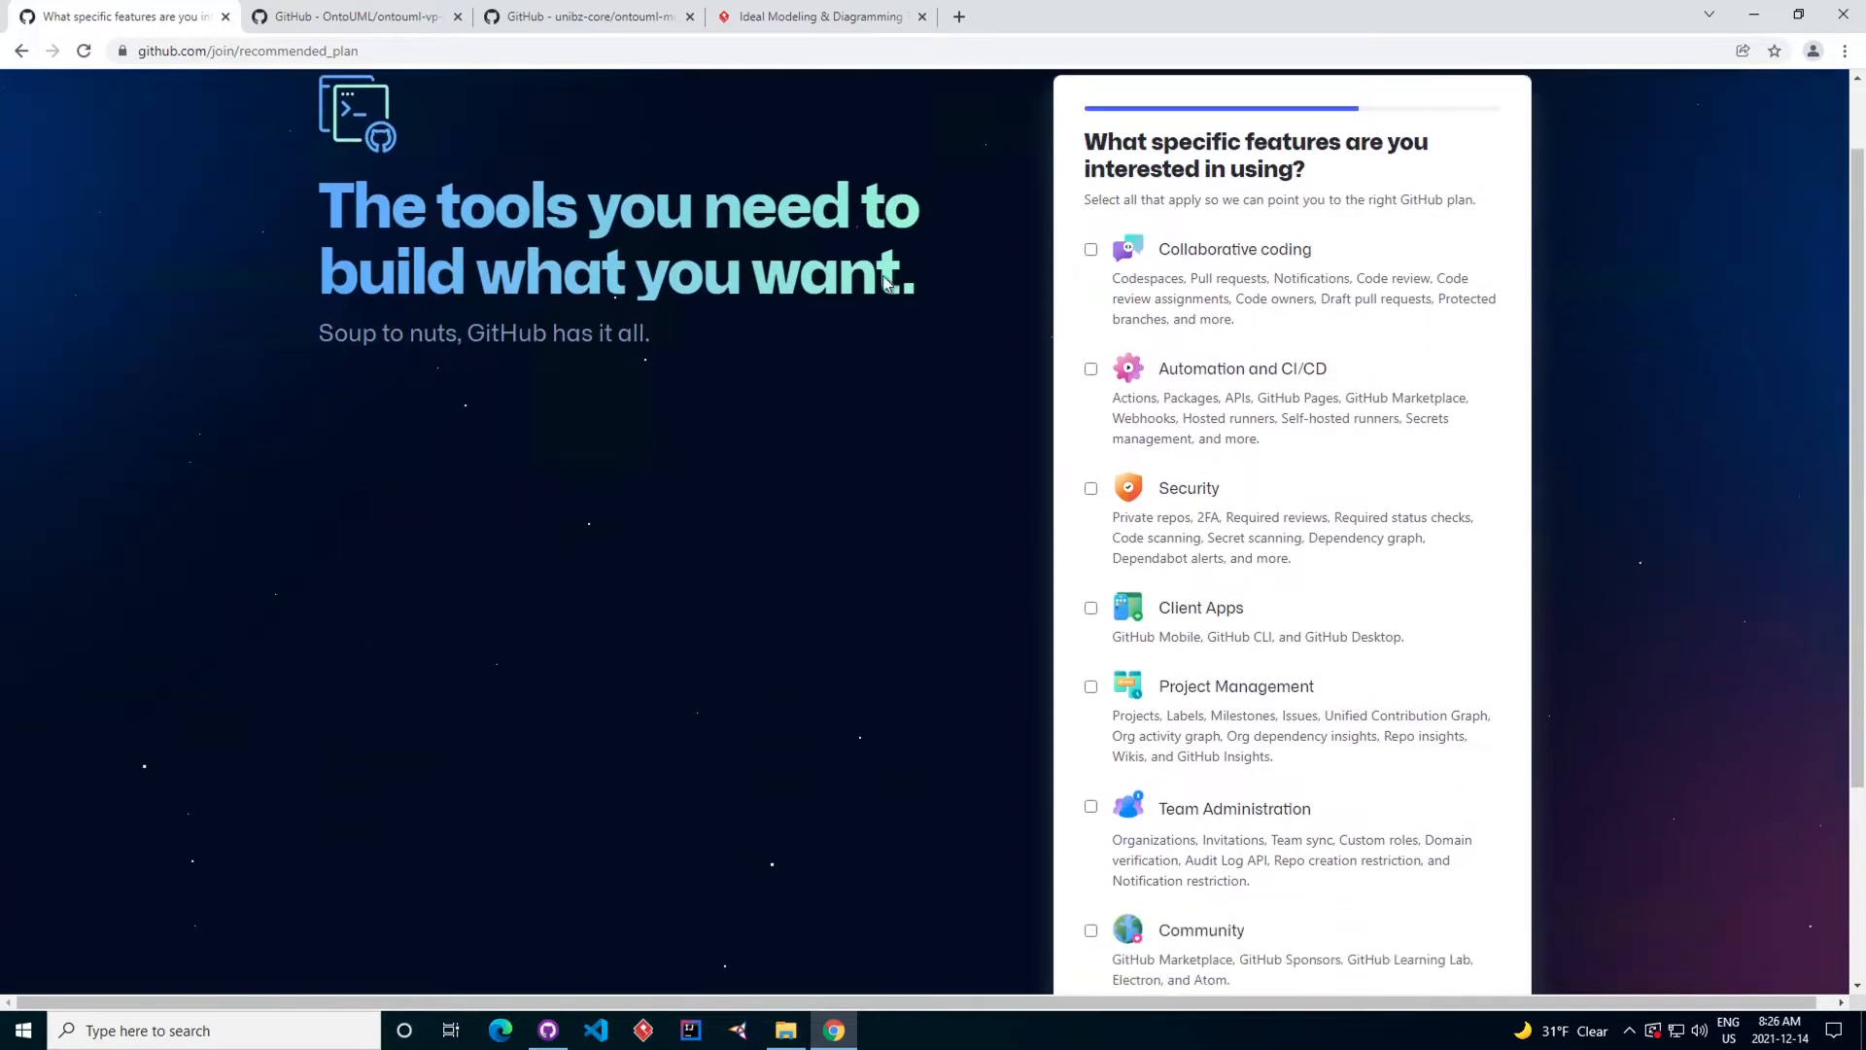
{"action": "scroll", "coordinate": [882, 283], "scroll_direction": "down", "scroll_amount": 3}
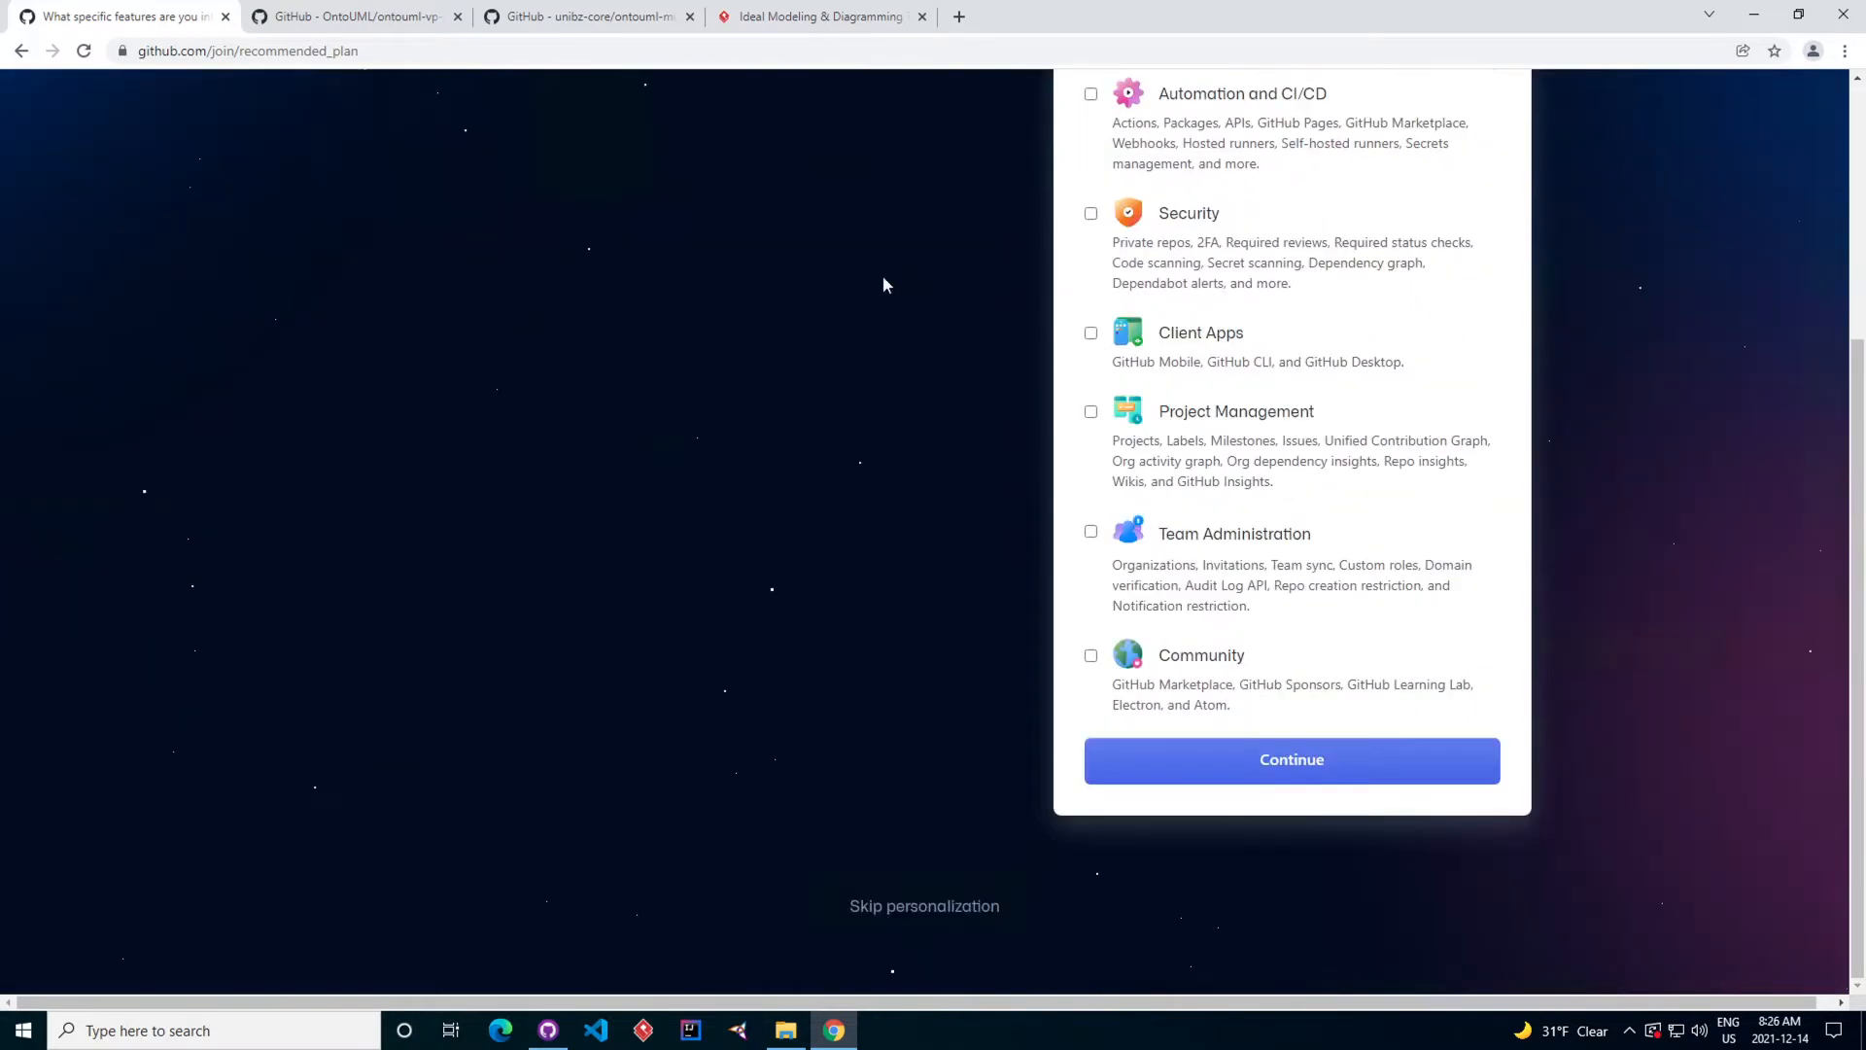
{"action": "left_click", "coordinate": [918, 904]}
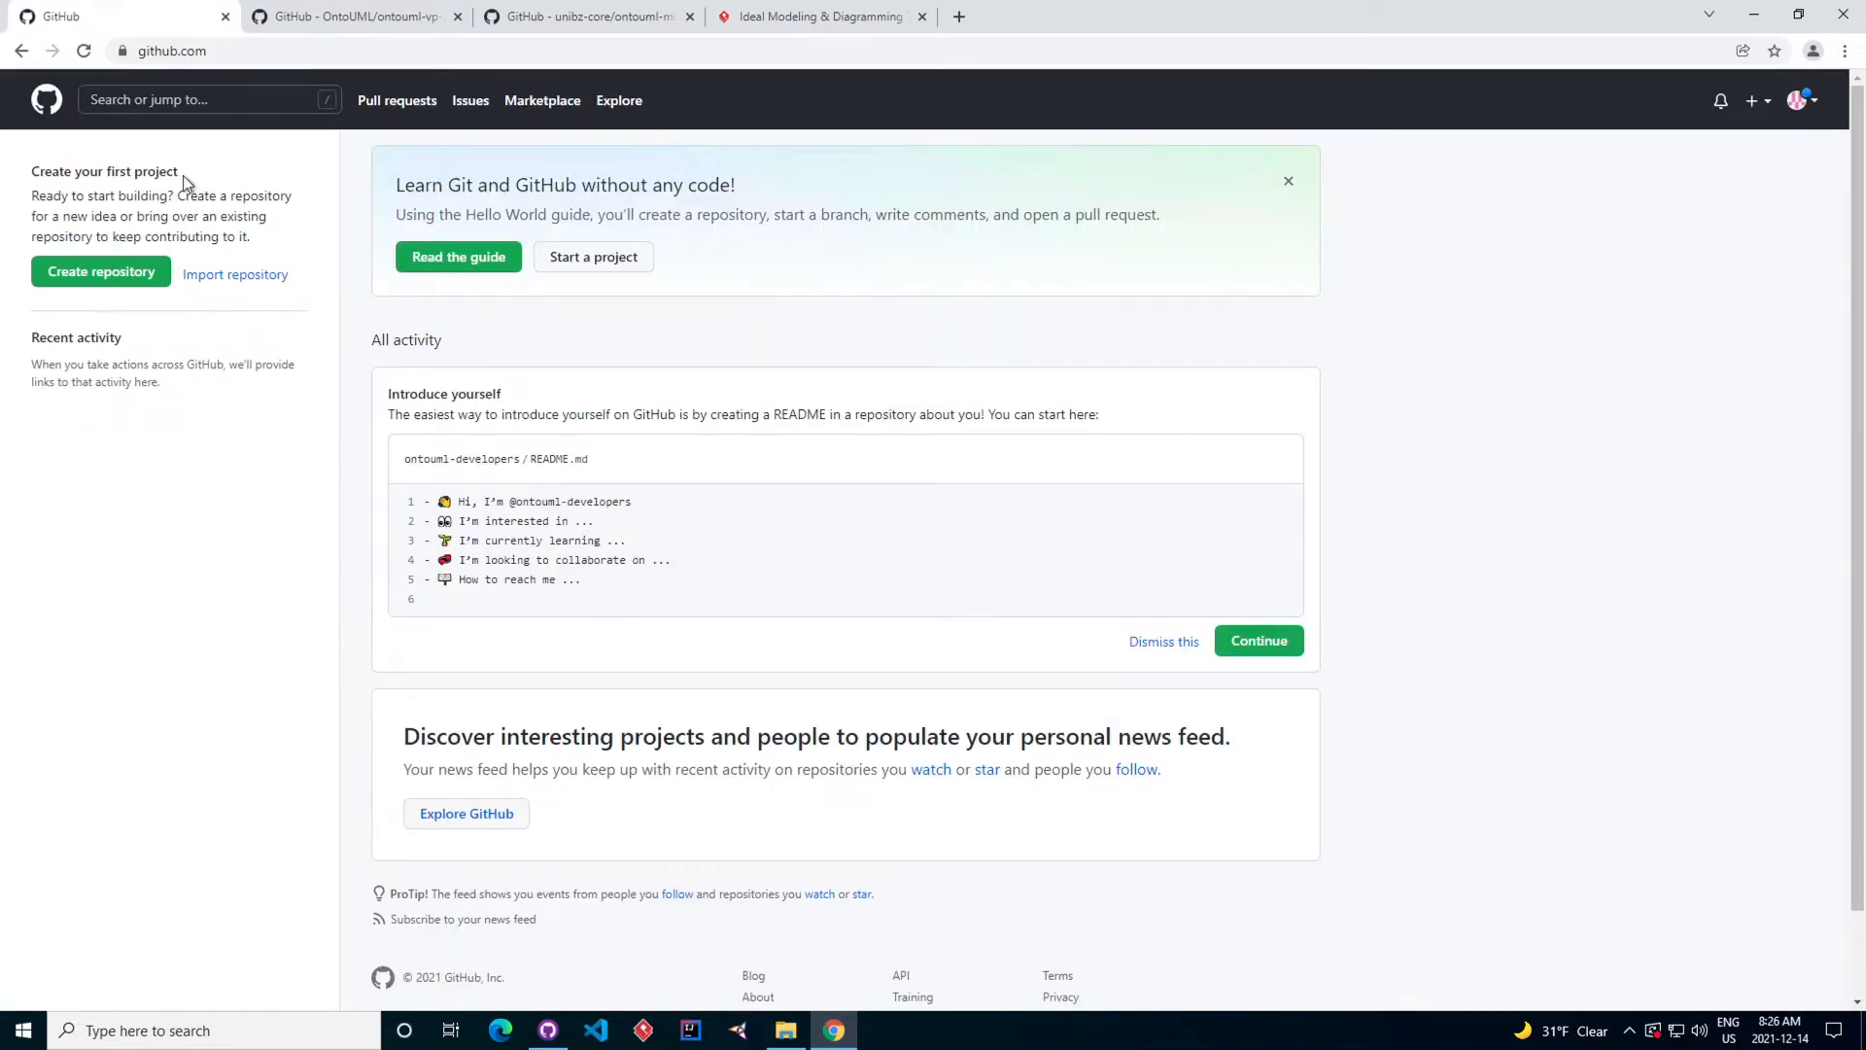
Step: Open github.com/ontouml-developers in a new tab and move that tab to second position
{"action": "left_click", "coordinate": [264, 56]}
{"action": "key", "text": "ctrl+c"}
{"action": "key", "text": "super"}
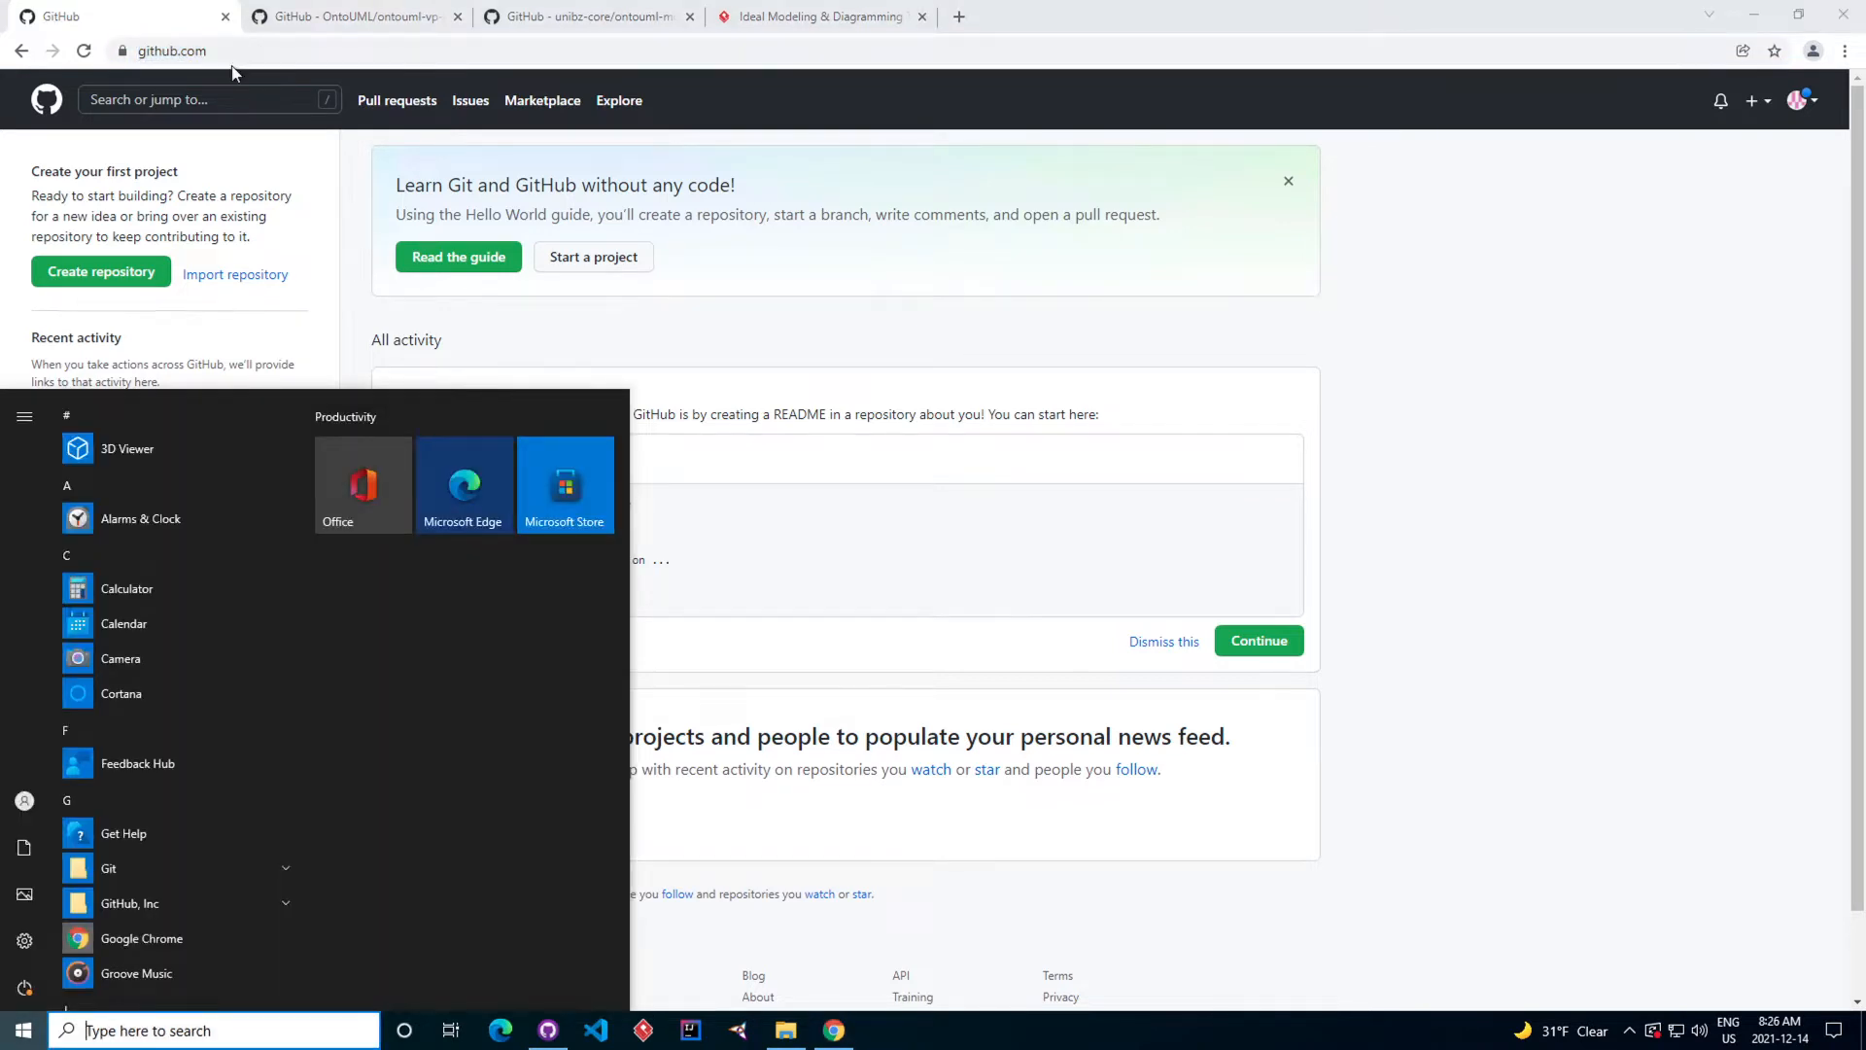
{"action": "key", "text": "super"}
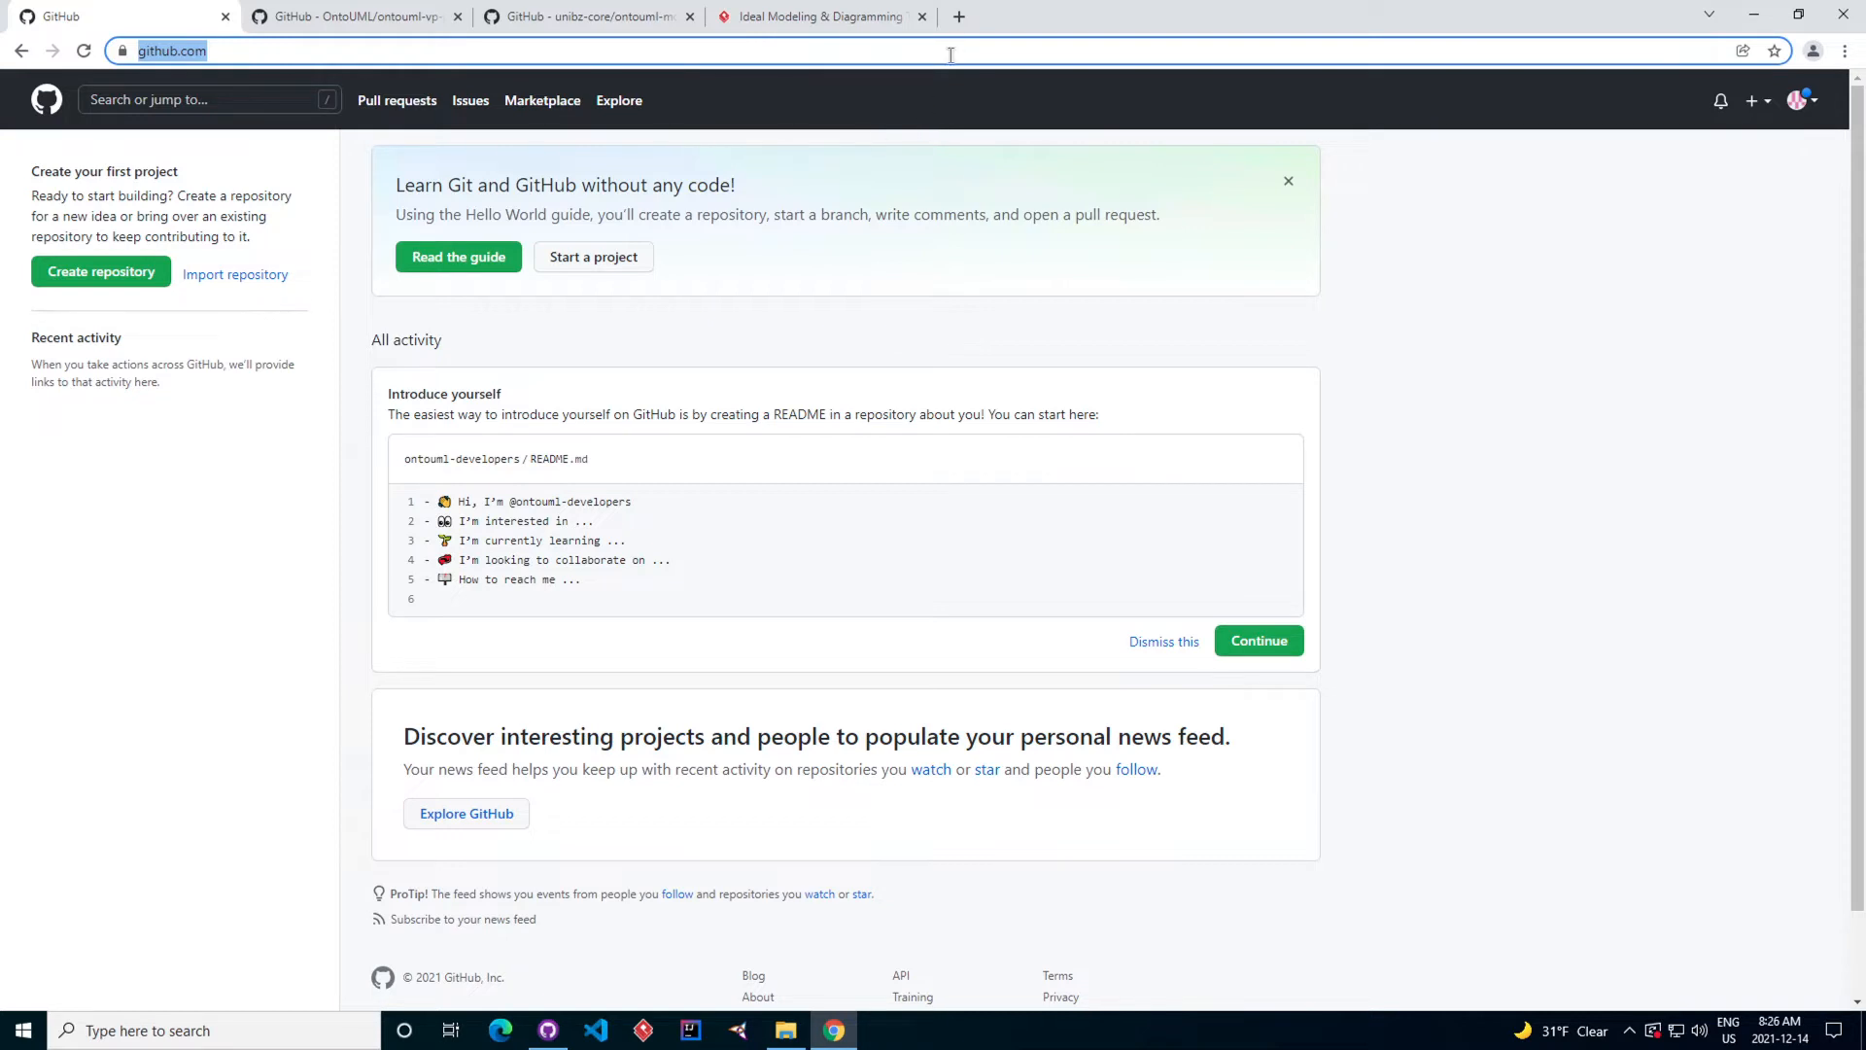
{"action": "left_click", "coordinate": [960, 16]}
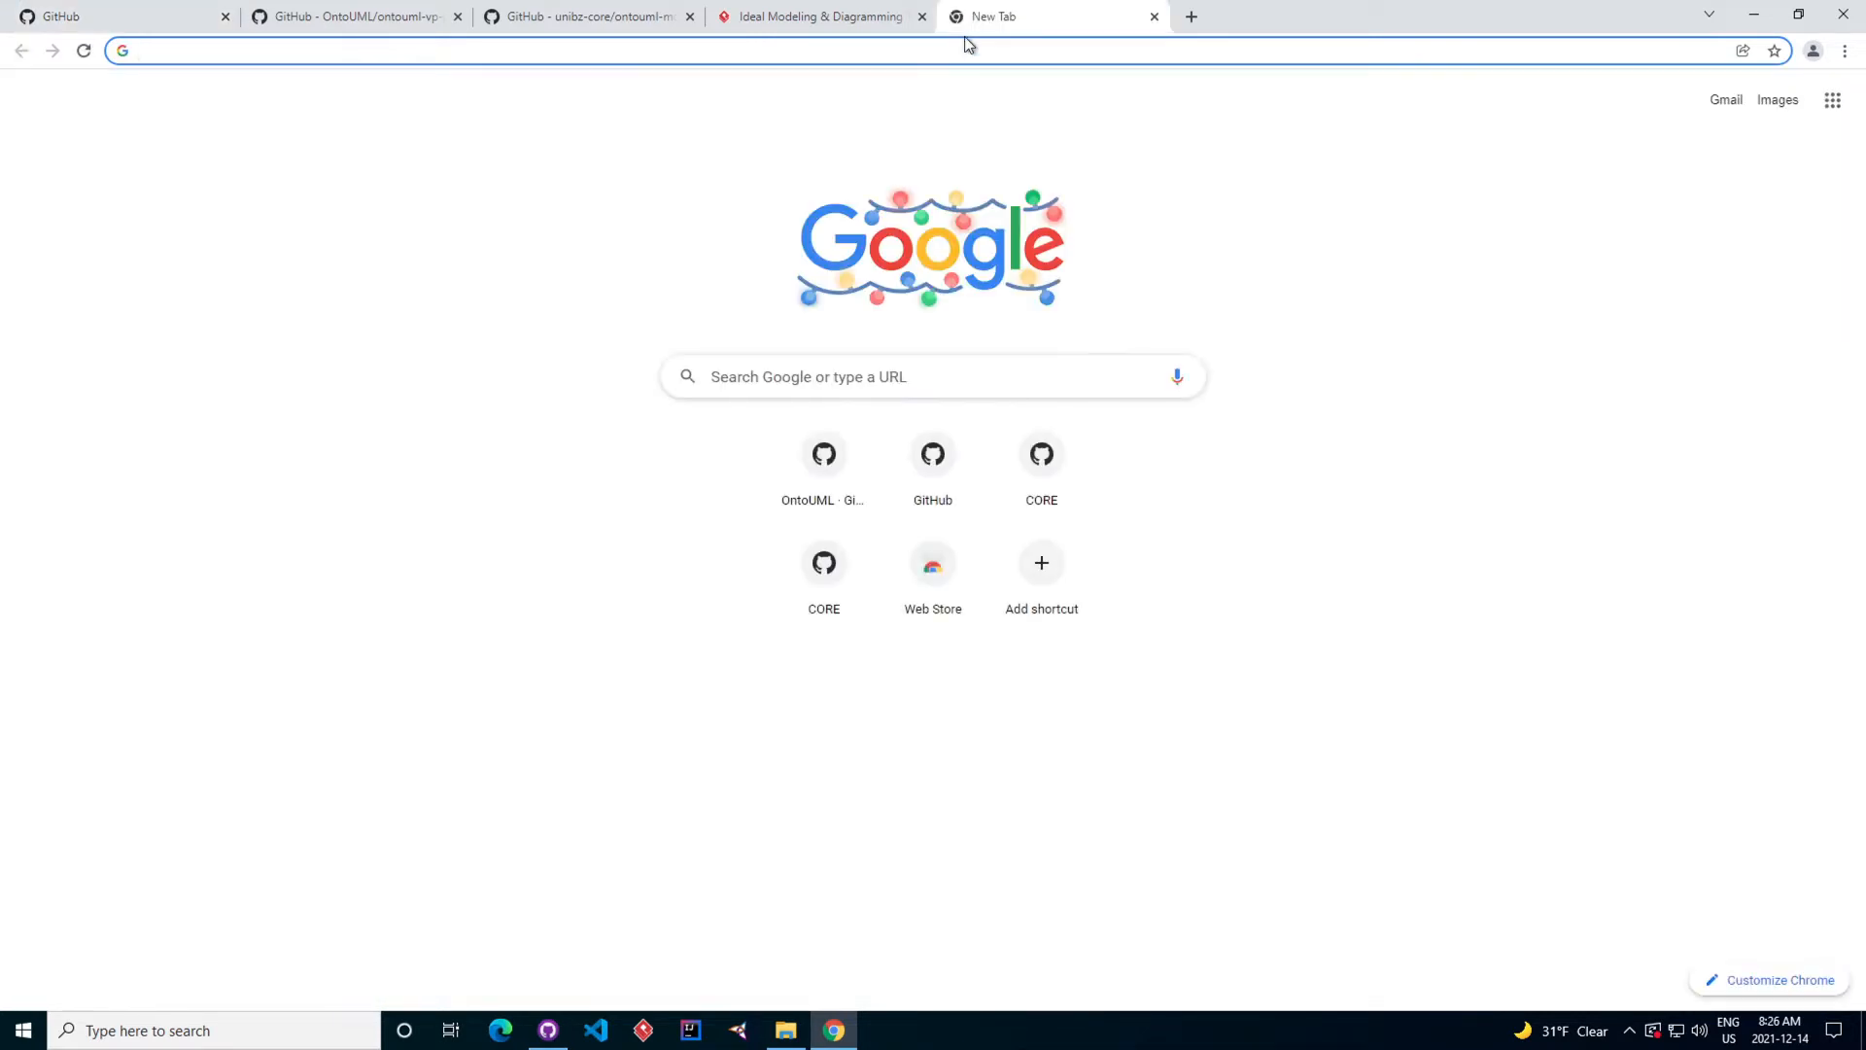
{"action": "key", "text": "ctrl+v"}
{"action": "type", "text": "ont"}
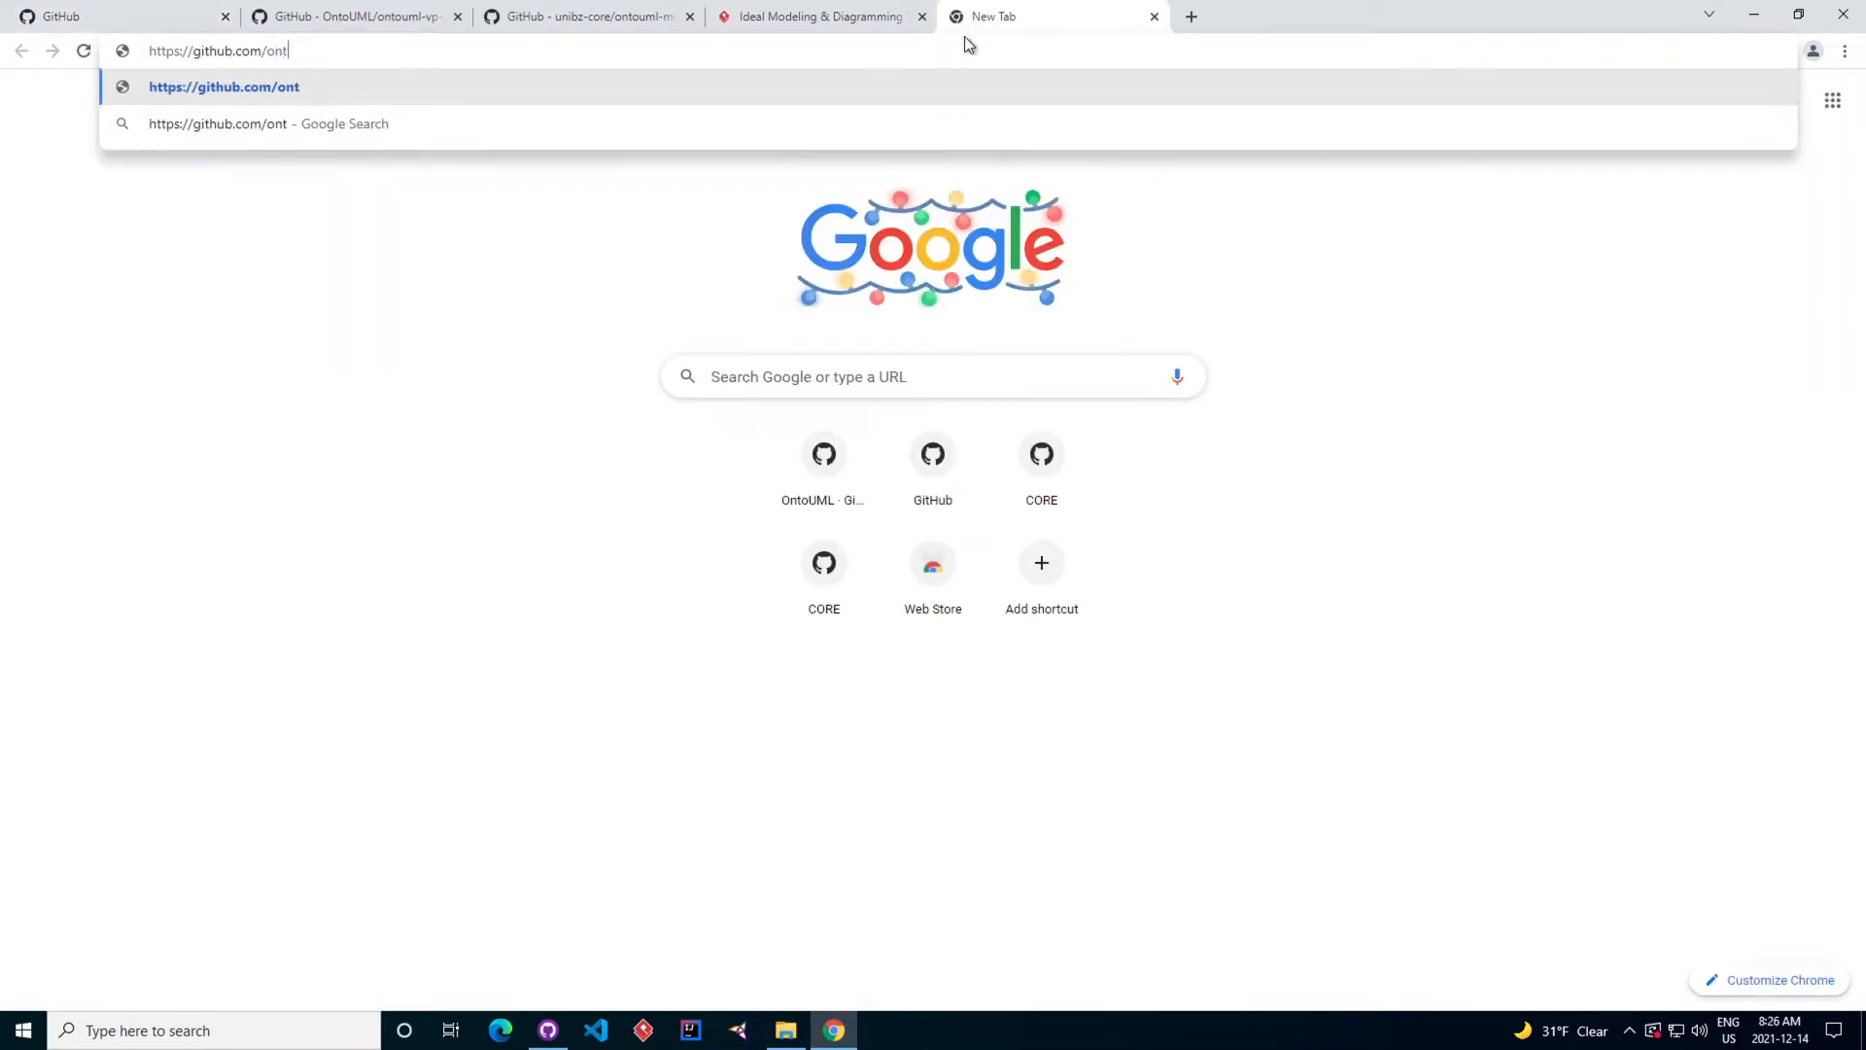
{"action": "type", "text": "ouml-developers"}
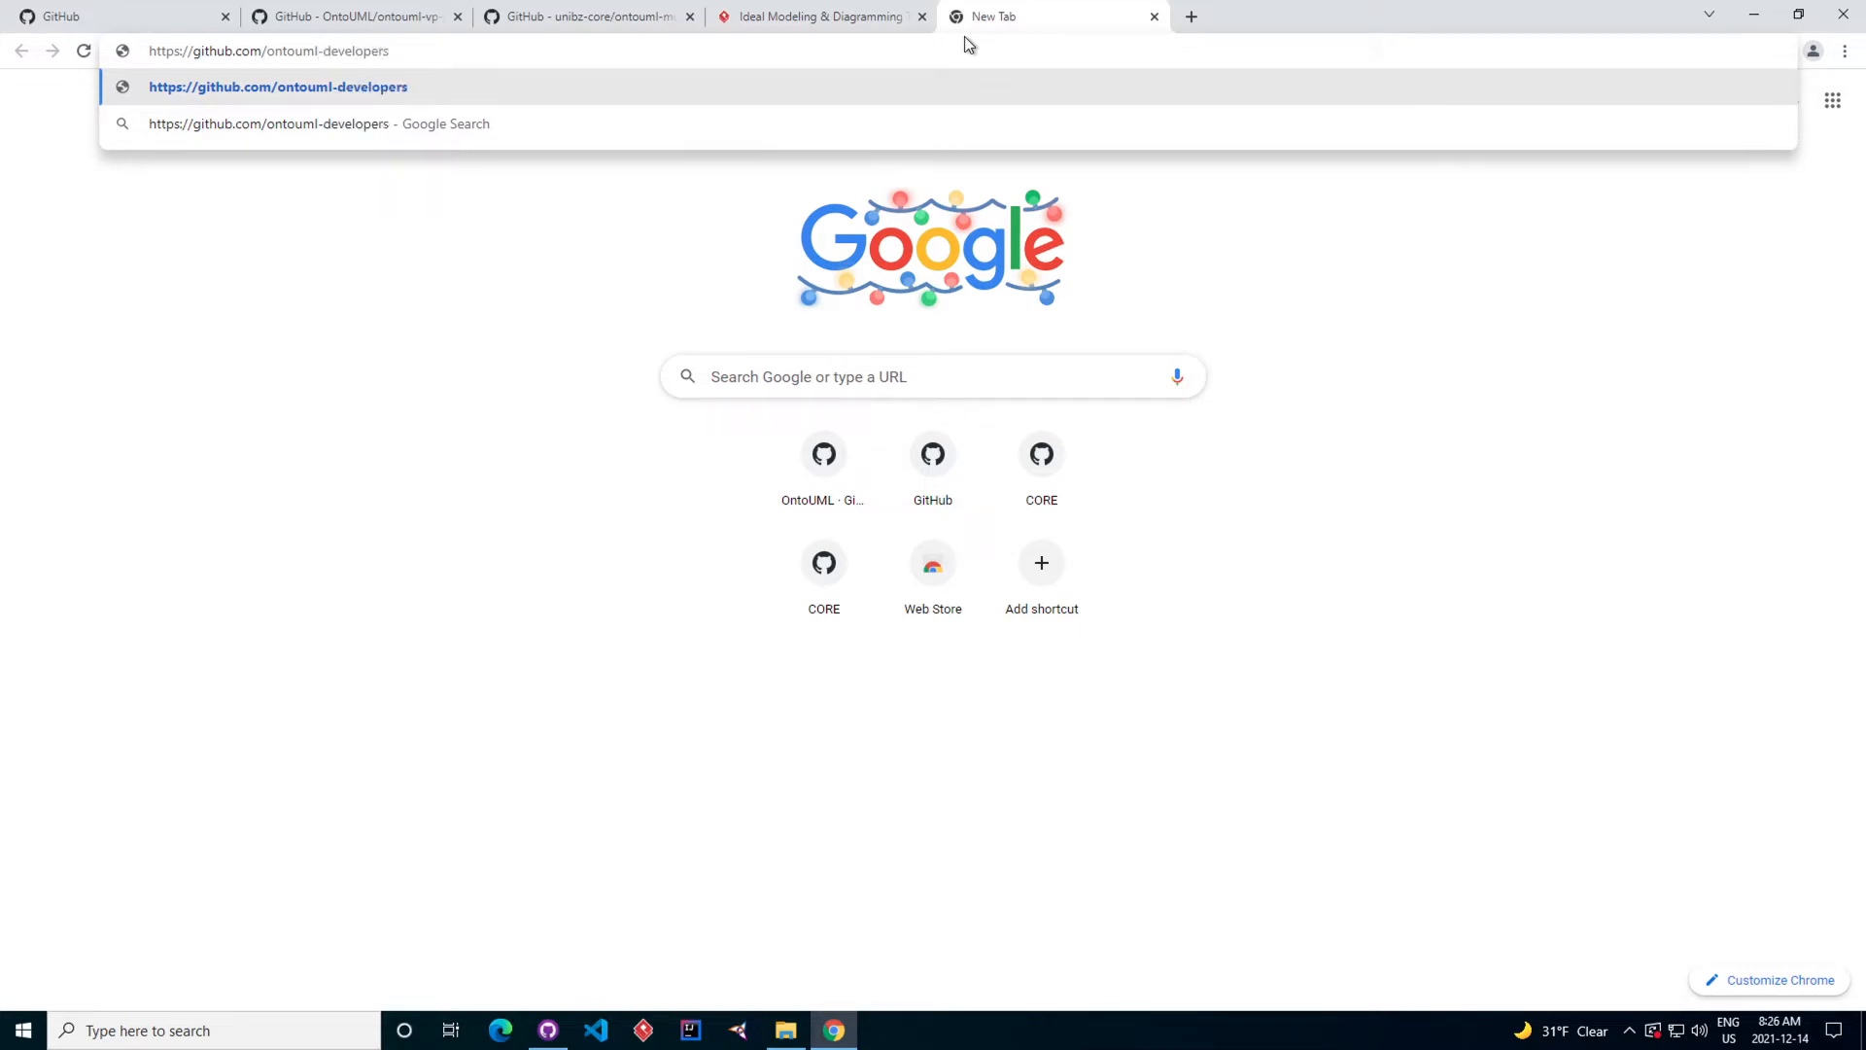
{"action": "key", "text": "Return"}
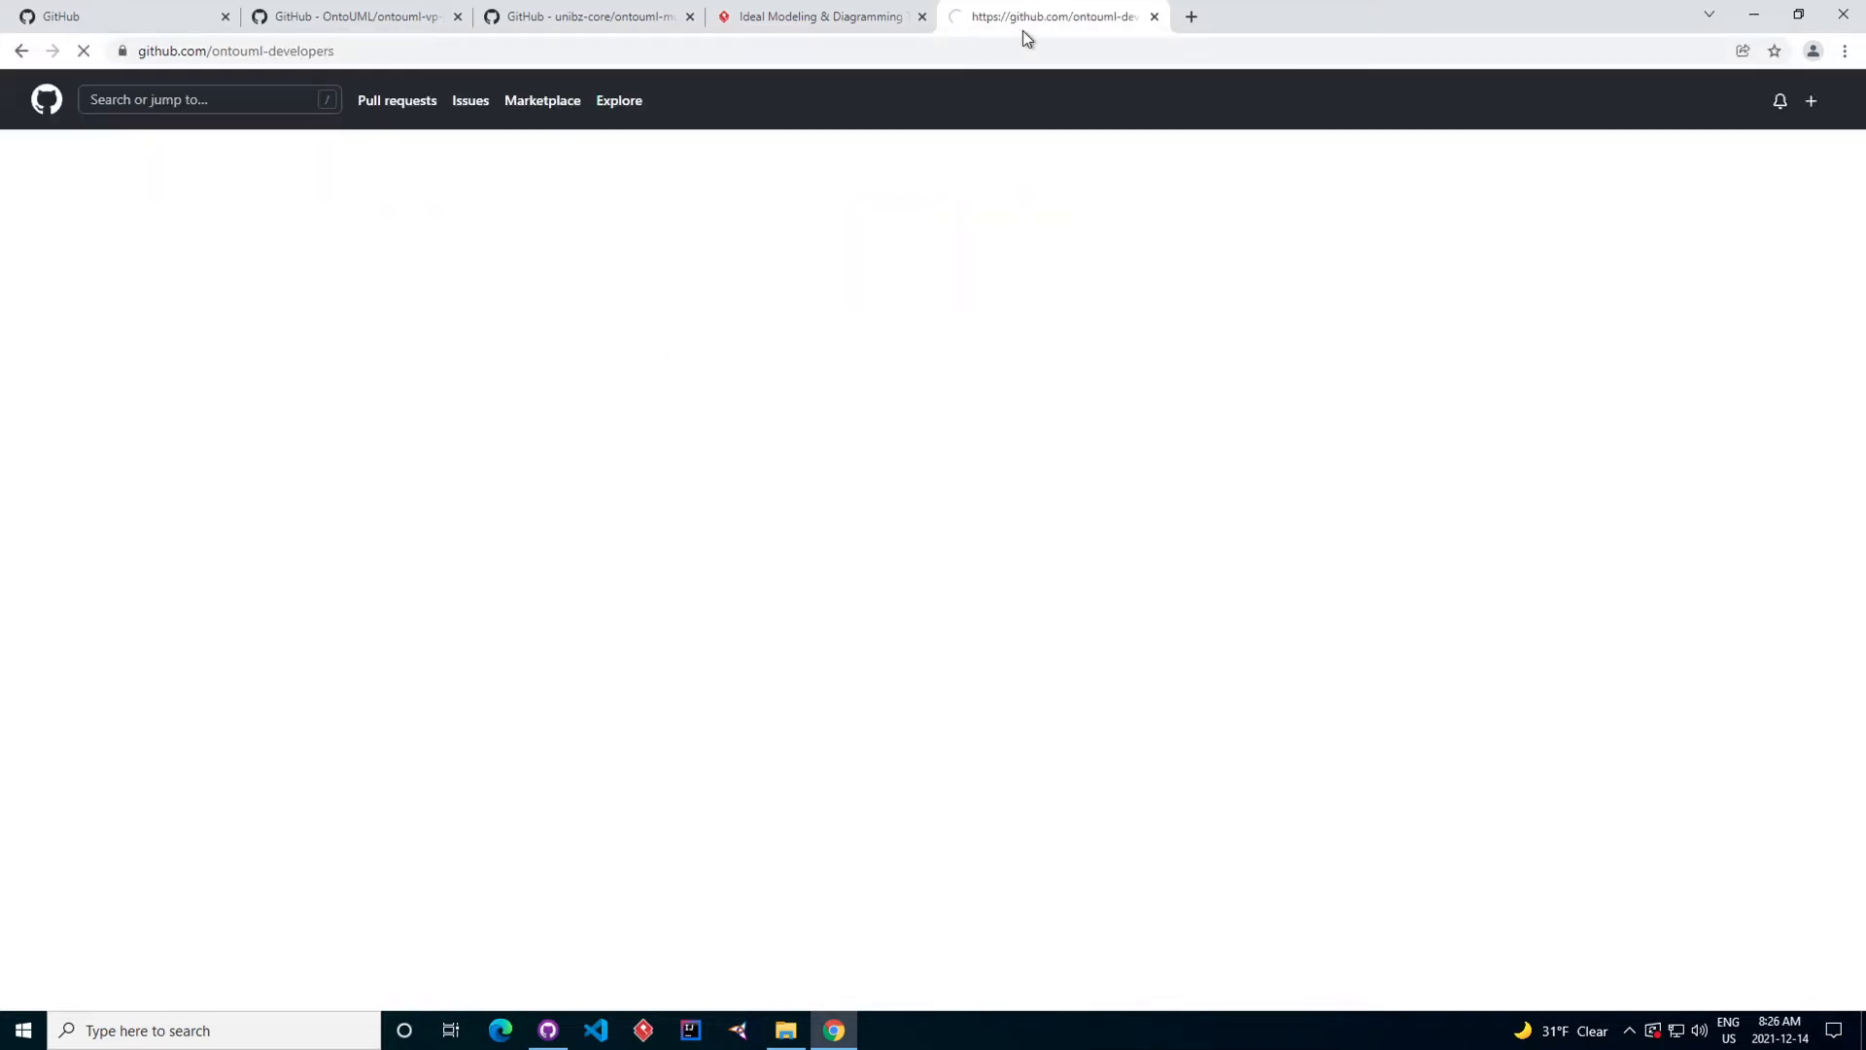
{"action": "left_click_drag", "start_coordinate": [1038, 21], "coordinate": [321, 21]}
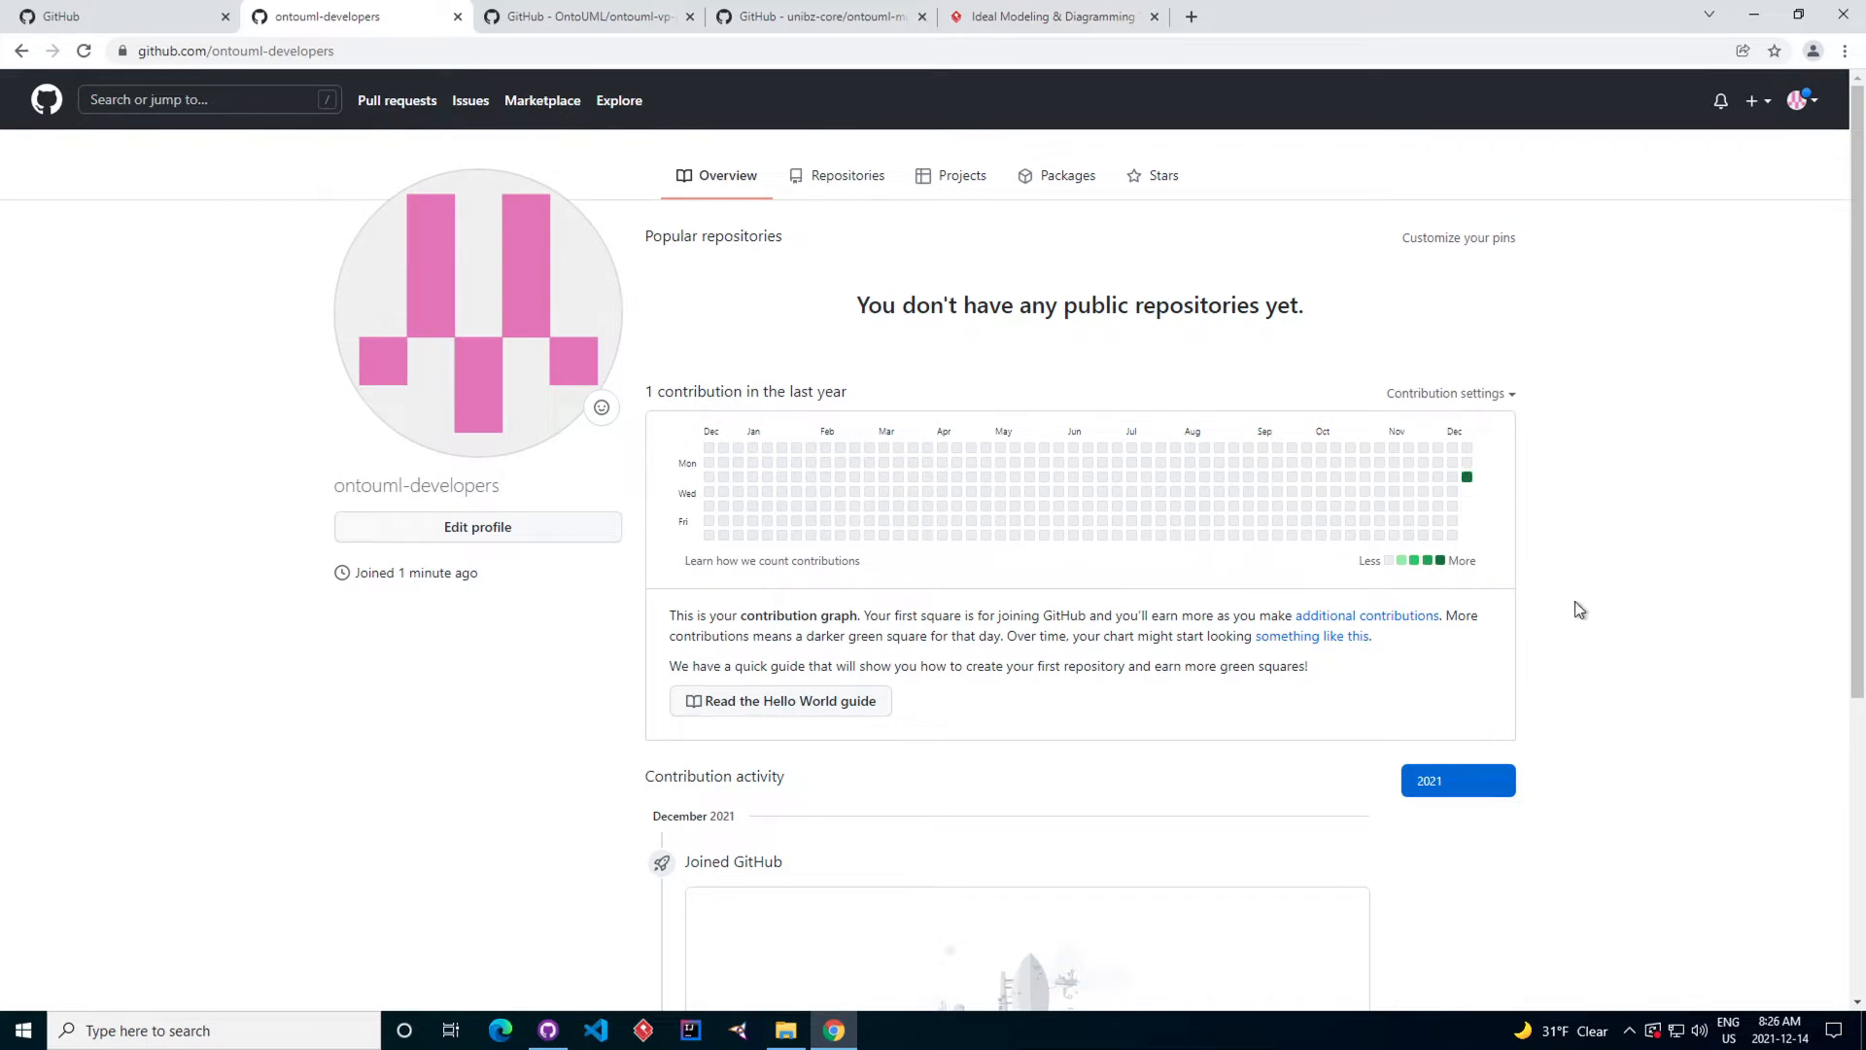
Step: Switch to the unibz-core/ontouml-models tab, glance at the Code clone options, and reload it signed in
{"action": "left_click", "coordinate": [816, 22]}
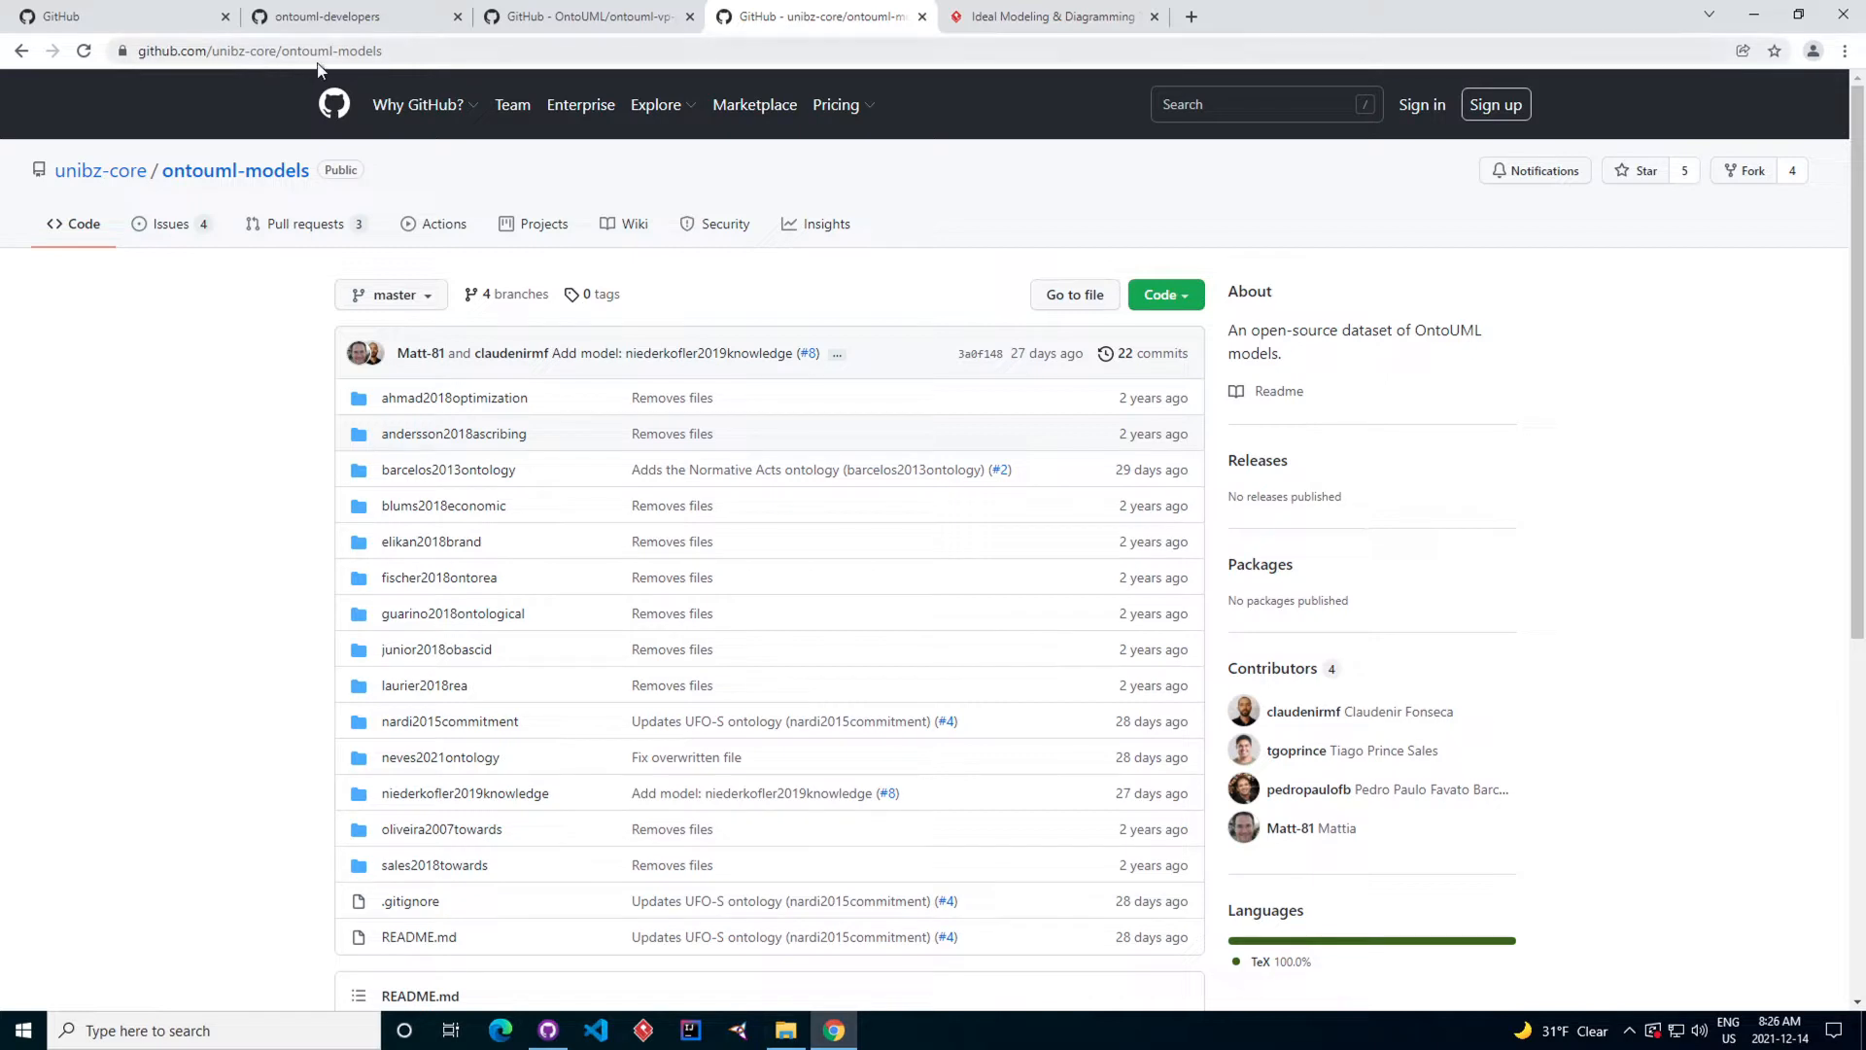
{"action": "left_click", "coordinate": [1190, 301]}
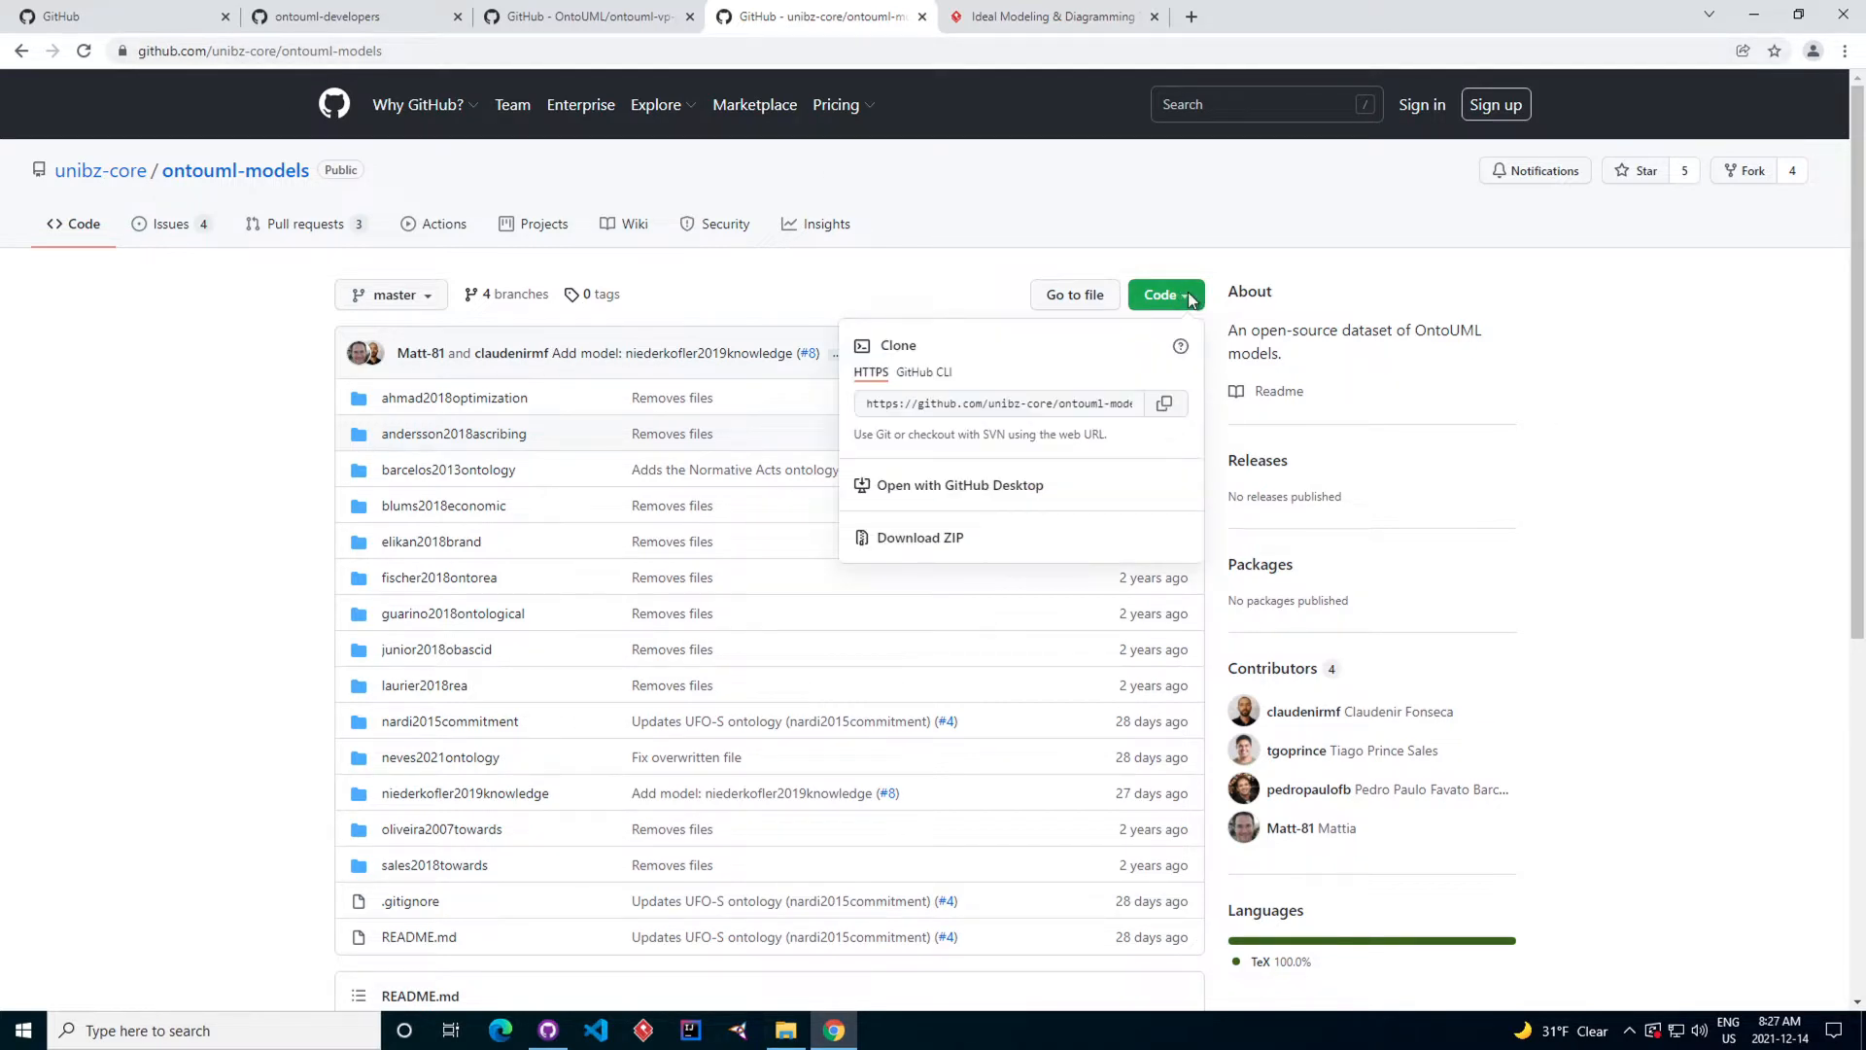
{"action": "left_click", "coordinate": [1190, 299]}
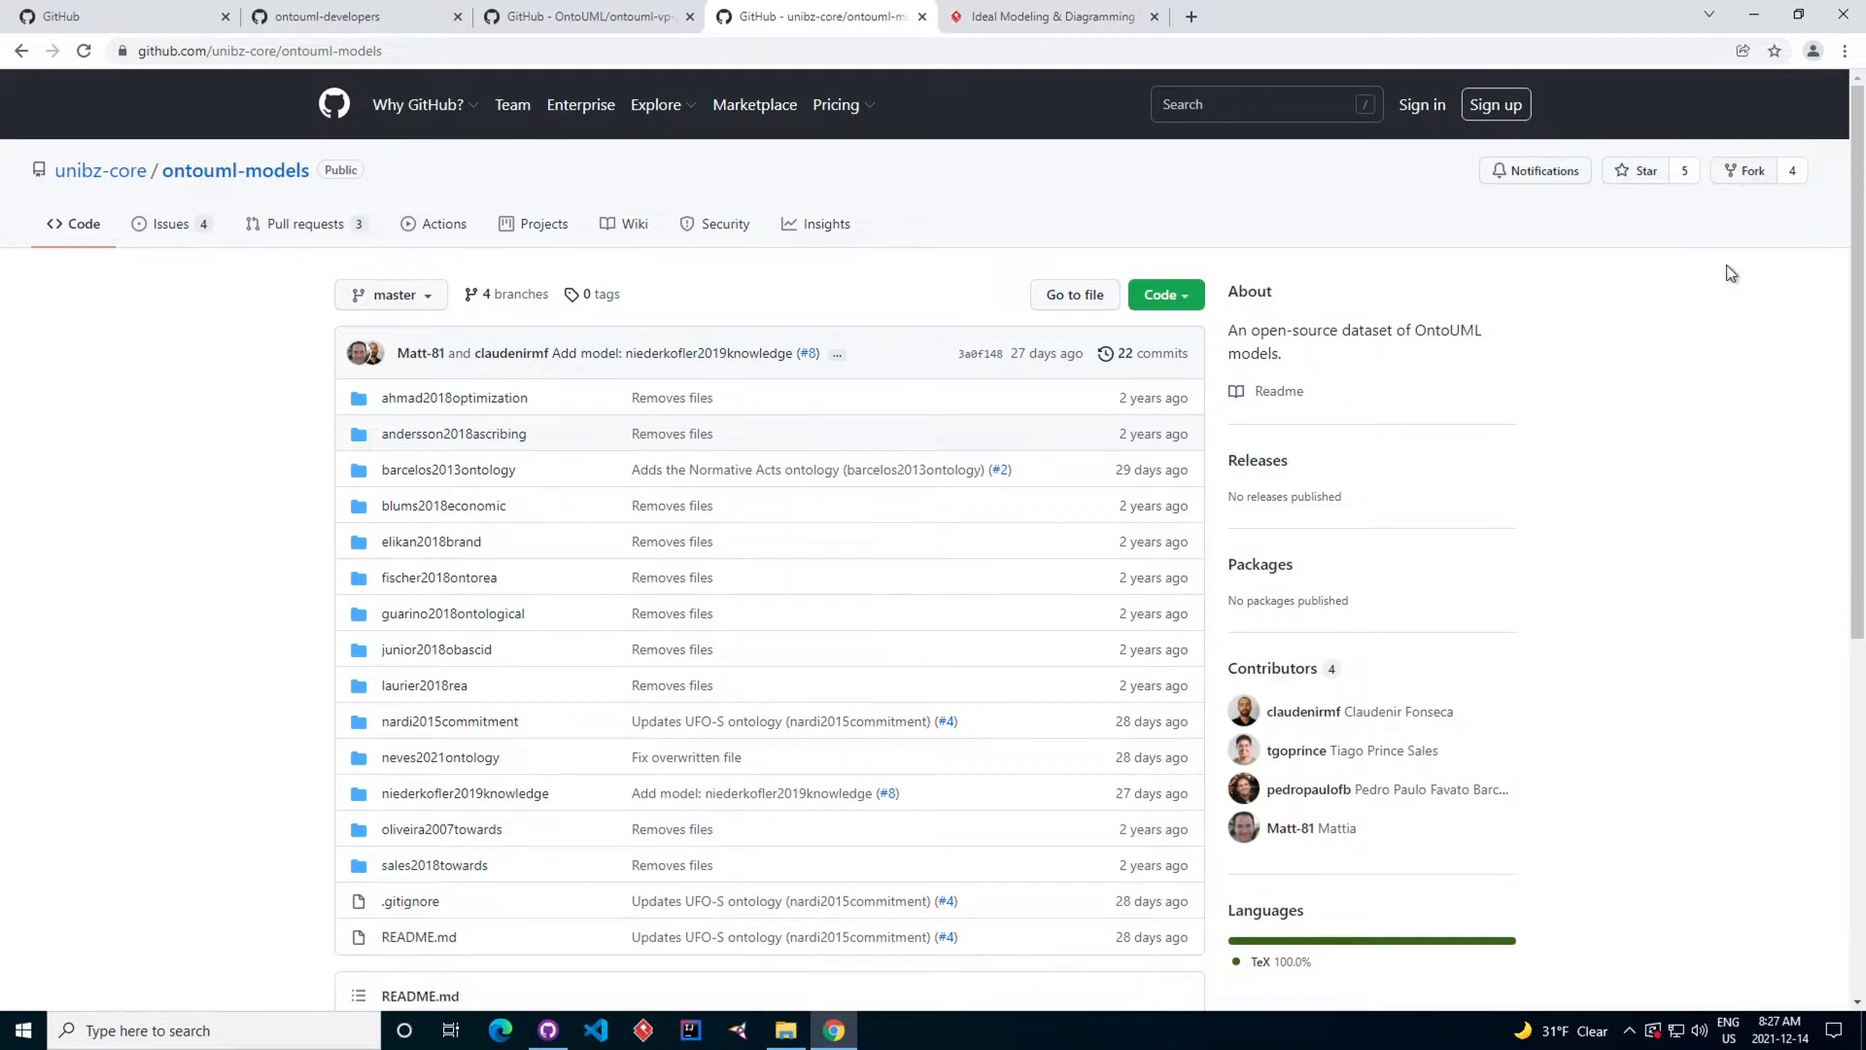
{"action": "left_click", "coordinate": [83, 51]}
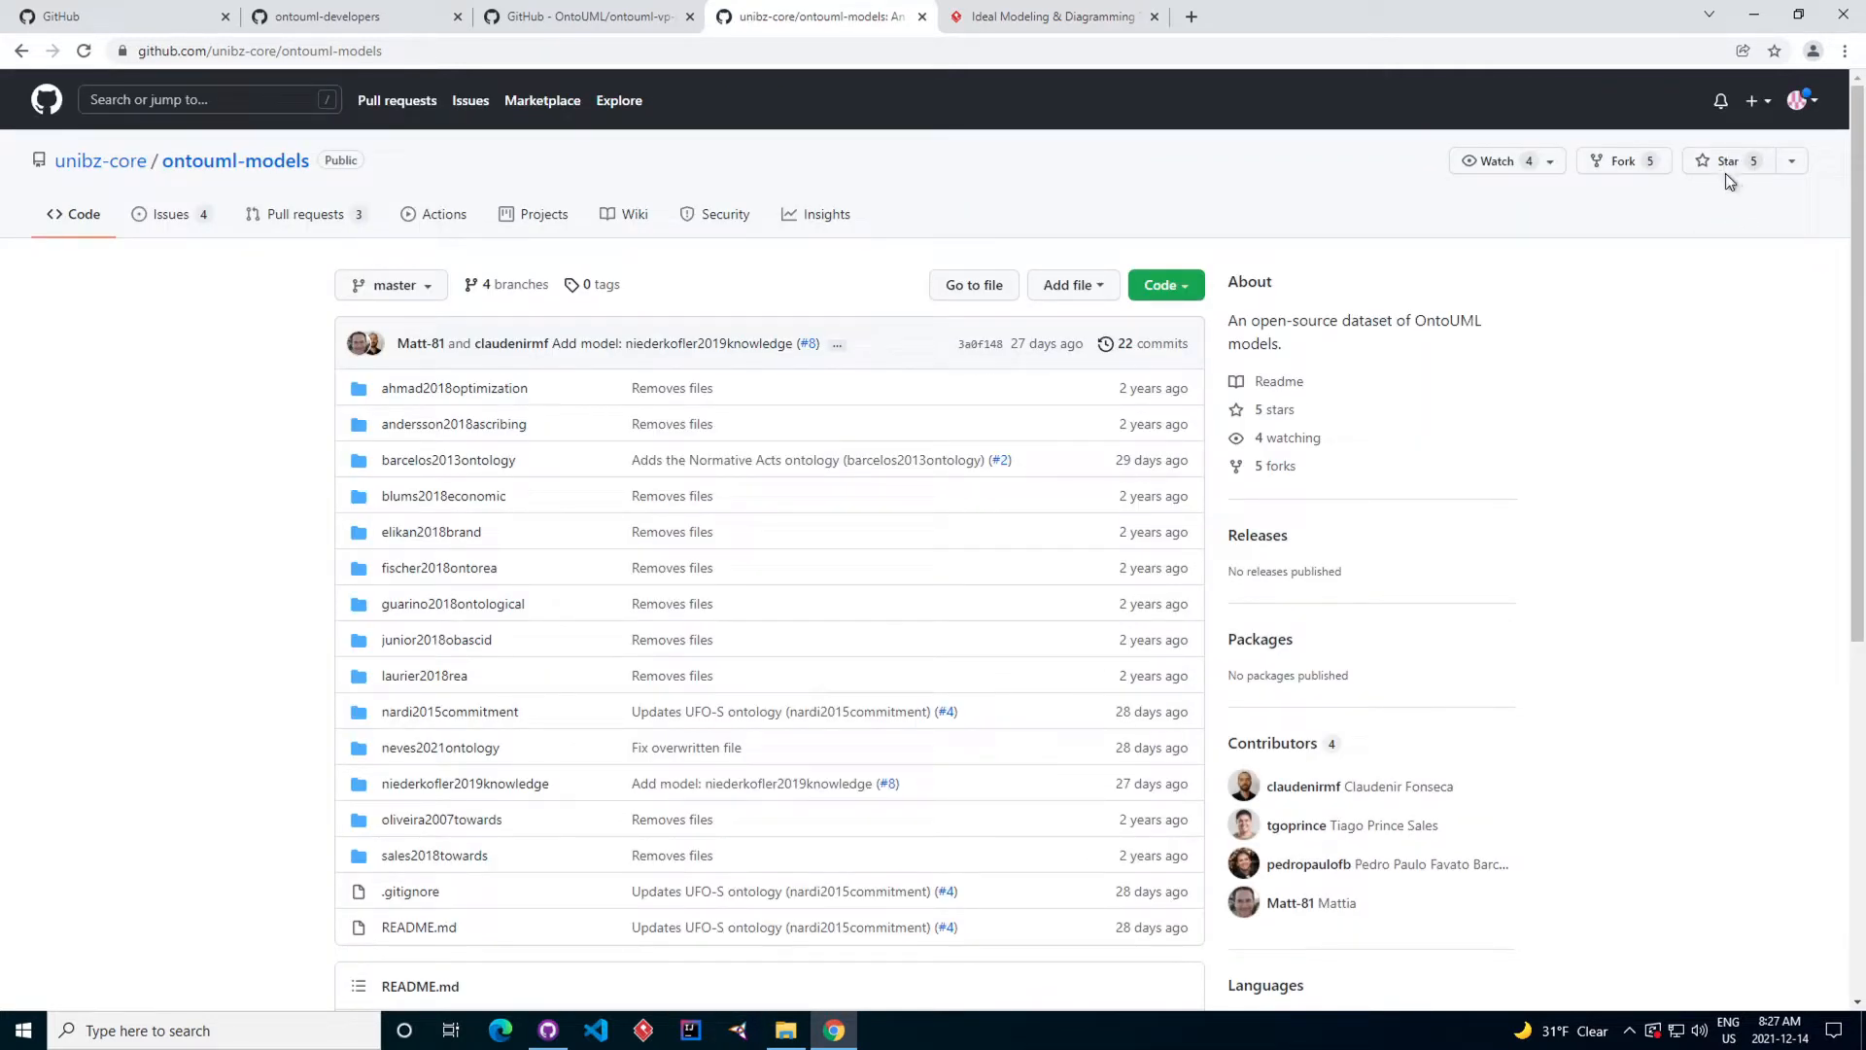
Step: Fork unibz-core/ontouml-models into the ontouml-developers account and look over the new fork's page
{"action": "left_click", "coordinate": [1620, 172]}
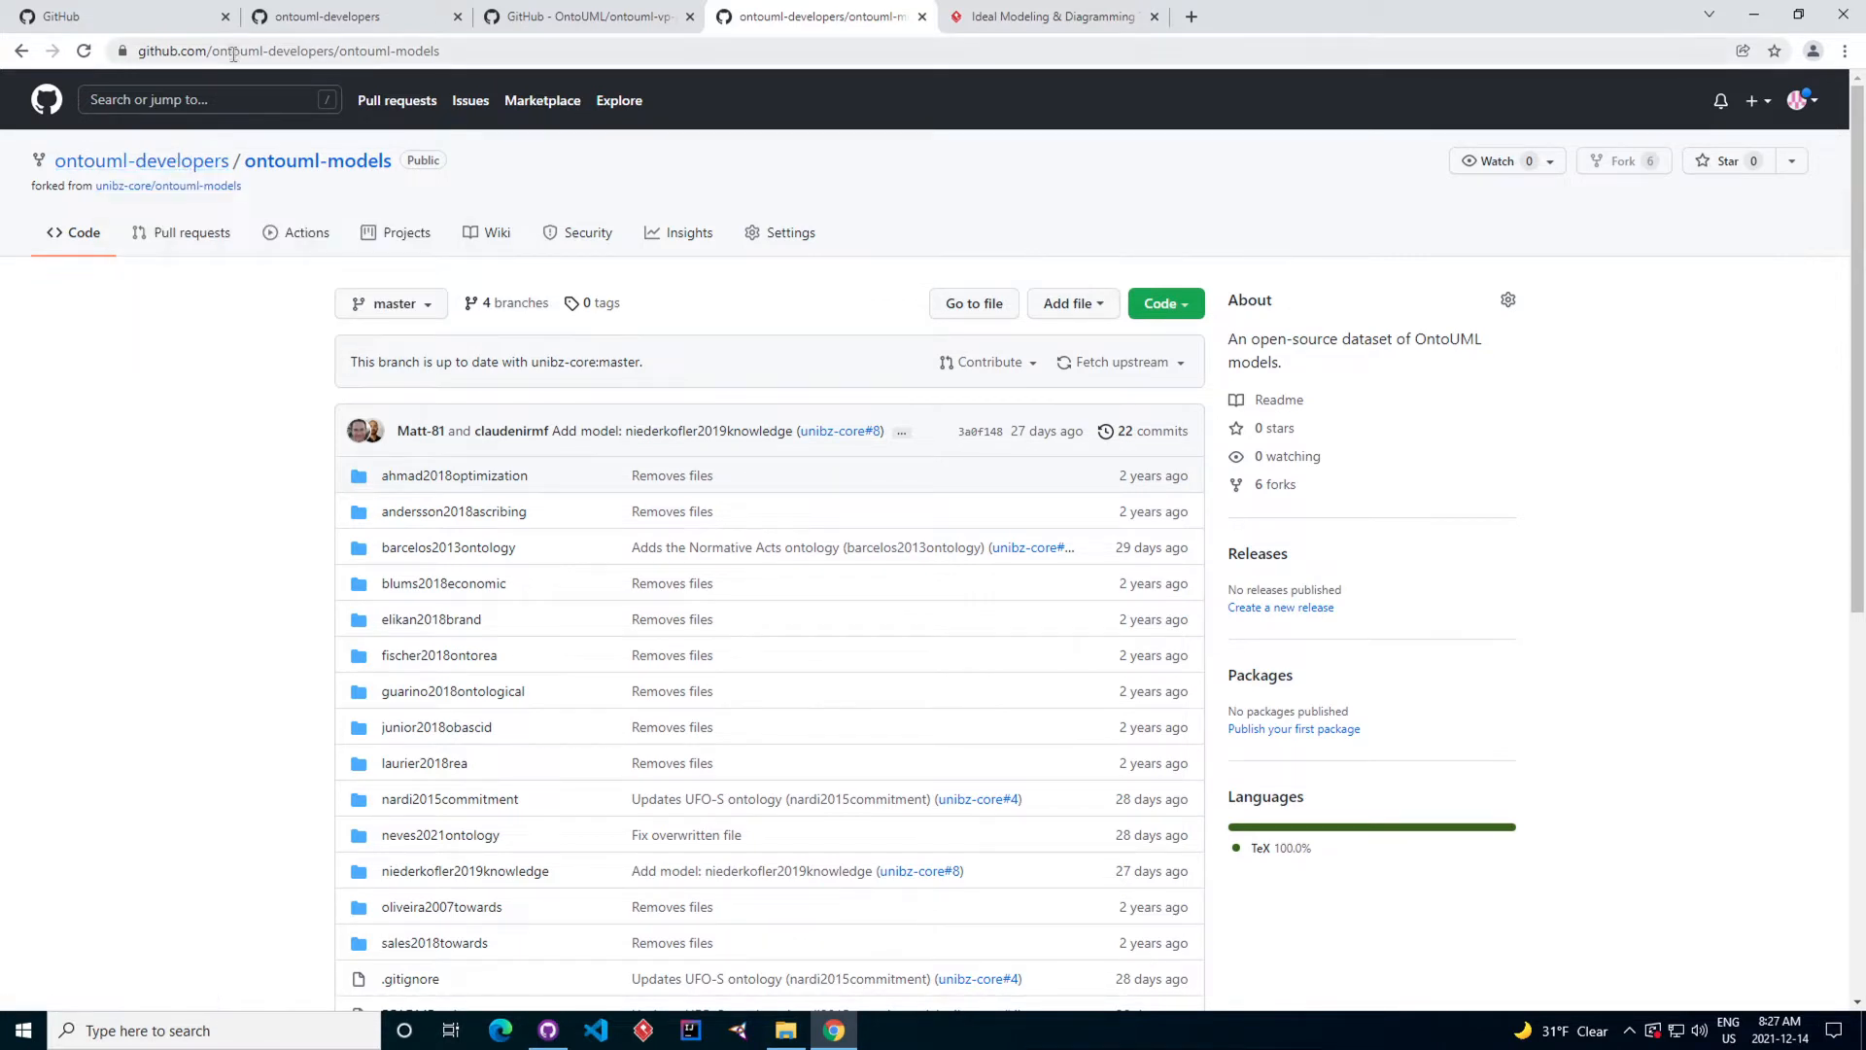
{"action": "left_click_drag", "start_coordinate": [212, 51], "coordinate": [482, 57]}
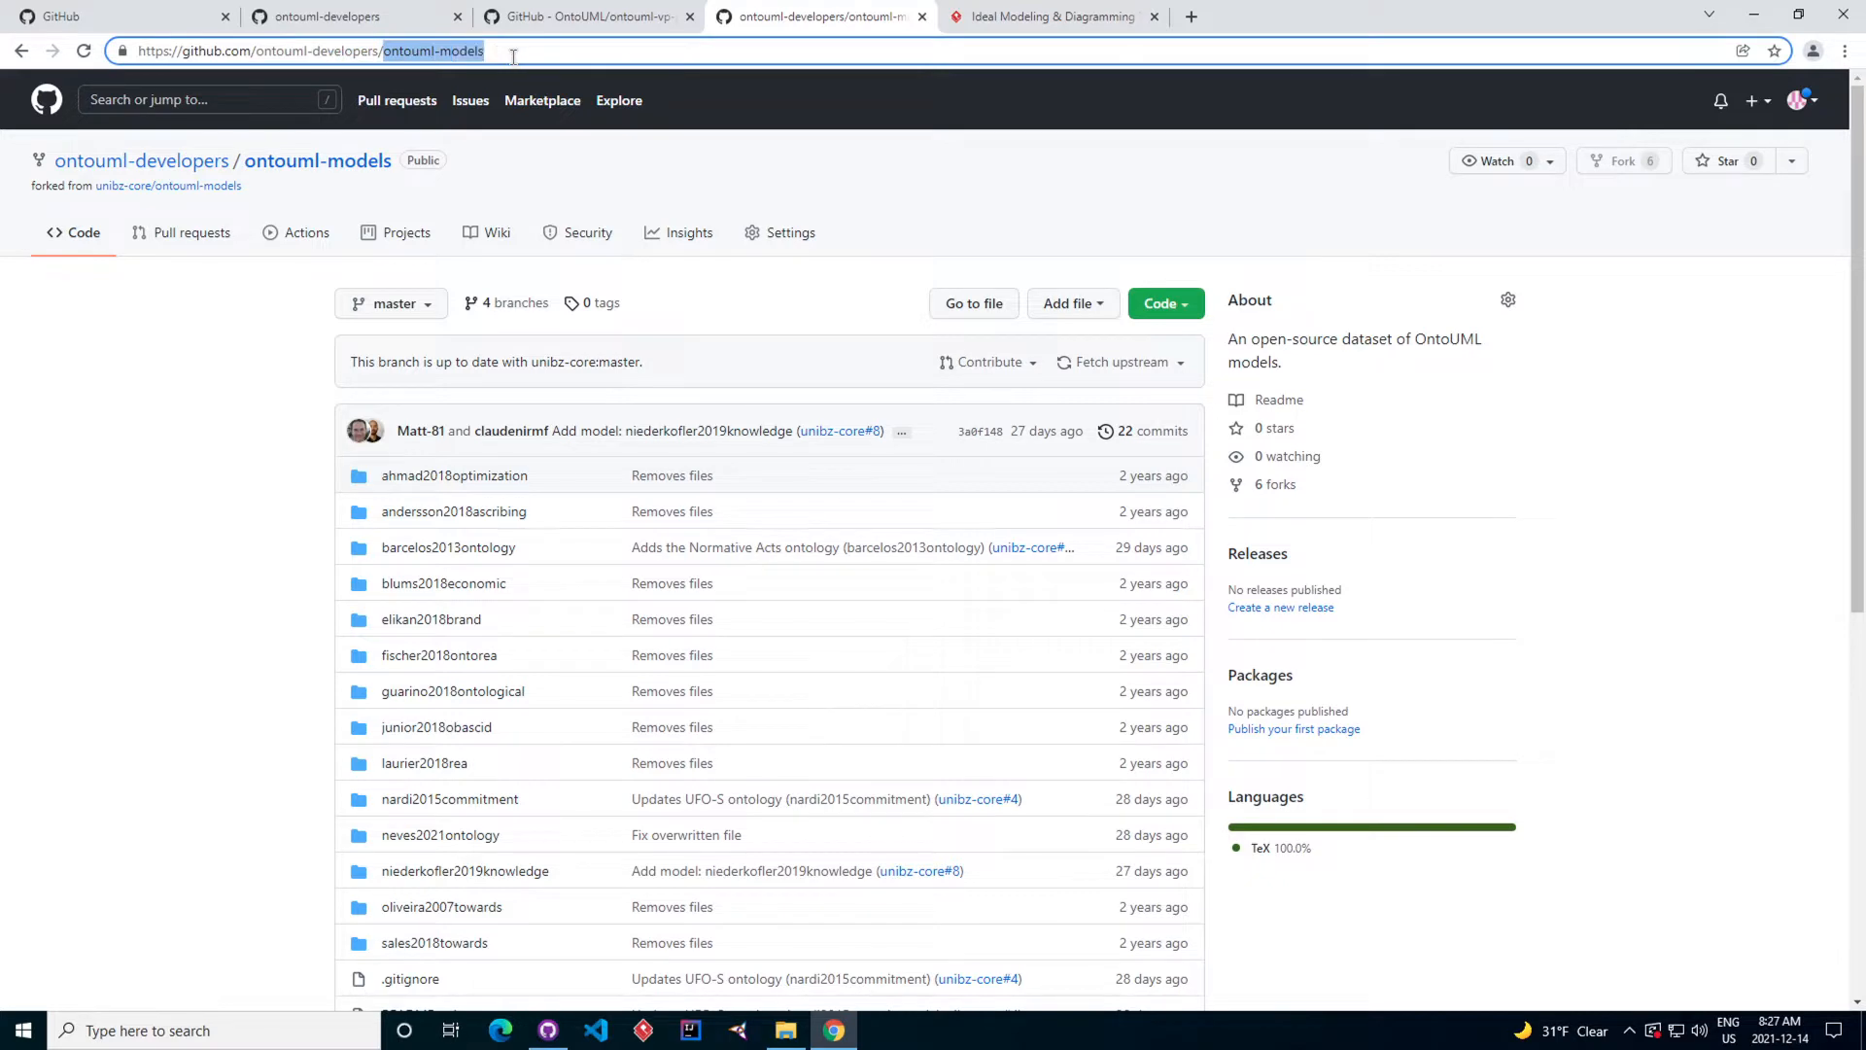
{"action": "left_click", "coordinate": [226, 491]}
{"action": "scroll", "coordinate": [207, 724], "scroll_direction": "down", "scroll_amount": 3}
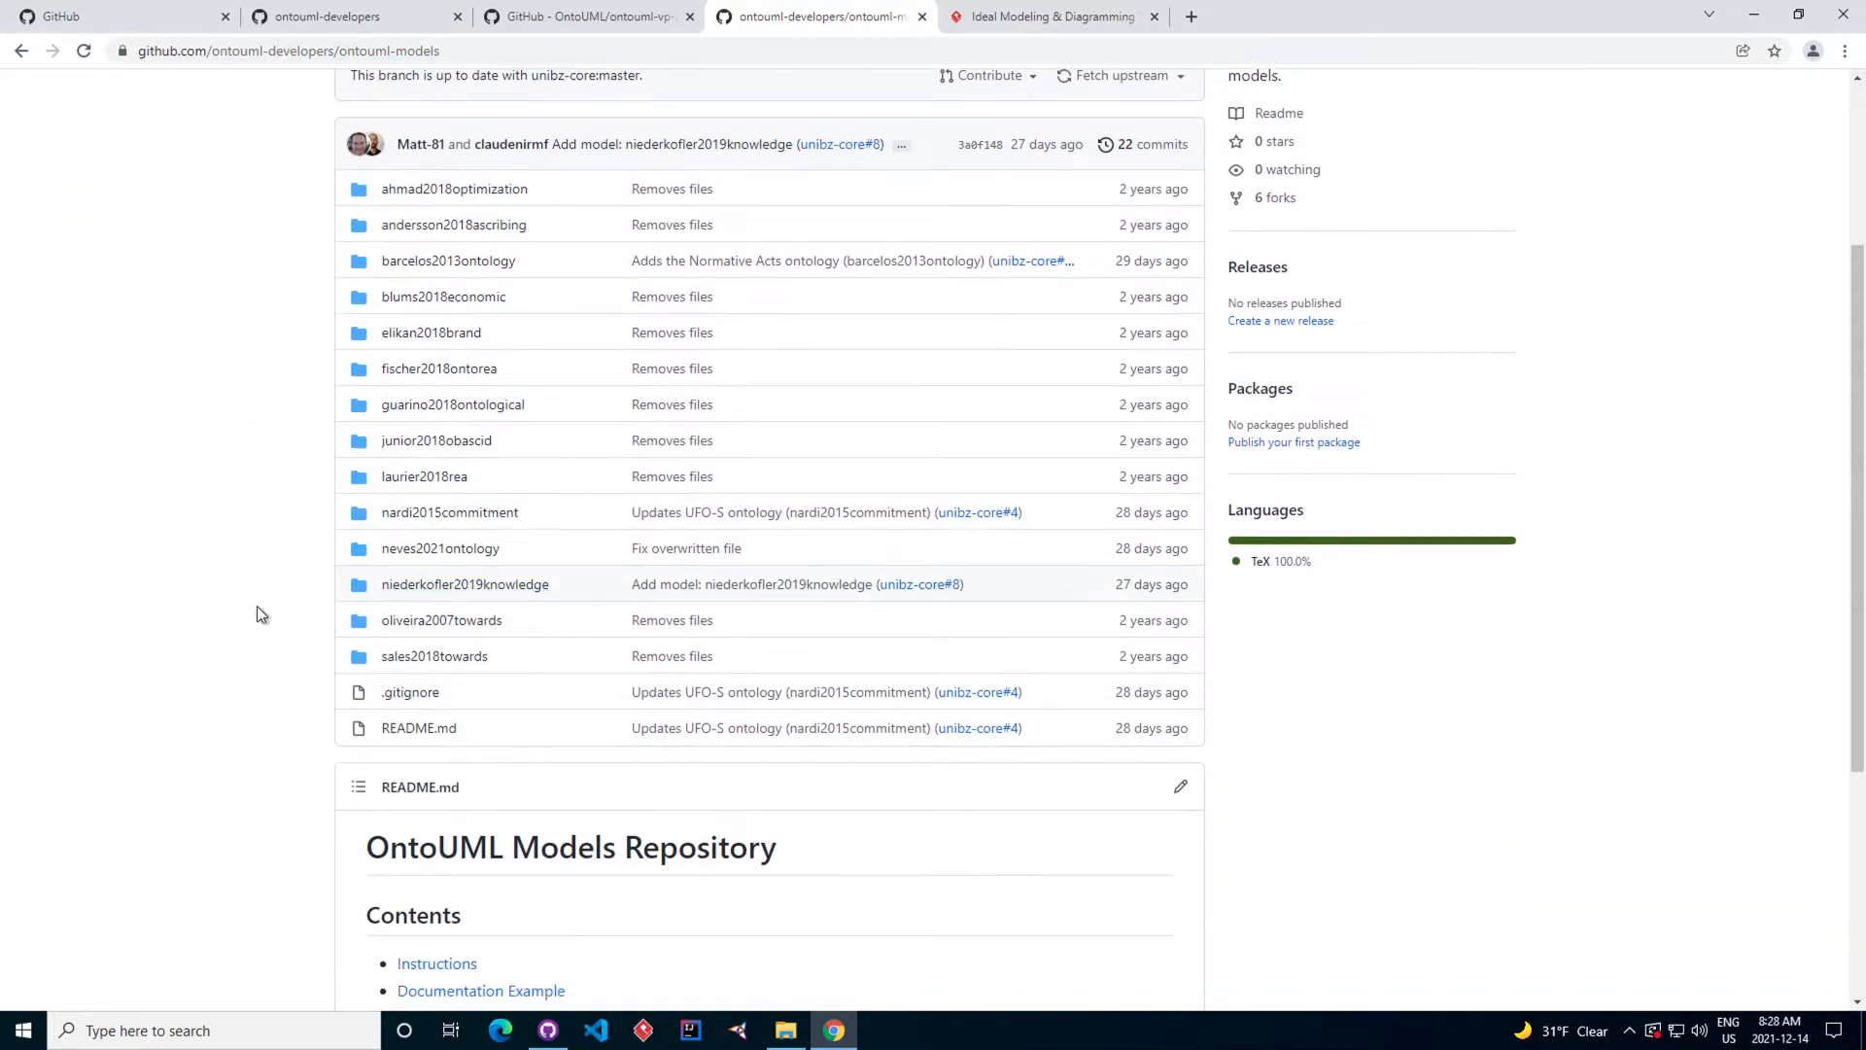
{"action": "scroll", "coordinate": [258, 614], "scroll_direction": "up", "scroll_amount": 3}
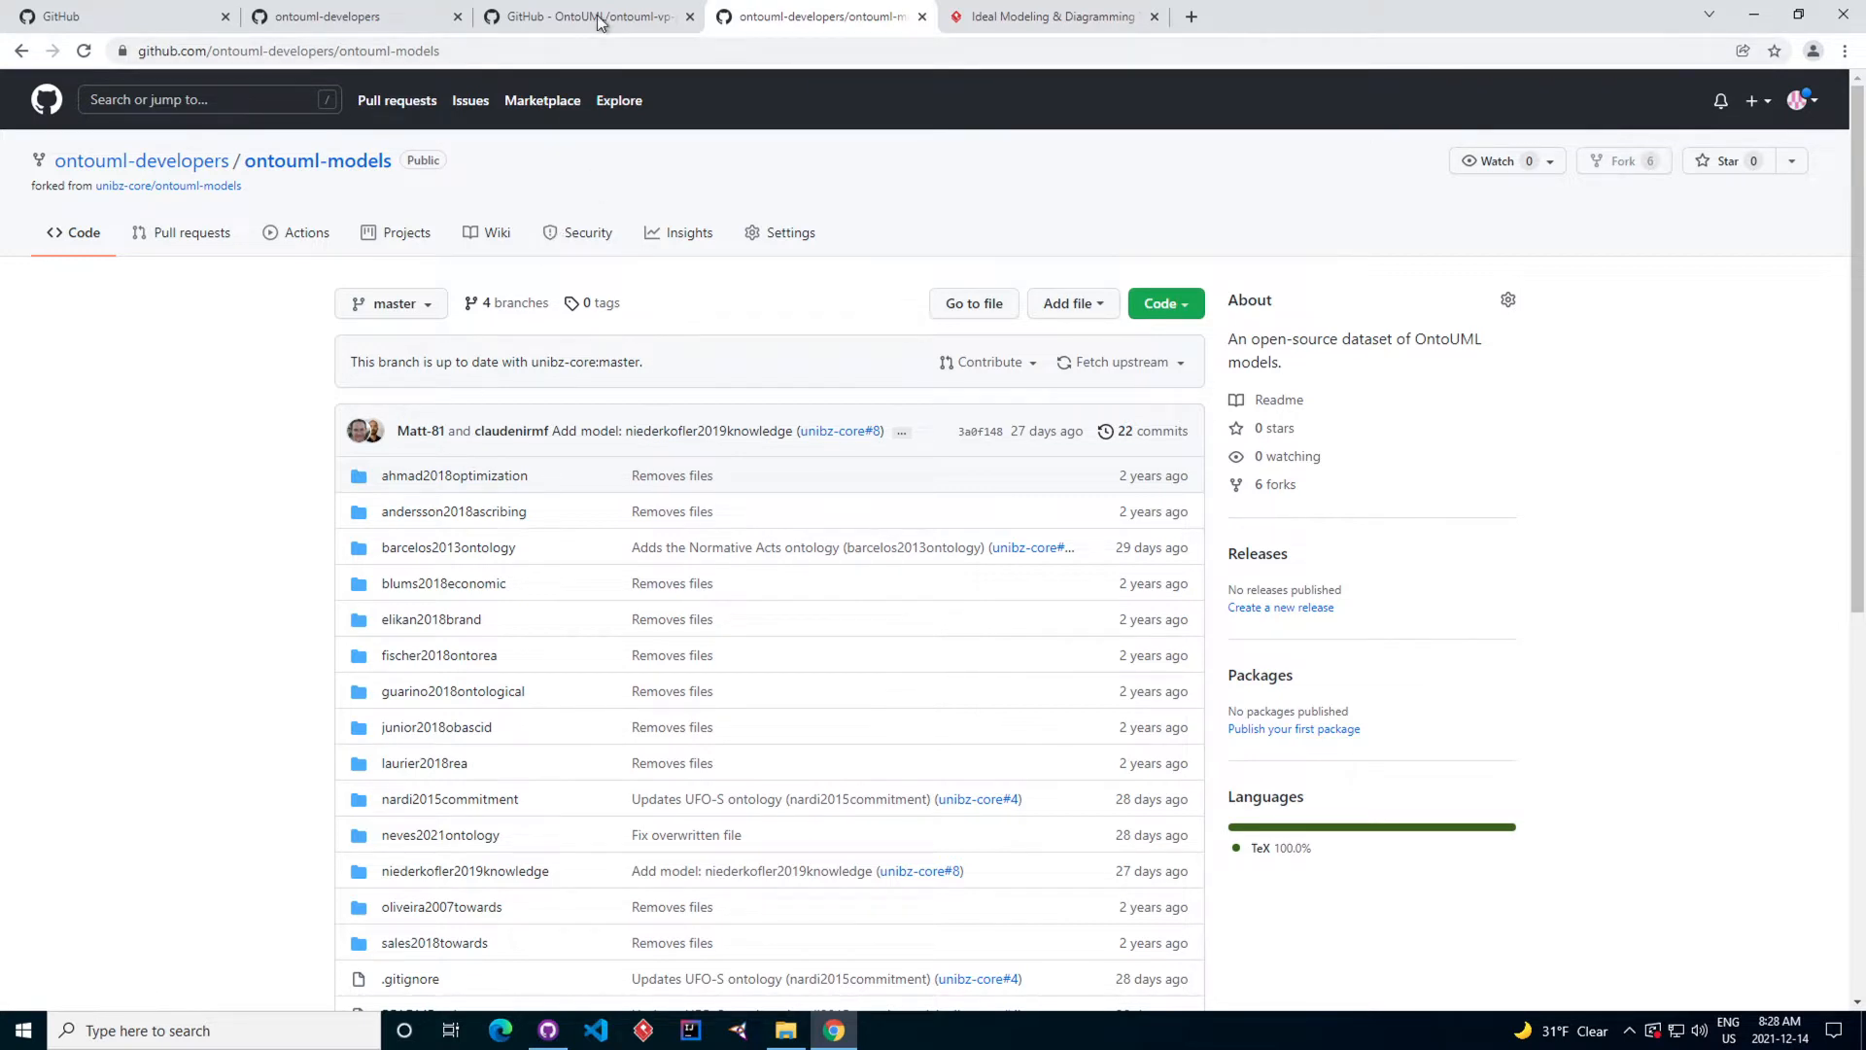
Step: Reload the ontouml-developers profile to see the fork listed, then go to the Visual Paradigm site
{"action": "left_click", "coordinate": [404, 28]}
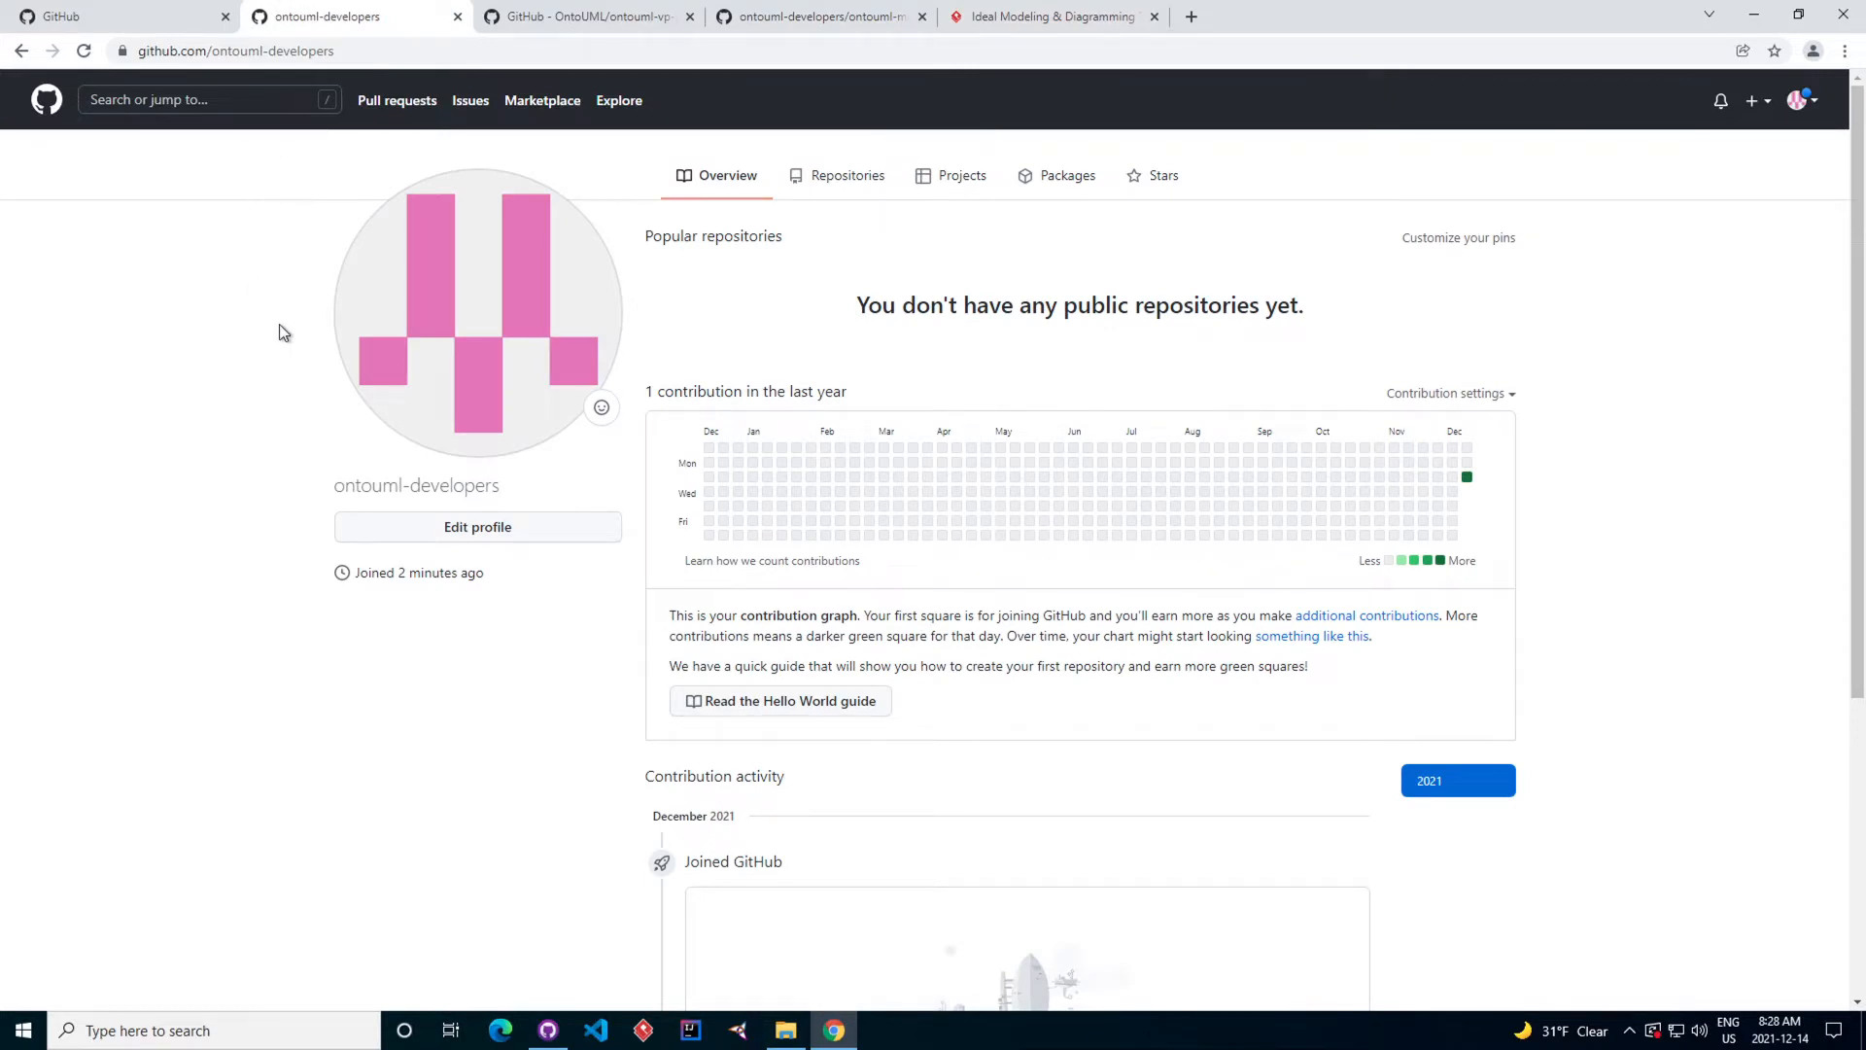
{"action": "left_click", "coordinate": [84, 50]}
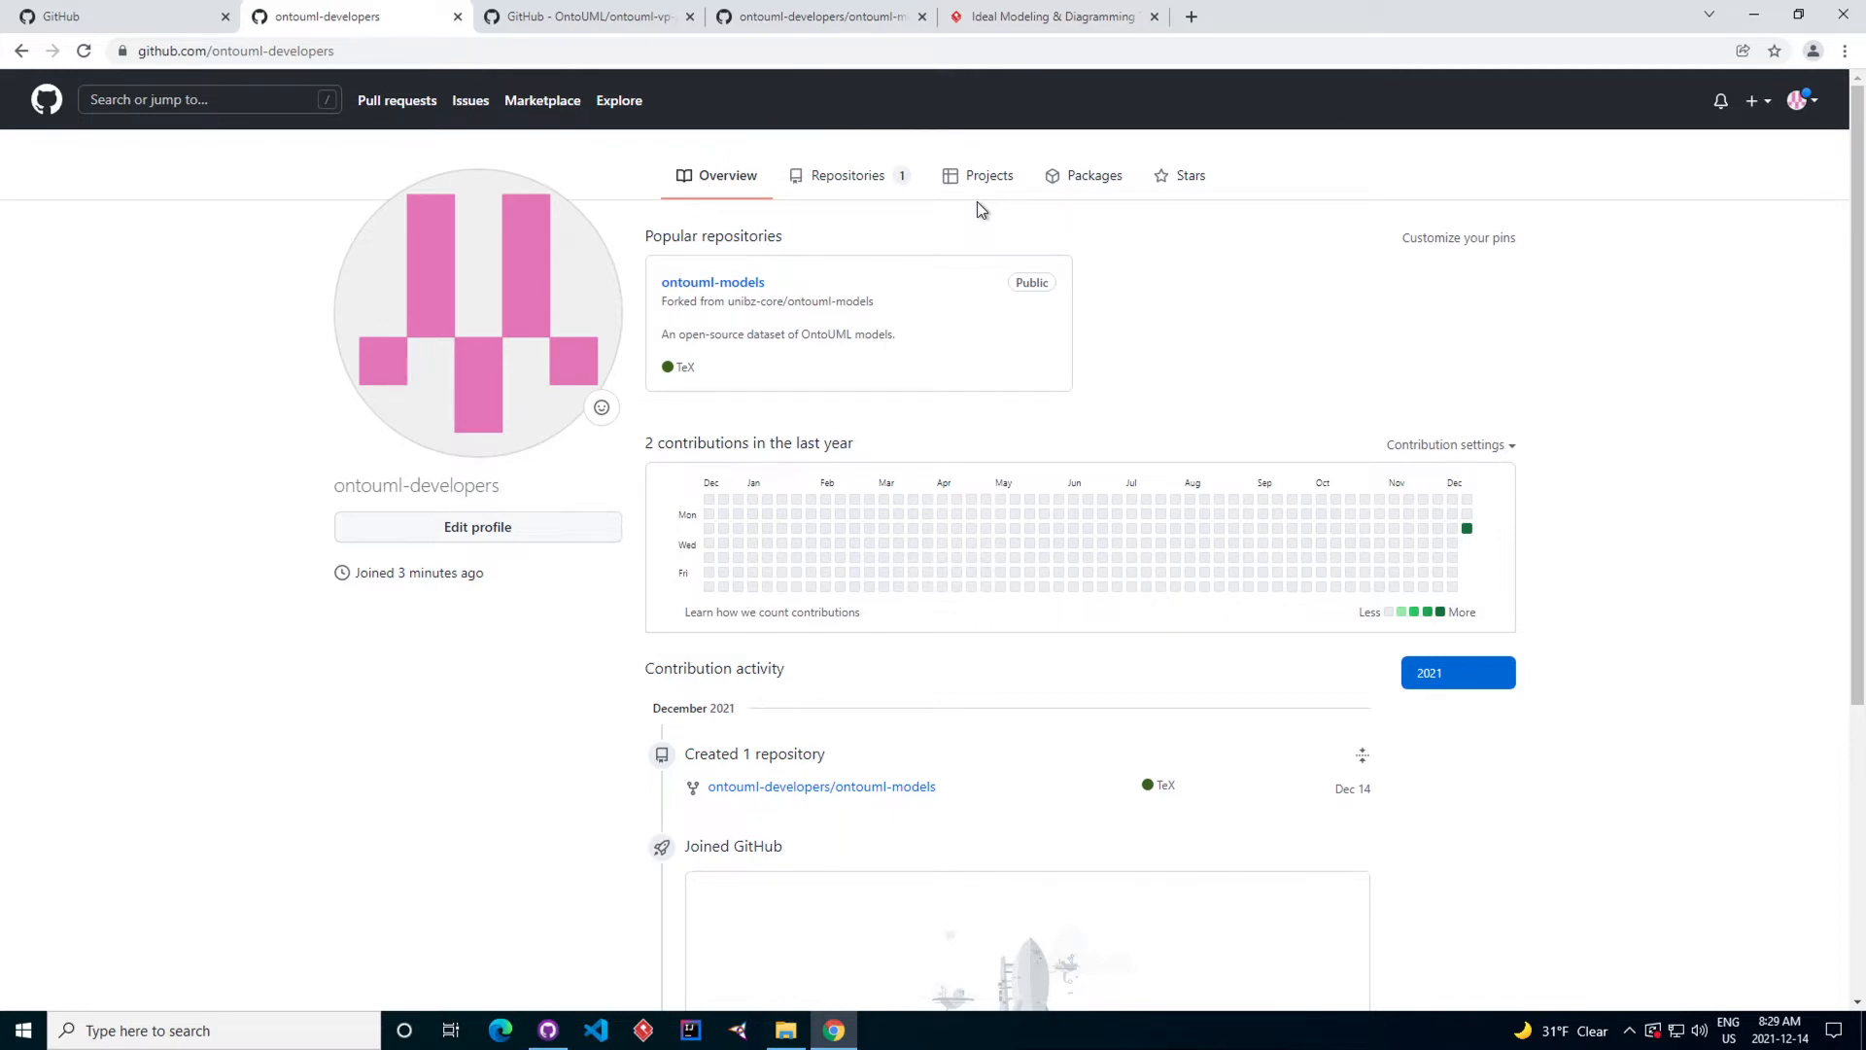
{"action": "left_click", "coordinate": [1064, 22]}
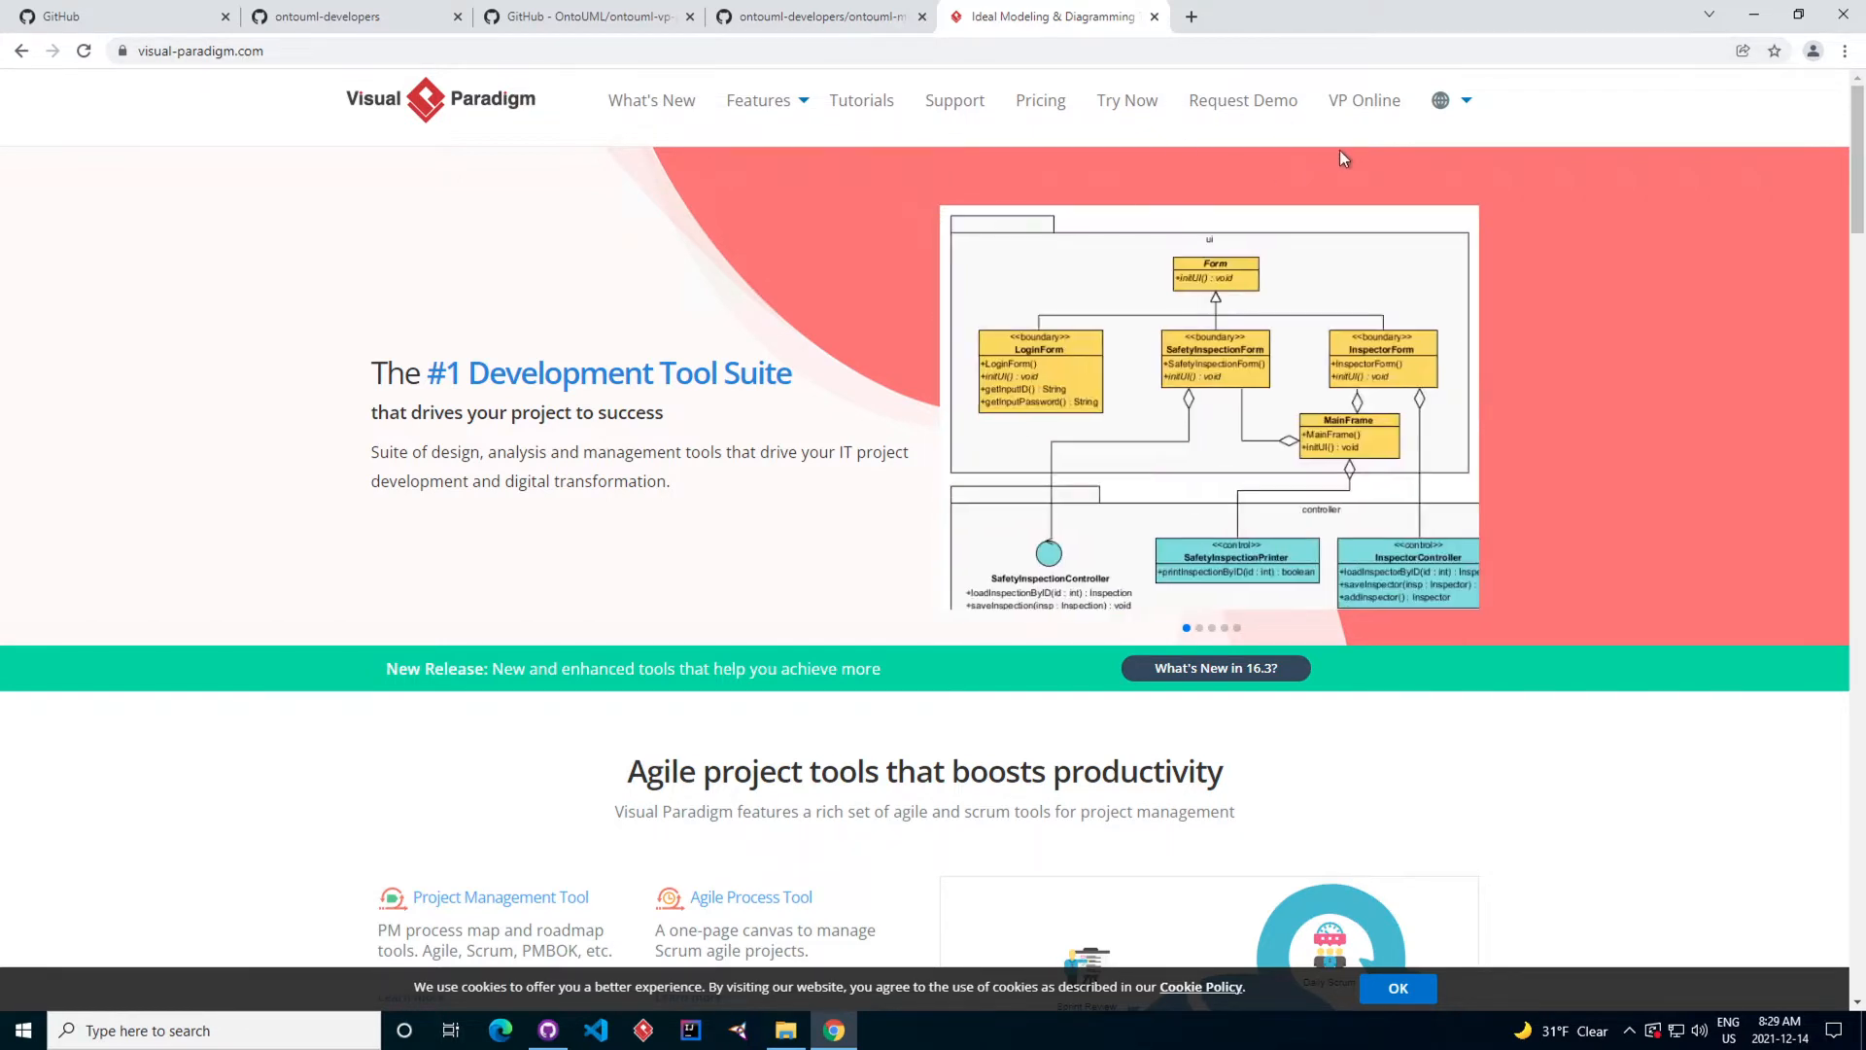
Step: Open the Visual Paradigm Community Edition 16.3 download page and launch the installed Visual Paradigm app
{"action": "mouse_move", "coordinate": [1474, 114]}
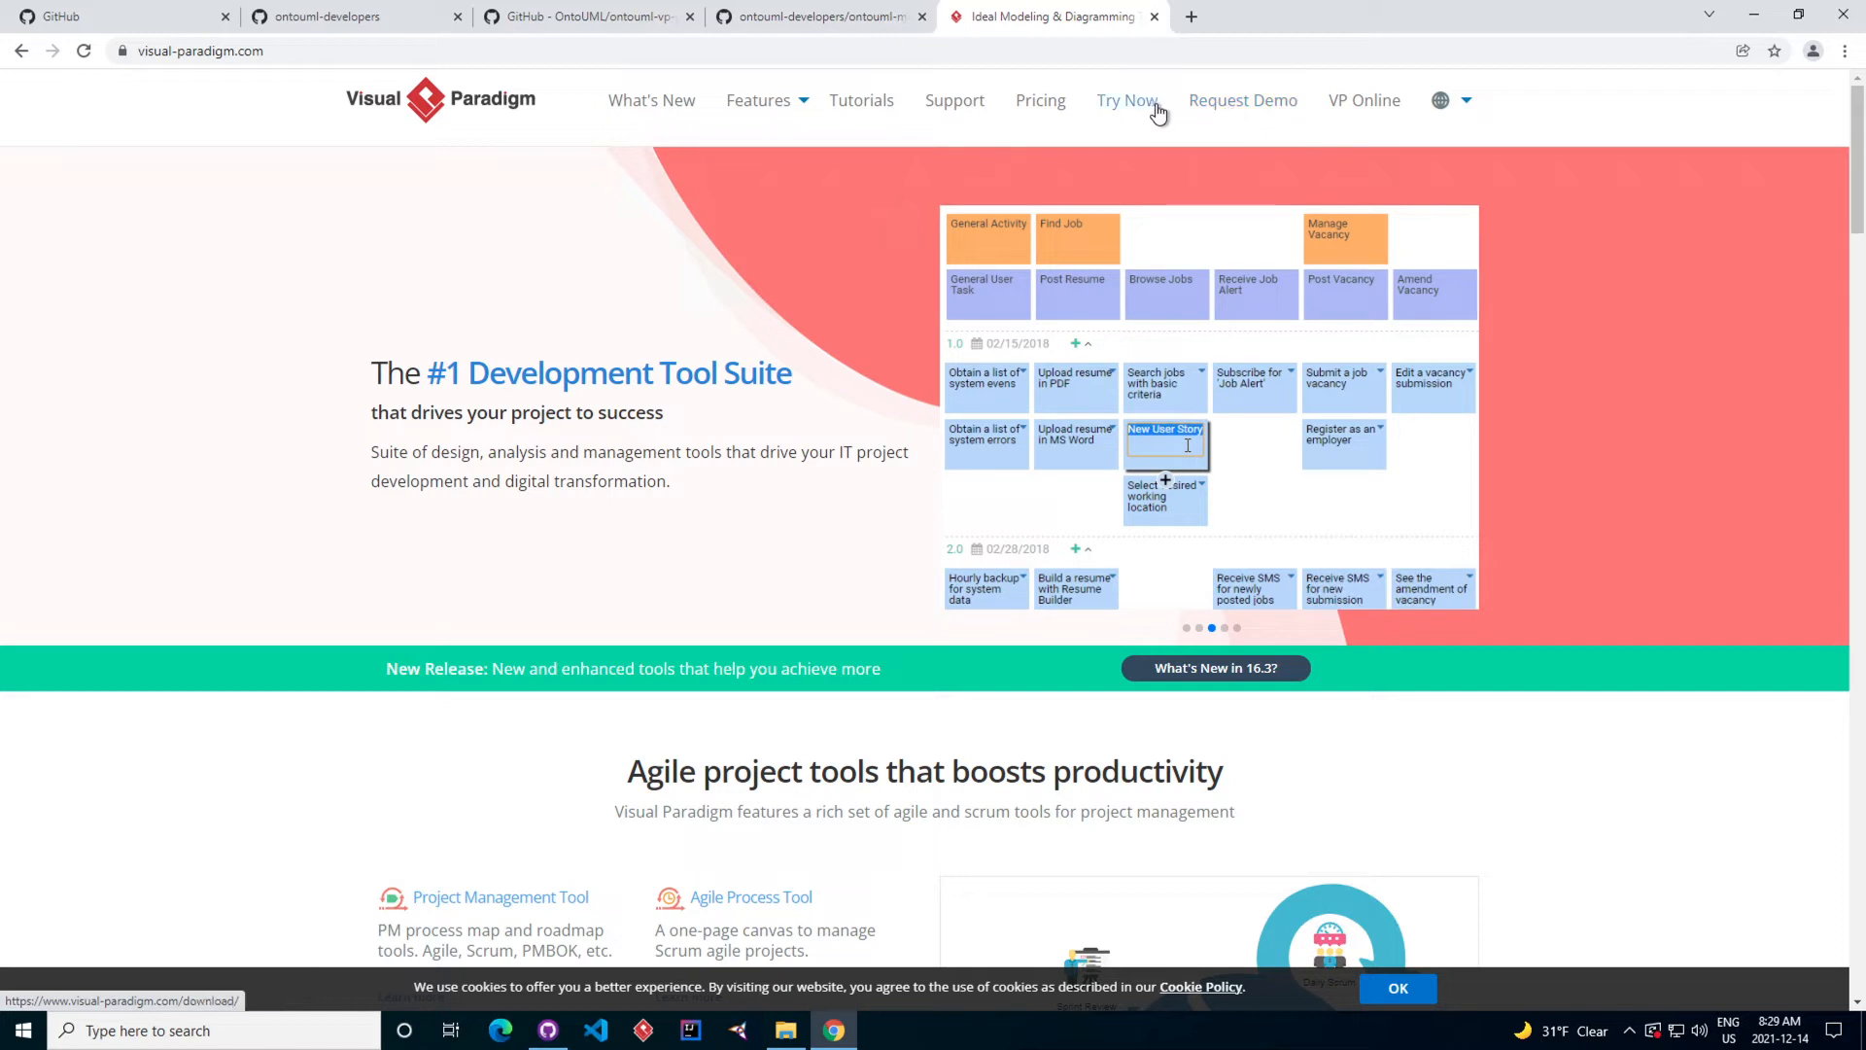
{"action": "left_click", "coordinate": [1120, 113]}
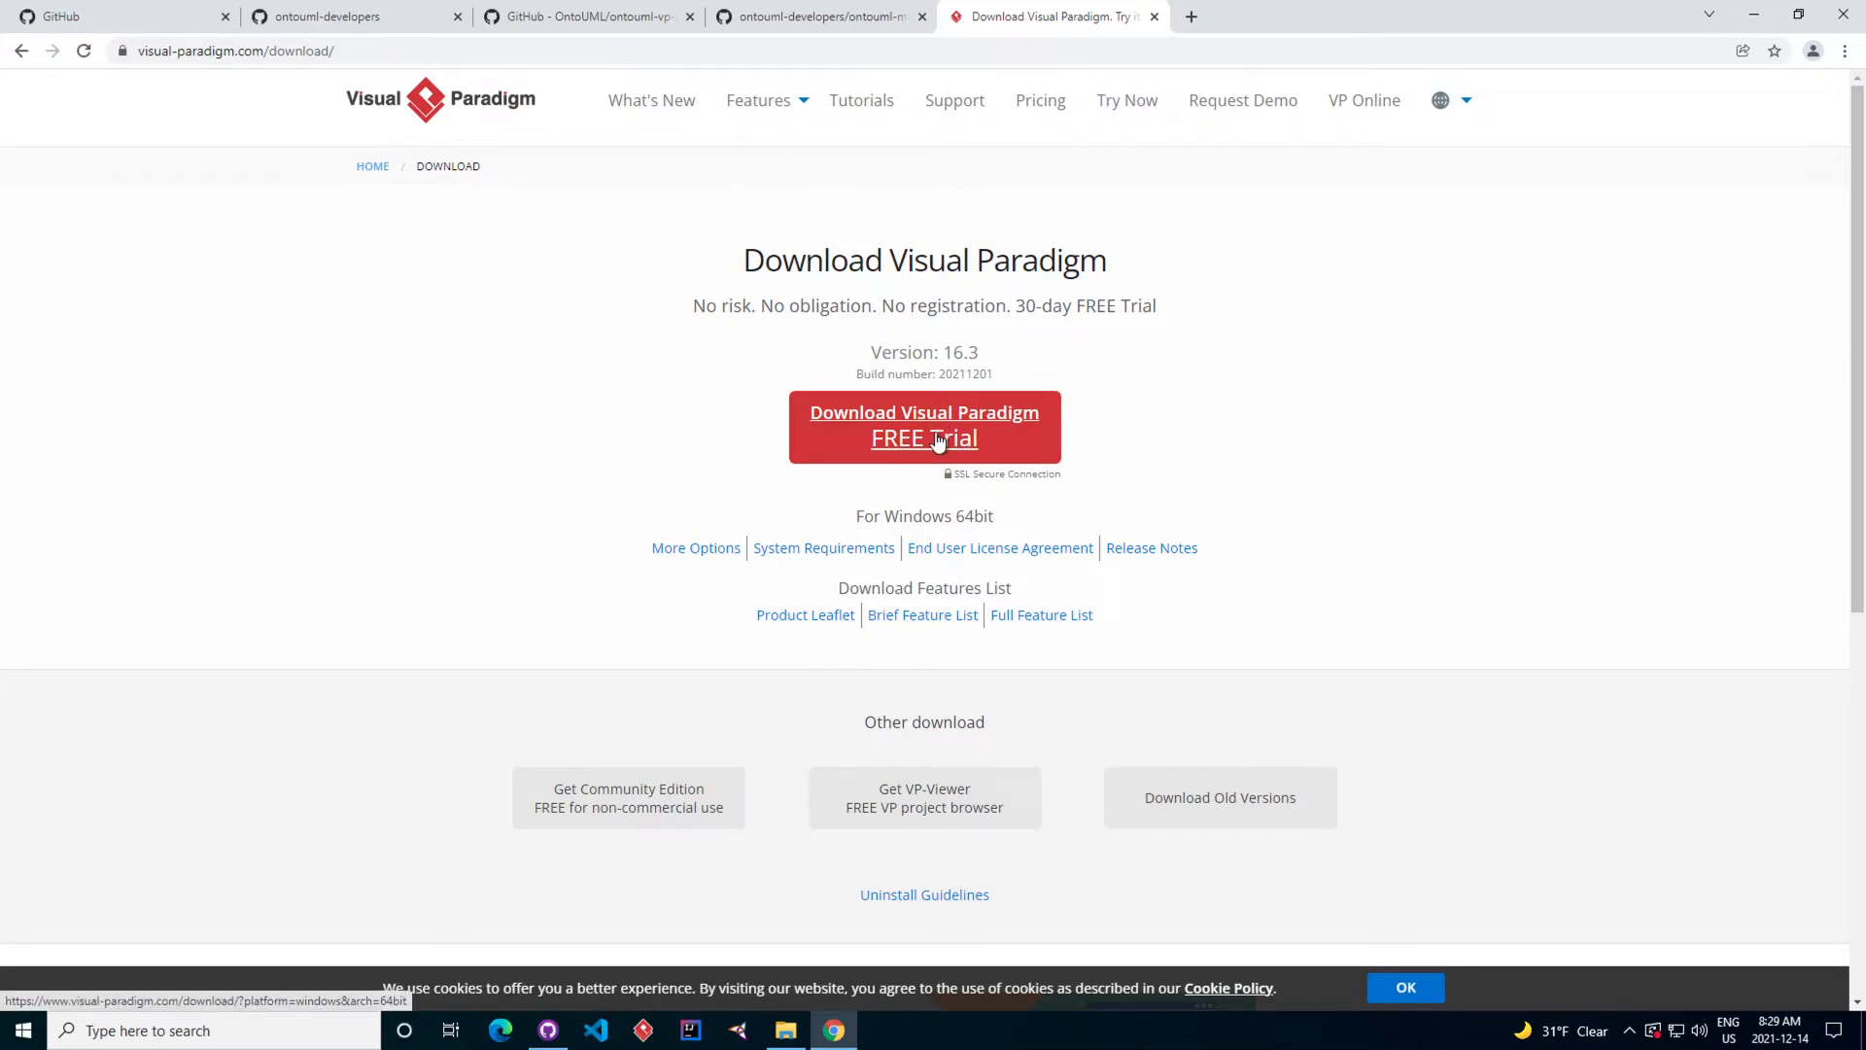
{"action": "left_click", "coordinate": [633, 820]}
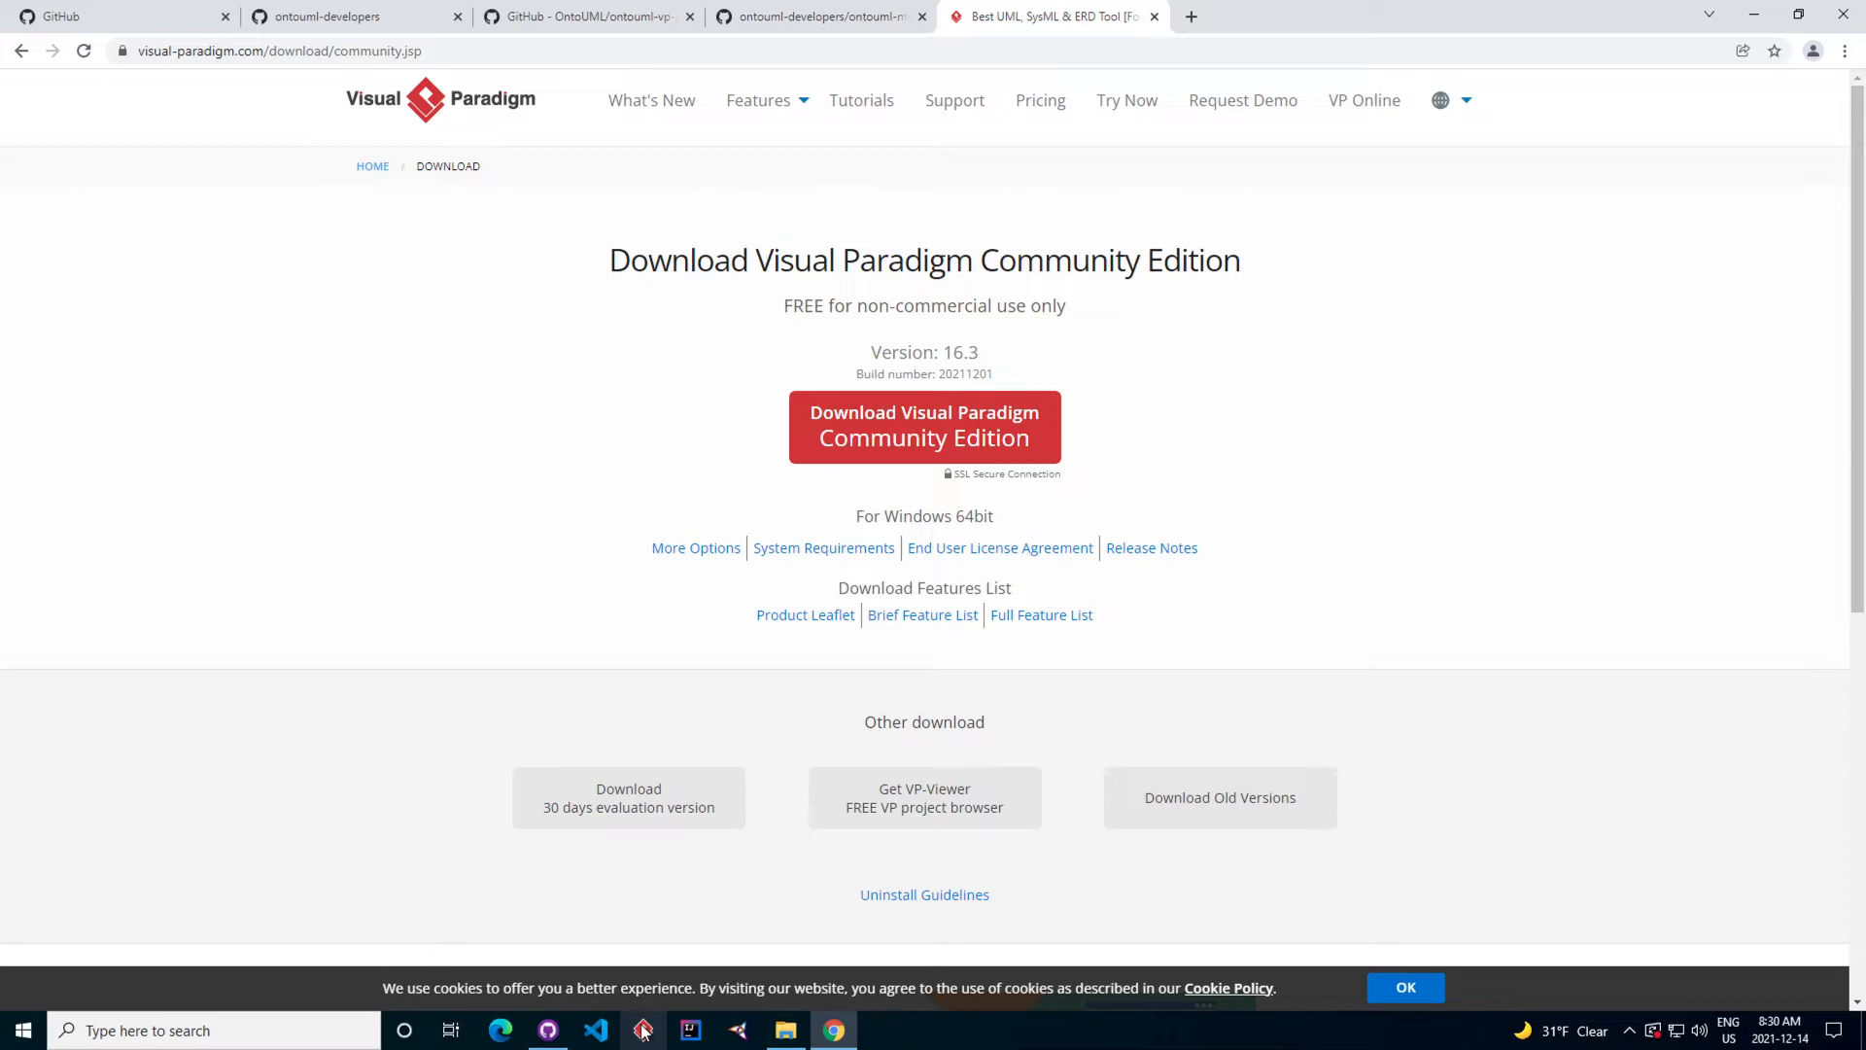
{"action": "left_click", "coordinate": [642, 1031]}
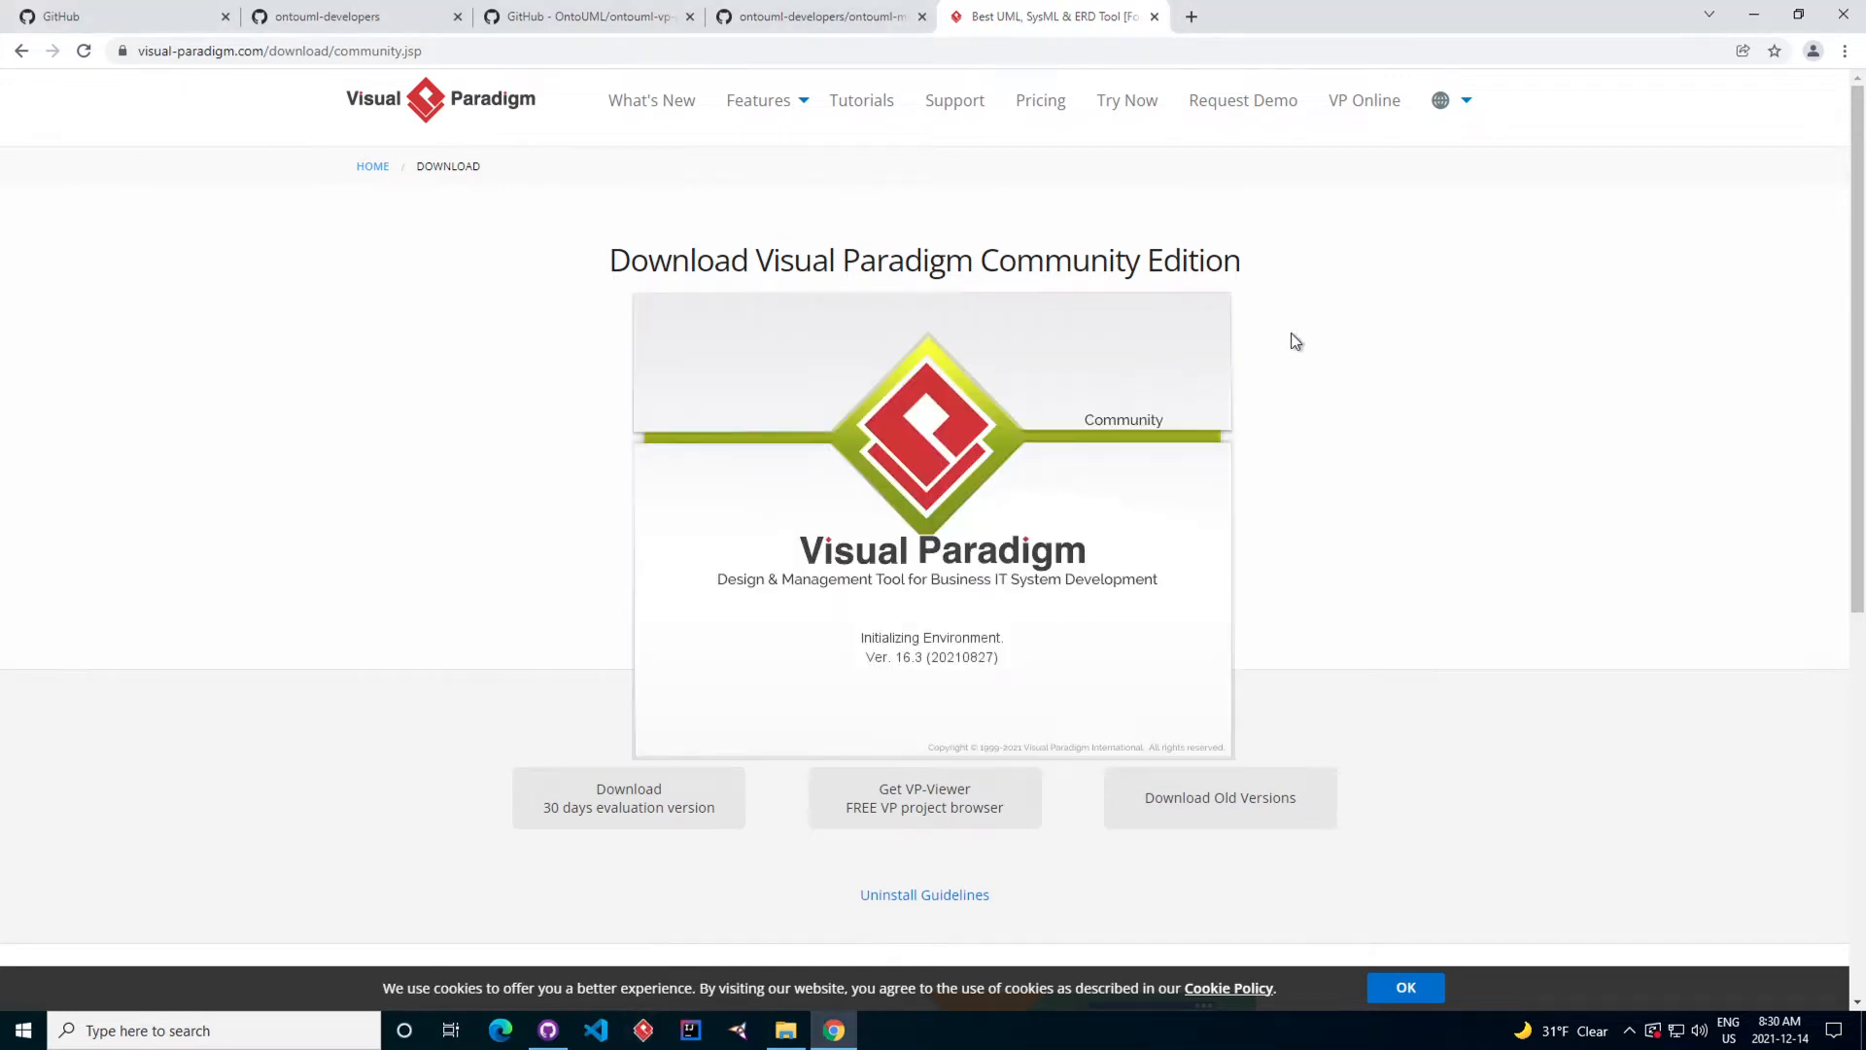
Step: Minimize the browser, GitHub Desktop and plugins folder windows, then show the ontouml-vp repository tab in Chrome
{"action": "left_click", "coordinate": [1757, 19]}
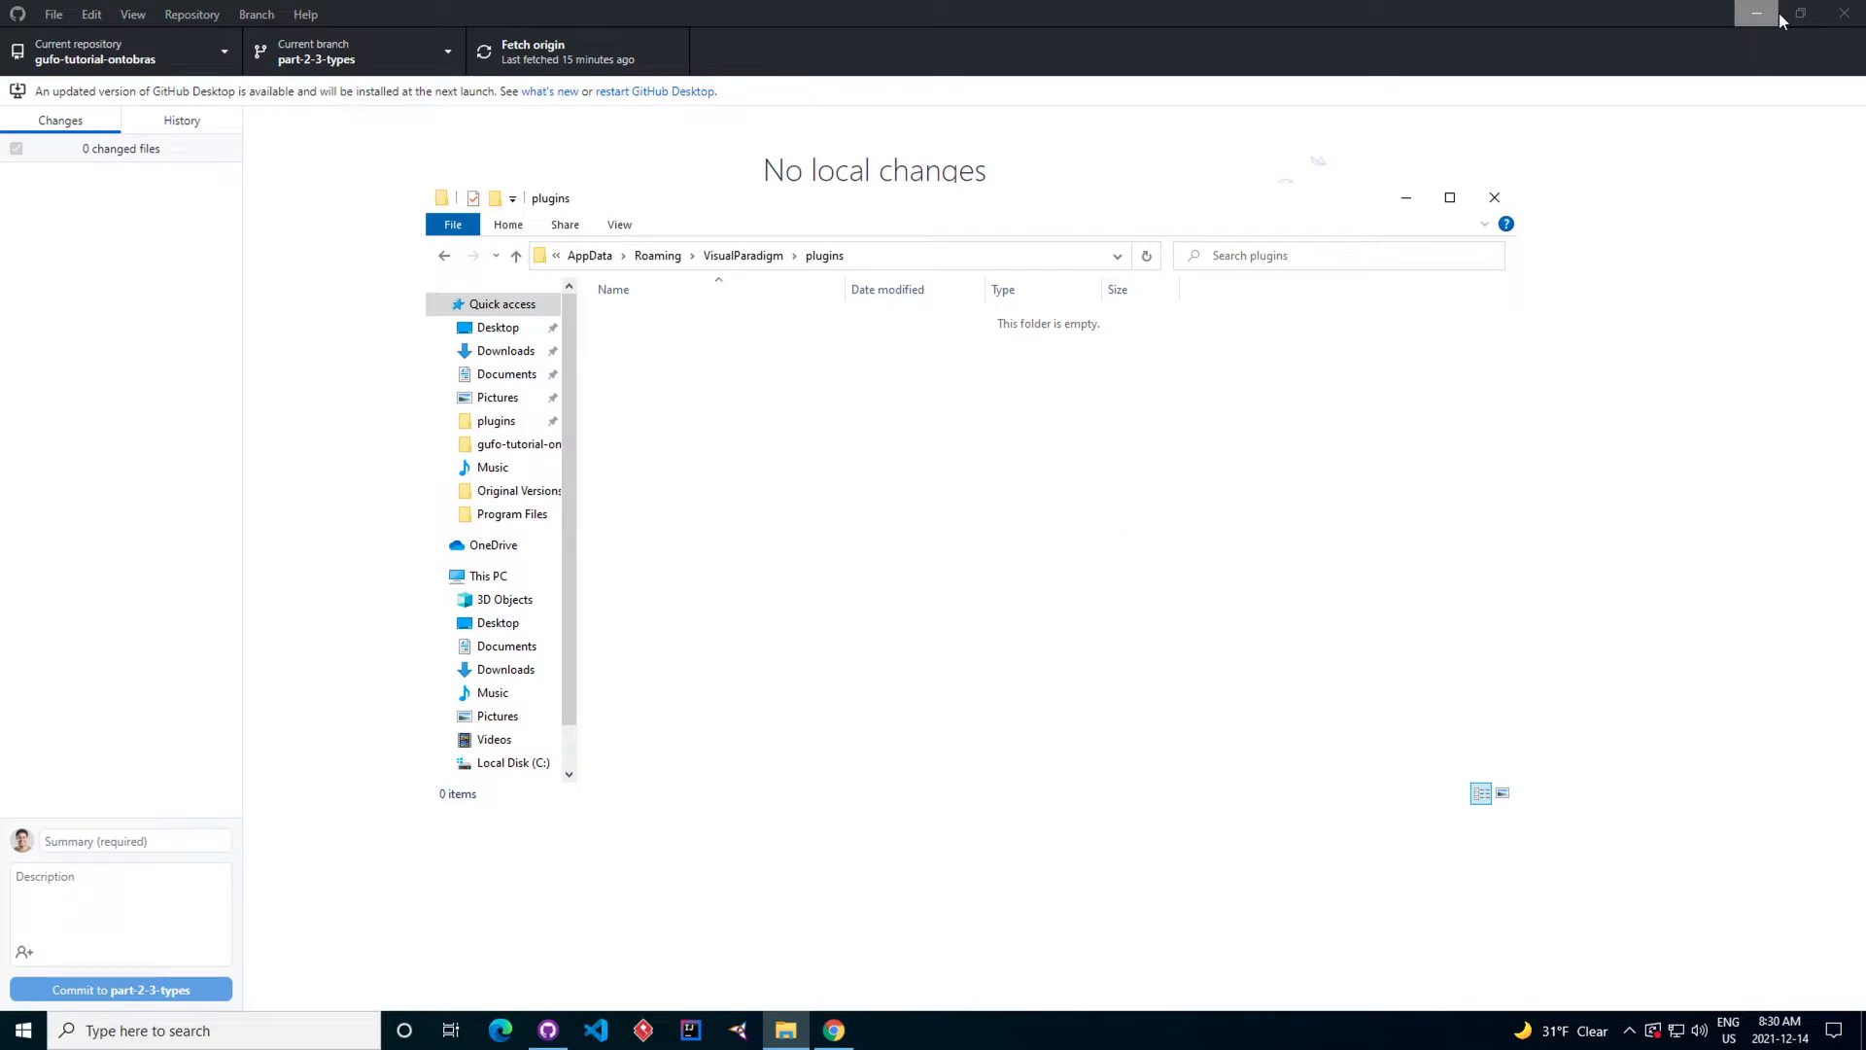
{"action": "left_click", "coordinate": [1759, 13]}
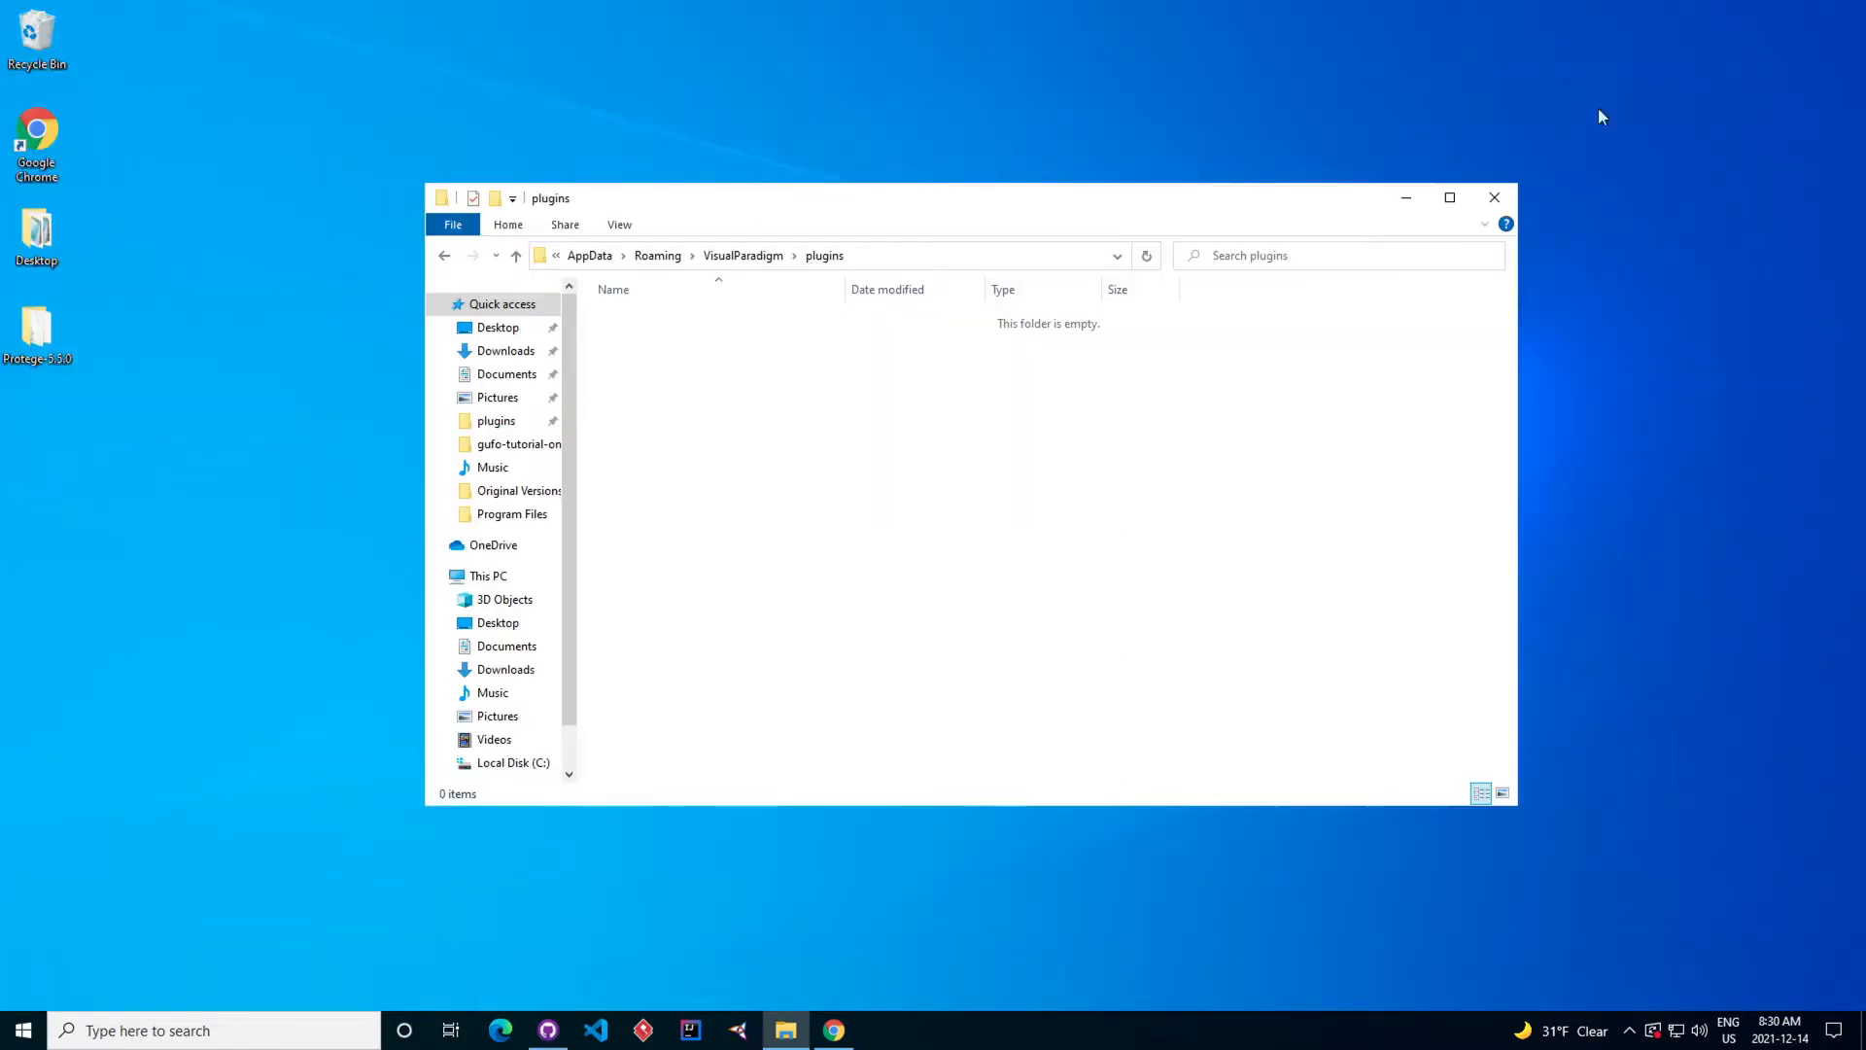
{"action": "left_click", "coordinate": [1405, 197]}
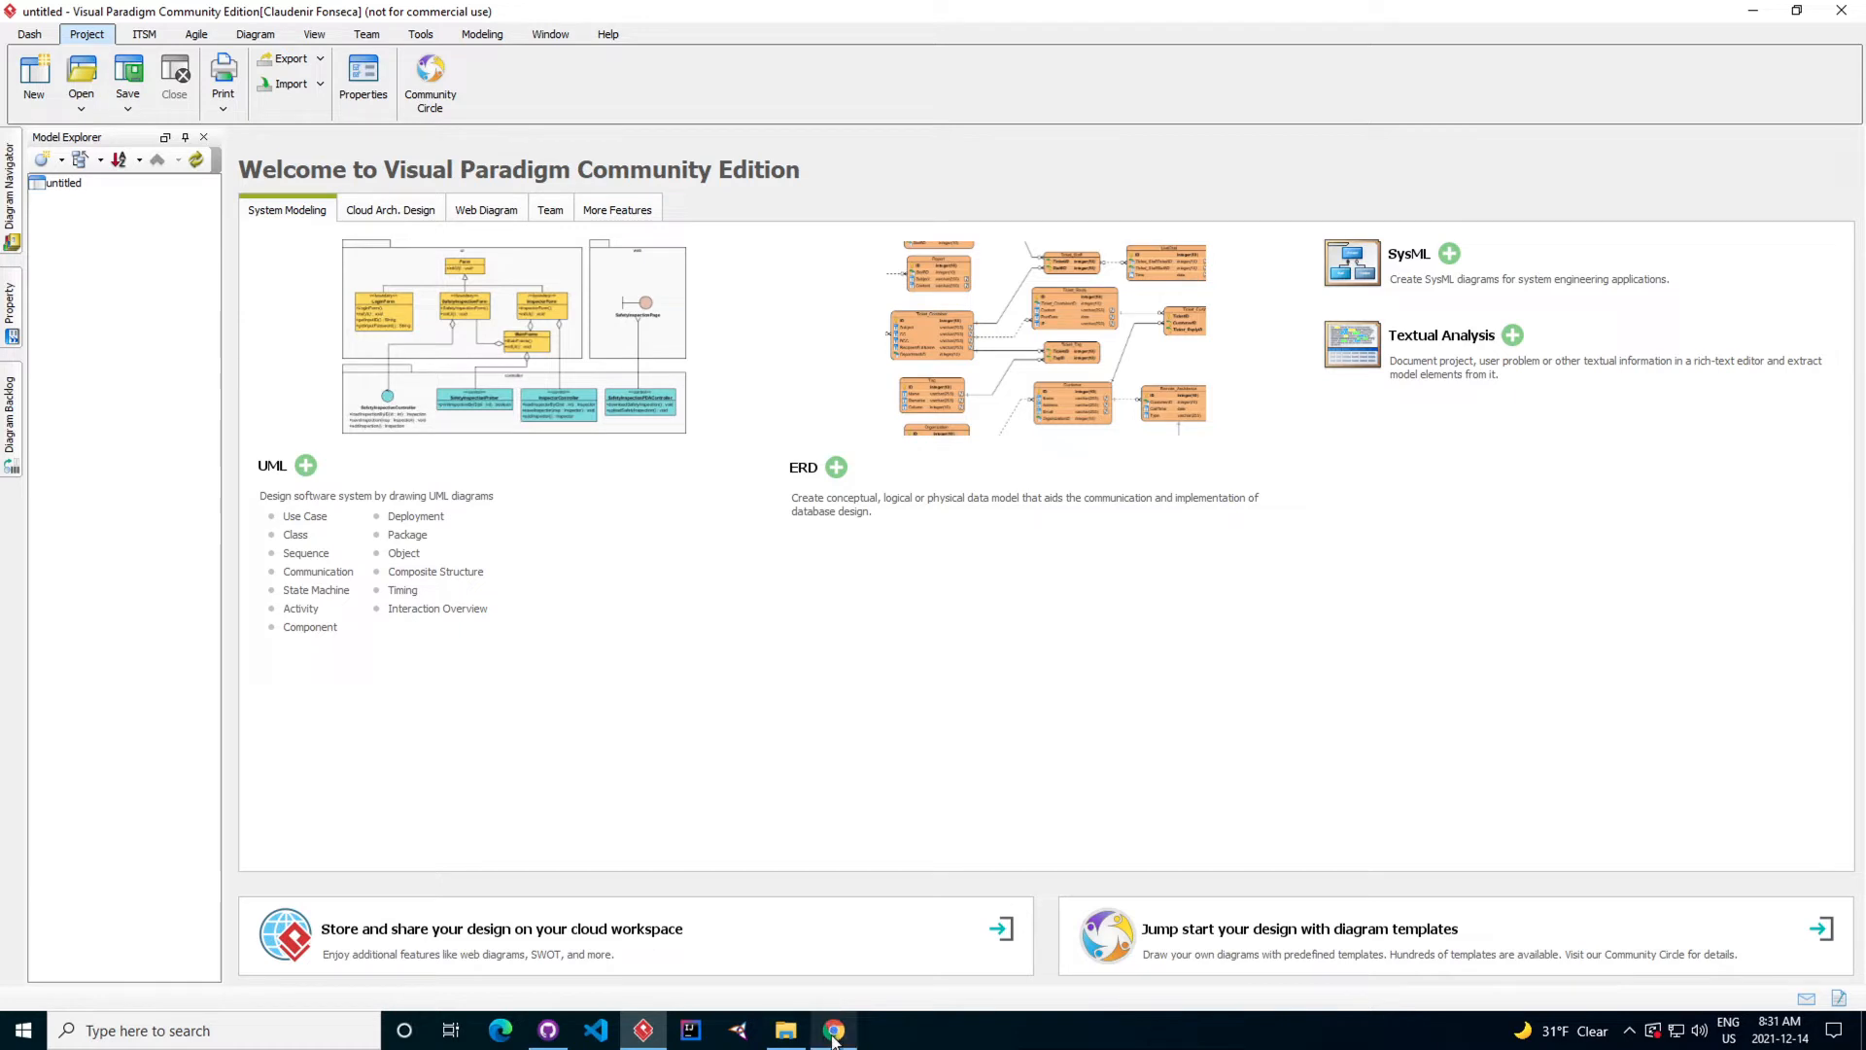
{"action": "mouse_move", "coordinate": [833, 1036]}
{"action": "left_click", "coordinate": [848, 977]}
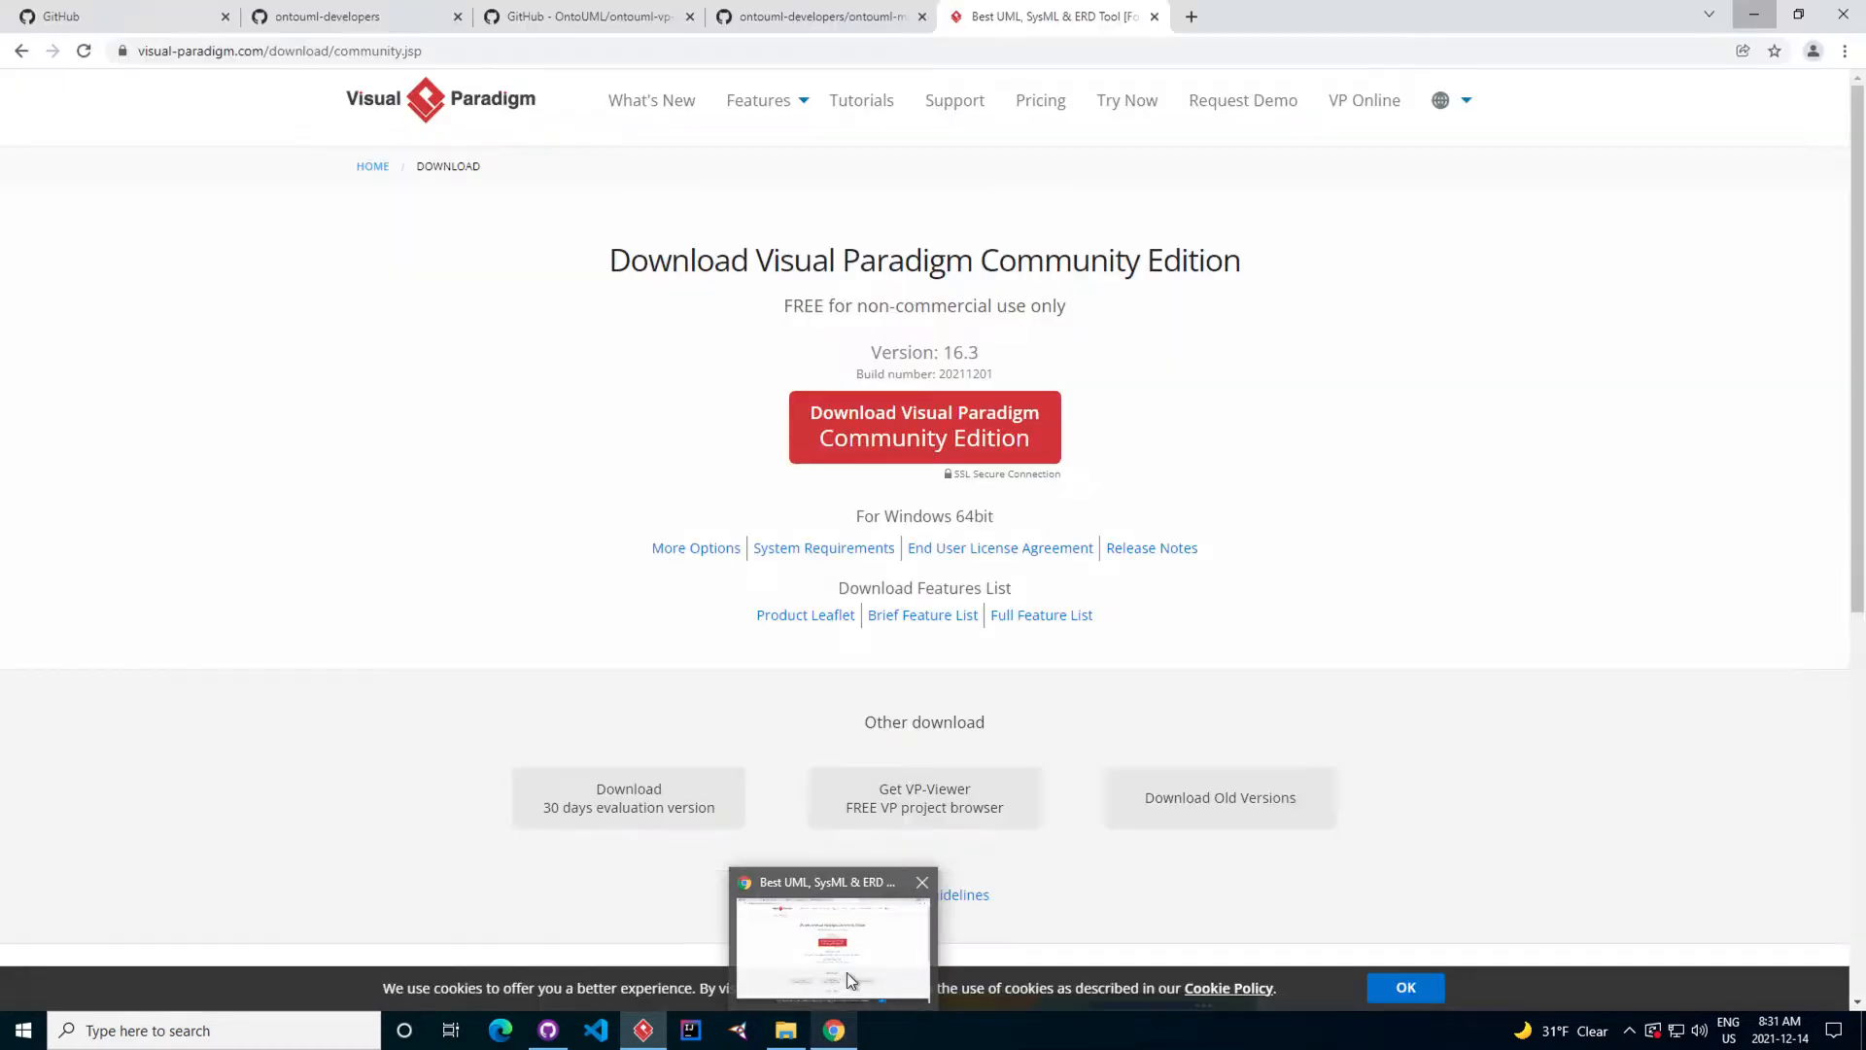
{"action": "left_click", "coordinate": [560, 20]}
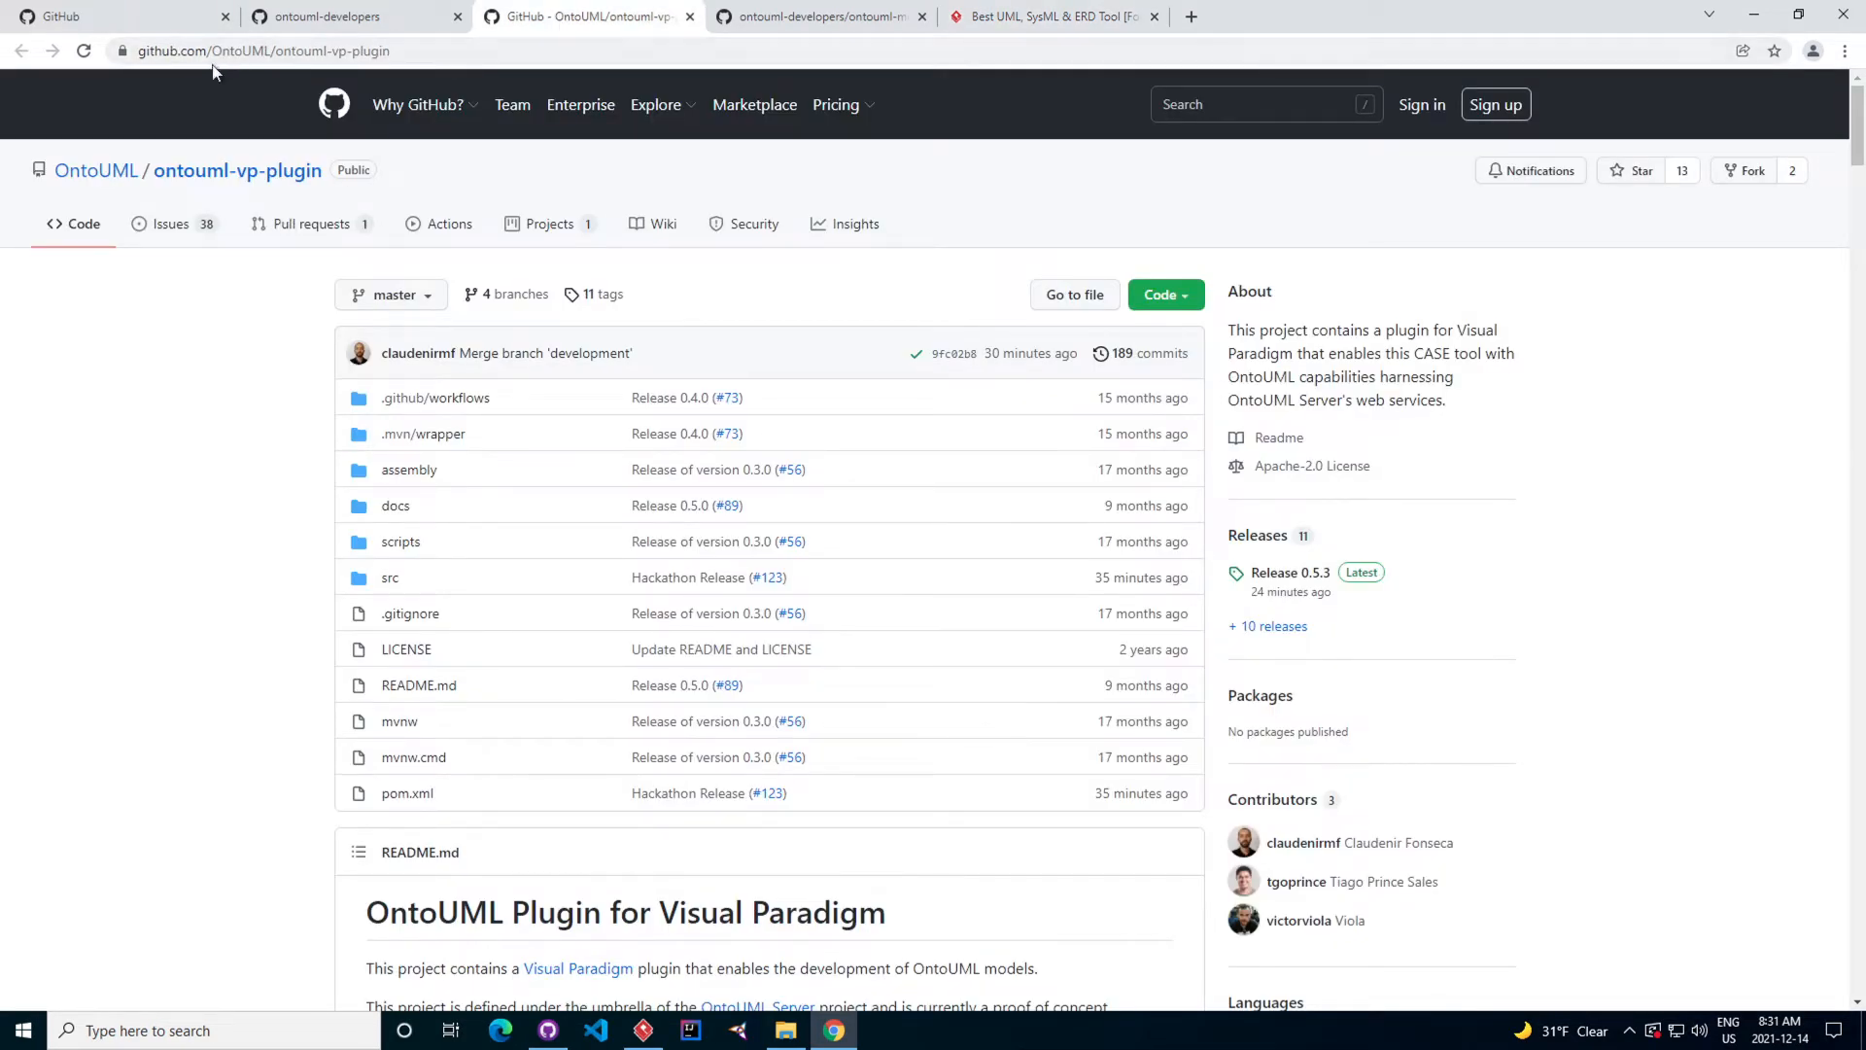
Step: Go to the ontouml-vp-plugin Releases page and download ontouml-vp-plugin-0.5.3.zip from the Release 0.5.3 assets
{"action": "left_click", "coordinate": [248, 56]}
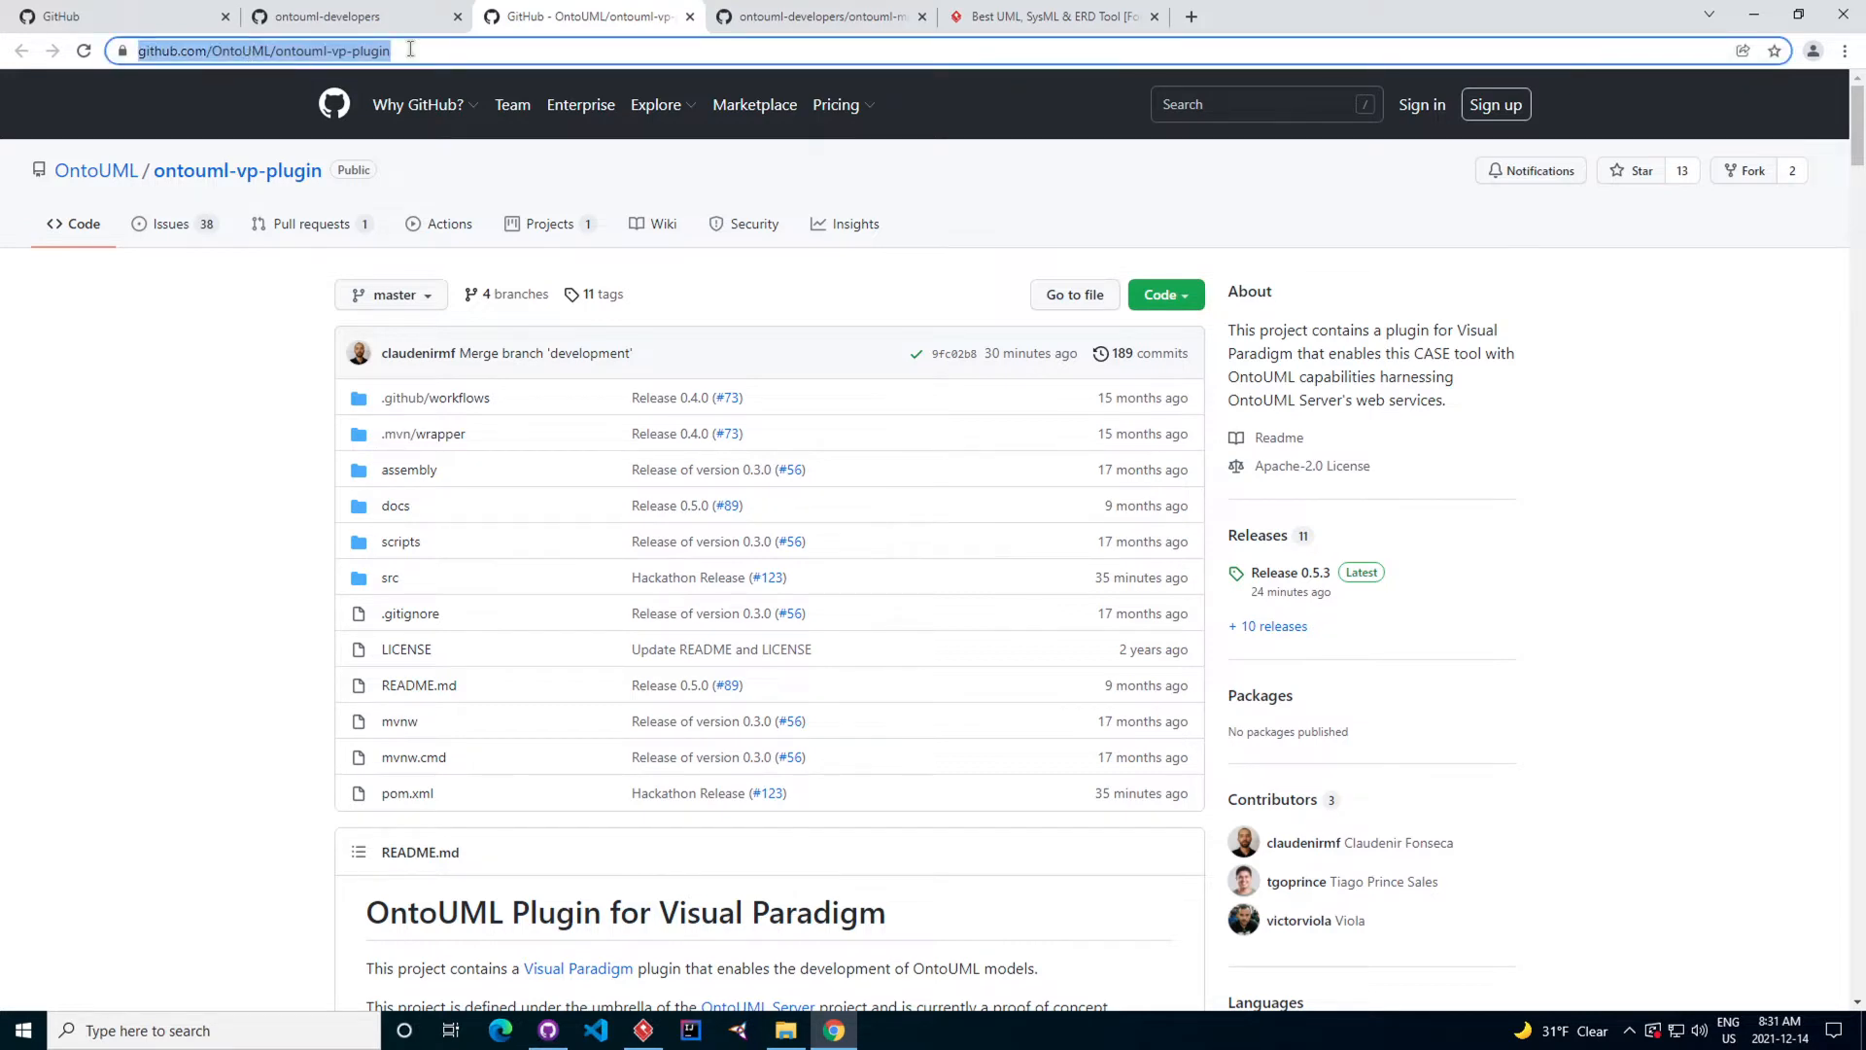
{"action": "left_click", "coordinate": [442, 50]}
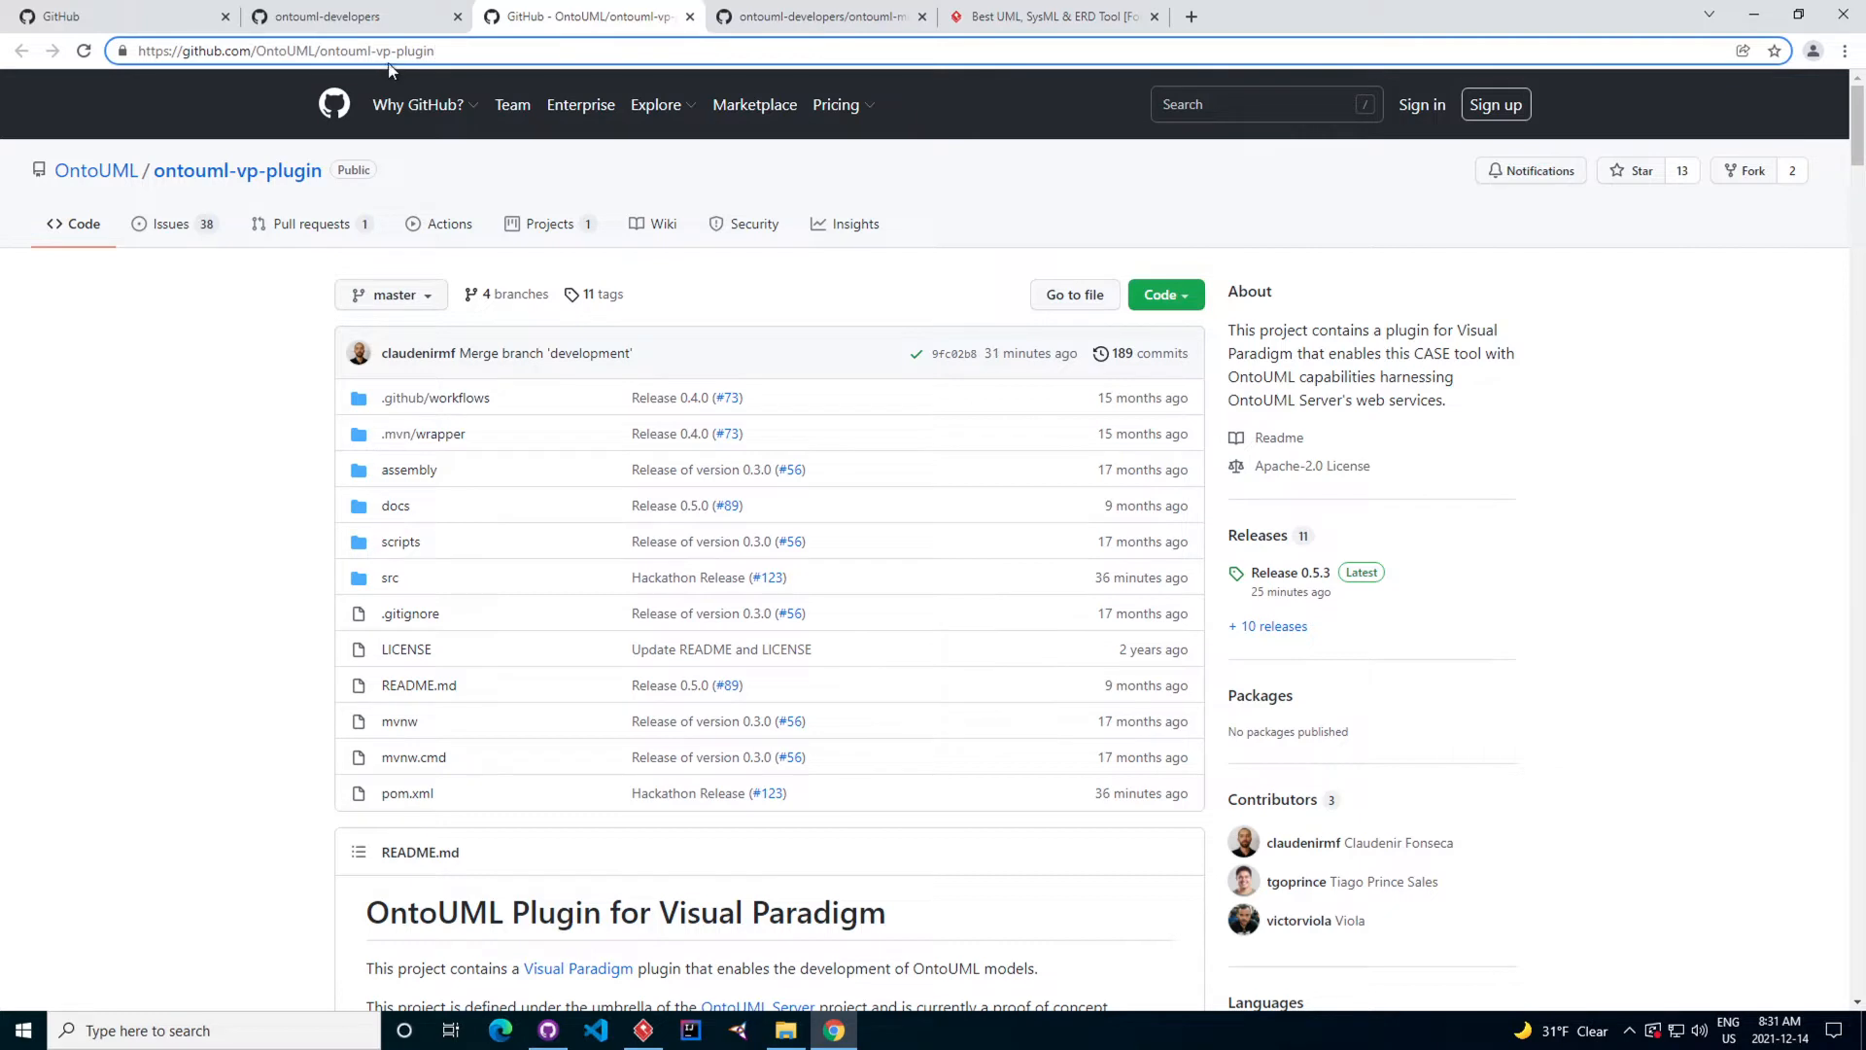
{"action": "left_click", "coordinate": [254, 402]}
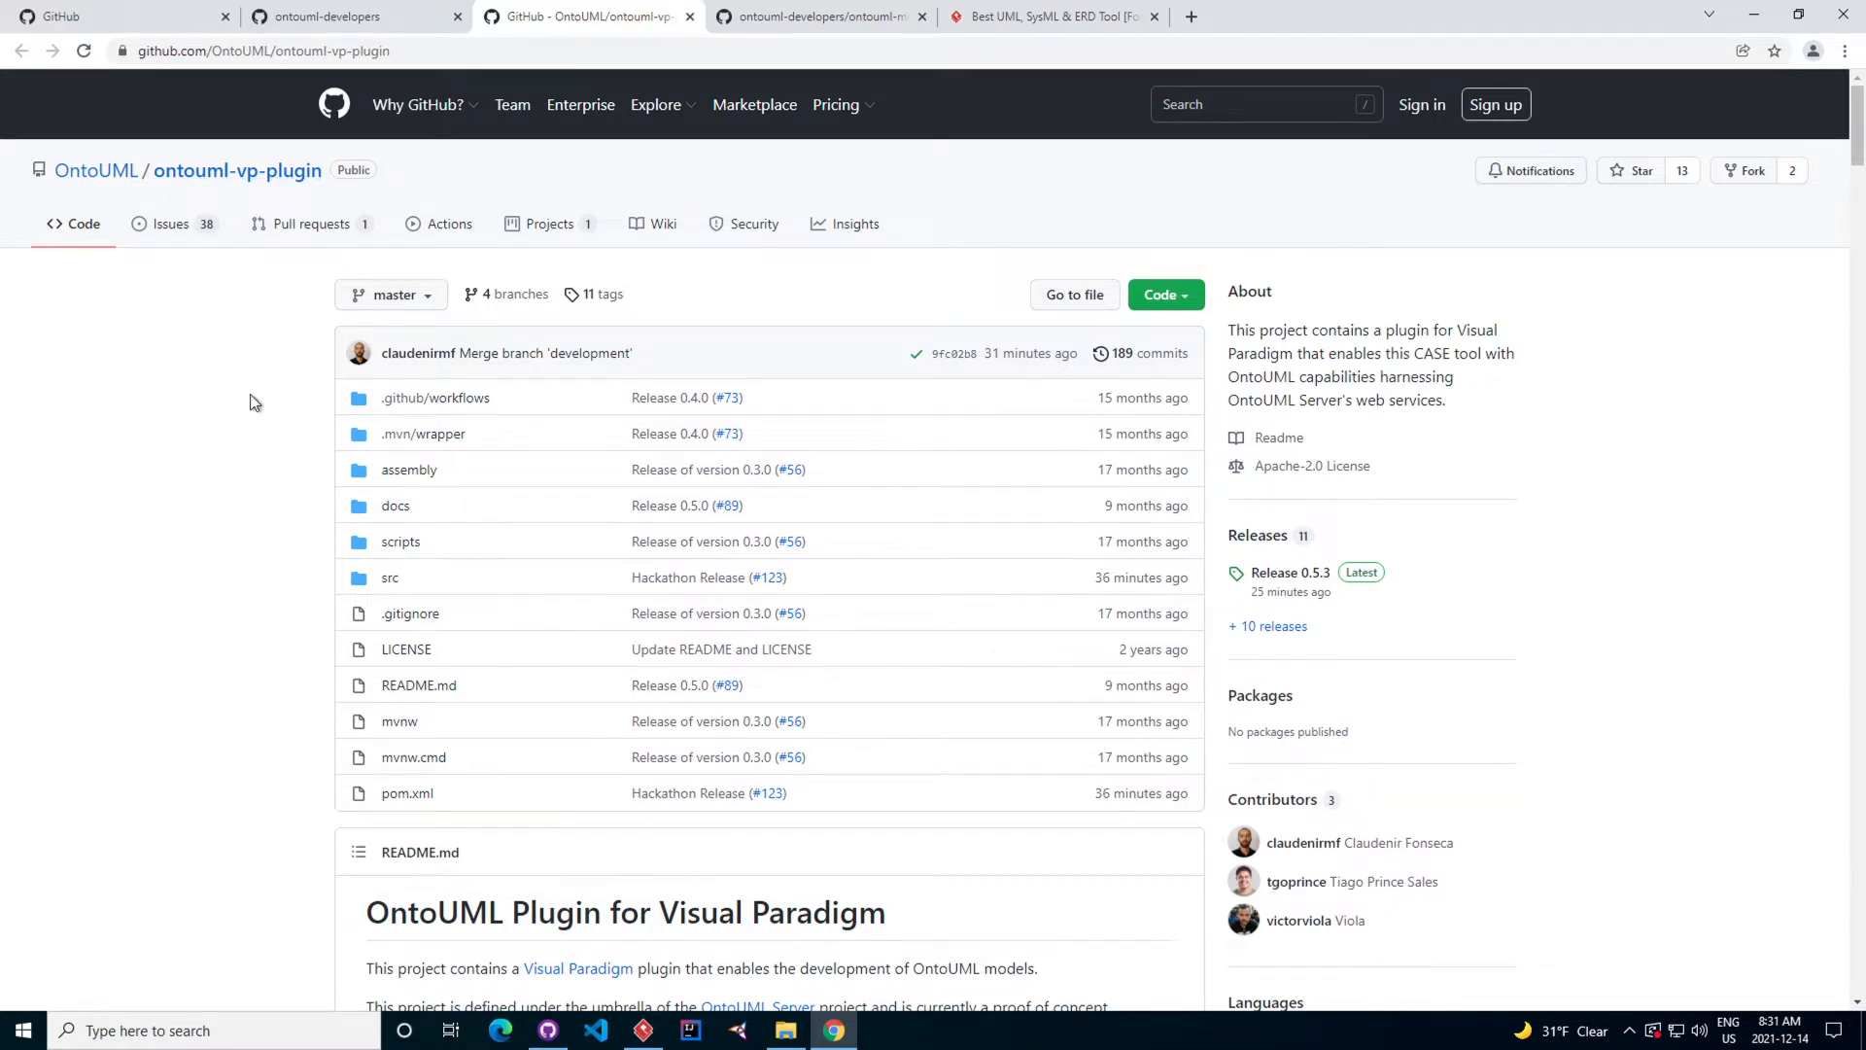
{"action": "scroll", "coordinate": [255, 403], "scroll_direction": "down", "scroll_amount": 1}
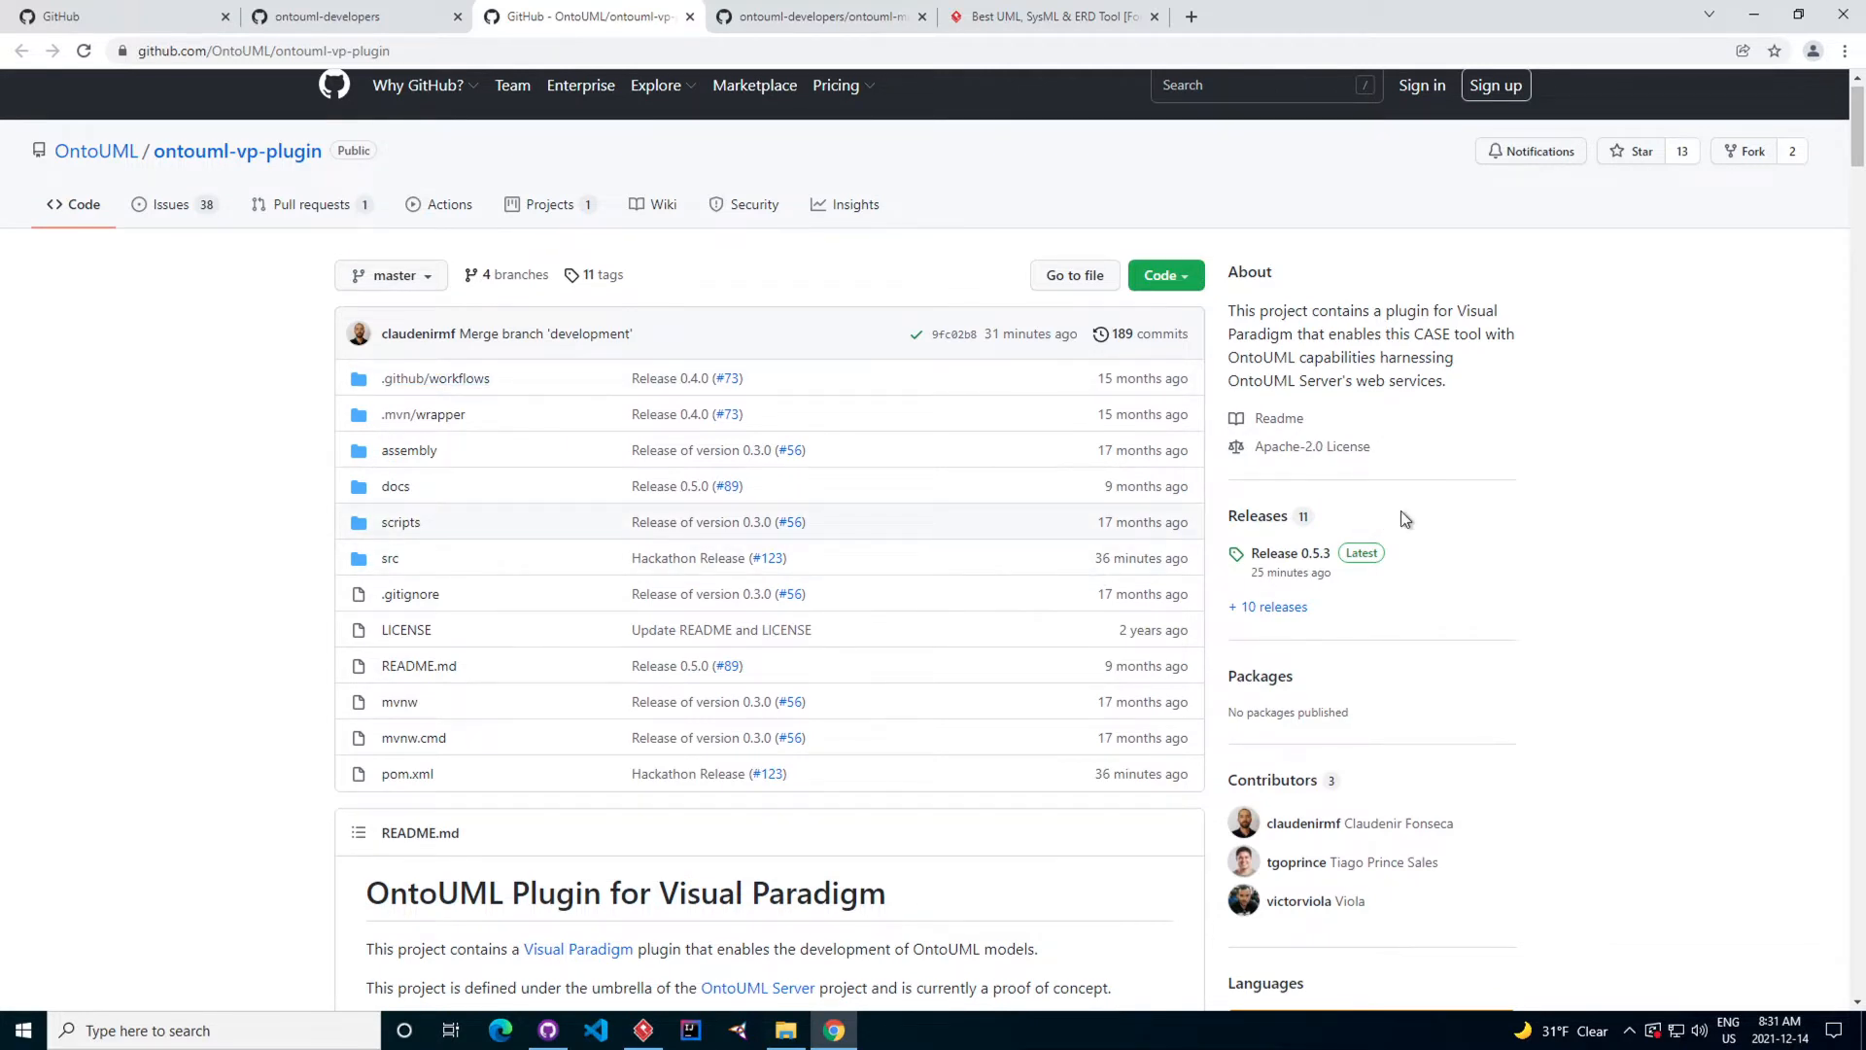
{"action": "left_click", "coordinate": [1269, 525]}
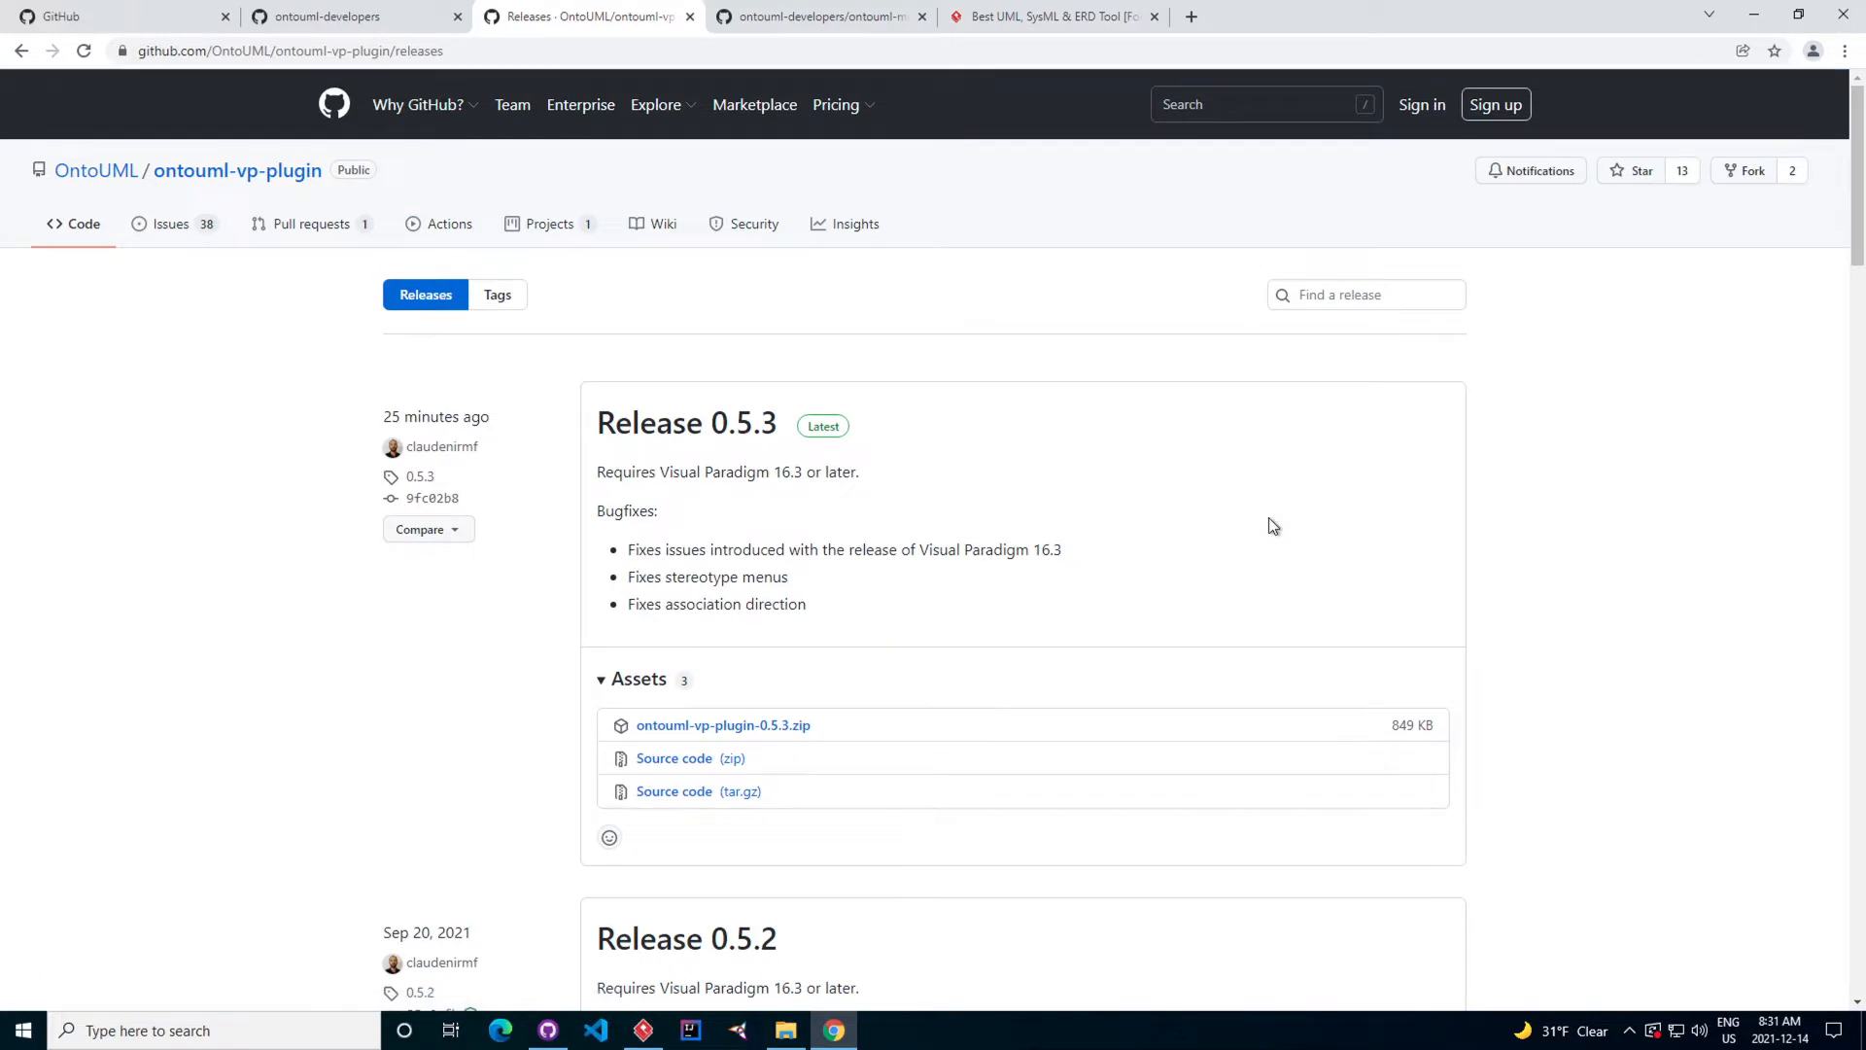
{"action": "scroll", "coordinate": [1273, 526], "scroll_direction": "down", "scroll_amount": 1}
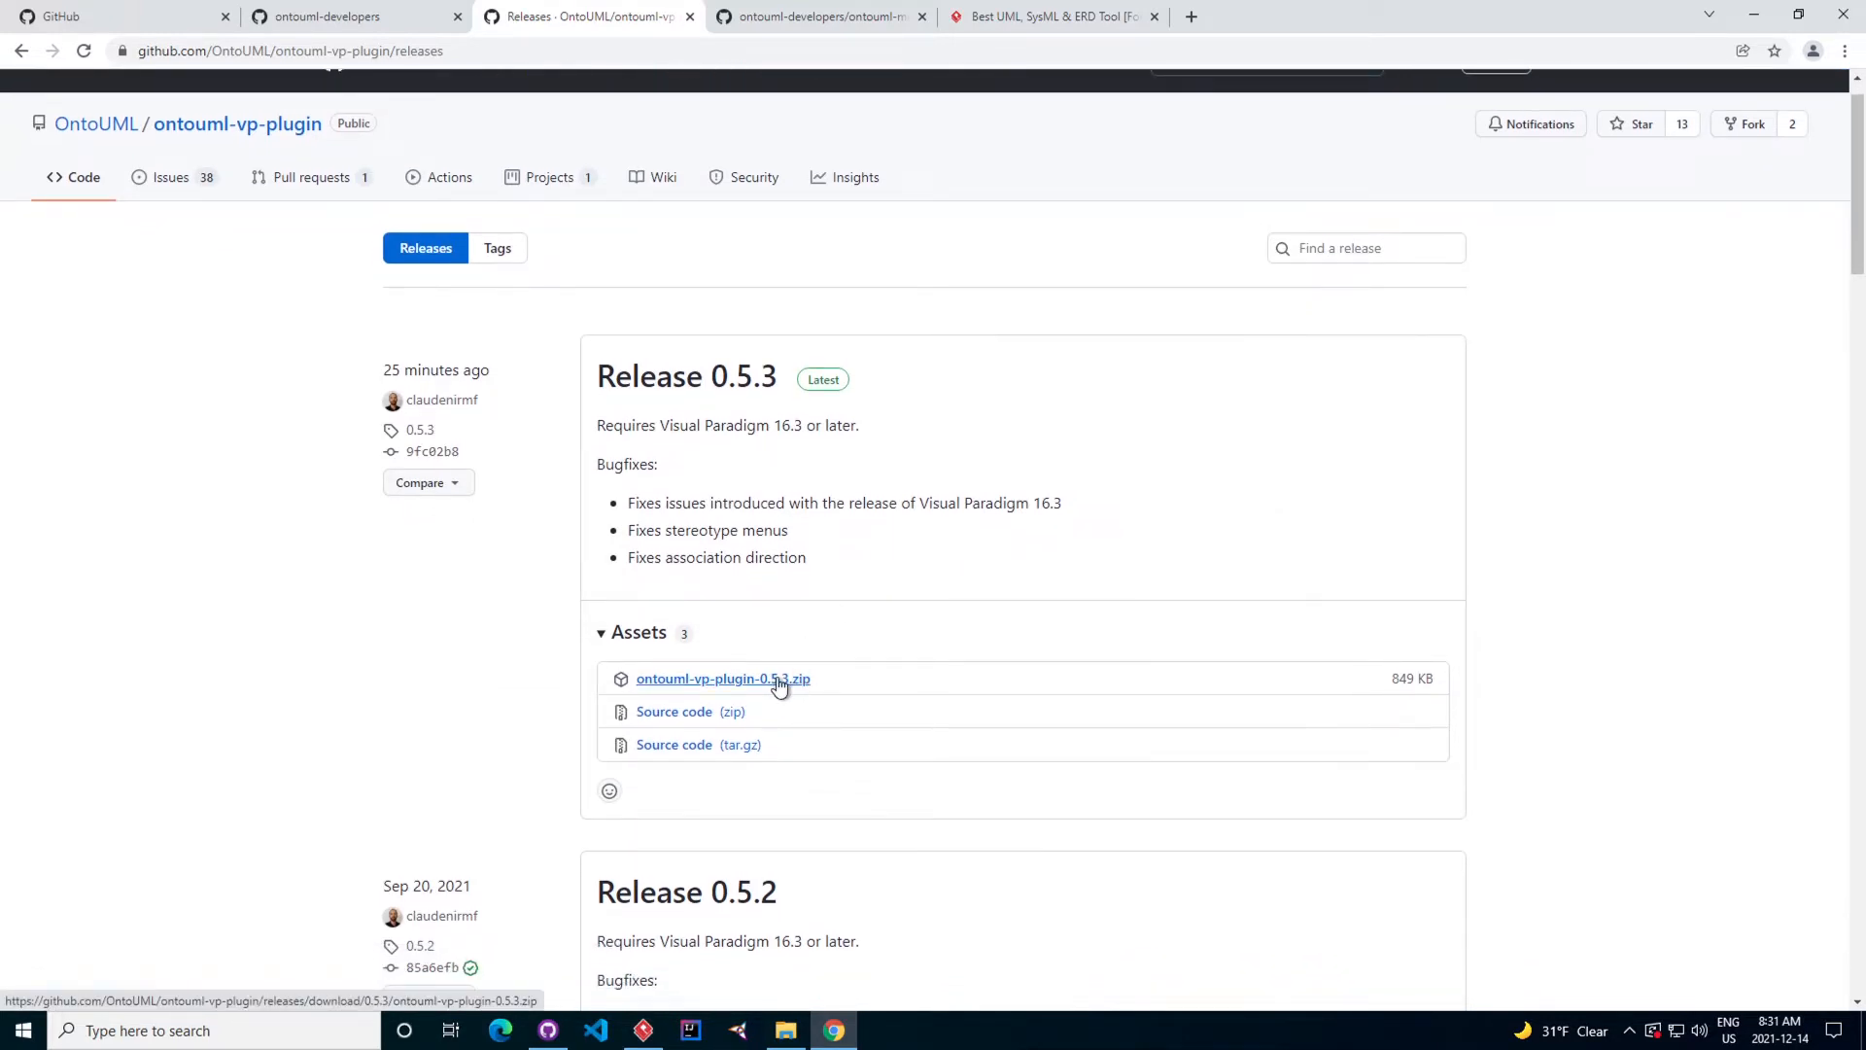
{"action": "left_click", "coordinate": [778, 680]}
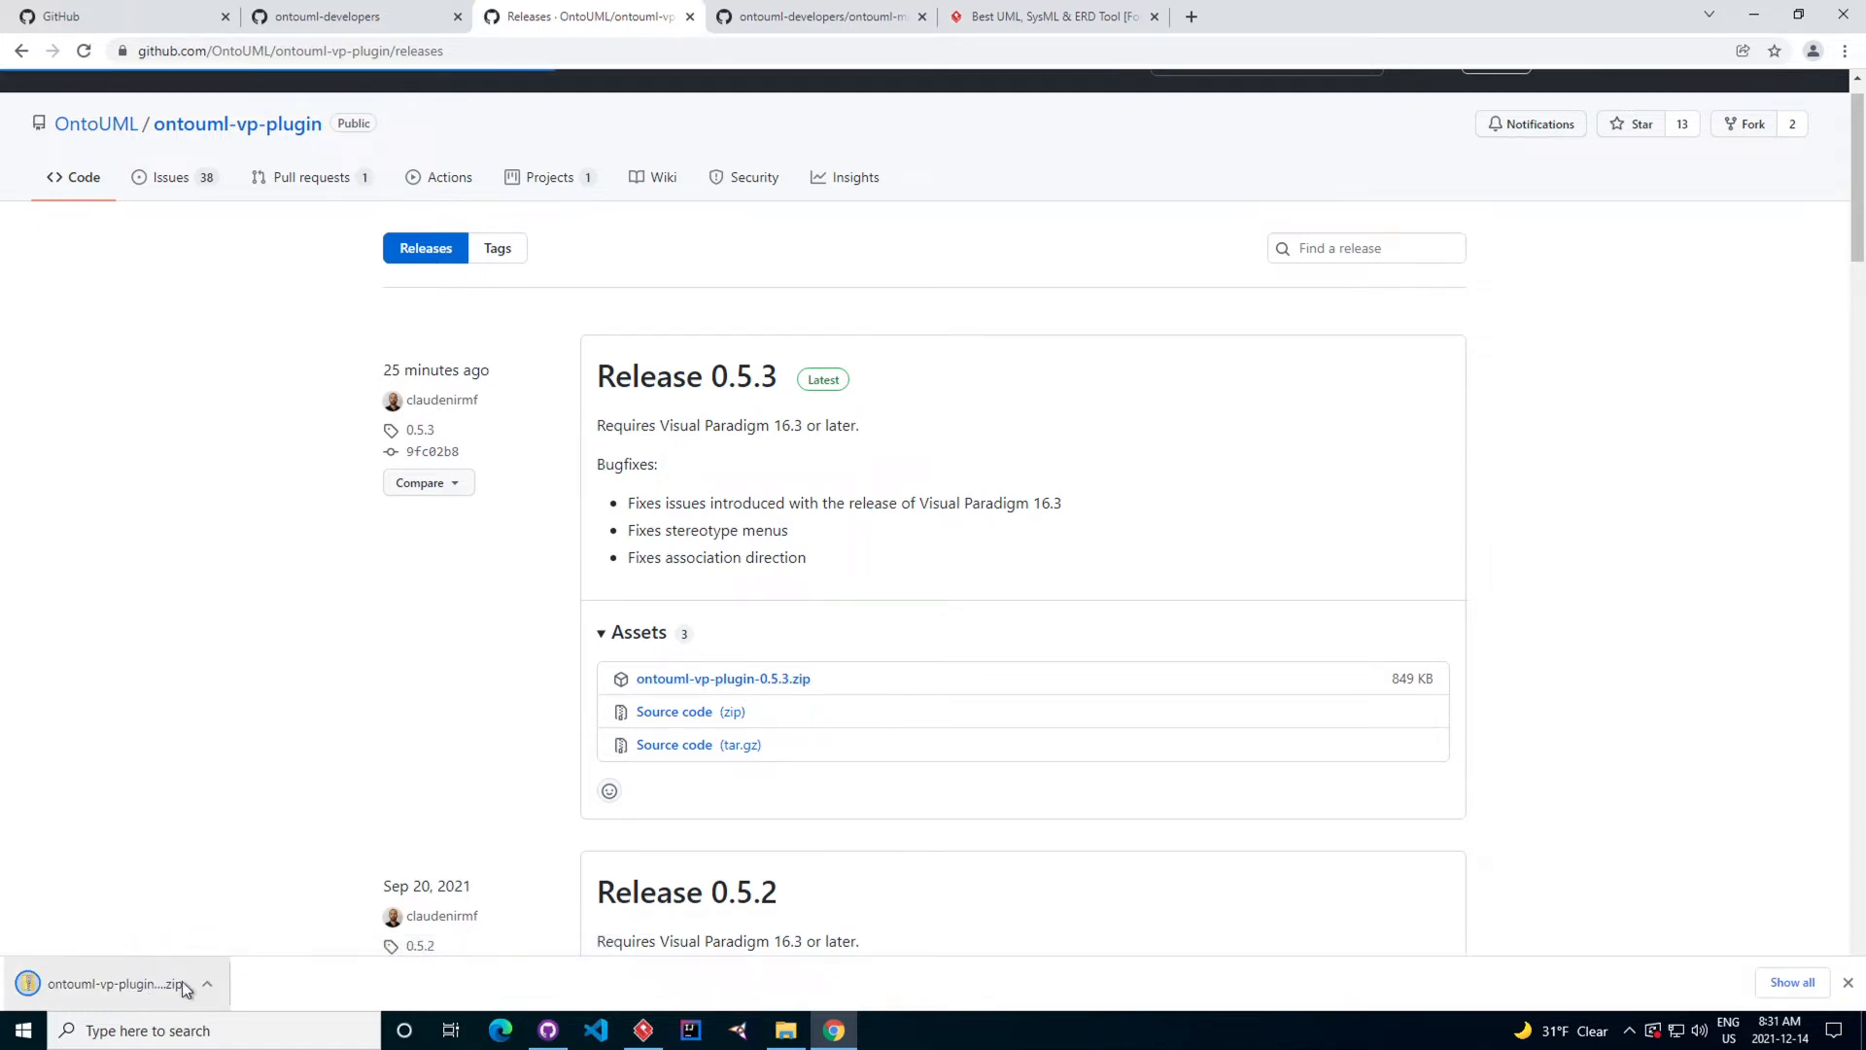
Step: Delete the duplicate 'ontouml-vp-plugin-0.5.3 (1)' zip from Downloads and dismiss the browser's download notice
{"action": "left_click", "coordinate": [786, 1030]}
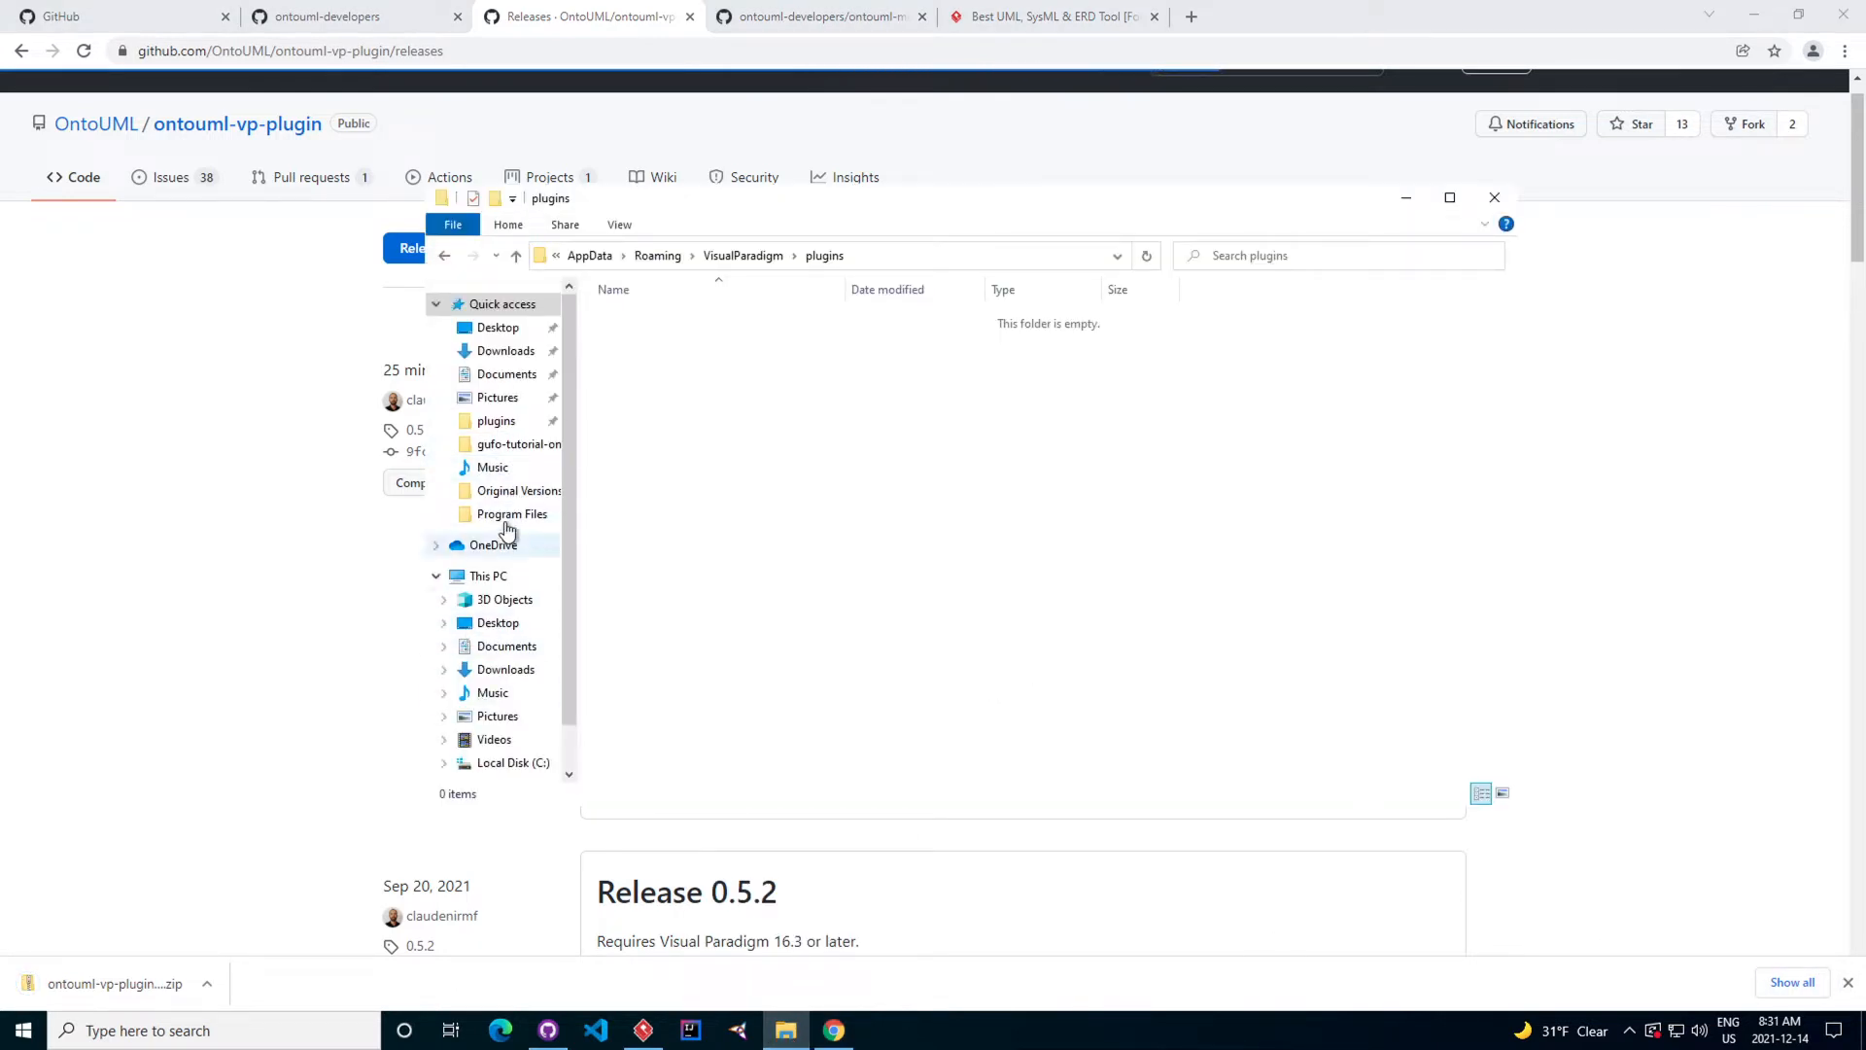
{"action": "left_click", "coordinate": [507, 352]}
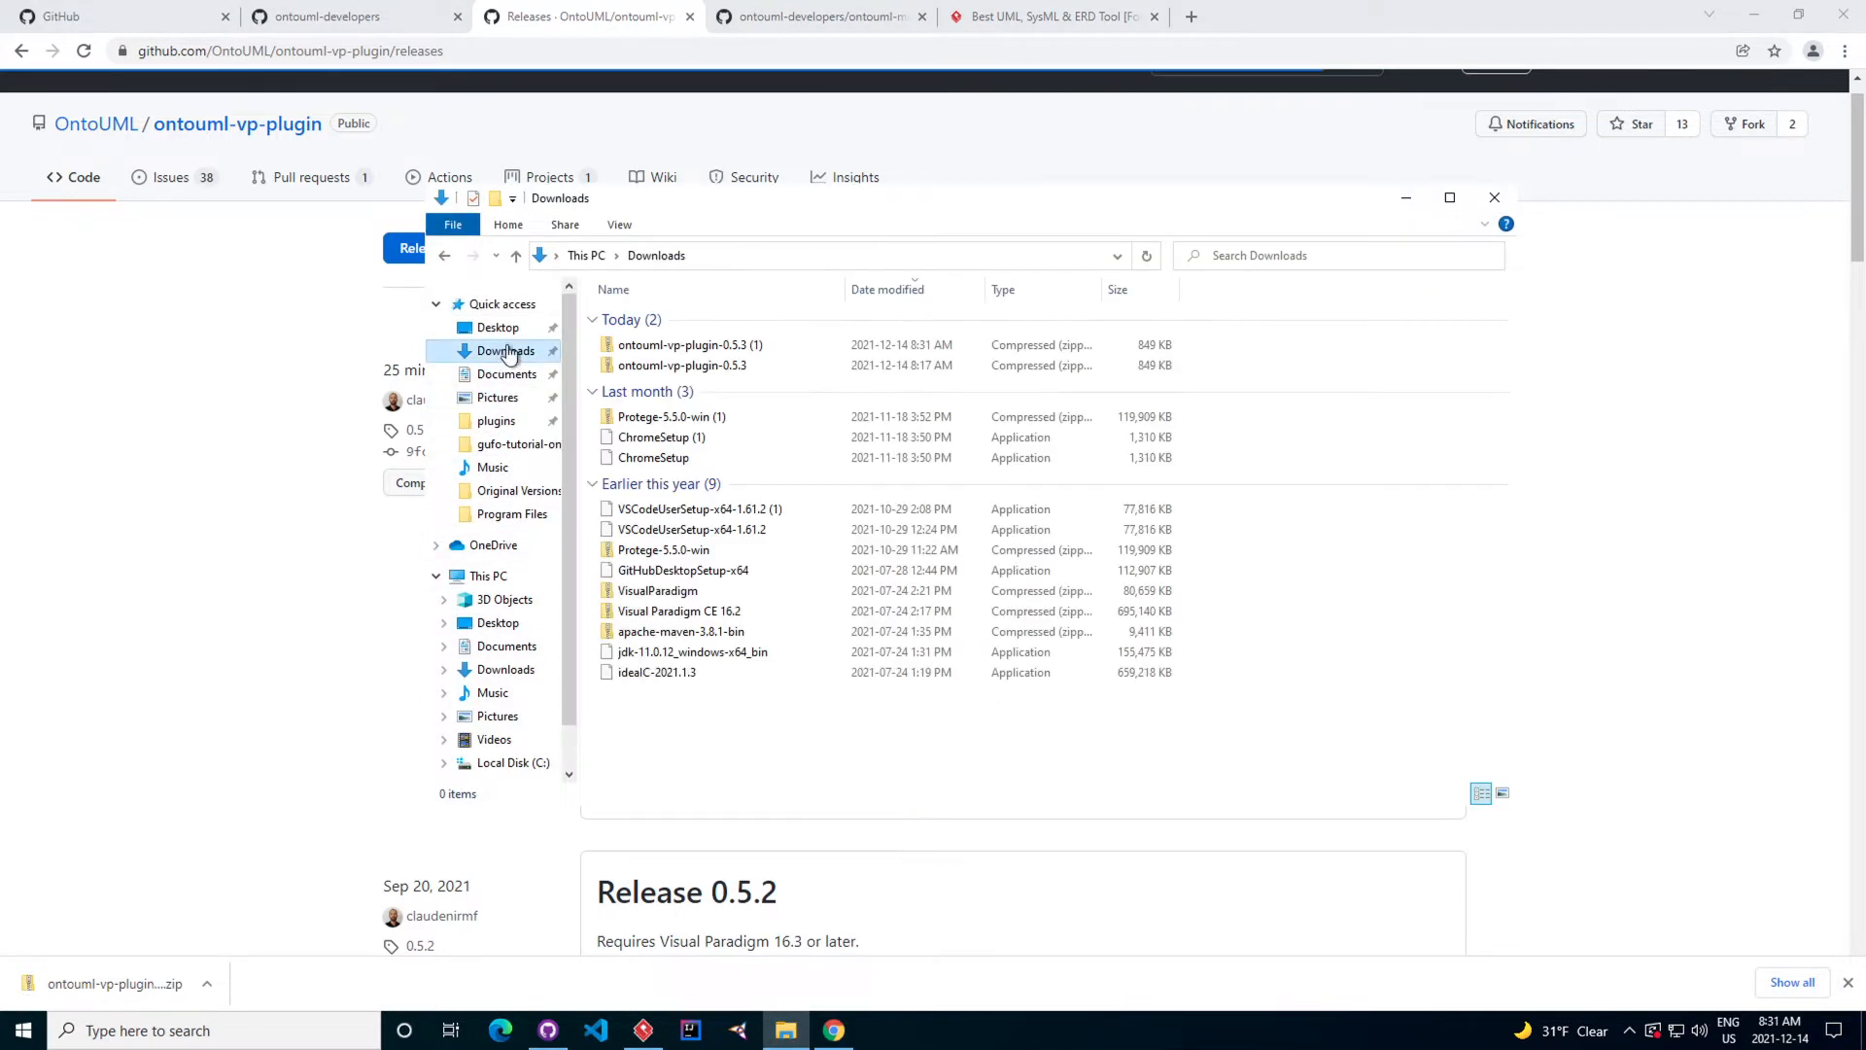
{"action": "left_click", "coordinate": [761, 346]}
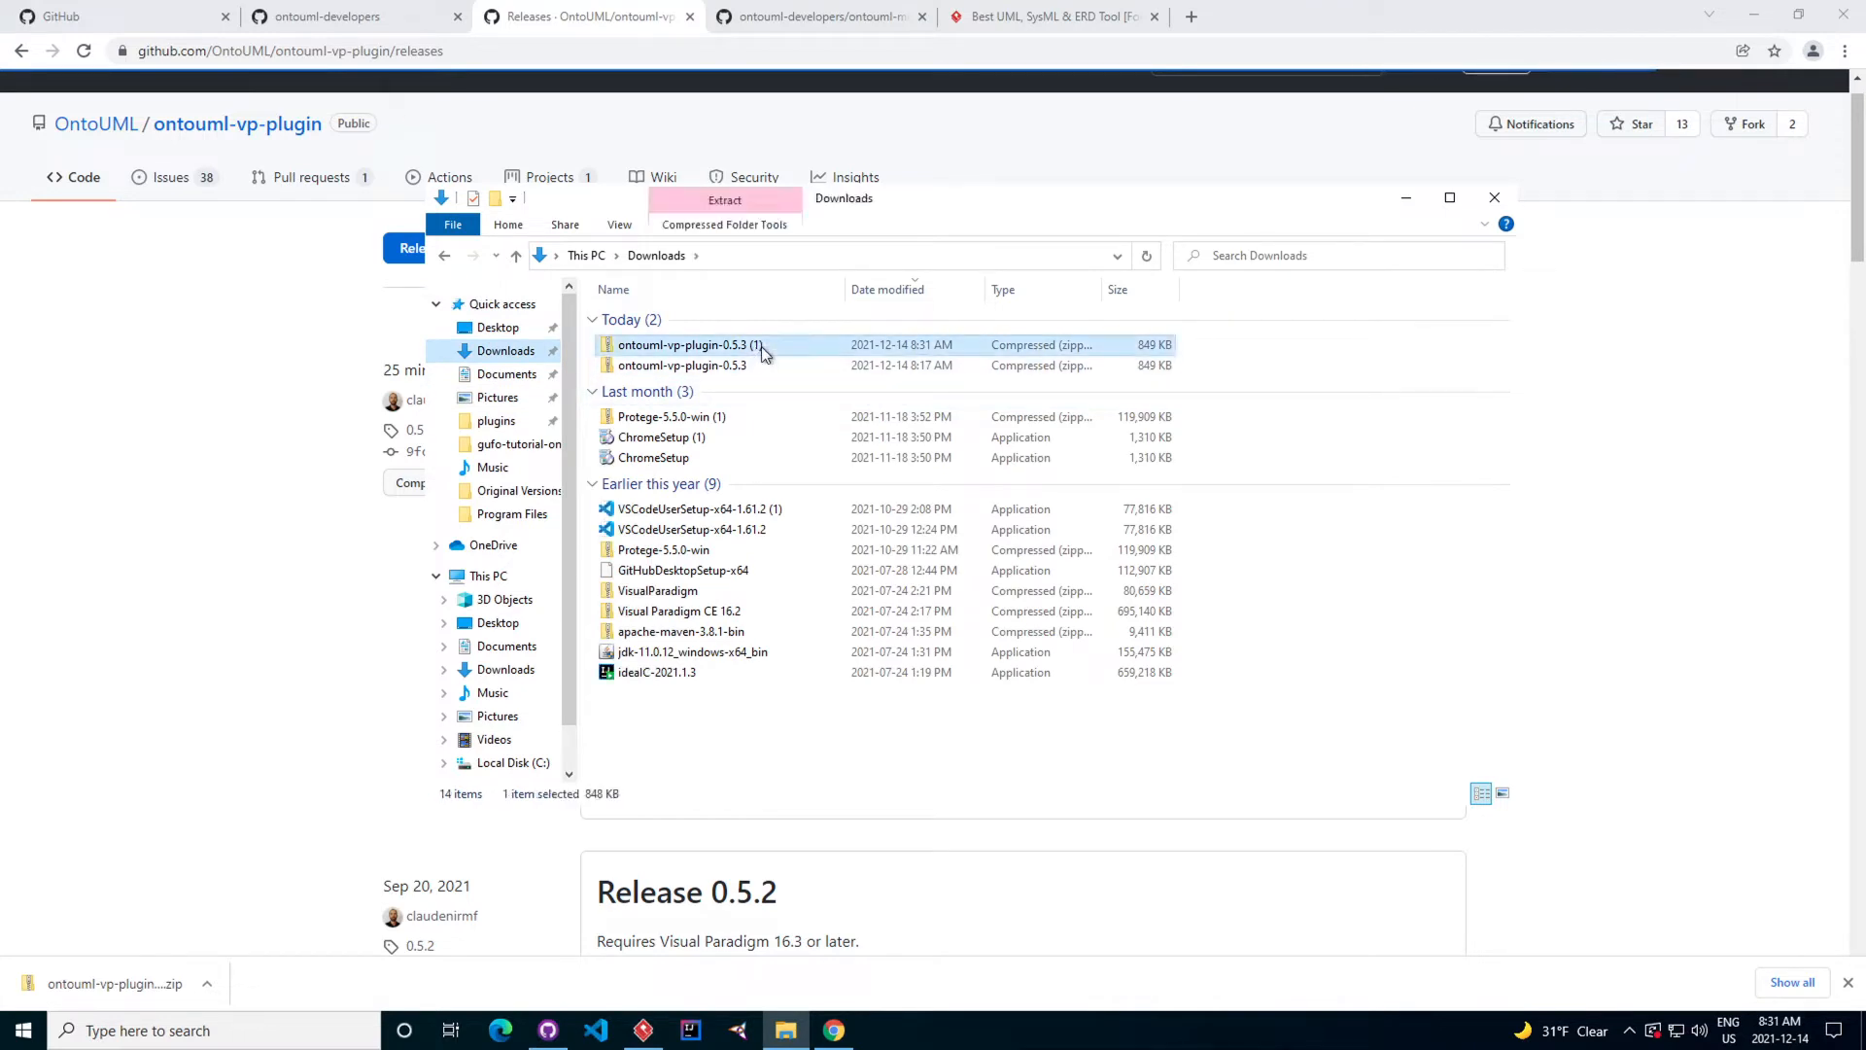
{"action": "right_click", "coordinate": [761, 346]}
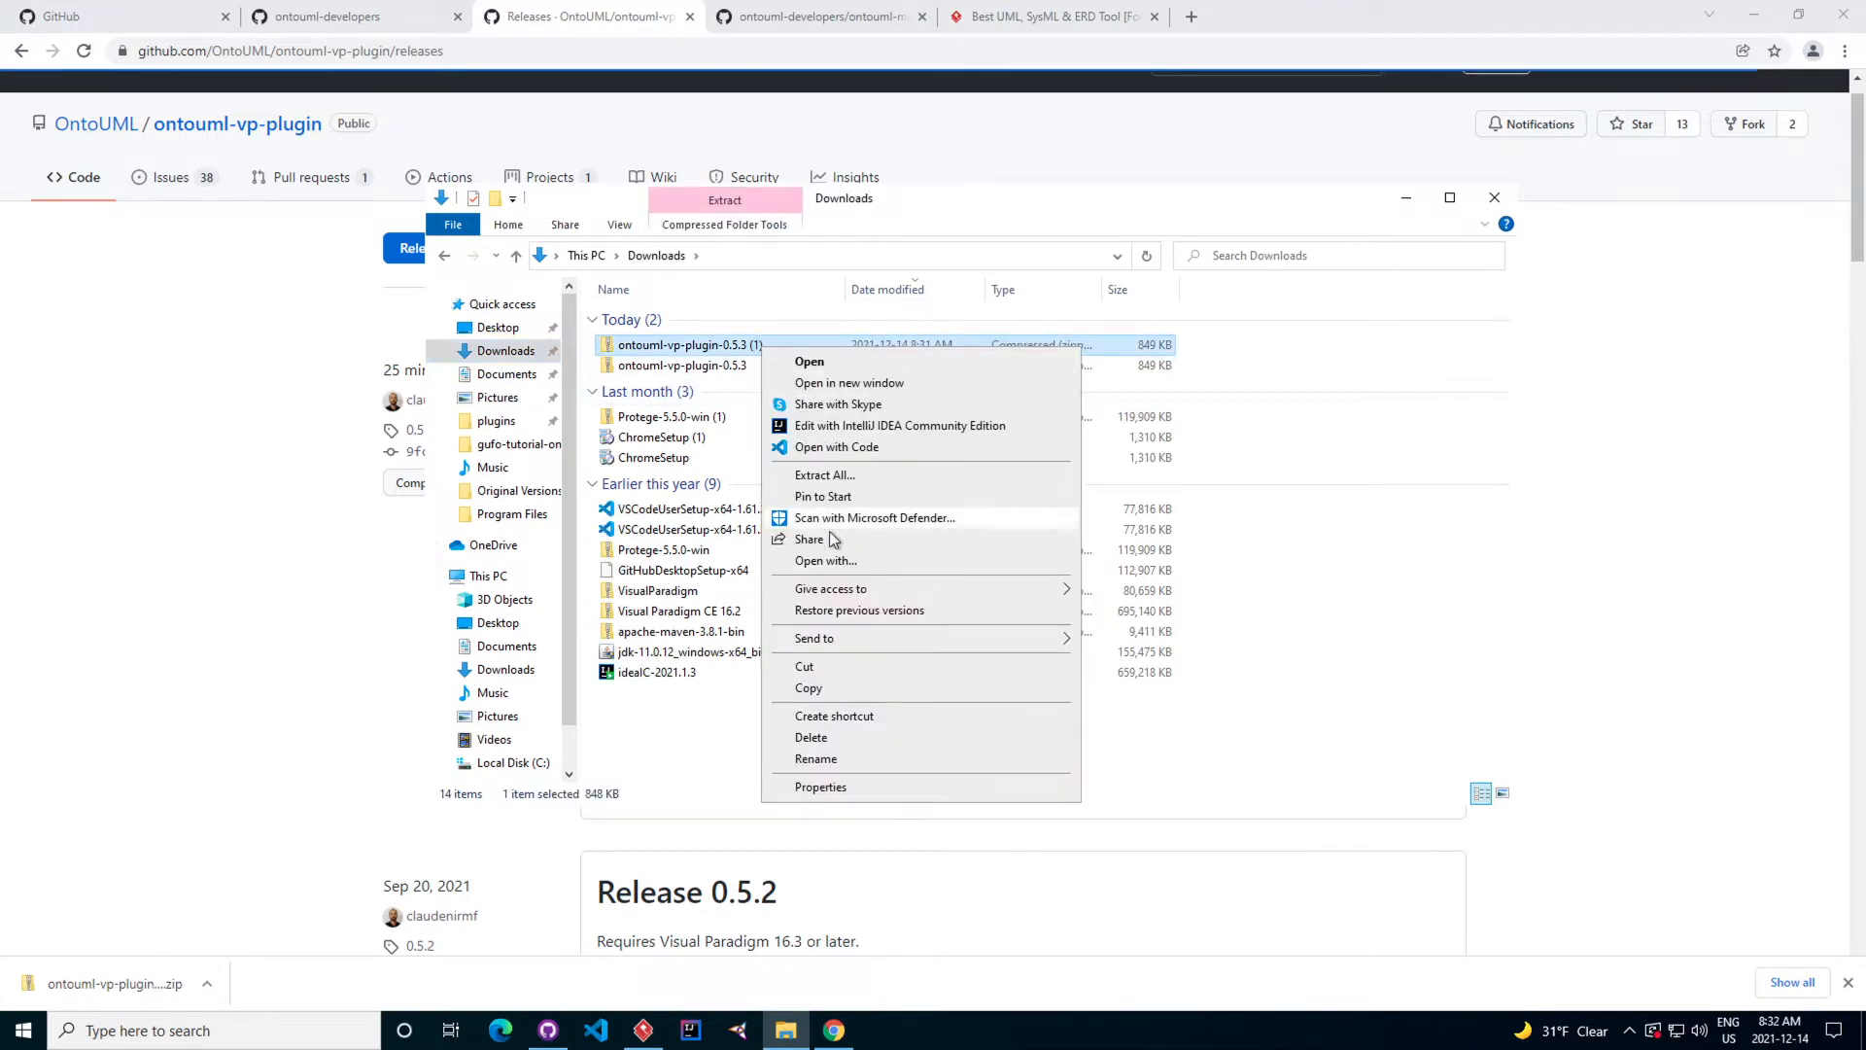
{"action": "left_click", "coordinate": [840, 744]}
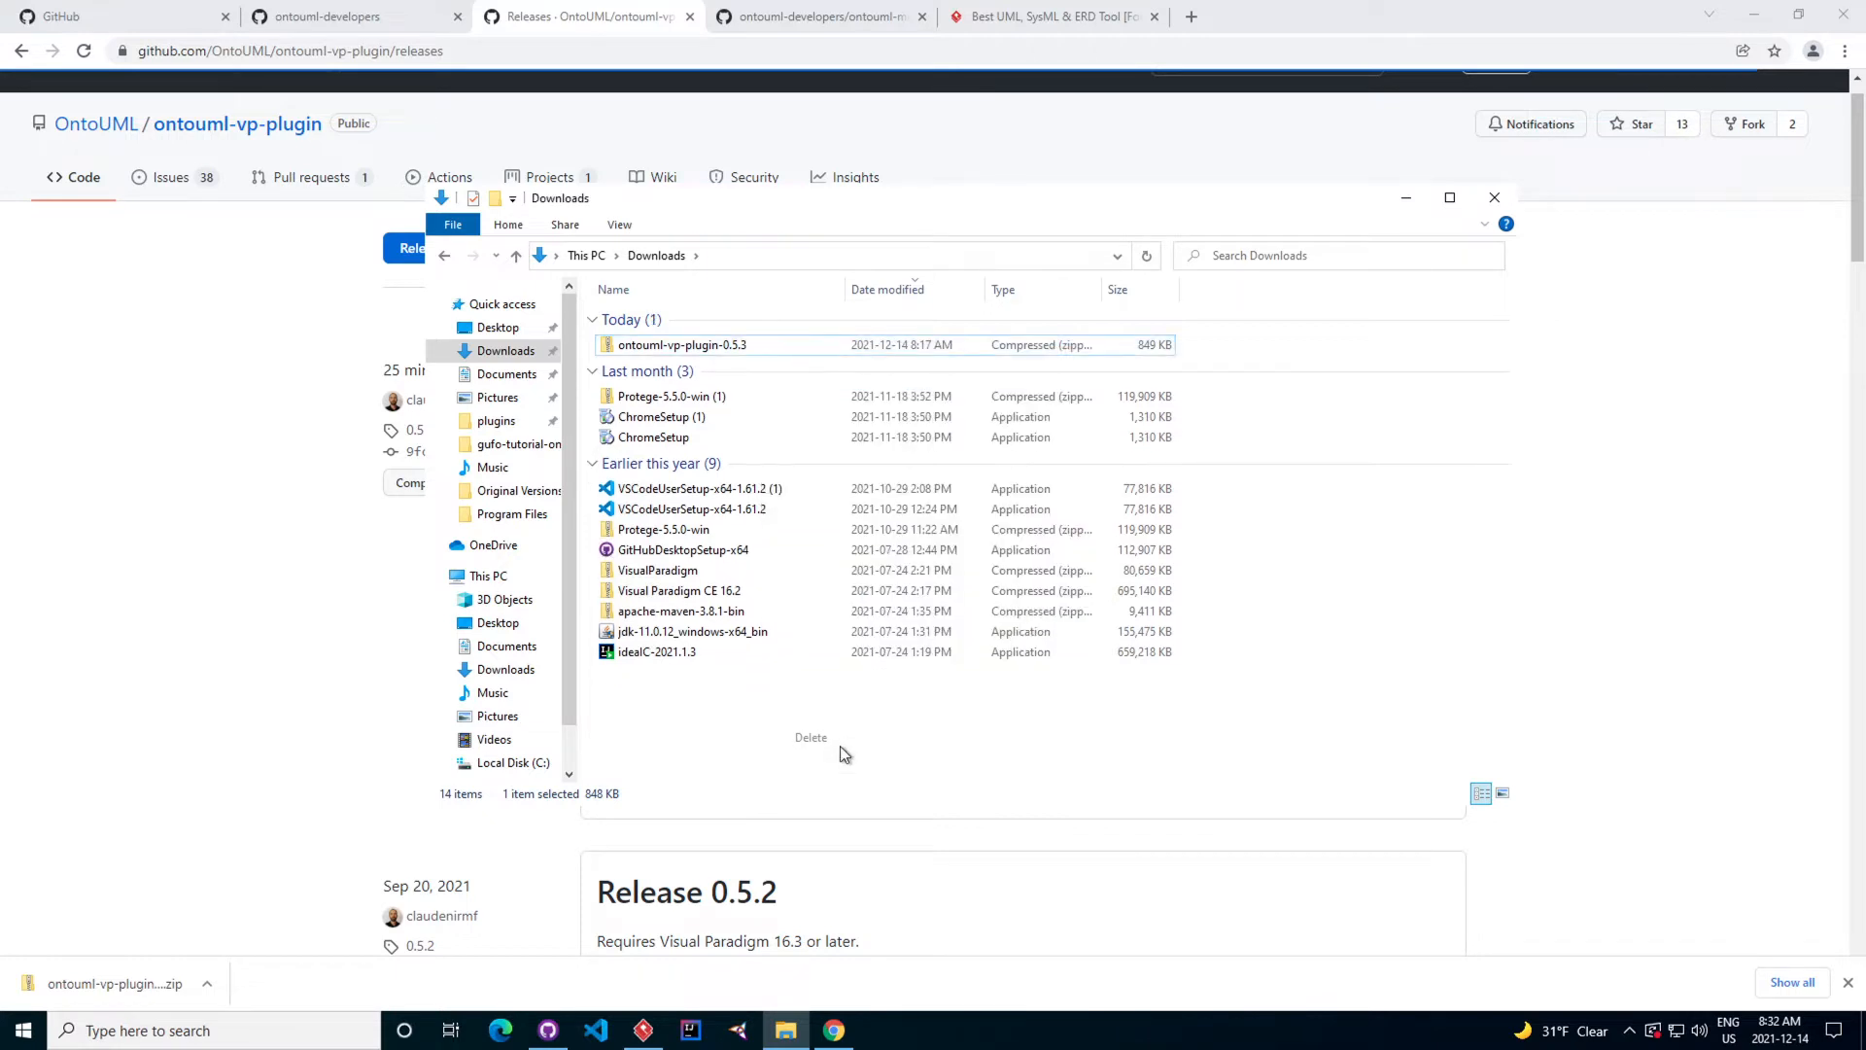
{"action": "left_click", "coordinate": [1847, 983]}
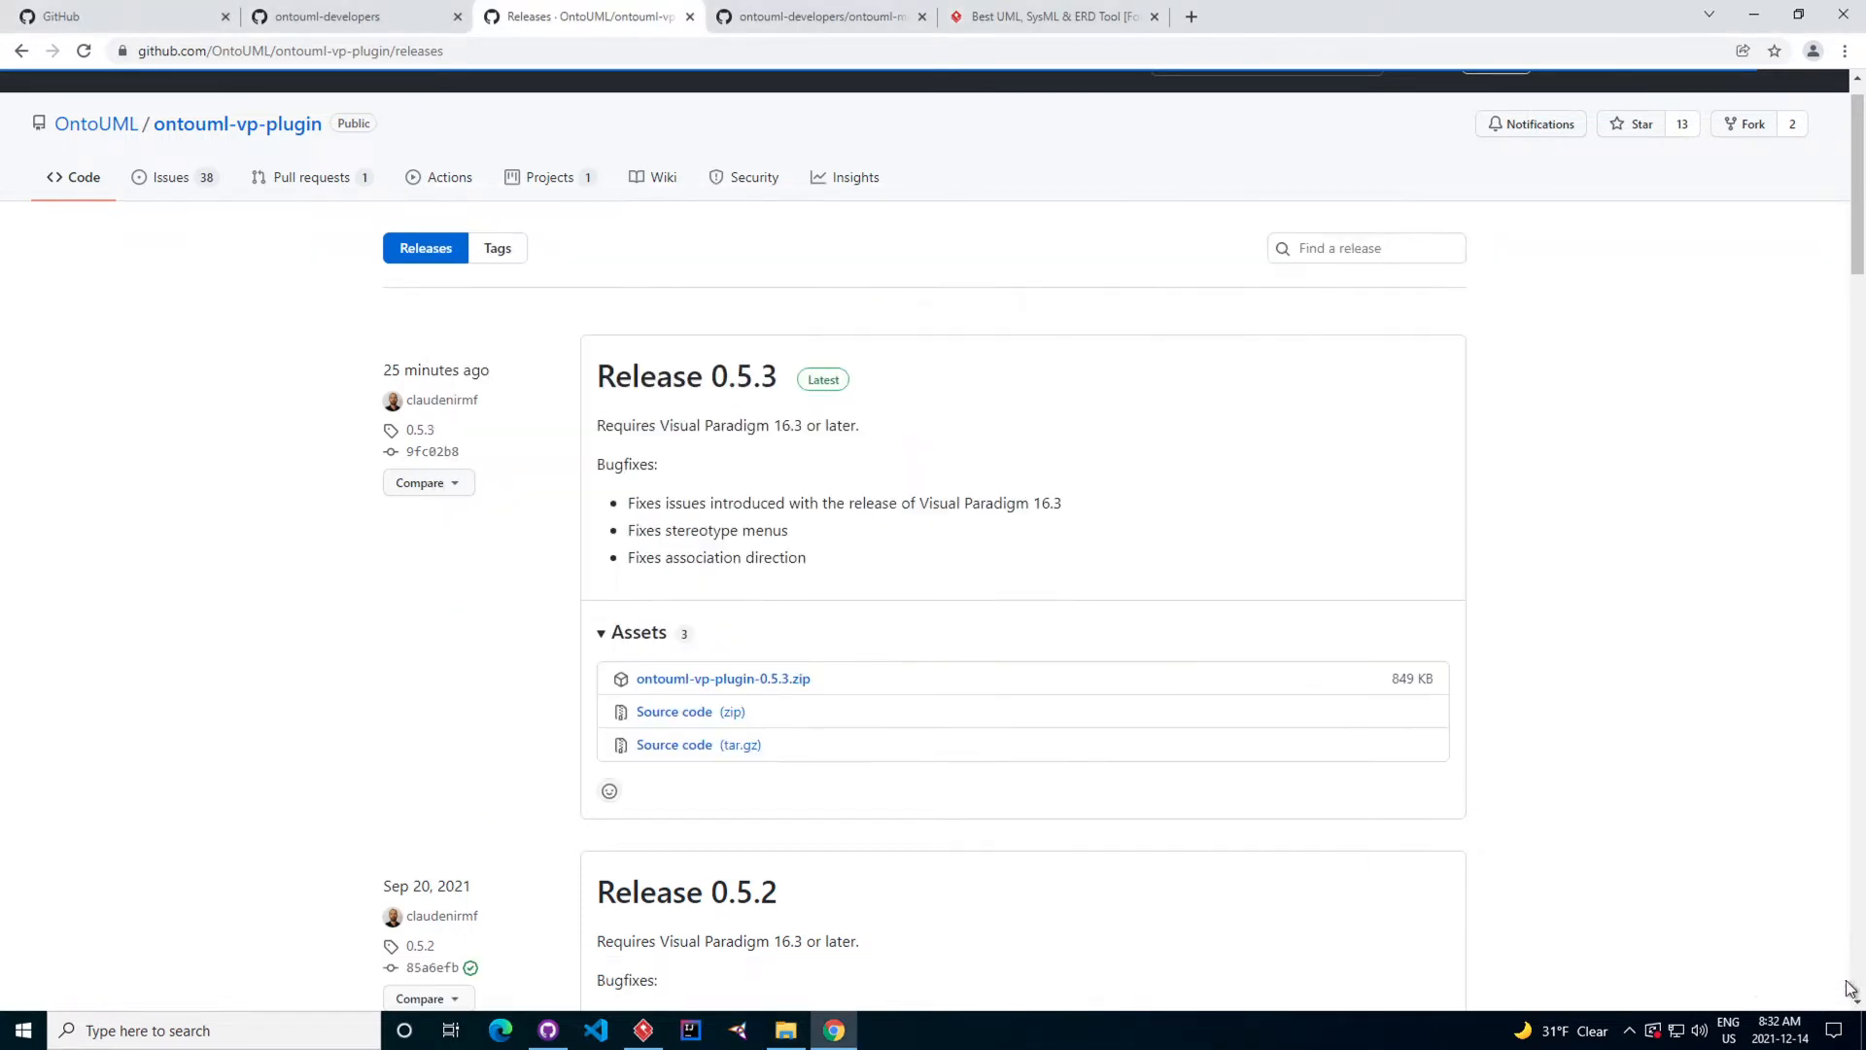
{"action": "left_click", "coordinate": [784, 1031]}
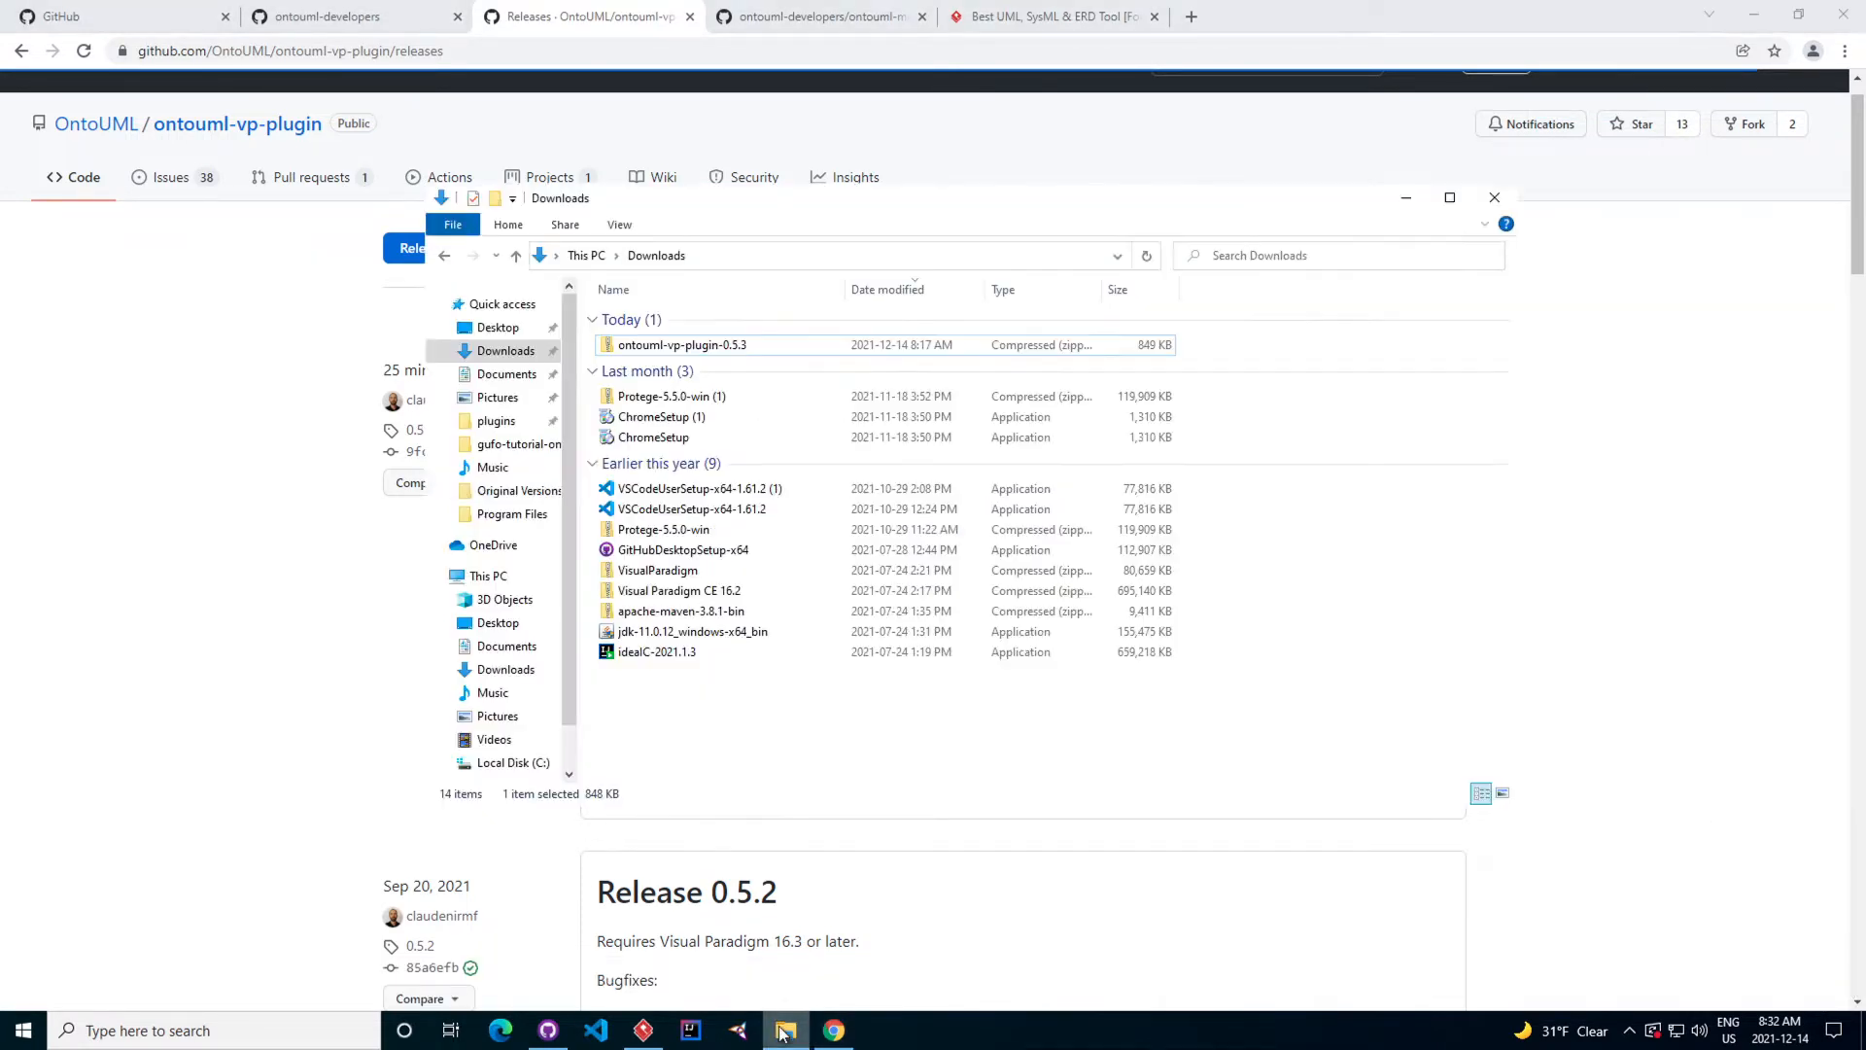
Step: Install ontouml-vp-plugin-0.5.3.zip through Help > Install Plugin using 'Install from a zip of plugin'
{"action": "left_click", "coordinate": [644, 1032]}
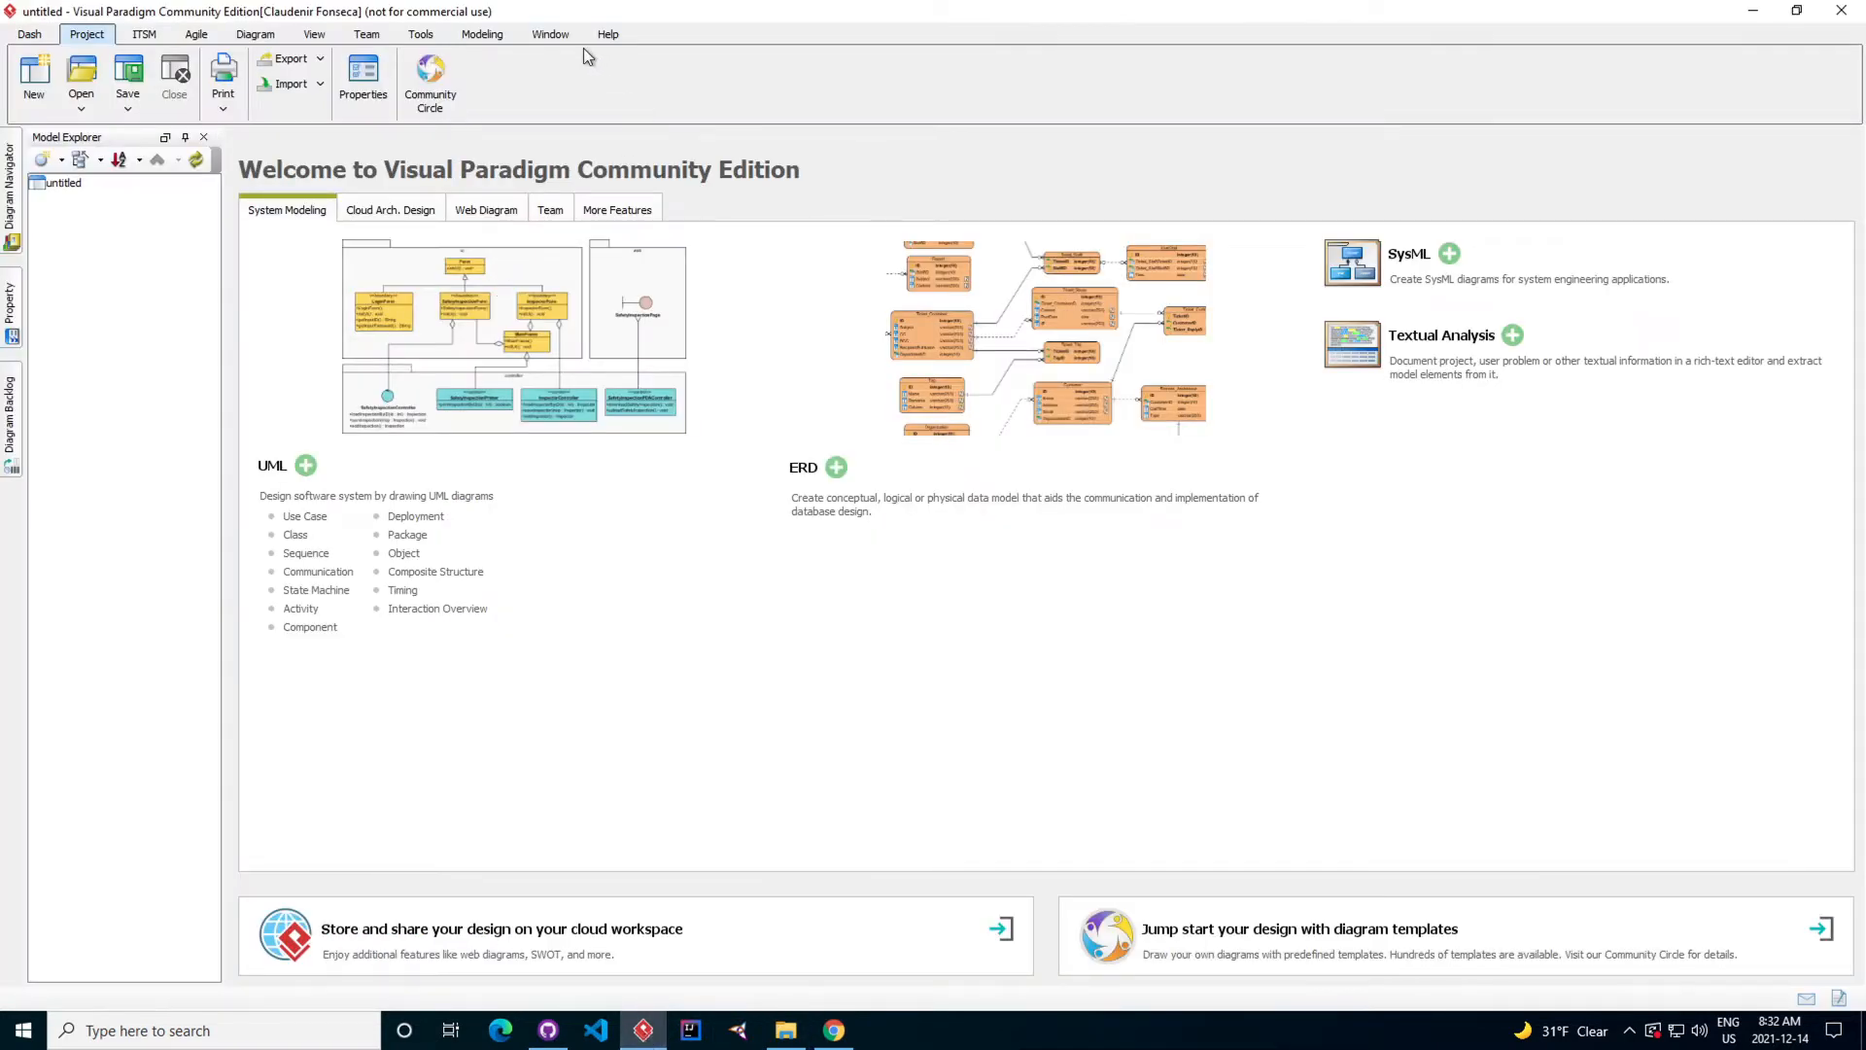
{"action": "left_click", "coordinate": [610, 36]}
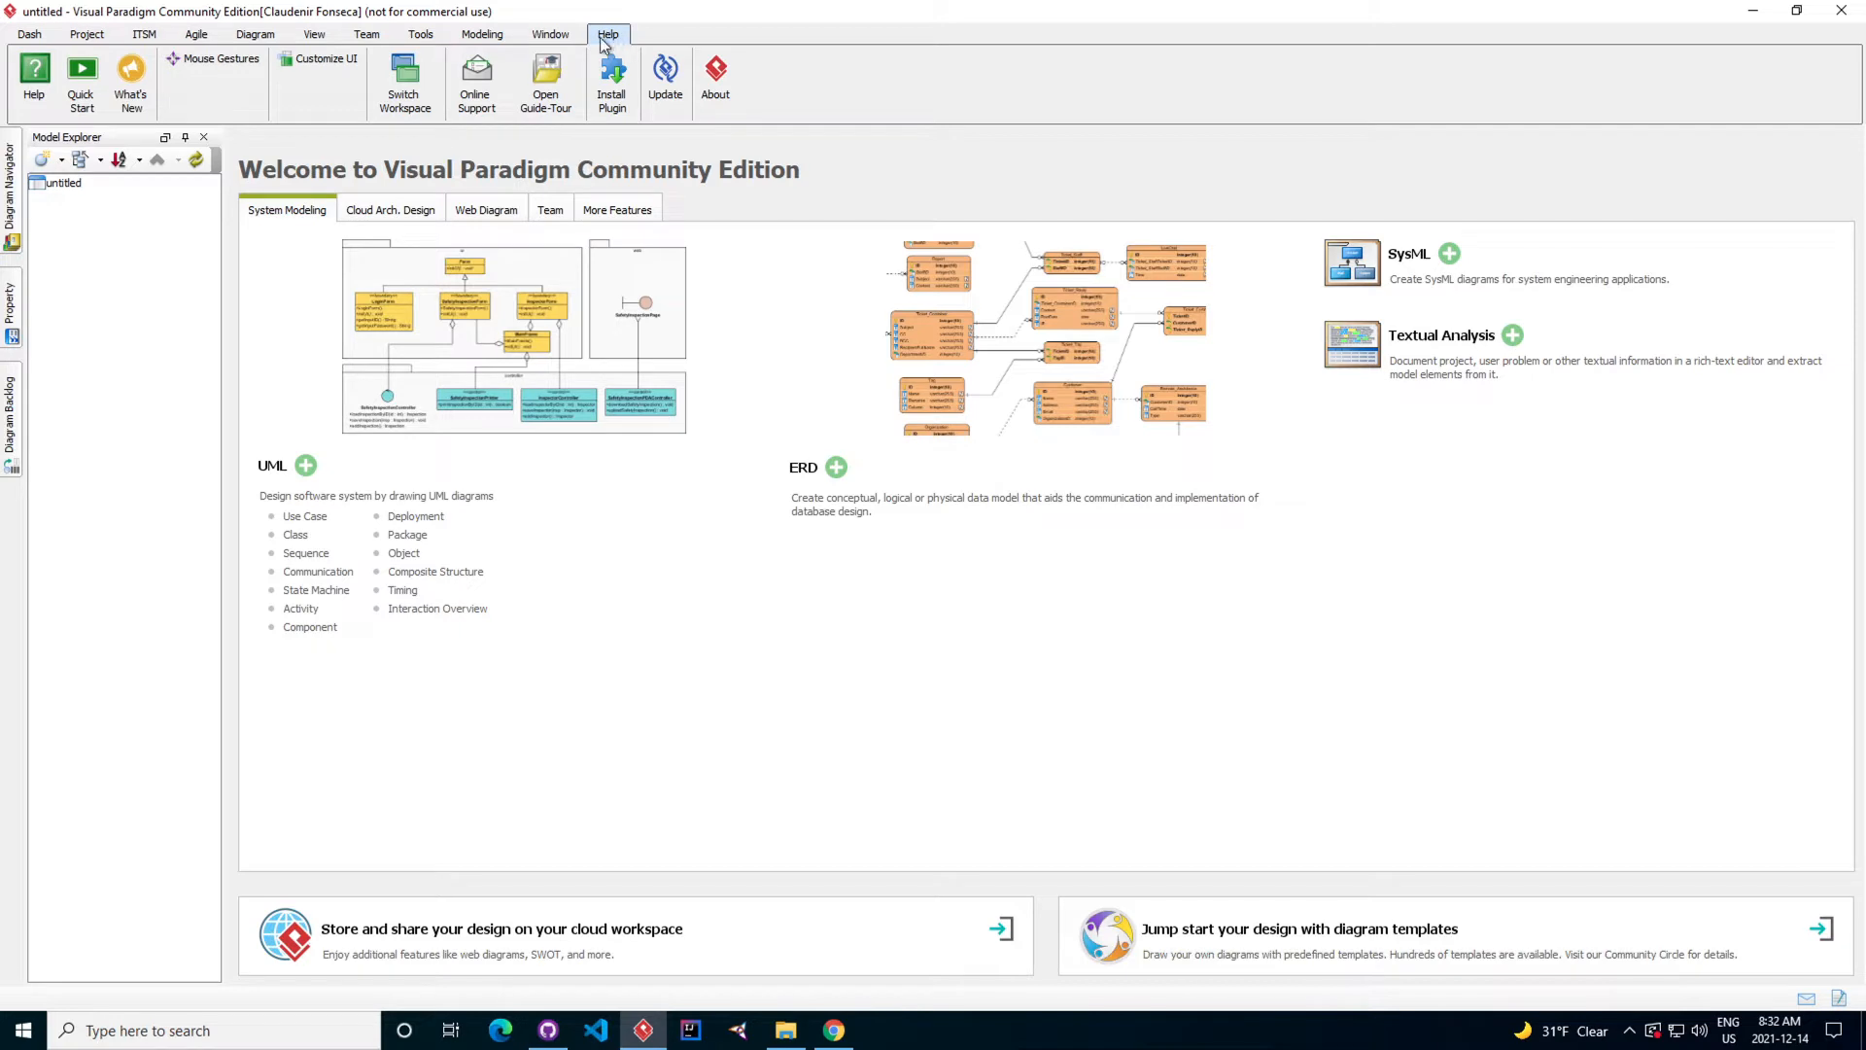
{"action": "left_click", "coordinate": [626, 86]}
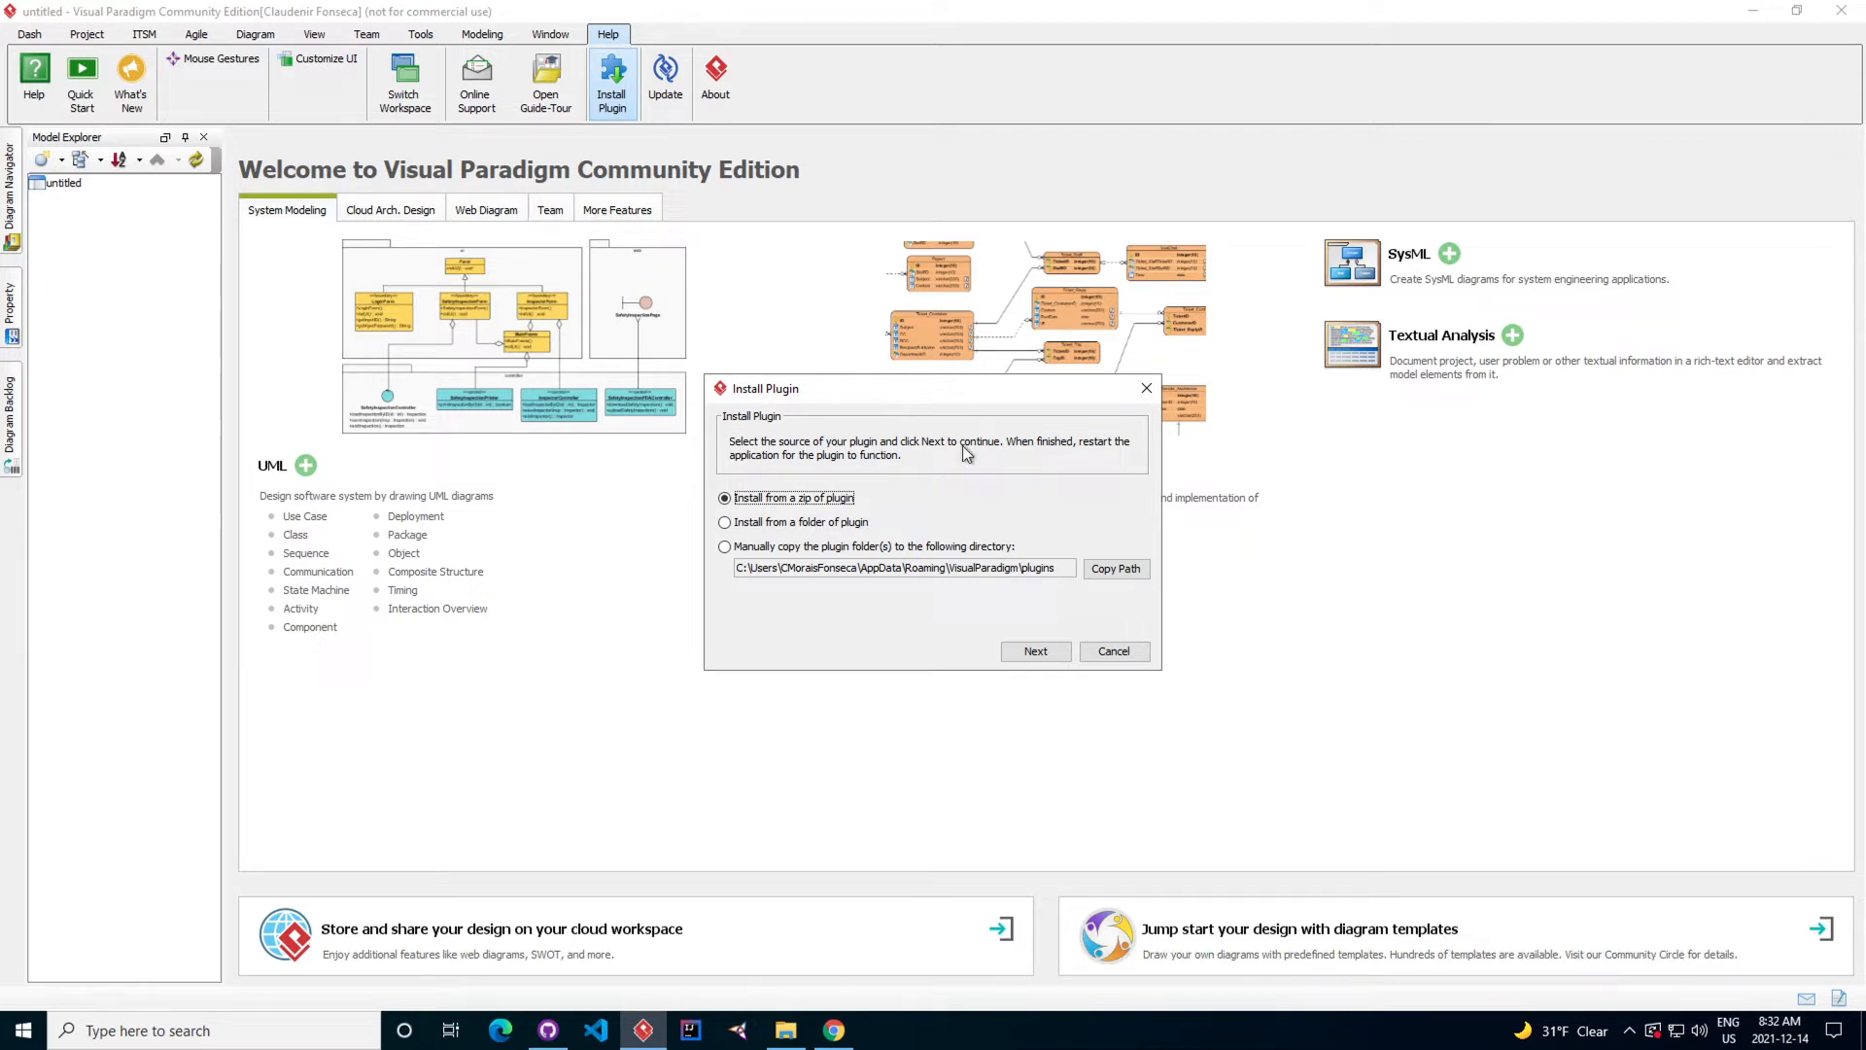
{"action": "left_click", "coordinate": [894, 550]}
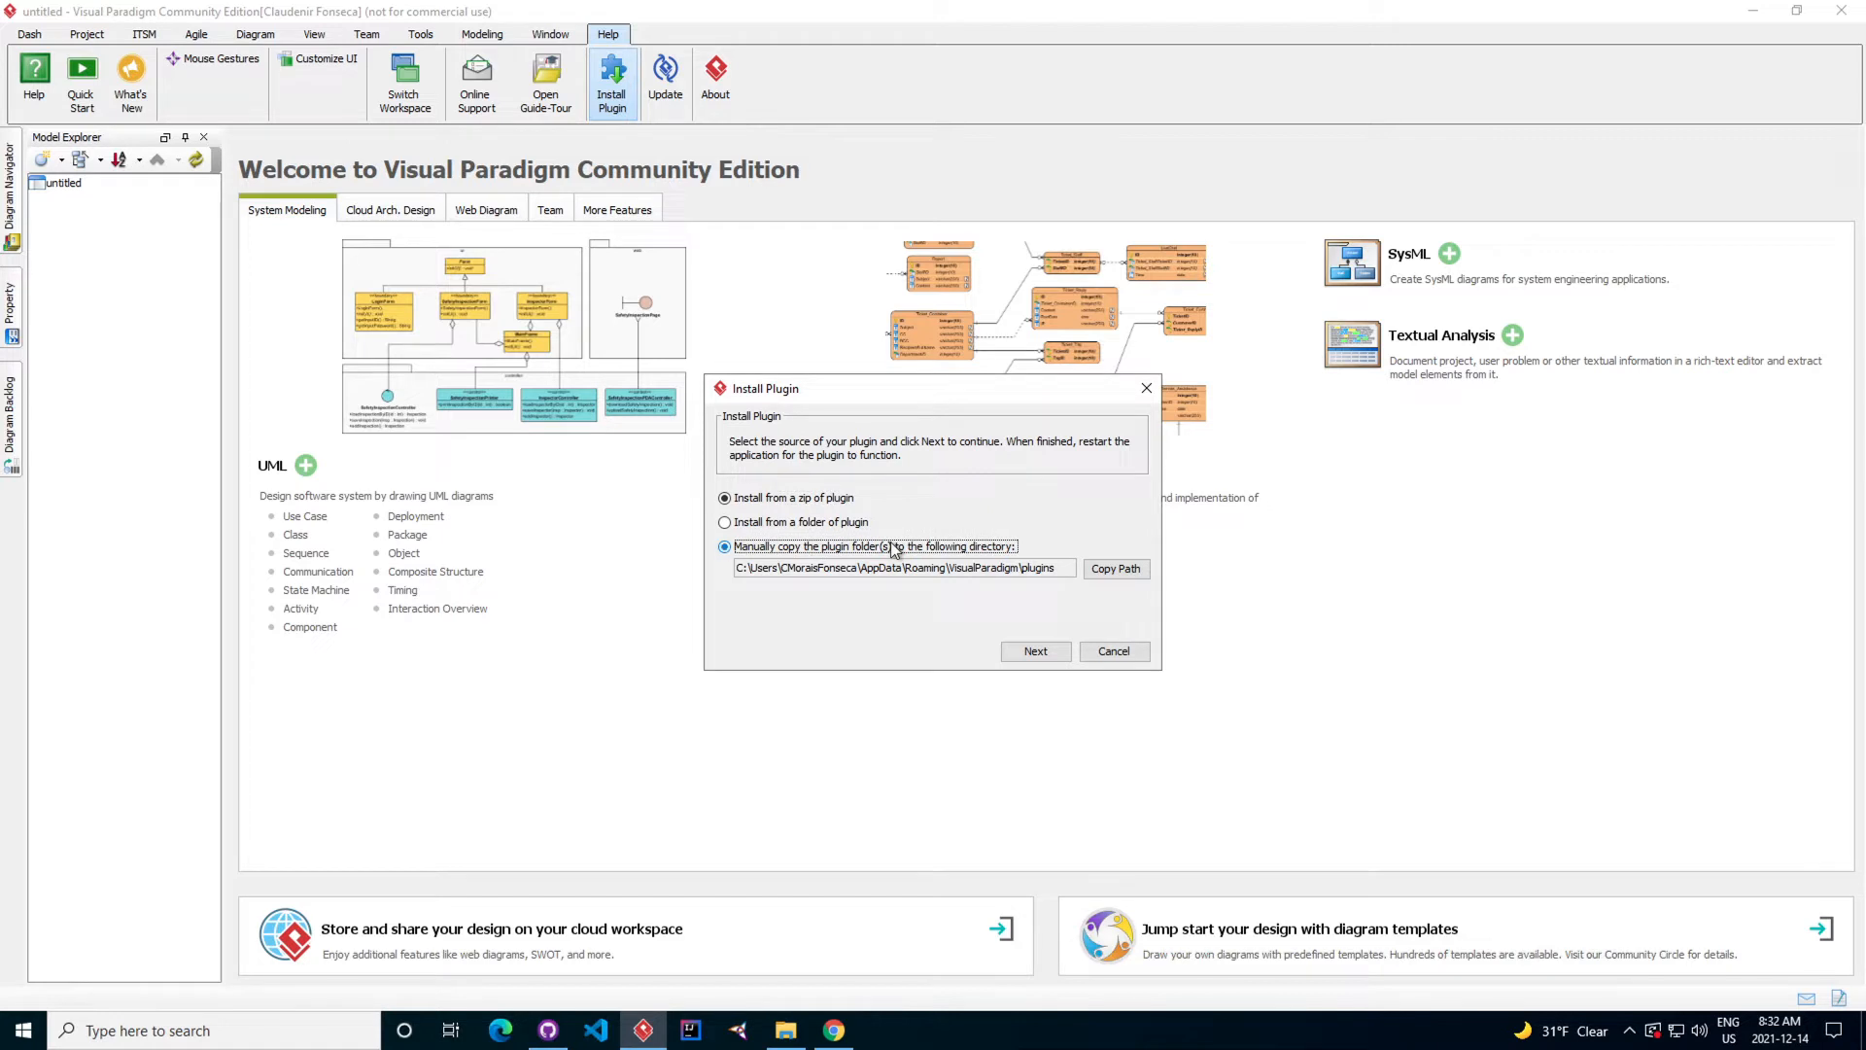
{"action": "left_click", "coordinate": [833, 499]}
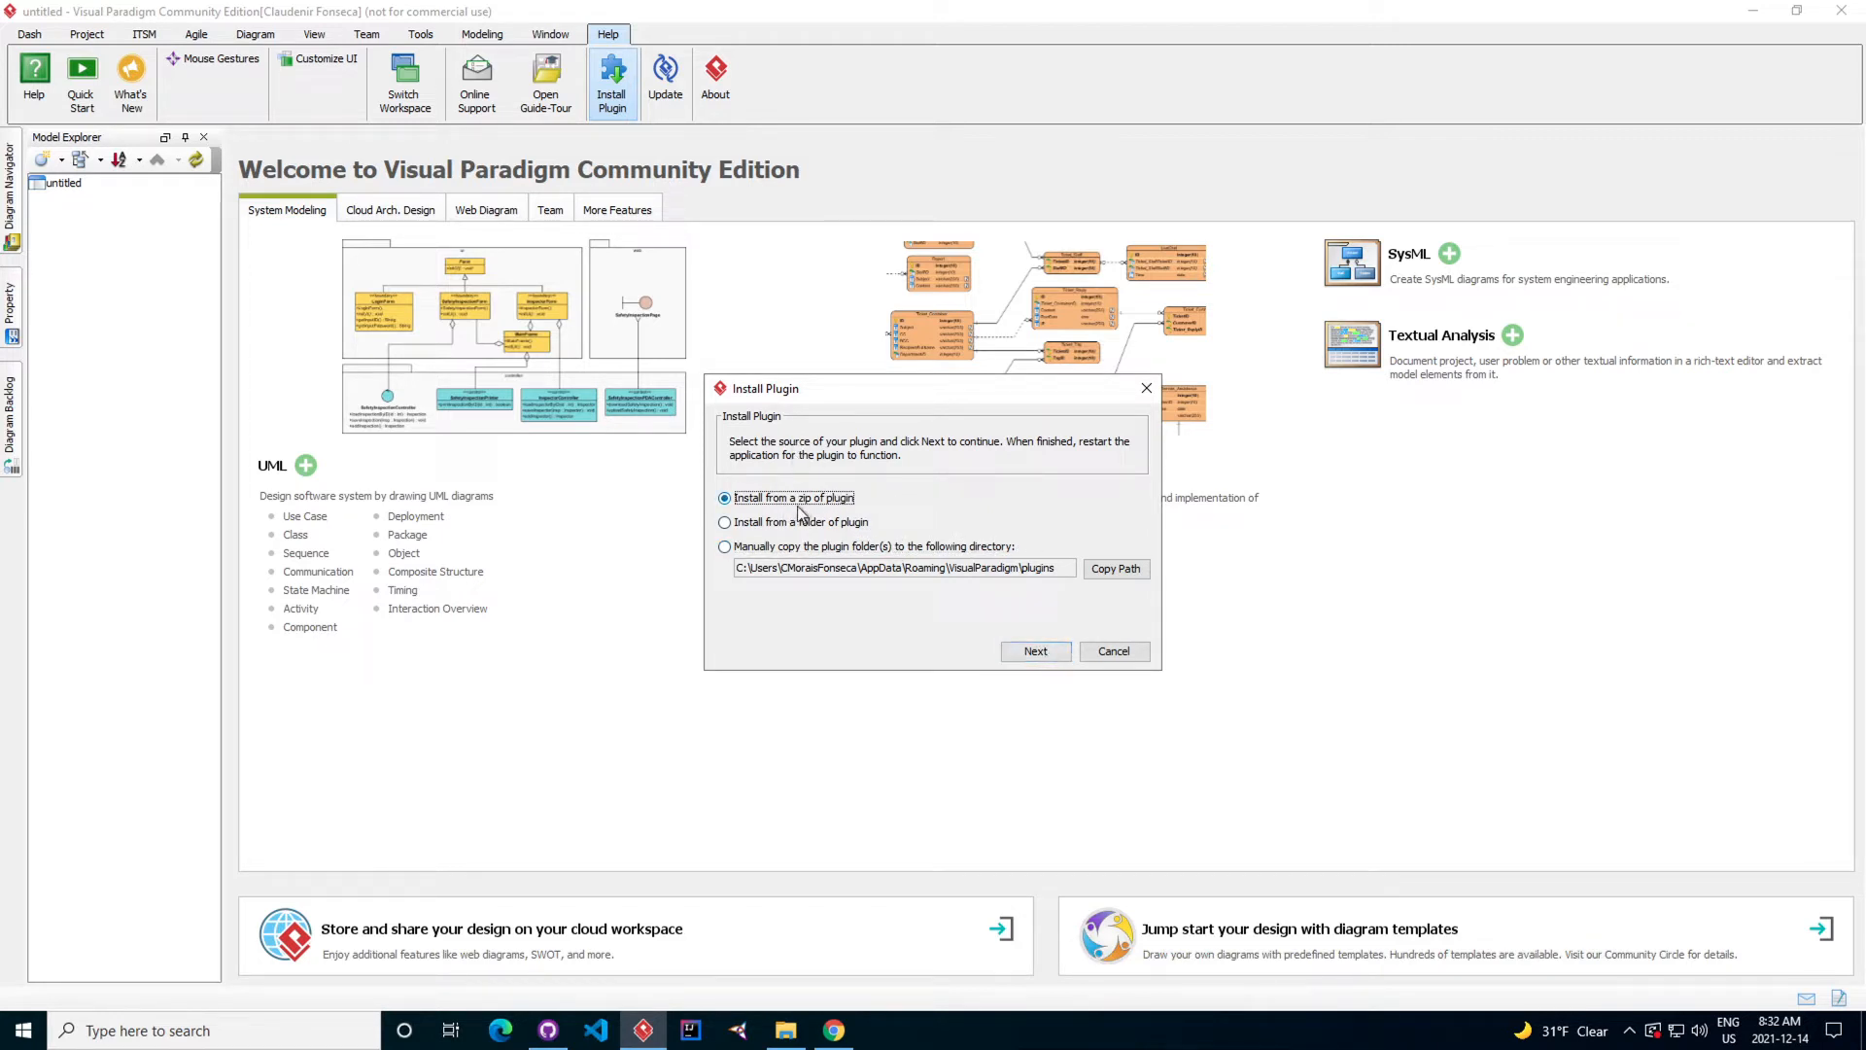
{"action": "left_click", "coordinate": [1037, 654]}
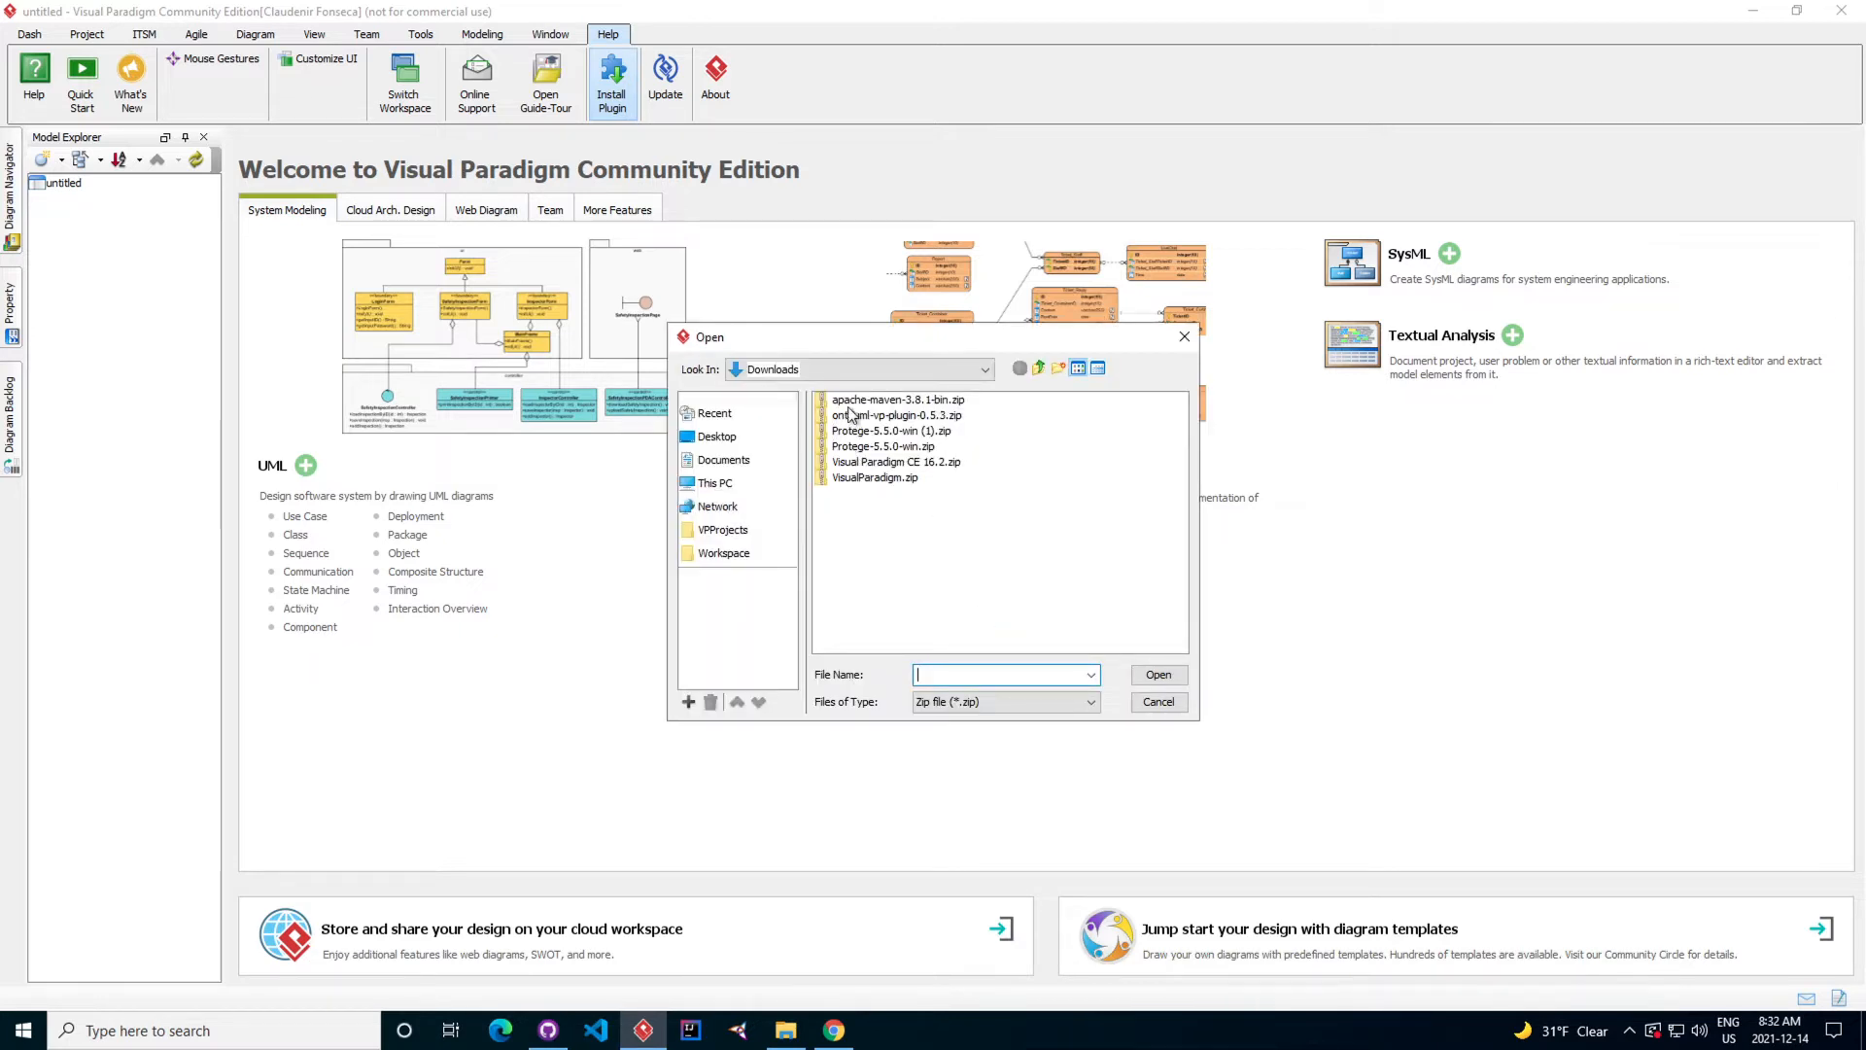
{"action": "left_click", "coordinate": [880, 417]}
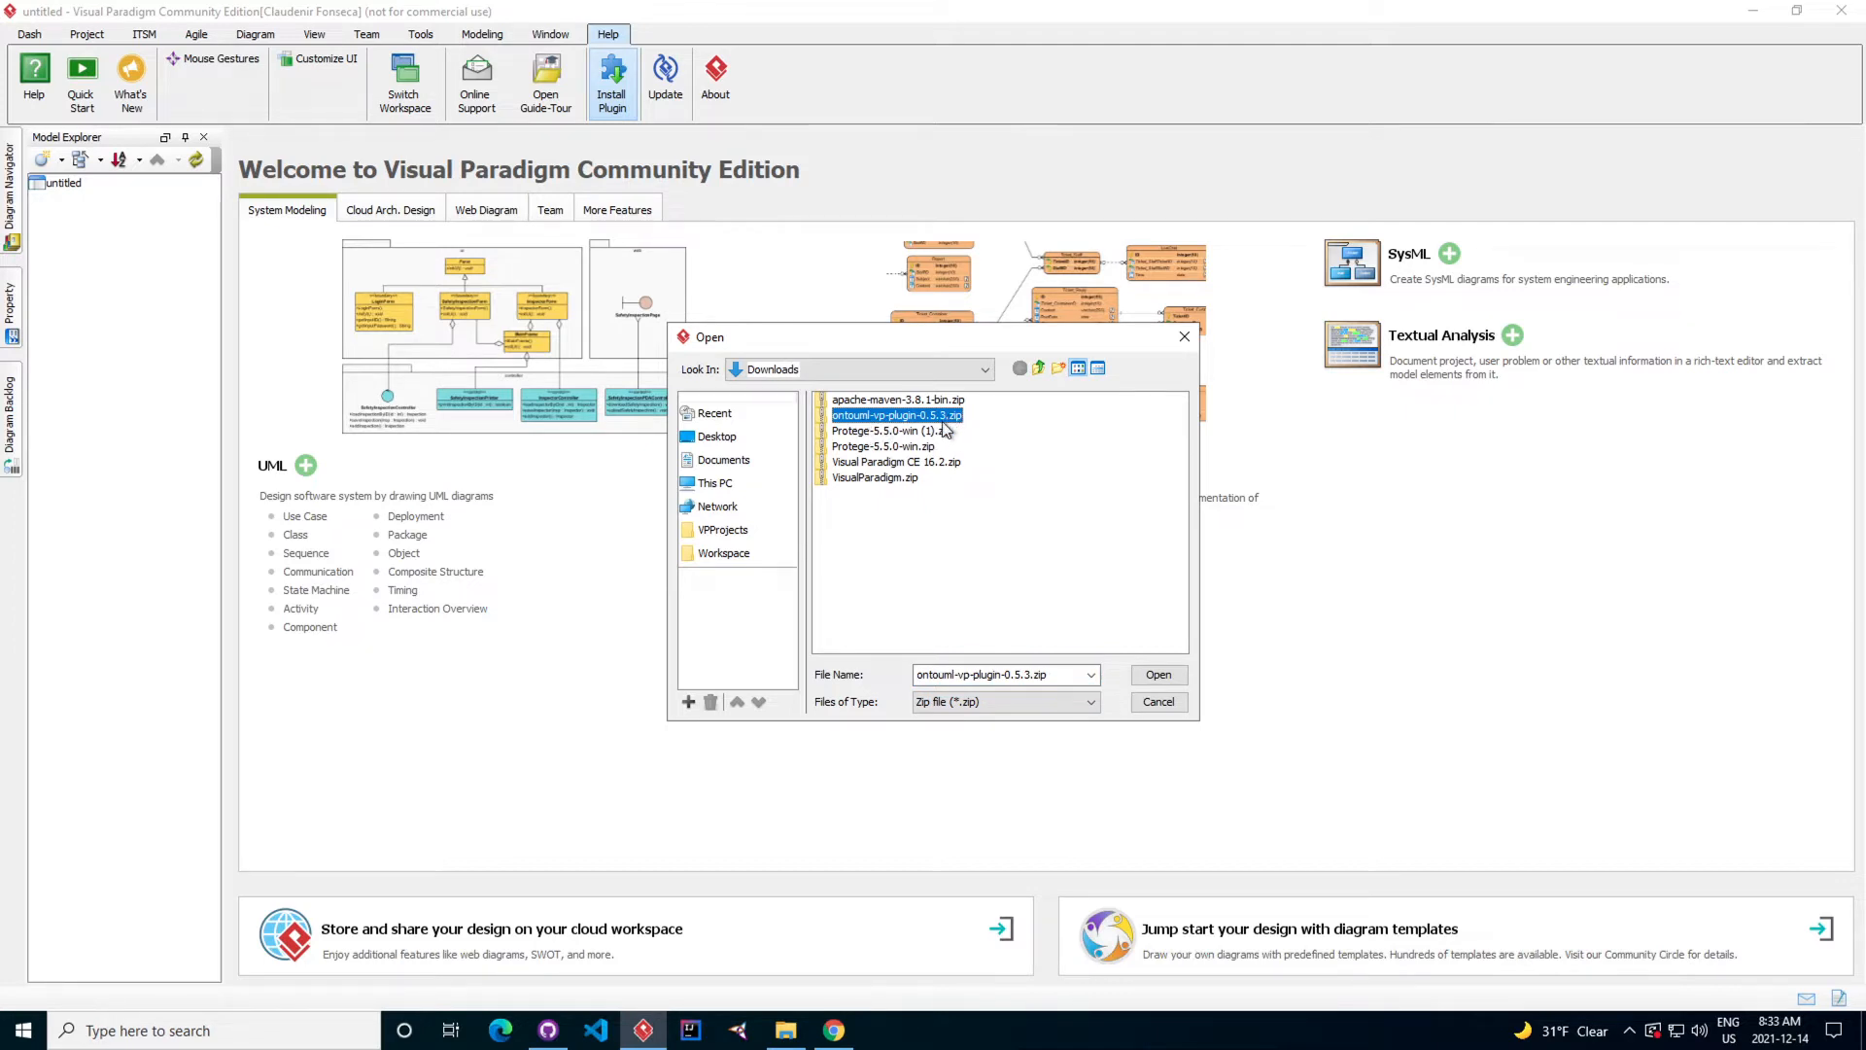
{"action": "left_click", "coordinate": [1163, 675]}
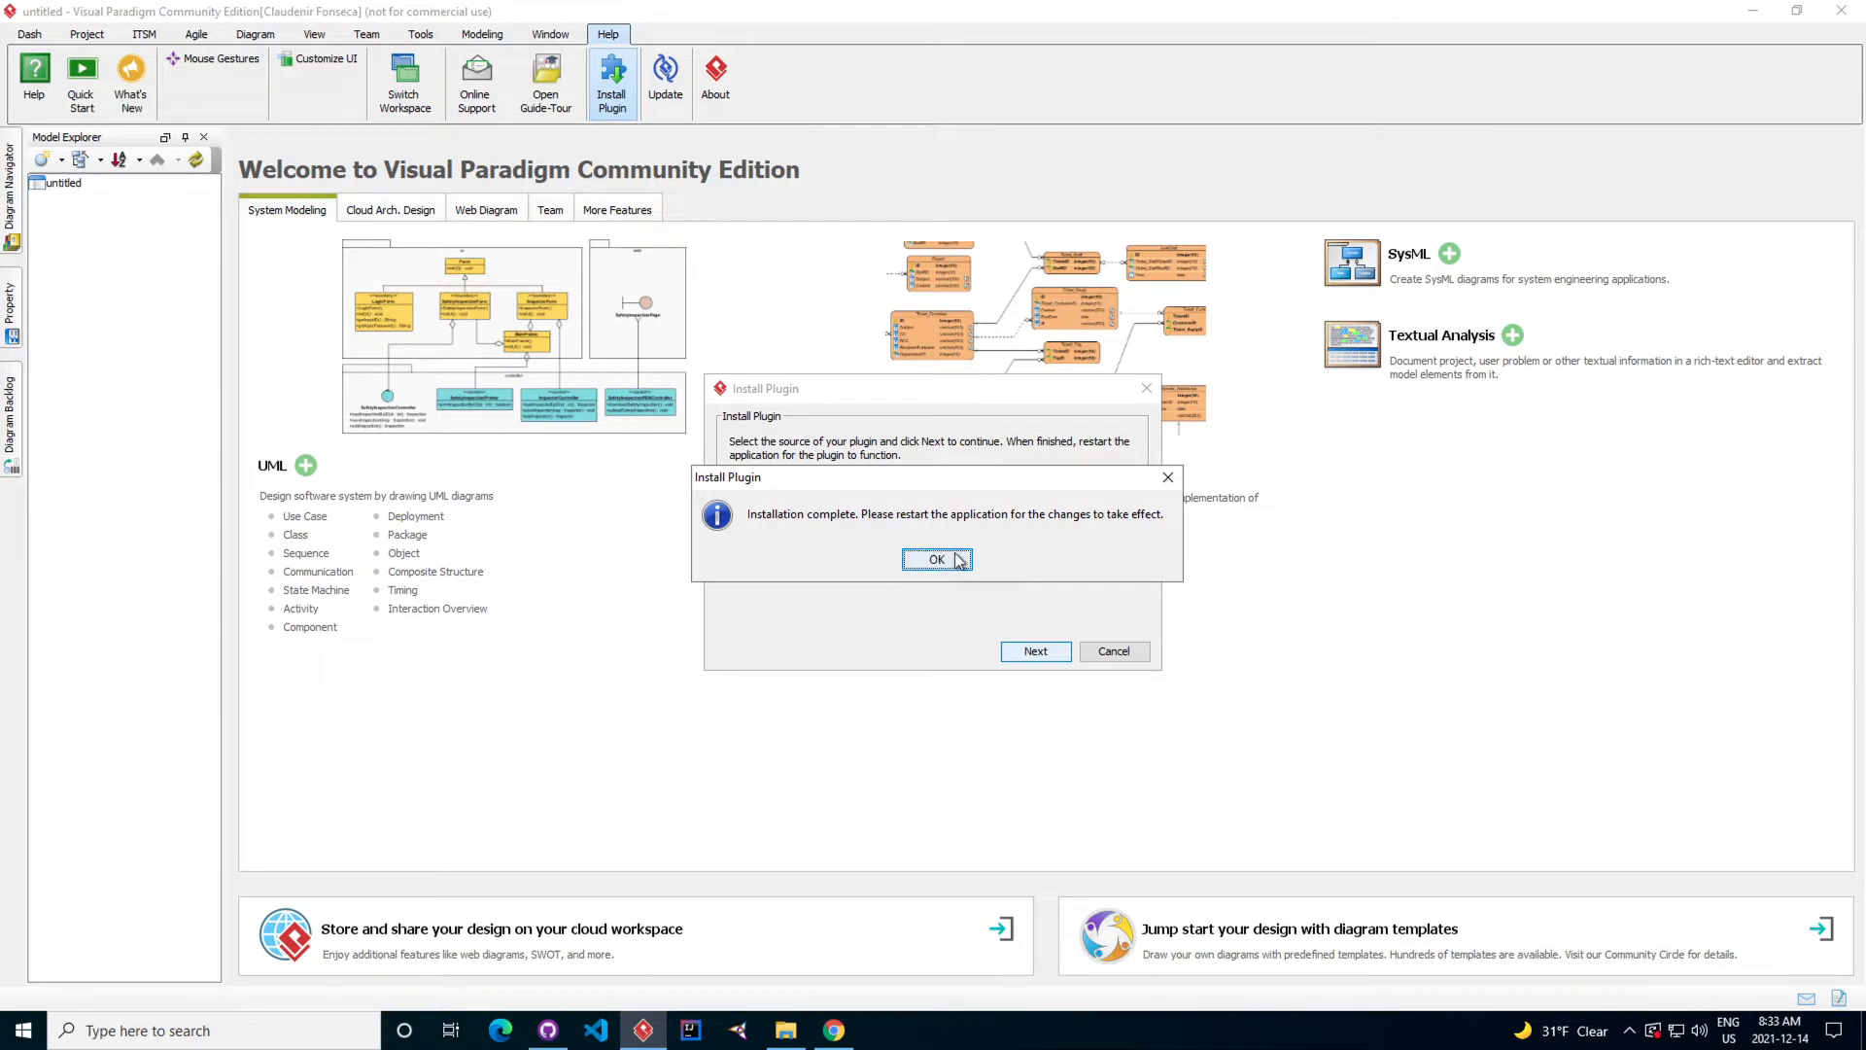
{"action": "left_click", "coordinate": [955, 557]}
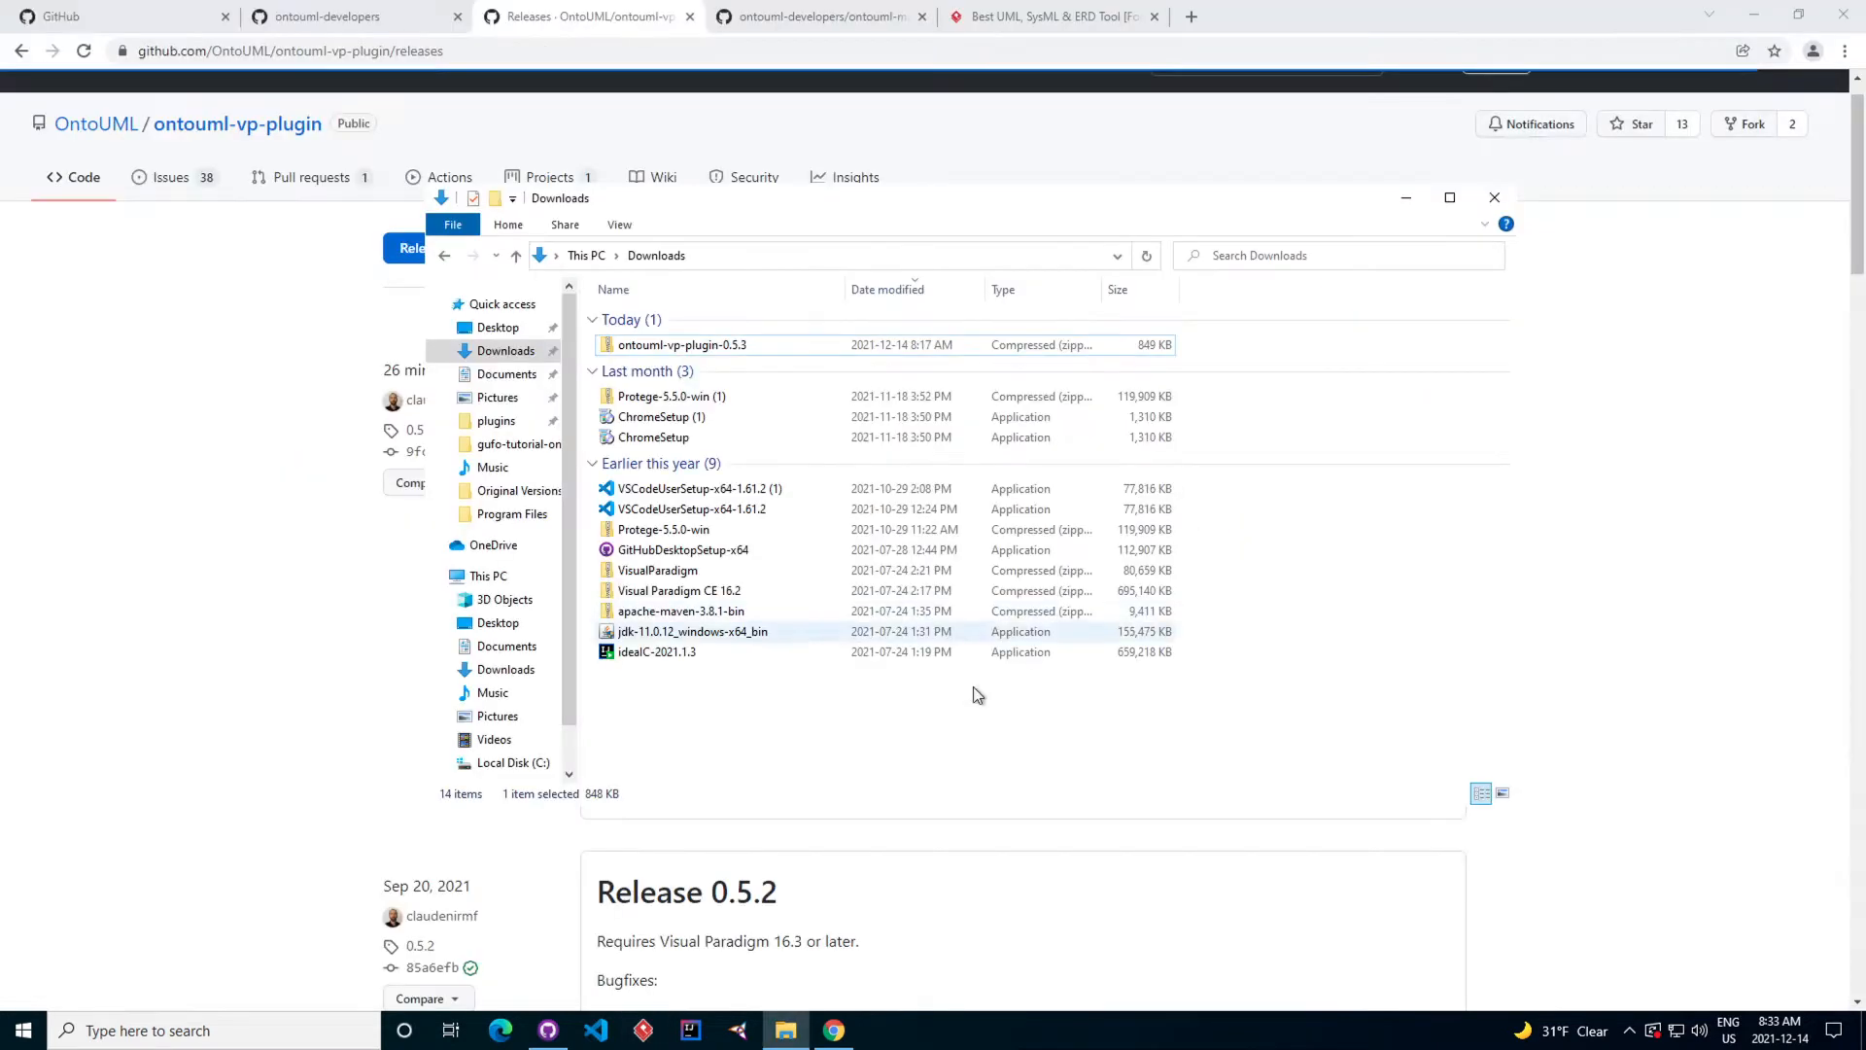
Step: Alt+Tab away, then bring Visual Paradigm back to its Community Edition Welcome page
{"action": "key", "text": "alt+Tab"}
{"action": "left_click", "coordinate": [644, 1030]}
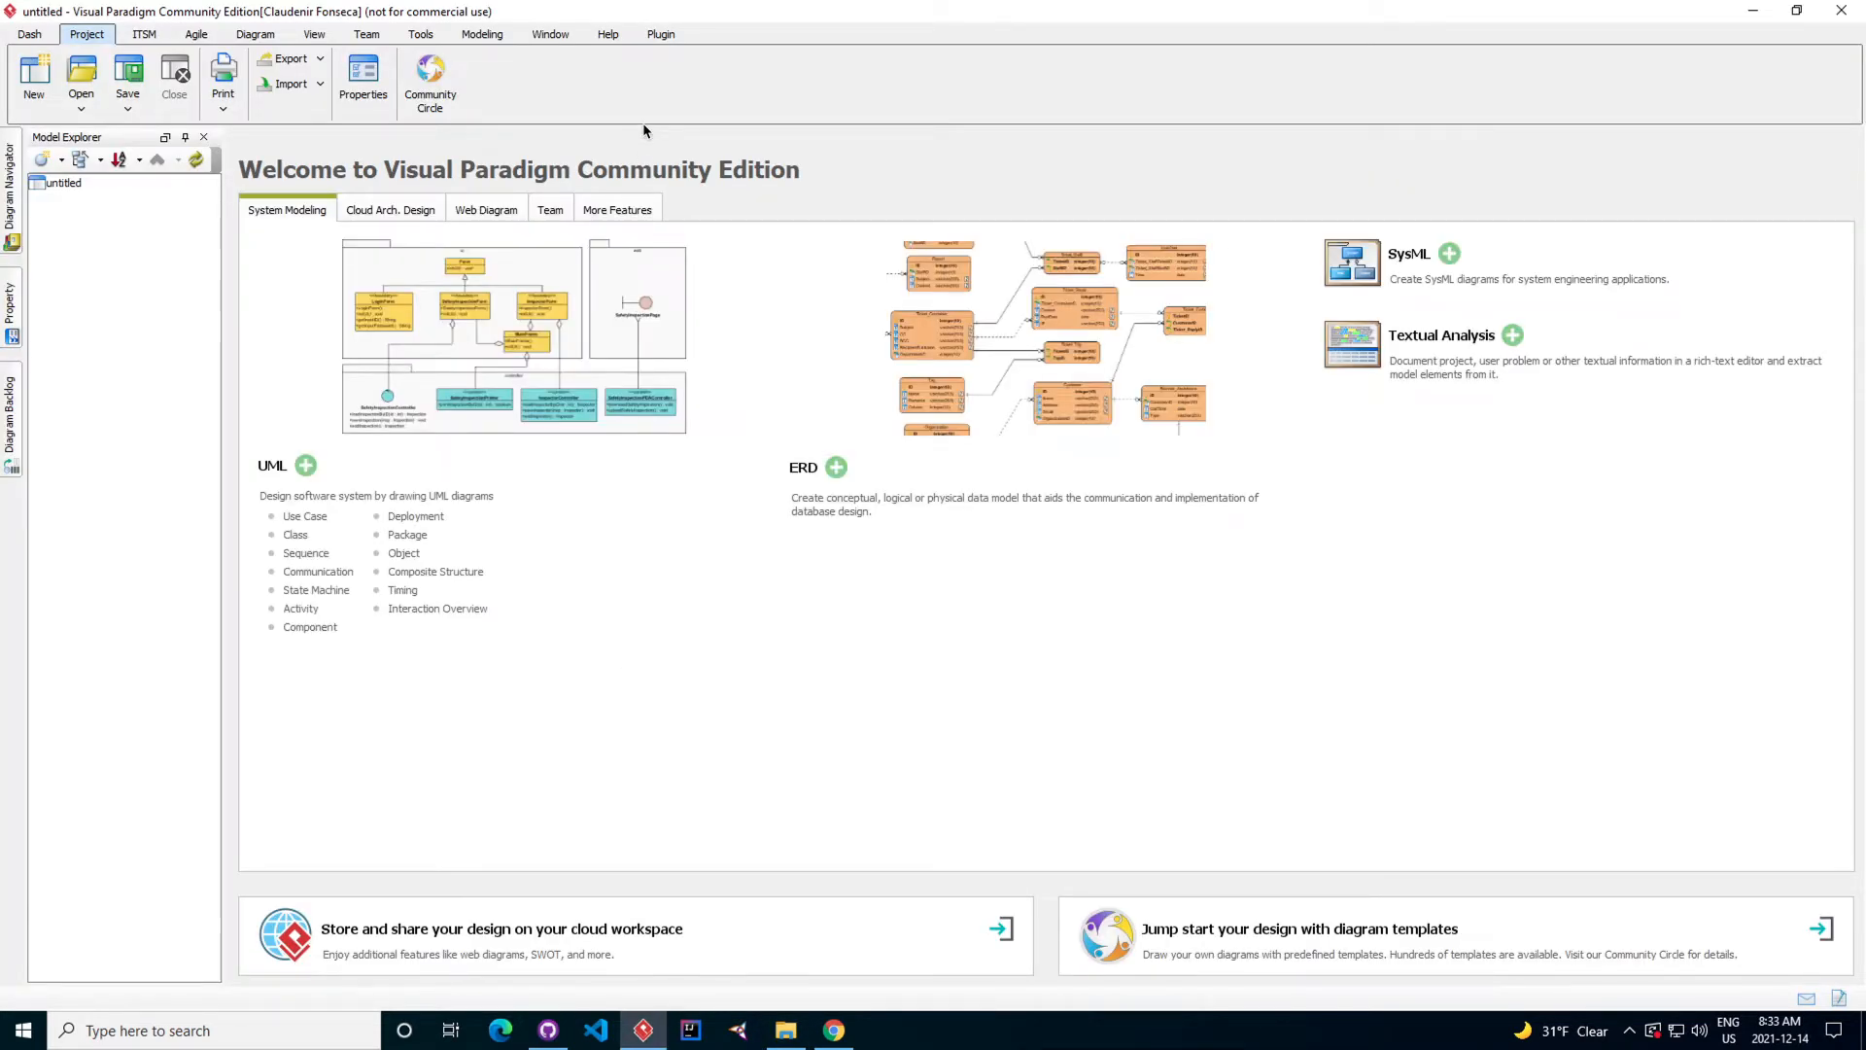
Step: Show the Plugin tab's OntoUML commands (Check Model, Export to gUFO, Update Plugin), briefly revisiting Install Plugin
{"action": "left_click", "coordinate": [662, 37]}
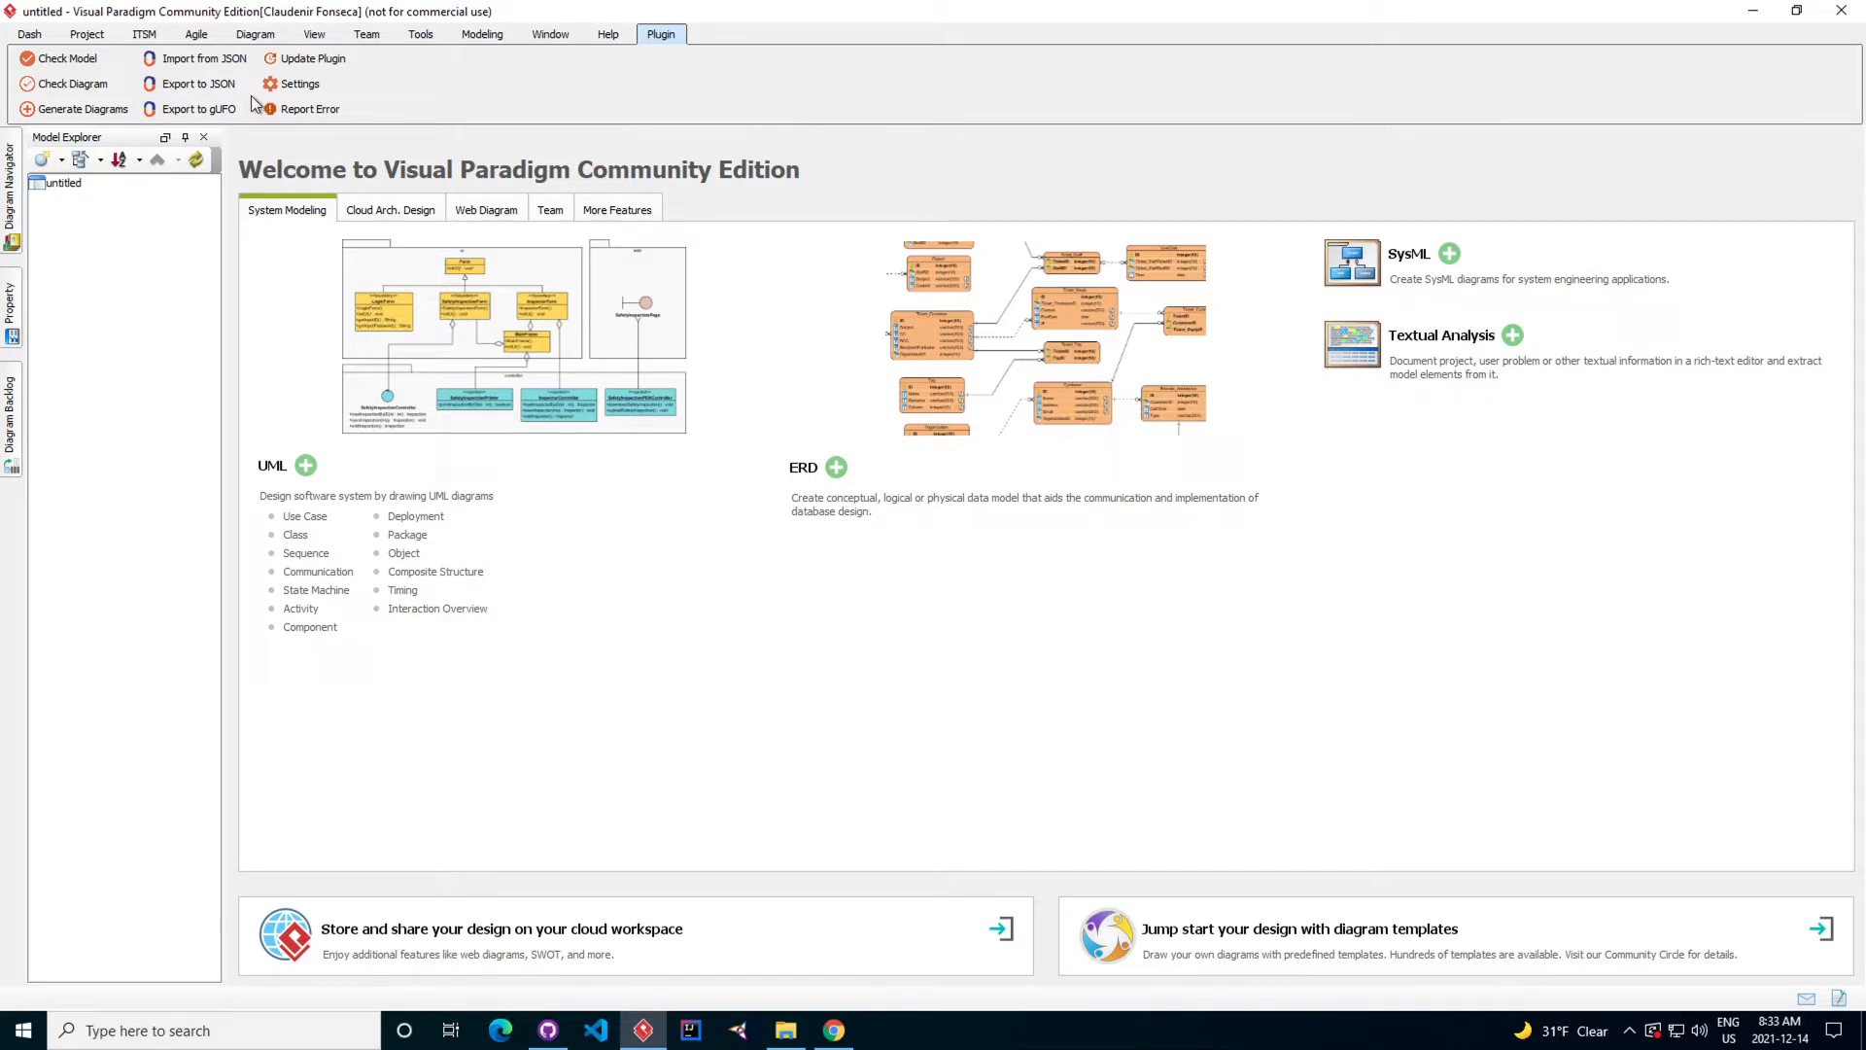
{"action": "left_click", "coordinate": [613, 36]}
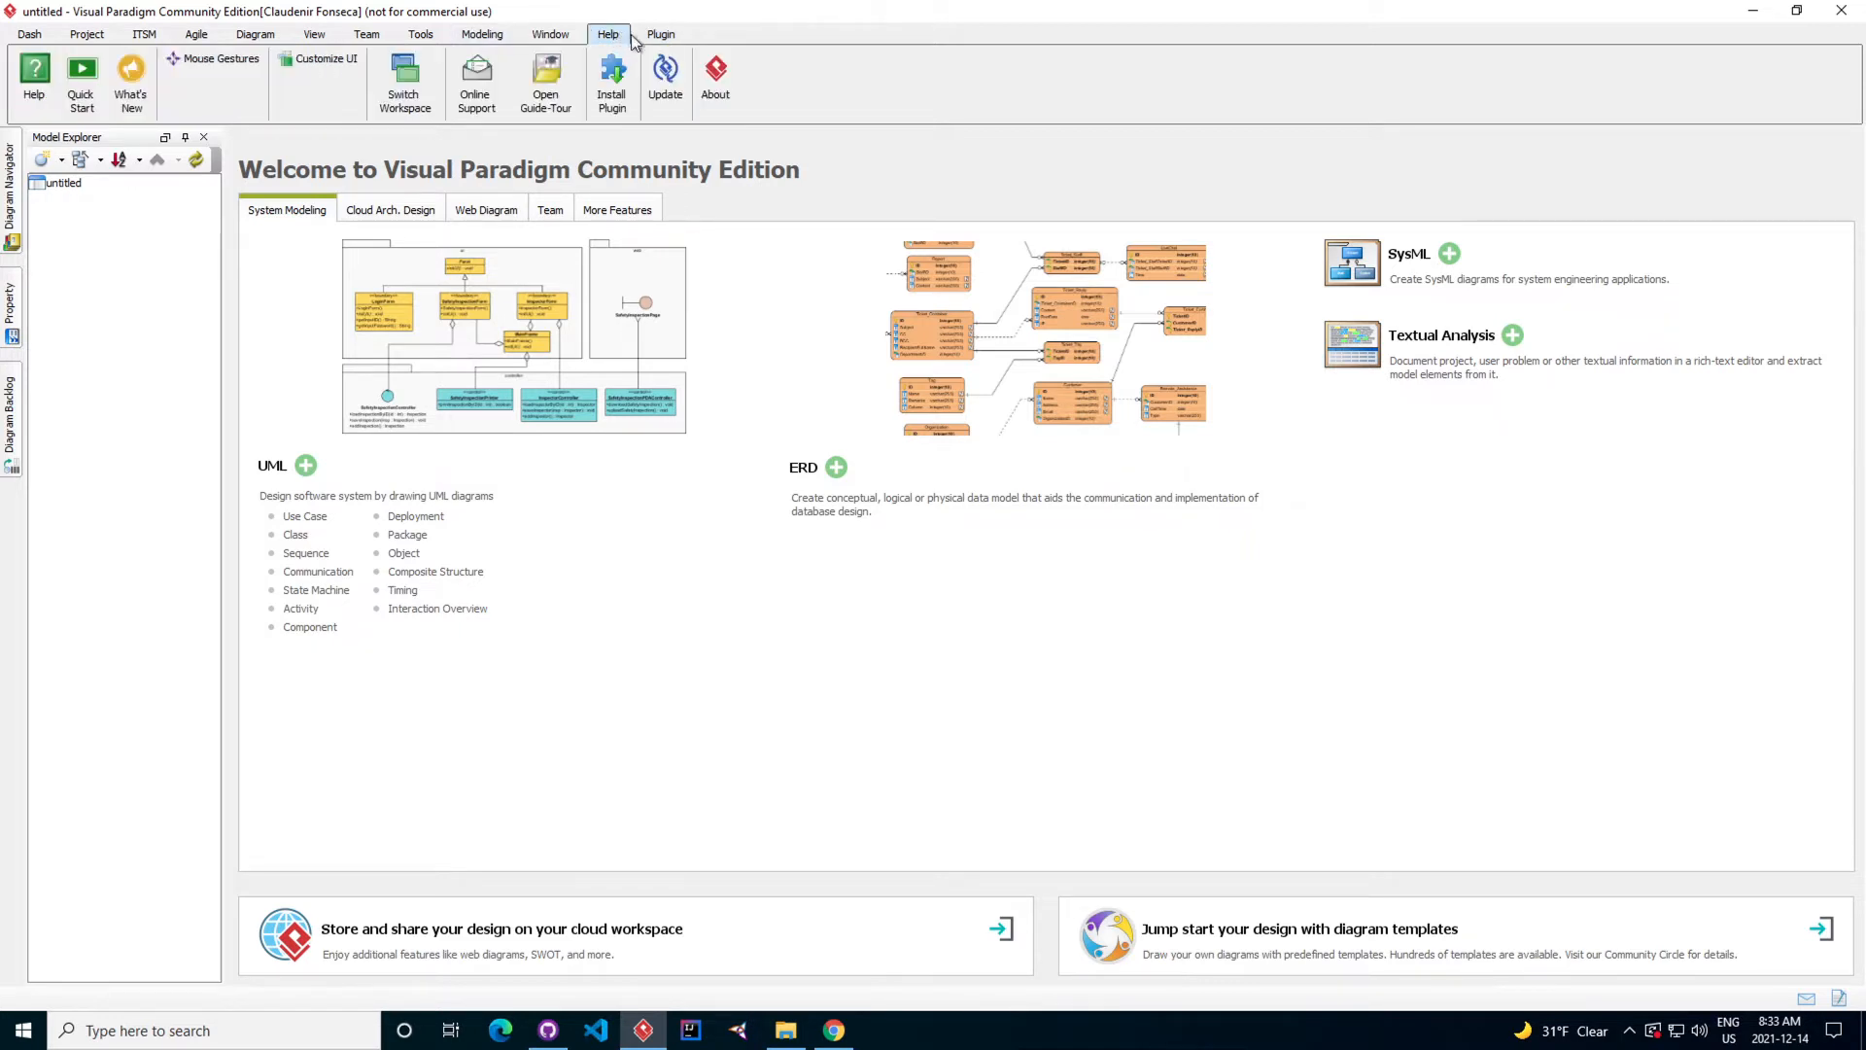
{"action": "left_click", "coordinate": [622, 94]}
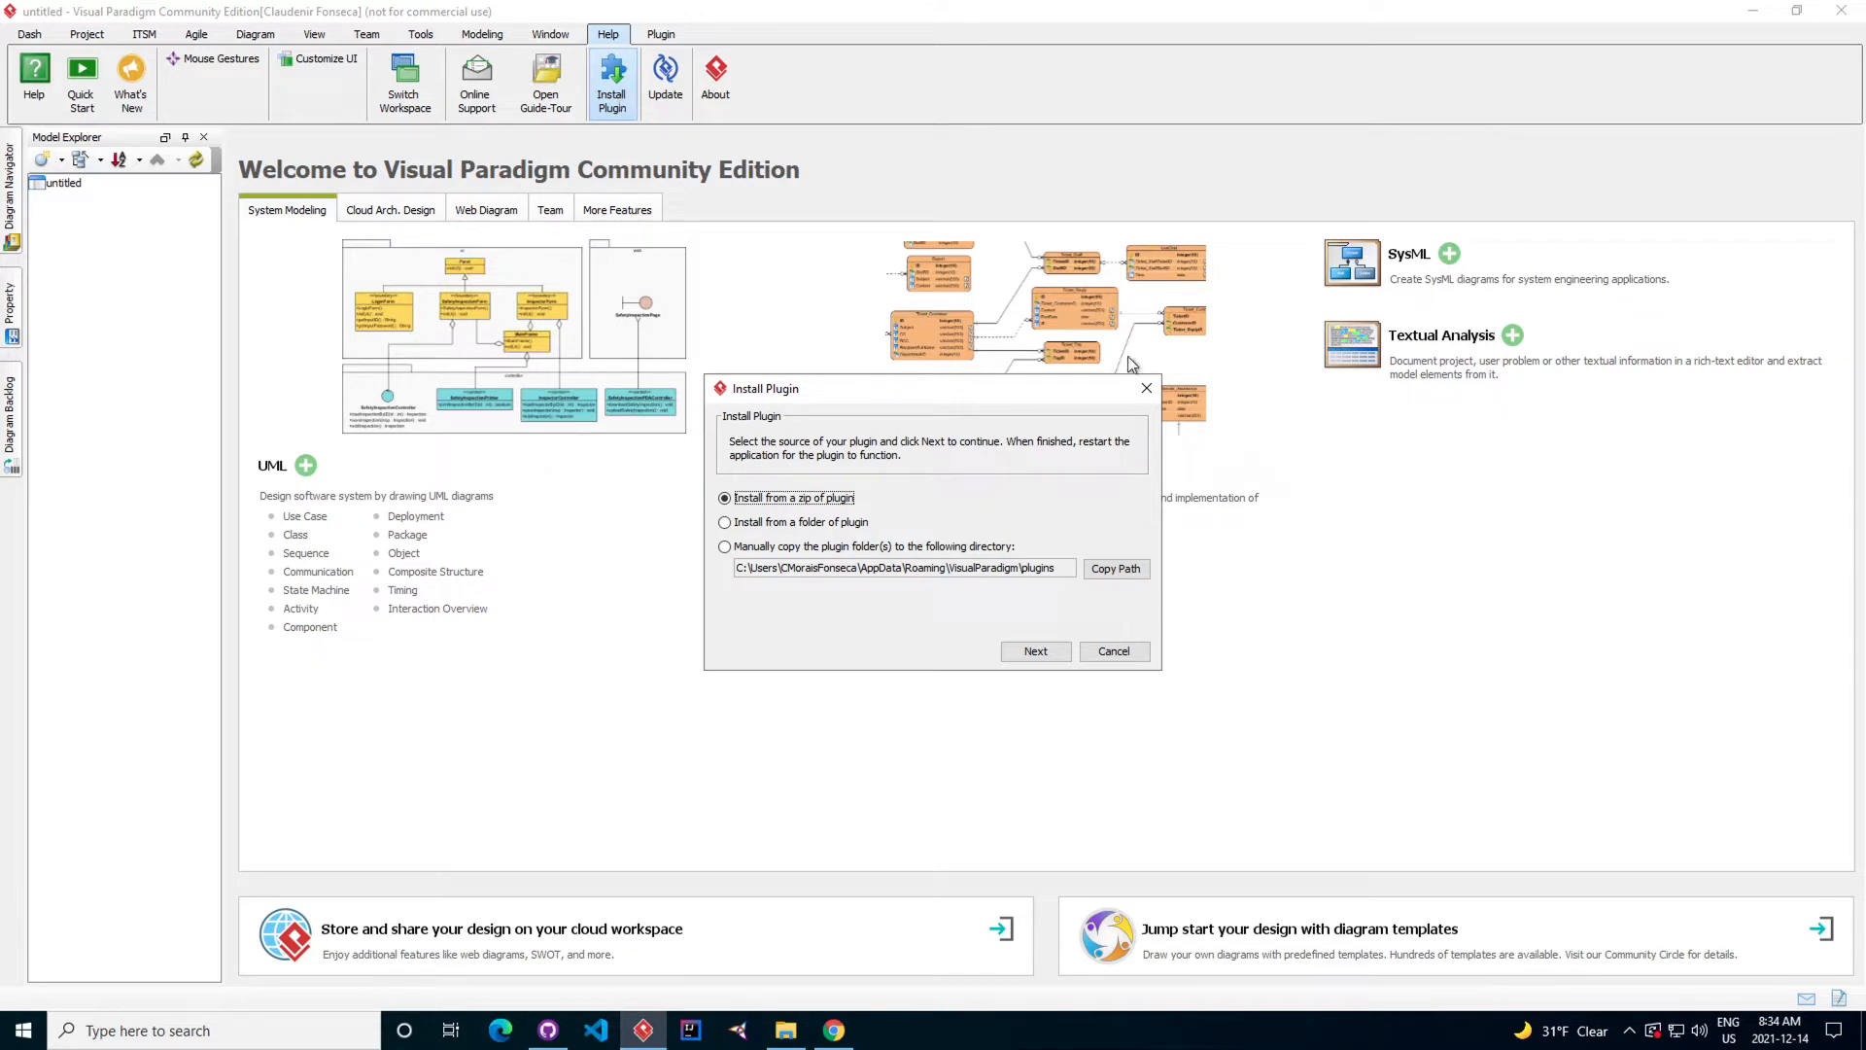
{"action": "left_click", "coordinate": [1147, 388]}
{"action": "left_click", "coordinate": [665, 37]}
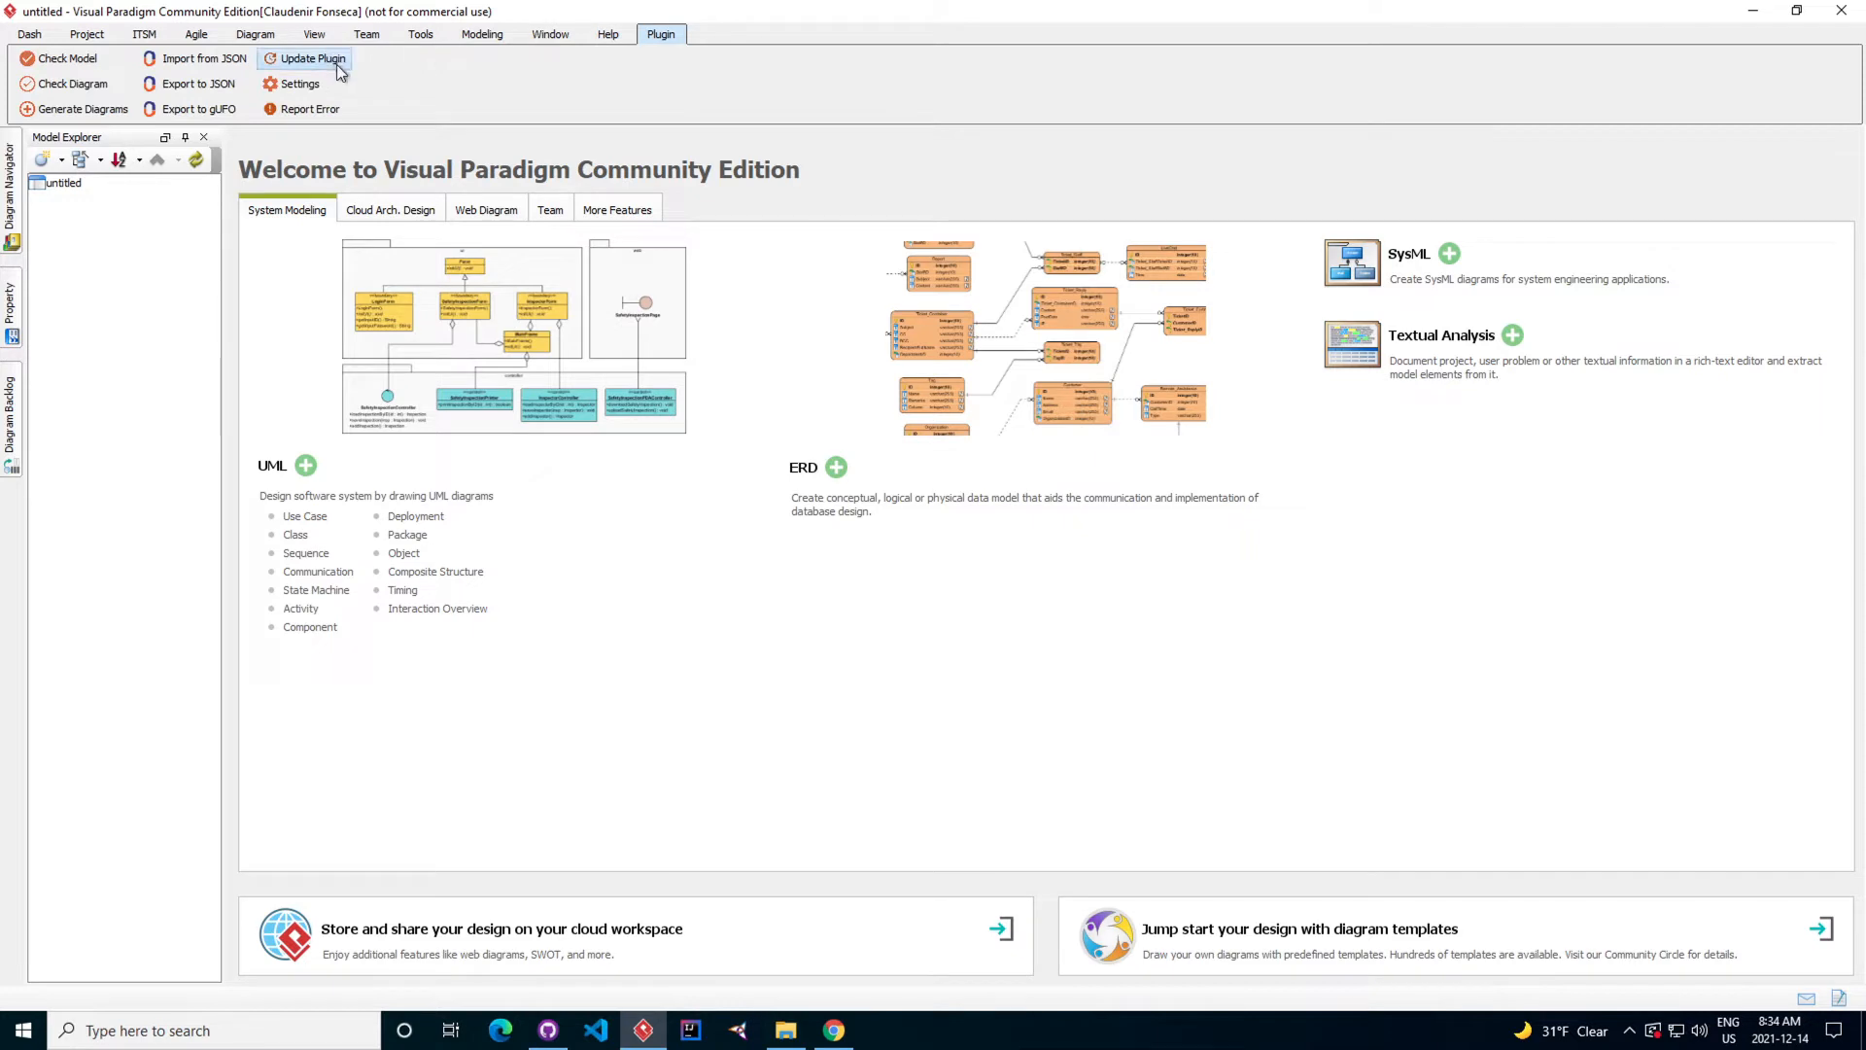
Step: Browse the available OntoUML plugin releases in Plugin Versions and close it, keeping version 0.5.3
{"action": "left_click", "coordinate": [339, 68]}
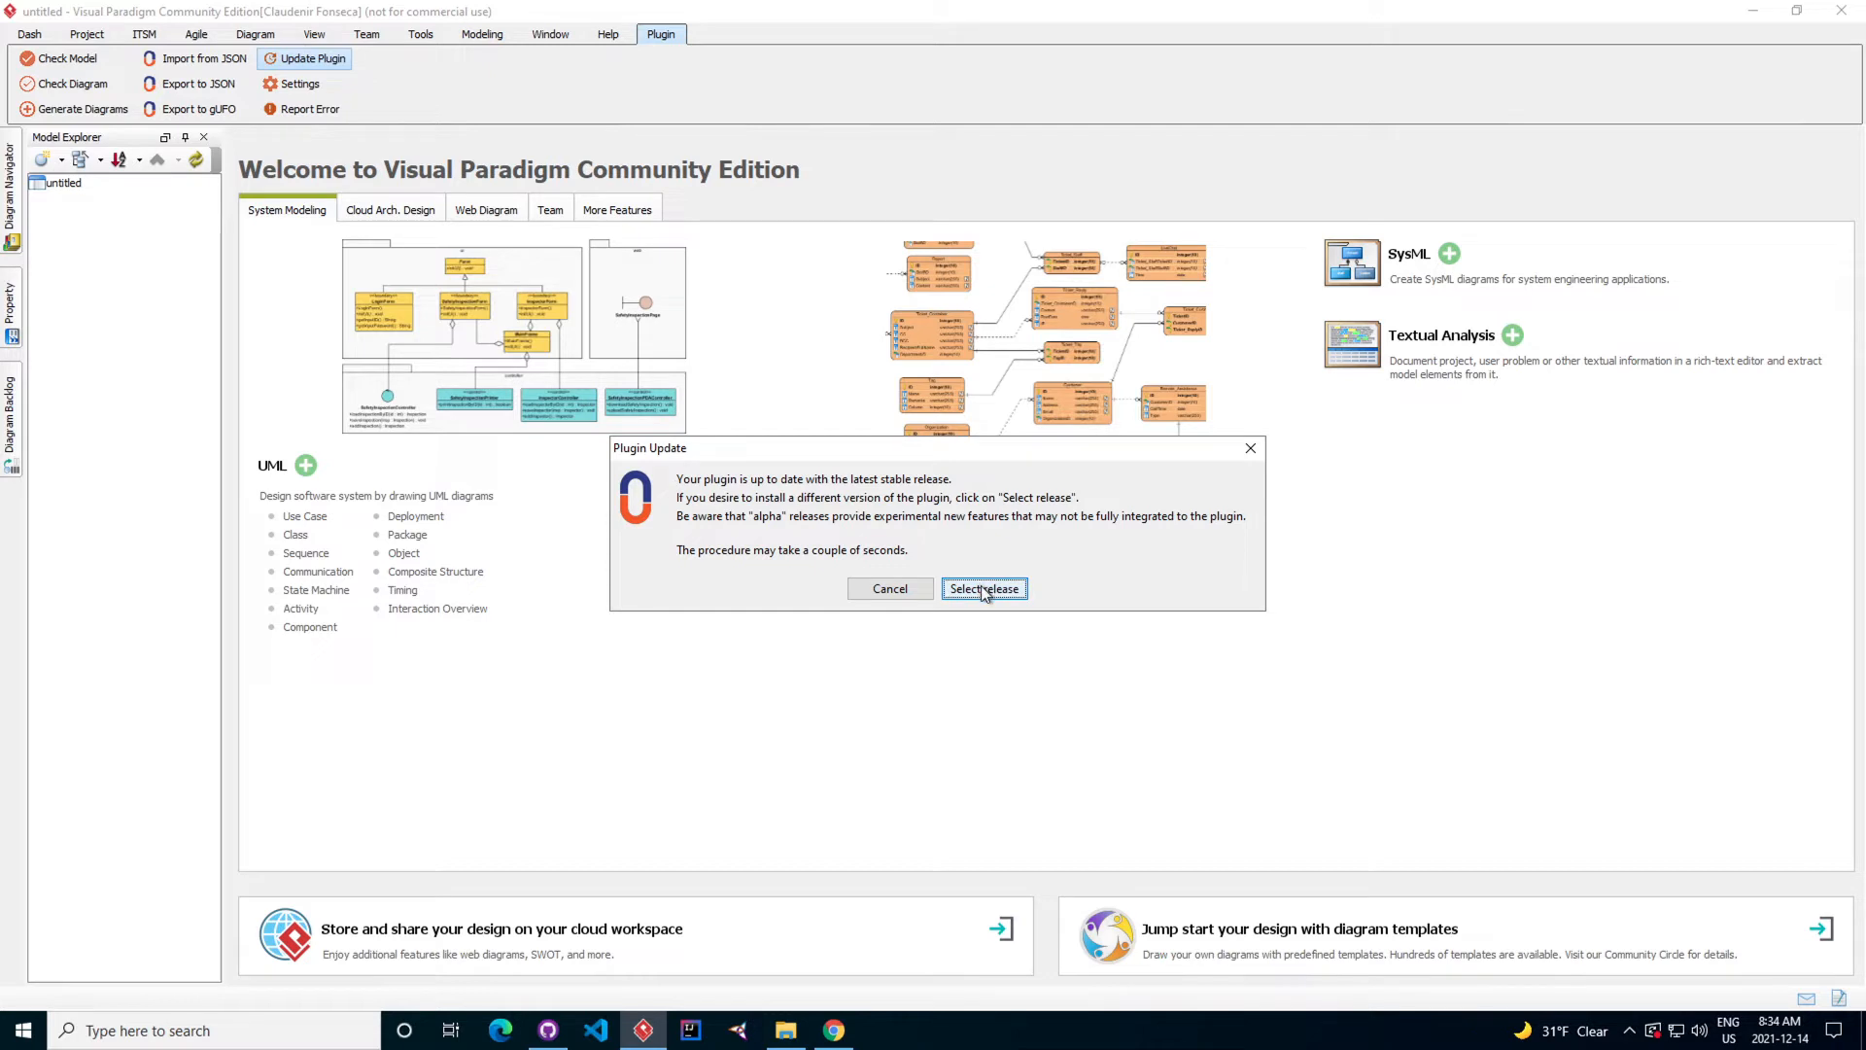
{"action": "left_click", "coordinate": [984, 591]}
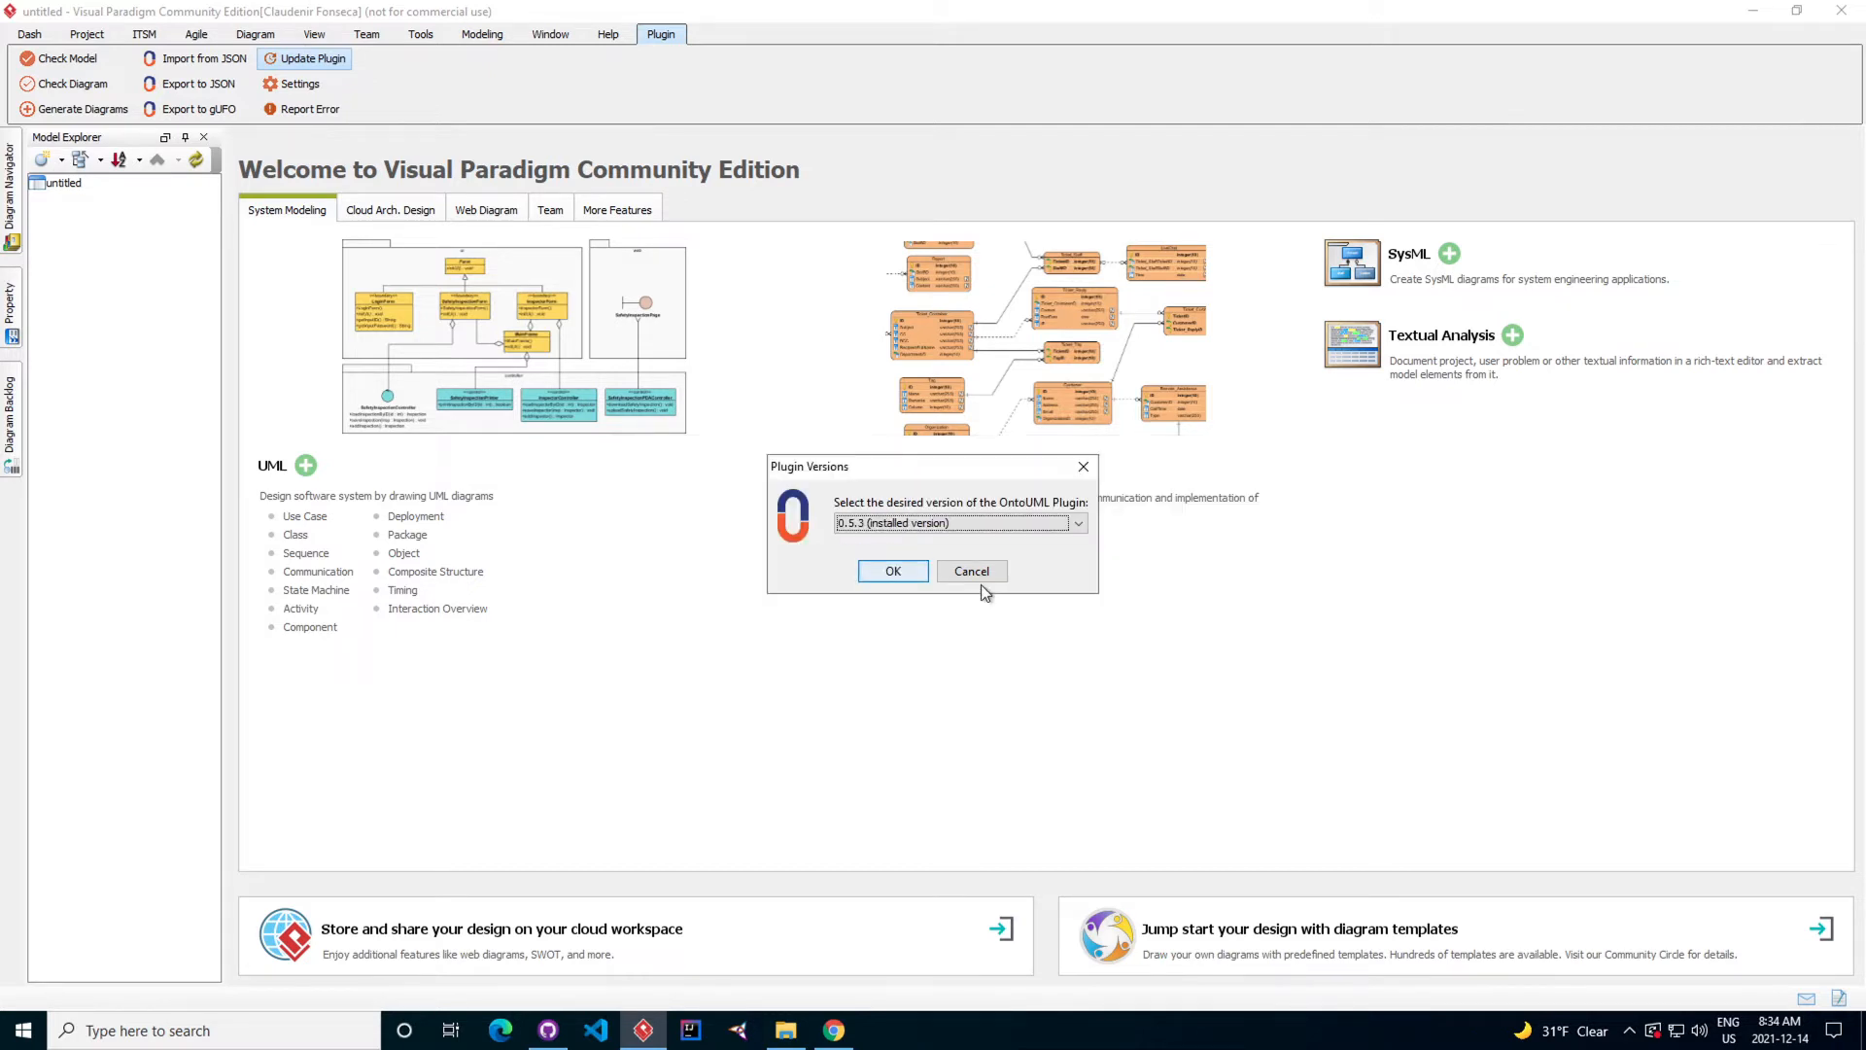
{"action": "left_click", "coordinate": [1074, 526]}
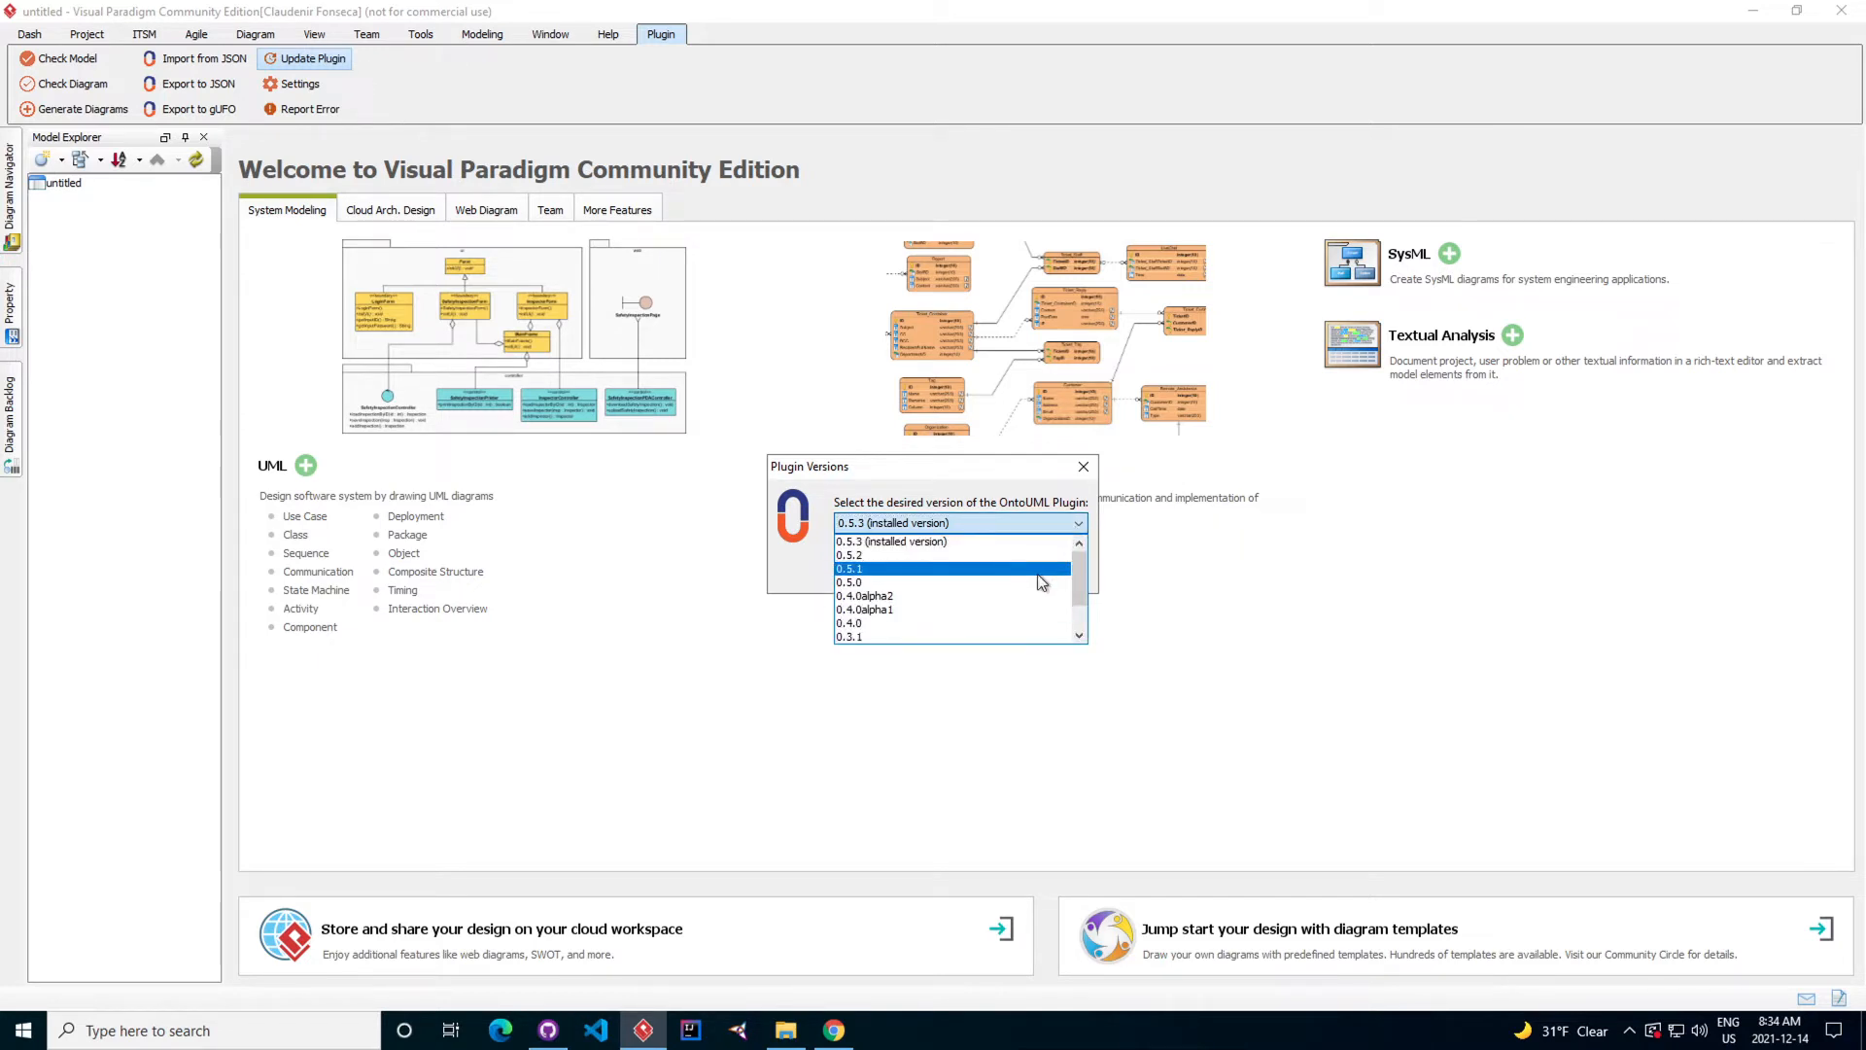
{"action": "scroll", "coordinate": [1025, 617], "scroll_direction": "down", "scroll_amount": 1}
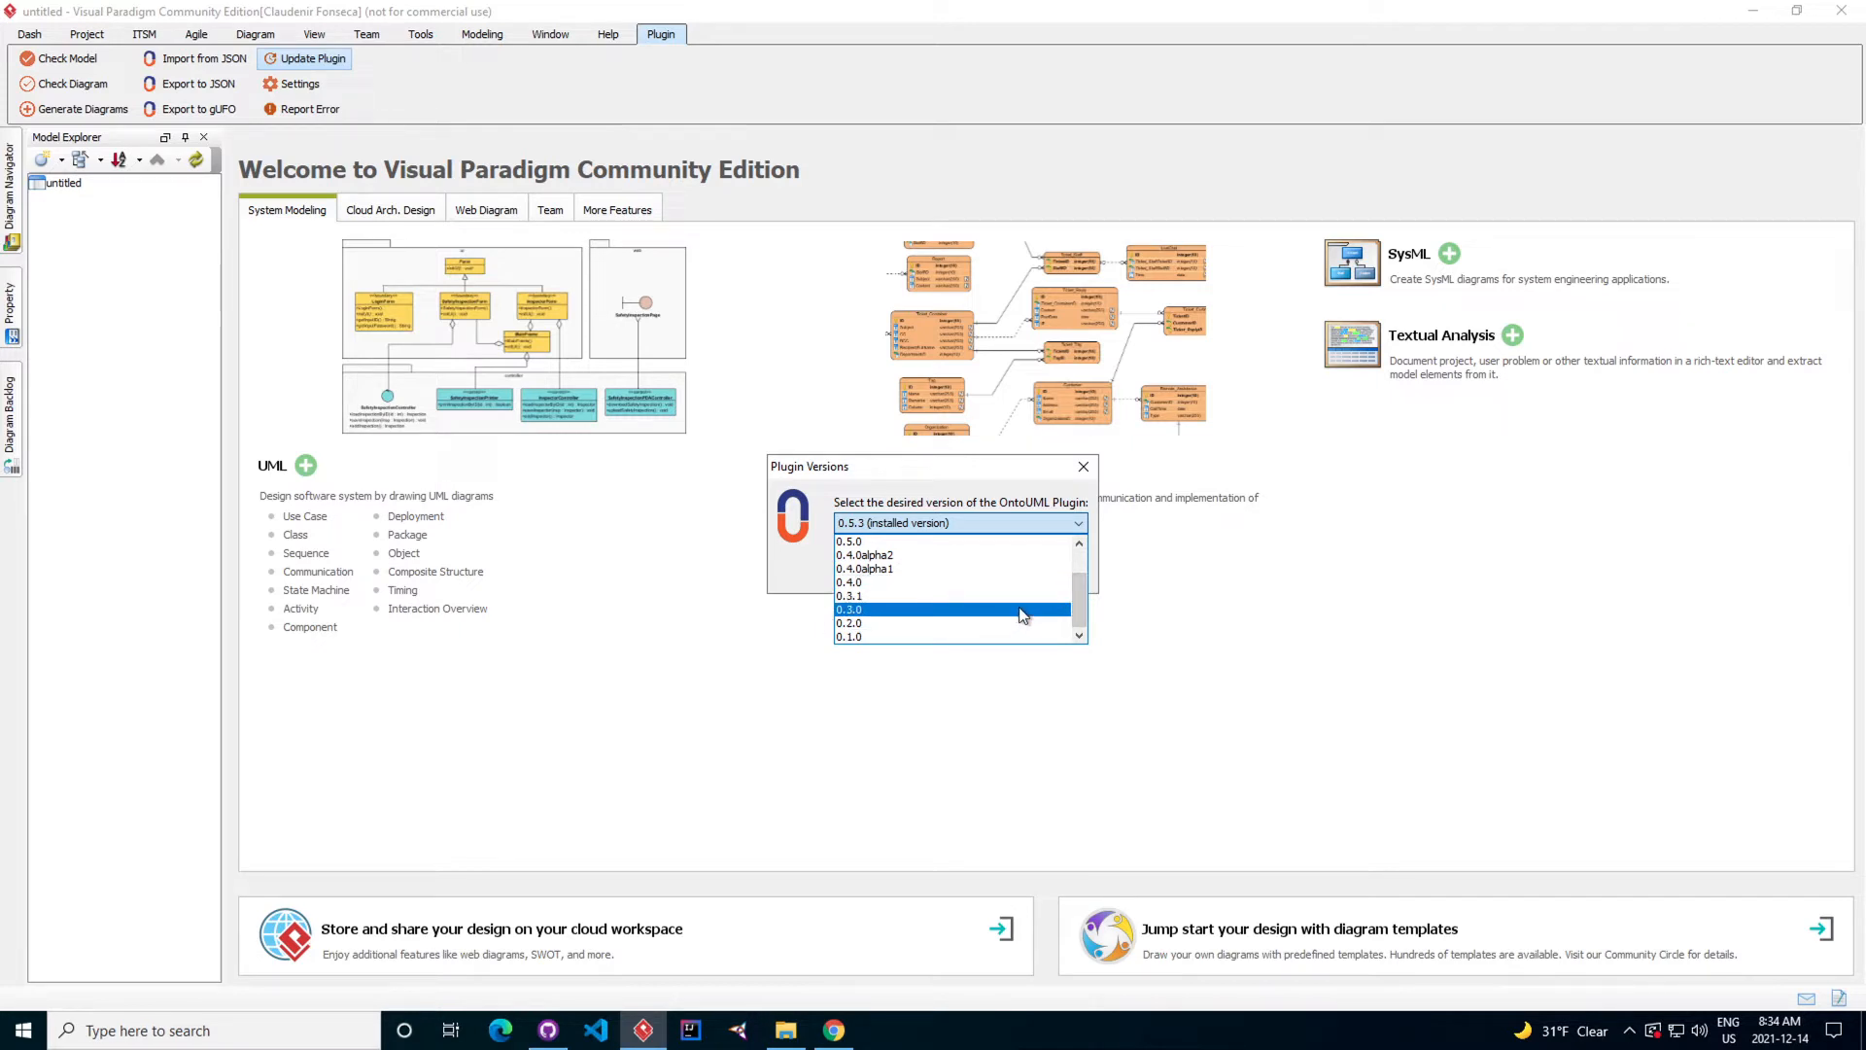
{"action": "left_click", "coordinate": [1076, 522]}
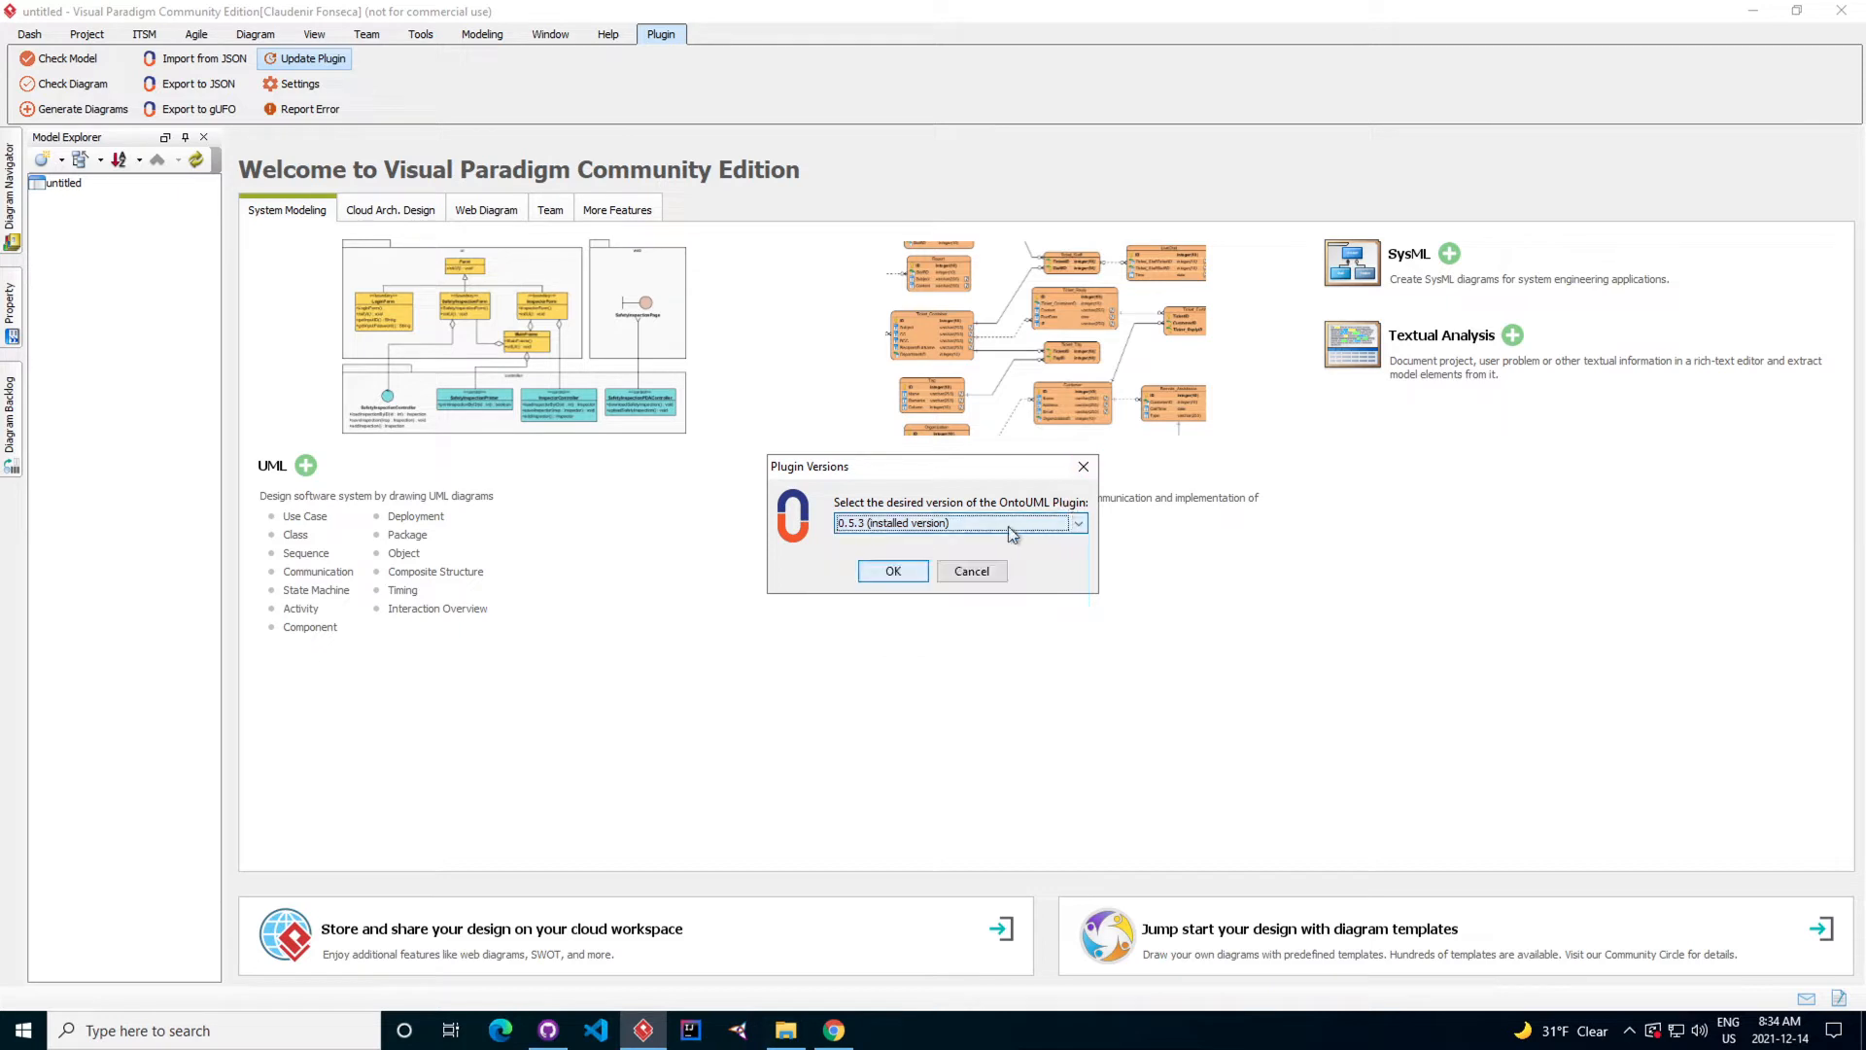
{"action": "left_click", "coordinate": [1084, 469]}
{"action": "left_click", "coordinate": [609, 37]}
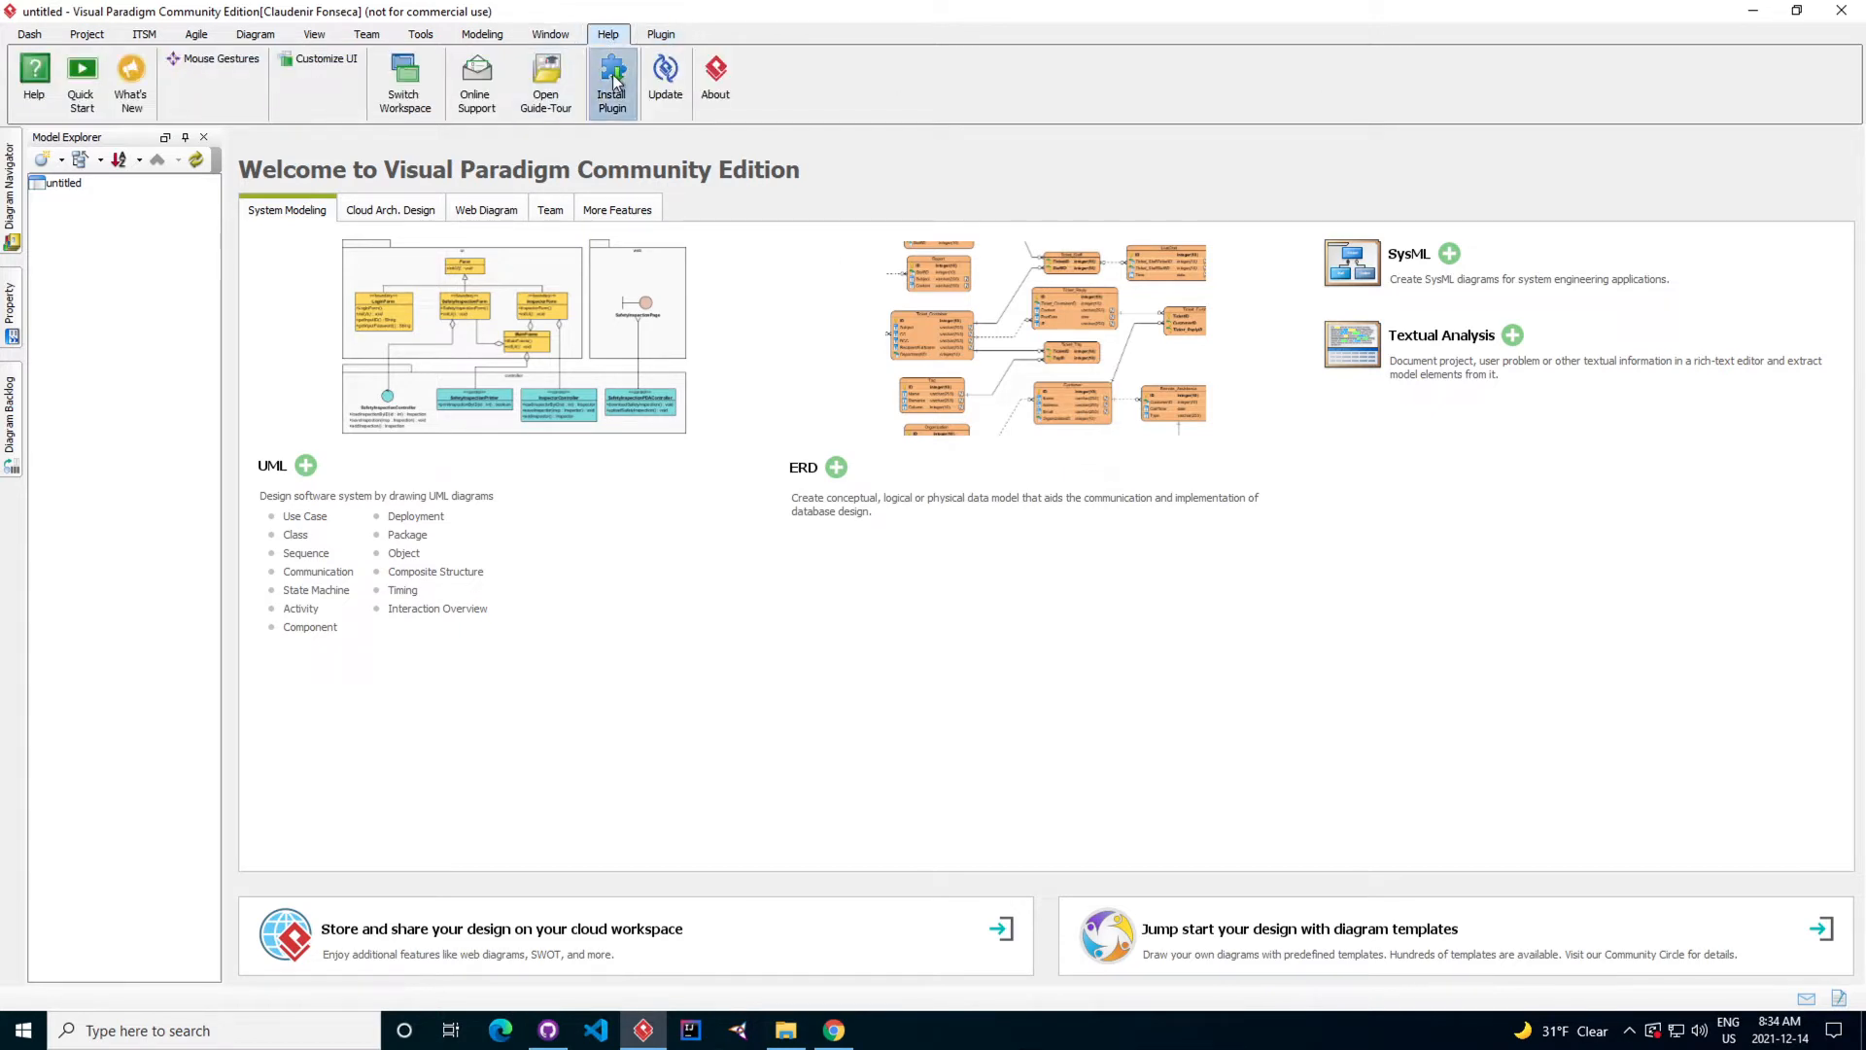
Step: Copy the Visual Paradigm plugins folder path from the Install Plugin manual-copy option
{"action": "left_click", "coordinate": [612, 83]}
{"action": "left_click", "coordinate": [944, 549]}
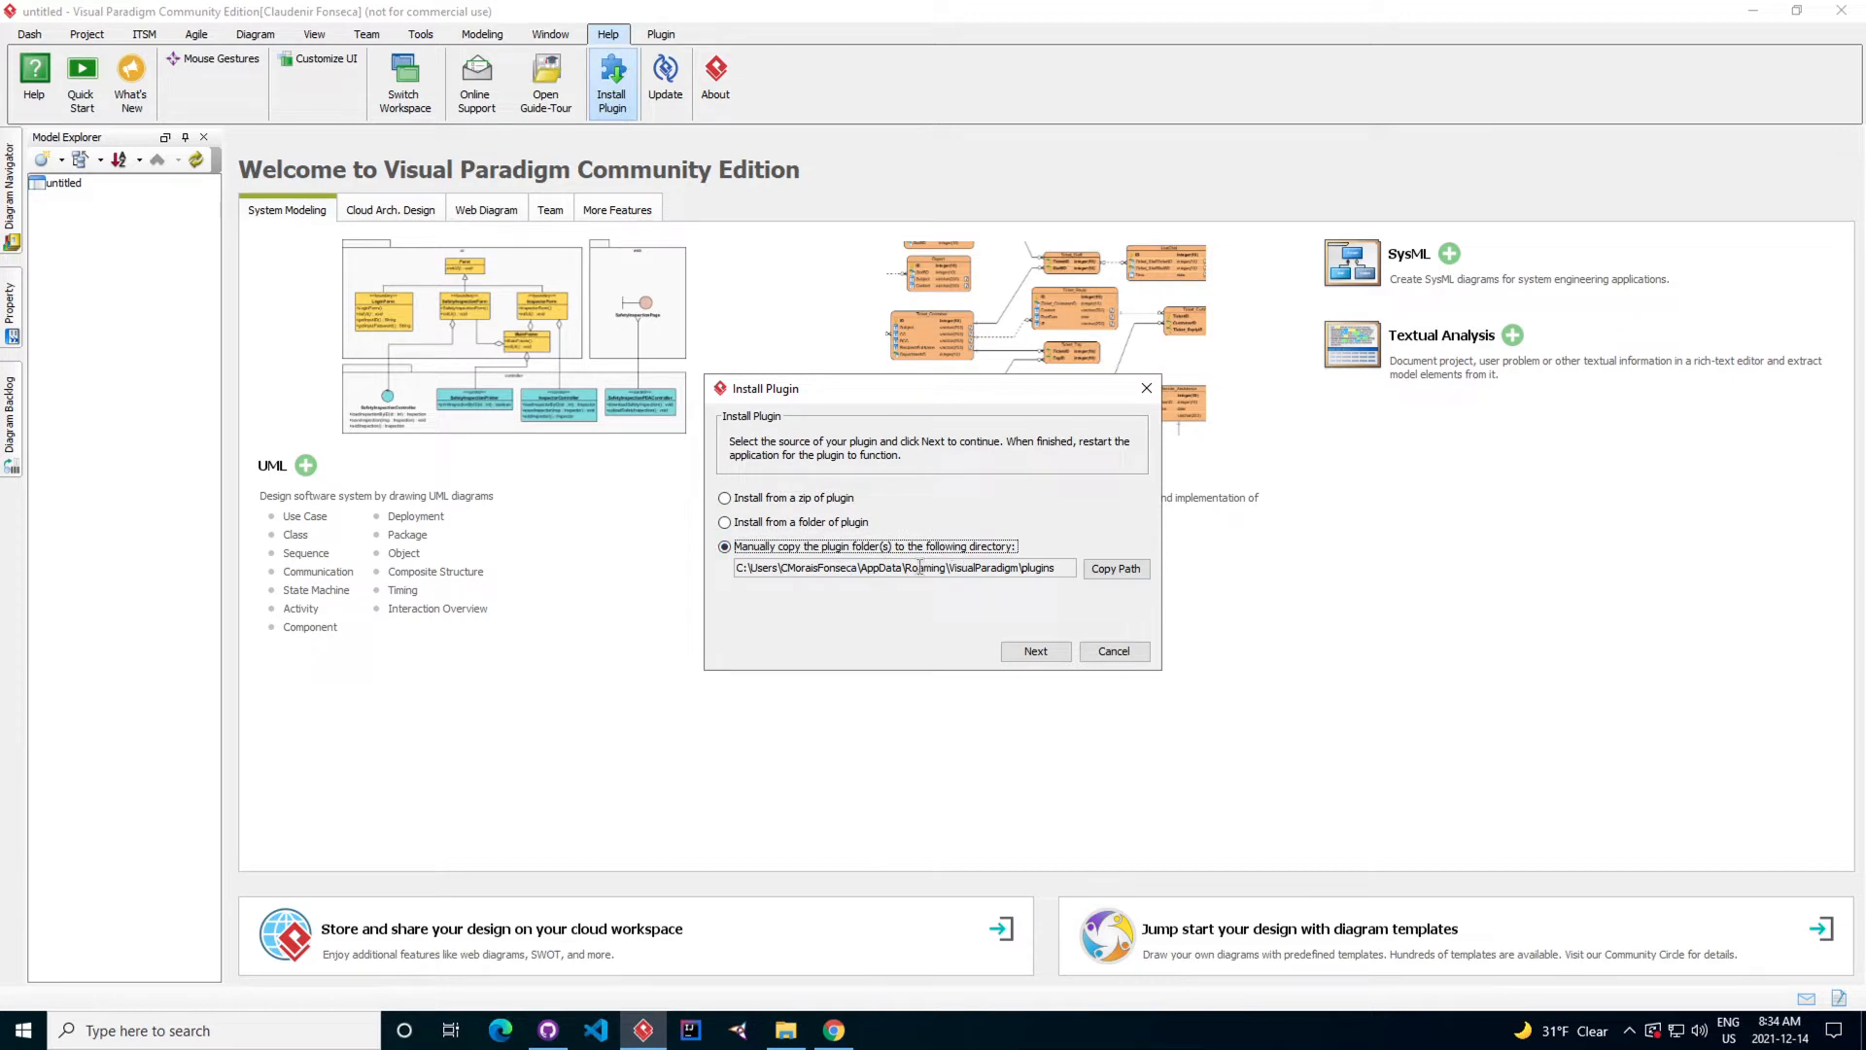
{"action": "left_click", "coordinate": [1113, 571]}
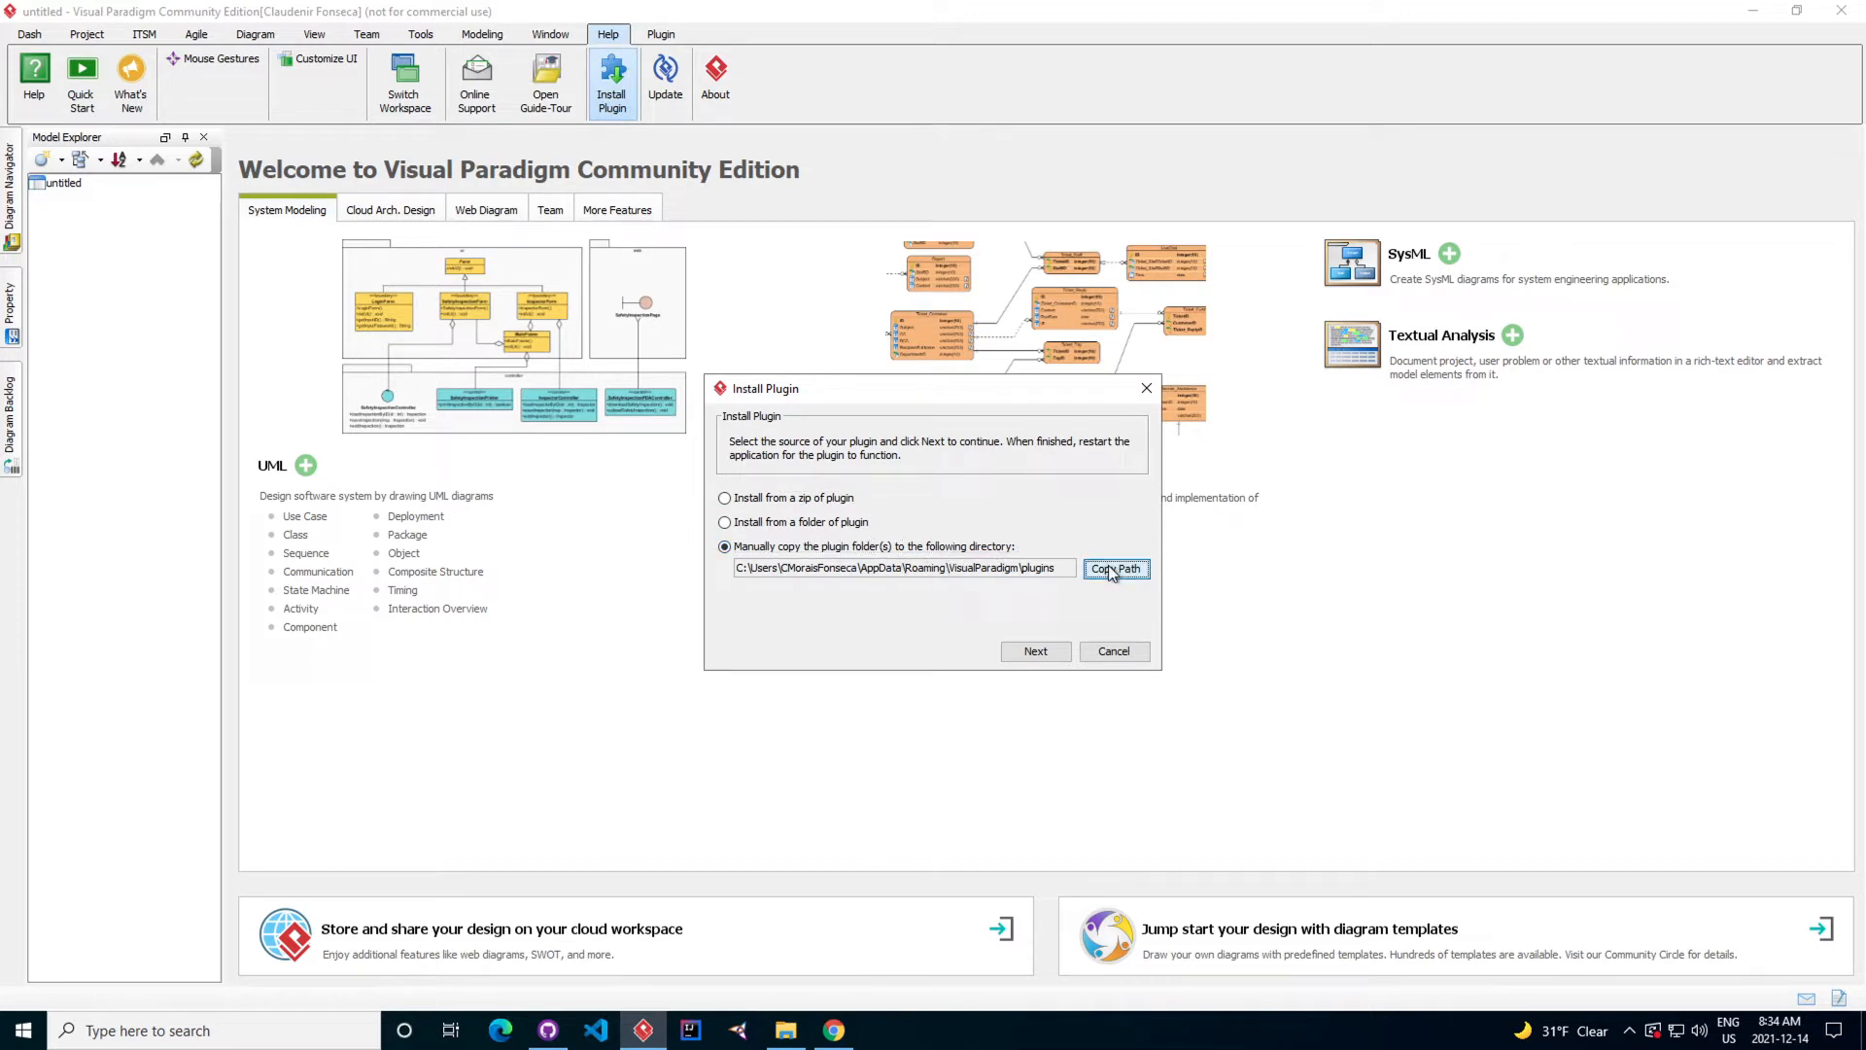
{"action": "left_click", "coordinate": [1143, 391]}
Step: Paste that path into File Explorer, confirm the ontouml-vp-plugin-0.5.3 folder is there, then close the window
{"action": "left_click", "coordinate": [785, 1029]}
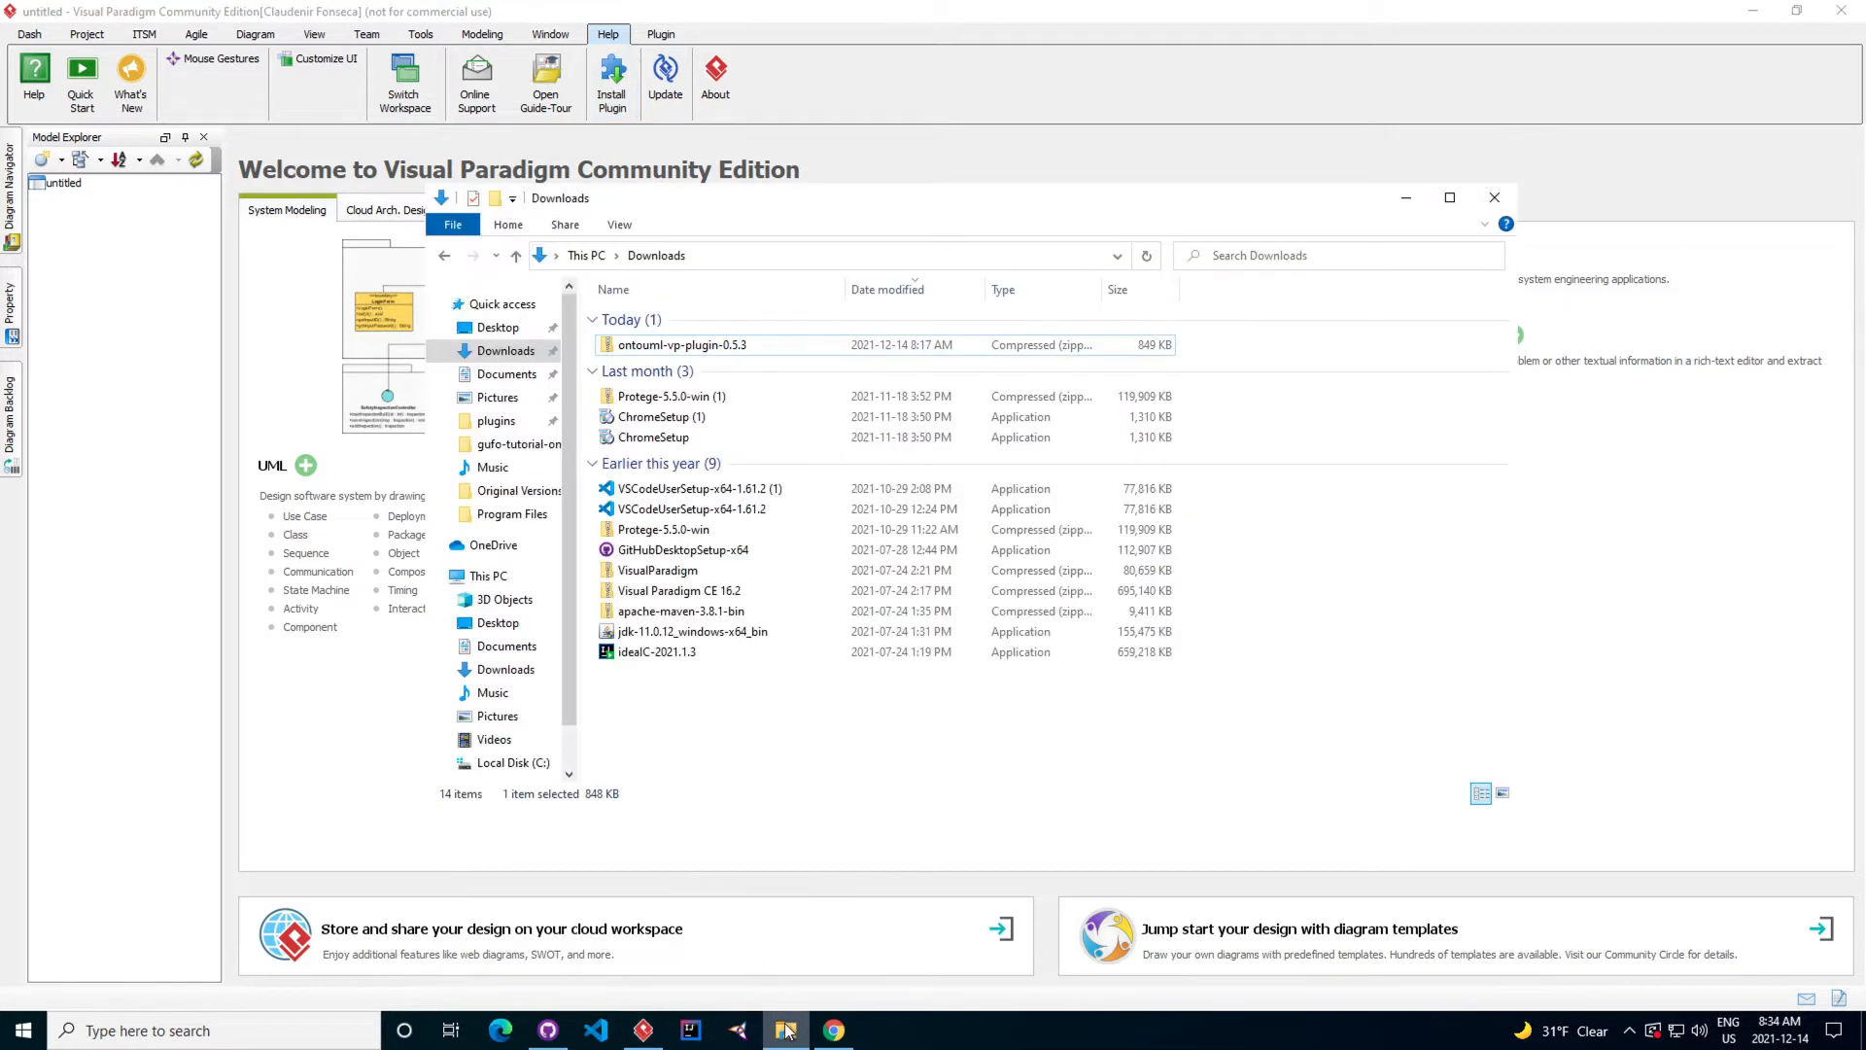
{"action": "left_click", "coordinate": [811, 254]}
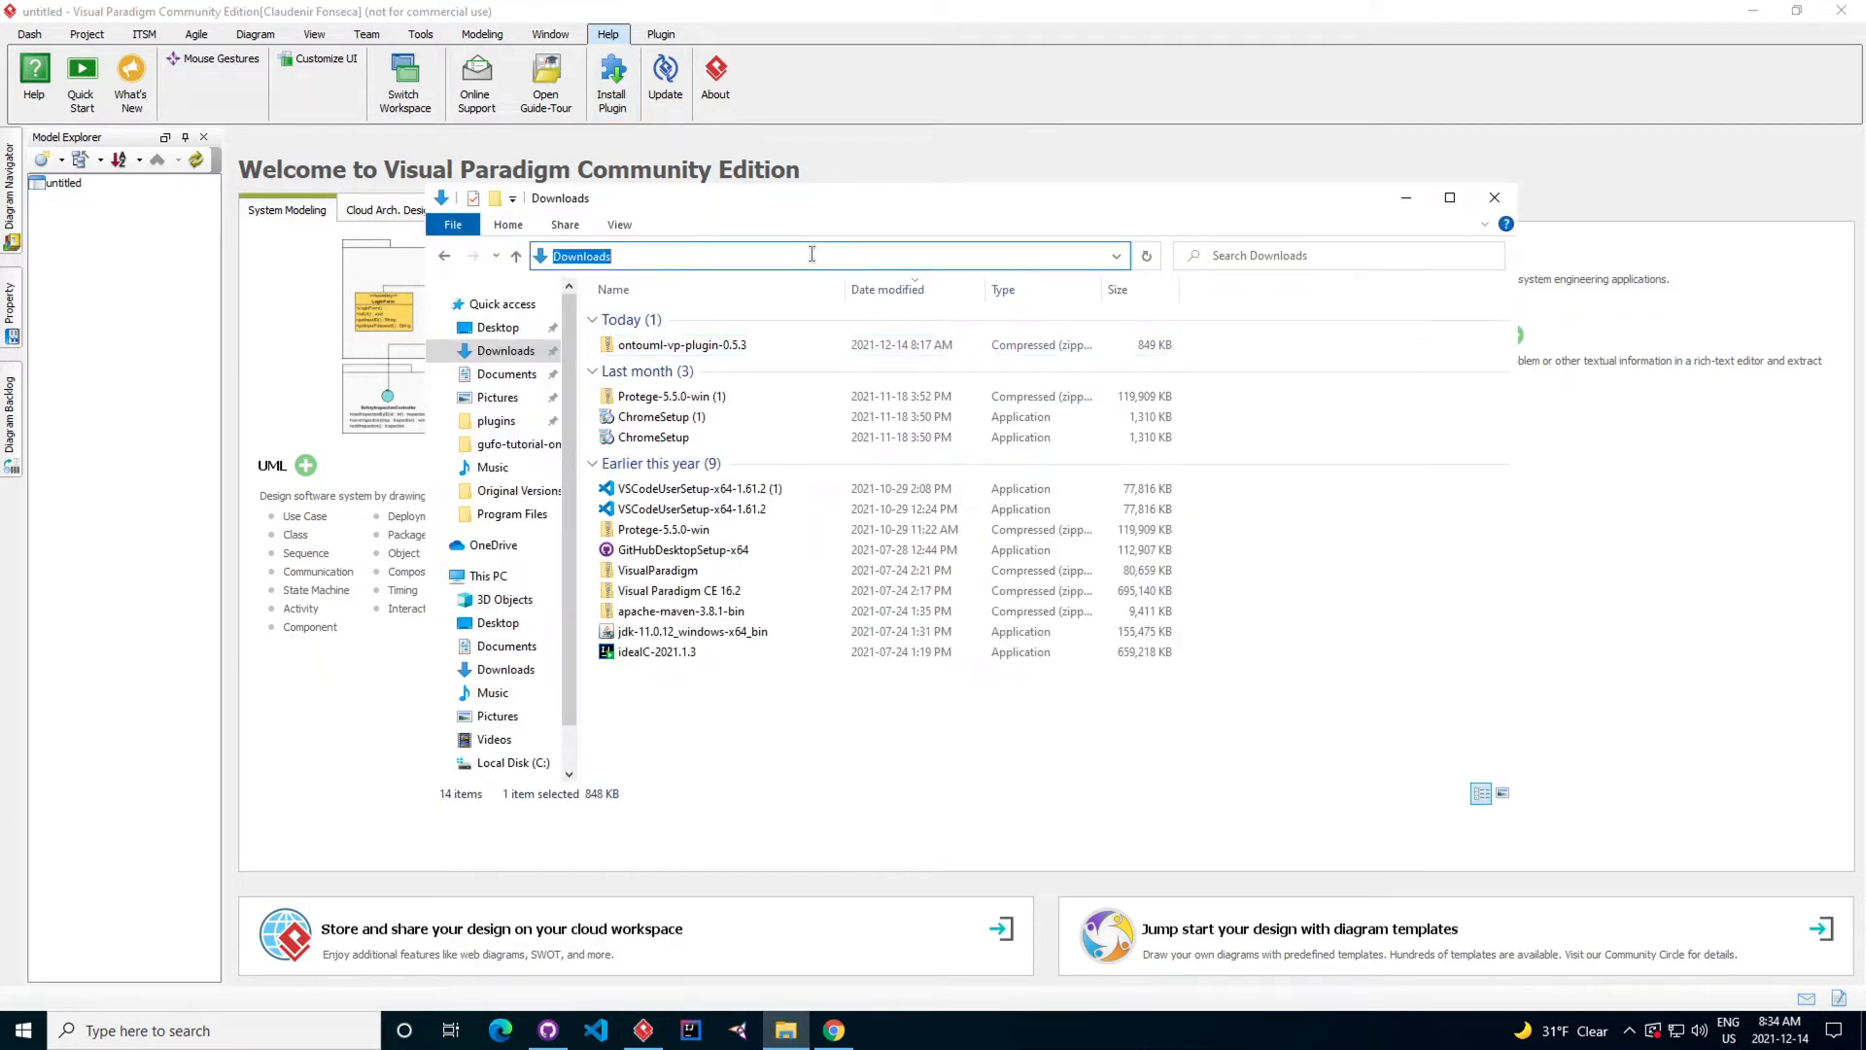
{"action": "key", "text": "ctrl+v"}
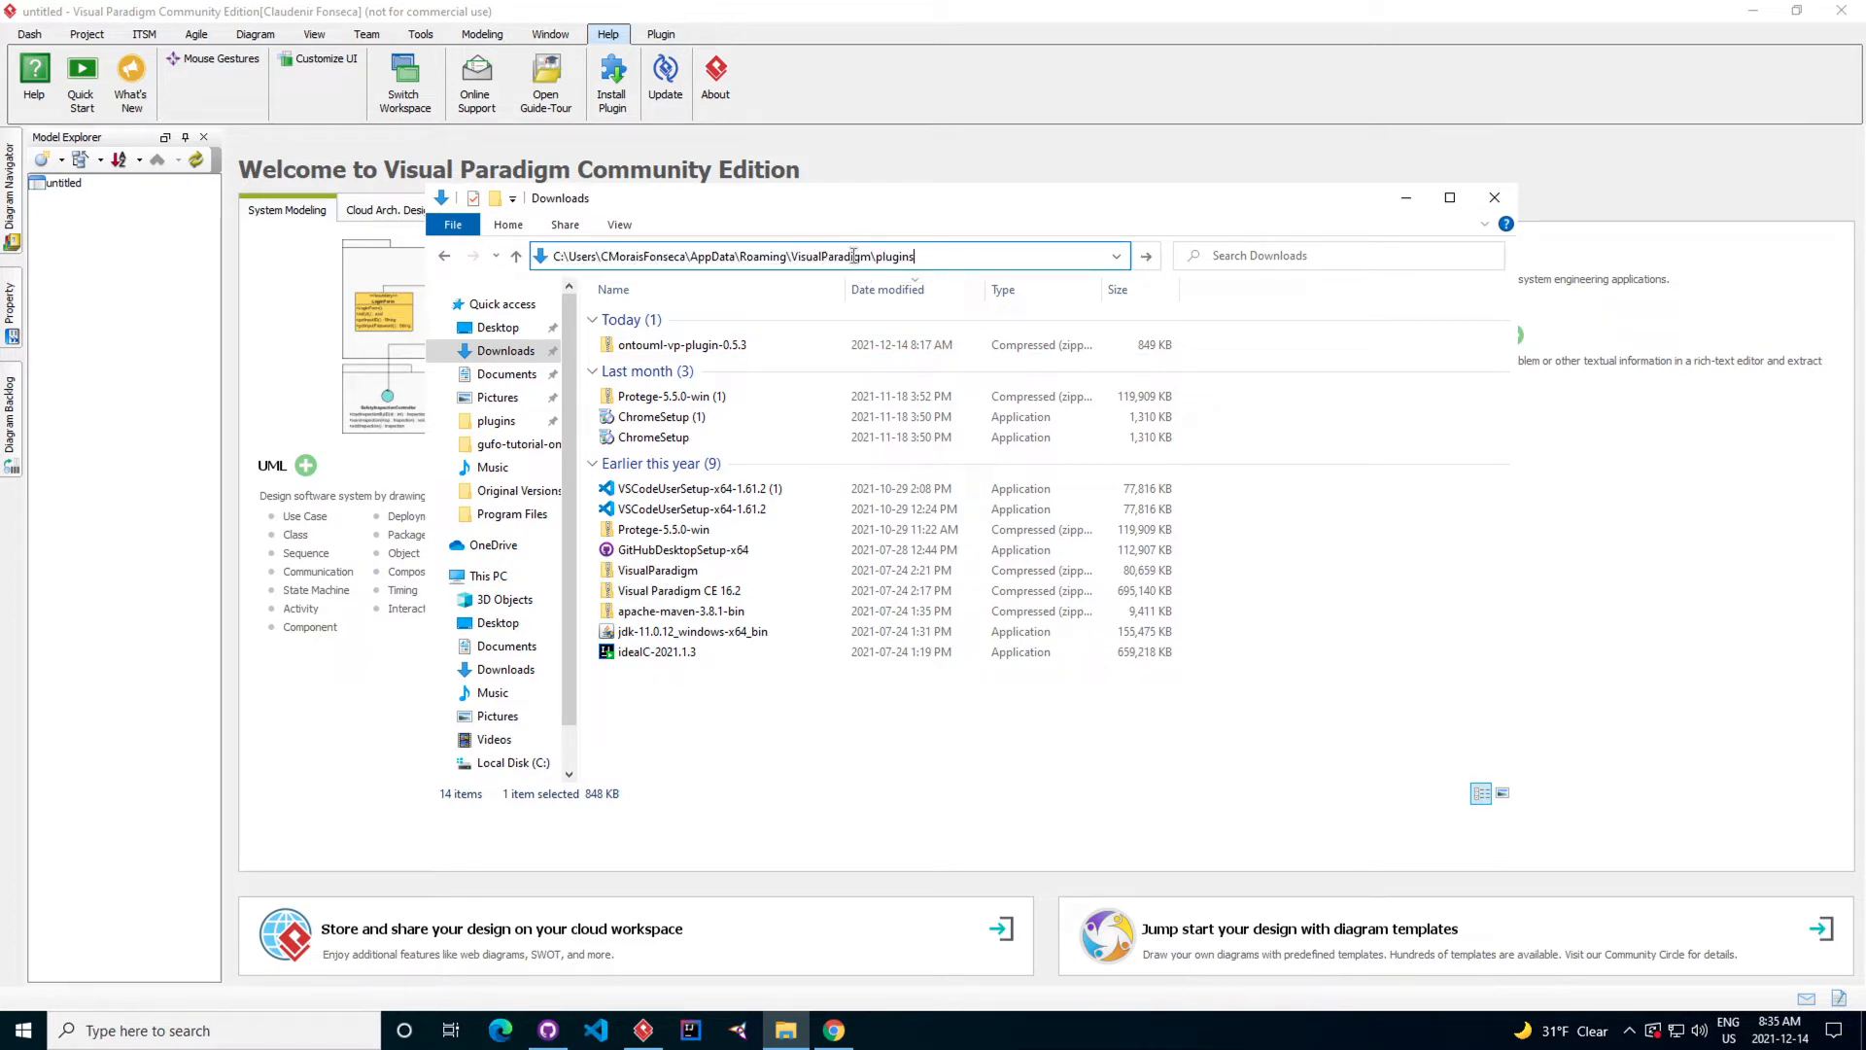
{"action": "key", "text": "Return"}
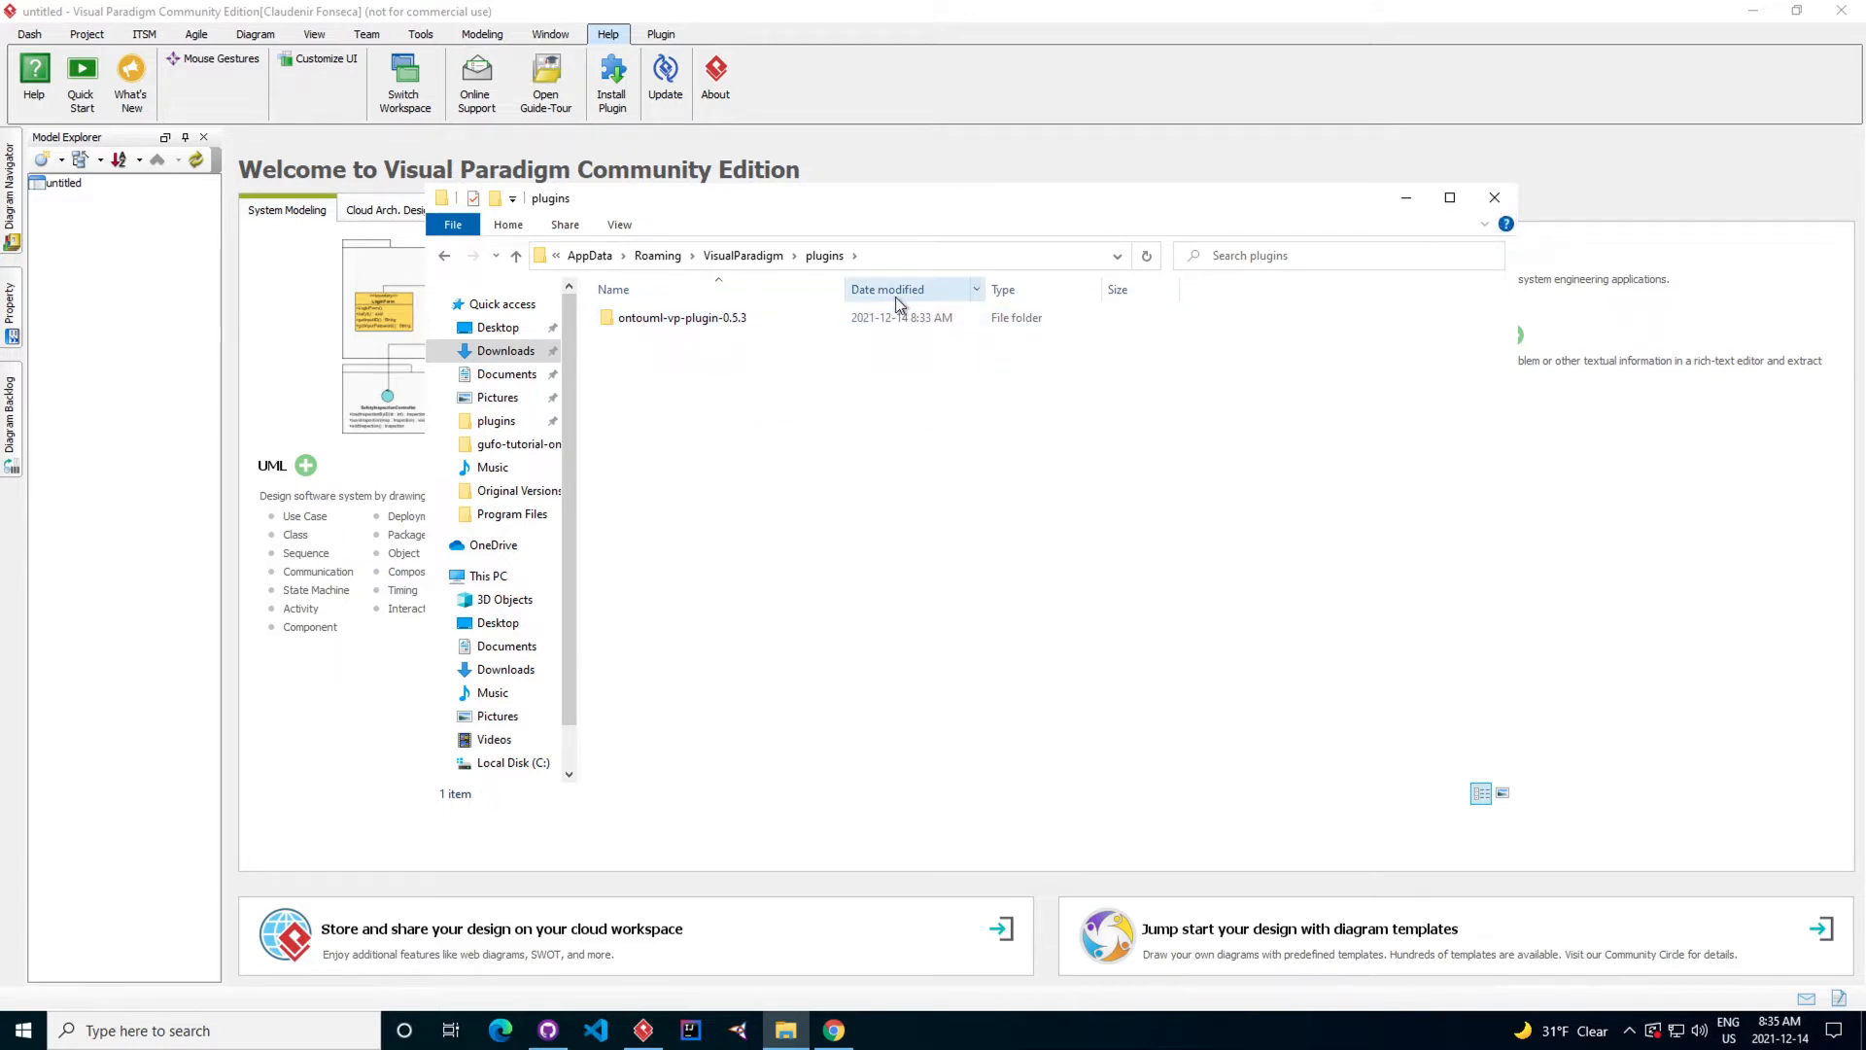
{"action": "left_click", "coordinate": [1495, 199]}
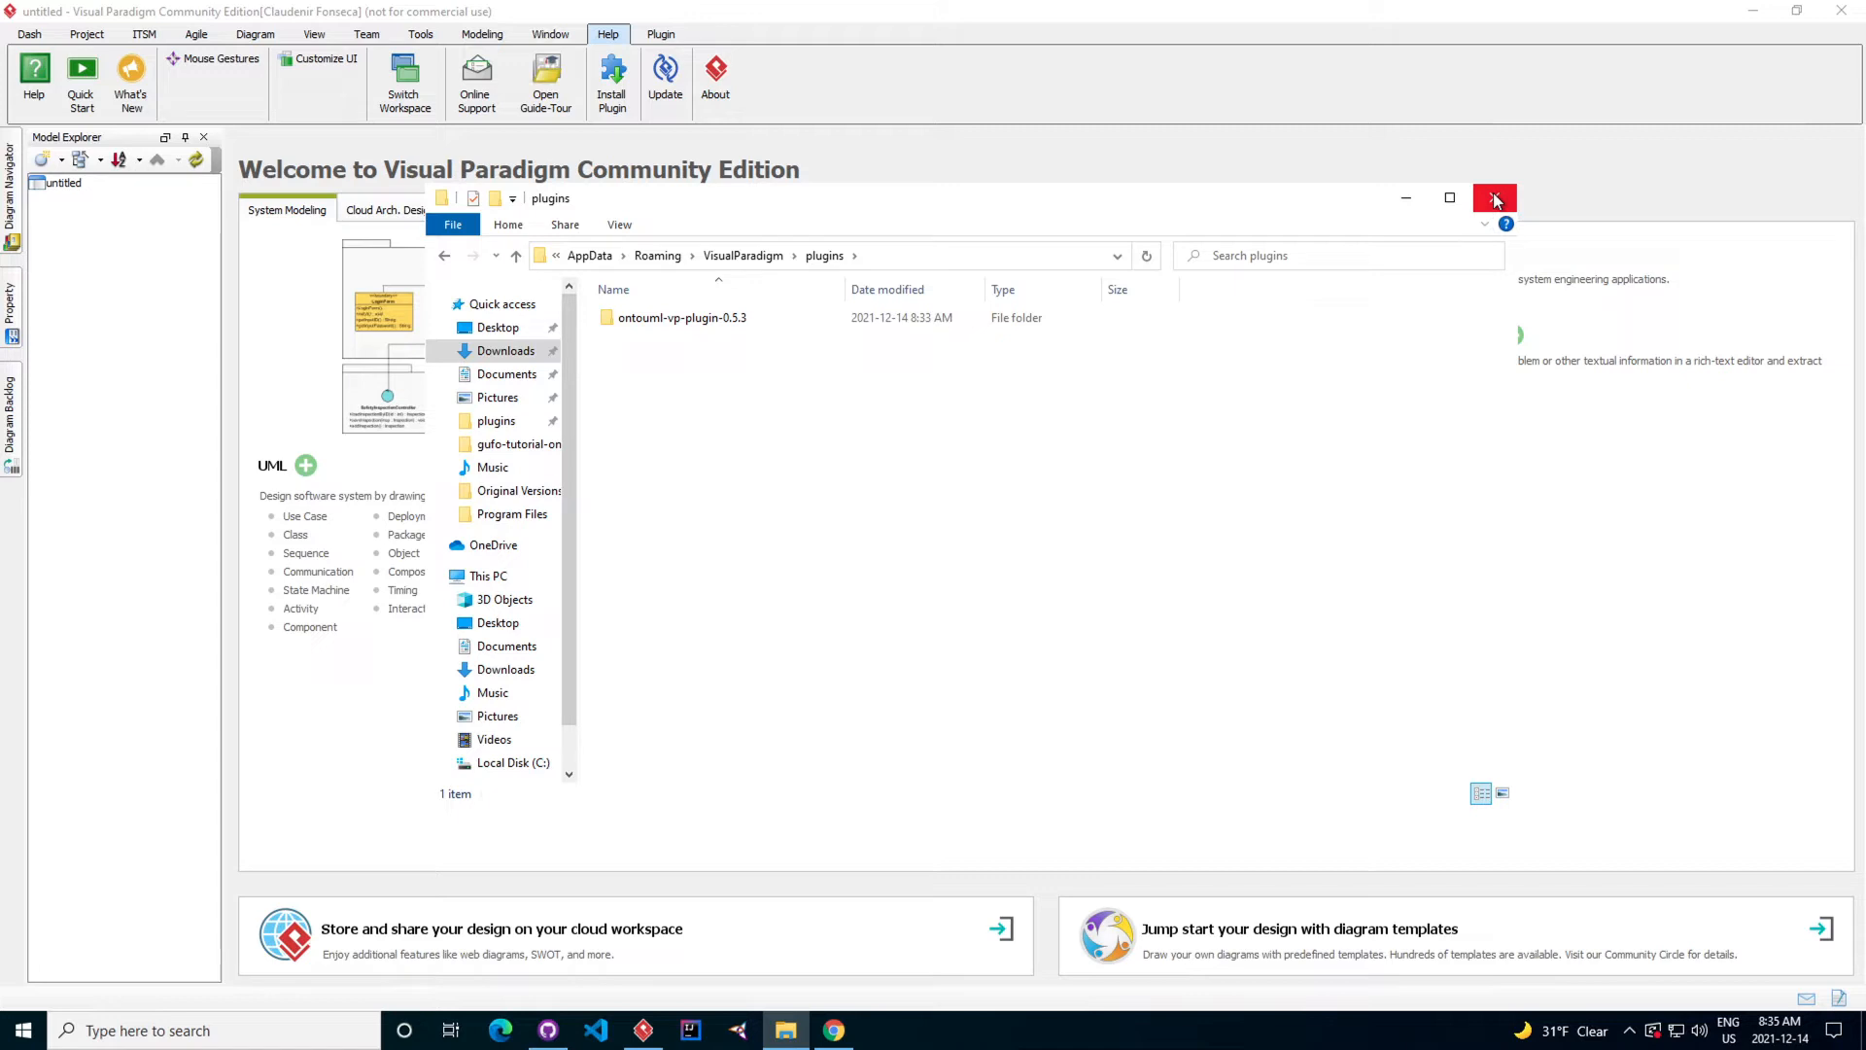
{"action": "left_click", "coordinate": [1495, 198]}
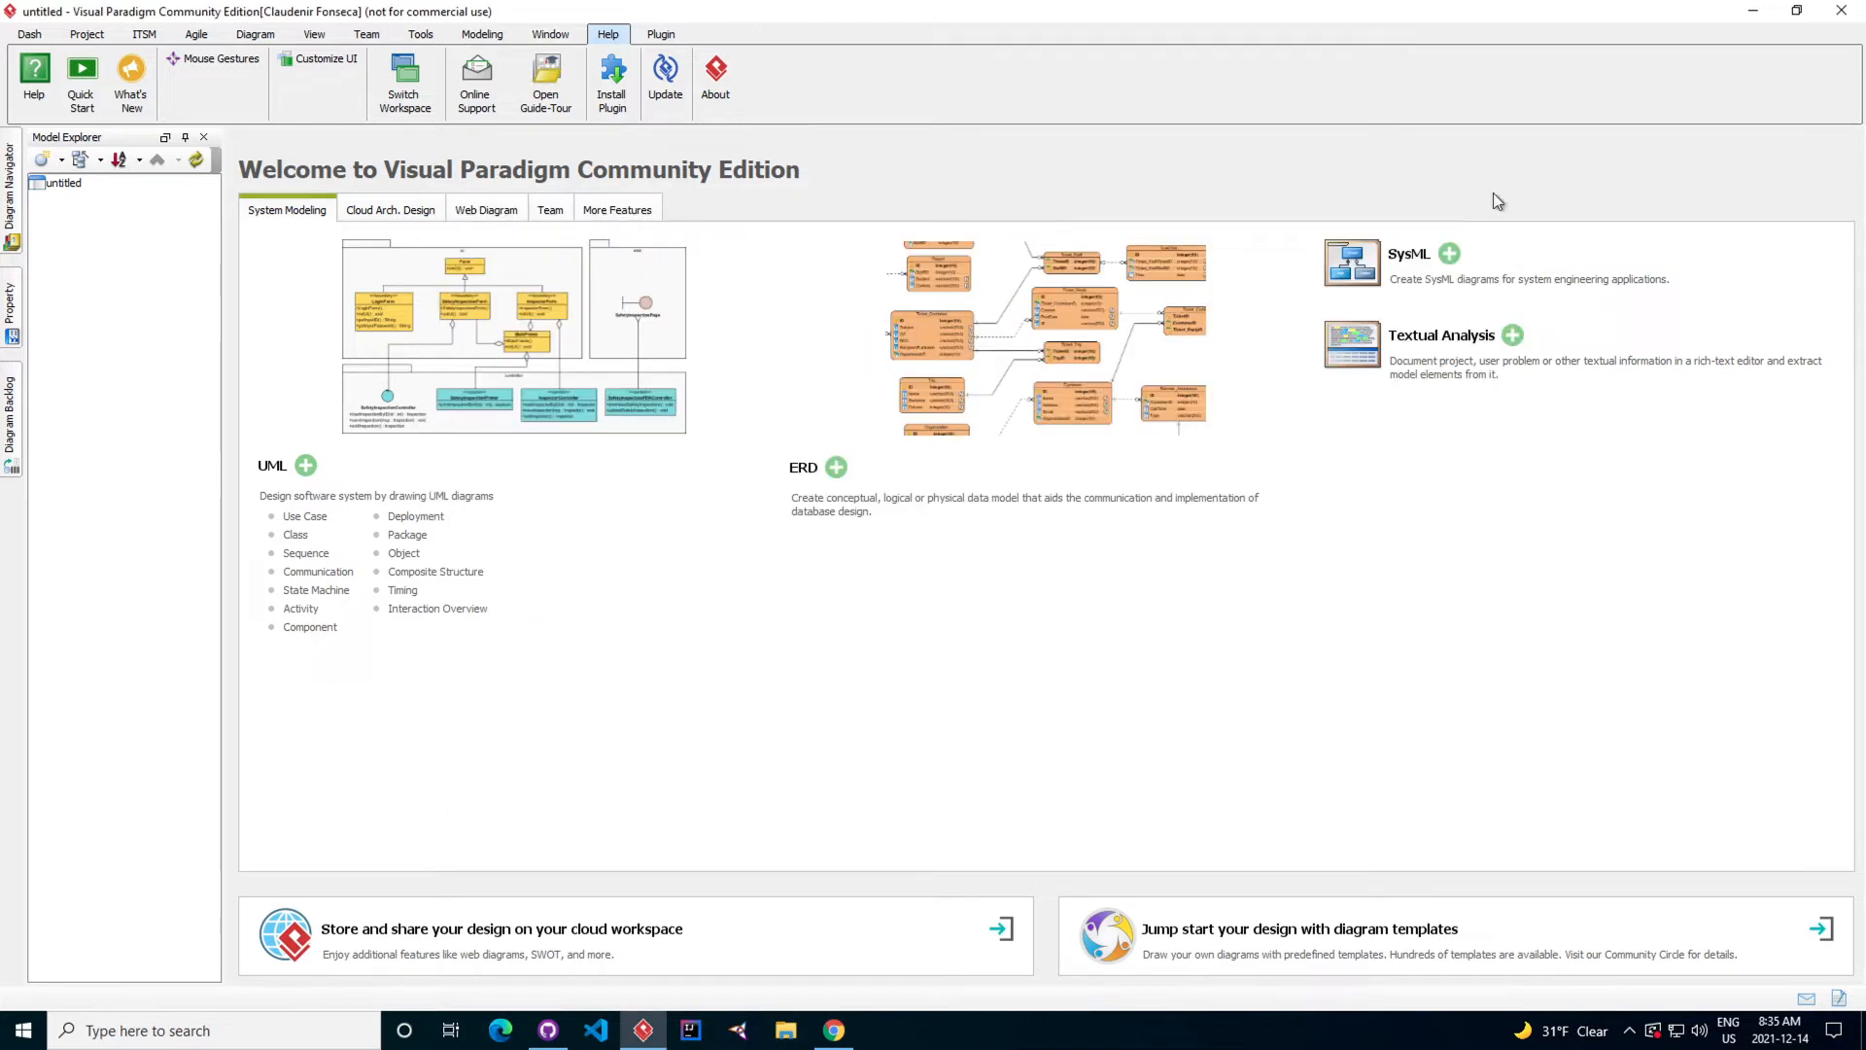
Step: In Configure Dash Menu, drag the OntoUML Check Model command from Plugins into the Dash area and finish
{"action": "left_click", "coordinate": [660, 35]}
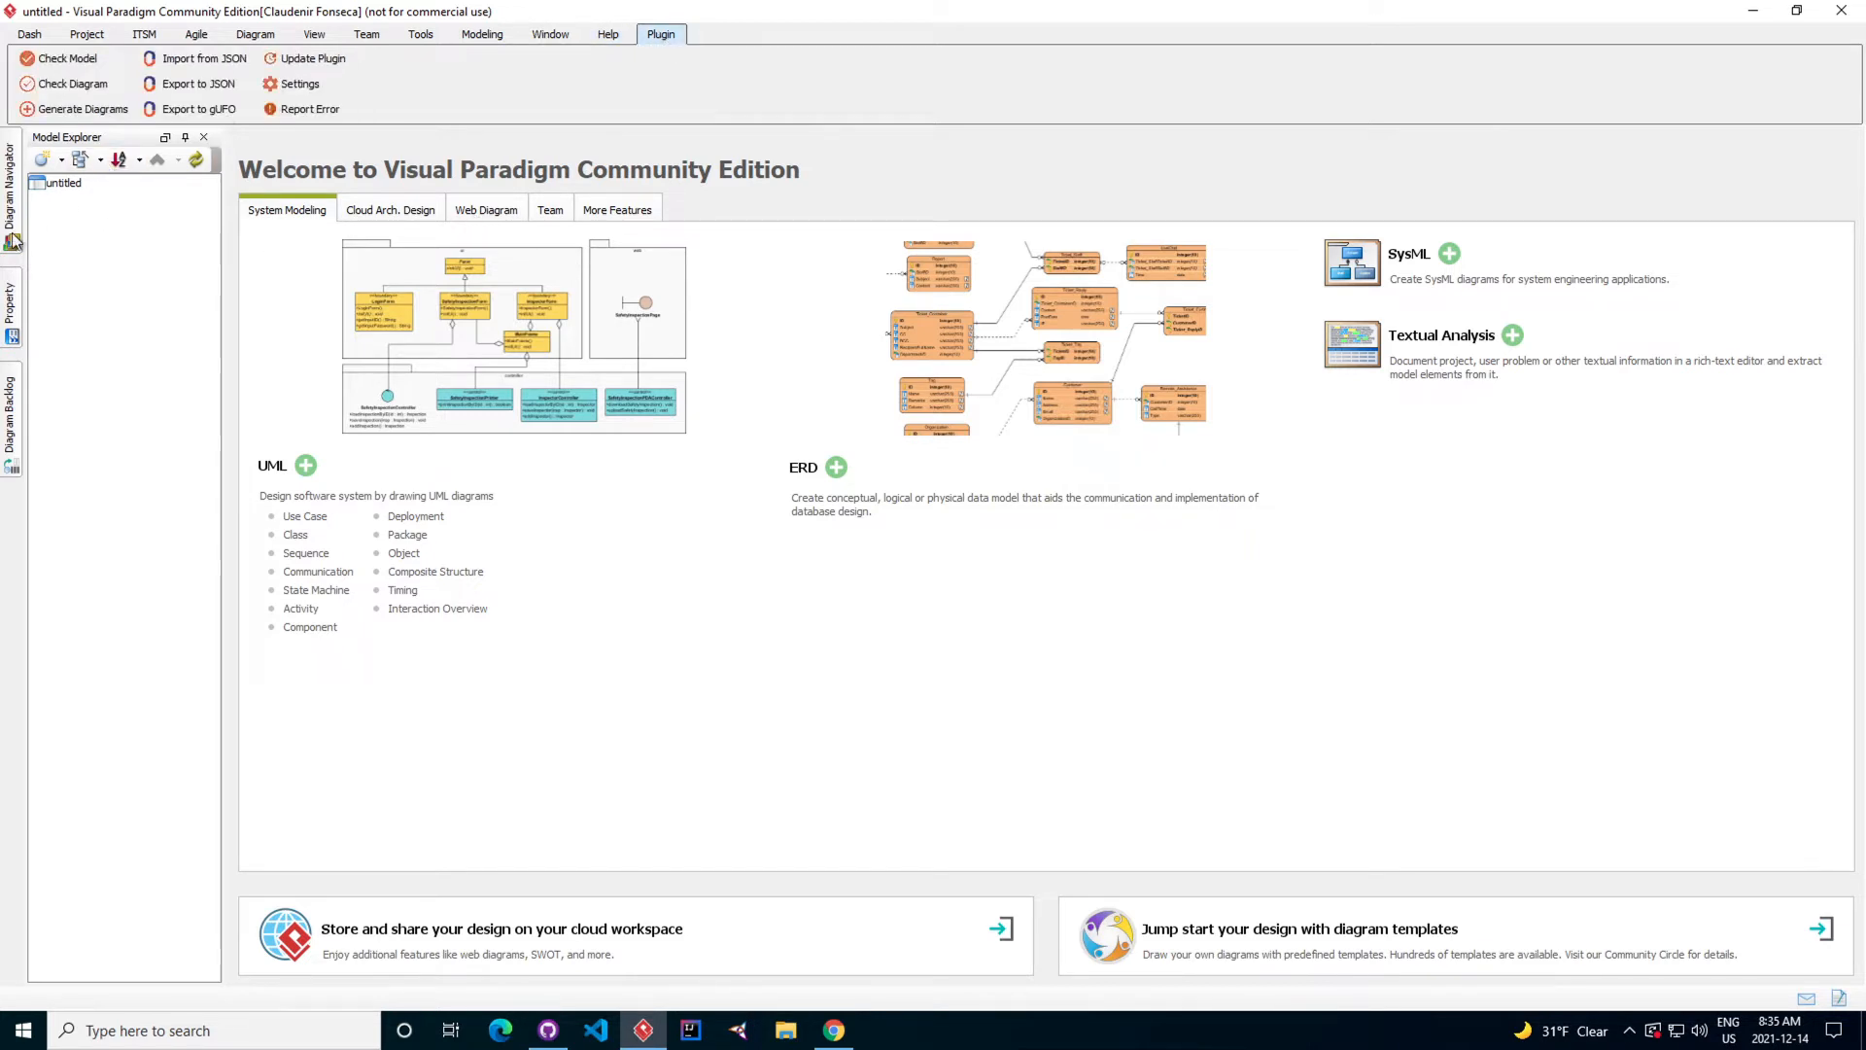
{"action": "left_click", "coordinate": [47, 37]}
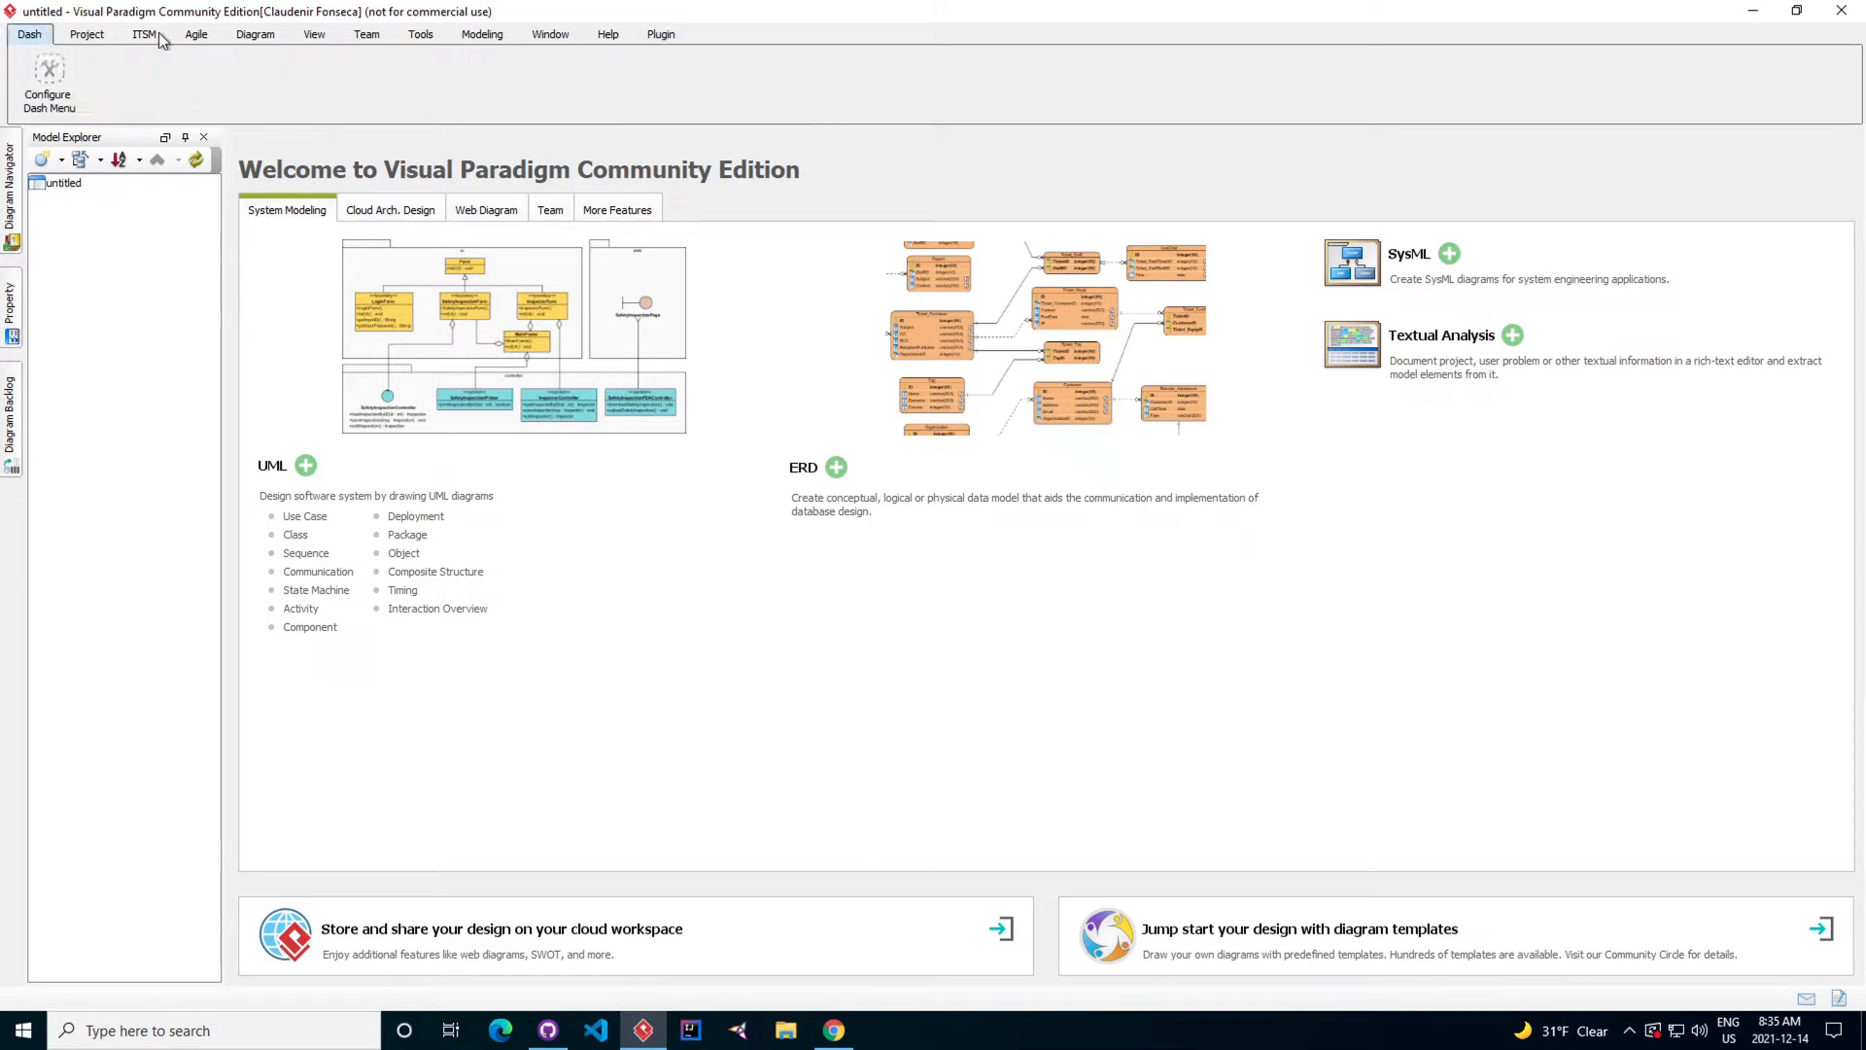
{"action": "left_click", "coordinate": [56, 84]}
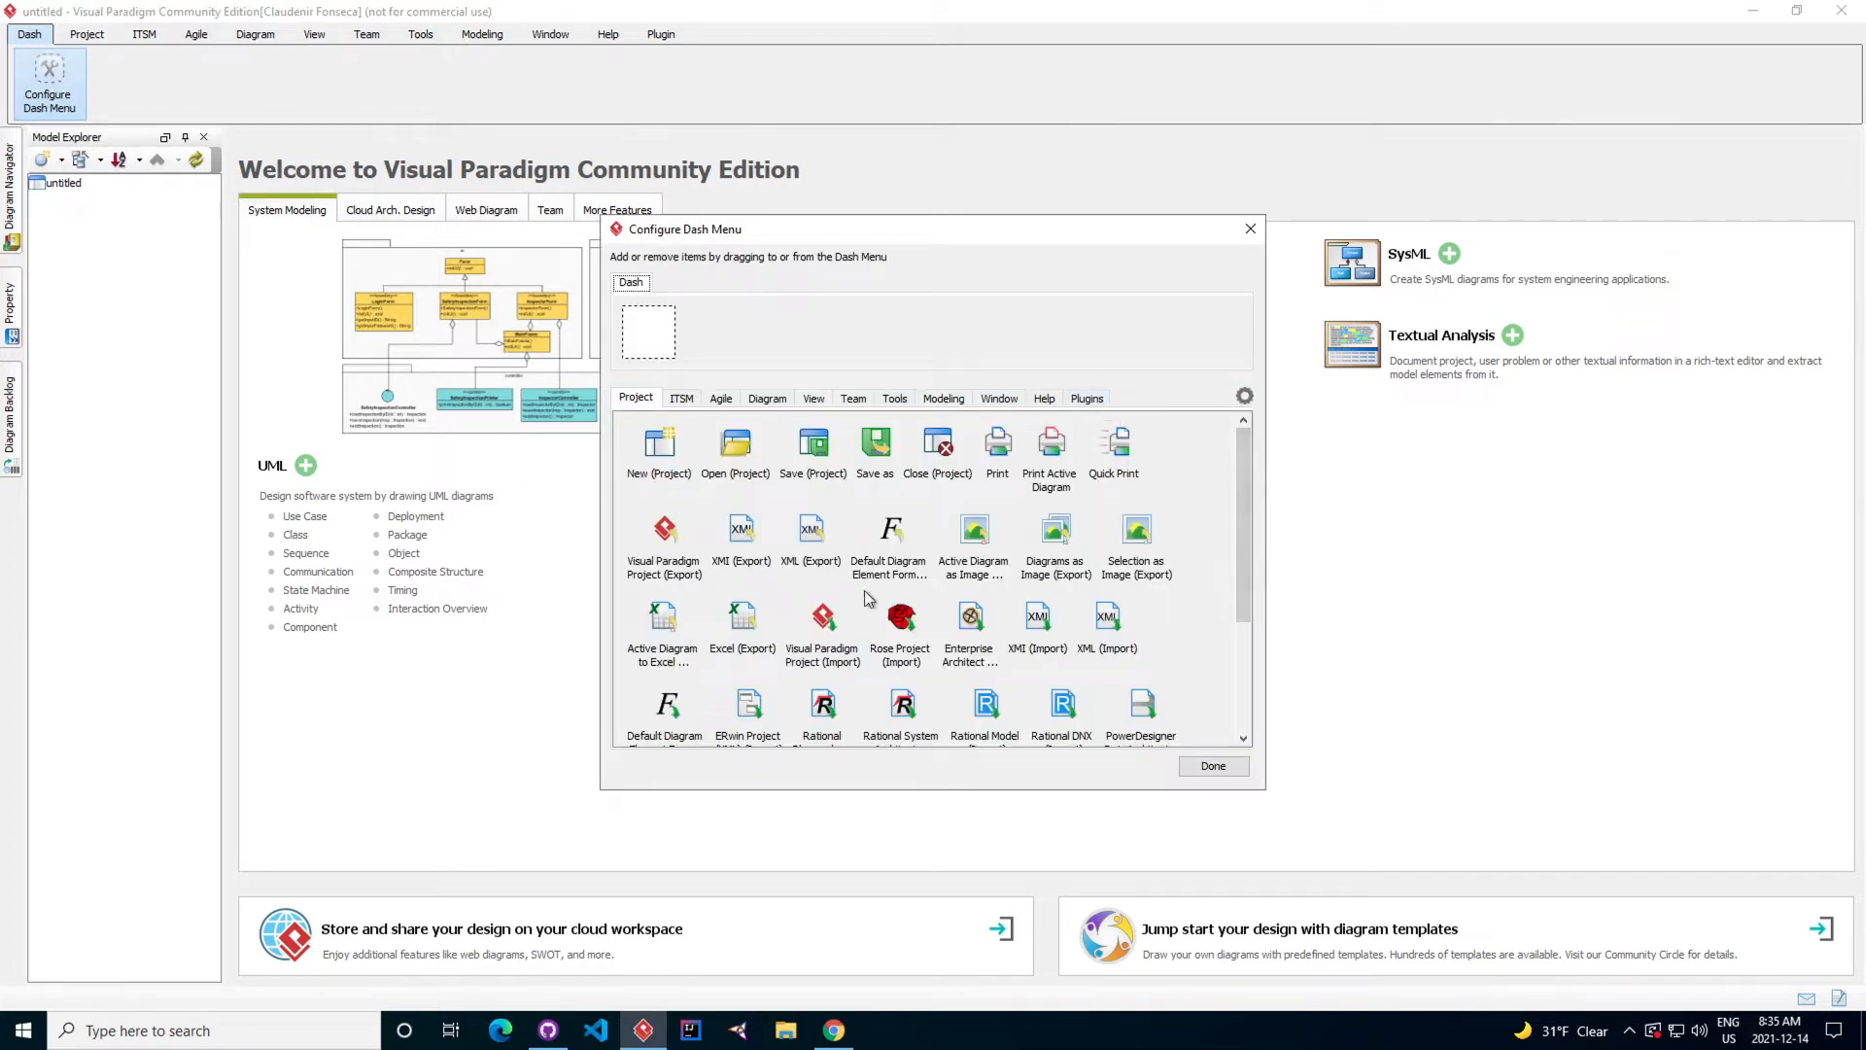
{"action": "scroll", "coordinate": [865, 593], "scroll_direction": "down", "scroll_amount": 3}
{"action": "scroll", "coordinate": [865, 598], "scroll_direction": "up", "scroll_amount": 3}
{"action": "left_click", "coordinate": [1086, 398]}
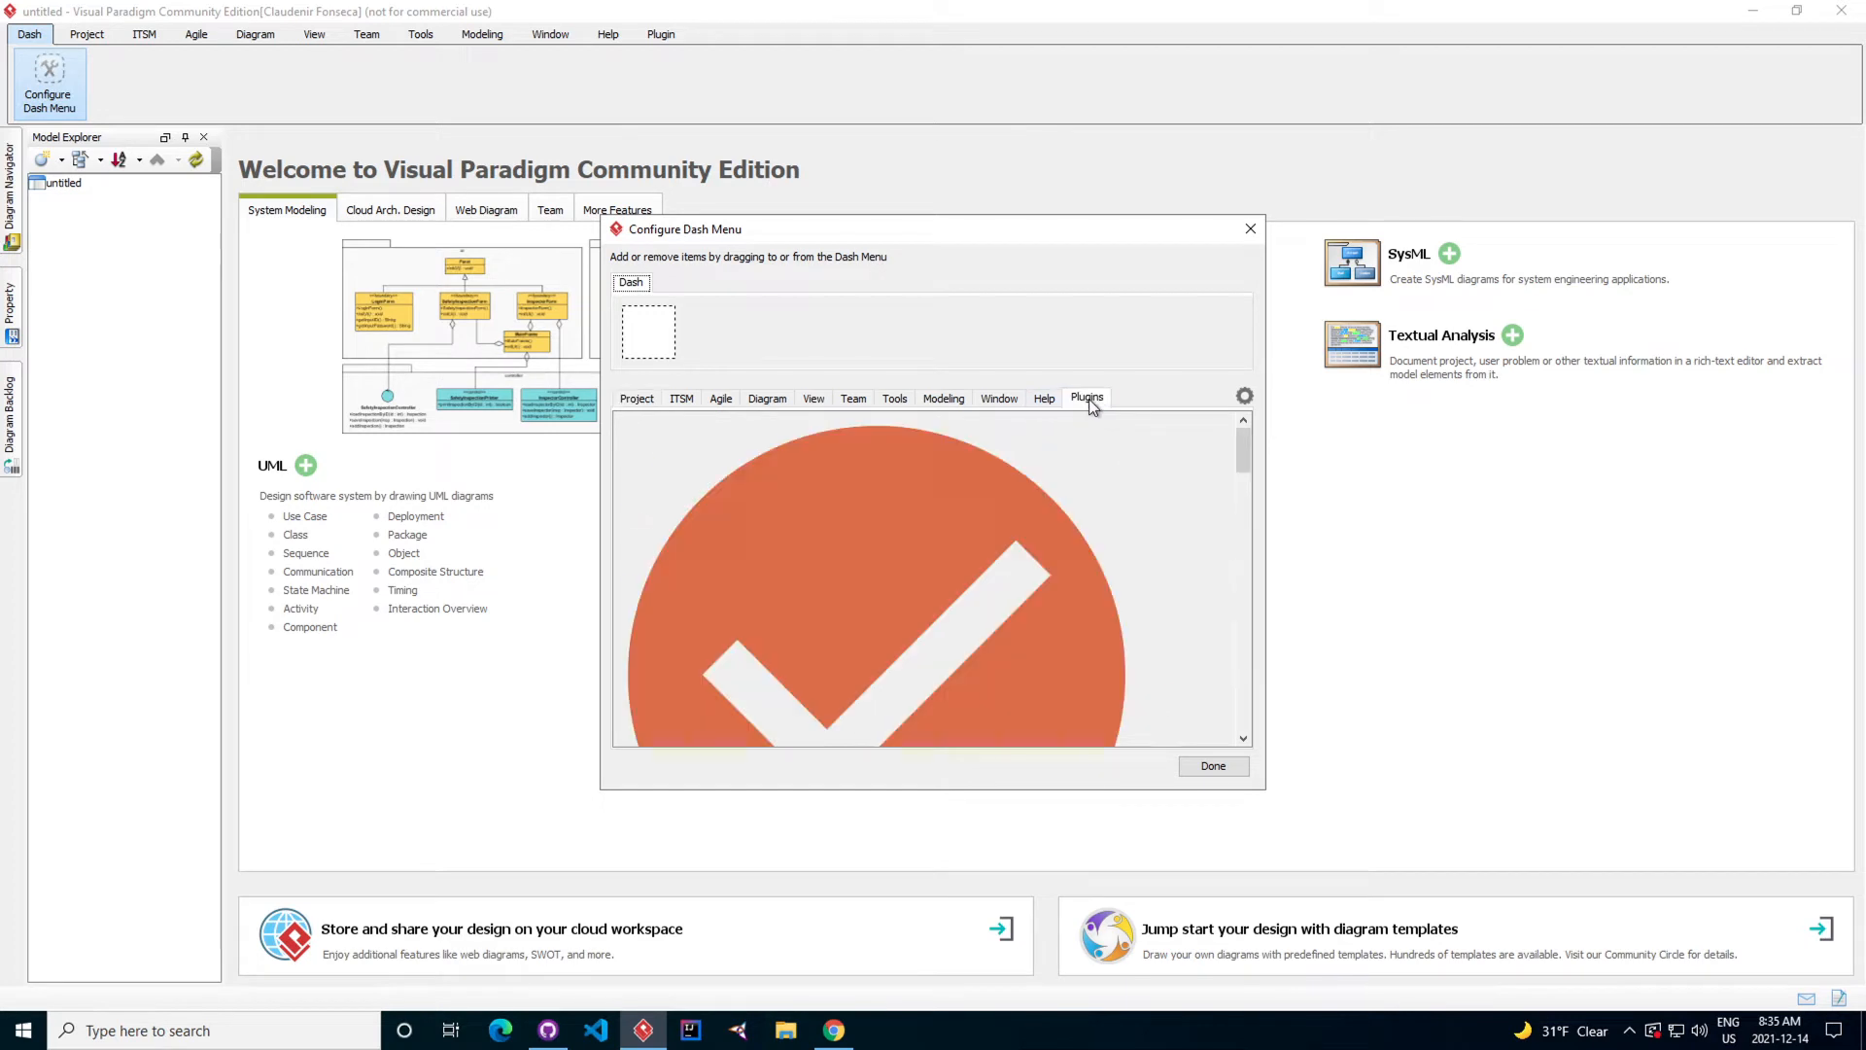
{"action": "scroll", "coordinate": [915, 571], "scroll_direction": "down", "scroll_amount": 10}
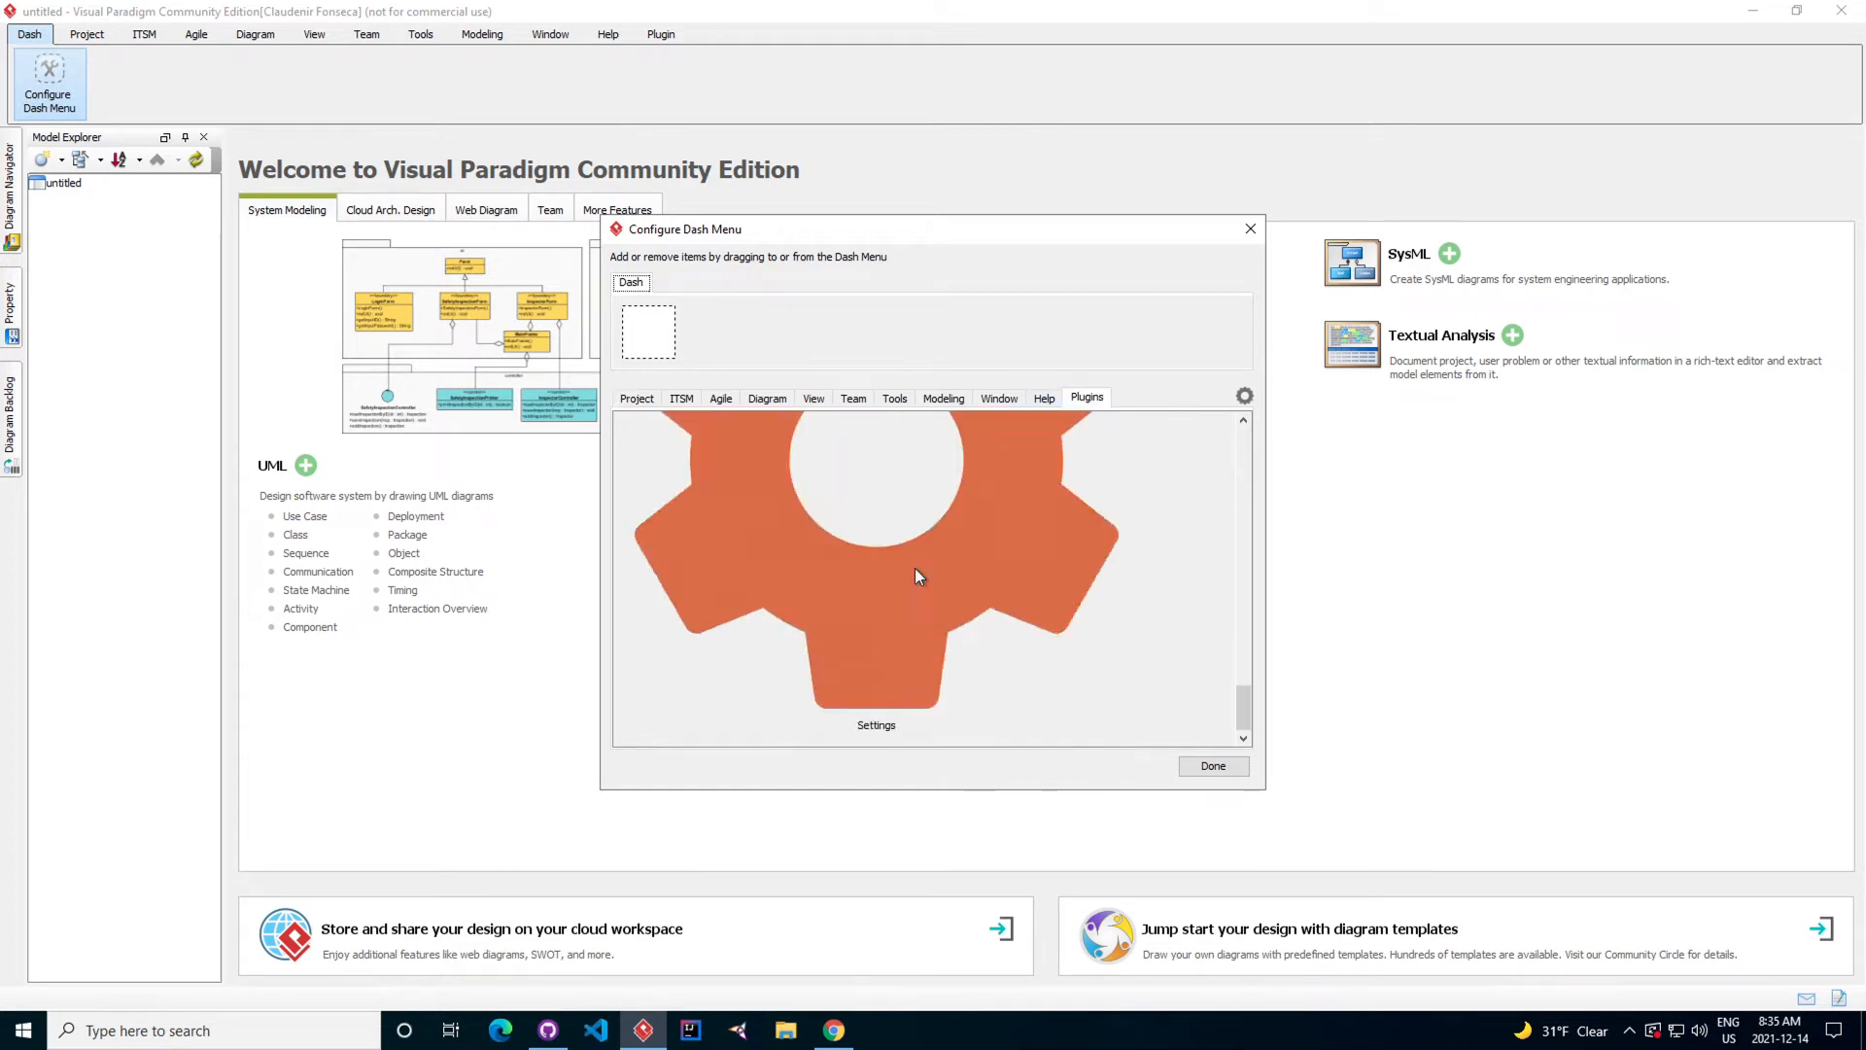
{"action": "scroll", "coordinate": [914, 569], "scroll_direction": "up", "scroll_amount": 10}
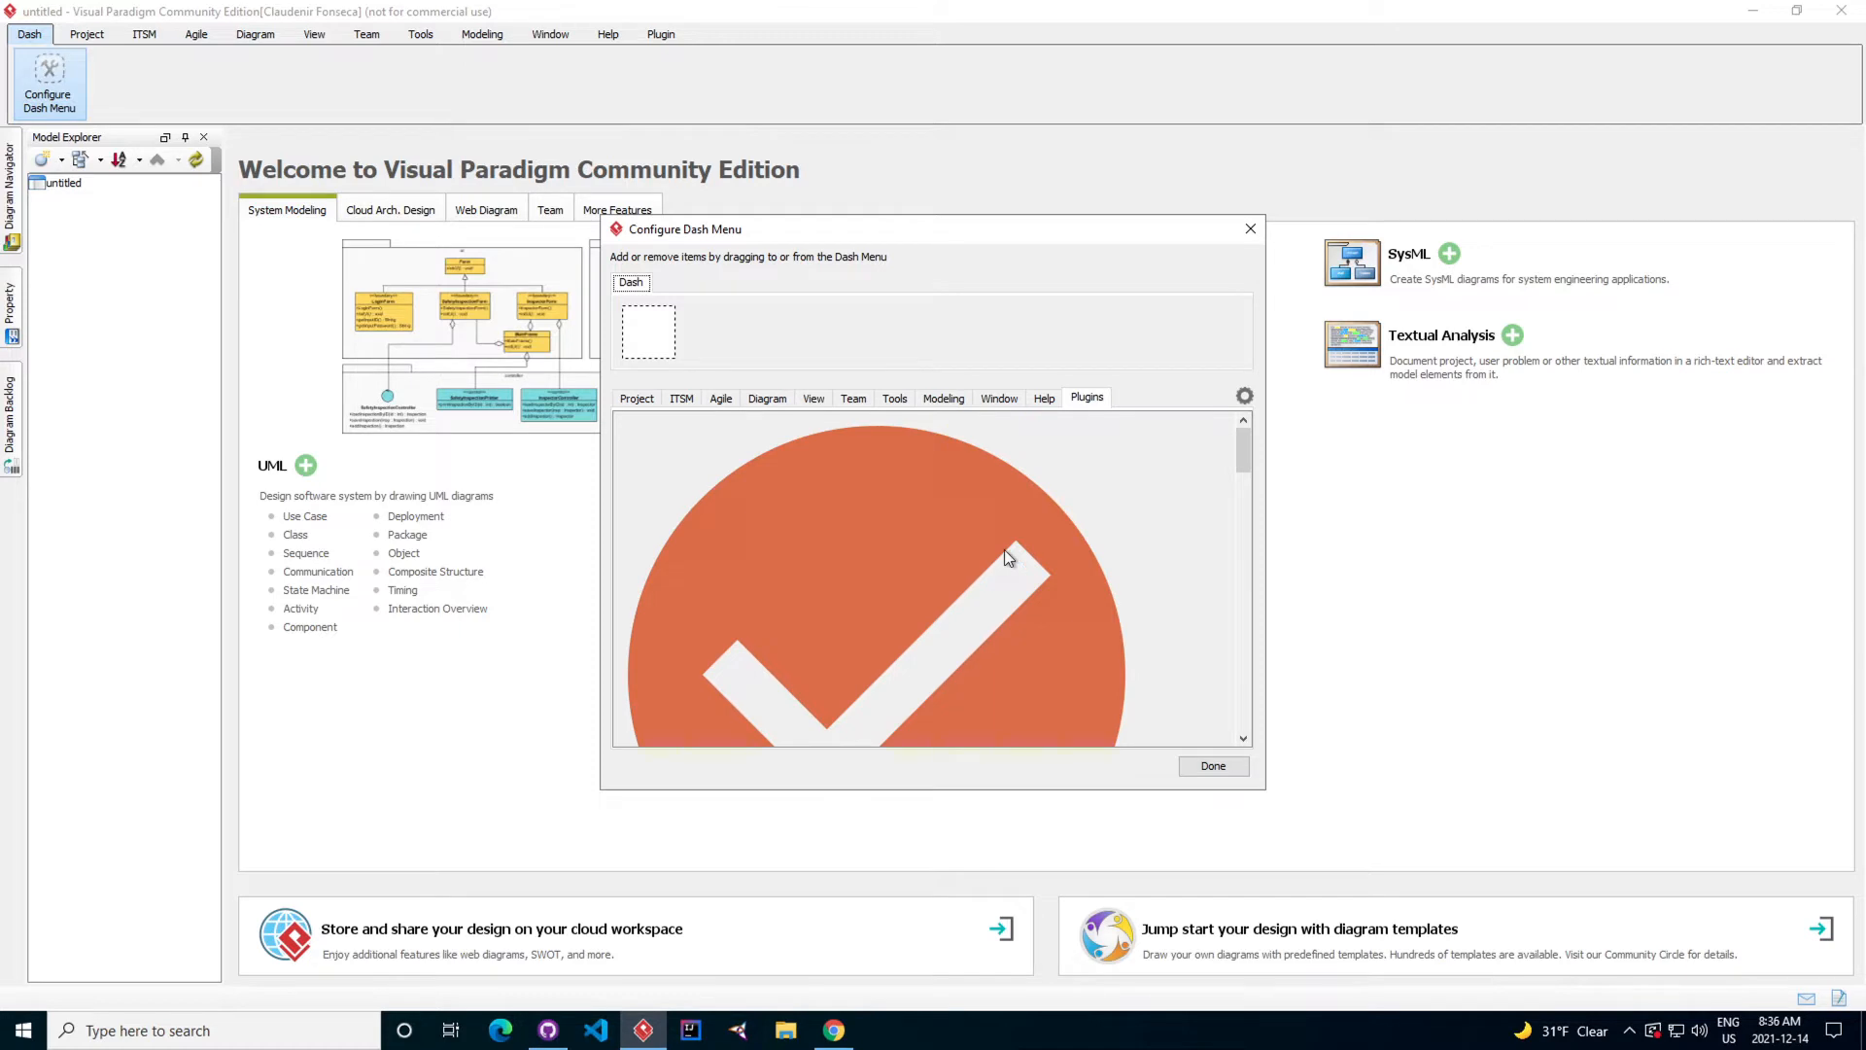
{"action": "scroll", "coordinate": [1006, 556], "scroll_direction": "down", "scroll_amount": 2}
{"action": "scroll", "coordinate": [1058, 580], "scroll_direction": "down", "scroll_amount": 3}
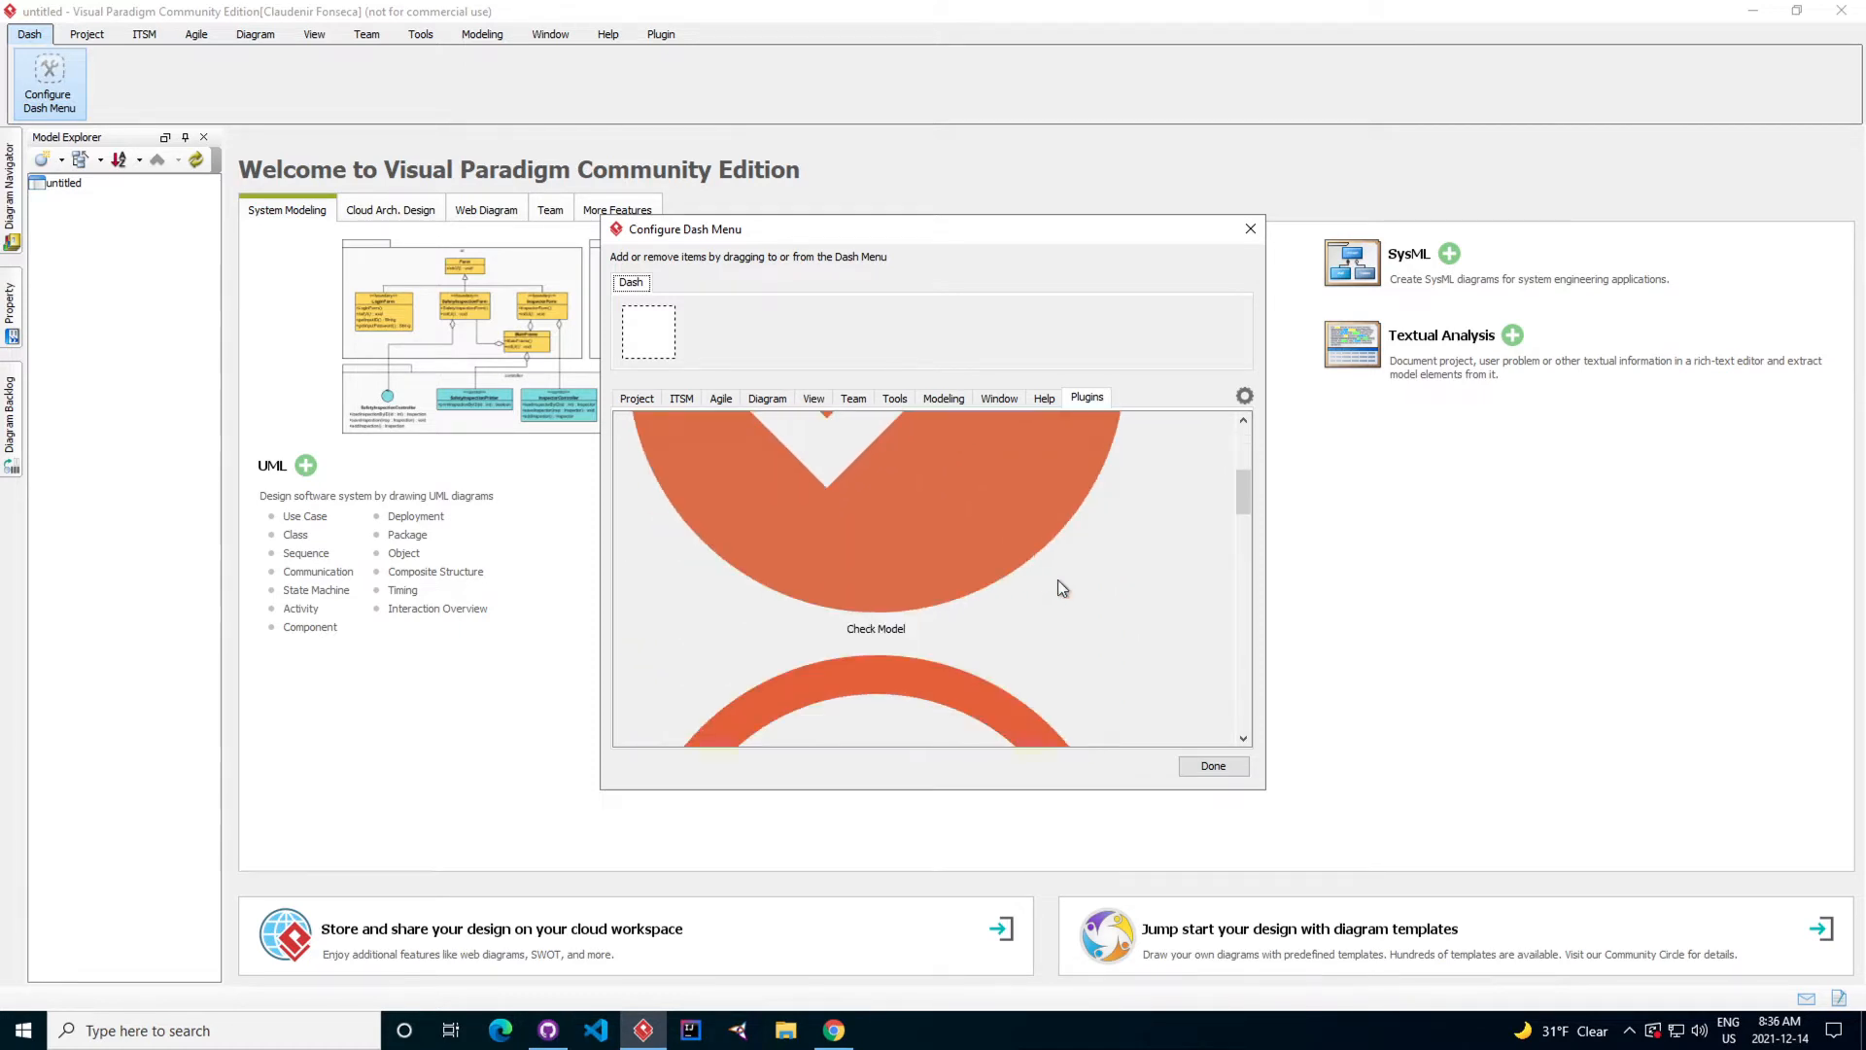
{"action": "scroll", "coordinate": [1058, 579], "scroll_direction": "up", "scroll_amount": 4}
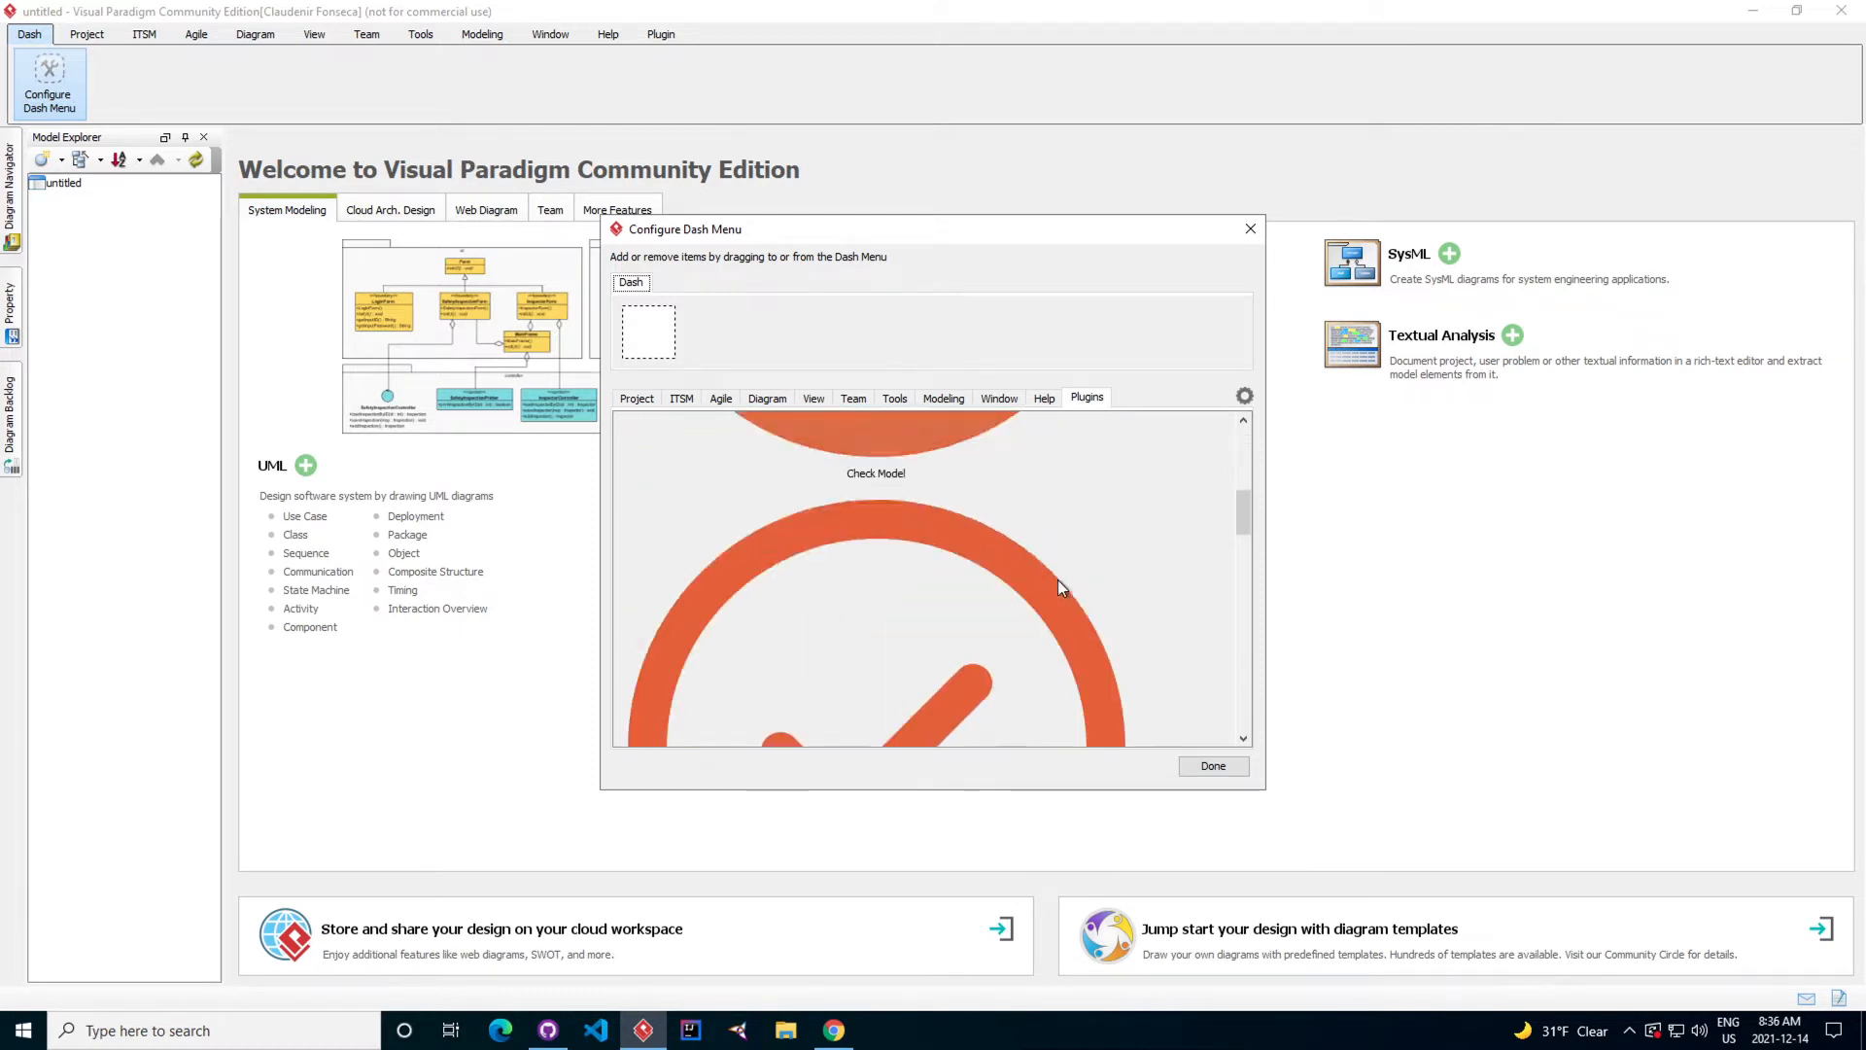
{"action": "left_click_drag", "start_coordinate": [1046, 580], "coordinate": [682, 311]}
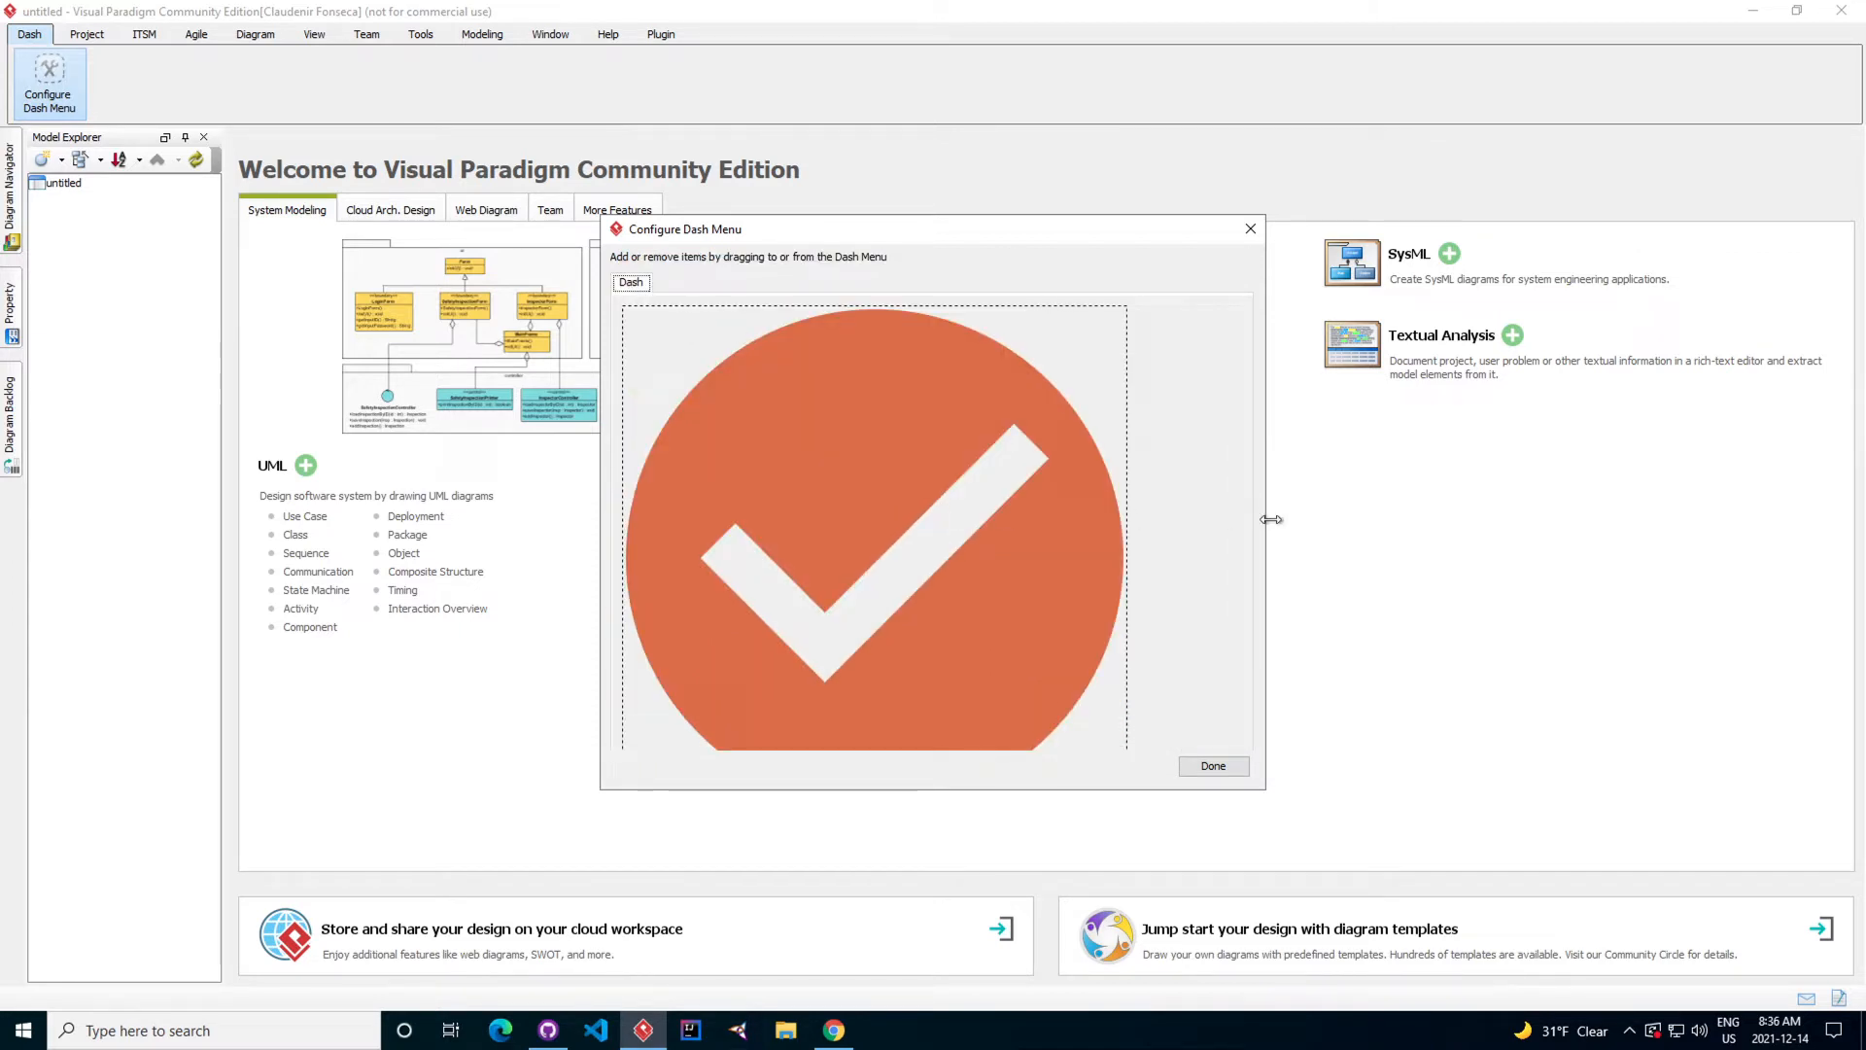
{"action": "left_click", "coordinate": [1218, 764]}
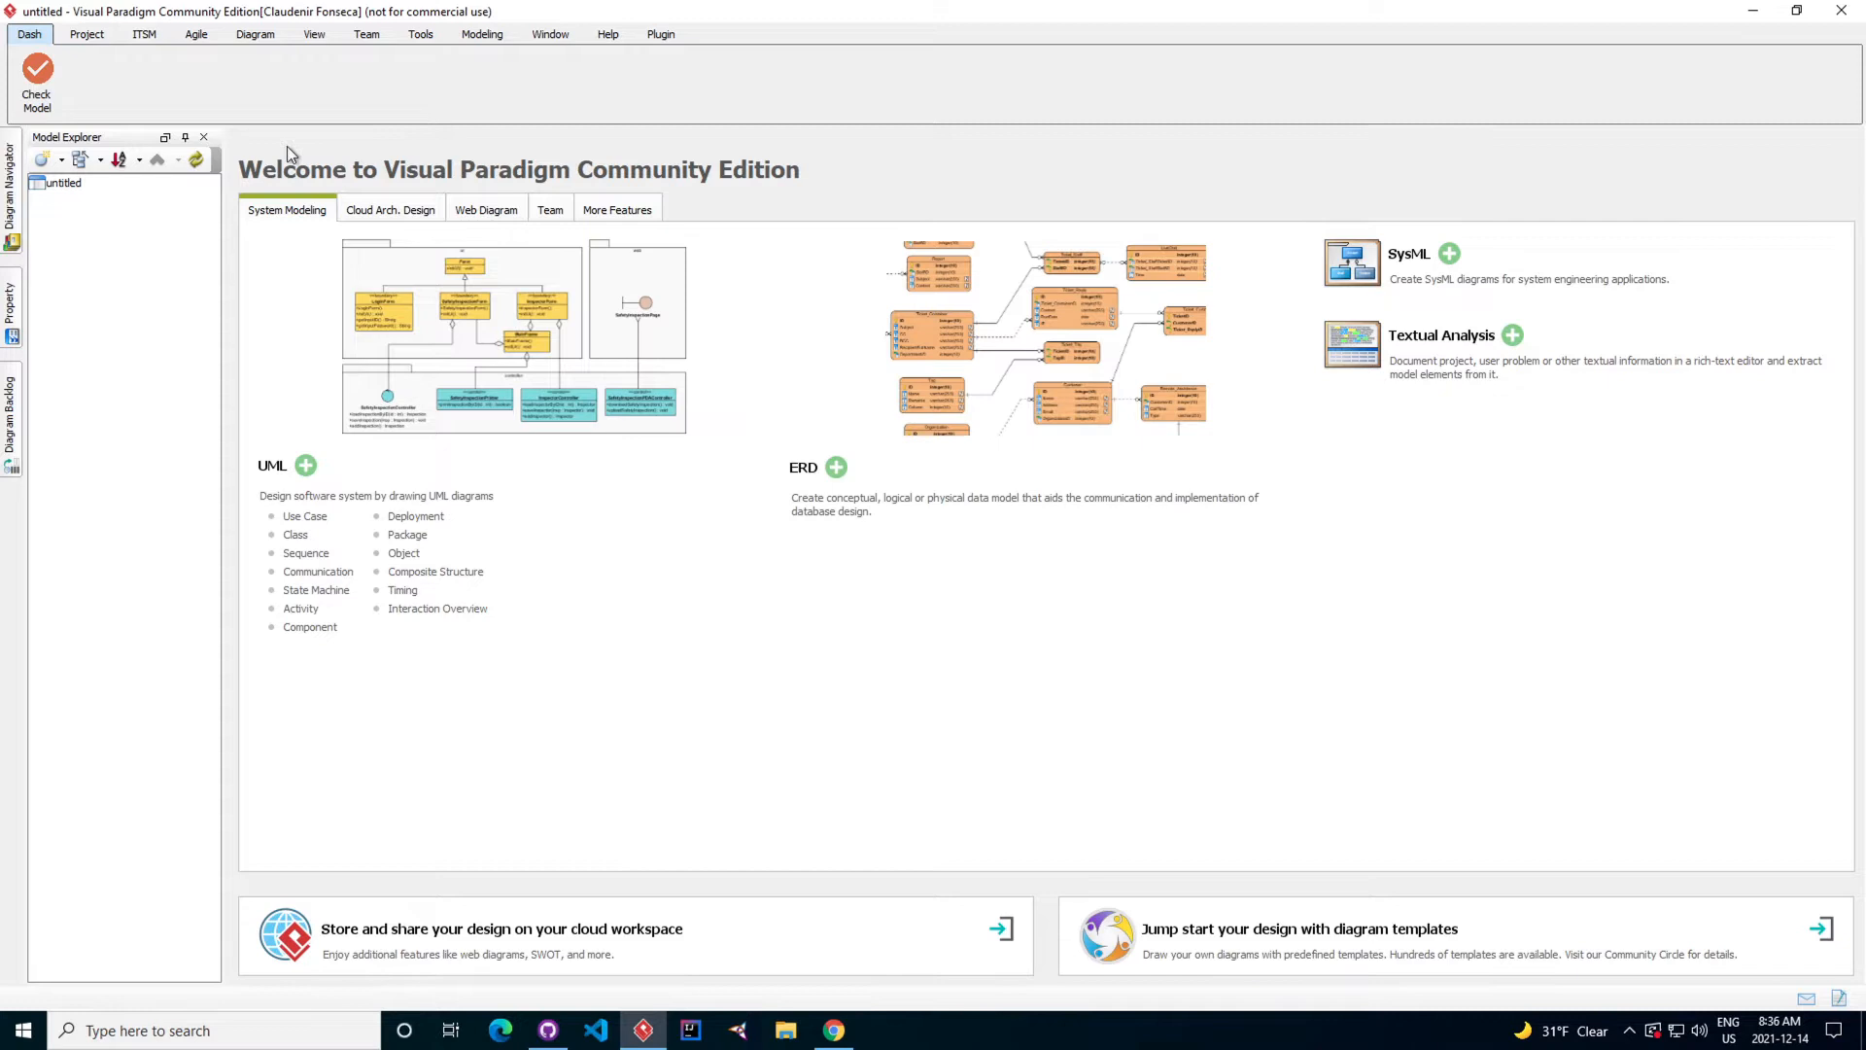
Step: Reopen the Dash menu configuration and add Undo, Redo and New Diagram to the Dash
{"action": "right_click", "coordinate": [56, 73]}
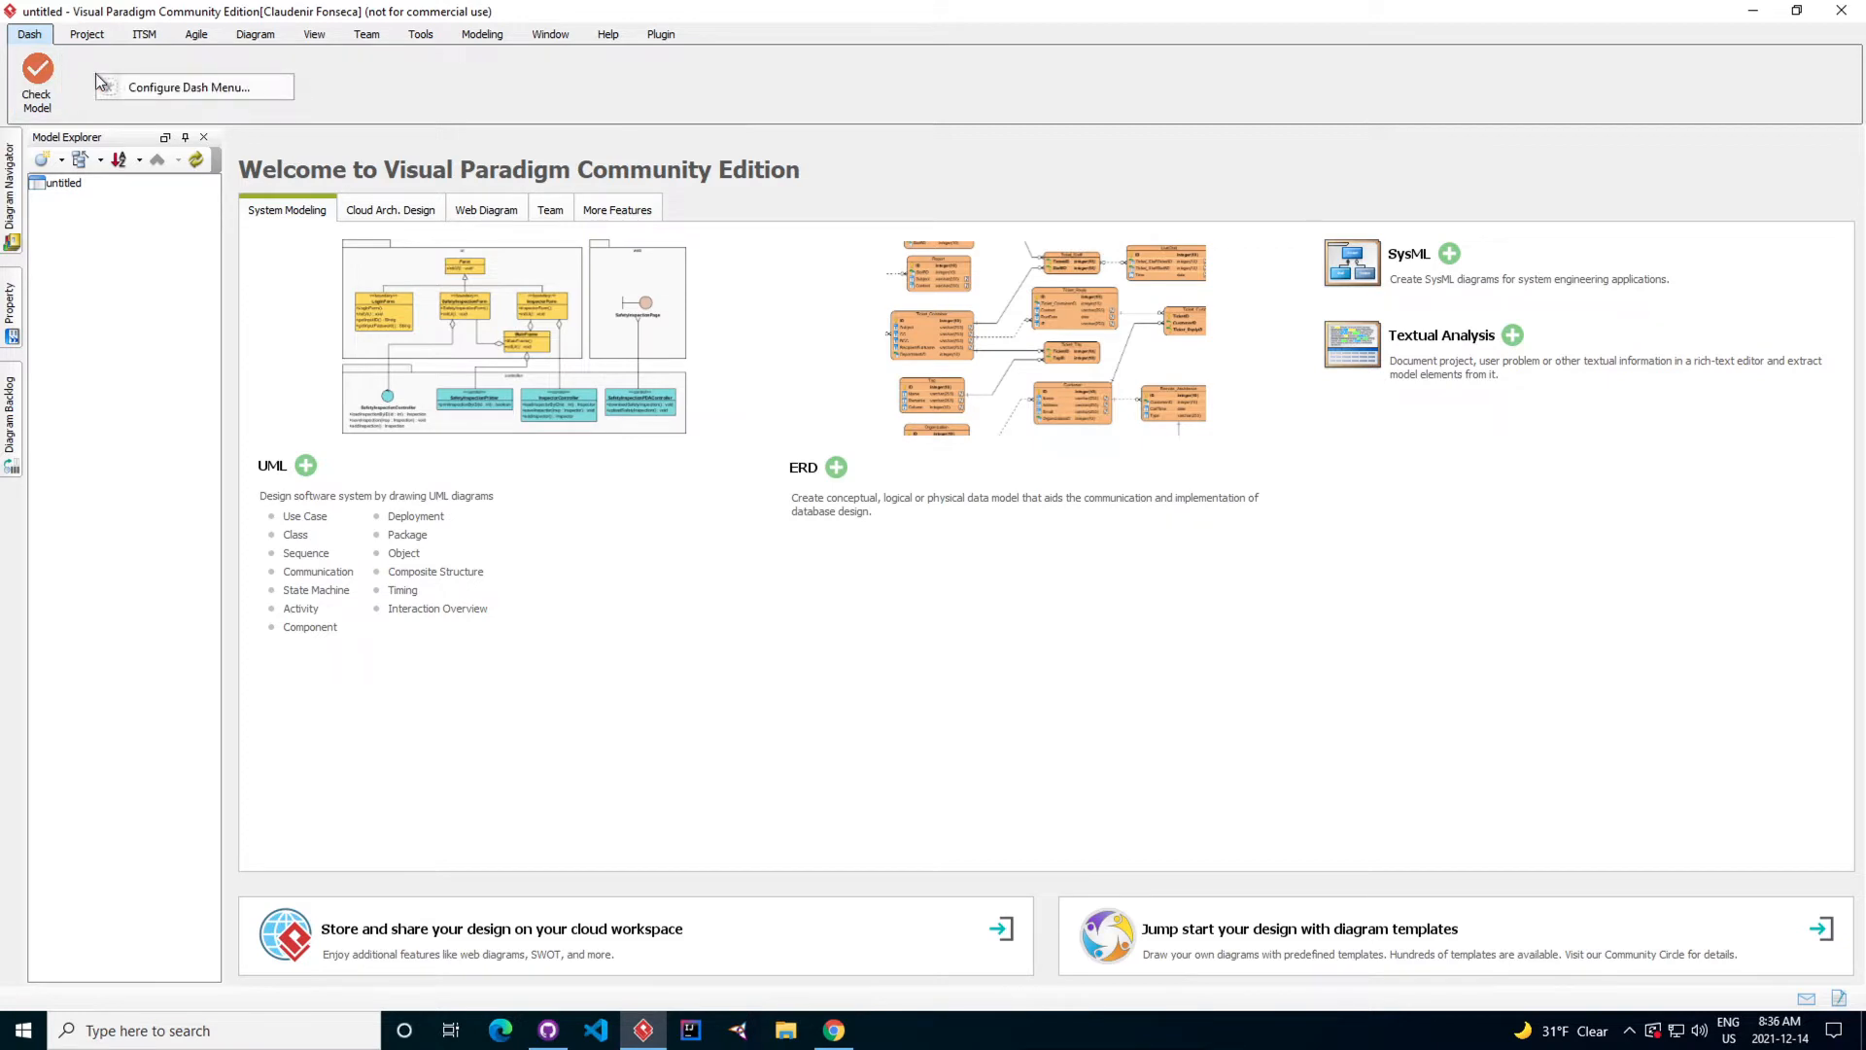
{"action": "left_click", "coordinate": [160, 93]}
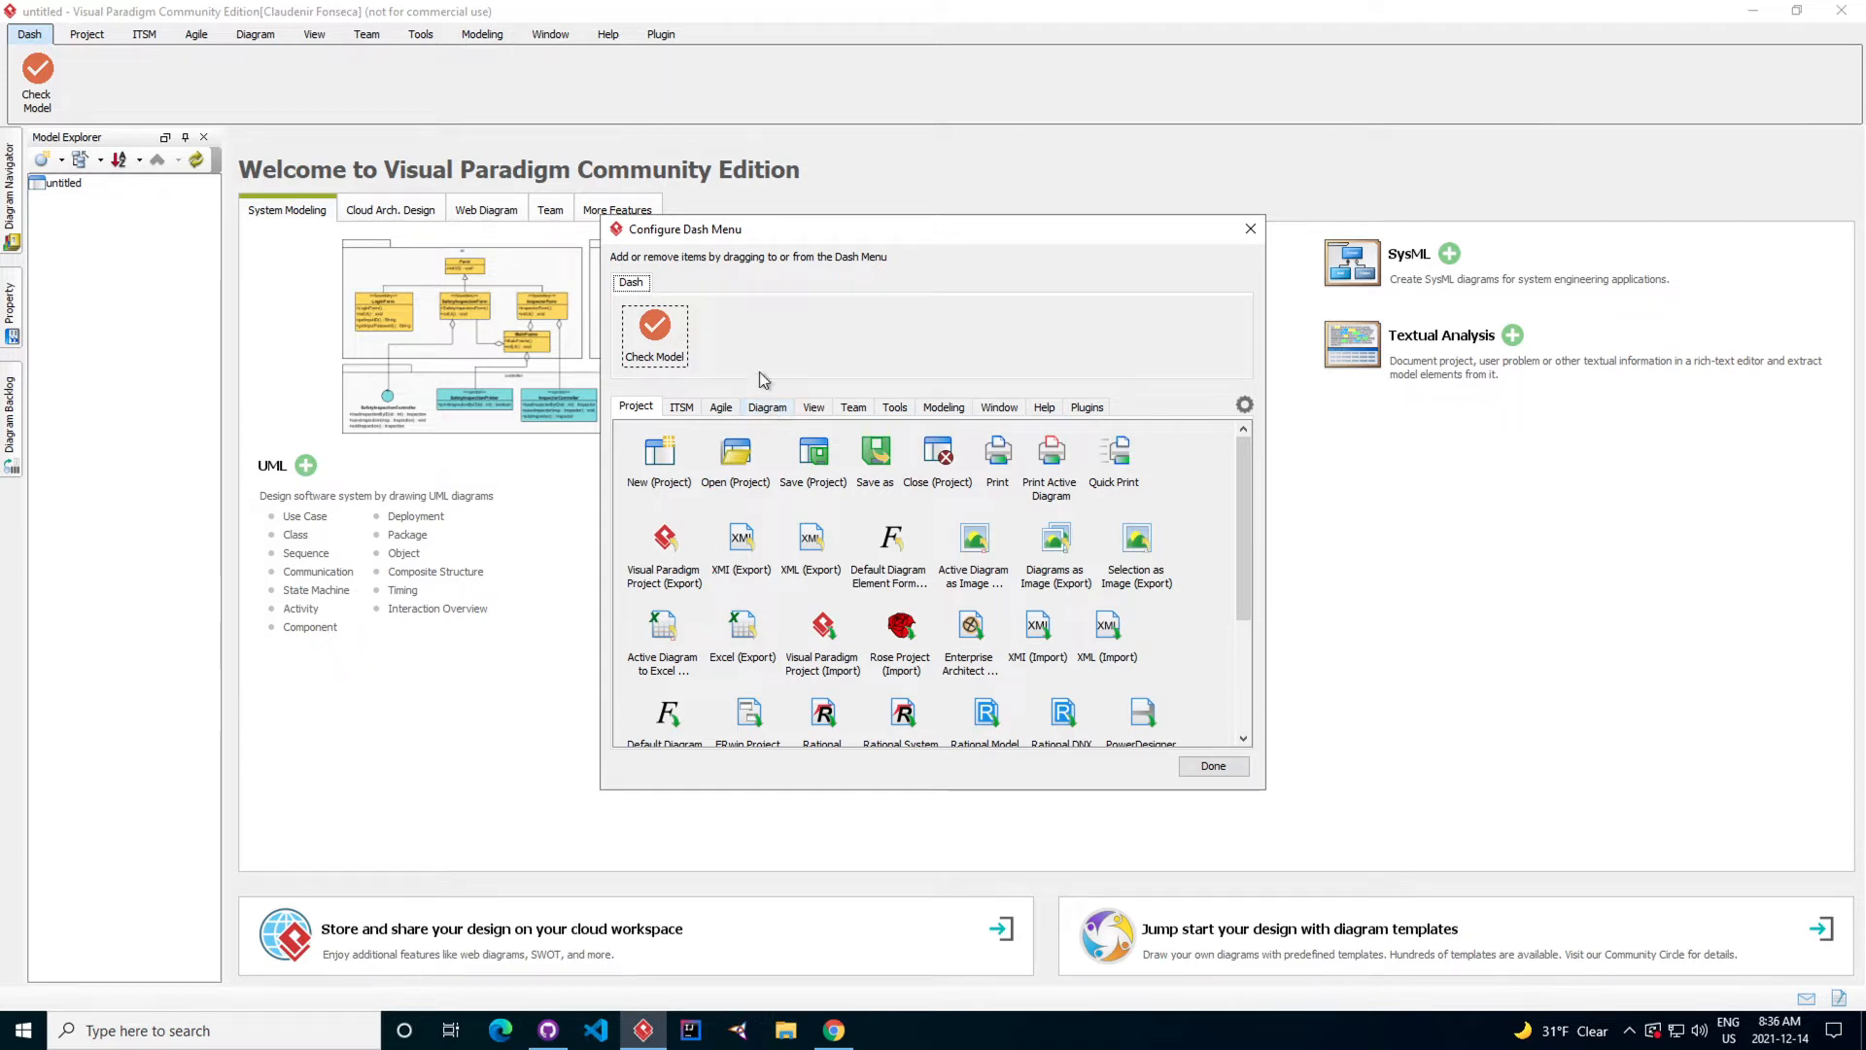
{"action": "left_click", "coordinate": [759, 410]}
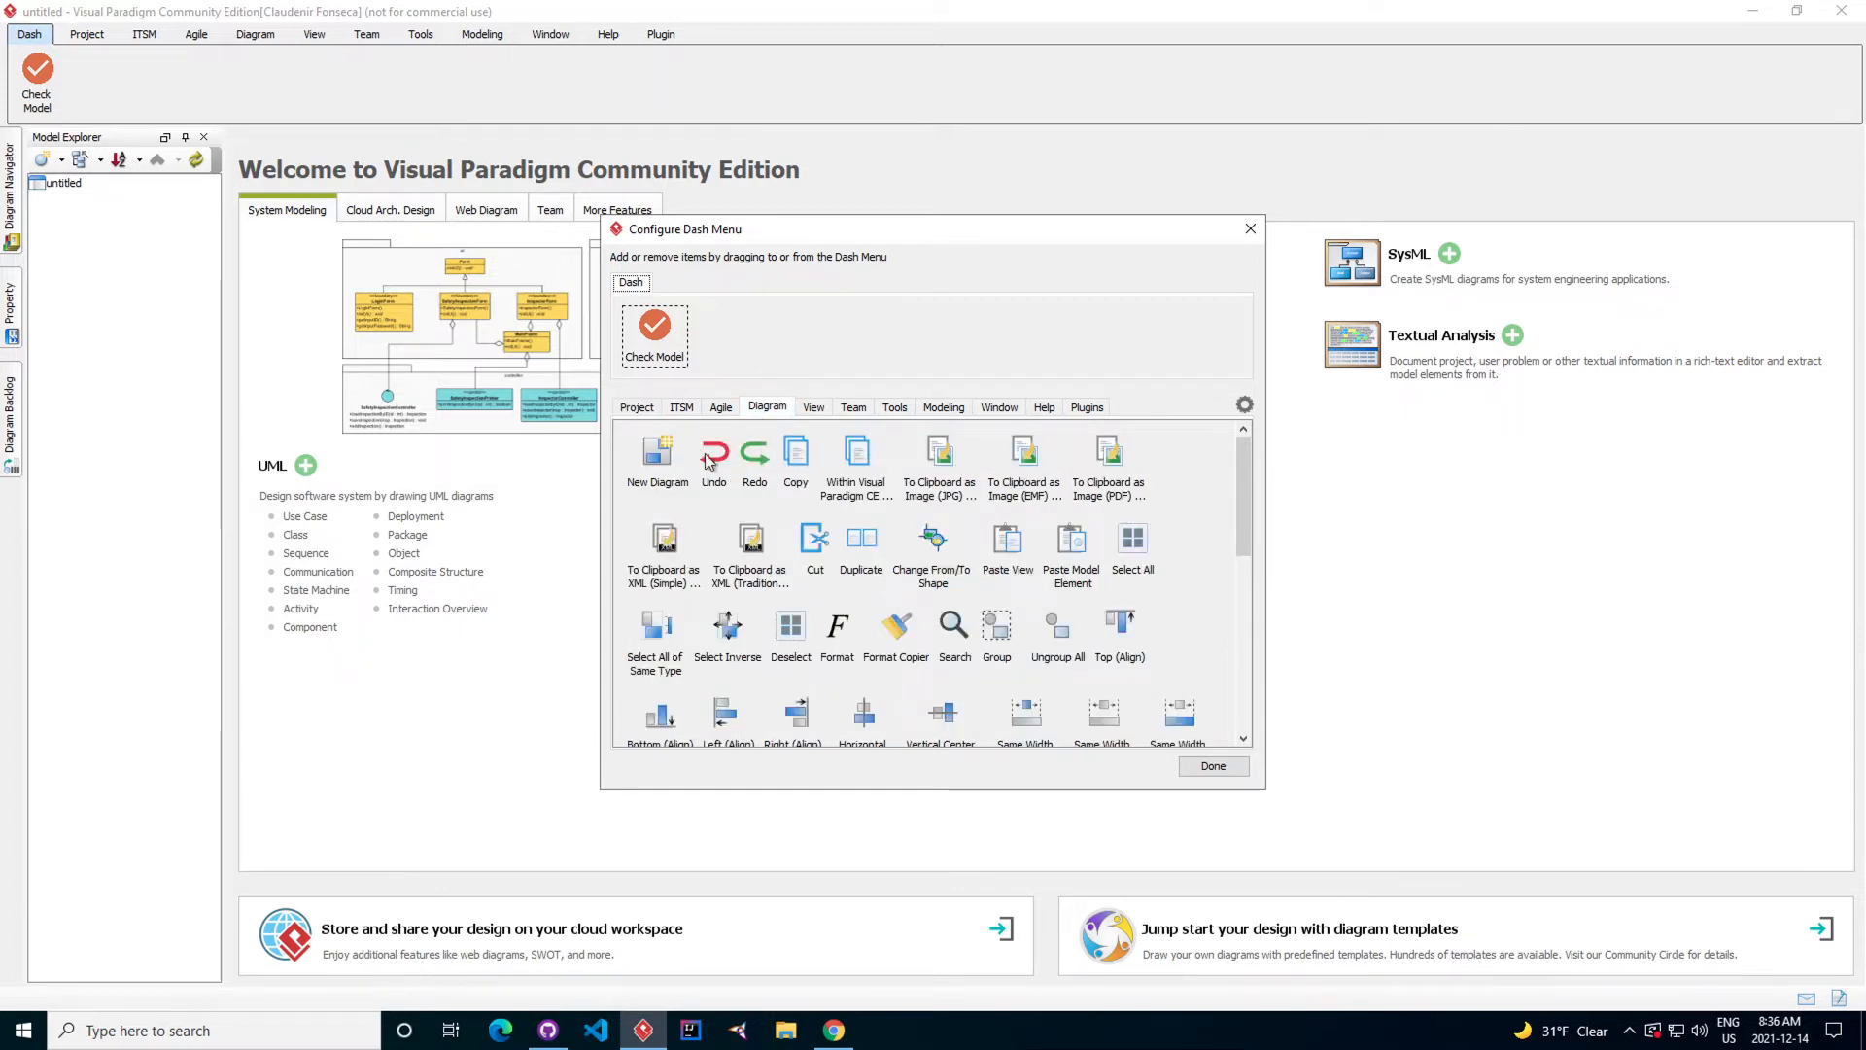
{"action": "left_click_drag", "start_coordinate": [713, 452], "coordinate": [717, 335]}
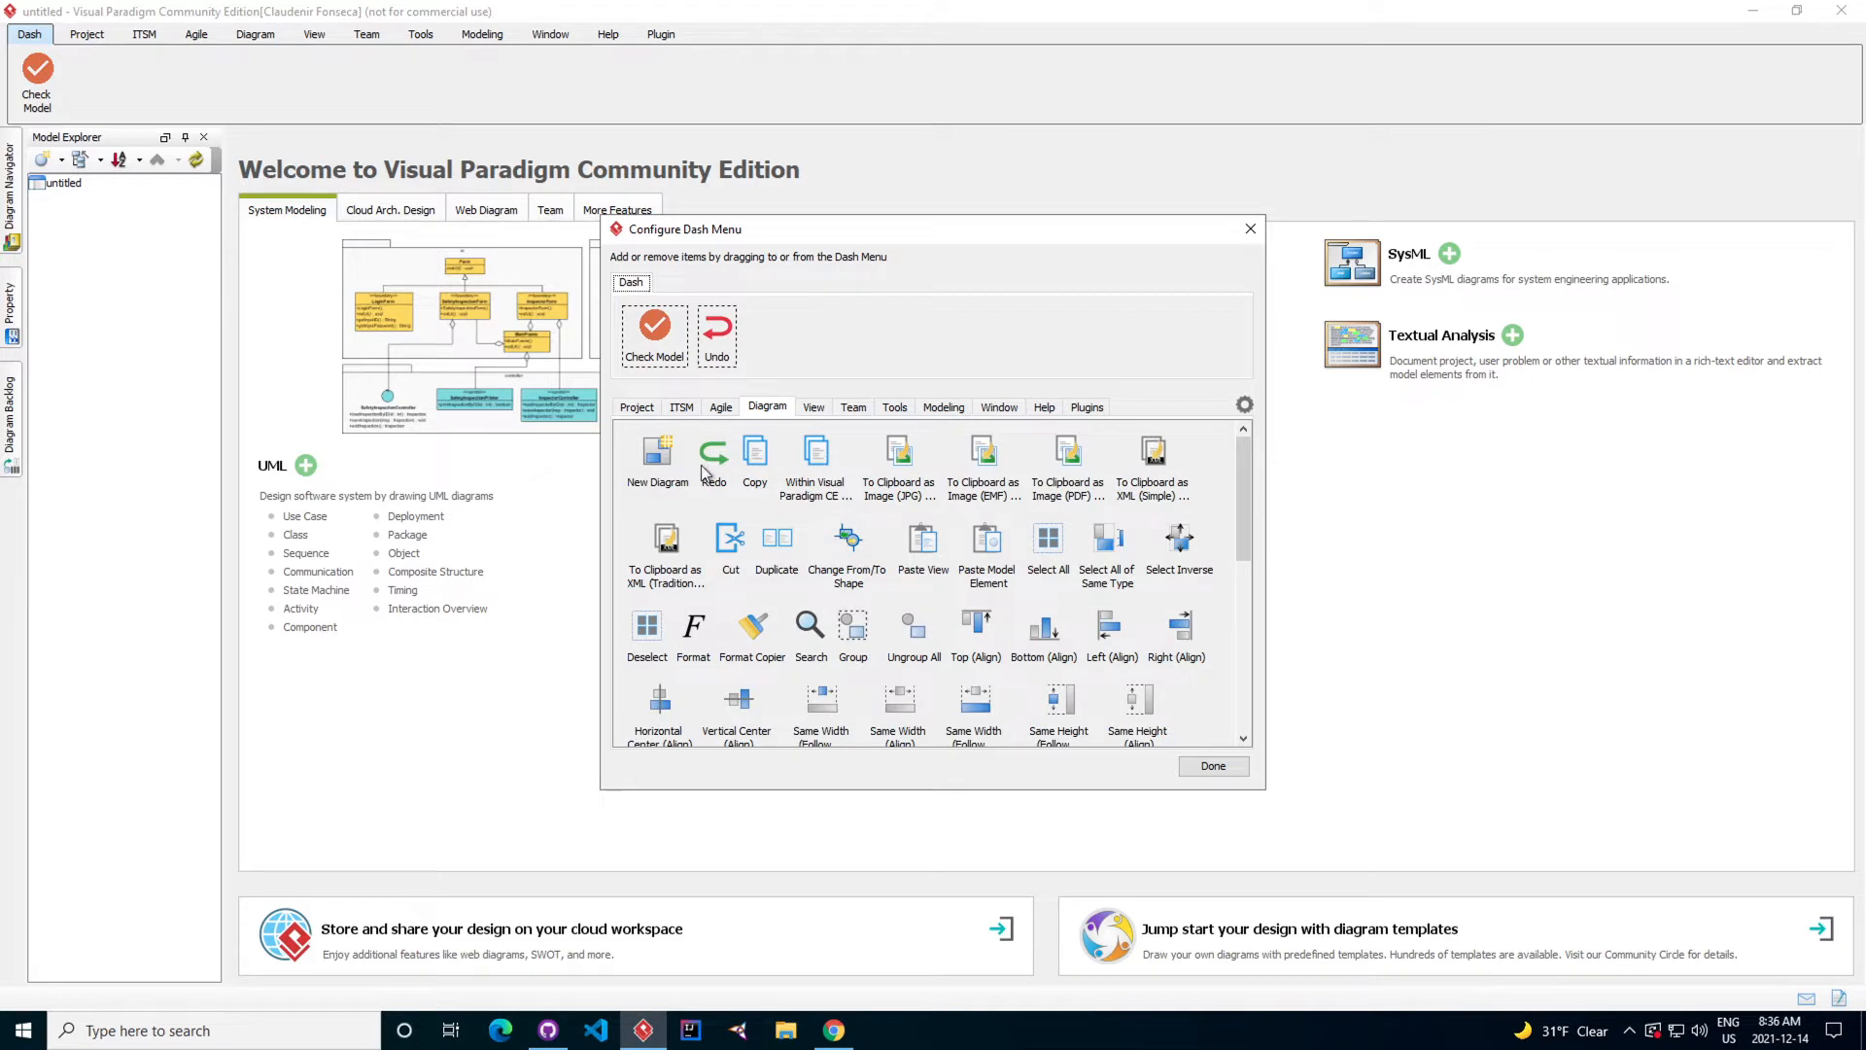
{"action": "left_click_drag", "start_coordinate": [713, 451], "coordinate": [717, 367]}
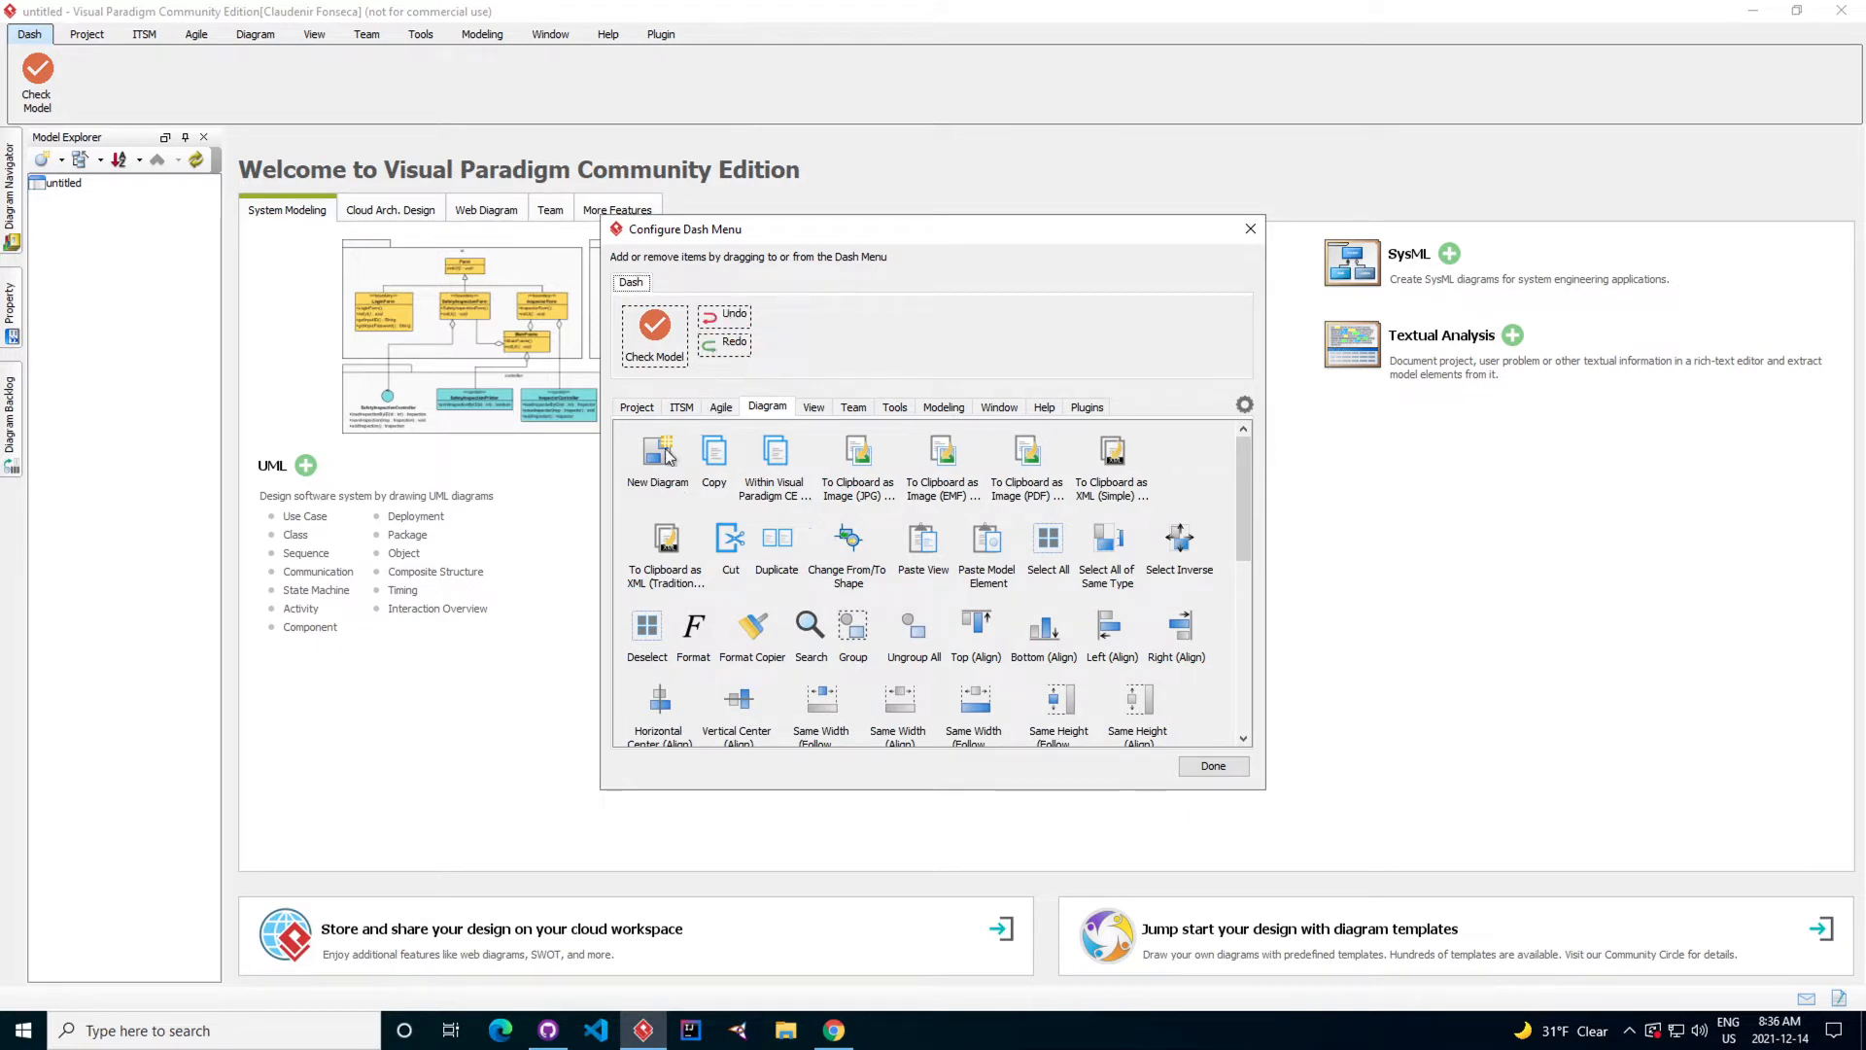
{"action": "left_click_drag", "start_coordinate": [669, 455], "coordinate": [796, 324]}
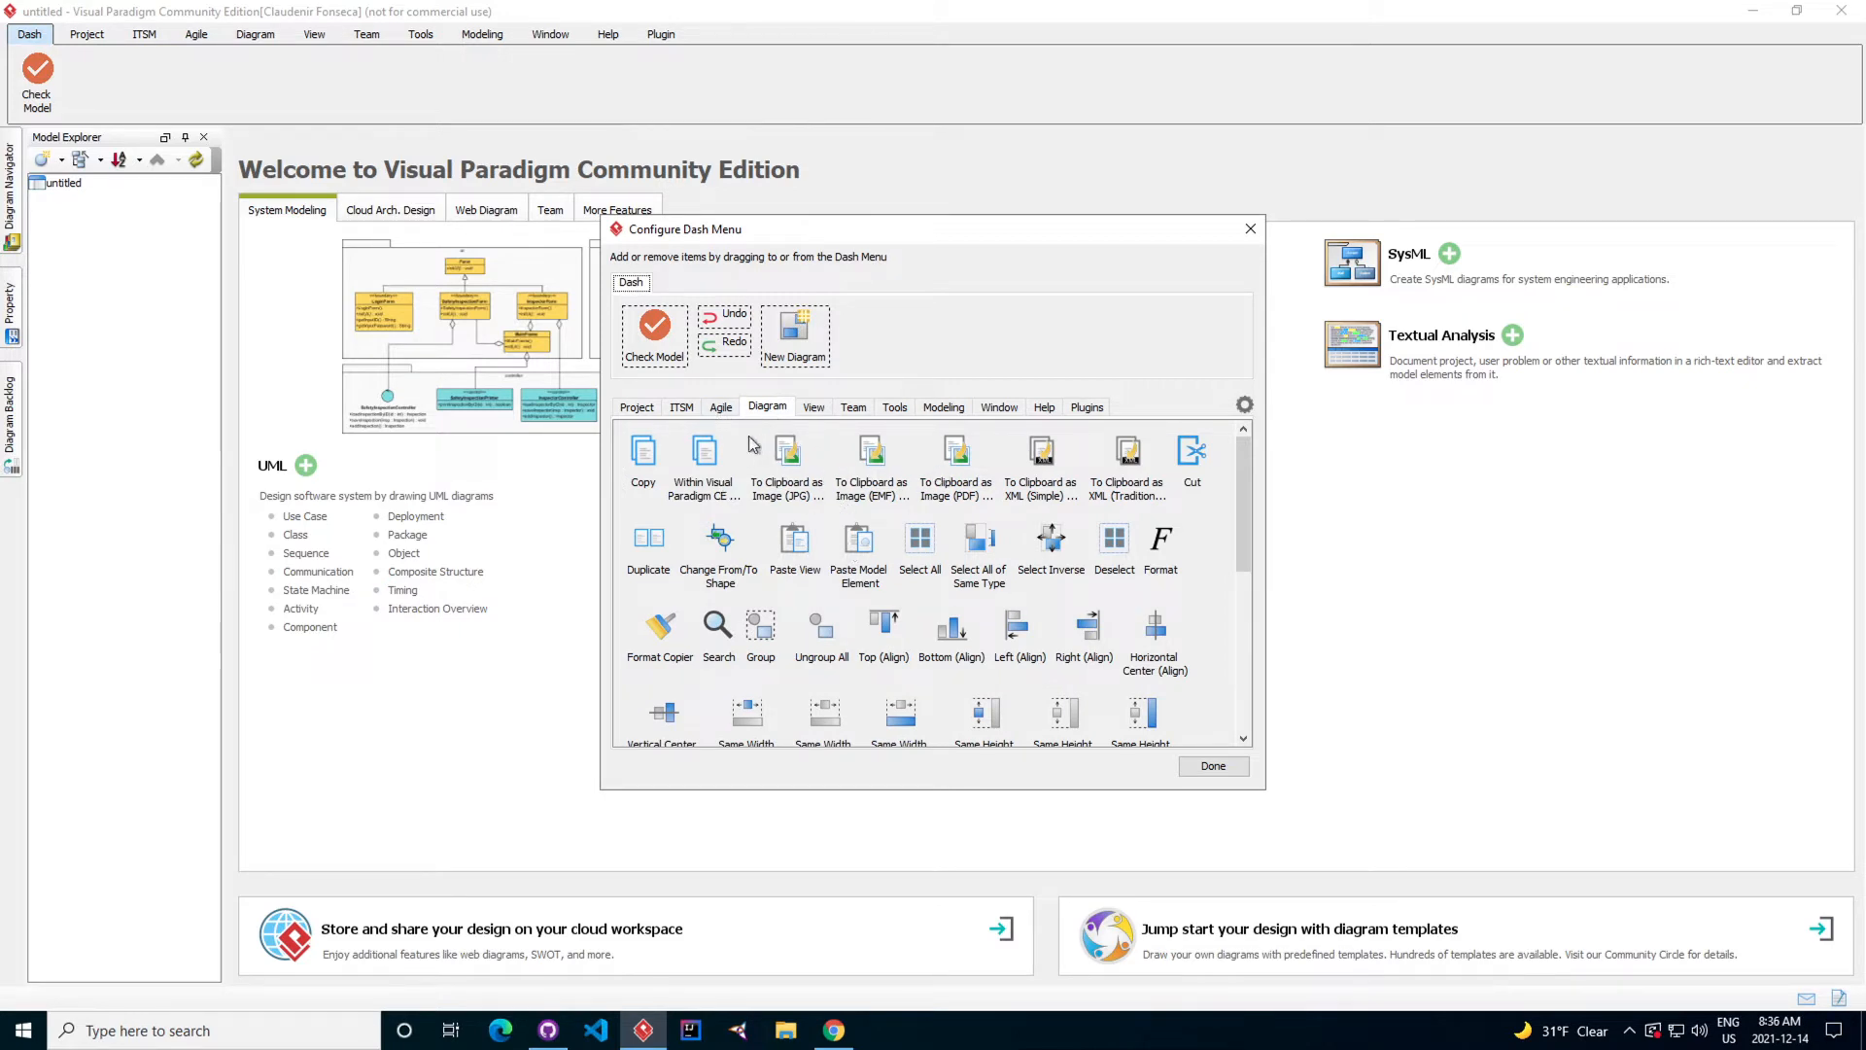
Step: Add Active Diagram as Image and Diagrams as Image from the Project commands to the Dash
{"action": "left_click", "coordinate": [641, 409]}
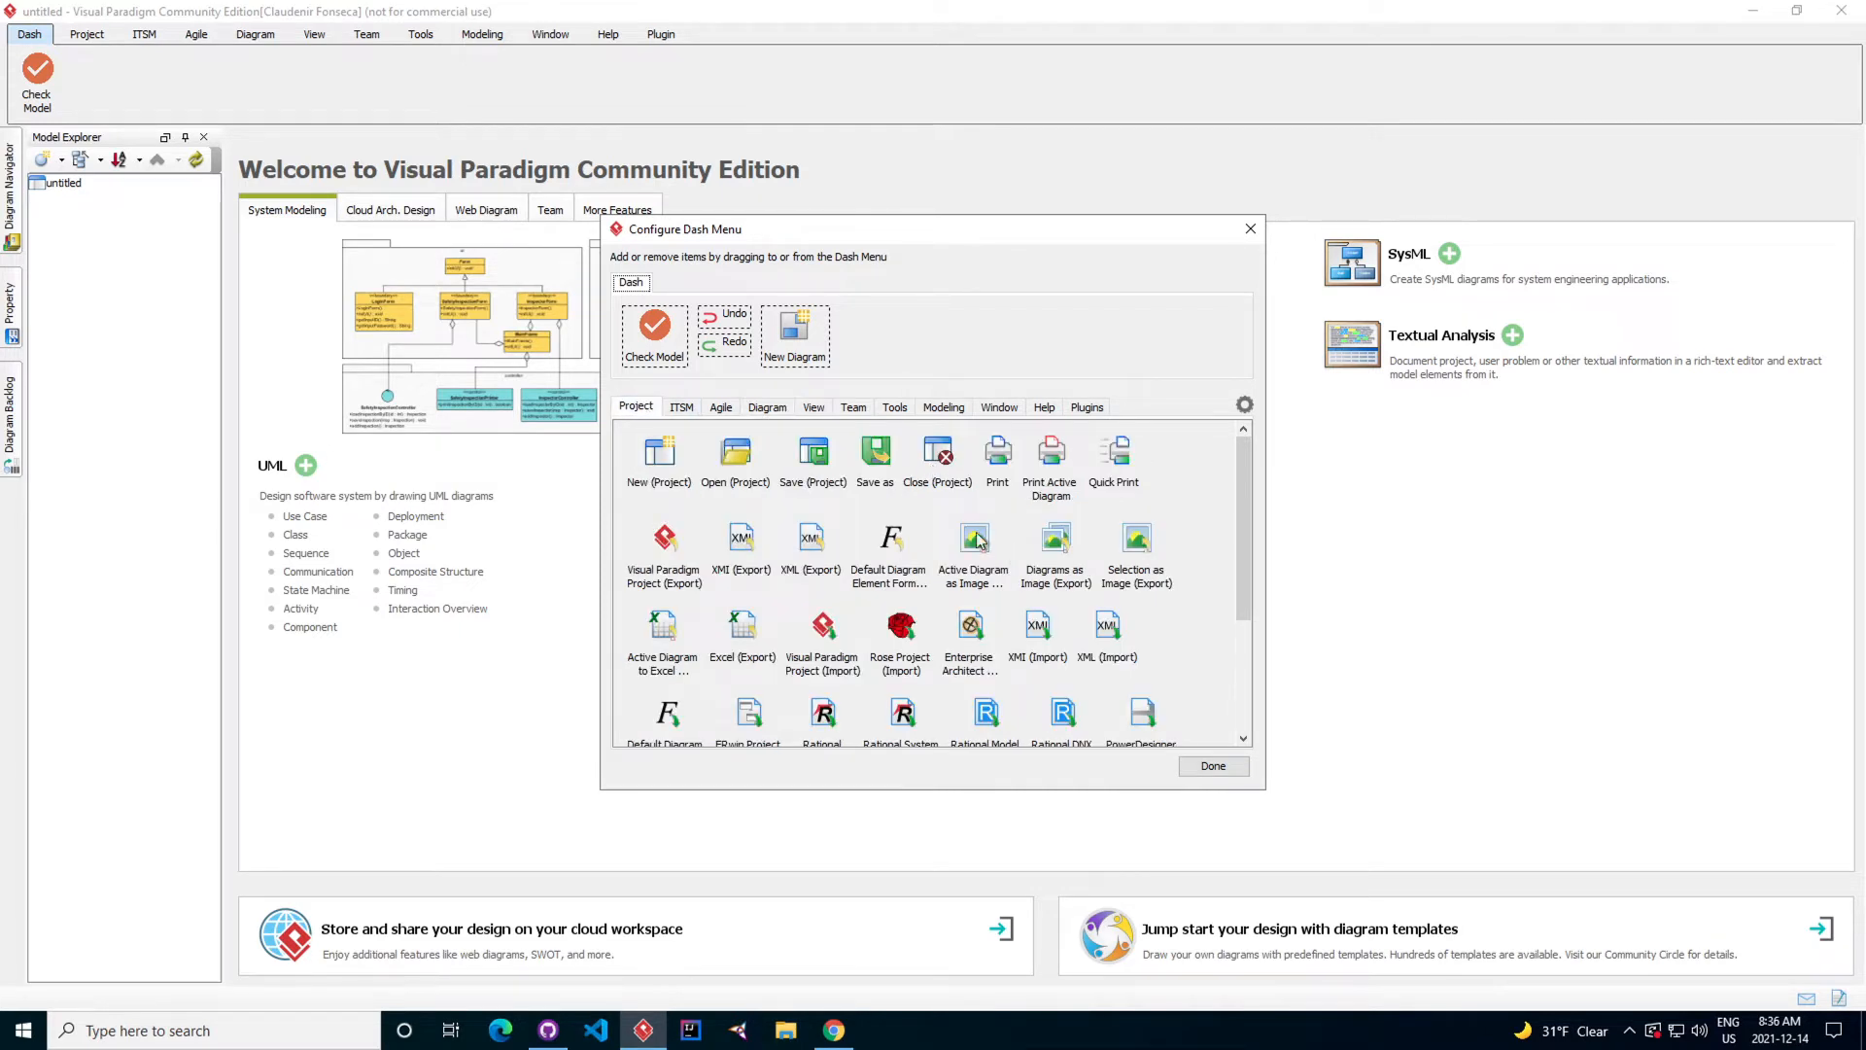
{"action": "left_click_drag", "start_coordinate": [975, 539], "coordinate": [812, 361]}
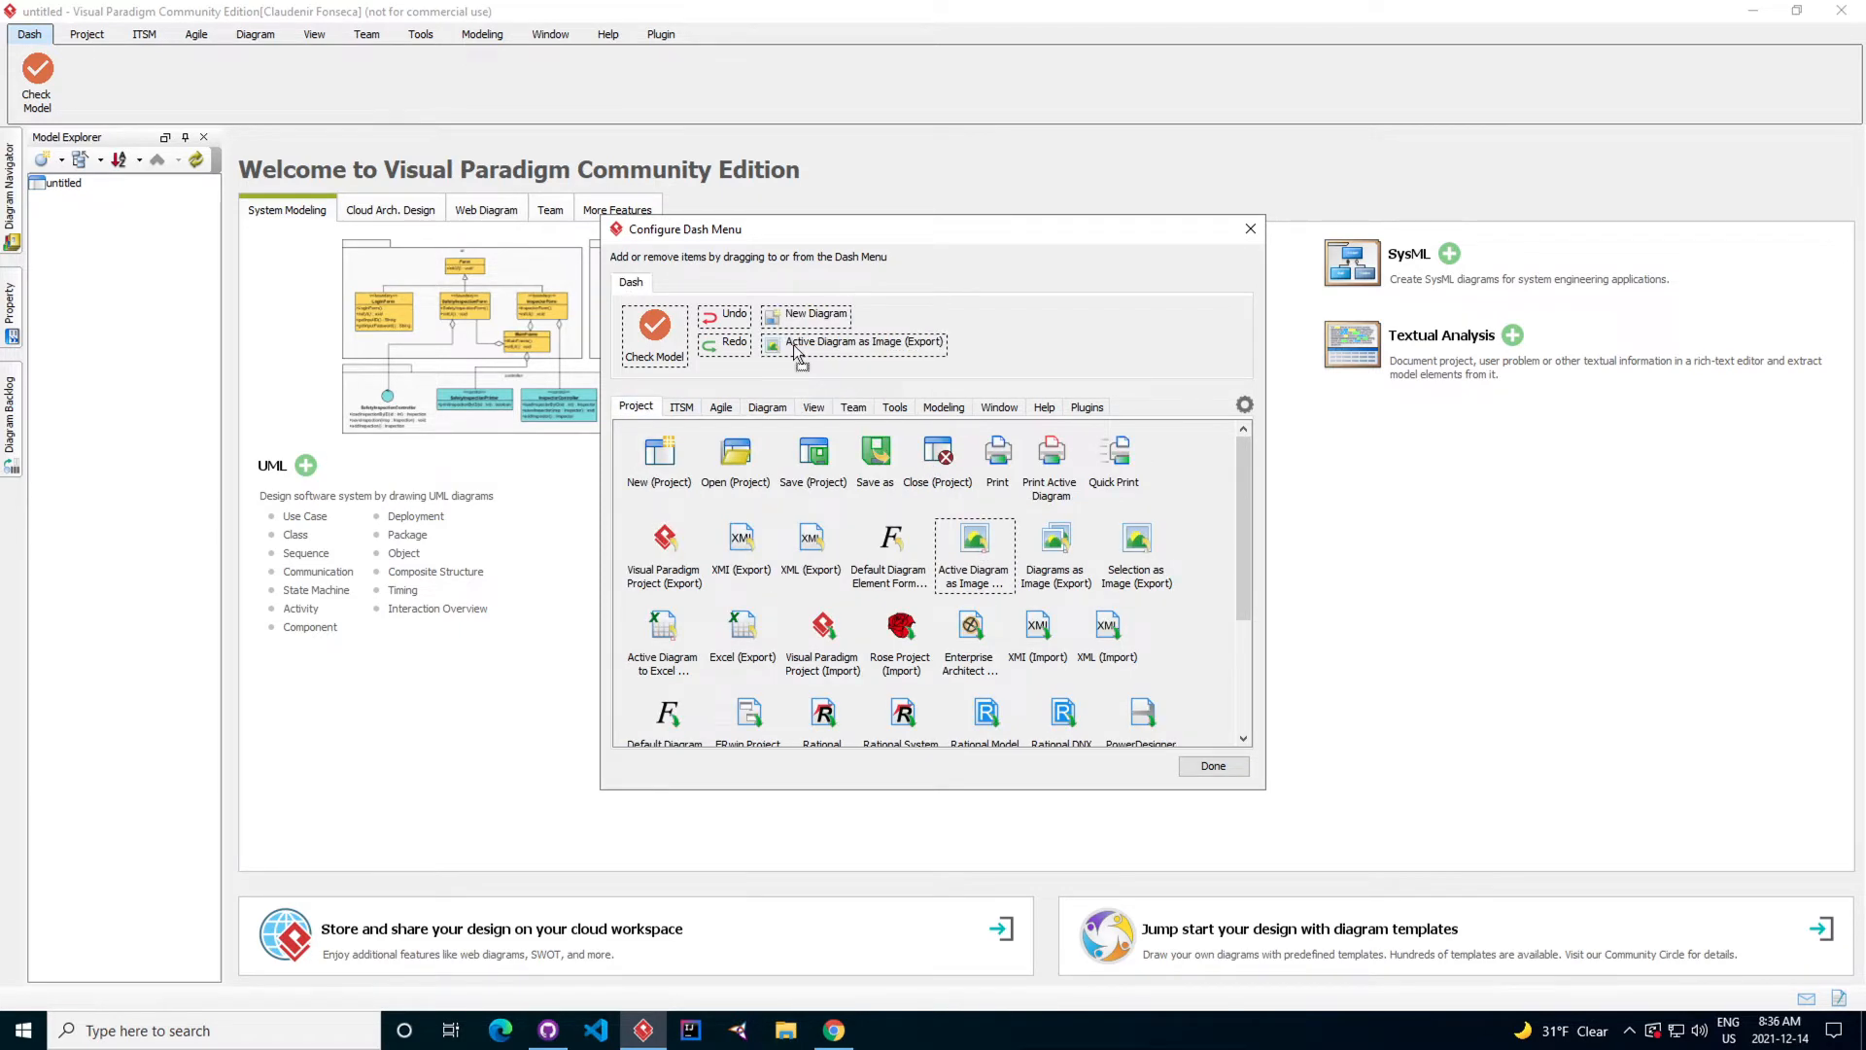
{"action": "left_click_drag", "start_coordinate": [981, 550], "coordinate": [880, 366]}
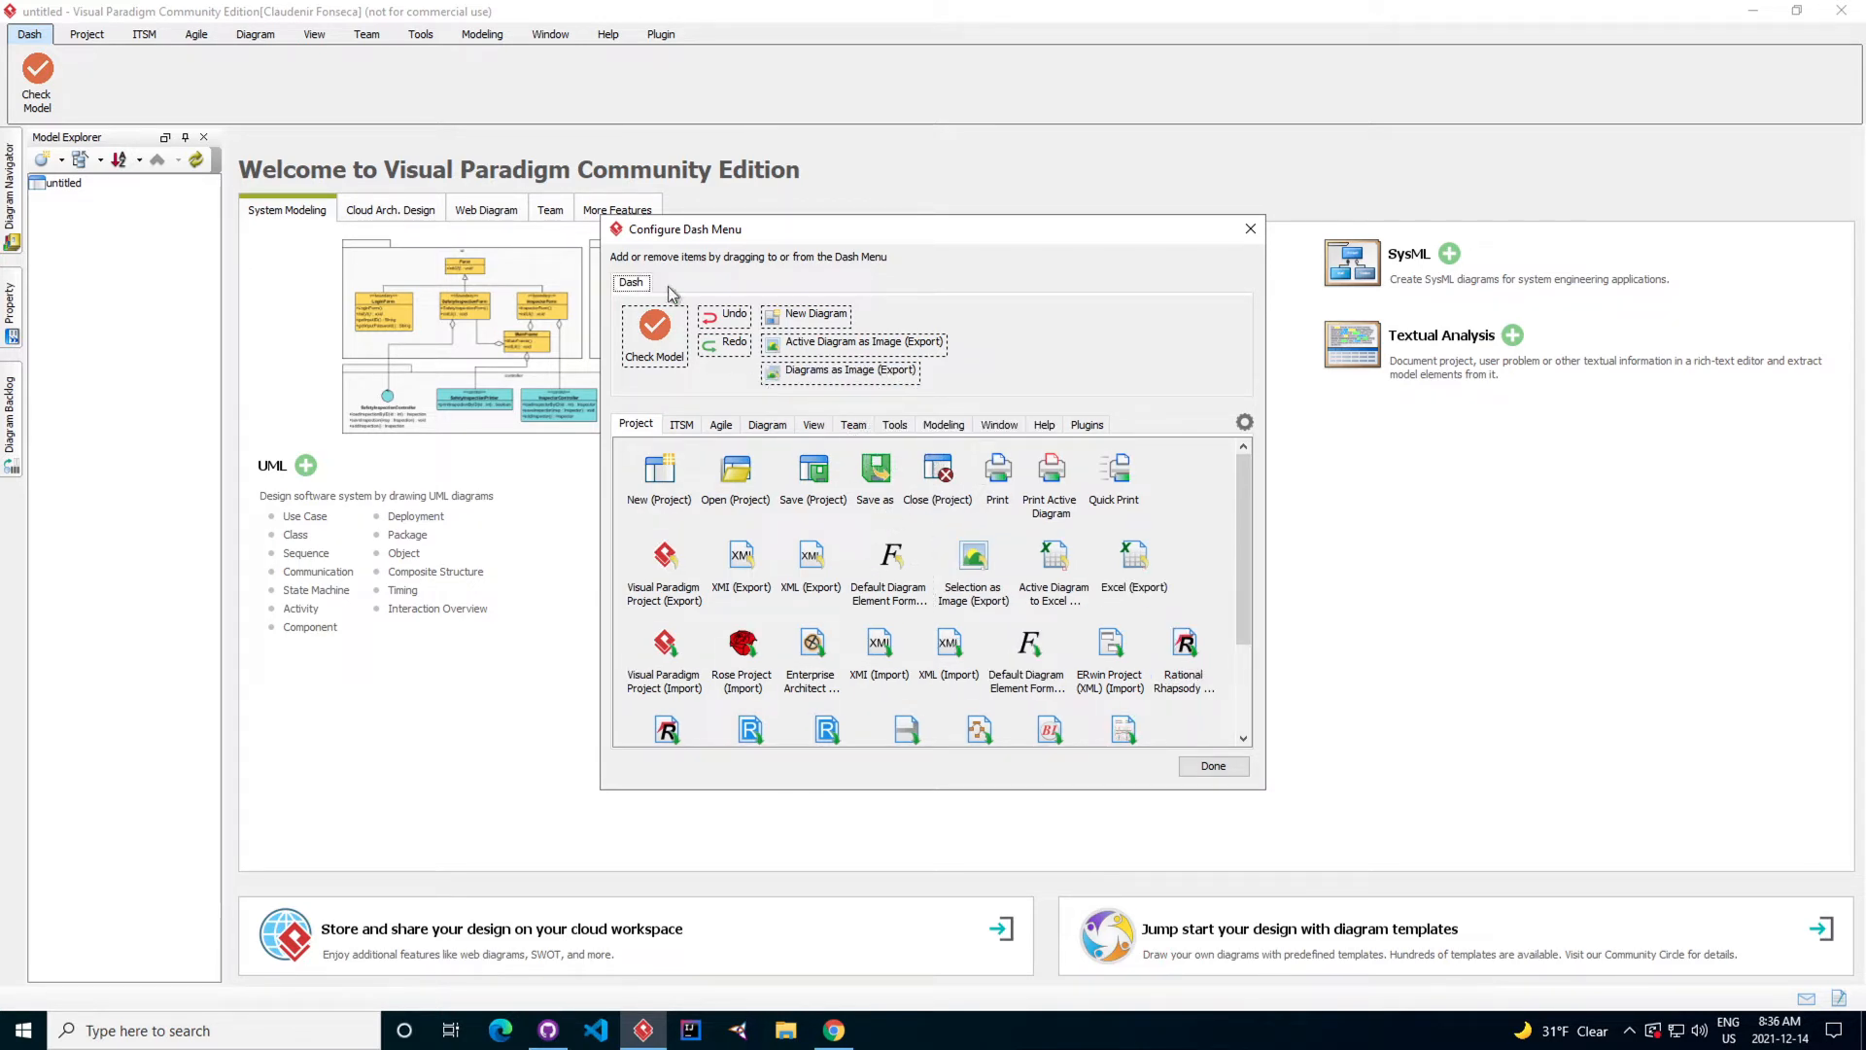
Step: Add the Plugins command Export to JSON to the Dash and finish with Done
{"action": "left_click", "coordinate": [1086, 425]}
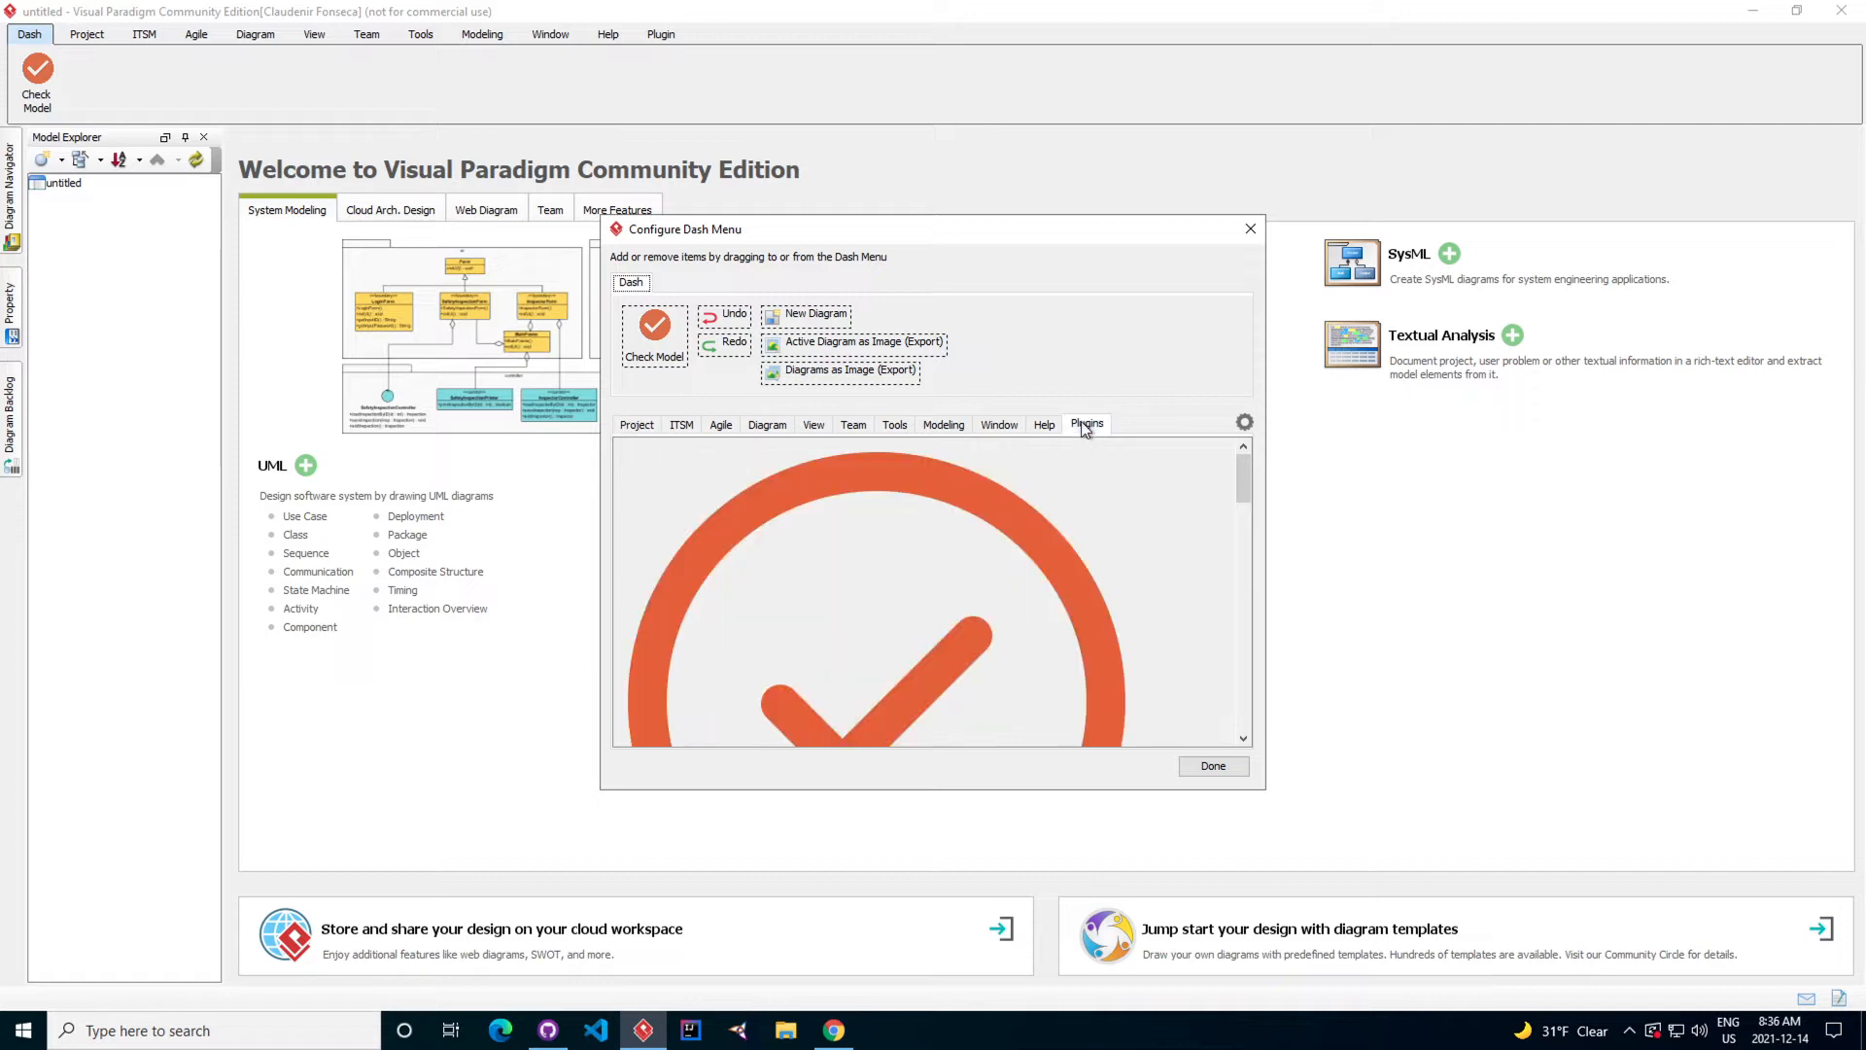
{"action": "scroll", "coordinate": [970, 519], "scroll_direction": "down", "scroll_amount": 4}
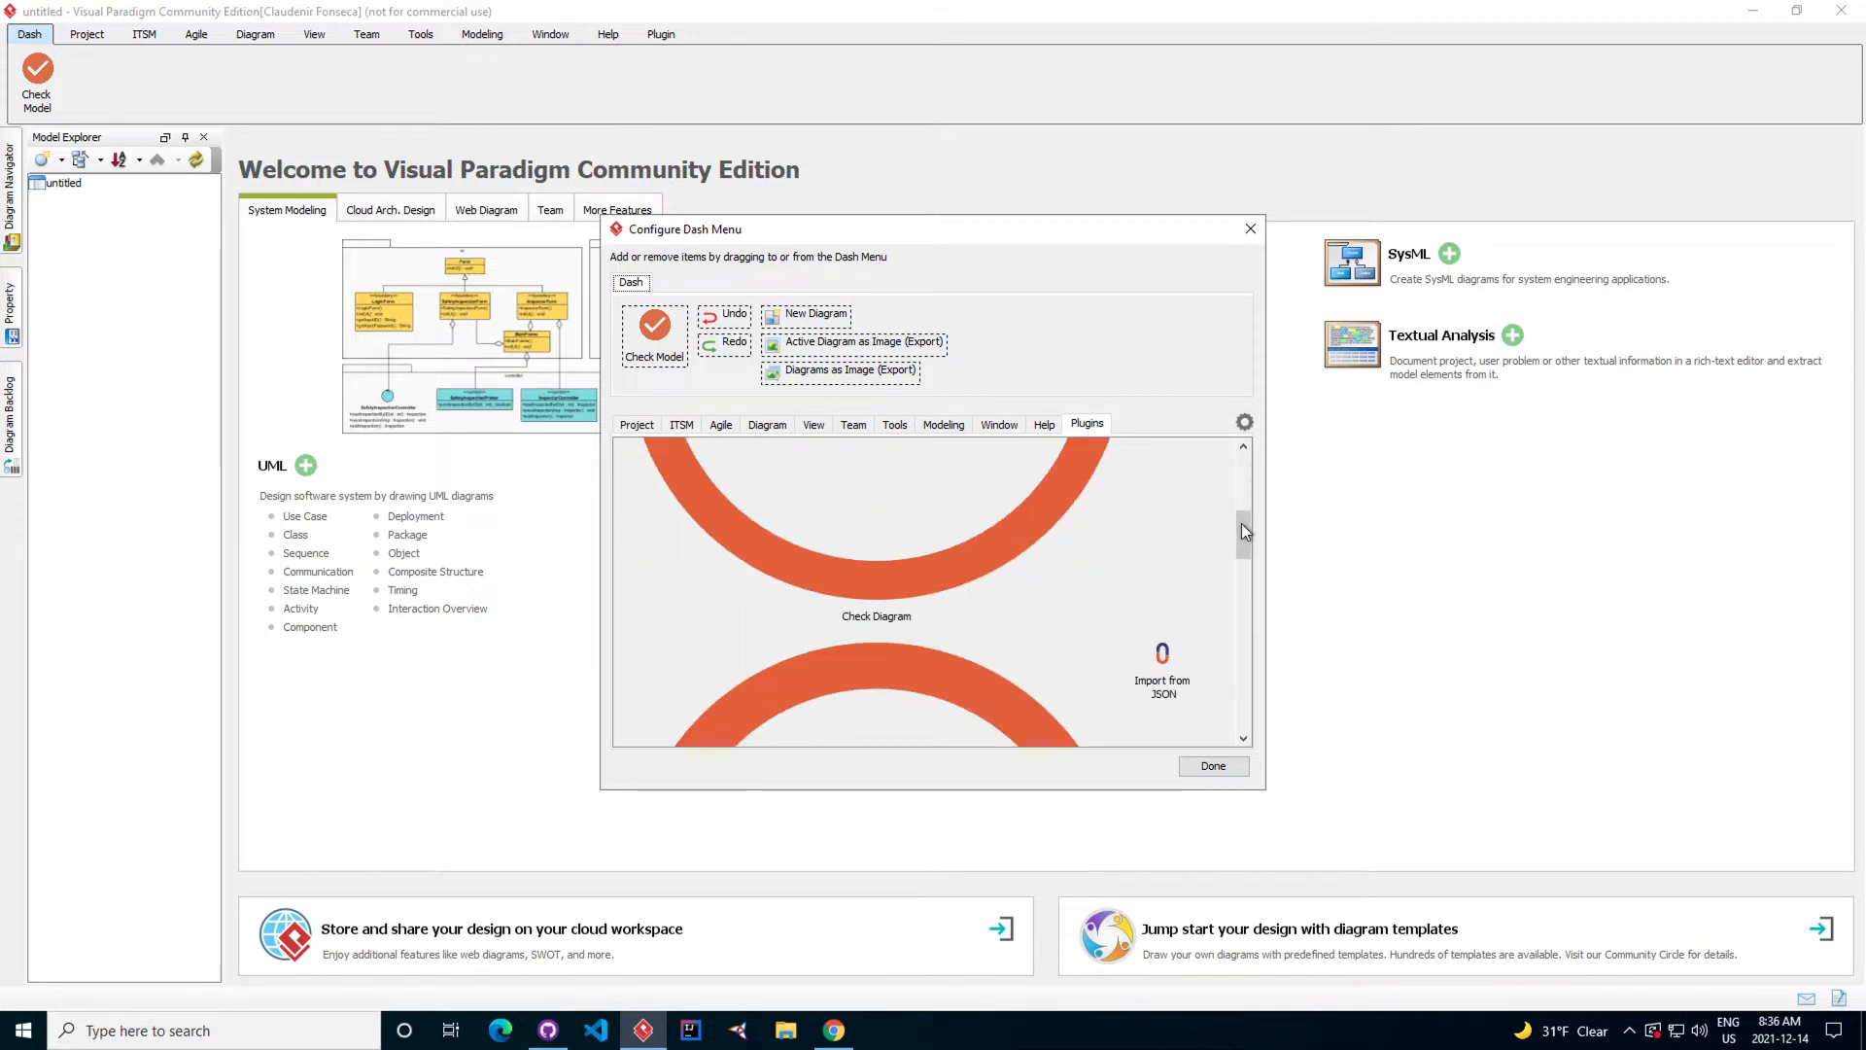
{"action": "left_click_drag", "start_coordinate": [1241, 522], "coordinate": [1240, 633]}
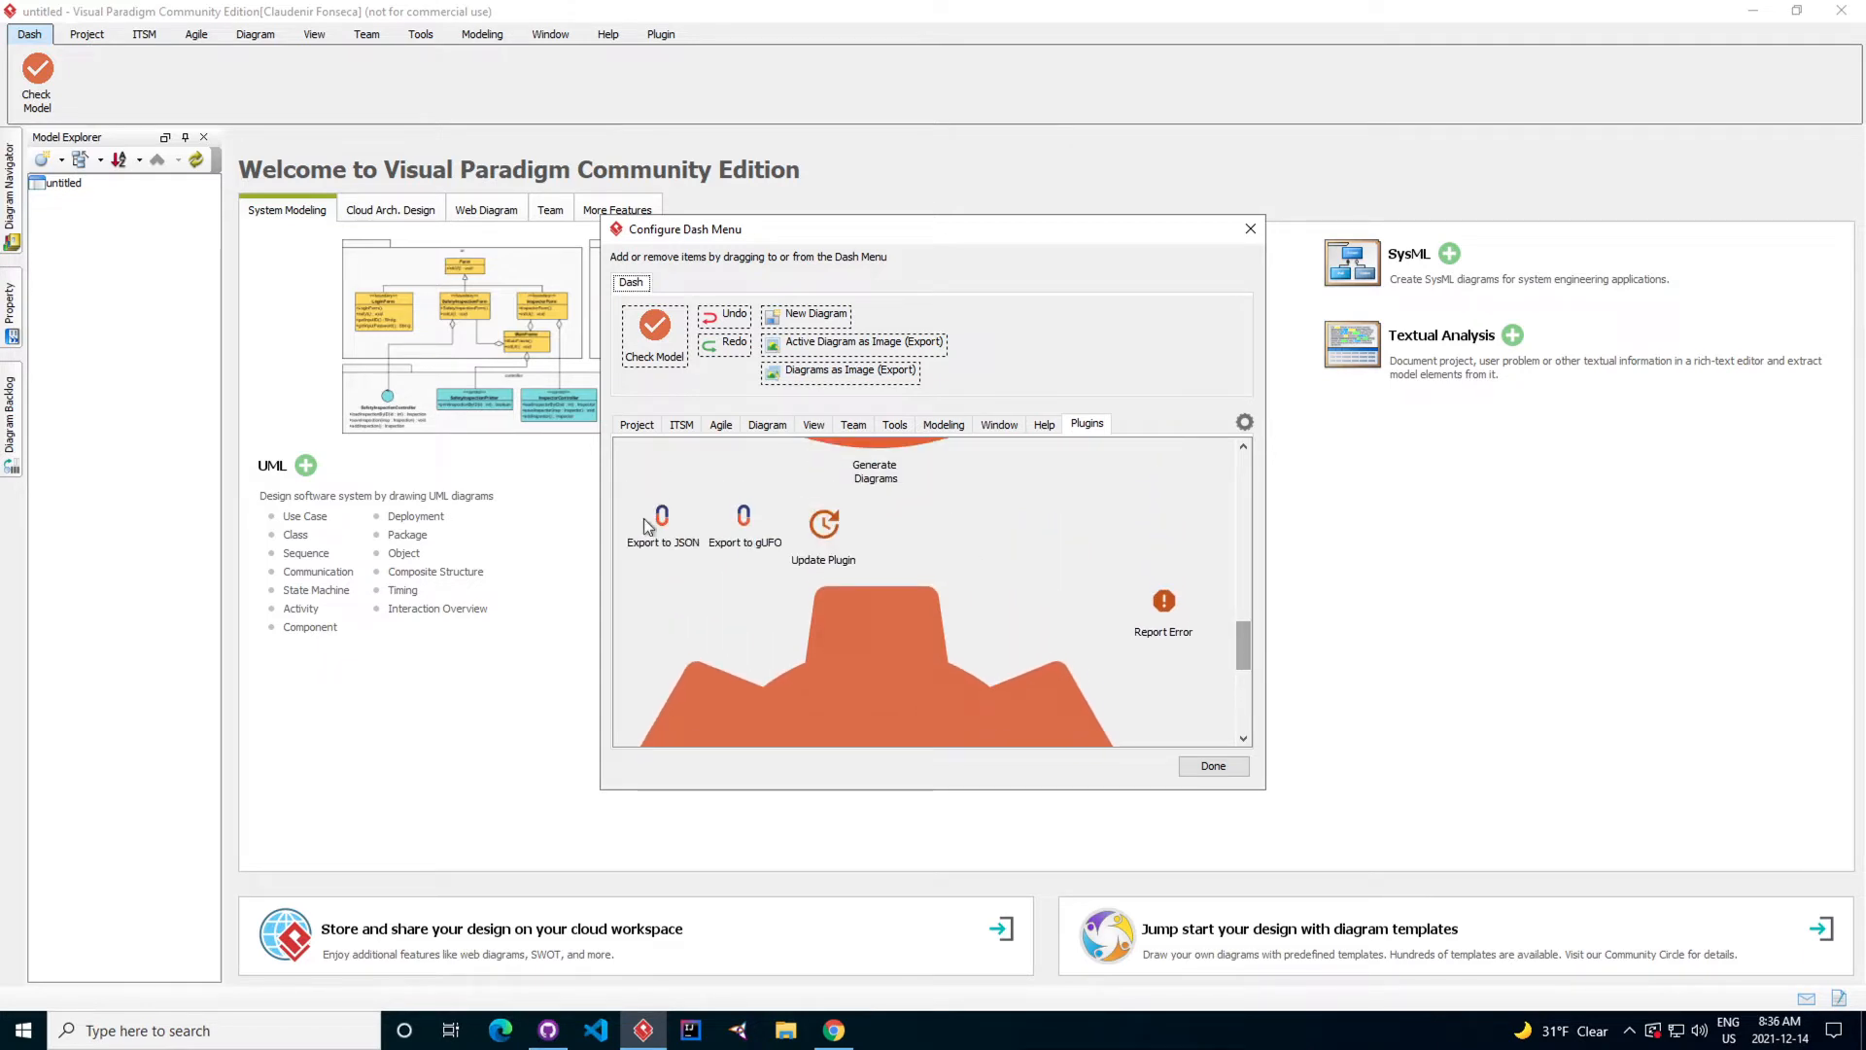
{"action": "left_click_drag", "start_coordinate": [646, 526], "coordinate": [670, 350]}
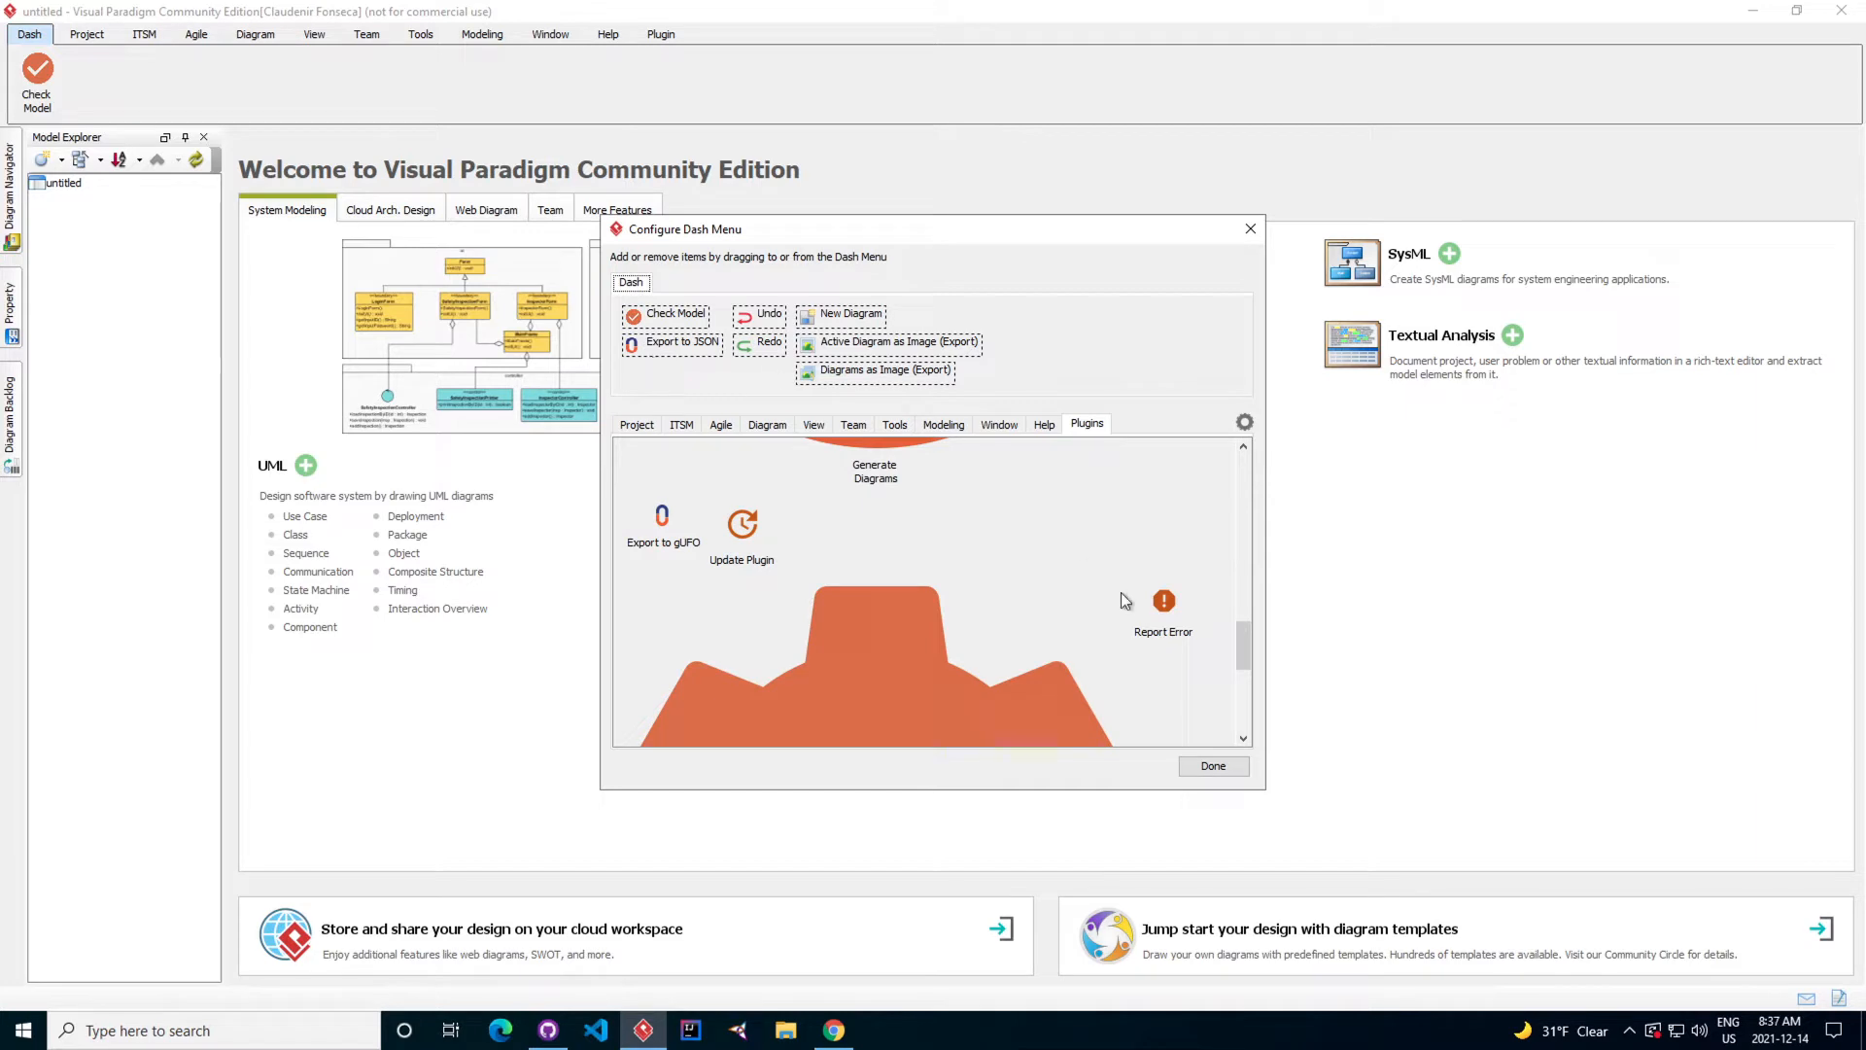
{"action": "left_click_drag", "start_coordinate": [1245, 658], "coordinate": [1236, 743]}
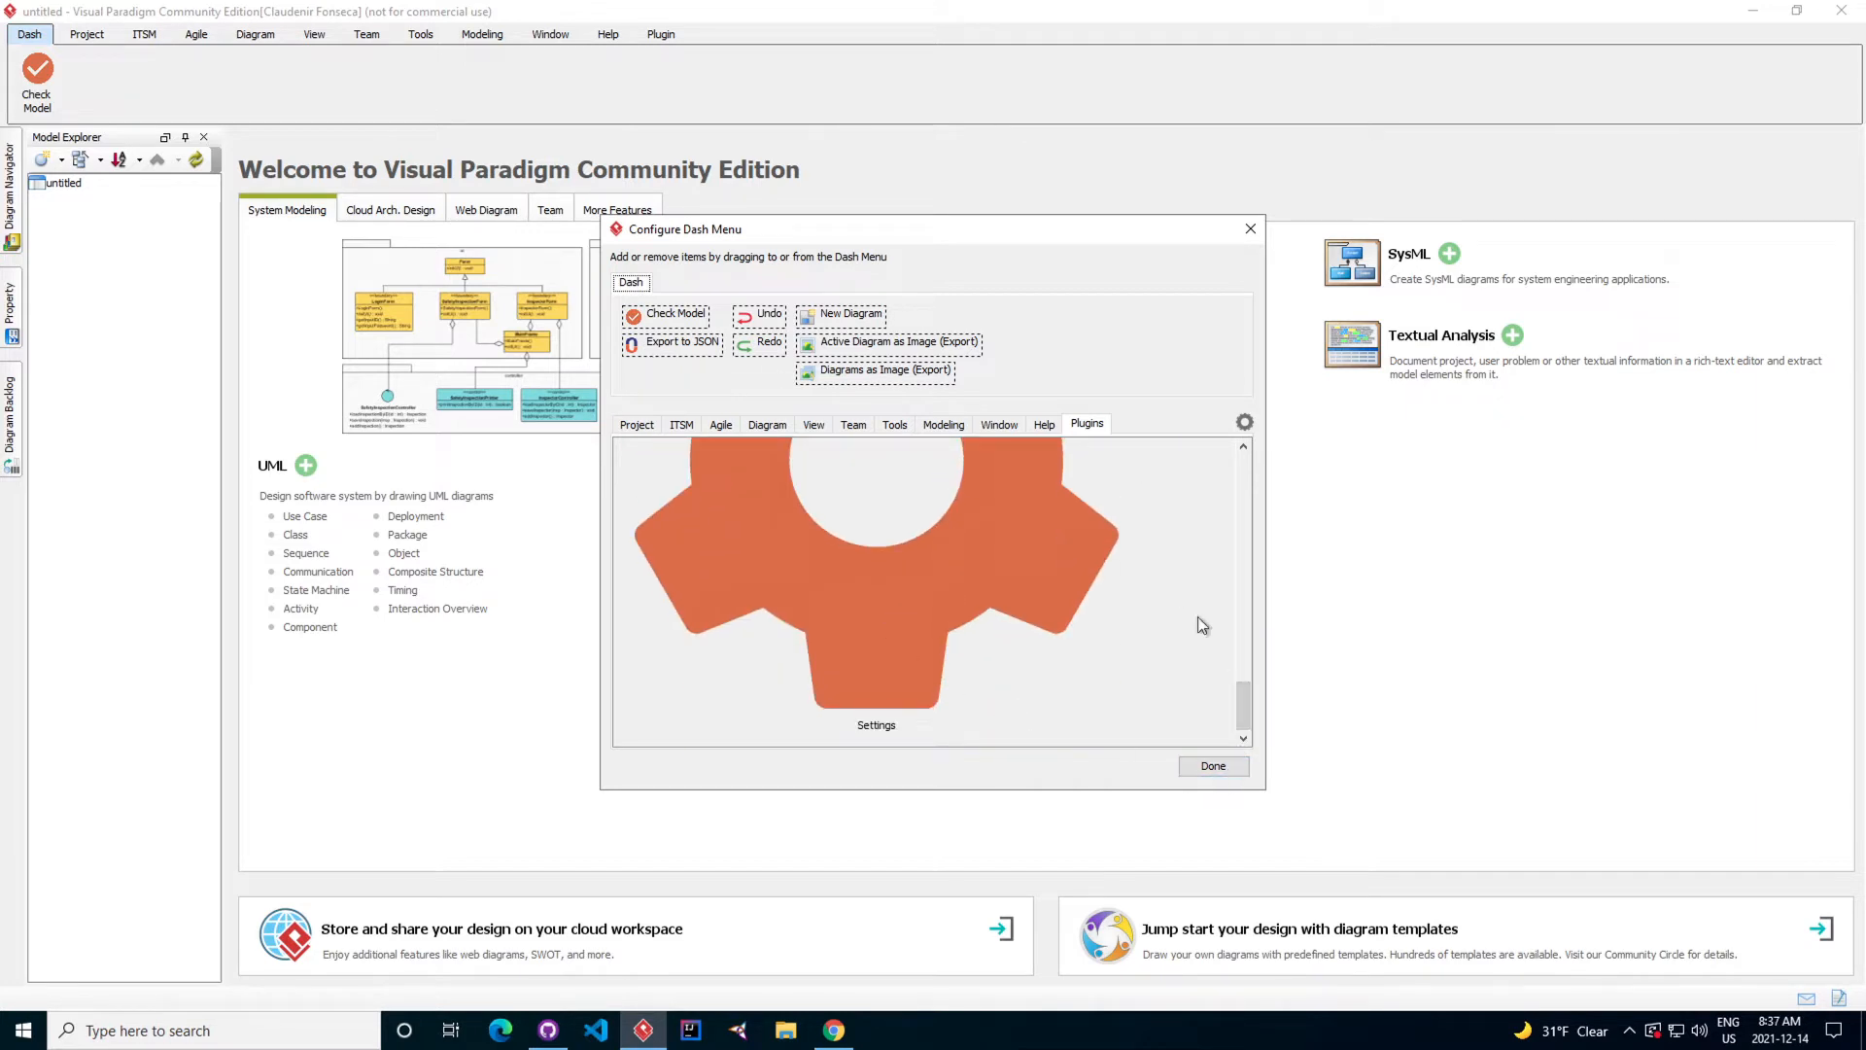
{"action": "left_click", "coordinate": [1205, 766]}
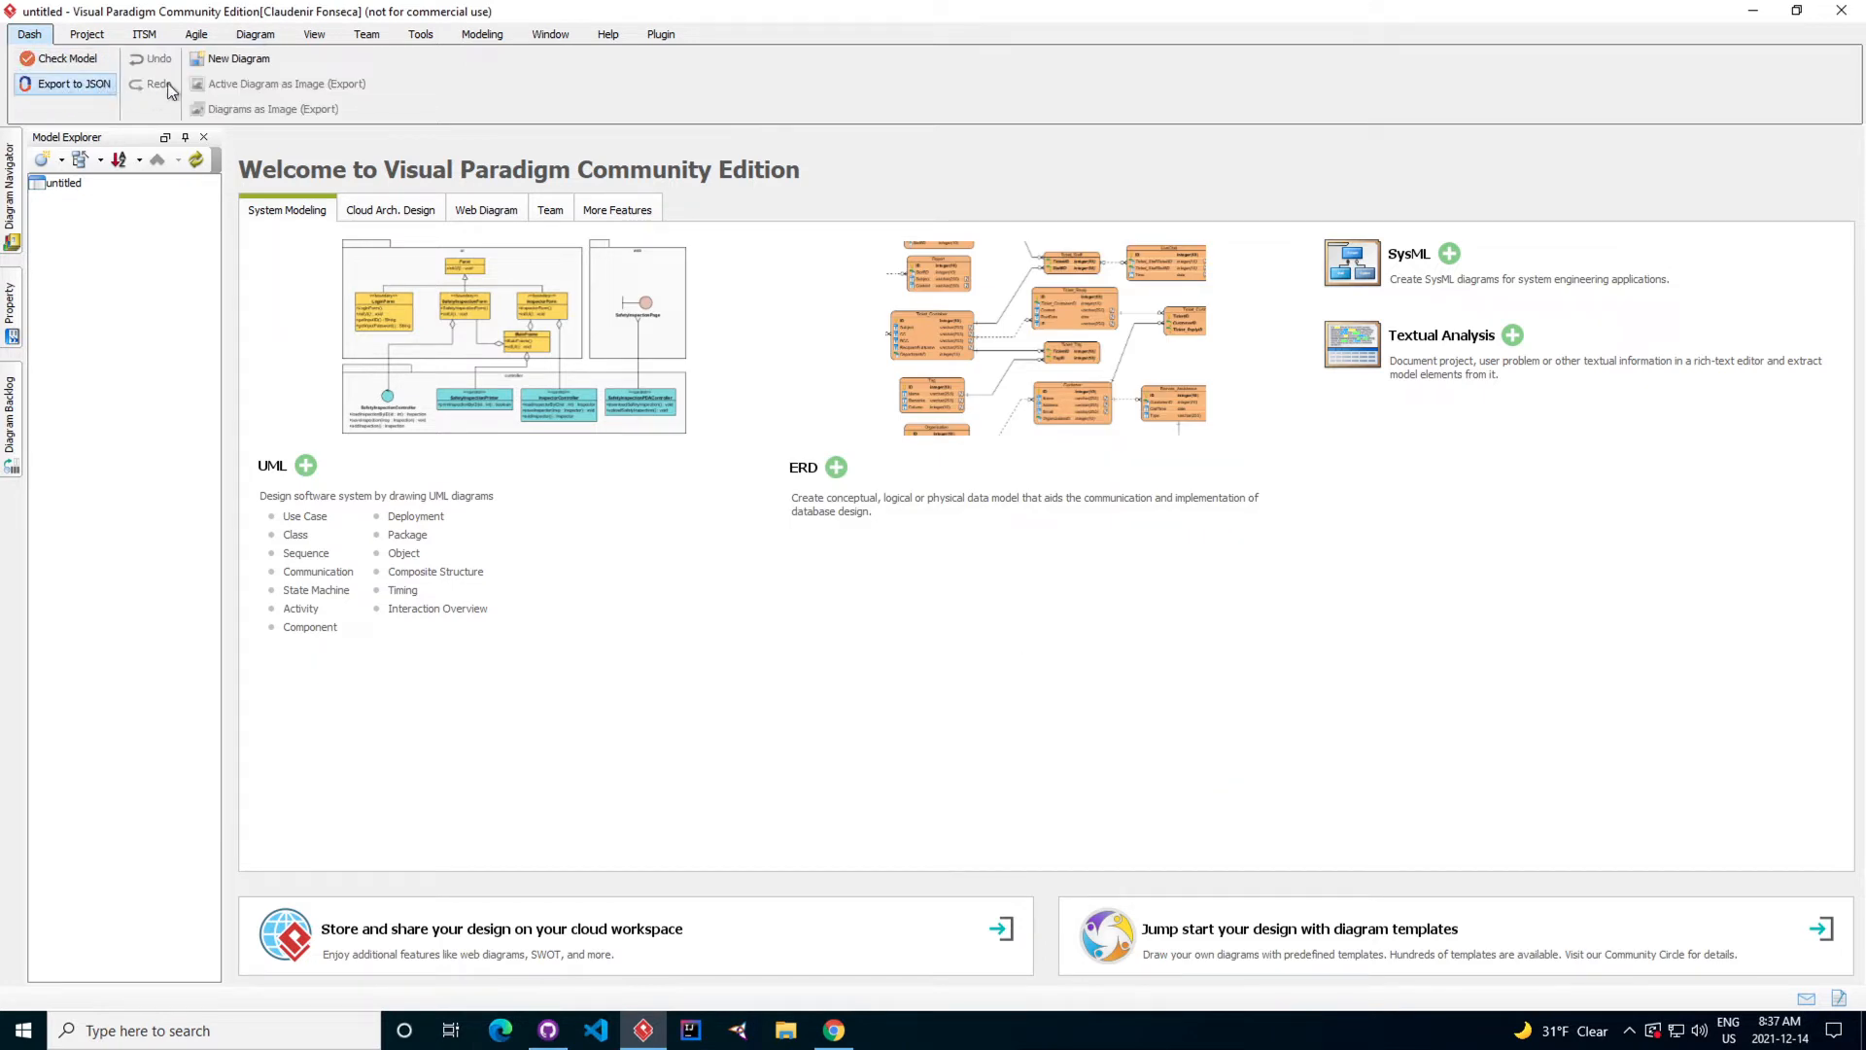
Step: Create a Blank Class Diagram via New Diagram and name it 'My First Diagram'
{"action": "left_click", "coordinate": [243, 62]}
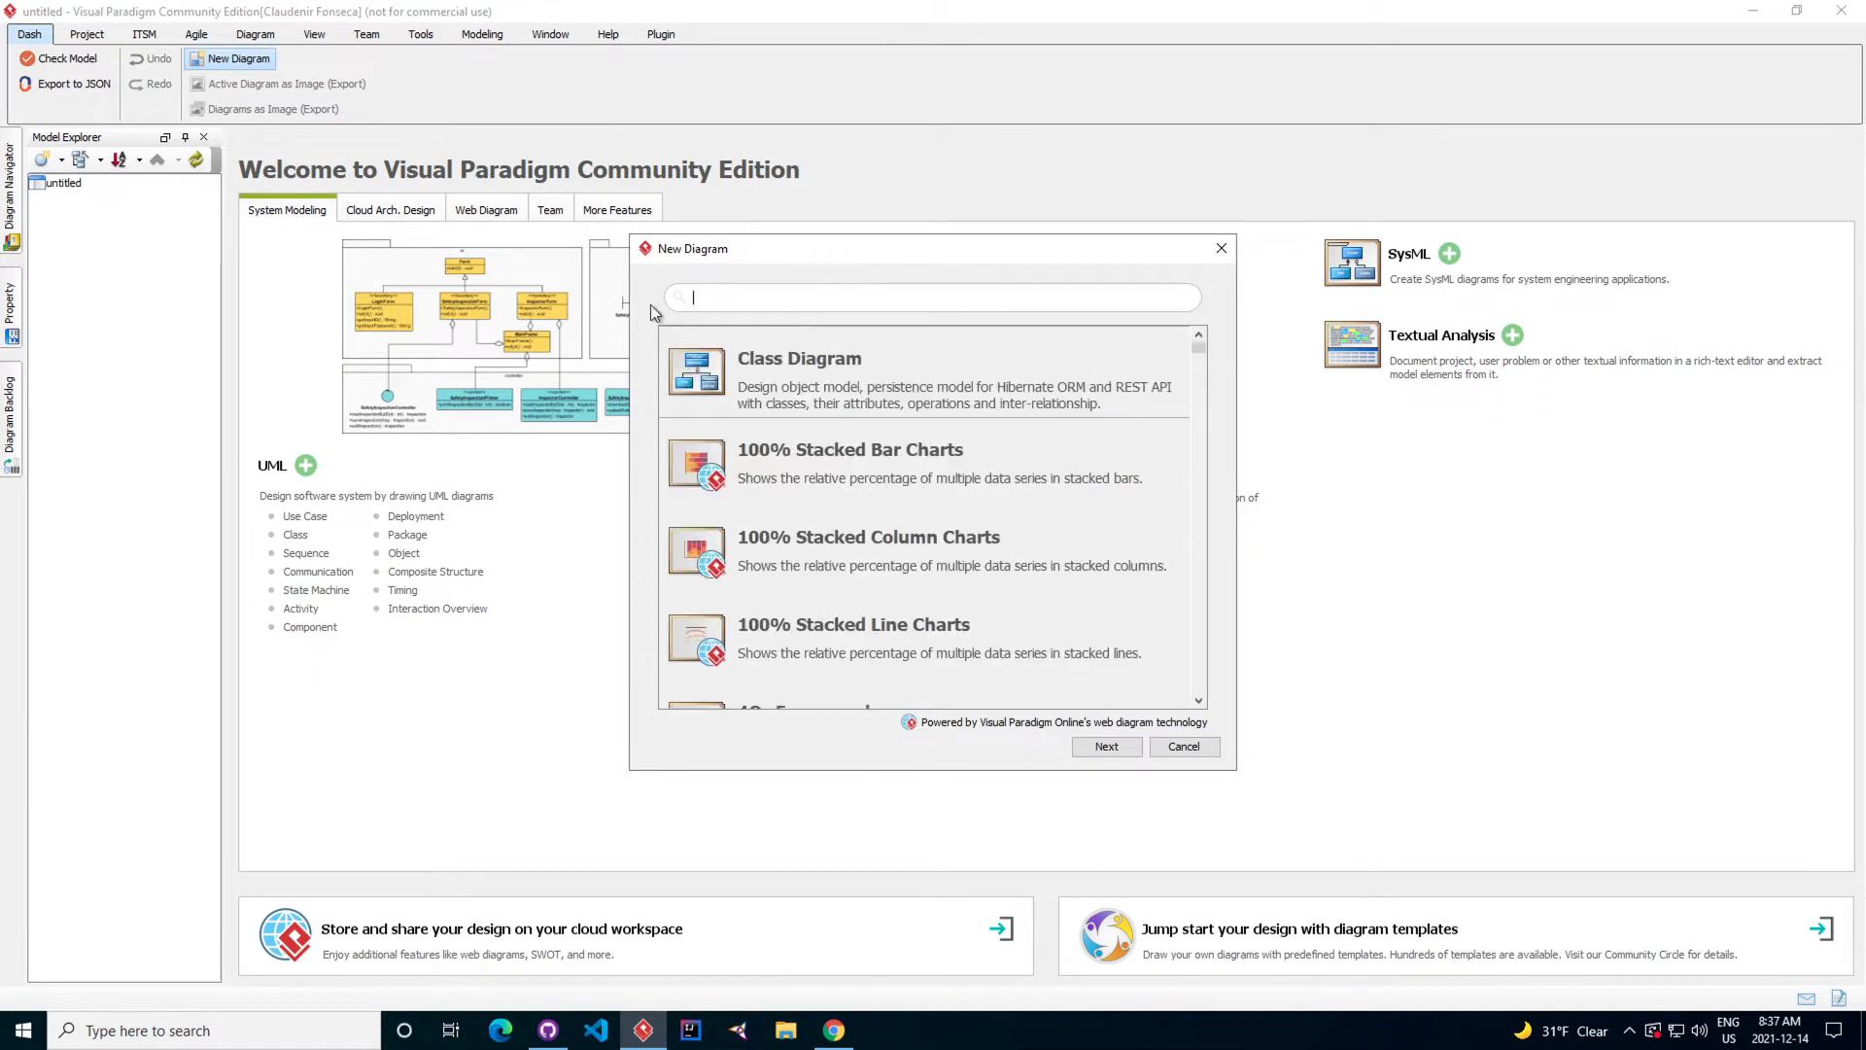
{"action": "double_click", "coordinate": [814, 384]}
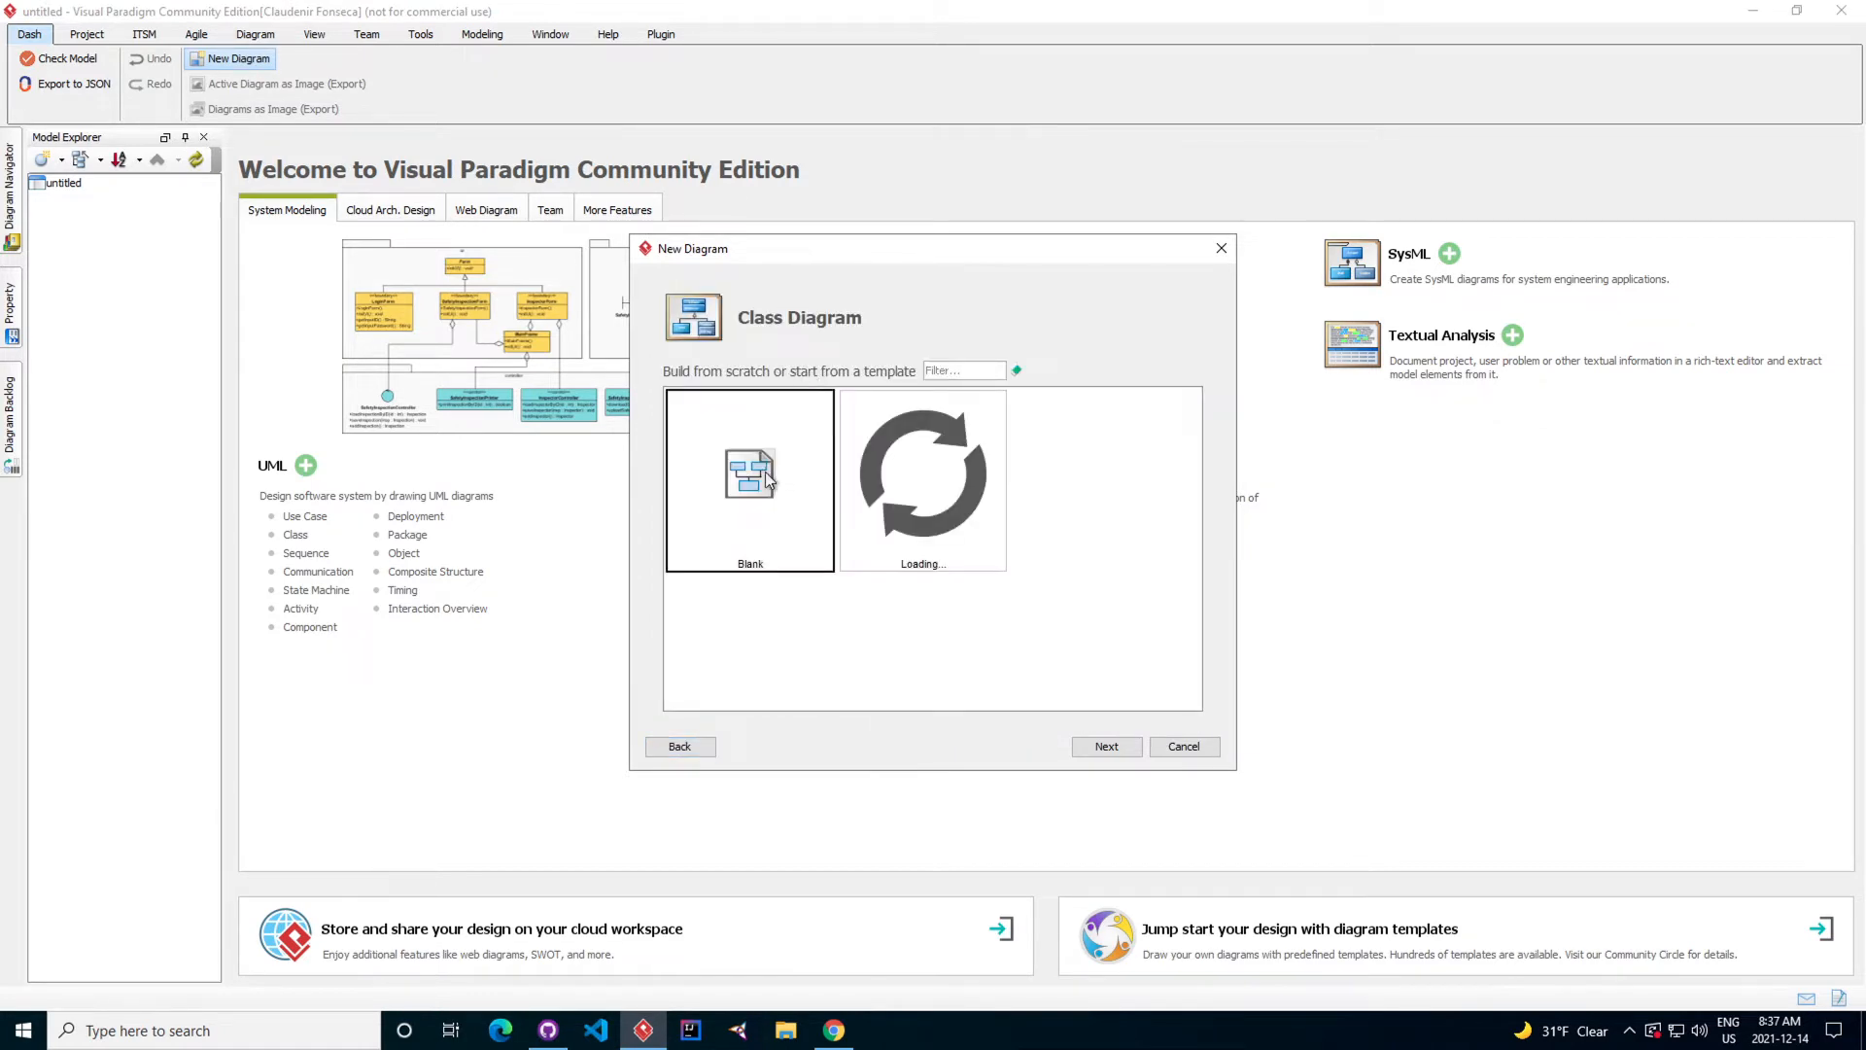
{"action": "double_click", "coordinate": [767, 476]}
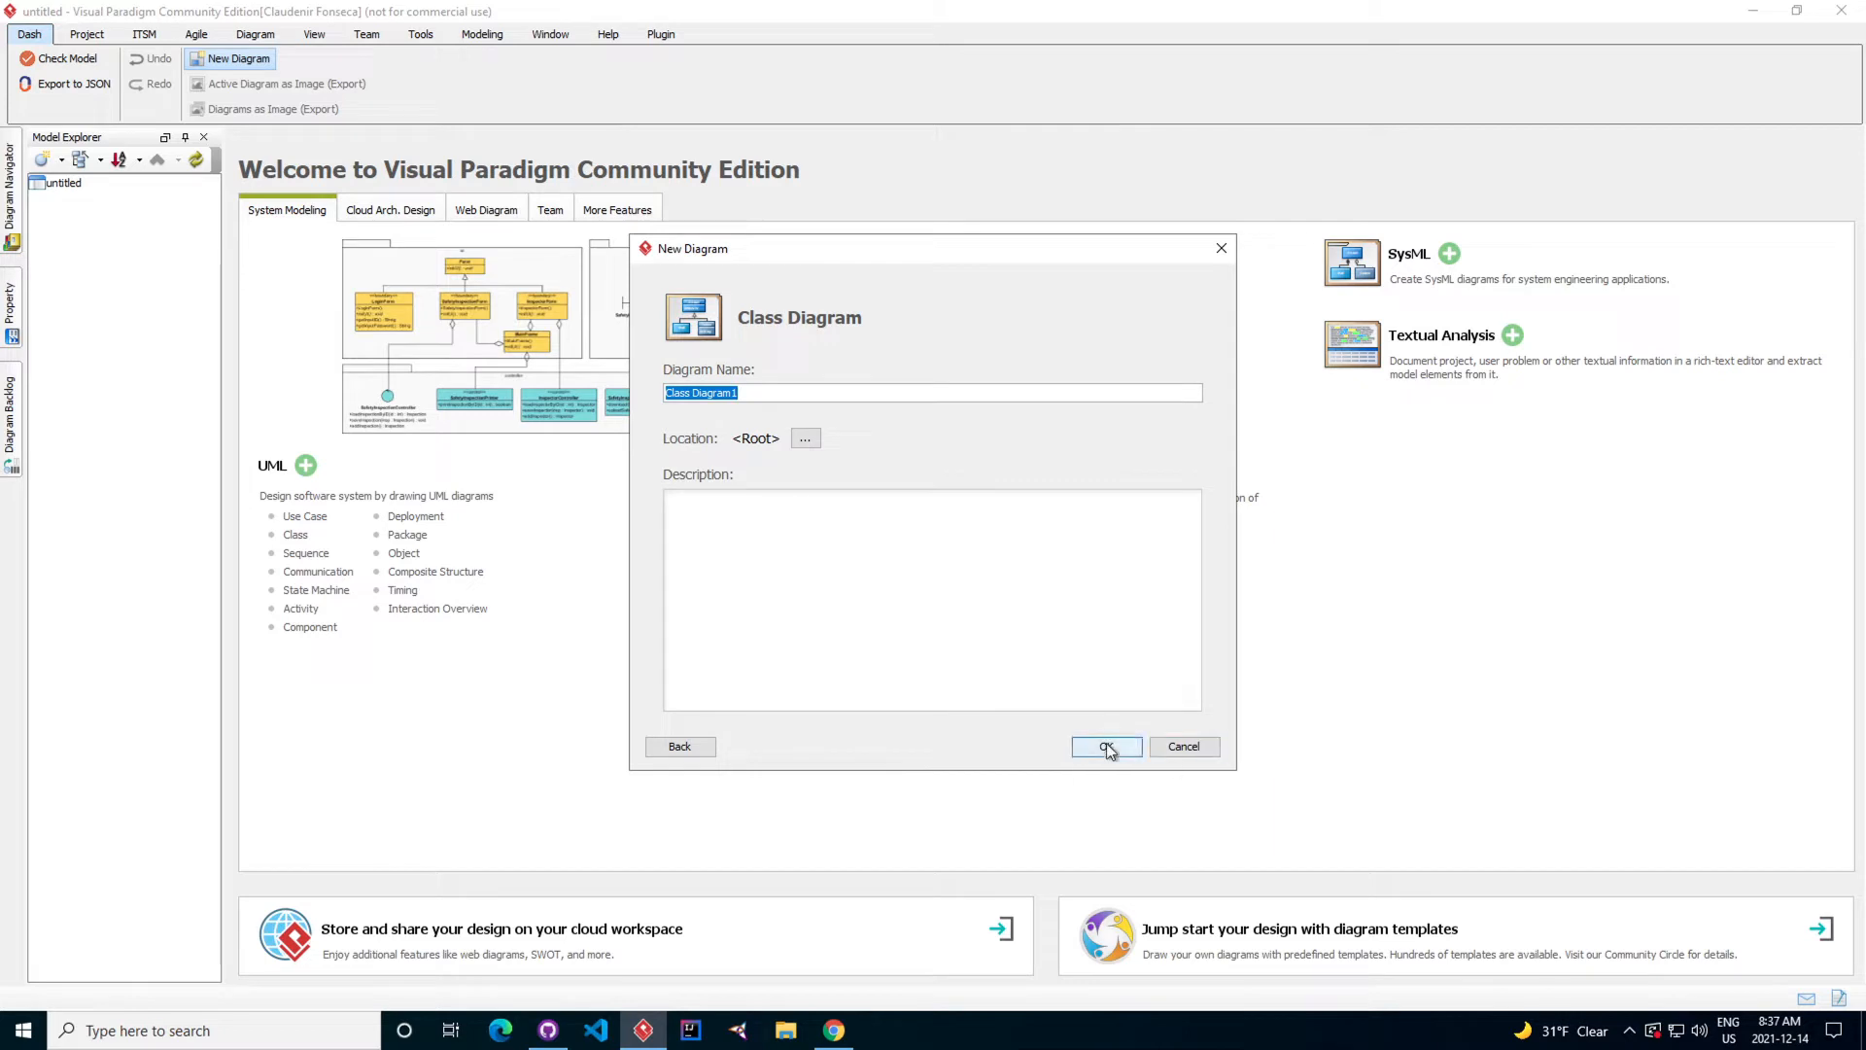
{"action": "type", "text": "My First Diagram"}
{"action": "left_click", "coordinate": [1108, 746]}
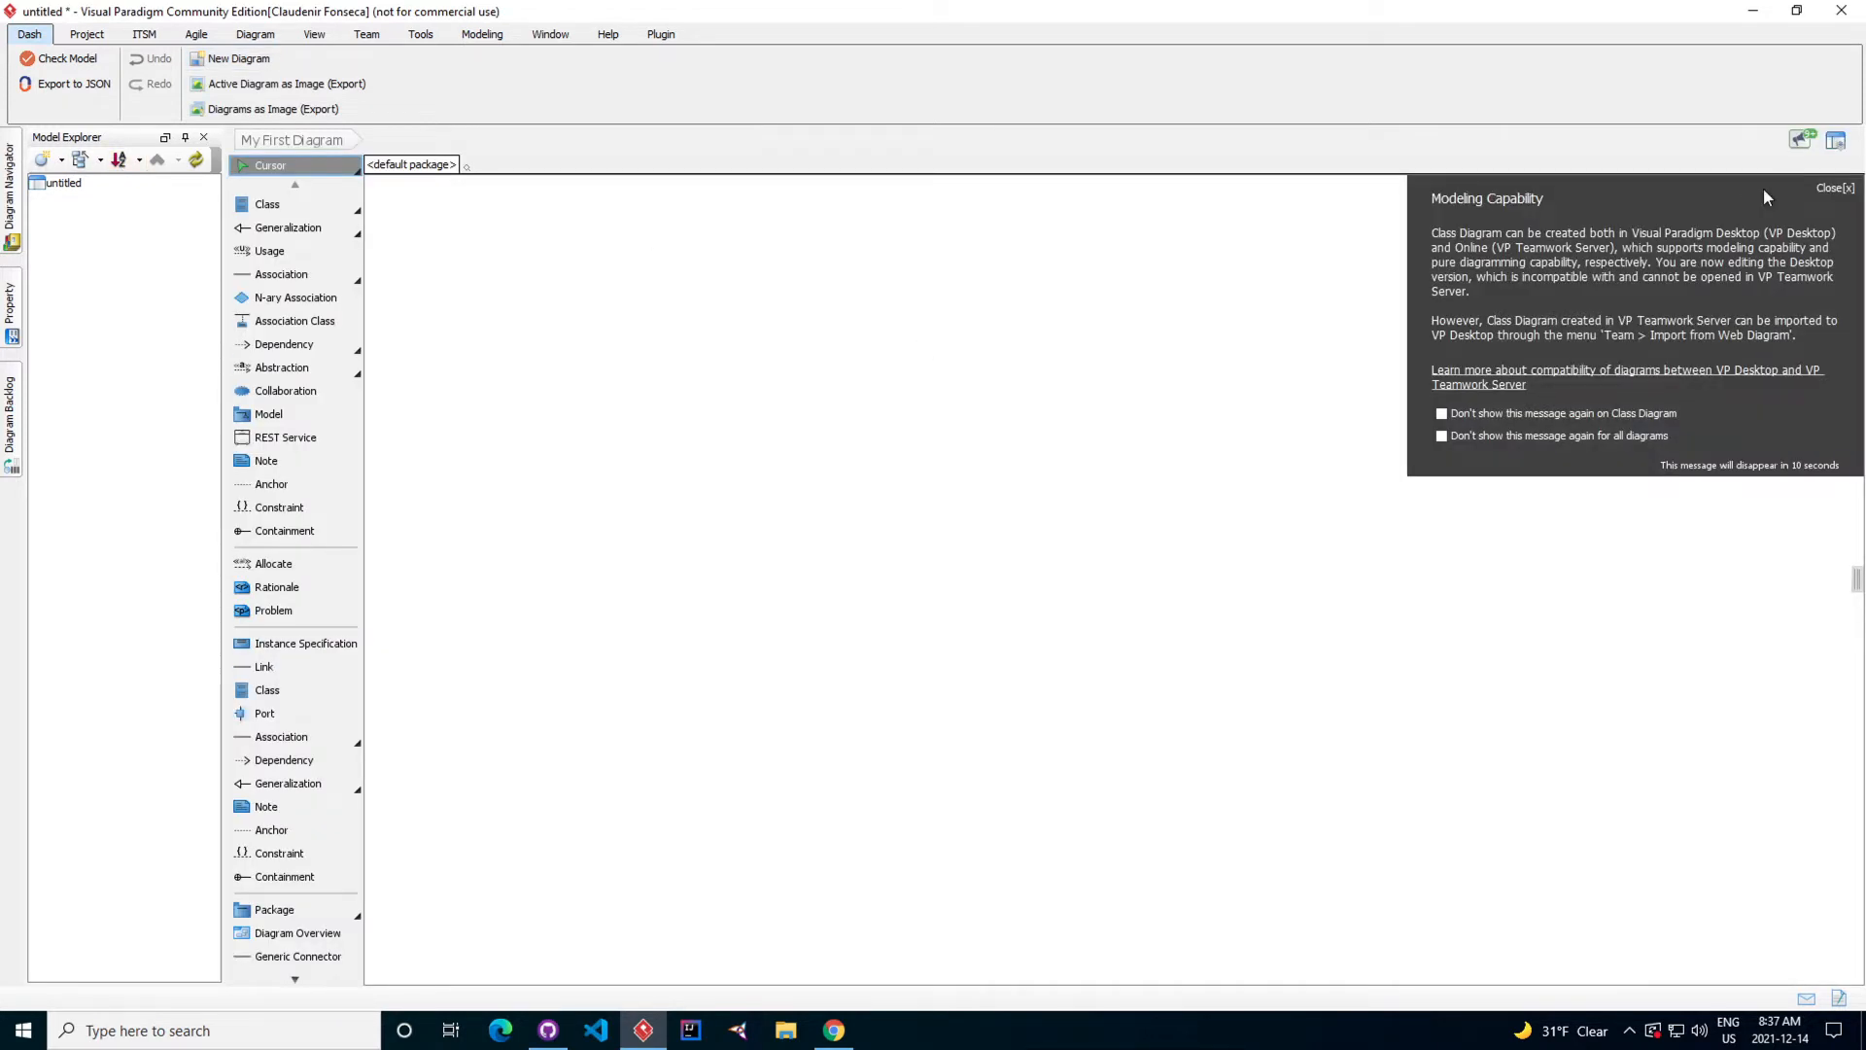
Step: Dismiss the Modeling Capability message, pin the Diagram Navigator and expand Class Diagram (1)
{"action": "left_click", "coordinate": [1834, 187]}
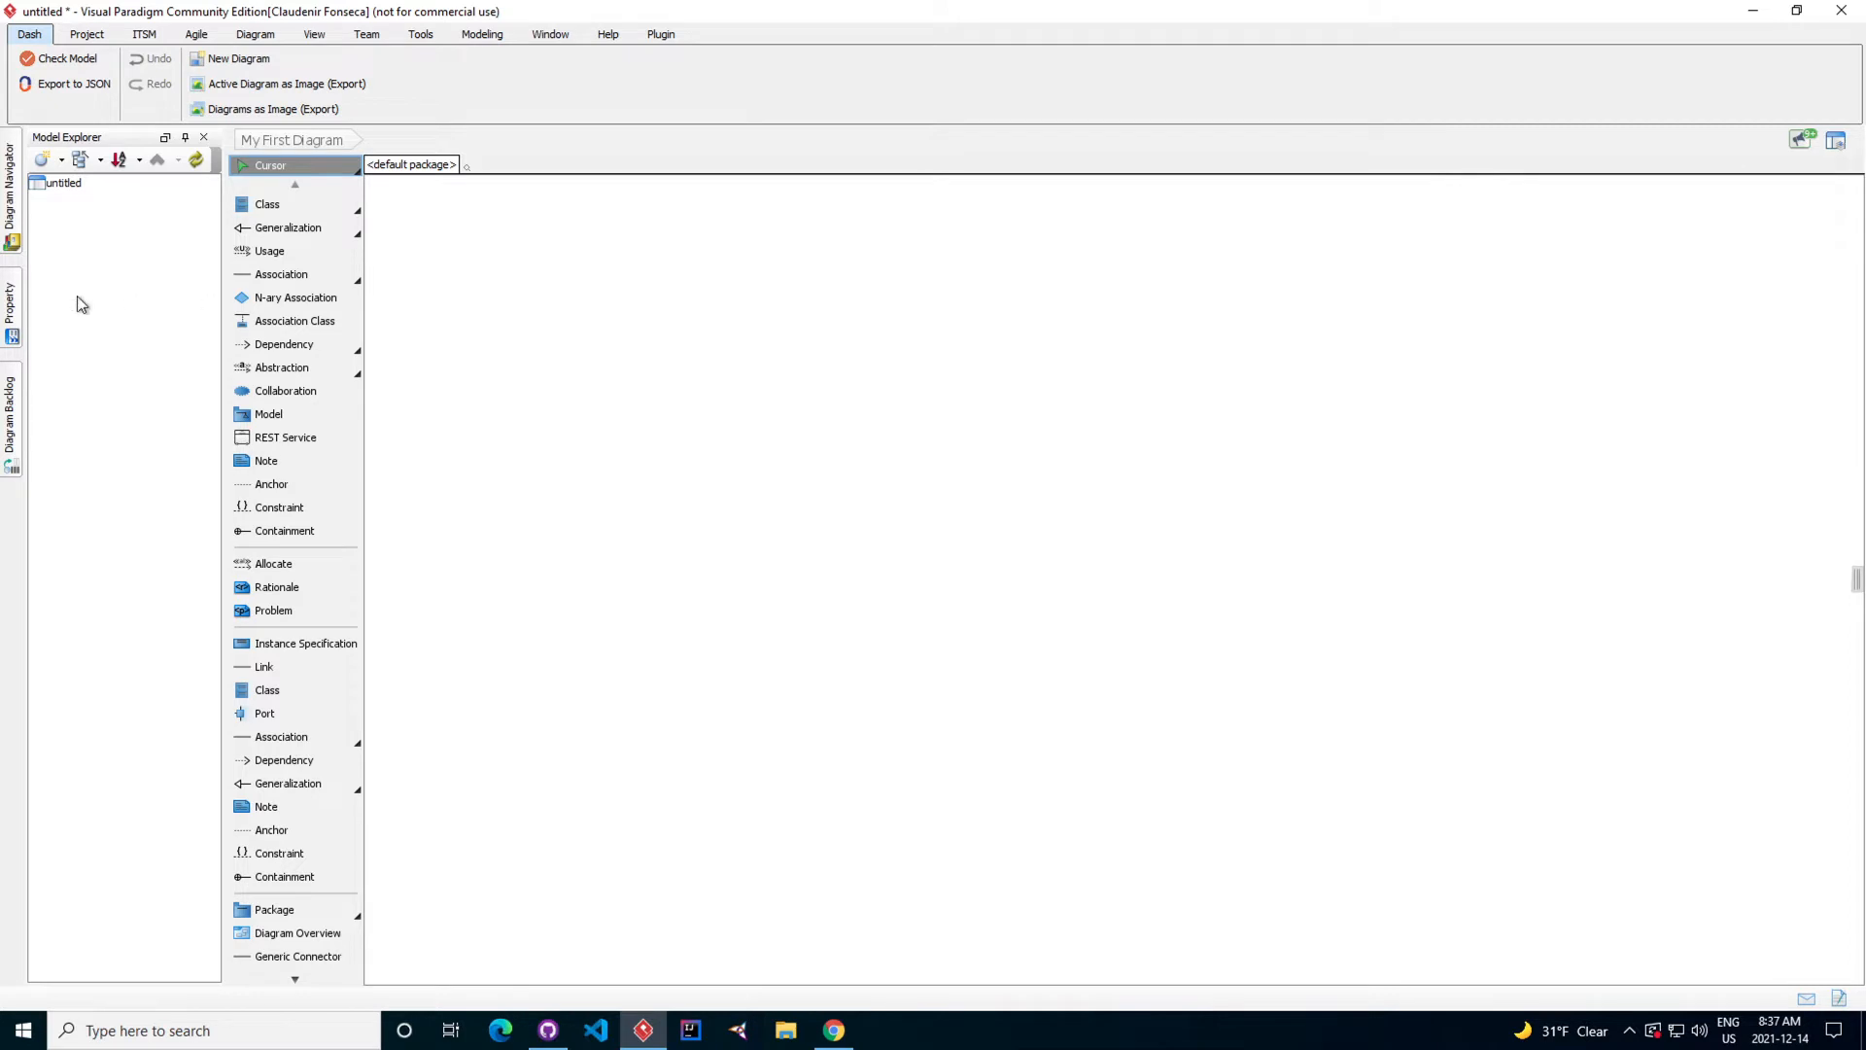
{"action": "left_click", "coordinate": [14, 240]}
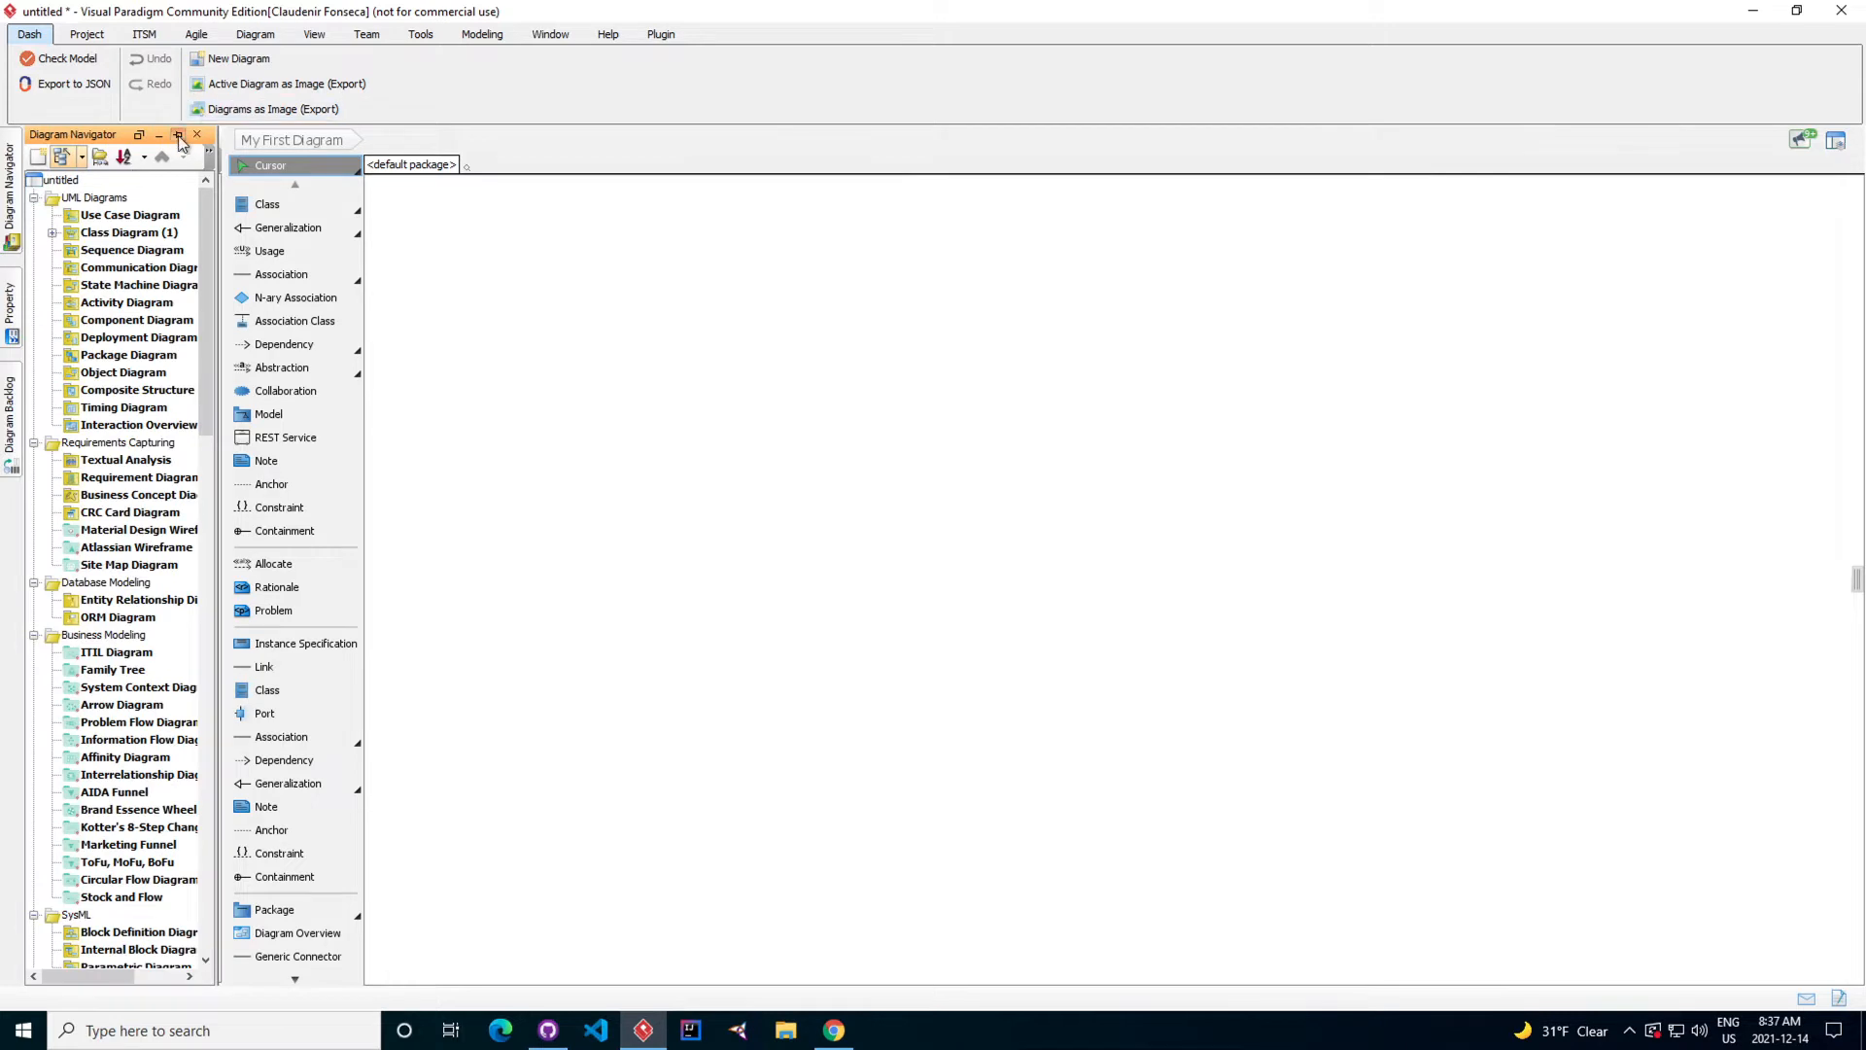
{"action": "left_click", "coordinate": [178, 136]}
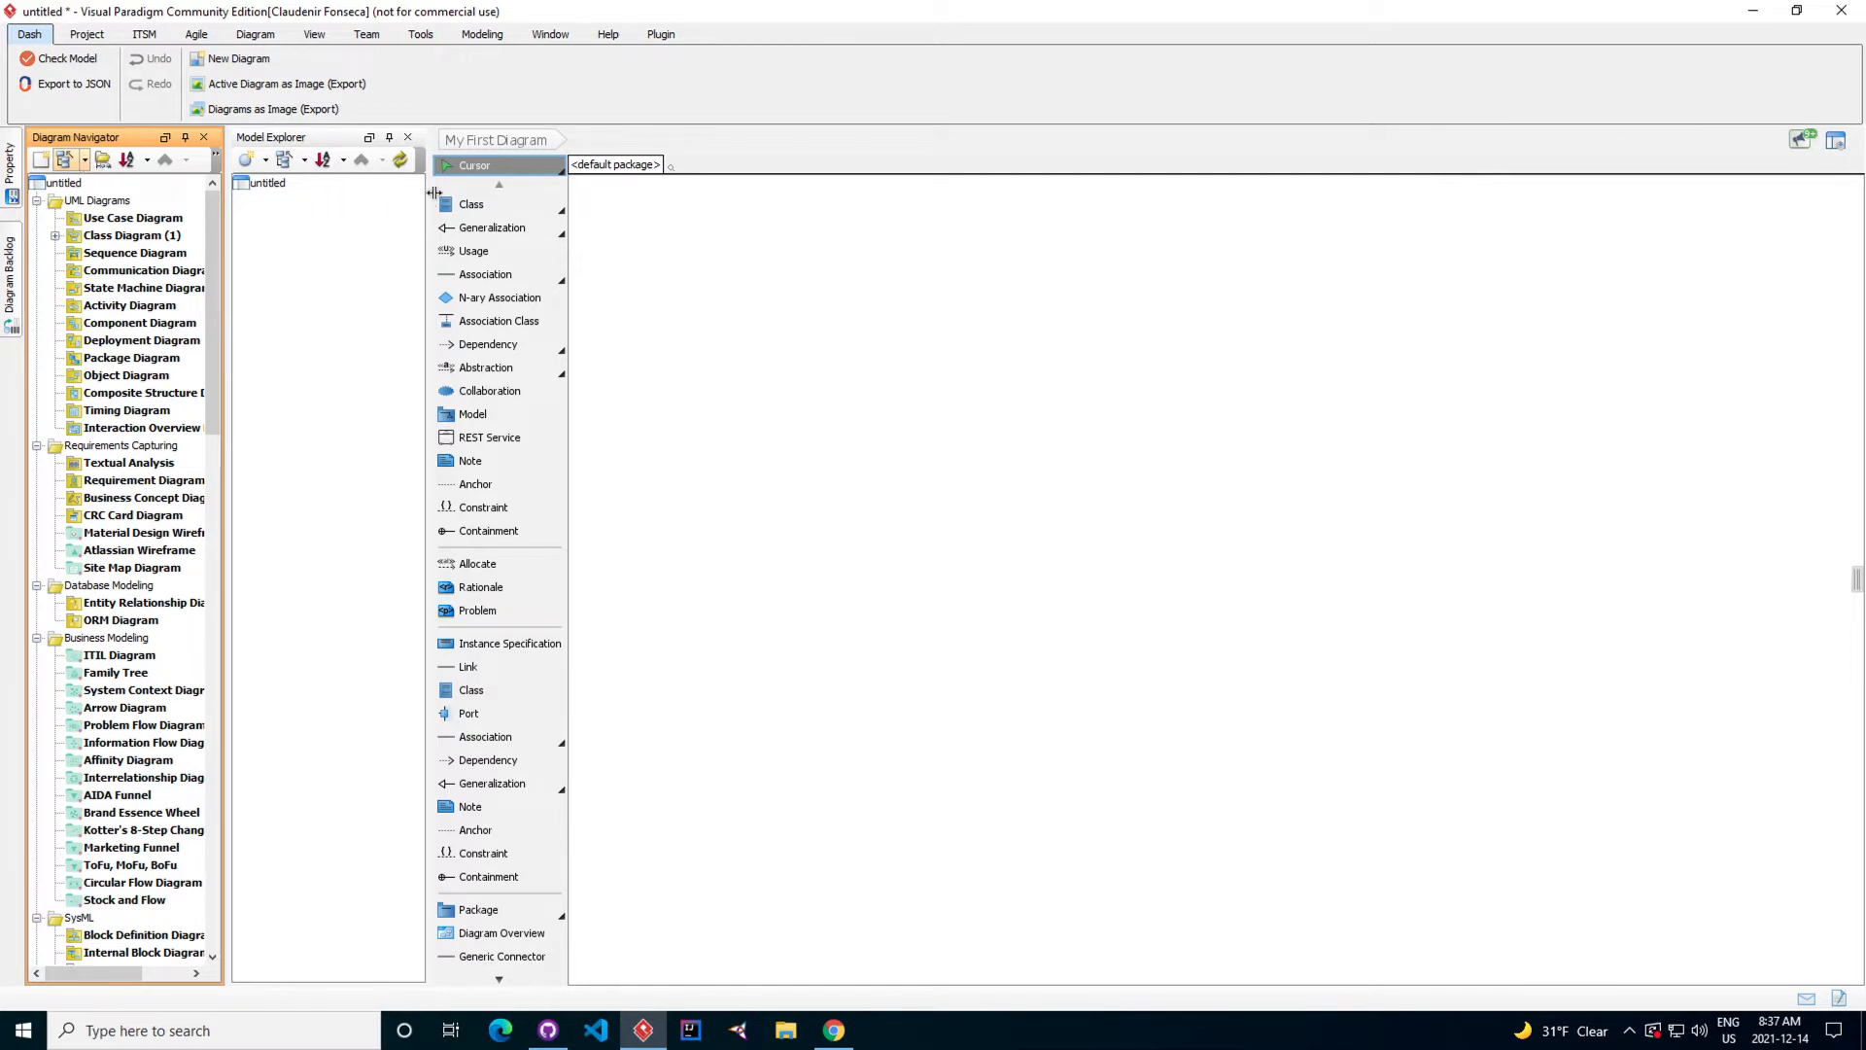
{"action": "left_click", "coordinate": [55, 236]}
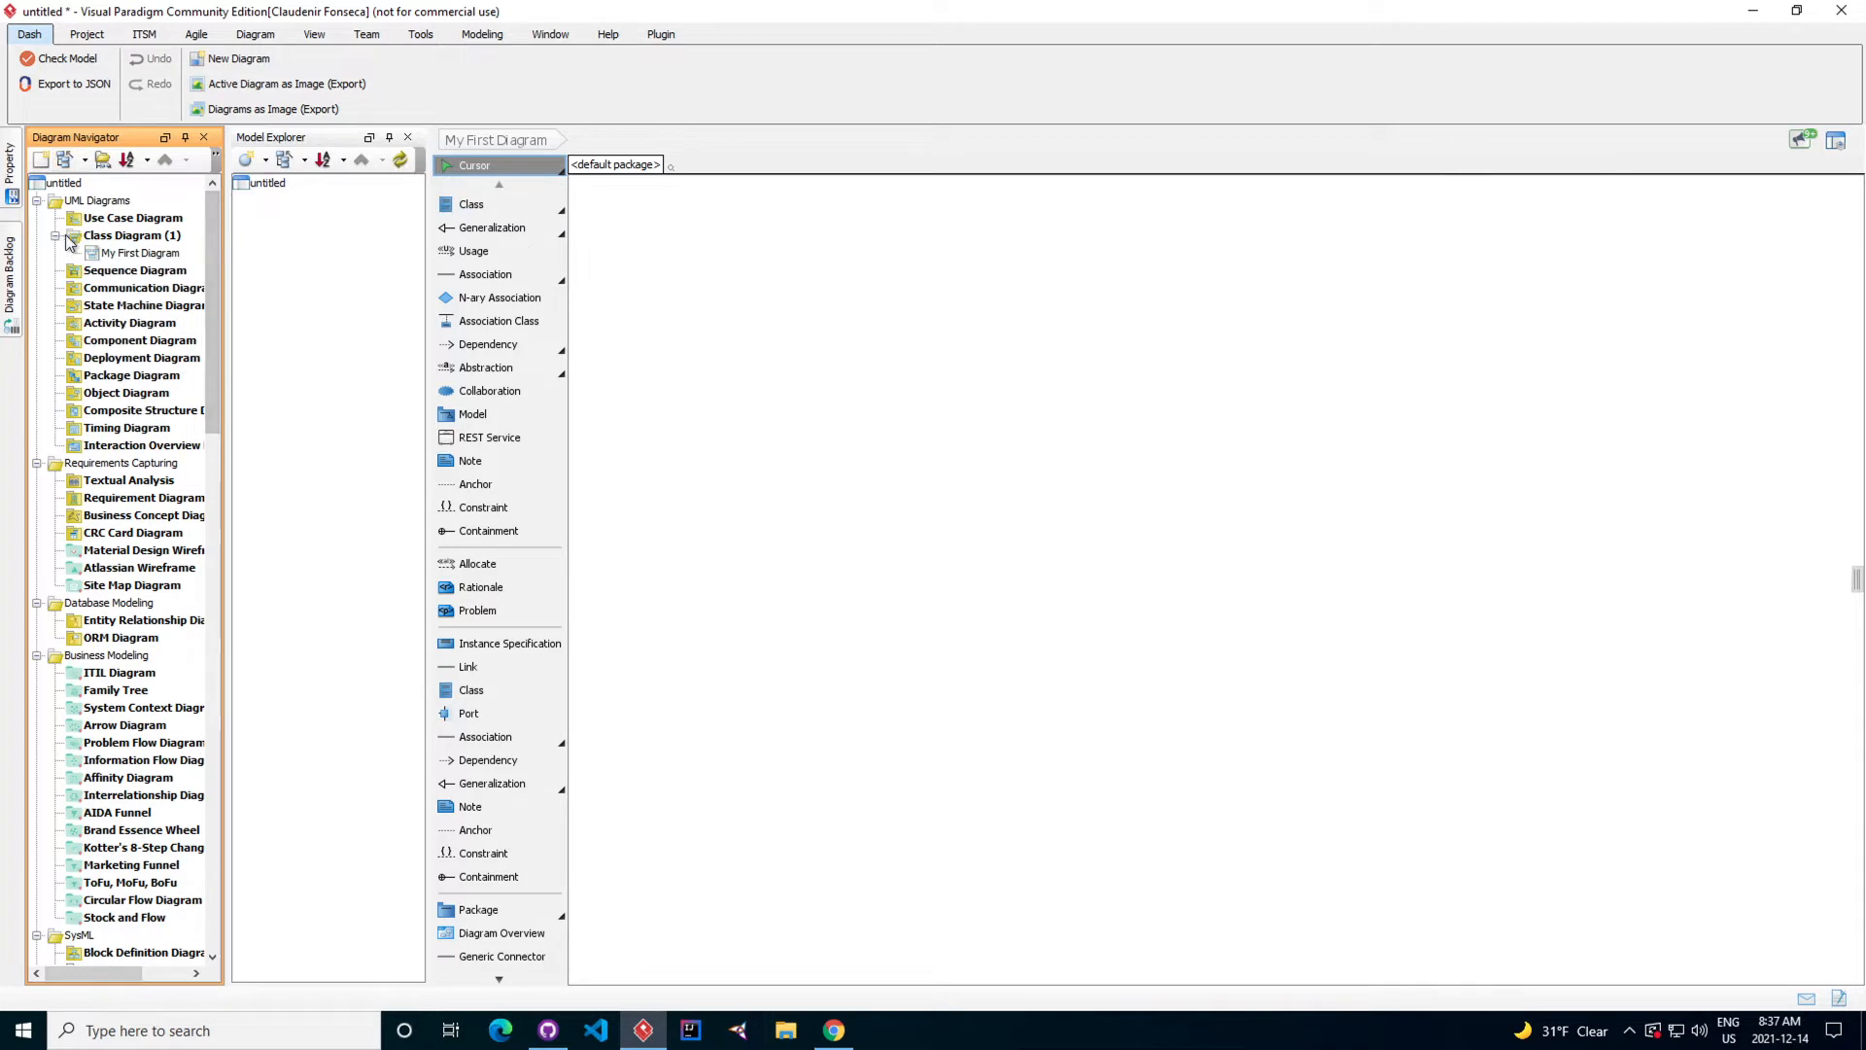
{"action": "left_click", "coordinate": [152, 239]}
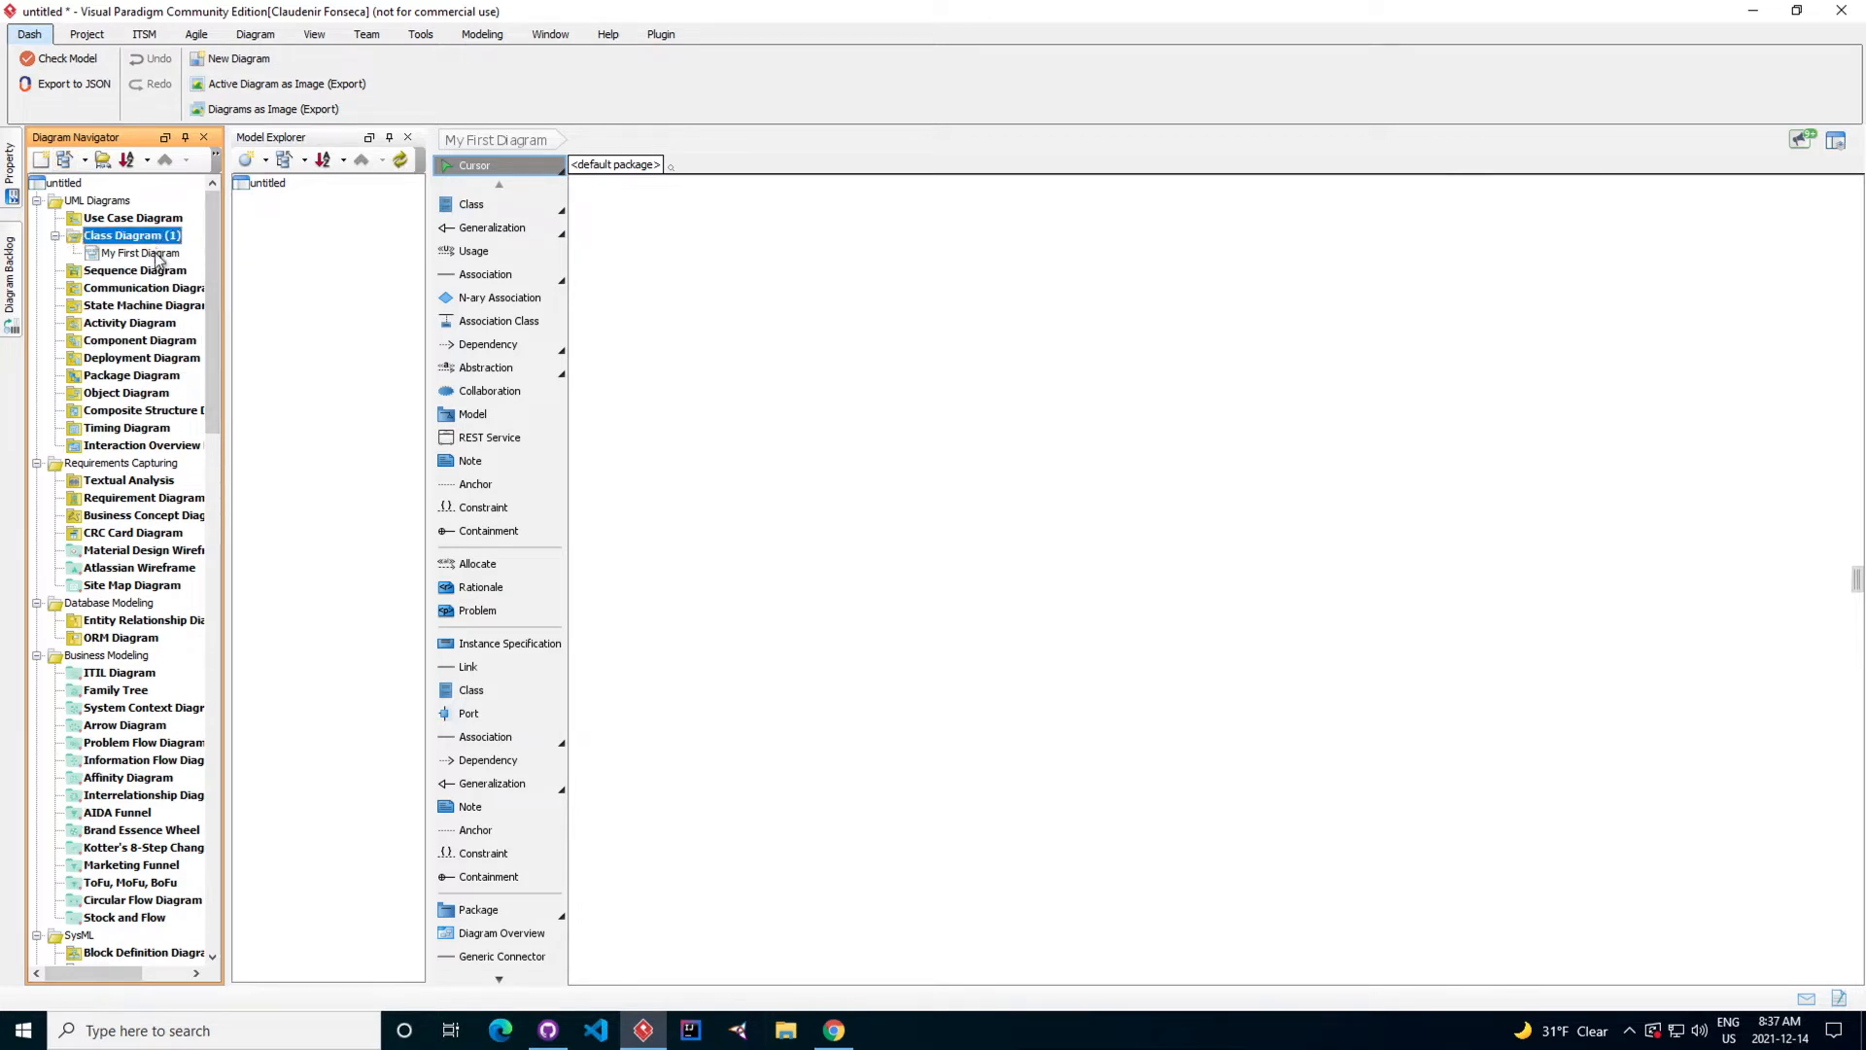
{"action": "left_click", "coordinate": [156, 254]}
{"action": "left_click", "coordinate": [340, 236]}
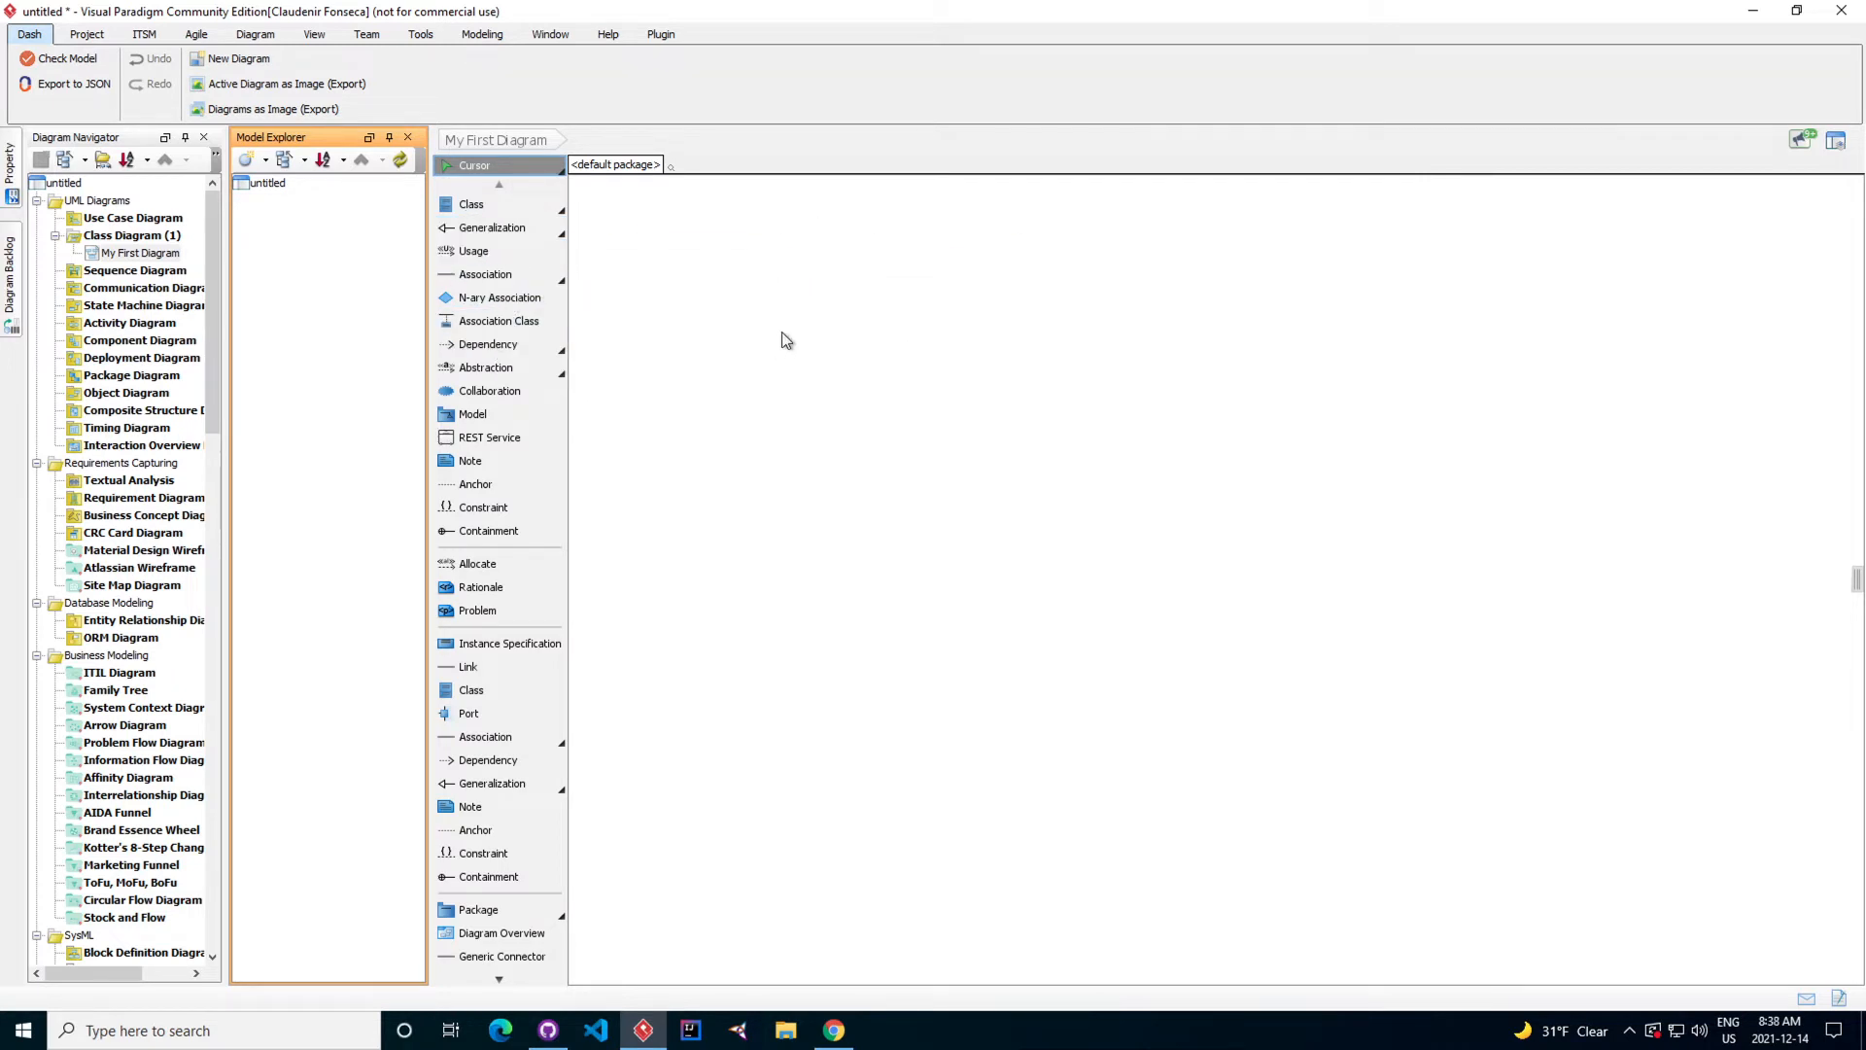
Step: Place a new class named 'Person' on the canvas with the Class tool
{"action": "left_click", "coordinate": [499, 206]}
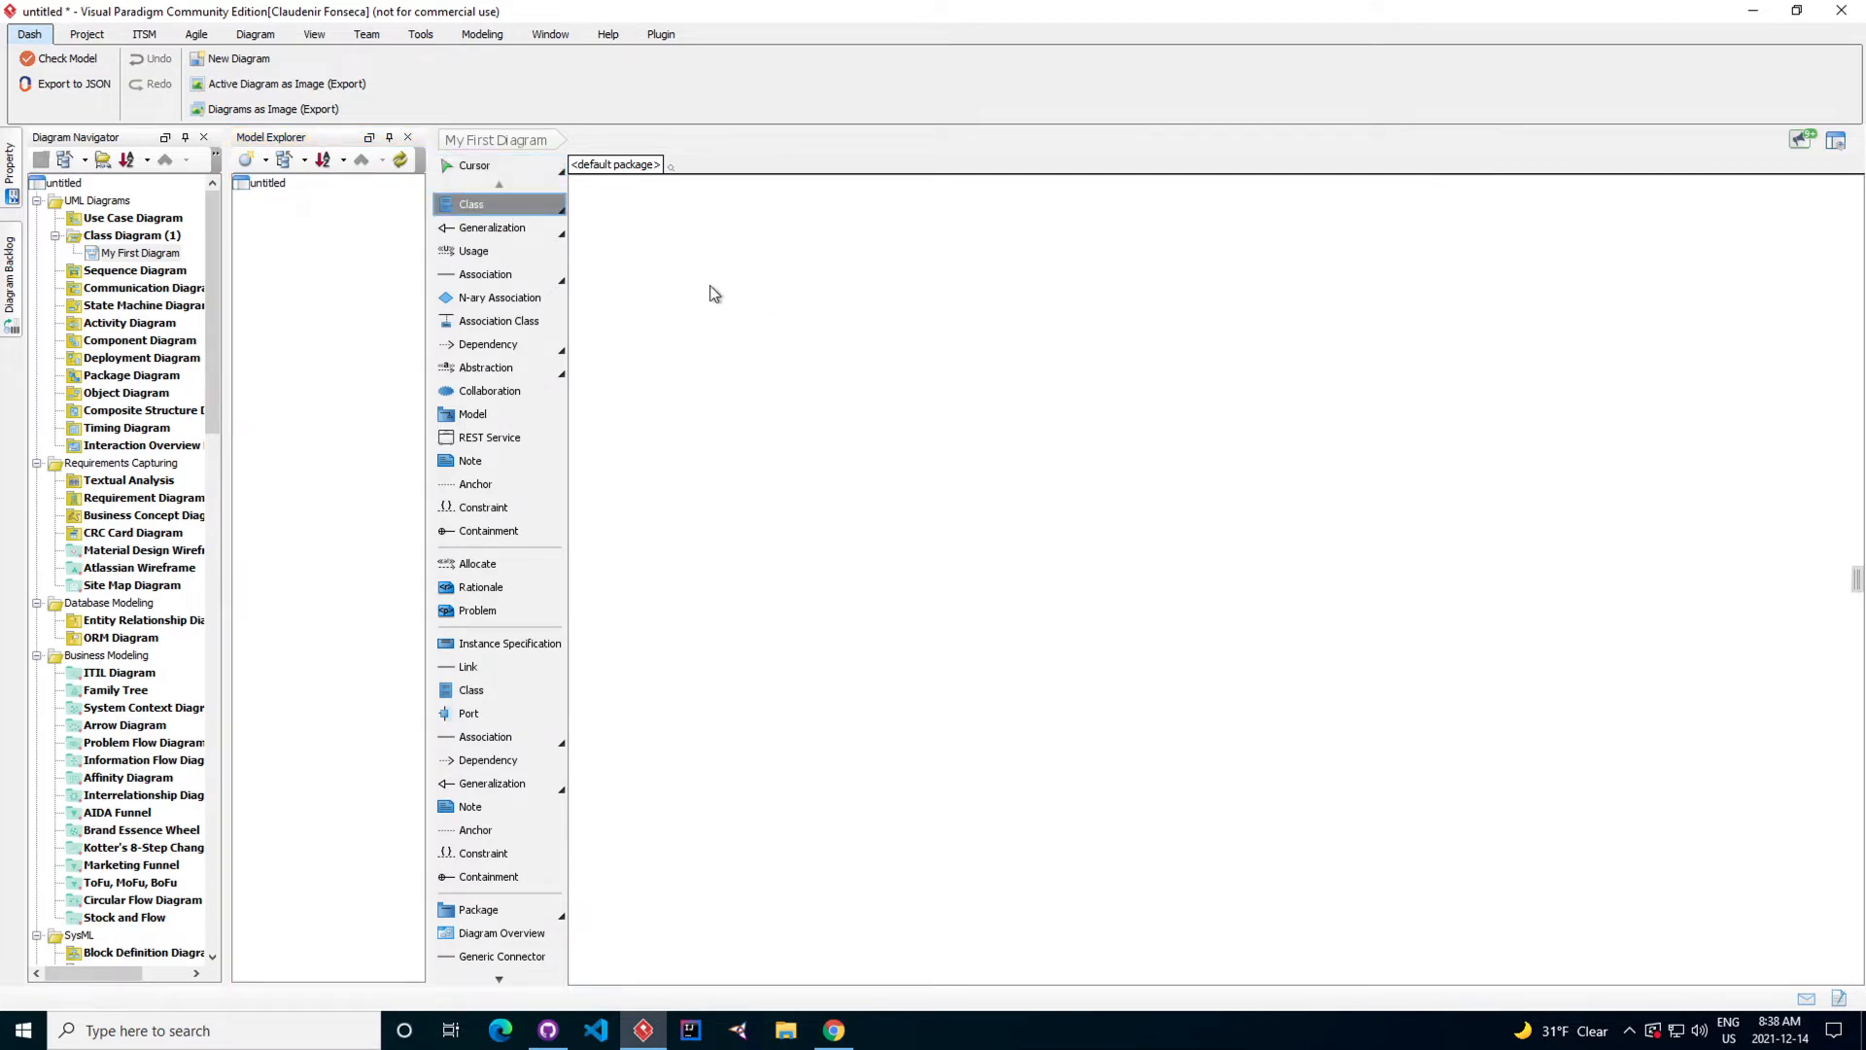
{"action": "left_click", "coordinate": [829, 359]}
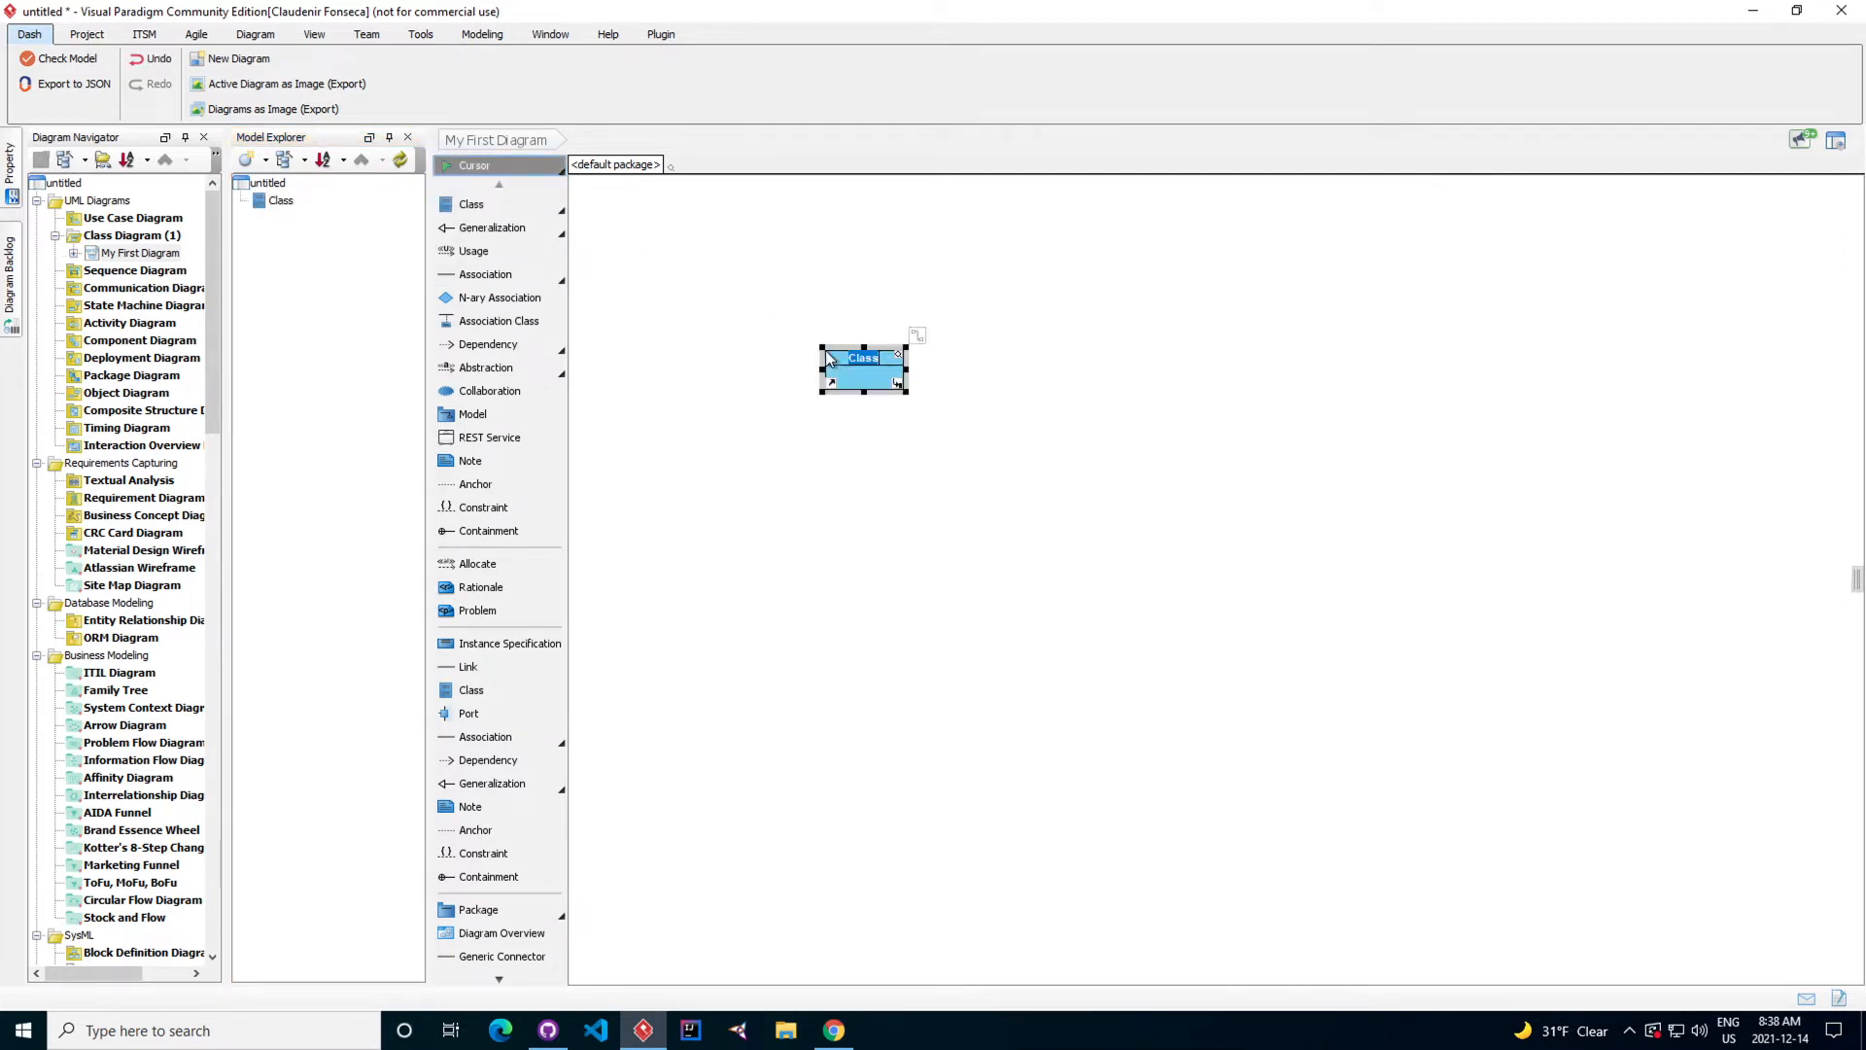
{"action": "type", "text": "Person"}
{"action": "key", "text": "Return"}
Step: Apply the OntoUML Stereotypes > Kind stereotype to Person
{"action": "right_click", "coordinate": [896, 379]}
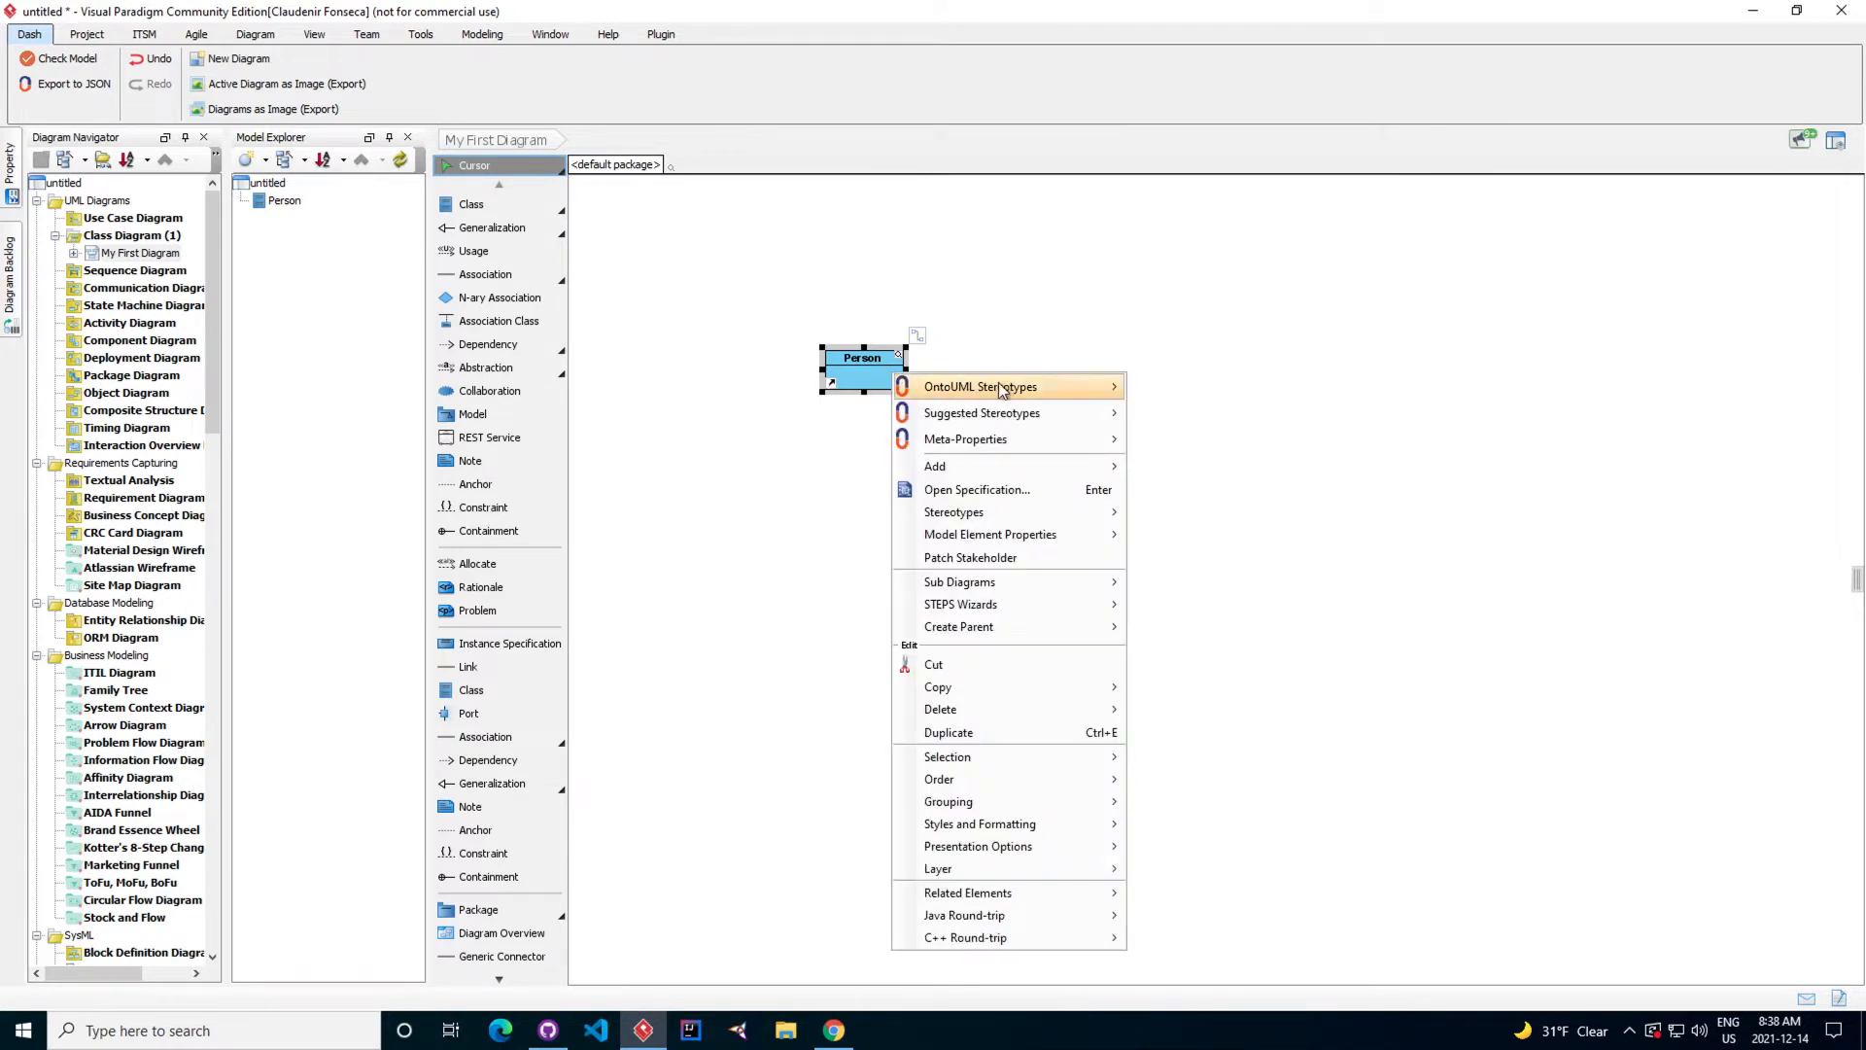
{"action": "mouse_move", "coordinate": [1031, 442]}
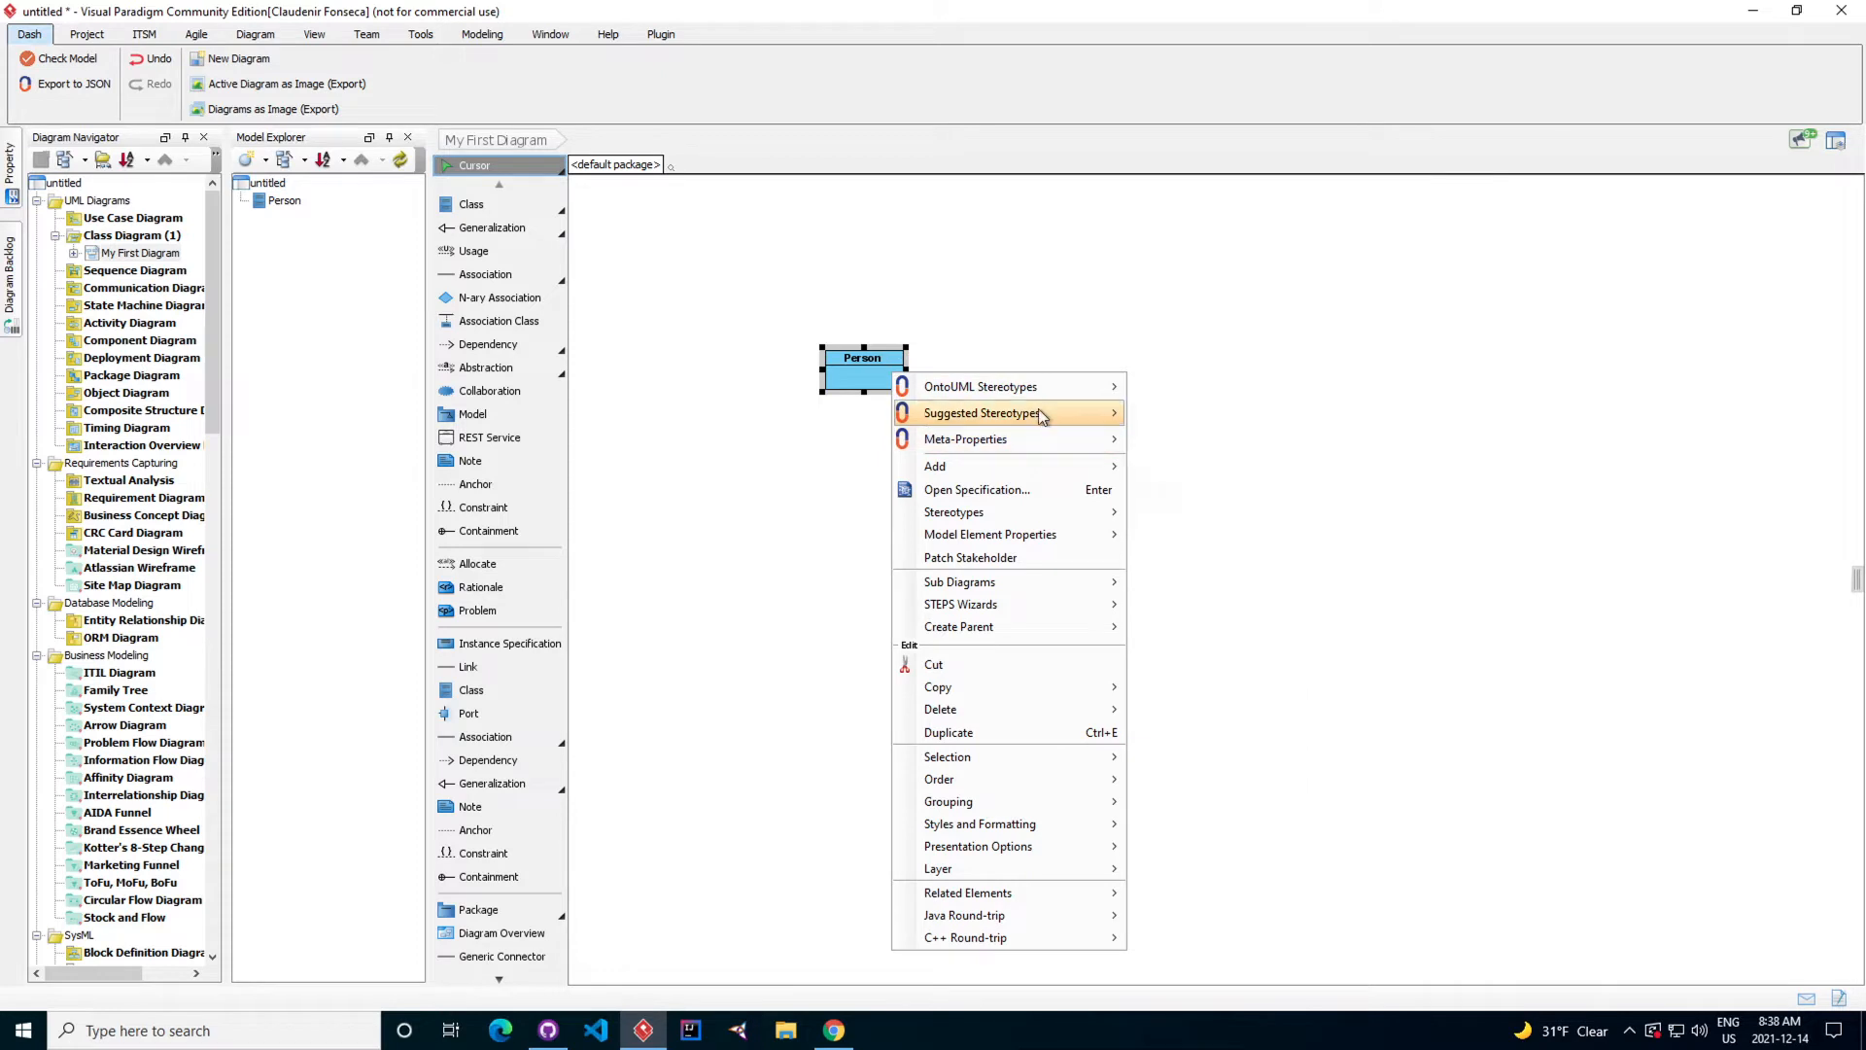
{"action": "mouse_move", "coordinate": [1060, 387]}
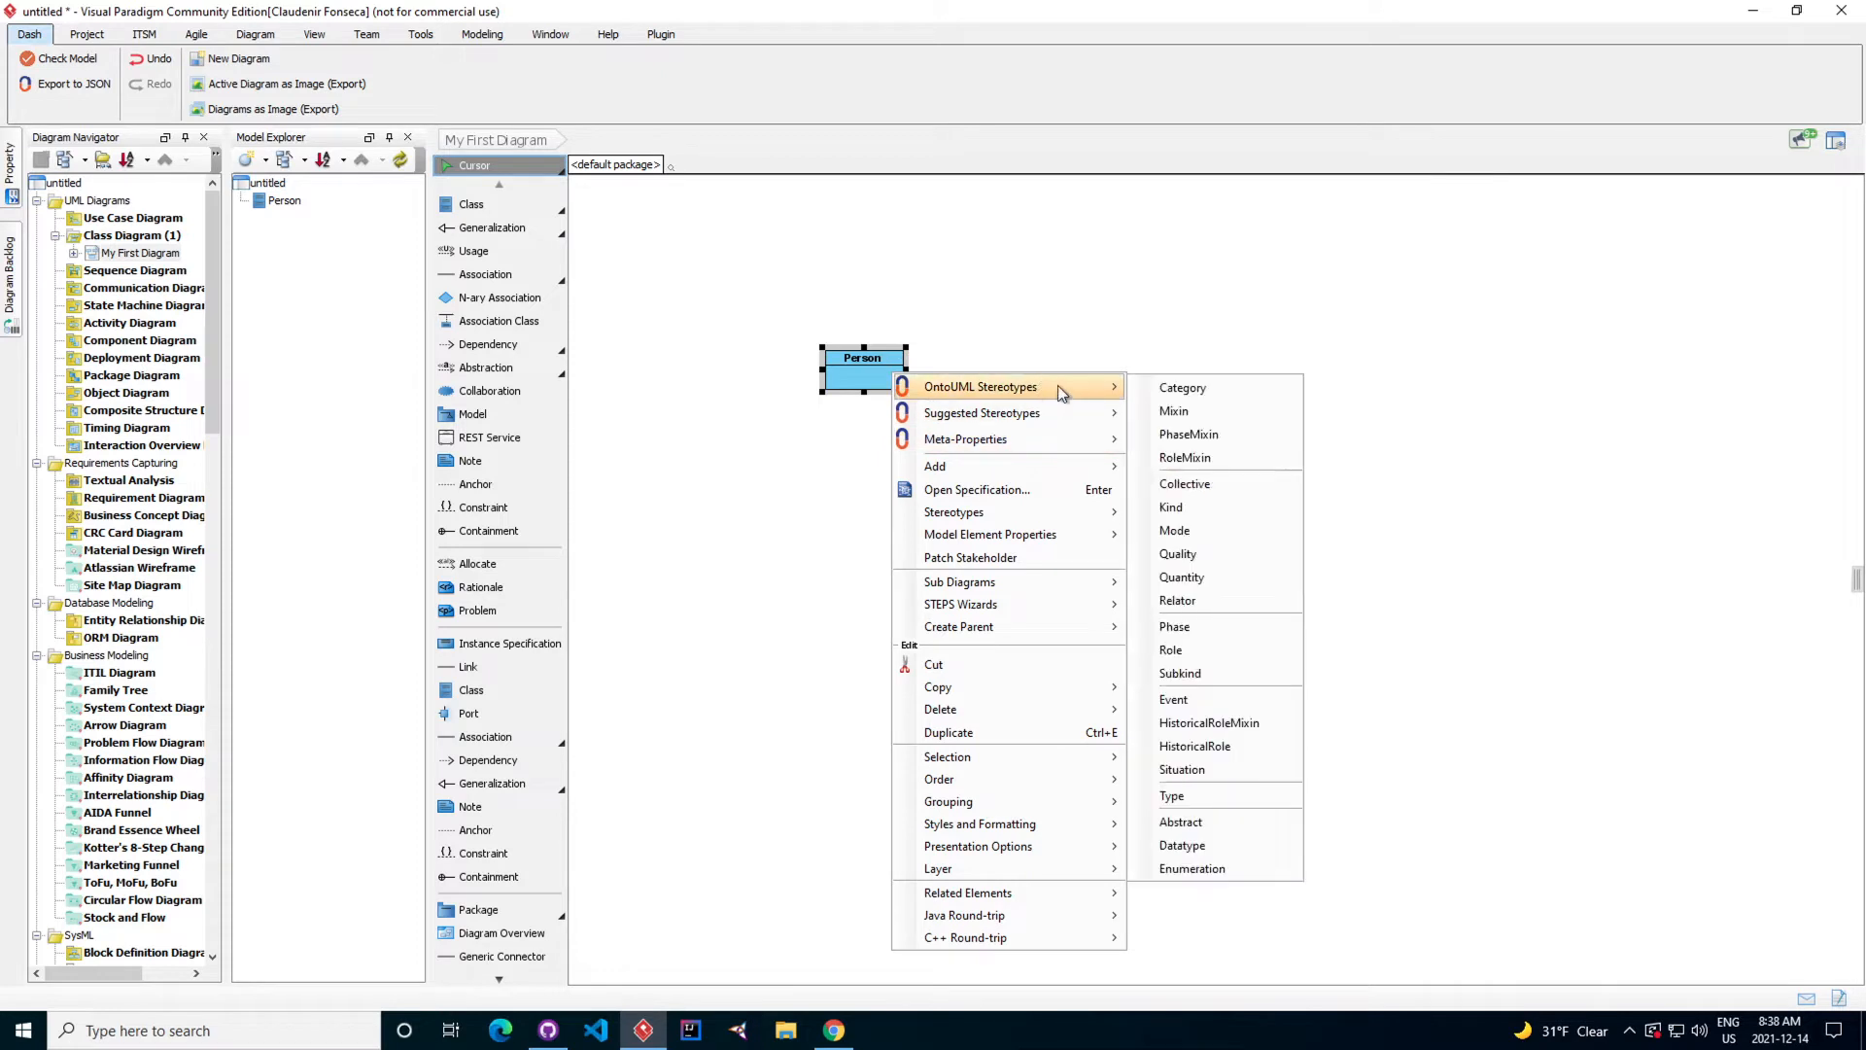
{"action": "left_click", "coordinate": [1239, 506]}
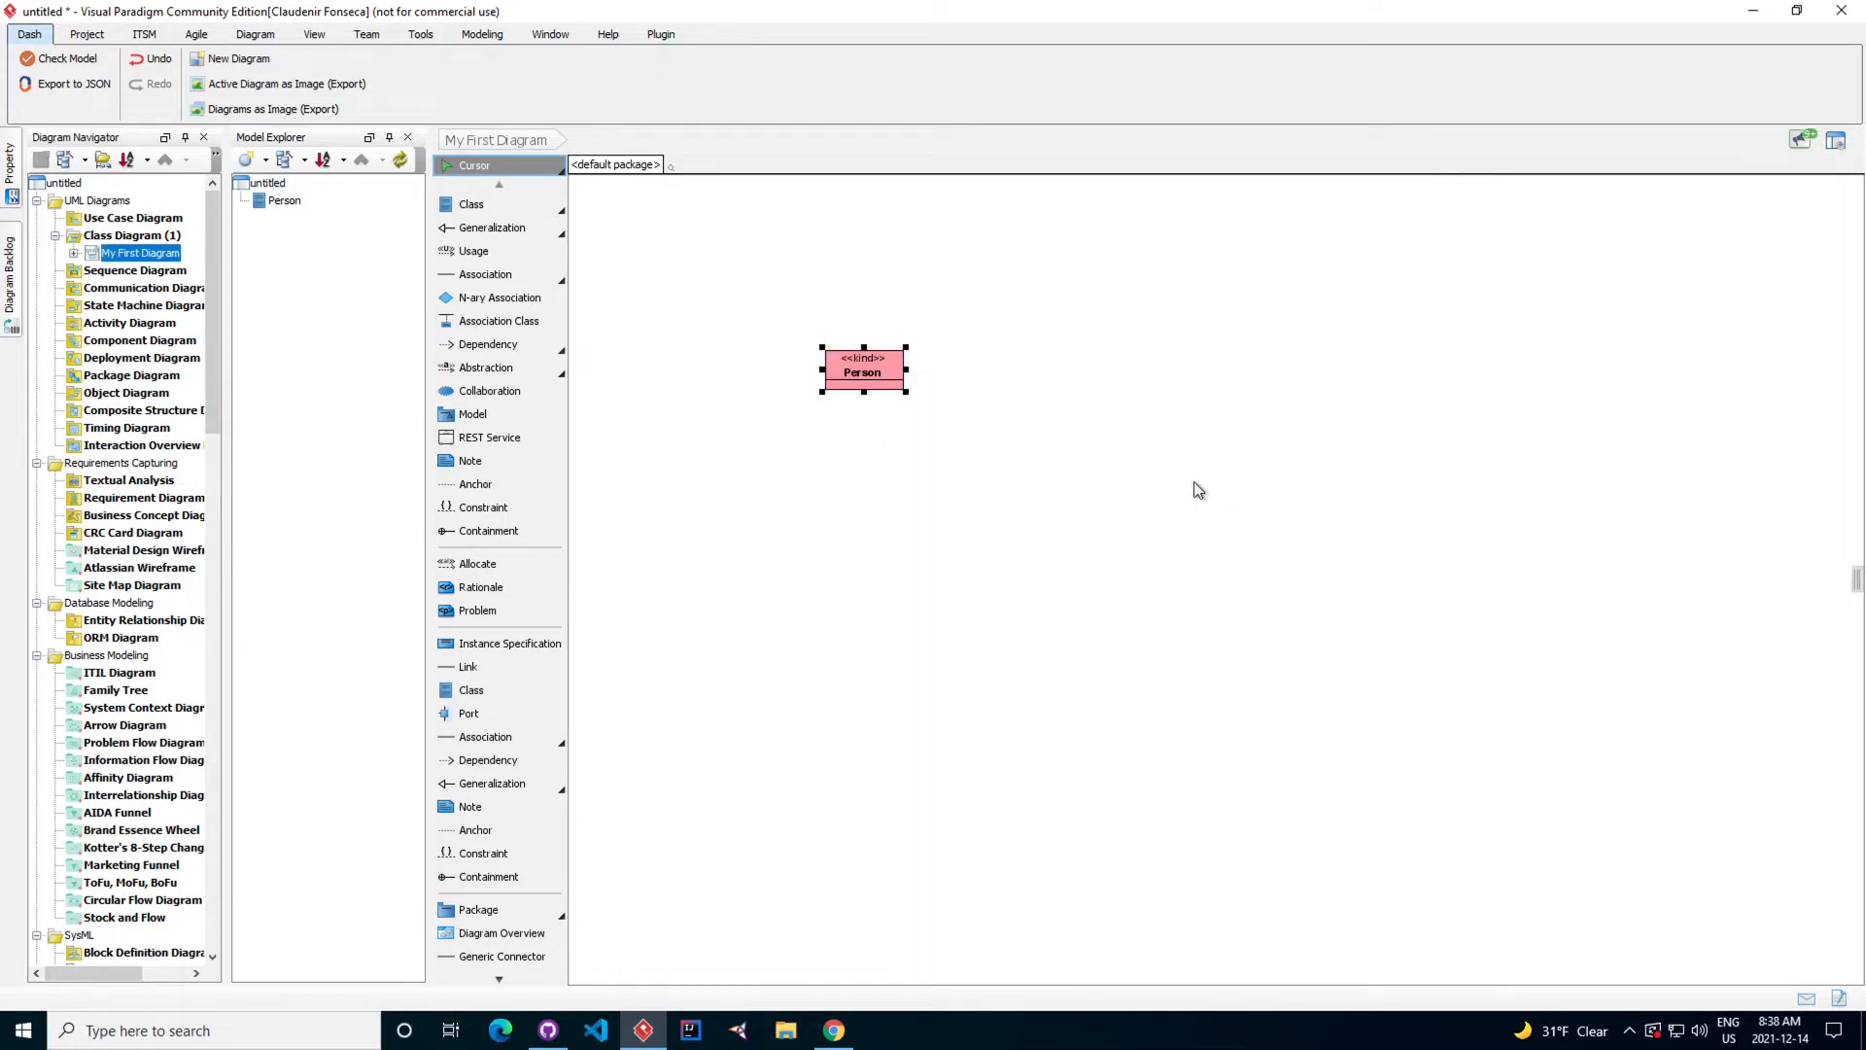
{"action": "mouse_move", "coordinate": [896, 374]}
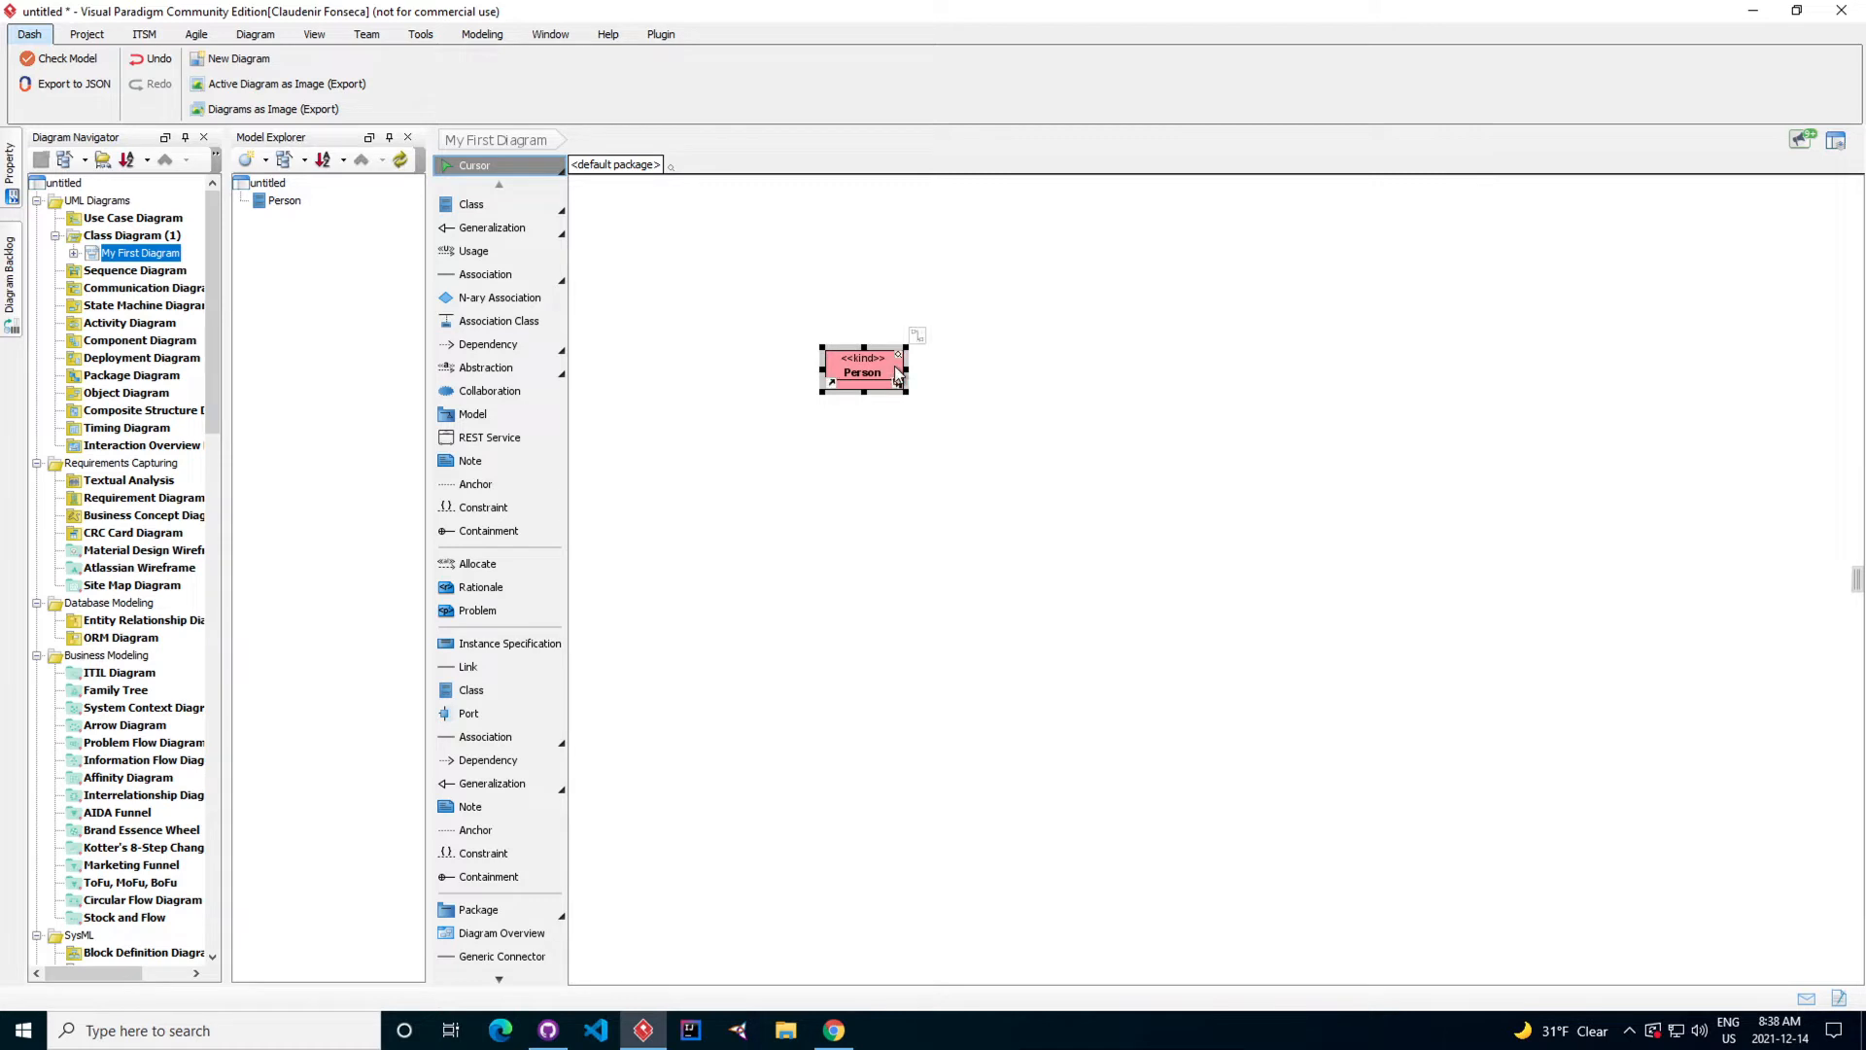
{"action": "left_click", "coordinate": [815, 406]}
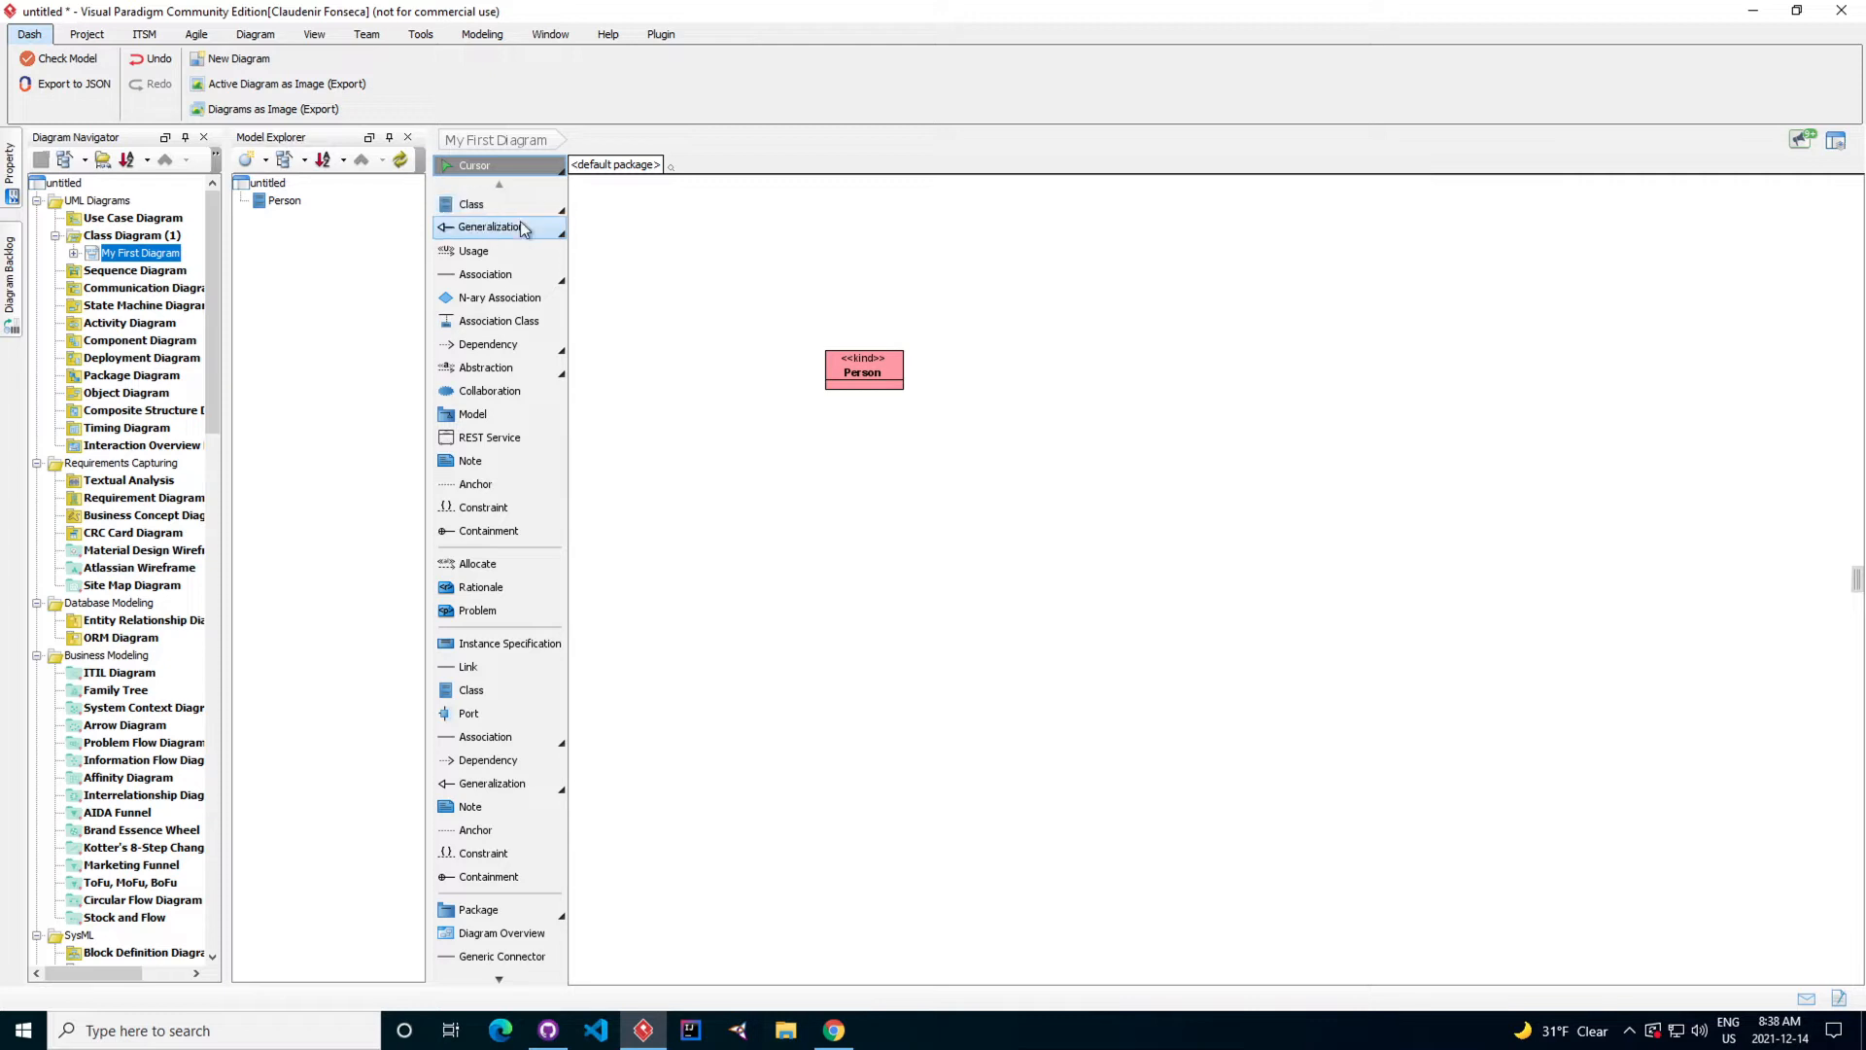
{"action": "left_click", "coordinate": [837, 506]}
{"action": "double_click", "coordinate": [836, 504]}
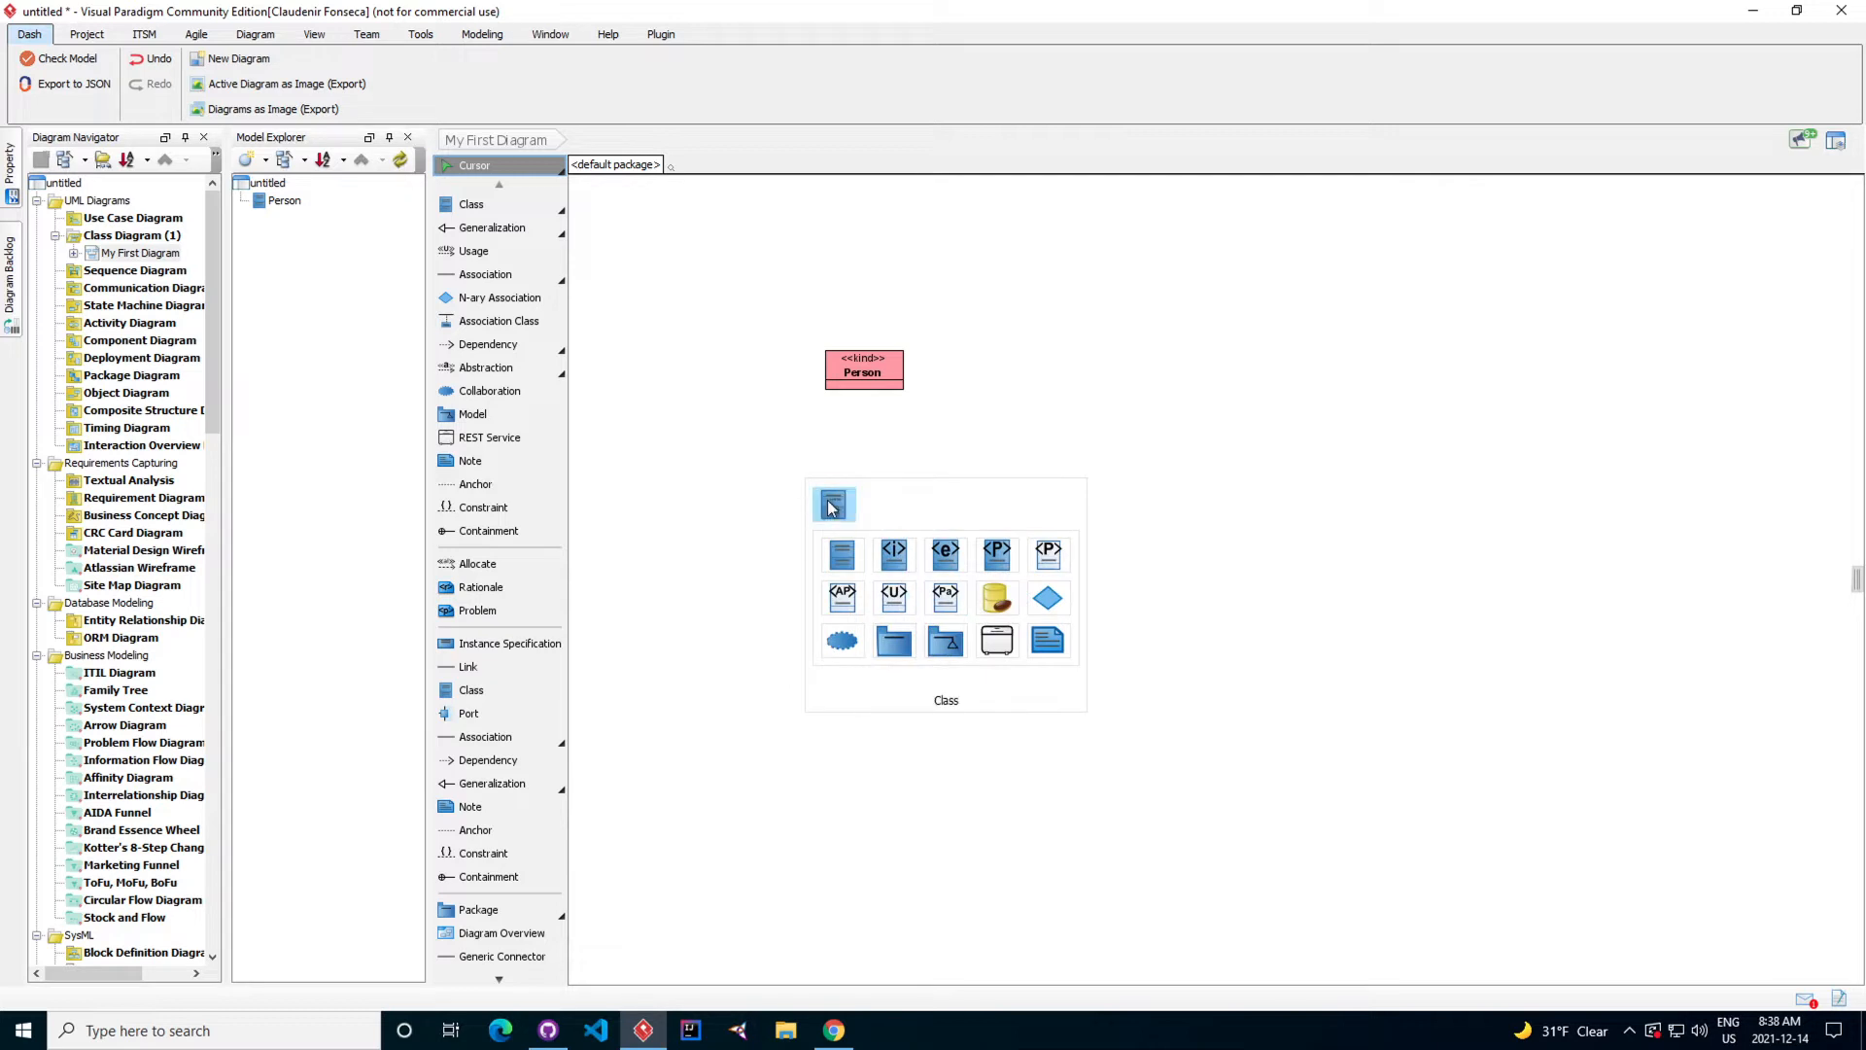
{"action": "left_click", "coordinate": [832, 505]}
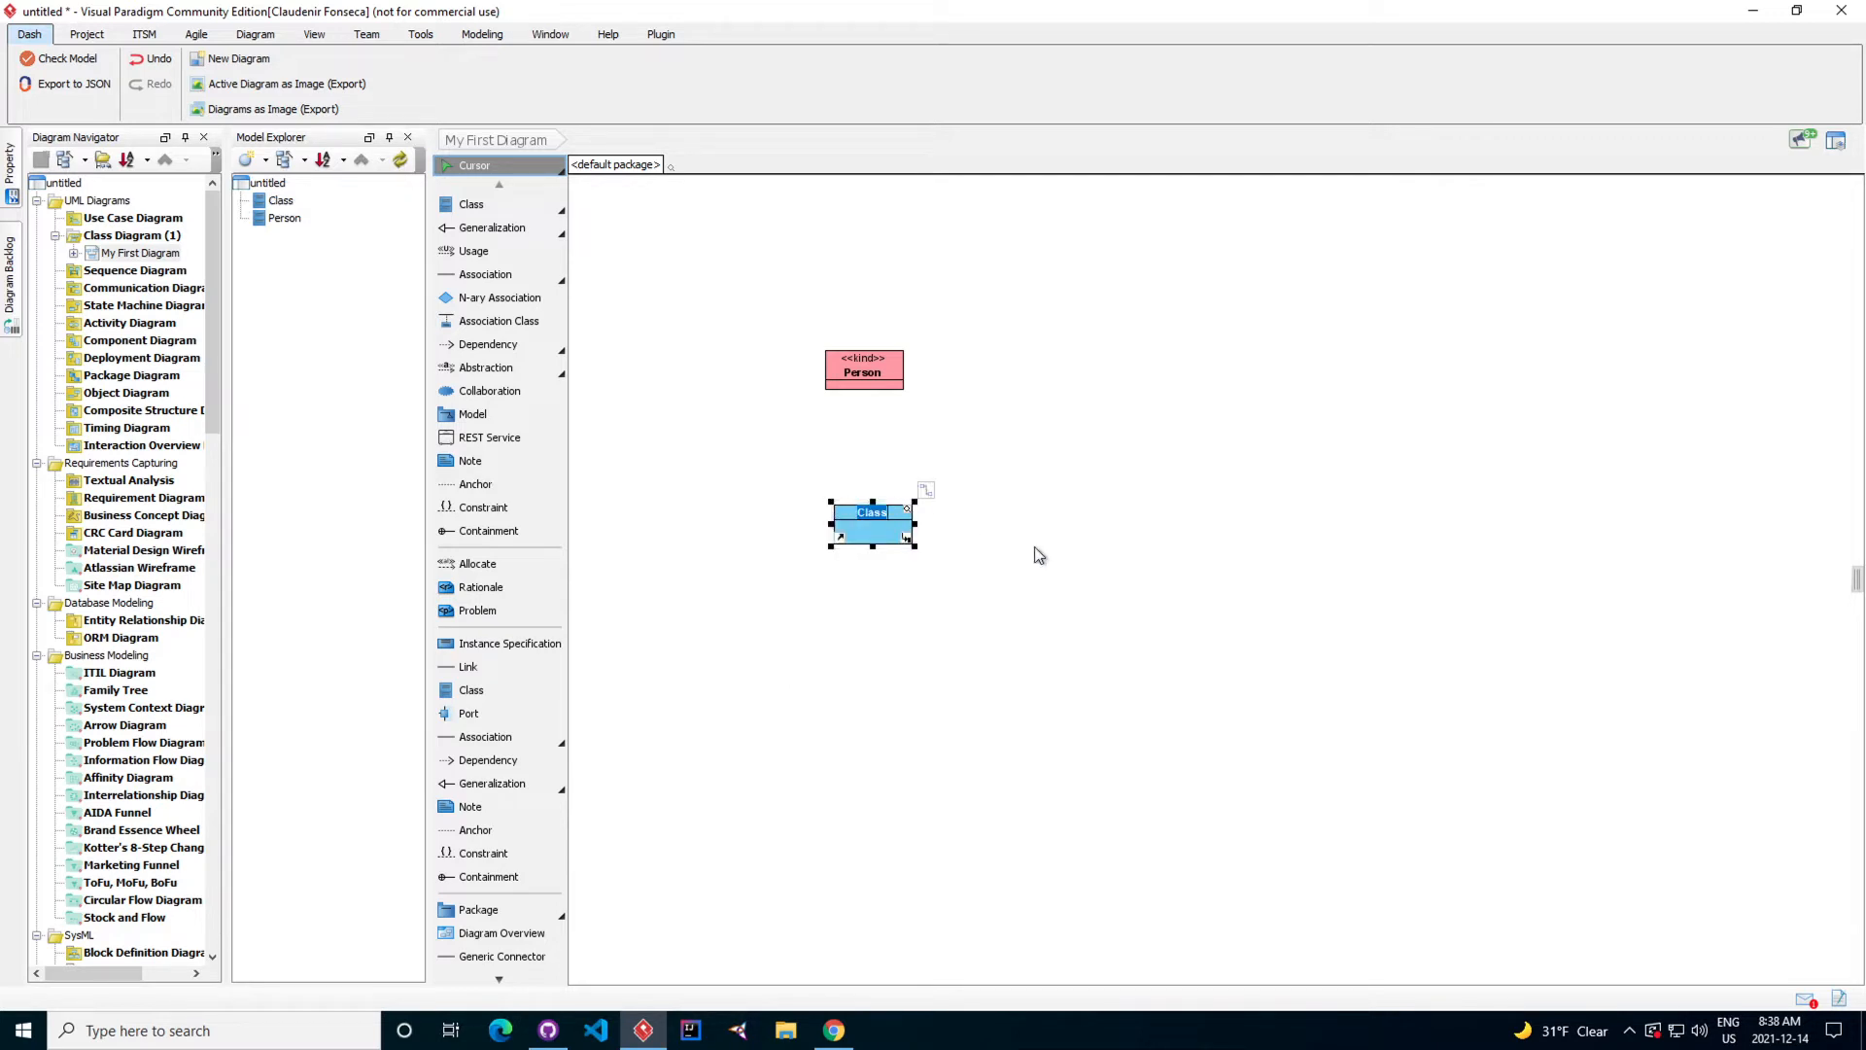
{"action": "type", "text": "Student"}
{"action": "key", "text": "Return"}
{"action": "left_click_drag", "start_coordinate": [879, 526], "coordinate": [870, 525]}
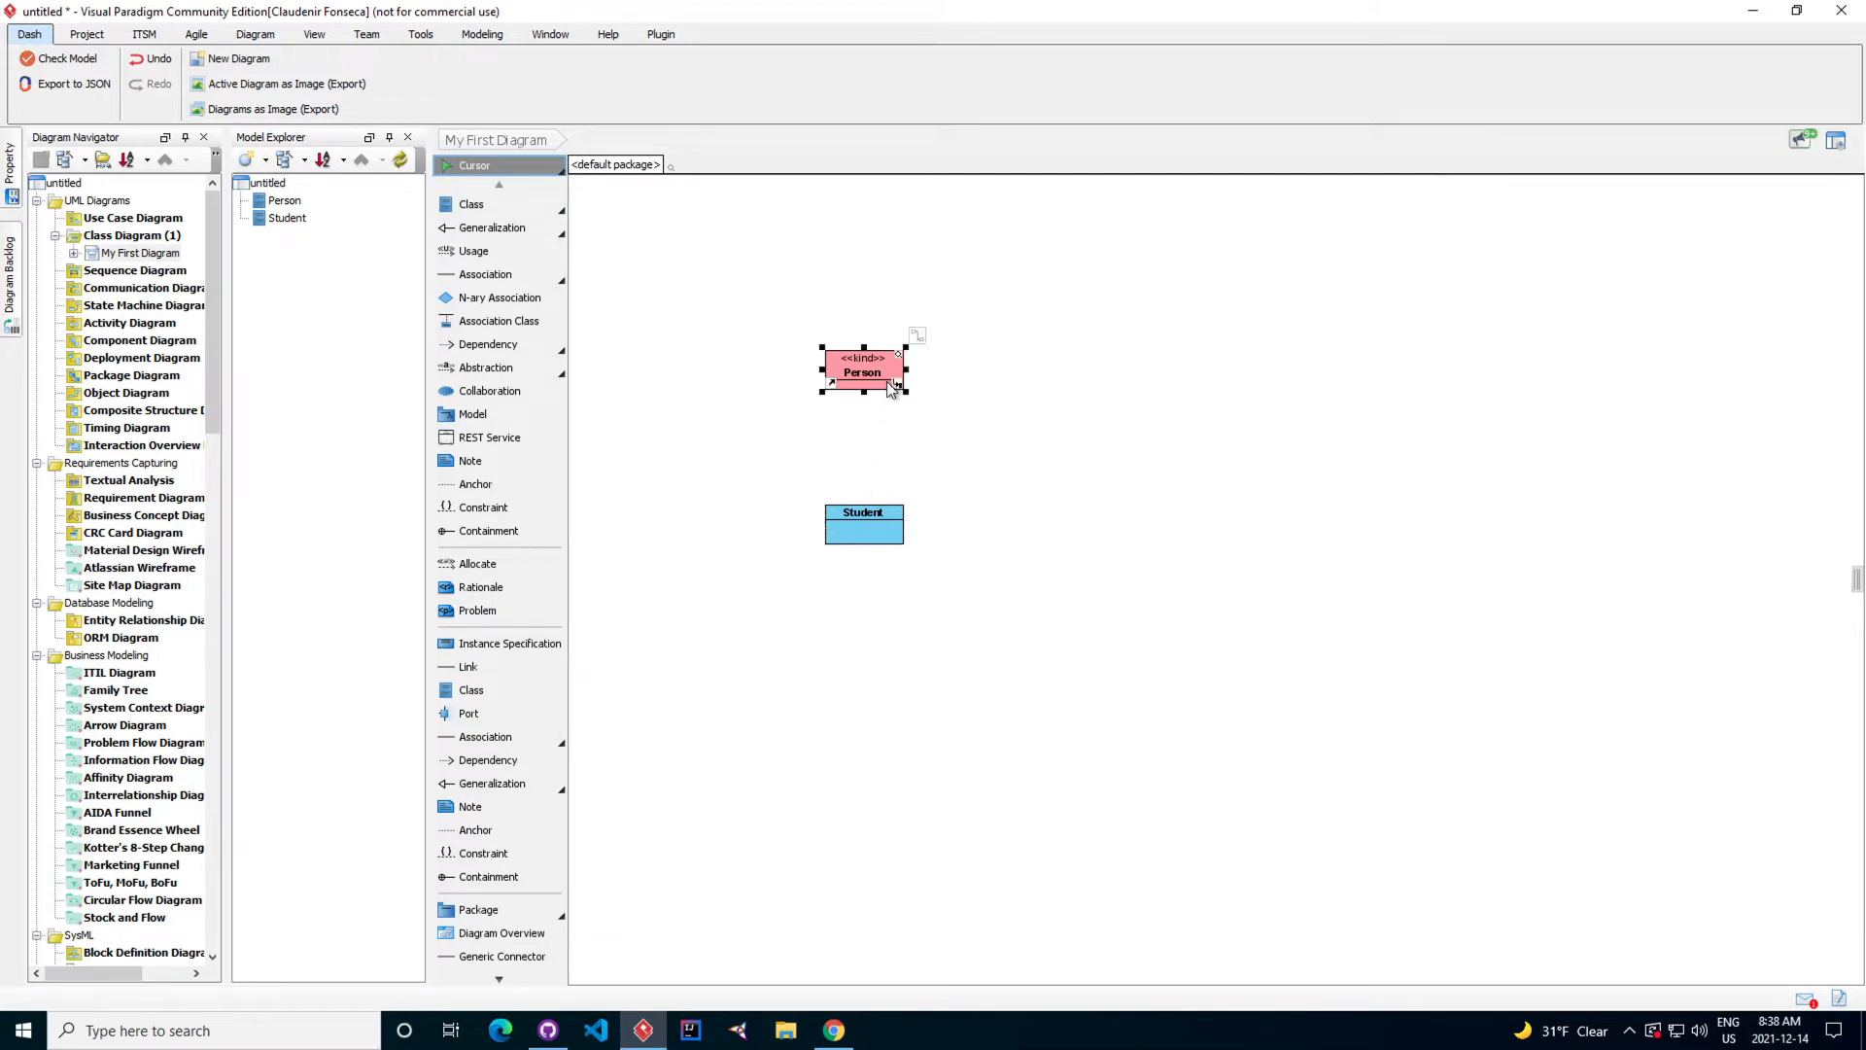
{"action": "left_click_drag", "start_coordinate": [919, 364], "coordinate": [871, 527]}
{"action": "left_click", "coordinate": [997, 396]}
{"action": "mouse_move", "coordinate": [851, 364]}
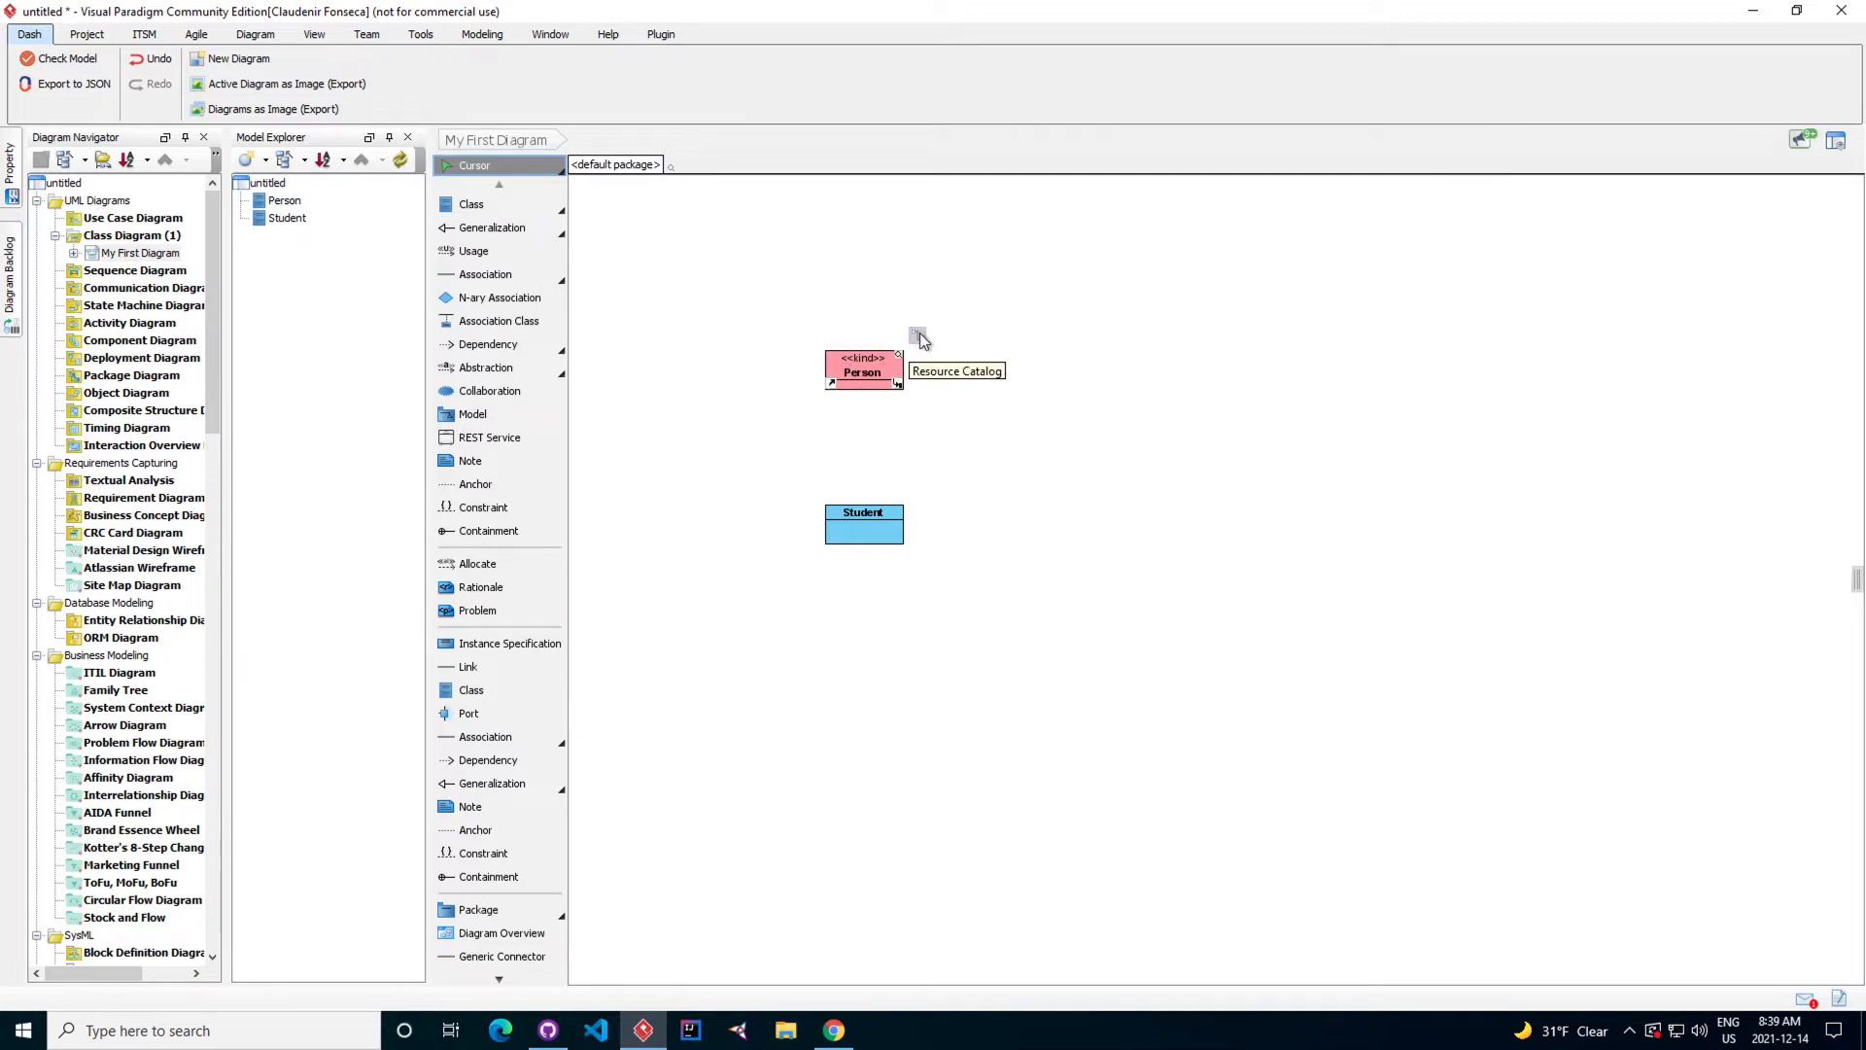
{"action": "left_click_drag", "start_coordinate": [918, 337], "coordinate": [865, 515]}
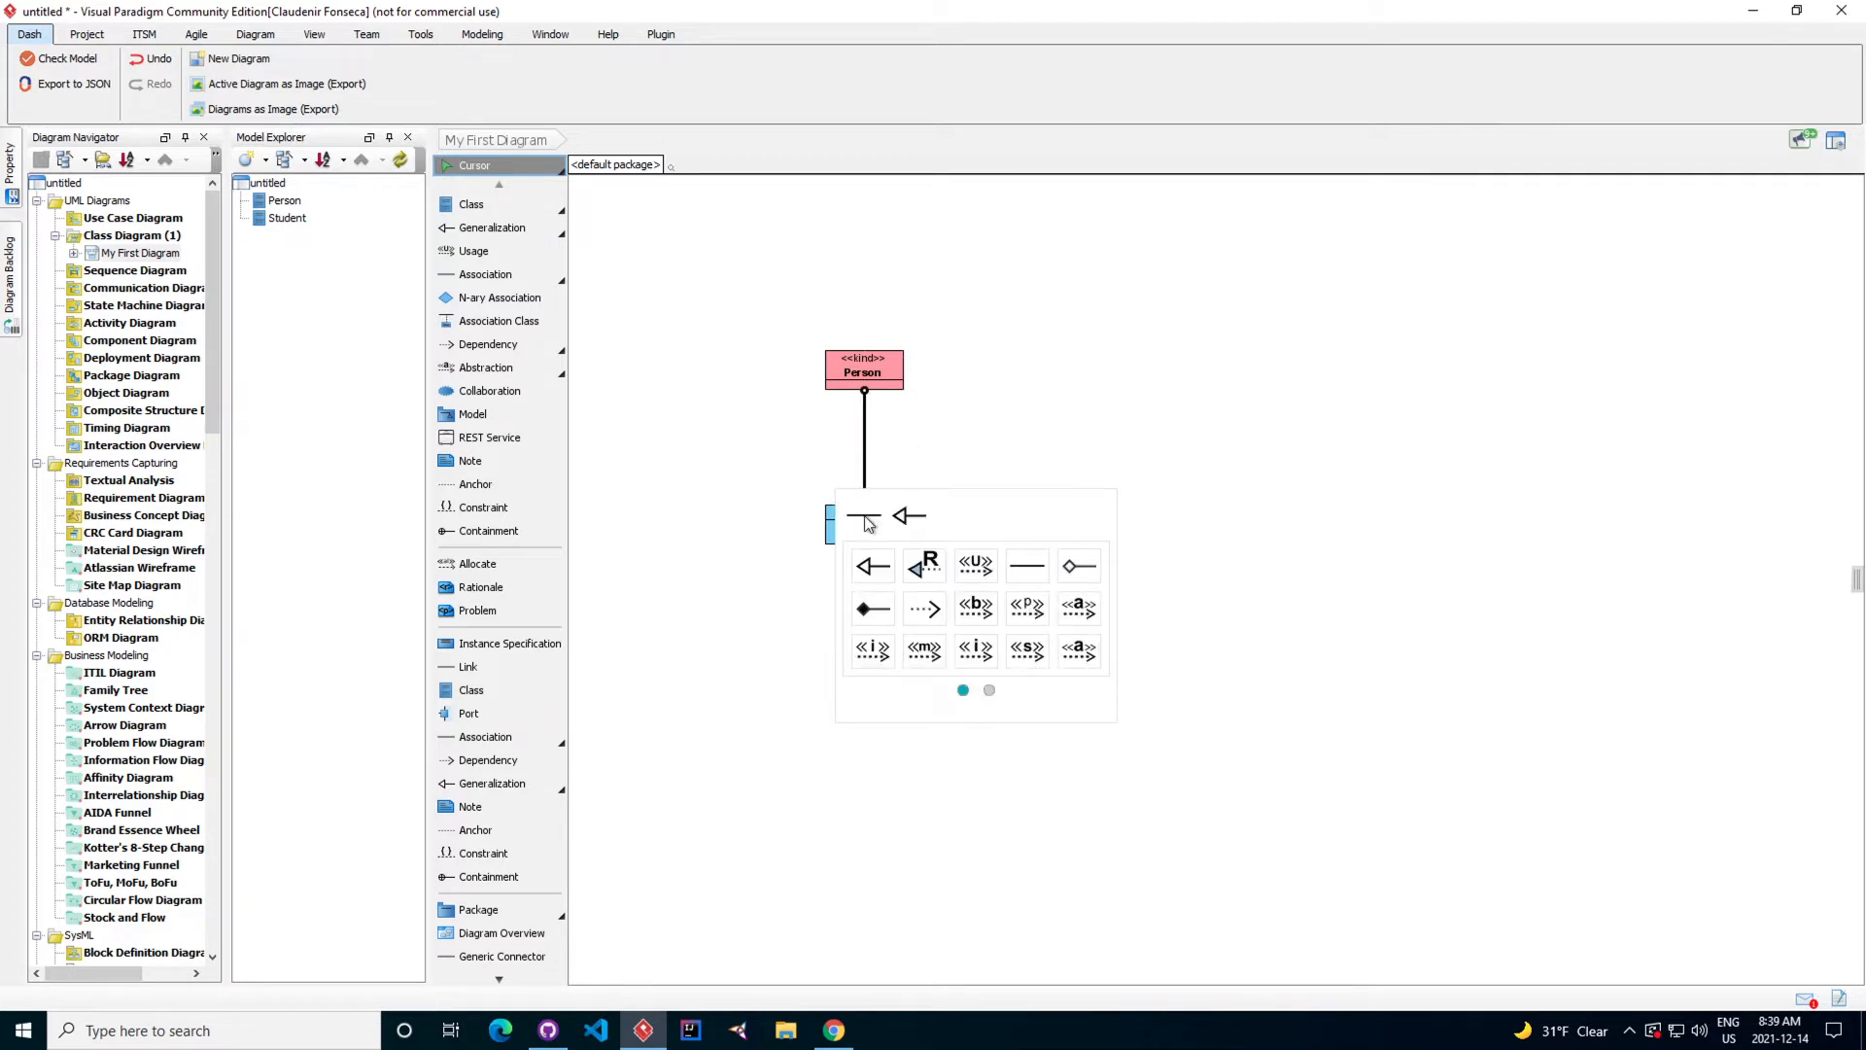
{"action": "left_click", "coordinate": [916, 521]}
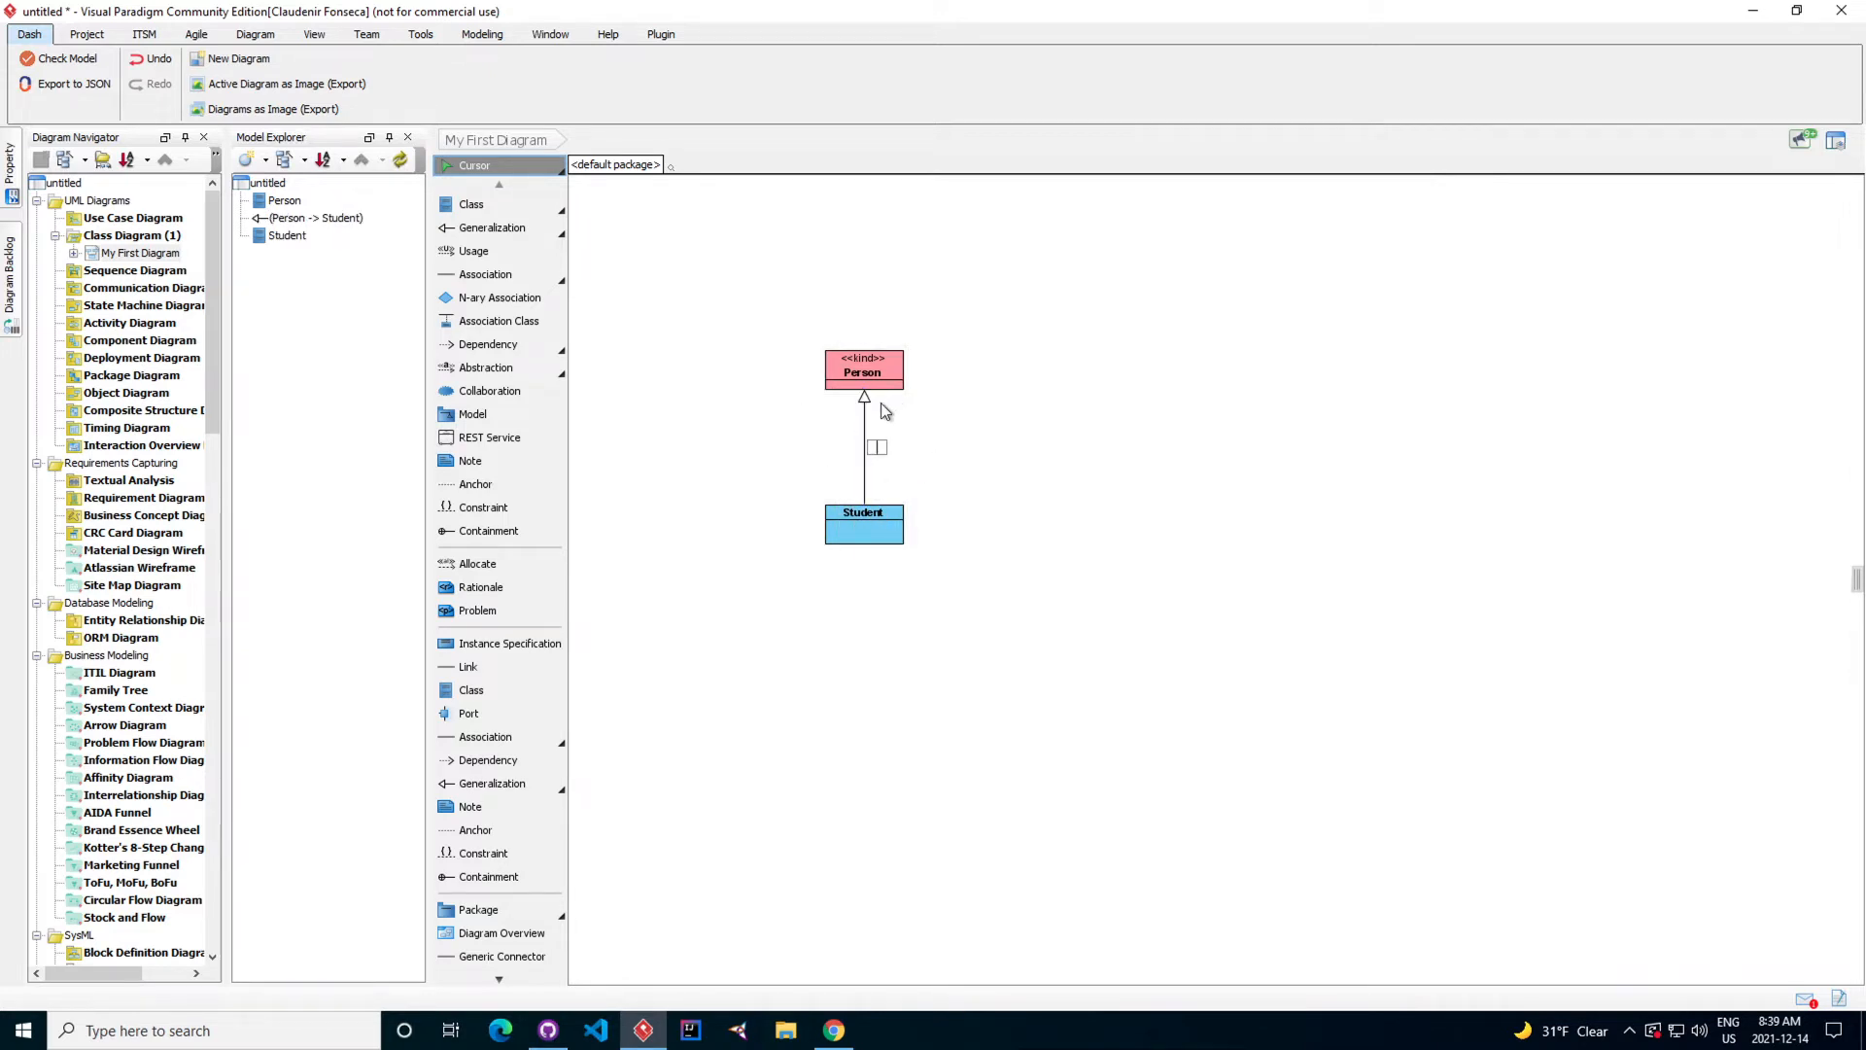
{"action": "left_click", "coordinate": [870, 530]}
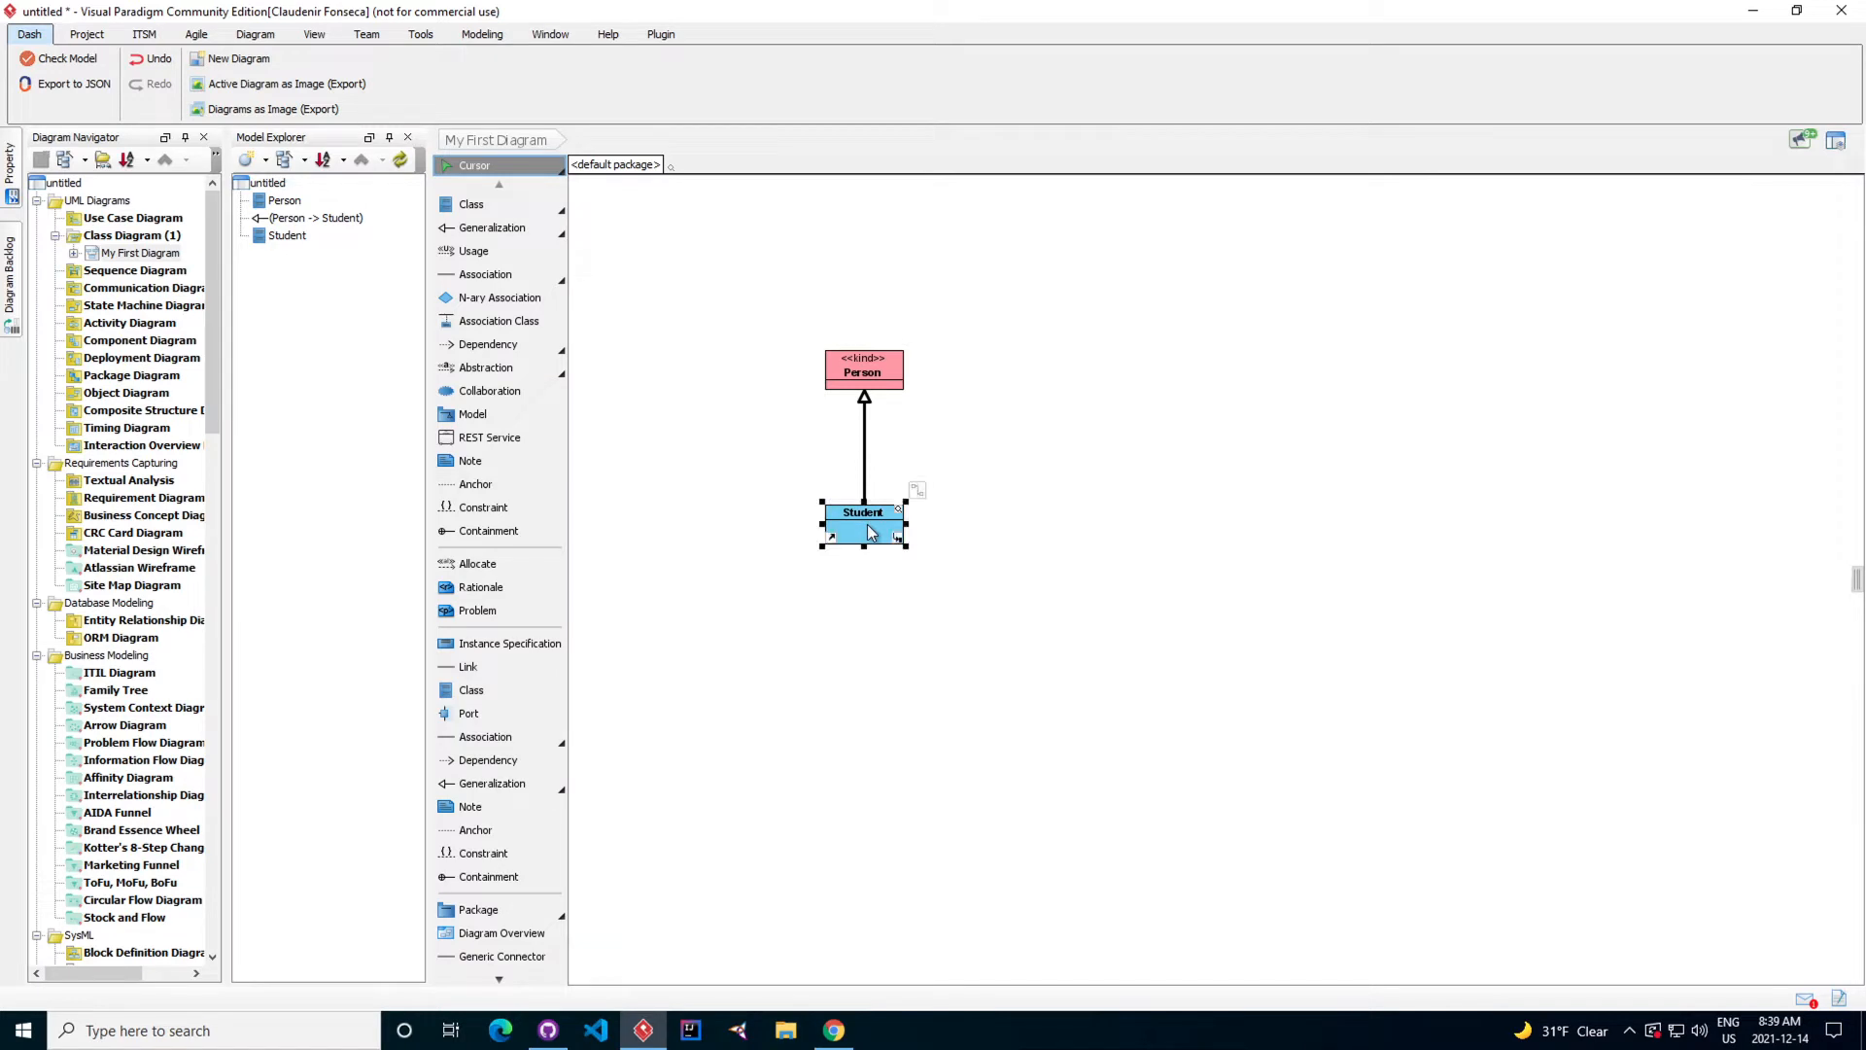
Step: Apply the OntoUML «role» stereotype to Student, then start drawing a relationship from it
{"action": "right_click", "coordinate": [870, 532]}
{"action": "mouse_move", "coordinate": [971, 511]}
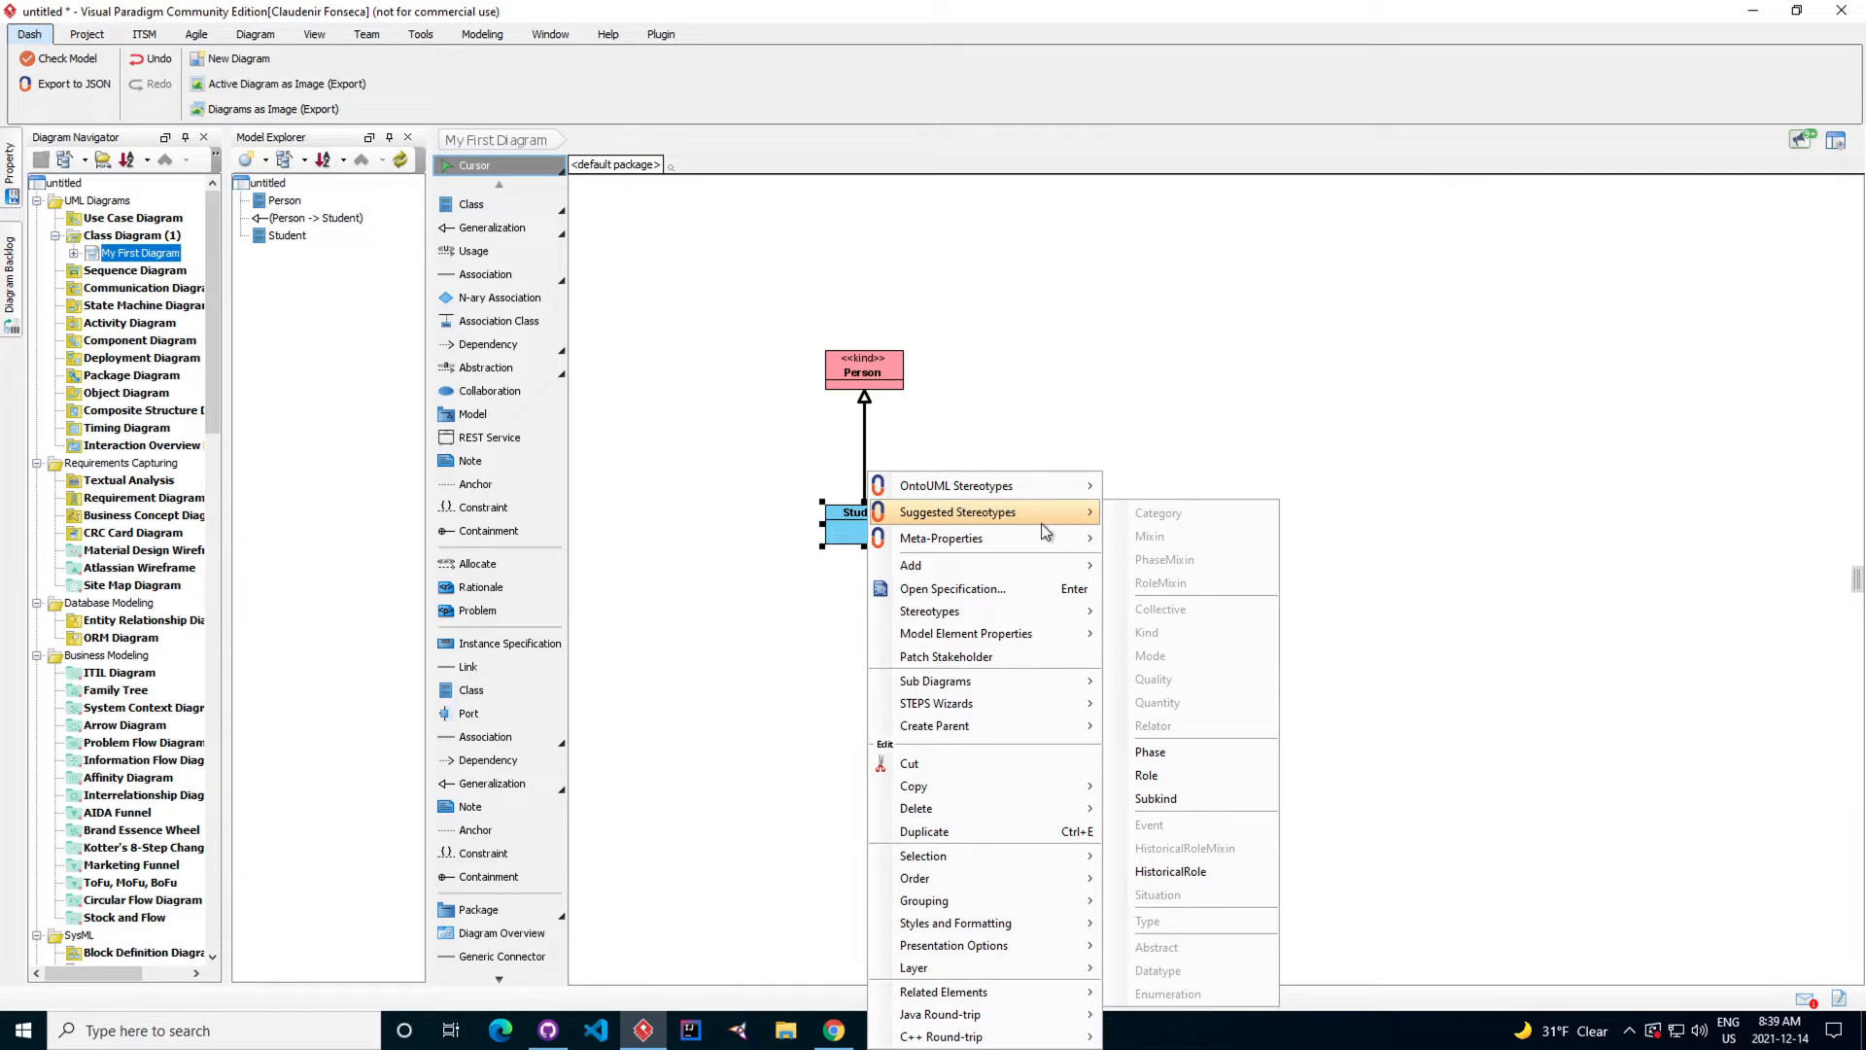
{"action": "mouse_move", "coordinate": [1064, 489]}
{"action": "left_click", "coordinate": [1192, 774]}
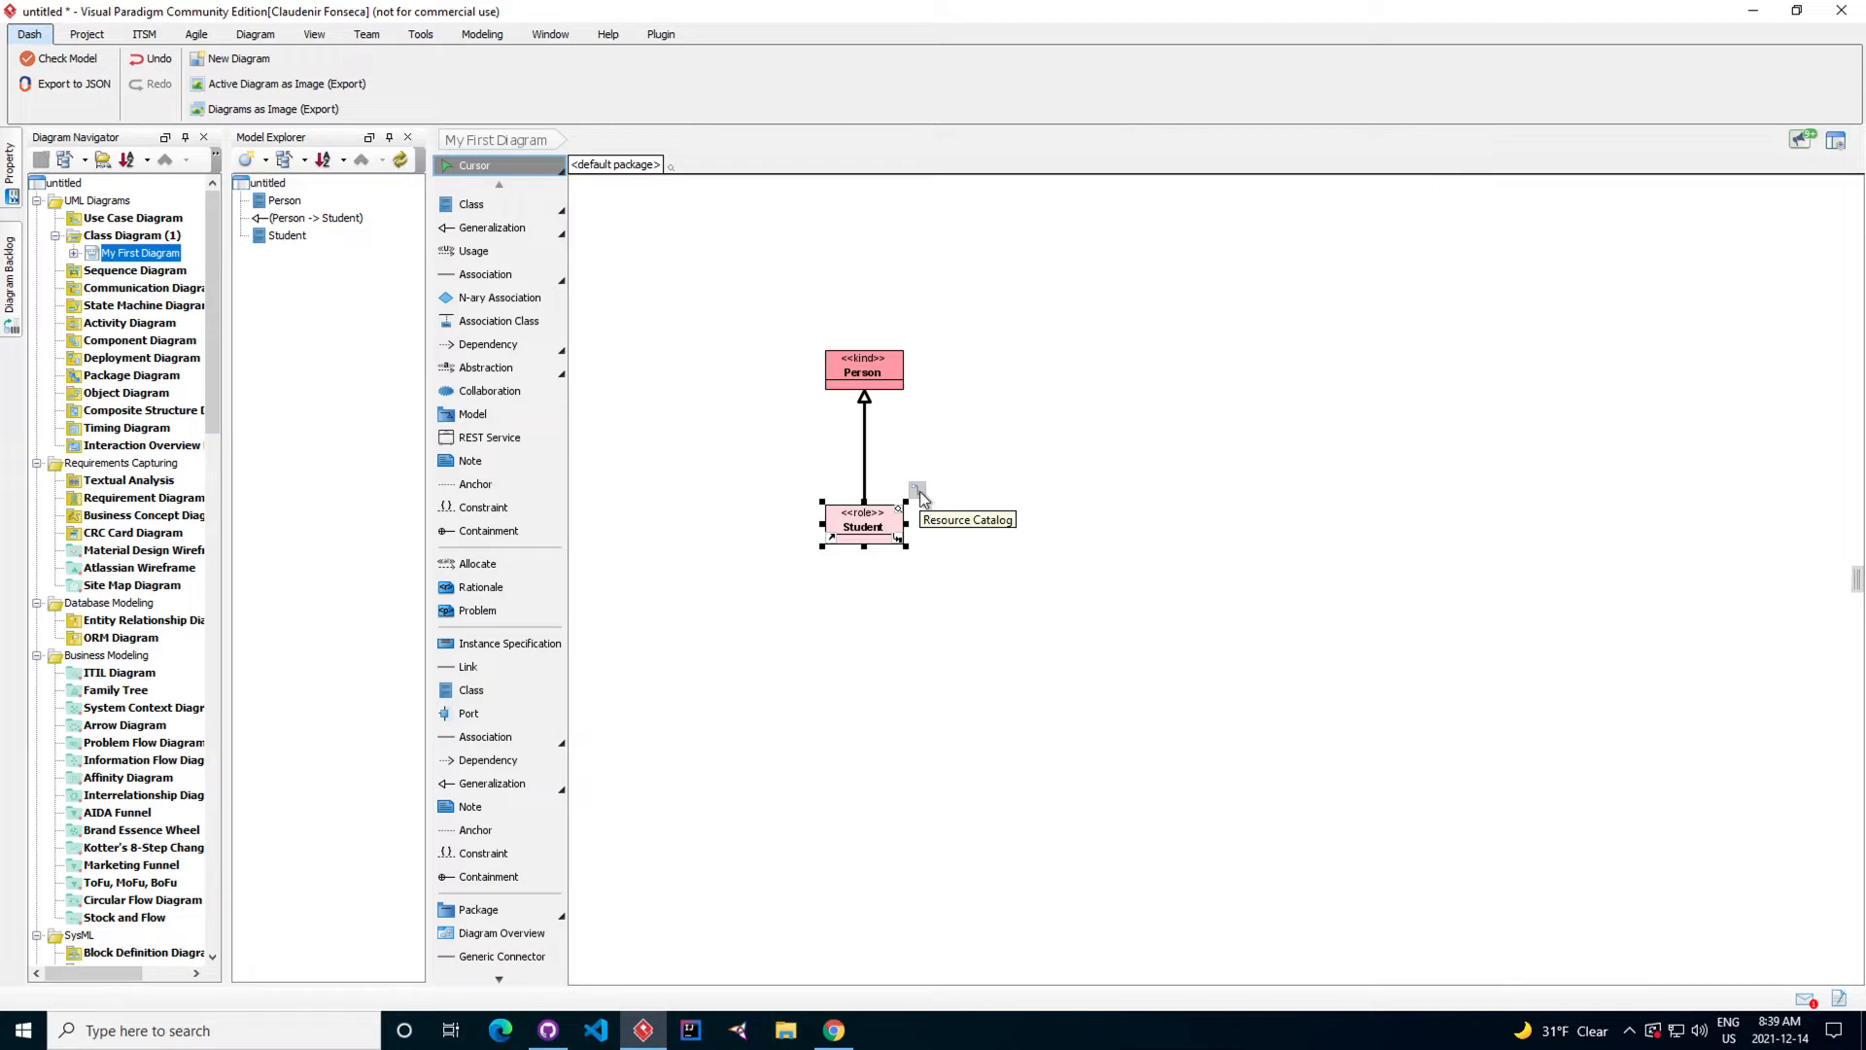
{"action": "left_click_drag", "start_coordinate": [917, 492], "coordinate": [1150, 527]}
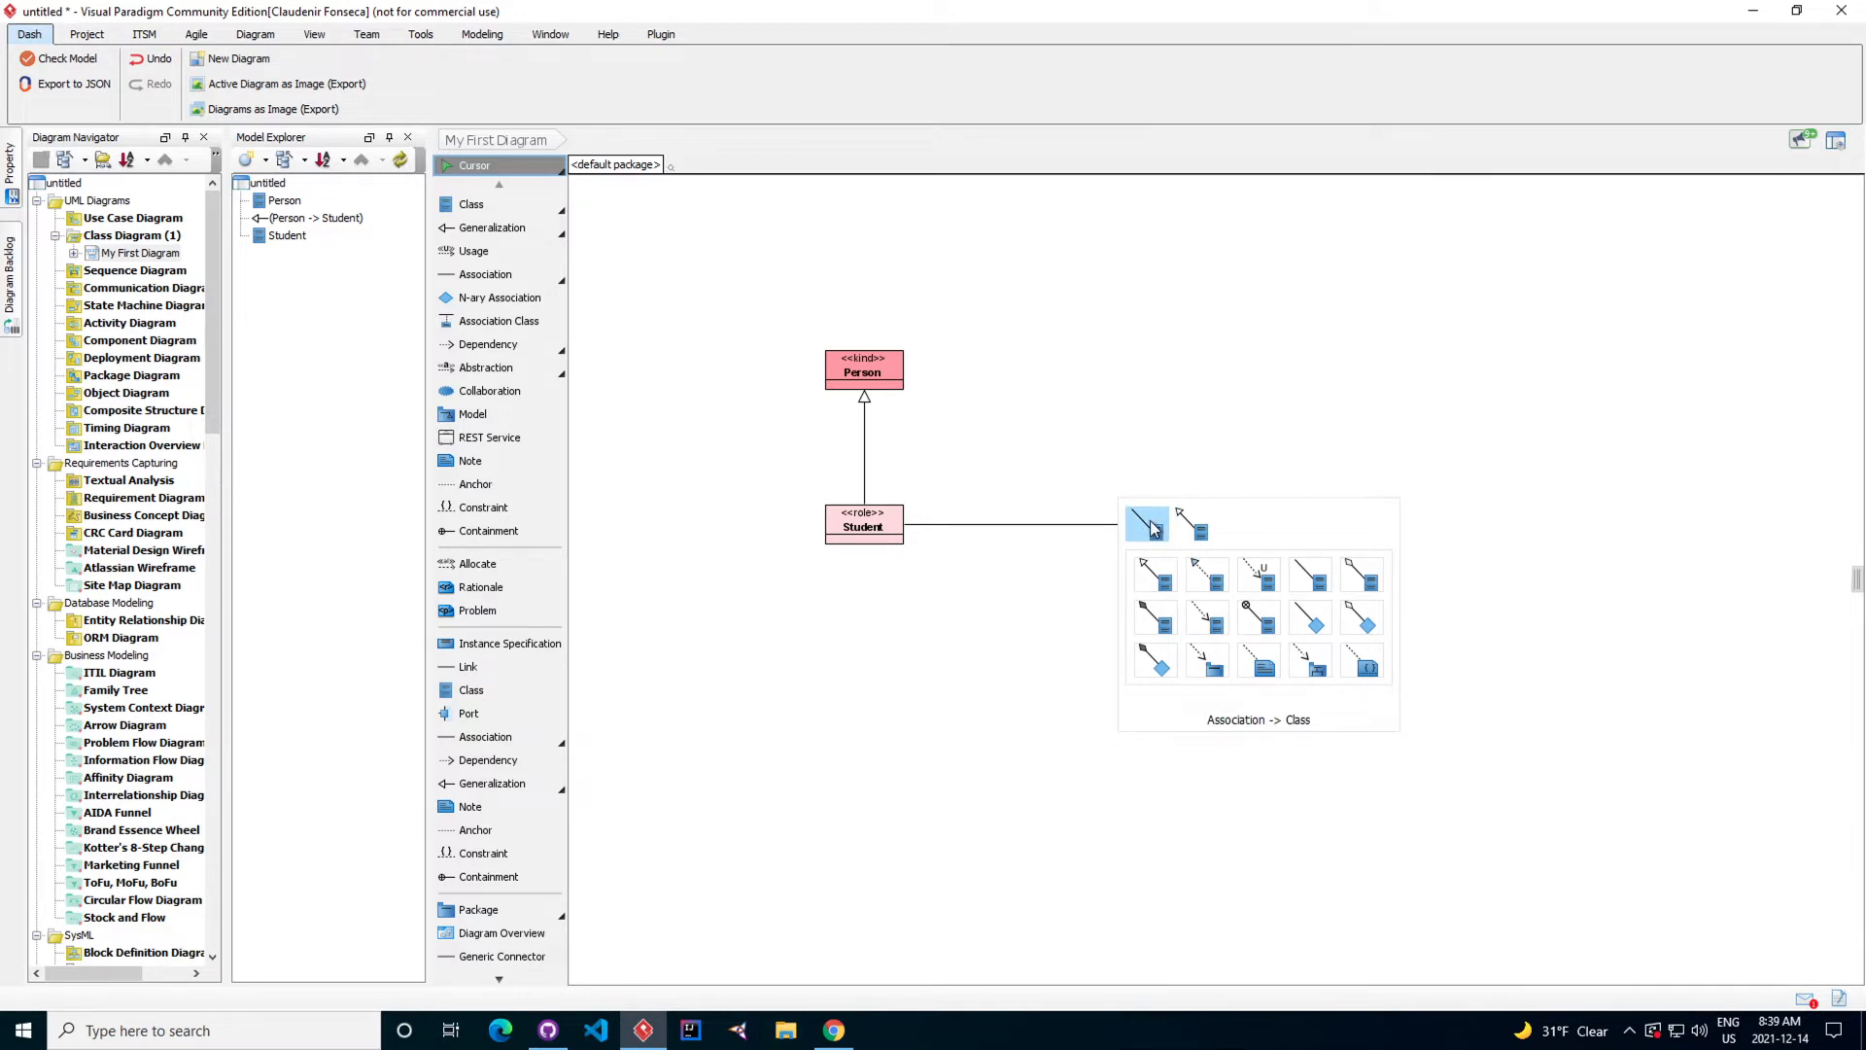
Step: Draw an Association -> Class from Student to a new class named 'Enrollment'
{"action": "left_click", "coordinate": [987, 591]}
{"action": "left_click", "coordinate": [863, 530]}
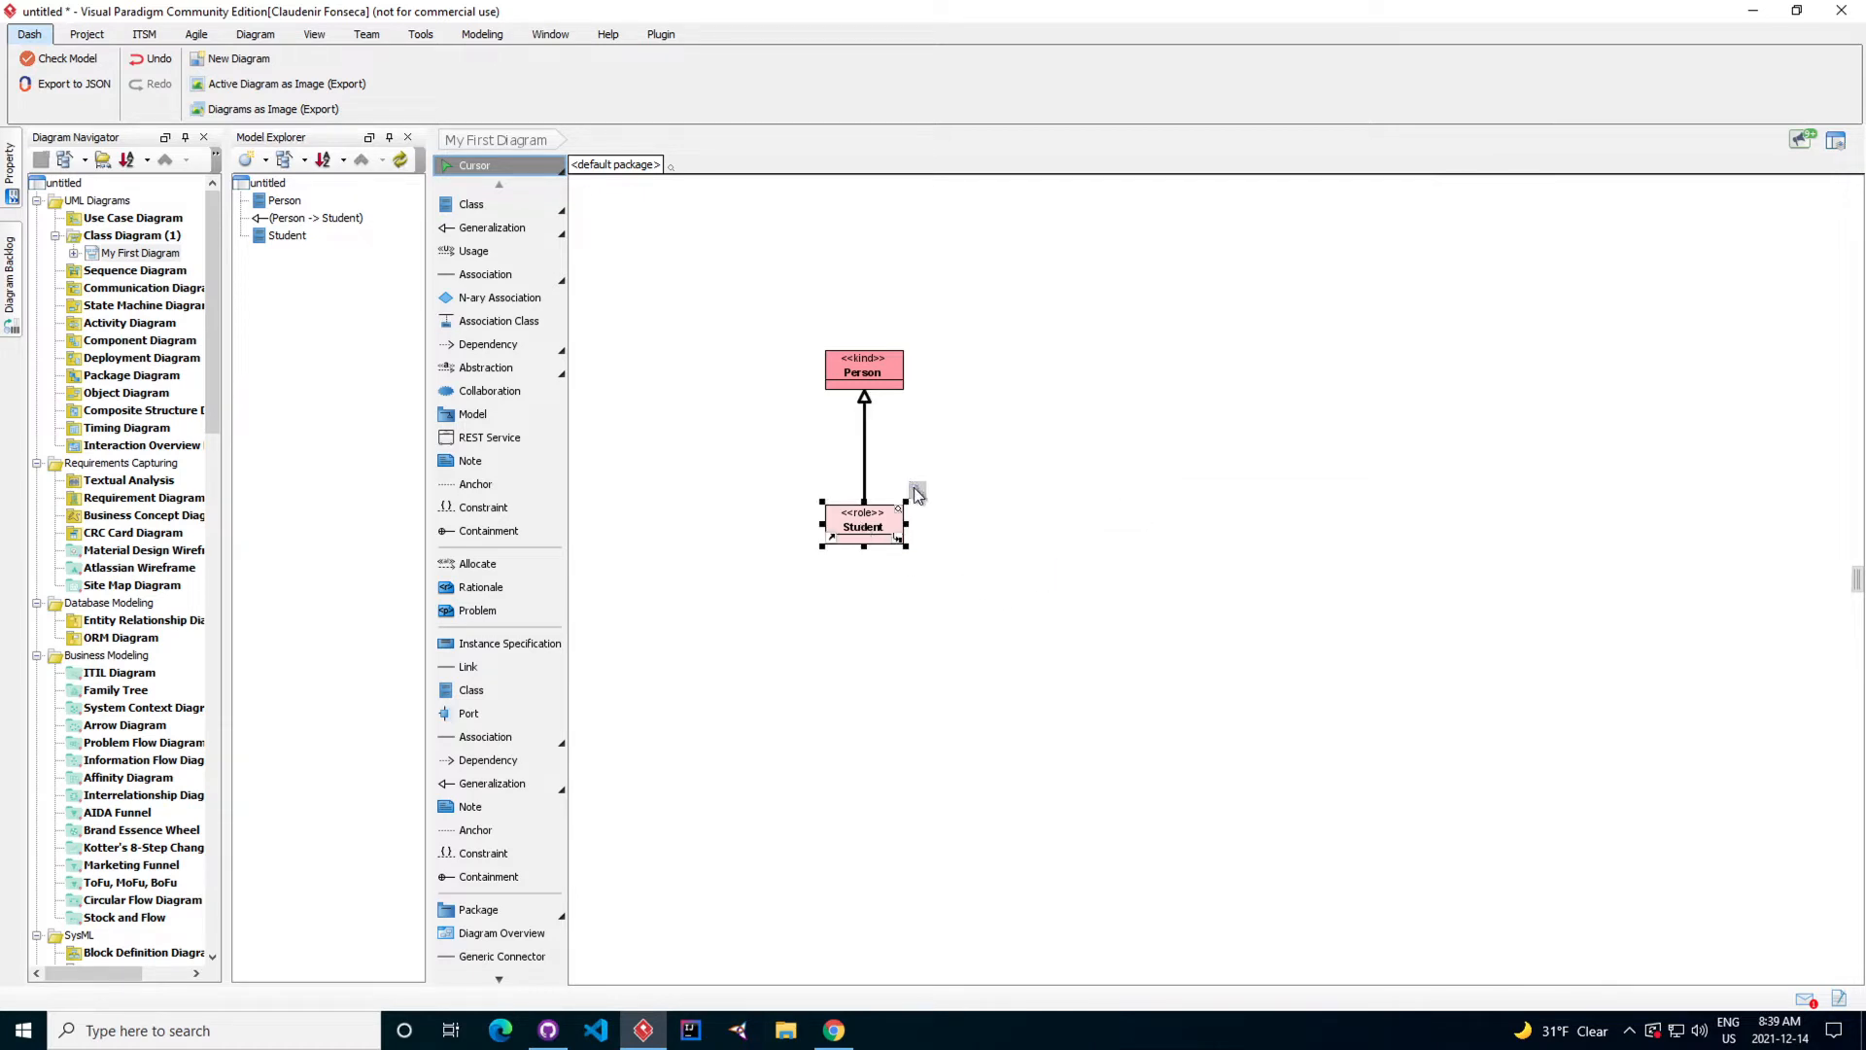
{"action": "left_click_drag", "start_coordinate": [918, 489], "coordinate": [1195, 530]}
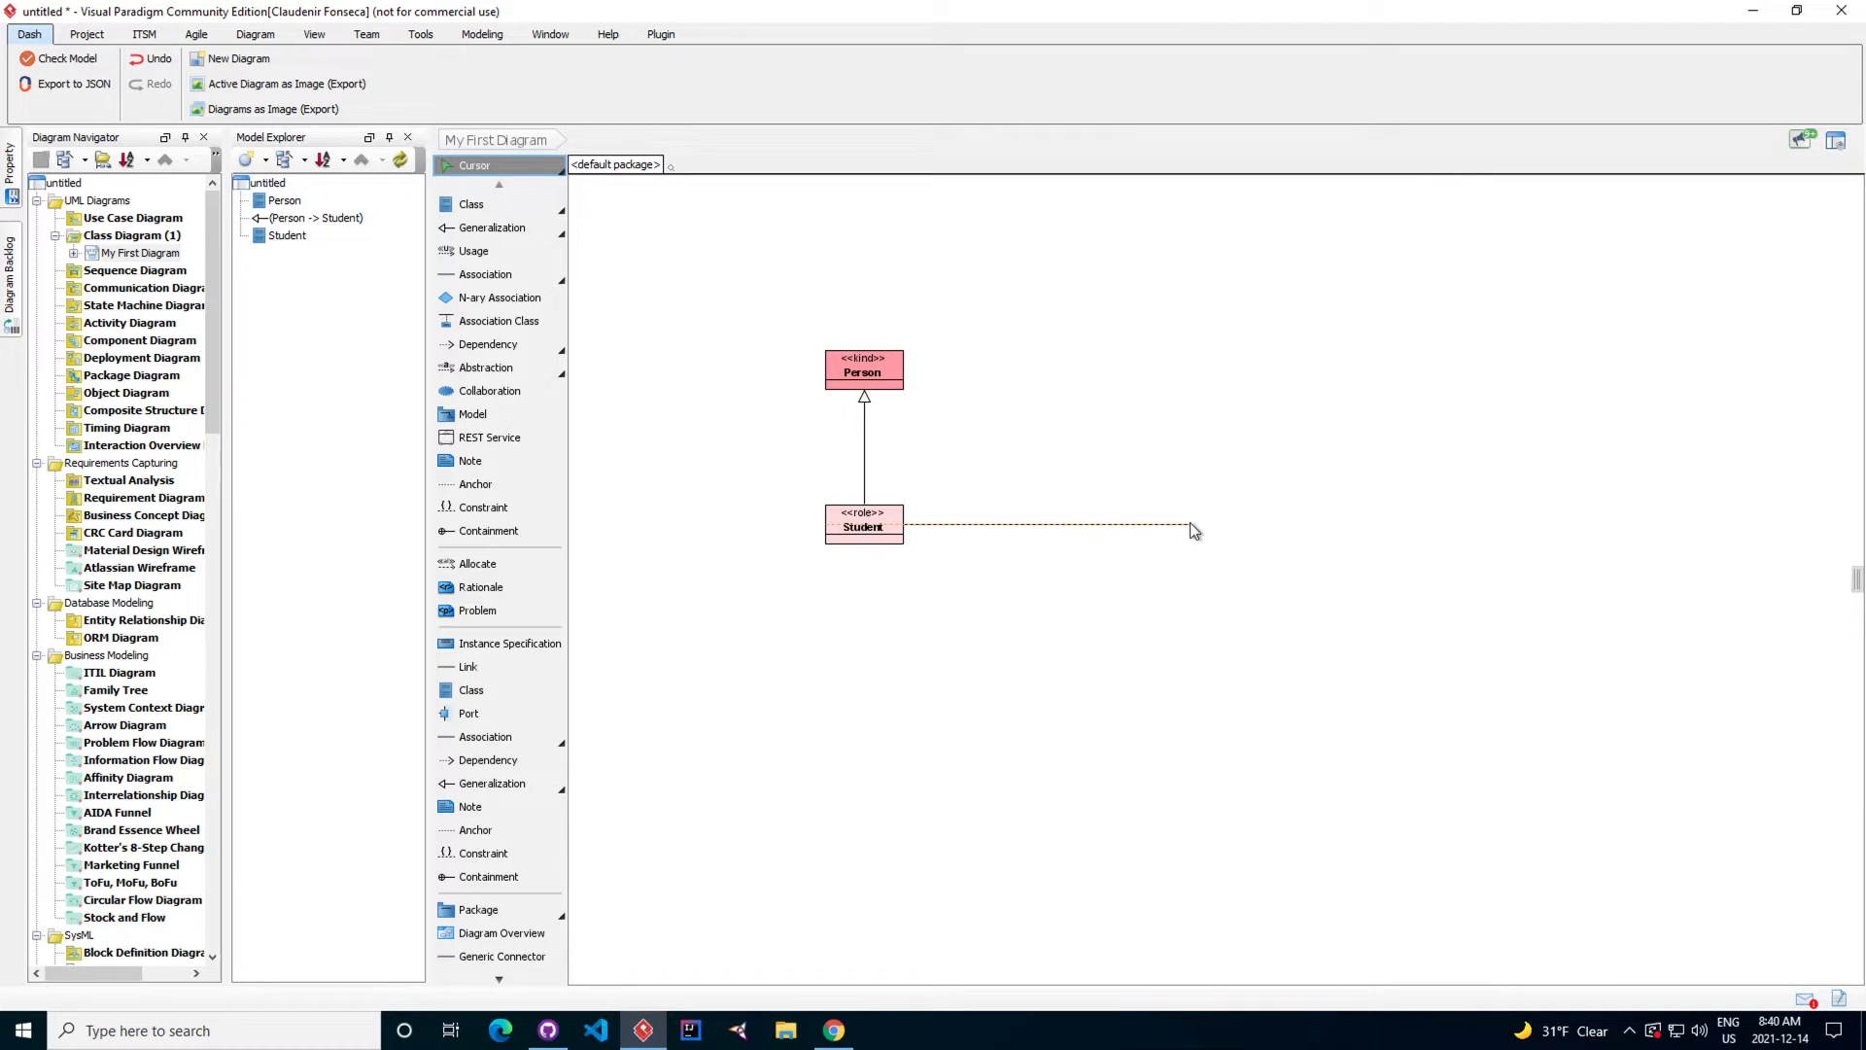
{"action": "left_click_drag", "start_coordinate": [1191, 524], "coordinate": [1191, 525]}
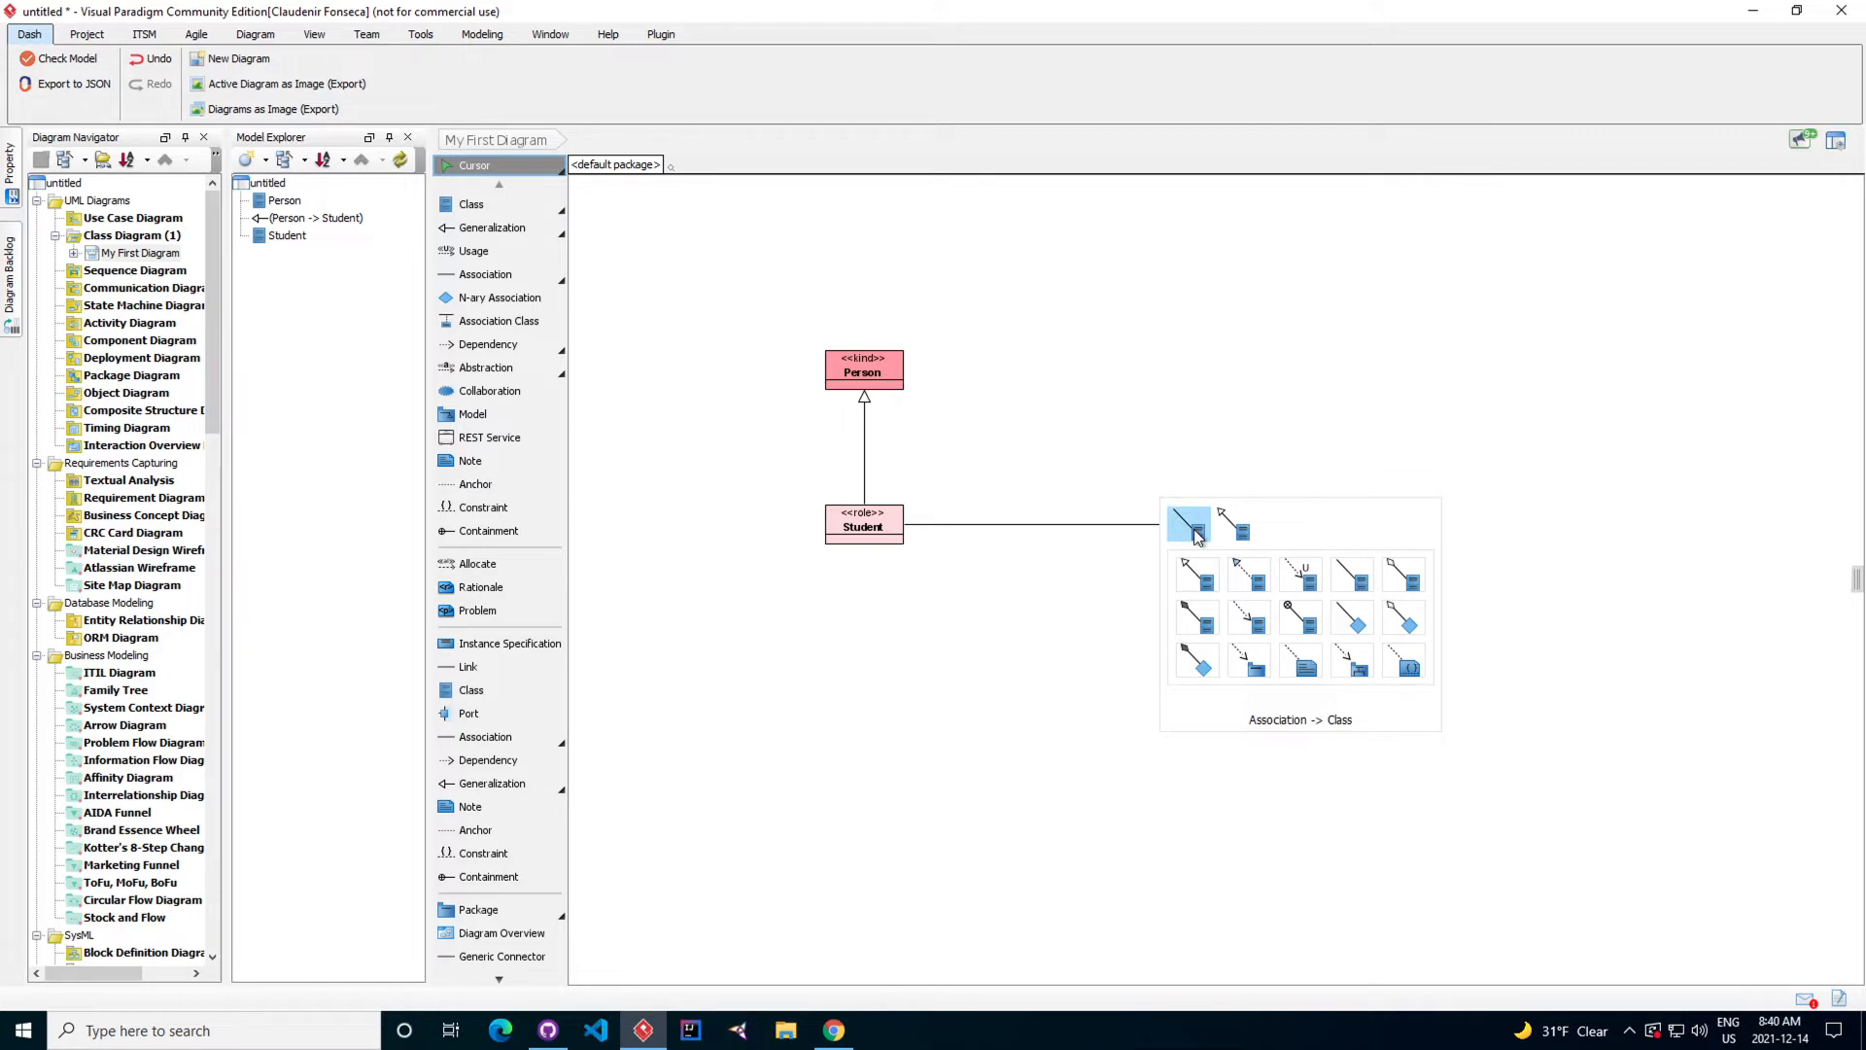
{"action": "left_click", "coordinate": [1196, 536]}
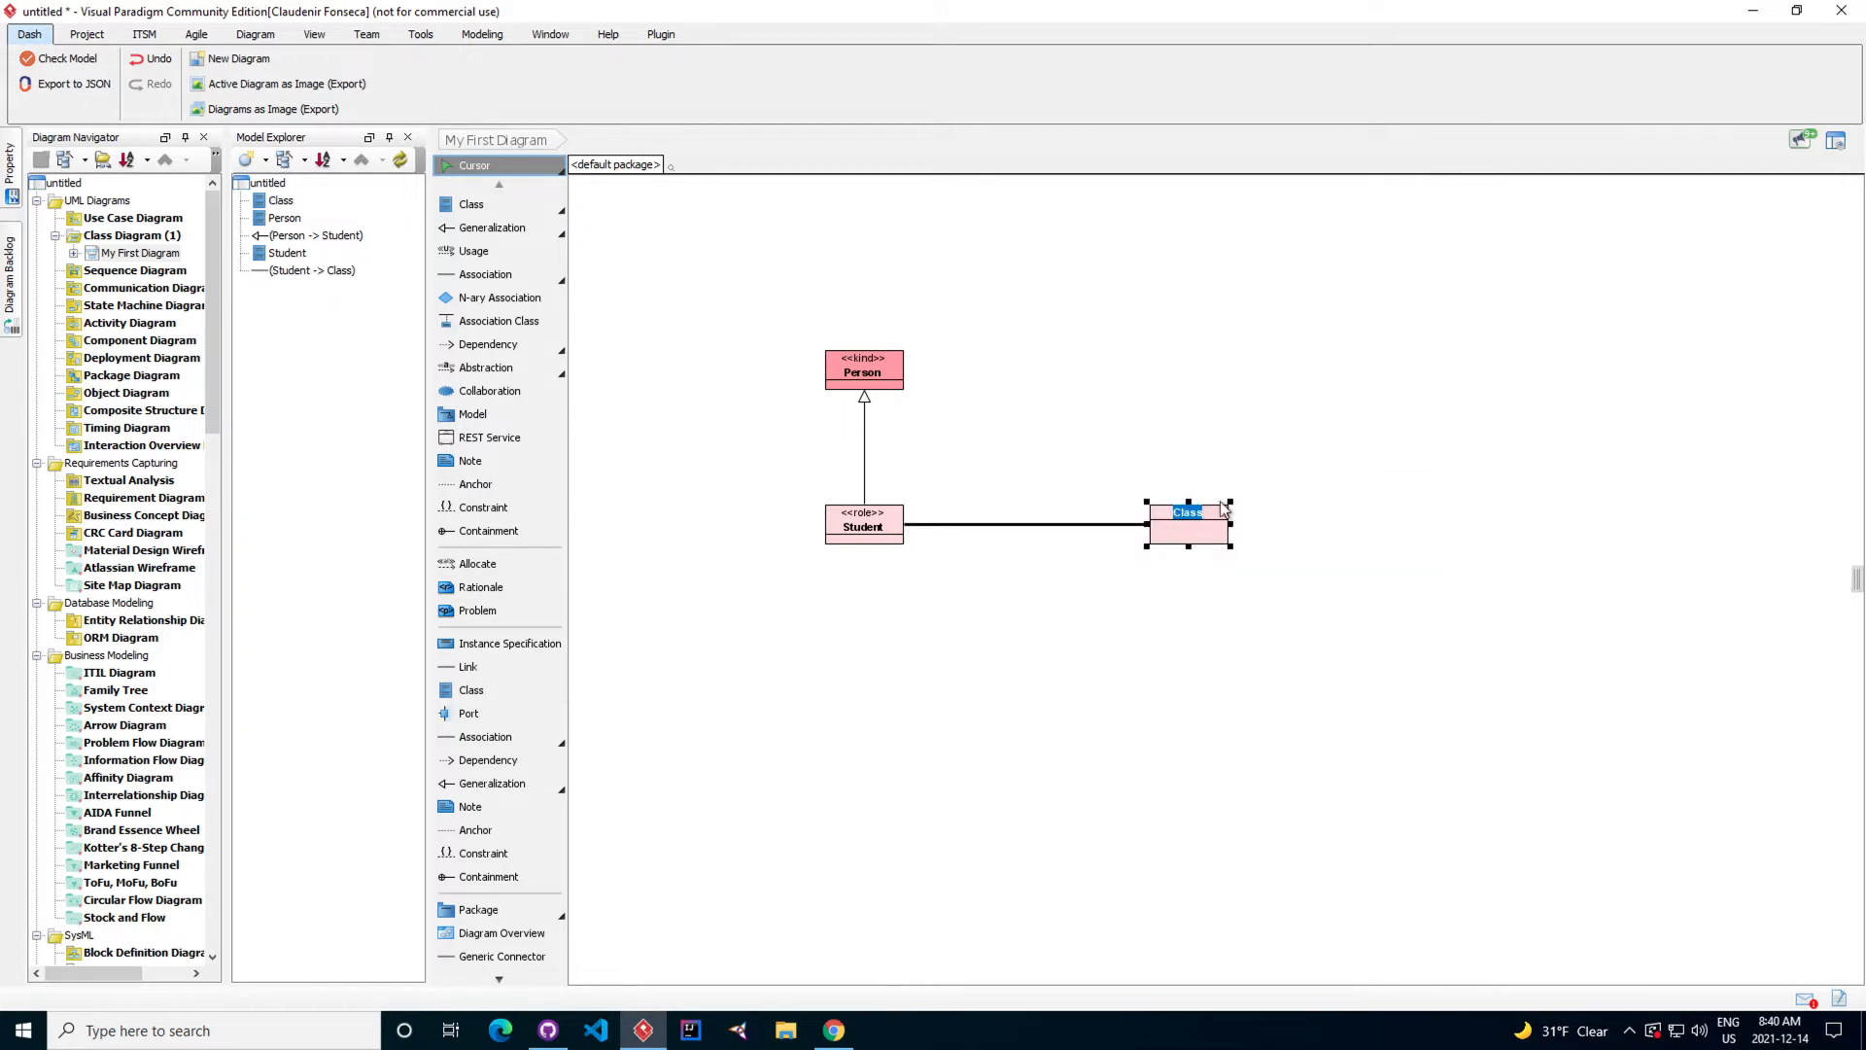
{"action": "type", "text": "Enrollment"}
{"action": "key", "text": "Return"}
Step: Apply the OntoUML Stereotypes > Relator stereotype to Enrollment
{"action": "right_click", "coordinate": [1204, 542]}
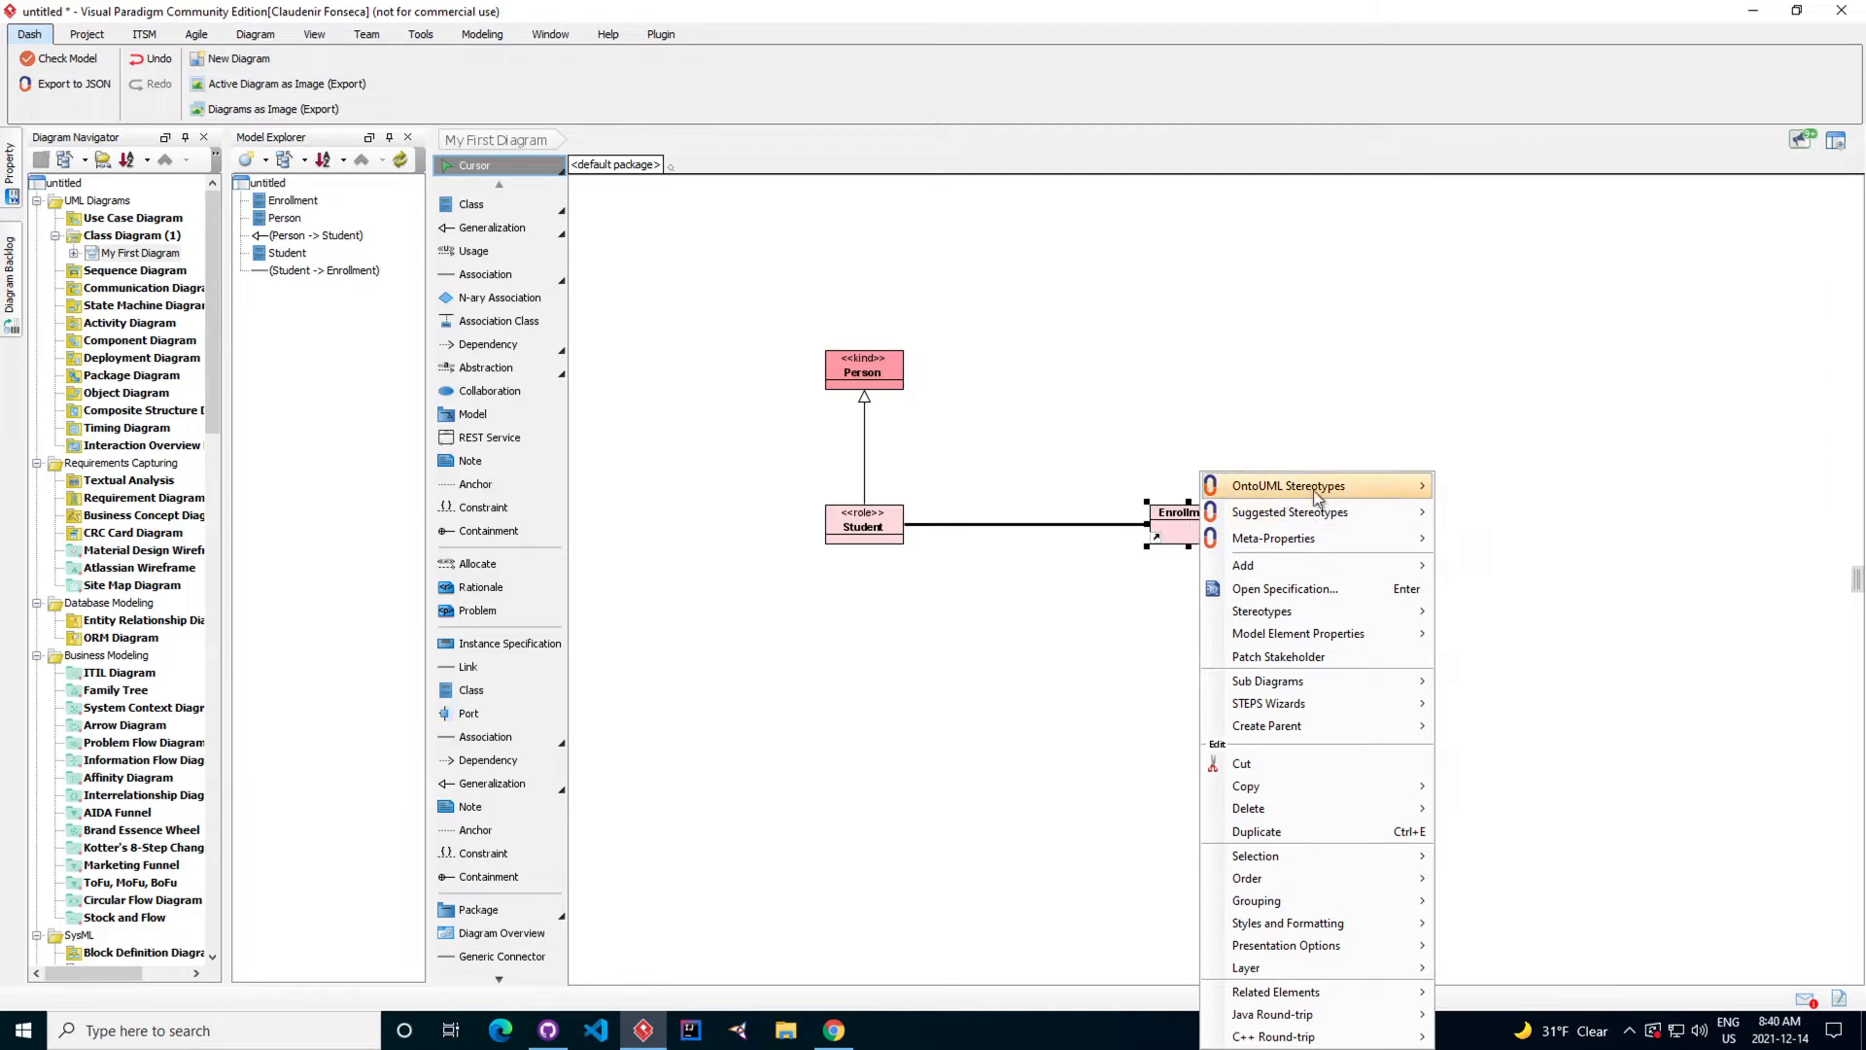
{"action": "mouse_move", "coordinate": [1345, 482]}
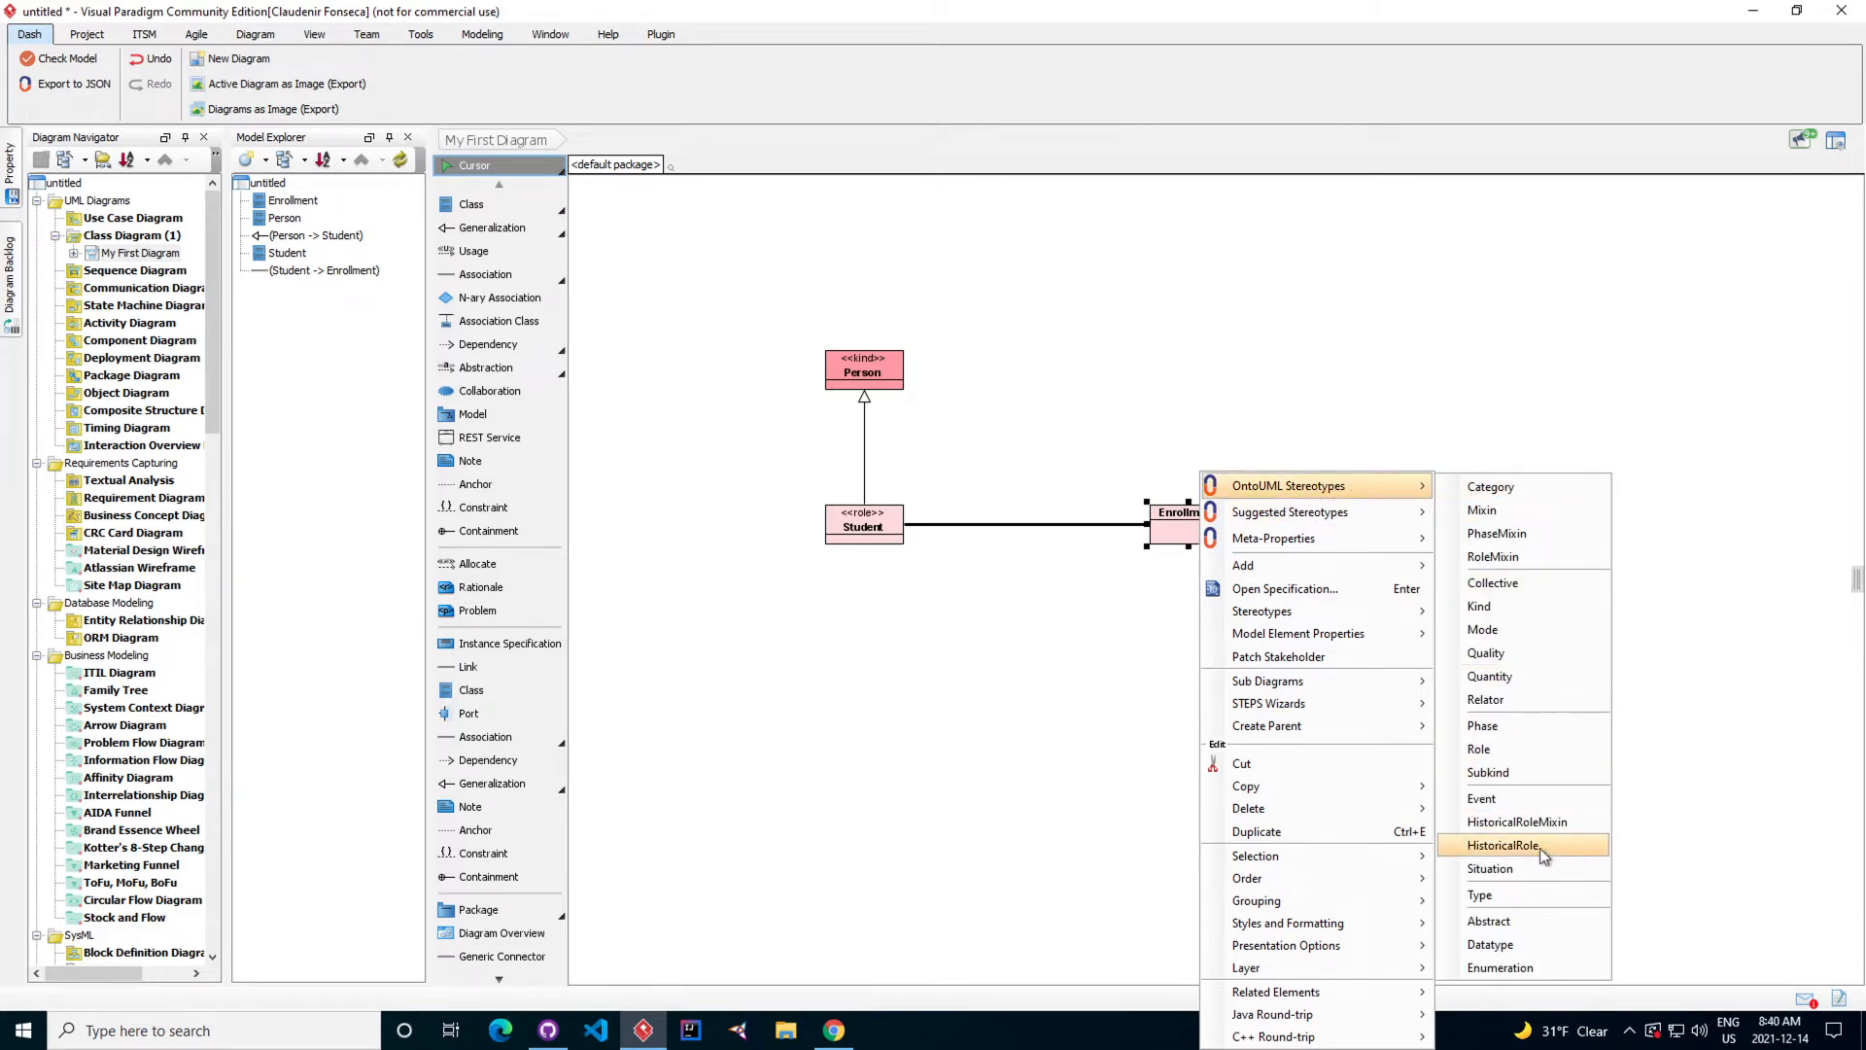
{"action": "left_click", "coordinate": [1514, 698]}
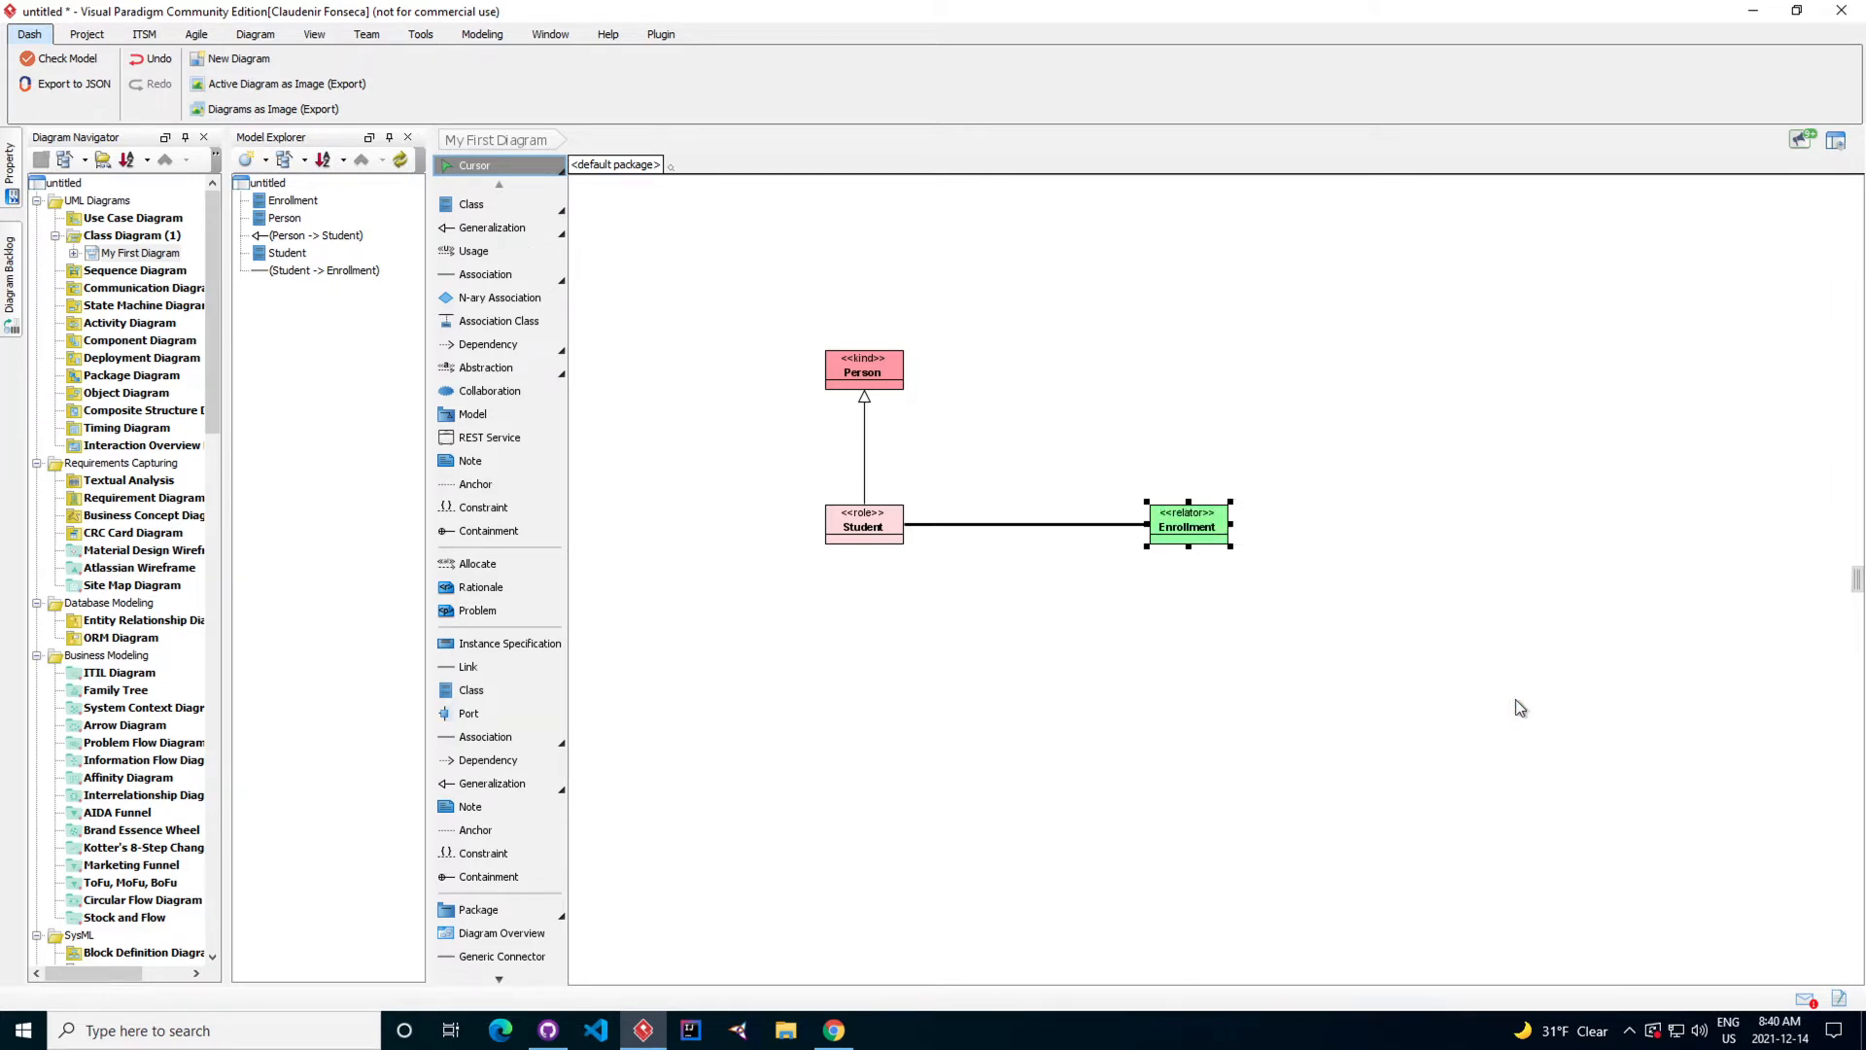
Step: Set the Student–Enrollment association to Mediation (inverted), accepting the inversion warning
{"action": "right_click", "coordinate": [1017, 526]}
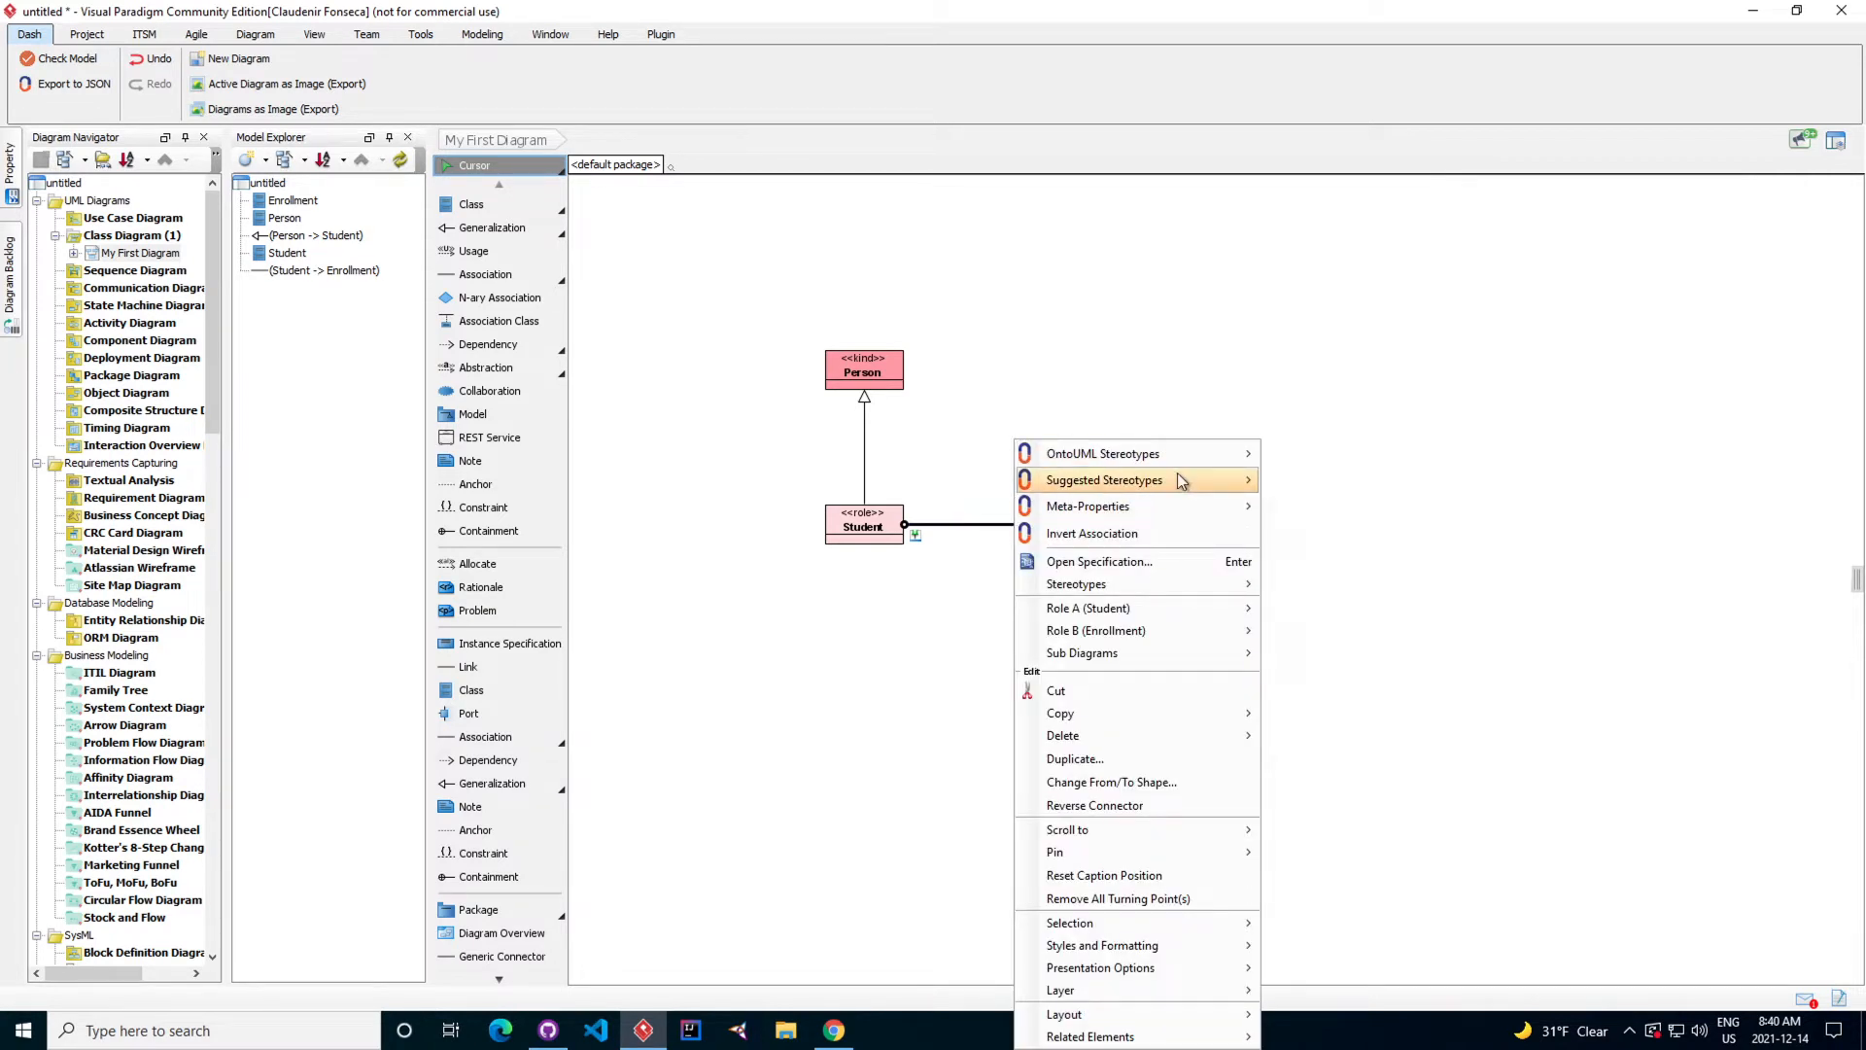
{"action": "mouse_move", "coordinate": [1180, 480]}
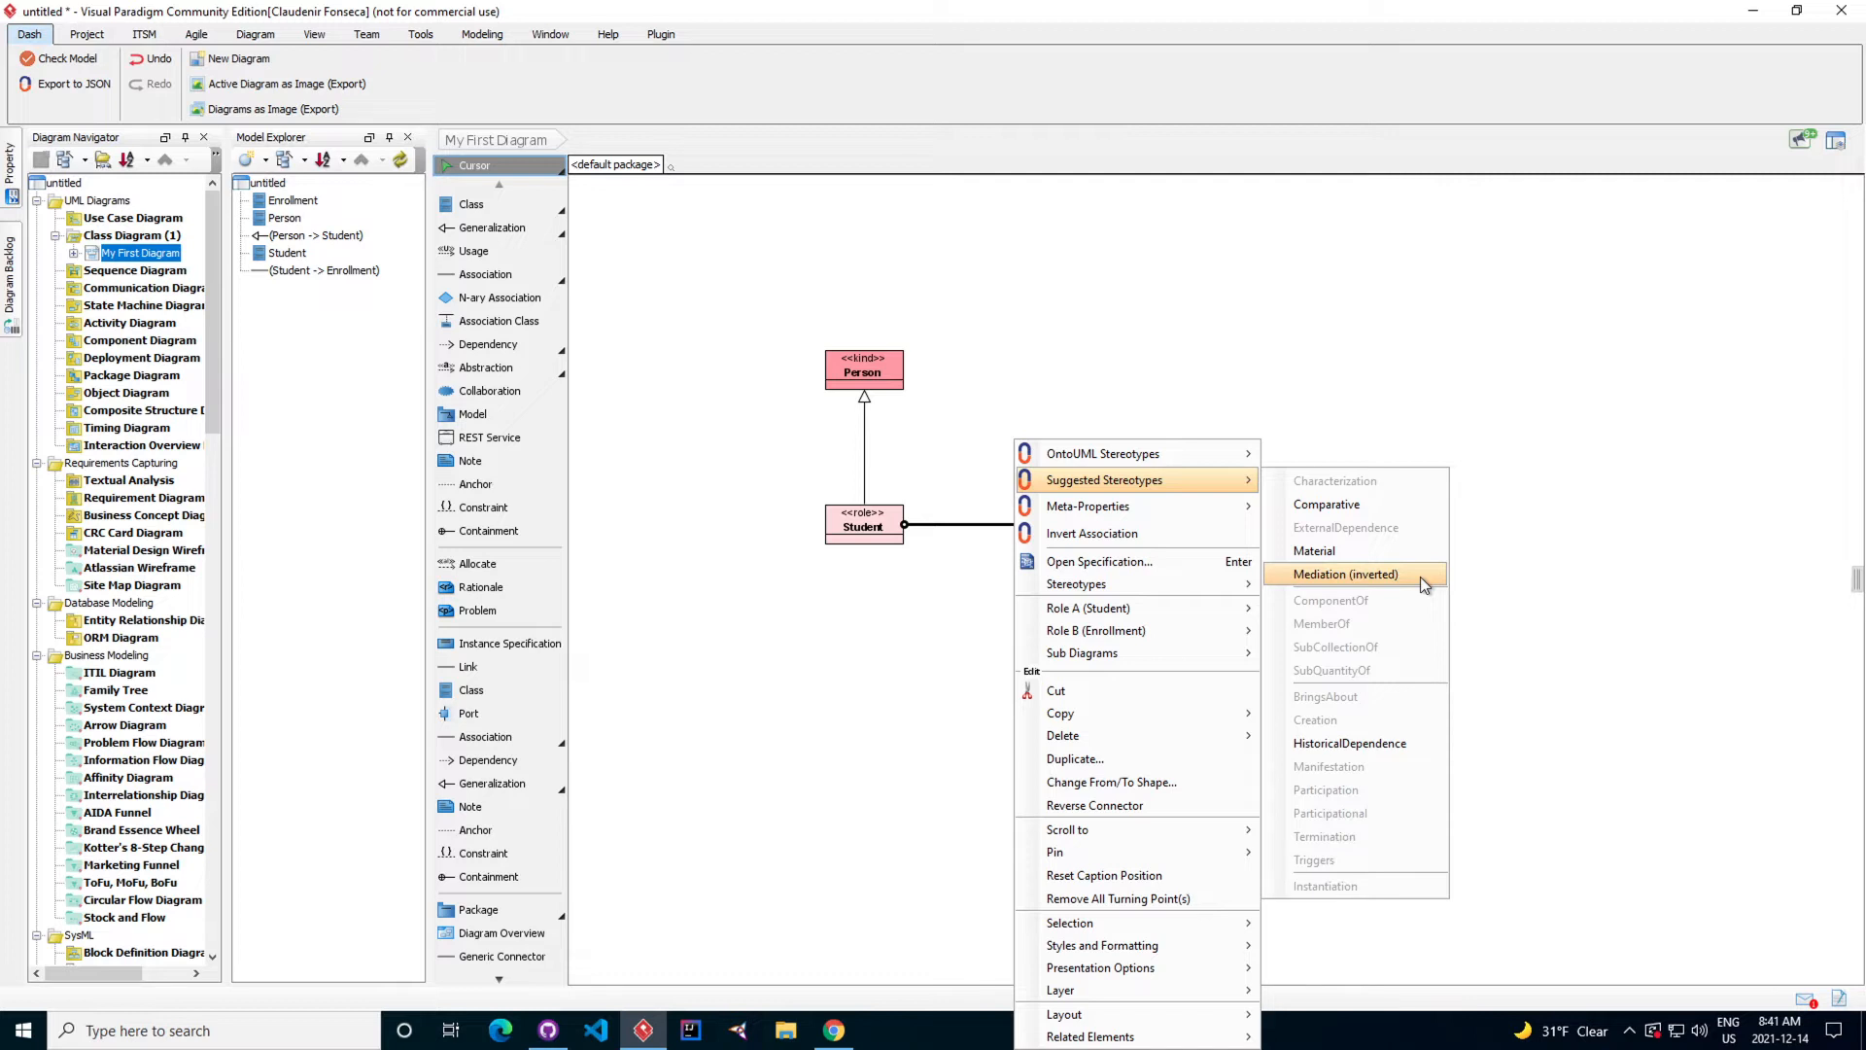
{"action": "left_click", "coordinate": [1420, 575]}
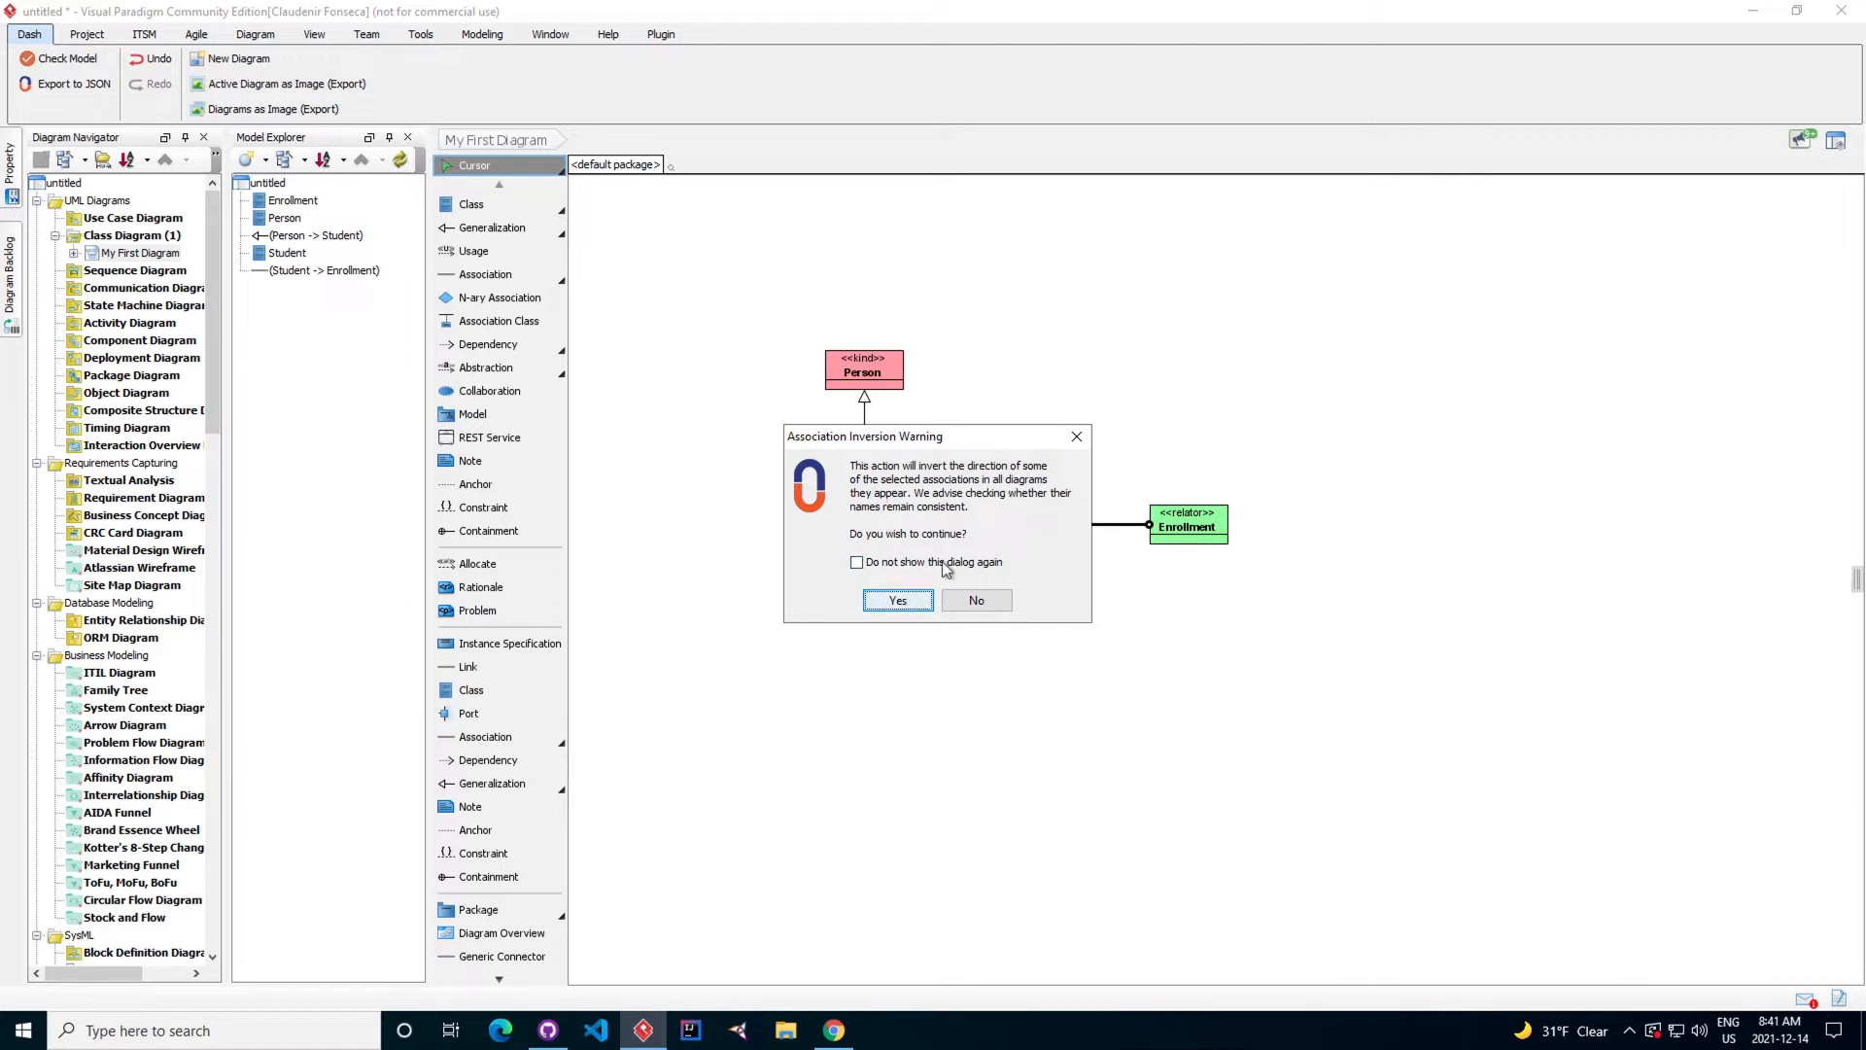
{"action": "left_click", "coordinate": [898, 601]}
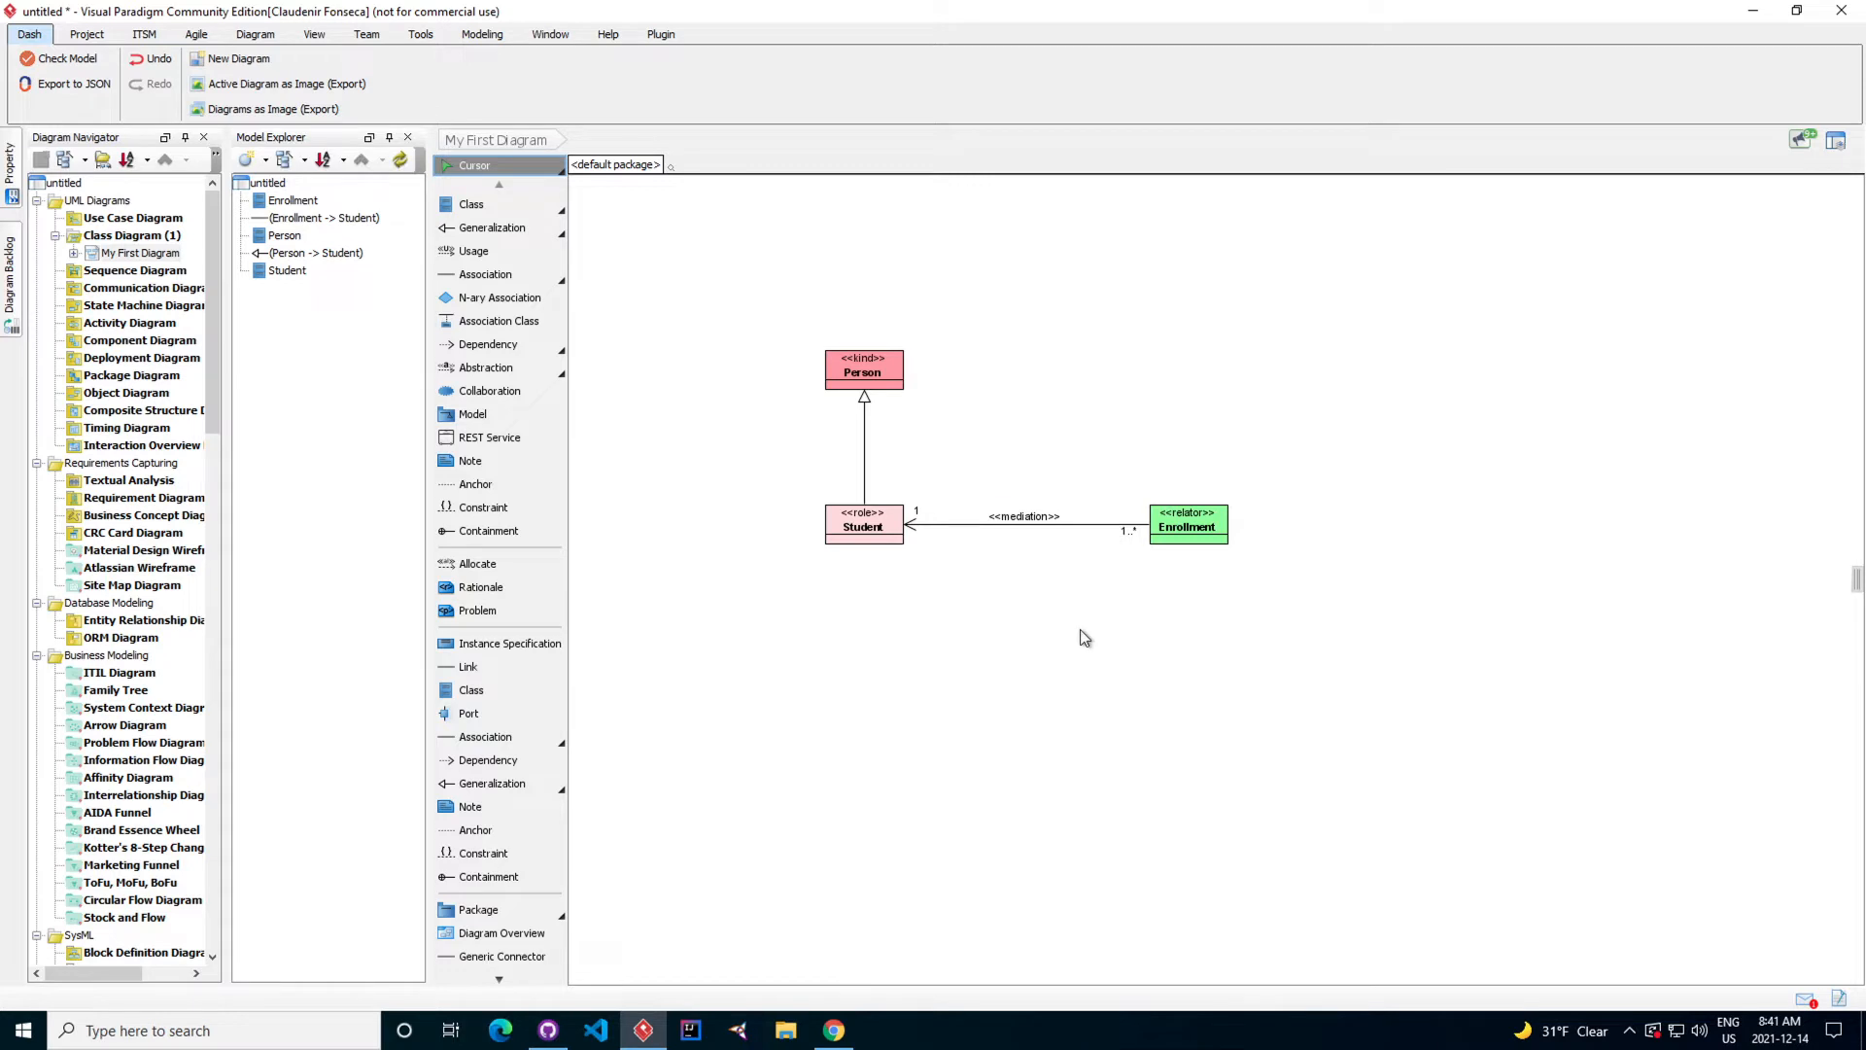
{"action": "left_click_drag", "start_coordinate": [744, 311], "coordinate": [1335, 604]}
{"action": "right_click", "coordinate": [1188, 522]}
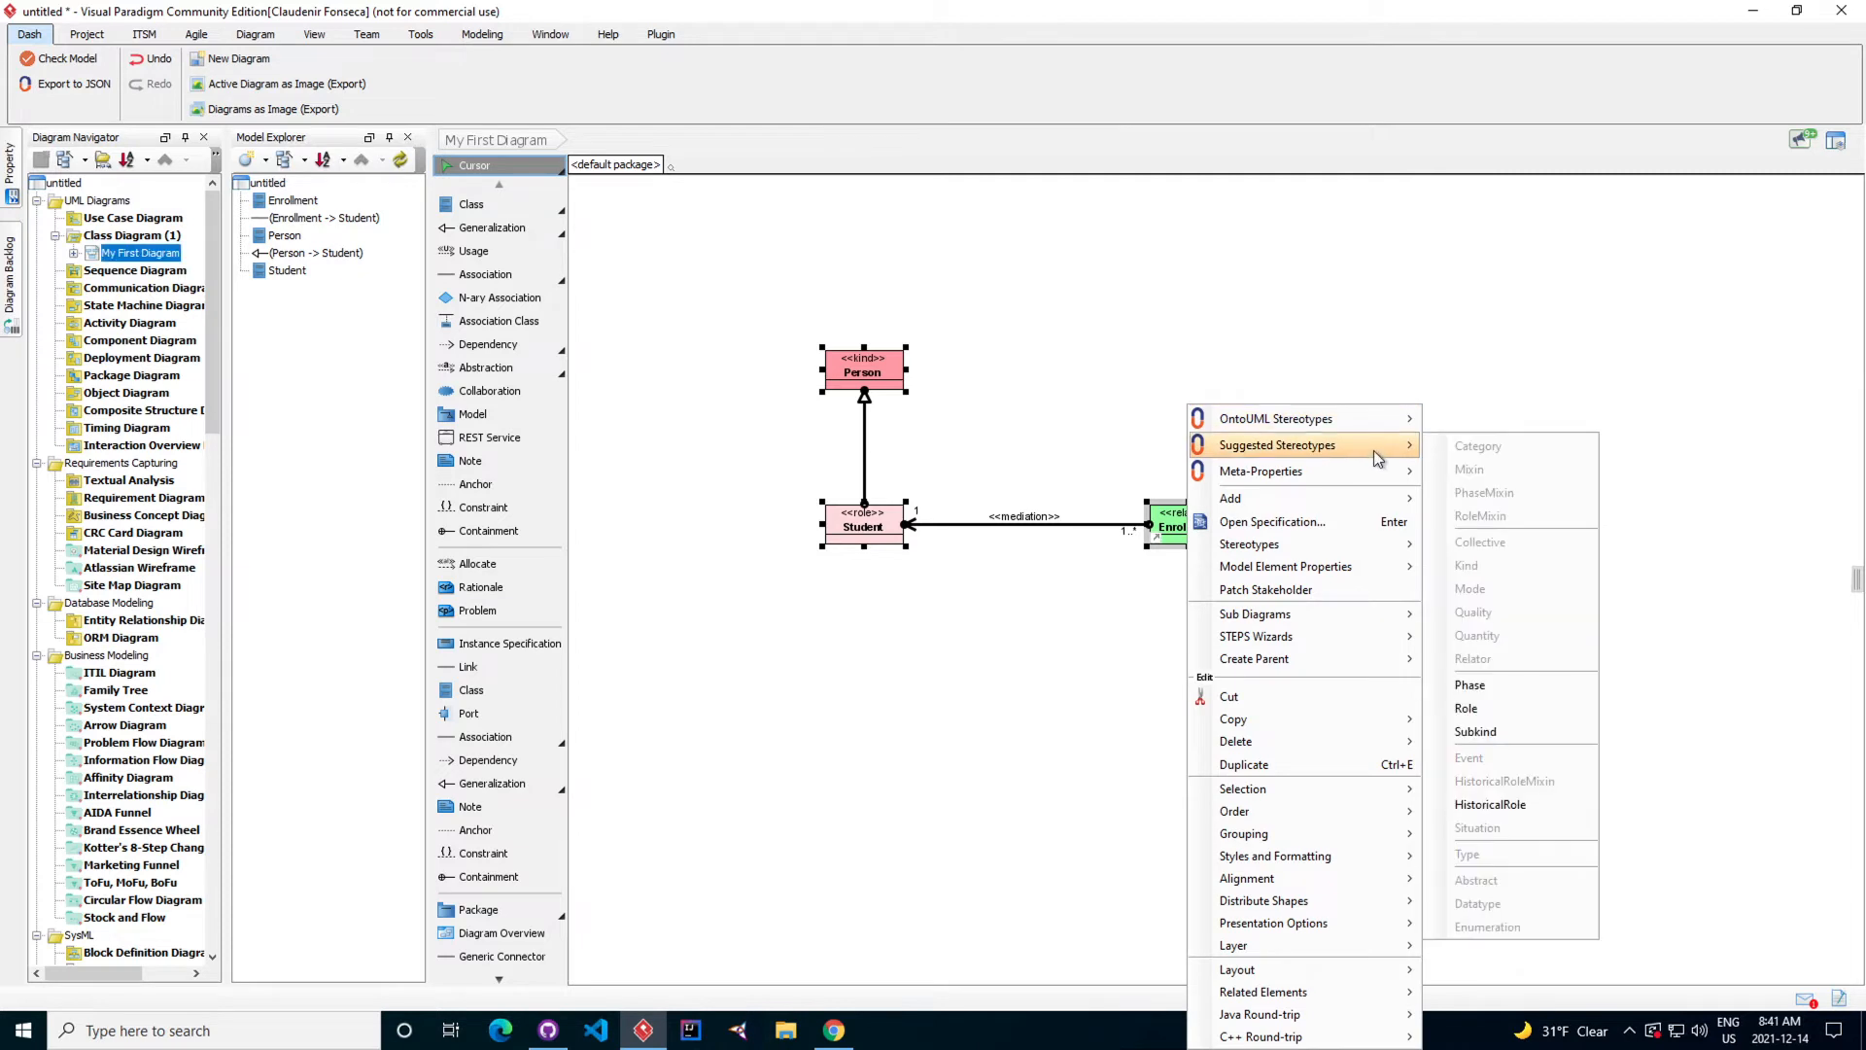
{"action": "mouse_move", "coordinate": [1389, 424]}
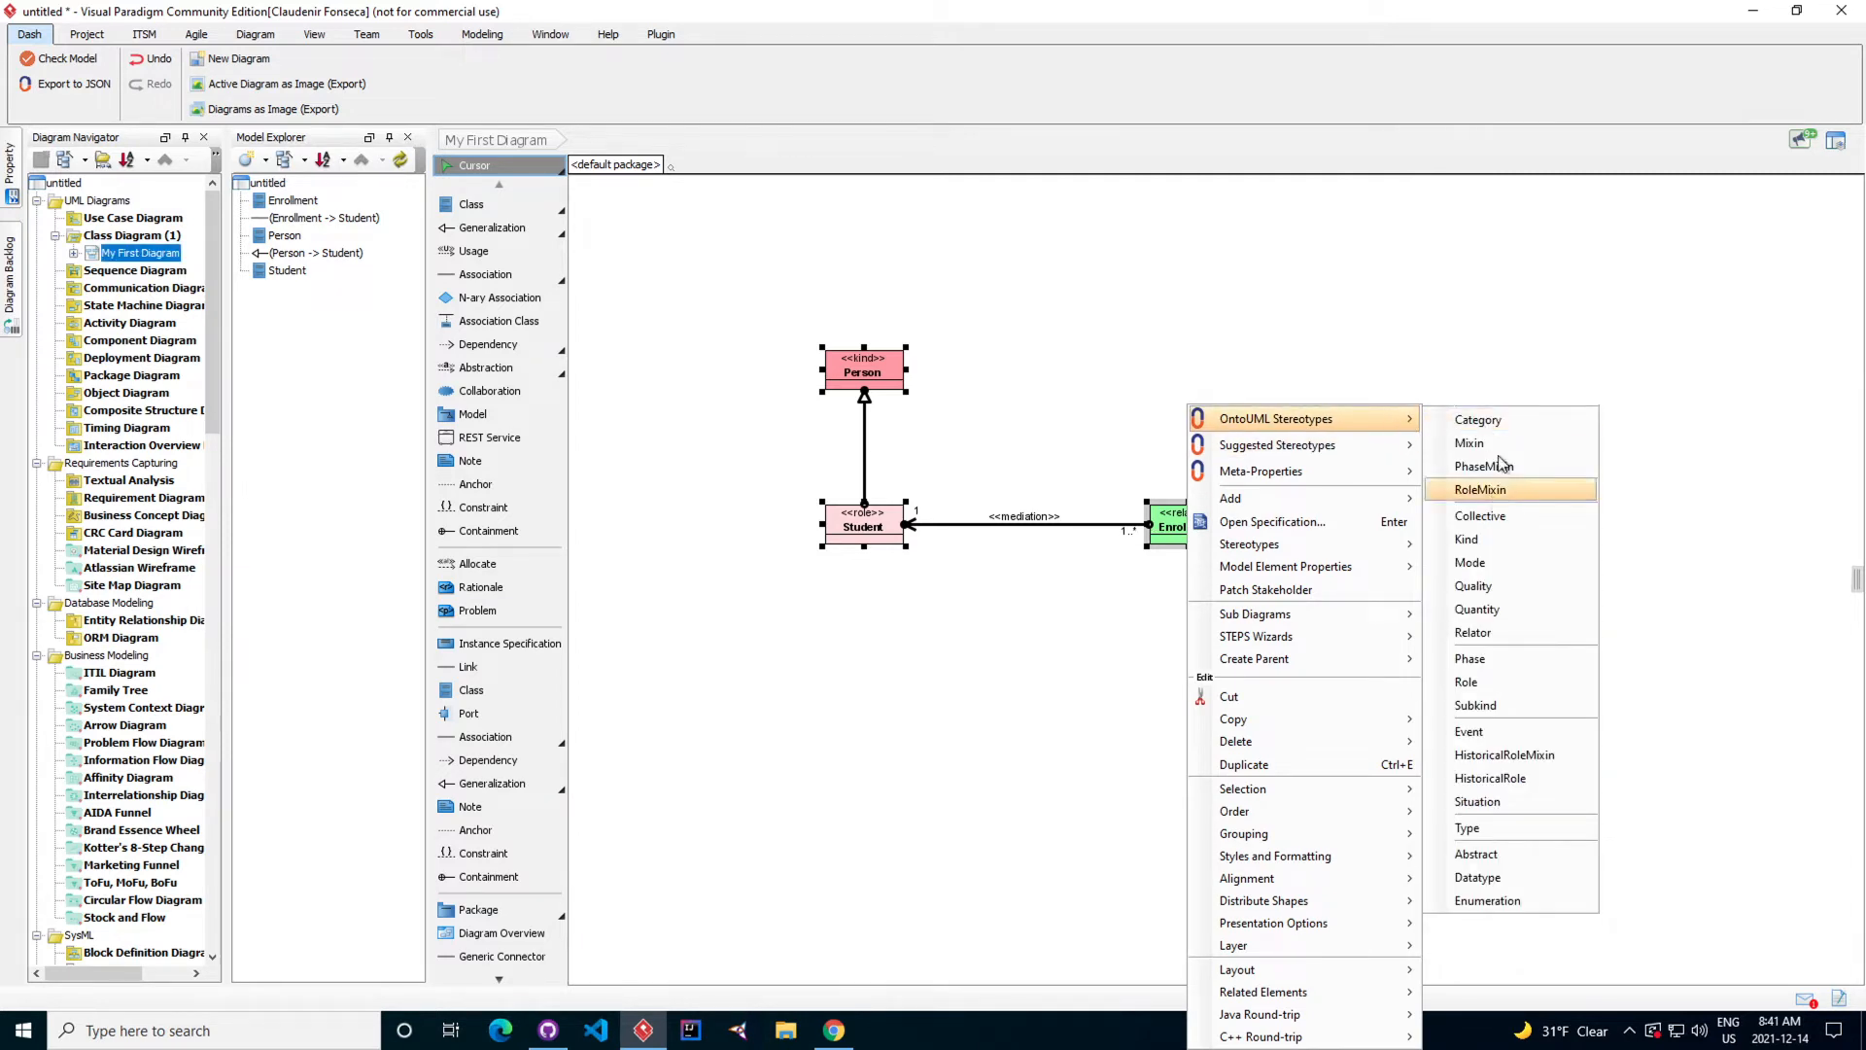
{"action": "left_click", "coordinate": [1431, 236]}
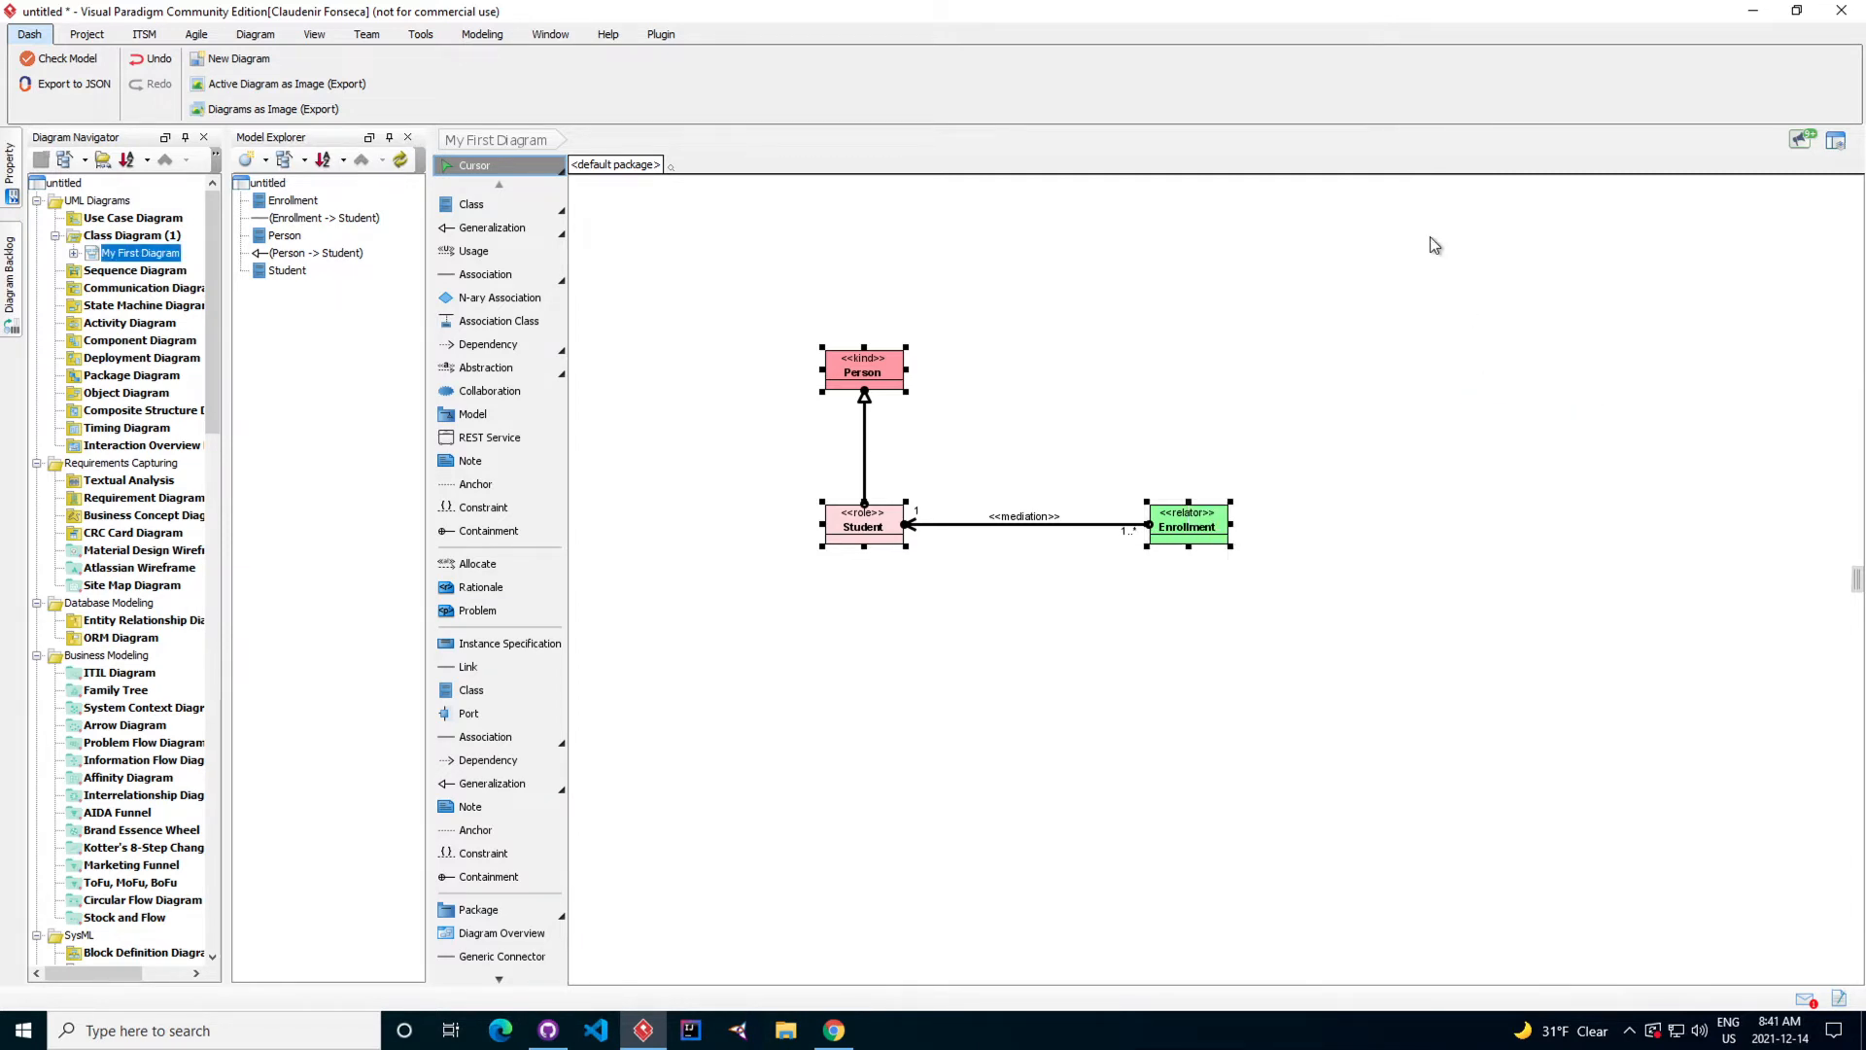
{"action": "left_click", "coordinate": [1430, 237]}
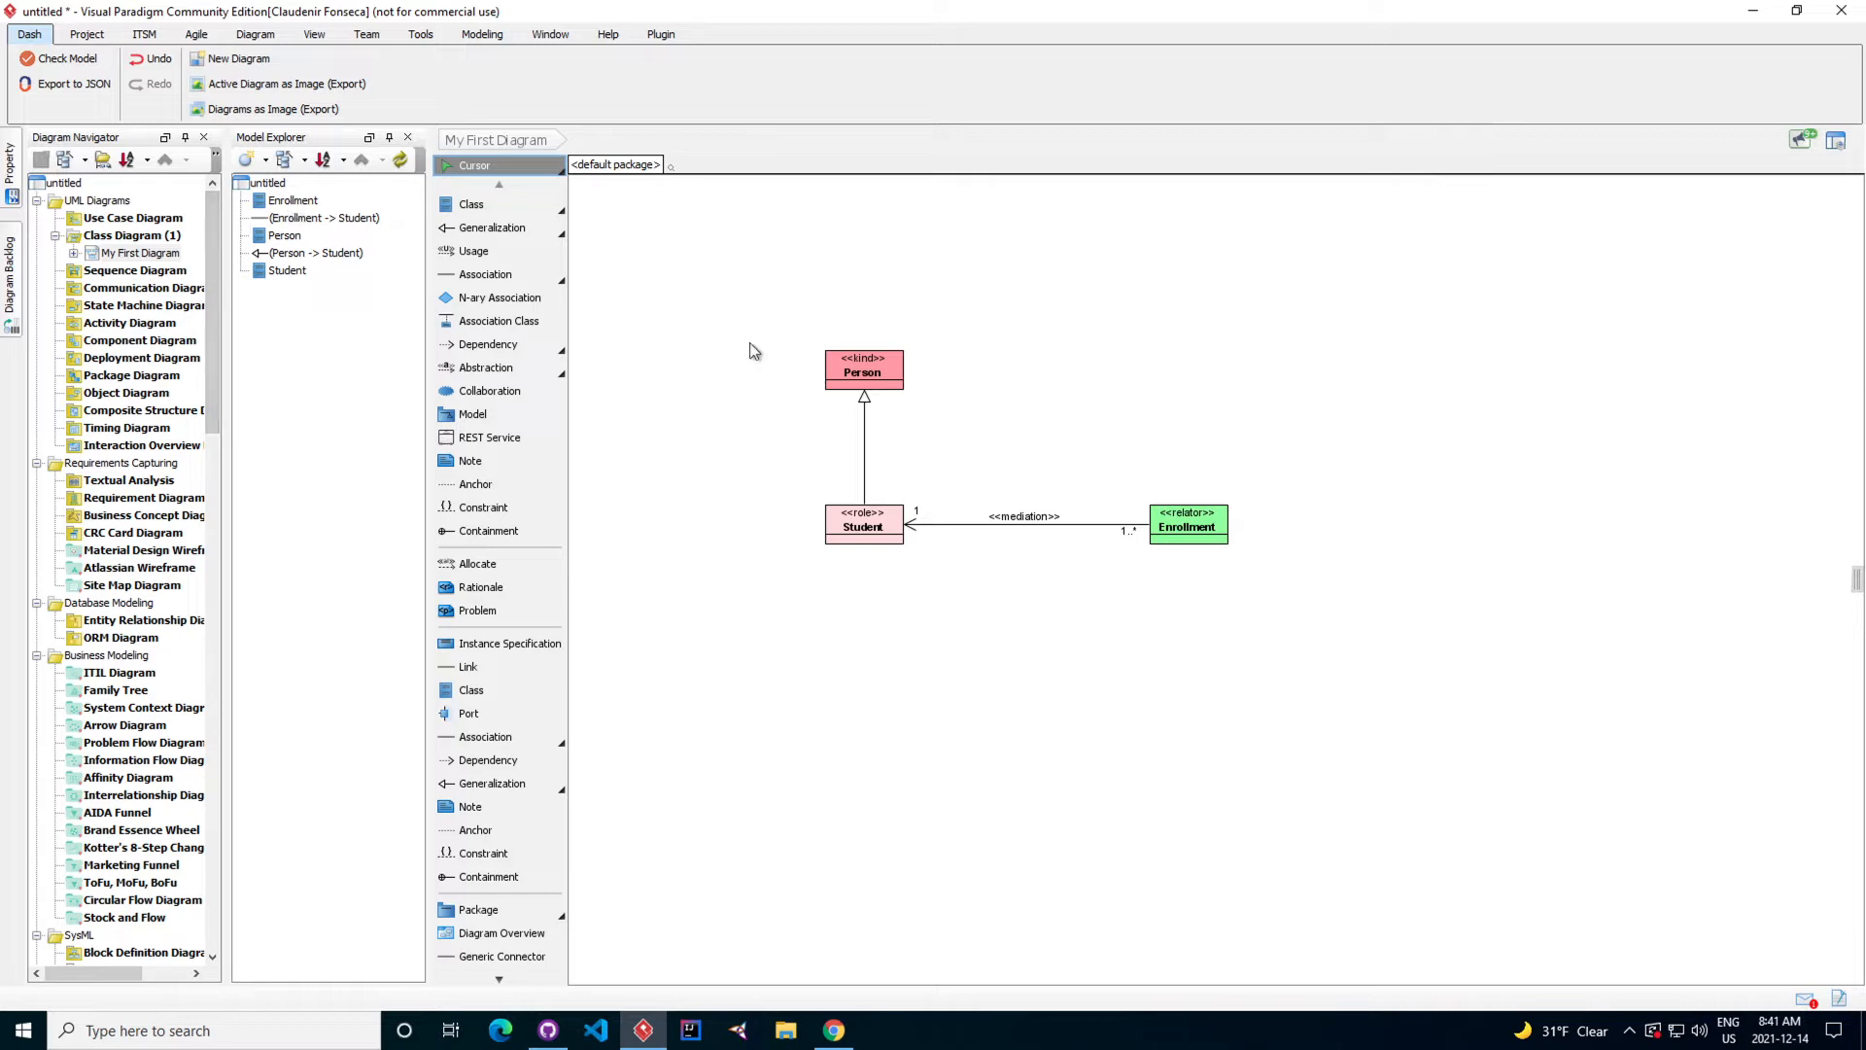
{"action": "left_click", "coordinate": [887, 377]}
{"action": "key", "text": "ctrl+v"}
{"action": "left_click_drag", "start_coordinate": [885, 373], "coordinate": [1261, 361]}
{"action": "key", "text": "ctrl+v"}
{"action": "key", "text": "ctrl+v"}
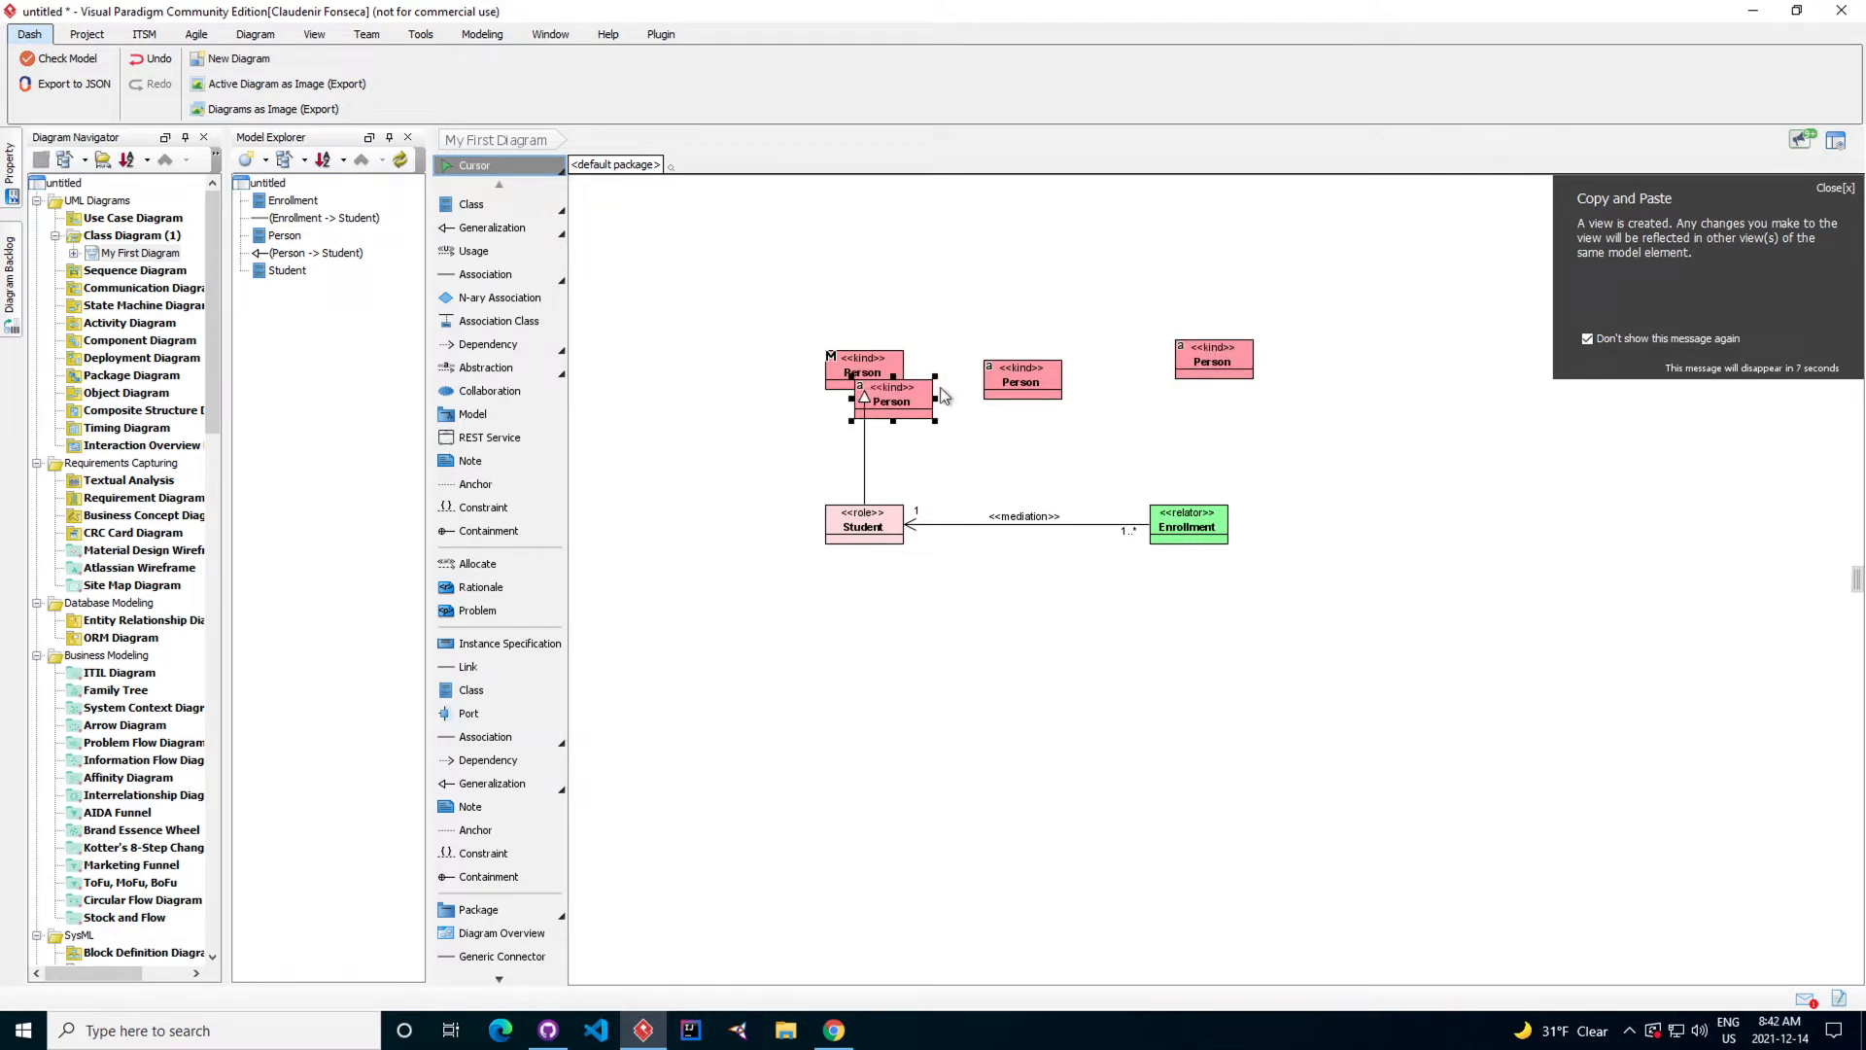
{"action": "left_click_drag", "start_coordinate": [940, 394], "coordinate": [1458, 393]}
{"action": "left_click", "coordinate": [1274, 430]}
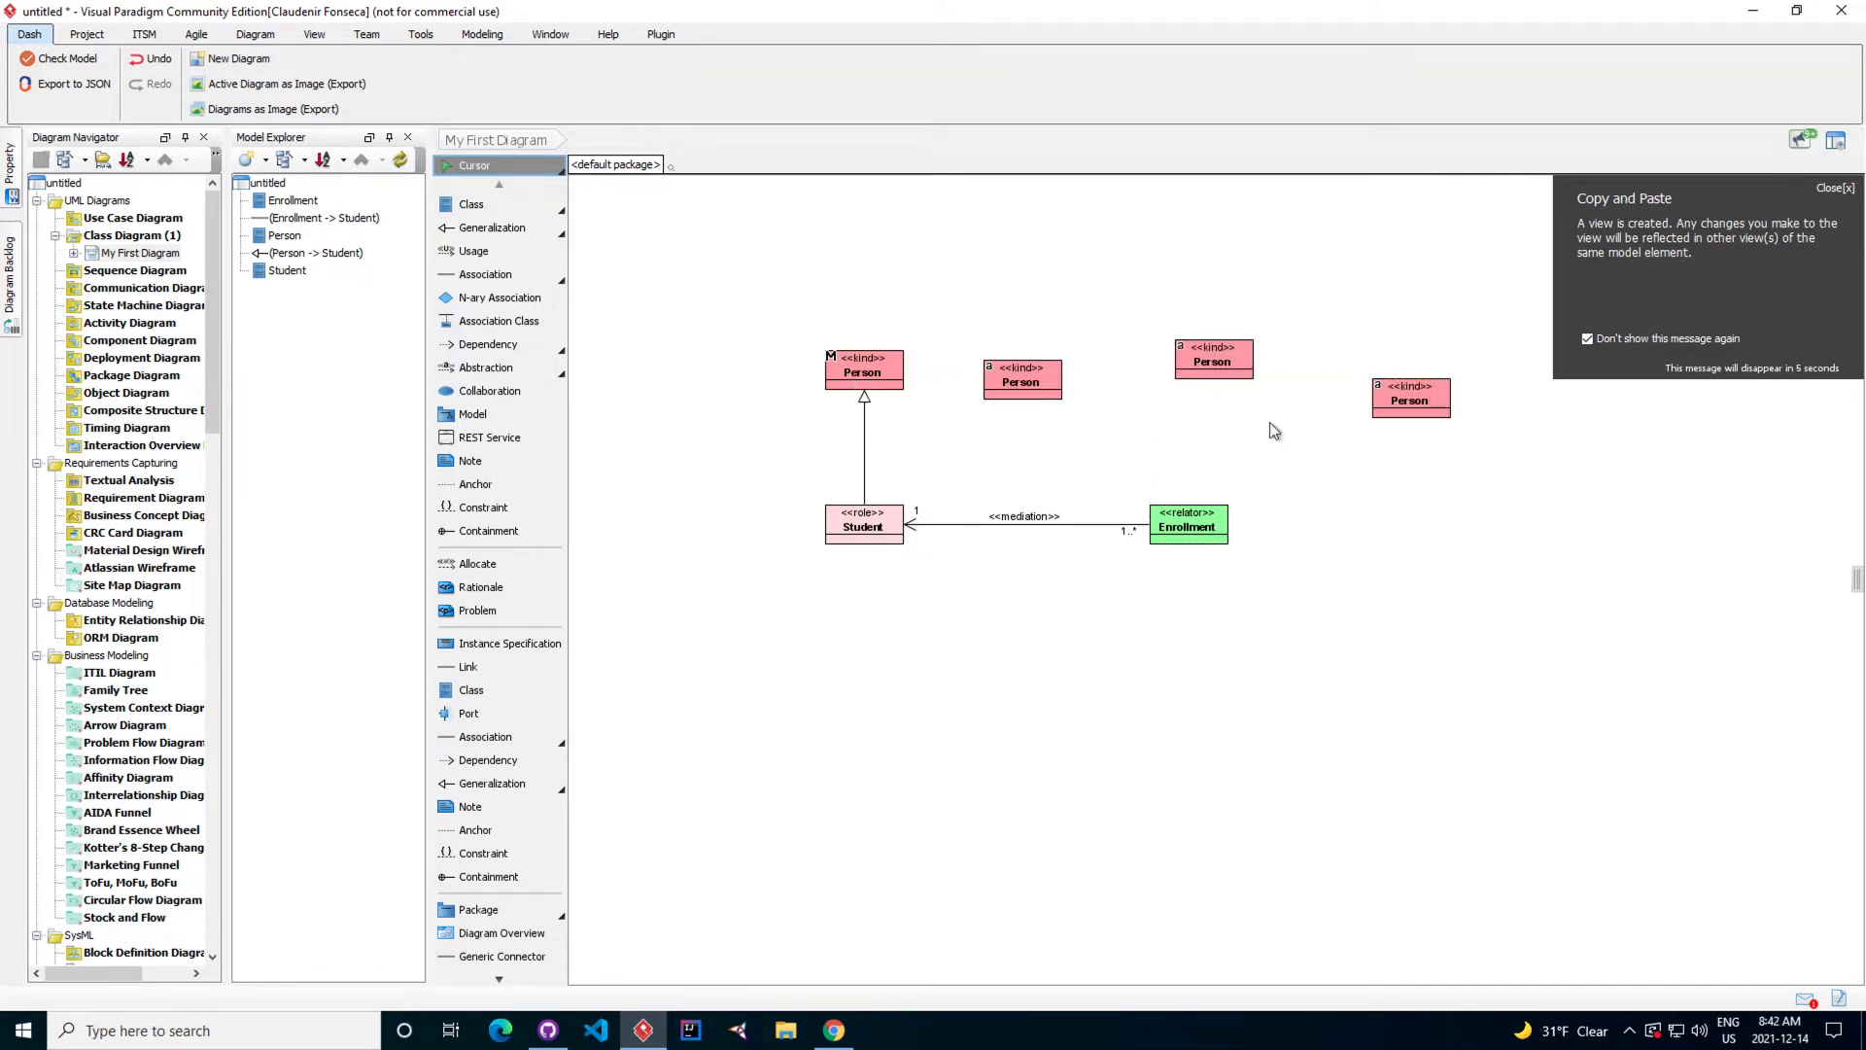
{"action": "left_click_drag", "start_coordinate": [772, 296], "coordinate": [1582, 445]}
{"action": "left_click", "coordinate": [326, 347]}
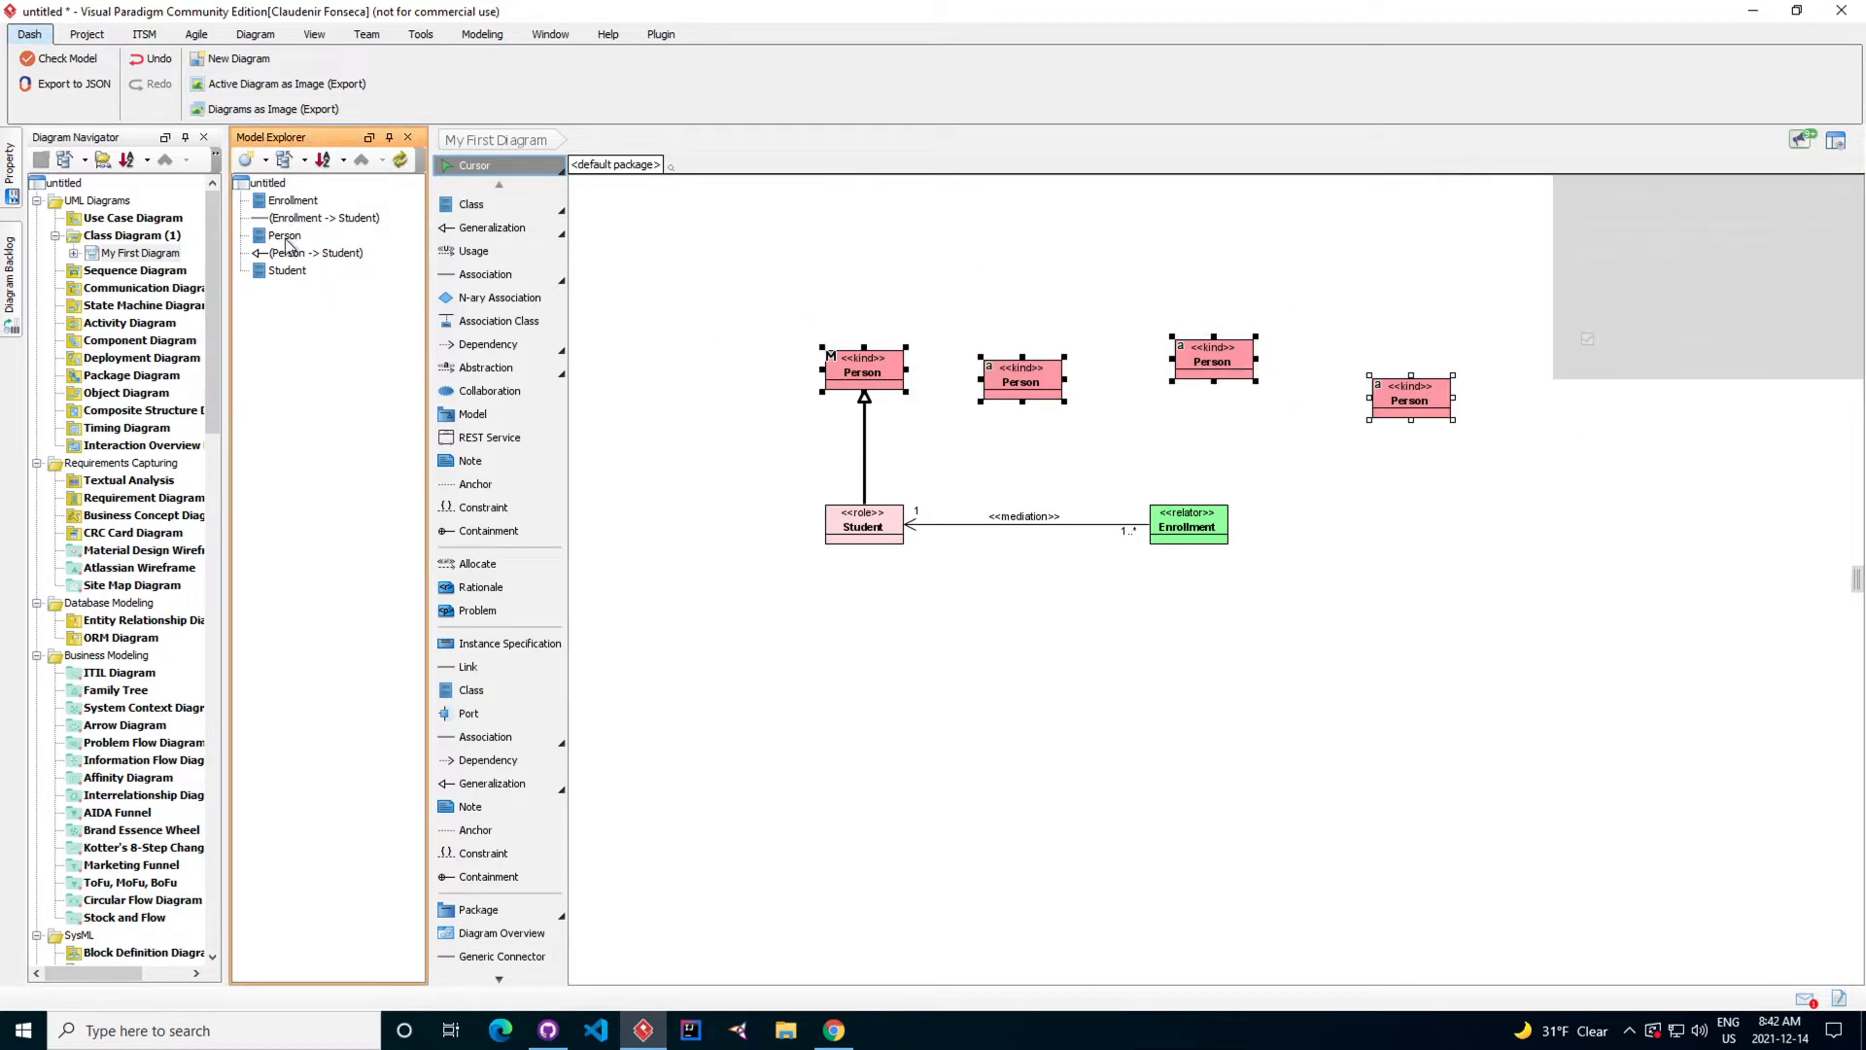
{"action": "left_click", "coordinate": [285, 238]}
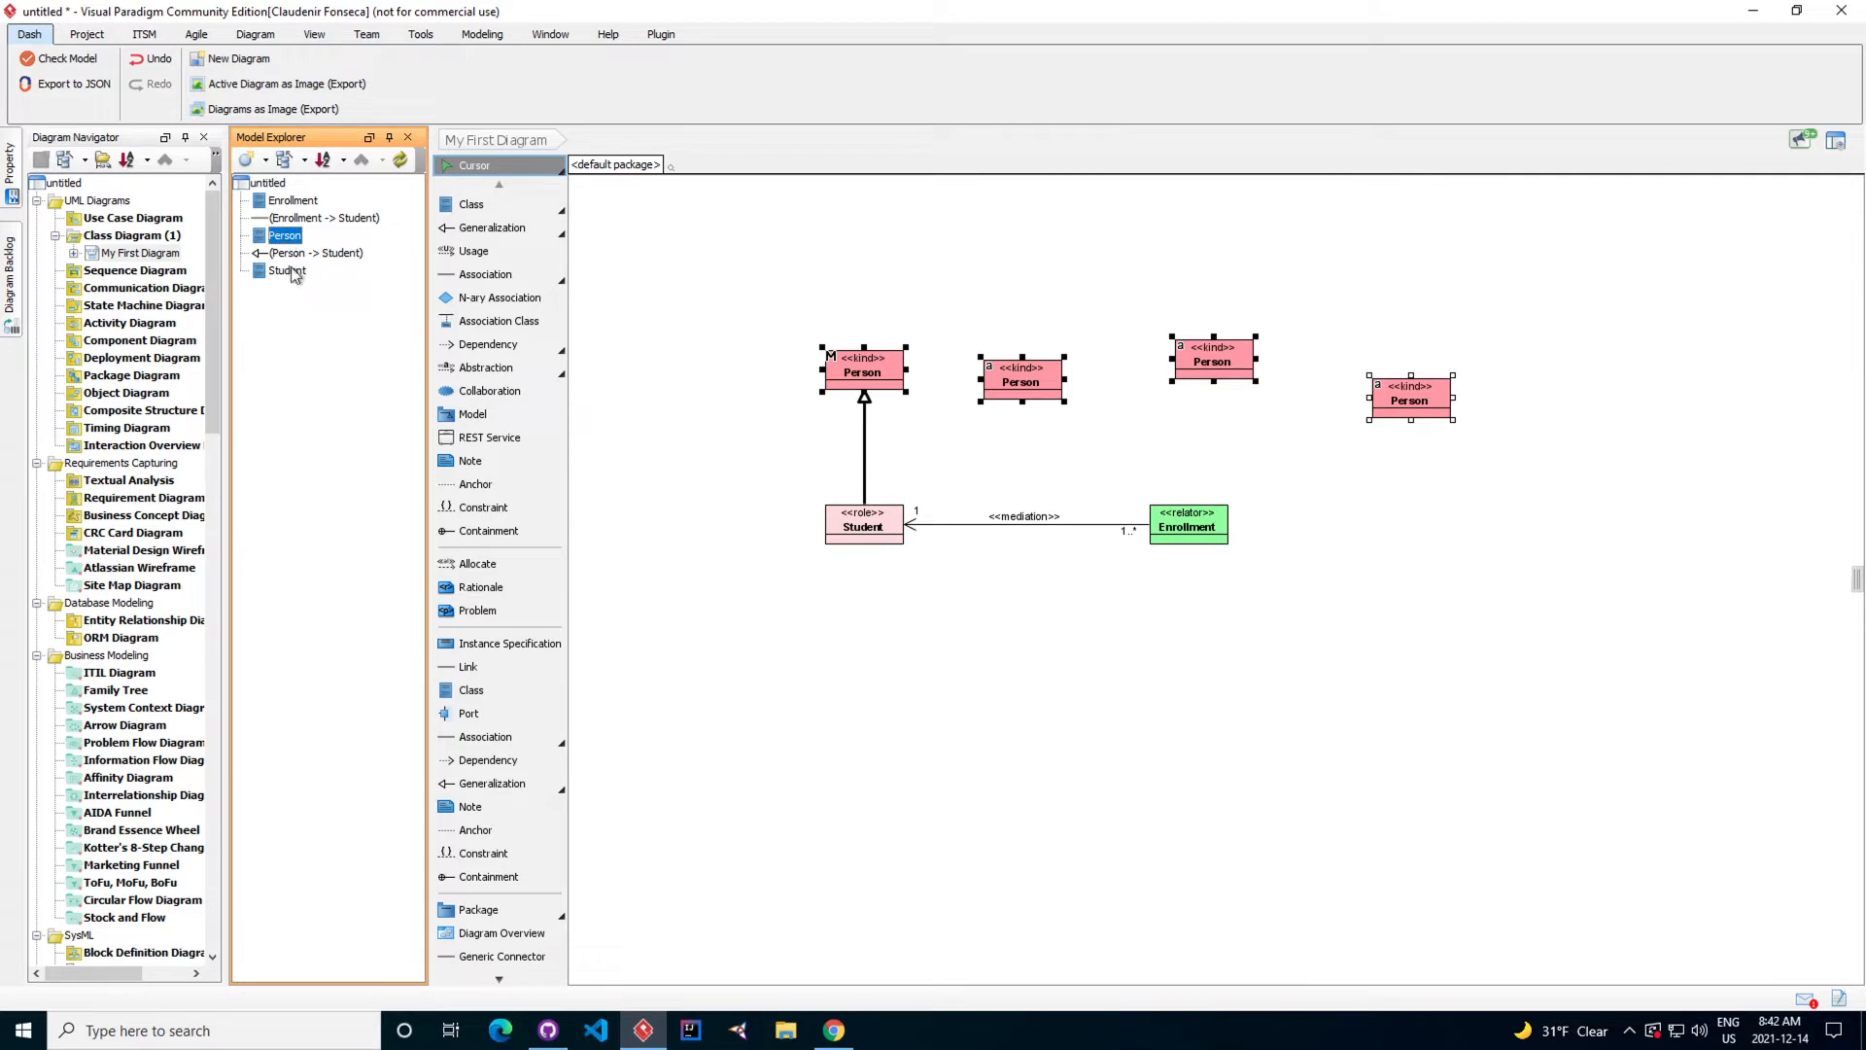
{"action": "left_click", "coordinate": [296, 202]}
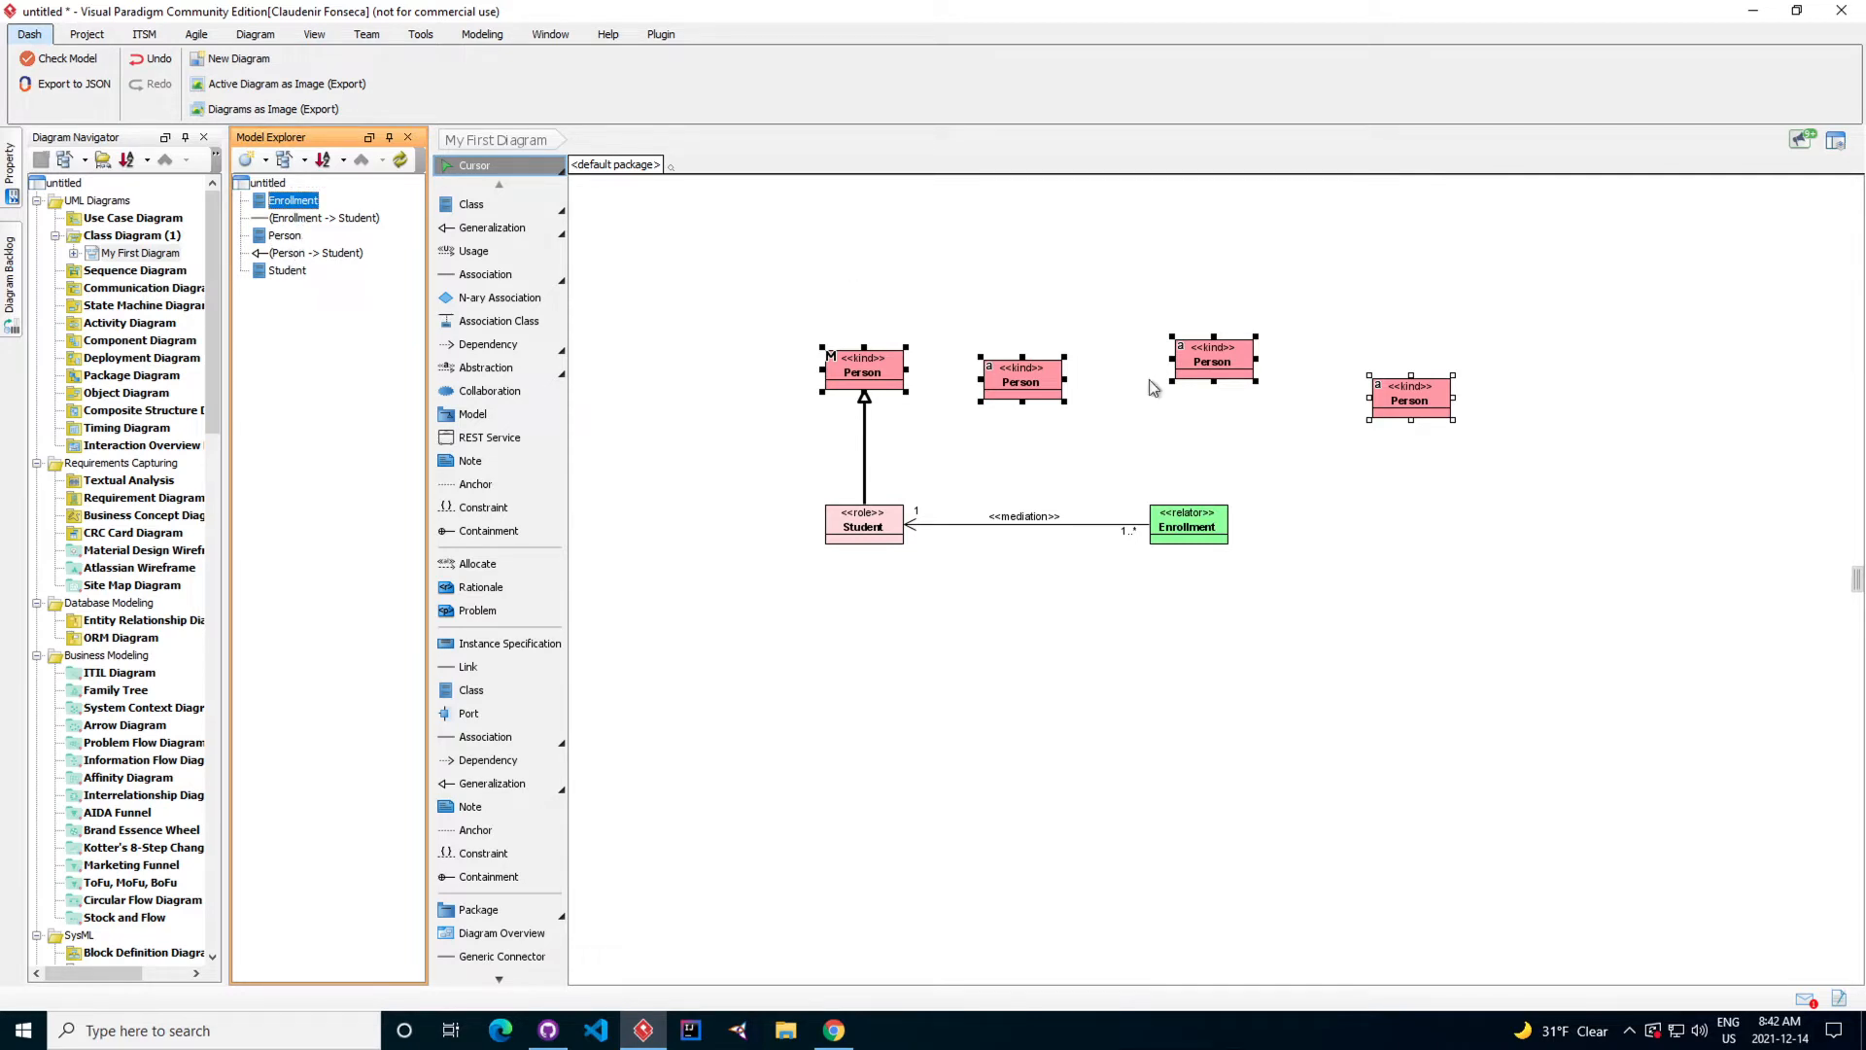
{"action": "left_click", "coordinate": [937, 283]}
{"action": "left_click_drag", "start_coordinate": [939, 280], "coordinate": [1533, 491]}
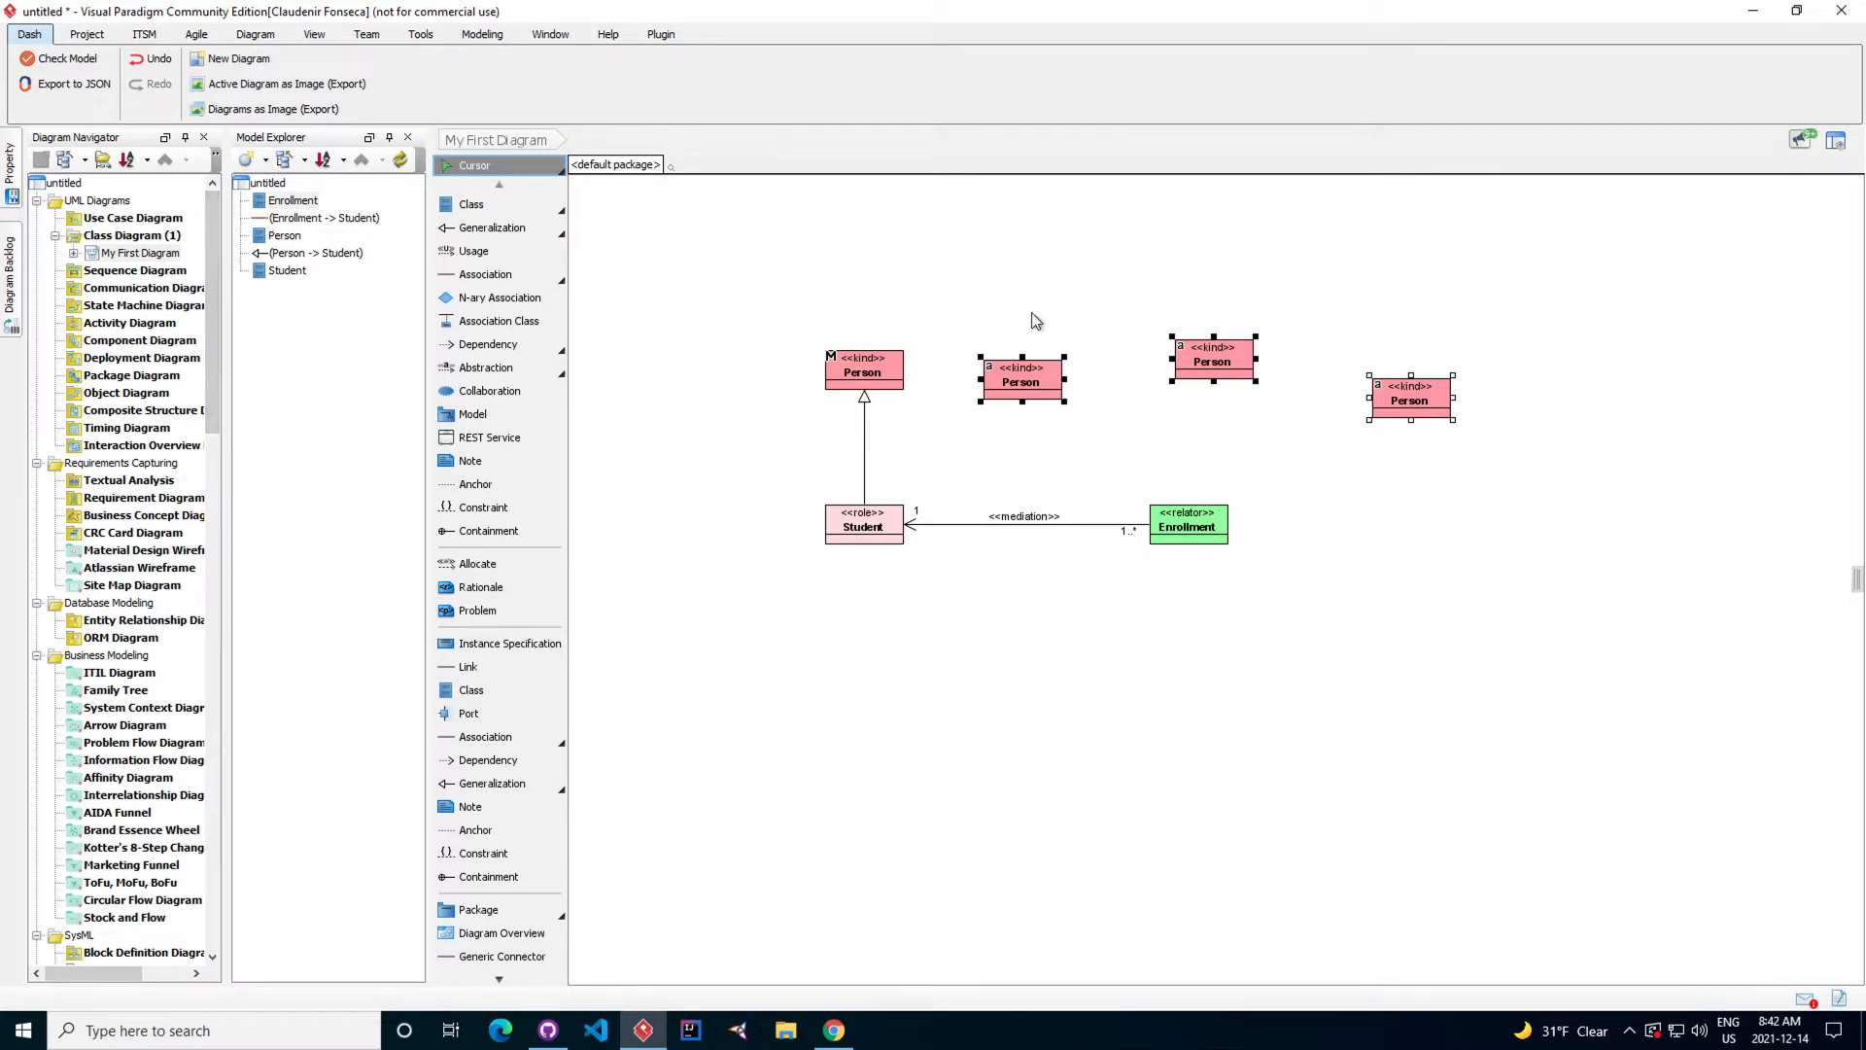
{"action": "right_click", "coordinate": [1248, 374]}
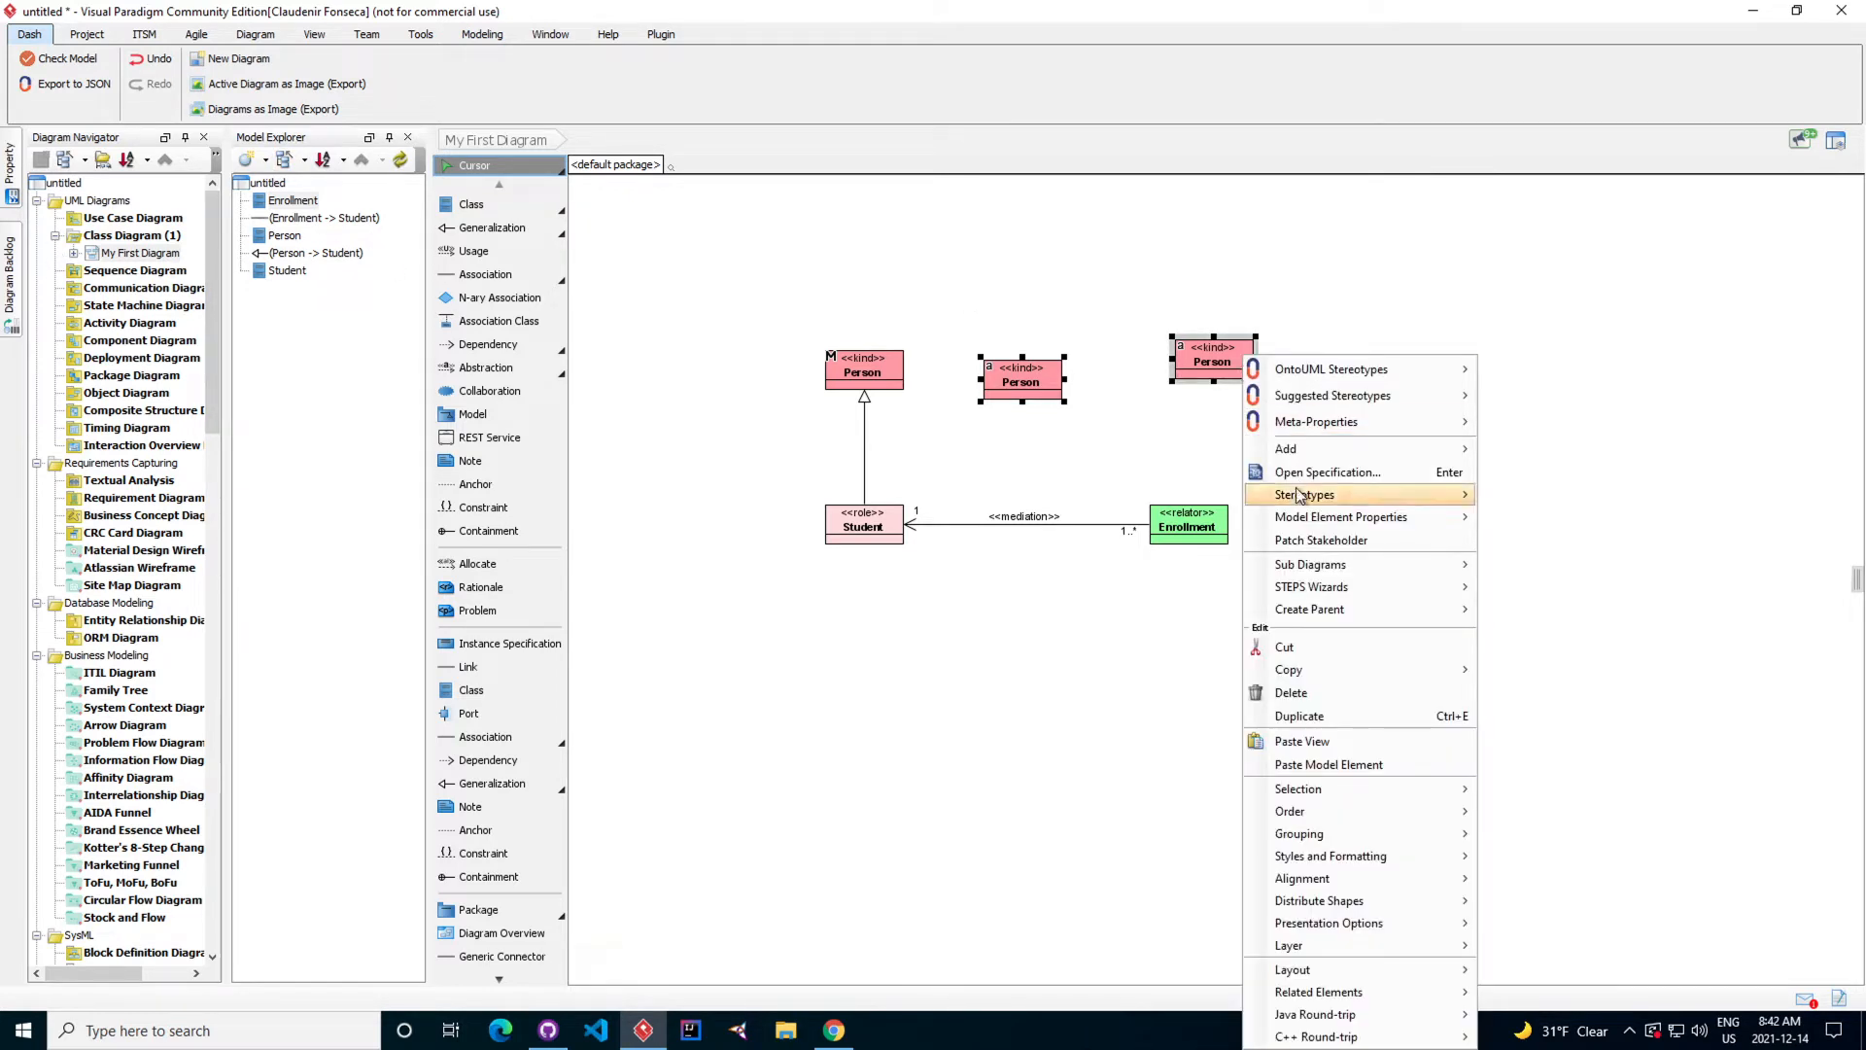
{"action": "left_click", "coordinate": [1333, 692]}
{"action": "left_click", "coordinate": [892, 573]}
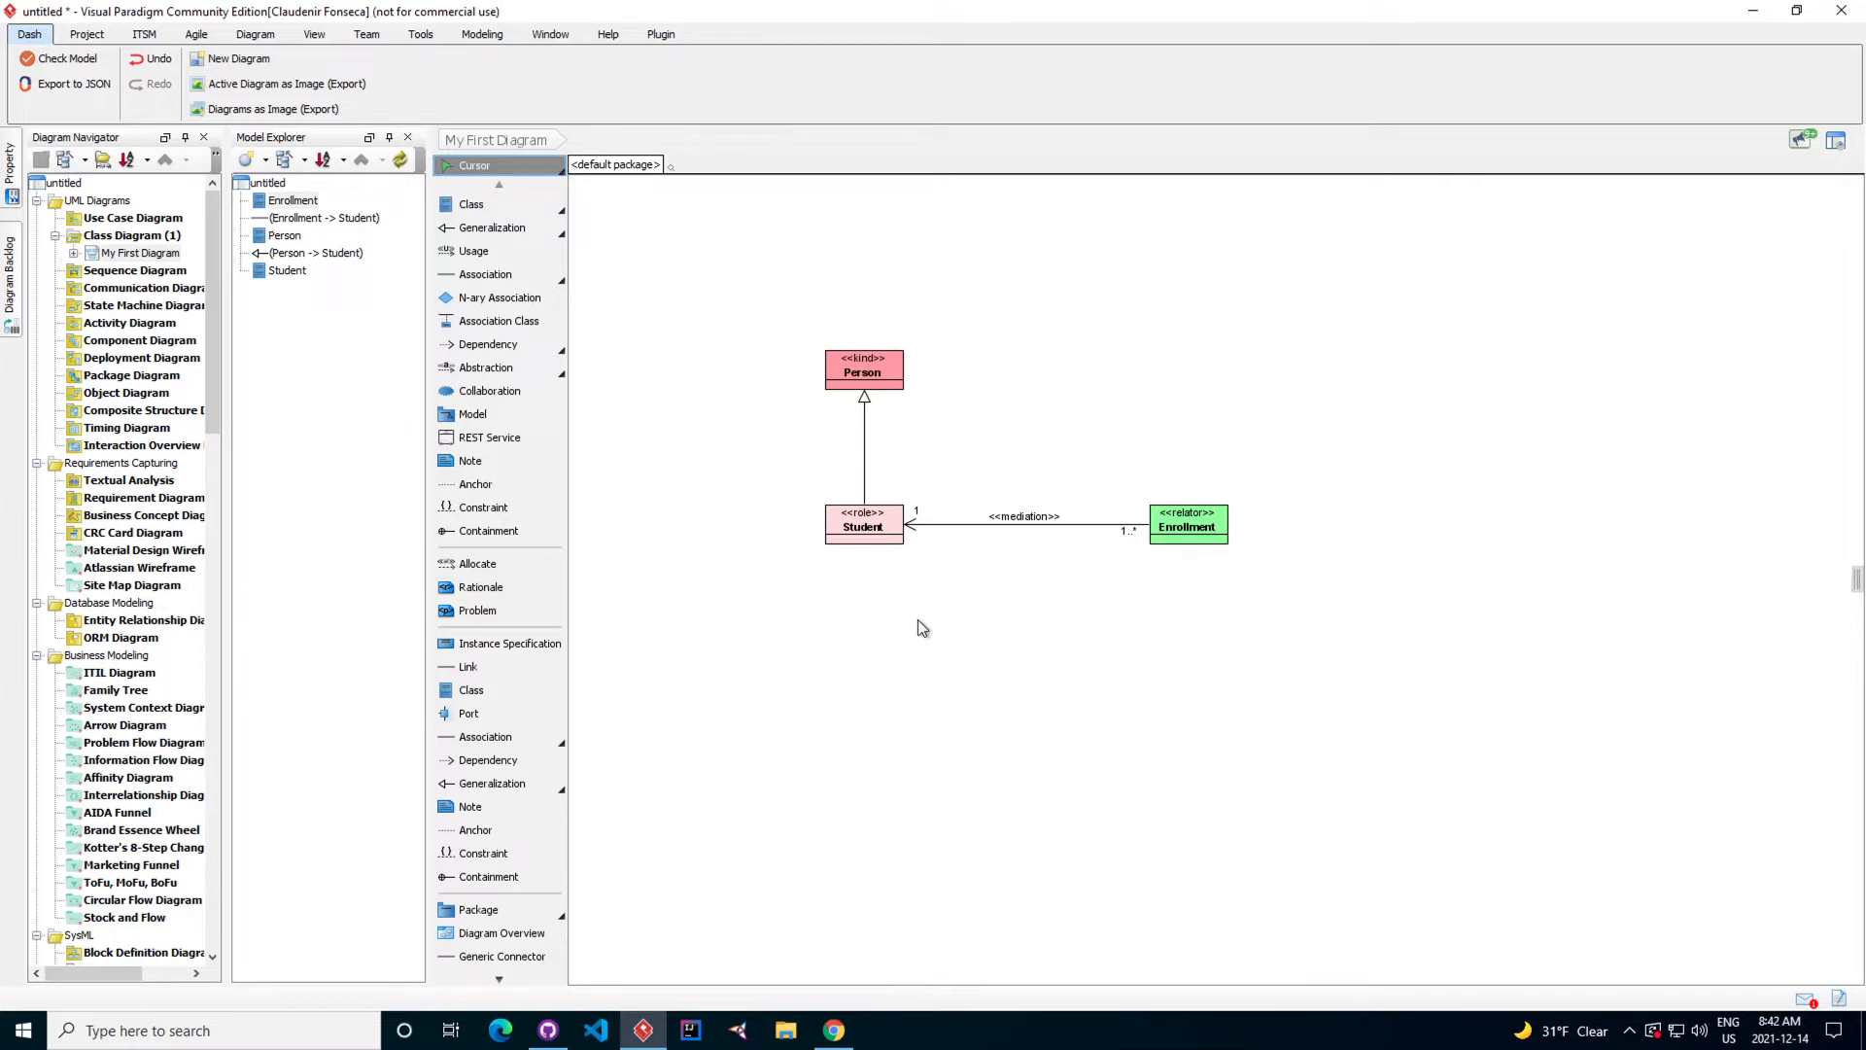
Step: View the ontouml-models repository page in Chrome, then return to Visual Paradigm
{"action": "left_click", "coordinate": [834, 1030]}
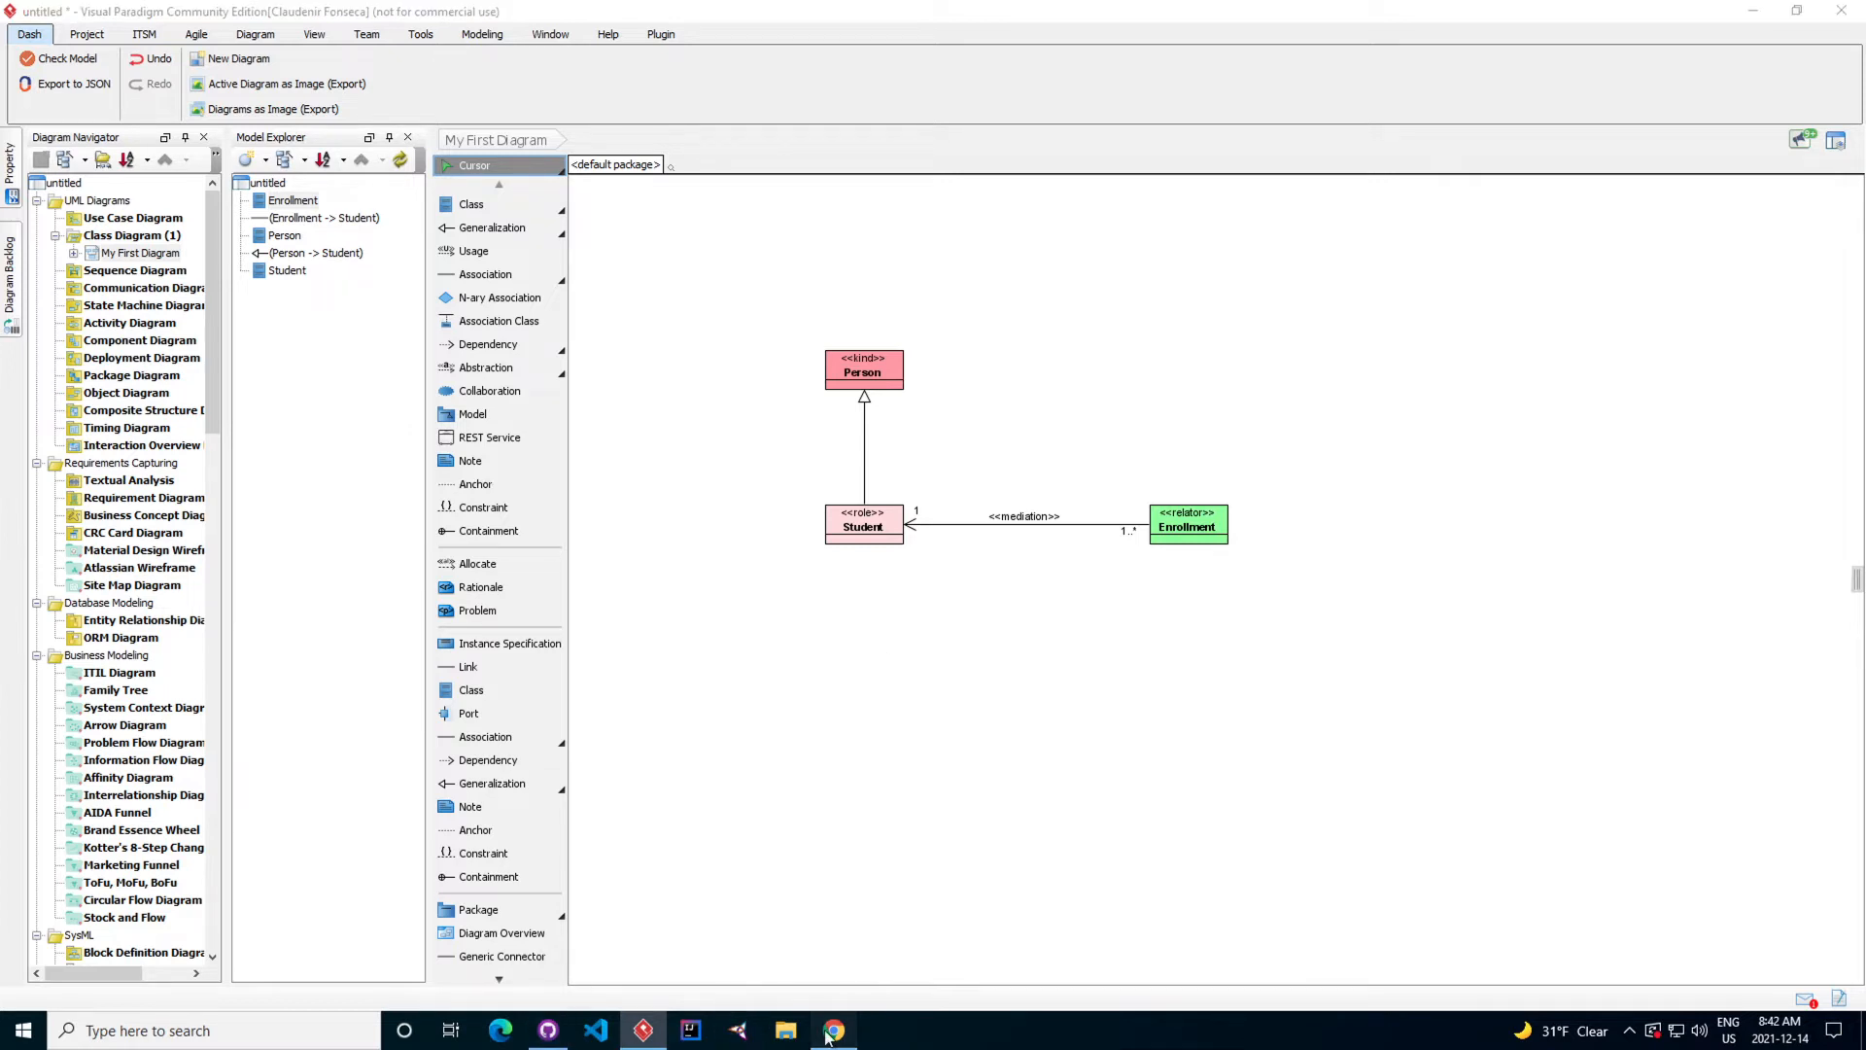
{"action": "left_click", "coordinate": [307, 27]}
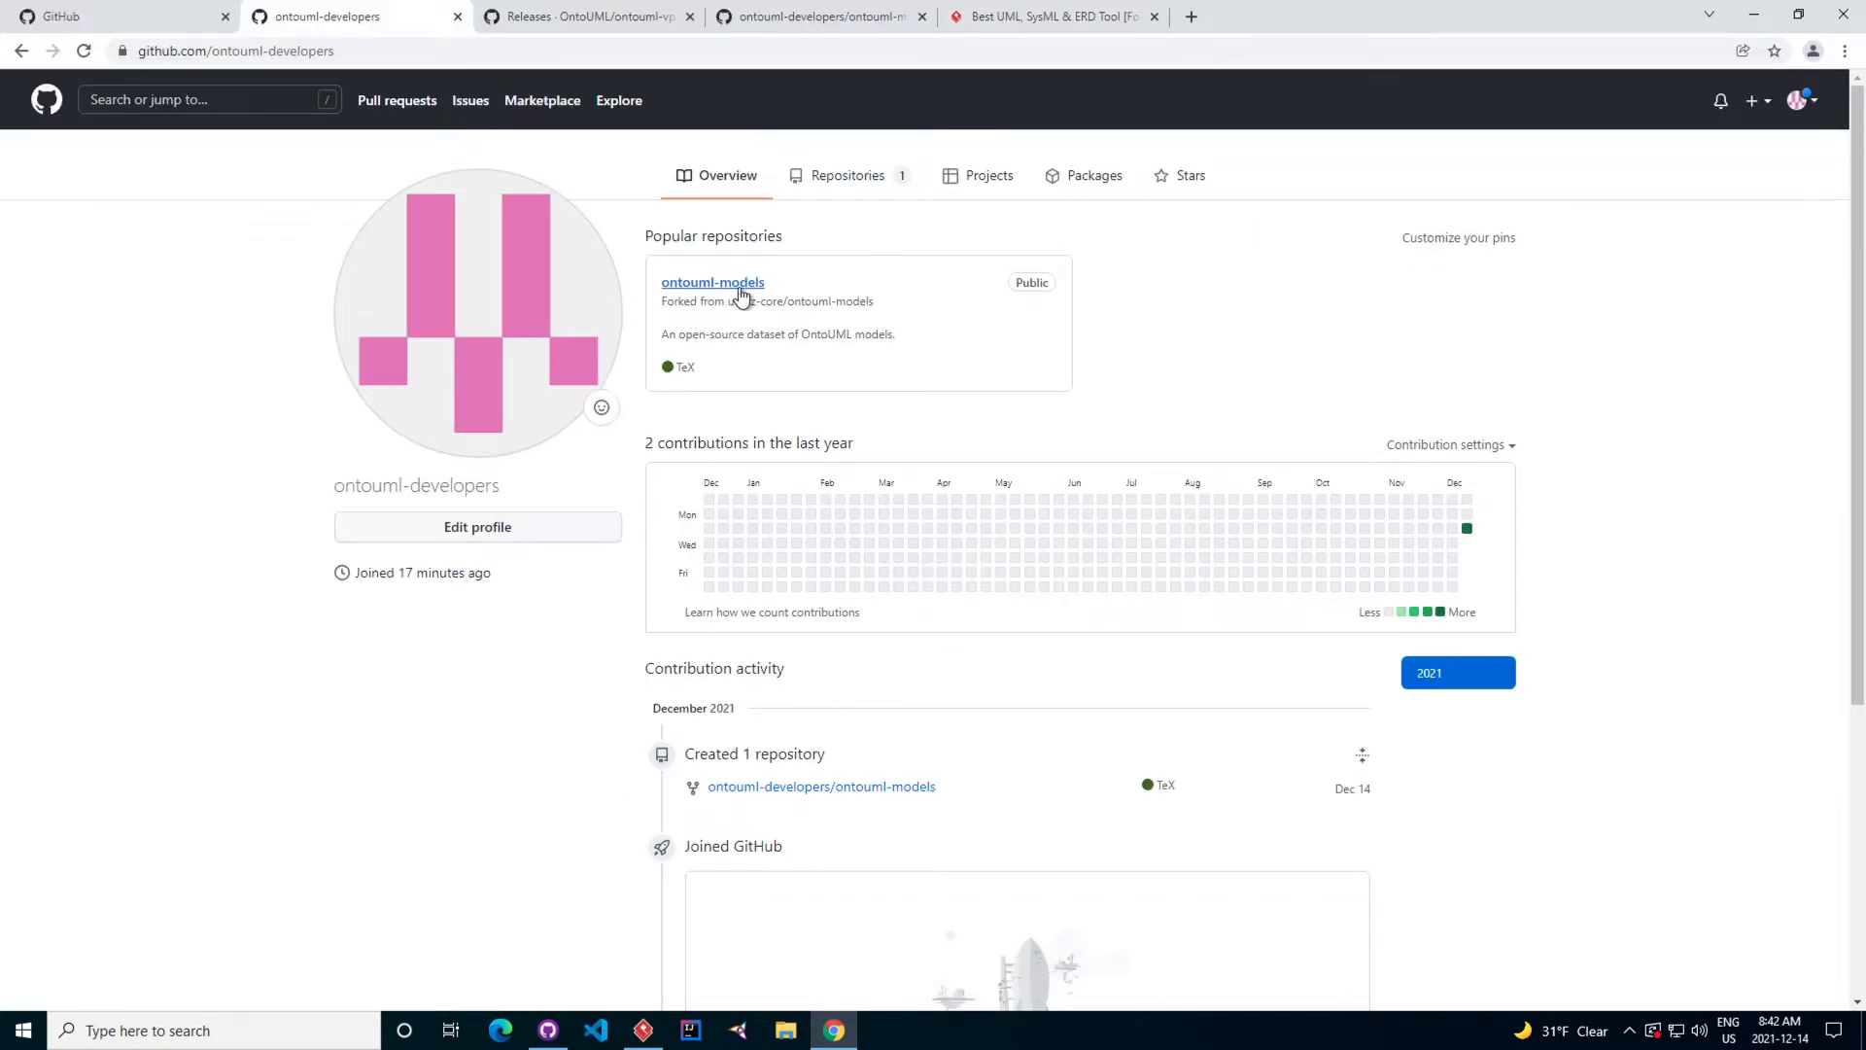
{"action": "left_click", "coordinate": [838, 20]}
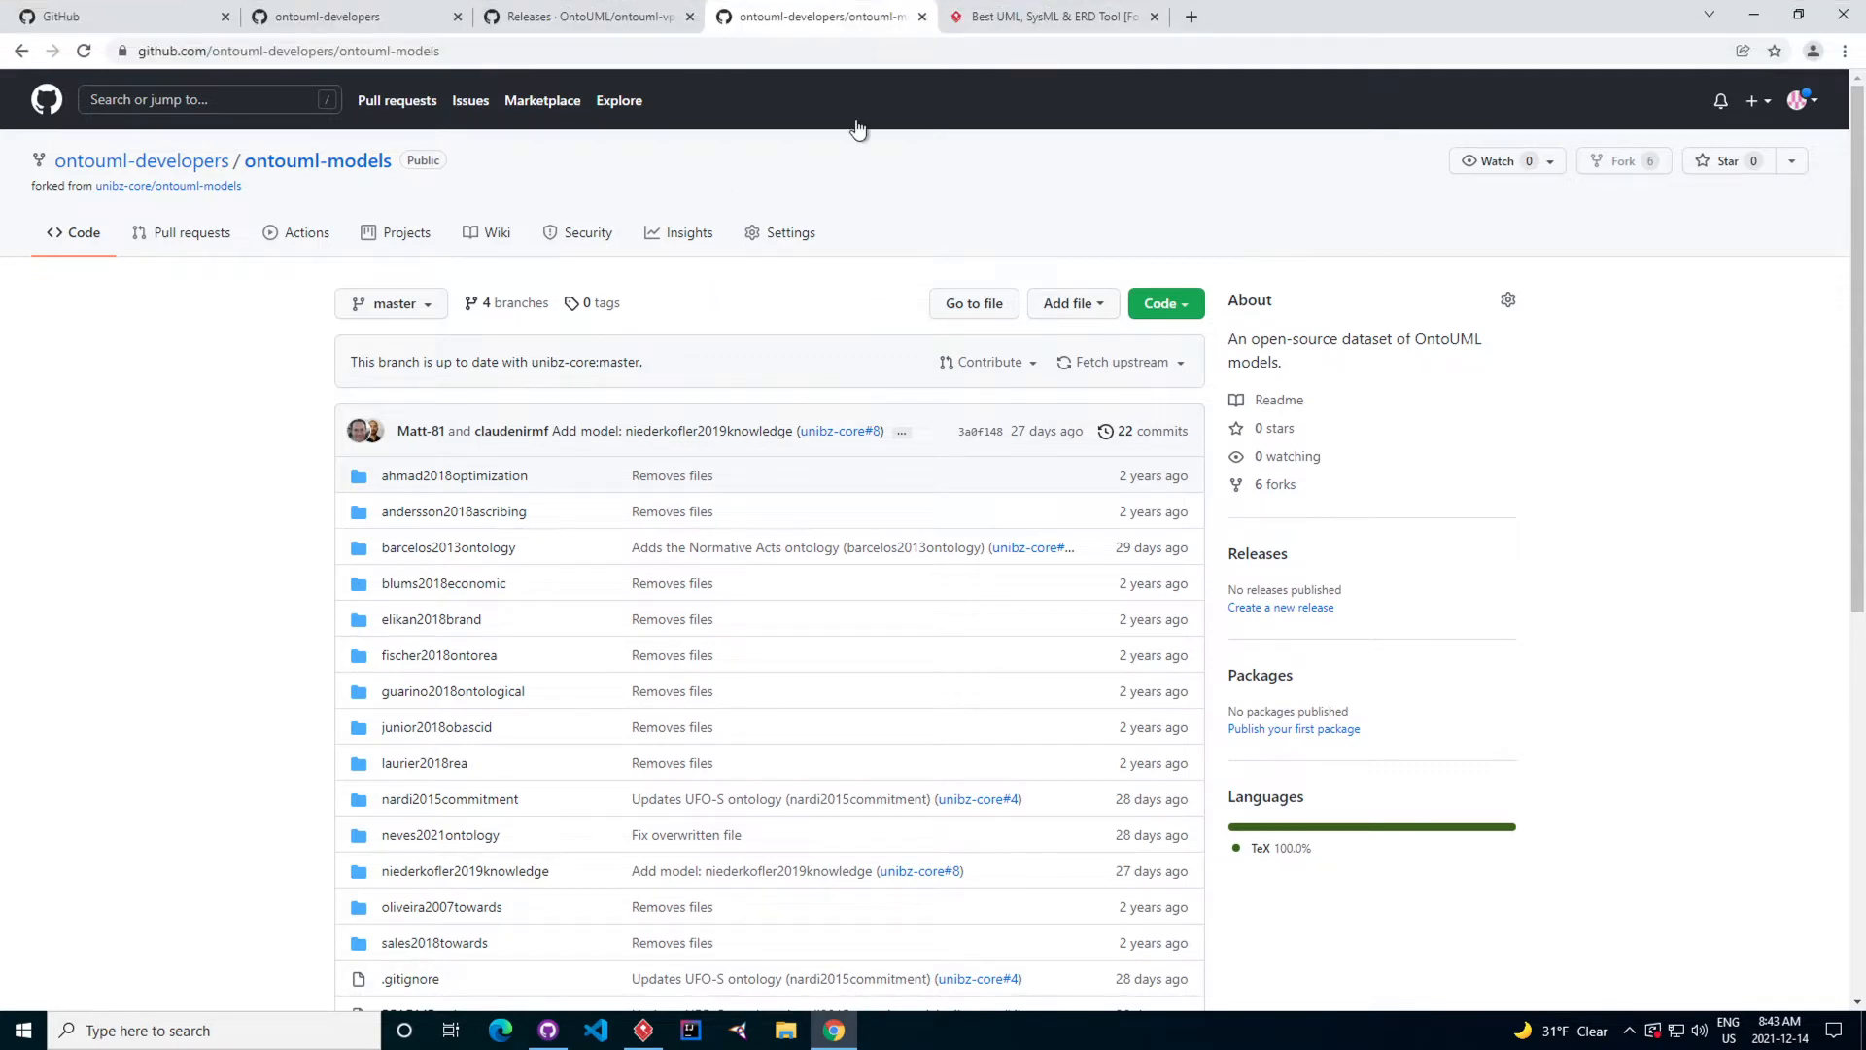
{"action": "left_click", "coordinate": [642, 1028]}
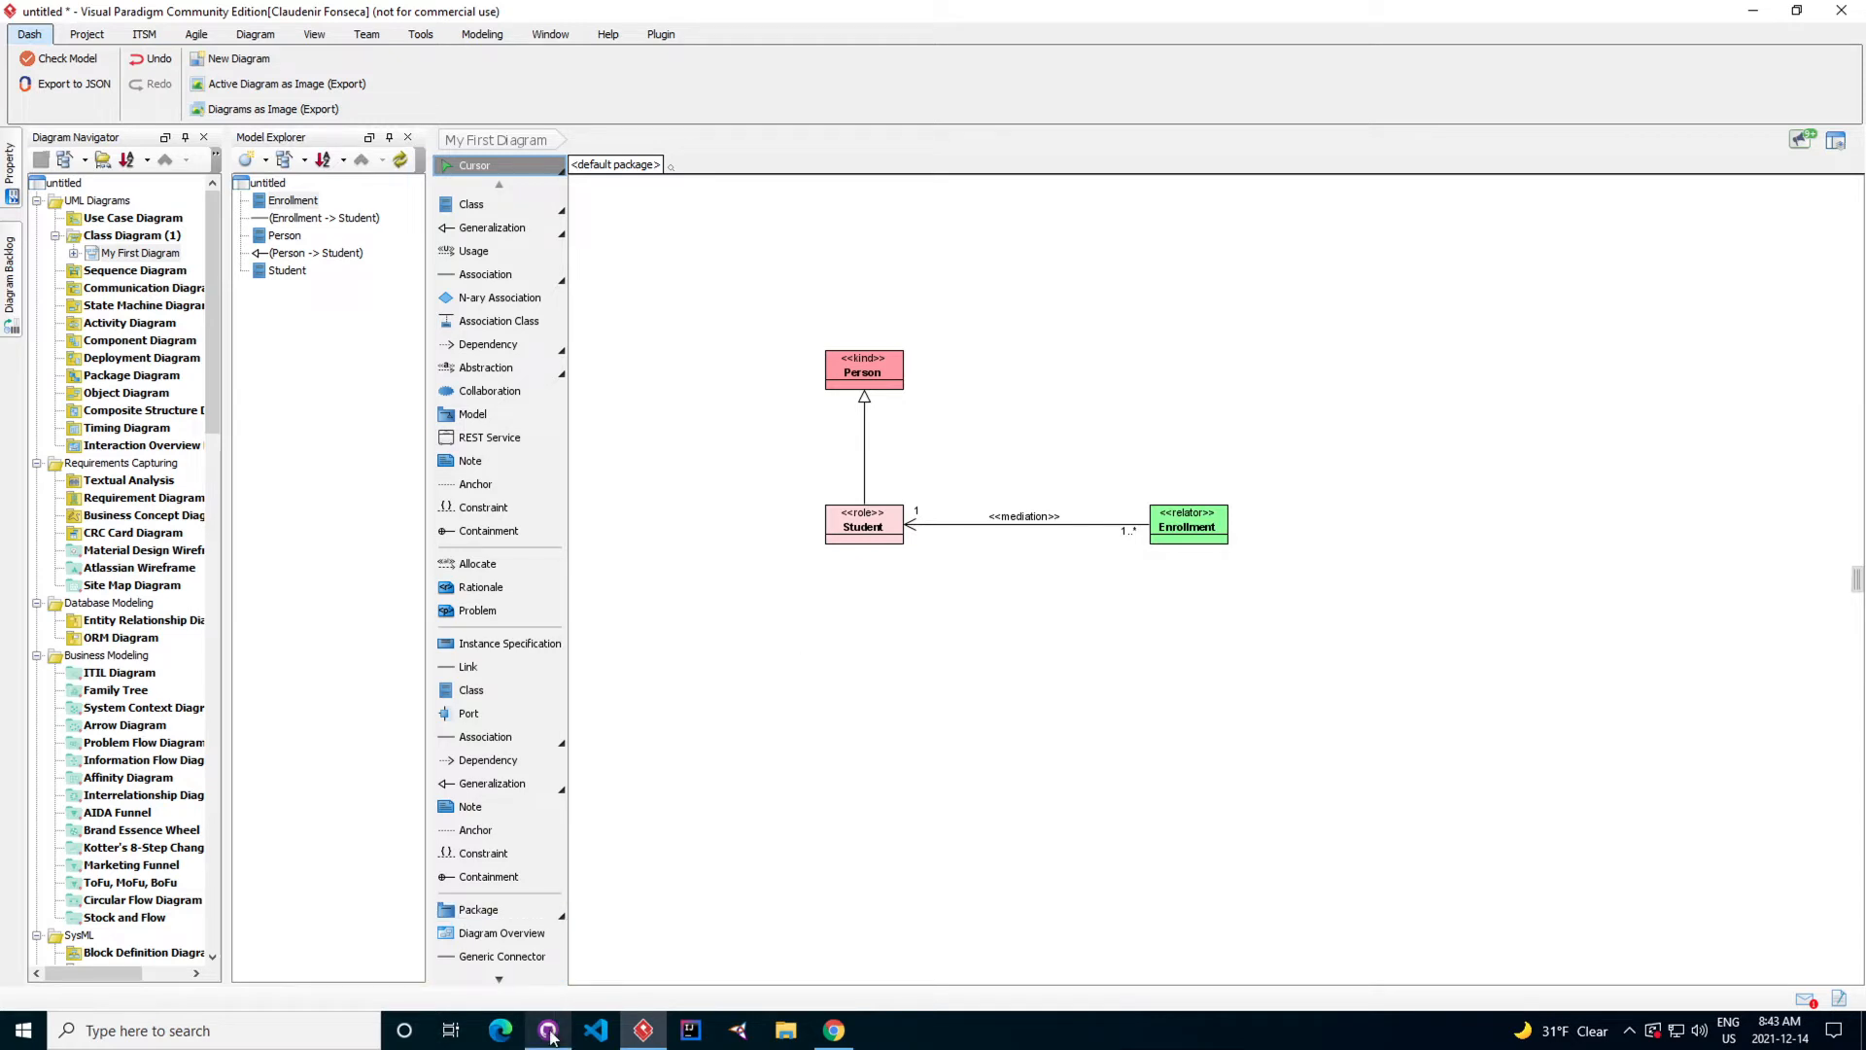
{"action": "mouse_move", "coordinate": [551, 1036]}
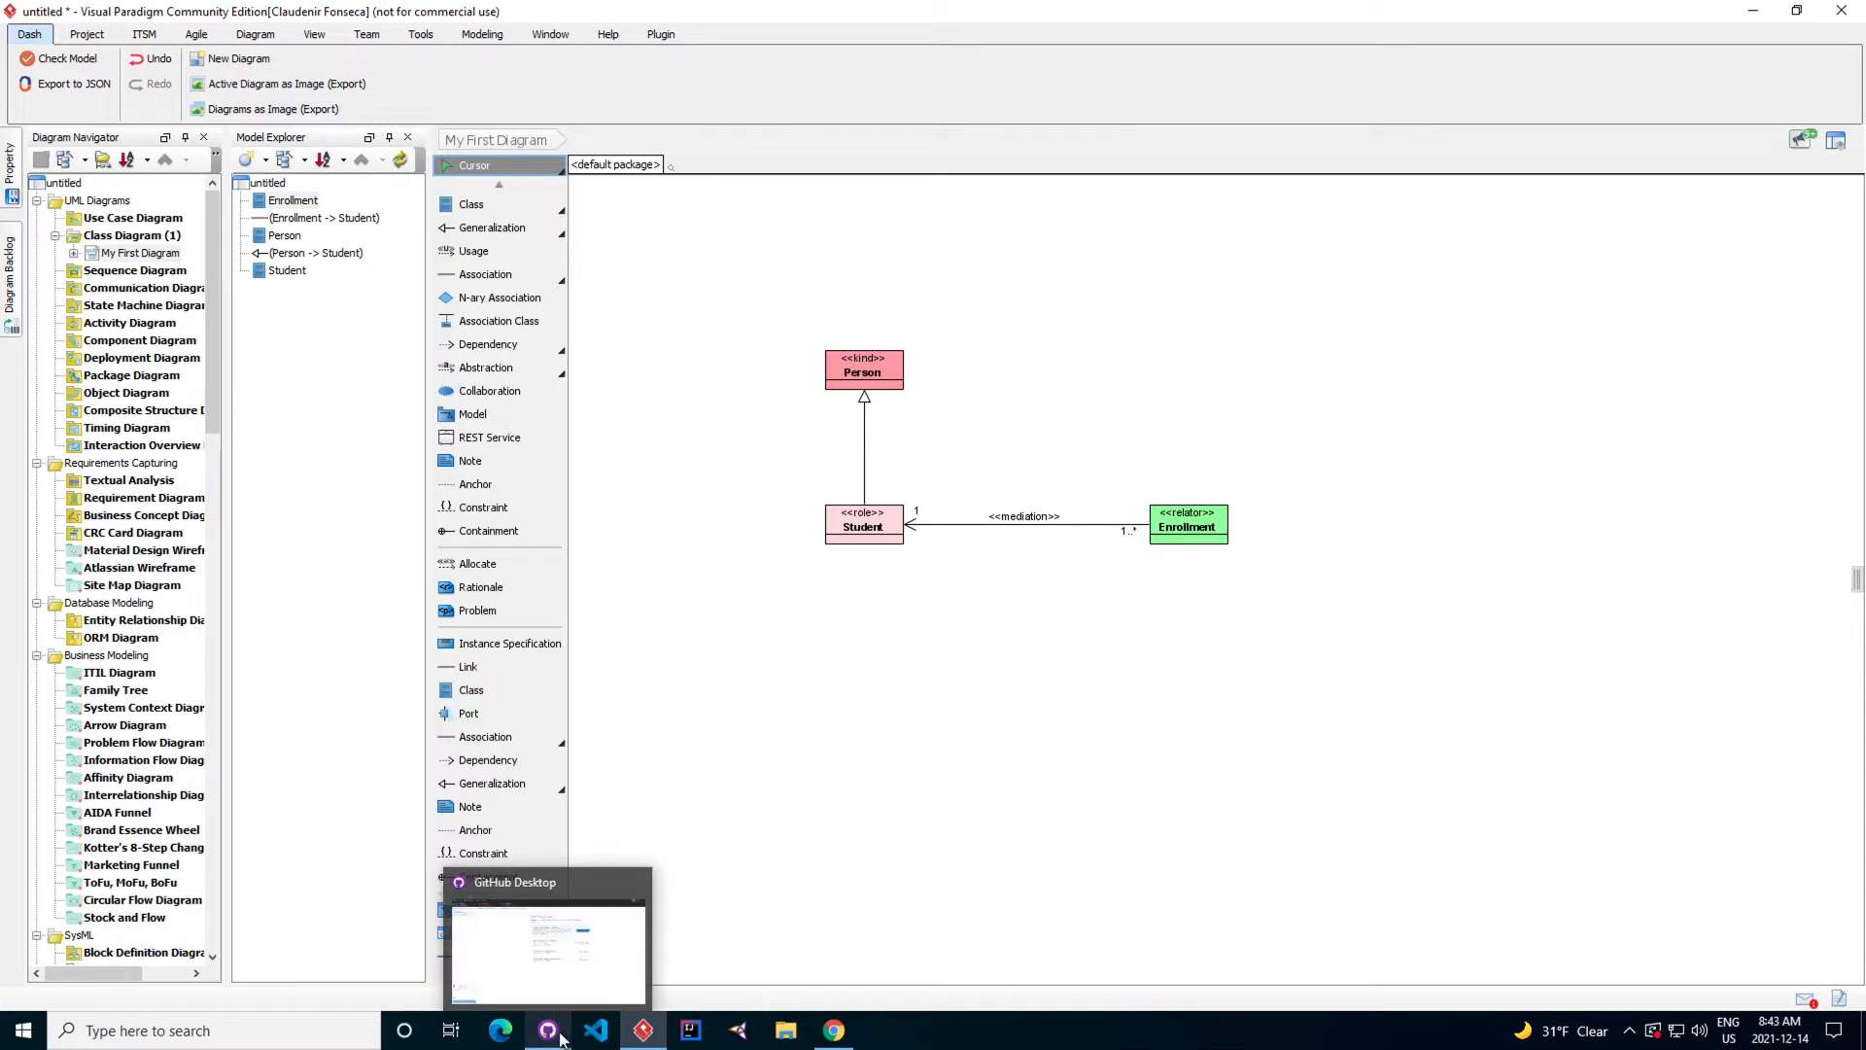
{"action": "mouse_move", "coordinate": [596, 975]}
Step: In Chrome, go to the GitHub home page and back to ontouml-models
{"action": "left_click", "coordinate": [836, 1038]}
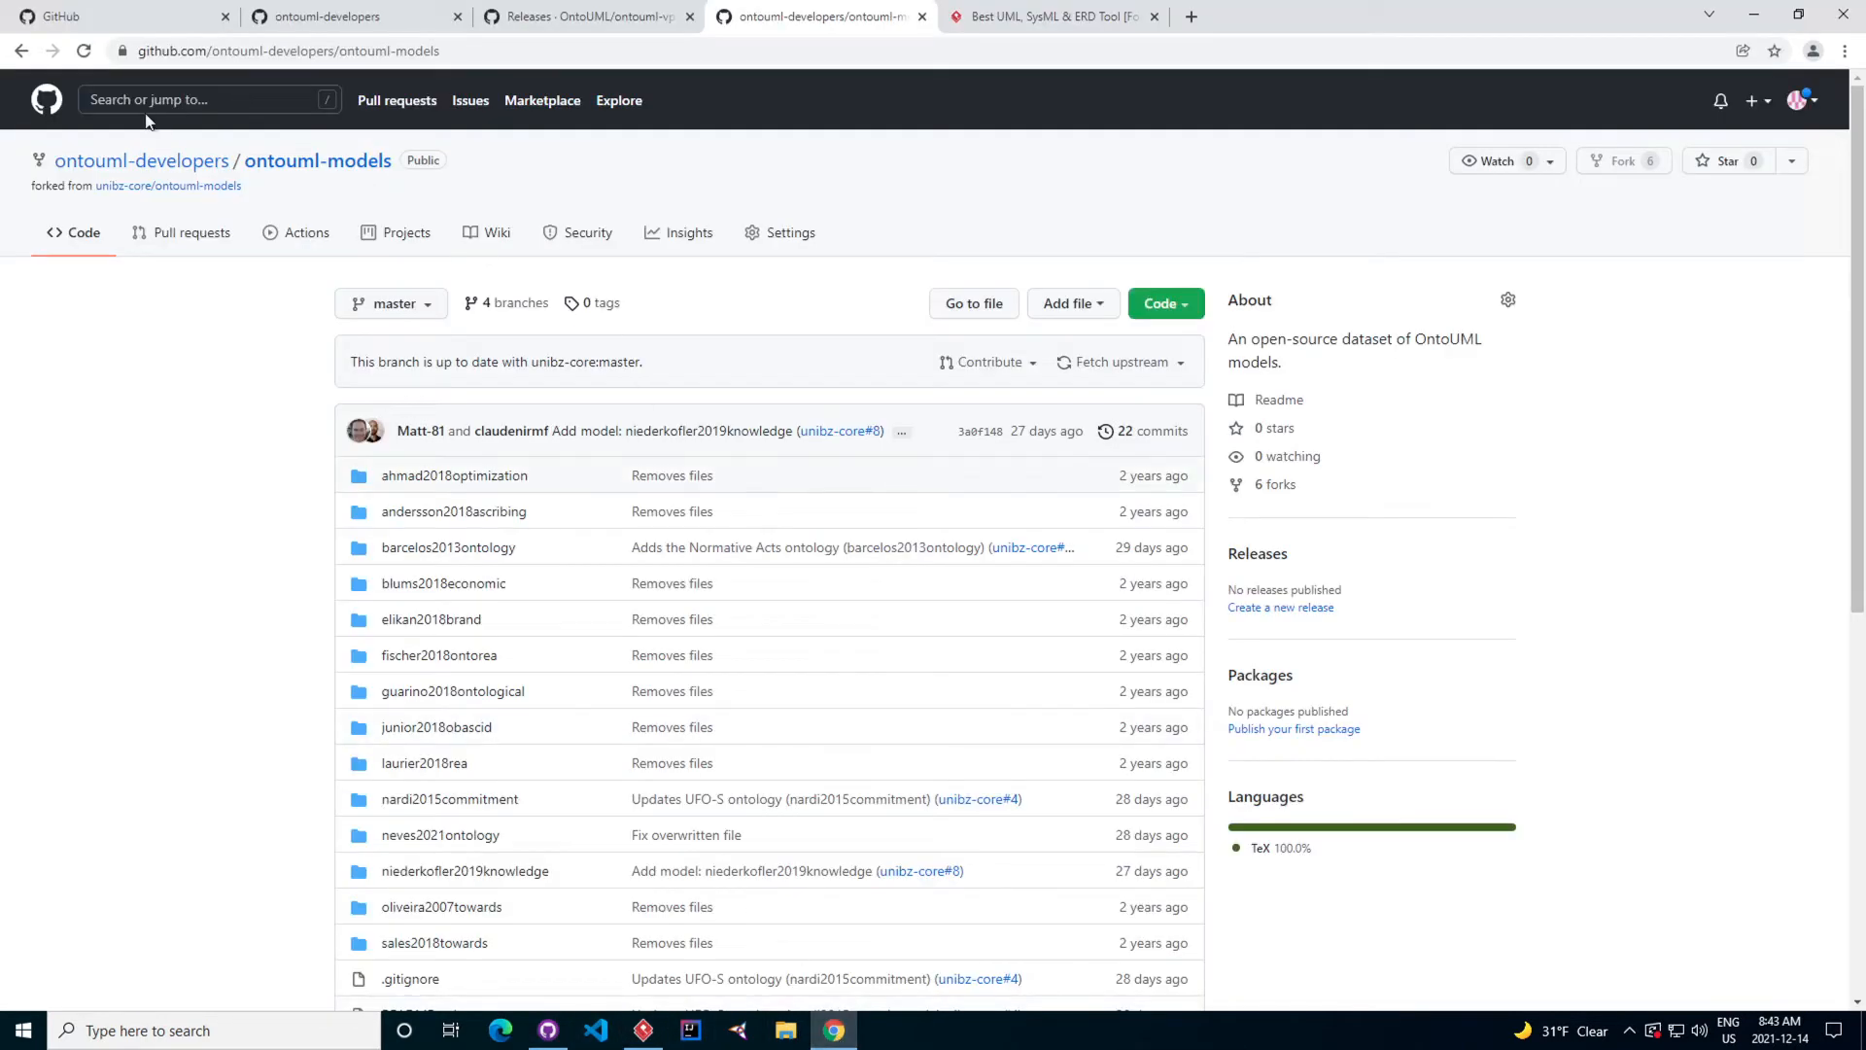
{"action": "left_click", "coordinate": [42, 105]}
{"action": "key", "text": "super"}
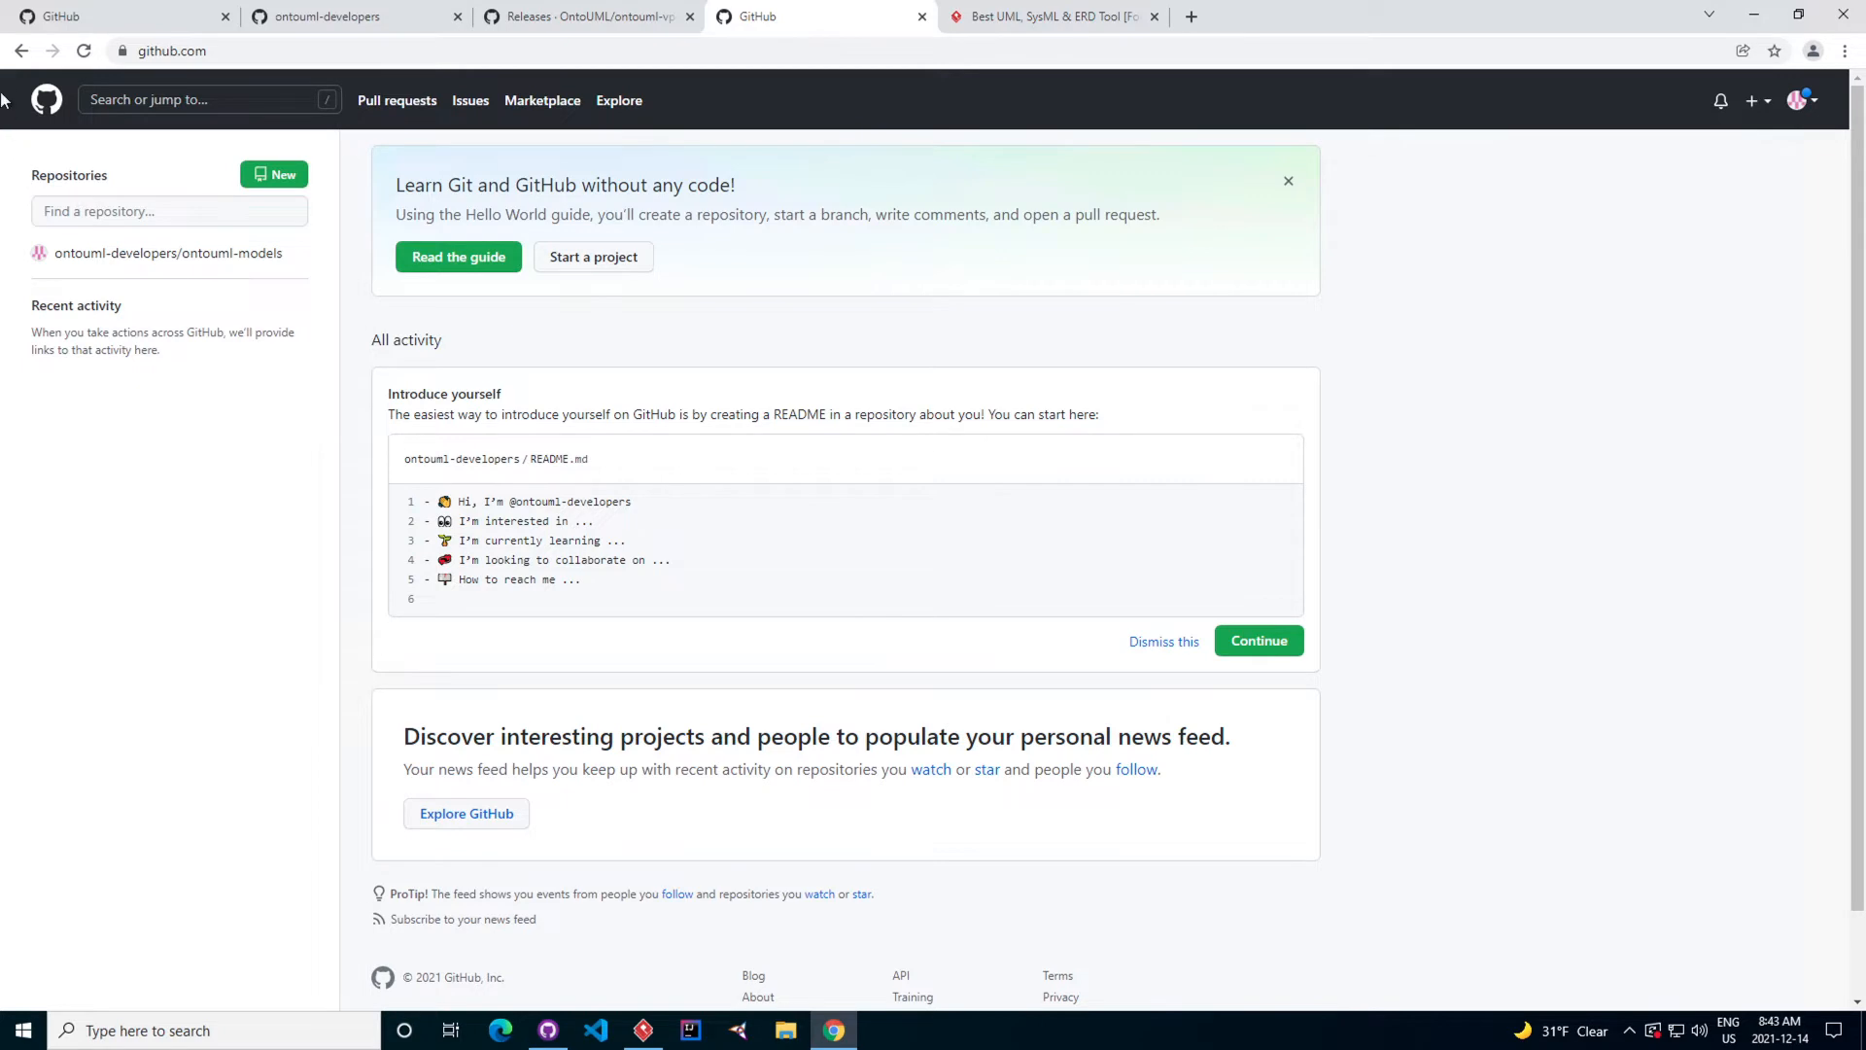
{"action": "left_click", "coordinate": [20, 51]}
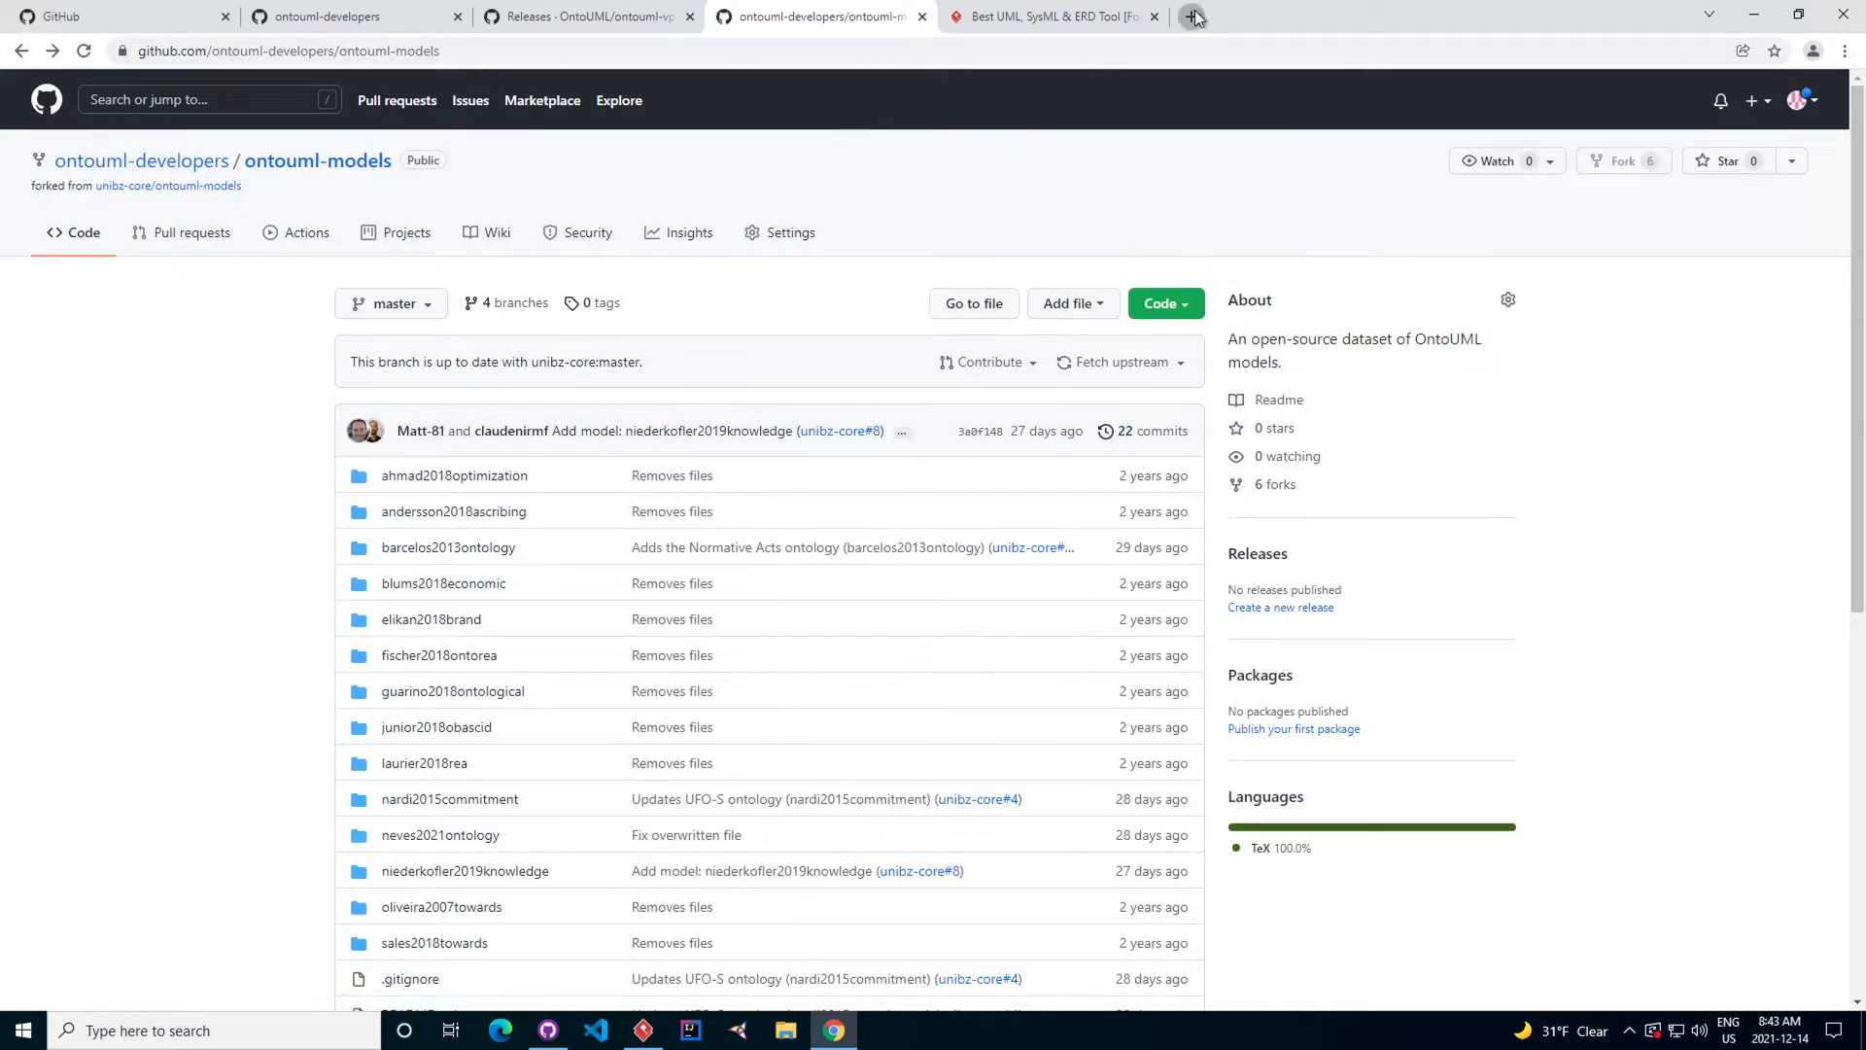
Step: Search 'github client' in a new tab and open the GitHub Desktop result
{"action": "left_click", "coordinate": [1191, 17]}
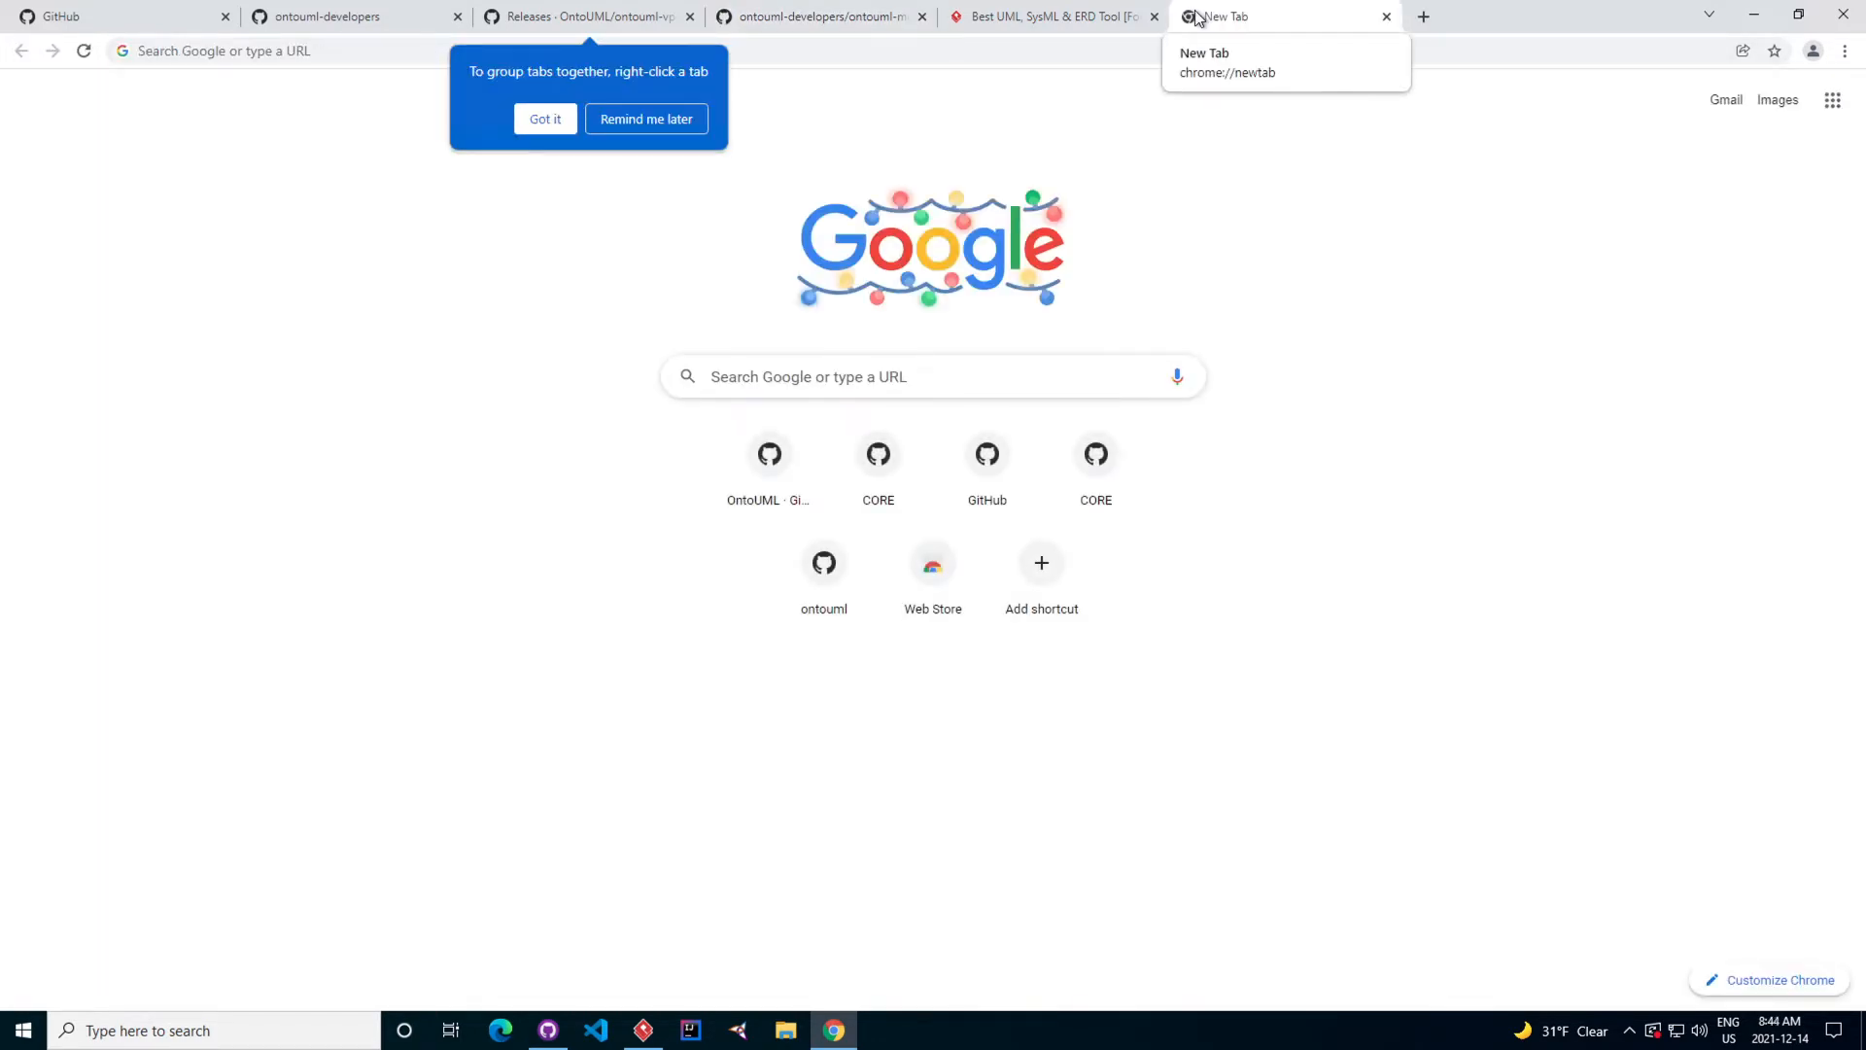
{"action": "left_click", "coordinate": [1047, 50]}
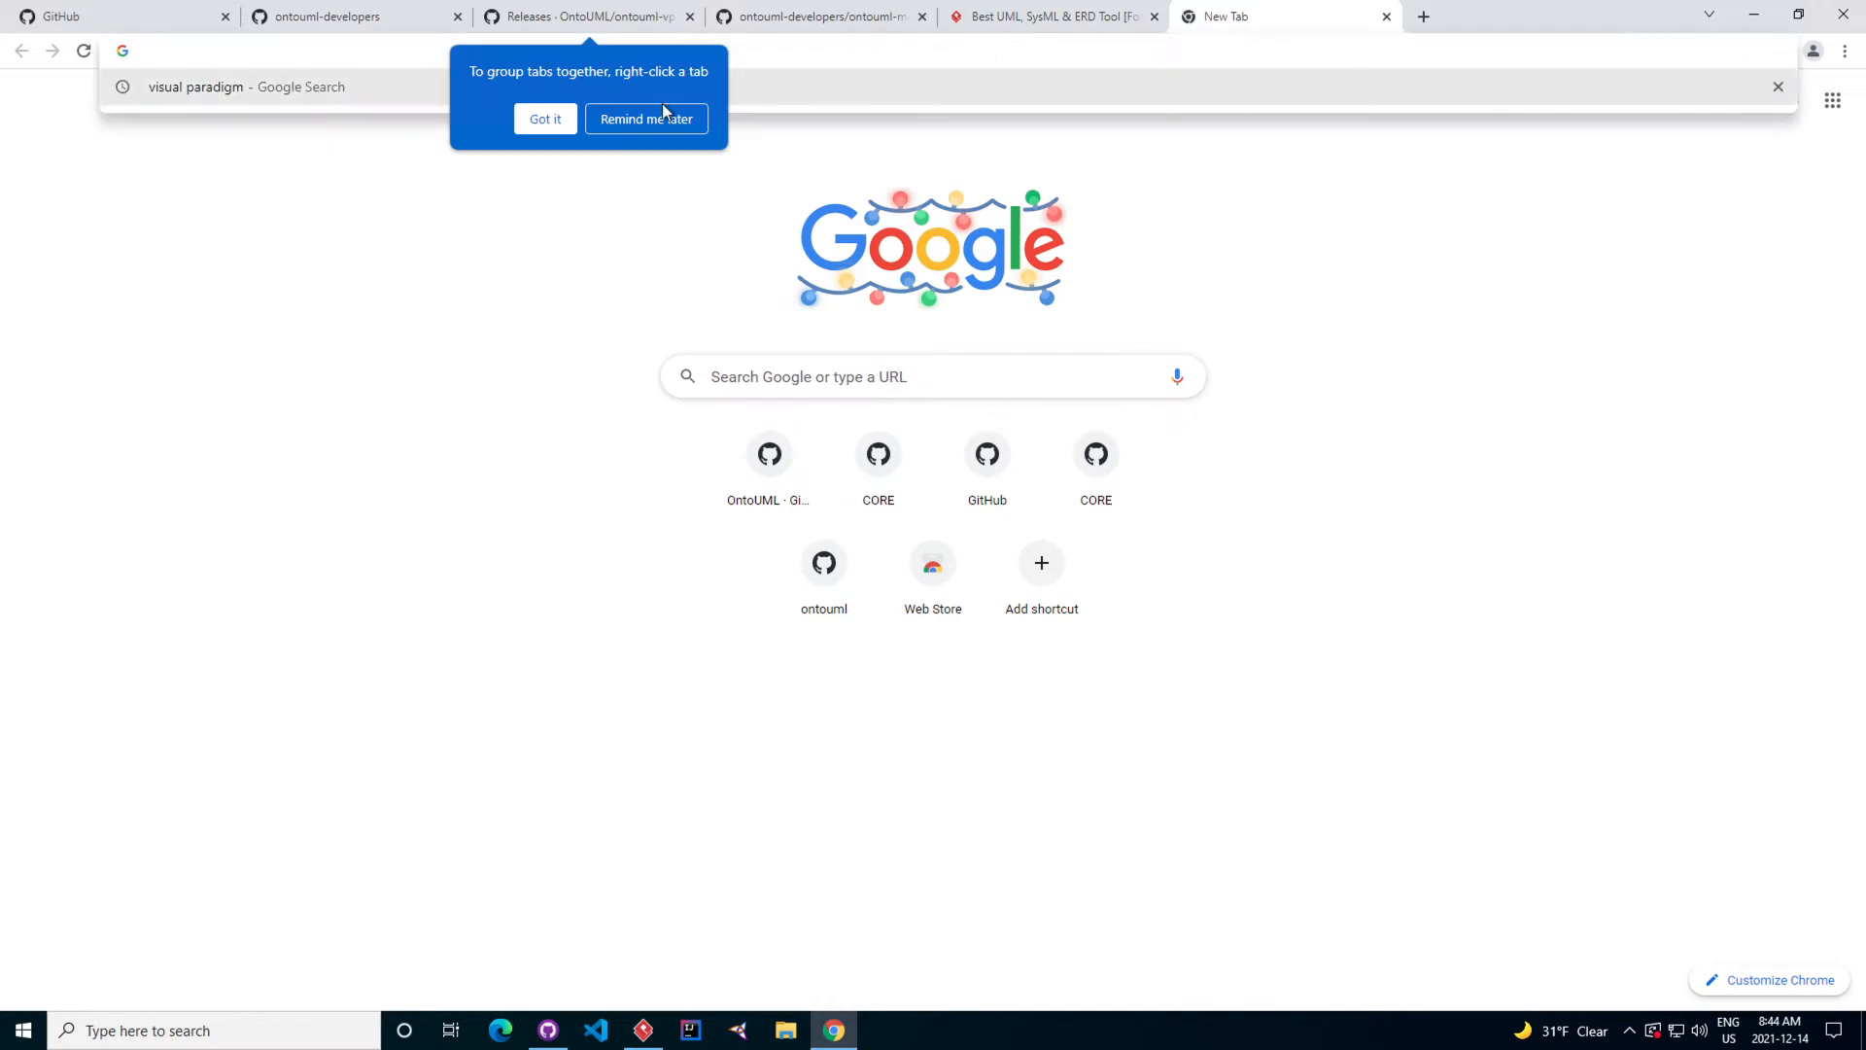
{"action": "left_click", "coordinate": [546, 120]}
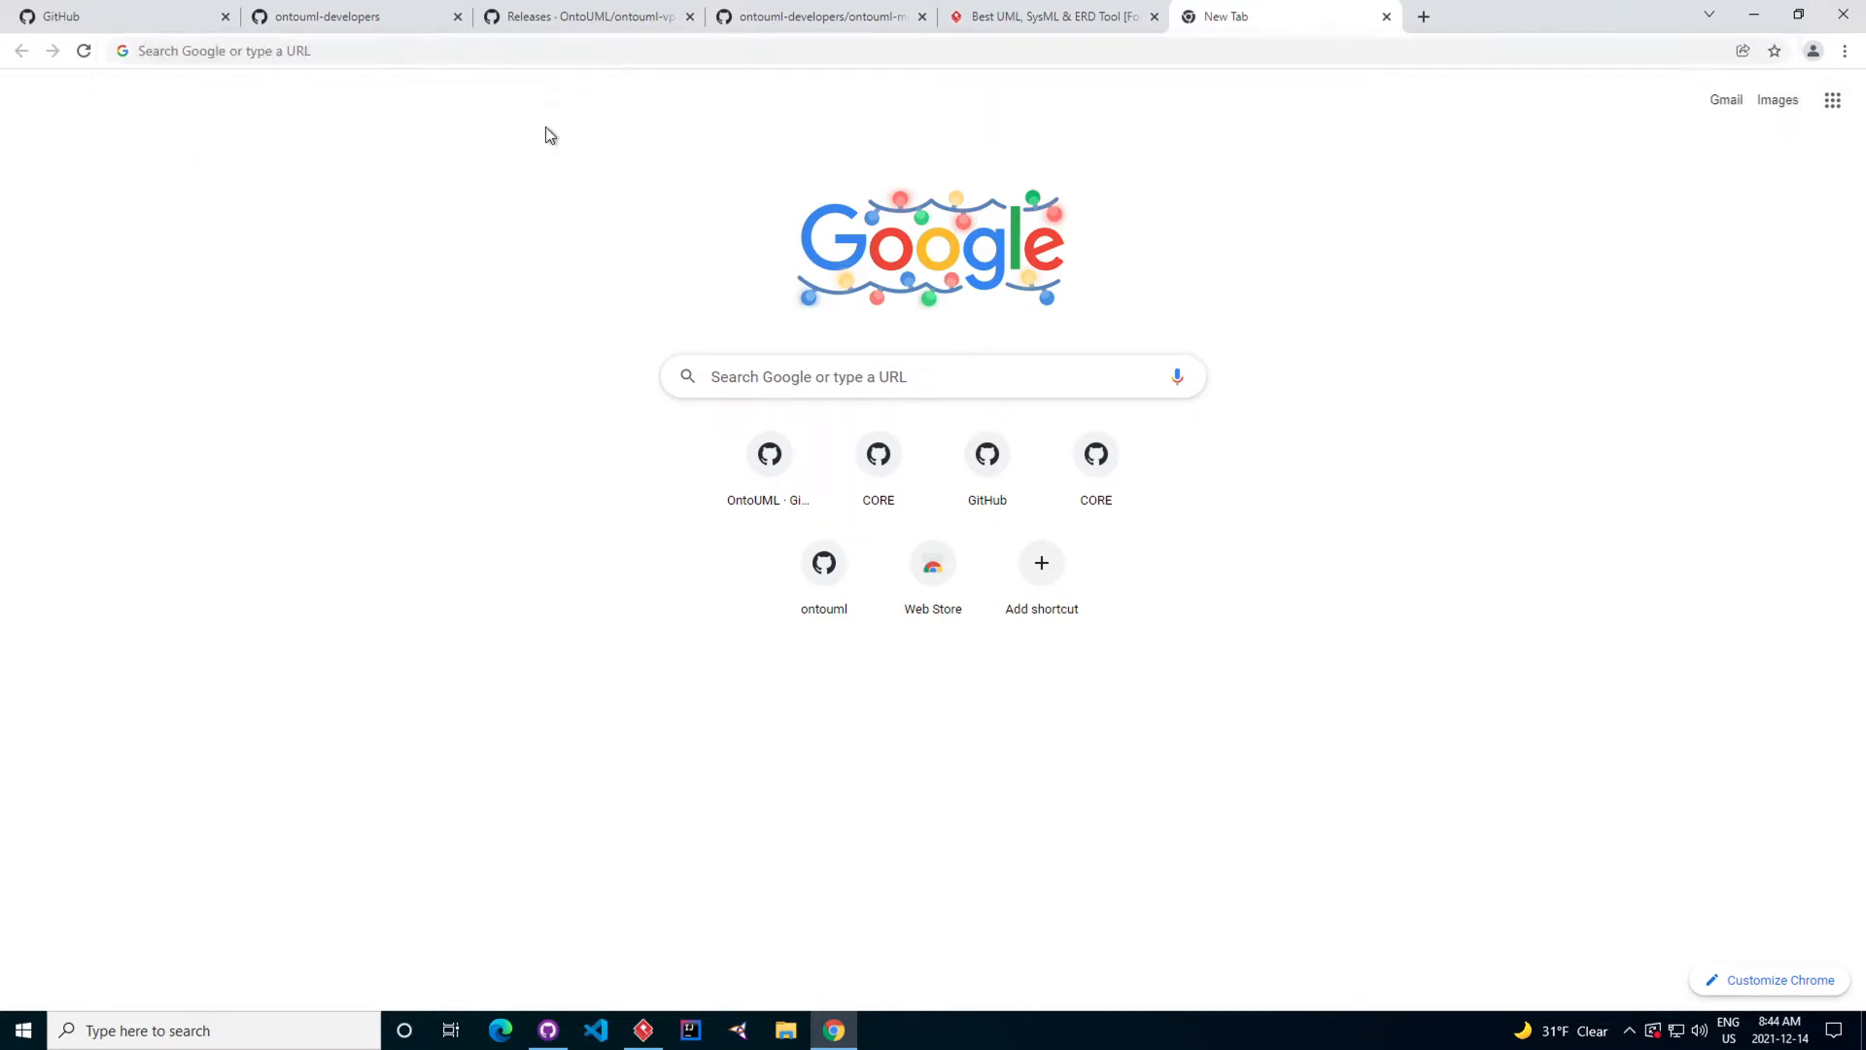
{"action": "left_click", "coordinate": [550, 55]}
{"action": "type", "text": "g"}
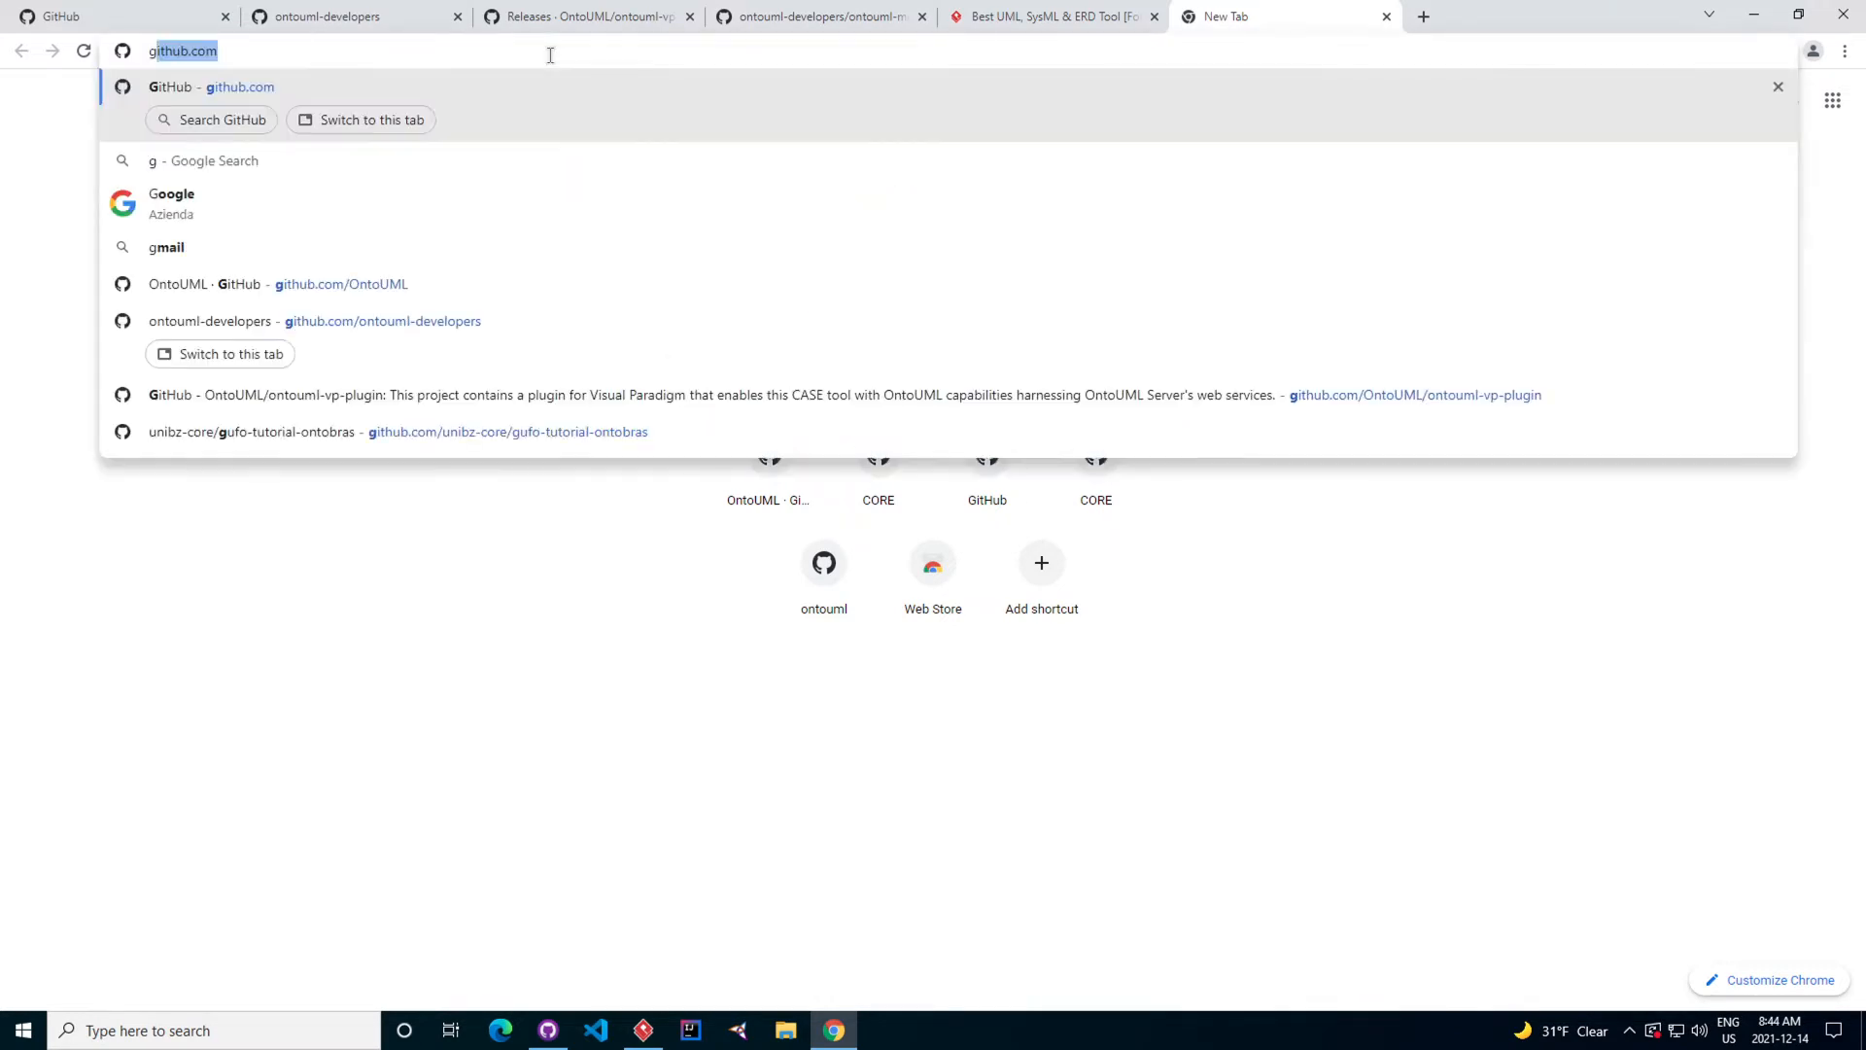
{"action": "type", "text": "ithub client"}
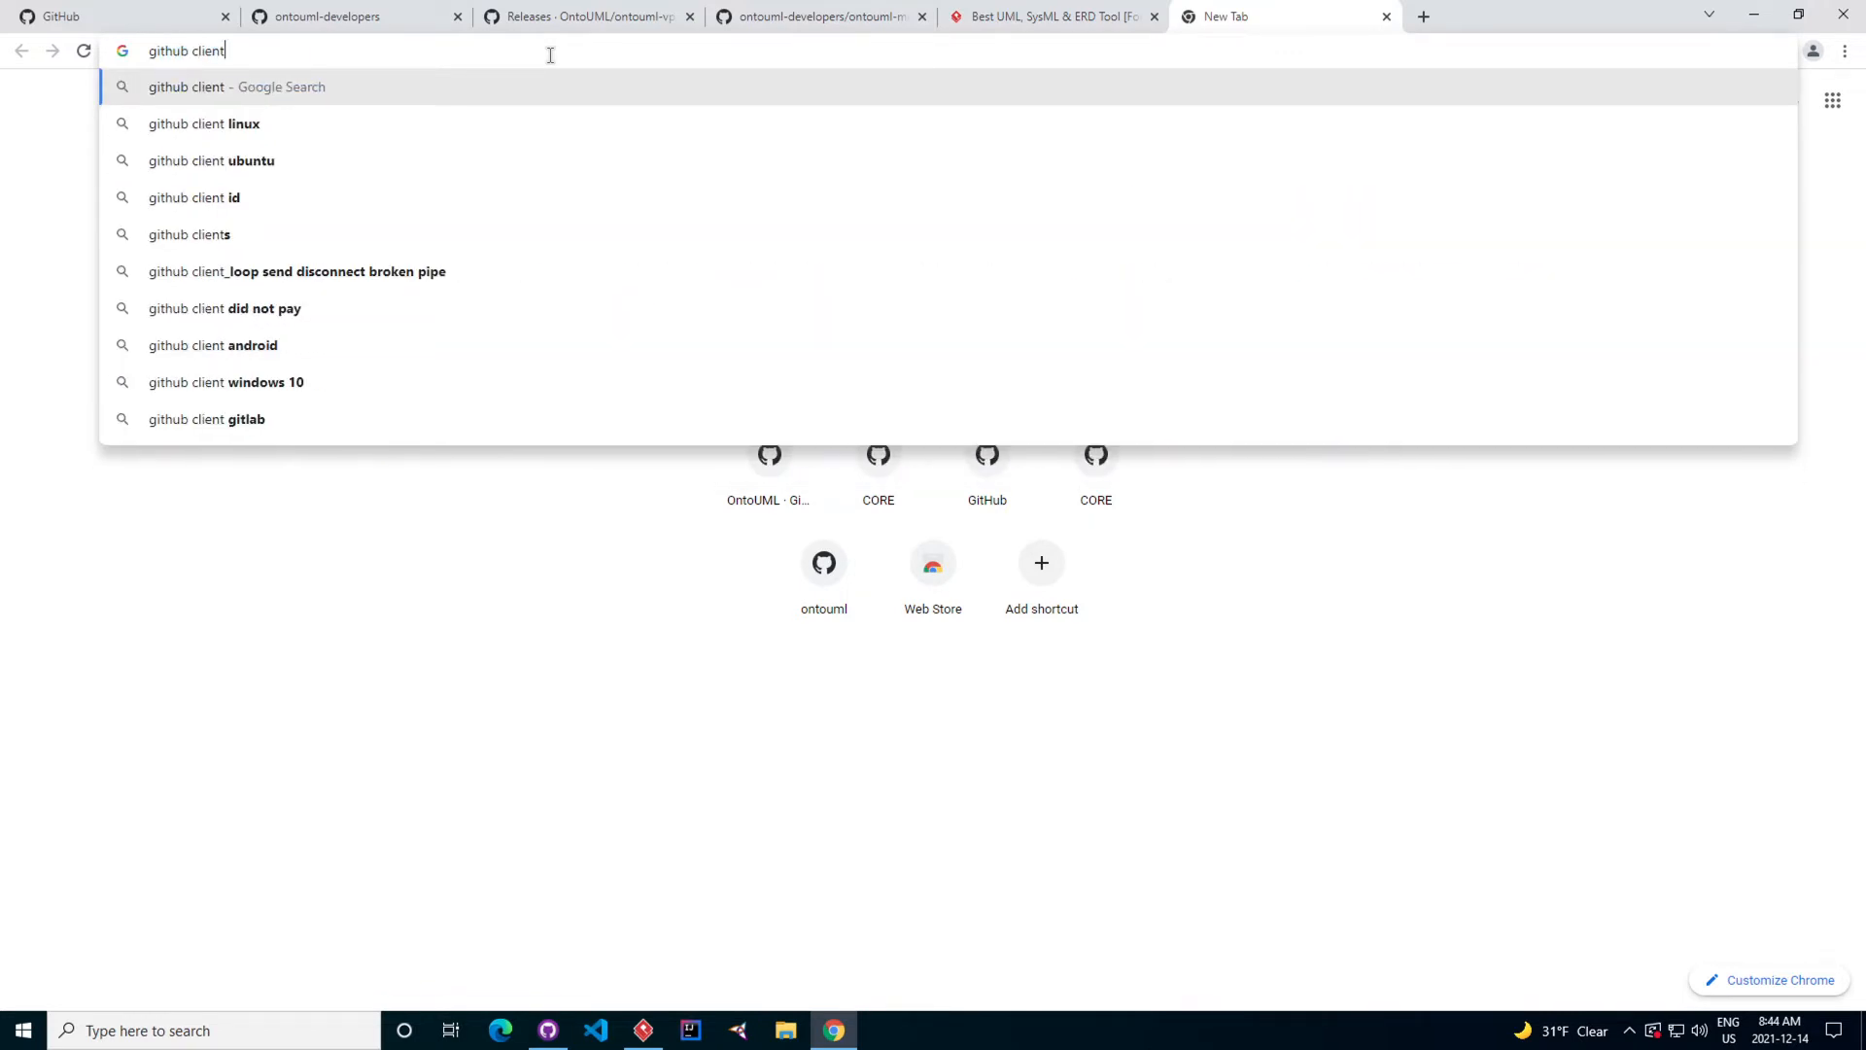
{"action": "key", "text": "Return"}
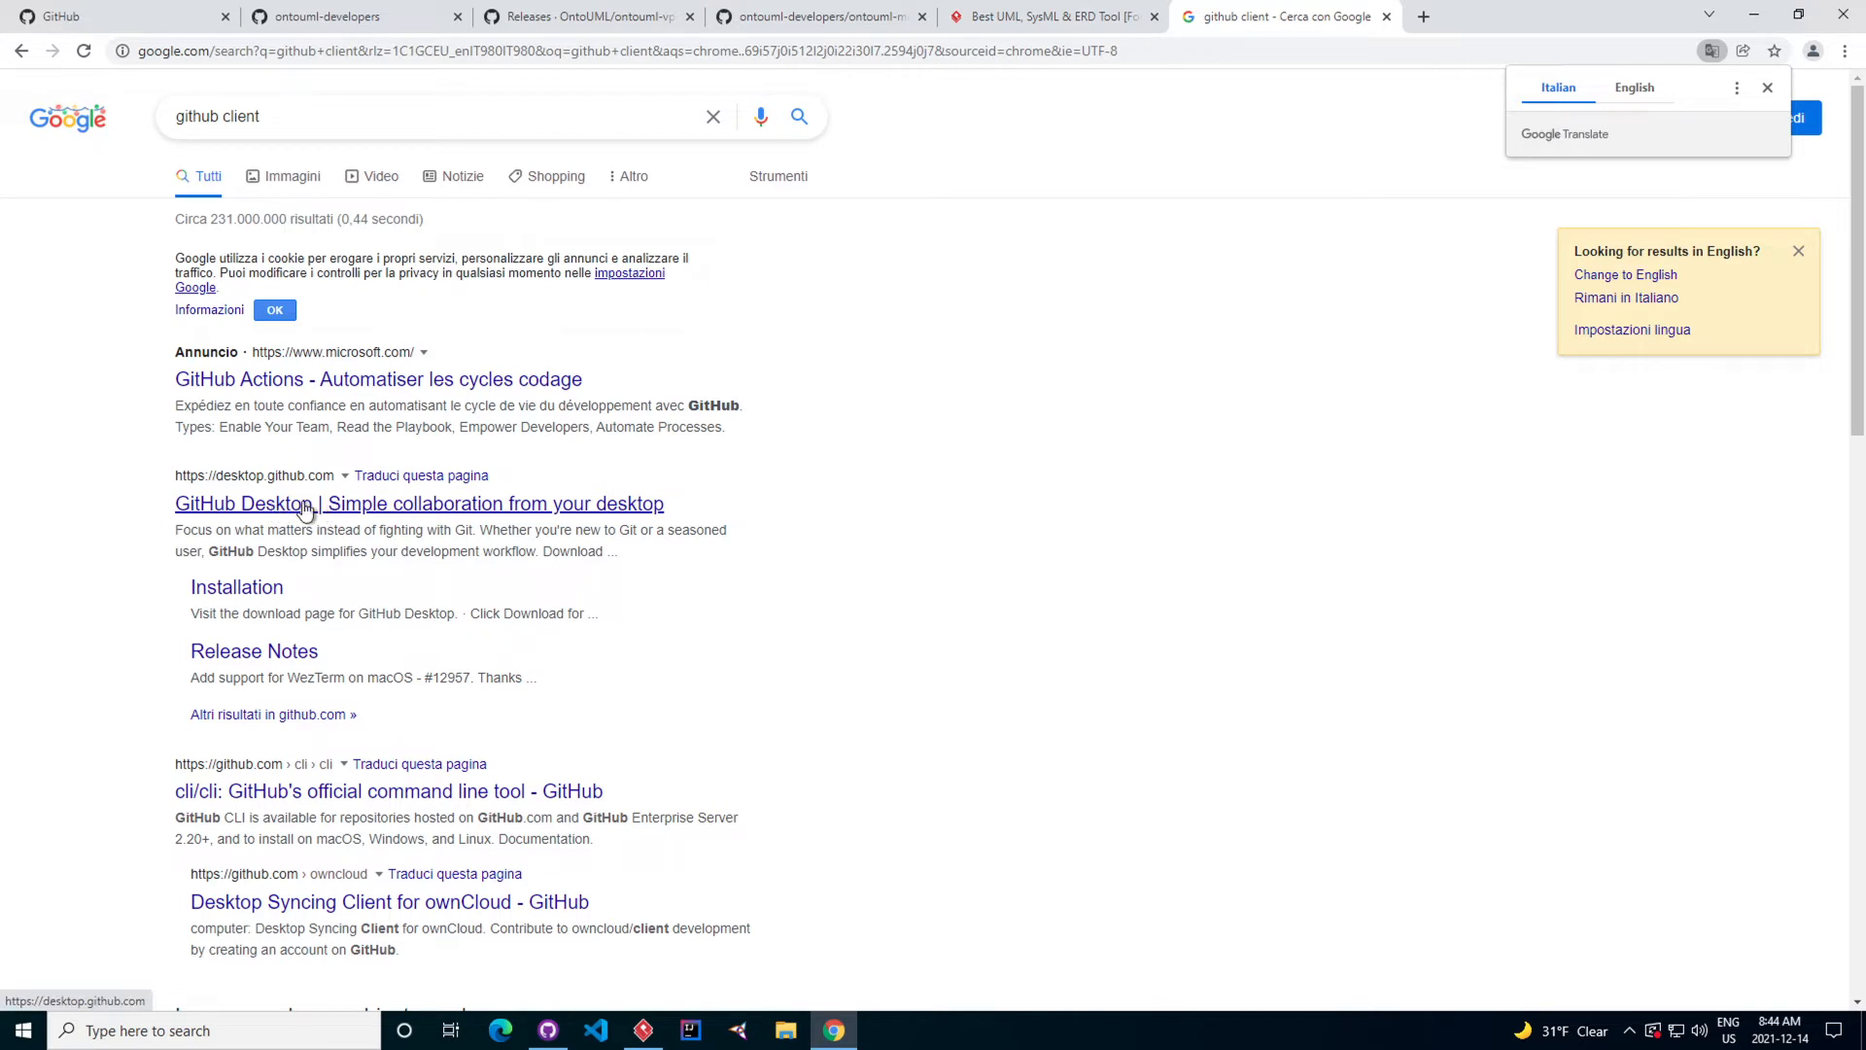
{"action": "left_click", "coordinate": [320, 505]}
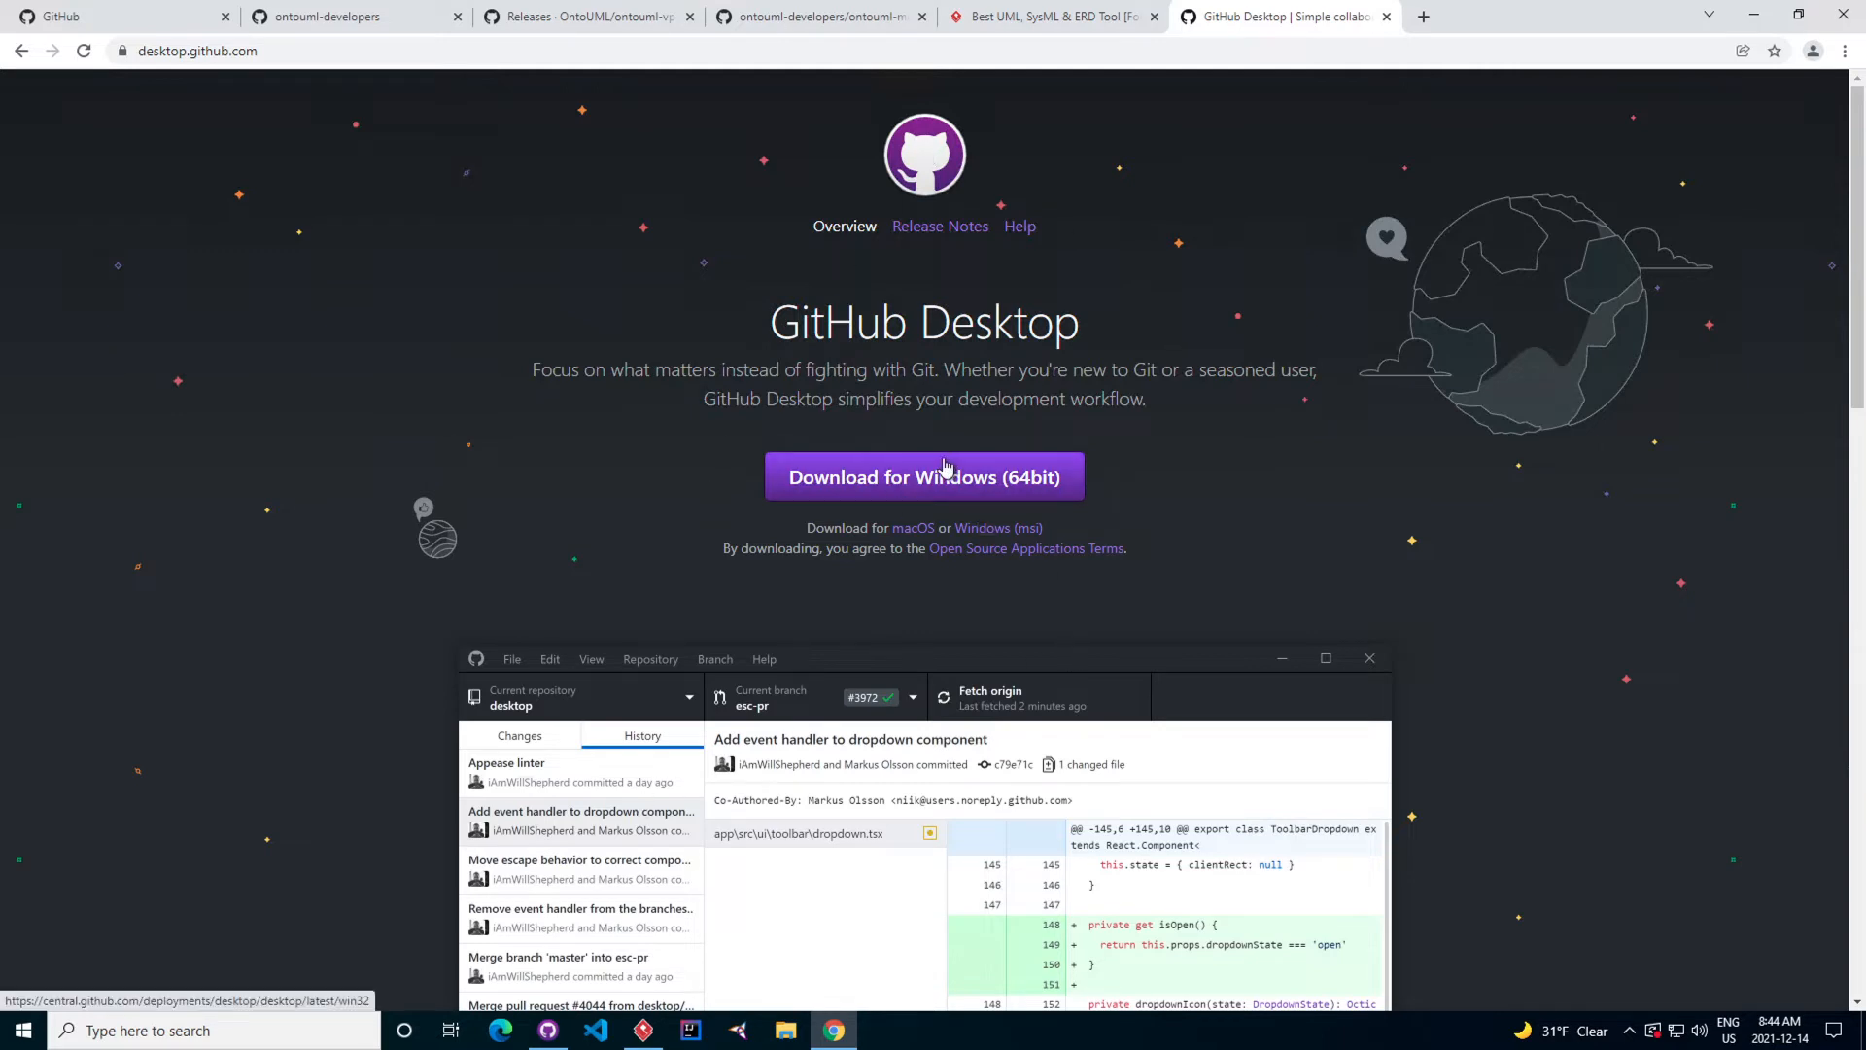
Step: Switch to GitHub Desktop and look through the repository list and add-repository options
{"action": "left_click", "coordinate": [550, 1034]}
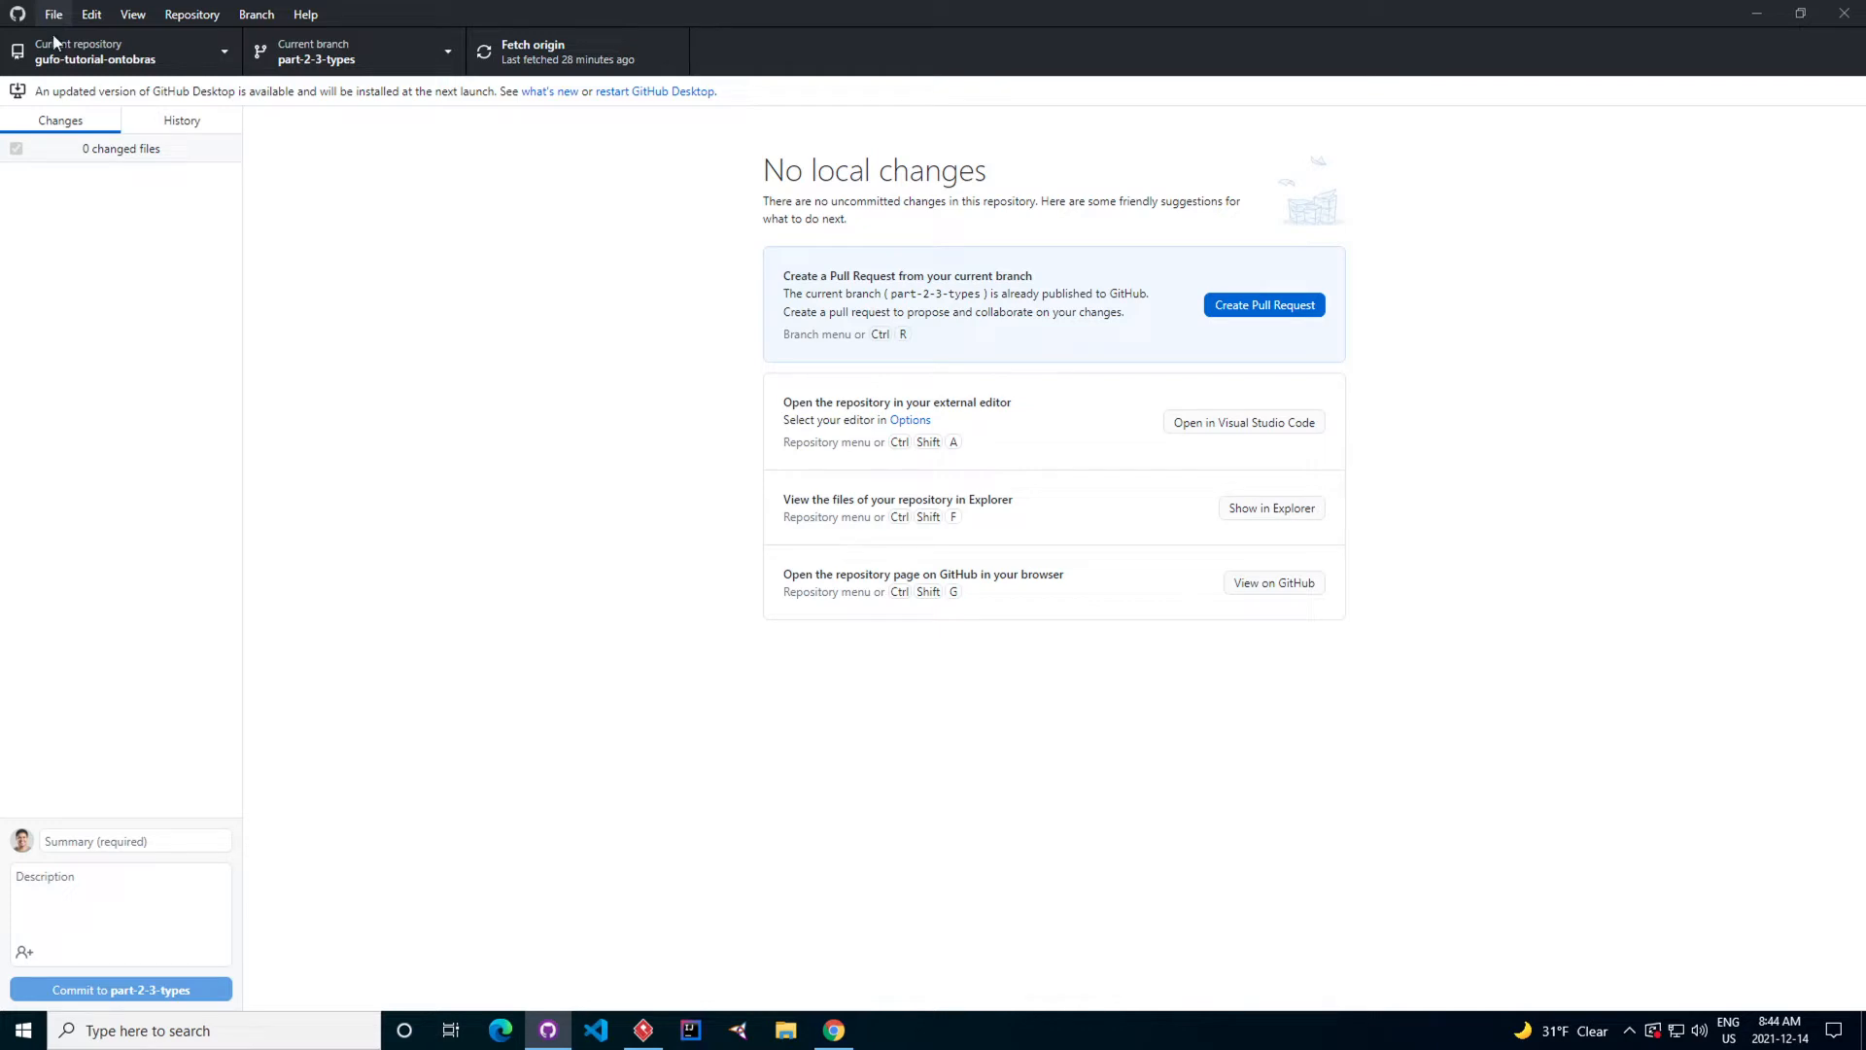
{"action": "left_click", "coordinate": [108, 51]}
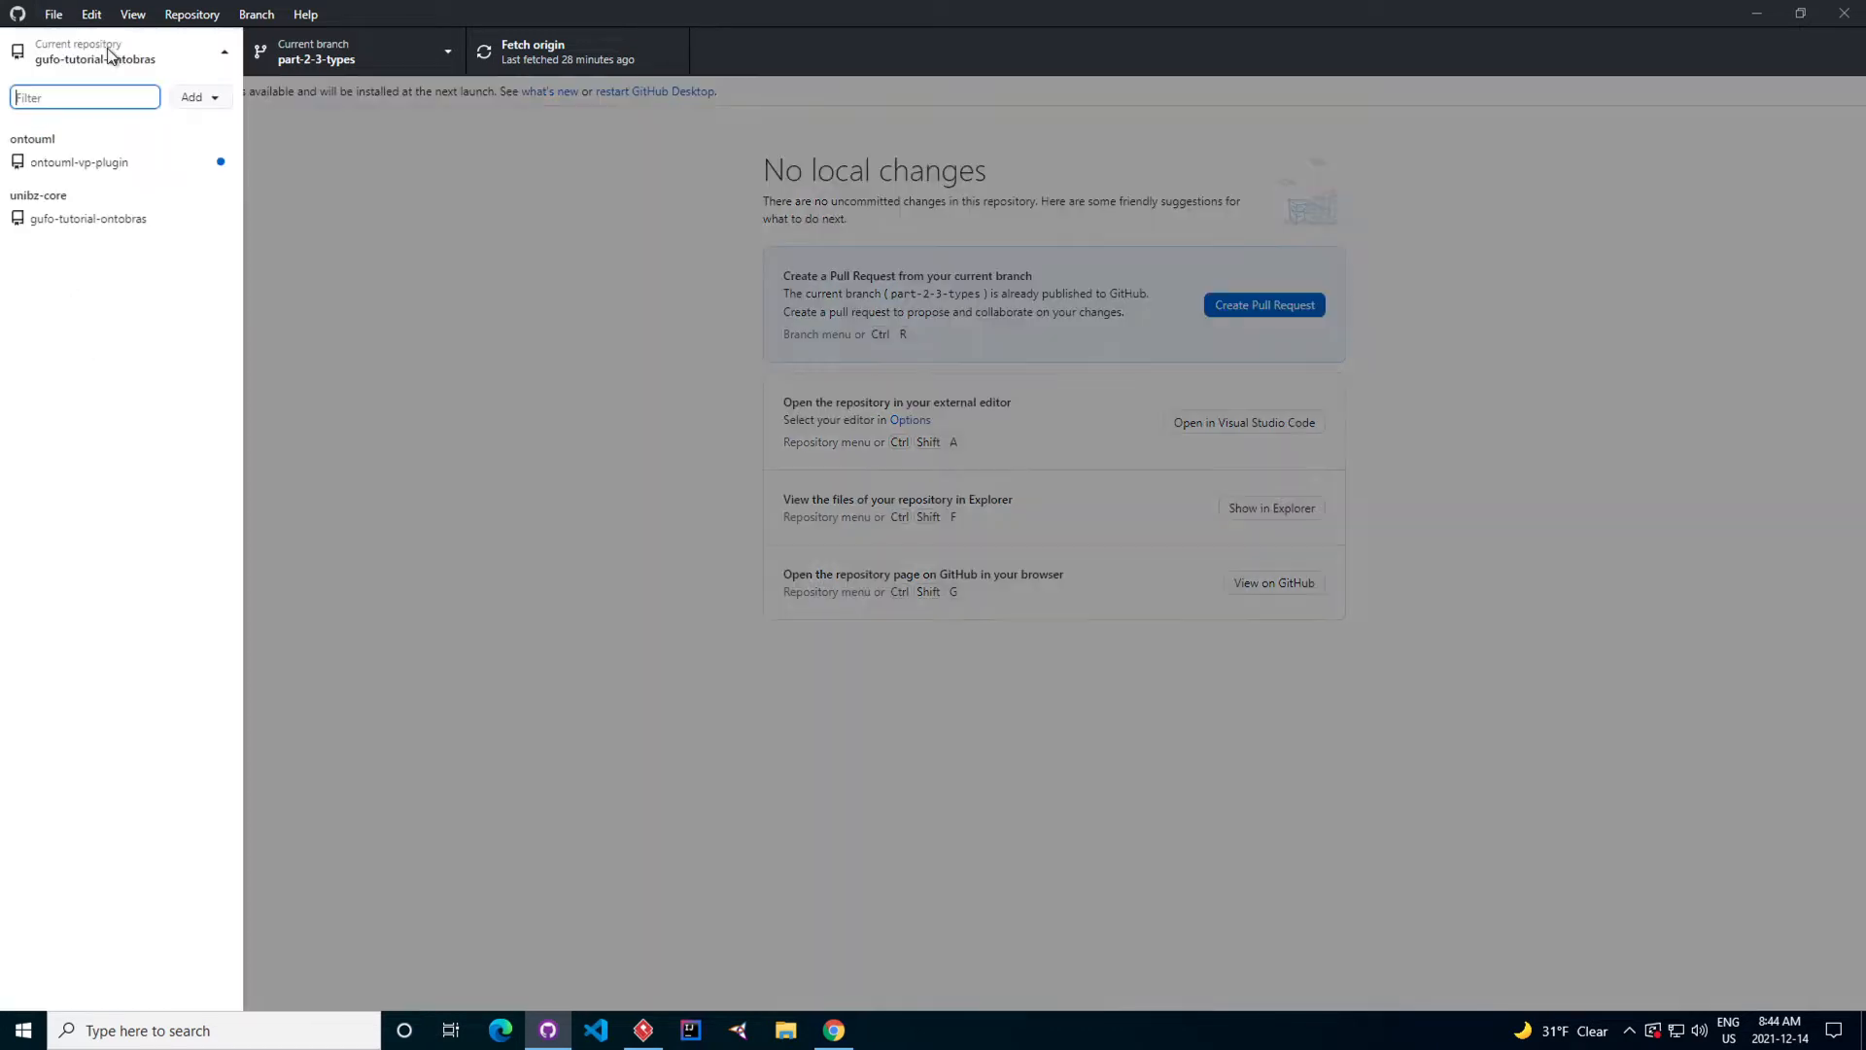
{"action": "left_click", "coordinate": [335, 154]}
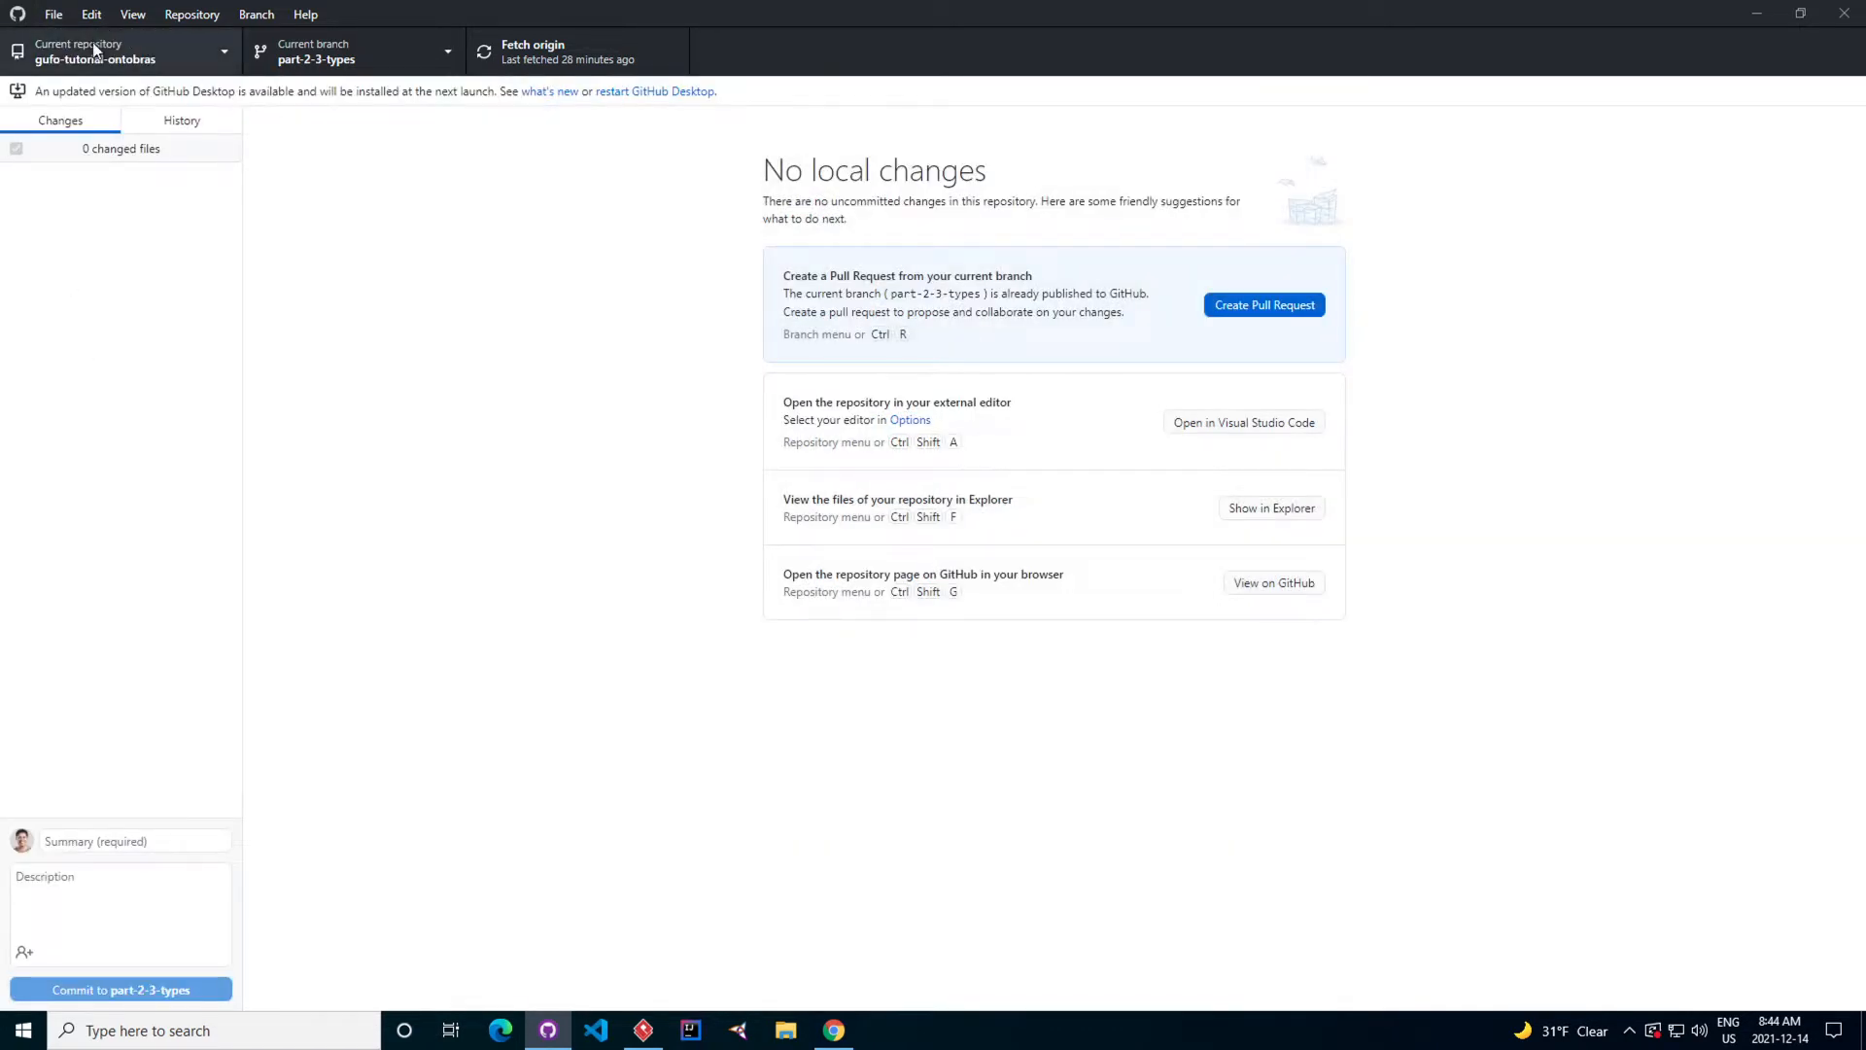
{"action": "left_click", "coordinate": [96, 49]}
{"action": "left_click", "coordinate": [120, 55]}
{"action": "left_click", "coordinate": [231, 60]}
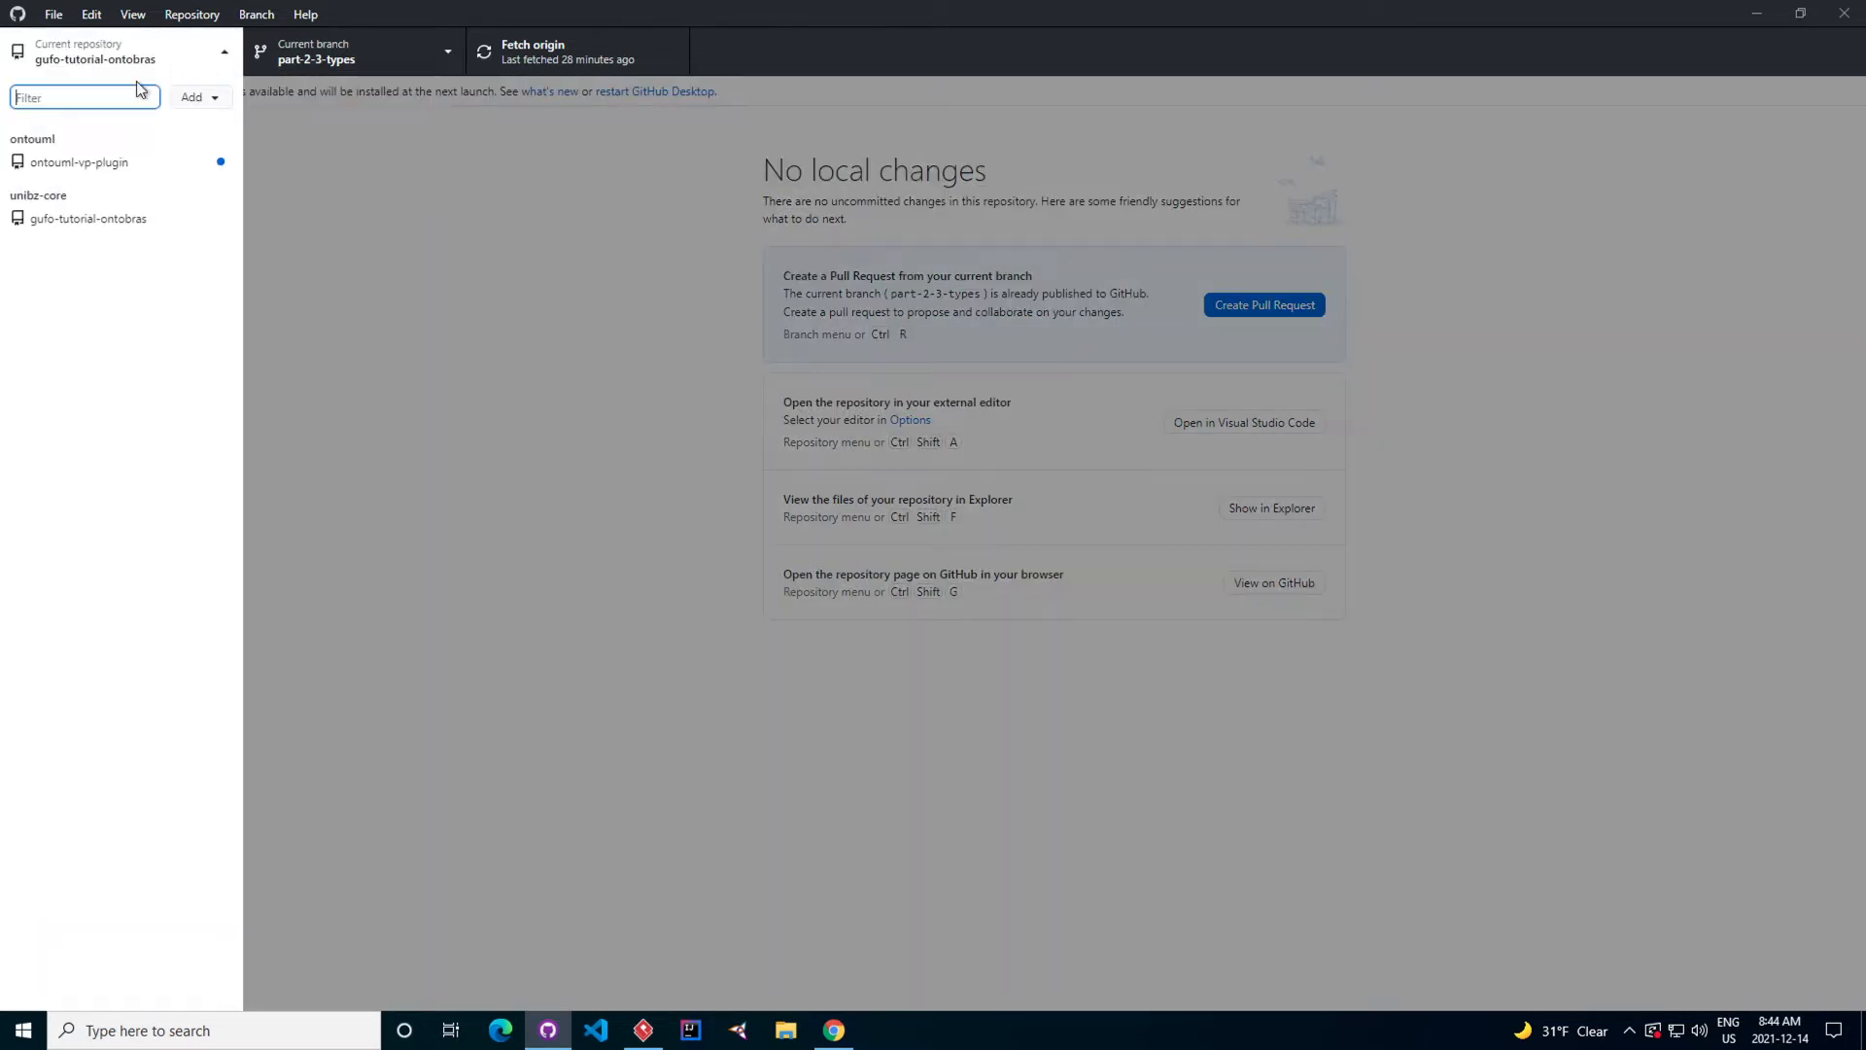
{"action": "left_click", "coordinate": [214, 98]}
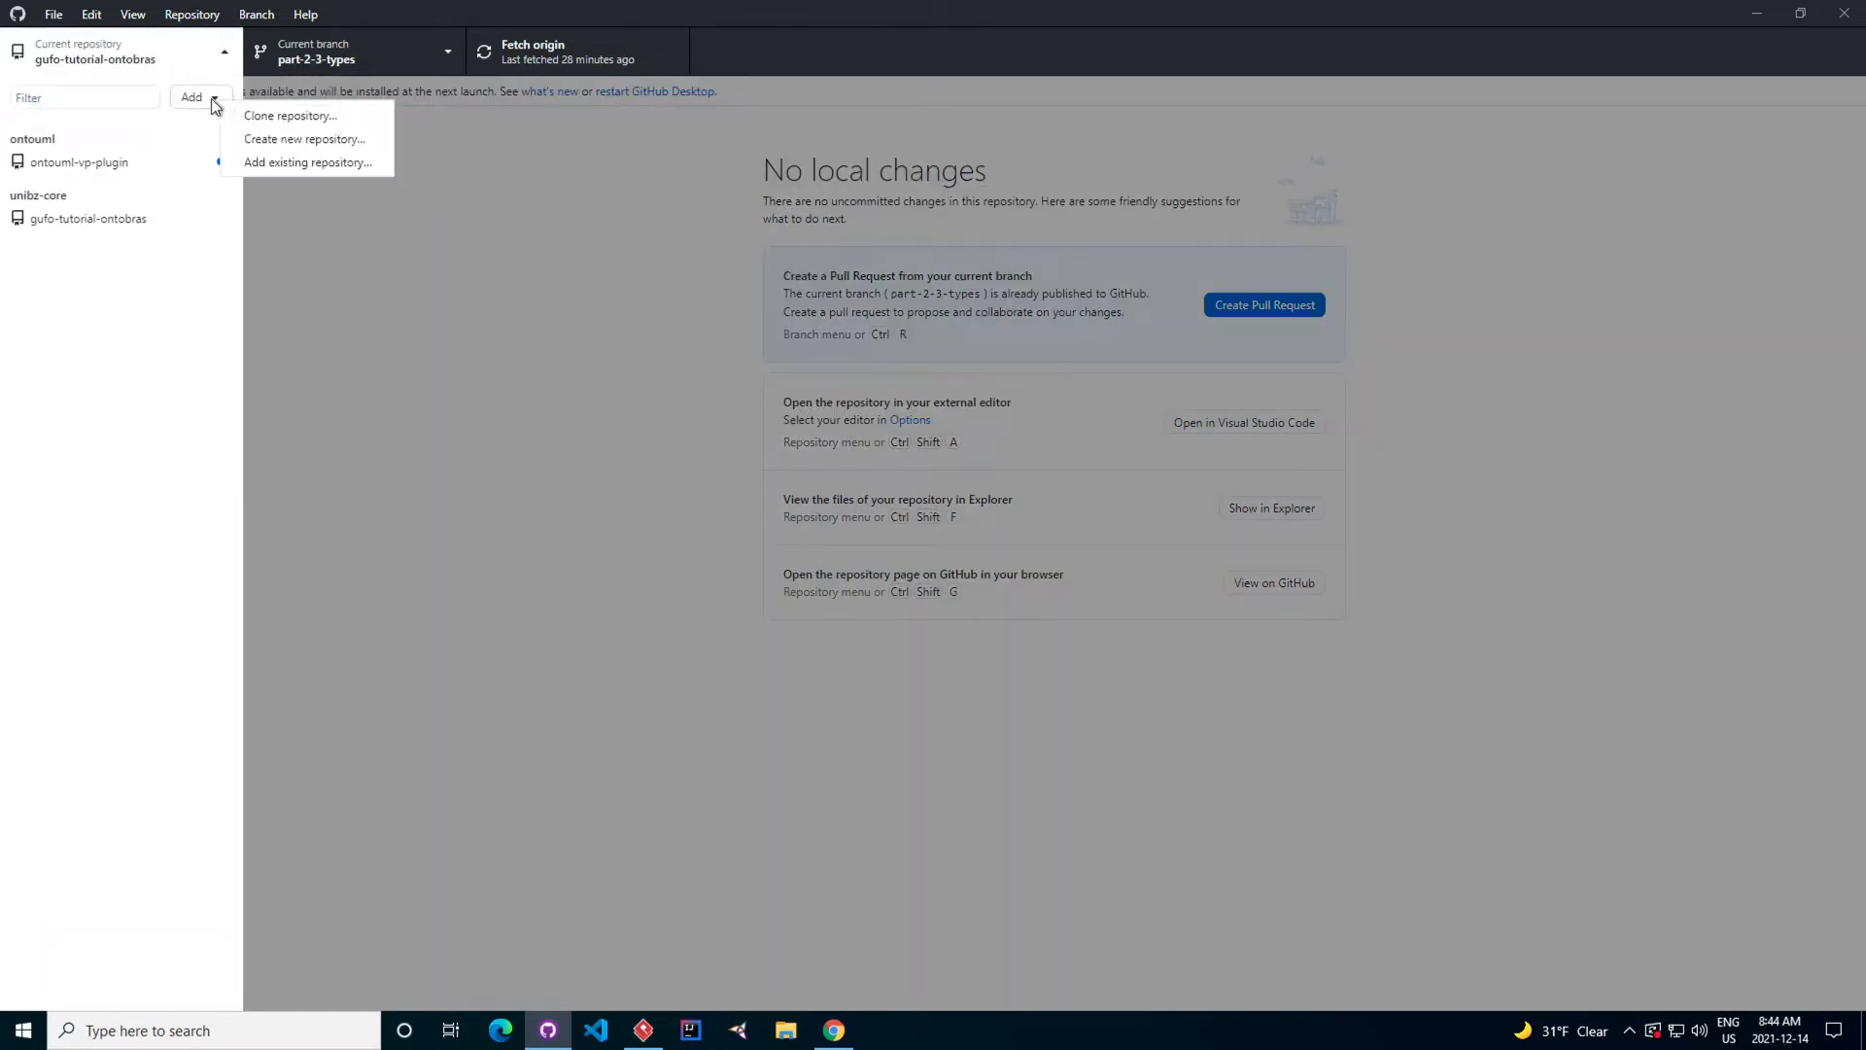
{"action": "left_click", "coordinate": [365, 274]}
{"action": "left_click", "coordinate": [366, 272]}
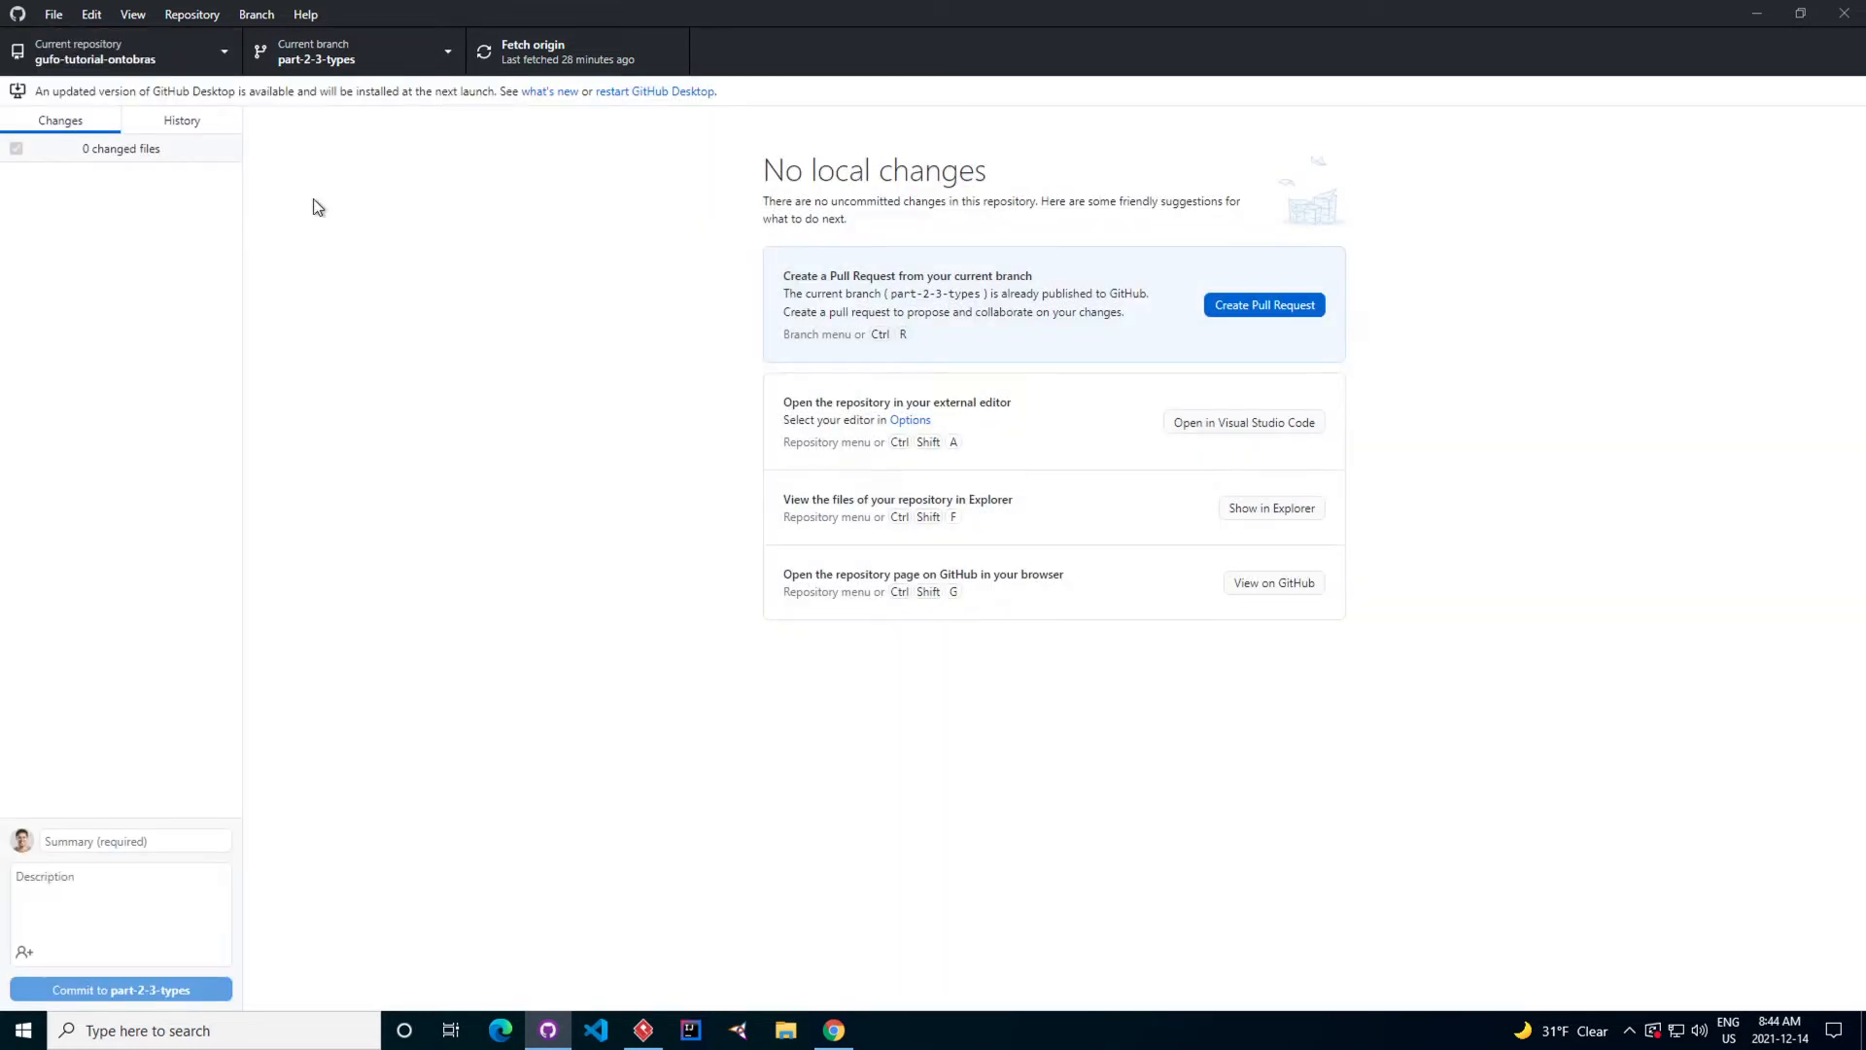
Step: Start cloning a repository from GitHub and sign in through the browser using Google Chrome
{"action": "left_click", "coordinate": [55, 17]}
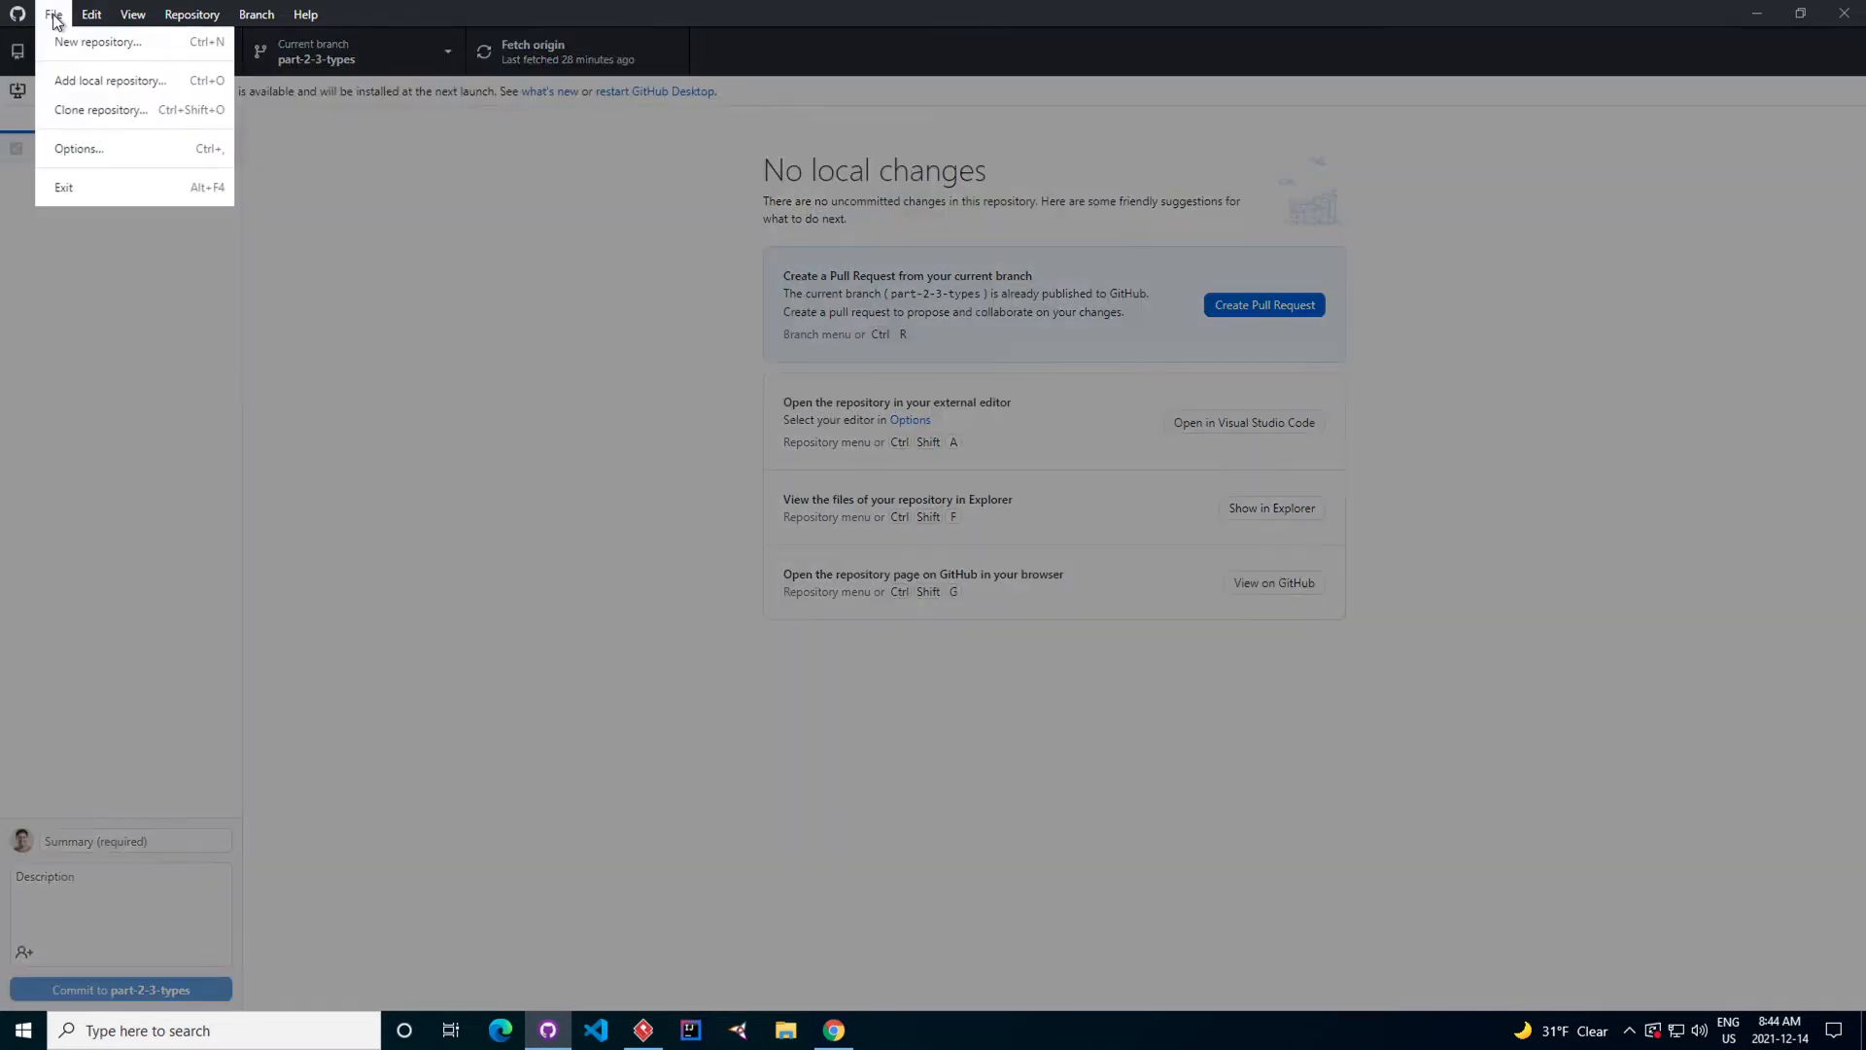
{"action": "left_click", "coordinate": [96, 111]}
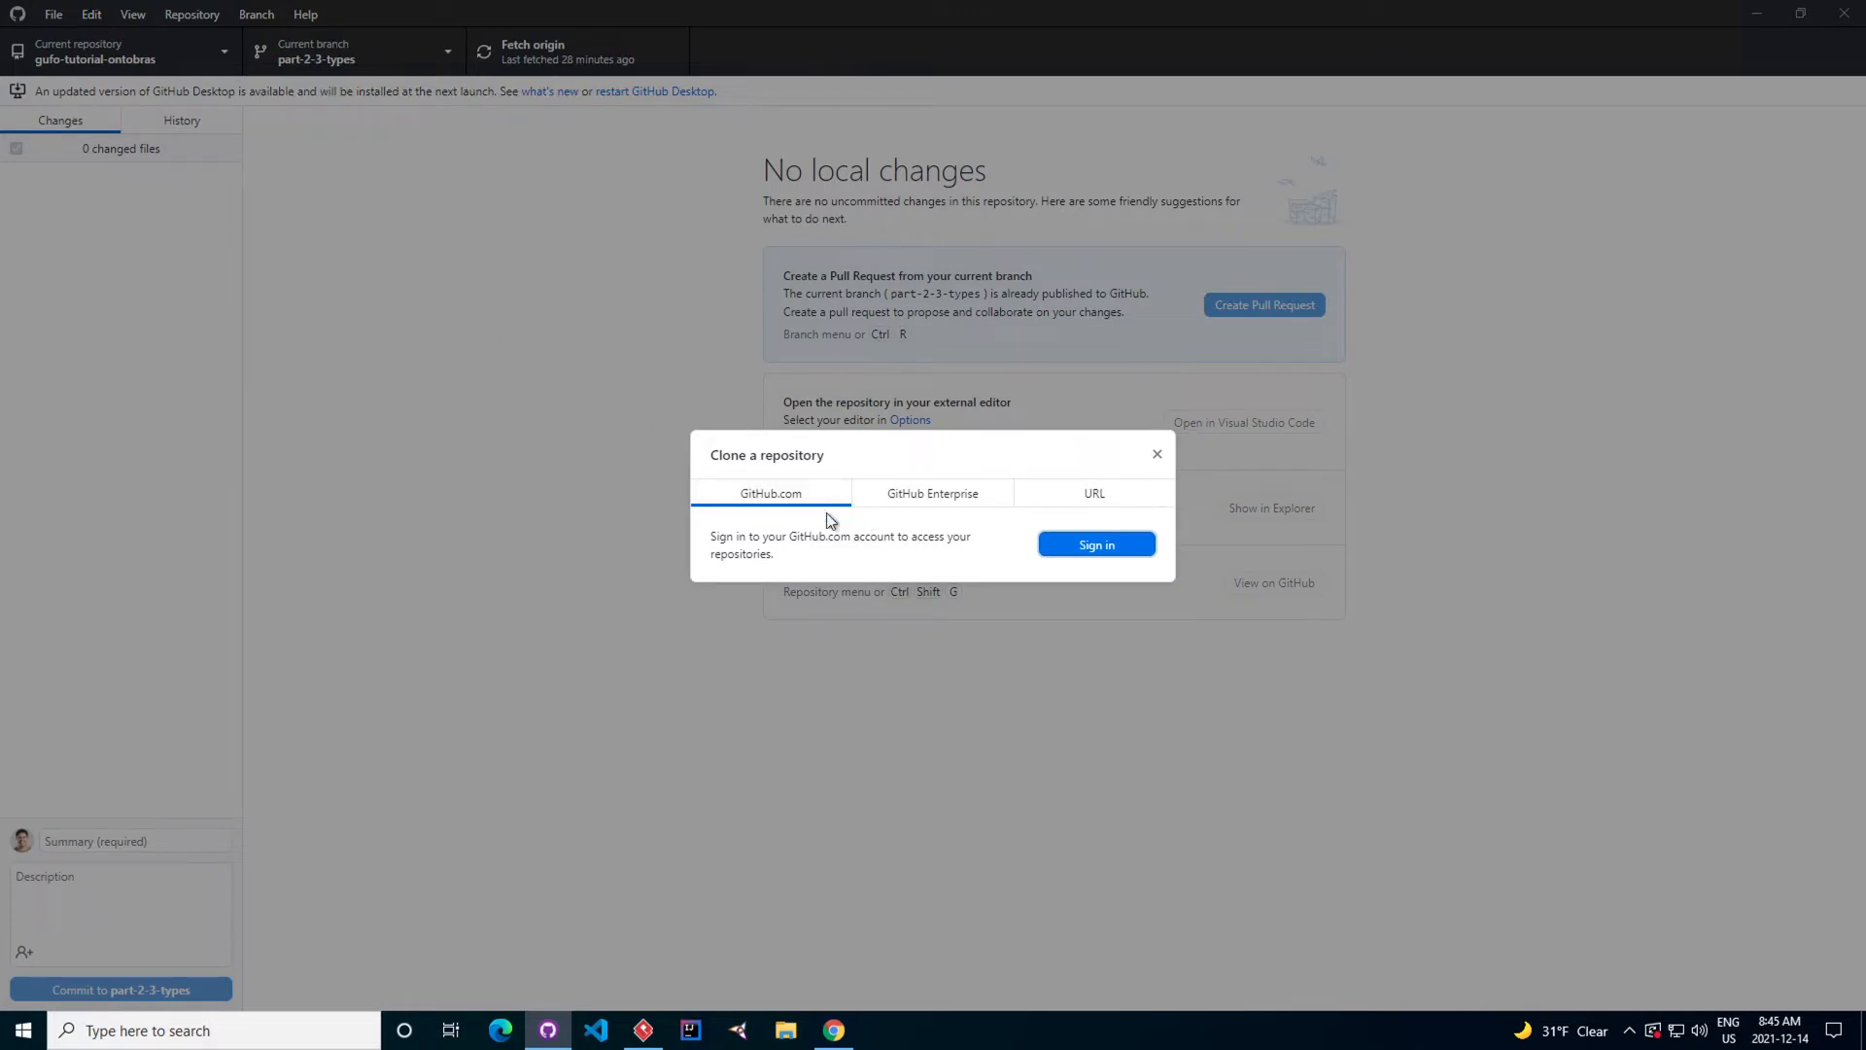
{"action": "left_click", "coordinate": [1098, 546]}
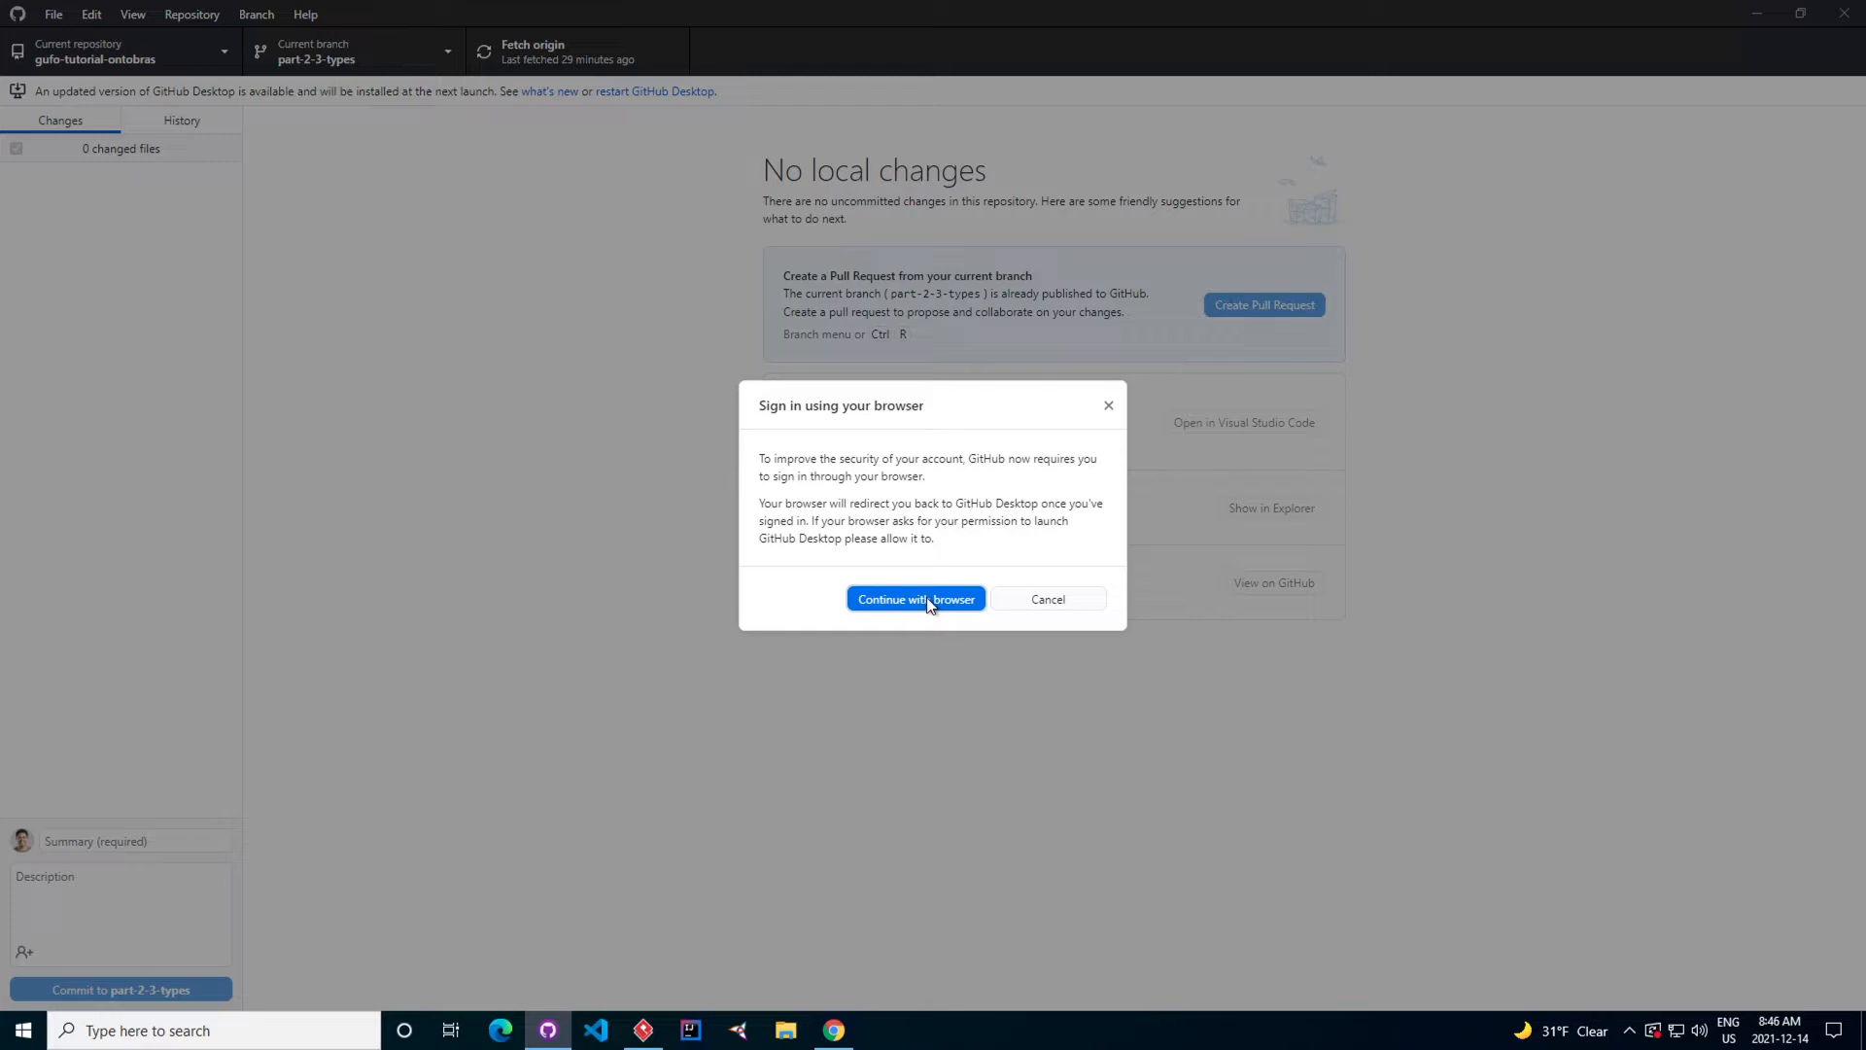
{"action": "left_click", "coordinate": [928, 600]}
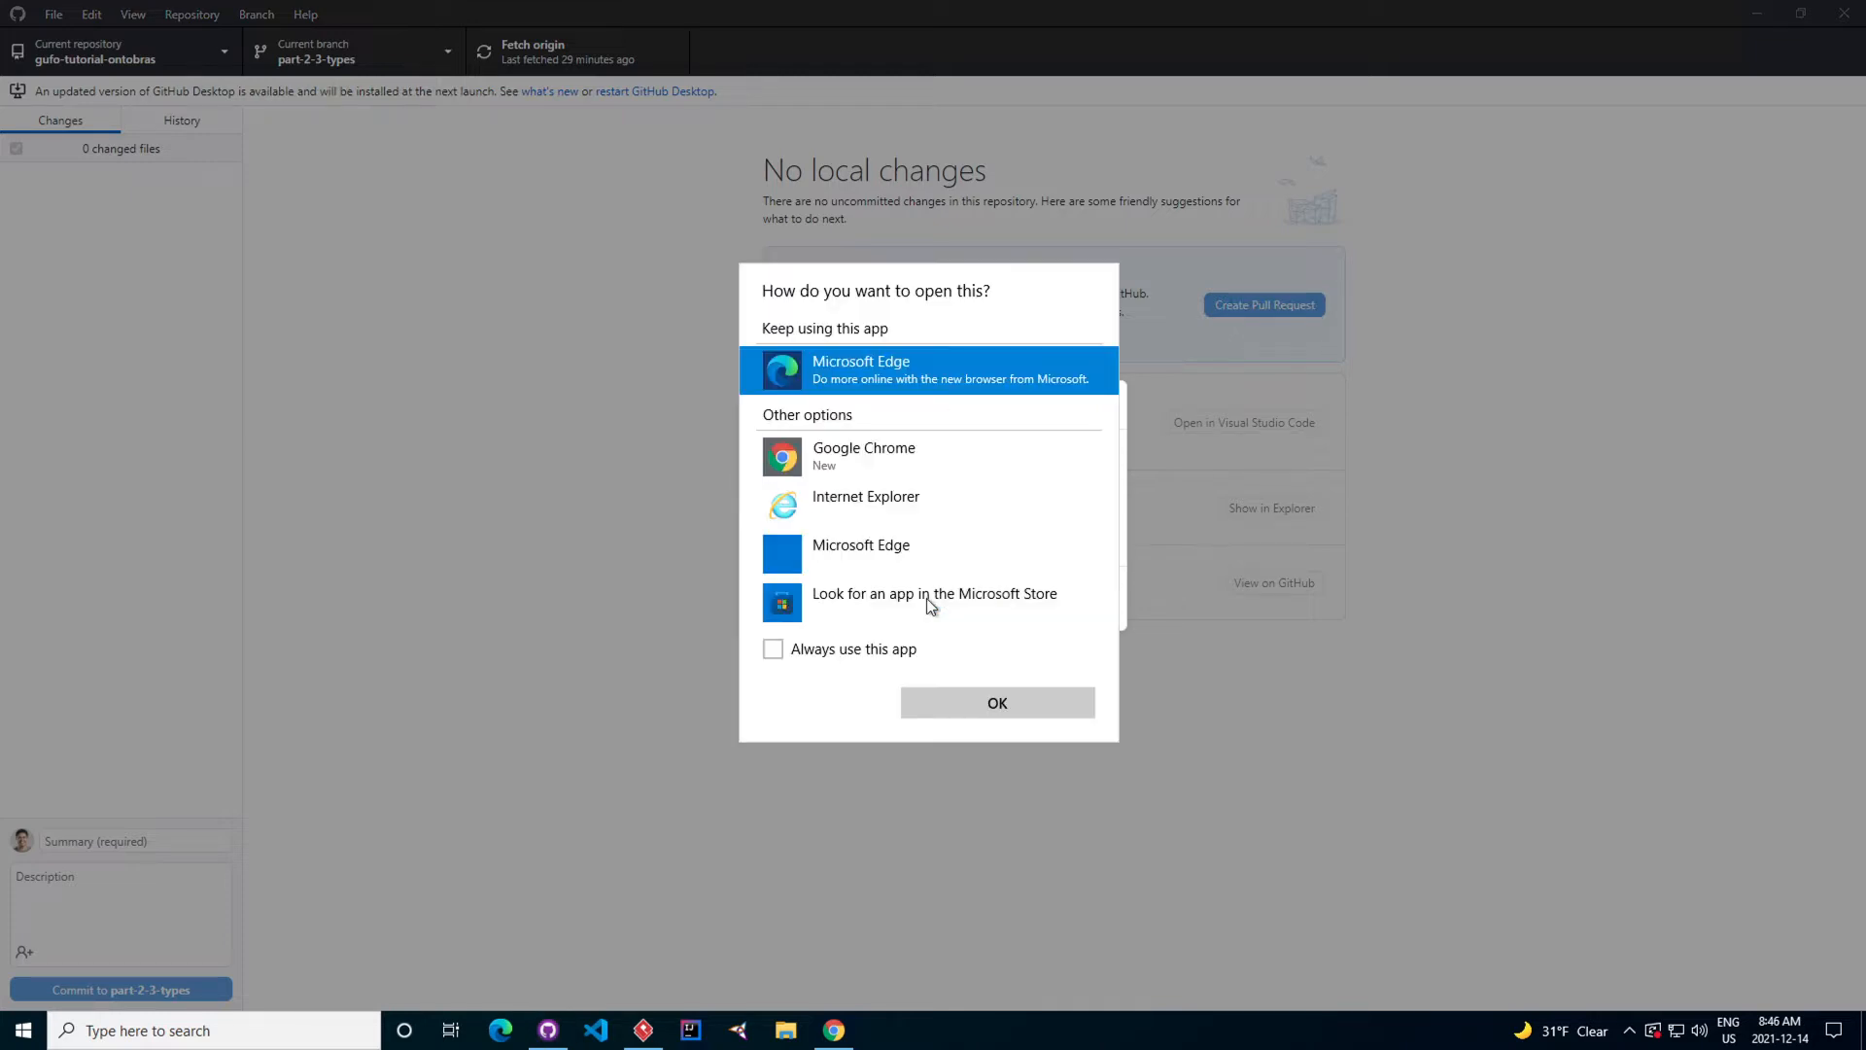
{"action": "left_click", "coordinate": [893, 458]}
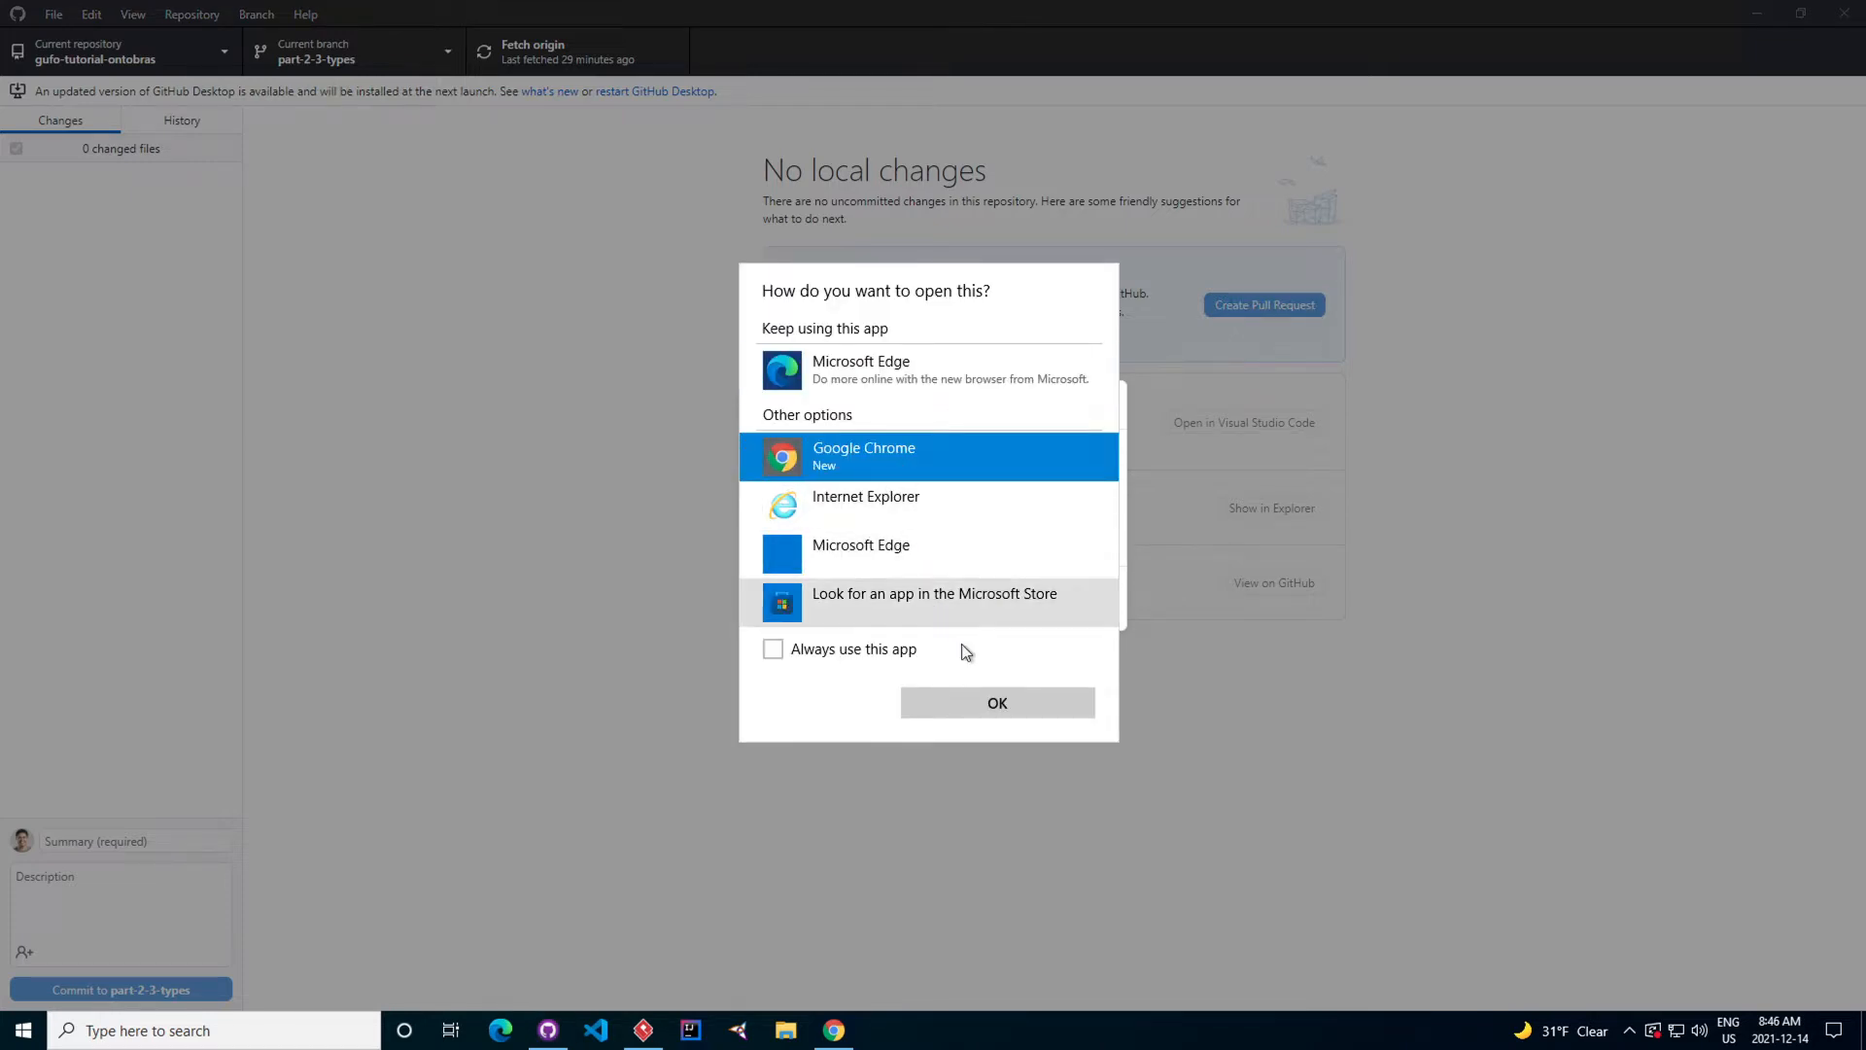
{"action": "left_click", "coordinate": [983, 705]}
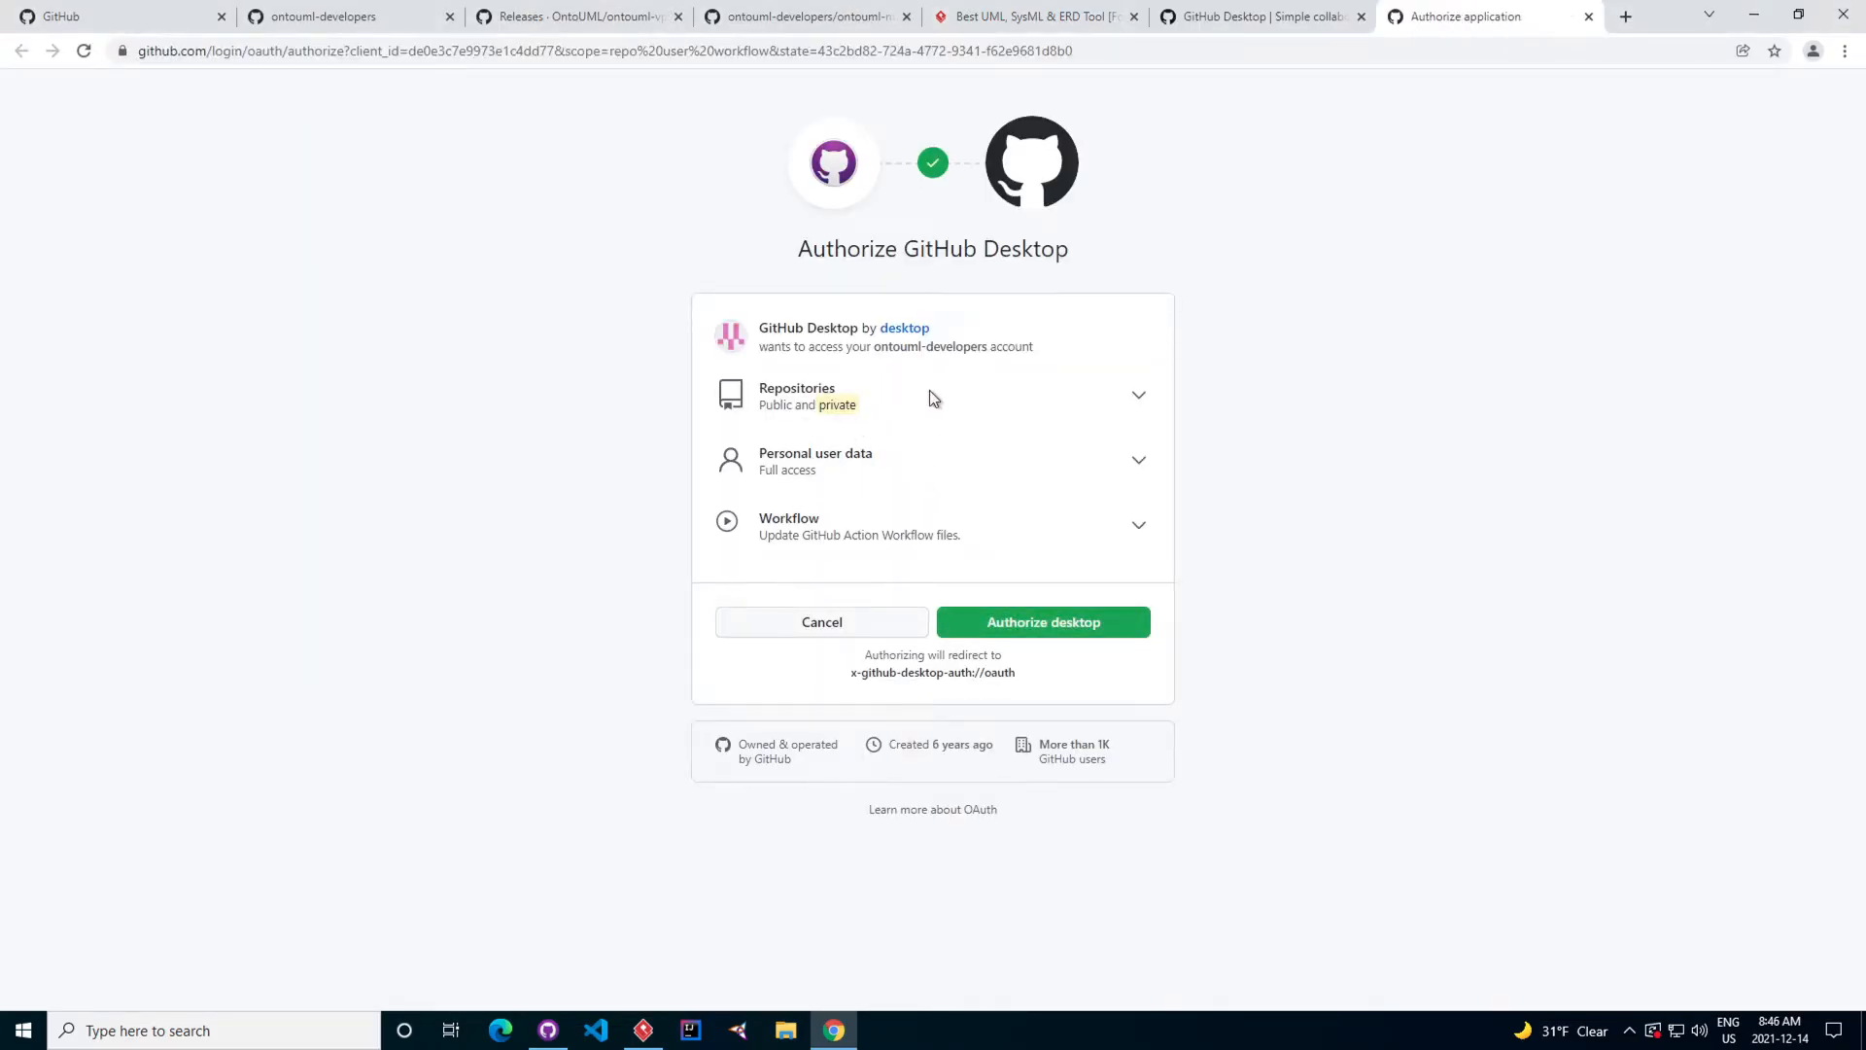
Step: Authorize GitHub Desktop on the GitHub authorization page
{"action": "left_click", "coordinate": [1016, 630]}
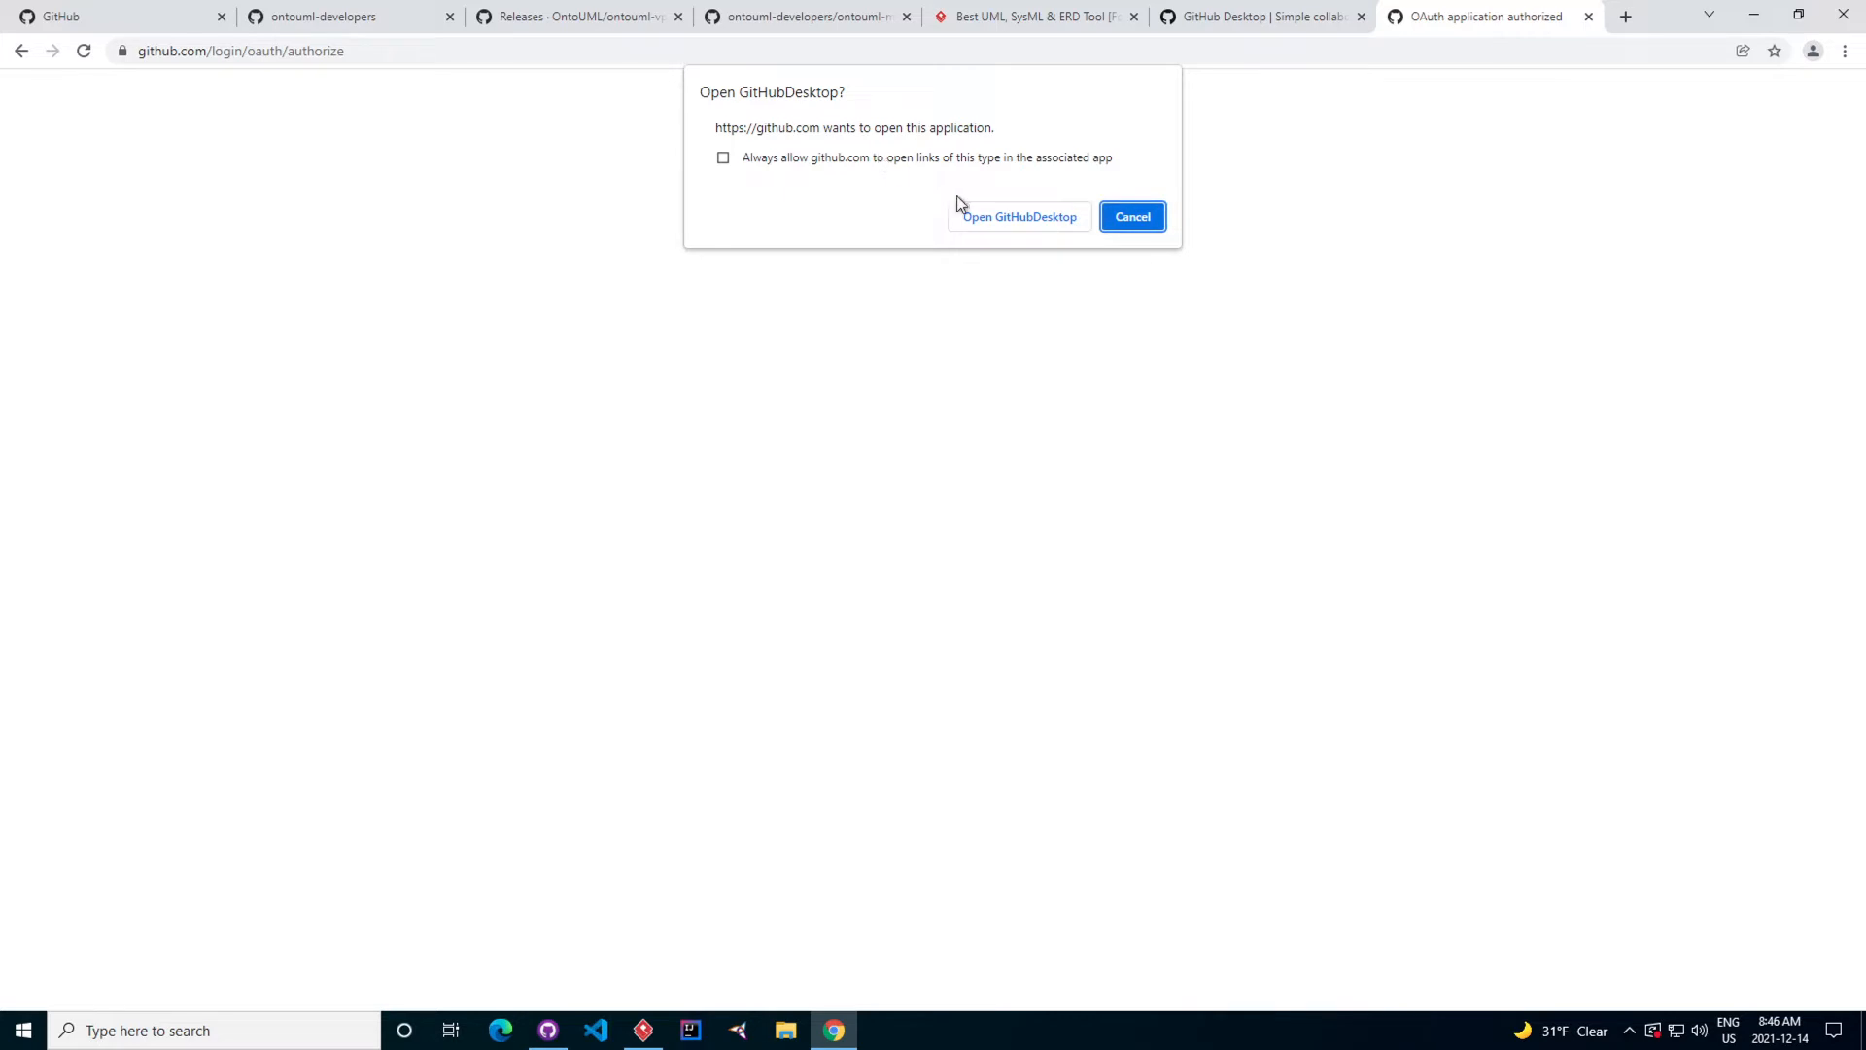
Step: Return signed in to GitHub Desktop, open the Clone repository dialog, and browse for a local path
{"action": "left_click", "coordinate": [1014, 223]}
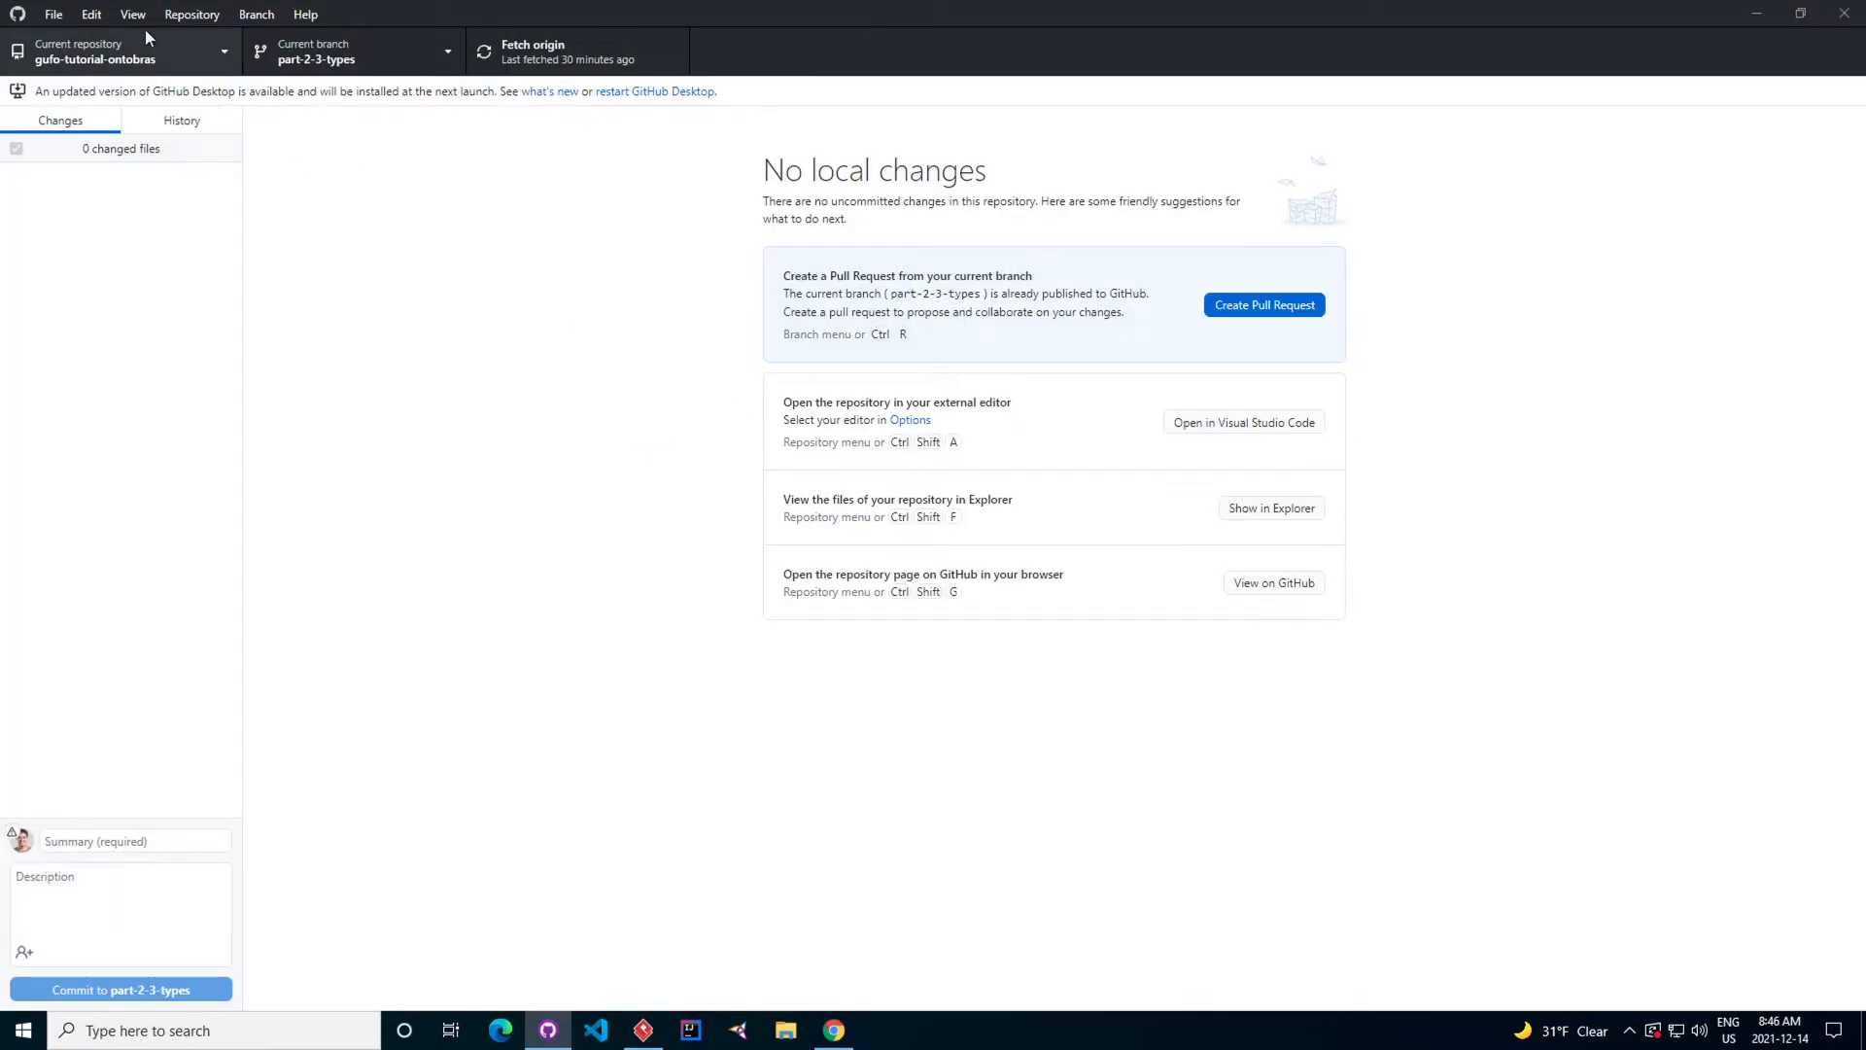
{"action": "left_click", "coordinate": [57, 15]}
{"action": "left_click", "coordinate": [92, 109]}
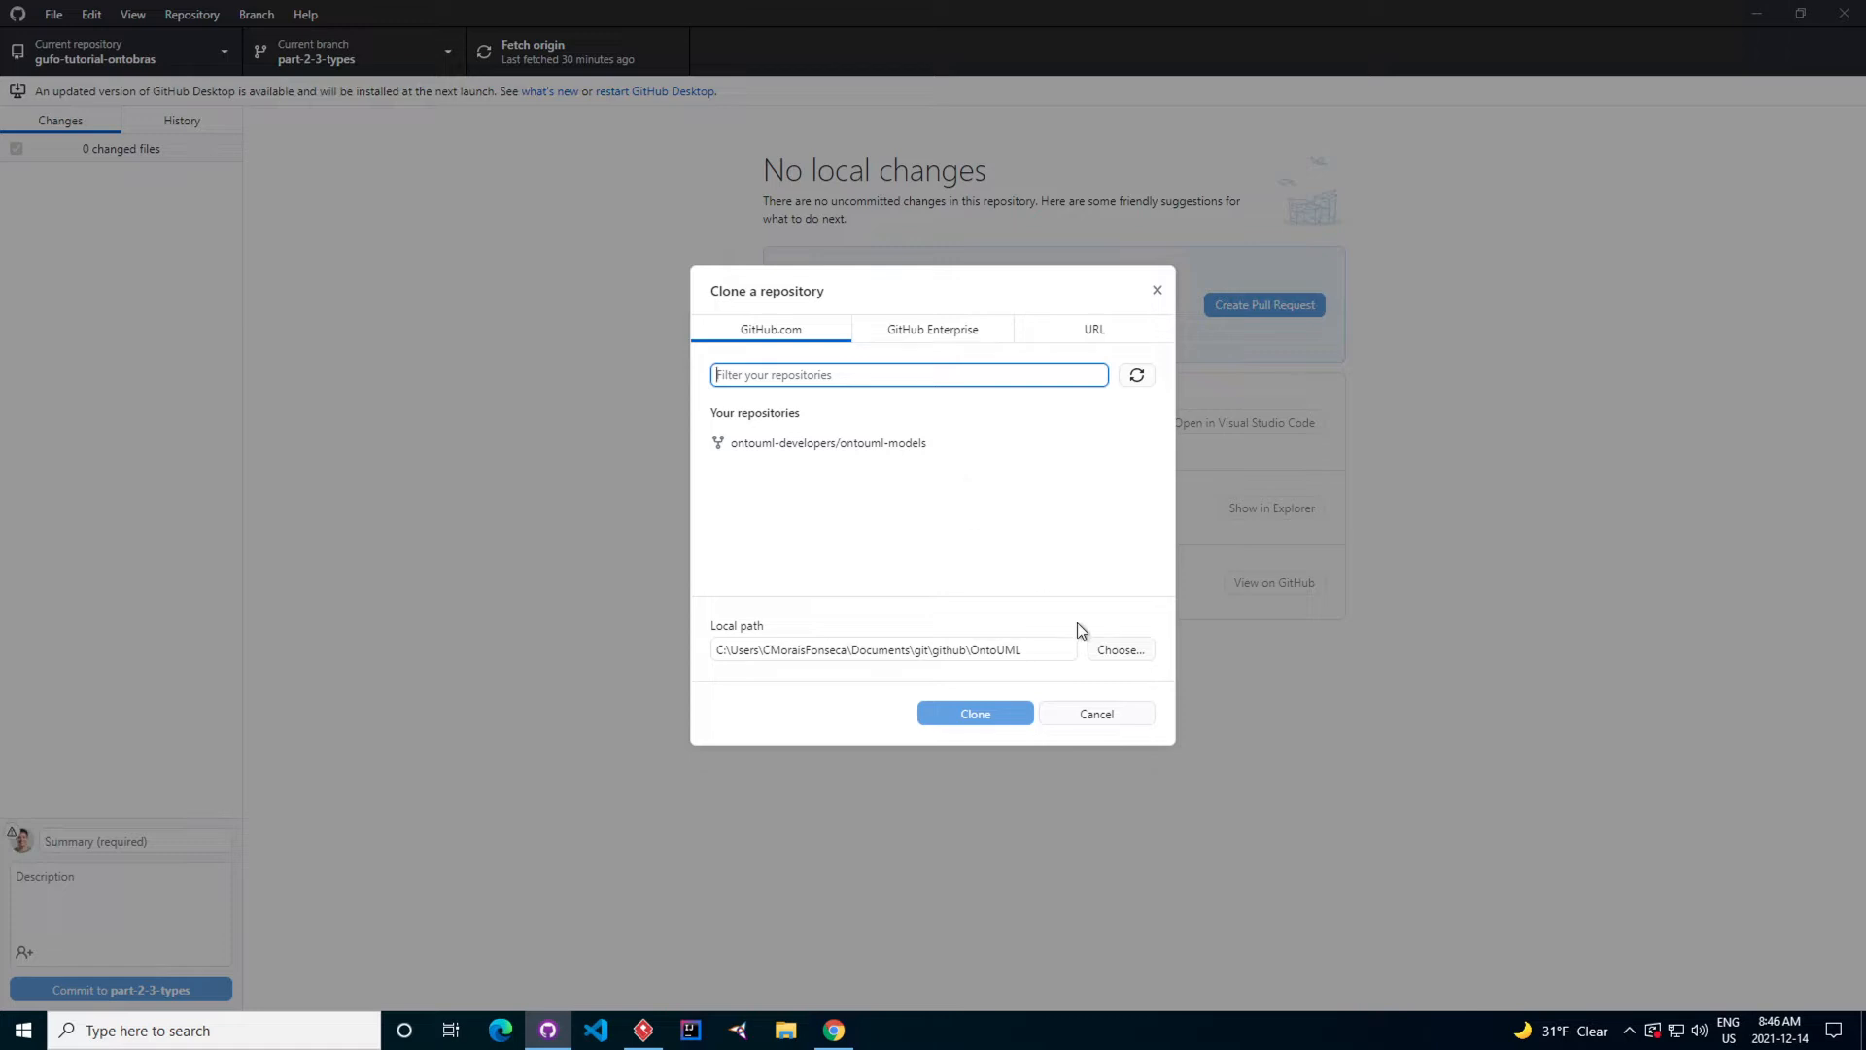
{"action": "left_click", "coordinate": [1115, 651]}
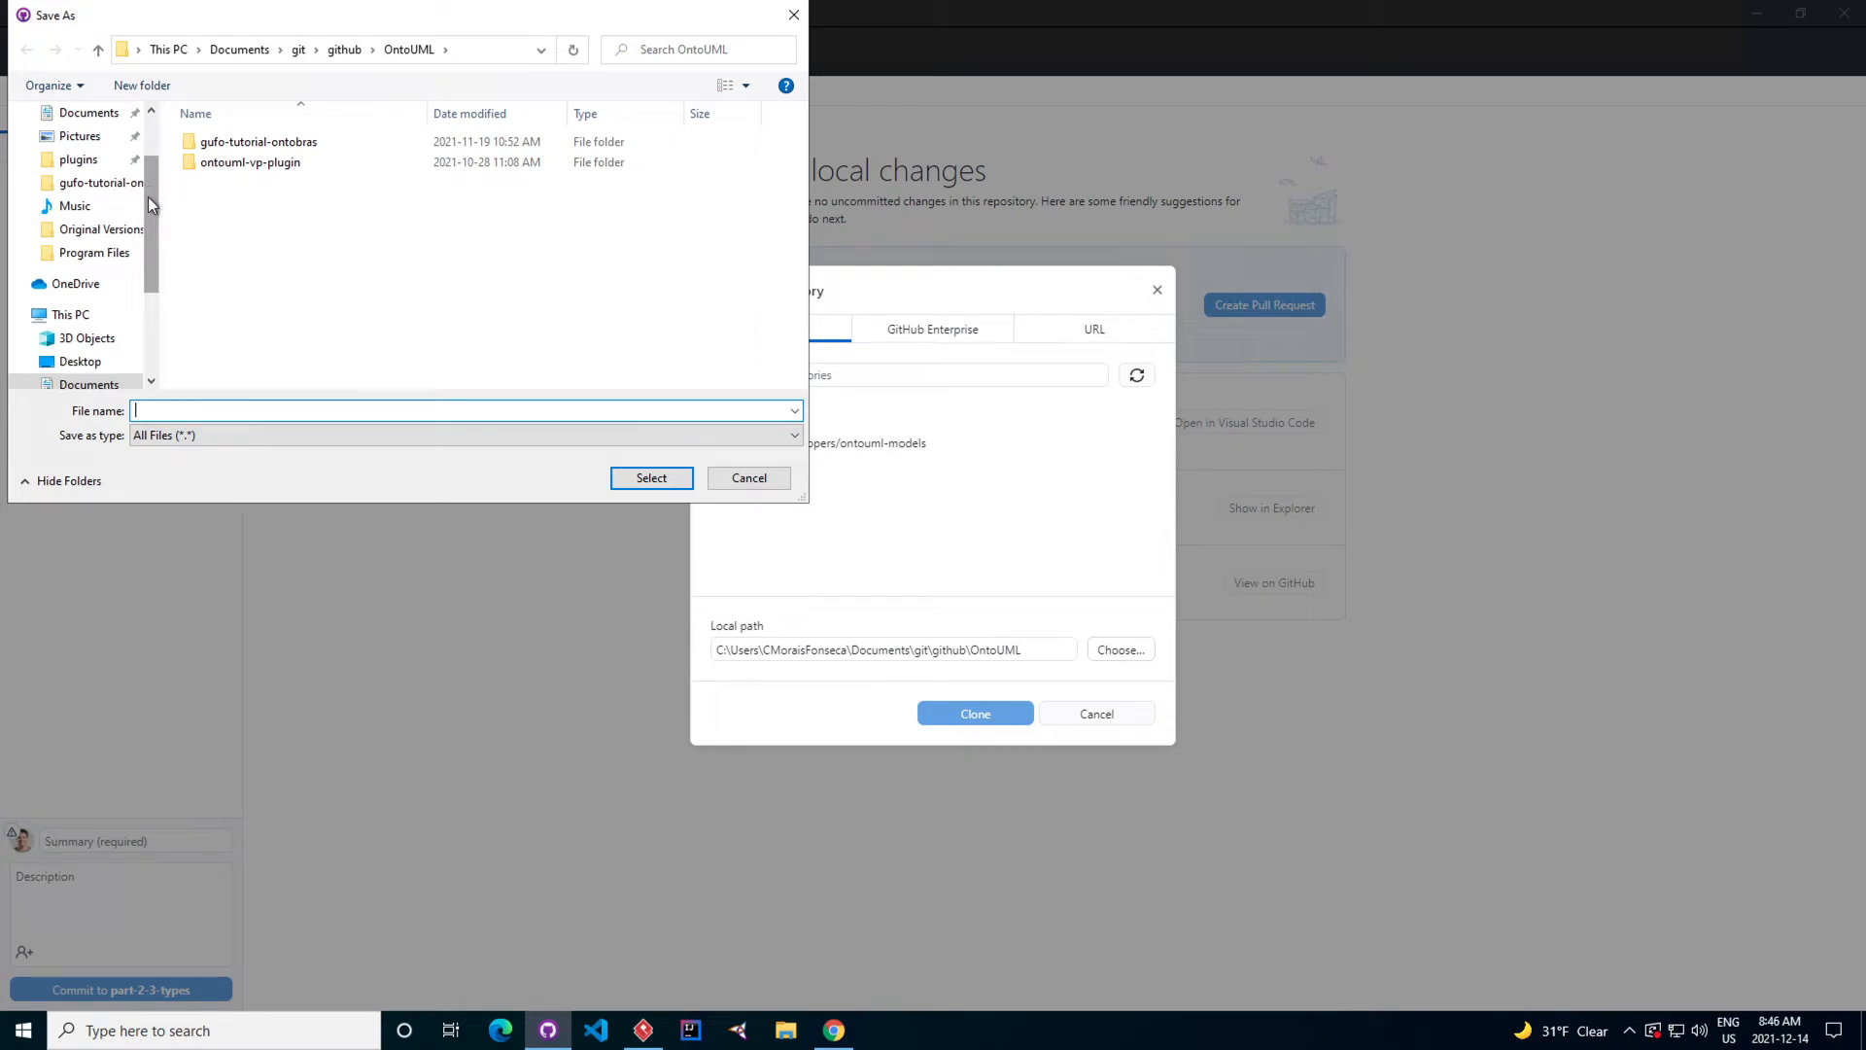
Step: In Documents\git\github, create a new folder named ontouml-developers
{"action": "left_click_drag", "start_coordinate": [148, 196], "coordinate": [148, 255]}
{"action": "left_click", "coordinate": [88, 269]}
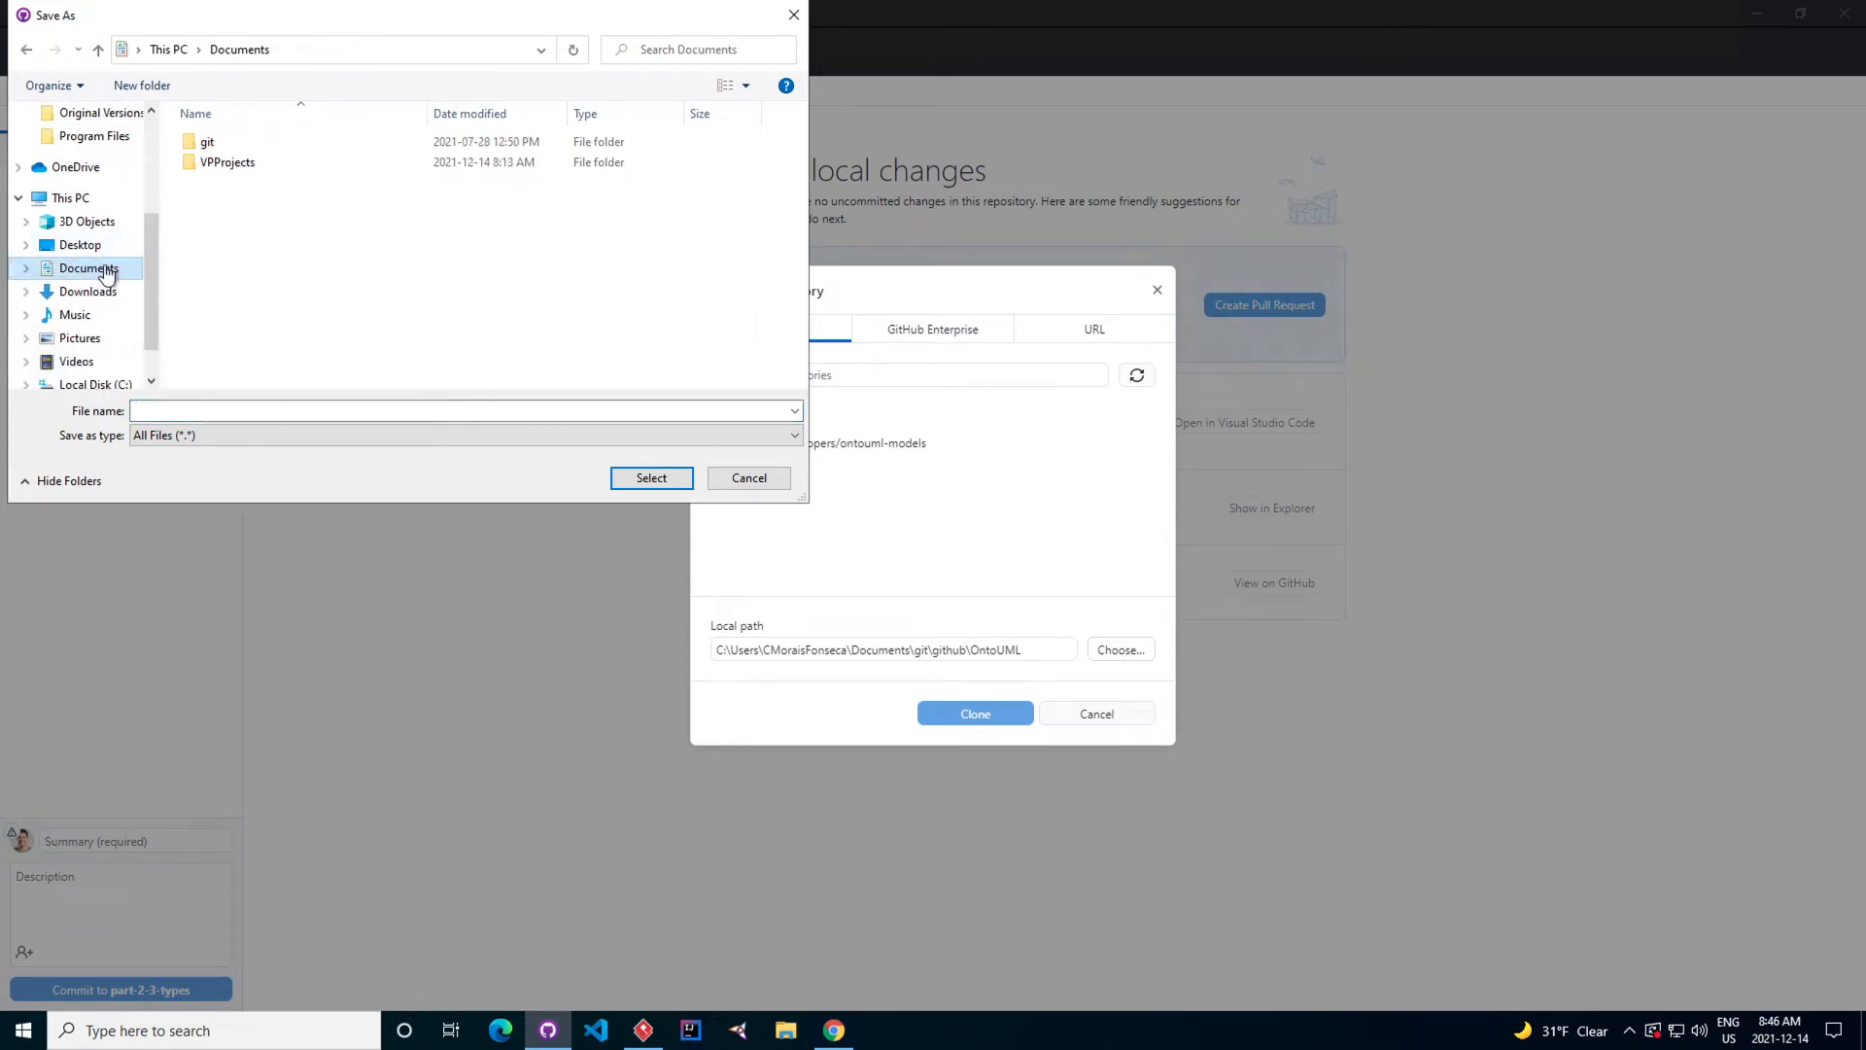
{"action": "double_click", "coordinate": [220, 142]}
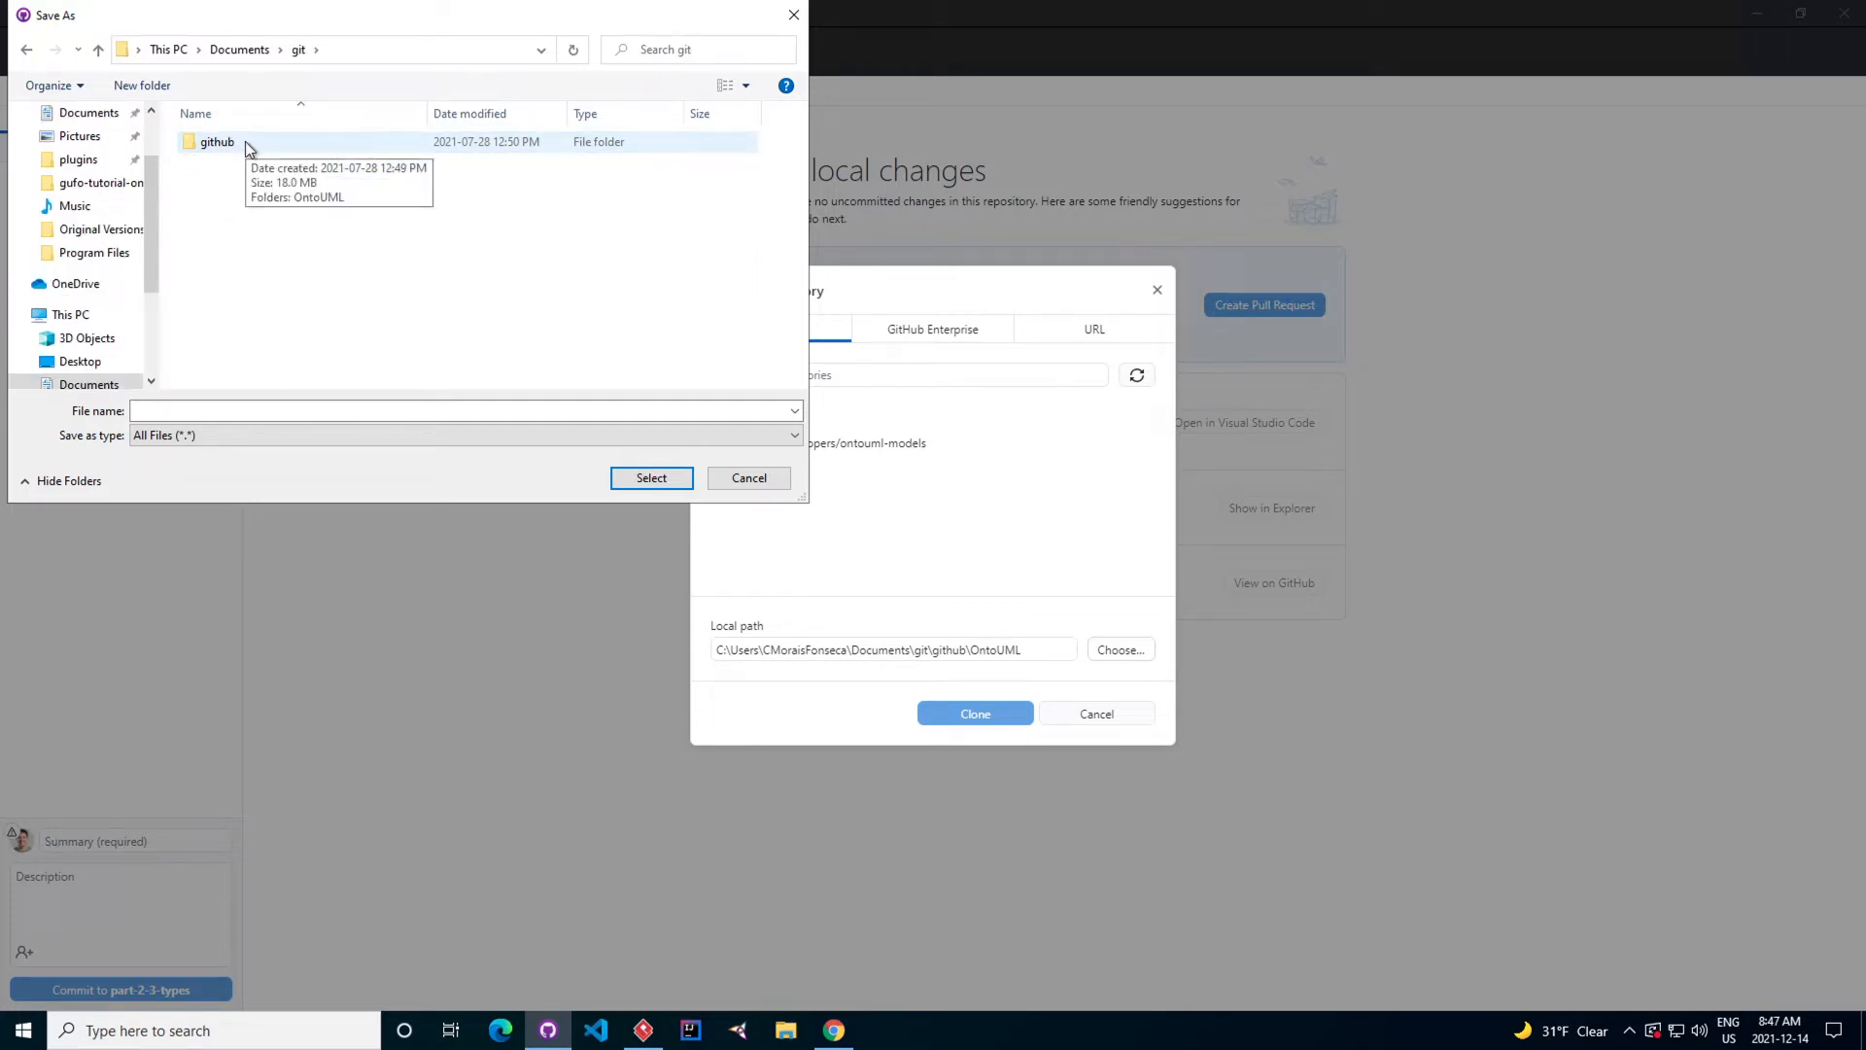
{"action": "double_click", "coordinate": [243, 142]}
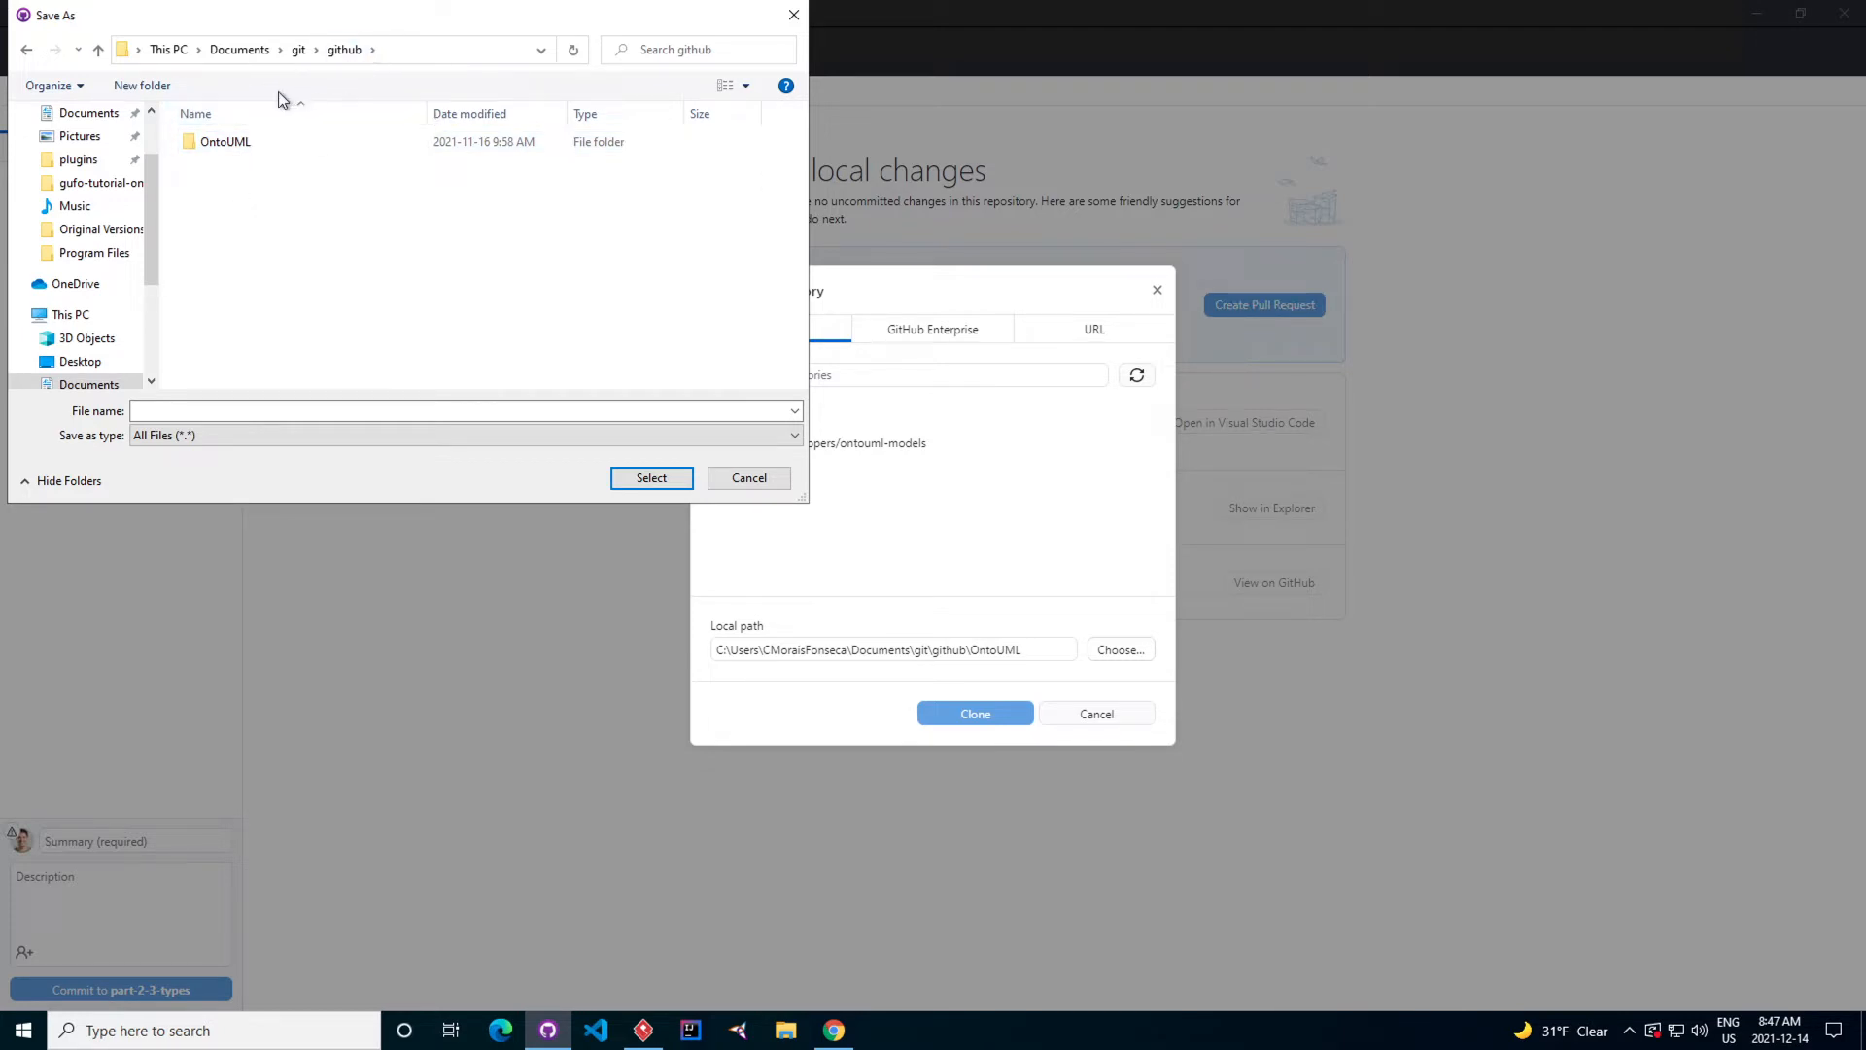
{"action": "left_click", "coordinate": [167, 86]}
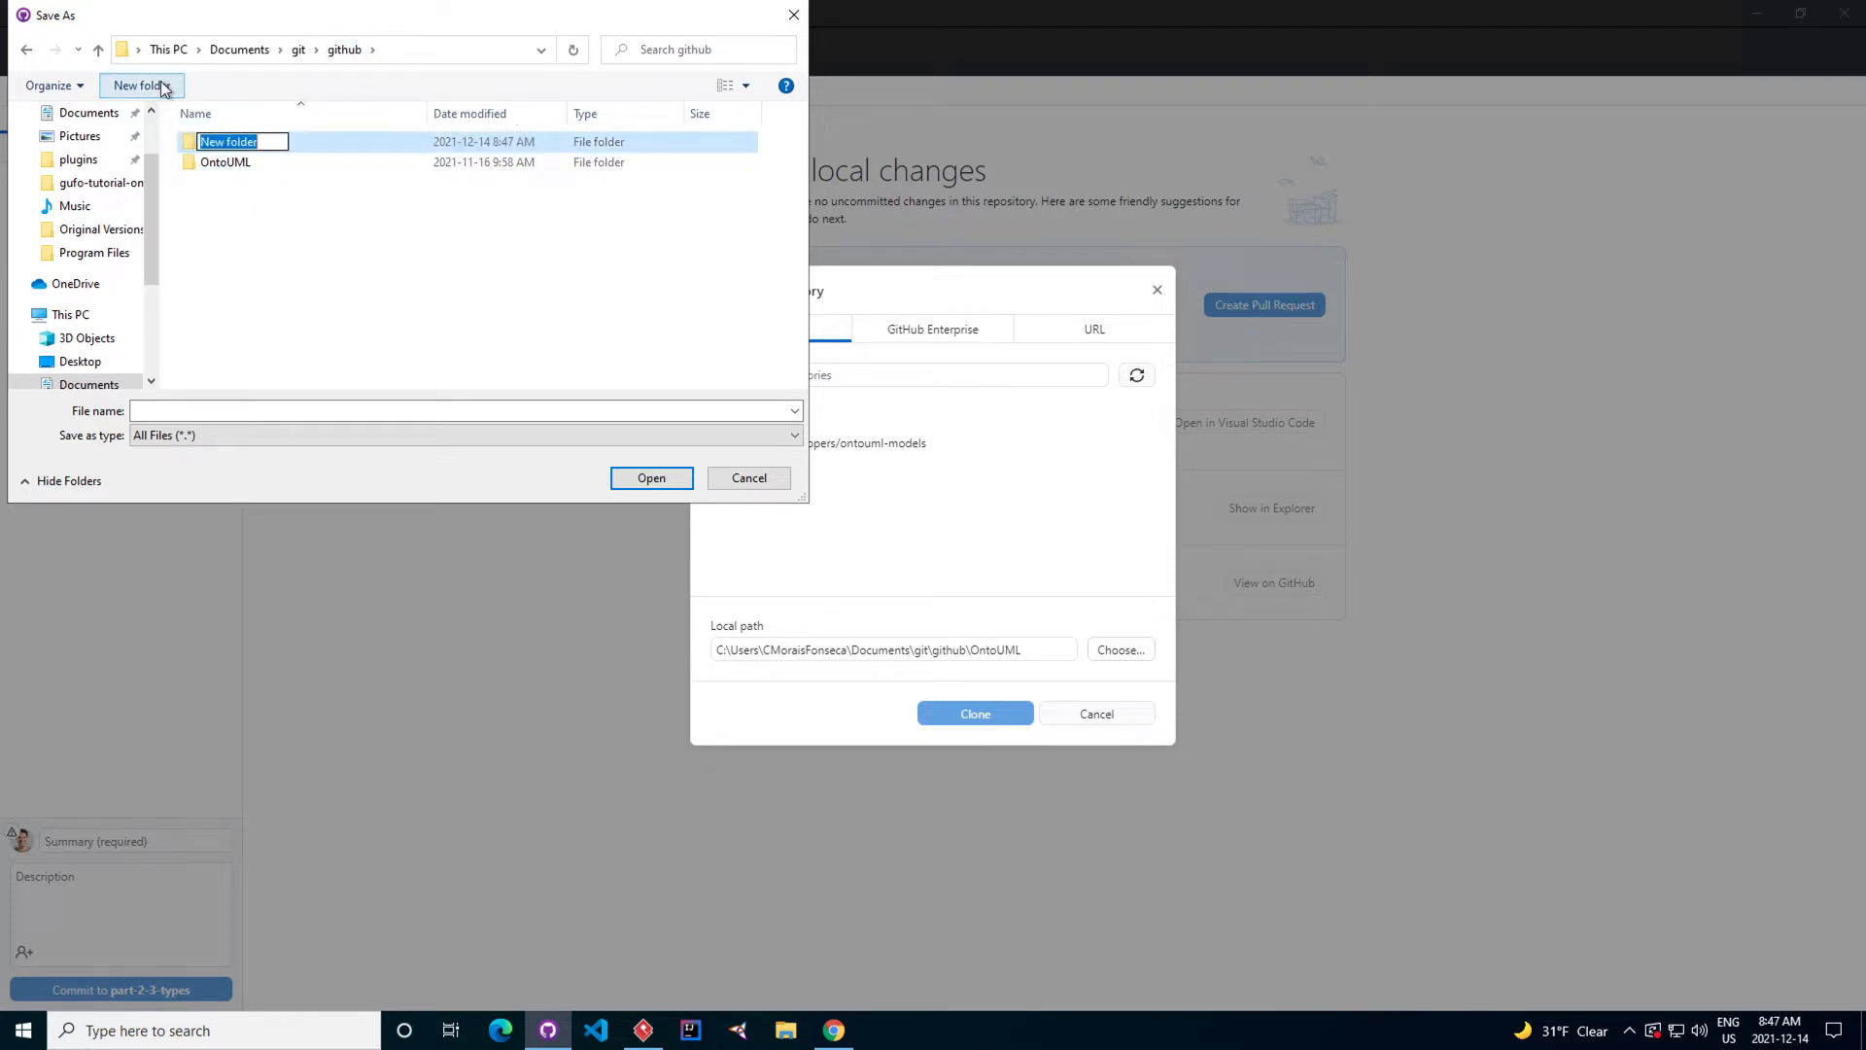
{"action": "type", "text": "ontouml-developers"}
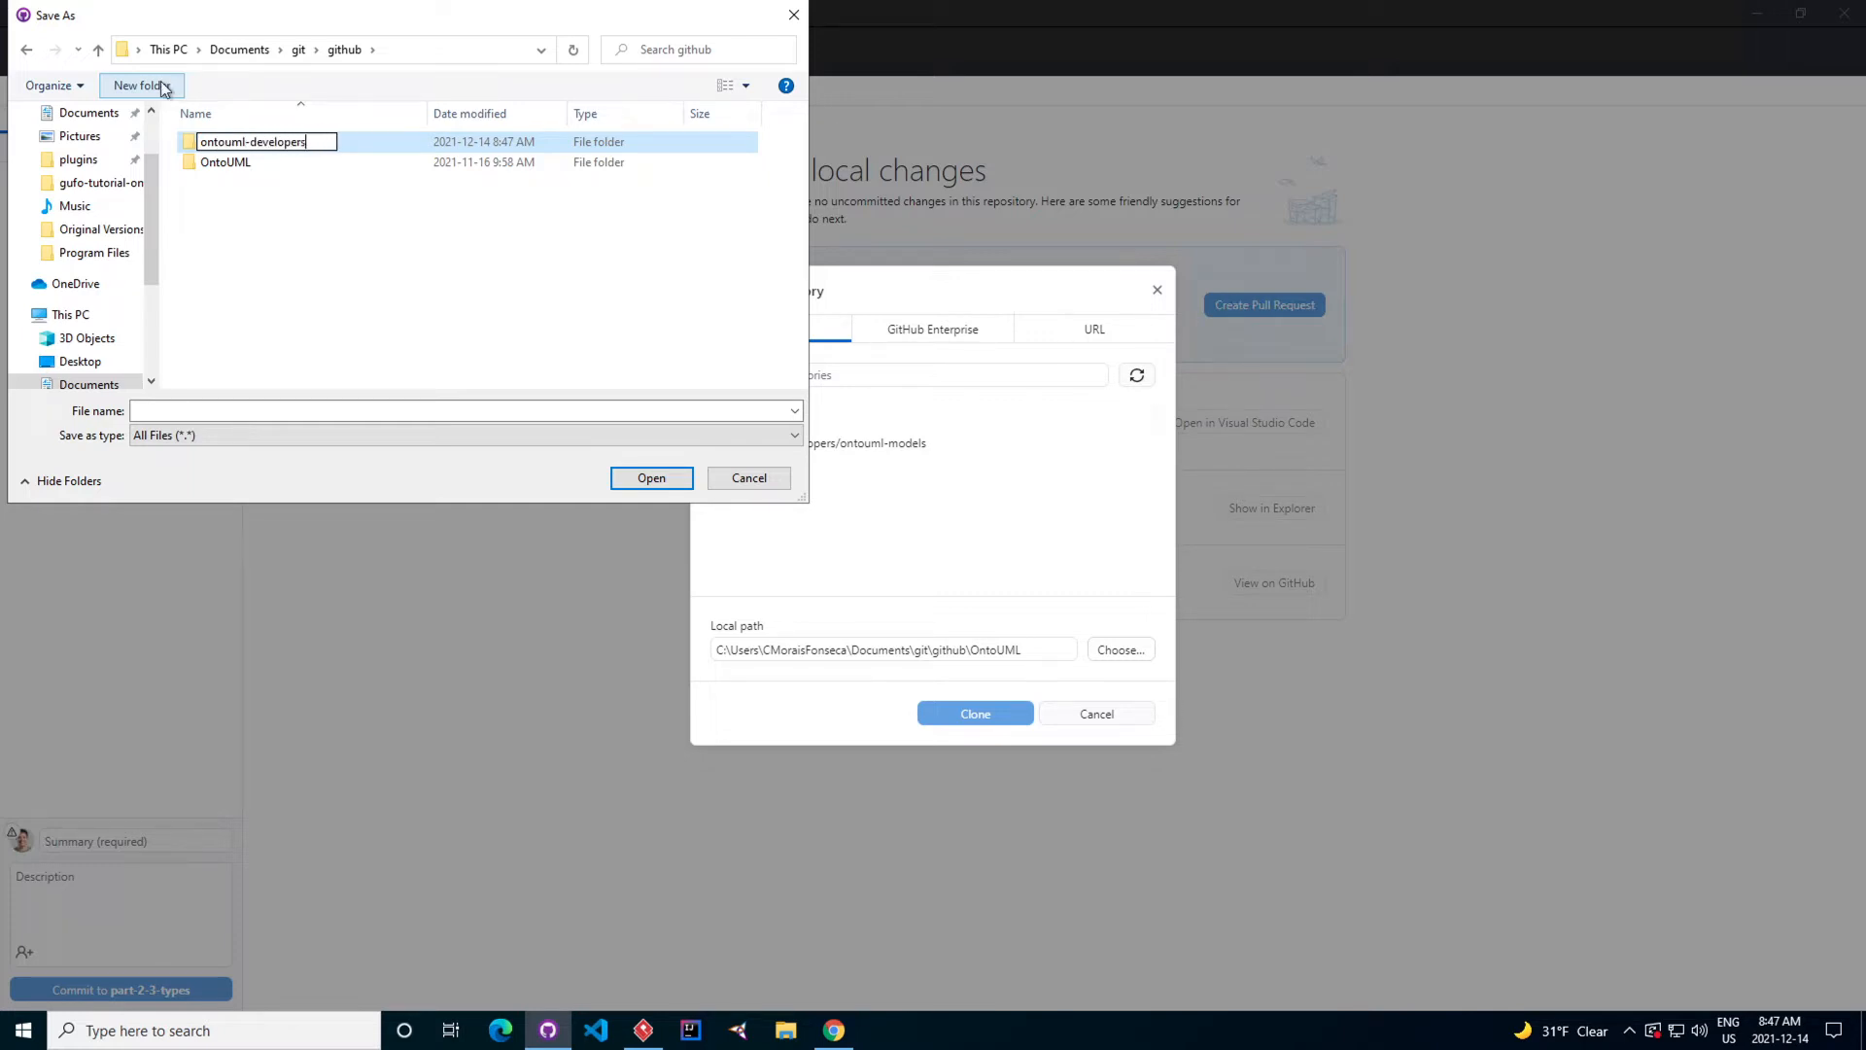
{"action": "key", "text": "Return"}
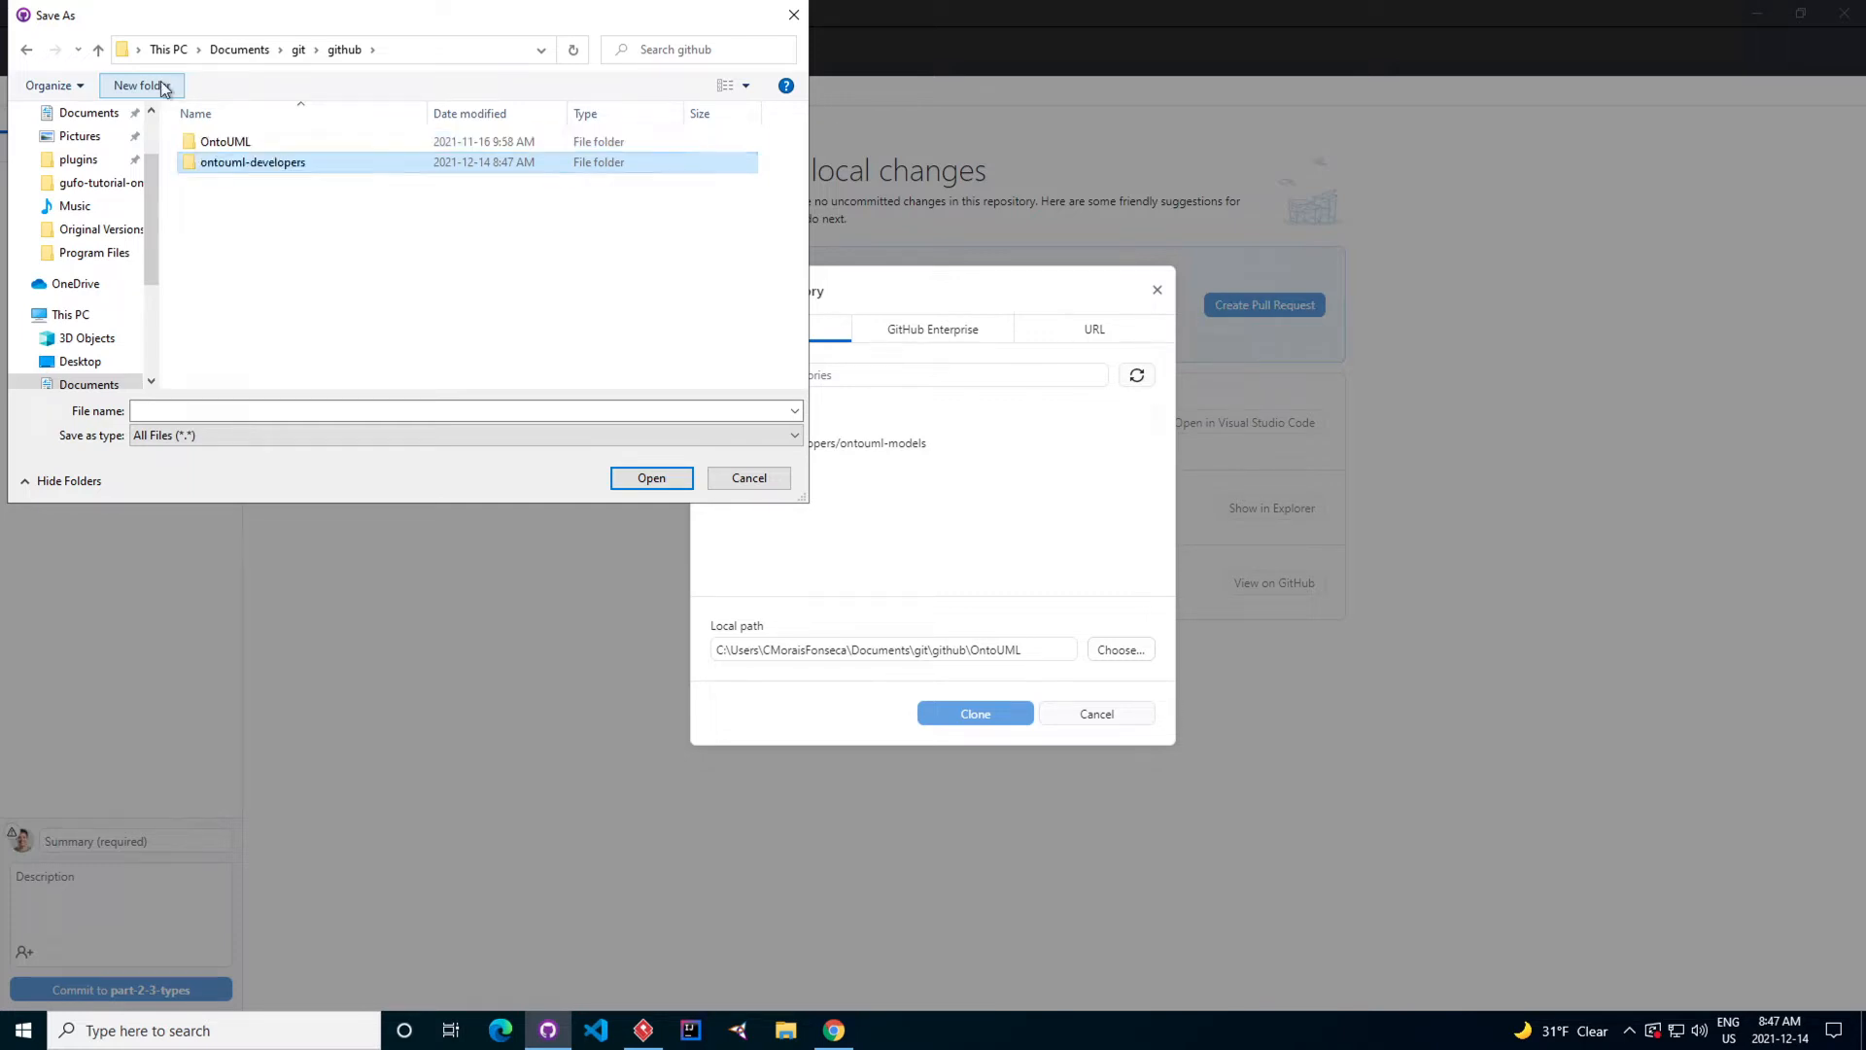
Step: Inside ontouml-developers, create and open an ontouml-models folder, then cancel the folder chooser
{"action": "double_click", "coordinate": [286, 165]}
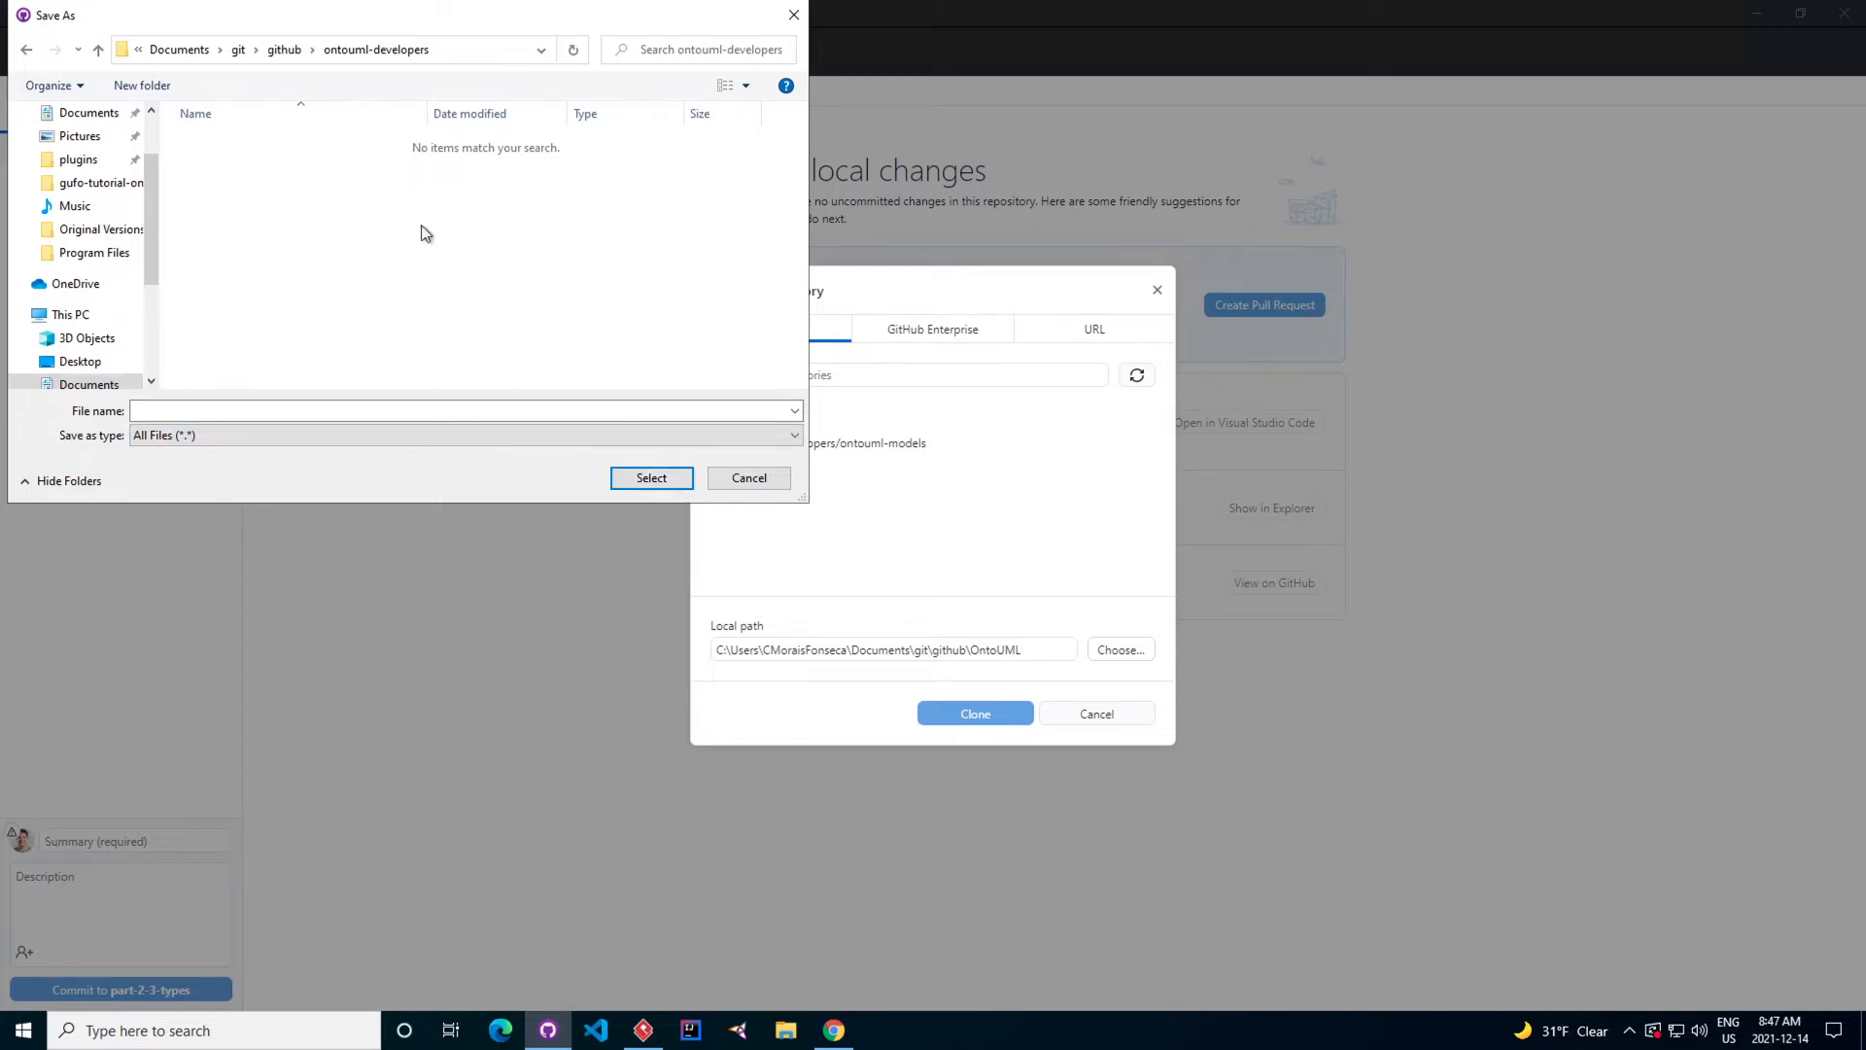
{"action": "left_click", "coordinate": [158, 85]}
{"action": "type", "text": "onto"}
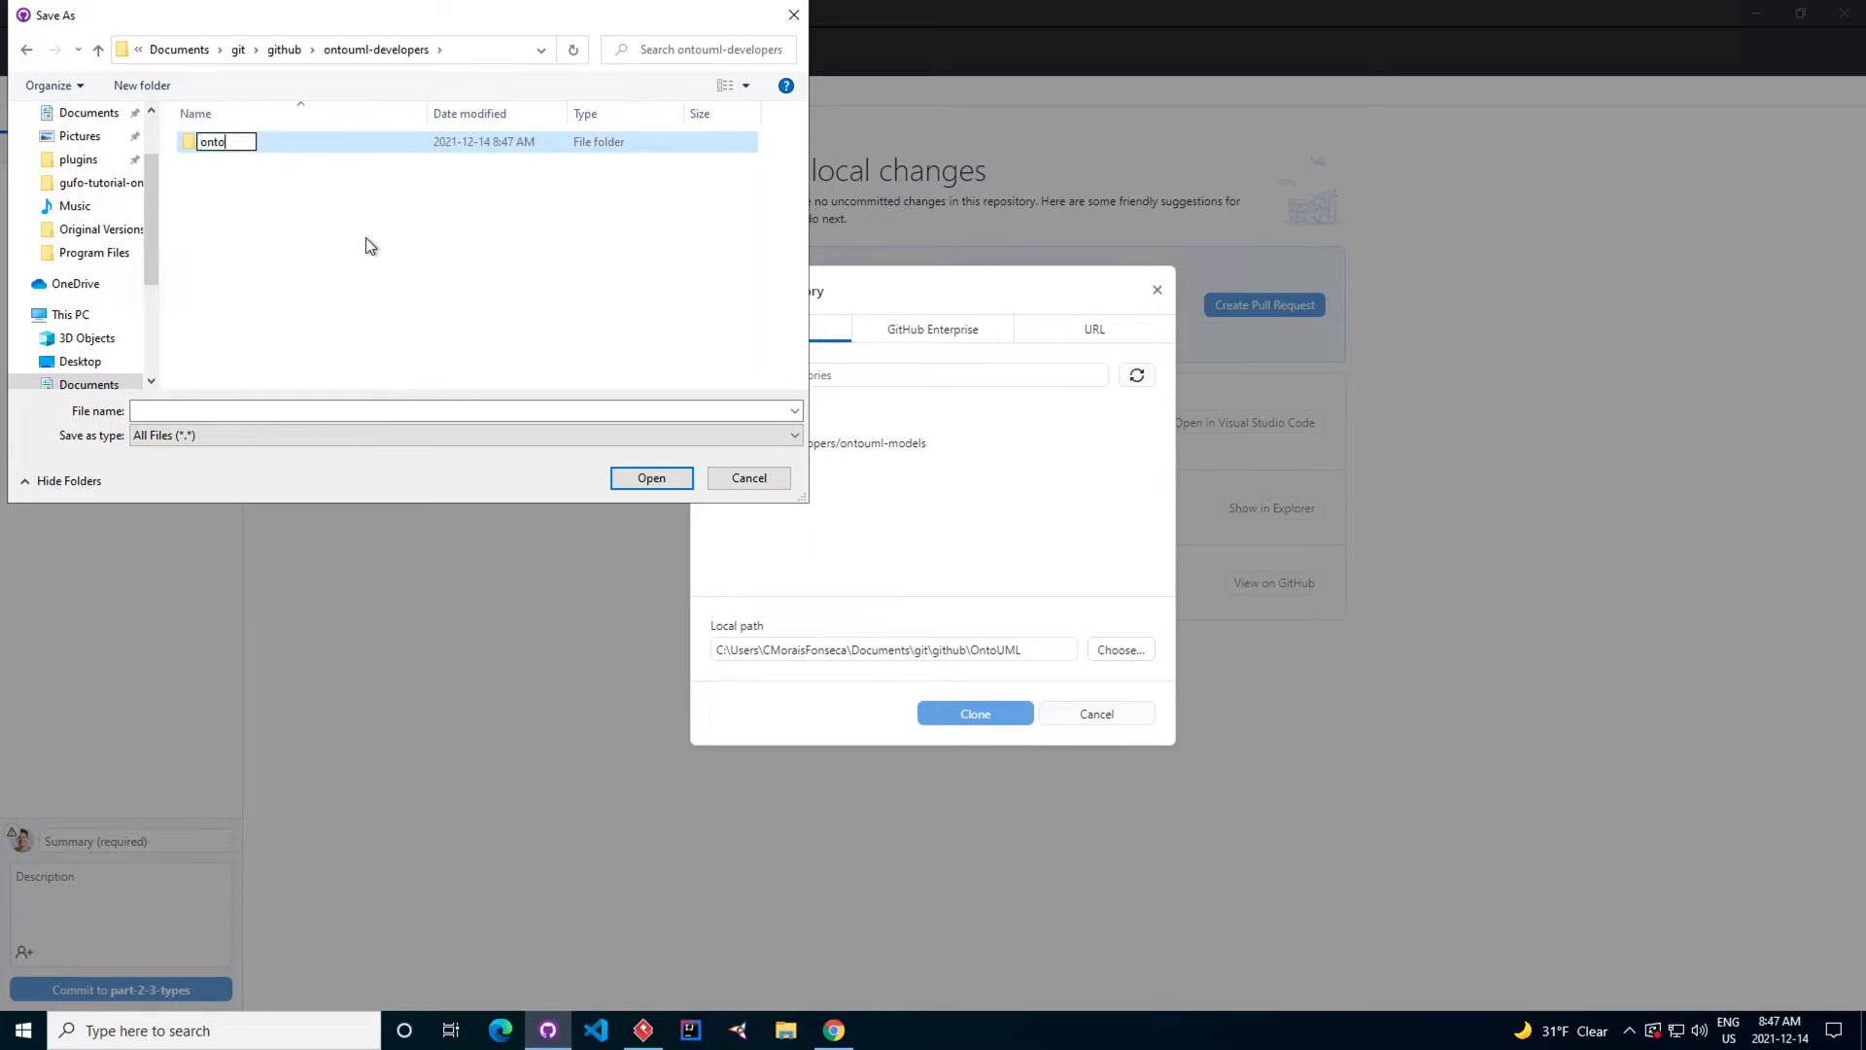
{"action": "type", "text": "uml-models"}
{"action": "key", "text": "Return"}
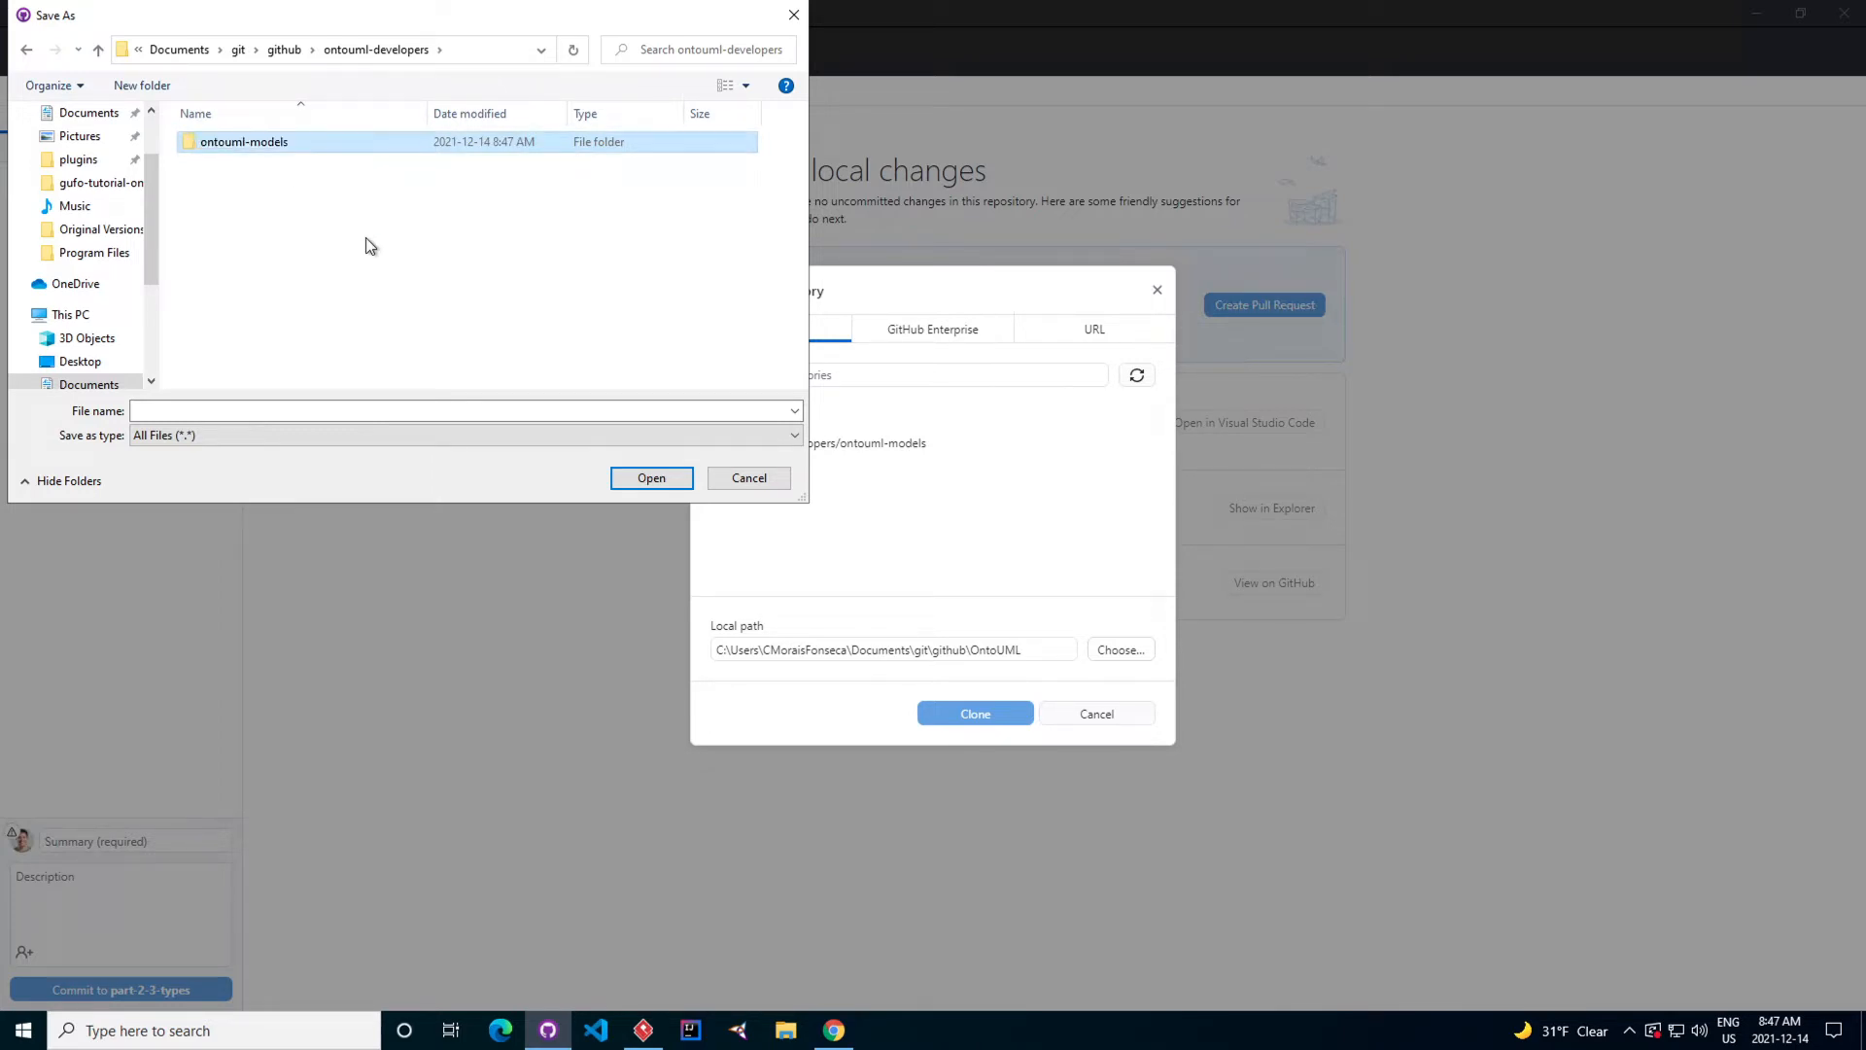
{"action": "left_click", "coordinate": [637, 479]}
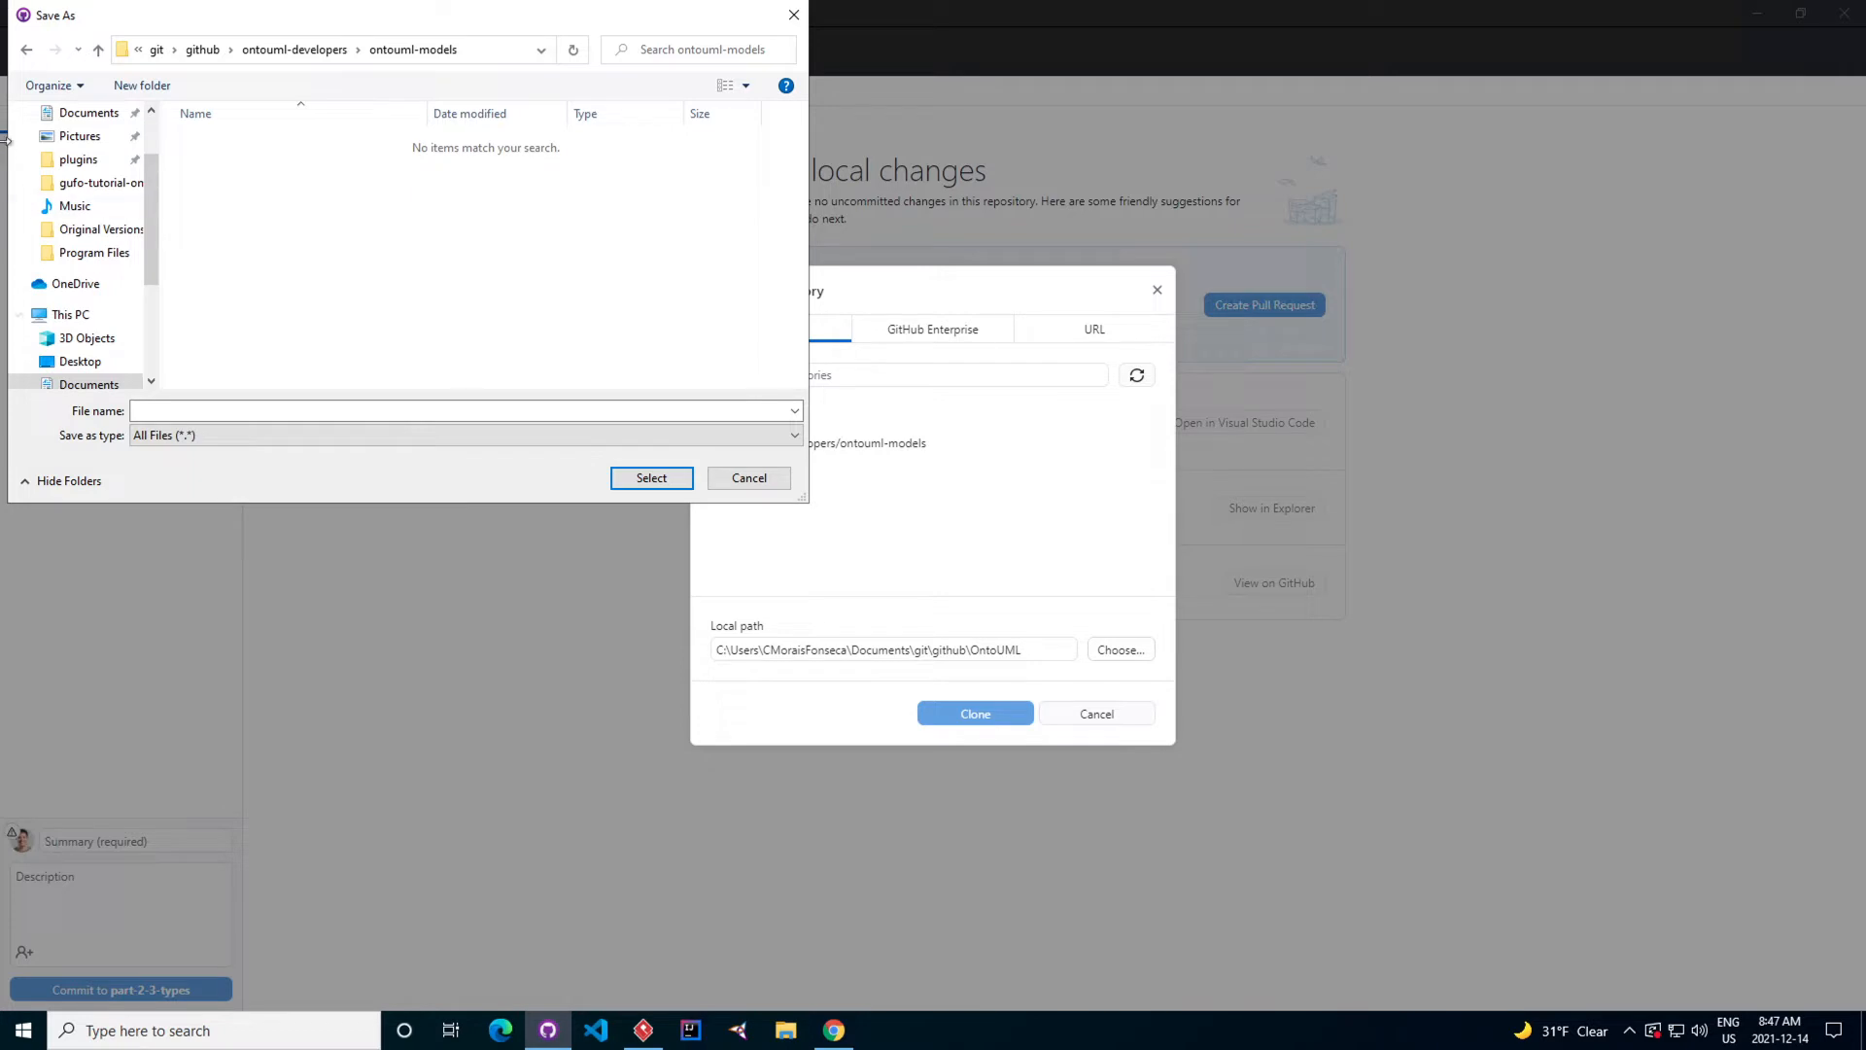
{"action": "left_click", "coordinate": [98, 49]}
{"action": "left_click", "coordinate": [237, 144]}
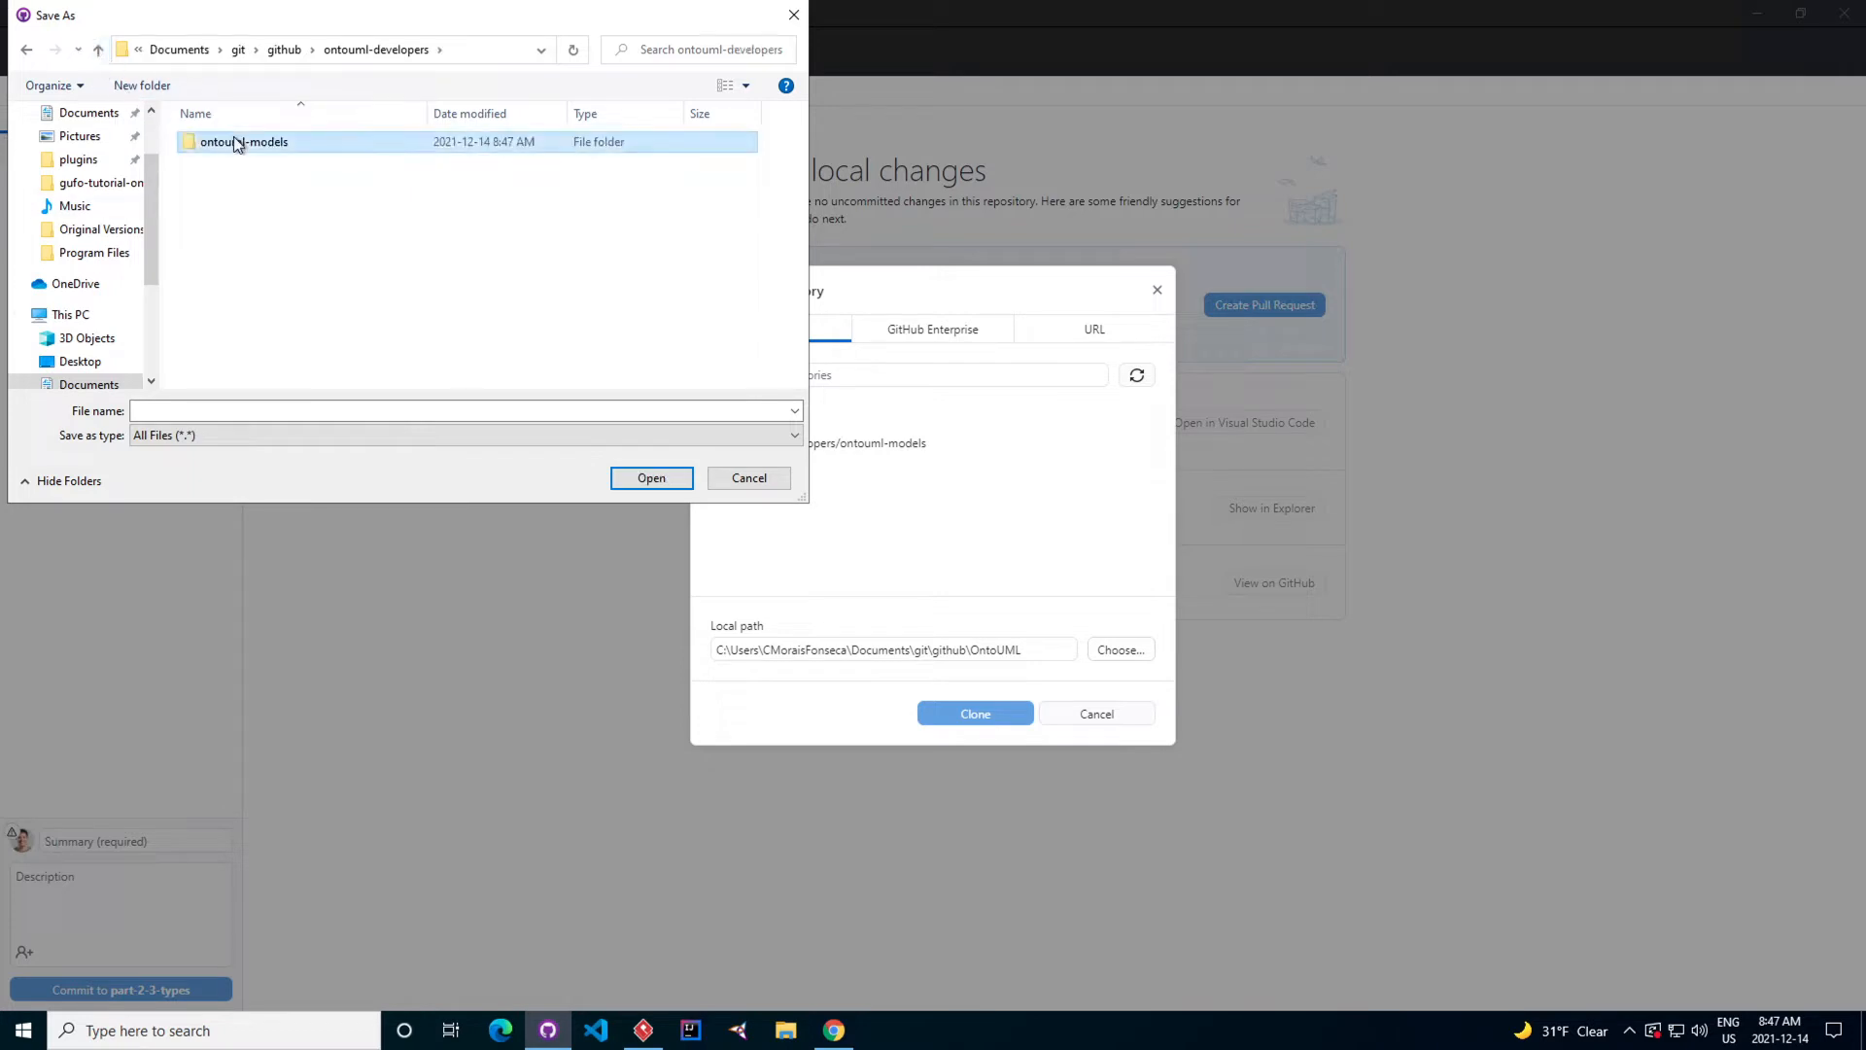
{"action": "double_click", "coordinate": [237, 144]}
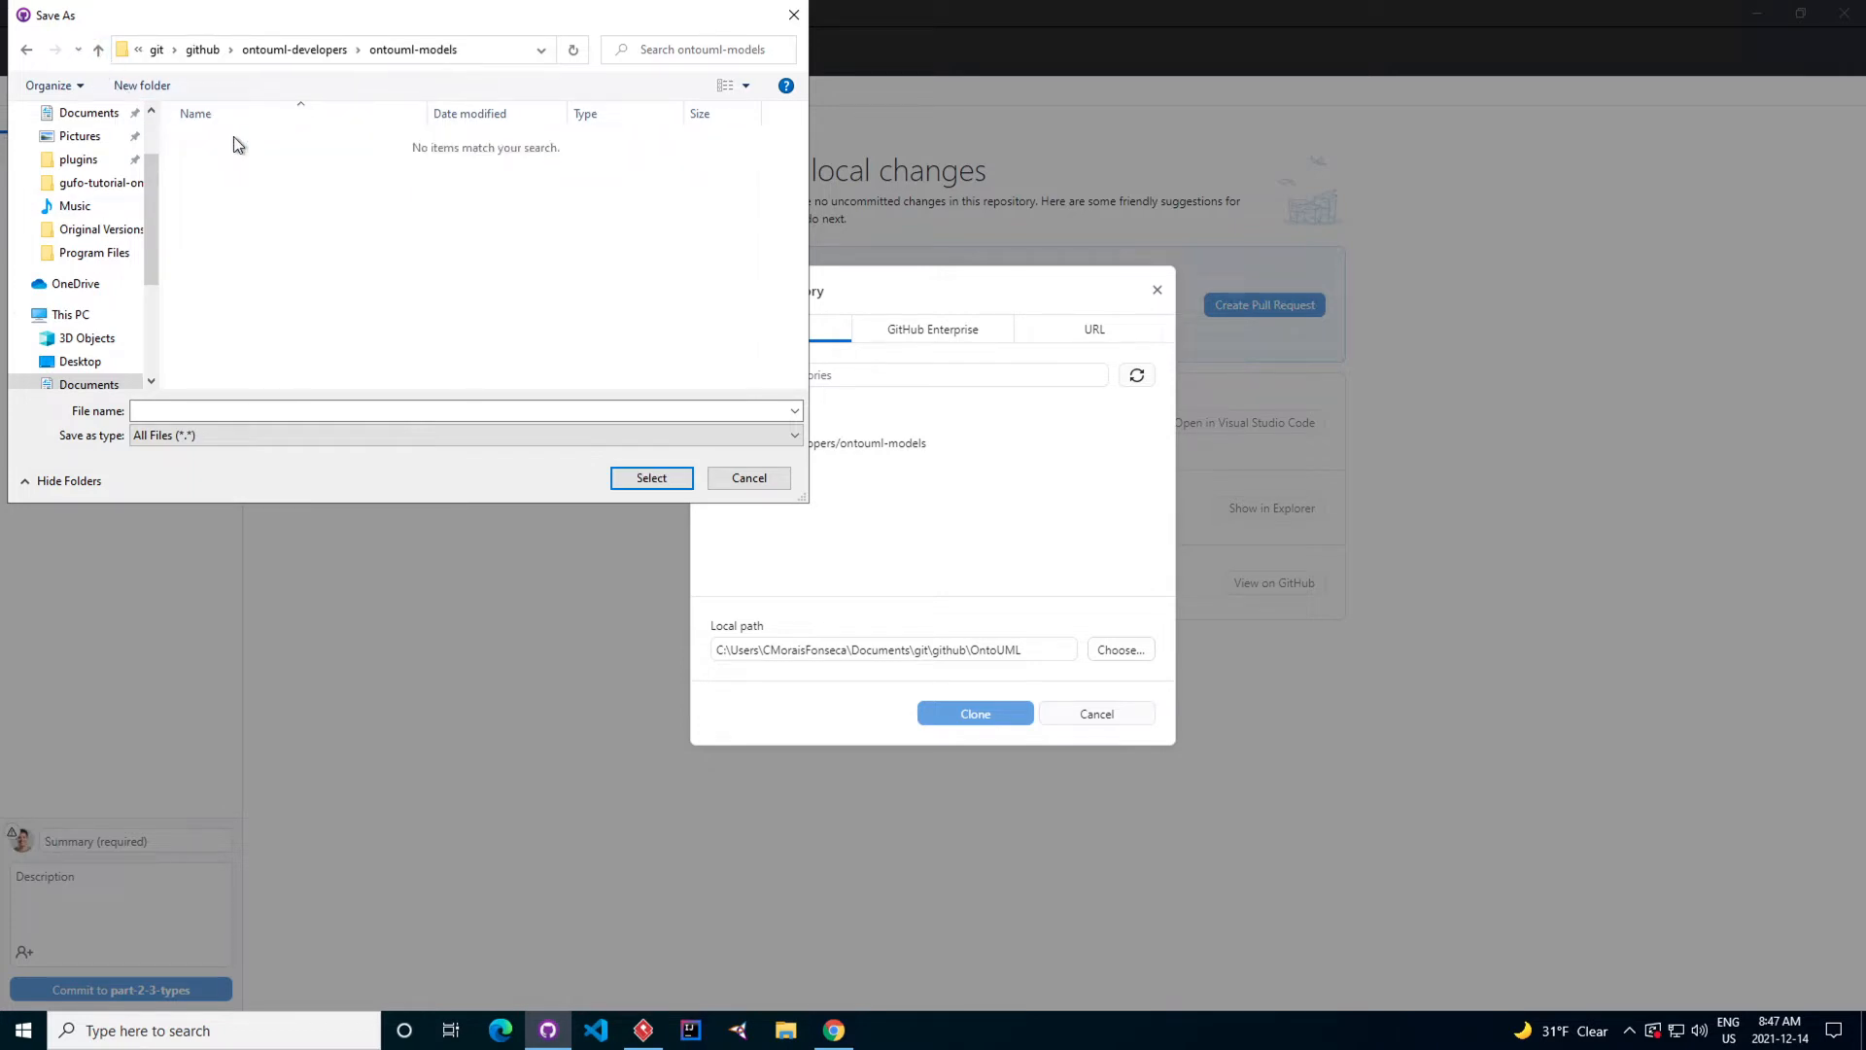
{"action": "left_click", "coordinate": [747, 486]}
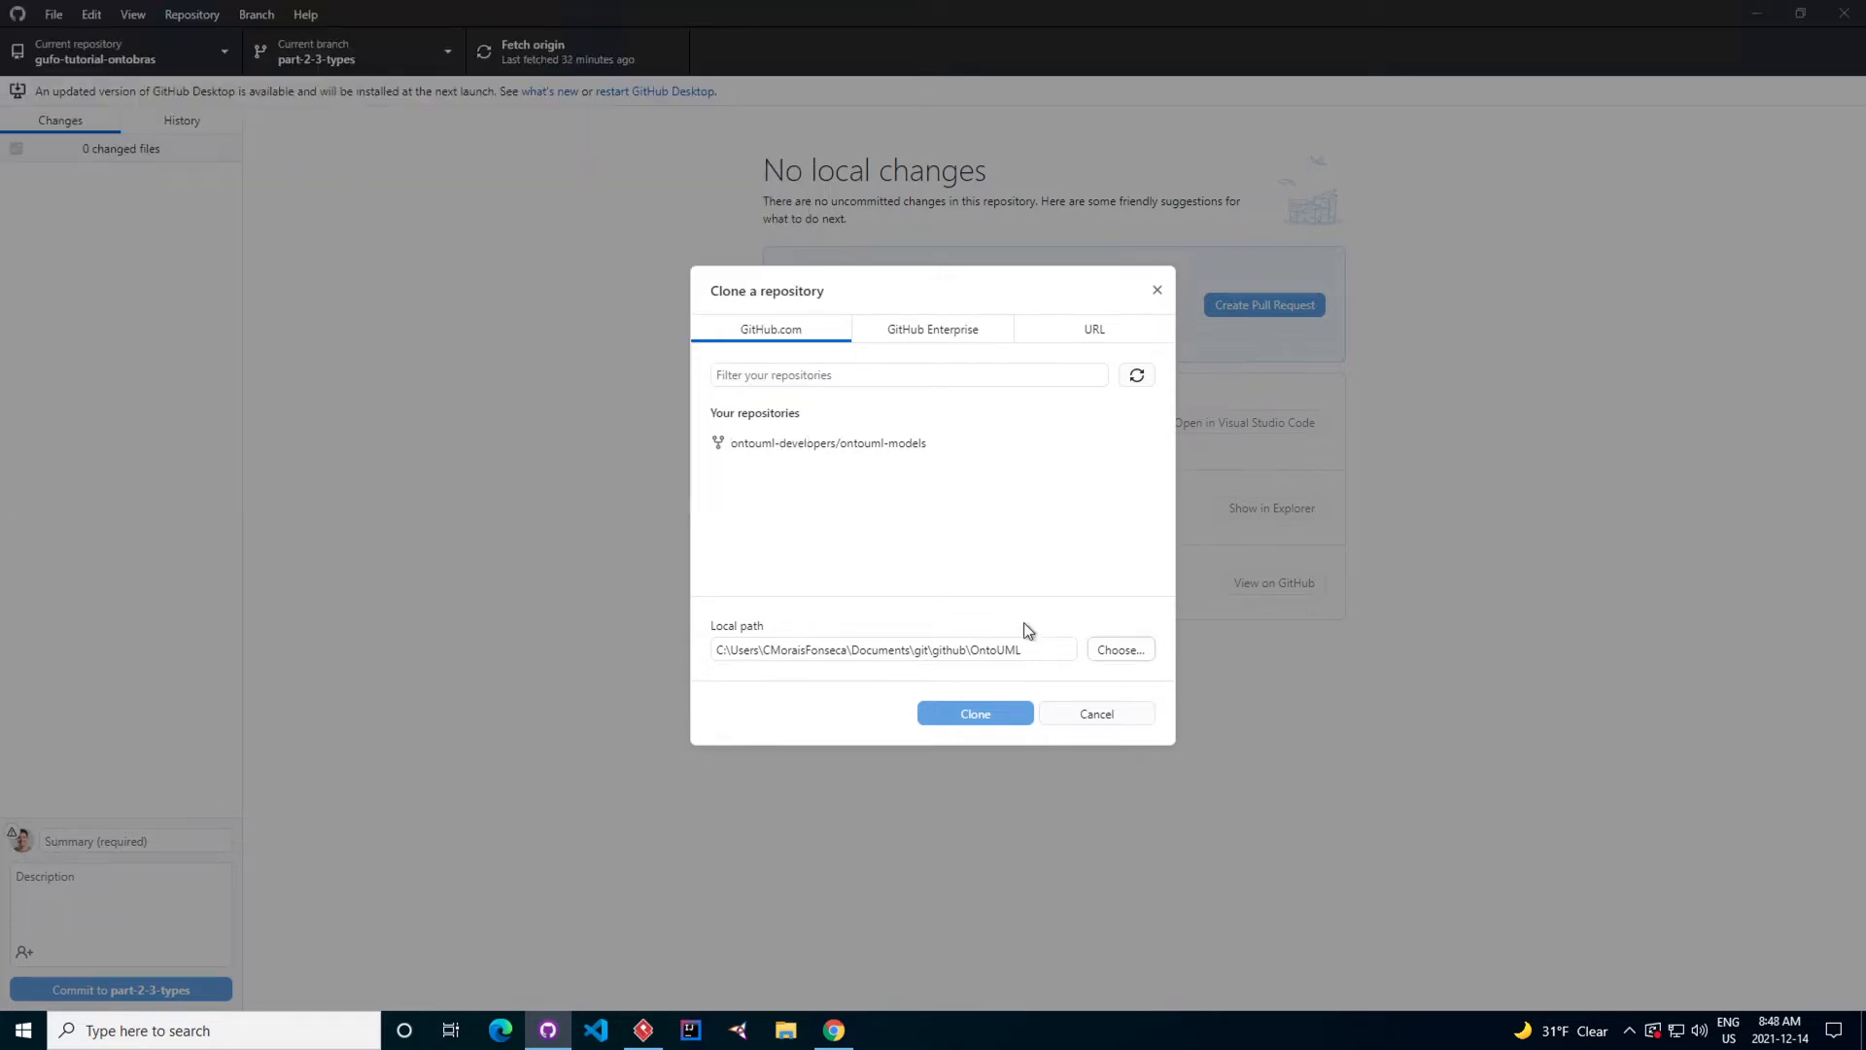
Step: Select ontouml-developers/ontouml-models and set its local path to the new ontouml-models folder
{"action": "left_click", "coordinate": [876, 442]}
{"action": "left_click", "coordinate": [1123, 650]}
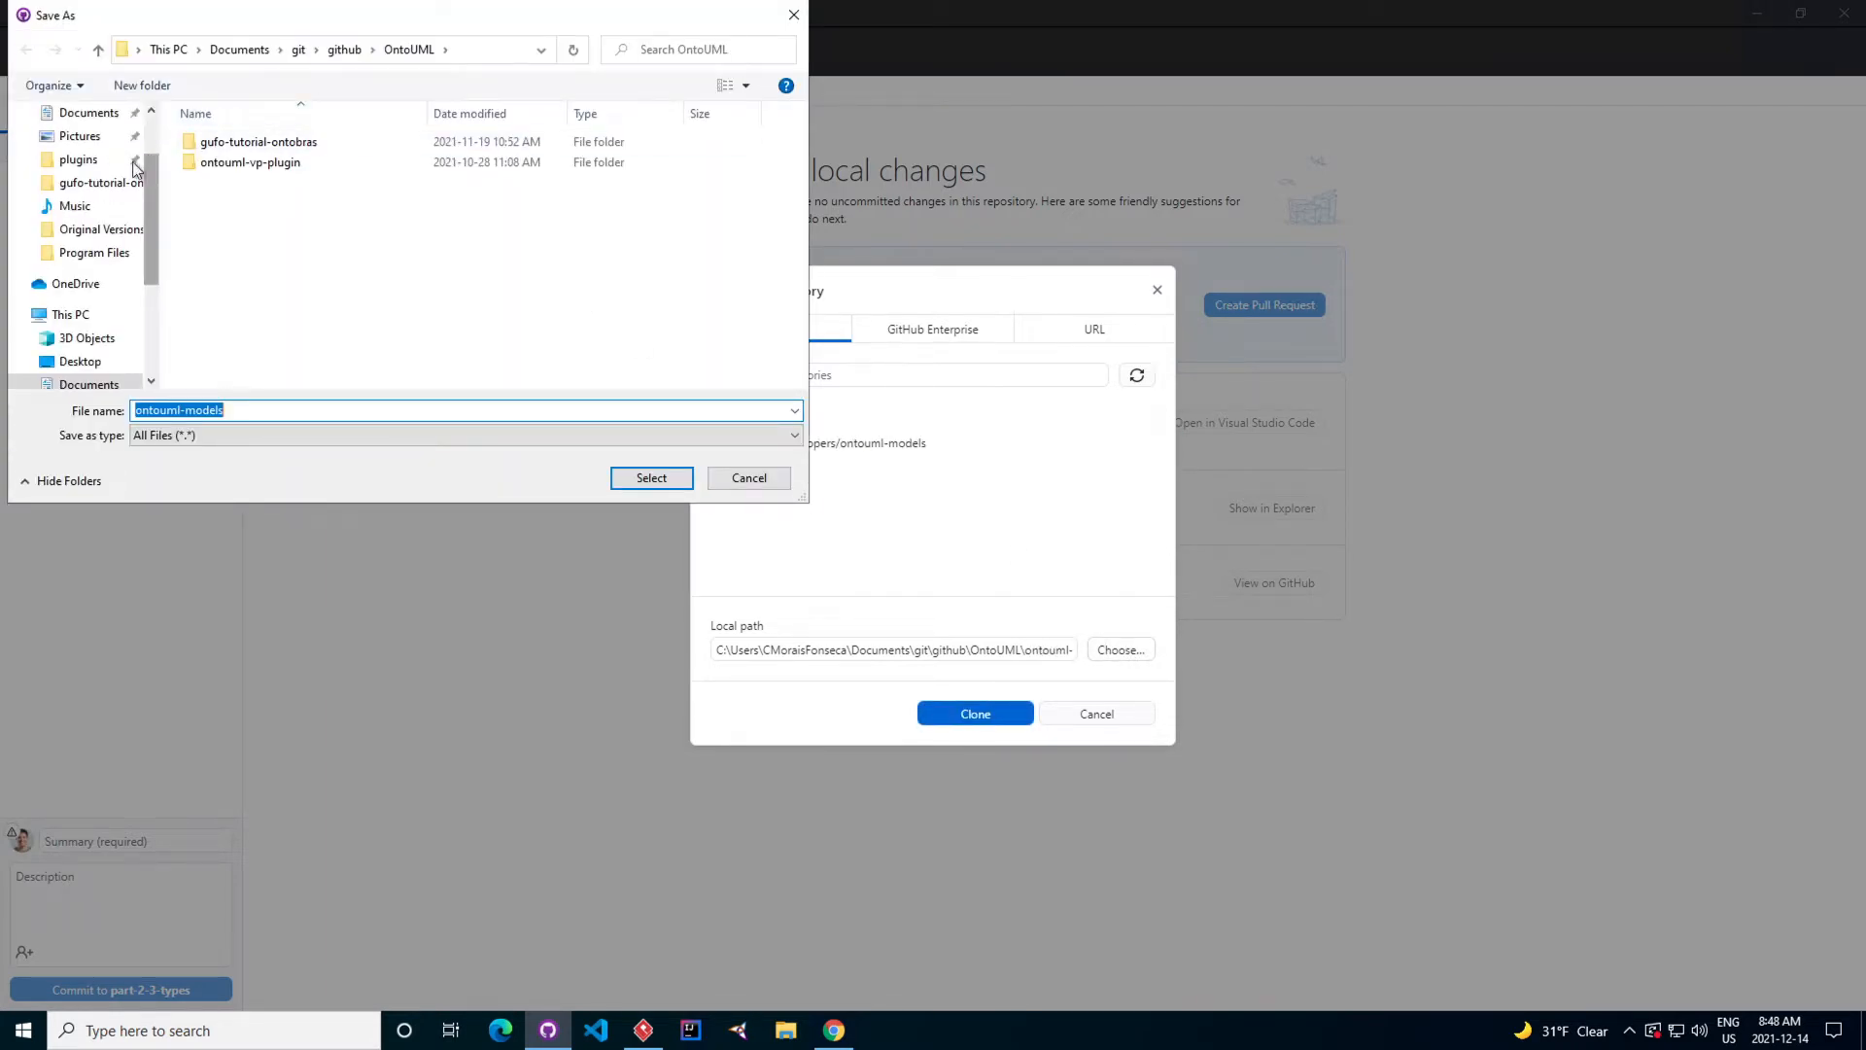
{"action": "left_click", "coordinate": [94, 384]}
{"action": "left_click", "coordinate": [215, 147]}
{"action": "double_click", "coordinate": [215, 144]}
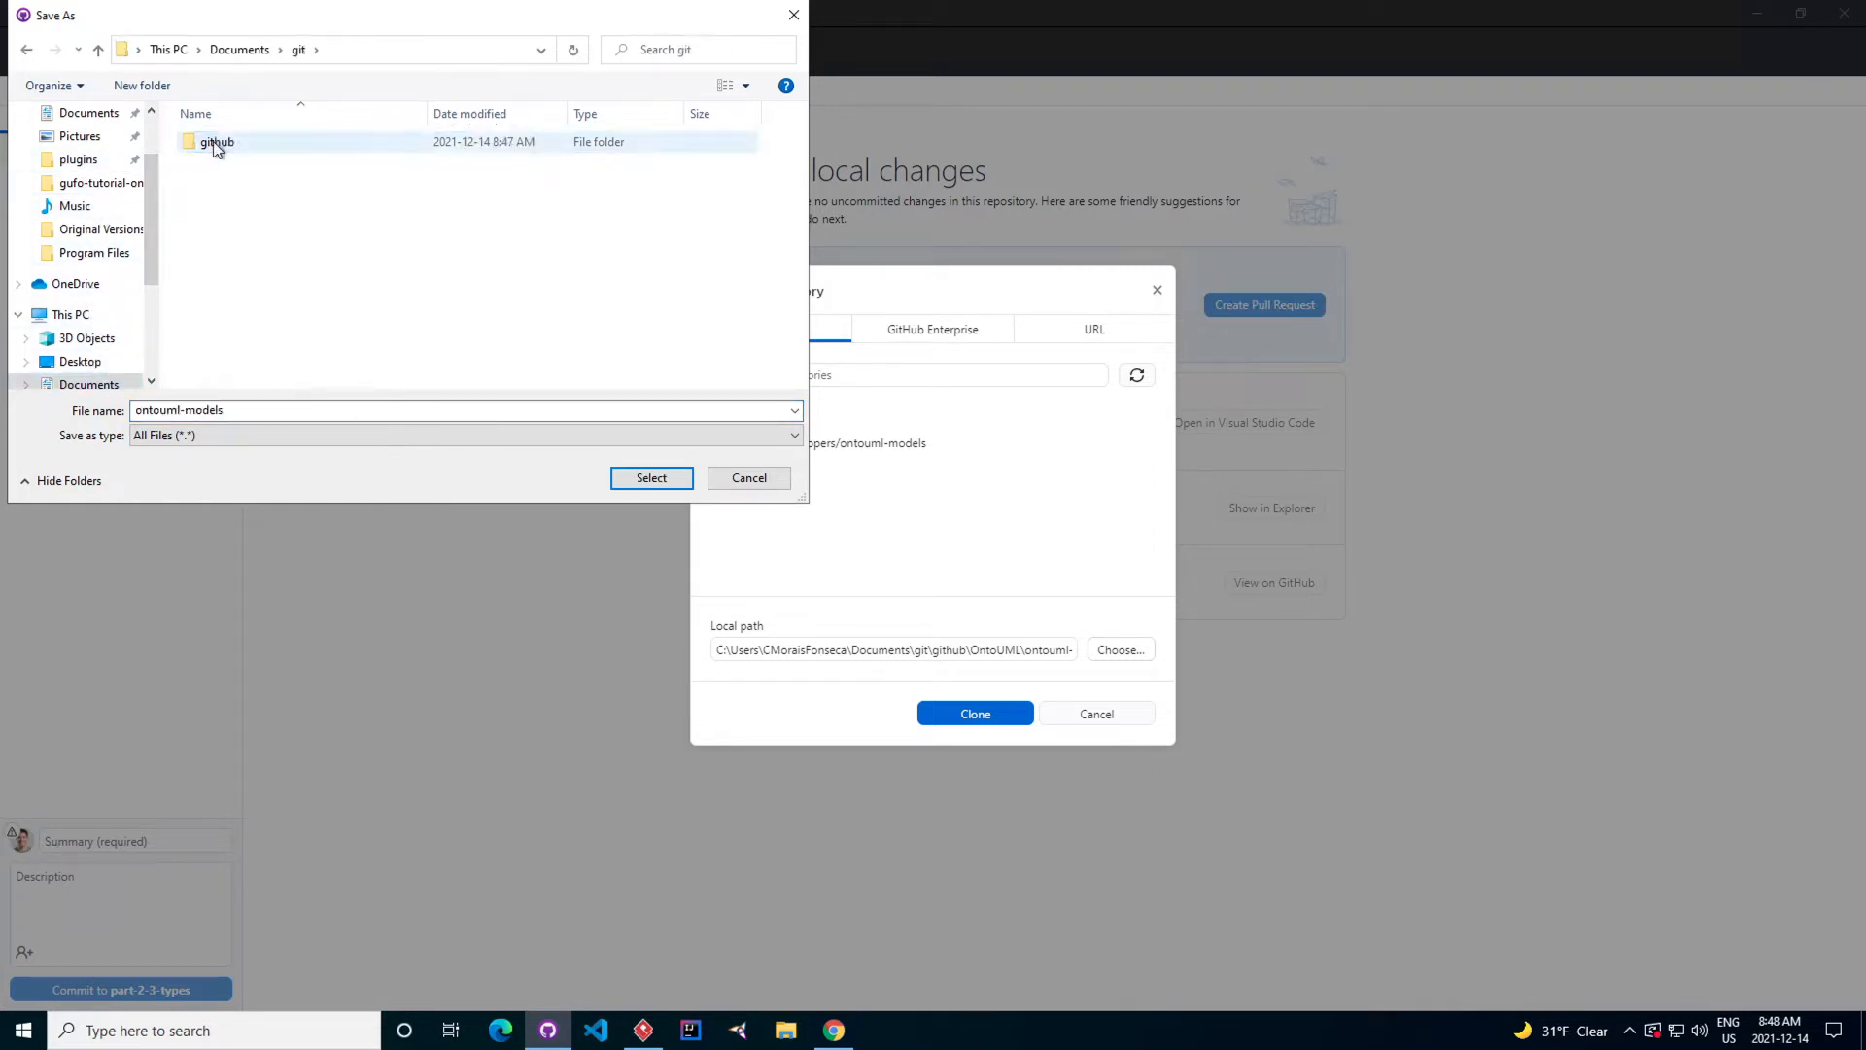
{"action": "double_click", "coordinate": [216, 143]}
{"action": "double_click", "coordinate": [233, 163]}
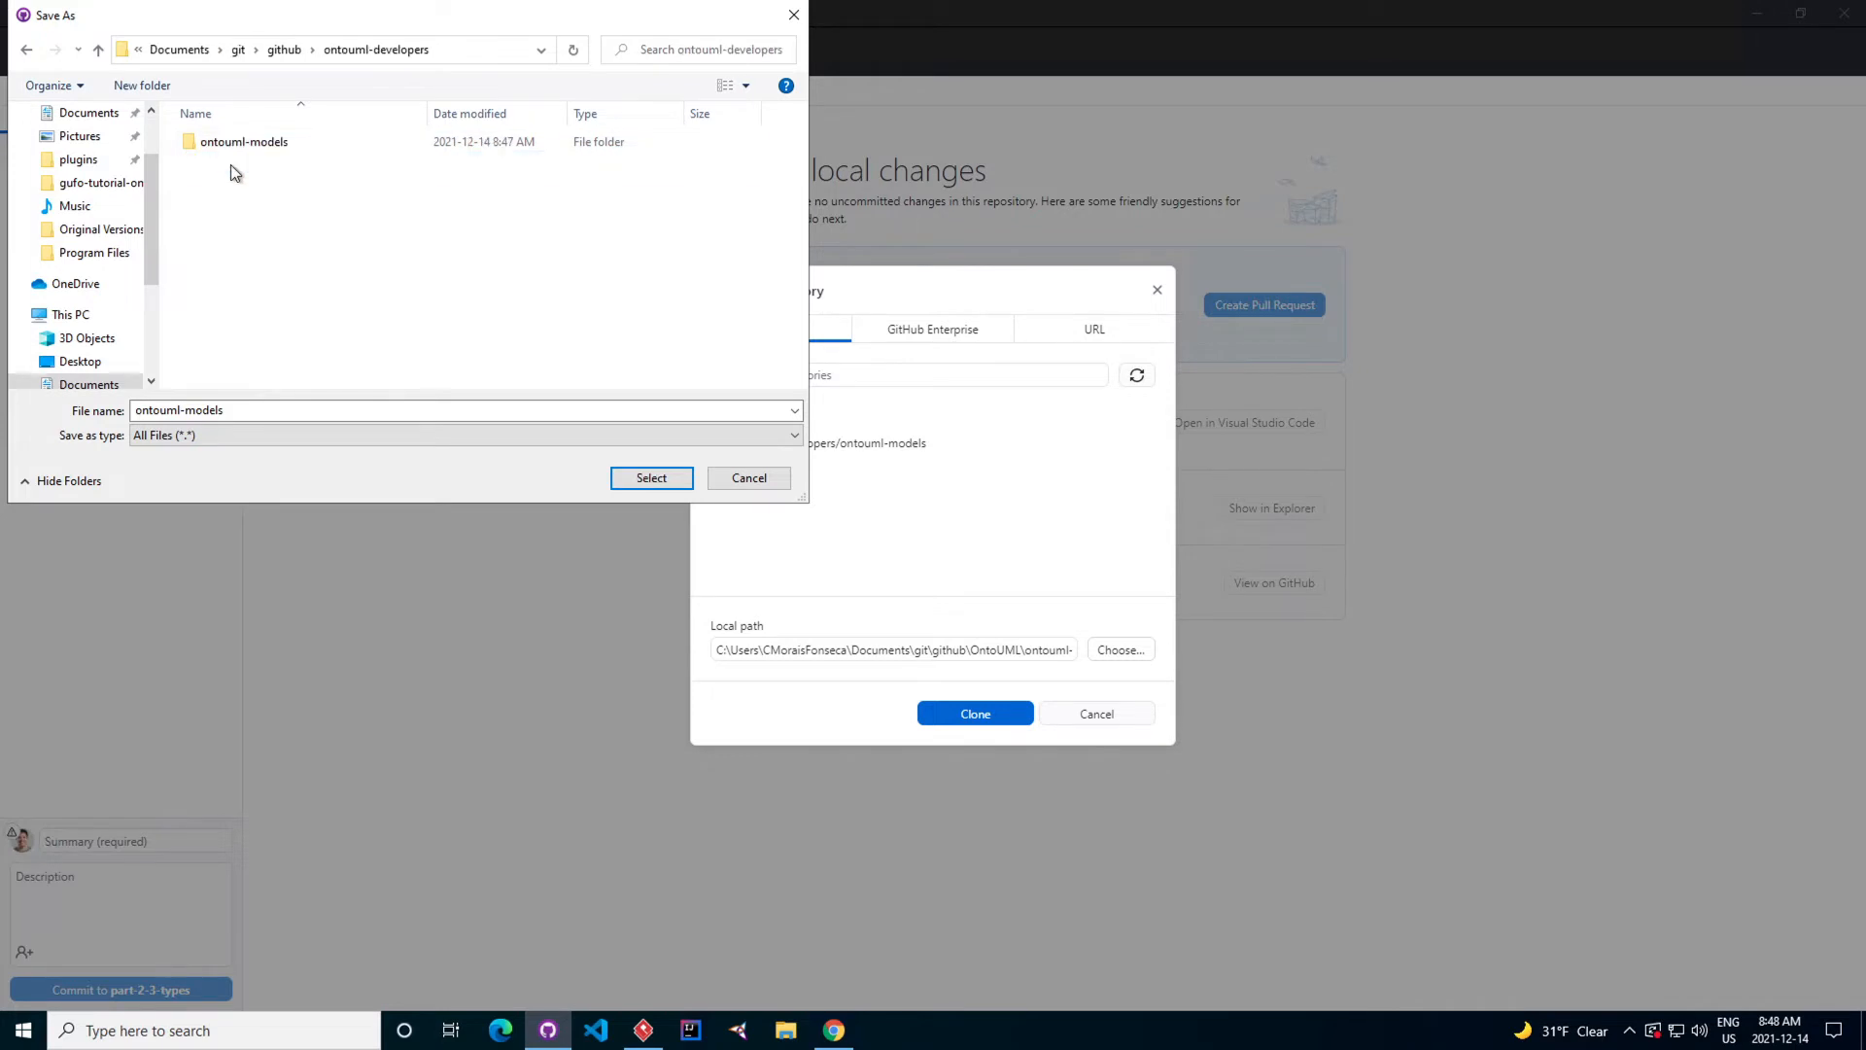
{"action": "left_click", "coordinate": [670, 477]}
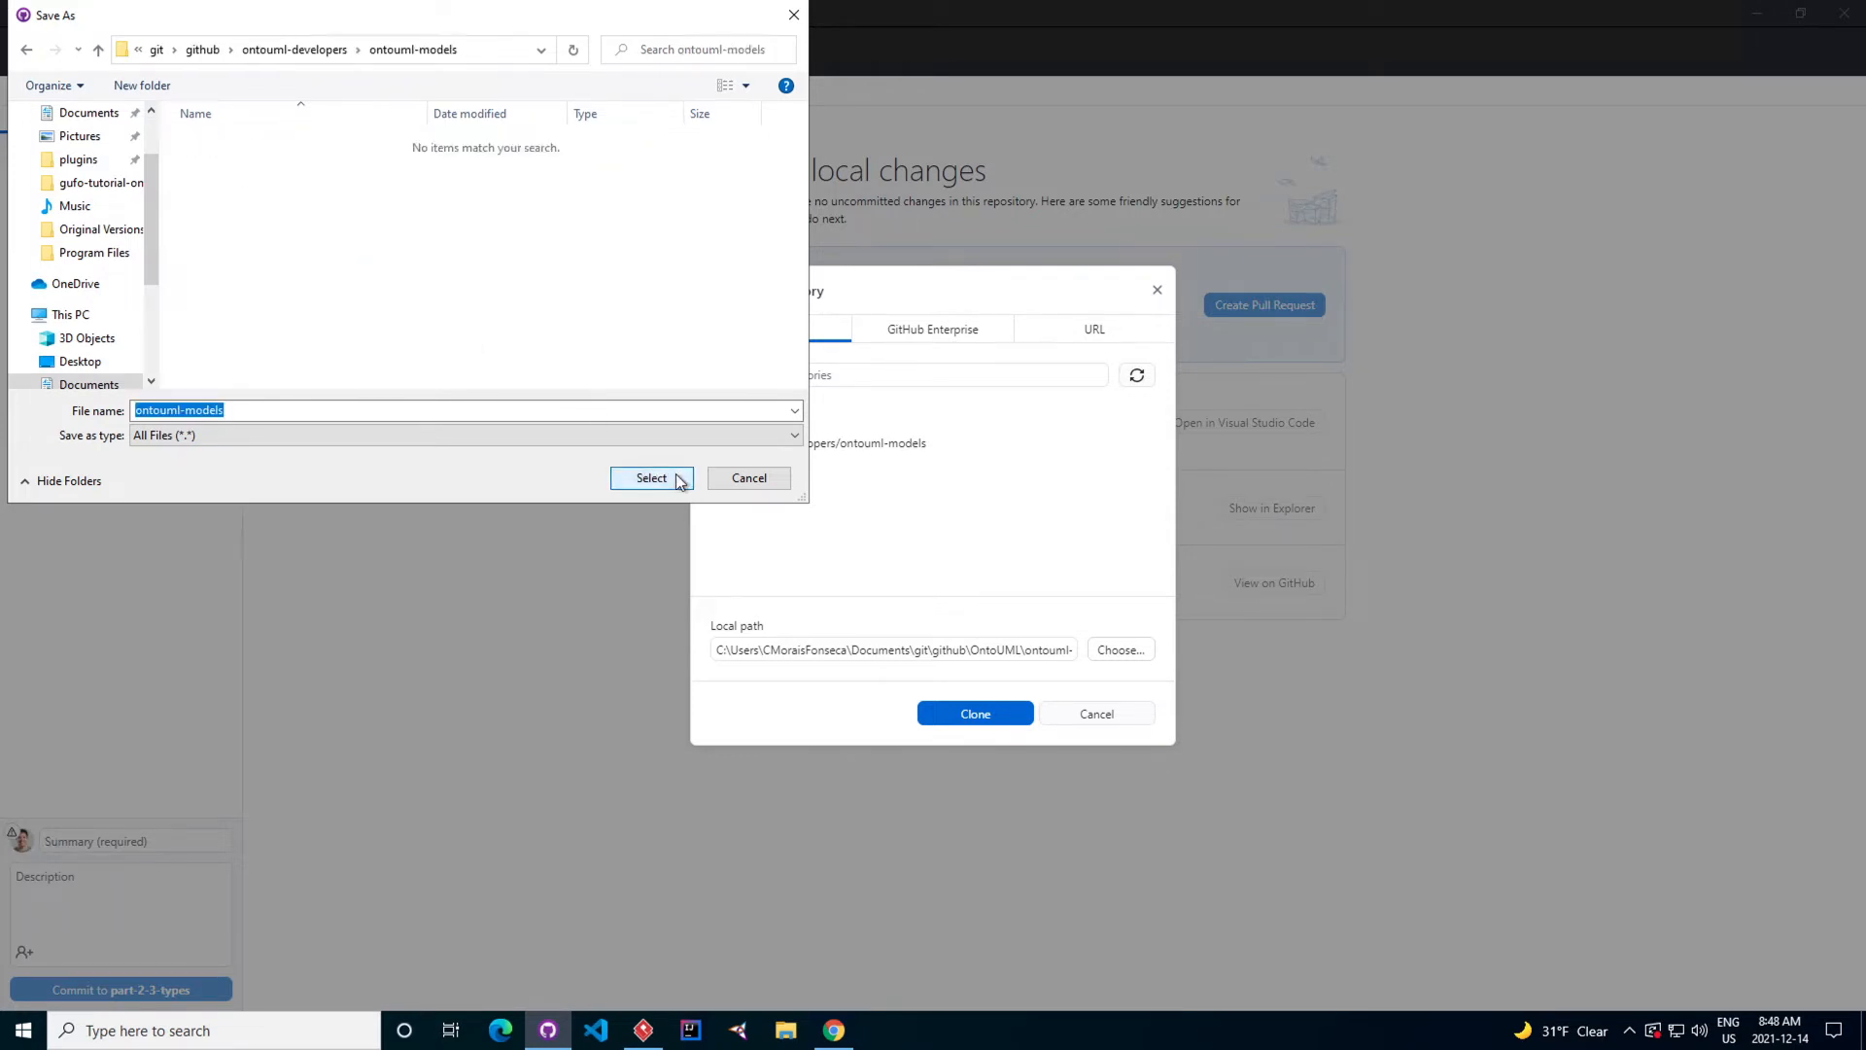
{"action": "left_click", "coordinate": [678, 480]}
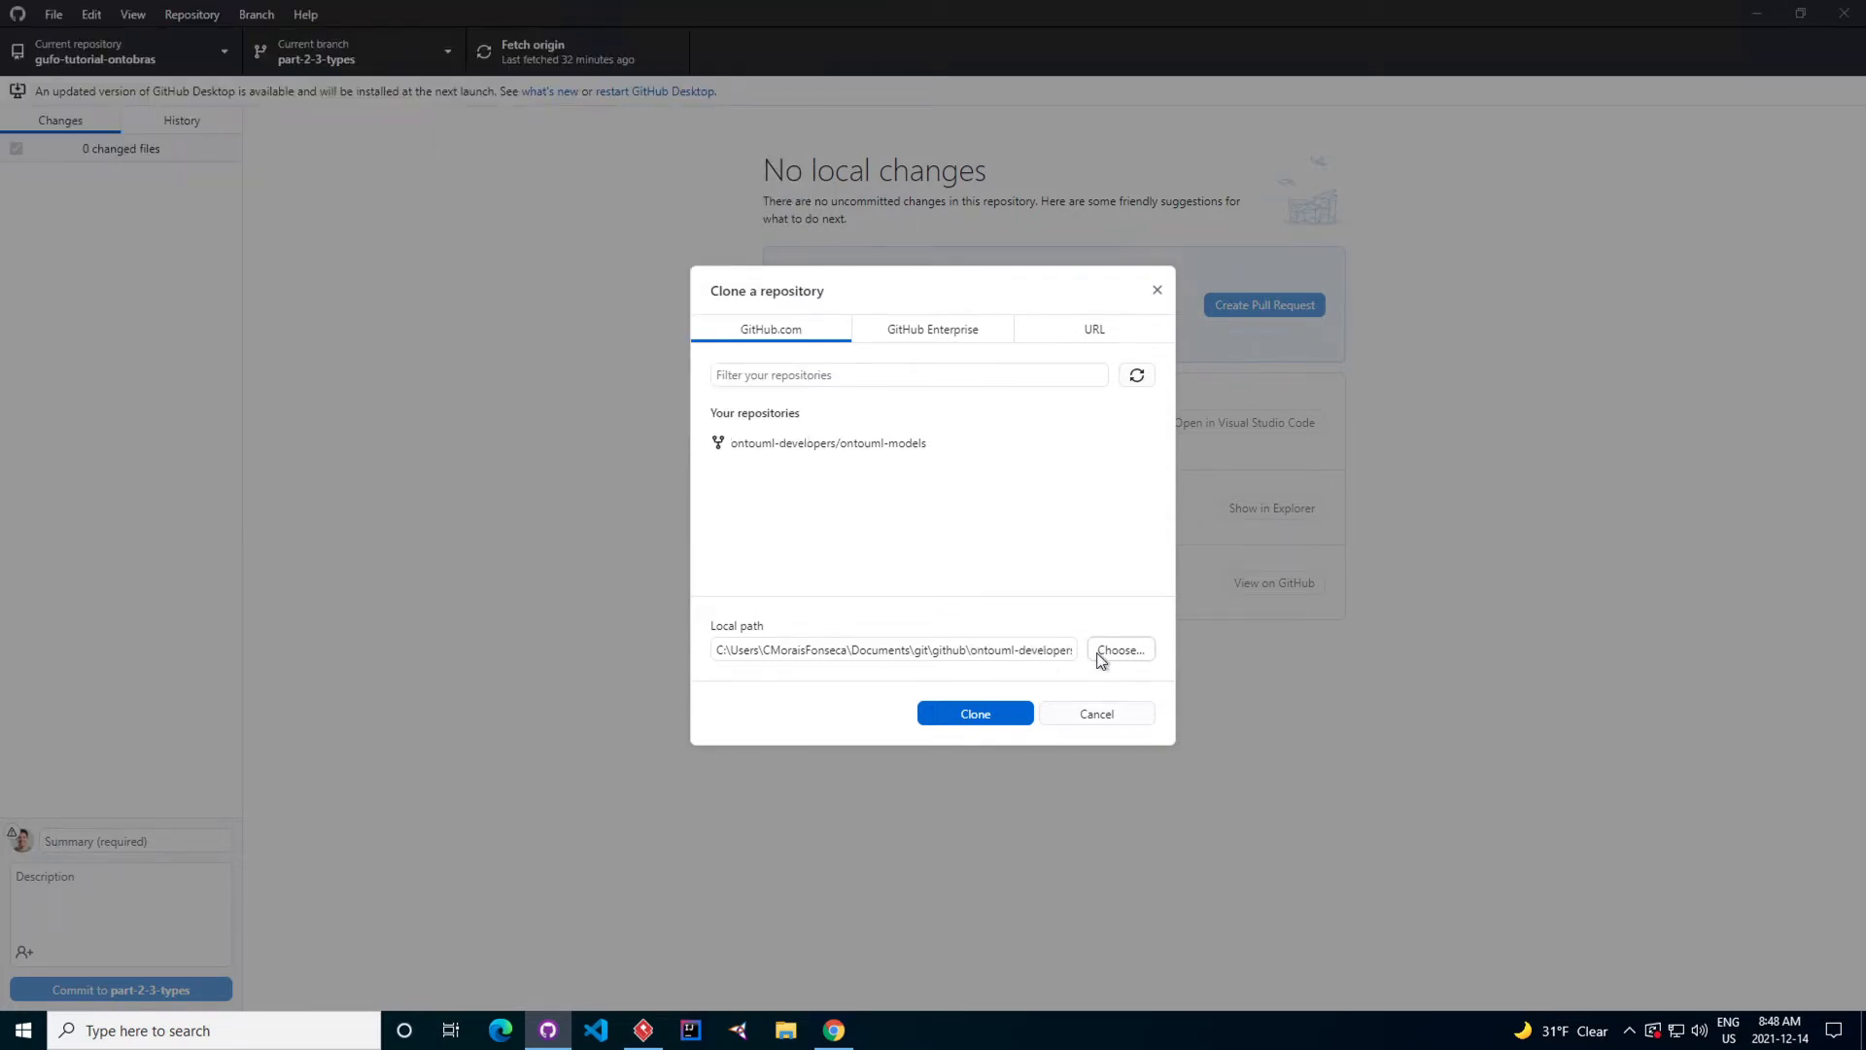
{"action": "left_click", "coordinate": [1037, 645]}
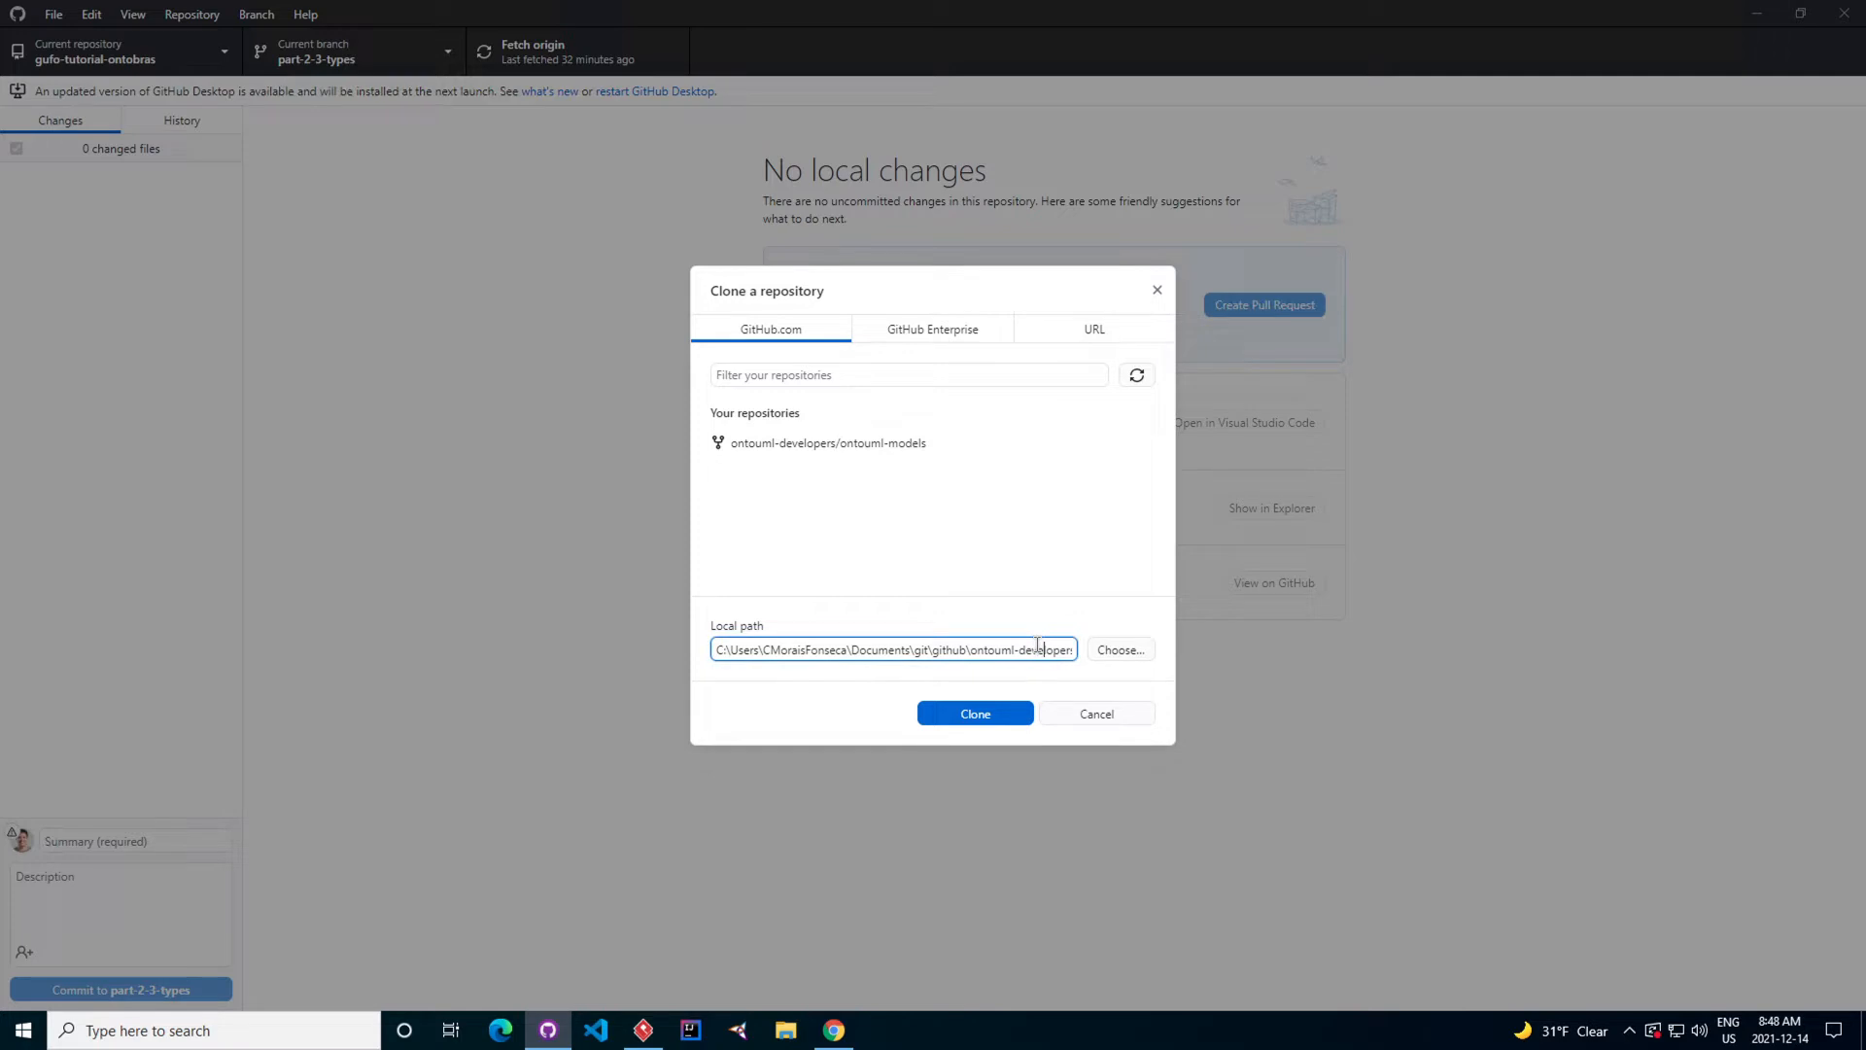
Step: Delete the empty ontouml-models folder and point the clone path into git\github\ontouml-developers
{"action": "left_click", "coordinate": [1143, 659]}
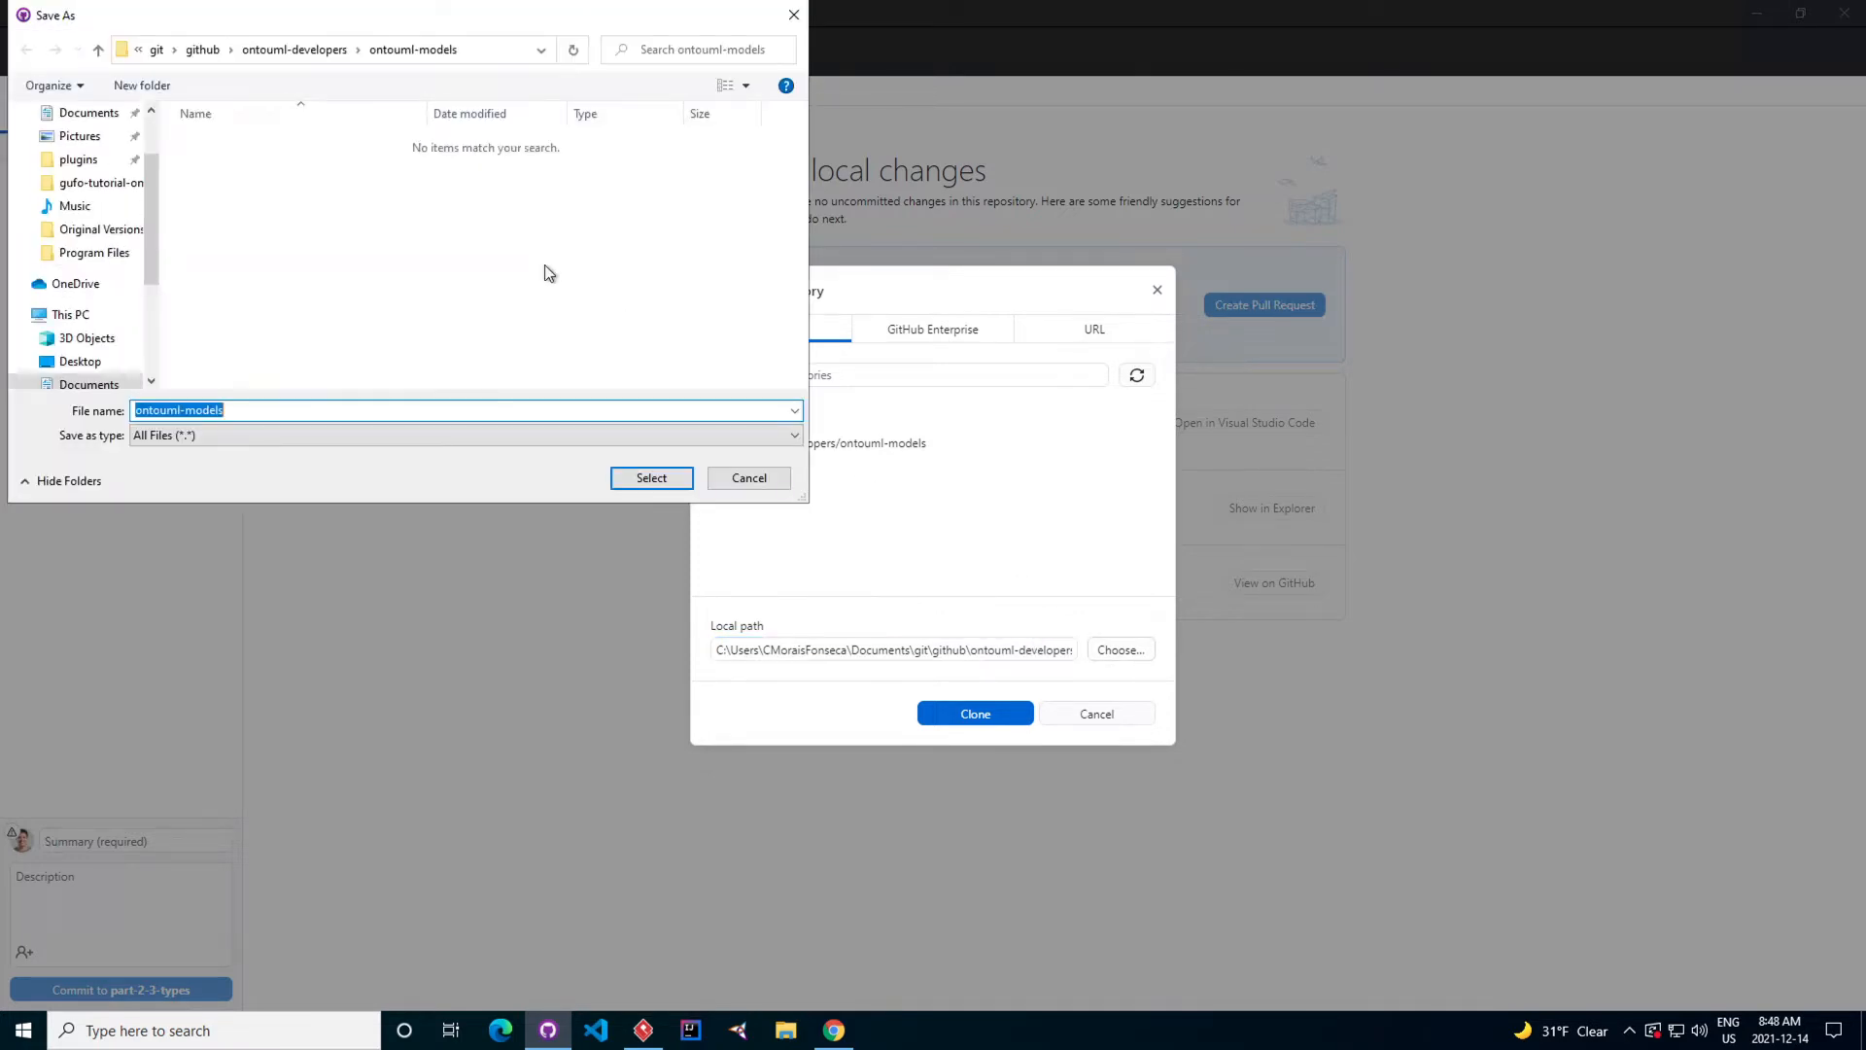
{"action": "left_click", "coordinate": [594, 294]}
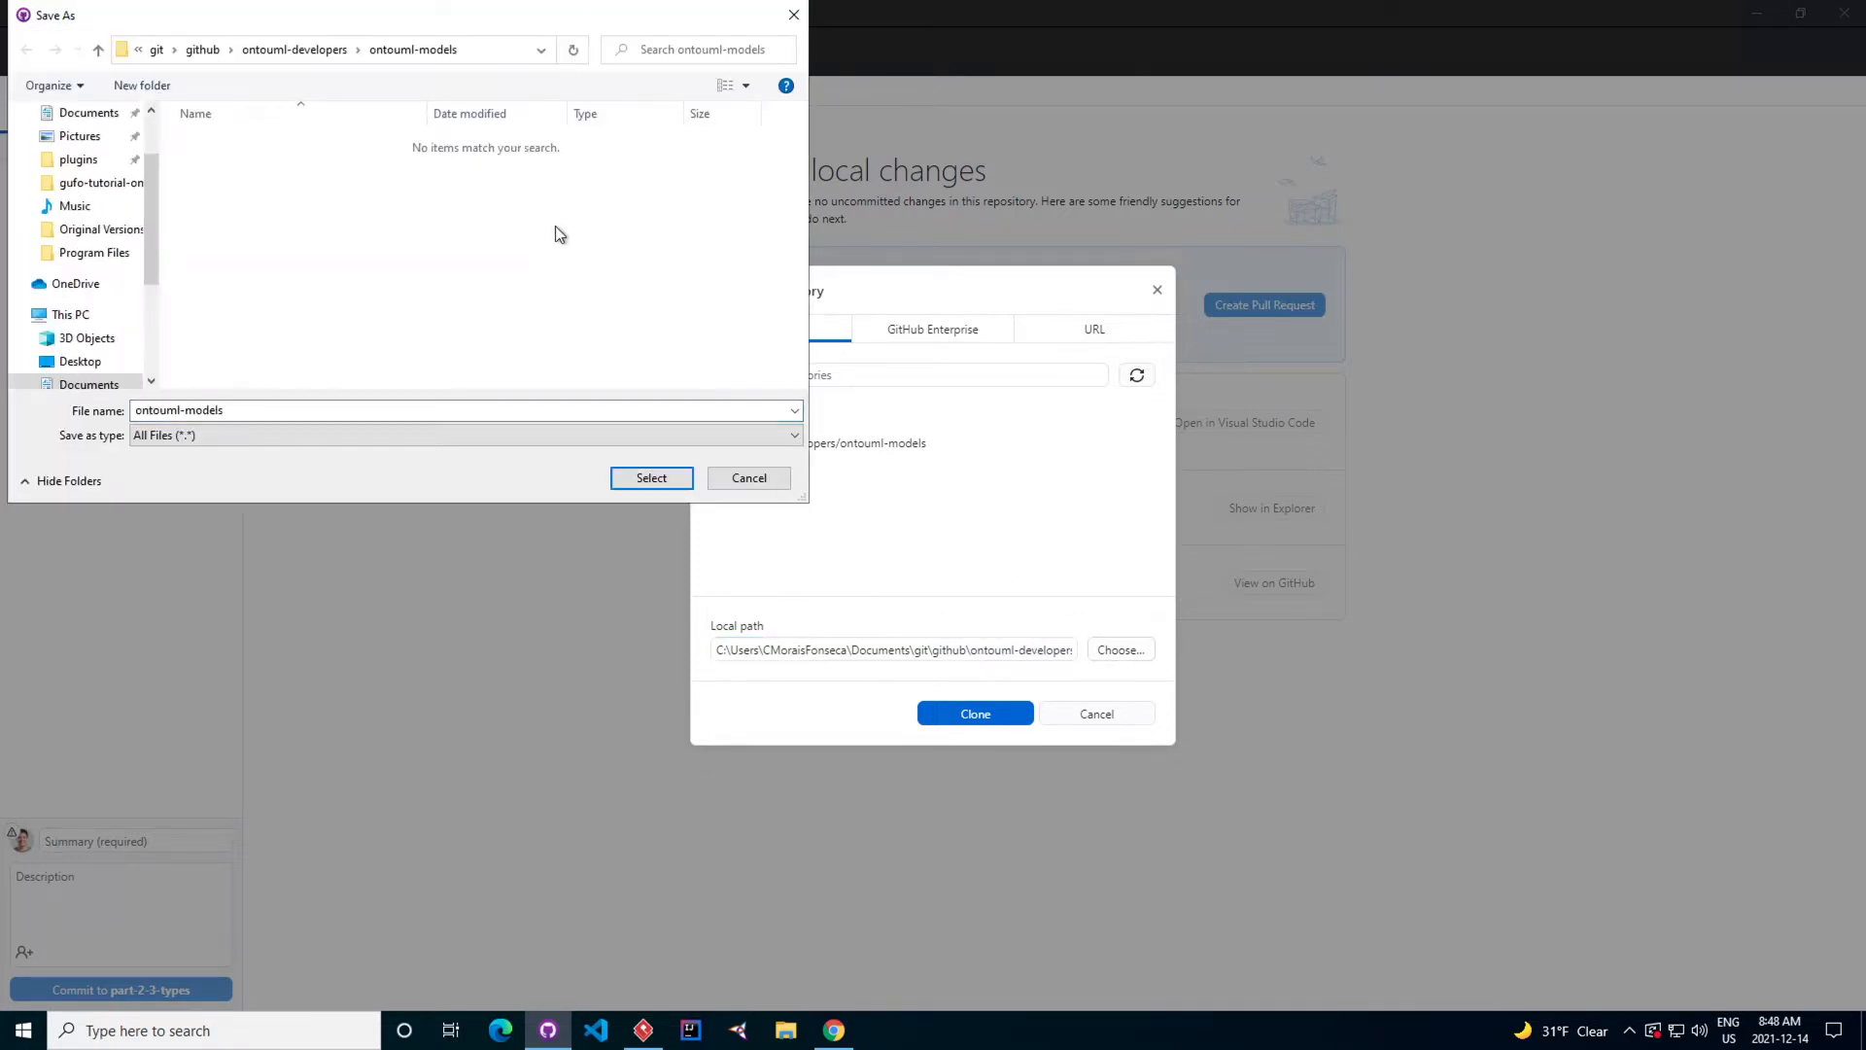
{"action": "left_click", "coordinate": [99, 50]}
{"action": "left_click", "coordinate": [207, 140]}
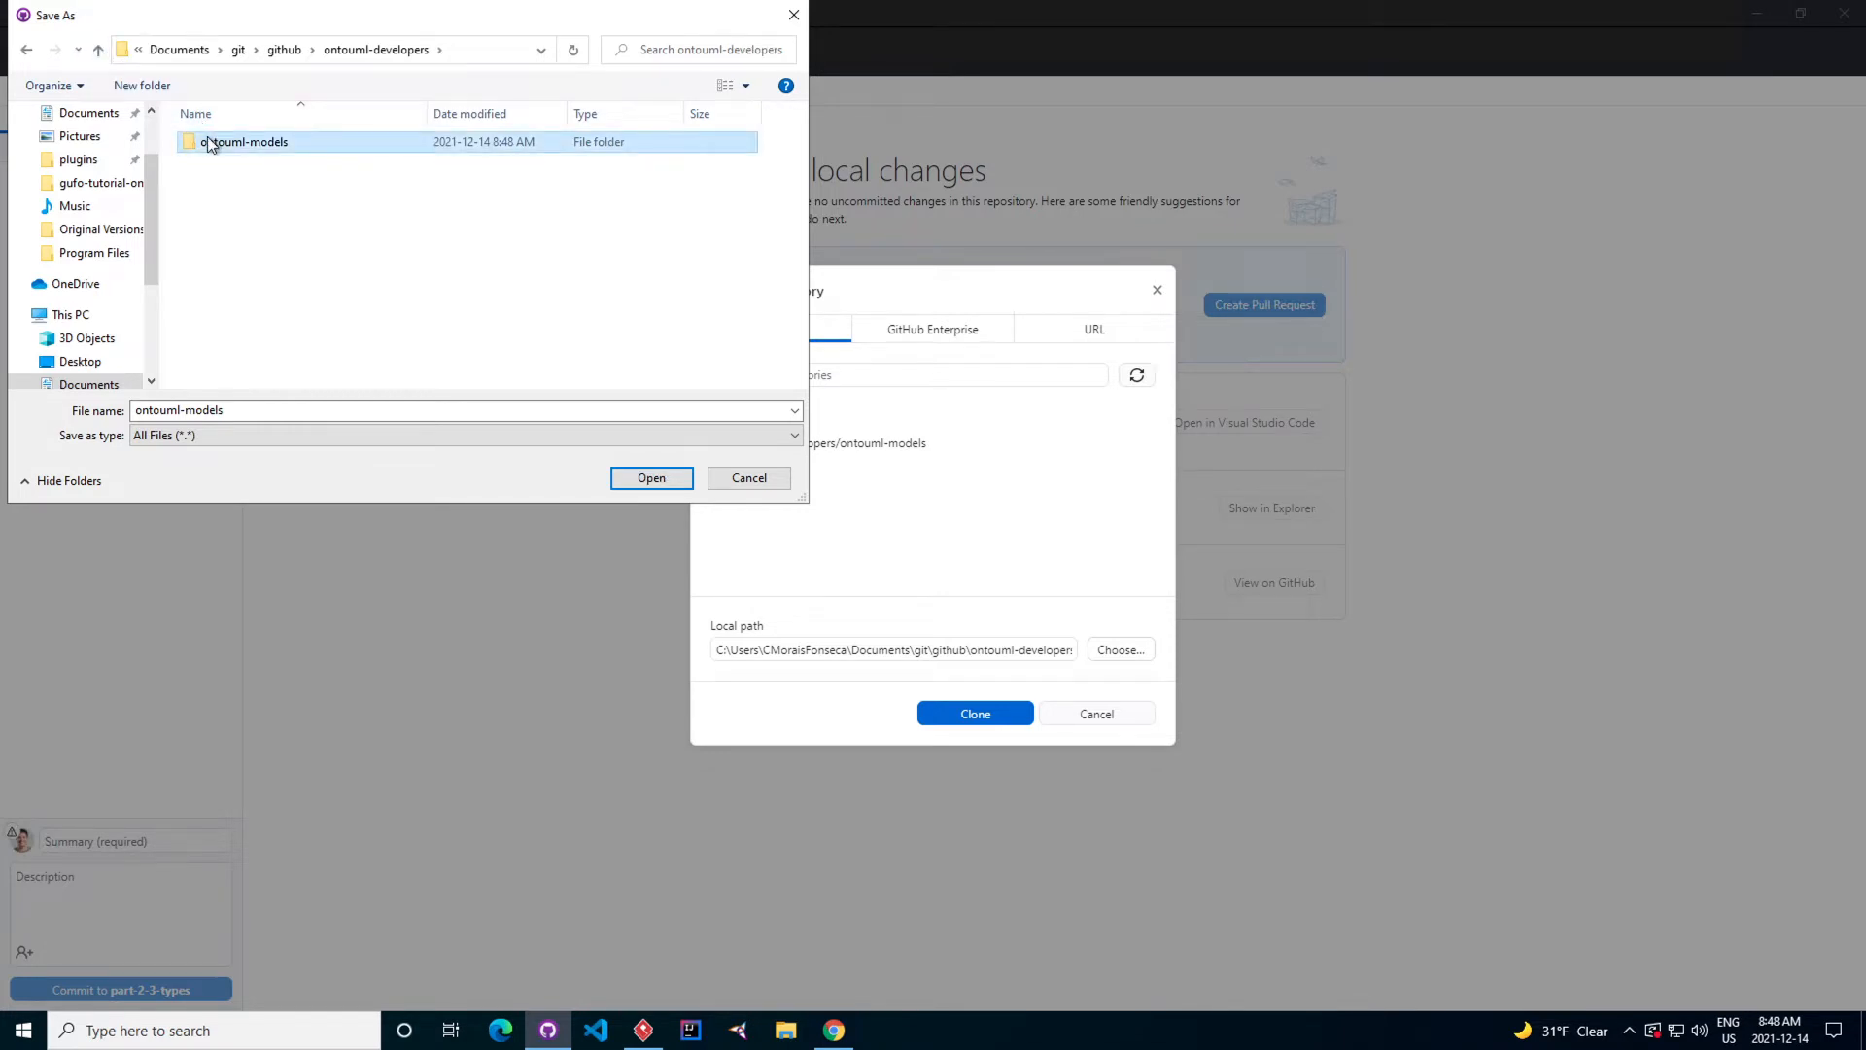
{"action": "right_click", "coordinate": [207, 143]}
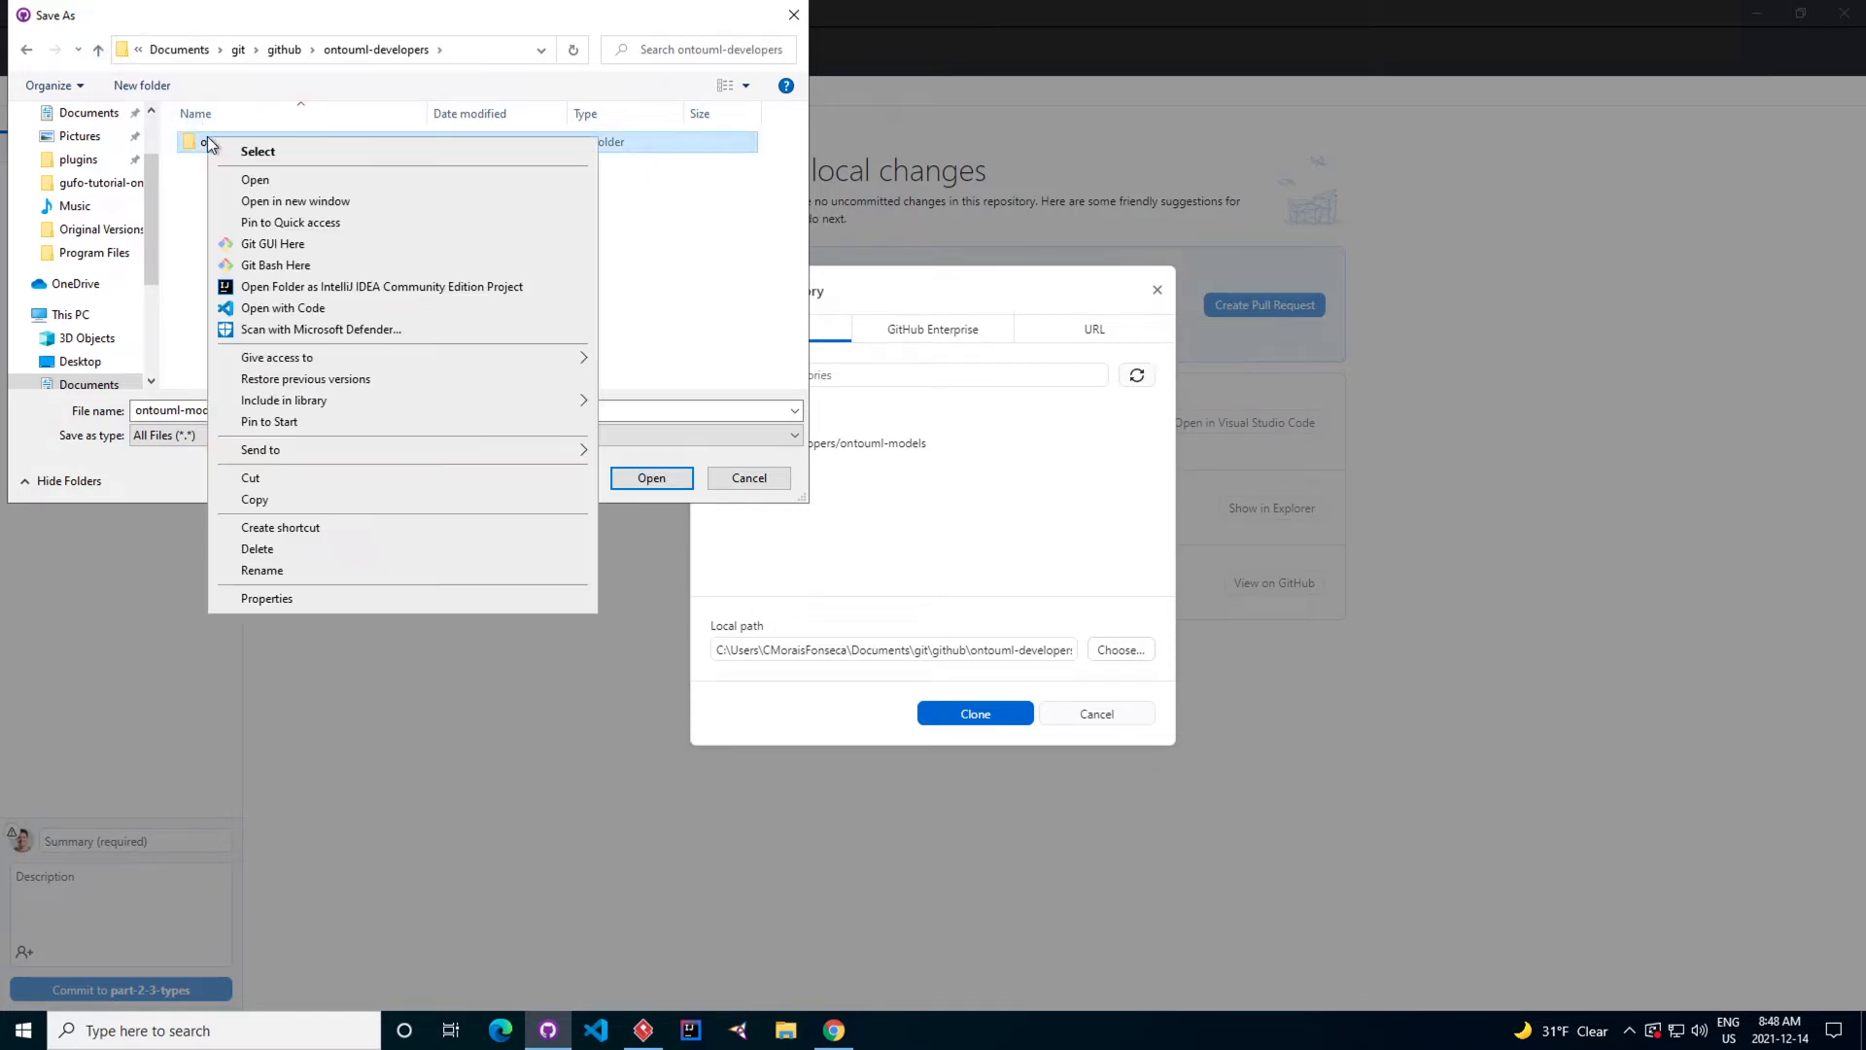
{"action": "left_click", "coordinate": [317, 548]}
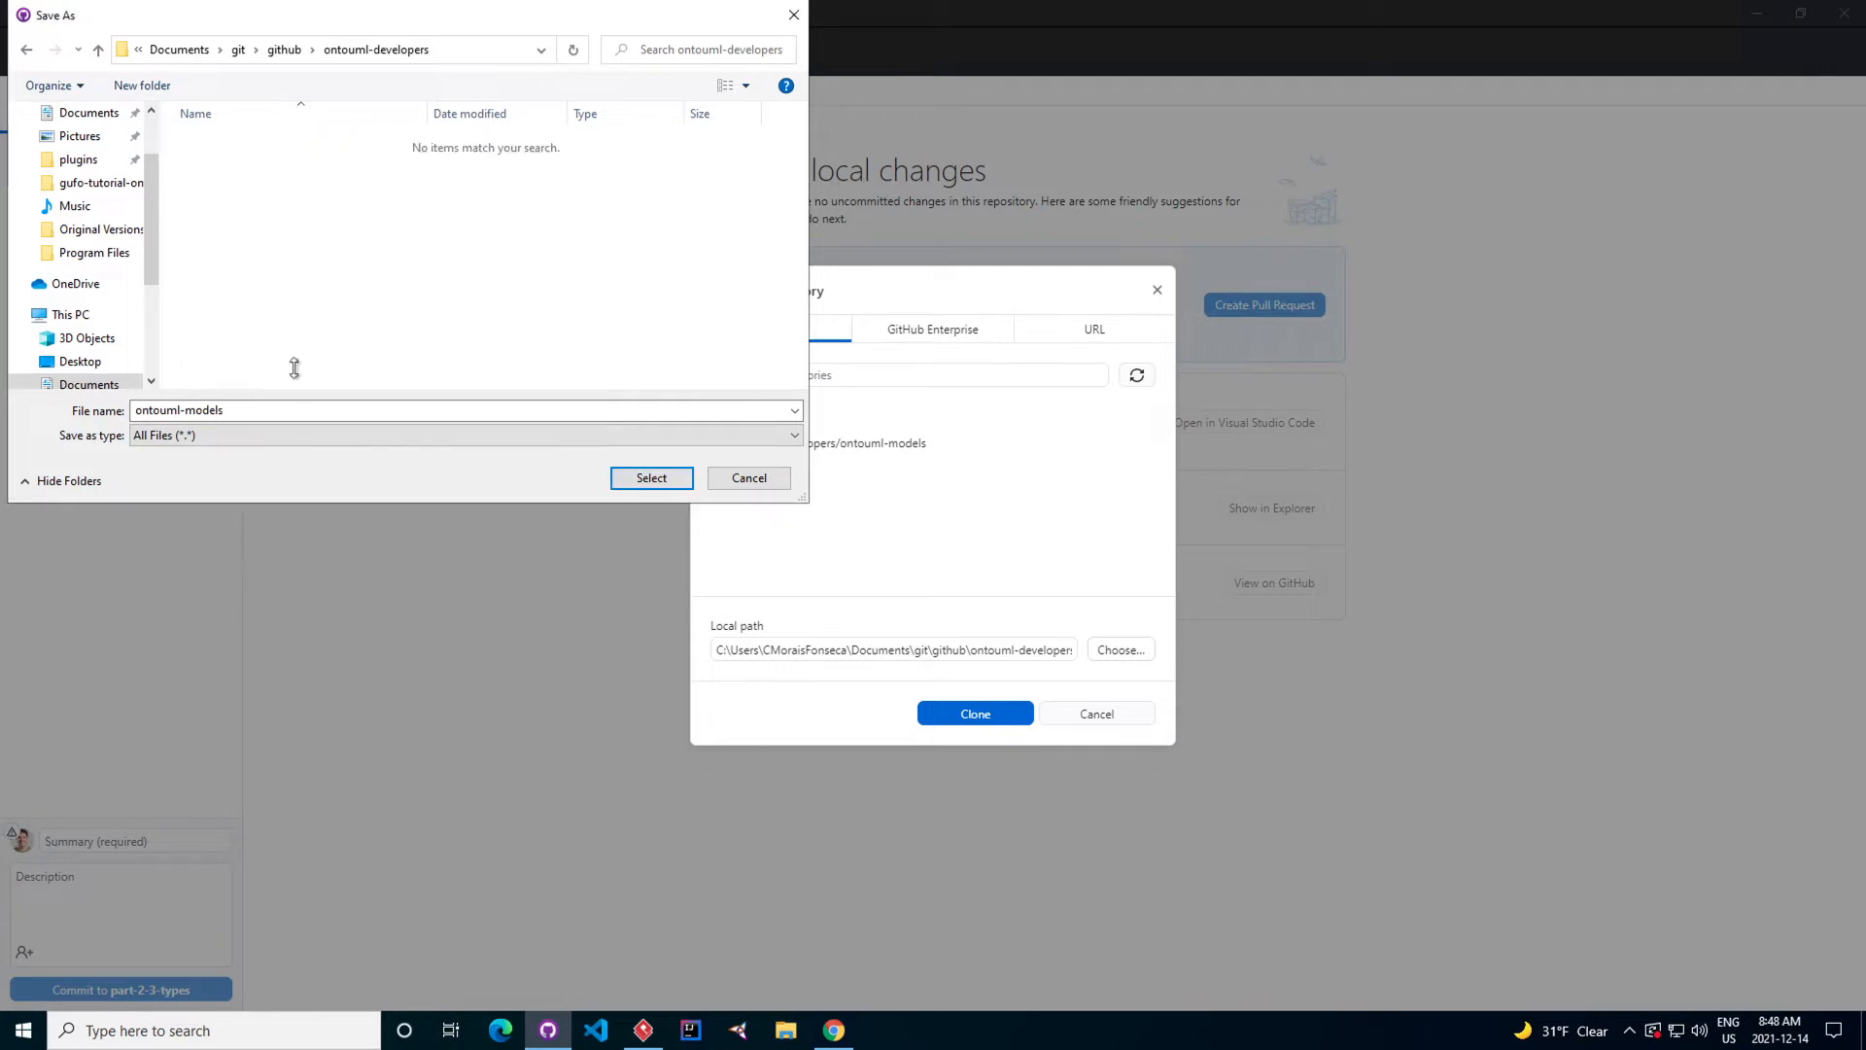
{"action": "double_click", "coordinate": [637, 408]}
{"action": "key", "text": "BackSpace"}
{"action": "key", "text": "BackSpace"}
{"action": "key", "text": "BackSpace"}
{"action": "key", "text": "BackSpace"}
{"action": "key", "text": "BackSpace"}
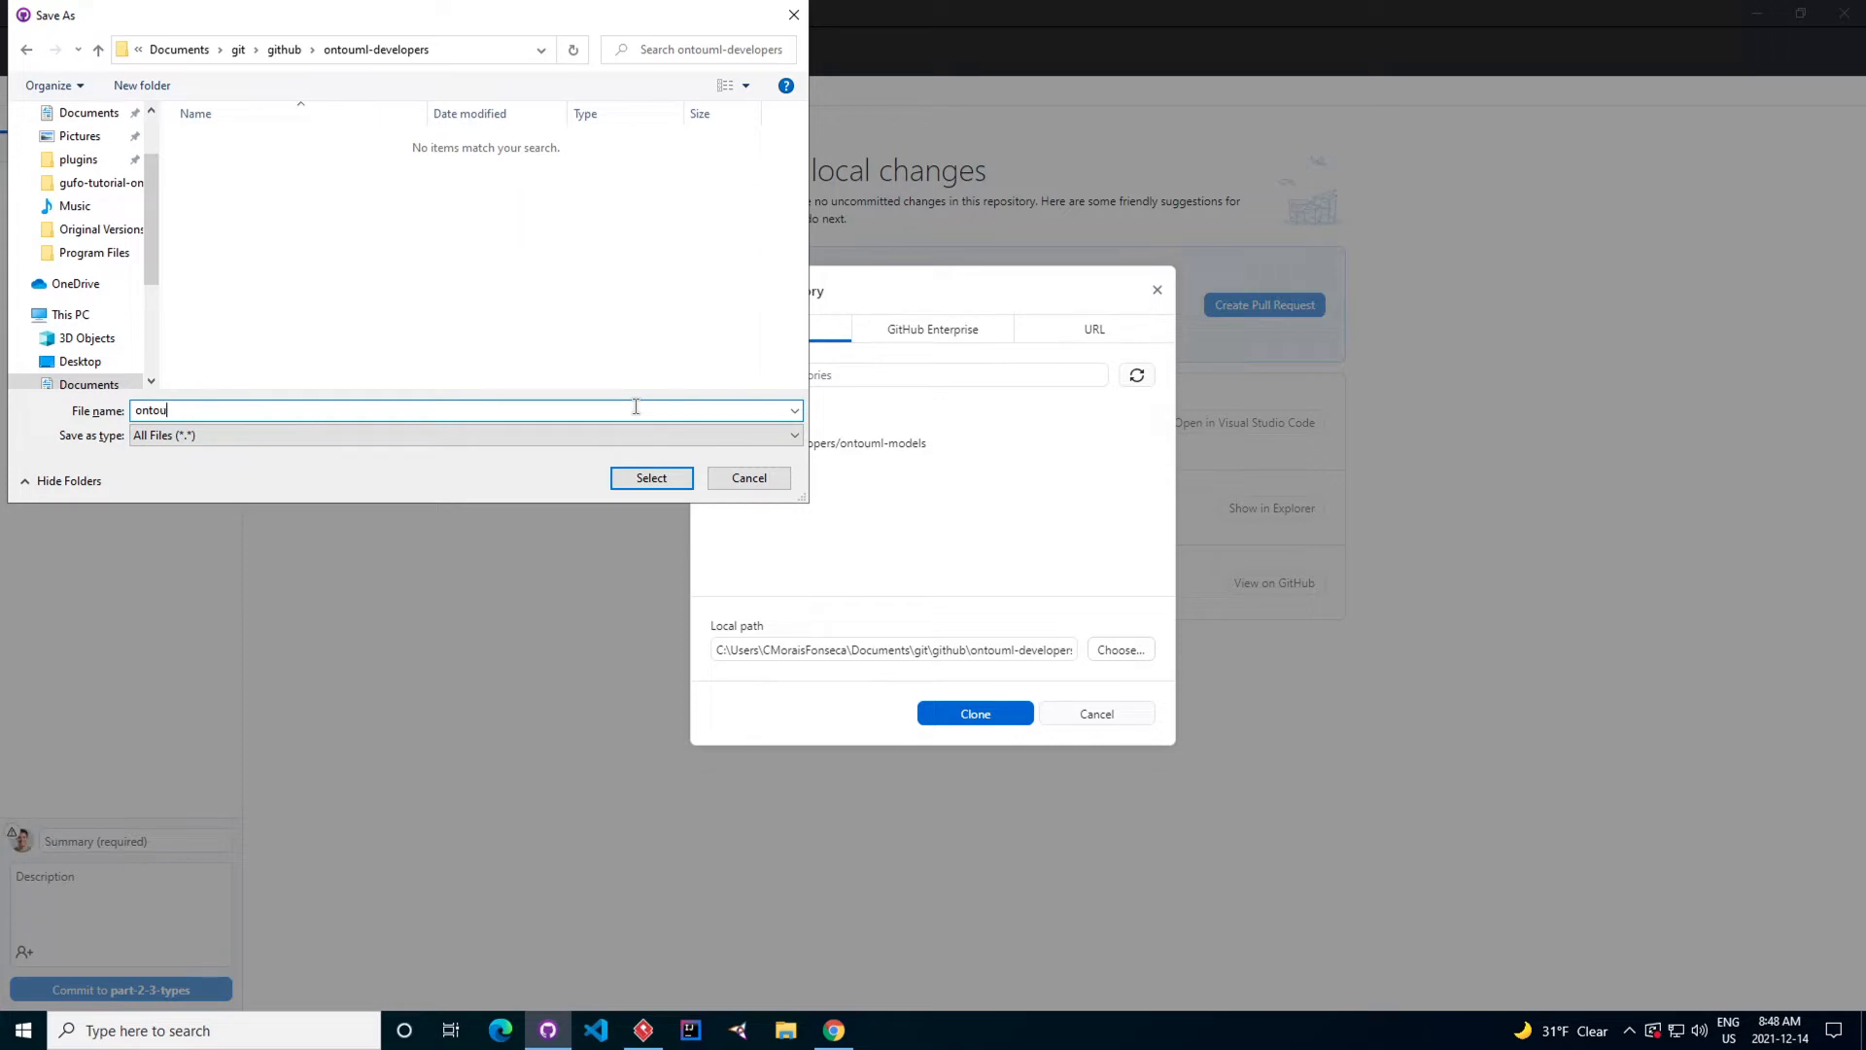
{"action": "type", "text": "ml-models"}
{"action": "left_click", "coordinate": [680, 475]}
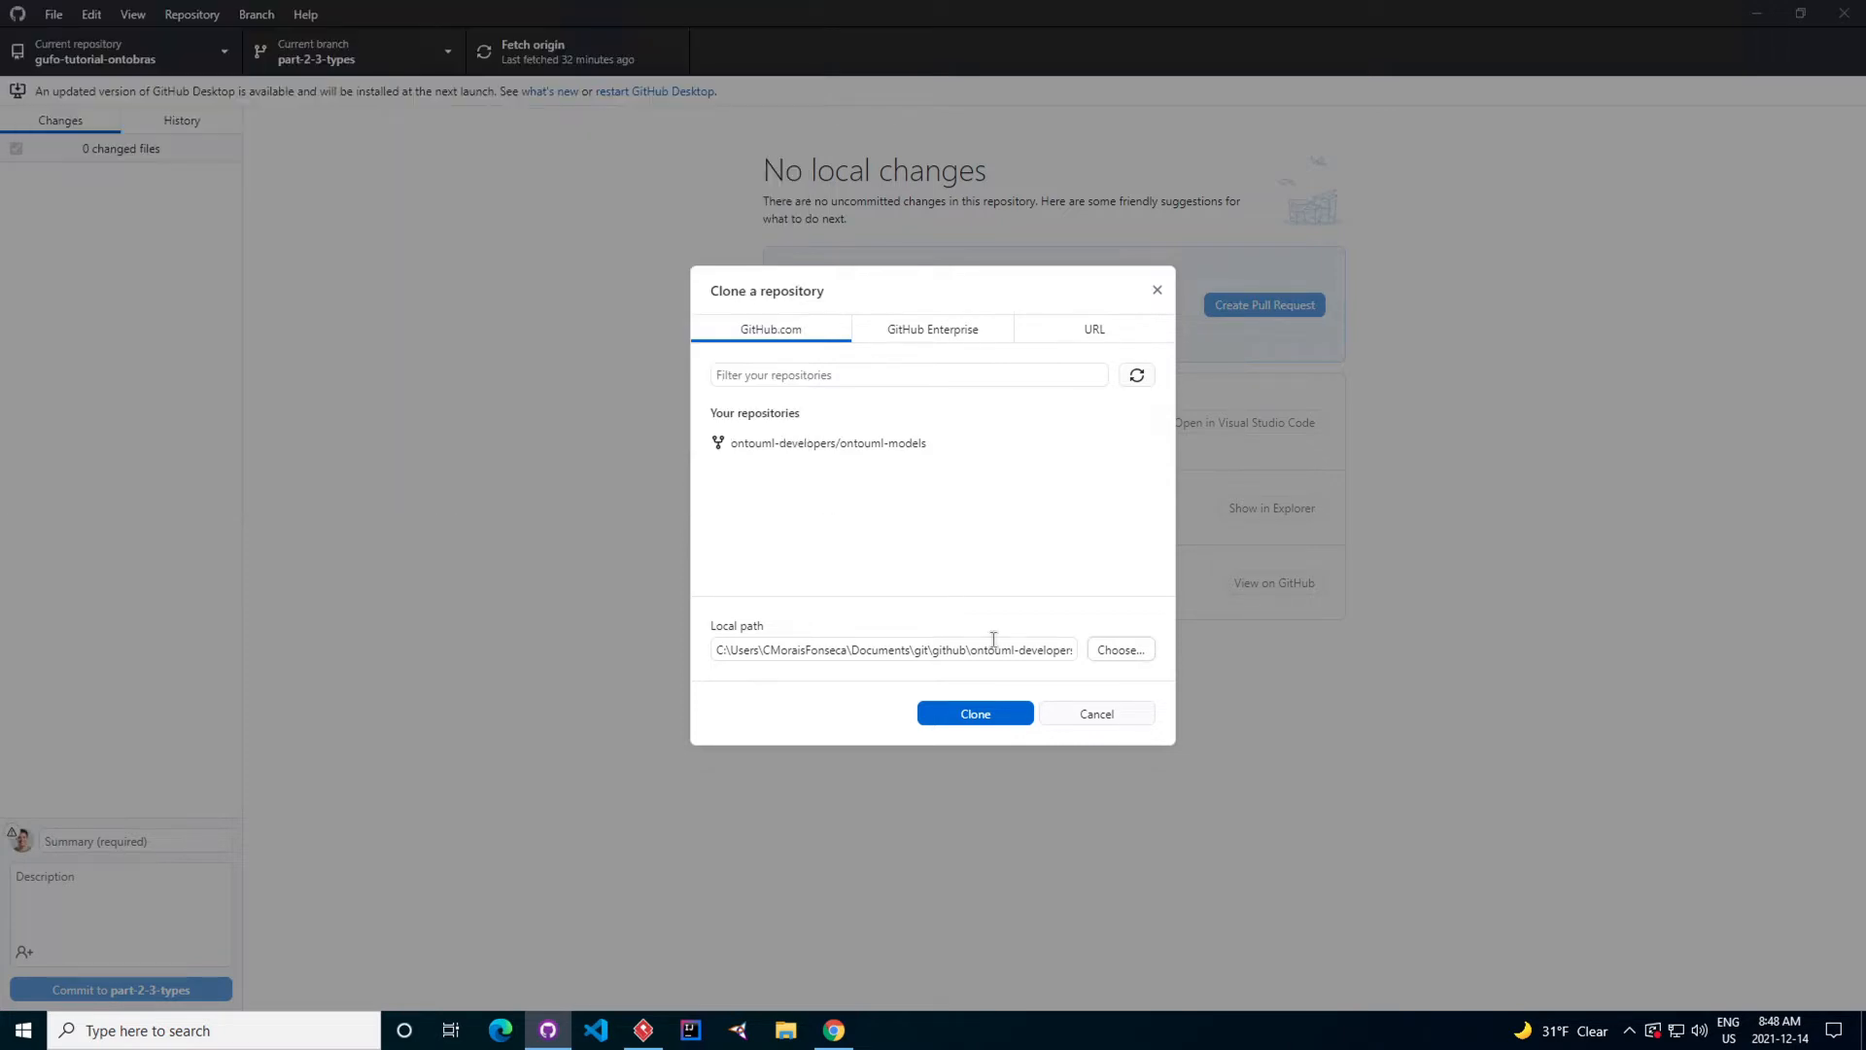
{"action": "left_click", "coordinate": [1025, 649]}
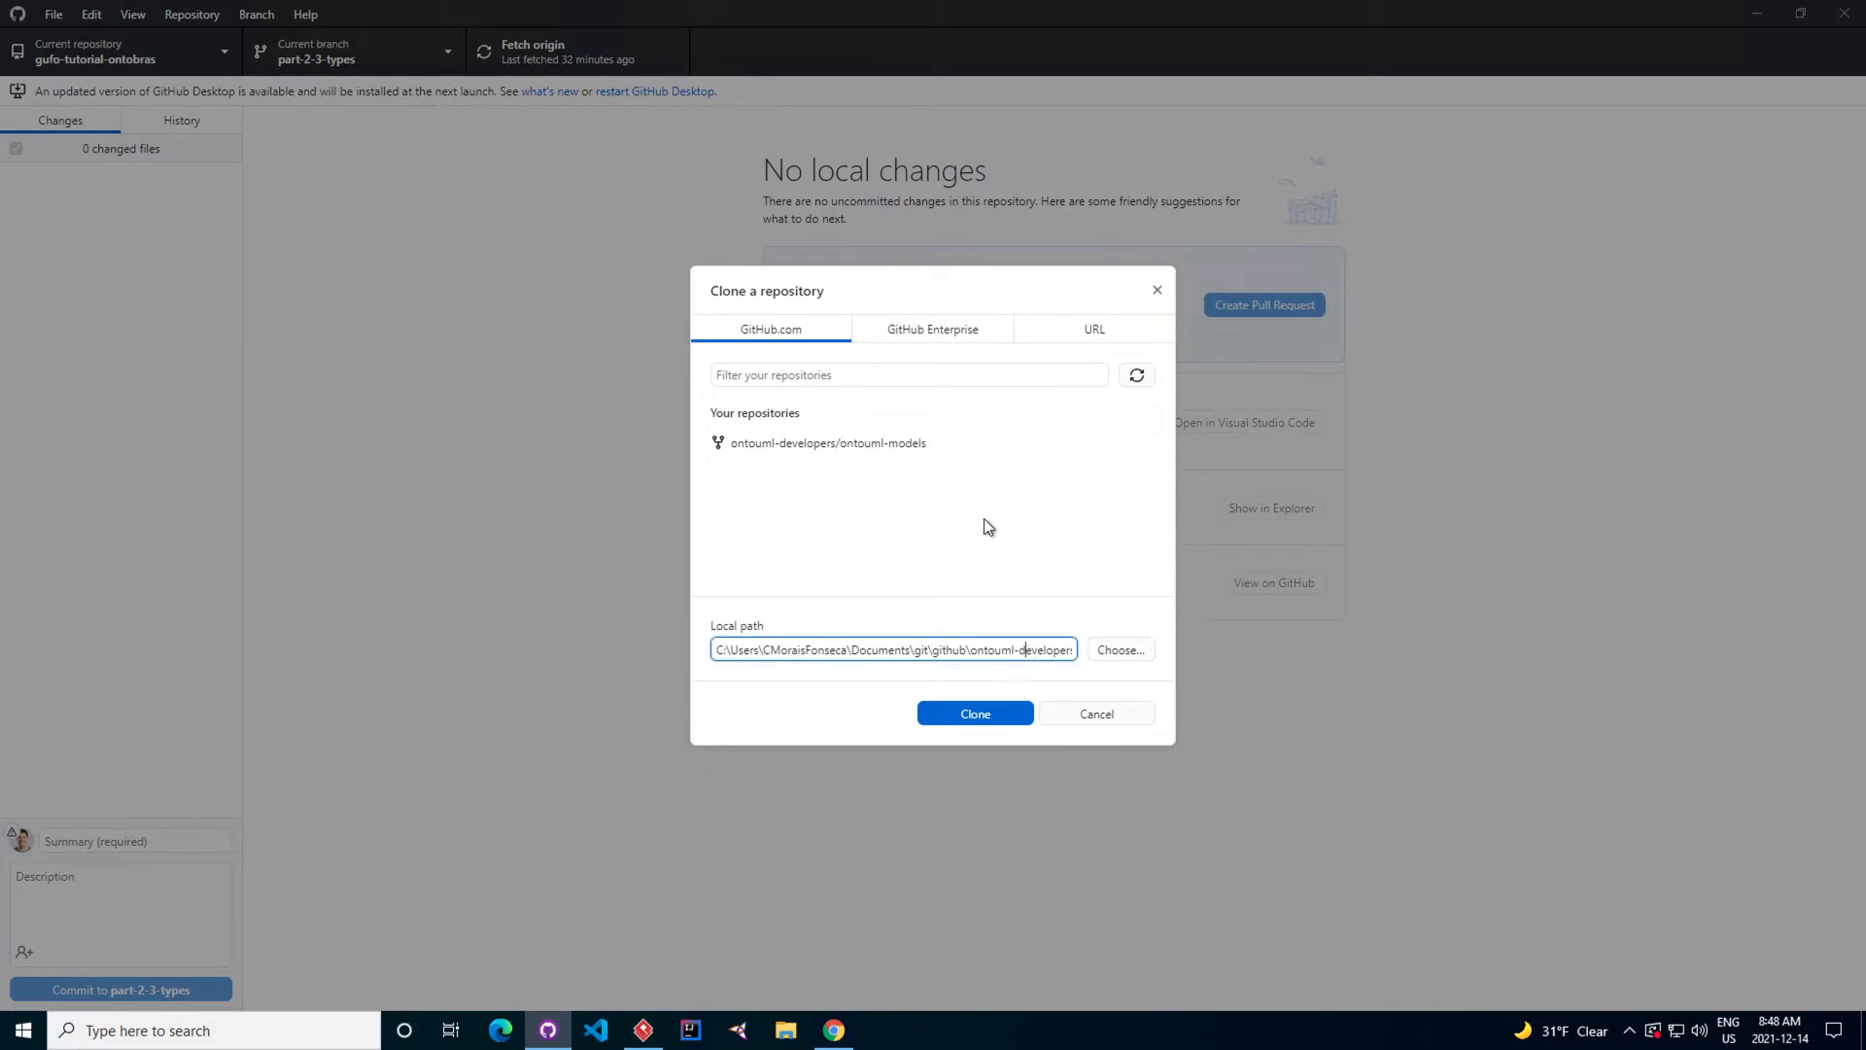
{"action": "left_click", "coordinate": [918, 448]}
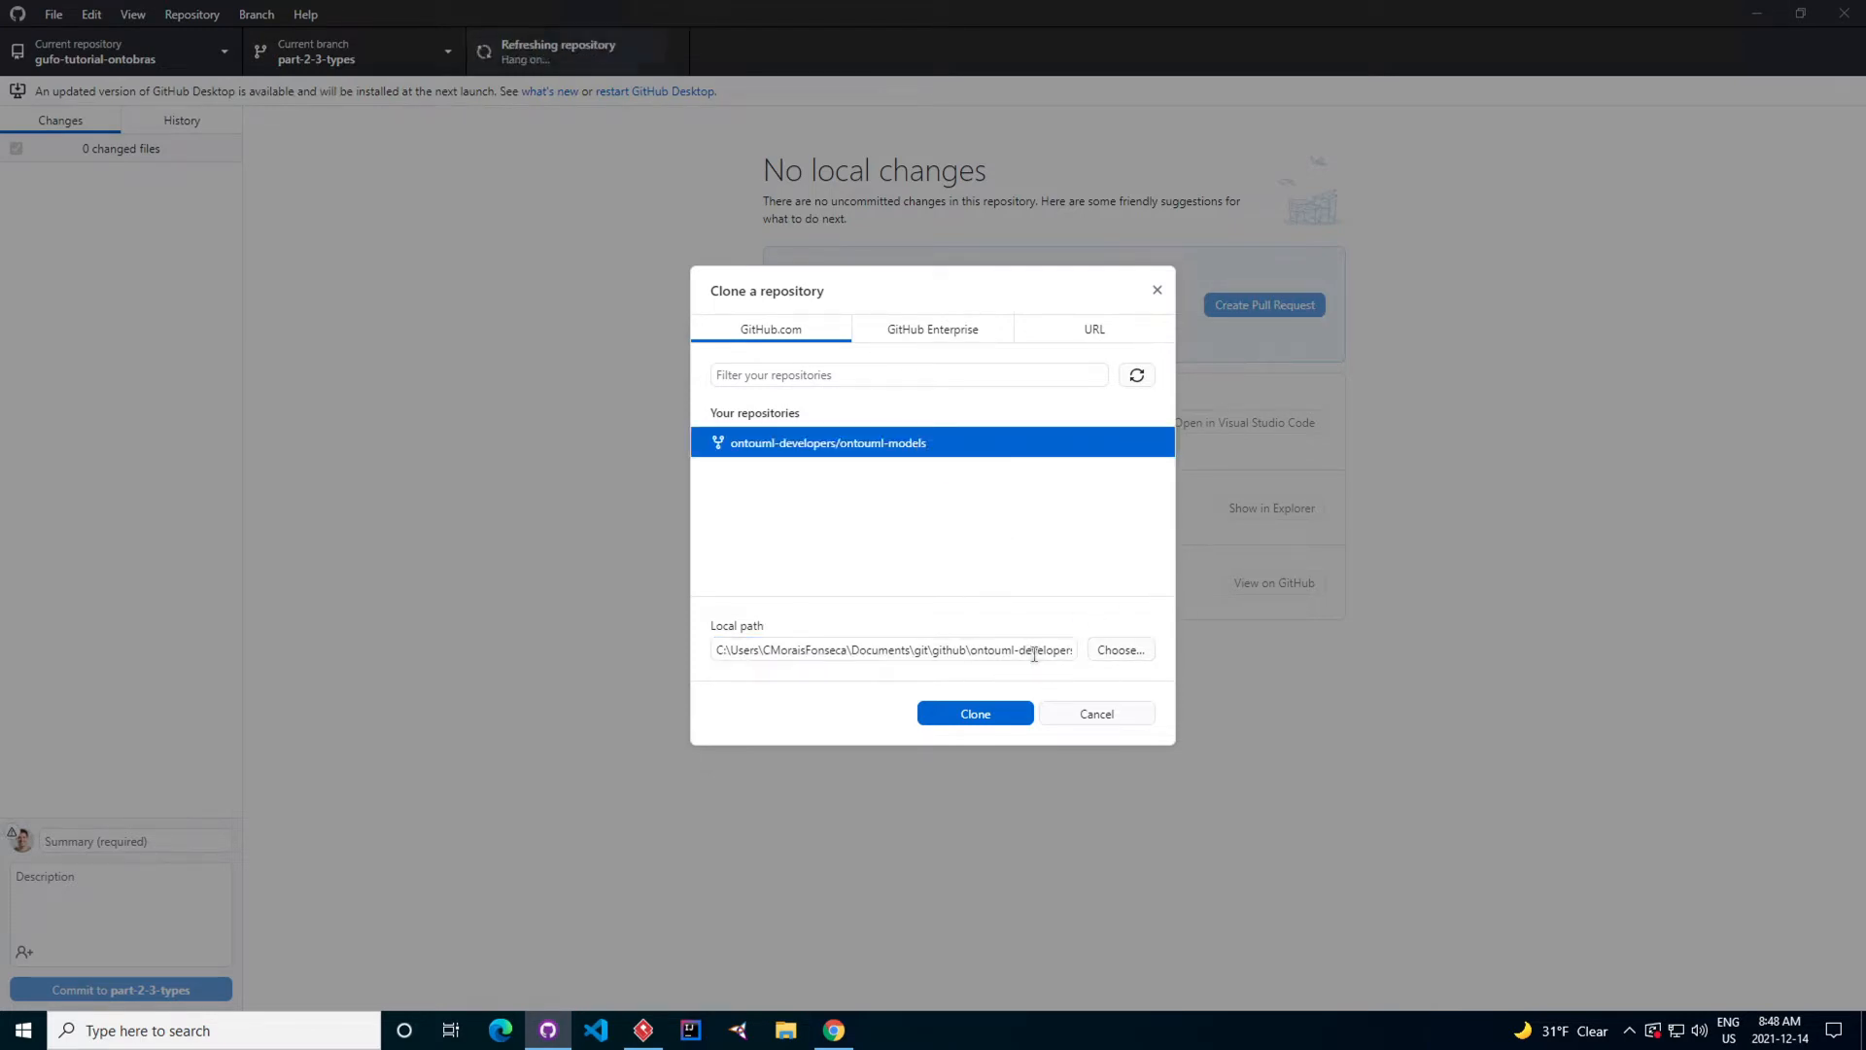
Step: Clone ontouml-models and keep 'To contribute to the parent project' for the fork
{"action": "left_click", "coordinate": [1001, 718]}
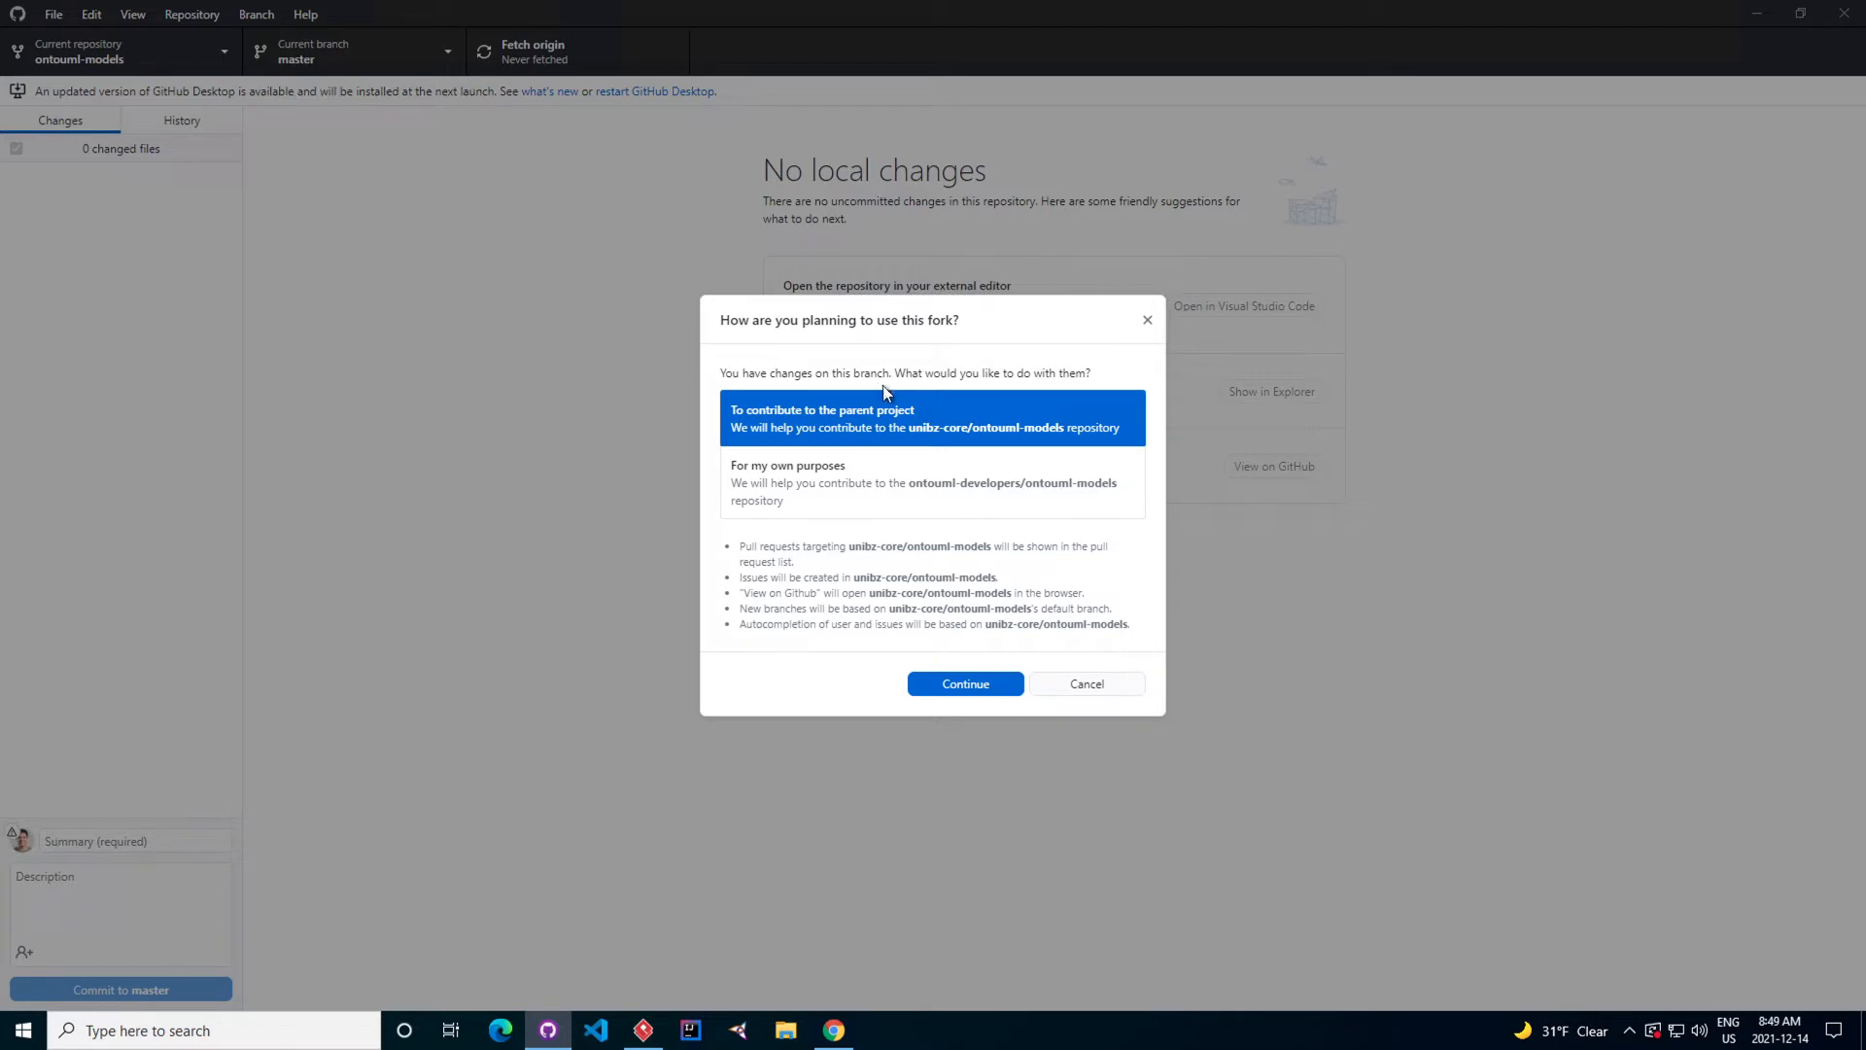
{"action": "left_click", "coordinate": [965, 684]}
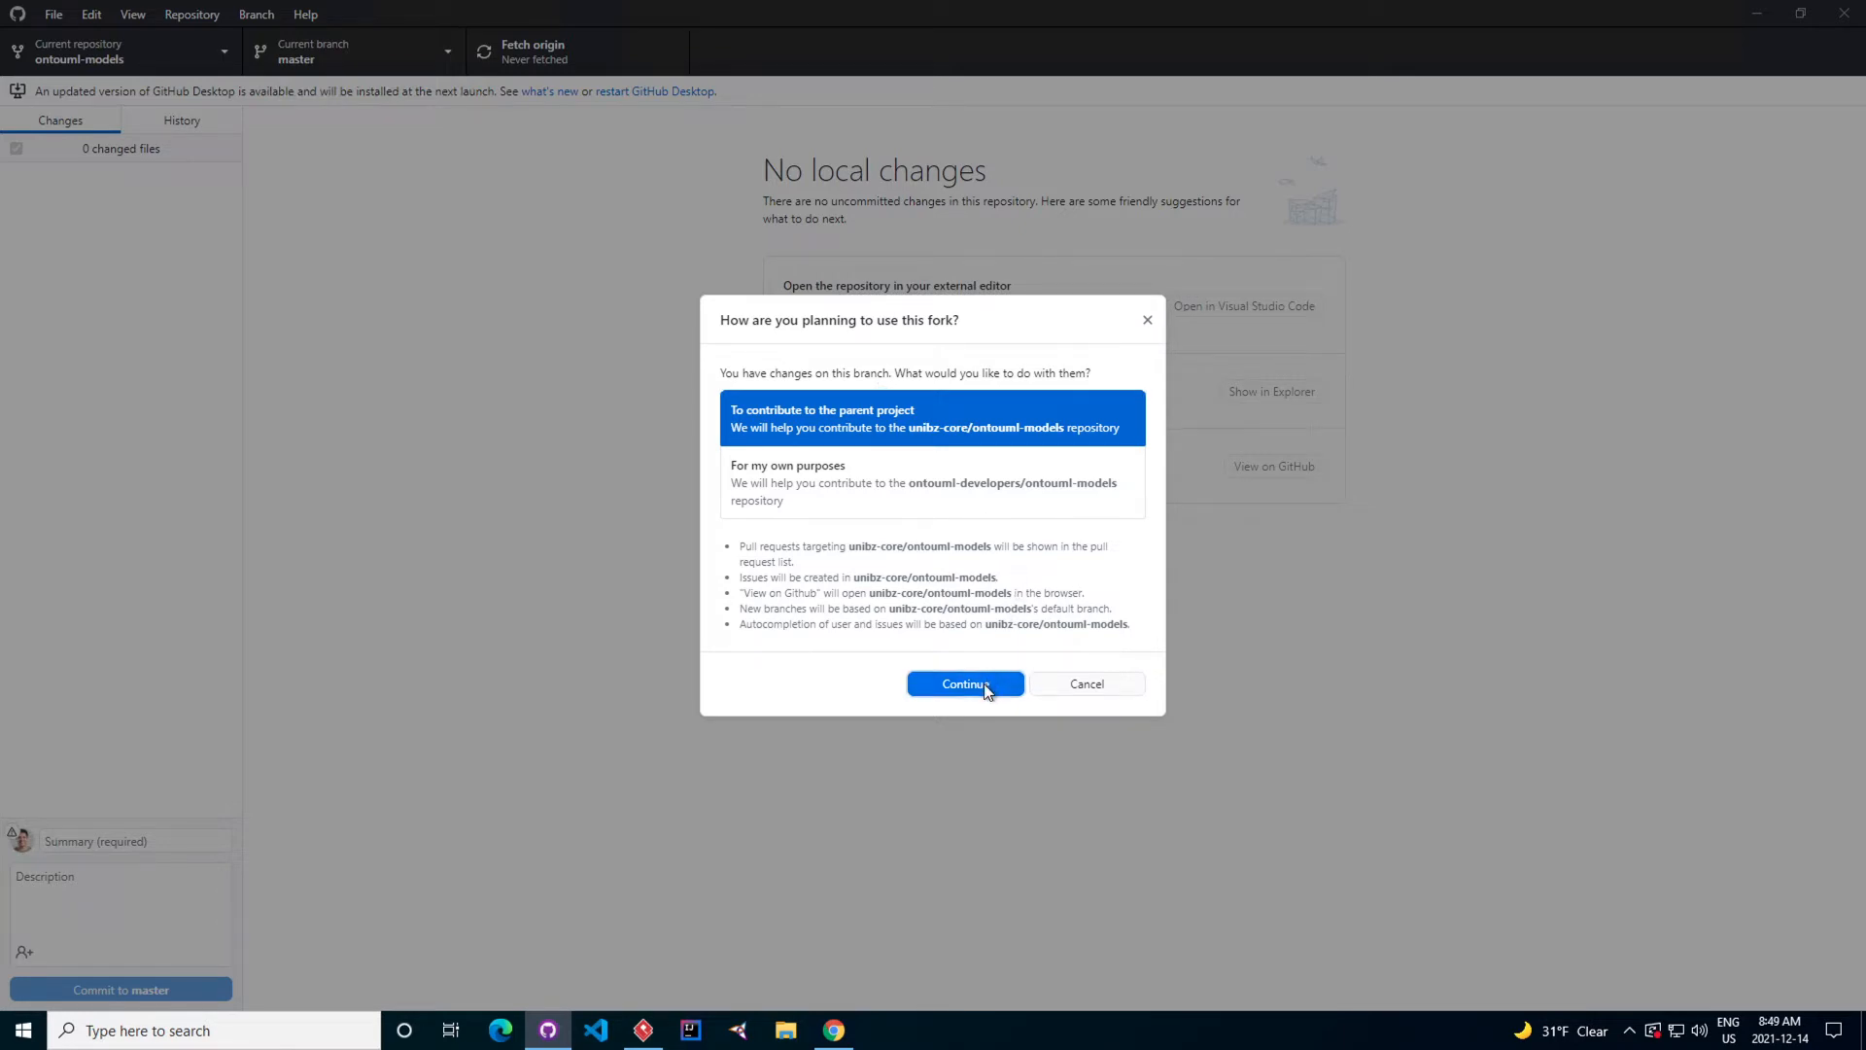
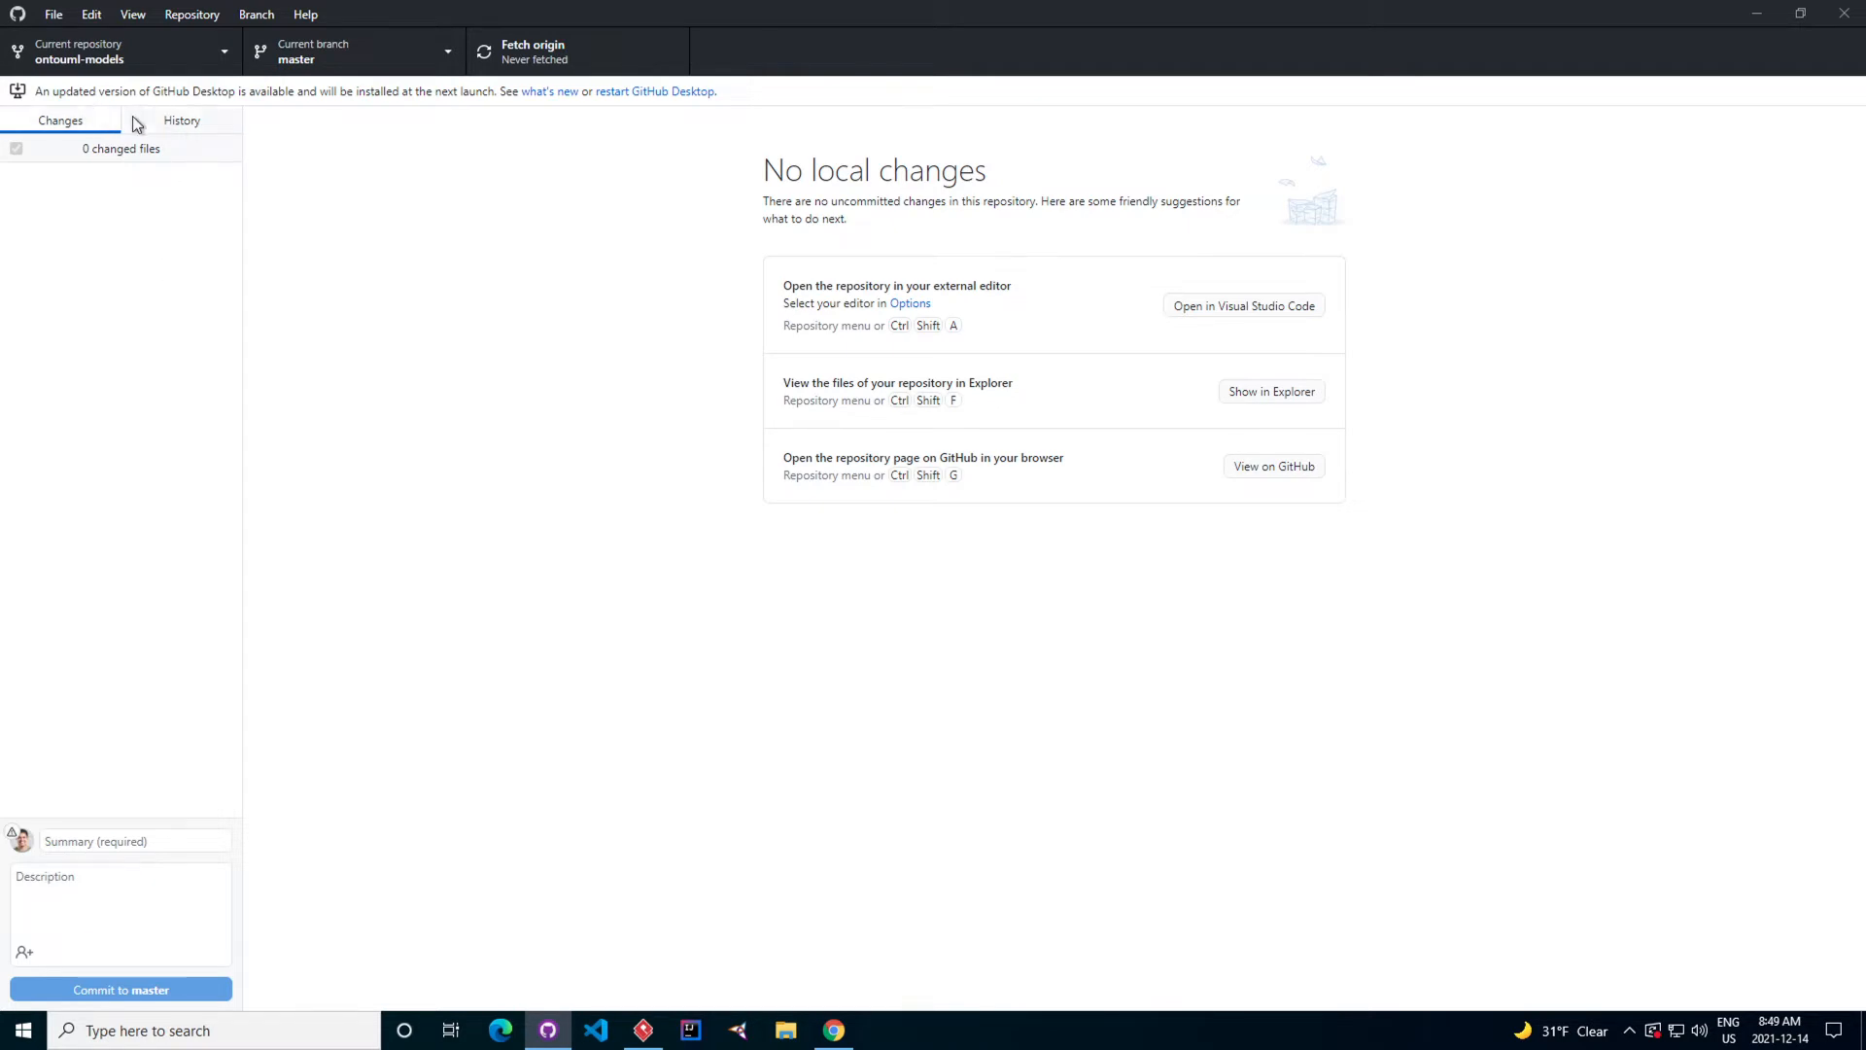
Step: Browse the repository history and inspect the niederkofler2019knowledge commit's metadata.yaml and diagrams
{"action": "left_click", "coordinate": [178, 121]}
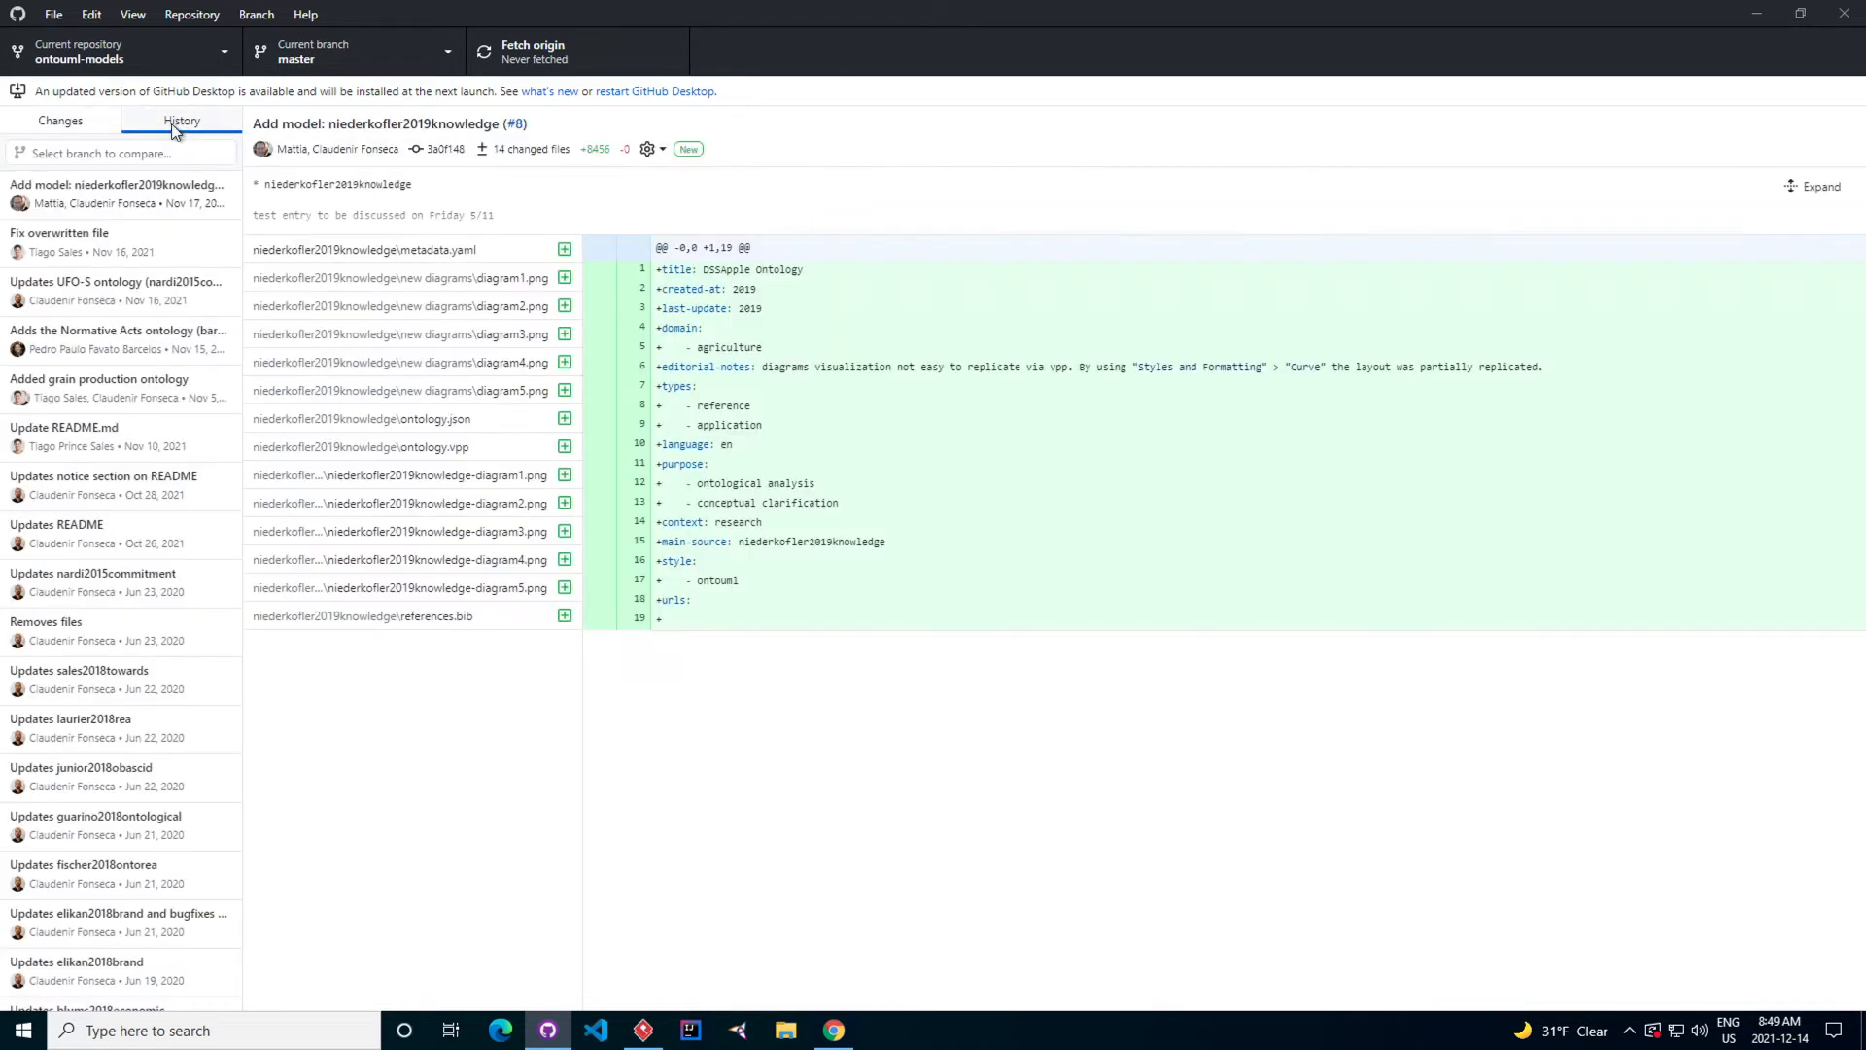
{"action": "left_click", "coordinate": [133, 248]}
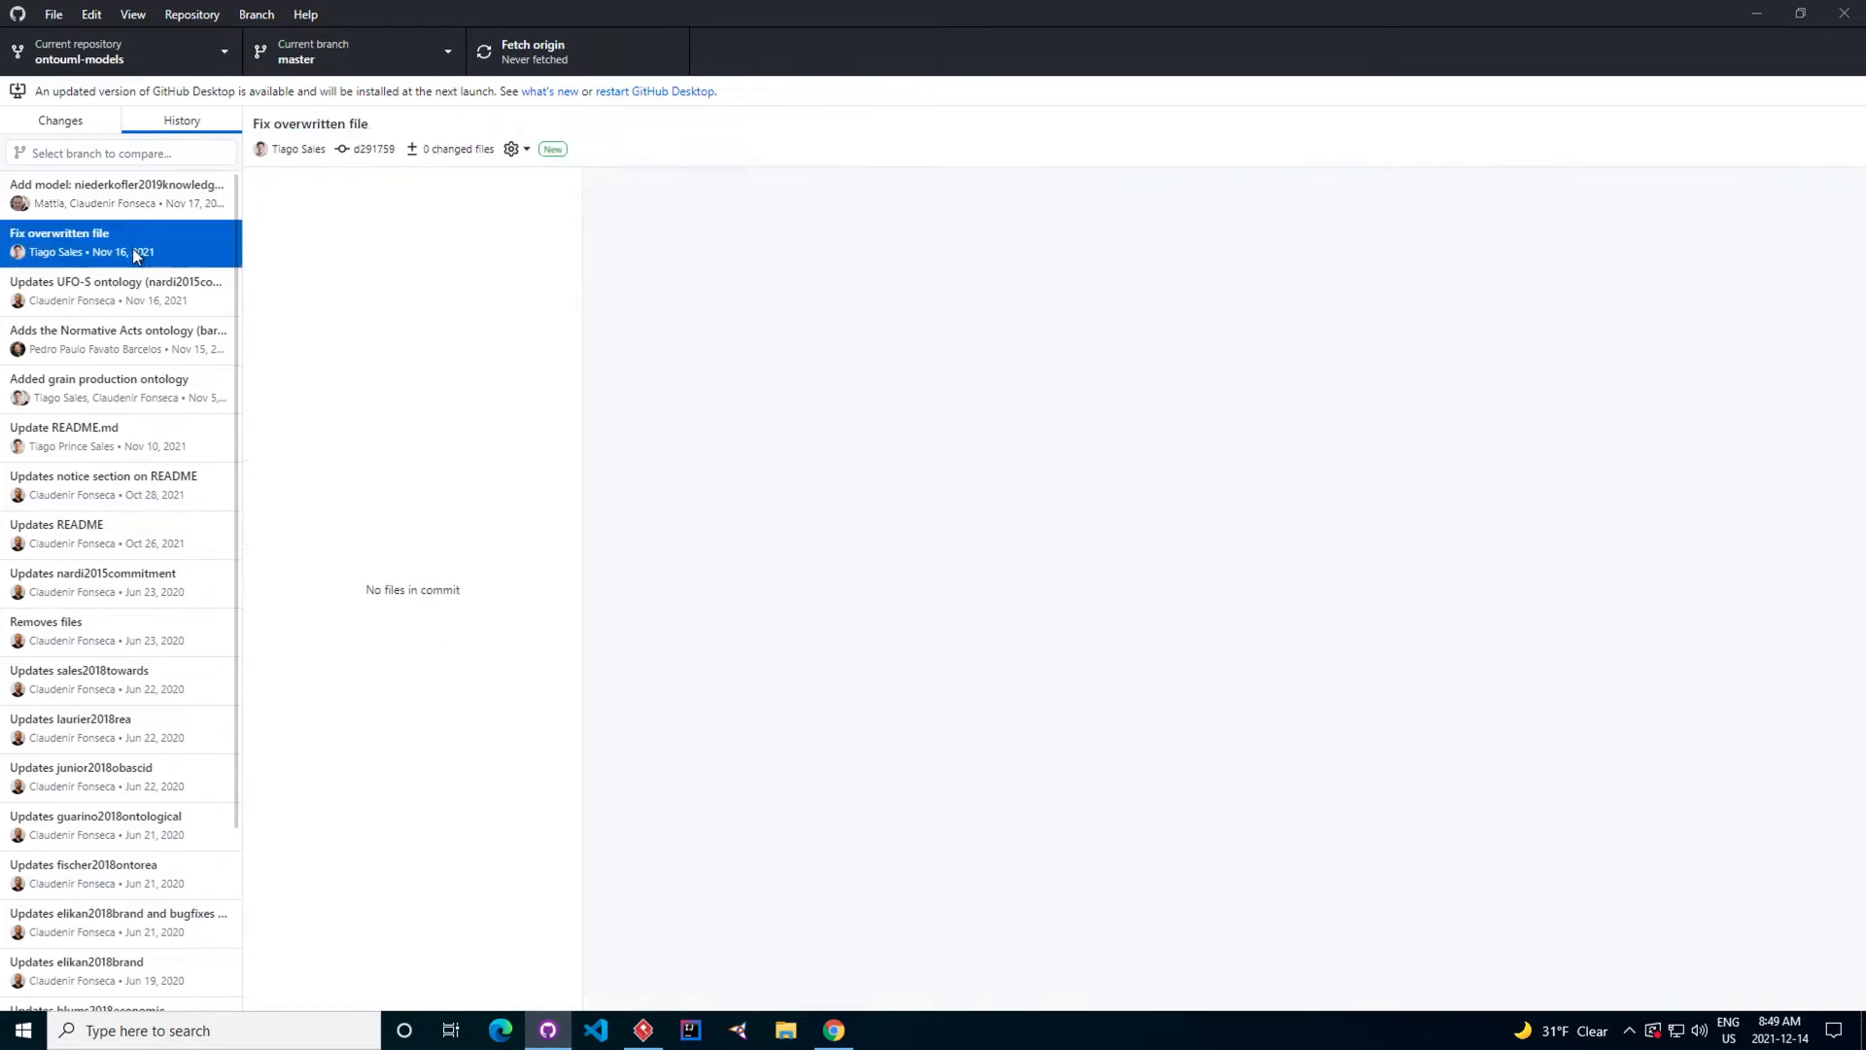
{"action": "left_click", "coordinate": [135, 292]}
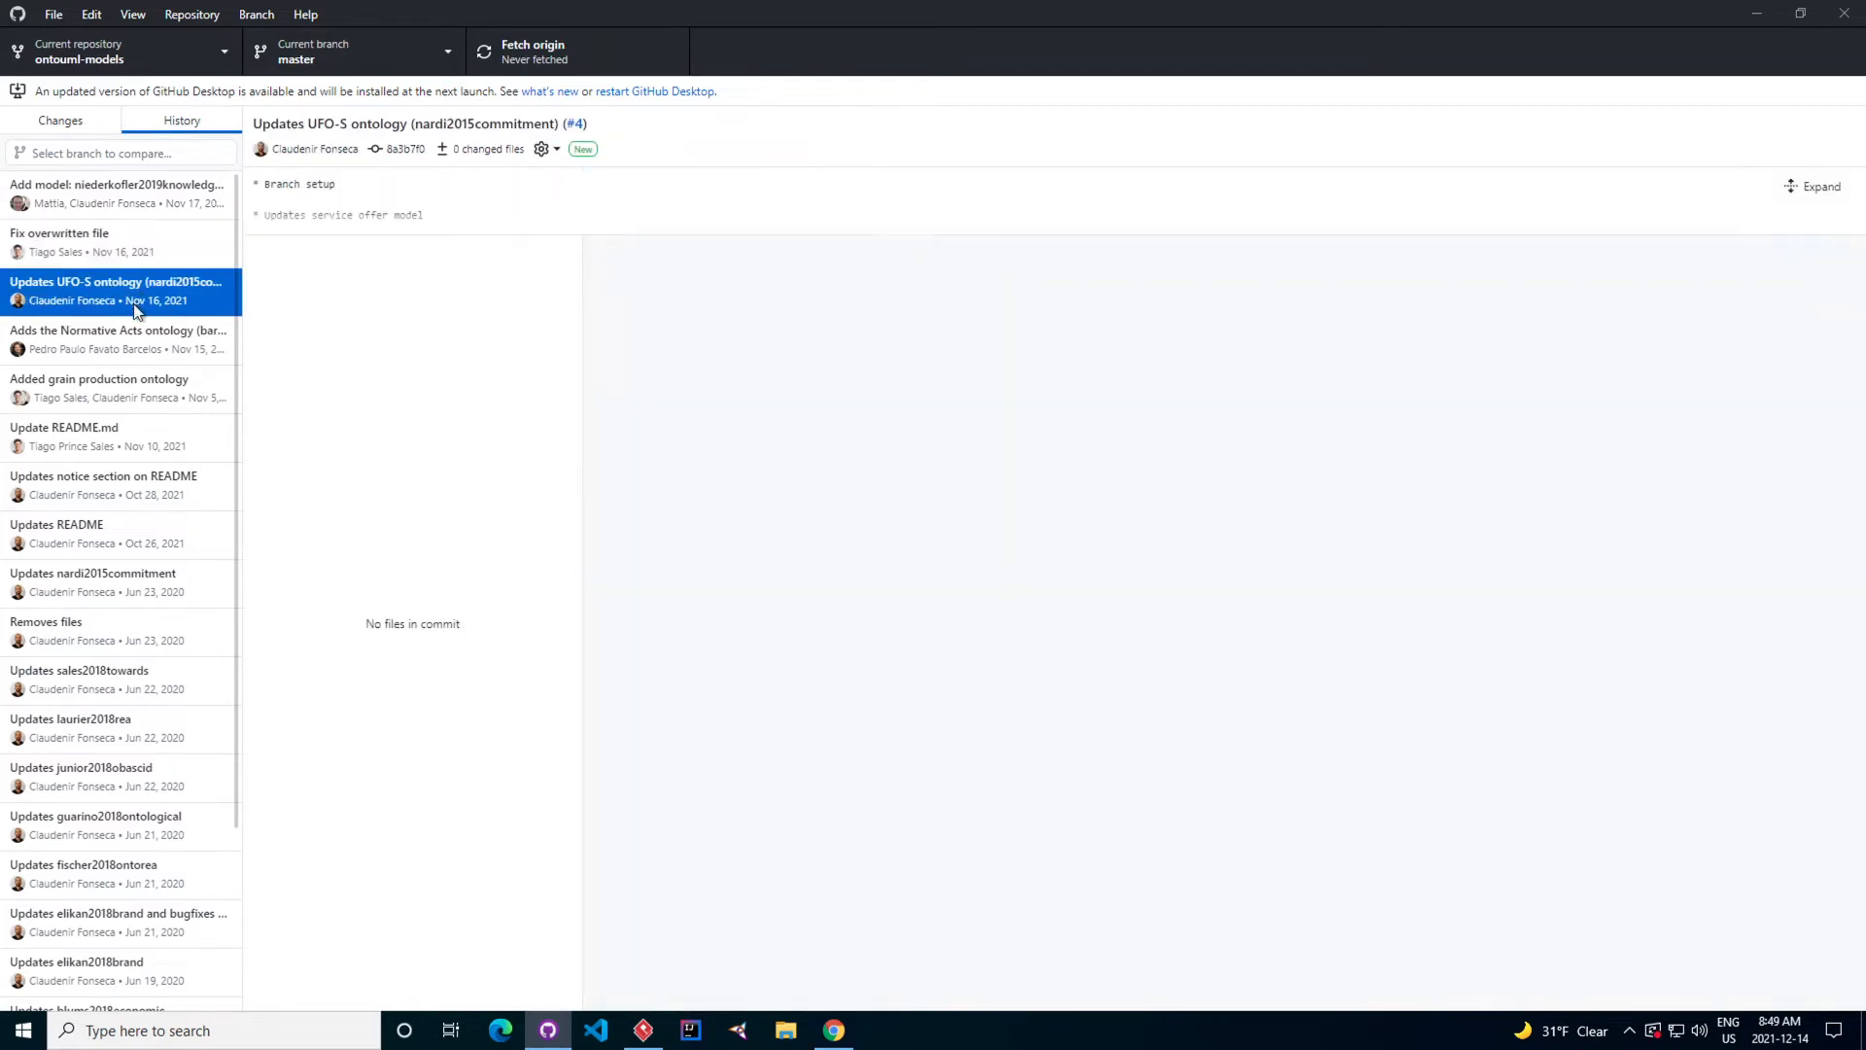
{"action": "left_click", "coordinate": [159, 206]}
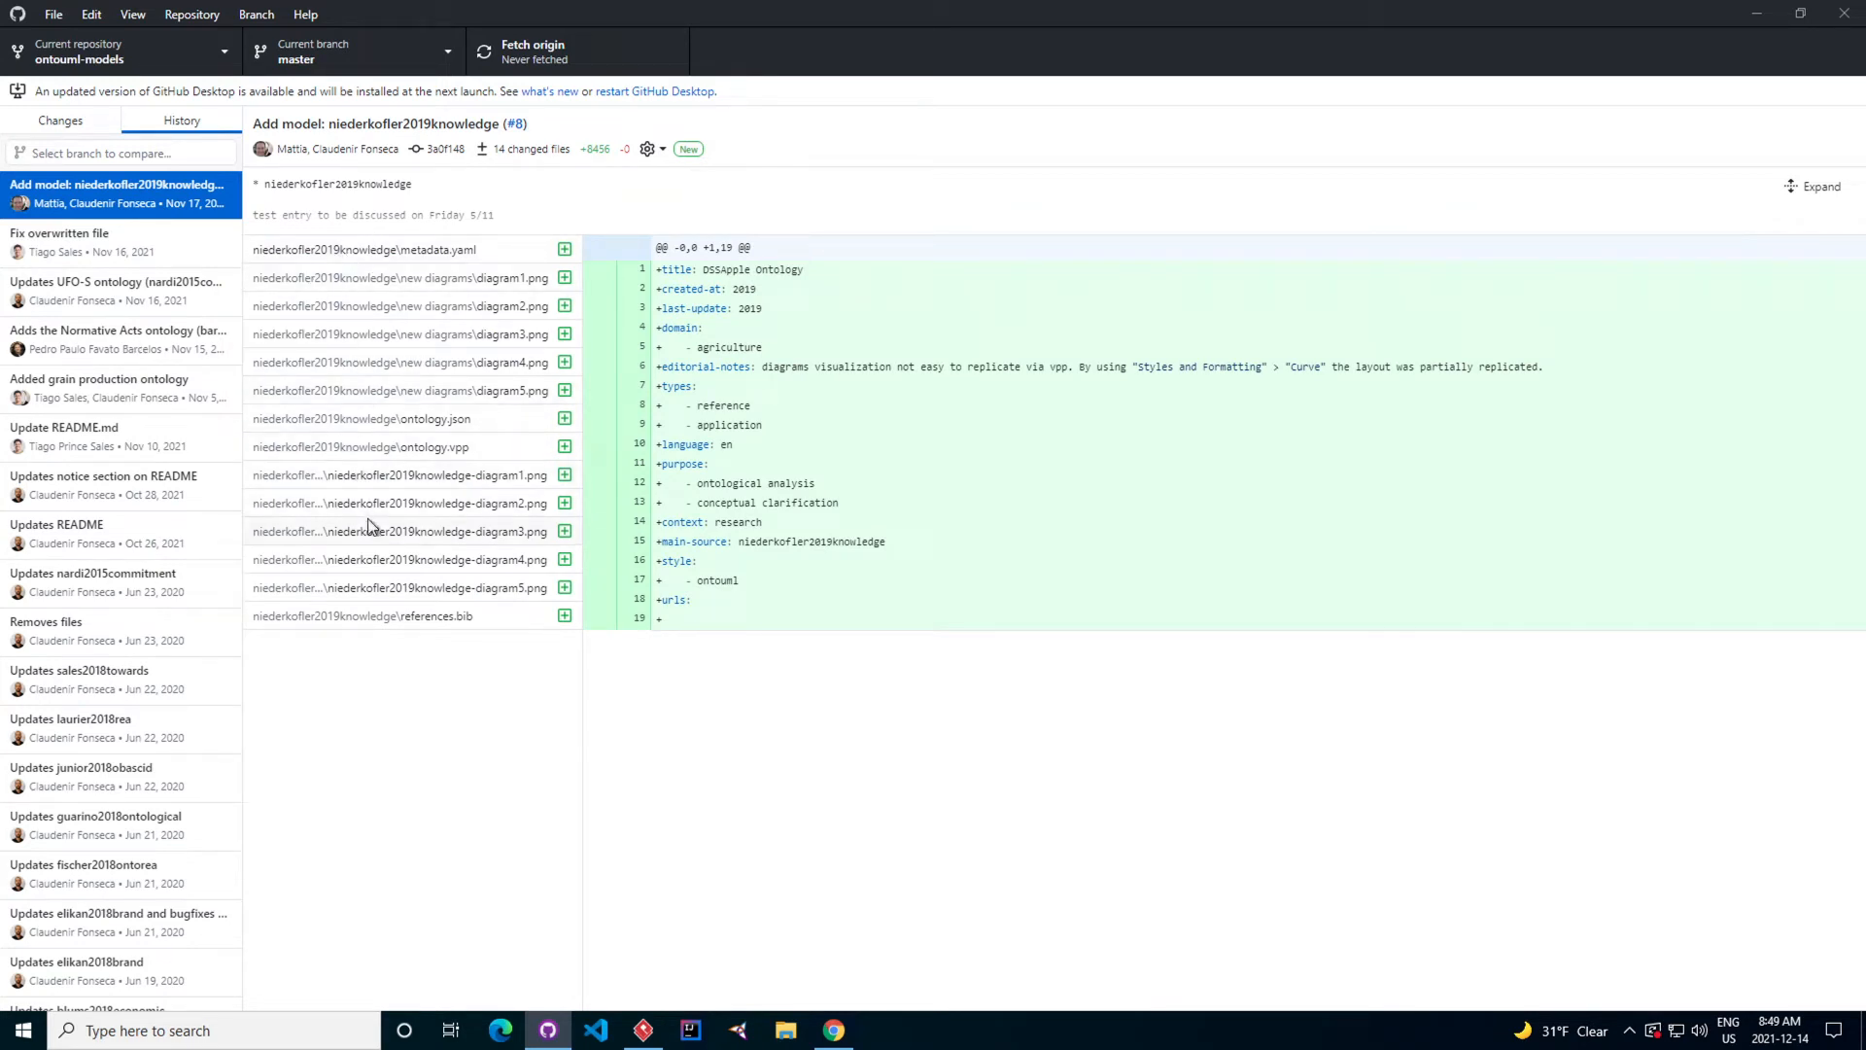
{"action": "left_click", "coordinate": [411, 251]}
{"action": "left_click", "coordinate": [410, 281]}
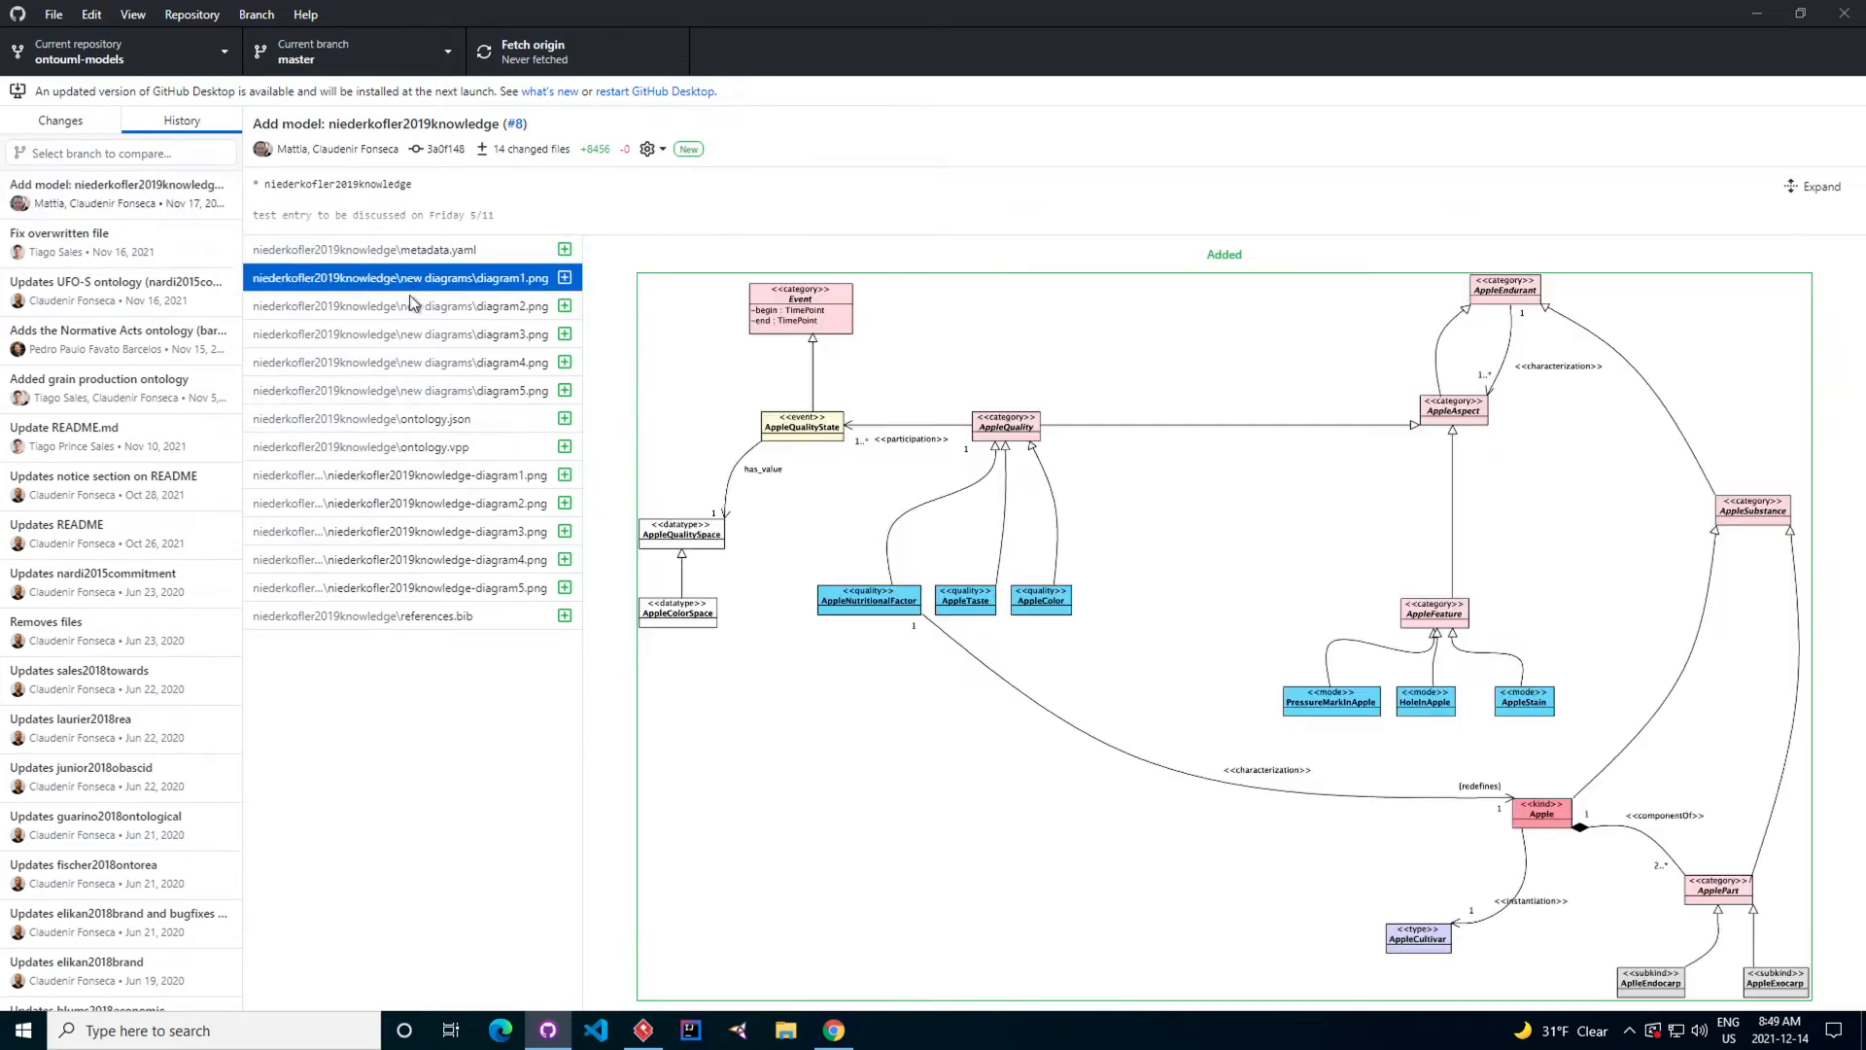
{"action": "left_click", "coordinate": [410, 308]}
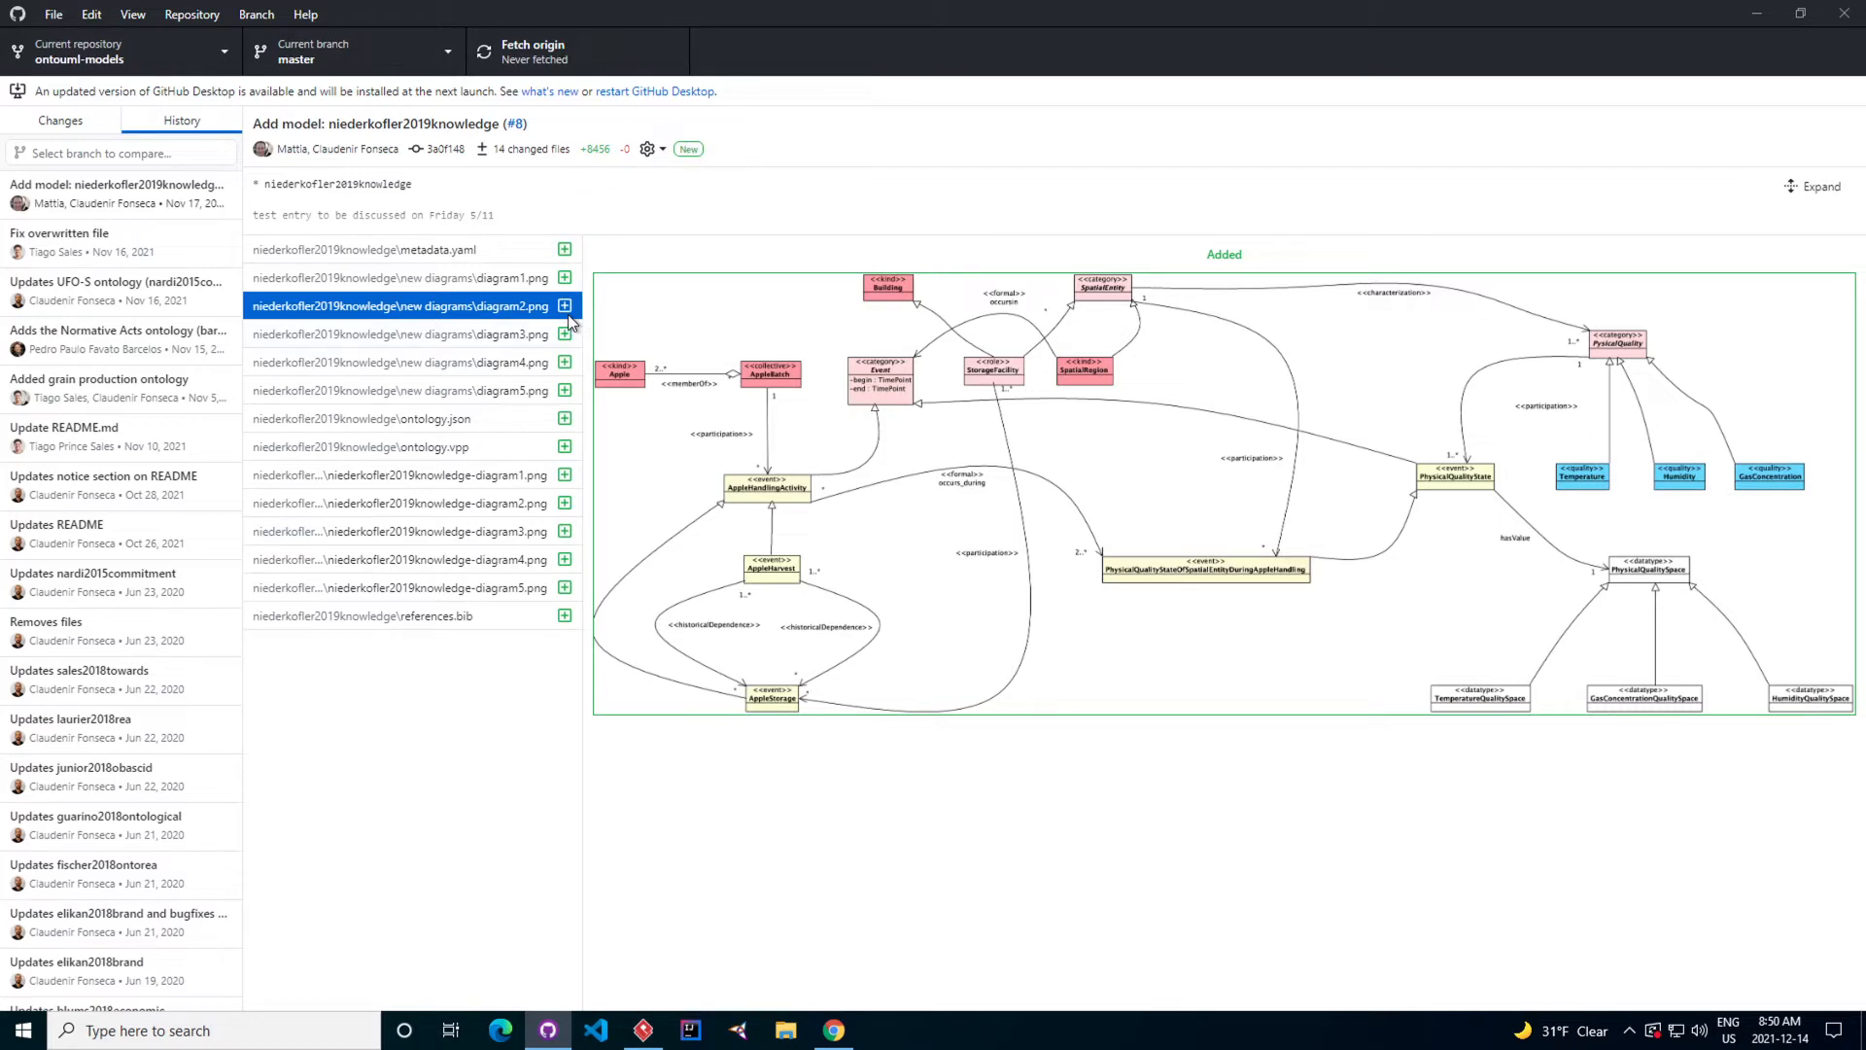
Step: Review the ontology.json diff of the Fix overwritten file commit, then return to local changes
{"action": "left_click", "coordinate": [175, 250]}
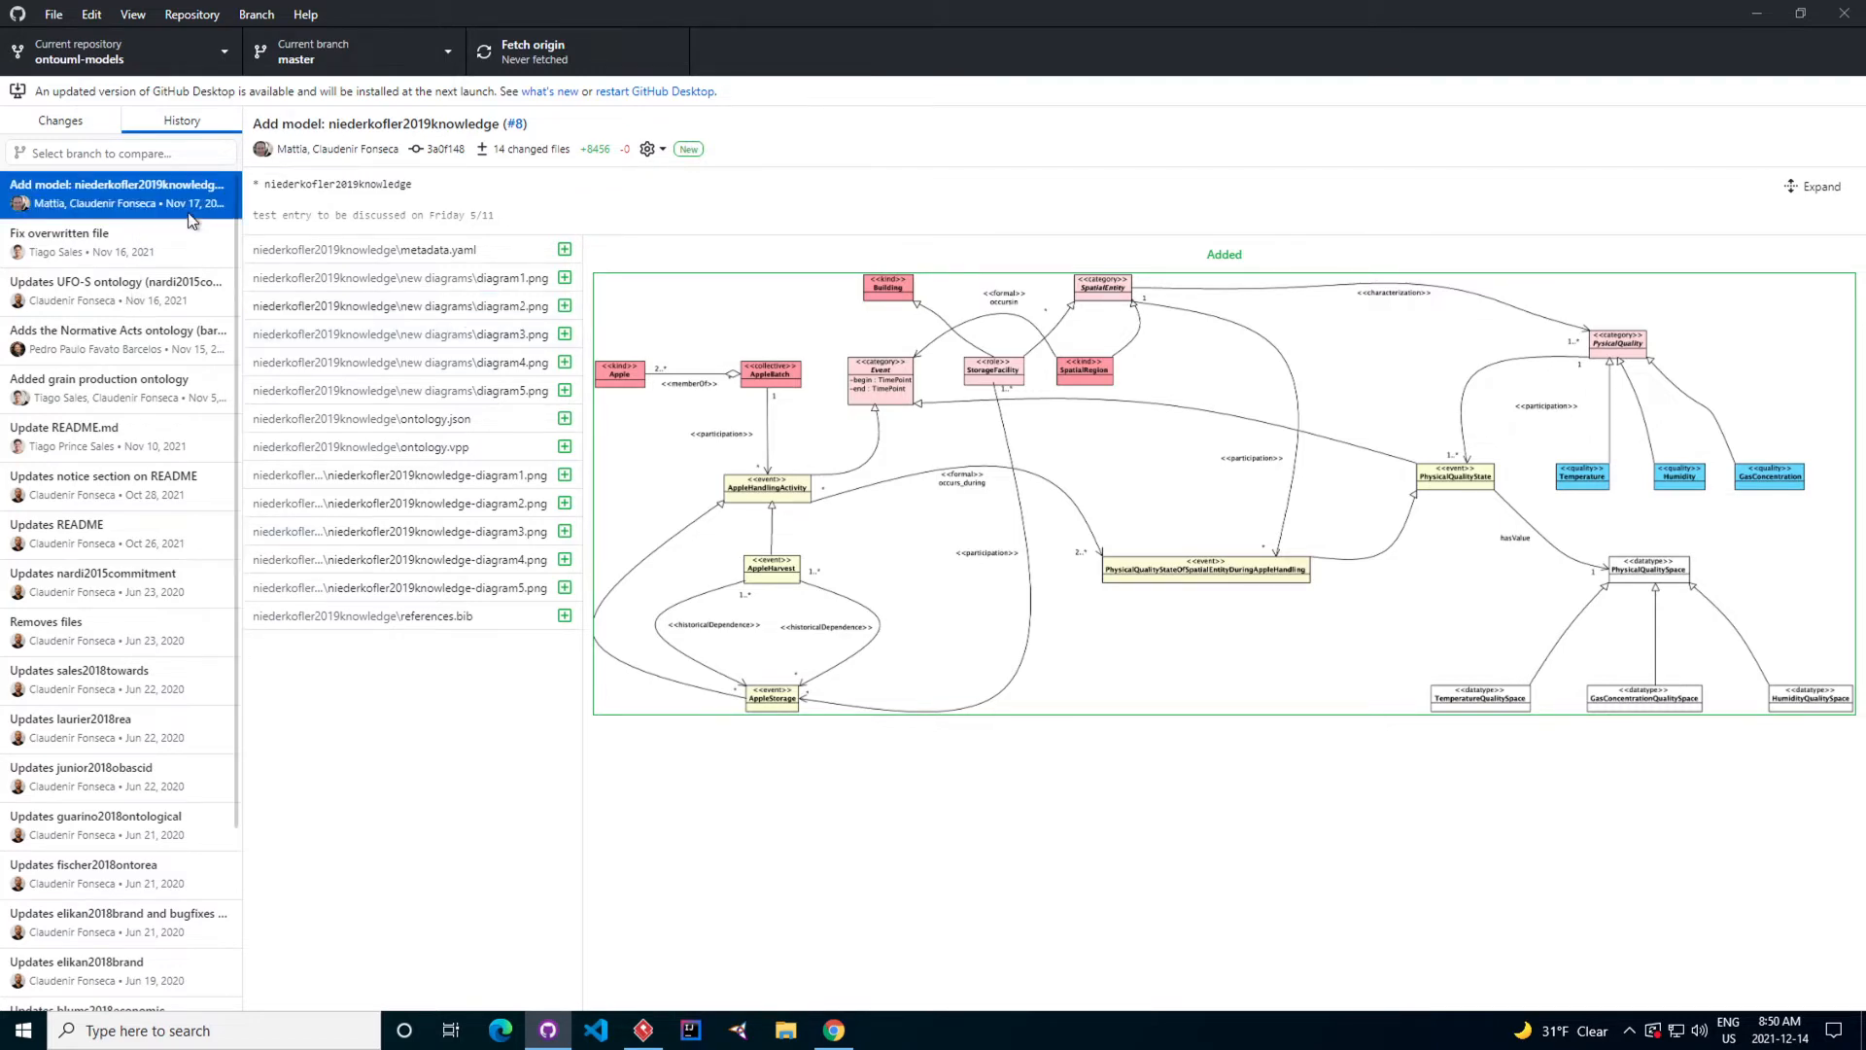
{"action": "left_click", "coordinate": [171, 286]}
{"action": "left_click", "coordinate": [188, 264]}
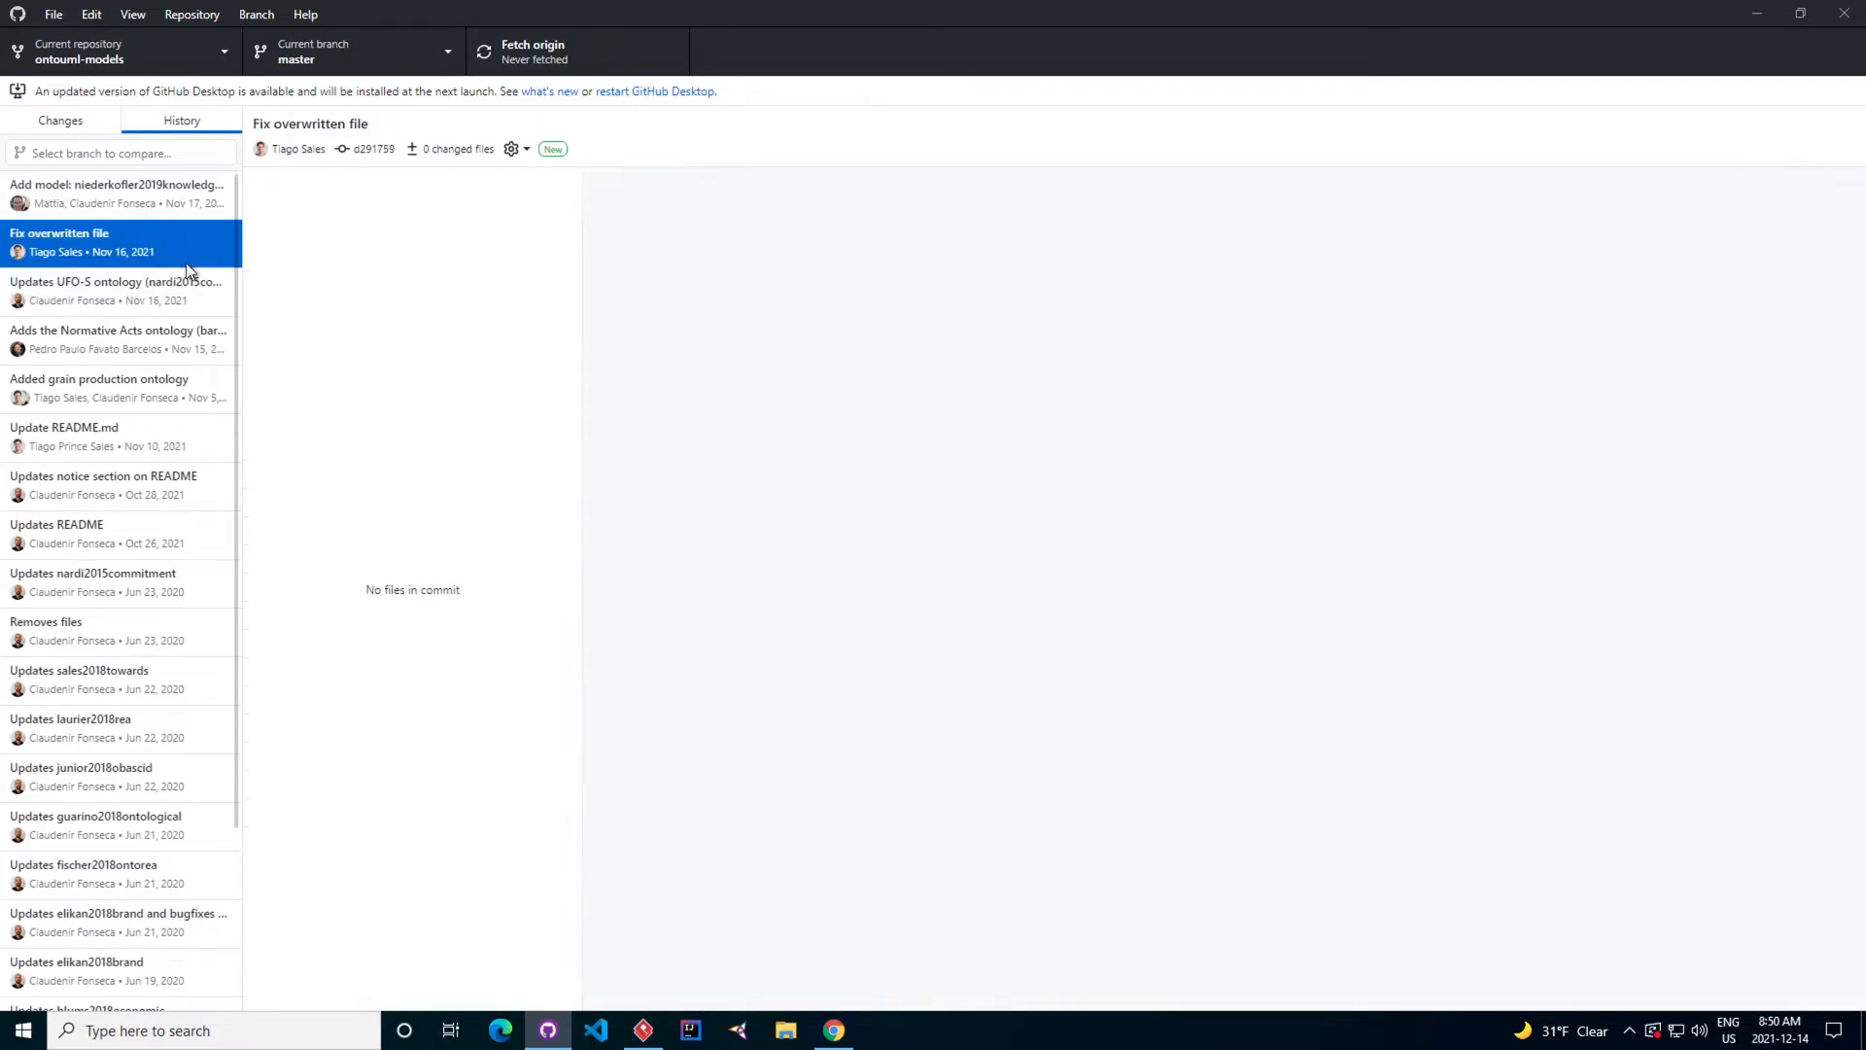
{"action": "left_click", "coordinate": [486, 184]}
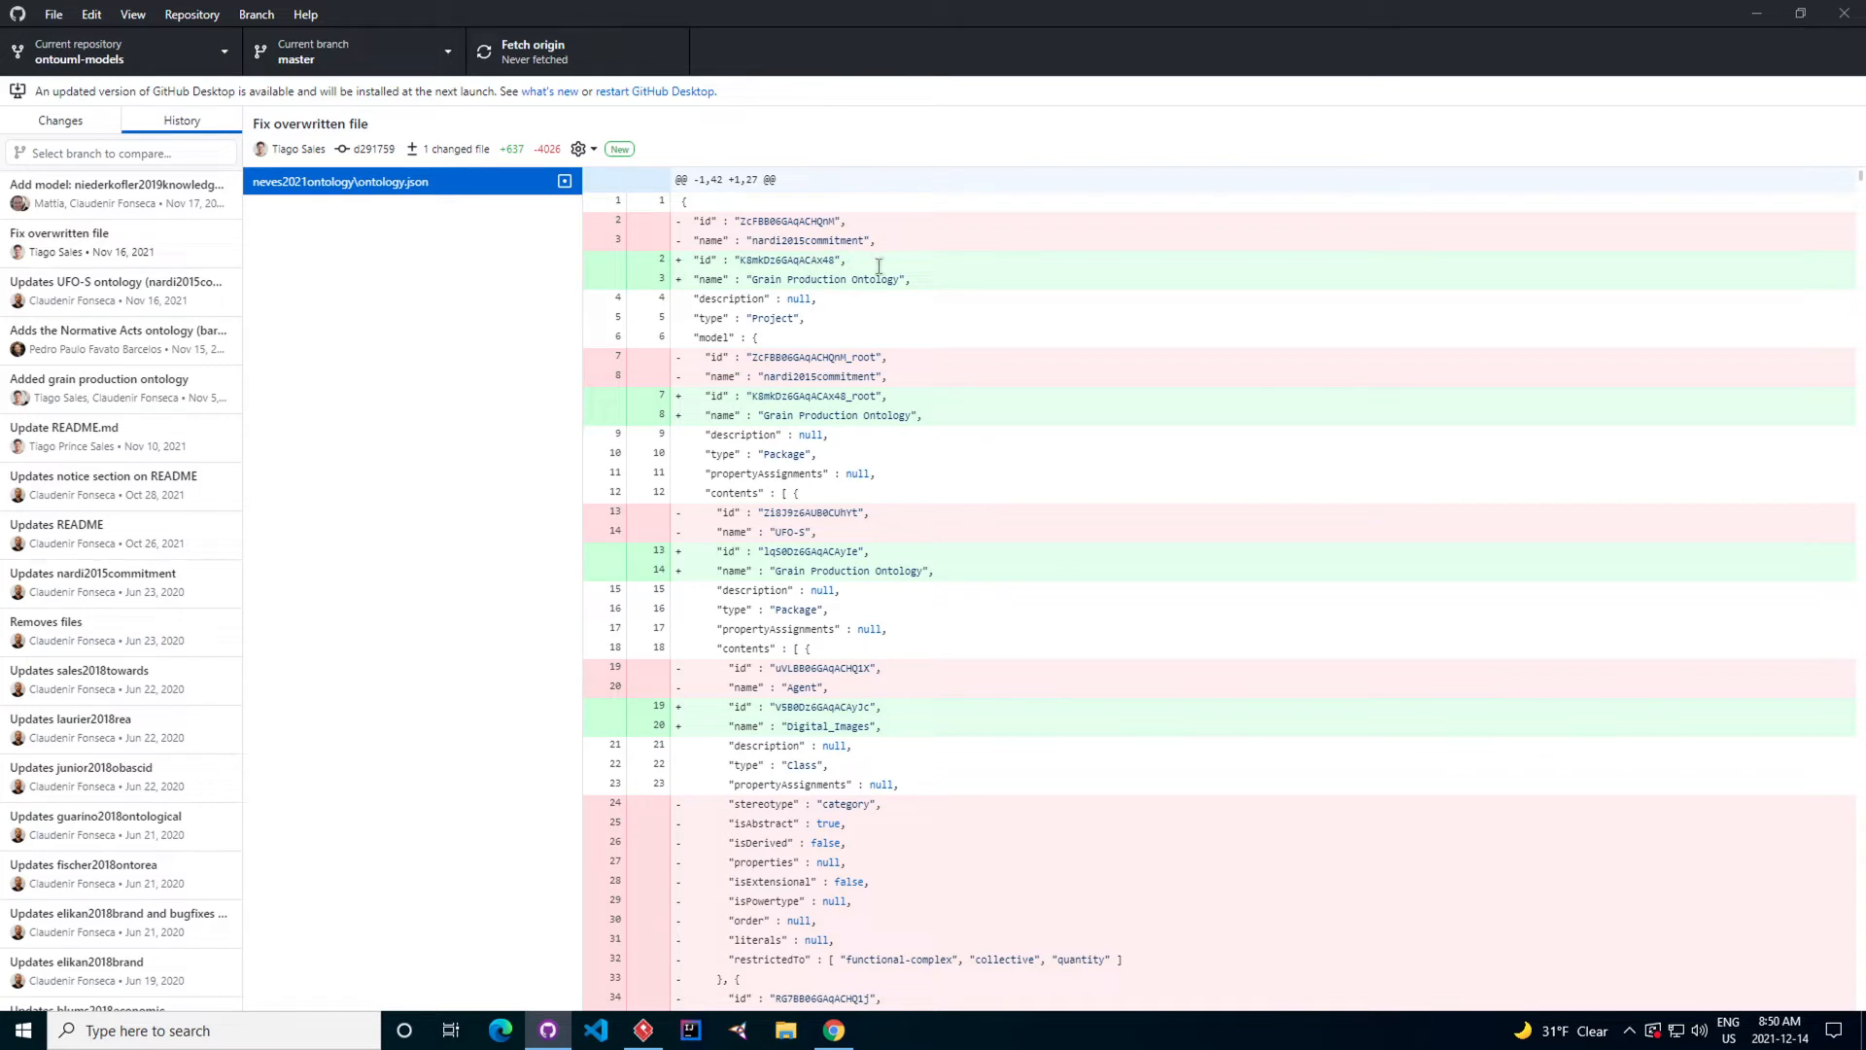
{"action": "left_click", "coordinate": [87, 126]}
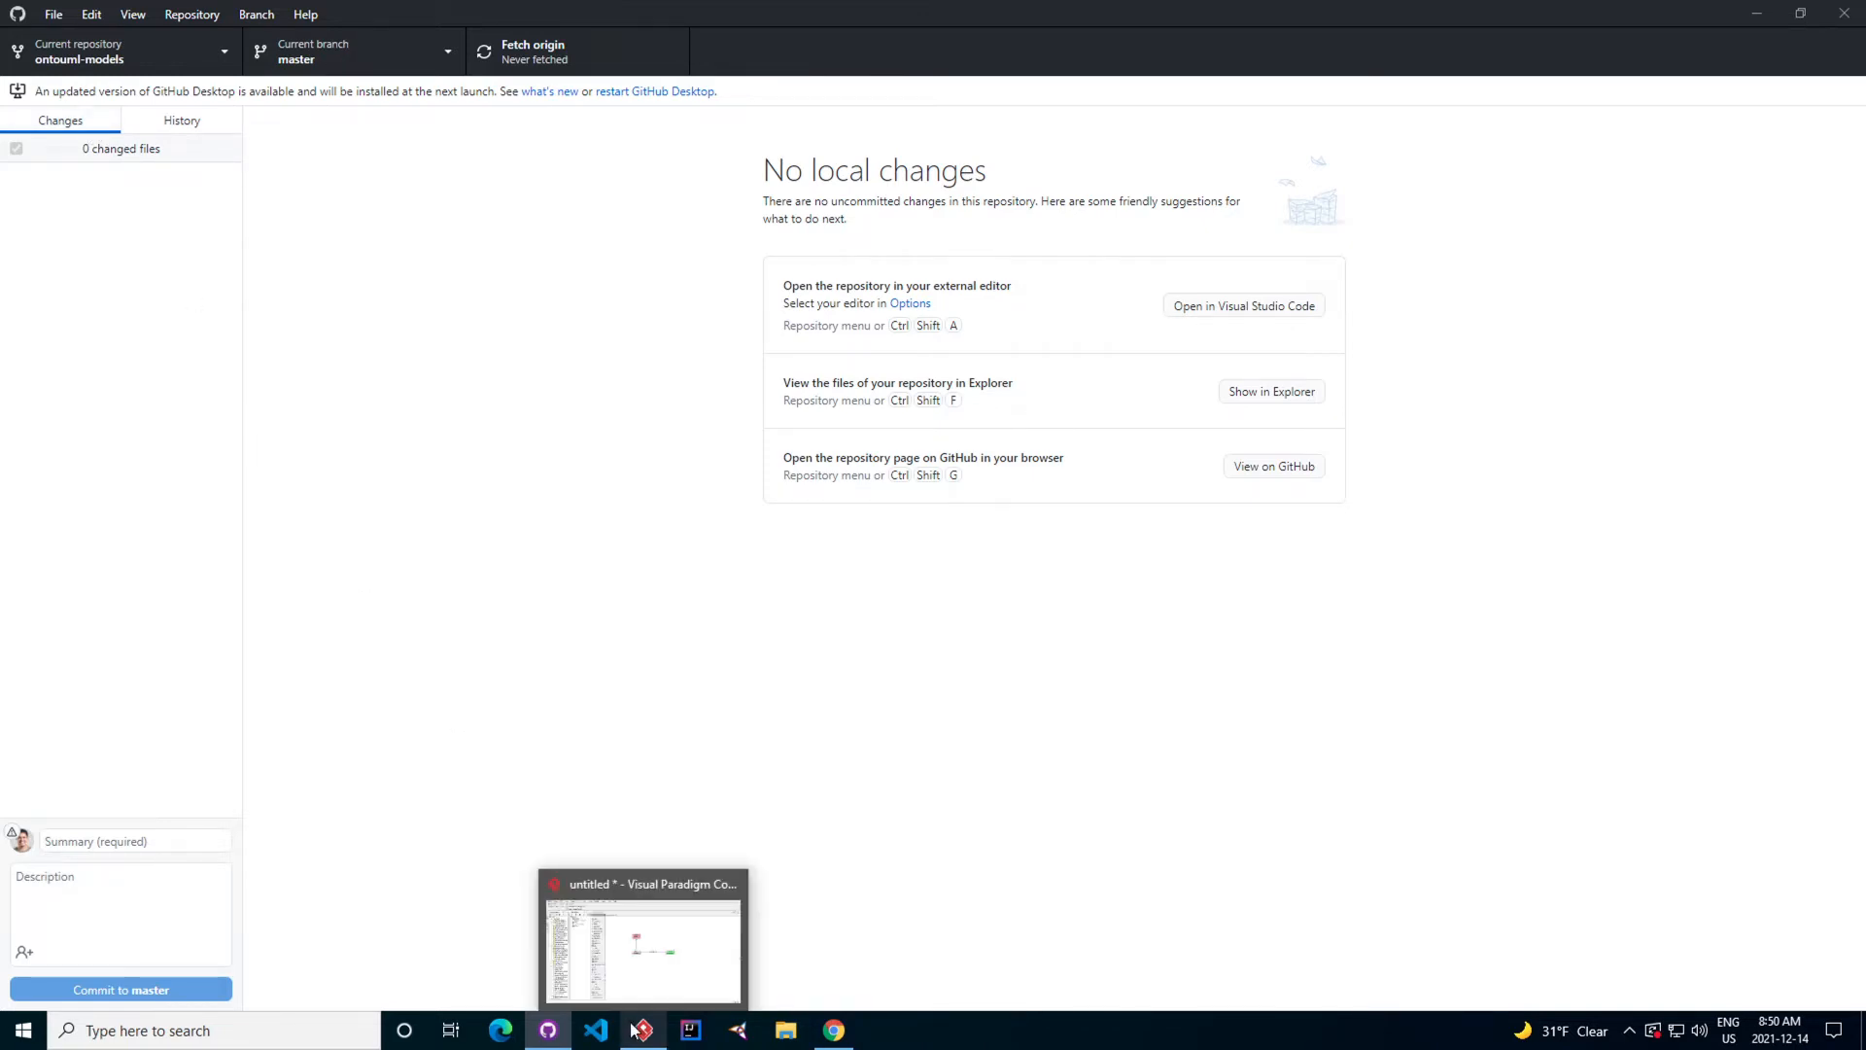
Step: Open Documents > git > github > ontouml-developers > ontouml-models in File Explorer
{"action": "left_click", "coordinate": [793, 1036]}
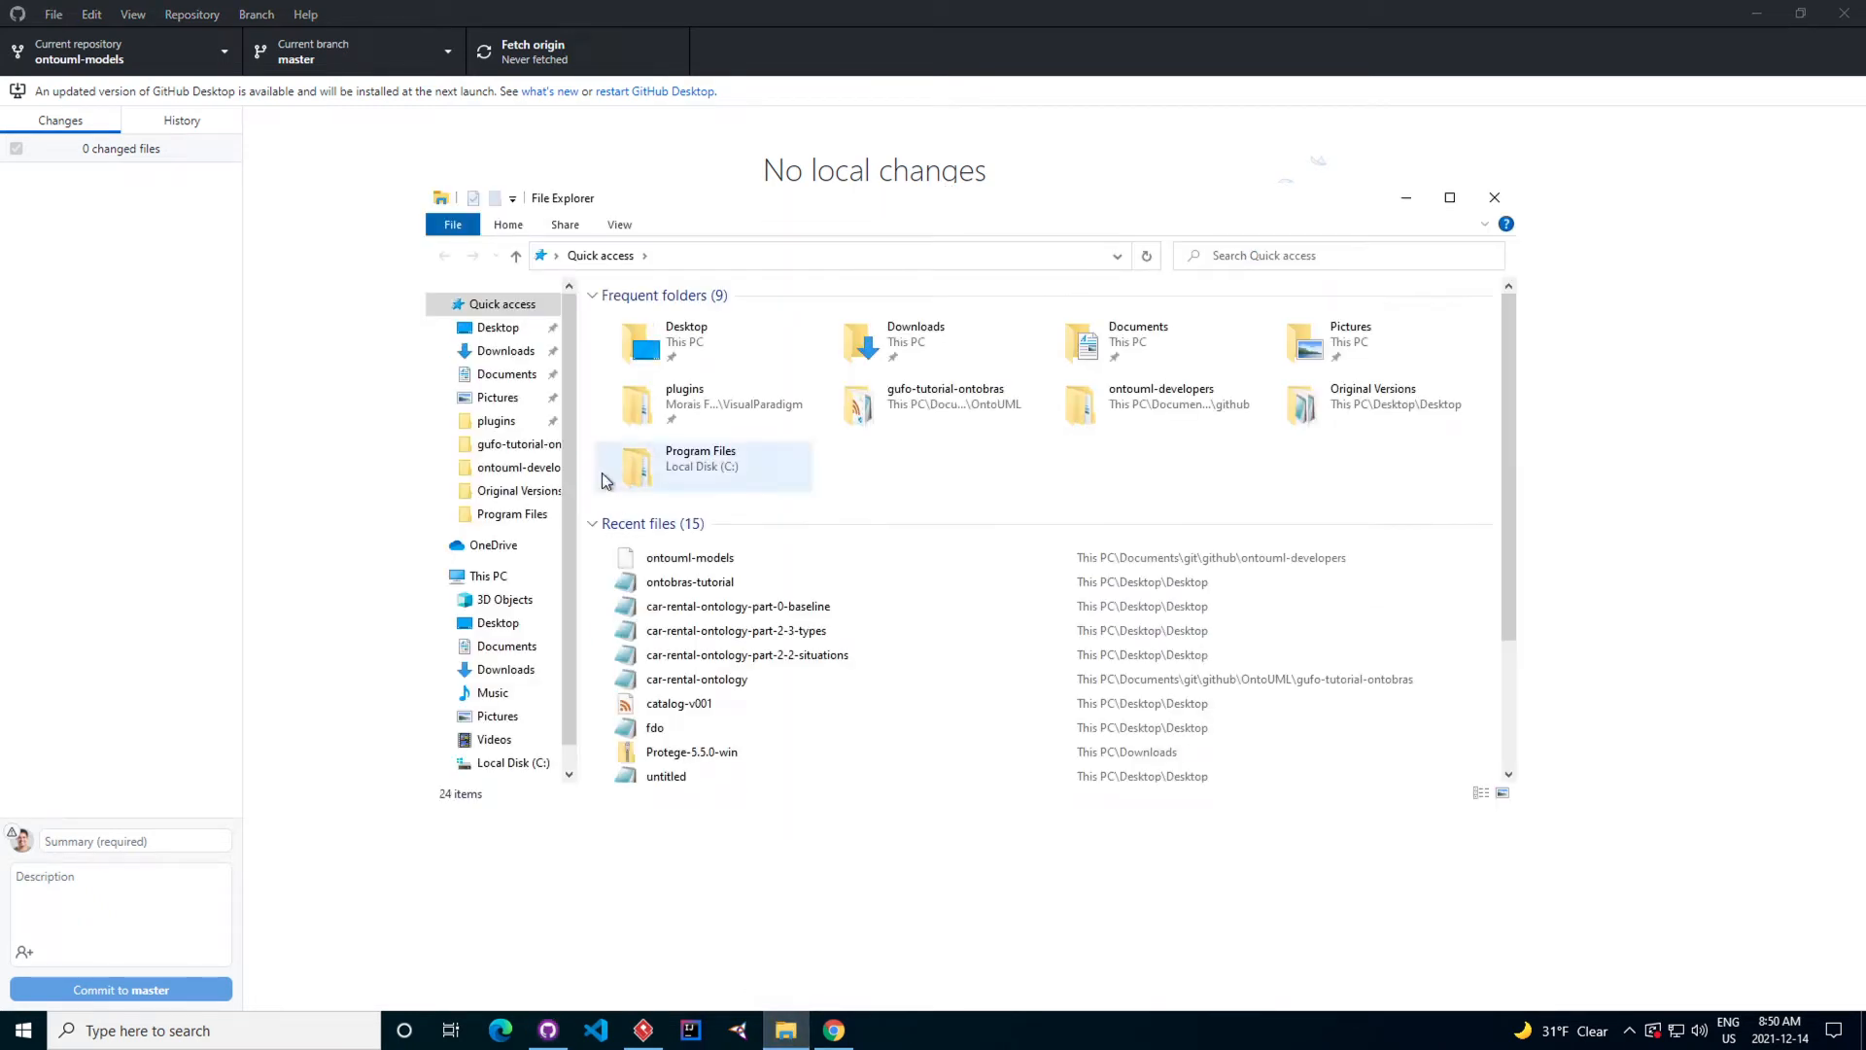
{"action": "left_click", "coordinate": [515, 648]}
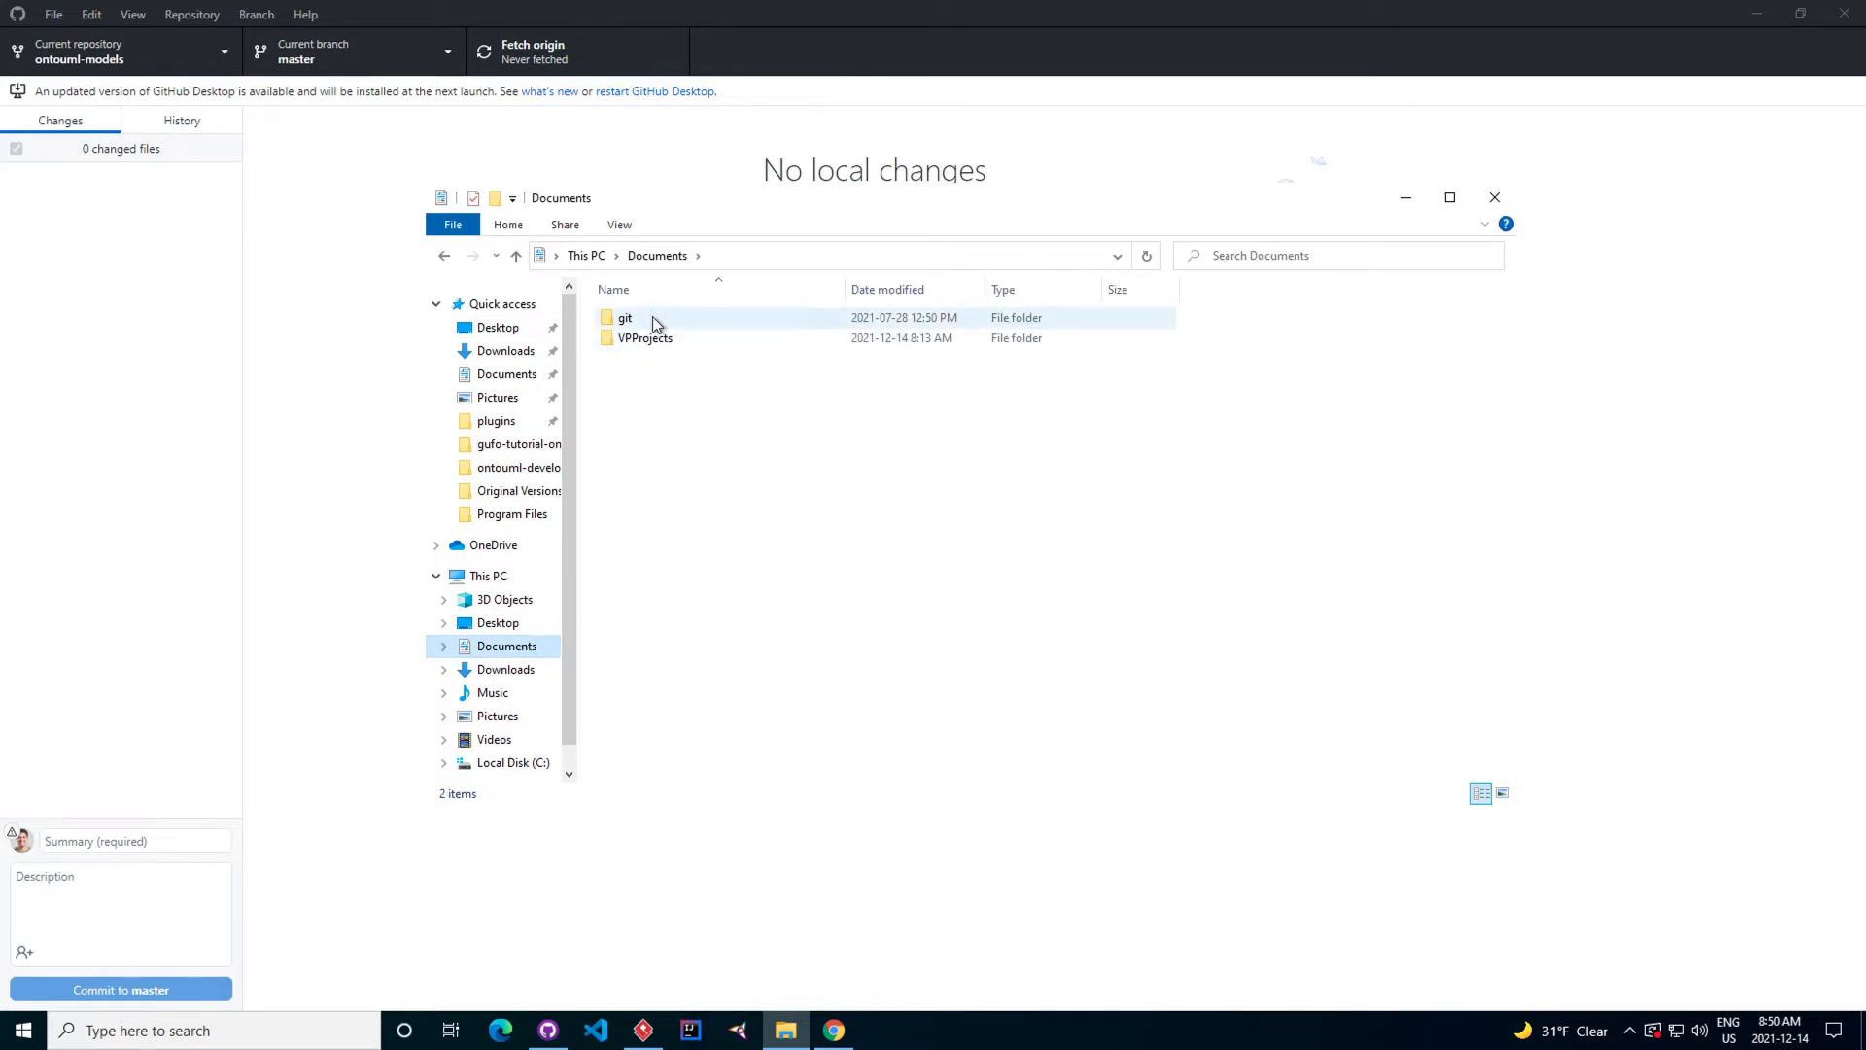
{"action": "double_click", "coordinate": [651, 317]}
{"action": "double_click", "coordinate": [651, 317]}
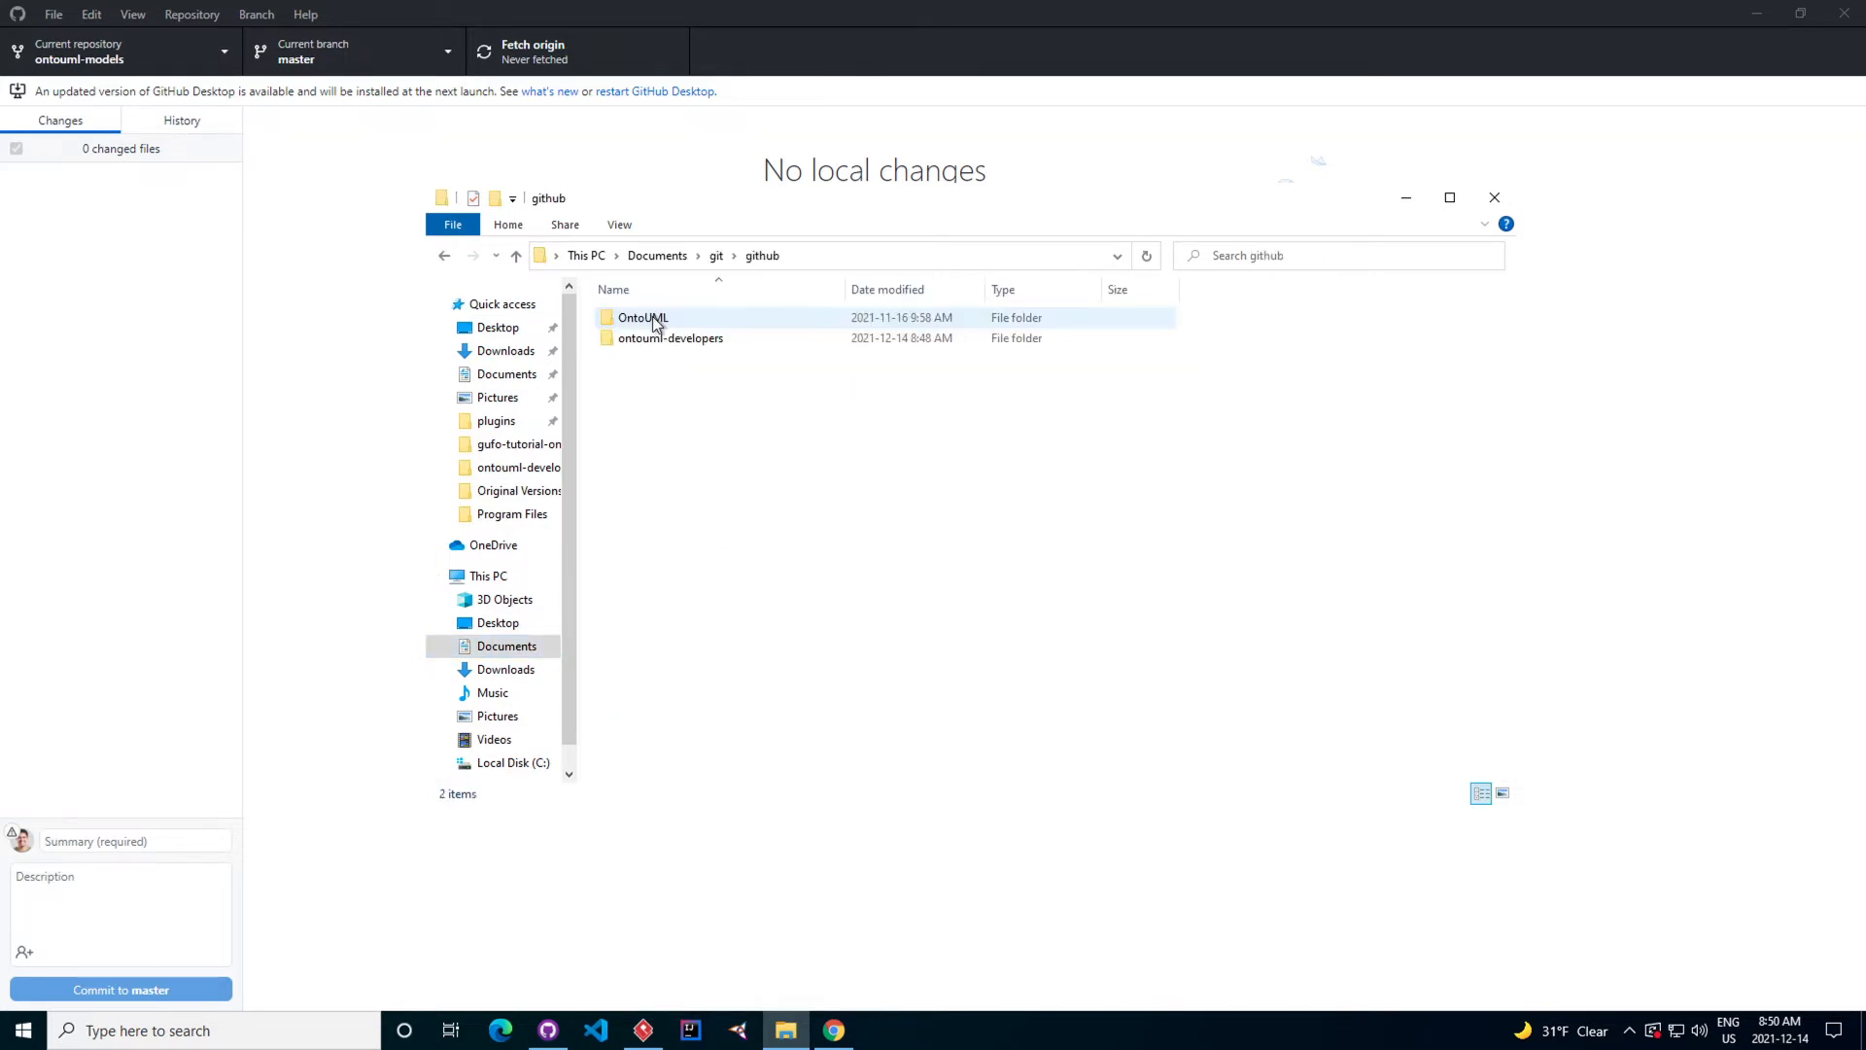
{"action": "double_click", "coordinate": [675, 340]}
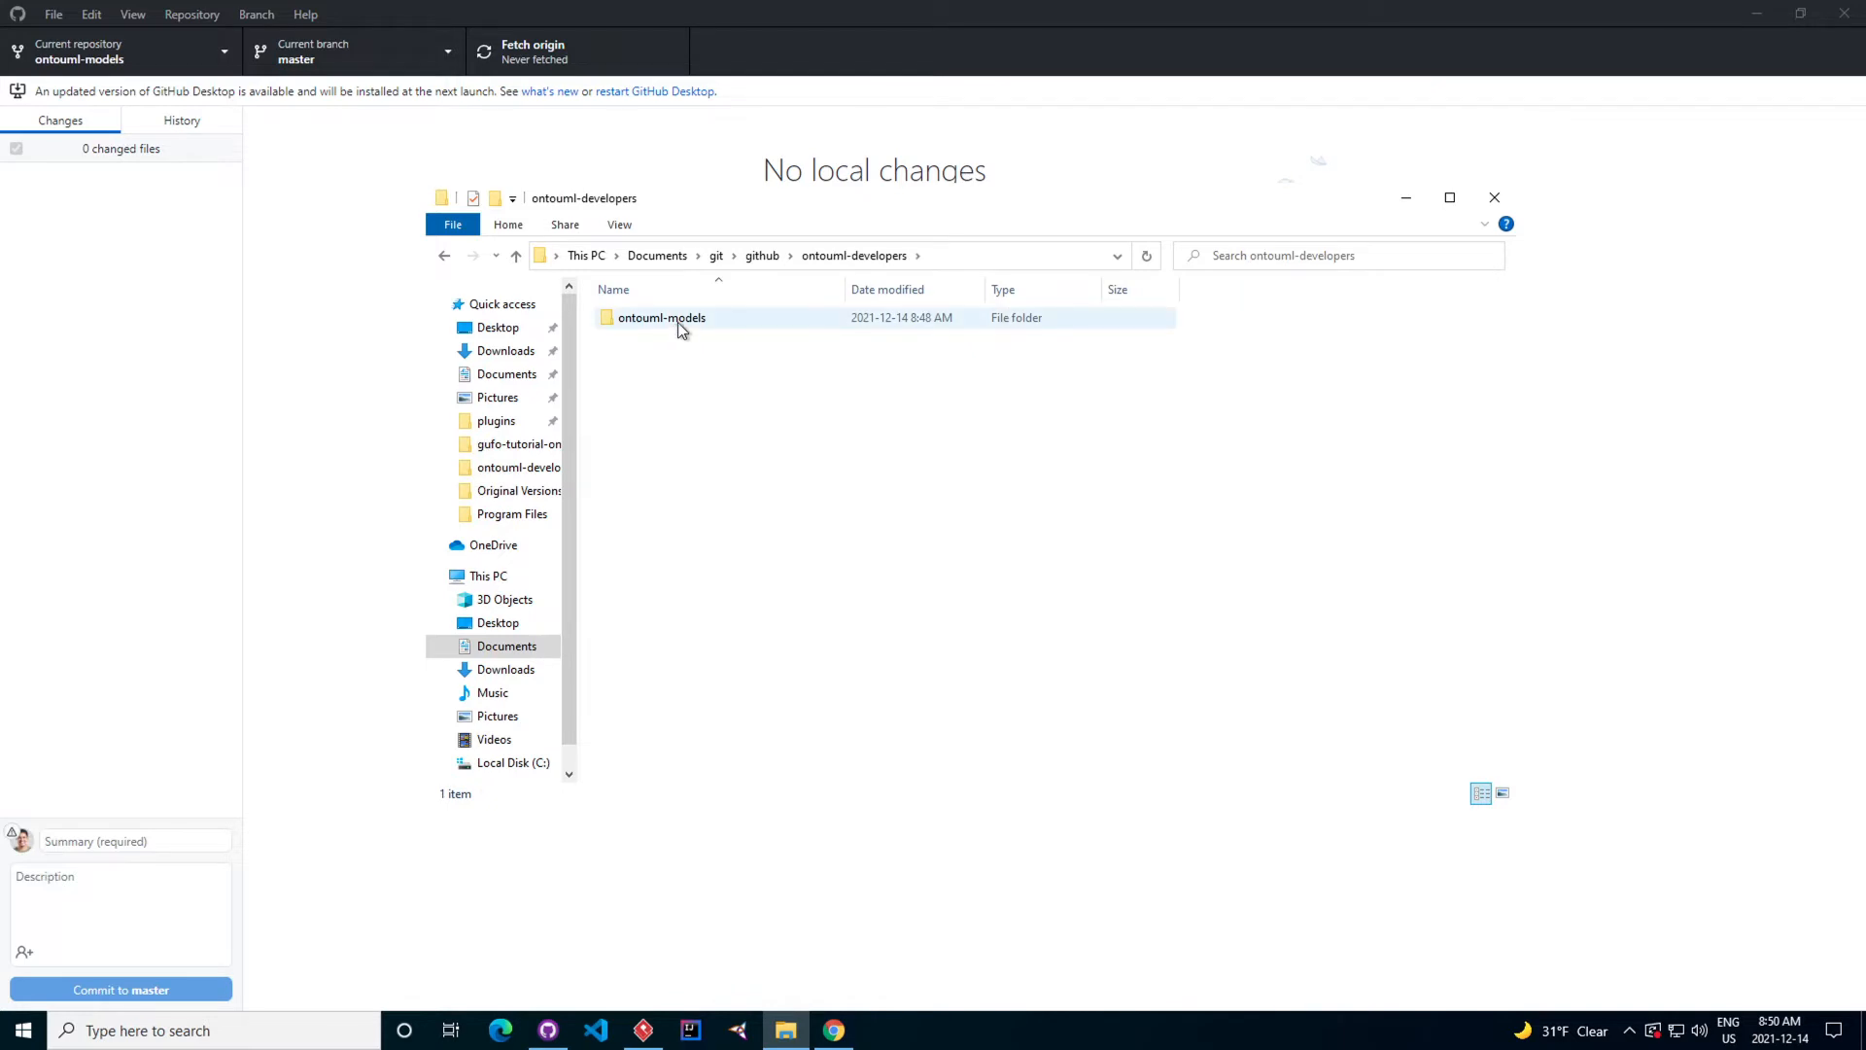
{"action": "double_click", "coordinate": [678, 320]}
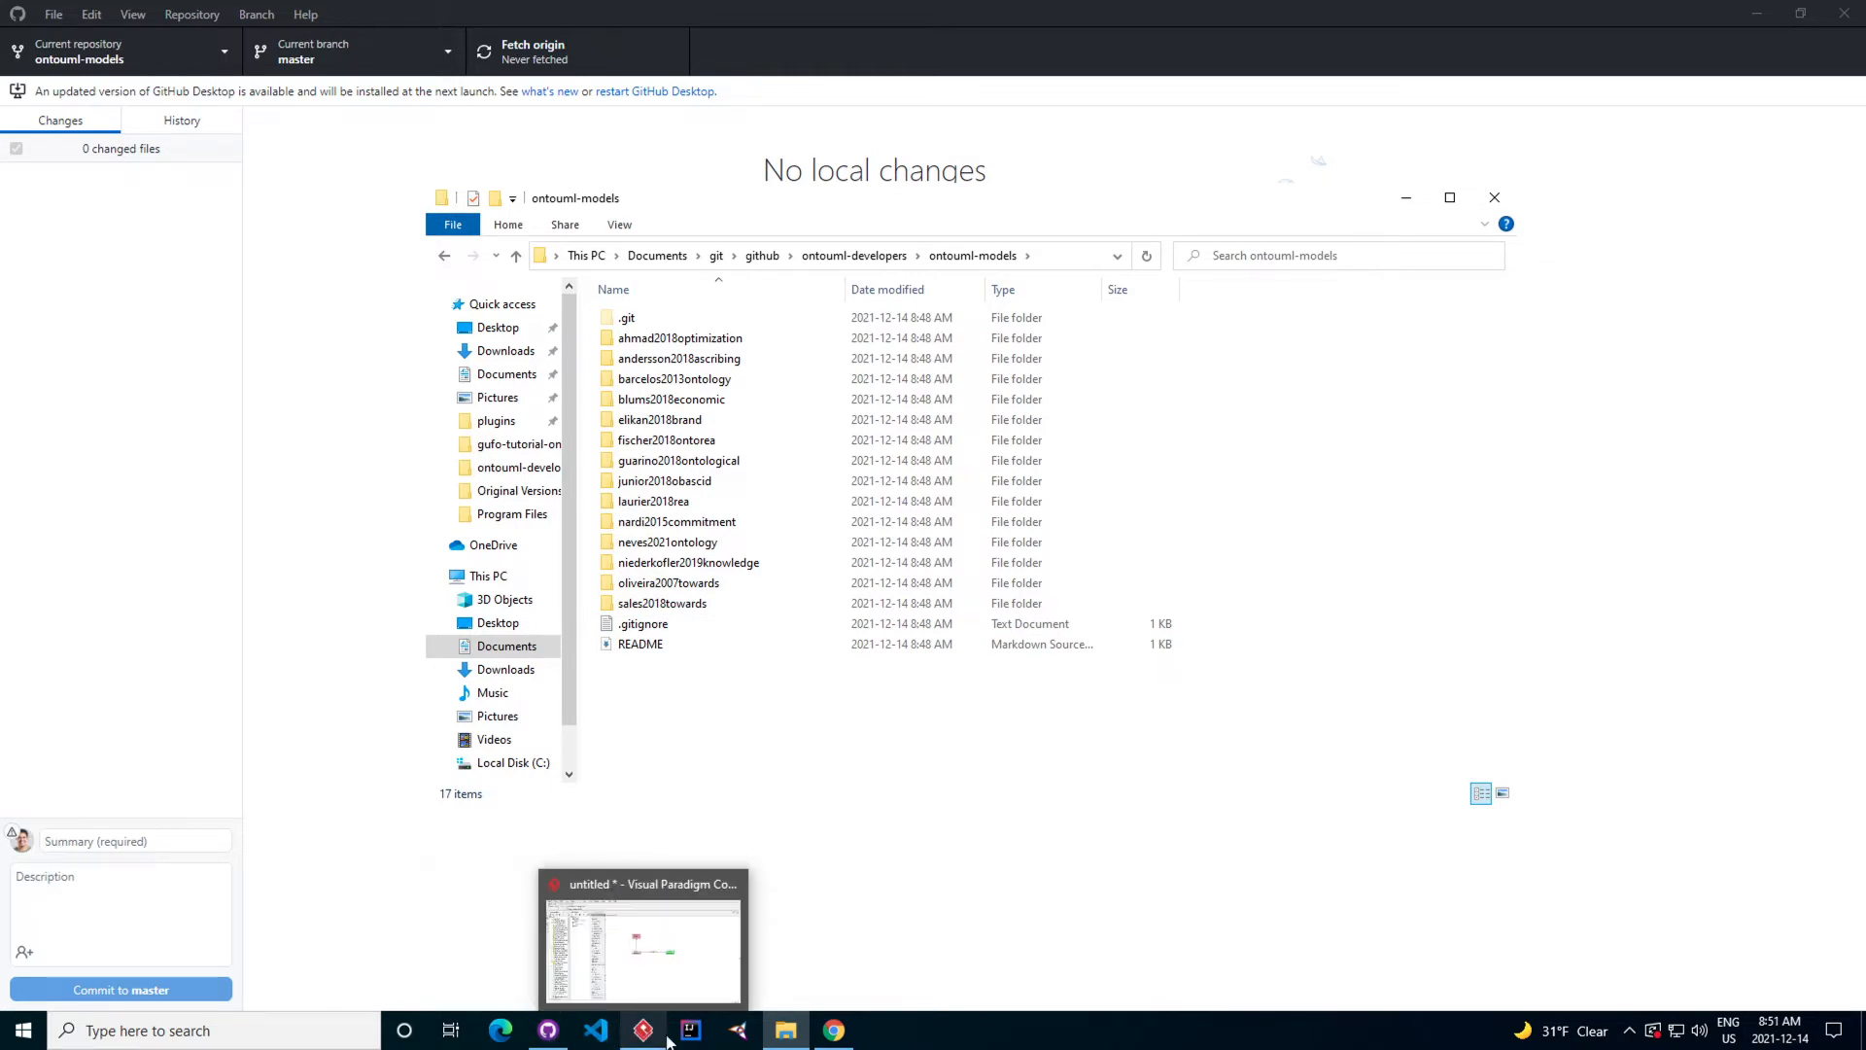
Step: From the fork's page, open the upstream unibz-core/ontouml-models repository in a new tab
{"action": "left_click", "coordinate": [835, 1034]}
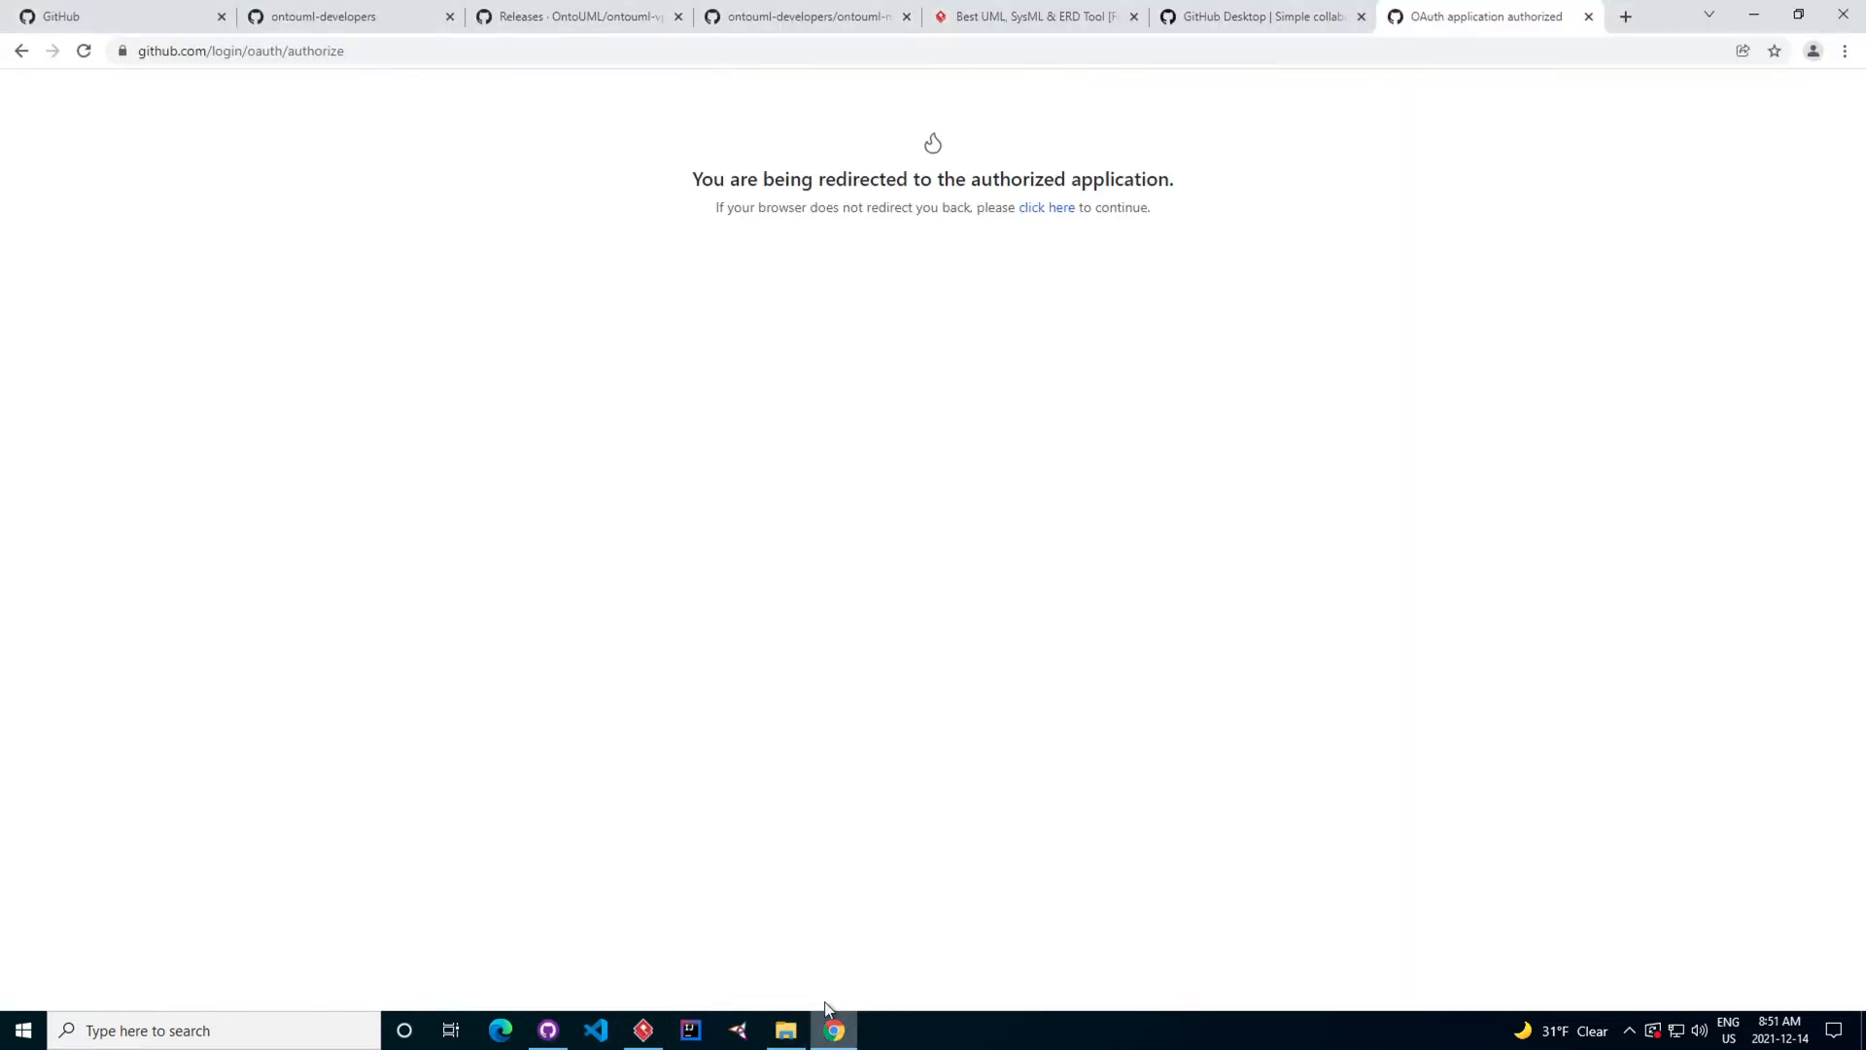
{"action": "left_click", "coordinate": [1260, 18]}
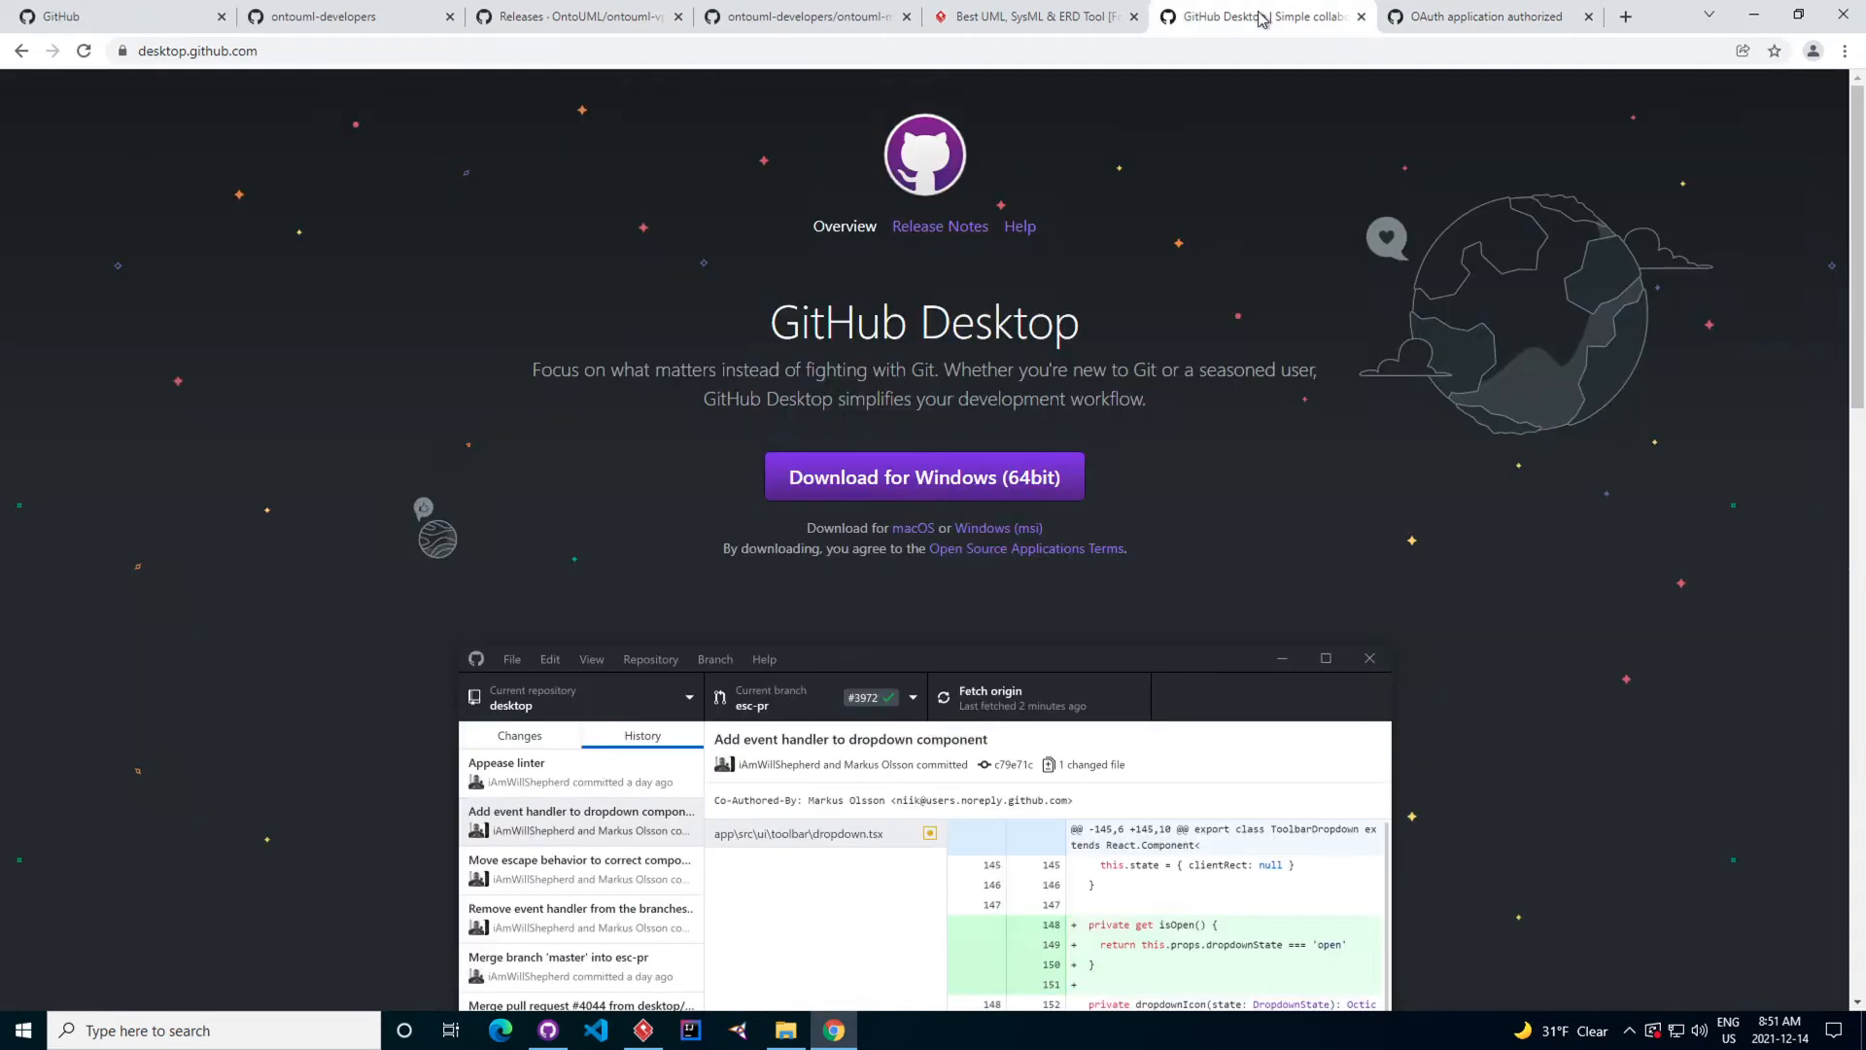
{"action": "left_click", "coordinate": [842, 16]}
{"action": "left_click", "coordinate": [408, 25]}
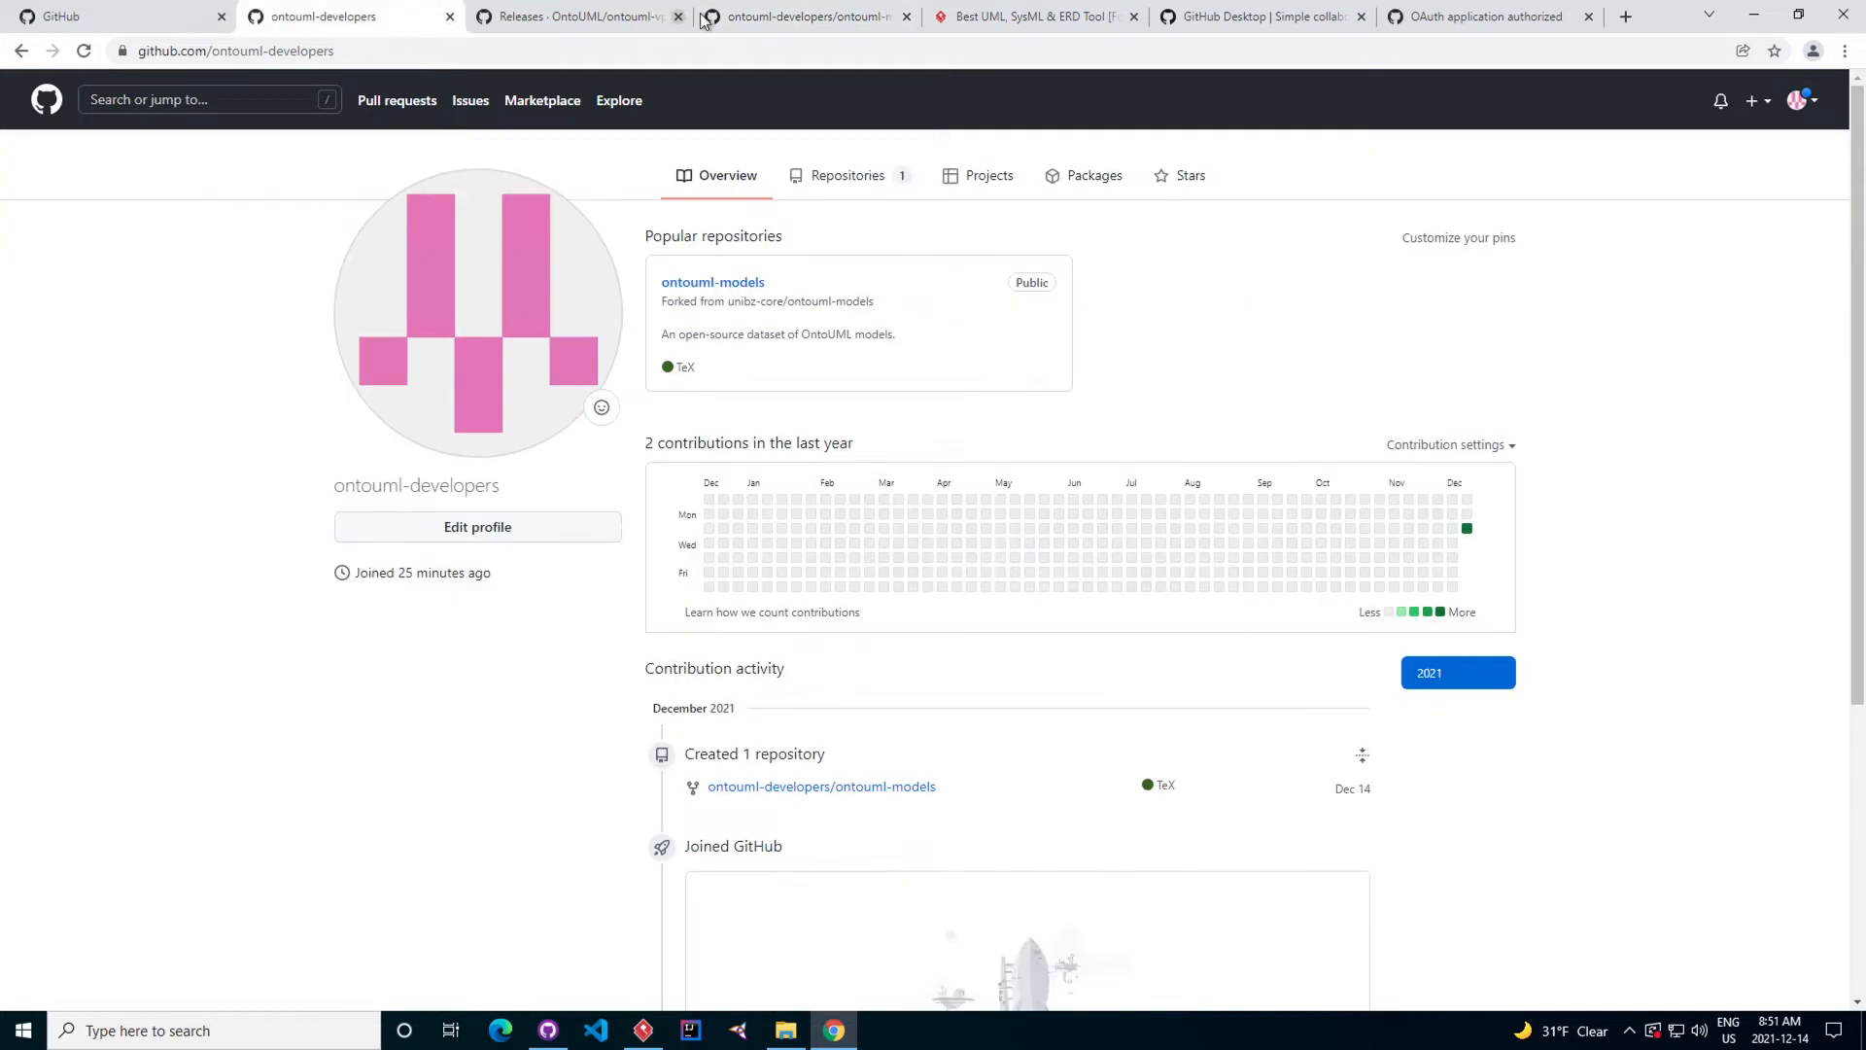
{"action": "left_click", "coordinate": [705, 18]}
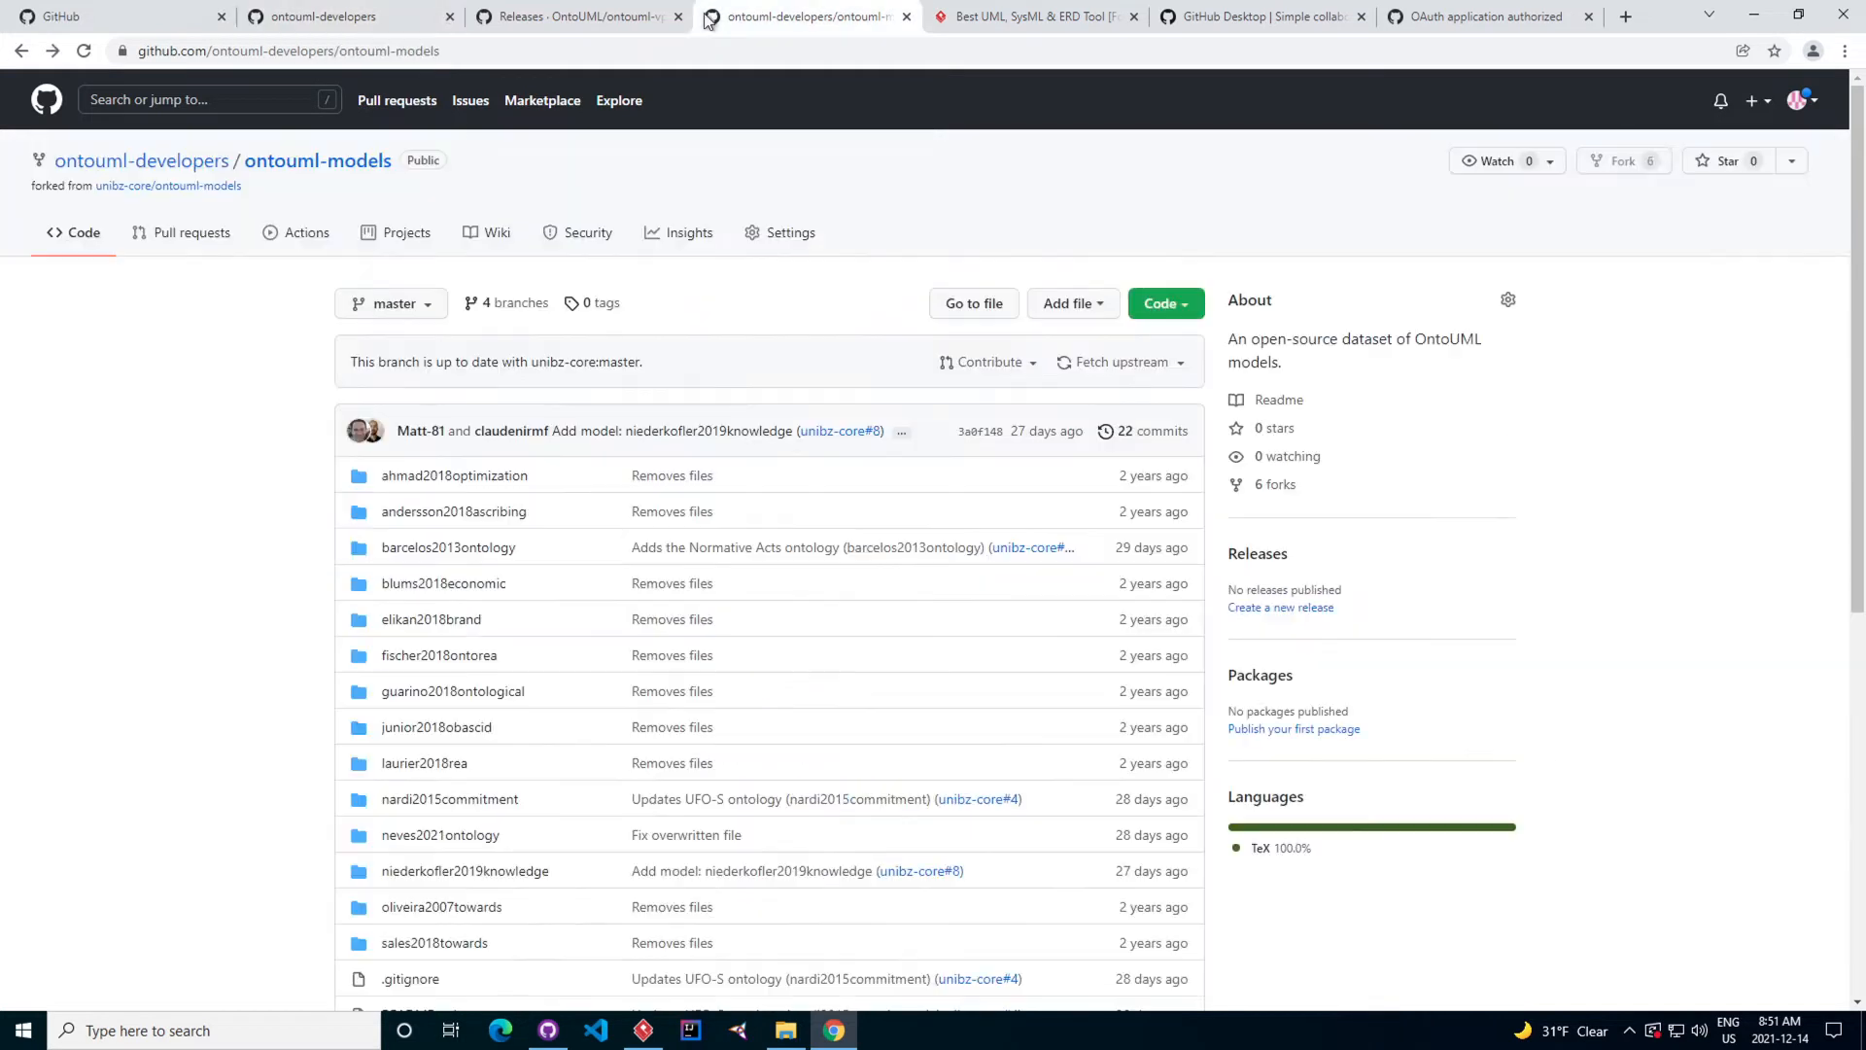
{"action": "right_click", "coordinate": [212, 186]}
{"action": "left_click", "coordinate": [233, 194]}
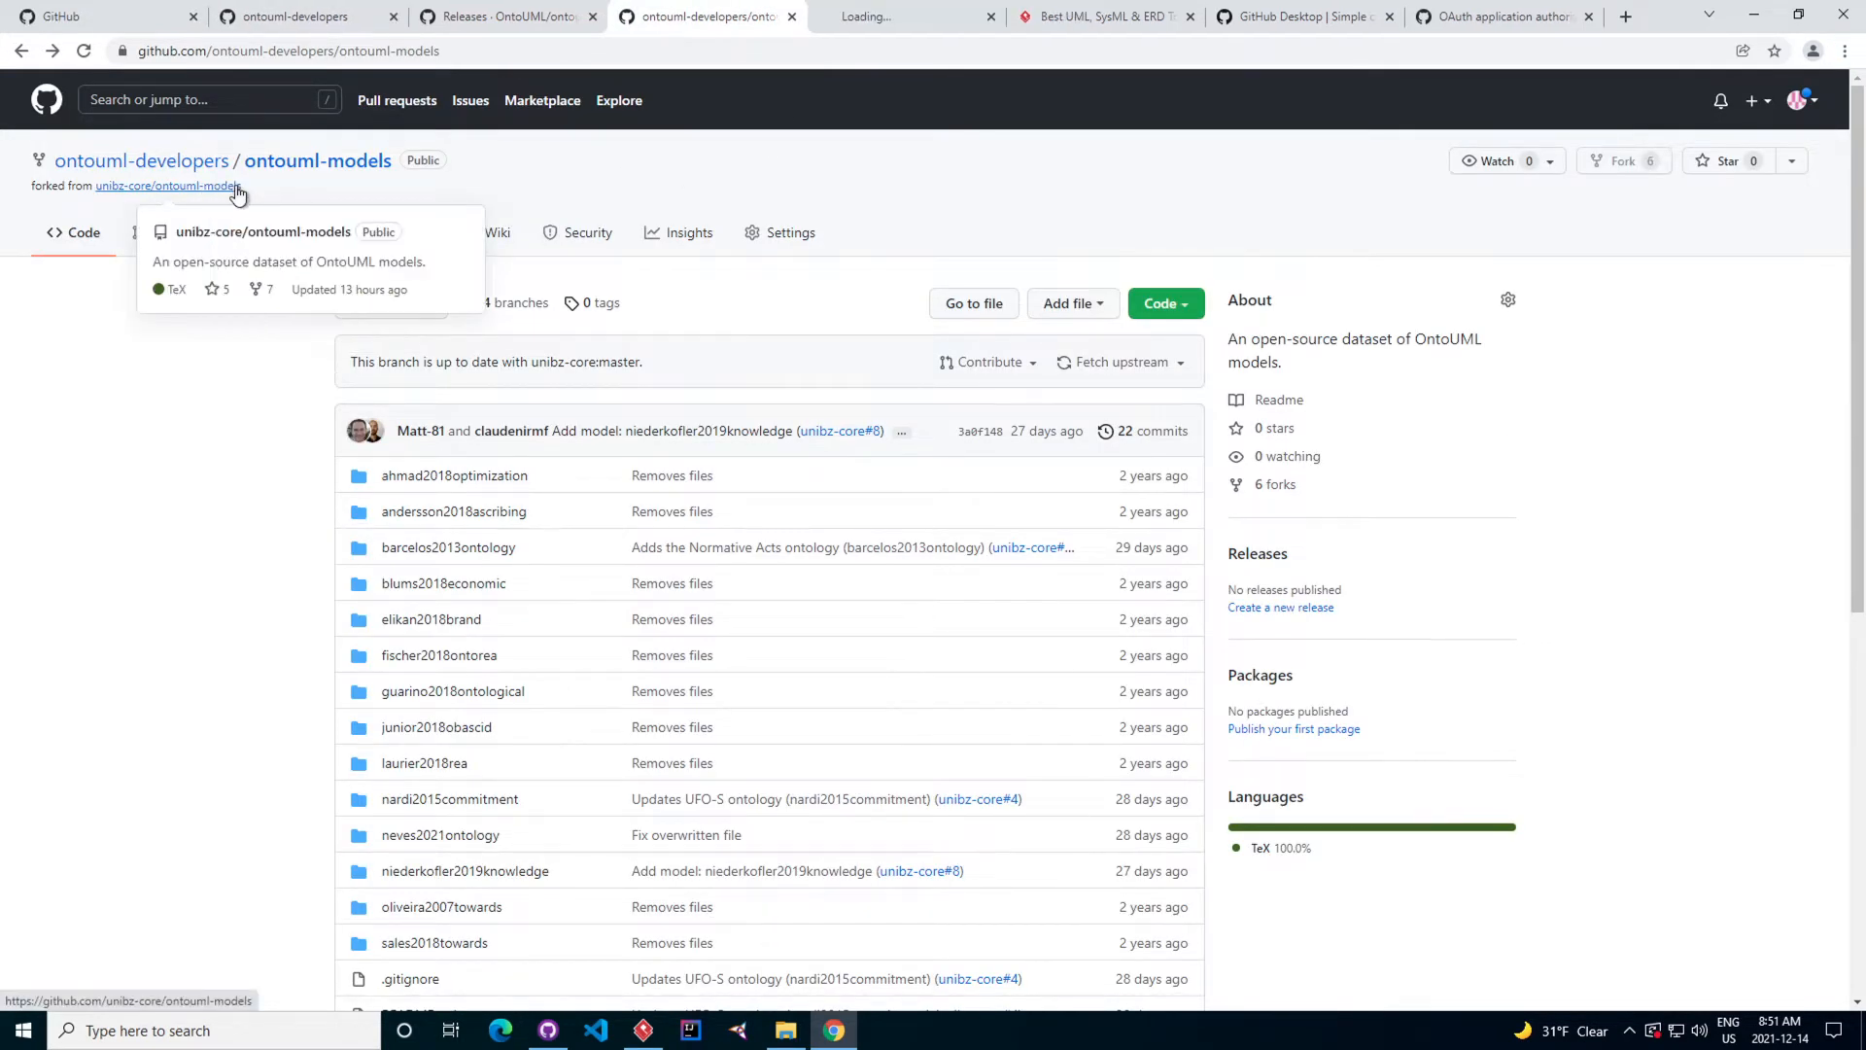
Step: Close the leftover tabs and look over the unibz-core/ontouml-models repository page
{"action": "left_click", "coordinate": [193, 17]}
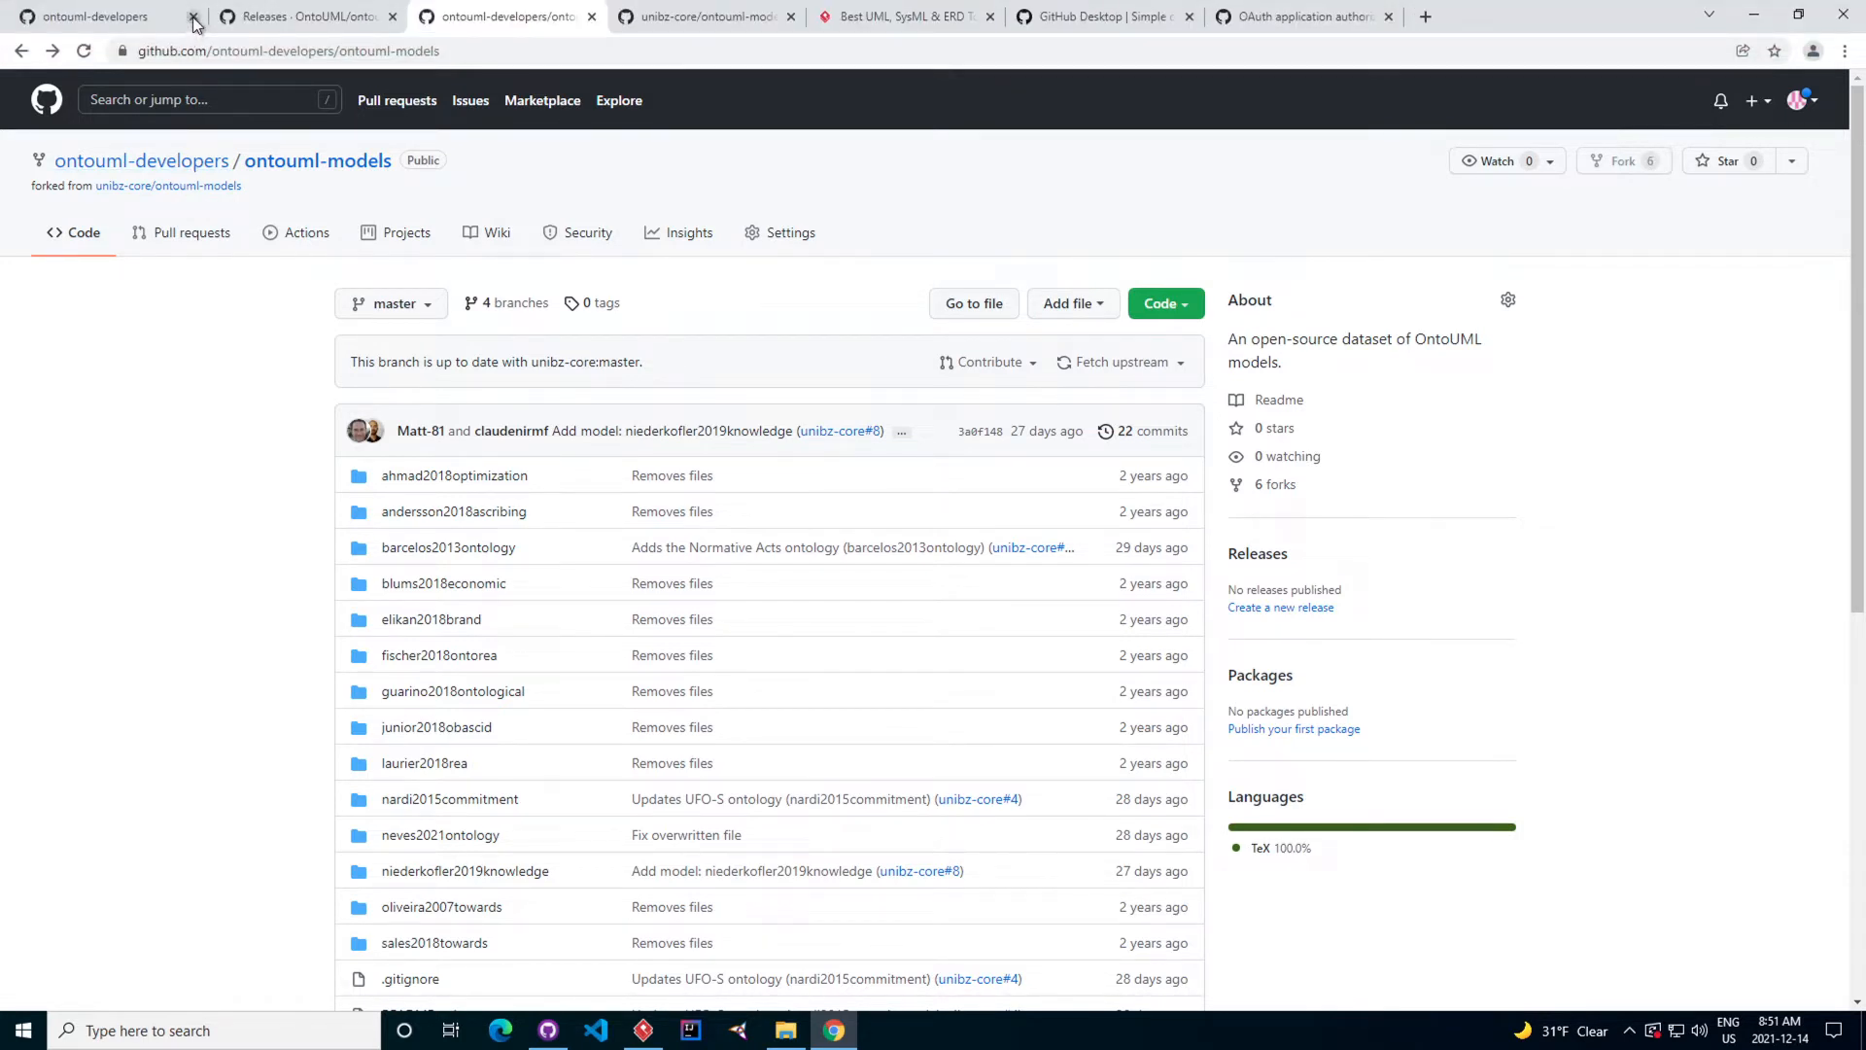
{"action": "left_click", "coordinate": [193, 17]}
{"action": "left_click", "coordinate": [194, 18]}
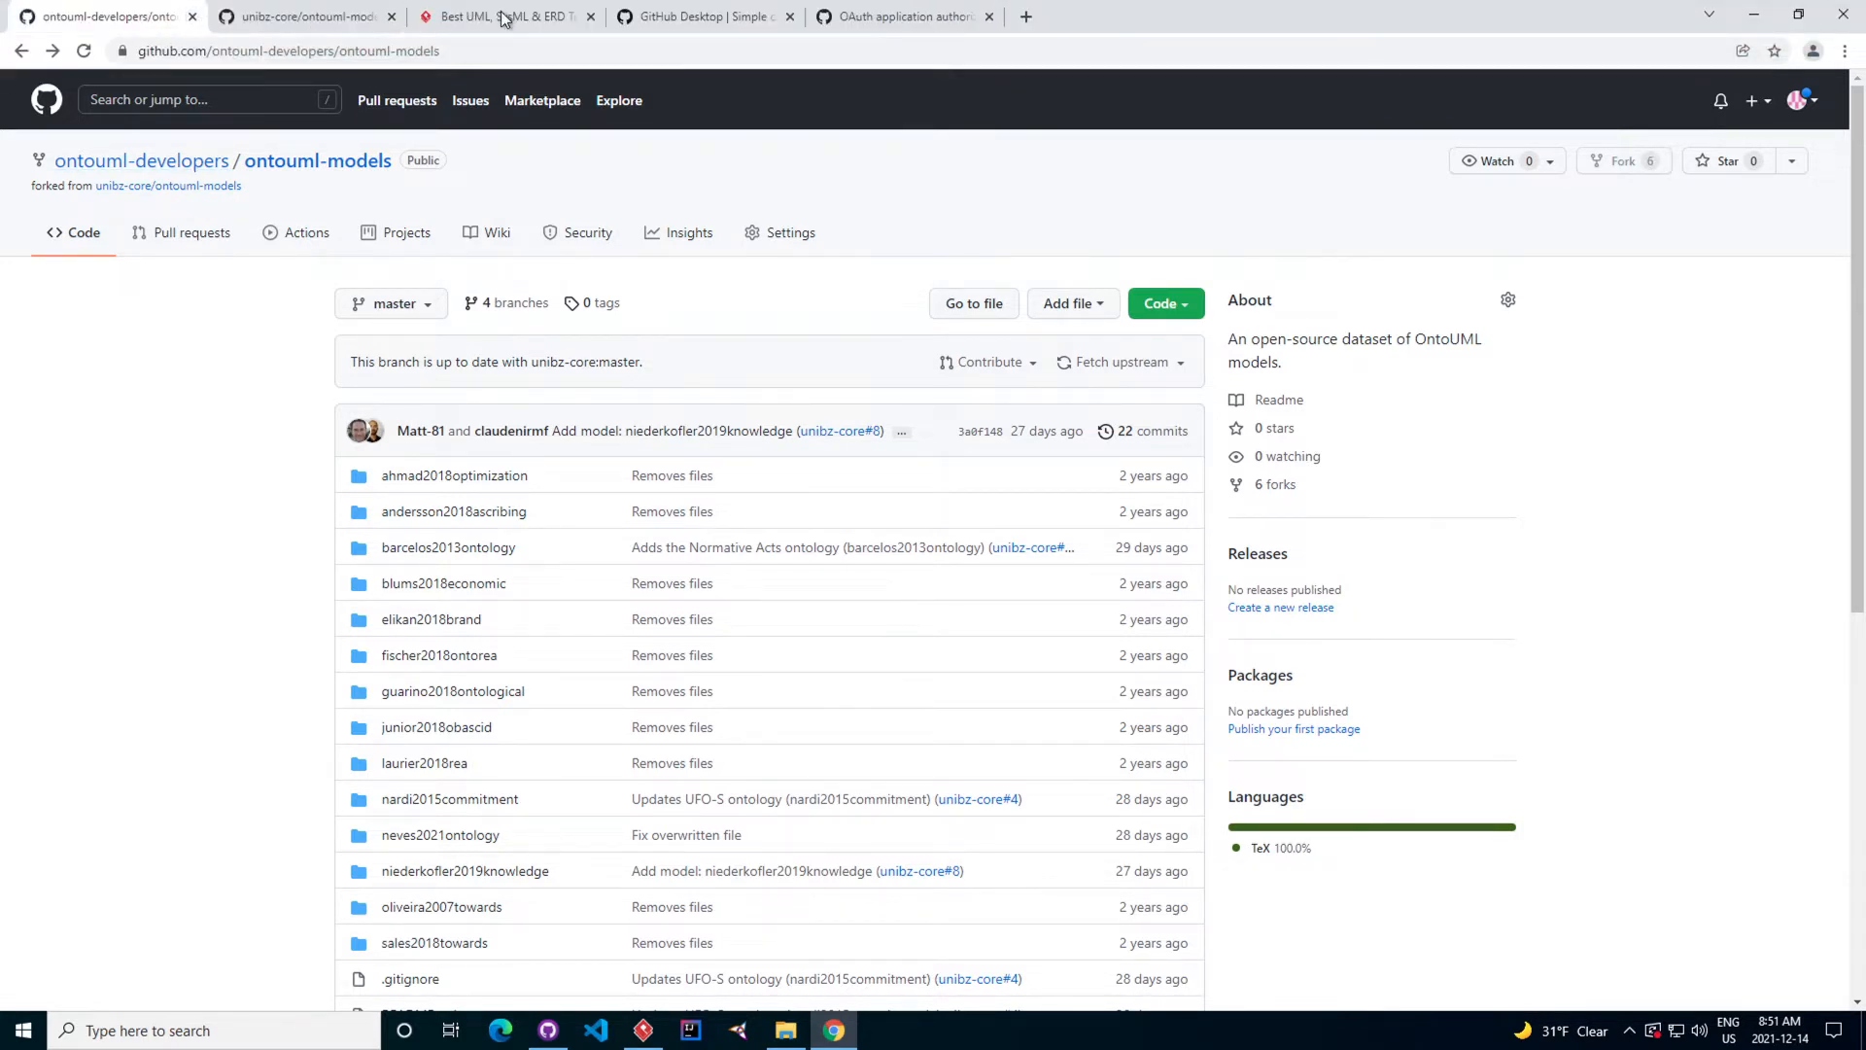
{"action": "left_click", "coordinate": [591, 18]}
{"action": "left_click", "coordinate": [590, 18]}
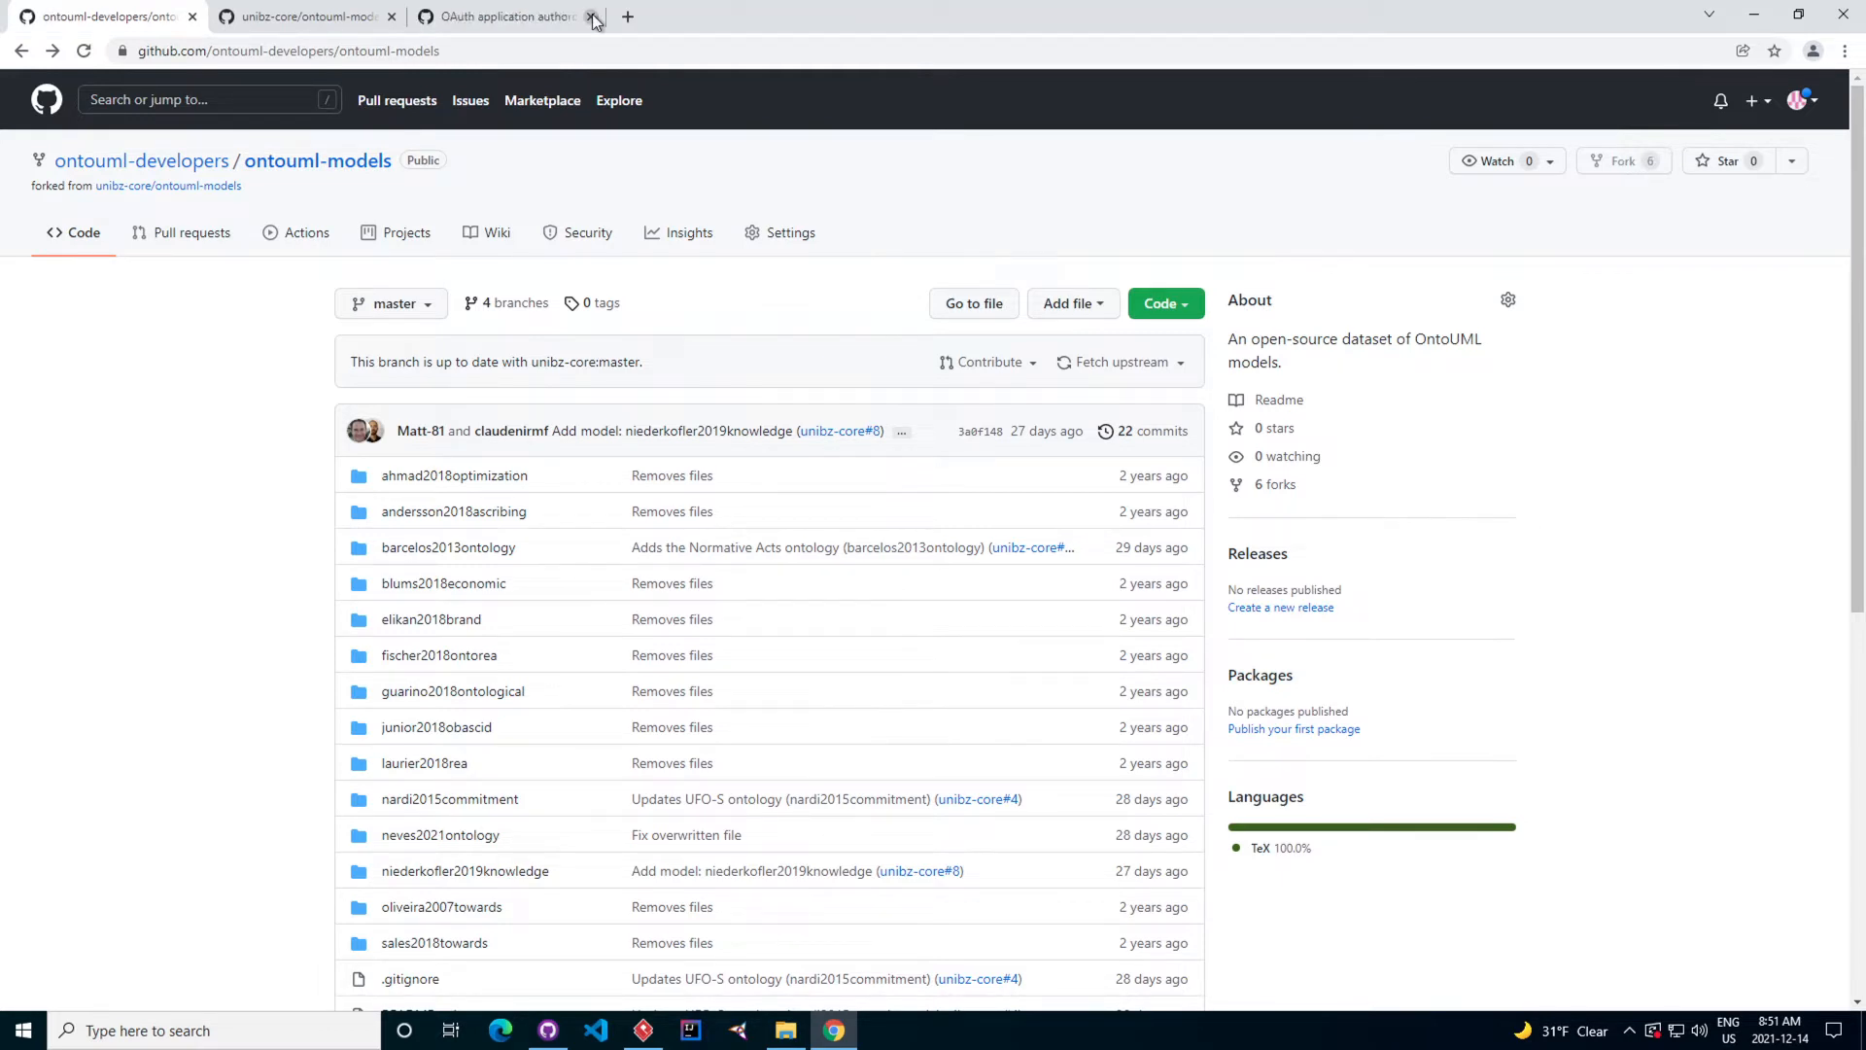
{"action": "left_click", "coordinate": [590, 18]}
{"action": "left_click", "coordinate": [387, 18]}
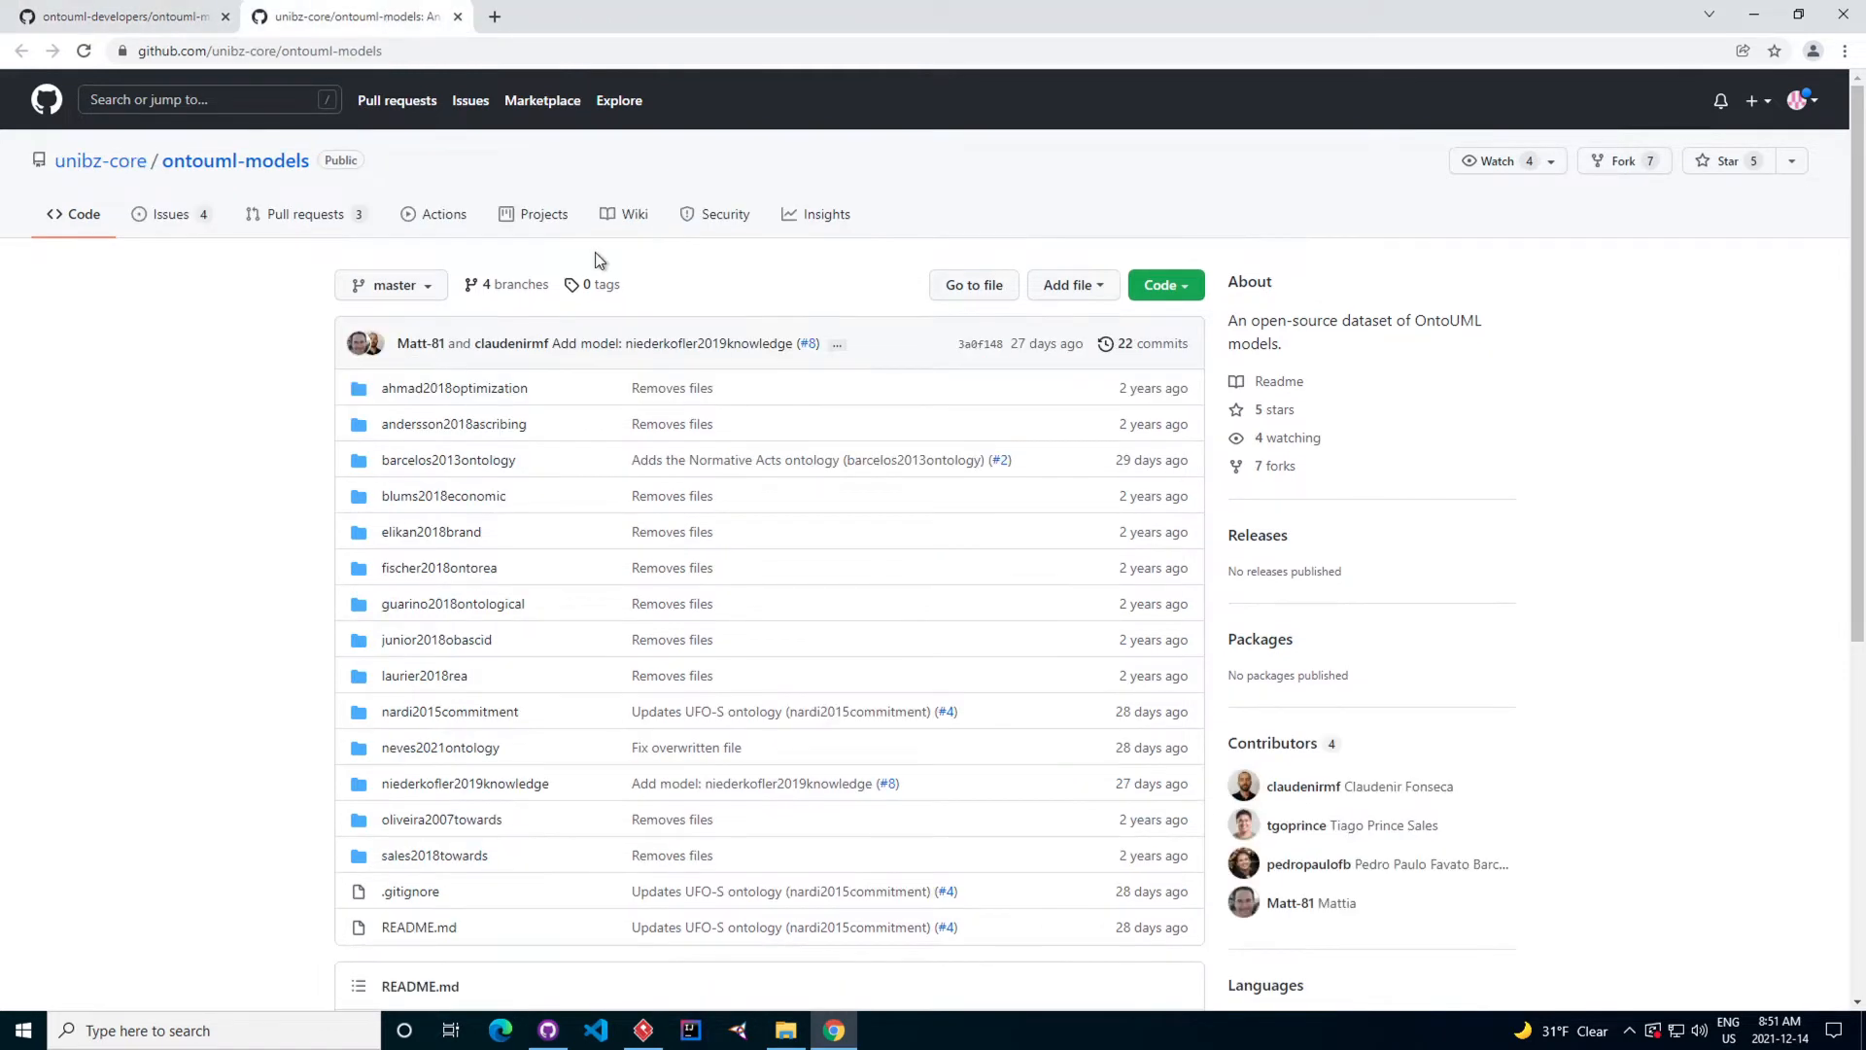
{"action": "scroll", "coordinate": [233, 564], "scroll_direction": "down", "scroll_amount": 1}
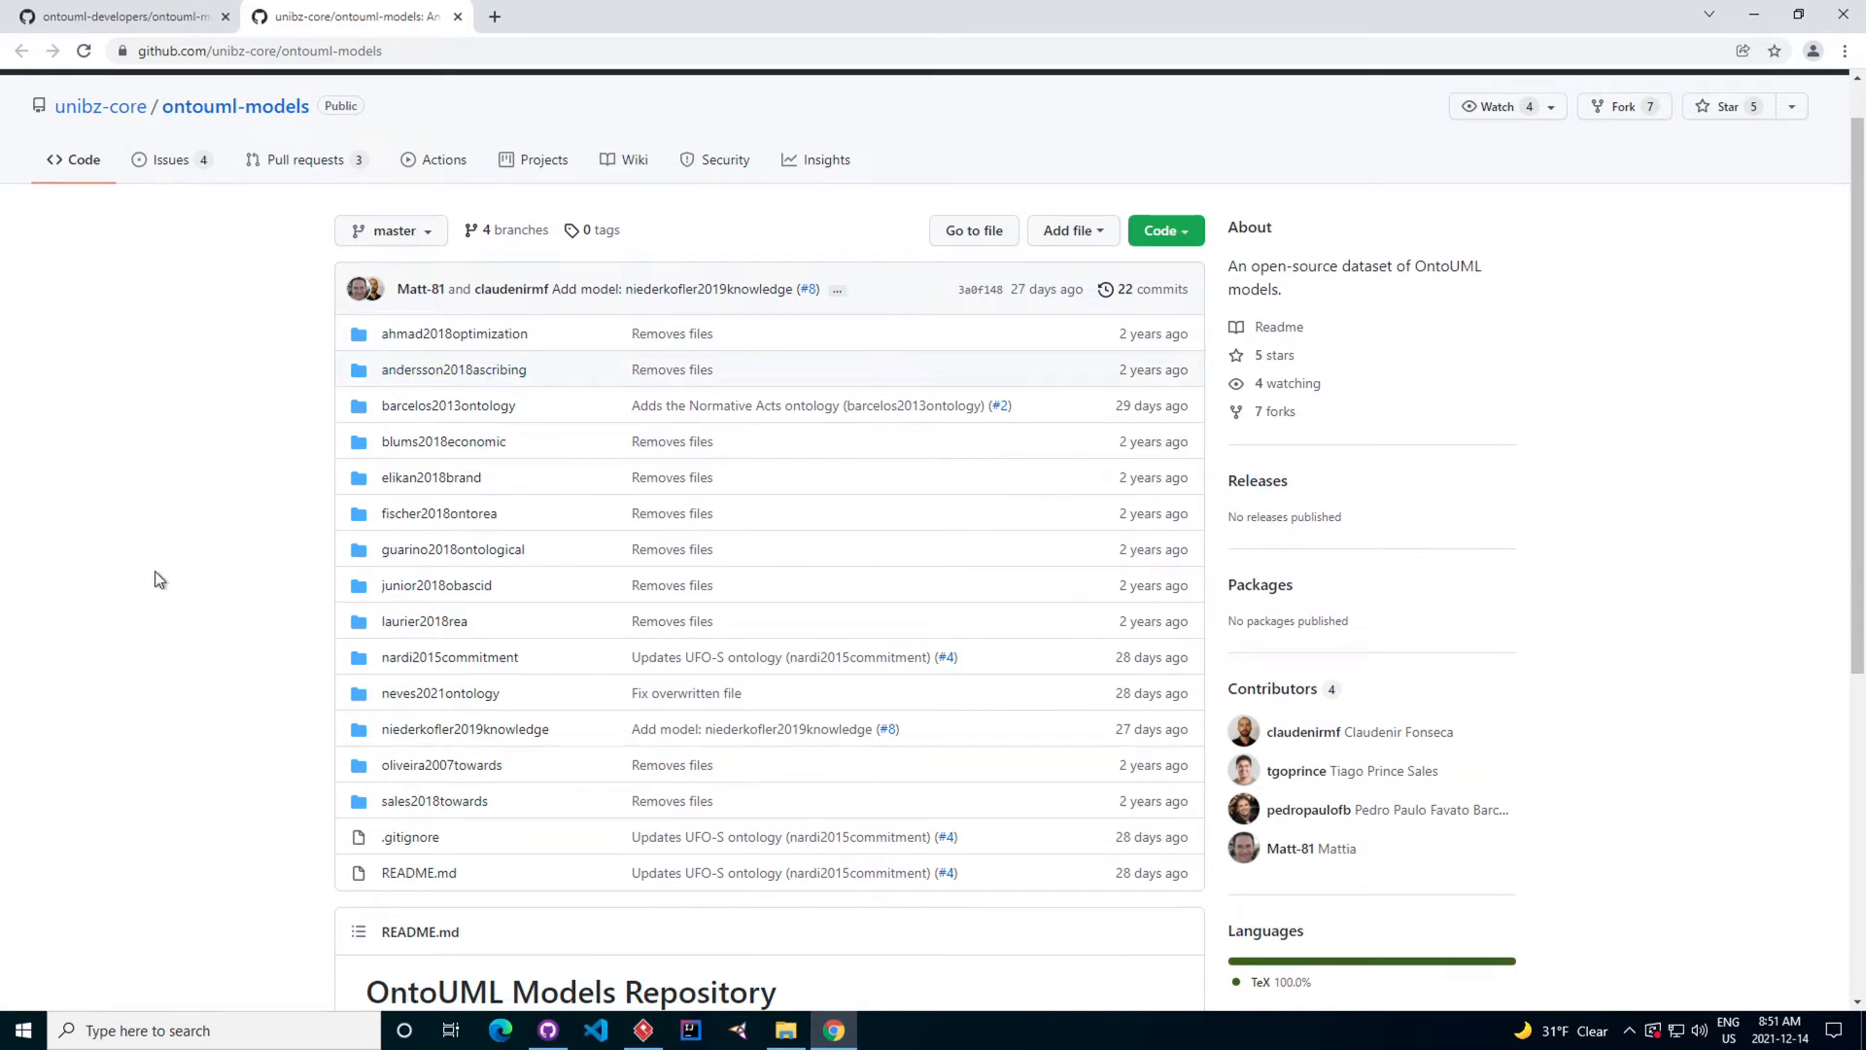
{"action": "scroll", "coordinate": [159, 549], "scroll_direction": "up", "scroll_amount": 1}
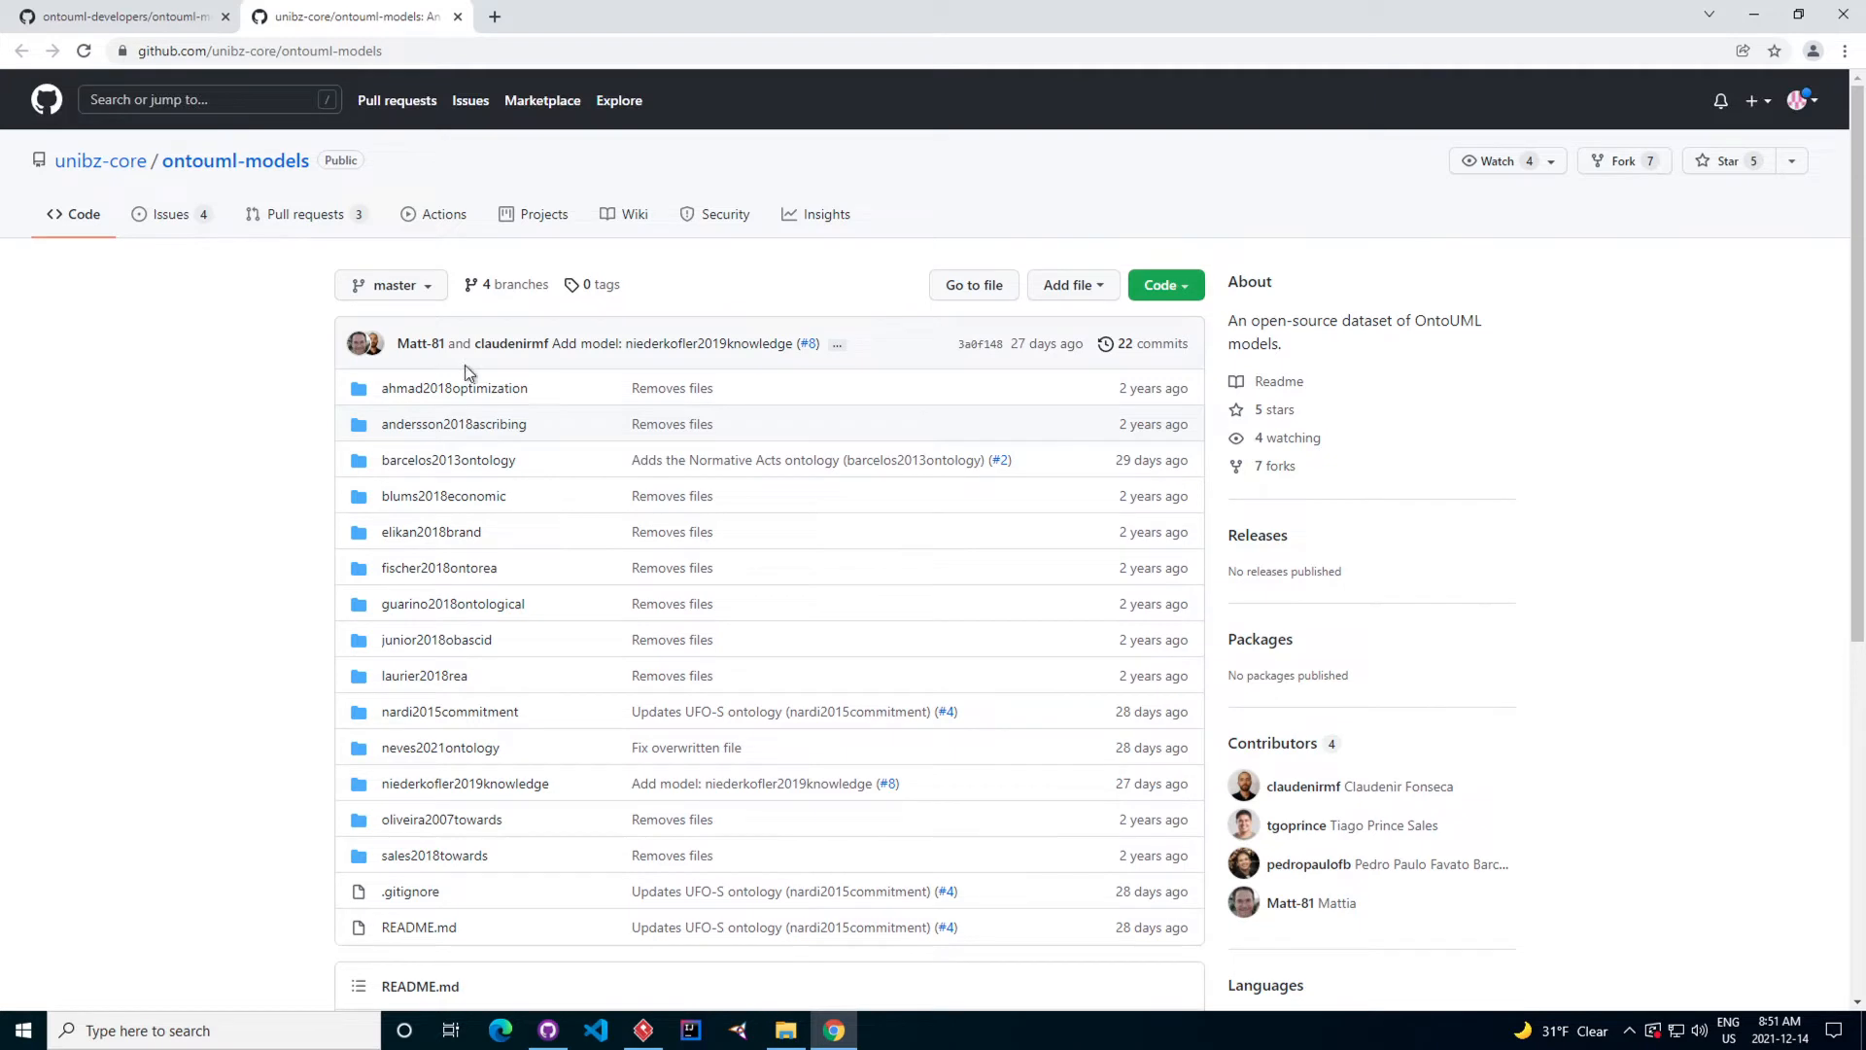
Step: Open How to Contribute and List of OntoUML models from the wiki, then follow its spreadsheet link
{"action": "left_click", "coordinate": [639, 222]}
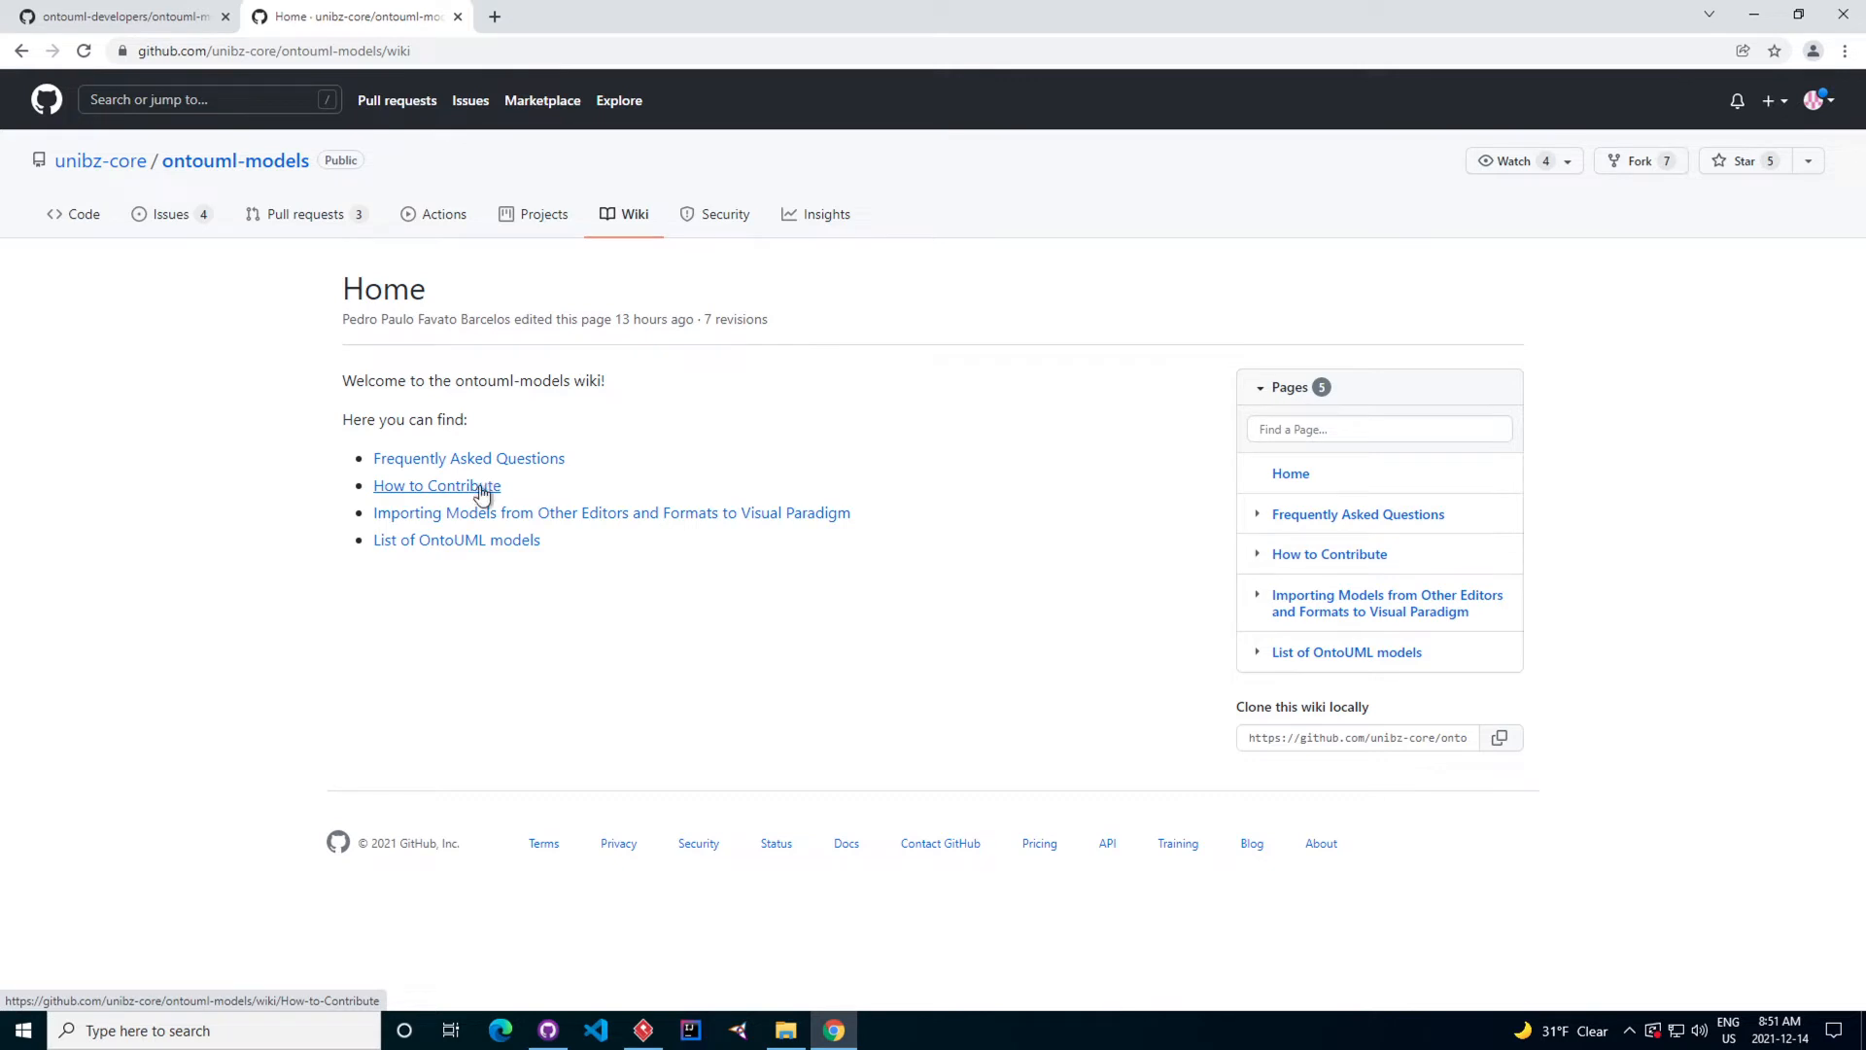
{"action": "right_click", "coordinate": [476, 535]}
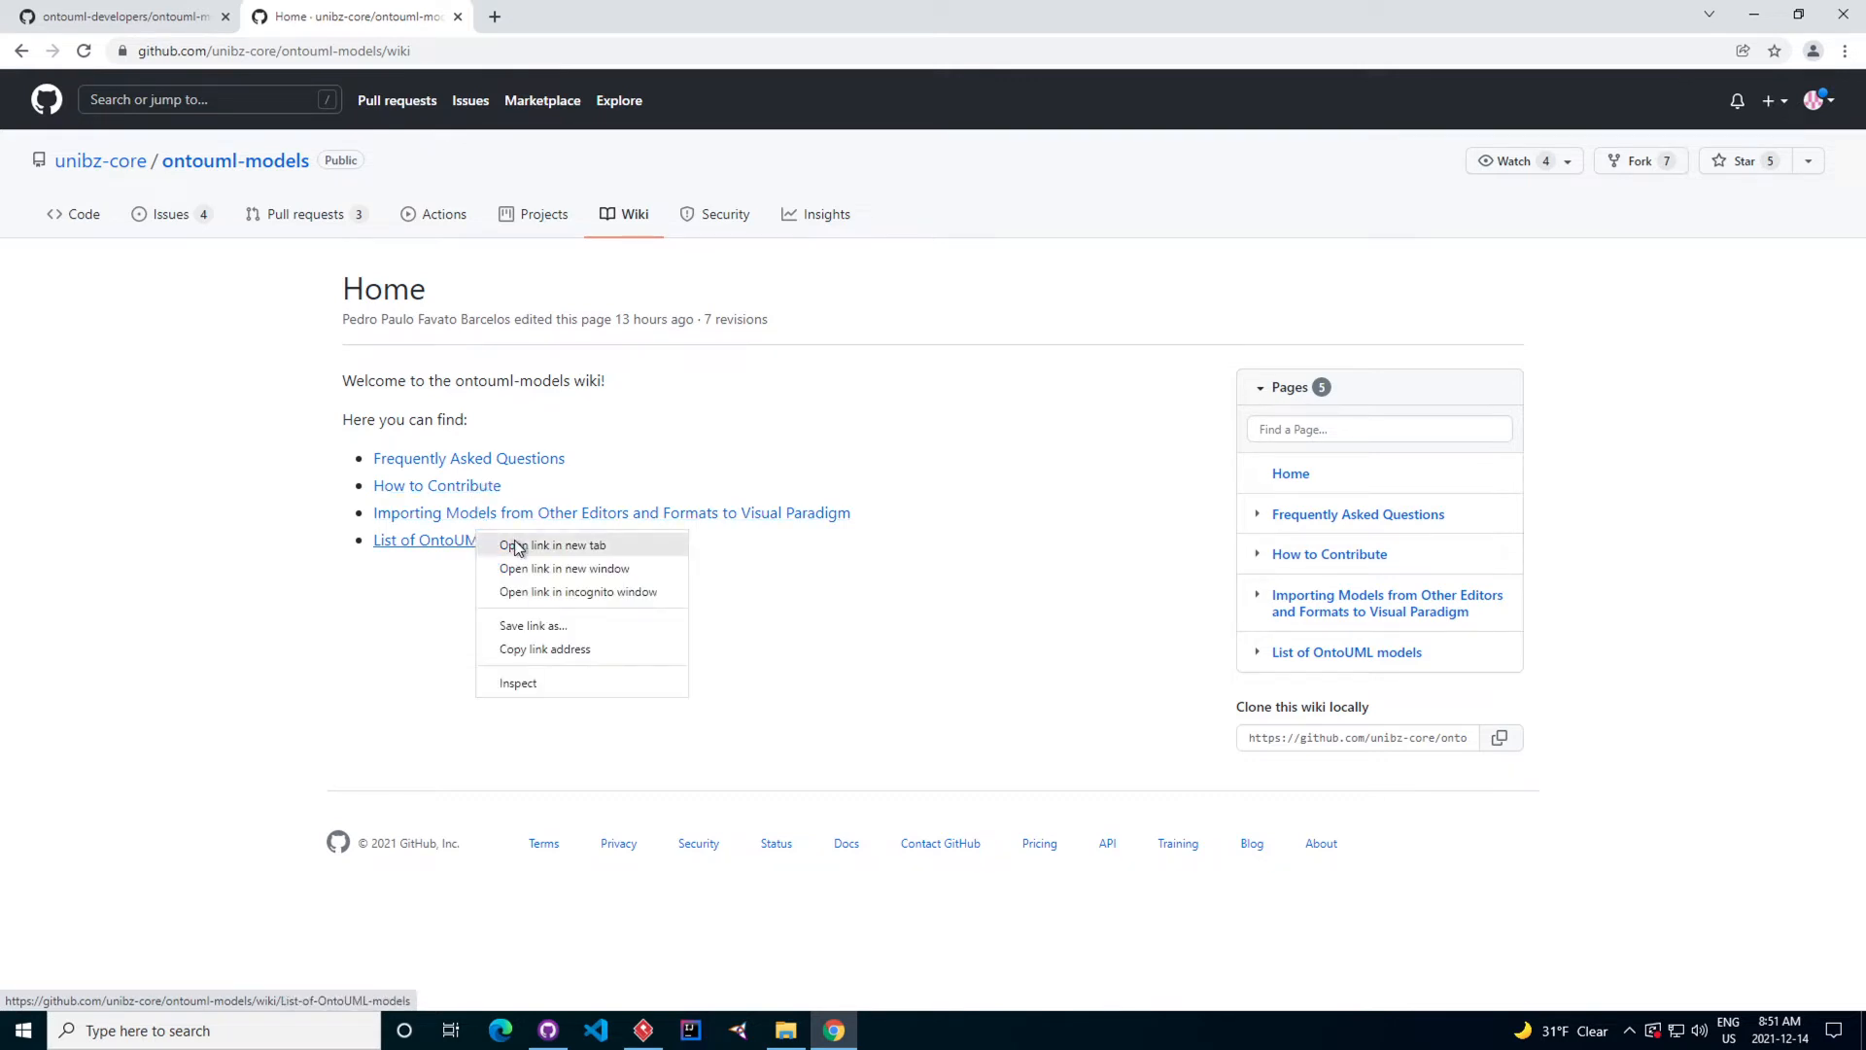
{"action": "left_click", "coordinate": [515, 545]}
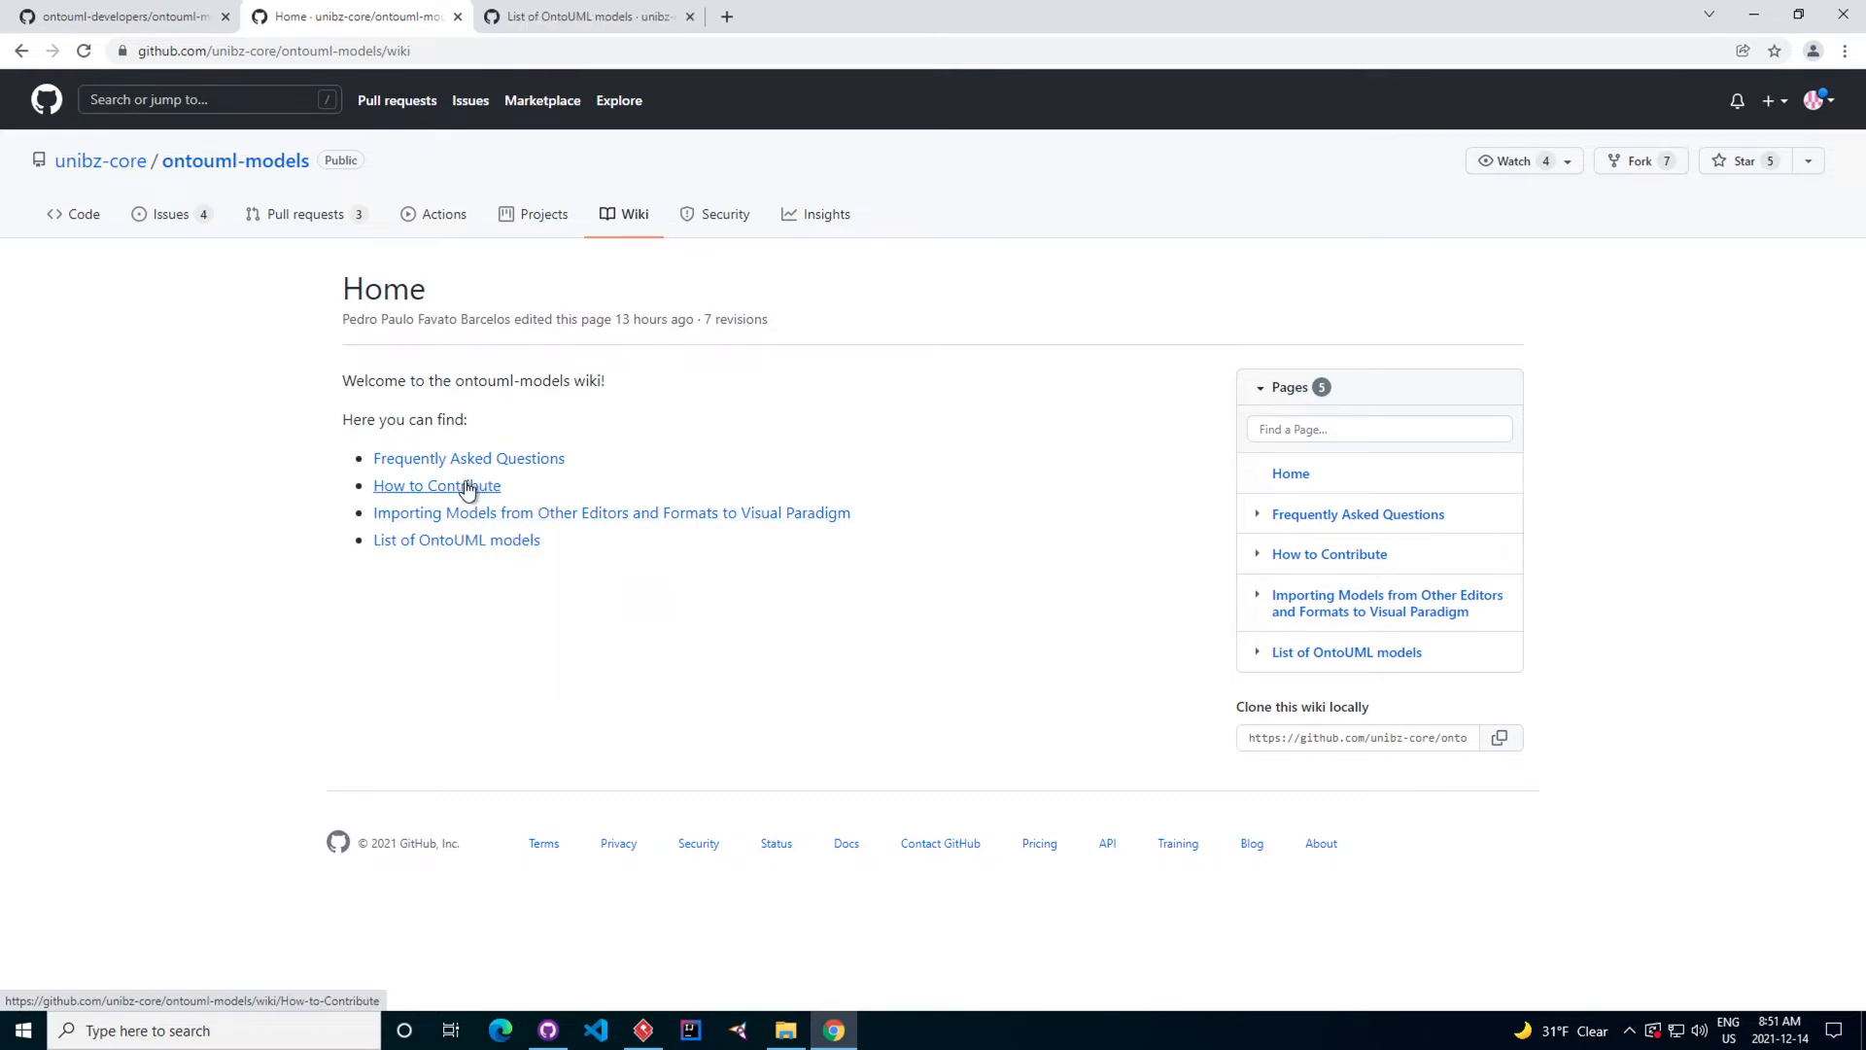
{"action": "left_click", "coordinate": [467, 489]}
{"action": "left_click", "coordinate": [573, 17]}
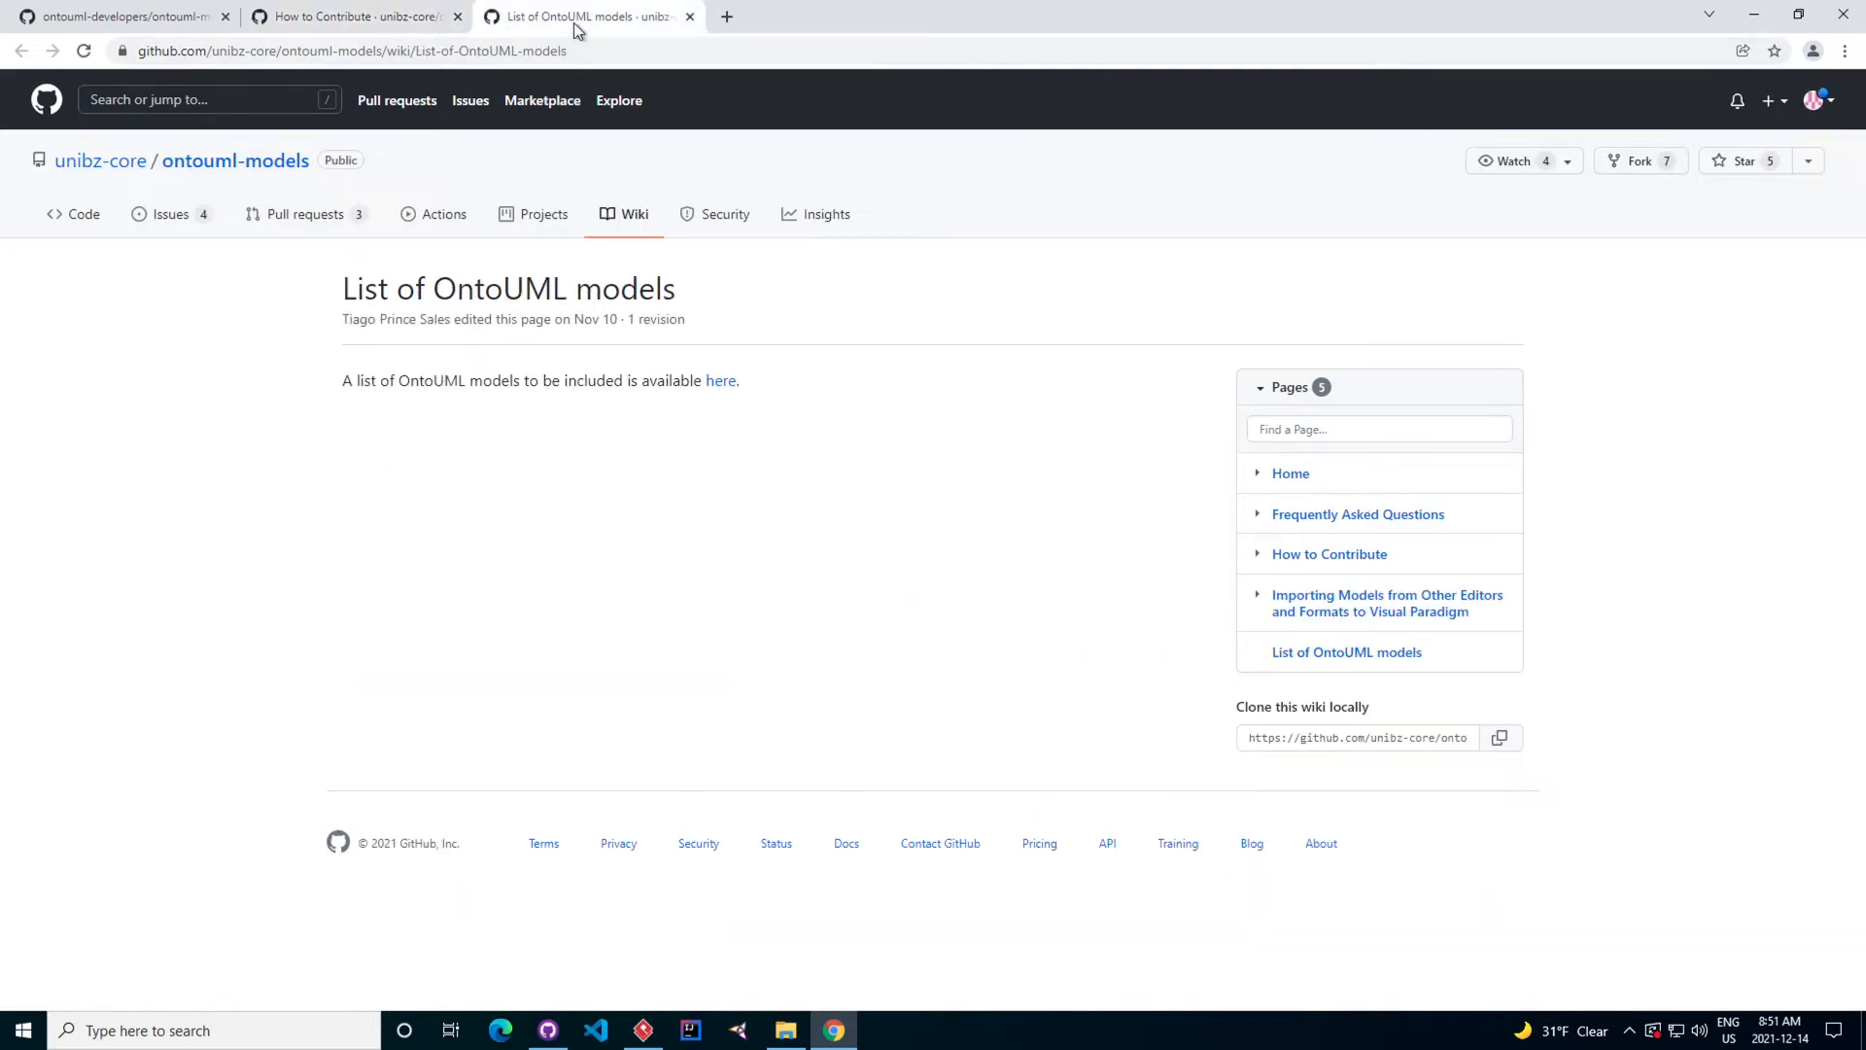
{"action": "left_click", "coordinate": [721, 380]}
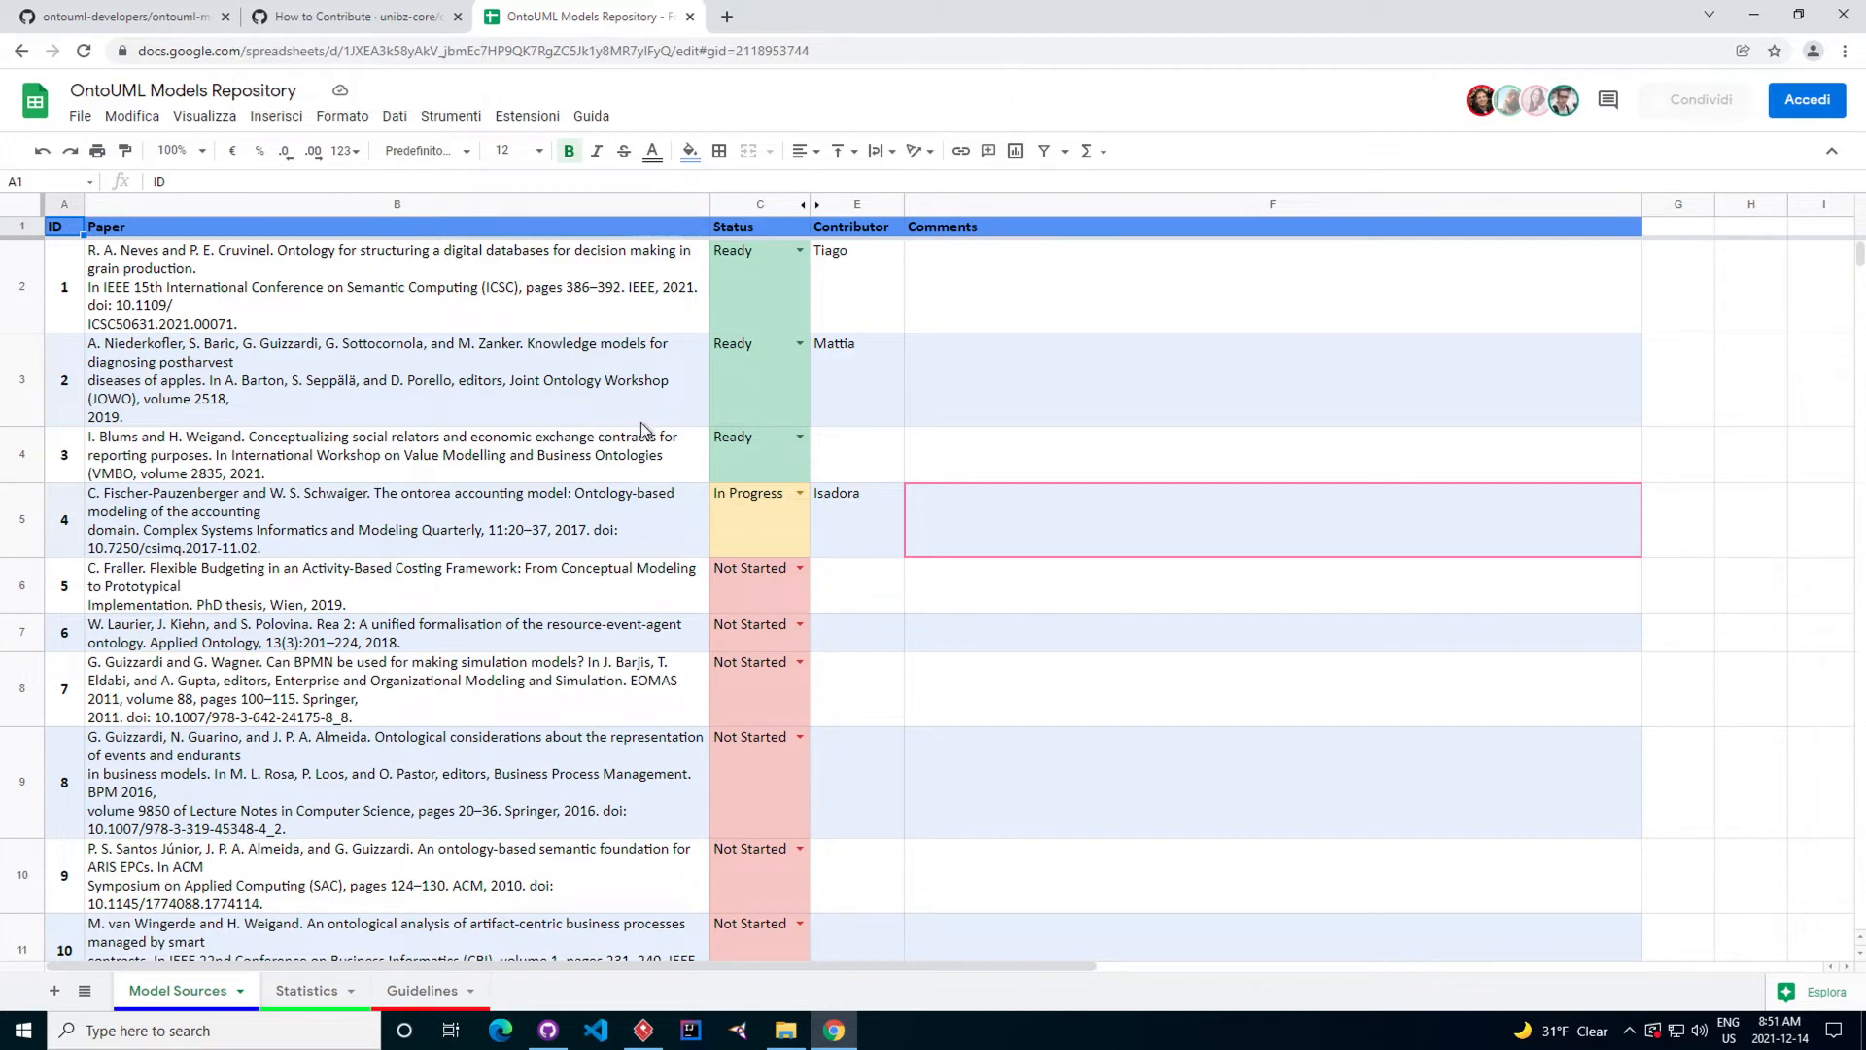
Step: Scroll through the Model Sources sheet, noting the Laurier paper in row 7, then revisit How to Contribute
{"action": "scroll", "coordinate": [620, 524], "scroll_direction": "down", "scroll_amount": 1}
{"action": "left_click", "coordinate": [618, 544]}
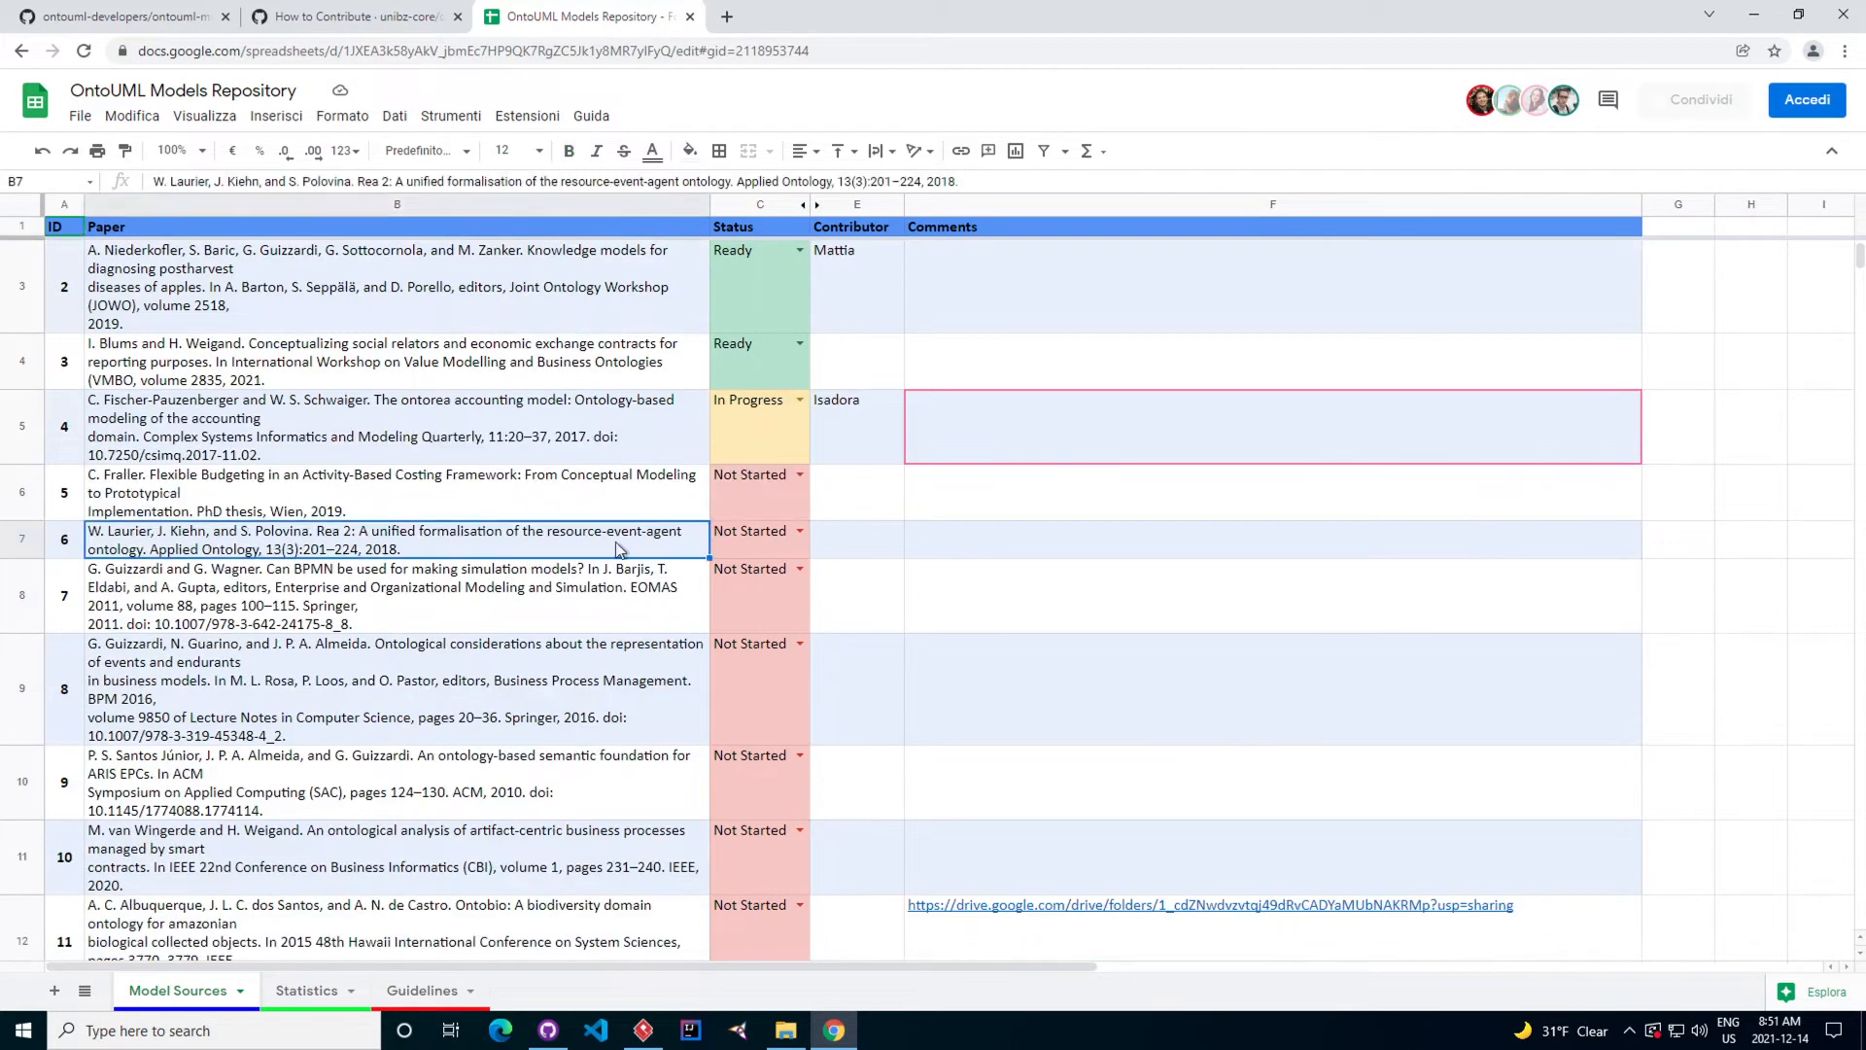
{"action": "scroll", "coordinate": [573, 685], "scroll_direction": "down", "scroll_amount": 5}
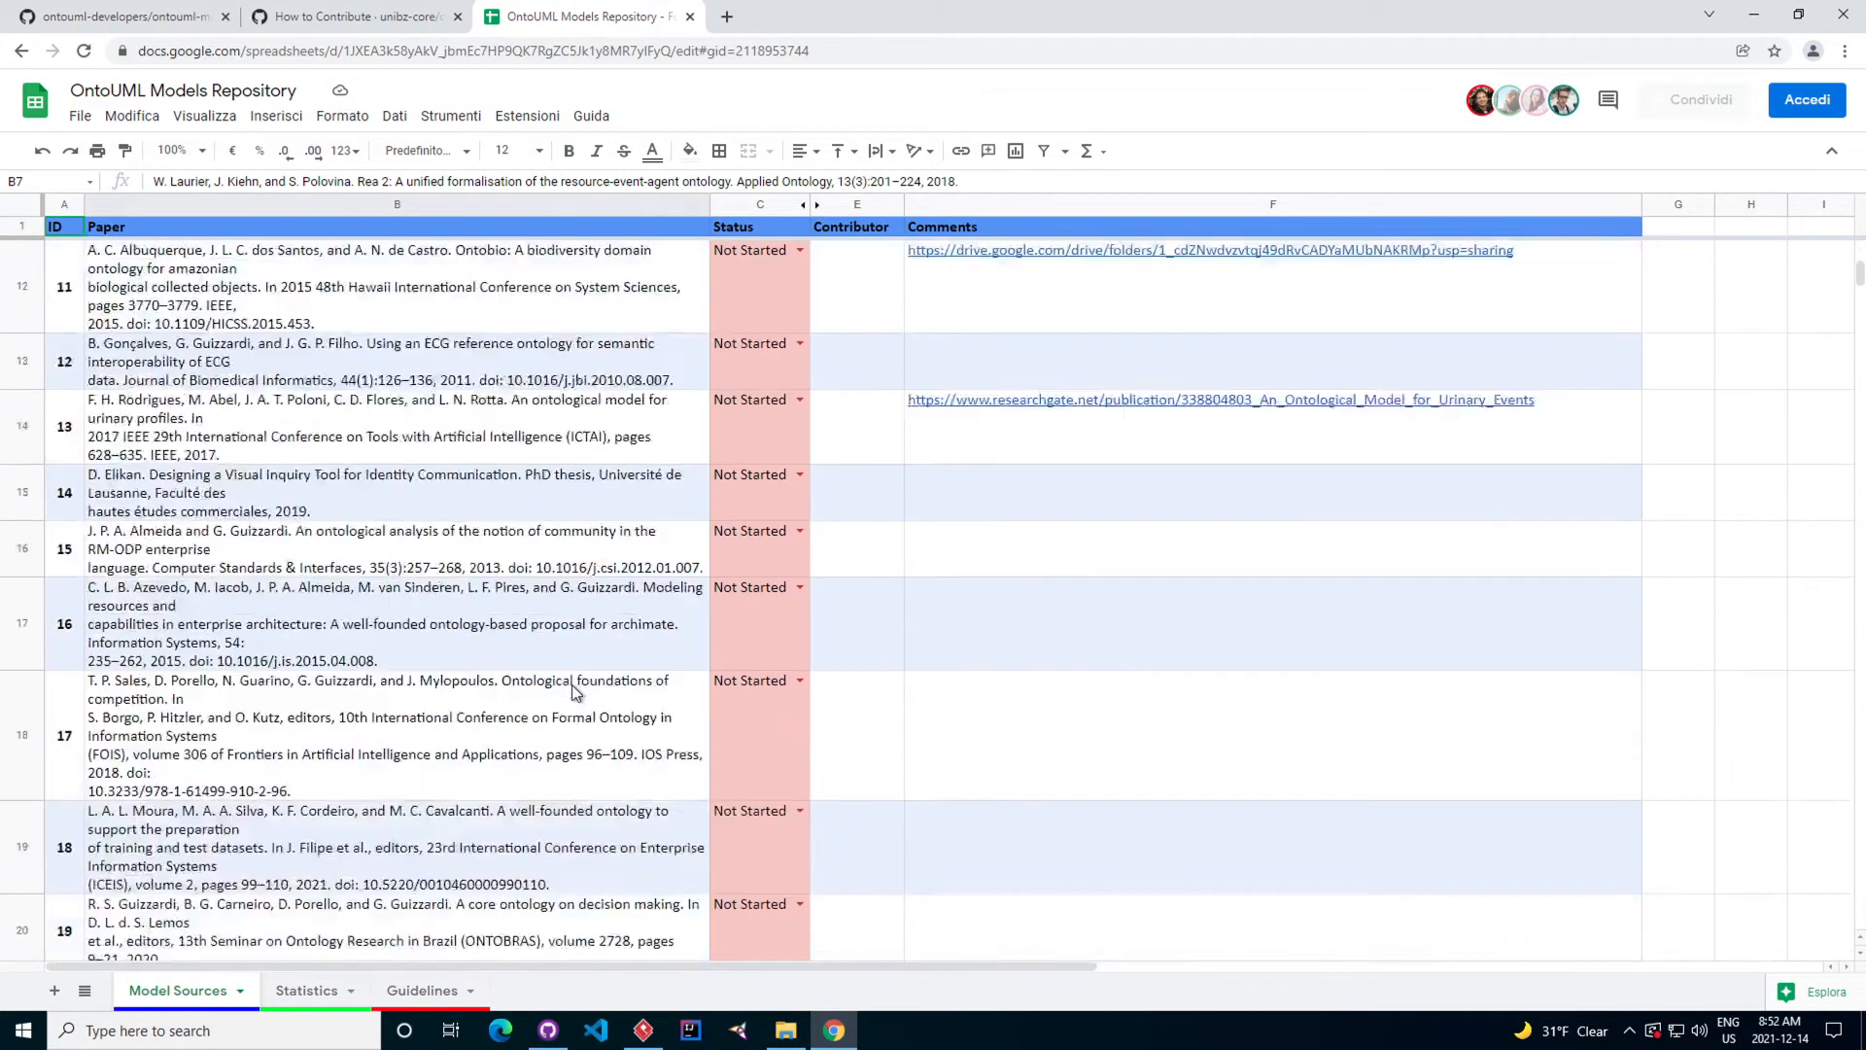
{"action": "scroll", "coordinate": [572, 692], "scroll_direction": "down", "scroll_amount": 10}
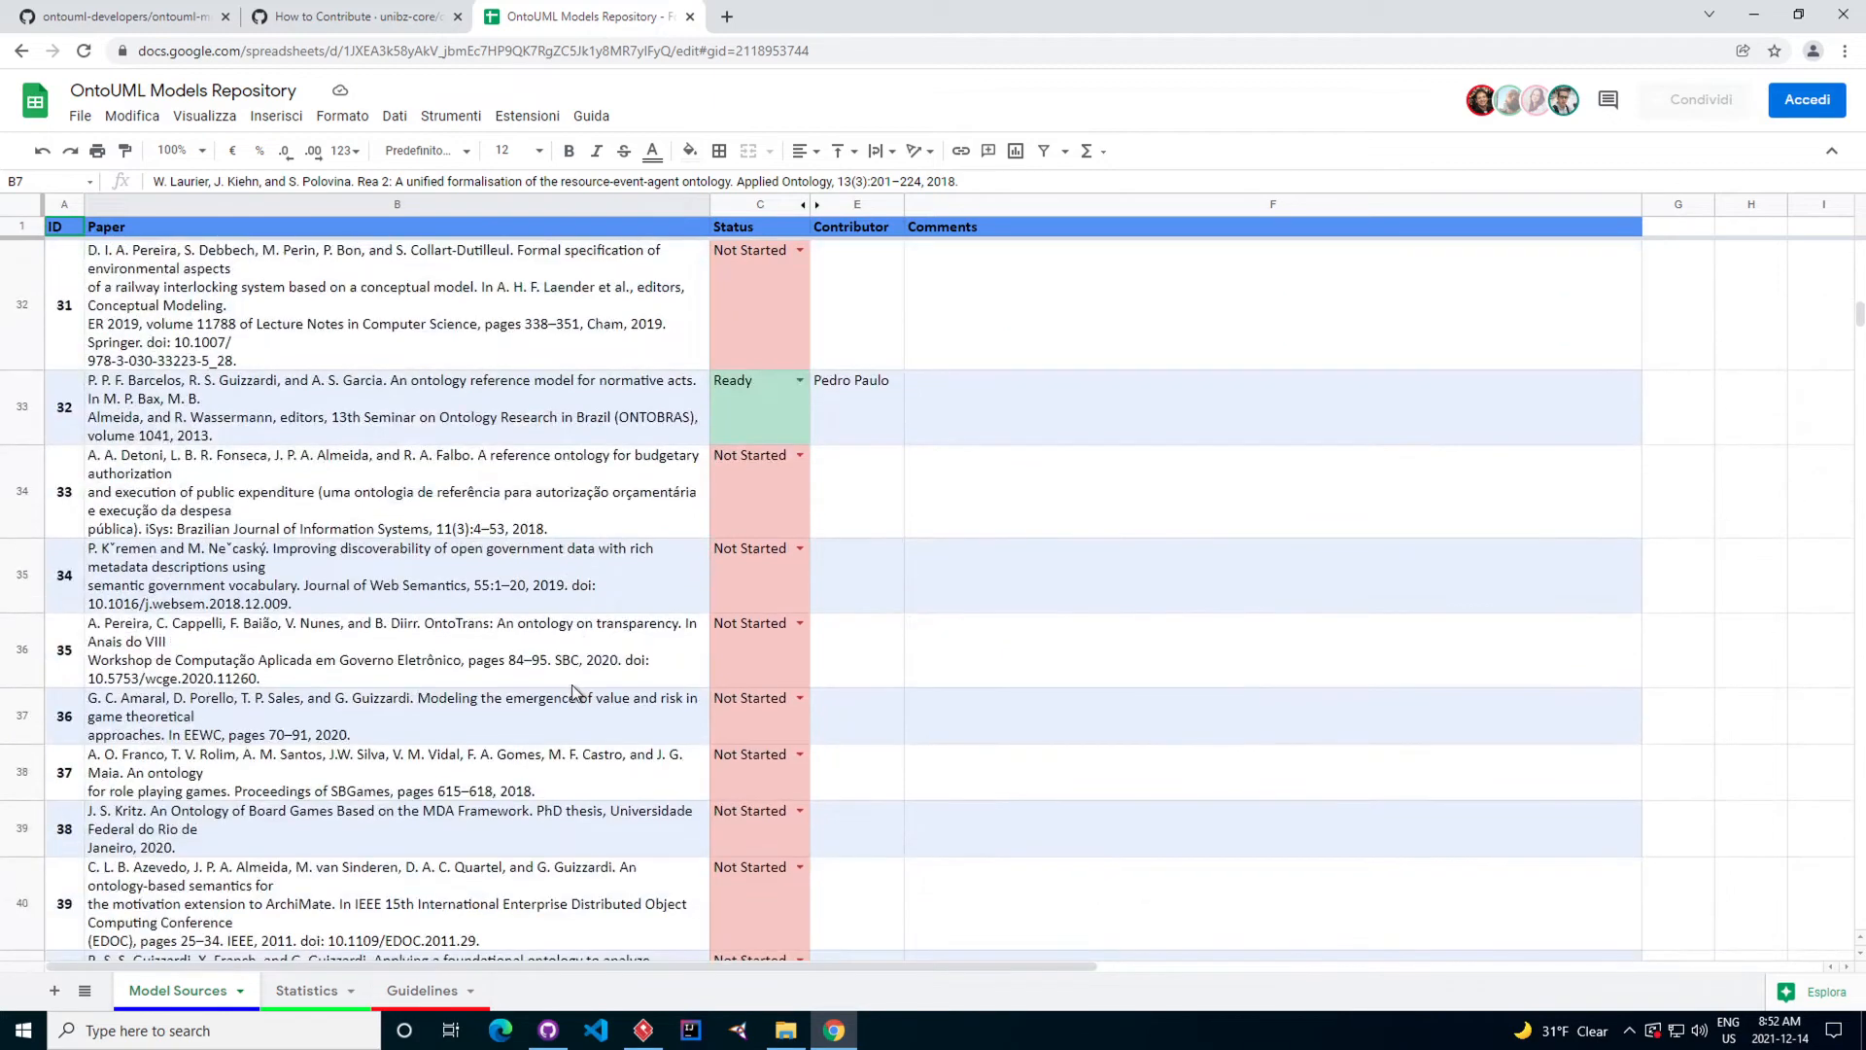
{"action": "scroll", "coordinate": [572, 692], "scroll_direction": "up", "scroll_amount": 15}
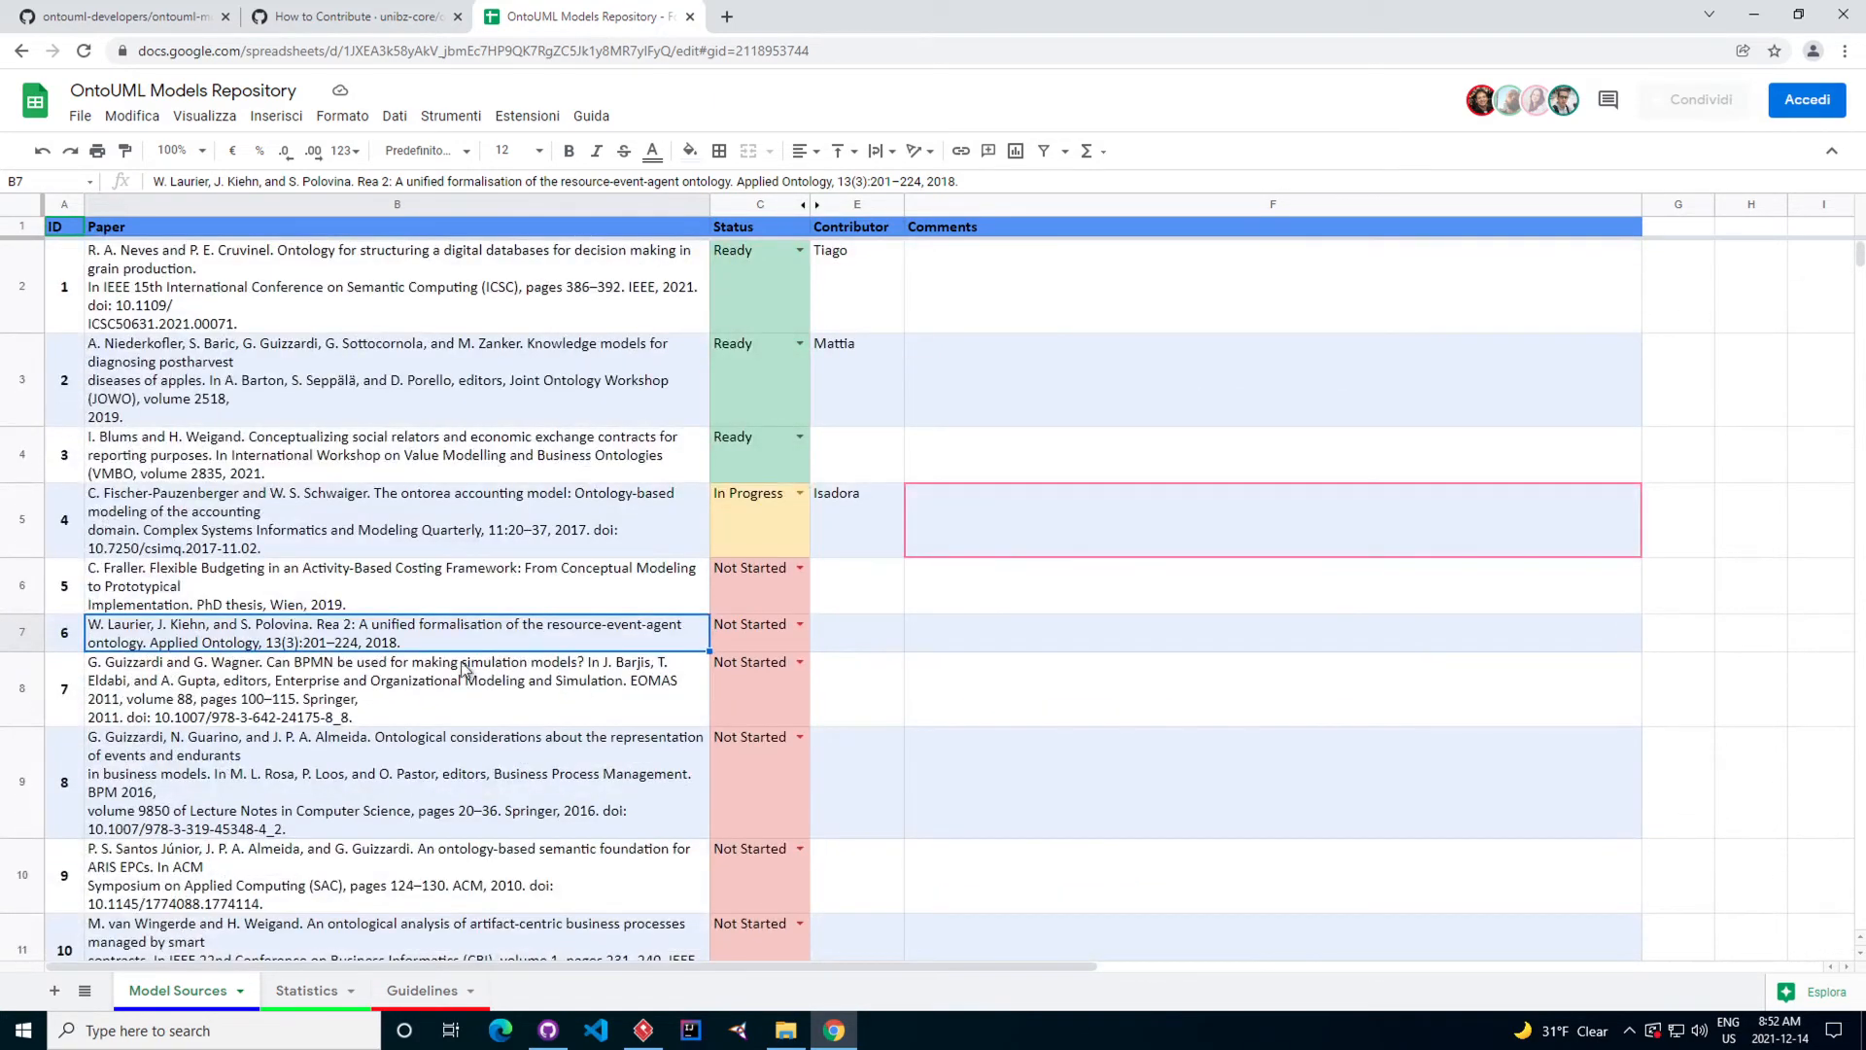
{"action": "left_click", "coordinate": [416, 22]}
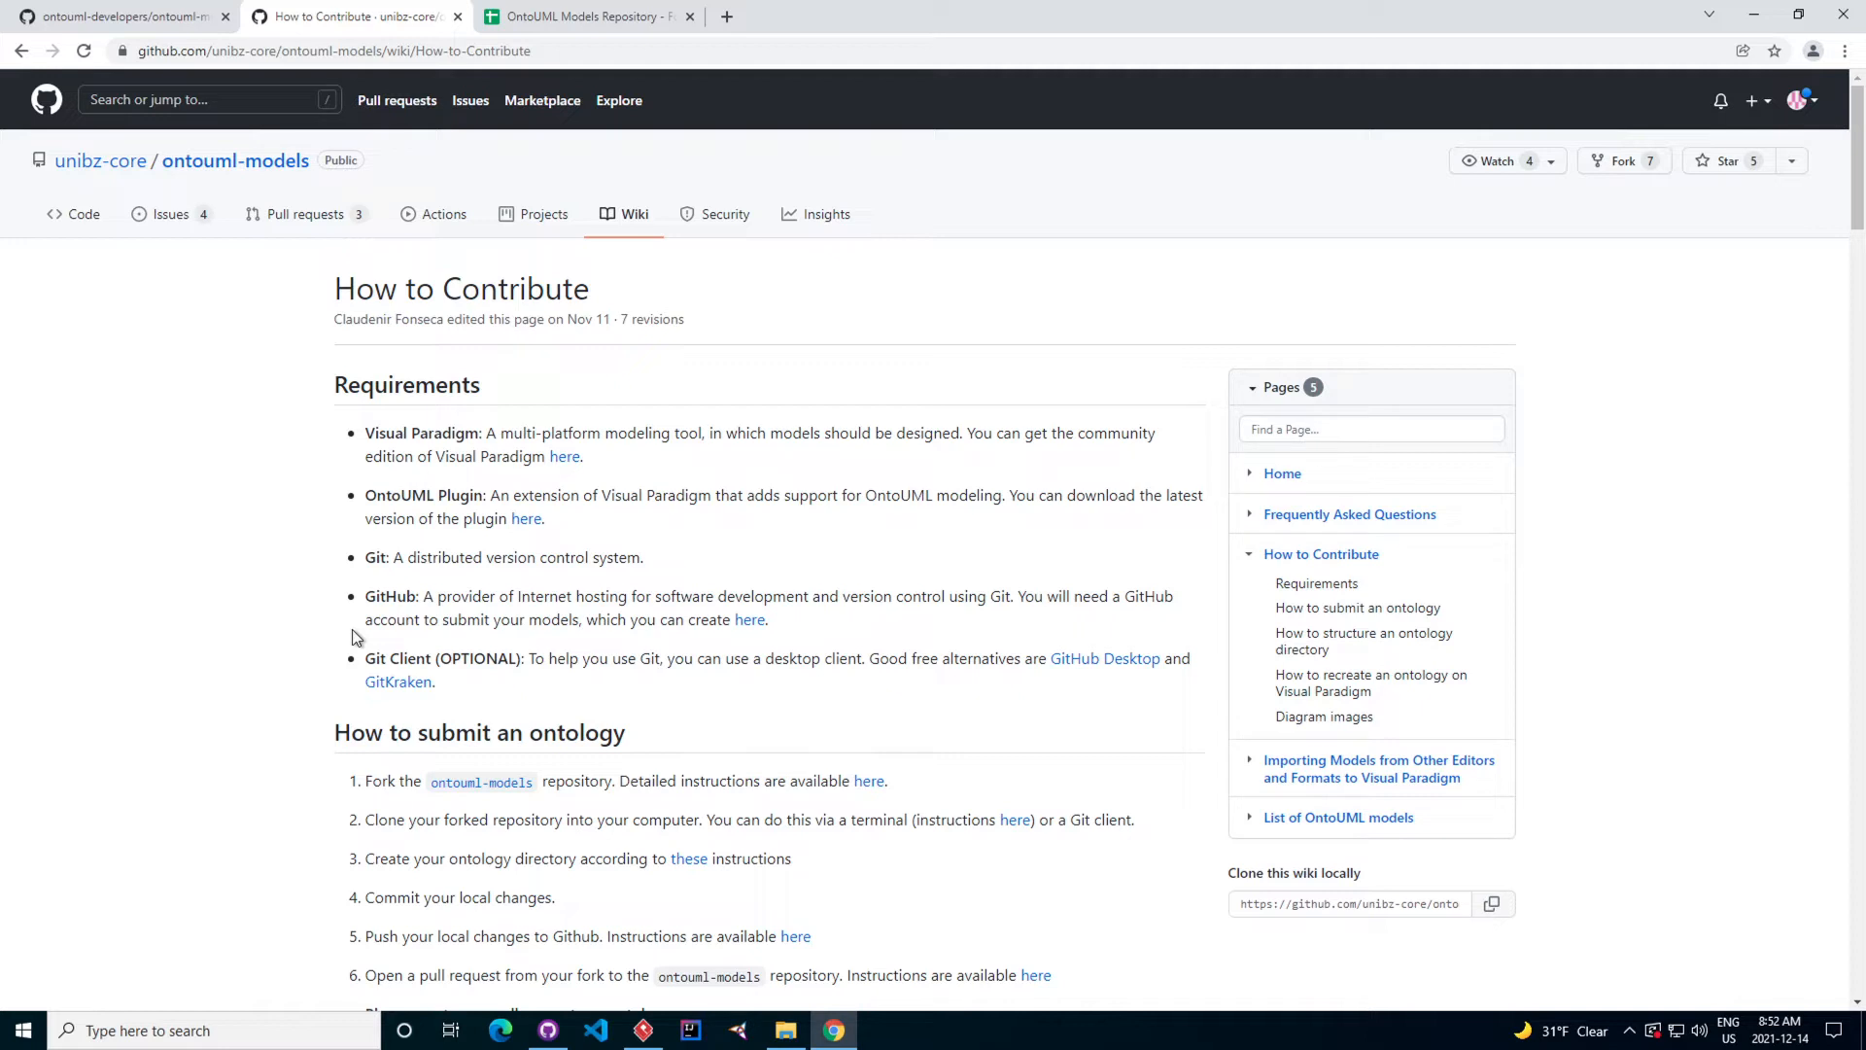
Step: Scroll through the How to Contribute requirements and submission steps, then return to the spreadsheet
{"action": "scroll", "coordinate": [284, 624], "scroll_direction": "down", "scroll_amount": 1}
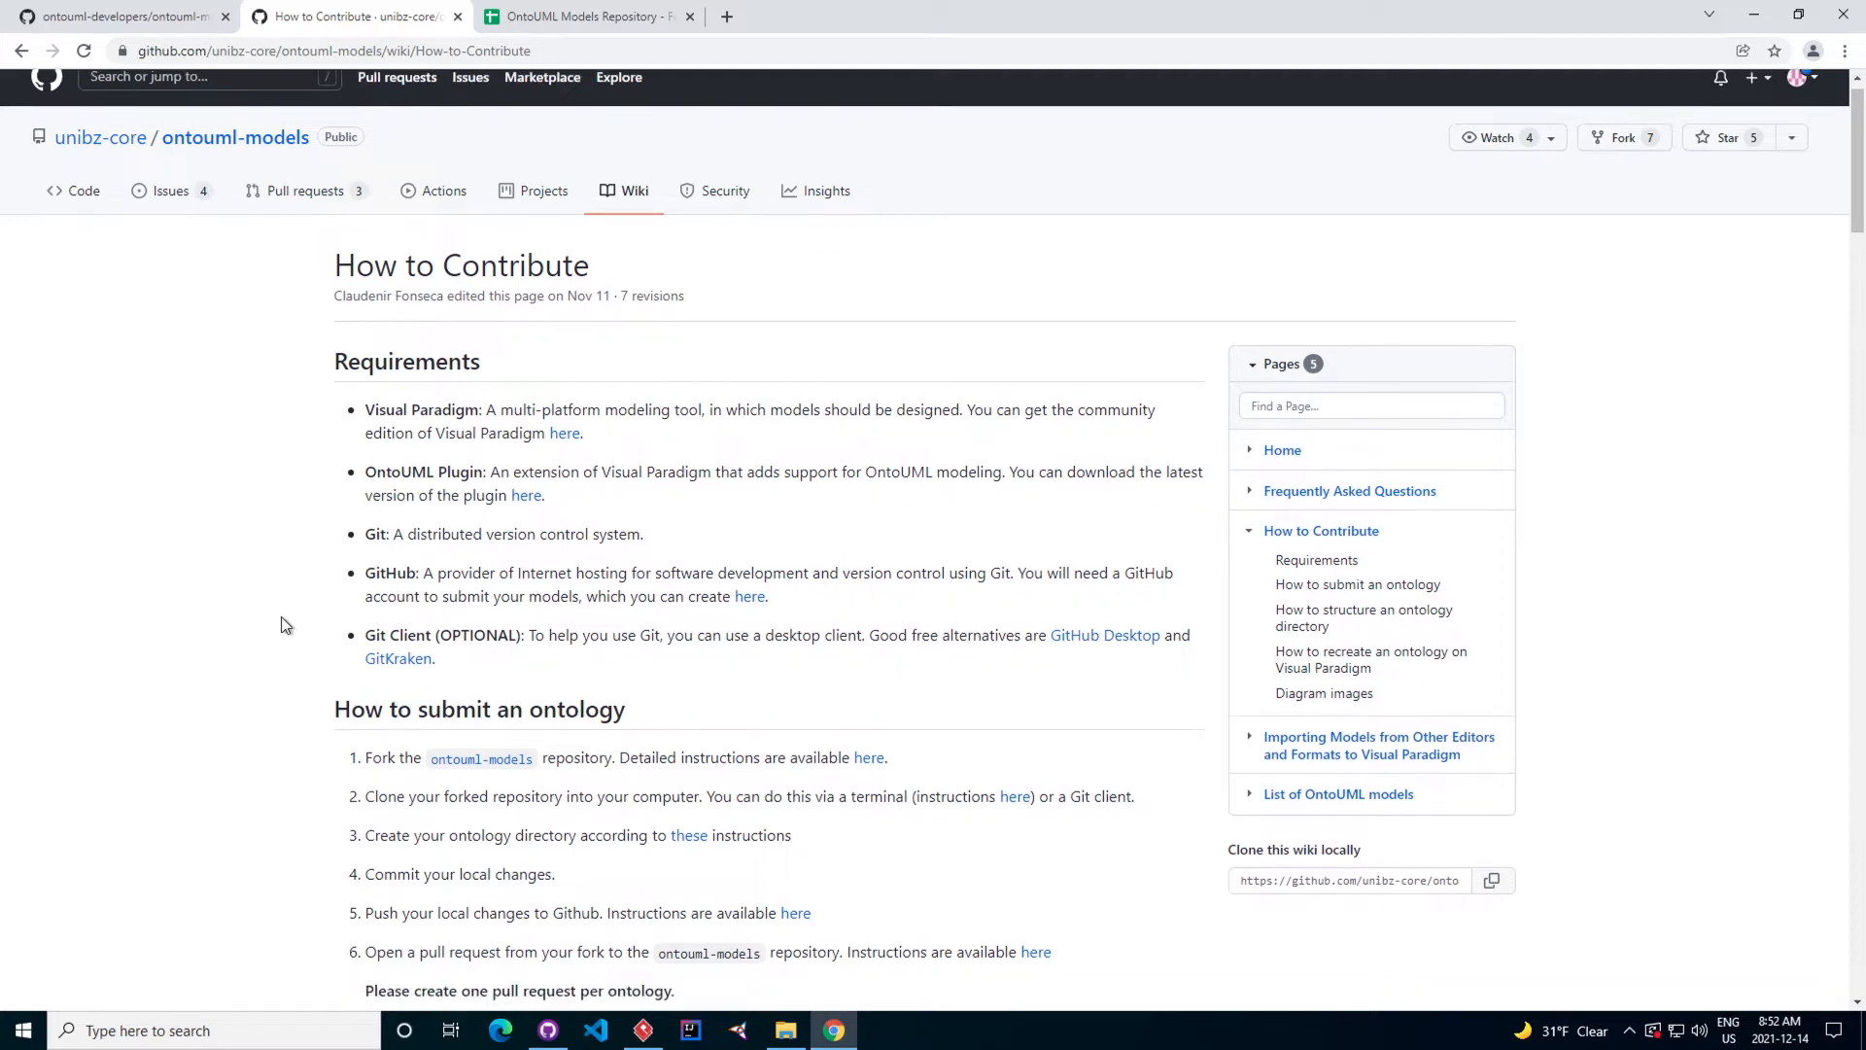
{"action": "scroll", "coordinate": [284, 624], "scroll_direction": "down", "scroll_amount": 2}
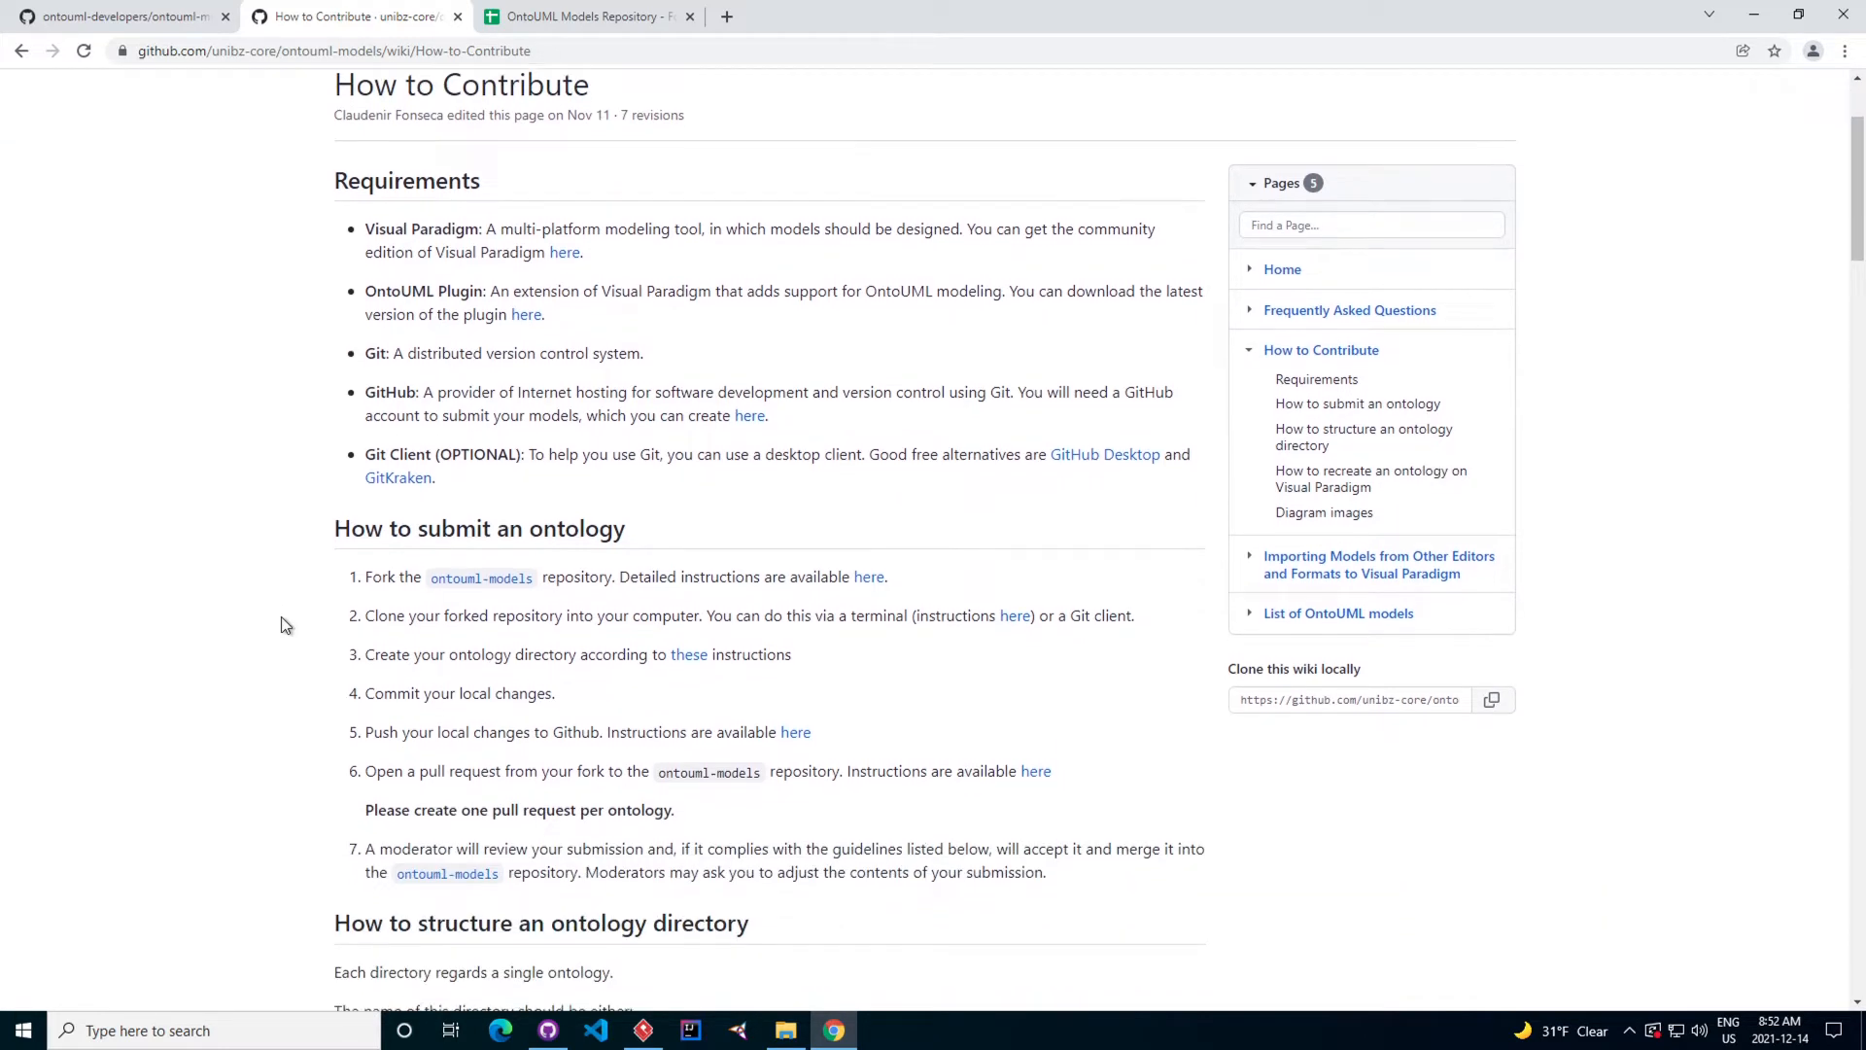
{"action": "scroll", "coordinate": [284, 624], "scroll_direction": "down", "scroll_amount": 1}
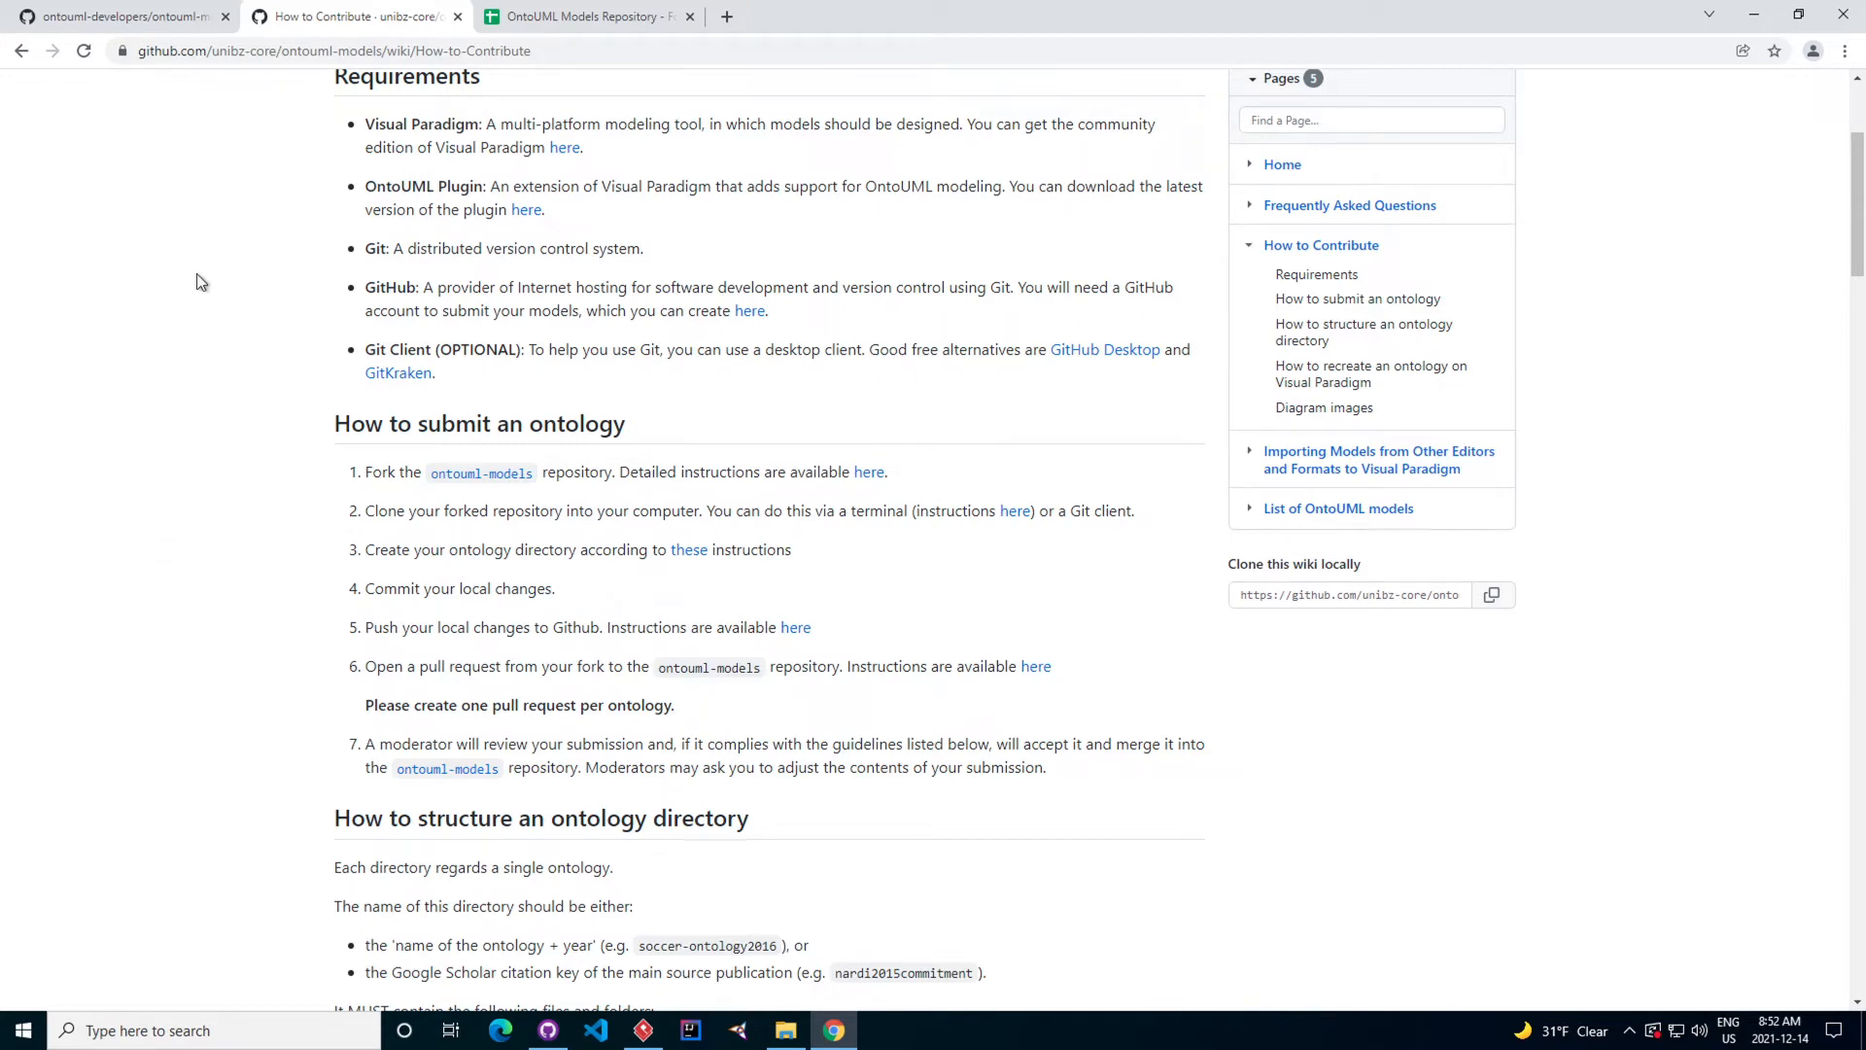
{"action": "left_click", "coordinate": [586, 19]}
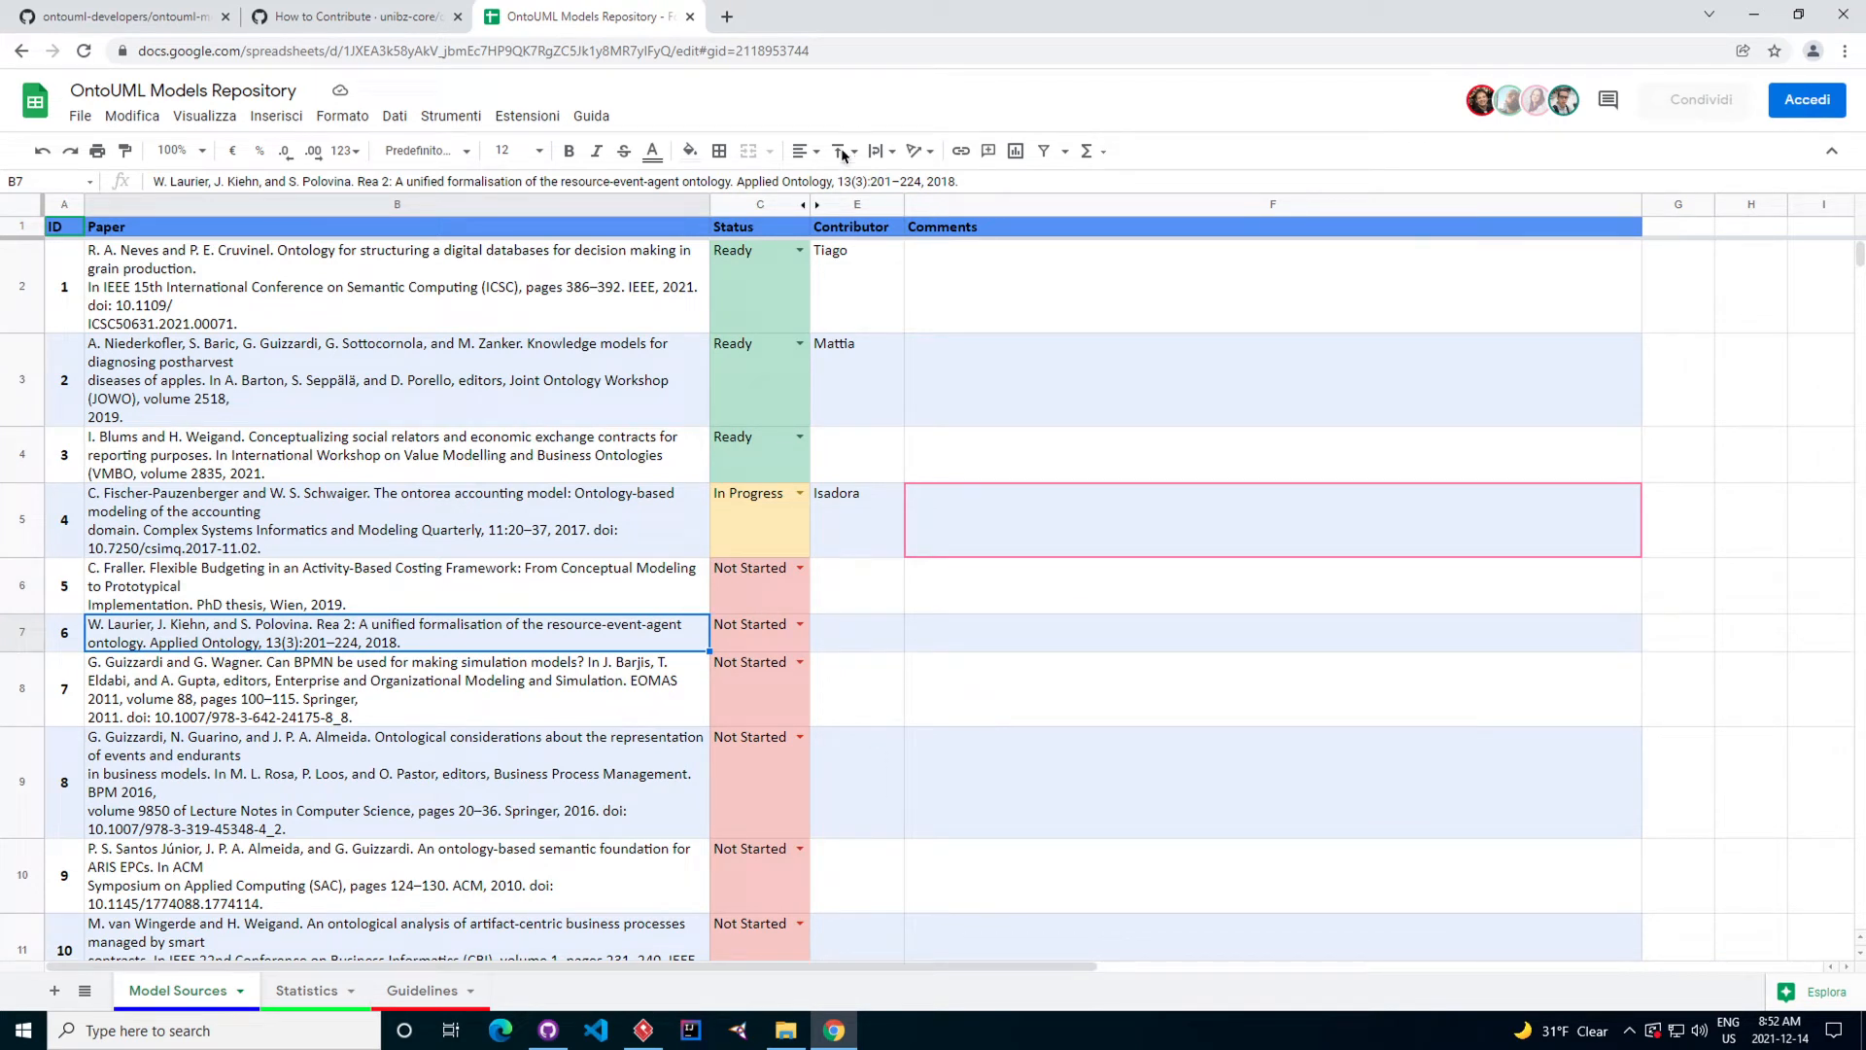
Step: Load the A Core Ontology on Decision Making PDF in a new tab and select its title
{"action": "left_click", "coordinate": [727, 17]}
{"action": "type", "text": "http://www.inf.ufes.br/~gguizzardi/A_Core_Ontology_on_Decision_Making.pdf"}
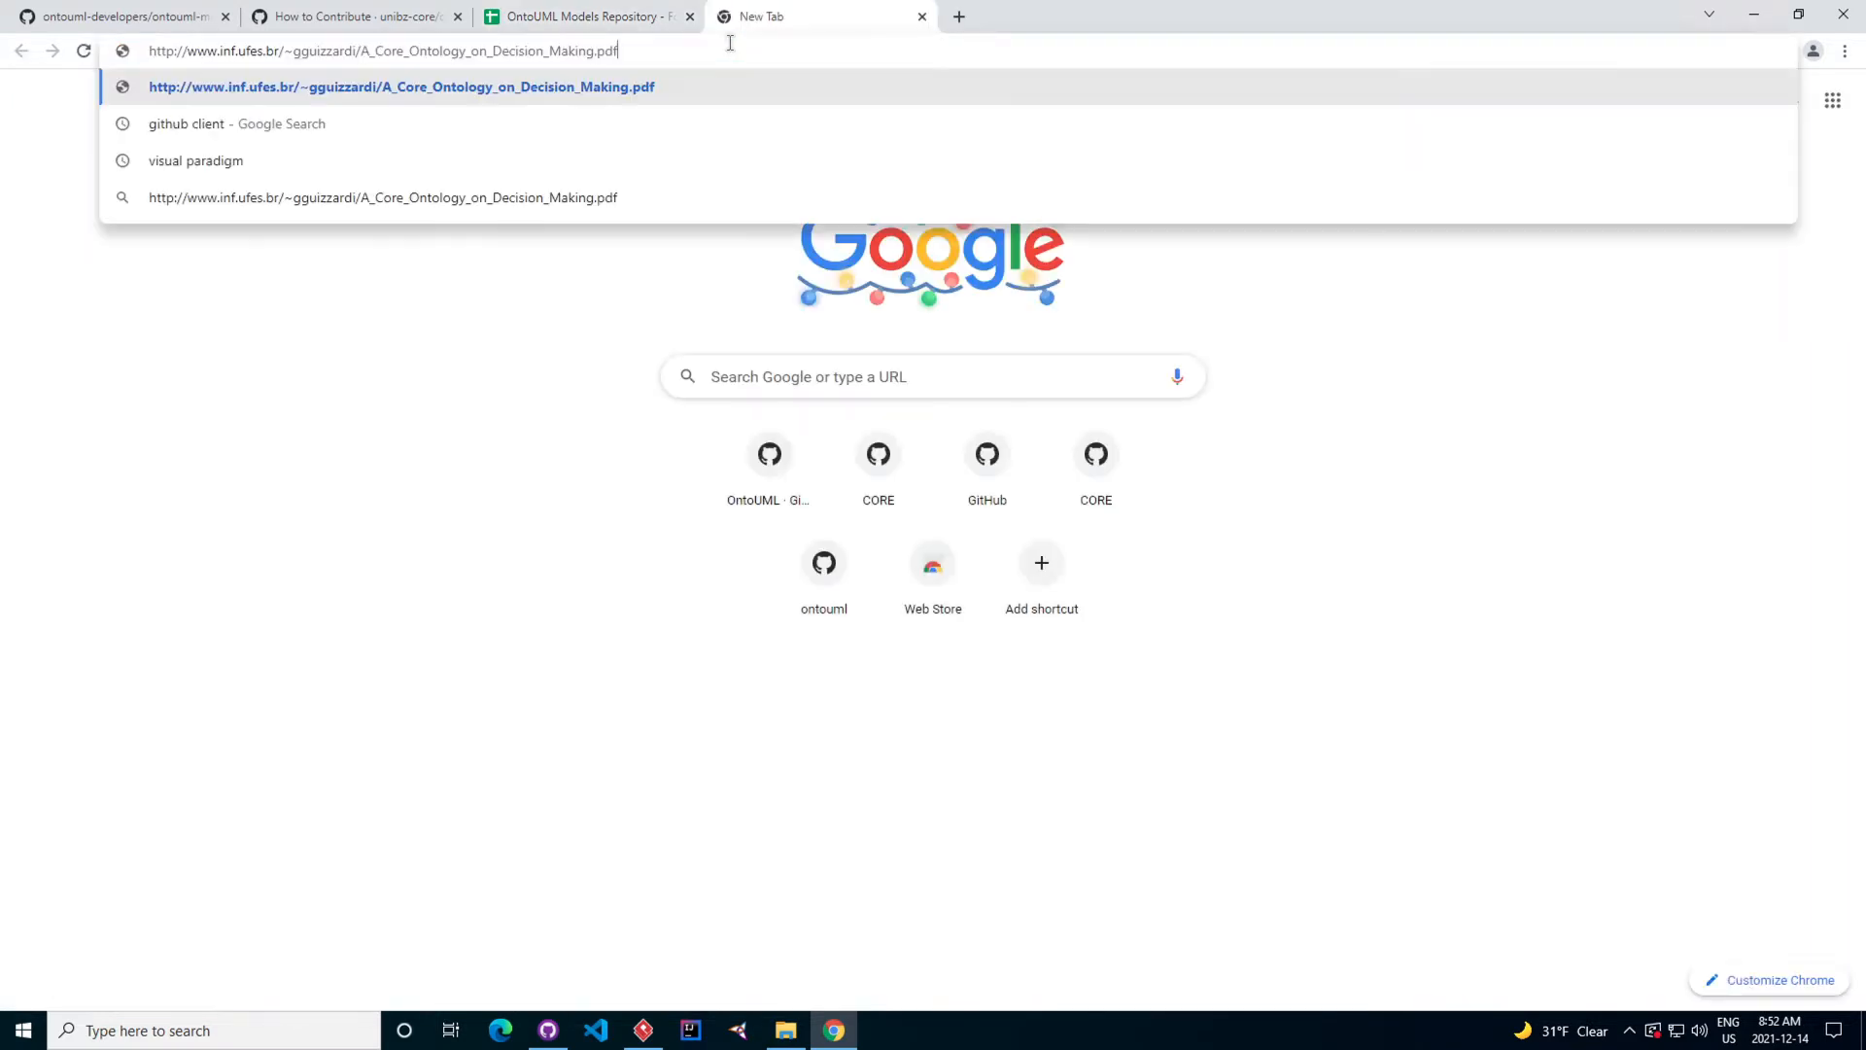
{"action": "key", "text": "Return"}
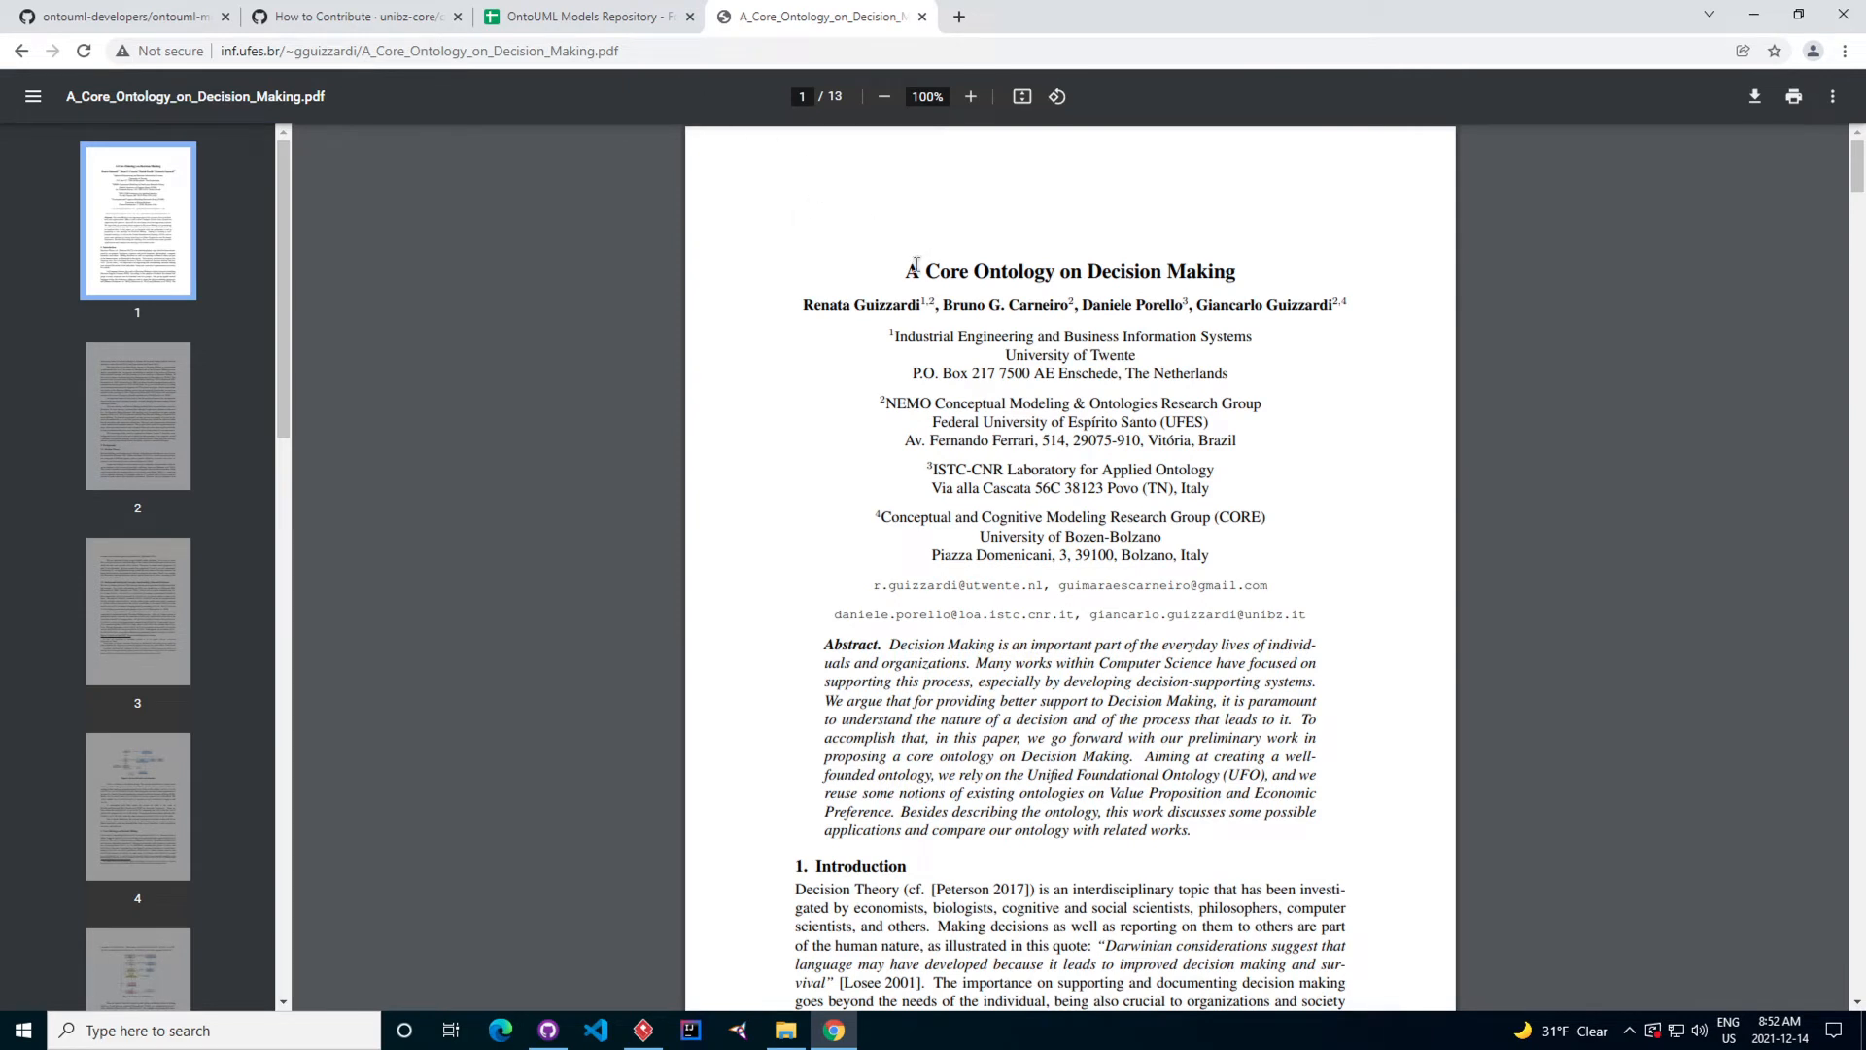
{"action": "left_click_drag", "start_coordinate": [906, 272], "coordinate": [1263, 273]}
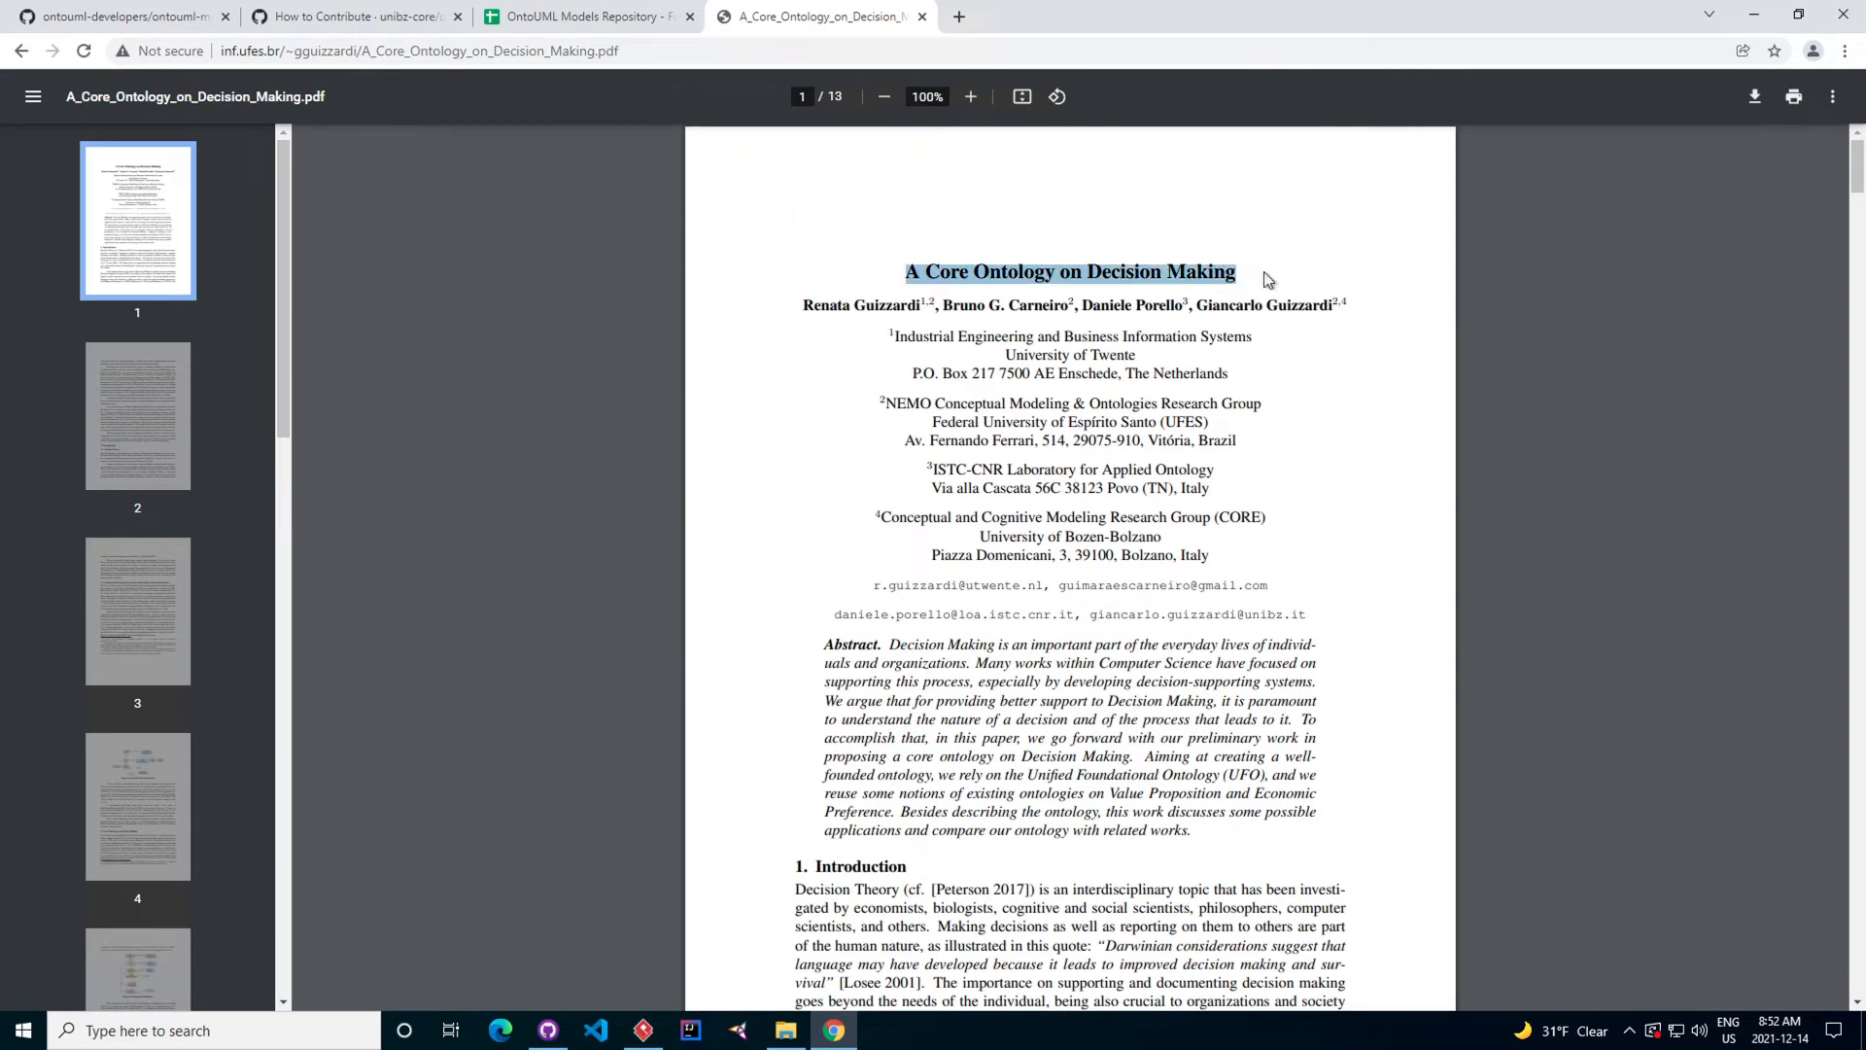
{"action": "left_click", "coordinate": [551, 19]}
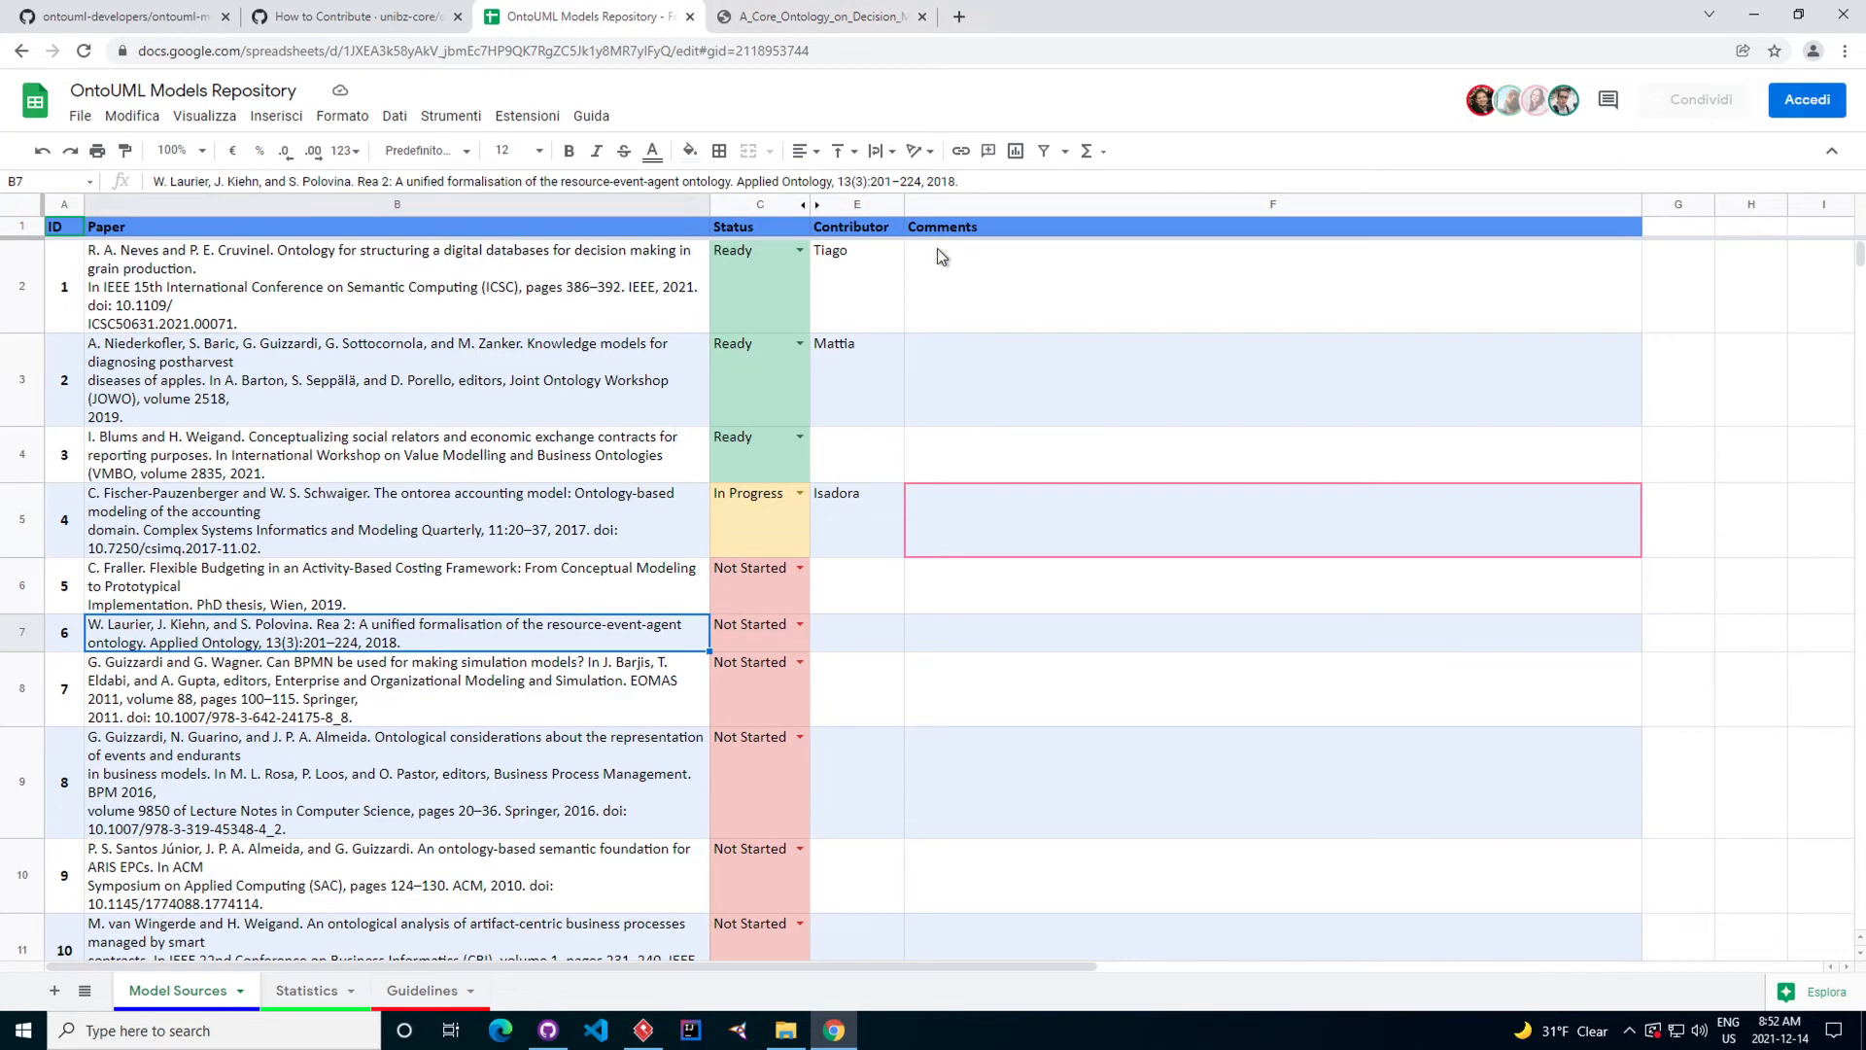
Step: Search the sheet for the paper title, finding entry 19 in row 20 and its status dropdown
{"action": "key", "text": "ctrl+f"}
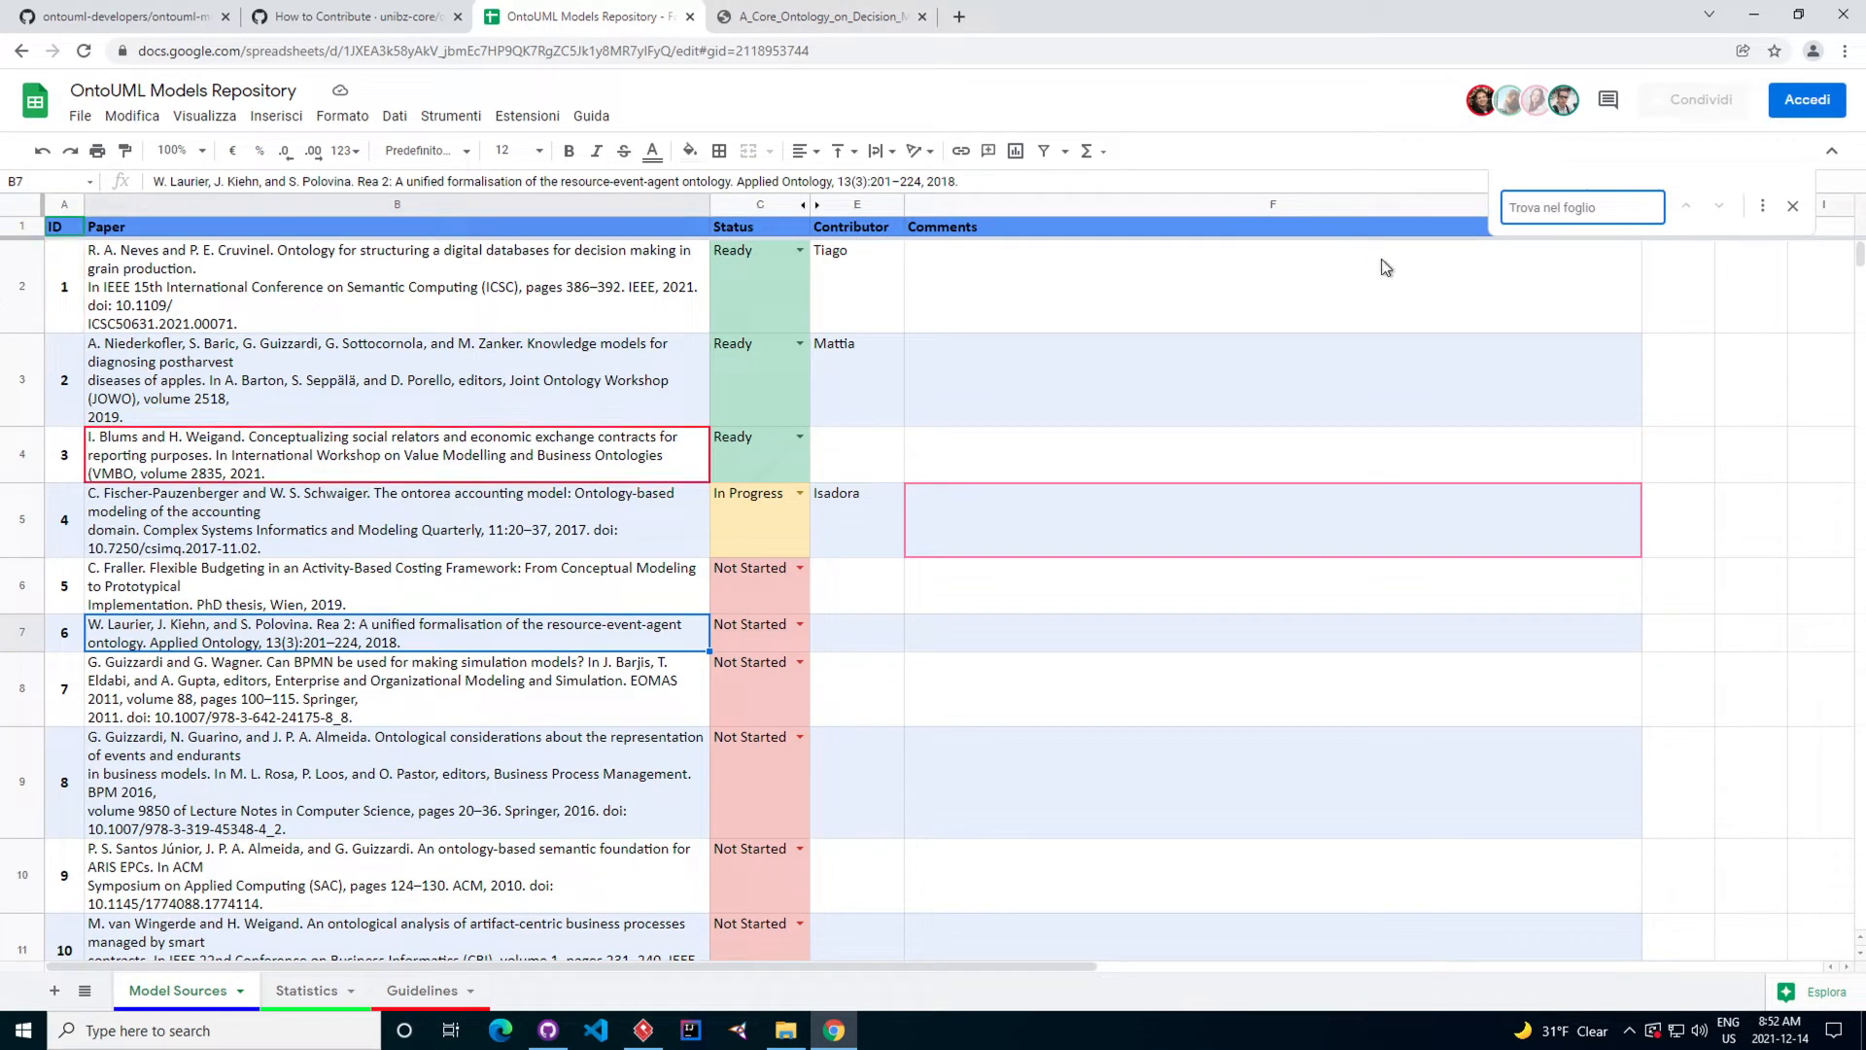
{"action": "key", "text": "ctrl+v"}
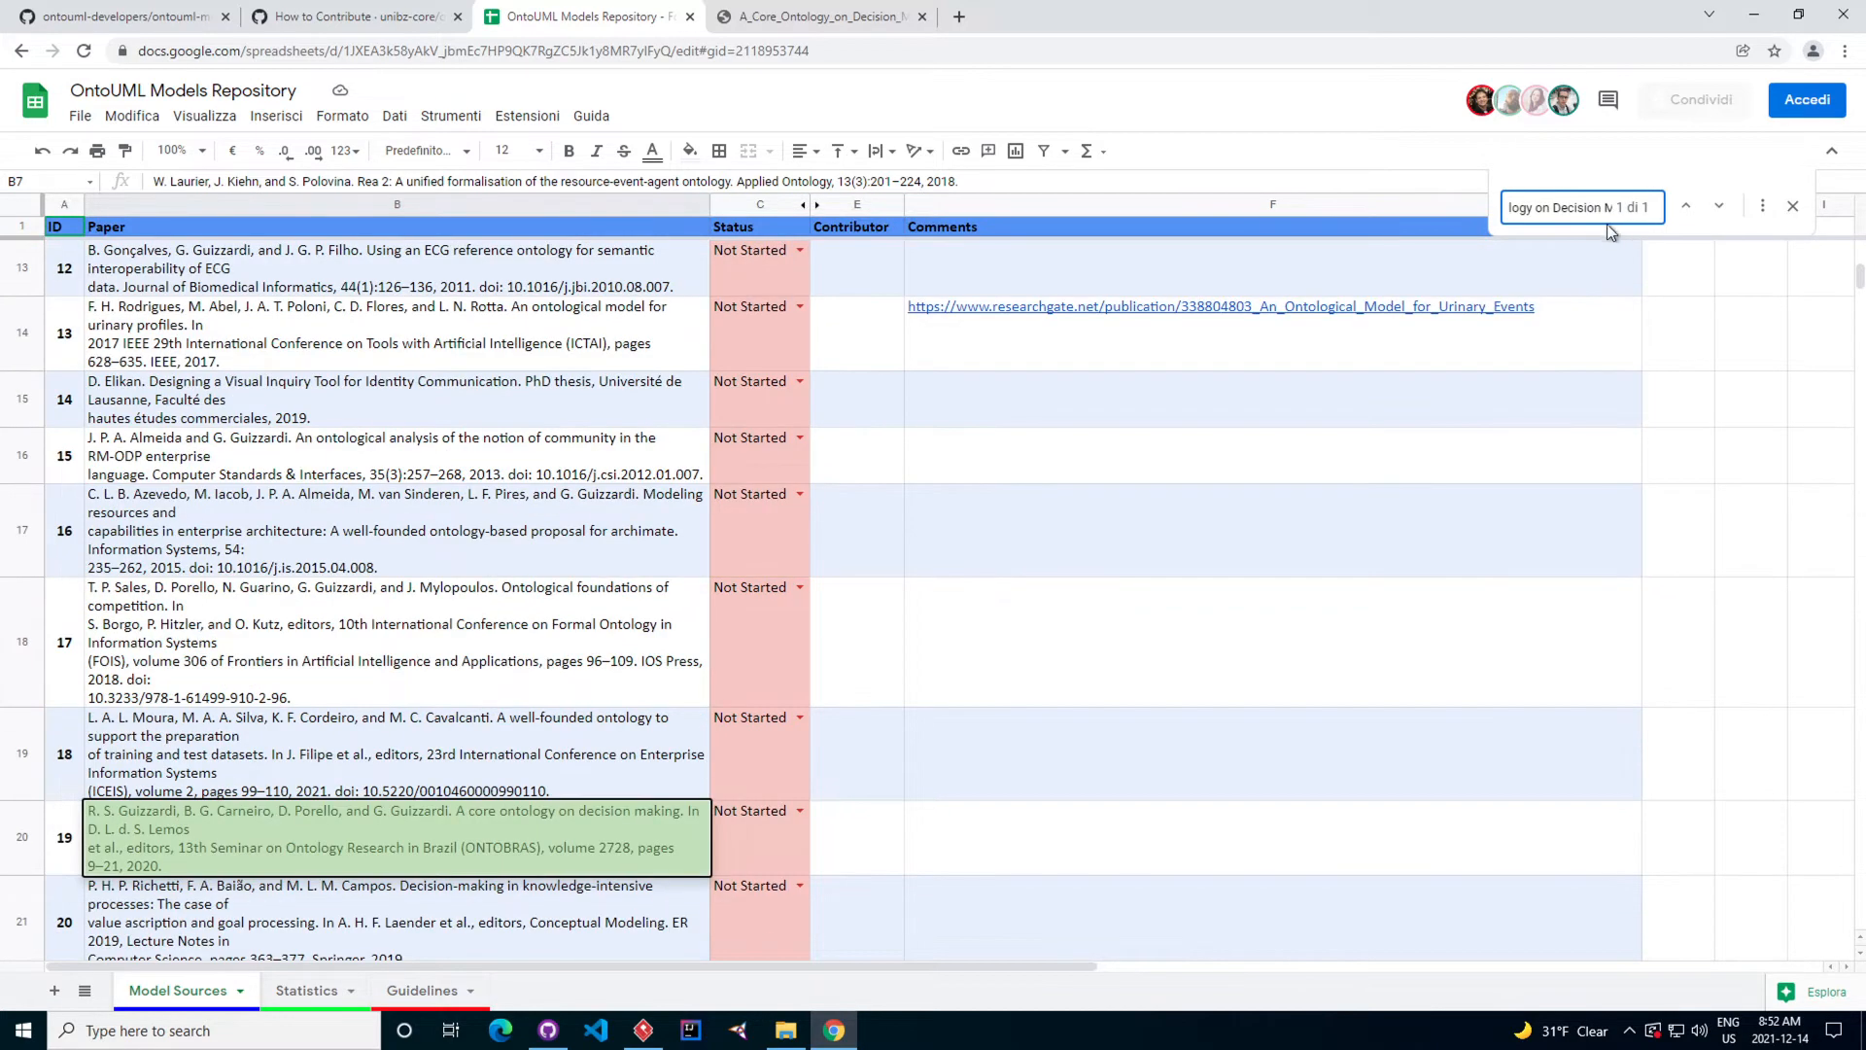
{"action": "left_click", "coordinate": [570, 828]}
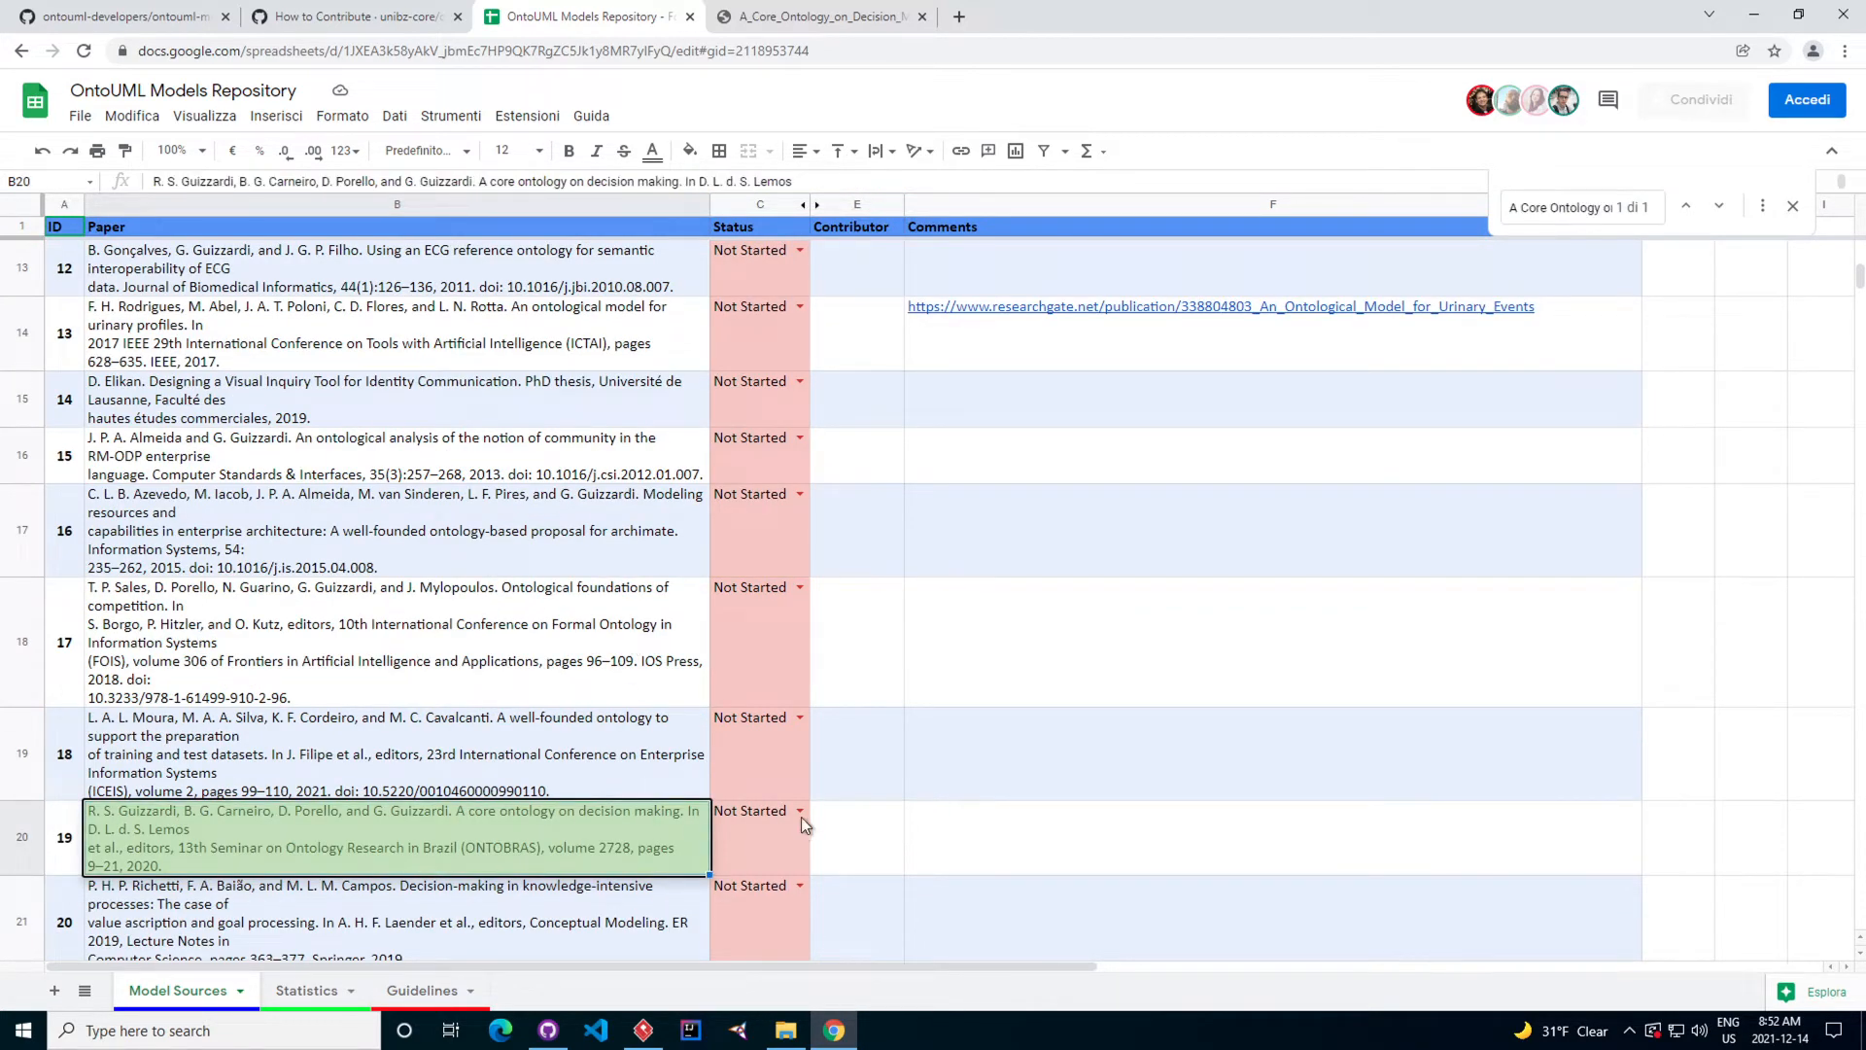
{"action": "left_click", "coordinate": [800, 812]}
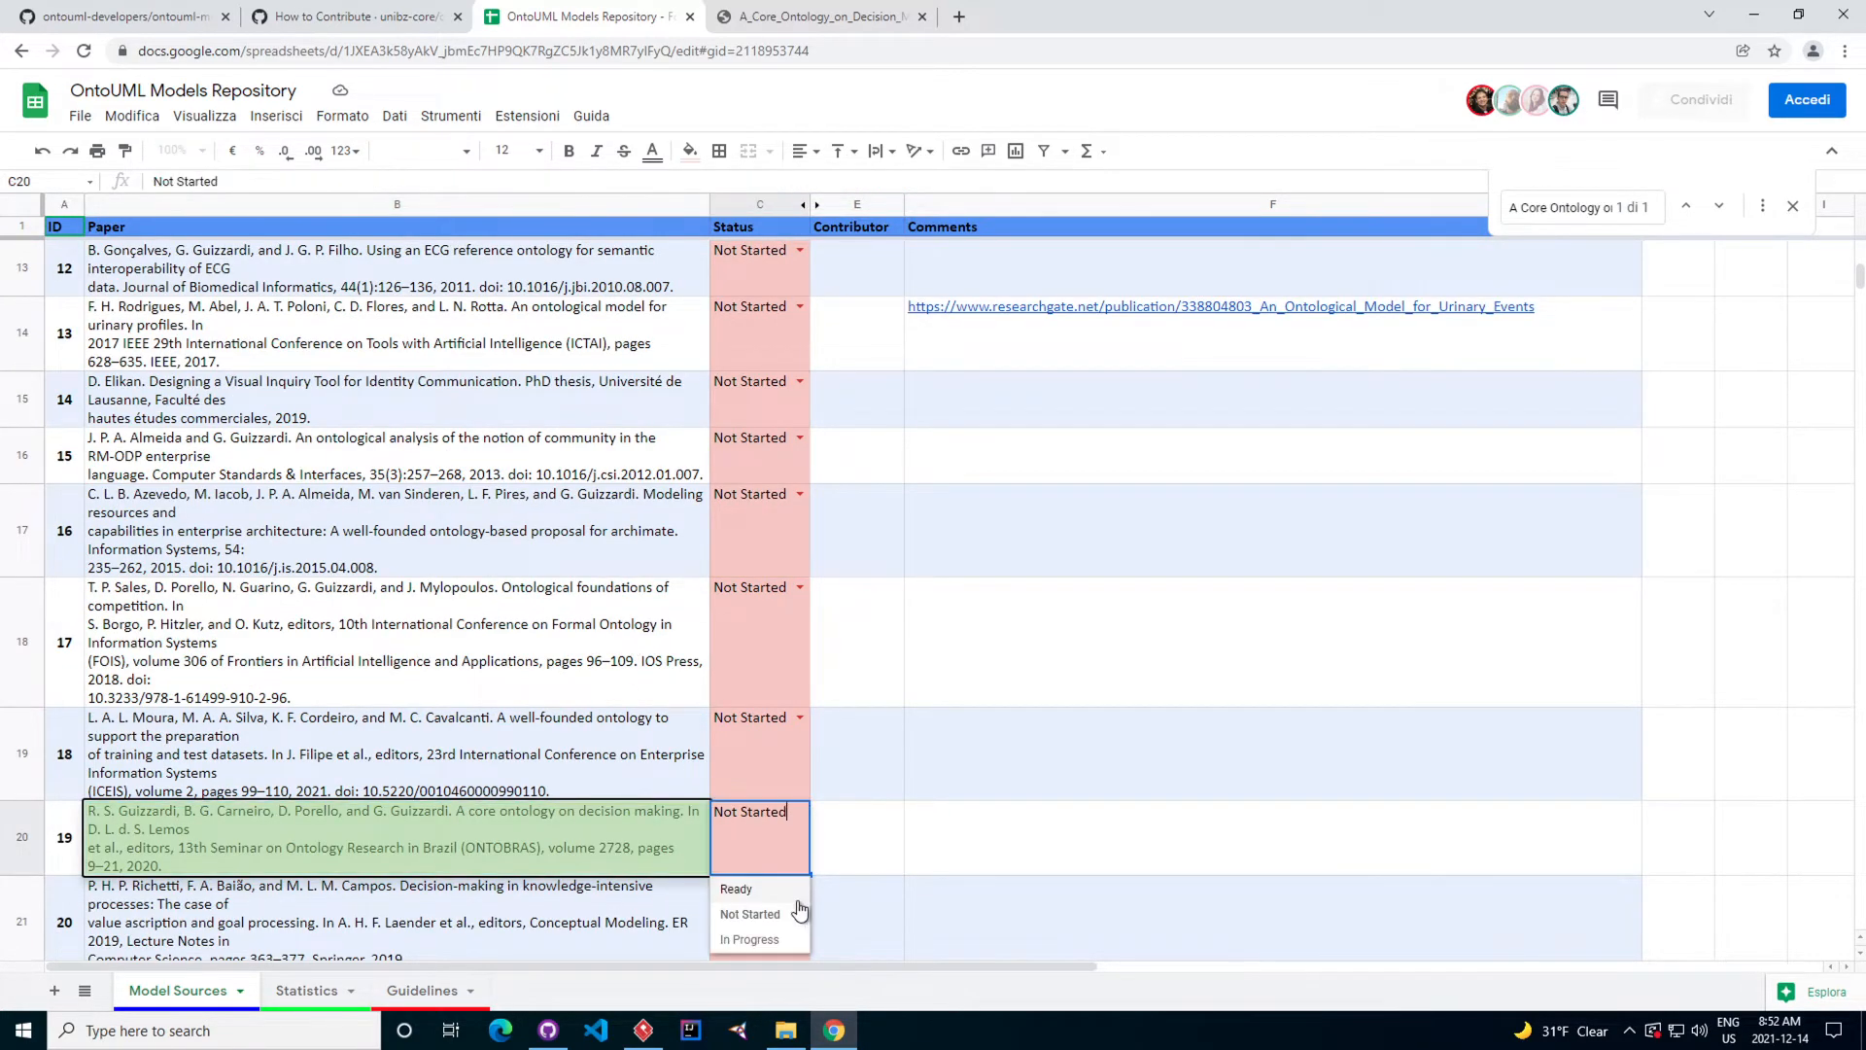
Step: Mark paper 19 In Progress, enter the contributor's name in E20, then bring up the ontouml-models folder
{"action": "left_click", "coordinate": [776, 938]}
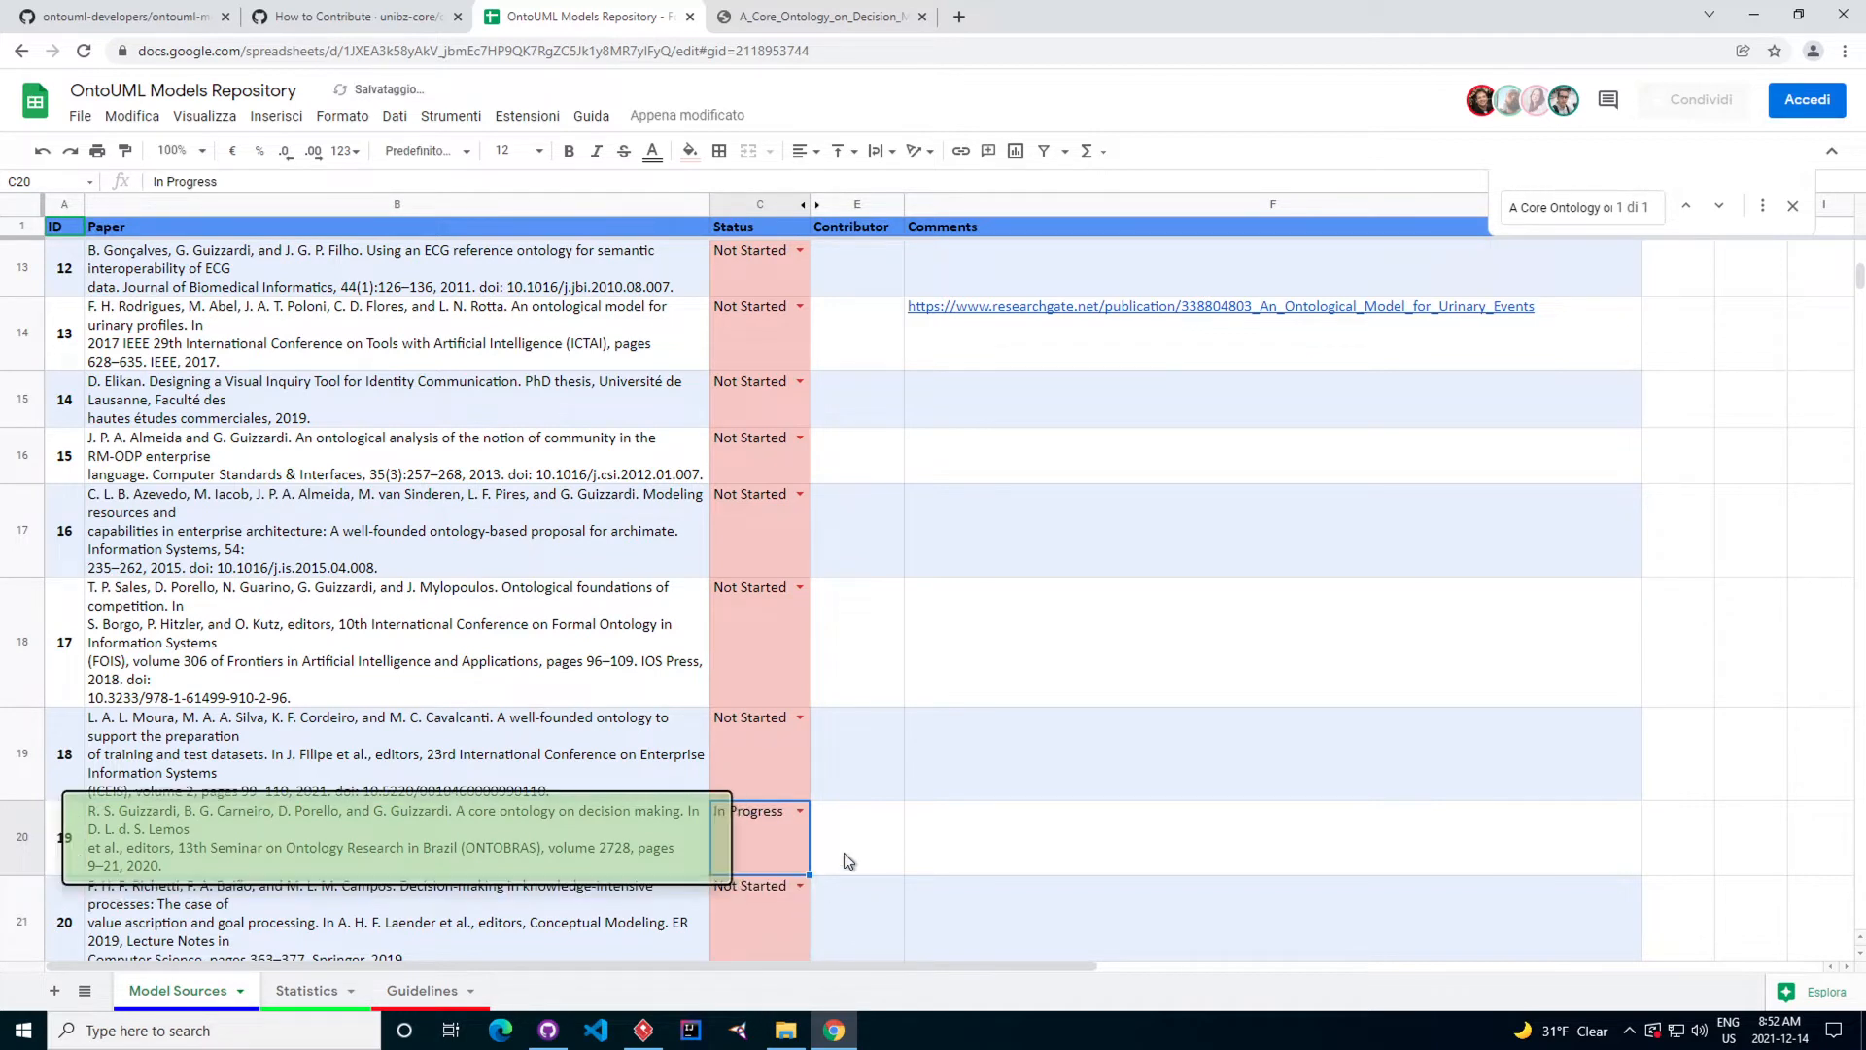
{"action": "left_click", "coordinate": [864, 833]}
{"action": "type", "text": "Cla"}
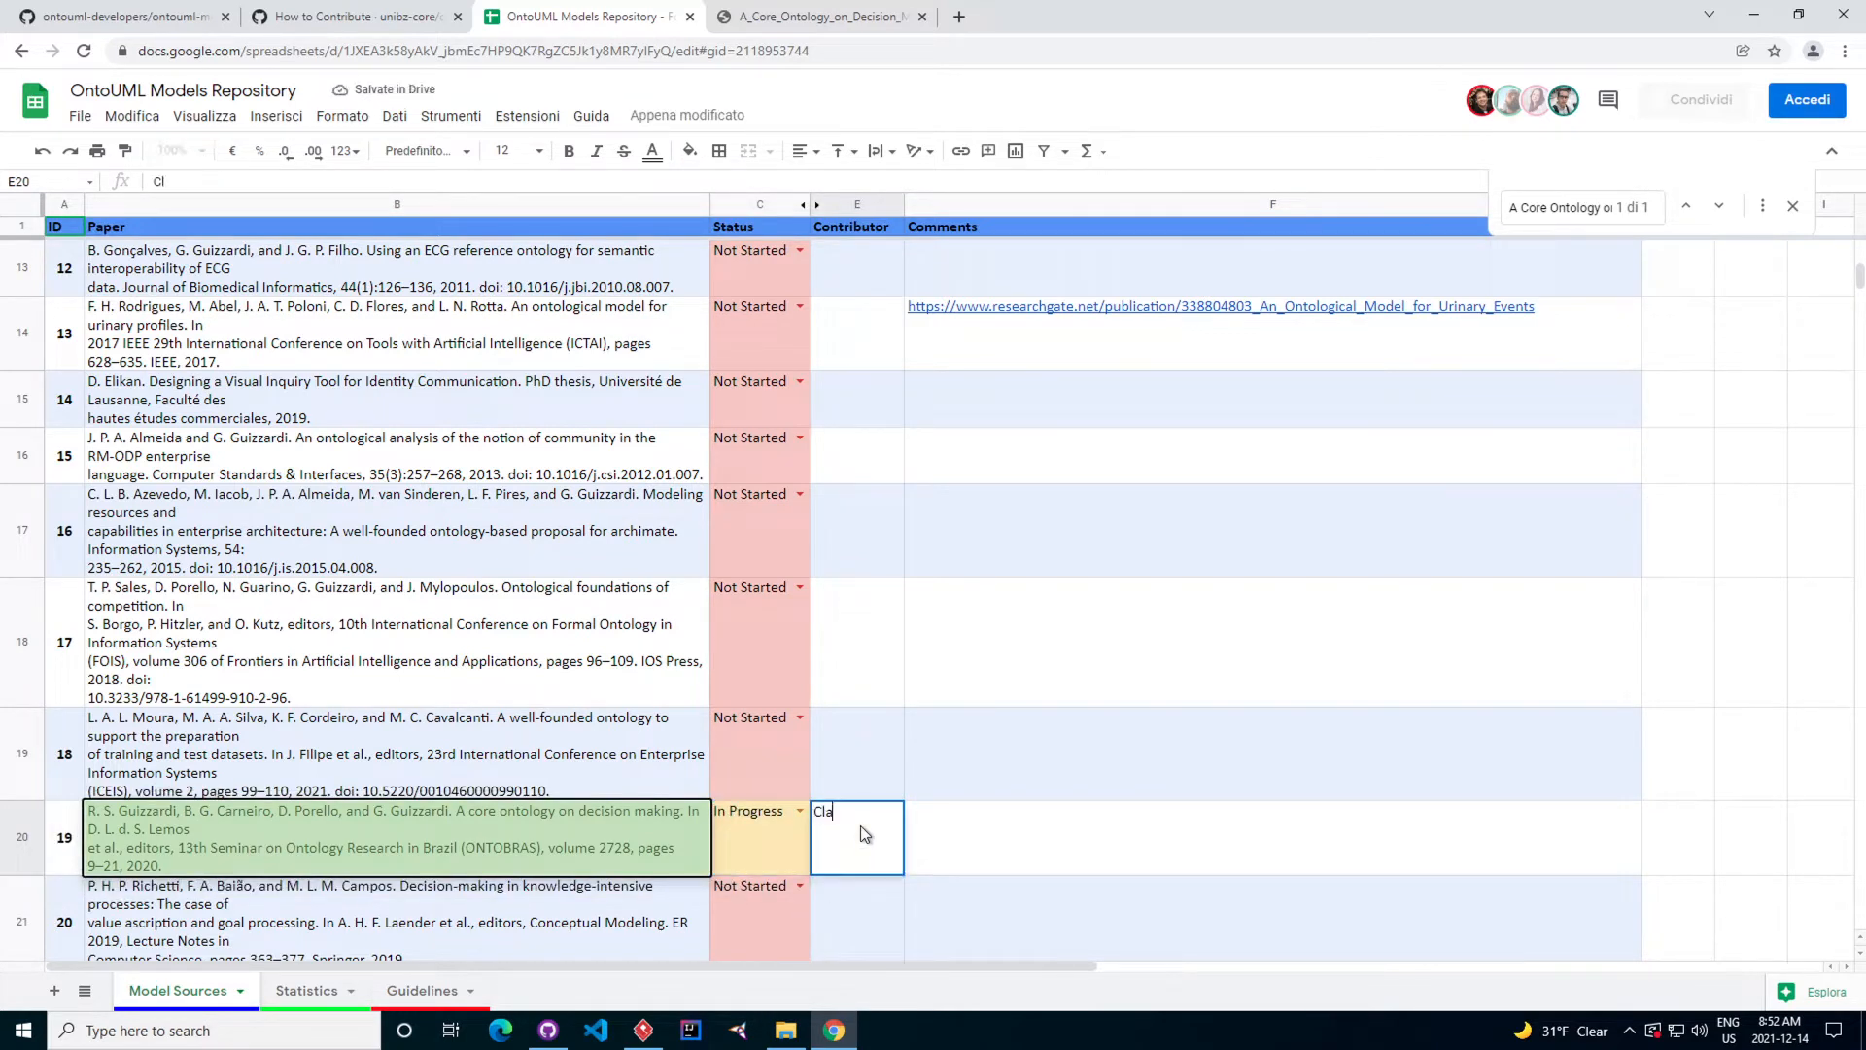
{"action": "type", "text": "udenir"}
{"action": "key", "text": "Tab"}
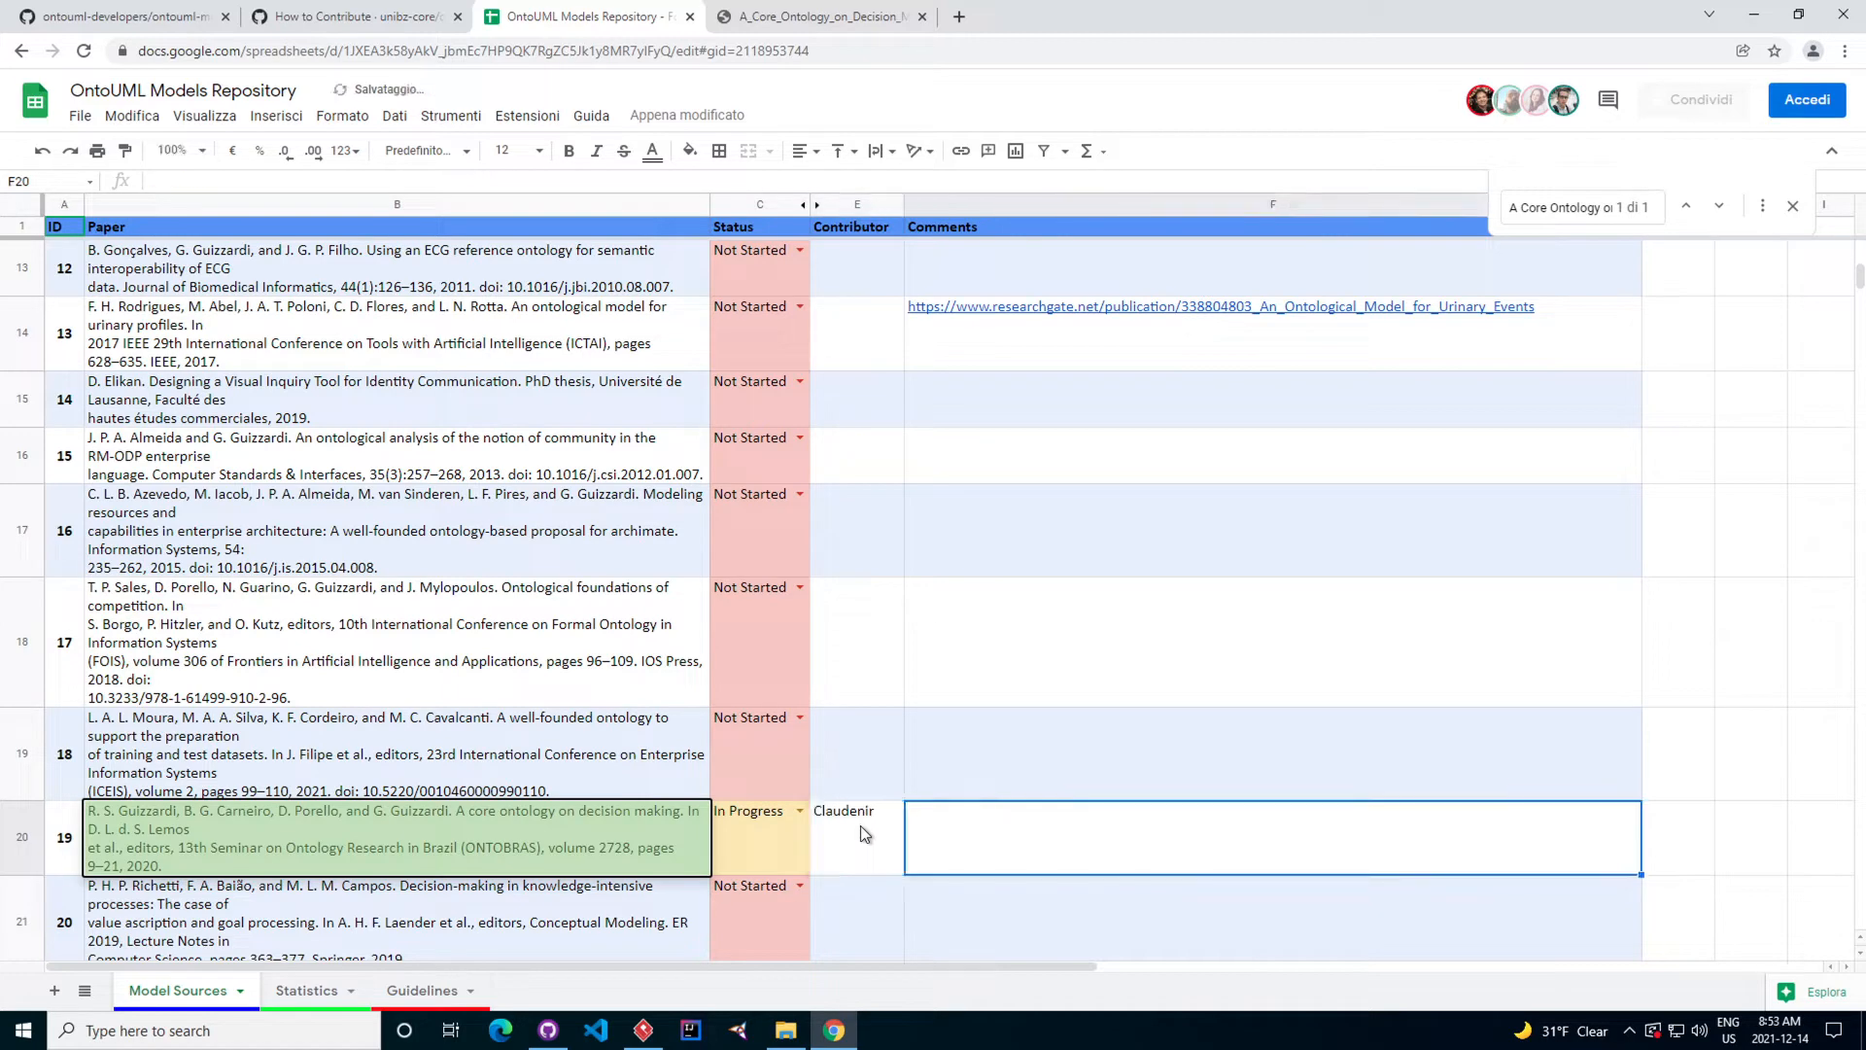
{"action": "left_click", "coordinate": [1793, 206]}
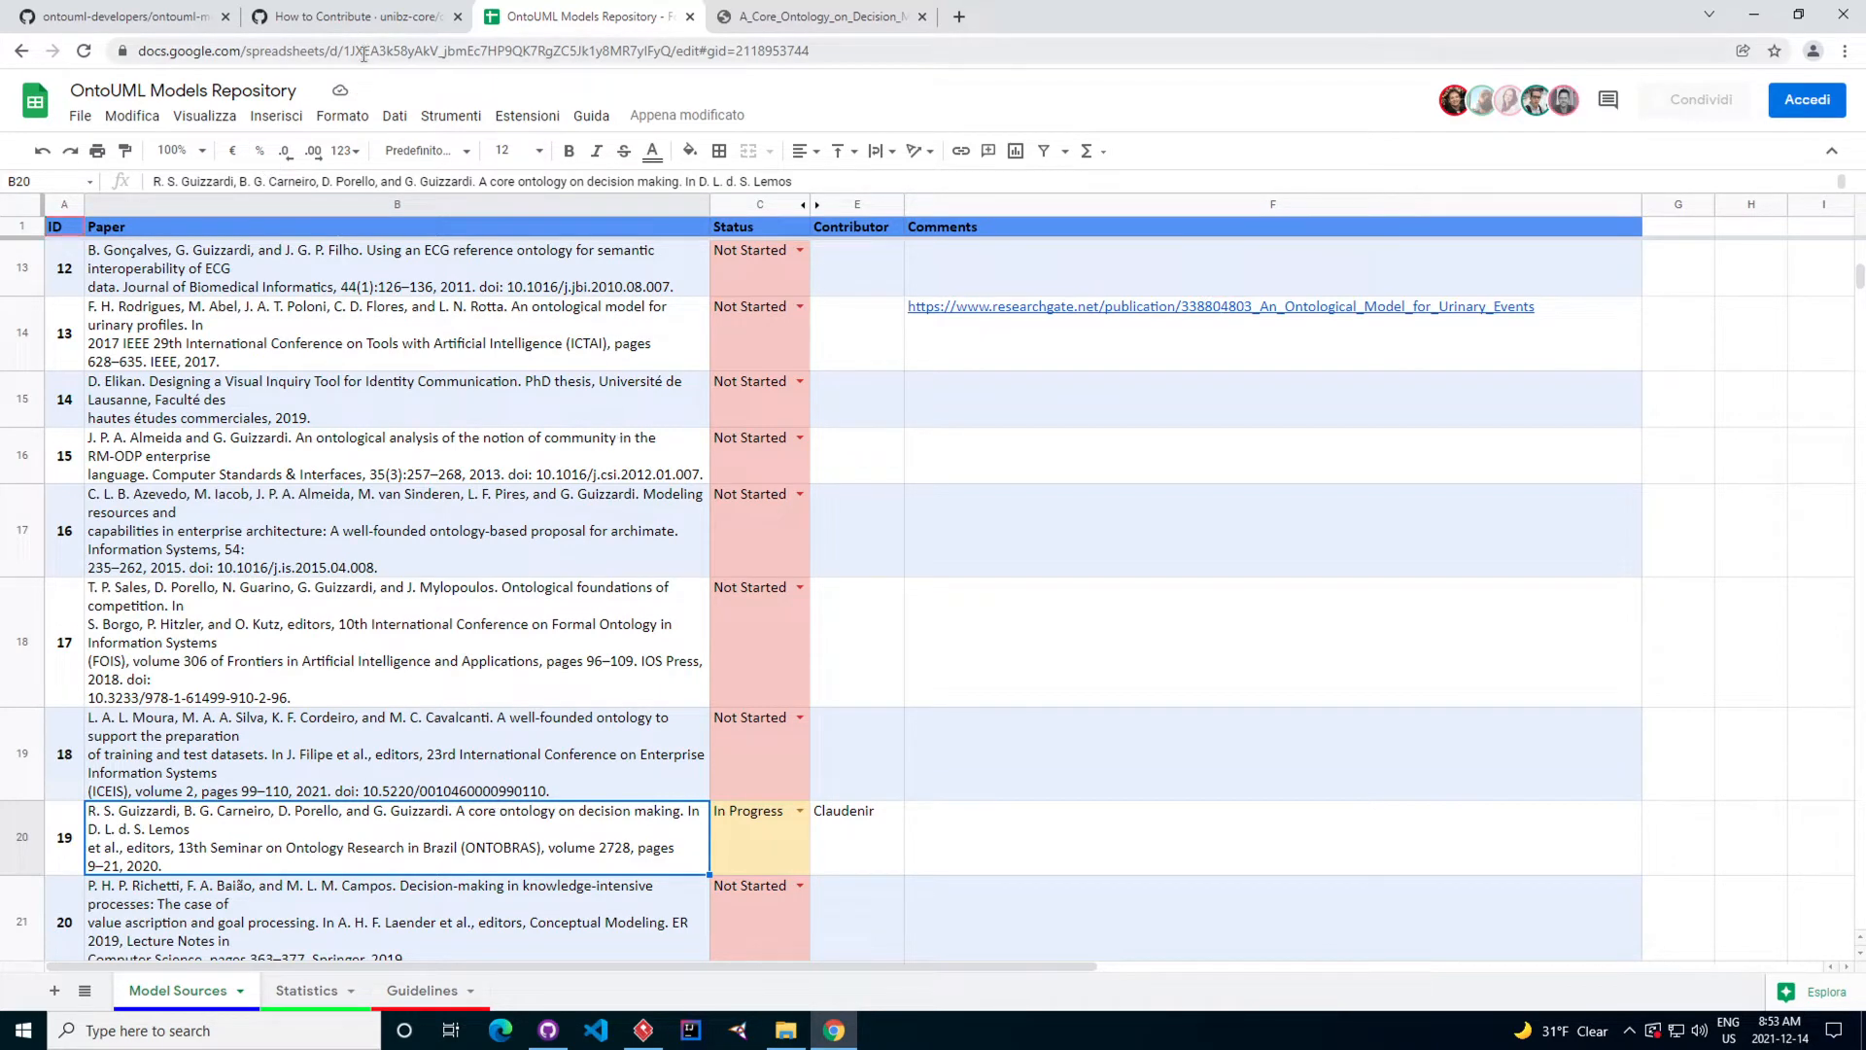
{"action": "left_click", "coordinate": [785, 1030]}
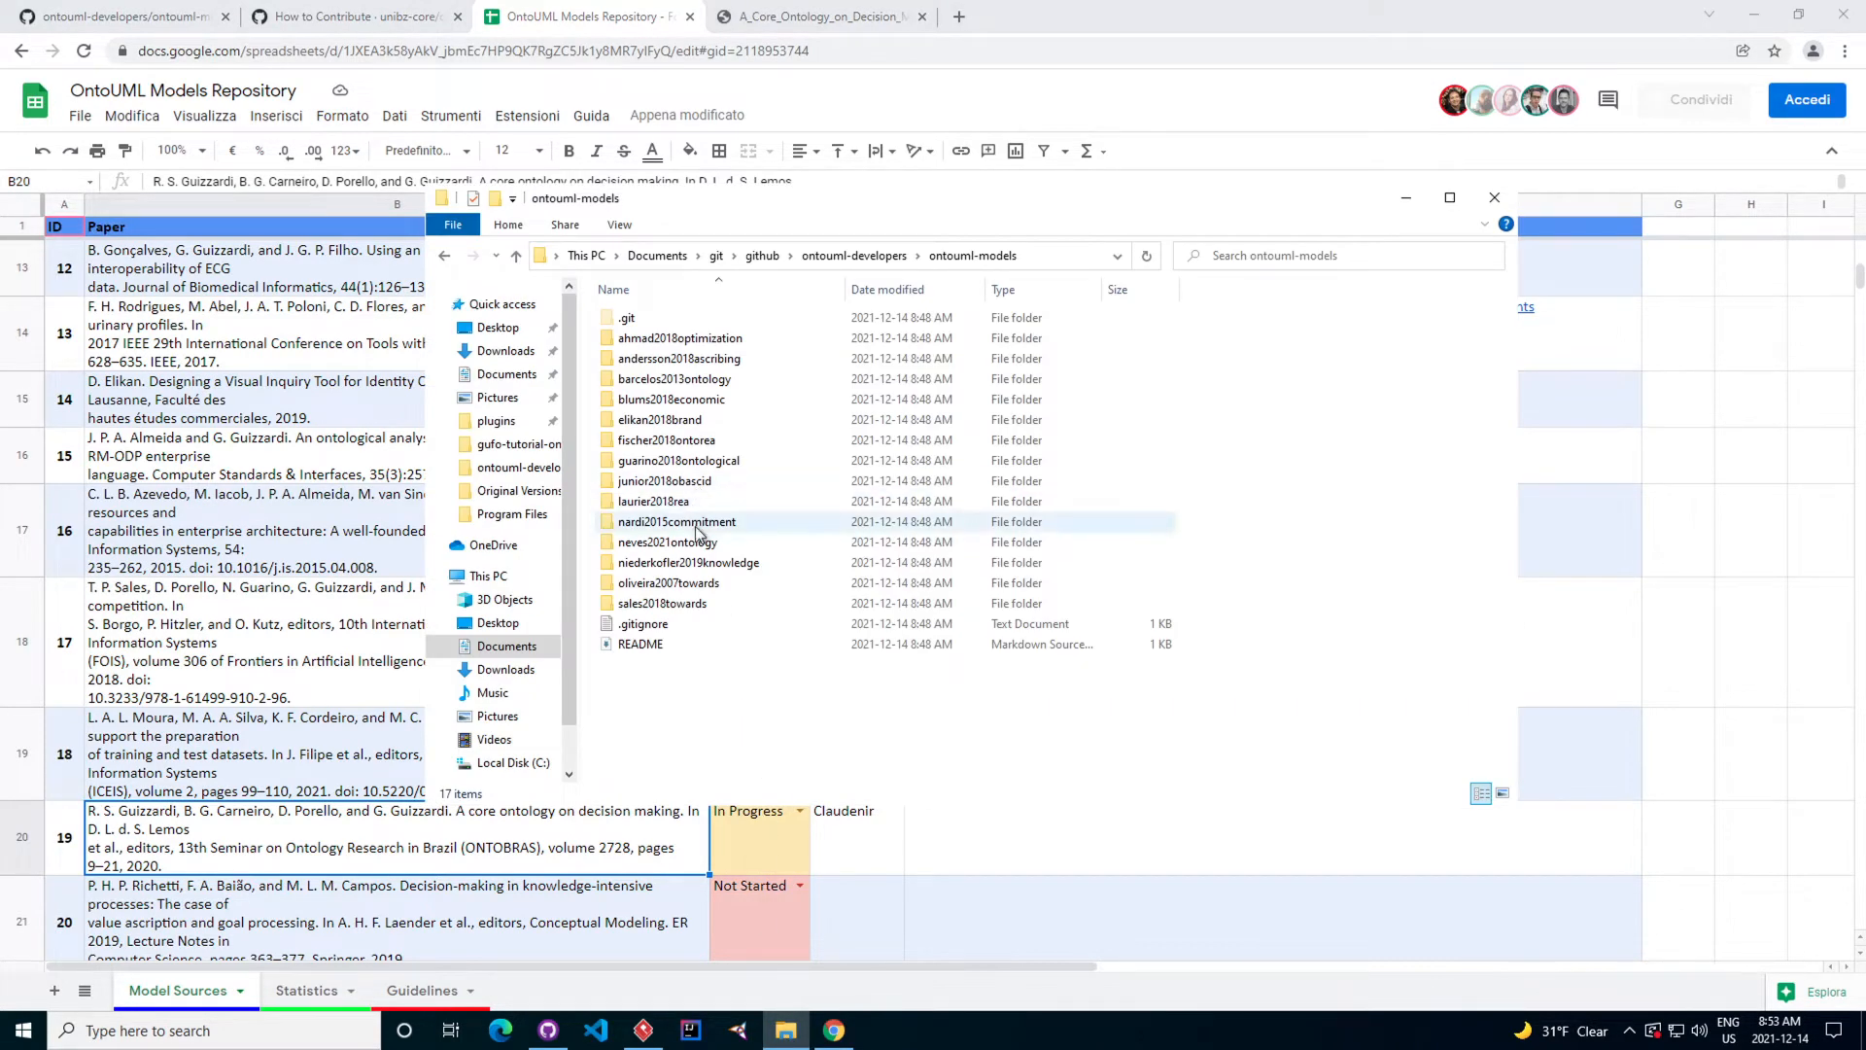
Step: Select the title line A Core Ontology on Decision Making in the paper's PDF
{"action": "left_click", "coordinate": [819, 24]}
{"action": "left_click", "coordinate": [819, 24]}
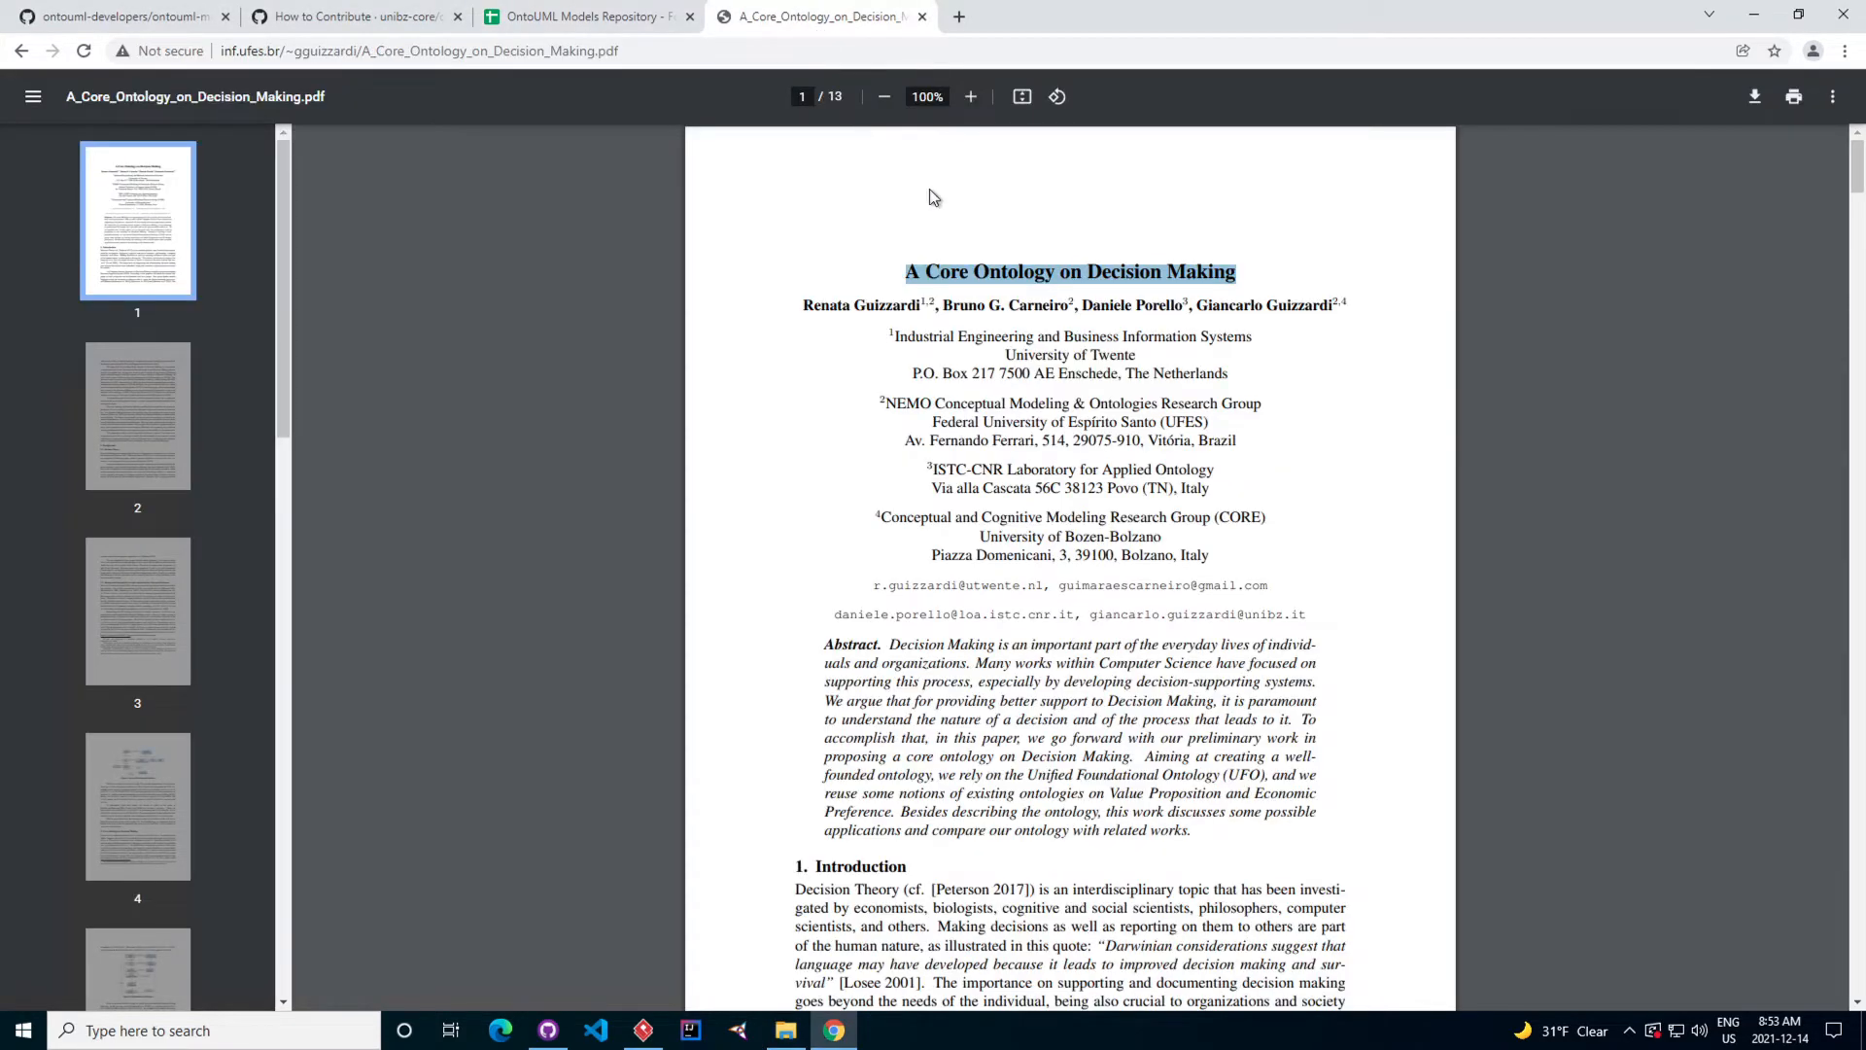
{"action": "left_click_drag", "start_coordinate": [908, 272], "coordinate": [1317, 277]}
{"action": "key", "text": "super"}
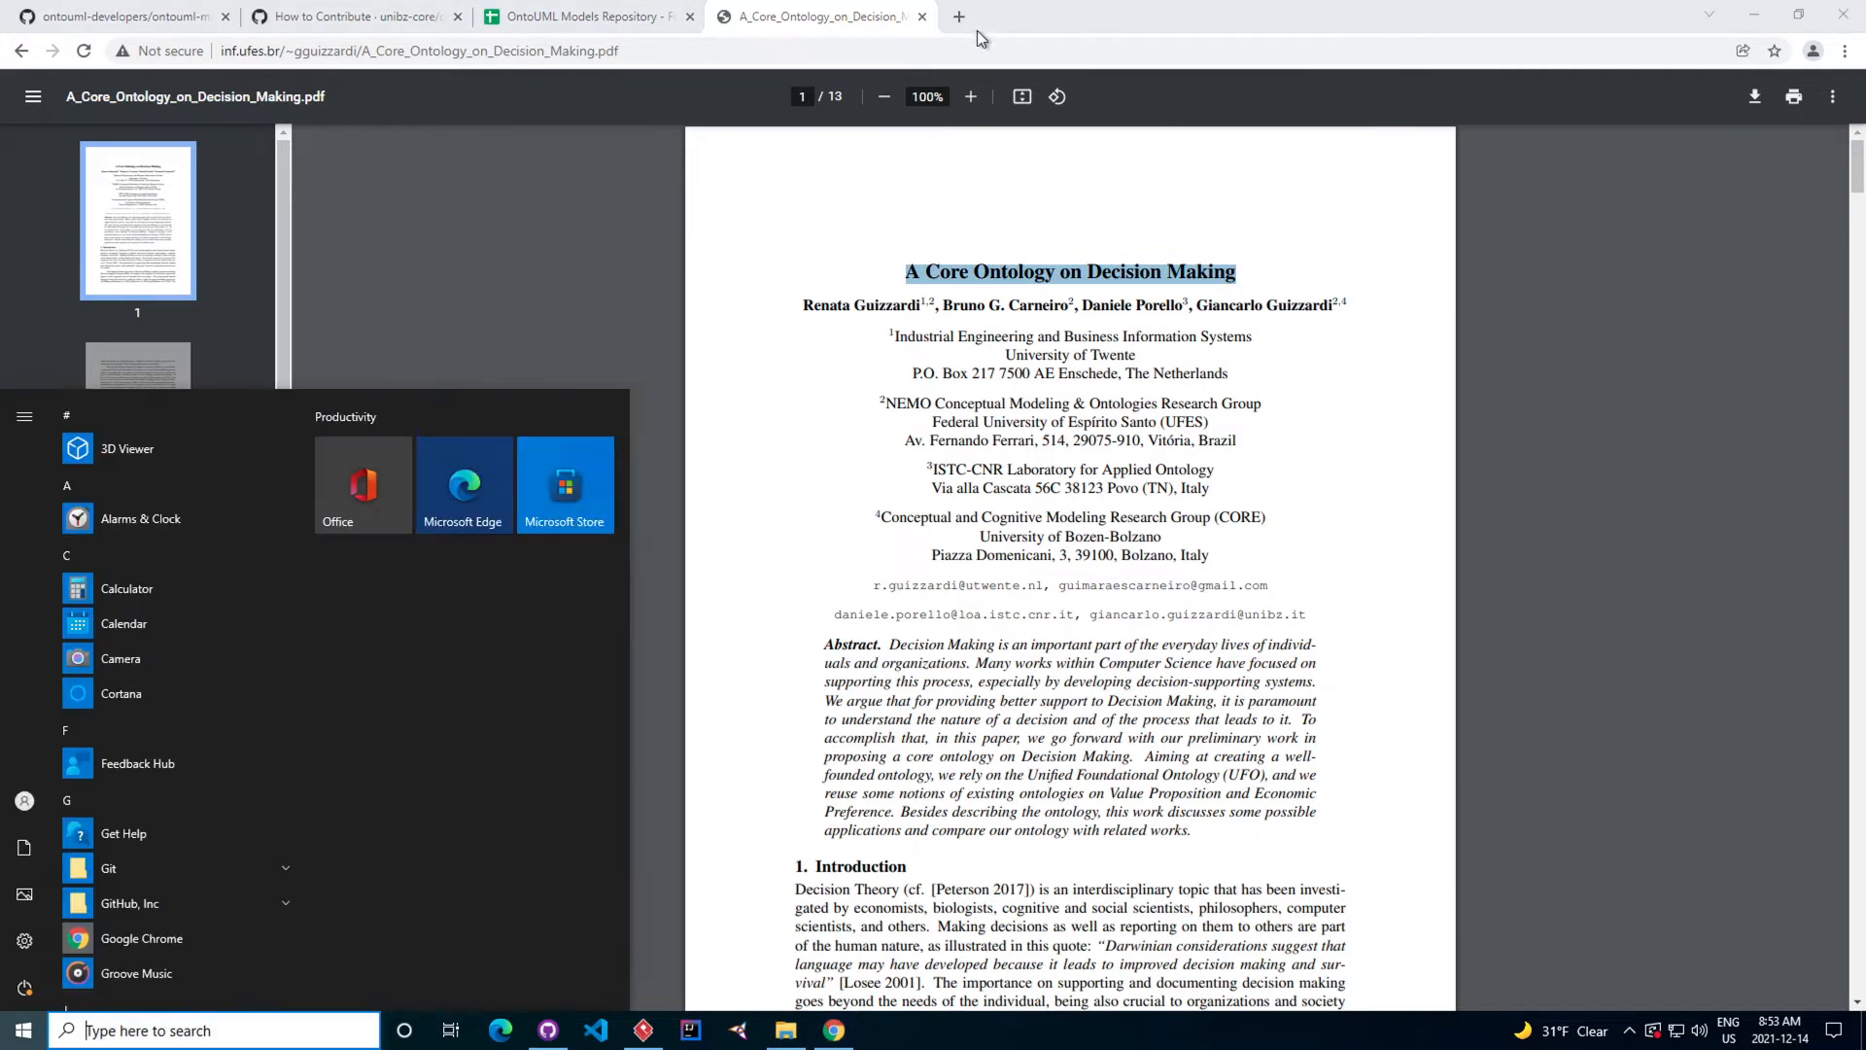
{"action": "left_click", "coordinate": [1090, 302]}
{"action": "triple_click", "coordinate": [1003, 281]}
{"action": "key", "text": "ctrl+c"}
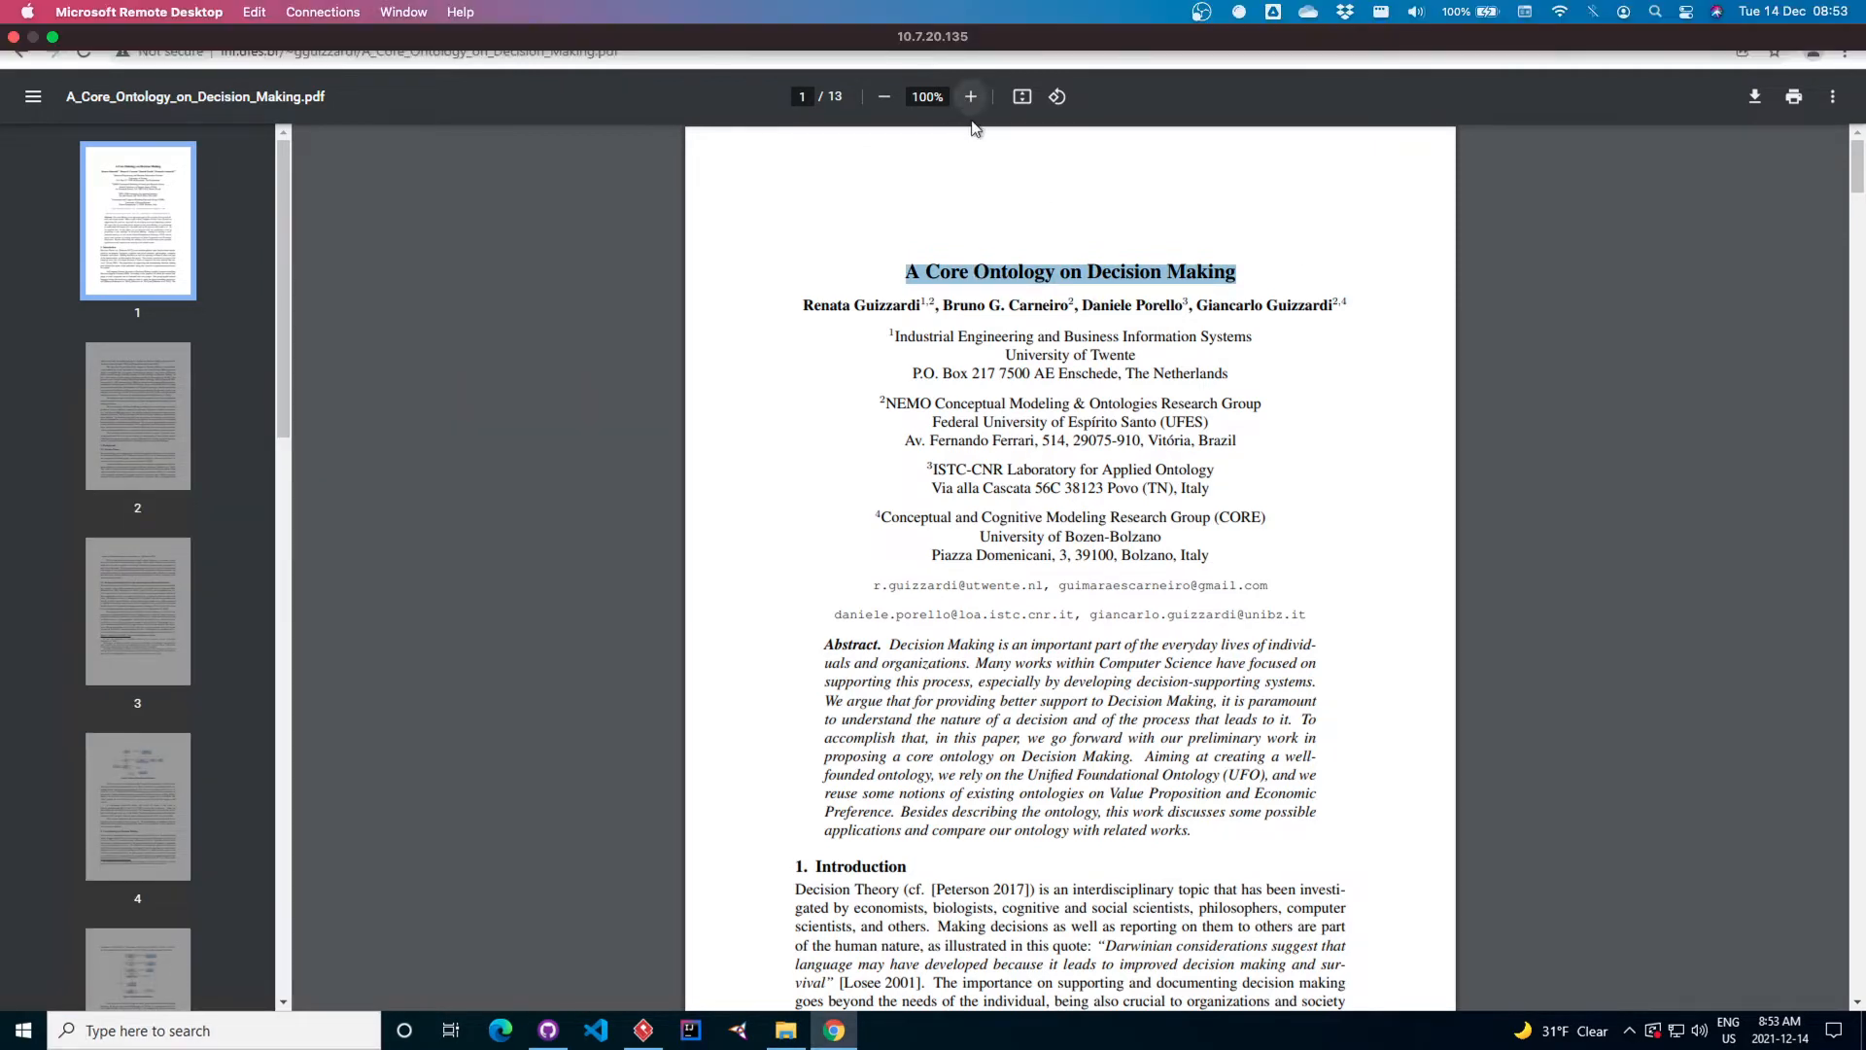
Step: Search scholar.google.com for the pasted paper title
{"action": "left_click", "coordinate": [960, 16]}
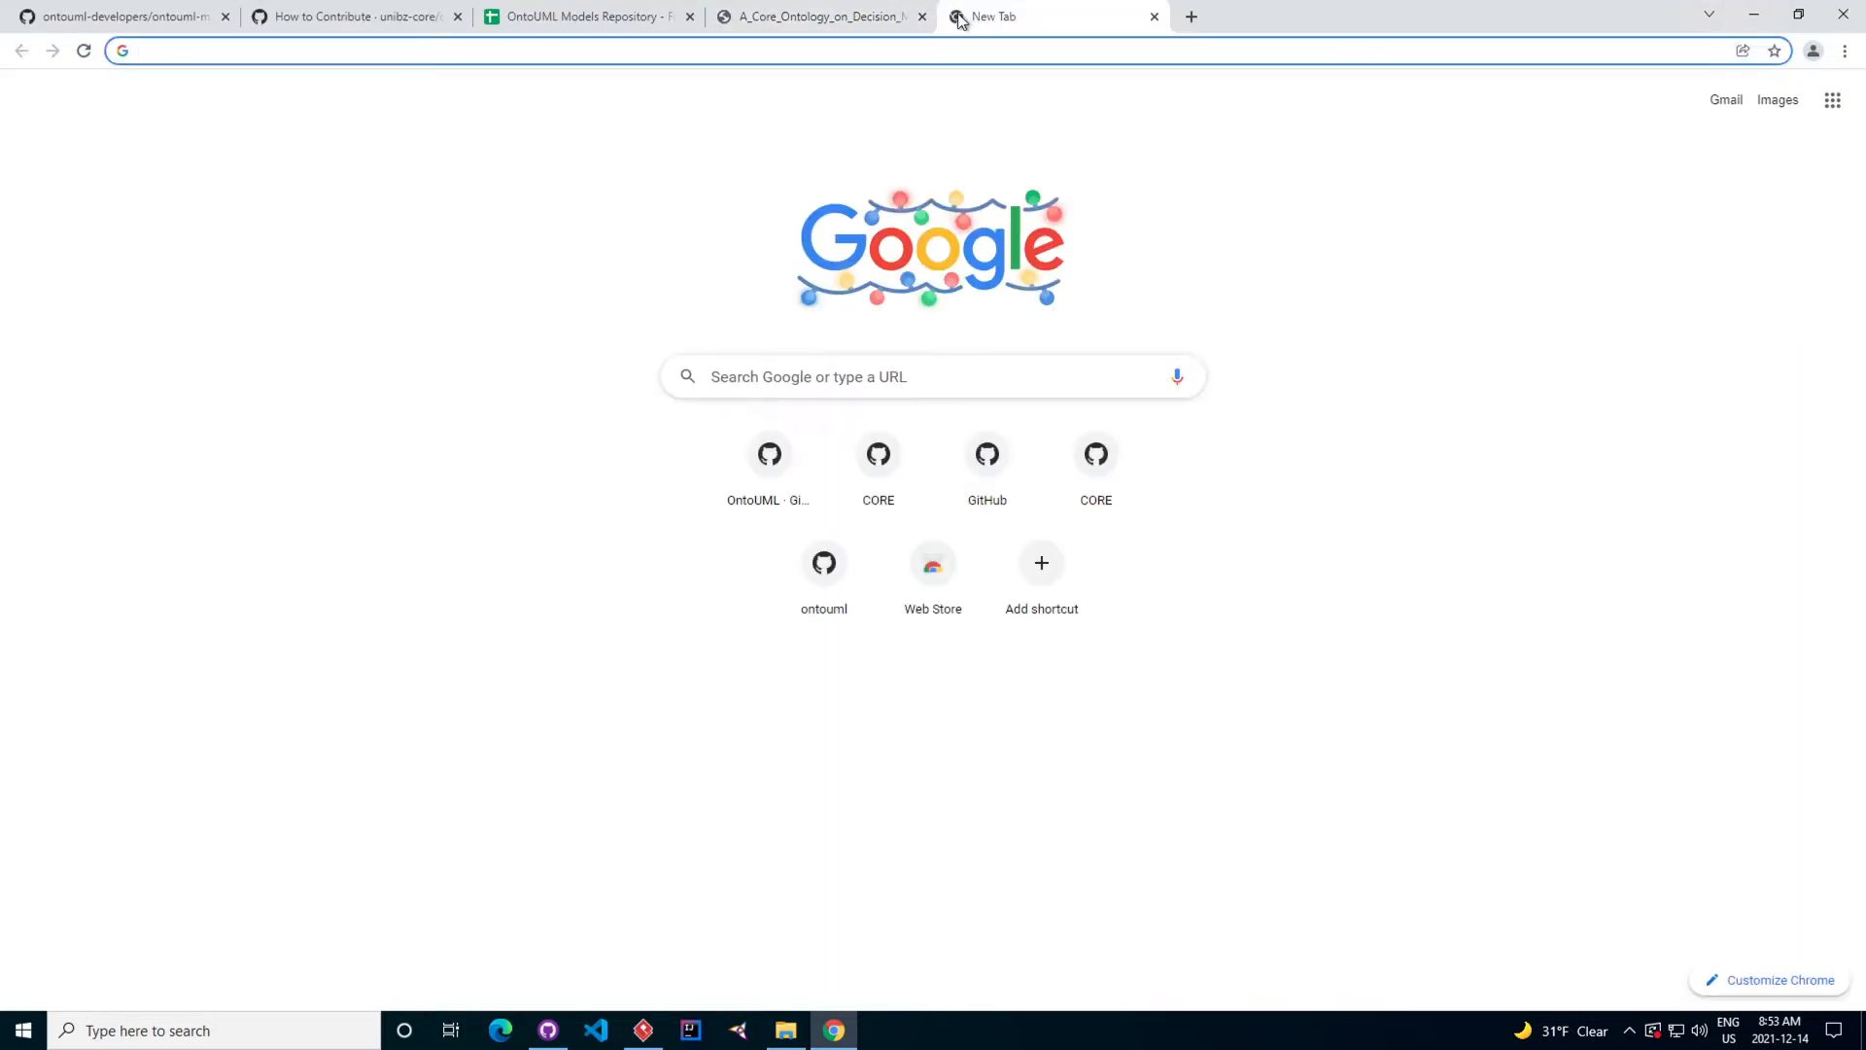
{"action": "type", "text": "scholar"}
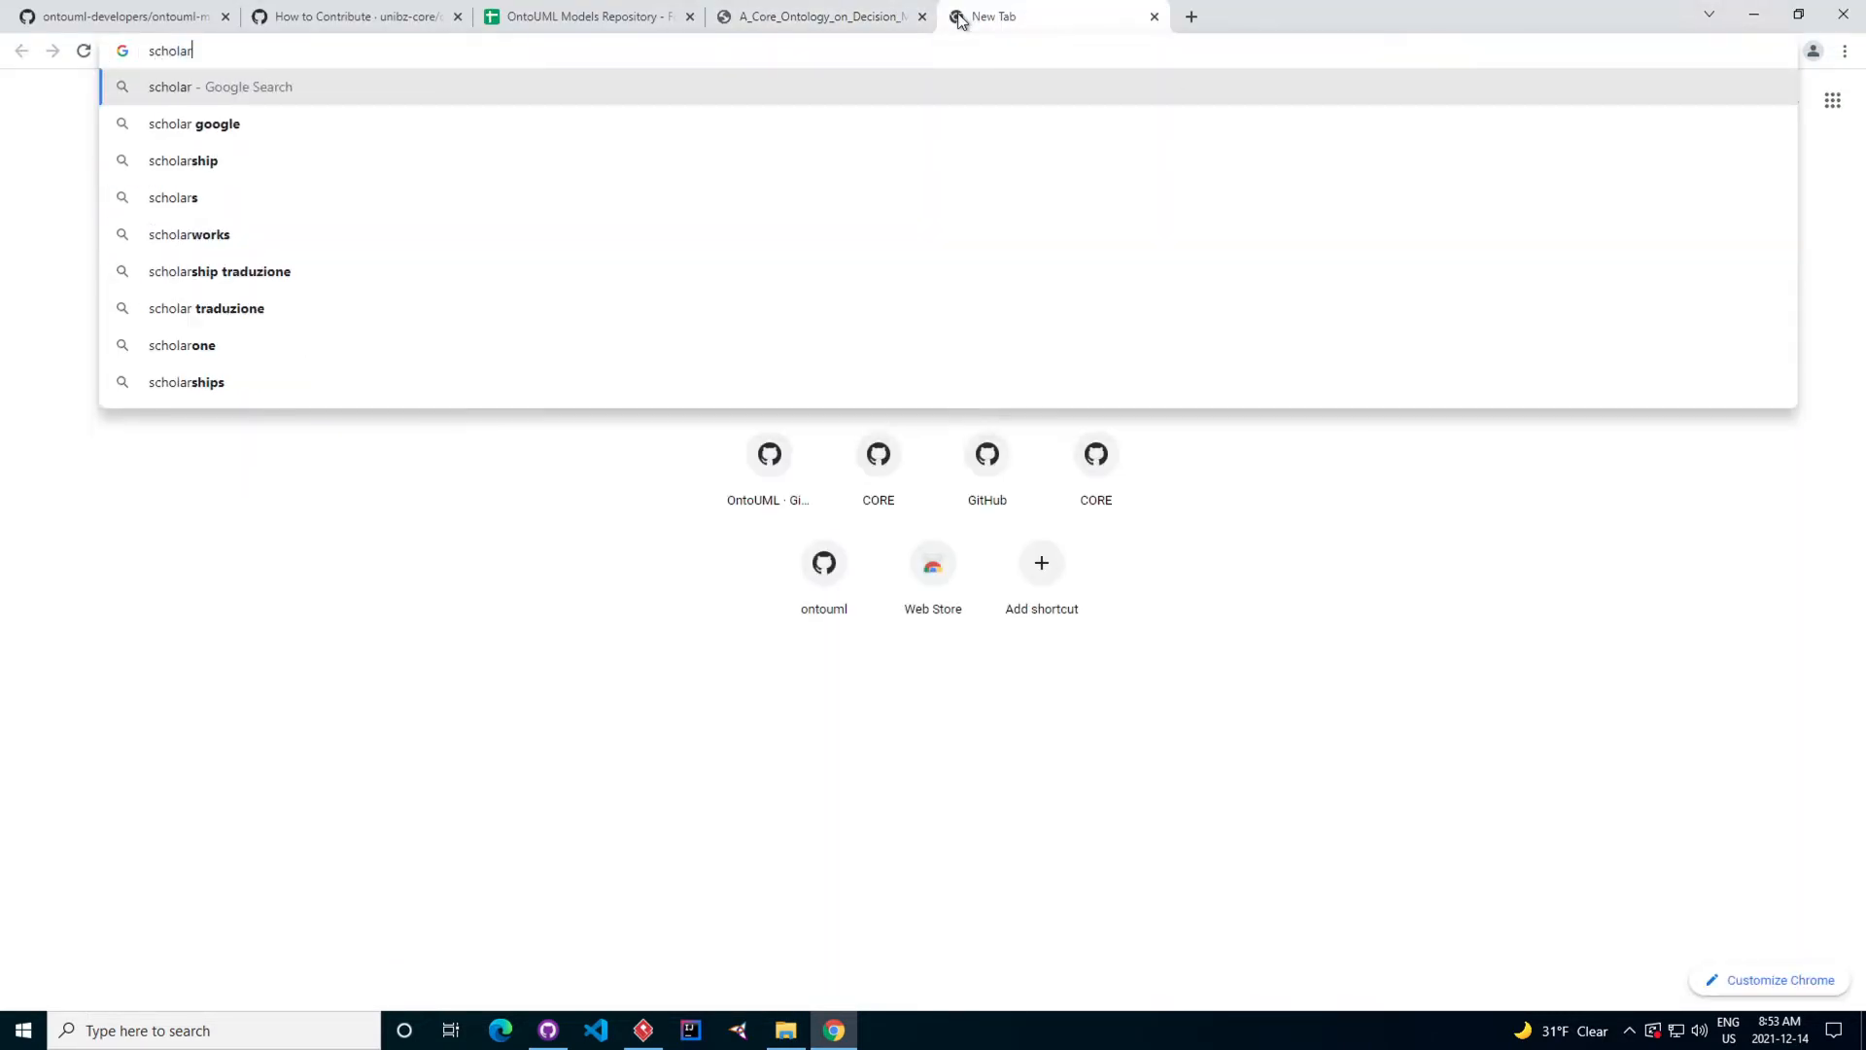
{"action": "type", "text": ".google"}
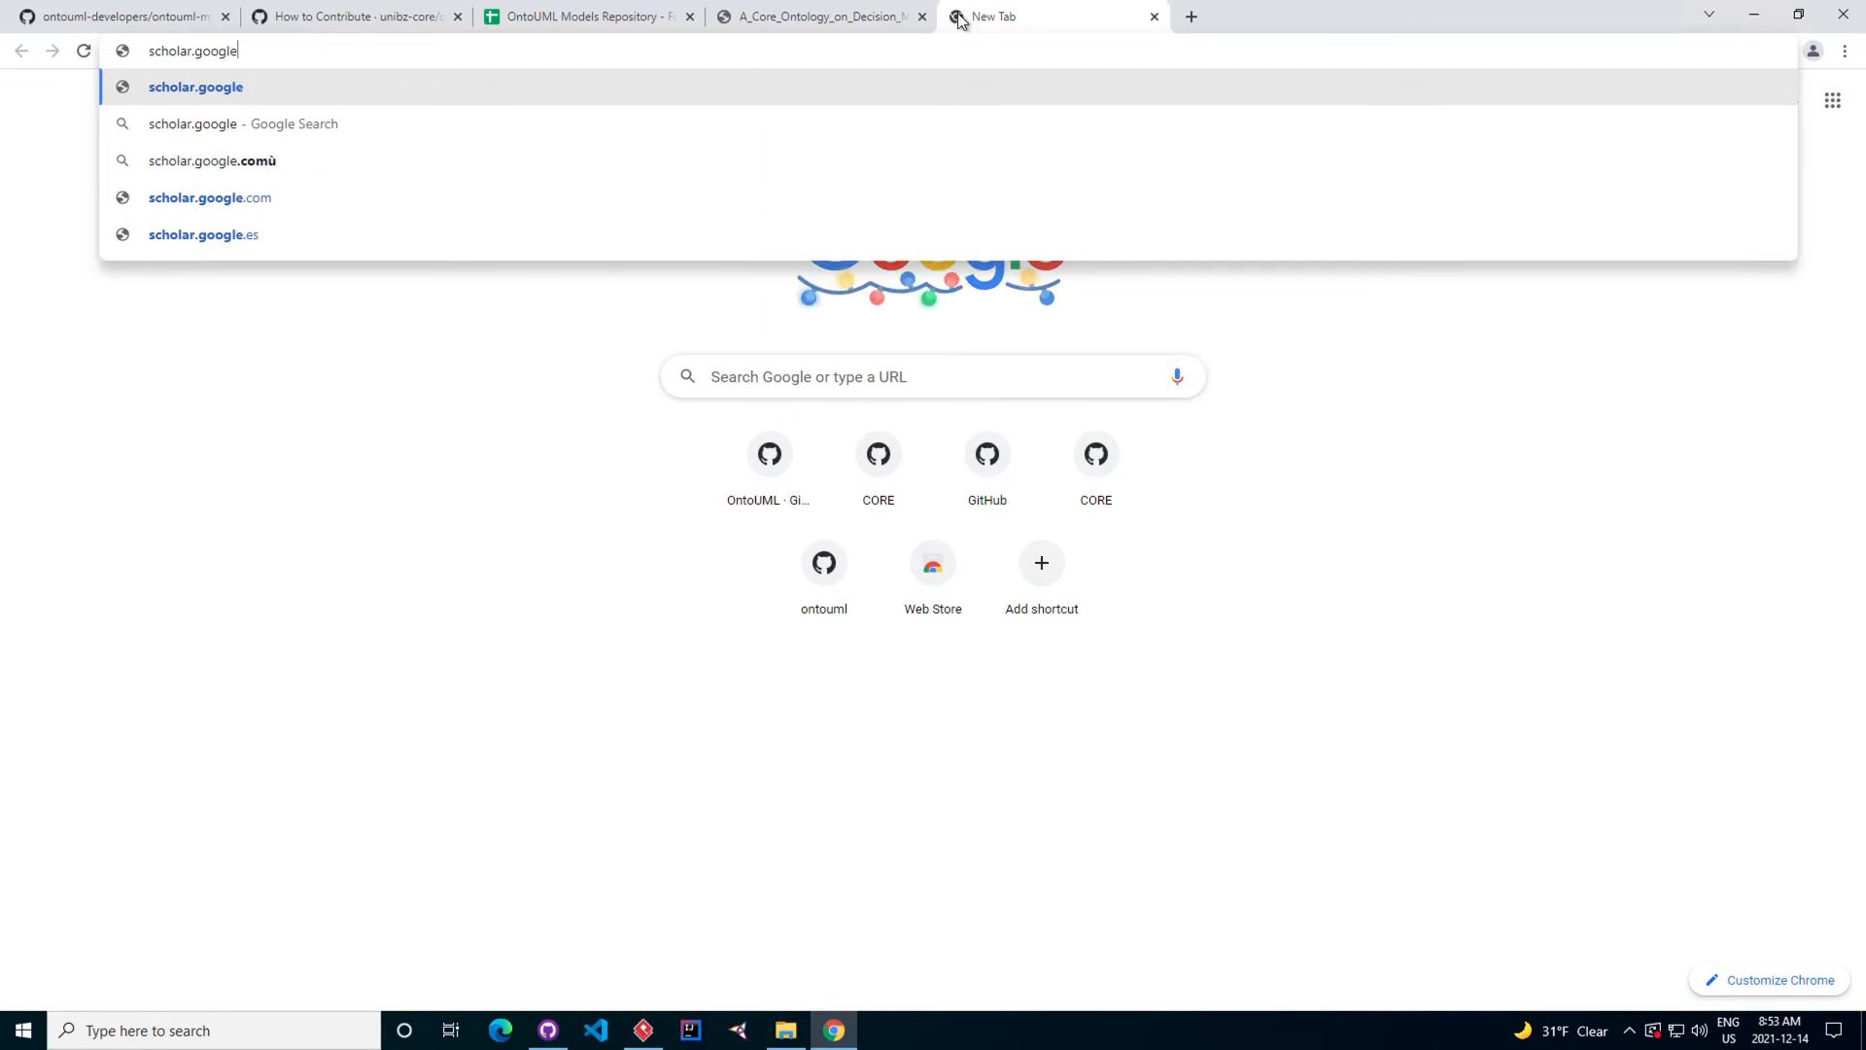
{"action": "type", "text": ".com"}
{"action": "key", "text": "Return"}
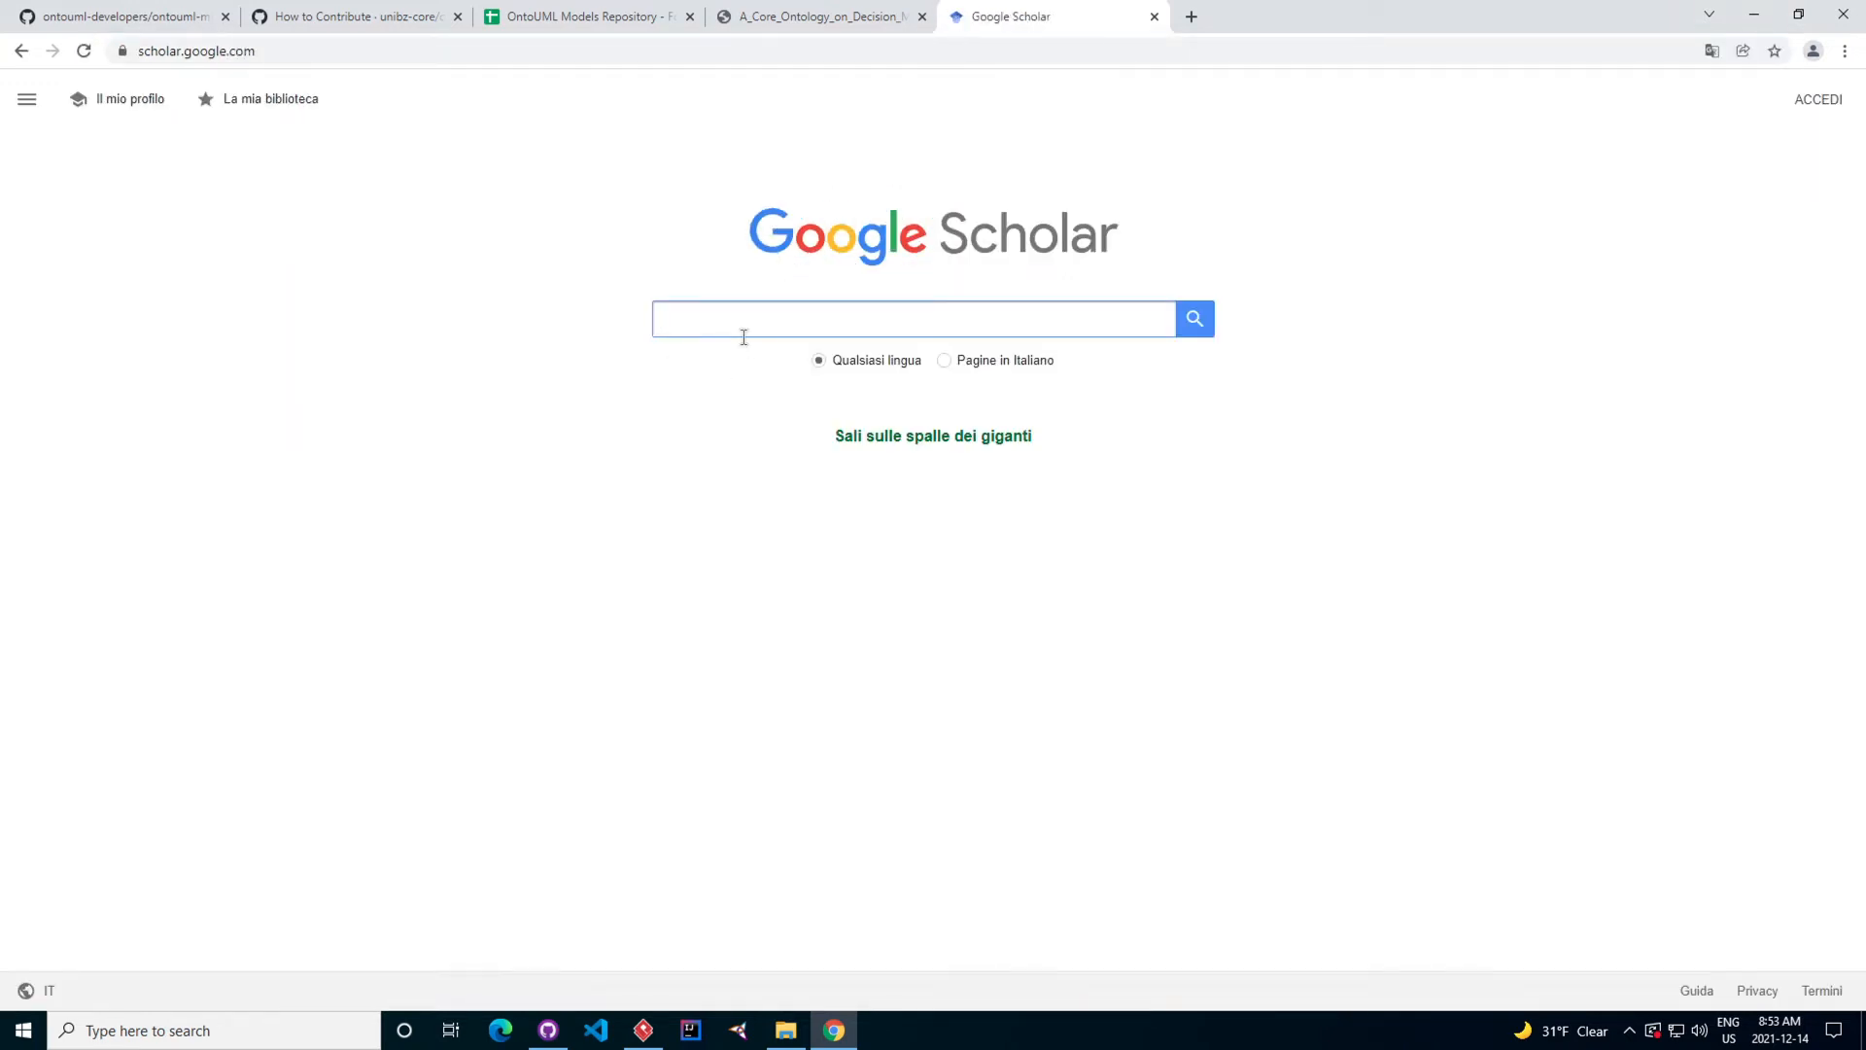
{"action": "key", "text": "ctrl+v"}
{"action": "key", "text": "Return"}
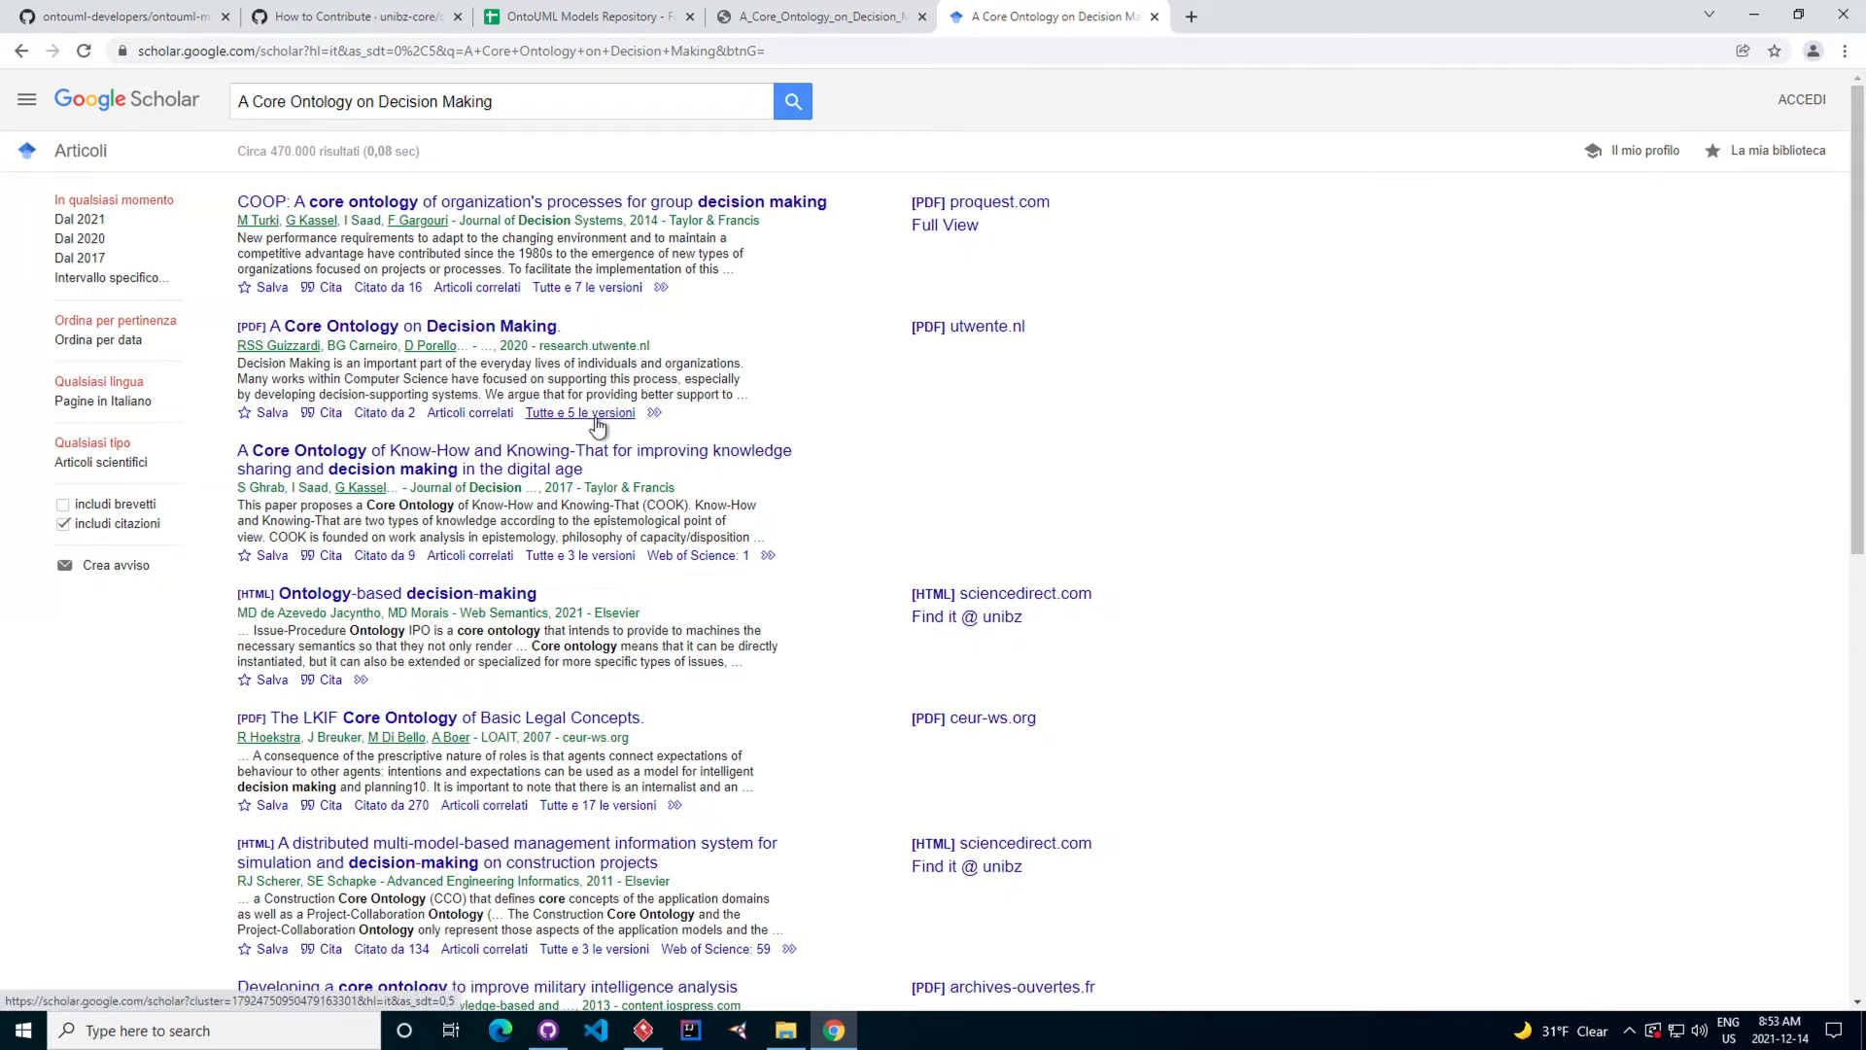
{"action": "key", "text": "alt"}
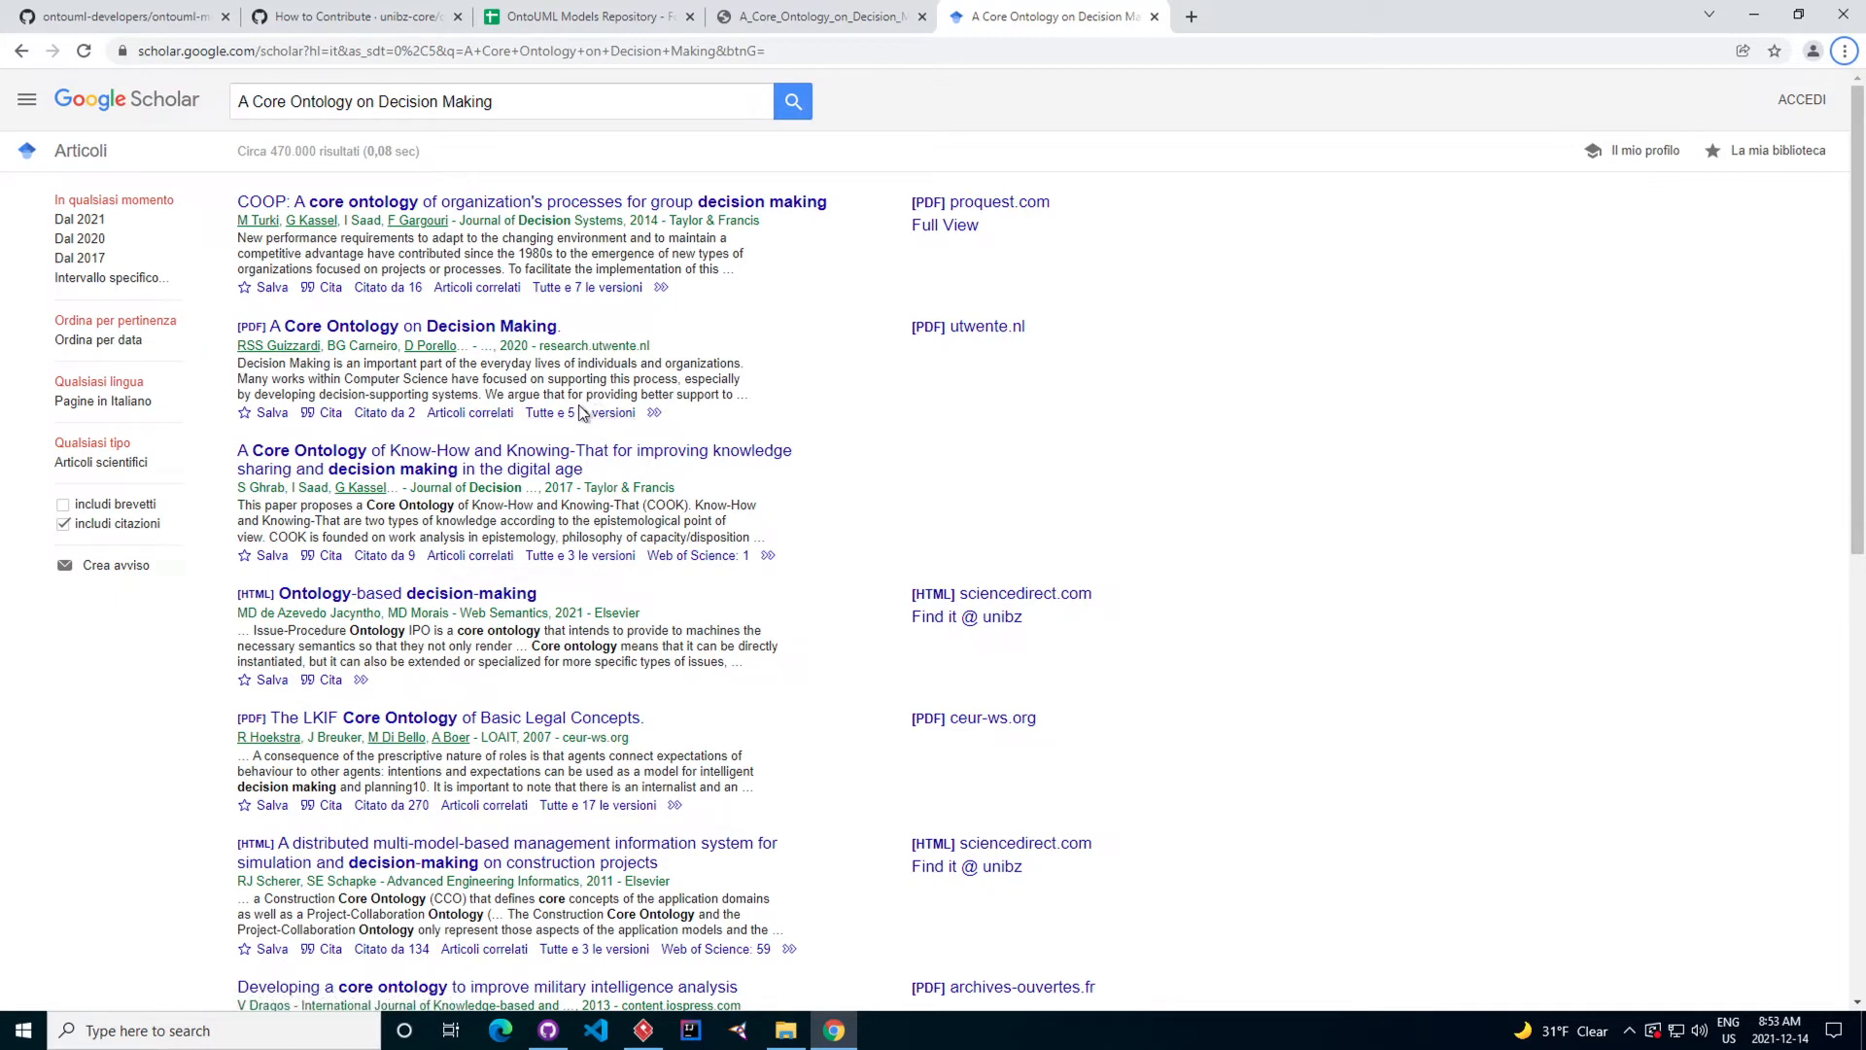
Step: Open all 5 versions of the paper in a new tab and glance at a version's citation formats
{"action": "left_click", "coordinate": [580, 417], "text": "ctrl"}
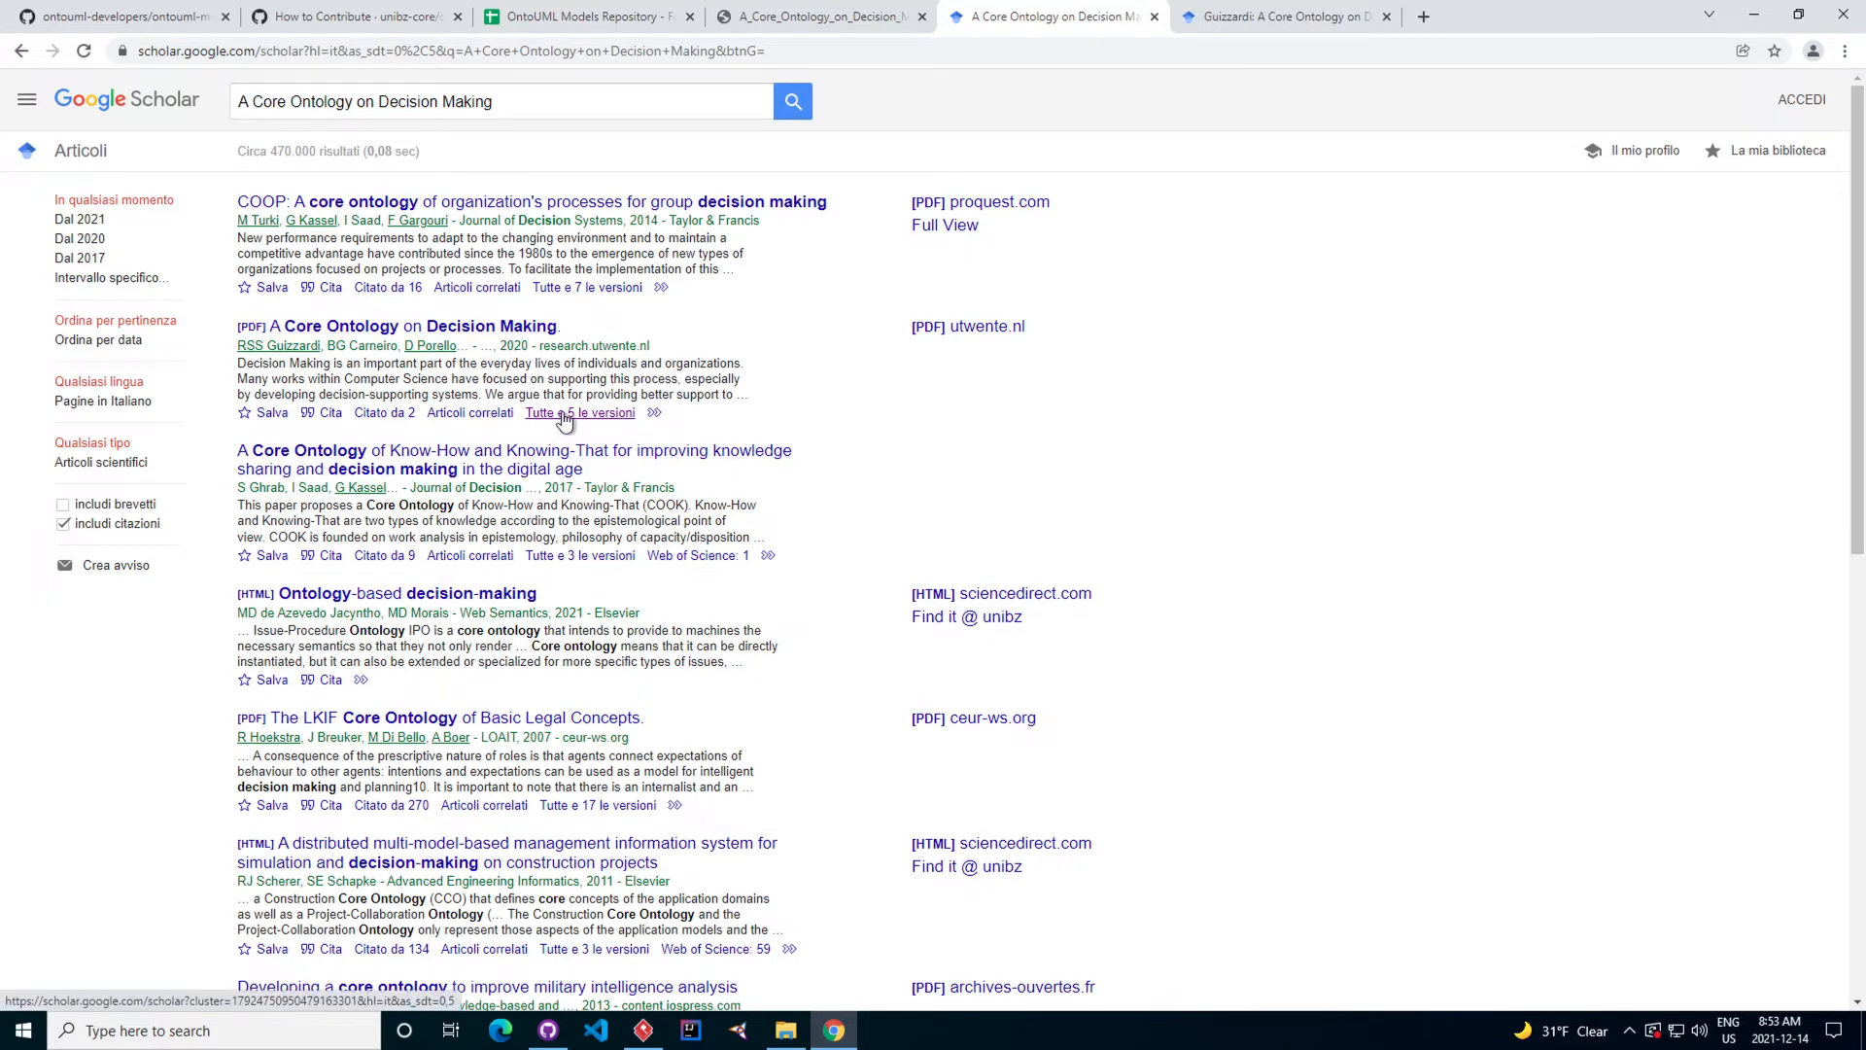
{"action": "left_click", "coordinate": [1276, 29]}
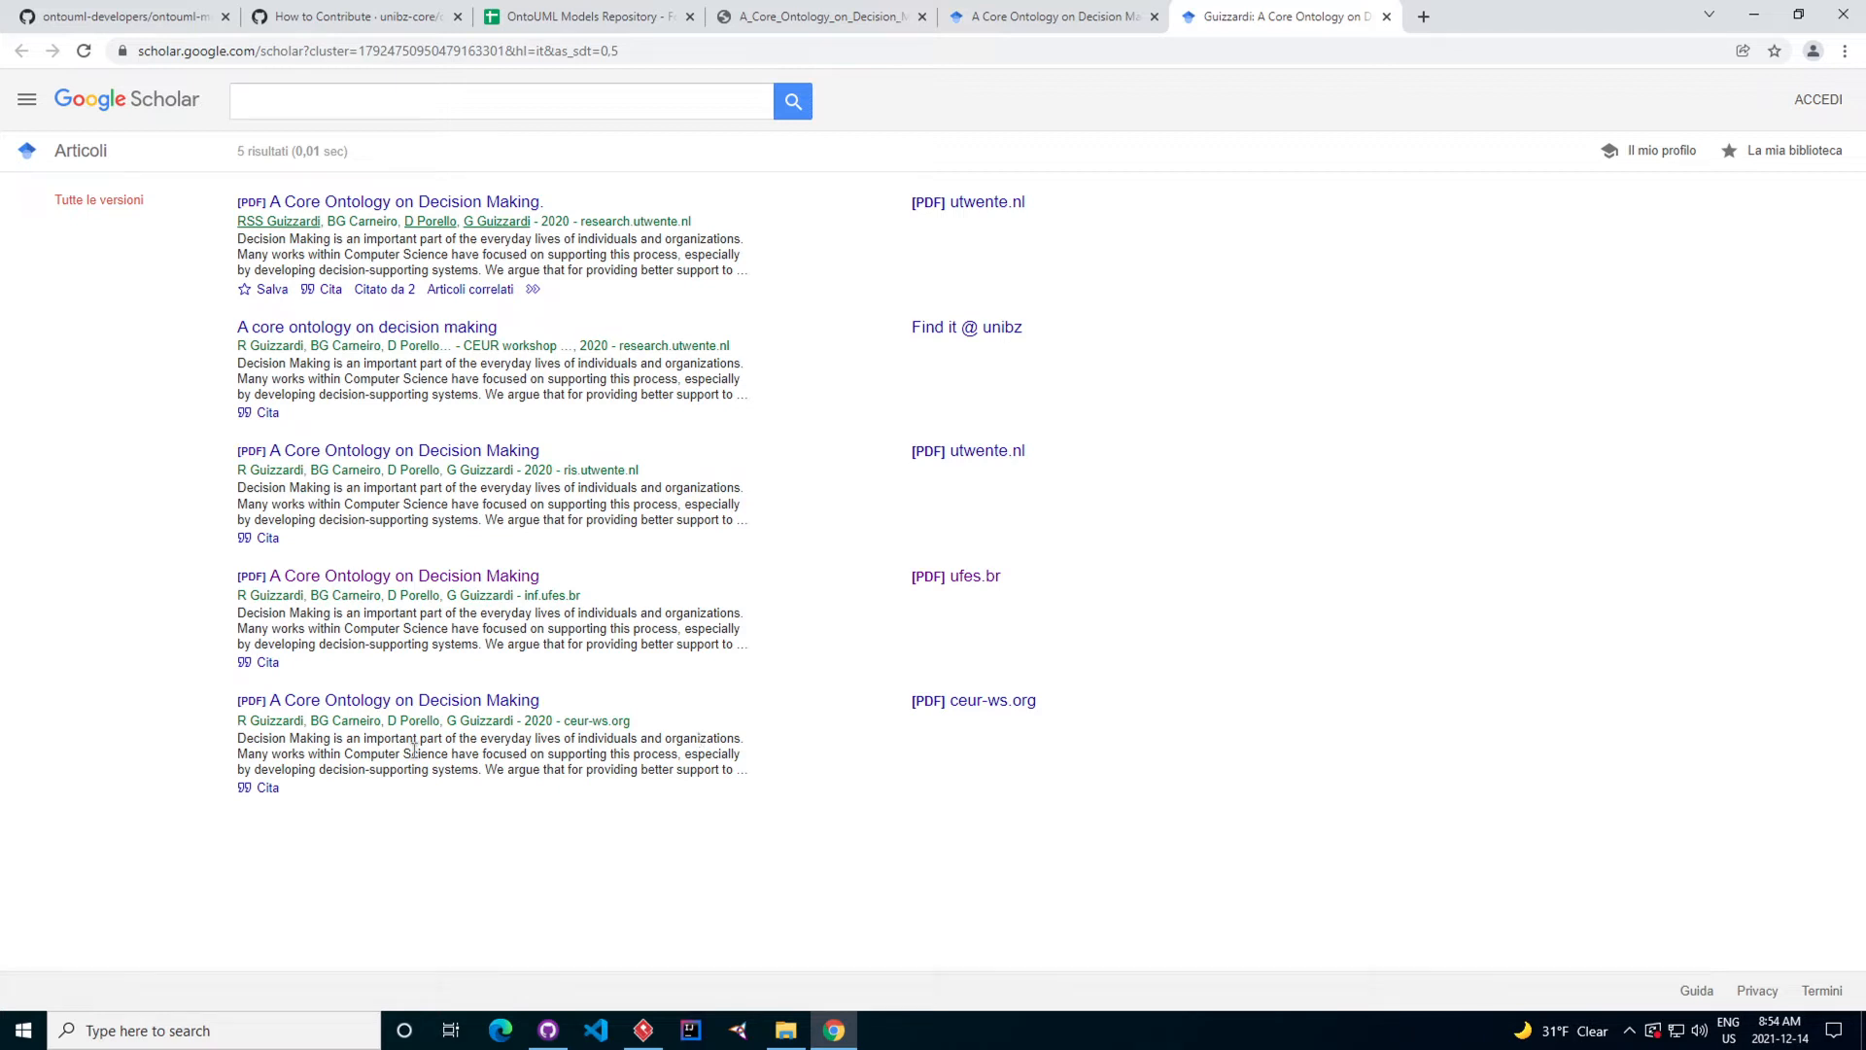
{"action": "left_click", "coordinate": [266, 664]}
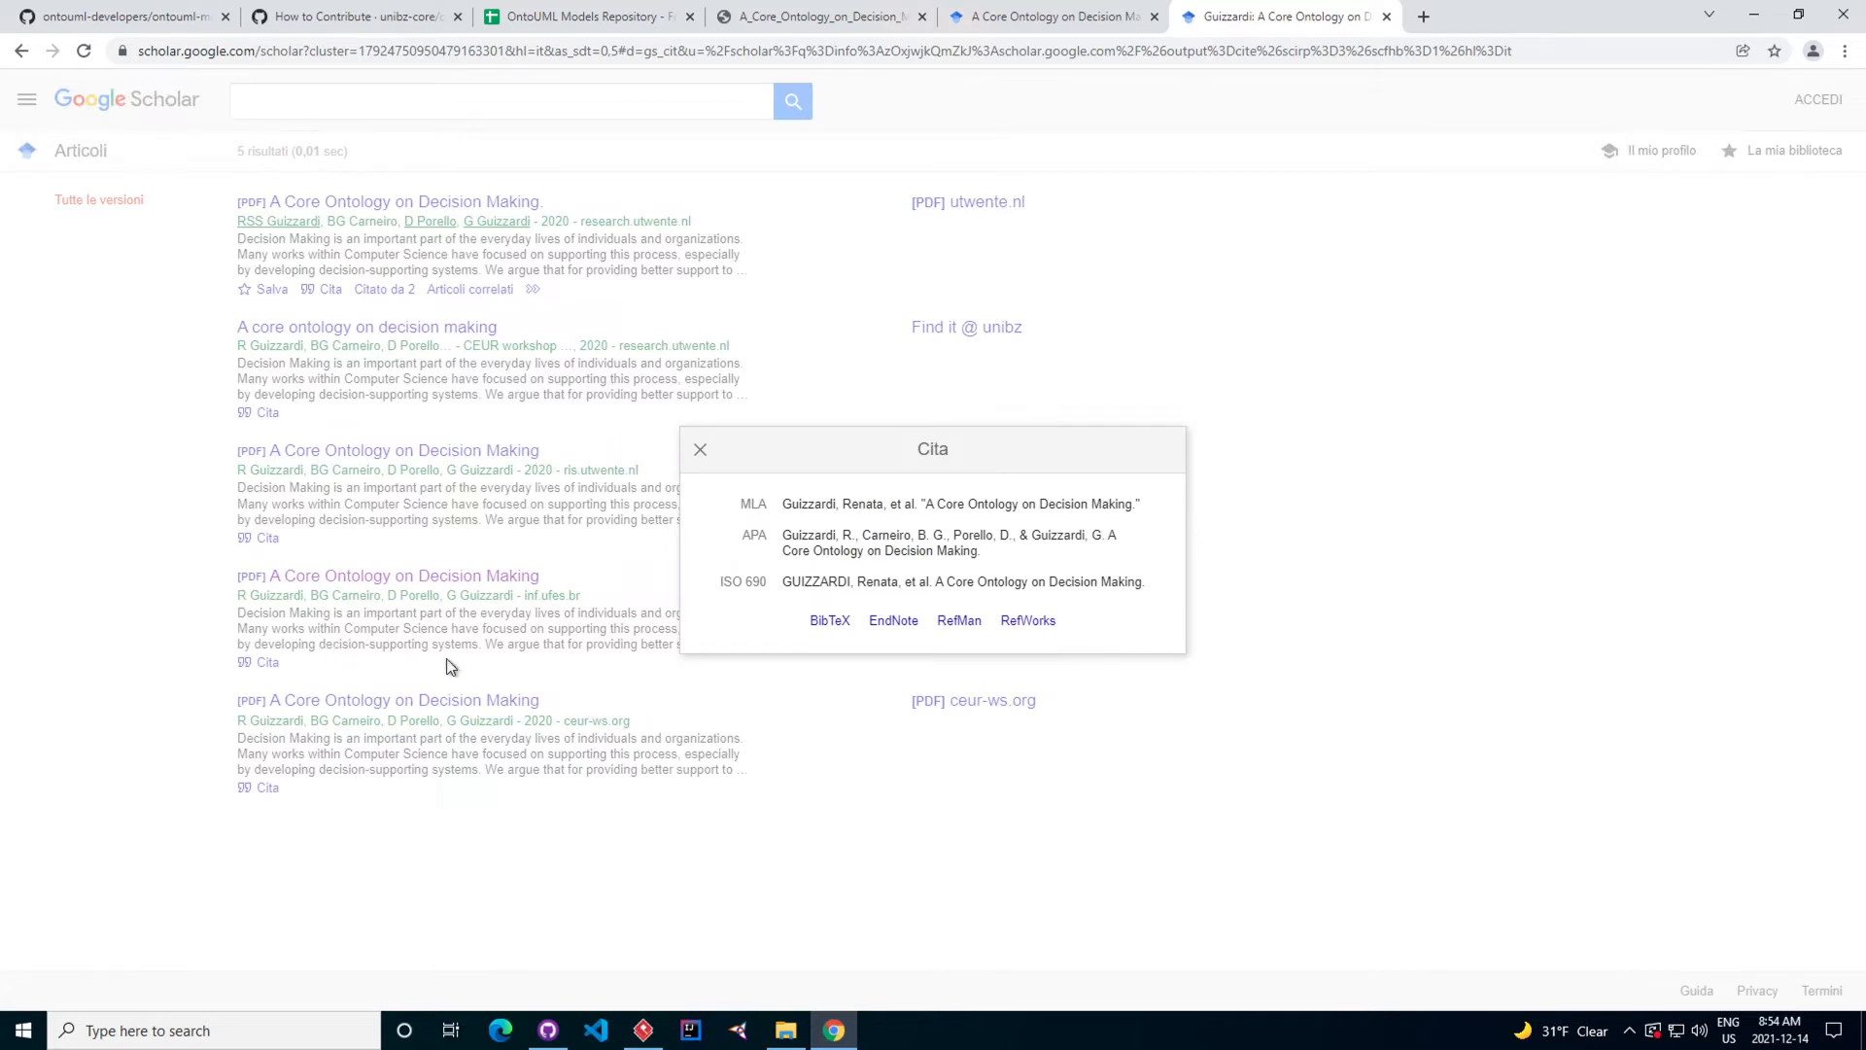
{"action": "left_click", "coordinate": [700, 449]}
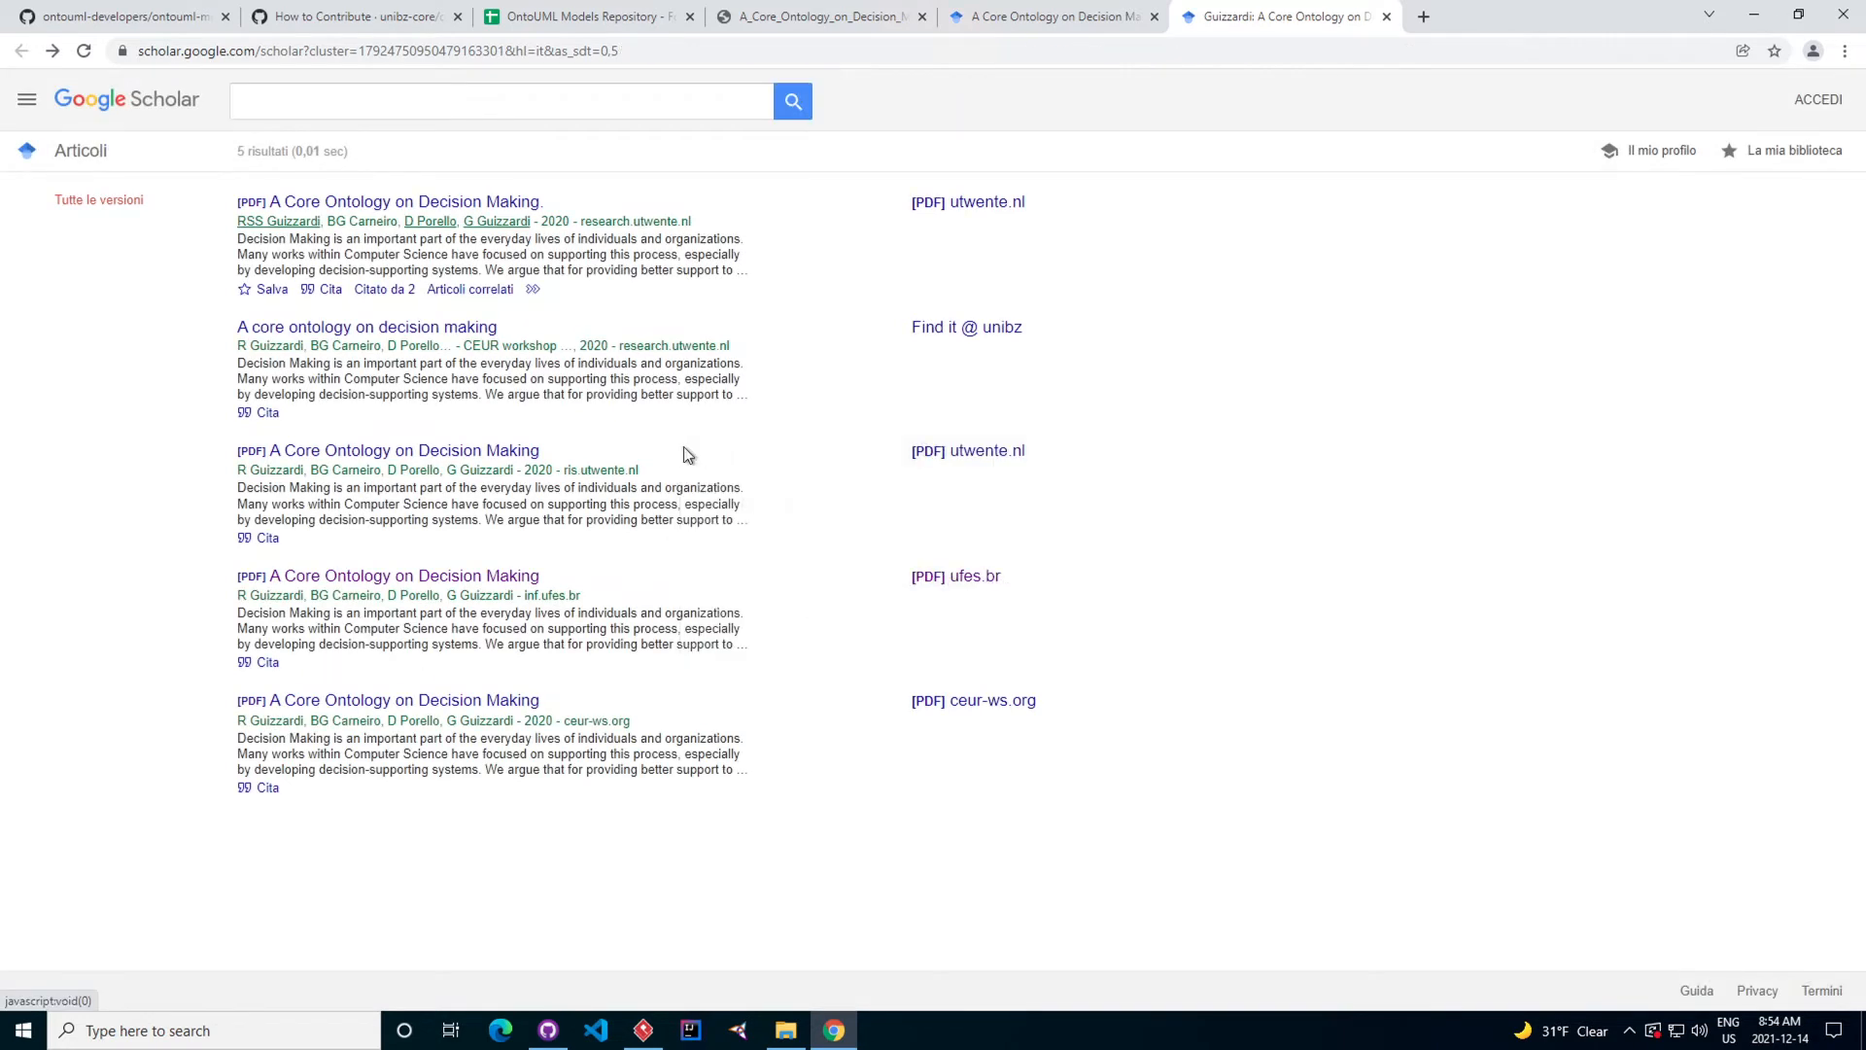
Step: View the ufes.br version's BibTeX entry and select its citation key guizzardicore
{"action": "left_click", "coordinate": [265, 664]}
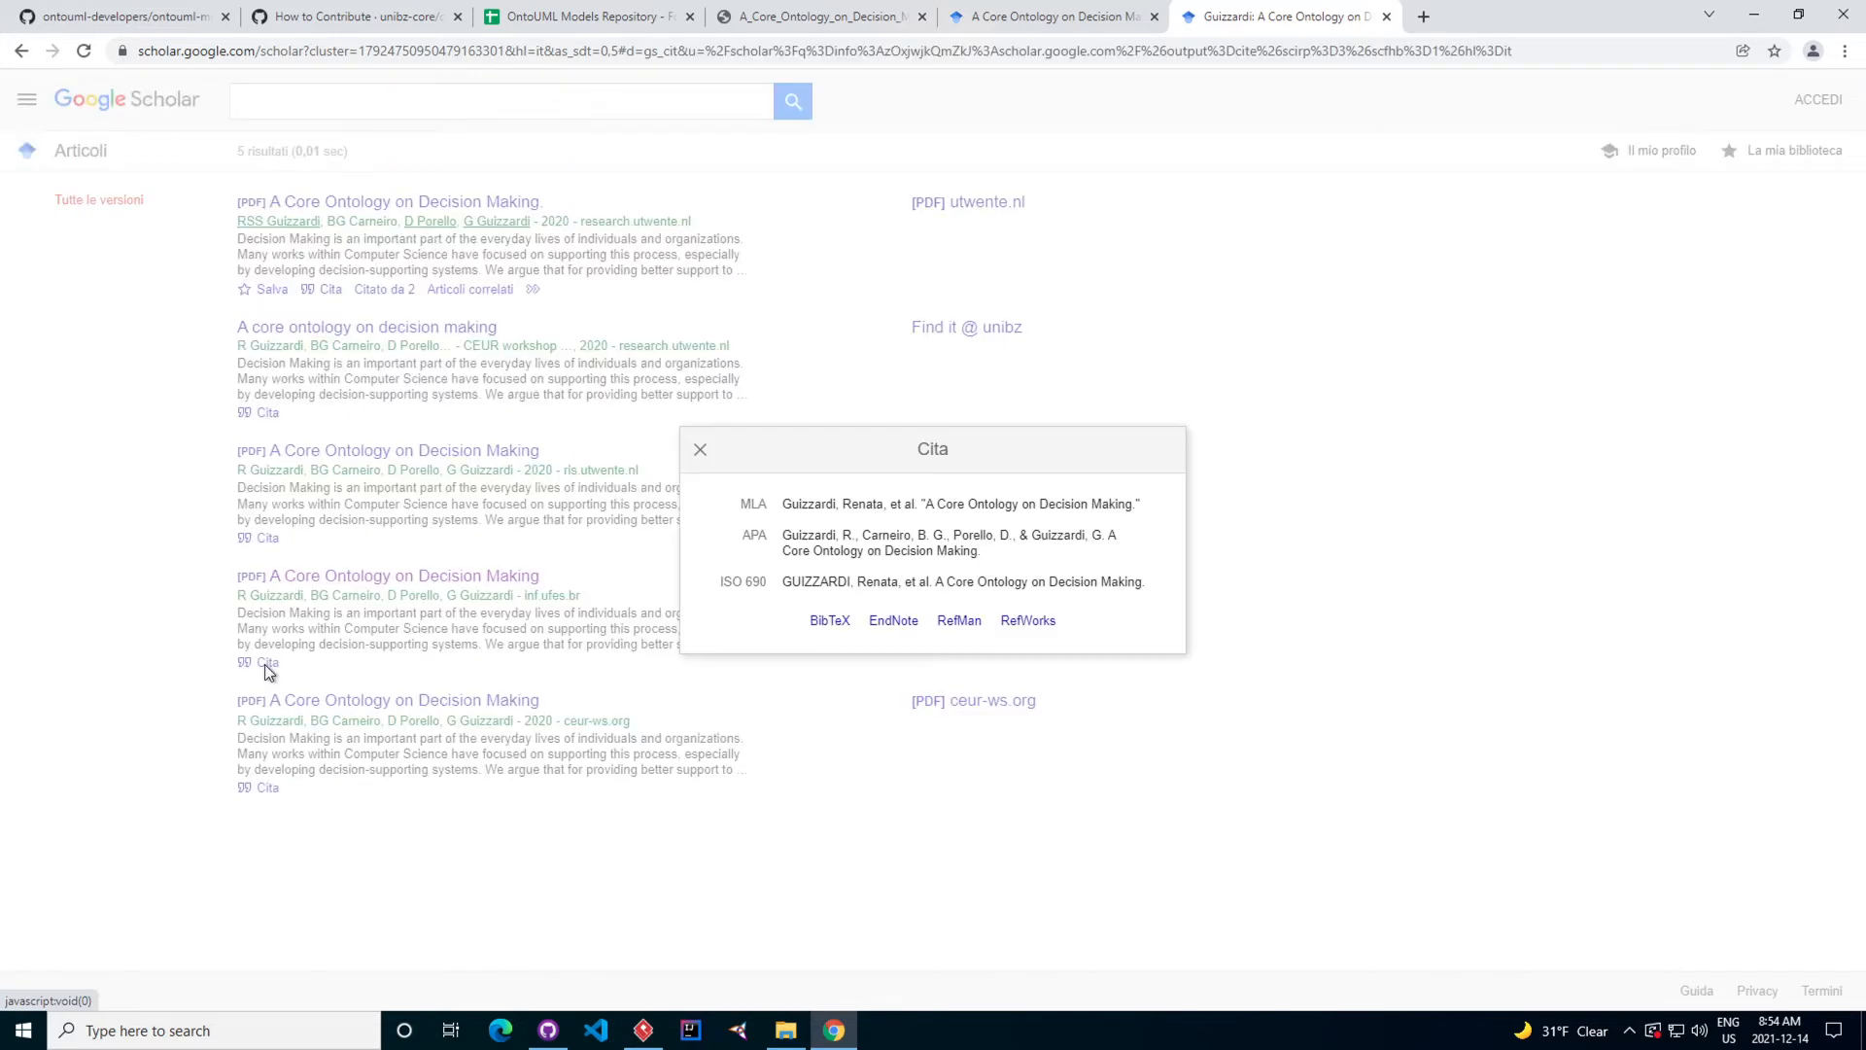
{"action": "left_click", "coordinate": [831, 622]}
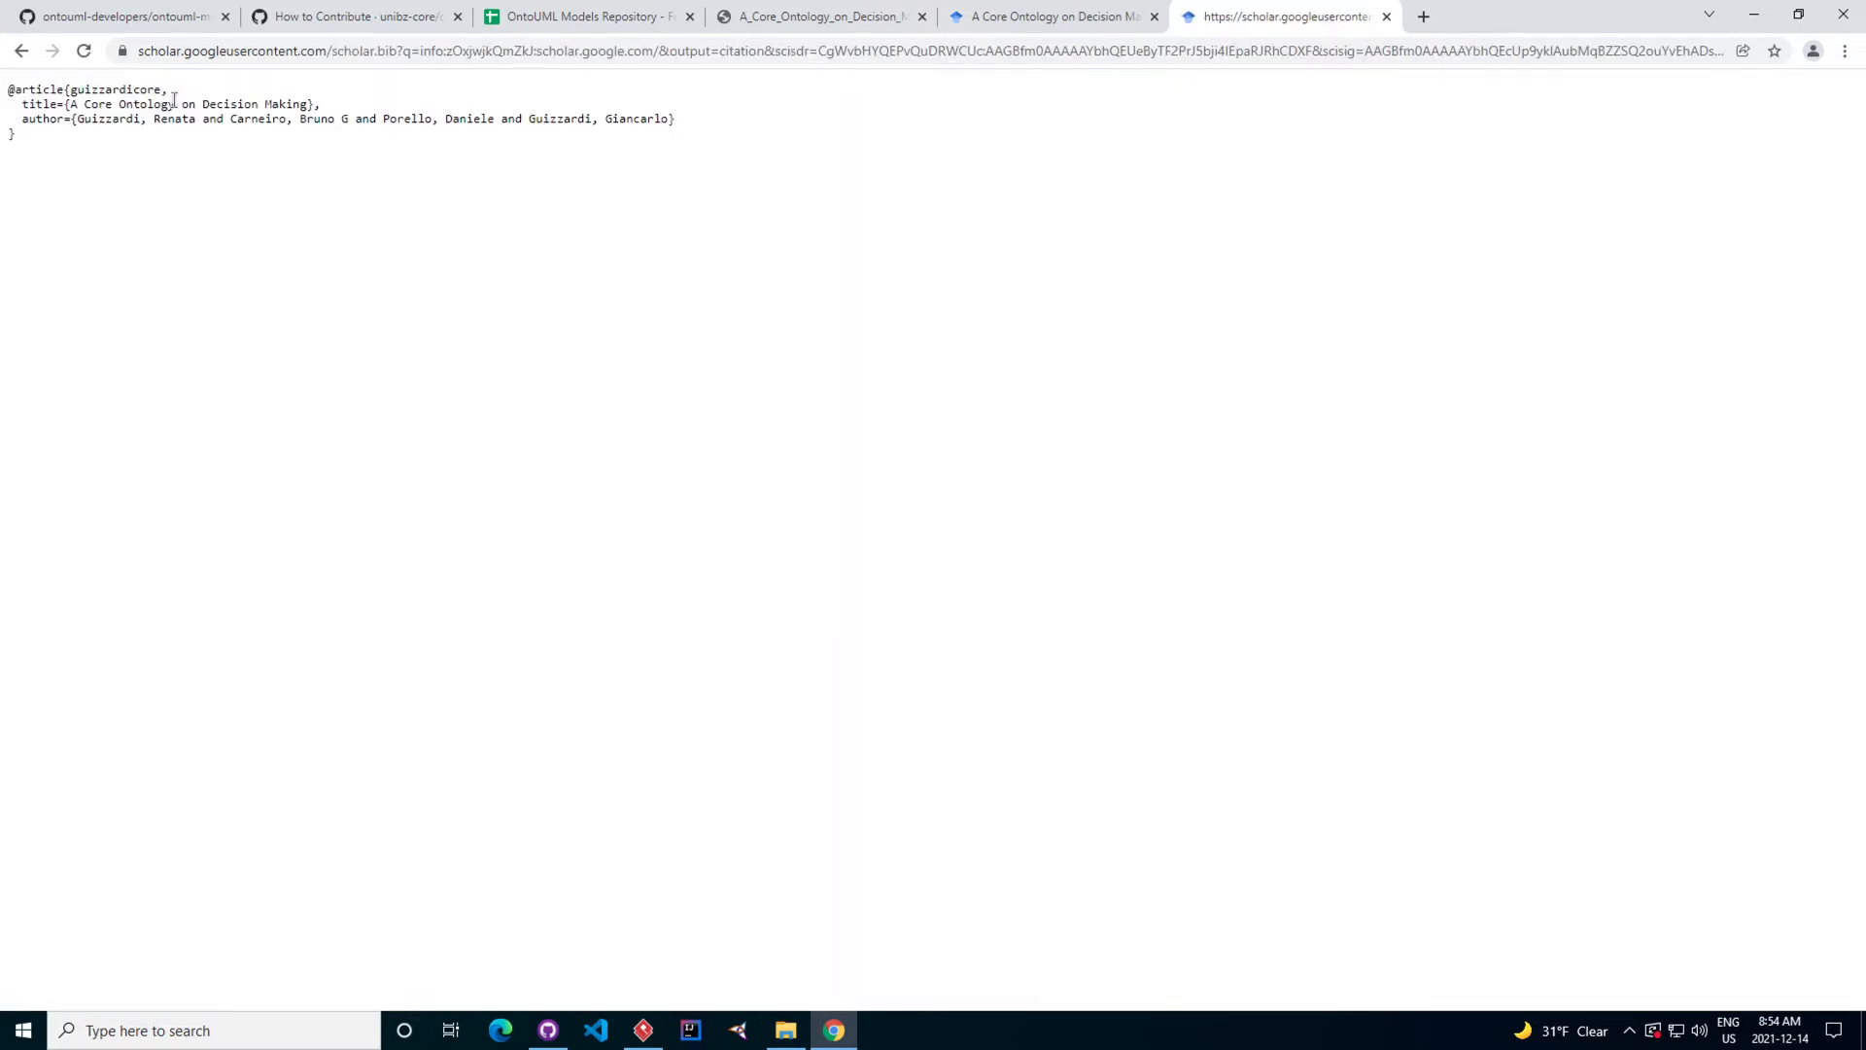
{"action": "double_click", "coordinate": [137, 88]}
{"action": "left_click", "coordinate": [20, 52]}
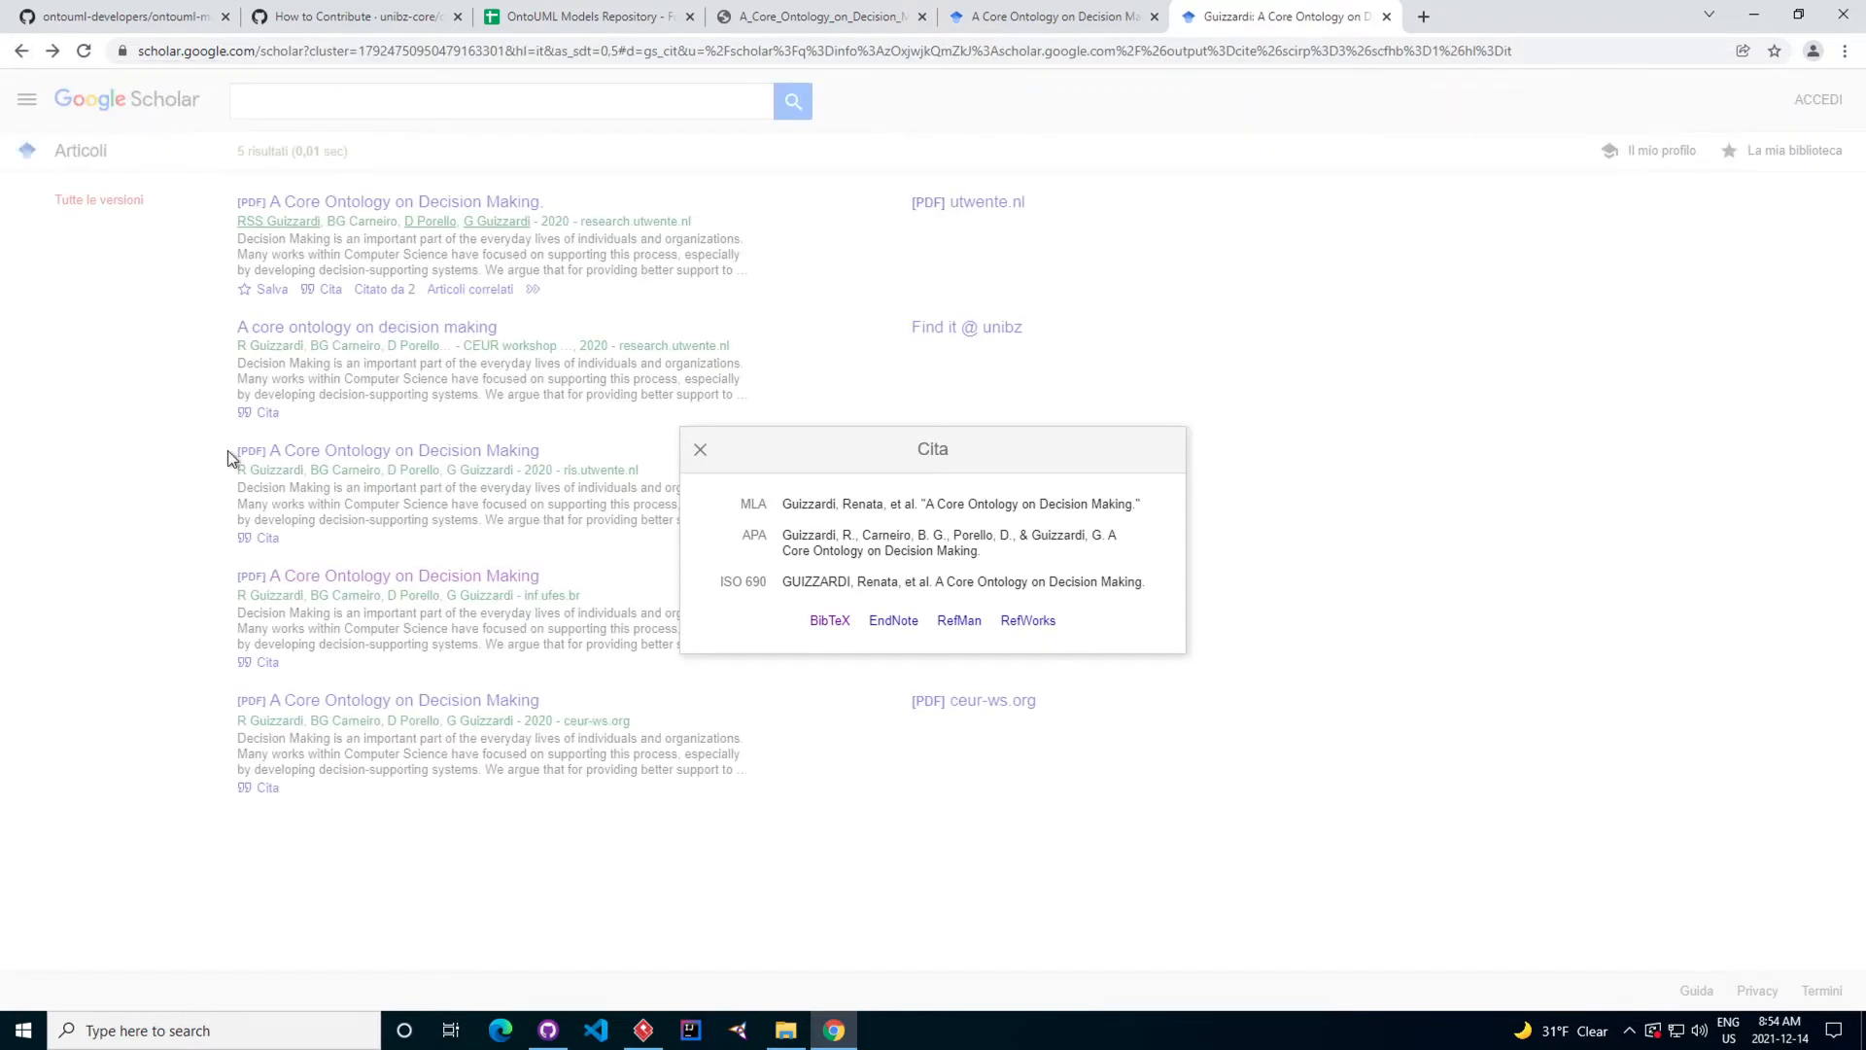
{"action": "left_click", "coordinate": [700, 450]}
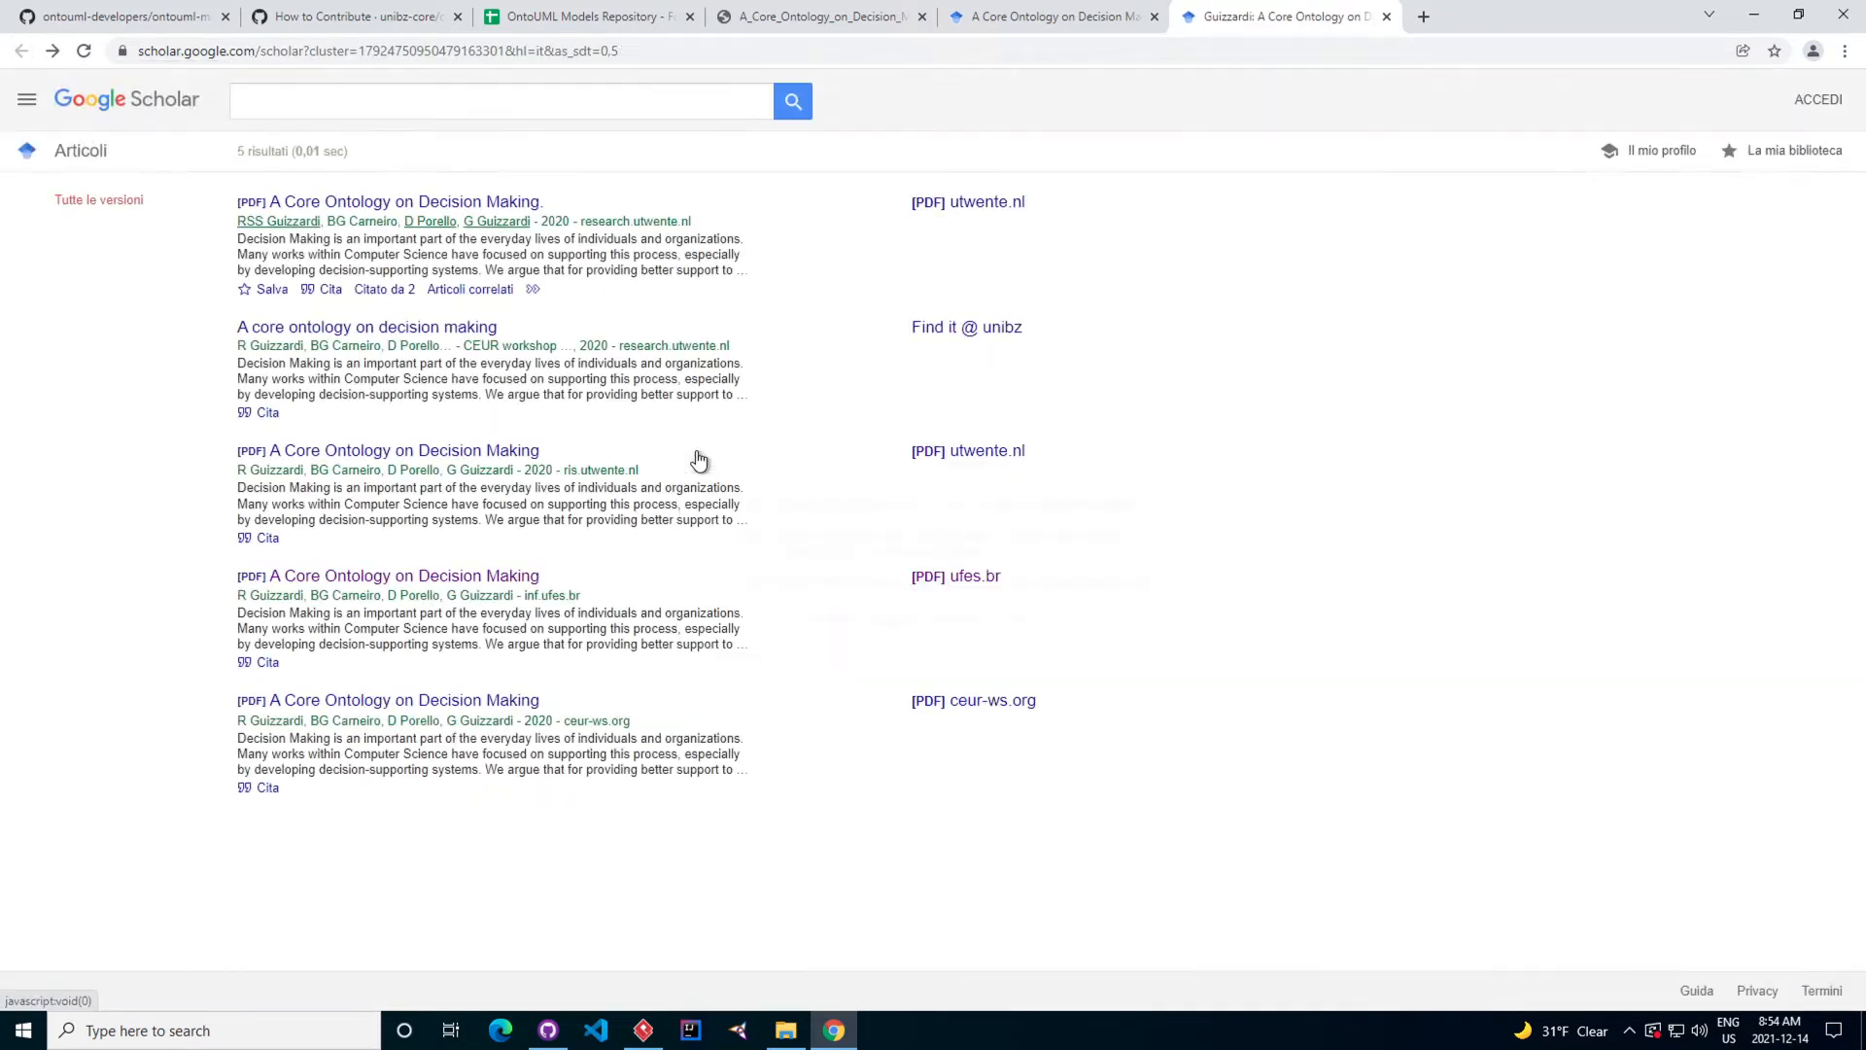
Step: Open the 2020 paper's BibTeX entry and copy its citation key guizzardi2020core
{"action": "left_click", "coordinate": [244, 788]}
{"action": "left_click", "coordinate": [828, 637]}
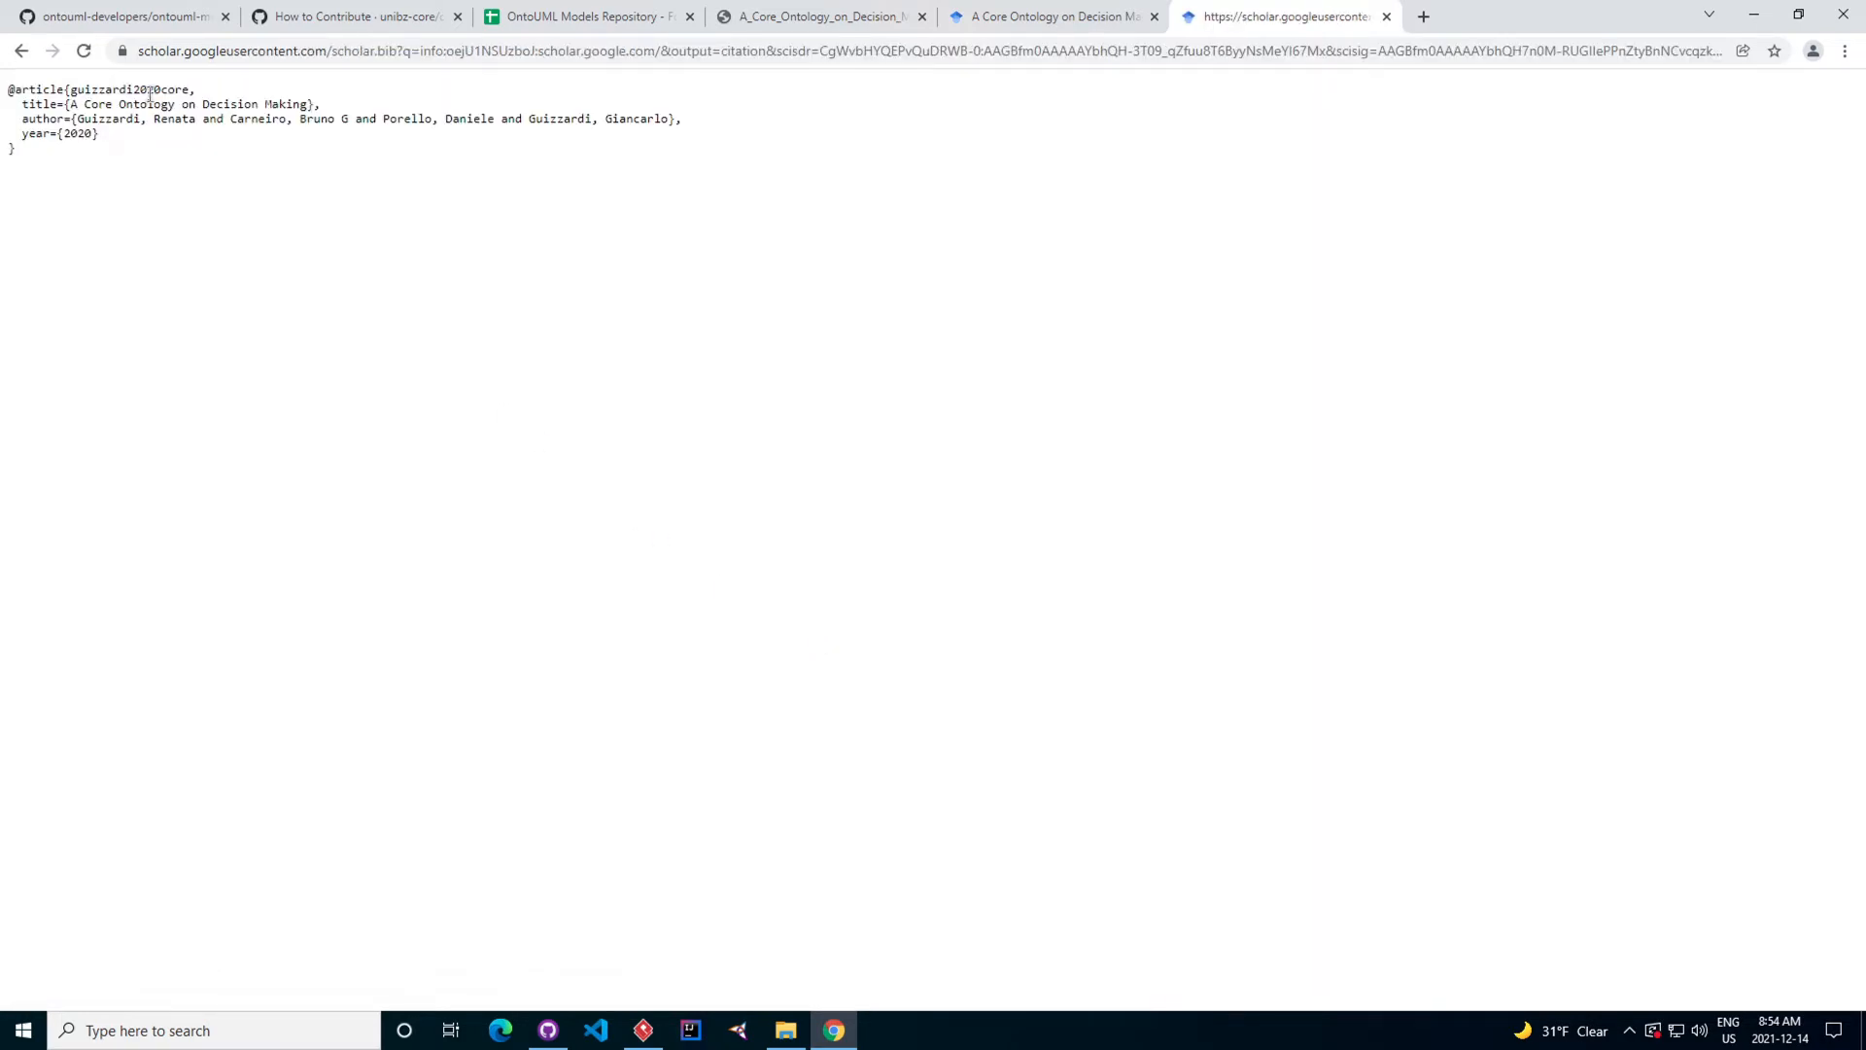
{"action": "double_click", "coordinate": [153, 90]}
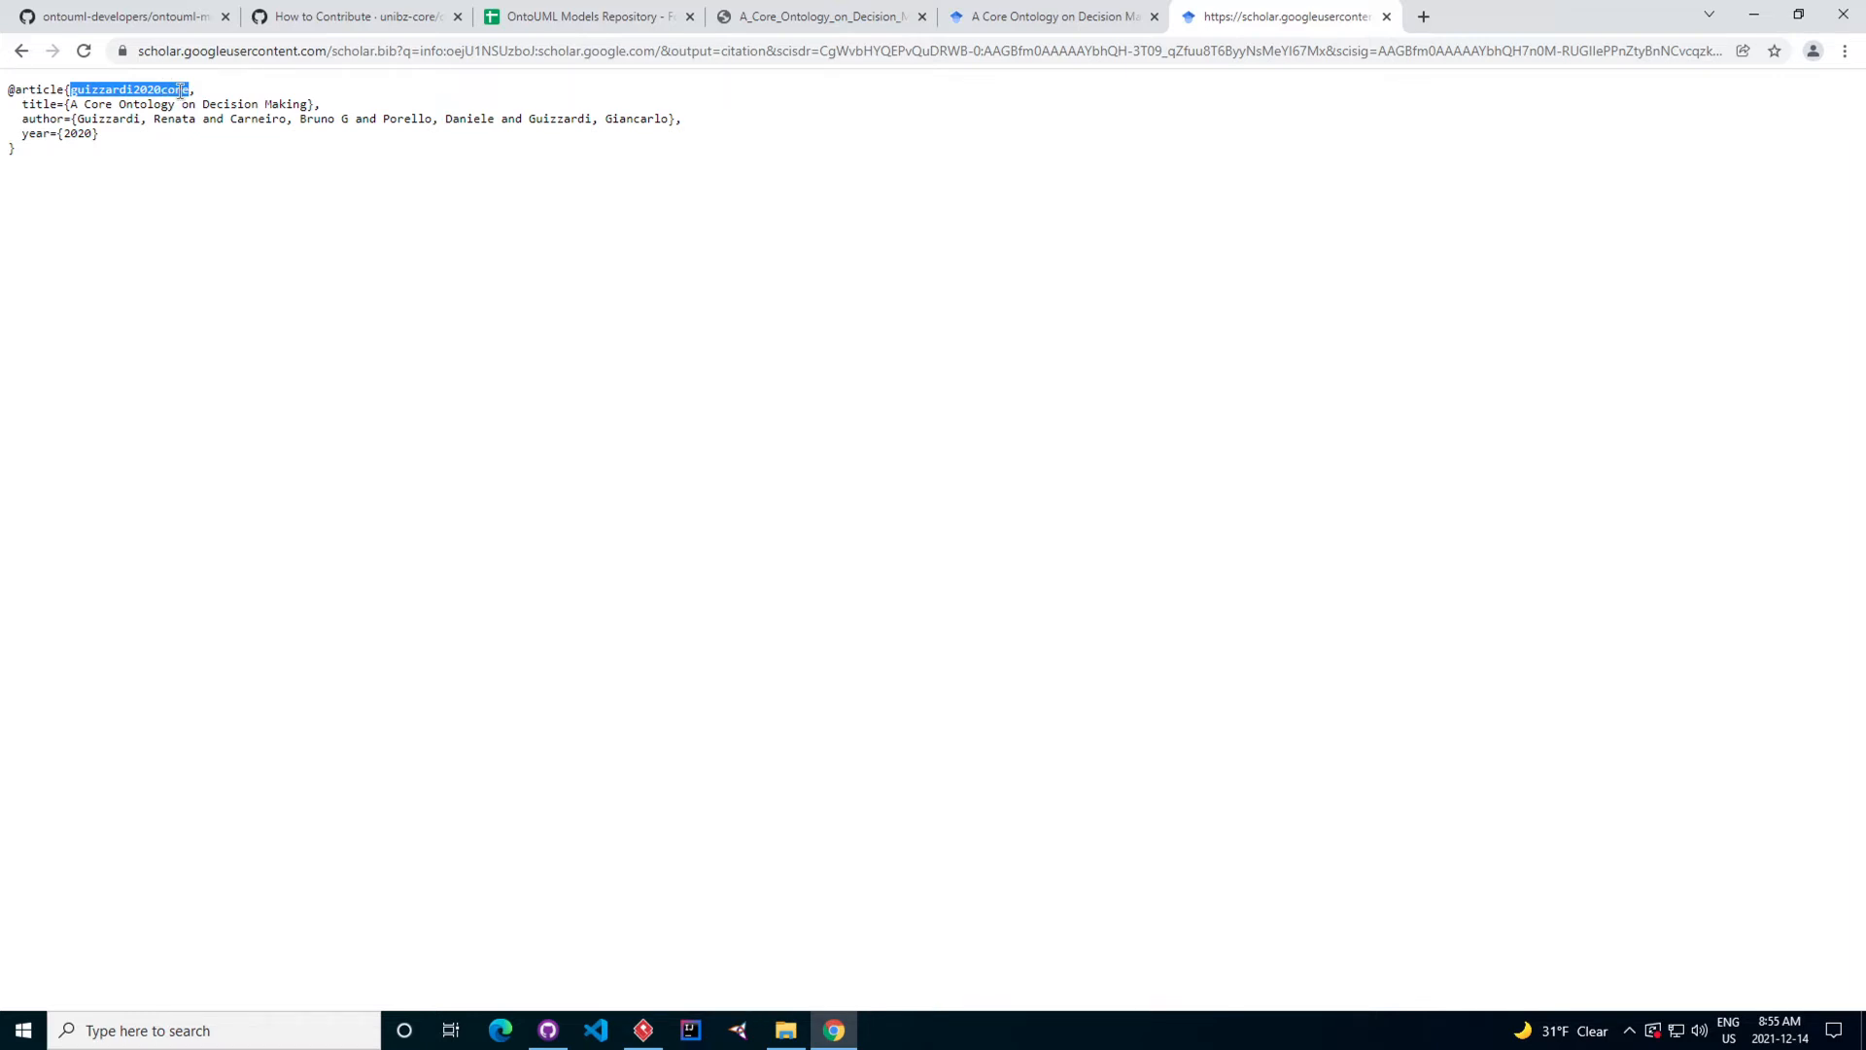
{"action": "left_click", "coordinate": [134, 89]}
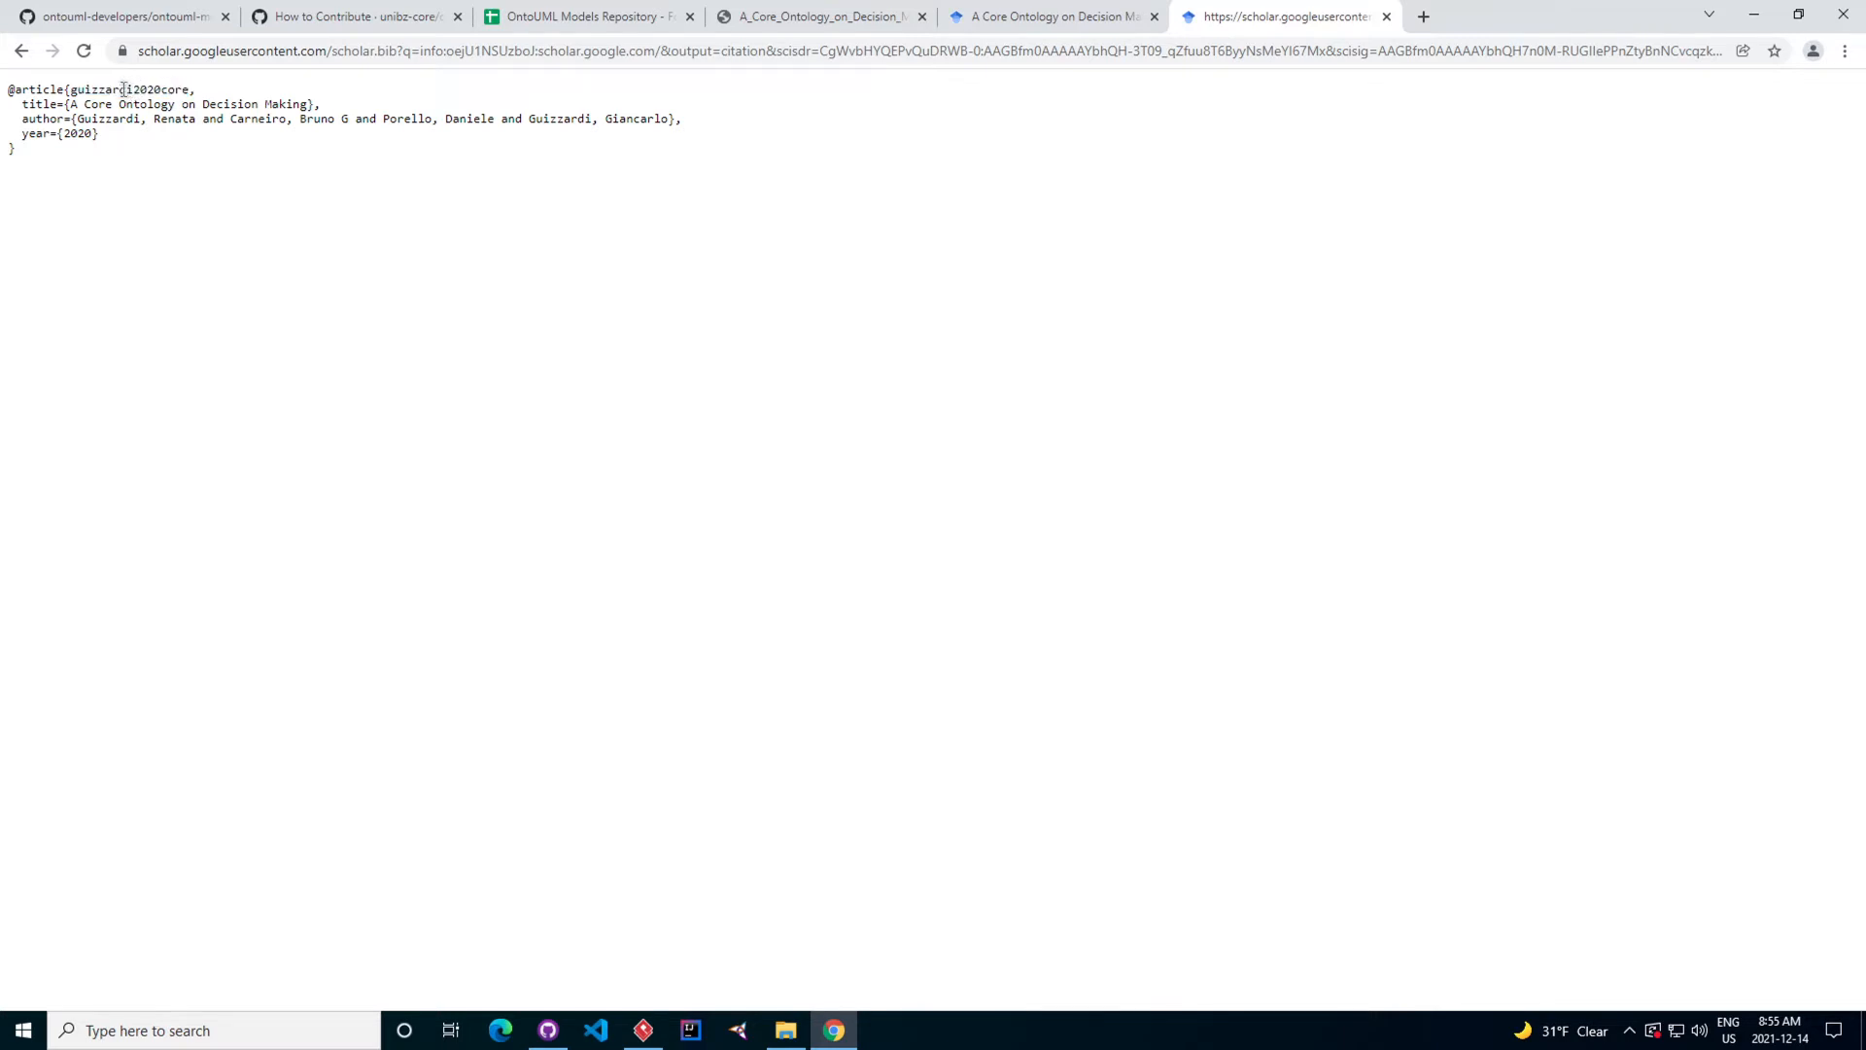
{"action": "left_click_drag", "start_coordinate": [124, 90], "coordinate": [192, 90]}
{"action": "double_click", "coordinate": [137, 88]}
{"action": "key", "text": "ctrl+c"}
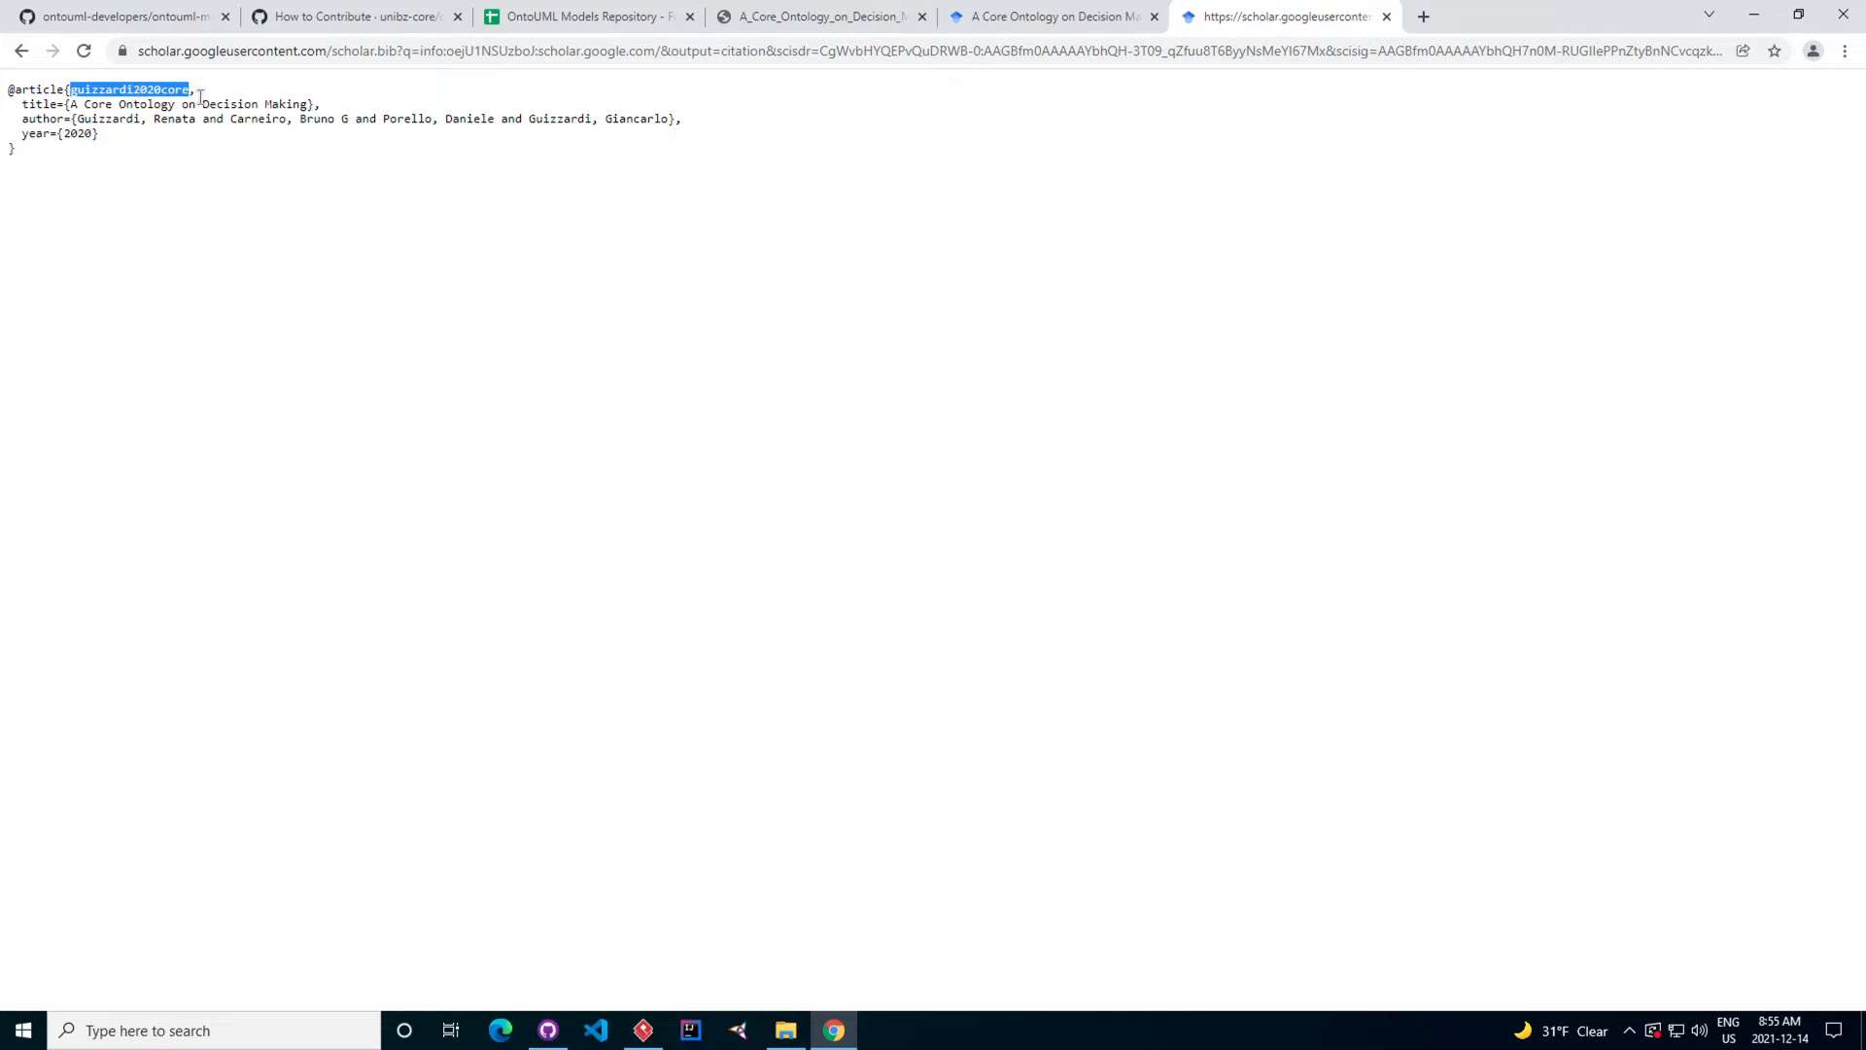
{"action": "left_click", "coordinate": [805, 1028]}
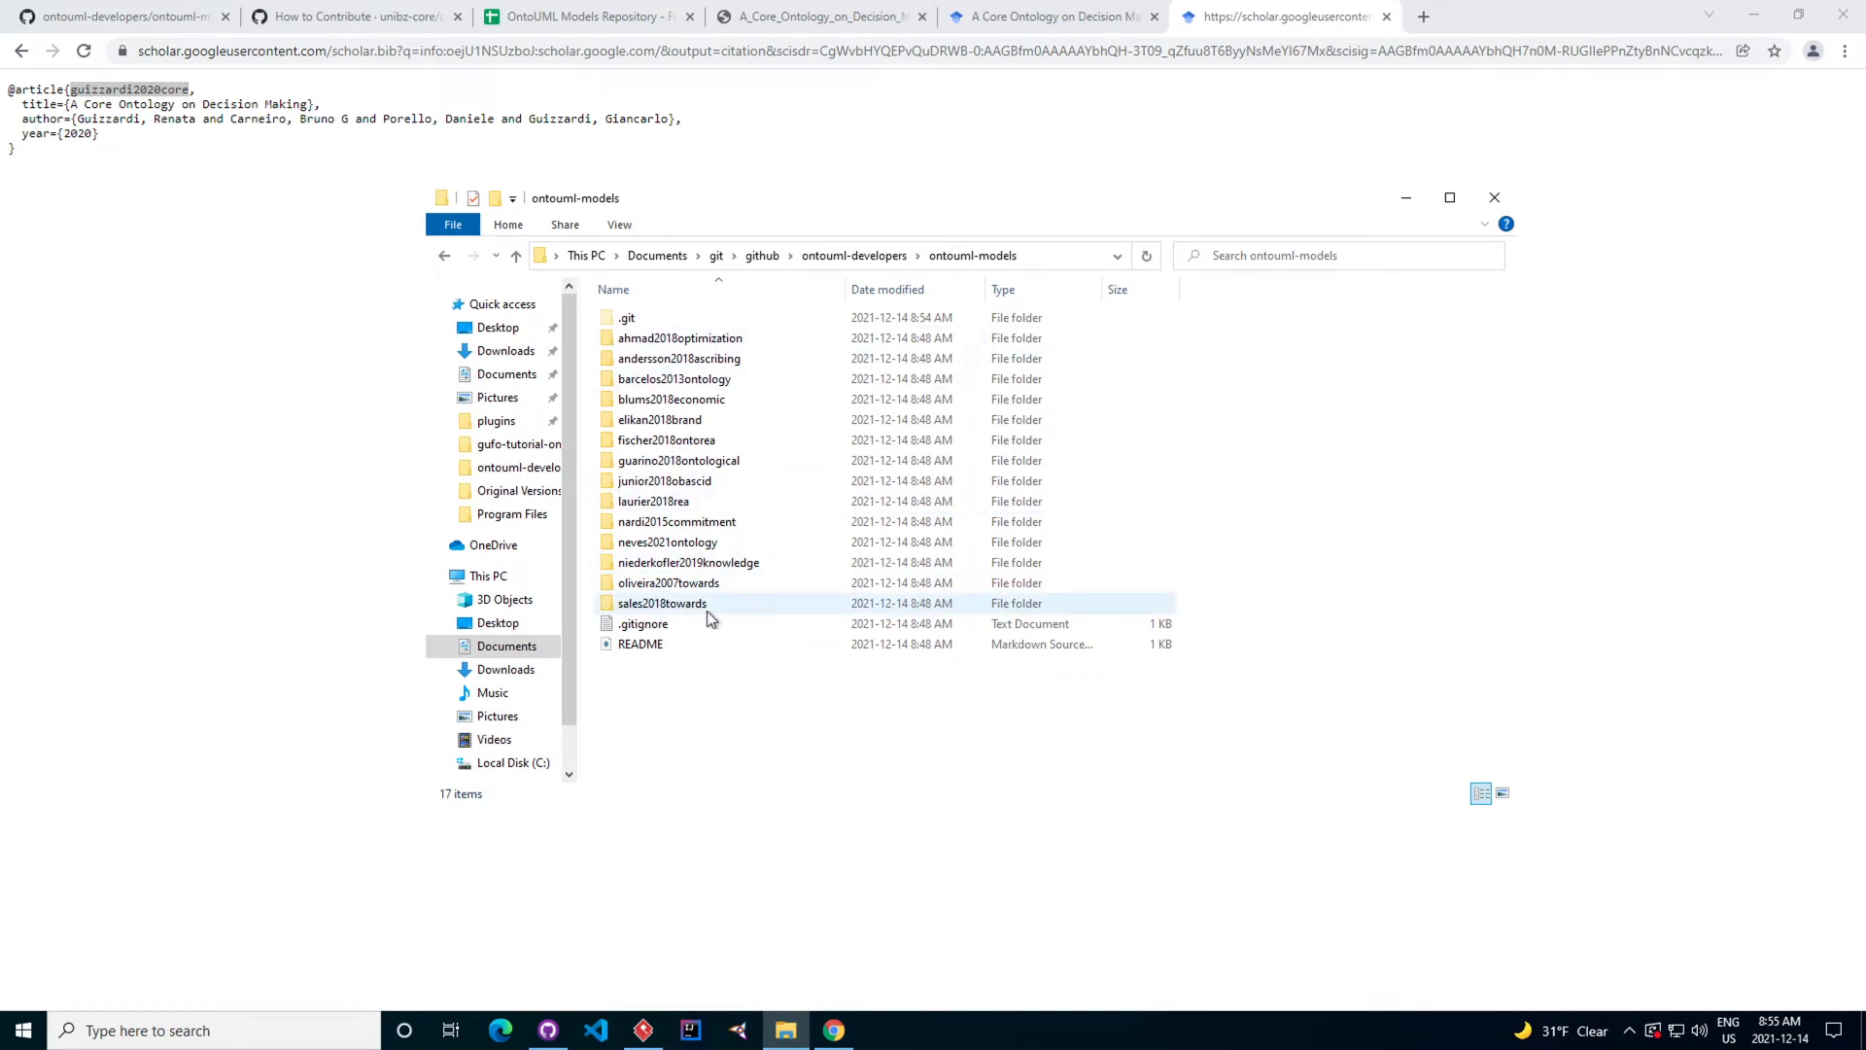
Step: Make a new ontouml-models folder named with the pasted key guizzardi2020core, then enter it
{"action": "key", "text": "ctrl+shift+n"}
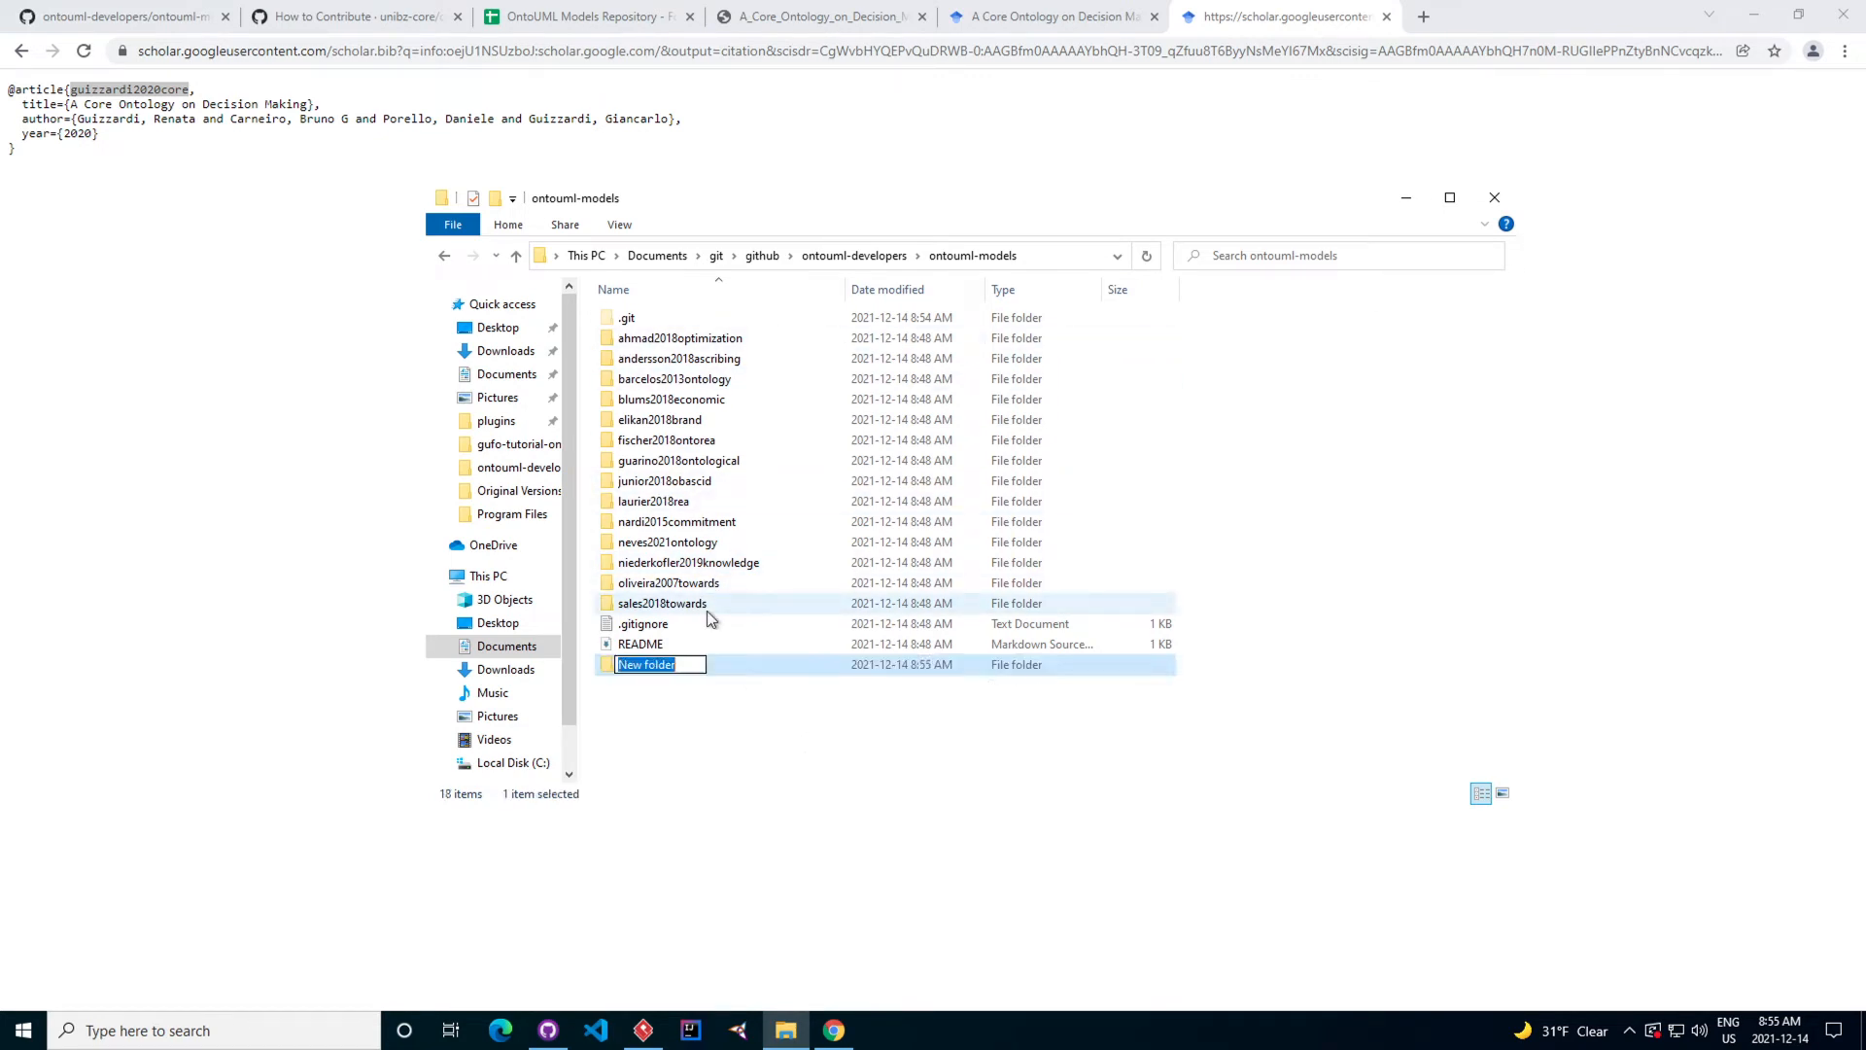
{"action": "key", "text": "ctrl+v"}
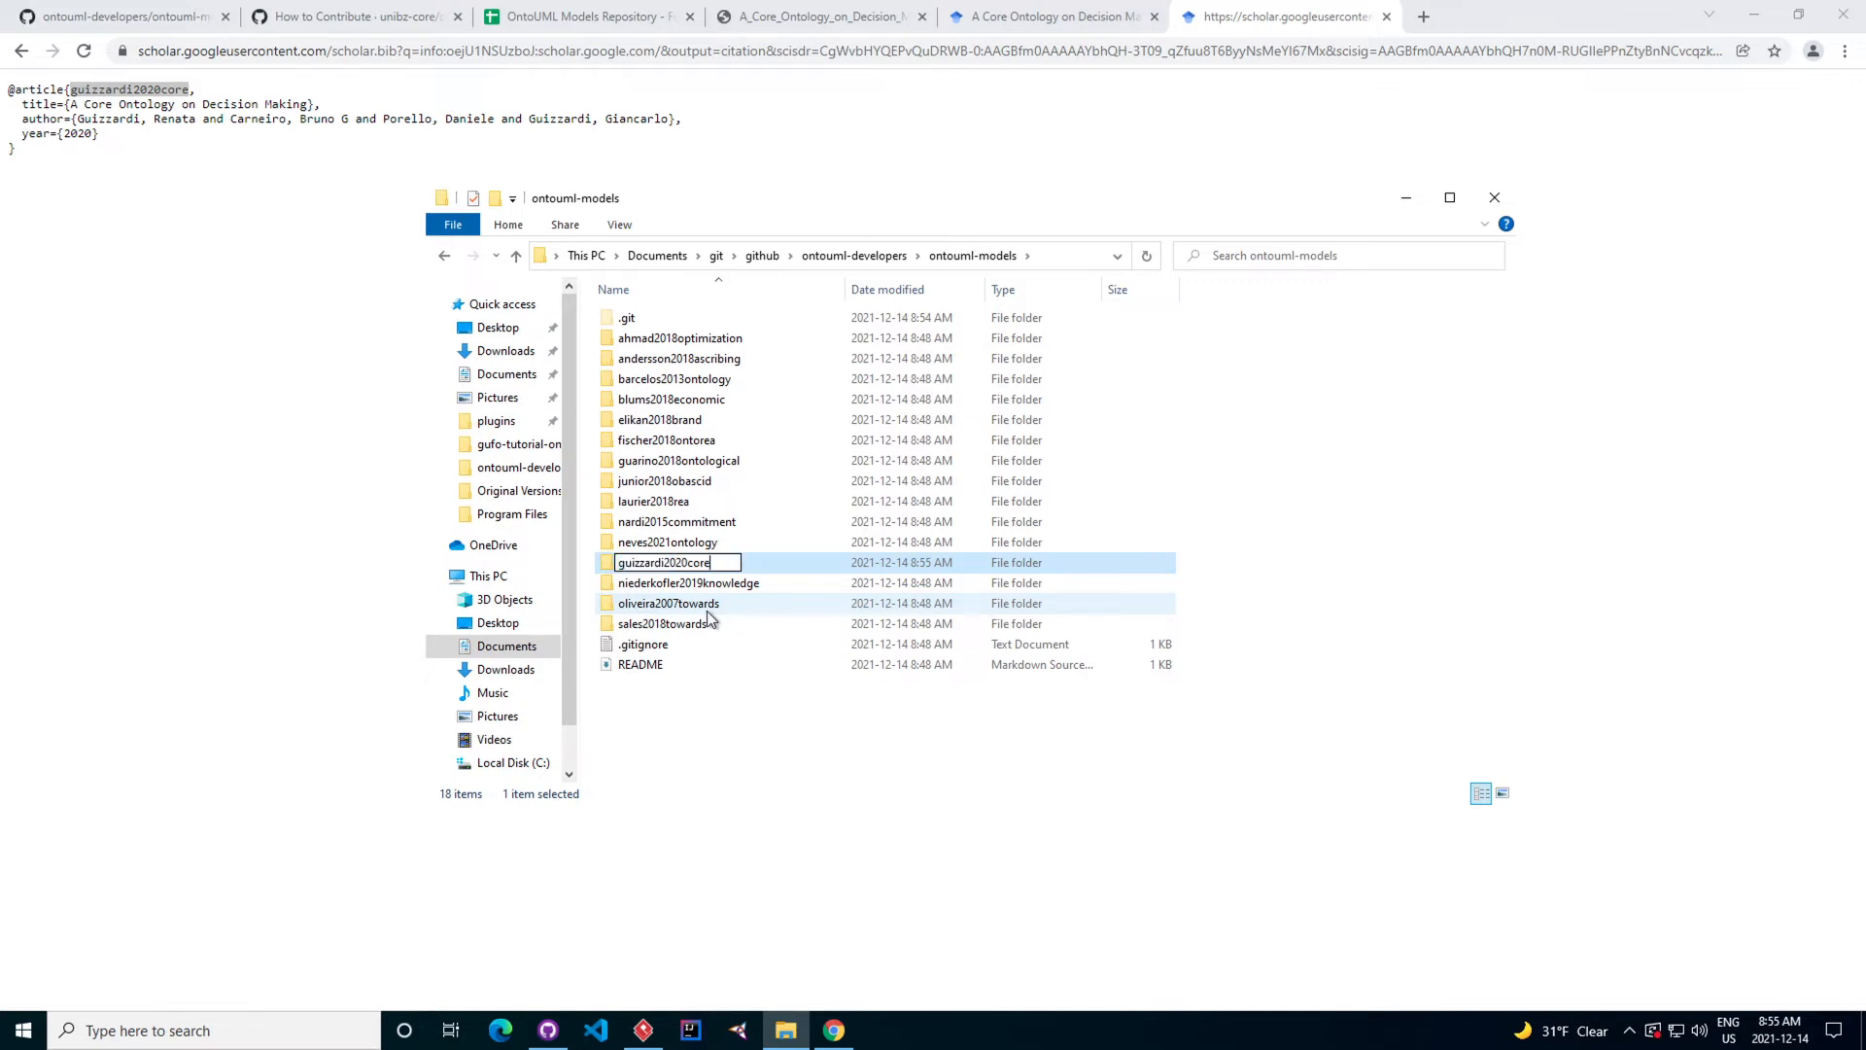
{"action": "key", "text": "Return"}
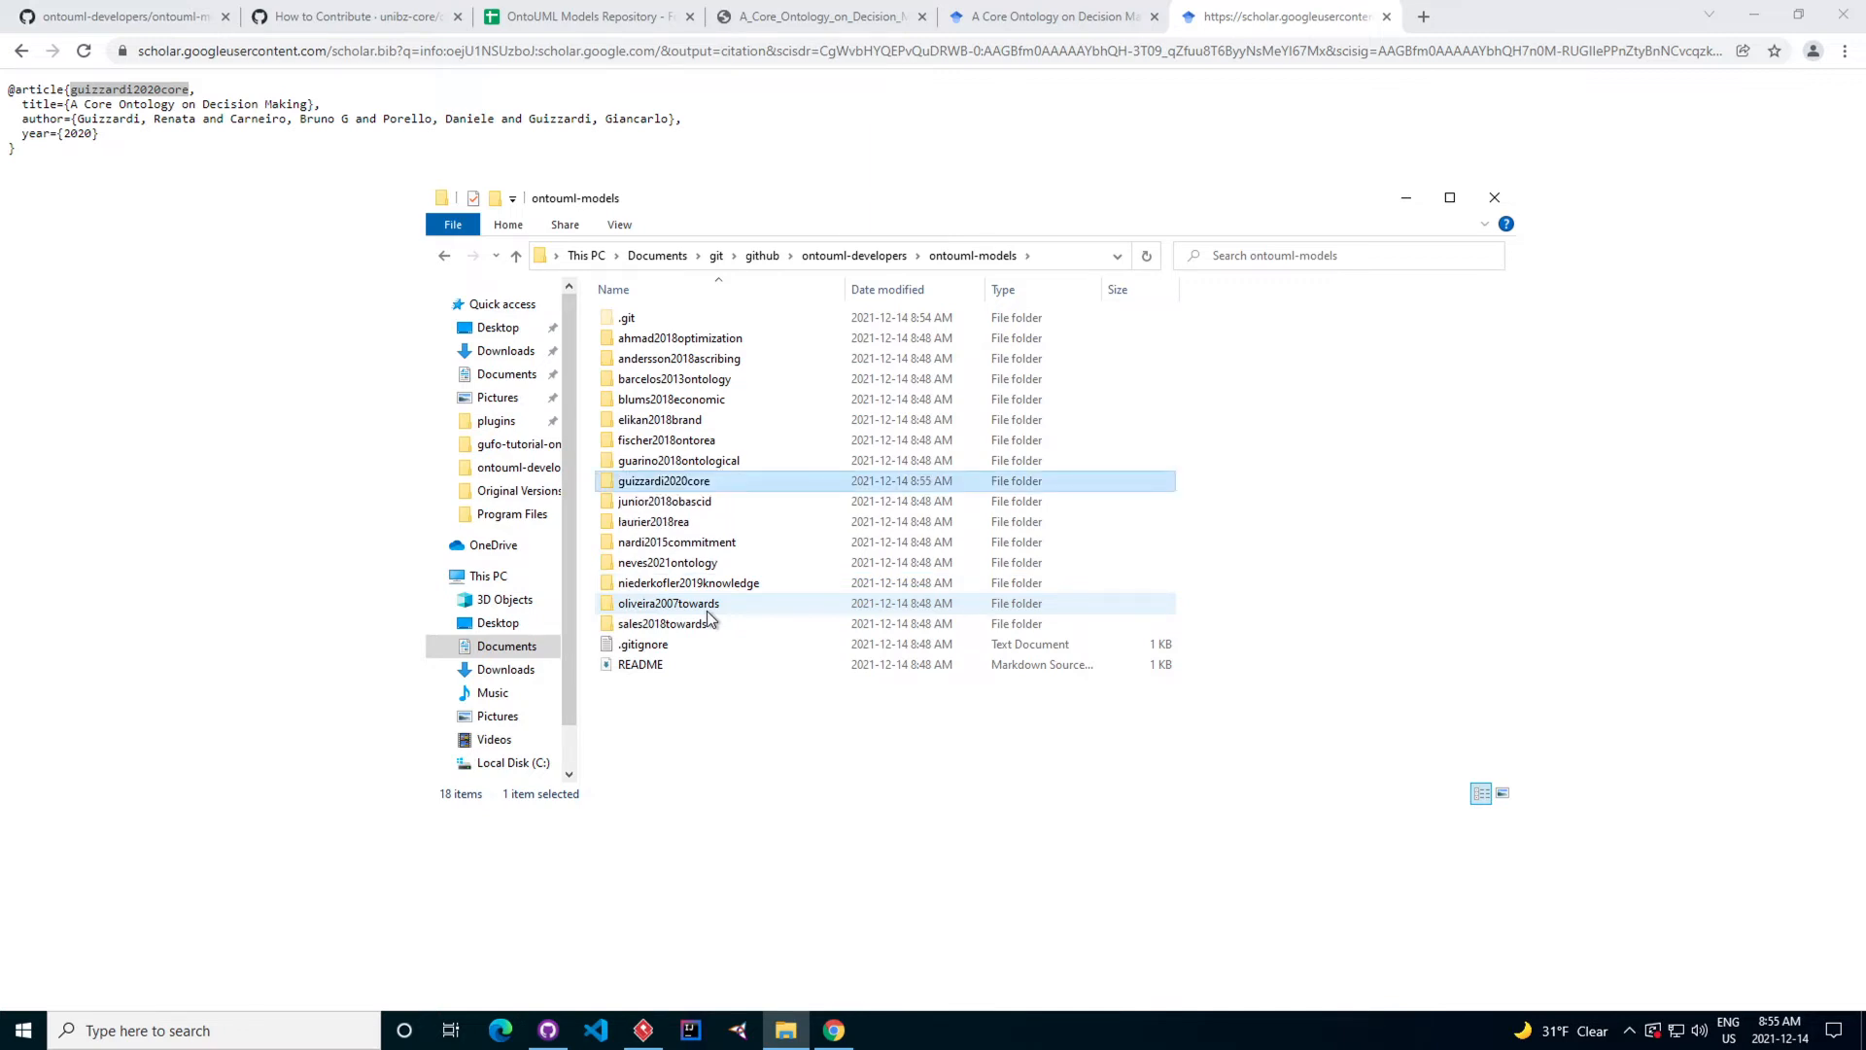
{"action": "double_click", "coordinate": [651, 483]}
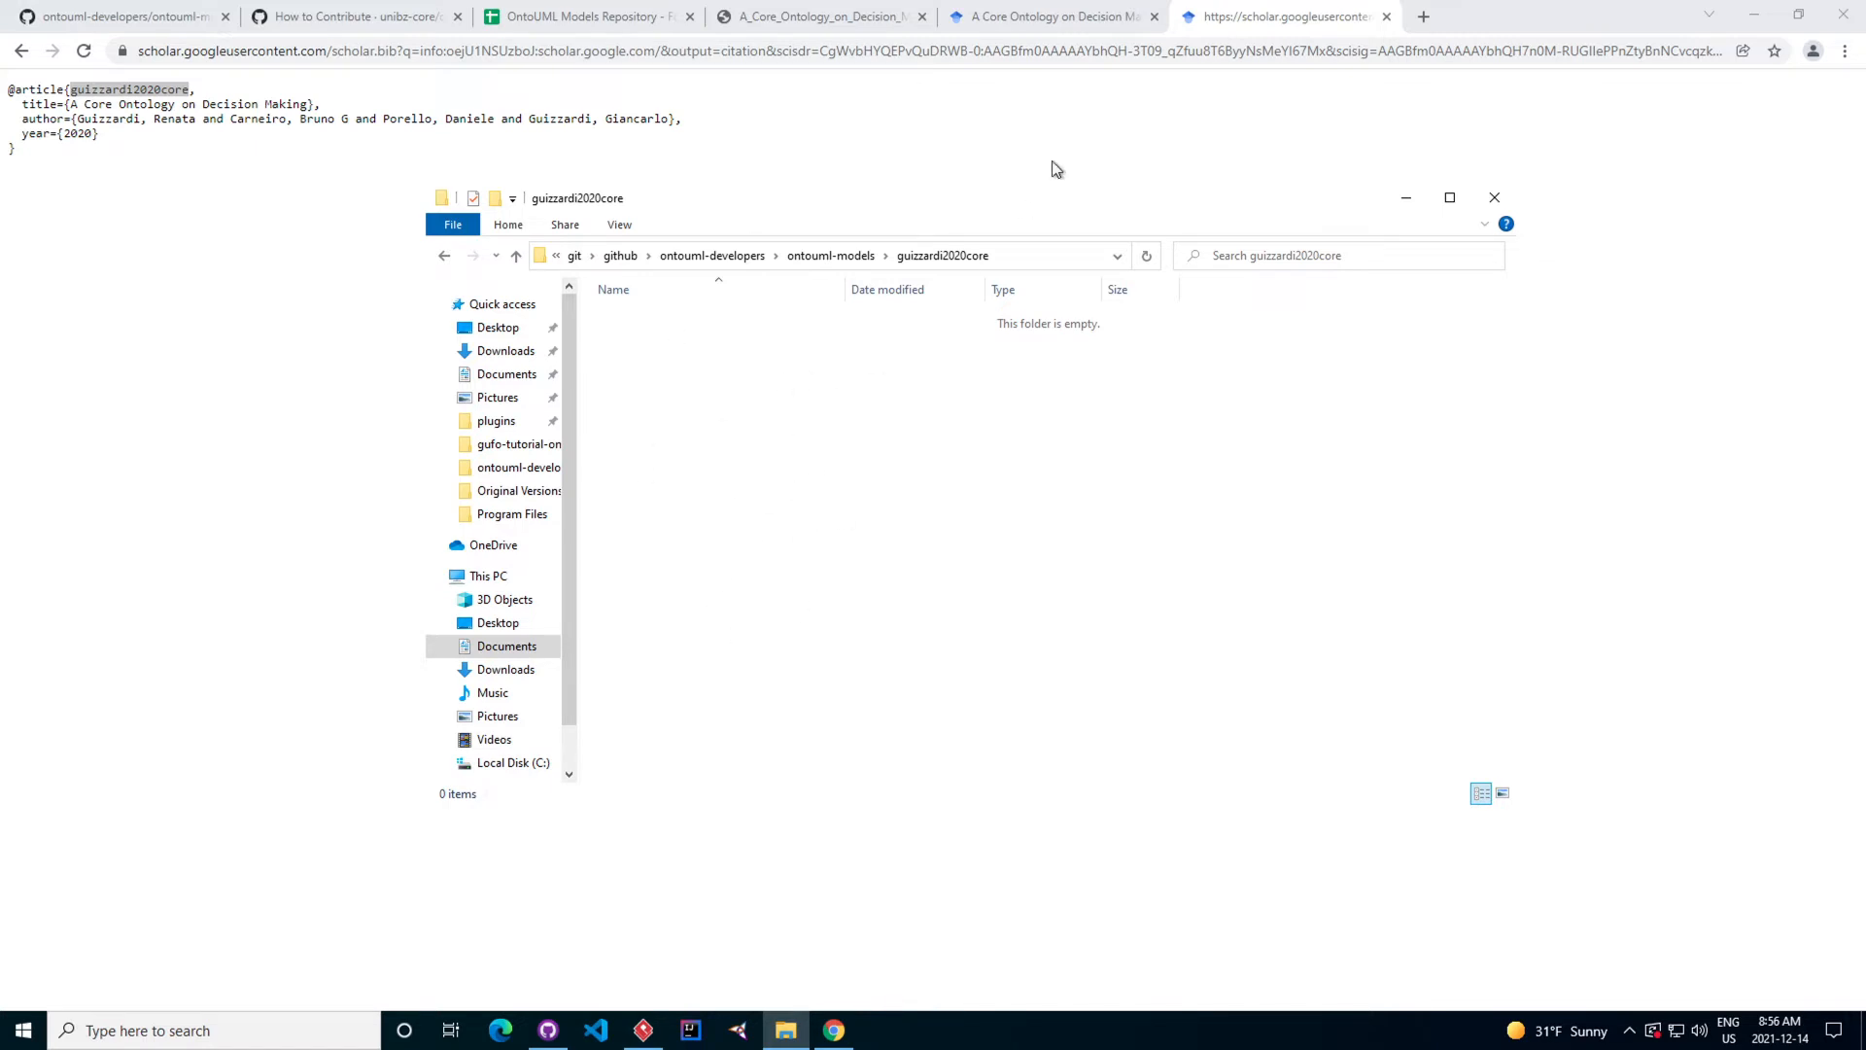
Step: Look over the repository and PDF tabs, then return to the How to Contribute wiki page
{"action": "left_click", "coordinate": [398, 21]}
{"action": "left_click", "coordinate": [184, 21]}
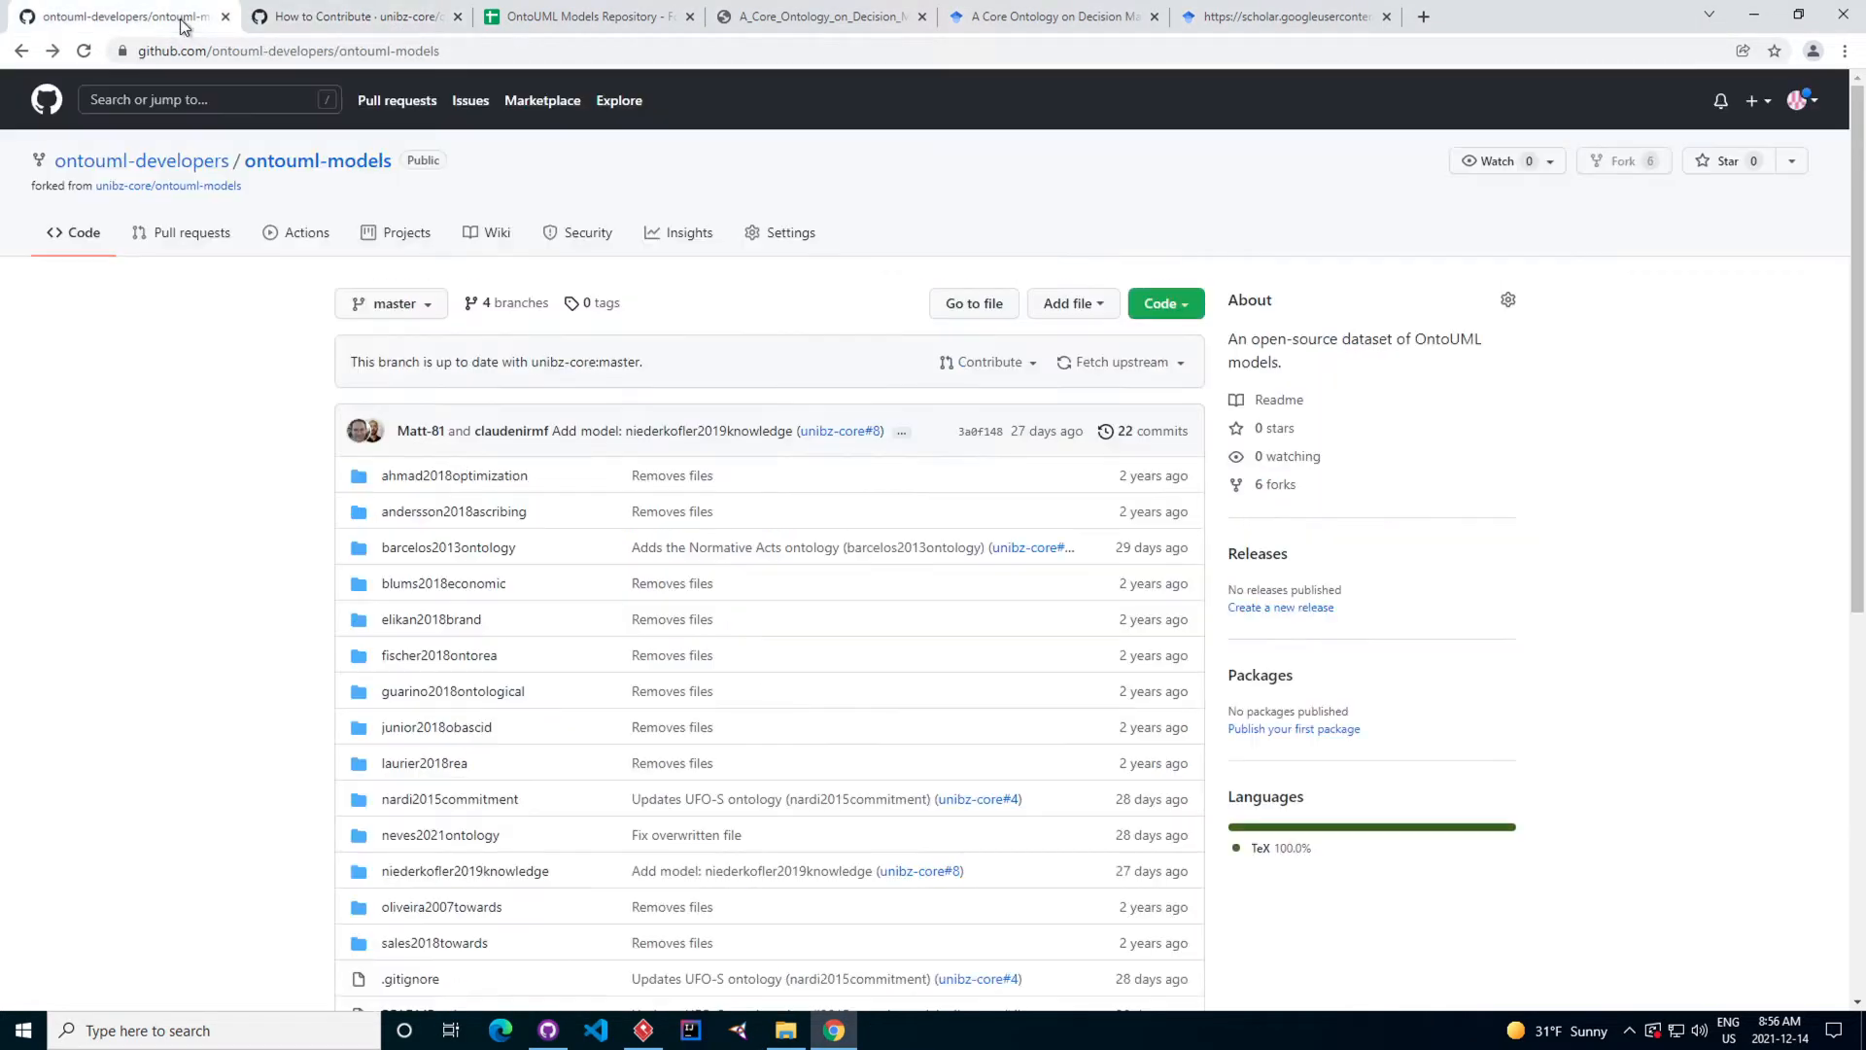
{"action": "scroll", "coordinate": [242, 560], "scroll_direction": "down", "scroll_amount": 7}
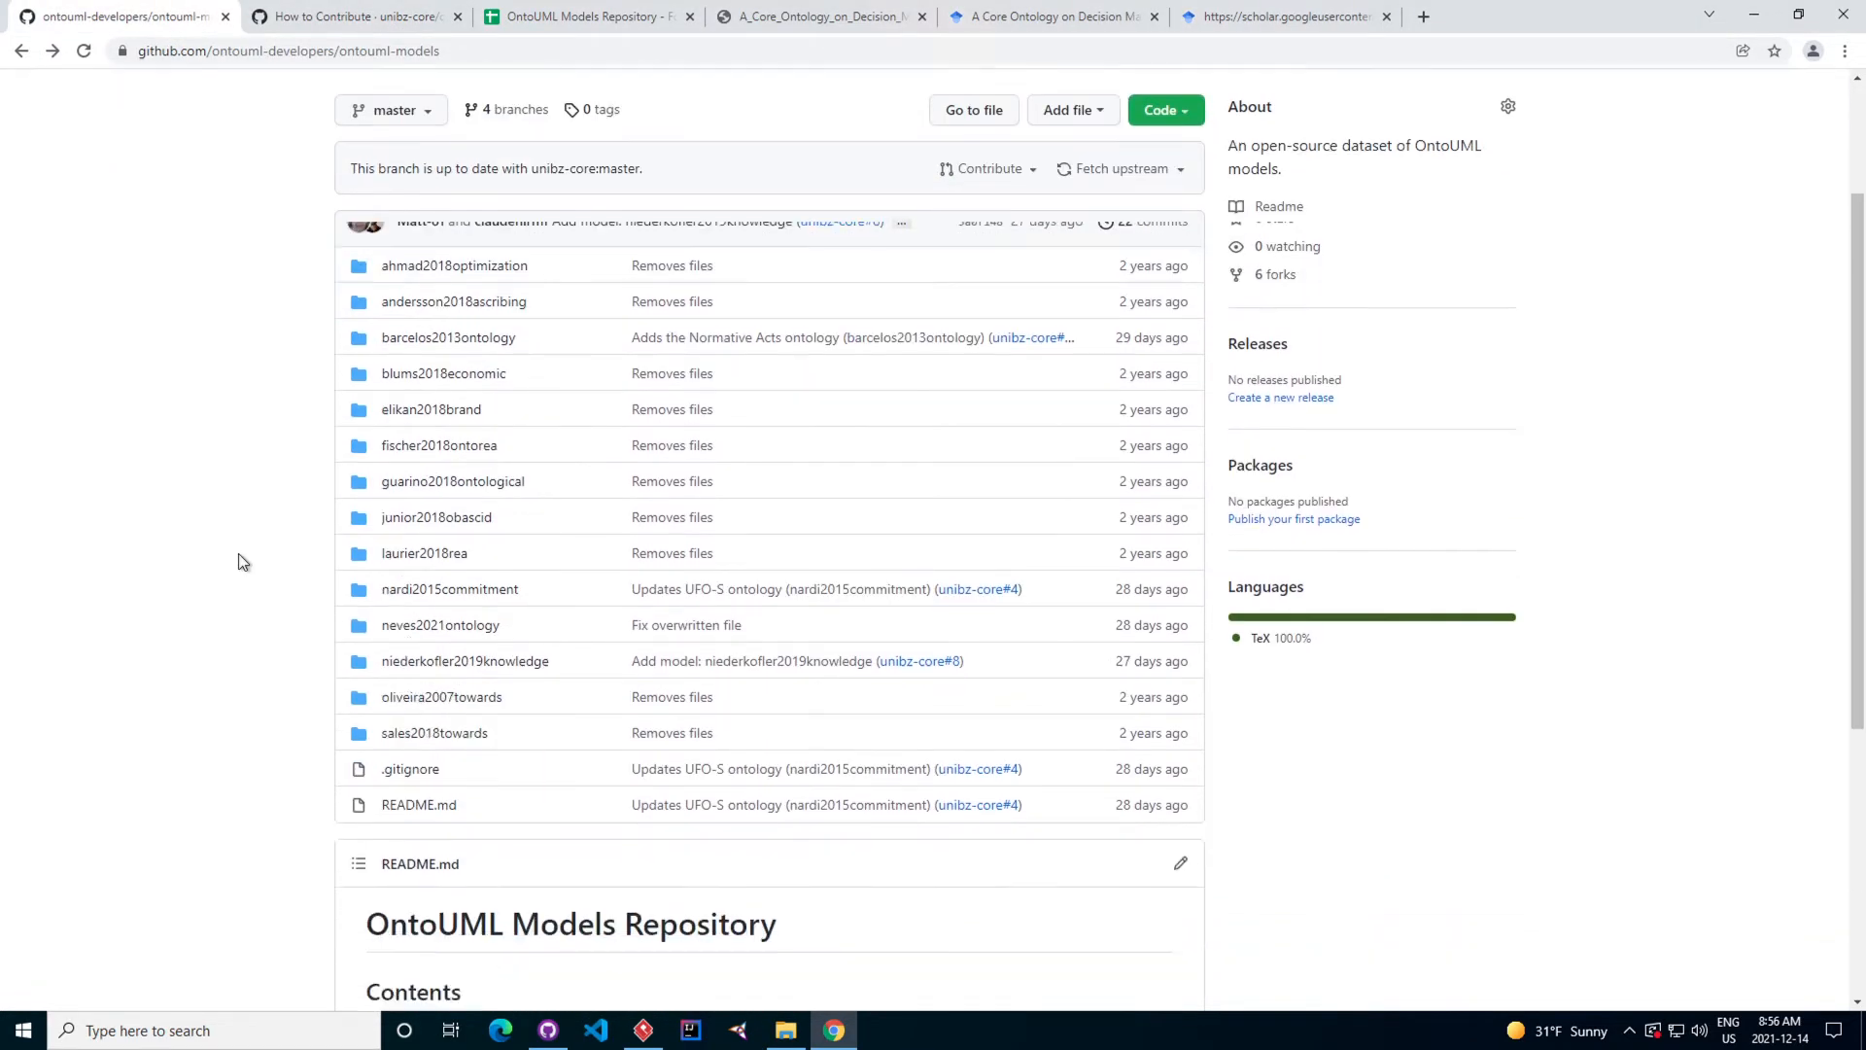
{"action": "left_click", "coordinate": [782, 24]}
{"action": "left_click", "coordinate": [329, 22]}
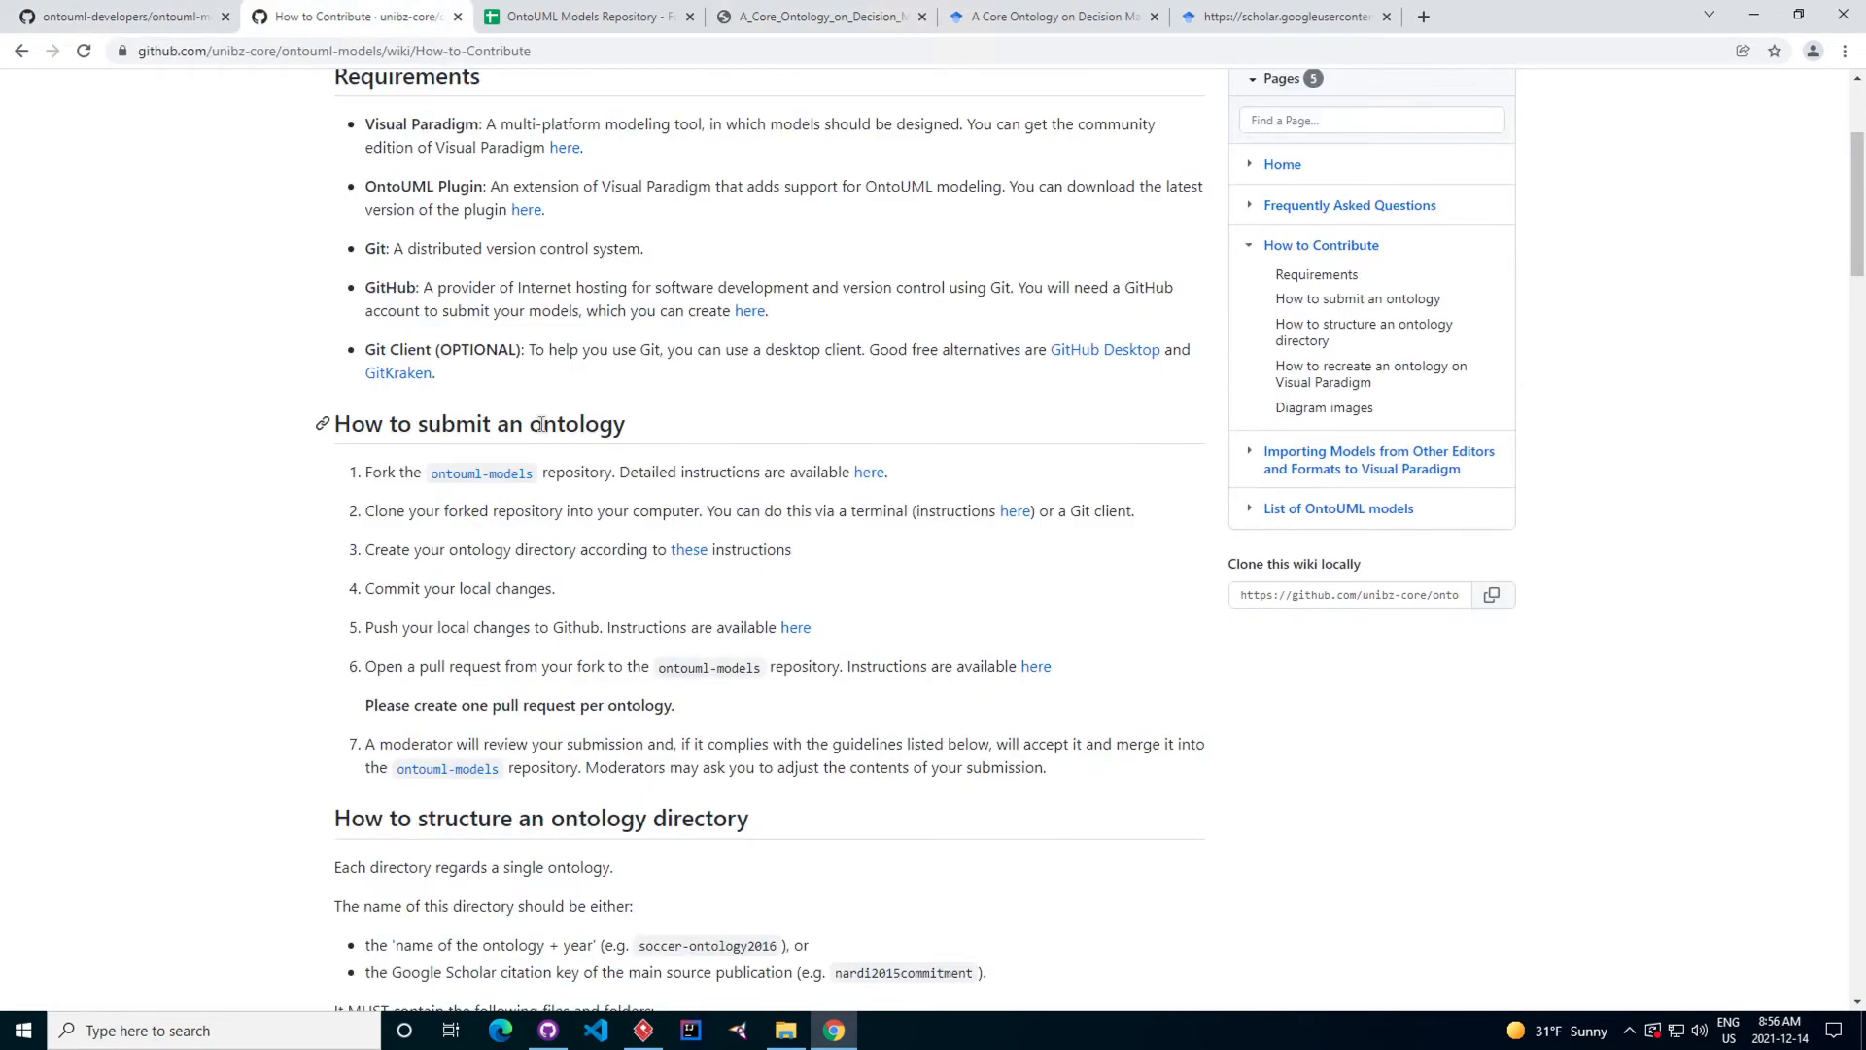
{"action": "scroll", "coordinate": [541, 424], "scroll_direction": "down", "scroll_amount": 1}
{"action": "scroll", "coordinate": [542, 425], "scroll_direction": "down", "scroll_amount": 9}
{"action": "scroll", "coordinate": [541, 423], "scroll_direction": "up", "scroll_amount": 1}
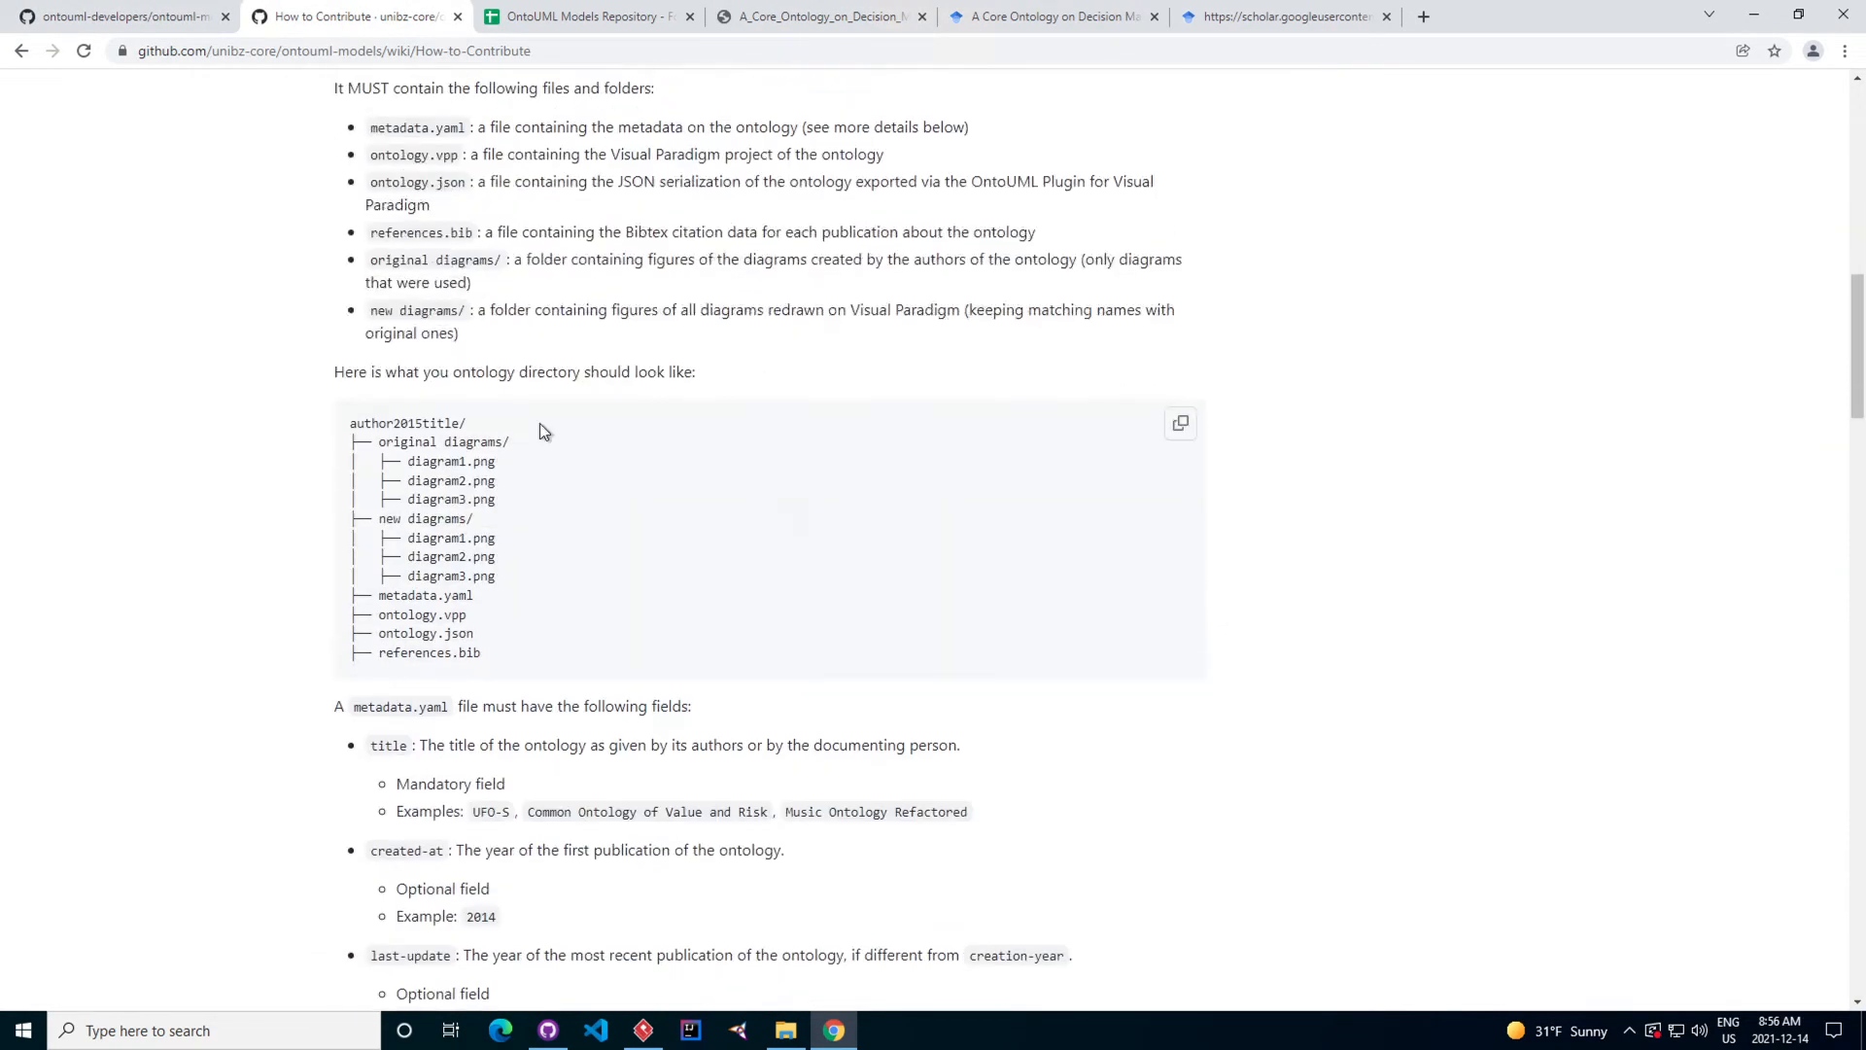
{"action": "scroll", "coordinate": [539, 422], "scroll_direction": "up", "scroll_amount": 2}
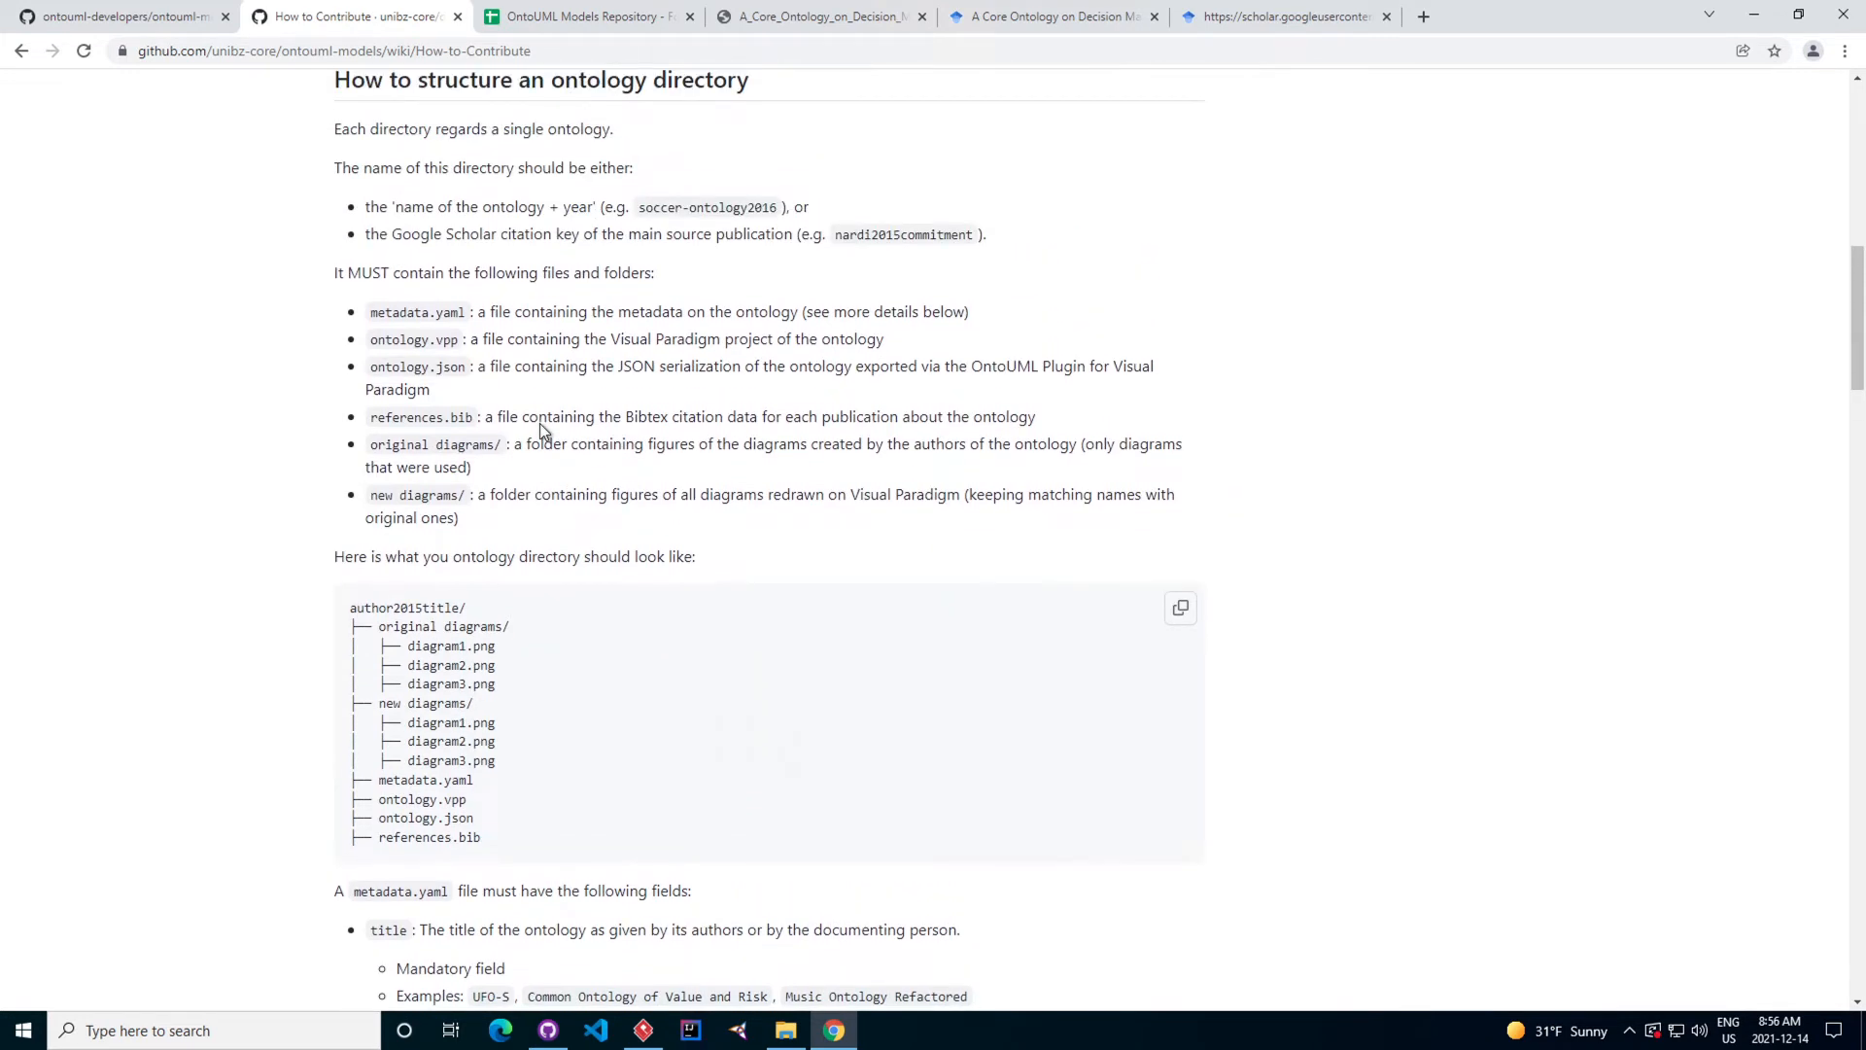
{"action": "scroll", "coordinate": [541, 425], "scroll_direction": "up", "scroll_amount": 2, "text": "ctrl"}
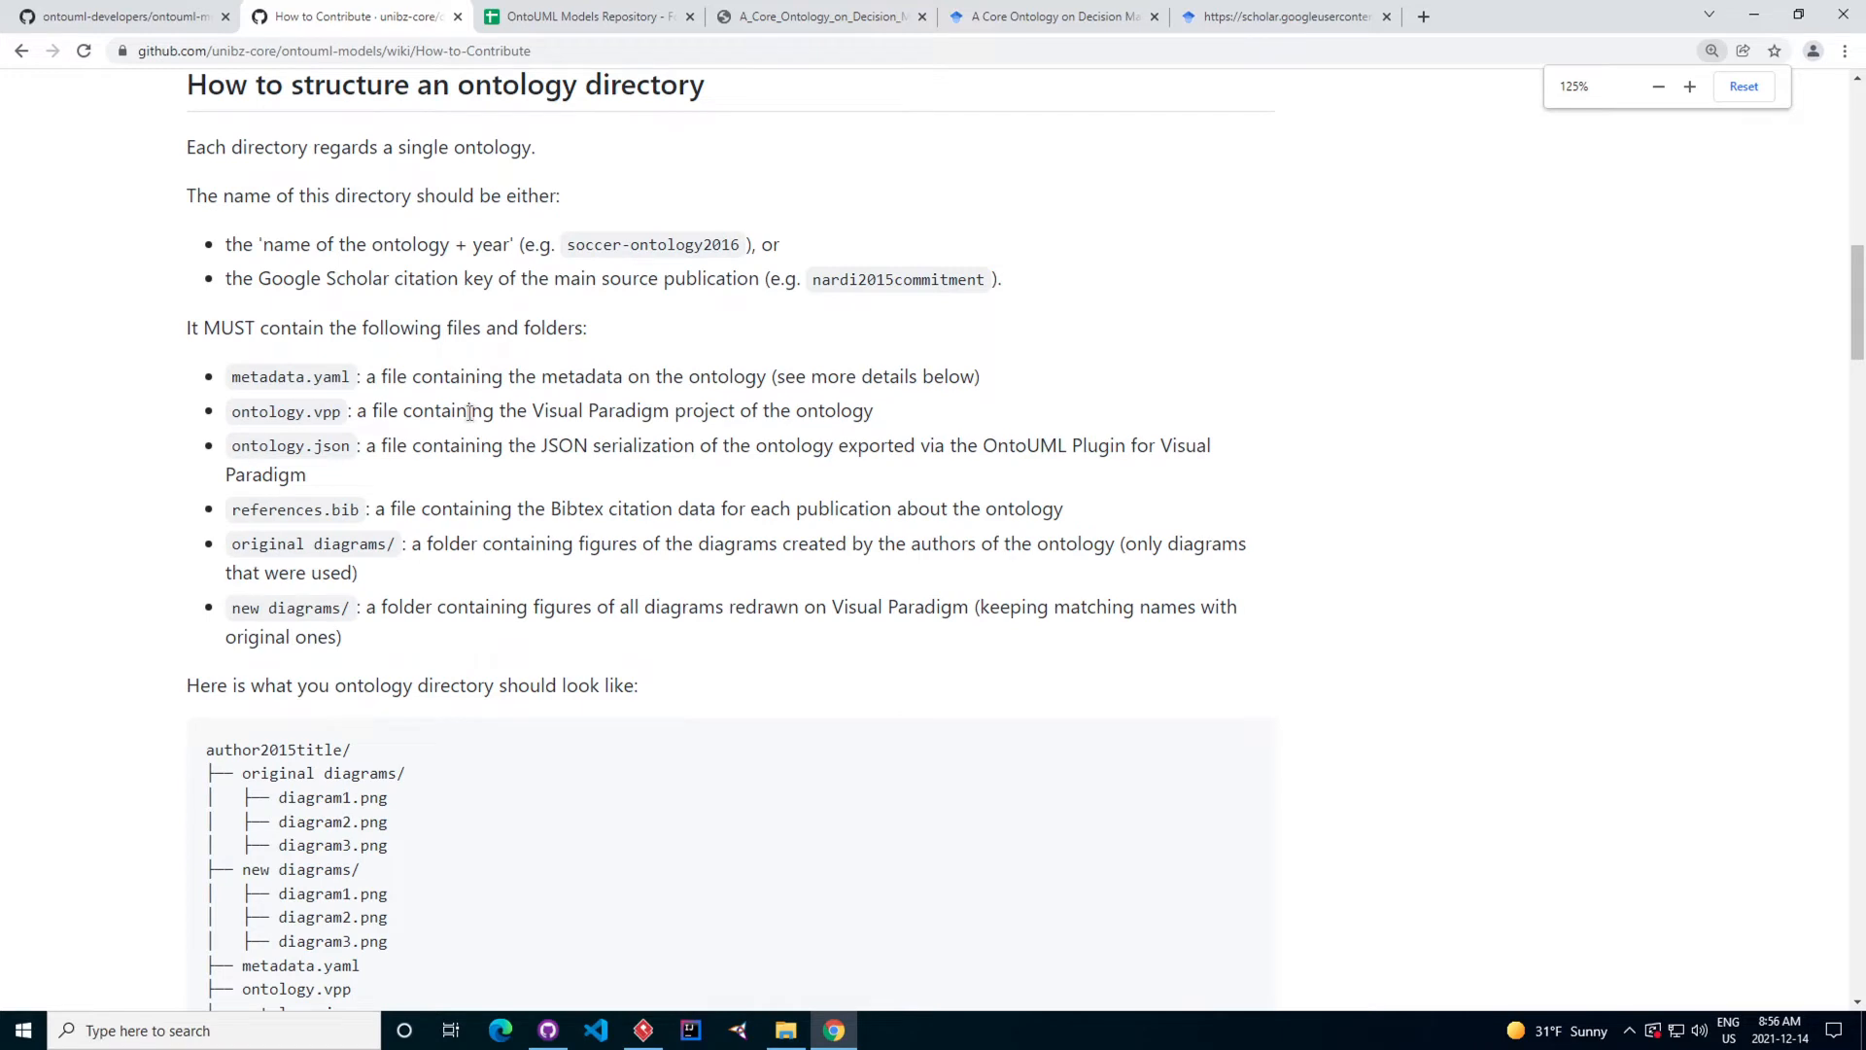
{"action": "scroll", "coordinate": [469, 413], "scroll_direction": "up", "scroll_amount": 1}
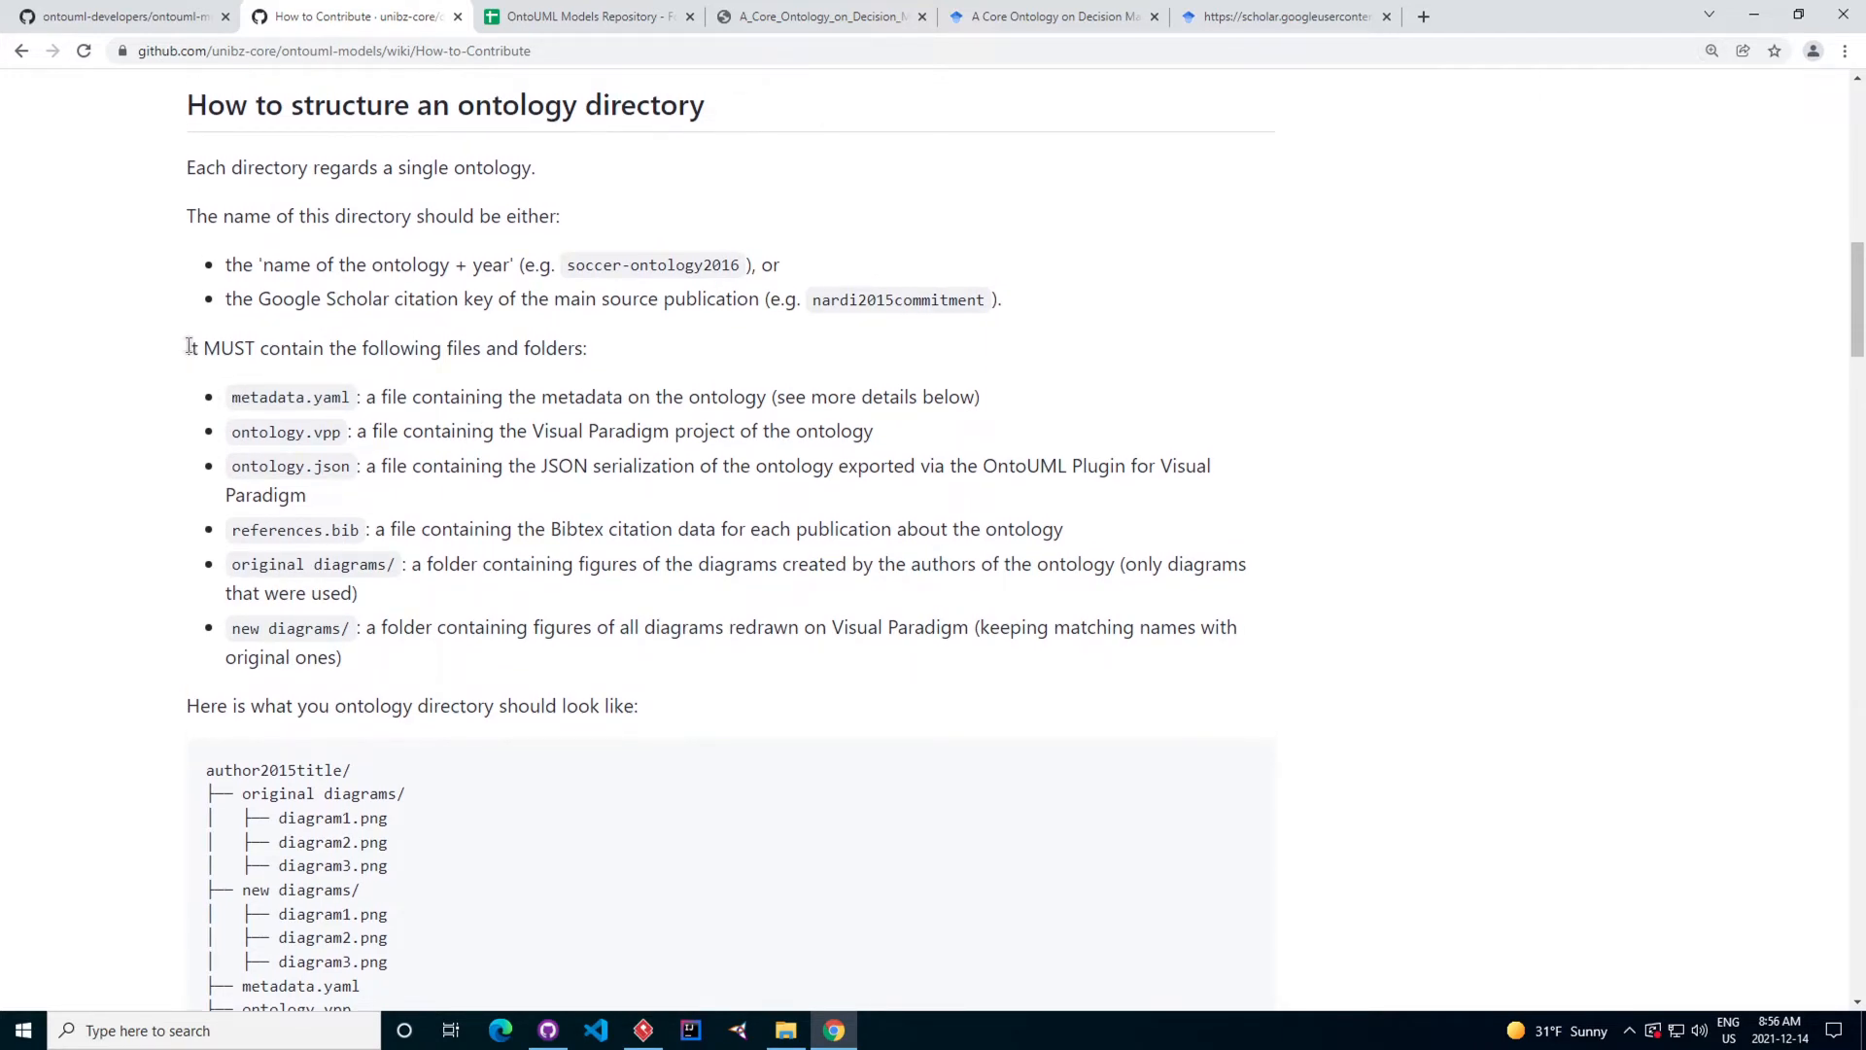
Step: Read the required items: metadata.yaml, ontology.vpp, ontology.json, references.bib, original and new diagrams/ folders
{"action": "left_click_drag", "start_coordinate": [189, 347], "coordinate": [581, 656]}
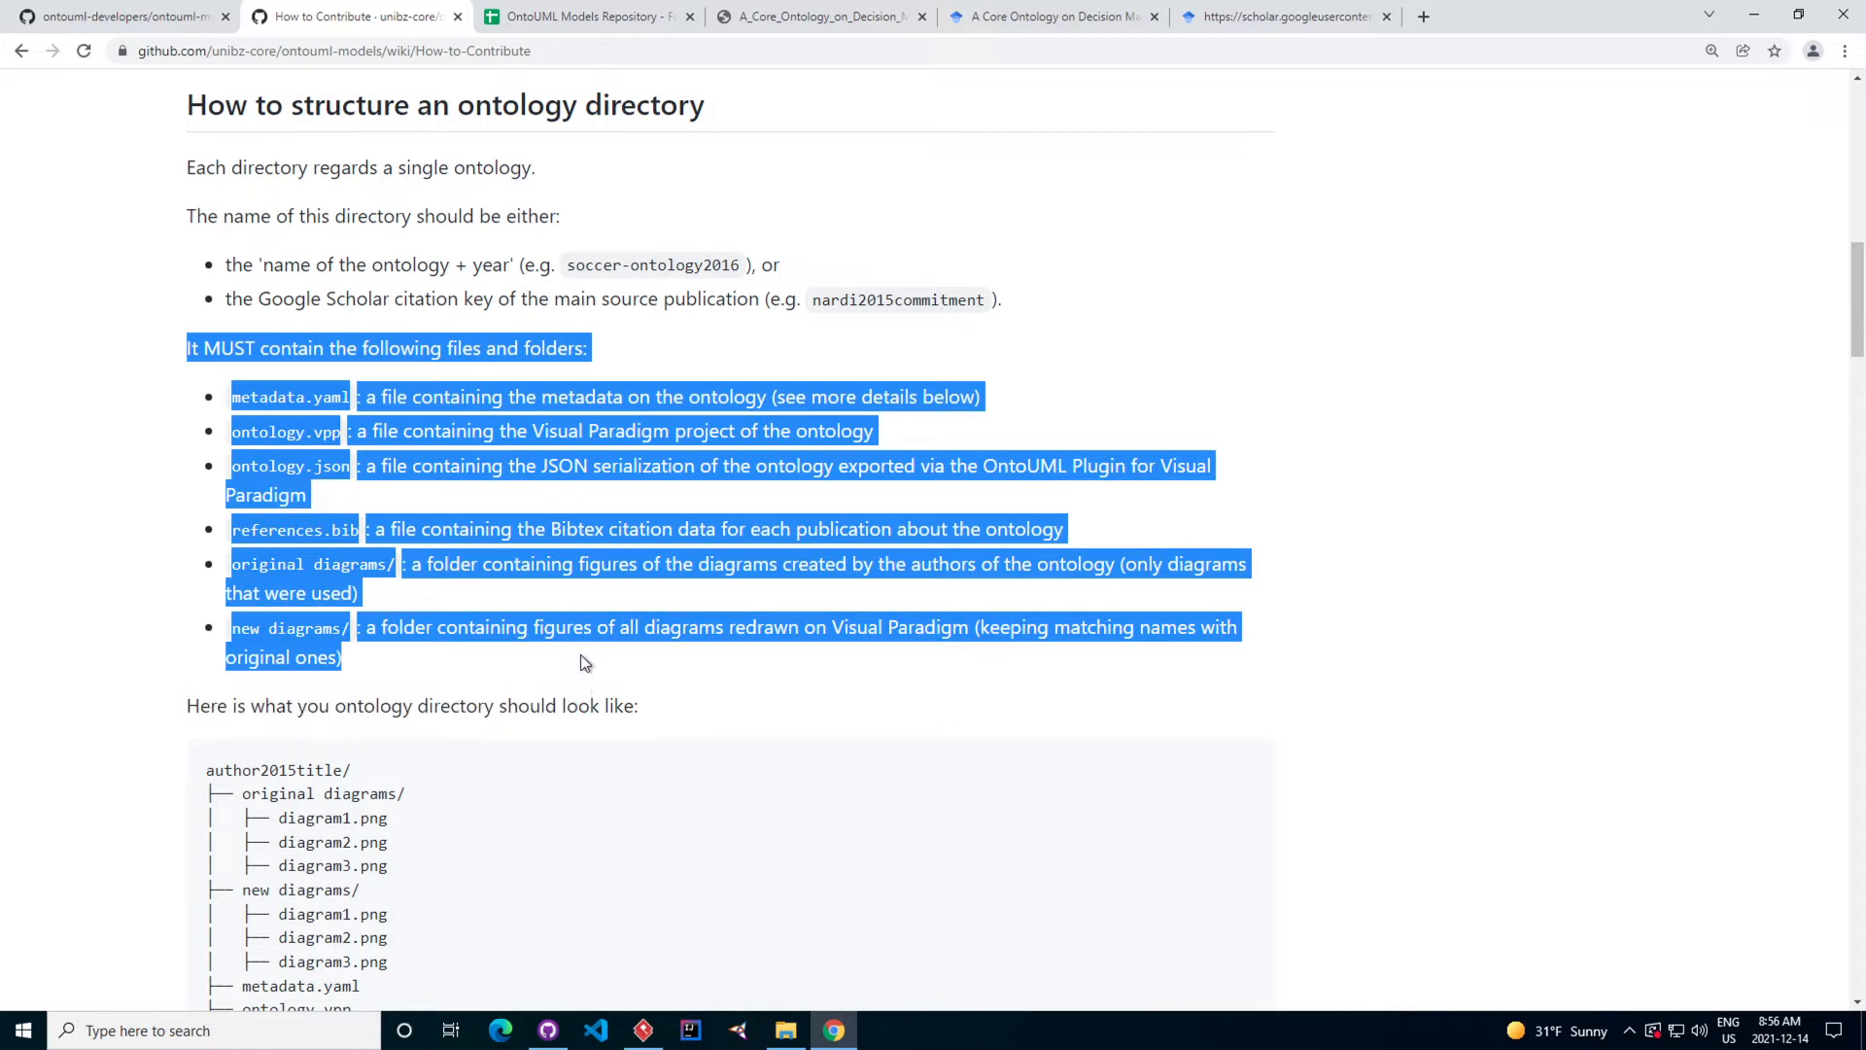
{"action": "left_click", "coordinate": [580, 655]}
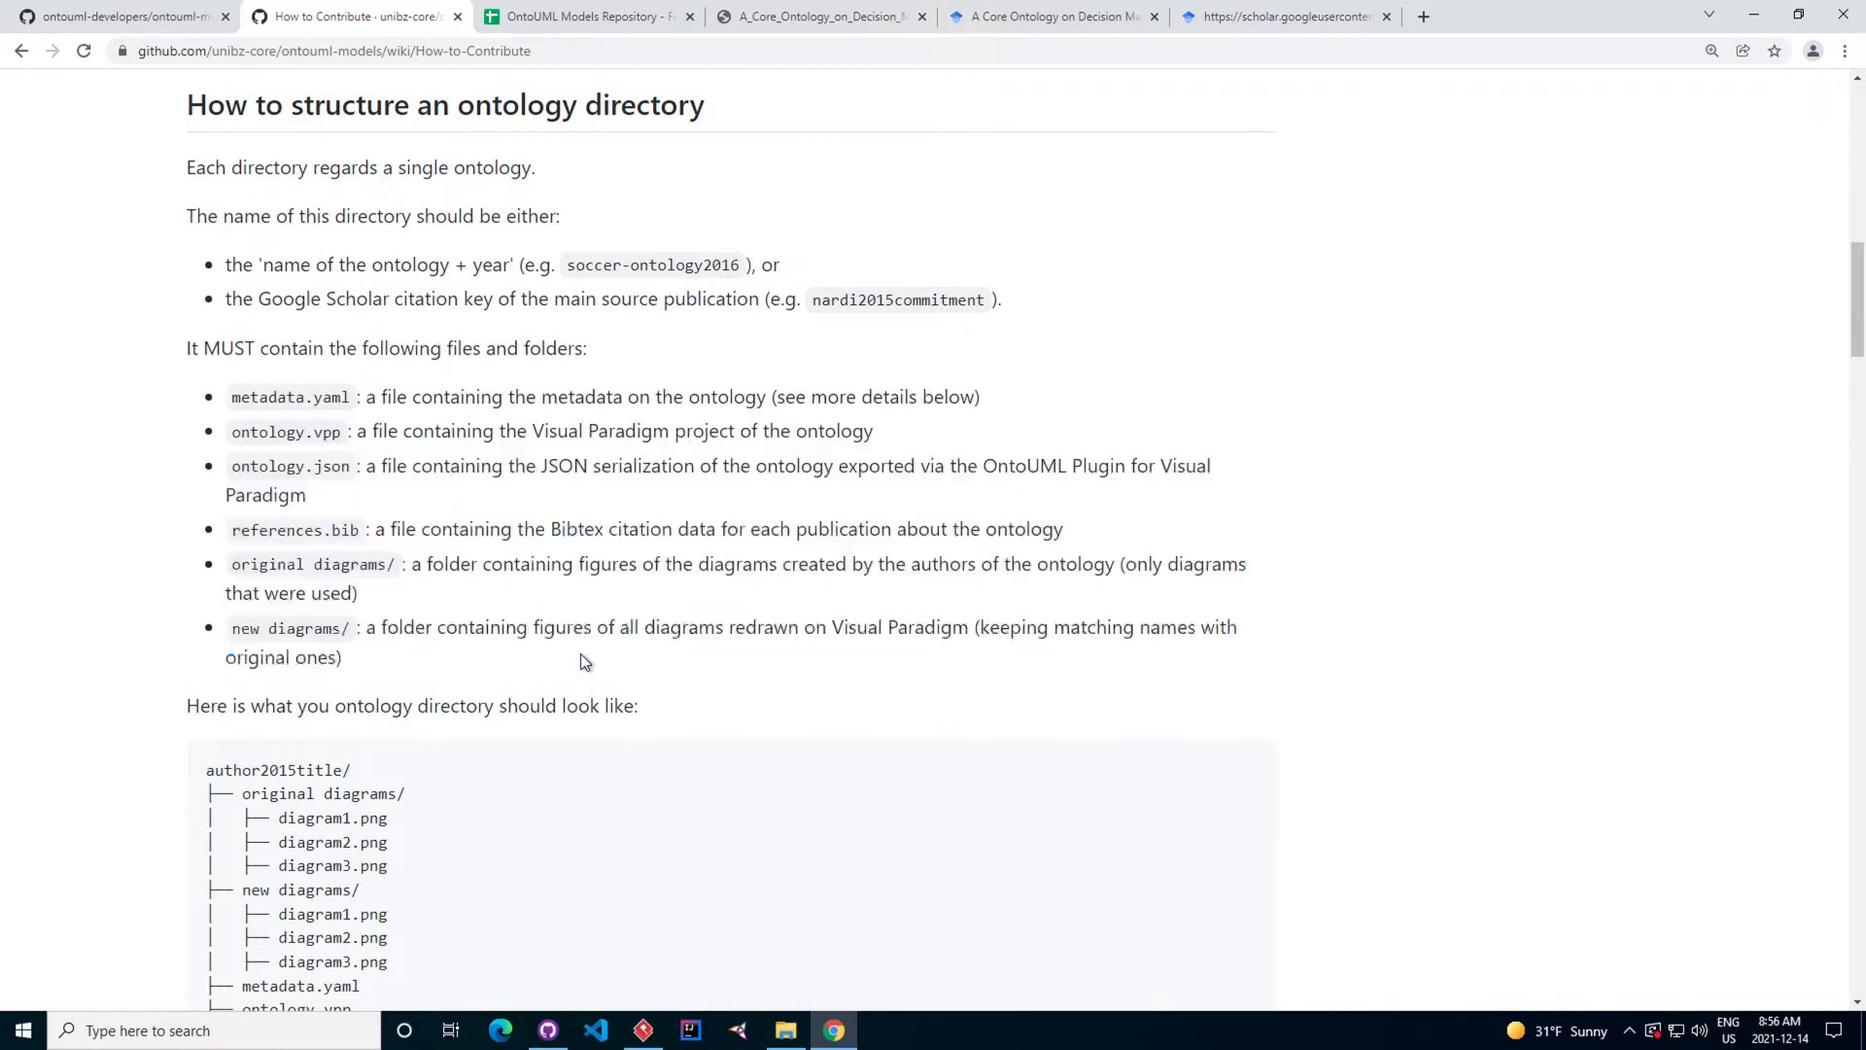
{"action": "double_click", "coordinate": [308, 396]}
{"action": "triple_click", "coordinate": [307, 398]}
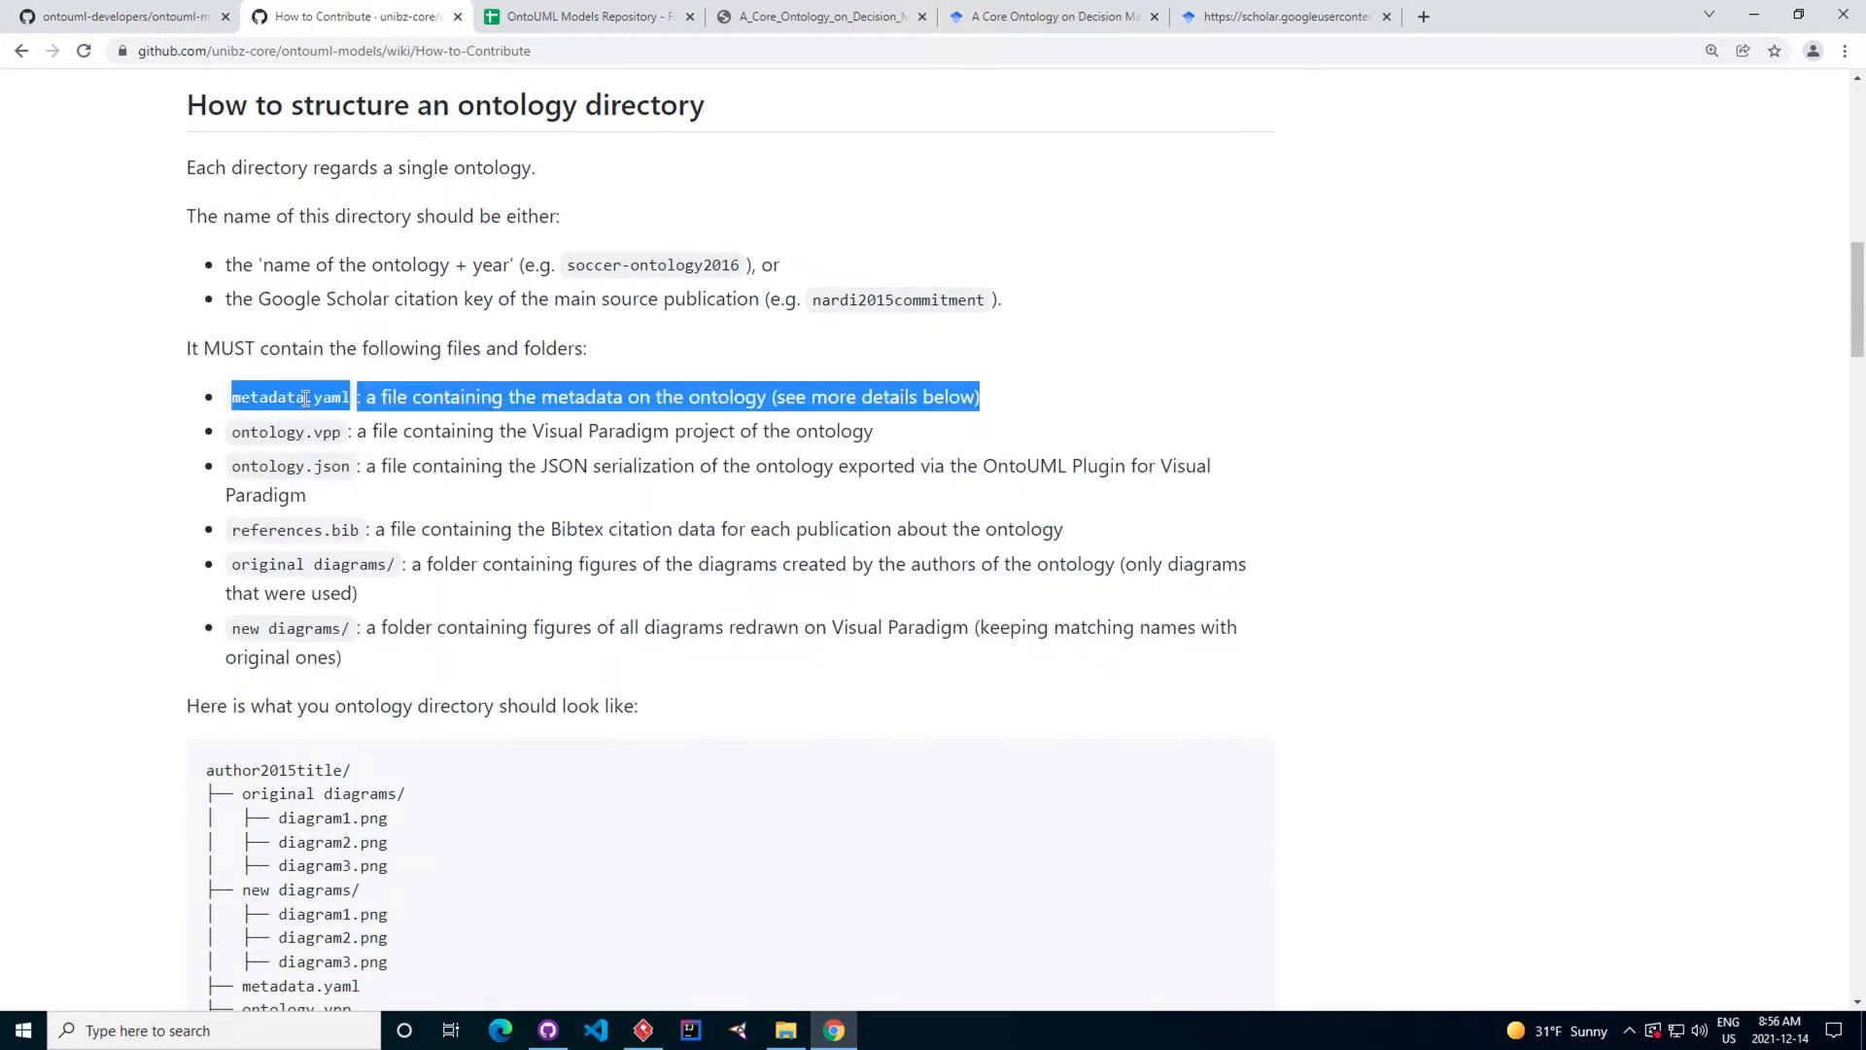
{"action": "triple_click", "coordinate": [295, 432]}
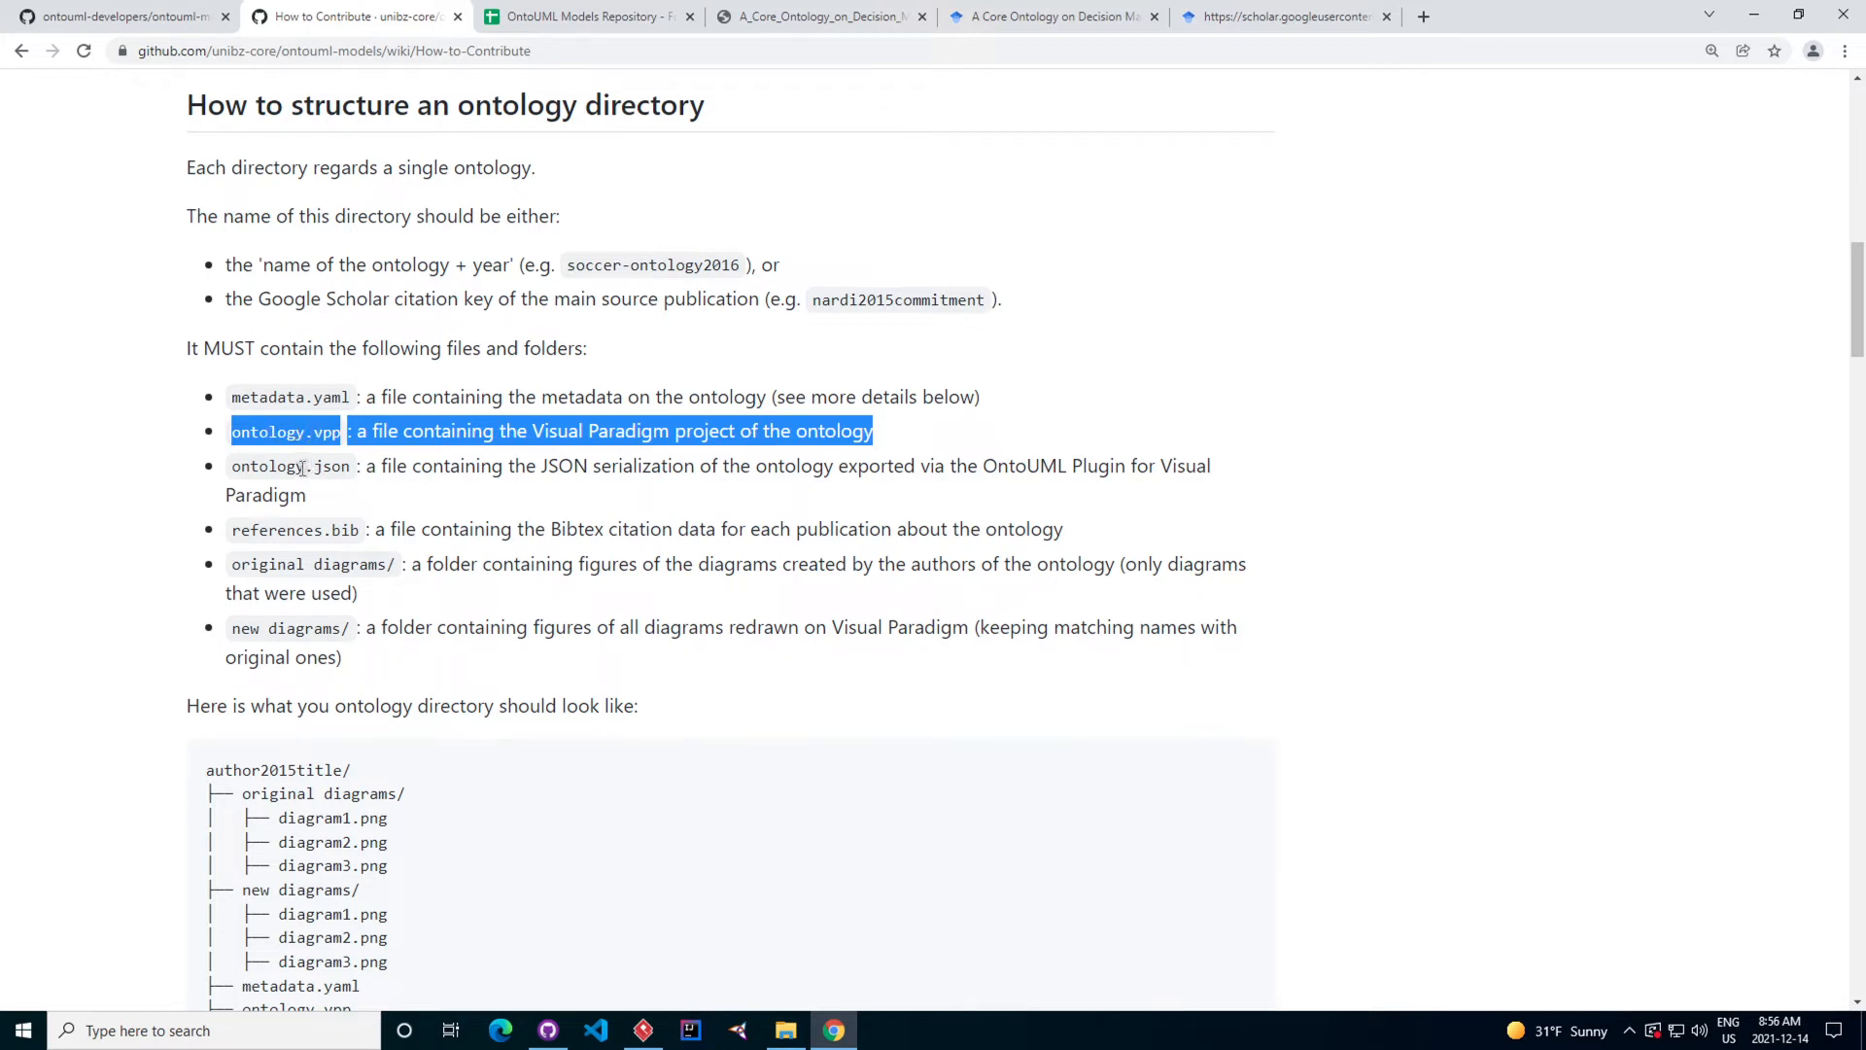
{"action": "left_click_drag", "start_coordinate": [302, 466], "coordinate": [309, 466]}
{"action": "triple_click", "coordinate": [303, 466]}
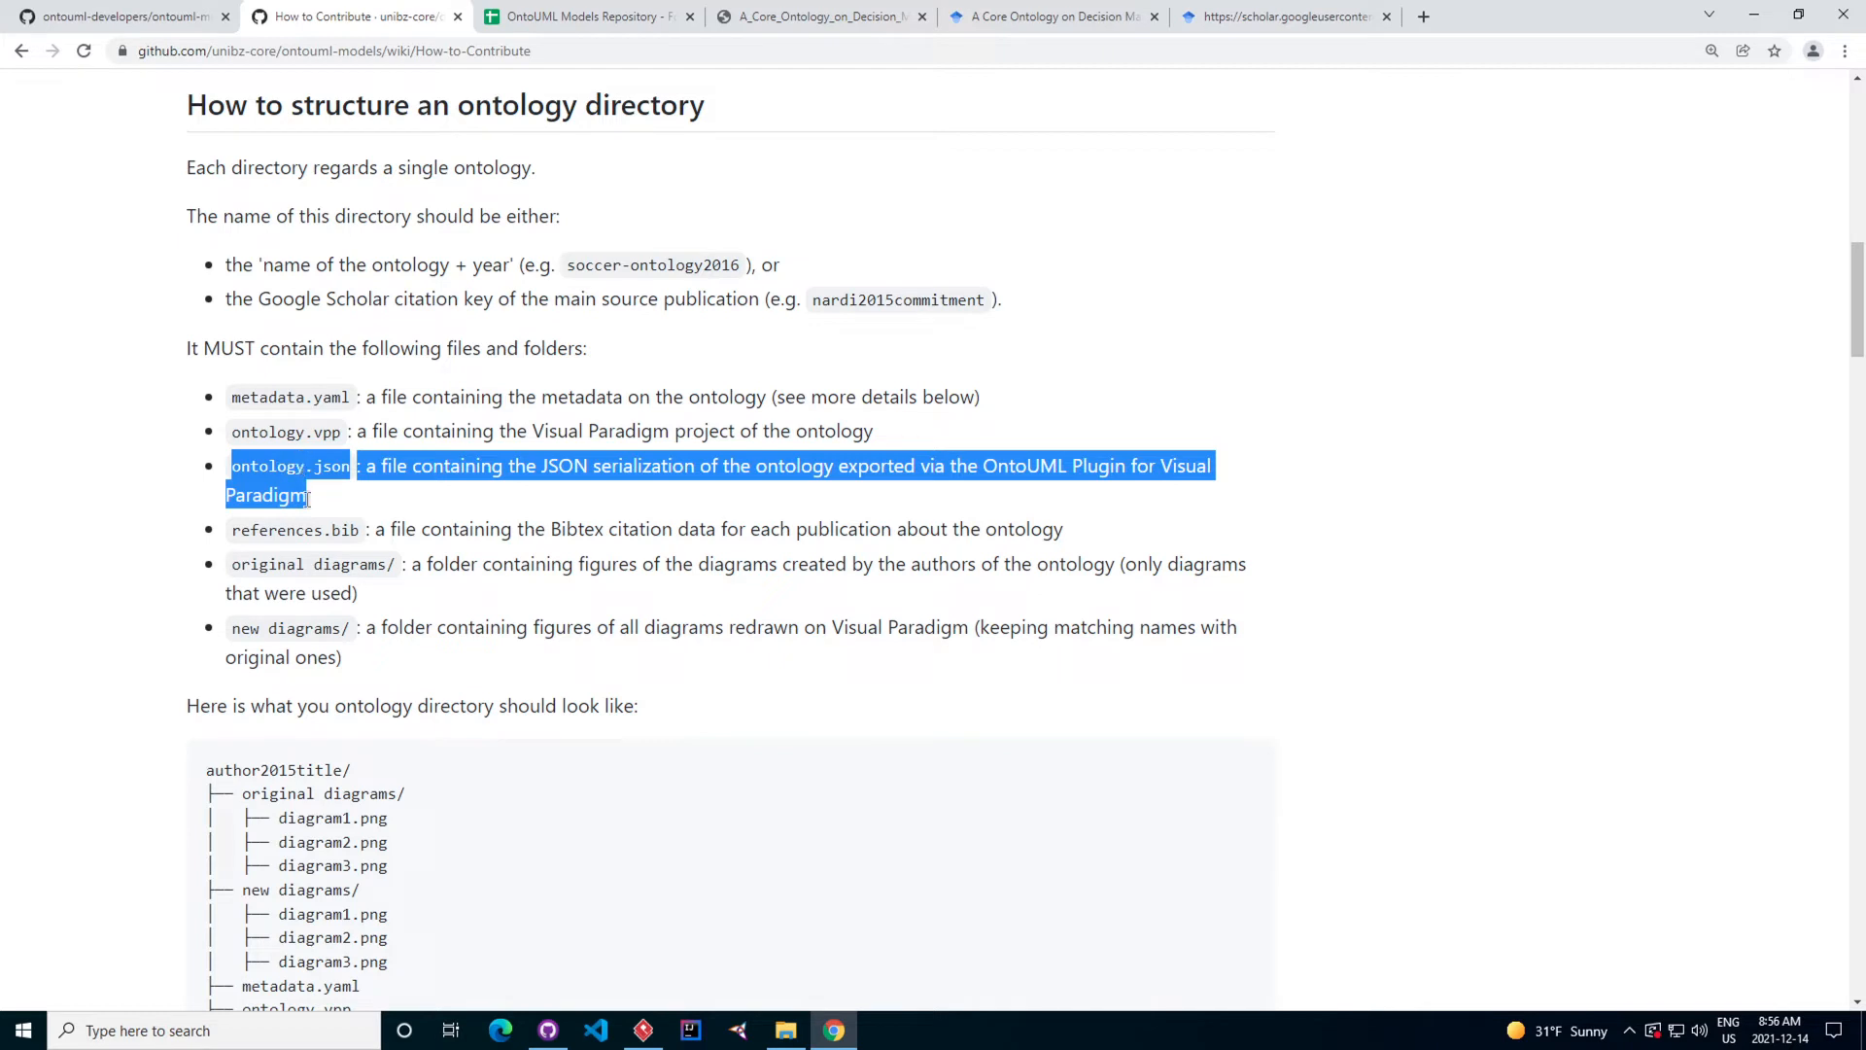
{"action": "triple_click", "coordinate": [308, 529]}
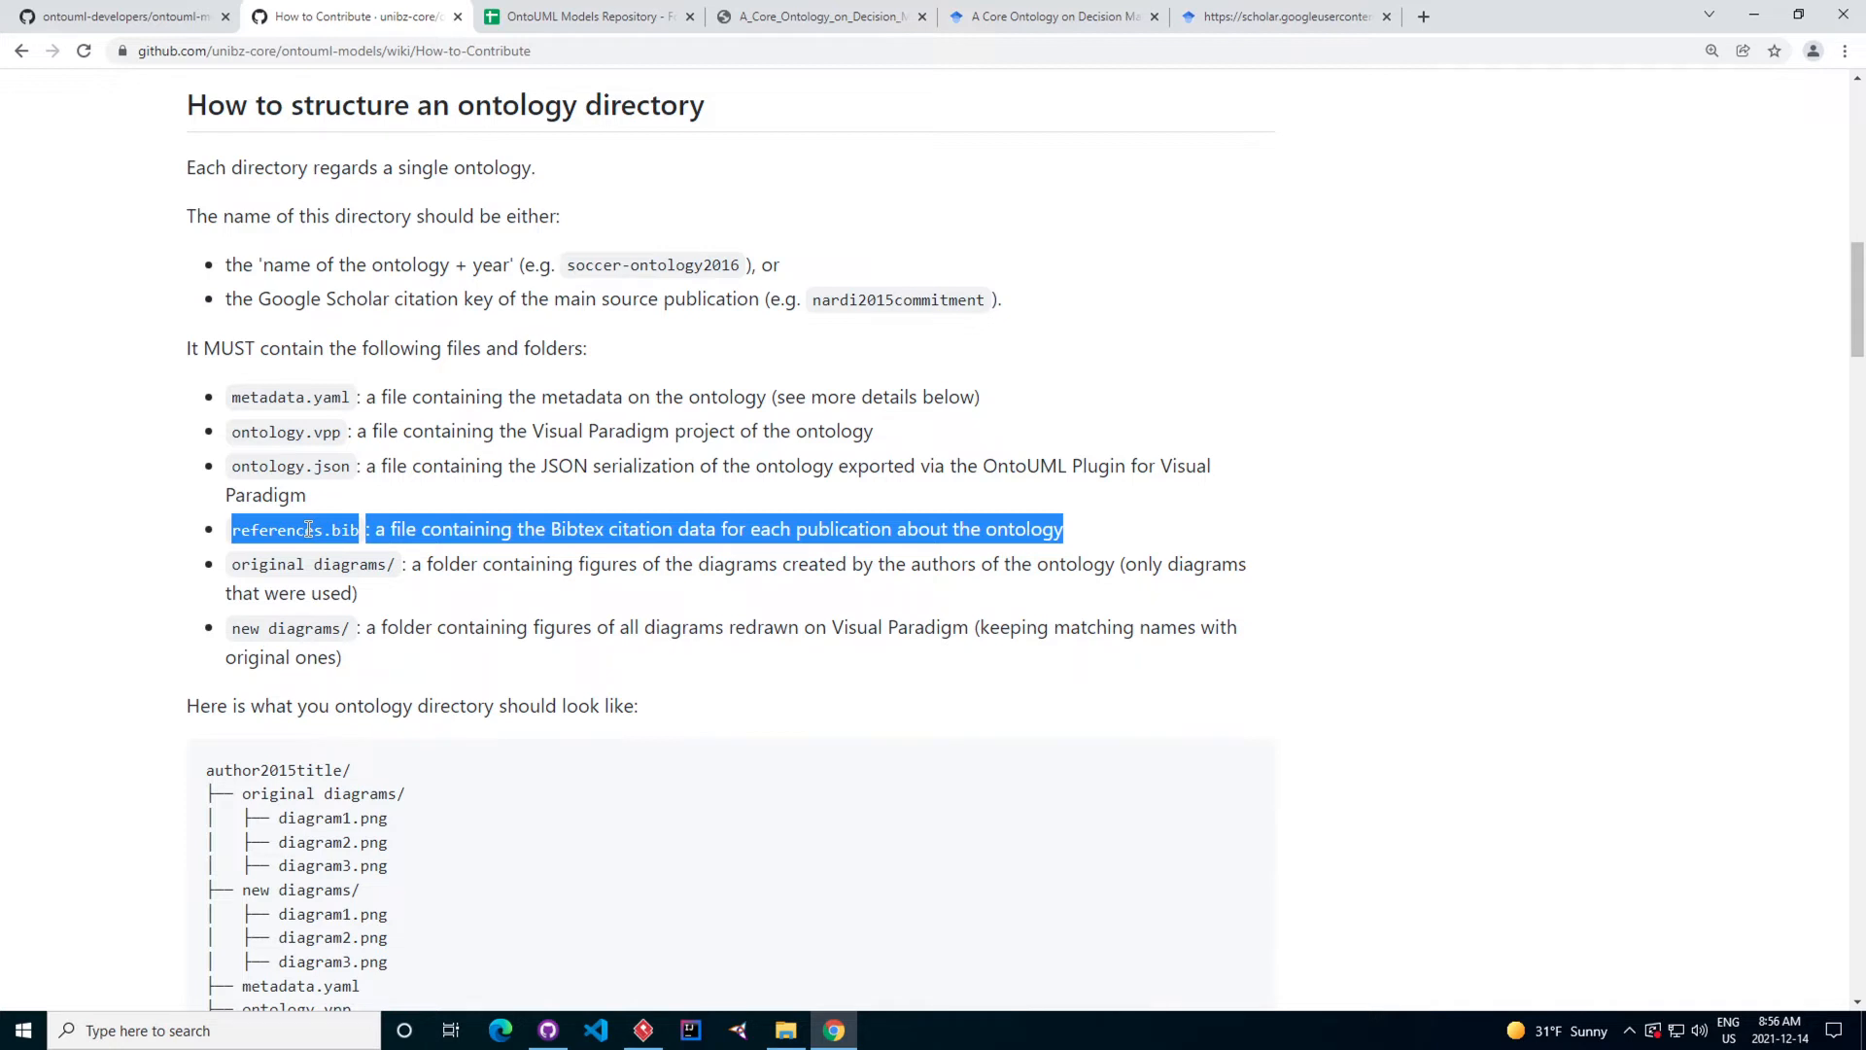
{"action": "triple_click", "coordinate": [312, 564]}
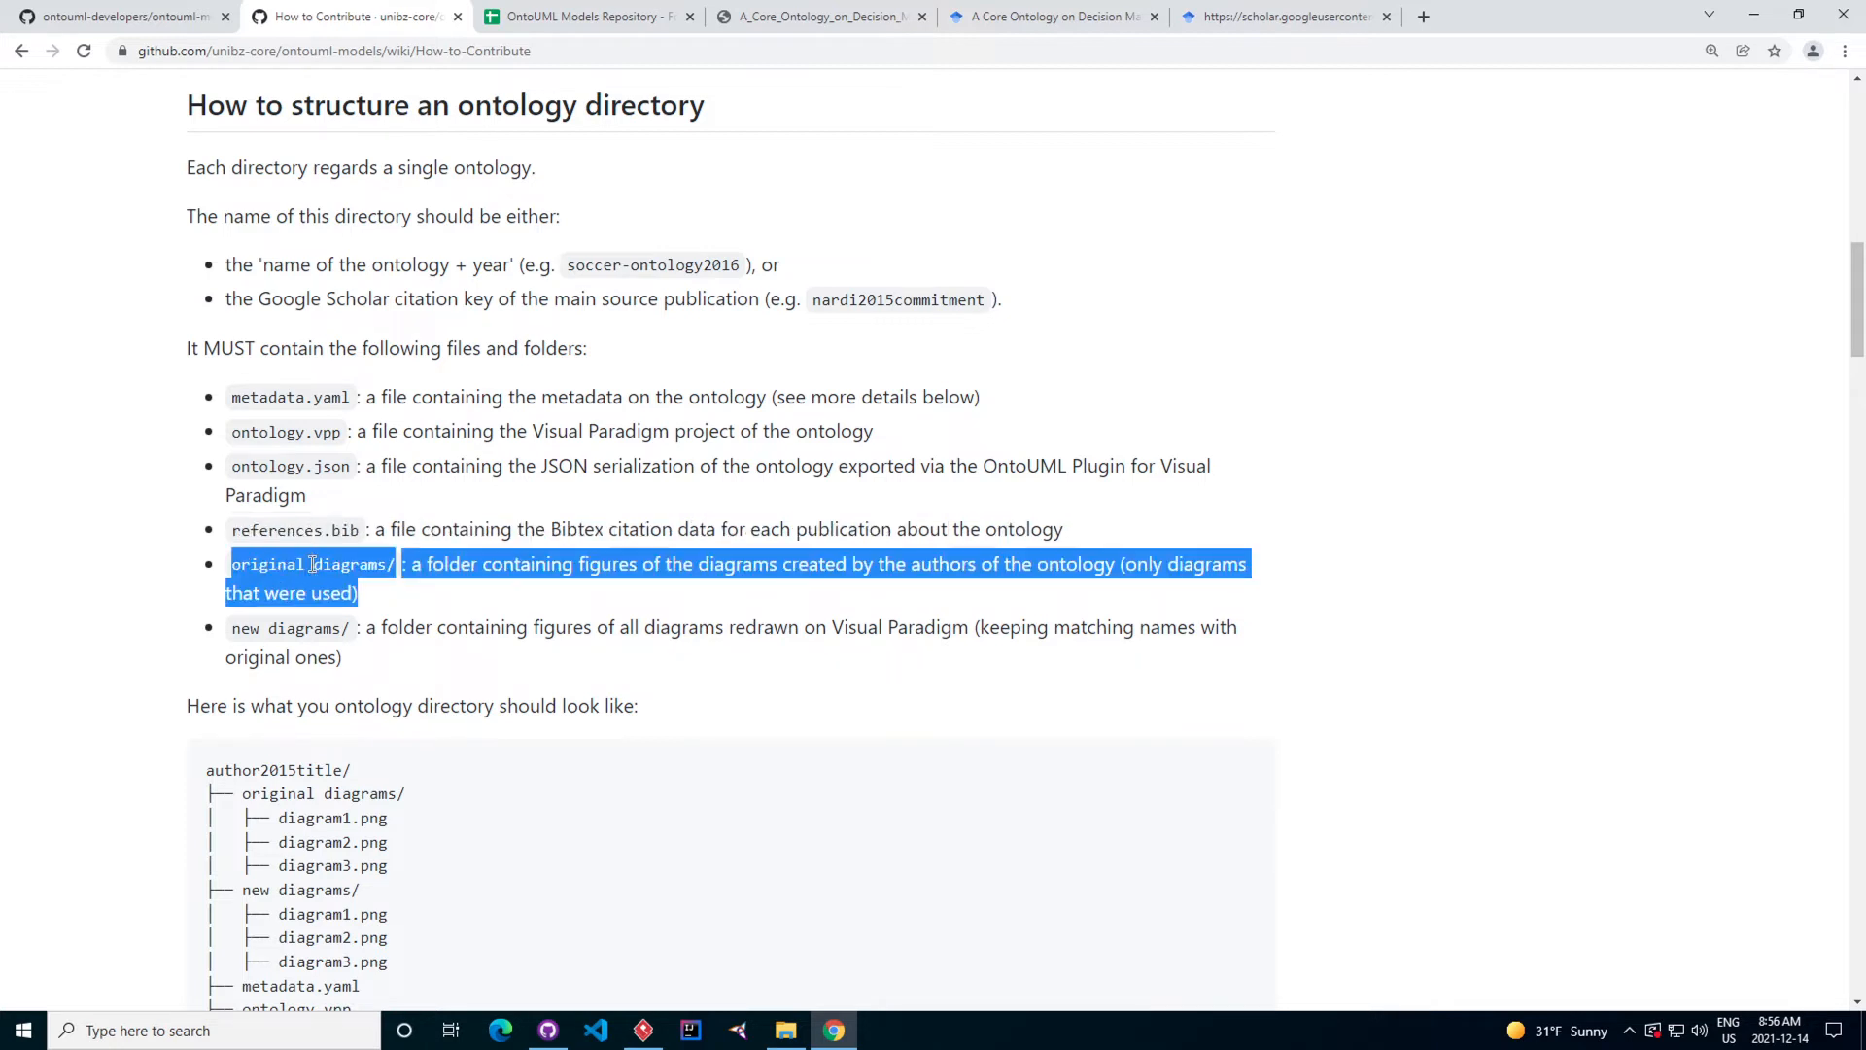
{"action": "triple_click", "coordinate": [322, 629]}
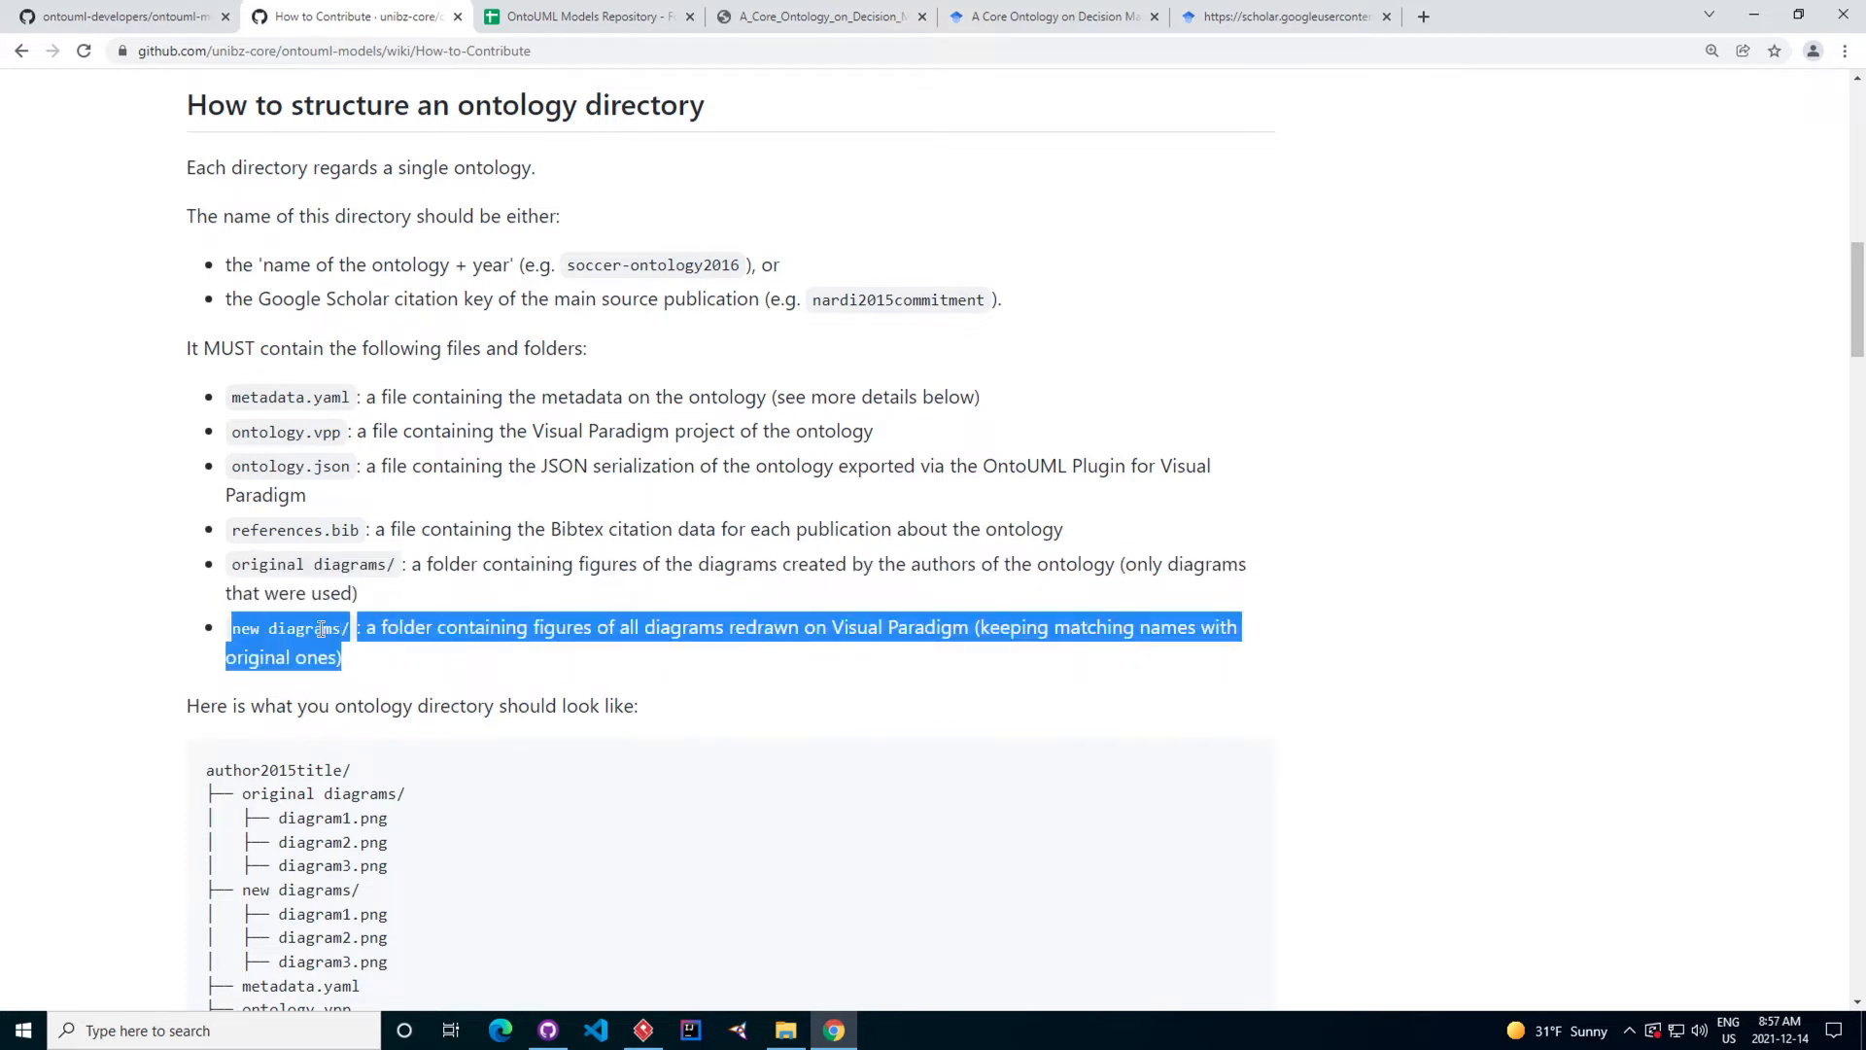
{"action": "left_click", "coordinate": [178, 609]}
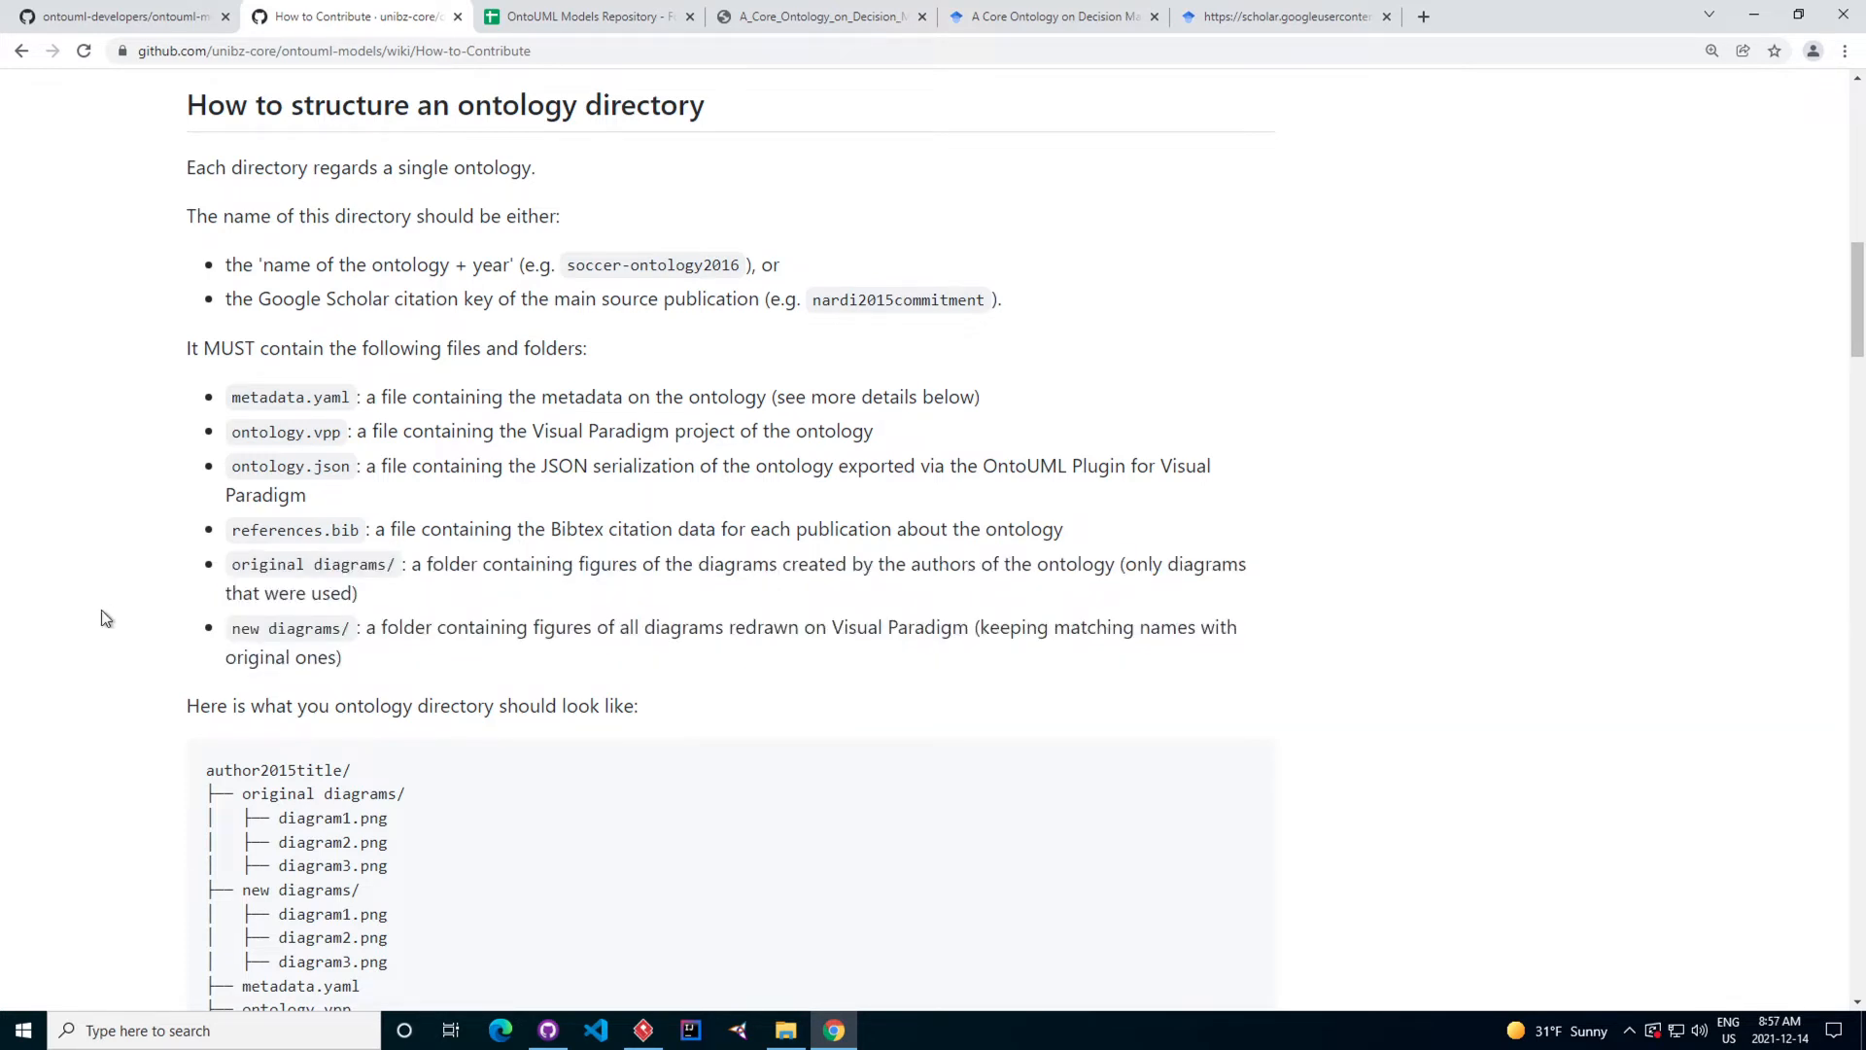
Step: Scroll down to the example directory tree with the author2015title folder
{"action": "scroll", "coordinate": [102, 610], "scroll_direction": "down", "scroll_amount": 1}
{"action": "scroll", "coordinate": [101, 609], "scroll_direction": "down", "scroll_amount": 1}
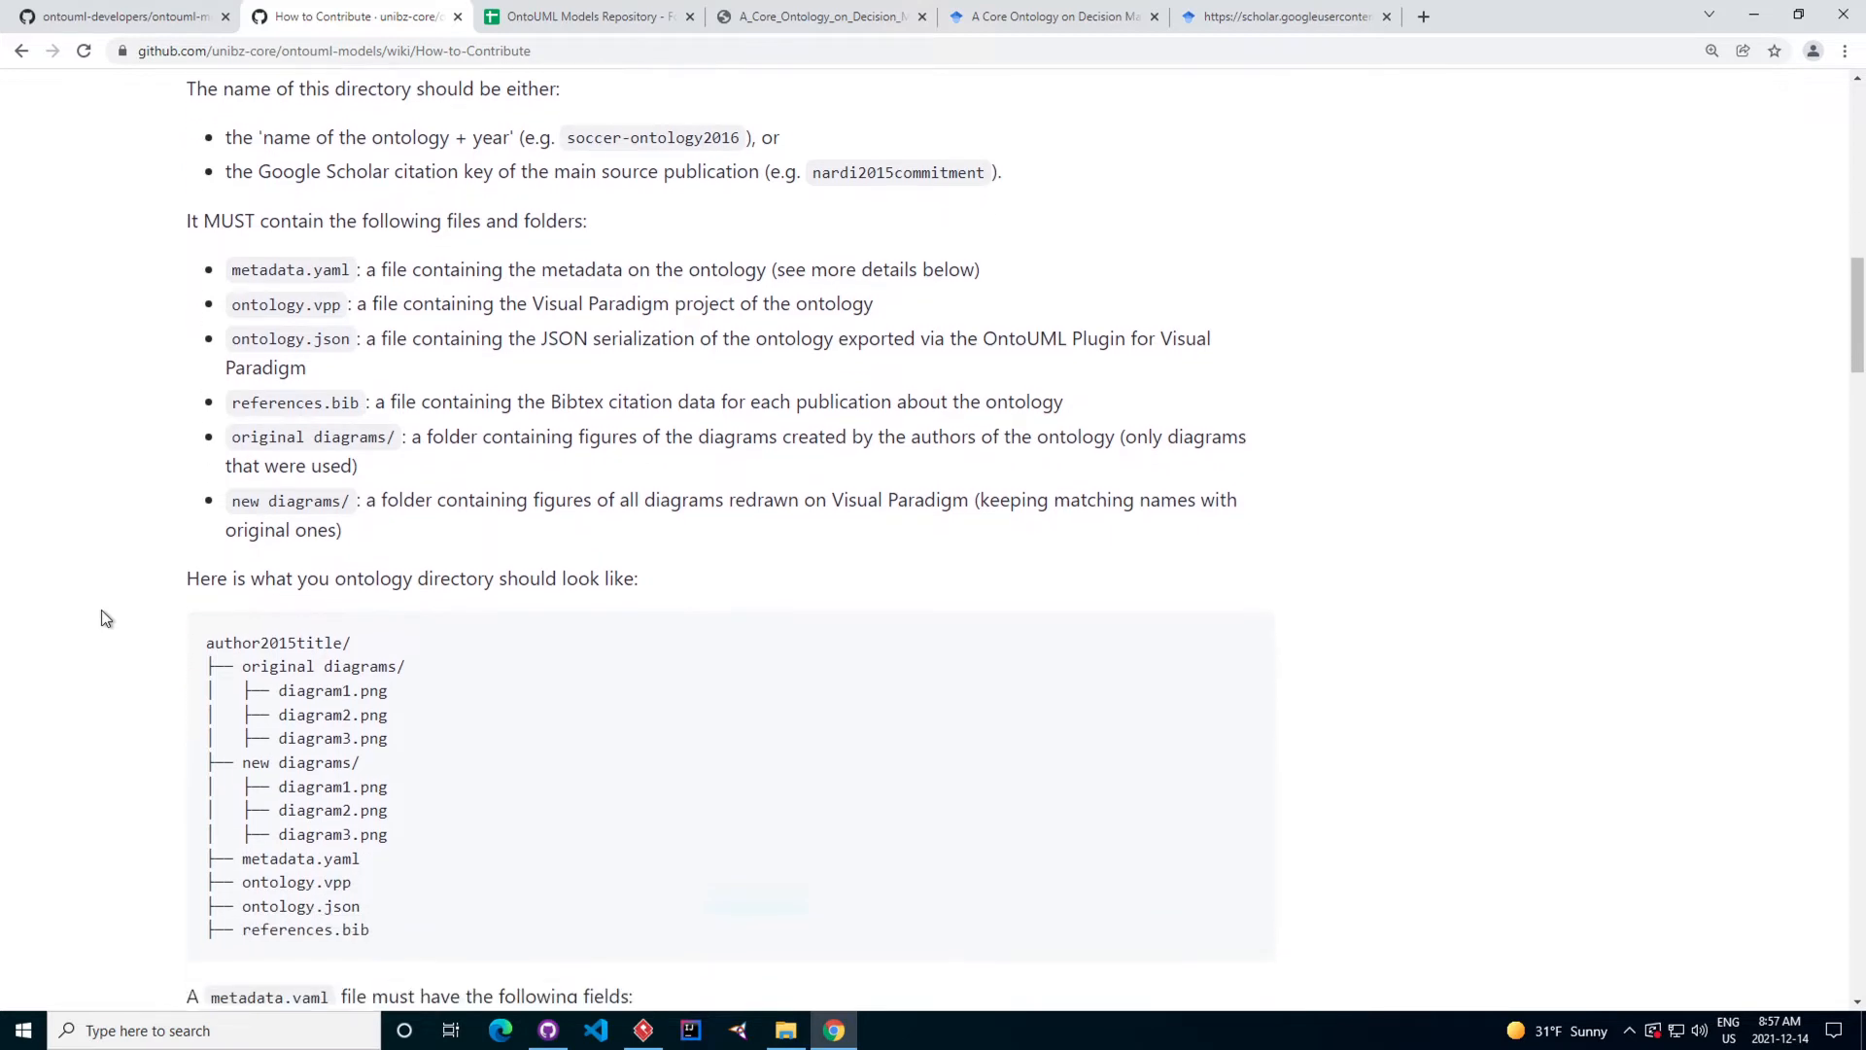
{"action": "double_click", "coordinate": [234, 622]}
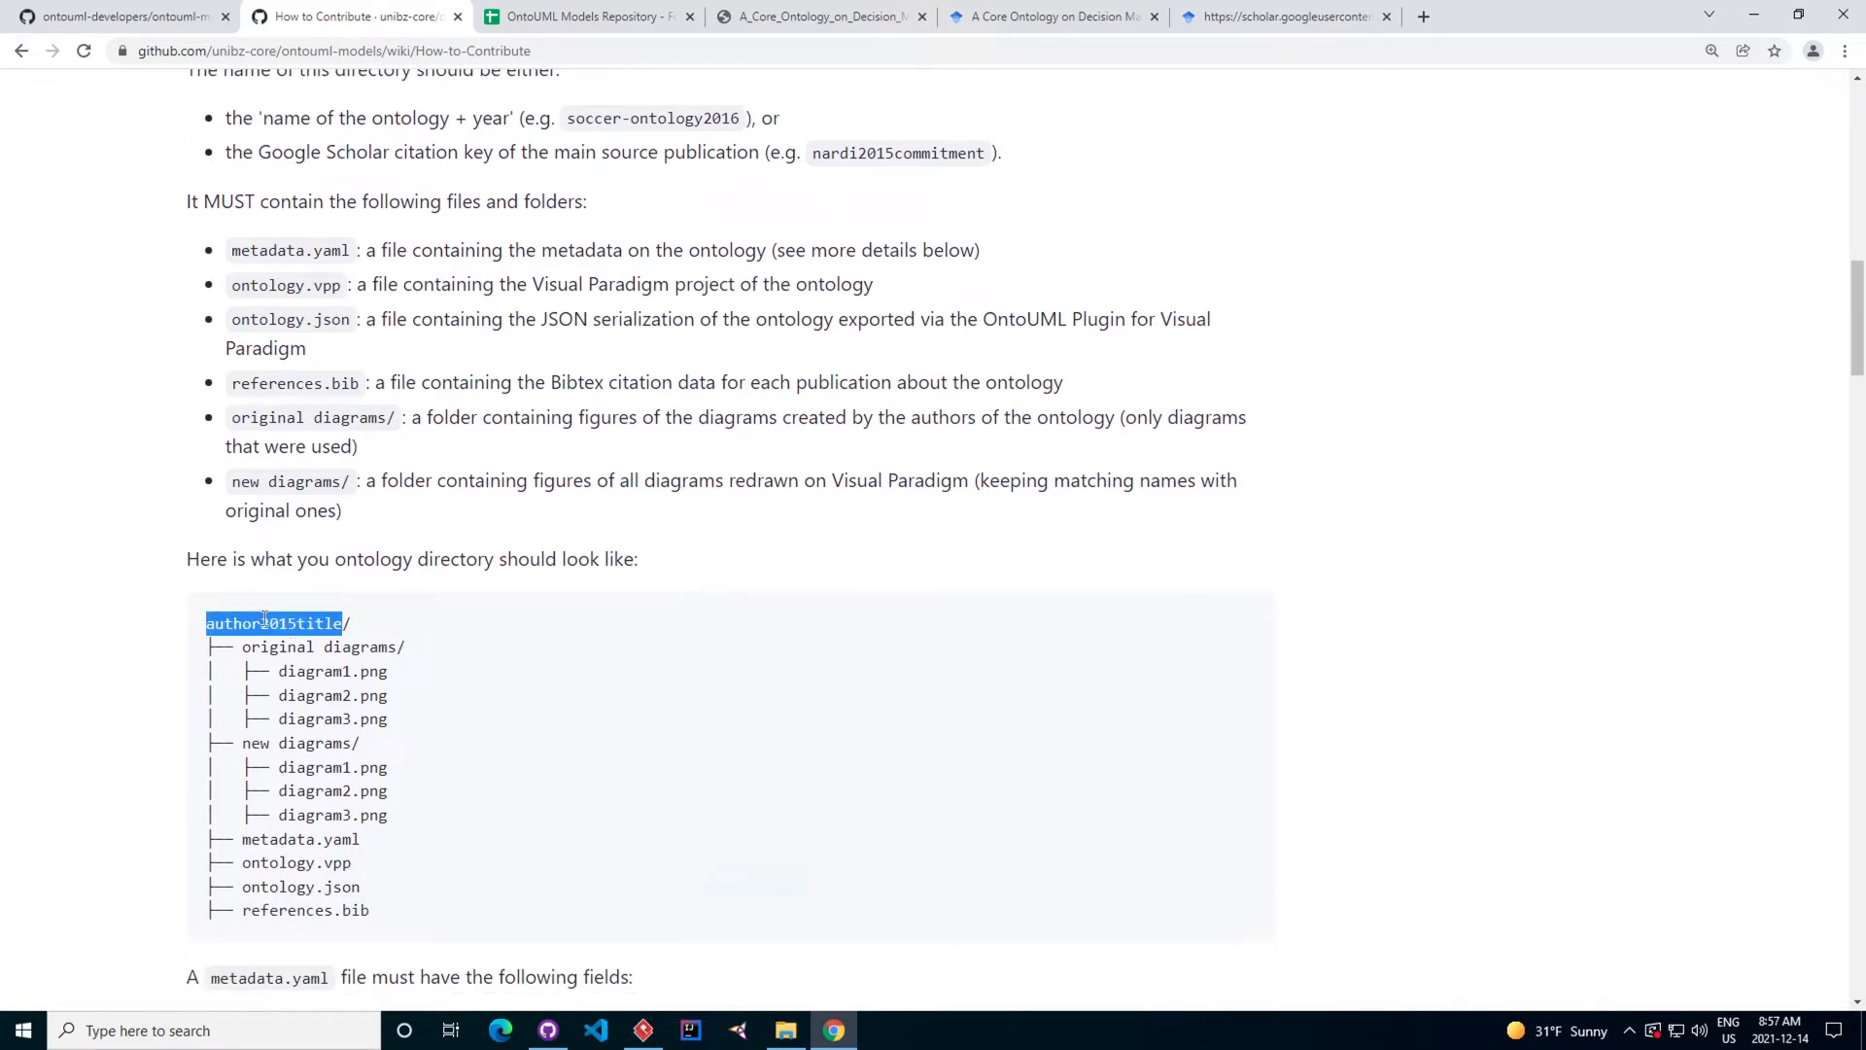
{"action": "left_click", "coordinate": [258, 620]}
{"action": "left_click_drag", "start_coordinate": [260, 622], "coordinate": [345, 622]}
{"action": "left_click", "coordinate": [335, 486]}
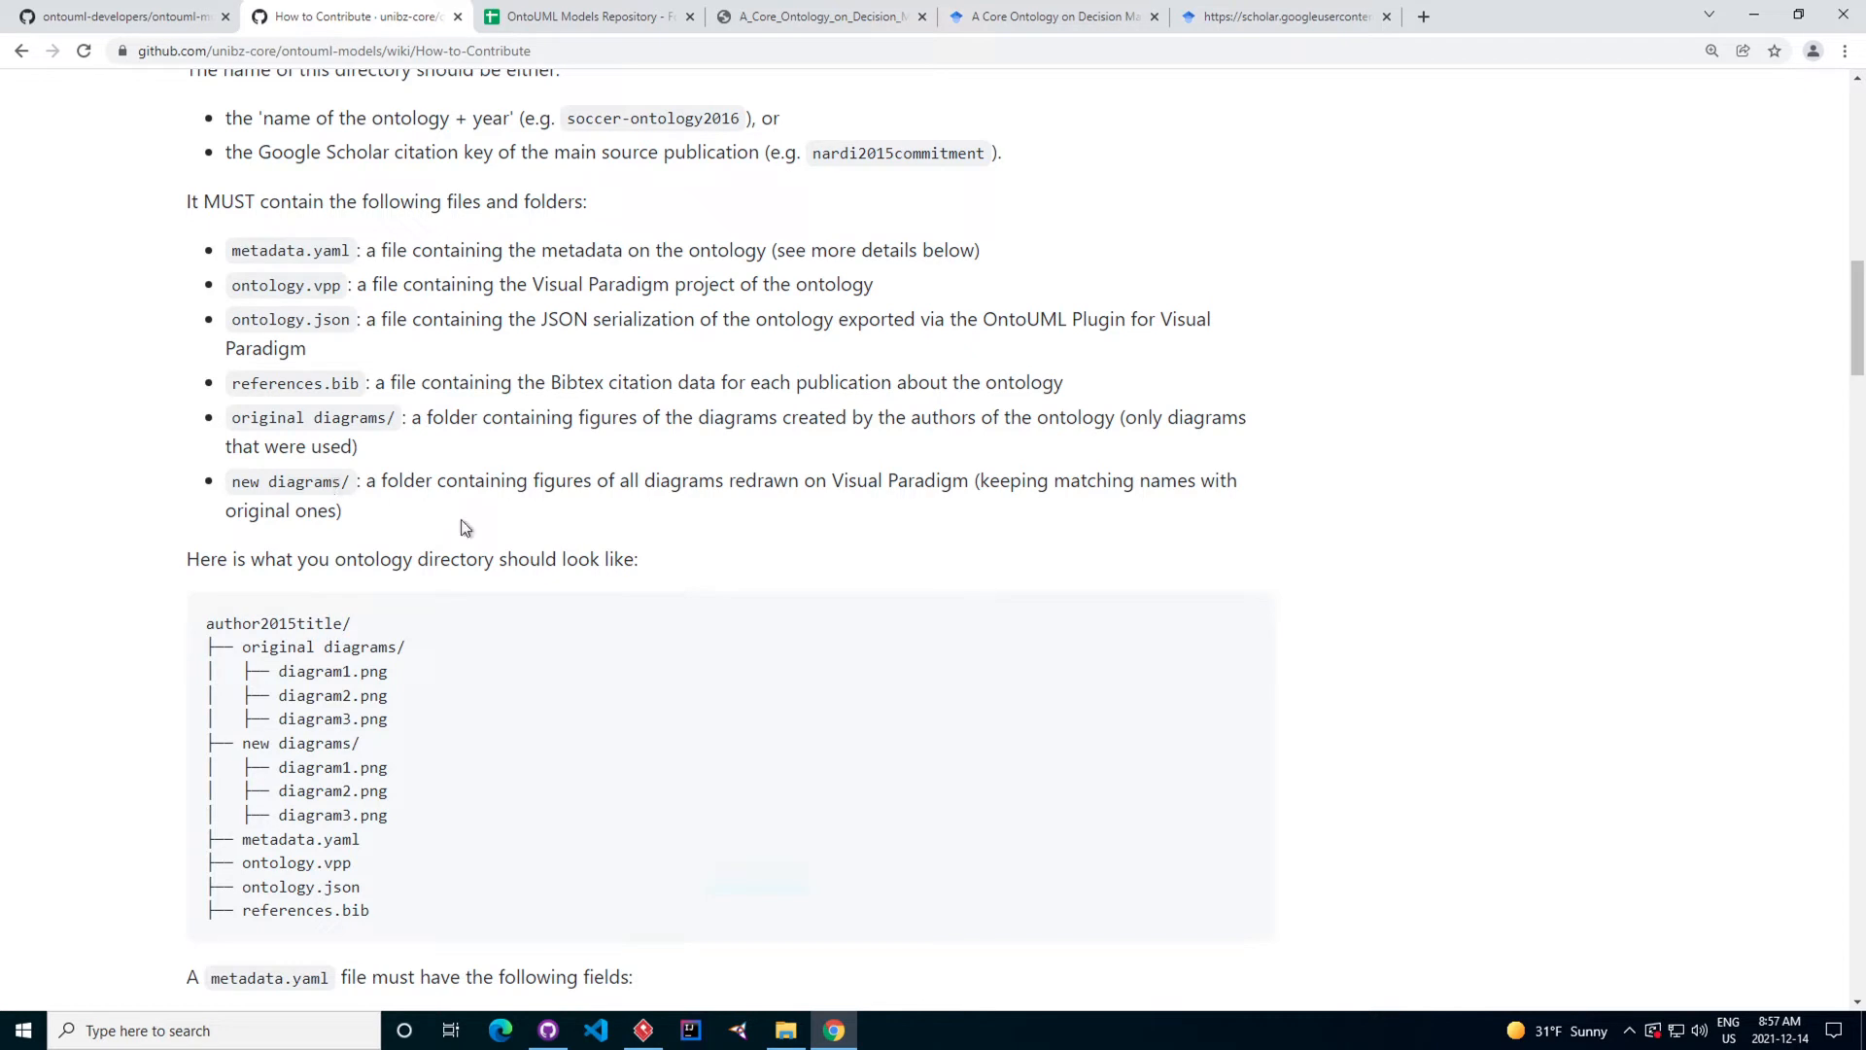
Step: Create a new text document in guizzardi2020core named metadata.yaml
{"action": "left_click", "coordinate": [787, 1030]}
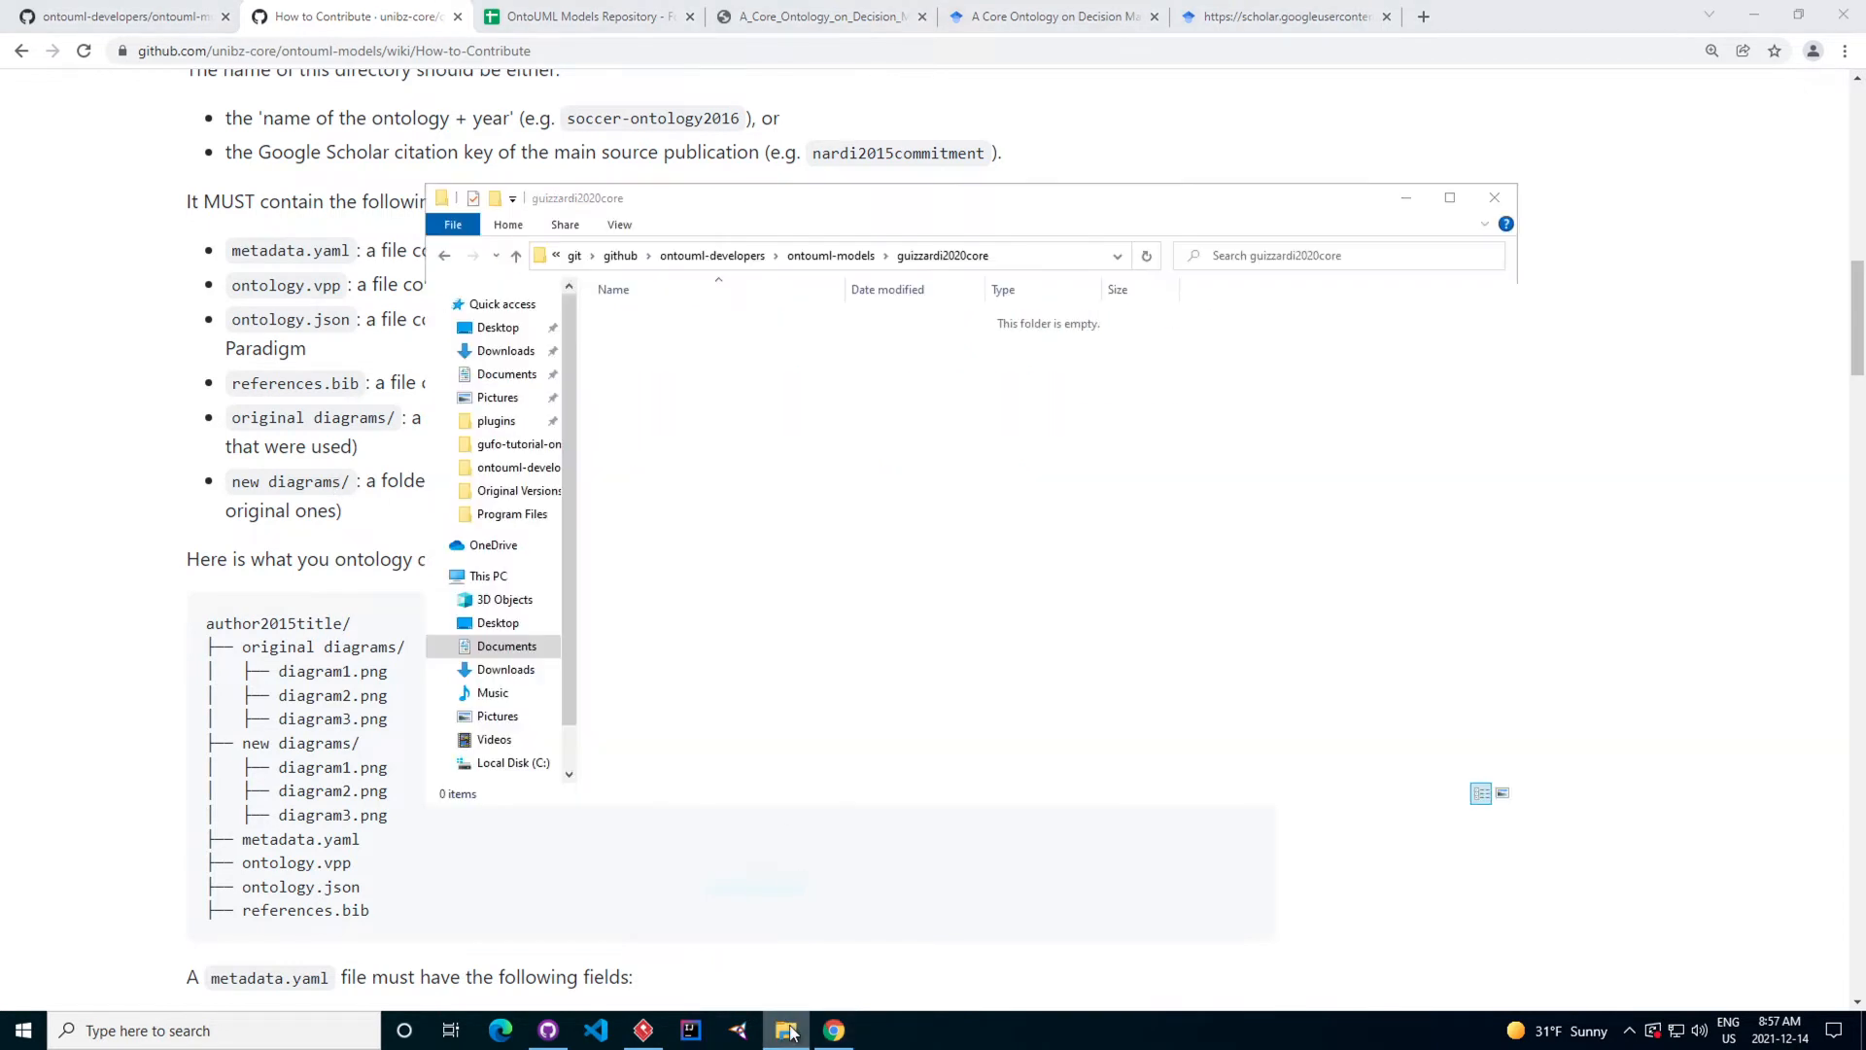
{"action": "right_click", "coordinate": [785, 455]}
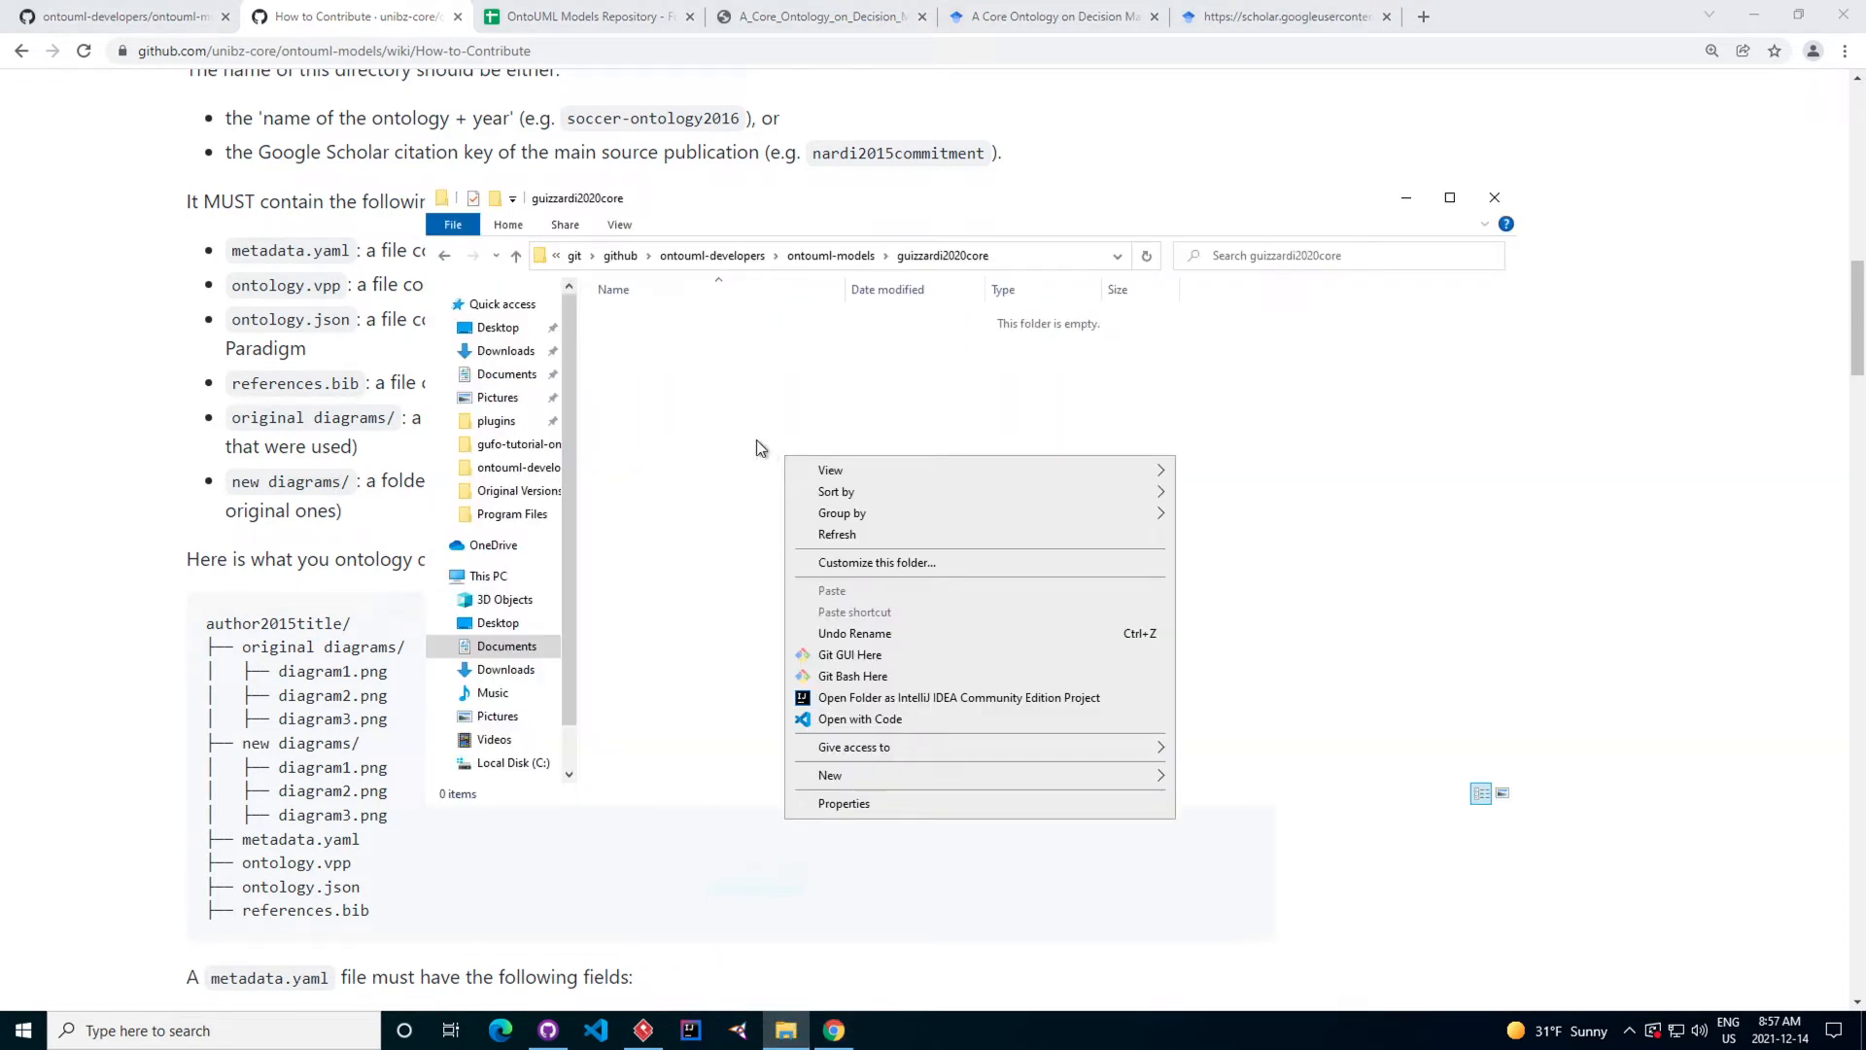
{"action": "mouse_move", "coordinate": [1064, 776]}
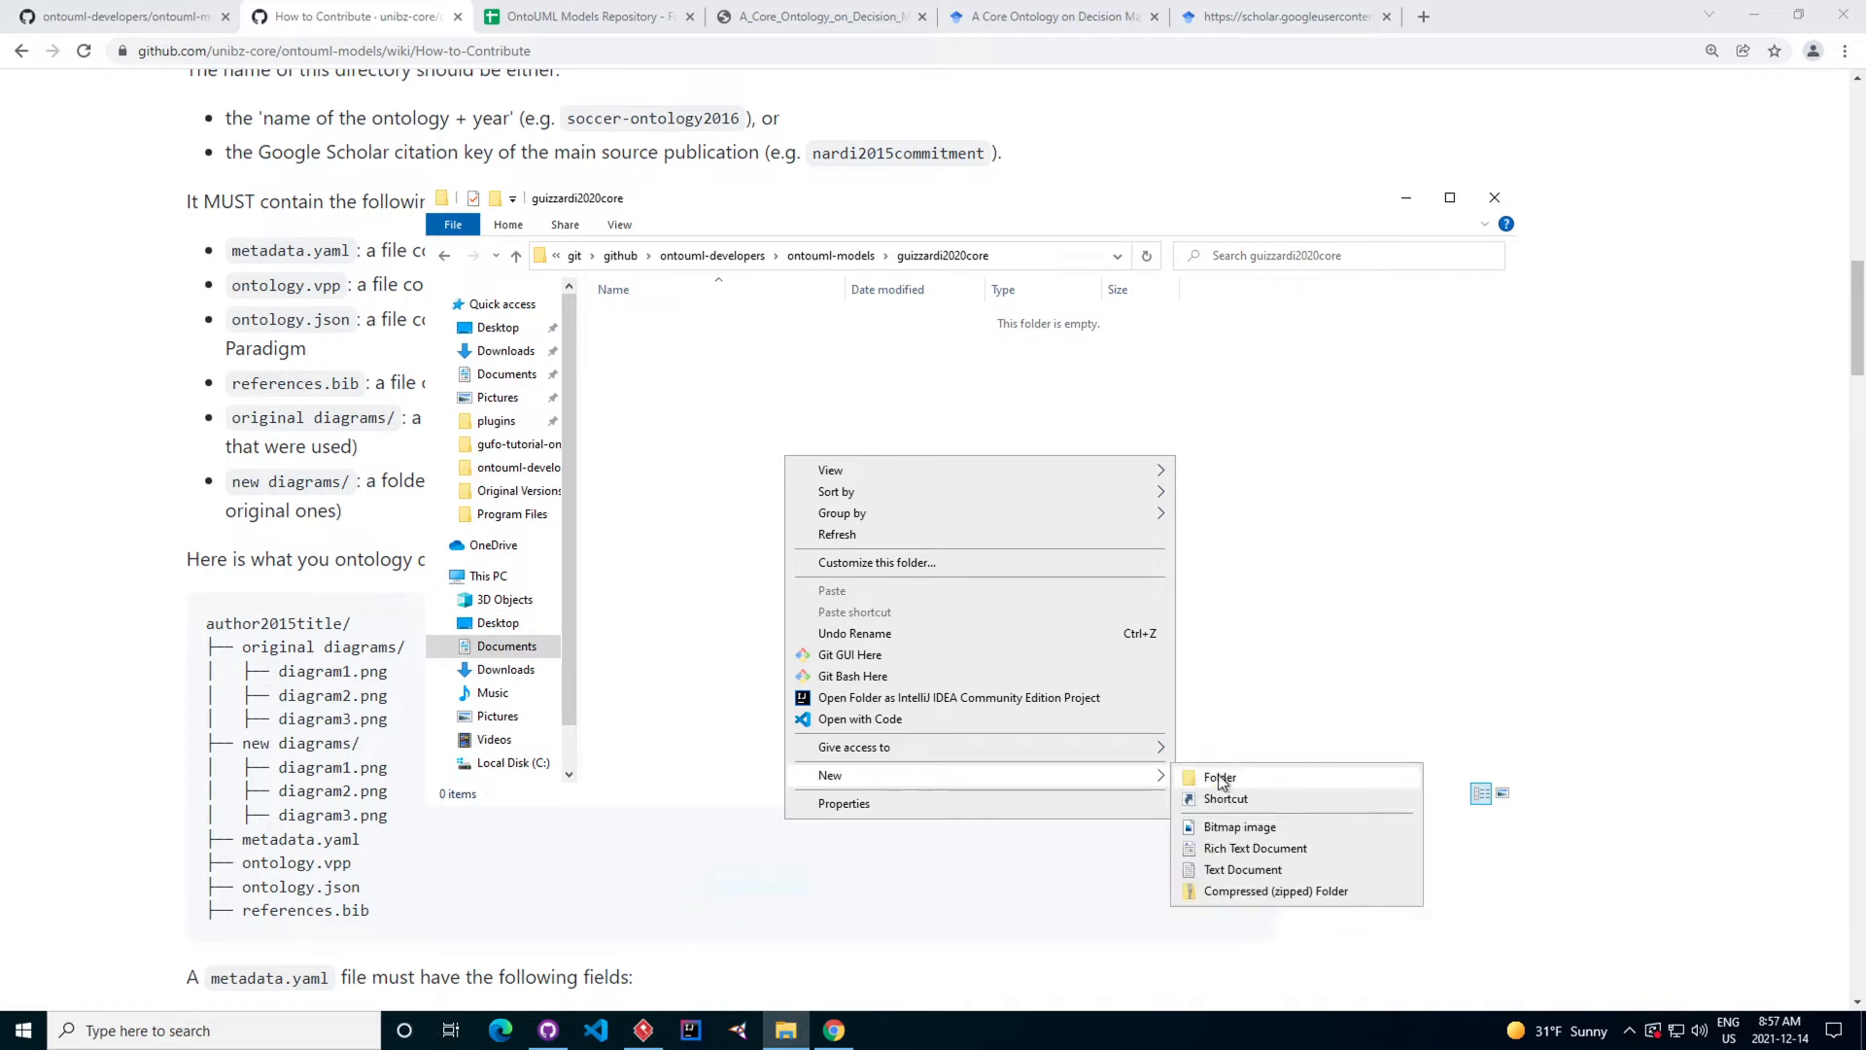
{"action": "left_click", "coordinate": [1254, 871]}
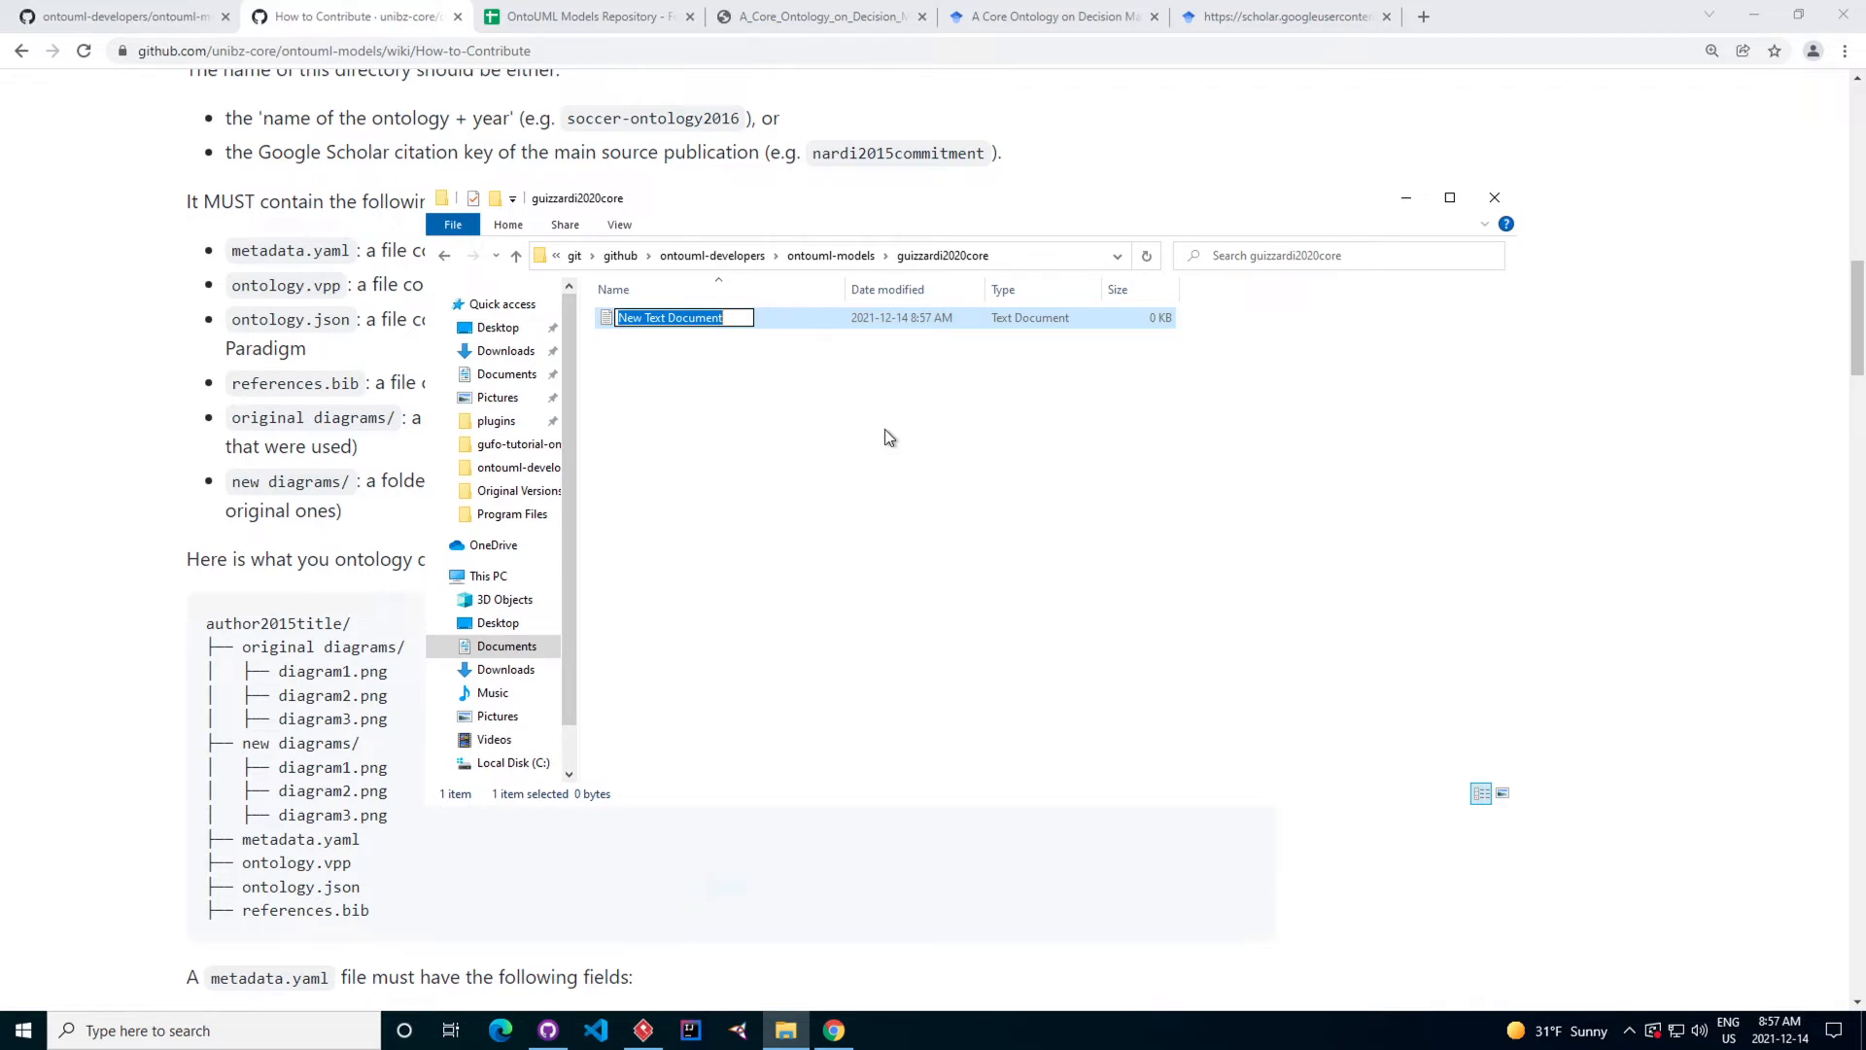
{"action": "type", "text": "metadata."}
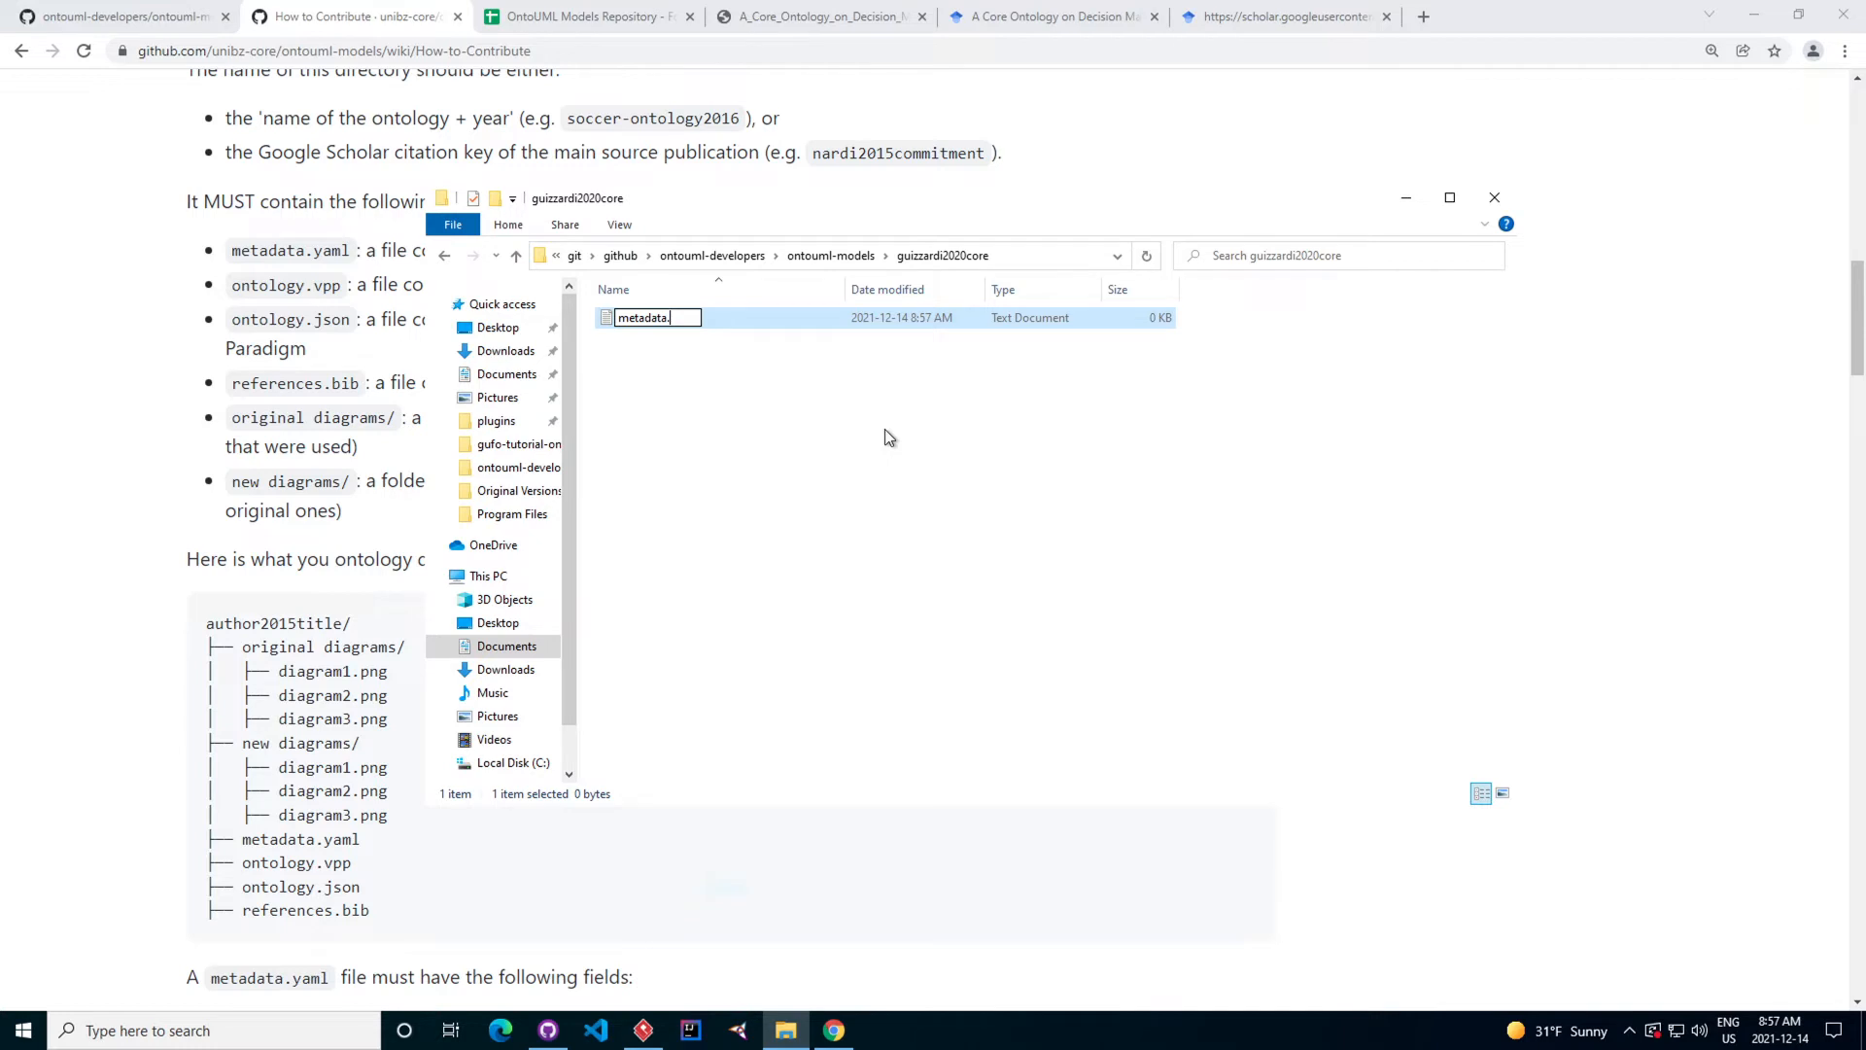
{"action": "type", "text": "yaml"}
{"action": "key", "text": "Return"}
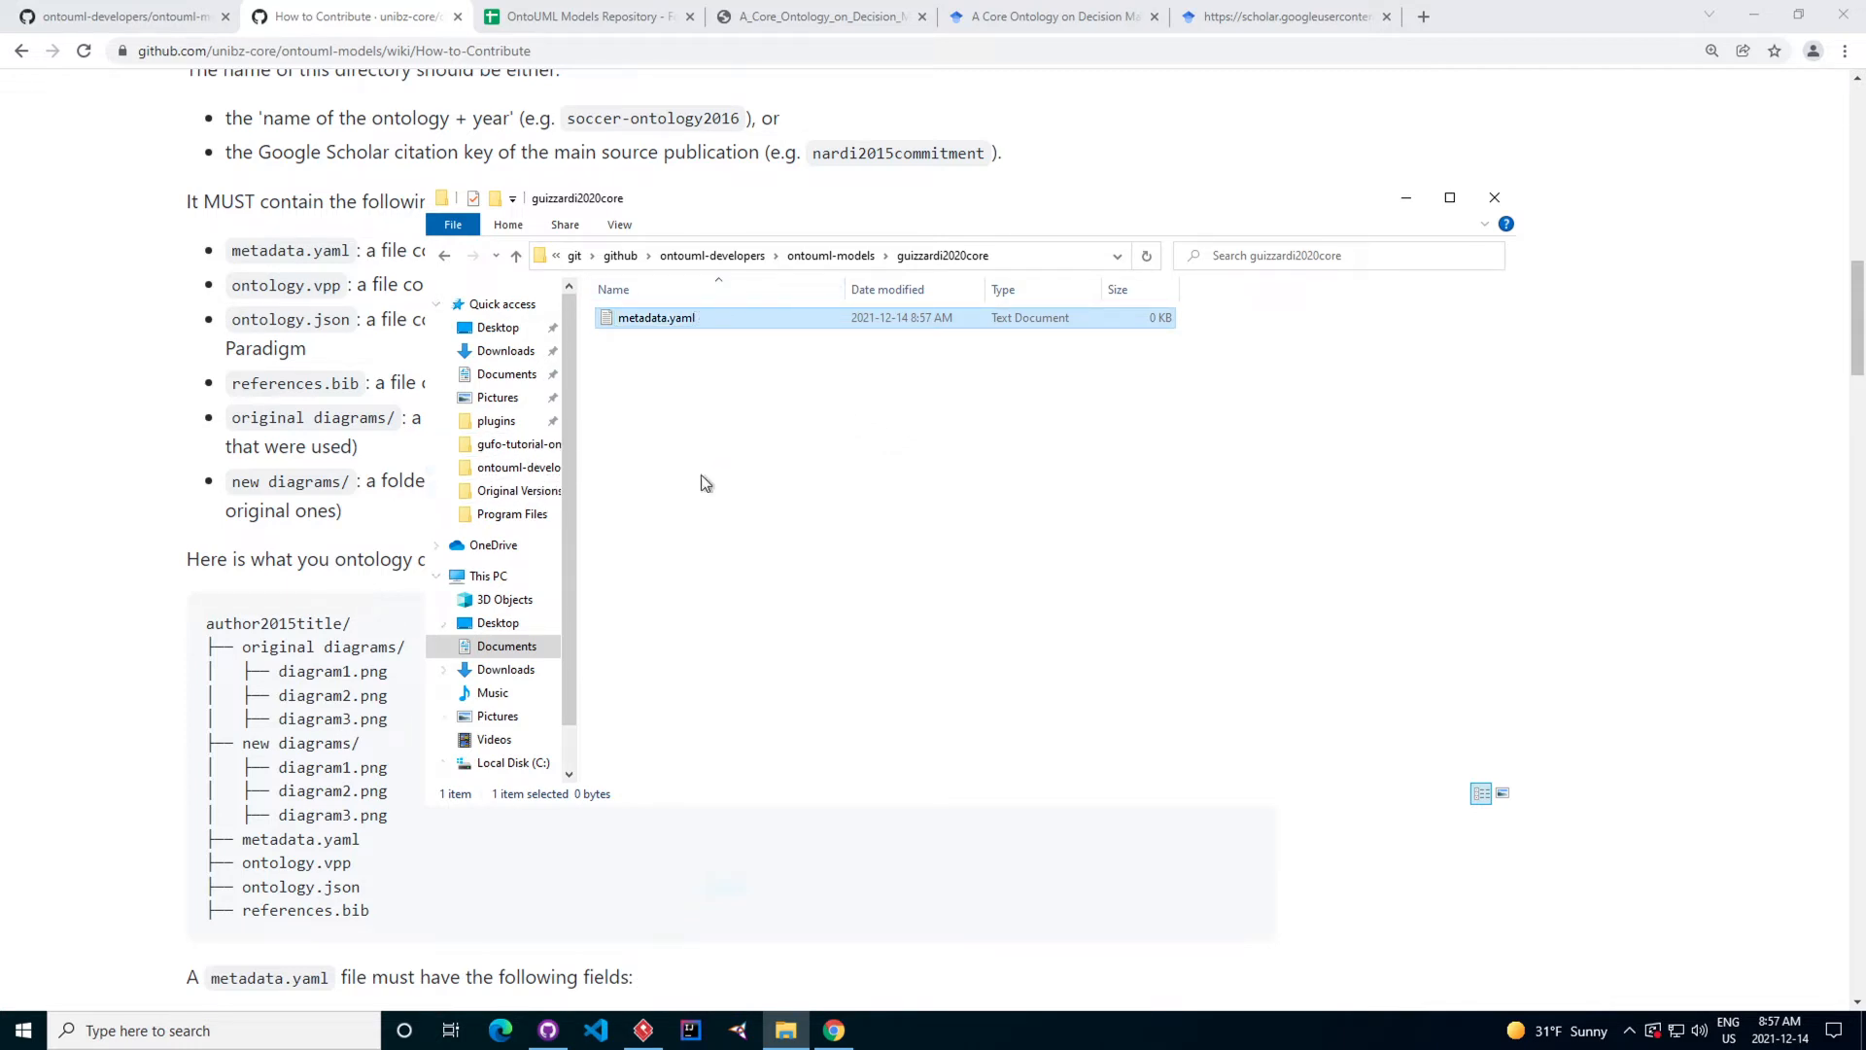
Step: Duplicate metadata.yaml and rename the copy to references.bib
{"action": "key", "text": "ctrl+v"}
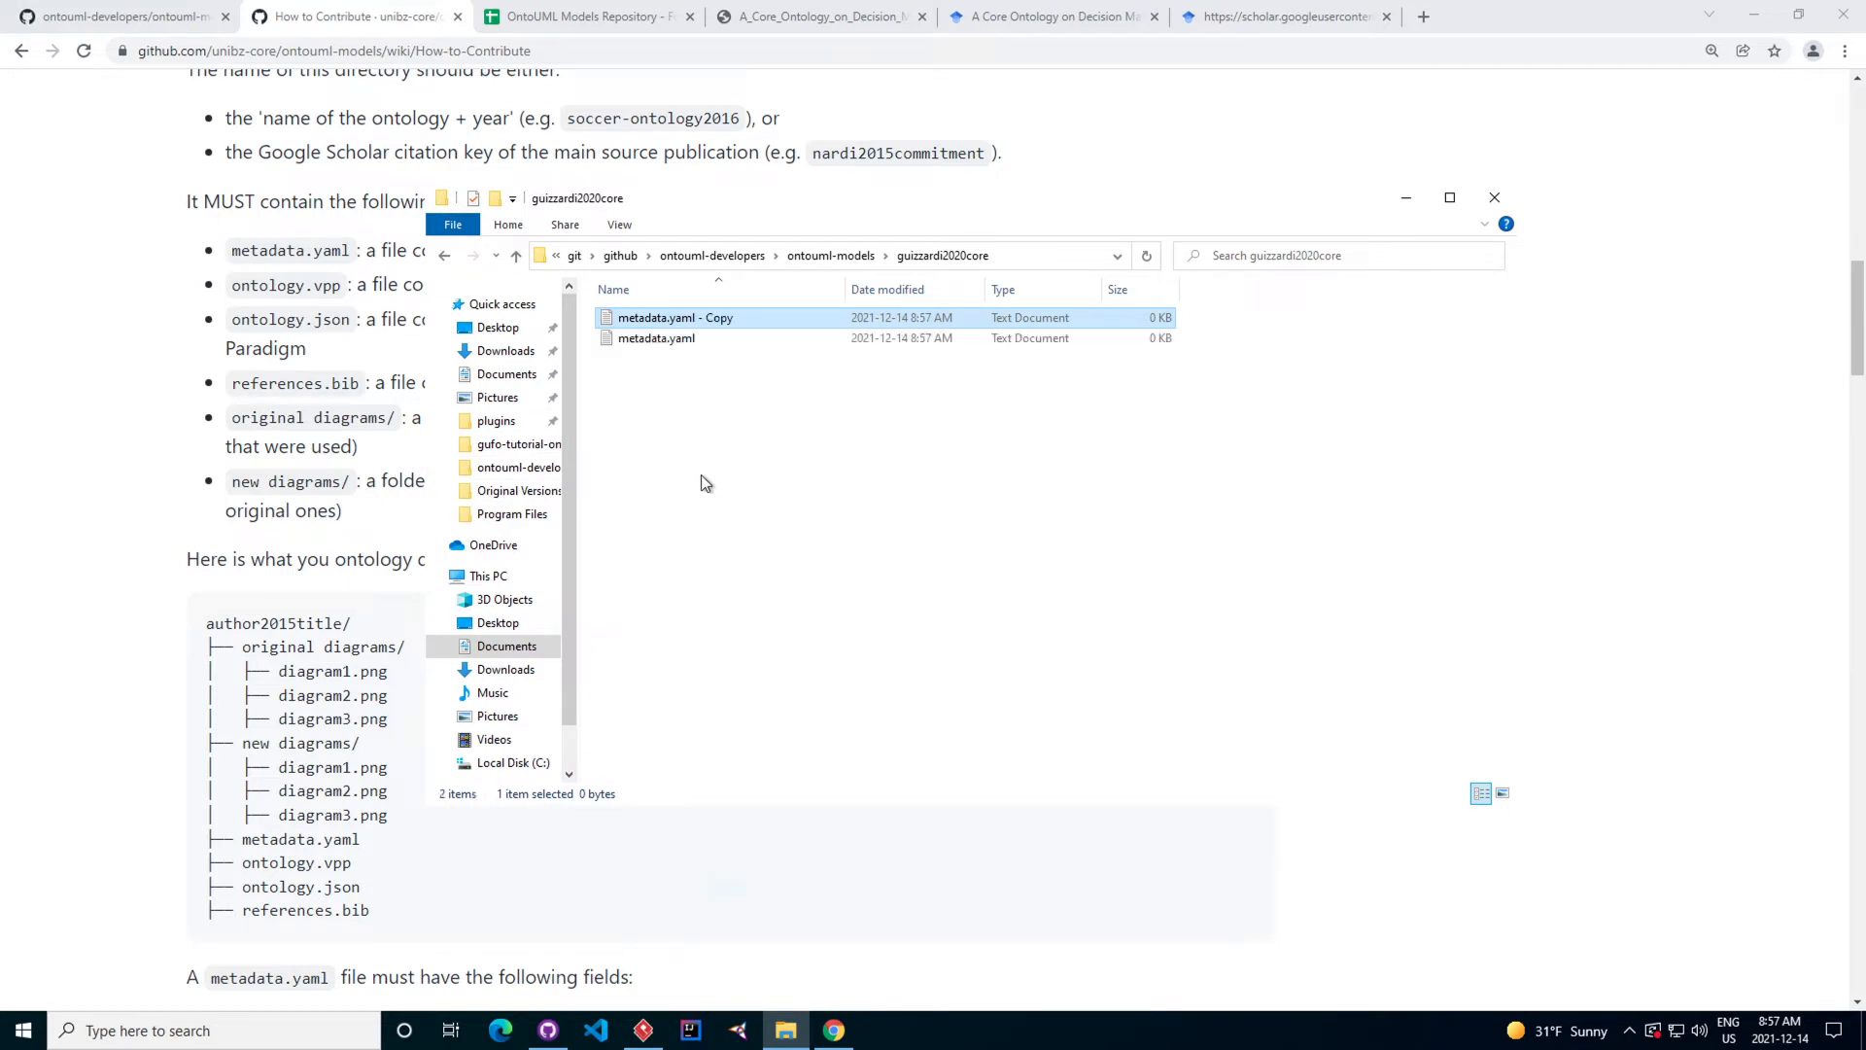
{"action": "double_click", "coordinate": [674, 318]}
{"action": "key", "text": "Escape"}
{"action": "left_click", "coordinate": [673, 318]}
{"action": "key", "text": "End"}
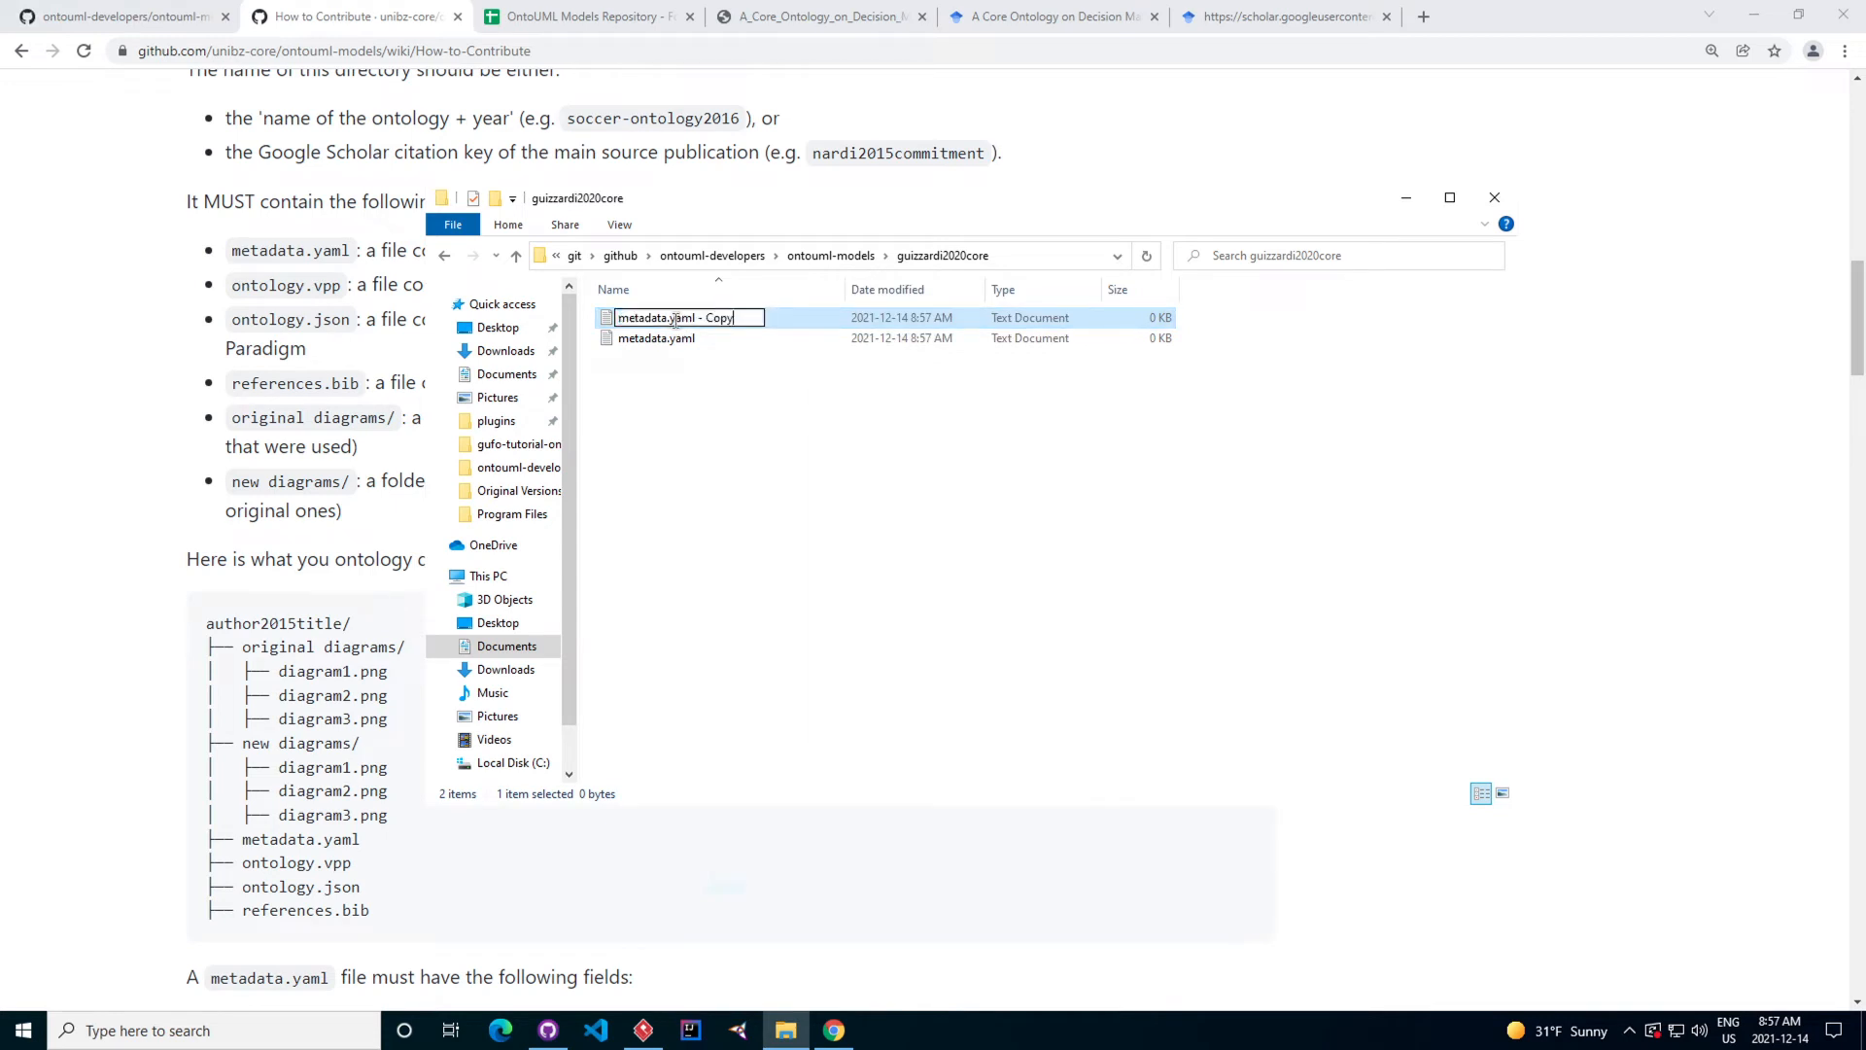
{"action": "key", "text": "shift+Left"}
{"action": "key", "text": "shift+Left"}
{"action": "key", "text": "shift+Left"}
{"action": "key", "text": "shift+Left"}
{"action": "key", "text": "shift+Left"}
{"action": "key", "text": "shift+Left"}
{"action": "key", "text": "shift+Left"}
{"action": "key", "text": "shift+Left"}
{"action": "key", "text": "shift+Left"}
{"action": "key", "text": "shift+Left"}
{"action": "key", "text": "shift+Left"}
{"action": "type", "text": "bib"}
{"action": "key", "text": "Left"}
{"action": "key", "text": "Left"}
{"action": "key", "text": "Left"}
{"action": "key", "text": "shift+Home"}
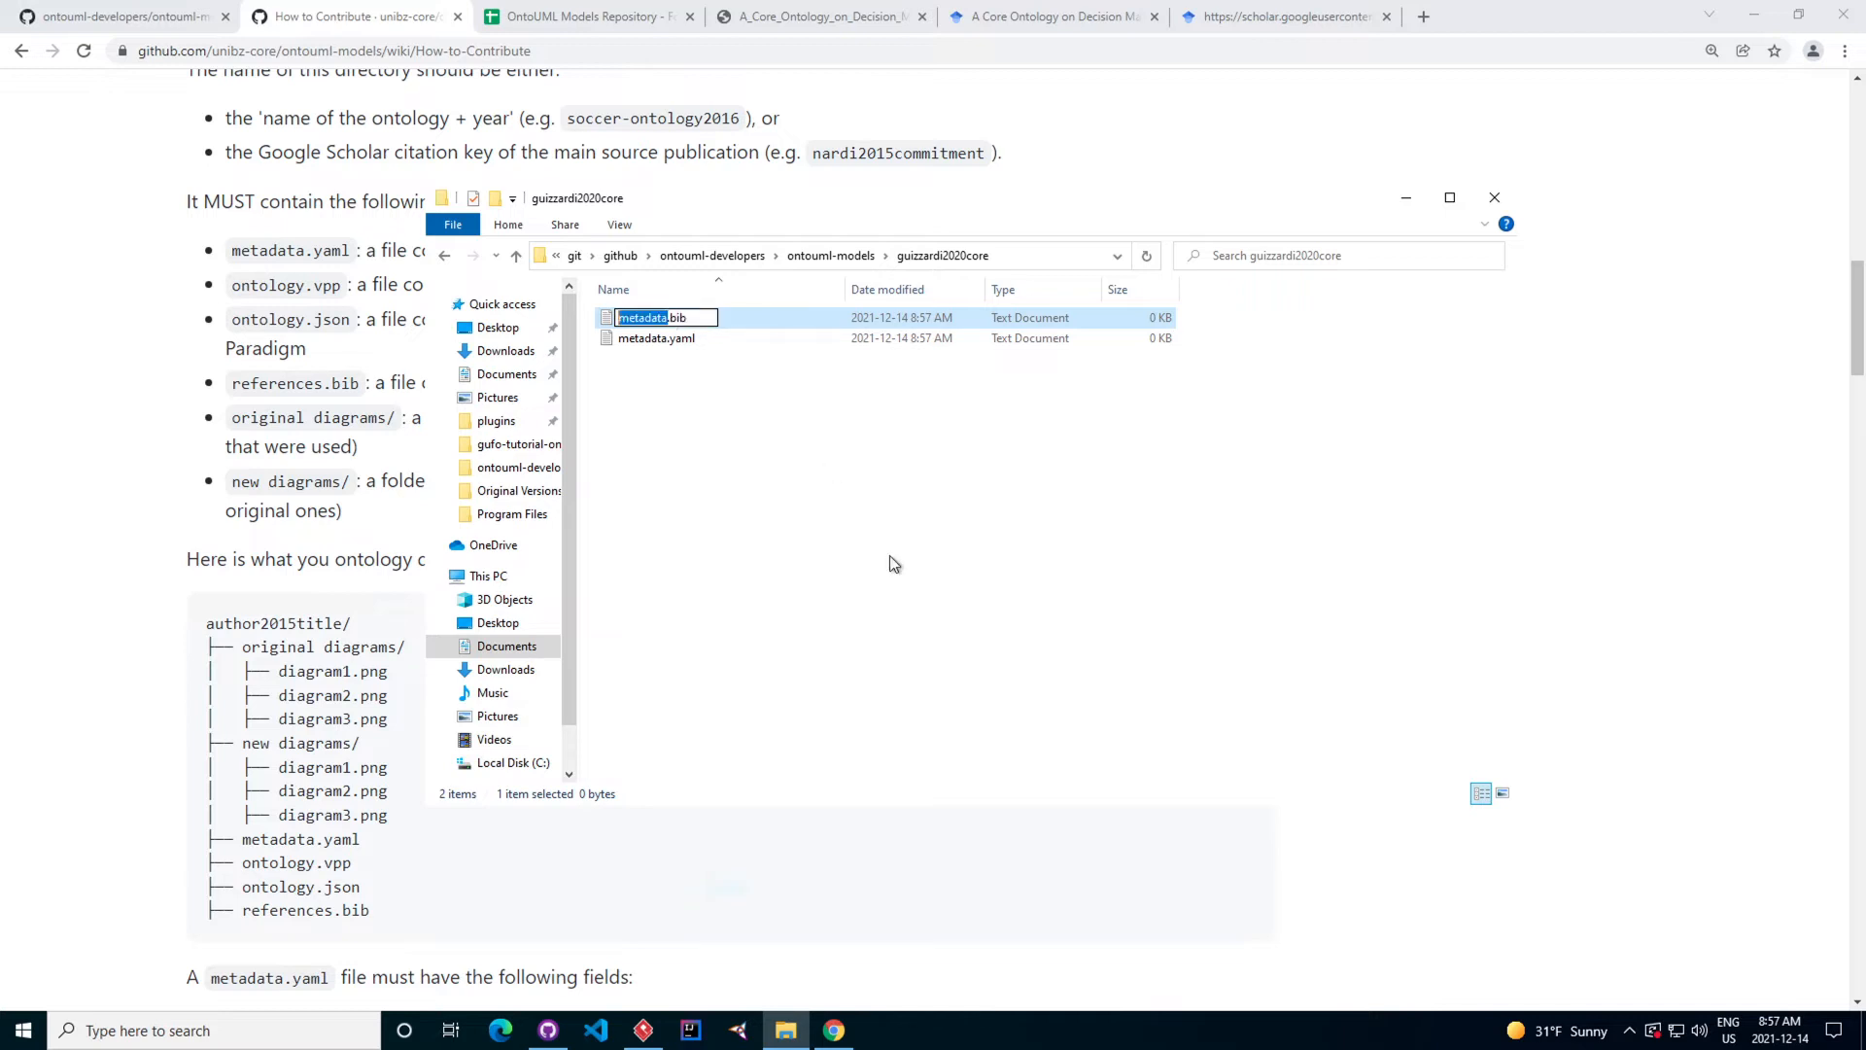
{"action": "type", "text": "references"}
{"action": "key", "text": "Return"}
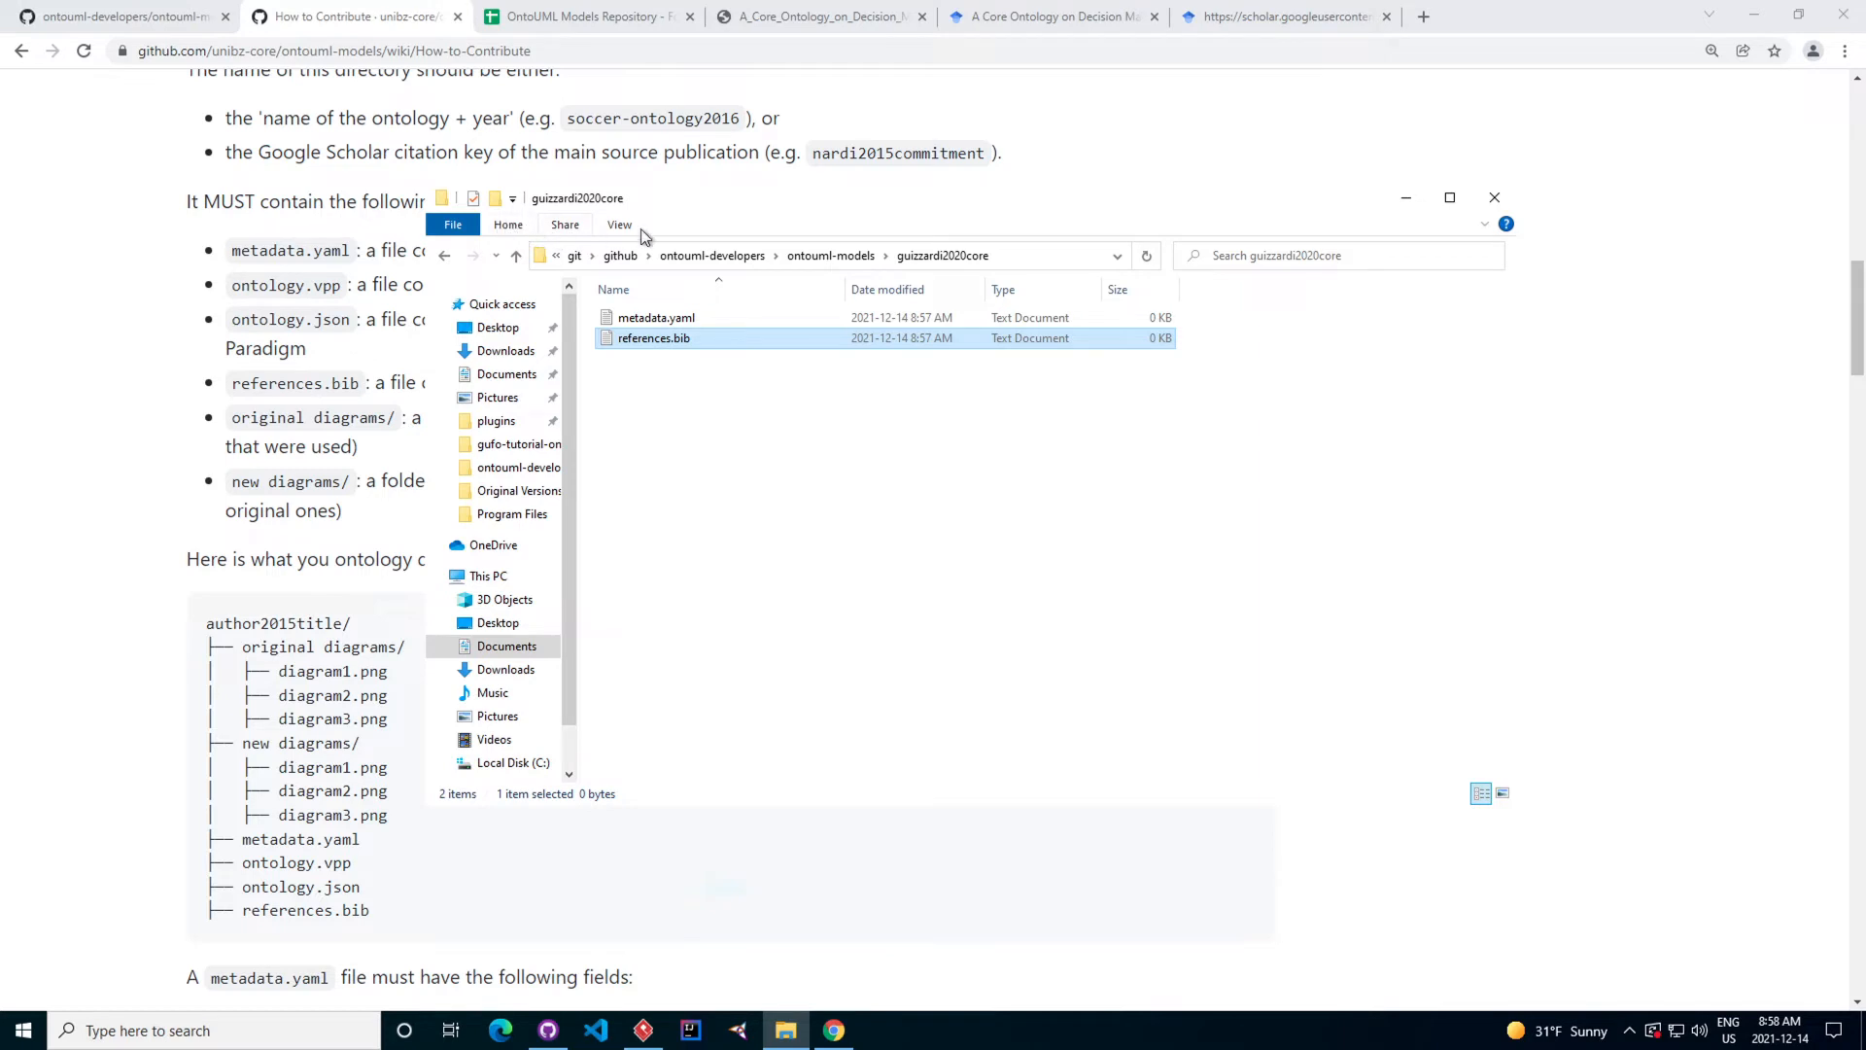
Step: Look through the folder's Properties tabs, then close the dialog
{"action": "right_click", "coordinate": [675, 394]}
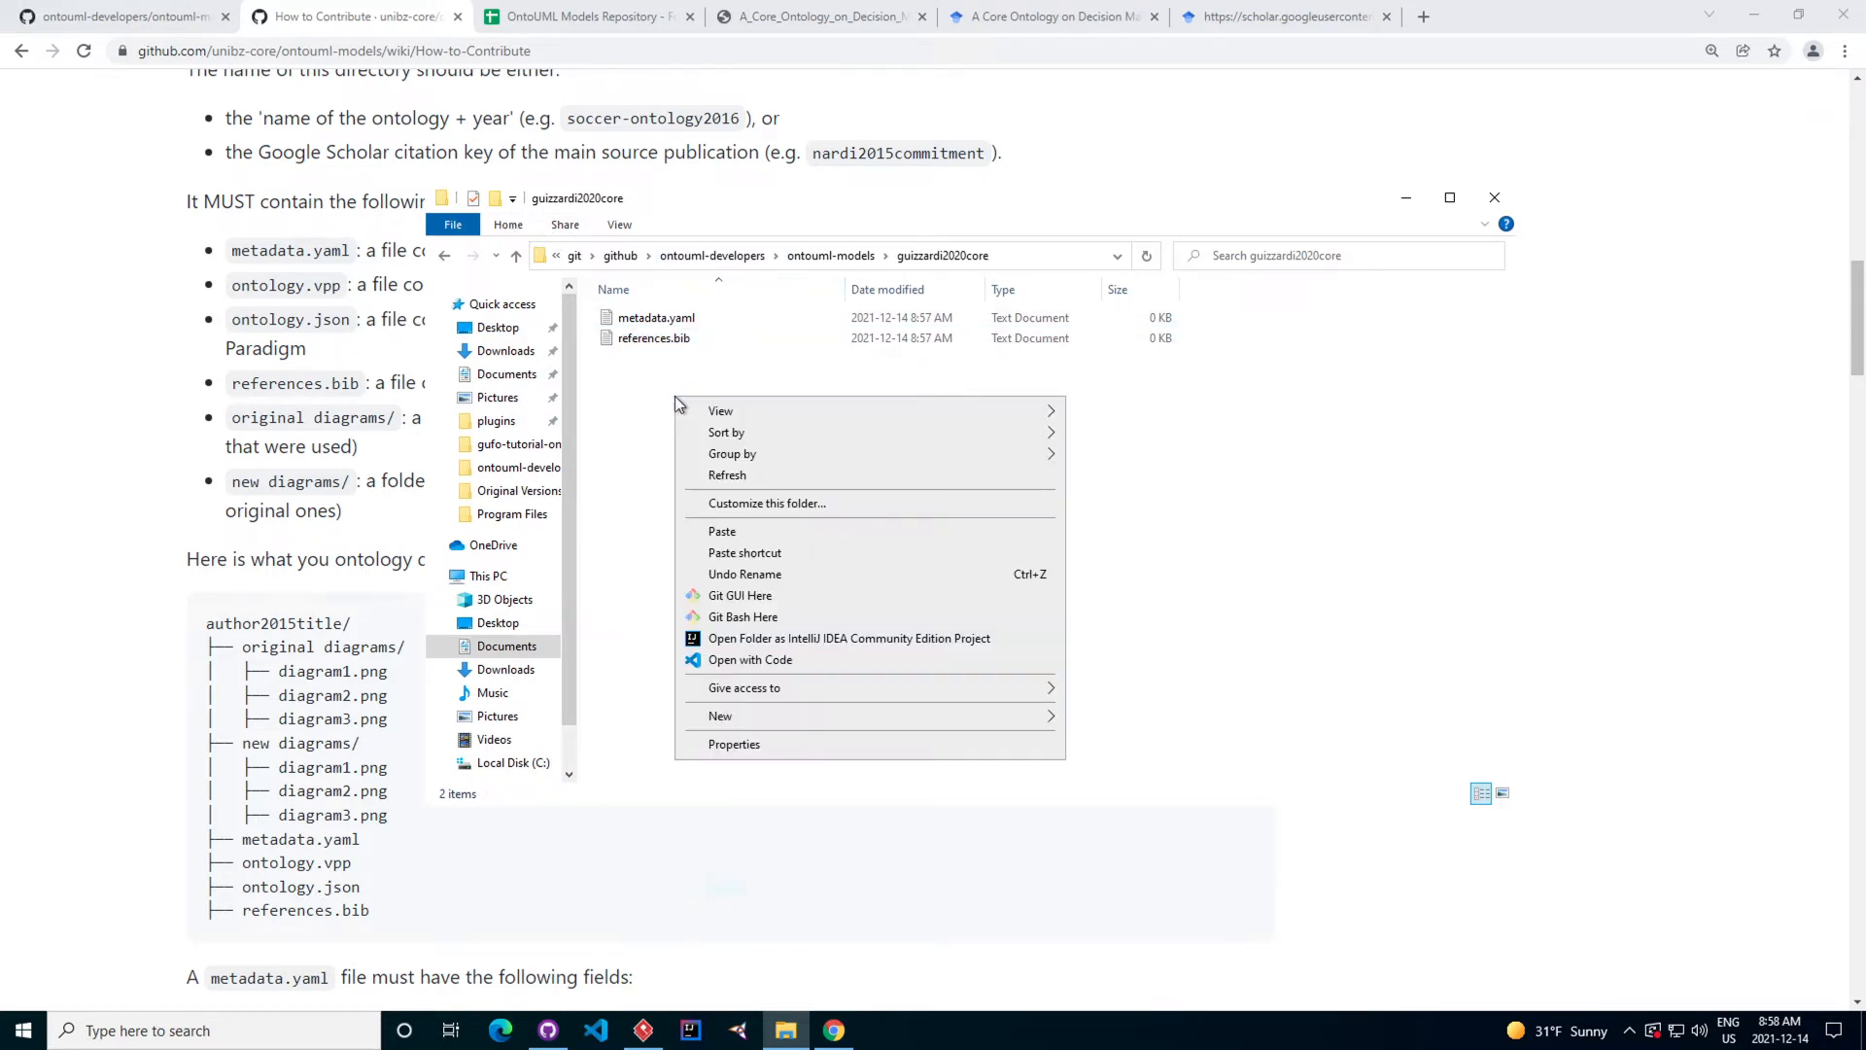
{"action": "left_click", "coordinate": [813, 744]}
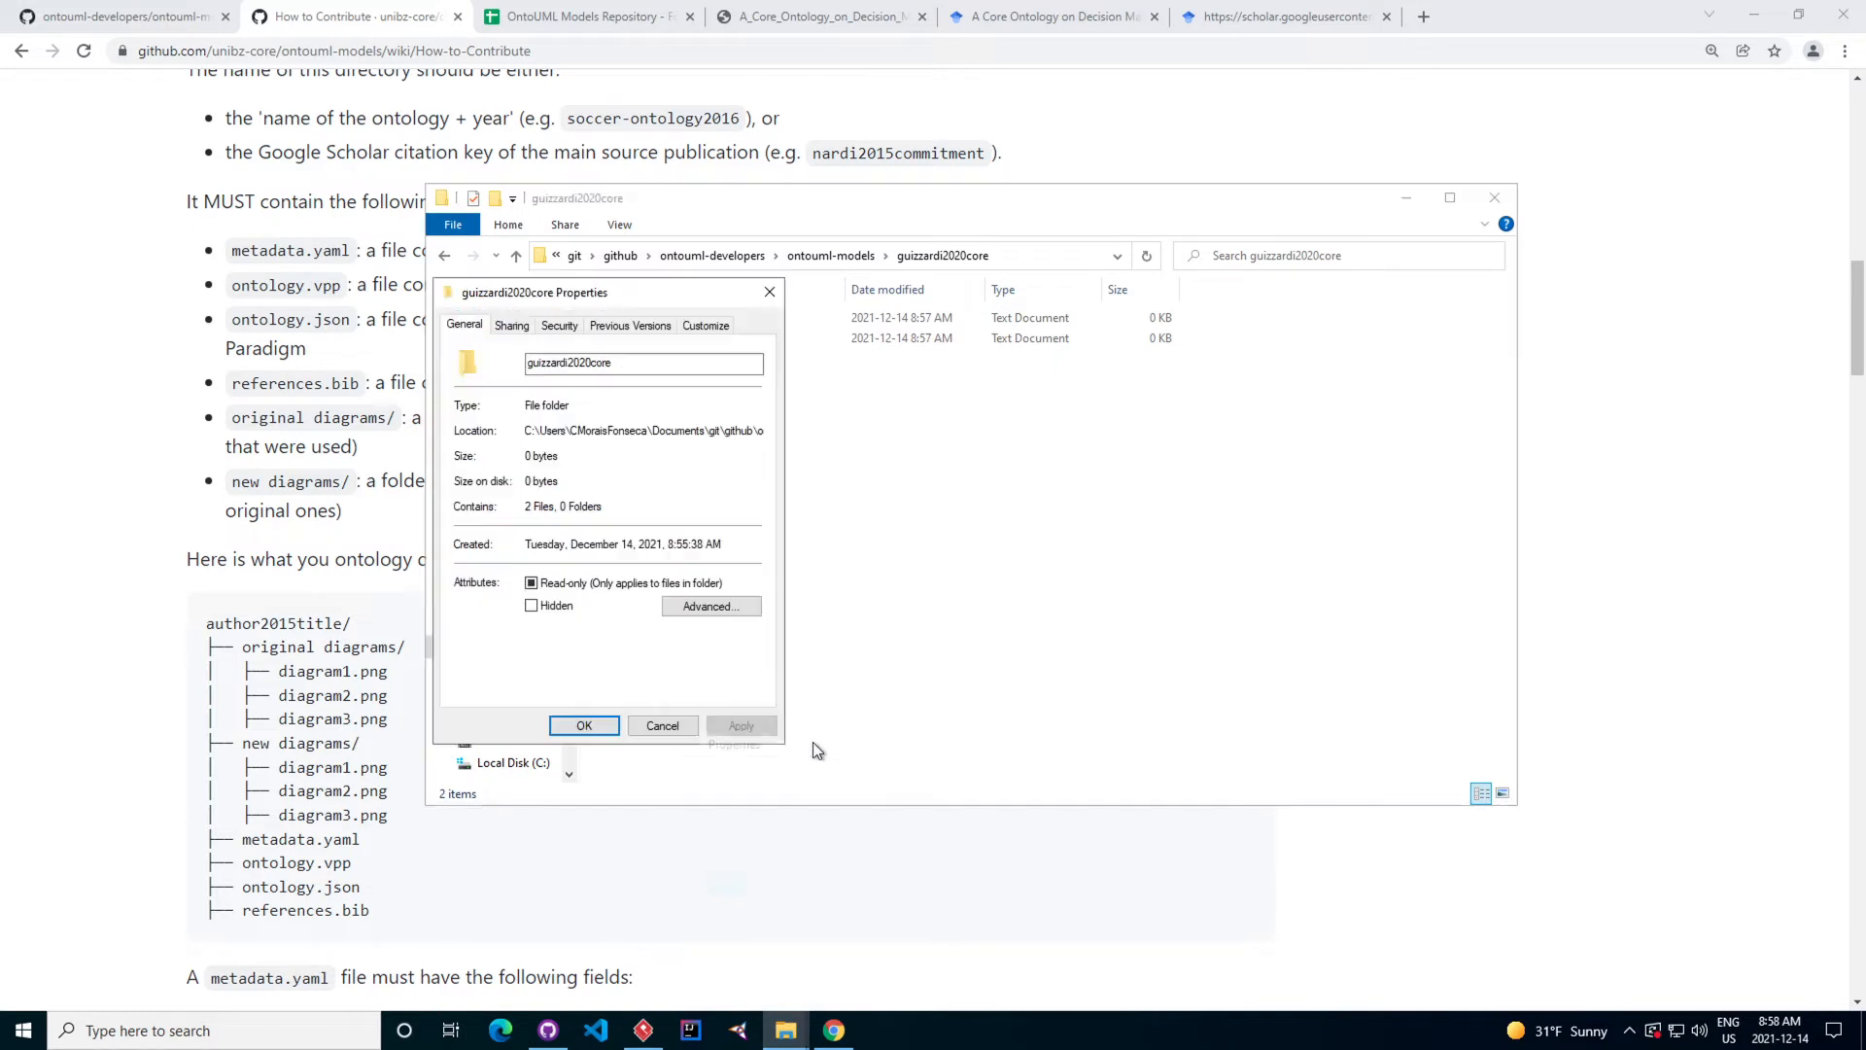
{"action": "left_click", "coordinate": [511, 326]}
{"action": "left_click", "coordinate": [562, 327]}
{"action": "left_click", "coordinate": [700, 326]}
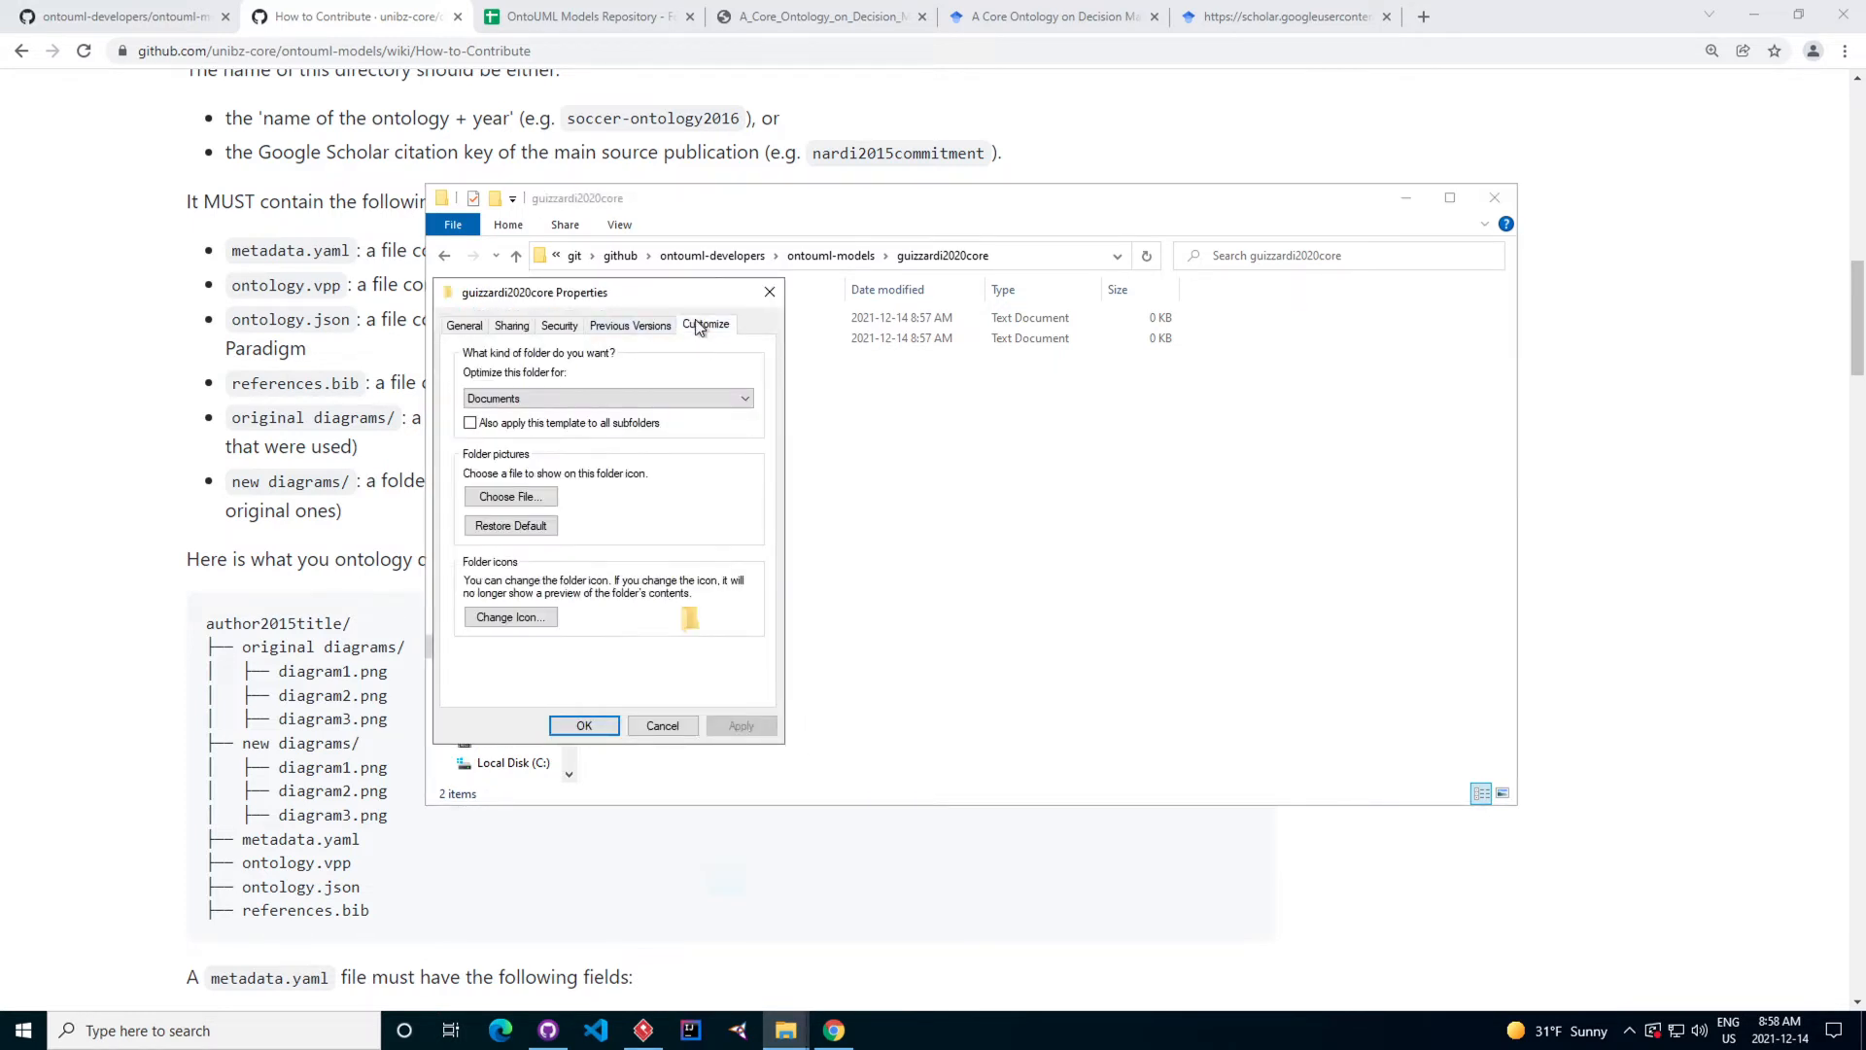
{"action": "left_click", "coordinate": [632, 325]}
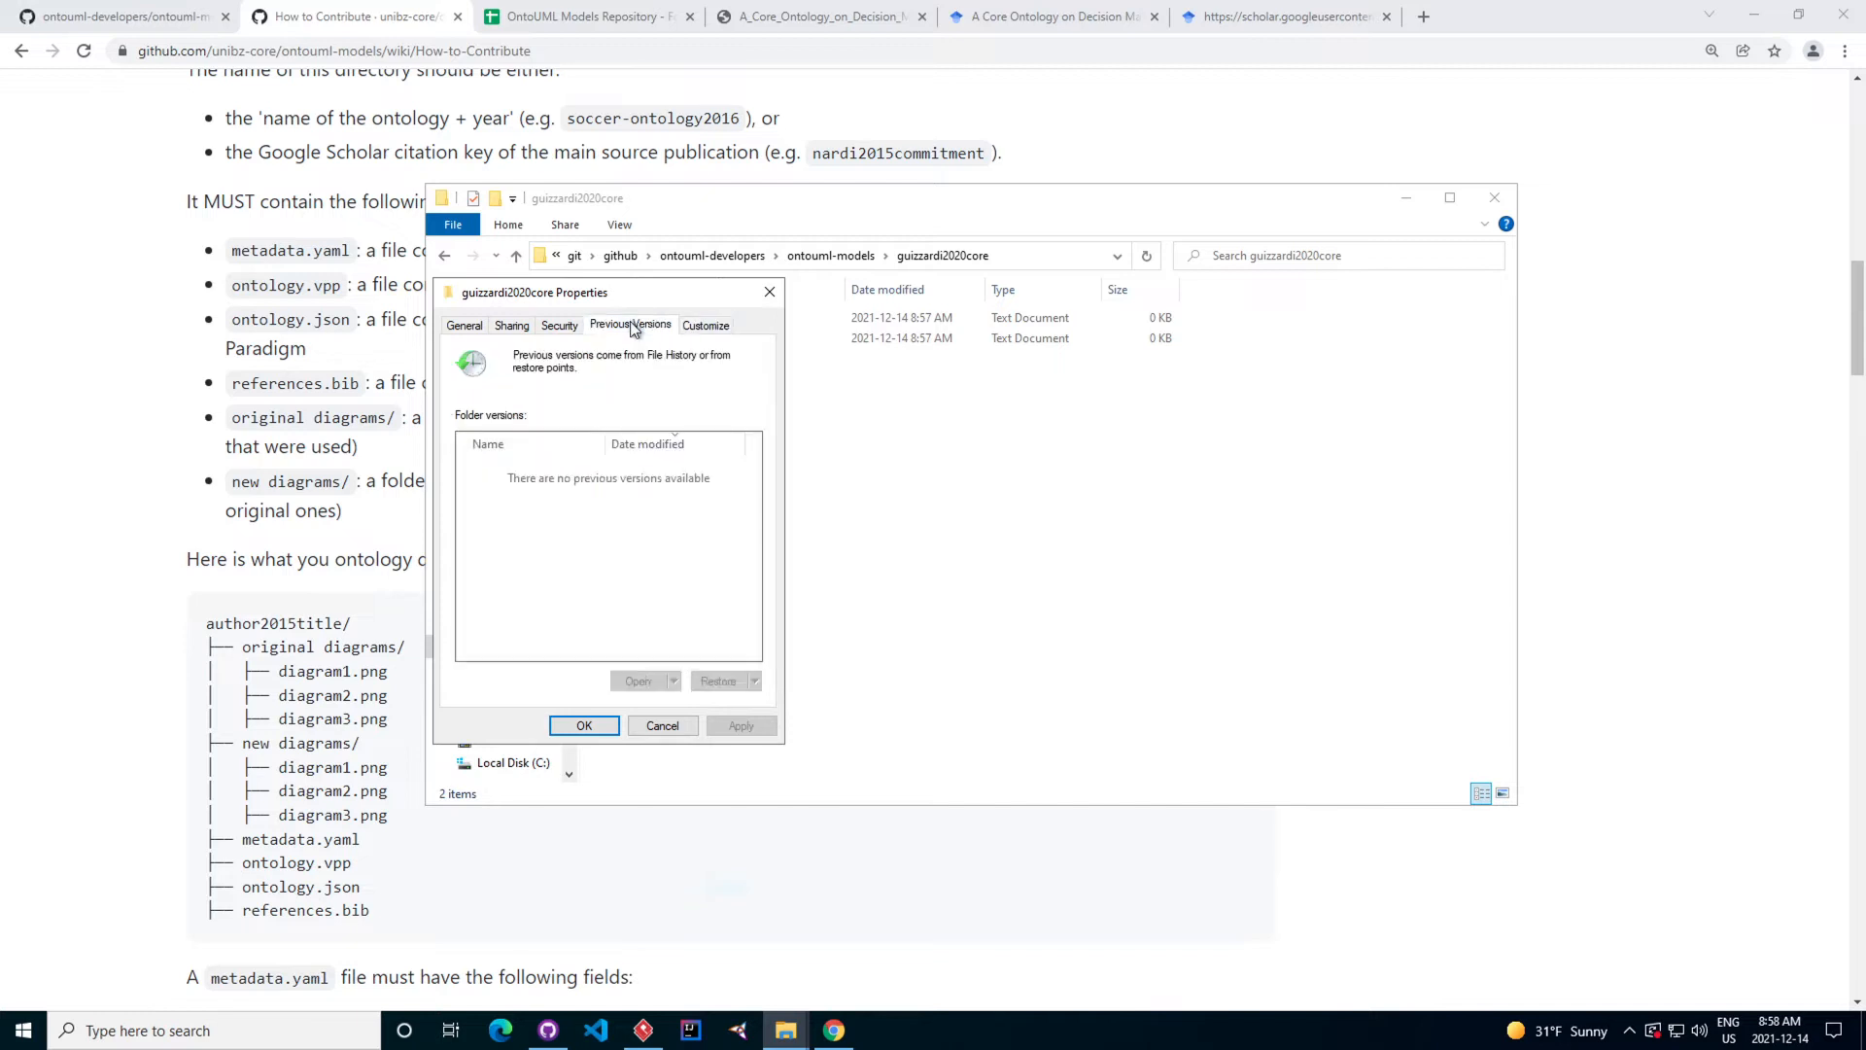
{"action": "left_click", "coordinate": [561, 330]}
{"action": "left_click", "coordinate": [516, 331]}
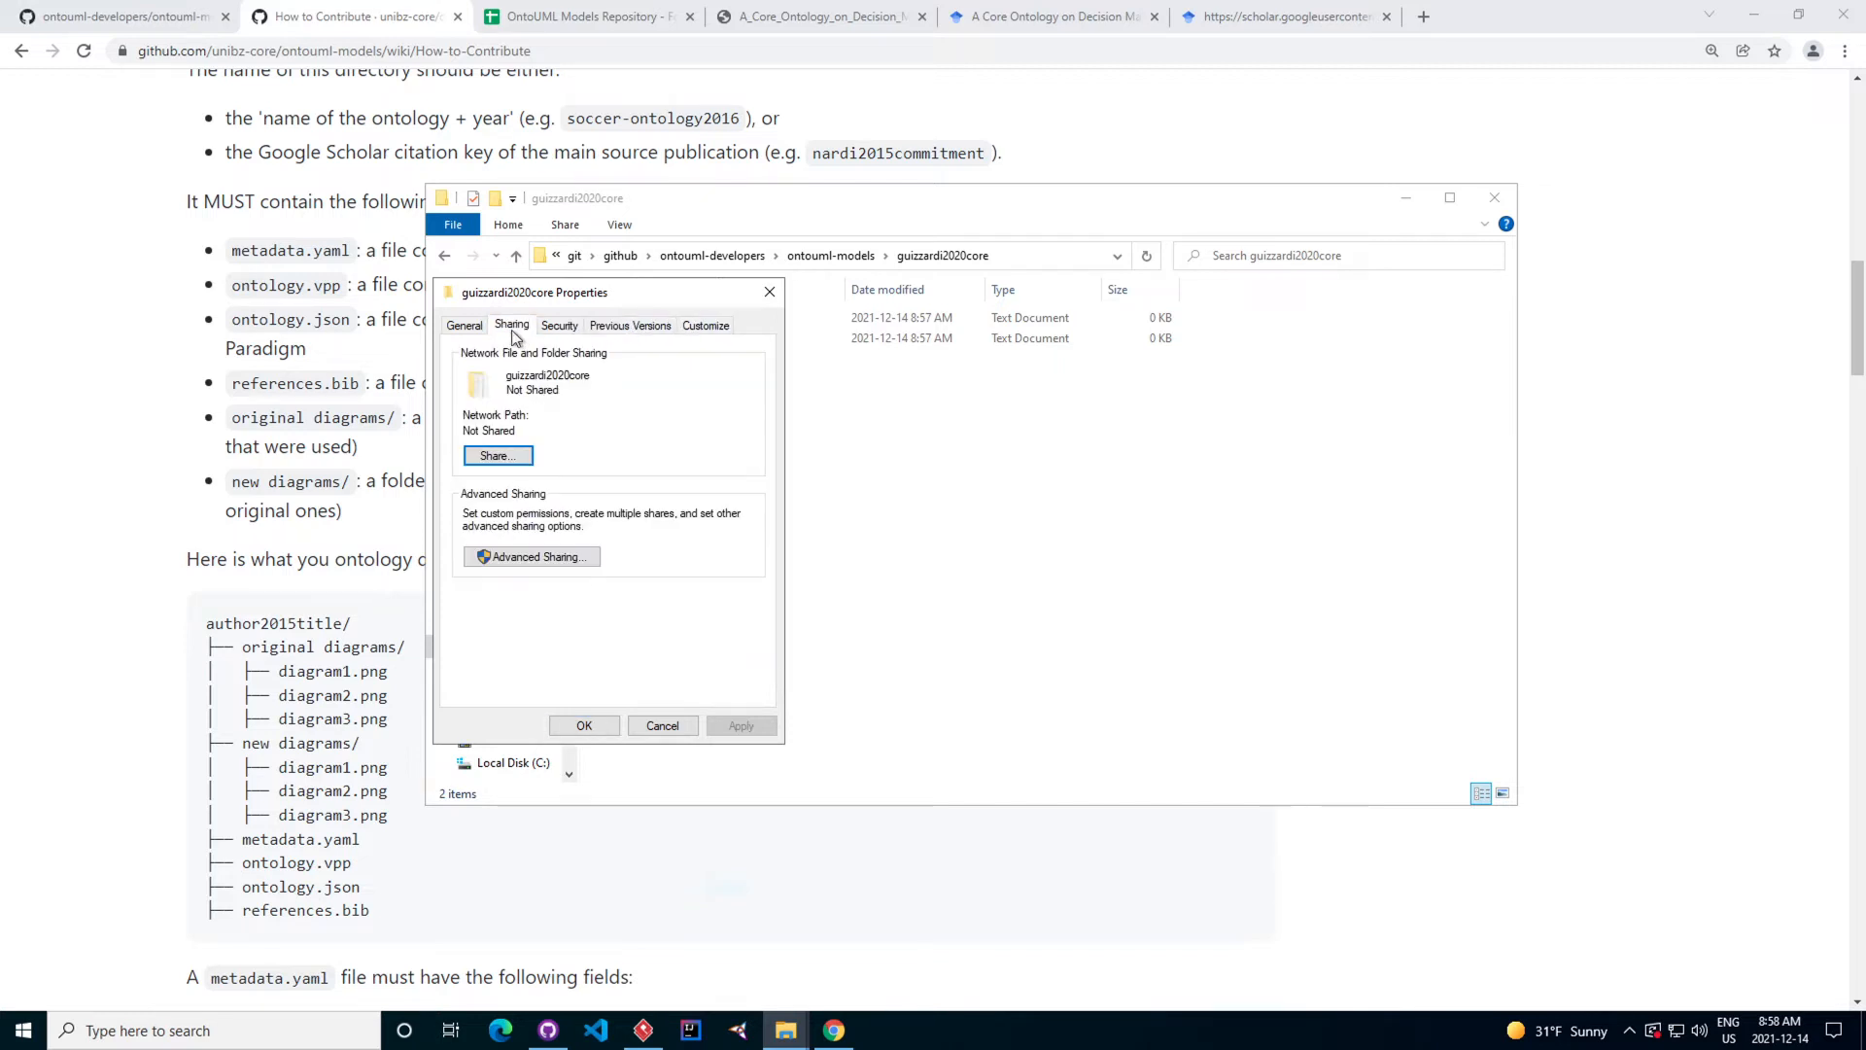
{"action": "left_click", "coordinate": [471, 329]}
{"action": "left_click", "coordinate": [770, 292]}
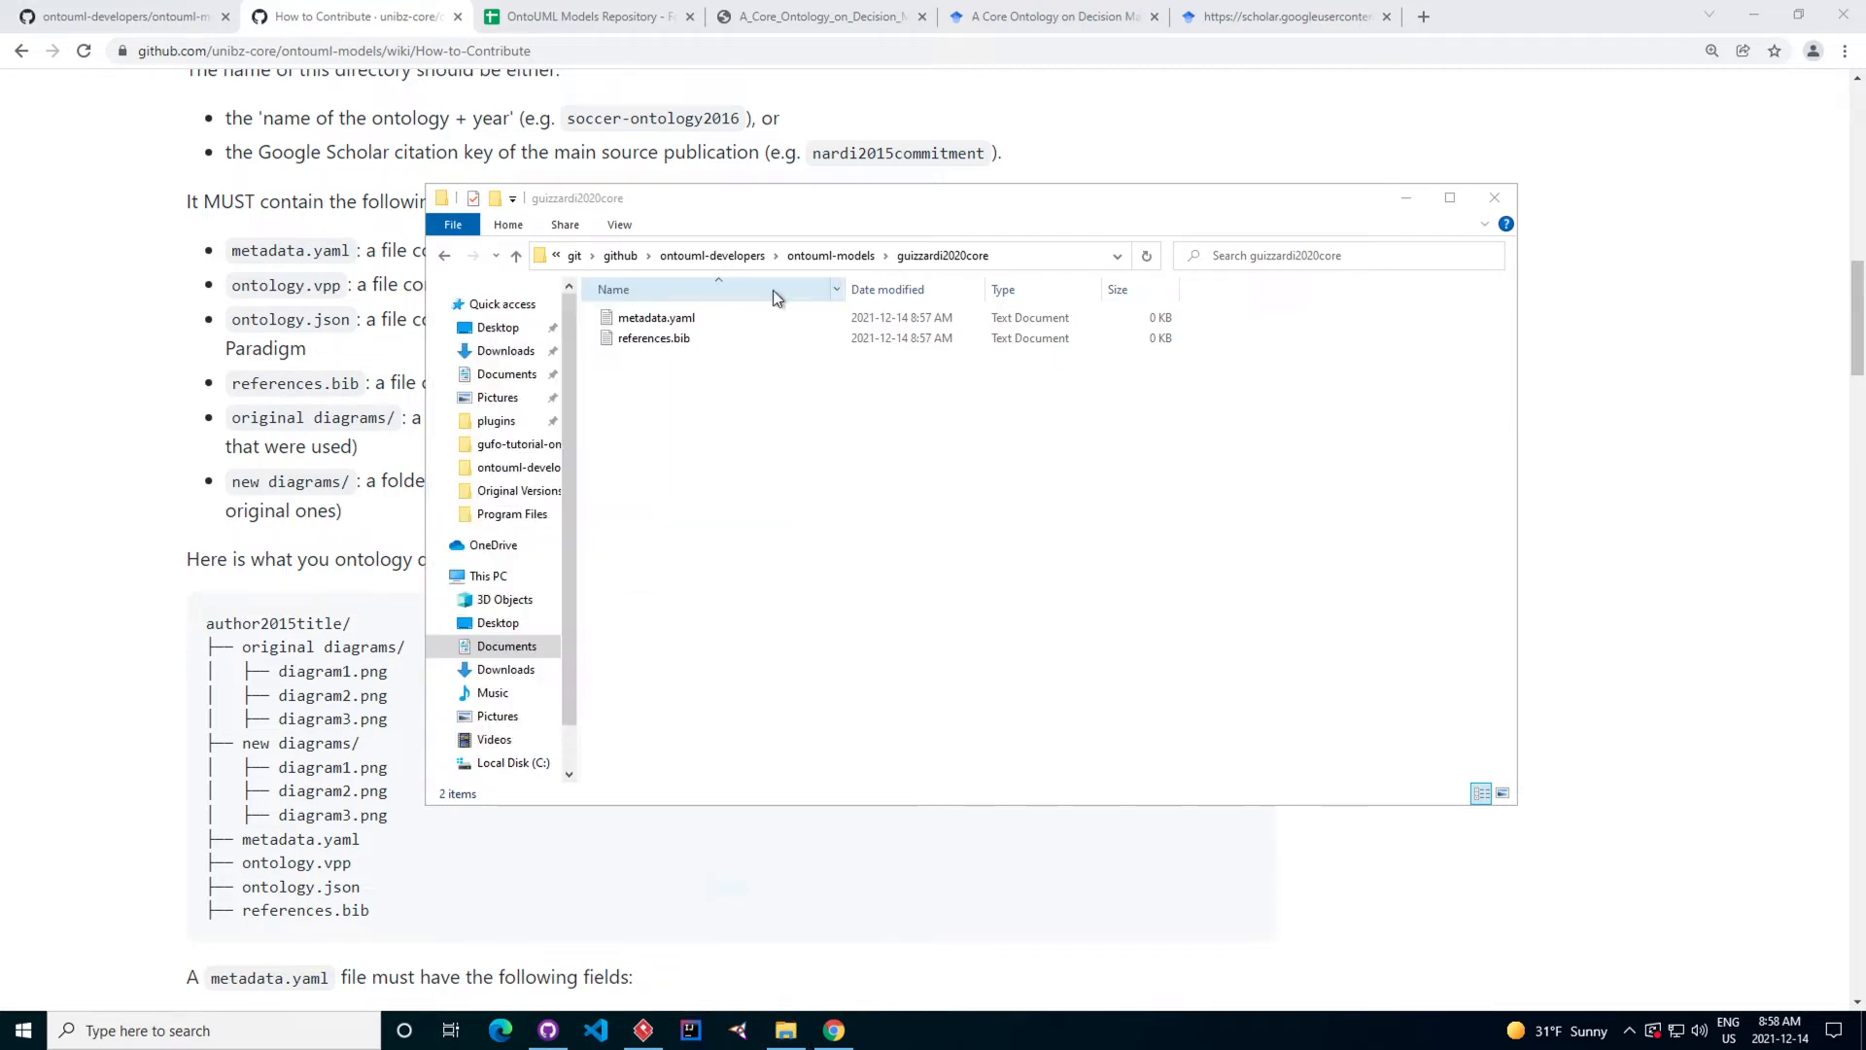
Step: Show file name extensions and strip the trailing .txt from metadata.yaml.txt
{"action": "left_click", "coordinate": [627, 225]}
{"action": "double_click", "coordinate": [626, 226]}
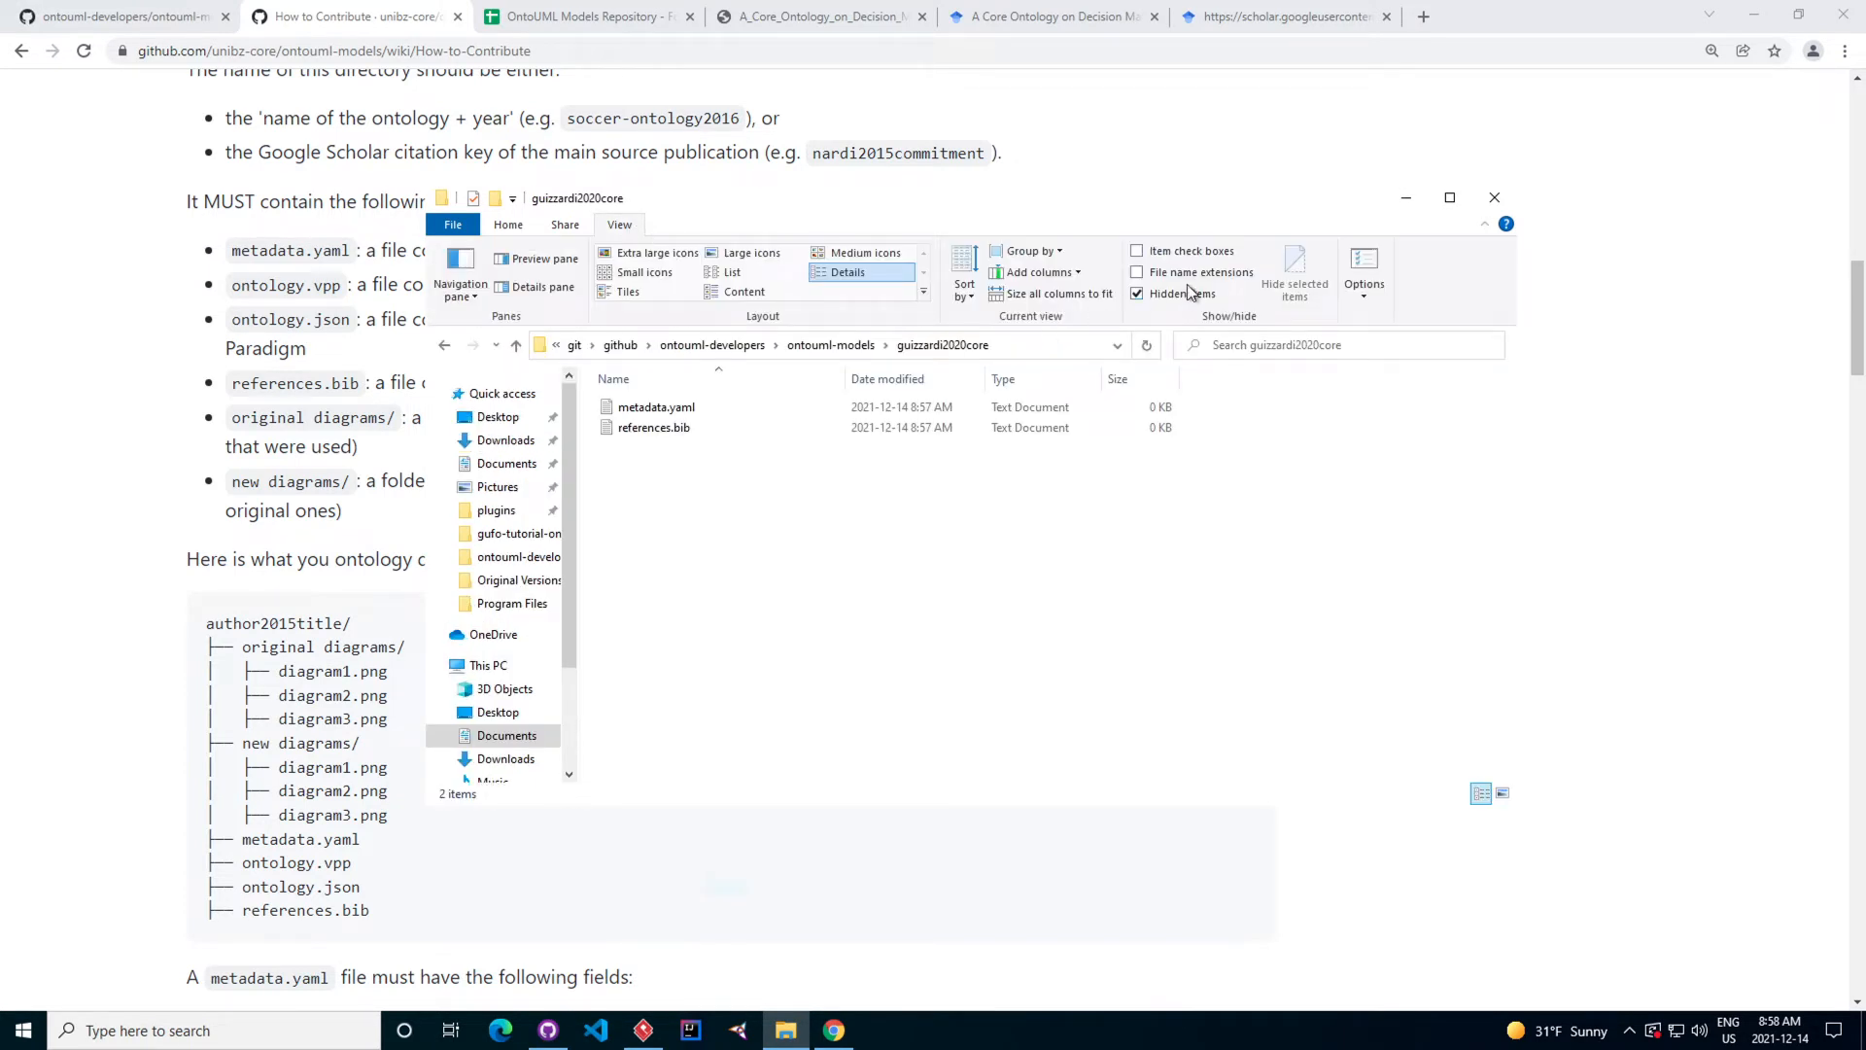
{"action": "left_click", "coordinate": [1216, 280]}
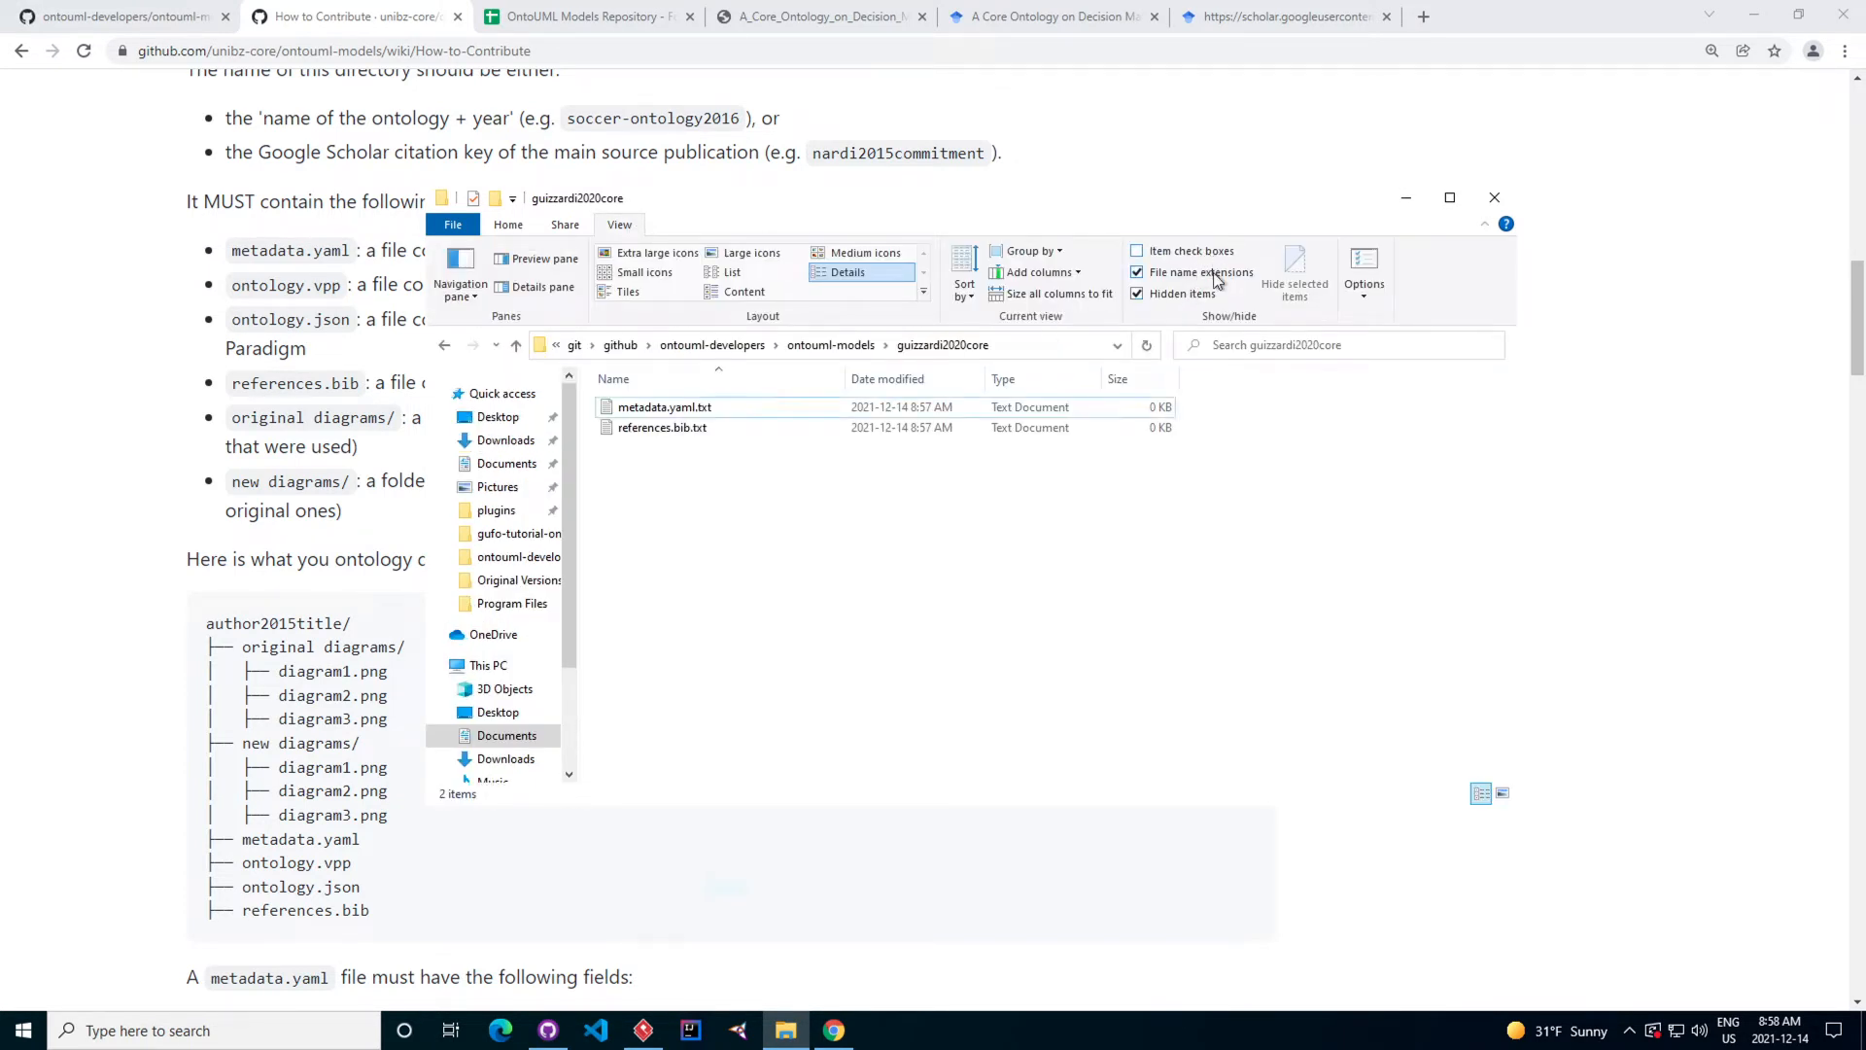
{"action": "left_click", "coordinate": [710, 413]}
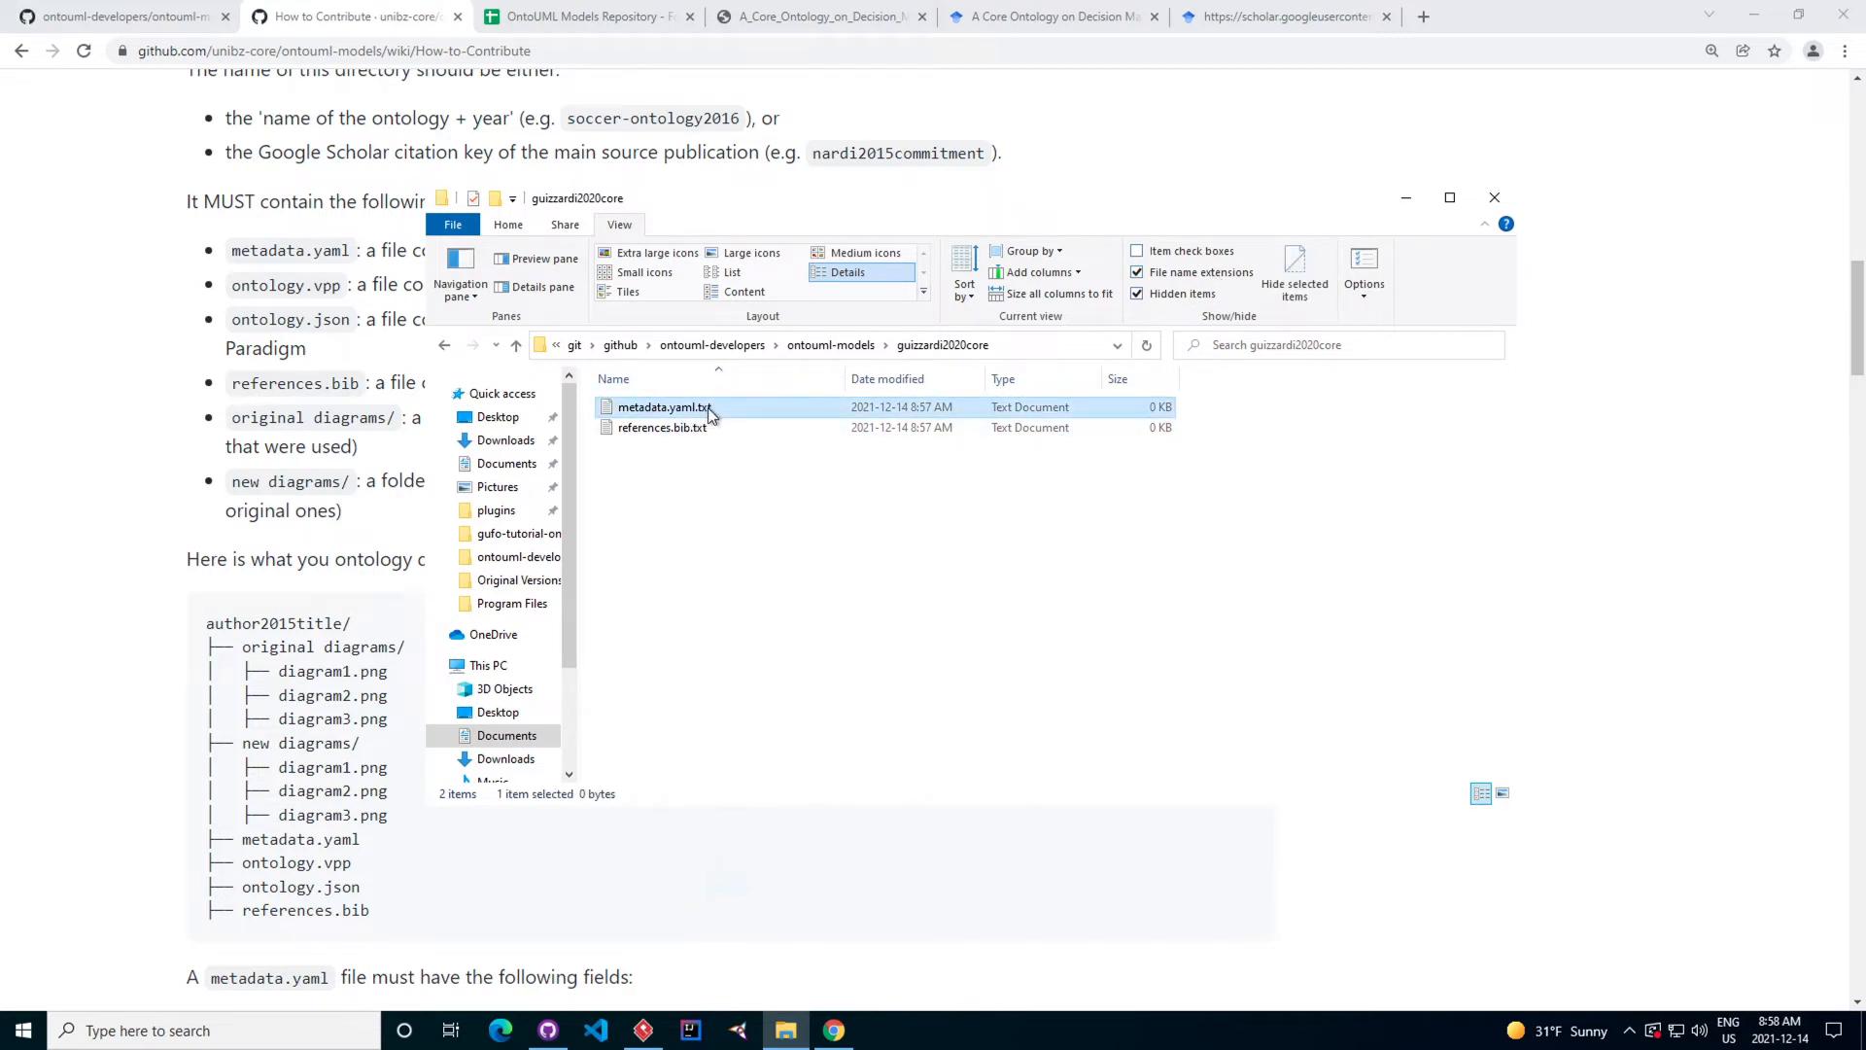
{"action": "left_click", "coordinate": [709, 413]}
{"action": "left_click", "coordinate": [735, 403]}
{"action": "key", "text": "BackSpace"}
{"action": "key", "text": "BackSpace"}
{"action": "key", "text": "Return"}
Step: Rename the second file to references.bib, accepting the extension-change warnings
{"action": "key", "text": "Return"}
{"action": "key", "text": "Down"}
{"action": "key", "text": "Return"}
{"action": "key", "text": "Escape"}
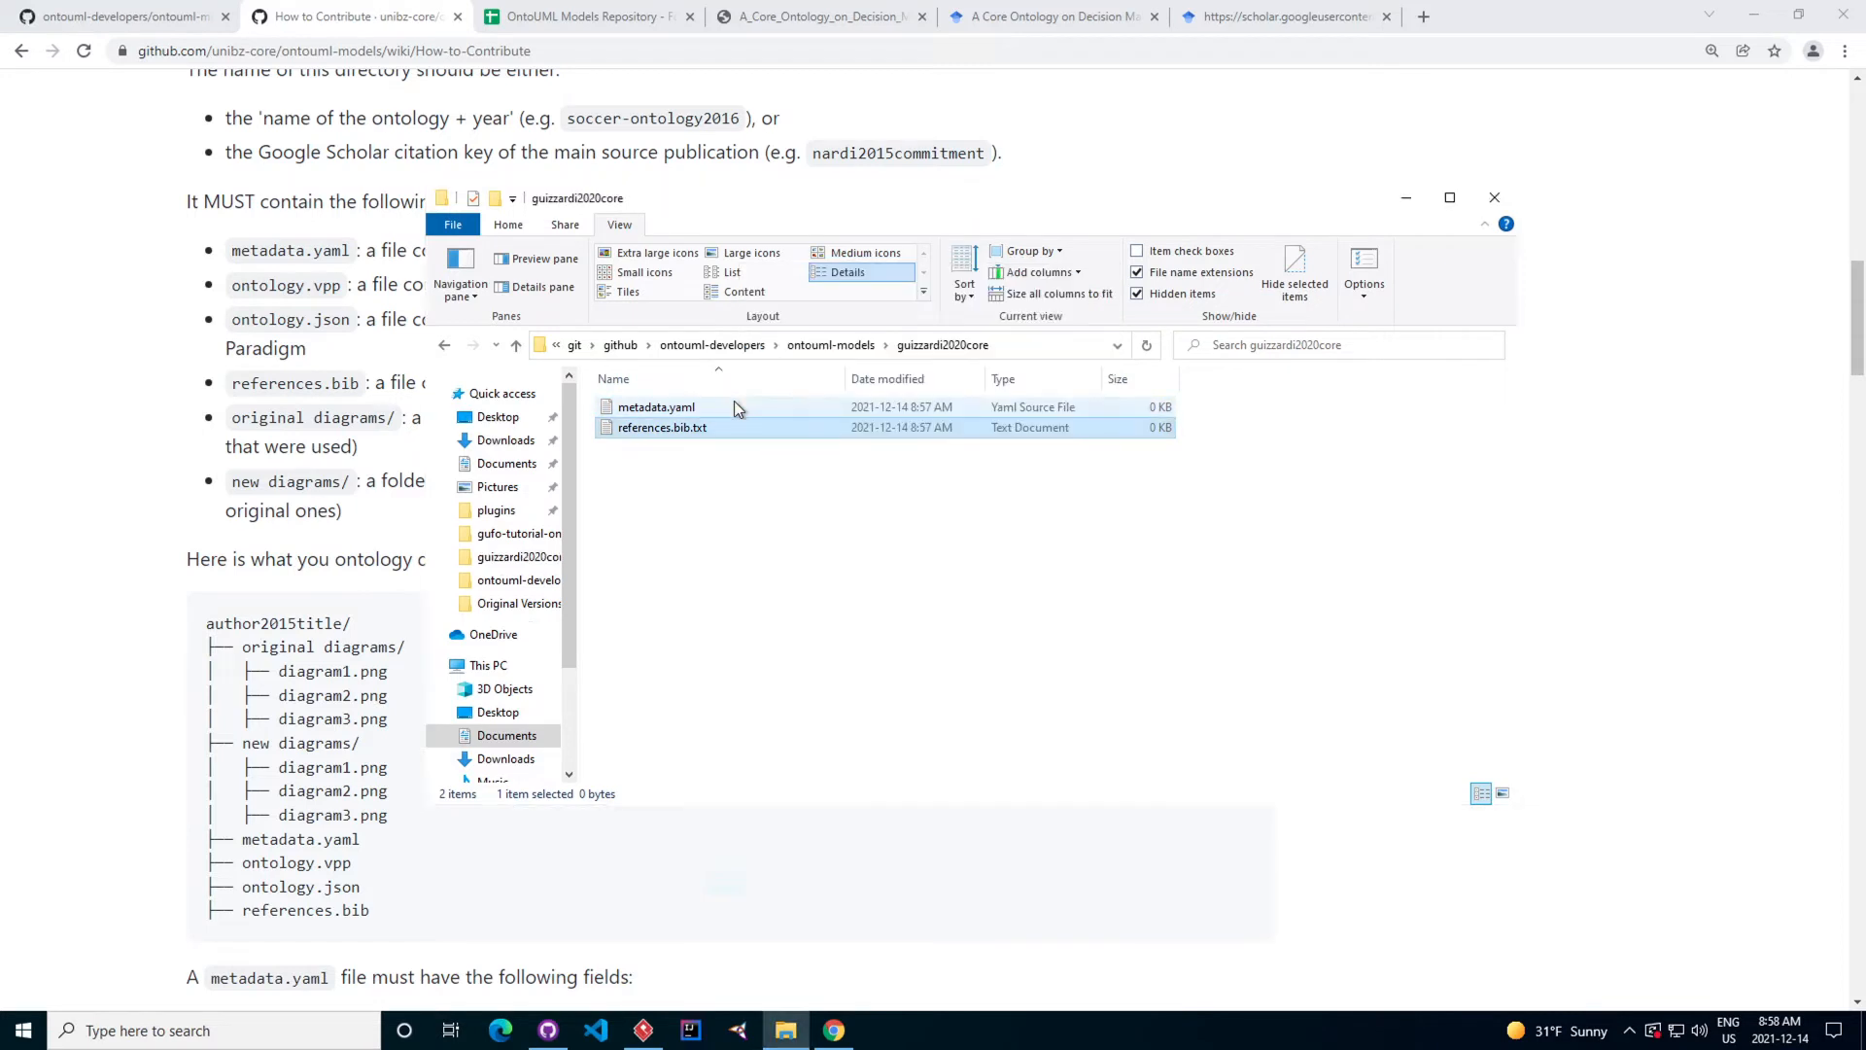
{"action": "key", "text": "F2"}
{"action": "key", "text": "Right"}
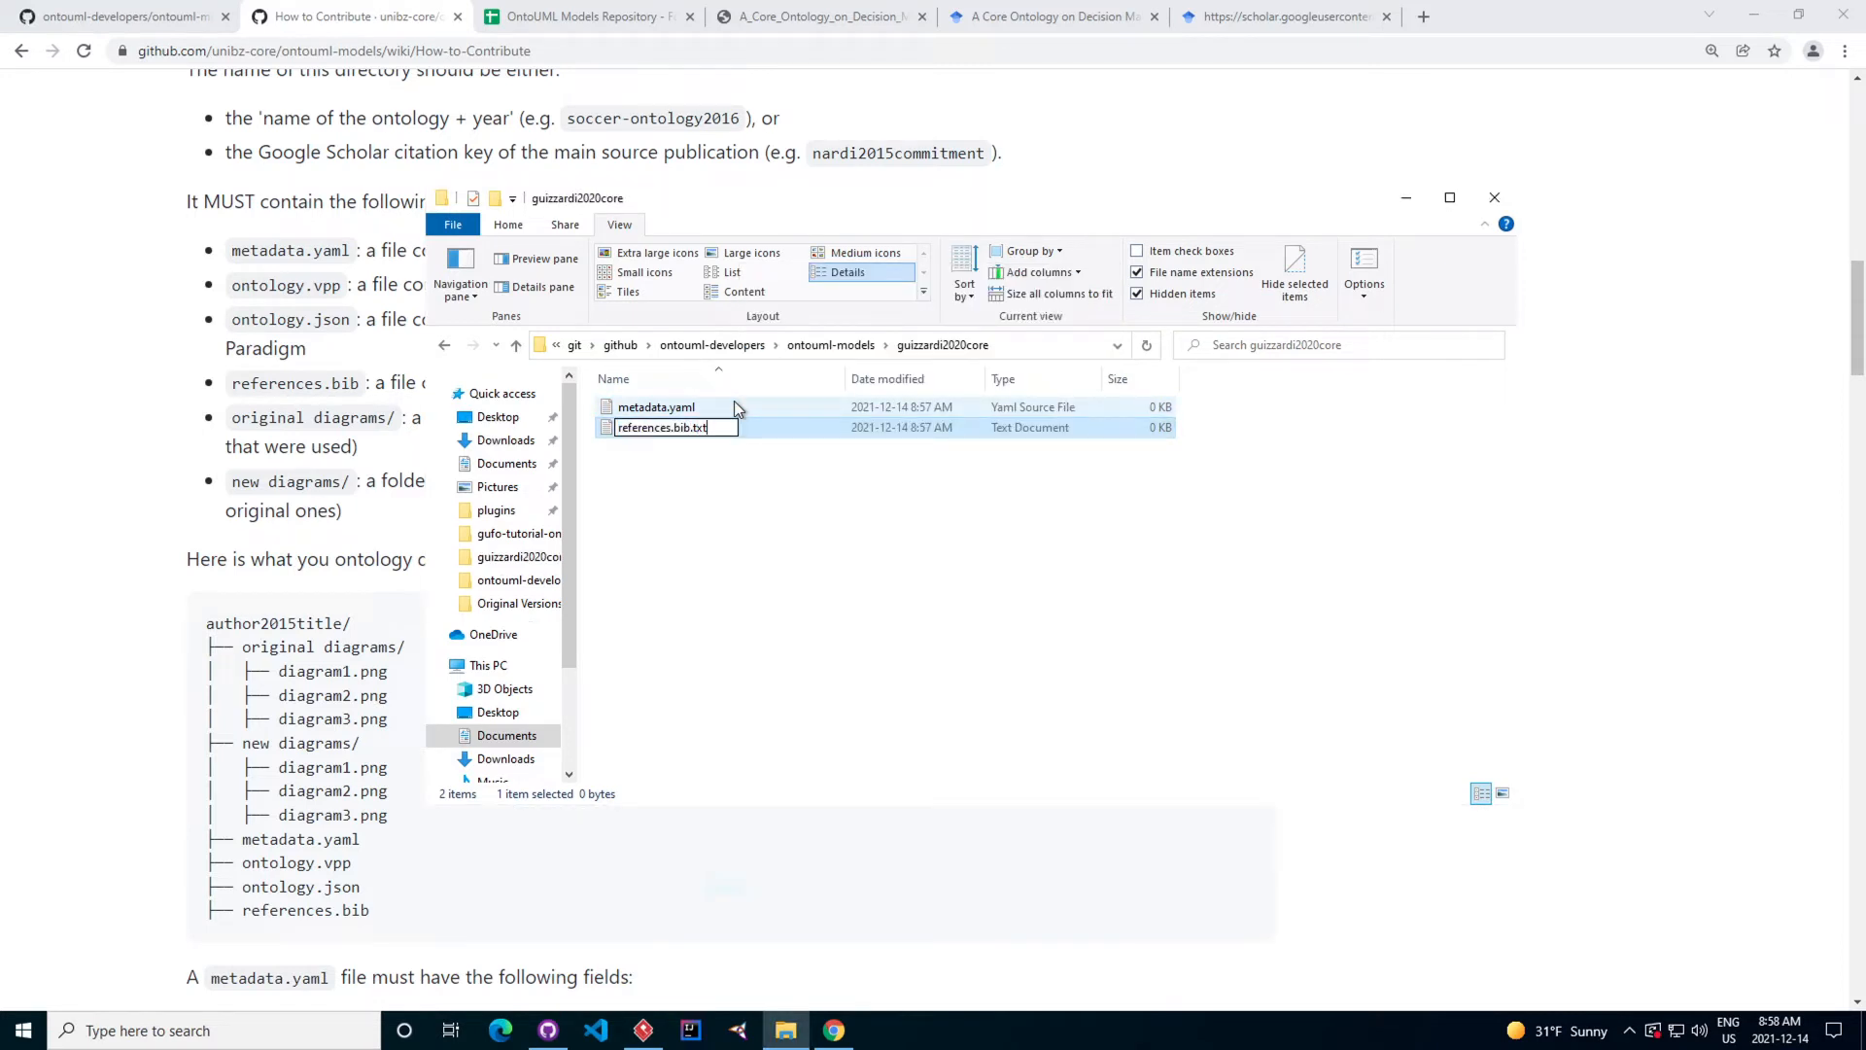
{"action": "key", "text": "BackSpace"}
{"action": "key", "text": "Return"}
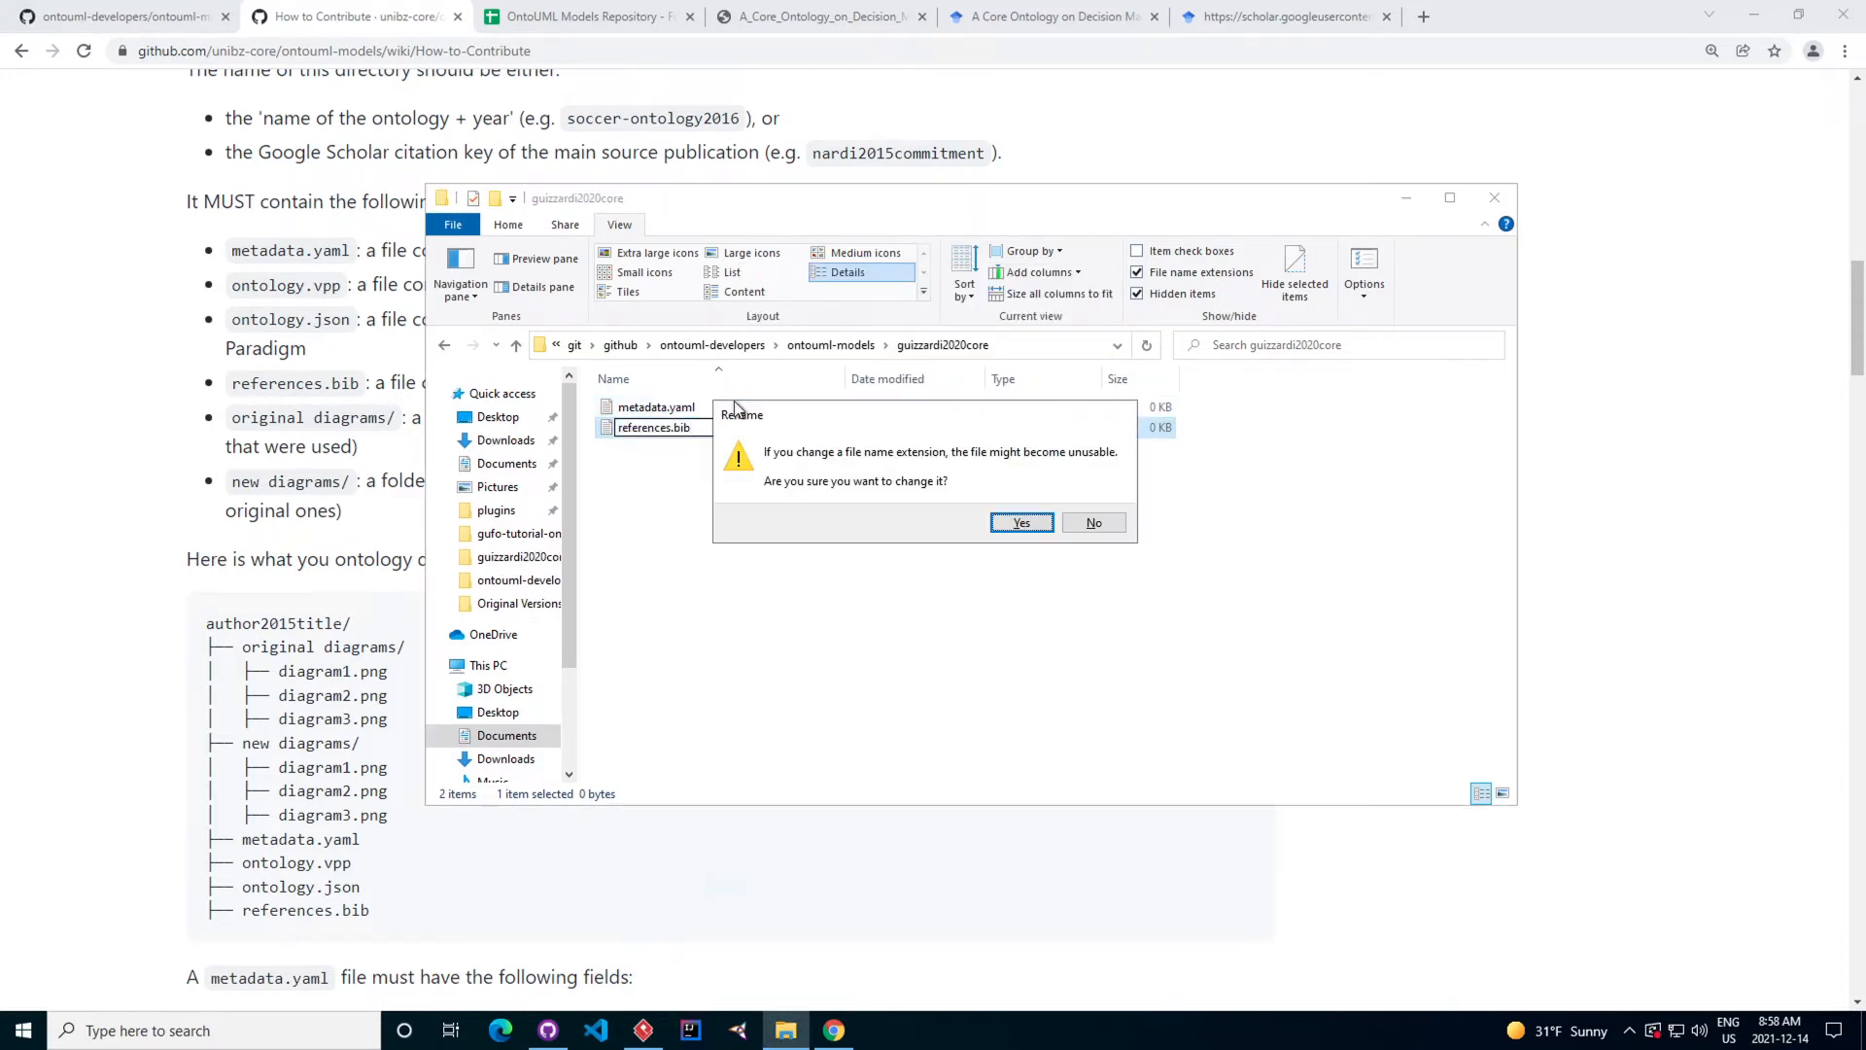
{"action": "key", "text": "Return"}
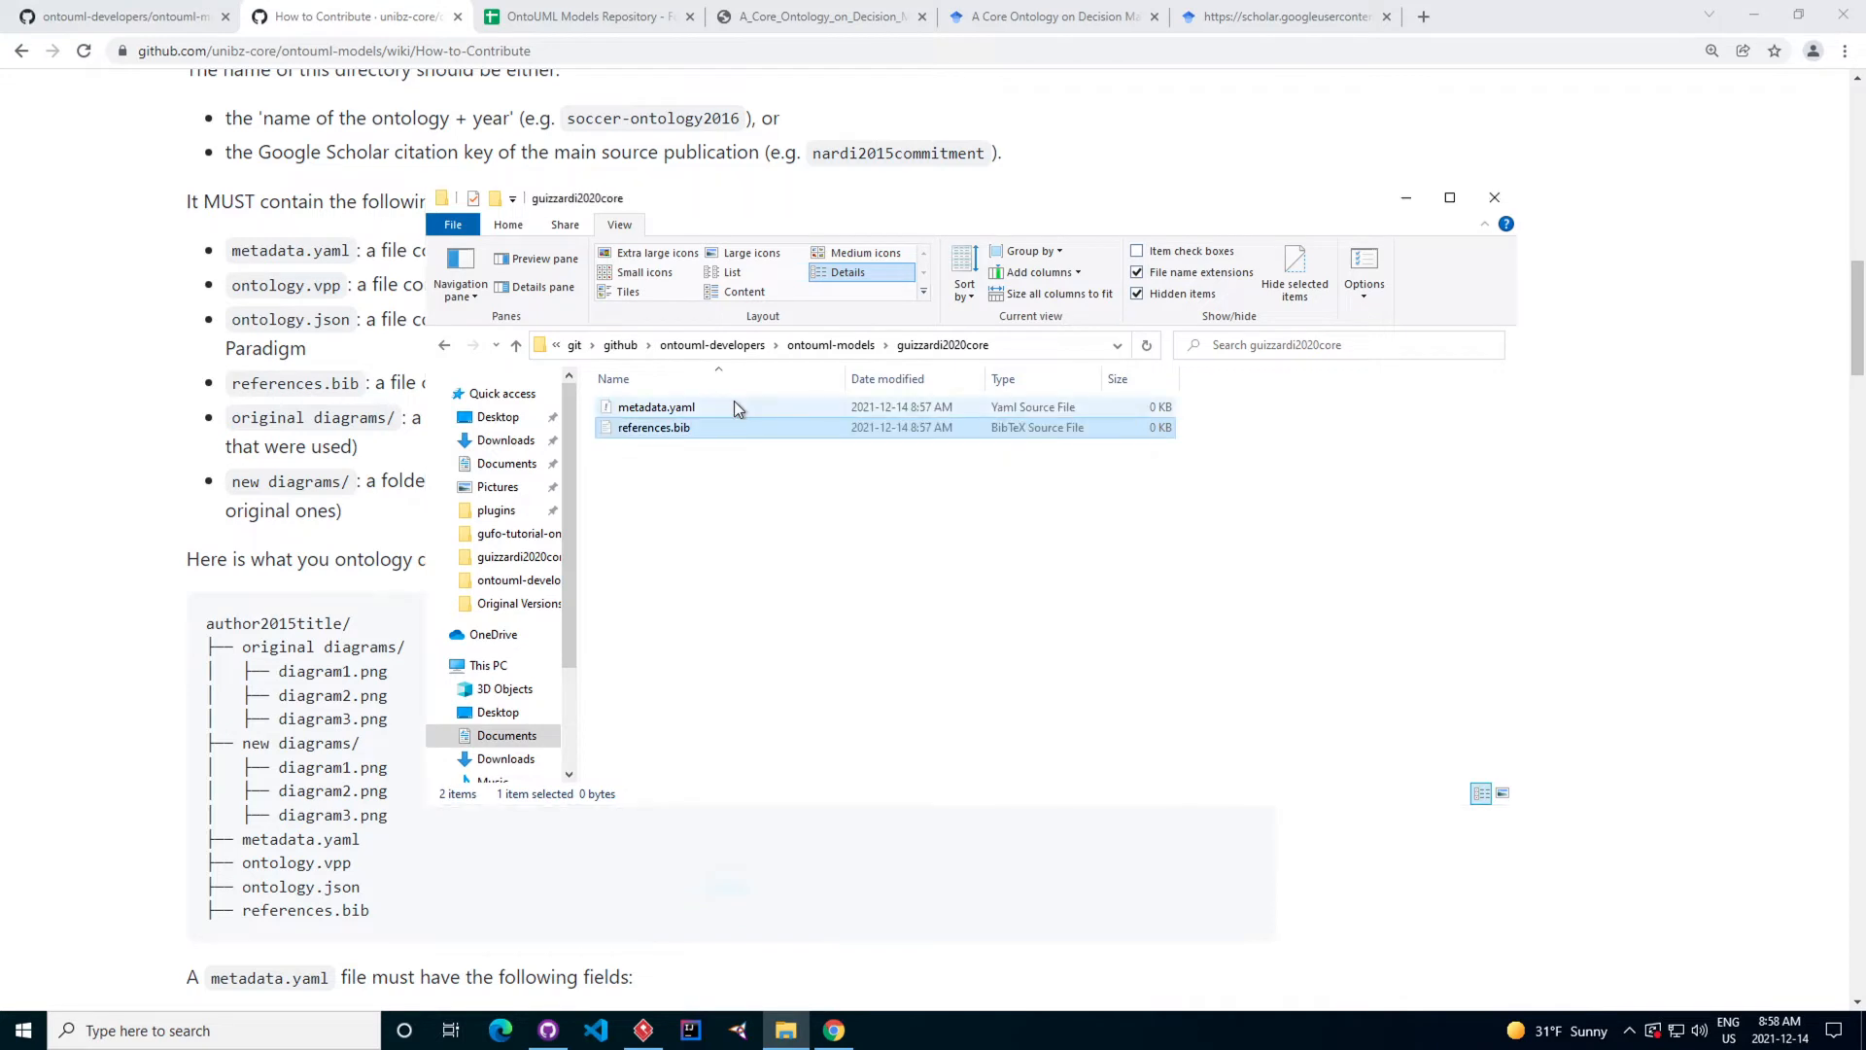
{"action": "right_click", "coordinate": [691, 427]}
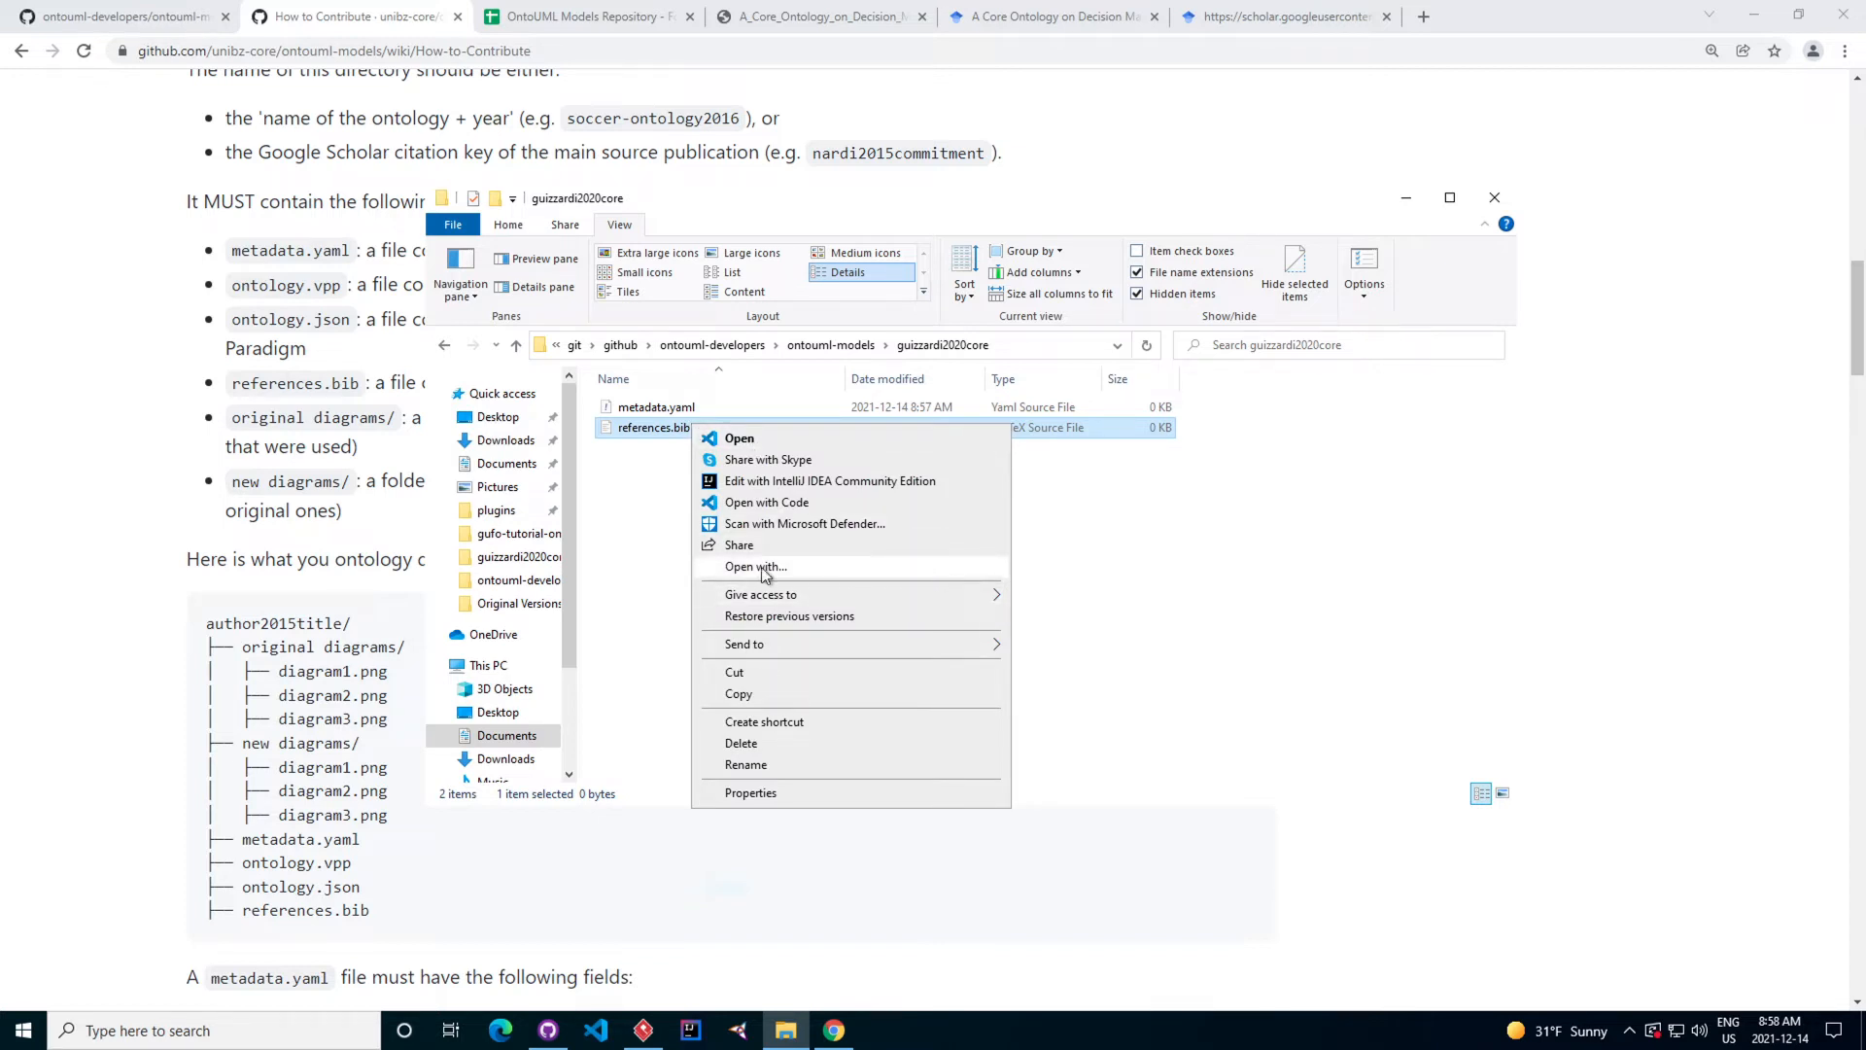
{"action": "left_click", "coordinate": [660, 573]}
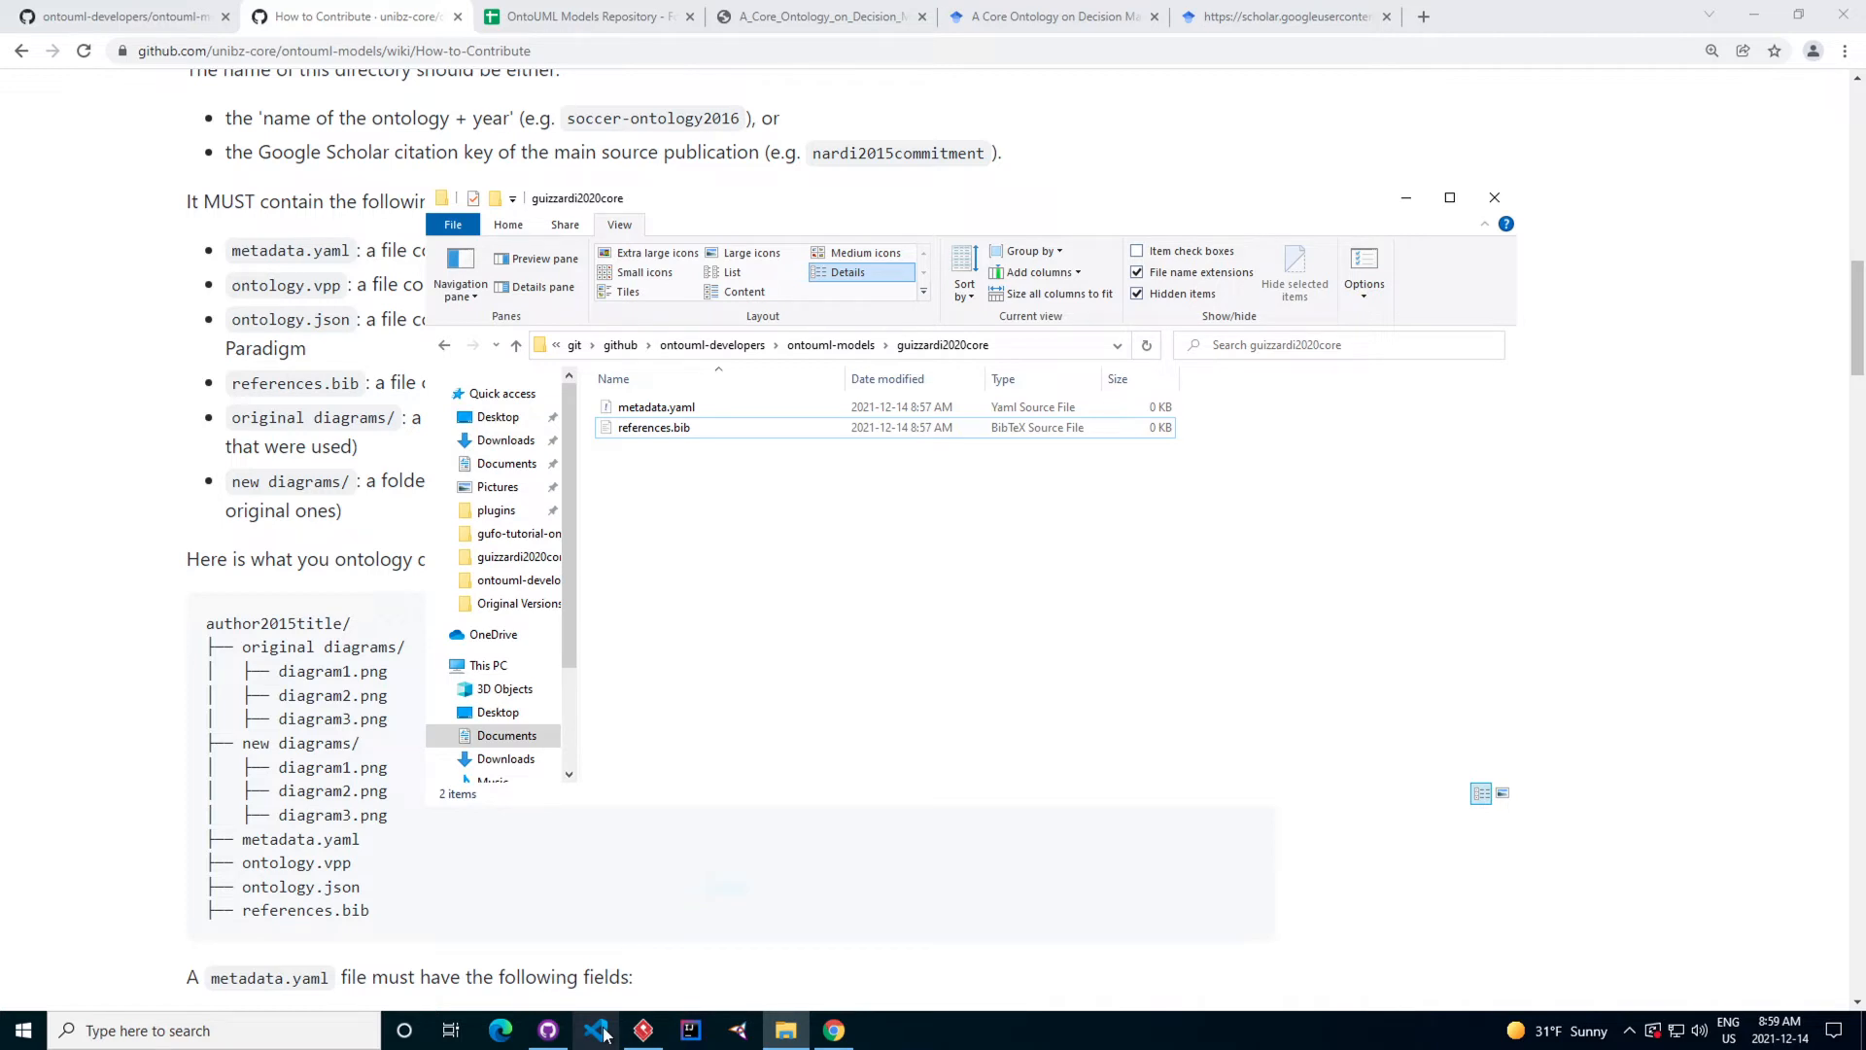
Step: Search Google for 'visual studio code' in a new tab and open code.visualstudio.com
{"action": "left_click", "coordinate": [833, 1030]}
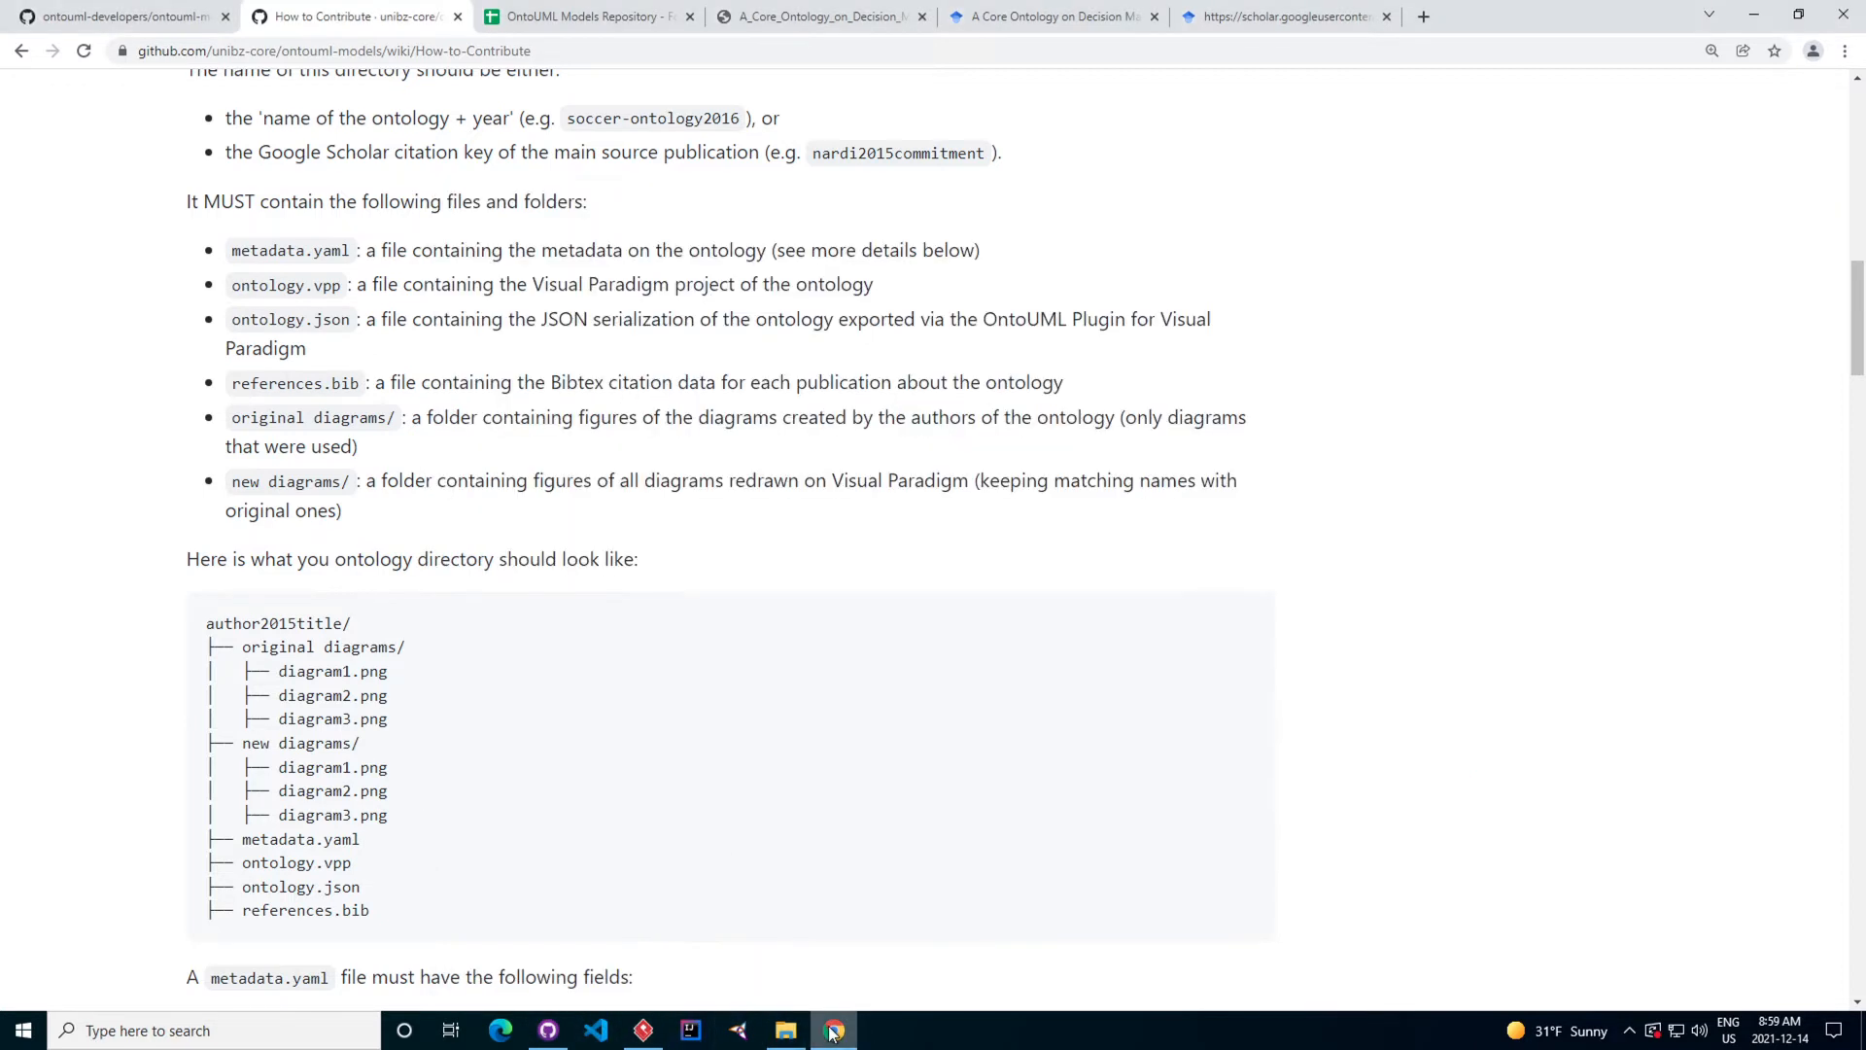
{"action": "left_click", "coordinate": [1424, 16]}
{"action": "type", "text": "visua"}
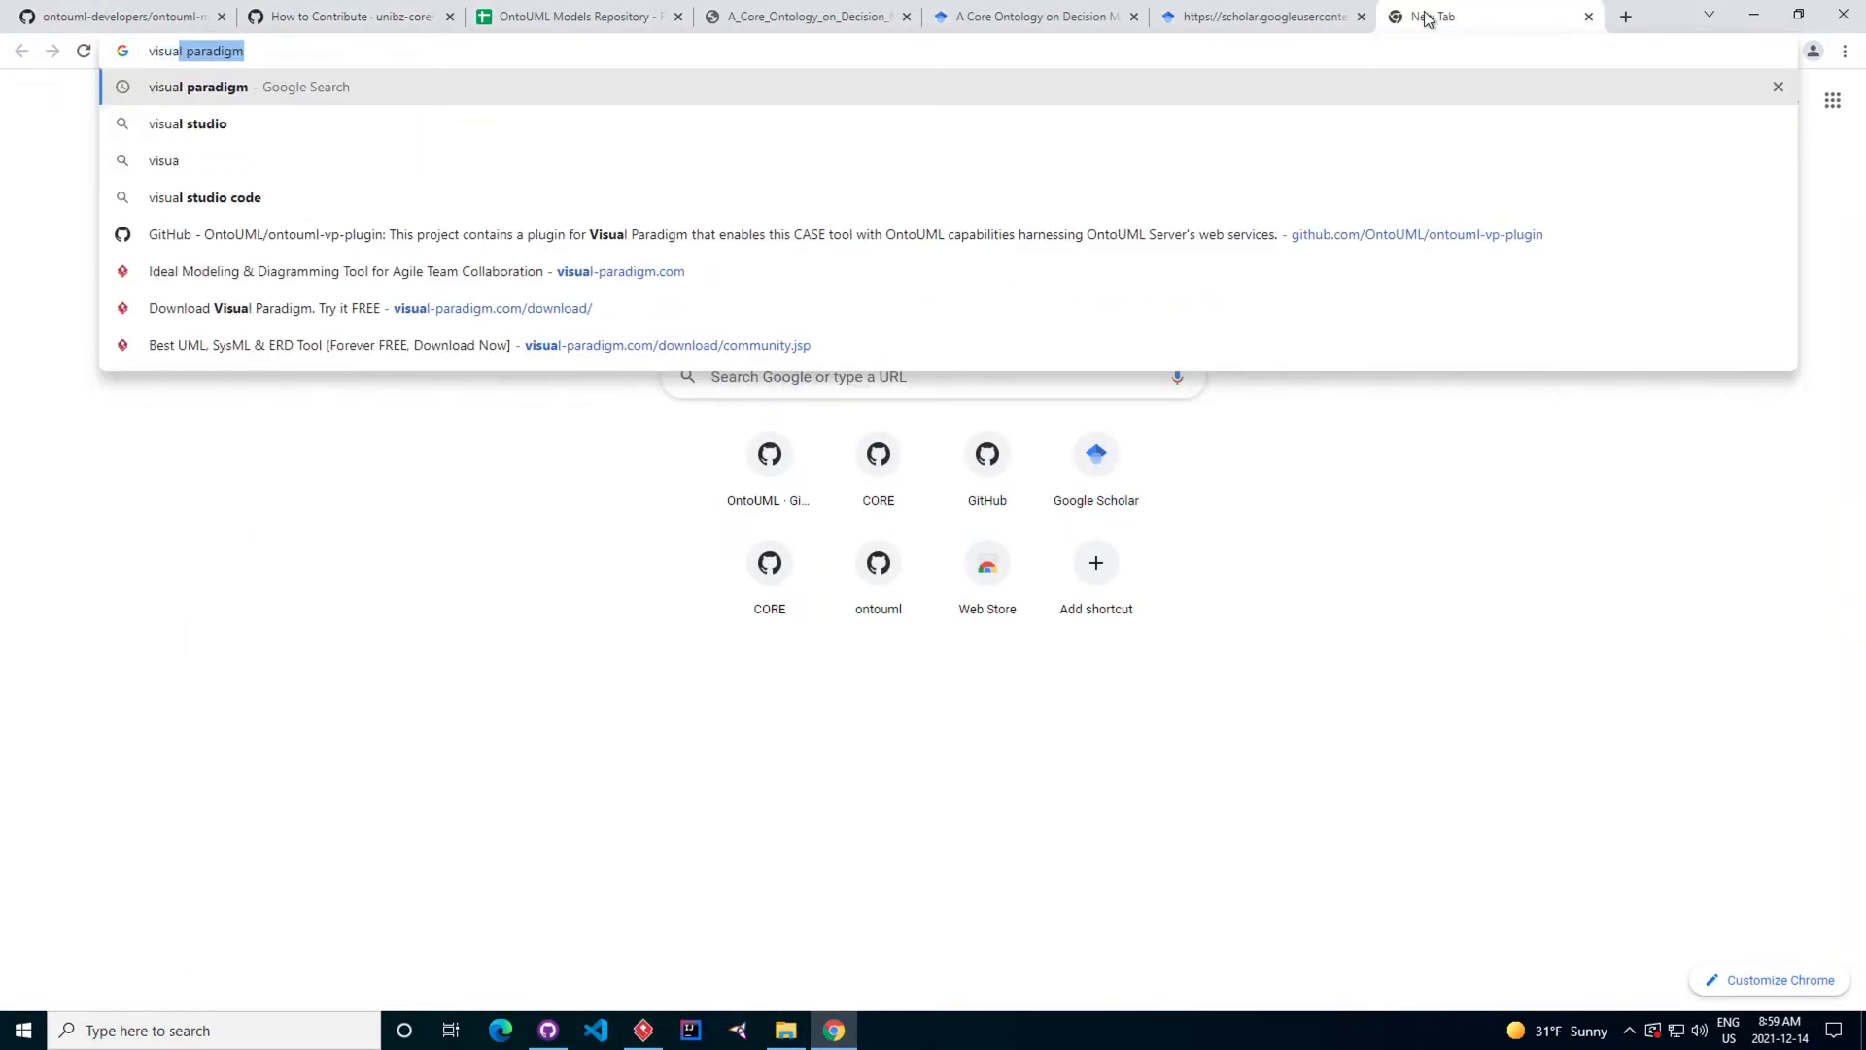
{"action": "type", "text": "l studio"}
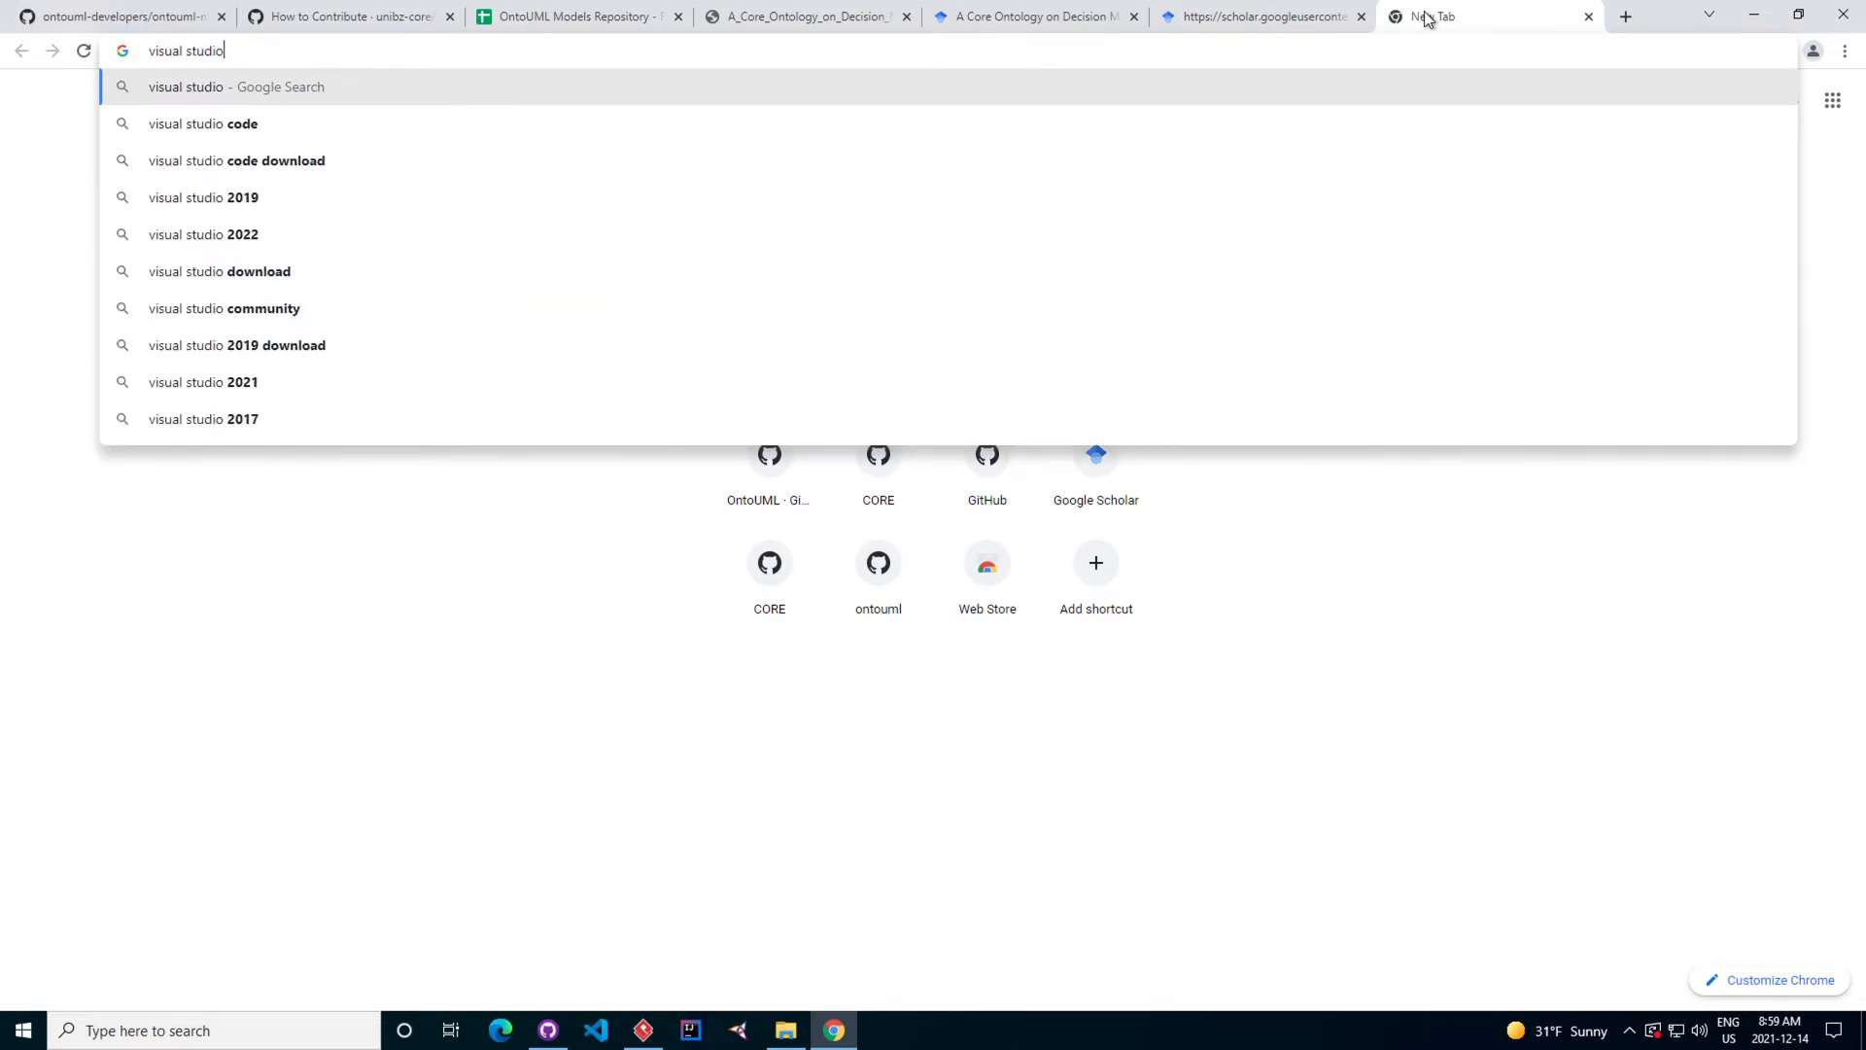
{"action": "type", "text": " code"}
{"action": "key", "text": "Return"}
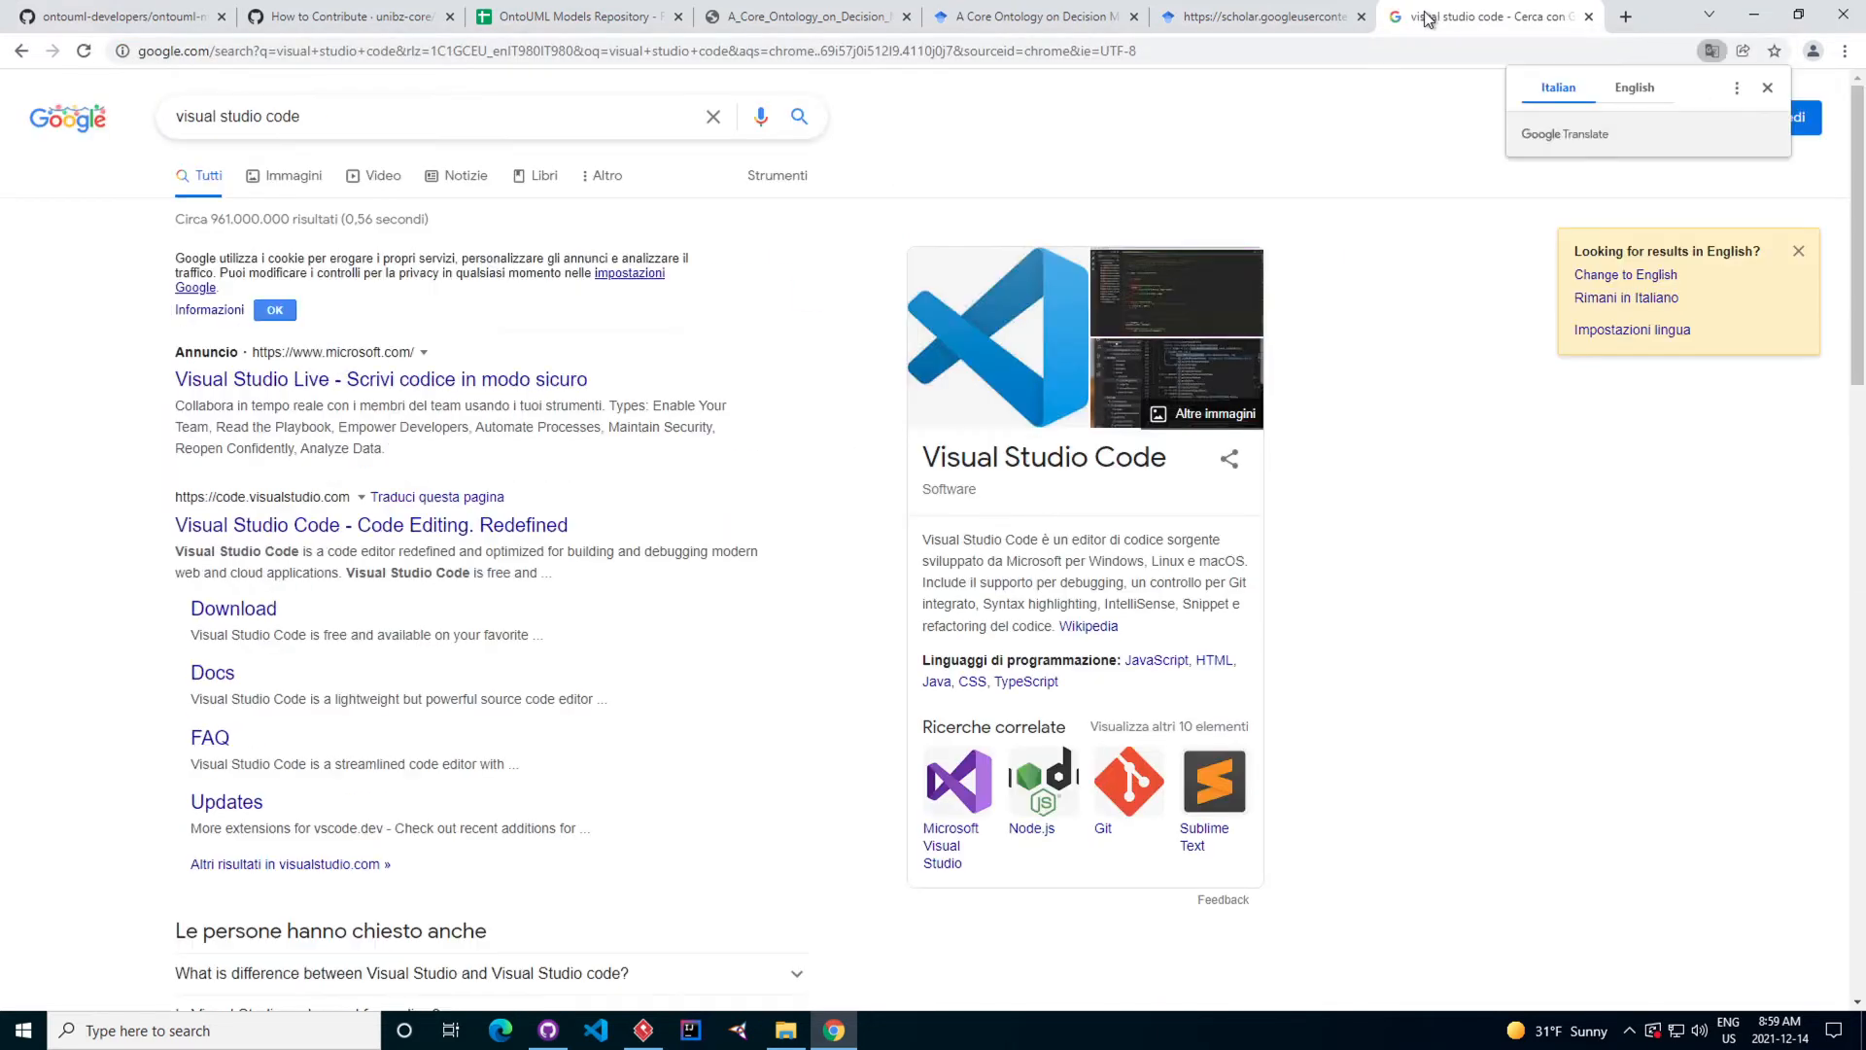
{"action": "left_click", "coordinate": [355, 525]}
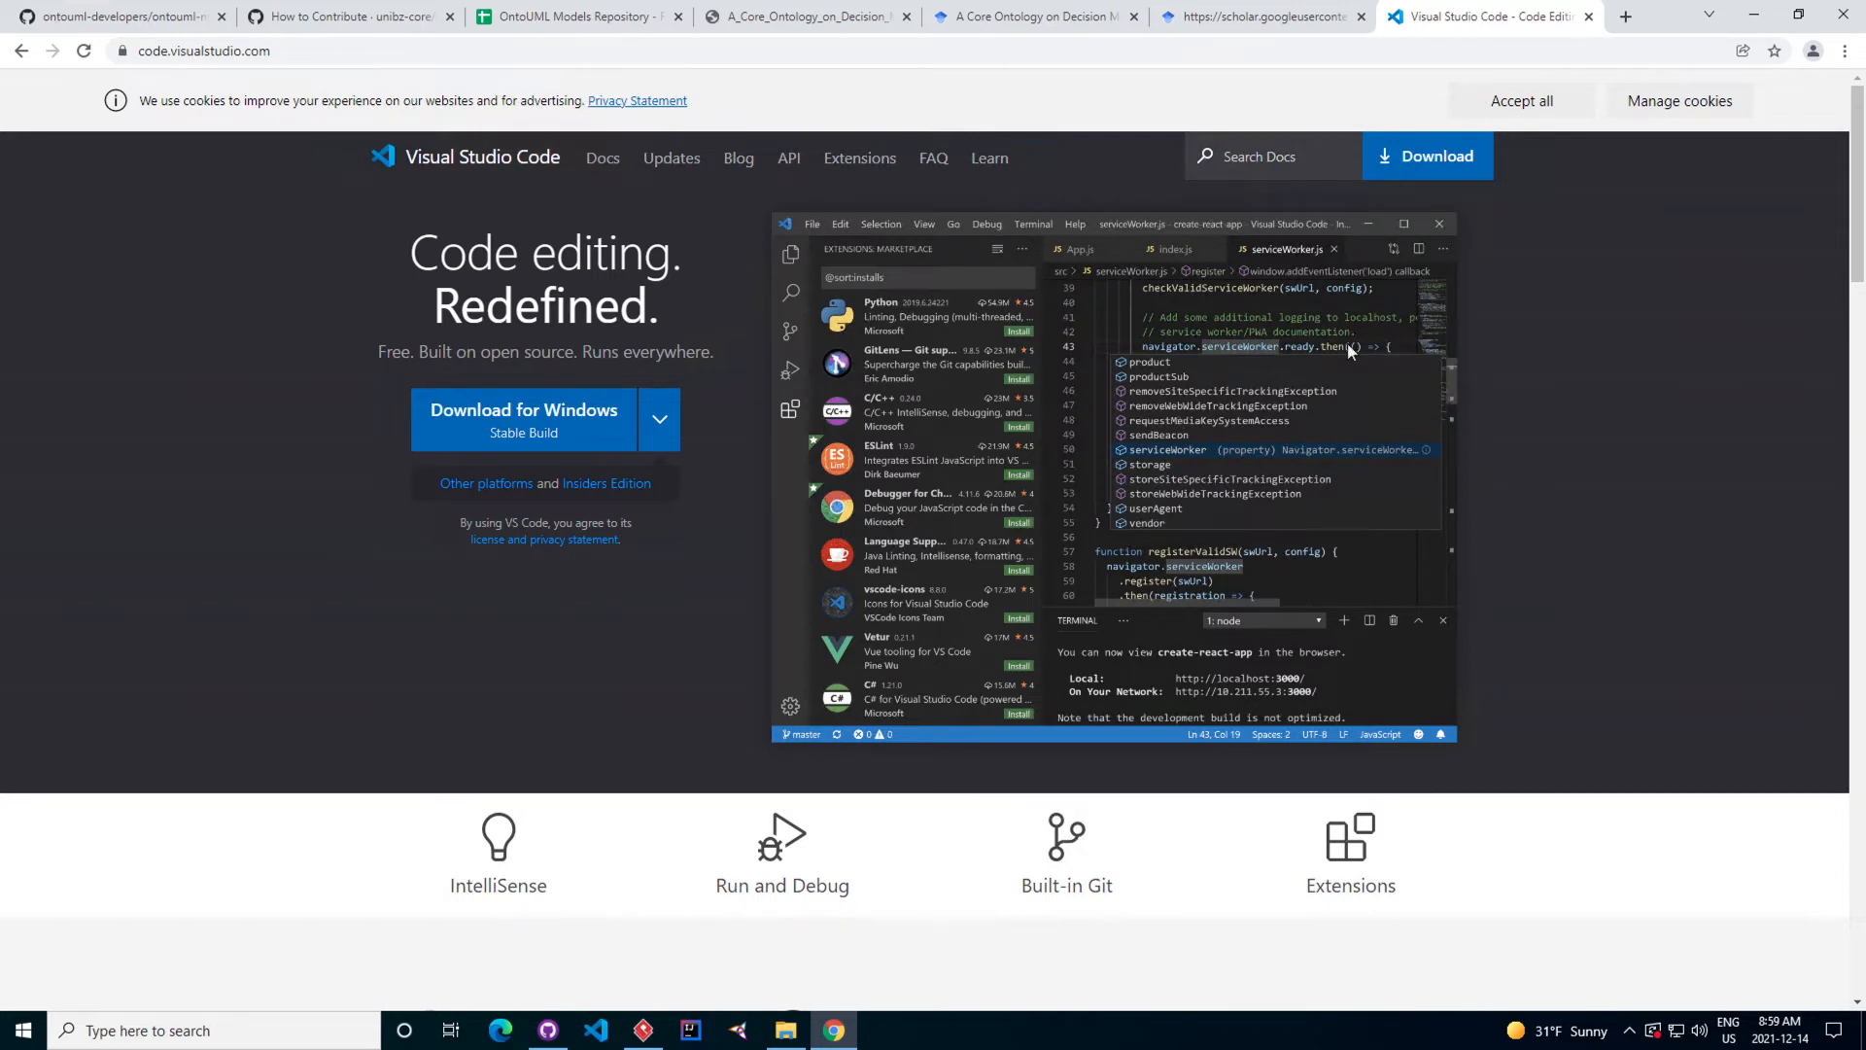
{"action": "scroll", "coordinate": [1546, 368], "scroll_direction": "down", "scroll_amount": 1}
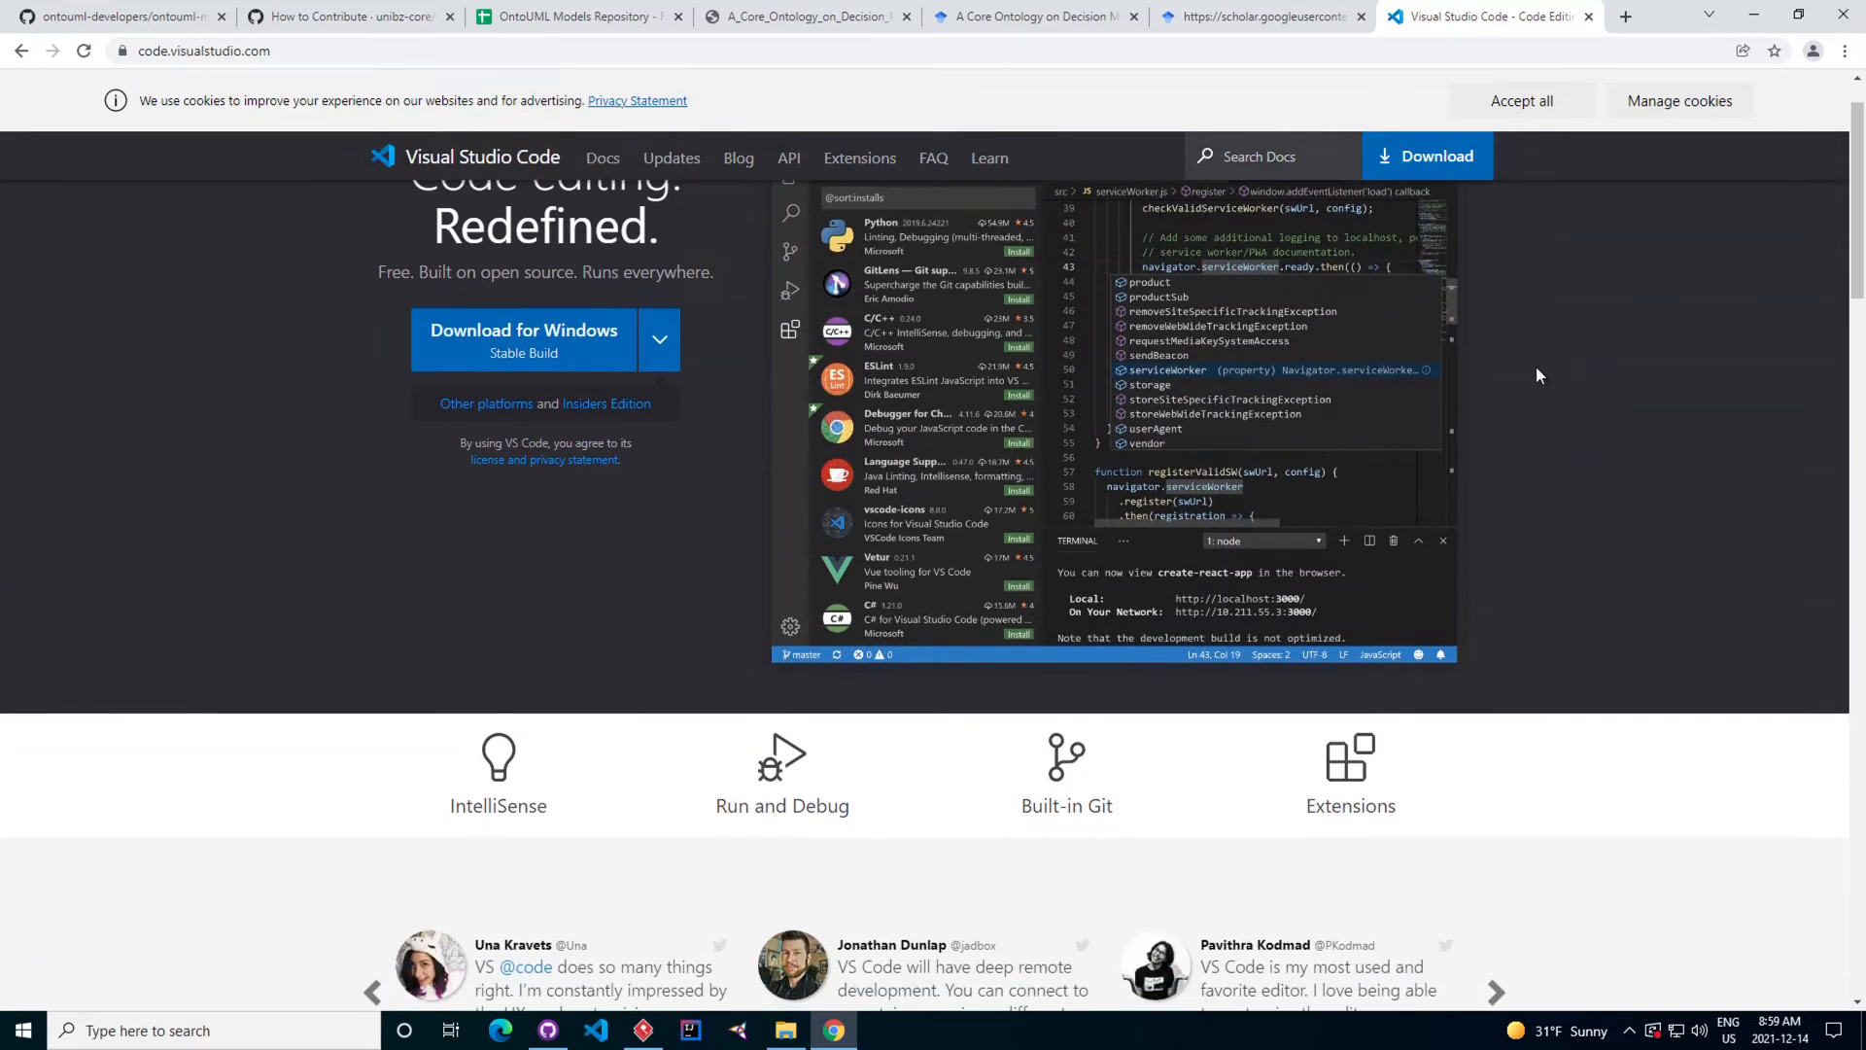
{"action": "scroll", "coordinate": [783, 768], "scroll_direction": "up", "scroll_amount": 1}
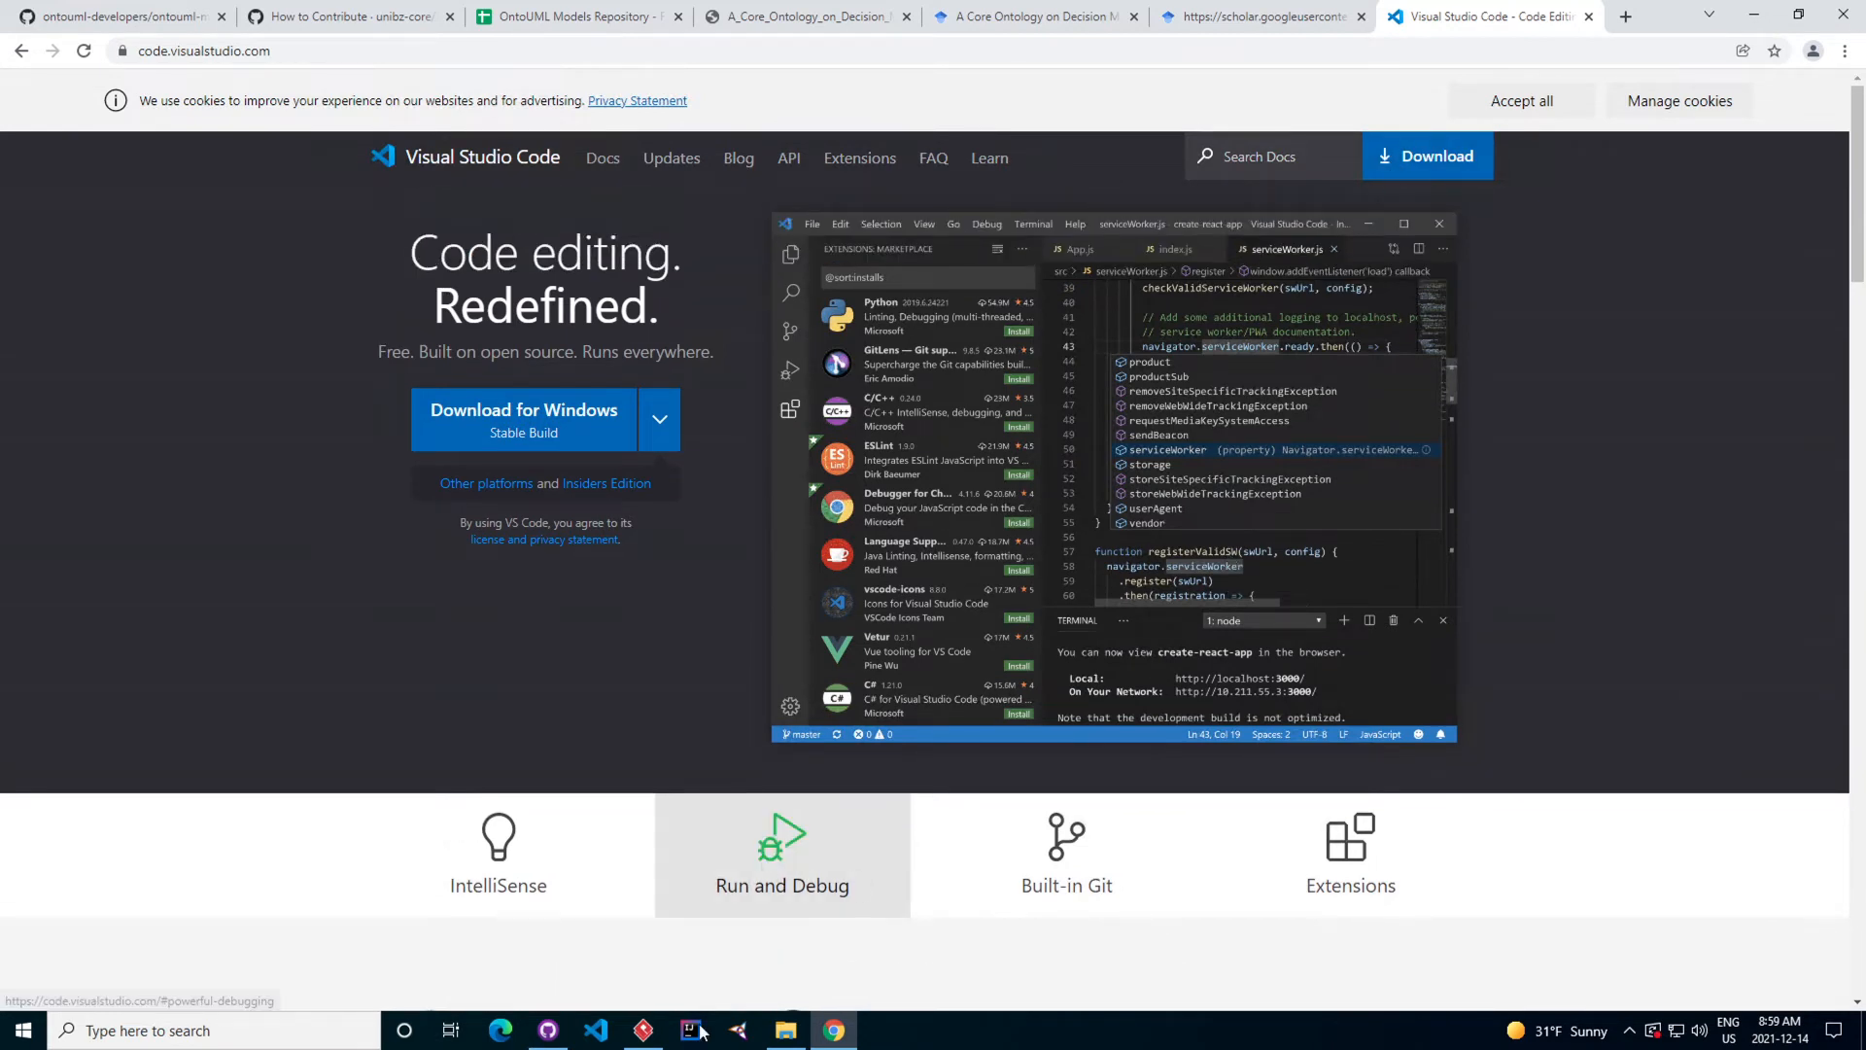
Step: Close the README preview in Visual Studio Code and inspect the project's file list
{"action": "left_click", "coordinate": [595, 1034]}
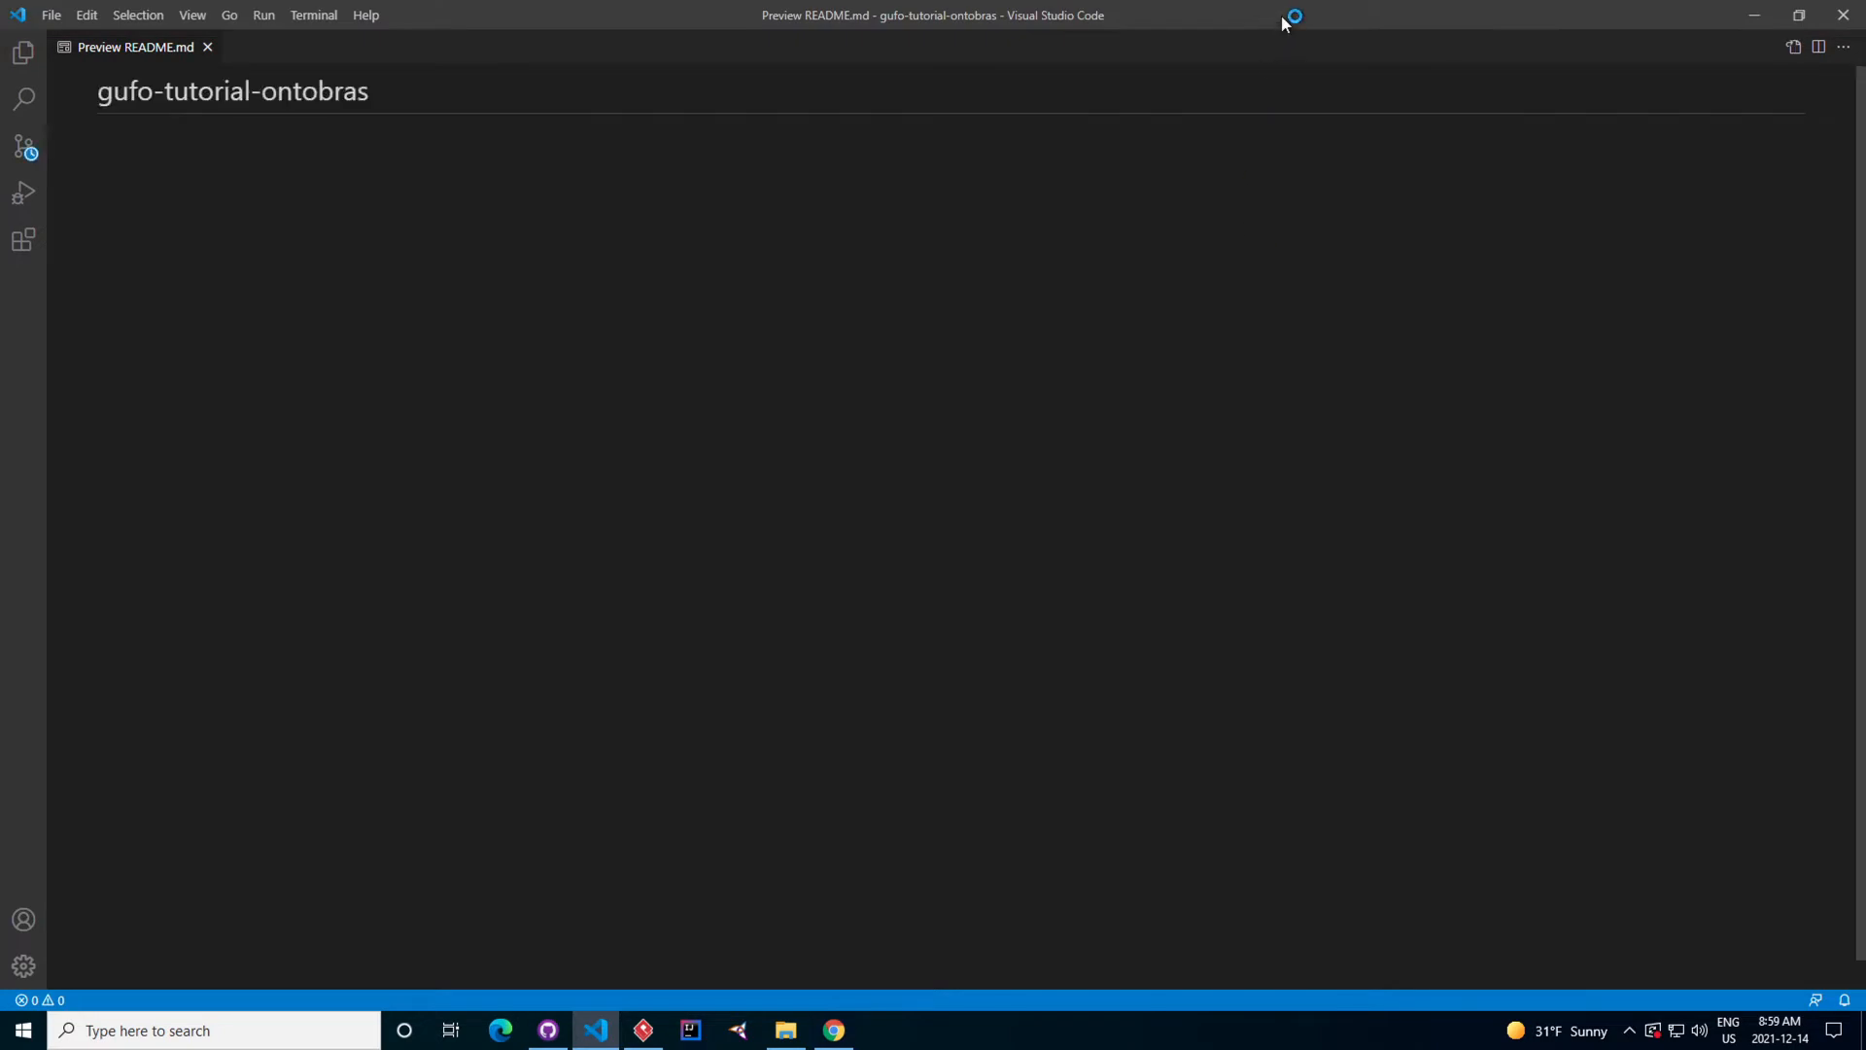
{"action": "left_click", "coordinate": [207, 46]}
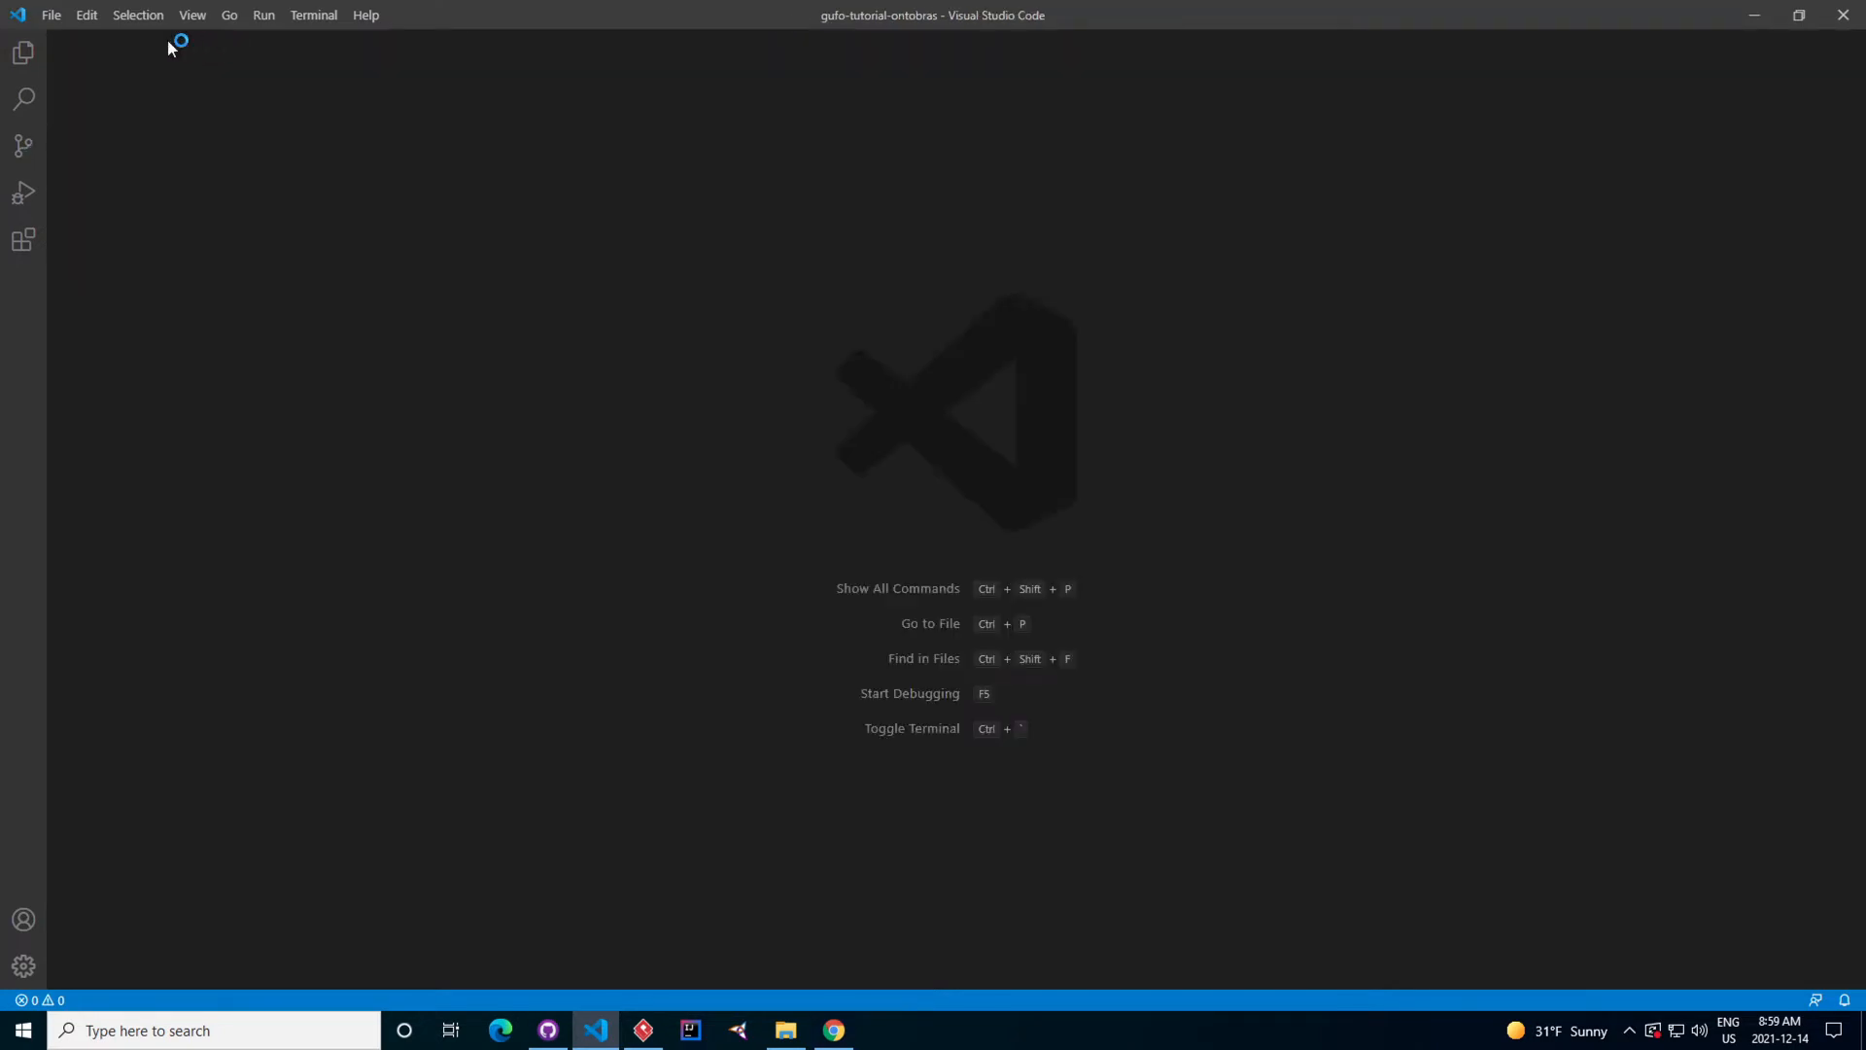
{"action": "left_click", "coordinate": [53, 17]}
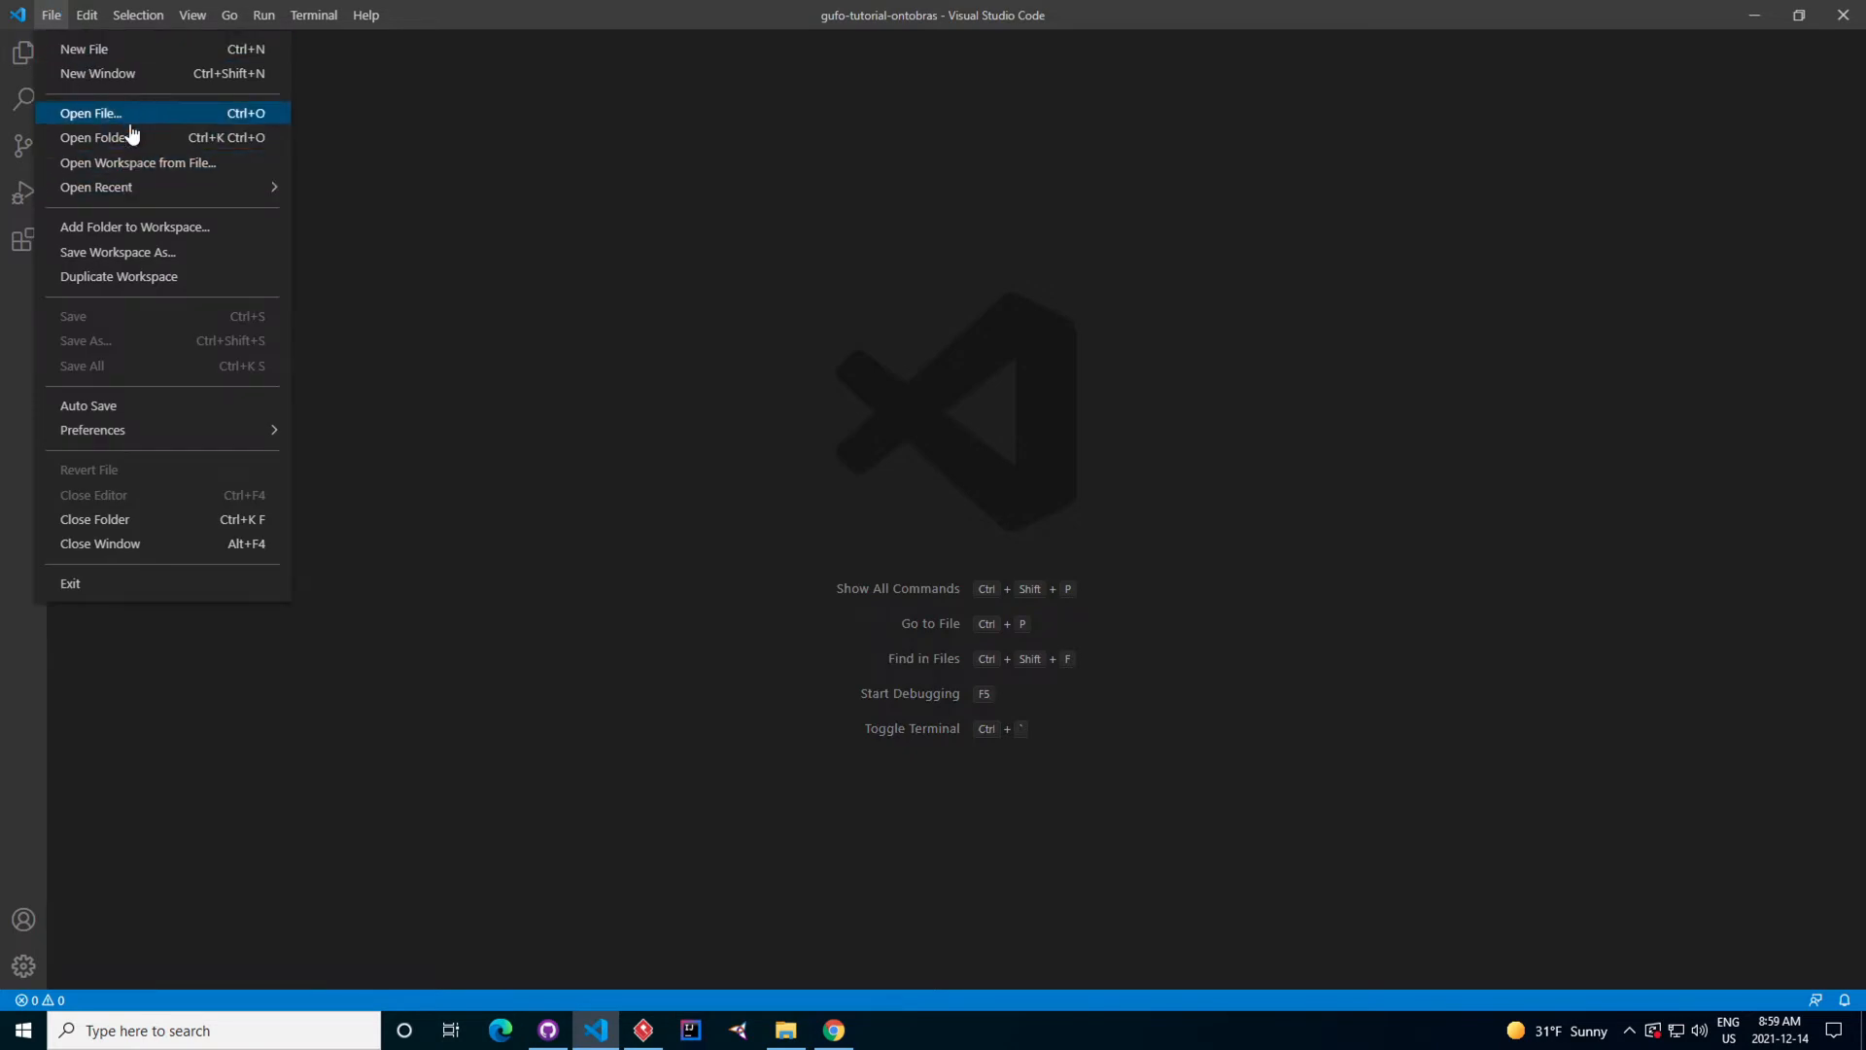
{"action": "left_click", "coordinate": [24, 52]}
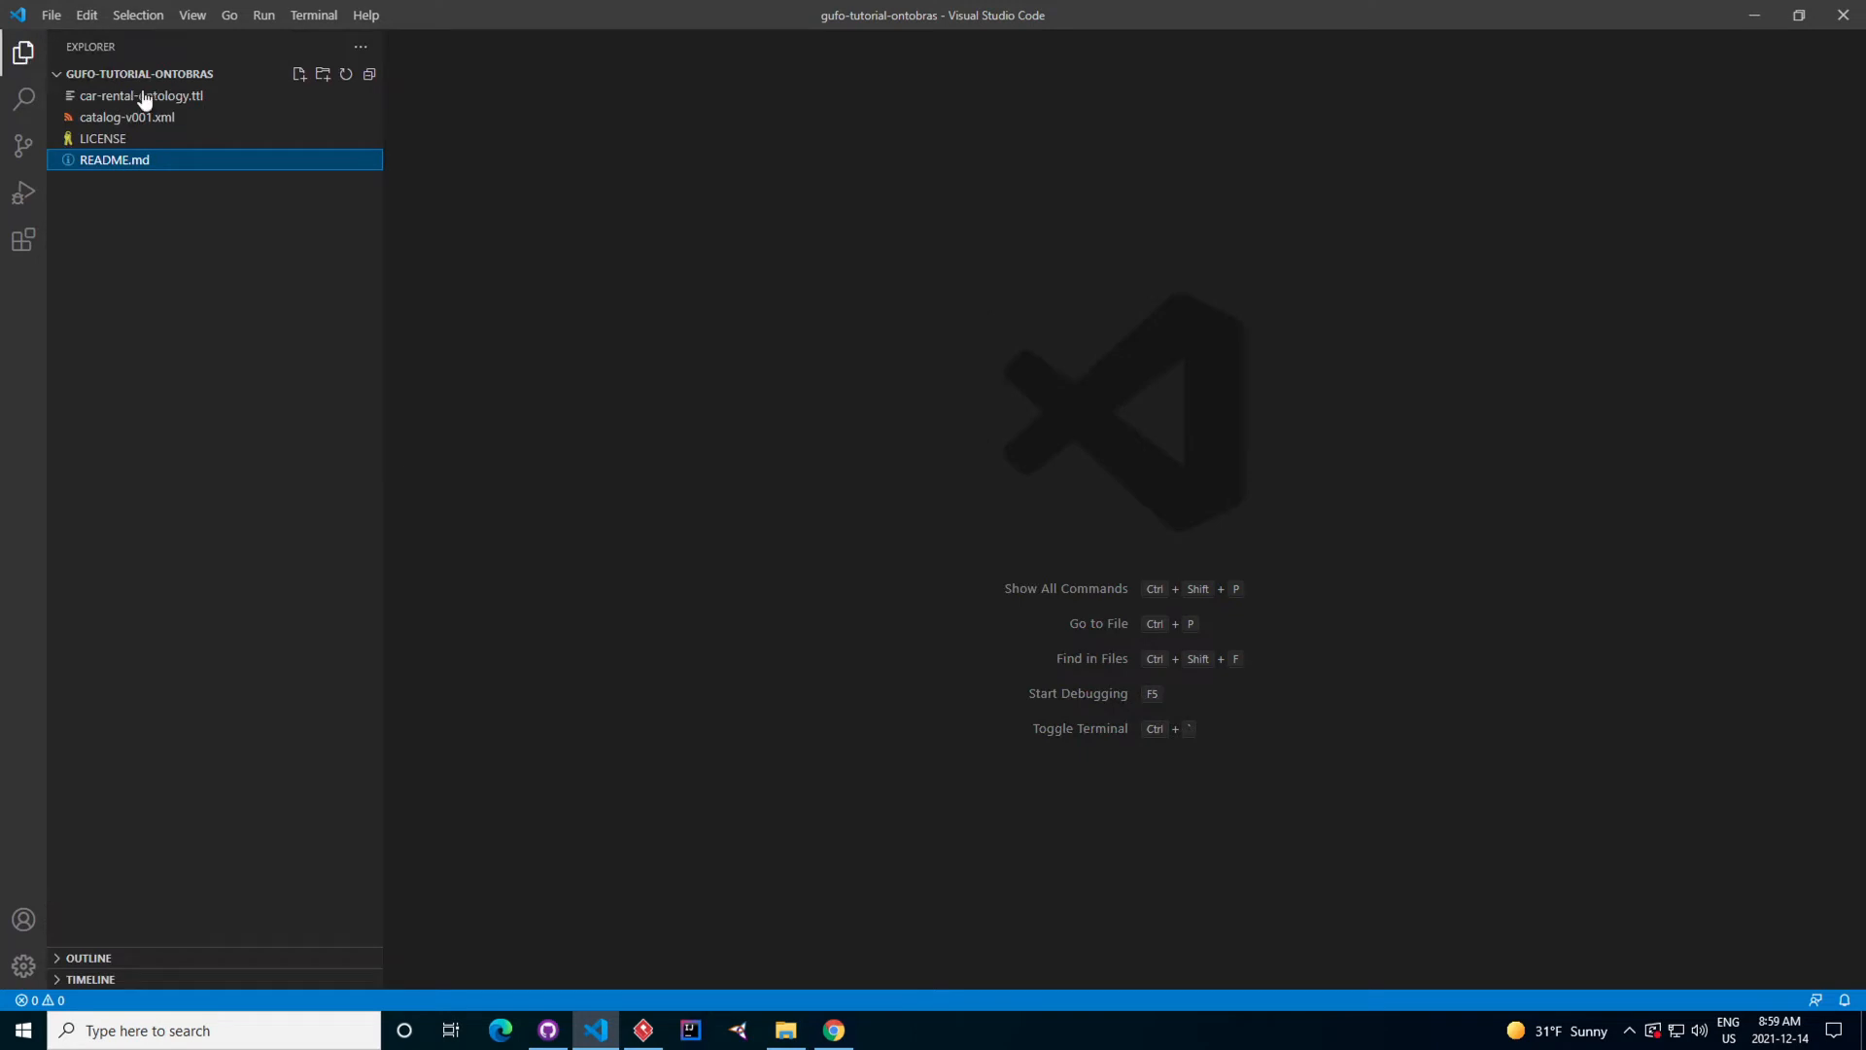
{"action": "left_click", "coordinate": [236, 202]}
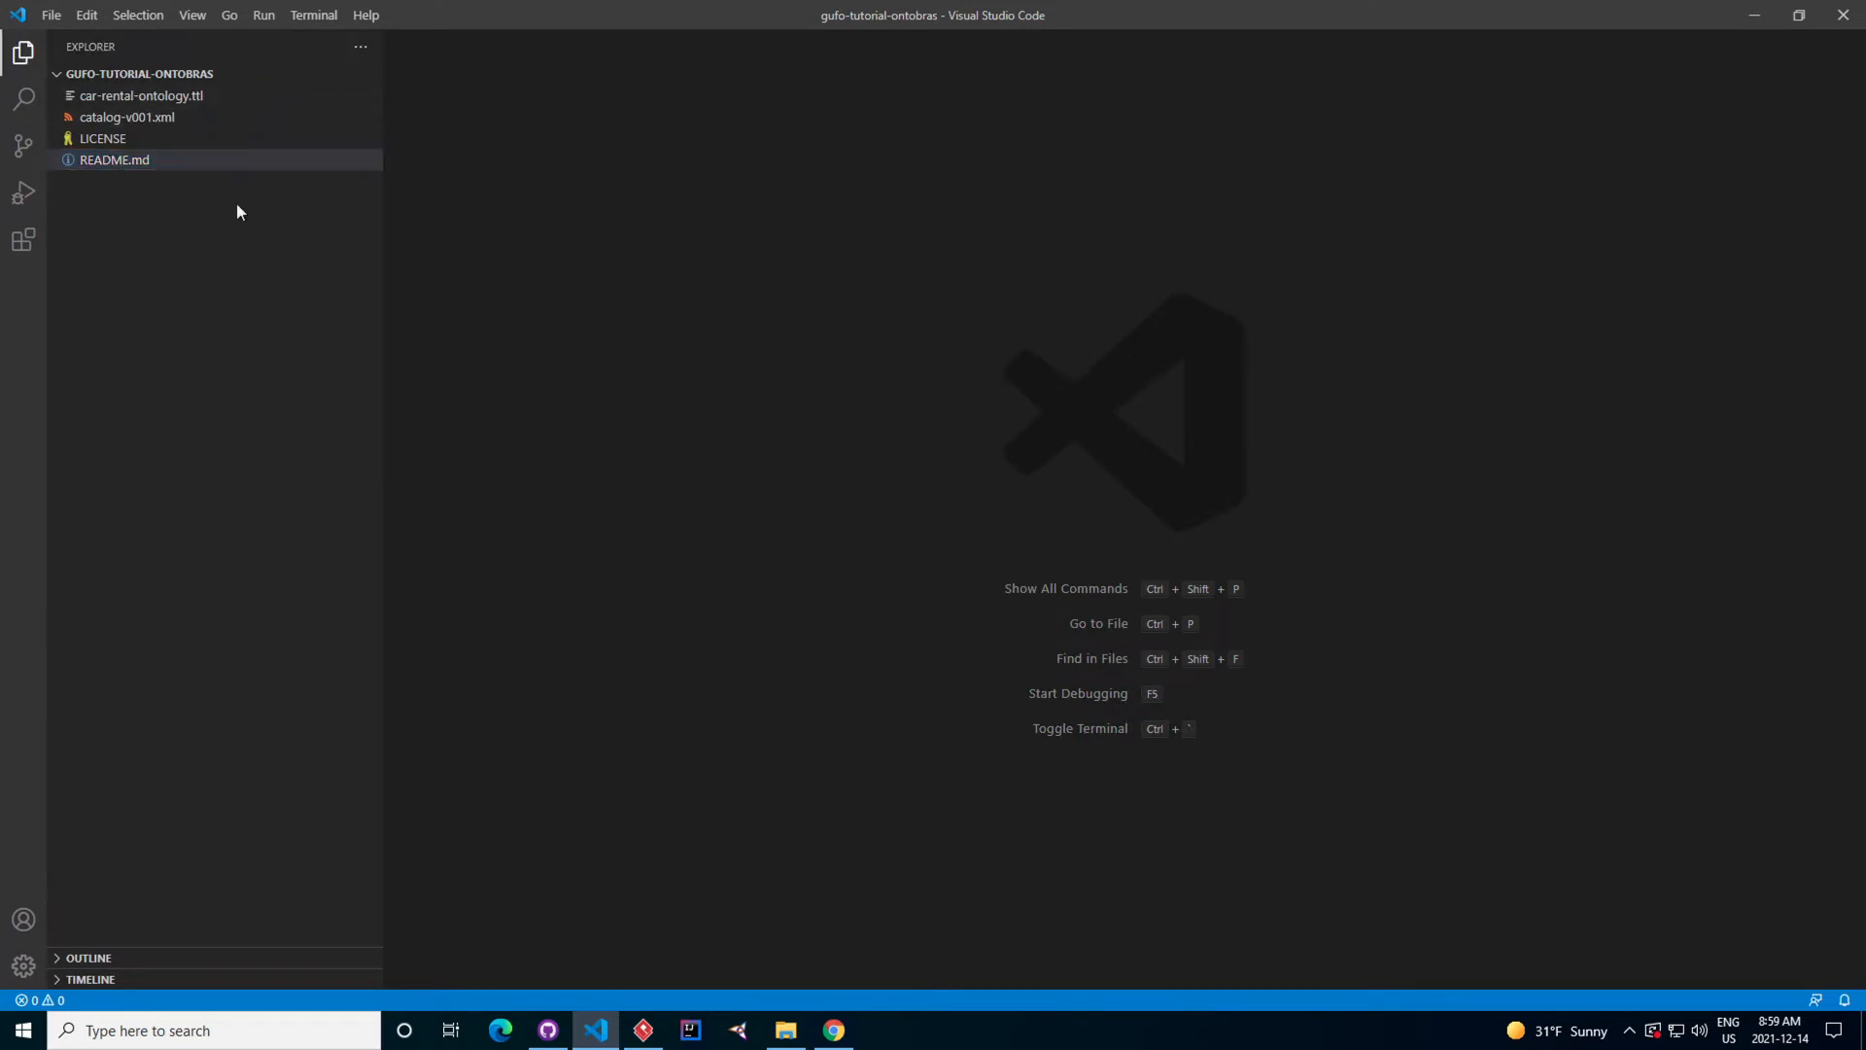
{"action": "right_click", "coordinate": [236, 211]}
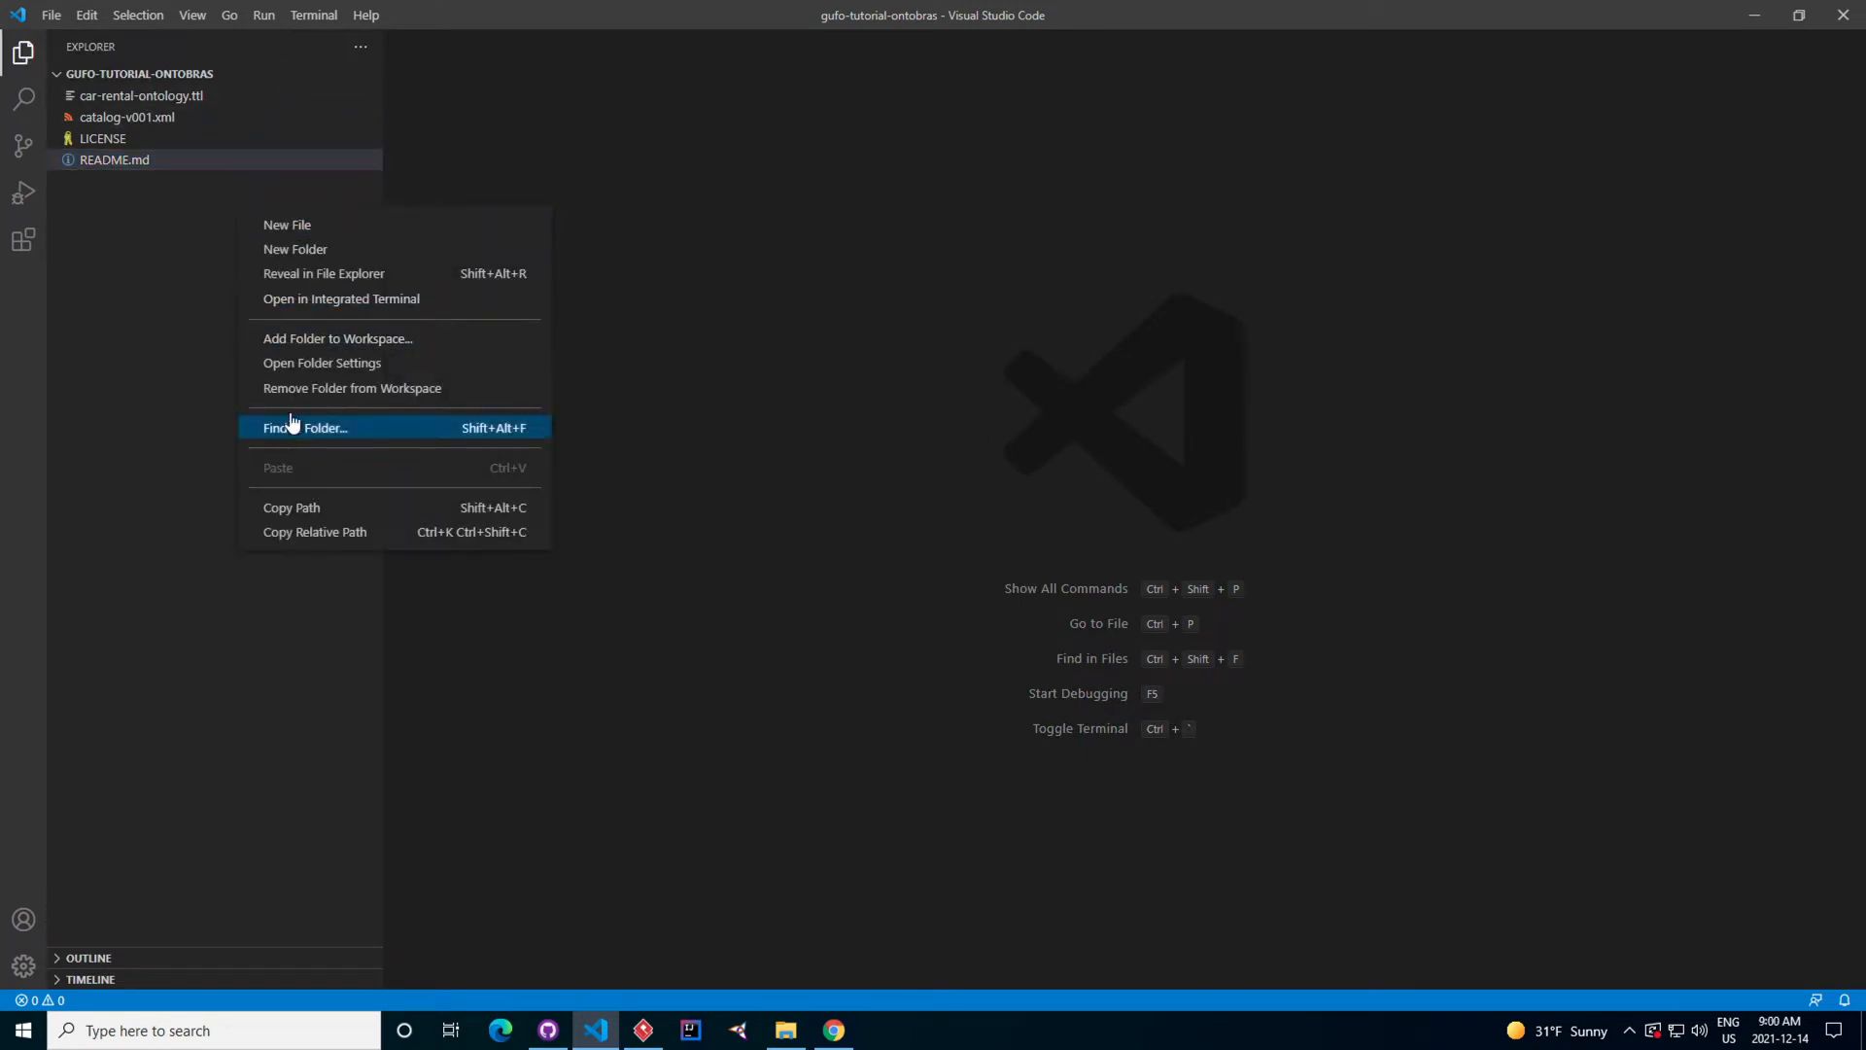
{"action": "left_click", "coordinate": [148, 341]}
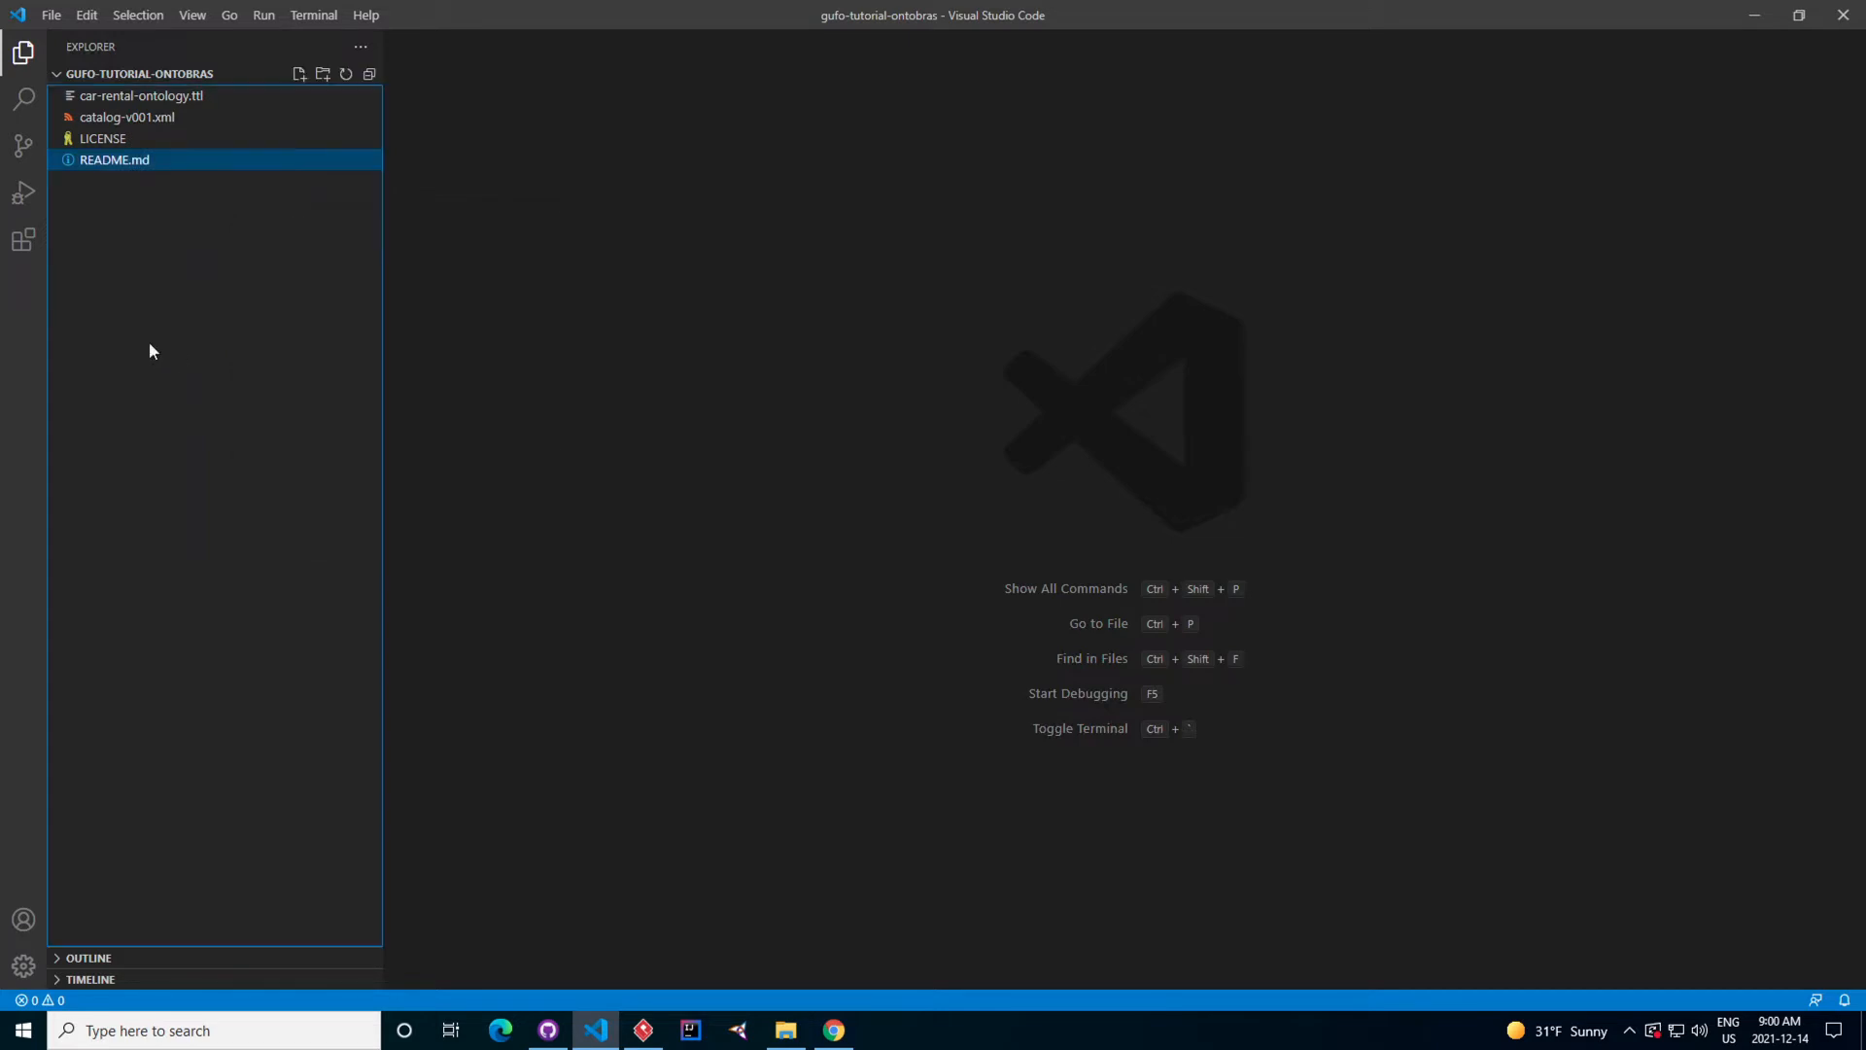
Step: Replace the editor with a fresh window snapped to the right half of the screen
{"action": "left_click", "coordinate": [53, 16]}
{"action": "left_click", "coordinate": [86, 75]}
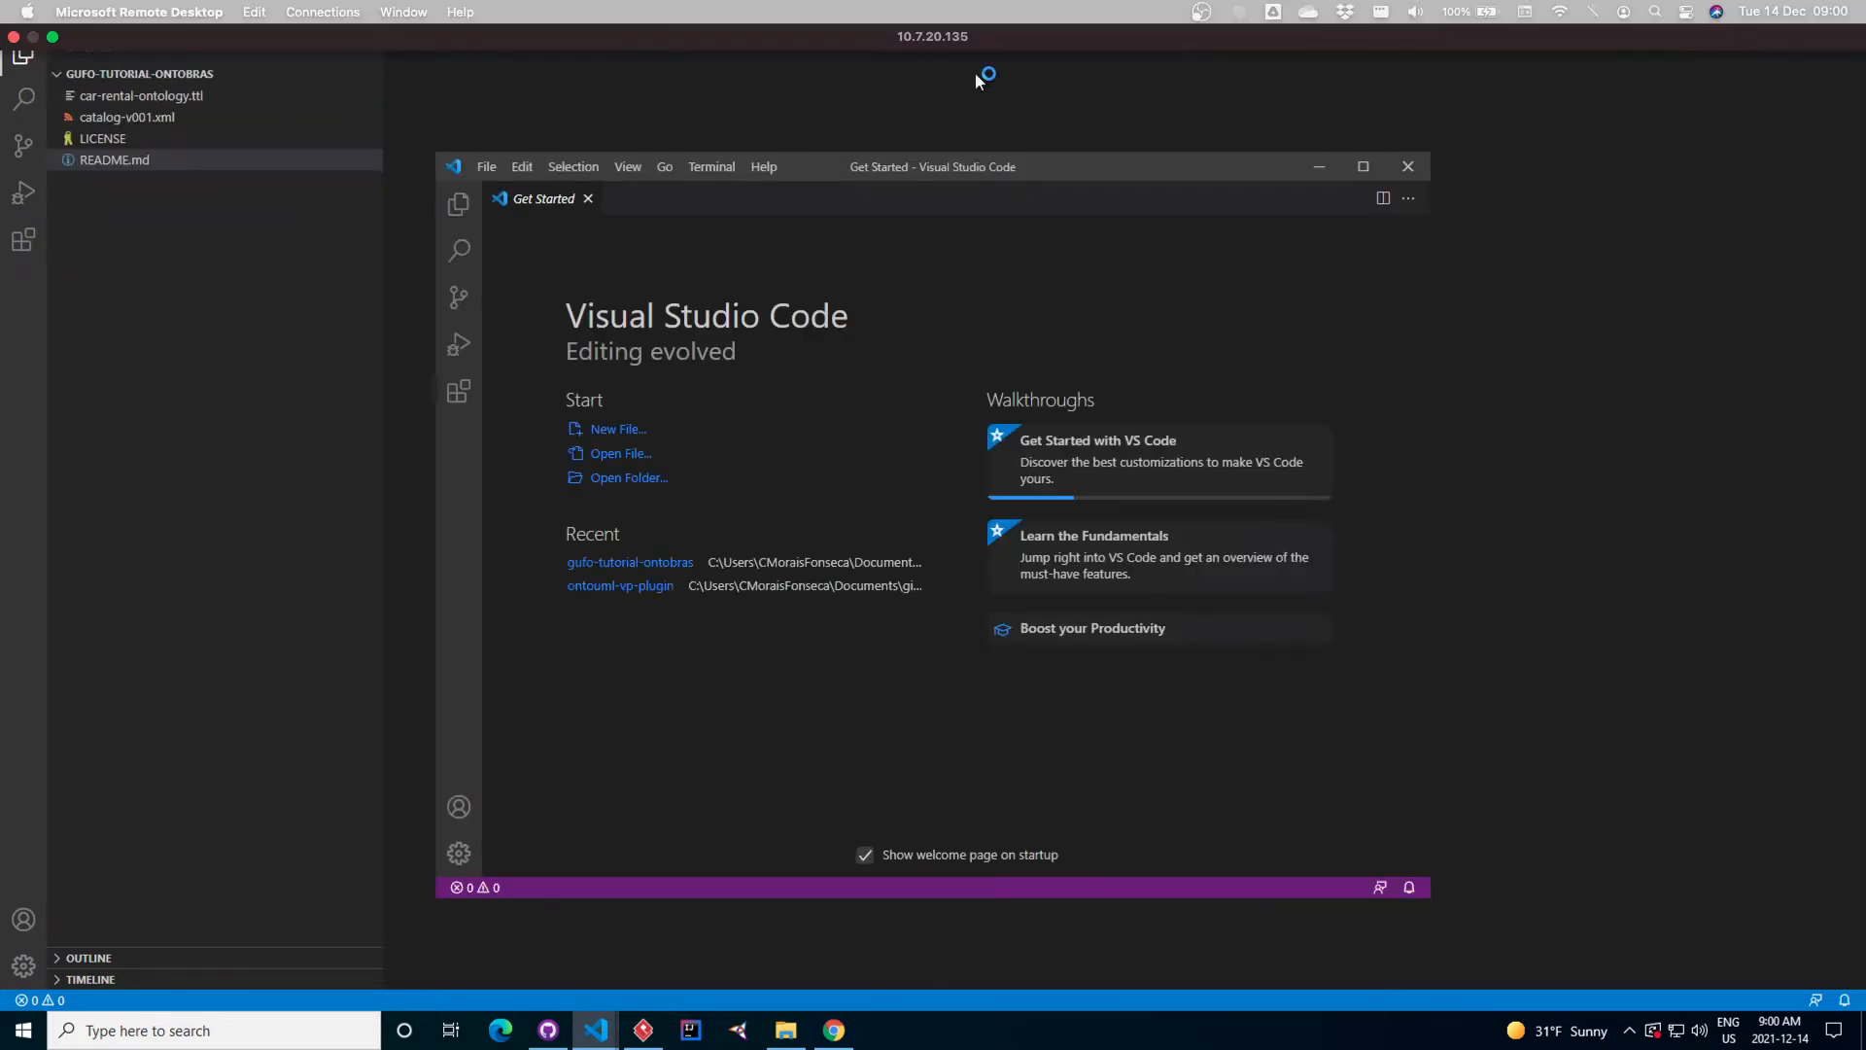
{"action": "left_click", "coordinate": [1843, 15]}
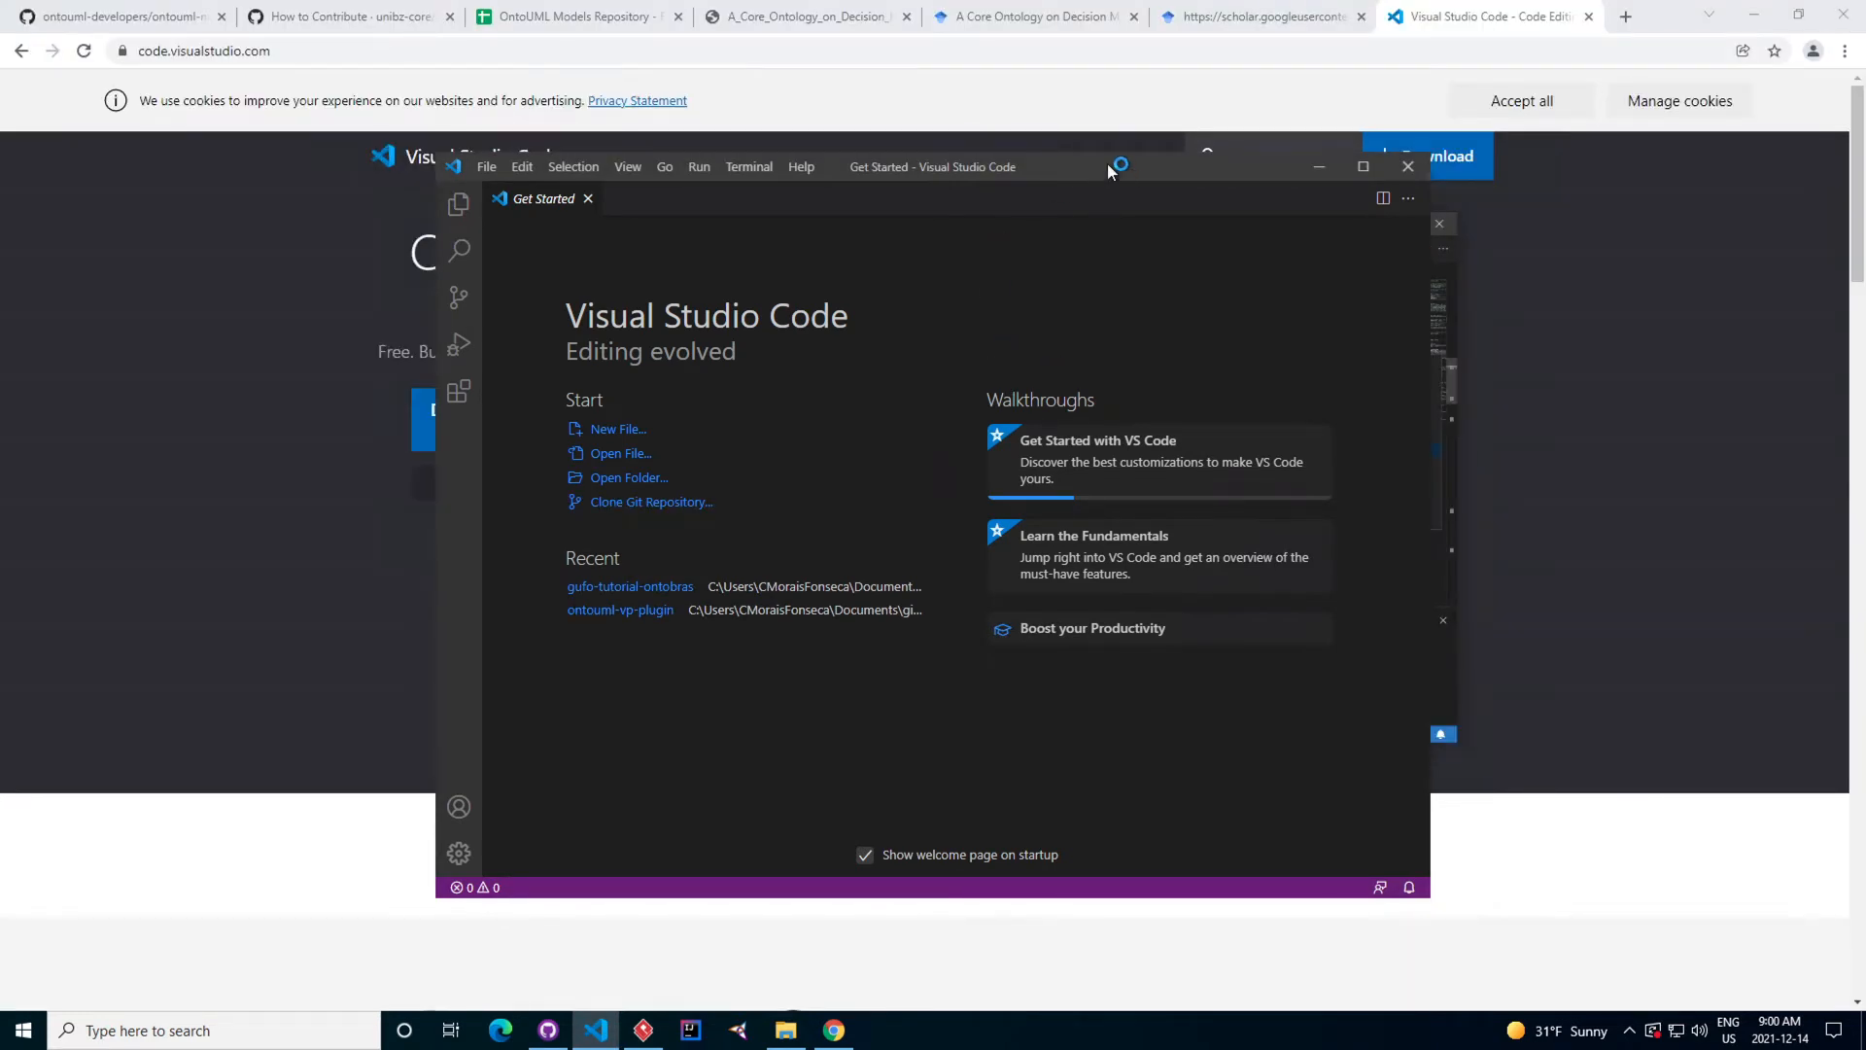
{"action": "left_click_drag", "start_coordinate": [1105, 162], "coordinate": [1865, 158]}
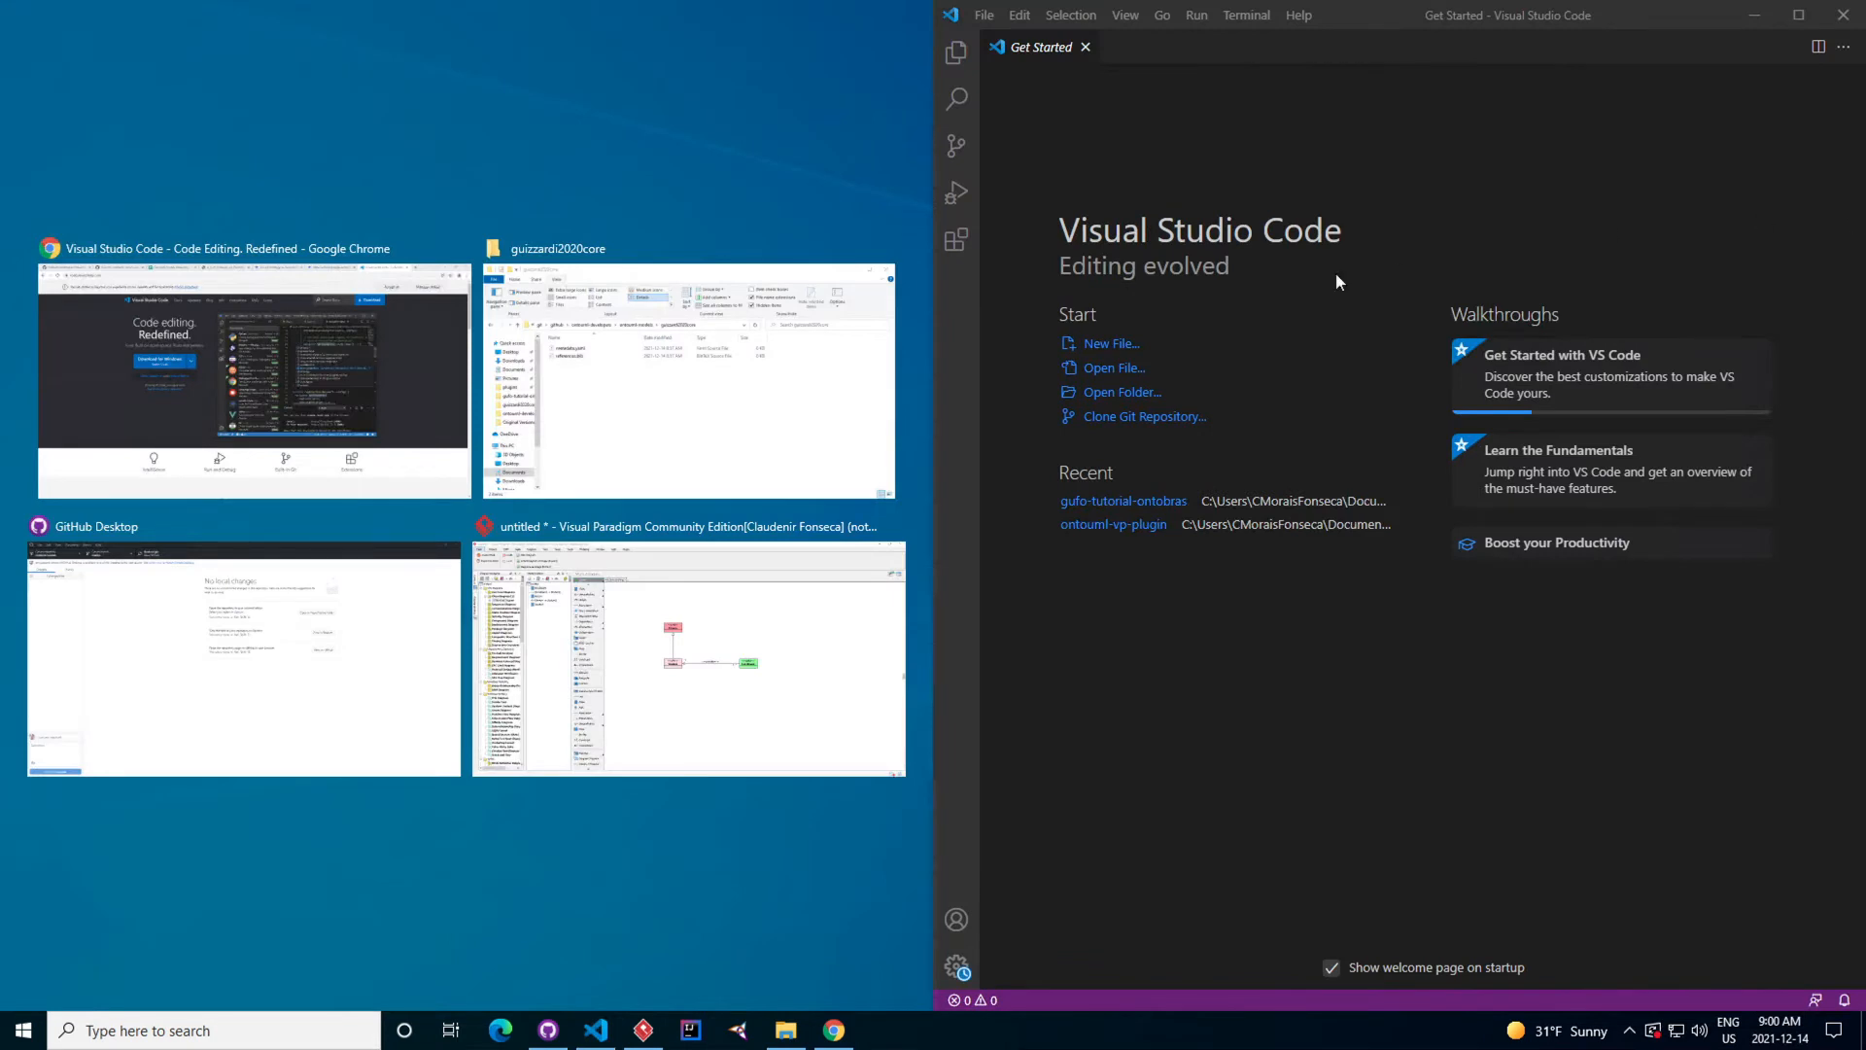
{"action": "left_click", "coordinate": [1127, 616]}
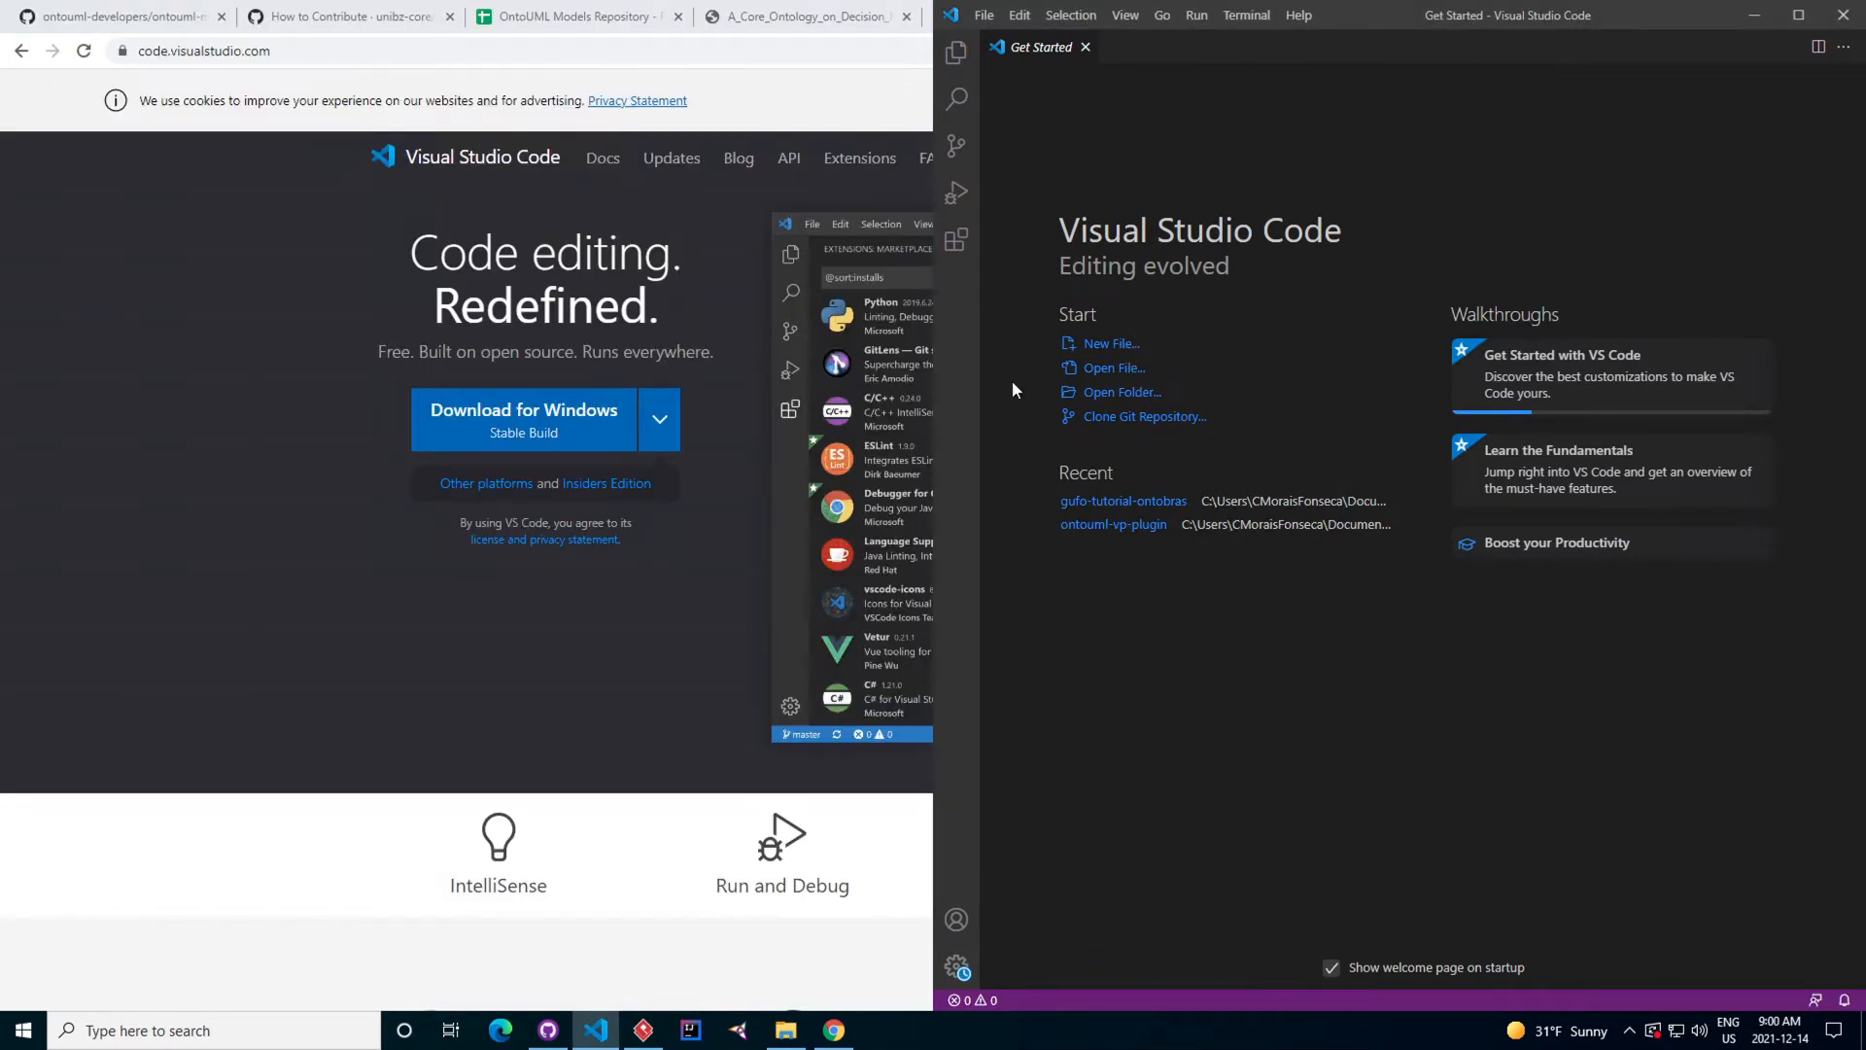
Step: Browse Open File through Documents > git > github > ontouml-developers > ontouml-models > guizzardi2020core
{"action": "left_click", "coordinate": [1125, 368]}
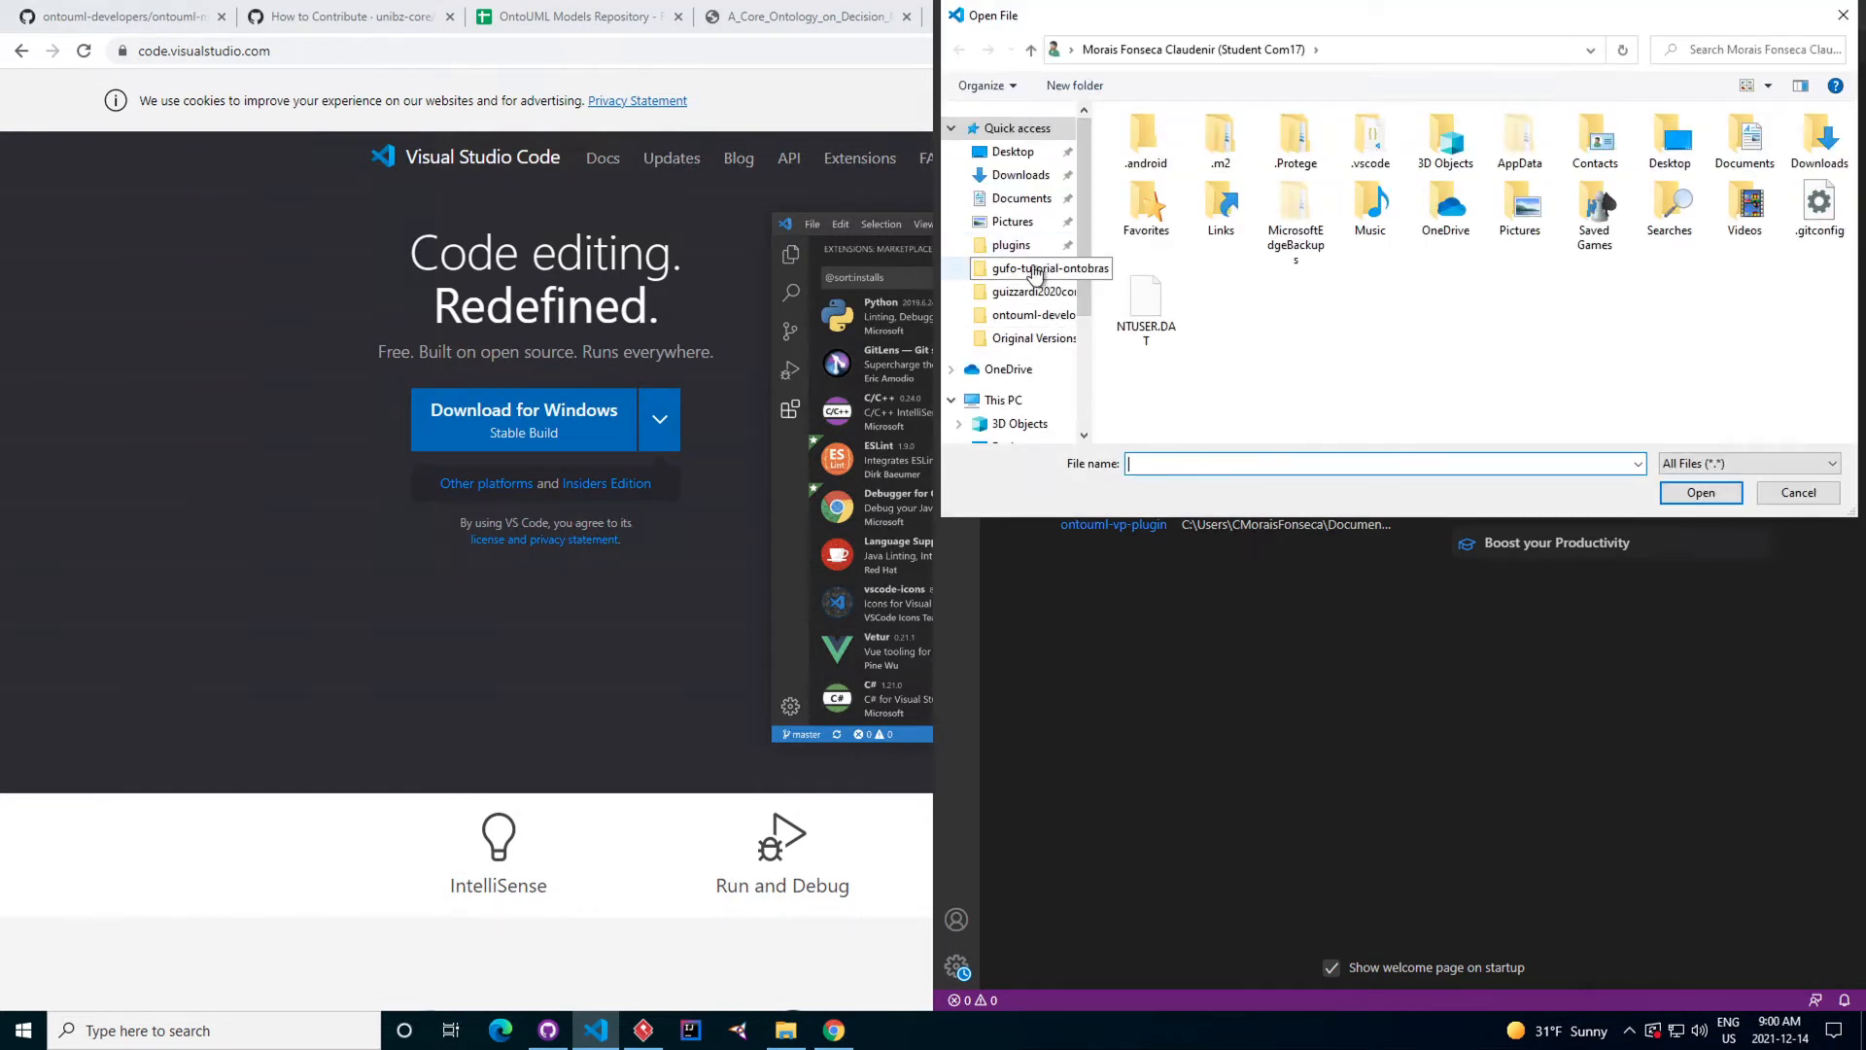
{"action": "scroll", "coordinate": [1034, 275], "scroll_direction": "down", "scroll_amount": 3}
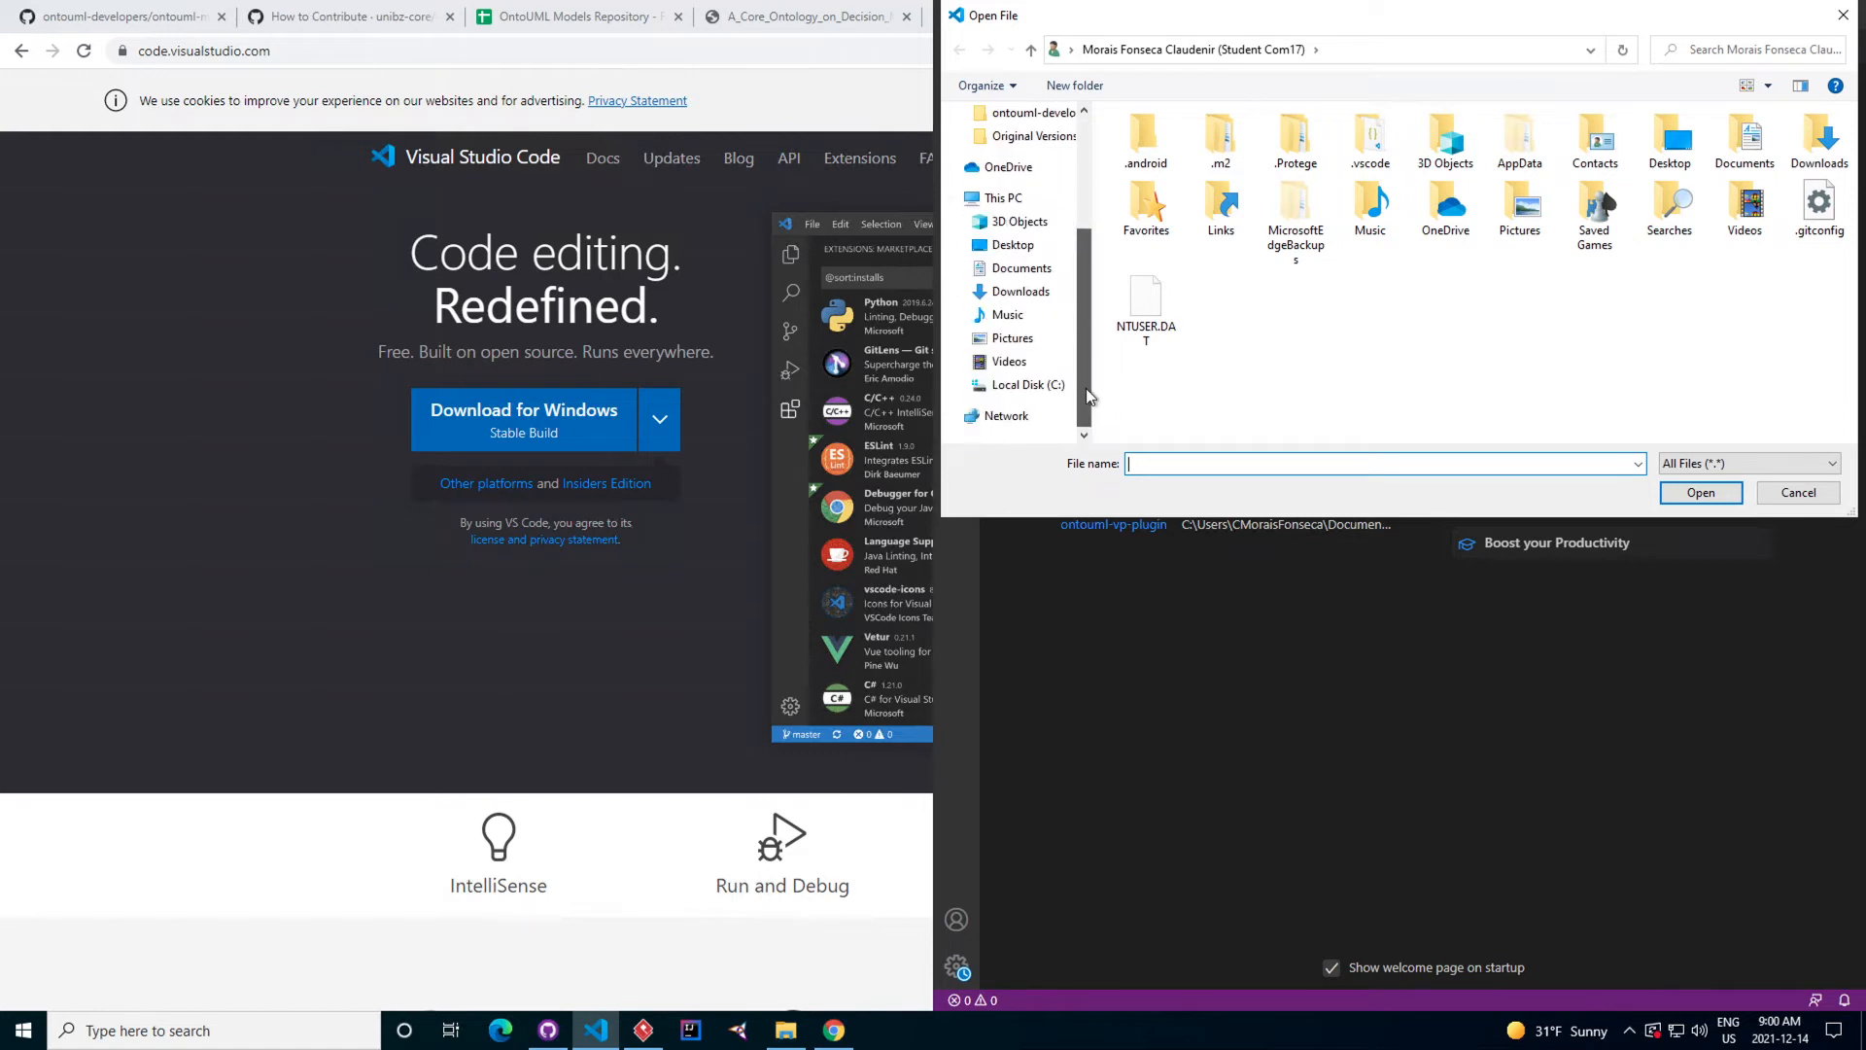
{"action": "left_click", "coordinate": [1023, 269]}
{"action": "double_click", "coordinate": [1176, 139]}
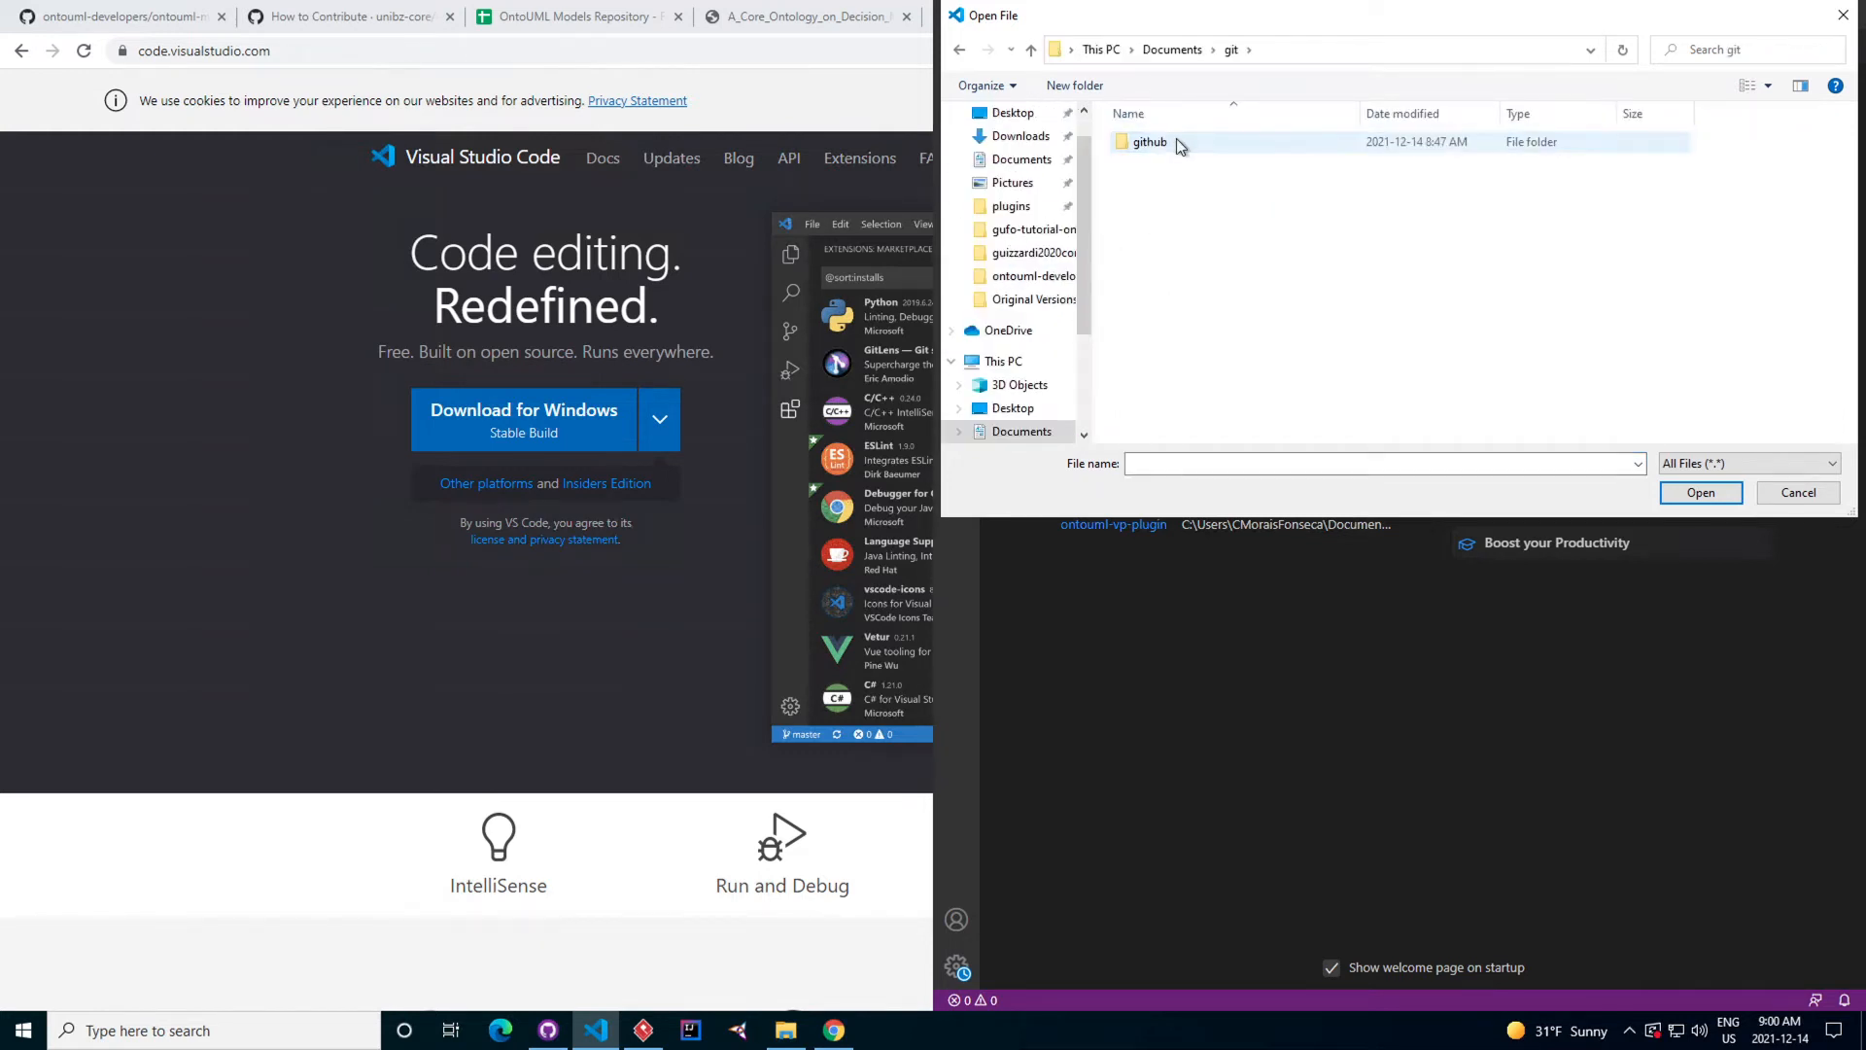
{"action": "double_click", "coordinate": [1150, 142]}
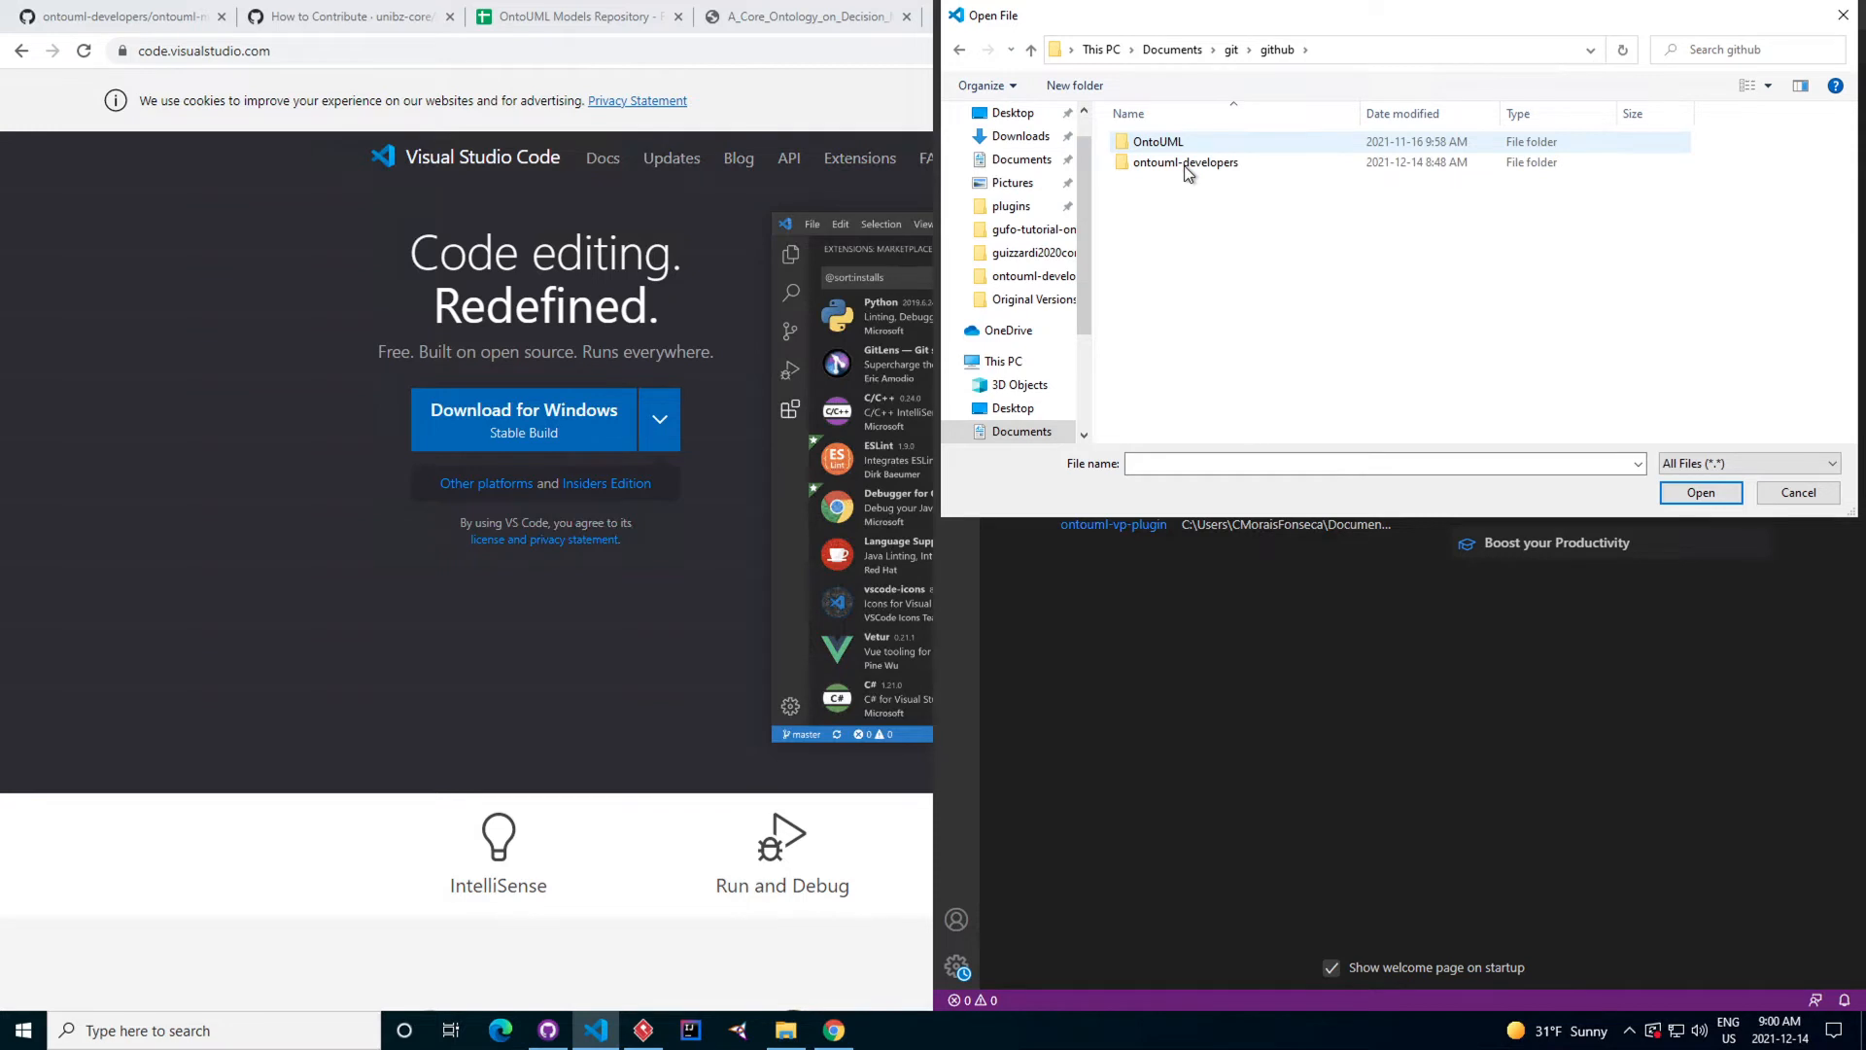
{"action": "double_click", "coordinate": [1184, 163]}
{"action": "double_click", "coordinate": [1188, 139]}
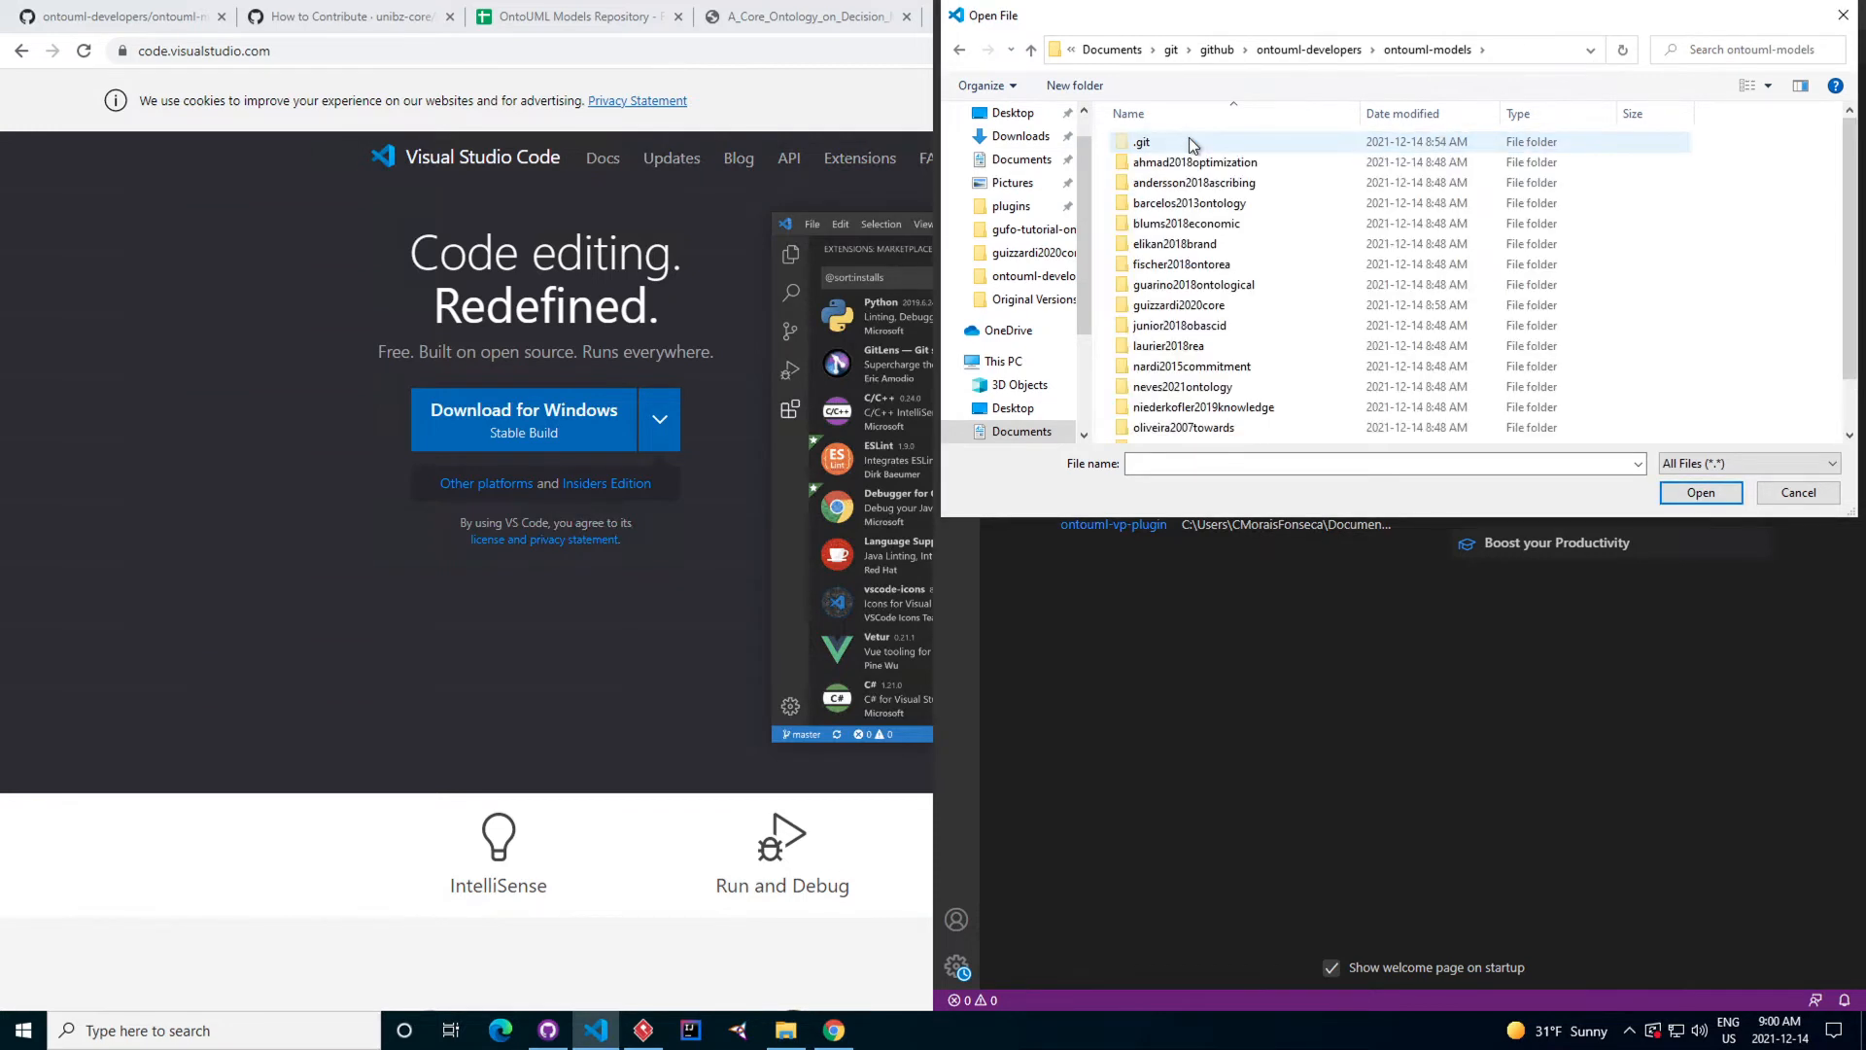
{"action": "double_click", "coordinate": [1212, 308]}
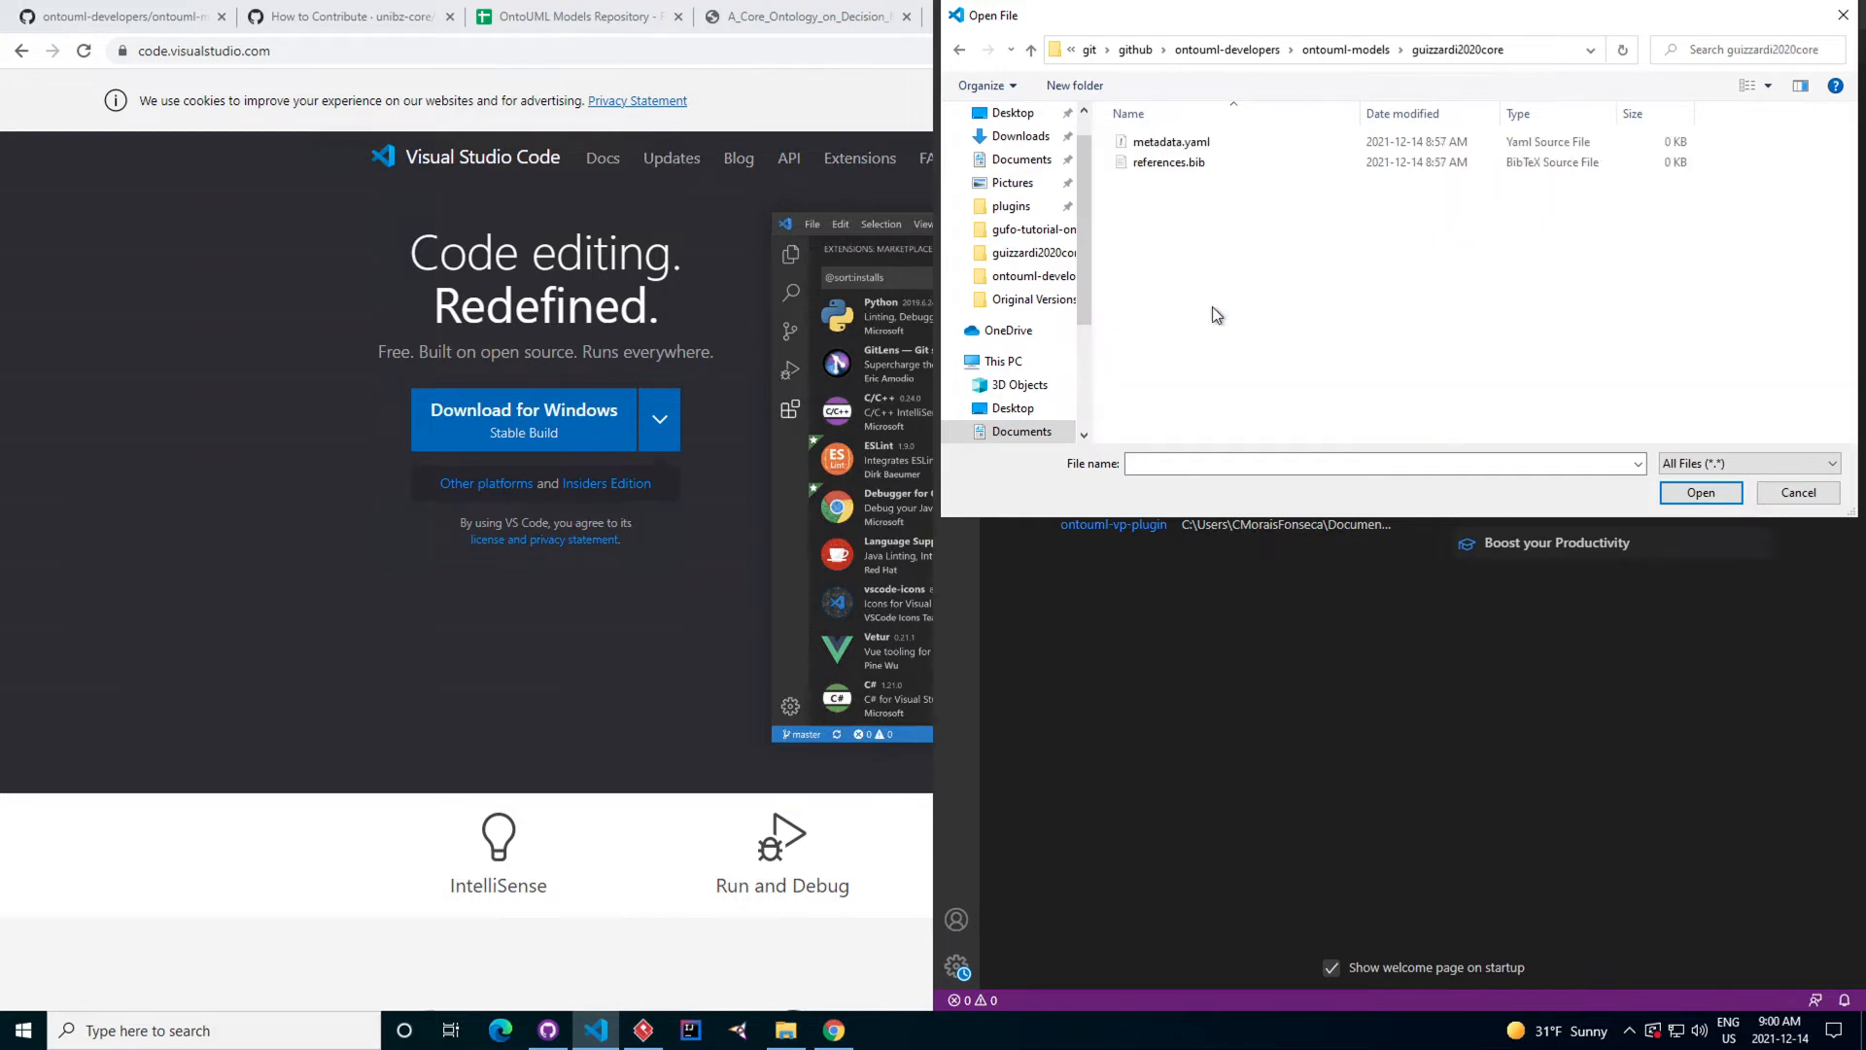
Step: Open references.bib from guizzardi2020core in the editor, then close it
{"action": "left_click", "coordinate": [1702, 498]}
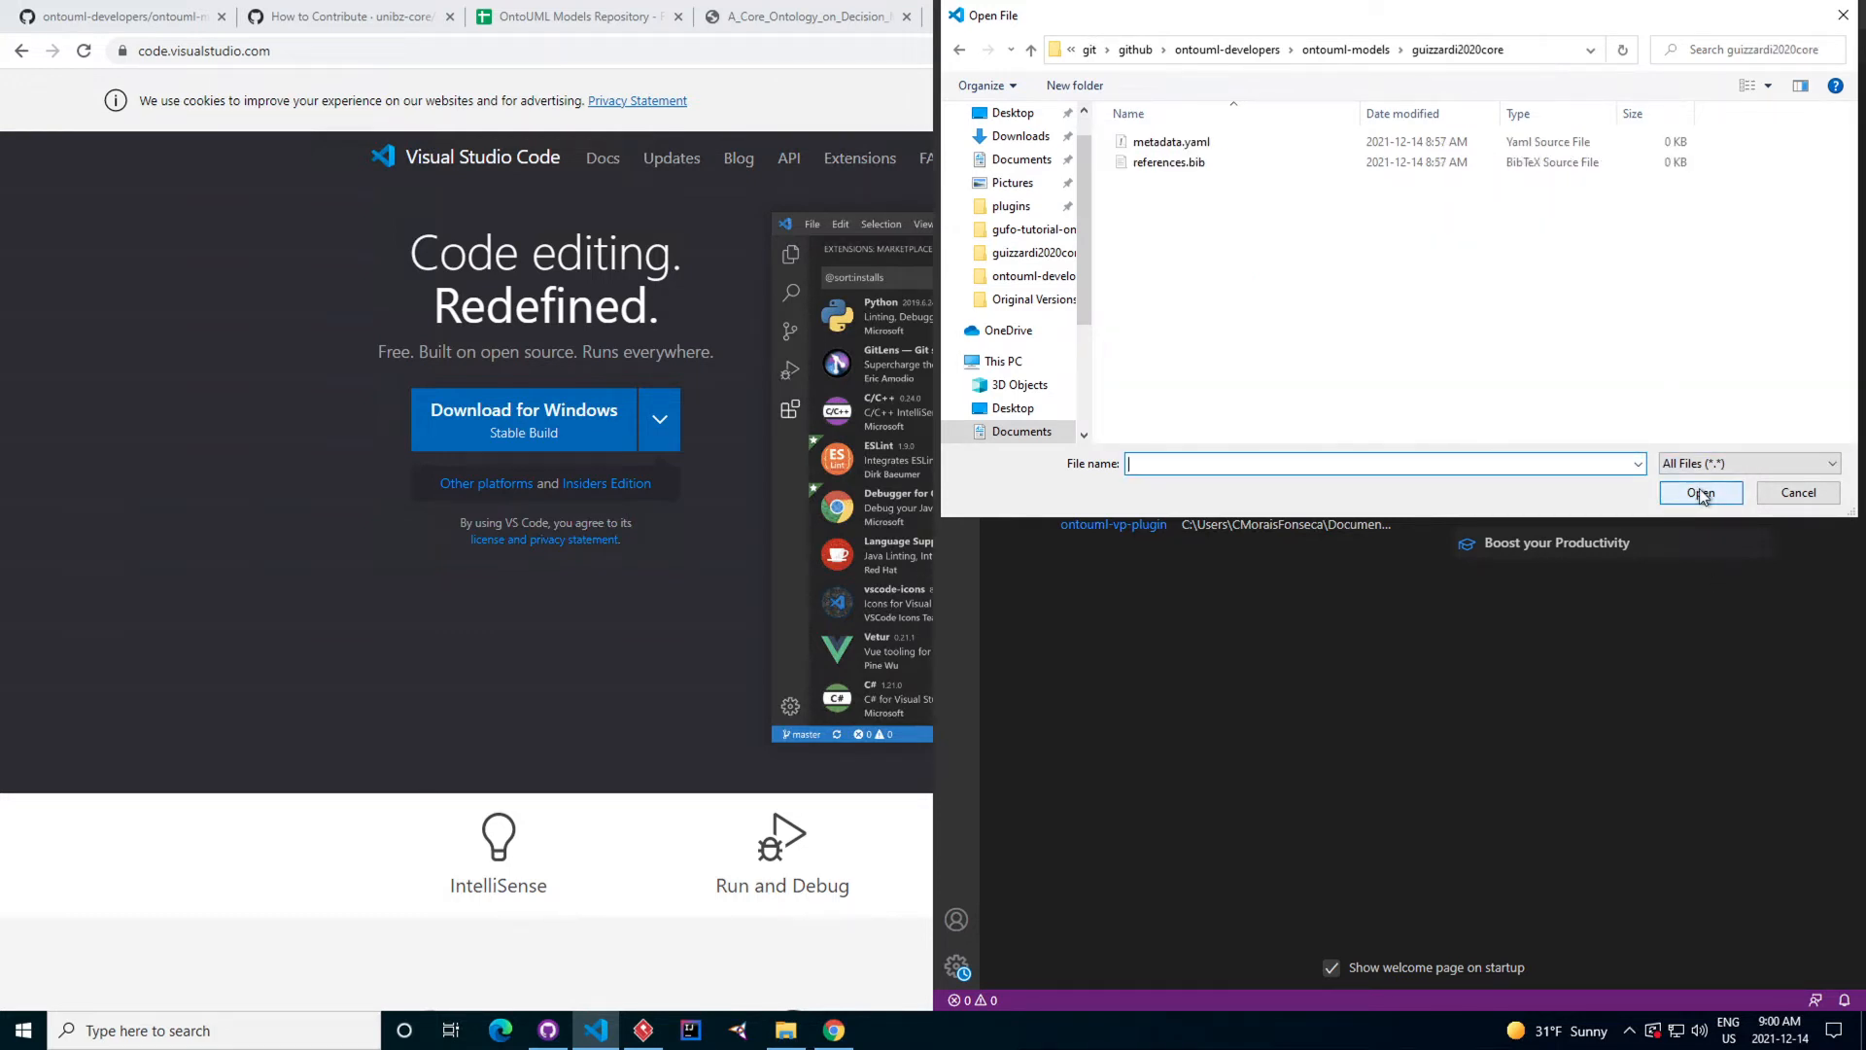
{"action": "left_click", "coordinate": [1462, 316]}
{"action": "left_click", "coordinate": [1699, 491]}
{"action": "key", "text": "alt+Up"}
{"action": "left_click", "coordinate": [1686, 499]}
{"action": "double_click", "coordinate": [1176, 159]}
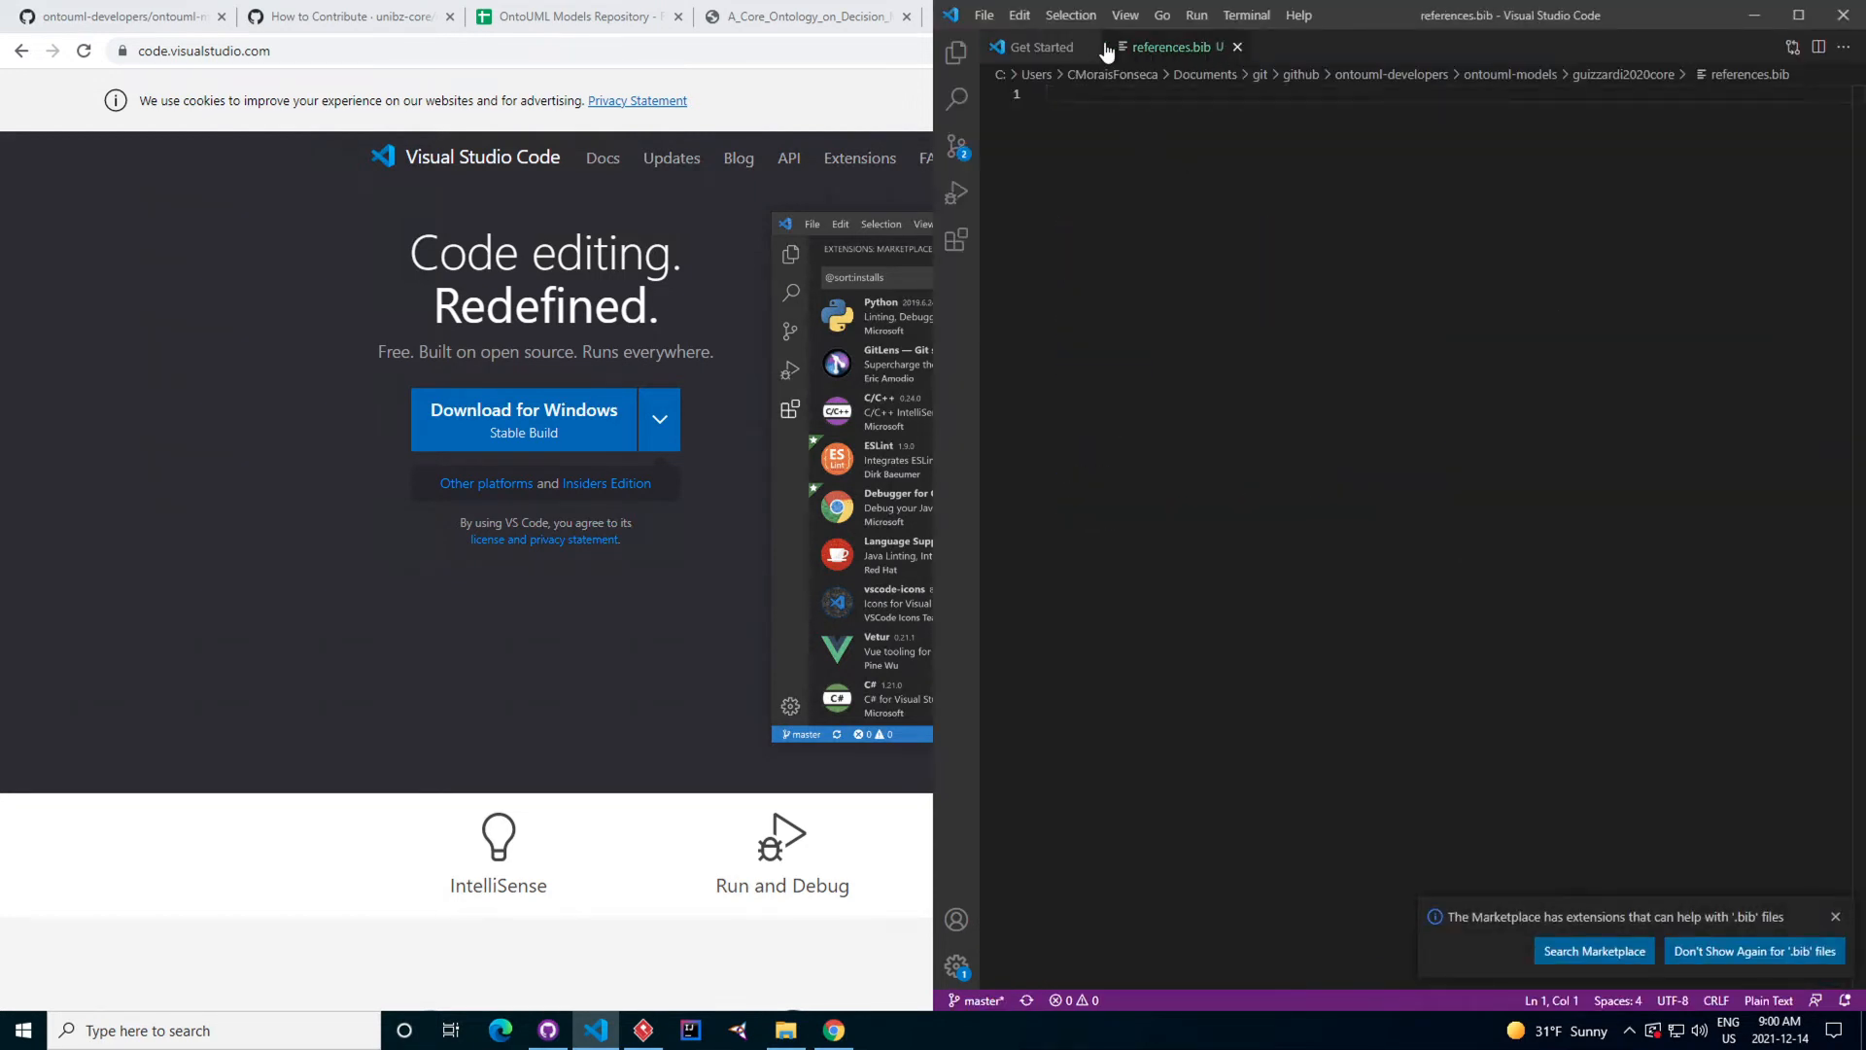
{"action": "left_click", "coordinate": [1237, 46]}
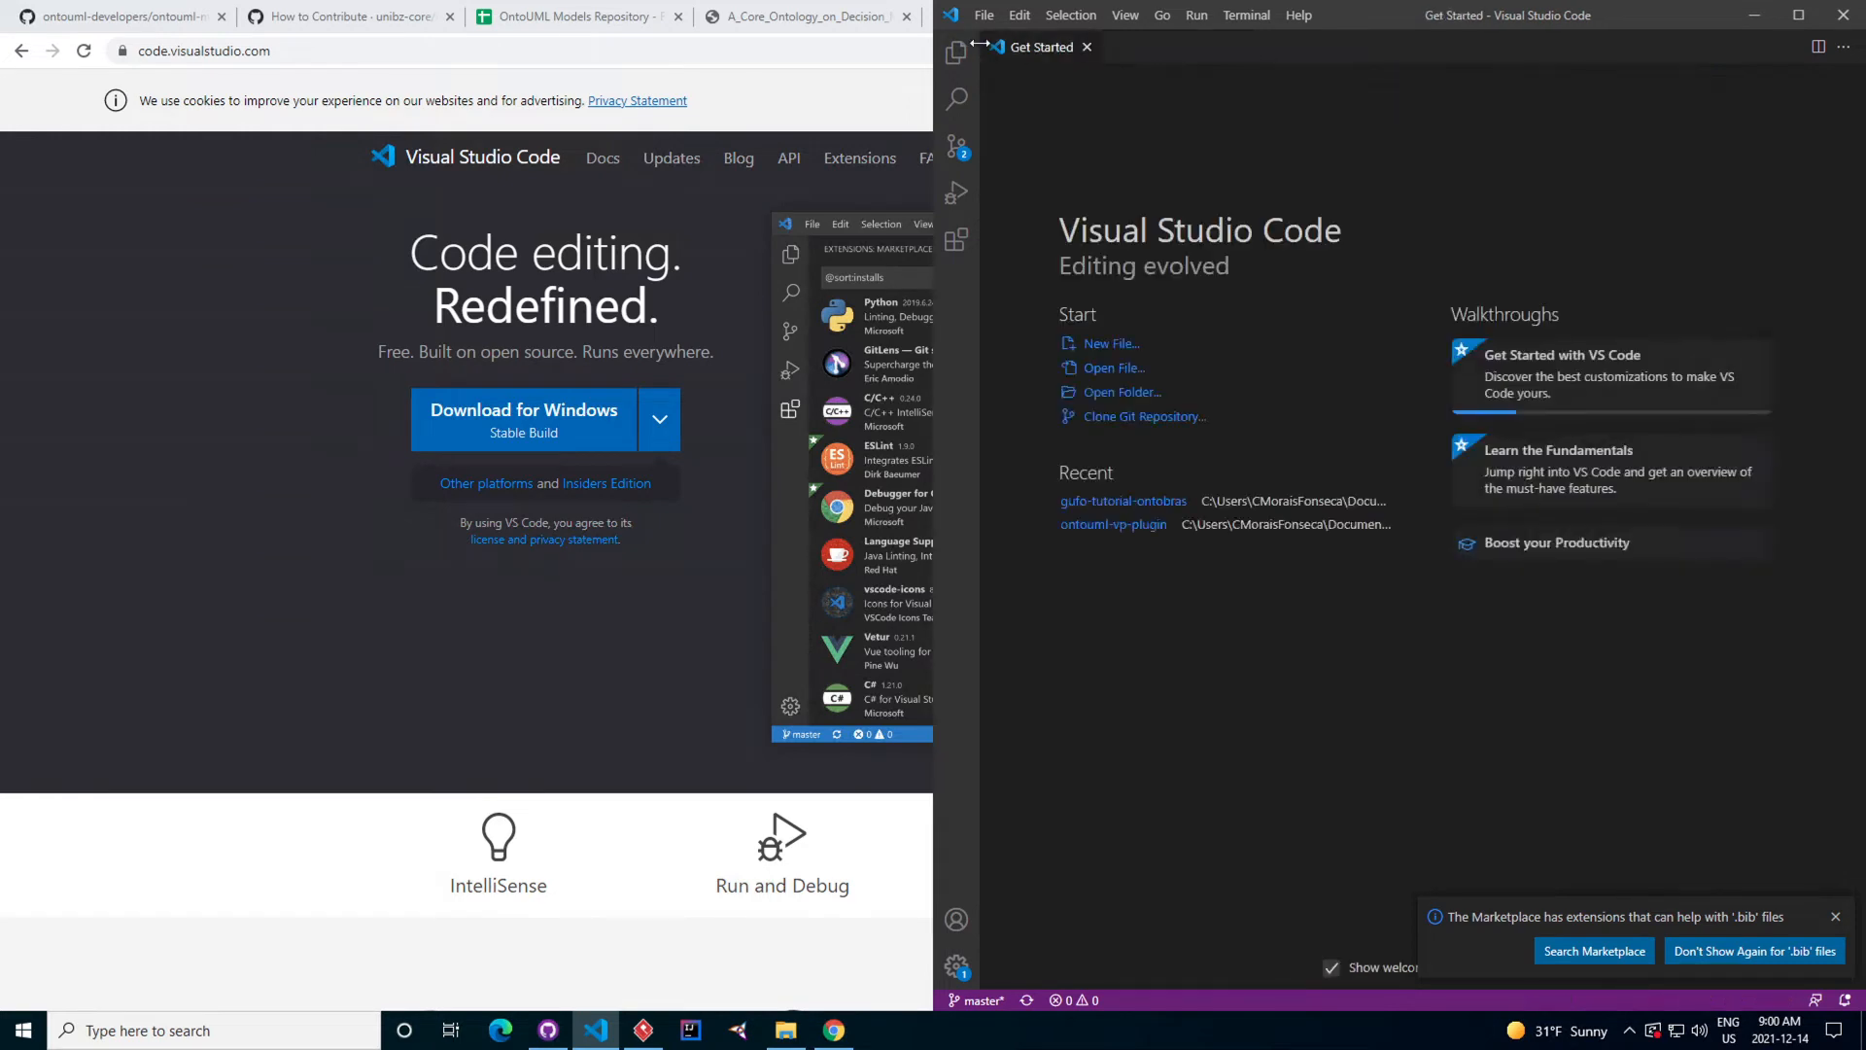
Step: Open guizzardi2020core as a trusted folder and open references.bib from the Explorer sidebar
{"action": "left_click", "coordinate": [956, 52]}
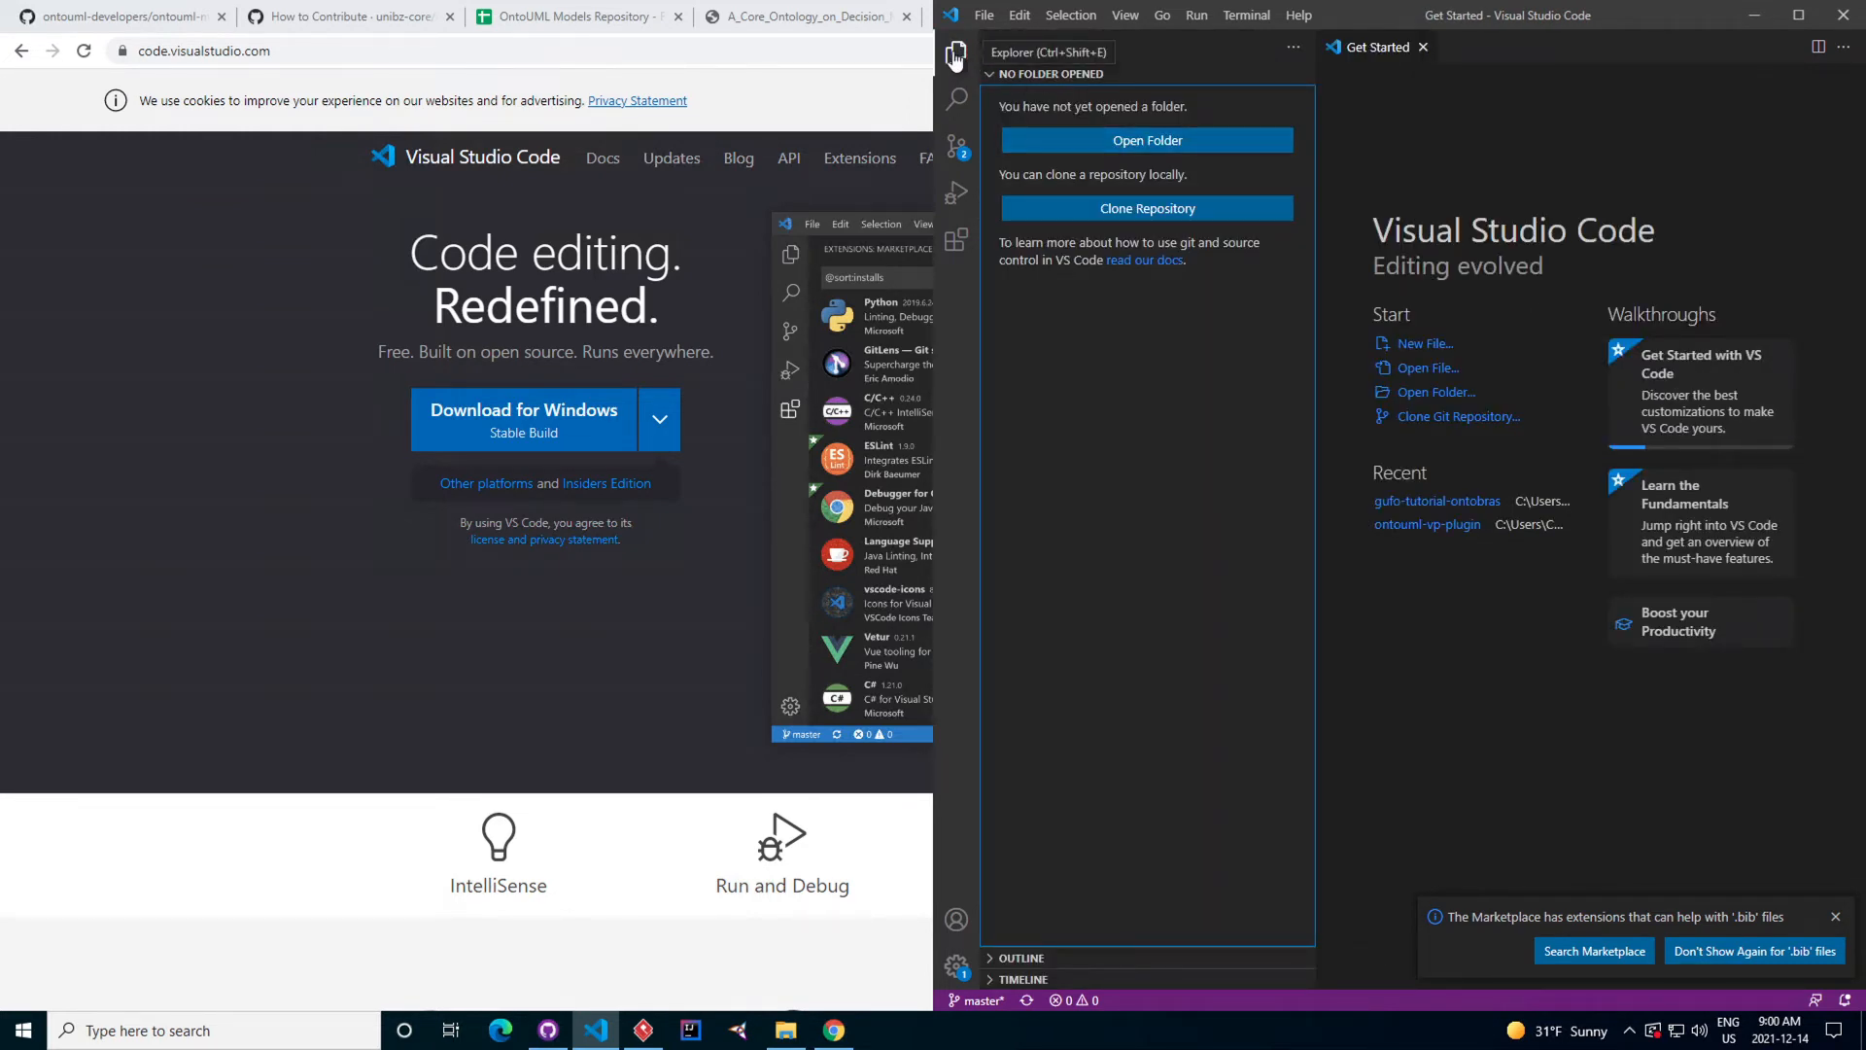
{"action": "left_click", "coordinate": [1096, 142]}
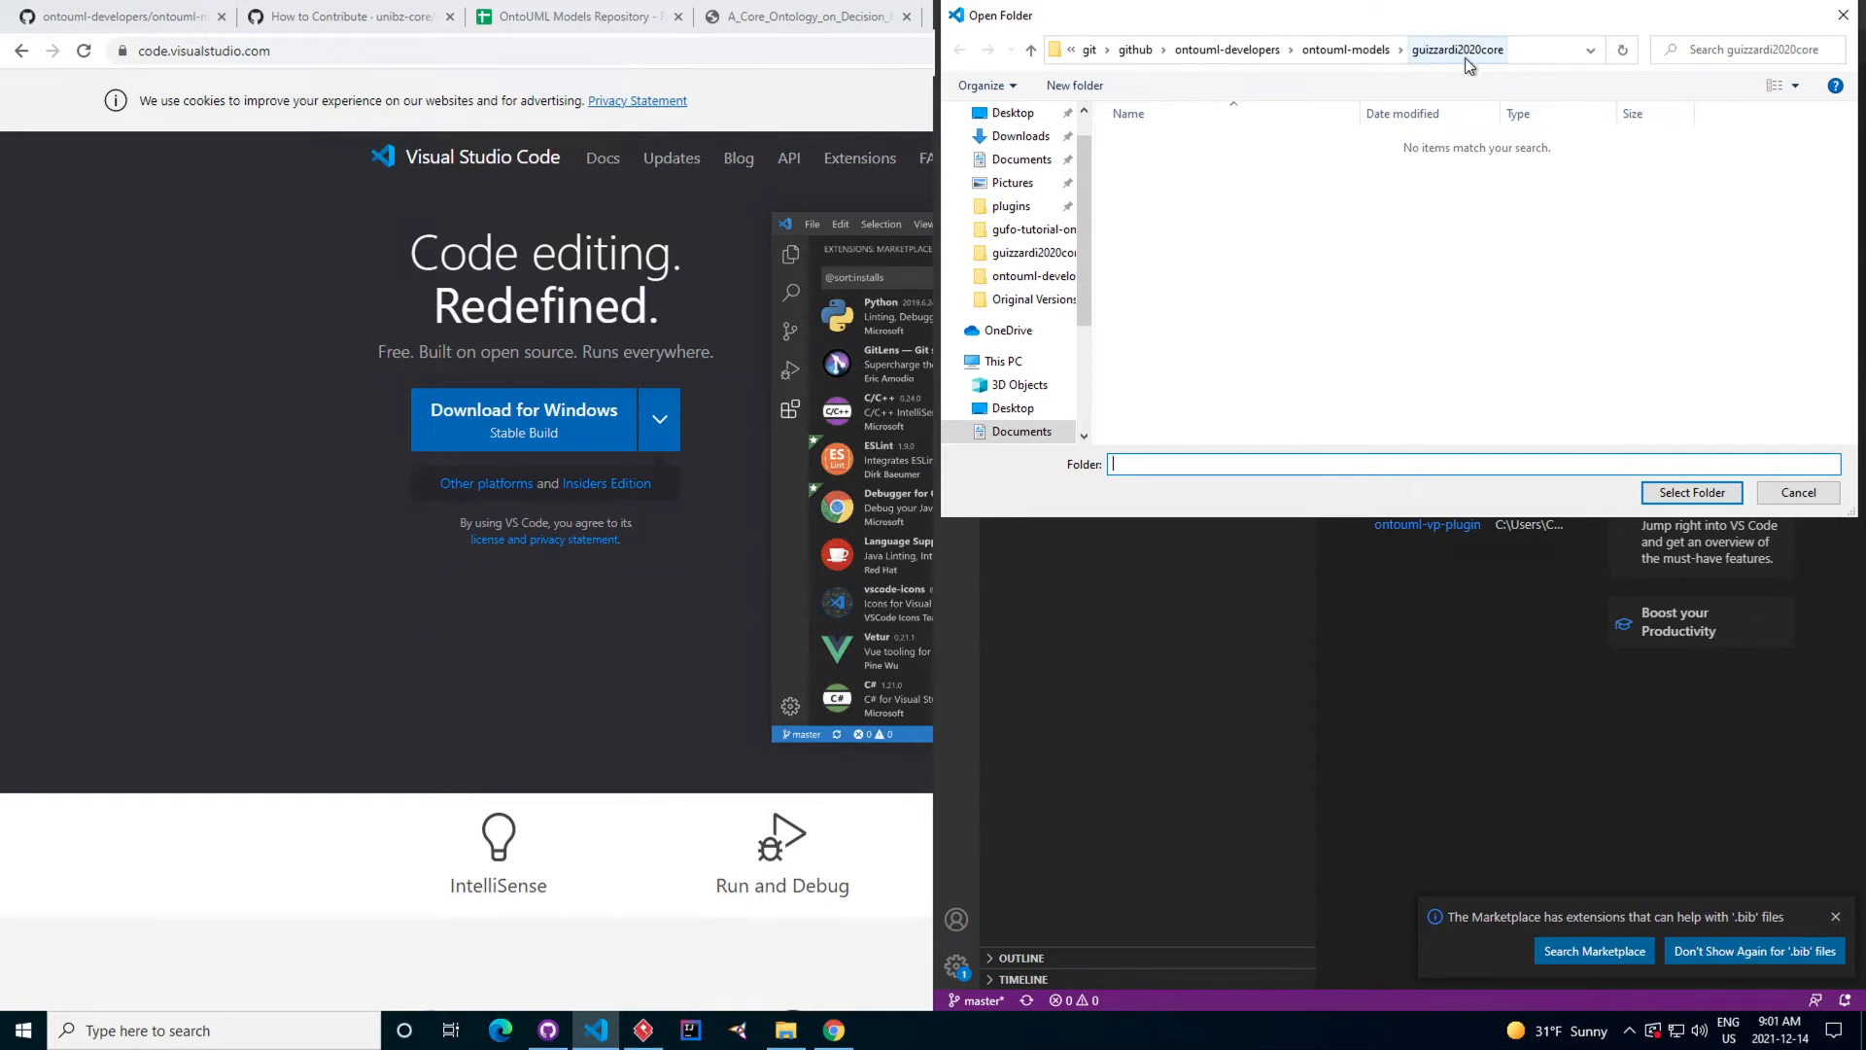
{"action": "left_click", "coordinate": [1691, 492]}
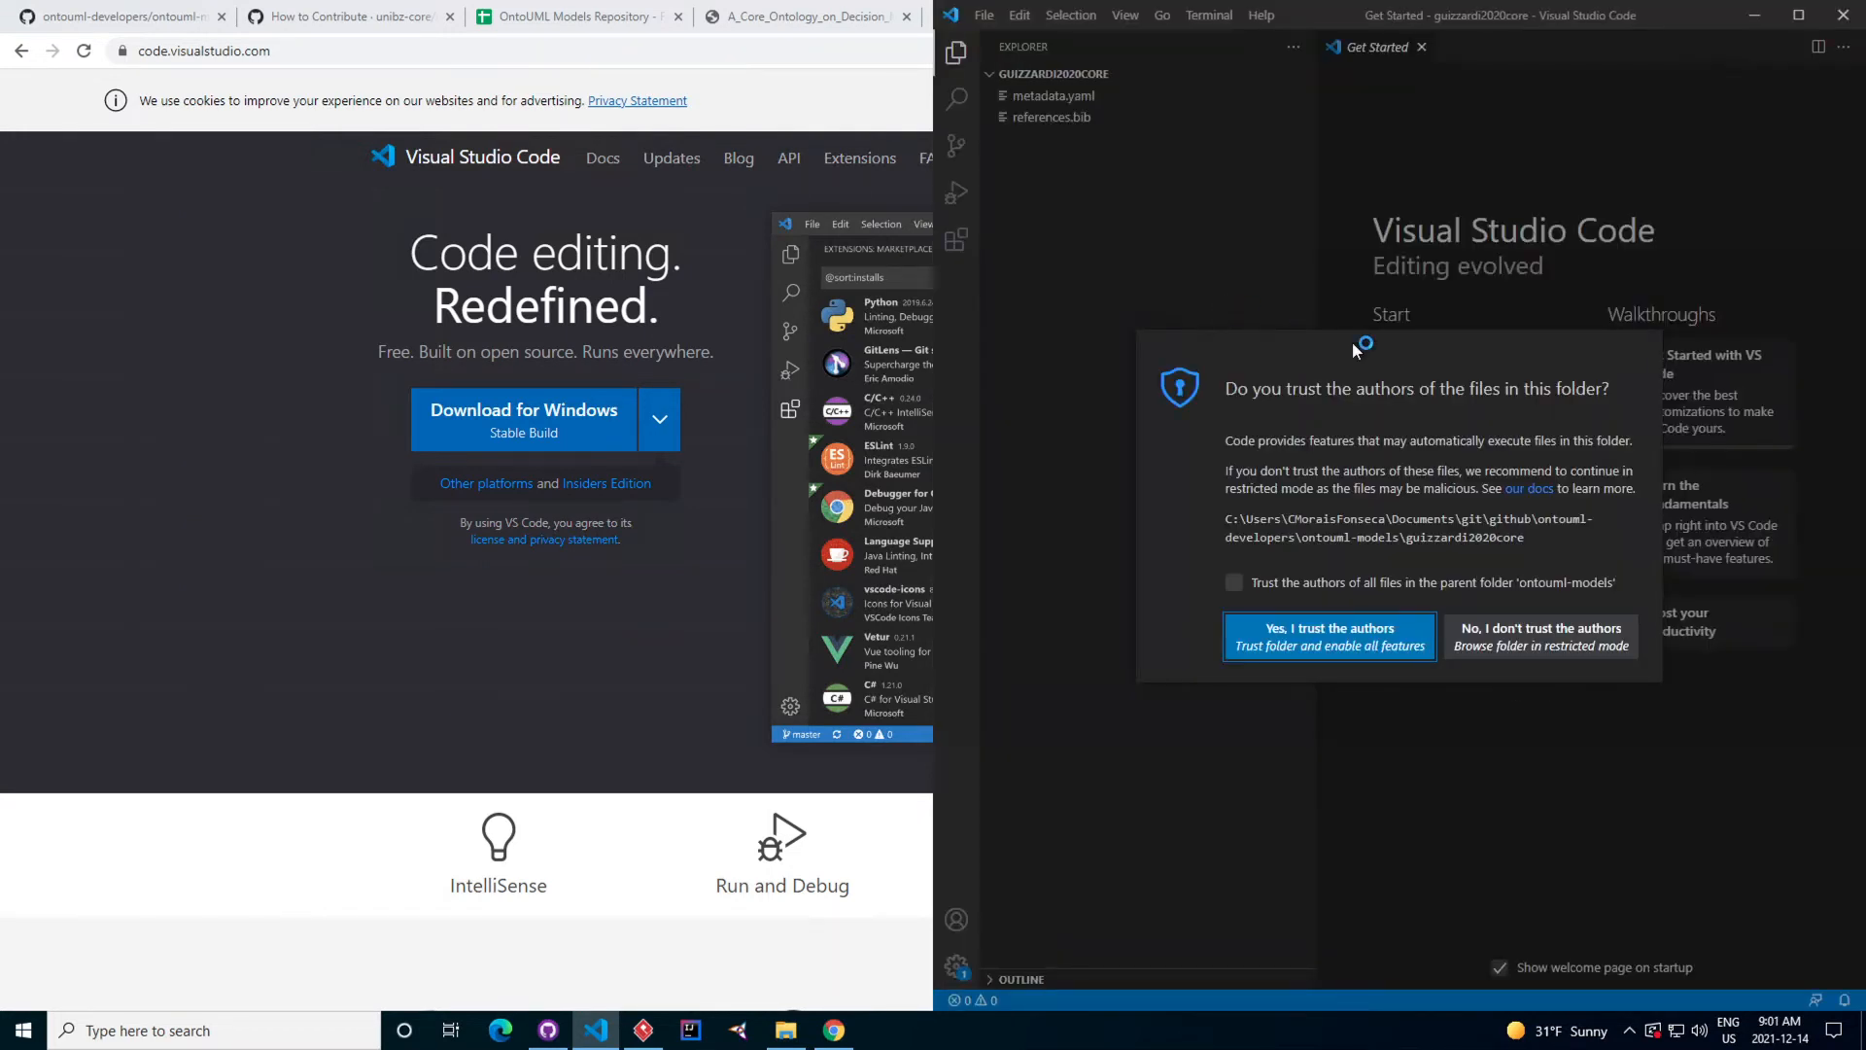
{"action": "left_click", "coordinate": [1380, 645]}
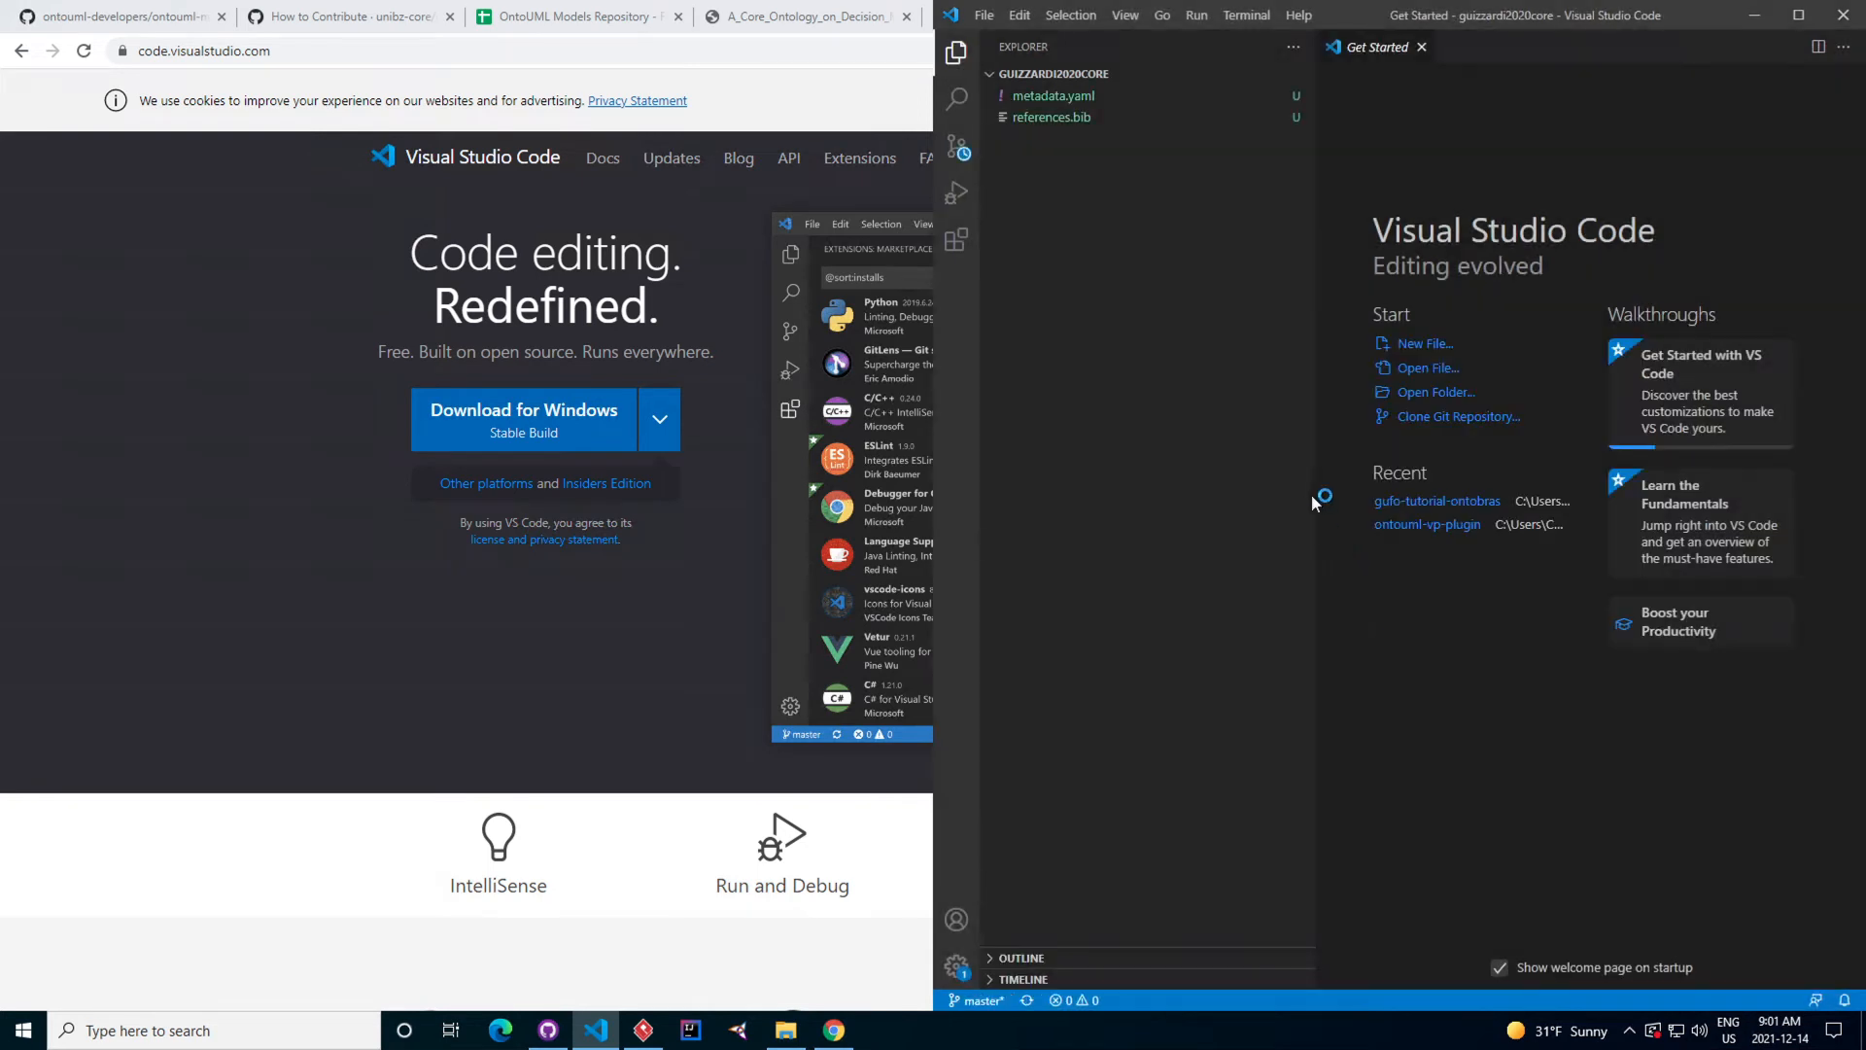
{"action": "left_click_drag", "start_coordinate": [1314, 499], "coordinate": [1205, 498]}
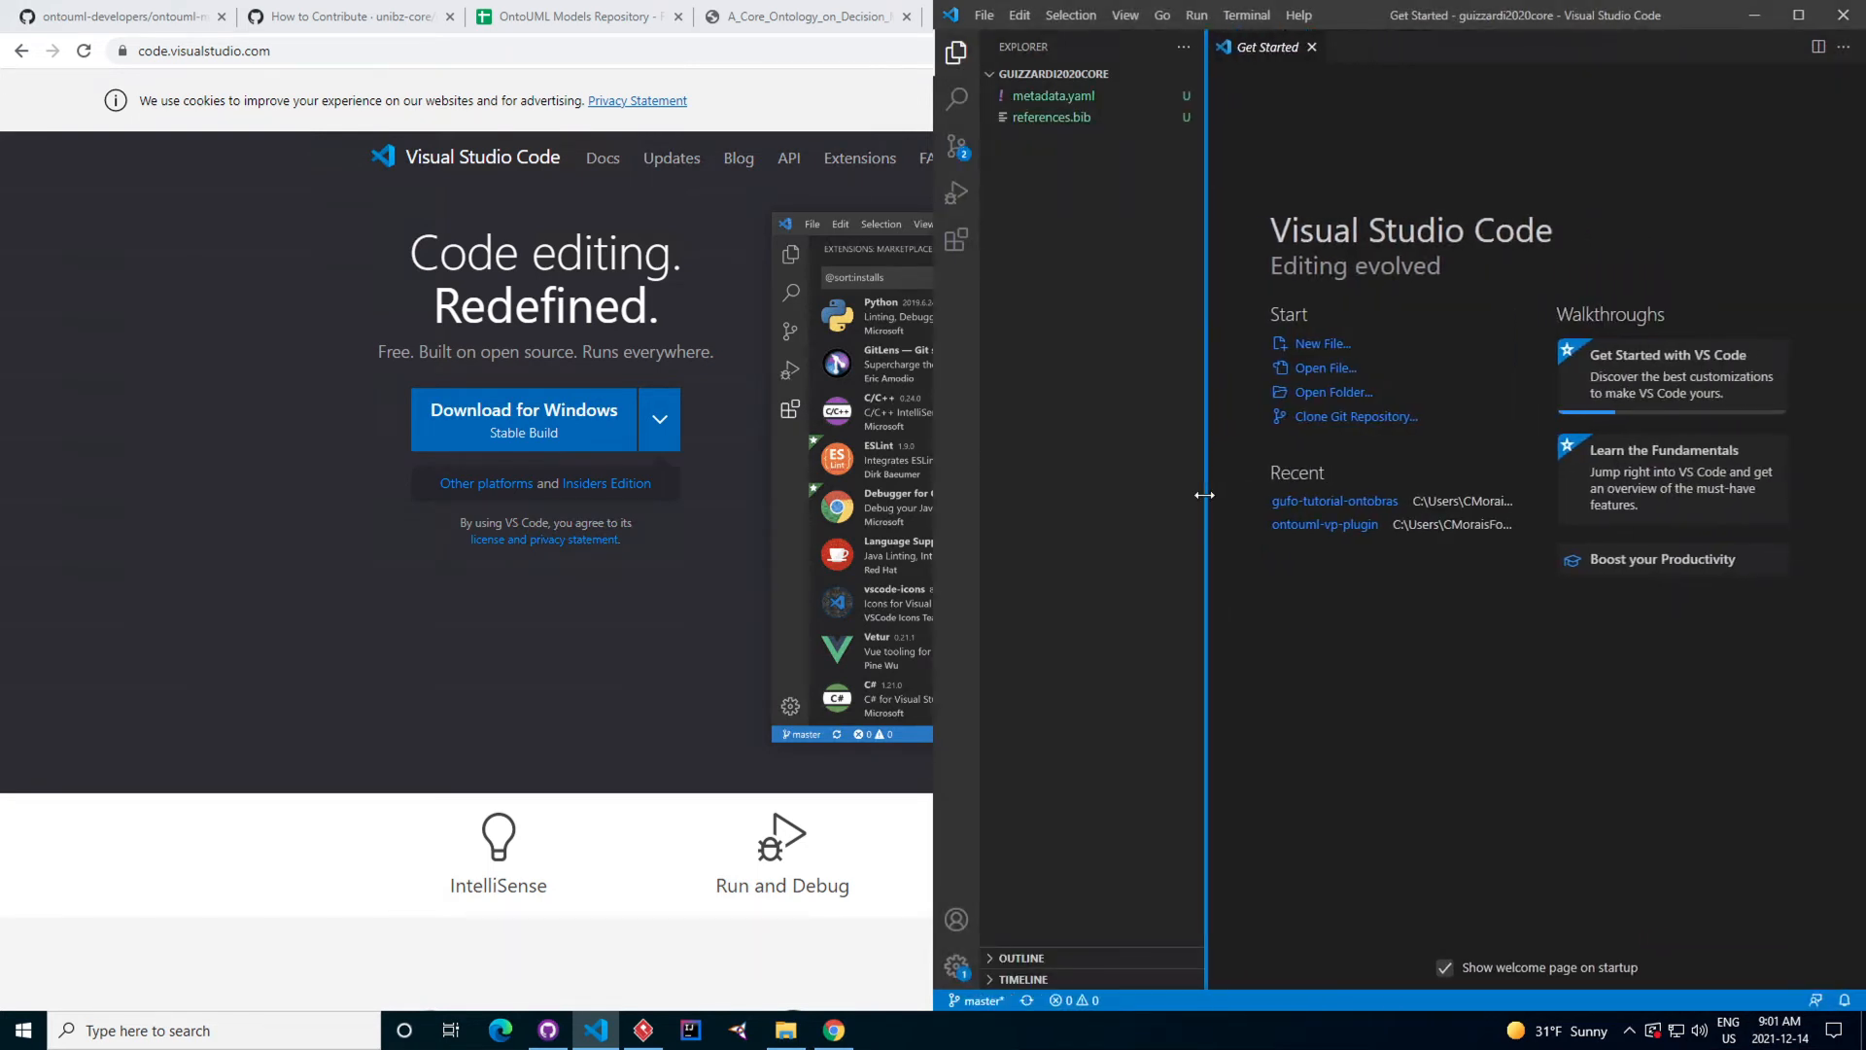
{"action": "left_click", "coordinate": [1074, 129]}
{"action": "left_click", "coordinate": [1071, 121]}
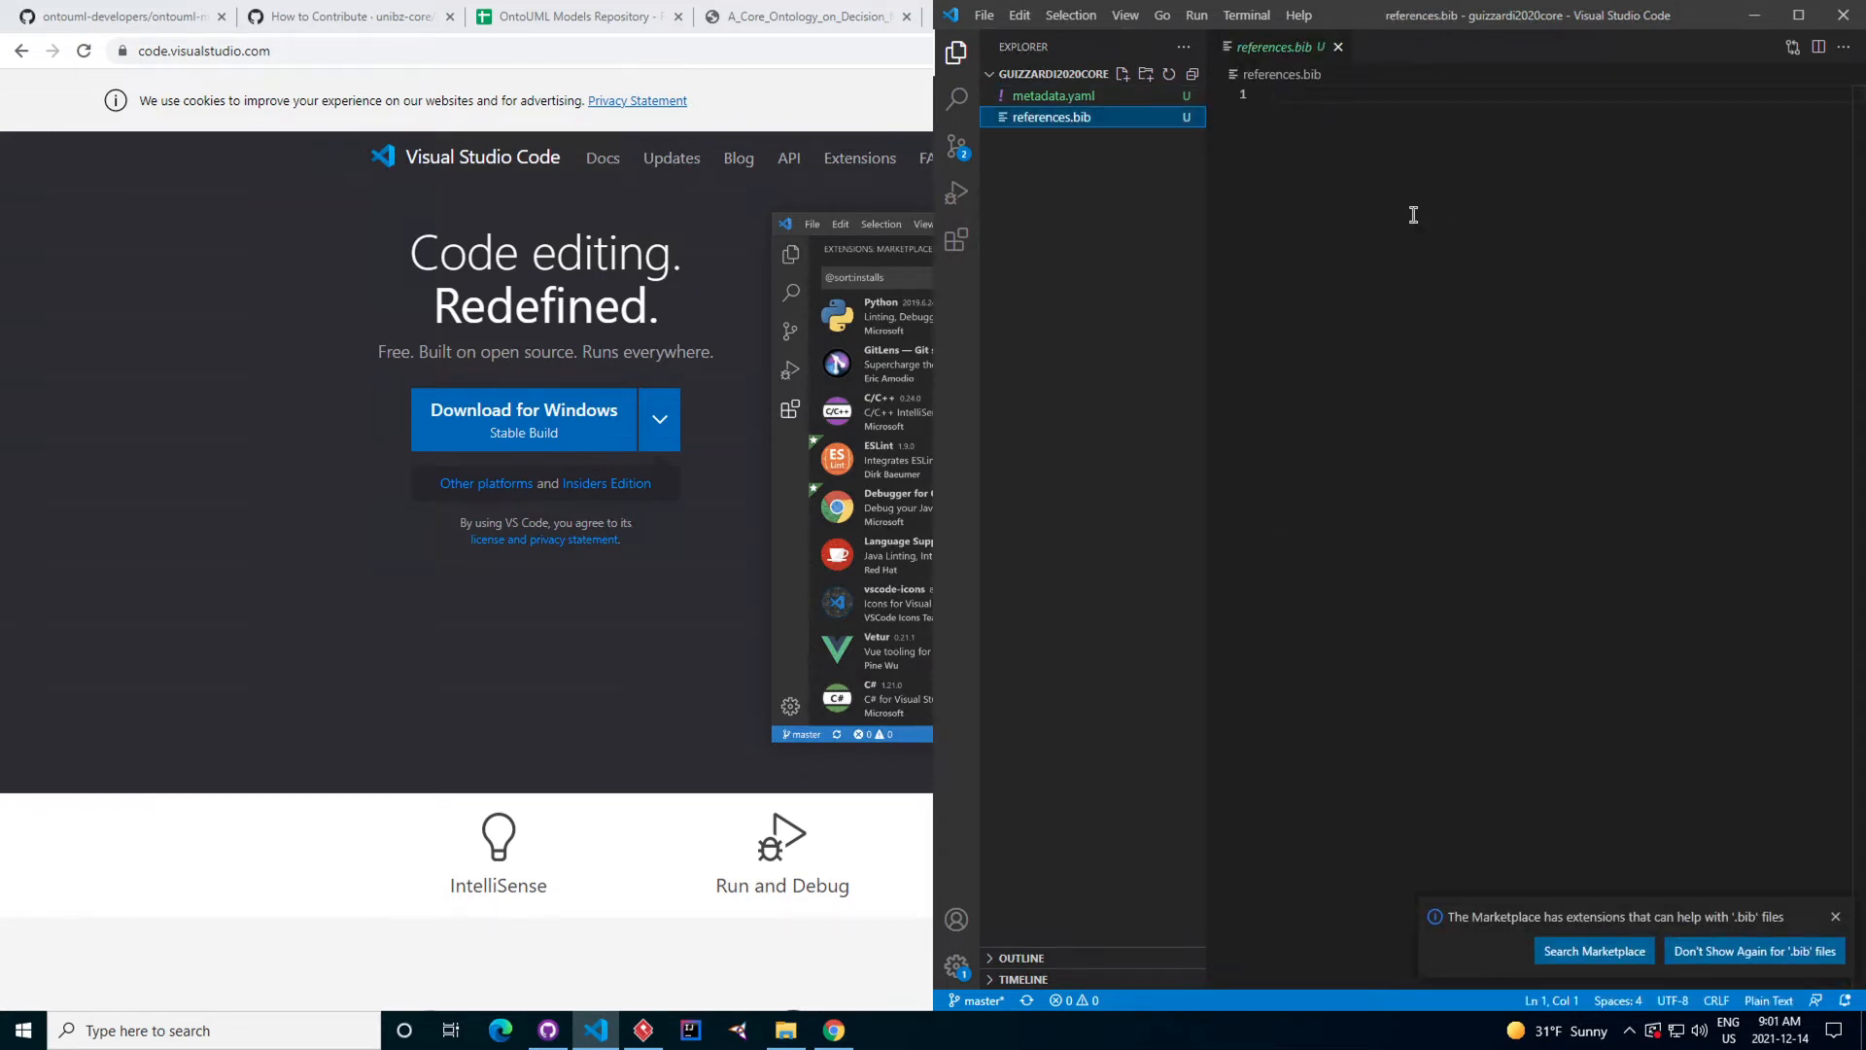
Step: Select and copy the full guizzardi2020core BibTeX entry from the Scholar tab
{"action": "left_click", "coordinate": [290, 321]}
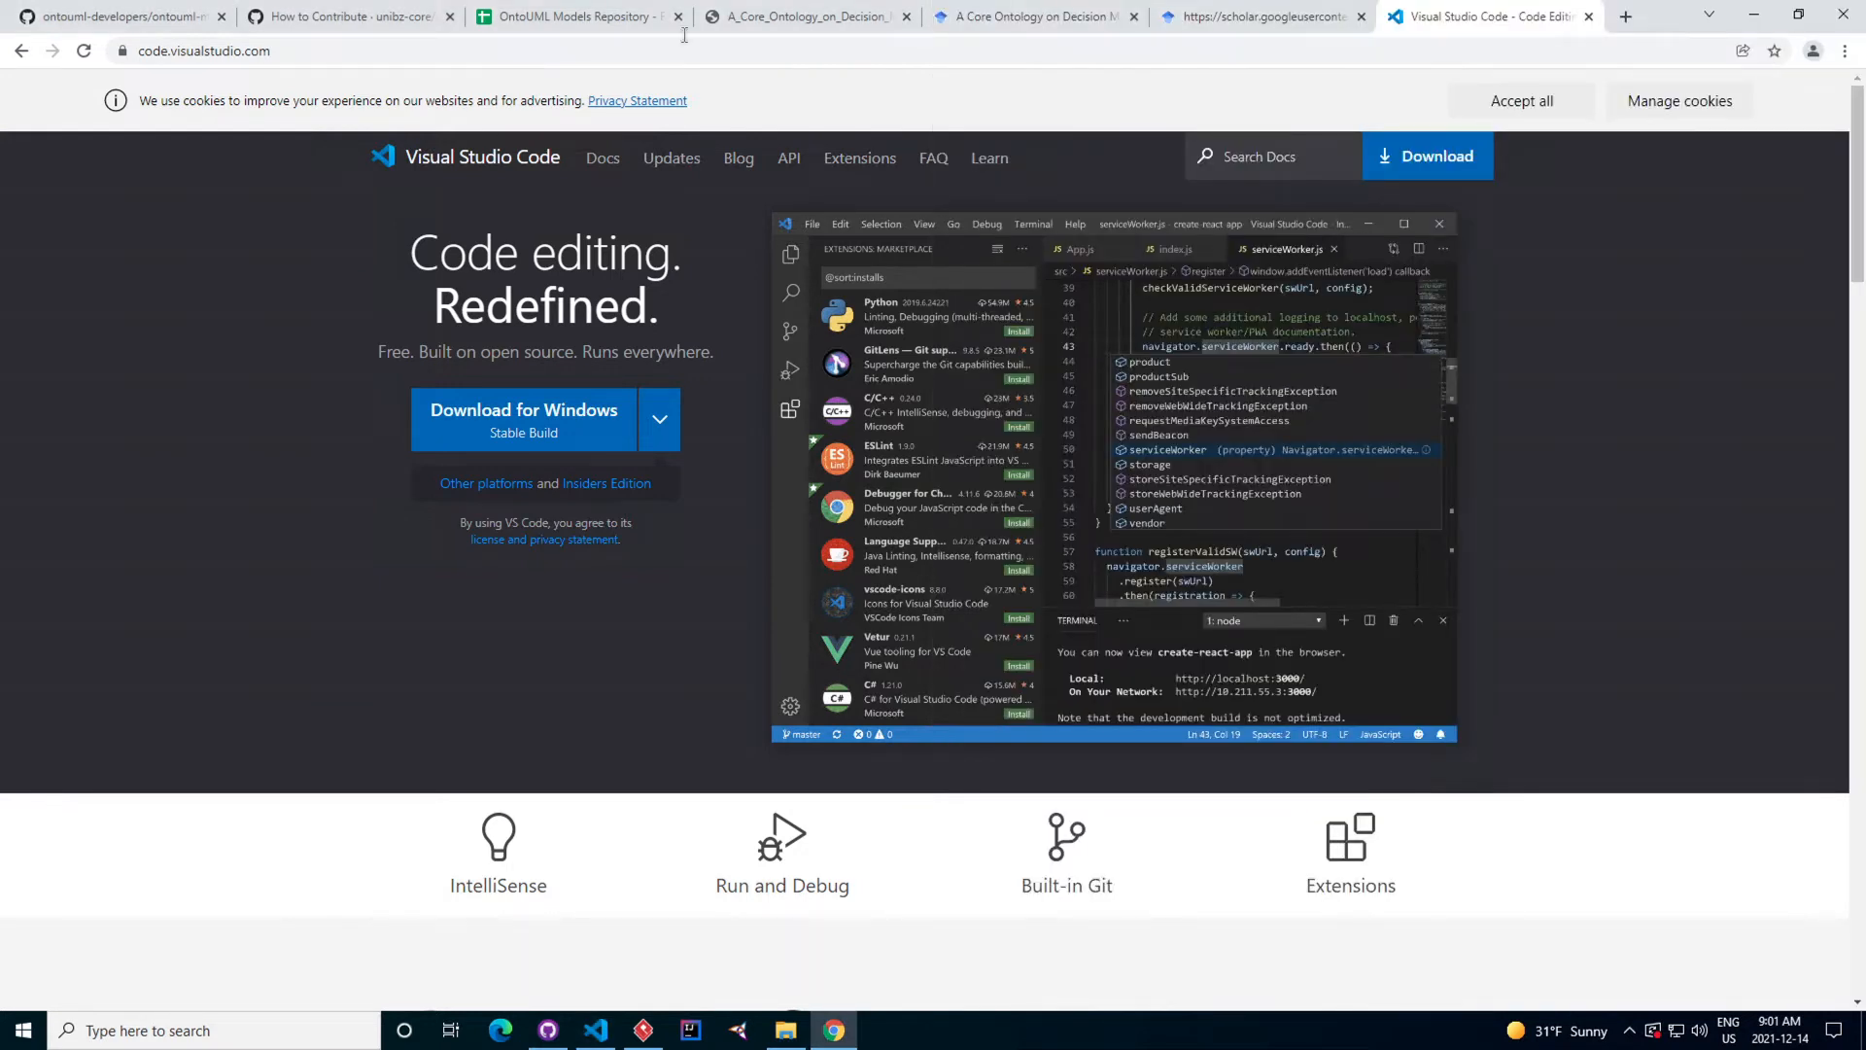
{"action": "left_click", "coordinate": [1239, 33]}
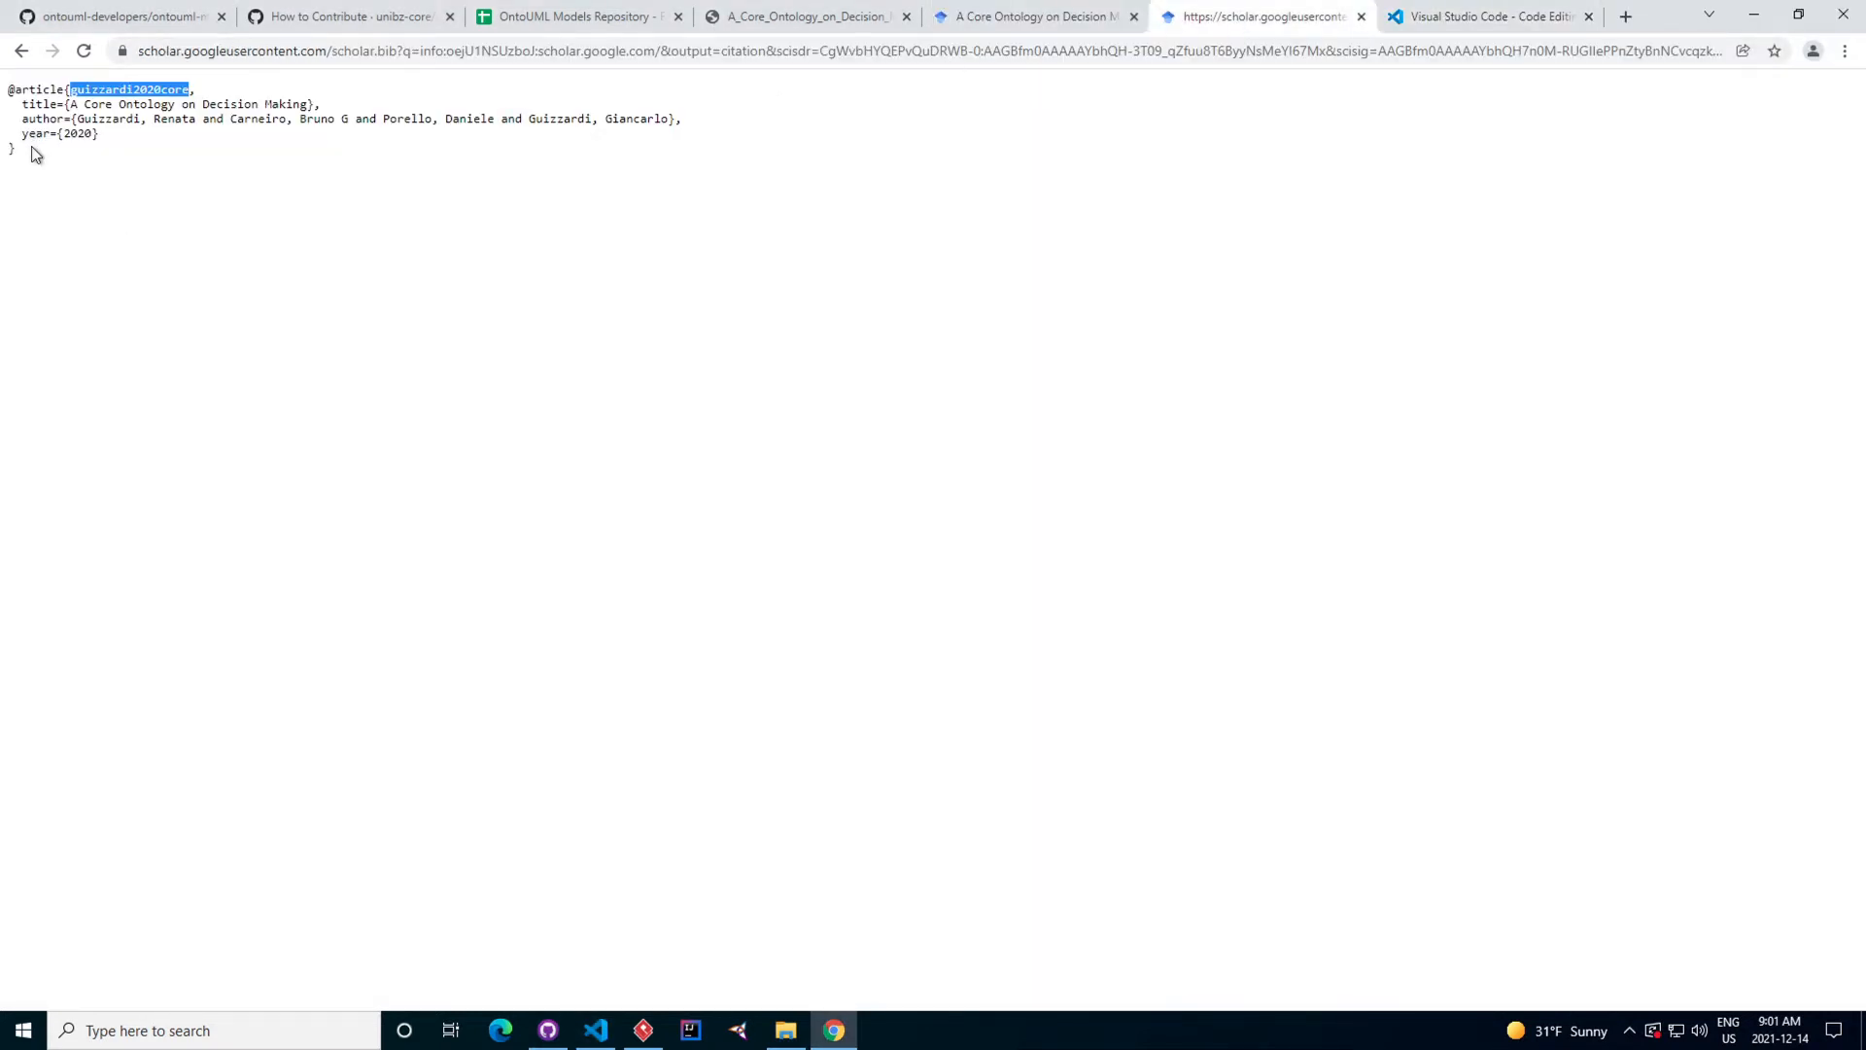
{"action": "left_click_drag", "start_coordinate": [34, 153], "coordinate": [5, 94]}
{"action": "key", "text": "ctrl+c"}
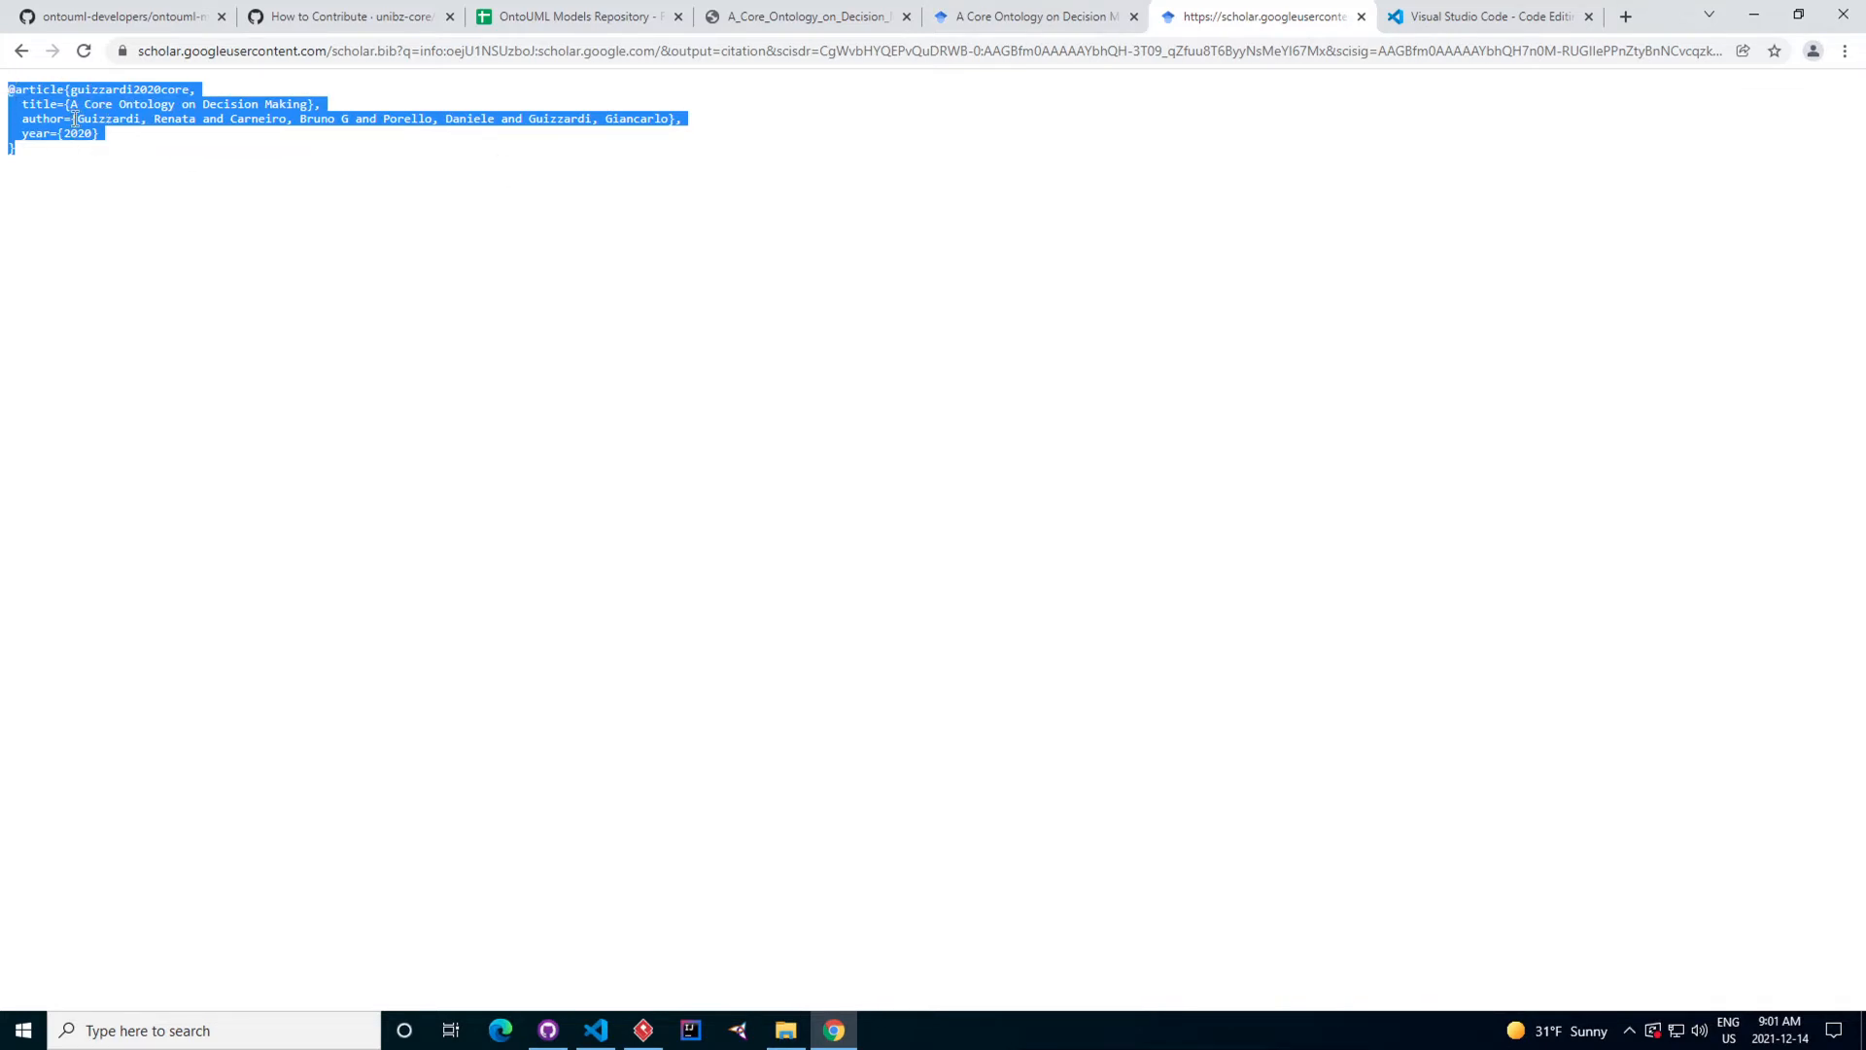
{"action": "left_click", "coordinate": [127, 174]}
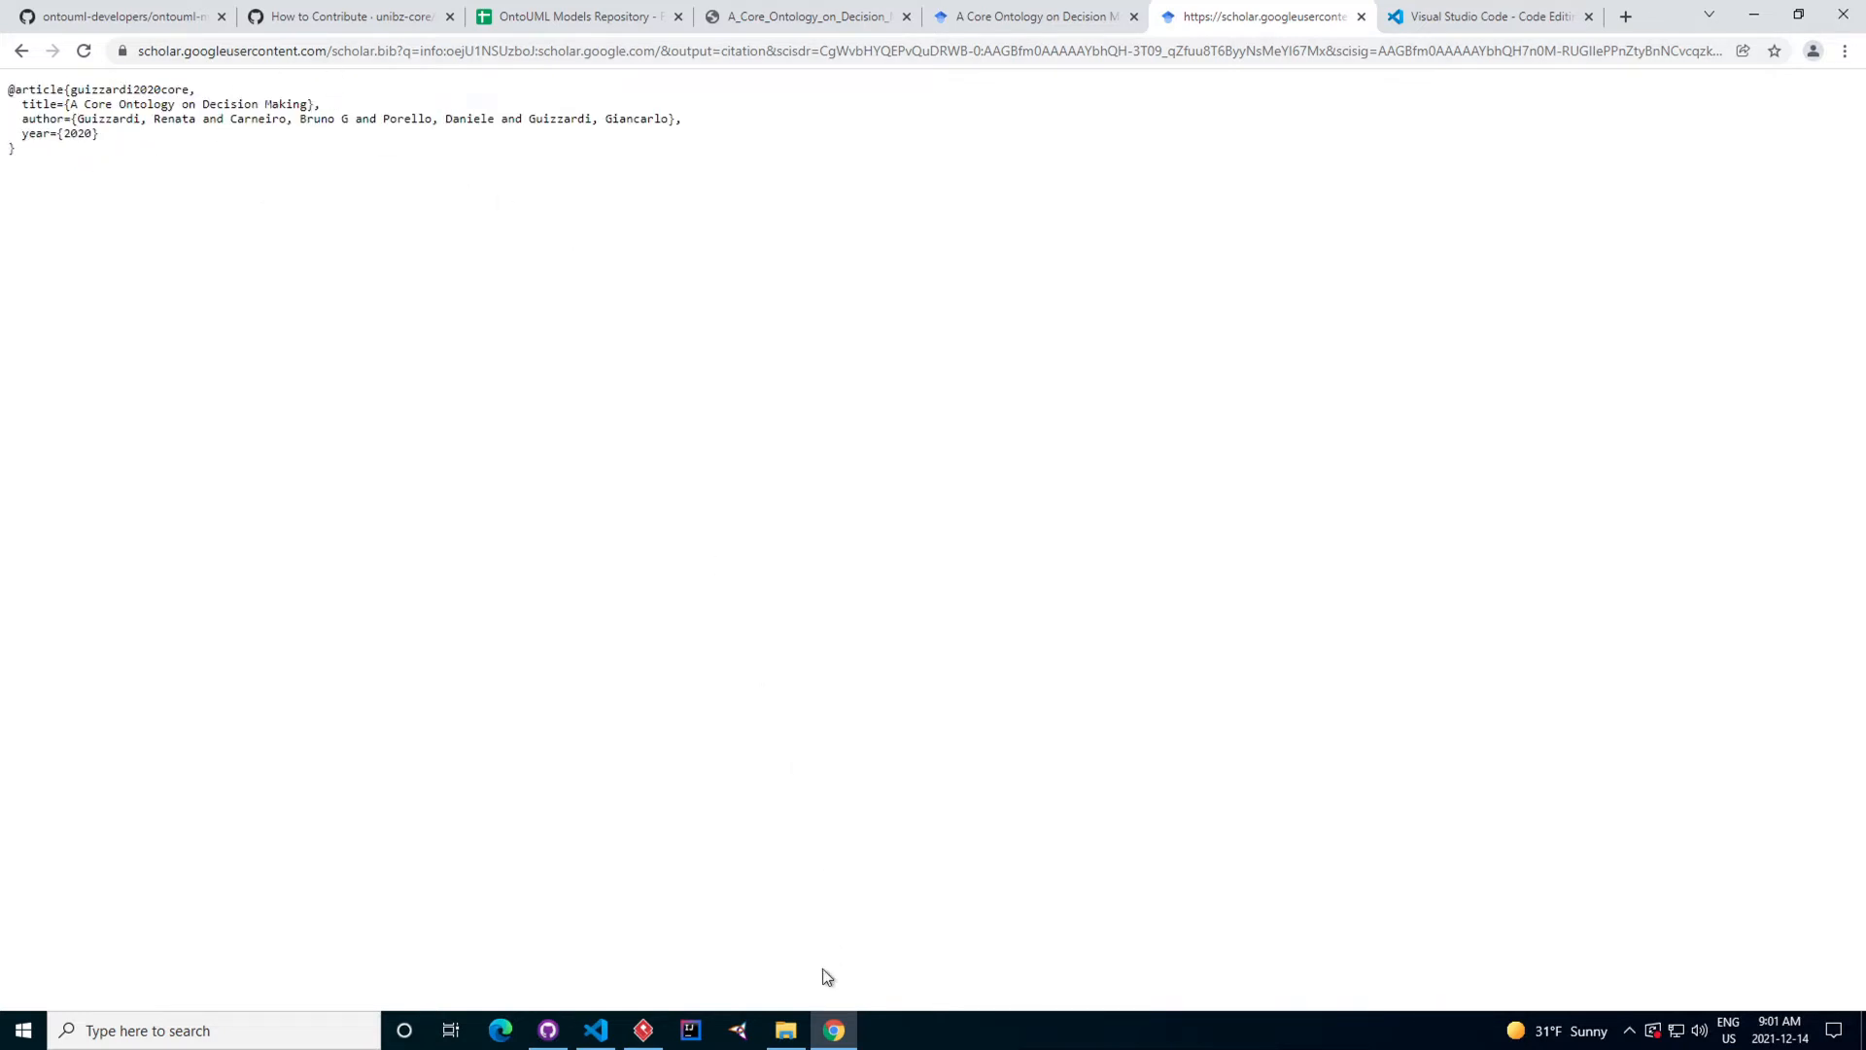
{"action": "left_click", "coordinate": [597, 1026]}
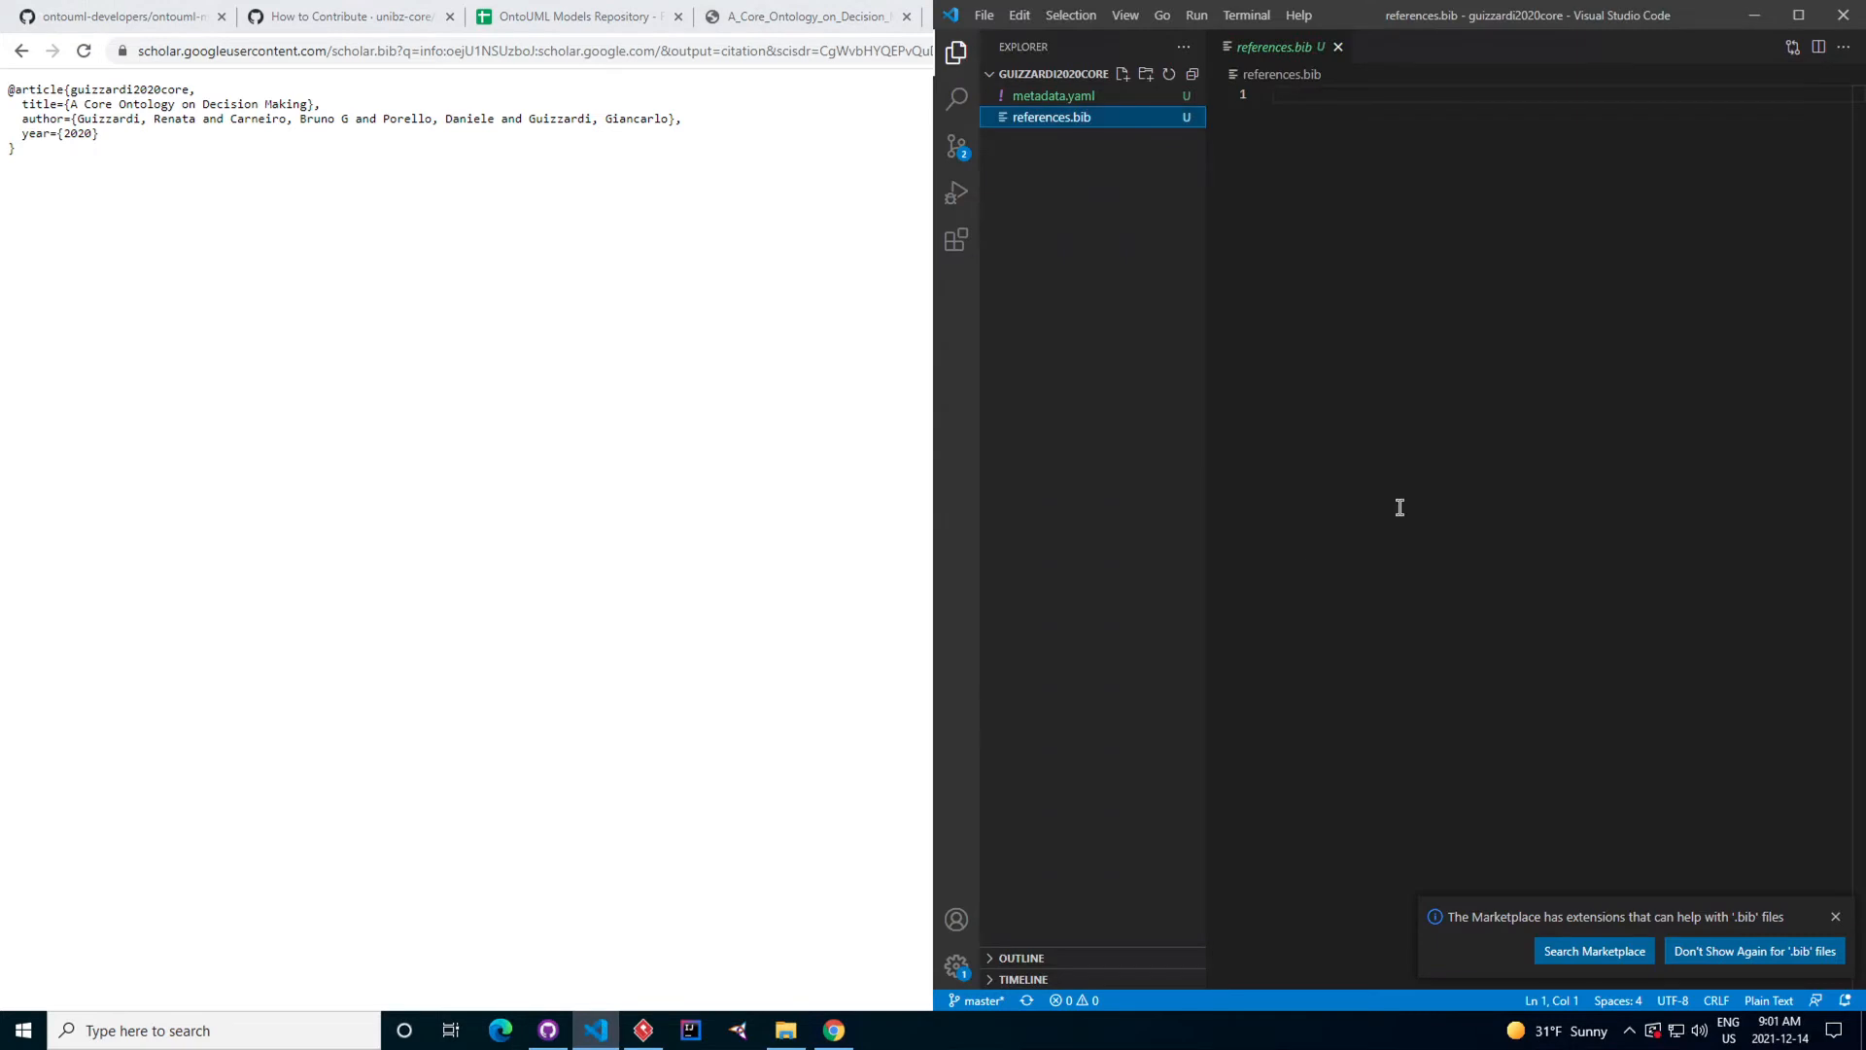
Step: Paste the guizzardi2020core BibTeX entry into references.bib and save the file
{"action": "left_click", "coordinate": [1835, 917]}
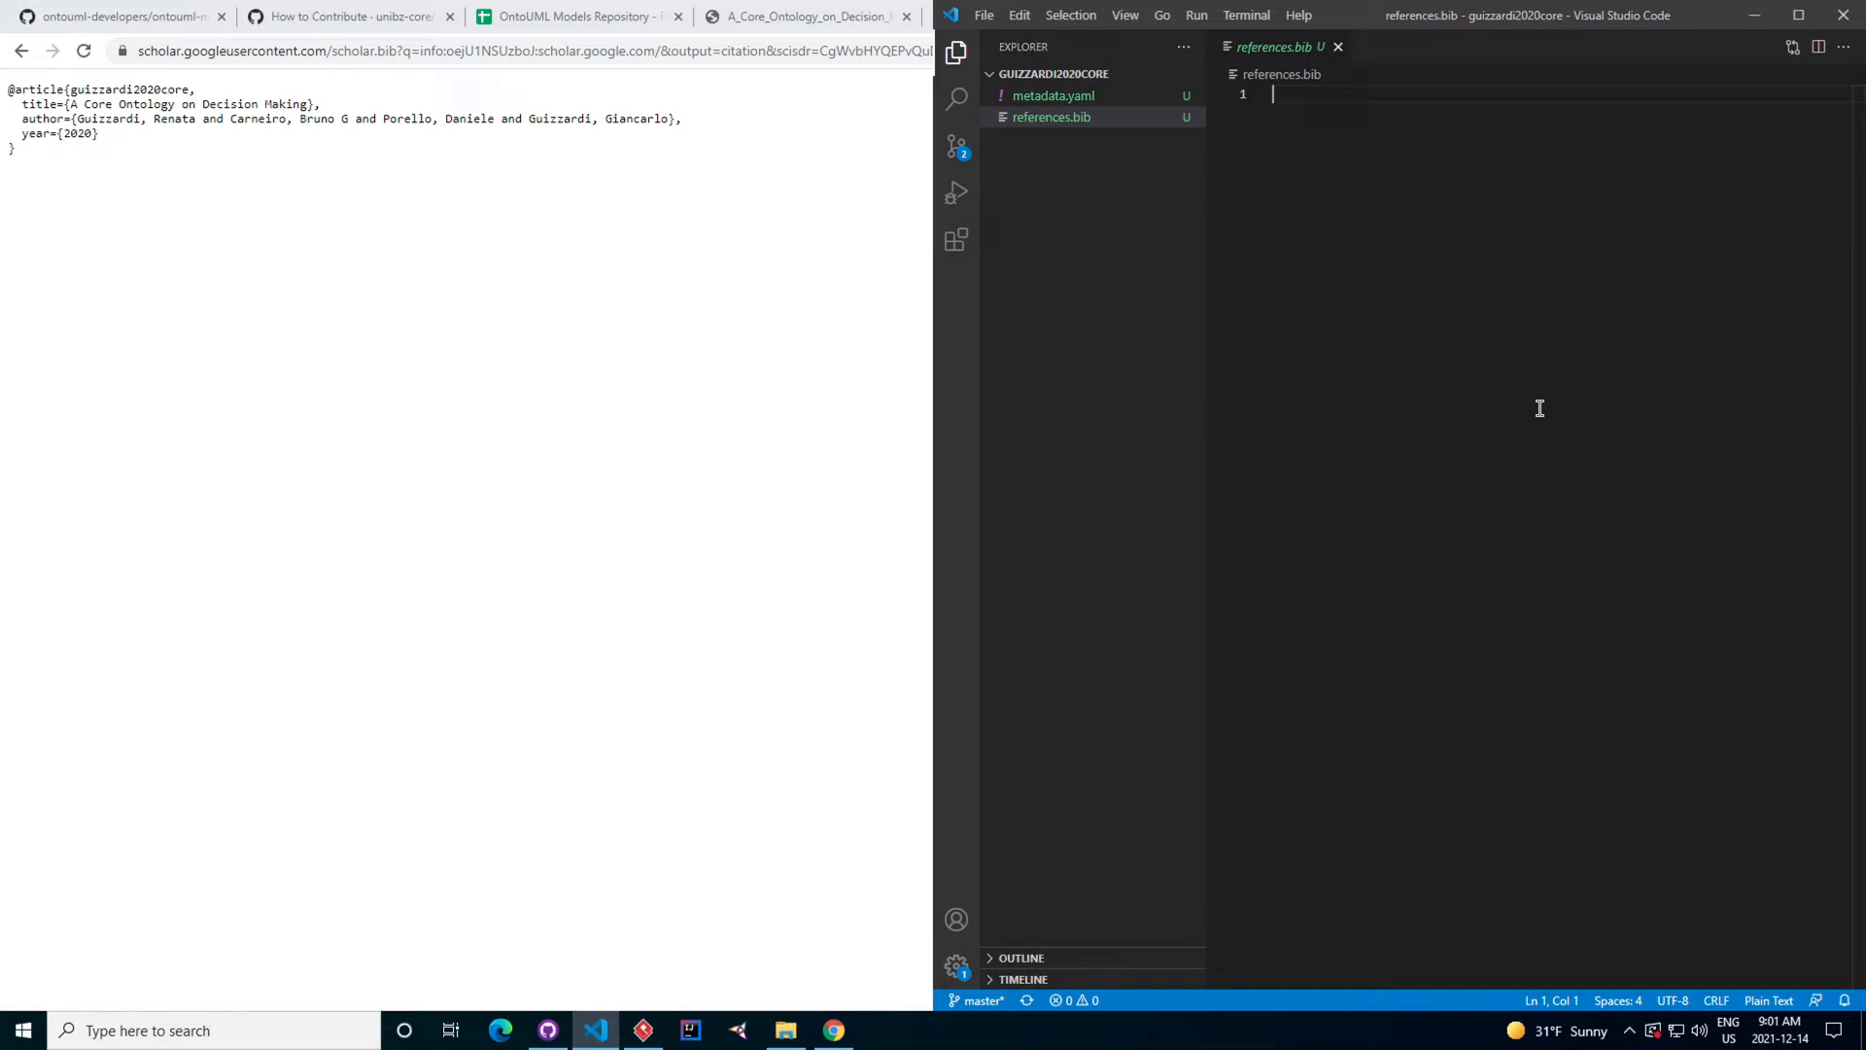
{"action": "key", "text": "ctrl+v"}
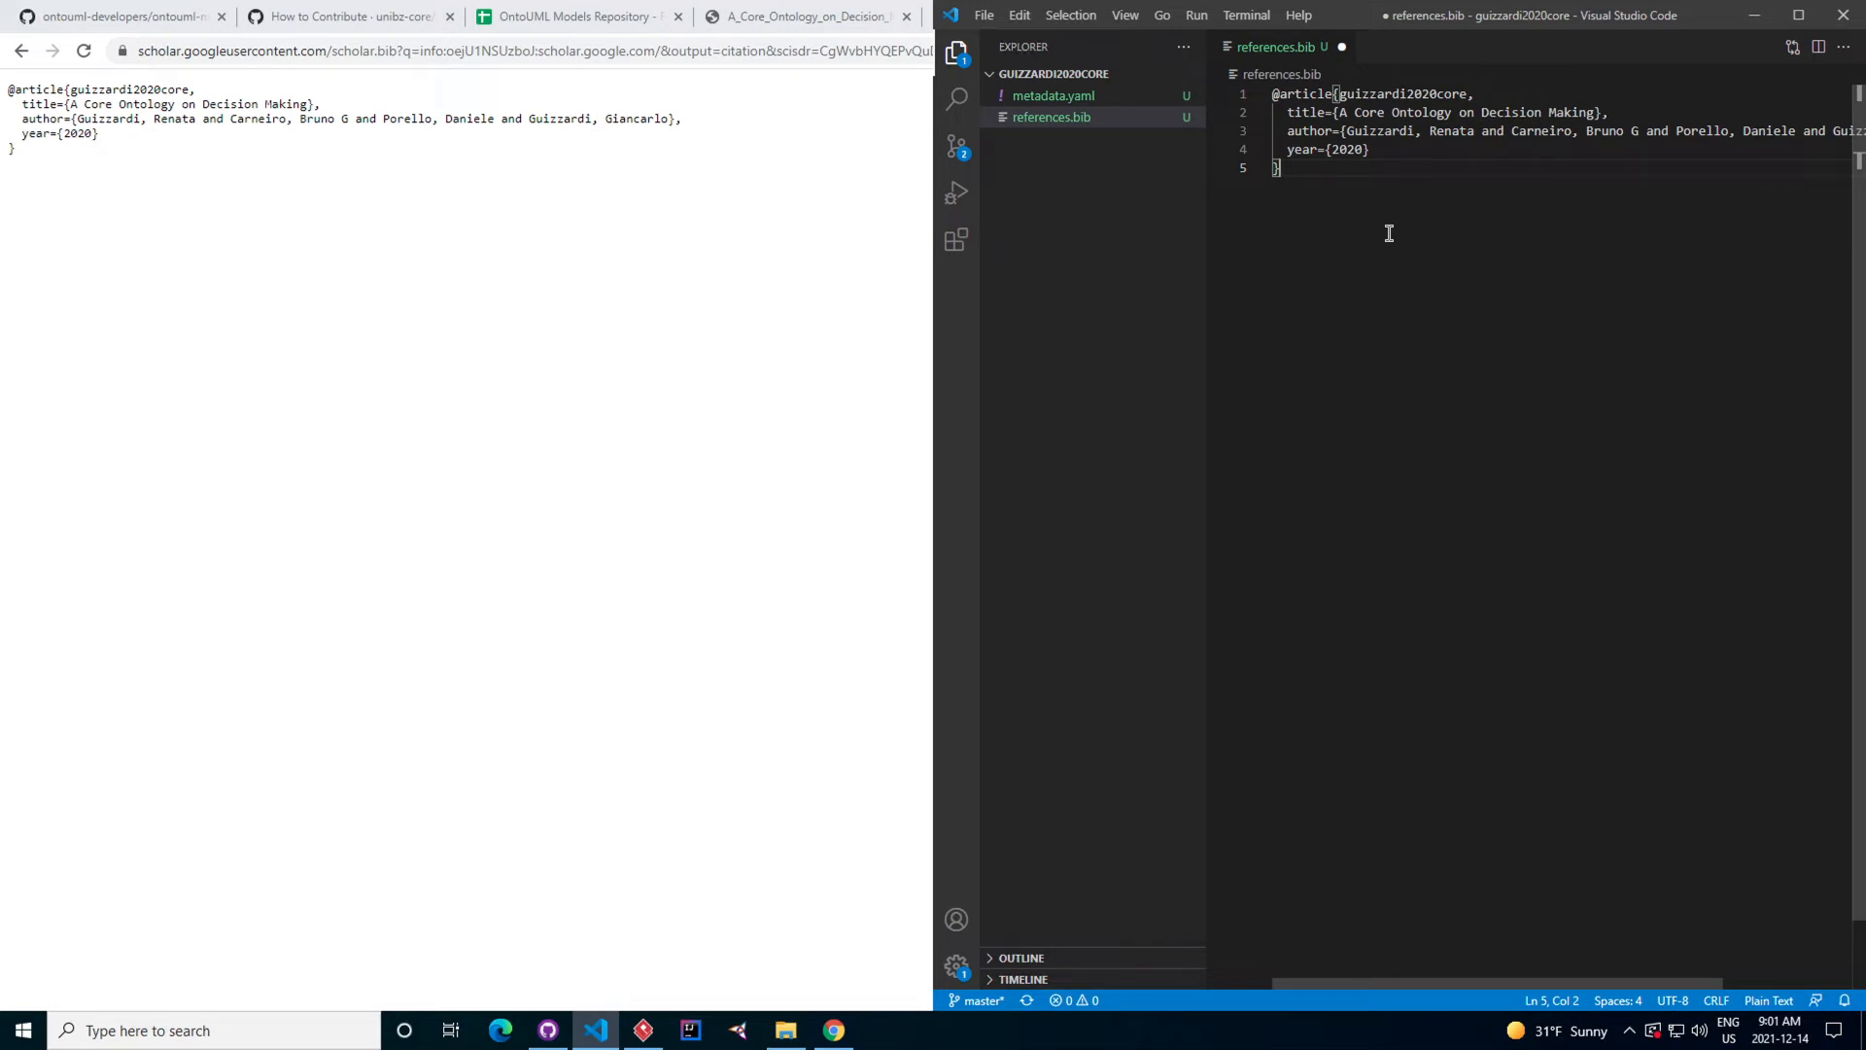
{"action": "key", "text": "ctrl+s"}
{"action": "left_click", "coordinate": [1053, 97]}
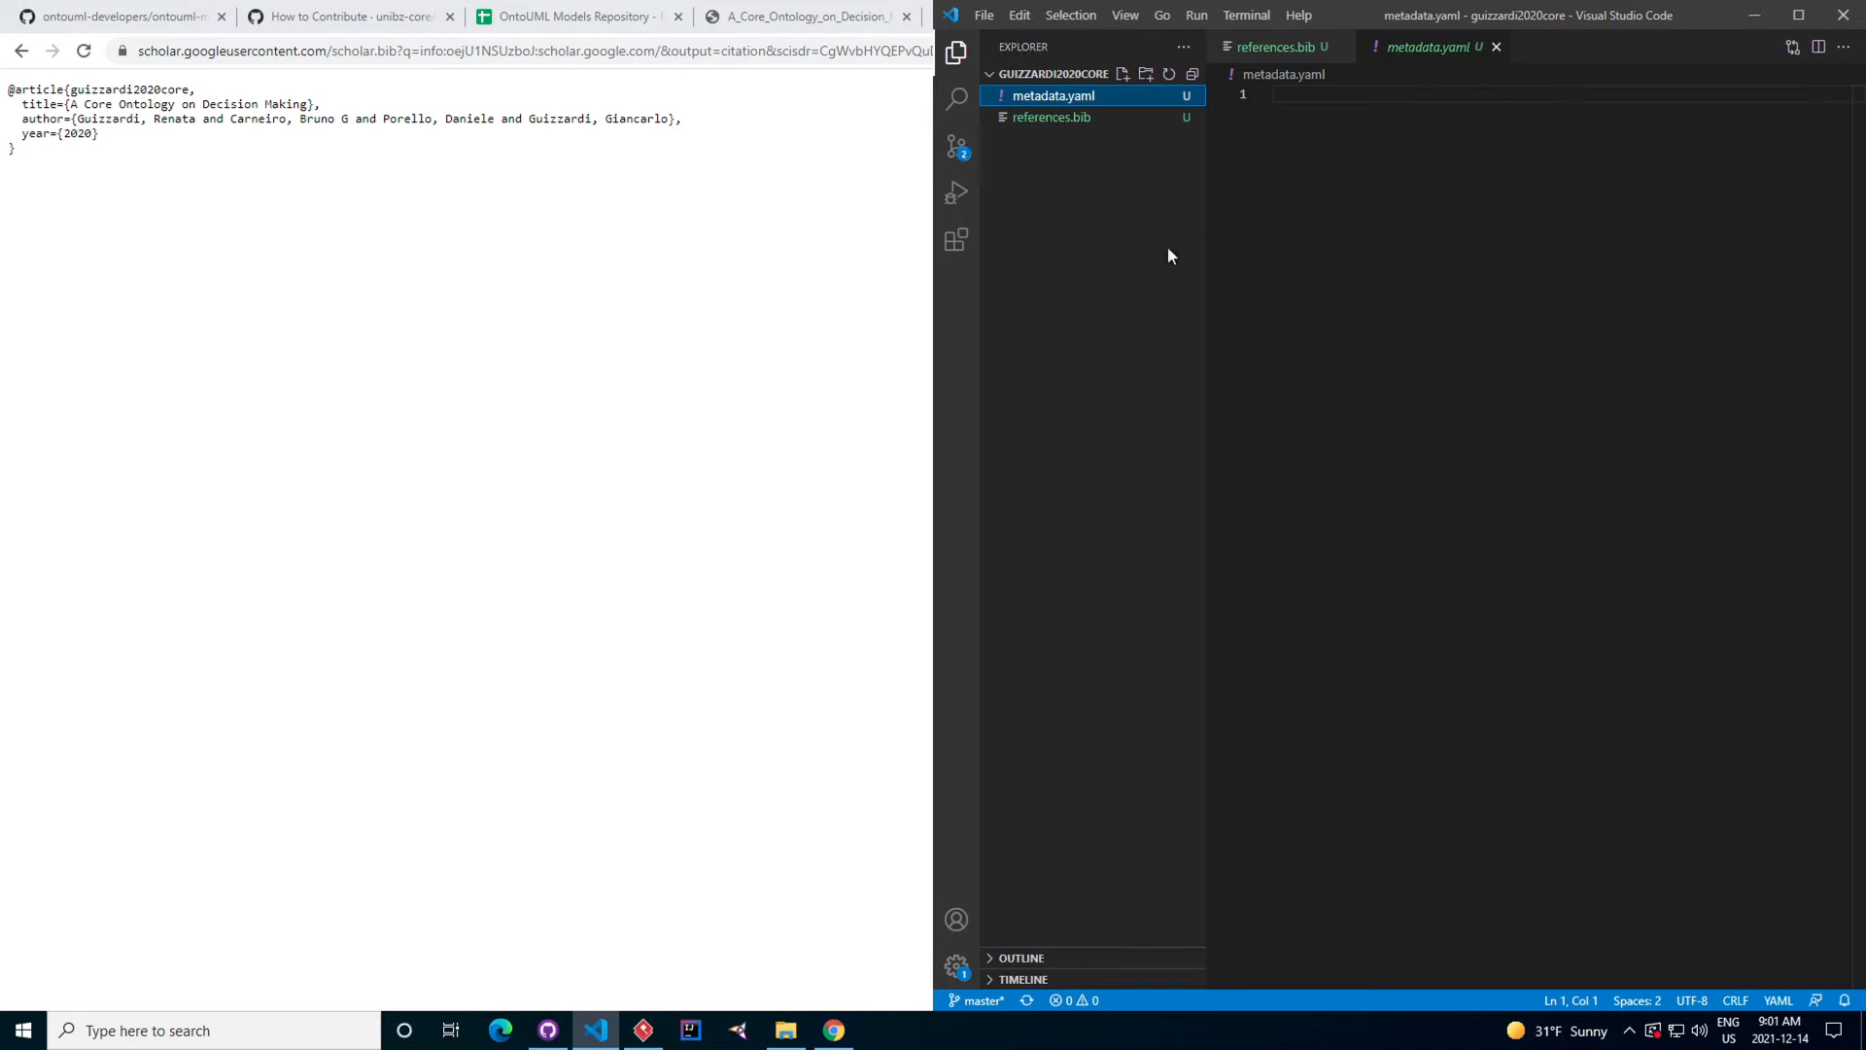
Step: Select the UFO-S example metadata.yaml block on the How to Contribute wiki page for copying
{"action": "left_click", "coordinate": [660, 247]}
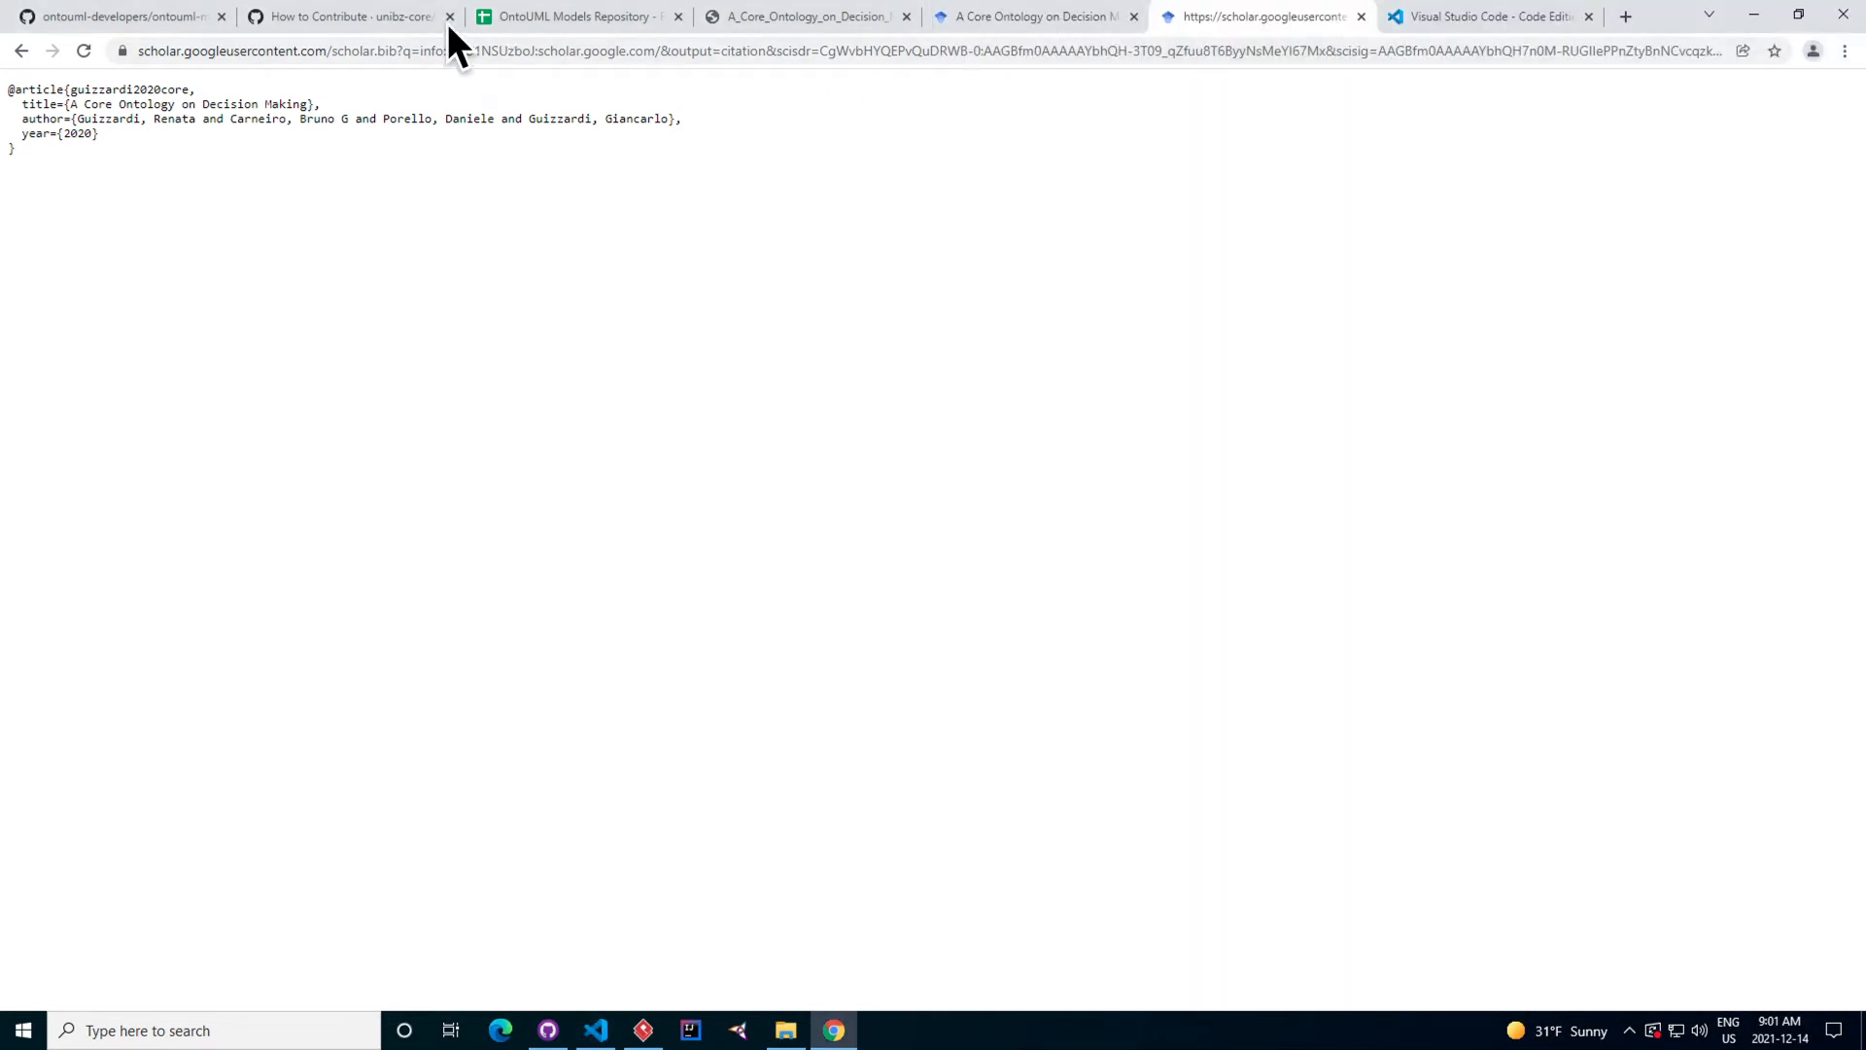
{"action": "left_click", "coordinate": [403, 30]}
{"action": "scroll", "coordinate": [449, 468], "scroll_direction": "down", "scroll_amount": 3}
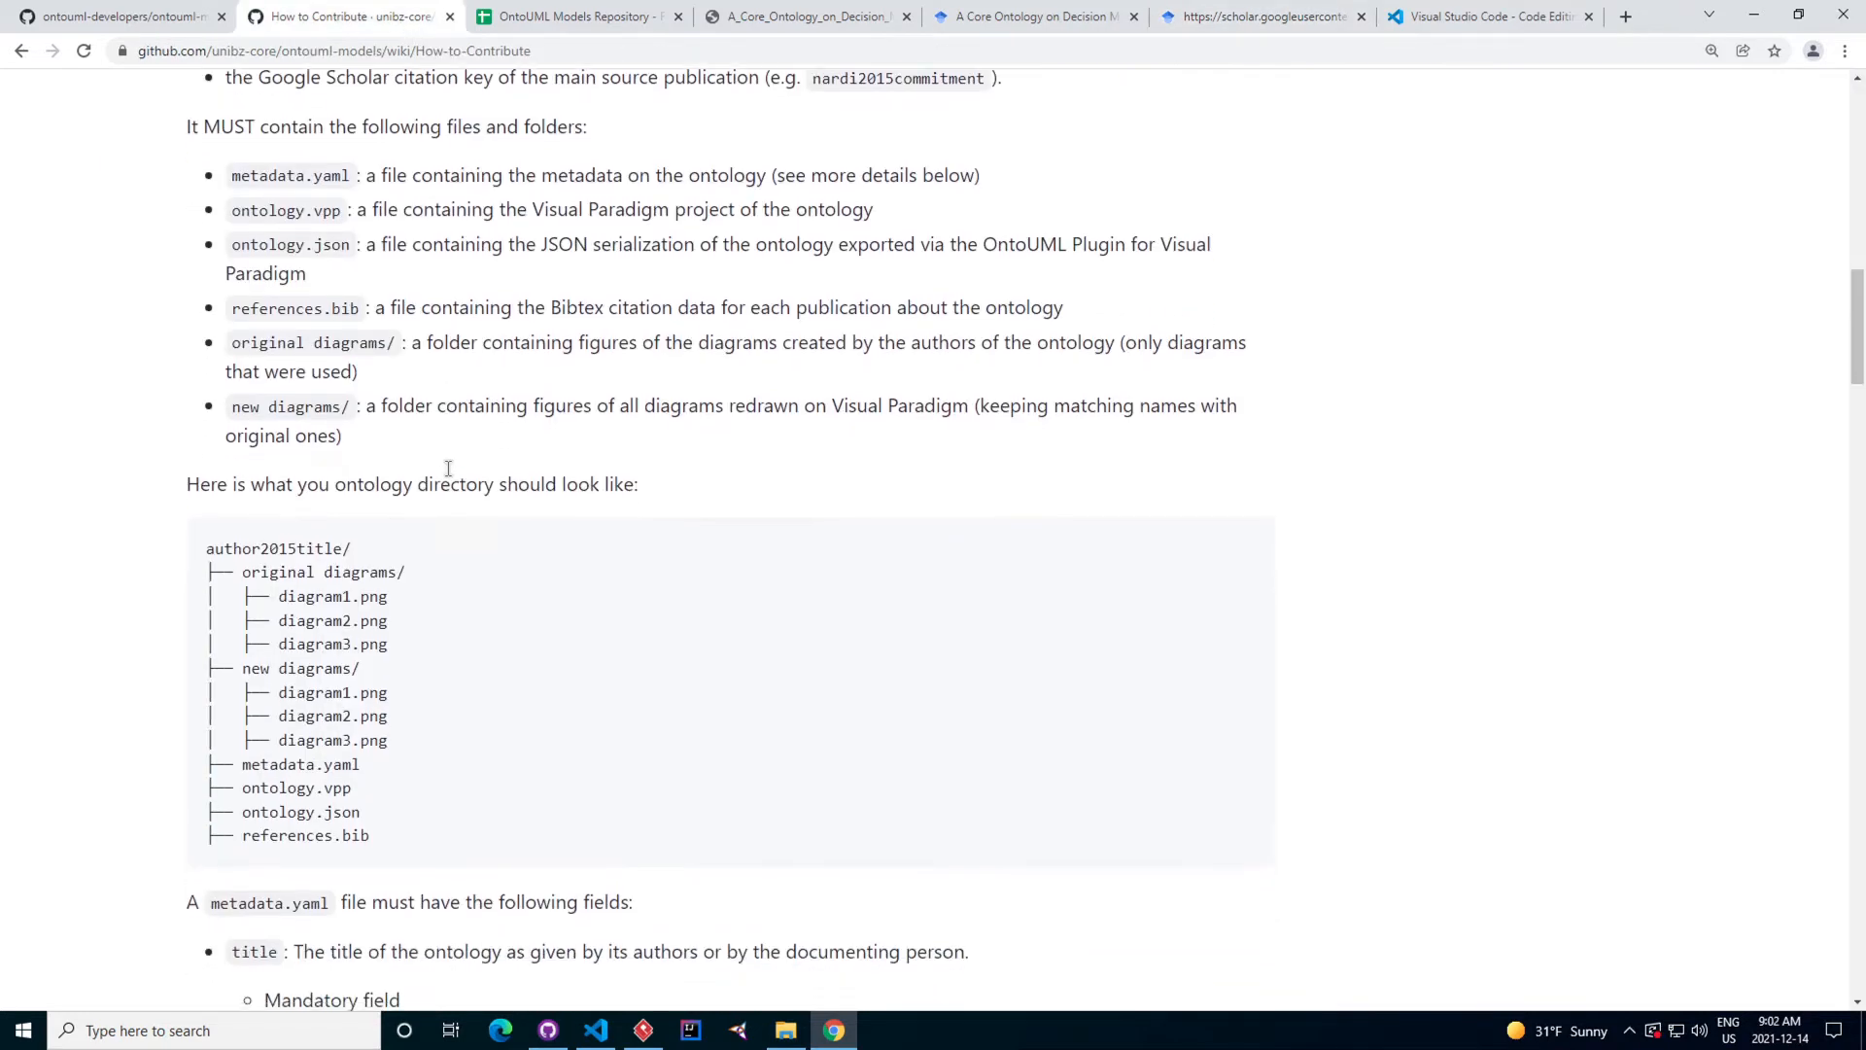
{"action": "scroll", "coordinate": [449, 468], "scroll_direction": "down", "scroll_amount": 18}
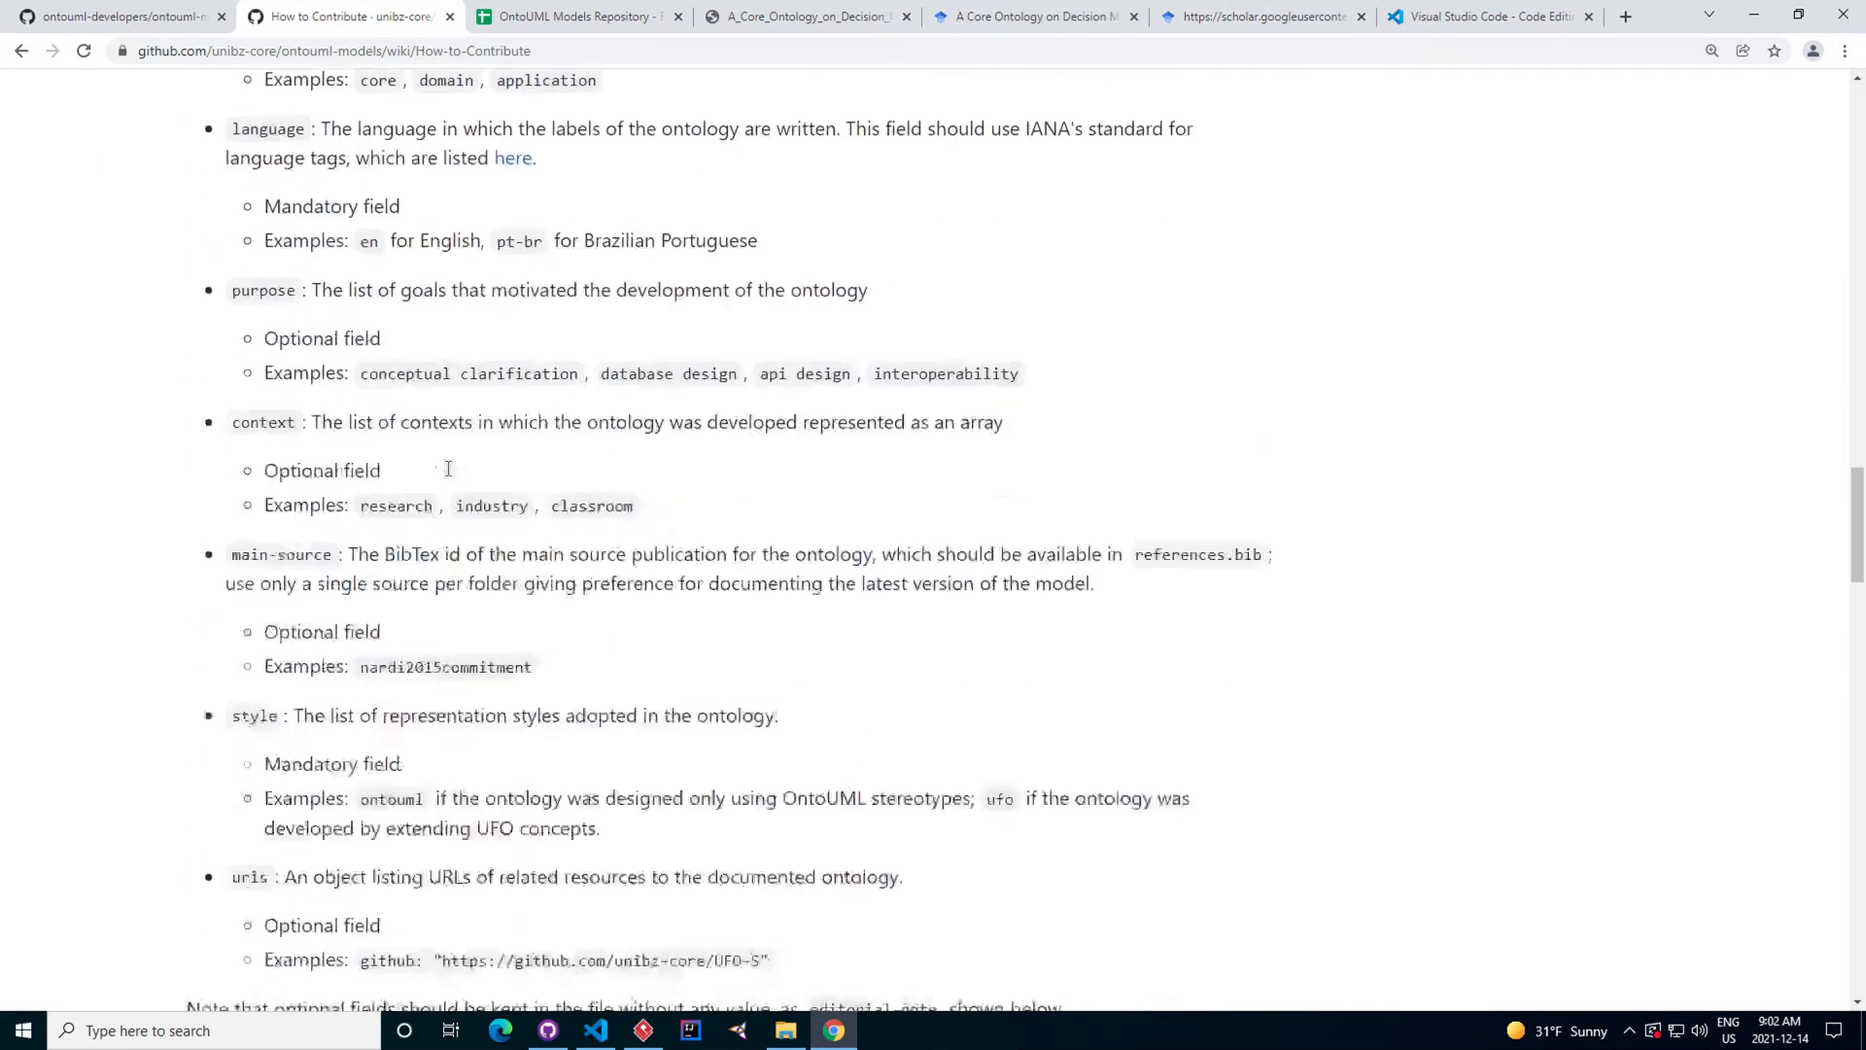
{"action": "scroll", "coordinate": [448, 469], "scroll_direction": "down", "scroll_amount": 3}
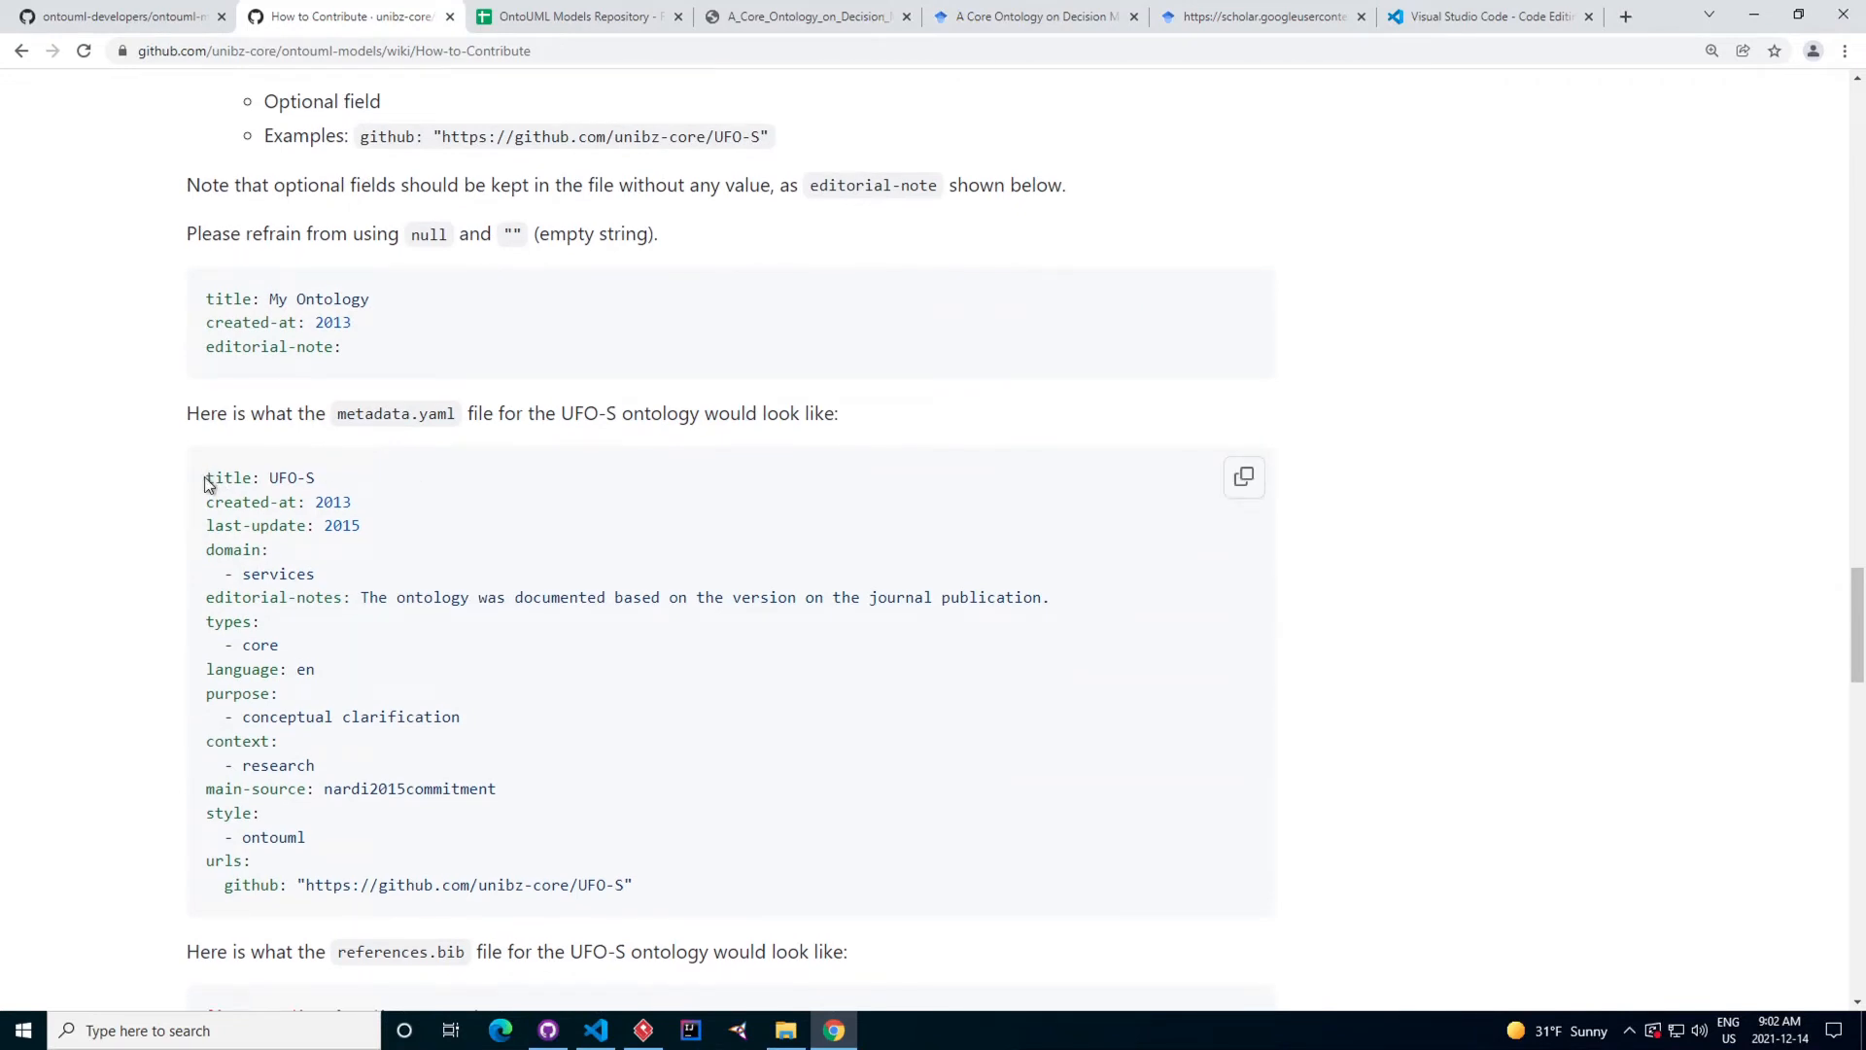
{"action": "left_click_drag", "start_coordinate": [208, 477], "coordinate": [653, 884]}
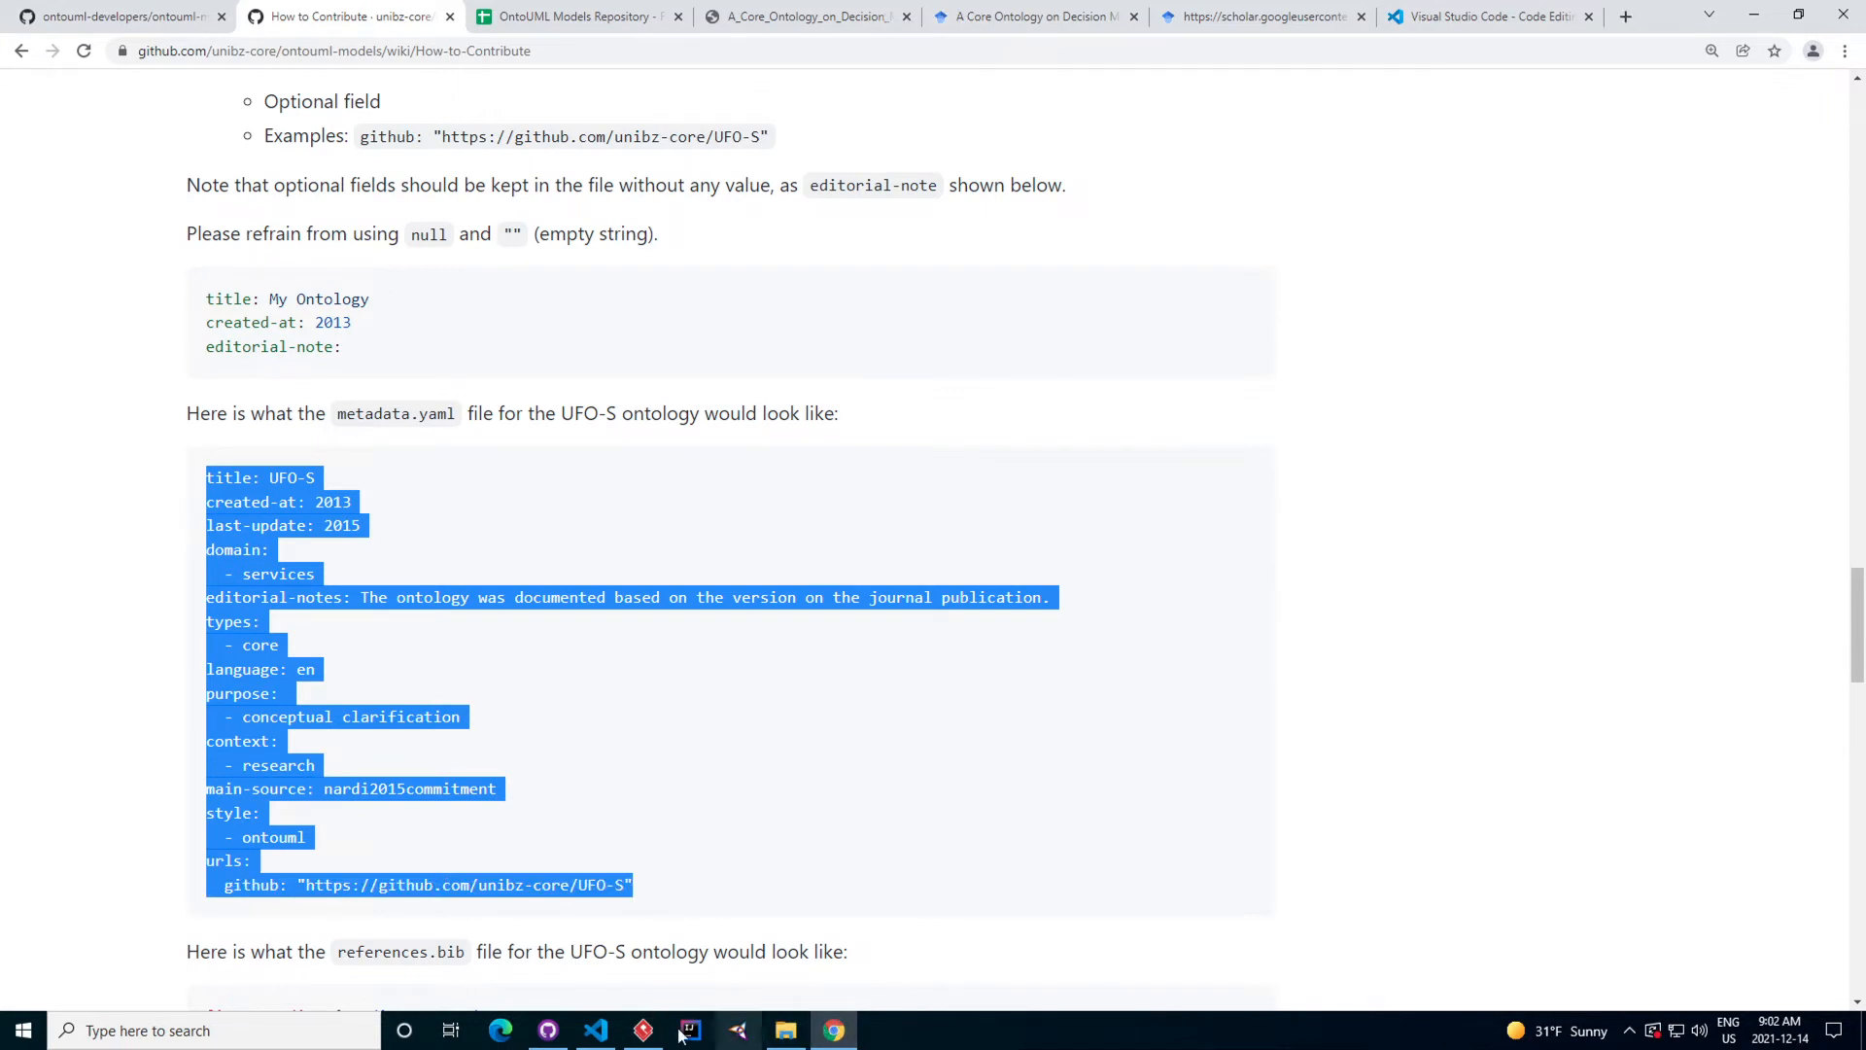
{"action": "left_click", "coordinate": [599, 1032]}
Step: Paste the copied UFO-S example into the empty metadata.yaml in Visual Studio Code
{"action": "left_click", "coordinate": [1416, 525]}
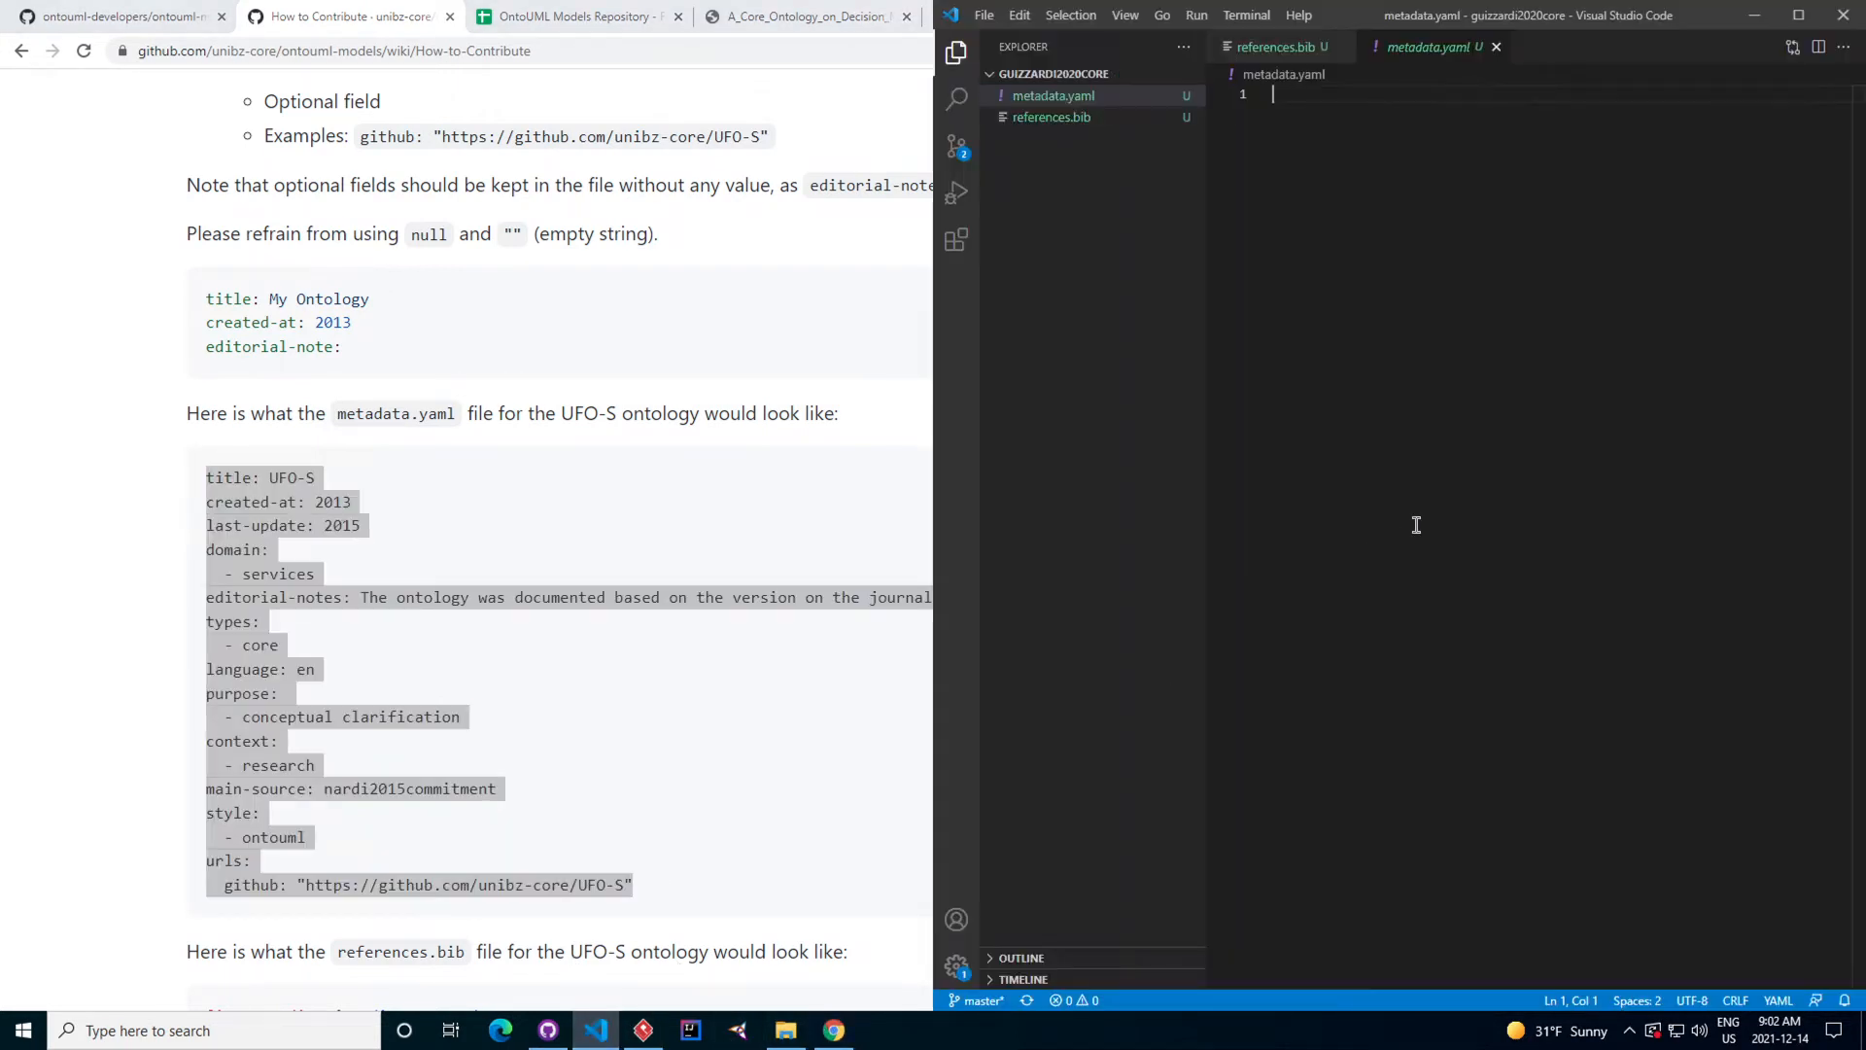
{"action": "key", "text": "ctrl+v"}
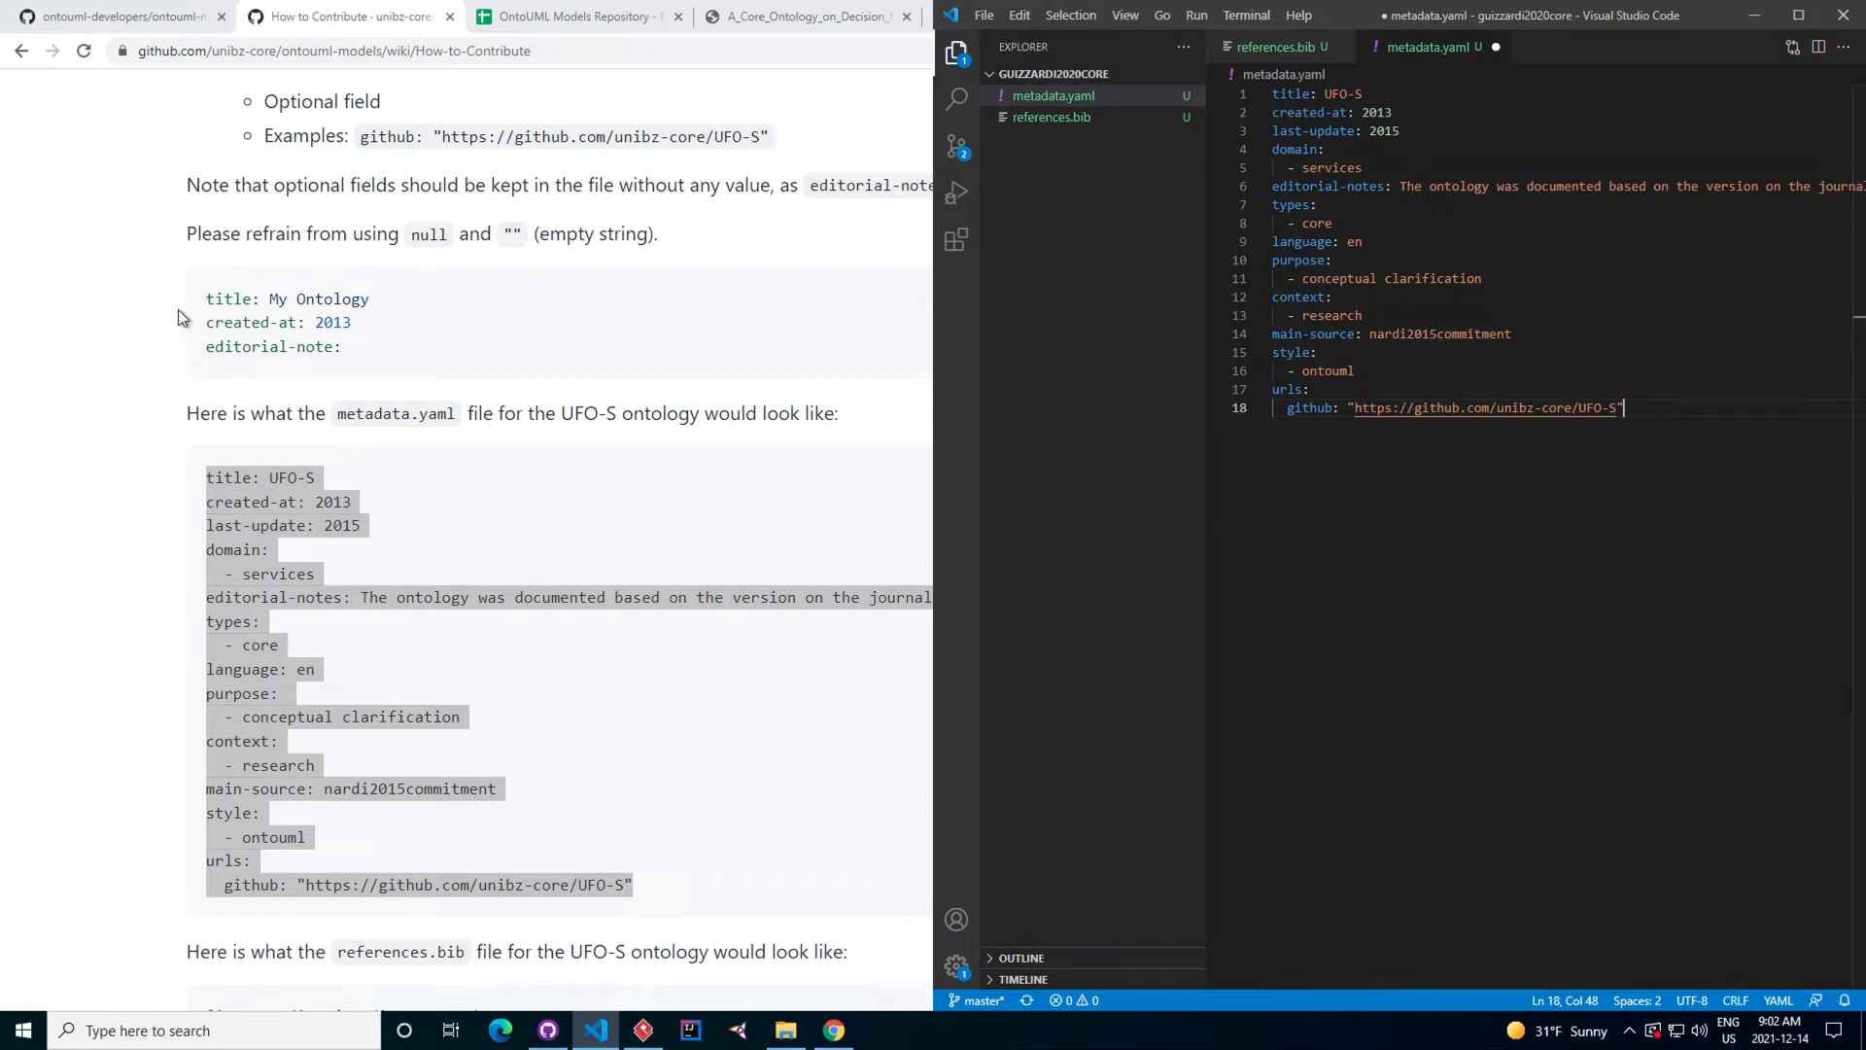
{"action": "left_click", "coordinate": [554, 76]}
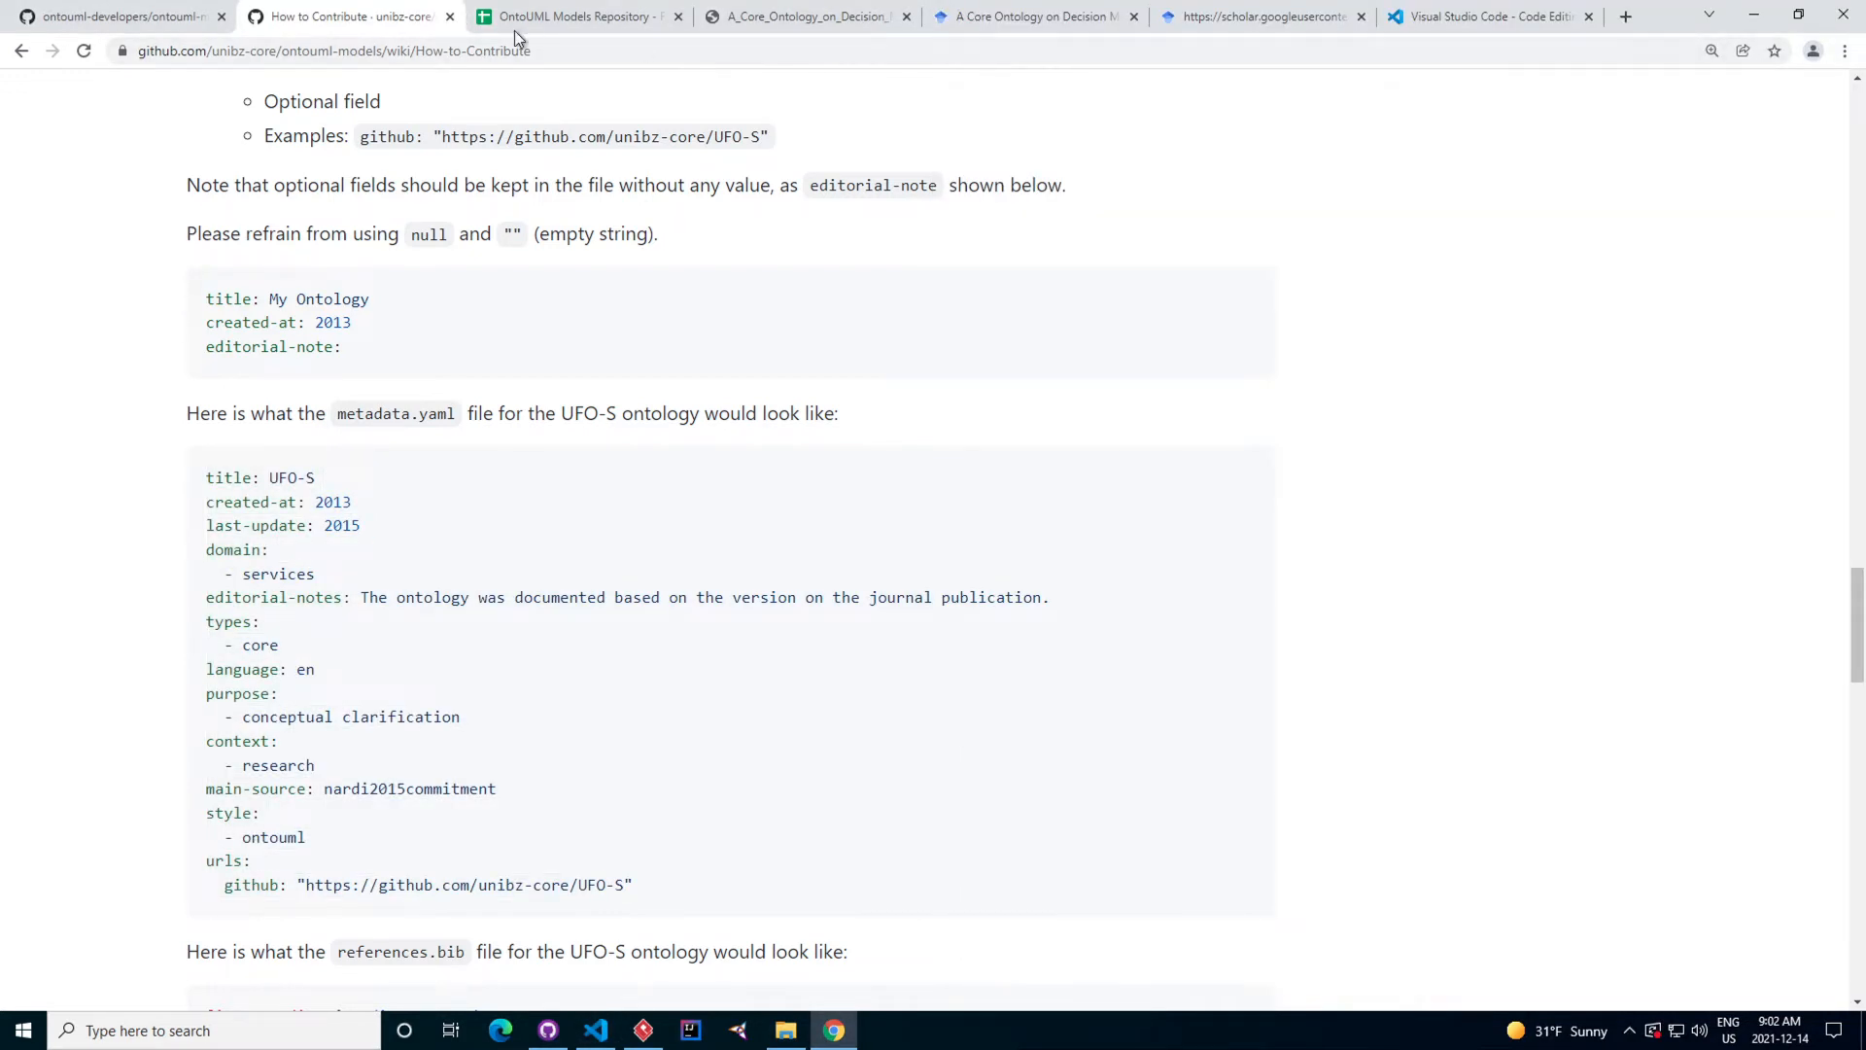
Step: Scroll back up the wiki to the metadata.yaml field list covering title, domain, created-at and last-update
{"action": "scroll", "coordinate": [570, 251], "scroll_direction": "up", "scroll_amount": 4}
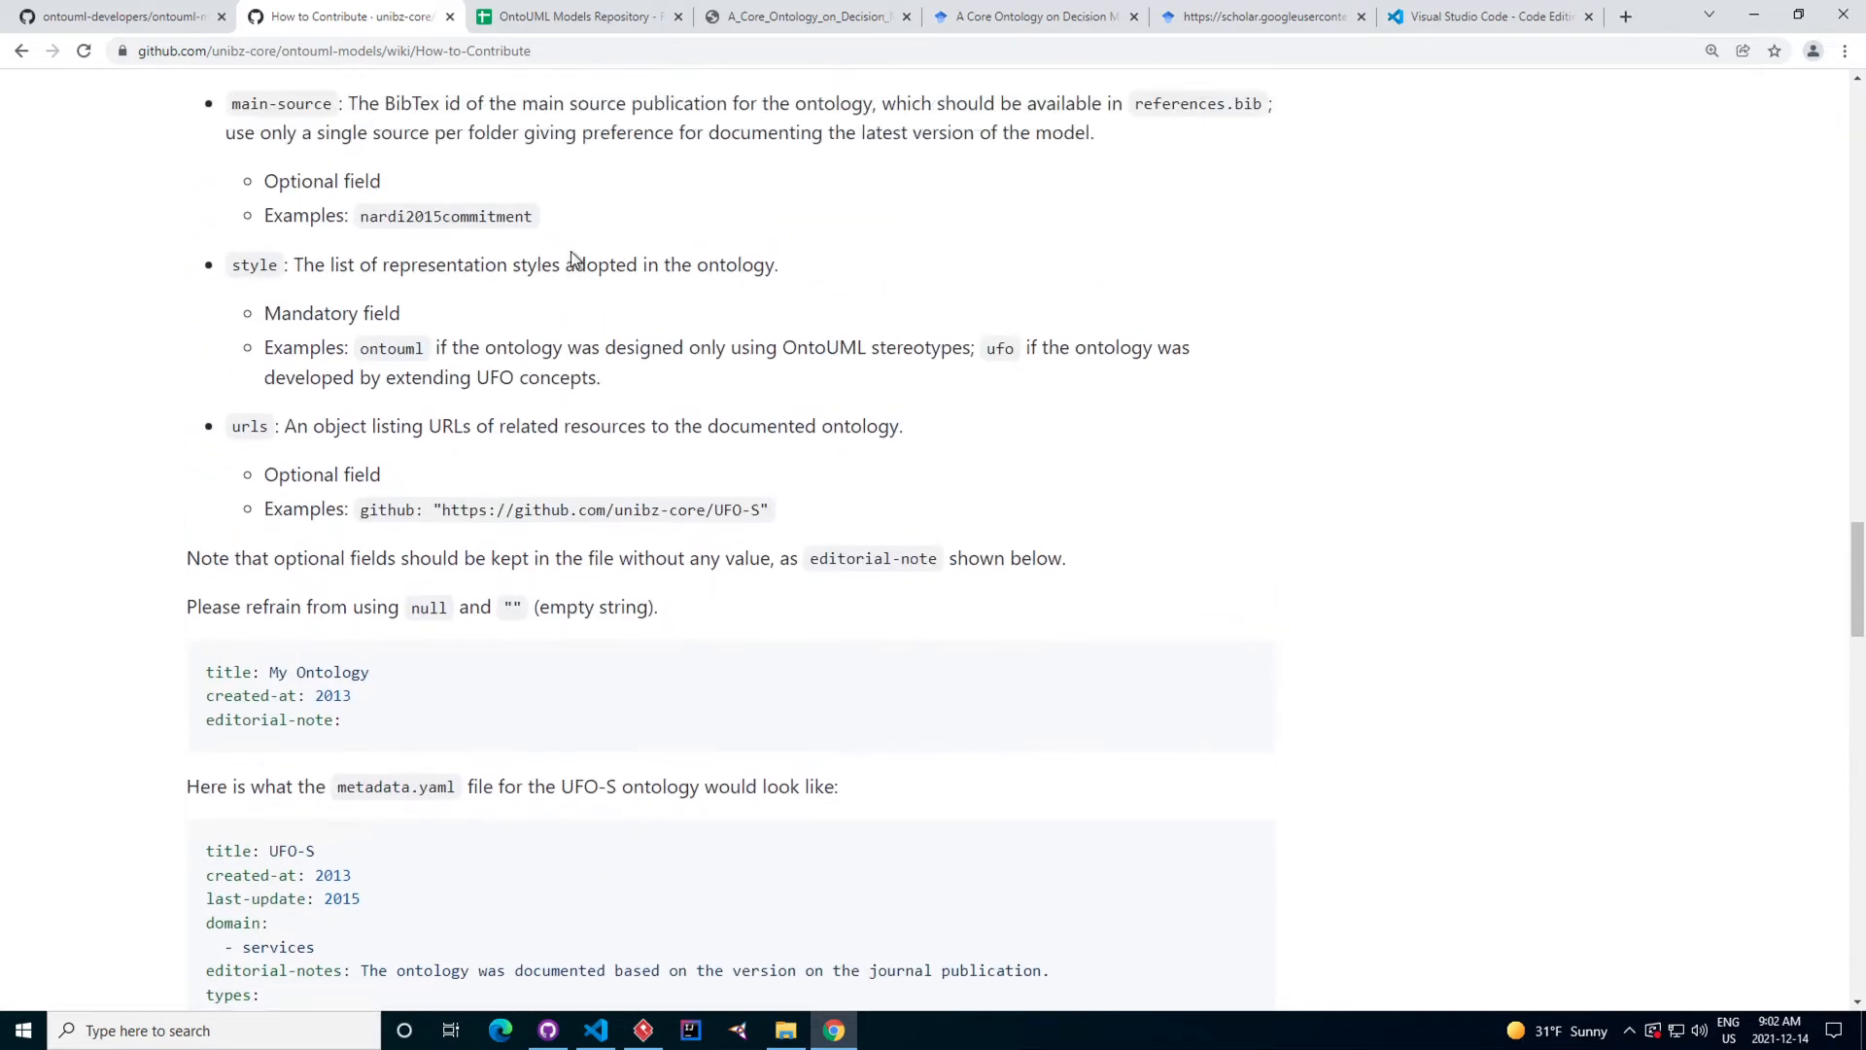
{"action": "scroll", "coordinate": [571, 259], "scroll_direction": "up", "scroll_amount": 7}
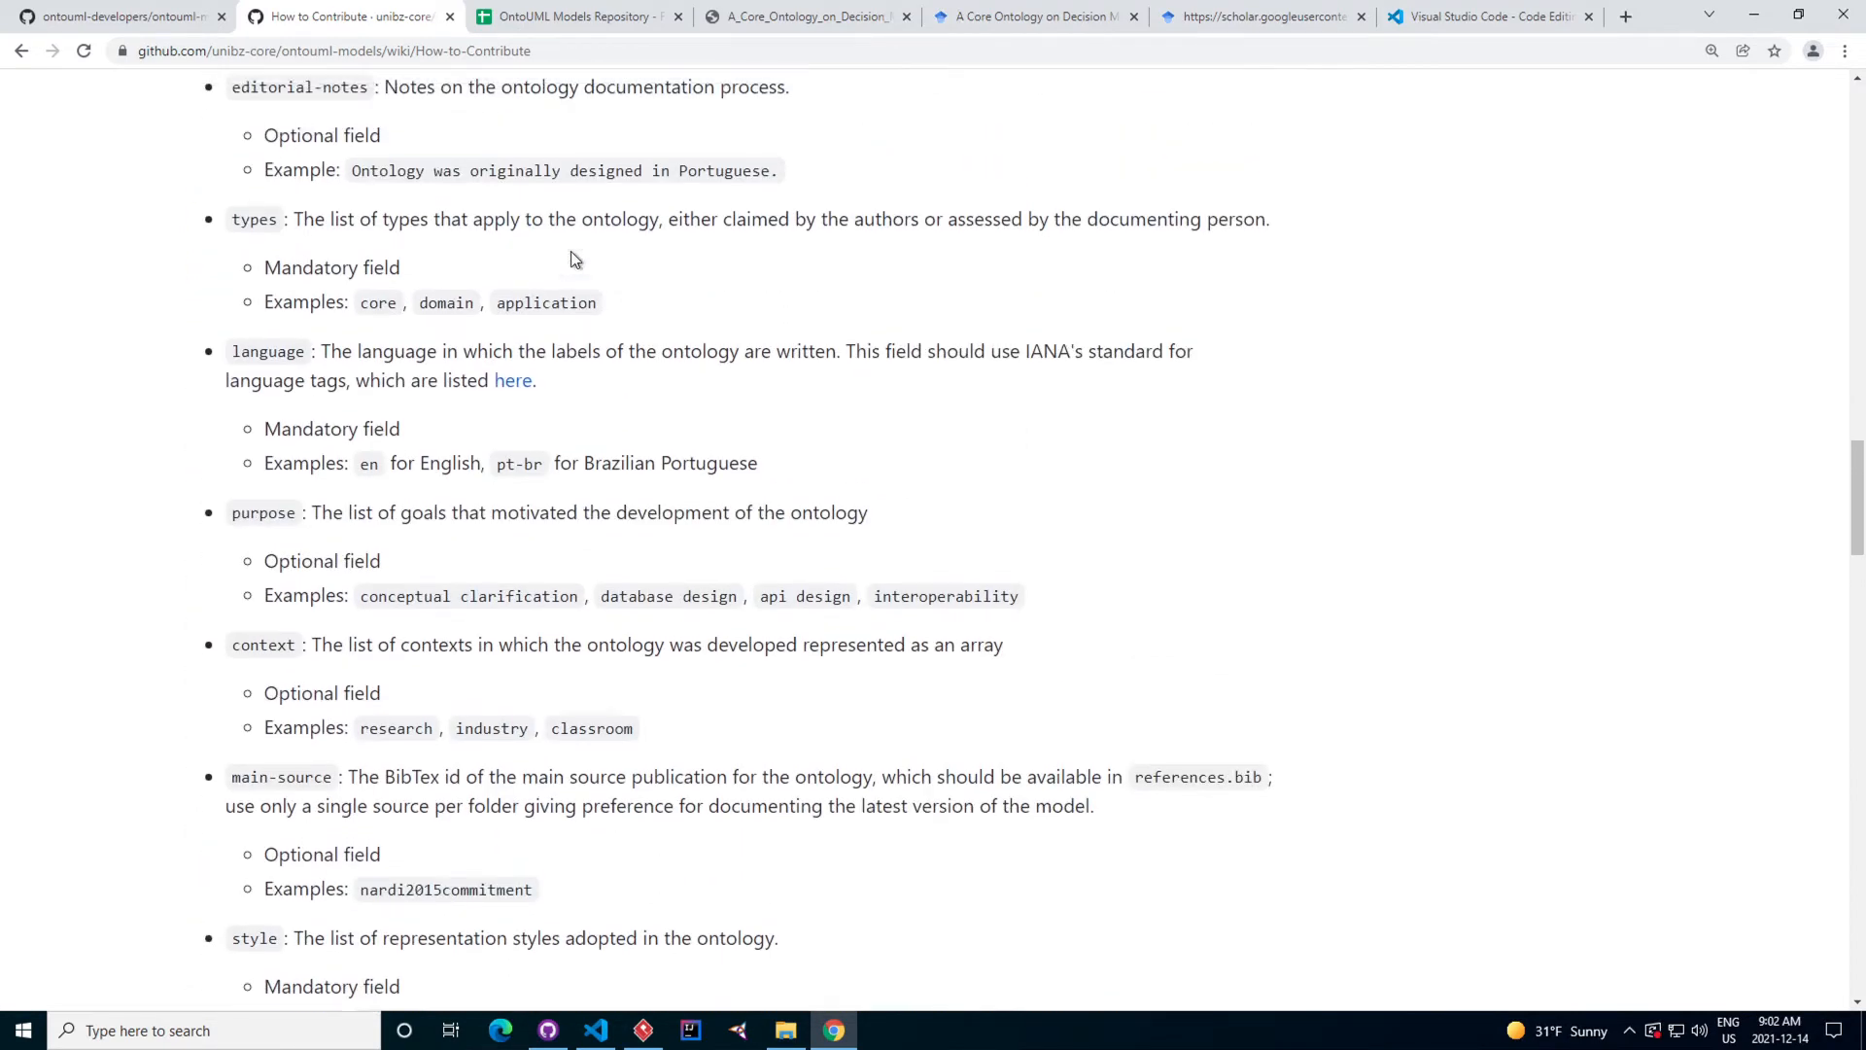
{"action": "scroll", "coordinate": [572, 255], "scroll_direction": "up", "scroll_amount": 3}
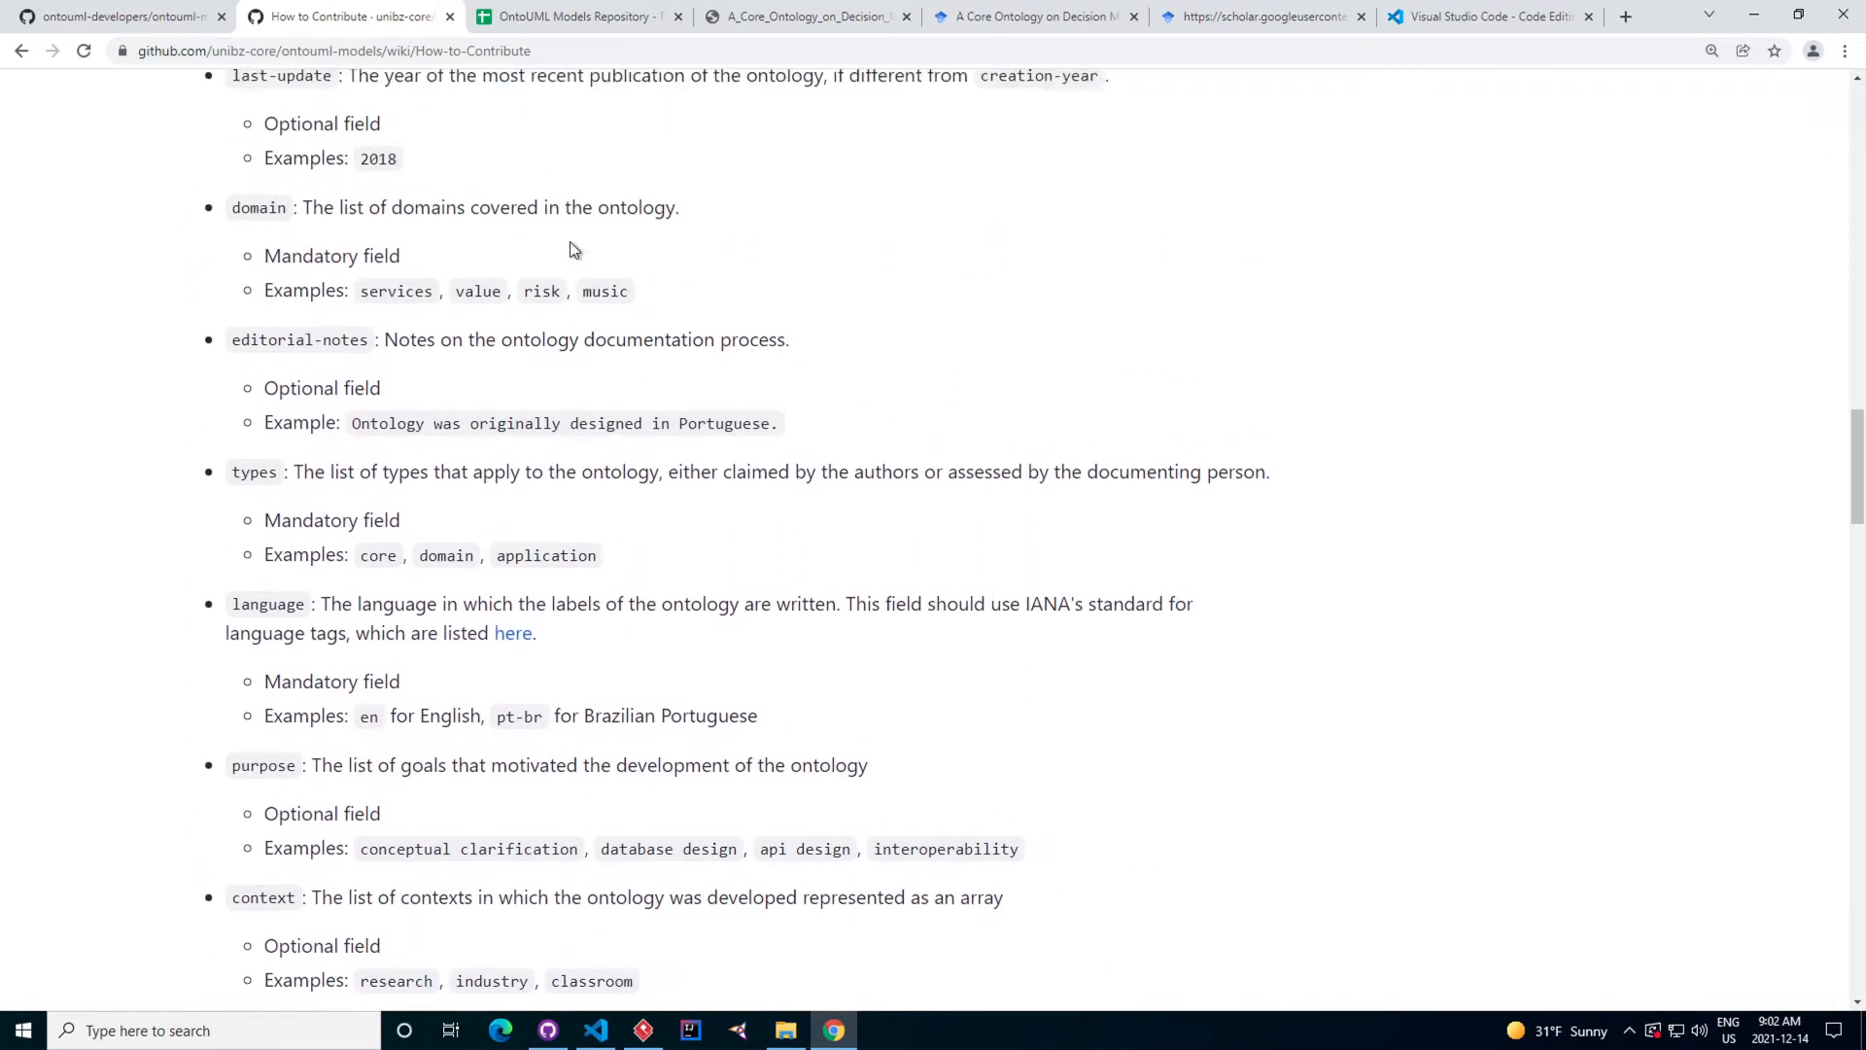
{"action": "scroll", "coordinate": [572, 251], "scroll_direction": "up", "scroll_amount": 5}
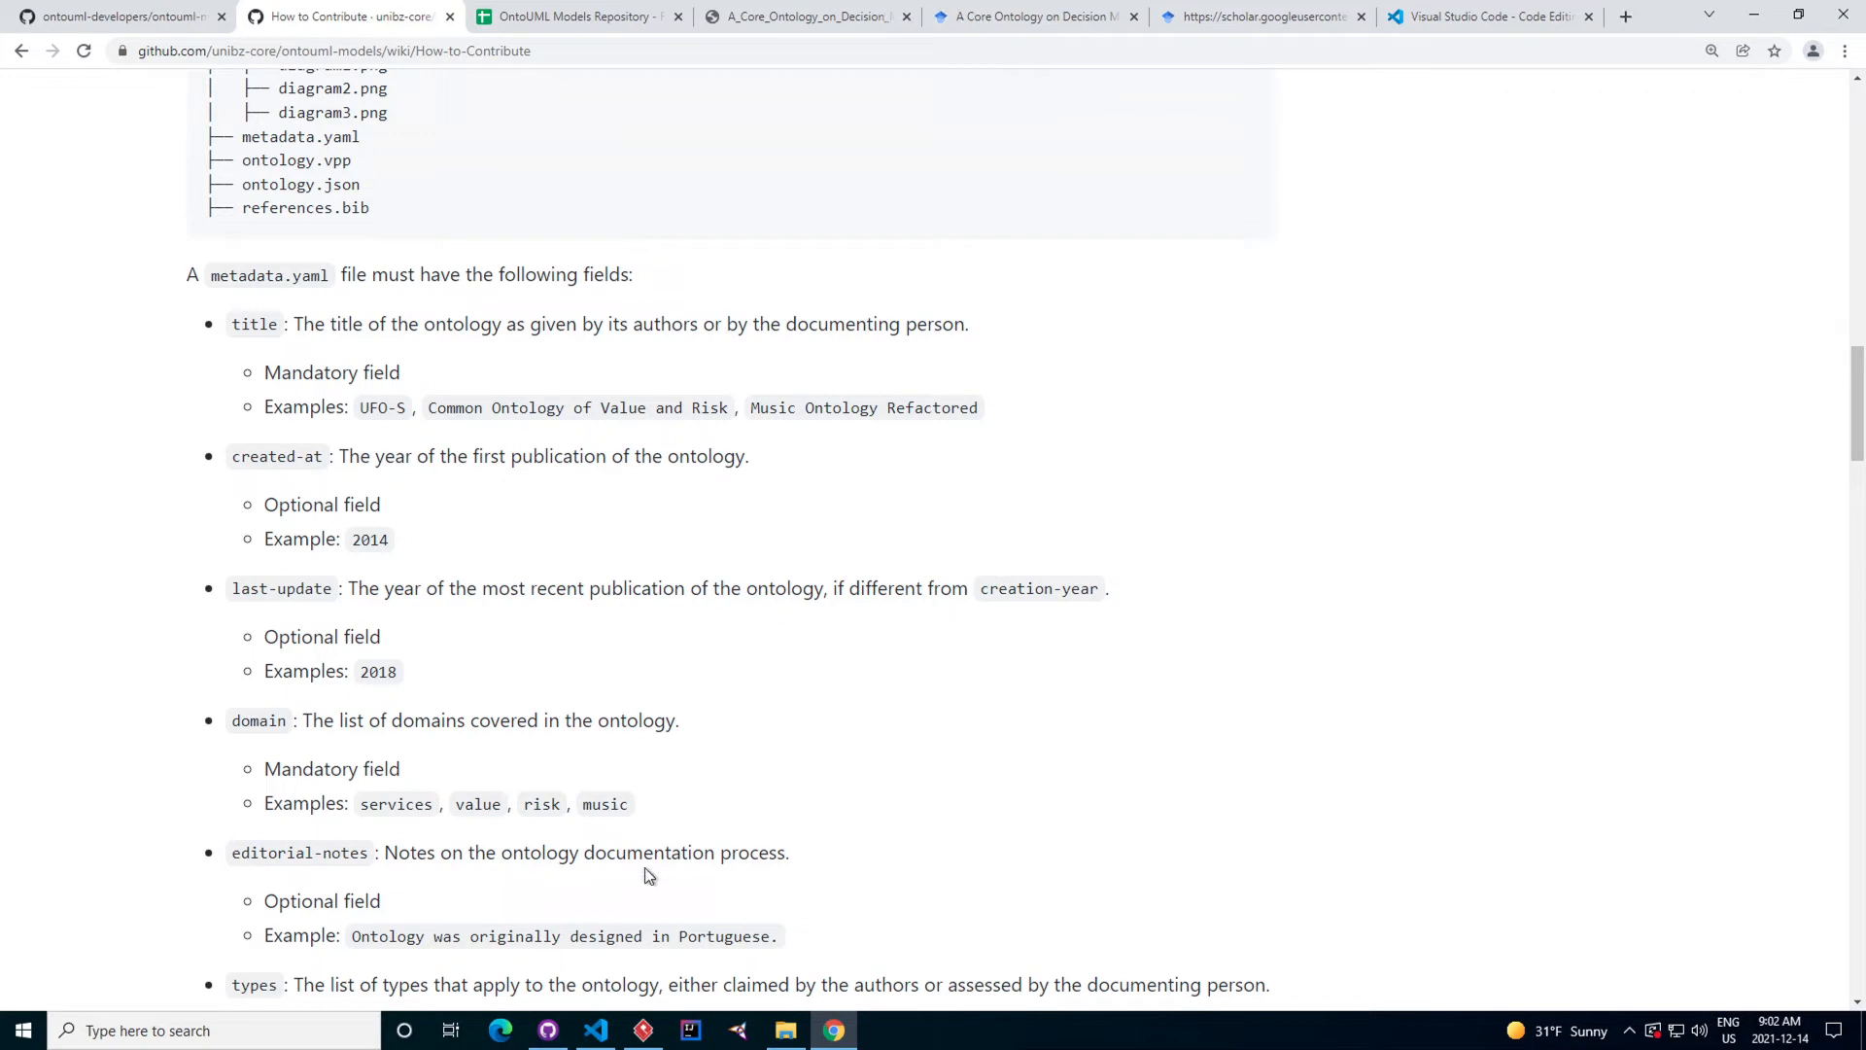
Step: Open the guizzardi2020core ontology folder in File Explorer
{"action": "mouse_move", "coordinate": [653, 1032]}
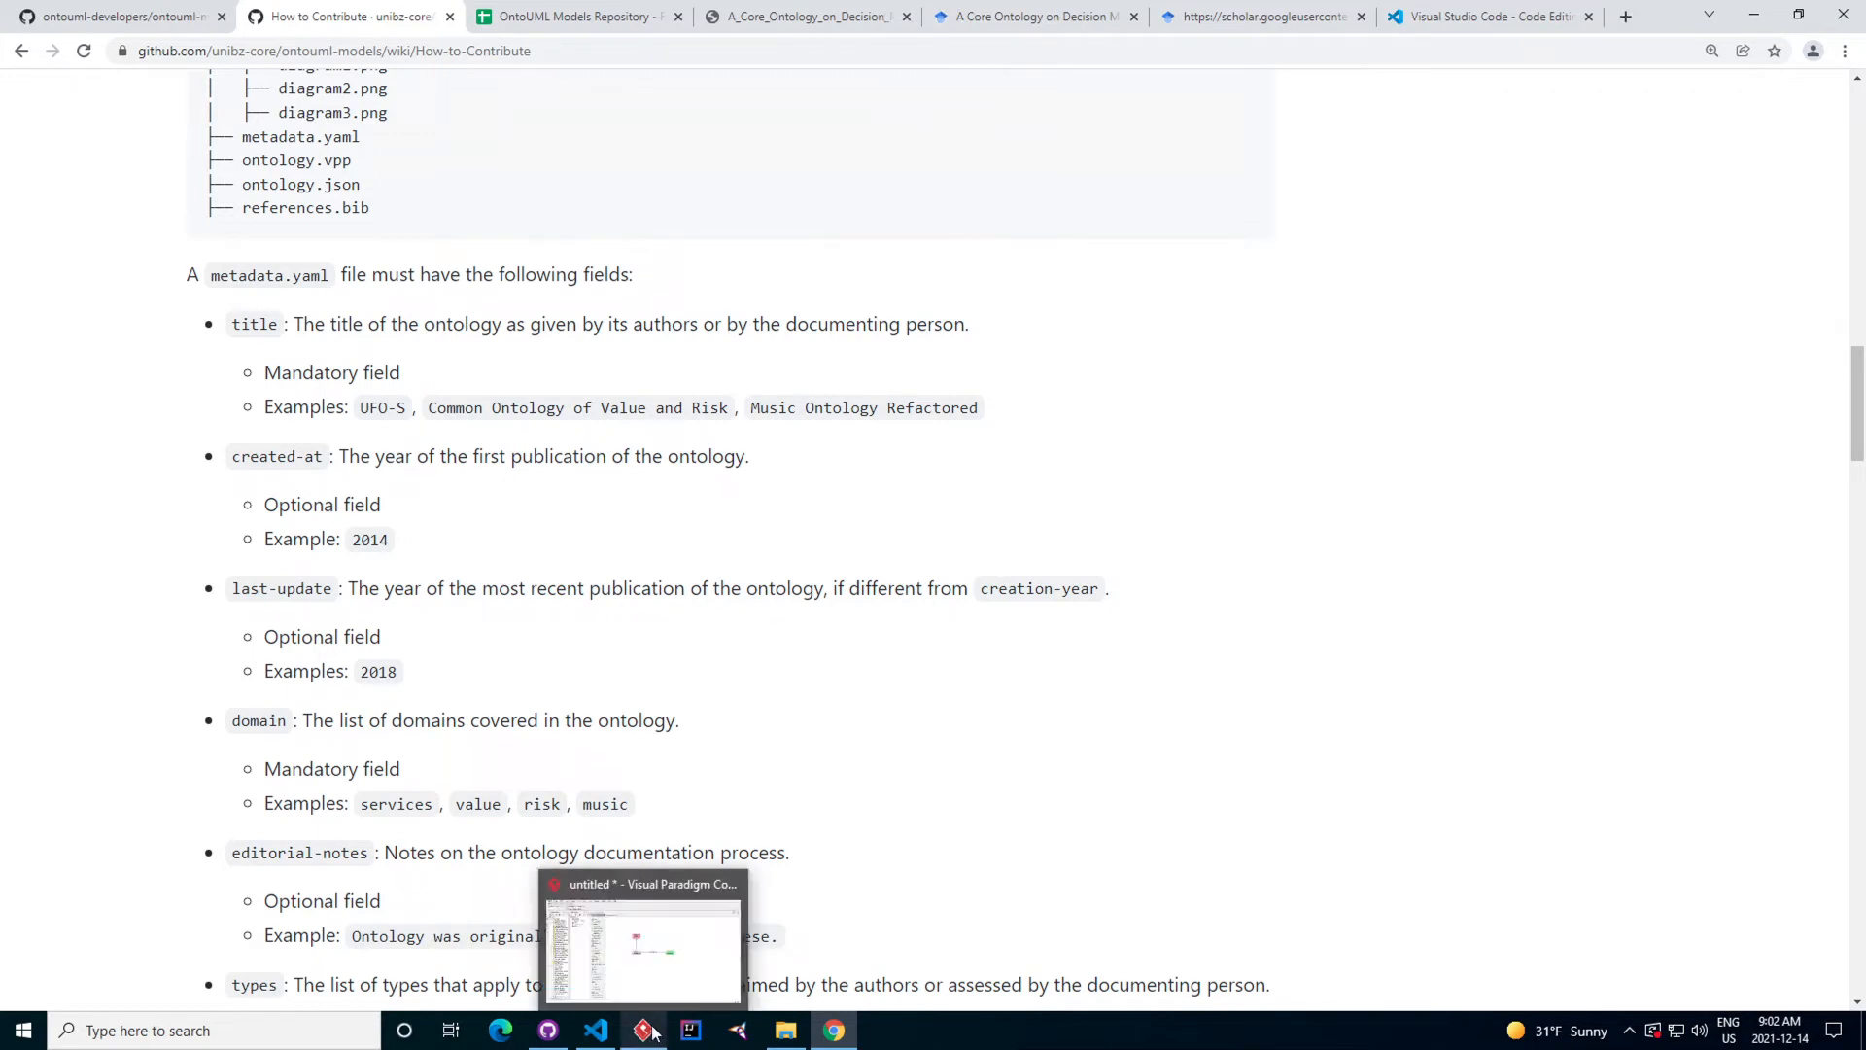
{"action": "left_click", "coordinate": [778, 872]}
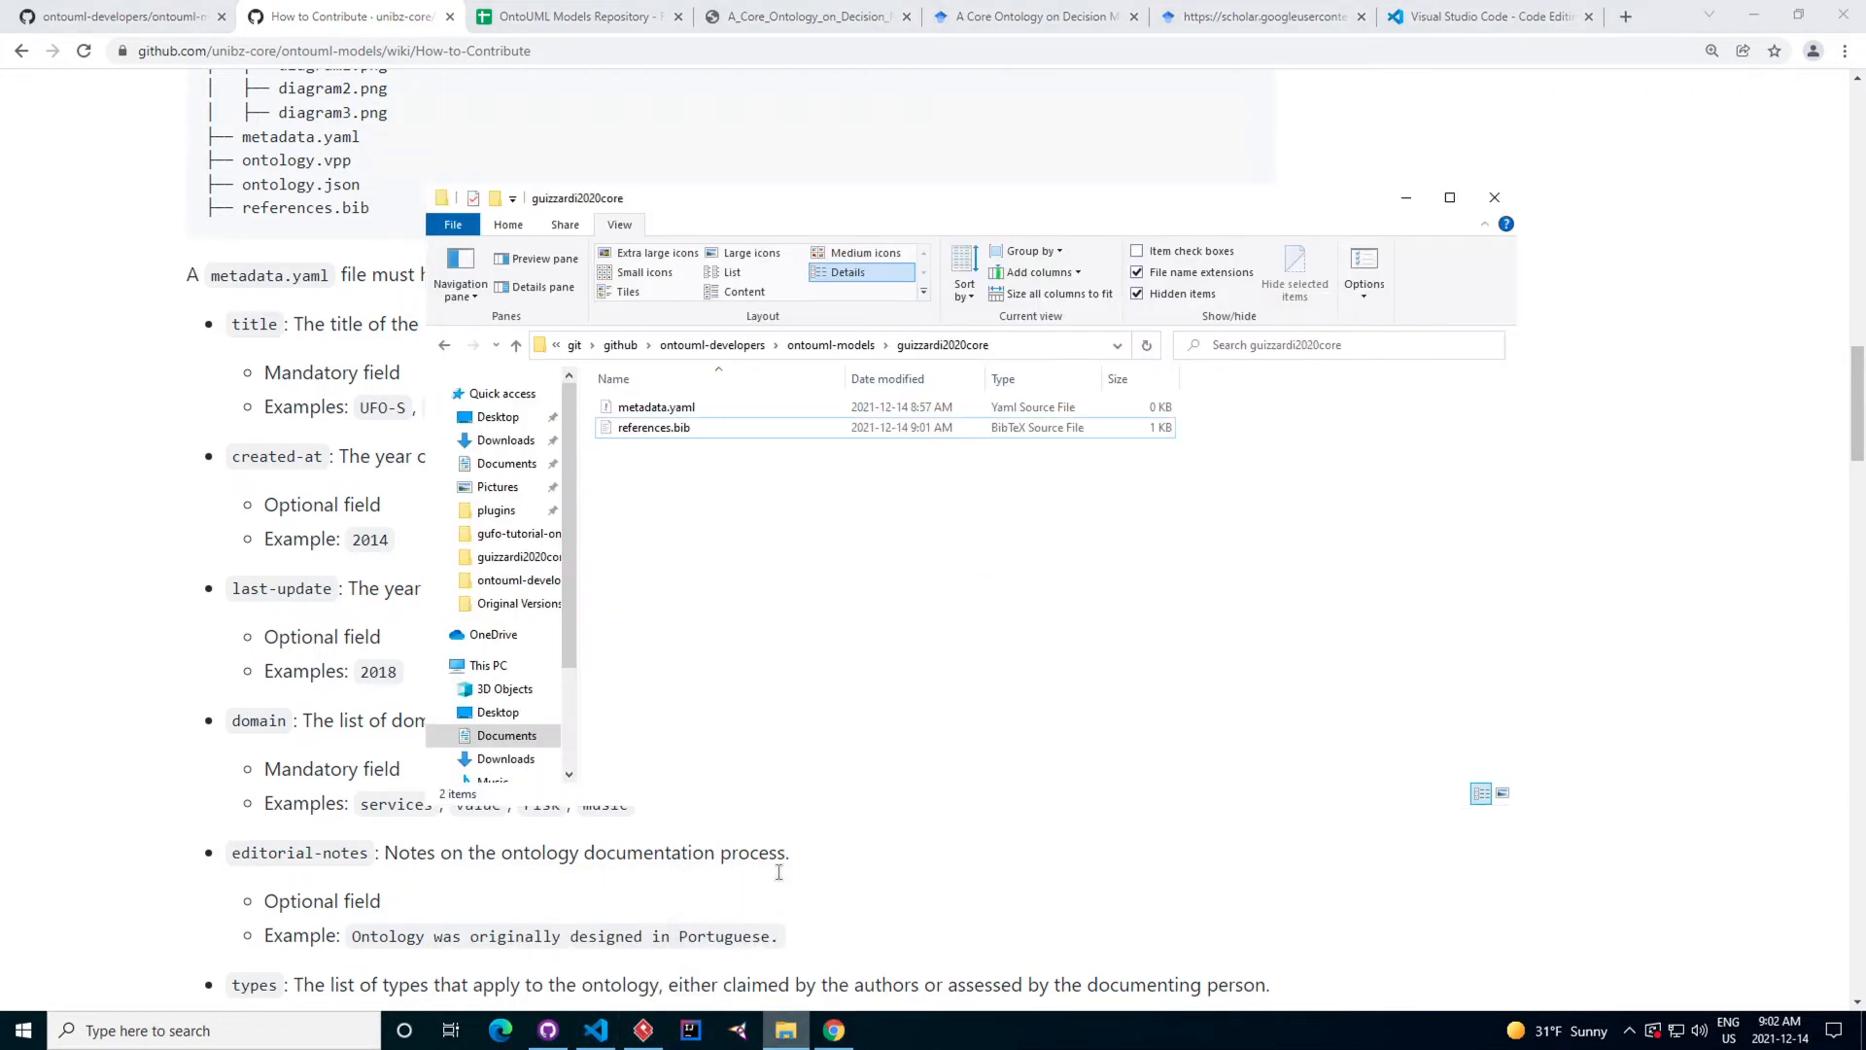
{"action": "scroll", "coordinate": [397, 412], "scroll_direction": "up", "scroll_amount": 1}
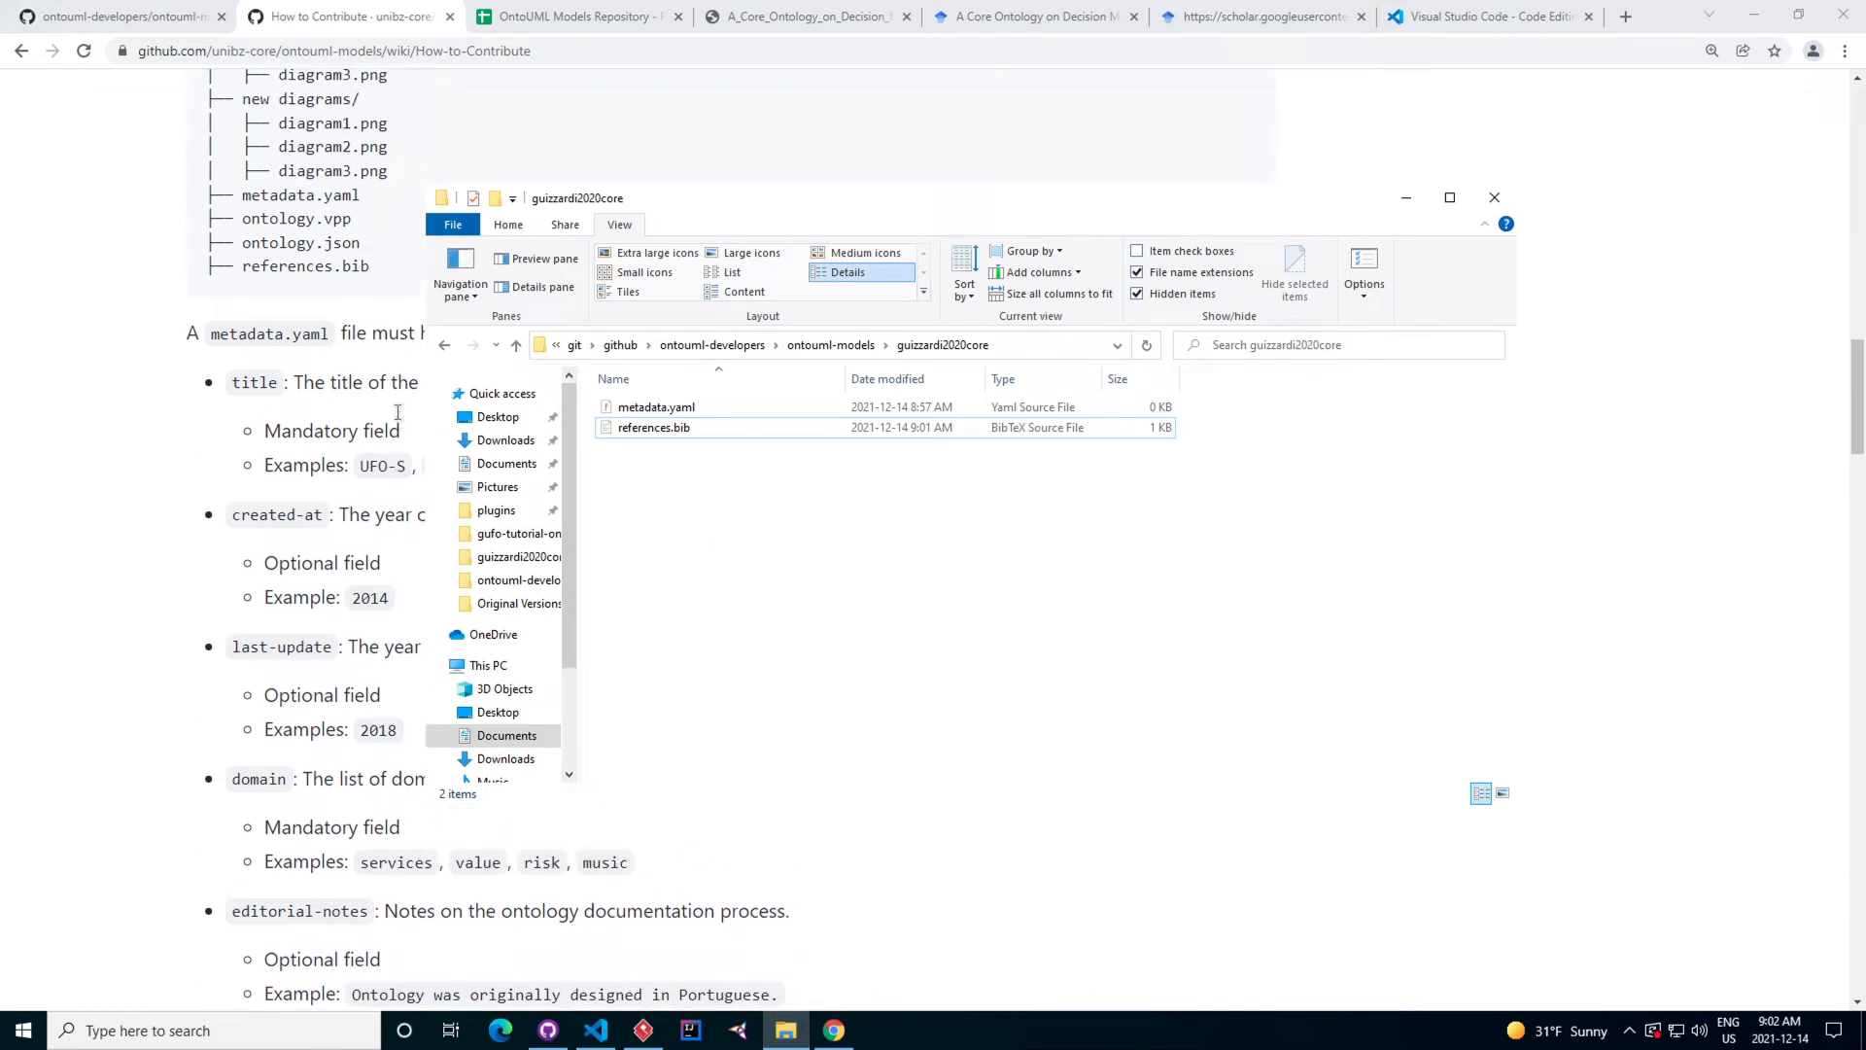
{"action": "scroll", "coordinate": [397, 412], "scroll_direction": "up", "scroll_amount": 3}
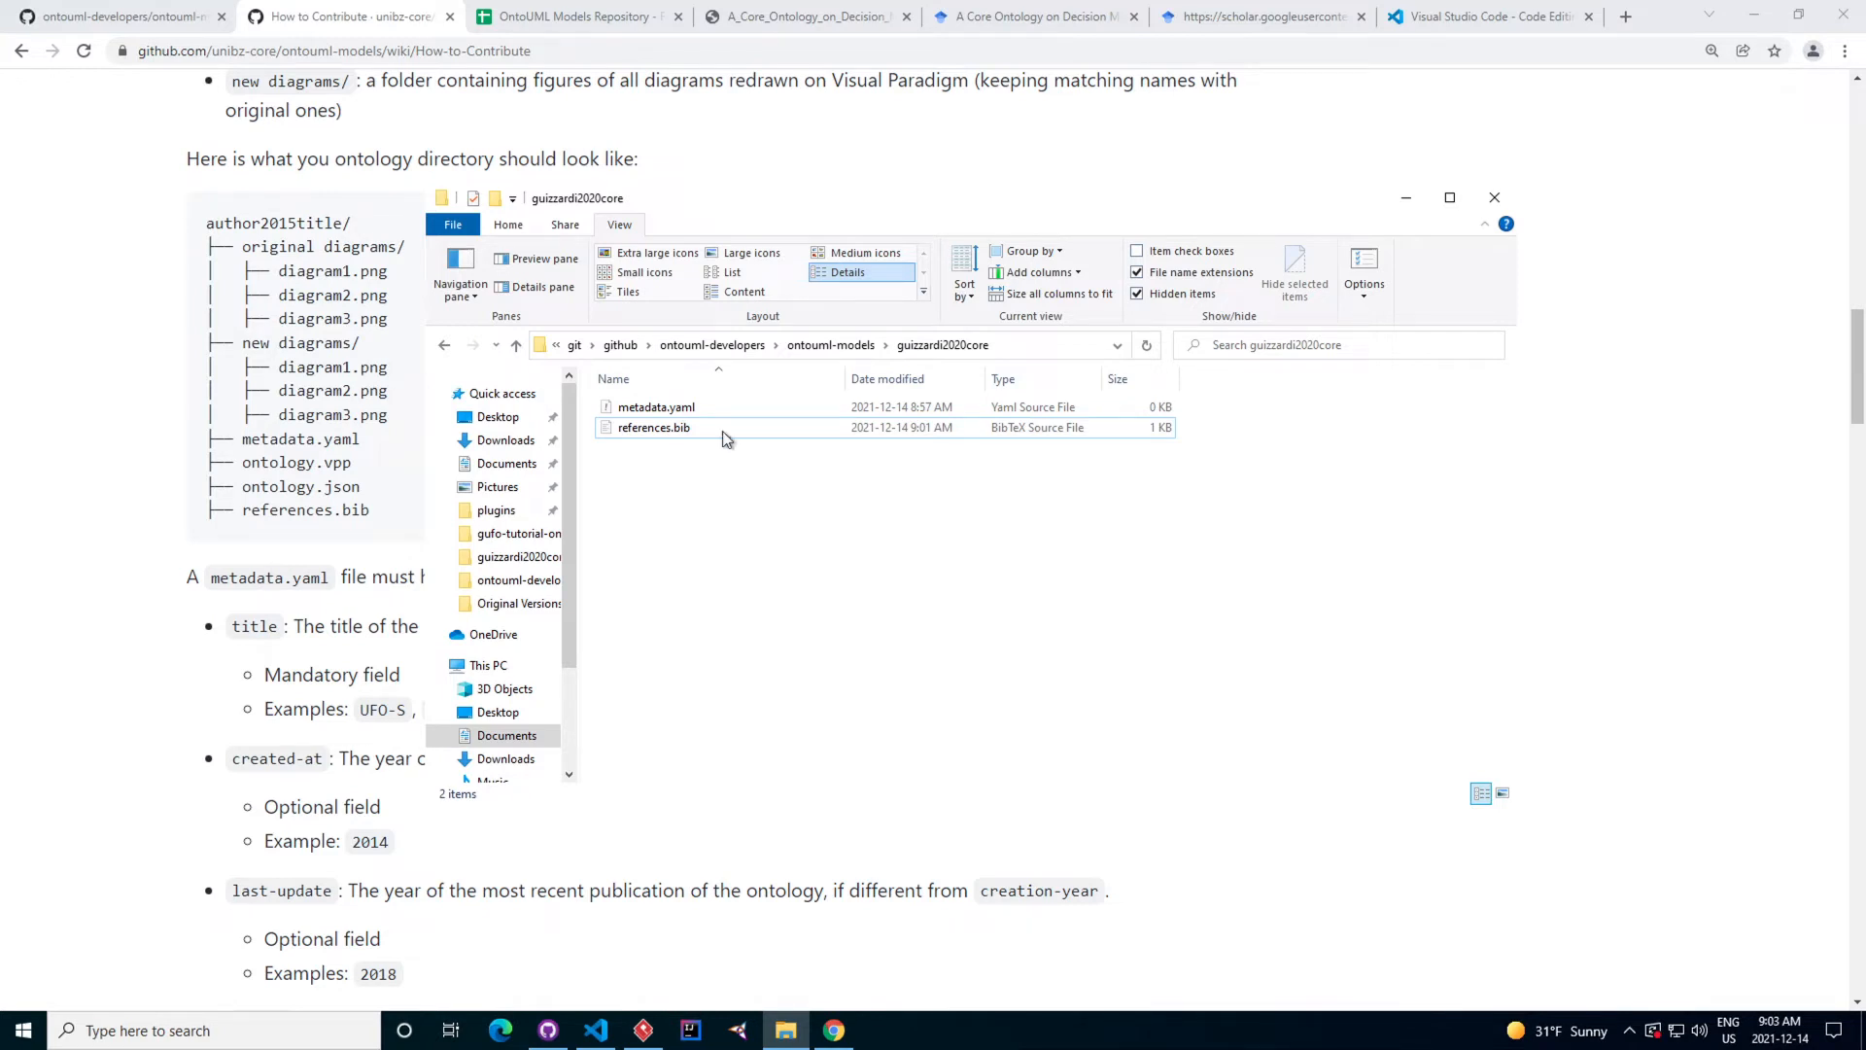
{"action": "mouse_move", "coordinate": [646, 1028]}
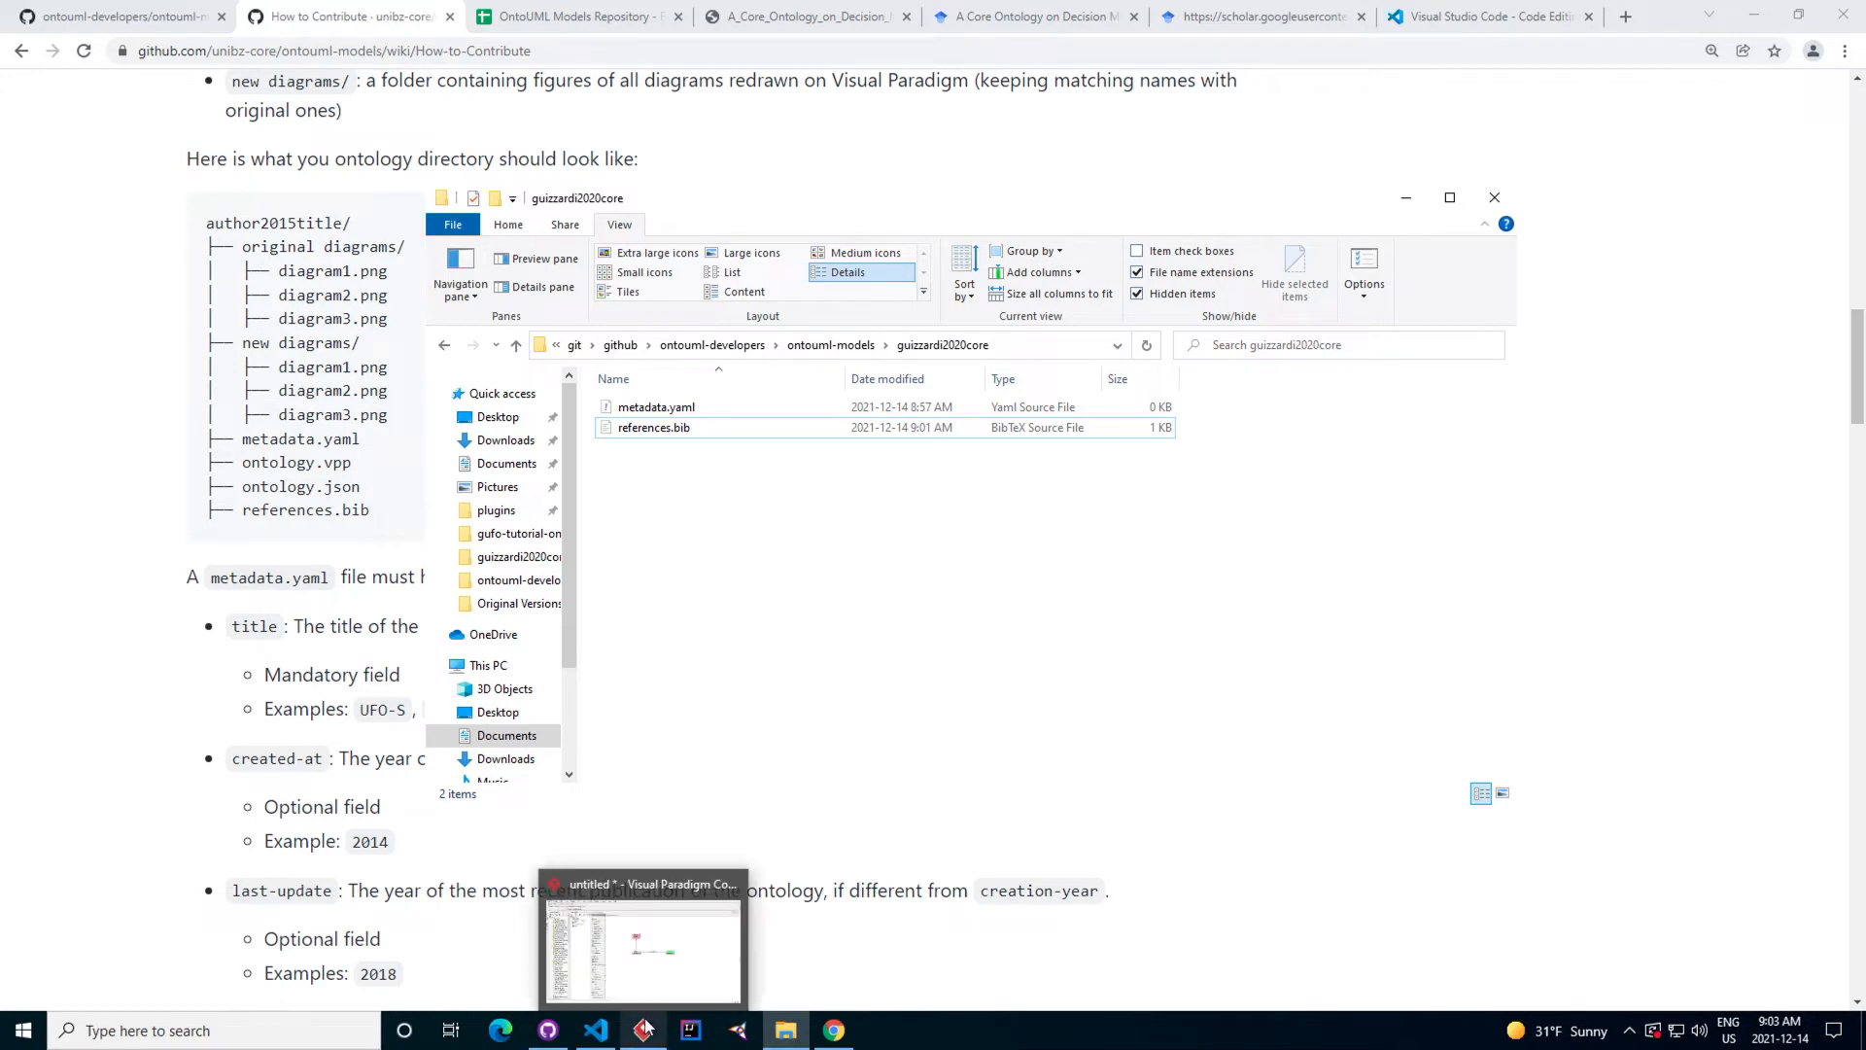
{"action": "left_click", "coordinate": [671, 960]}
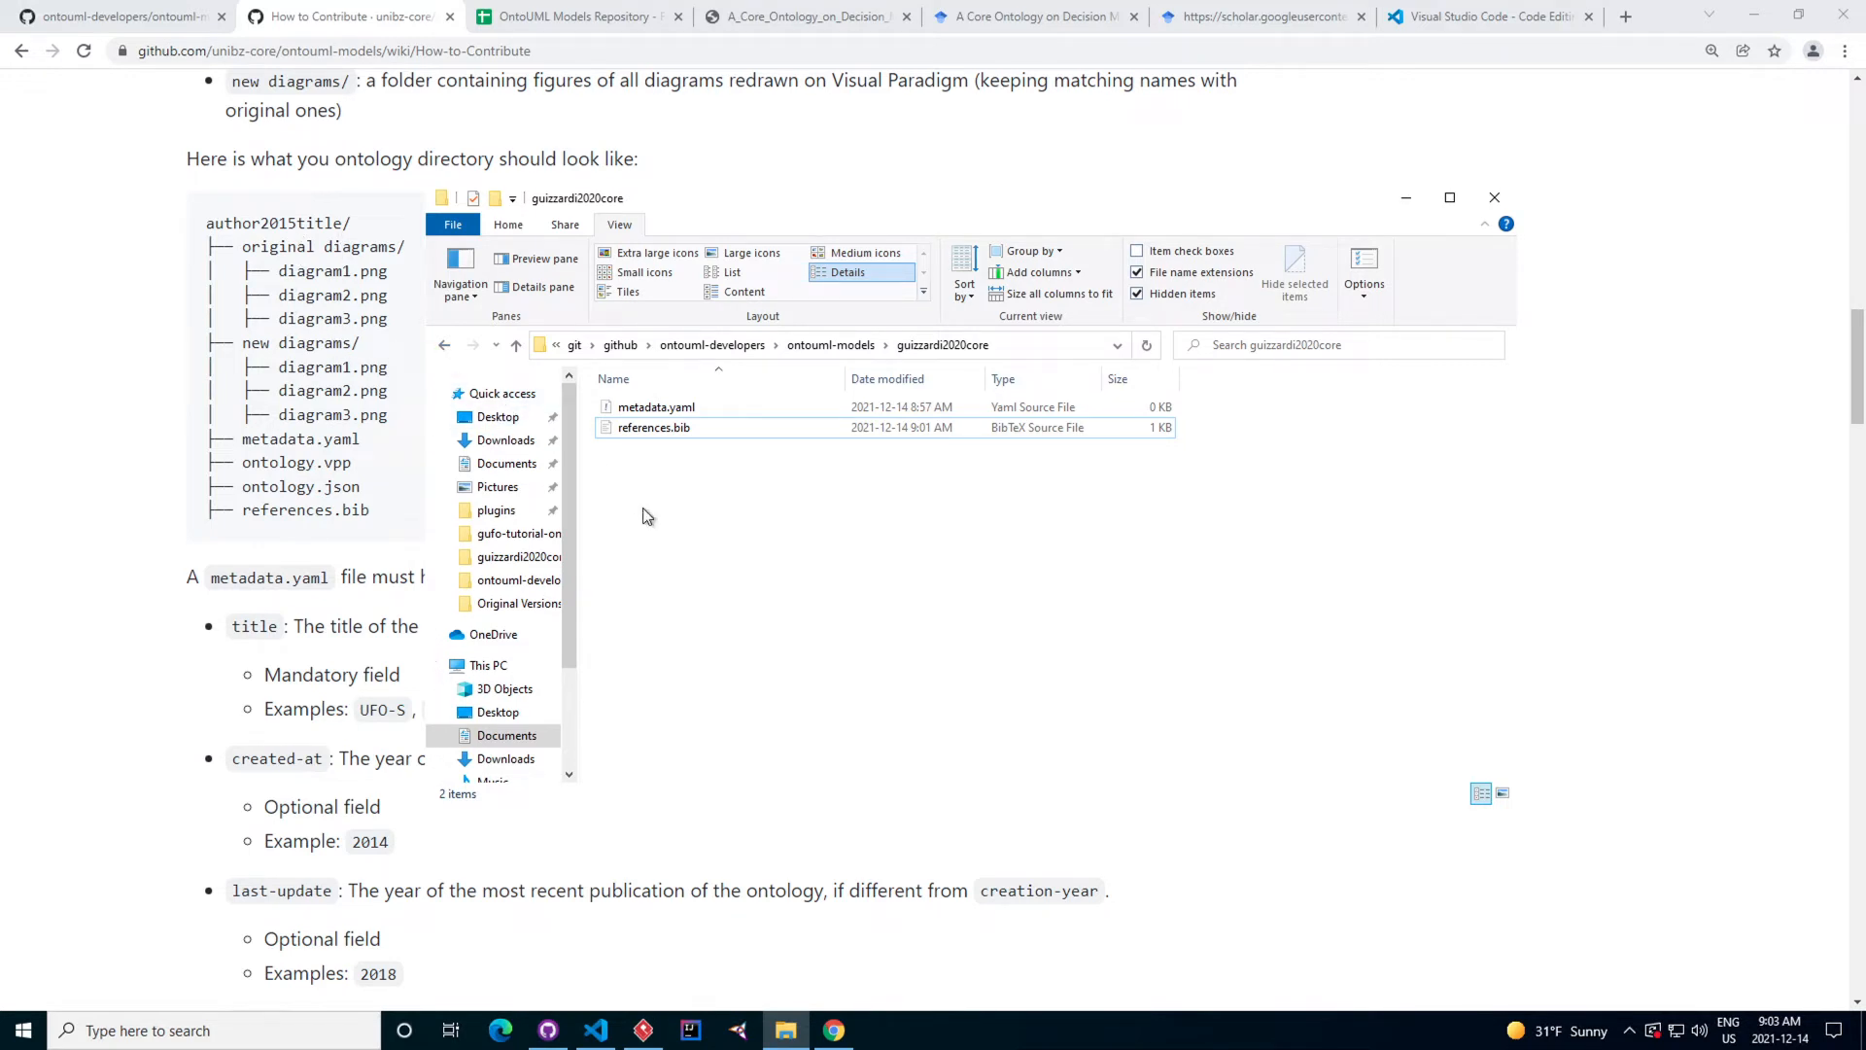
Step: Create two new folders named 'original diagrams' and 'new diagrams' in guizzardi2020core
{"action": "key", "text": "ctrl+shift+n"}
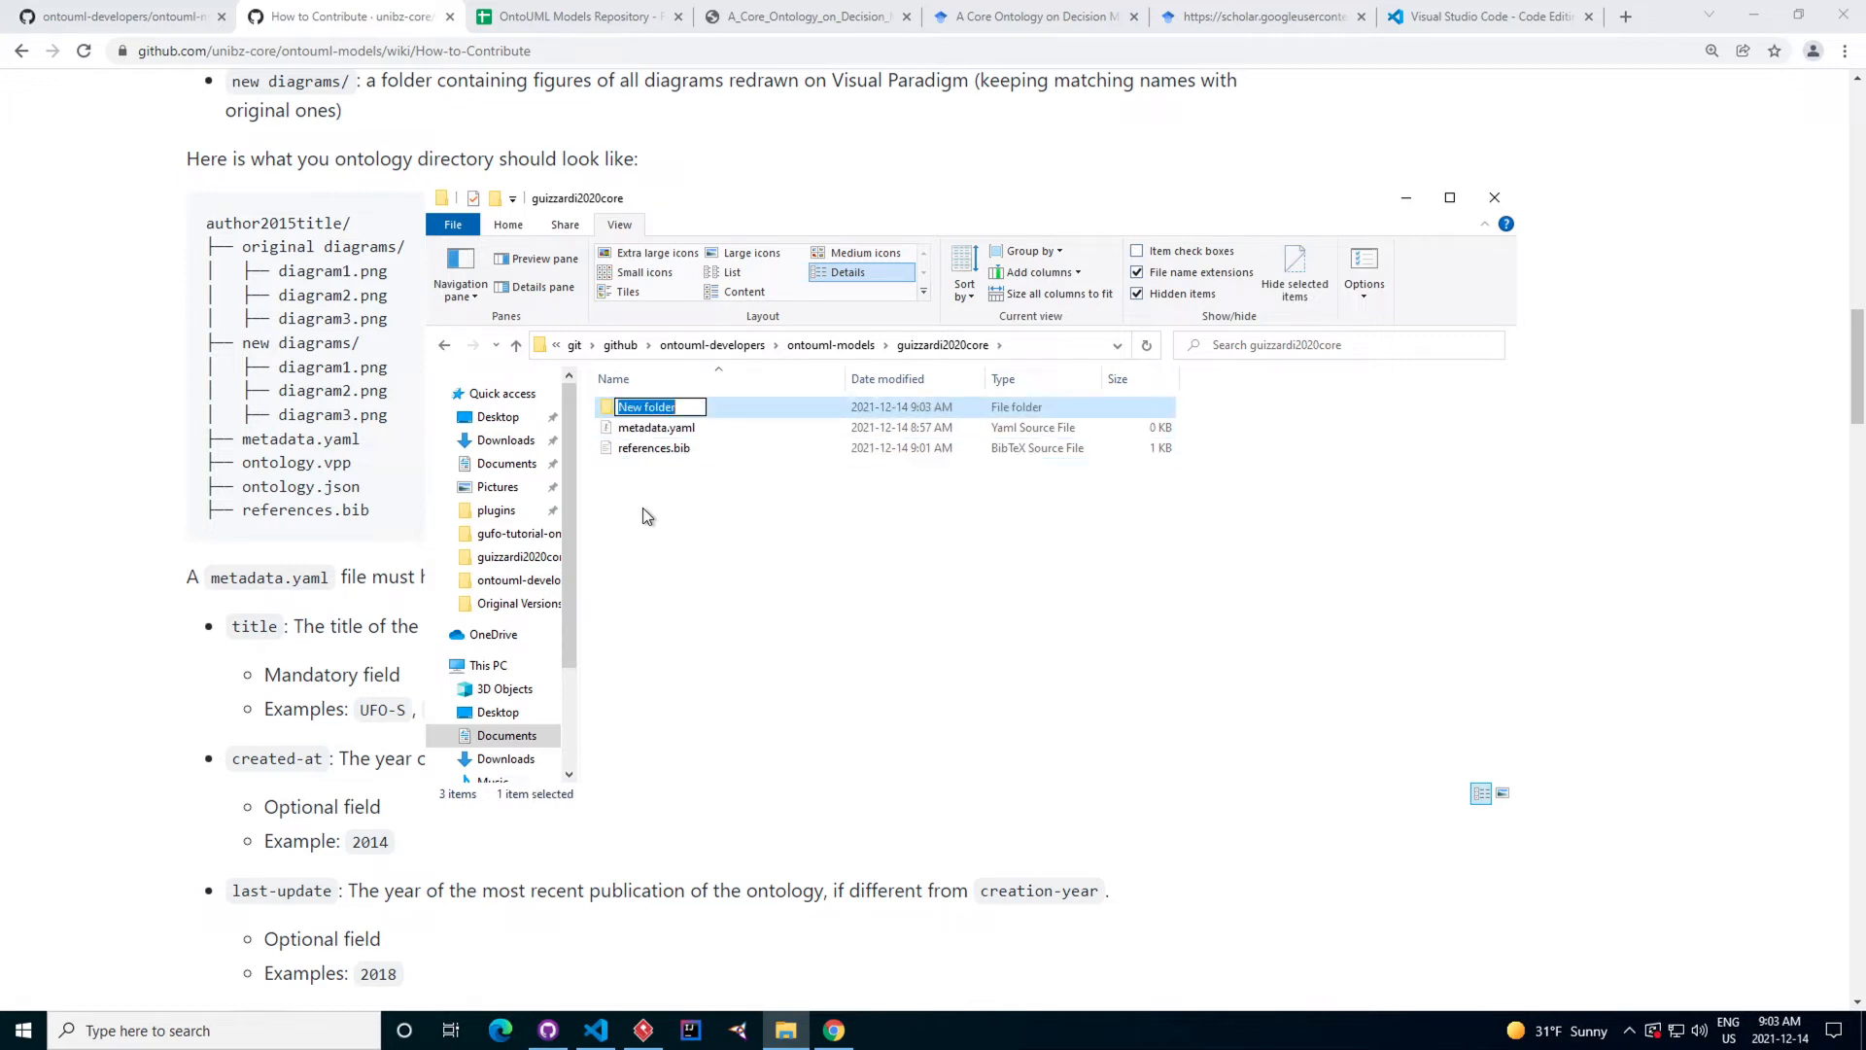
{"action": "type", "text": "original diagrams"}
{"action": "key", "text": "Return"}
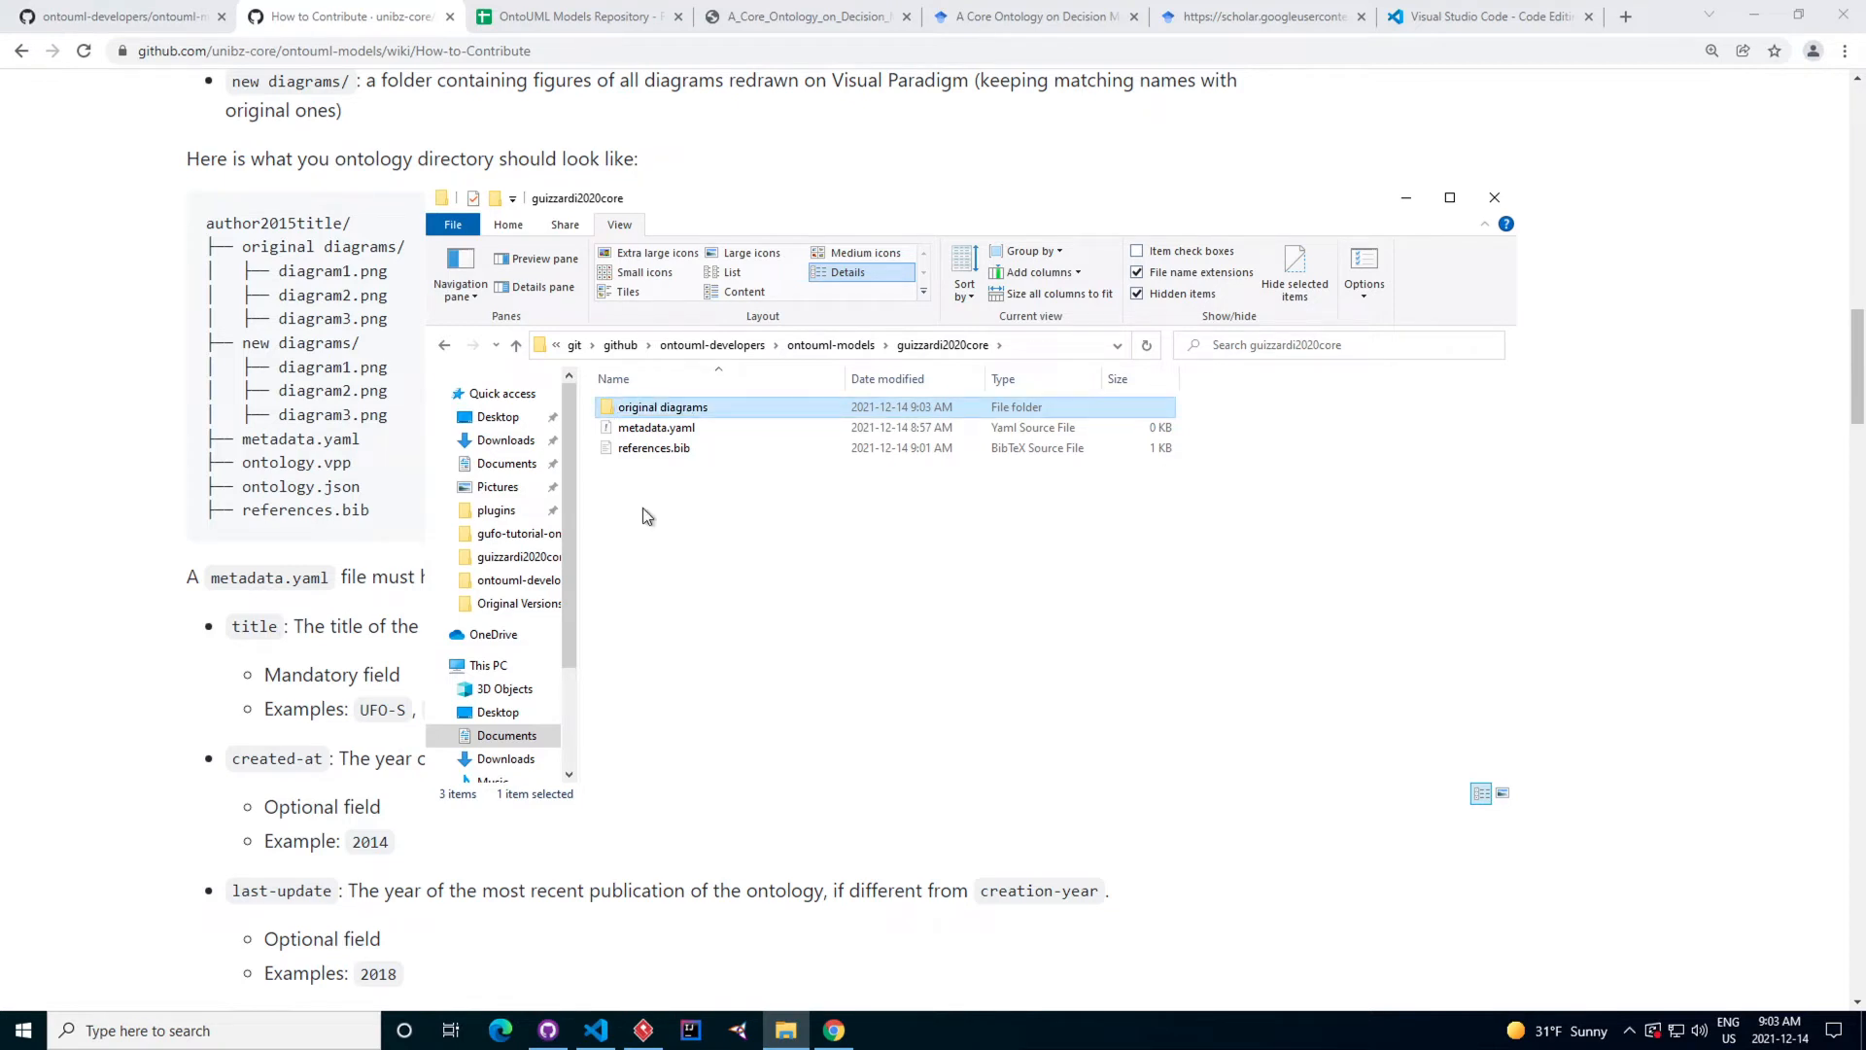
{"action": "key", "text": "alt"}
{"action": "key", "text": "ctrl+shift+n"}
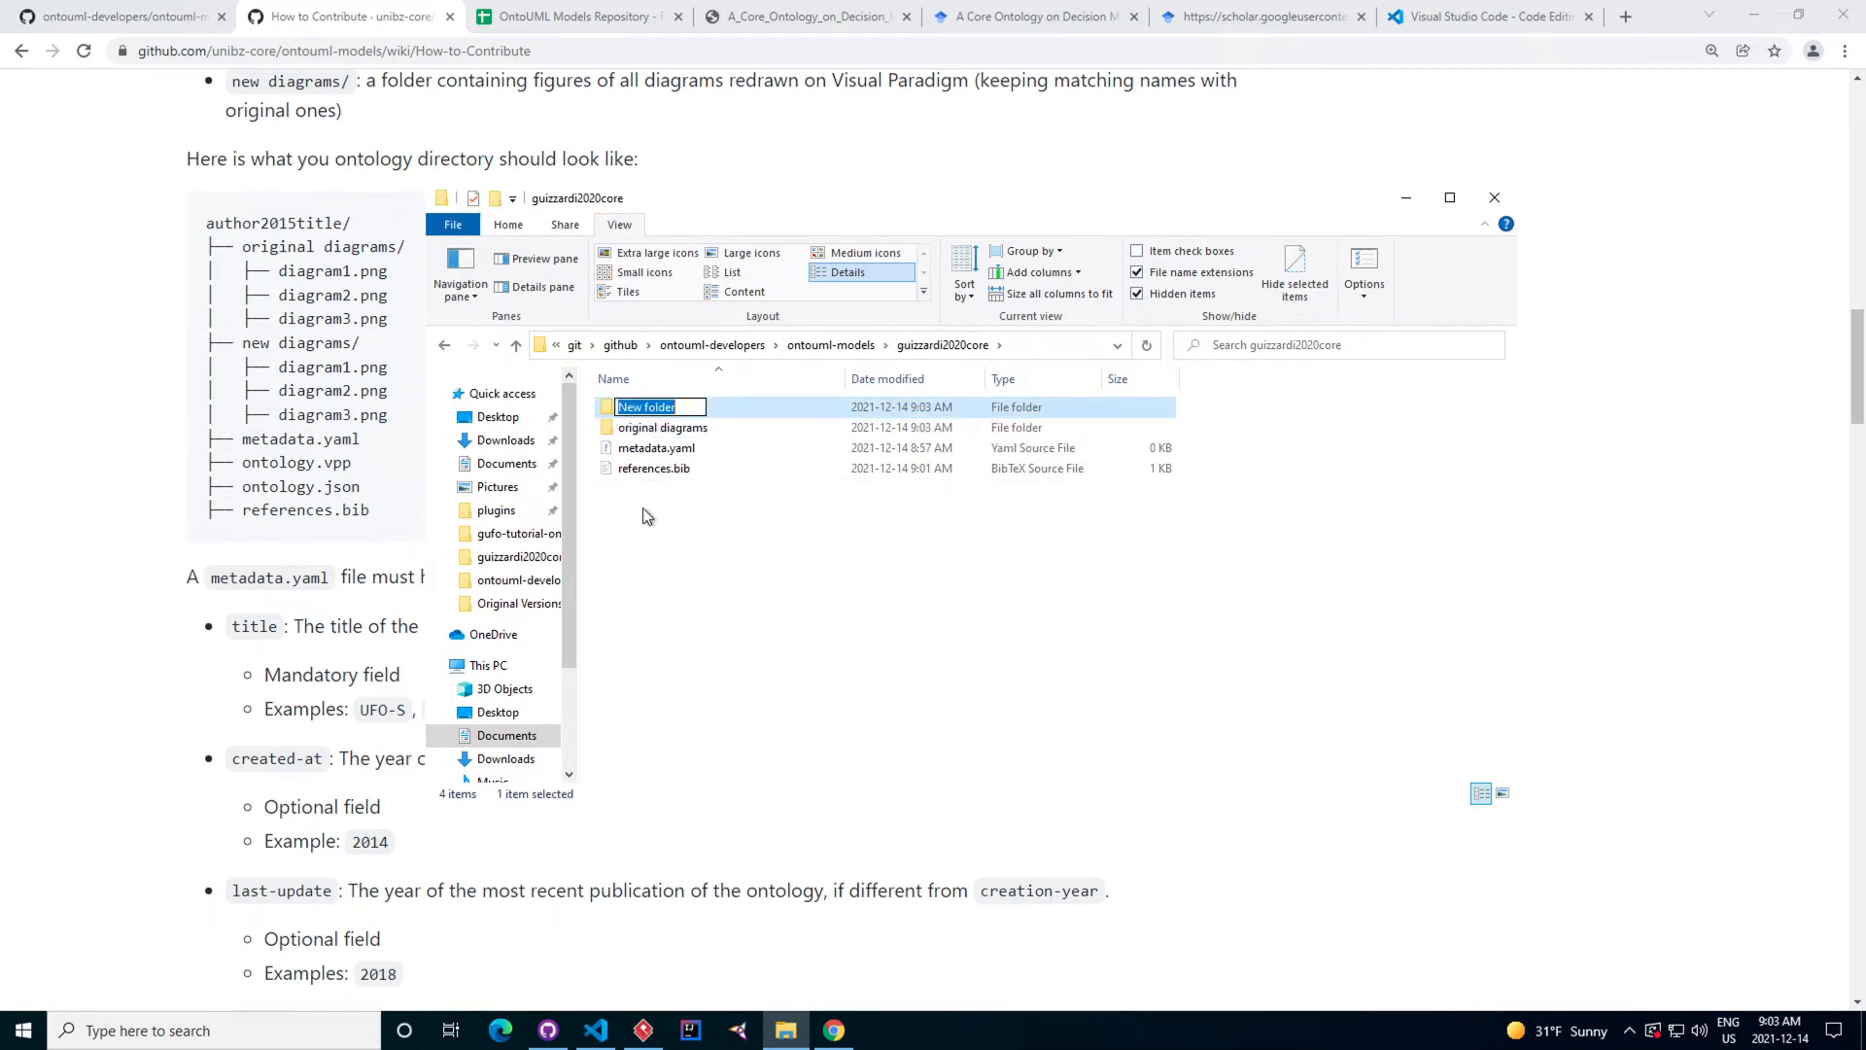
{"action": "type", "text": "new diagrams"}
{"action": "key", "text": "Return"}
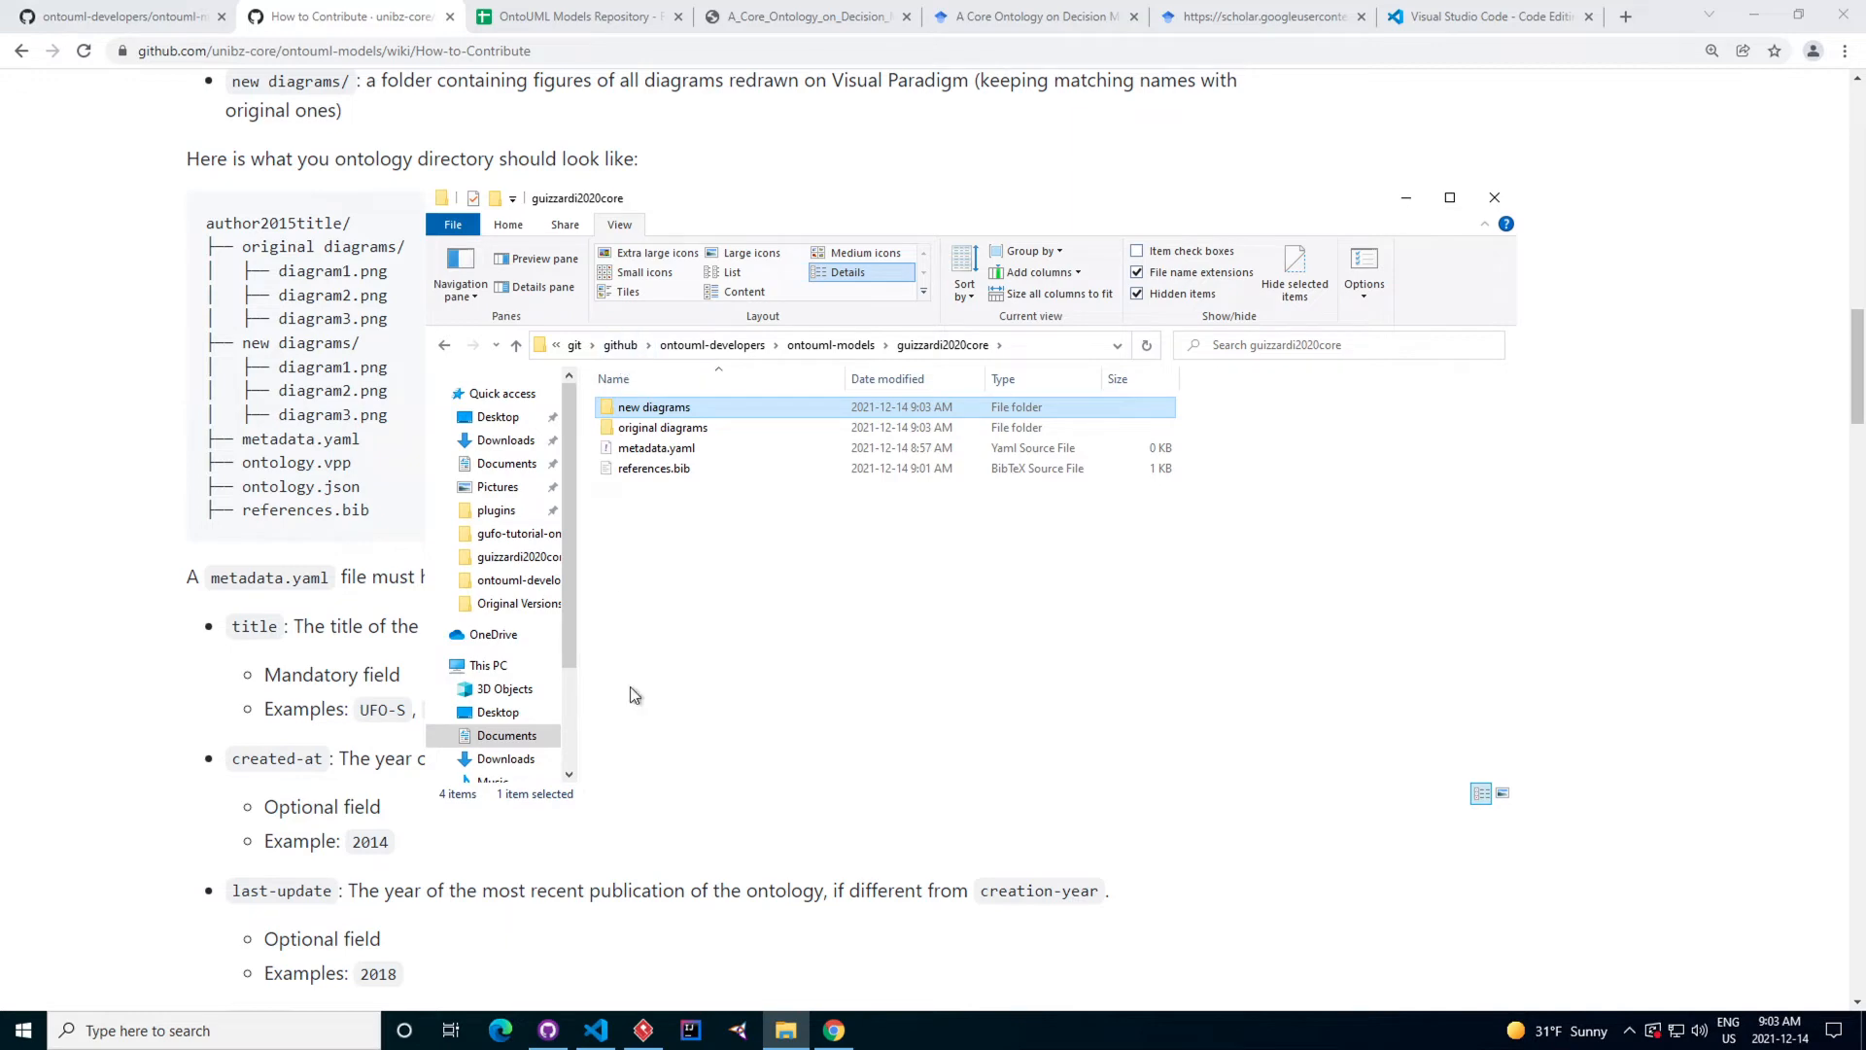
{"action": "left_click", "coordinate": [644, 1032]}
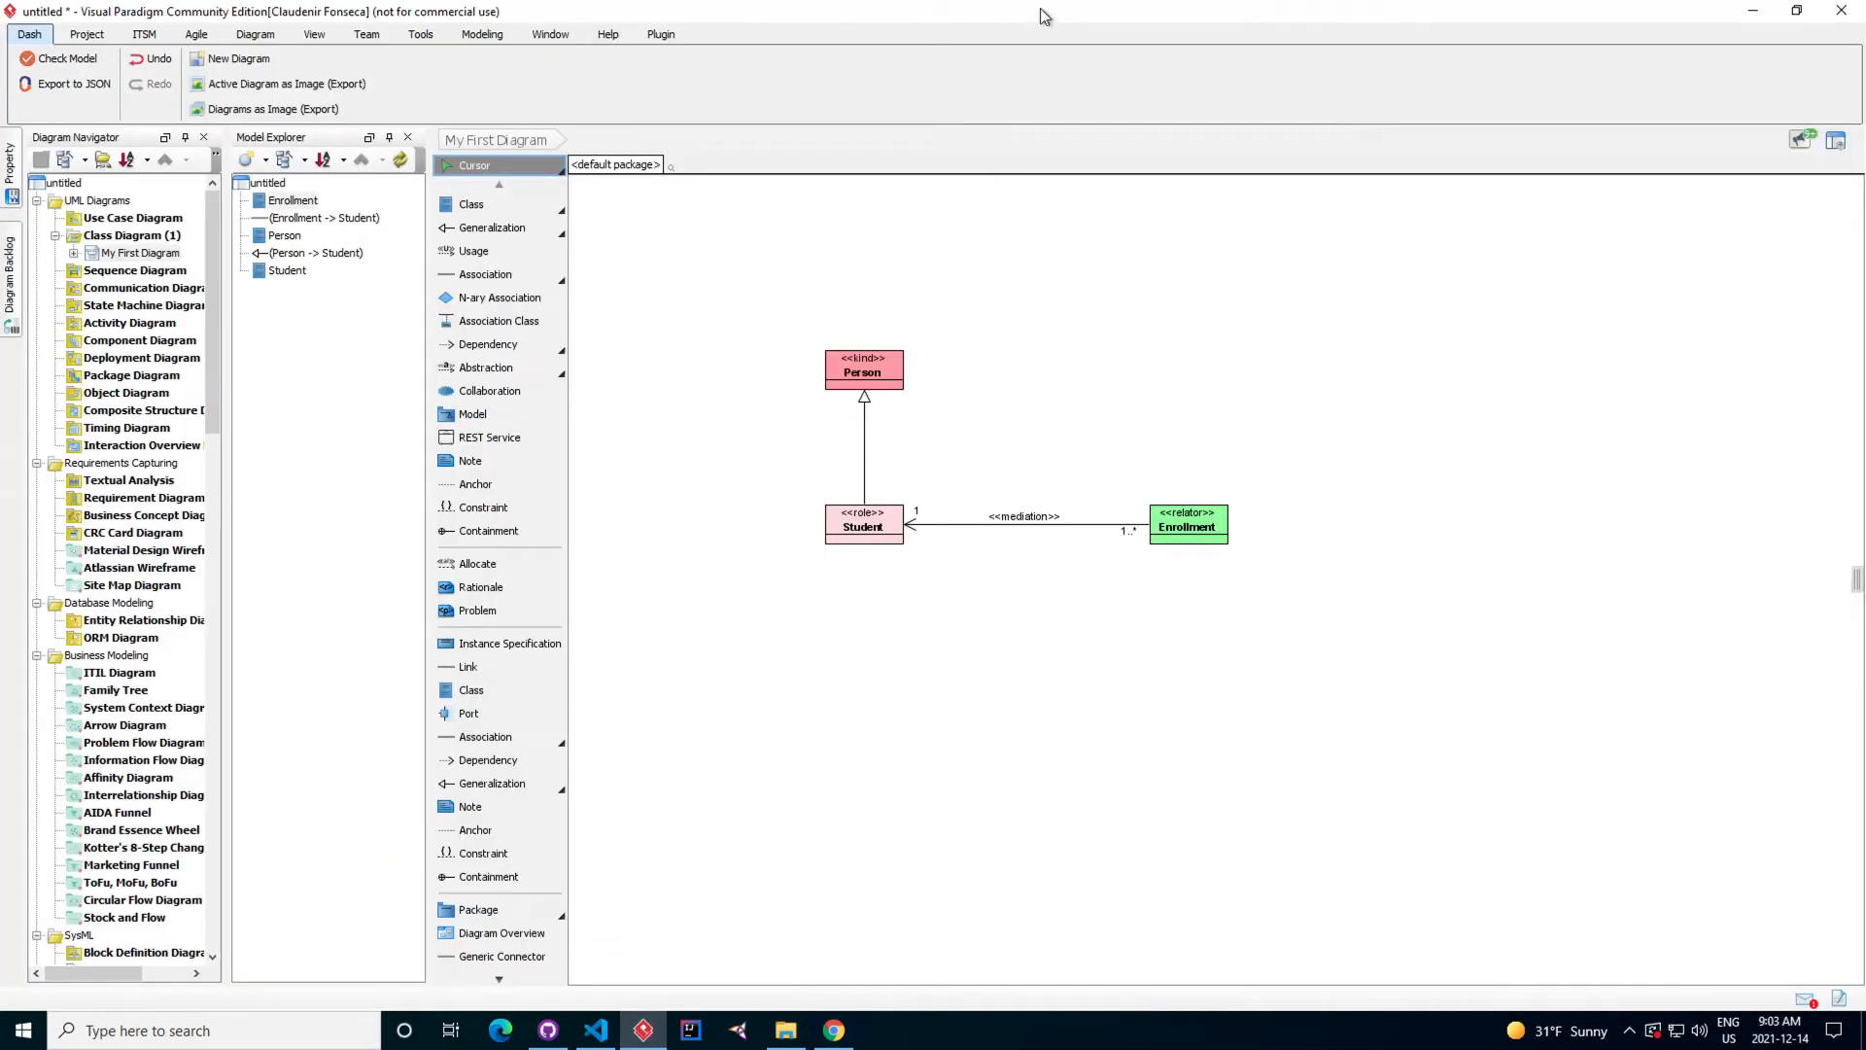
Step: Dock Visual Paradigm on the right half beside the contribution guide and hide the Diagram Navigator
{"action": "left_click_drag", "start_coordinate": [1045, 16], "coordinate": [1861, 19]}
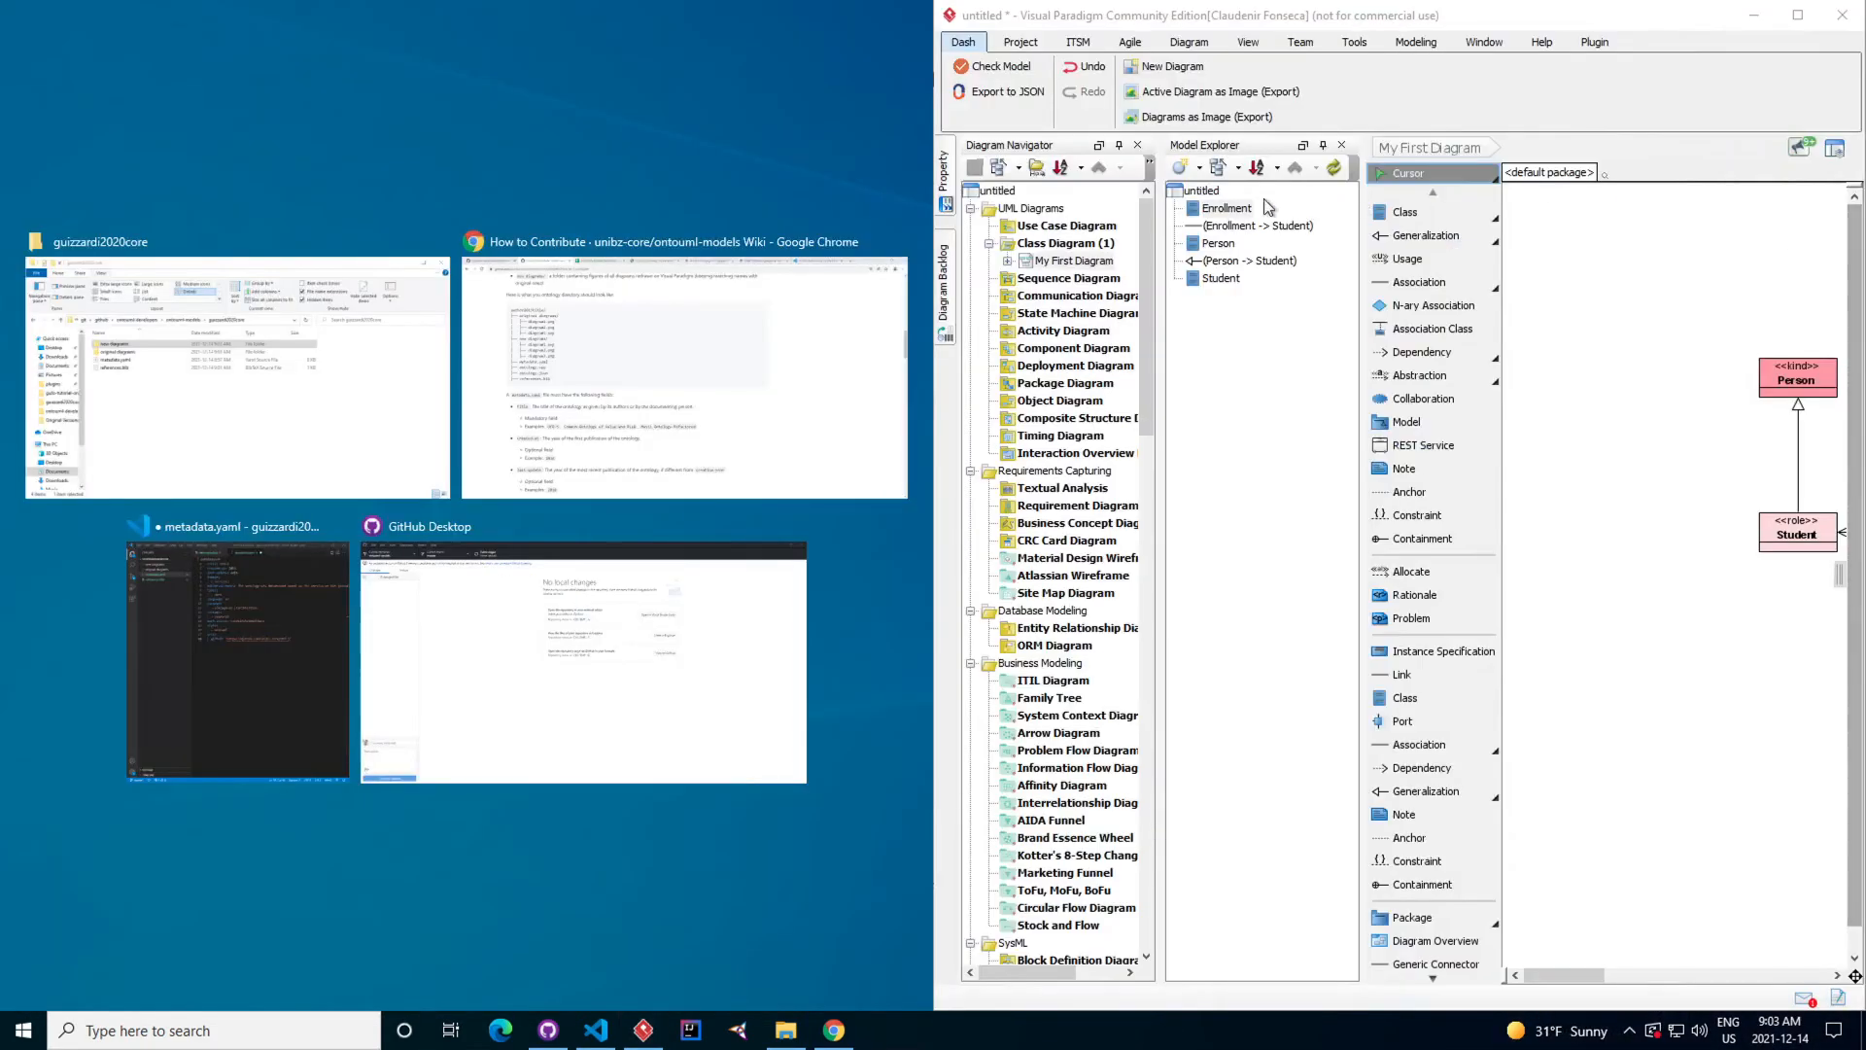
{"action": "left_click", "coordinate": [575, 341]}
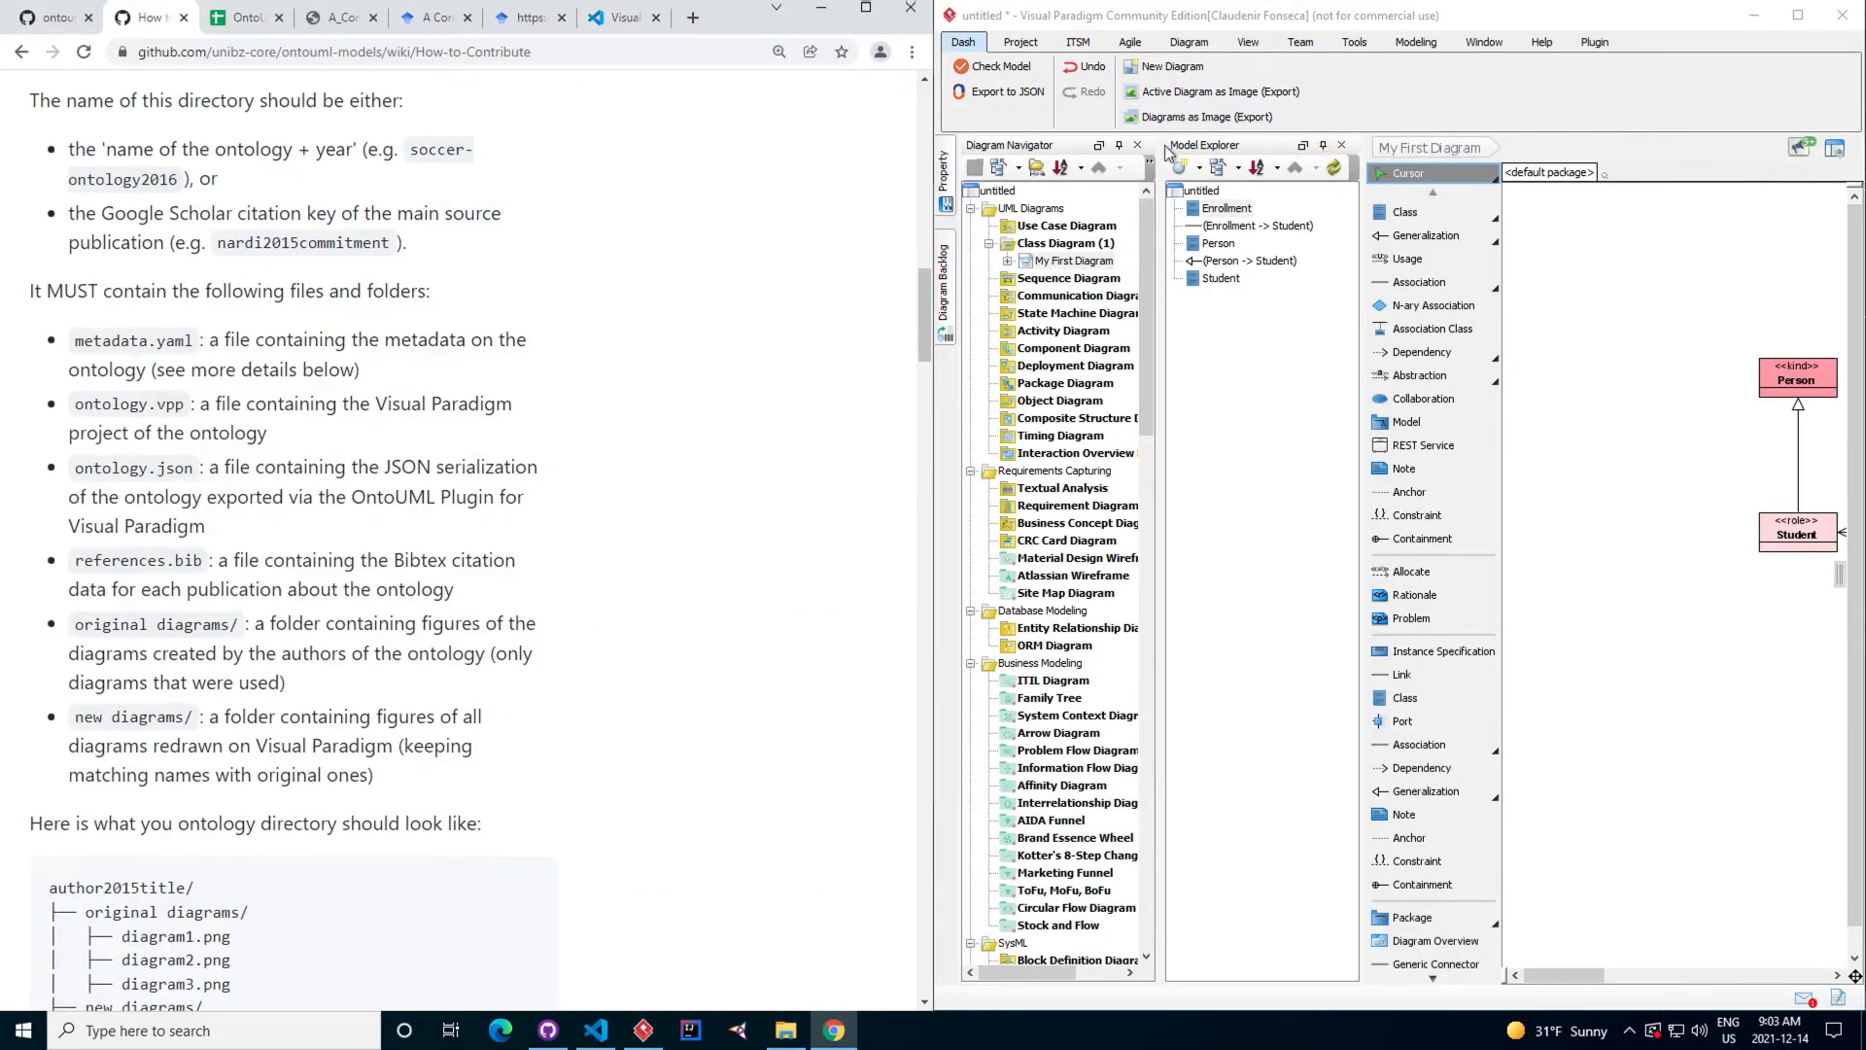
{"action": "left_click", "coordinate": [1118, 145]}
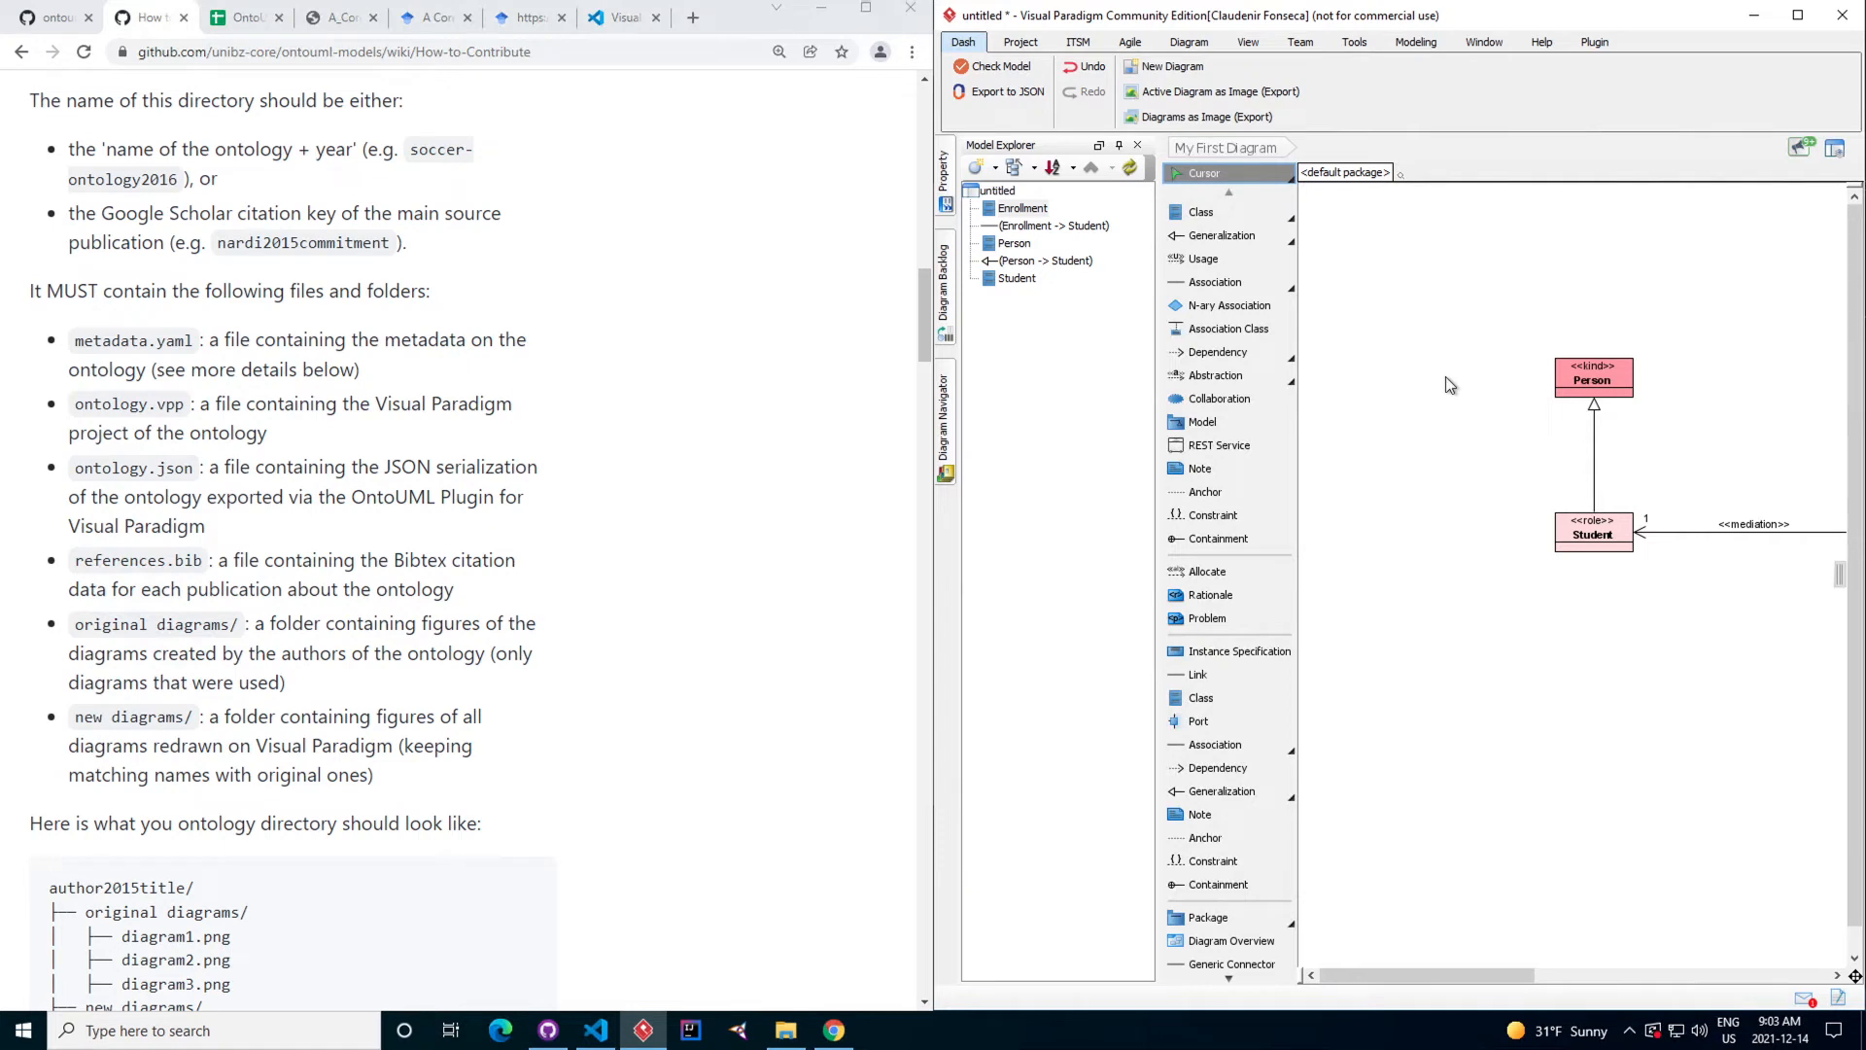
Step: Move the whole Person–Student–Enrollment diagram up toward the top of the canvas
{"action": "left_click_drag", "start_coordinate": [1498, 977], "coordinate": [1584, 987]}
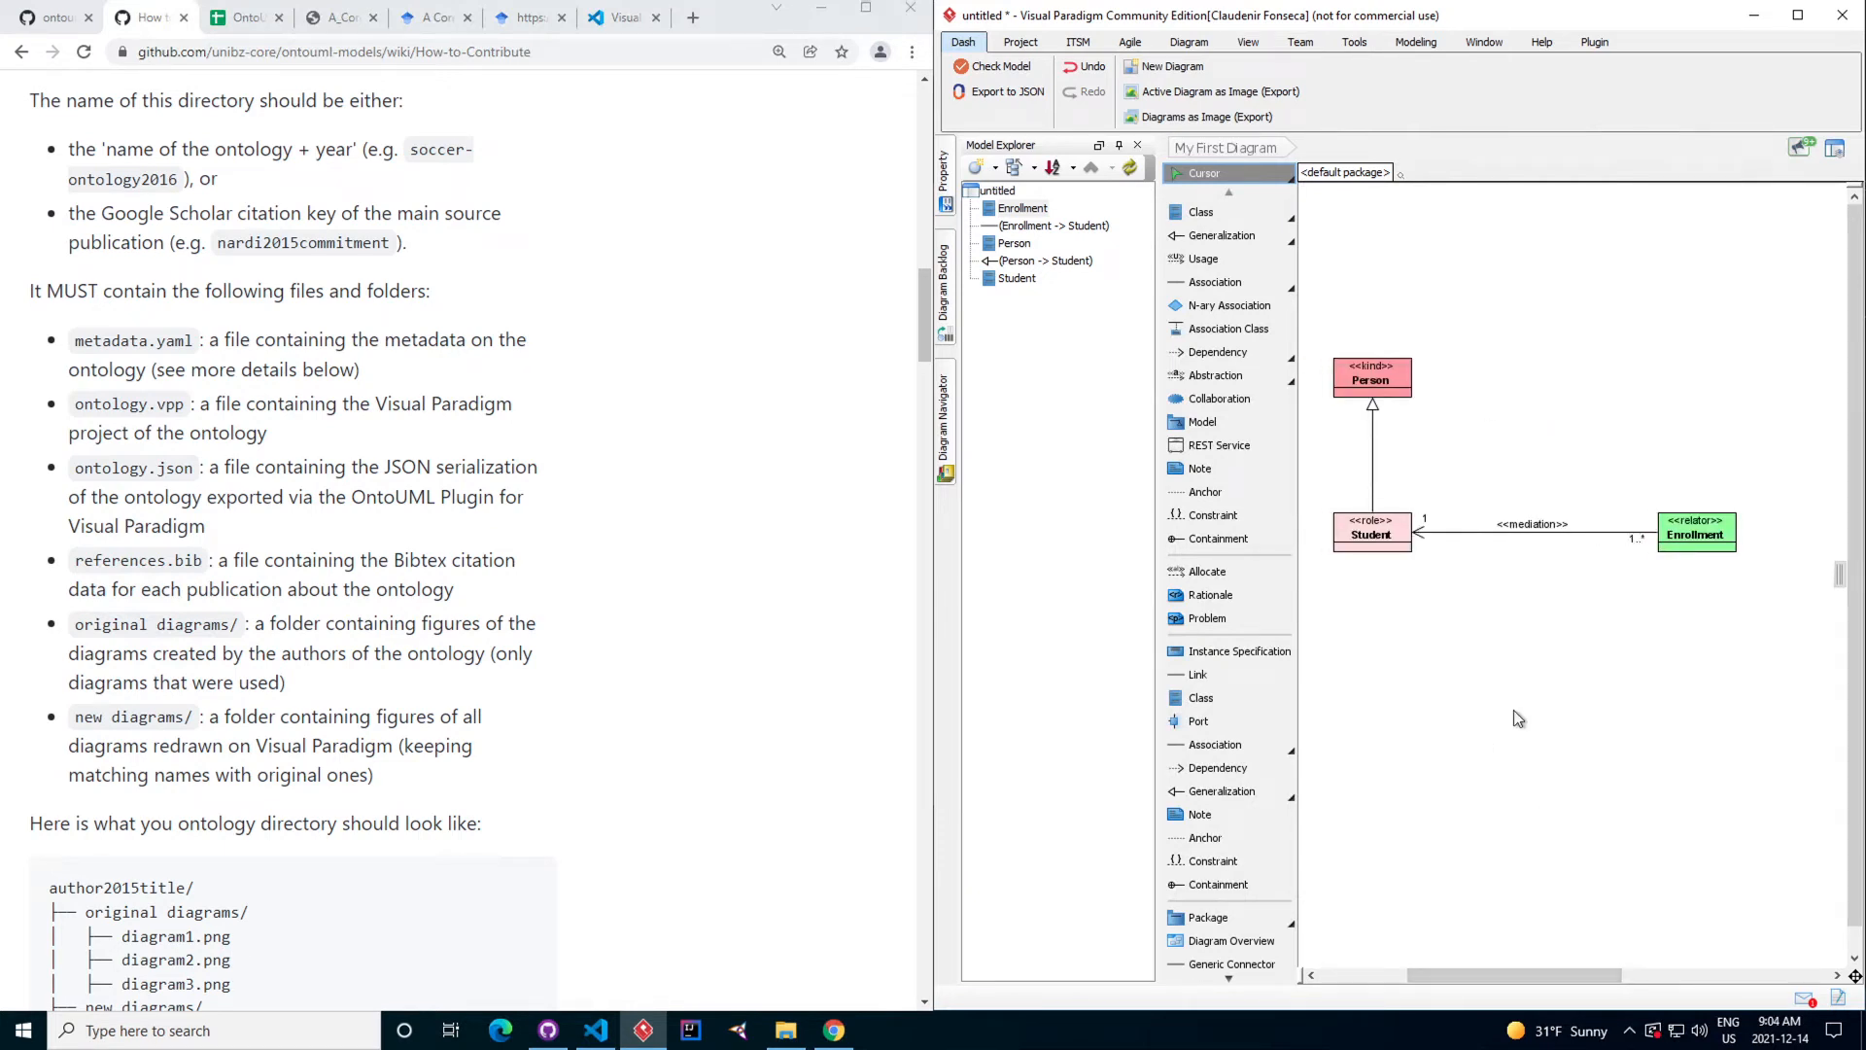
{"action": "key", "text": "ctrl+a"}
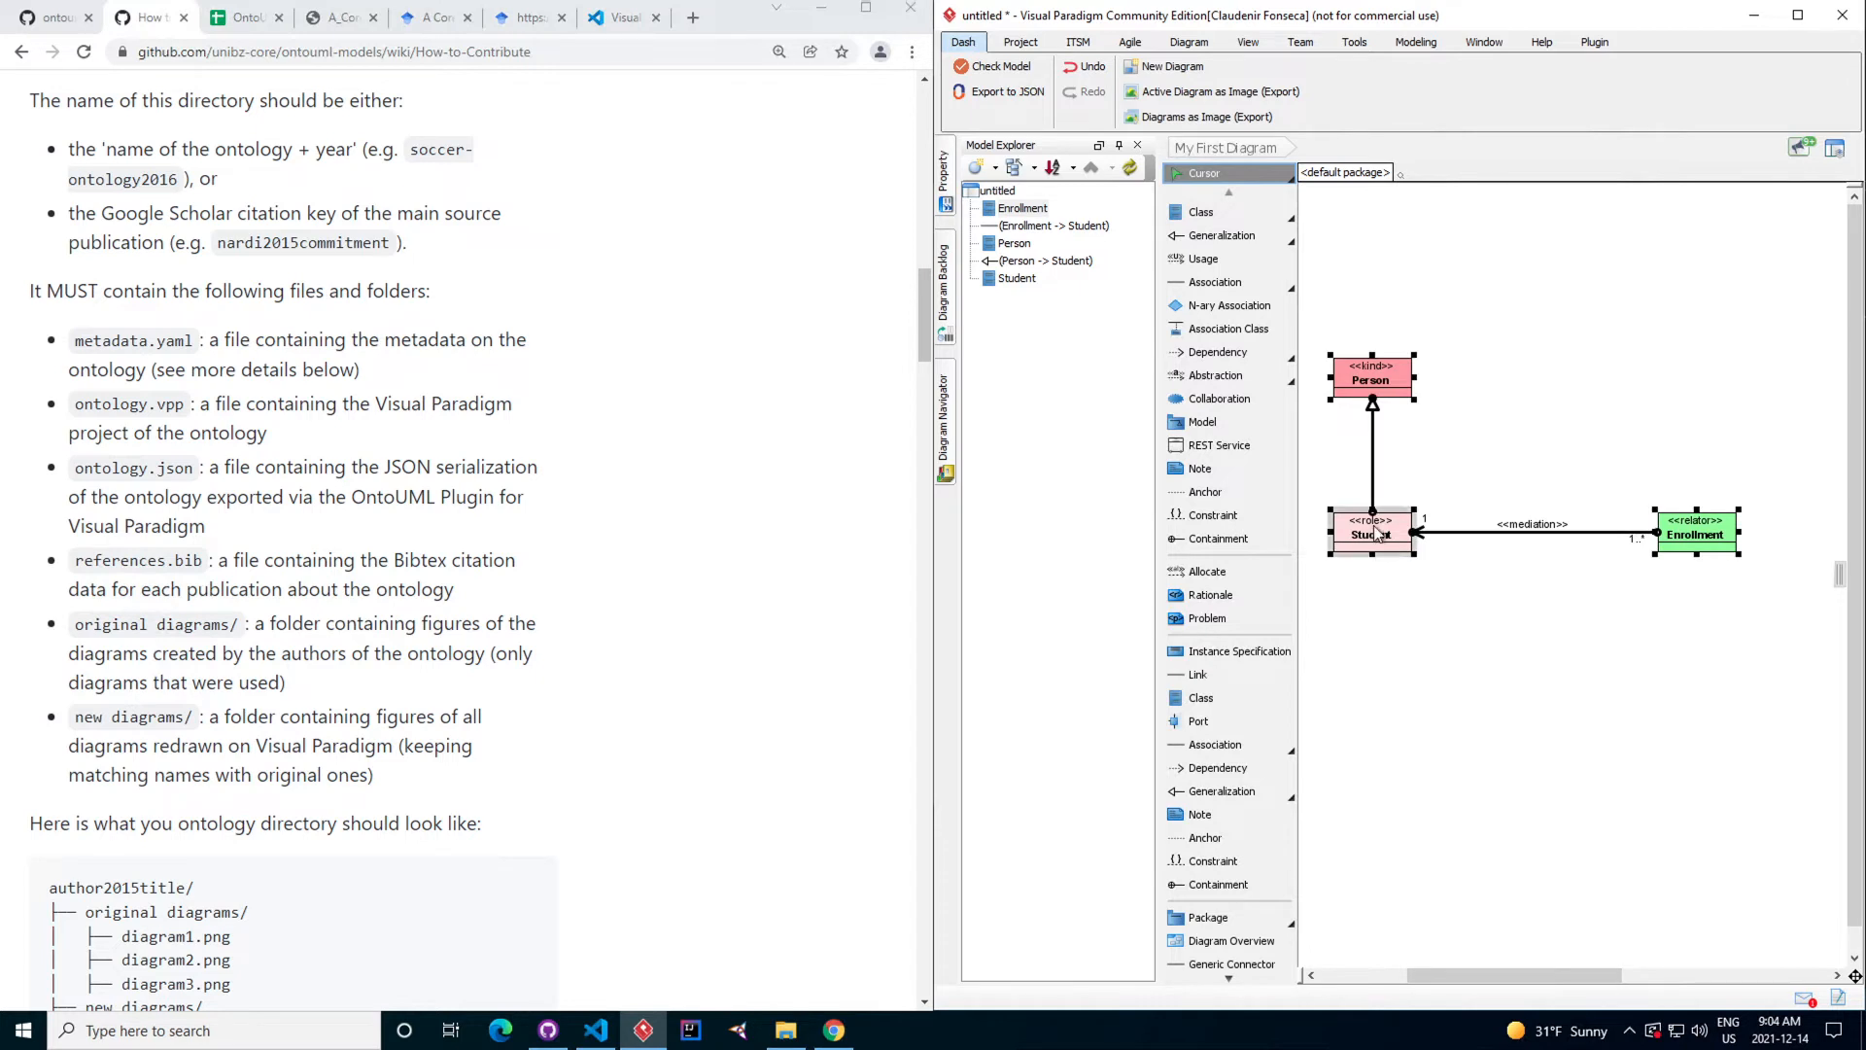
{"action": "mouse_move", "coordinate": [1376, 530]}
{"action": "left_click_drag", "start_coordinate": [1376, 530], "coordinate": [1396, 420]}
{"action": "left_click", "coordinate": [1419, 482]}
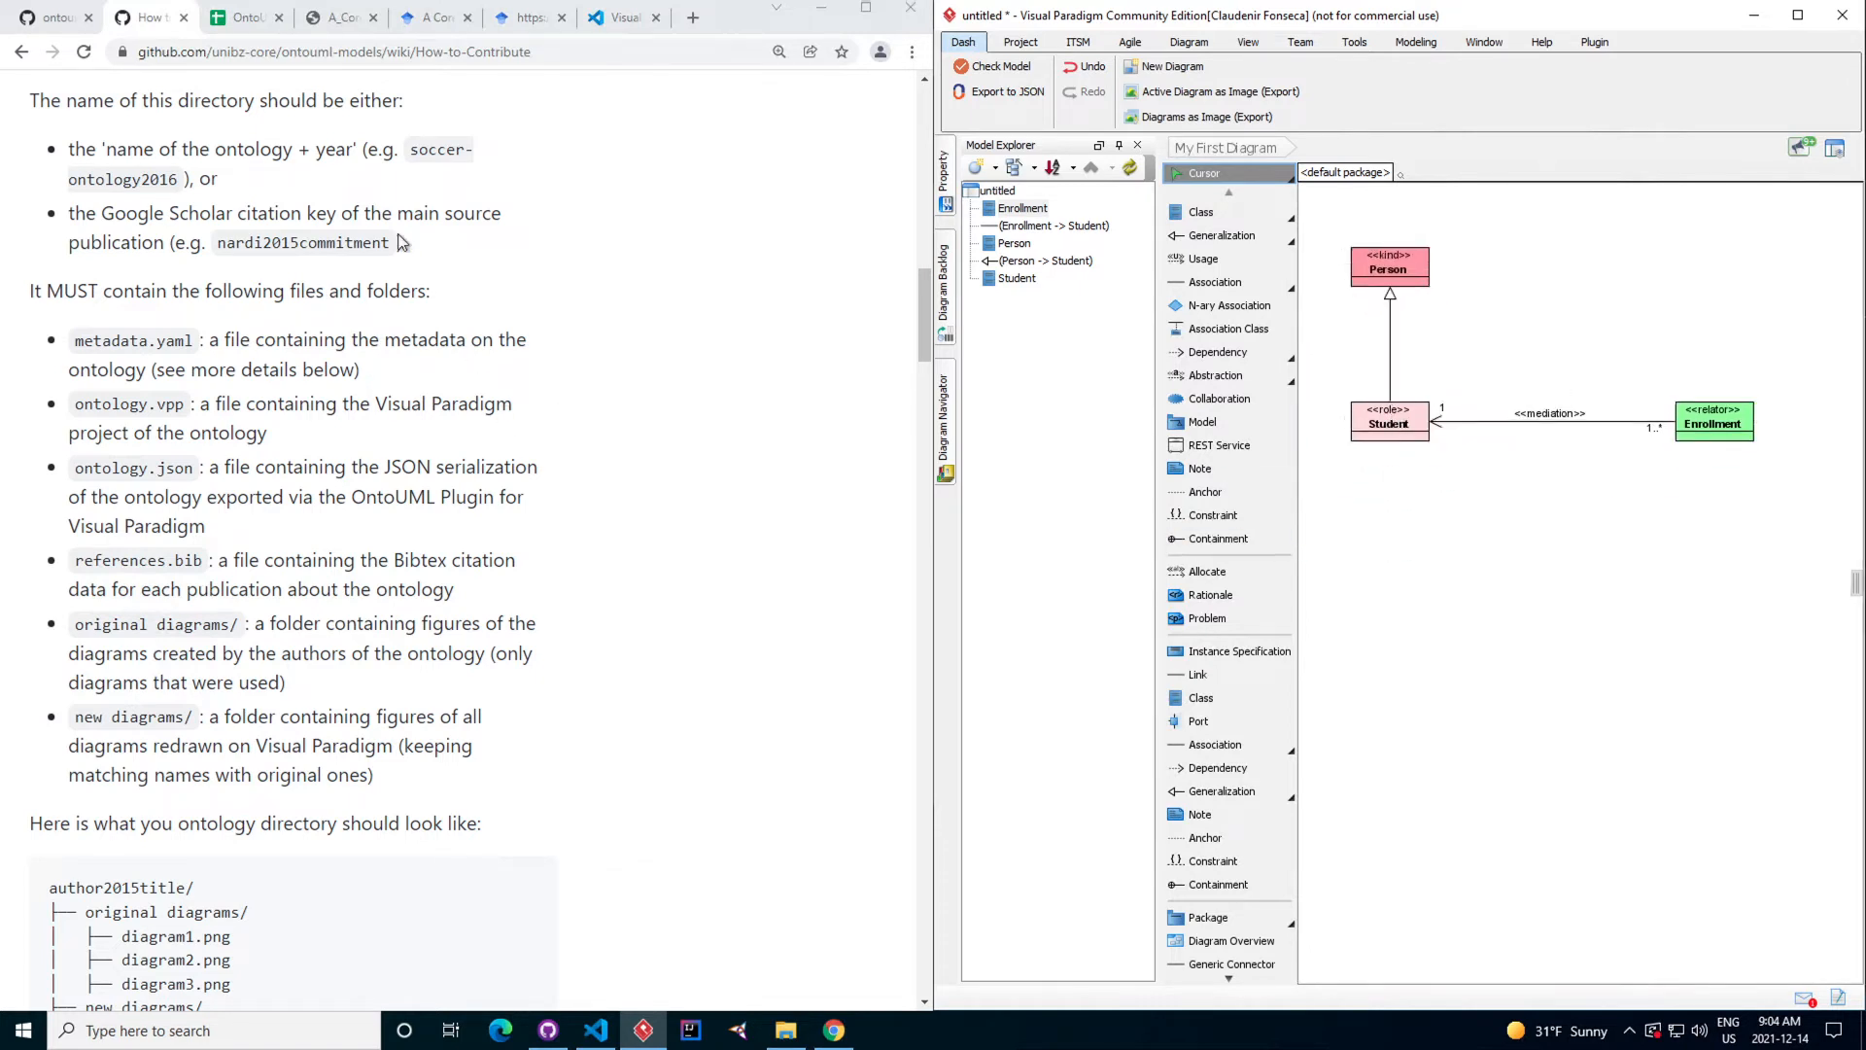
Step: Open the decision-making paper PDF without the thumbnail sidebar and scroll to page 4
{"action": "left_click", "coordinate": [338, 20]}
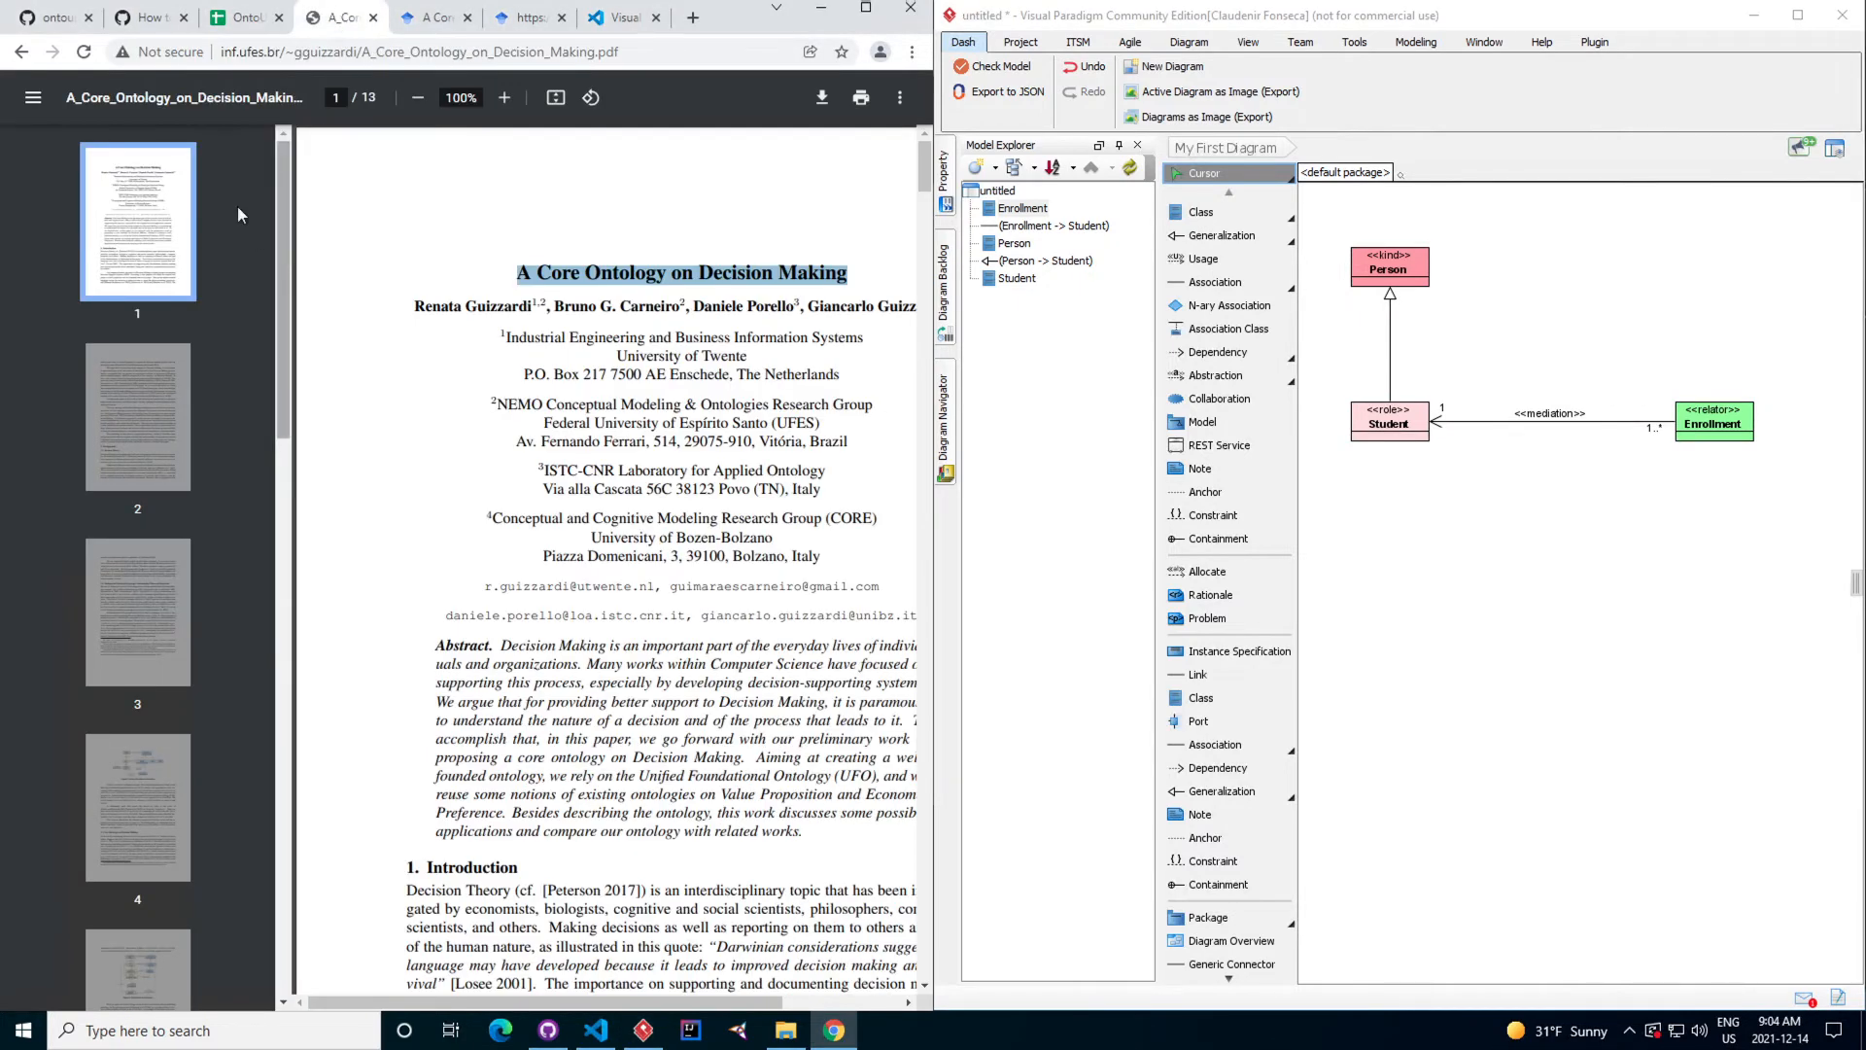
{"action": "left_click", "coordinate": [33, 97]}
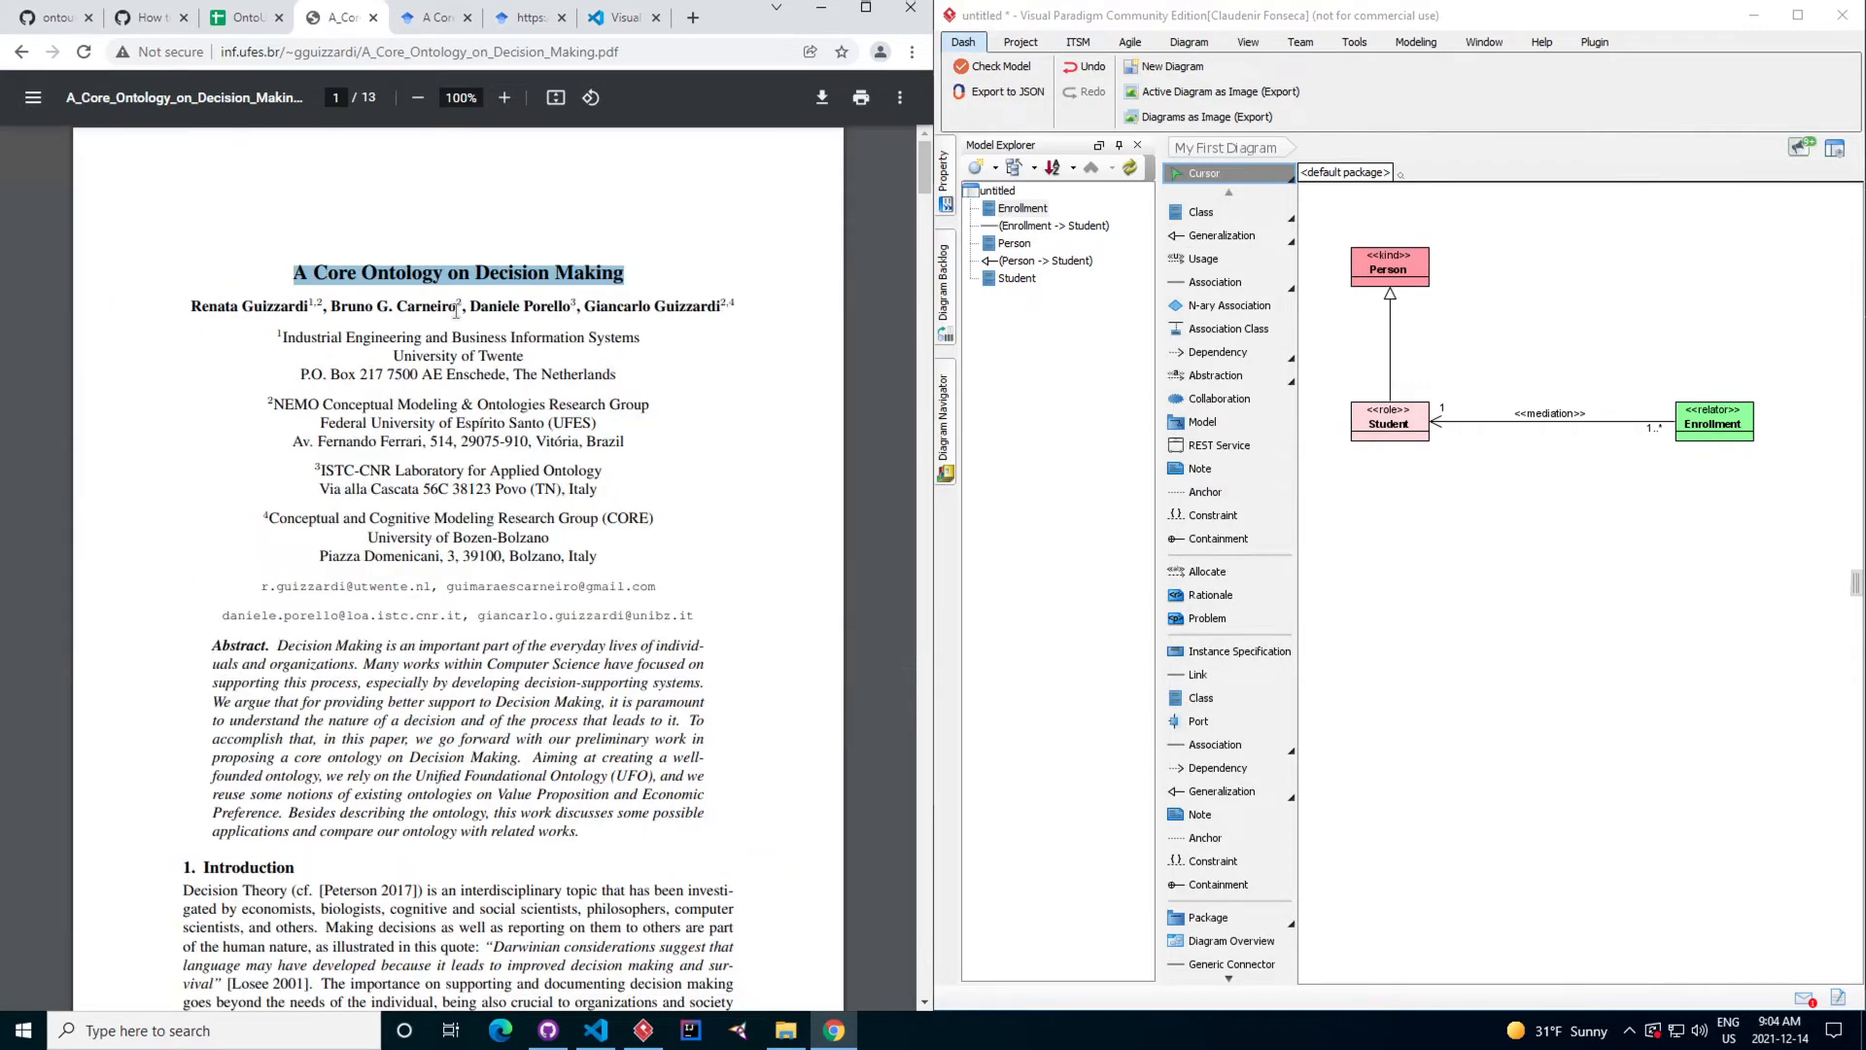
{"action": "scroll", "coordinate": [456, 311], "scroll_direction": "down", "scroll_amount": 1}
{"action": "scroll", "coordinate": [456, 311], "scroll_direction": "down", "scroll_amount": 20}
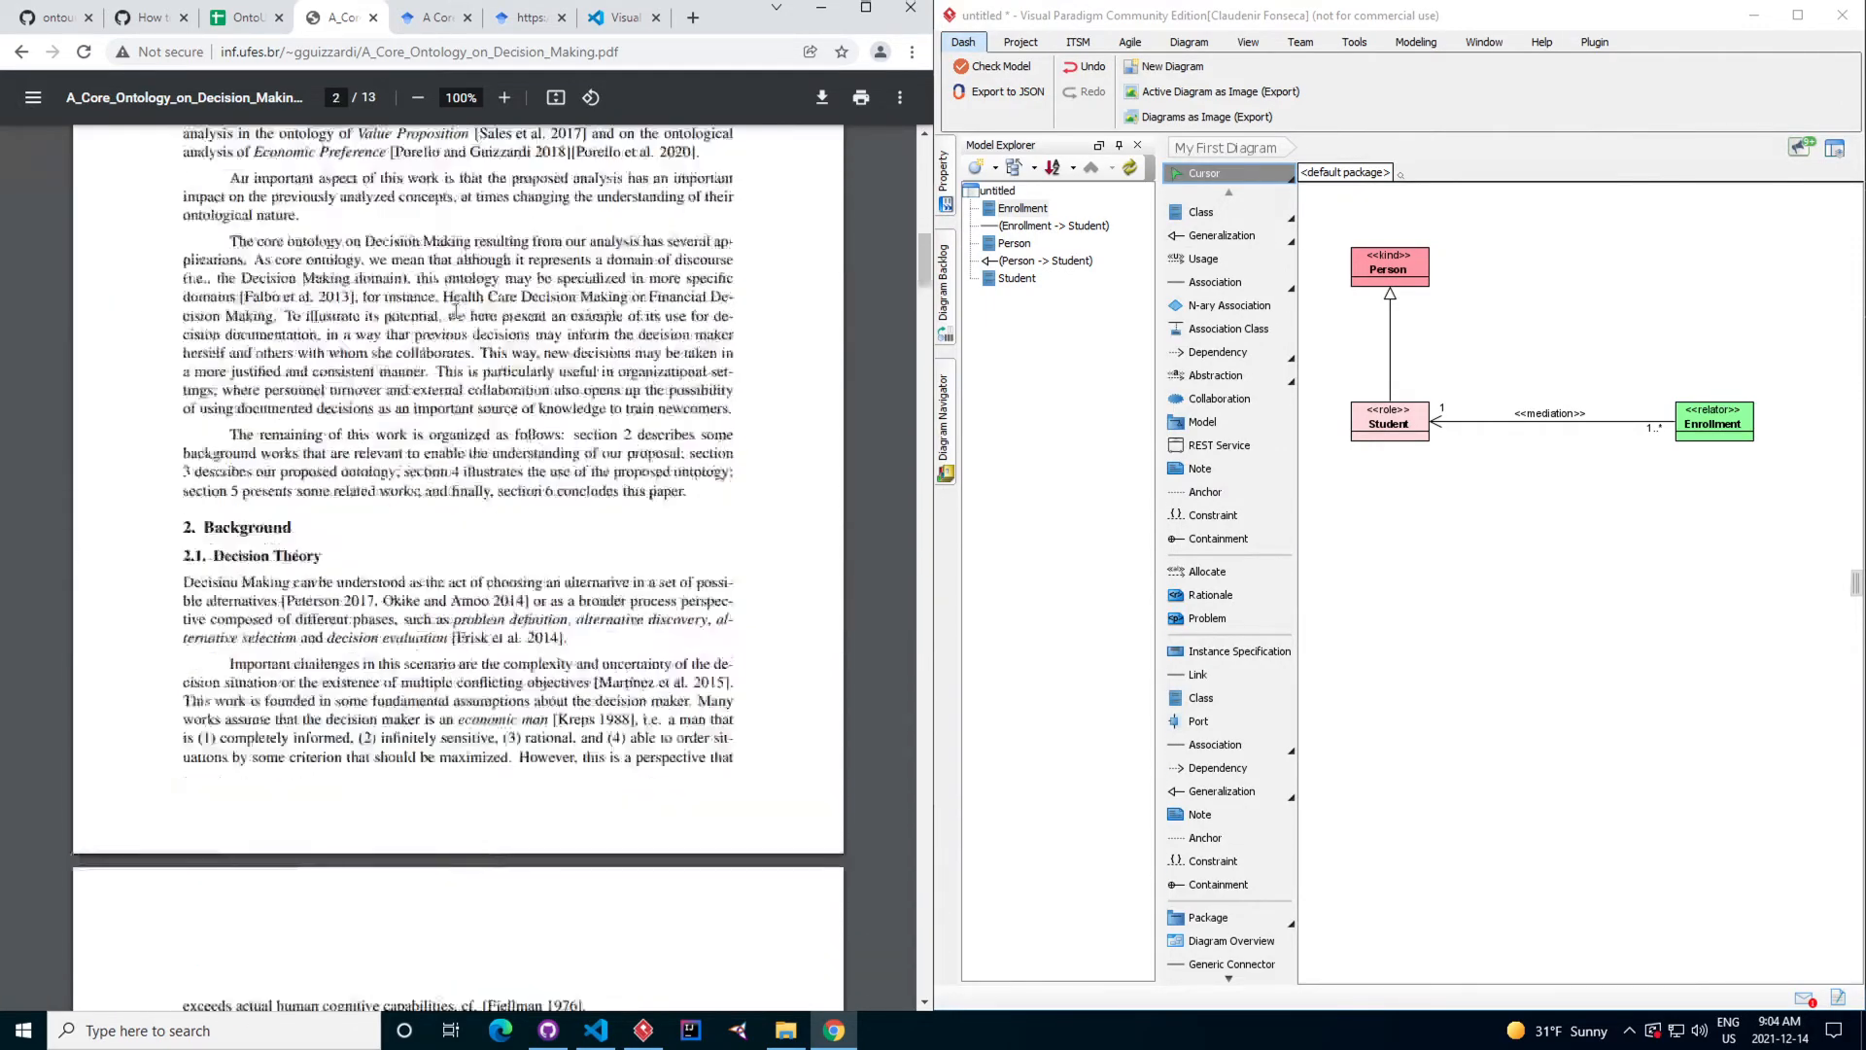
{"action": "scroll", "coordinate": [455, 311], "scroll_direction": "down", "scroll_amount": 9}
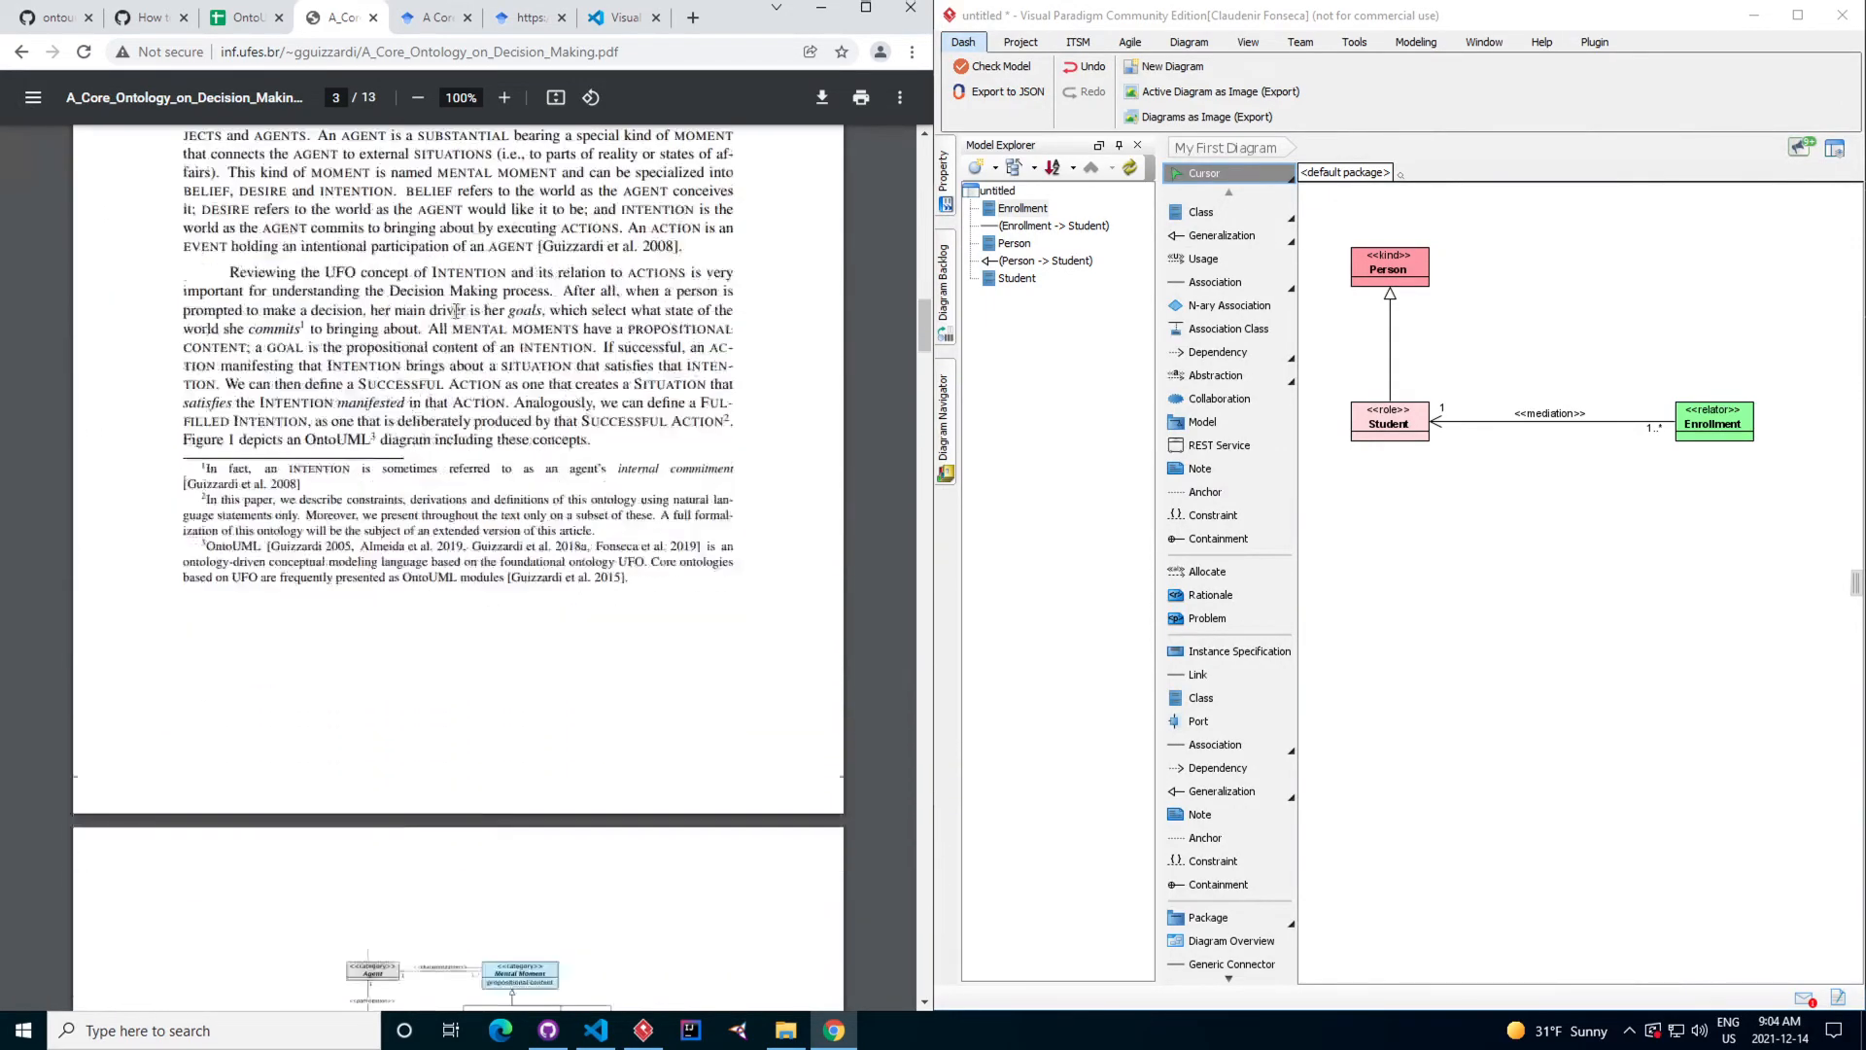
{"action": "scroll", "coordinate": [420, 575], "scroll_direction": "down", "scroll_amount": 1}
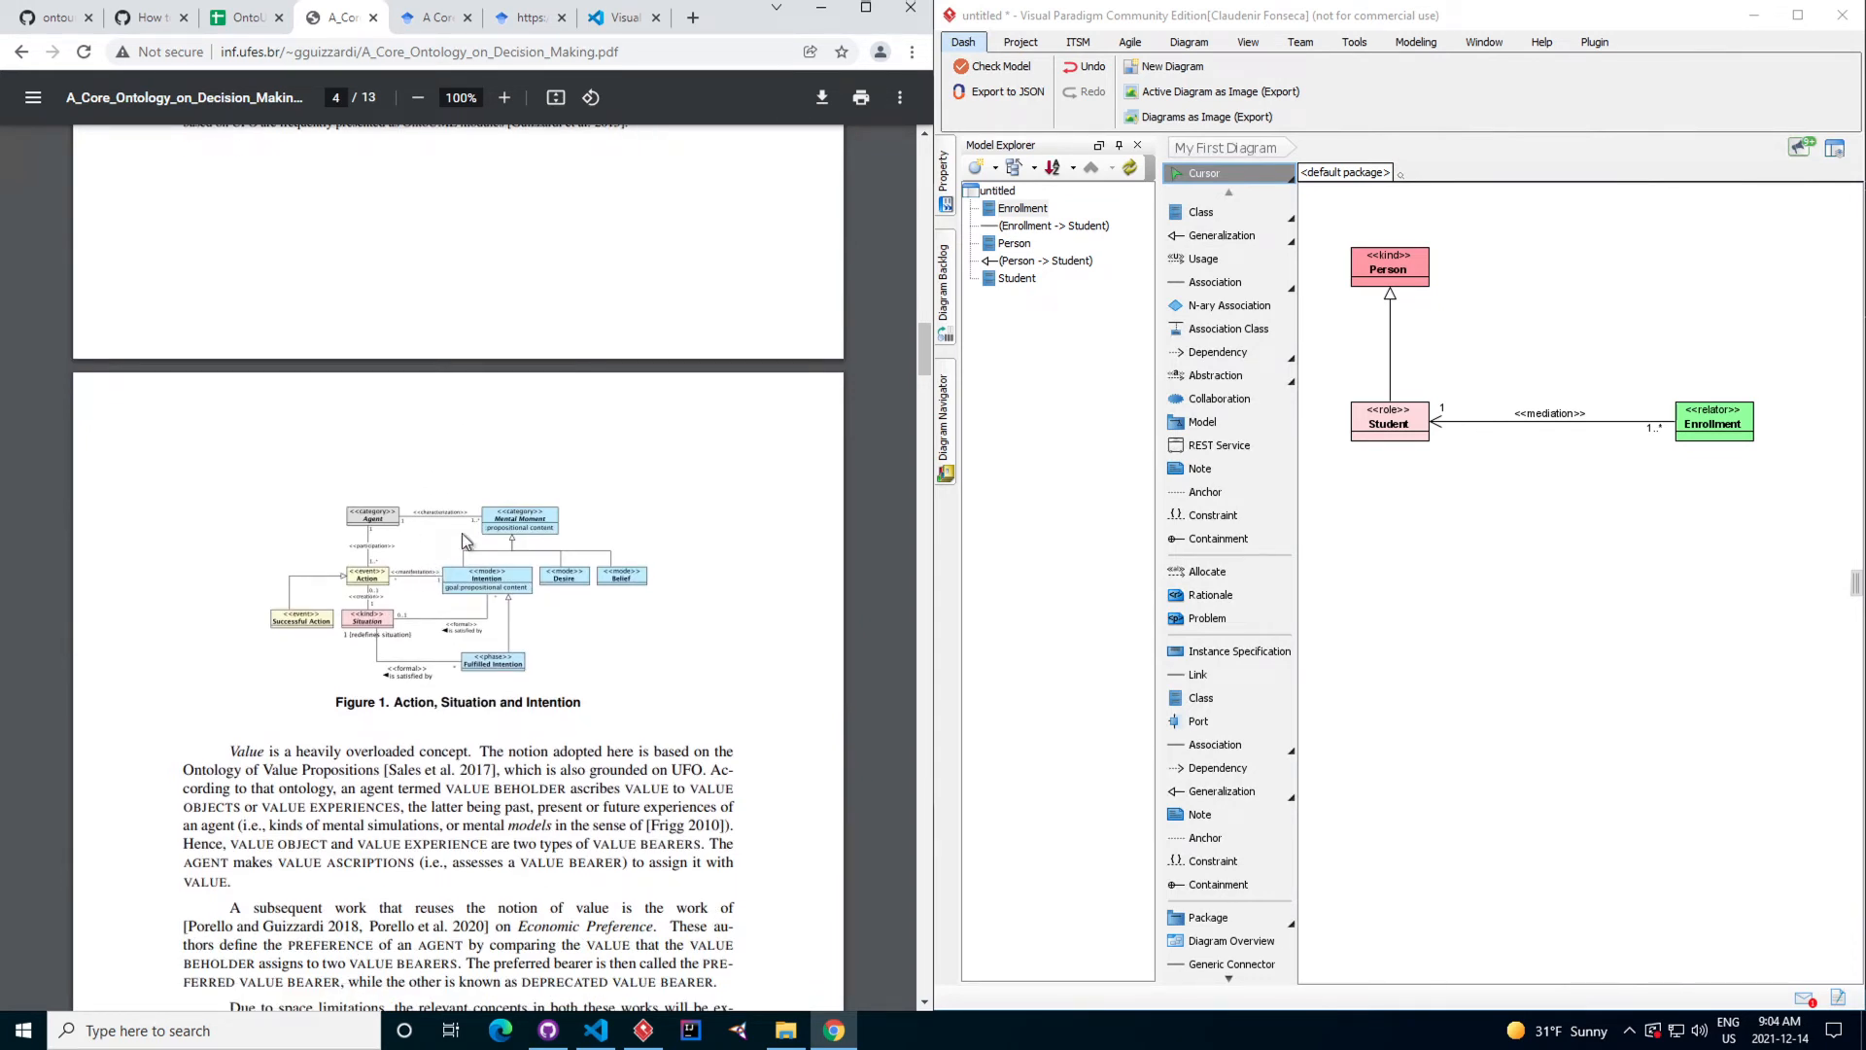
Step: Zoom the PDF to 175% and bring Figure 1 (Action, Situation, Intention) into view
{"action": "key", "text": "ctrl+plus"}
{"action": "key", "text": "ctrl+plus"}
{"action": "key", "text": "ctrl+plus"}
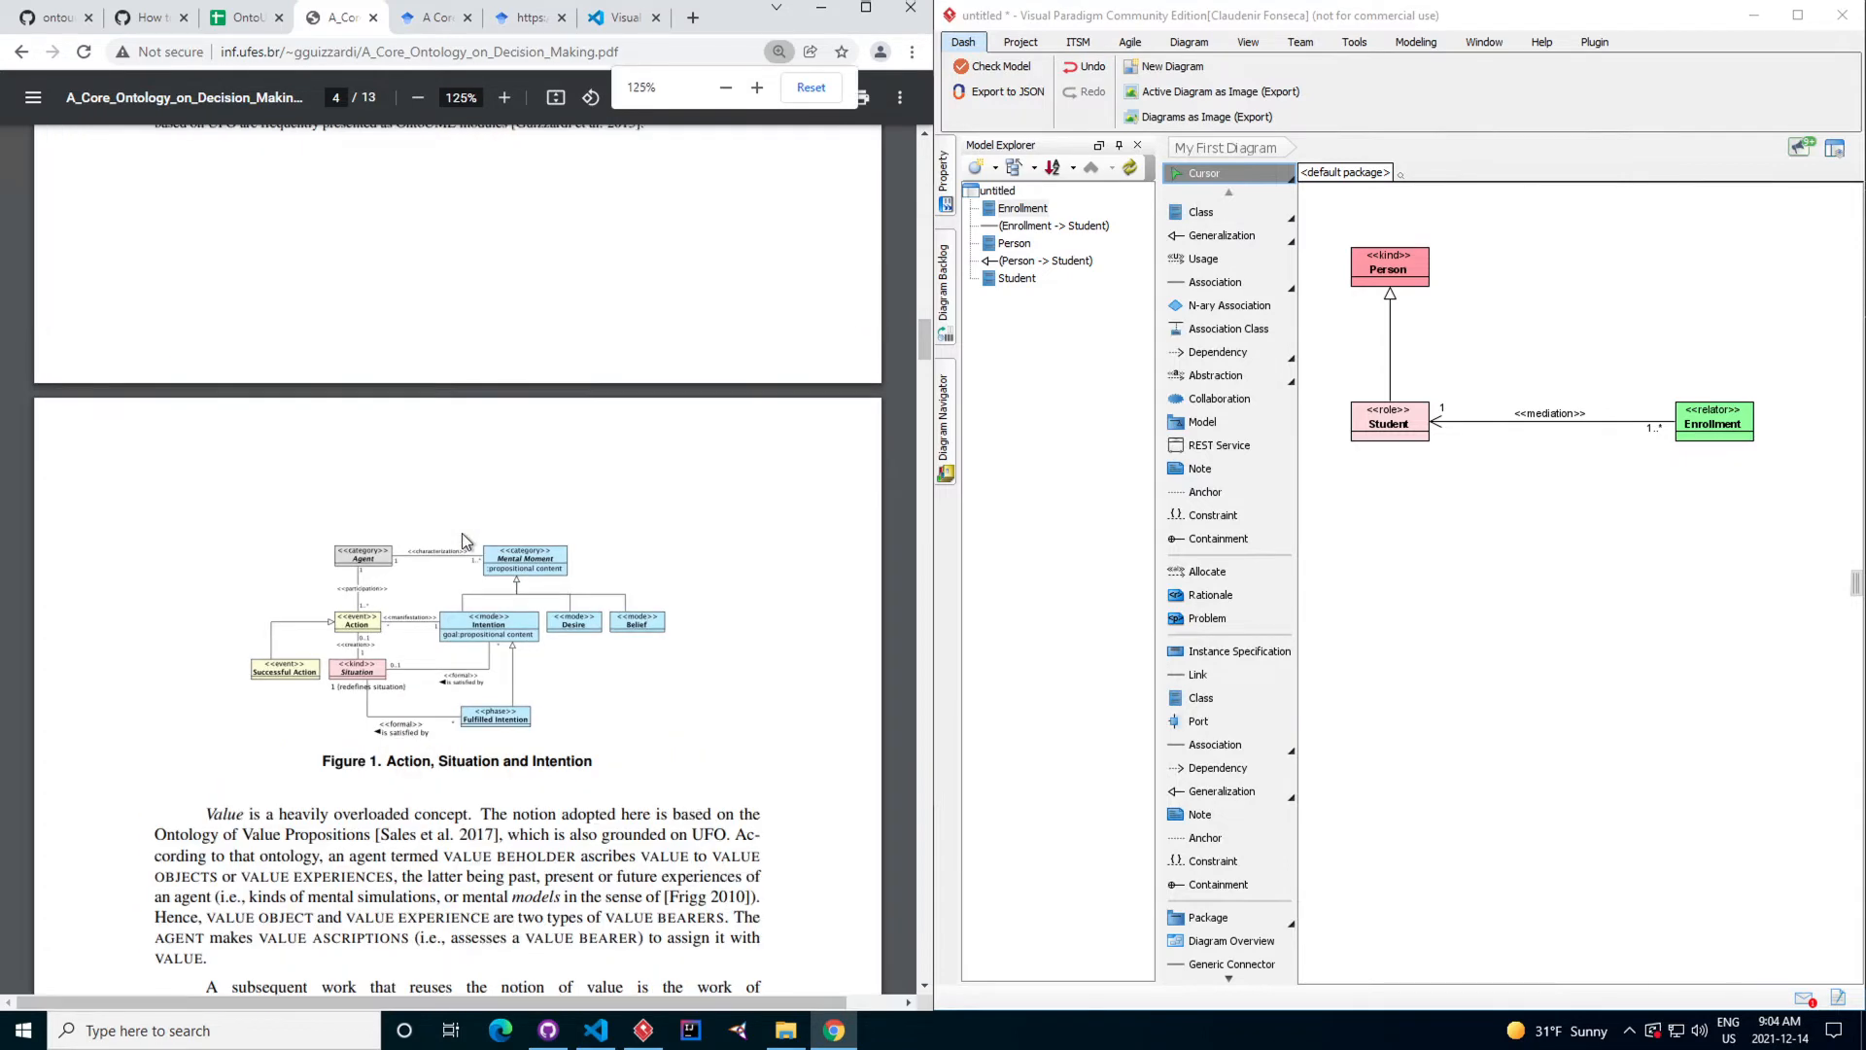
{"action": "key", "text": "ctrl+plus"}
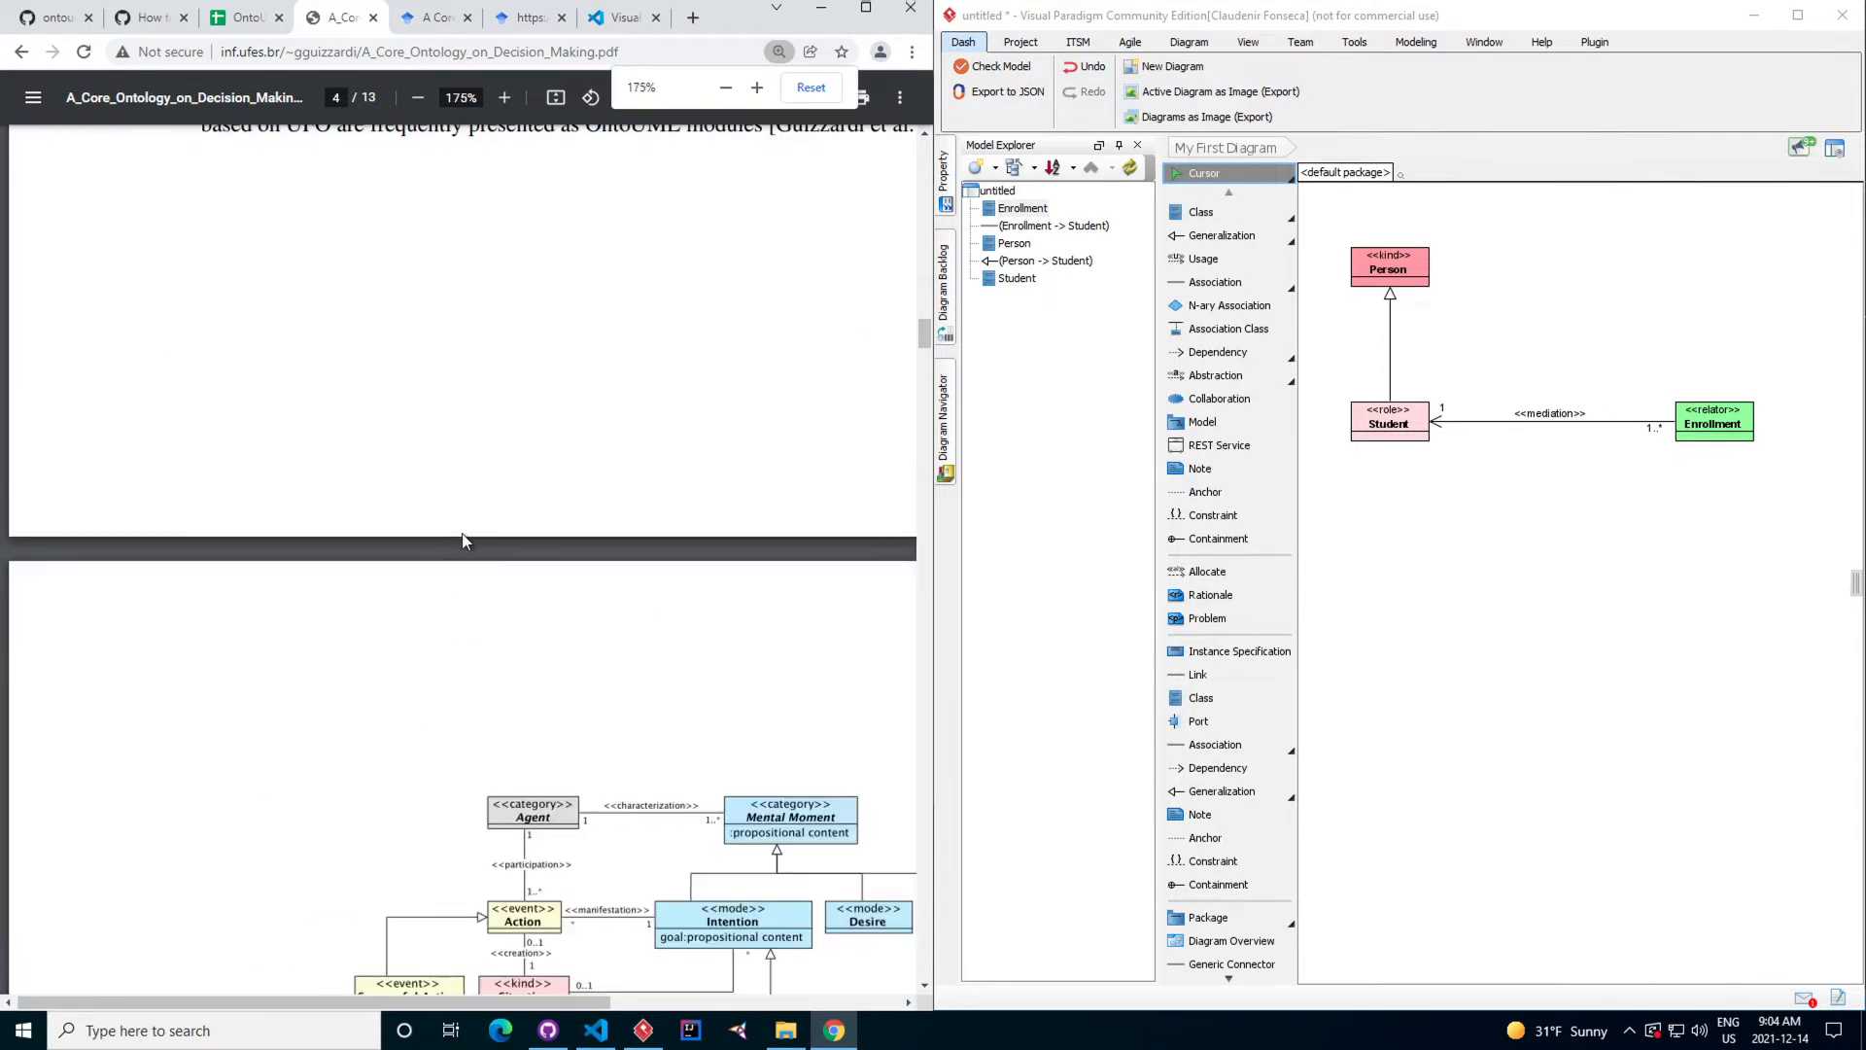
{"action": "scroll", "coordinate": [463, 542], "scroll_direction": "down", "scroll_amount": 4}
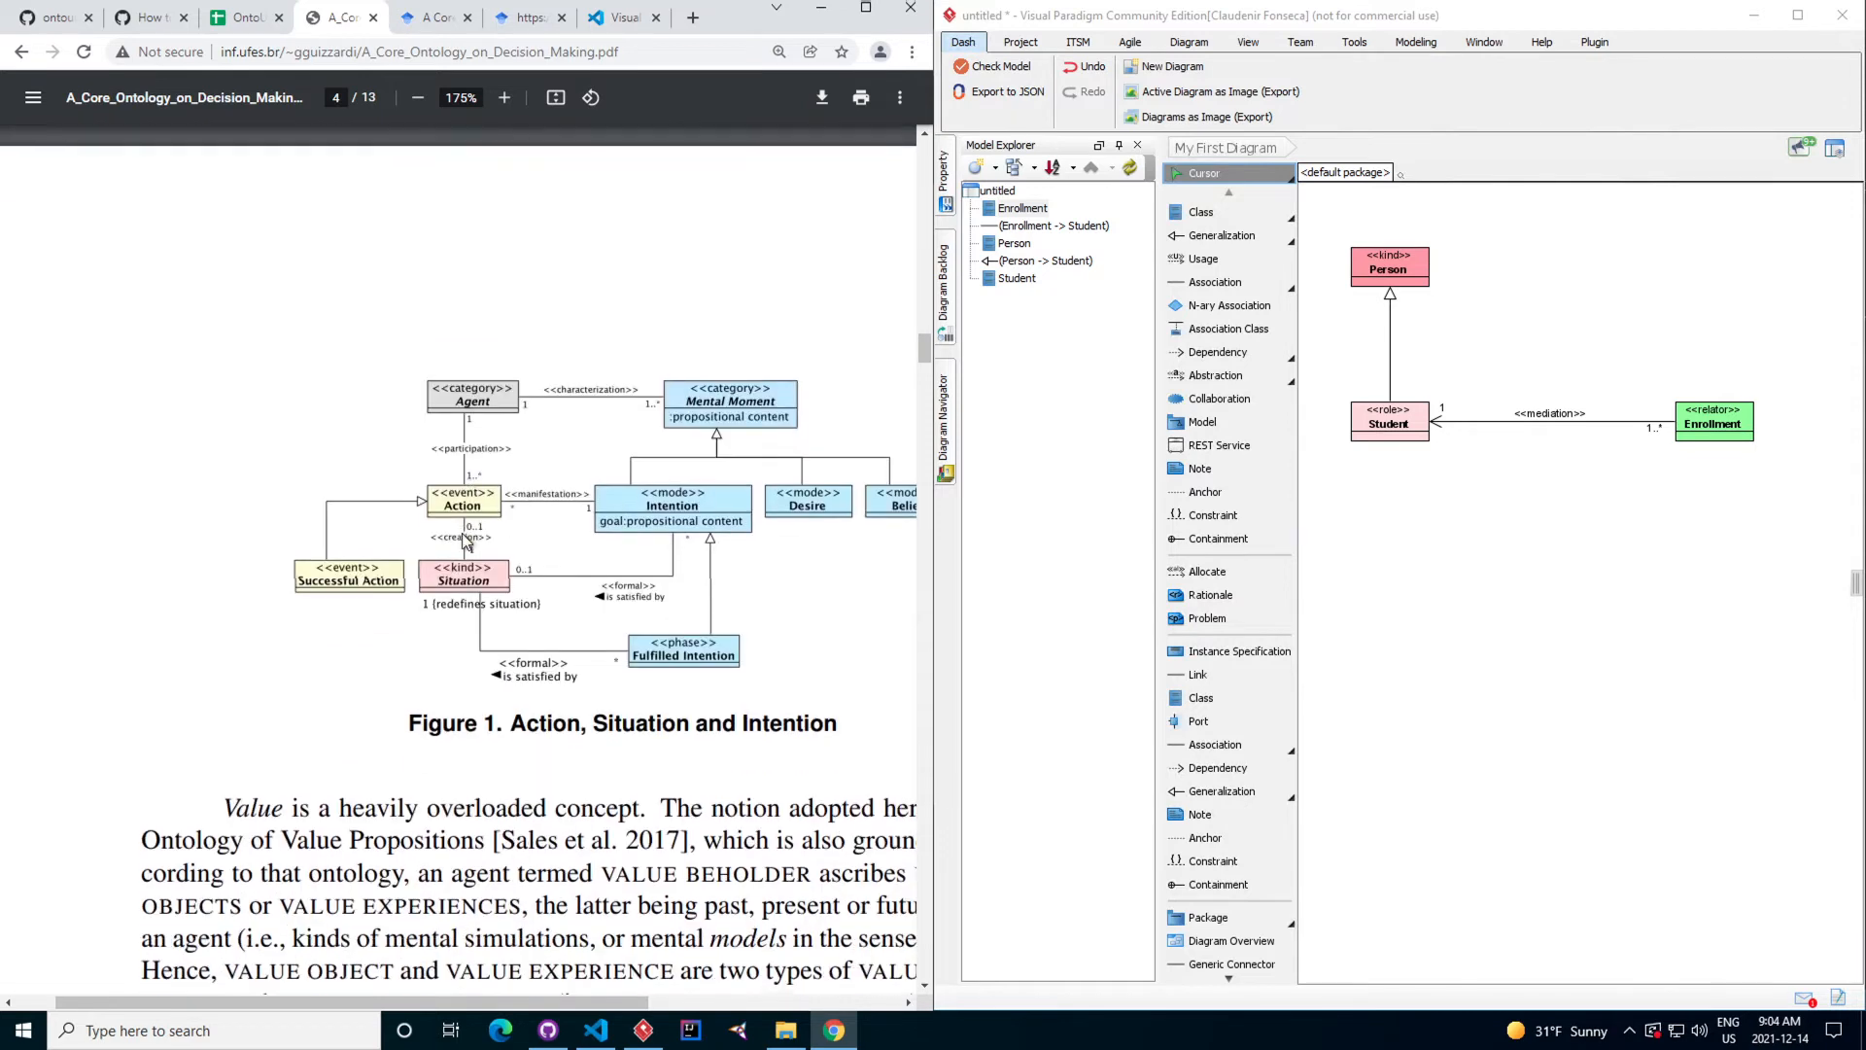
{"action": "scroll", "coordinate": [464, 541], "scroll_direction": "right", "scroll_amount": 3}
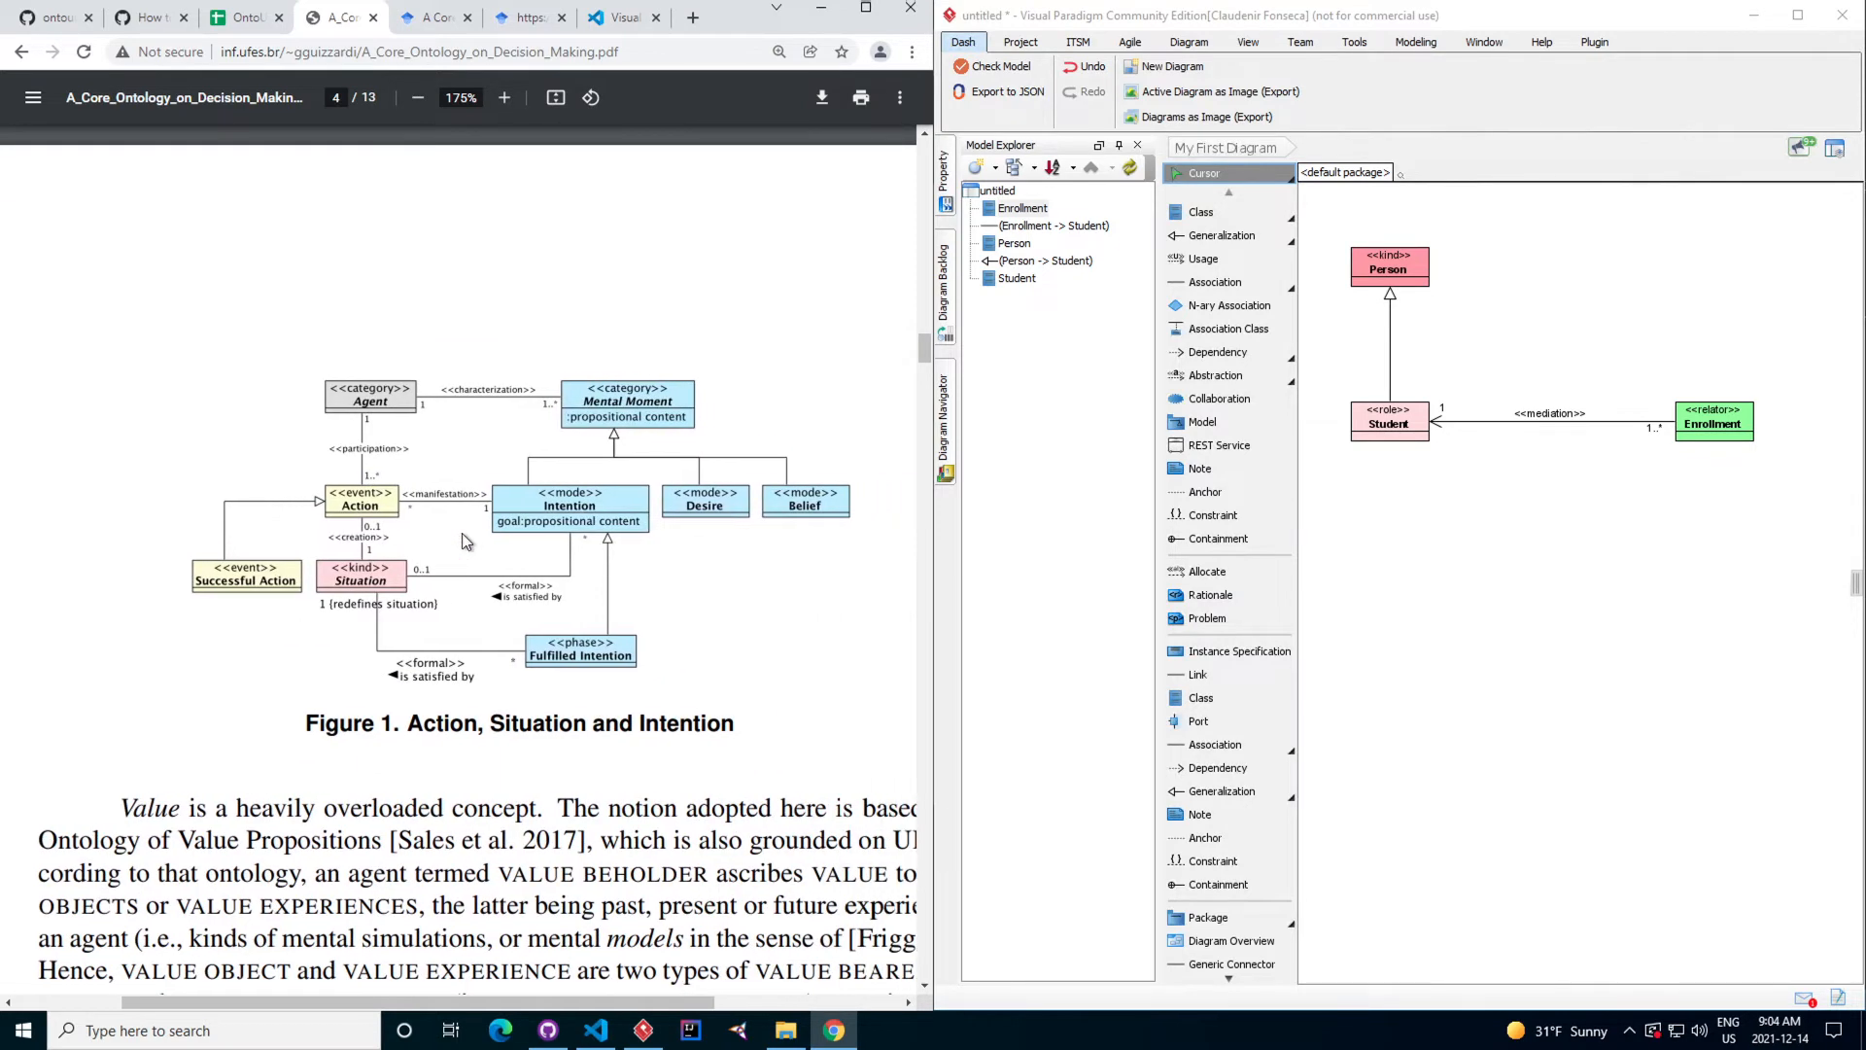
{"action": "scroll", "coordinate": [463, 541], "scroll_direction": "right", "scroll_amount": 3}
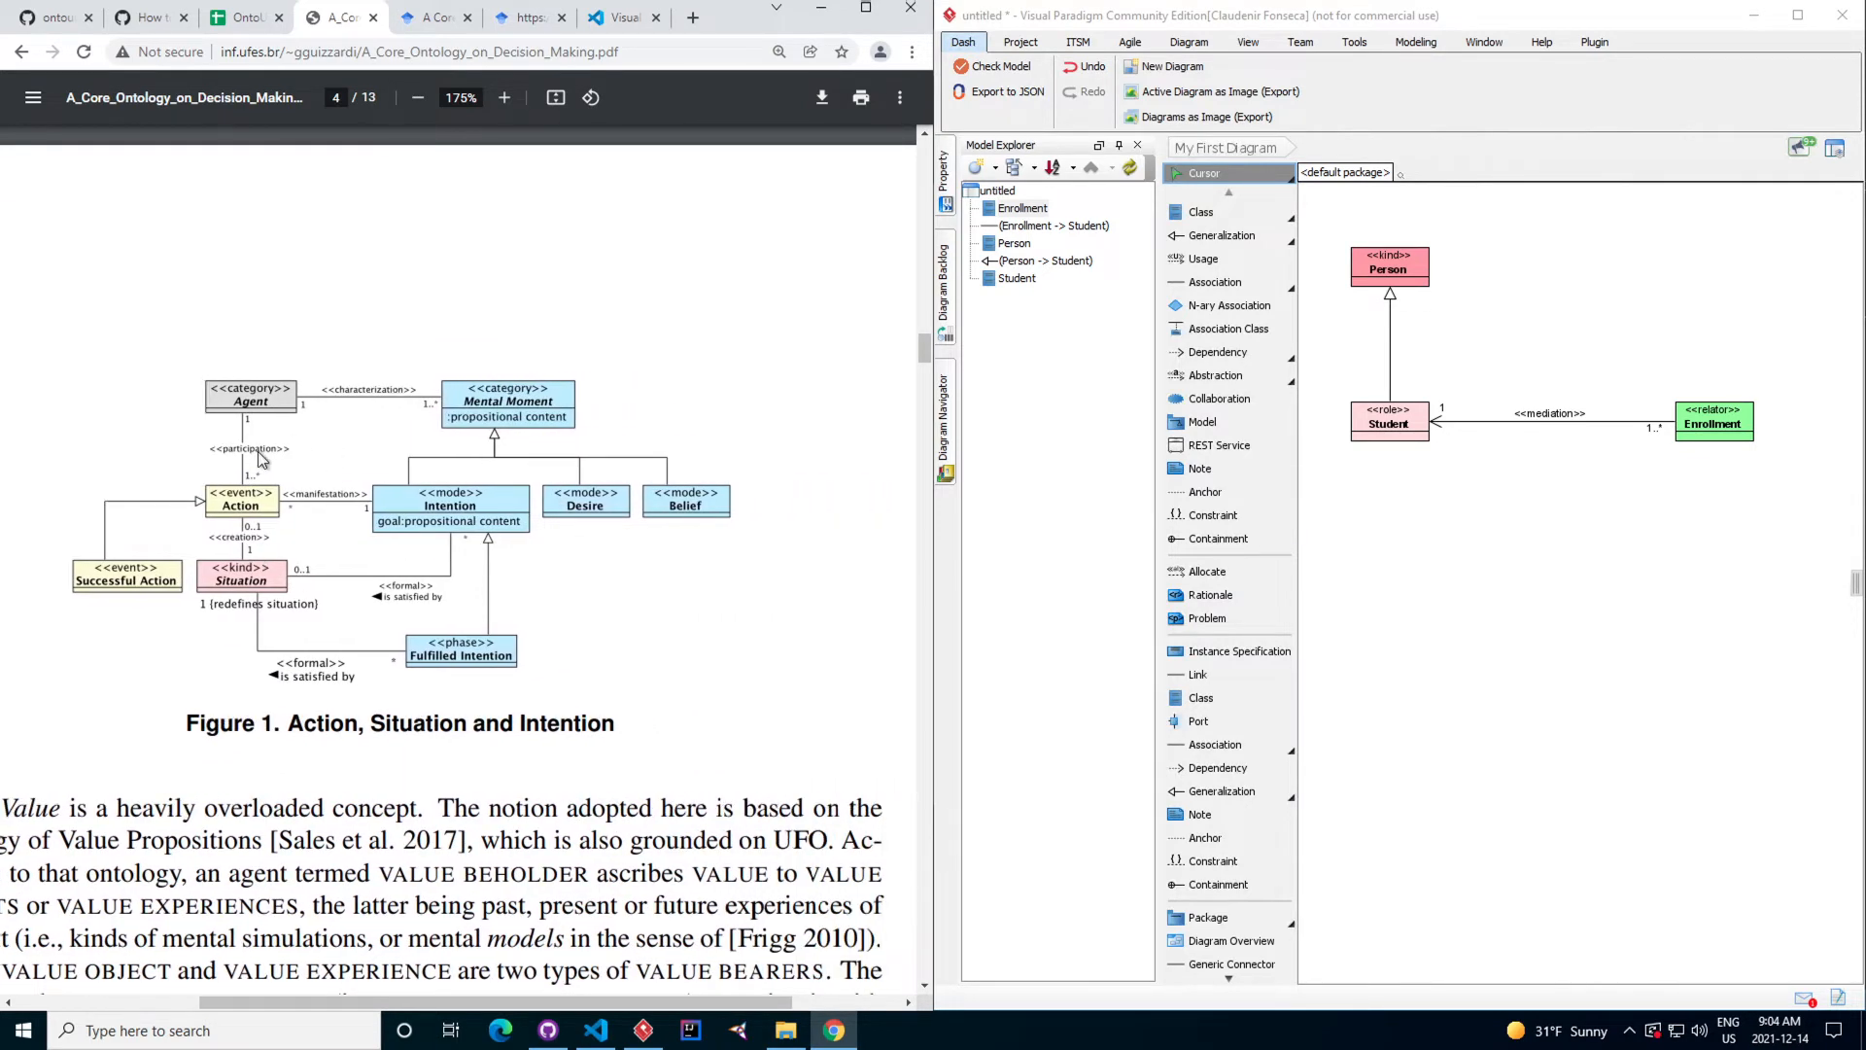
{"action": "scroll", "coordinate": [260, 458], "scroll_direction": "left", "scroll_amount": 1}
{"action": "scroll", "coordinate": [260, 458], "scroll_direction": "left", "scroll_amount": 2}
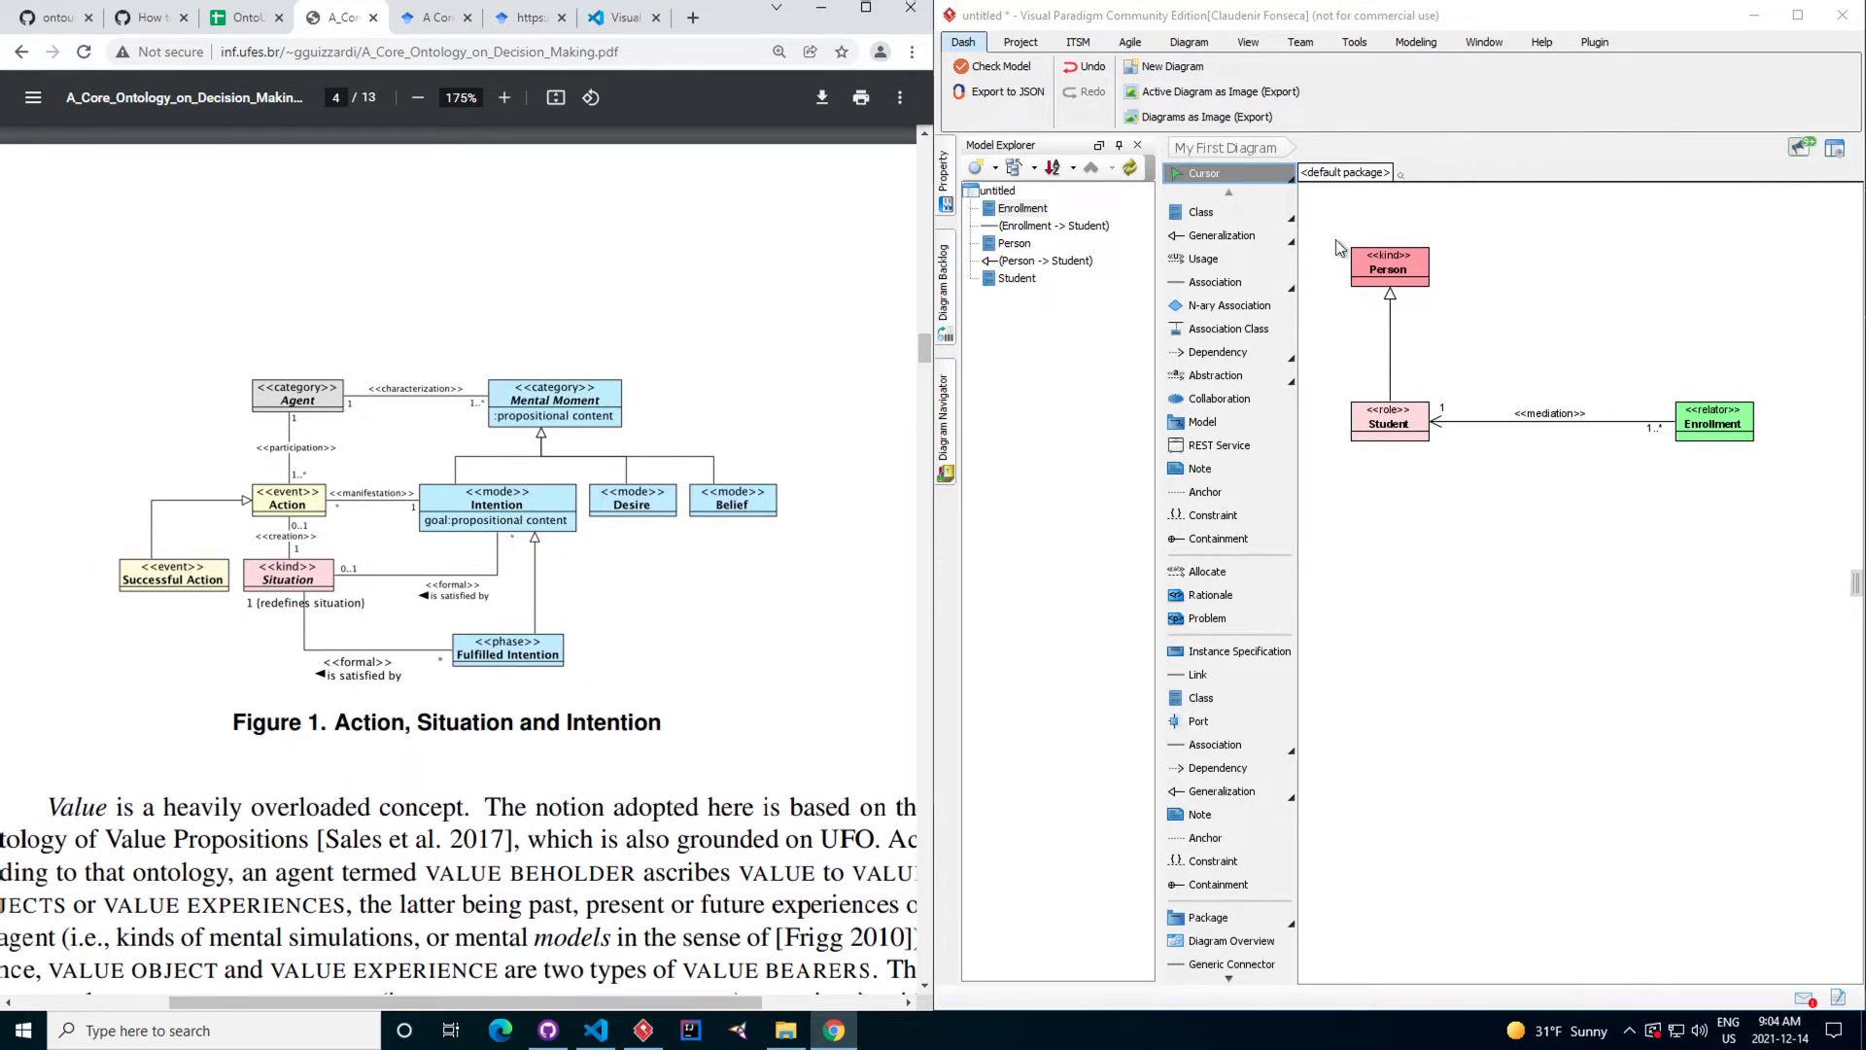
Step: Delete the Person, Student and Enrollment classes and connectors from the diagram and the model repository
{"action": "left_click_drag", "start_coordinate": [1333, 231], "coordinate": [1766, 505]}
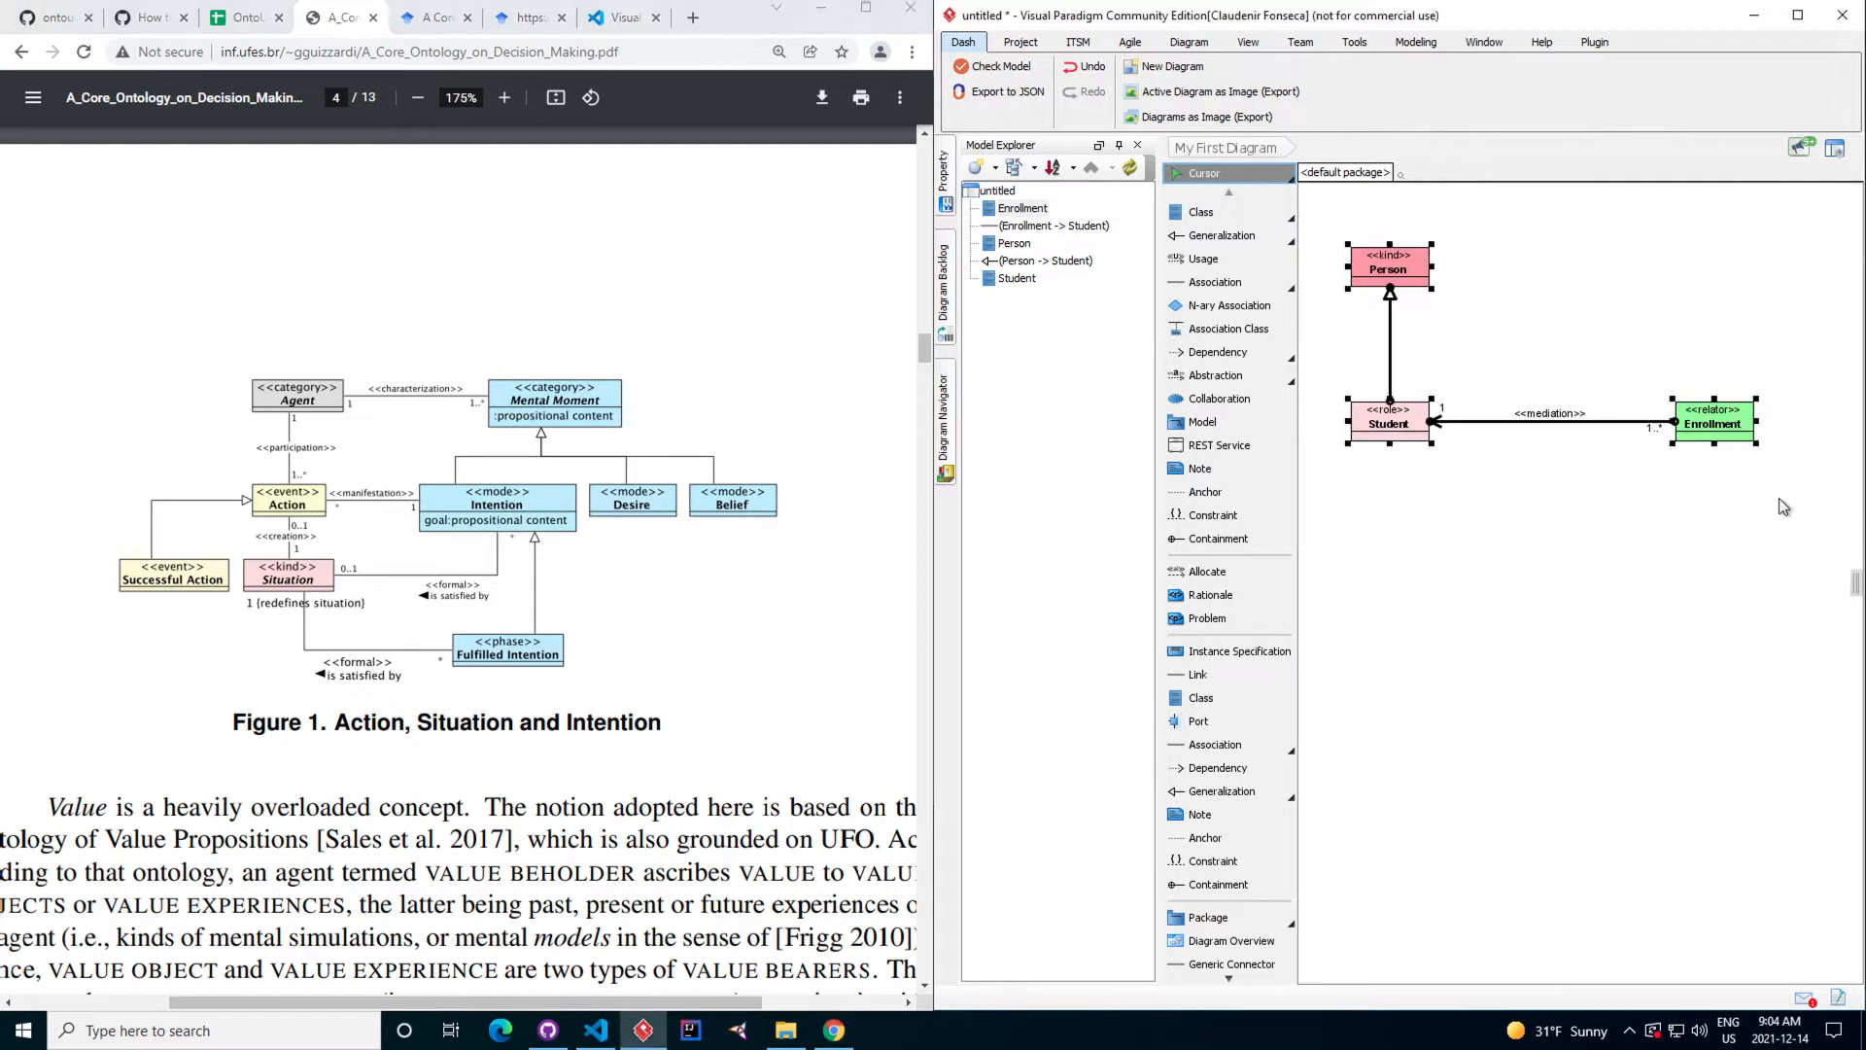
{"action": "right_click", "coordinate": [1721, 428]}
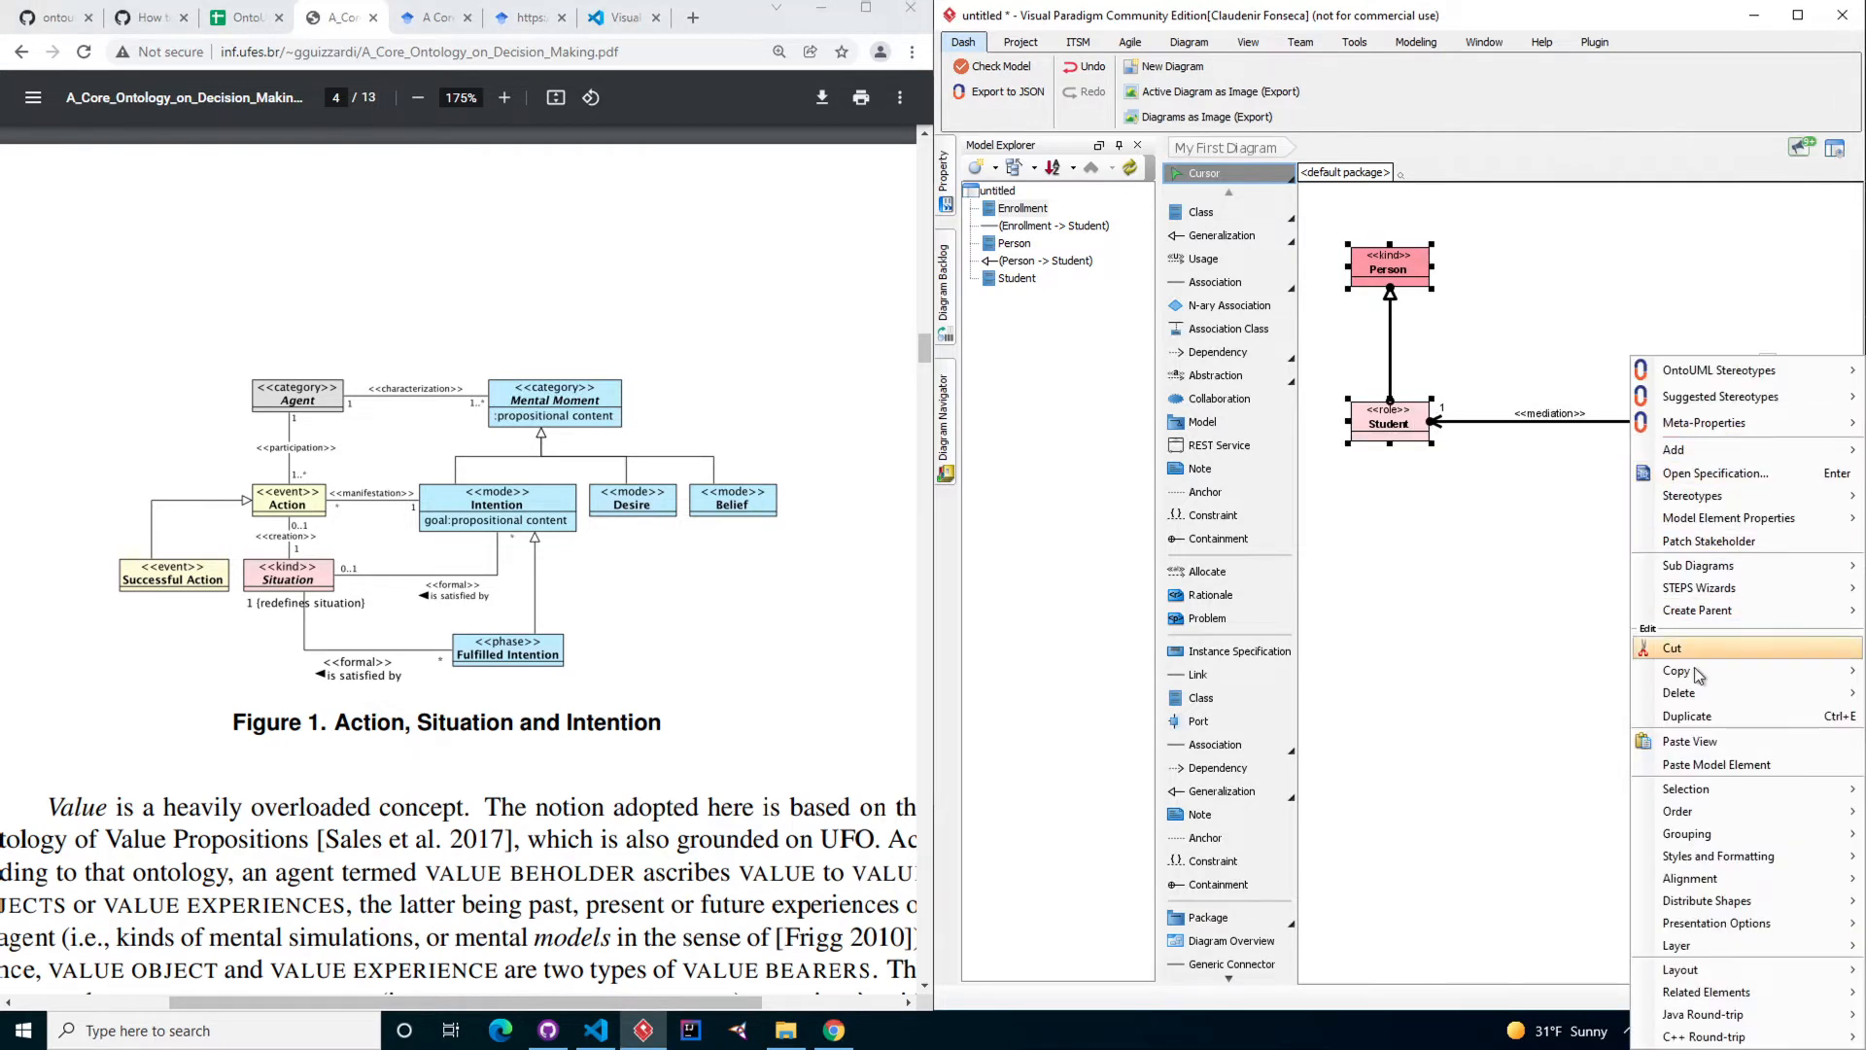
{"action": "mouse_move", "coordinate": [1696, 690]}
{"action": "left_click", "coordinate": [1594, 692]}
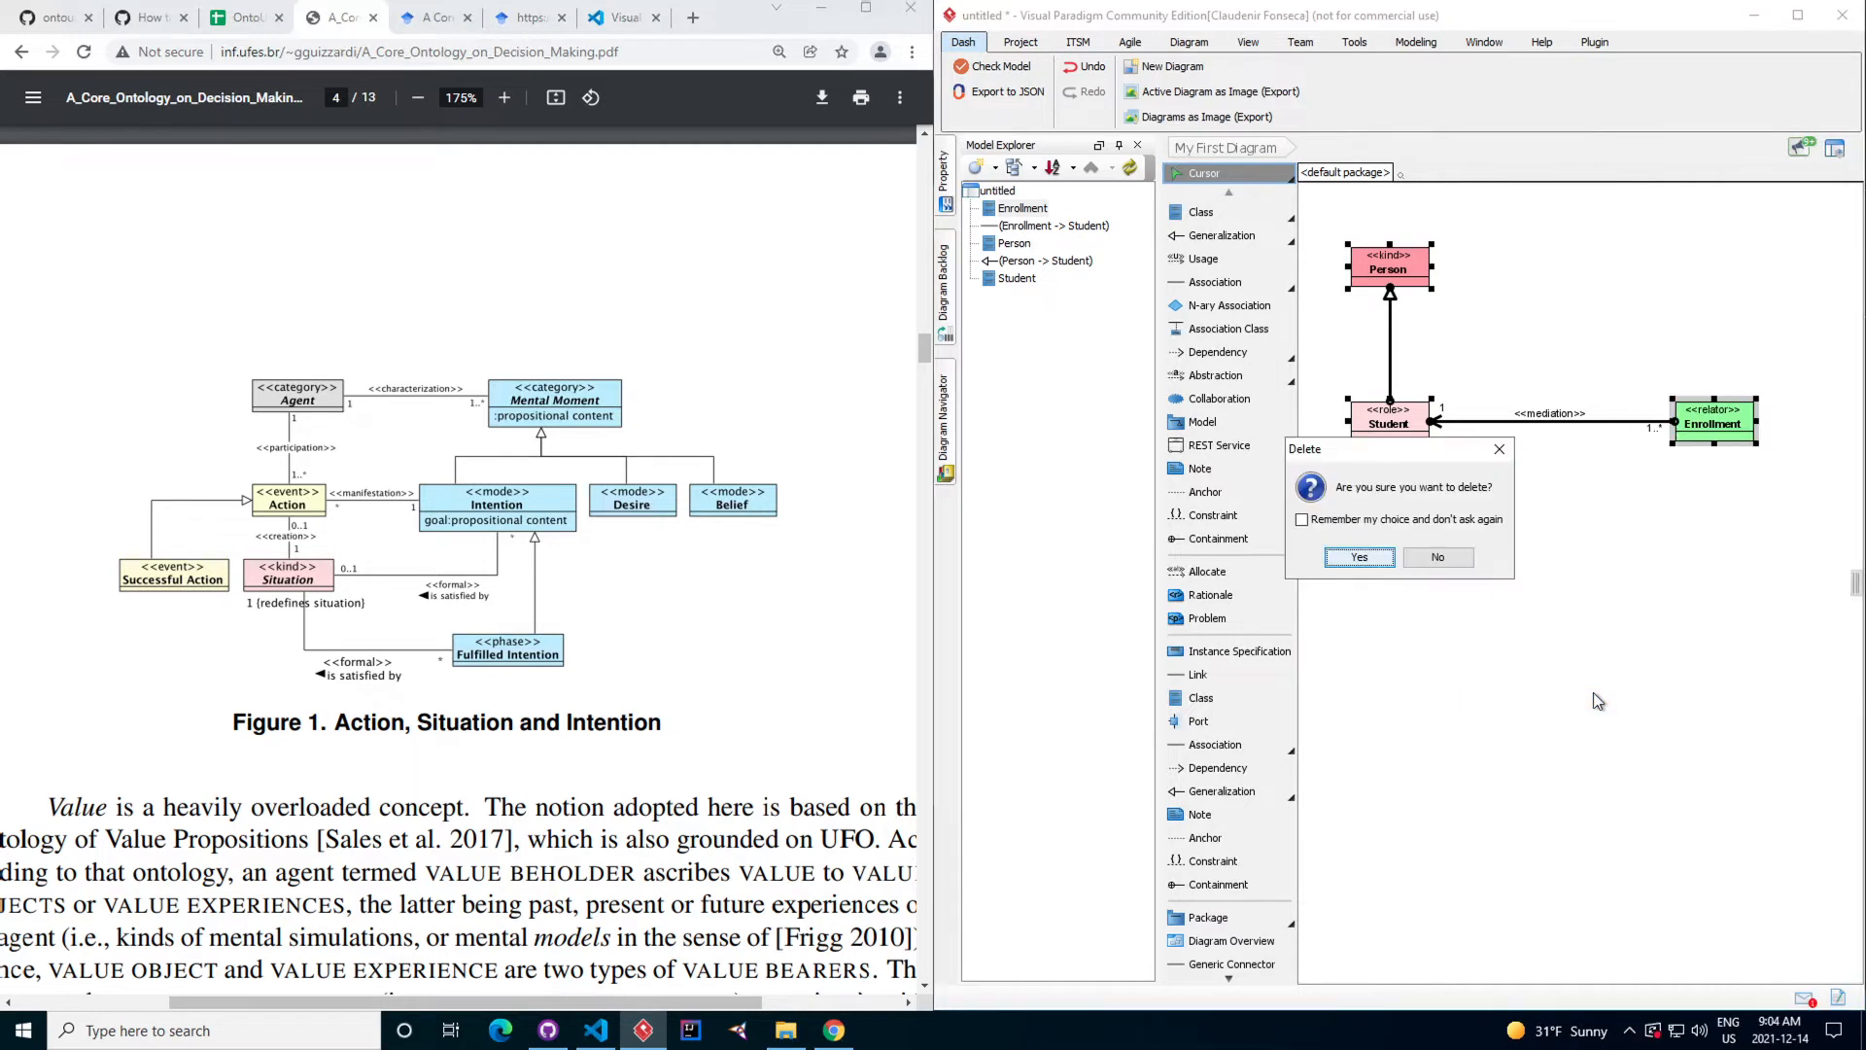
{"action": "left_click", "coordinate": [1359, 560]}
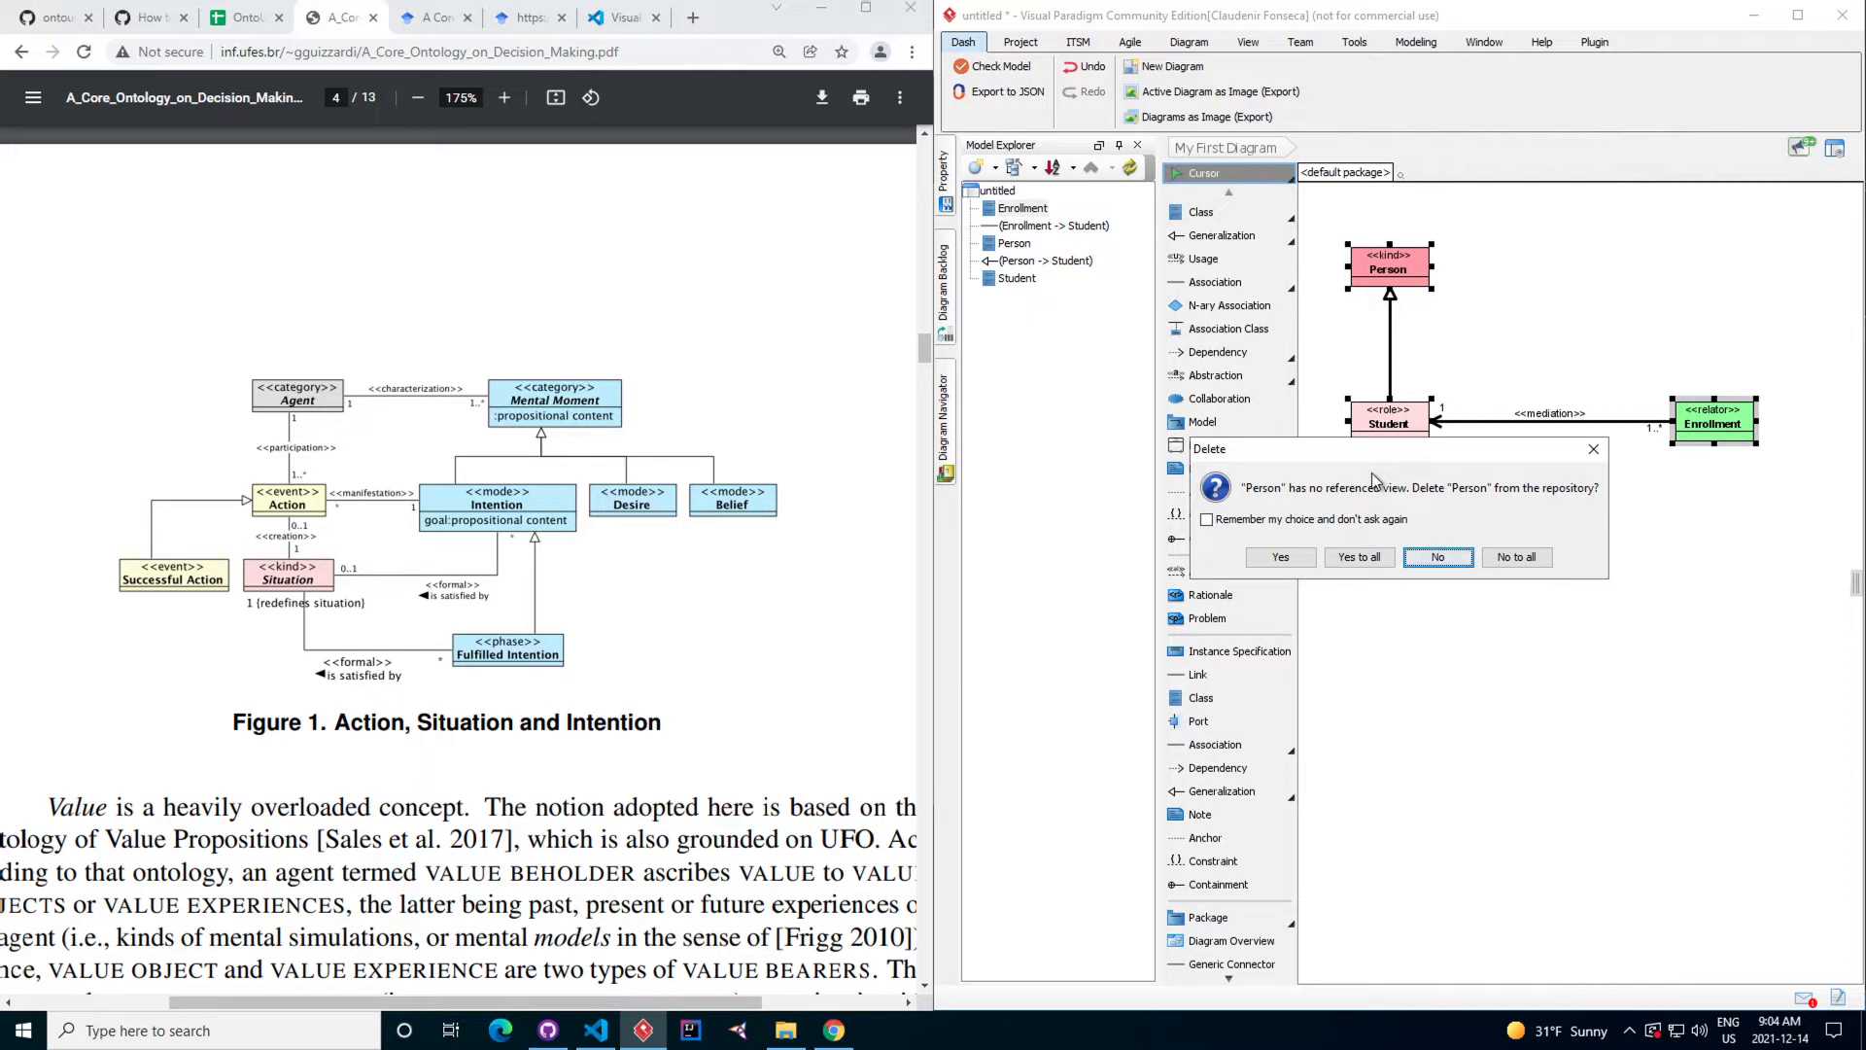
{"action": "left_click", "coordinate": [1360, 558]}
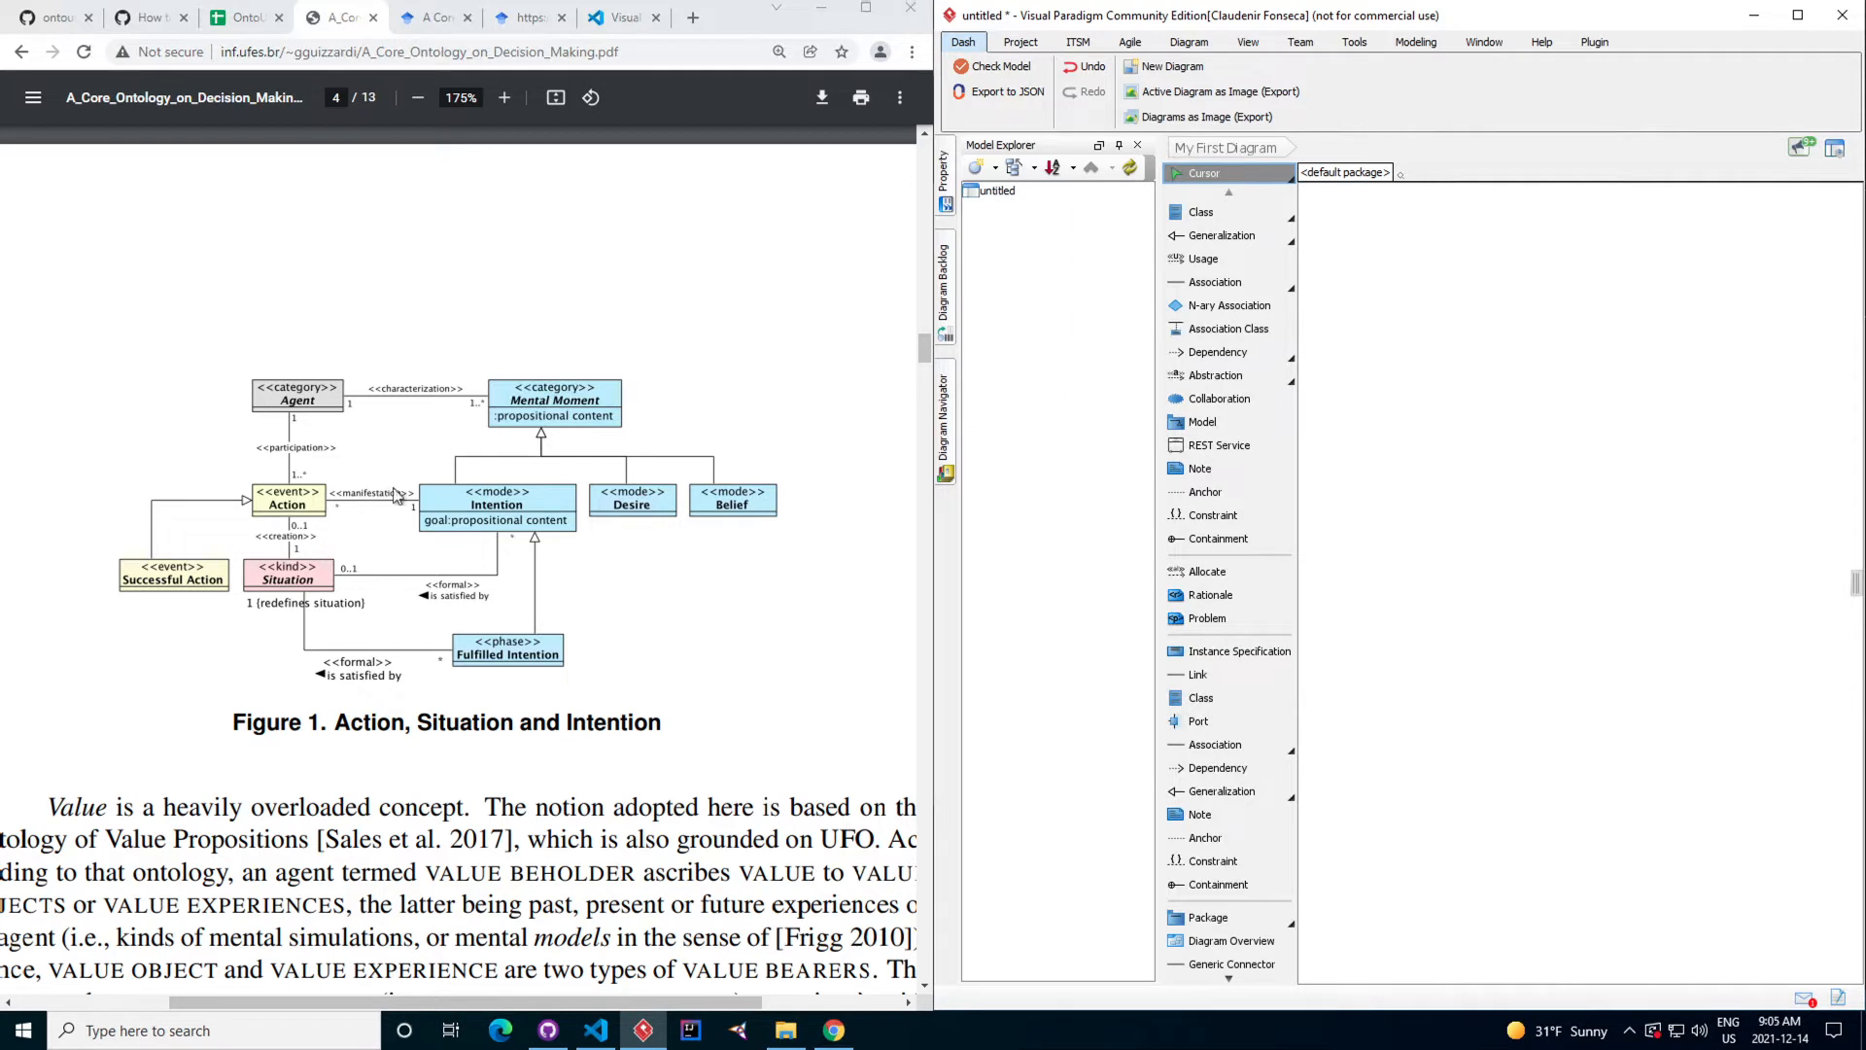
Step: Create an Agent class with an Action class below it, joined by an association from Agent to Action
{"action": "double_click", "coordinate": [1508, 292]}
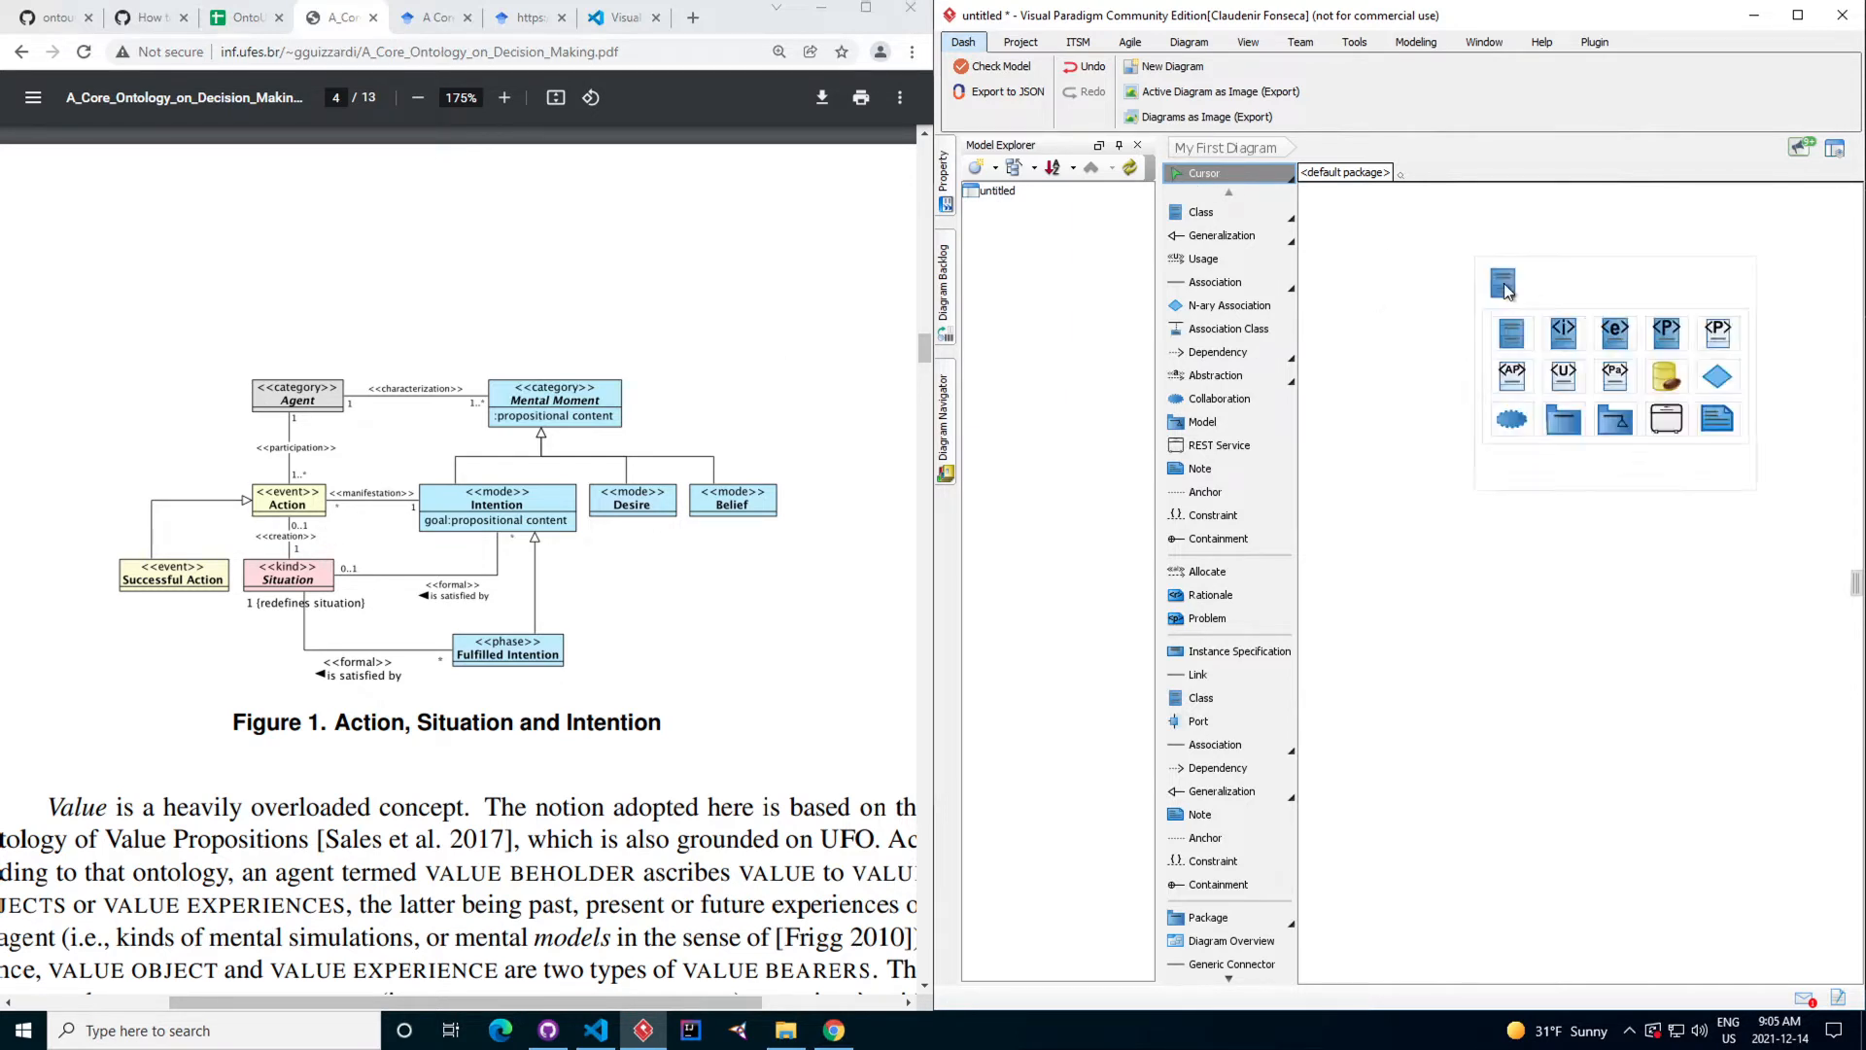
{"action": "left_click", "coordinate": [1507, 292]}
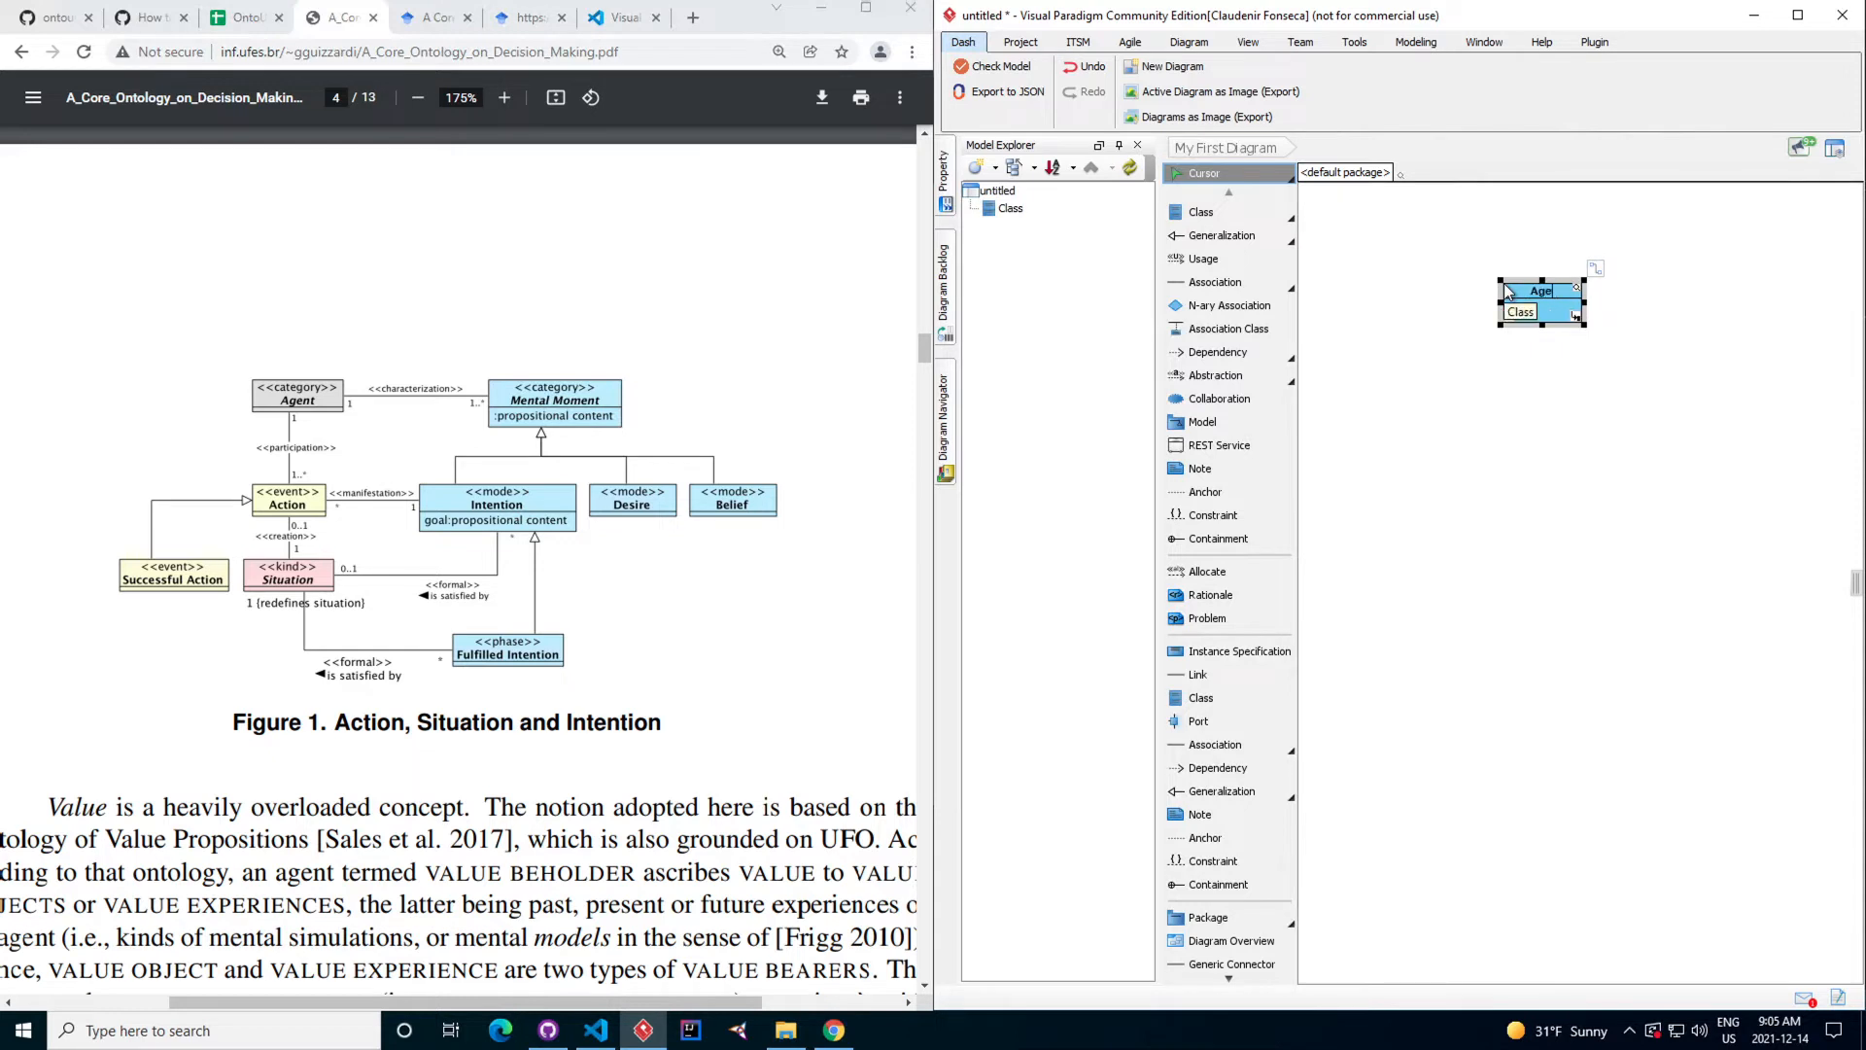
{"action": "left_click", "coordinate": [1532, 392]}
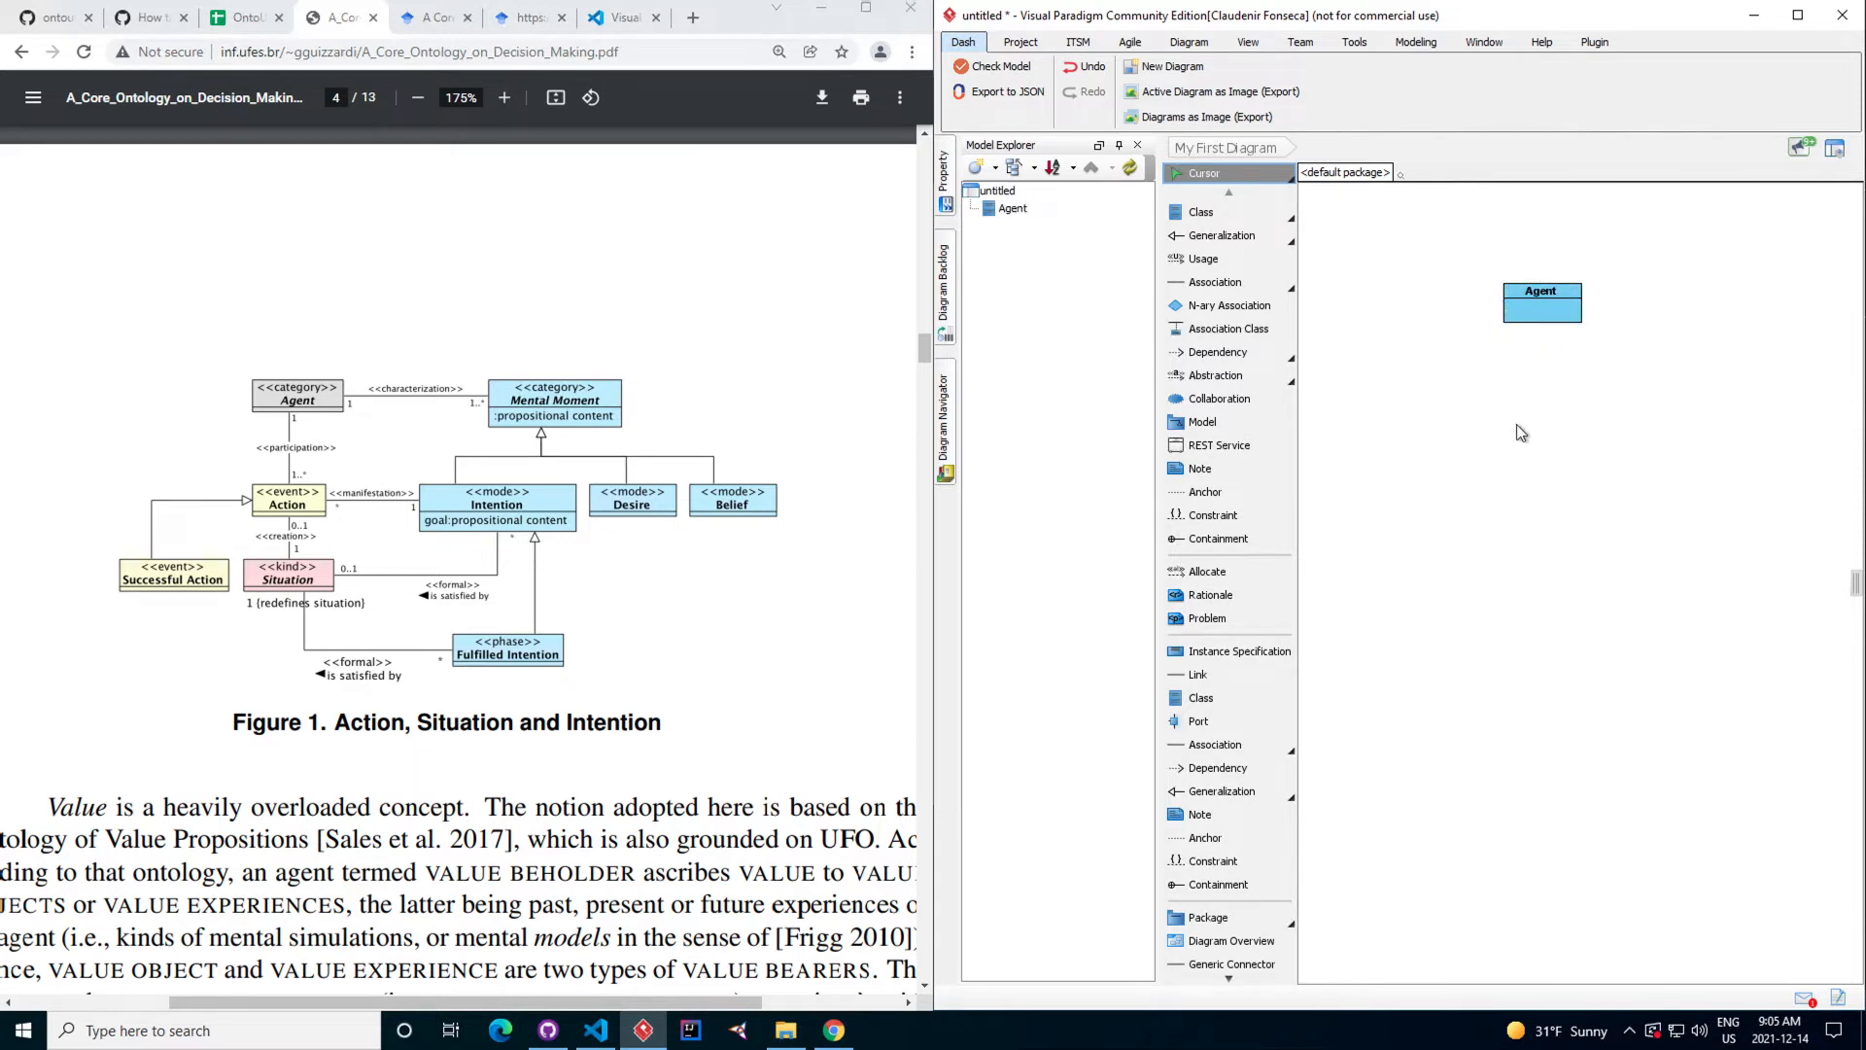
{"action": "double_click", "coordinate": [1521, 433]}
{"action": "left_click", "coordinate": [1521, 432]}
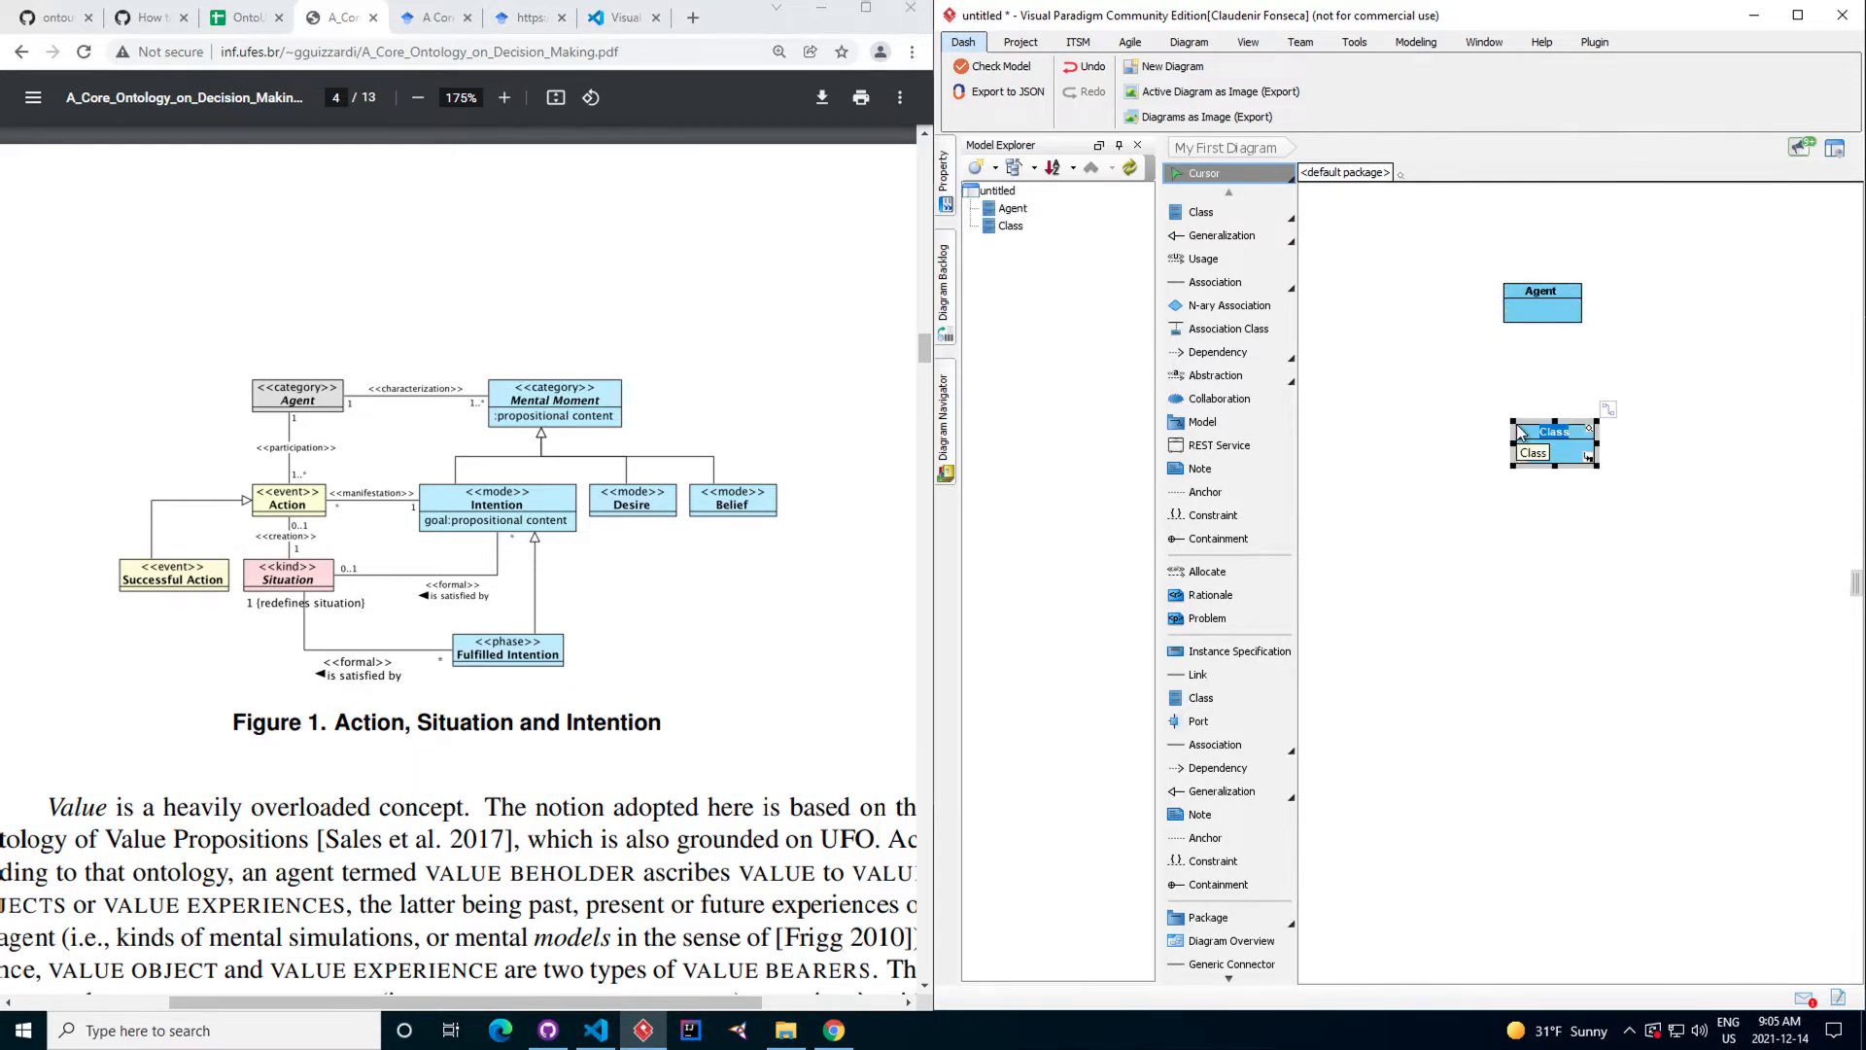
{"action": "type", "text": "Action"}
{"action": "key", "text": "Return"}
{"action": "left_click", "coordinate": [1566, 456]}
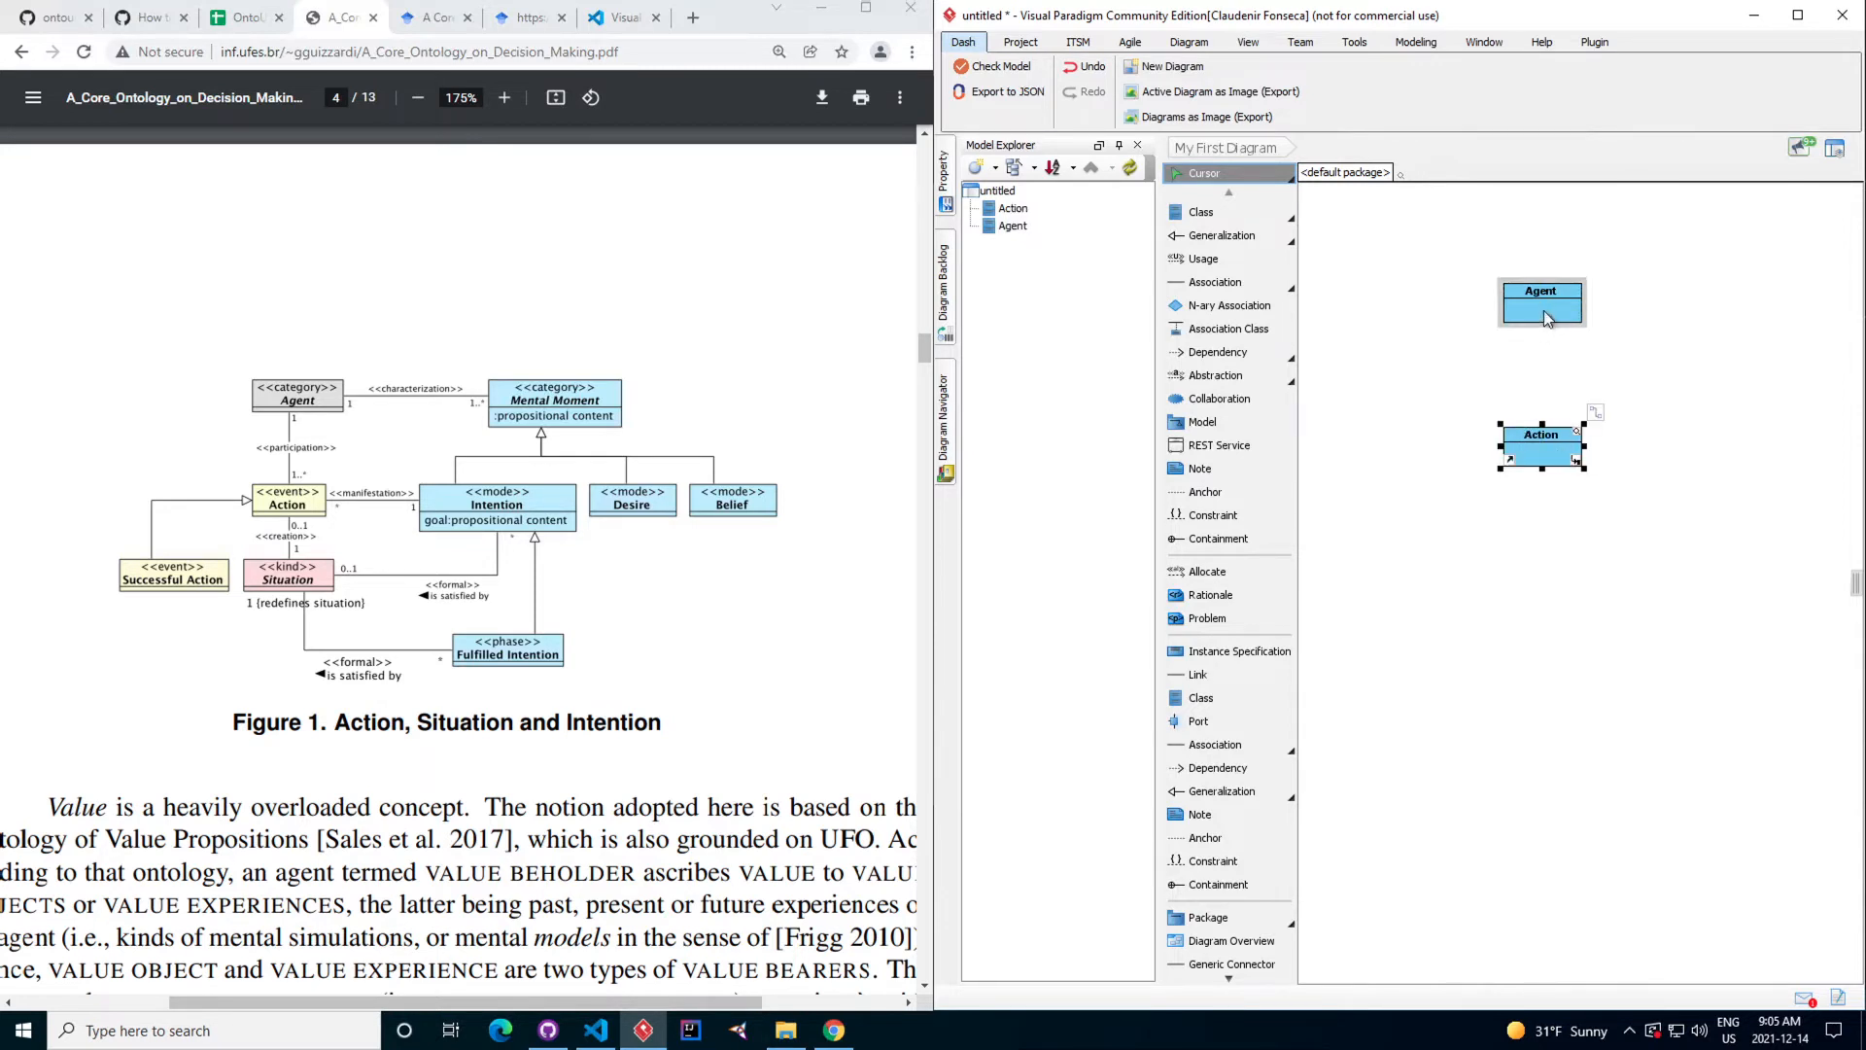
{"action": "left_click_drag", "start_coordinate": [1576, 316], "coordinate": [1546, 457]}
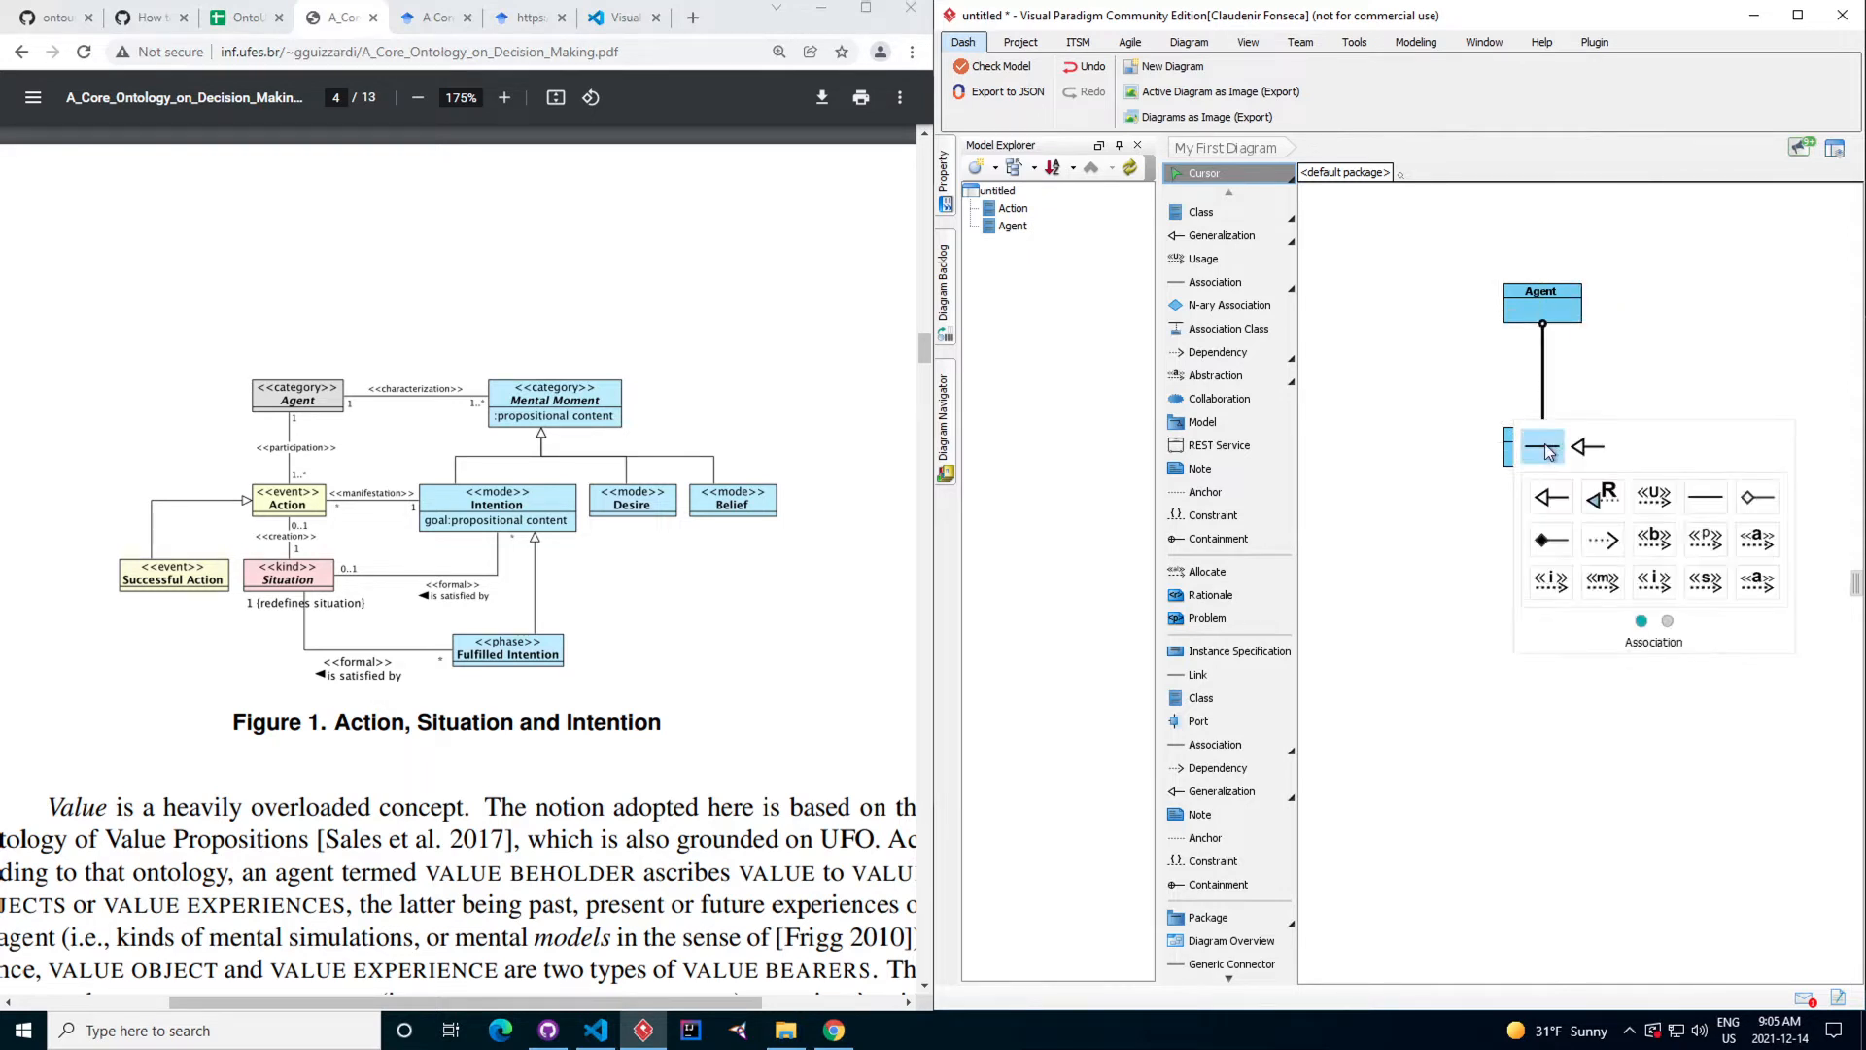
{"action": "left_click", "coordinate": [1544, 449]}
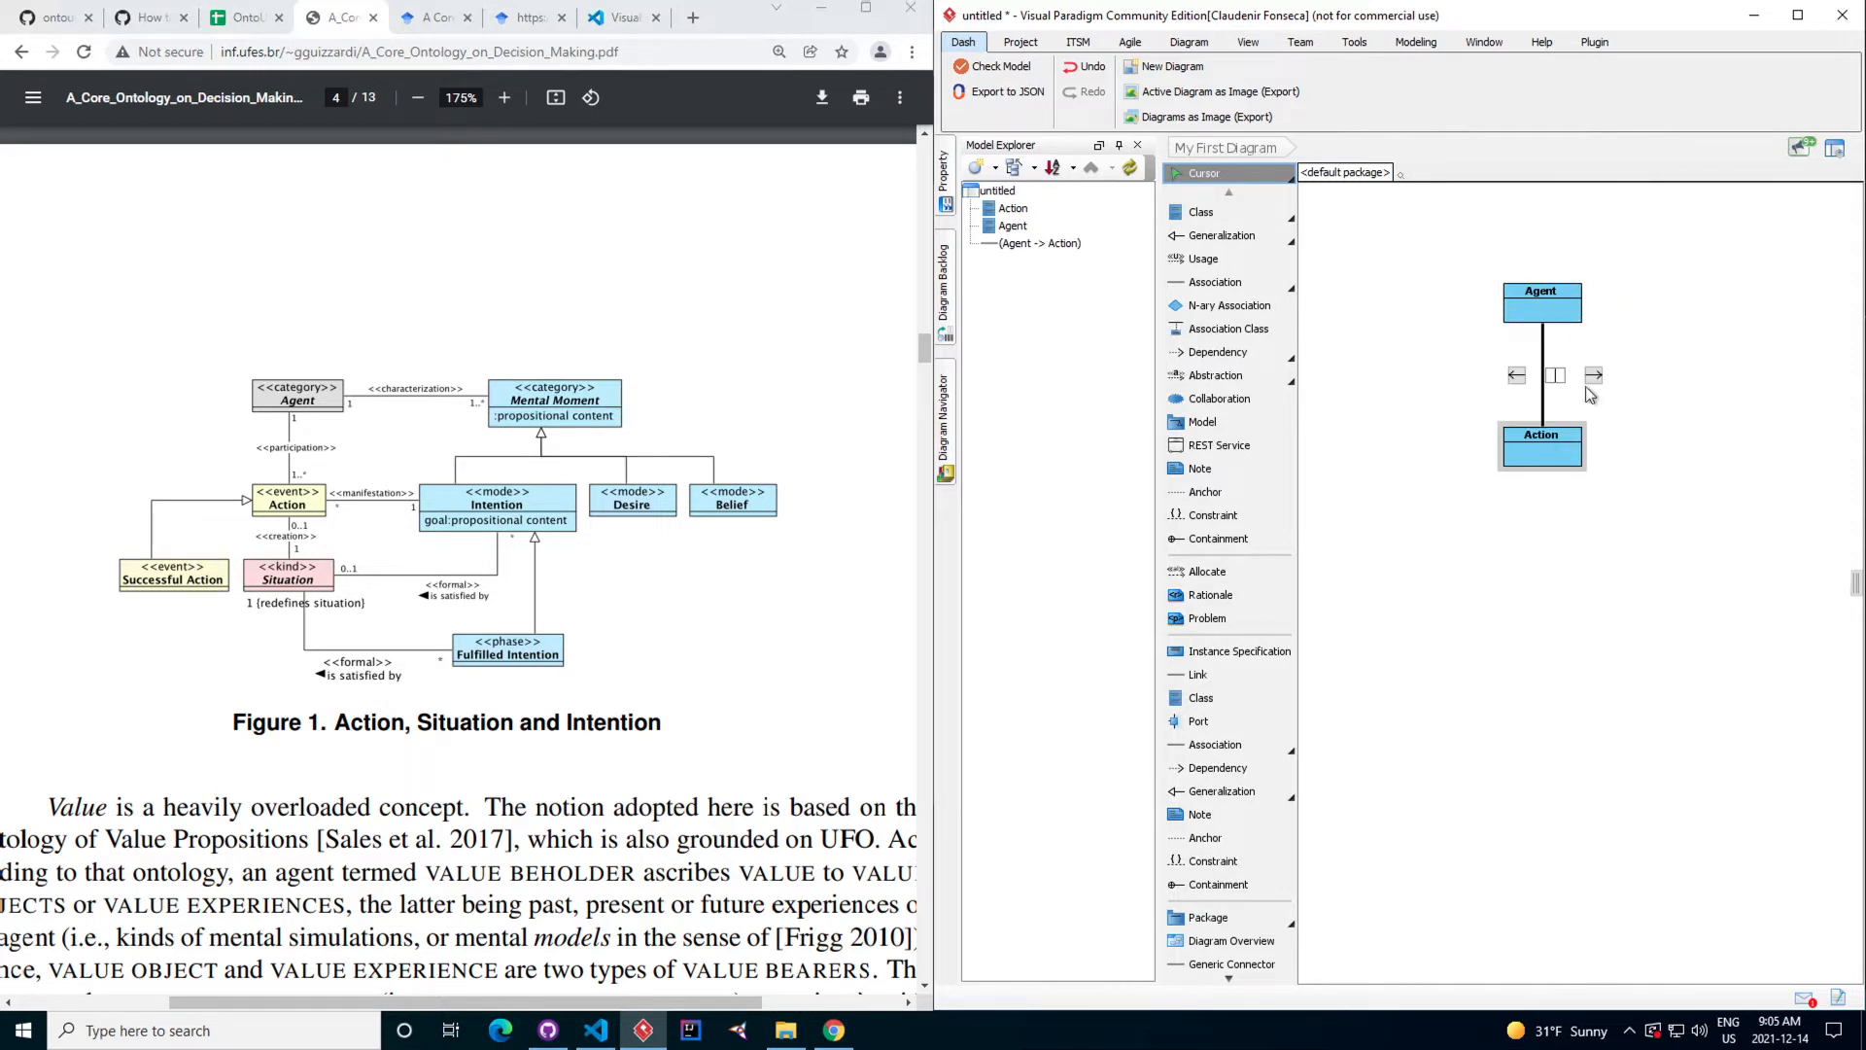
Step: Apply suggested stereotypes: Category to Agent, Event to Action, Participation to their association
{"action": "right_click", "coordinate": [1556, 301]}
{"action": "mouse_move", "coordinate": [1613, 334]}
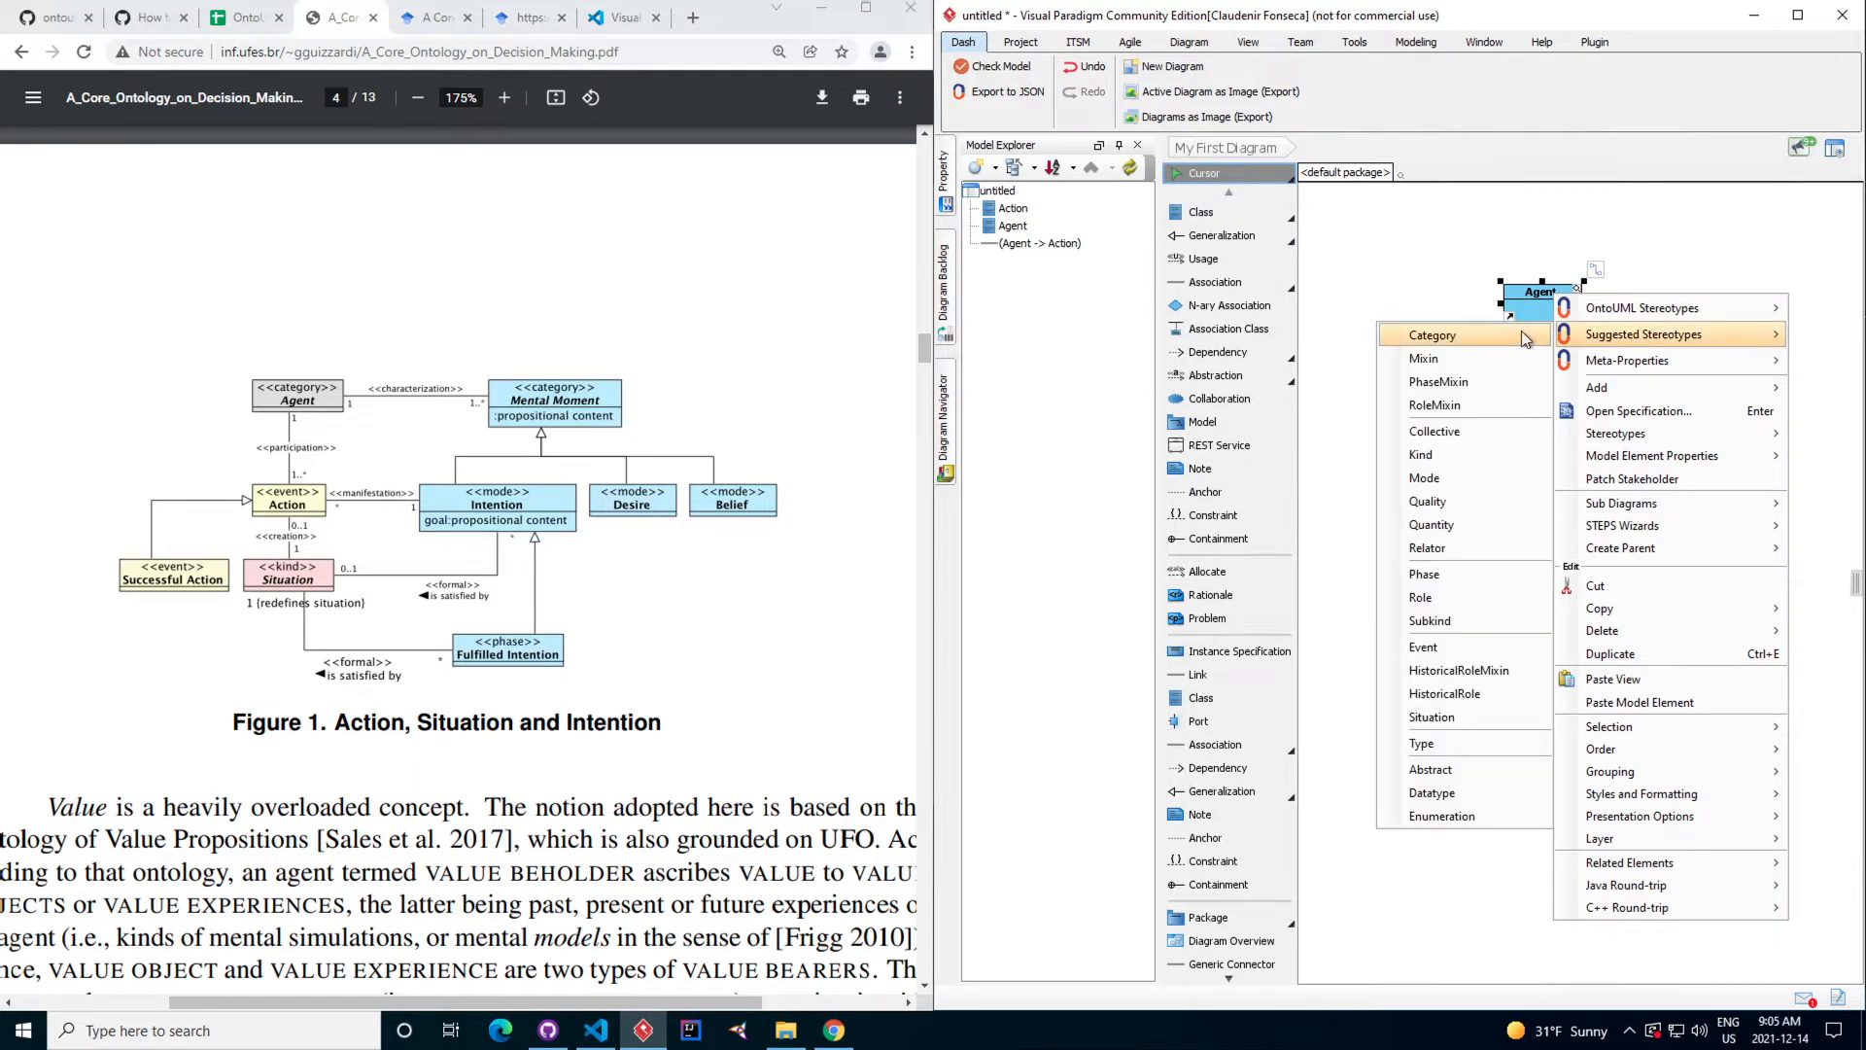
{"action": "left_click", "coordinate": [1507, 333]}
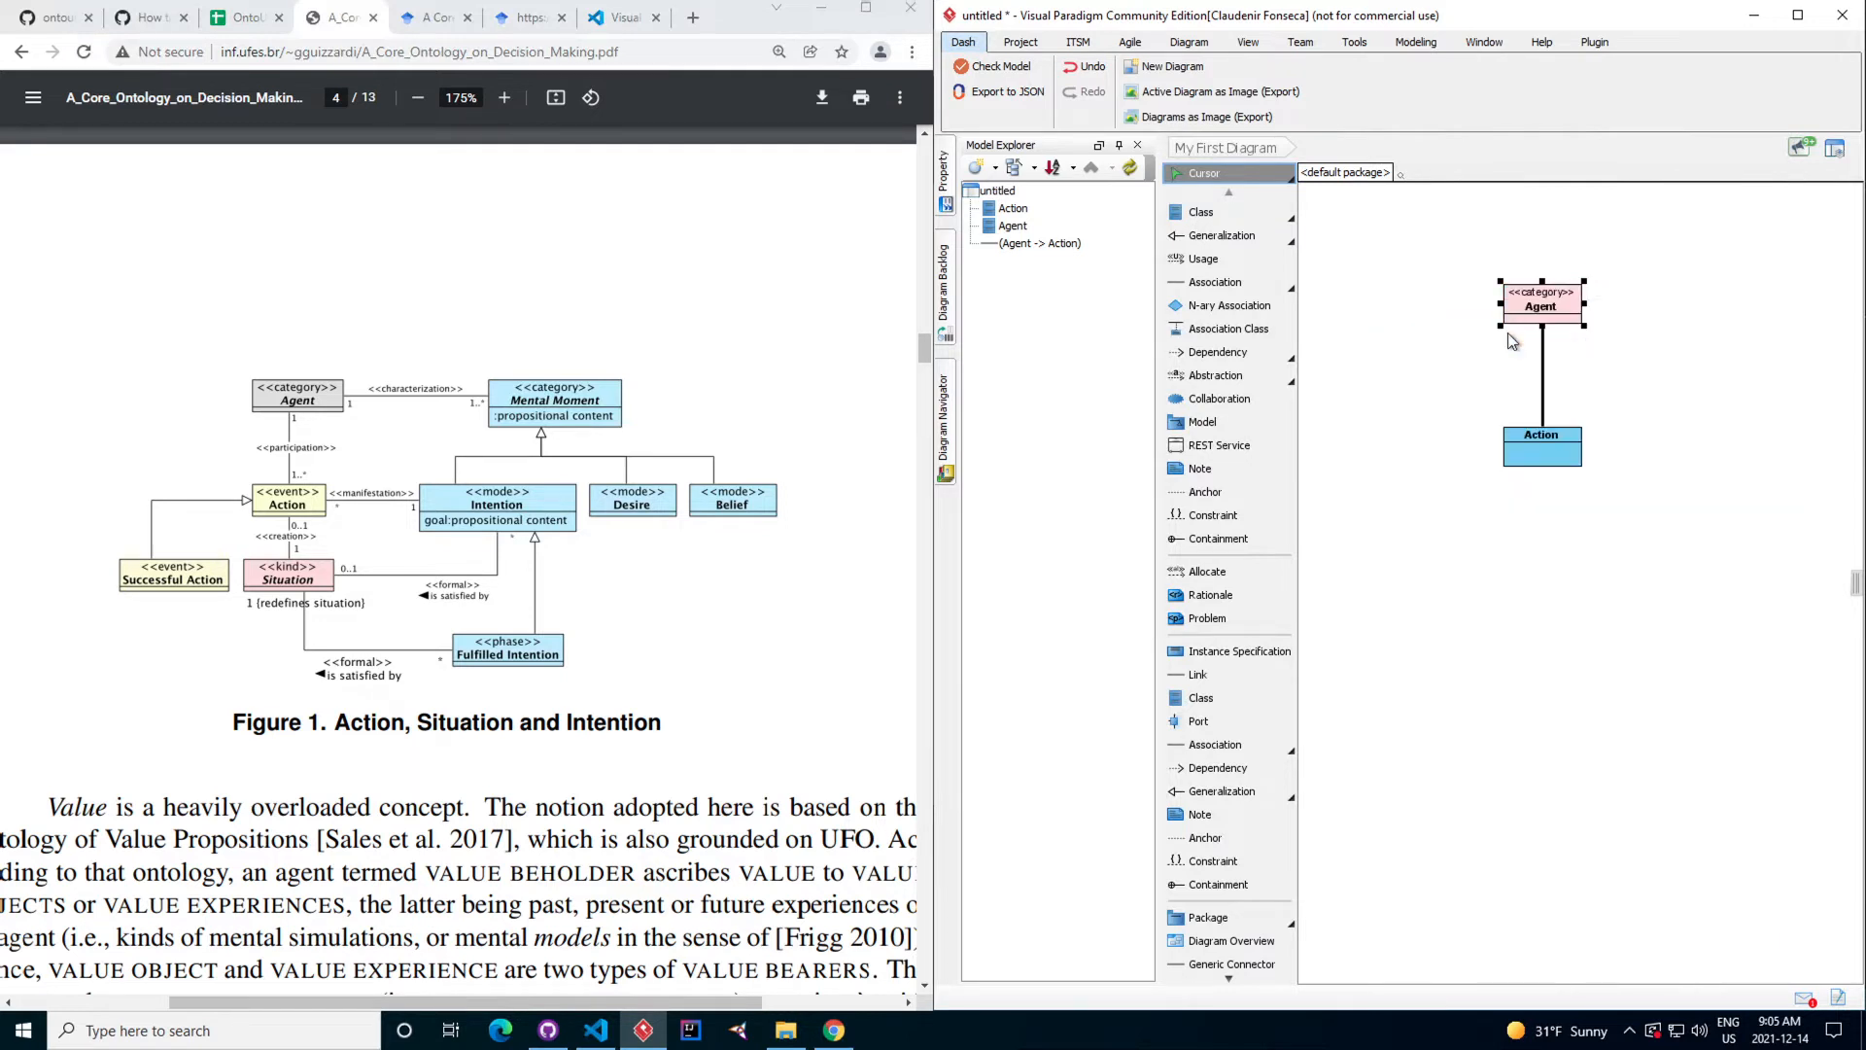
{"action": "right_click", "coordinate": [1545, 444]}
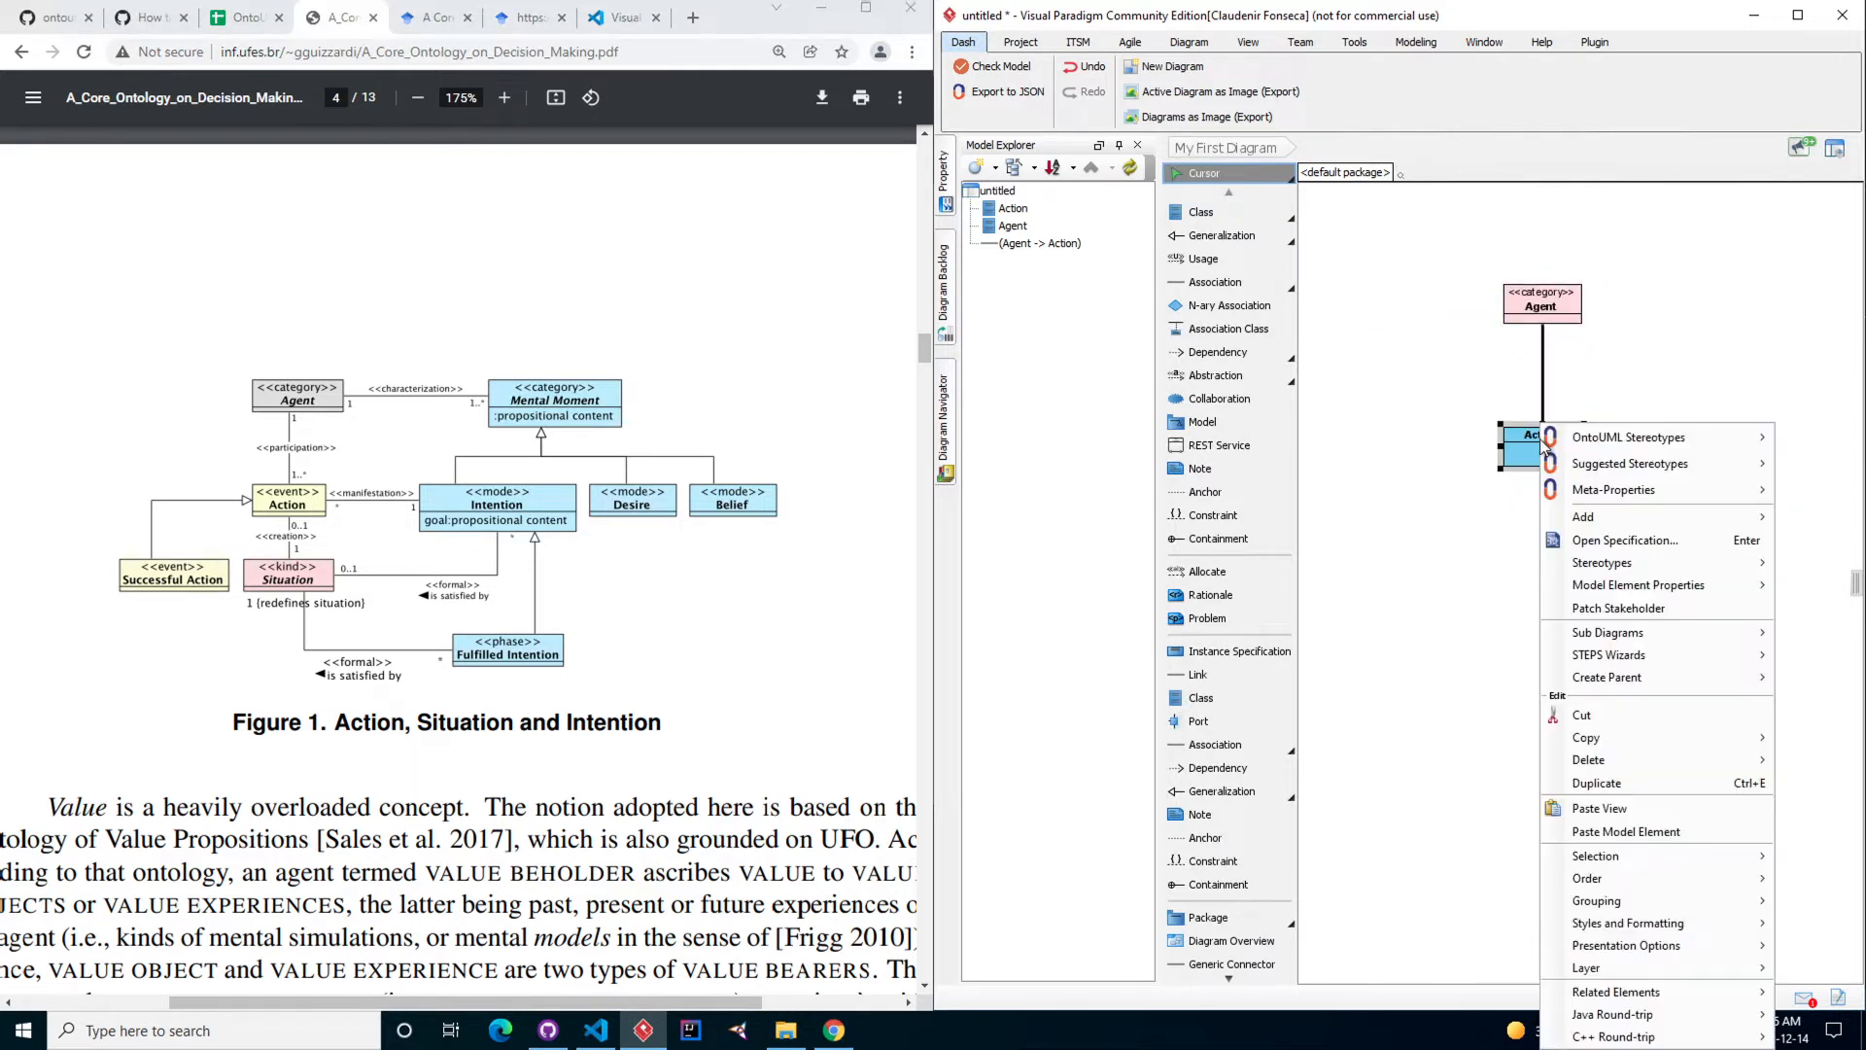
{"action": "mouse_move", "coordinate": [1550, 464]}
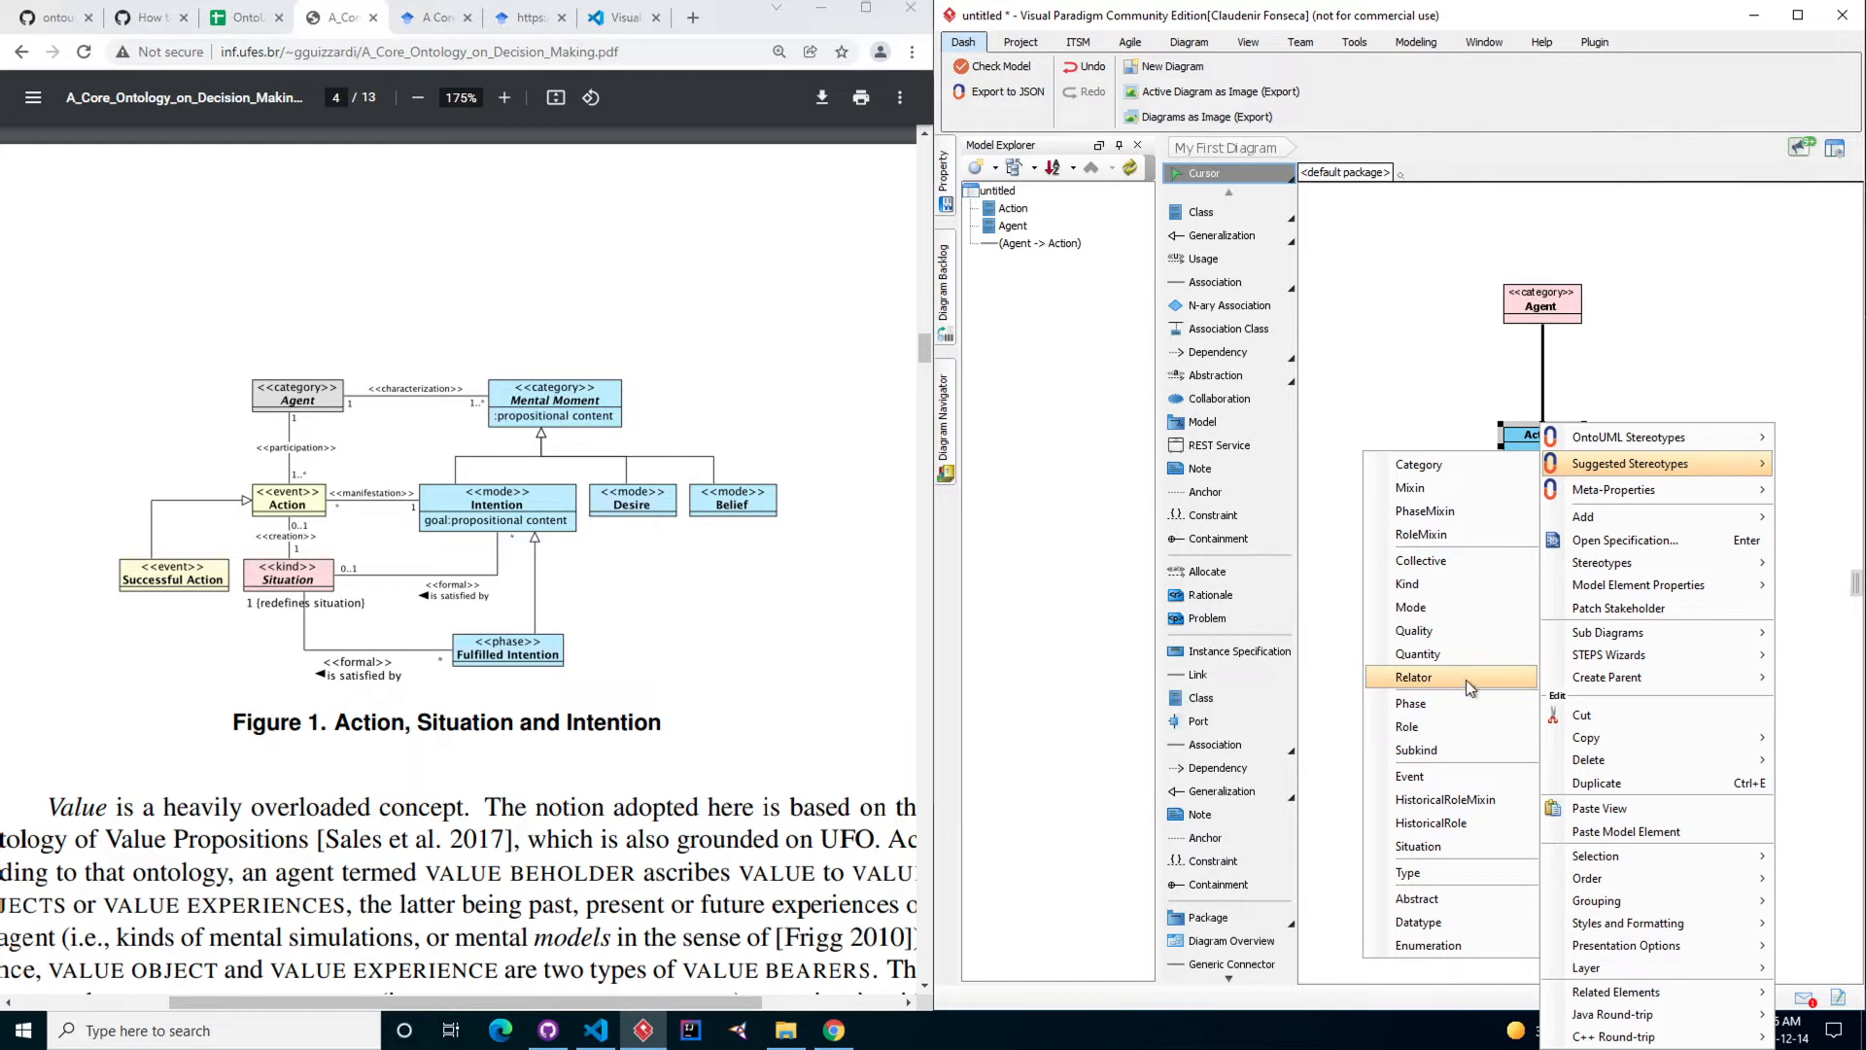
{"action": "left_click", "coordinate": [1467, 777]}
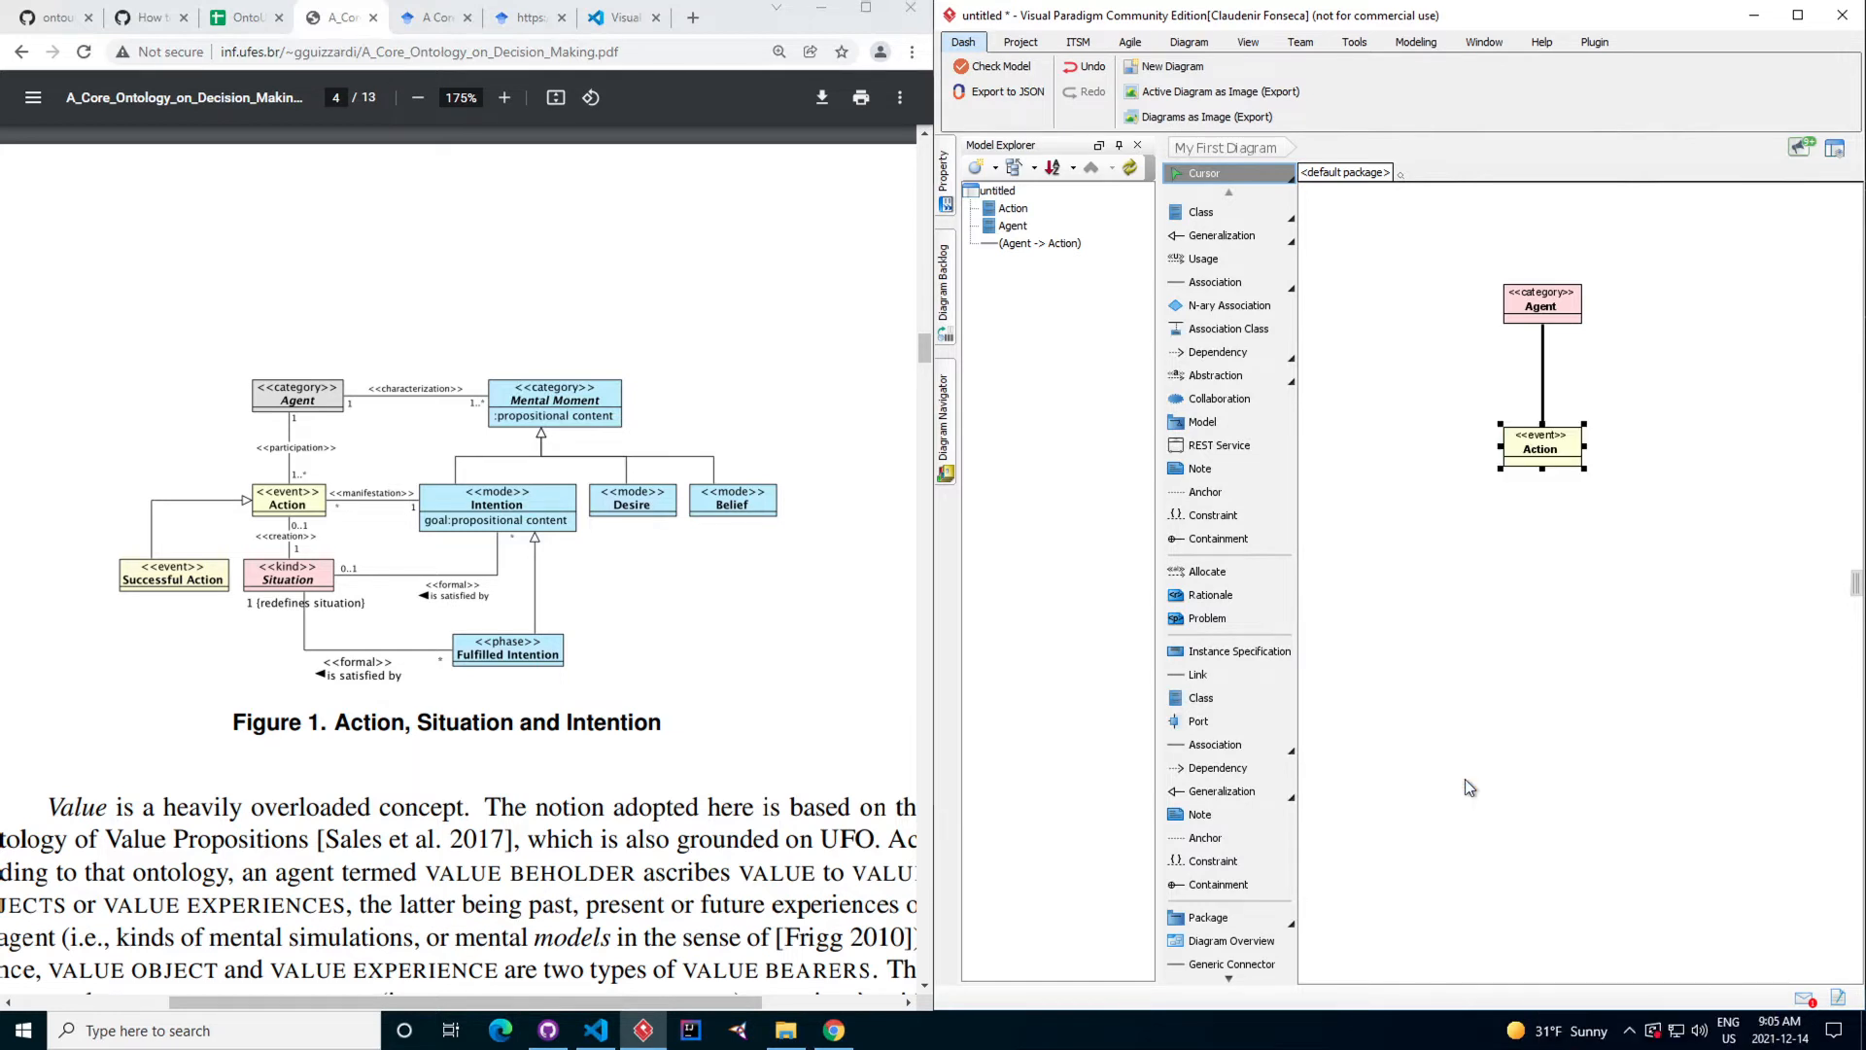
{"action": "right_click", "coordinate": [1546, 381]}
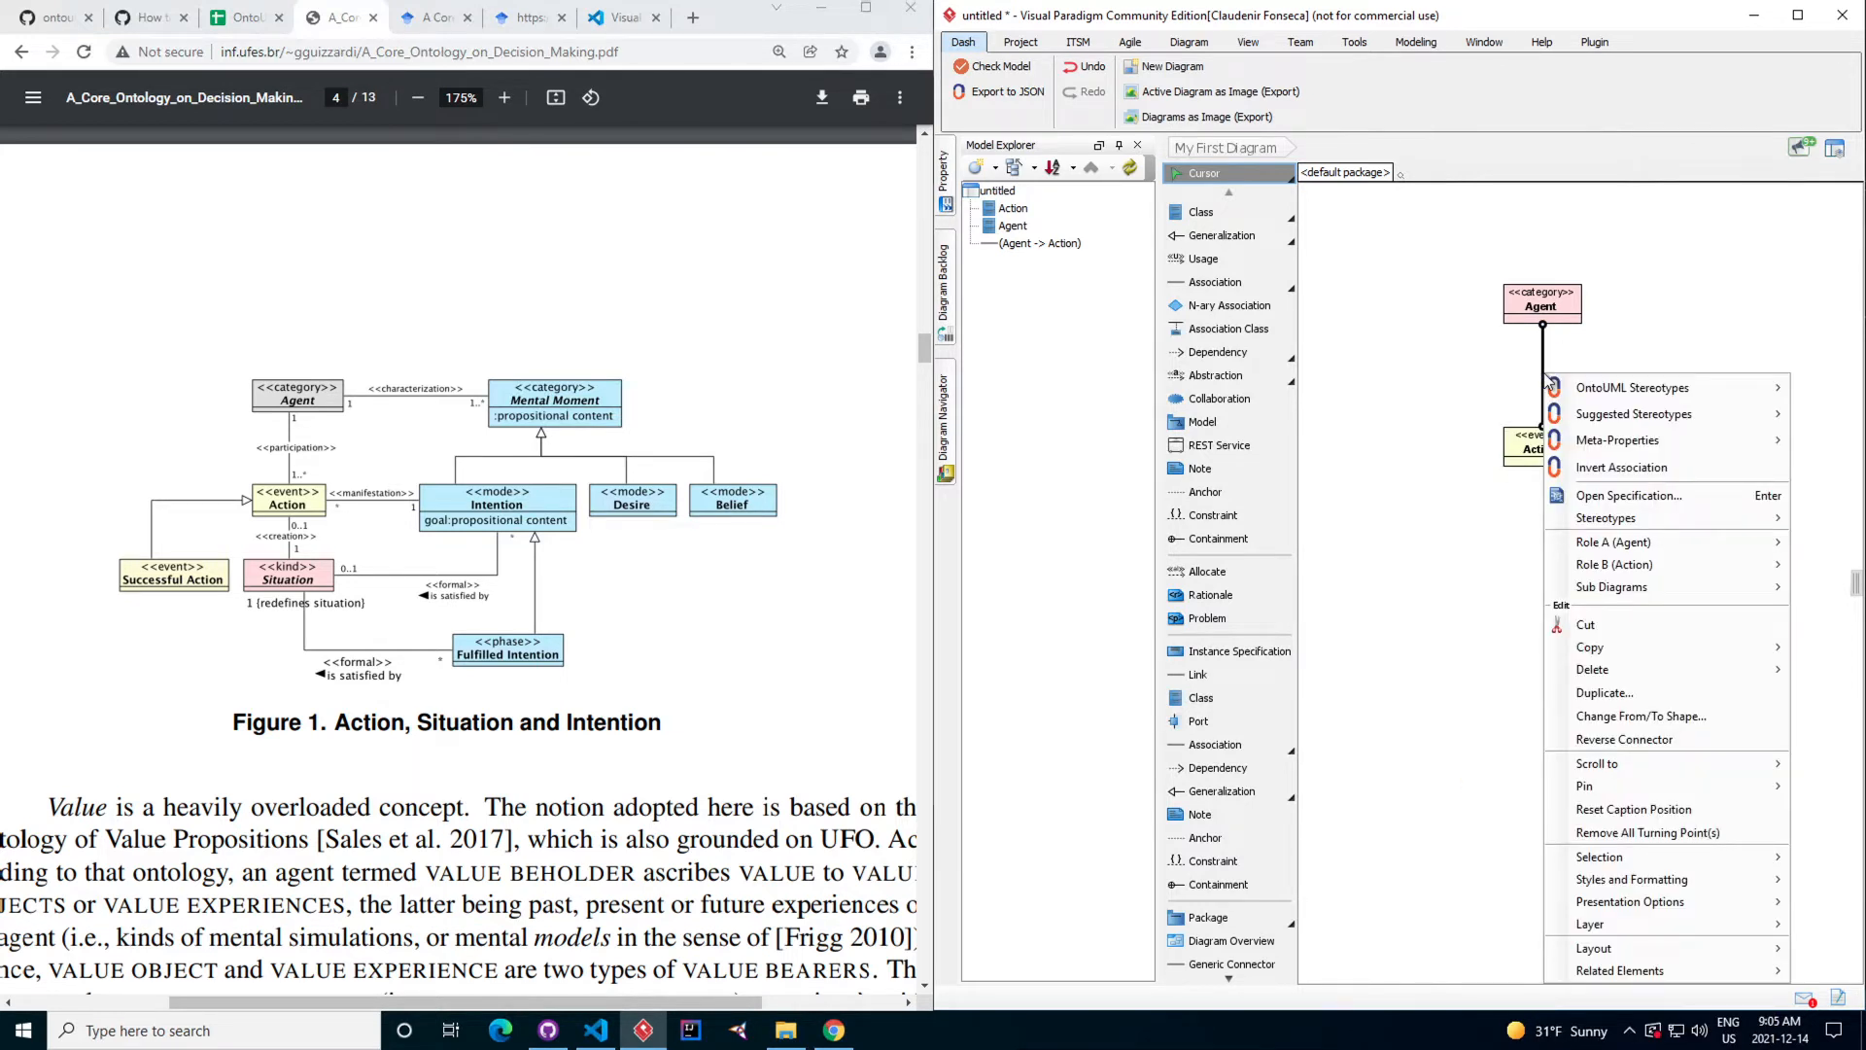
{"action": "mouse_move", "coordinate": [1613, 414]}
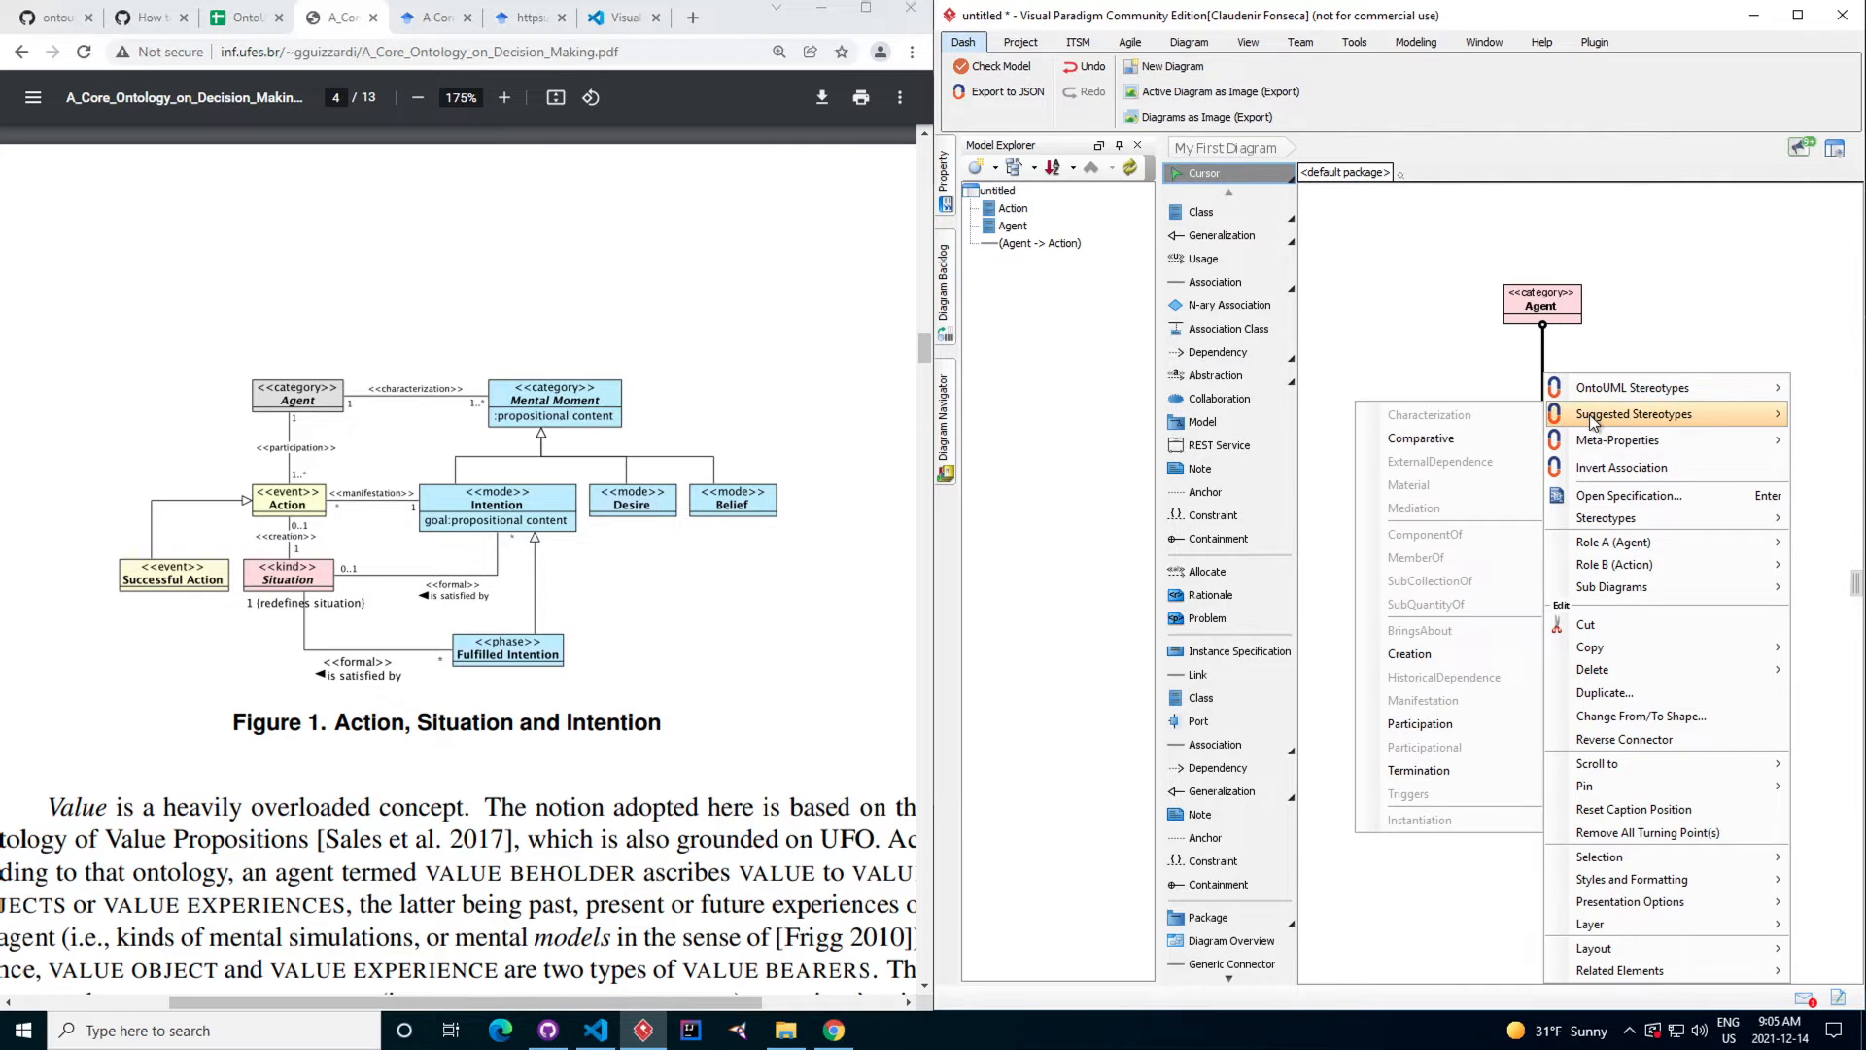
{"action": "left_click", "coordinate": [1453, 723]}
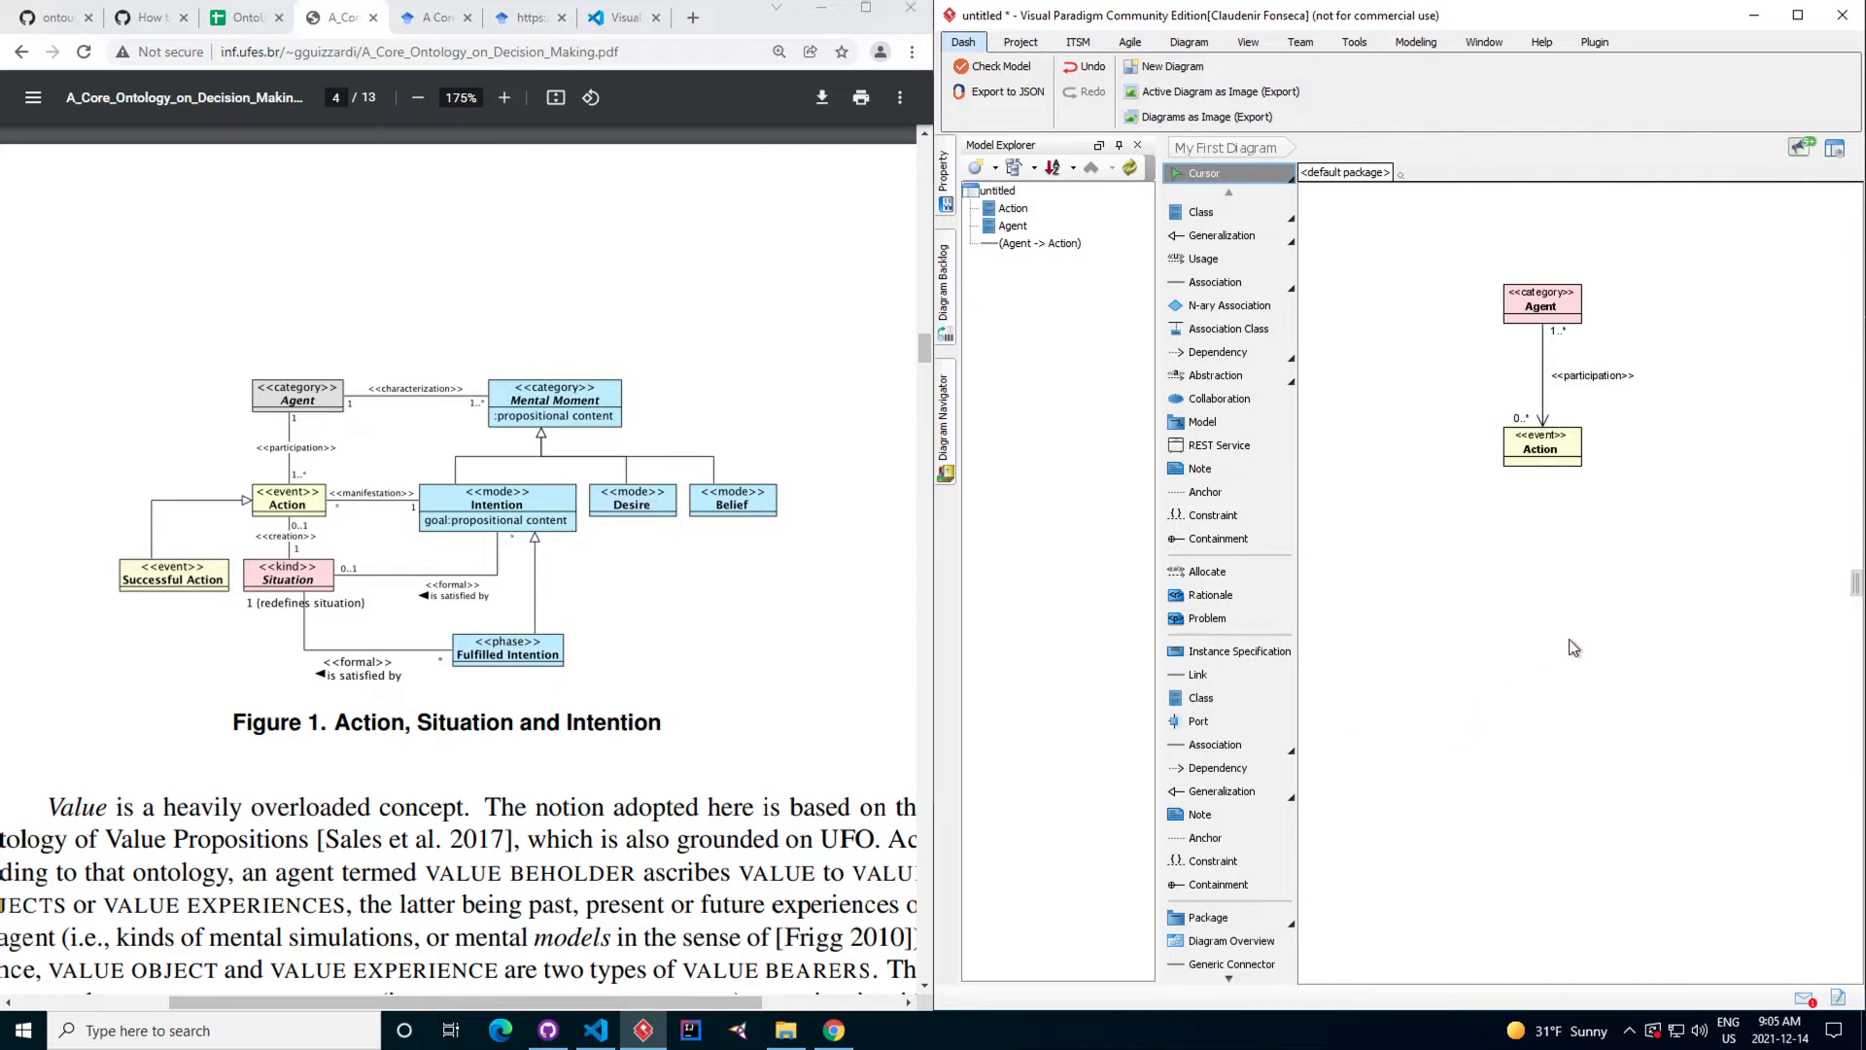
Step: Change the Action-end multiplicity of the participation link from 0..* to 1..*
{"action": "left_click", "coordinate": [1556, 331]}
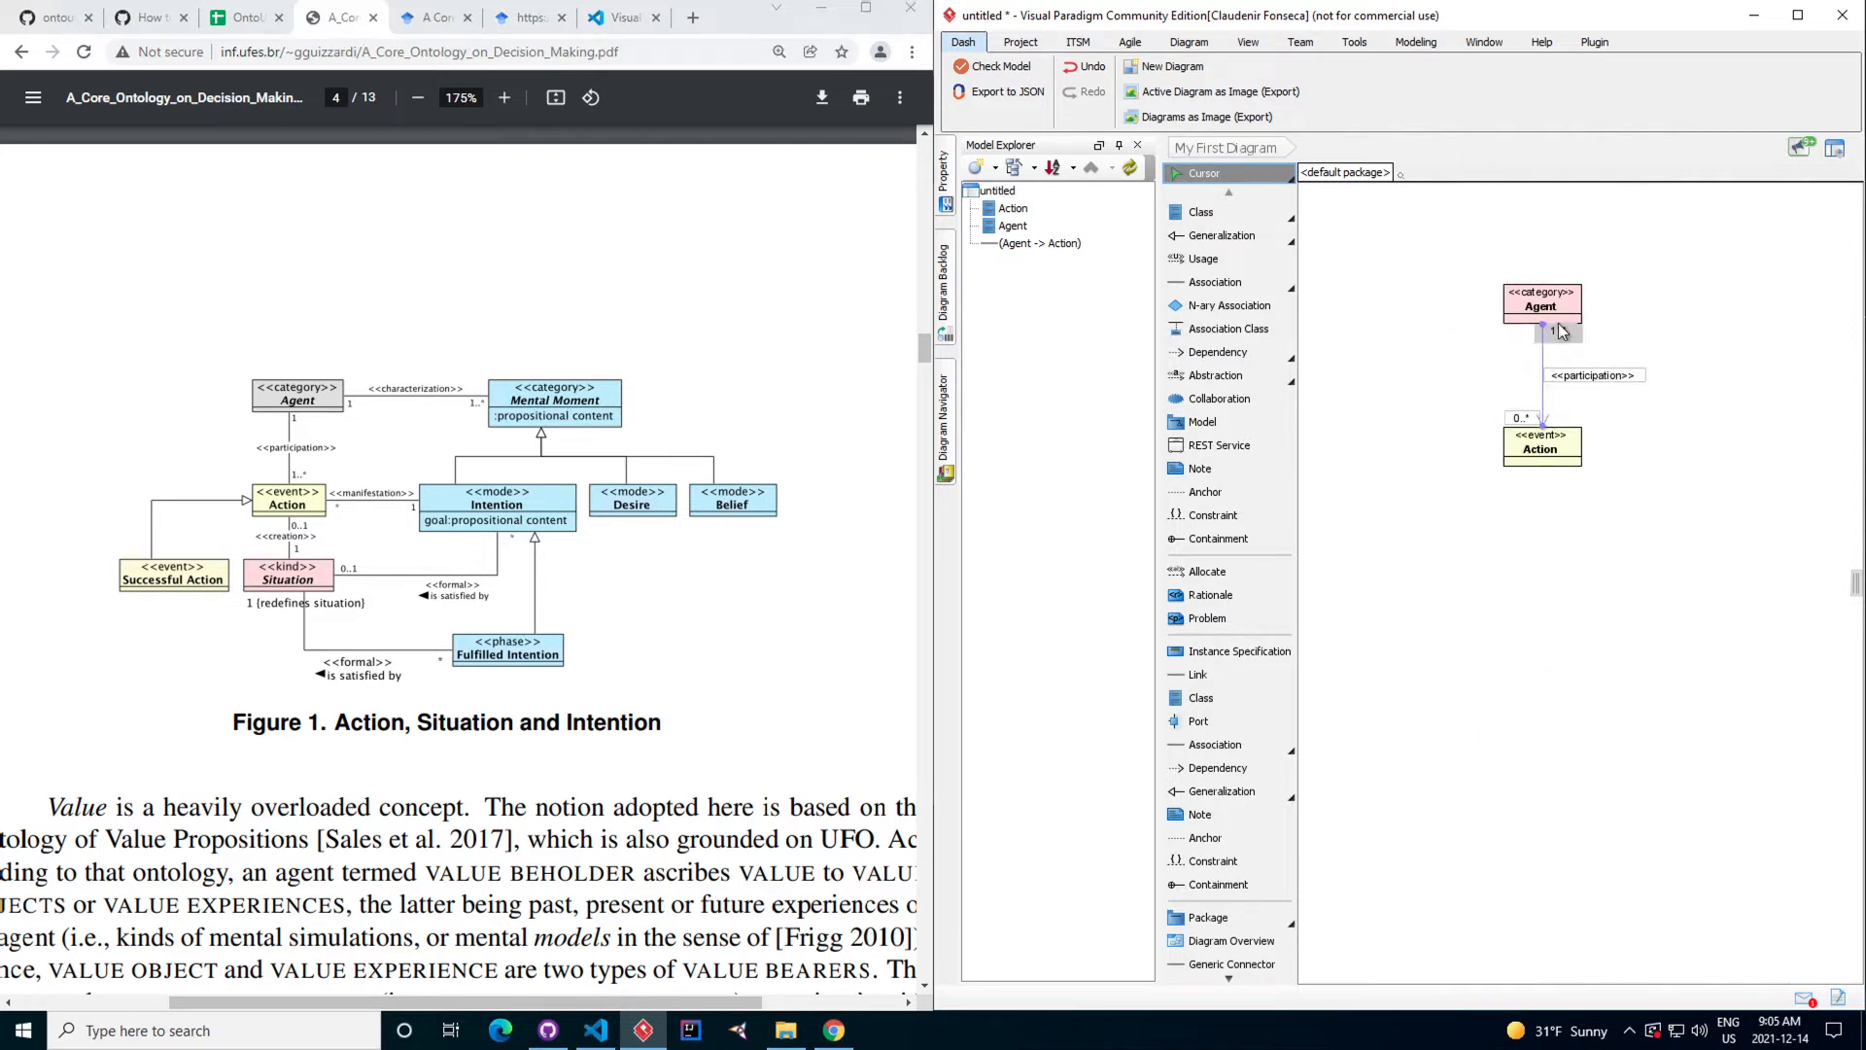
{"action": "left_click", "coordinate": [1557, 328]}
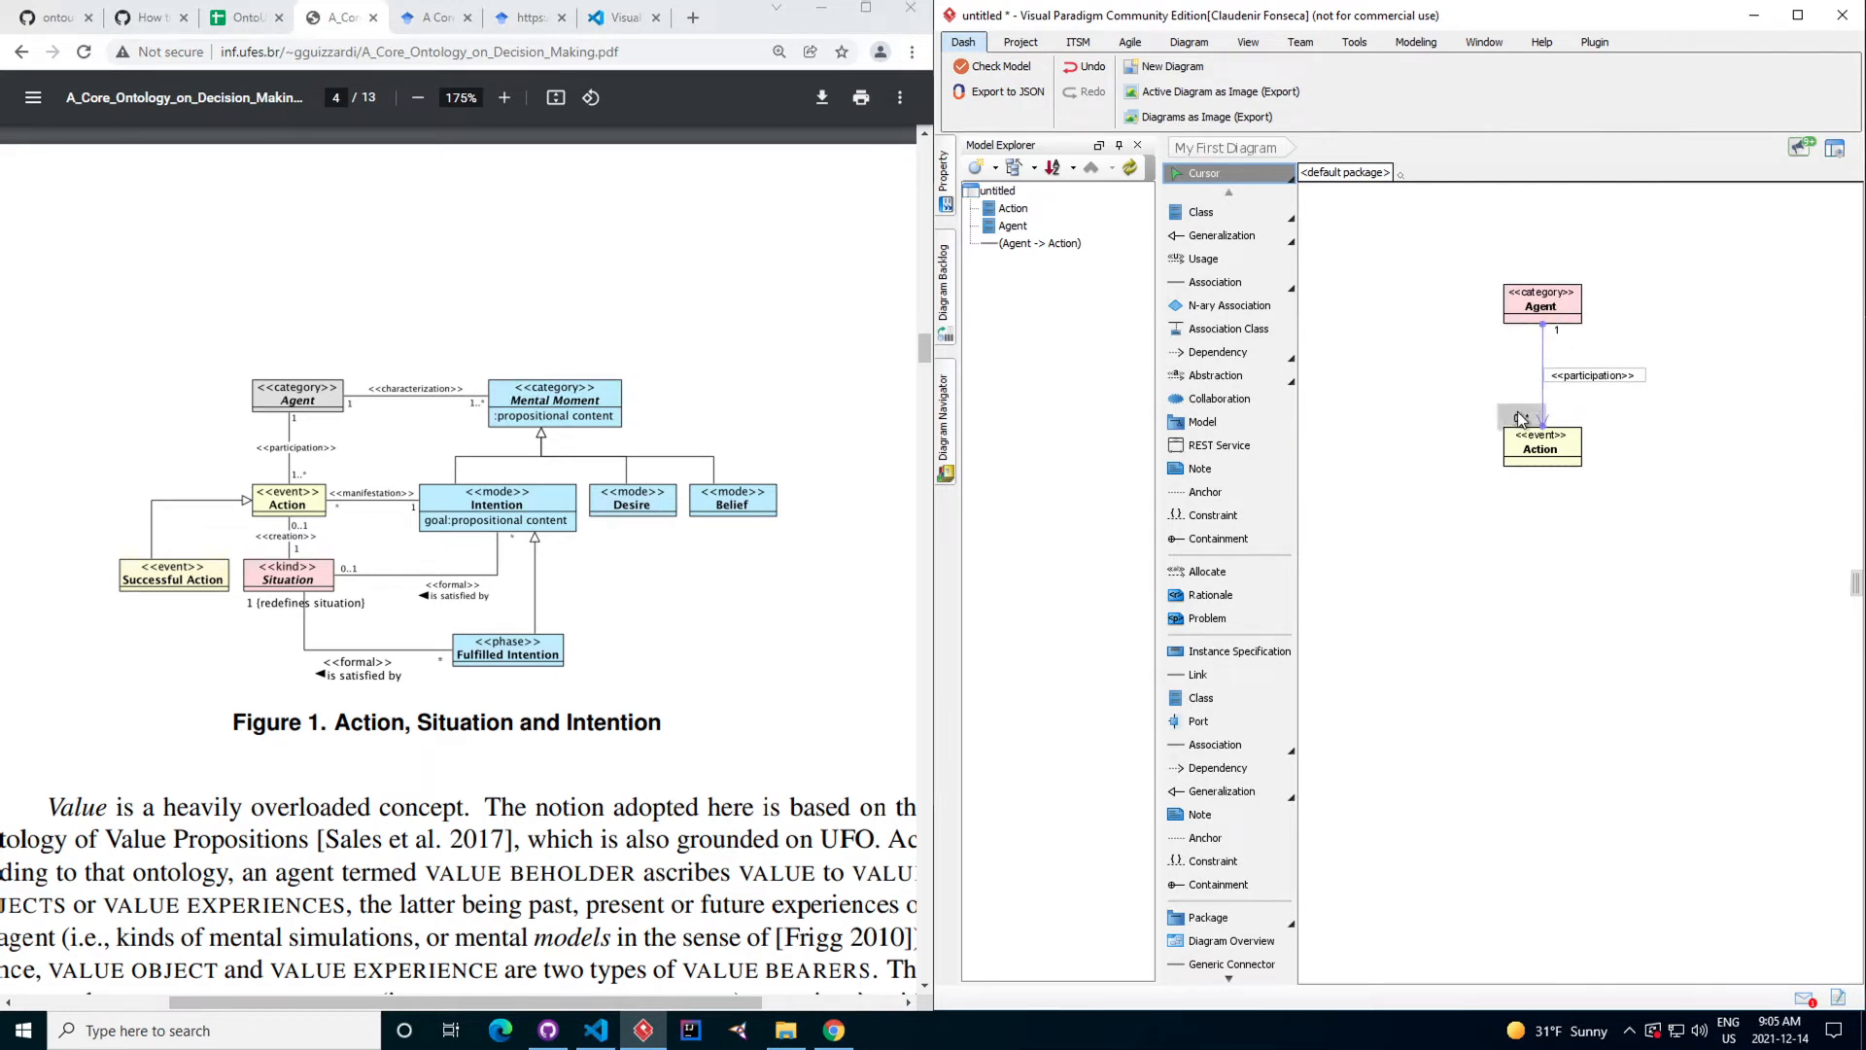
{"action": "left_click", "coordinate": [1735, 417]}
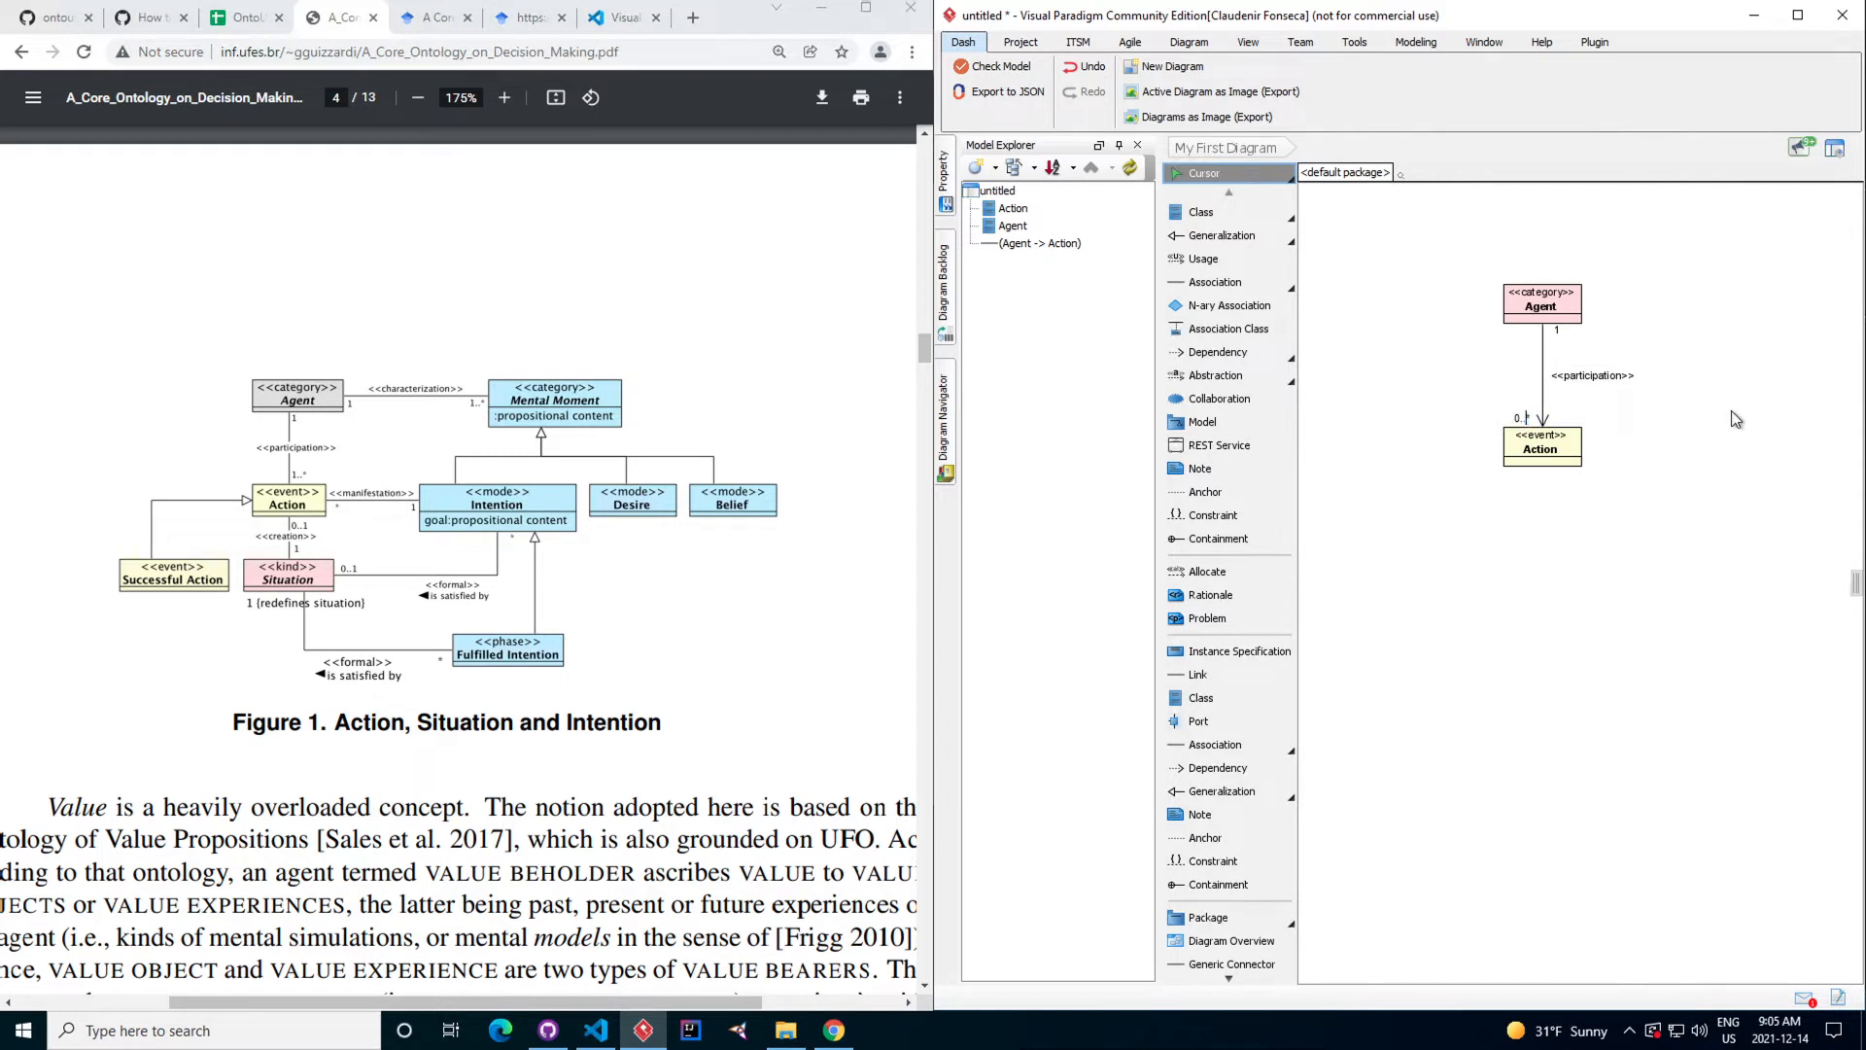
{"action": "key", "text": "Left"}
{"action": "key", "text": "BackSpace"}
{"action": "type", "text": "1"}
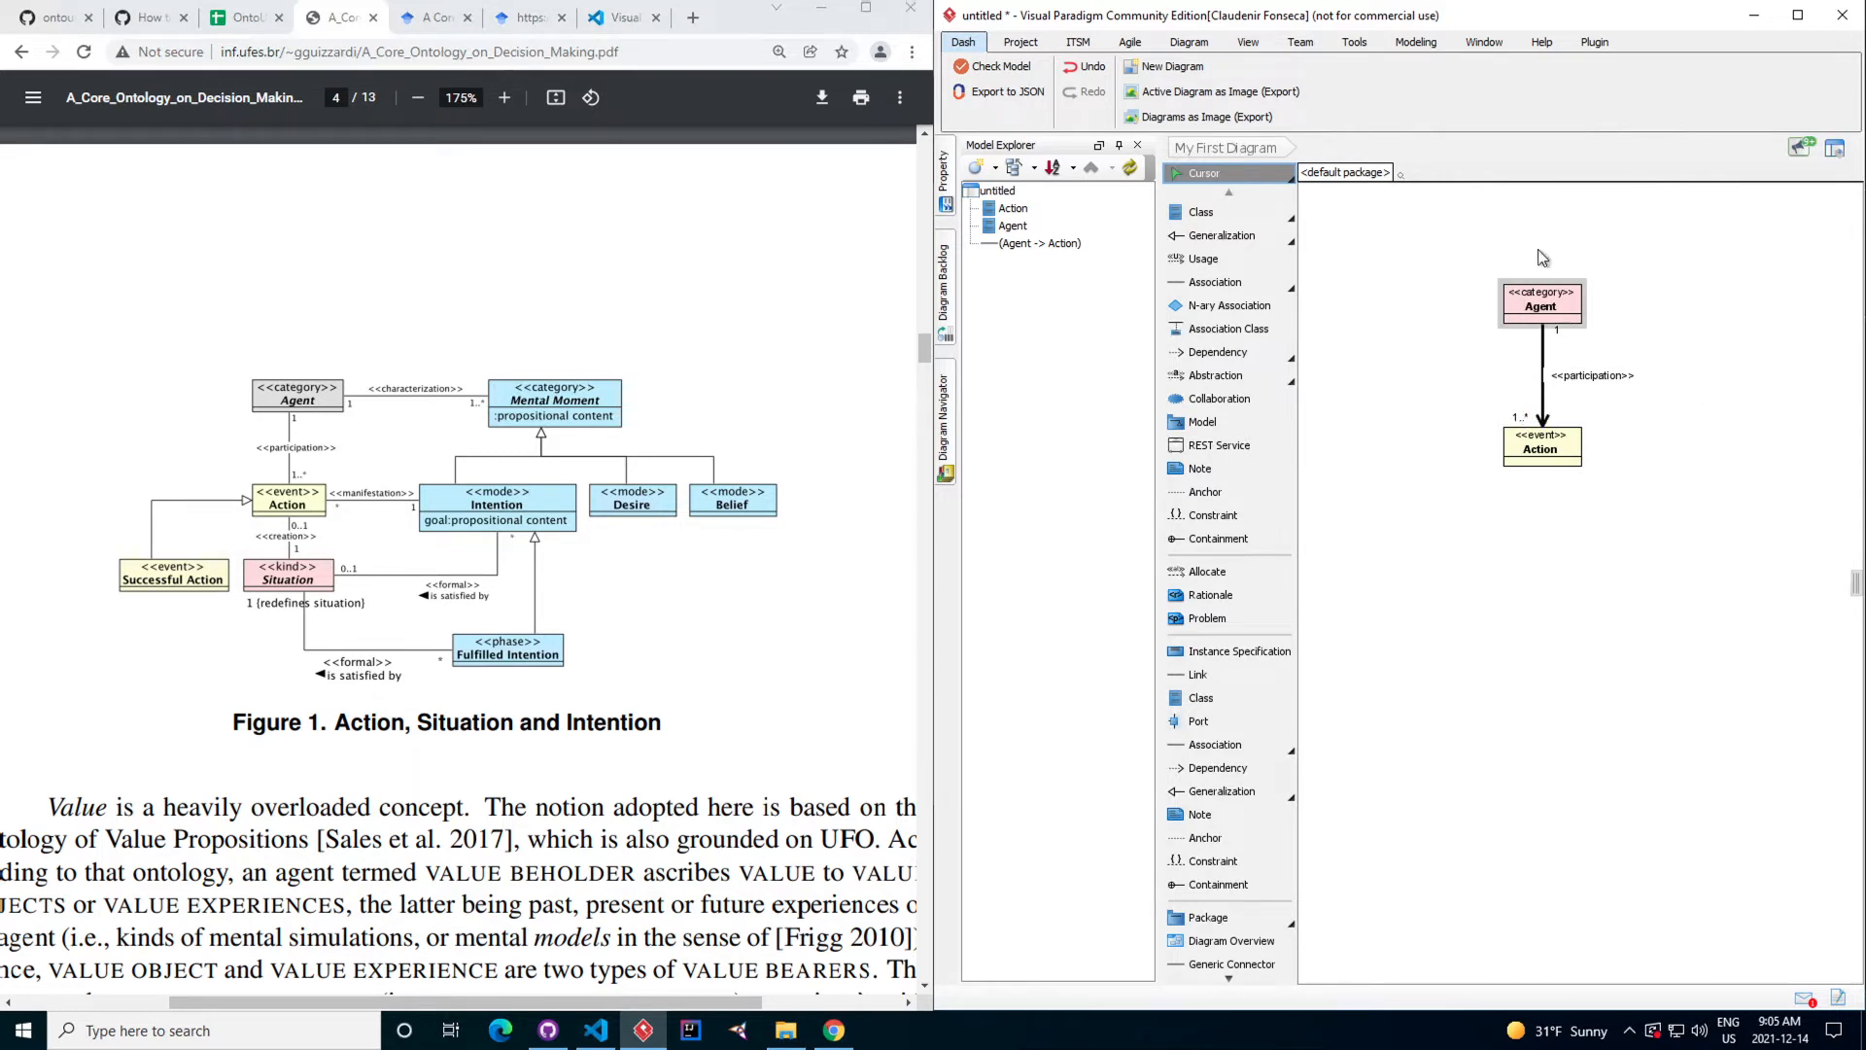
Step: Move Agent, Action and their link together up and to the left
{"action": "left_click_drag", "start_coordinate": [1460, 214], "coordinate": [1679, 575]}
{"action": "left_click_drag", "start_coordinate": [1529, 288], "coordinate": [1462, 243]}
{"action": "left_click", "coordinate": [1656, 274]}
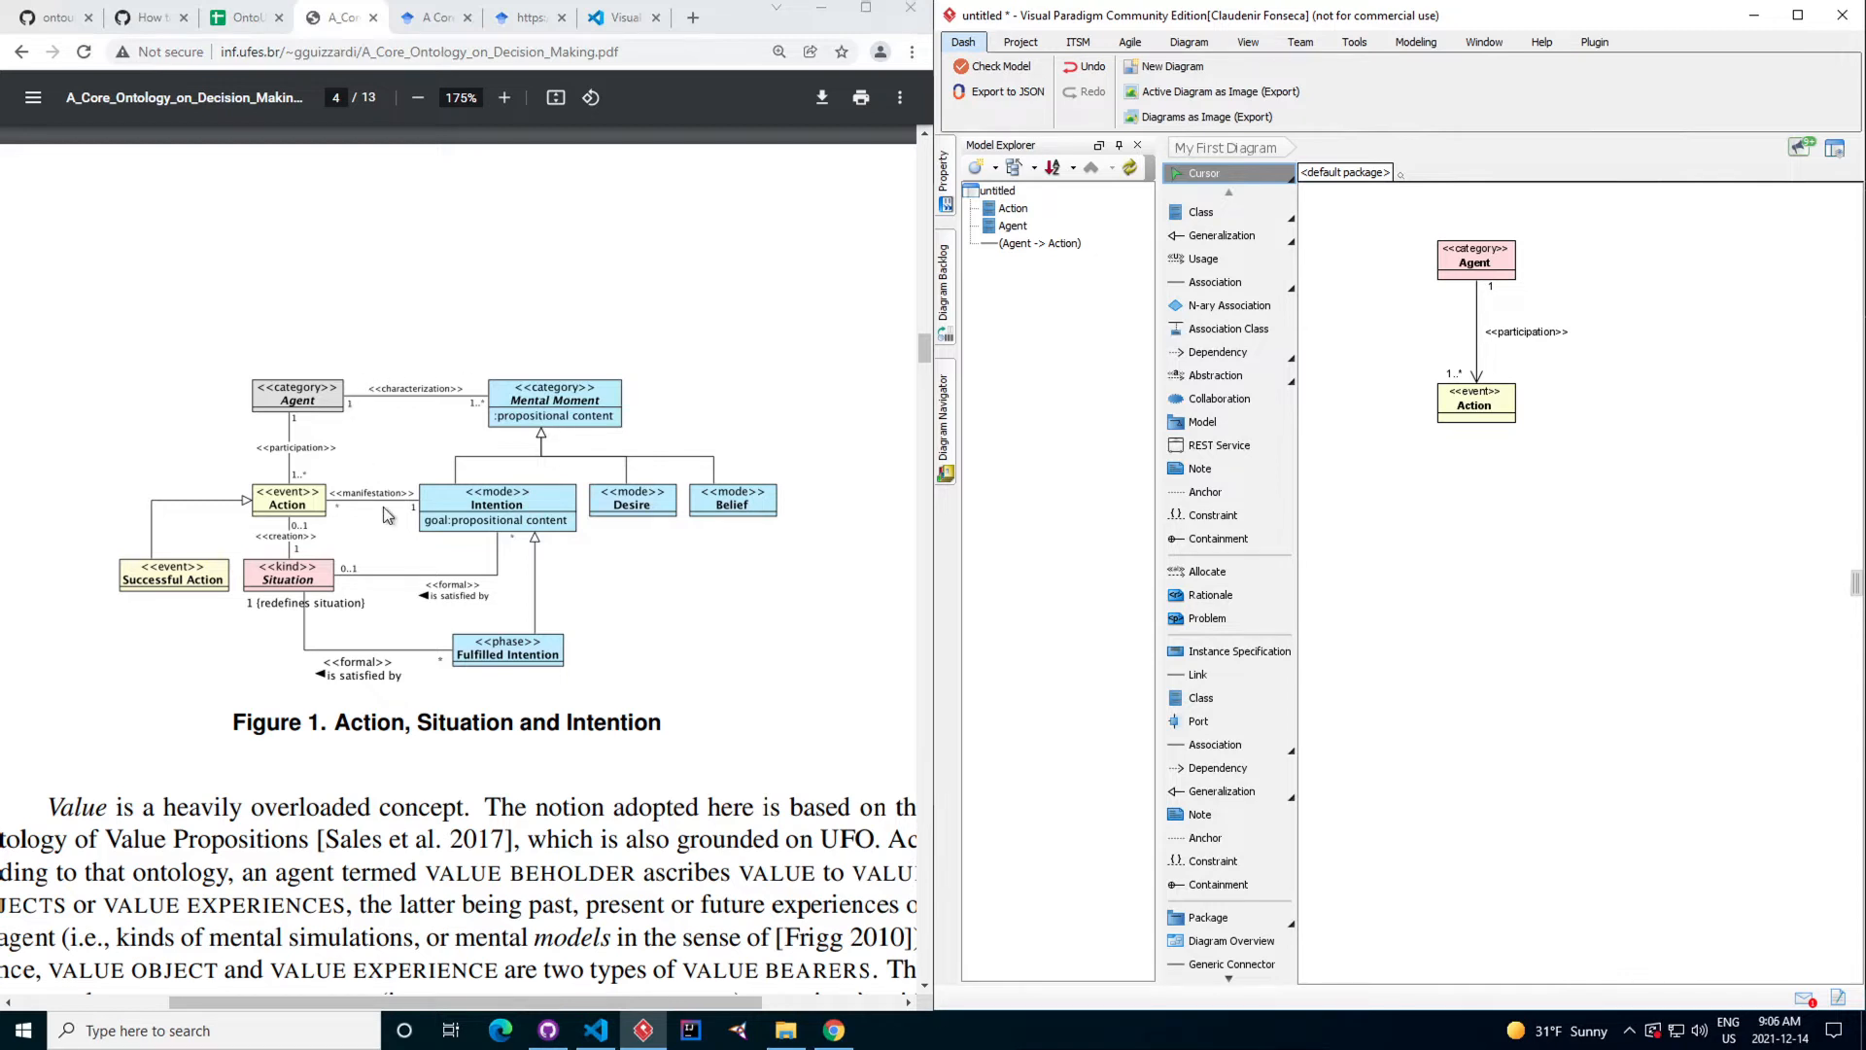
{"action": "scroll", "coordinate": [388, 515], "scroll_direction": "down", "scroll_amount": 1}
{"action": "scroll", "coordinate": [388, 515], "scroll_direction": "left", "scroll_amount": 1}
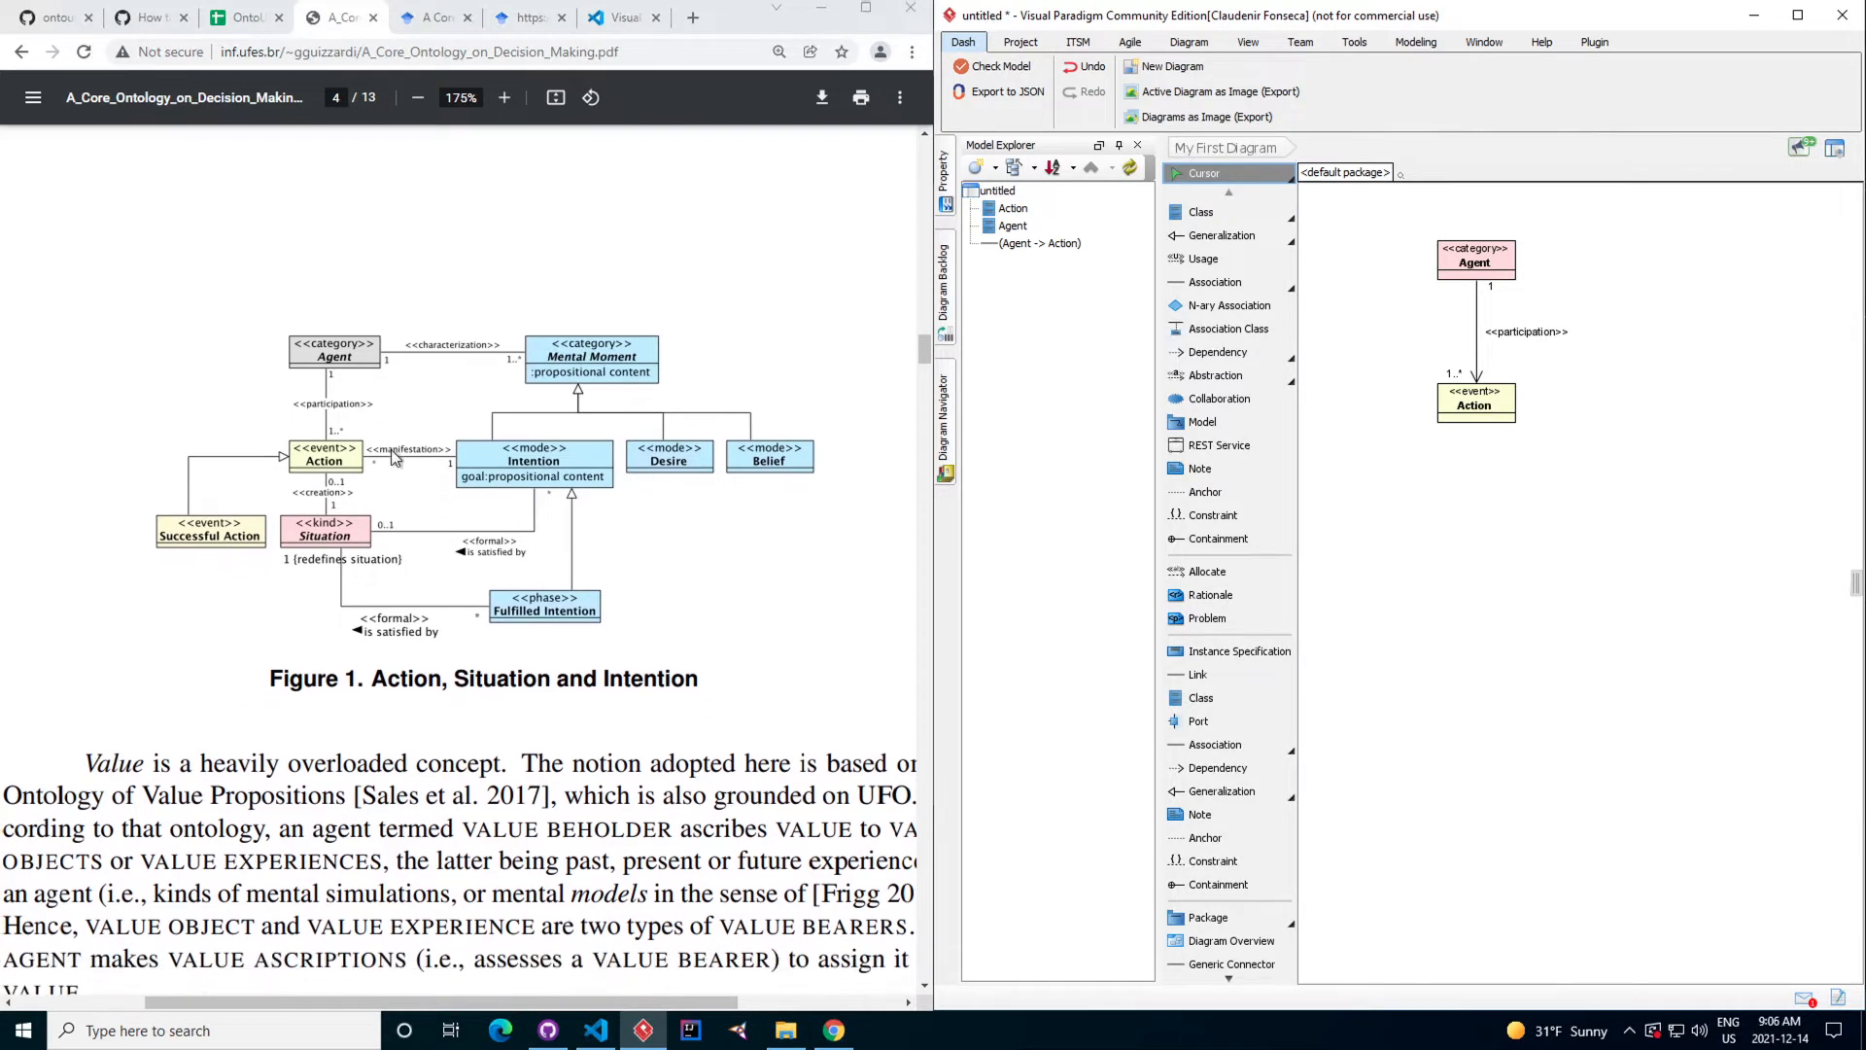
{"action": "scroll", "coordinate": [394, 422], "scroll_direction": "up", "scroll_amount": 1}
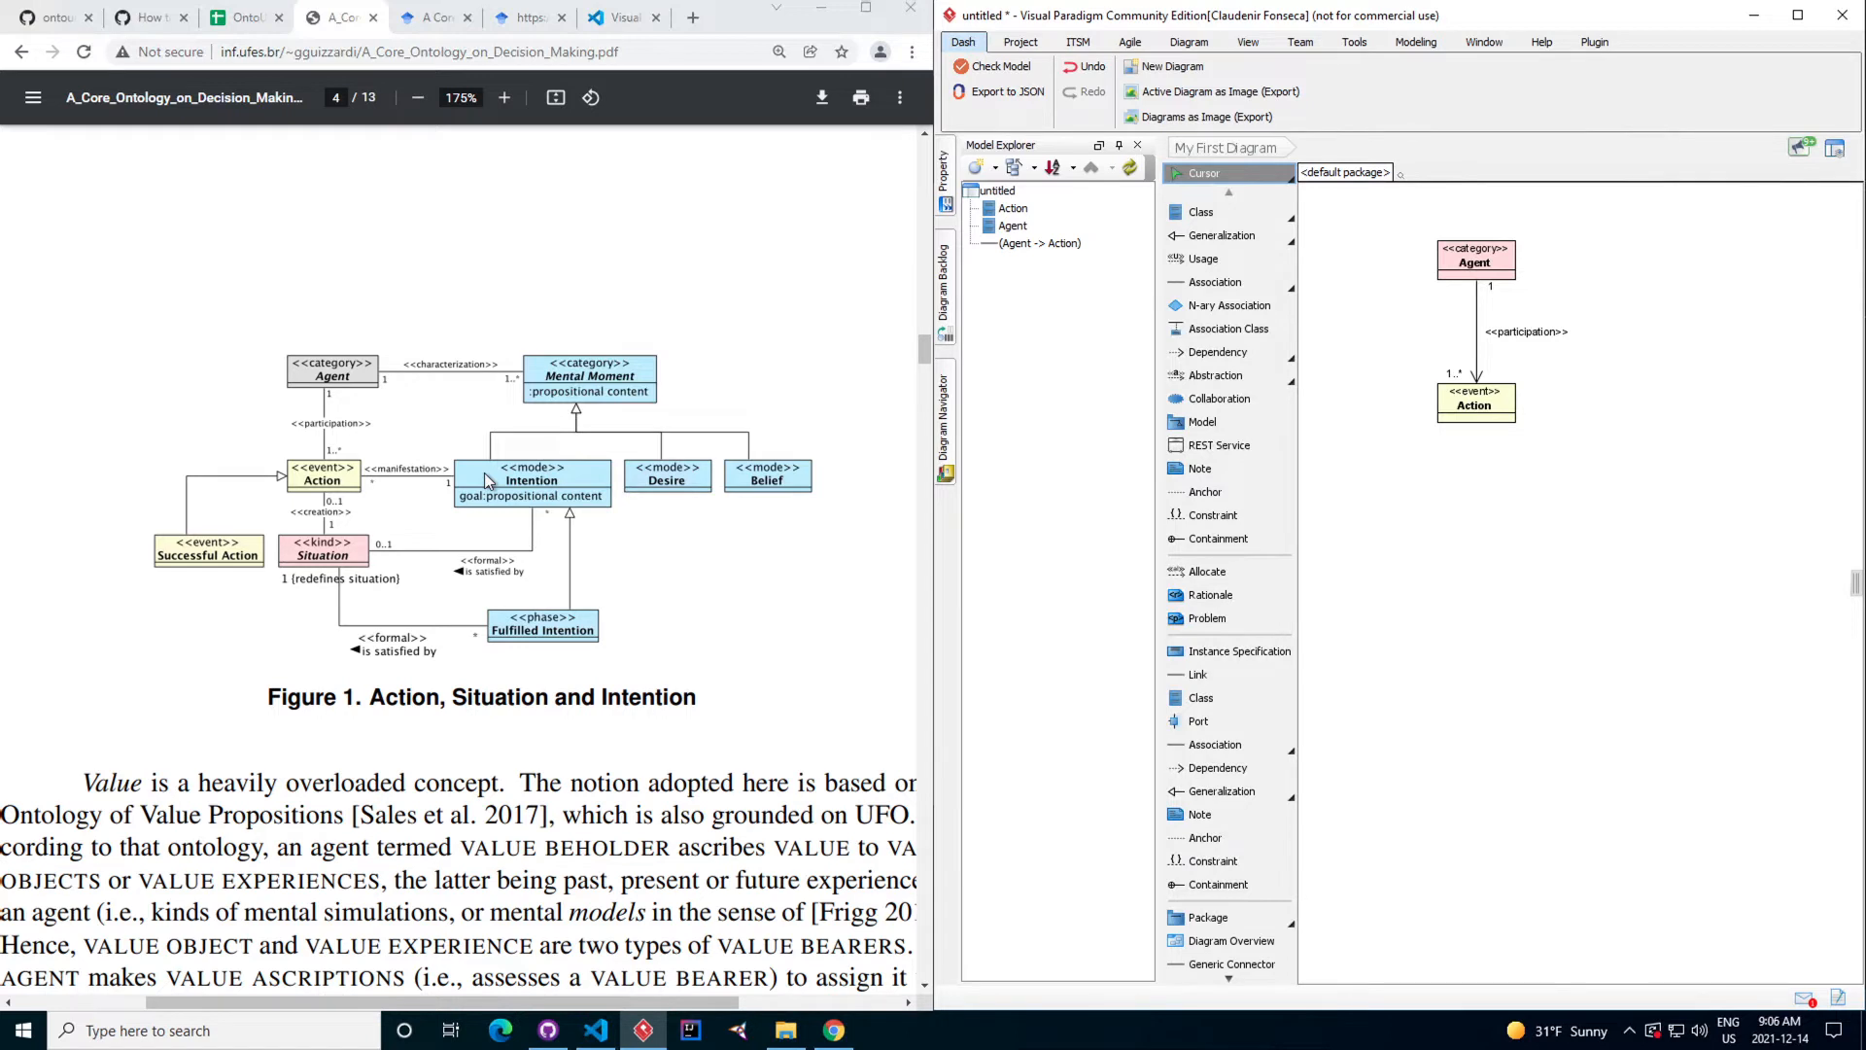
{"action": "scroll", "coordinate": [467, 588], "scroll_direction": "down", "scroll_amount": 1}
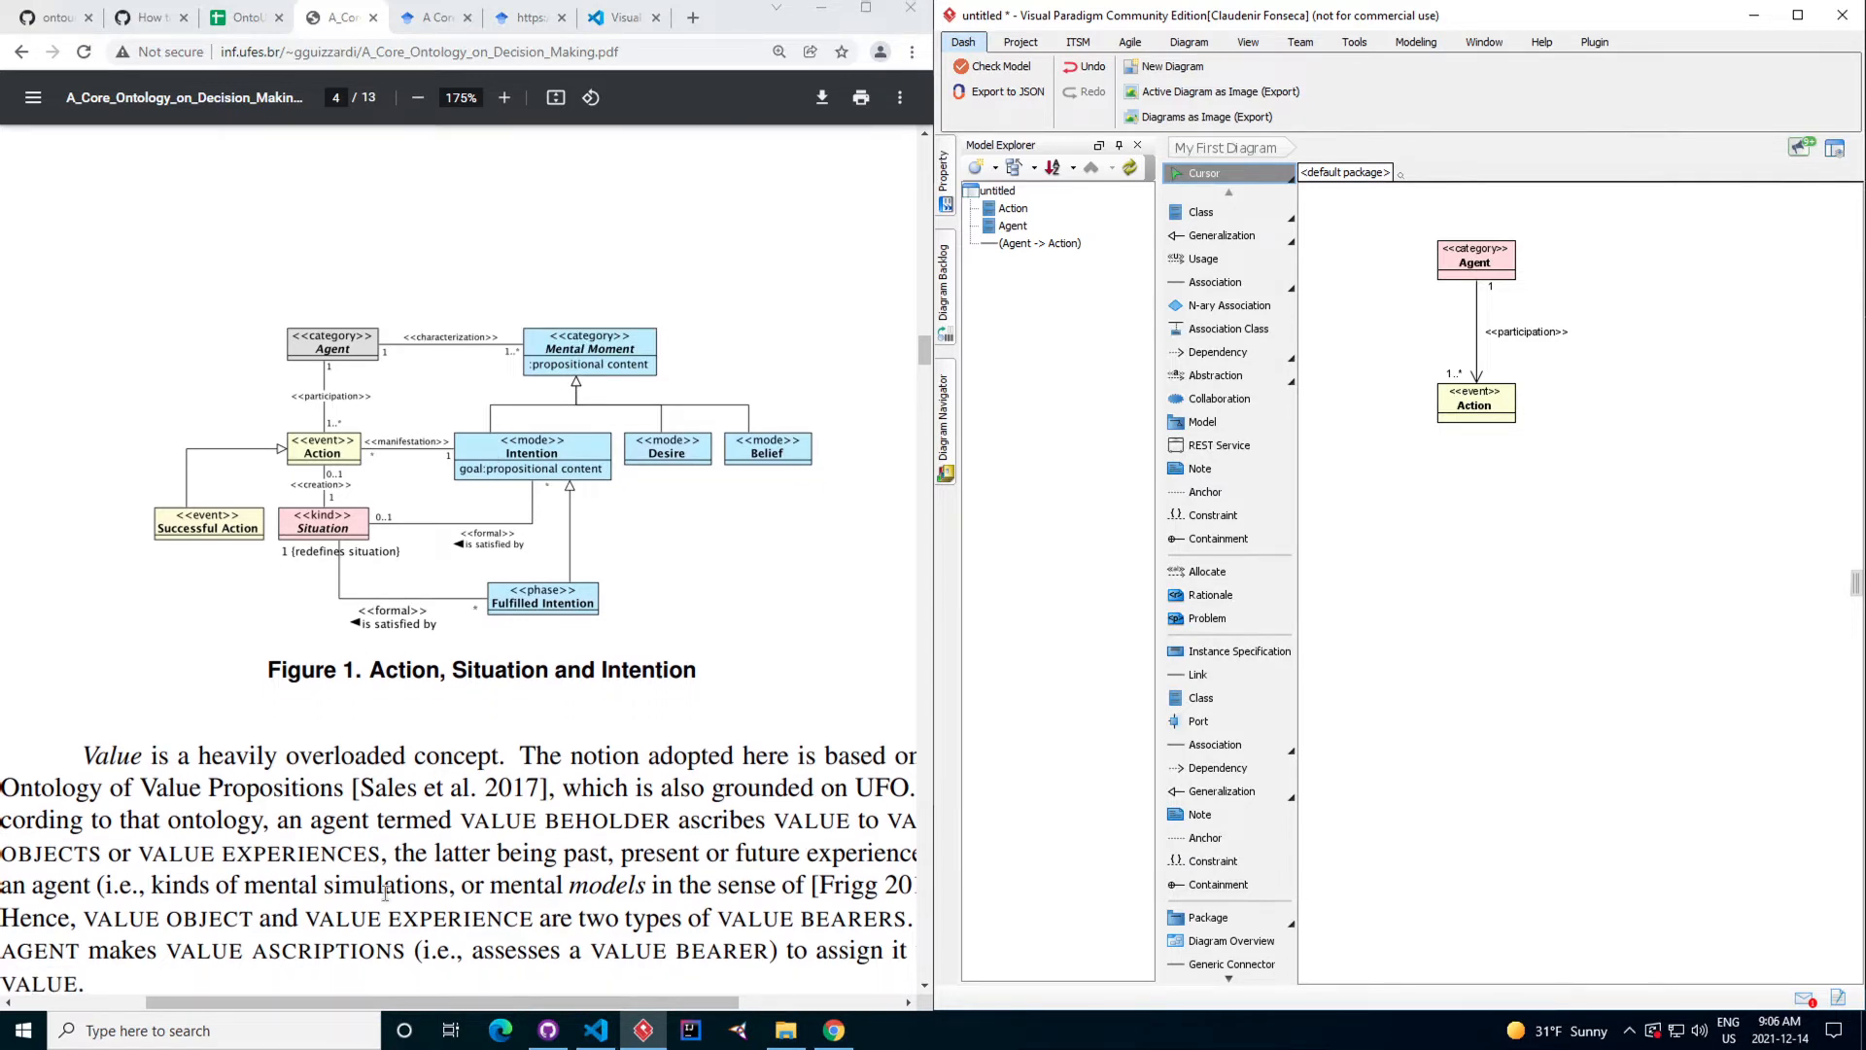
{"action": "scroll", "coordinate": [385, 875], "scroll_direction": "up", "scroll_amount": 1}
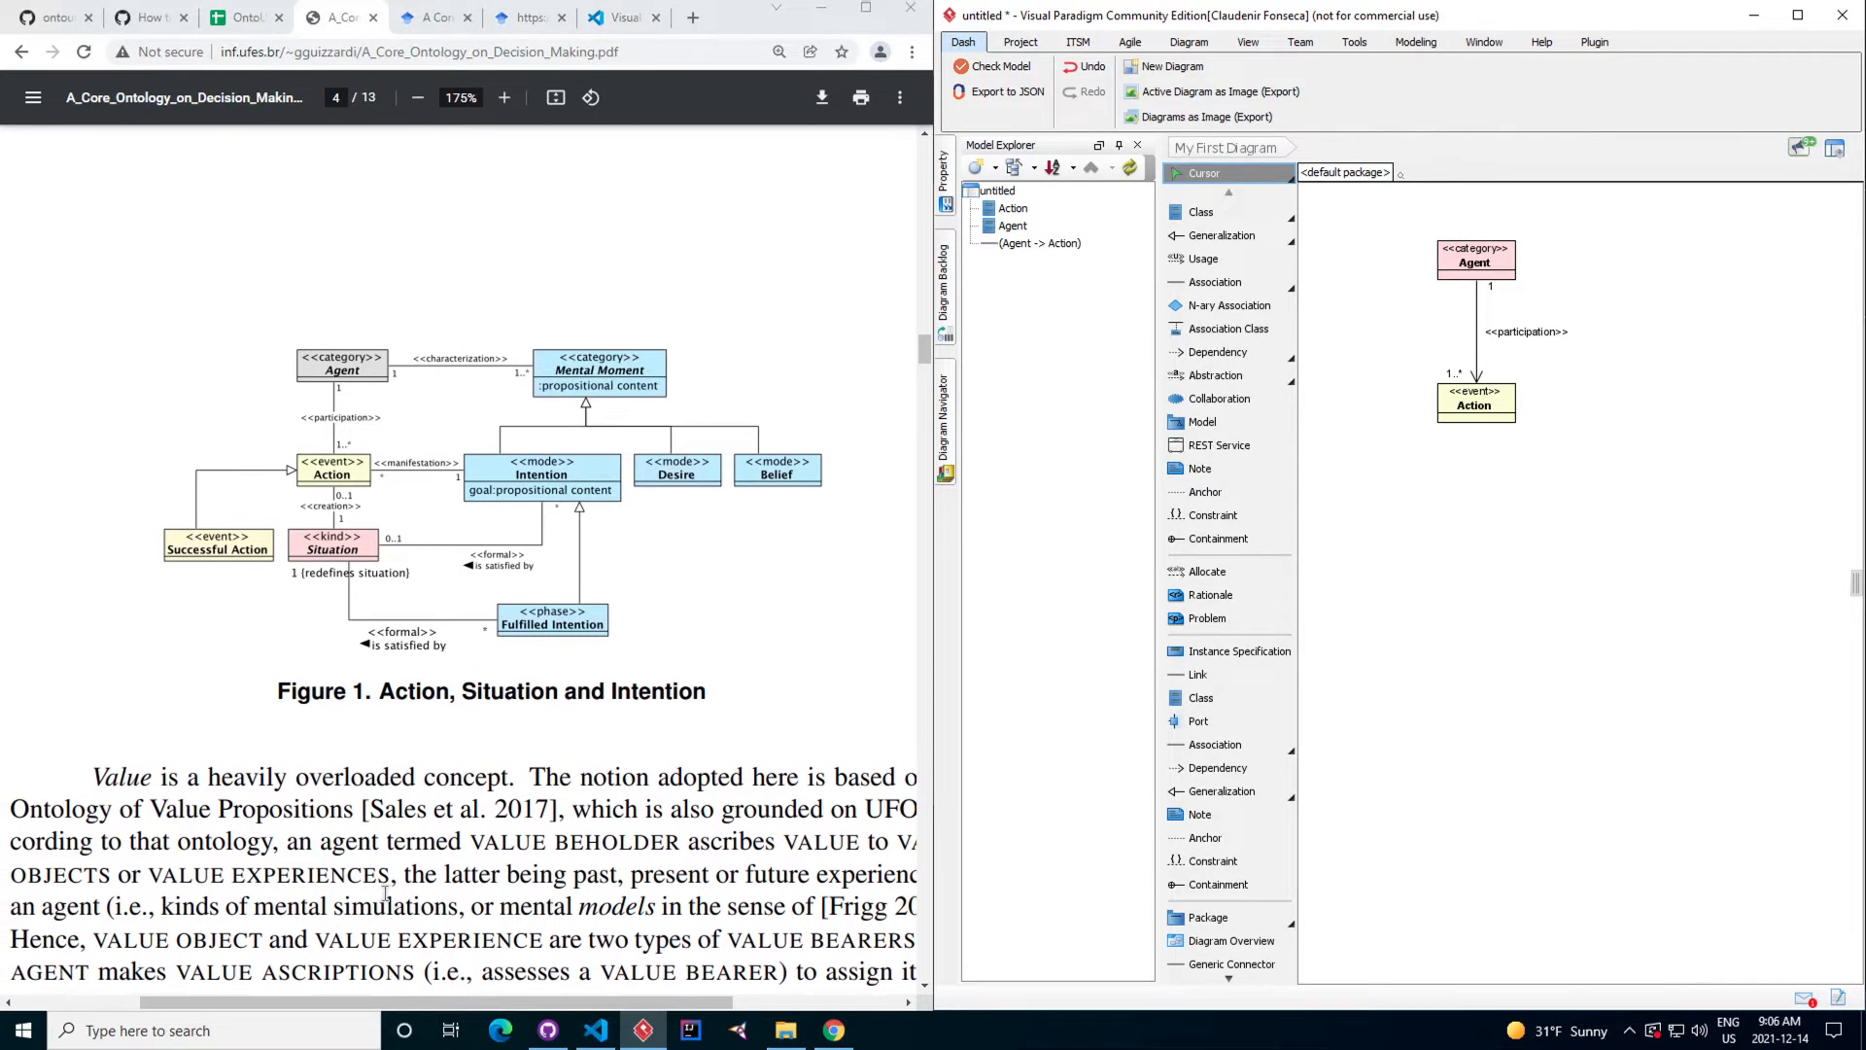
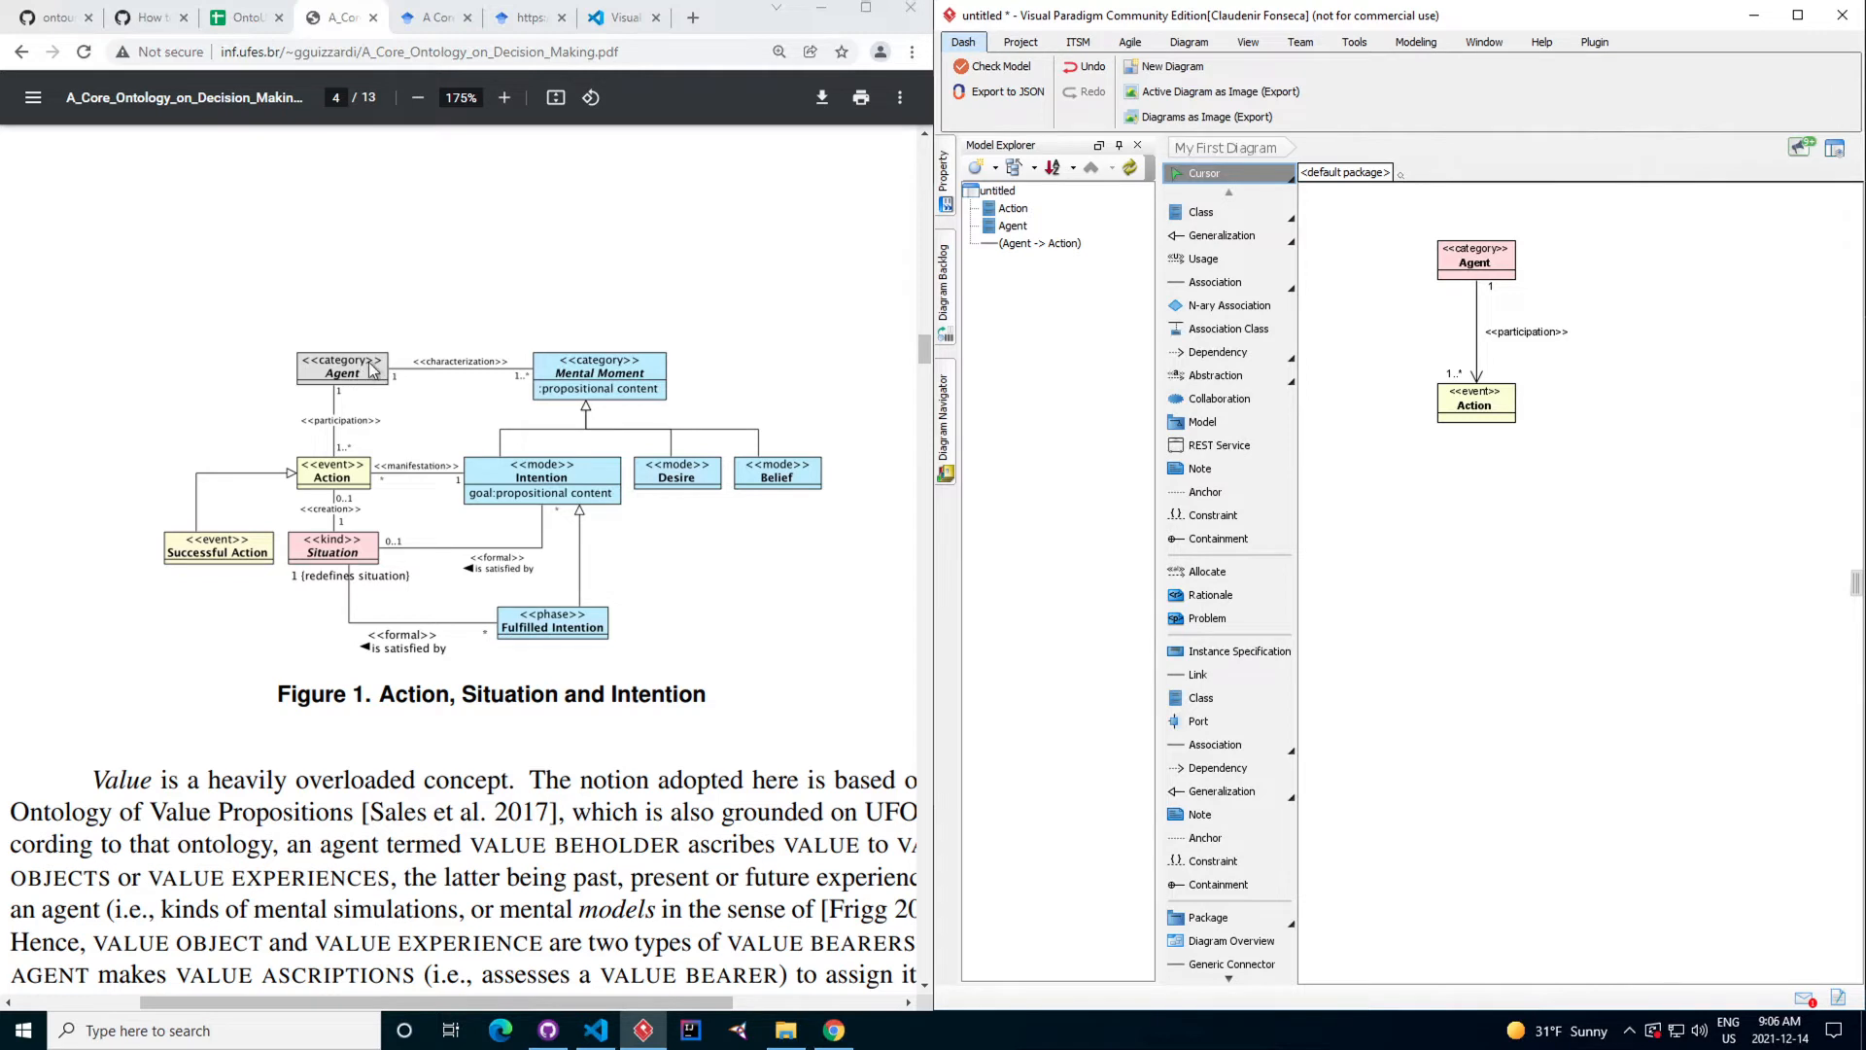
Step: Restrict Agent's ontological nature to functional-complex, collective and relator
{"action": "left_click", "coordinate": [1493, 264]}
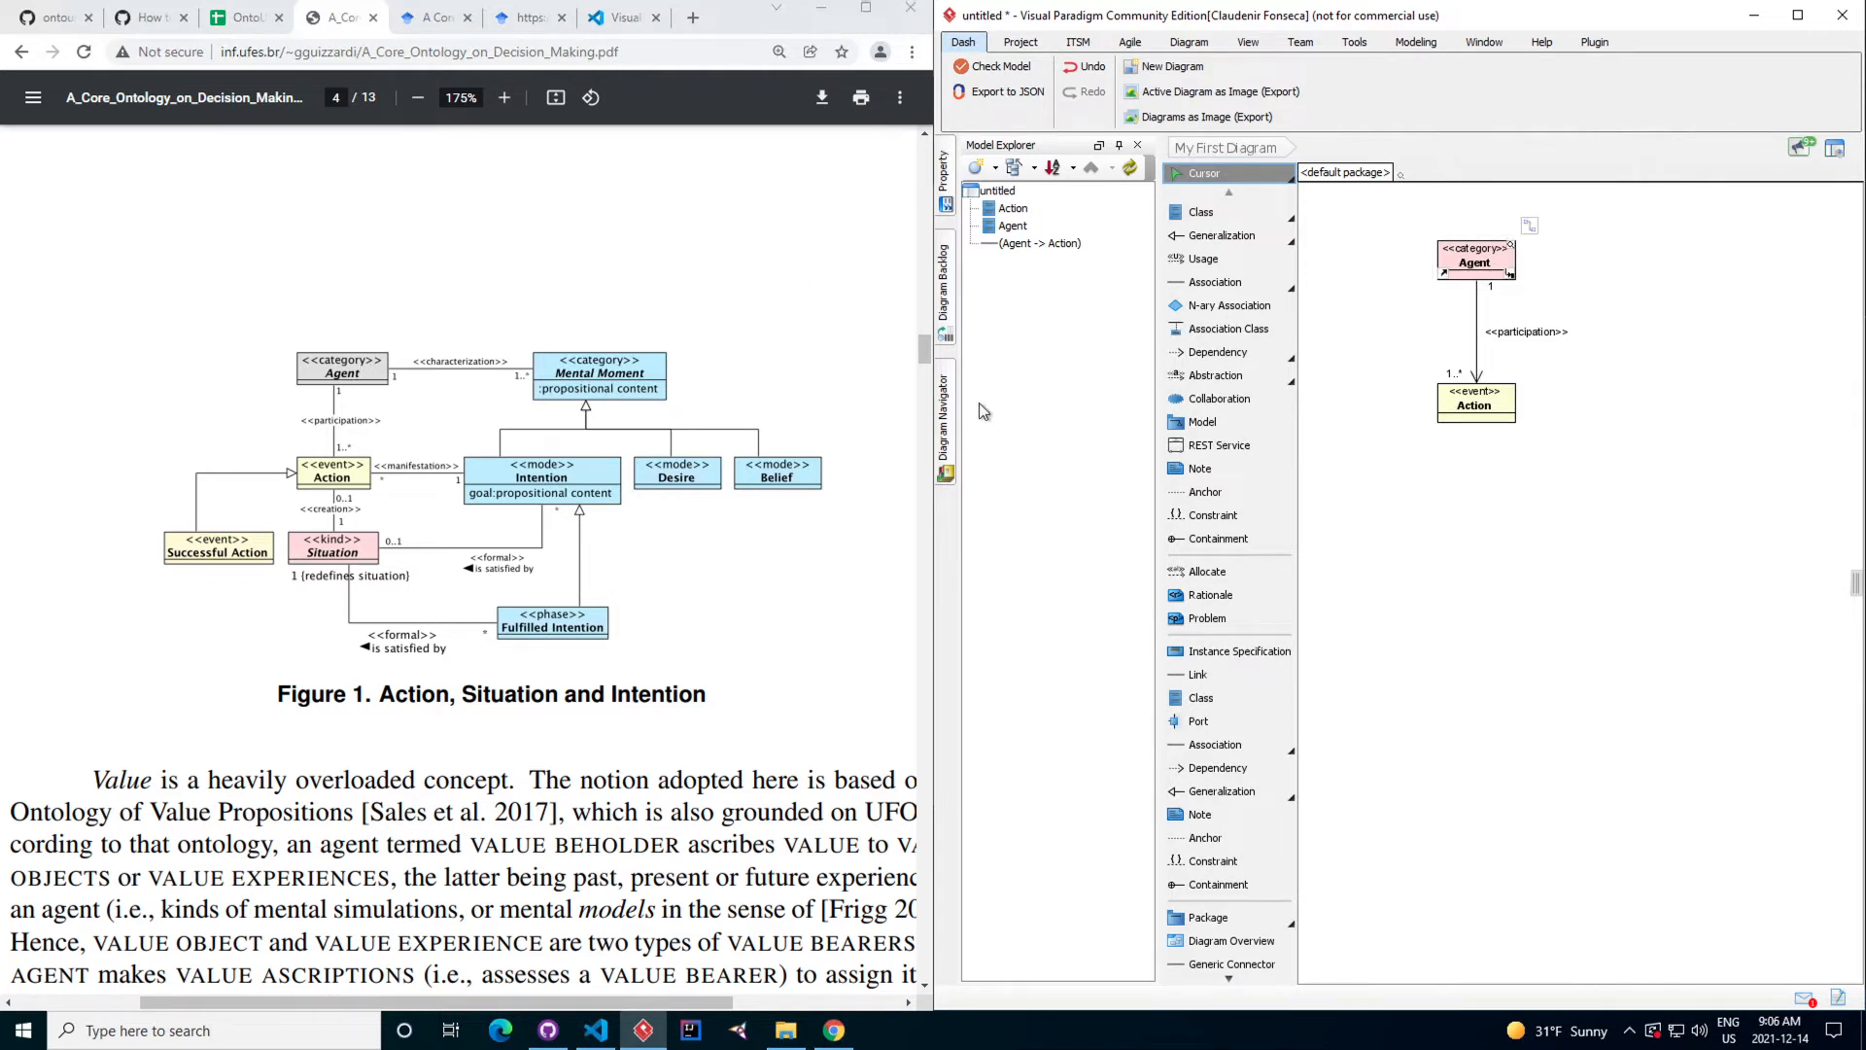
{"action": "right_click", "coordinate": [1478, 259]}
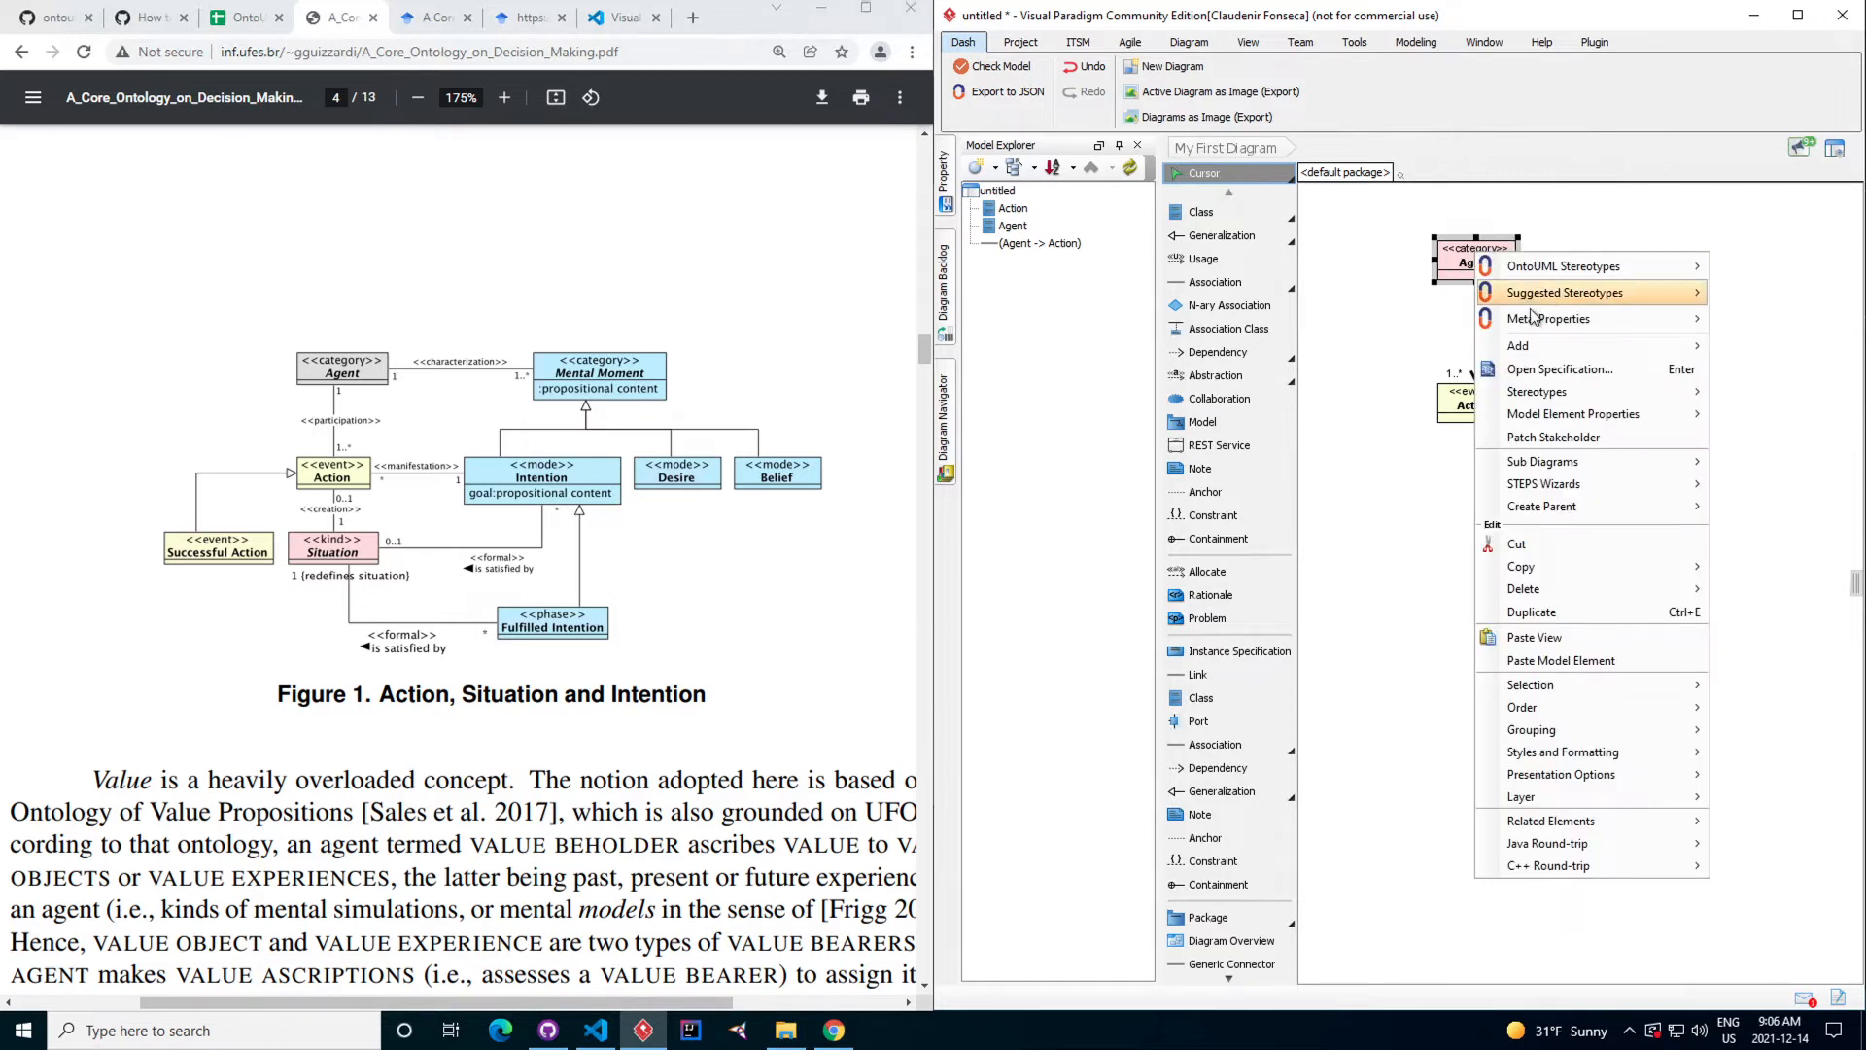
{"action": "mouse_move", "coordinate": [1563, 267]}
{"action": "left_click", "coordinate": [1417, 223]}
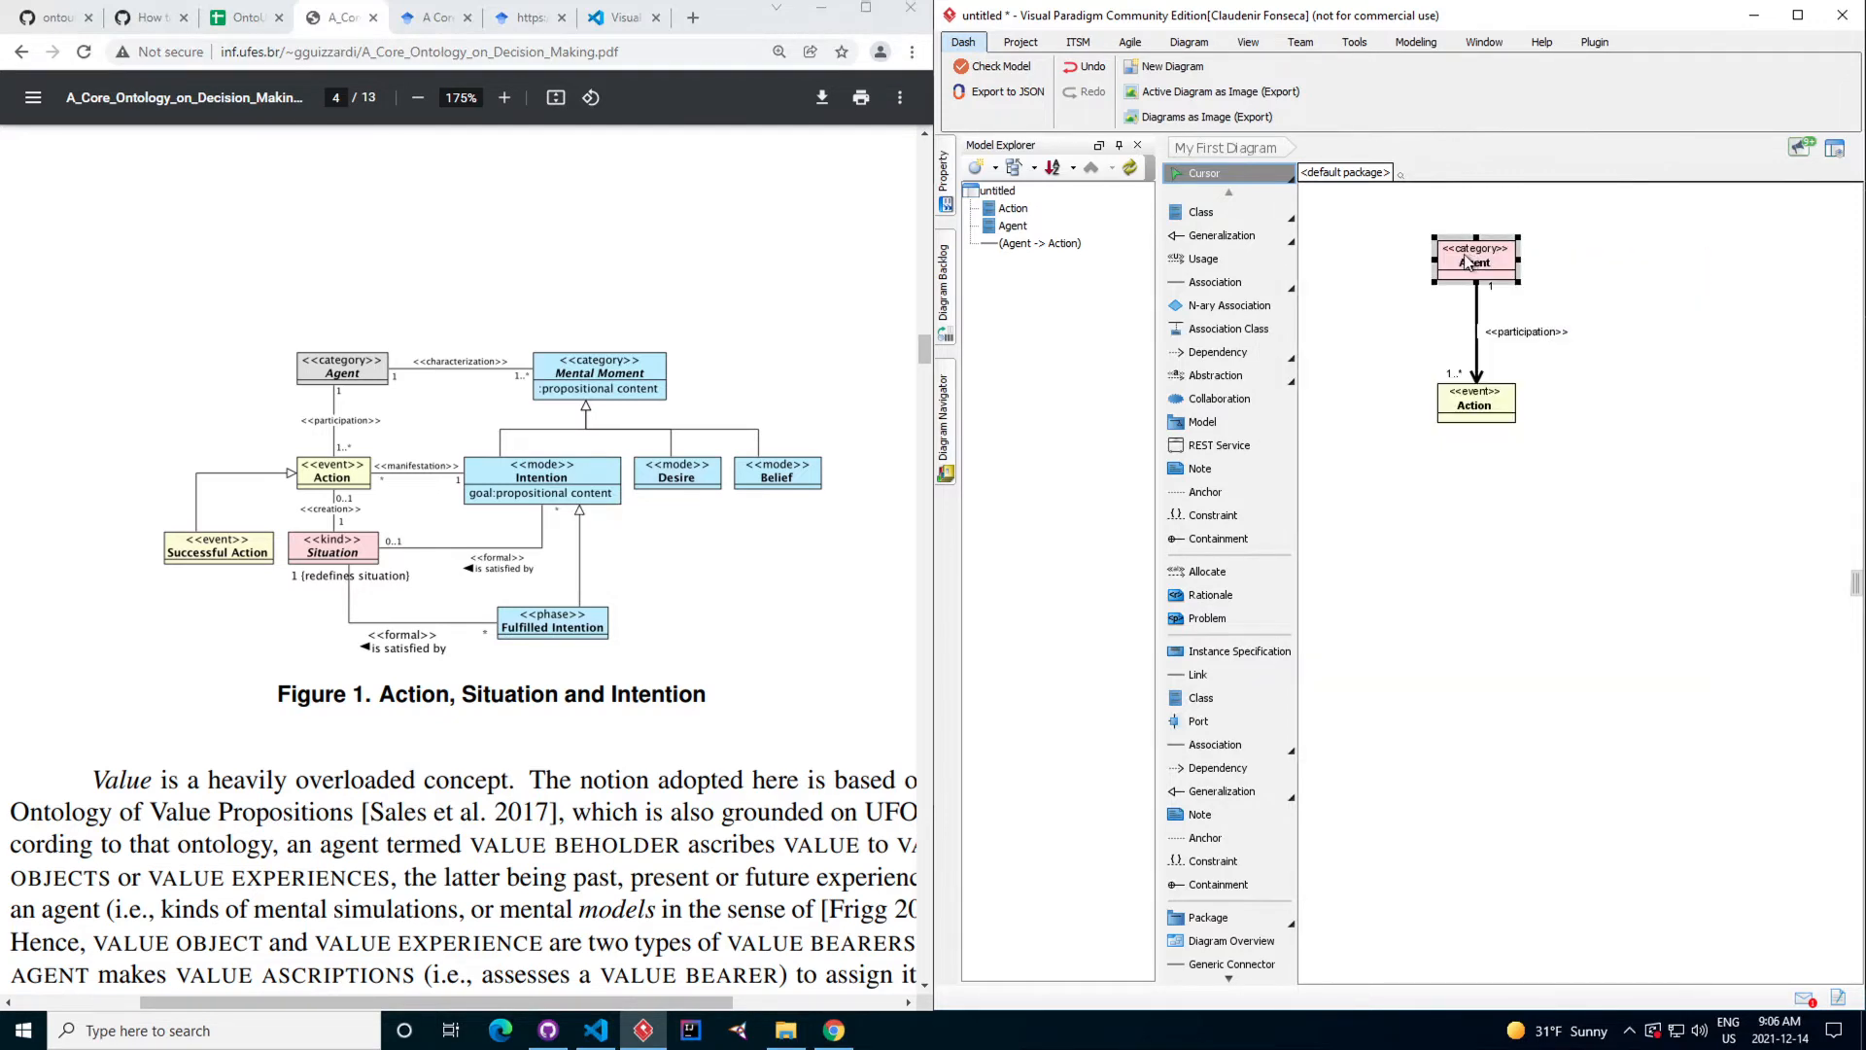
{"action": "right_click", "coordinate": [1466, 257]}
{"action": "mouse_move", "coordinate": [1522, 325]}
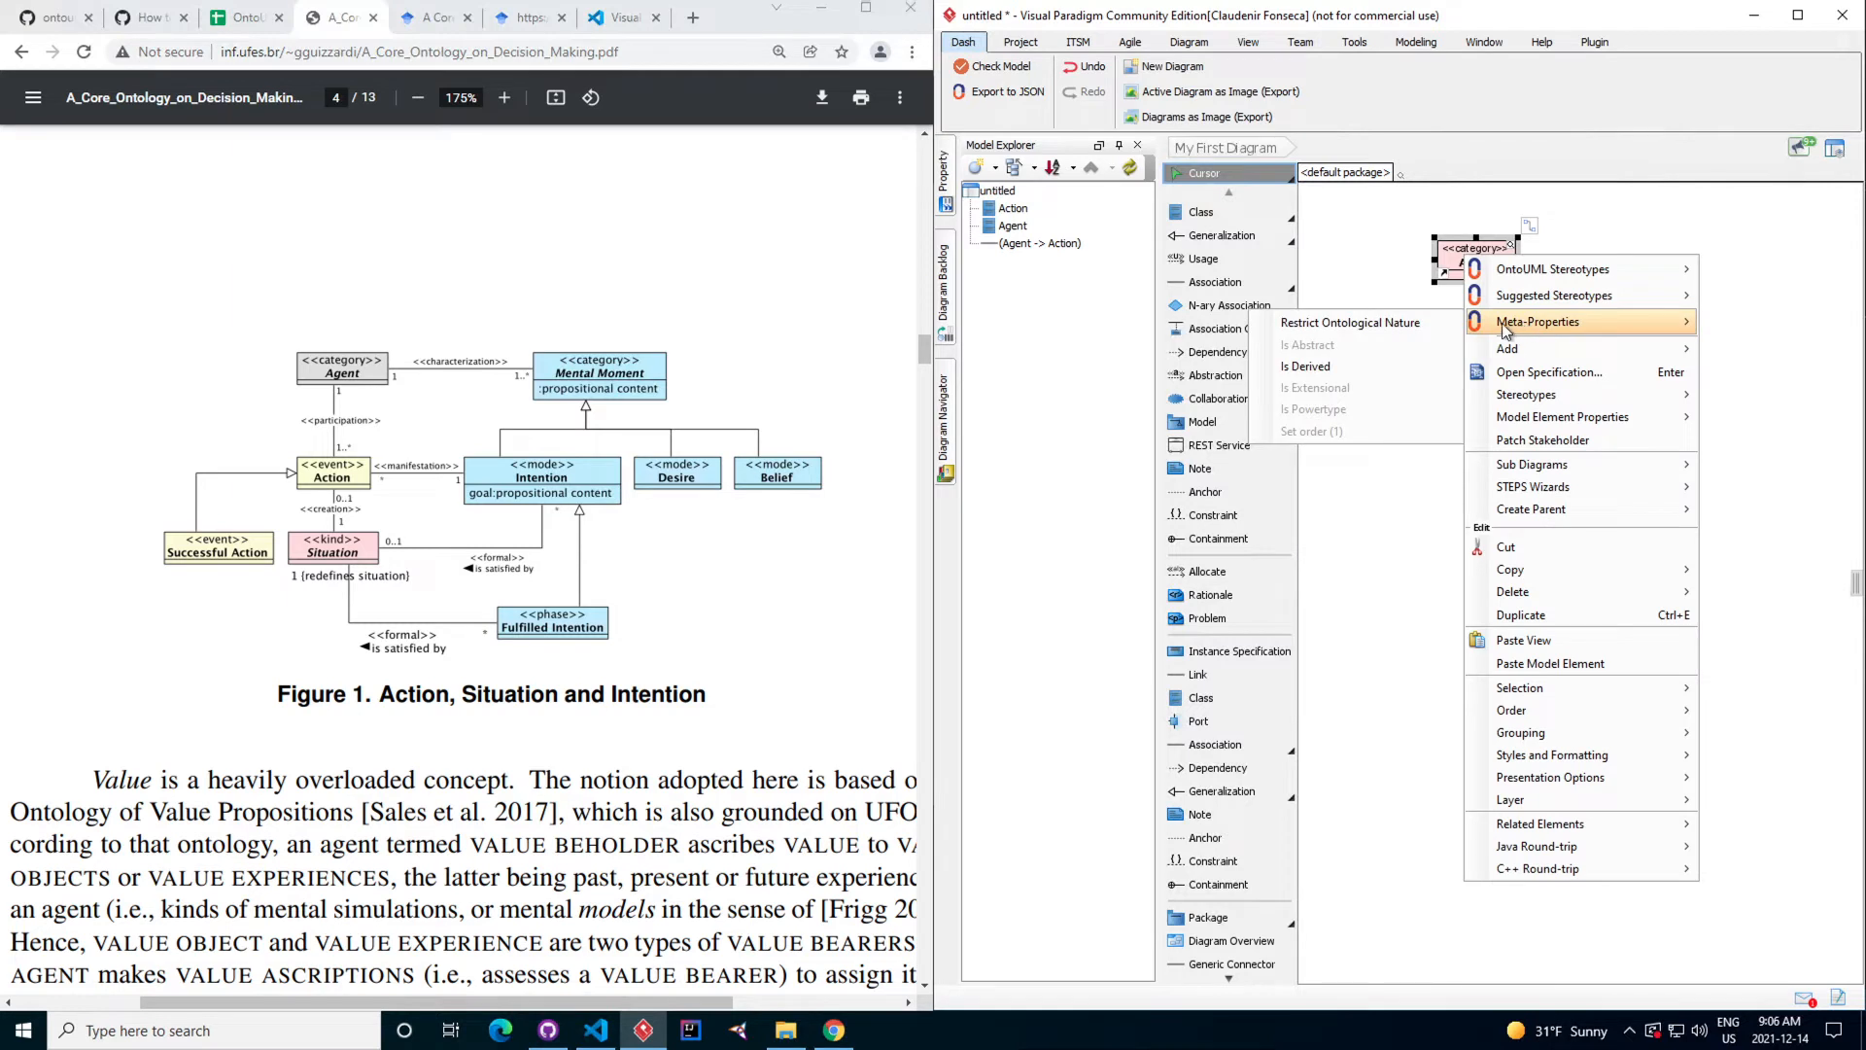
{"action": "left_click", "coordinate": [1431, 322]}
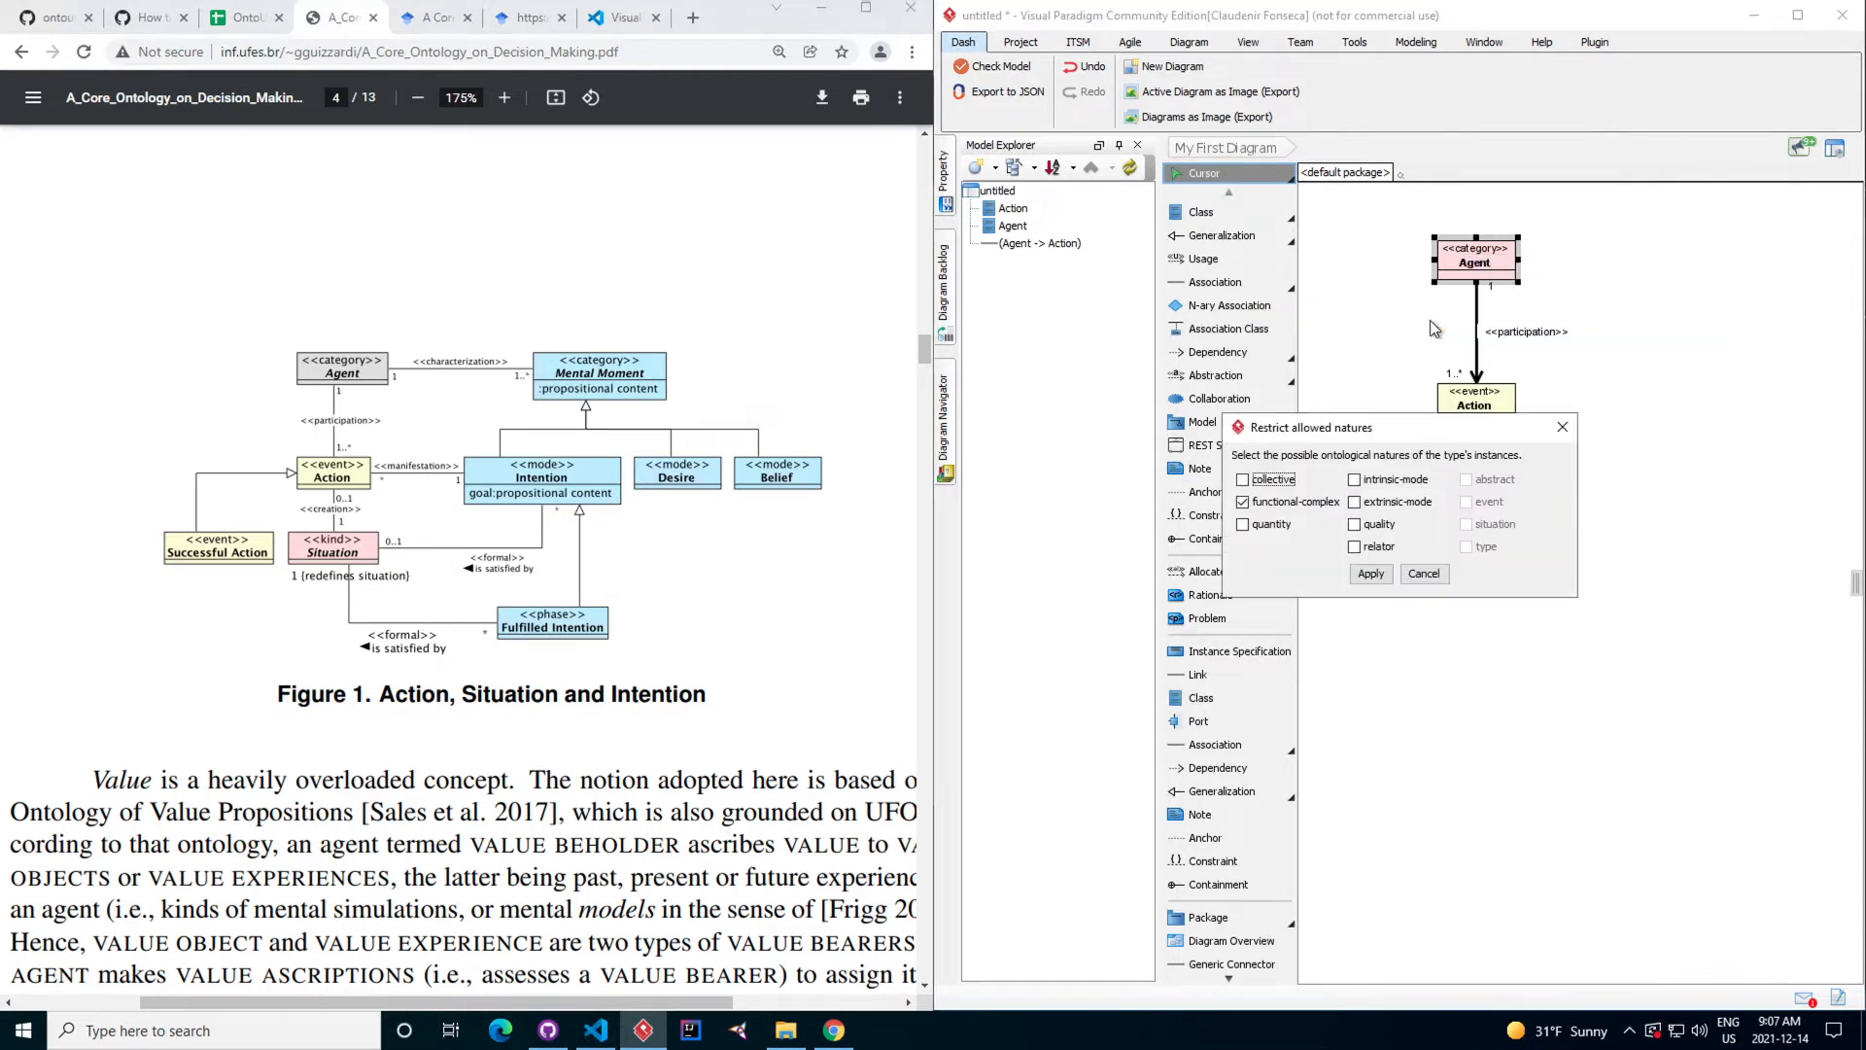
{"action": "left_click", "coordinate": [1283, 482]}
{"action": "left_click", "coordinate": [1379, 547]}
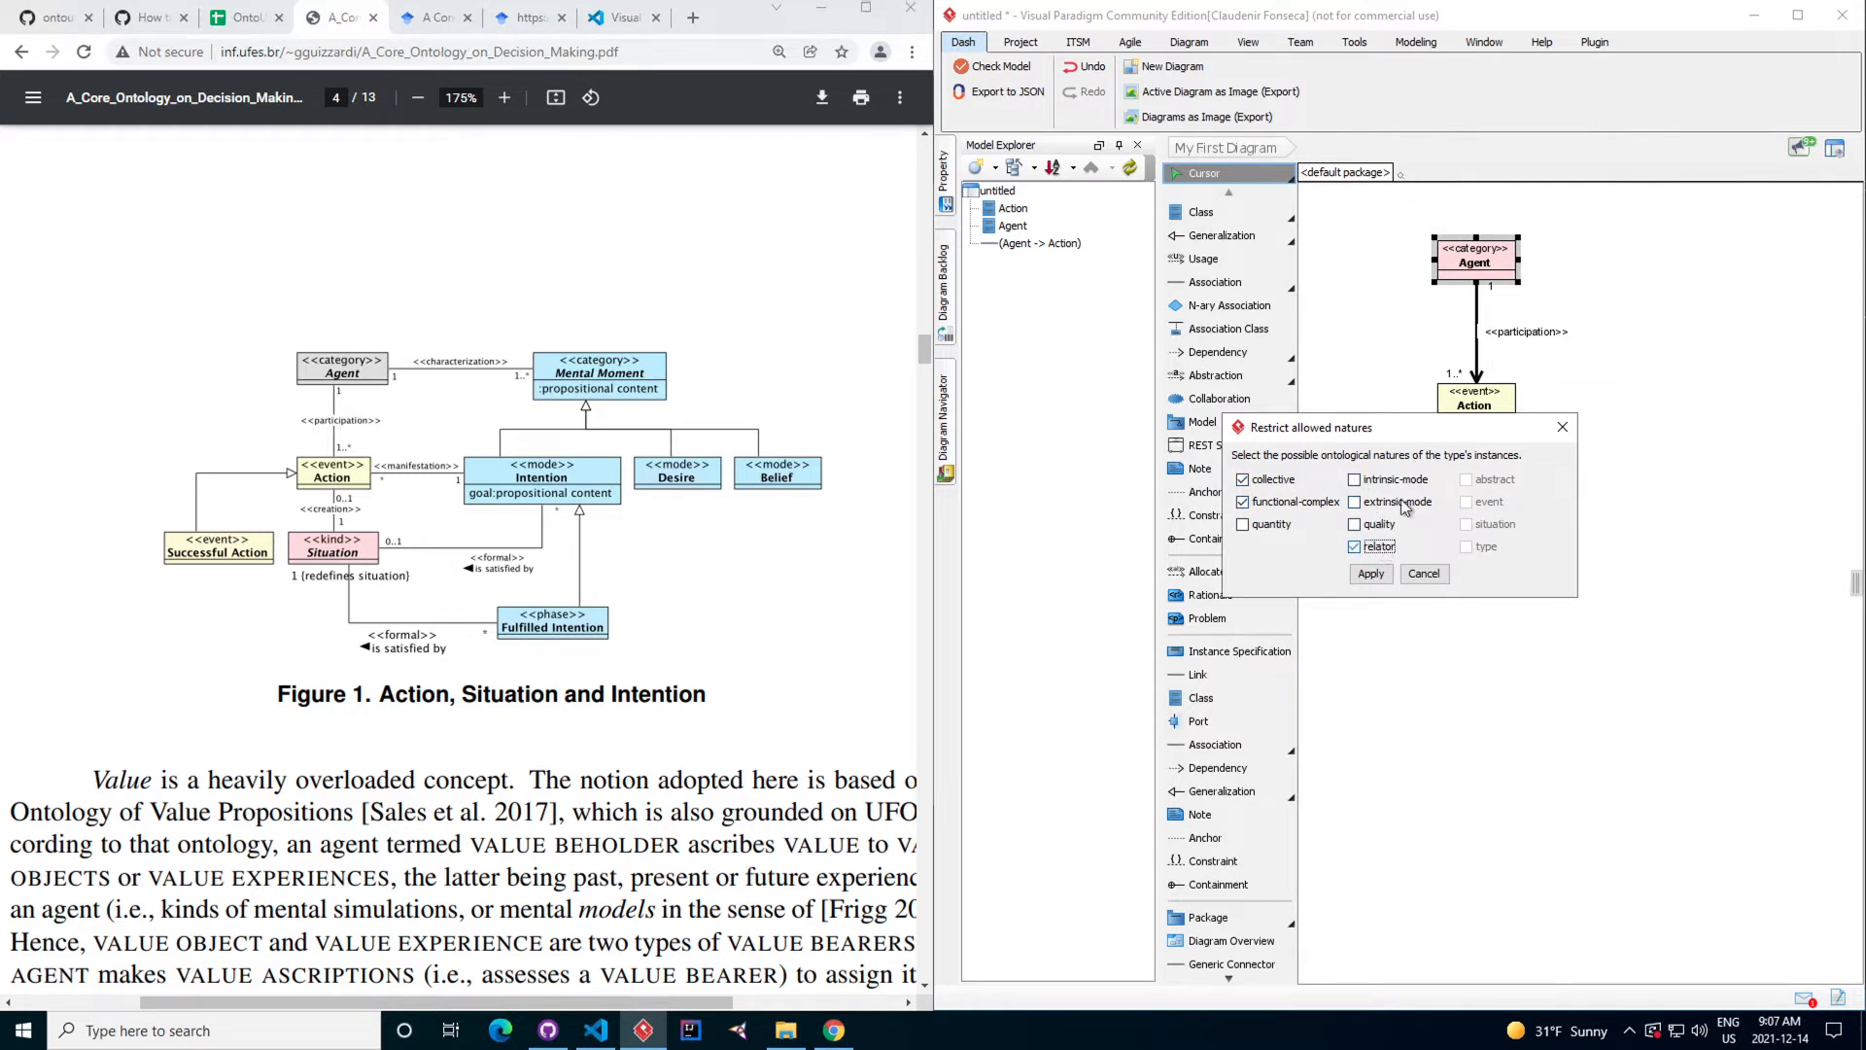
{"action": "left_click", "coordinate": [1370, 573]}
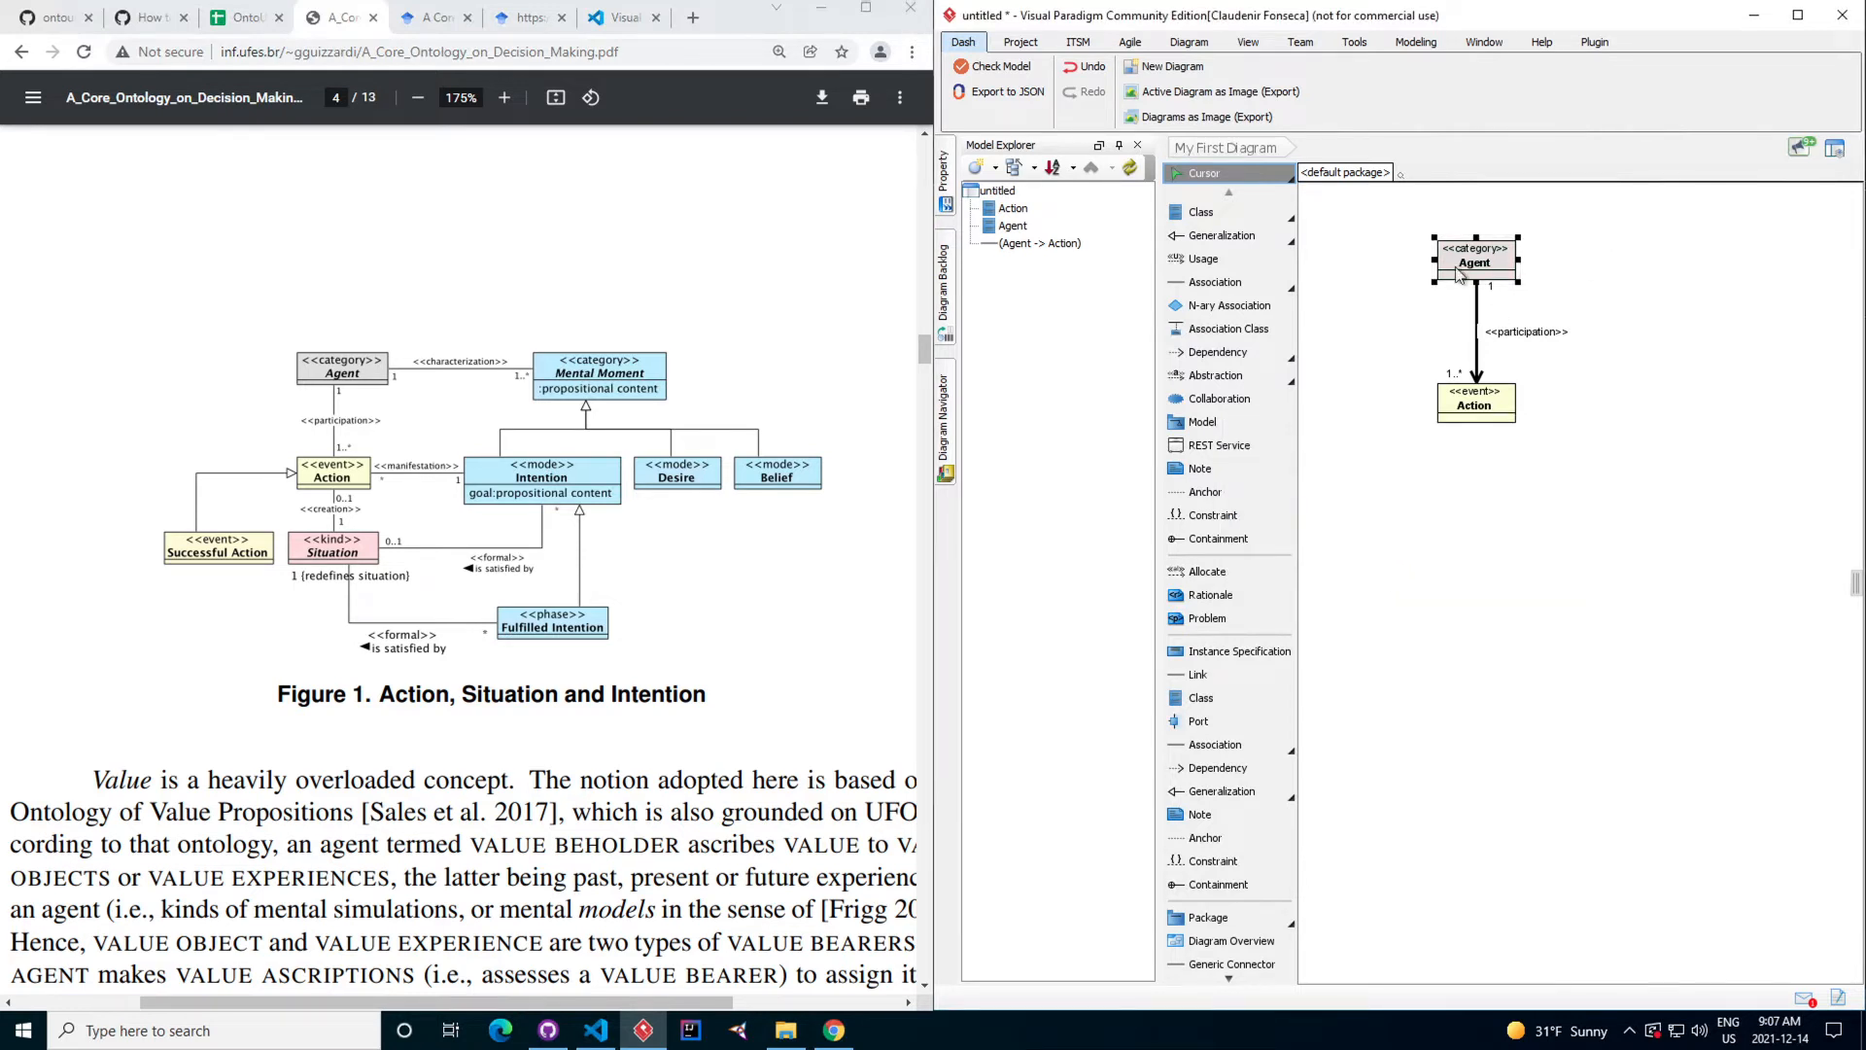
Step: Drag the <<participation>> label onto the Agent–Action association line and stretch its box
{"action": "left_click", "coordinate": [1545, 333]}
{"action": "left_click", "coordinate": [1512, 264]}
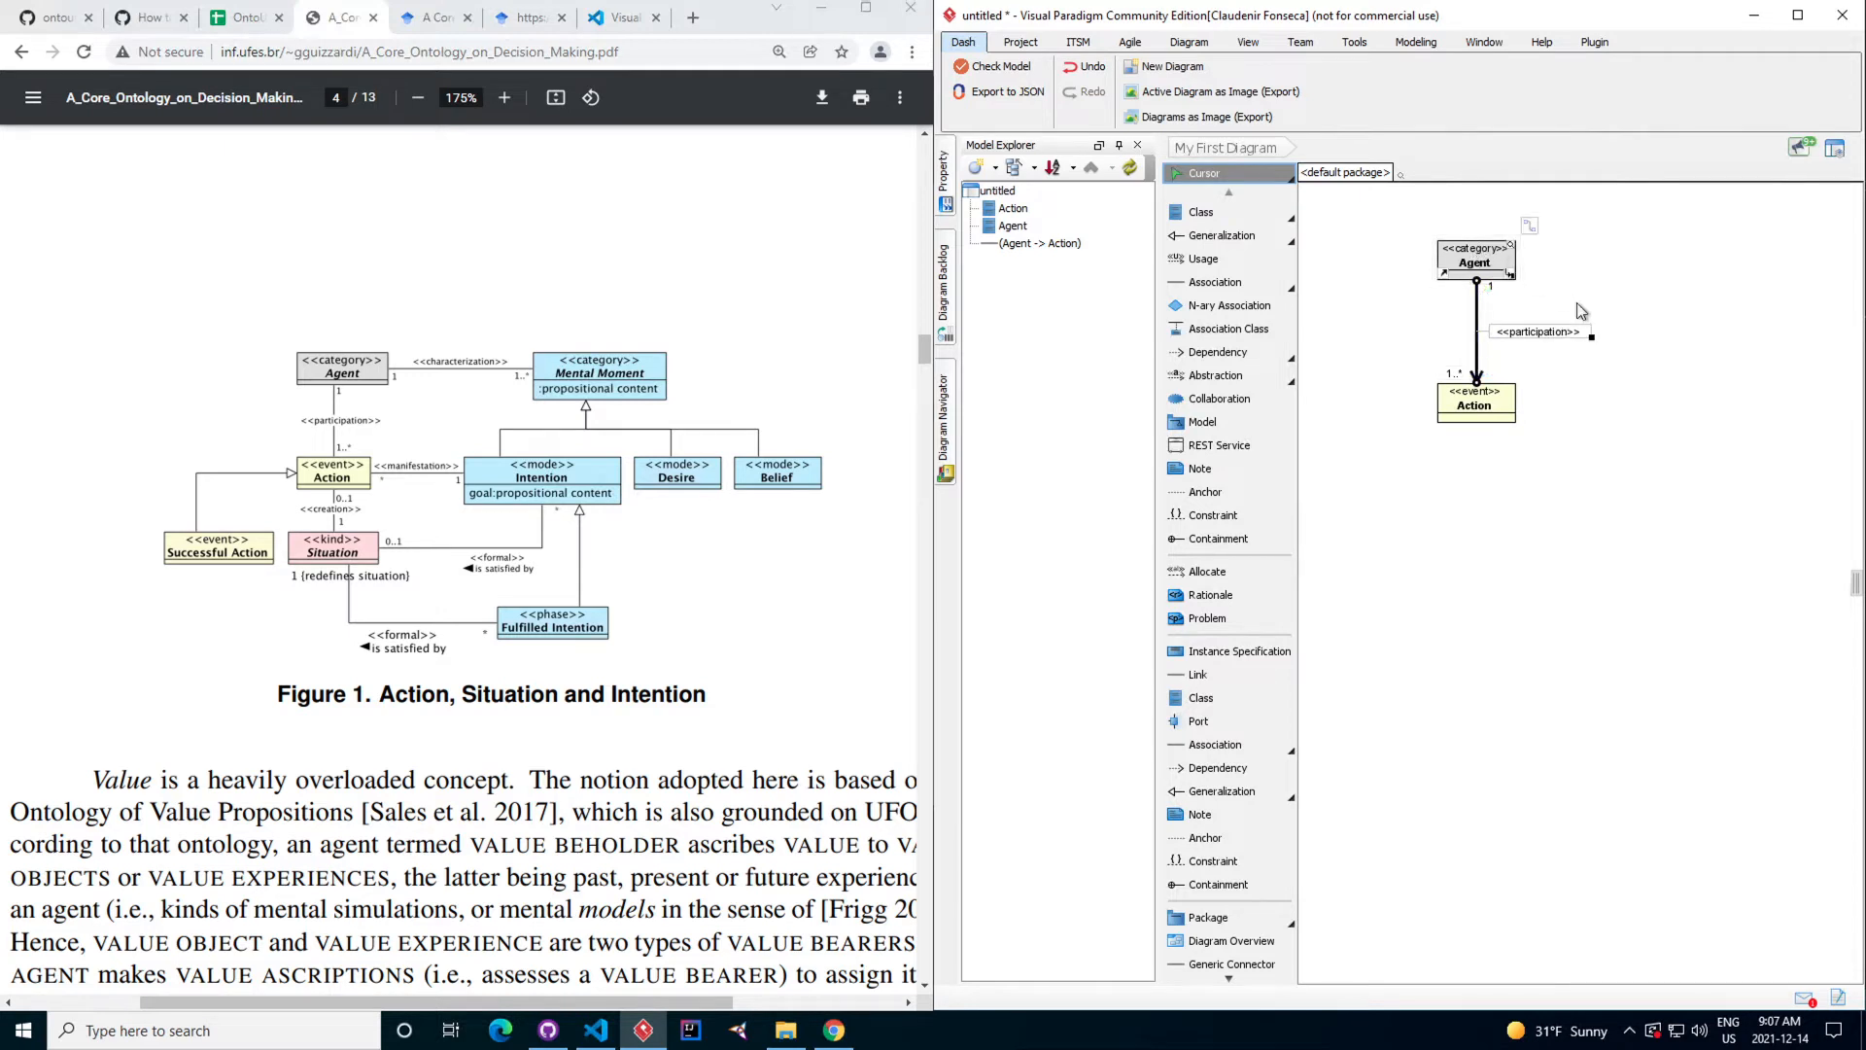
{"action": "left_click", "coordinate": [1584, 335]}
{"action": "left_click_drag", "start_coordinate": [1583, 332], "coordinate": [1518, 329]}
{"action": "left_click", "coordinate": [1588, 328]}
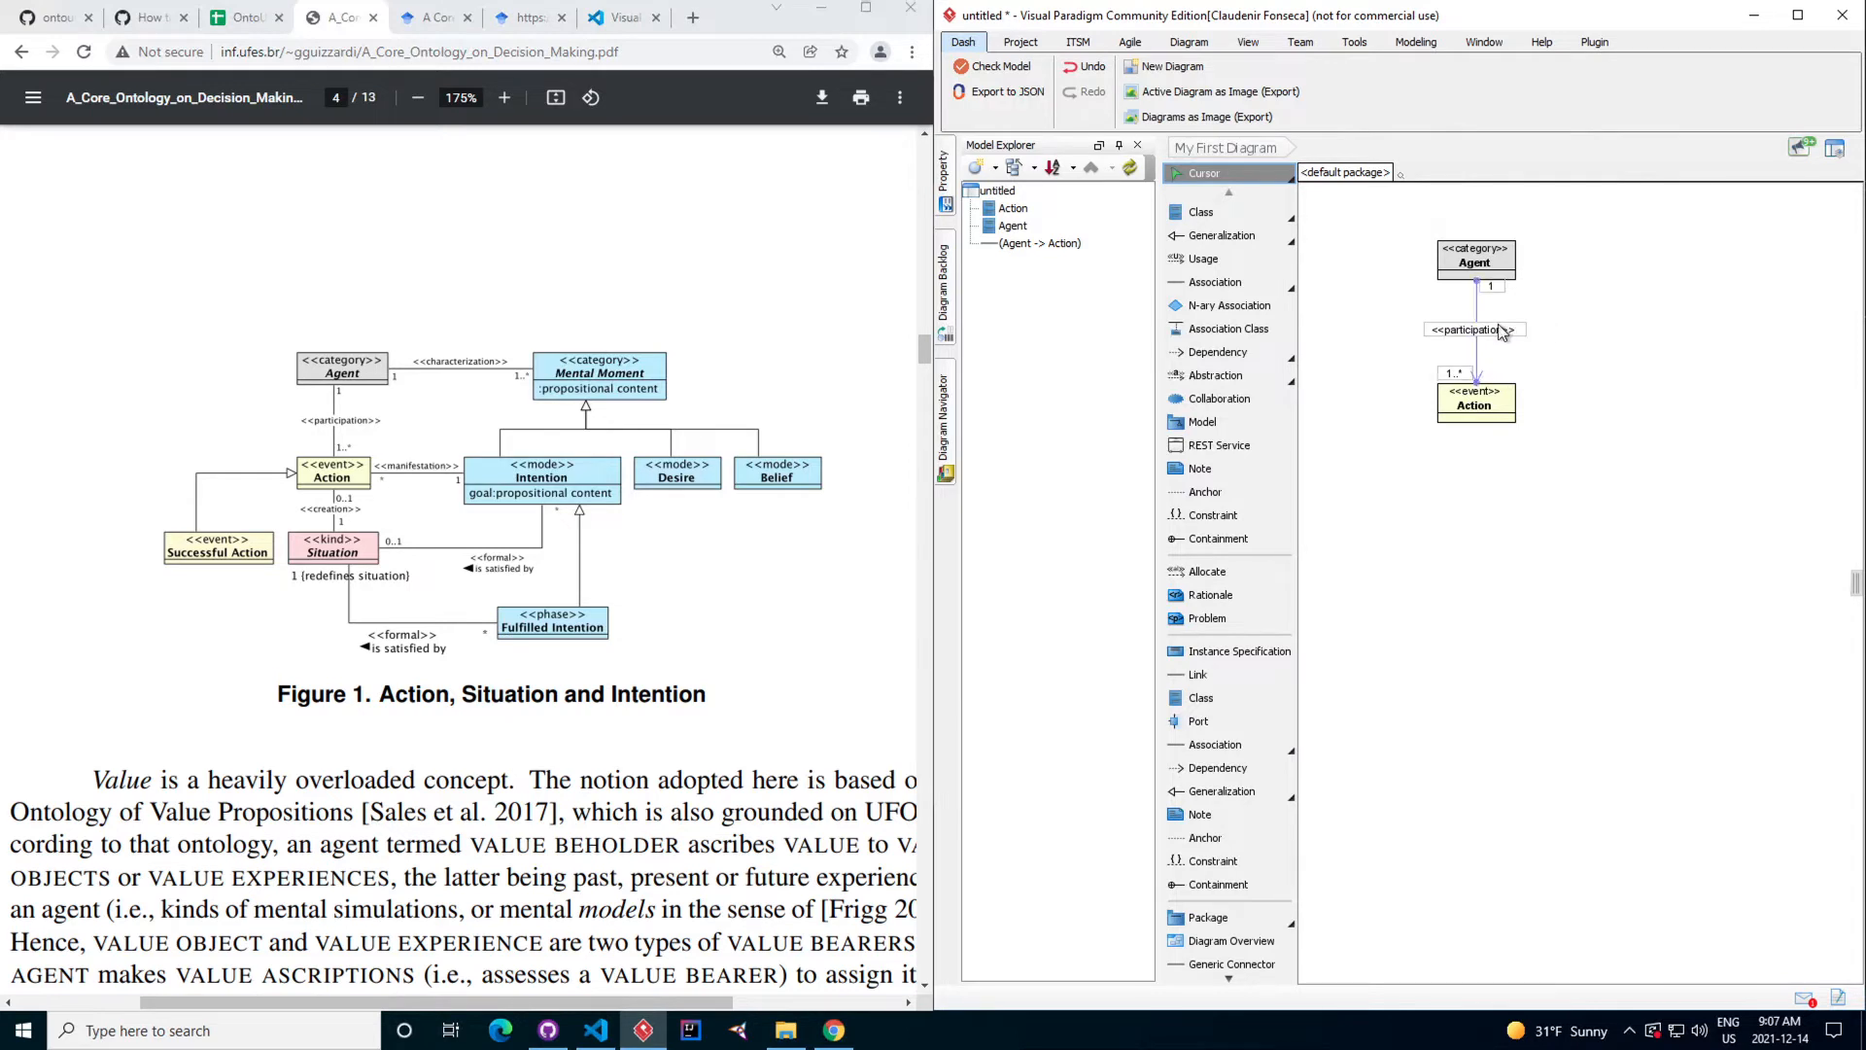
{"action": "mouse_move", "coordinate": [1484, 325]}
{"action": "left_mouse_down"}
{"action": "mouse_move", "coordinate": [1555, 330]}
{"action": "mouse_move", "coordinate": [1498, 337]}
{"action": "left_mouse_up"}
{"action": "left_click", "coordinate": [1521, 358]}
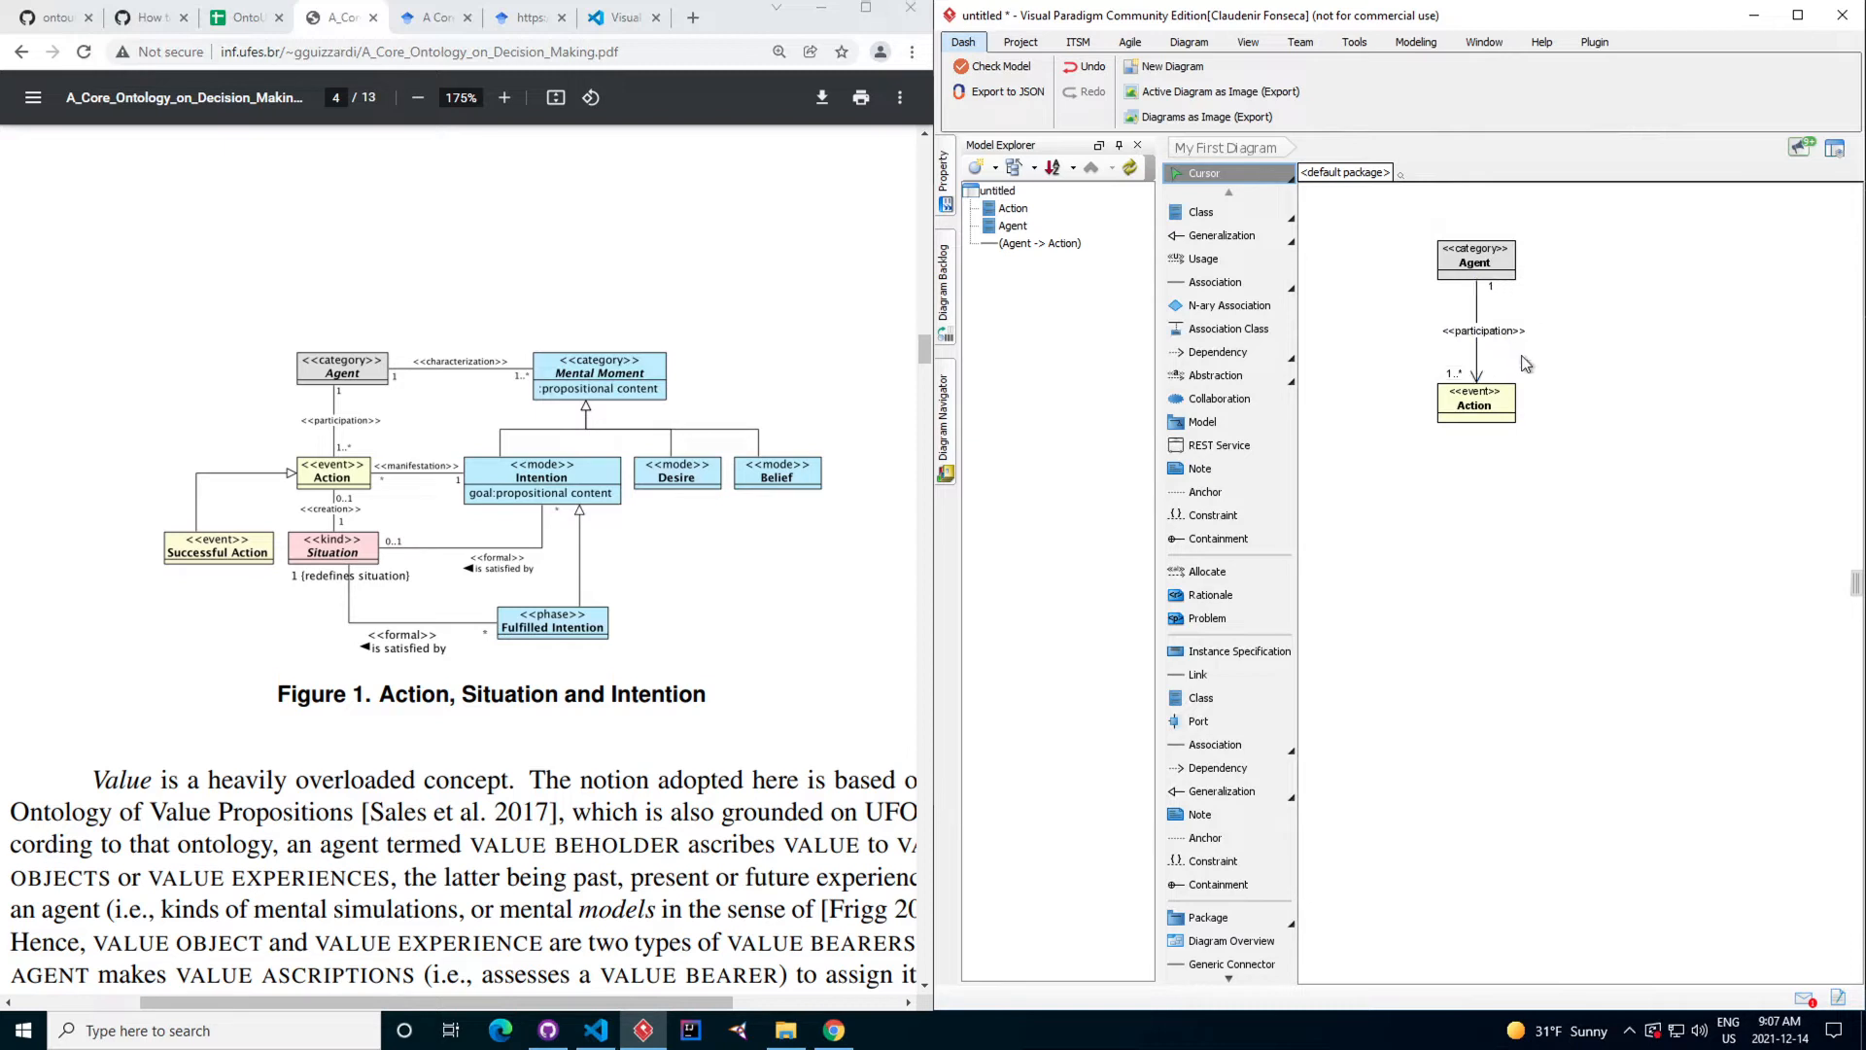
{"action": "left_click", "coordinate": [1517, 334]}
{"action": "mouse_move", "coordinate": [1535, 337]}
{"action": "left_mouse_down"}
{"action": "mouse_move", "coordinate": [1534, 361]}
{"action": "mouse_move", "coordinate": [1513, 333]}
{"action": "mouse_move", "coordinate": [1630, 329]}
{"action": "mouse_move", "coordinate": [1517, 342]}
{"action": "left_mouse_up"}
{"action": "left_click", "coordinate": [1579, 433]}
Step: Enable Paint Connector Through Label and reposition the <<participation>> label on the line
{"action": "right_click", "coordinate": [1427, 507]}
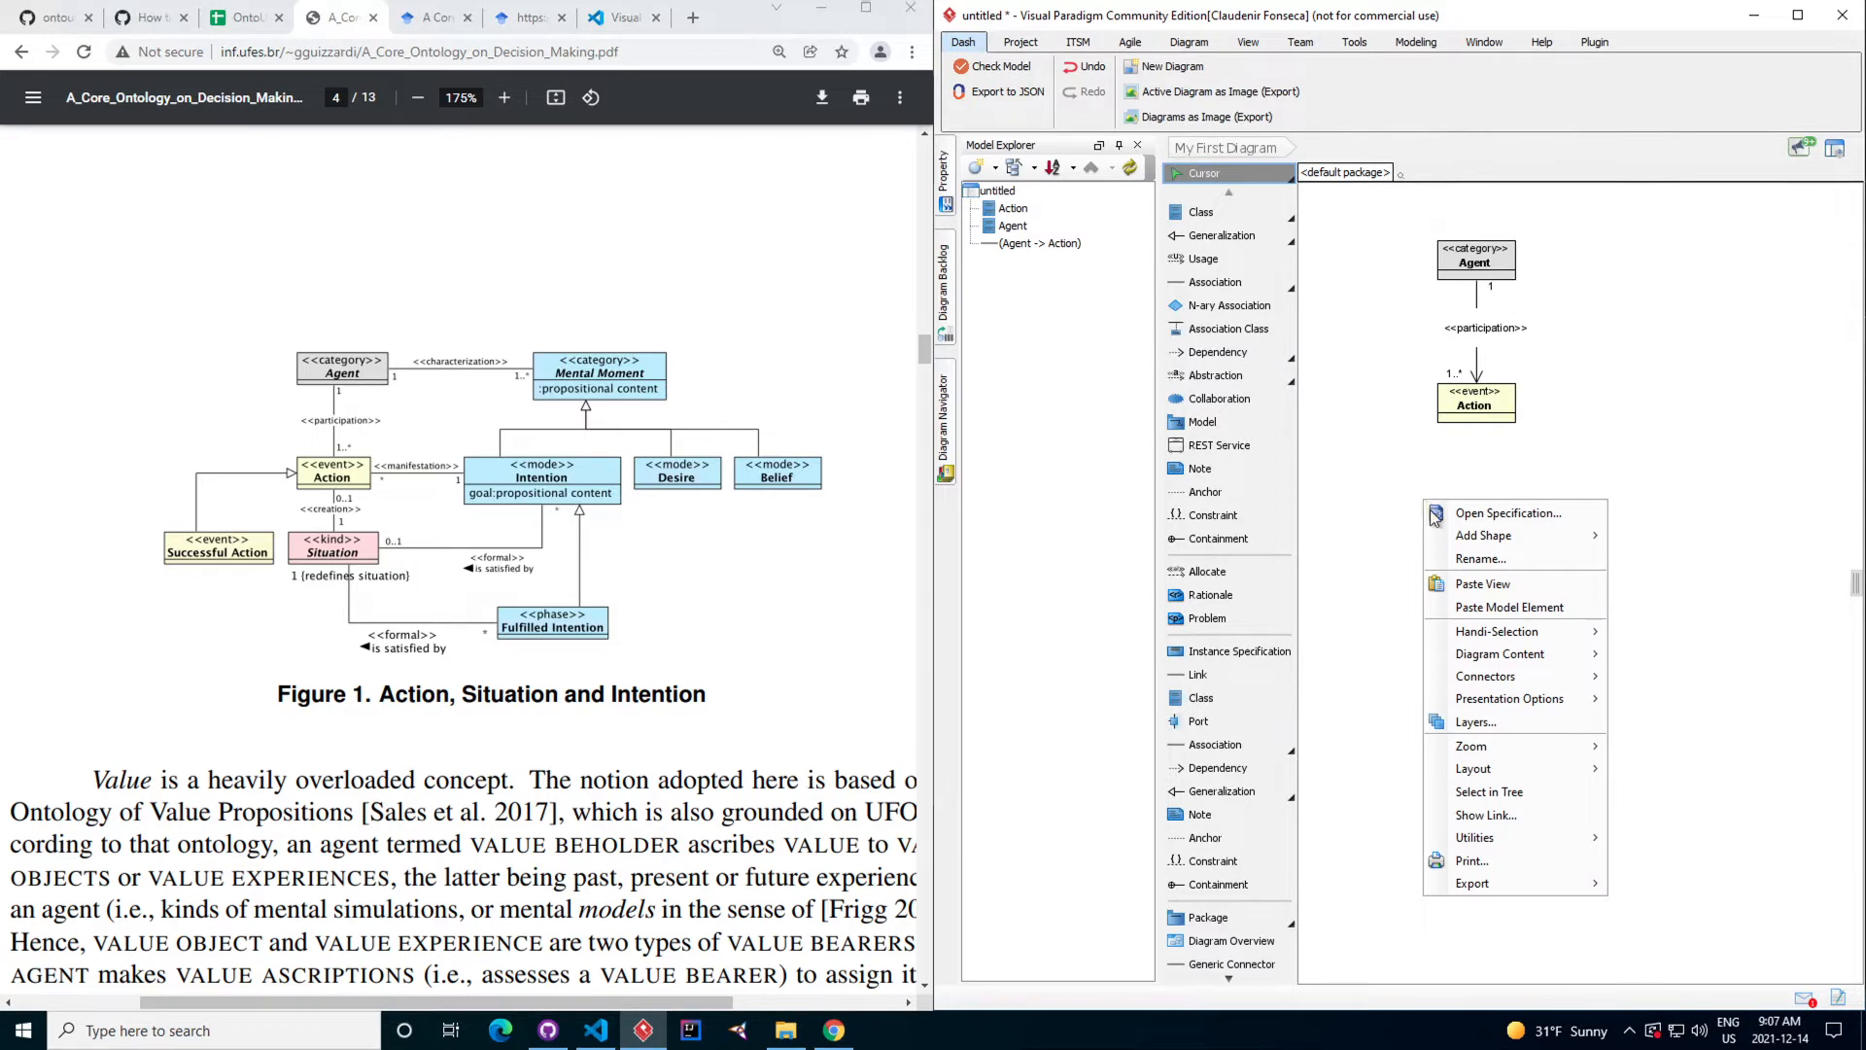
{"action": "mouse_move", "coordinate": [1522, 697]}
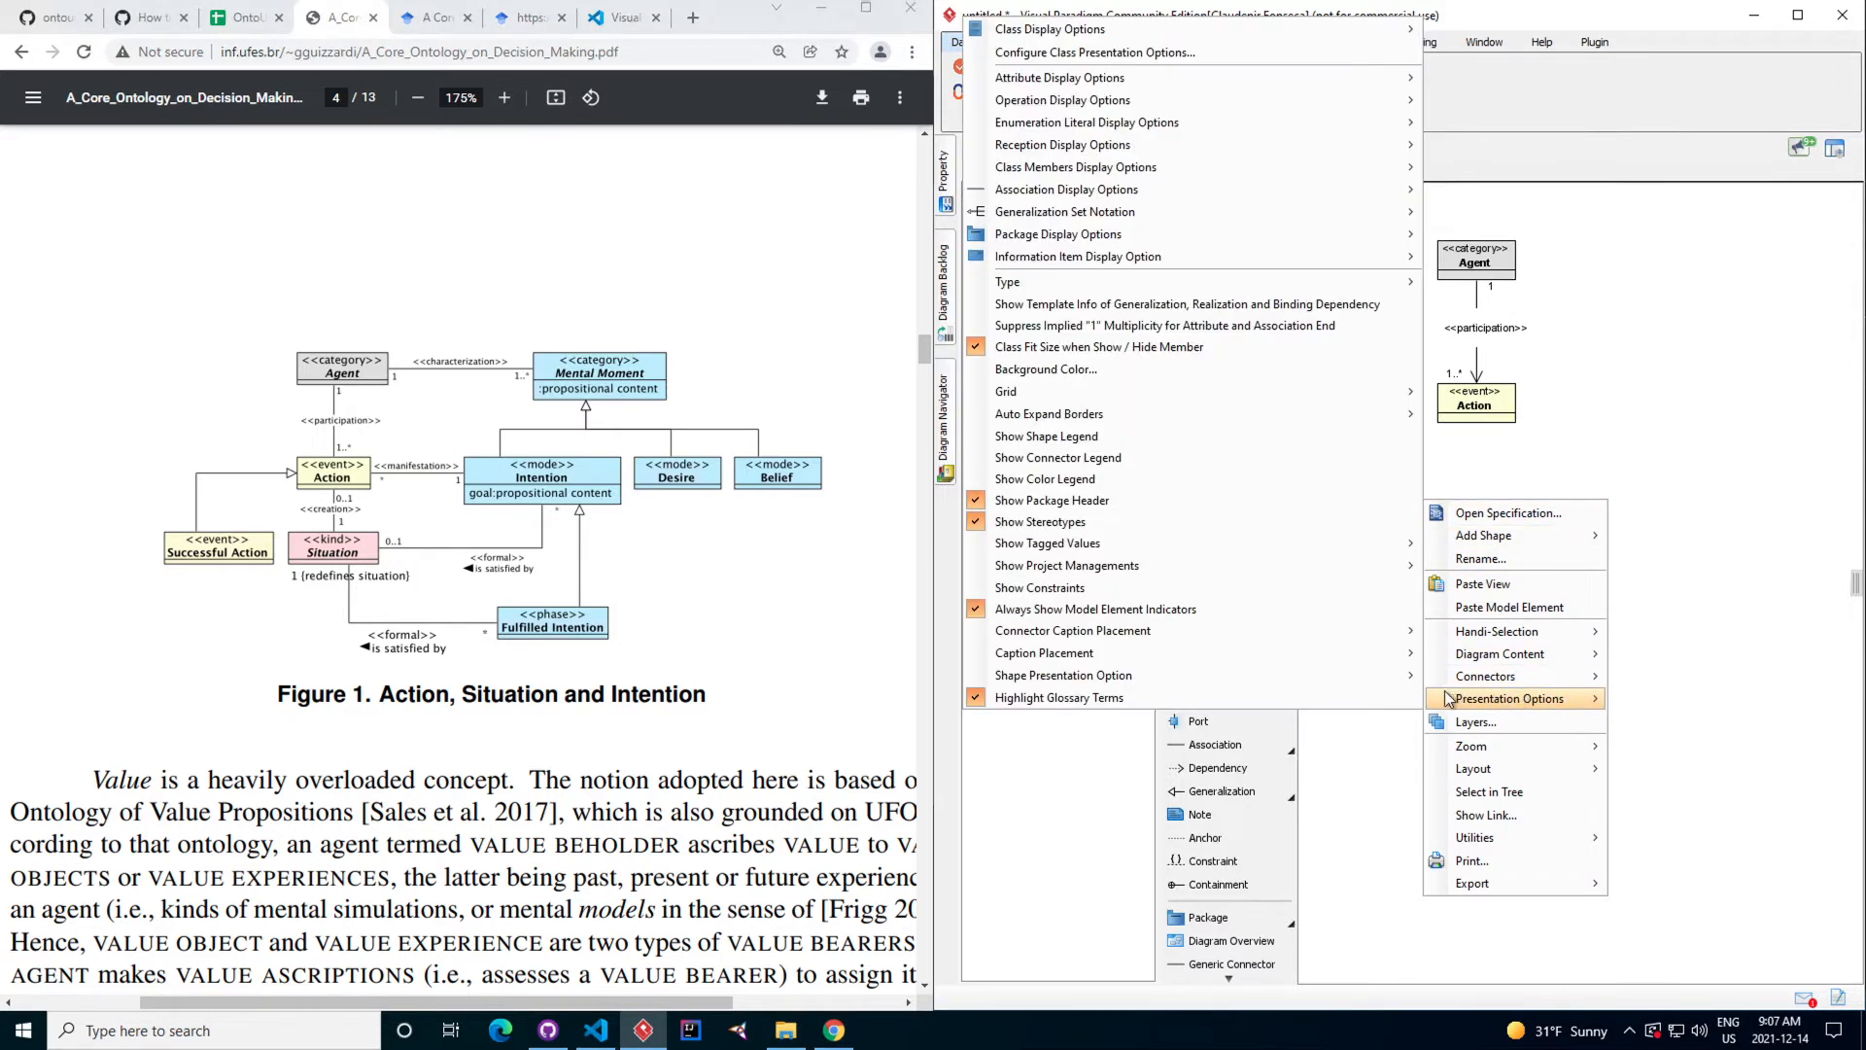
{"action": "mouse_move", "coordinate": [1313, 663]}
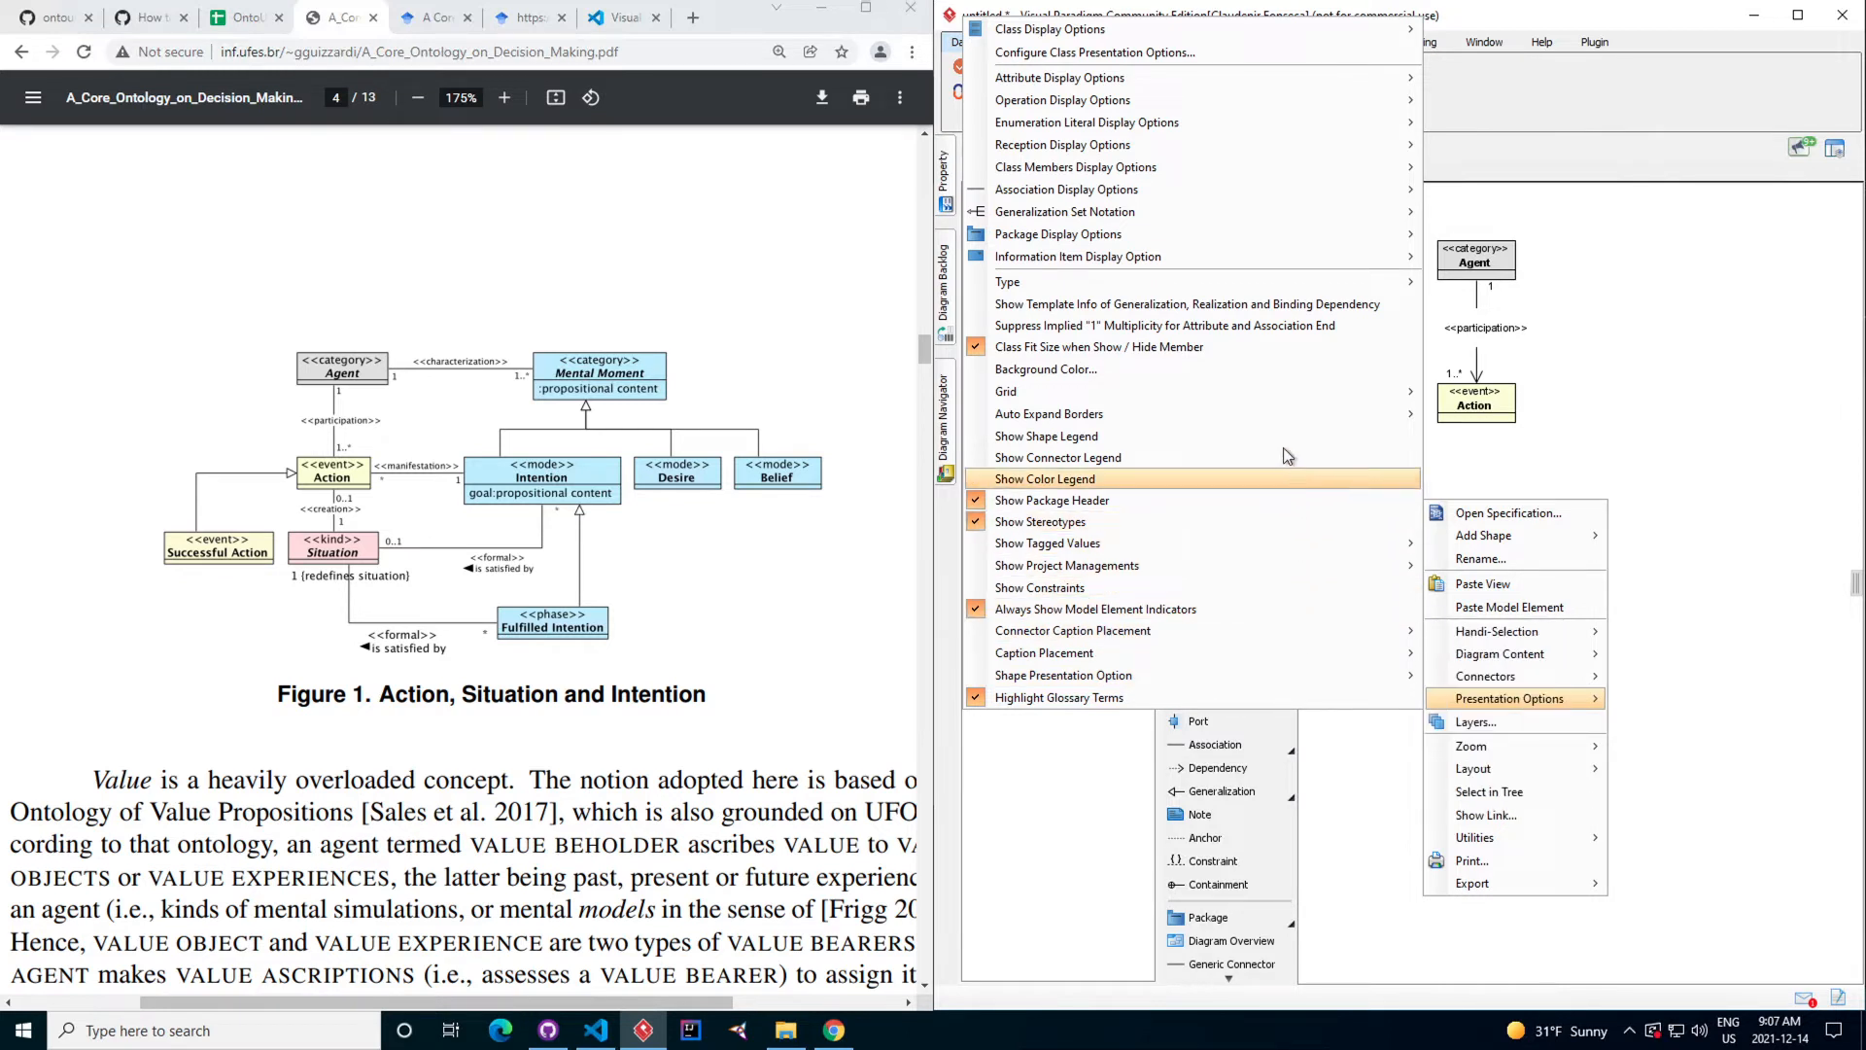
{"action": "mouse_move", "coordinate": [1305, 211]}
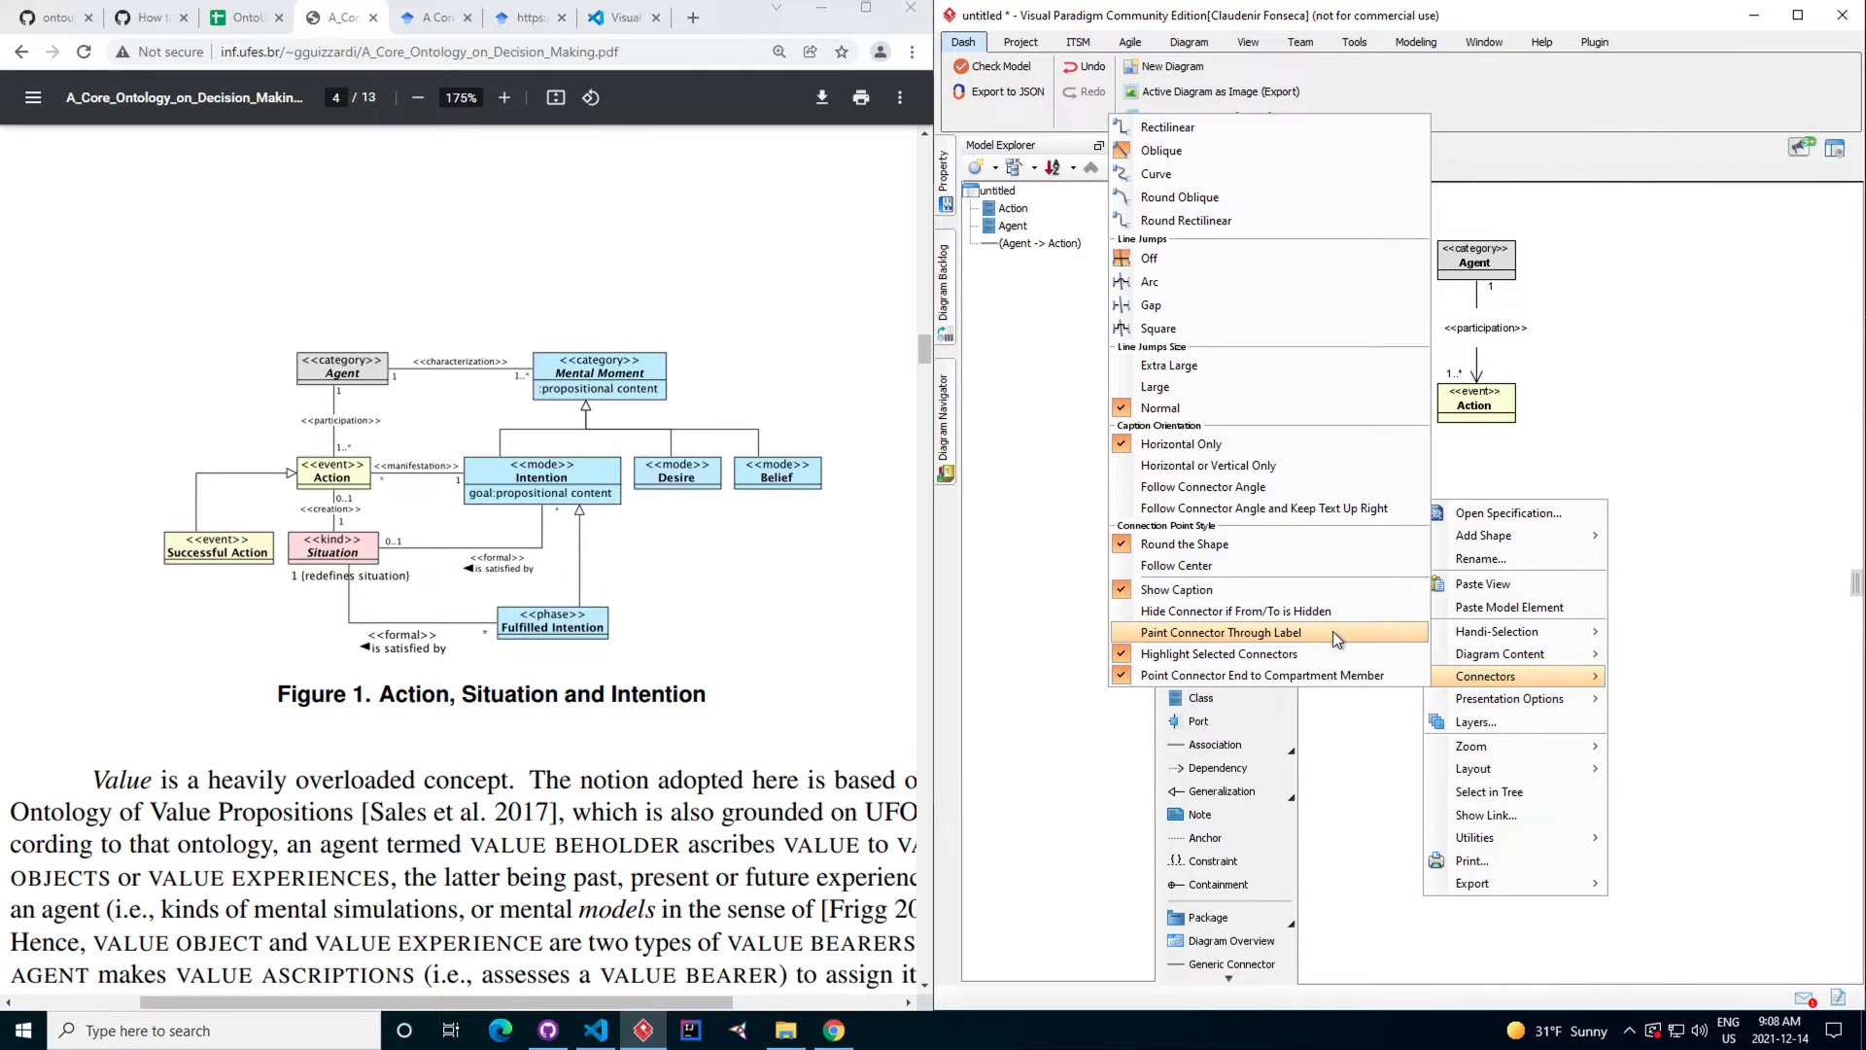
{"action": "left_click", "coordinate": [1333, 631]}
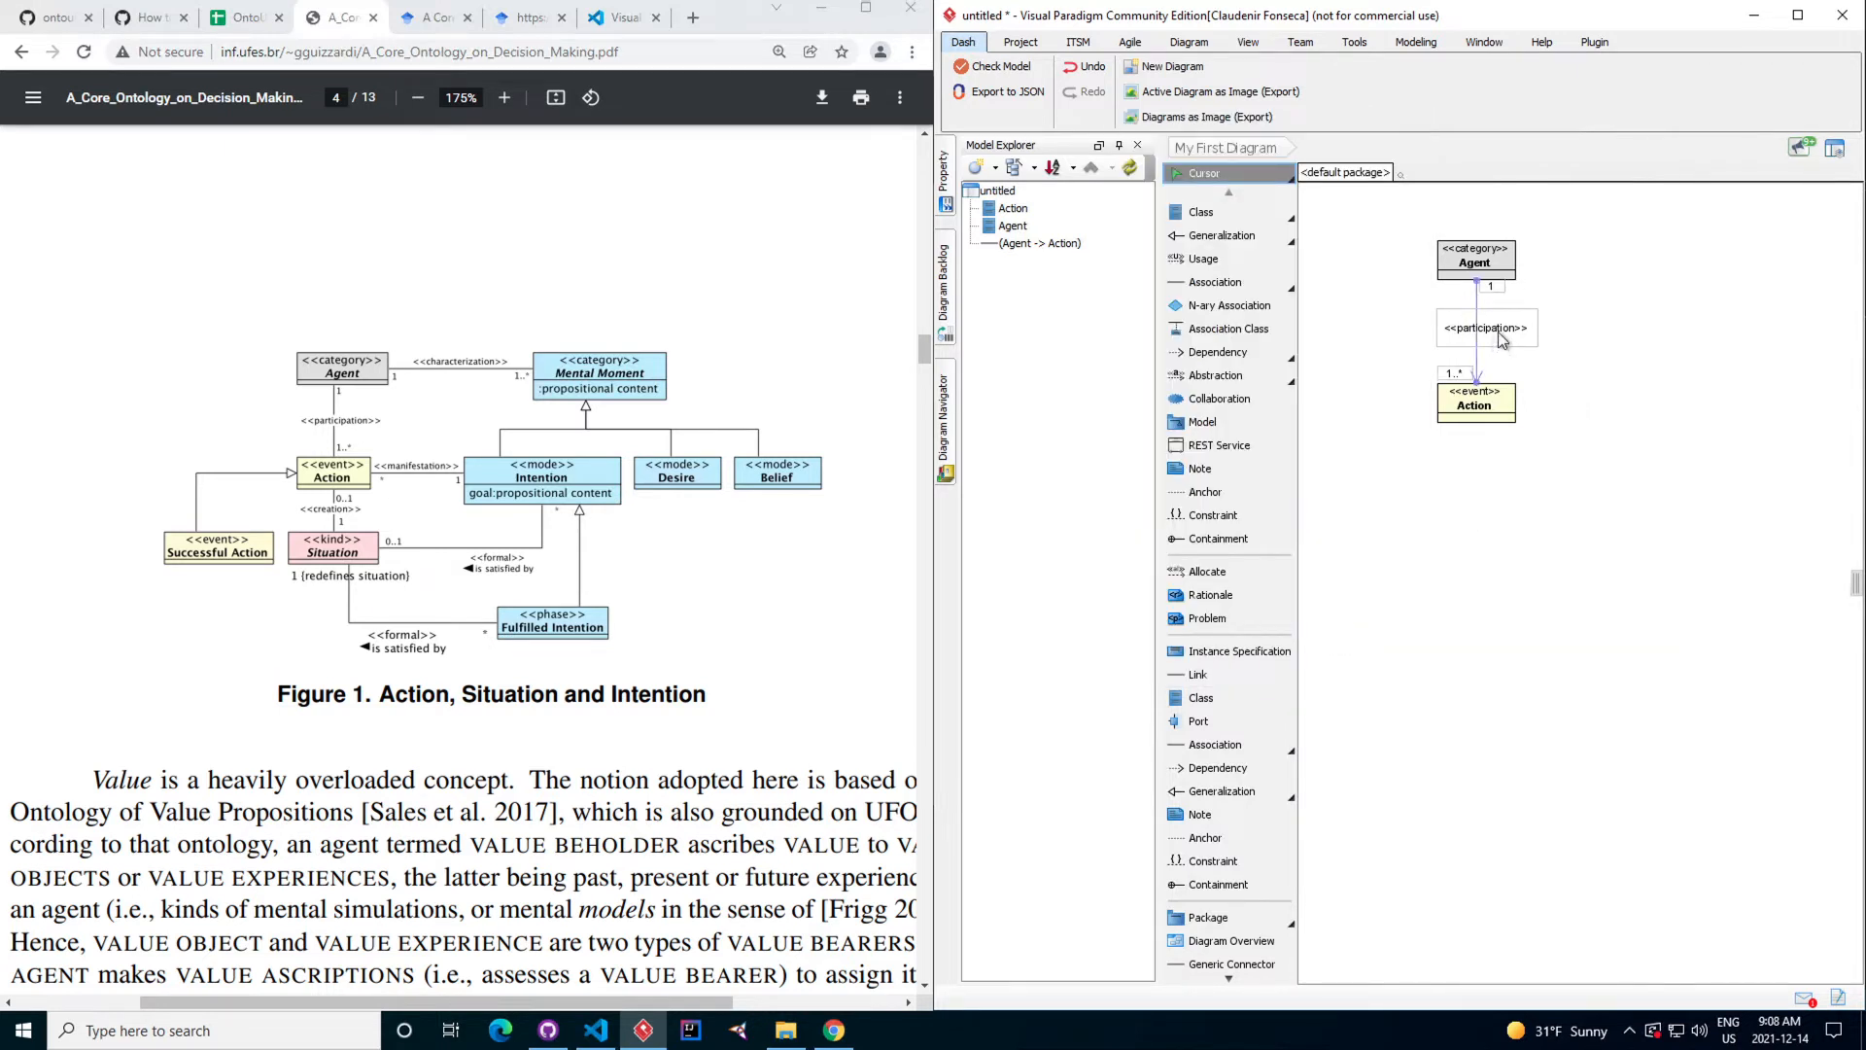
{"action": "left_click_drag", "start_coordinate": [1496, 336], "coordinate": [1538, 328]}
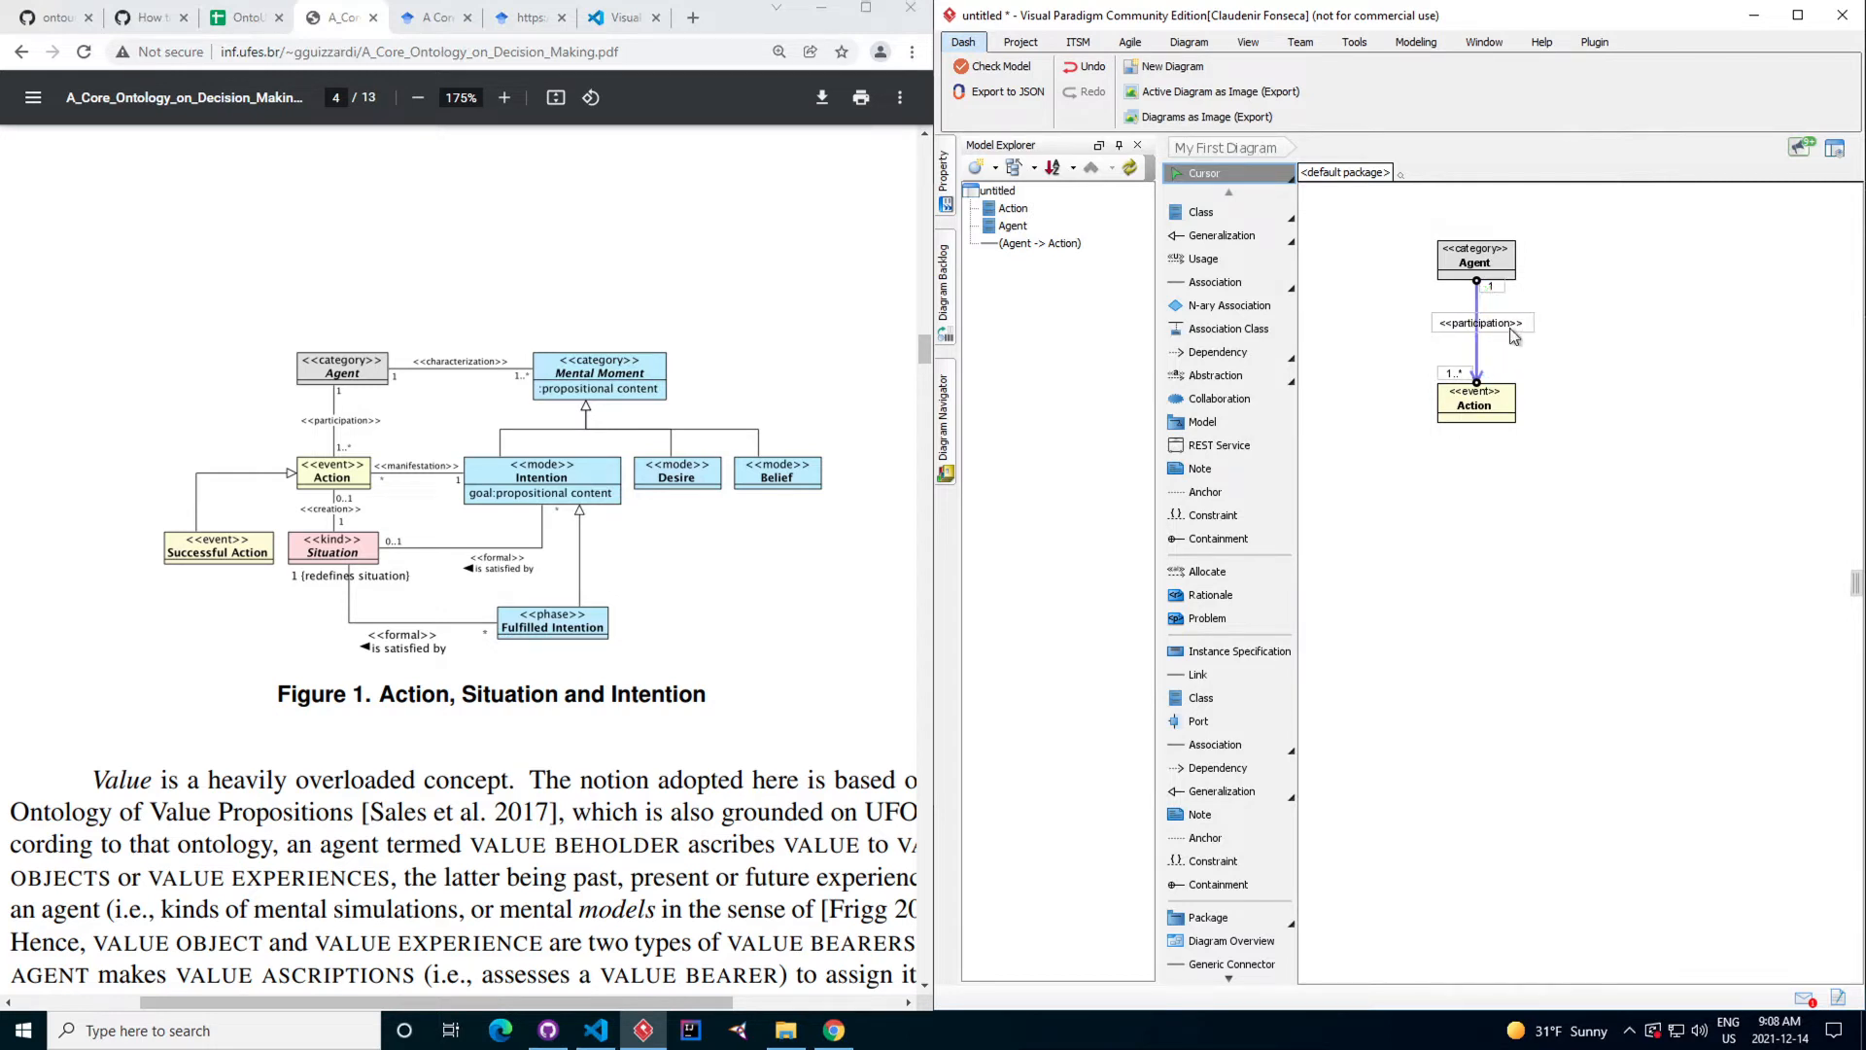
{"action": "left_click", "coordinate": [1566, 379]}
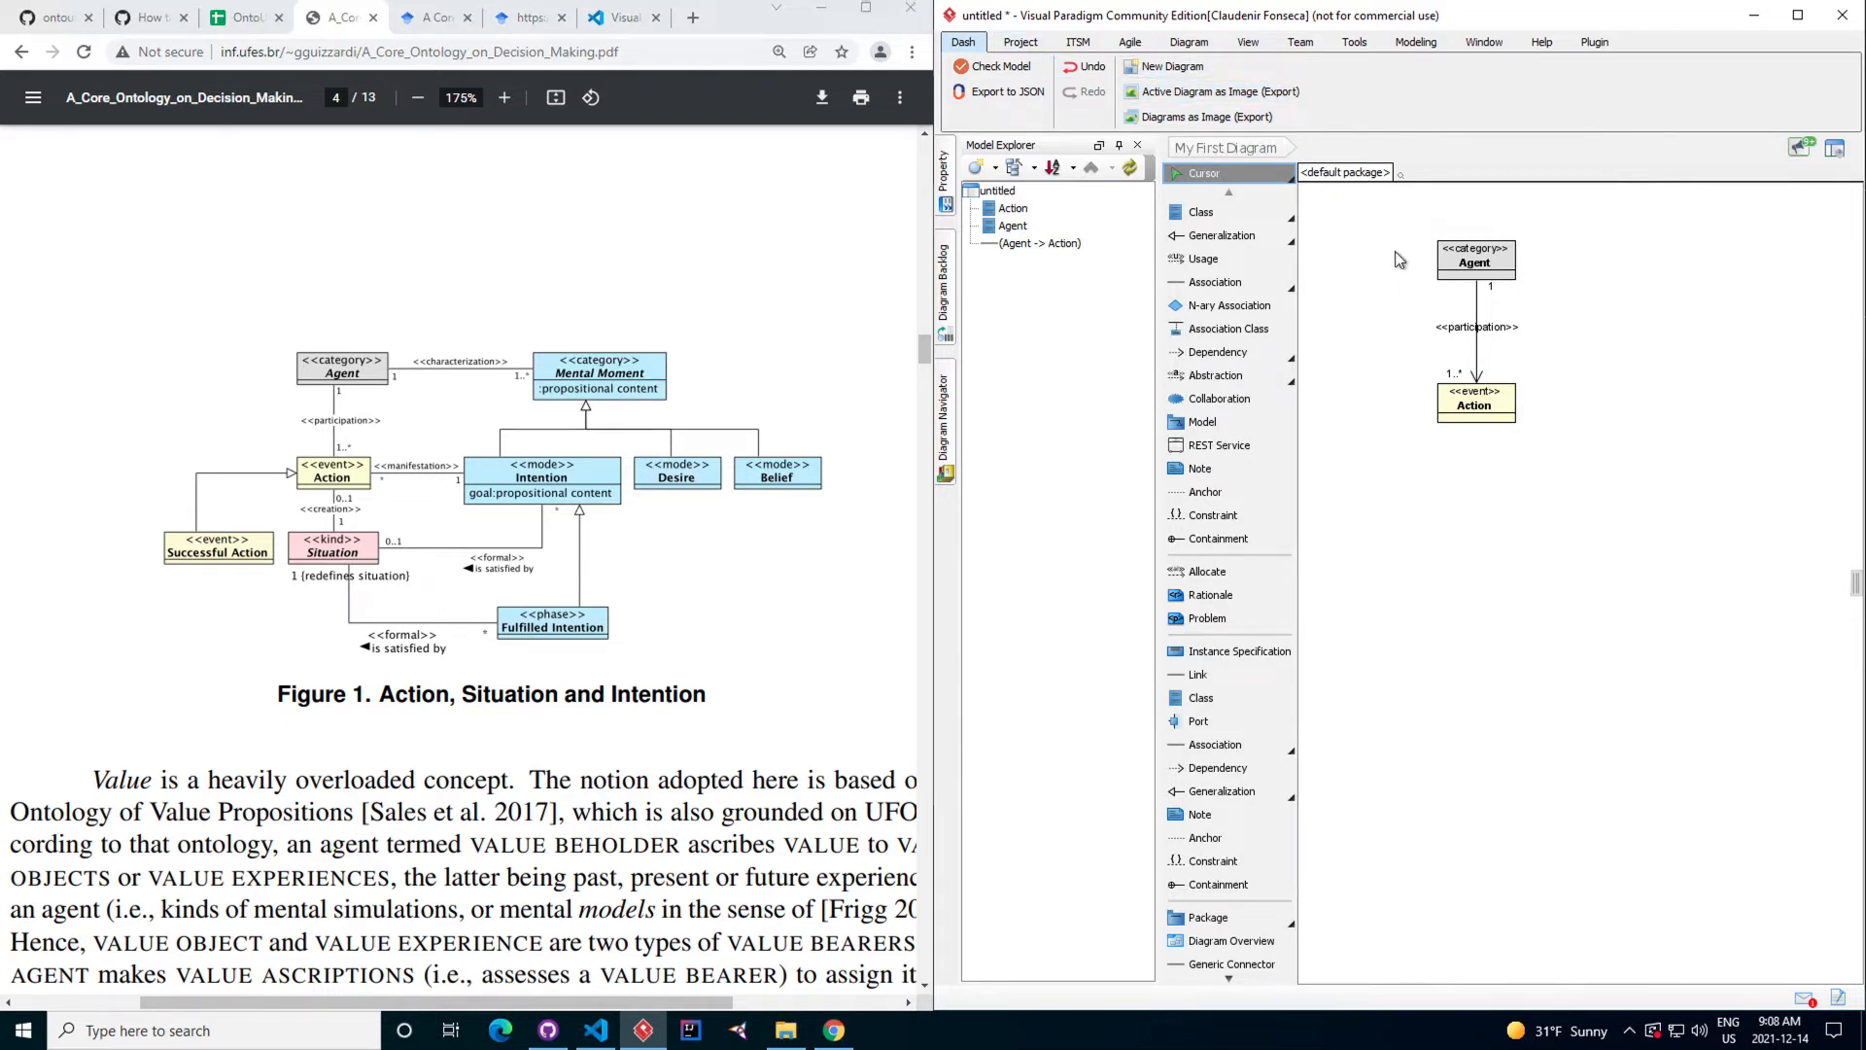
Step: Start Project > Save and browse to git > ontouml-developers > ontouml-models > guizzardi2020core
{"action": "key", "text": "ctrl+s"}
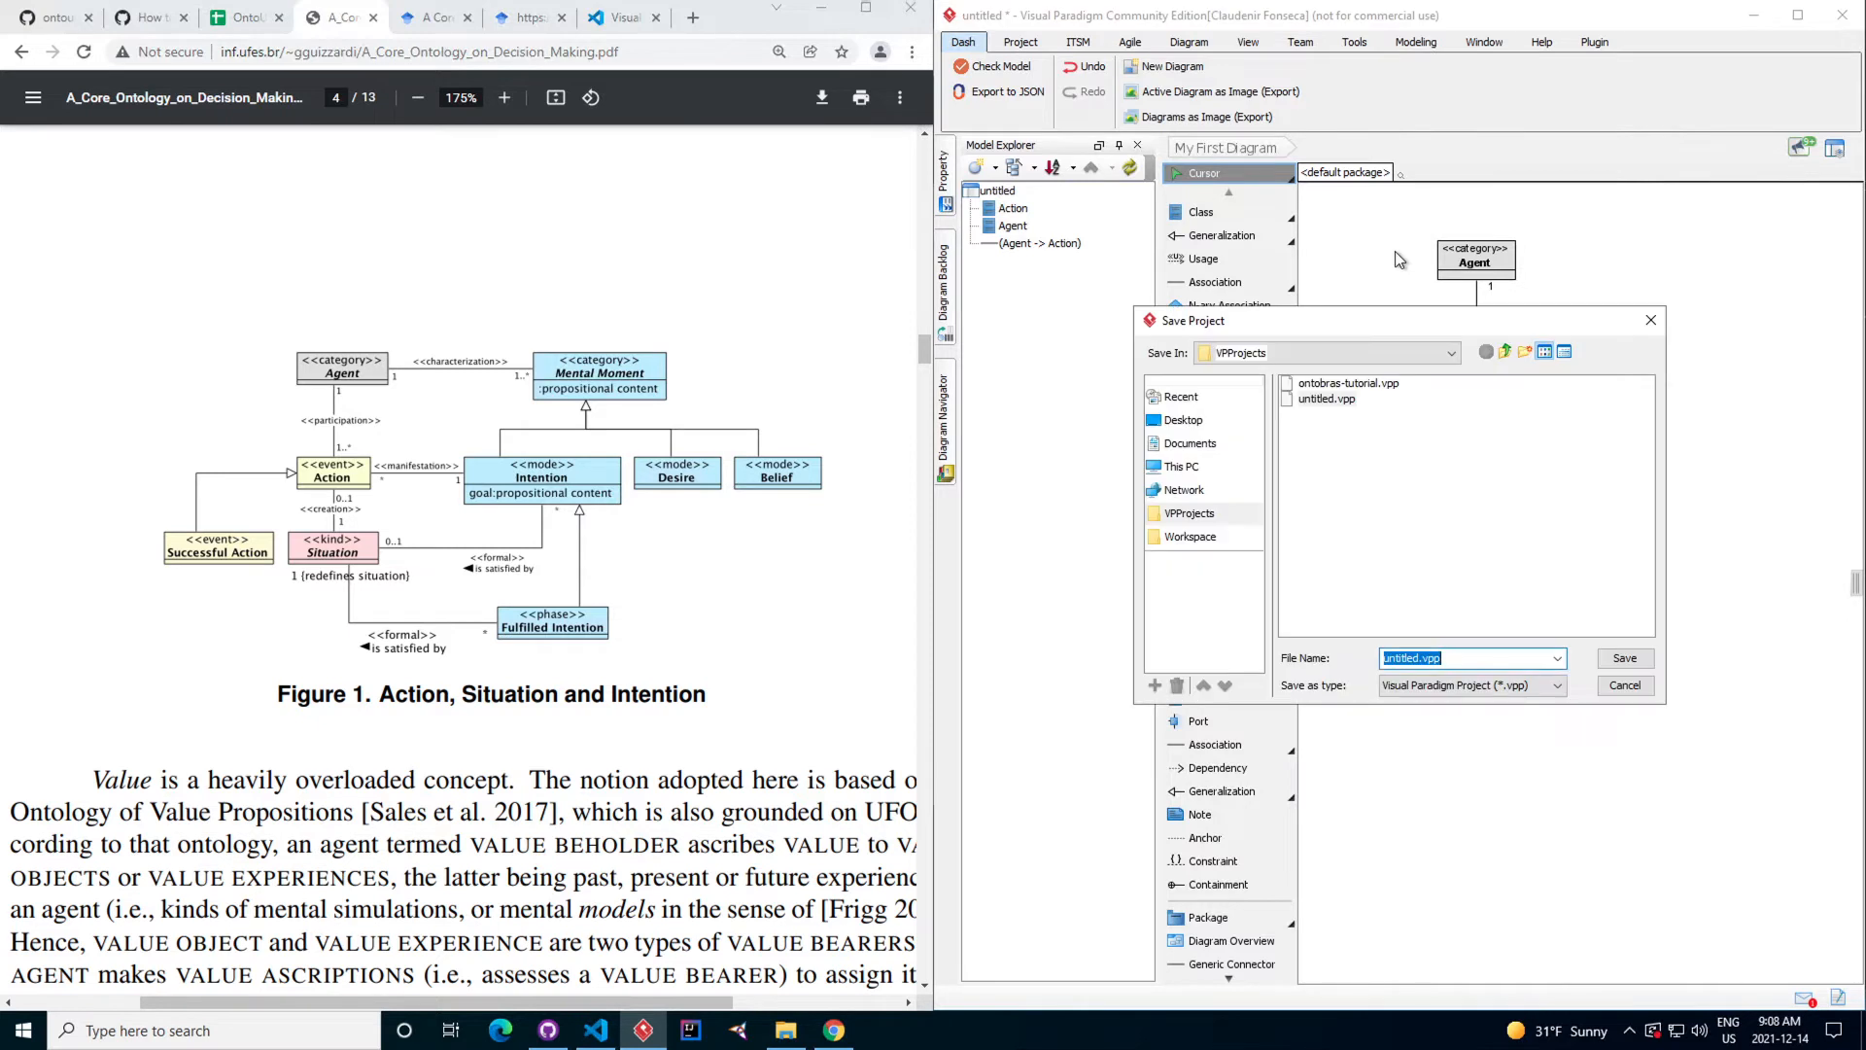
{"action": "left_click", "coordinate": [1649, 324]}
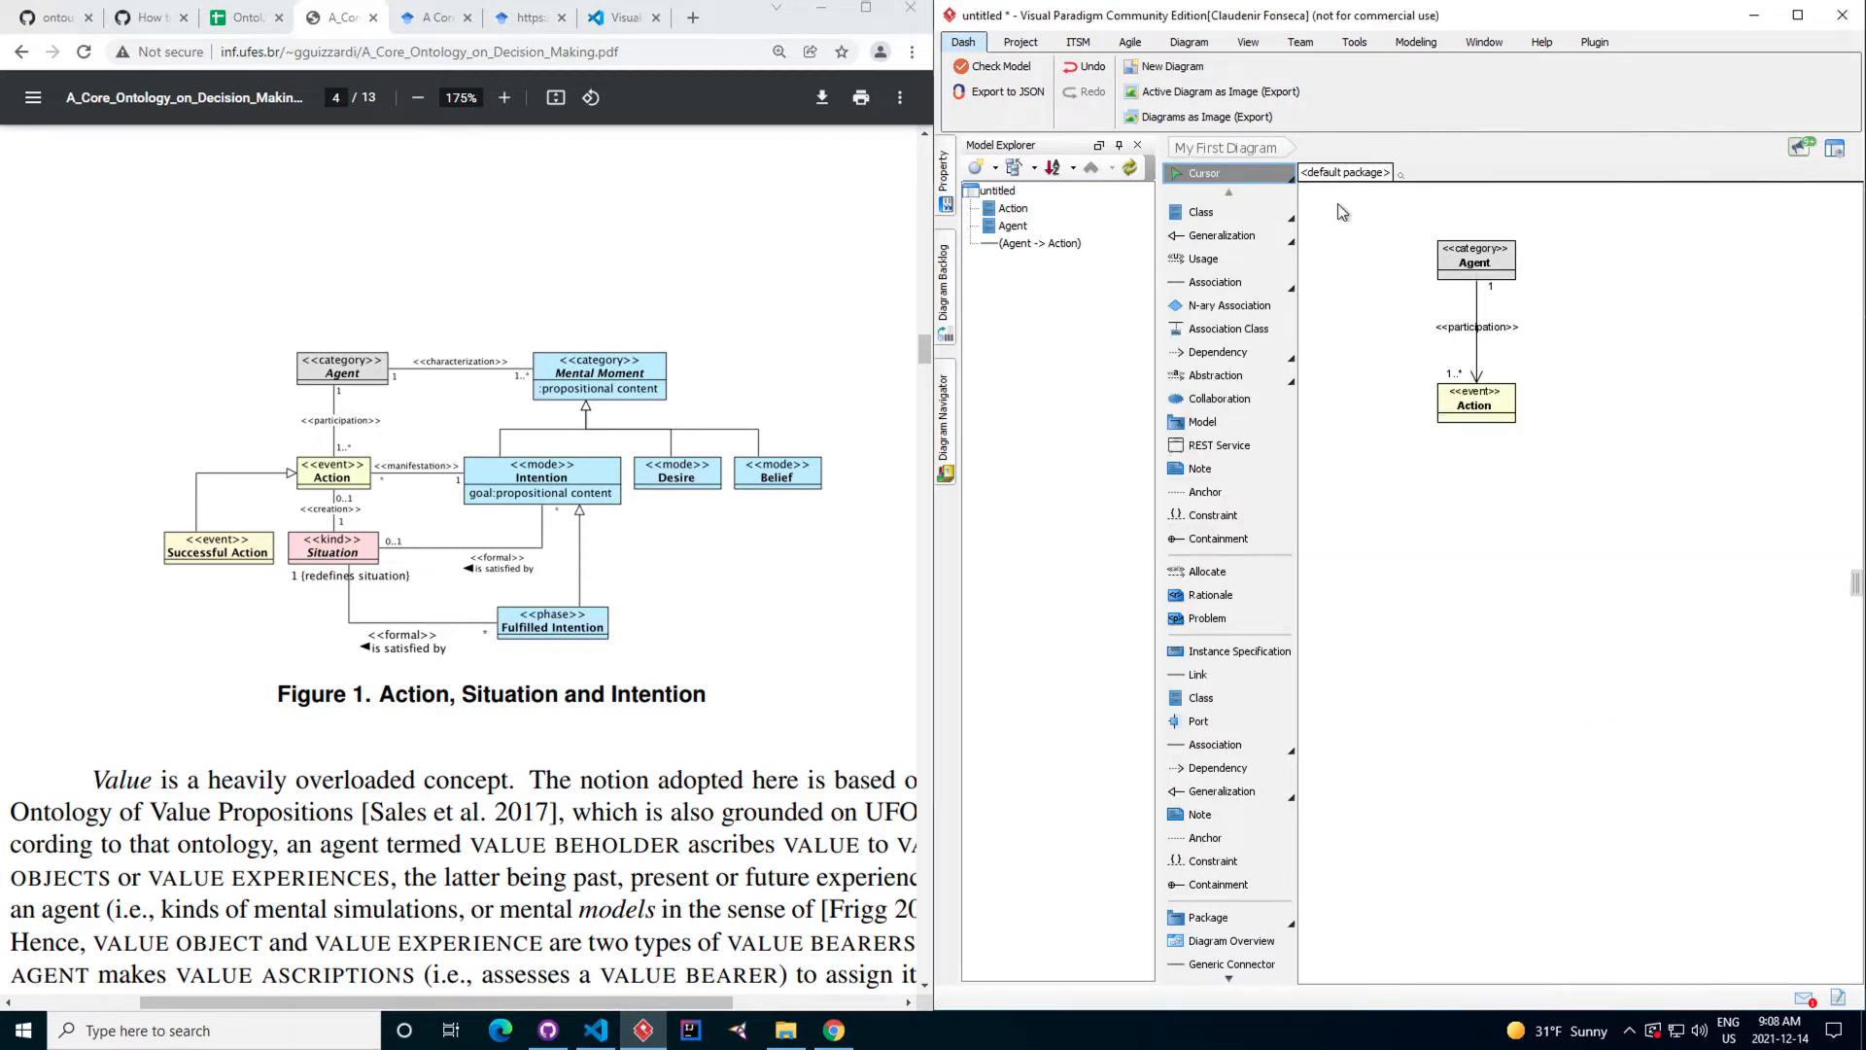
{"action": "left_click", "coordinate": [1023, 44]}
{"action": "left_click", "coordinate": [1061, 87]}
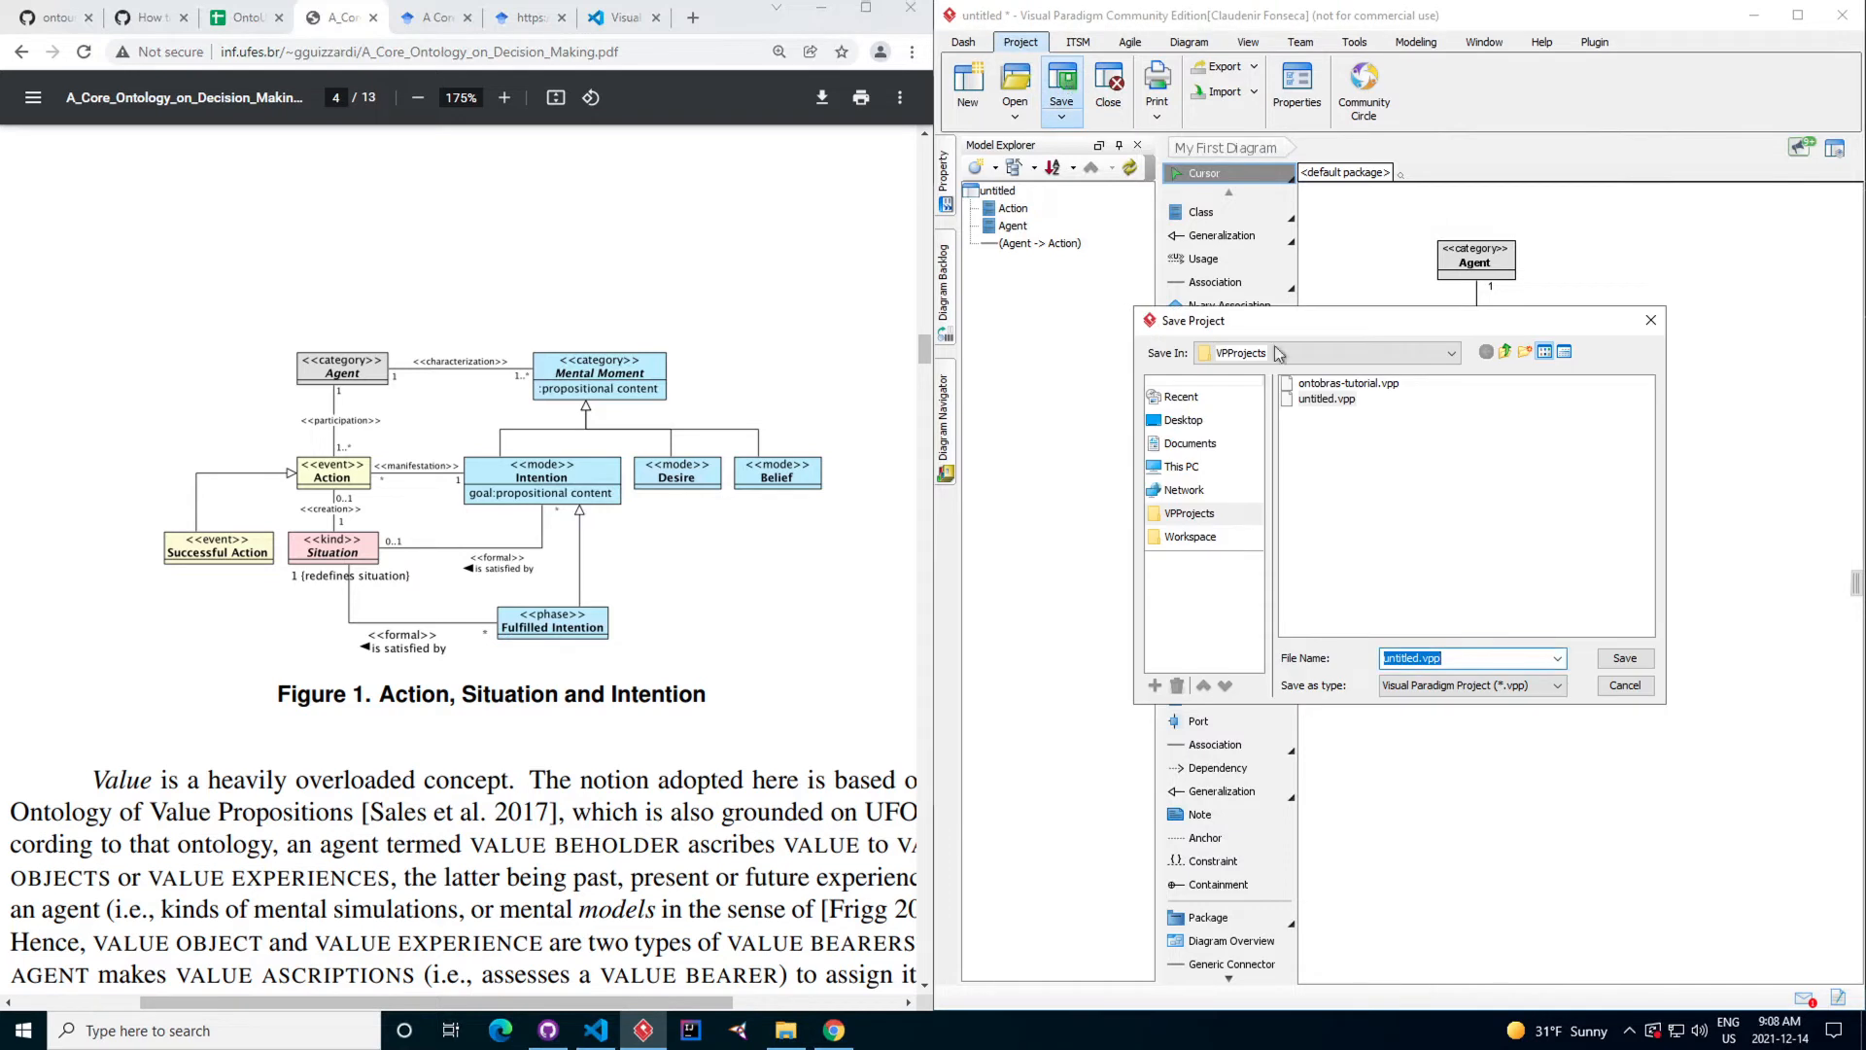
{"action": "left_click", "coordinate": [1505, 352]}
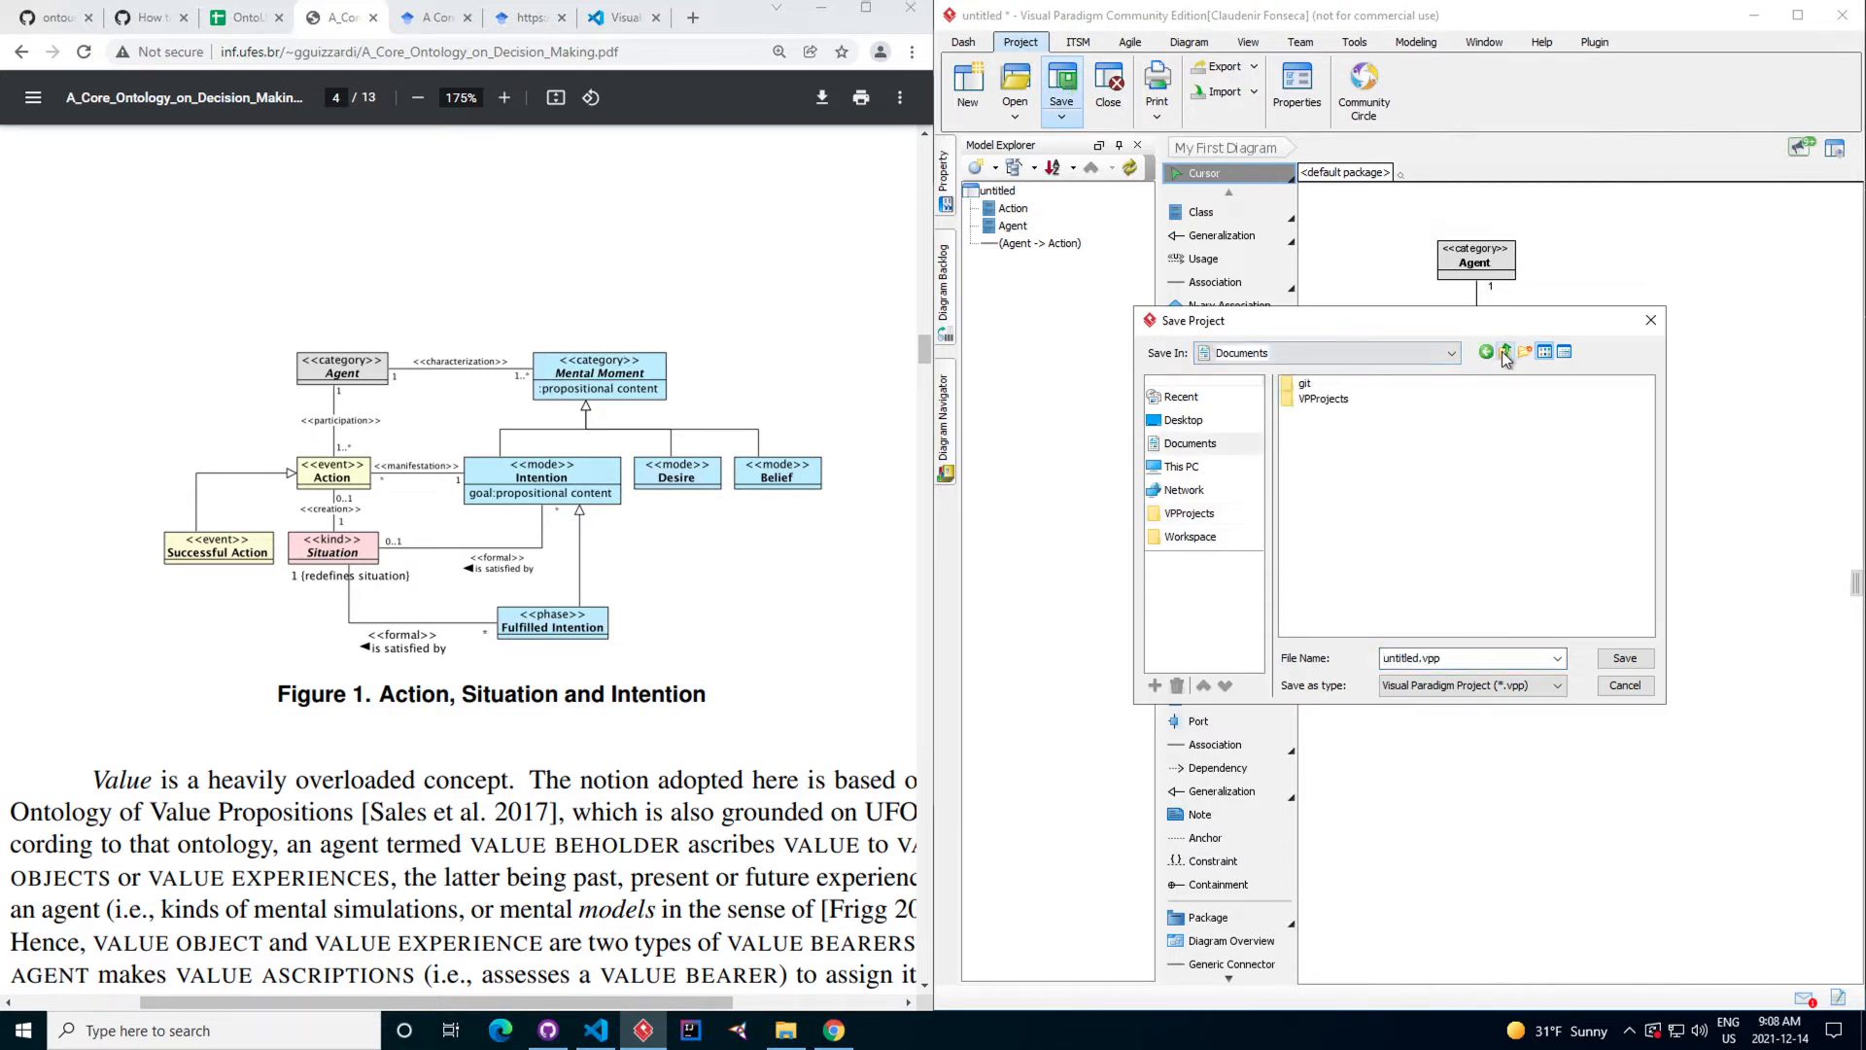
{"action": "left_click", "coordinate": [1307, 385]}
{"action": "double_click", "coordinate": [1307, 385]}
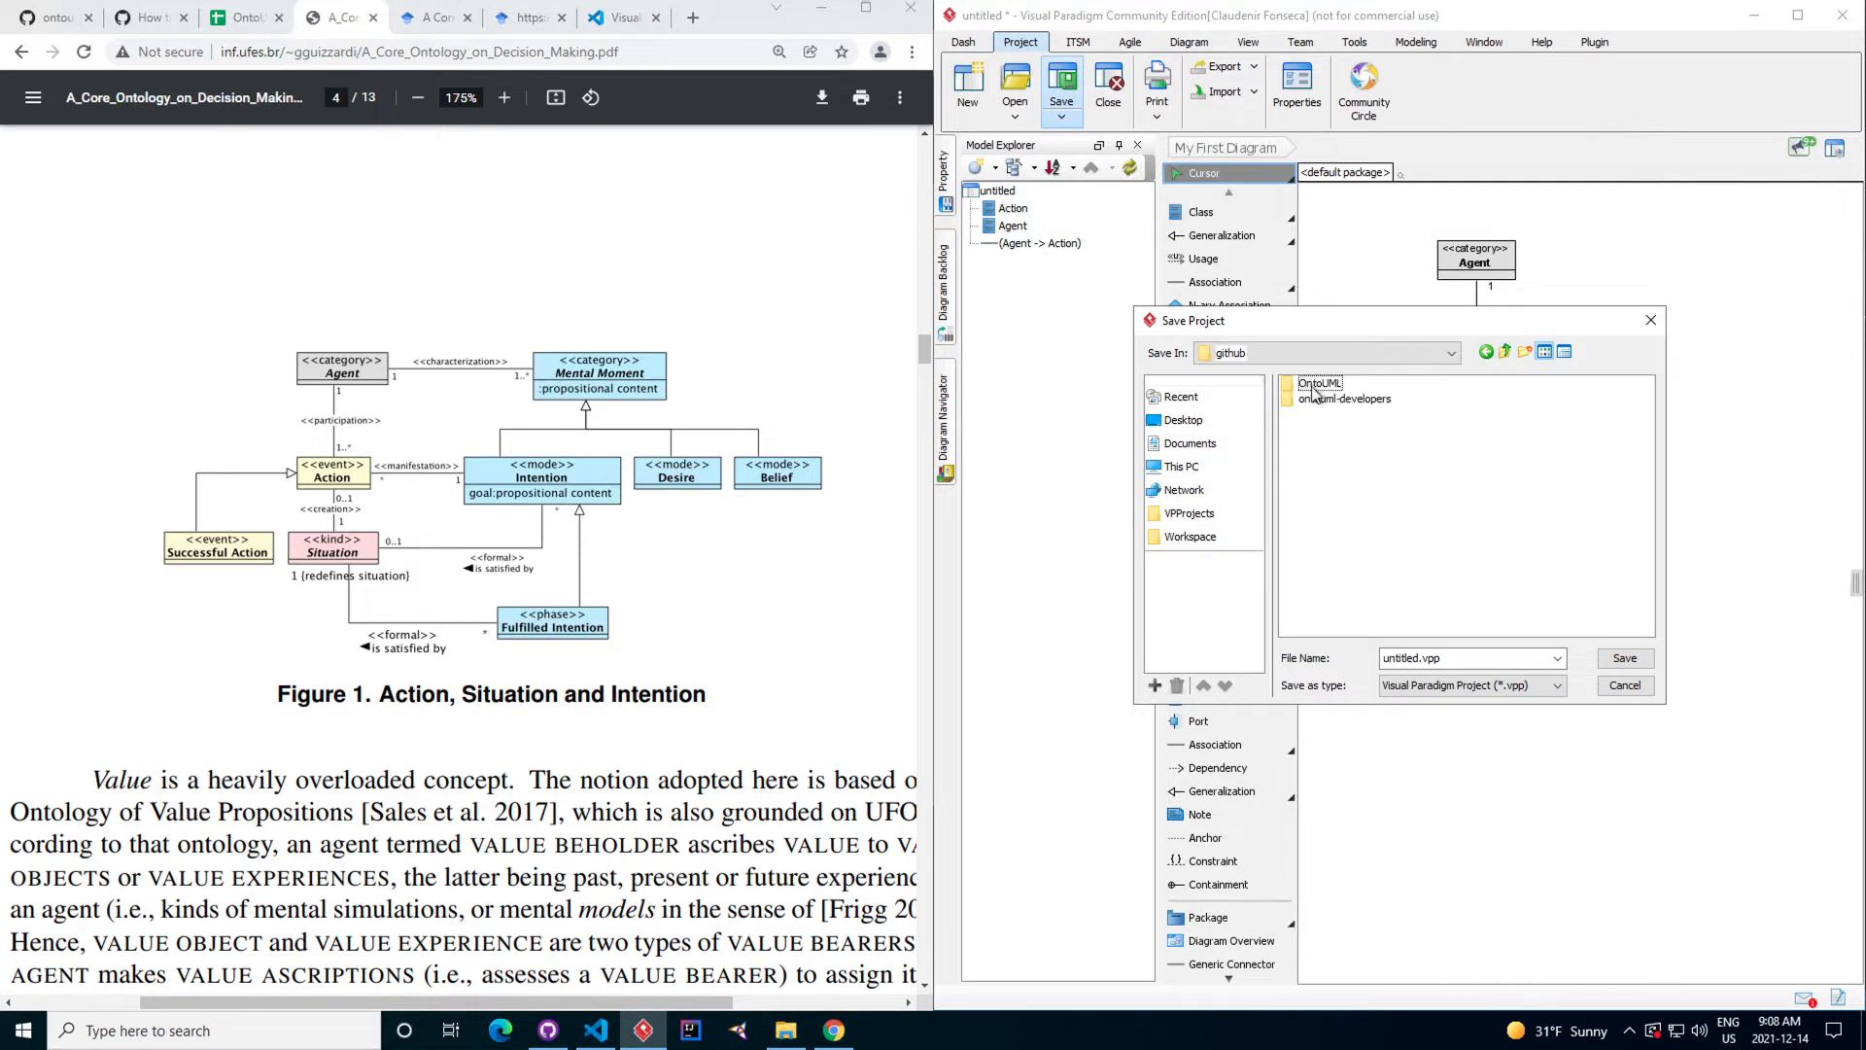
{"action": "left_click", "coordinate": [1317, 400]}
{"action": "double_click", "coordinate": [1318, 401]}
{"action": "double_click", "coordinate": [1322, 386]}
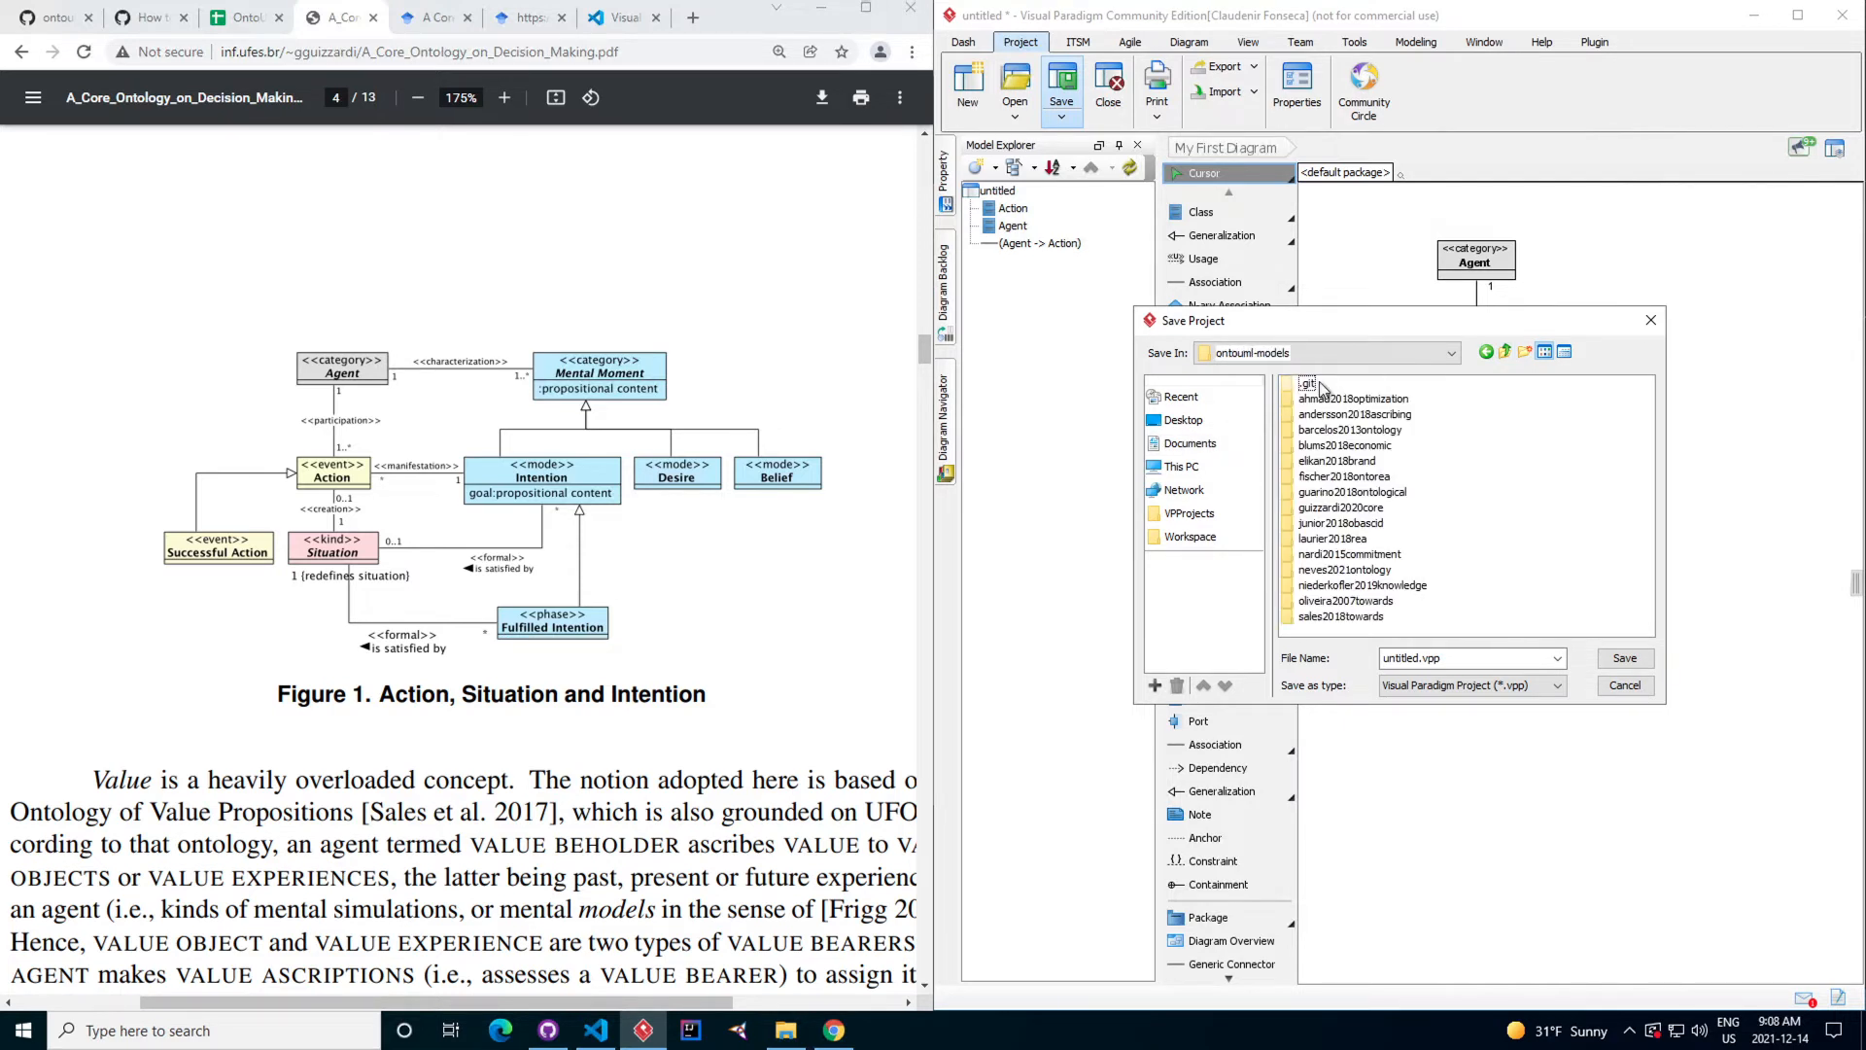
{"action": "double_click", "coordinate": [1337, 507]}
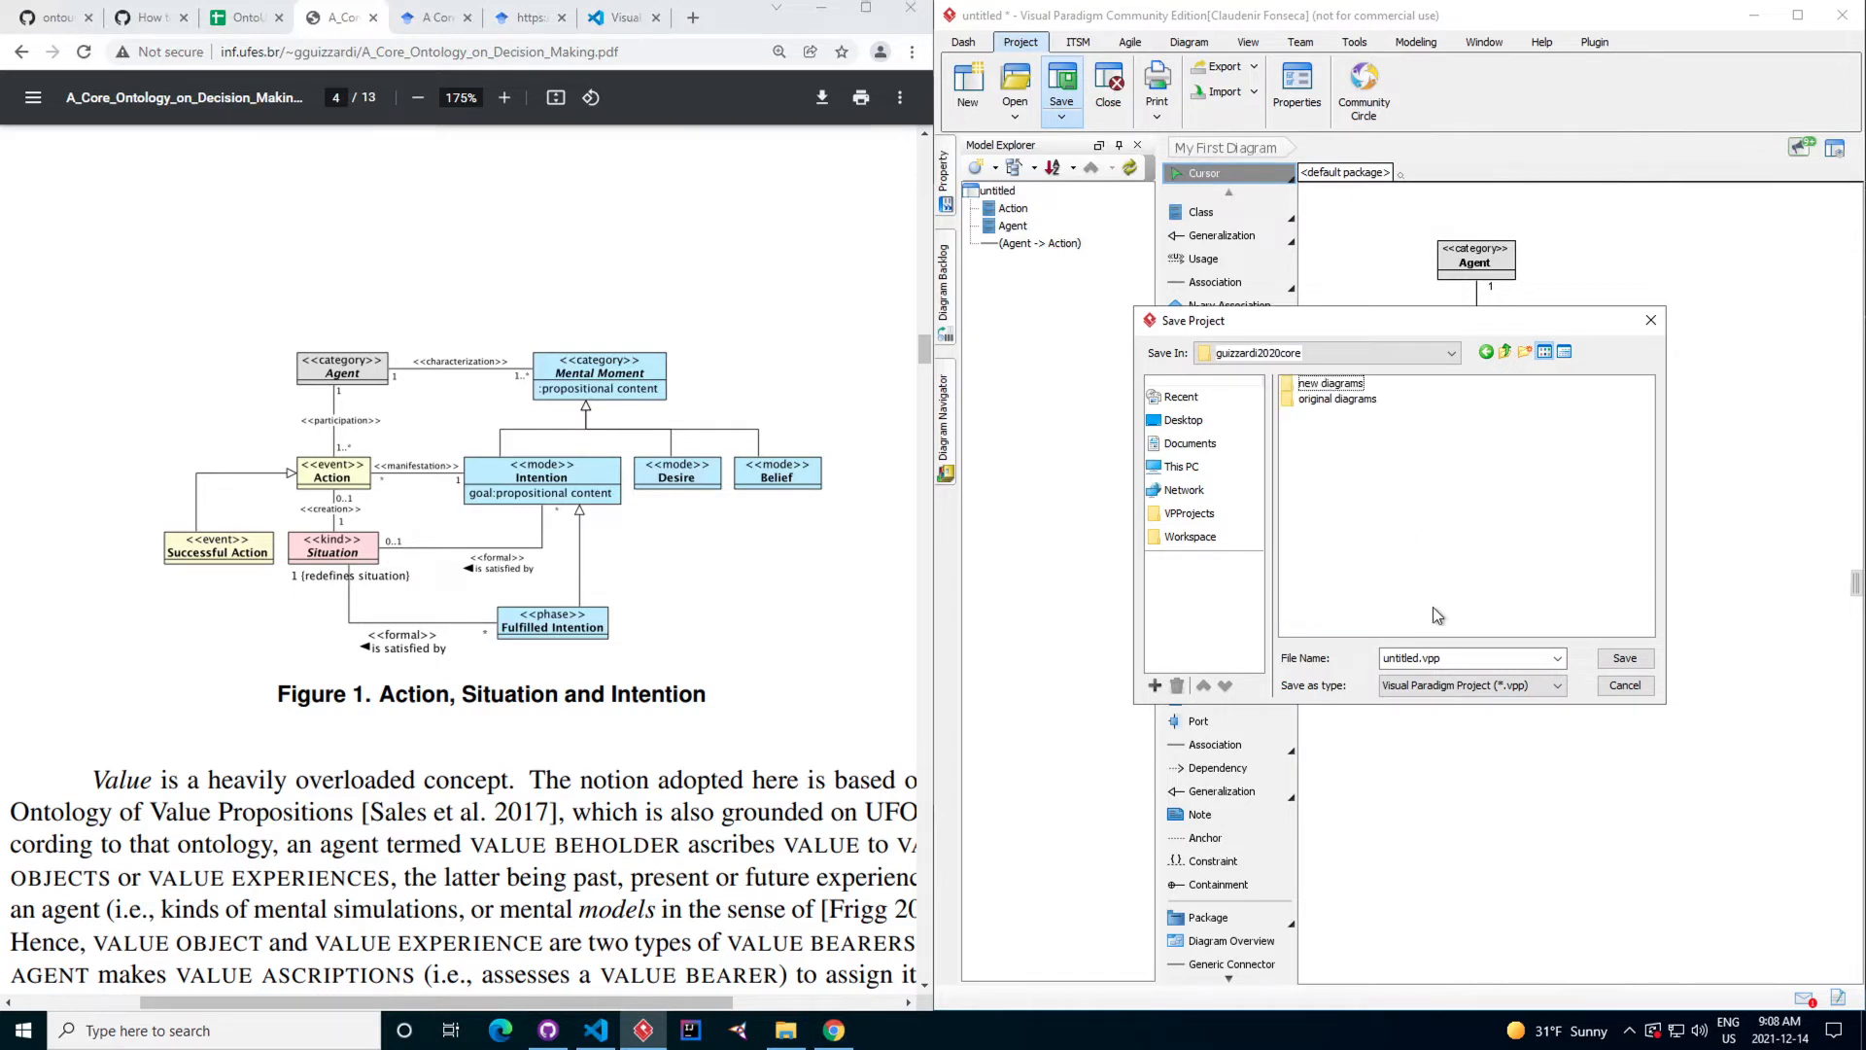
Step: Name the project 'ontology' and save it as ontology.vpp
{"action": "left_click", "coordinate": [1456, 658]}
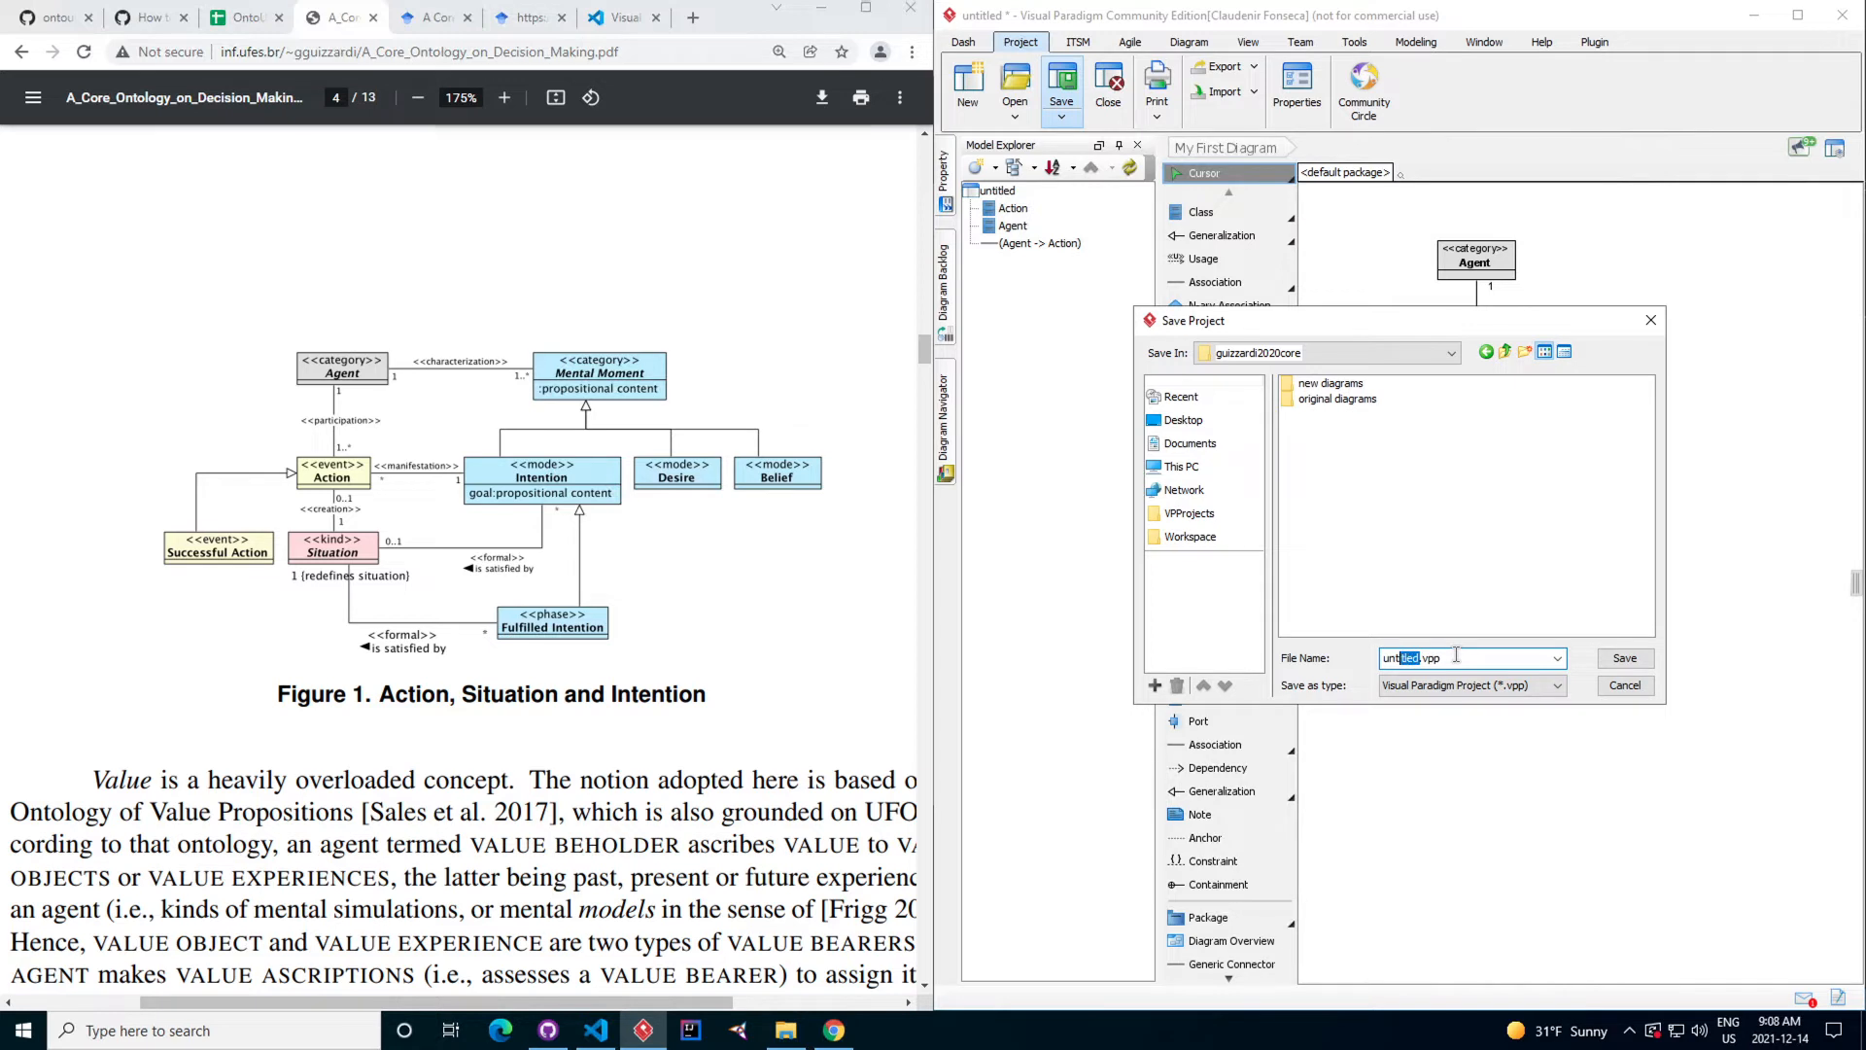
{"action": "type", "text": "ontology"}
{"action": "key", "text": "Return"}
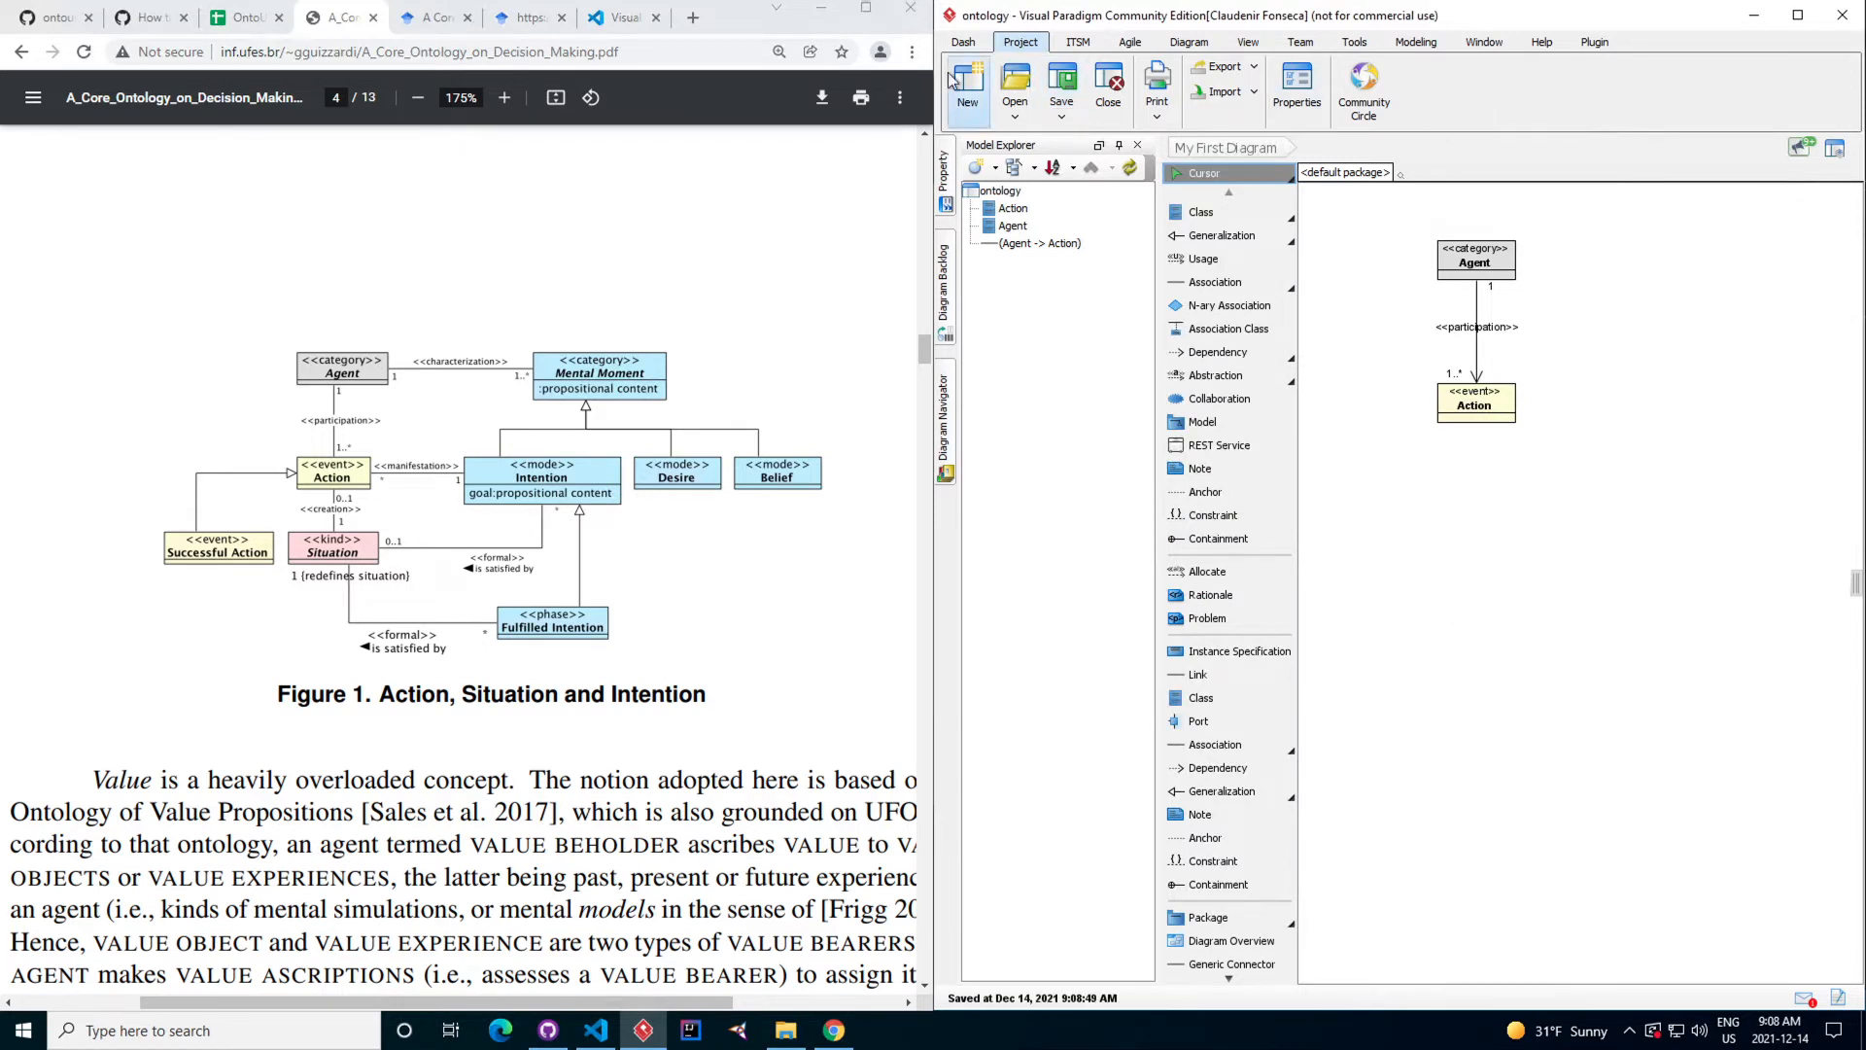
{"action": "left_click", "coordinate": [977, 49]}
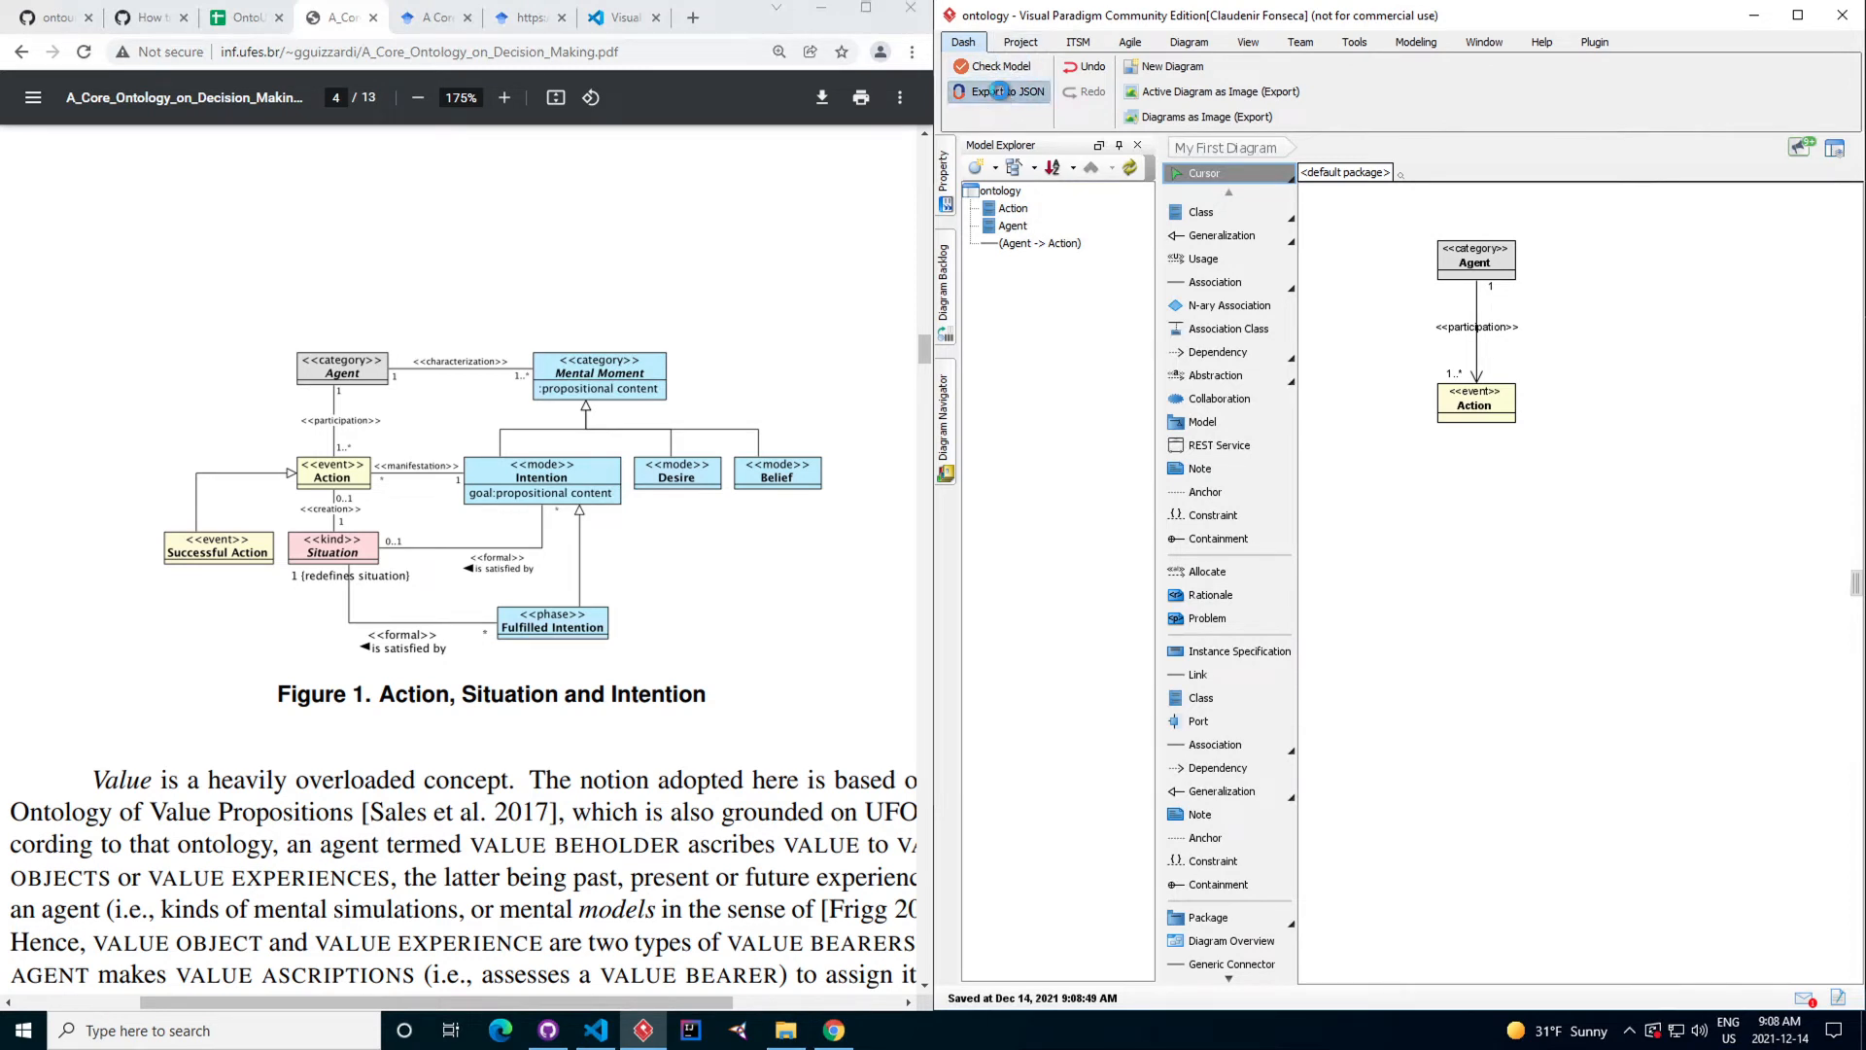
Step: Start the JSON export and browse to git > github > ontouml-developers > ontouml-models > guizzardi2020core
{"action": "left_click", "coordinate": [999, 91]}
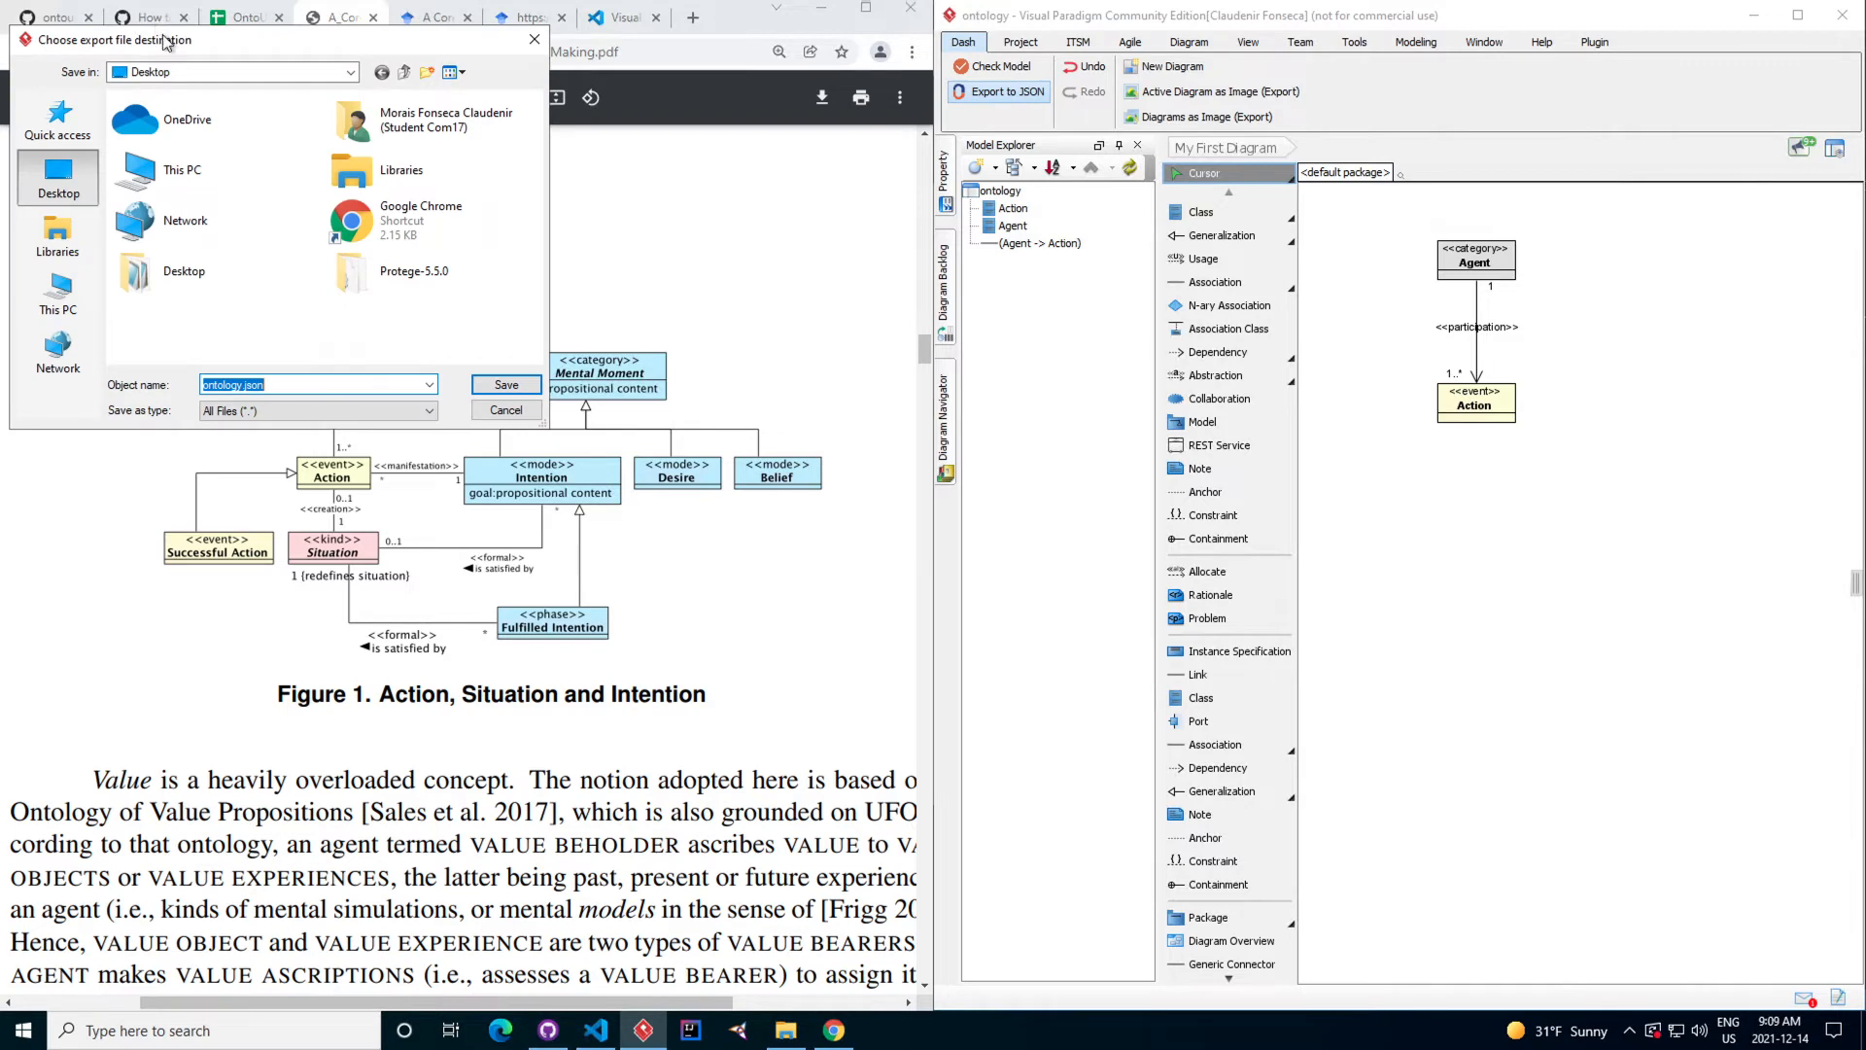
{"action": "left_click_drag", "start_coordinate": [167, 40], "coordinate": [792, 175]}
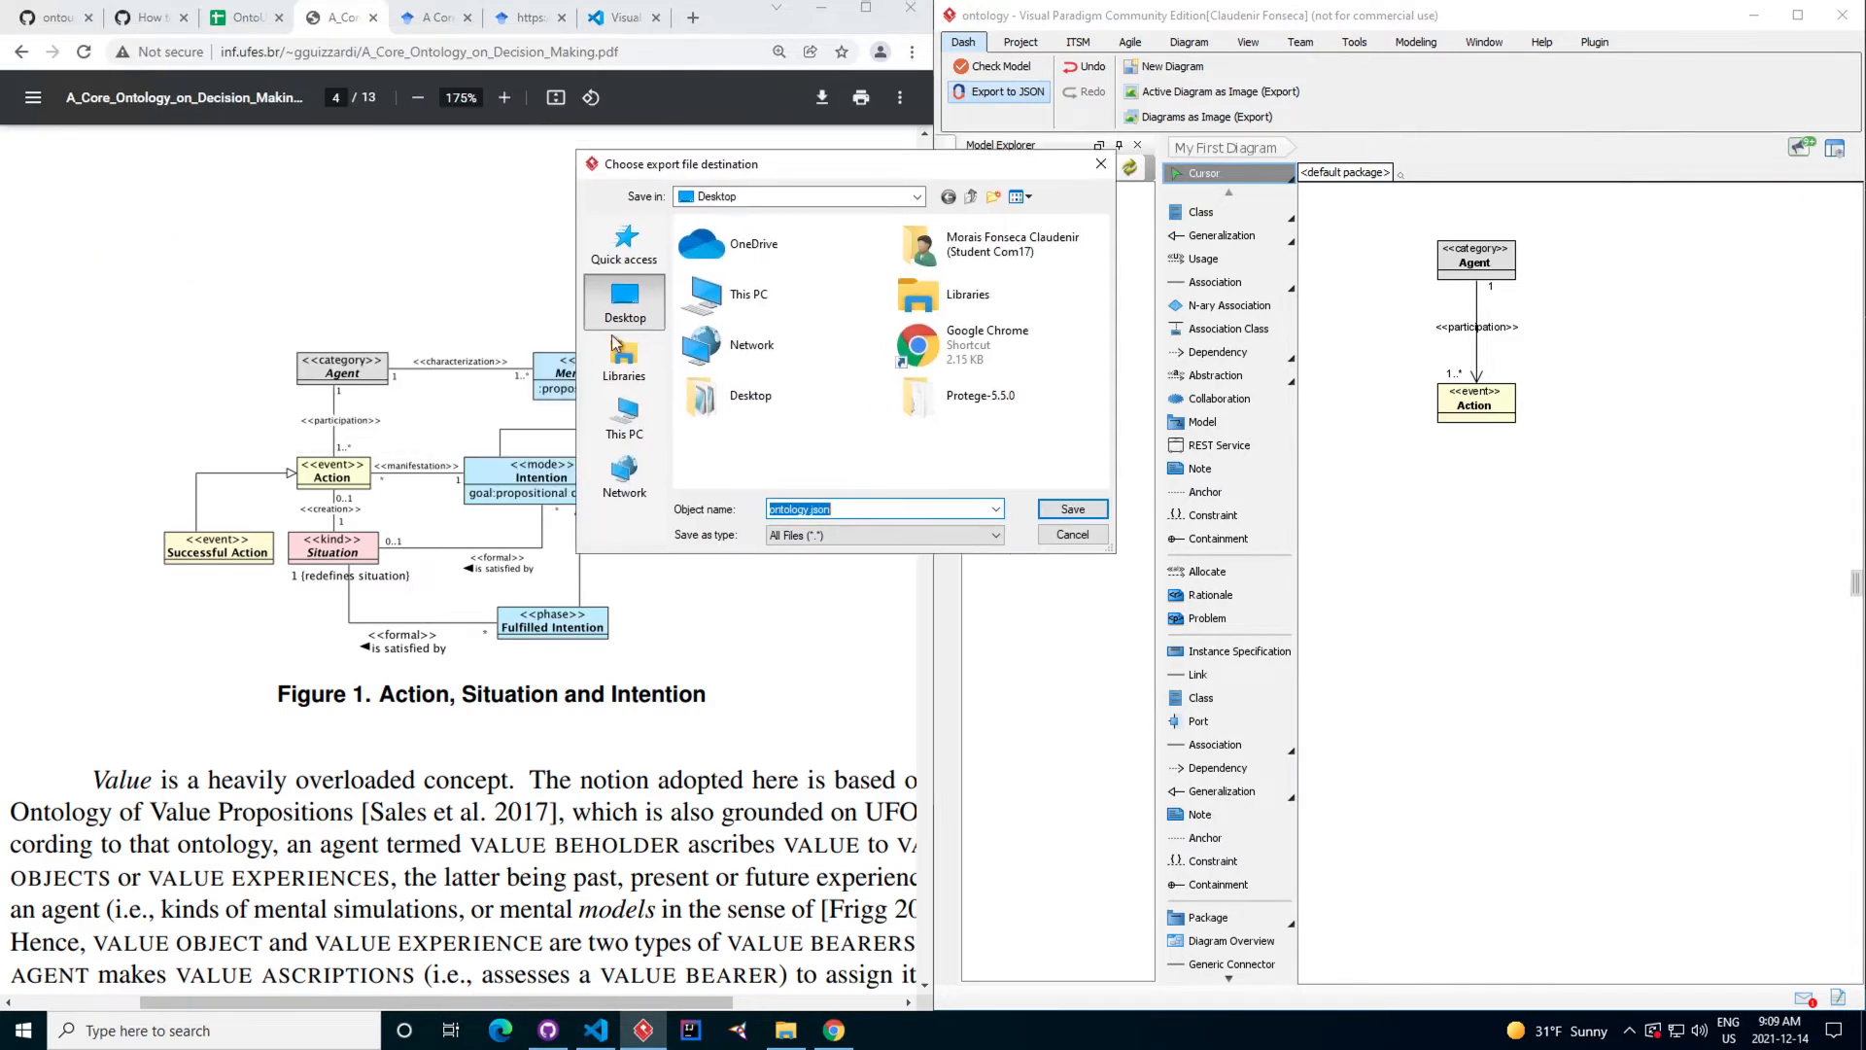
{"action": "double_click", "coordinate": [923, 294]}
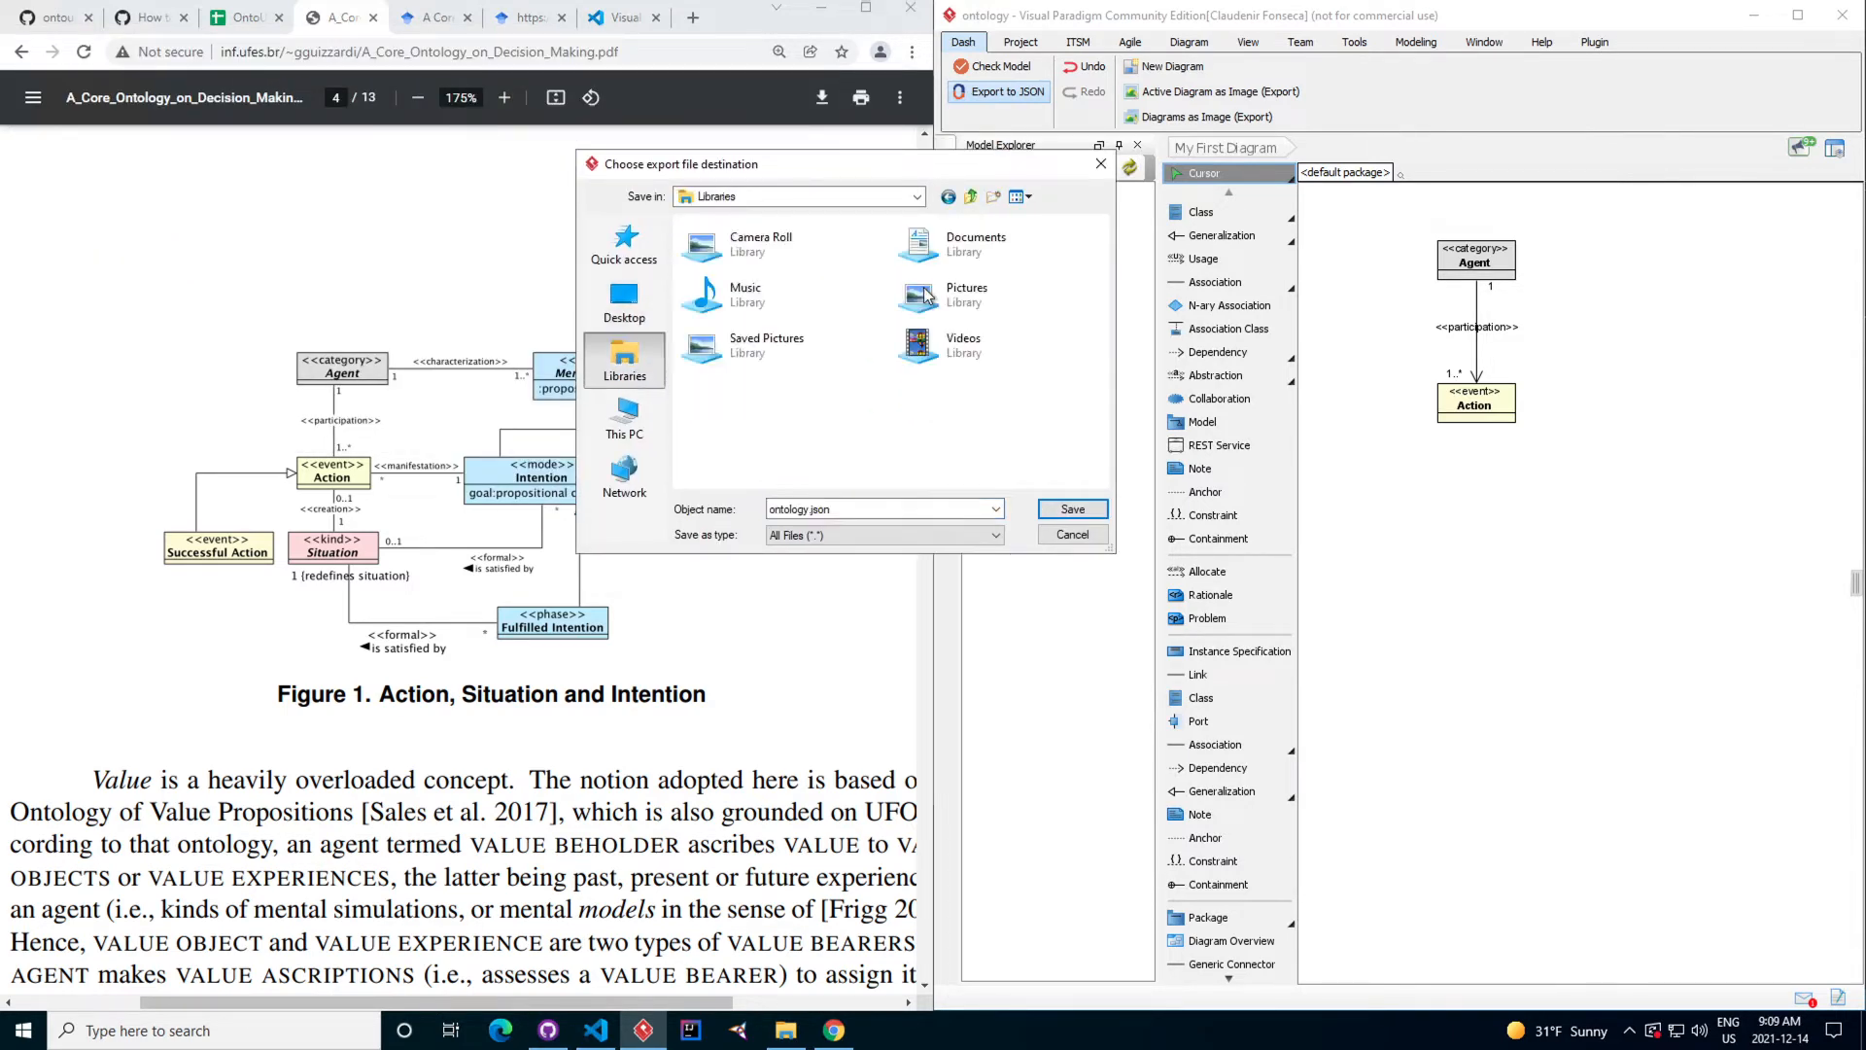
{"action": "left_click", "coordinate": [914, 246]}
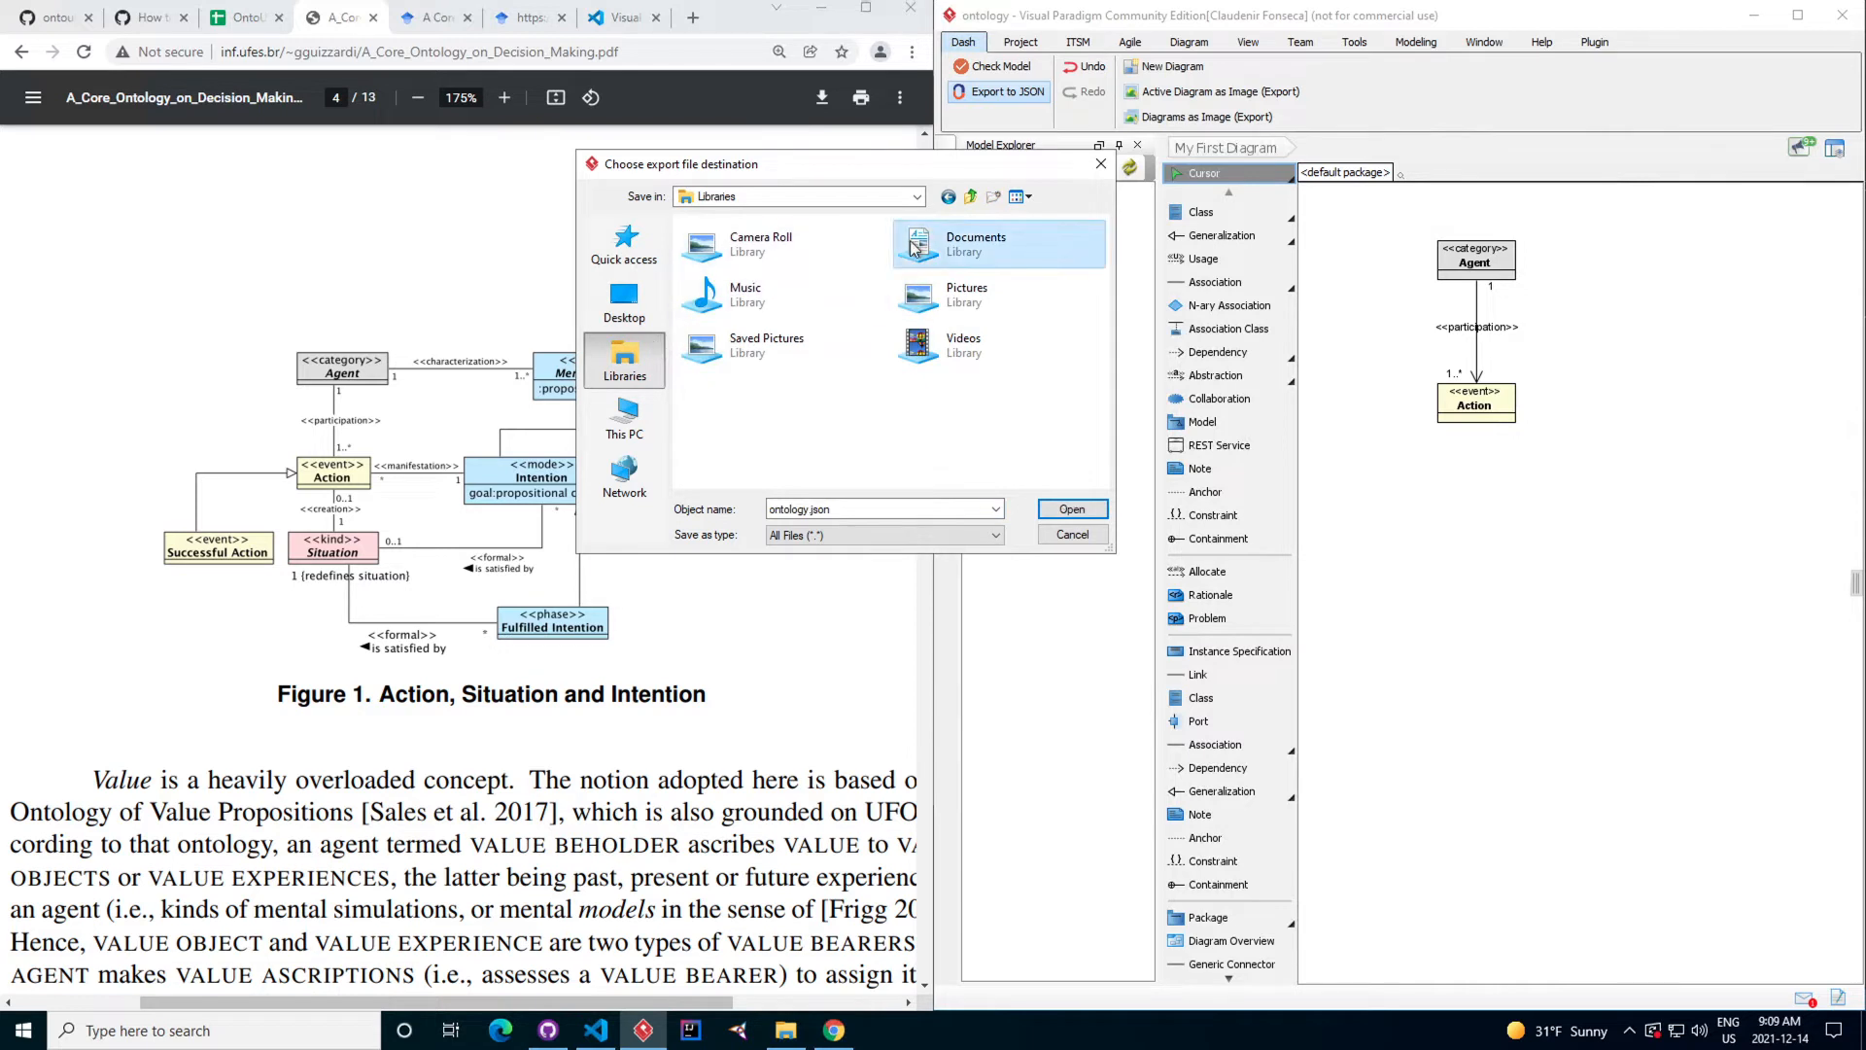
{"action": "double_click", "coordinate": [913, 245]}
{"action": "double_click", "coordinate": [752, 247]}
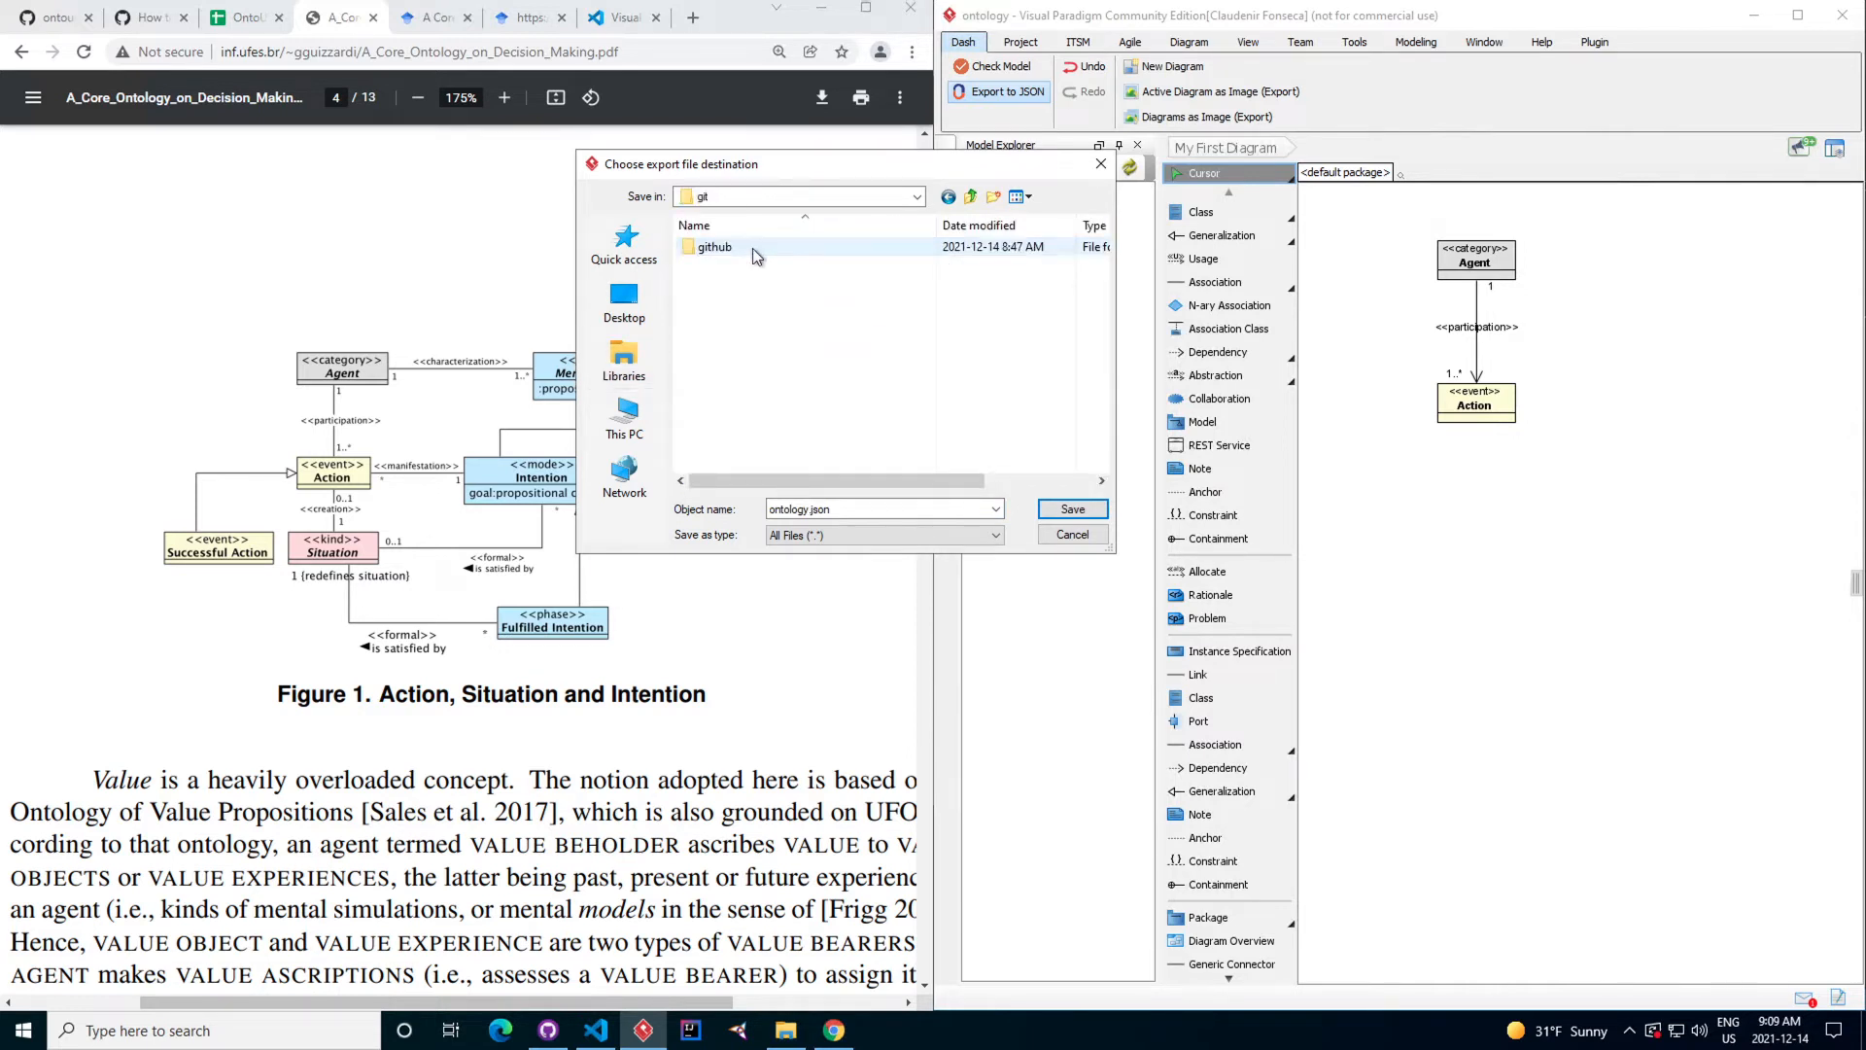
{"action": "double_click", "coordinate": [750, 248]}
{"action": "left_click", "coordinate": [762, 269]}
{"action": "double_click", "coordinate": [761, 268]}
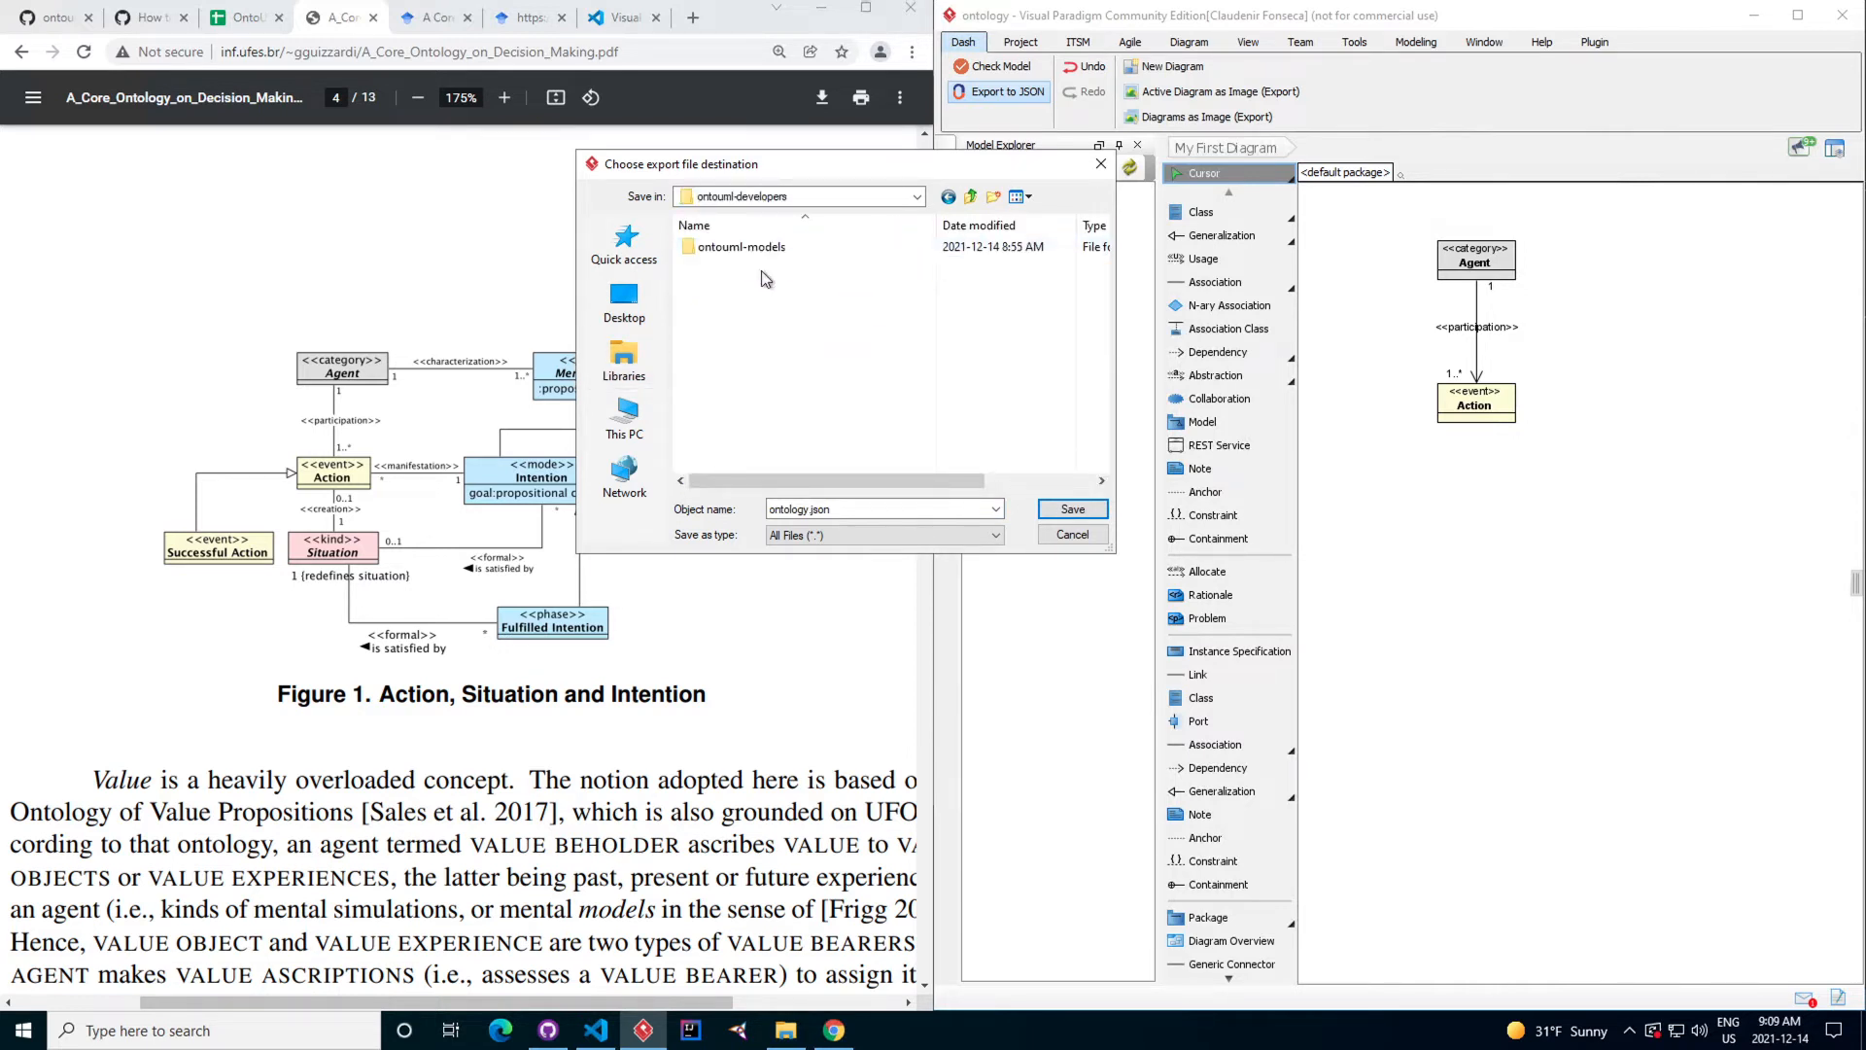
{"action": "double_click", "coordinate": [766, 247]}
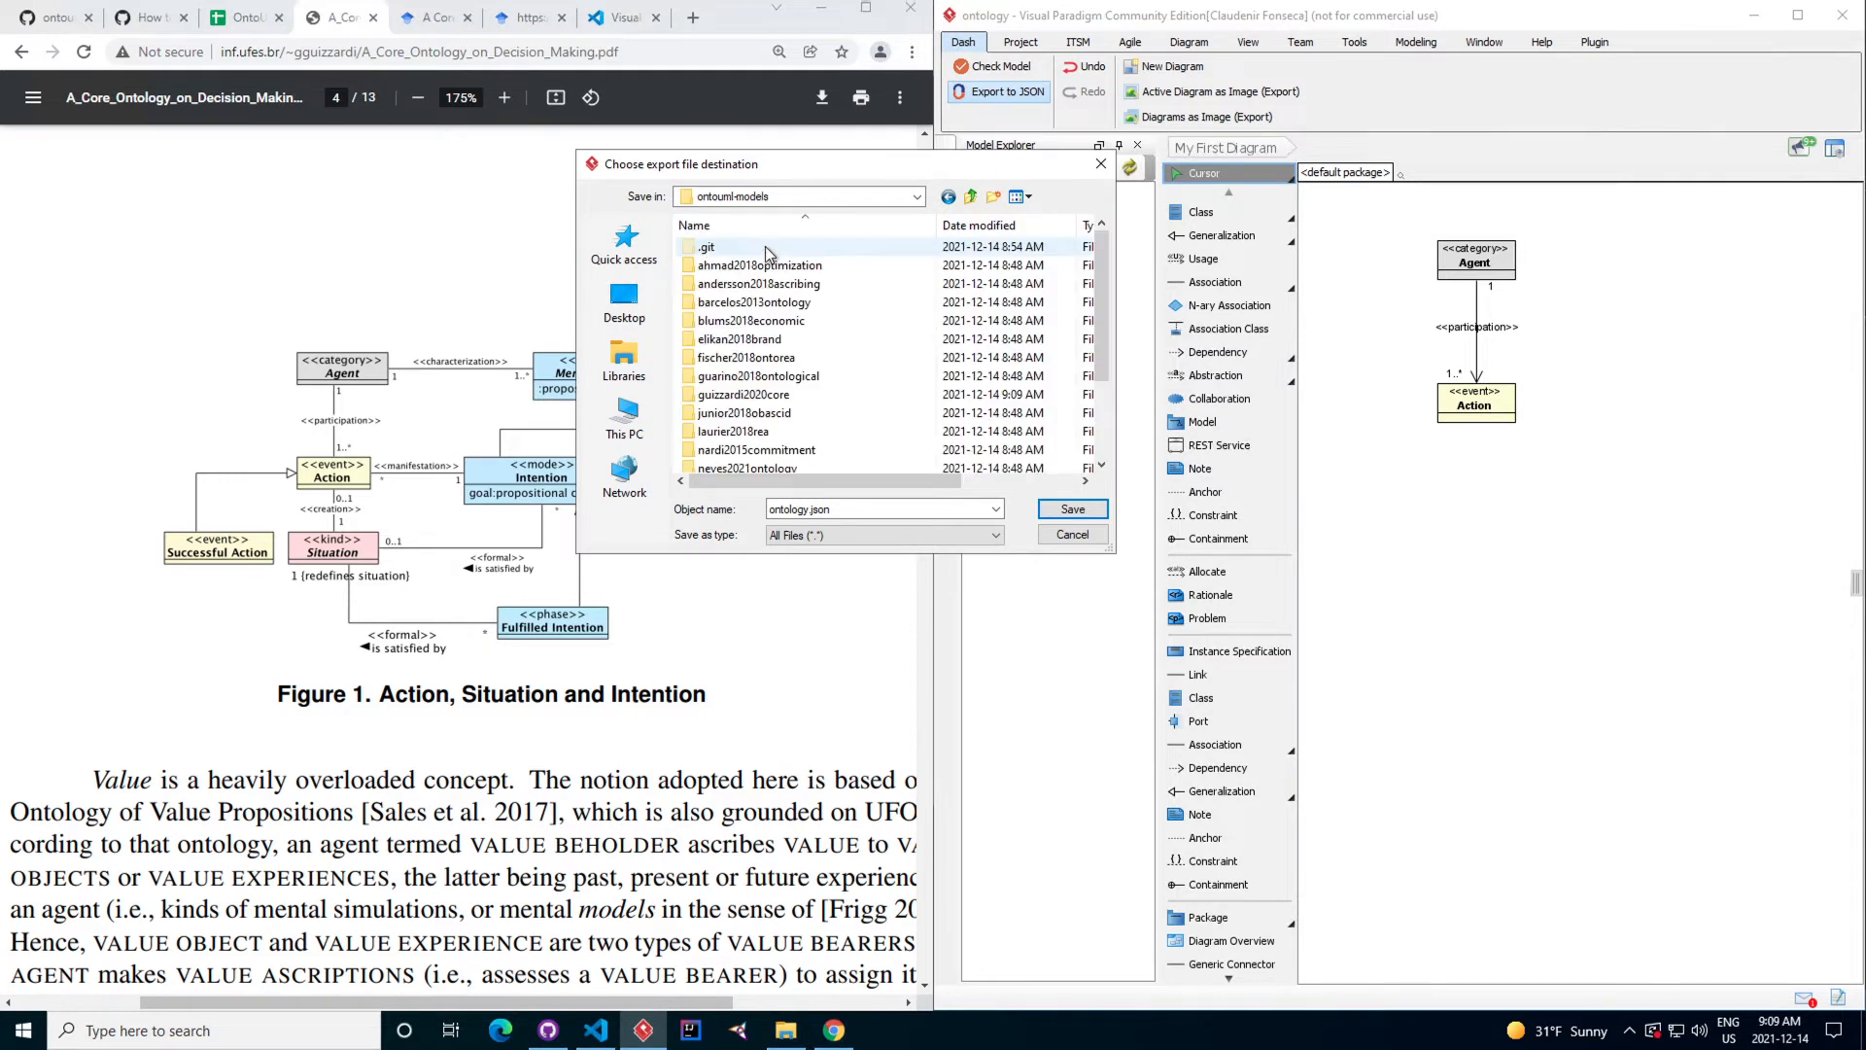
{"action": "double_click", "coordinate": [758, 394]}
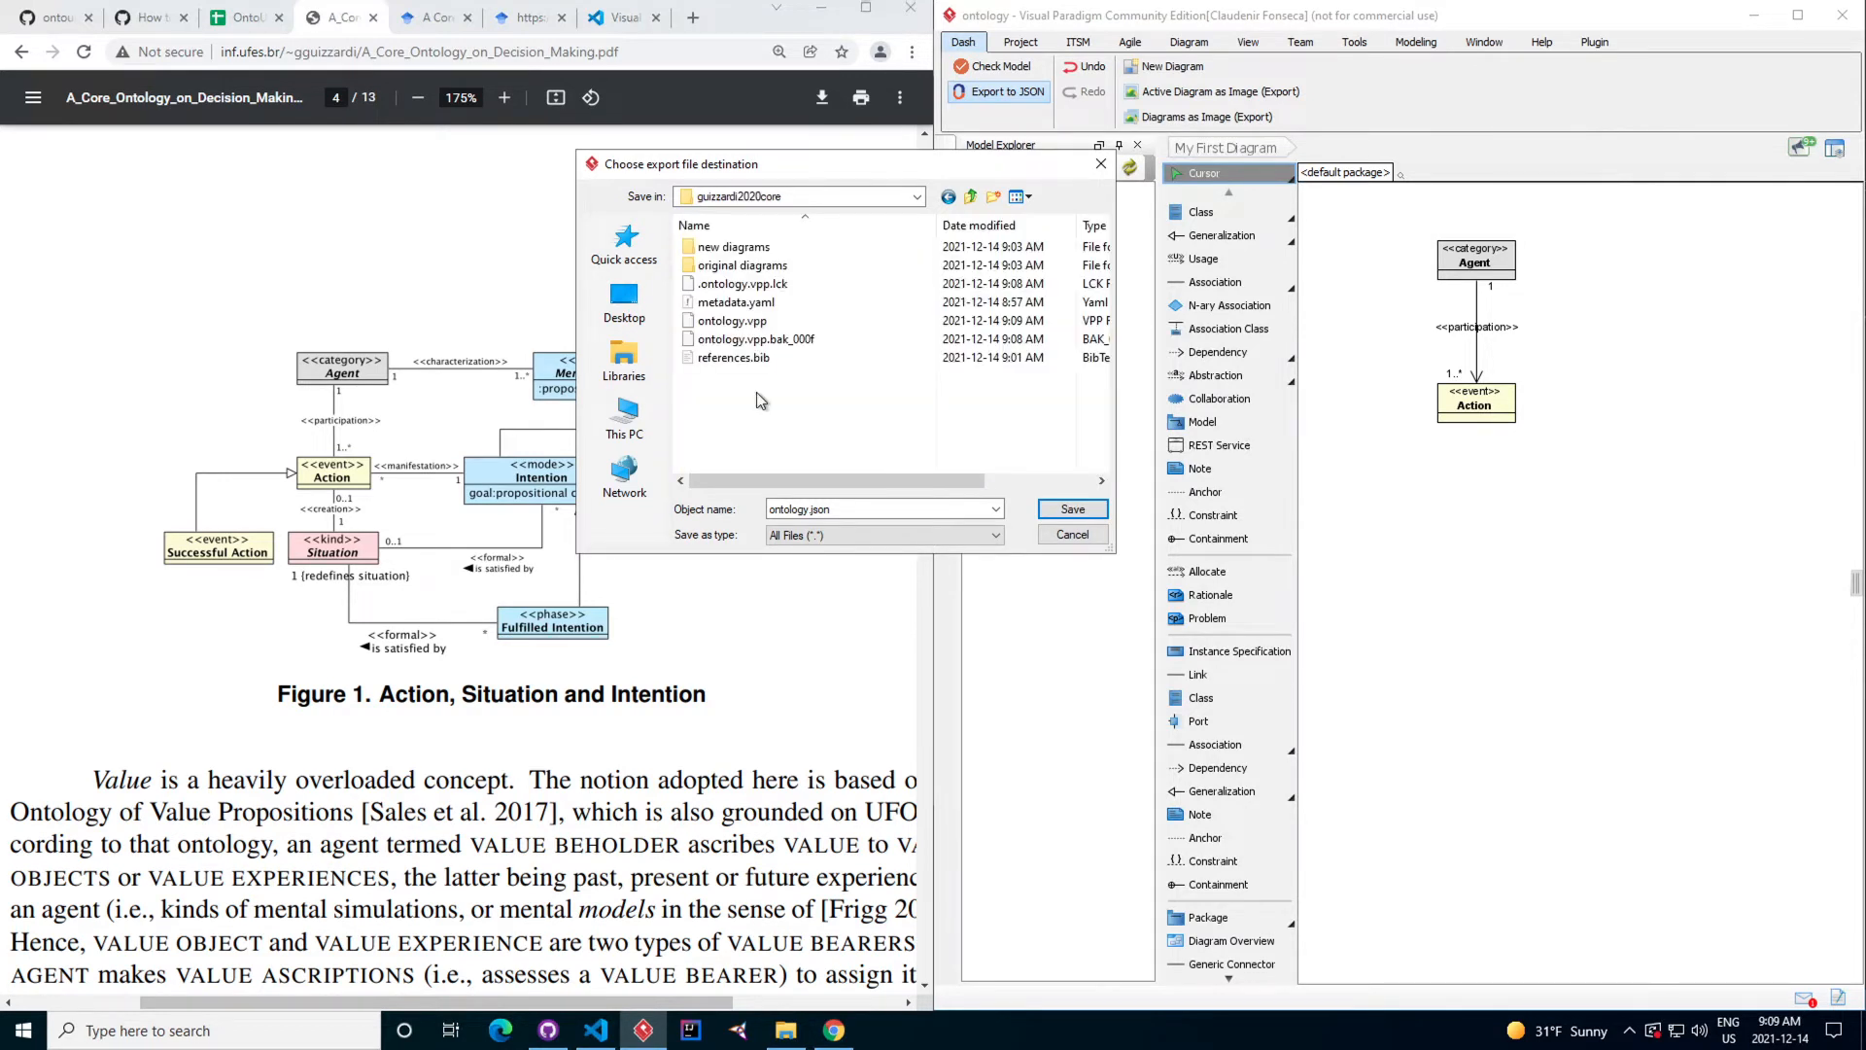
Step: Save the export as ontology.json and dismiss the success message
{"action": "double_click", "coordinate": [846, 509]}
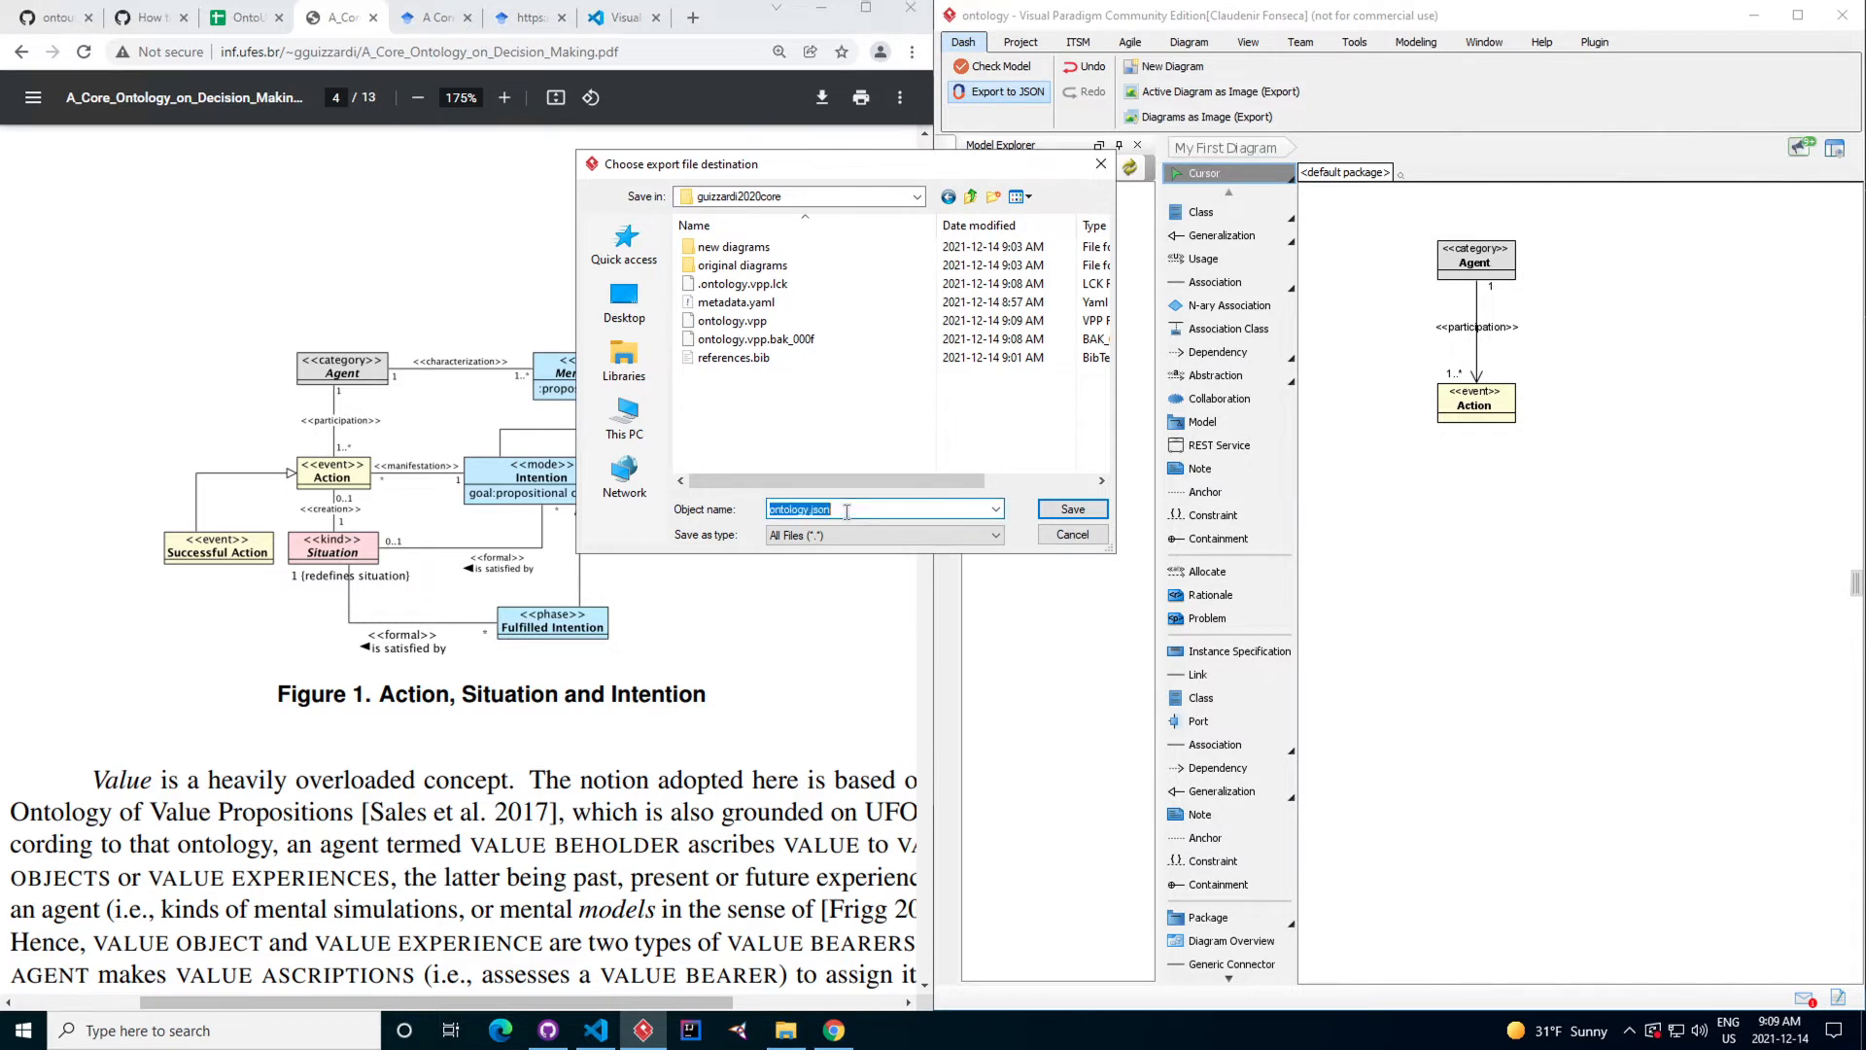
{"action": "key", "text": "Home"}
{"action": "left_click", "coordinate": [1064, 508]}
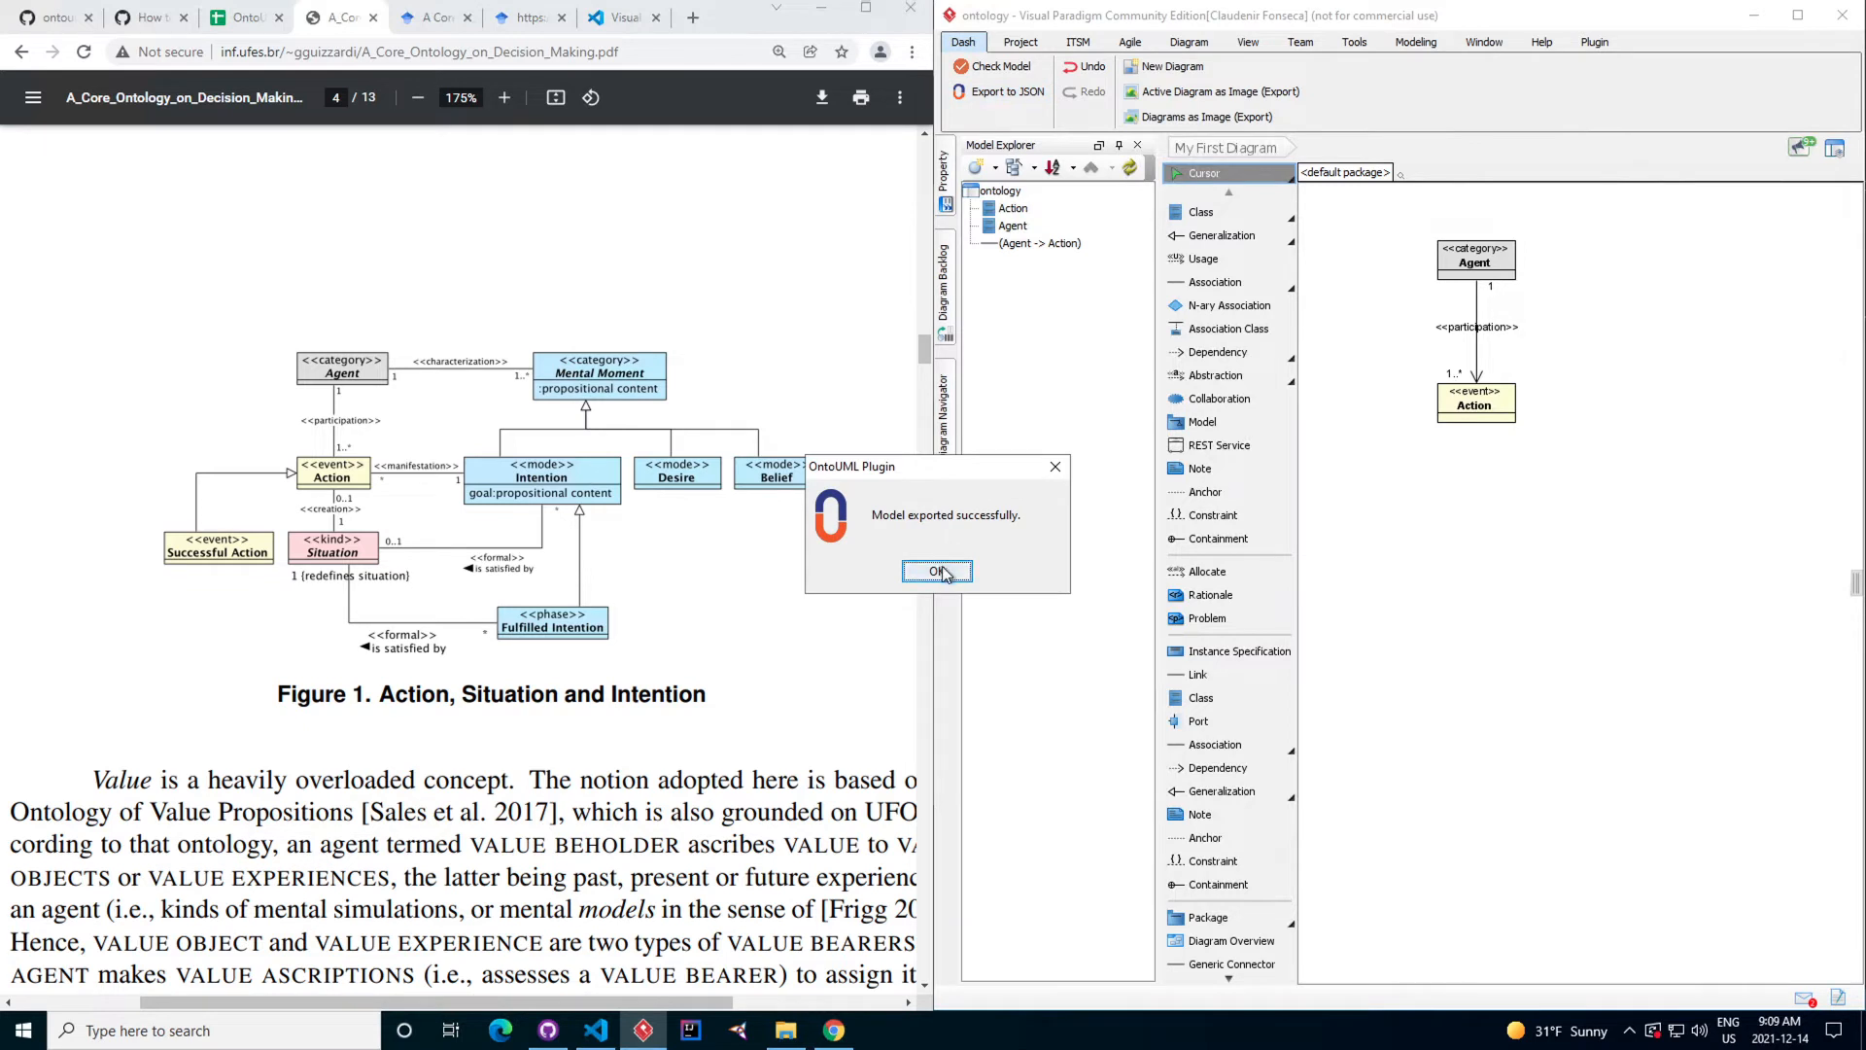
{"action": "left_click", "coordinate": [939, 571]}
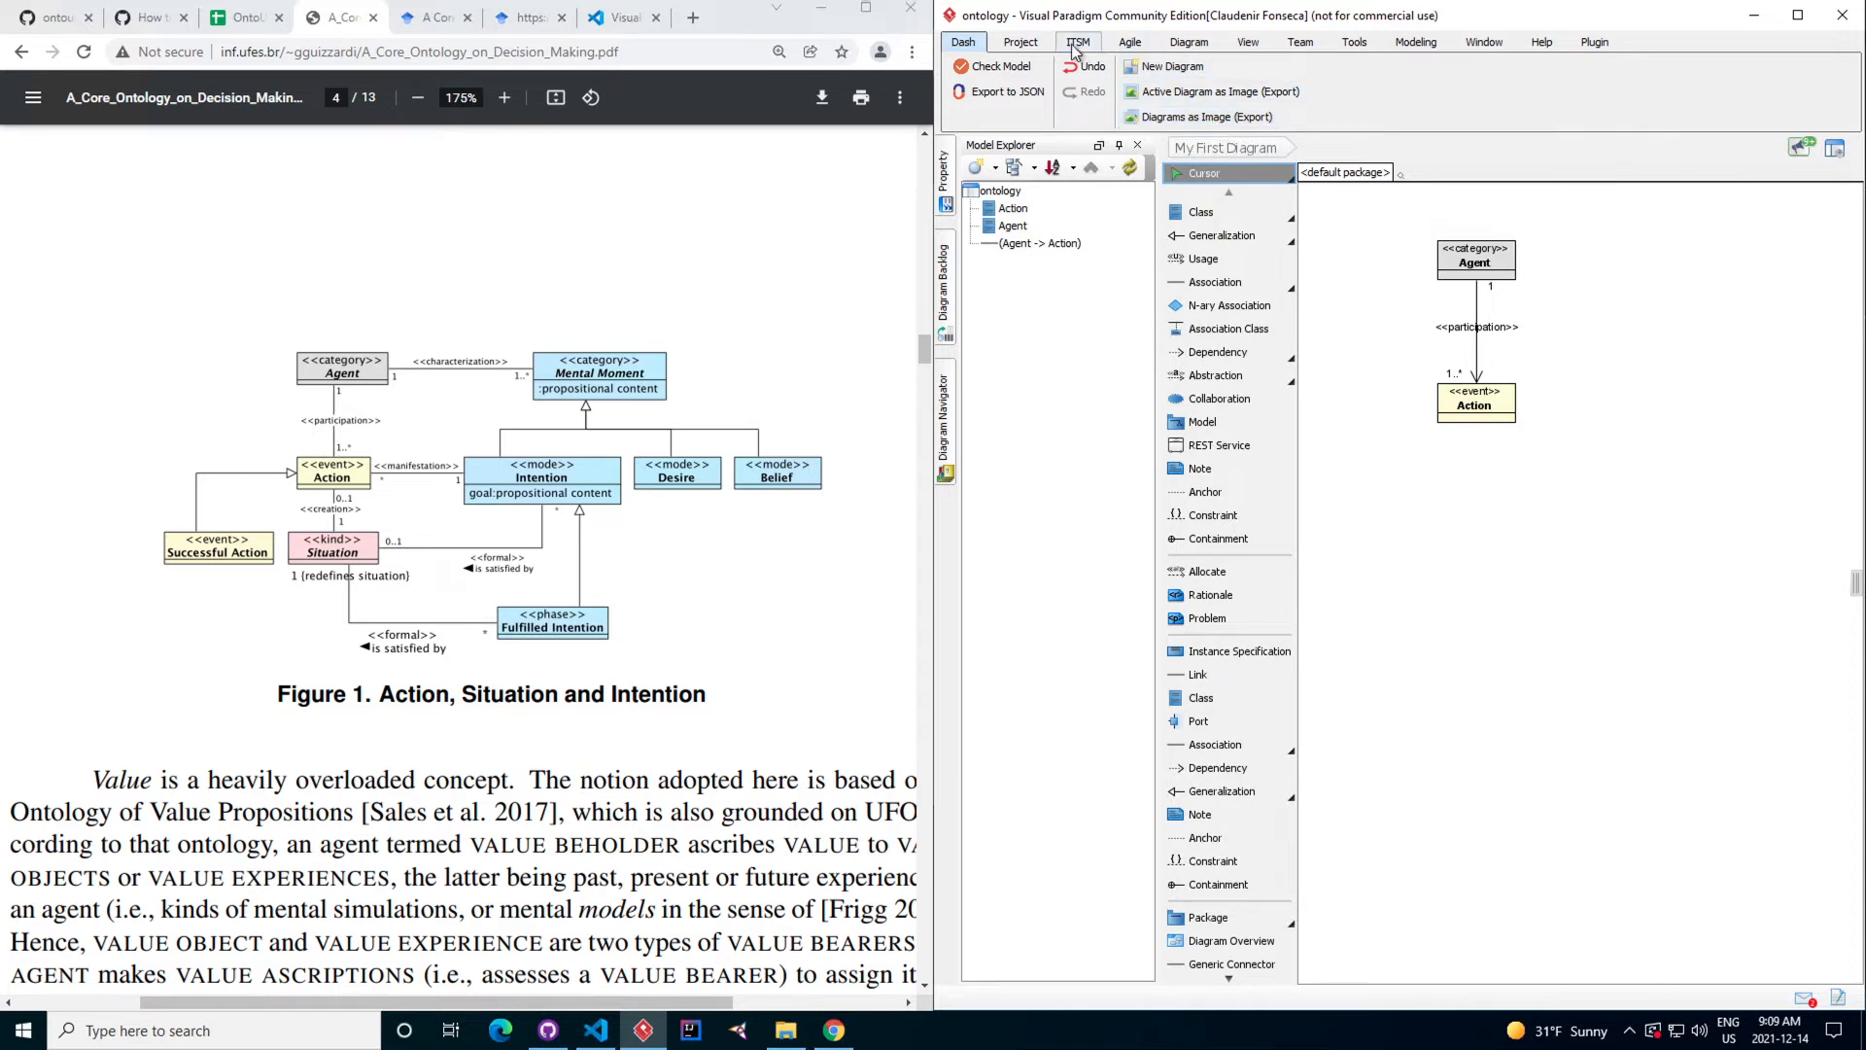
Step: Export Diagrams as Image for all ontology diagrams, with output folder new diagrams
{"action": "left_click", "coordinate": [1039, 45]}
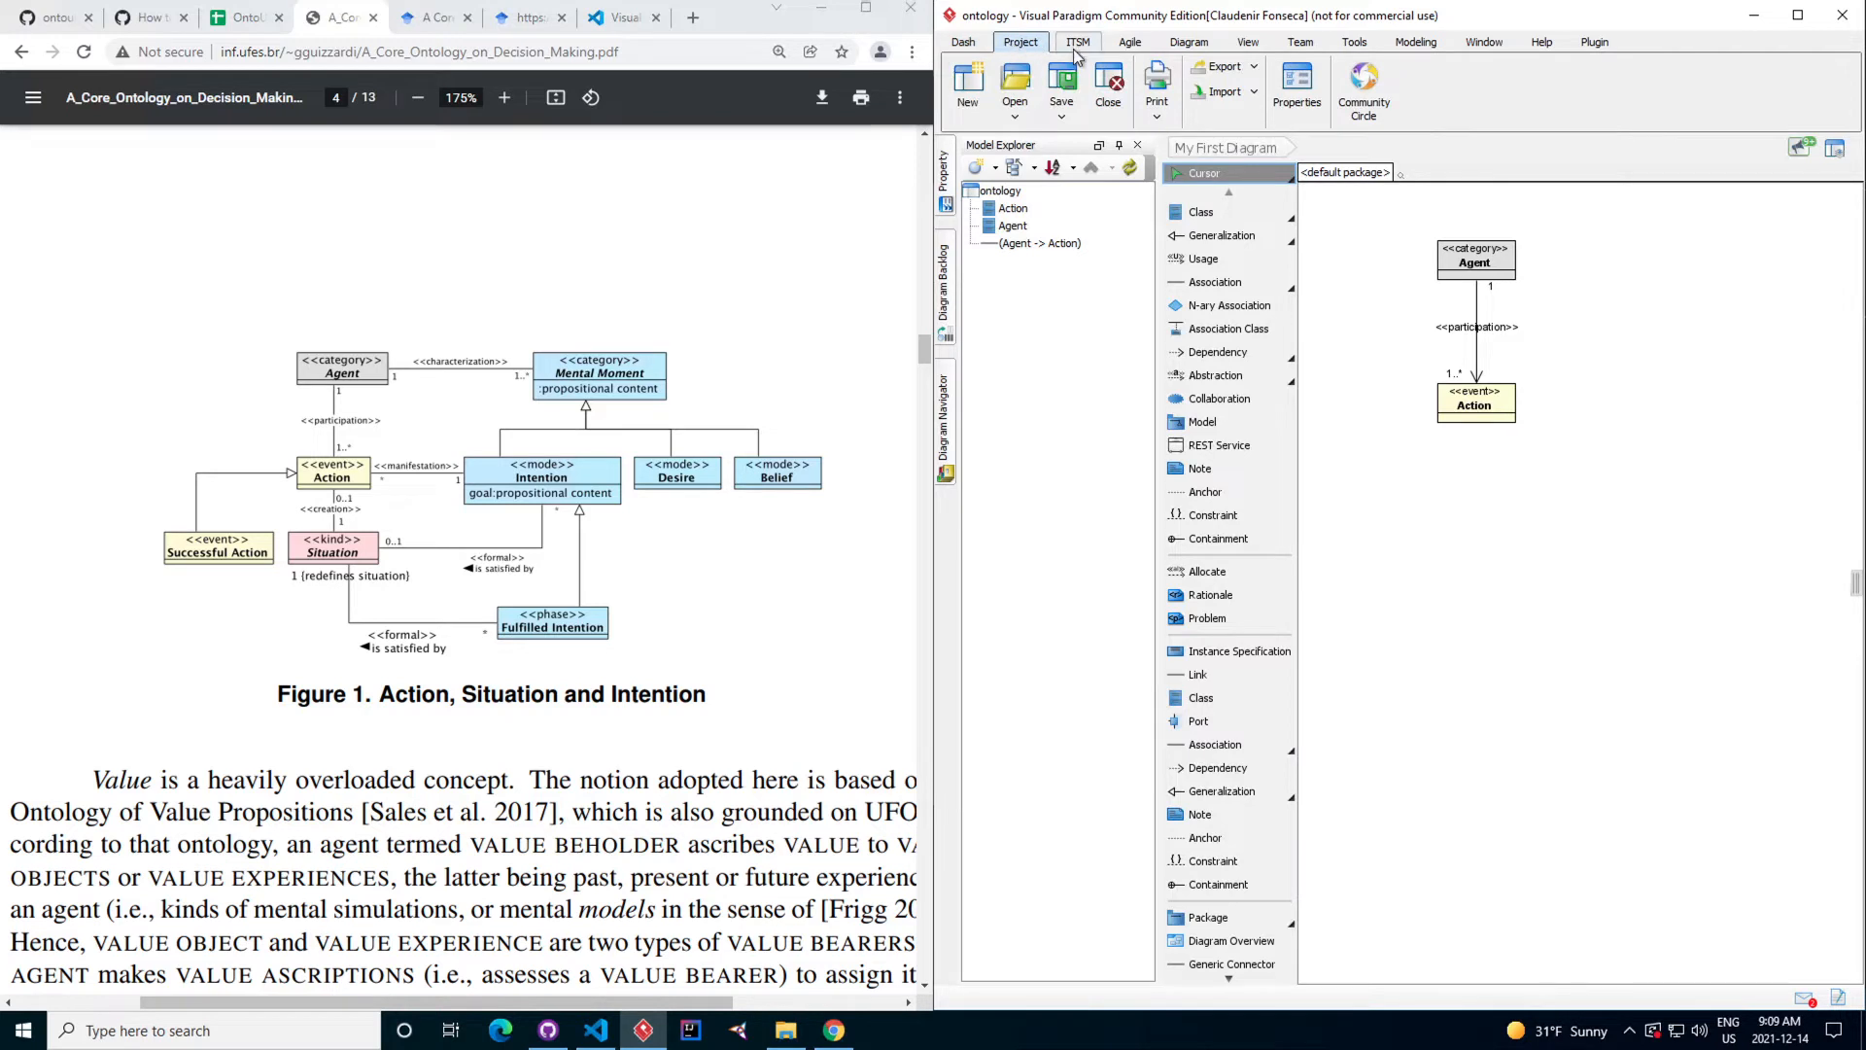
{"action": "left_click", "coordinate": [1226, 70]}
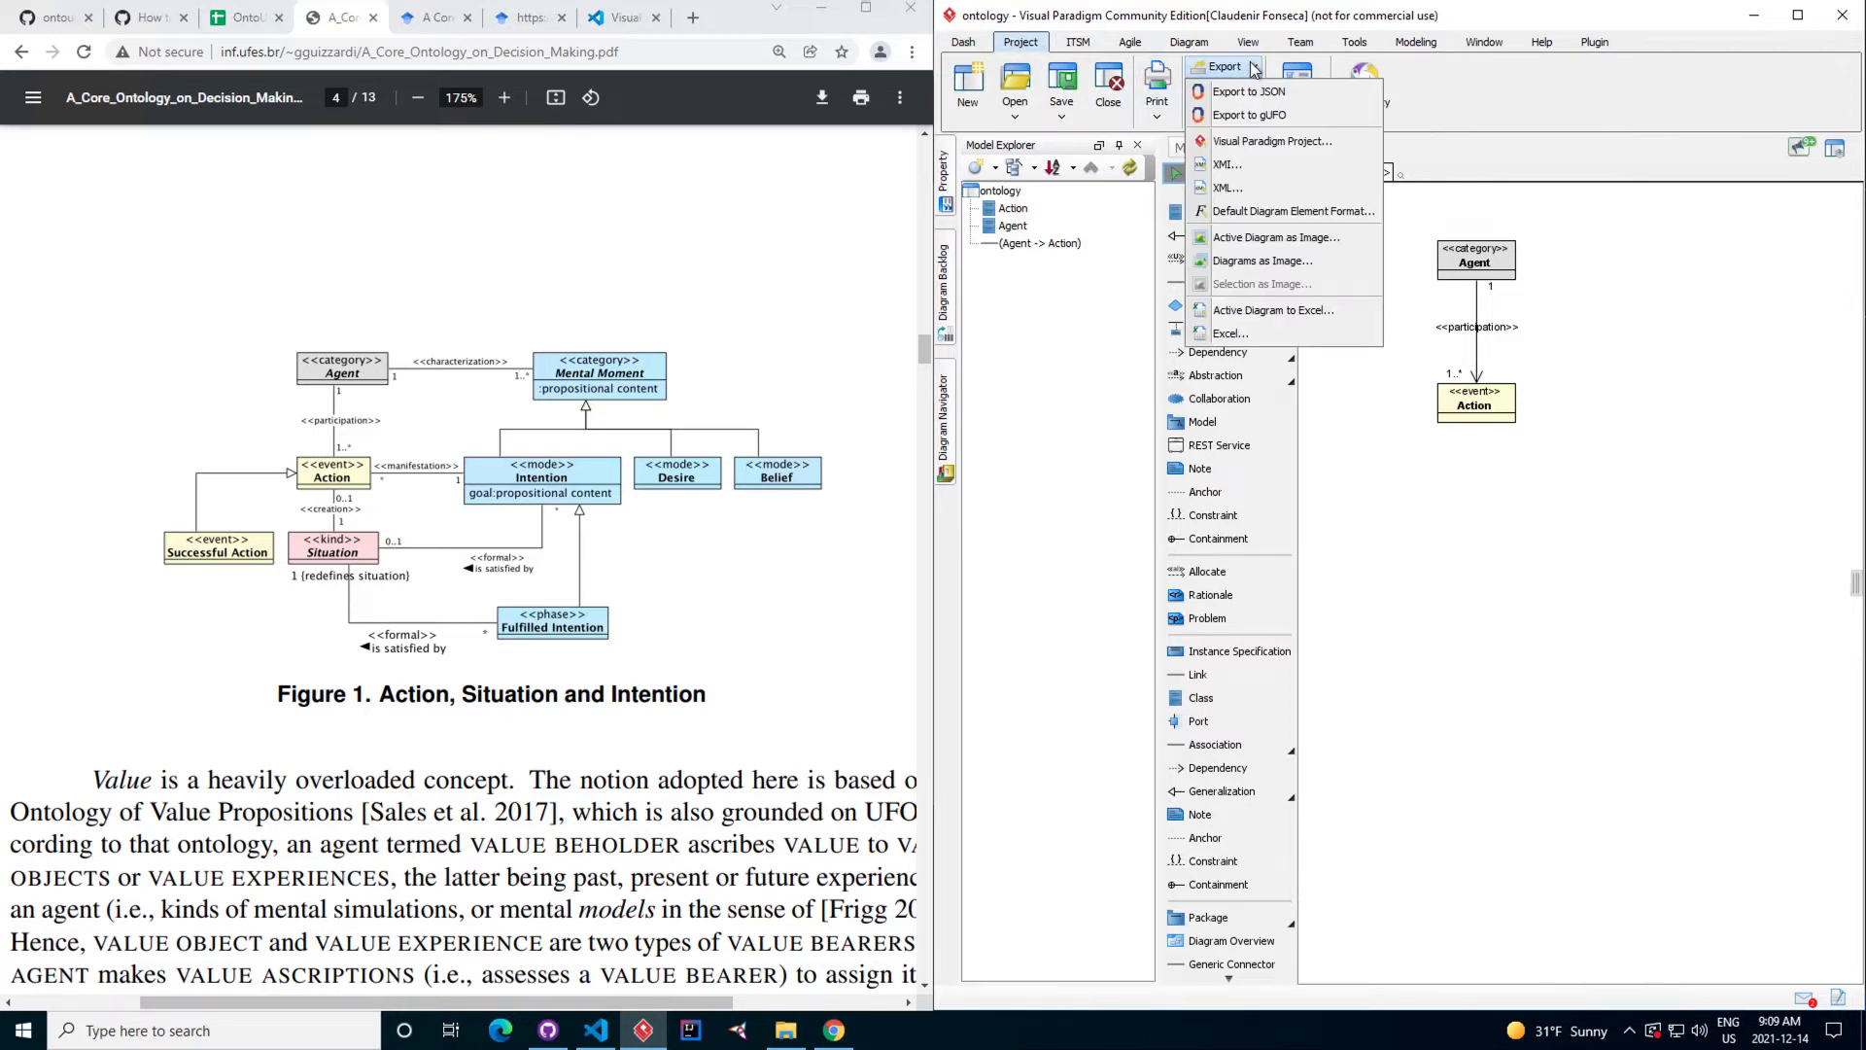
{"action": "left_click", "coordinate": [1293, 262]}
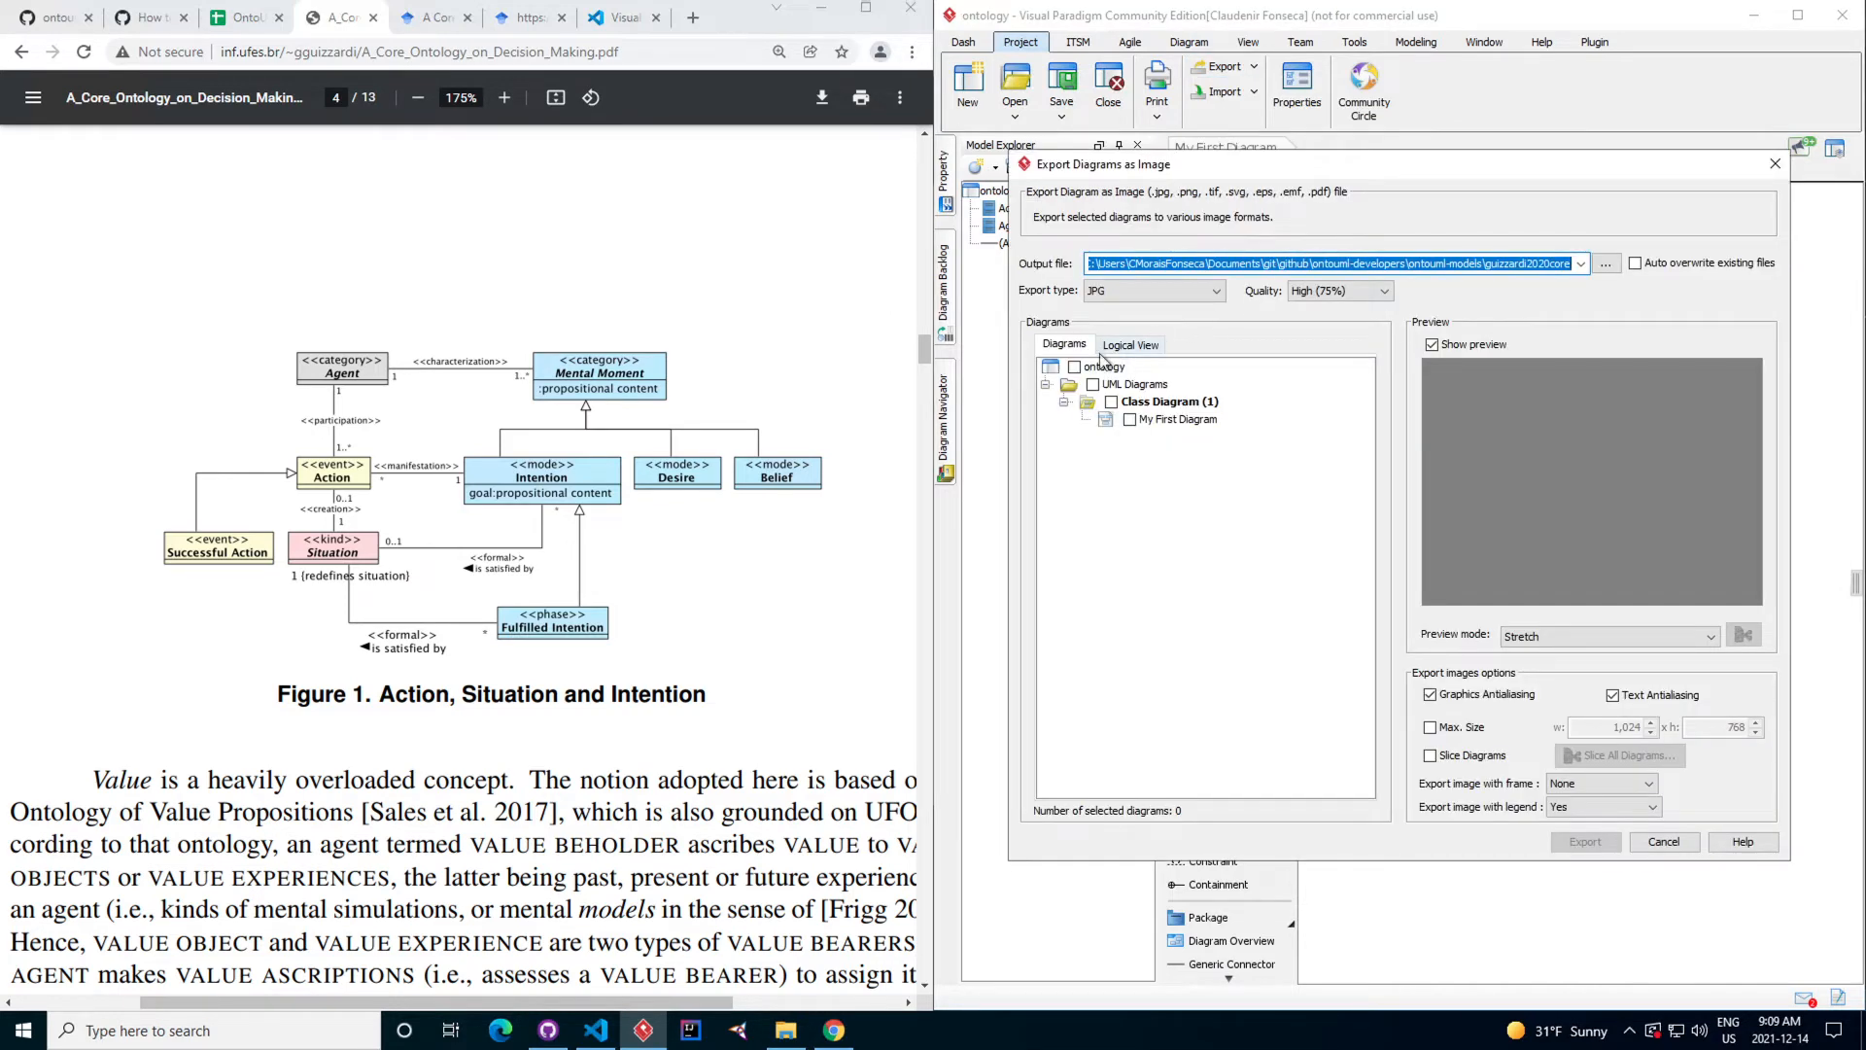
{"action": "left_click", "coordinate": [1075, 367]}
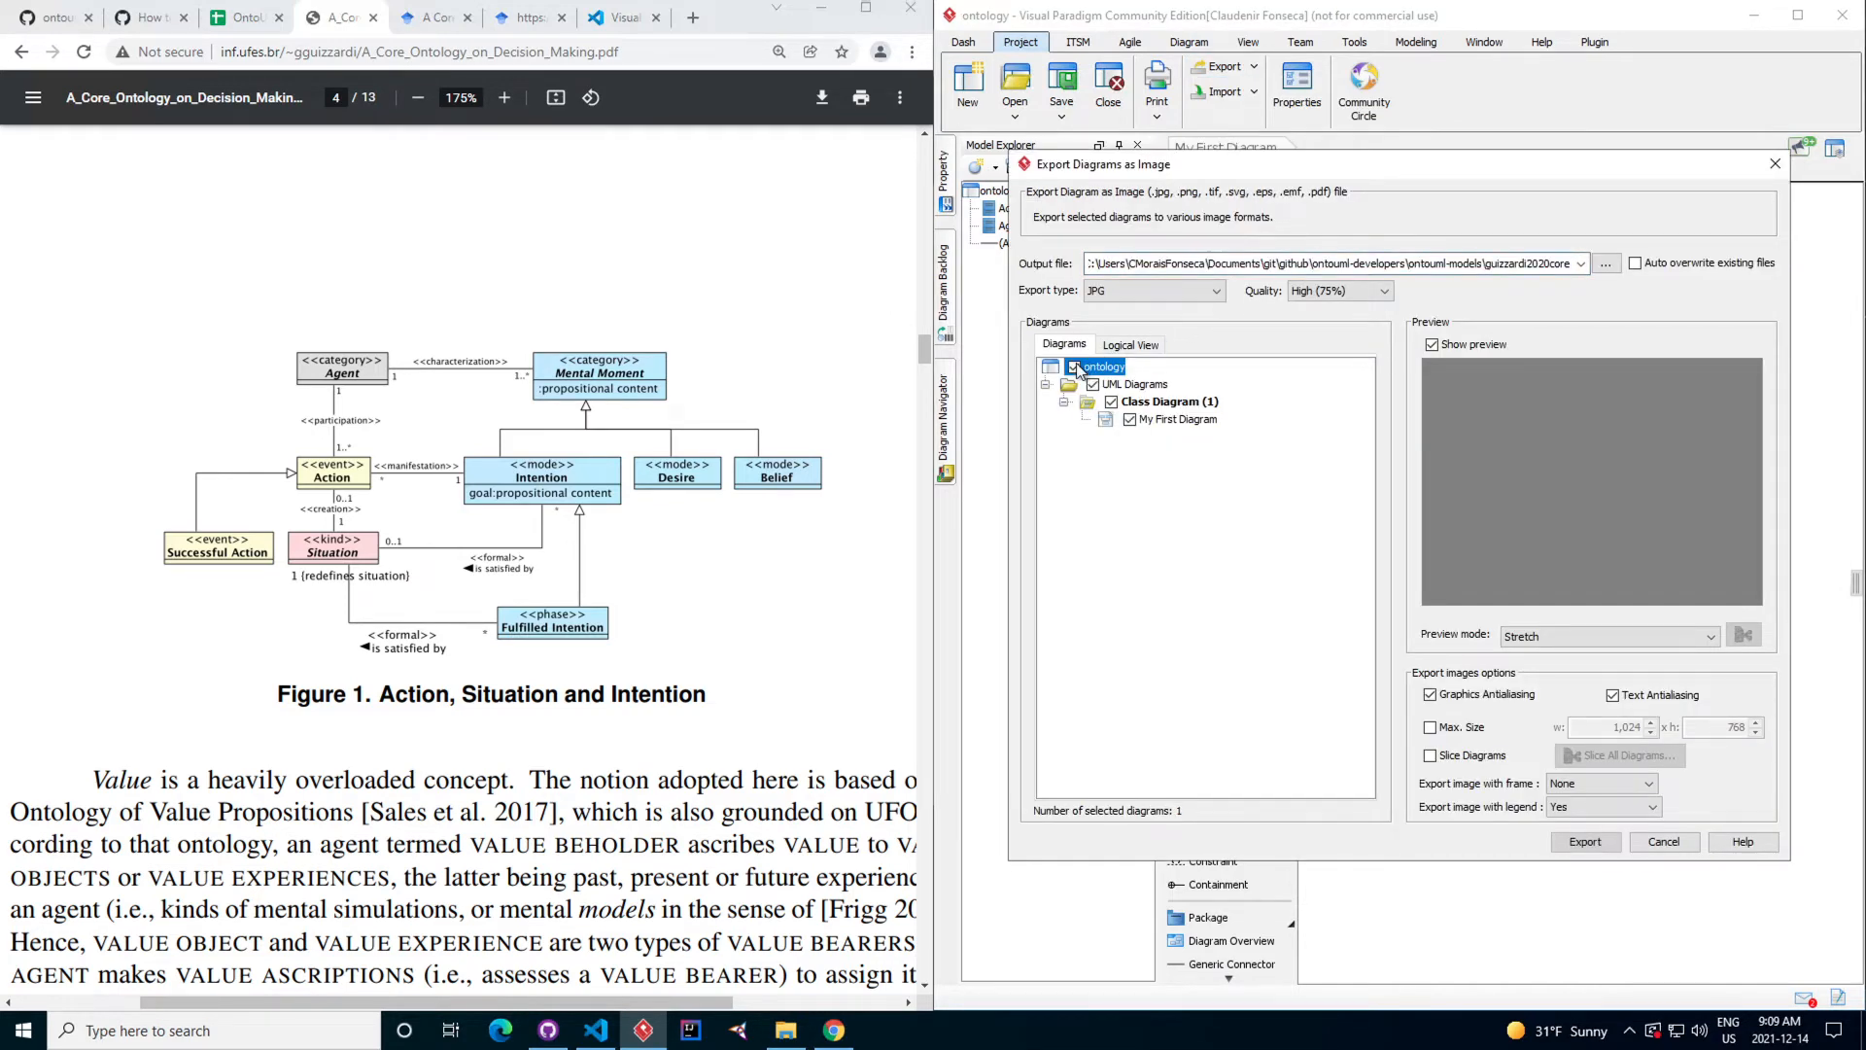
{"action": "left_click", "coordinate": [1606, 264]}
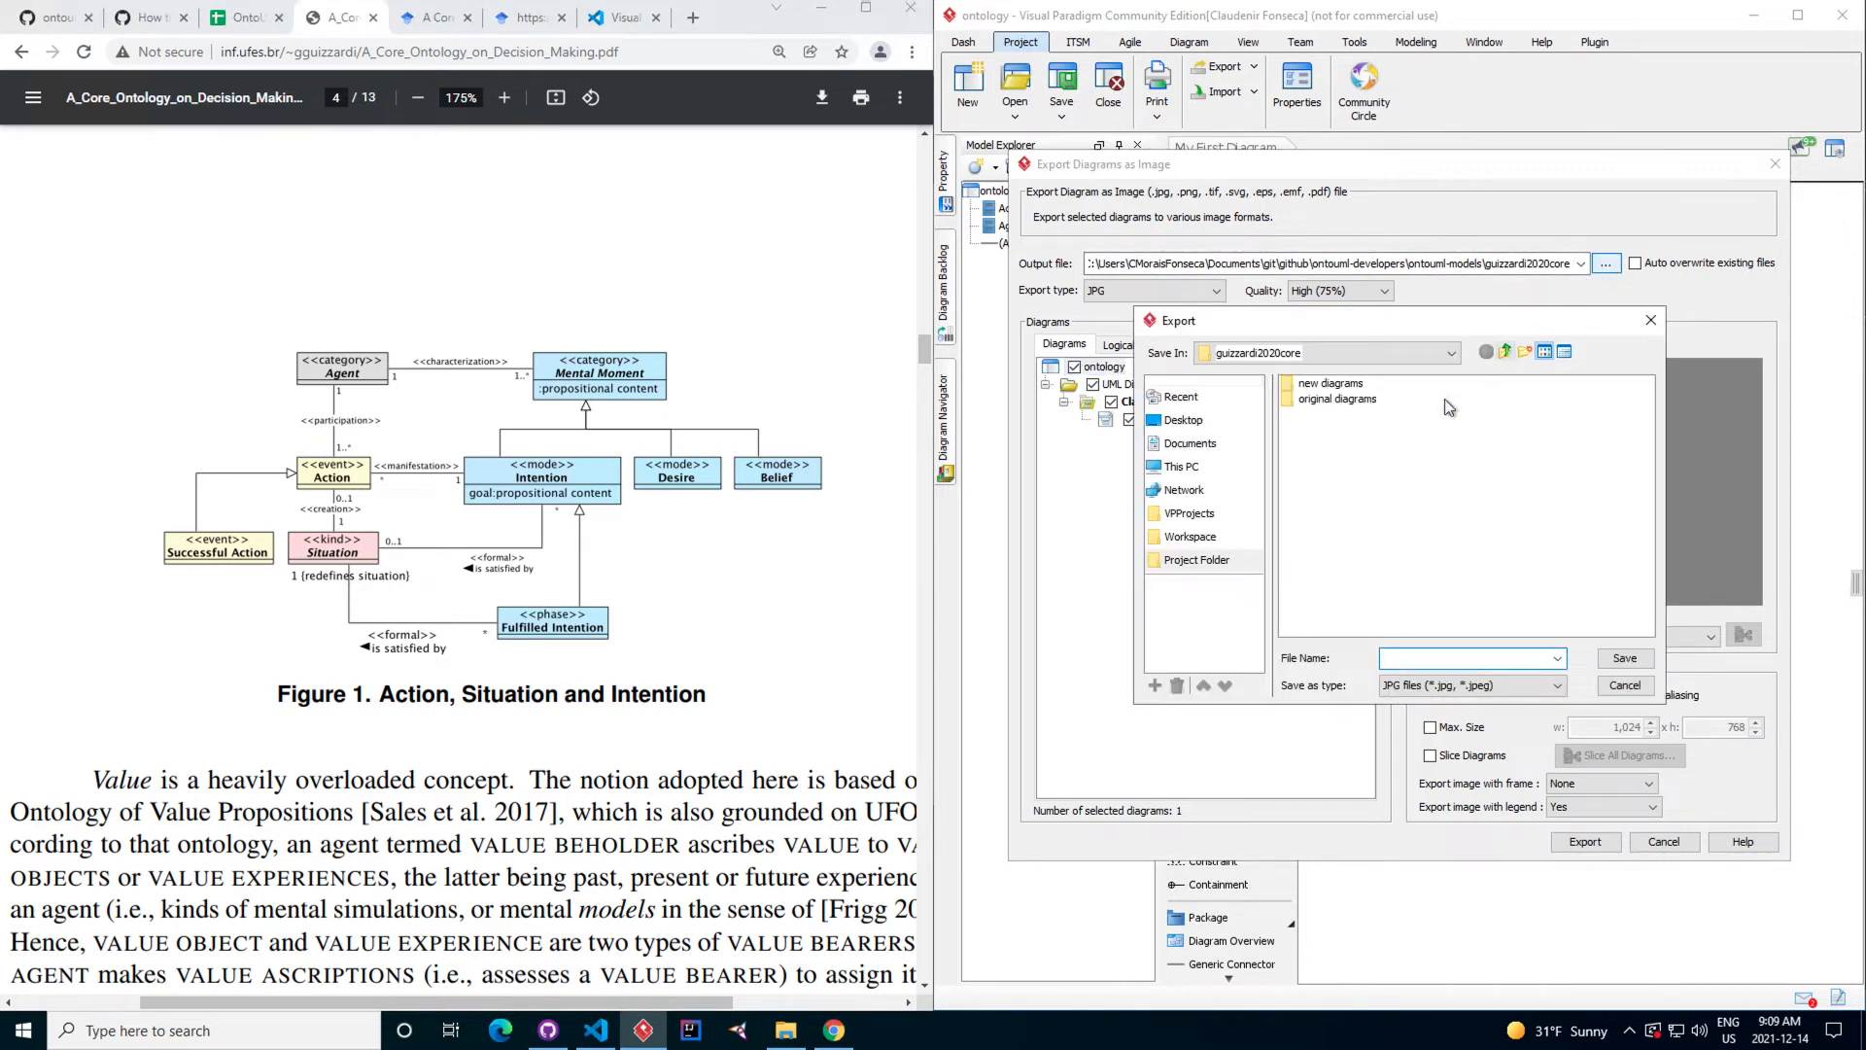
{"action": "left_click", "coordinate": [1386, 438]}
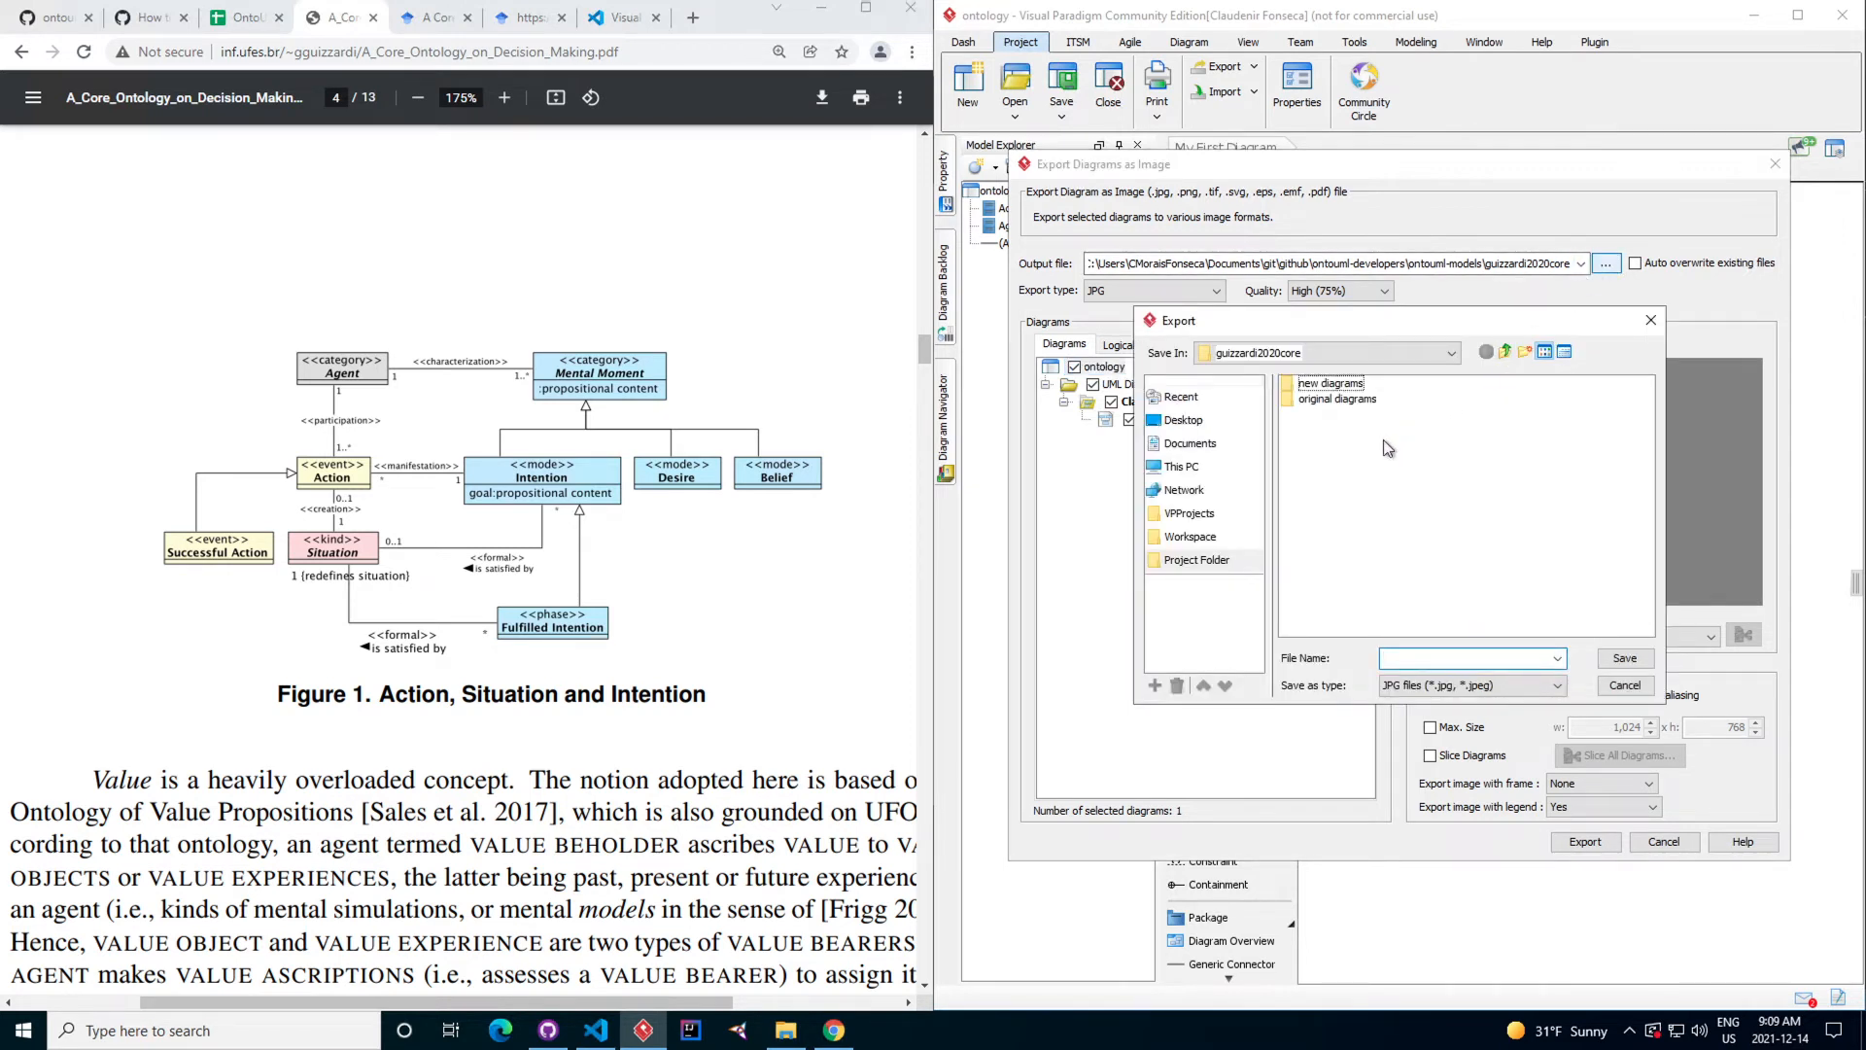
{"action": "double_click", "coordinate": [1351, 386]}
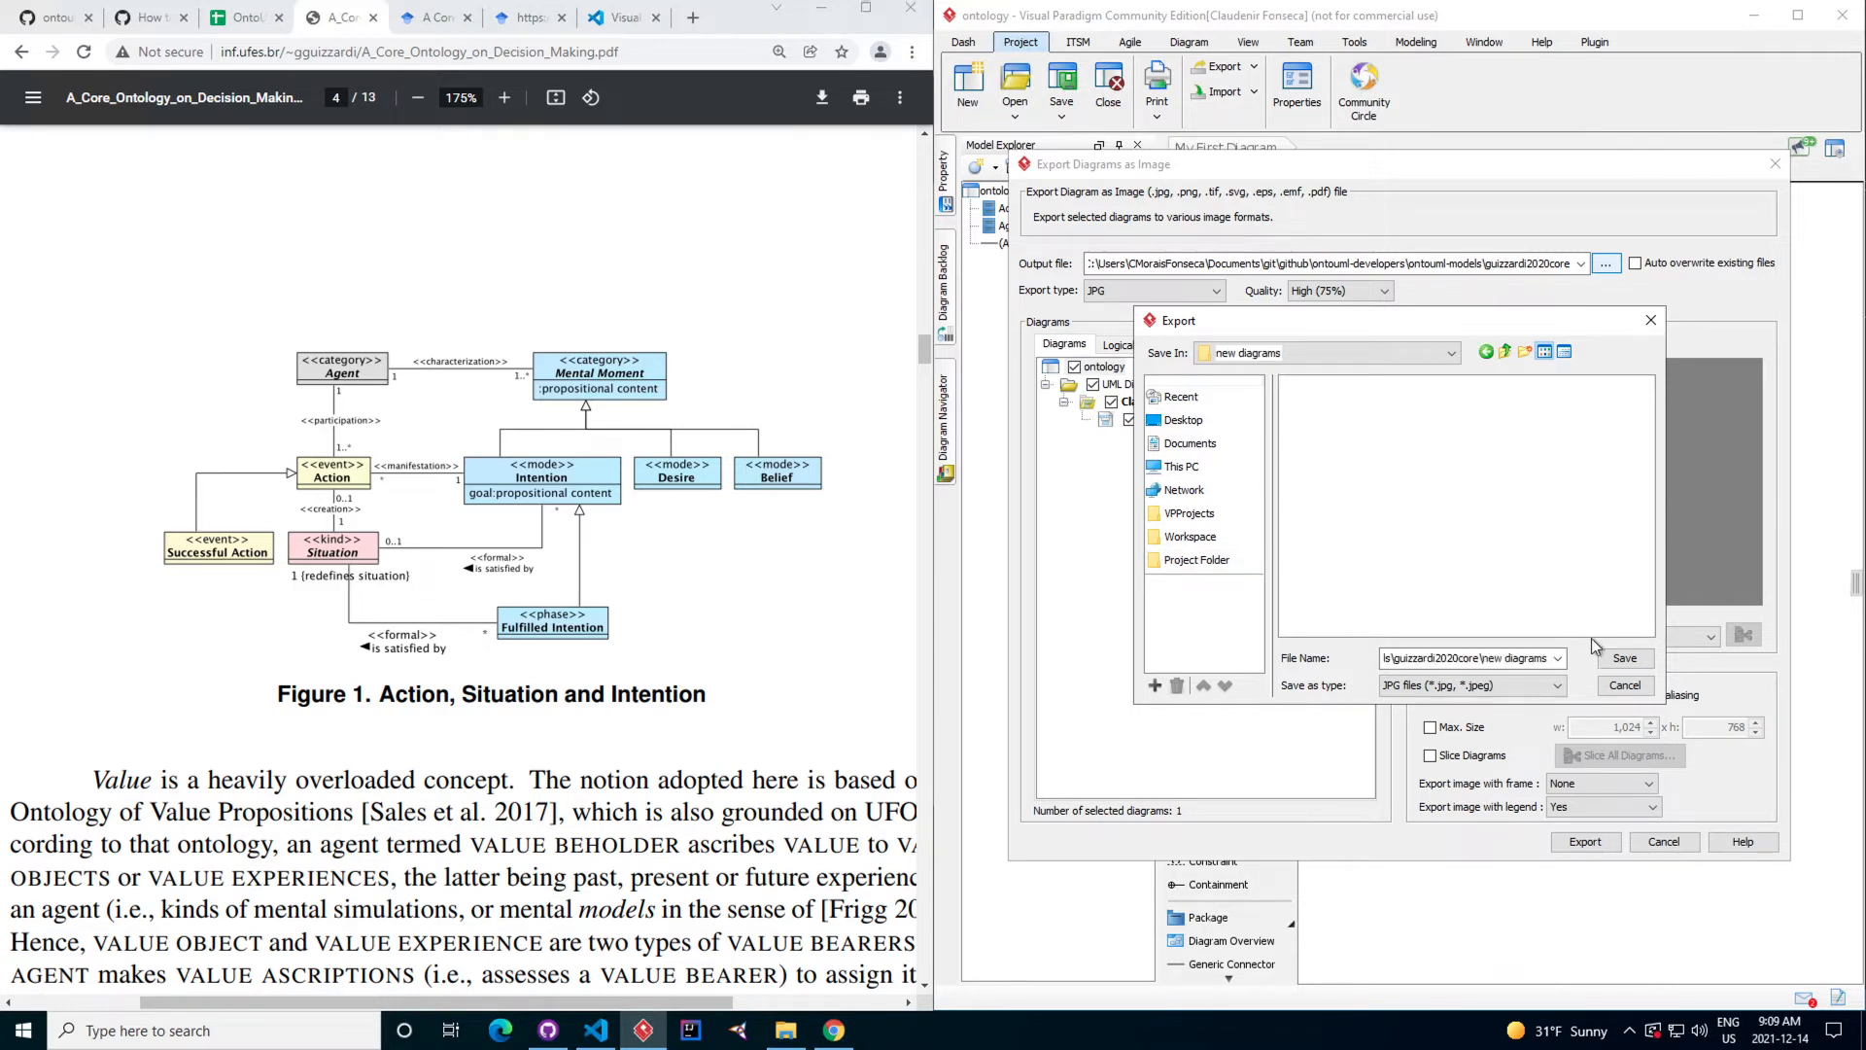
{"action": "left_click", "coordinate": [1621, 660]}
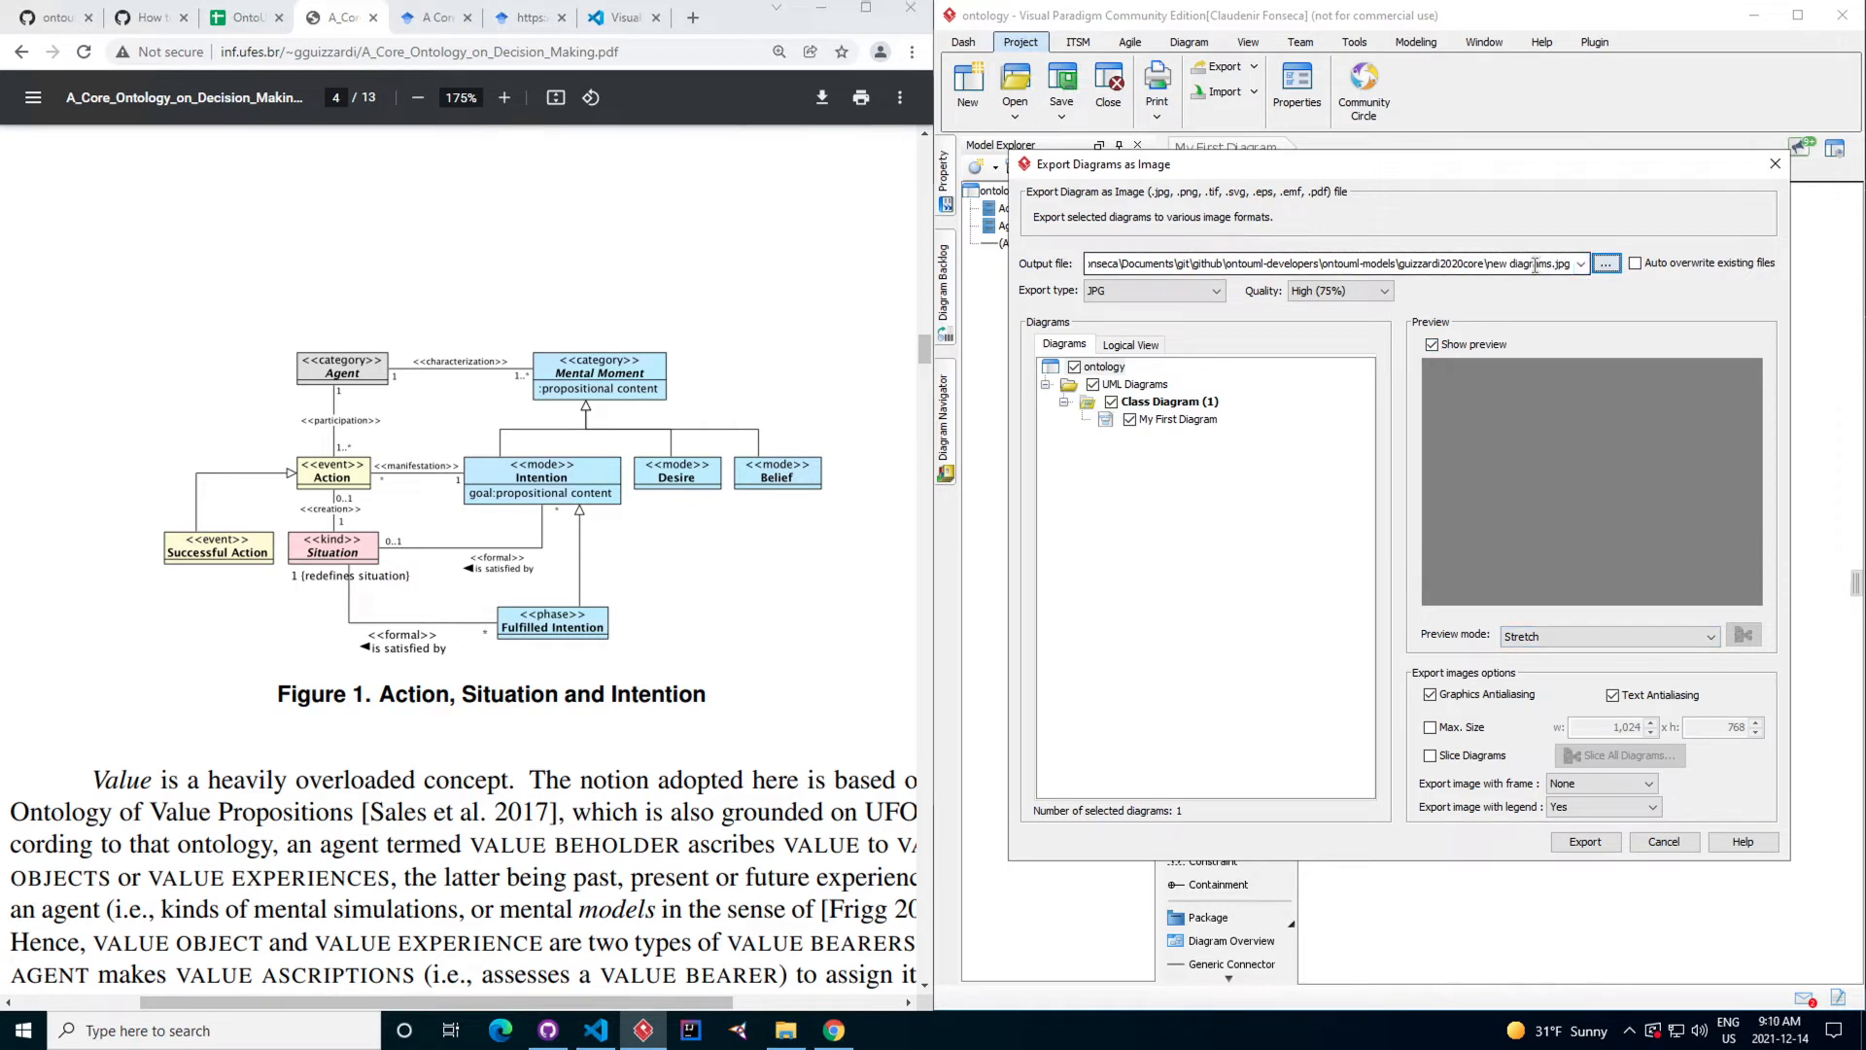
Step: Set format to PNG with Background at 300 DPI and export My First Diagram
{"action": "left_click", "coordinate": [1217, 293]}
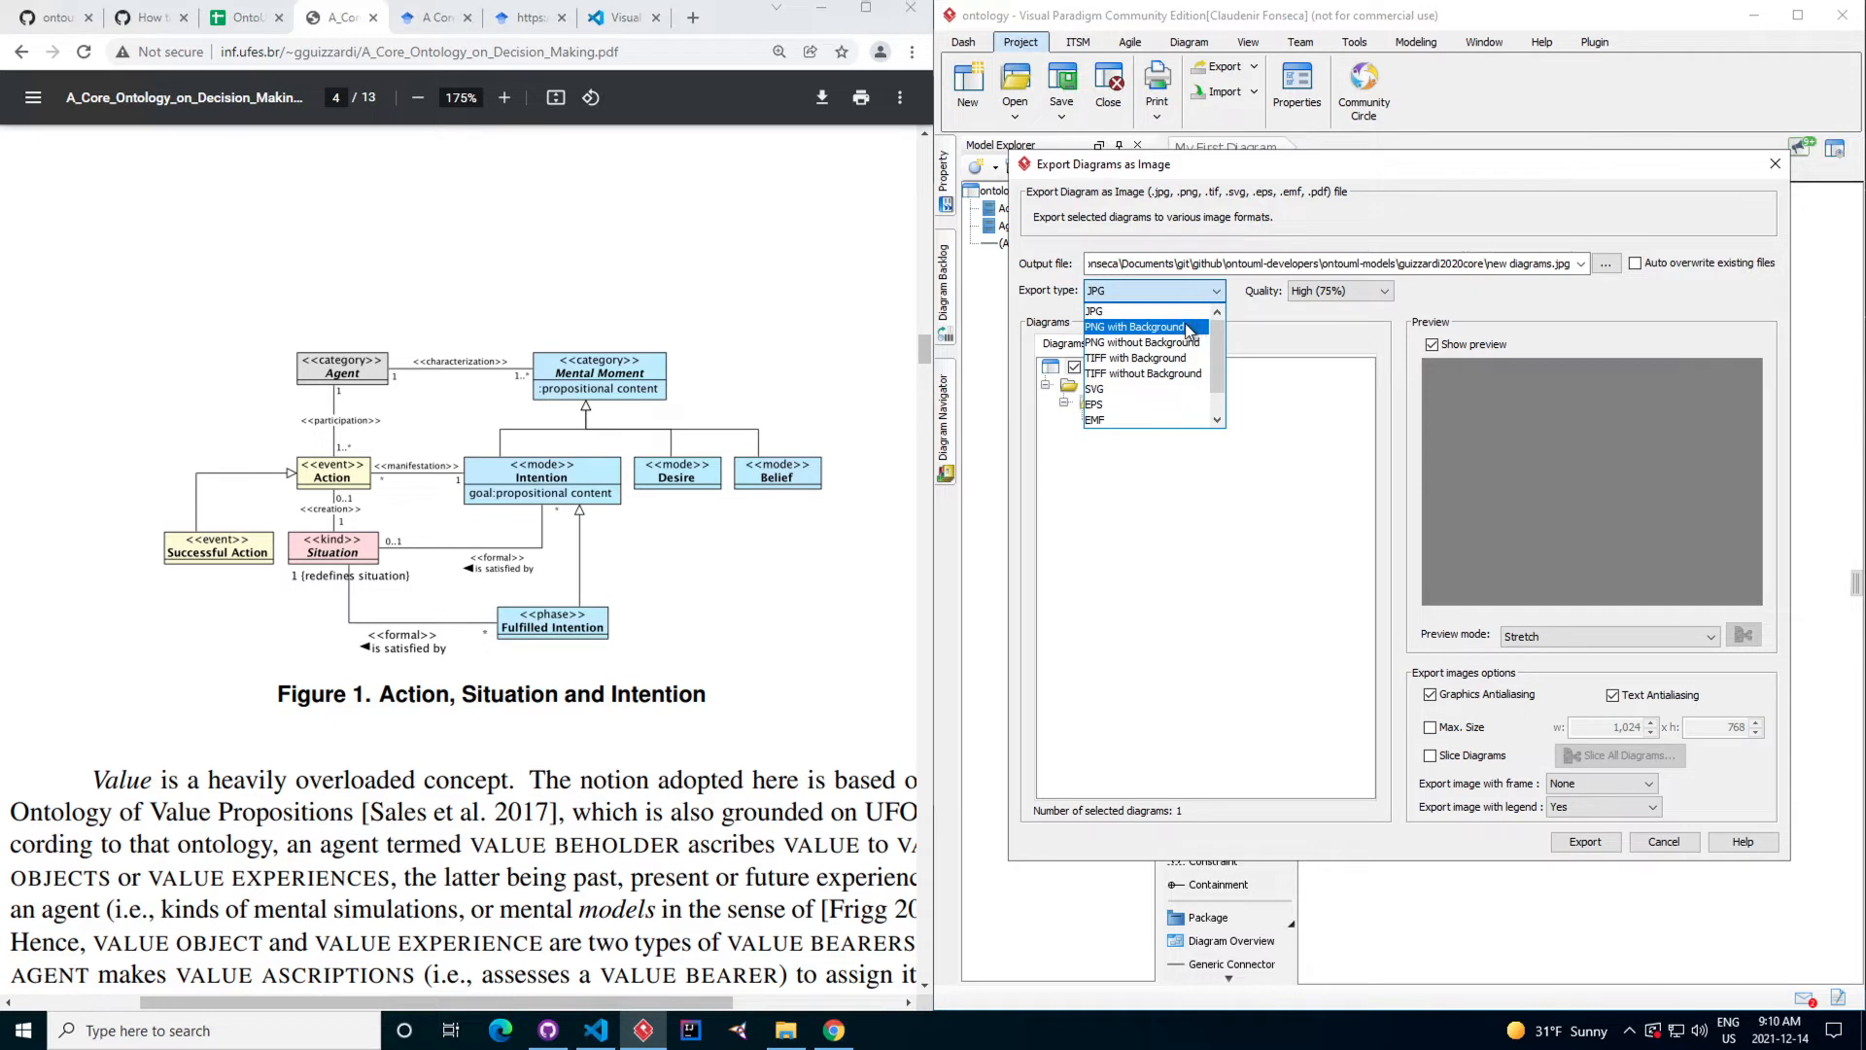
{"action": "left_click", "coordinate": [1190, 328]}
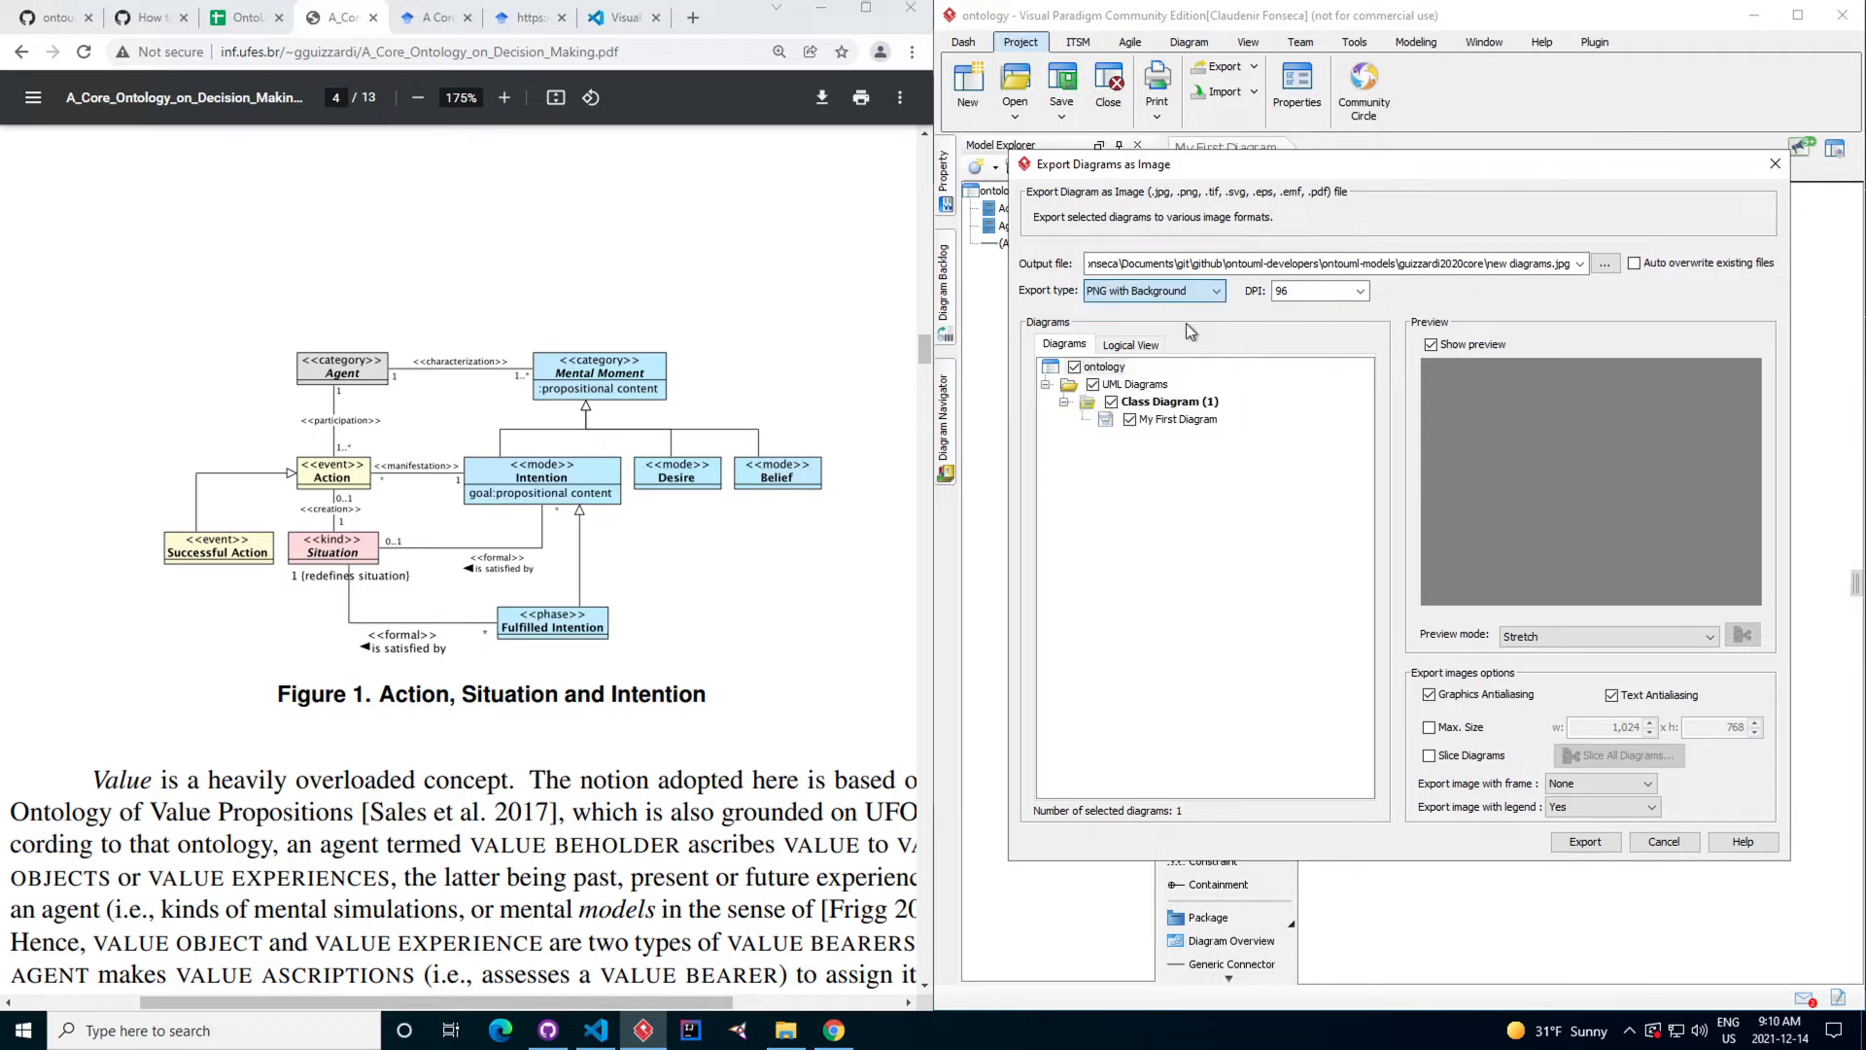
{"action": "left_click", "coordinate": [1359, 292]}
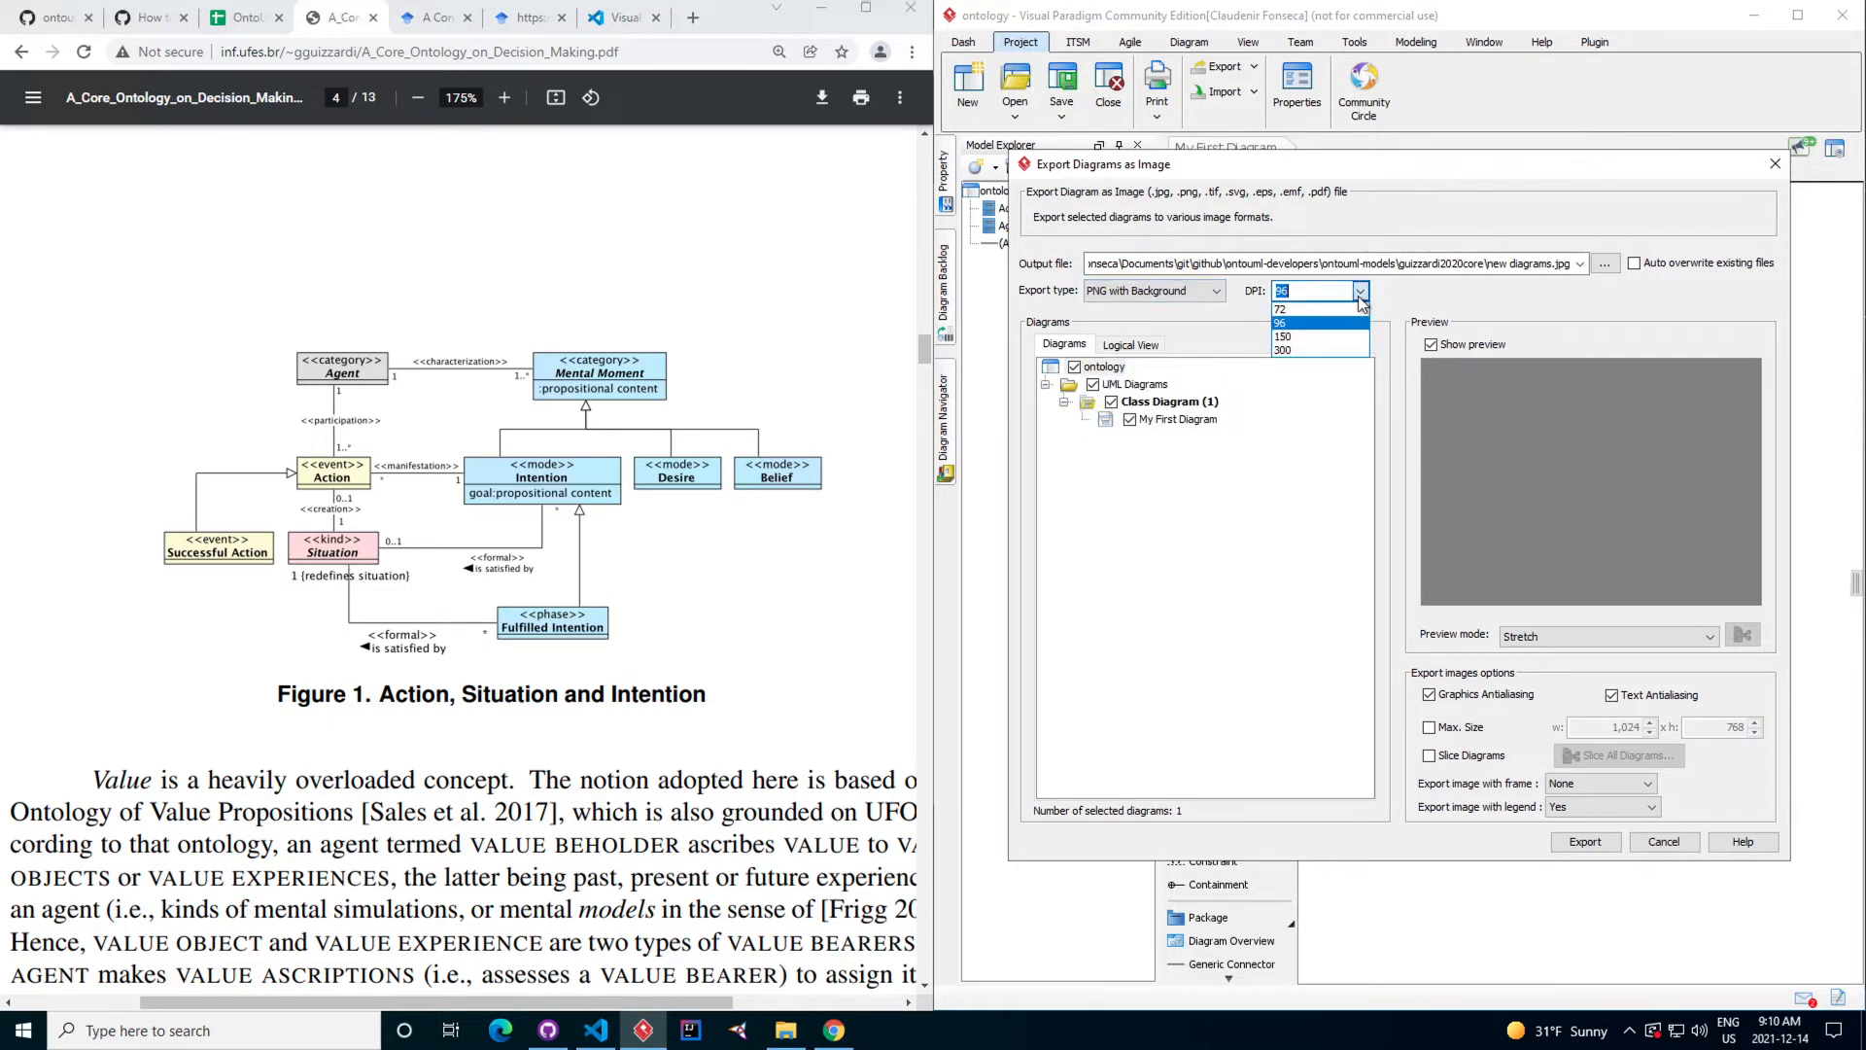
{"action": "left_click", "coordinate": [1350, 351]}
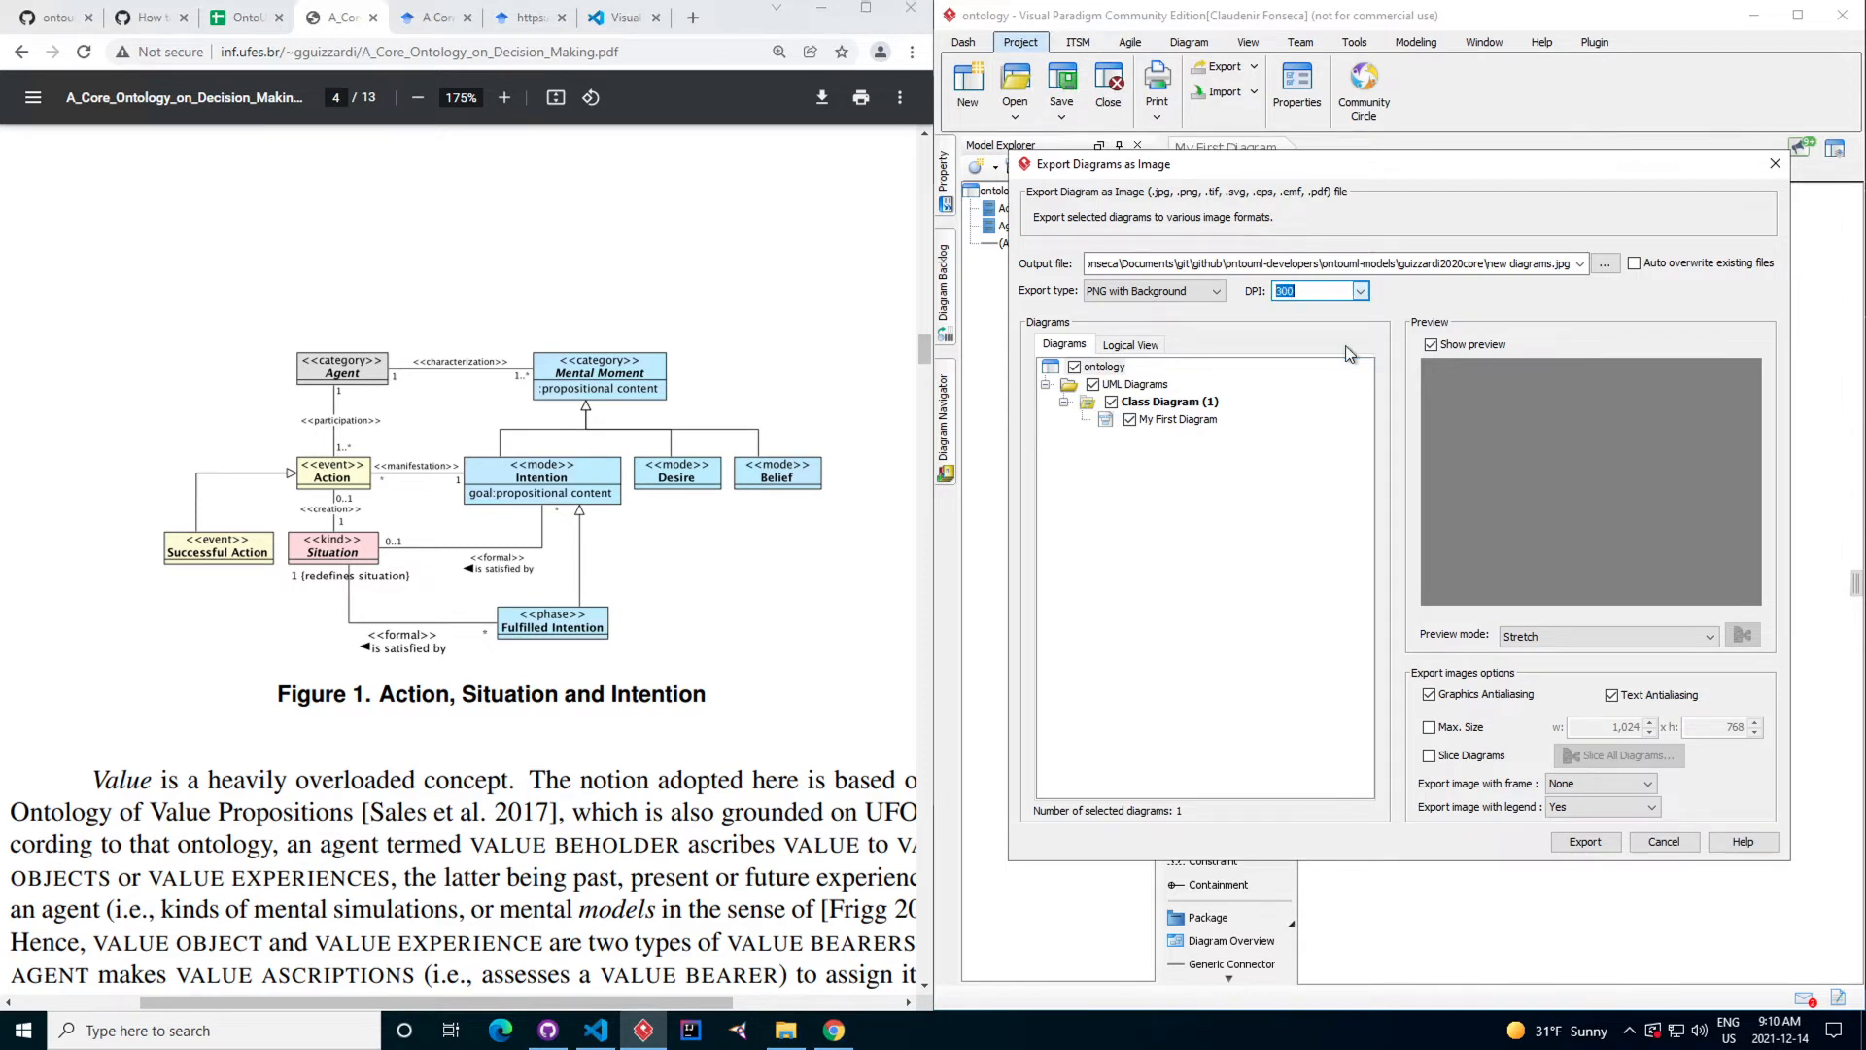
{"action": "left_click", "coordinate": [1203, 420]}
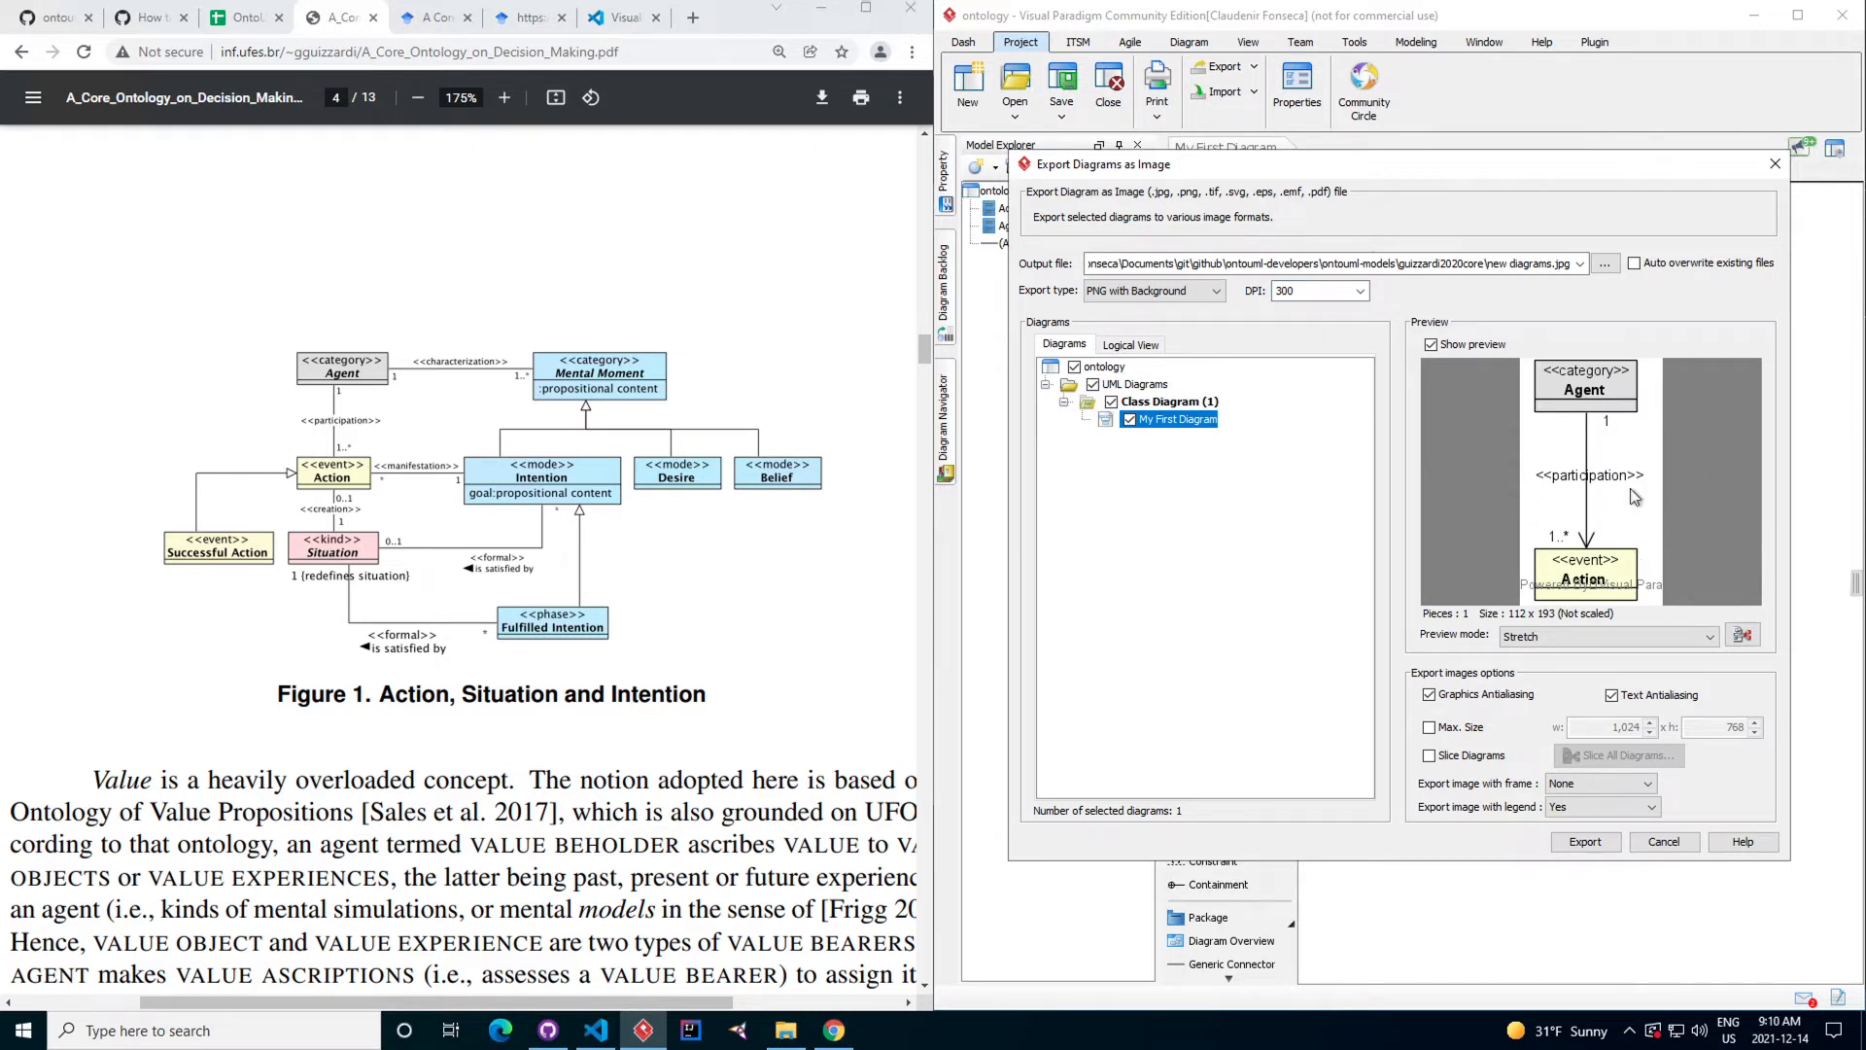
{"action": "left_click", "coordinate": [1605, 843]}
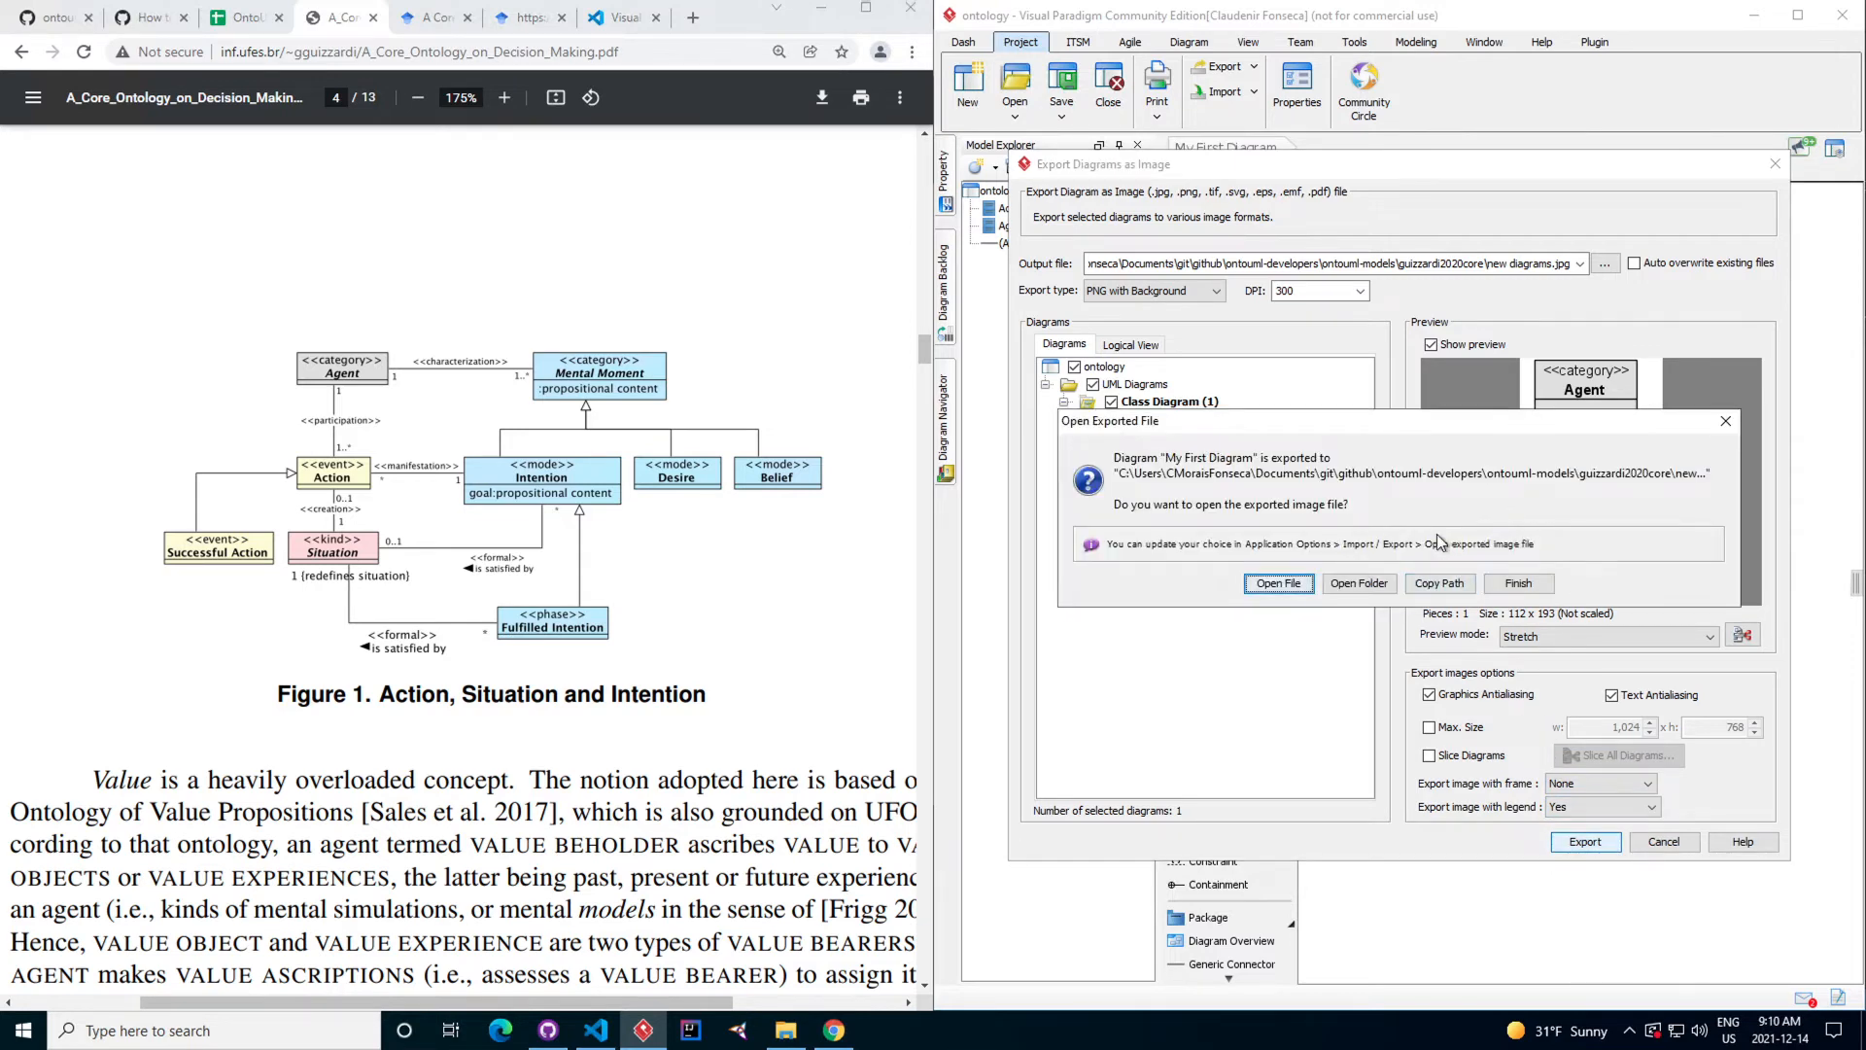
{"action": "left_click", "coordinate": [1504, 585]}
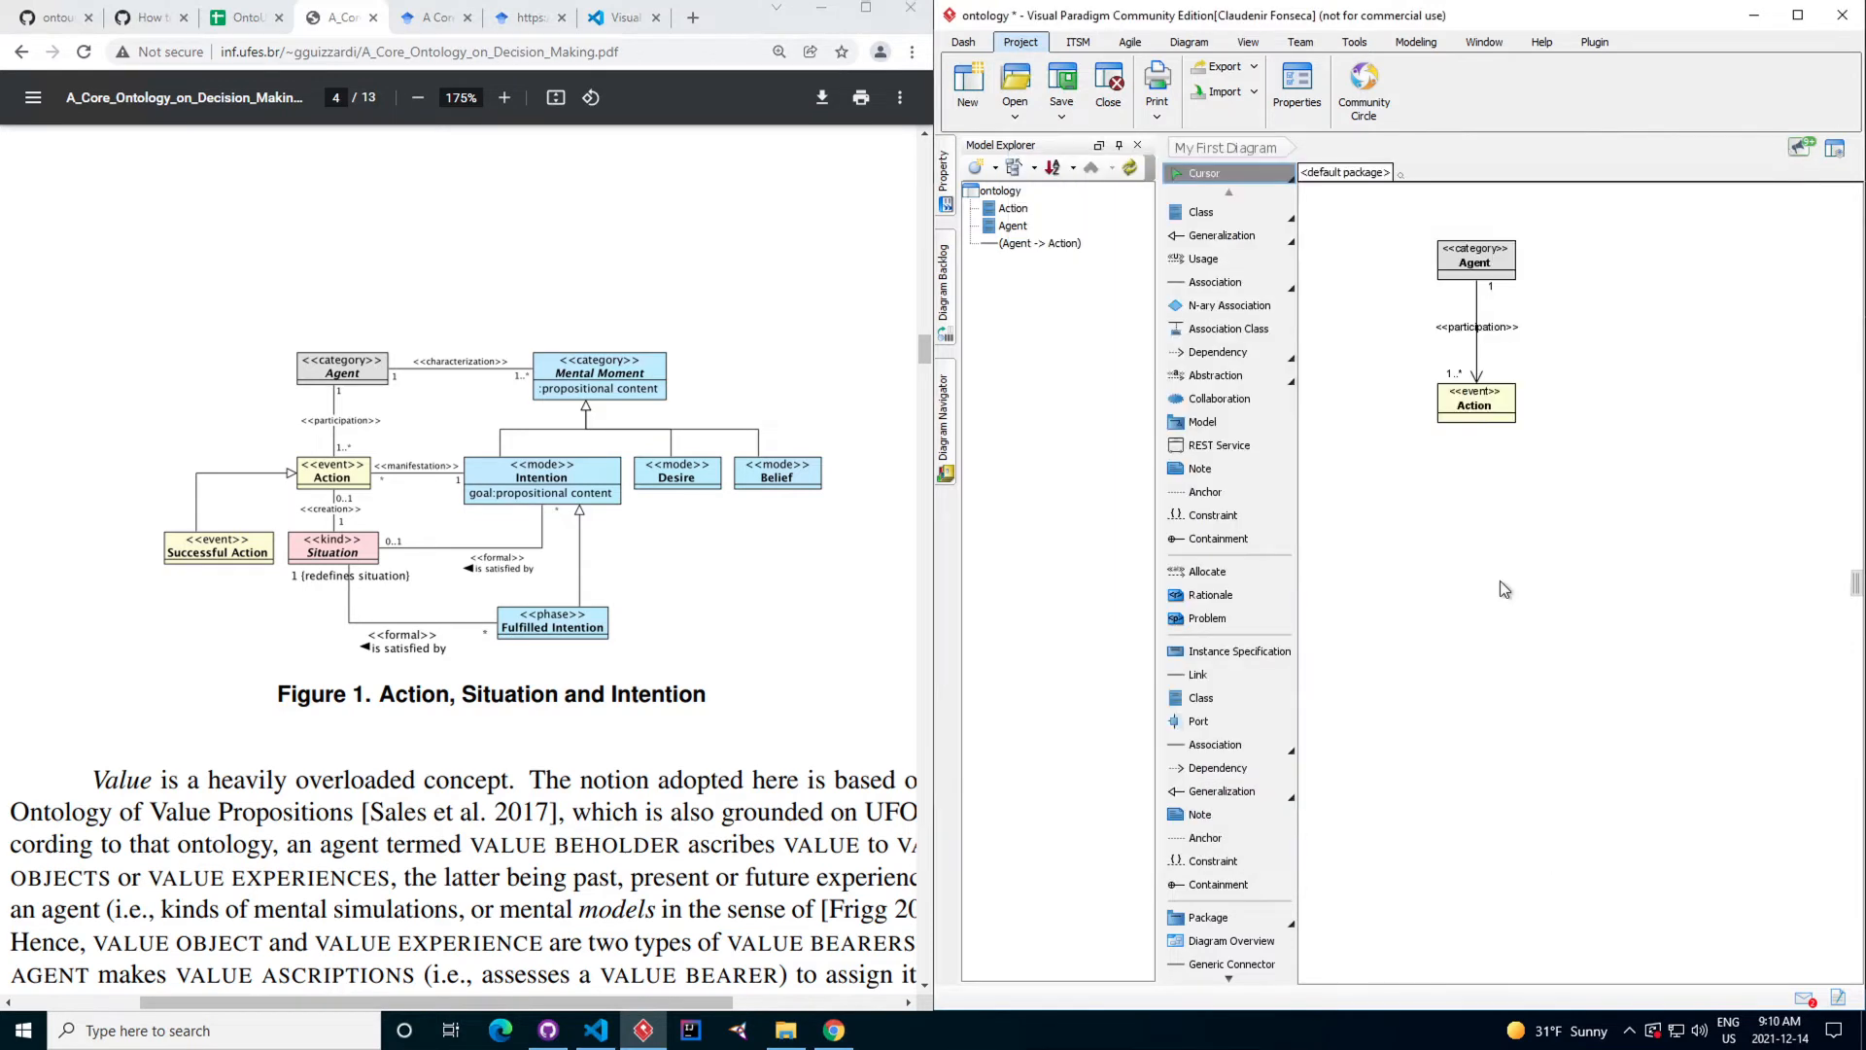
Step: Delete the stray new diagrams.jpg item from guizzardi2020core in File Explorer
{"action": "left_click", "coordinate": [786, 1028]}
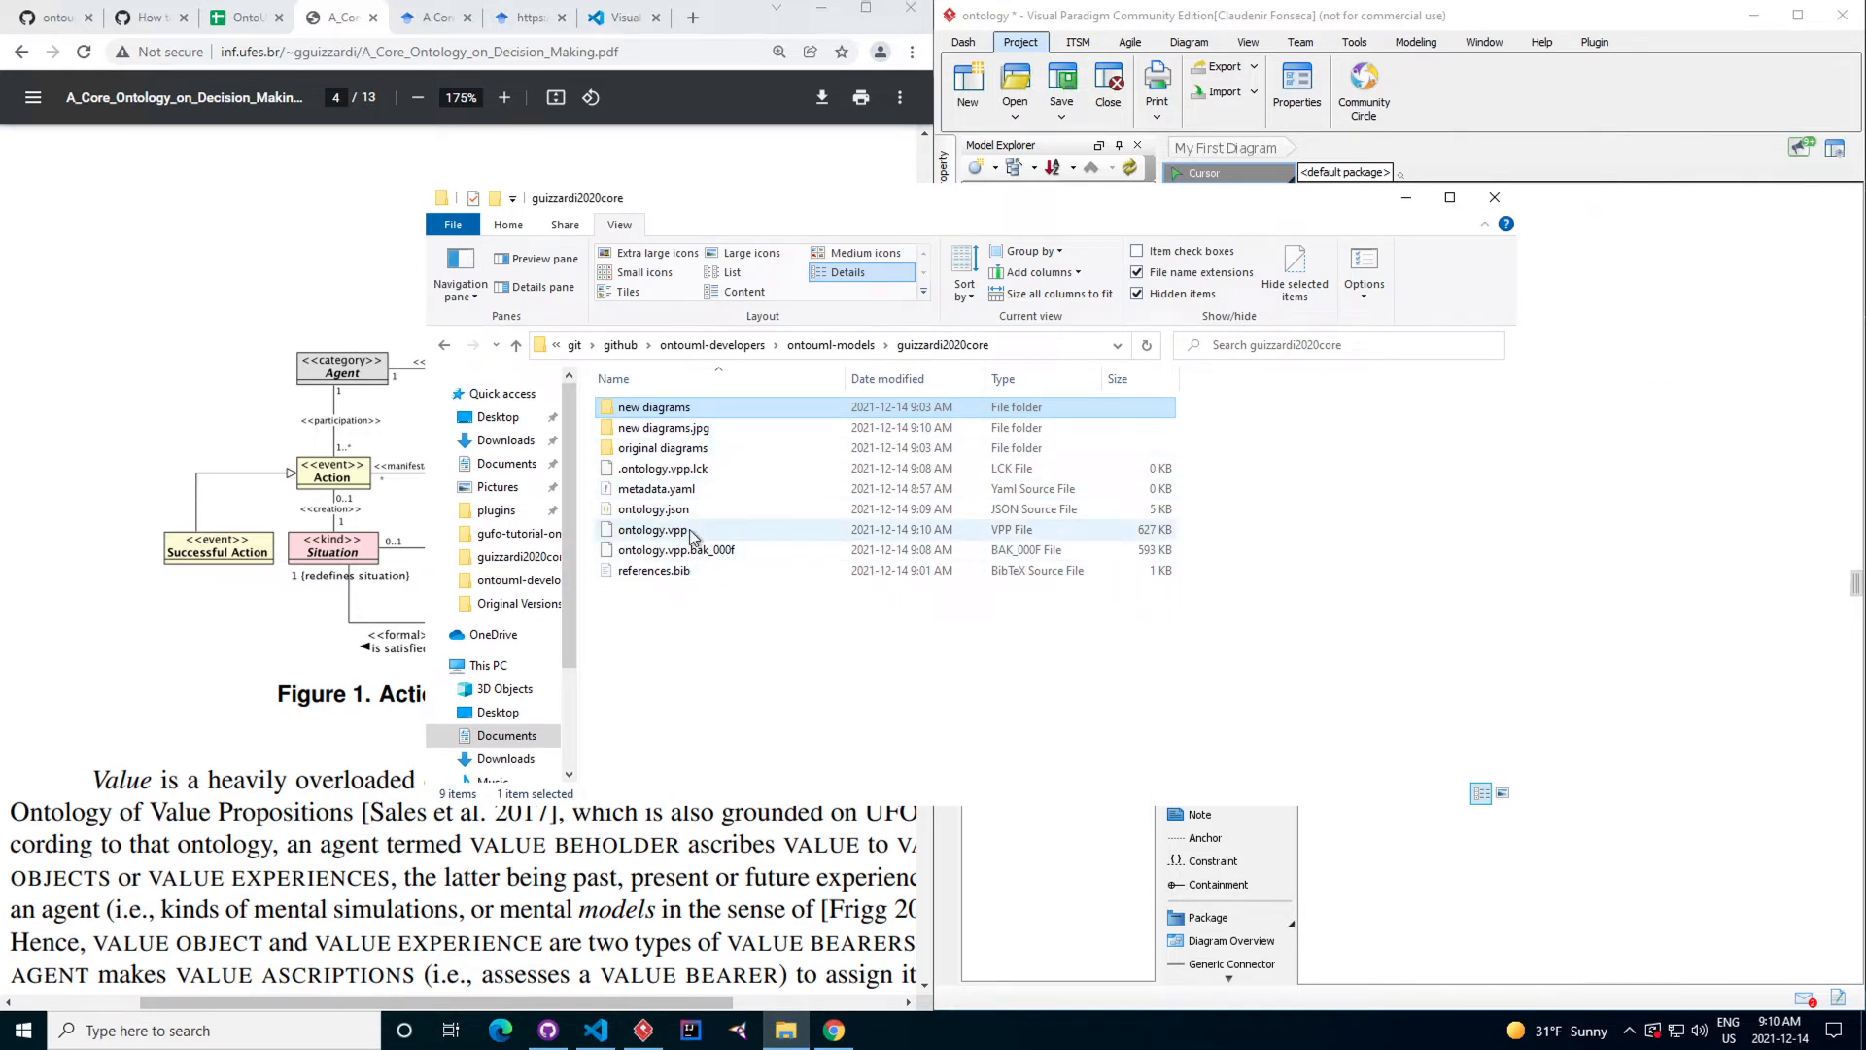
{"action": "left_click", "coordinate": [674, 429]}
{"action": "right_click", "coordinate": [675, 437]}
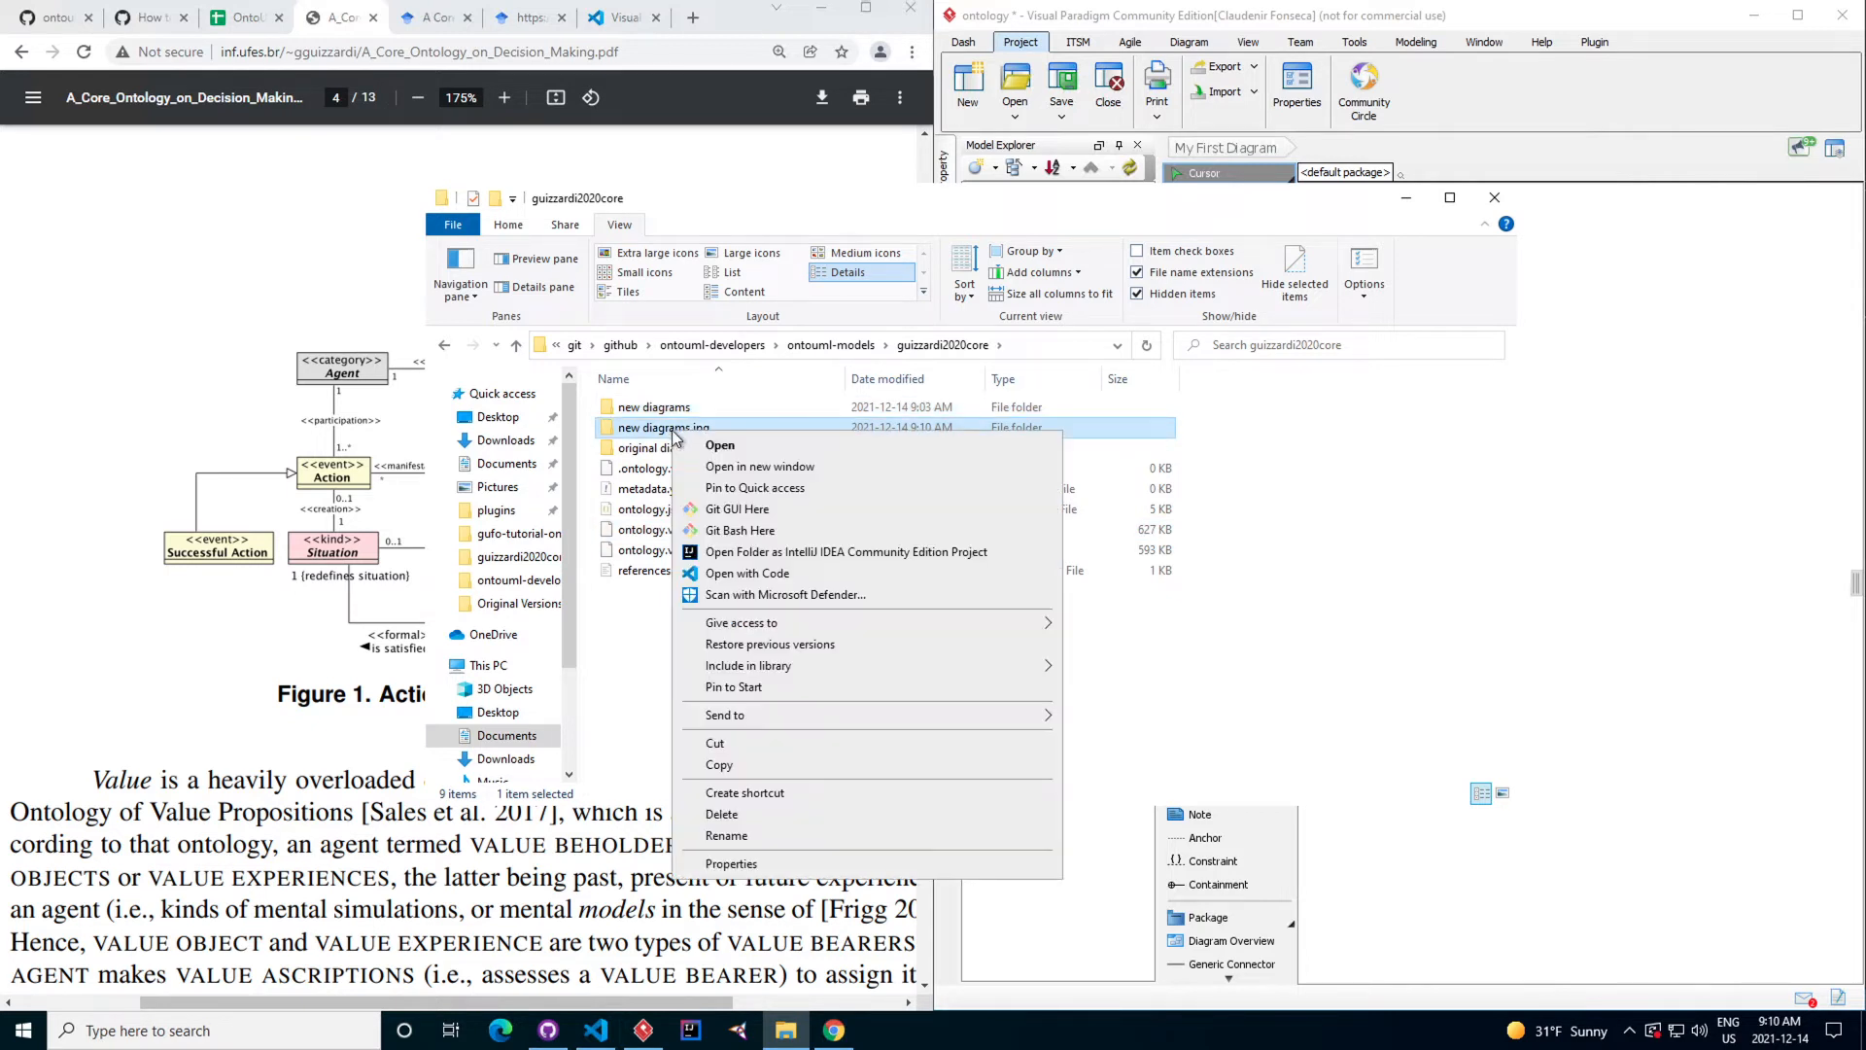
{"action": "left_click", "coordinate": [727, 814]}
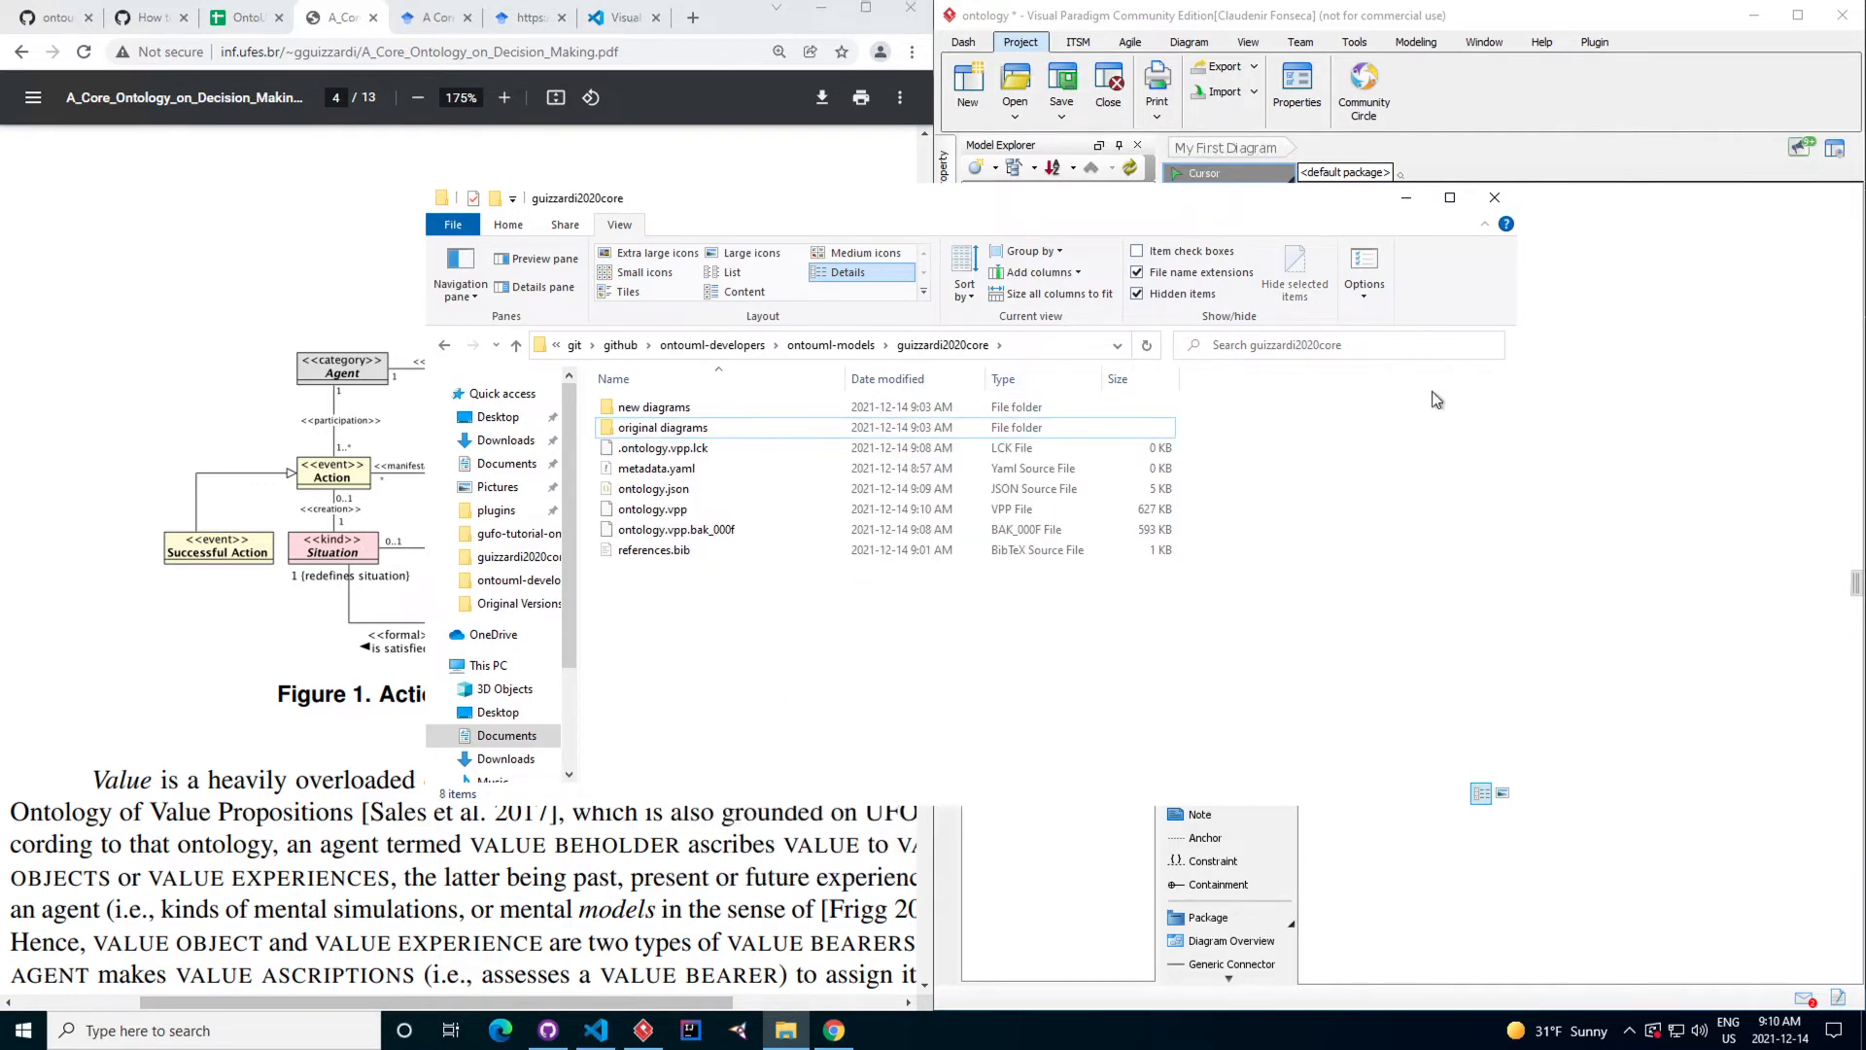
{"action": "left_click", "coordinate": [1665, 340]}
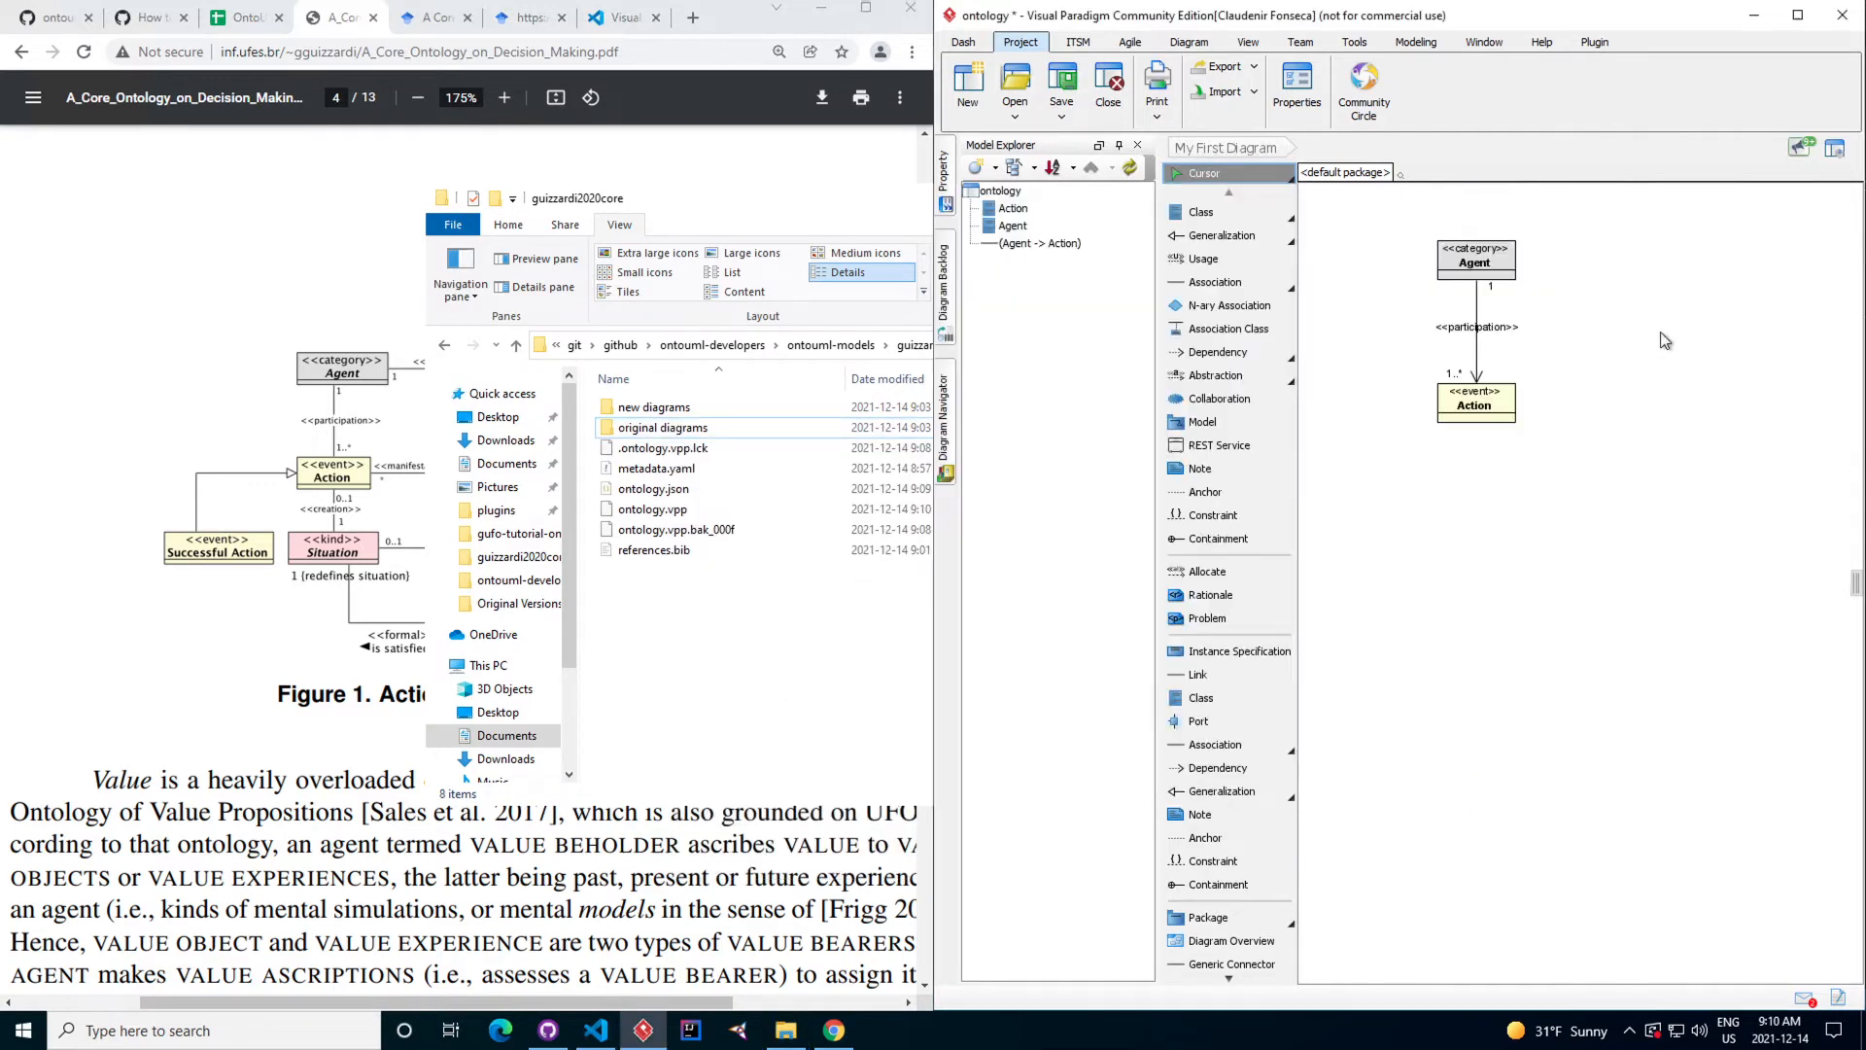
Step: Strip .jpg from the output path and re-export My First Diagram into new diagrams
{"action": "left_click", "coordinate": [1224, 66]}
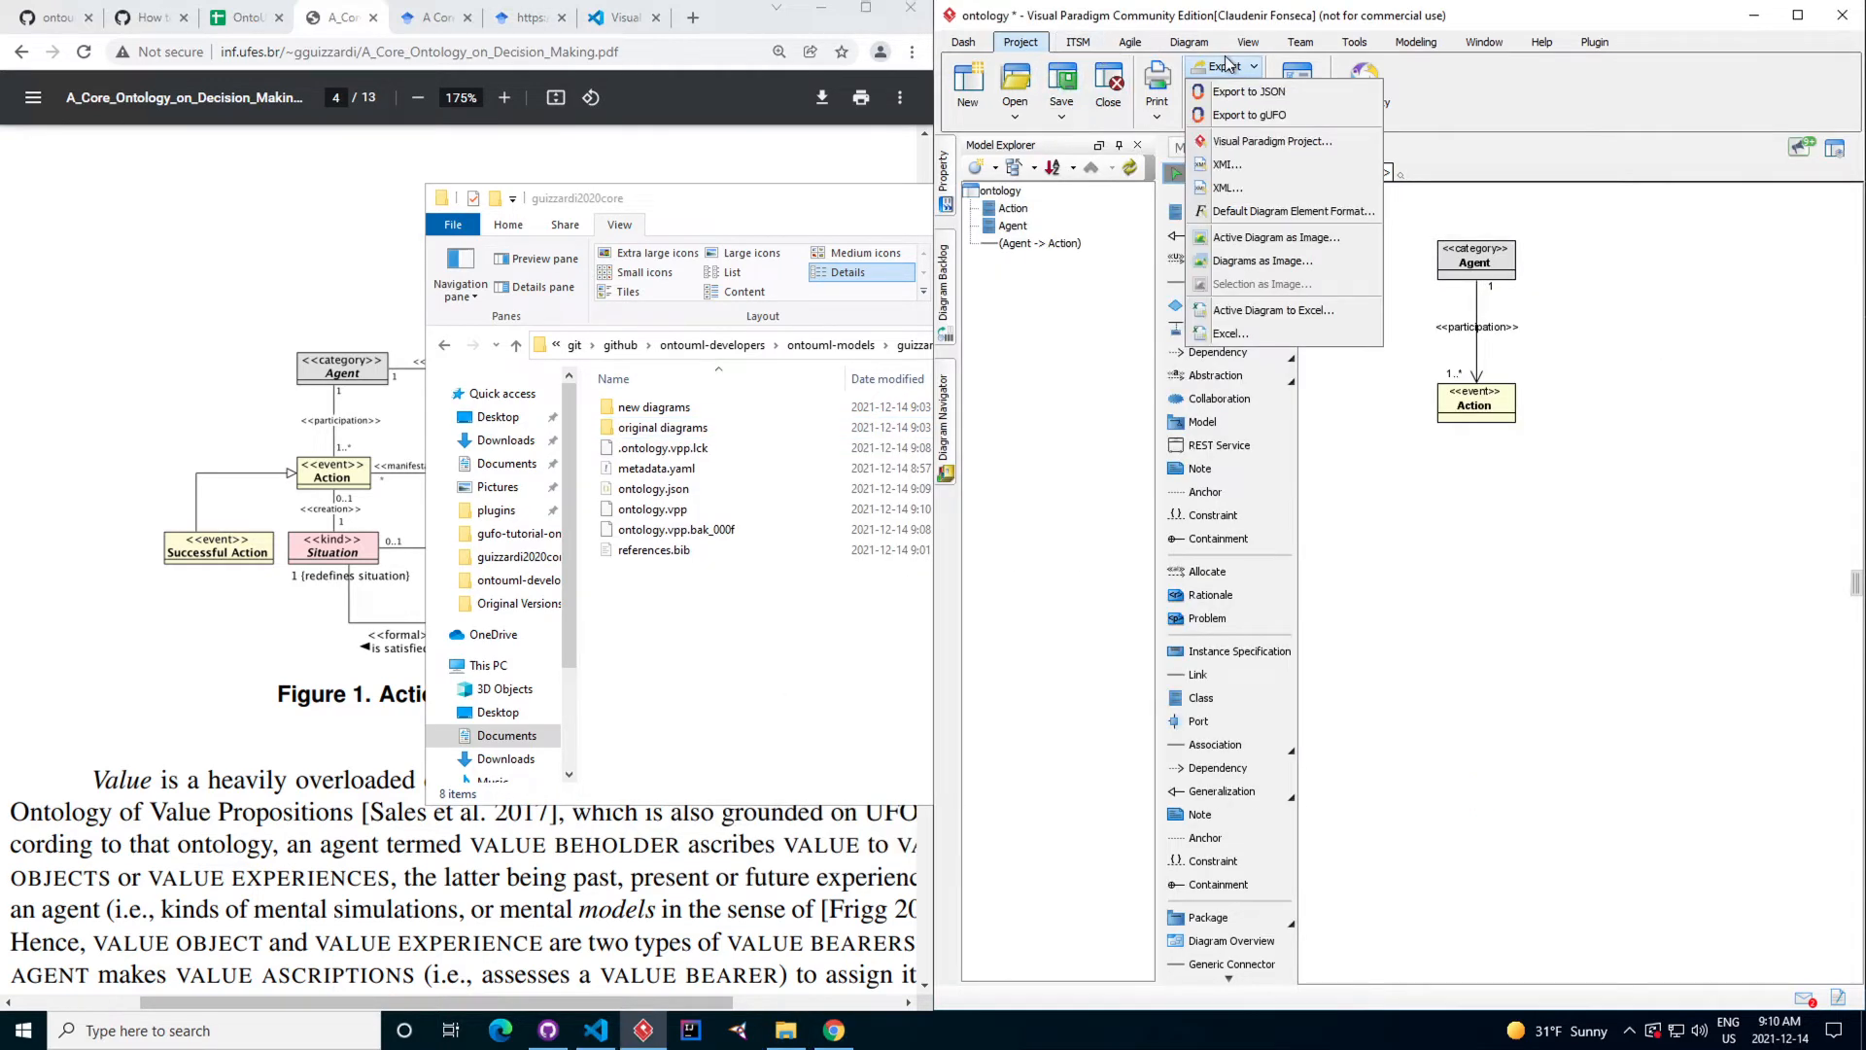
{"action": "left_click", "coordinate": [1264, 261]}
{"action": "left_click", "coordinate": [1379, 260]}
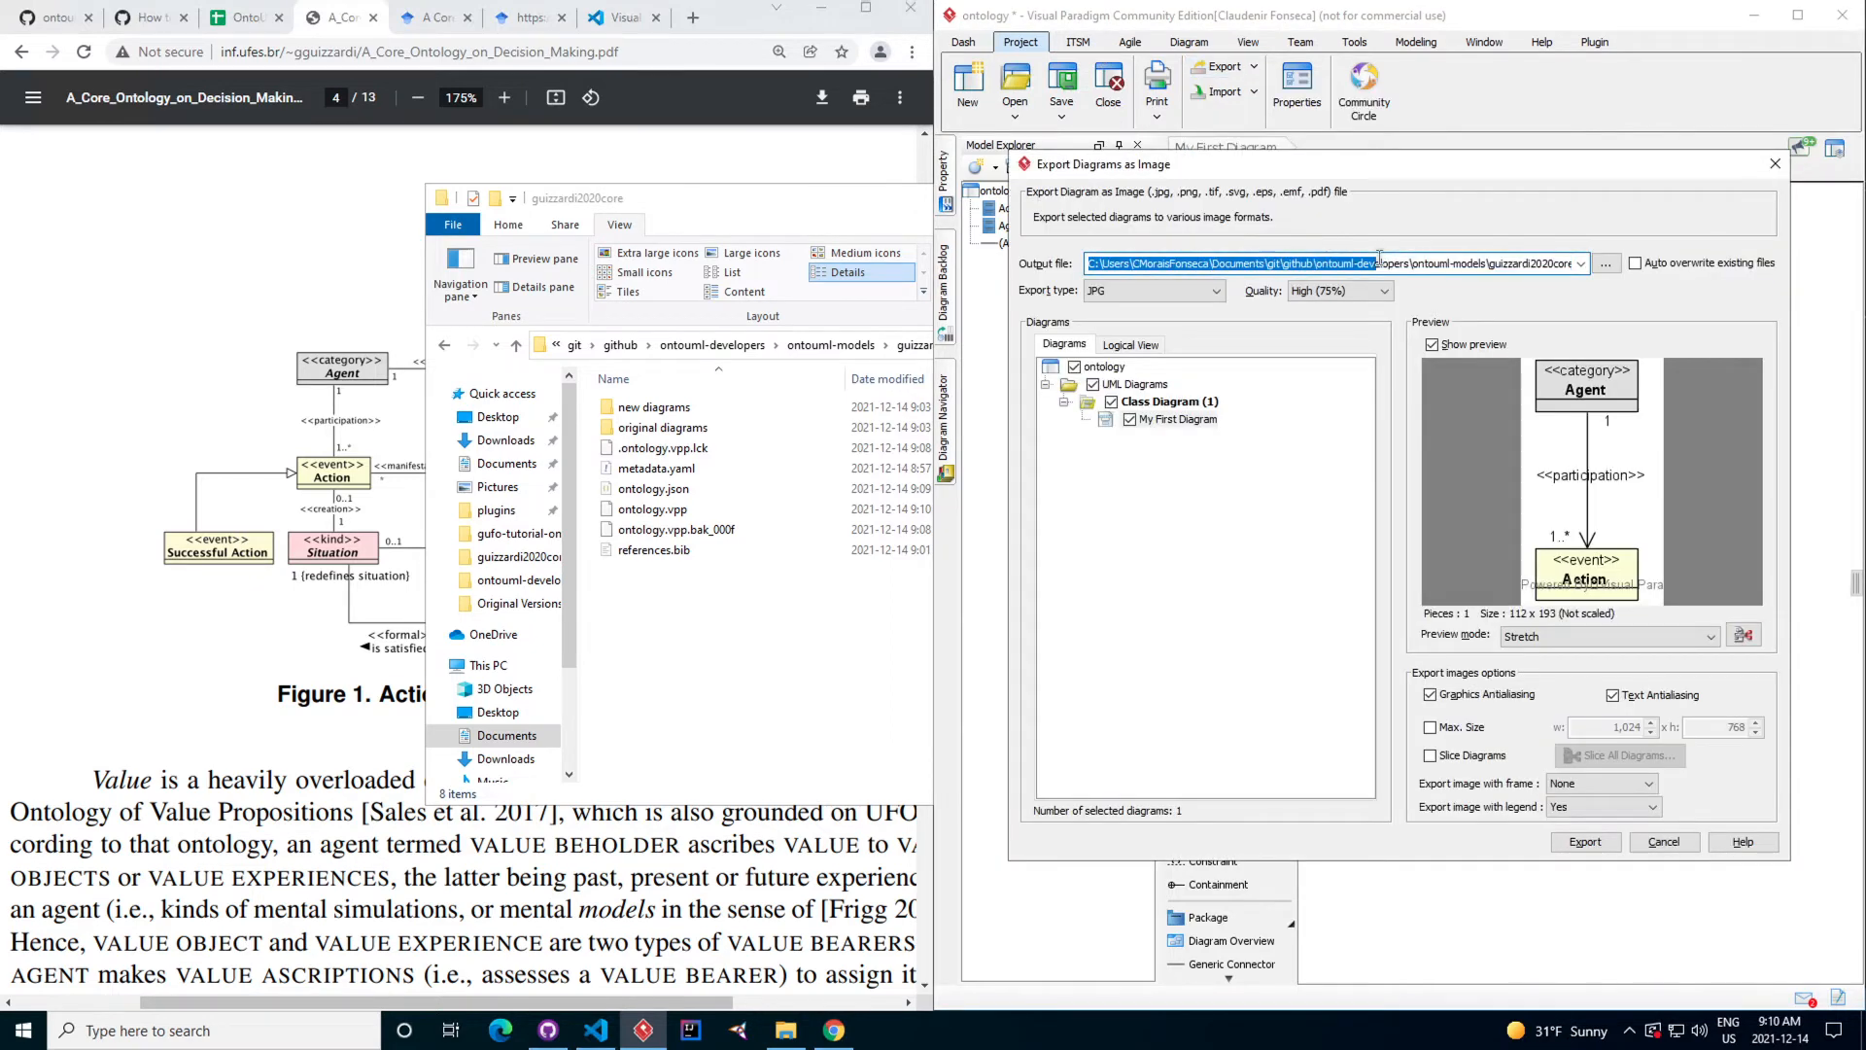
{"action": "left_click", "coordinate": [1526, 267]}
{"action": "key", "text": "super+Right"}
{"action": "key", "text": "super+Right"}
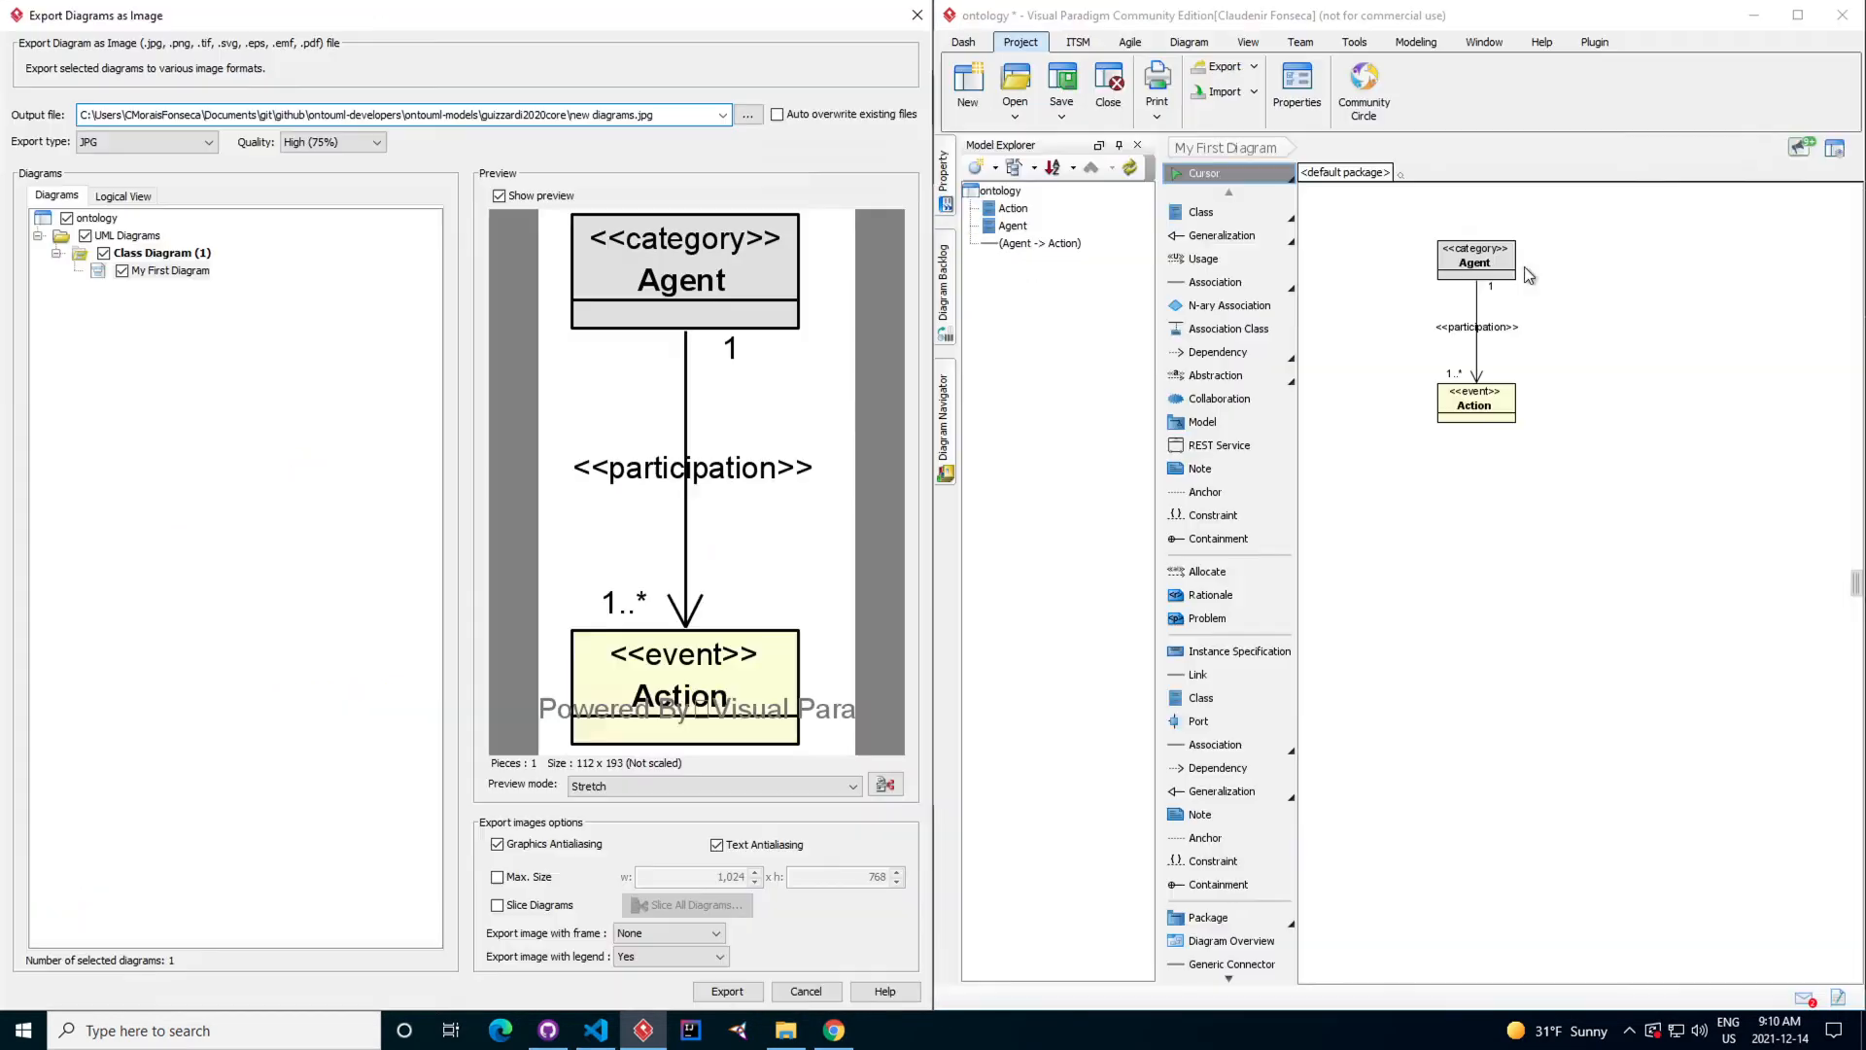
{"action": "key", "text": "Escape"}
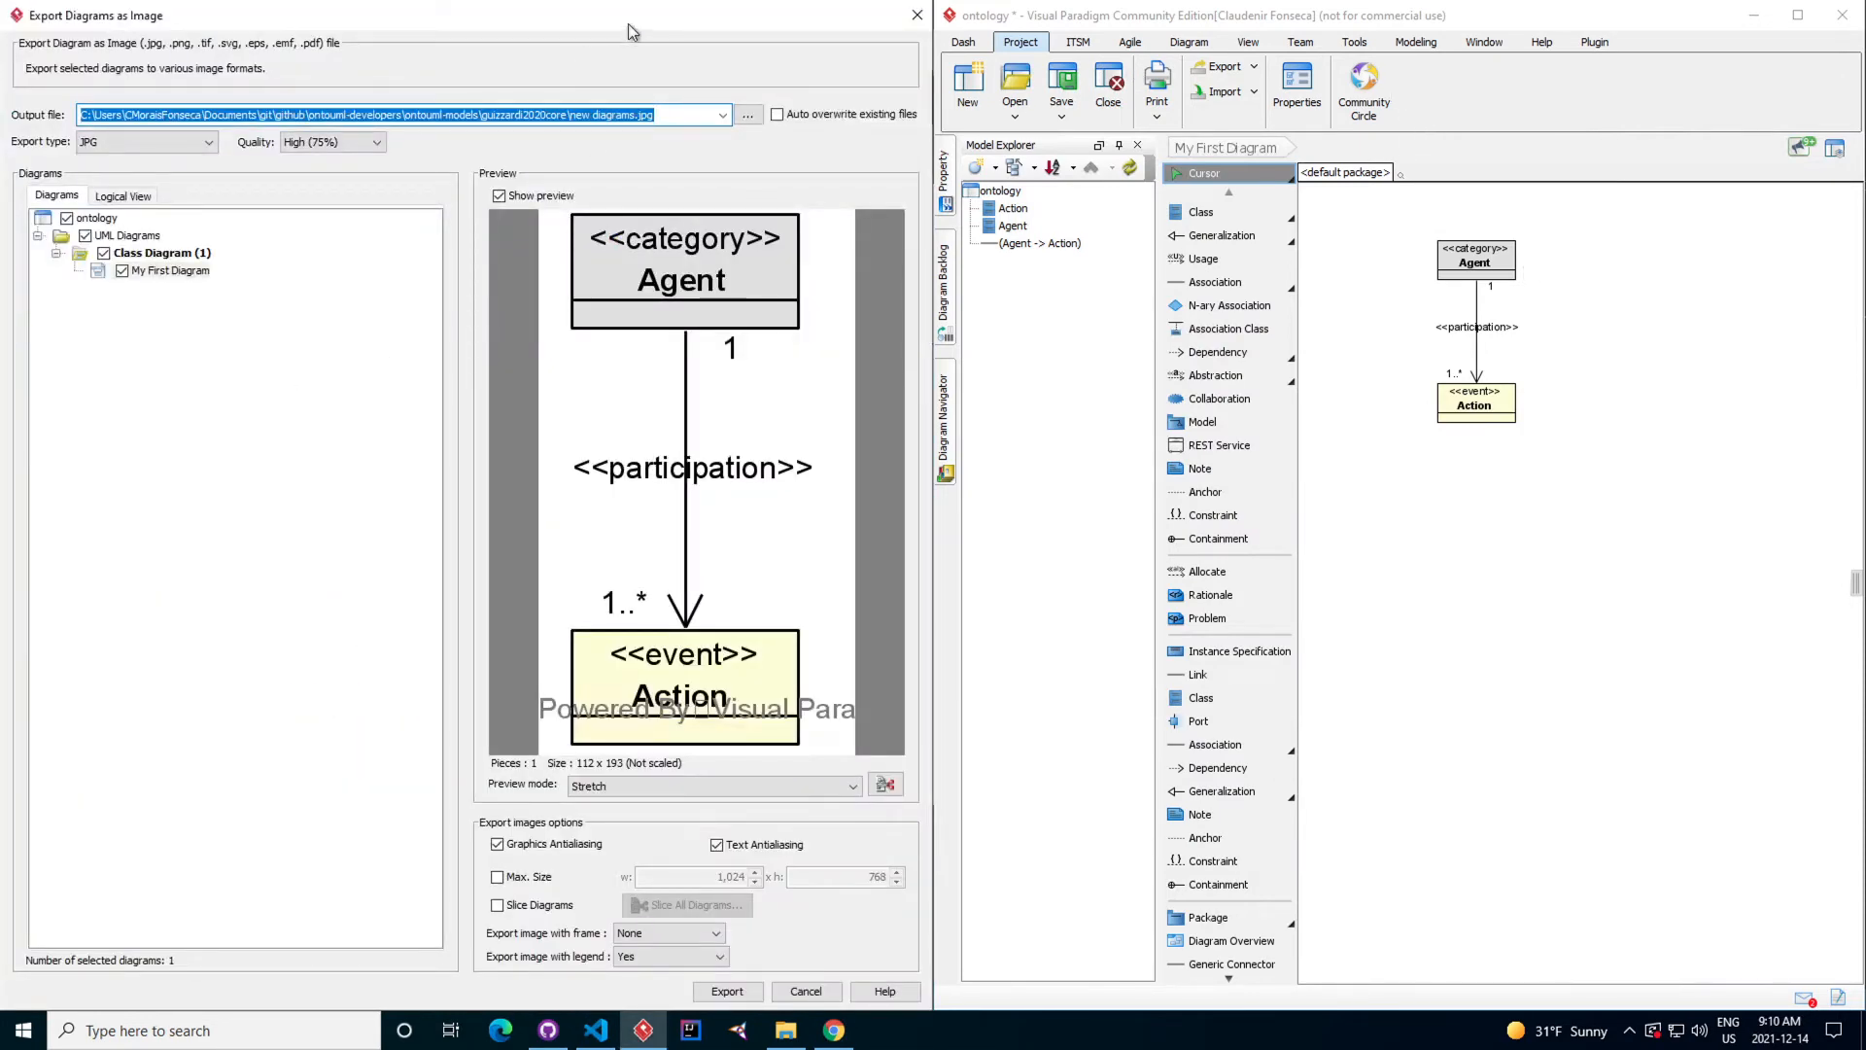
{"action": "key", "text": "super+Right"}
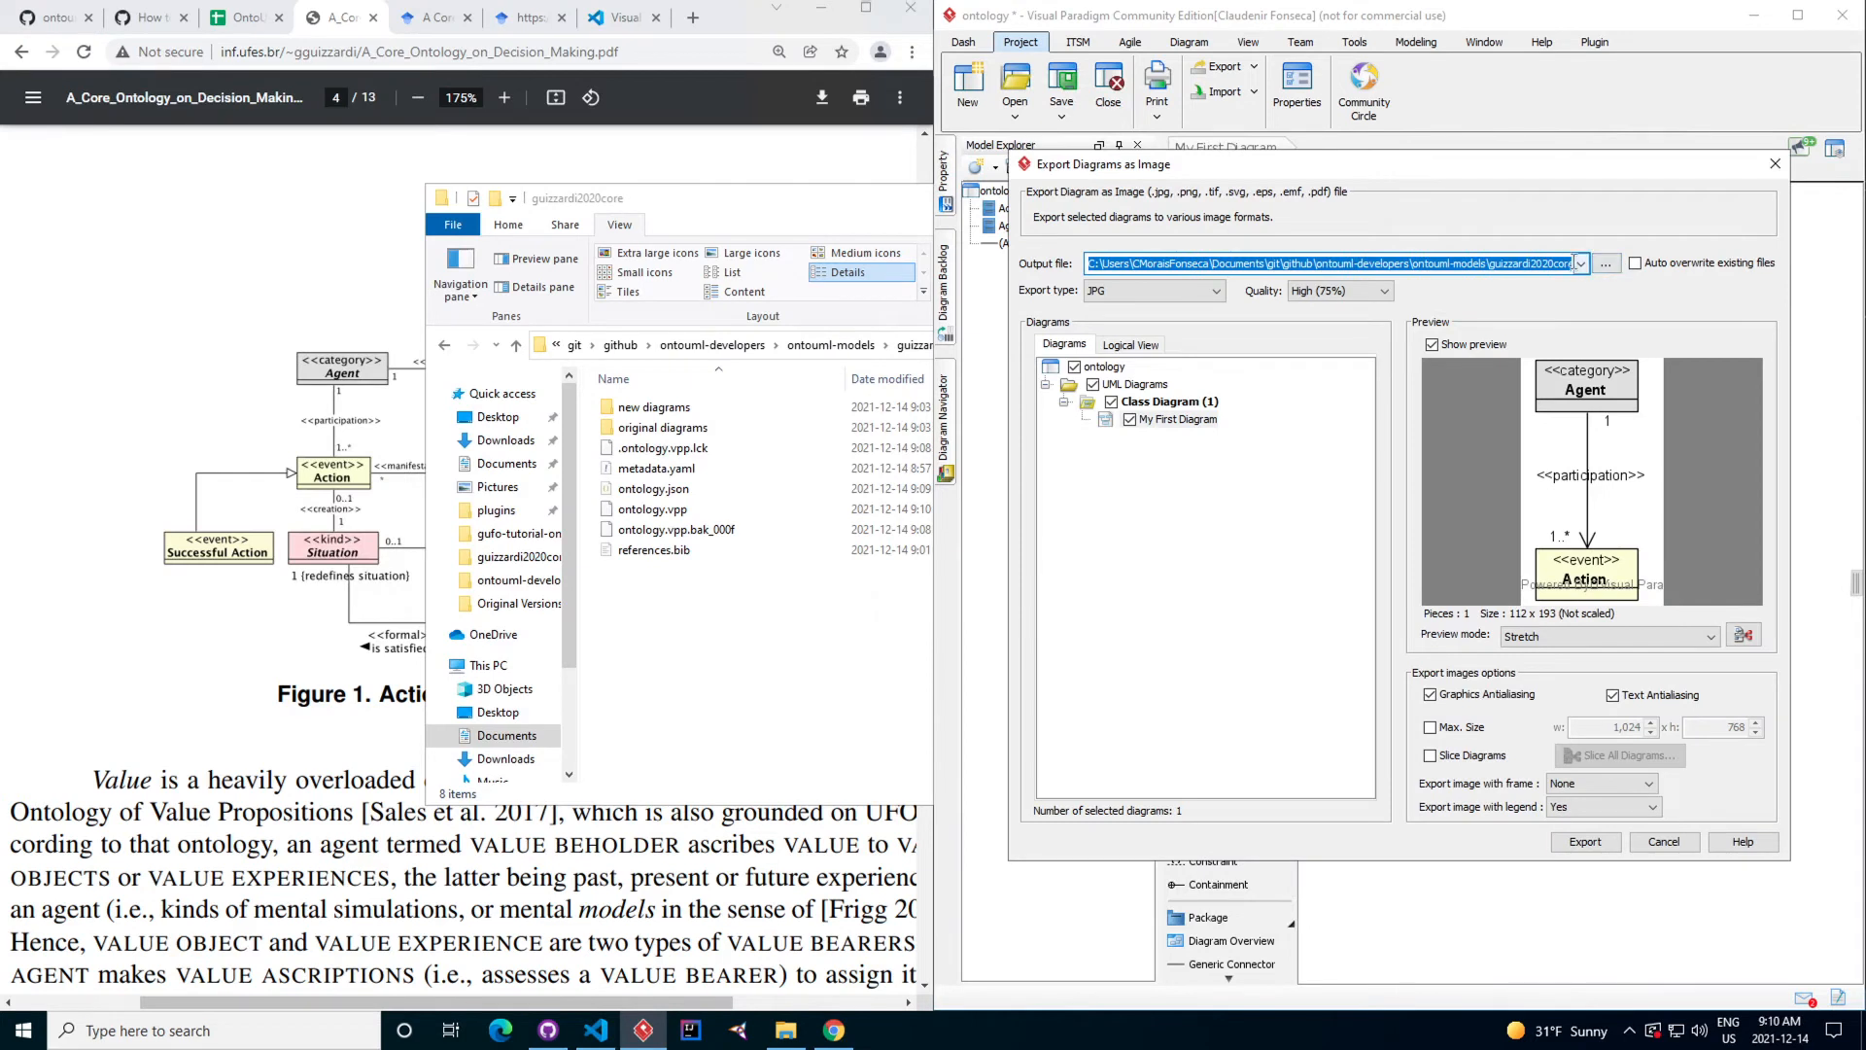
{"action": "left_click", "coordinate": [1581, 269]}
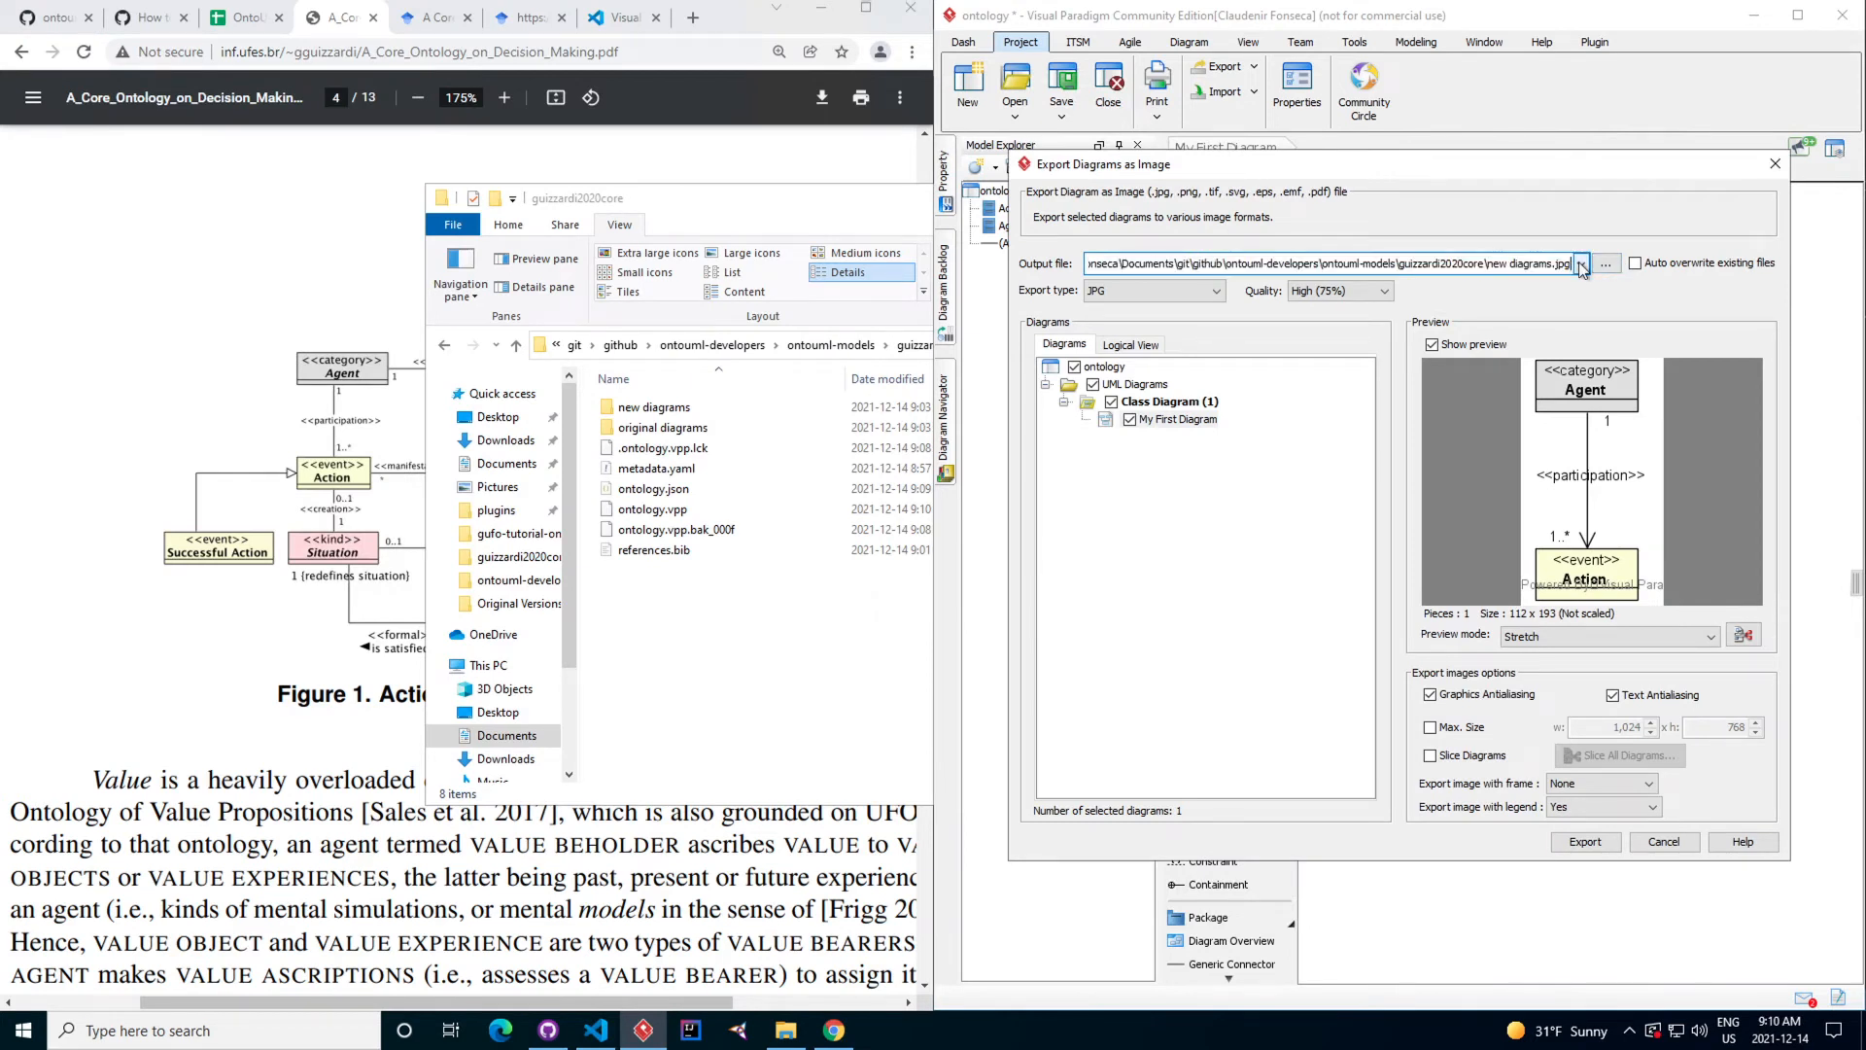
{"action": "key", "text": "BackSpace"}
{"action": "key", "text": "BackSpace"}
{"action": "key", "text": "BackSpace"}
{"action": "key", "text": "BackSpace"}
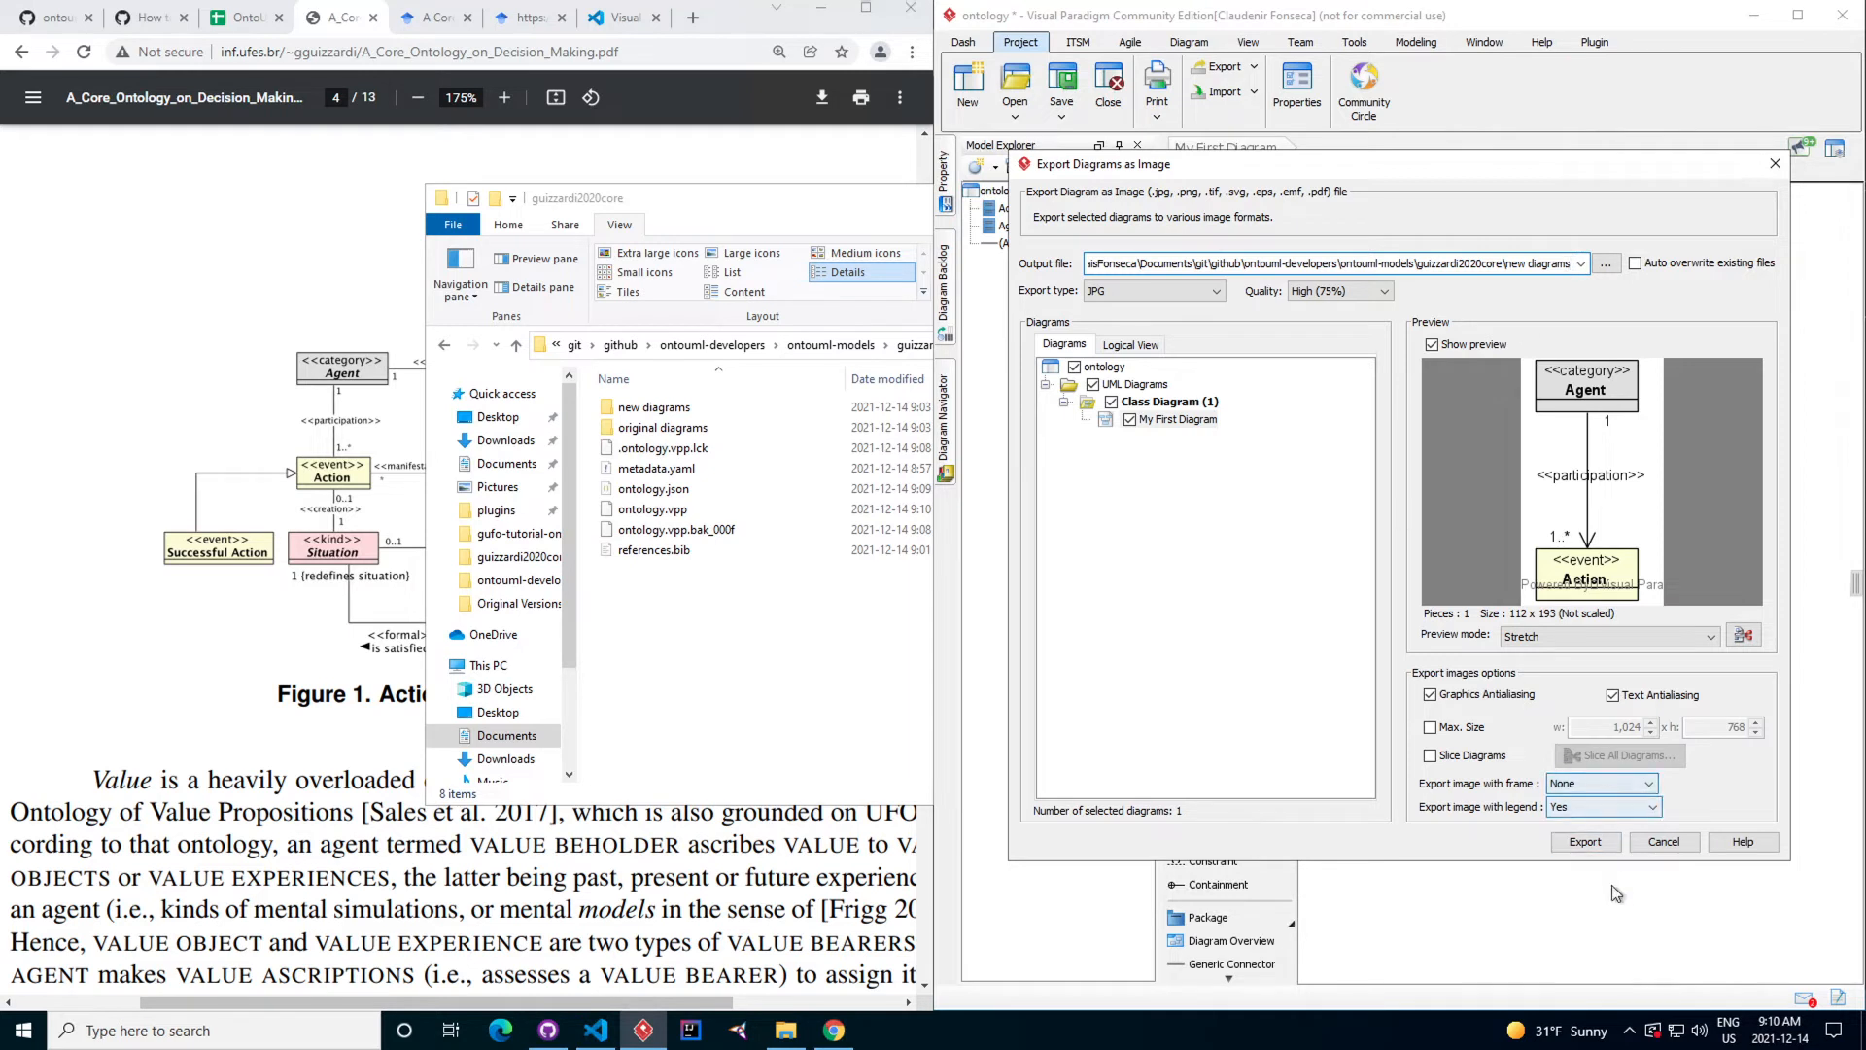
{"action": "left_click", "coordinate": [1586, 843]}
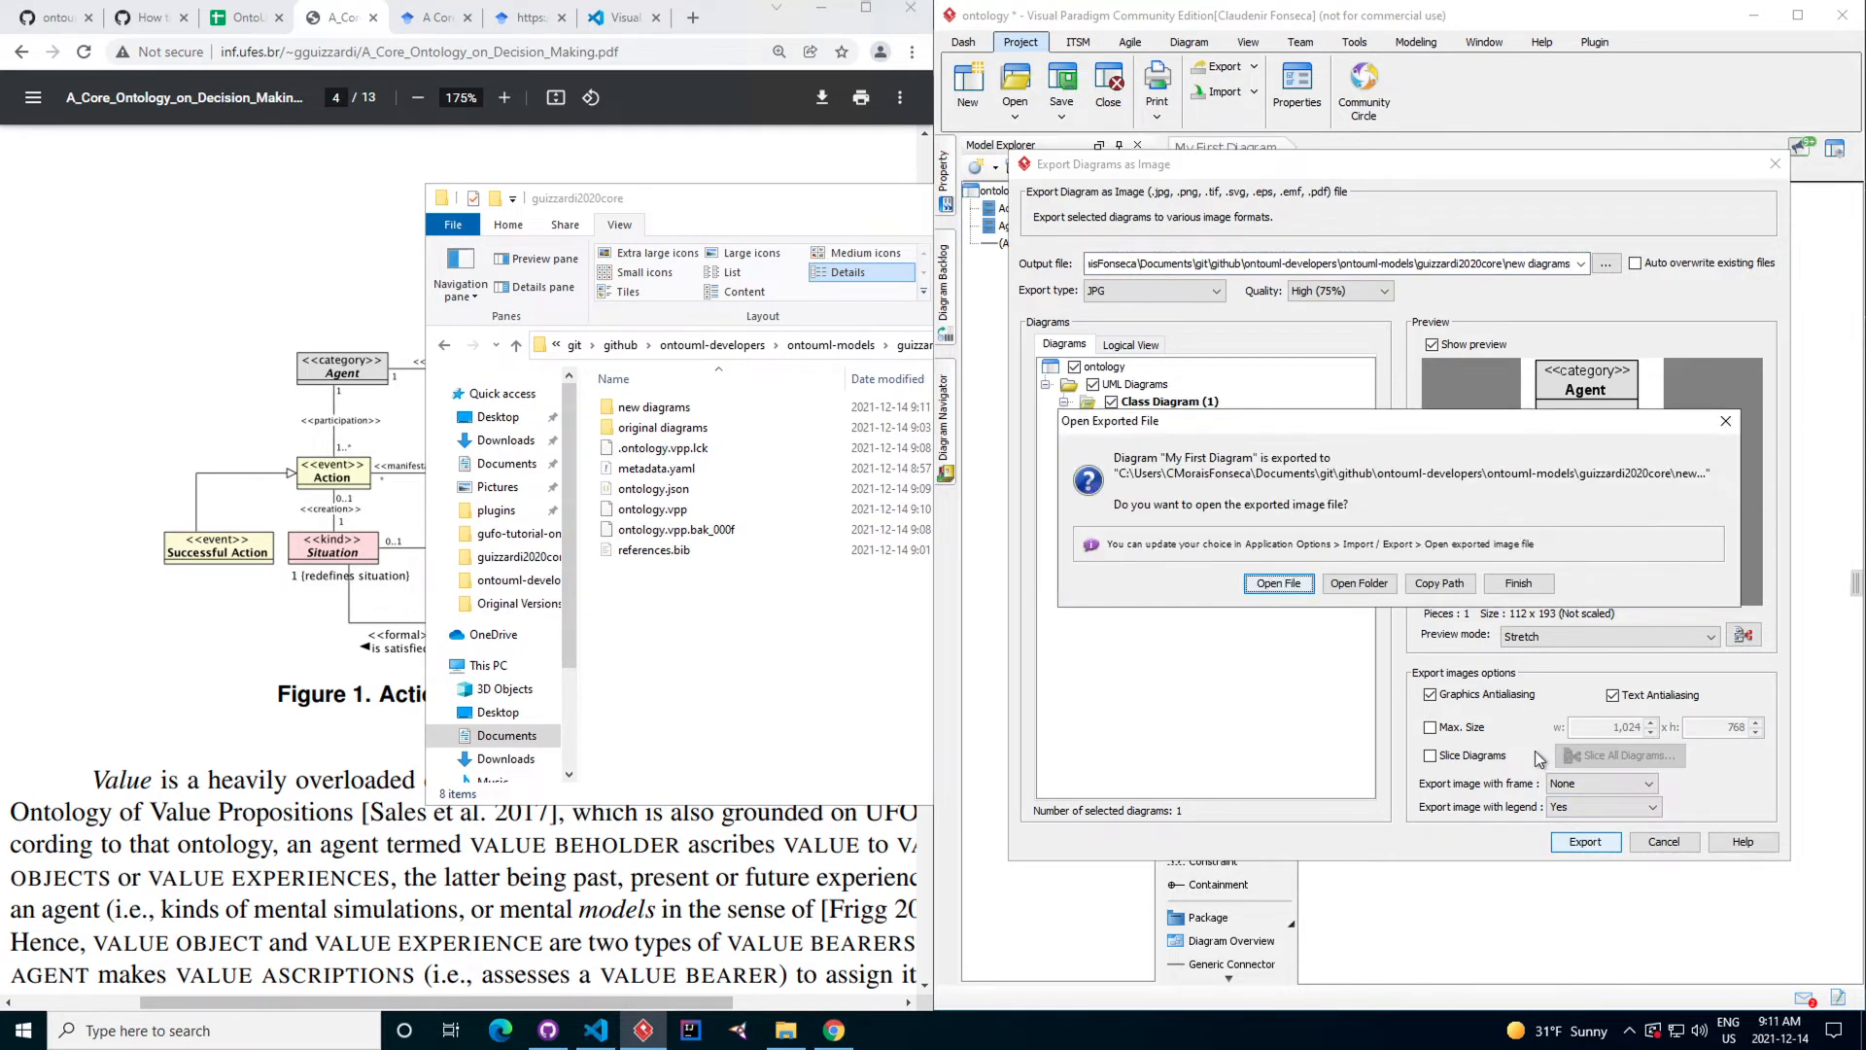
{"action": "left_click", "coordinate": [1506, 583]}
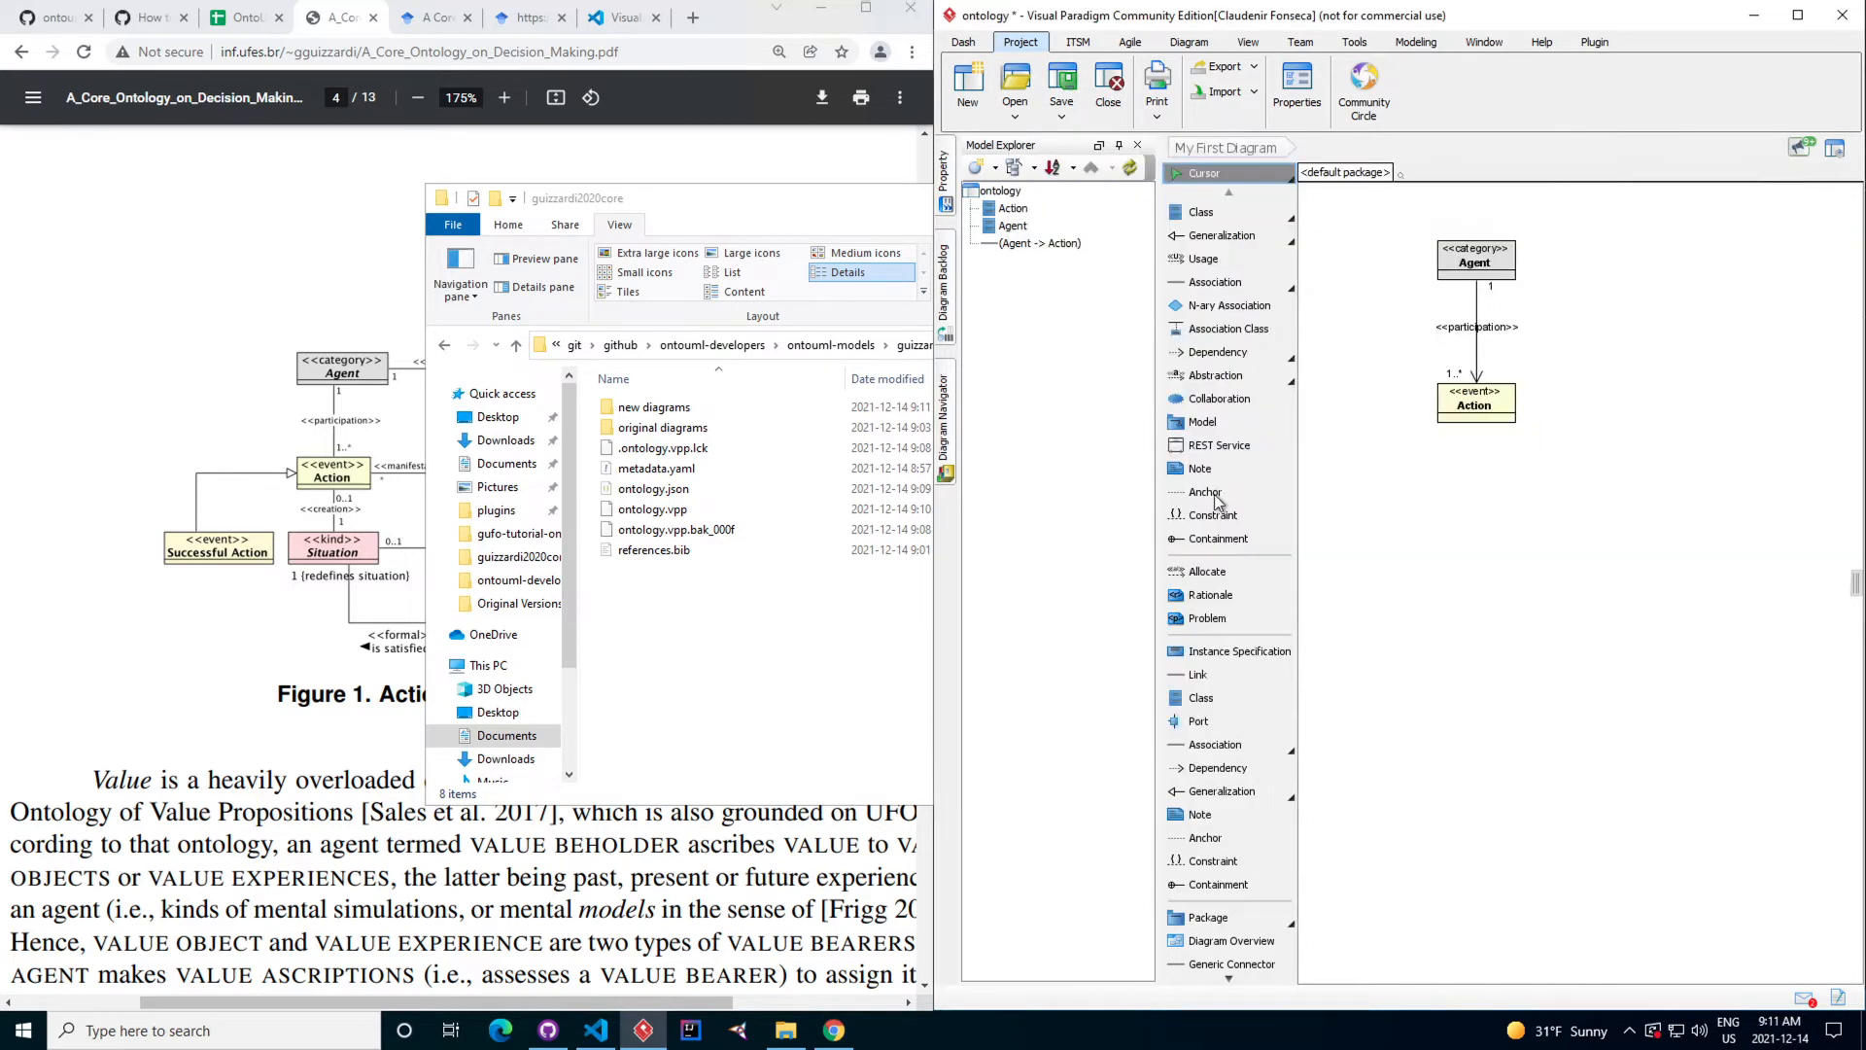
Step: Open the new diagrams folder and view My First Diagram.jpg in Photos
{"action": "left_click", "coordinate": [844, 562]}
{"action": "double_click", "coordinate": [654, 407]}
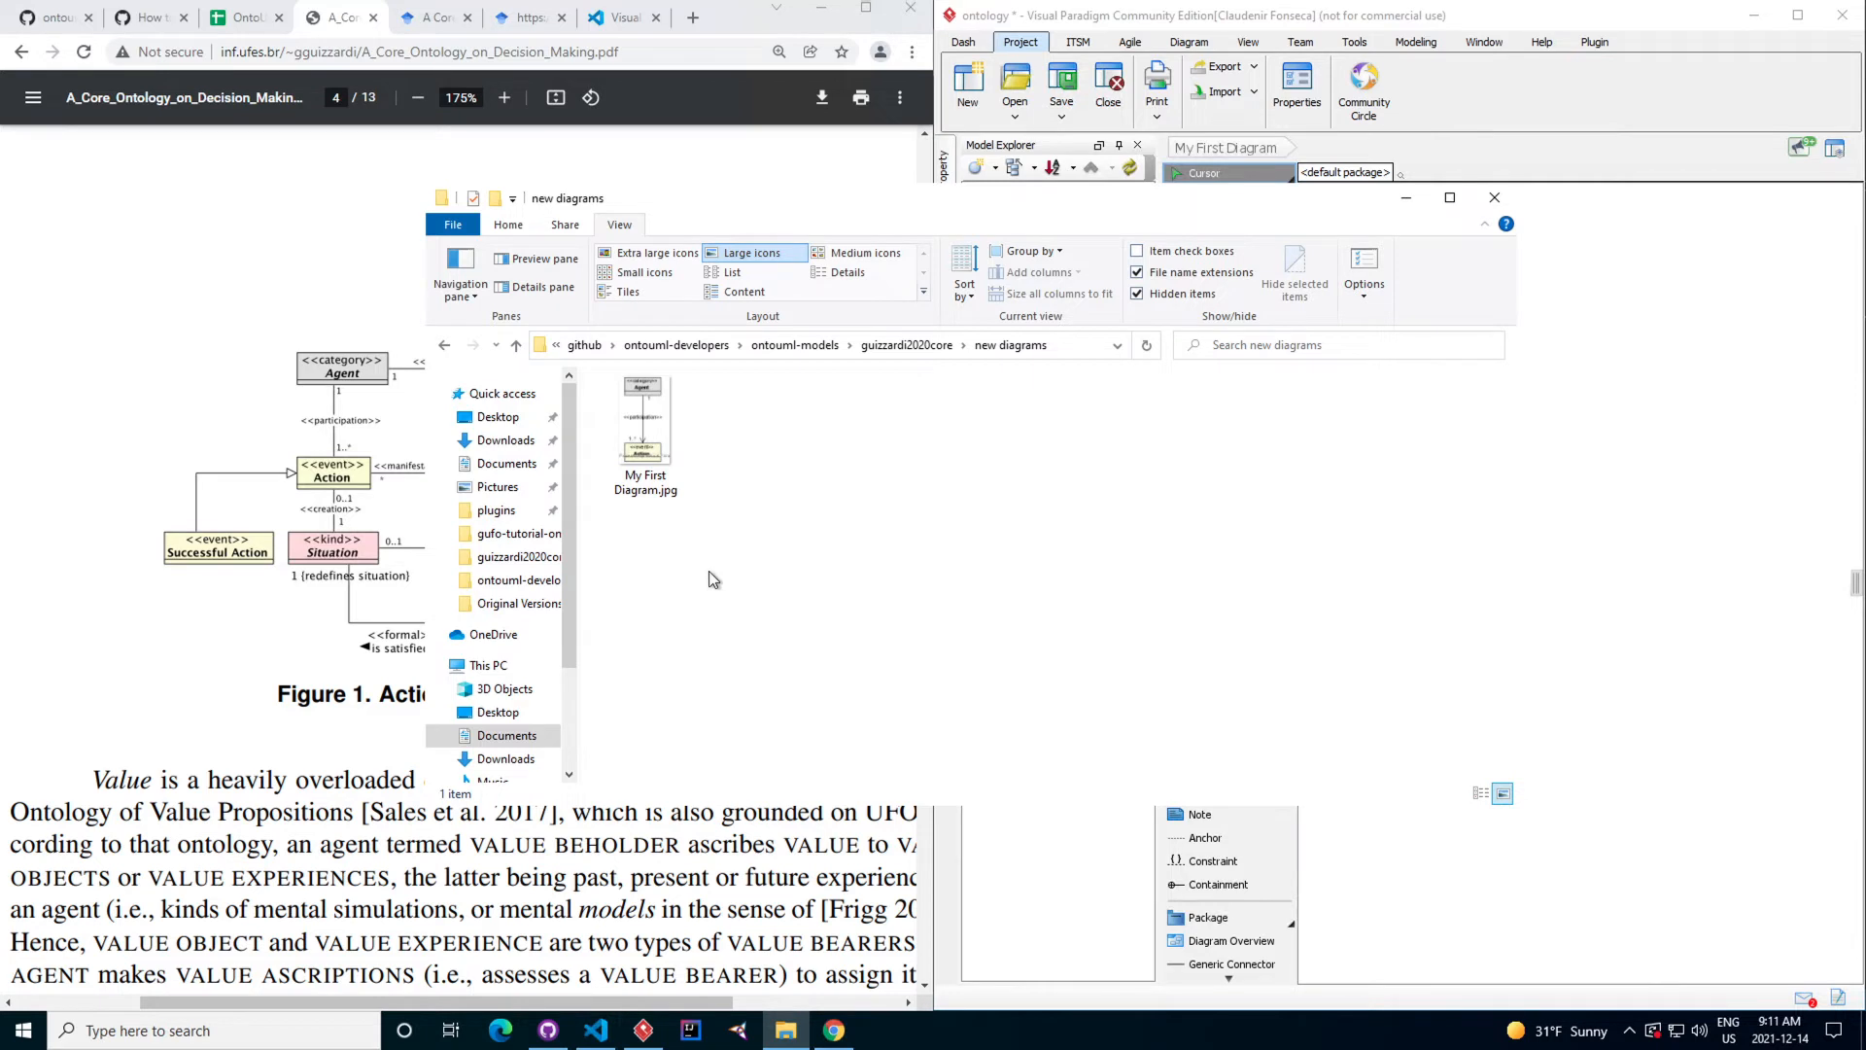
{"action": "key", "text": "alt"}
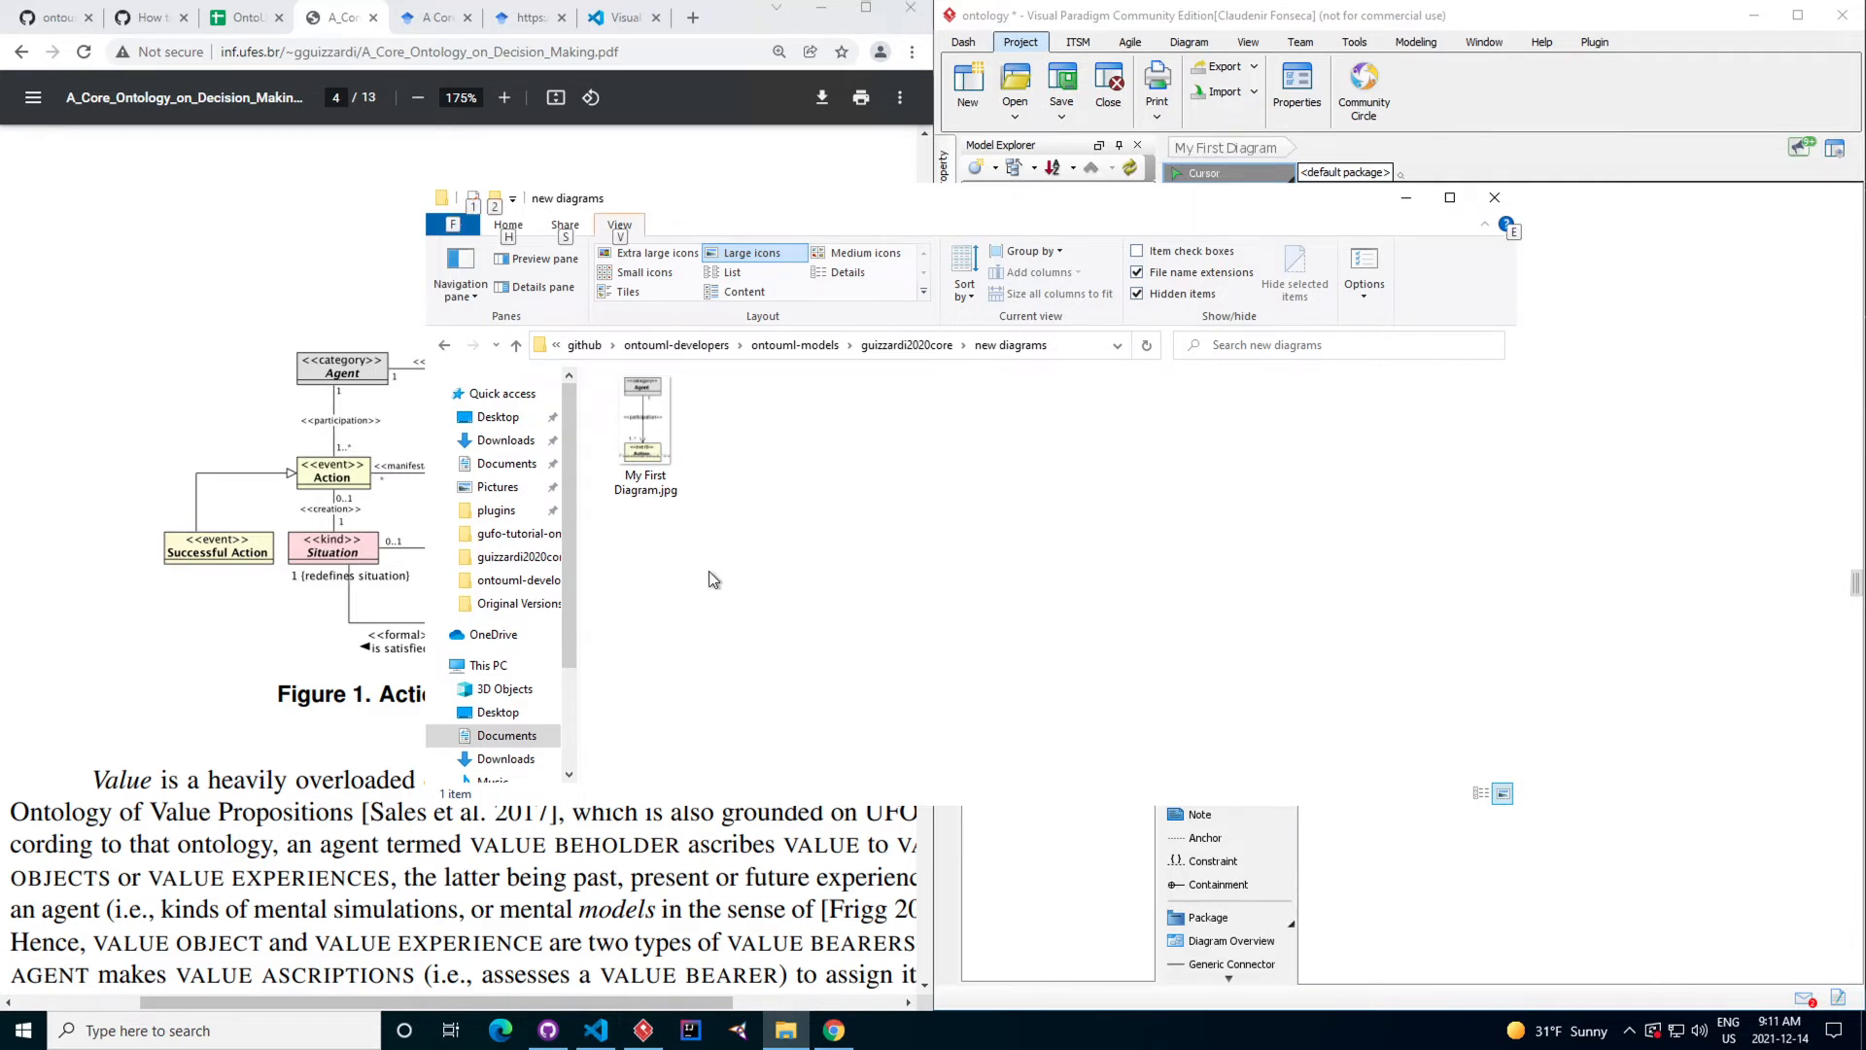
{"action": "left_click", "coordinate": [642, 480]}
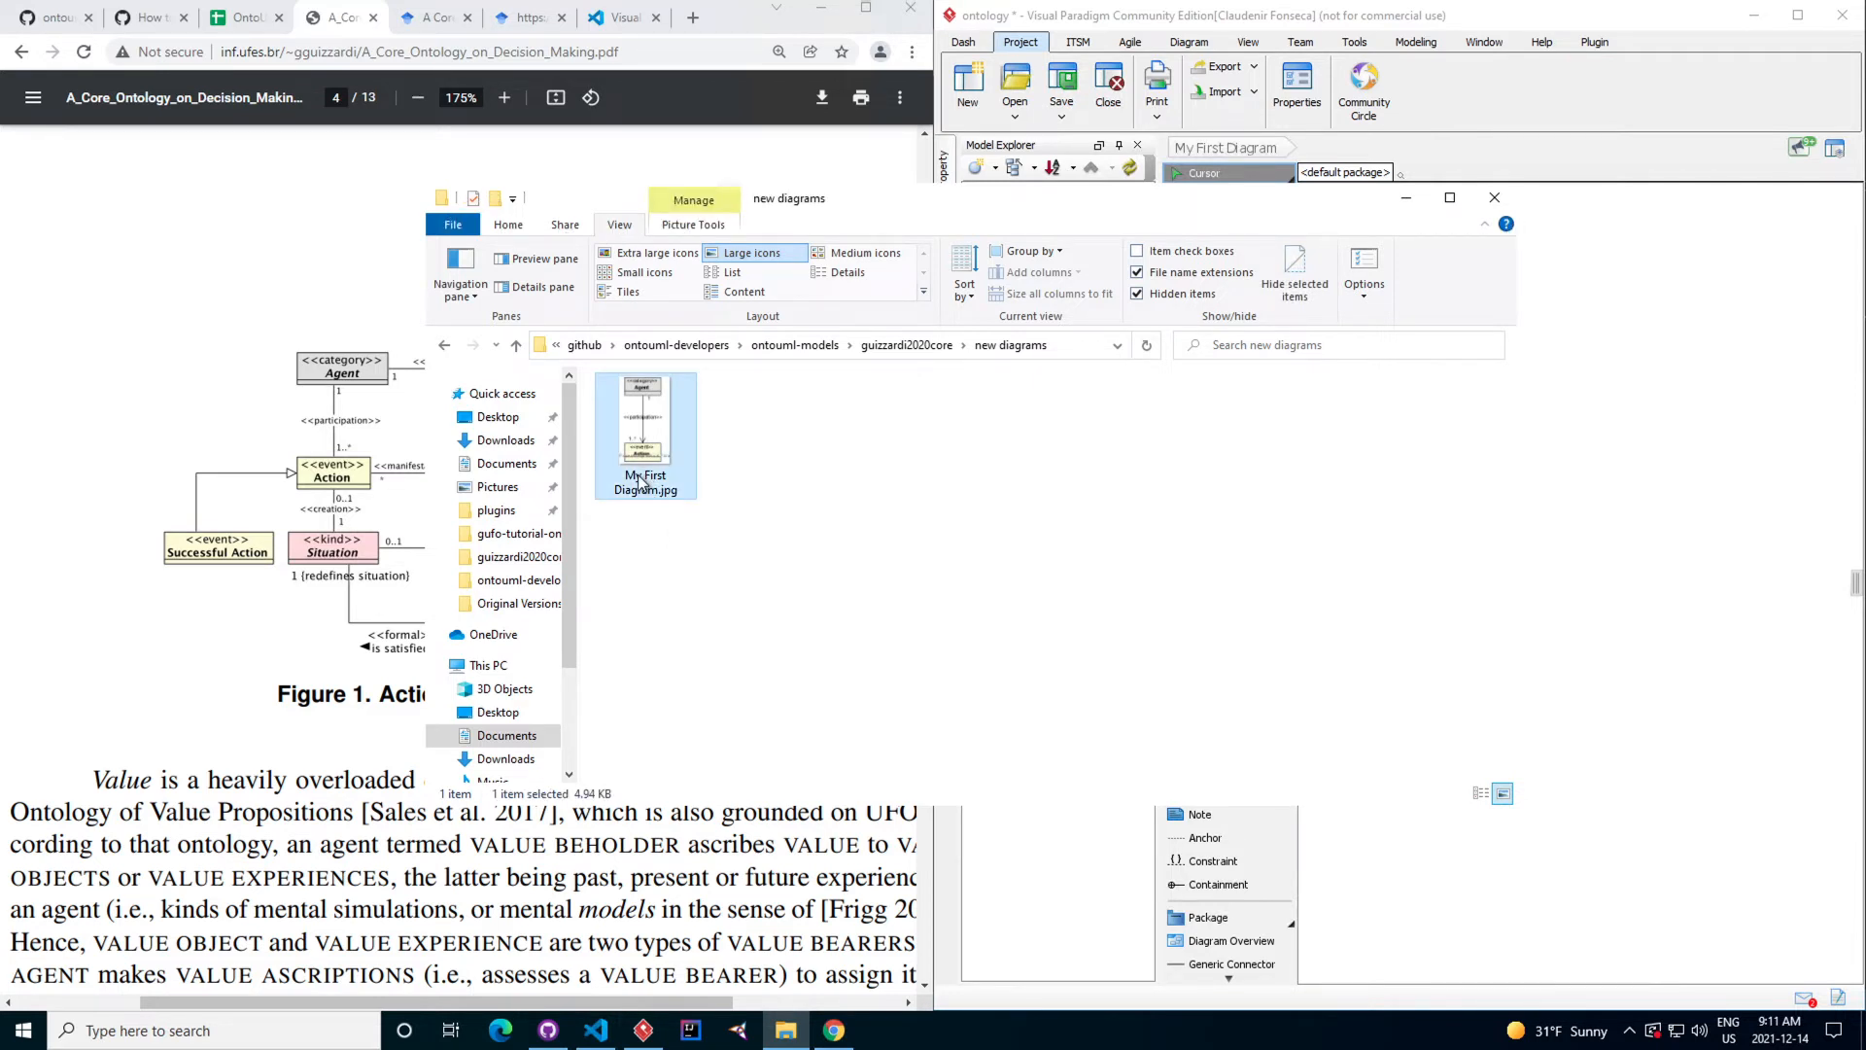
{"action": "double_click", "coordinate": [640, 479]}
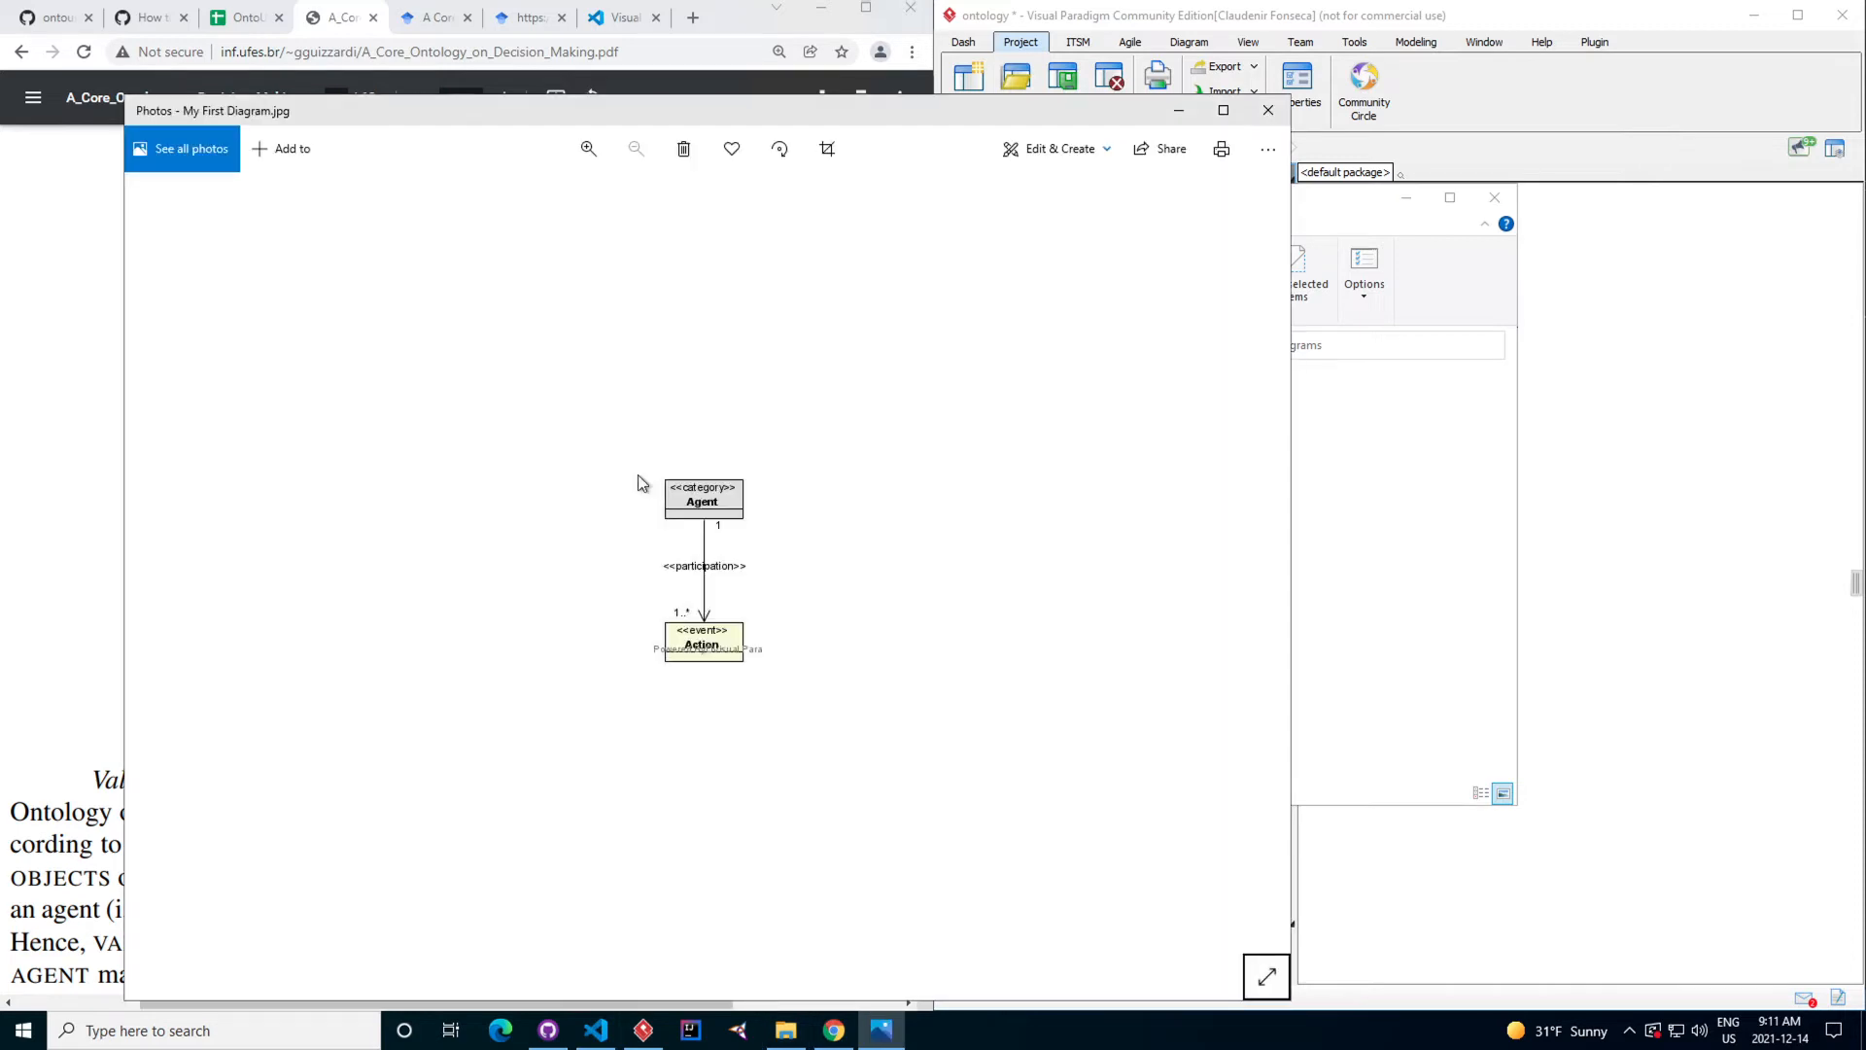
{"action": "left_click", "coordinate": [1269, 111]}
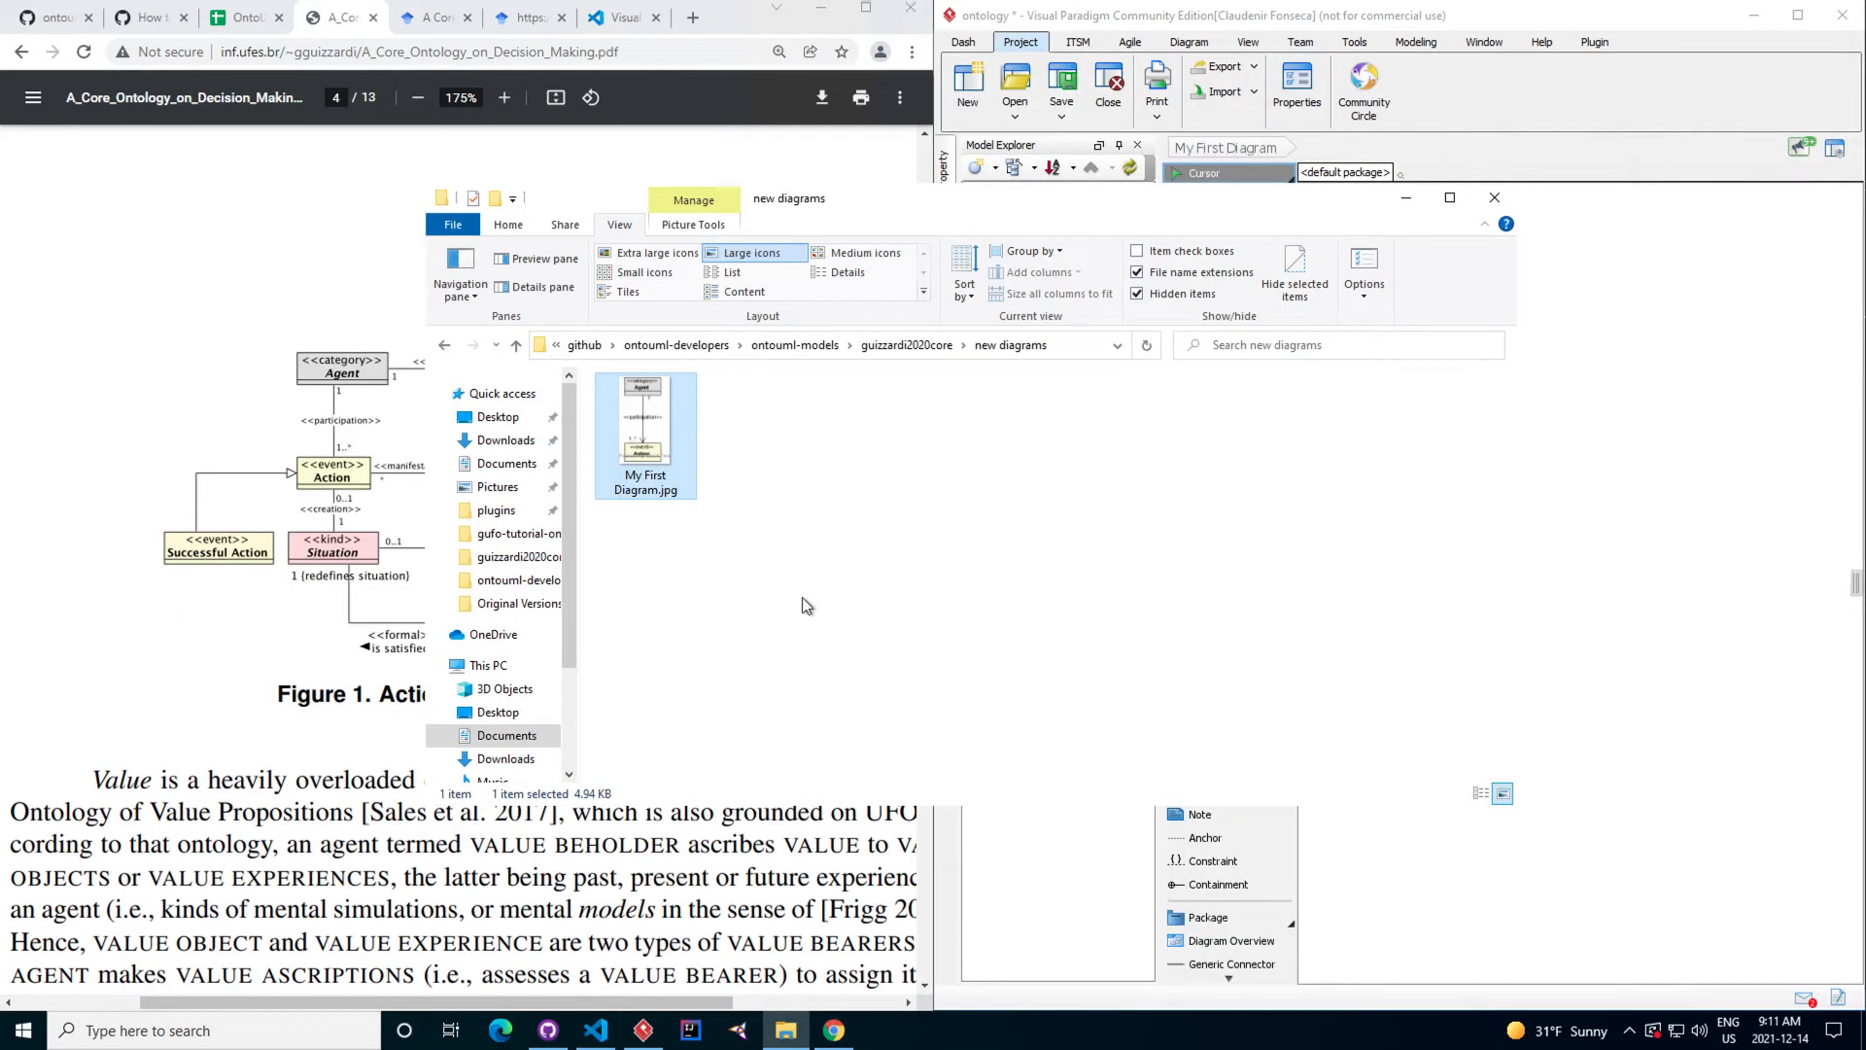
{"action": "left_click", "coordinate": [646, 488]}
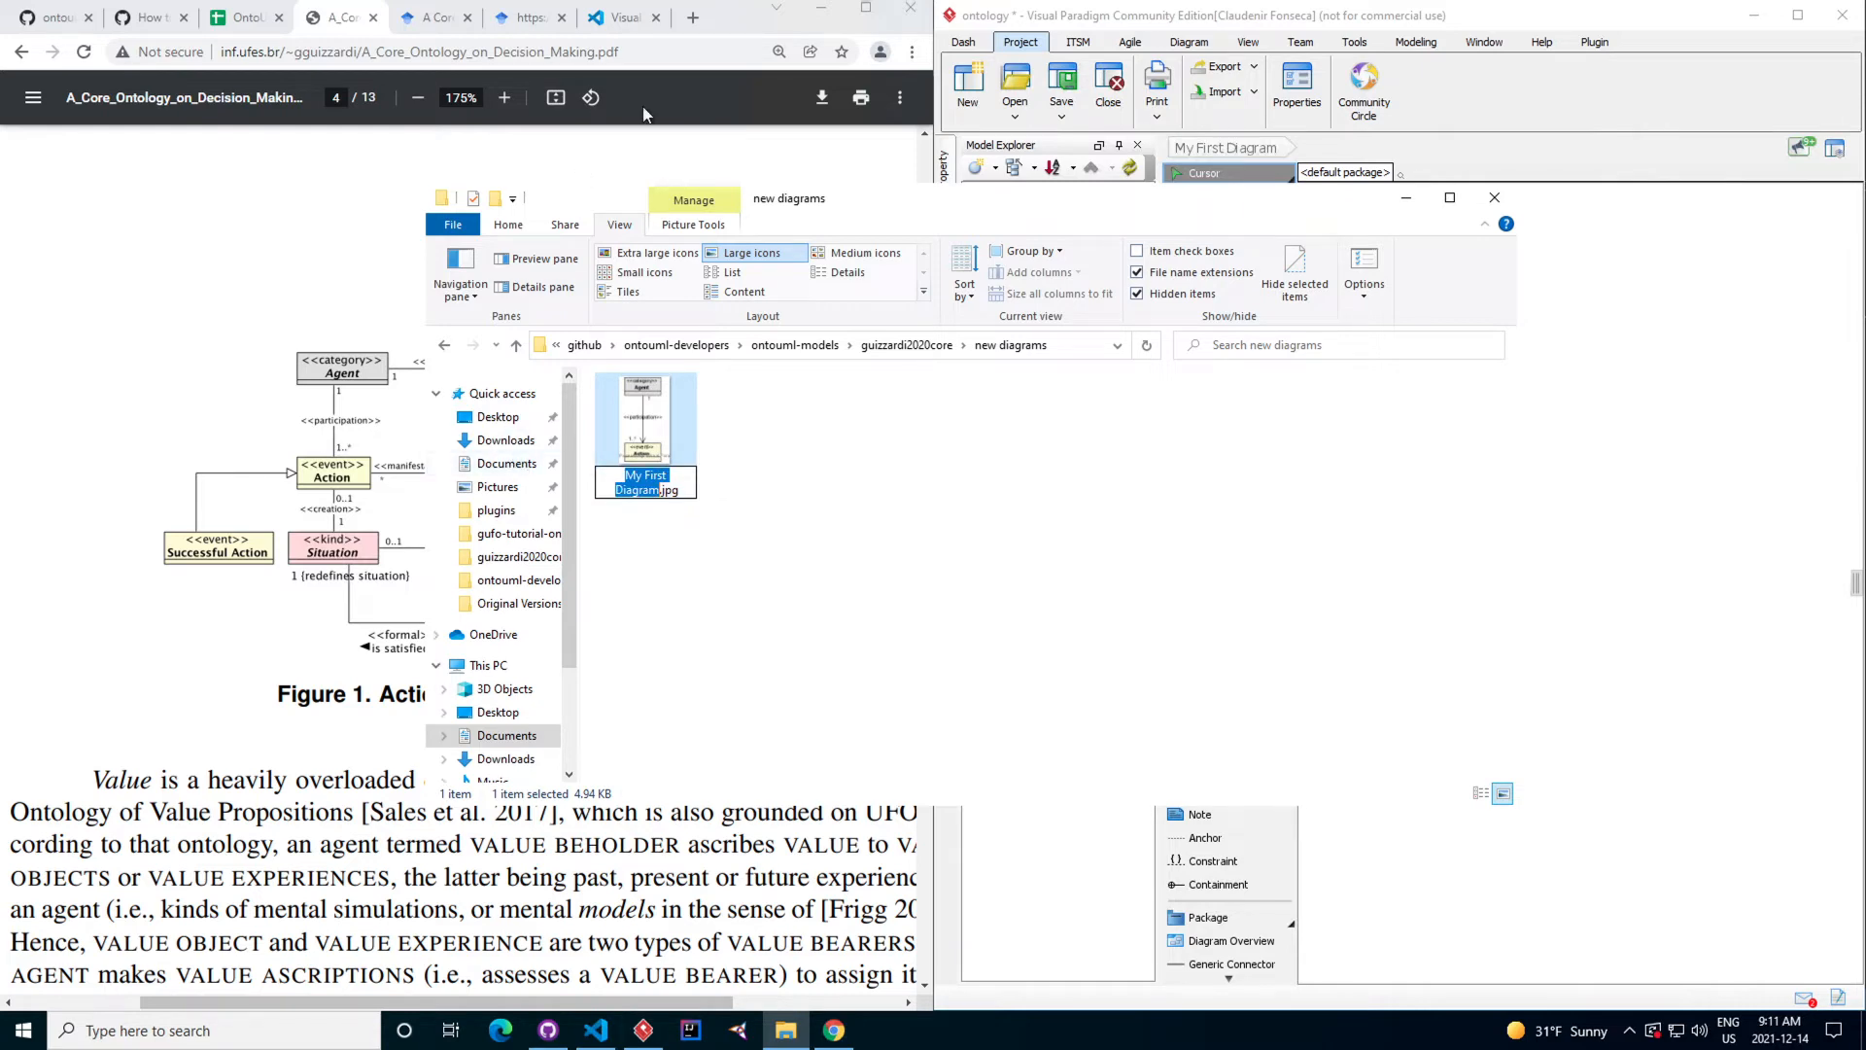
{"action": "left_click", "coordinate": [724, 22]}
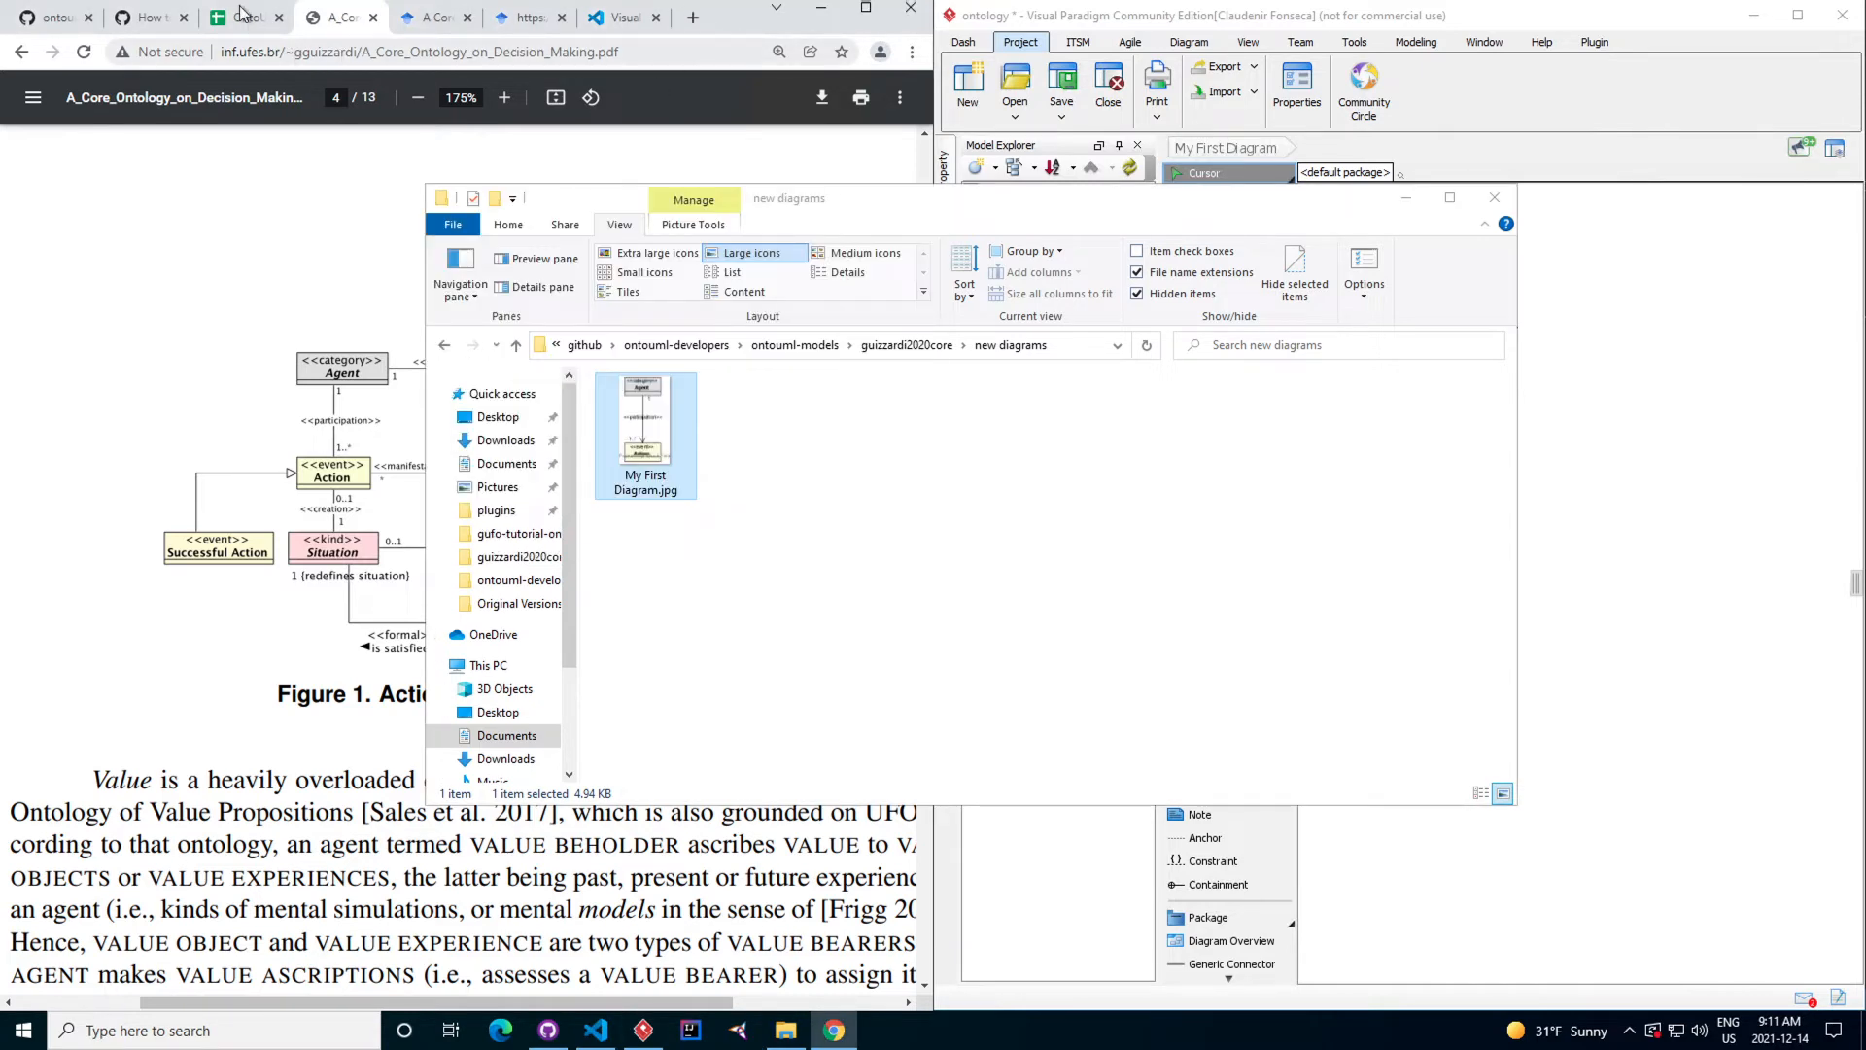
Step: Rename the exported image to diagram1.jpg
{"action": "left_click", "coordinate": [130, 17]}
{"action": "scroll", "coordinate": [275, 388], "scroll_direction": "down", "scroll_amount": 1}
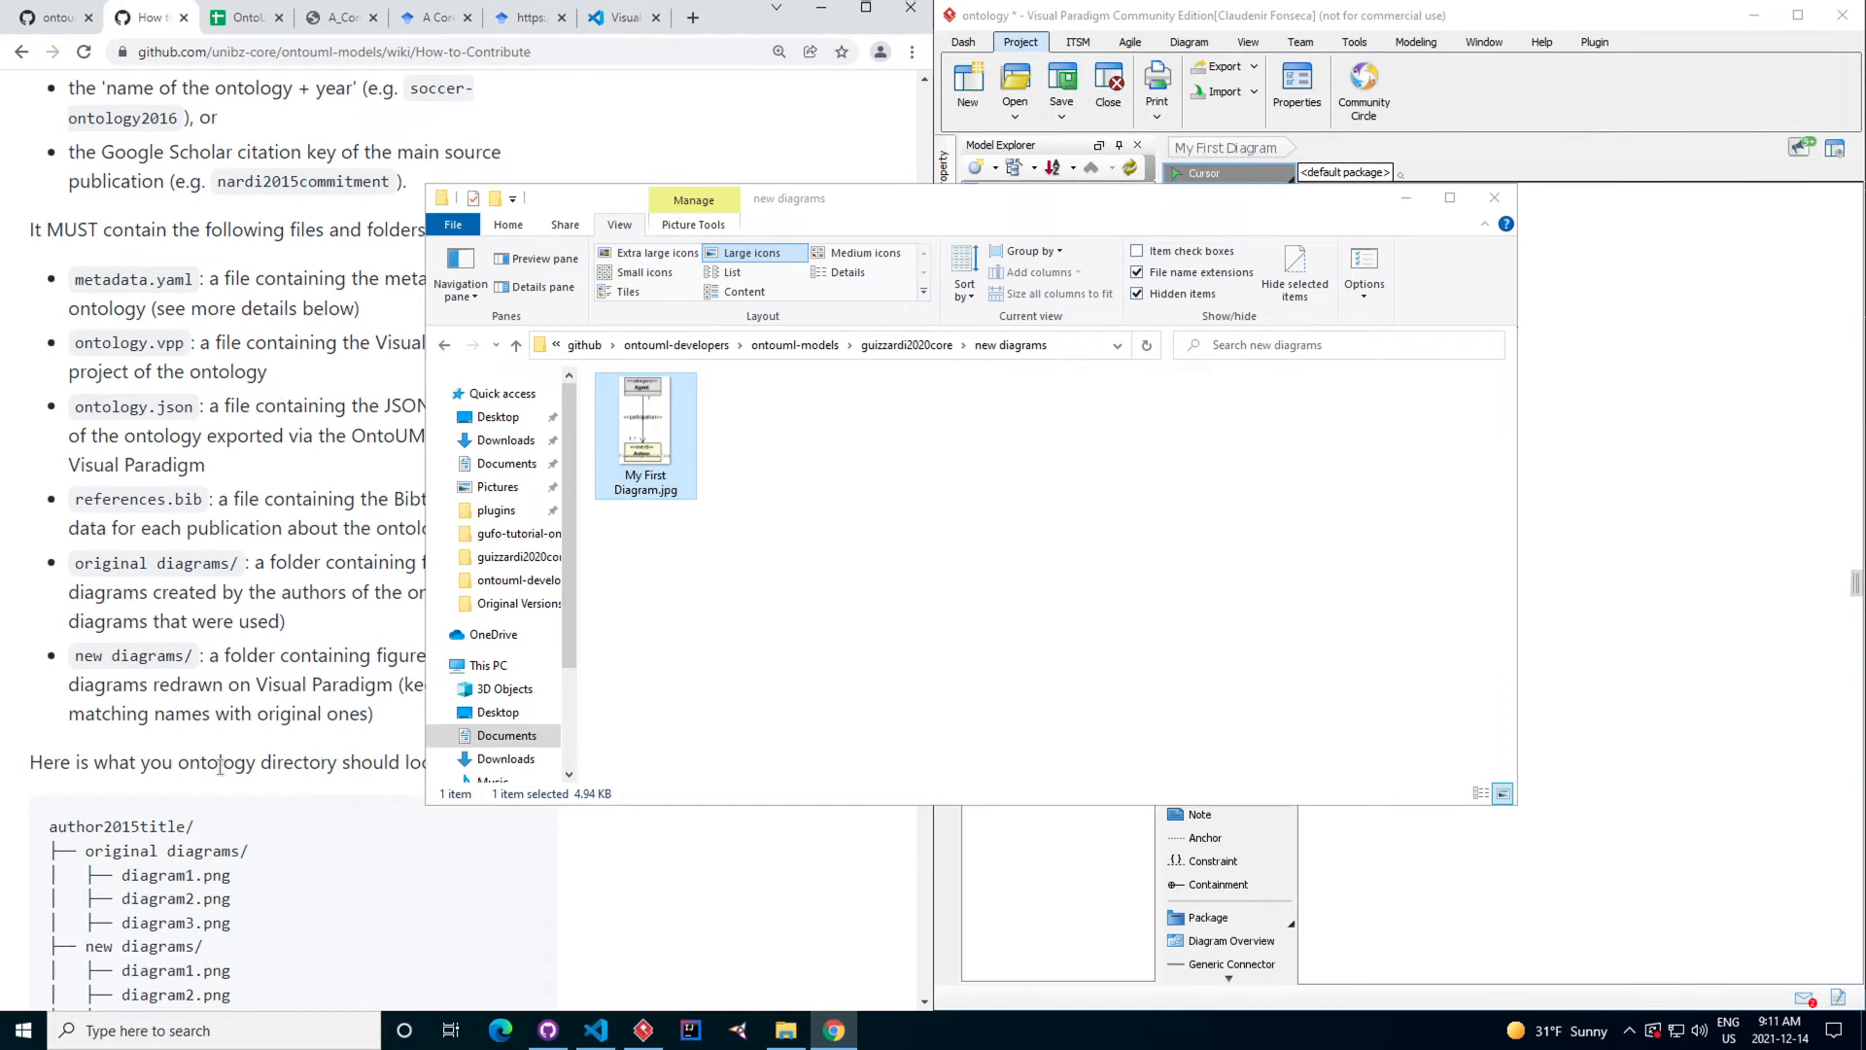
{"action": "left_click", "coordinate": [656, 492]}
{"action": "type", "text": "diagr"}
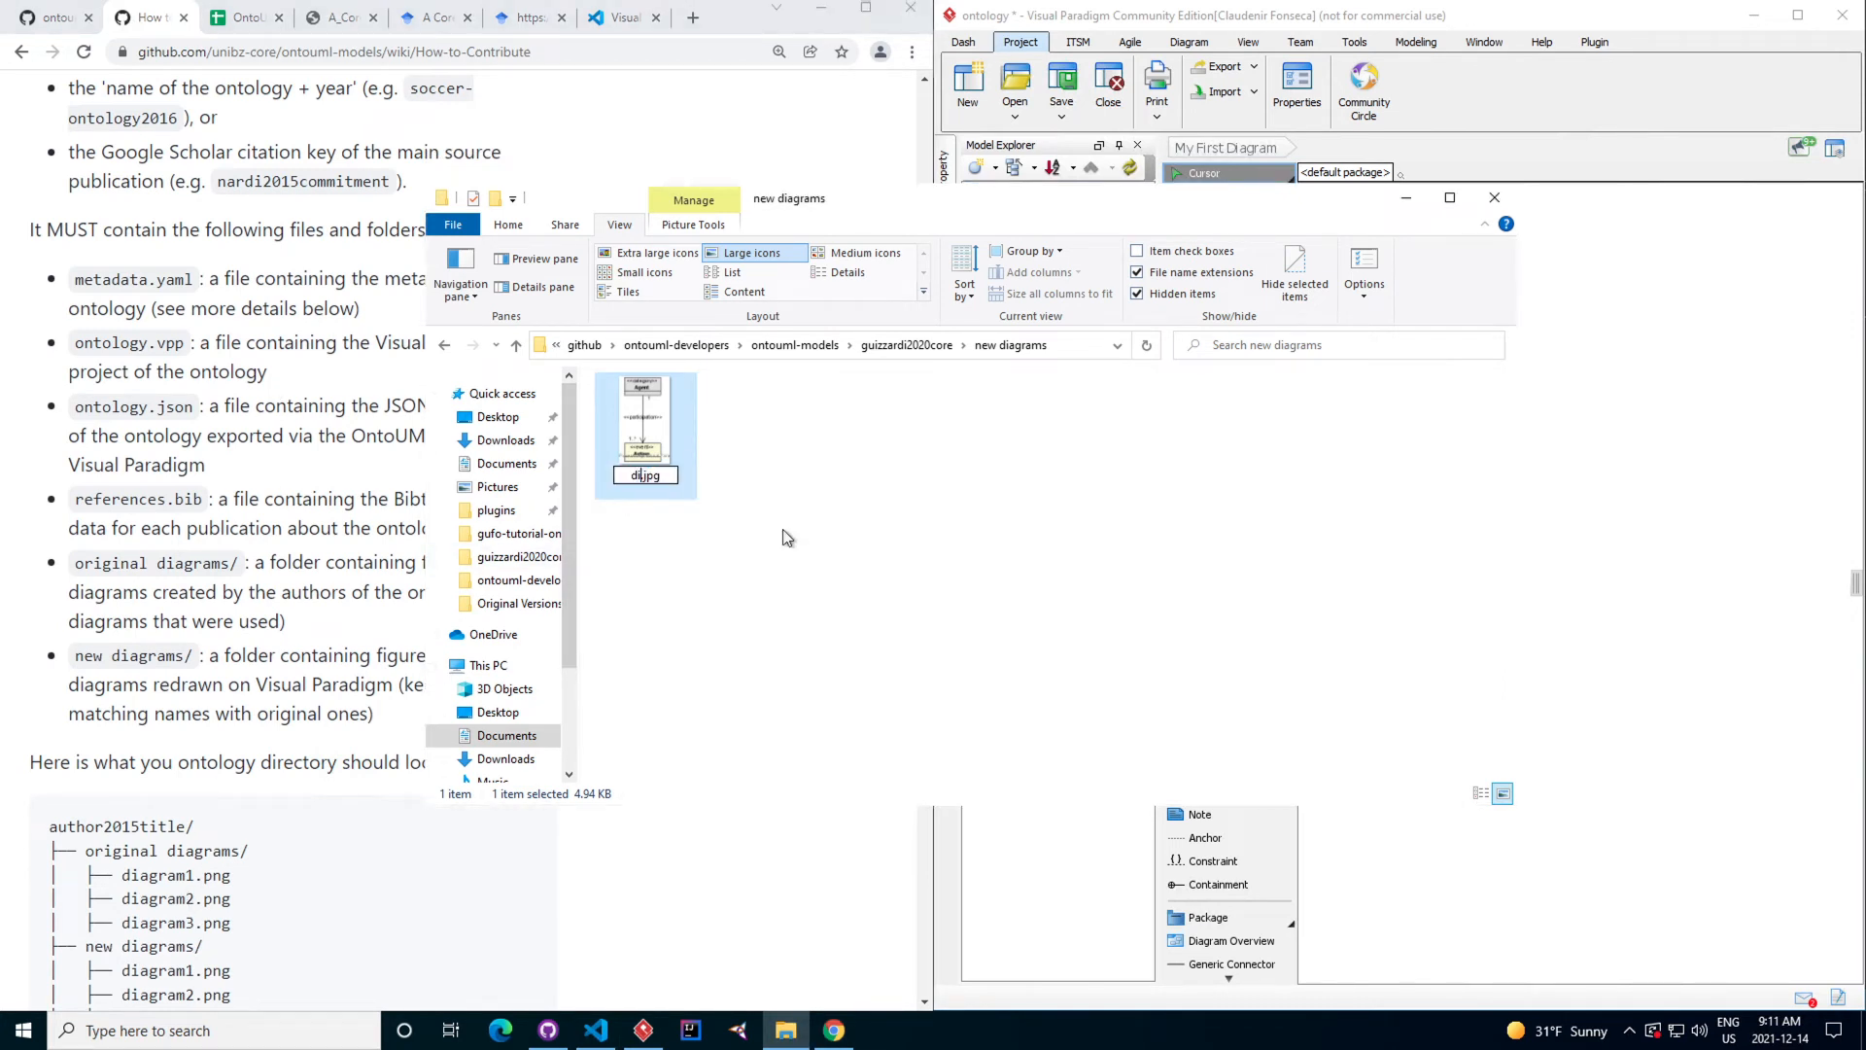
{"action": "type", "text": "am1"}
{"action": "key", "text": "Return"}
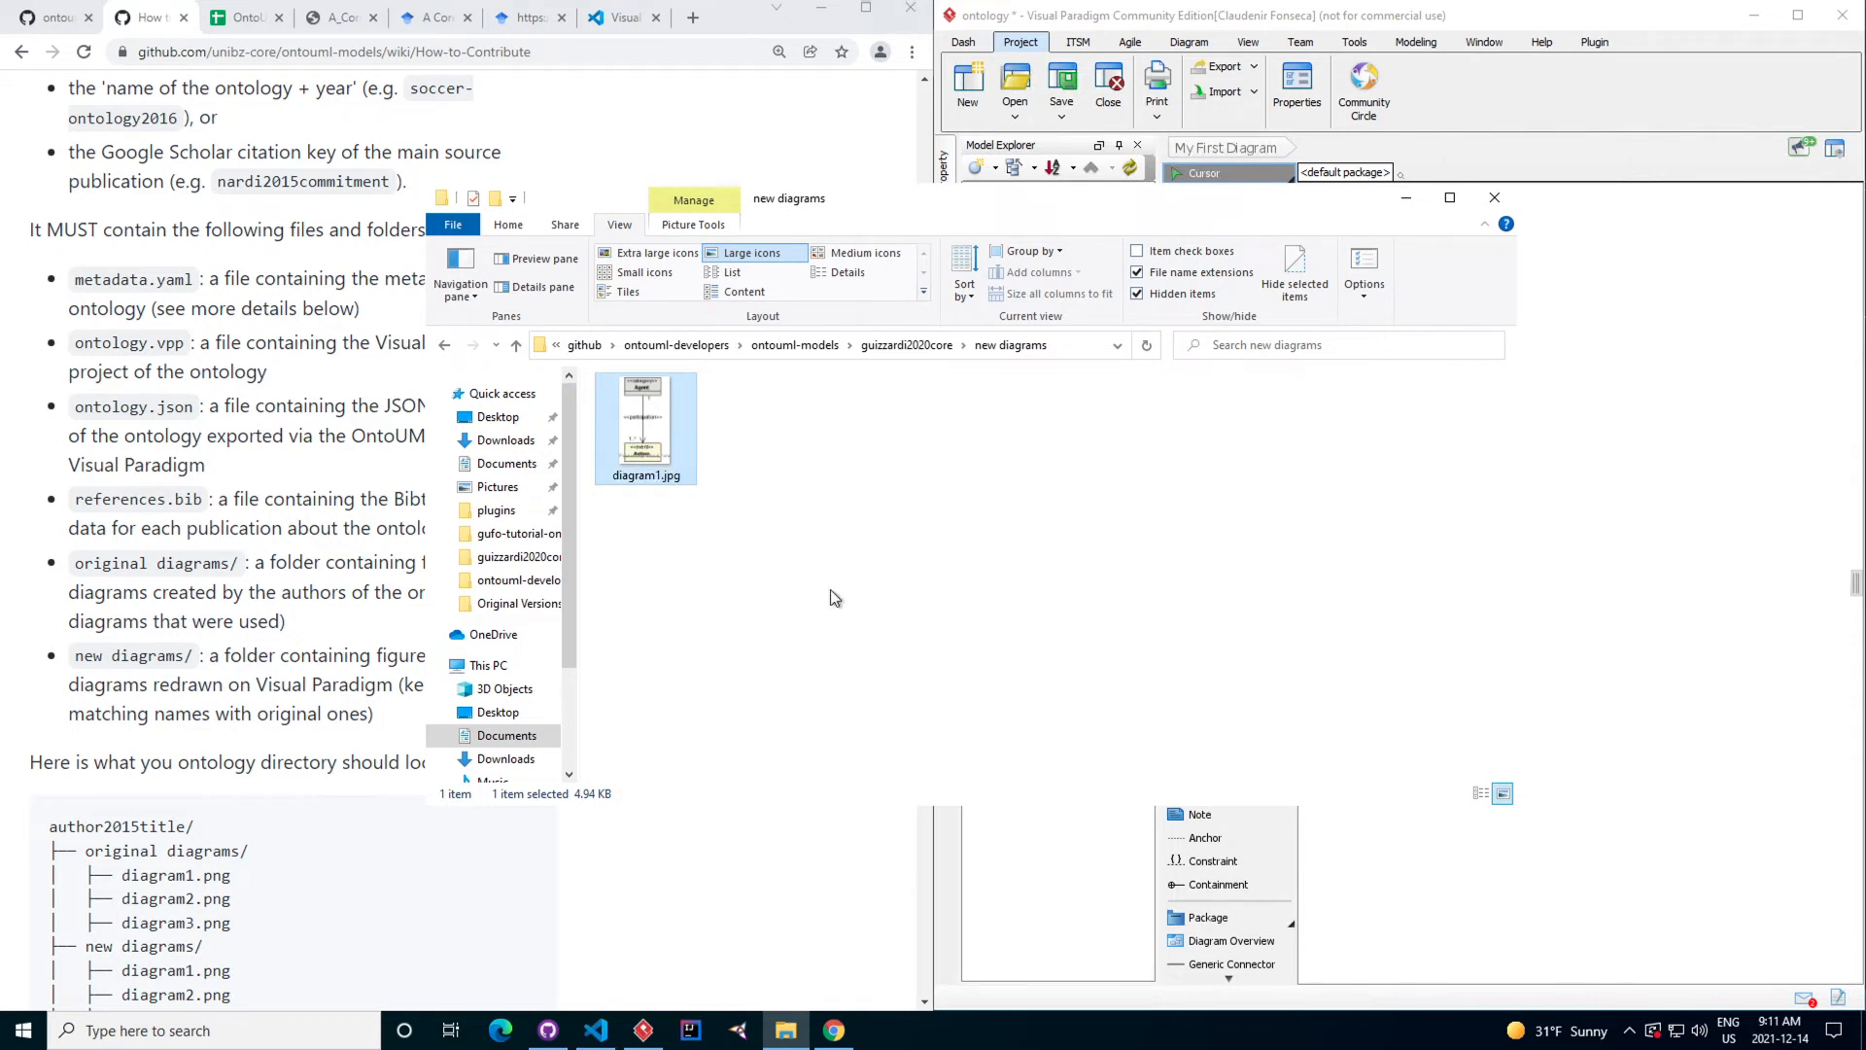
Step: Delete diagram1.jpg, leaving the new diagrams folder empty
{"action": "right_click", "coordinate": [641, 419]}
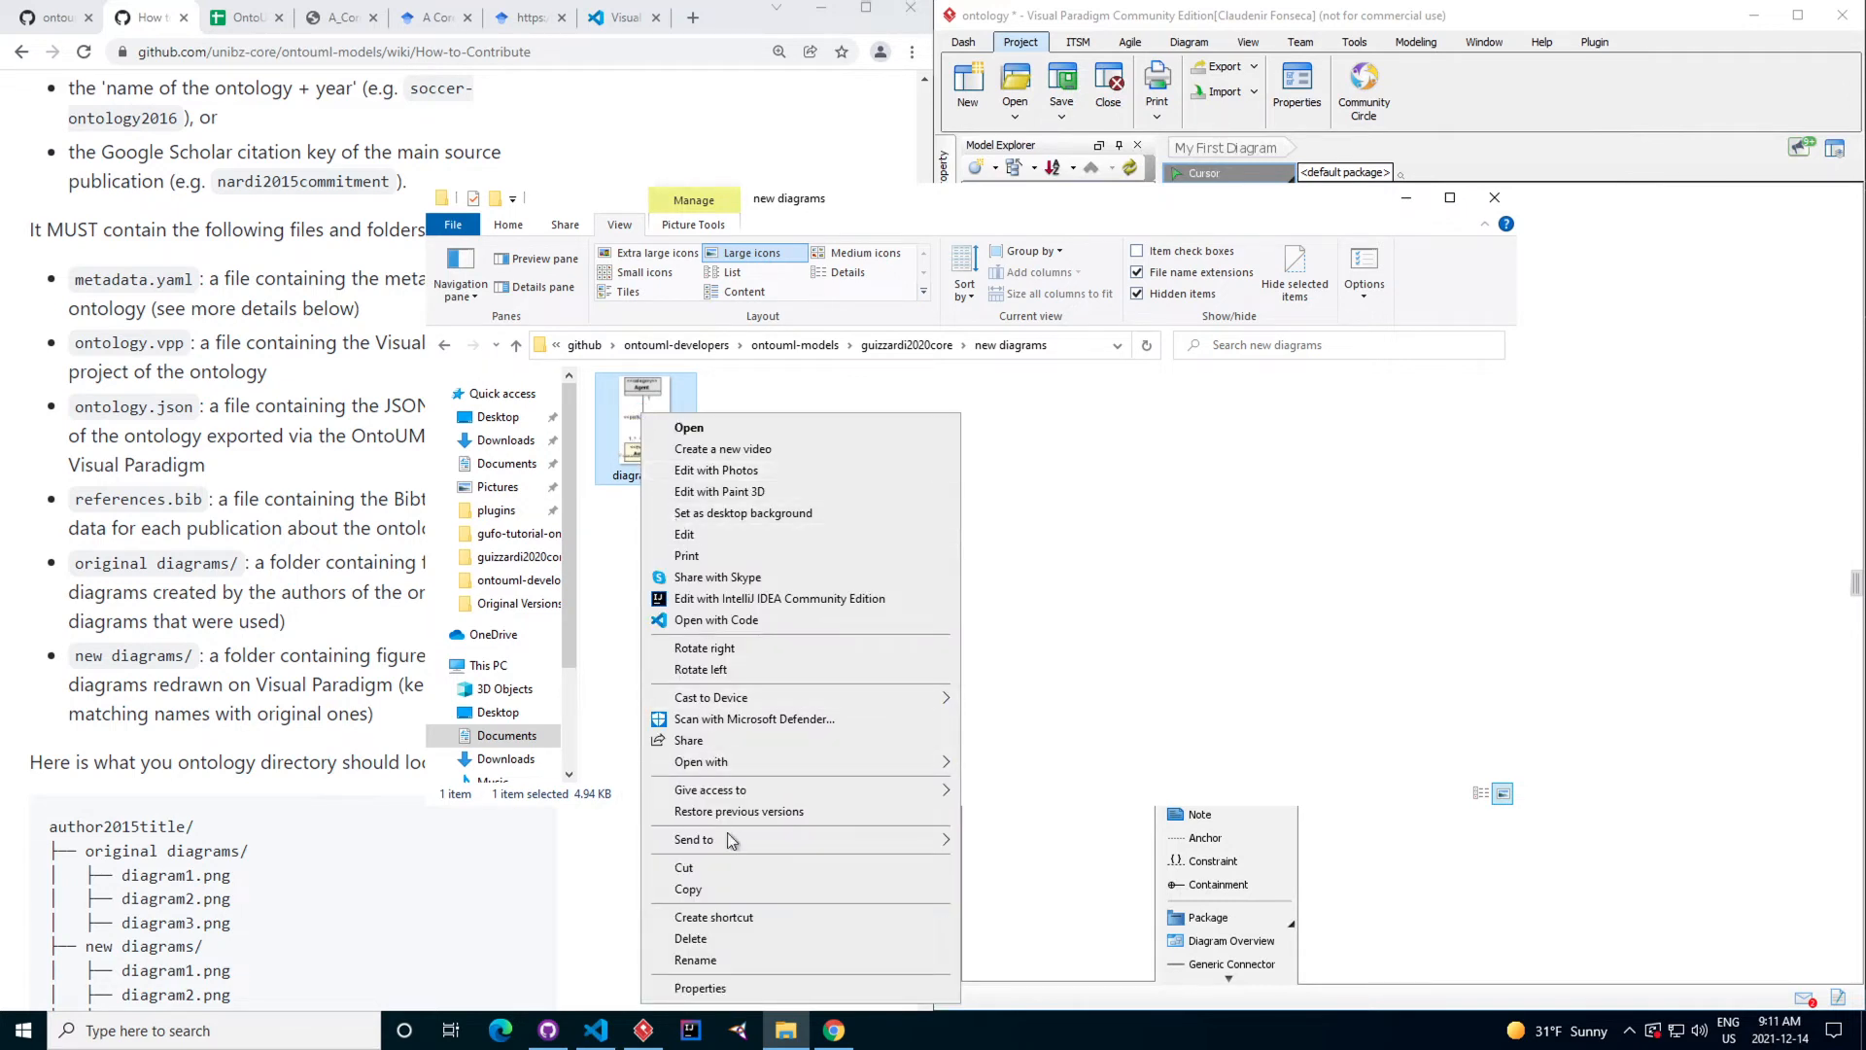
{"action": "left_click", "coordinate": [738, 939]}
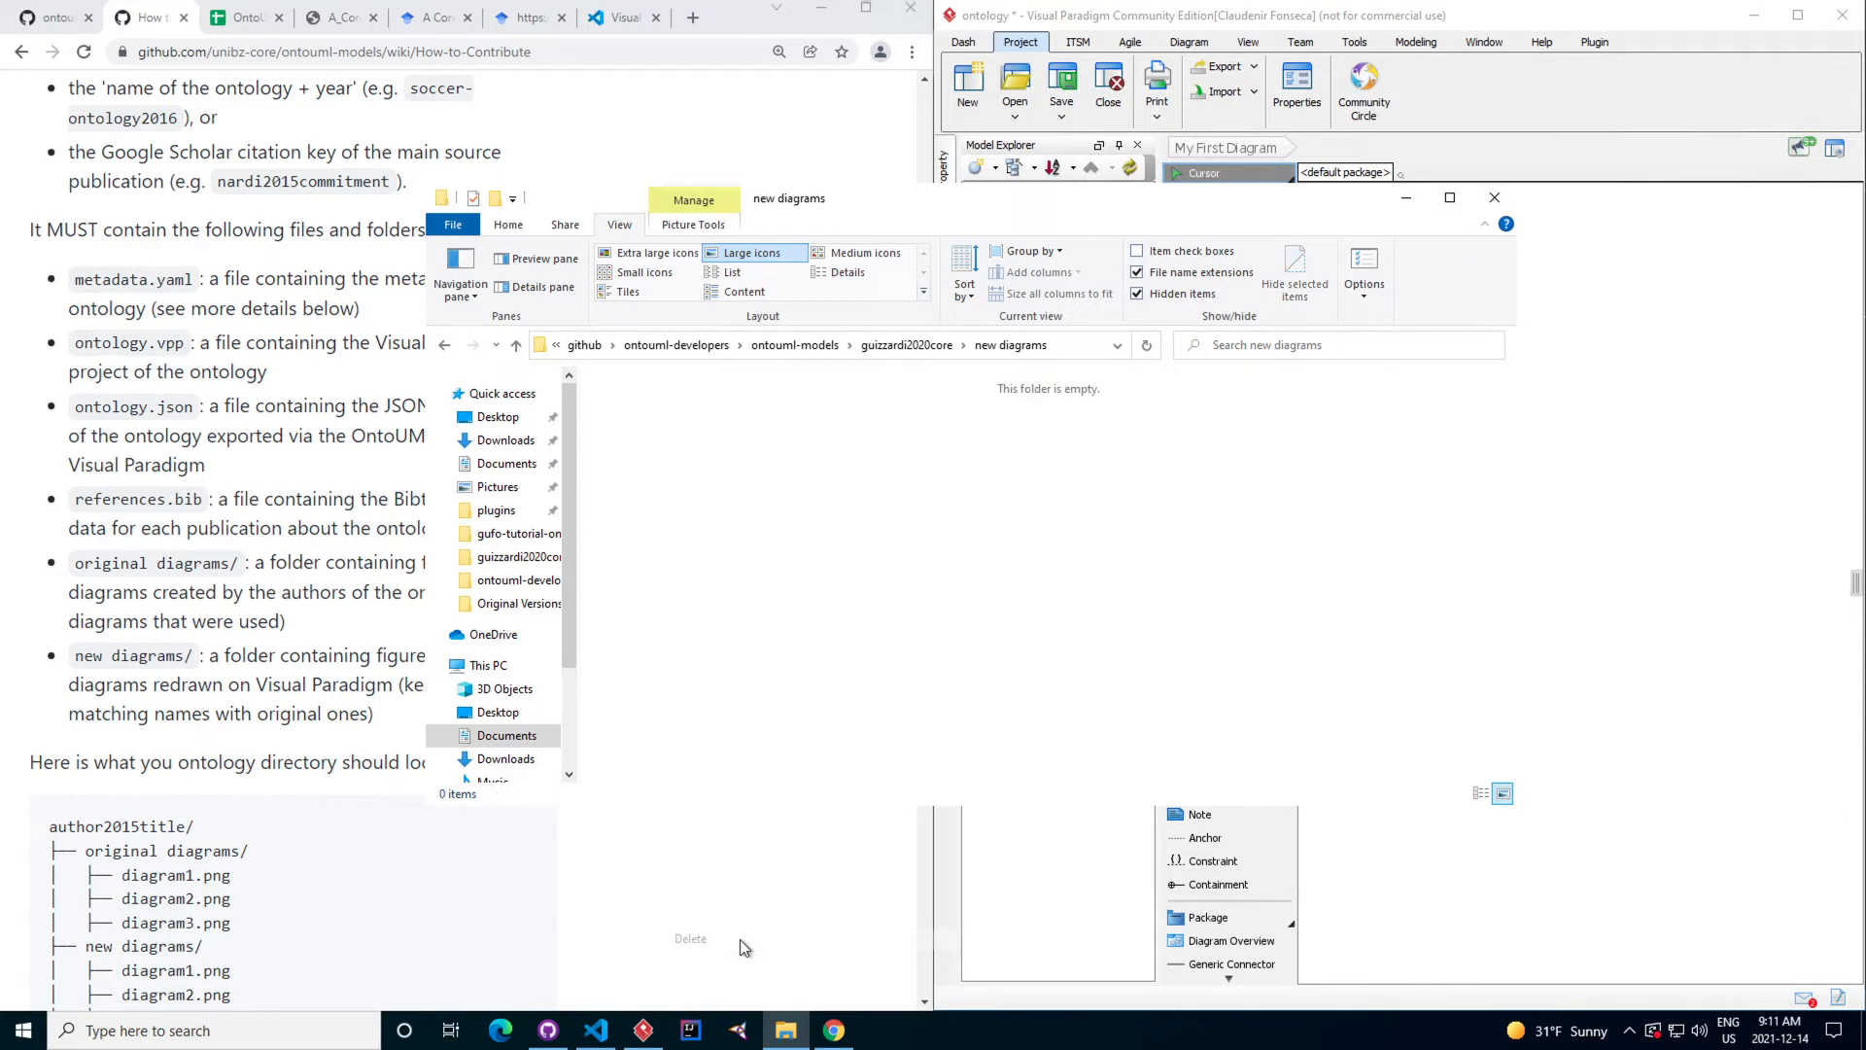
{"action": "left_click", "coordinate": [1685, 472]}
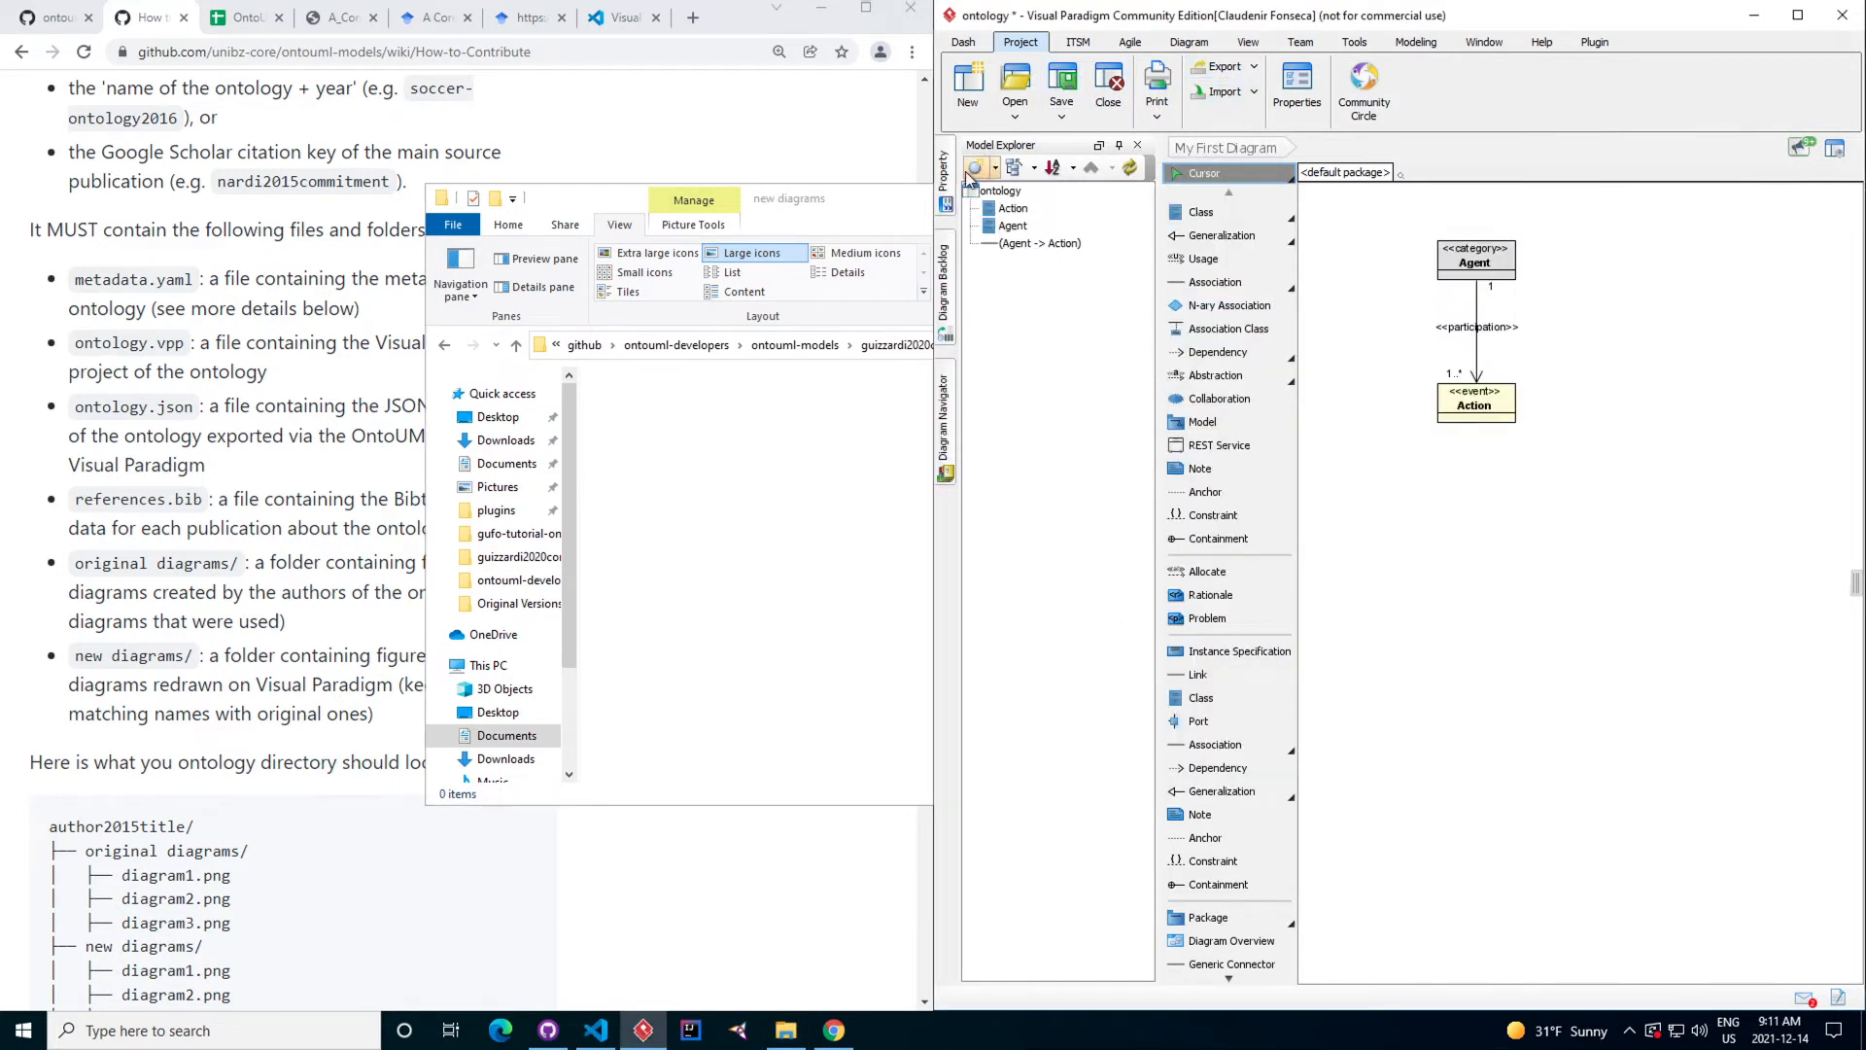
Step: Rename 'My First Diagram' to diagram1 in the Diagram Navigator
{"action": "left_click", "coordinate": [950, 258]}
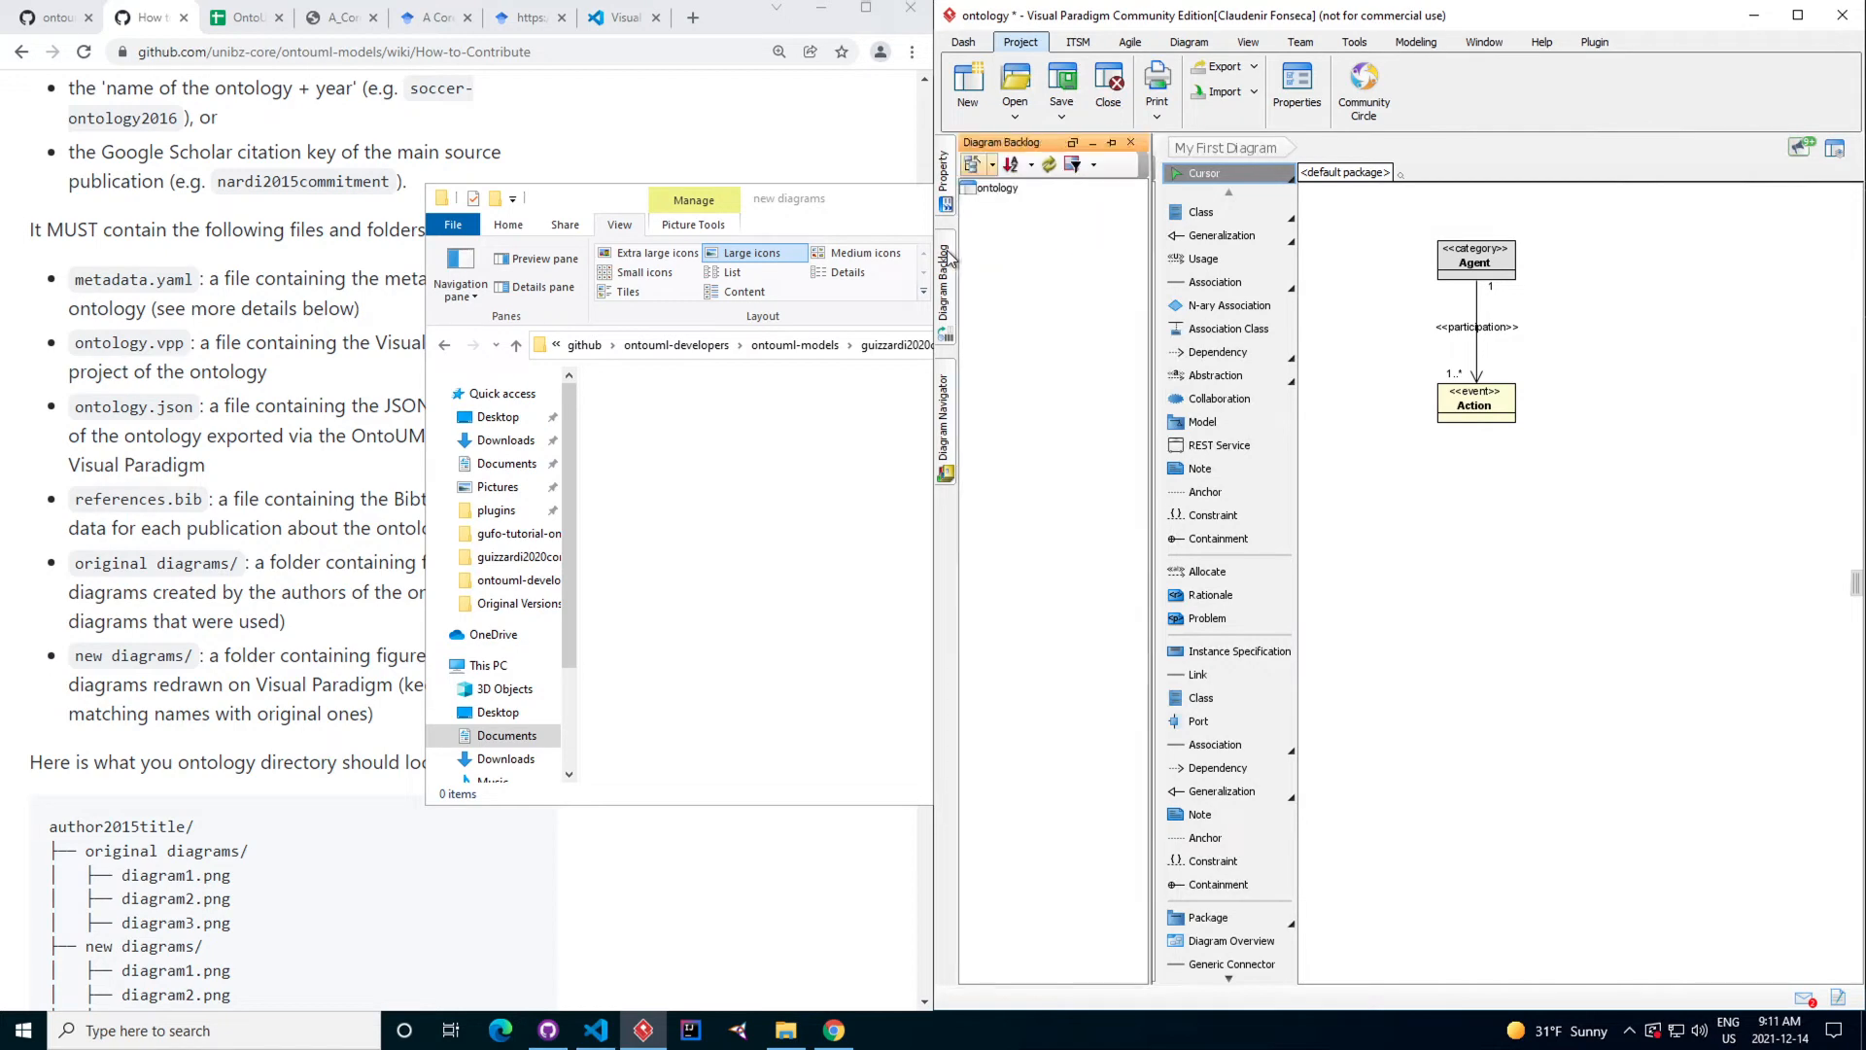
{"action": "left_click", "coordinate": [948, 403]}
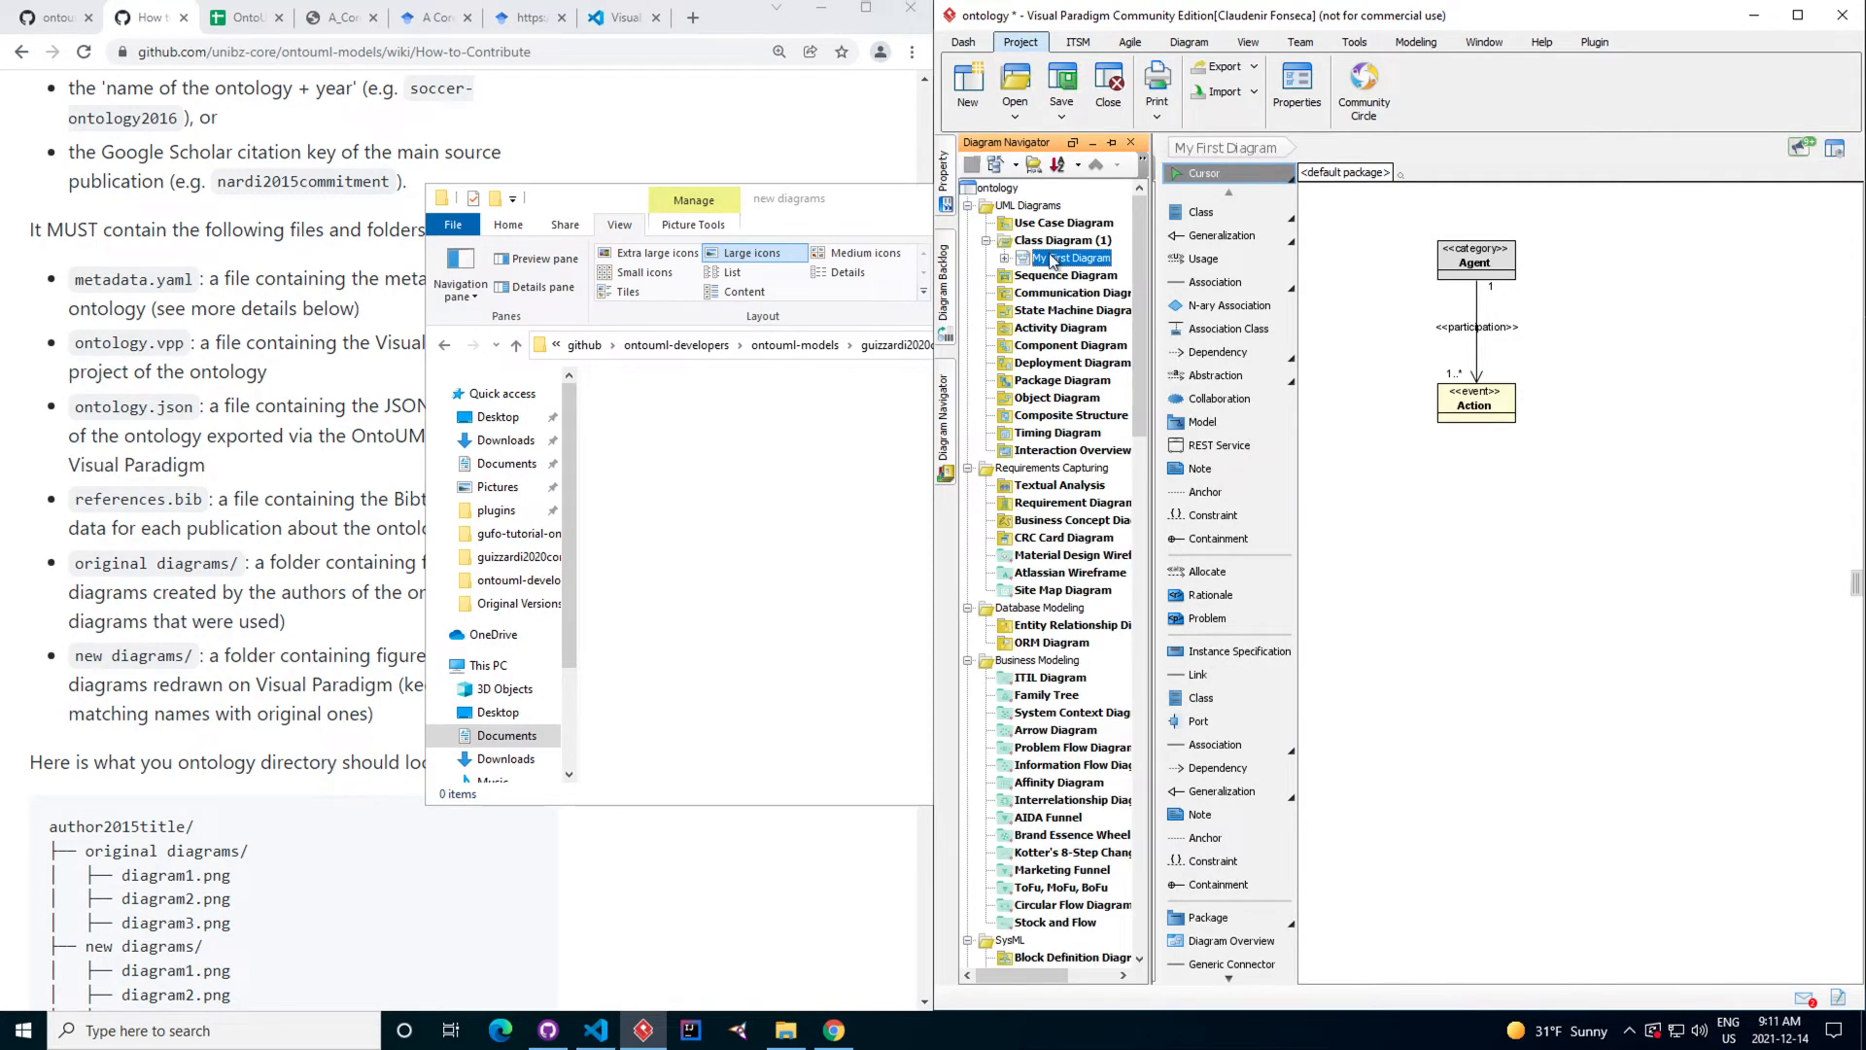
{"action": "right_click", "coordinate": [1052, 260]}
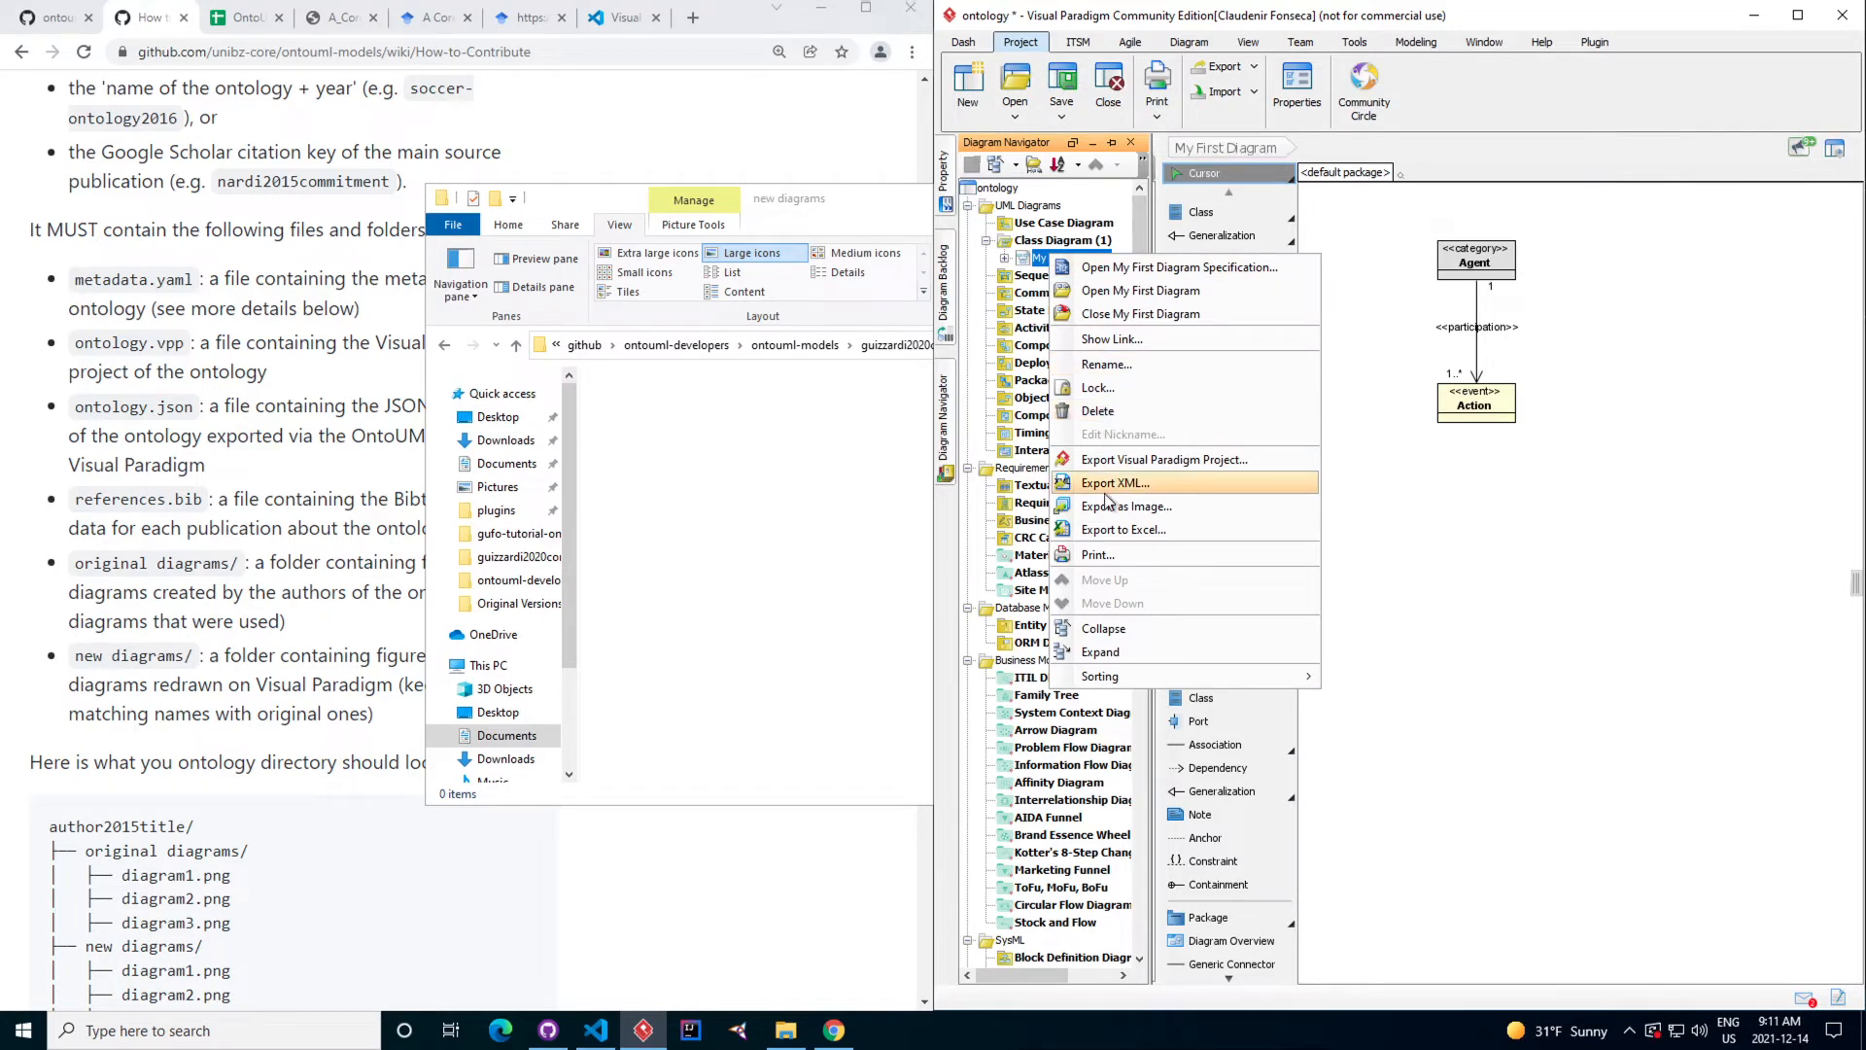
{"action": "left_click", "coordinate": [1107, 364]}
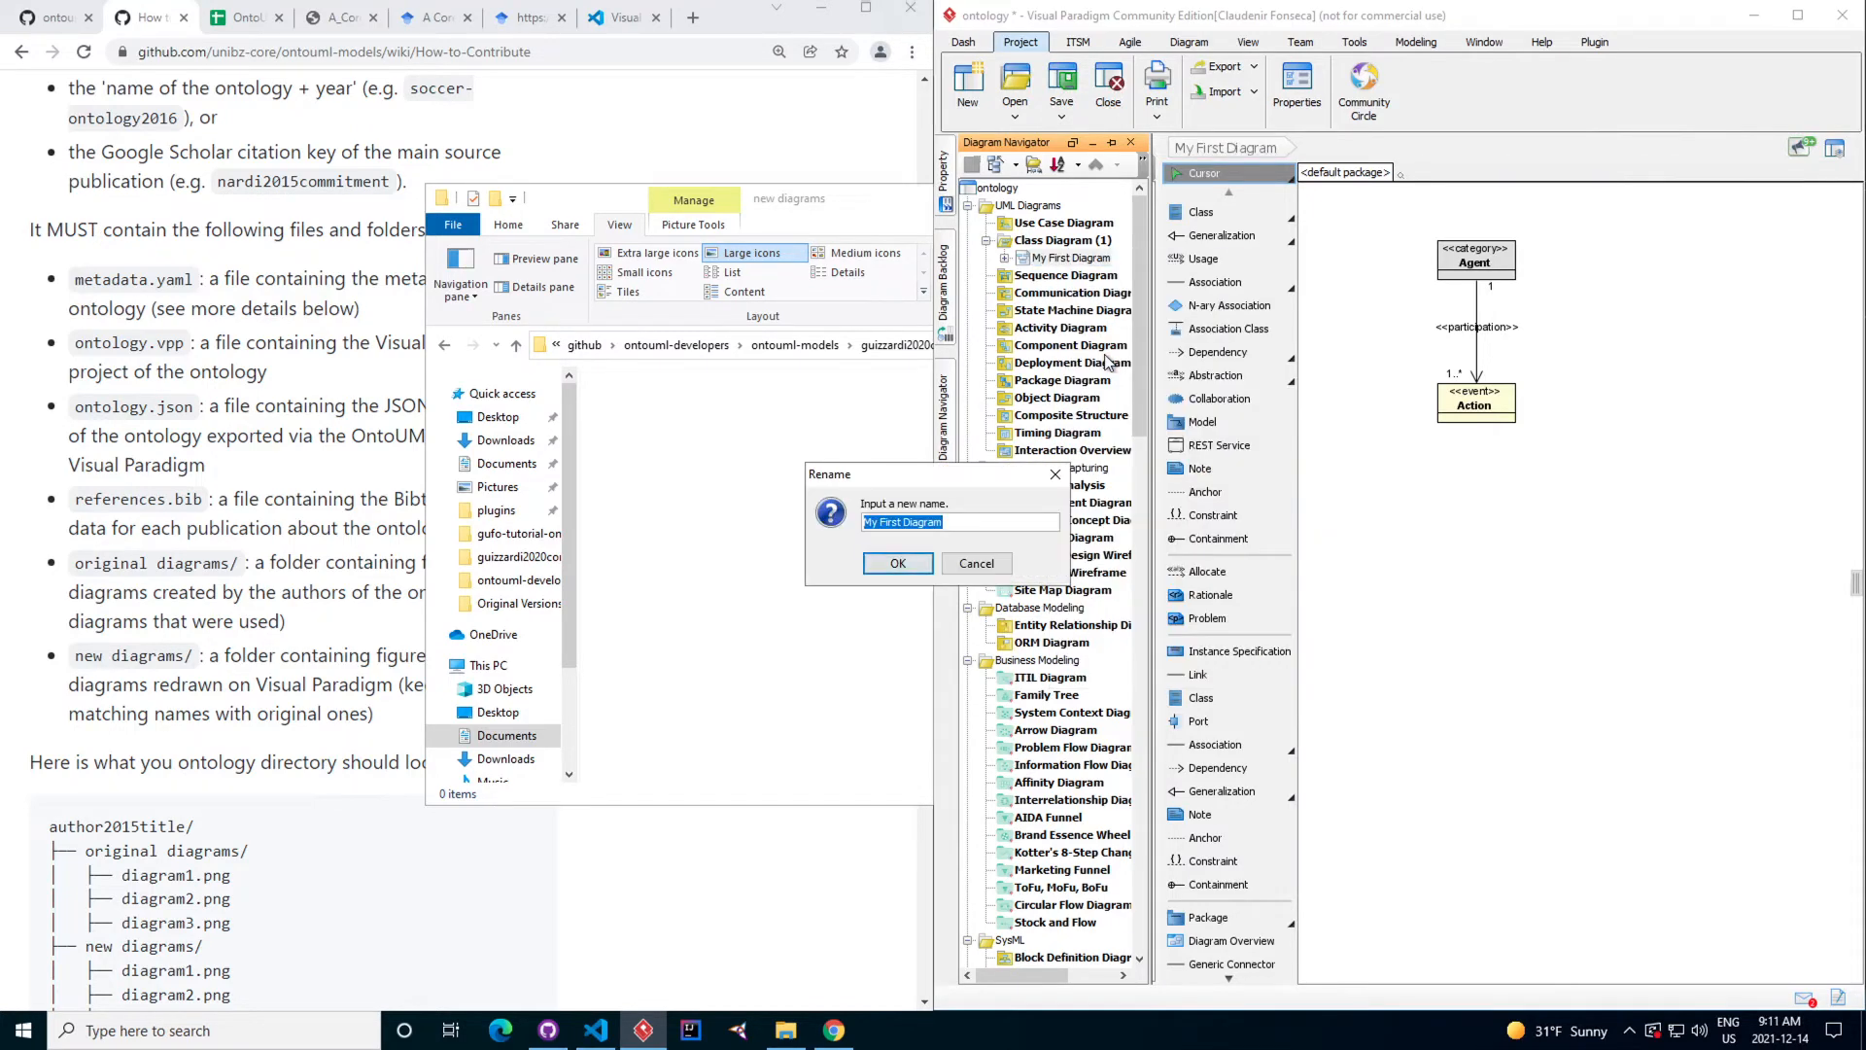
{"action": "type", "text": "diagram1"}
{"action": "key", "text": "Return"}
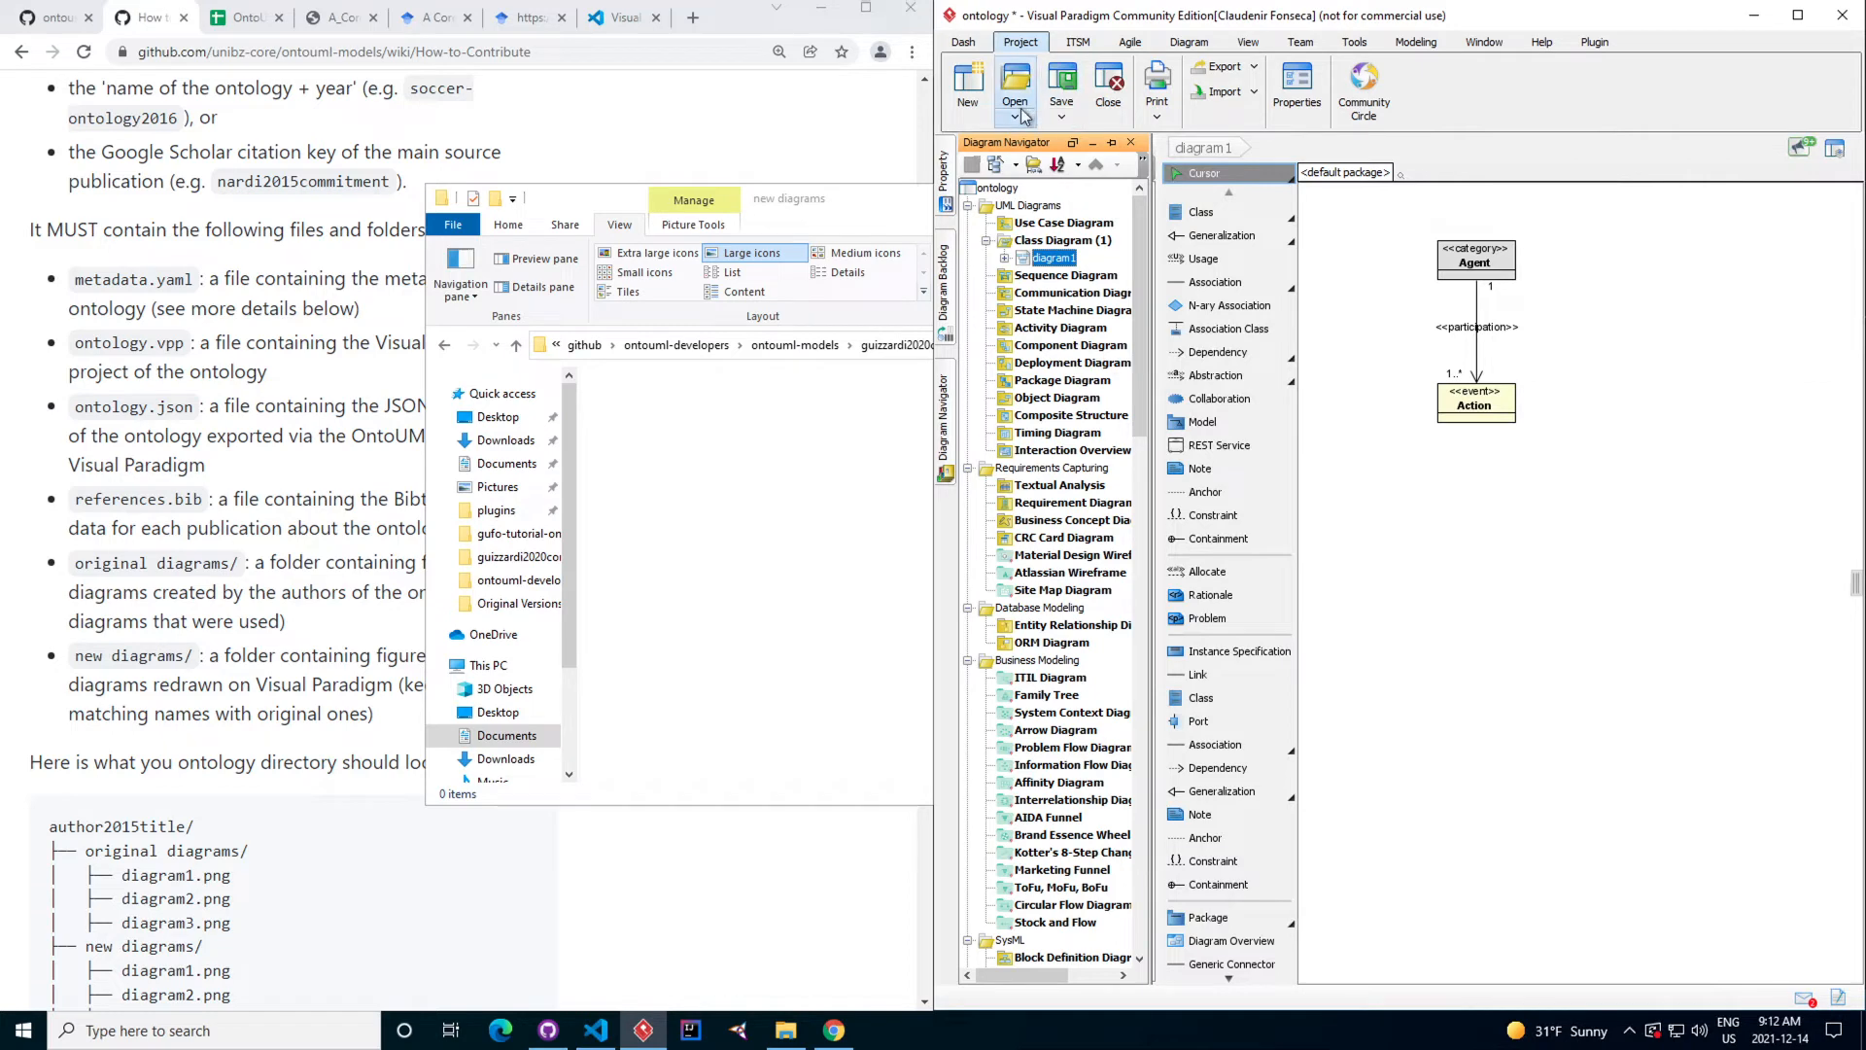
{"action": "left_click", "coordinate": [1221, 69]}
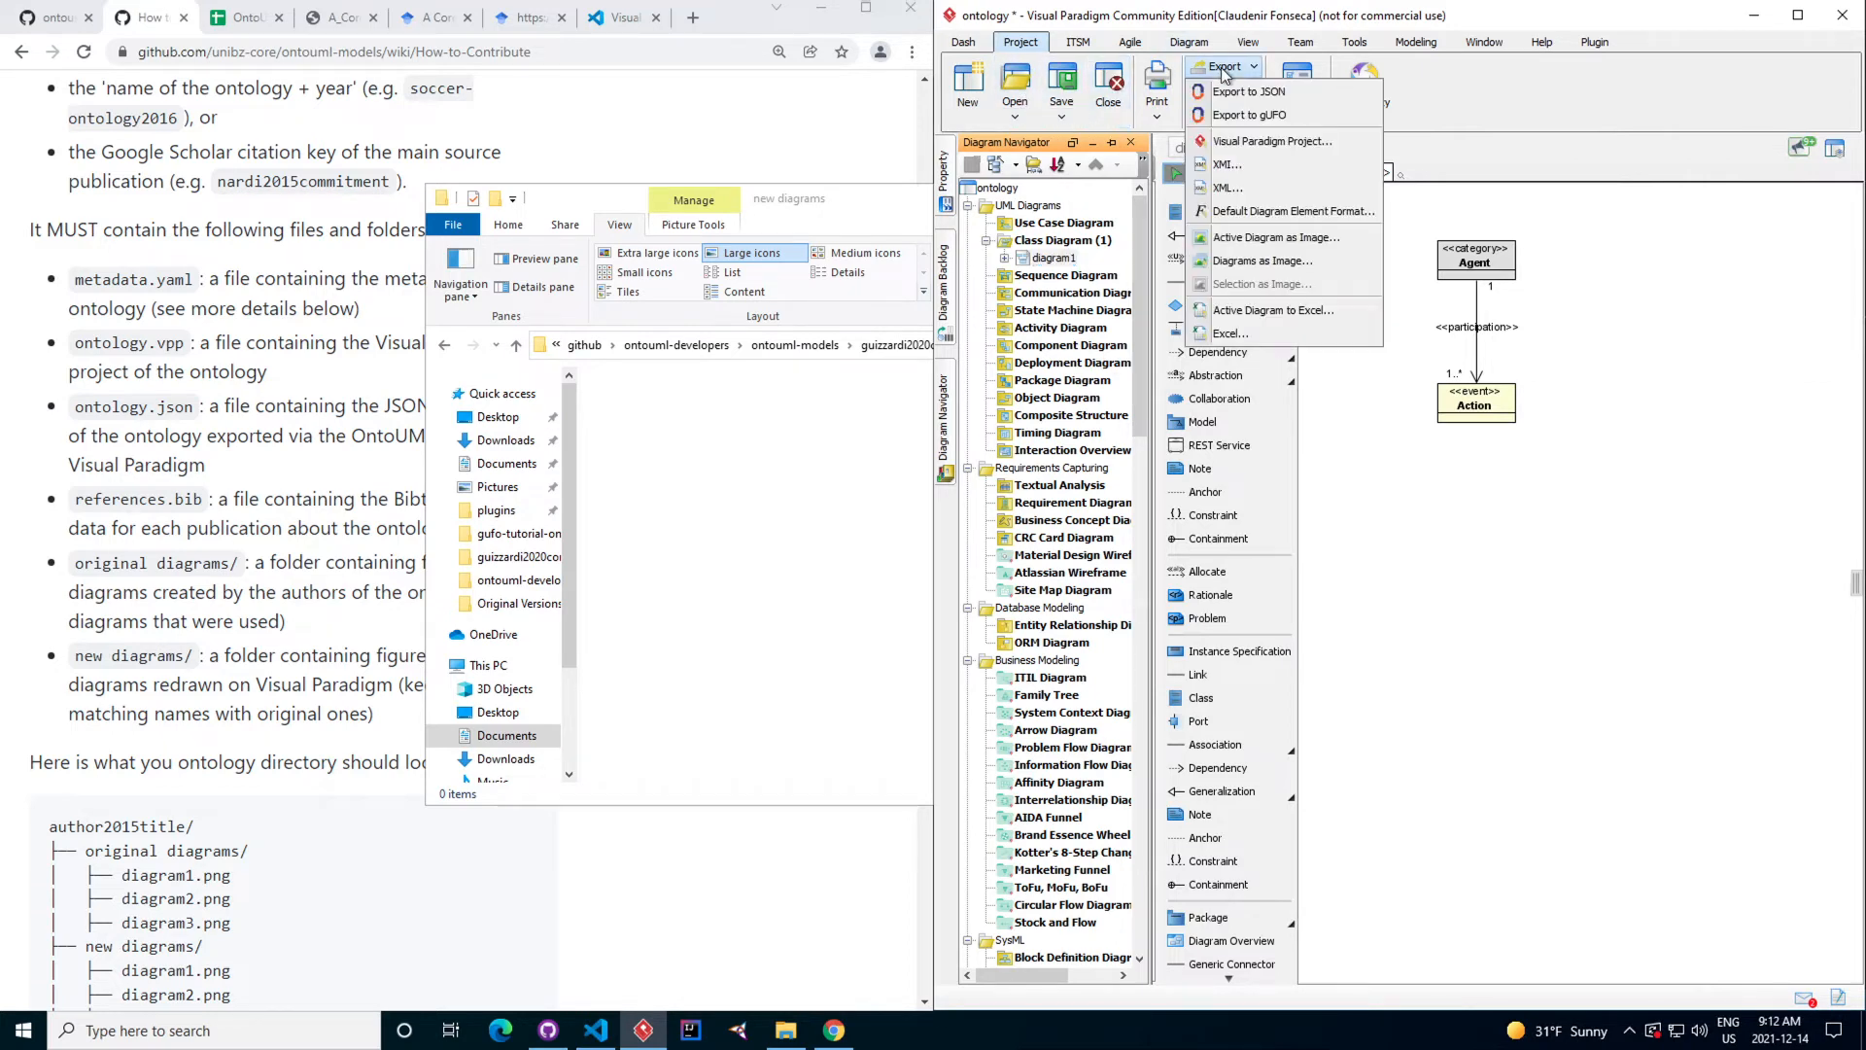
Step: Save diagram1 as a PNG with background to the diagrams folder and confirm diagram1.png exists
{"action": "left_click", "coordinate": [1260, 262]}
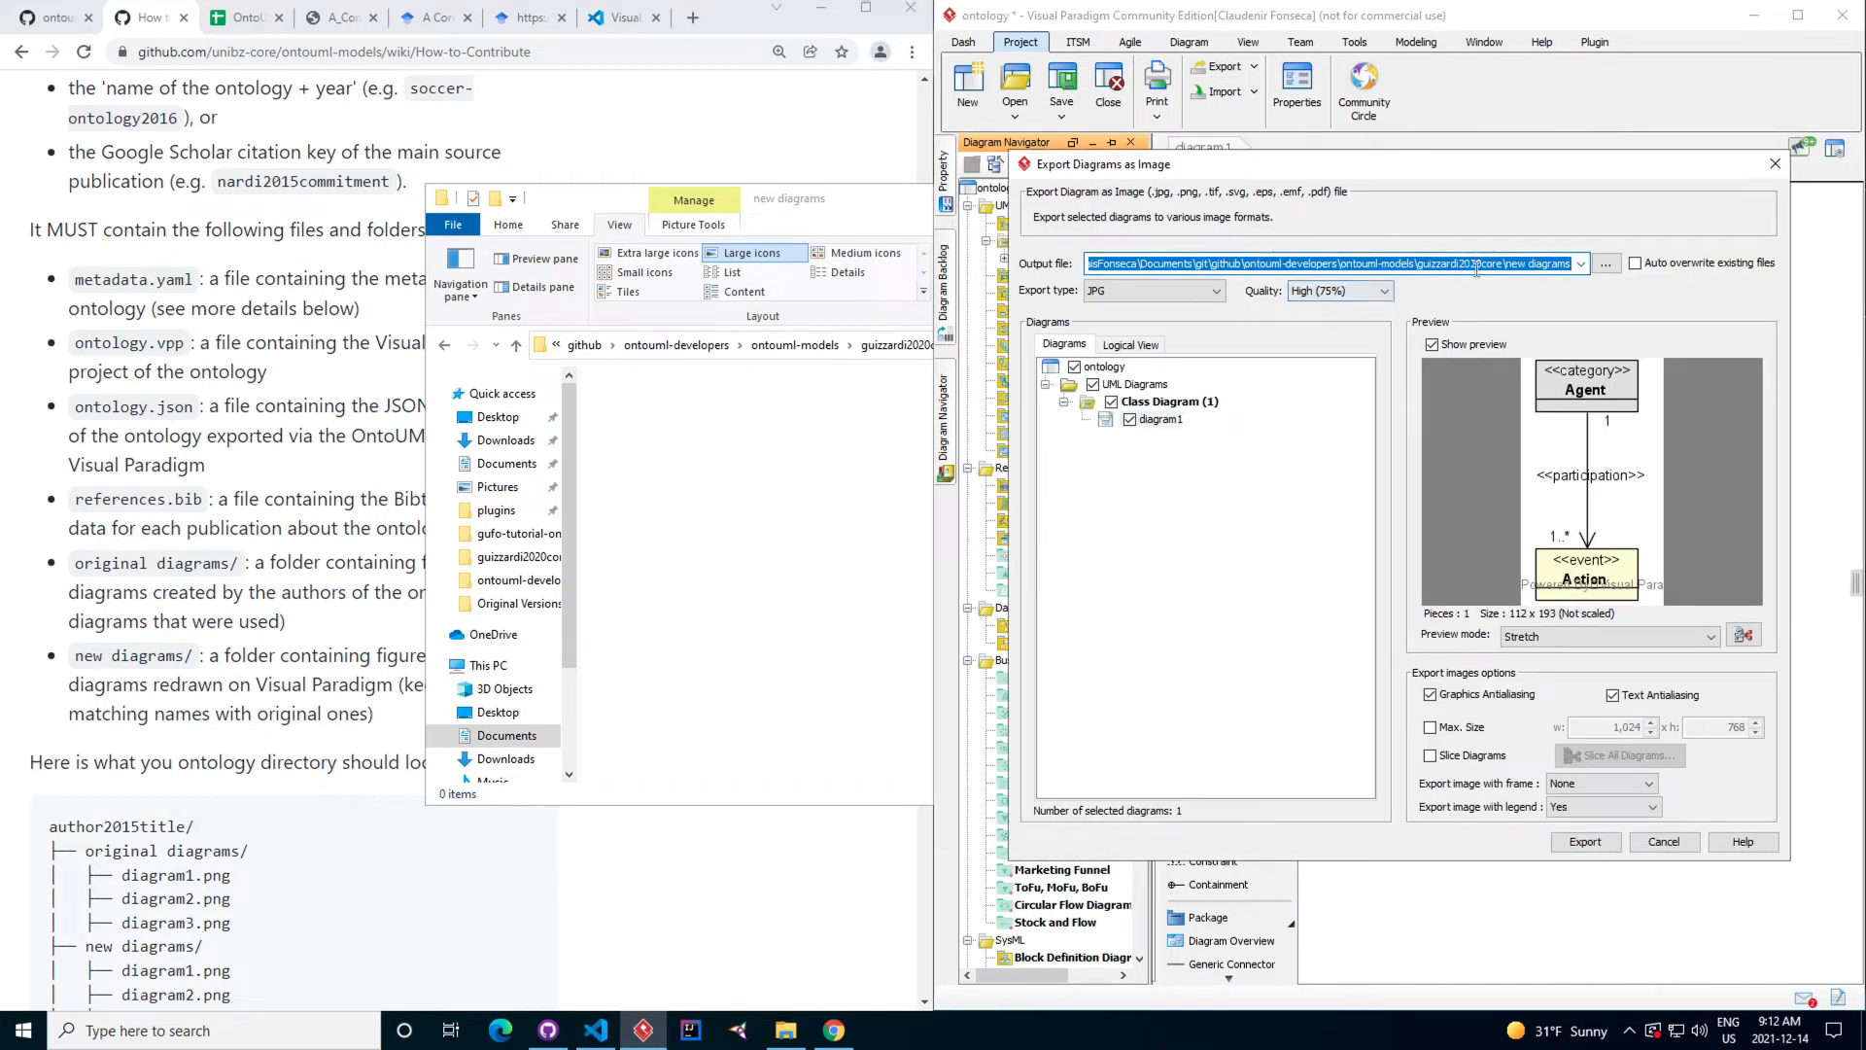
{"action": "left_click", "coordinate": [1106, 290]}
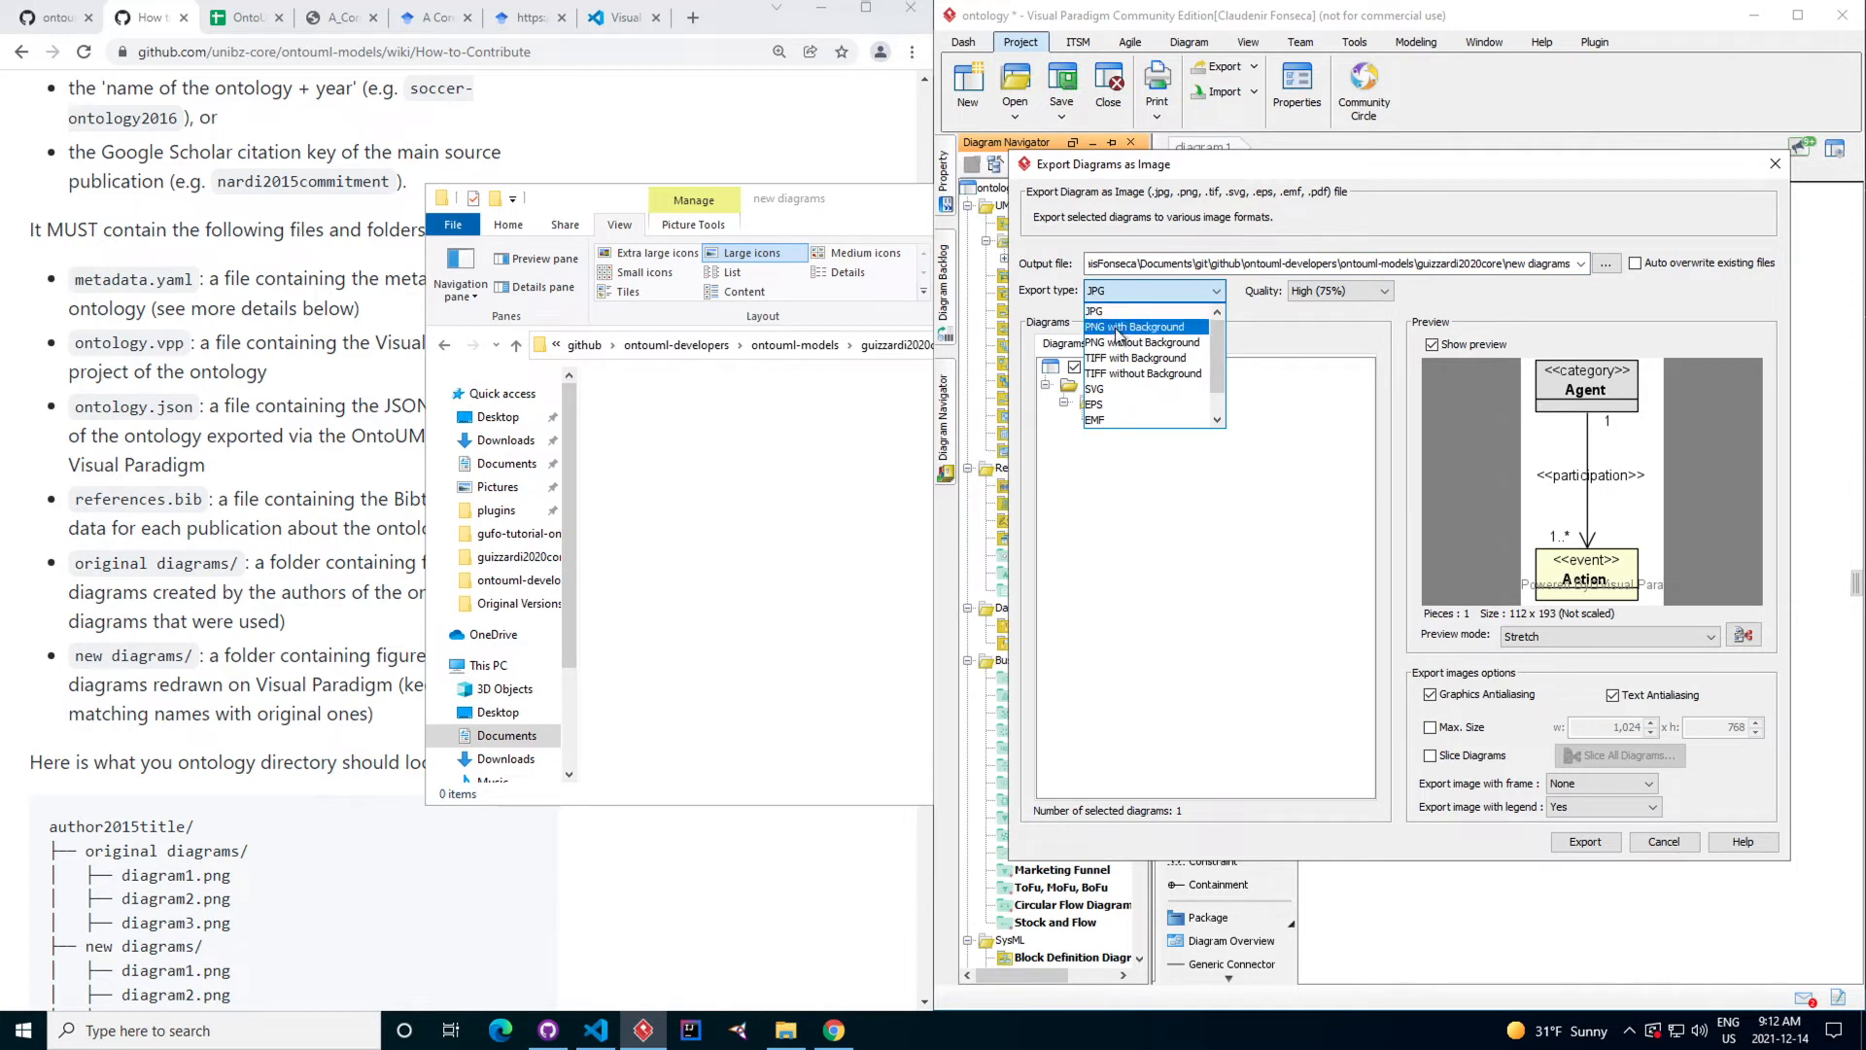
{"action": "left_click", "coordinate": [1117, 329]}
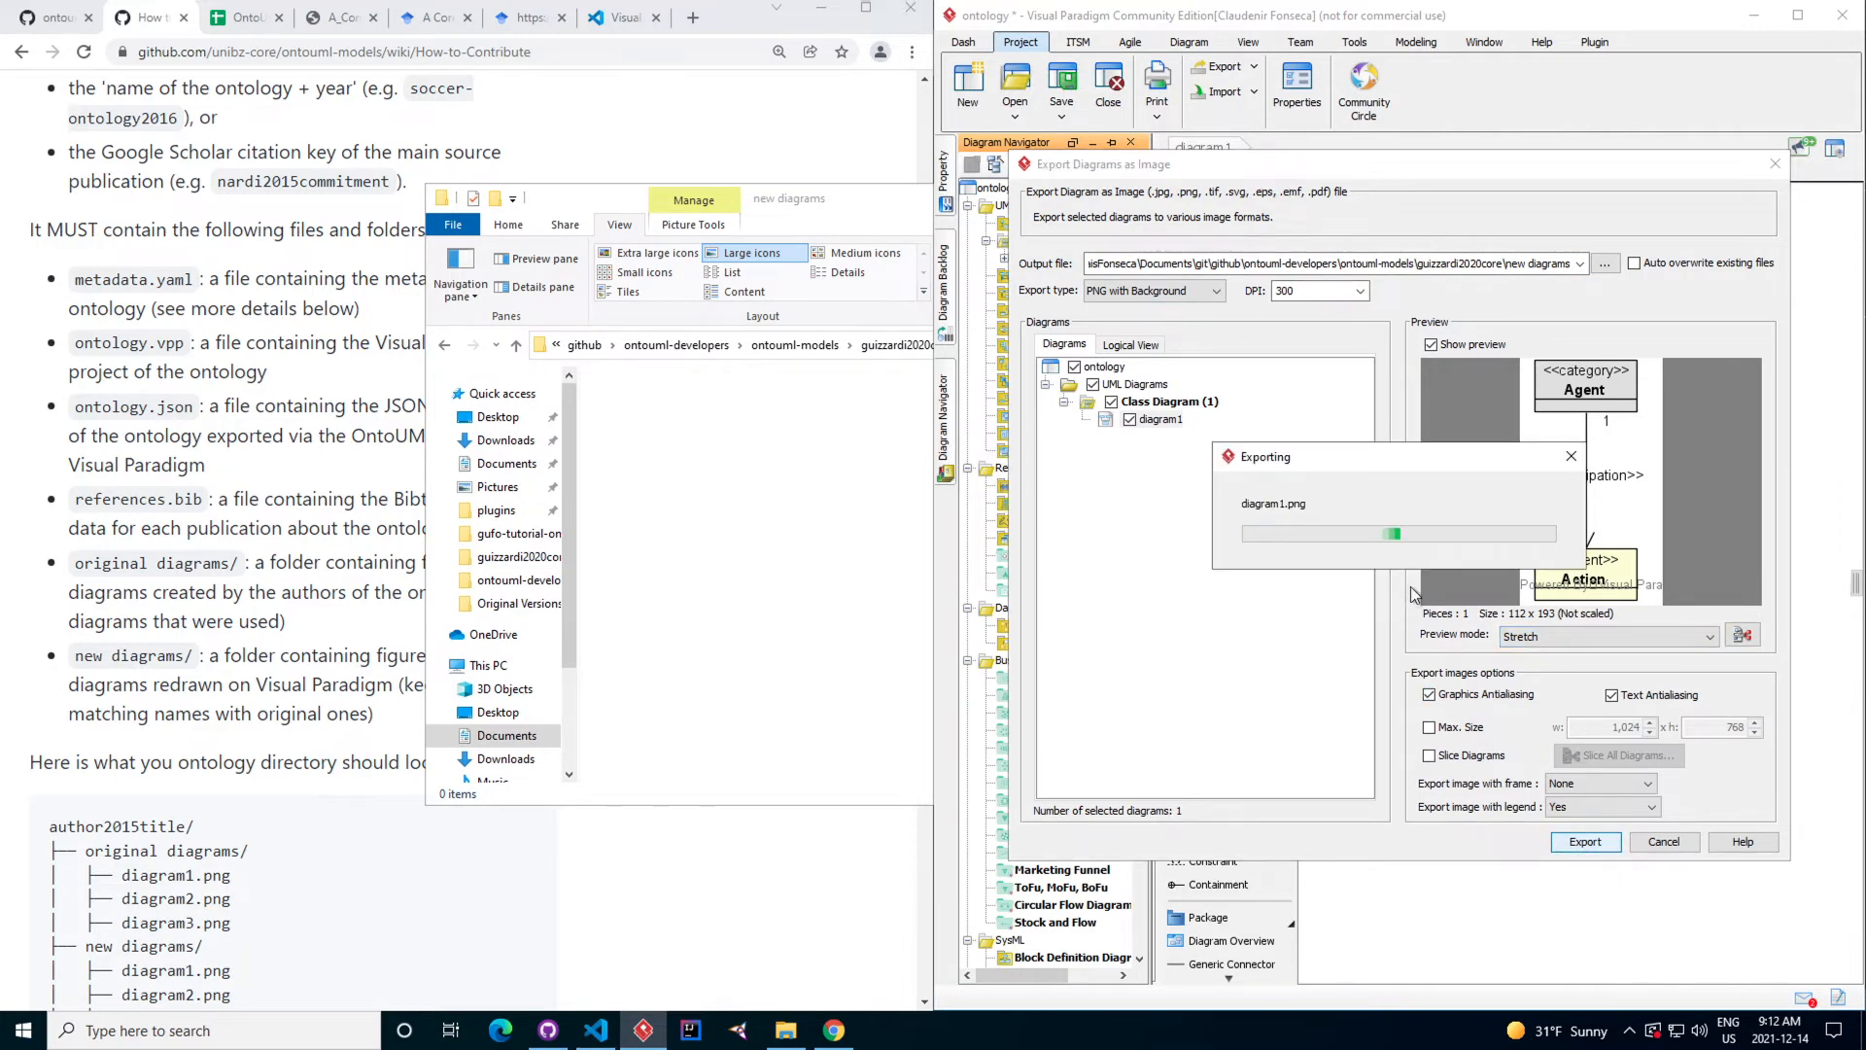
{"action": "left_click", "coordinate": [1516, 584]}
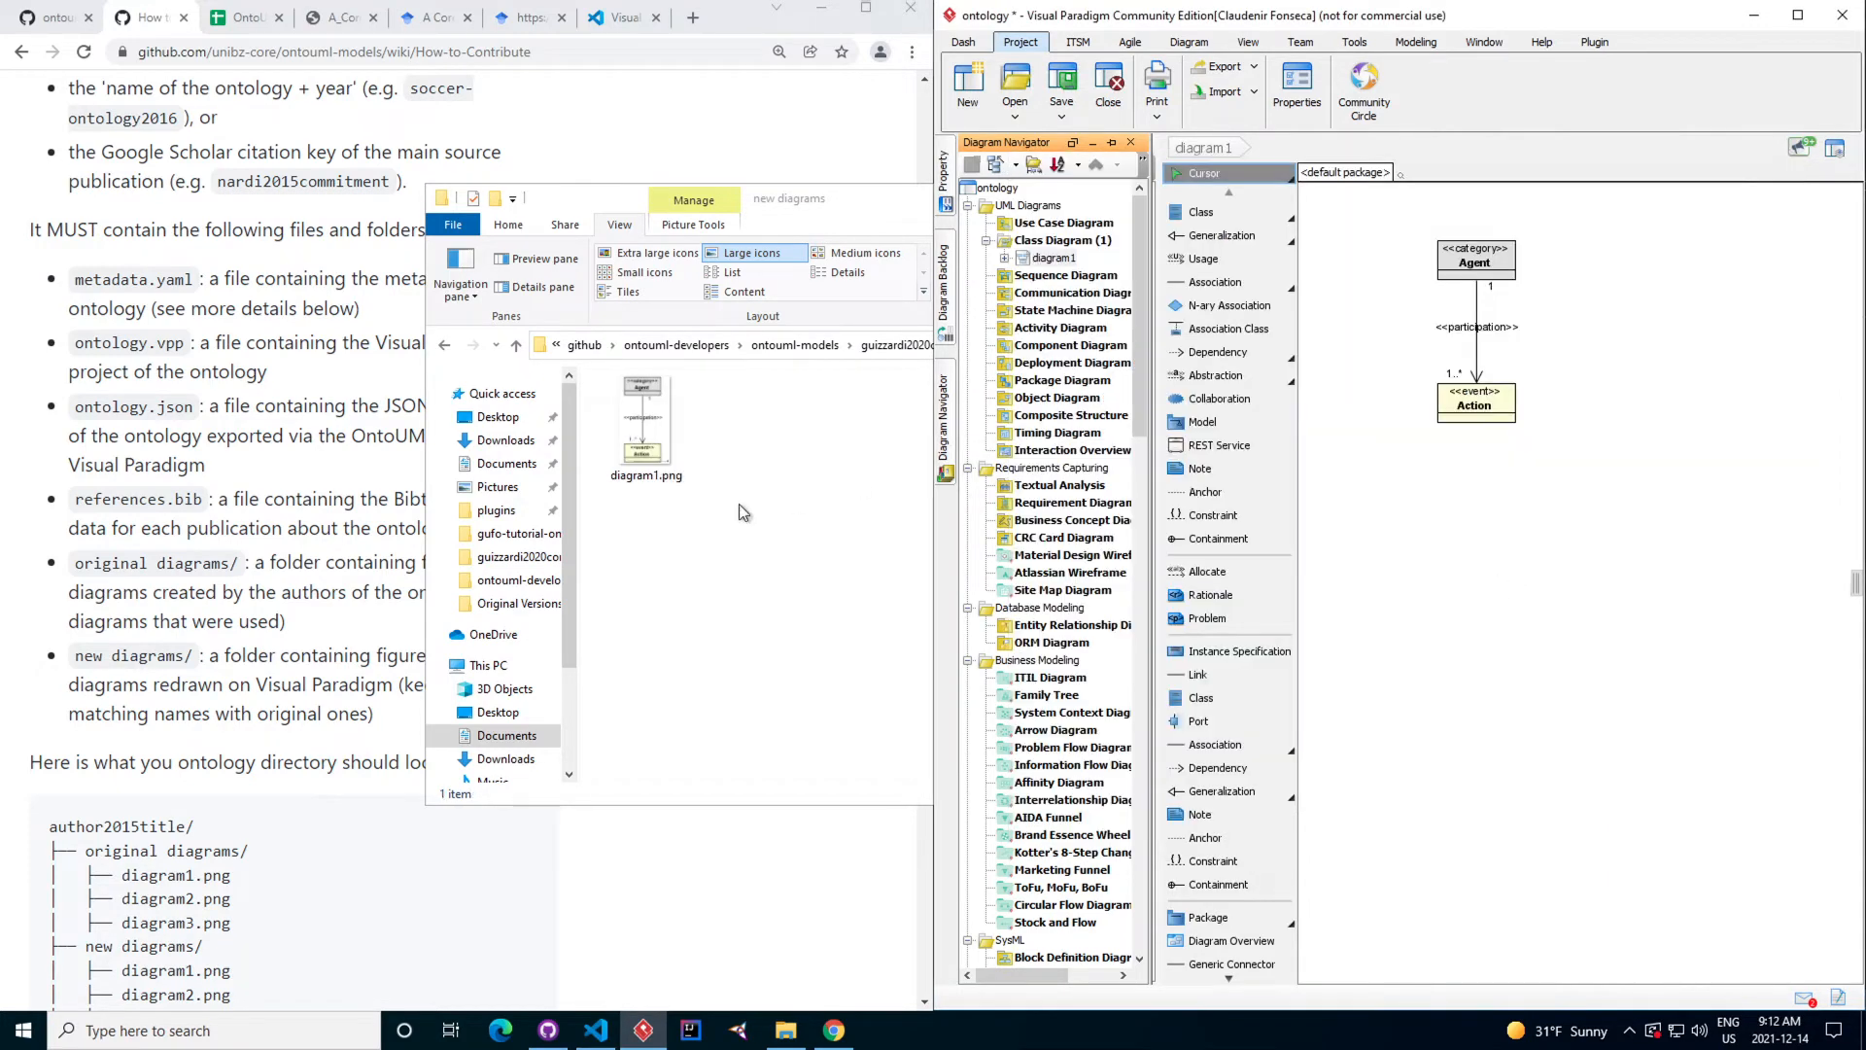
{"action": "left_click", "coordinate": [741, 505]}
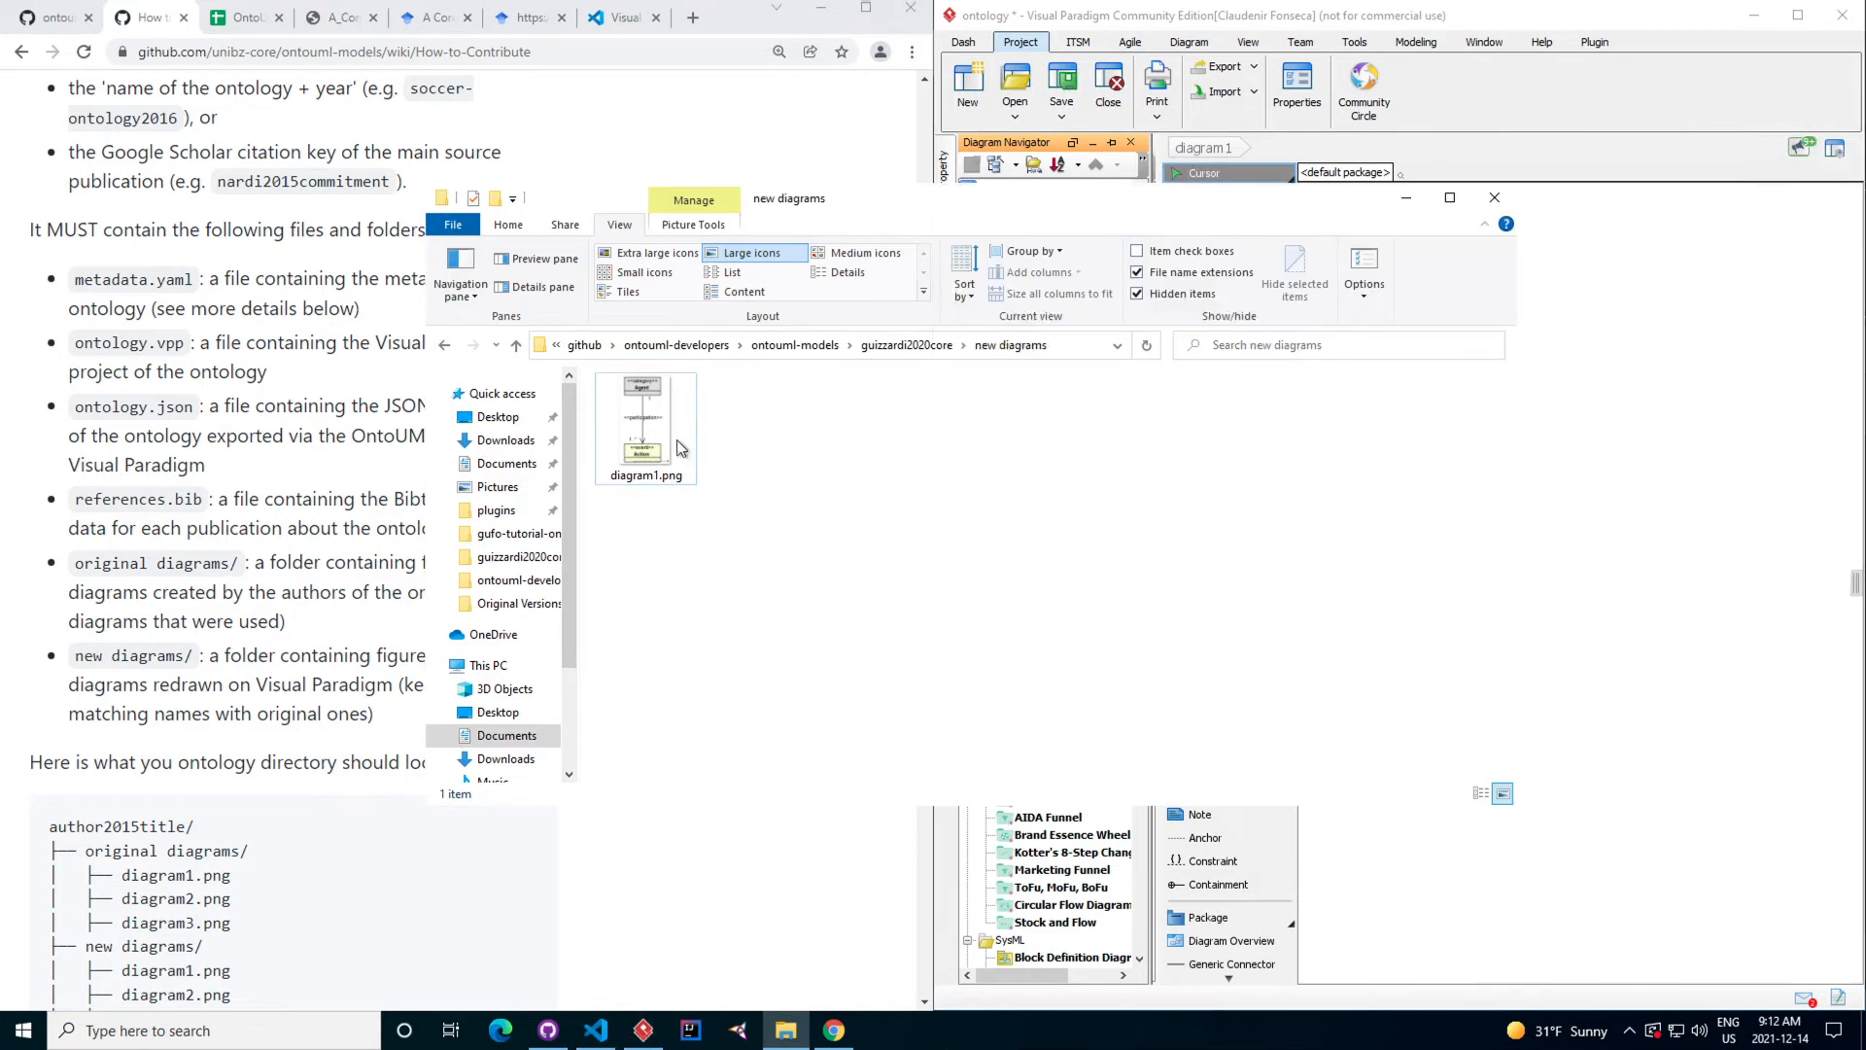
{"action": "left_click", "coordinate": [926, 348]}
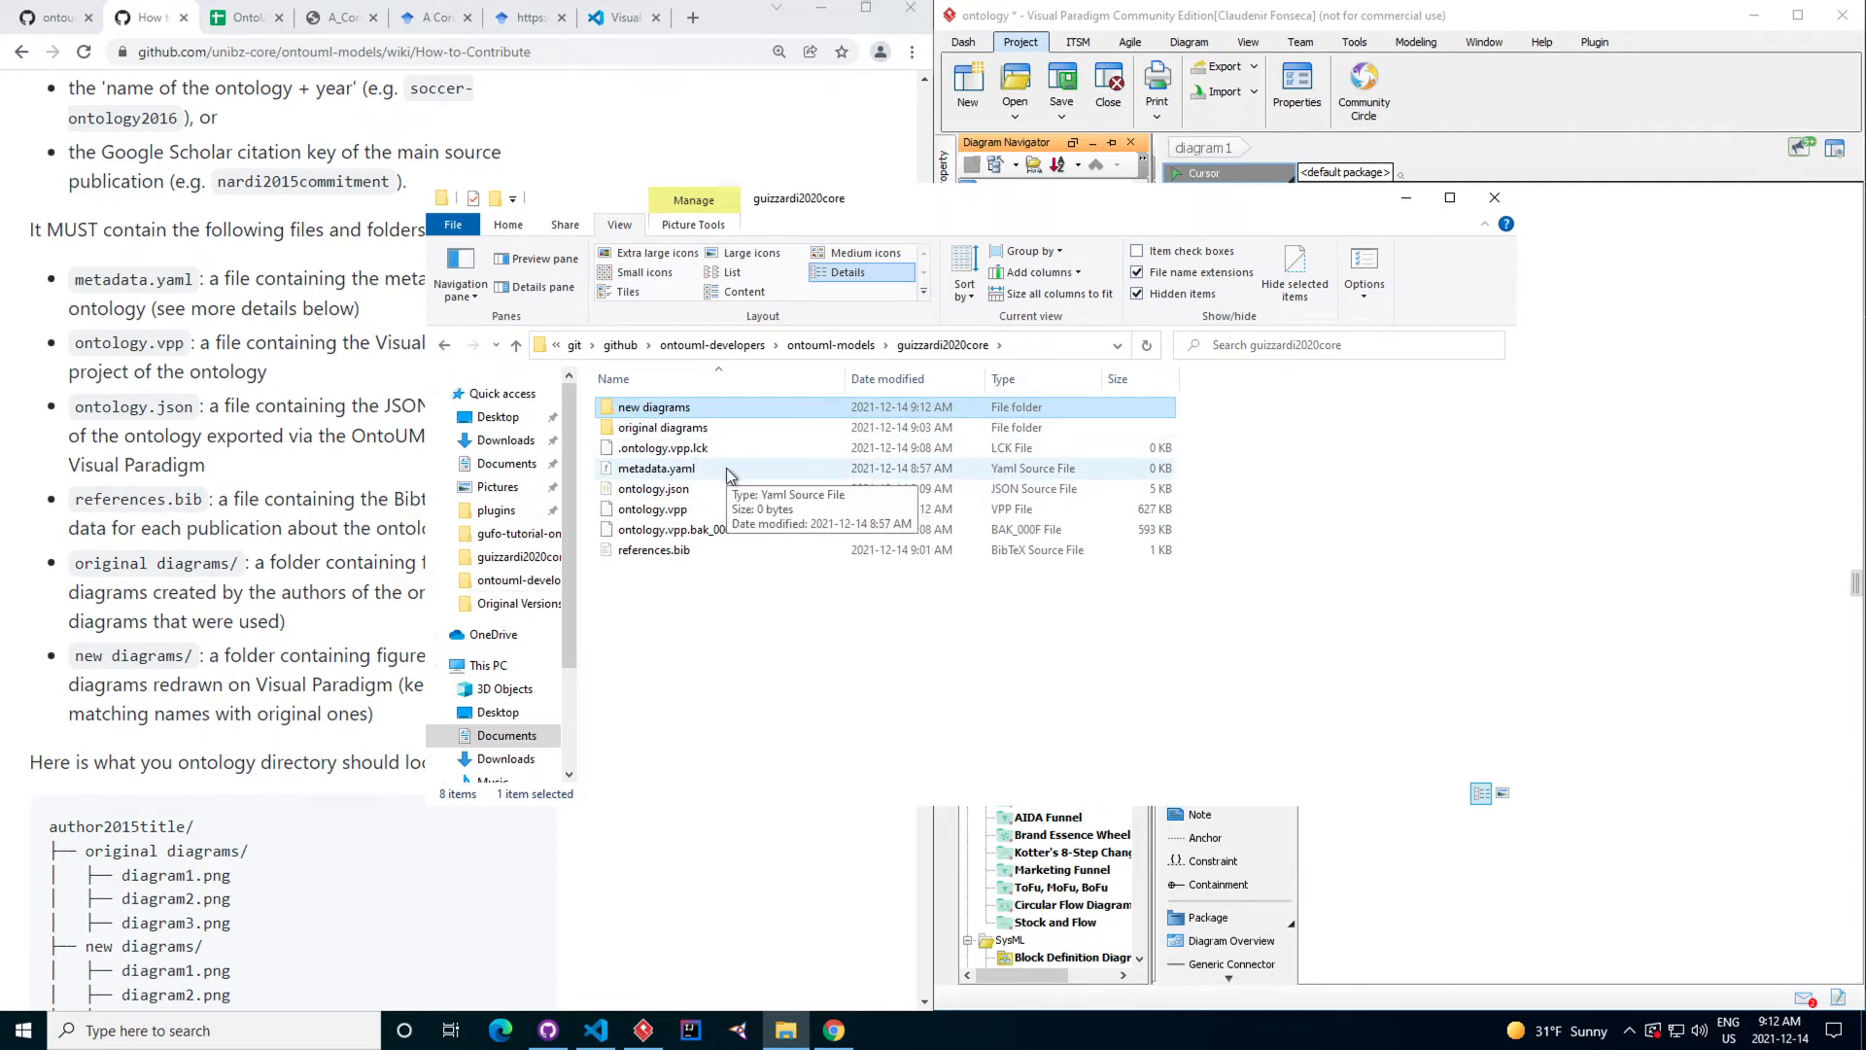
Step: Show the paper PDF full-screen at 300% zoom with Figure 1 and its caption centred
{"action": "left_click", "coordinate": [330, 20]}
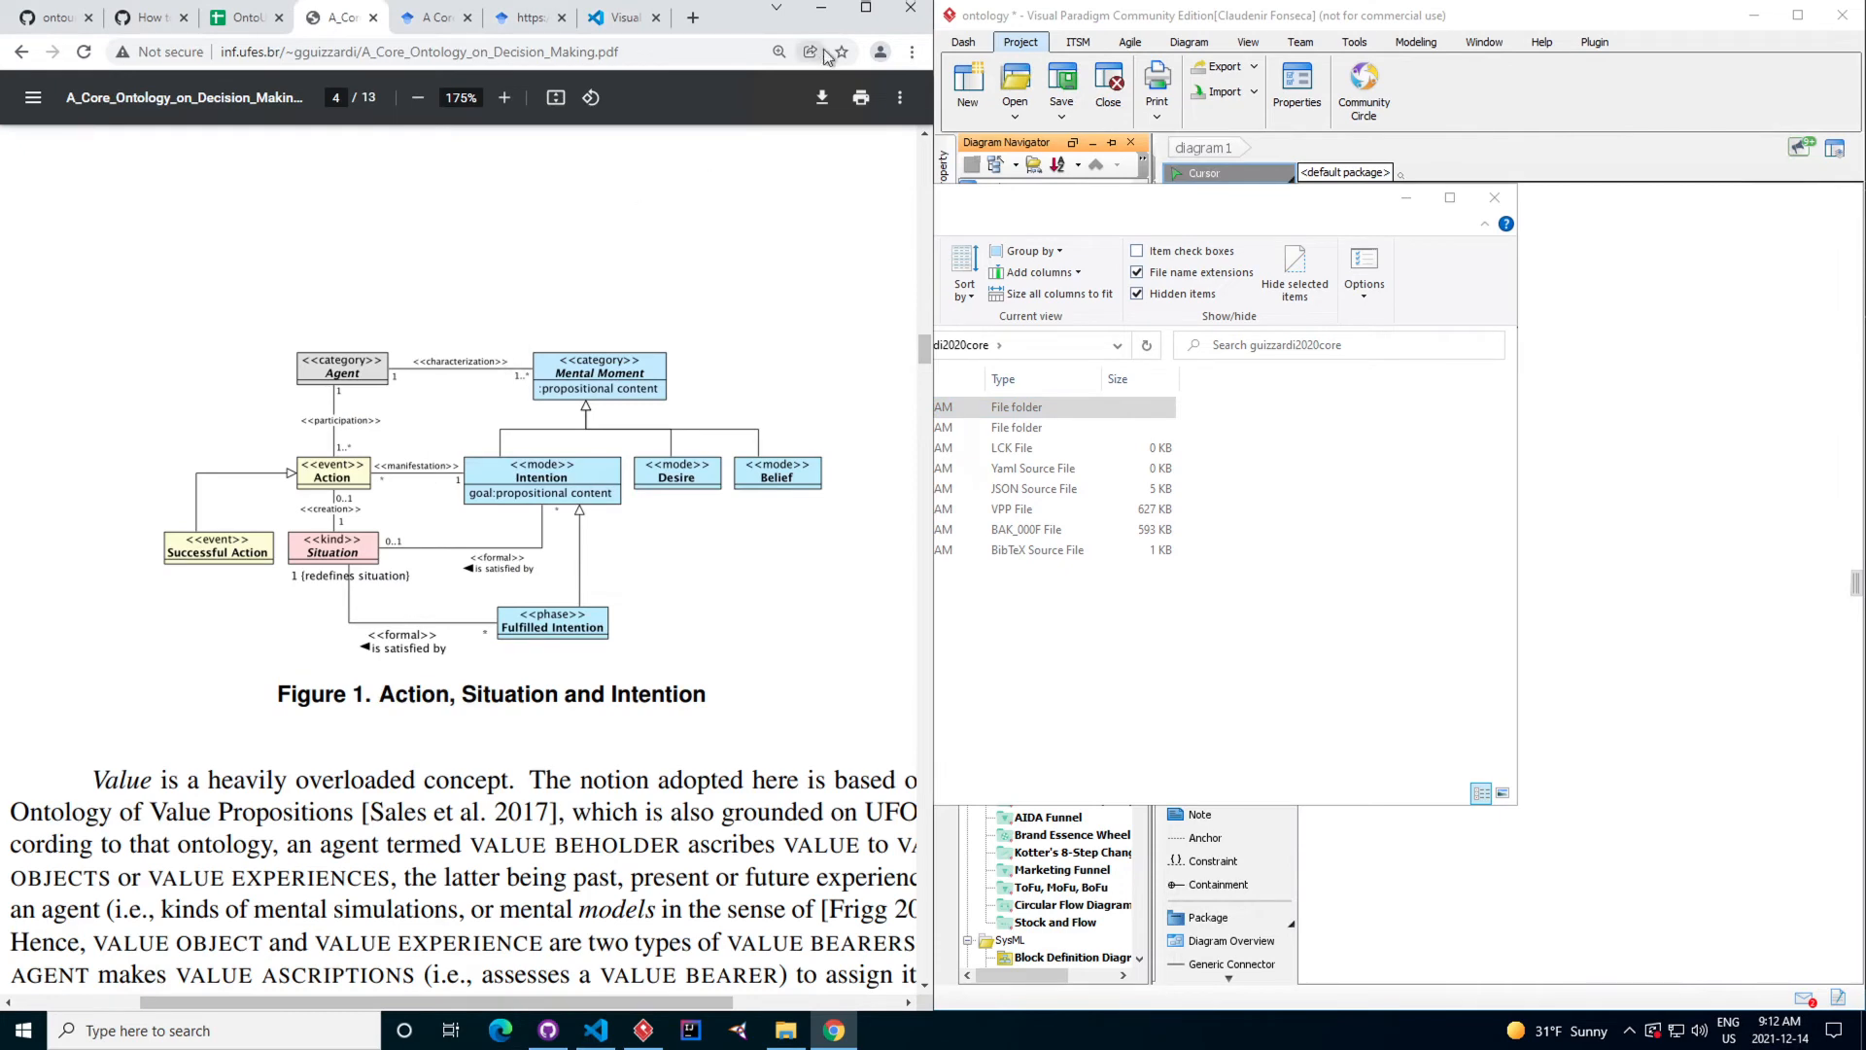
{"action": "left_click", "coordinate": [866, 8]}
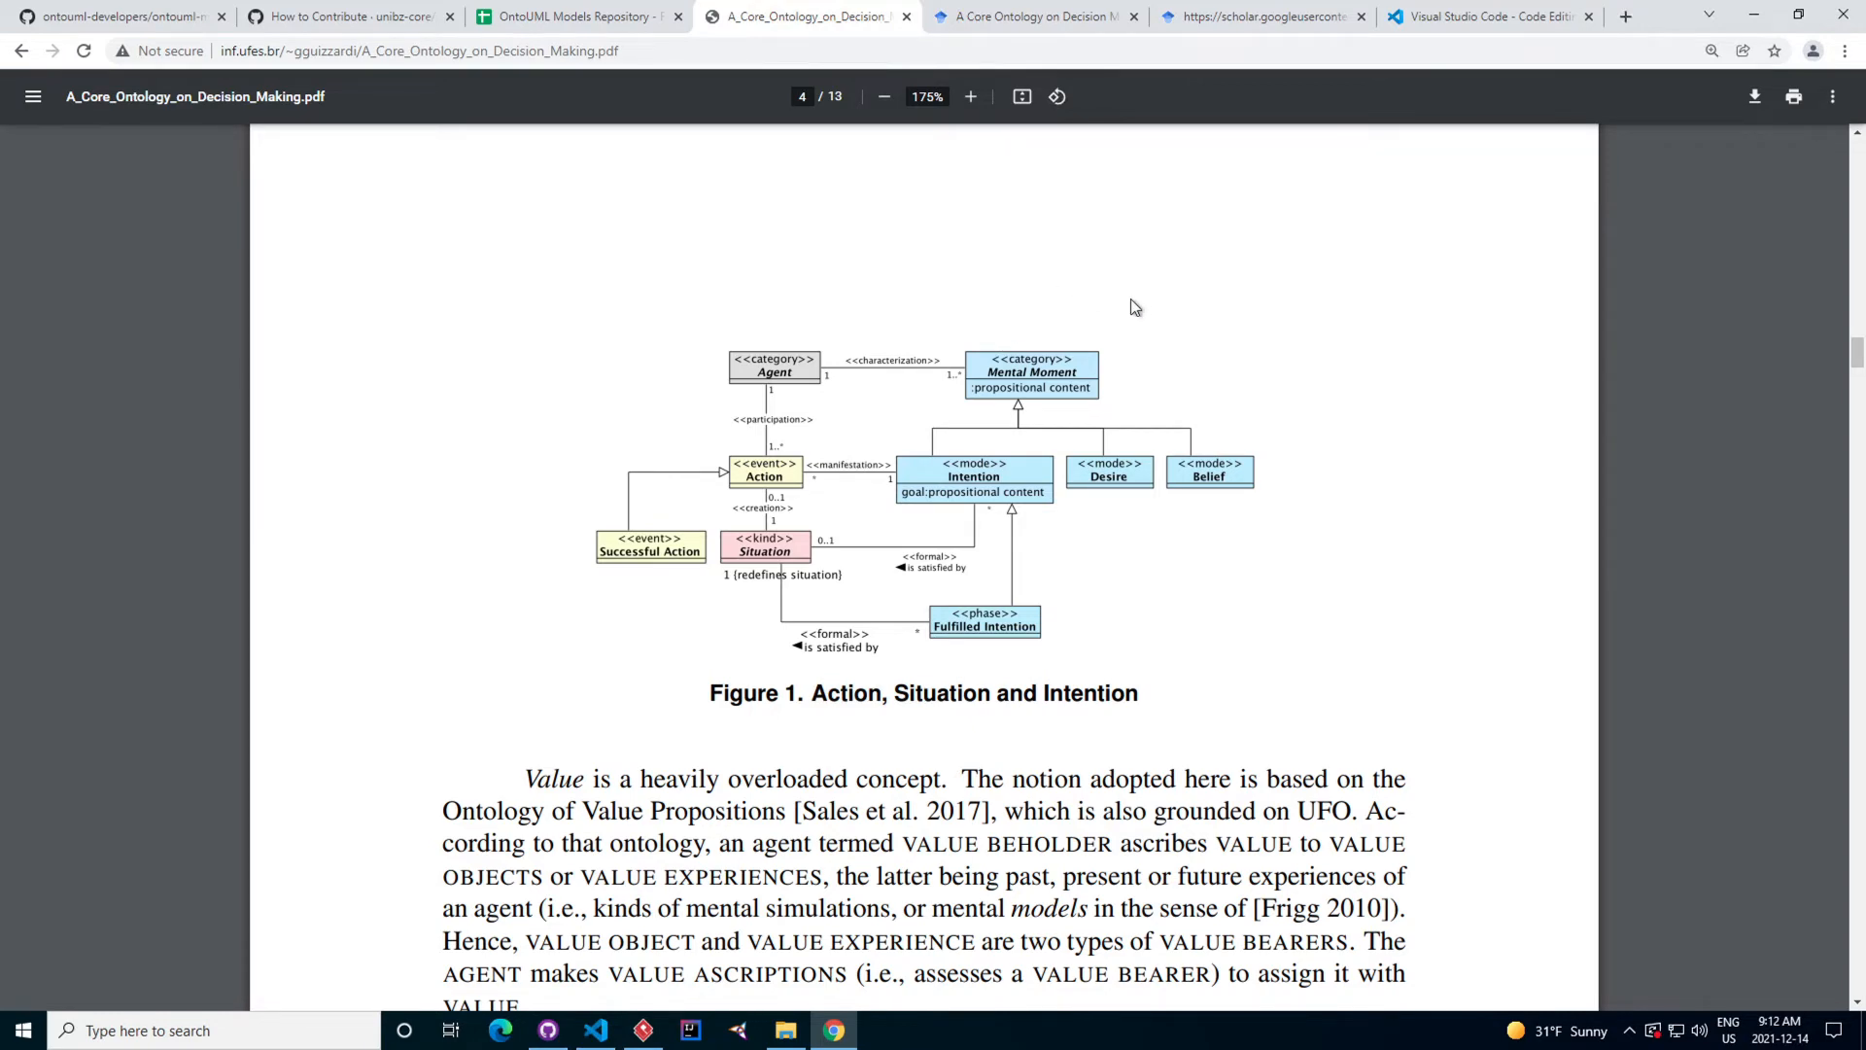
{"action": "key", "text": "ctrl+plus"}
{"action": "key", "text": "ctrl+plus"}
{"action": "key", "text": "ctrl+plus"}
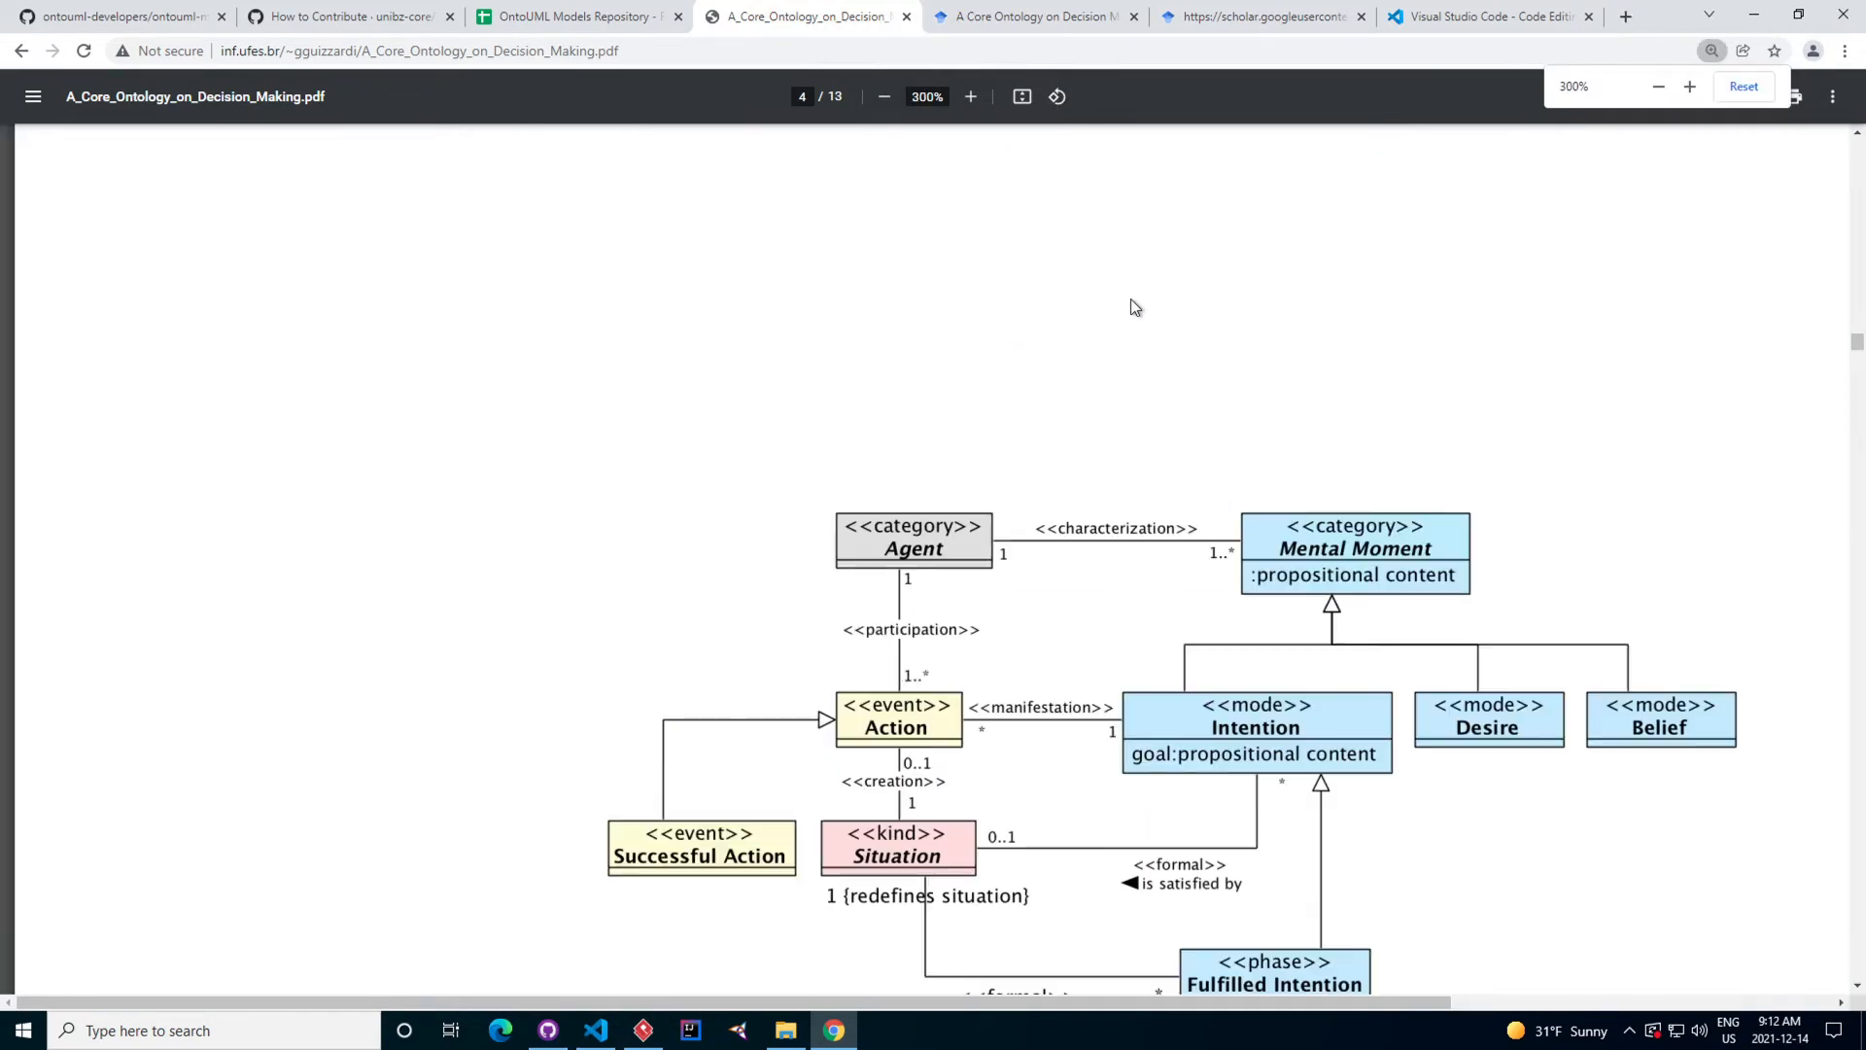
{"action": "scroll", "coordinate": [1258, 355], "scroll_direction": "down", "scroll_amount": 2}
{"action": "scroll", "coordinate": [1258, 355], "scroll_direction": "right", "scroll_amount": 1}
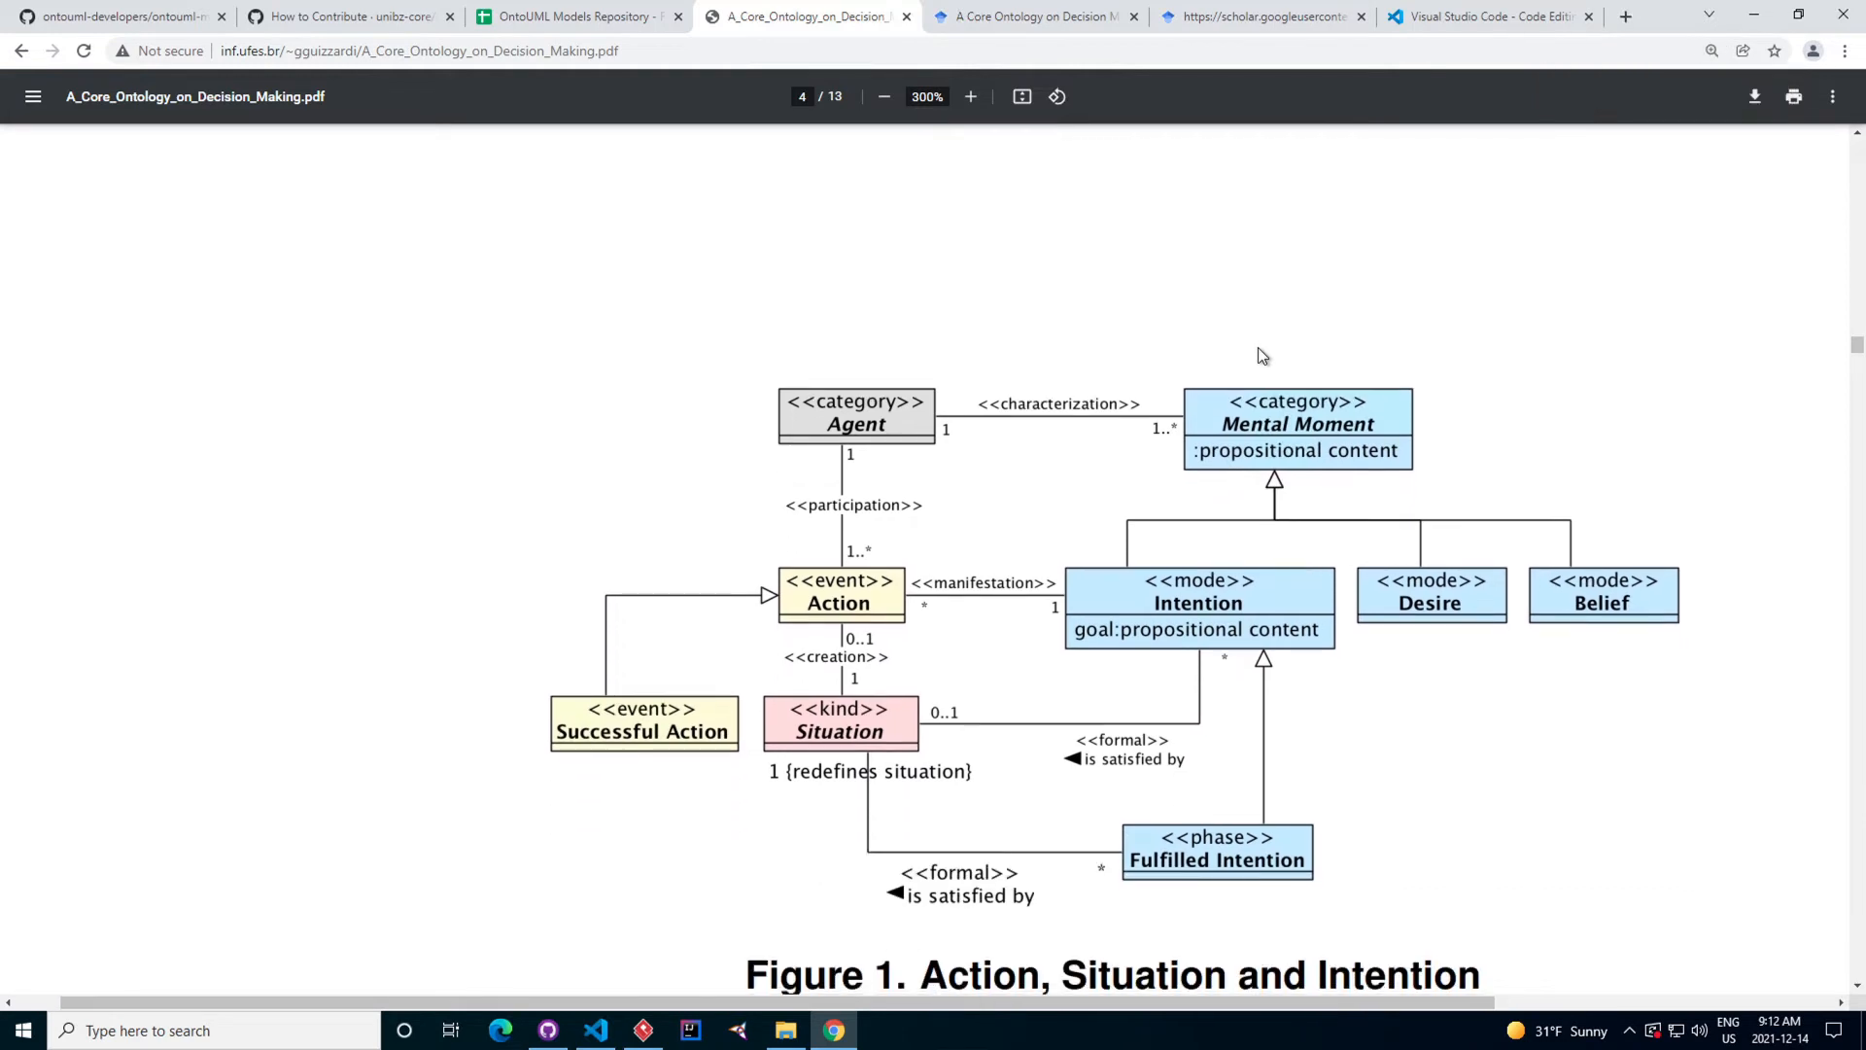
{"action": "scroll", "coordinate": [1257, 354], "scroll_direction": "down", "scroll_amount": 1}
{"action": "scroll", "coordinate": [1258, 355], "scroll_direction": "right", "scroll_amount": 3}
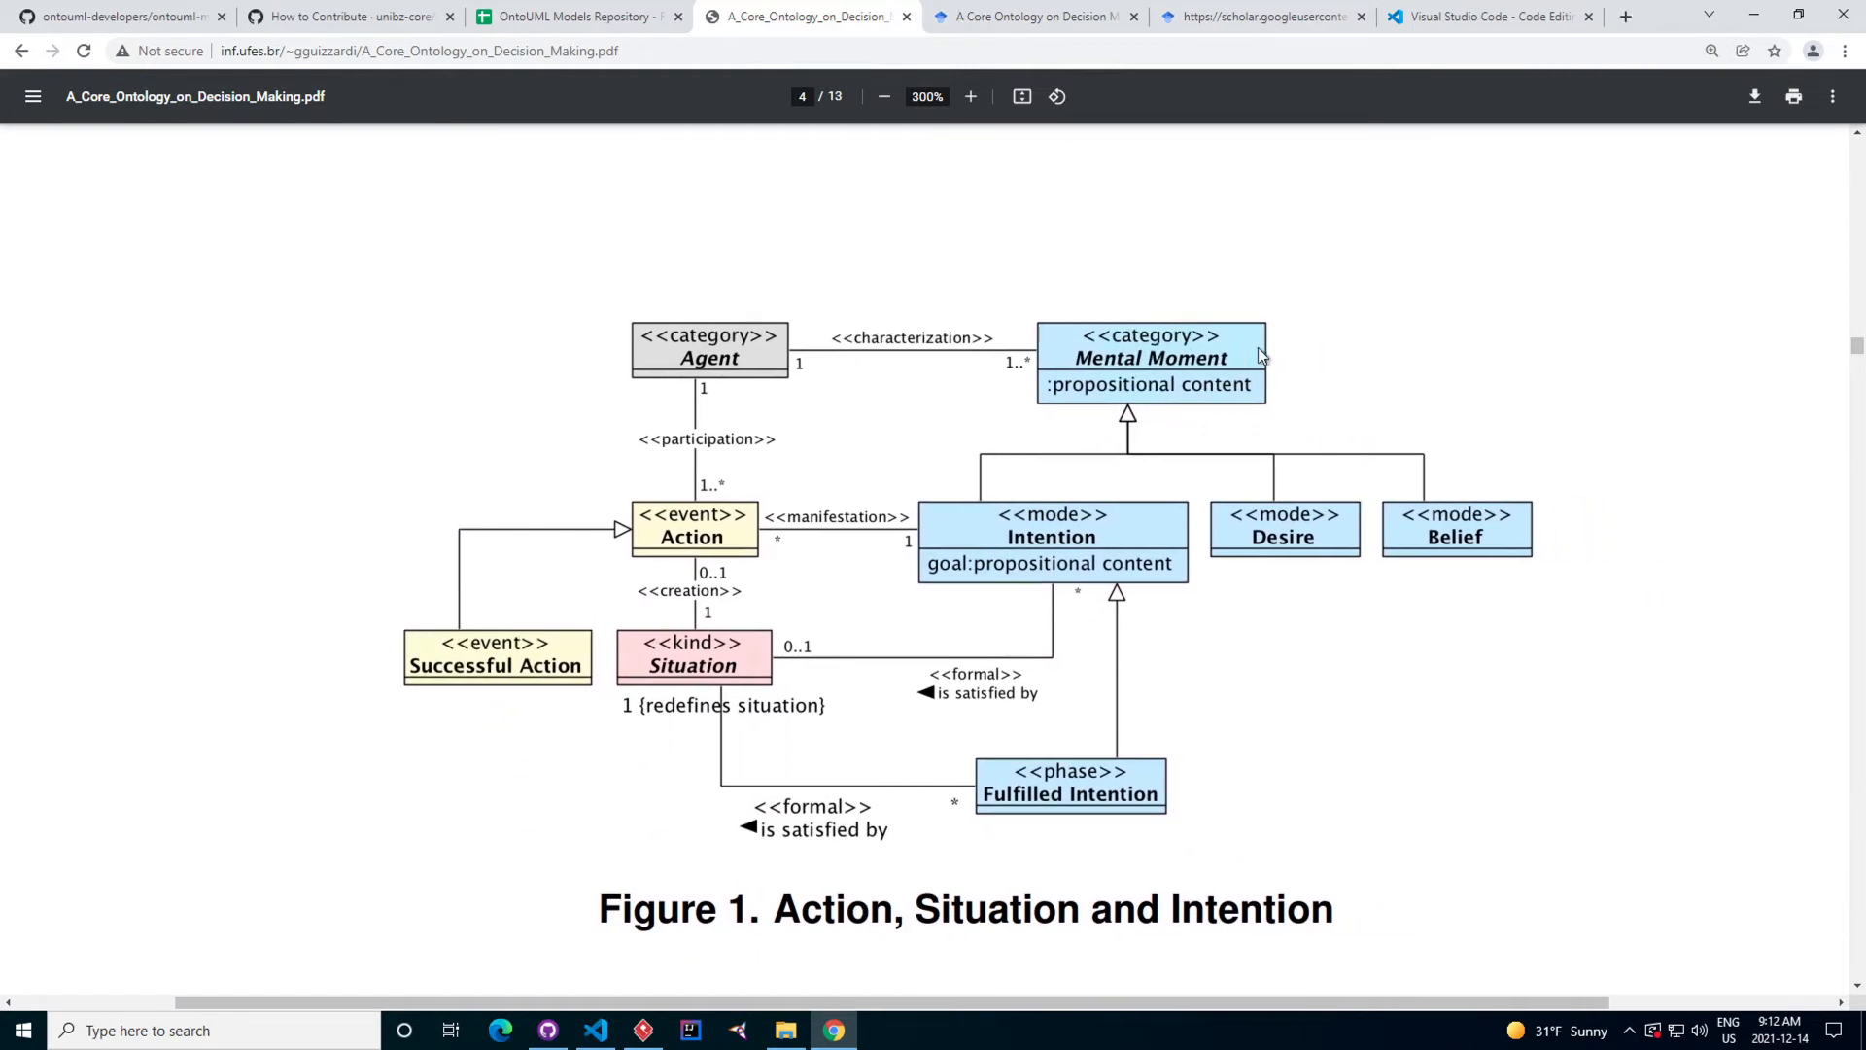
{"action": "scroll", "coordinate": [1258, 348], "scroll_direction": "down", "scroll_amount": 1}
{"action": "scroll", "coordinate": [1256, 349], "scroll_direction": "right", "scroll_amount": 1}
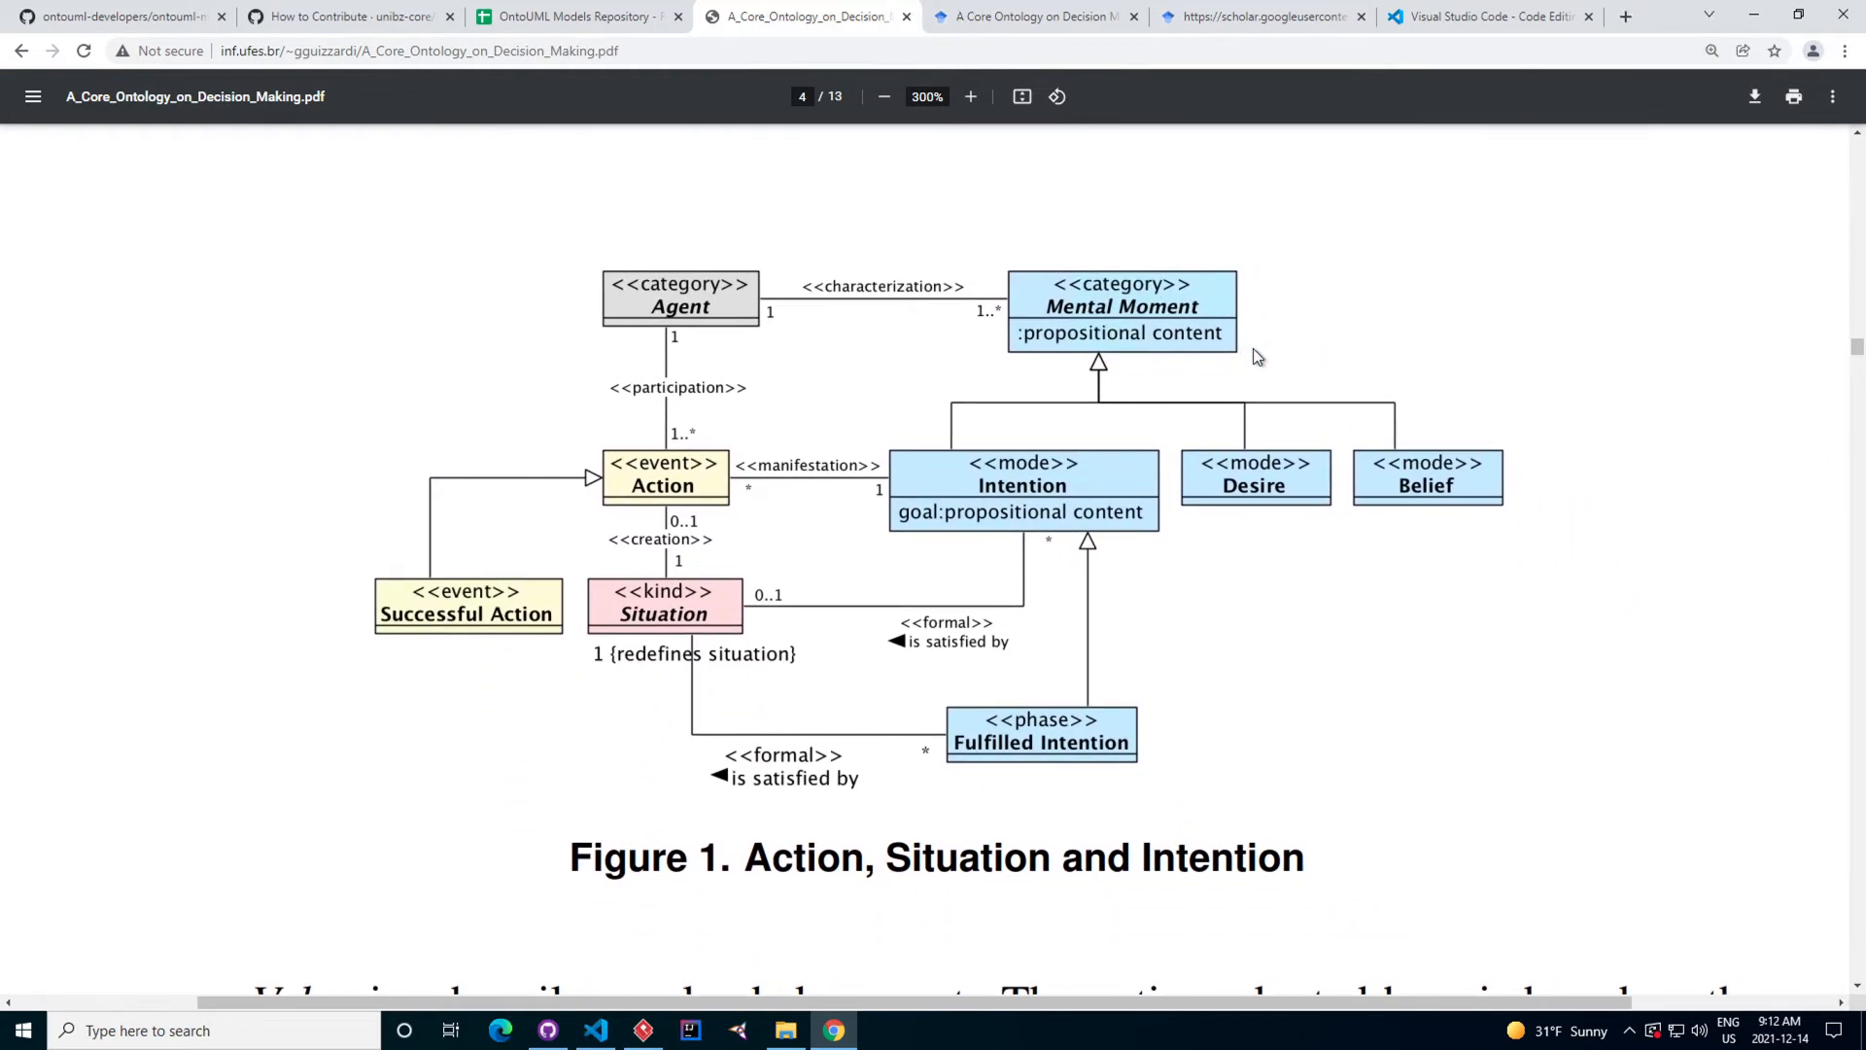
{"action": "scroll", "coordinate": [1104, 540], "scroll_direction": "right", "scroll_amount": 1}
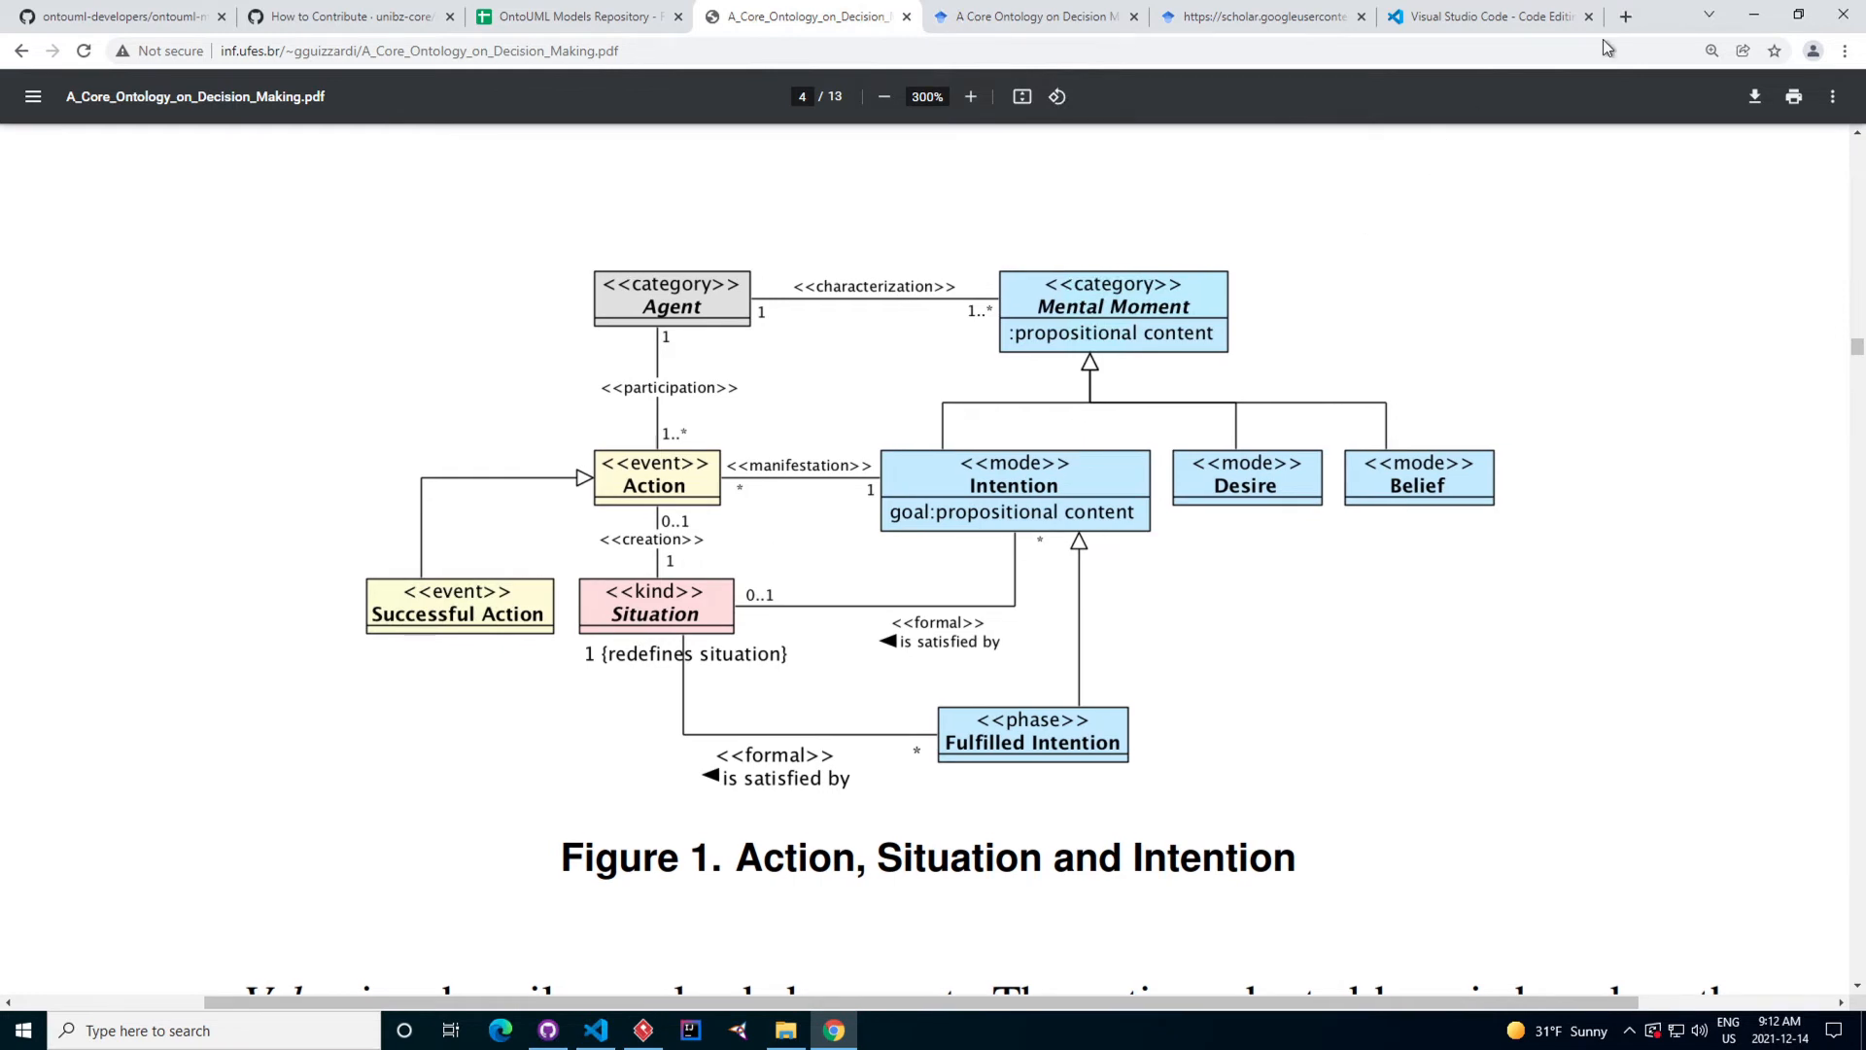
Step: Search Google for 'screenshot pc' in a new tab and browse the image and web results
{"action": "left_click", "coordinate": [1627, 18]}
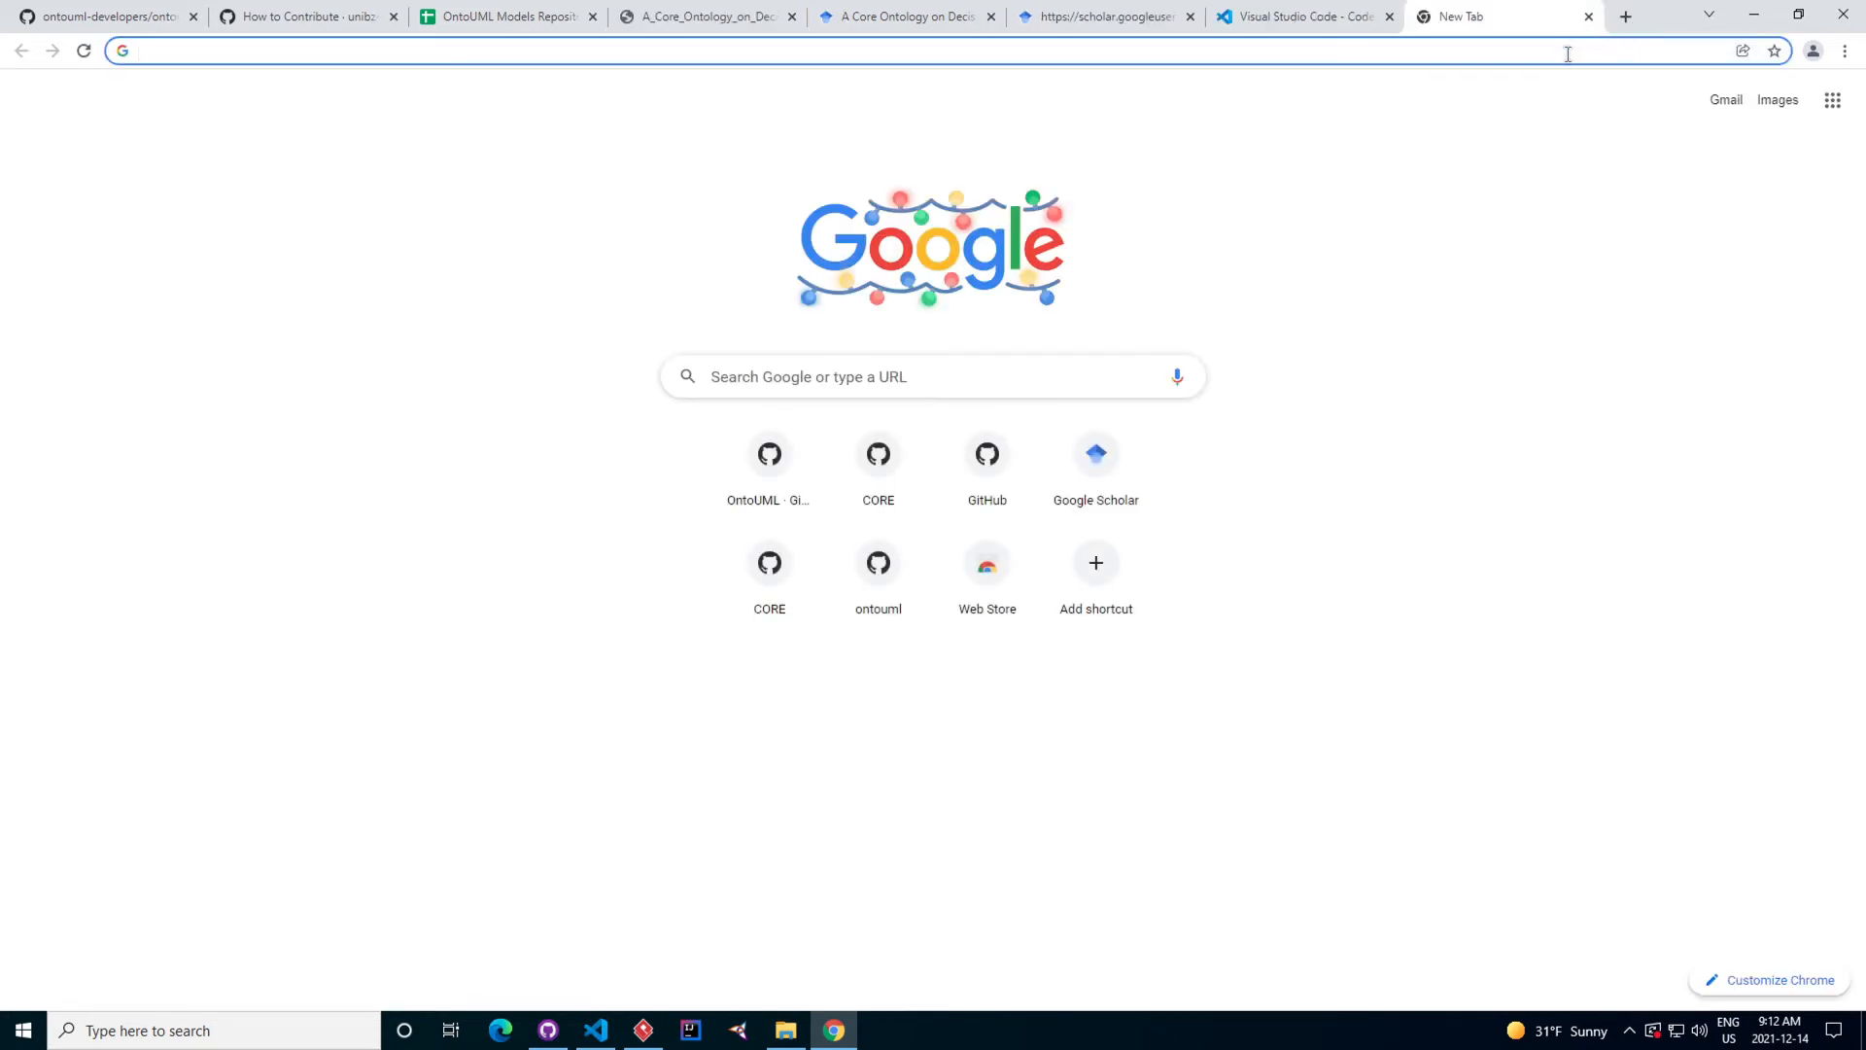
{"action": "type", "text": "screen shot"}
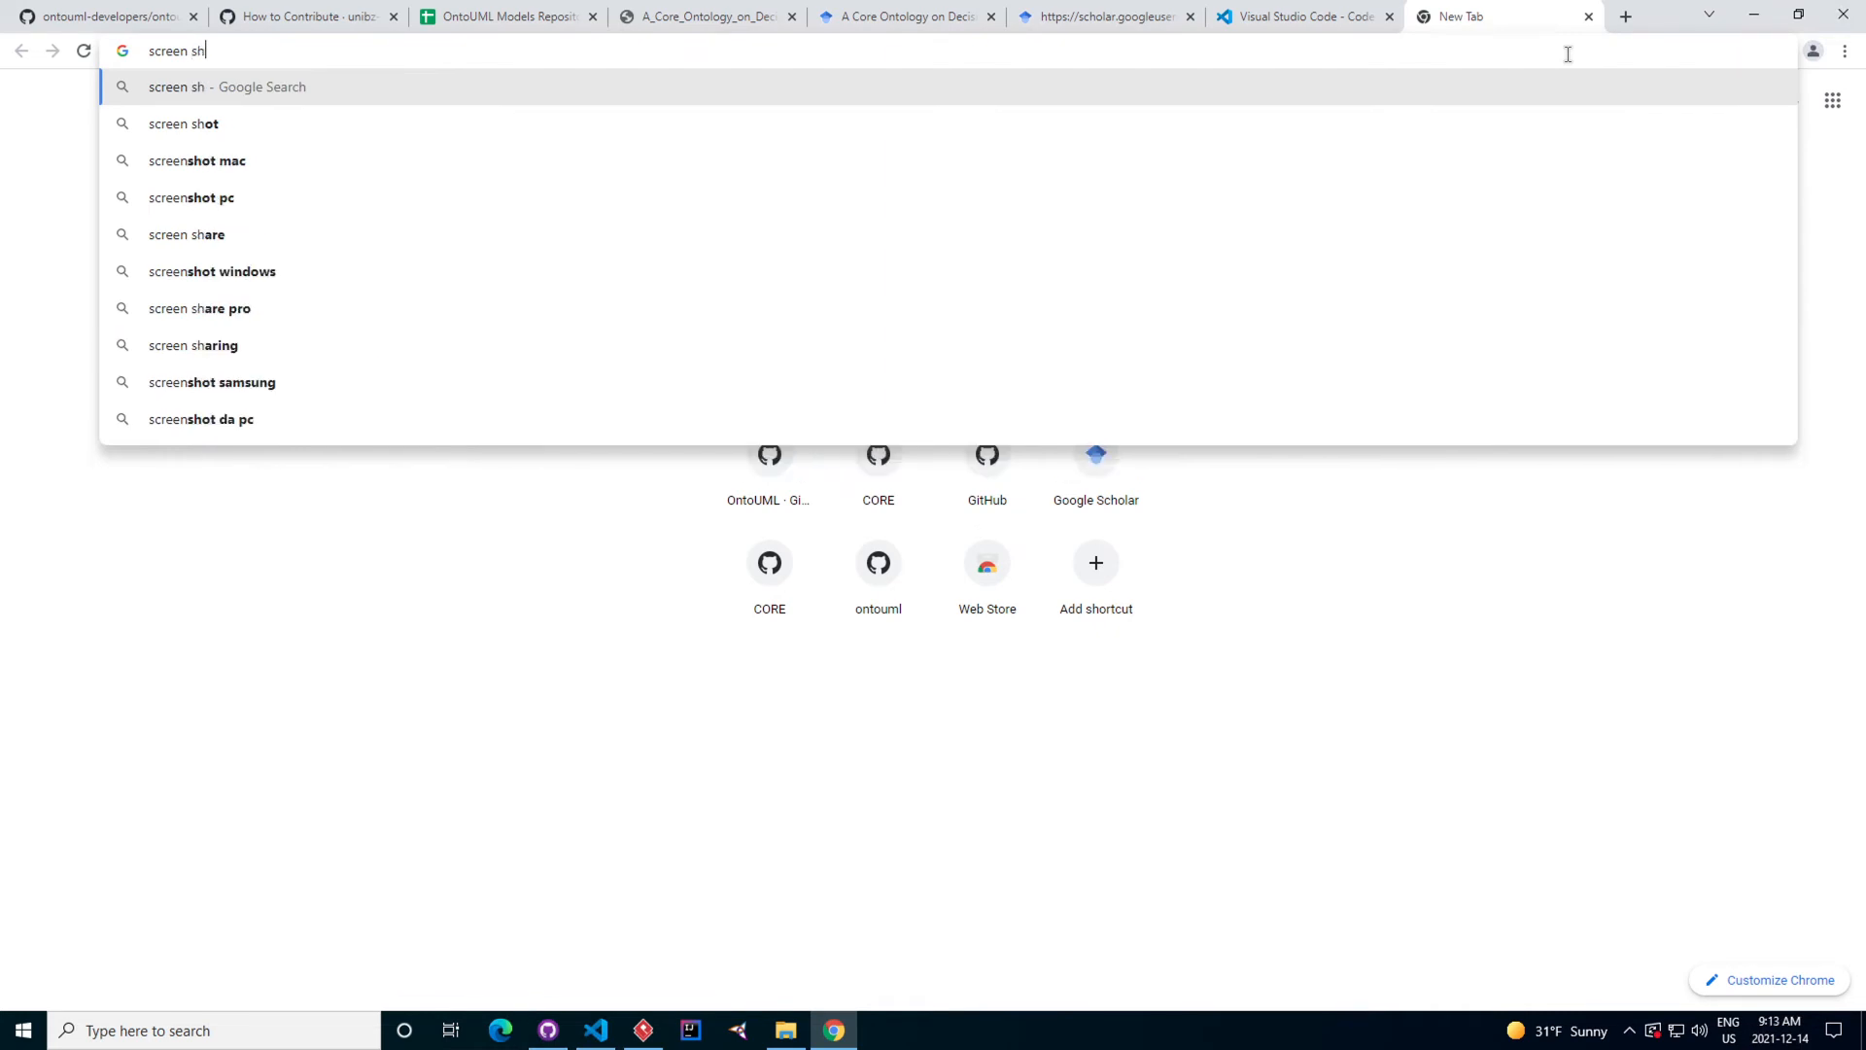
{"action": "key", "text": "Down"}
{"action": "key", "text": "Down"}
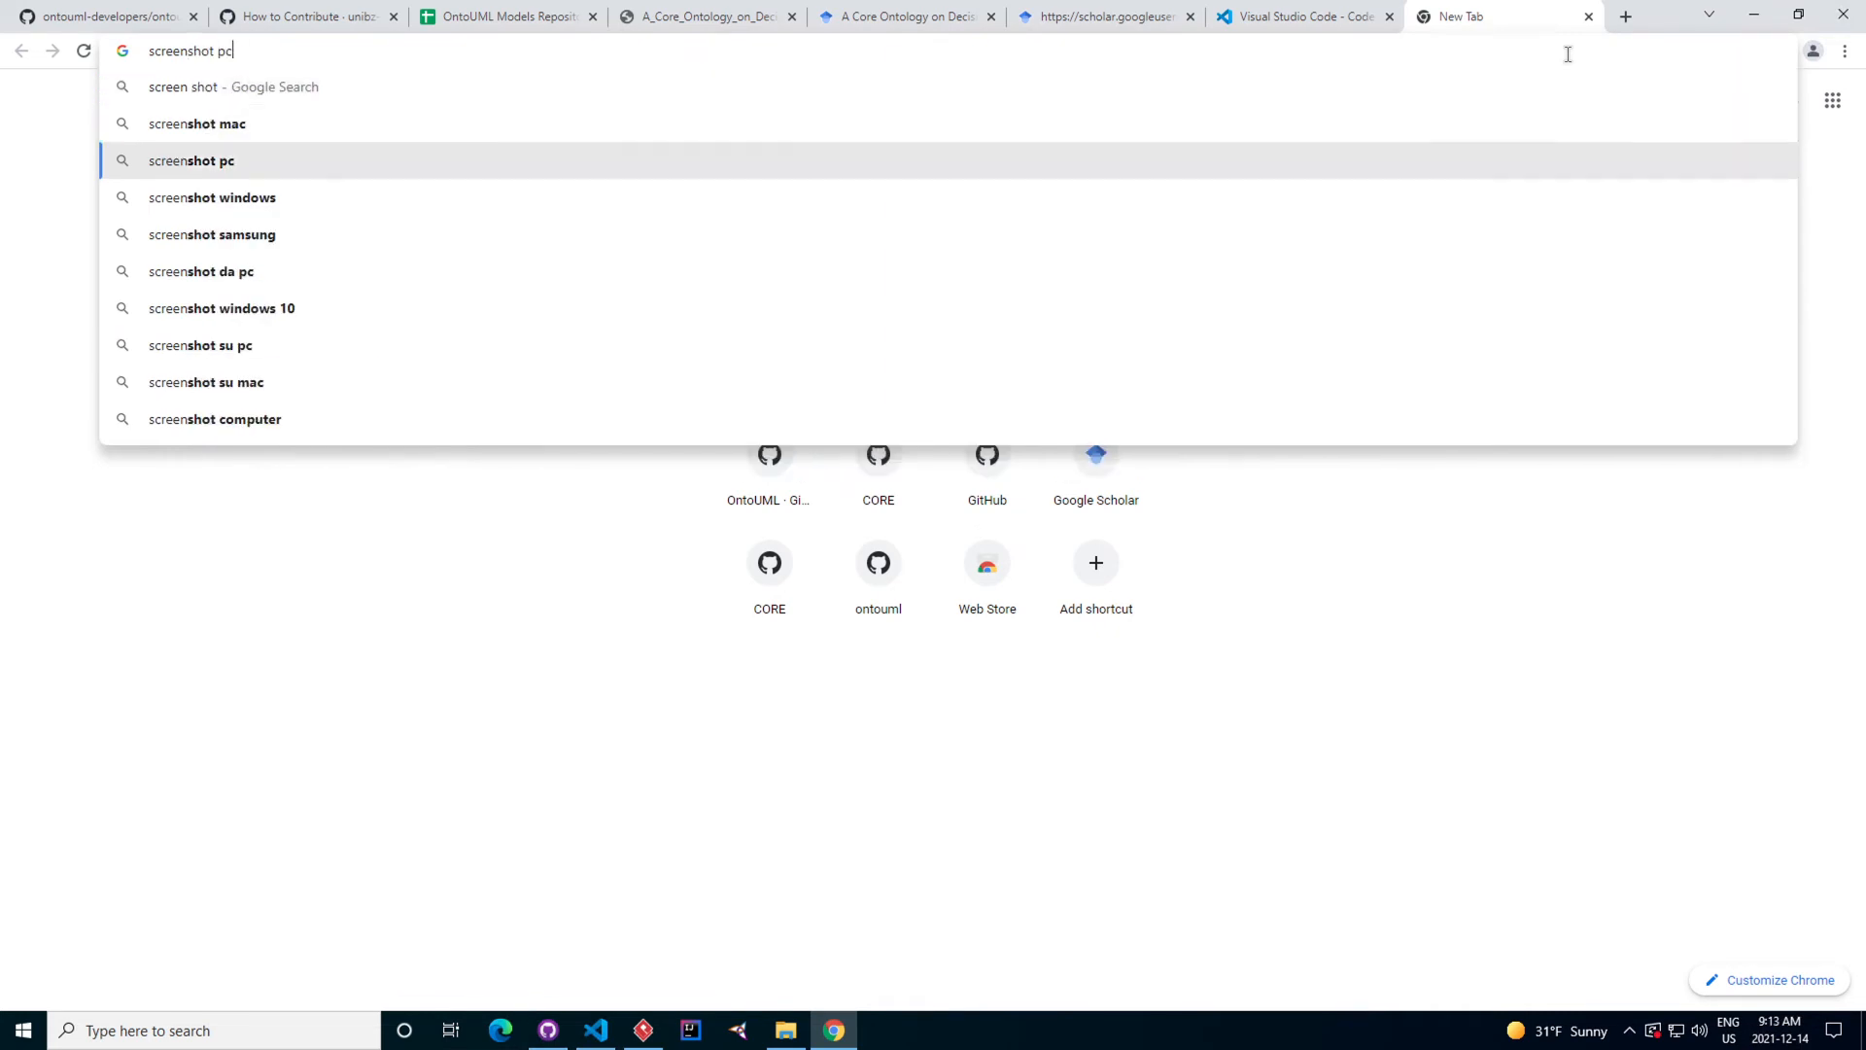
{"action": "key", "text": "Return"}
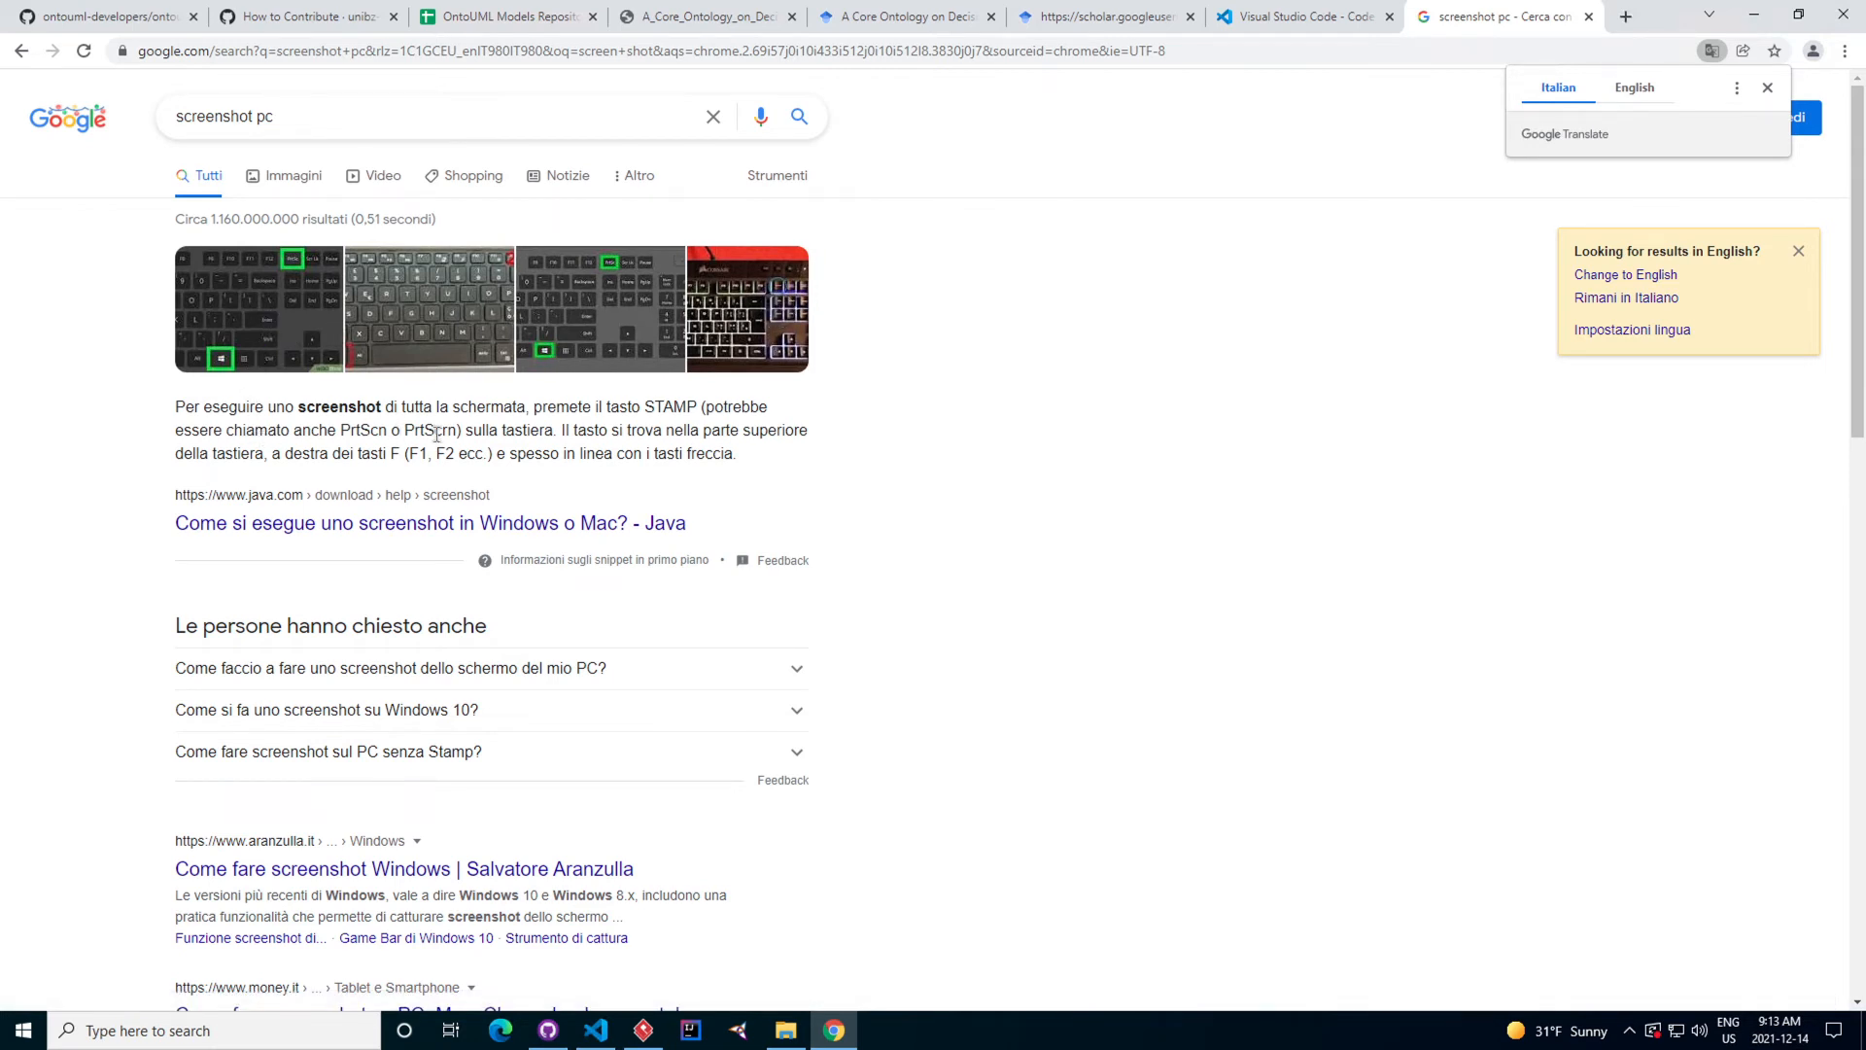
{"action": "left_click", "coordinate": [290, 302]}
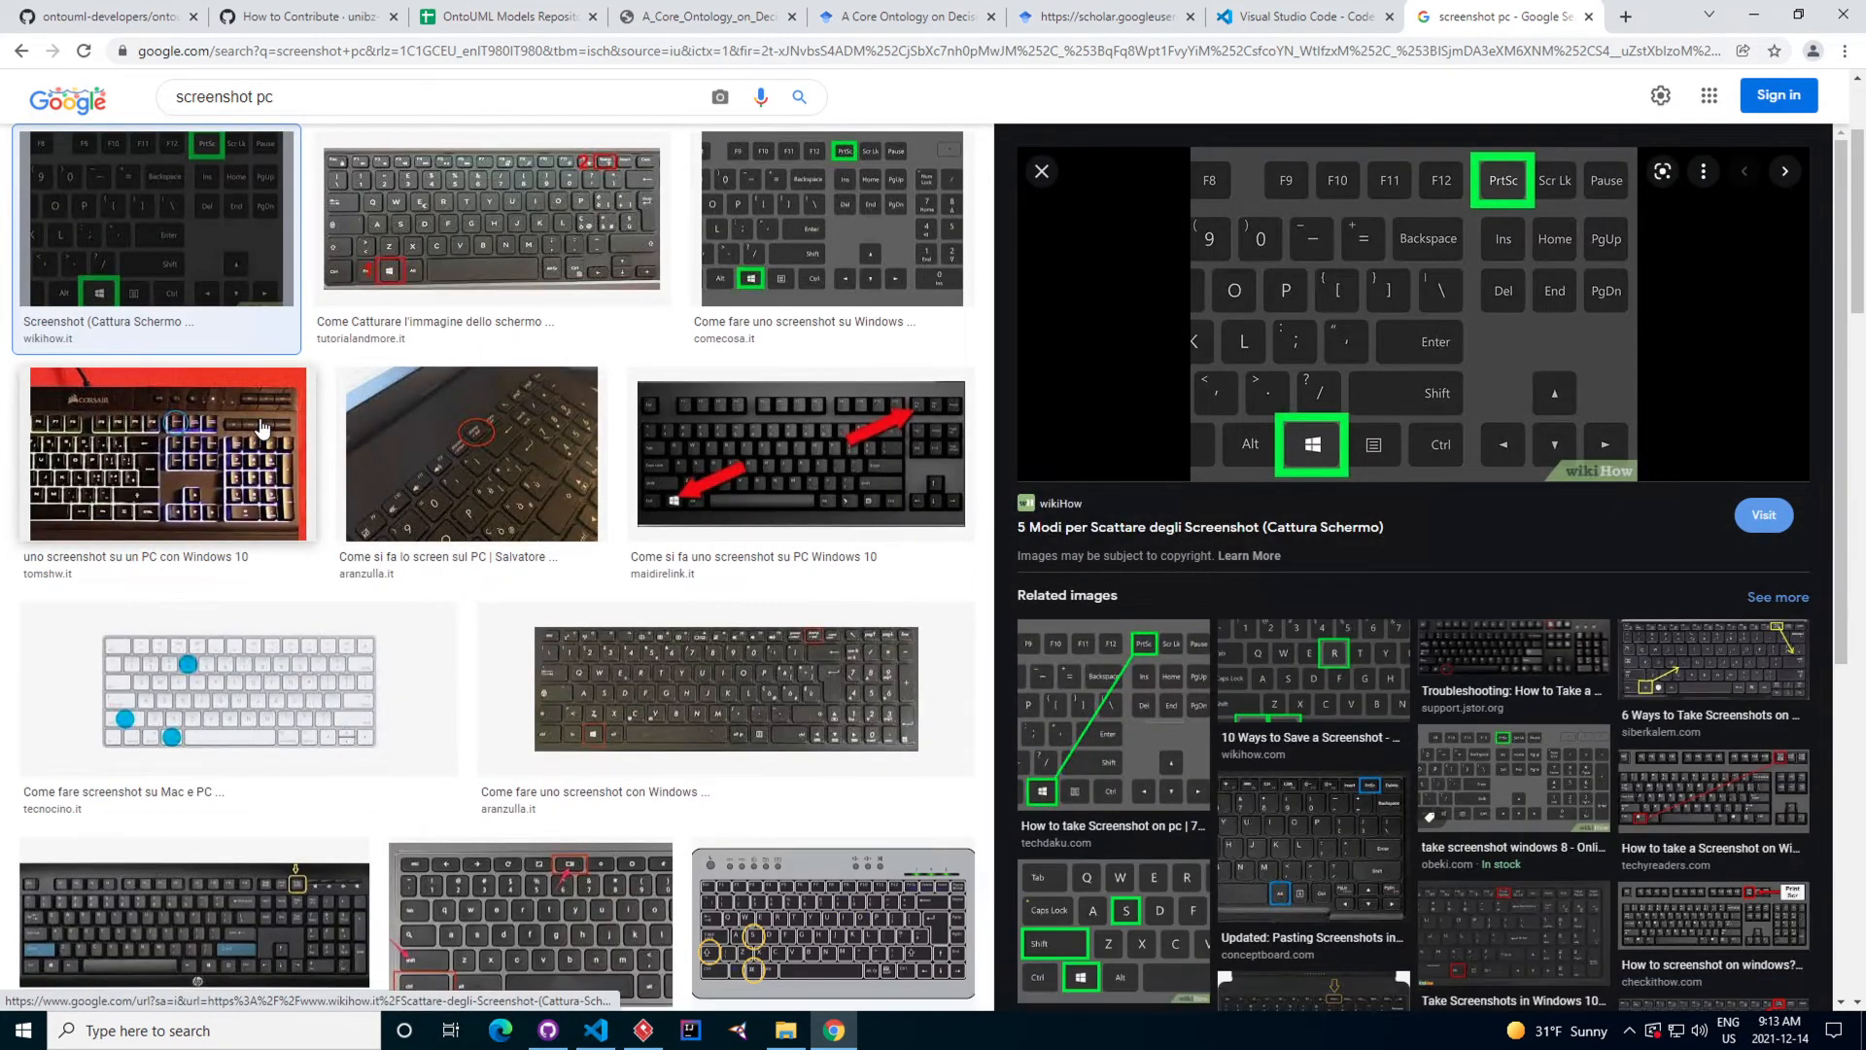
{"action": "left_click", "coordinate": [17, 47]}
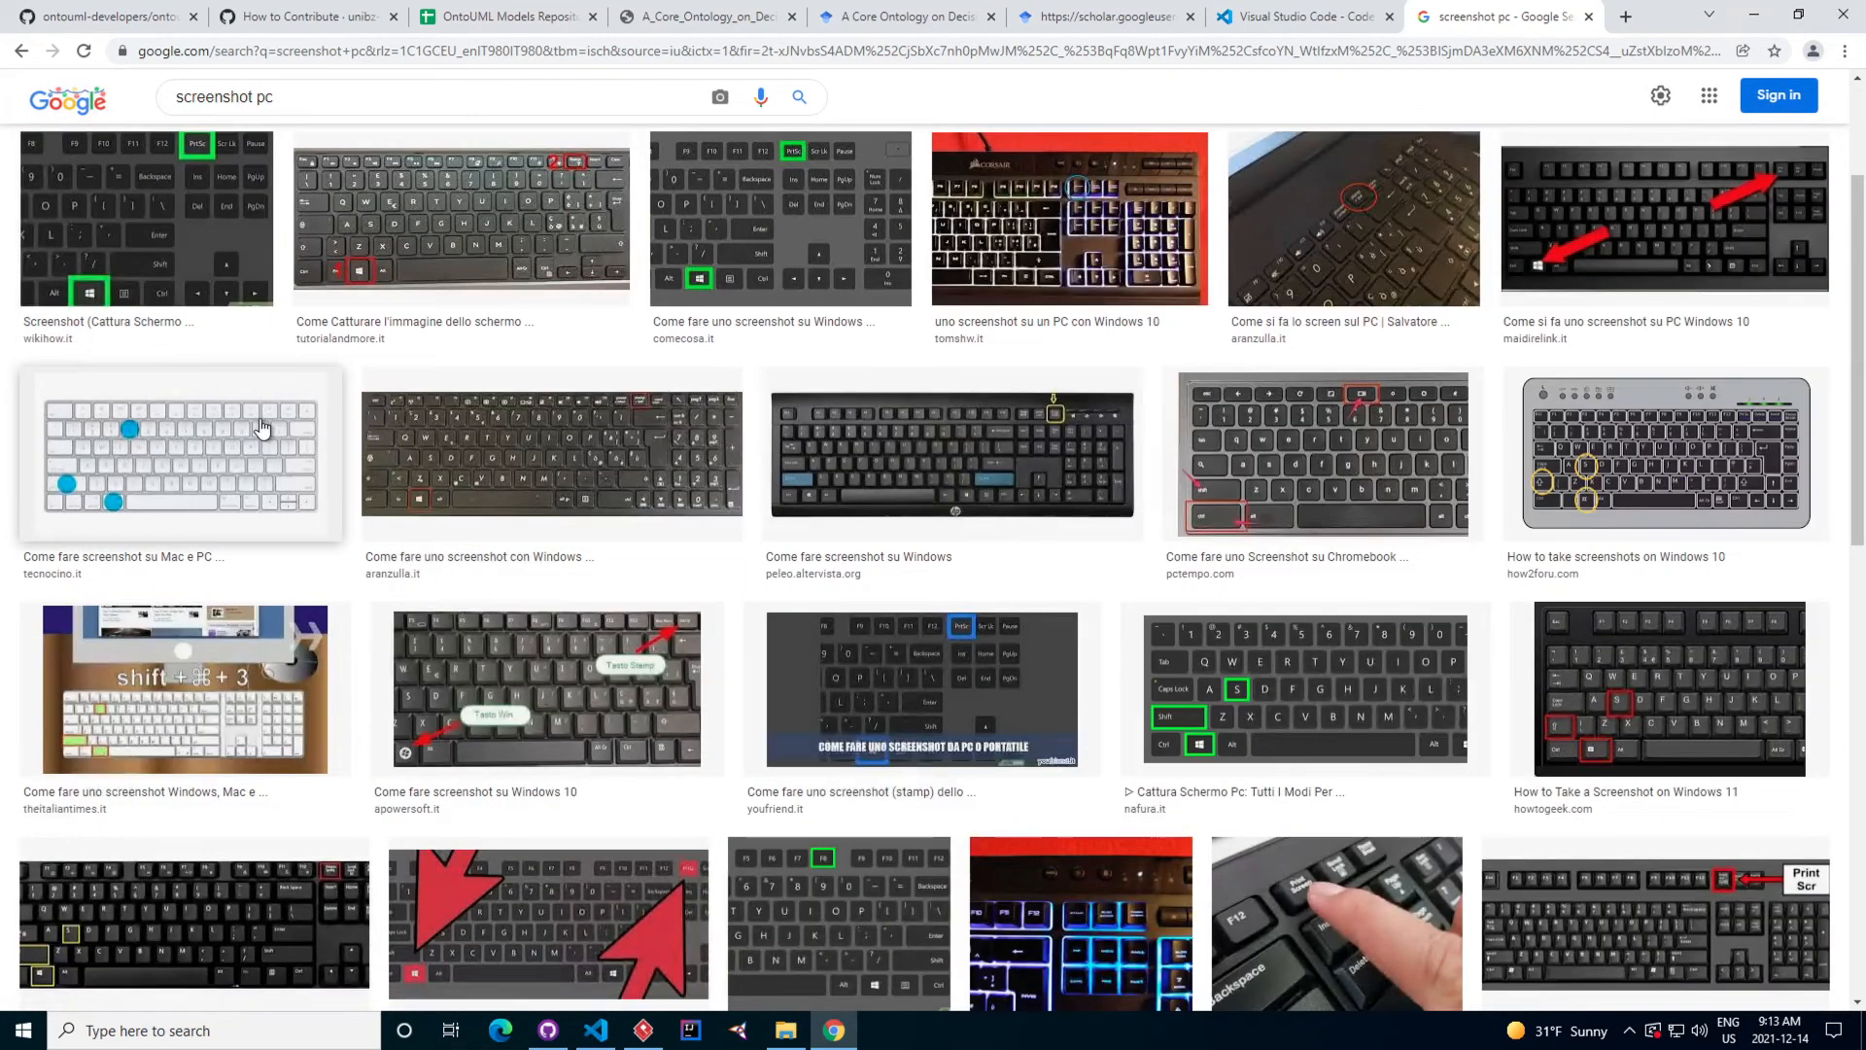
{"action": "left_click", "coordinate": [18, 50]}
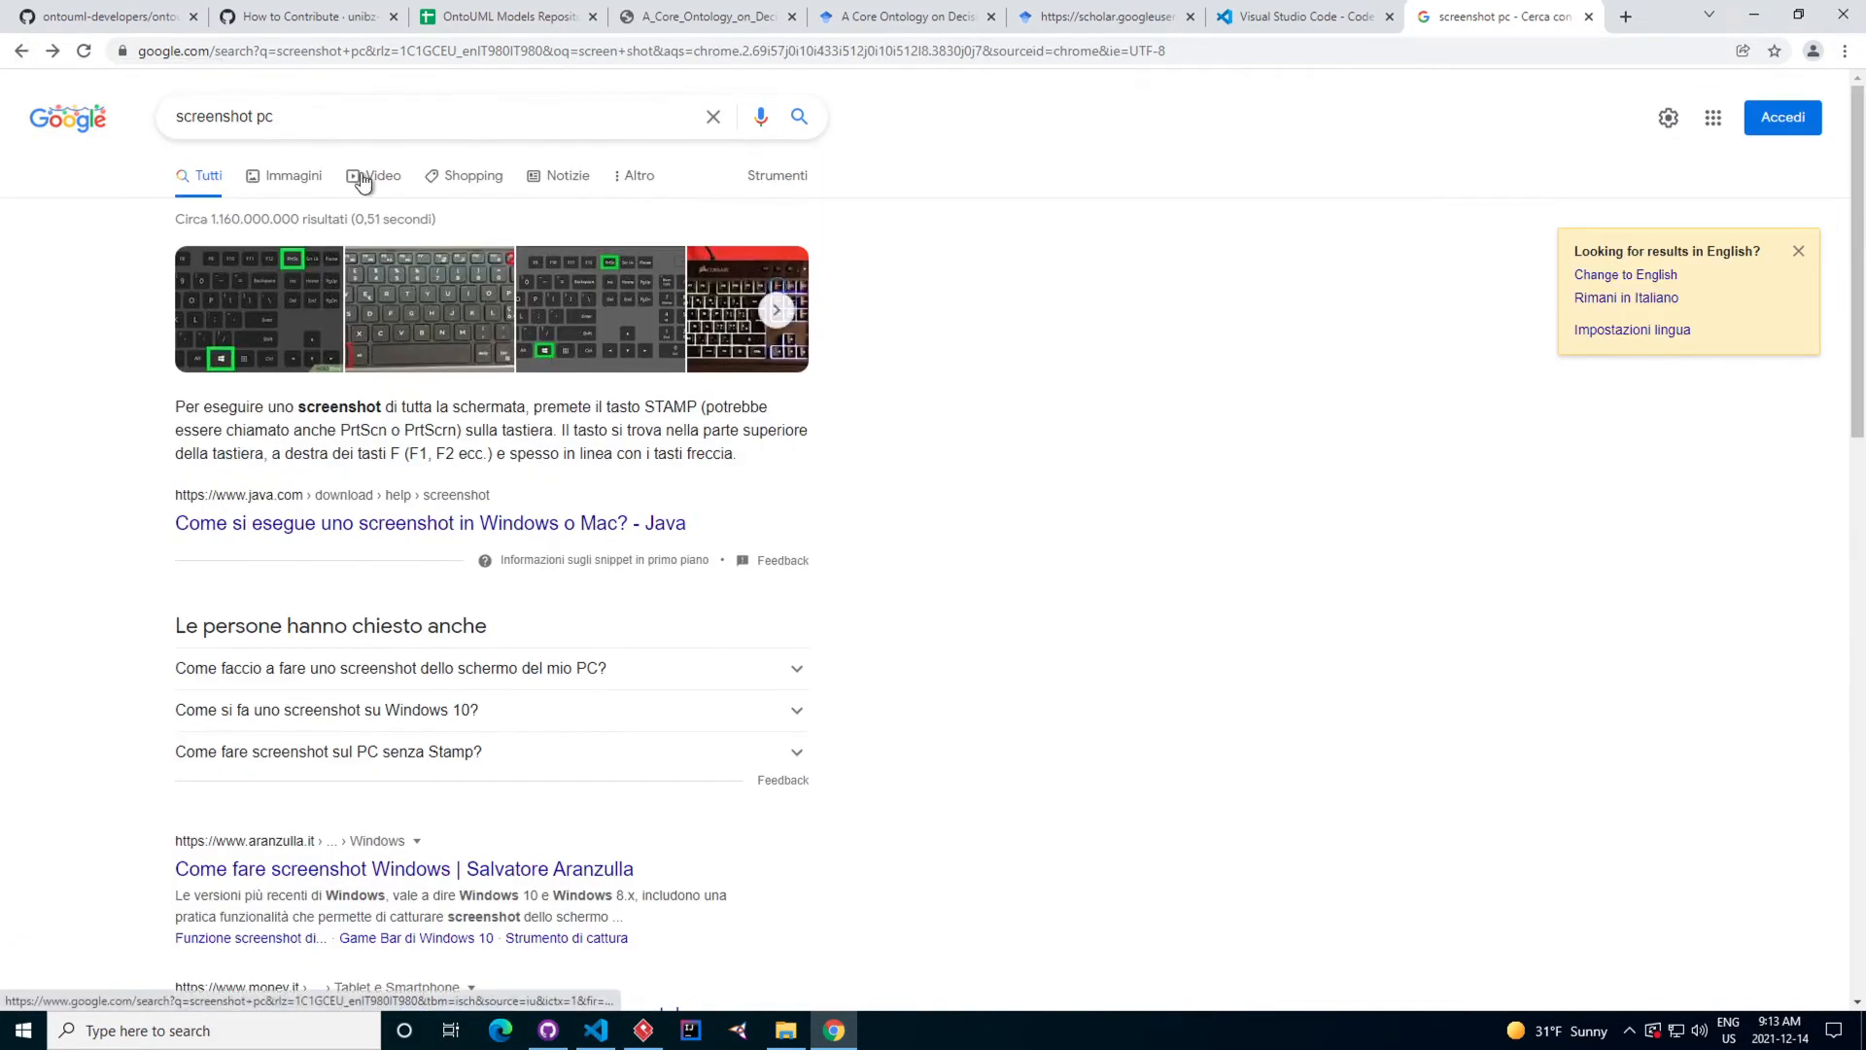
{"action": "scroll", "coordinate": [270, 671], "scroll_direction": "down", "scroll_amount": 1}
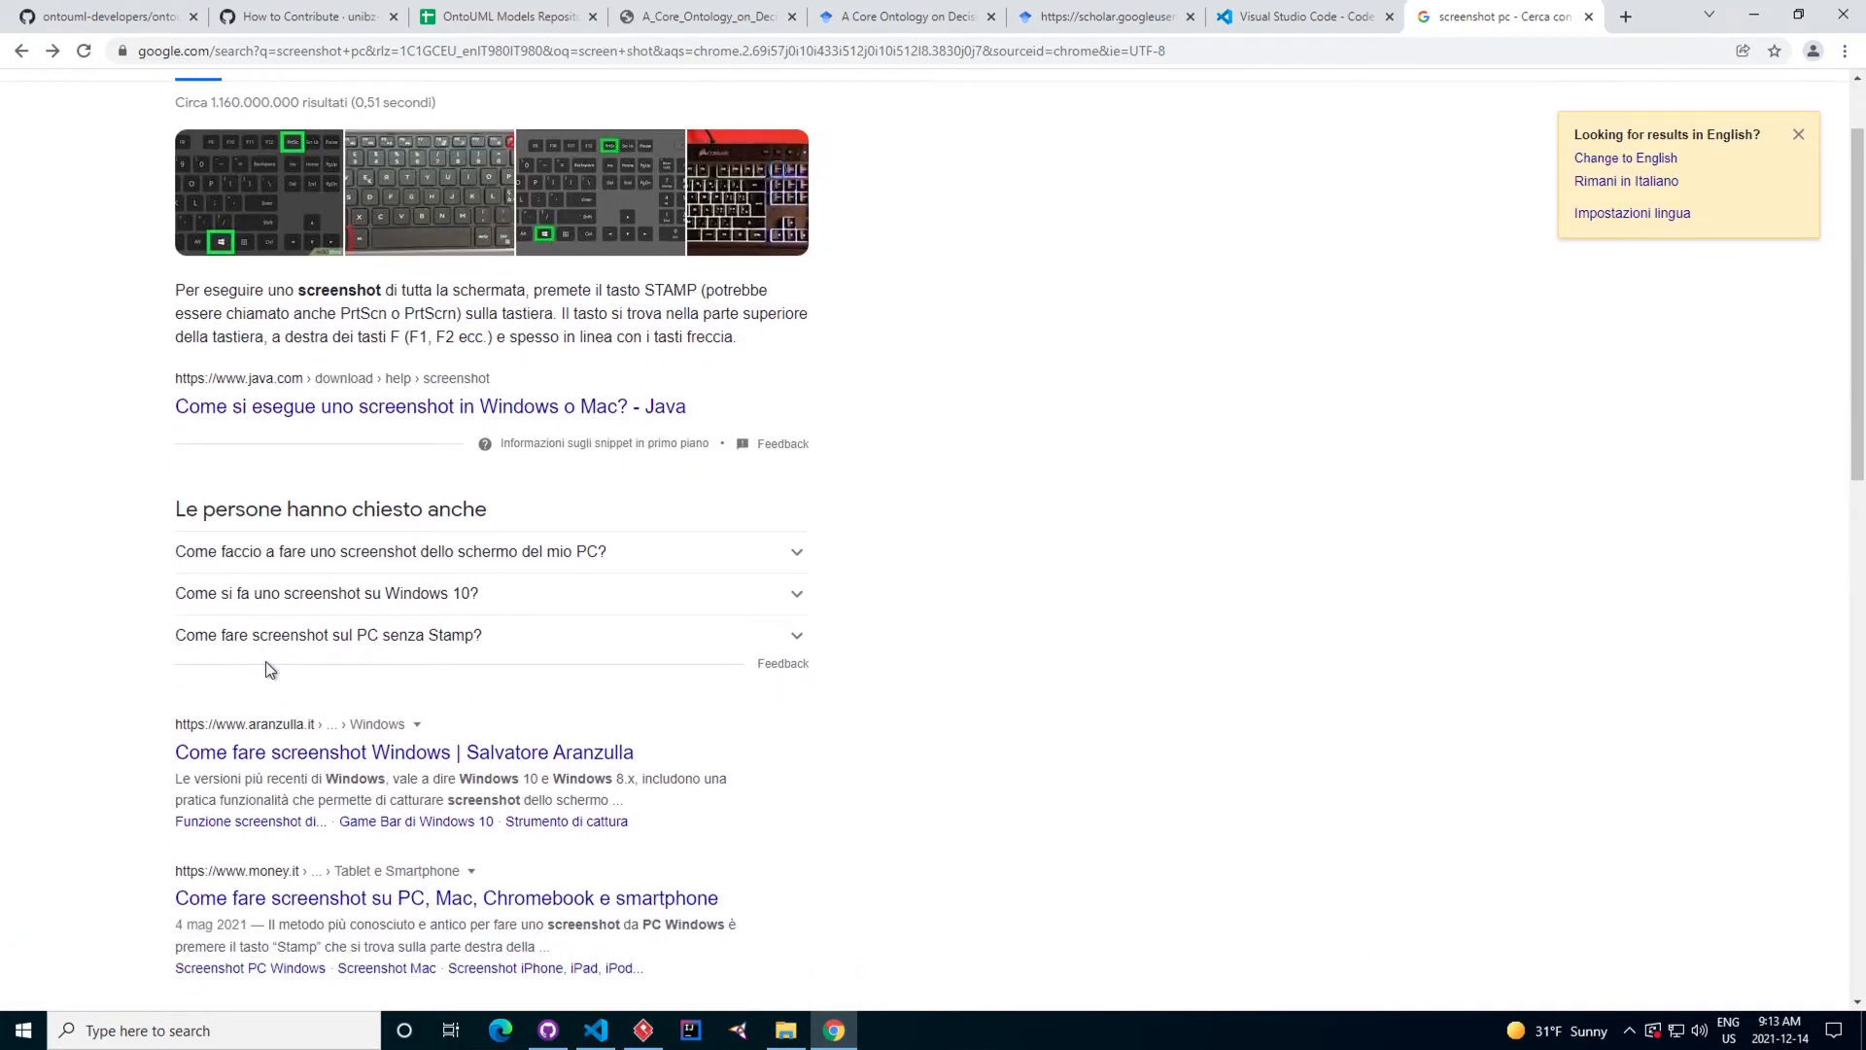
{"action": "scroll", "coordinate": [352, 481], "scroll_direction": "down", "scroll_amount": 2}
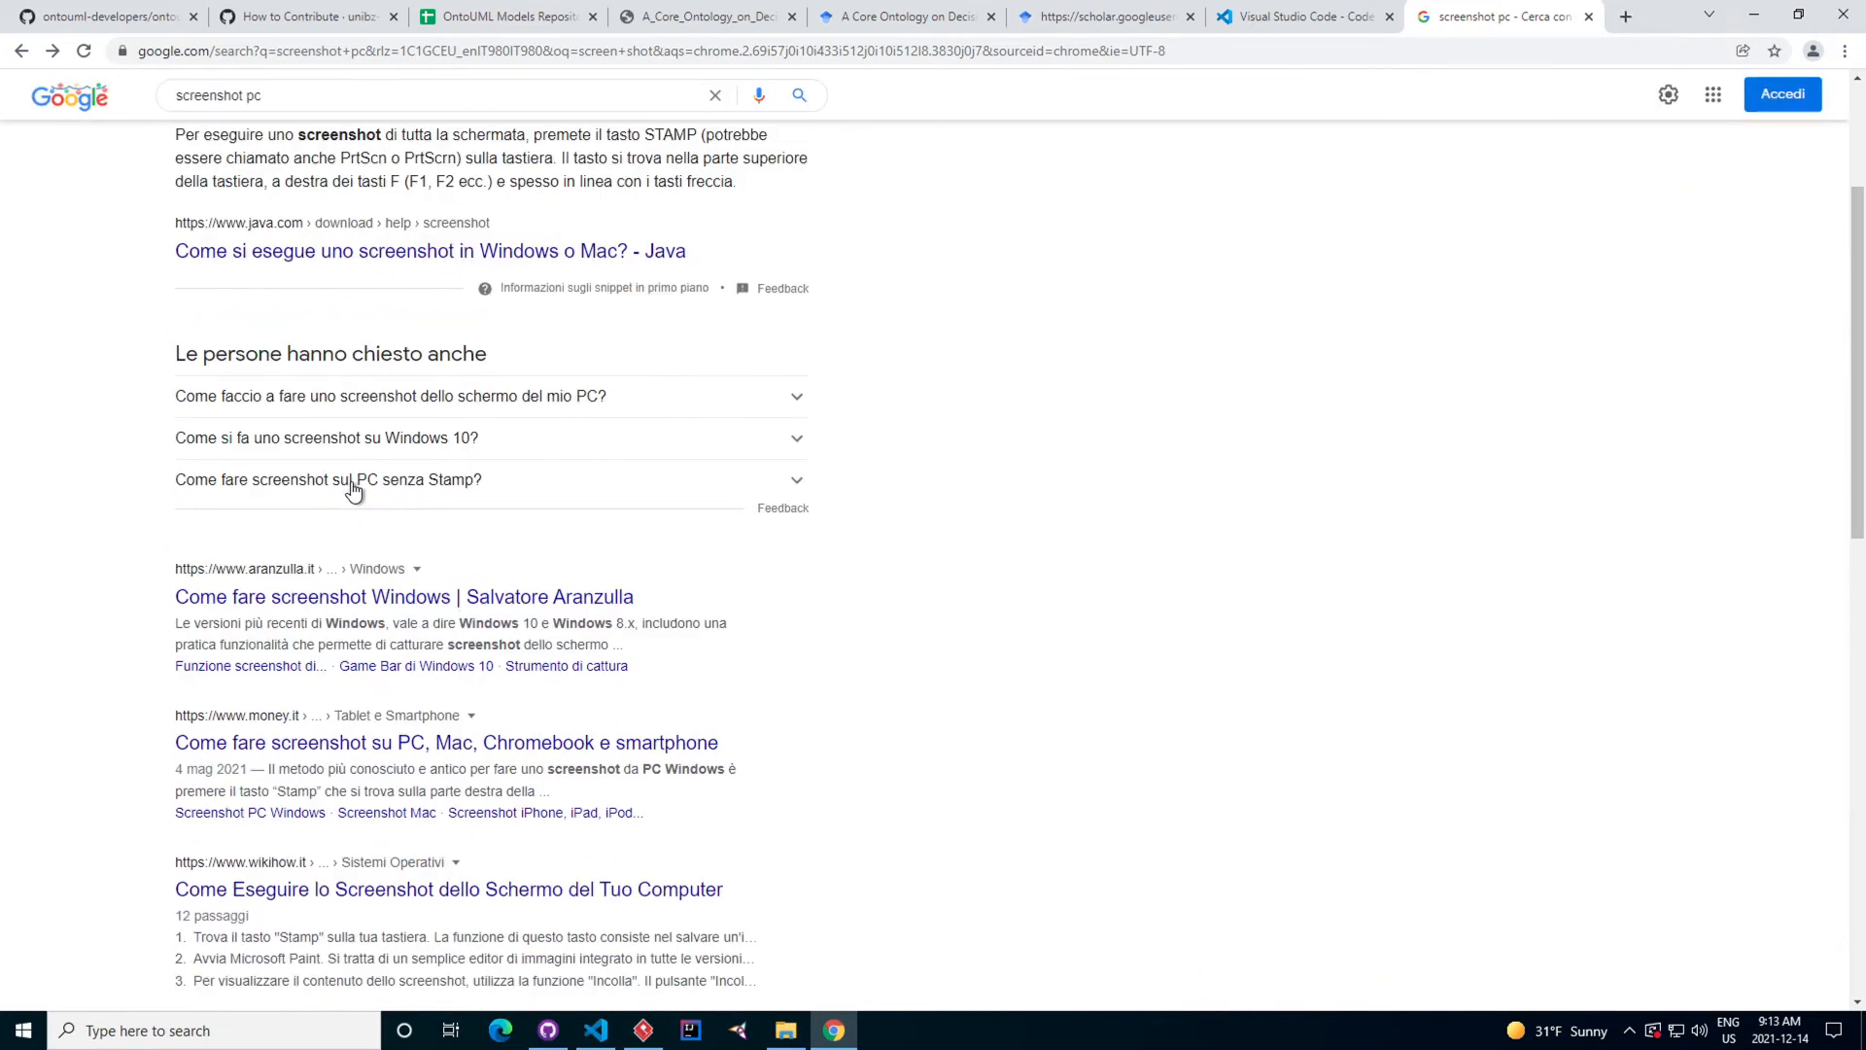
{"action": "scroll", "coordinate": [351, 491], "scroll_direction": "down", "scroll_amount": 2}
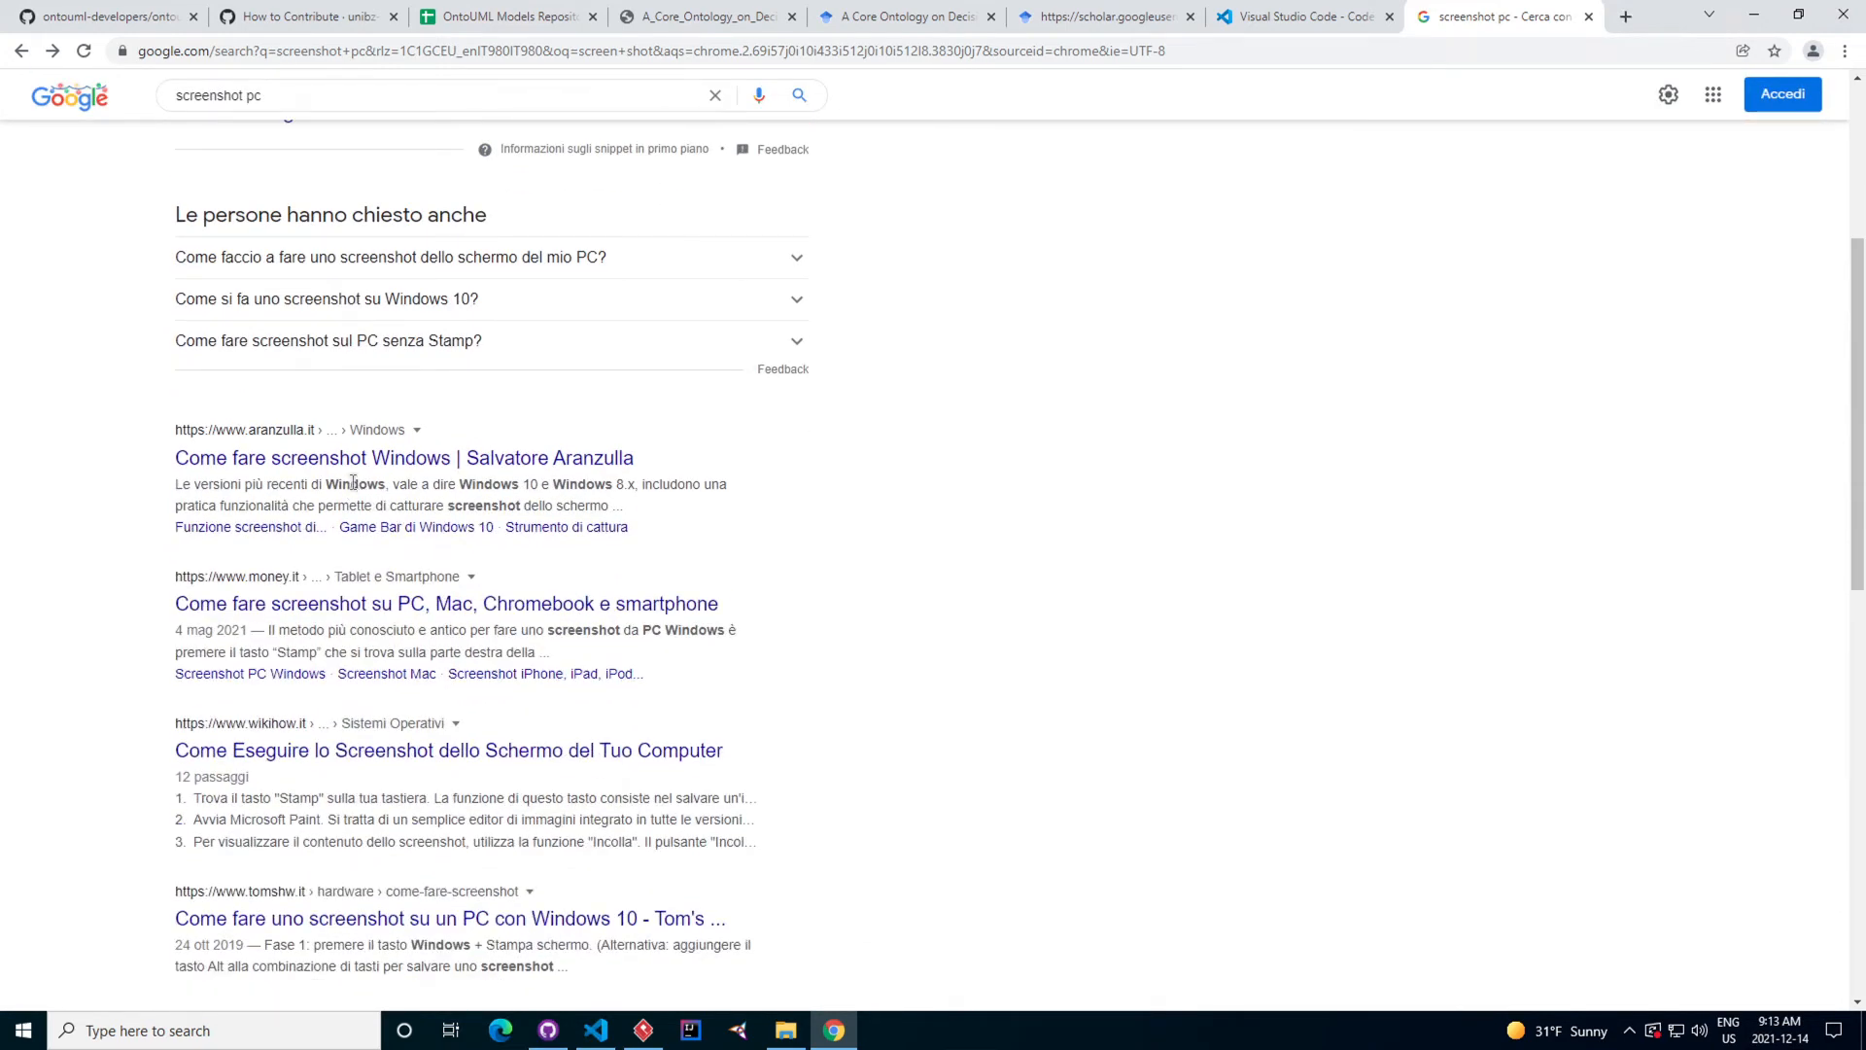
Step: Read the Aranzulla screenshot guide after accepting cookies, then close both tabs
{"action": "right_click", "coordinate": [346, 458]}
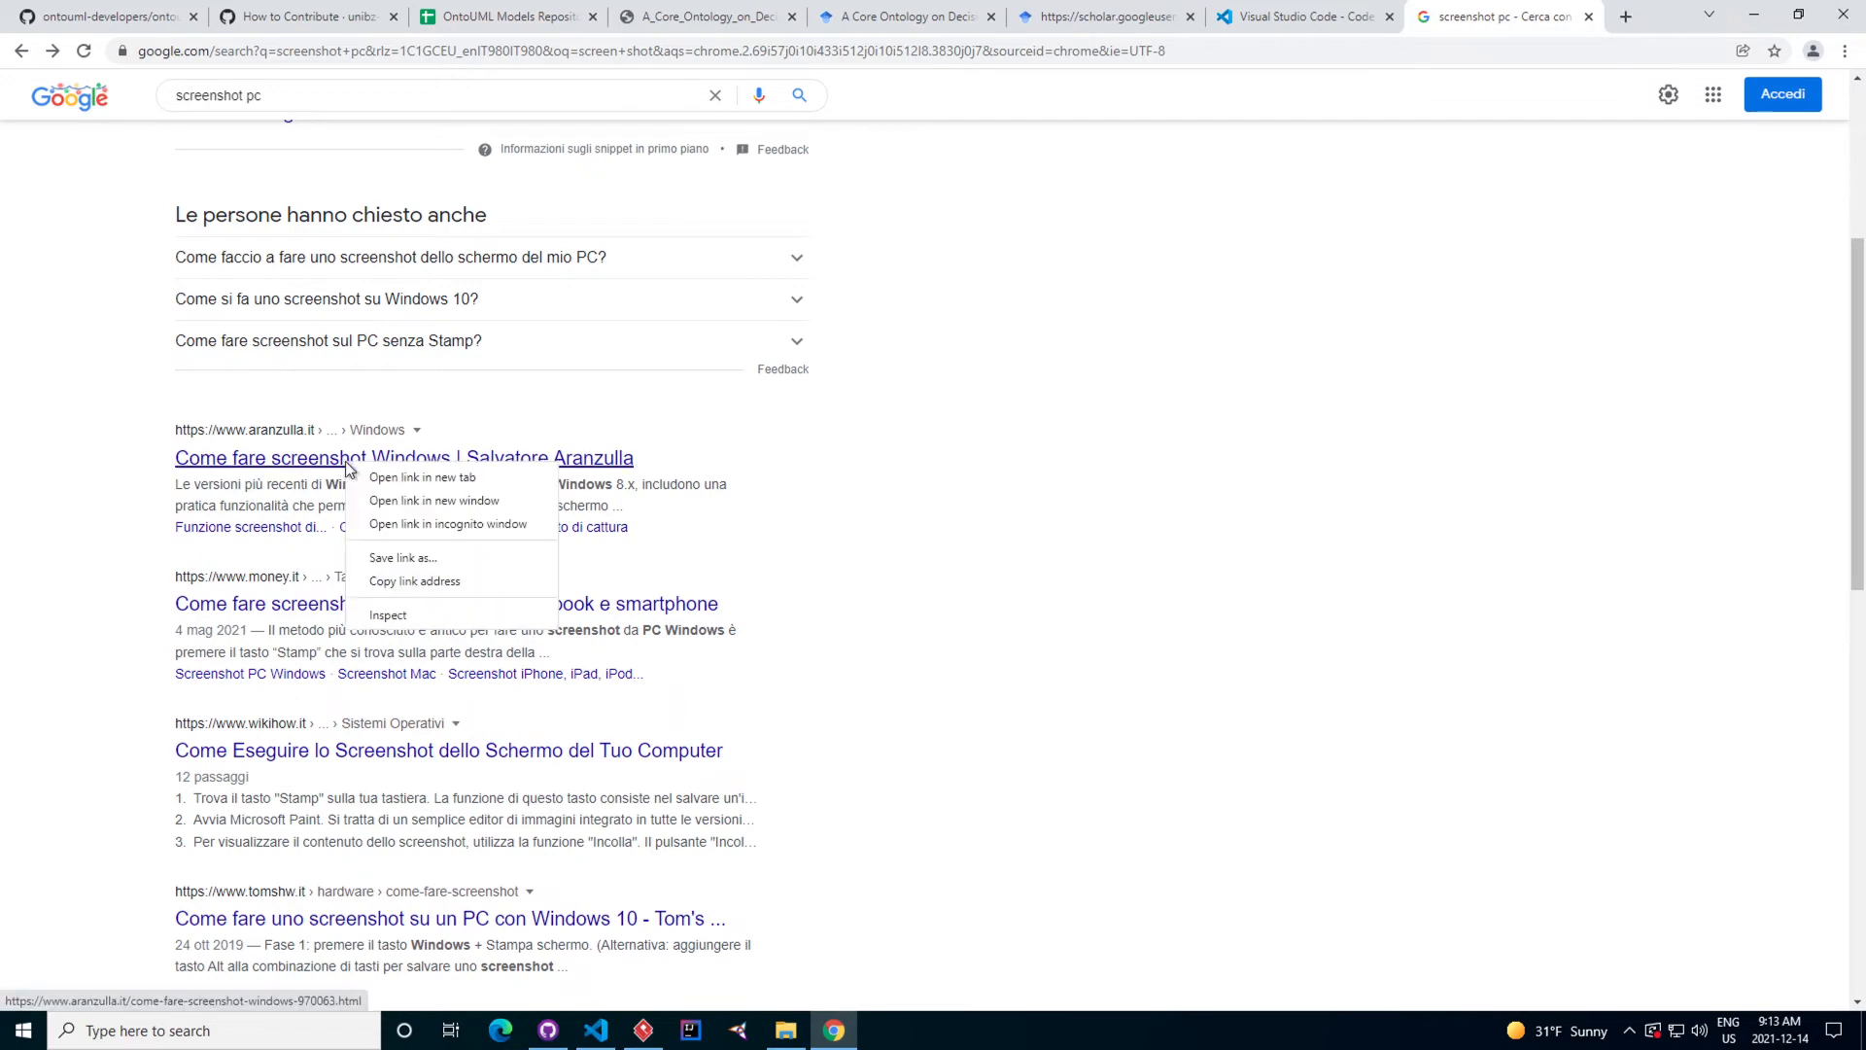
{"action": "left_click", "coordinate": [399, 470]}
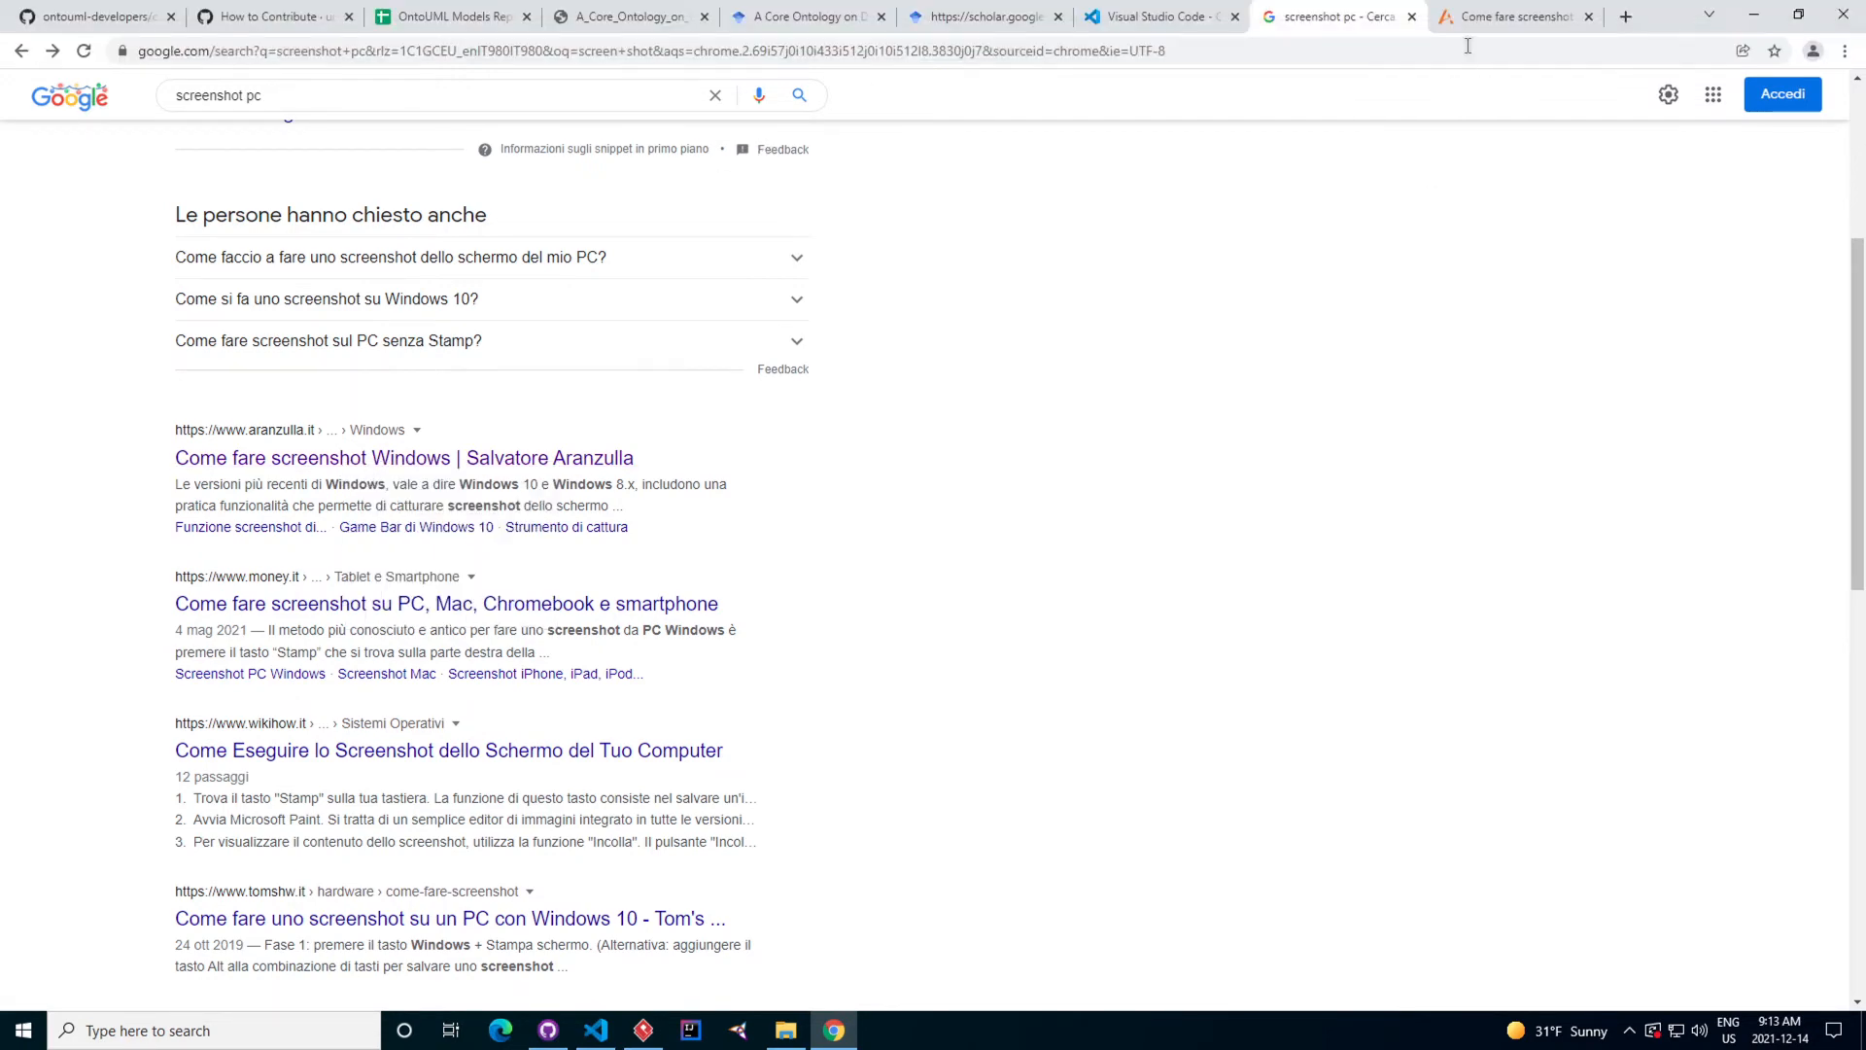
{"action": "left_click", "coordinate": [1480, 24]}
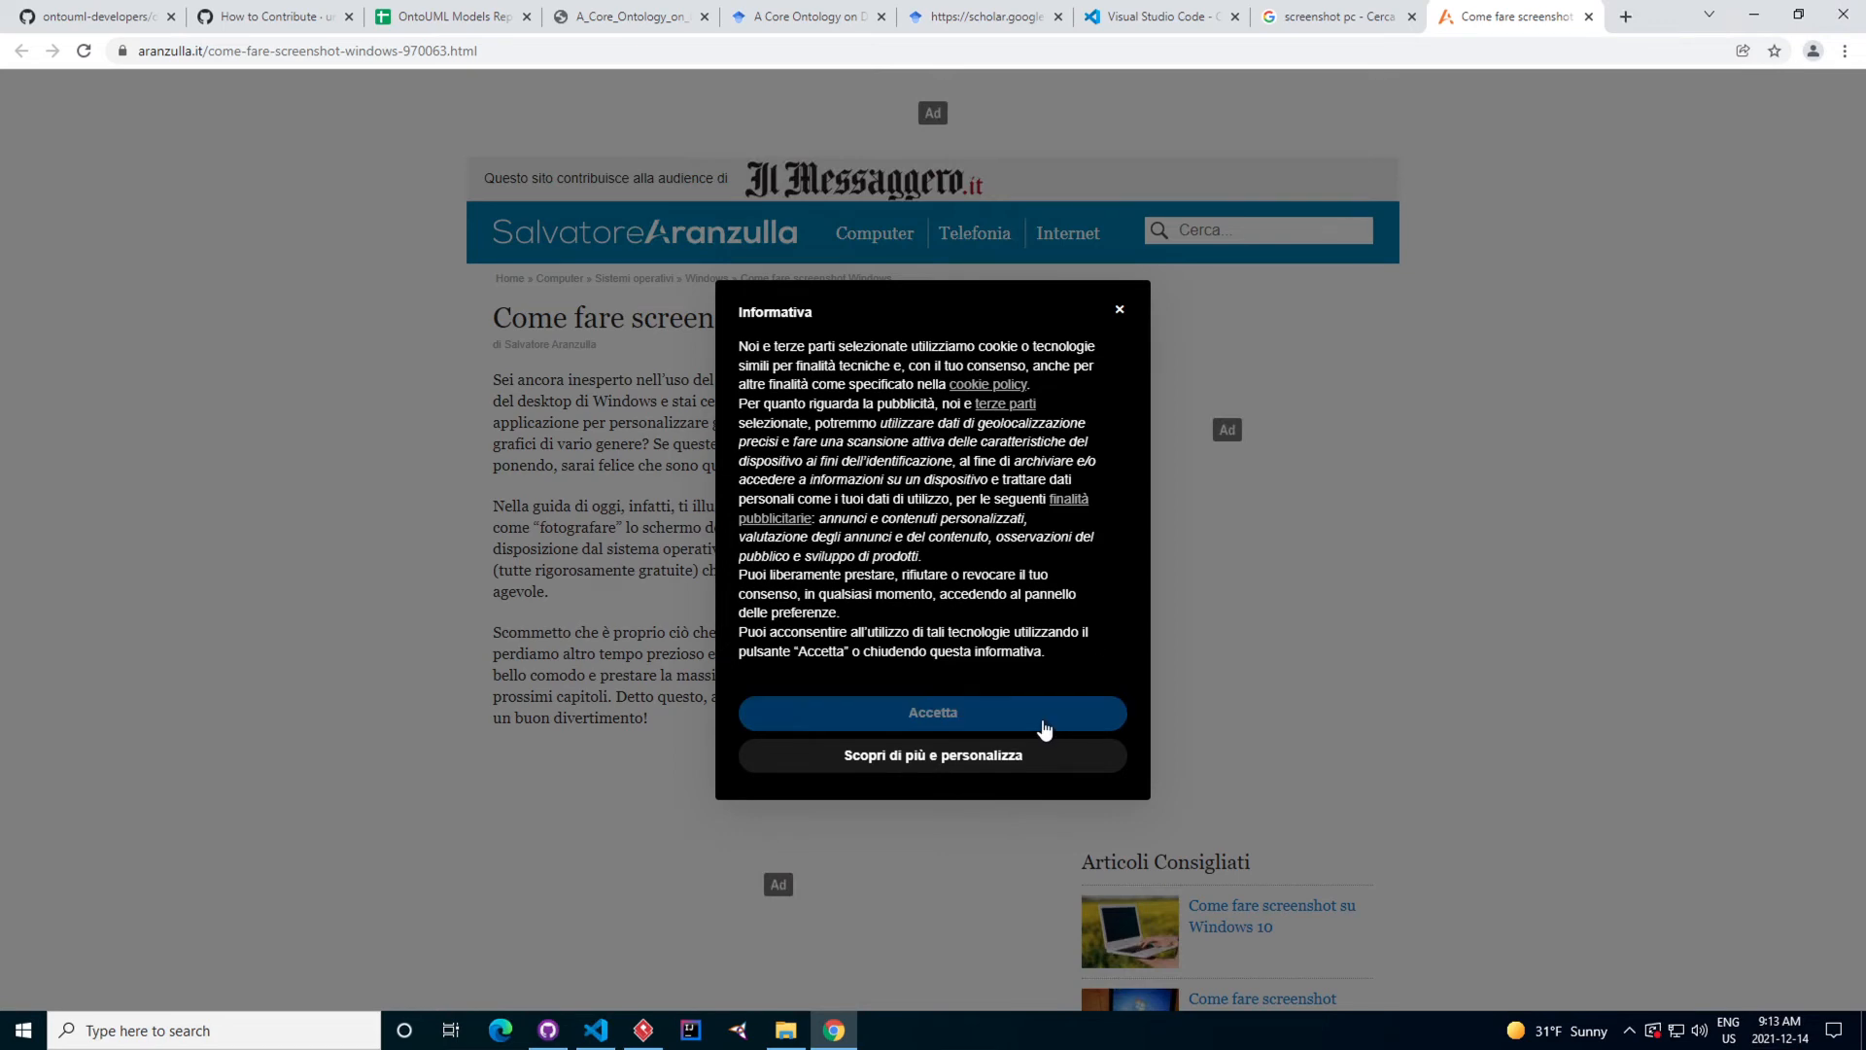
{"action": "left_click", "coordinate": [1041, 719]}
{"action": "scroll", "coordinate": [387, 725], "scroll_direction": "down", "scroll_amount": 4}
{"action": "scroll", "coordinate": [388, 725], "scroll_direction": "down", "scroll_amount": 15}
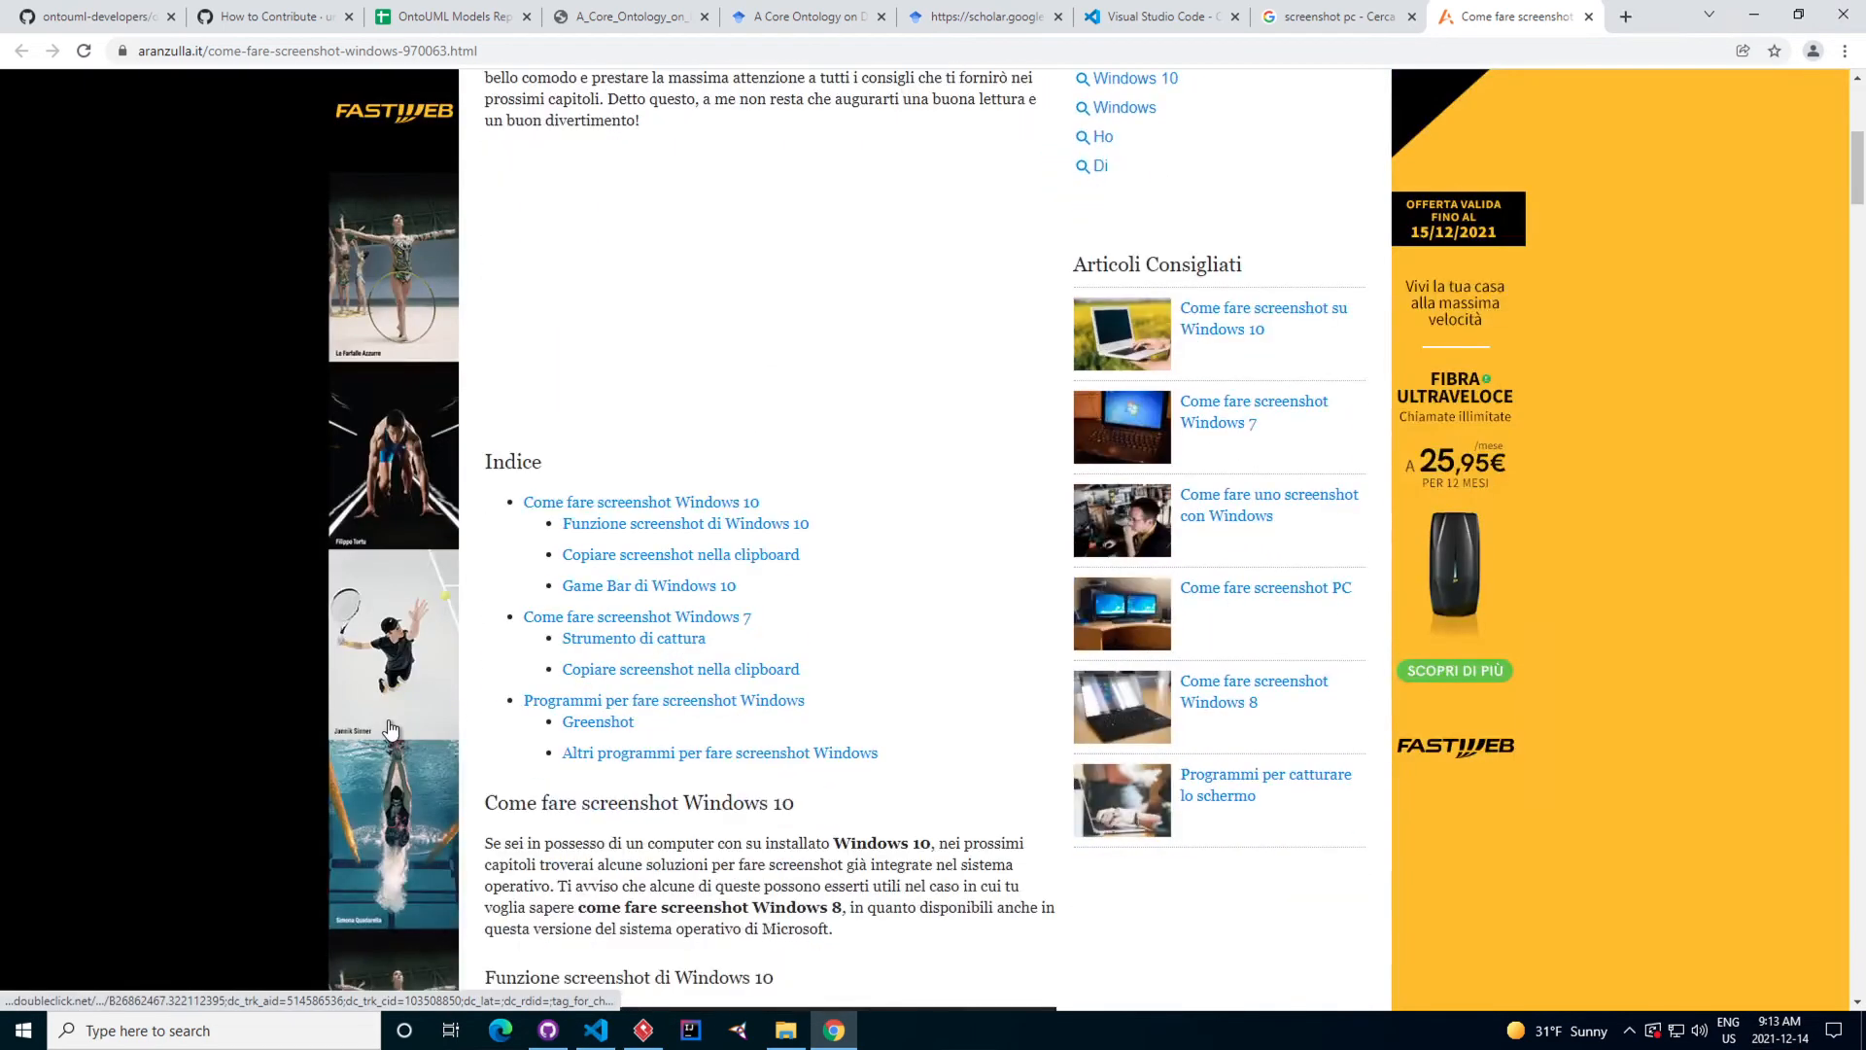
{"action": "scroll", "coordinate": [391, 729], "scroll_direction": "up", "scroll_amount": 1}
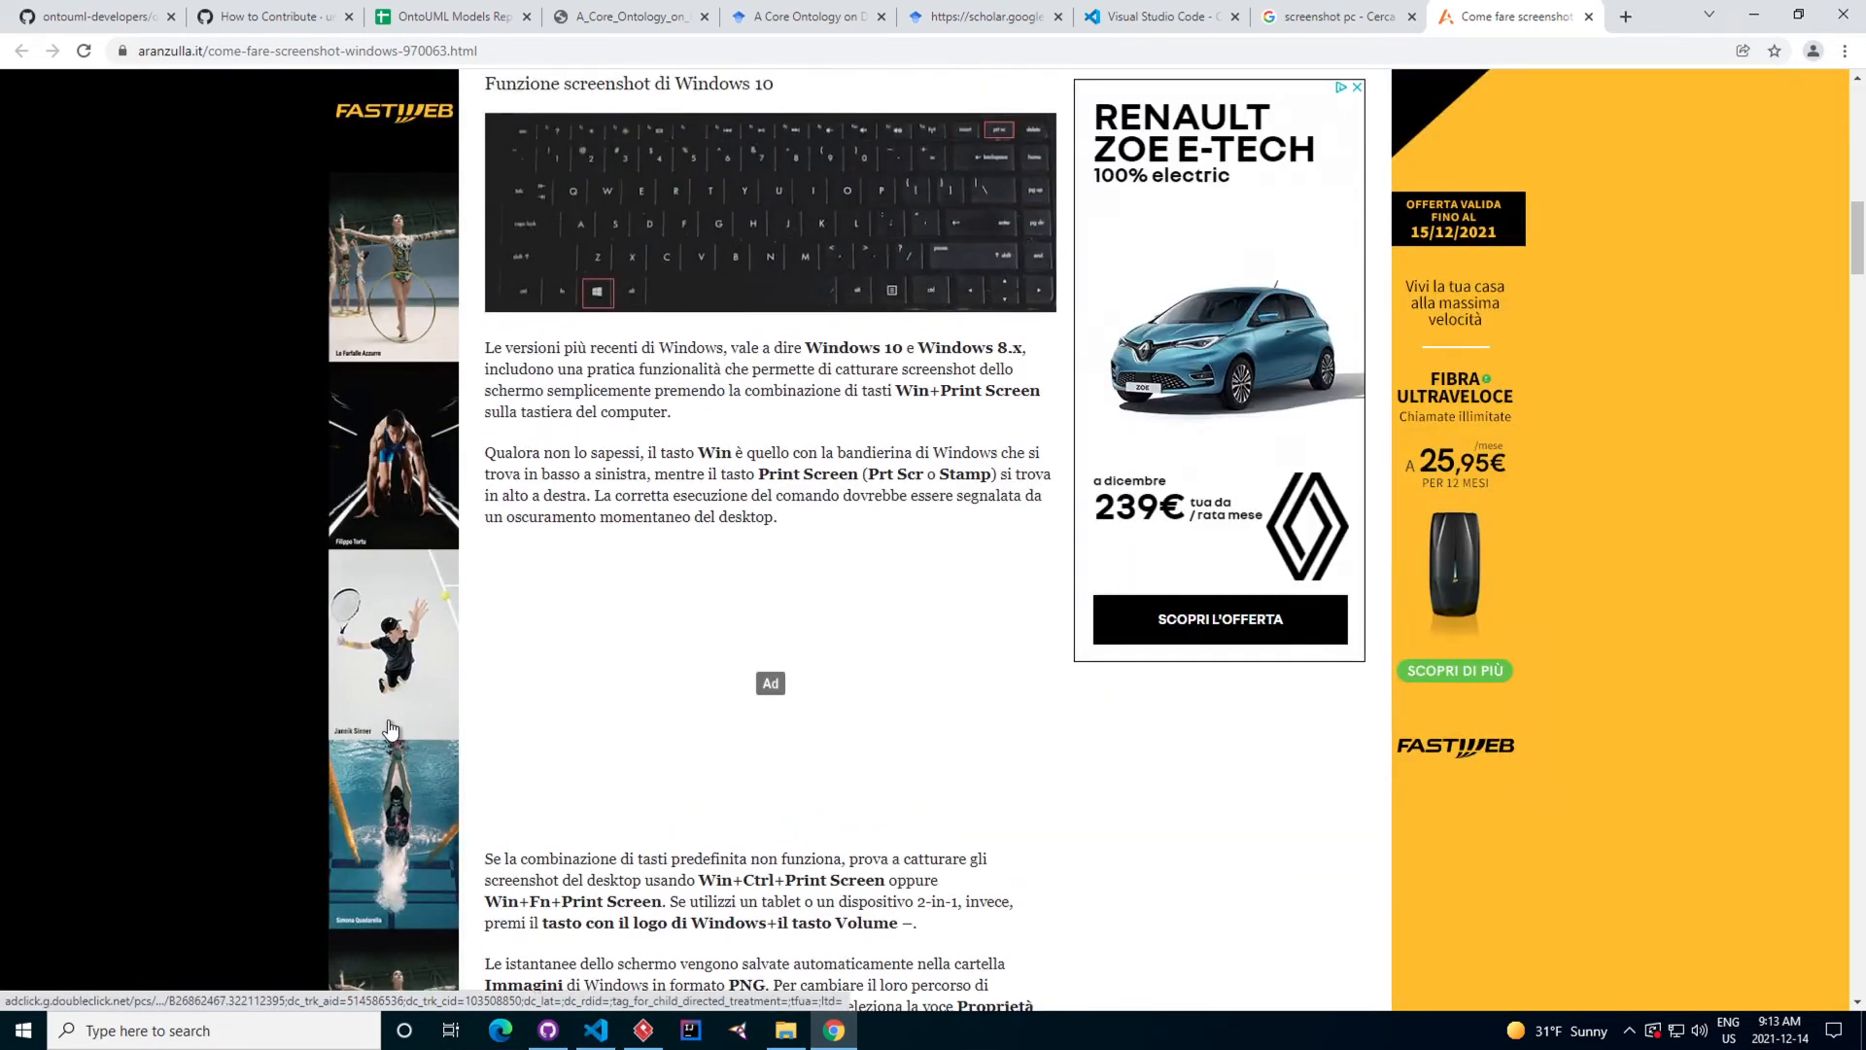
{"action": "scroll", "coordinate": [390, 729], "scroll_direction": "down", "scroll_amount": 6}
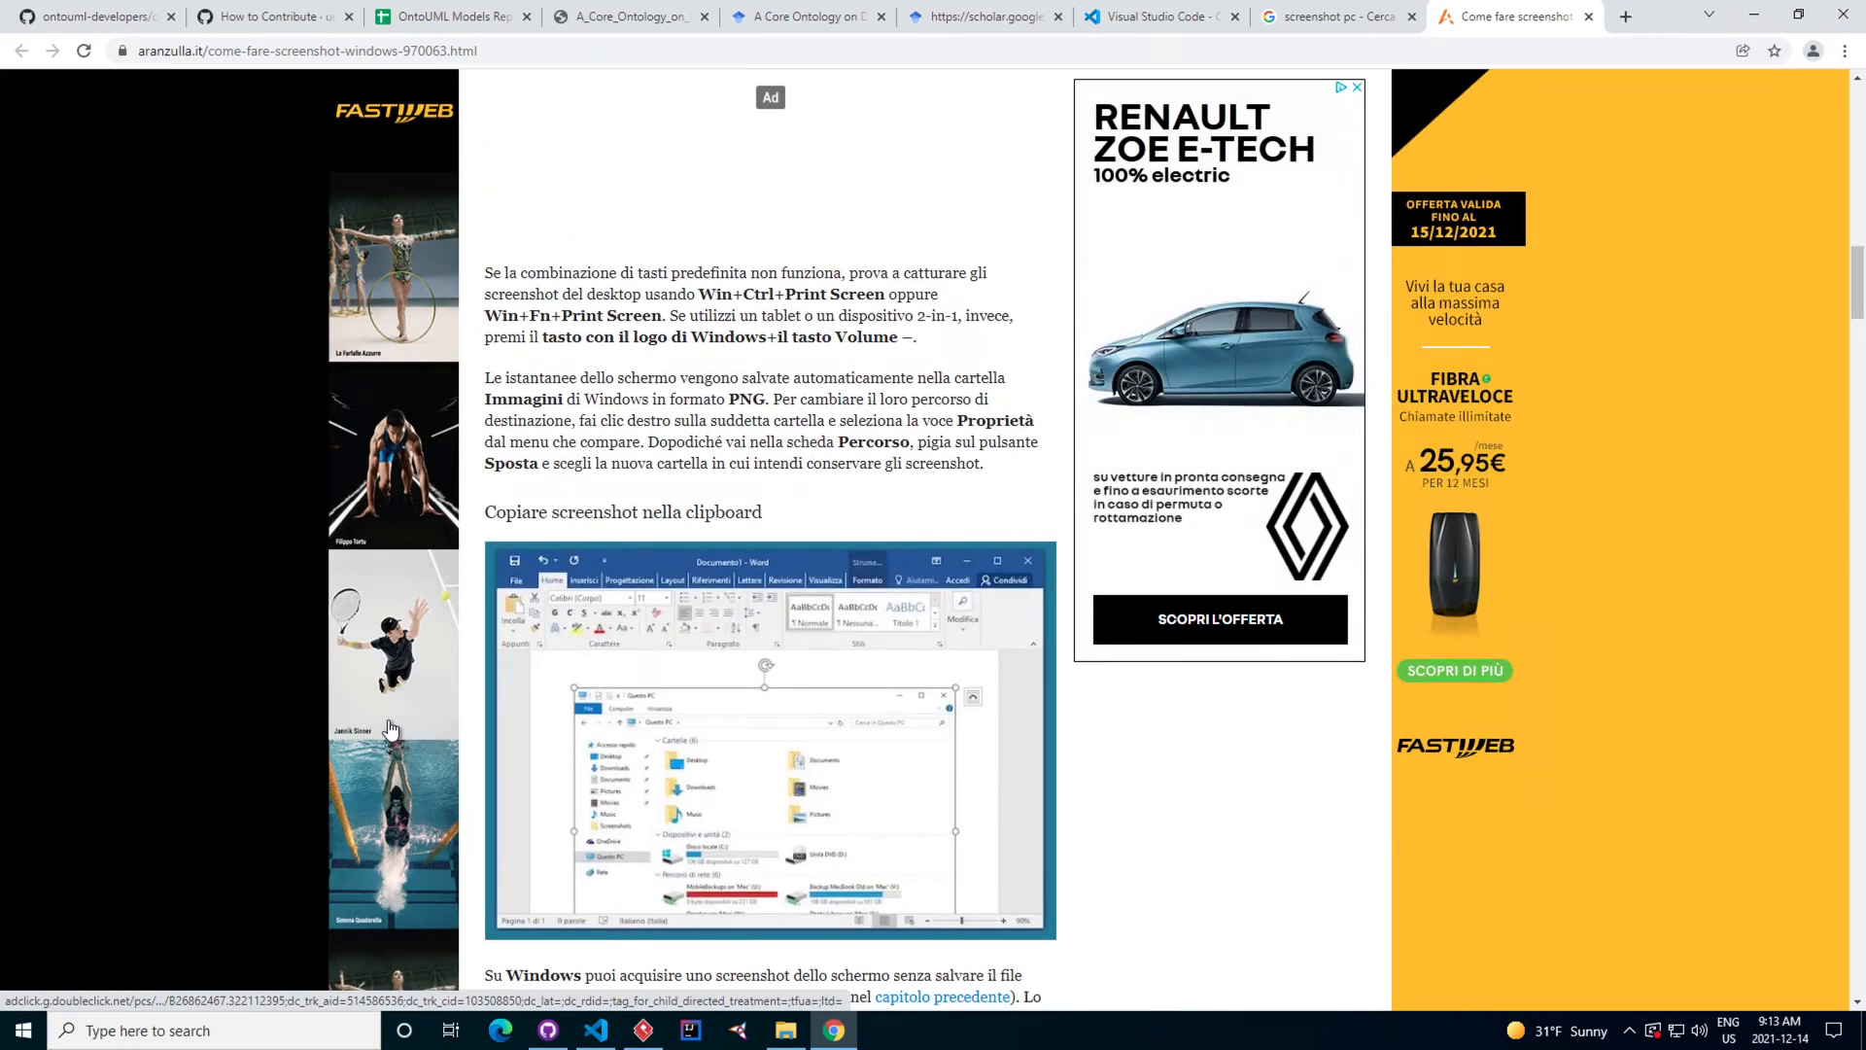
{"action": "left_click", "coordinate": [1412, 18]}
{"action": "left_click", "coordinate": [1412, 18]}
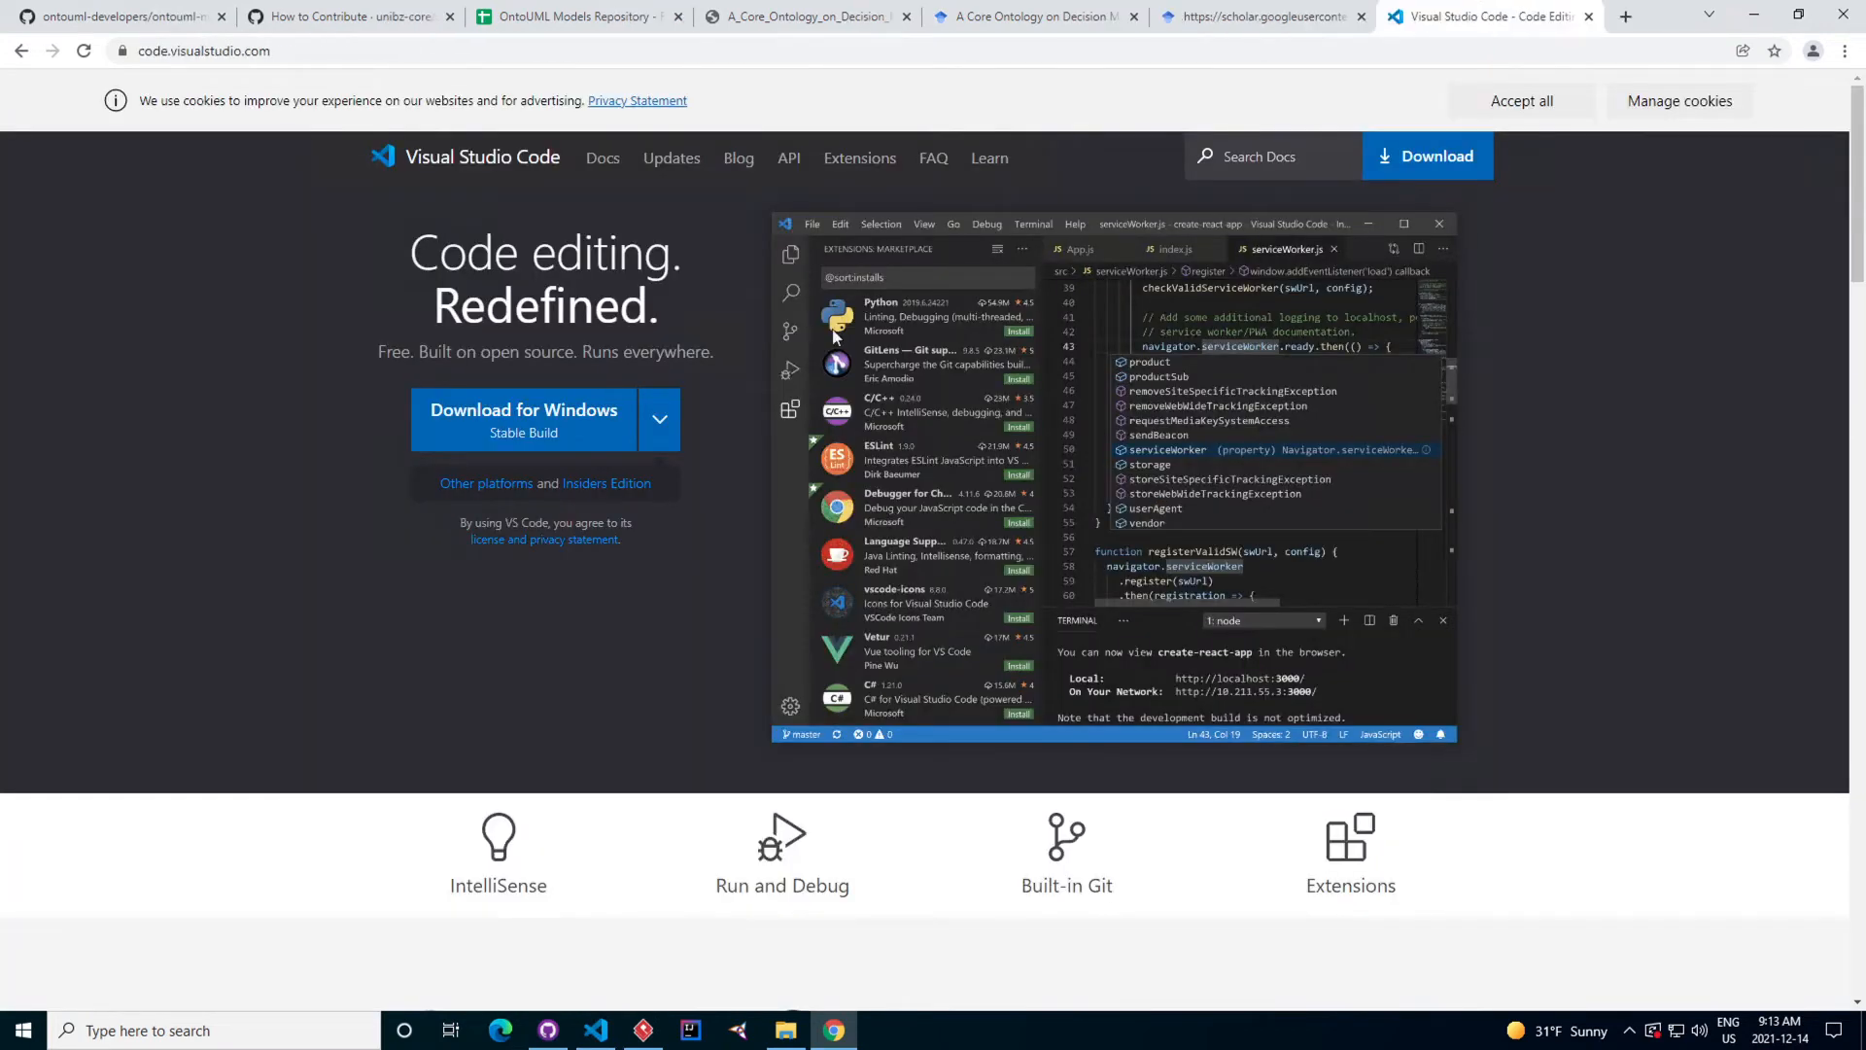
Step: Launch Snipping Tool from a 'snap' Start search and move its window off the page
{"action": "left_click", "coordinate": [103, 1031]}
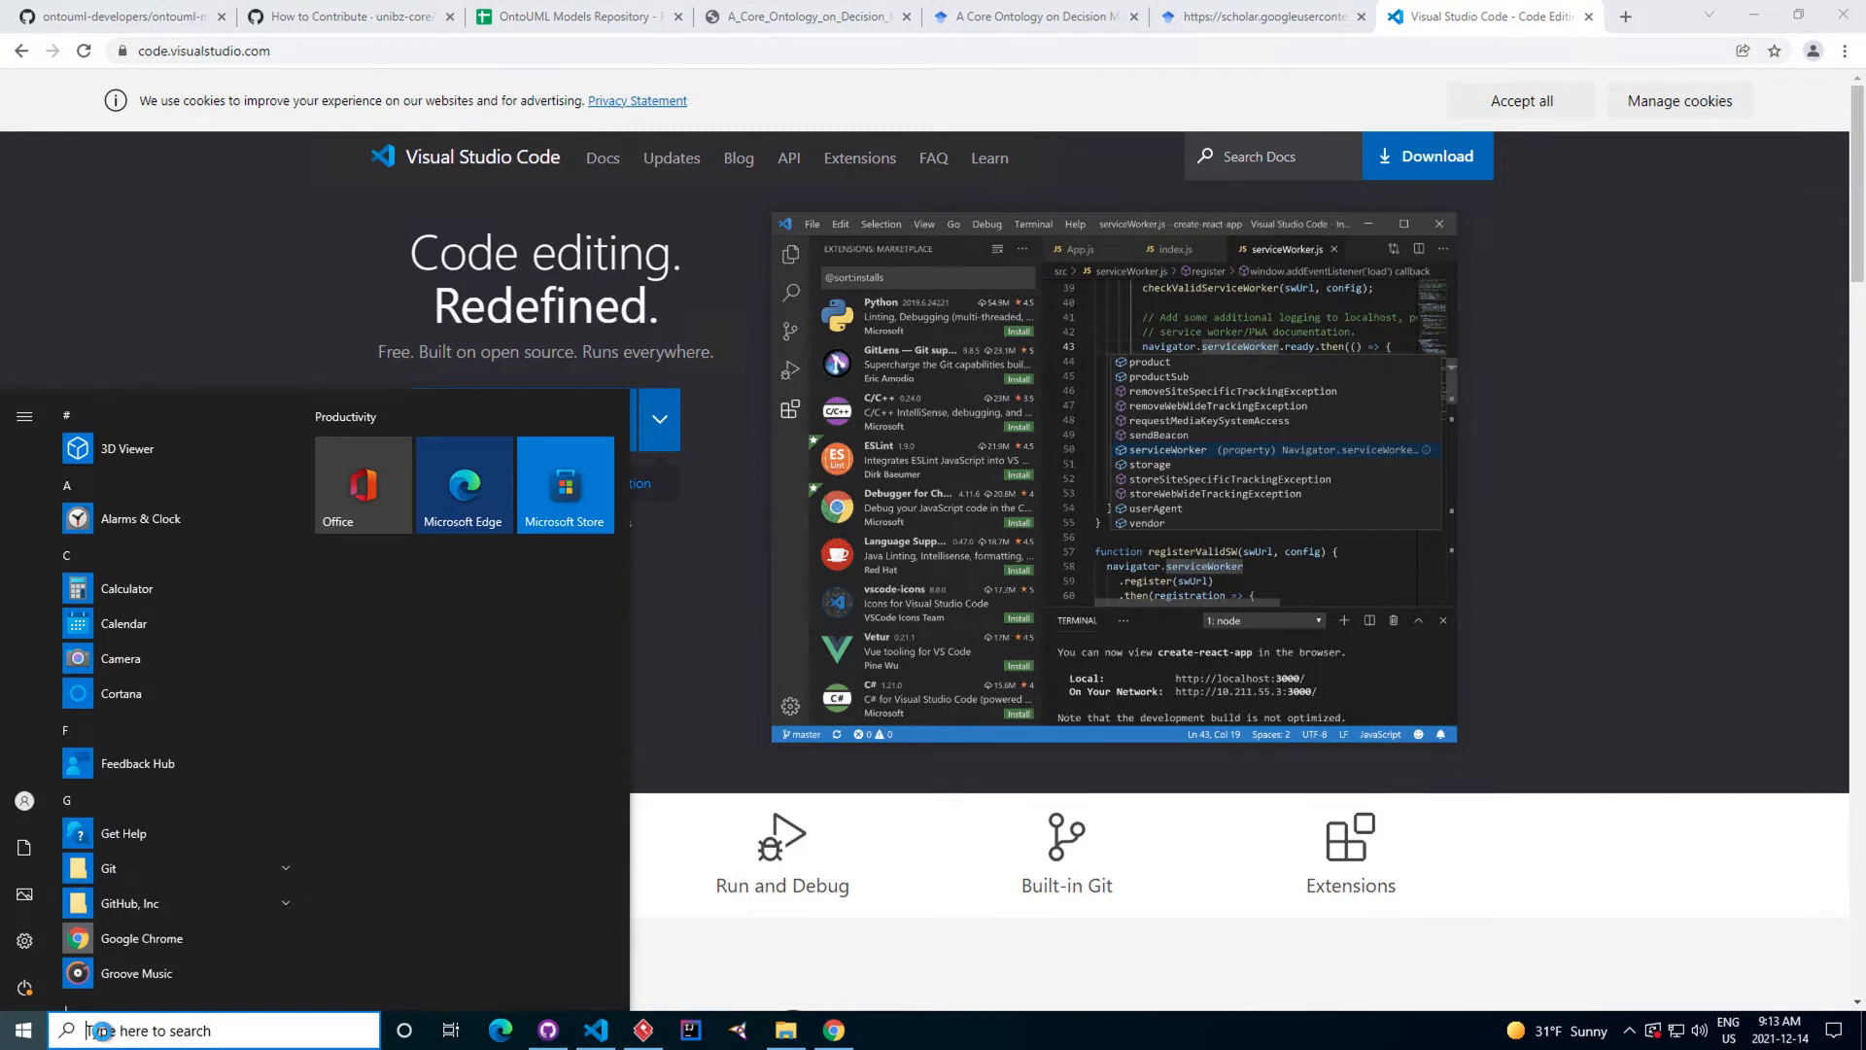
{"action": "type", "text": "snap"}
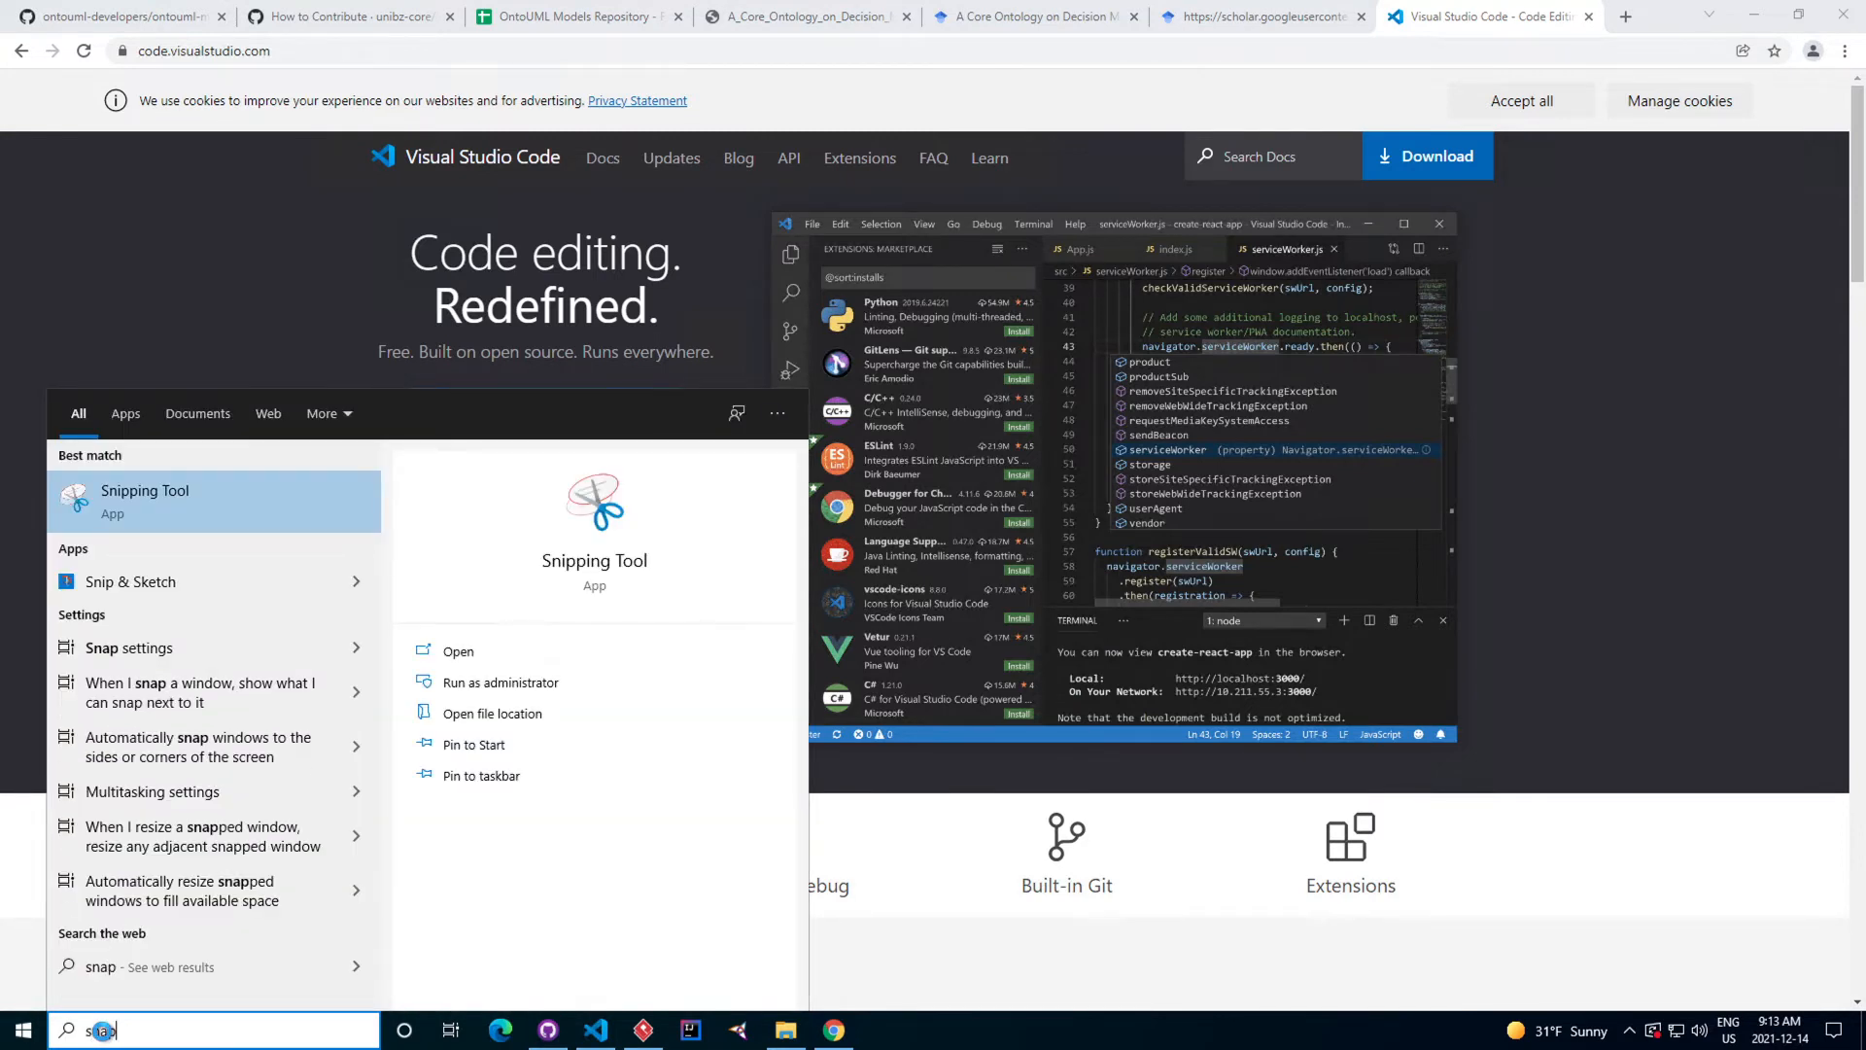
{"action": "key", "text": "Return"}
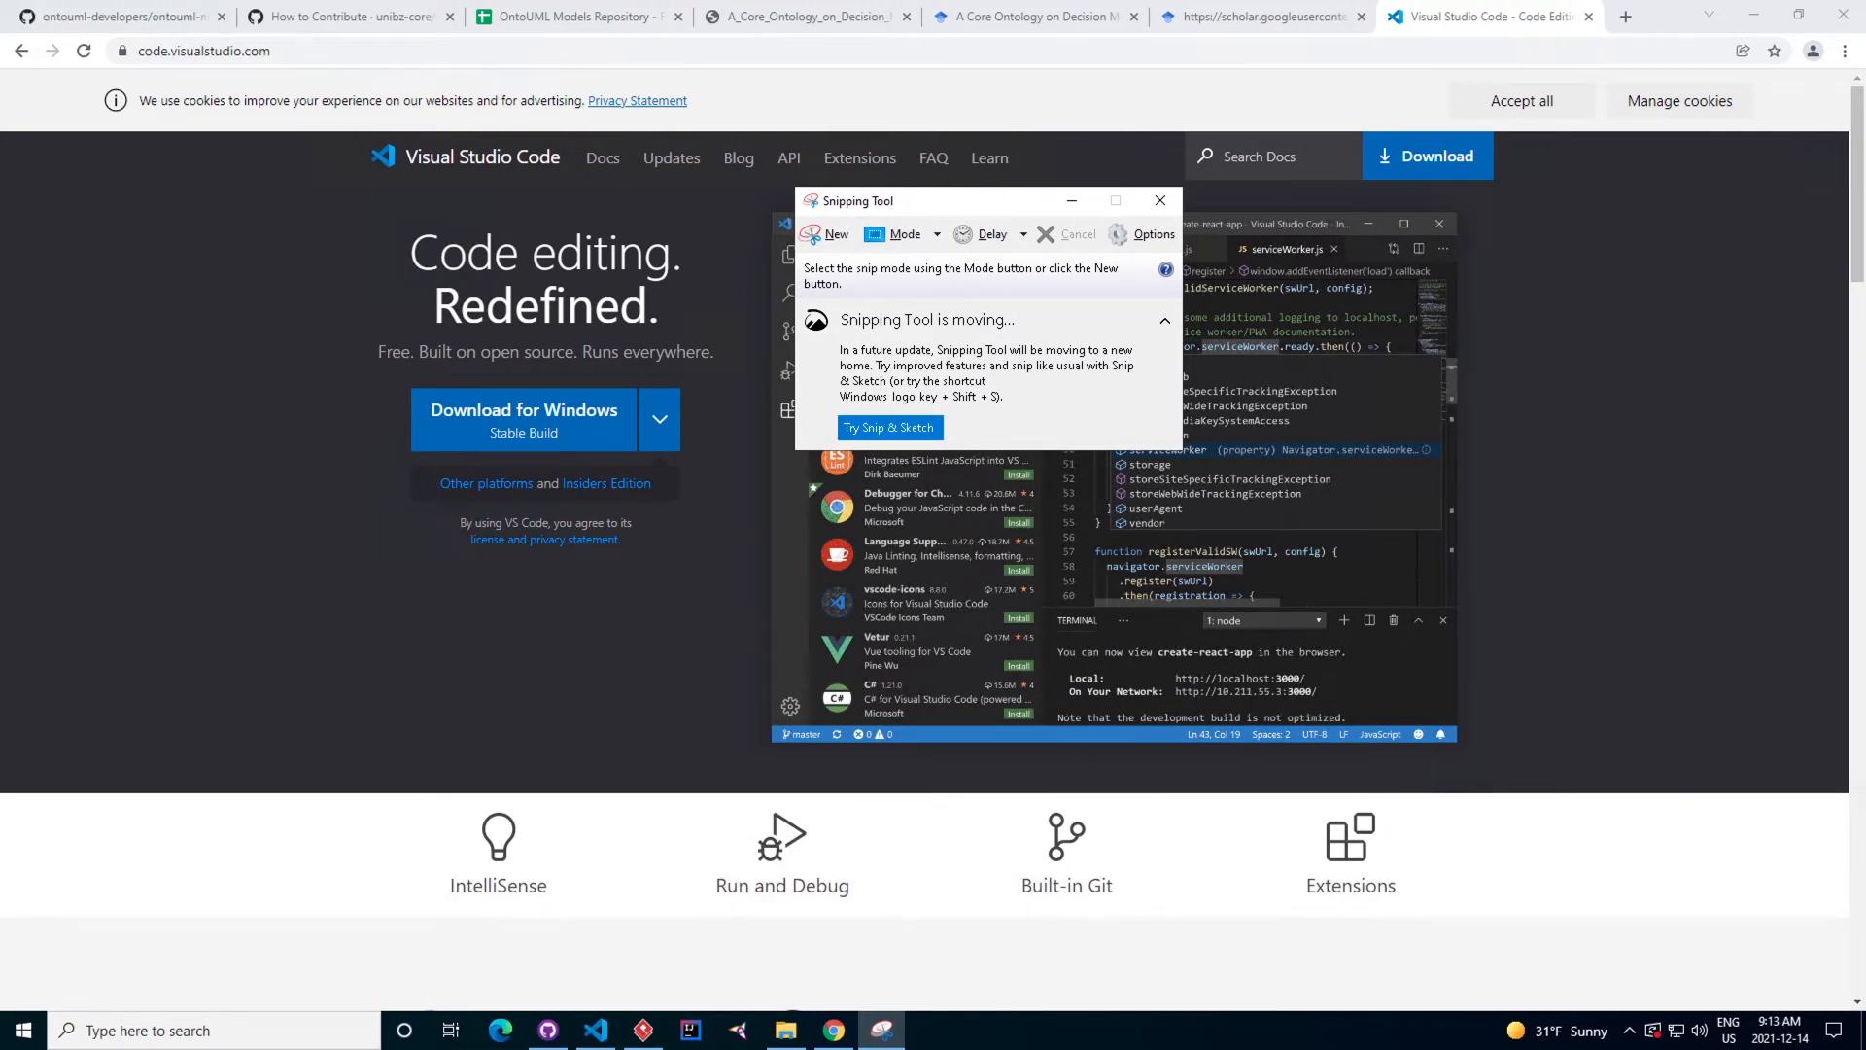
{"action": "key", "text": "ctrl+Left"}
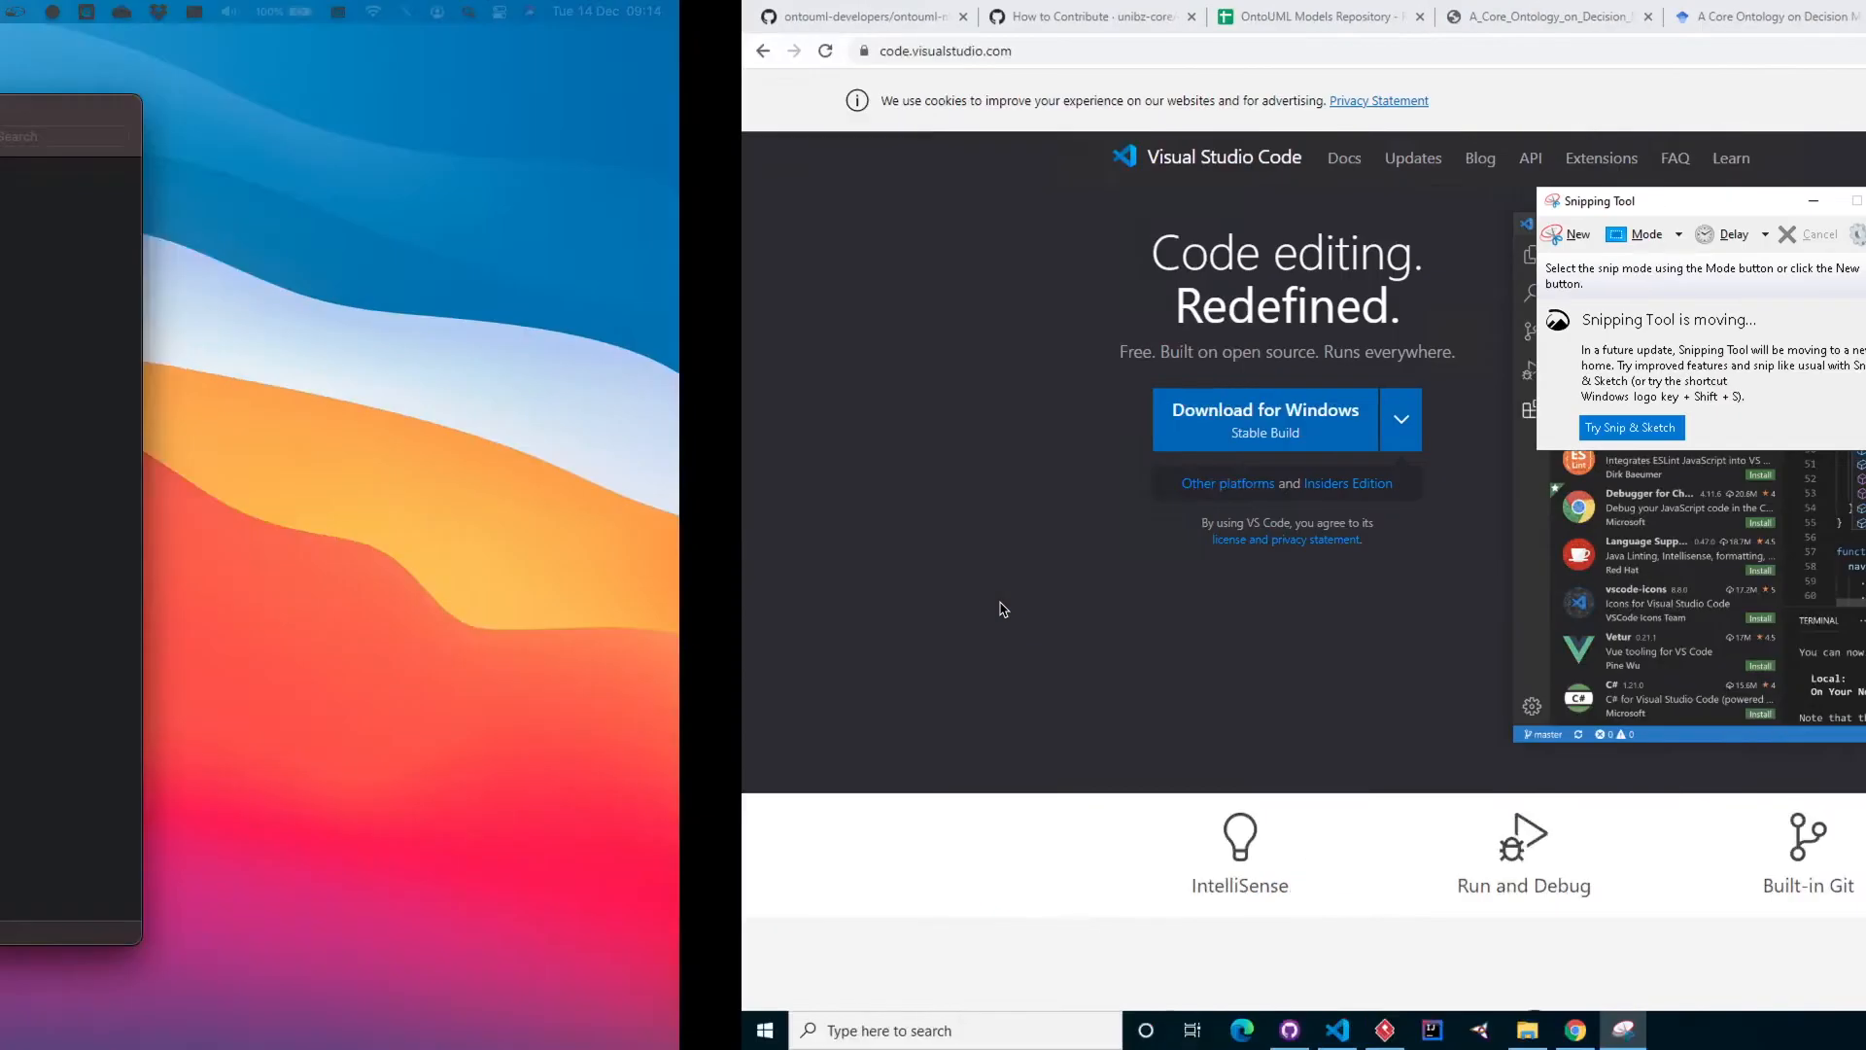
{"action": "key", "text": "ctrl+Right"}
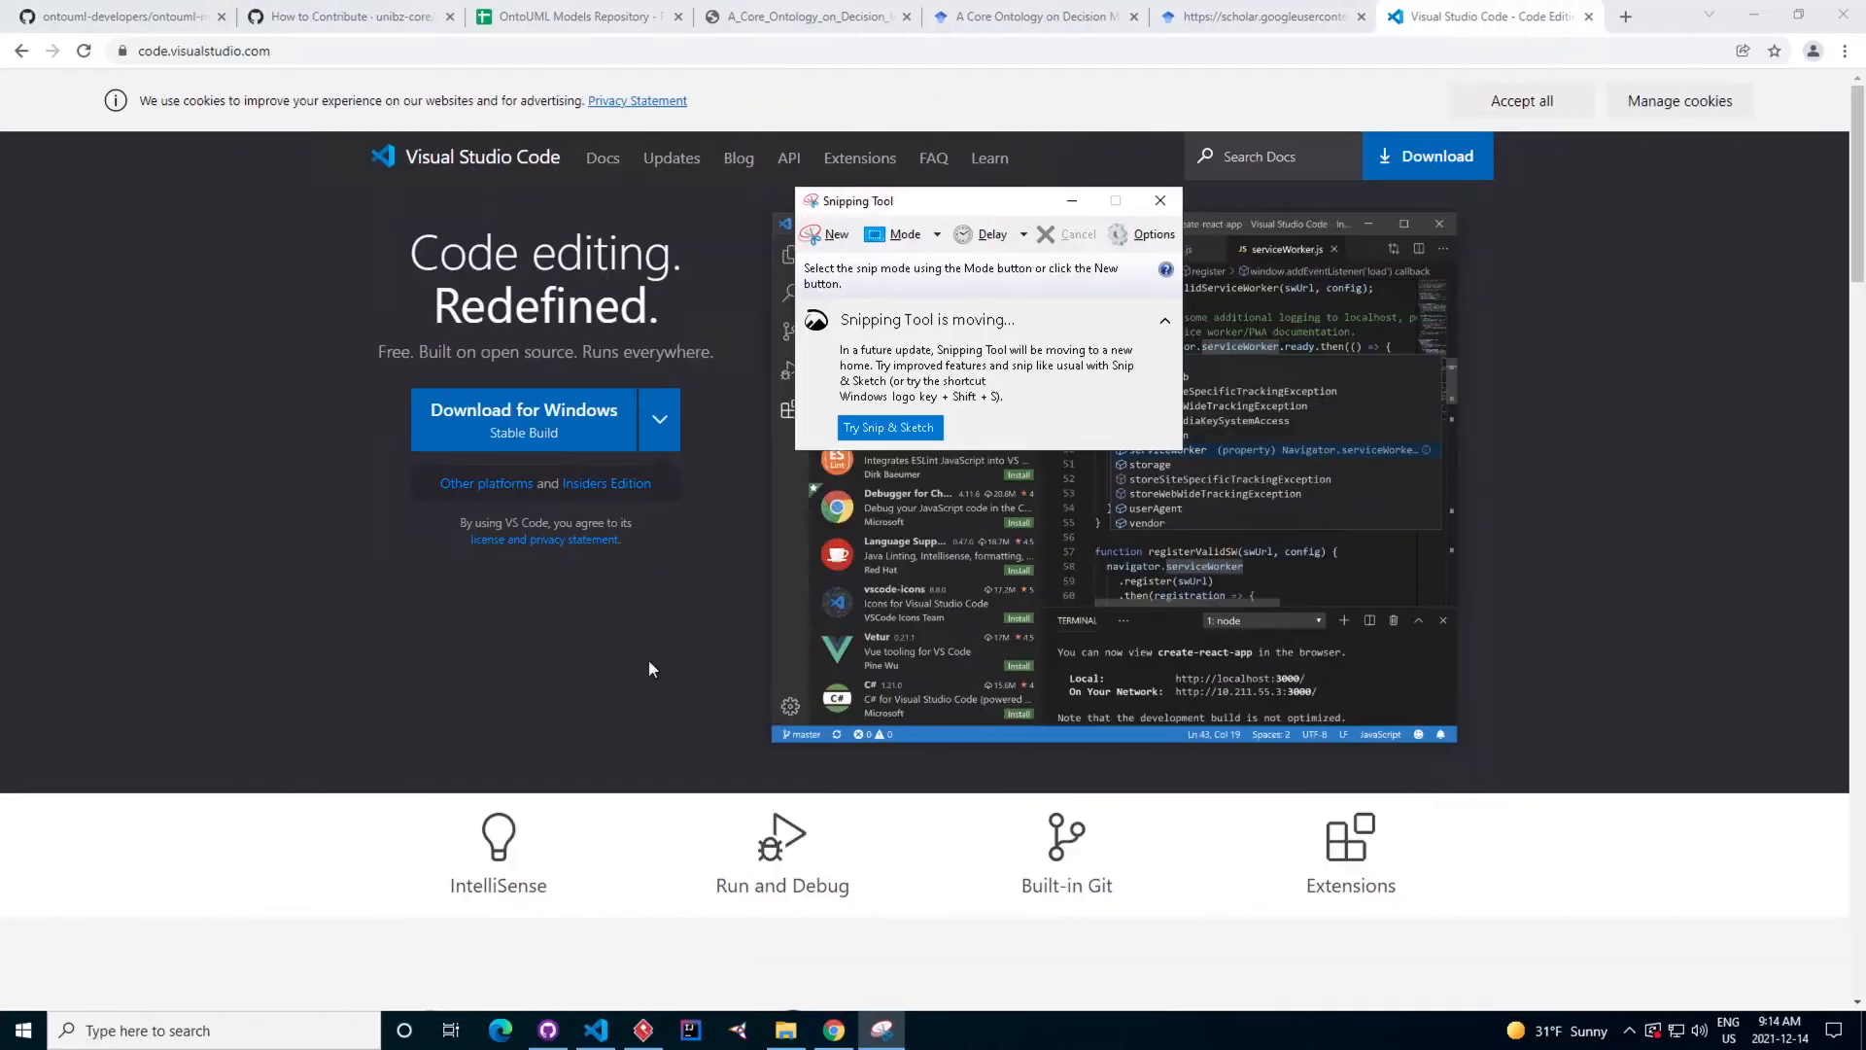
{"action": "left_click_drag", "start_coordinate": [1030, 196], "coordinate": [1645, 569]}
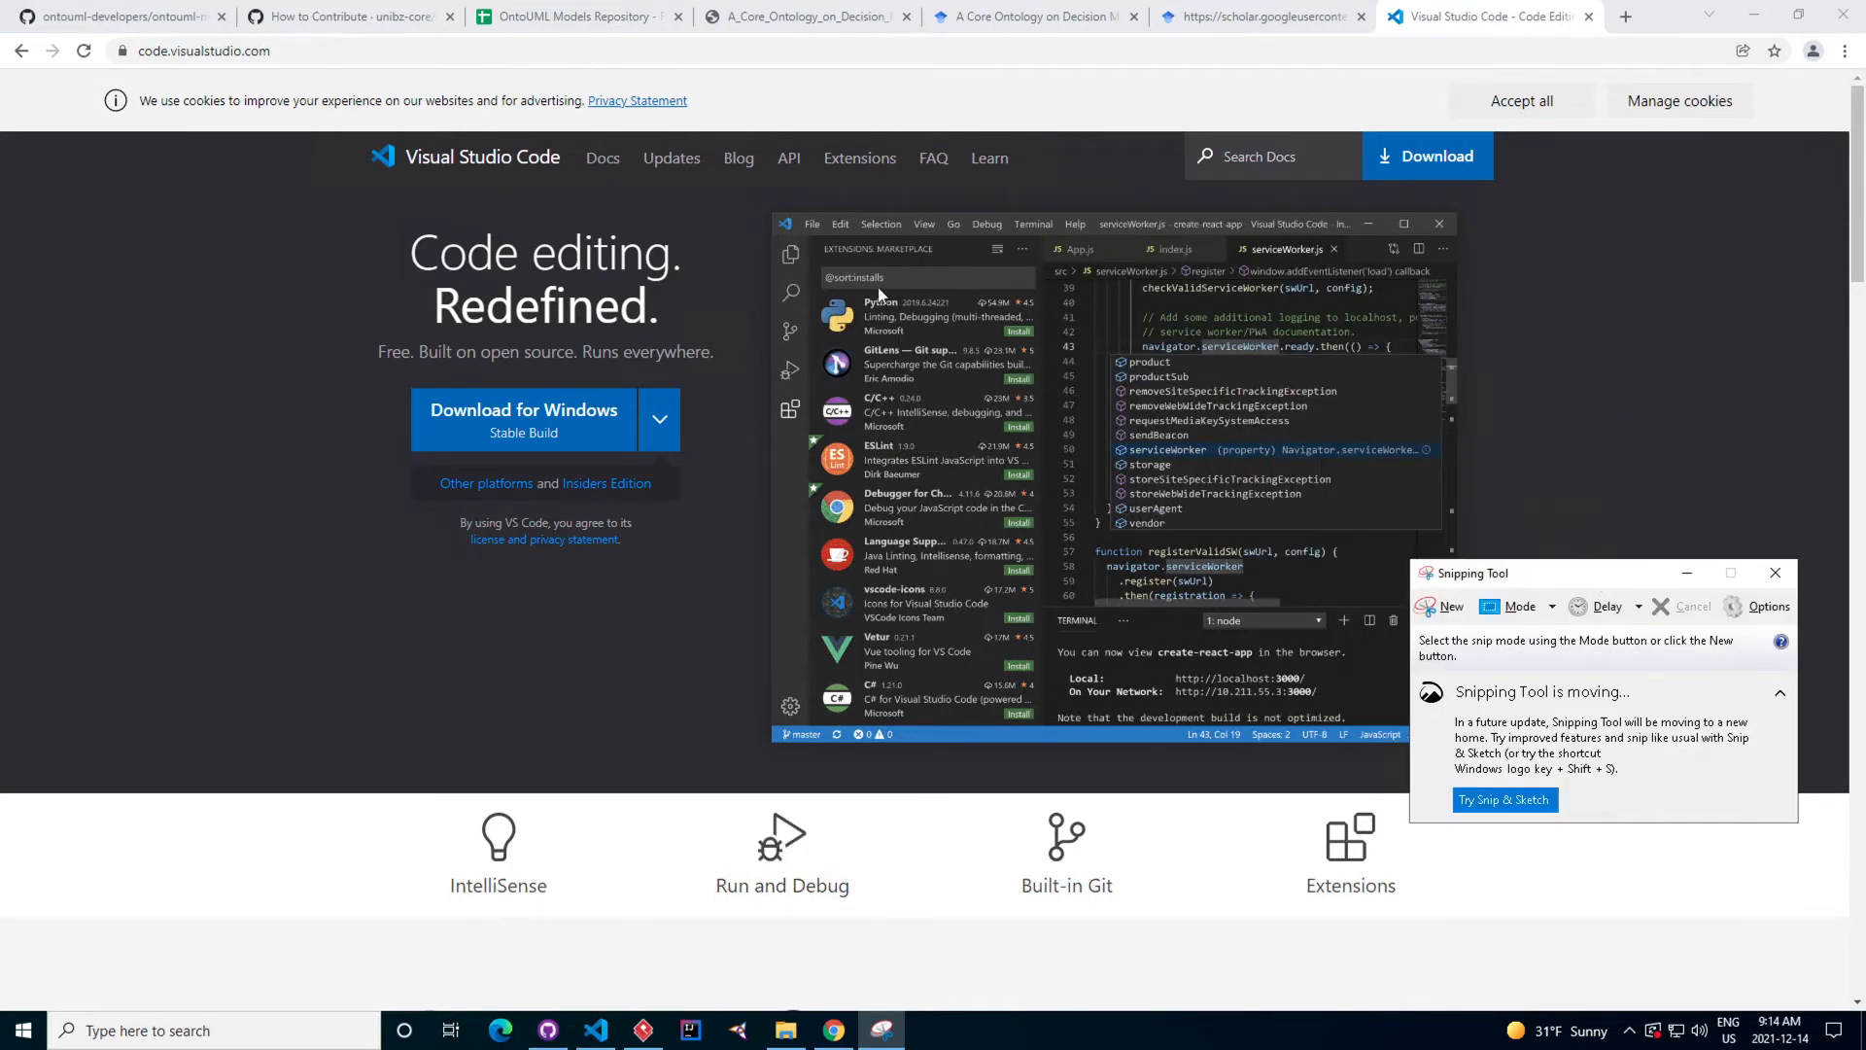
Step: Snip a rectangle around Figure 1 and its caption in the PDF
{"action": "left_click", "coordinate": [776, 21]}
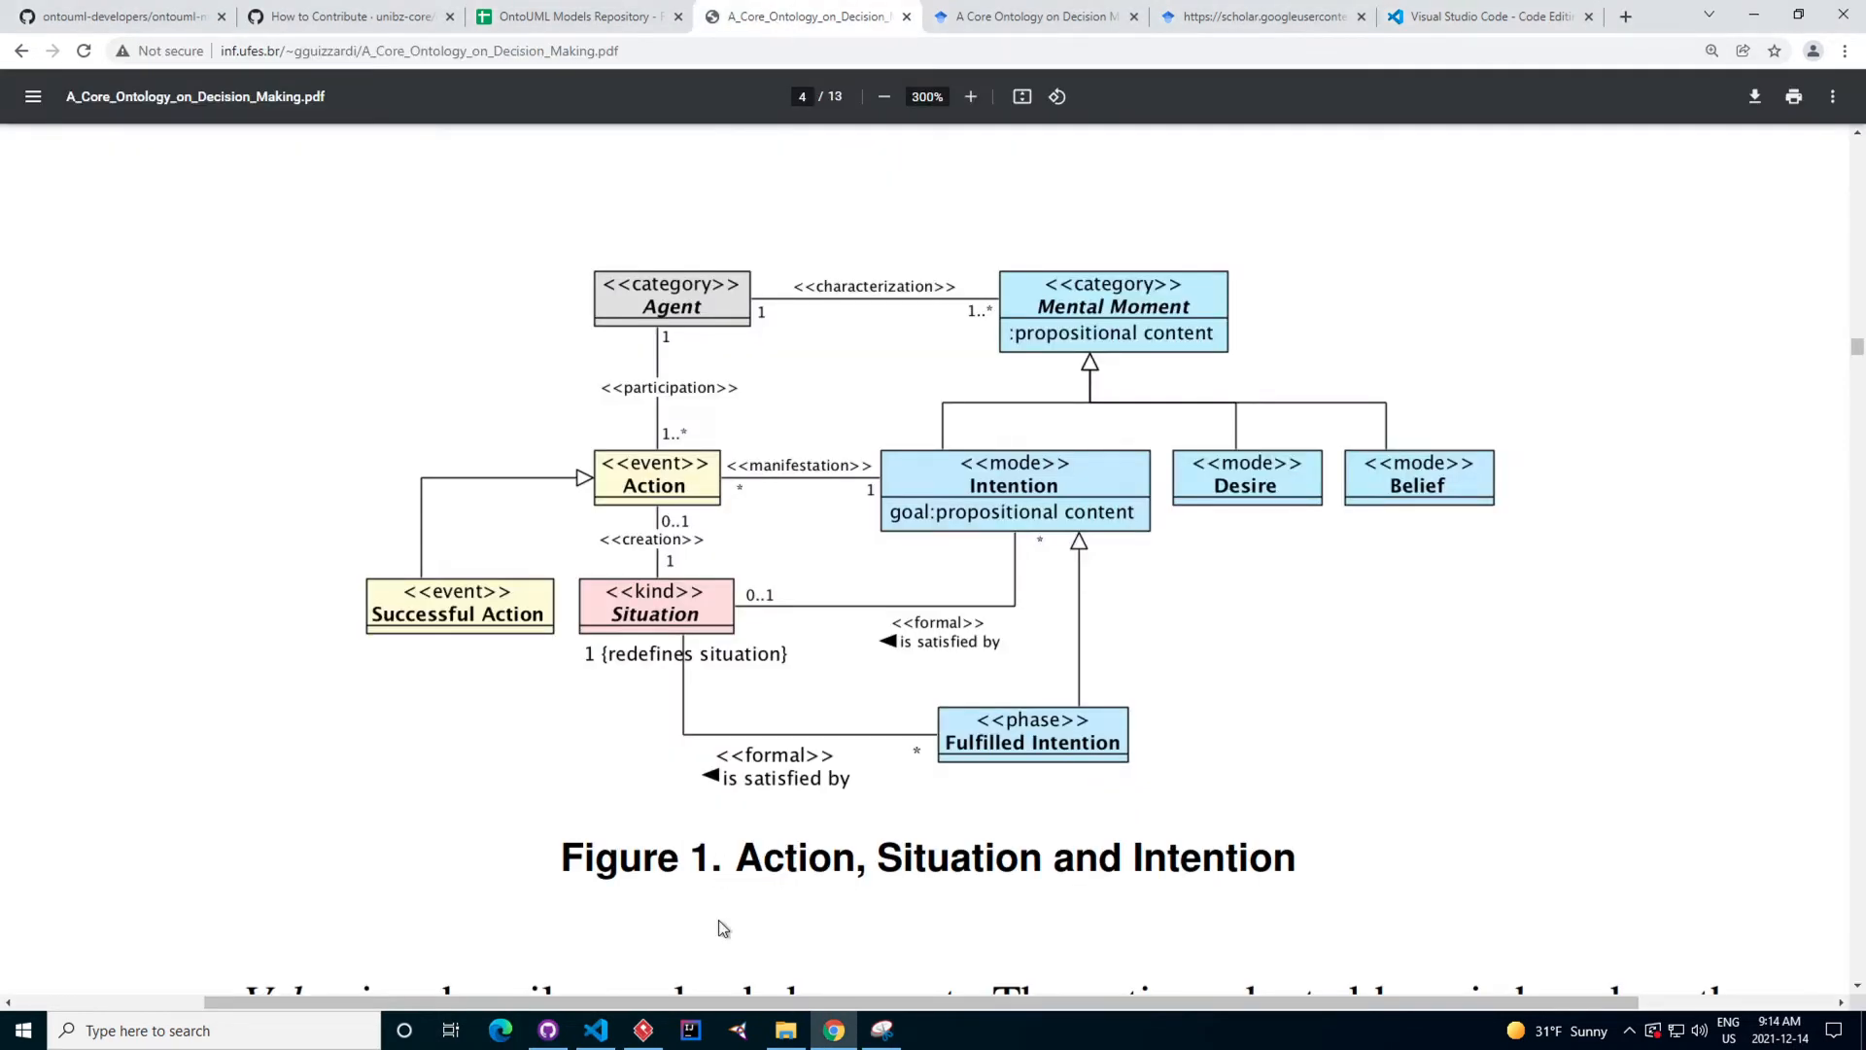
{"action": "left_click", "coordinate": [879, 1028]}
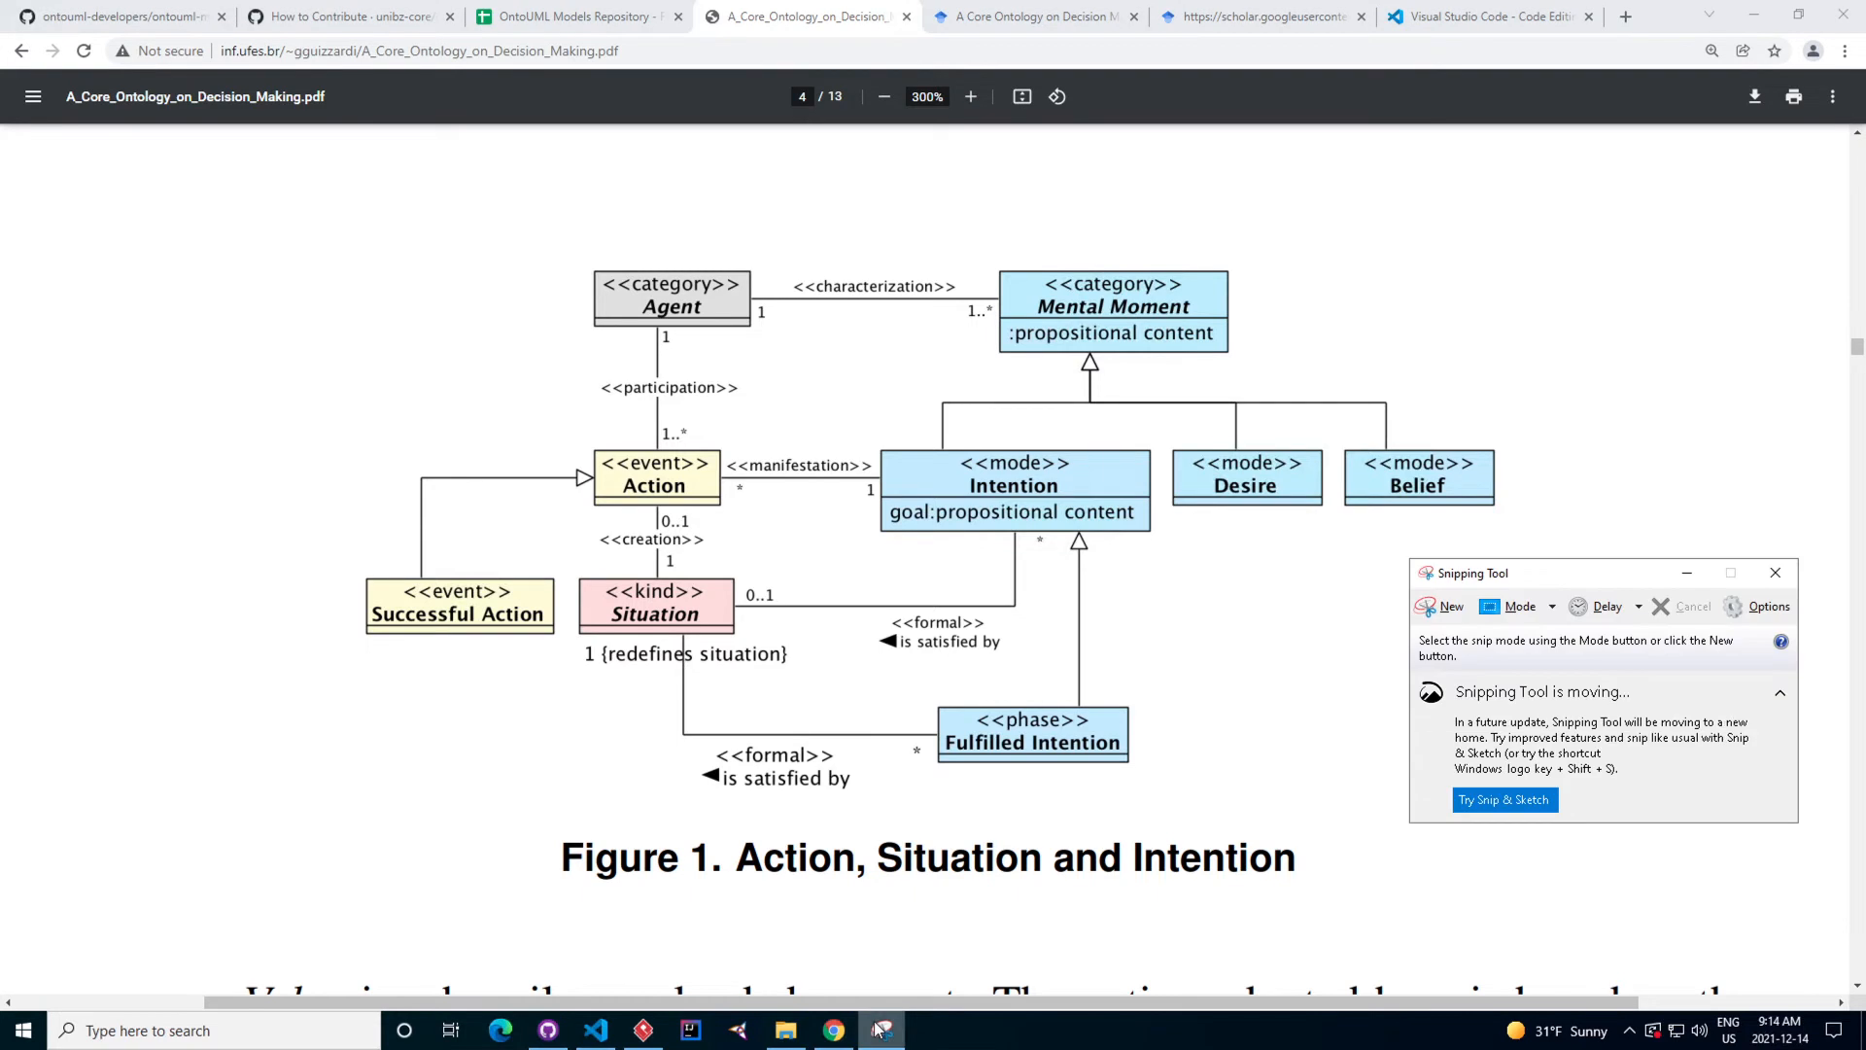
{"action": "left_click", "coordinate": [1452, 607]}
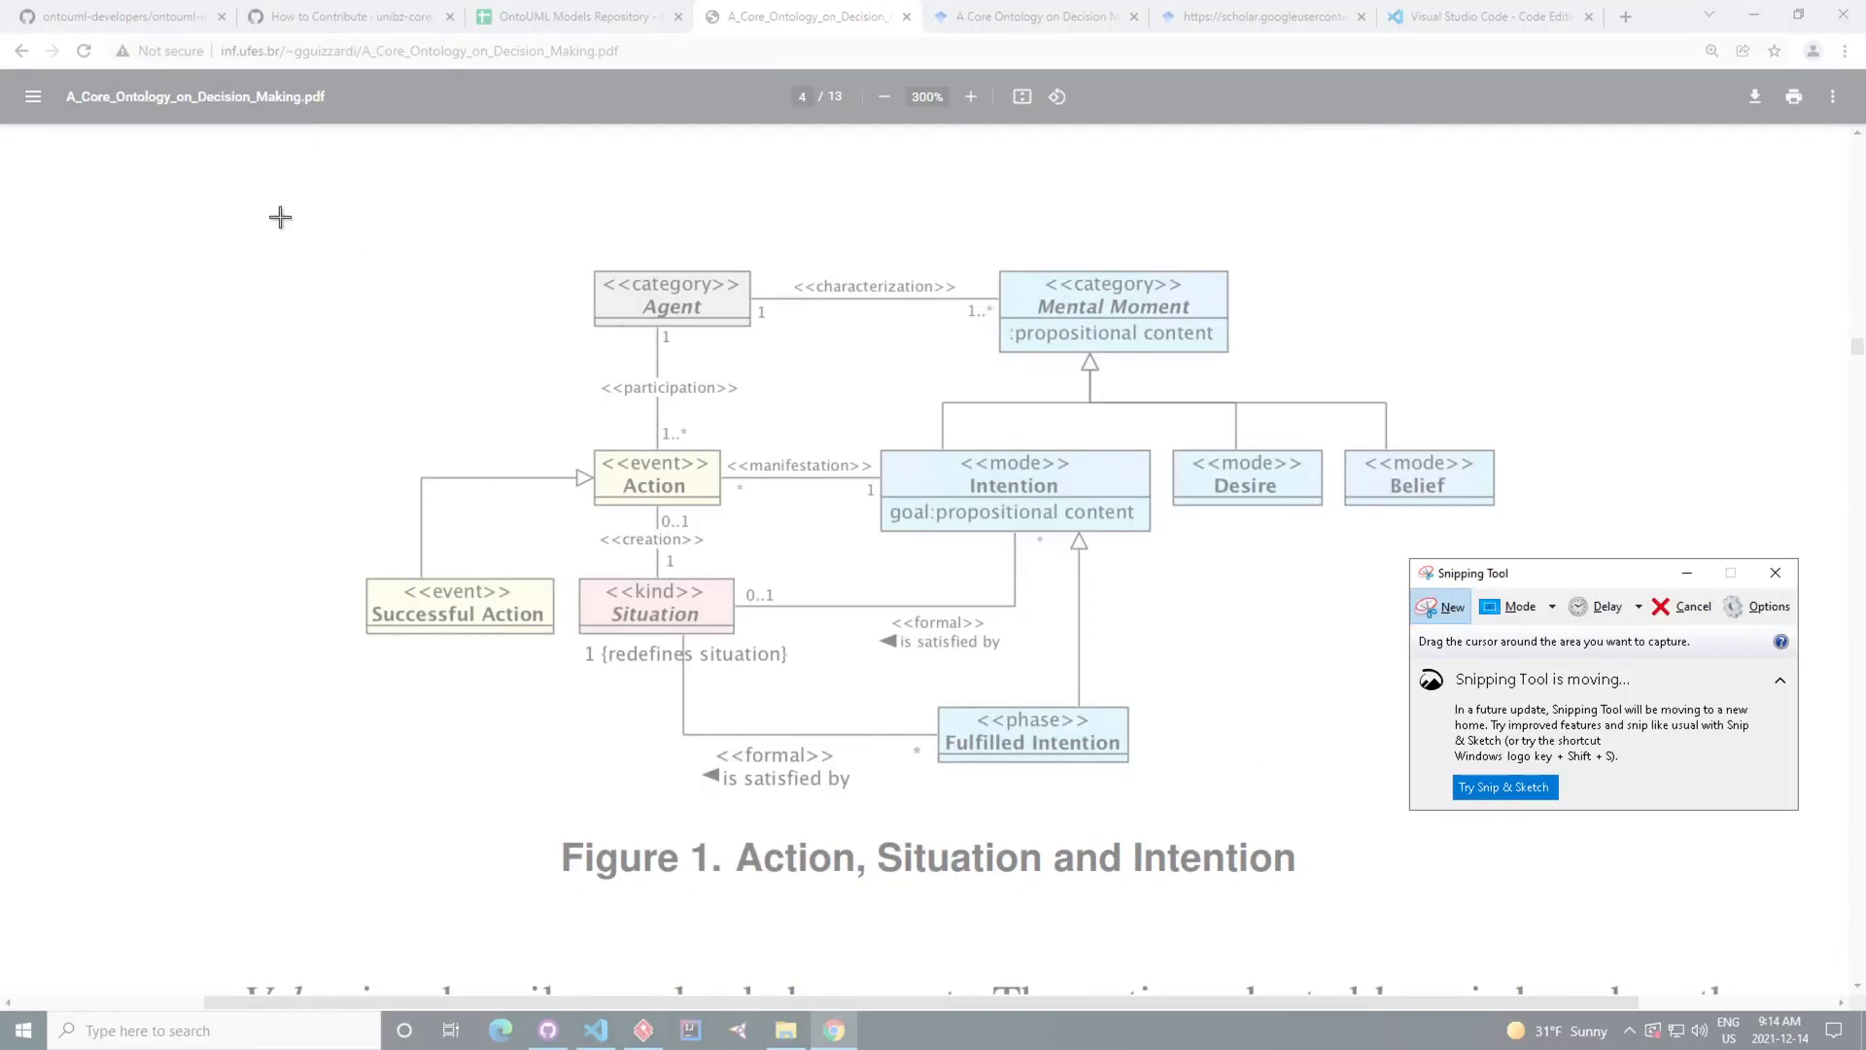
{"action": "left_click_drag", "start_coordinate": [280, 217], "coordinate": [1614, 905]}
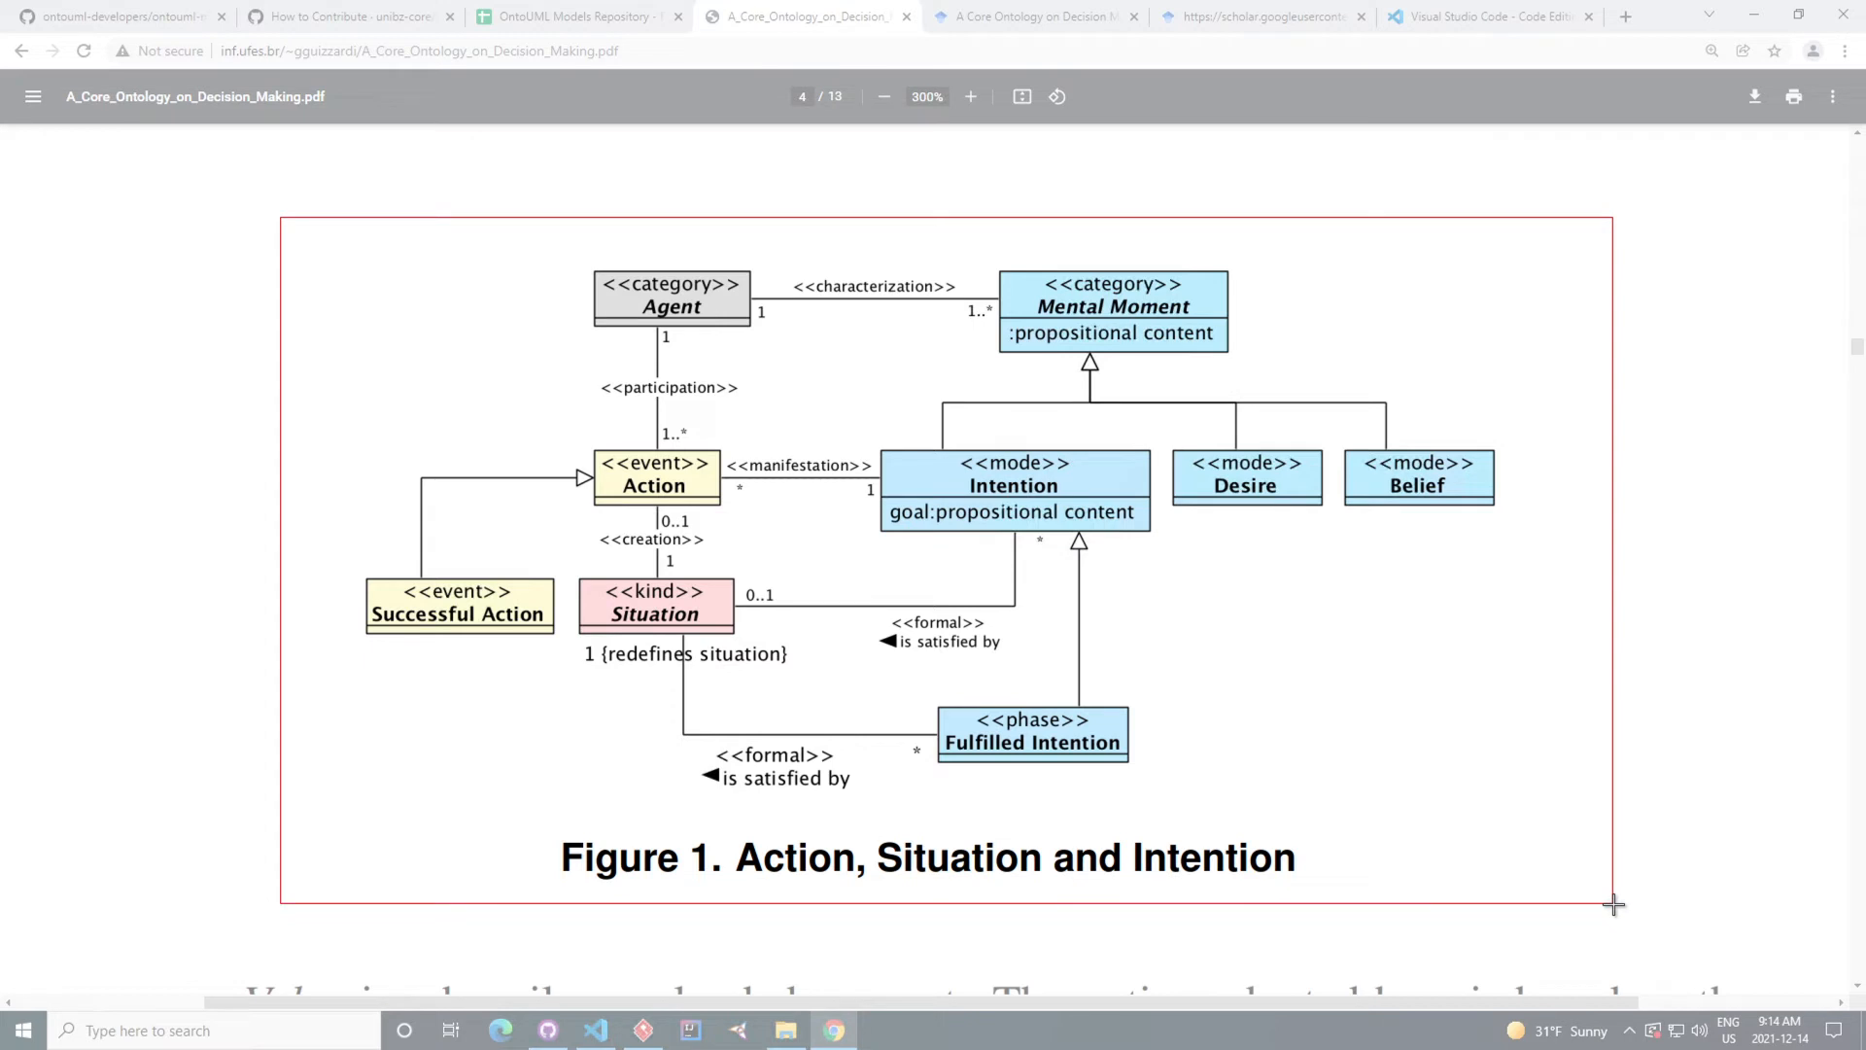
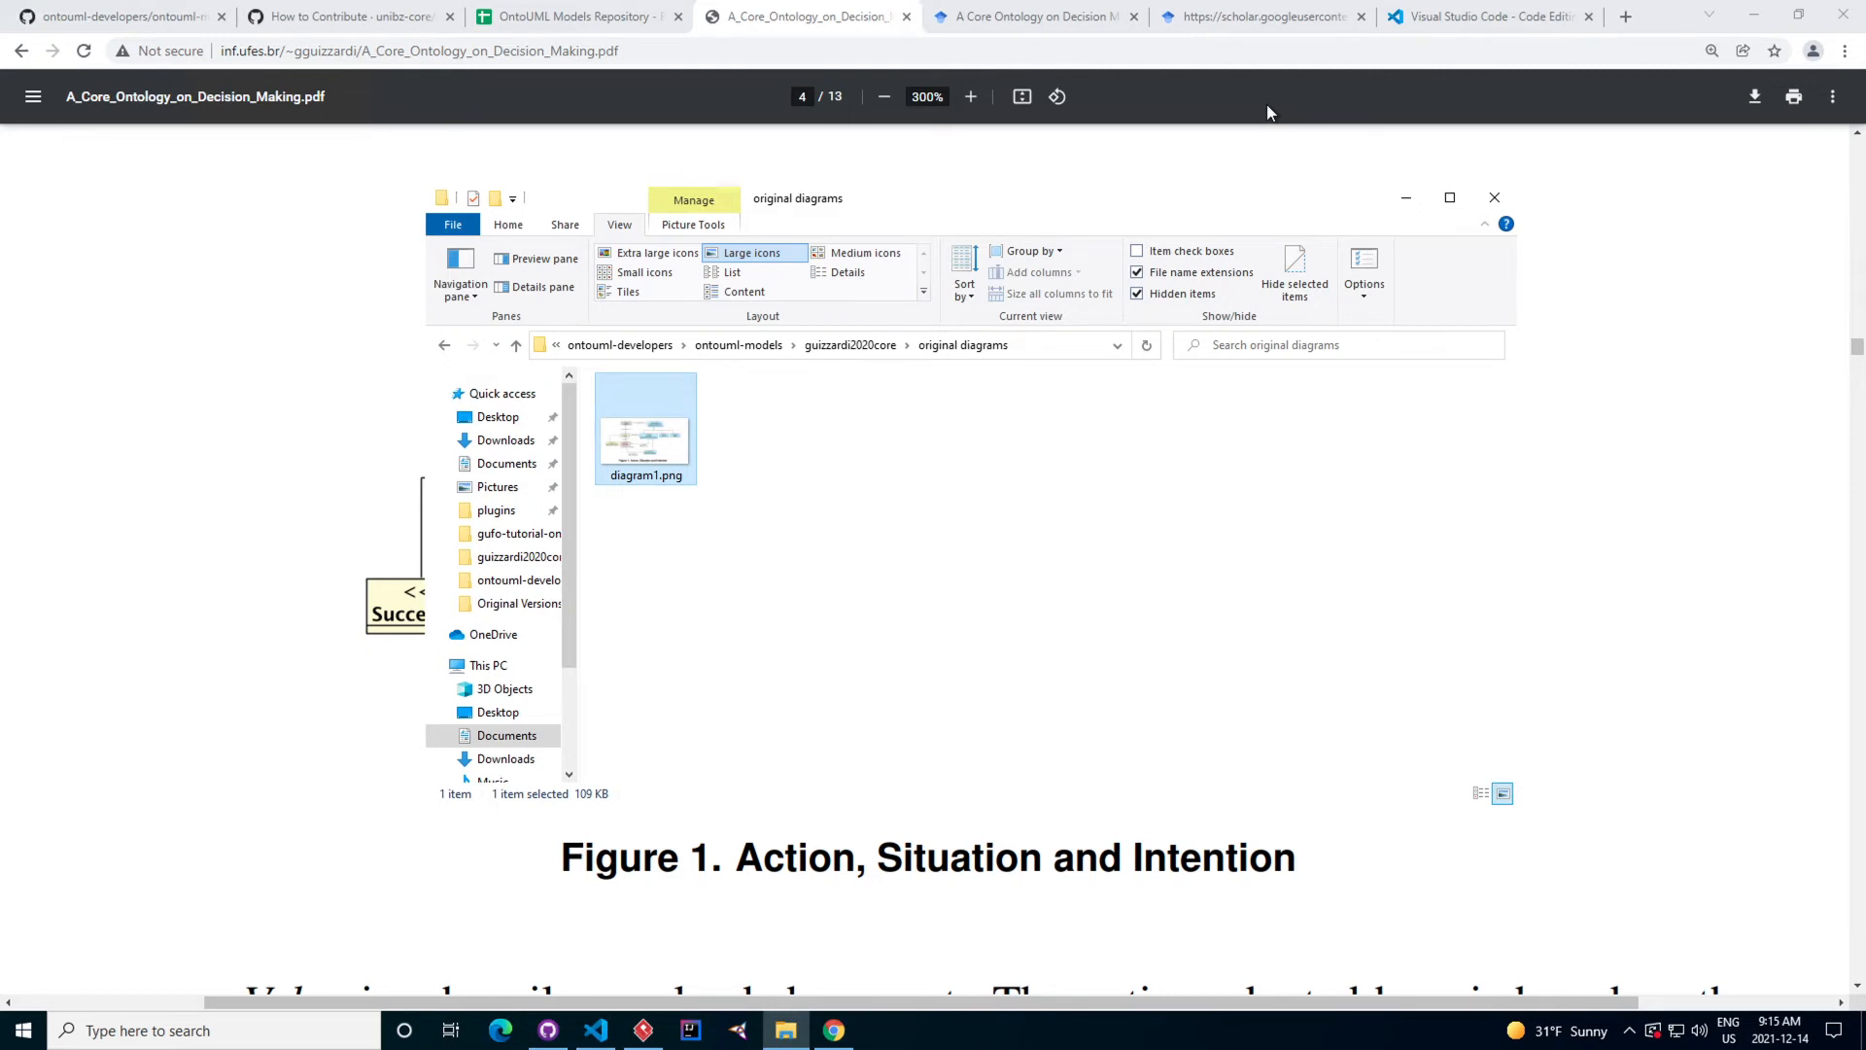
Step: Bring the Decision Making paper forward and scroll from its title page down to section 2 Background
{"action": "left_click", "coordinate": [641, 1038]}
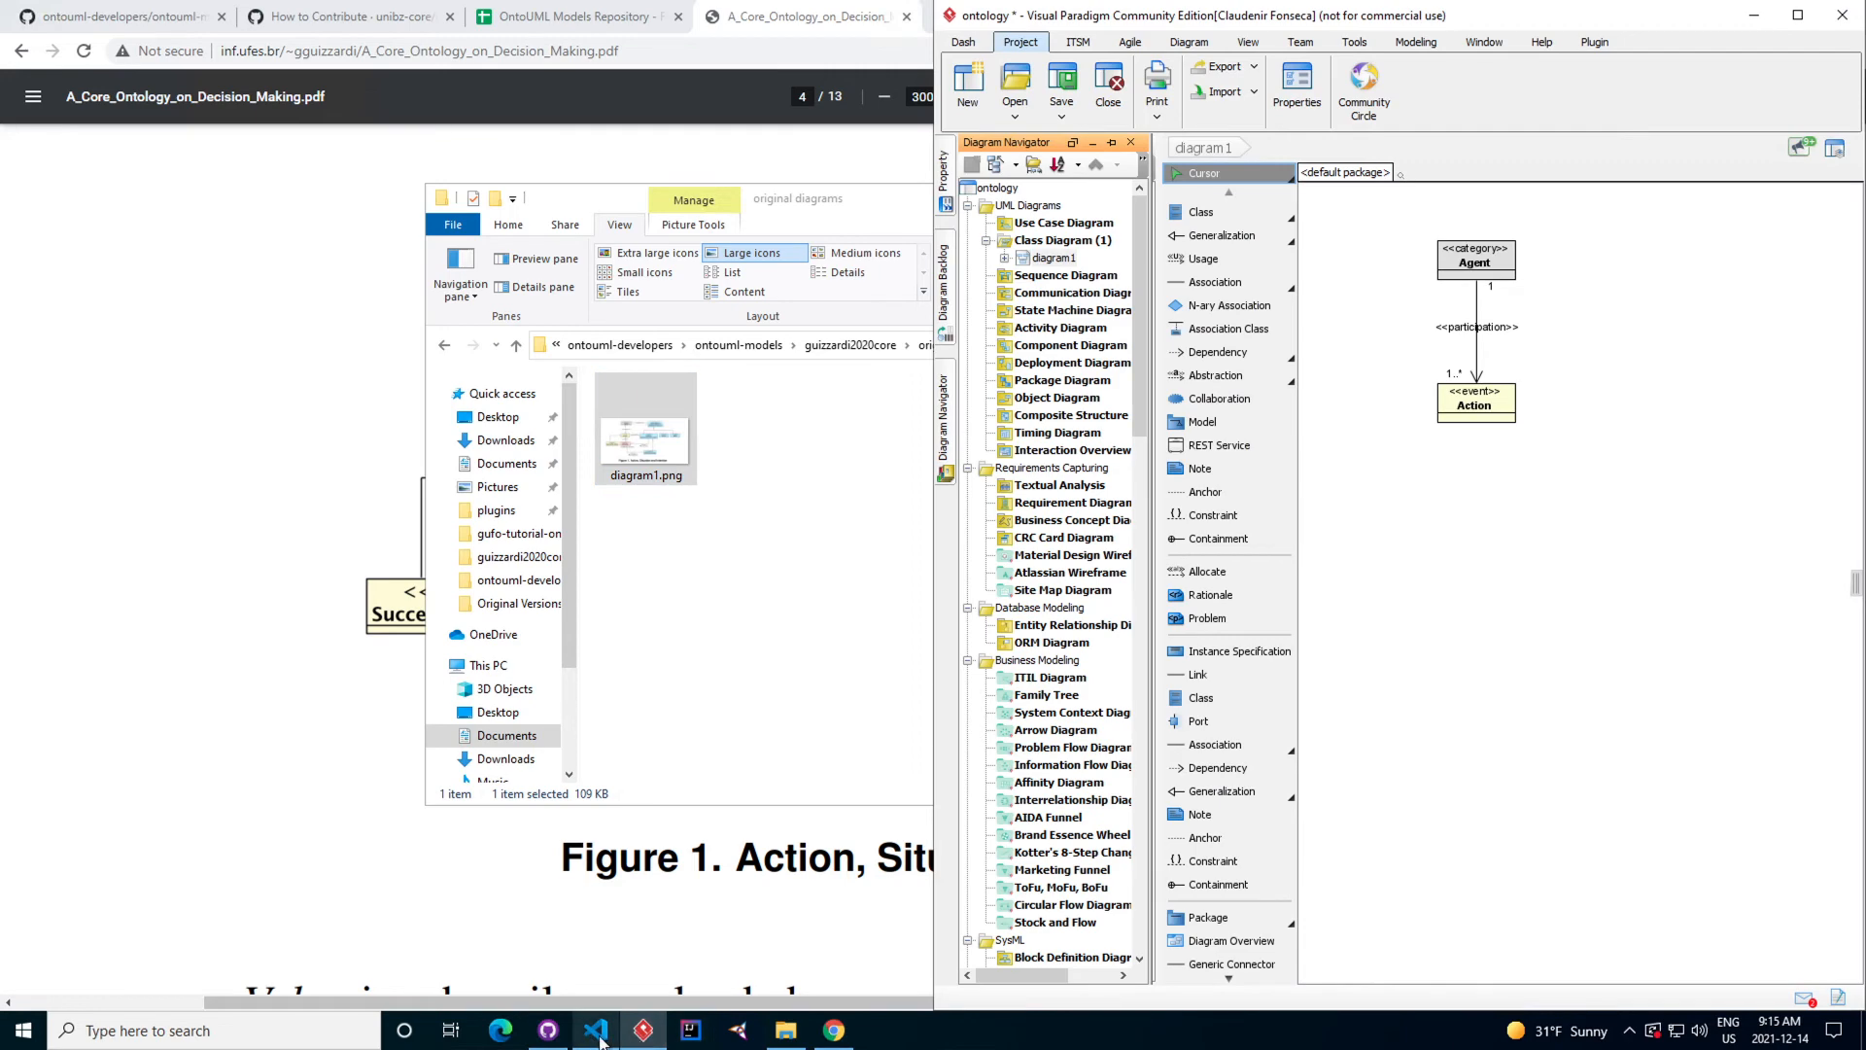
{"action": "left_click", "coordinate": [599, 1038]}
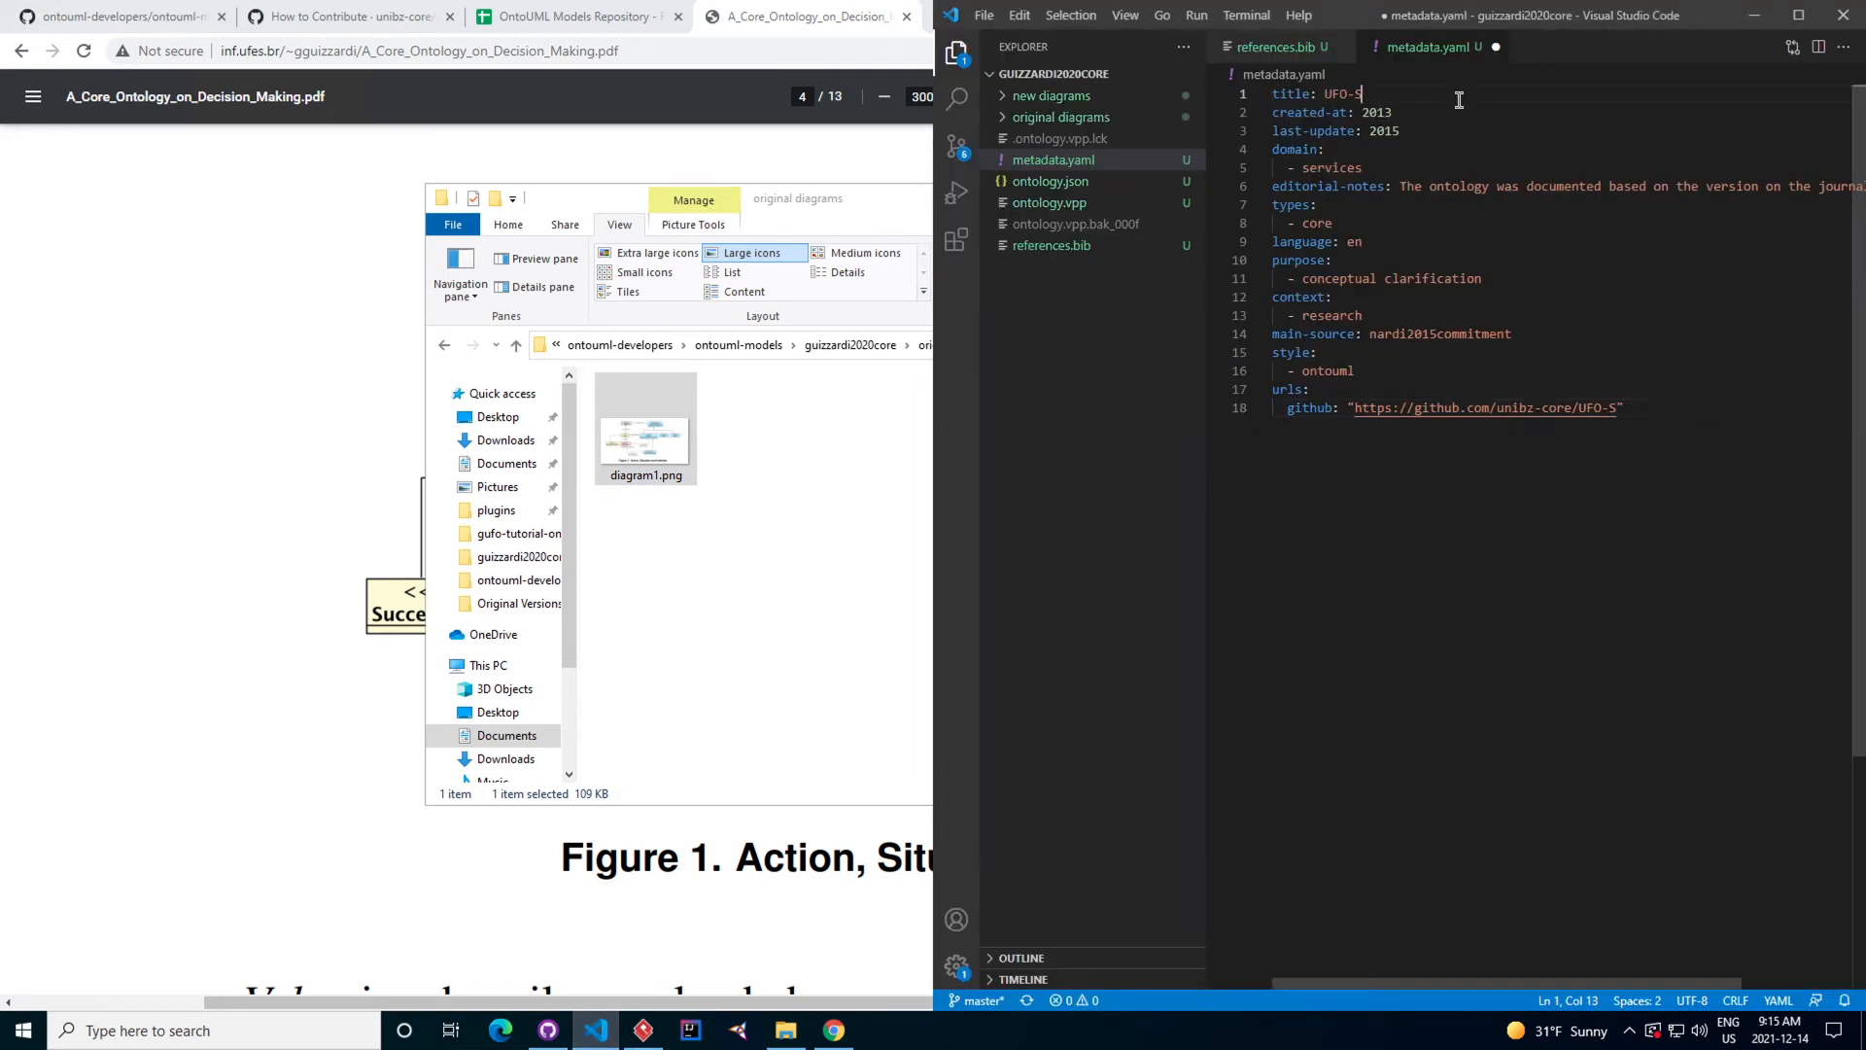
{"action": "left_click", "coordinate": [189, 521]}
{"action": "scroll", "coordinate": [476, 500], "scroll_direction": "up", "scroll_amount": 20}
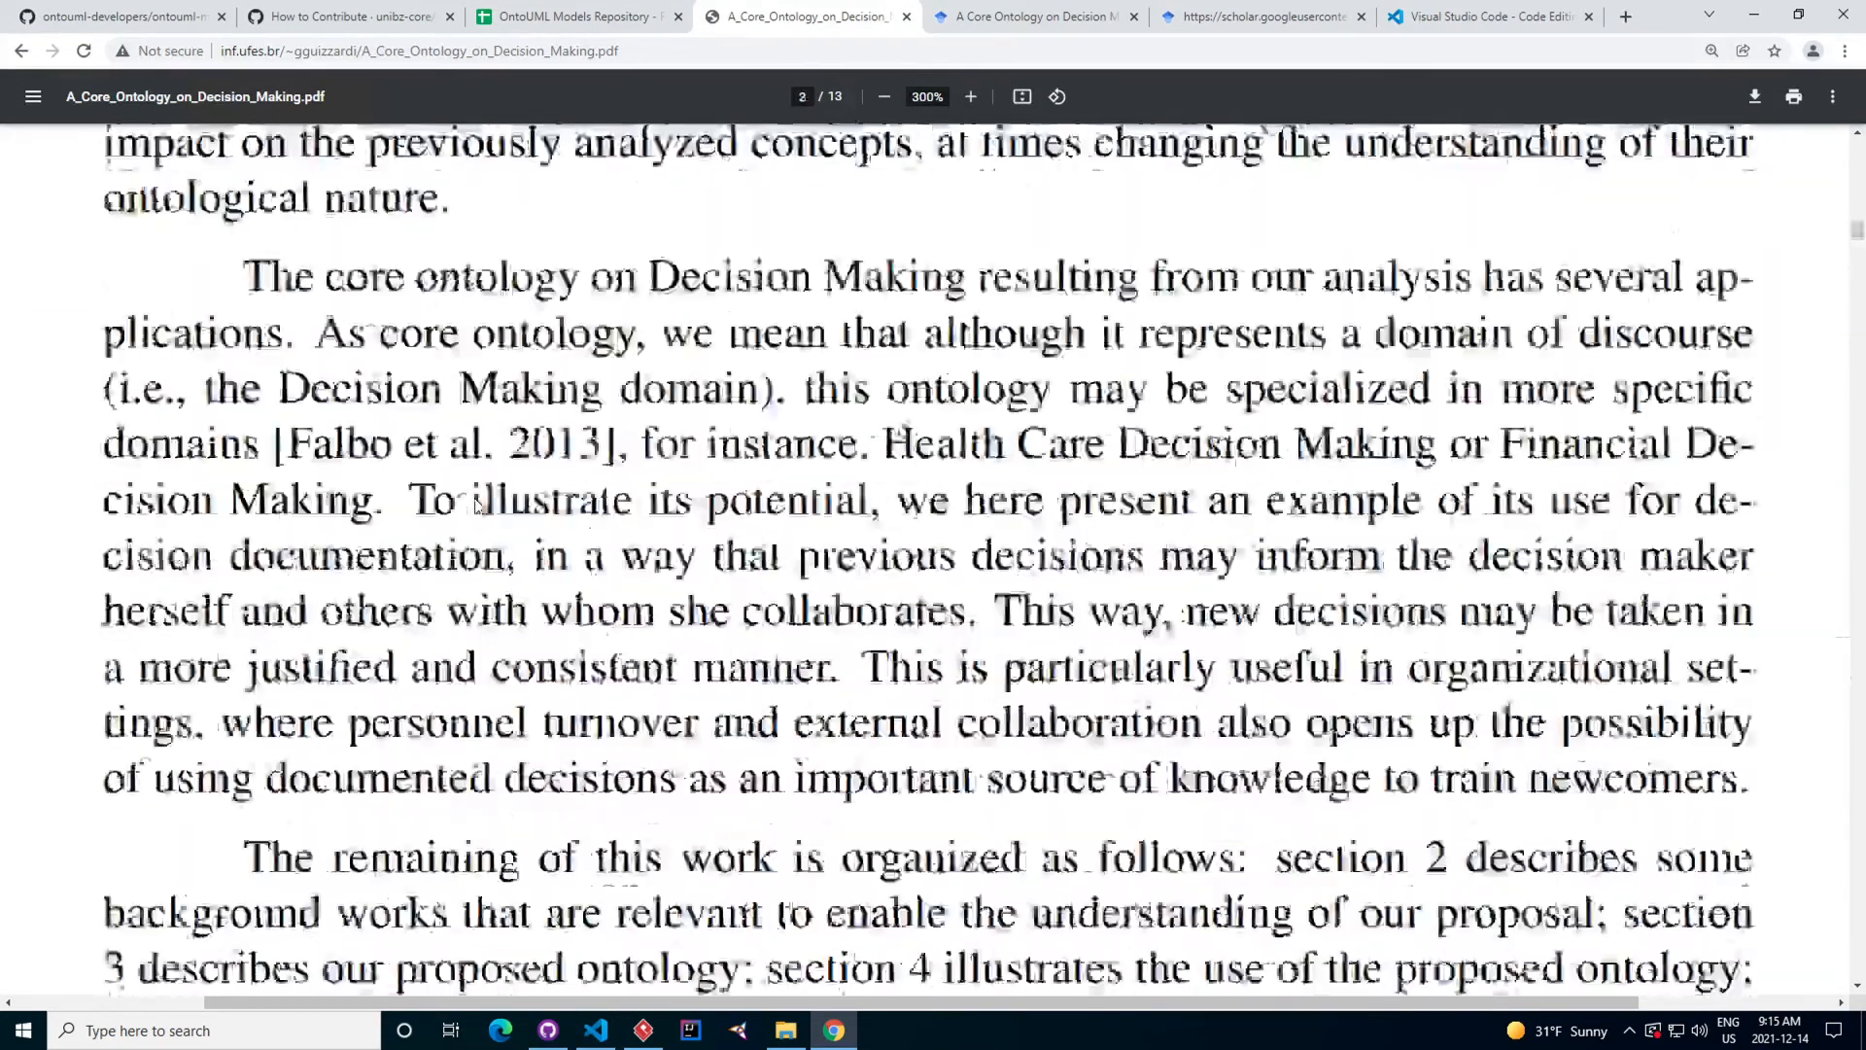
{"action": "scroll", "coordinate": [476, 503], "scroll_direction": "up", "scroll_amount": 20}
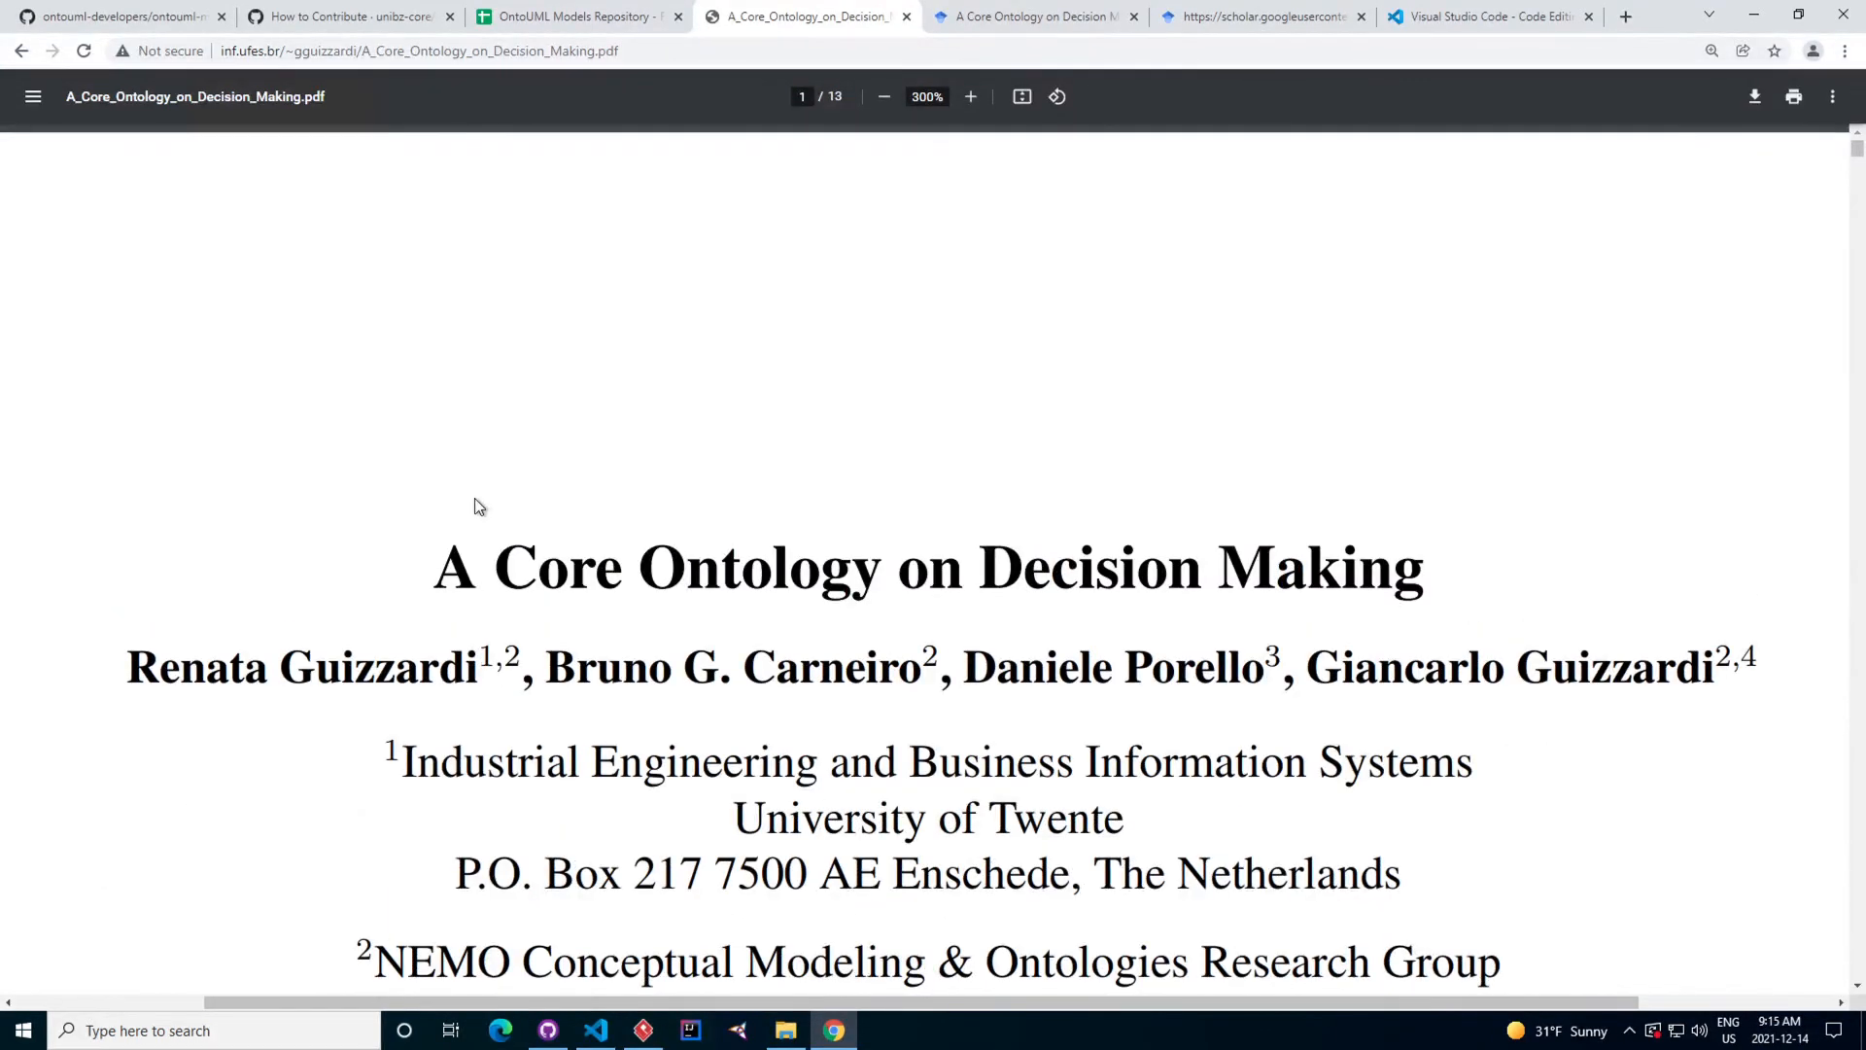
{"action": "scroll", "coordinate": [788, 826], "scroll_direction": "down", "scroll_amount": 1}
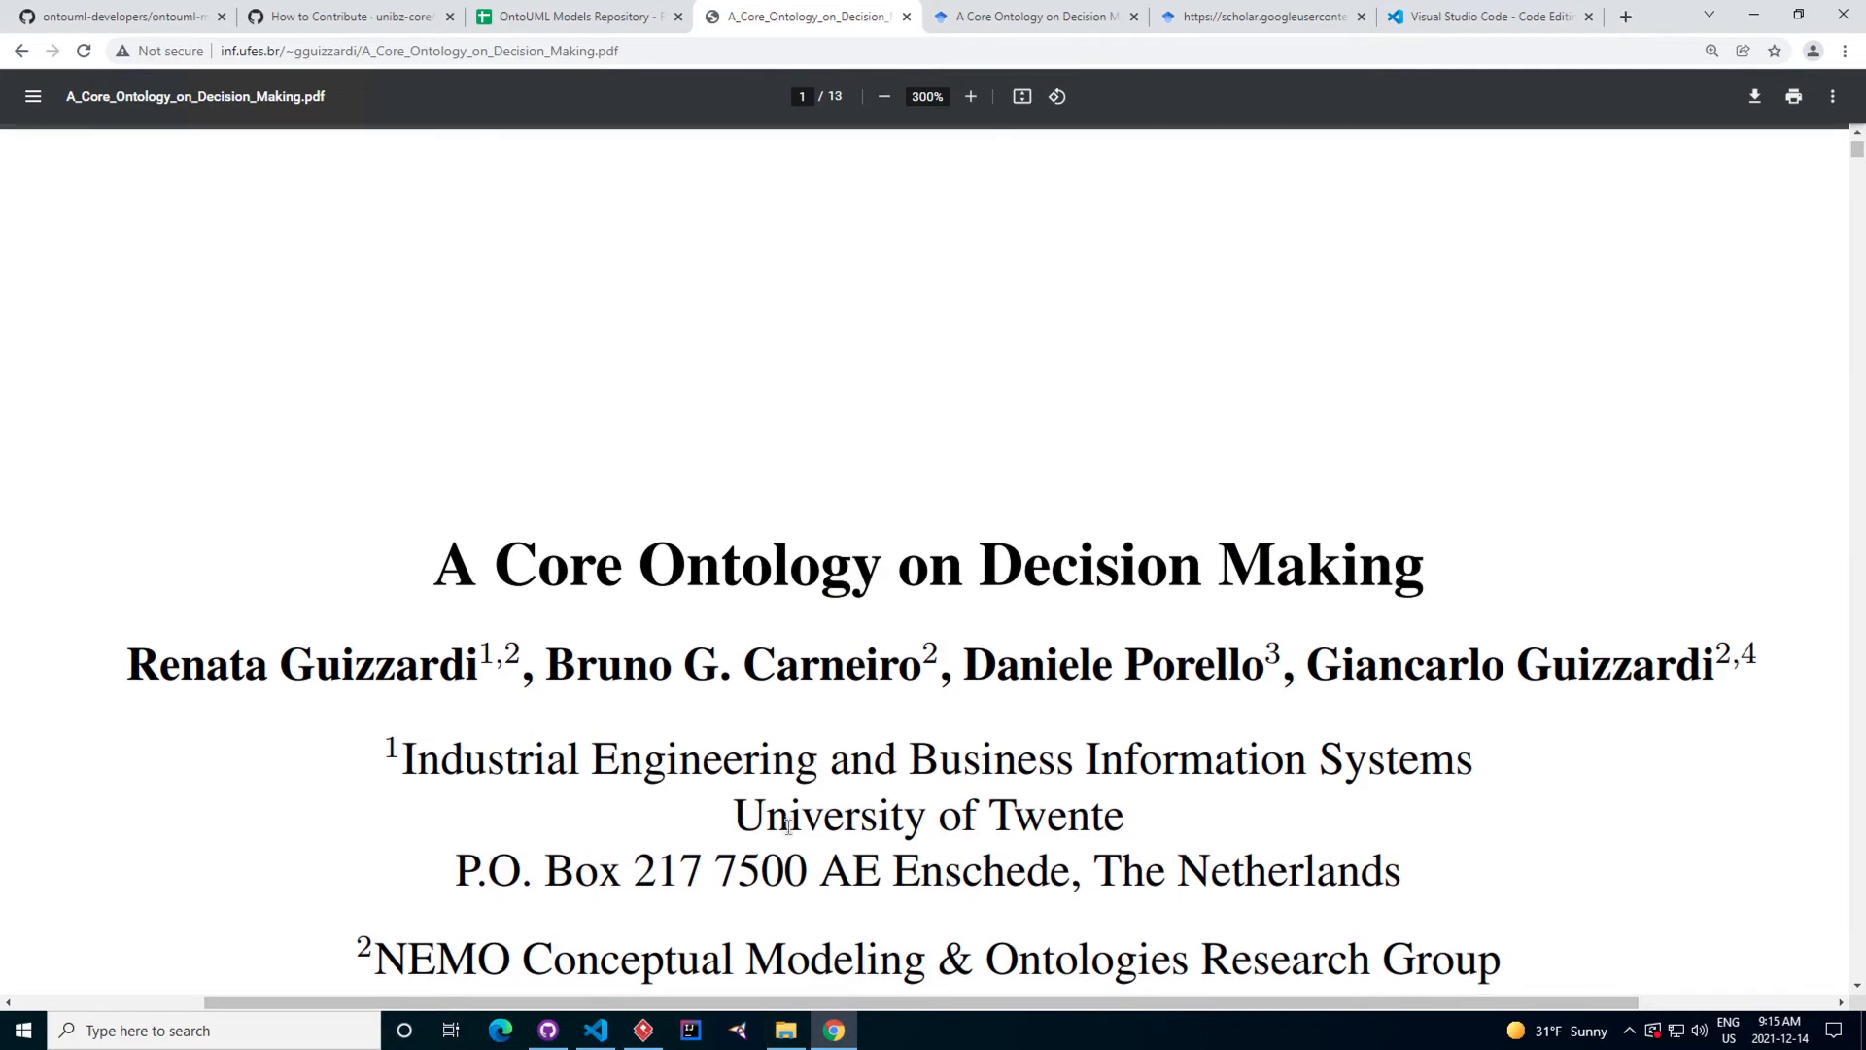
{"action": "scroll", "coordinate": [789, 826], "scroll_direction": "down", "scroll_amount": 20}
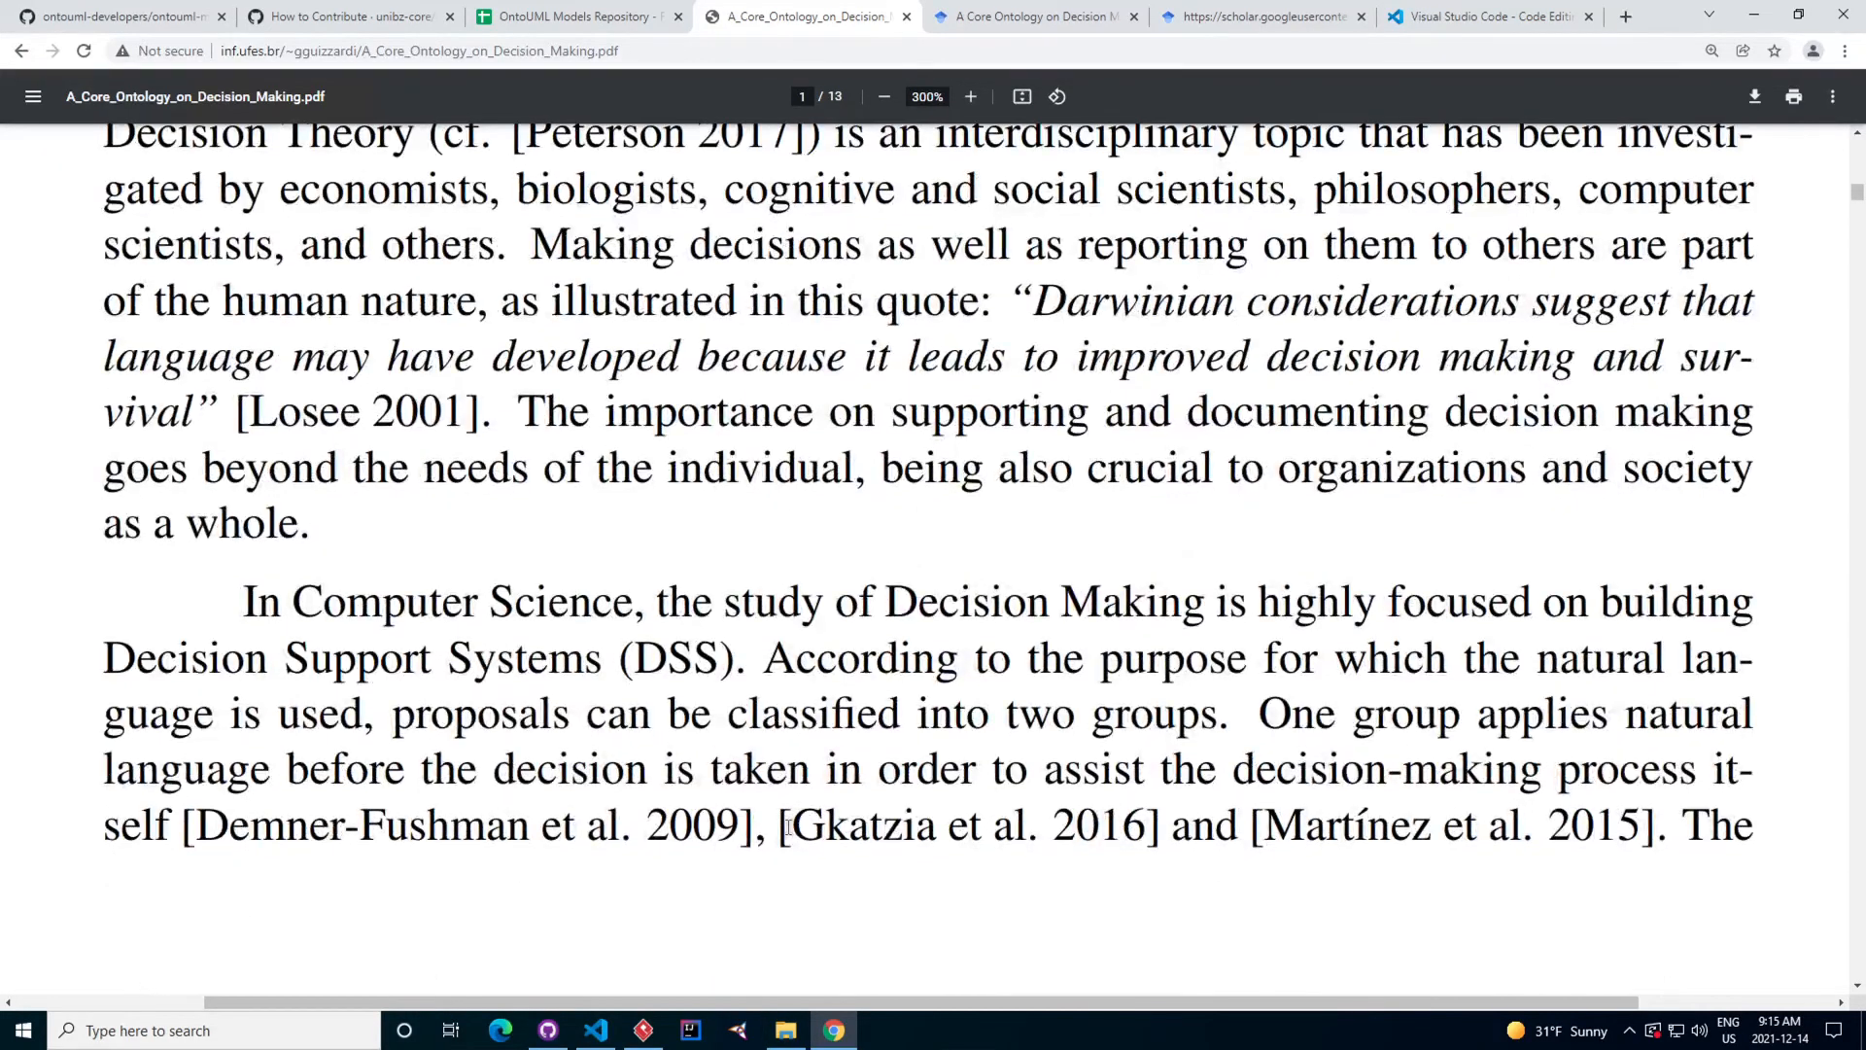
{"action": "scroll", "coordinate": [788, 826], "scroll_direction": "down", "scroll_amount": 2, "text": "ctrl"}
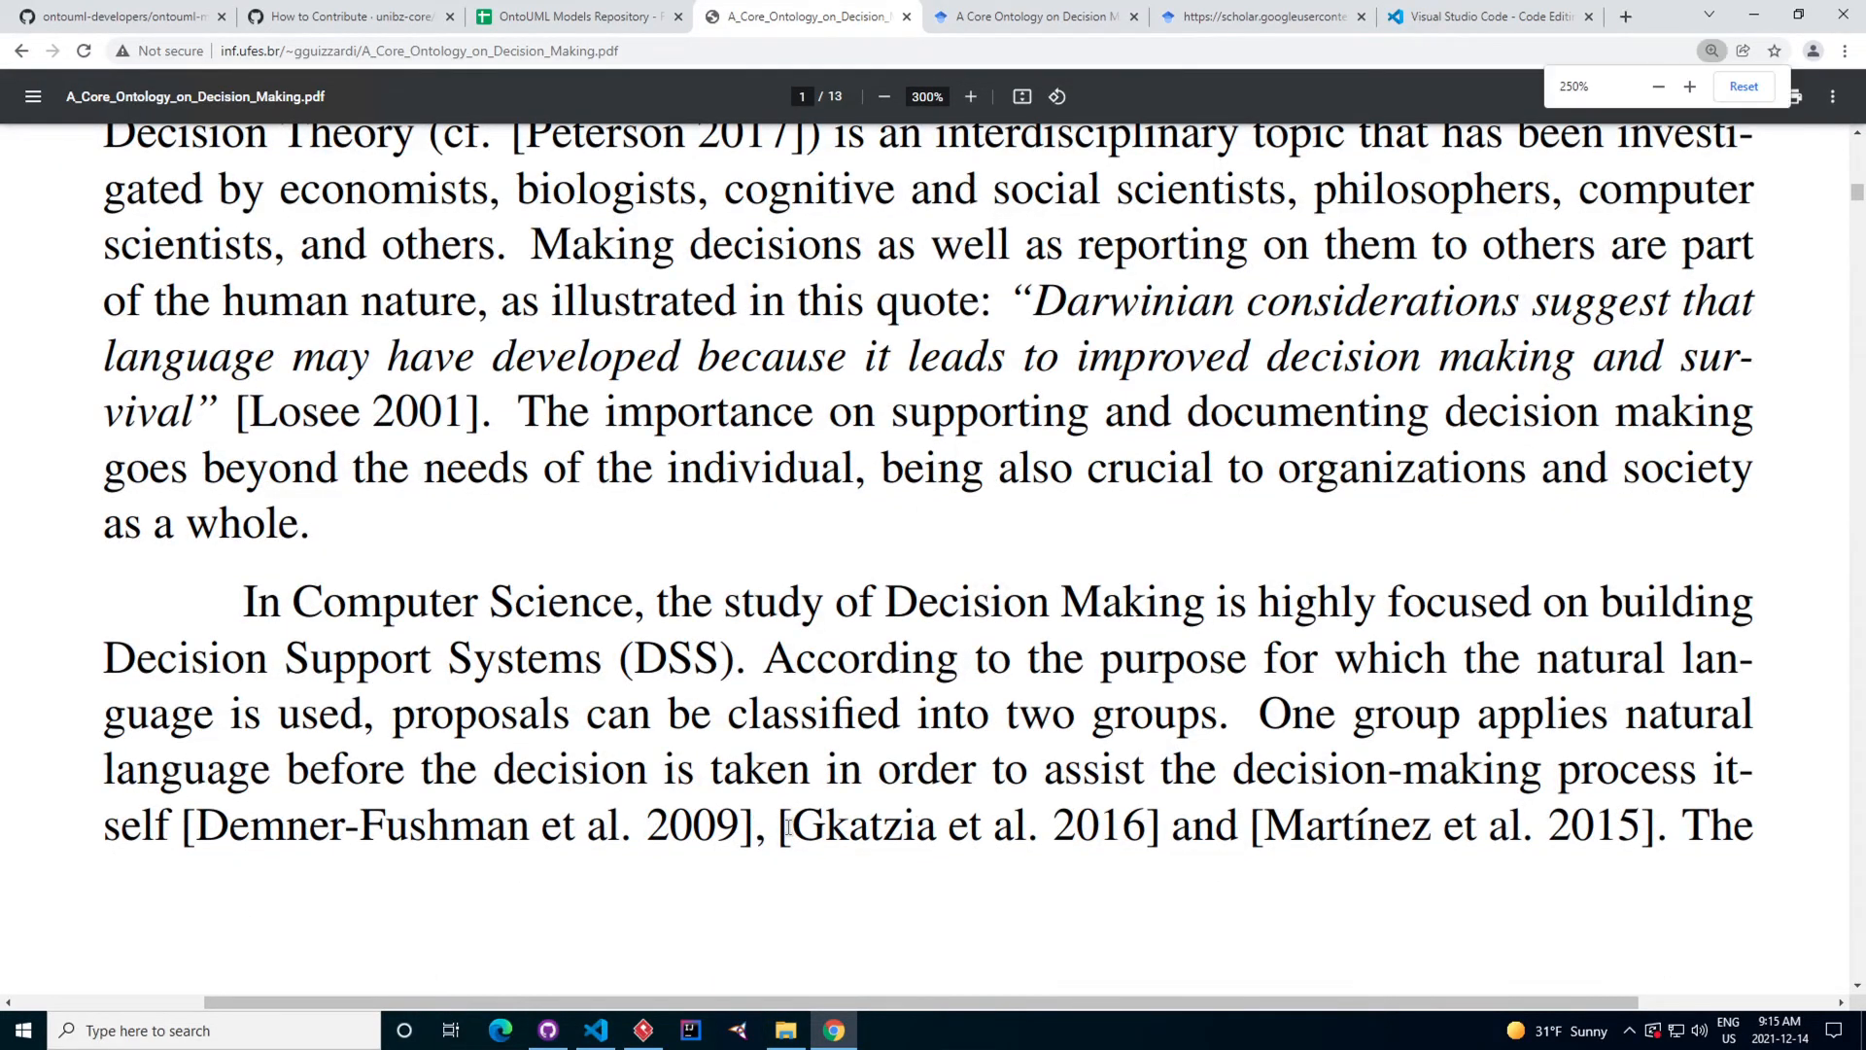
{"action": "scroll", "coordinate": [788, 826], "scroll_direction": "down", "scroll_amount": 10}
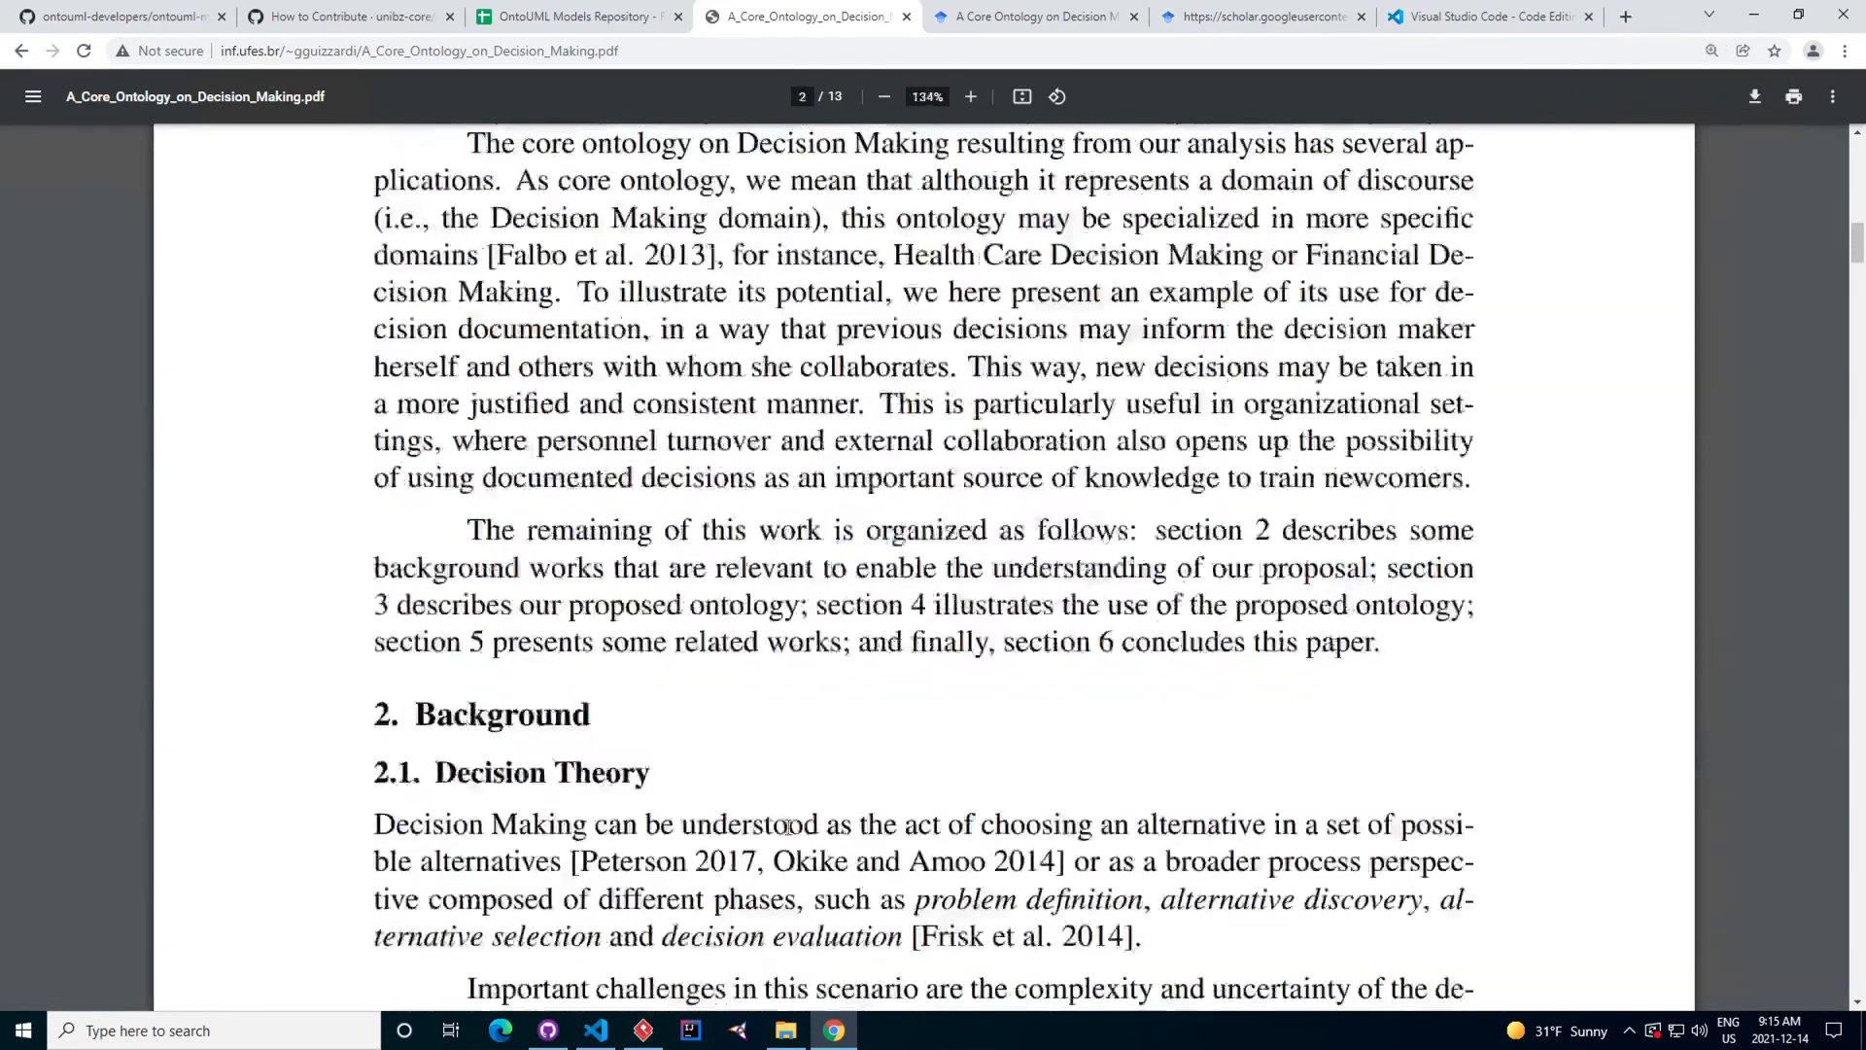
{"action": "scroll", "coordinate": [788, 826], "scroll_direction": "down", "scroll_amount": 7, "text": "ctrl"}
{"action": "scroll", "coordinate": [788, 826], "scroll_direction": "up", "scroll_amount": 3, "text": "ctrl"}
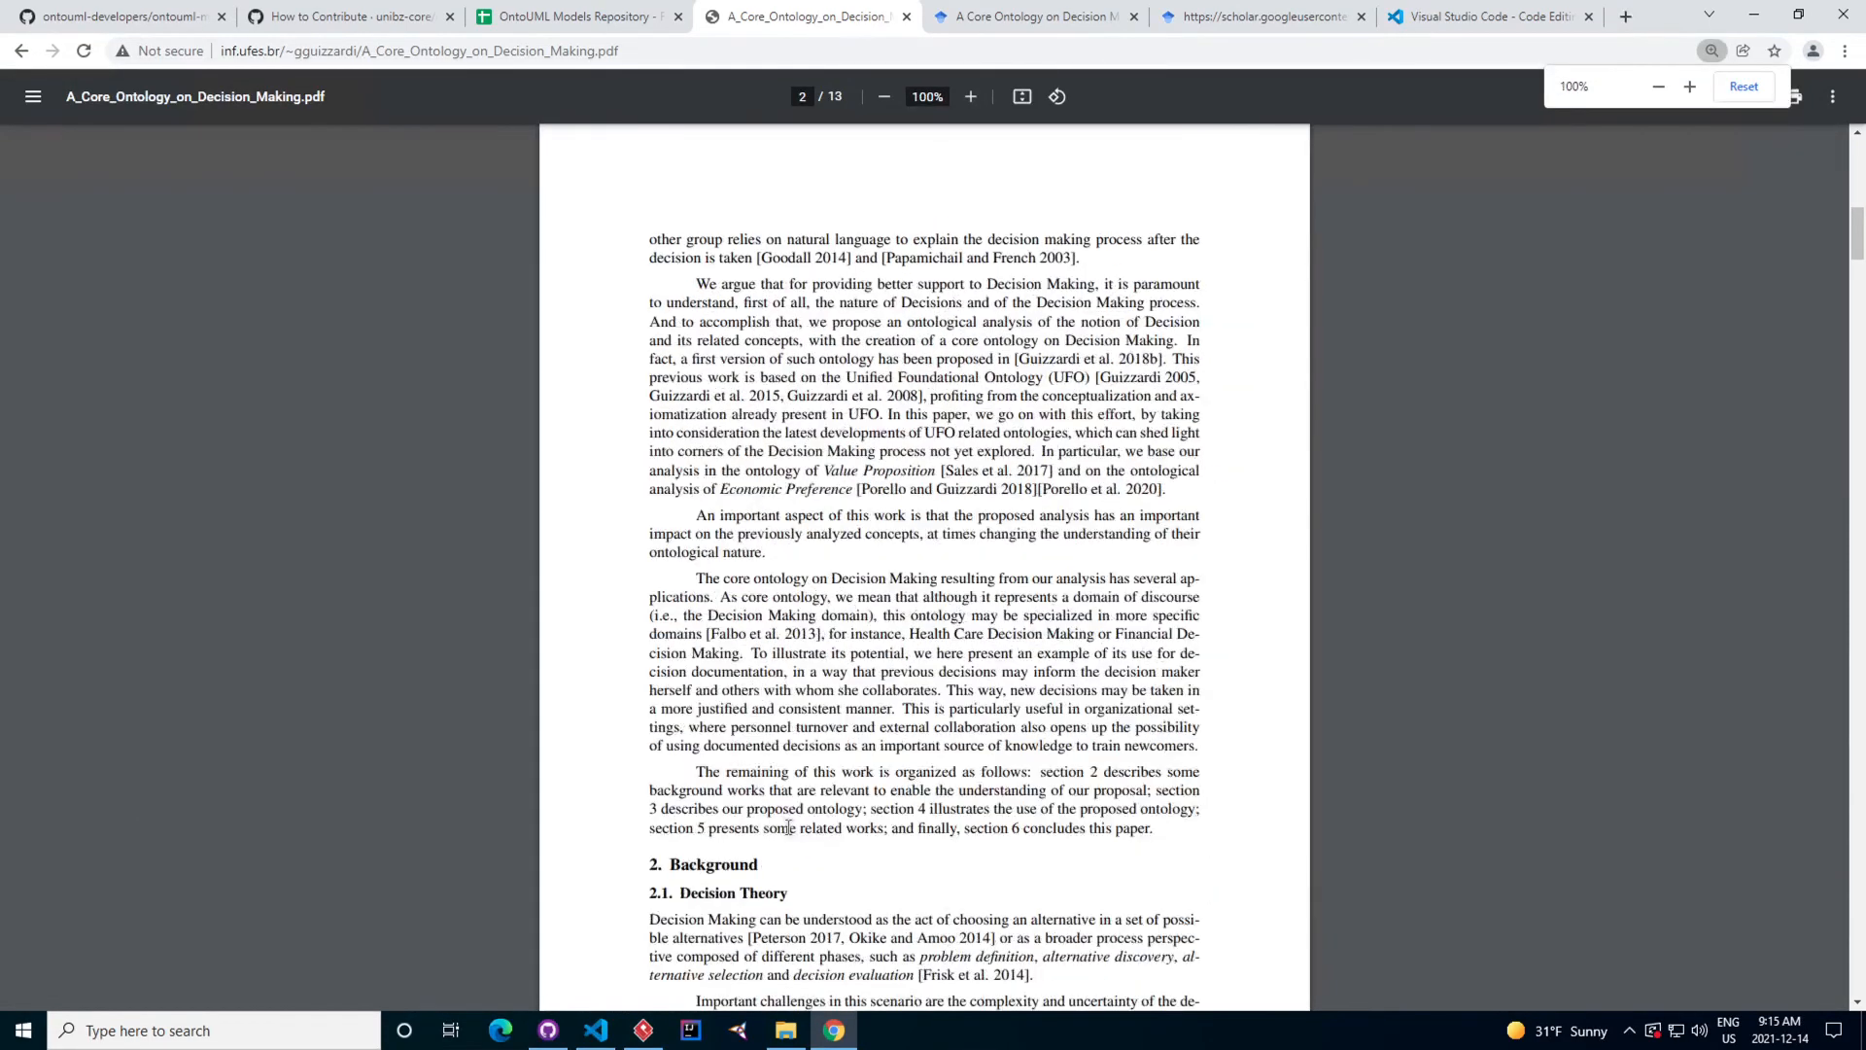
{"action": "scroll", "coordinate": [816, 745], "scroll_direction": "down", "scroll_amount": 6}
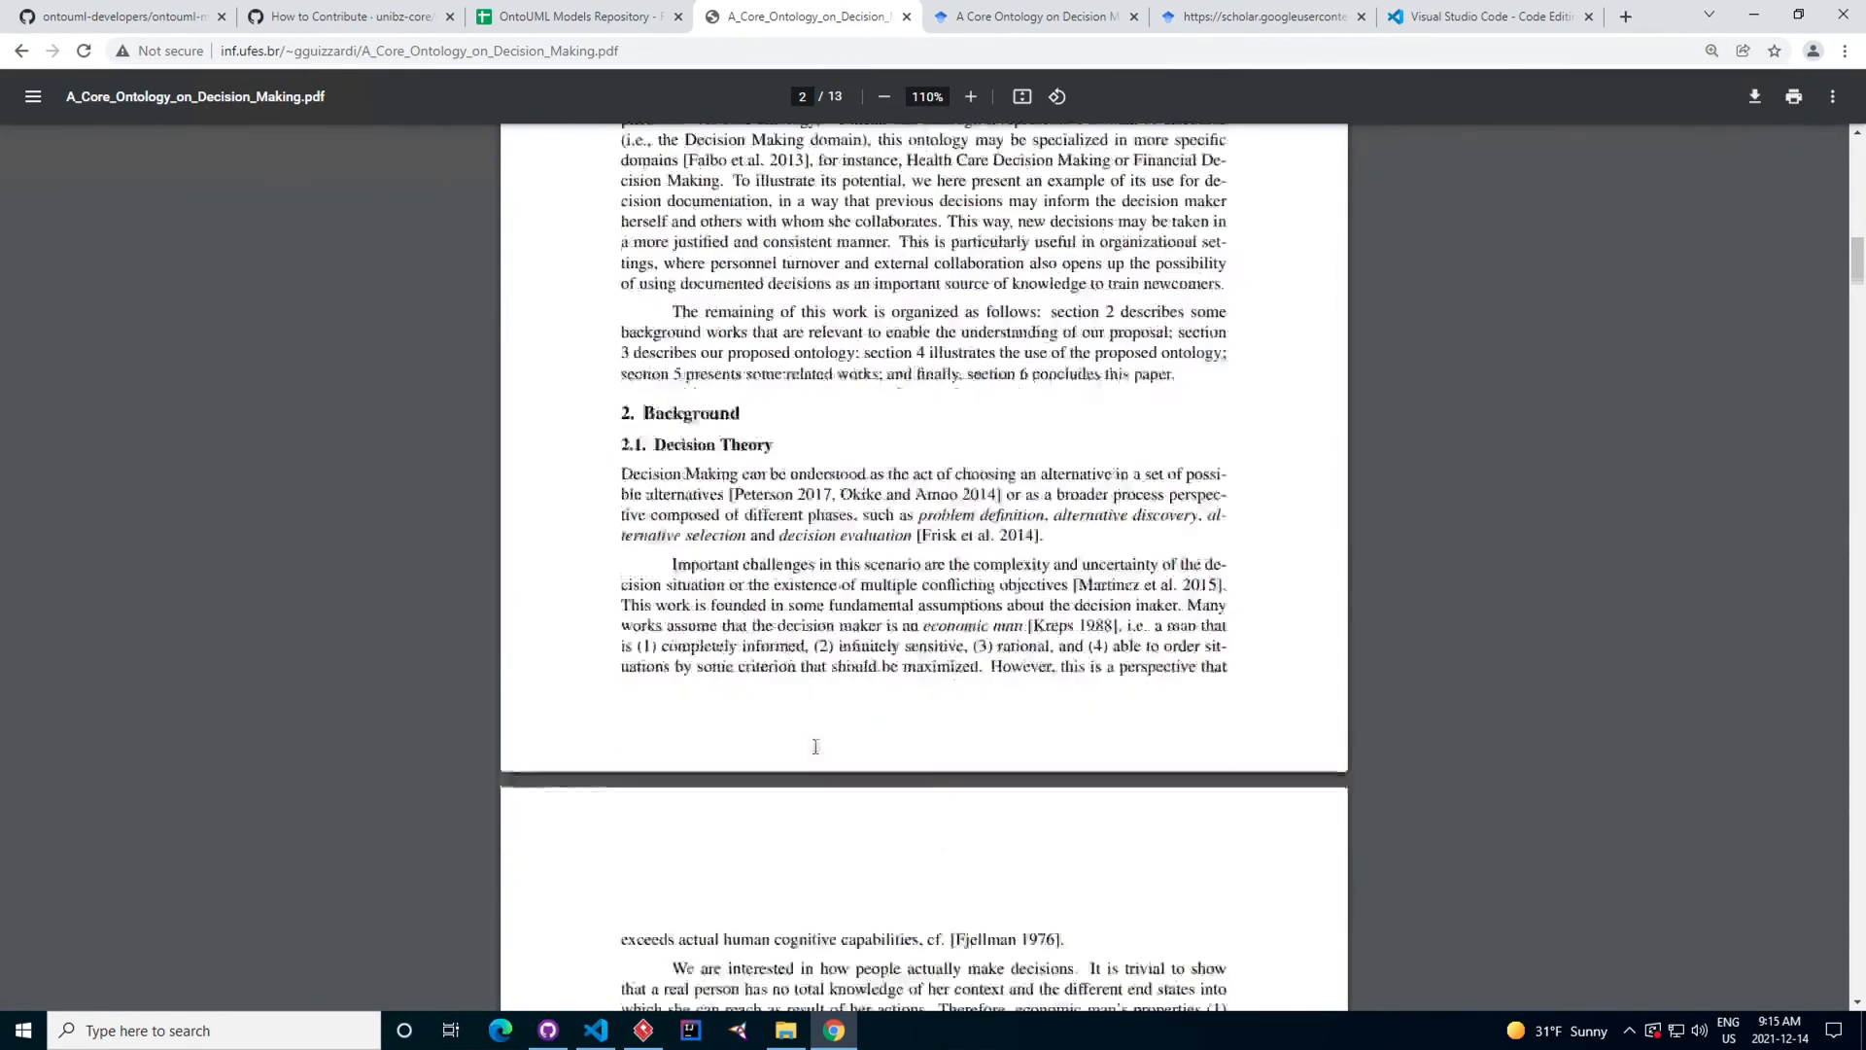
Step: In metadata.yaml, change the created-at year 2013 and last-update year 2015 to 2020
{"action": "mouse_move", "coordinate": [833, 1032]}
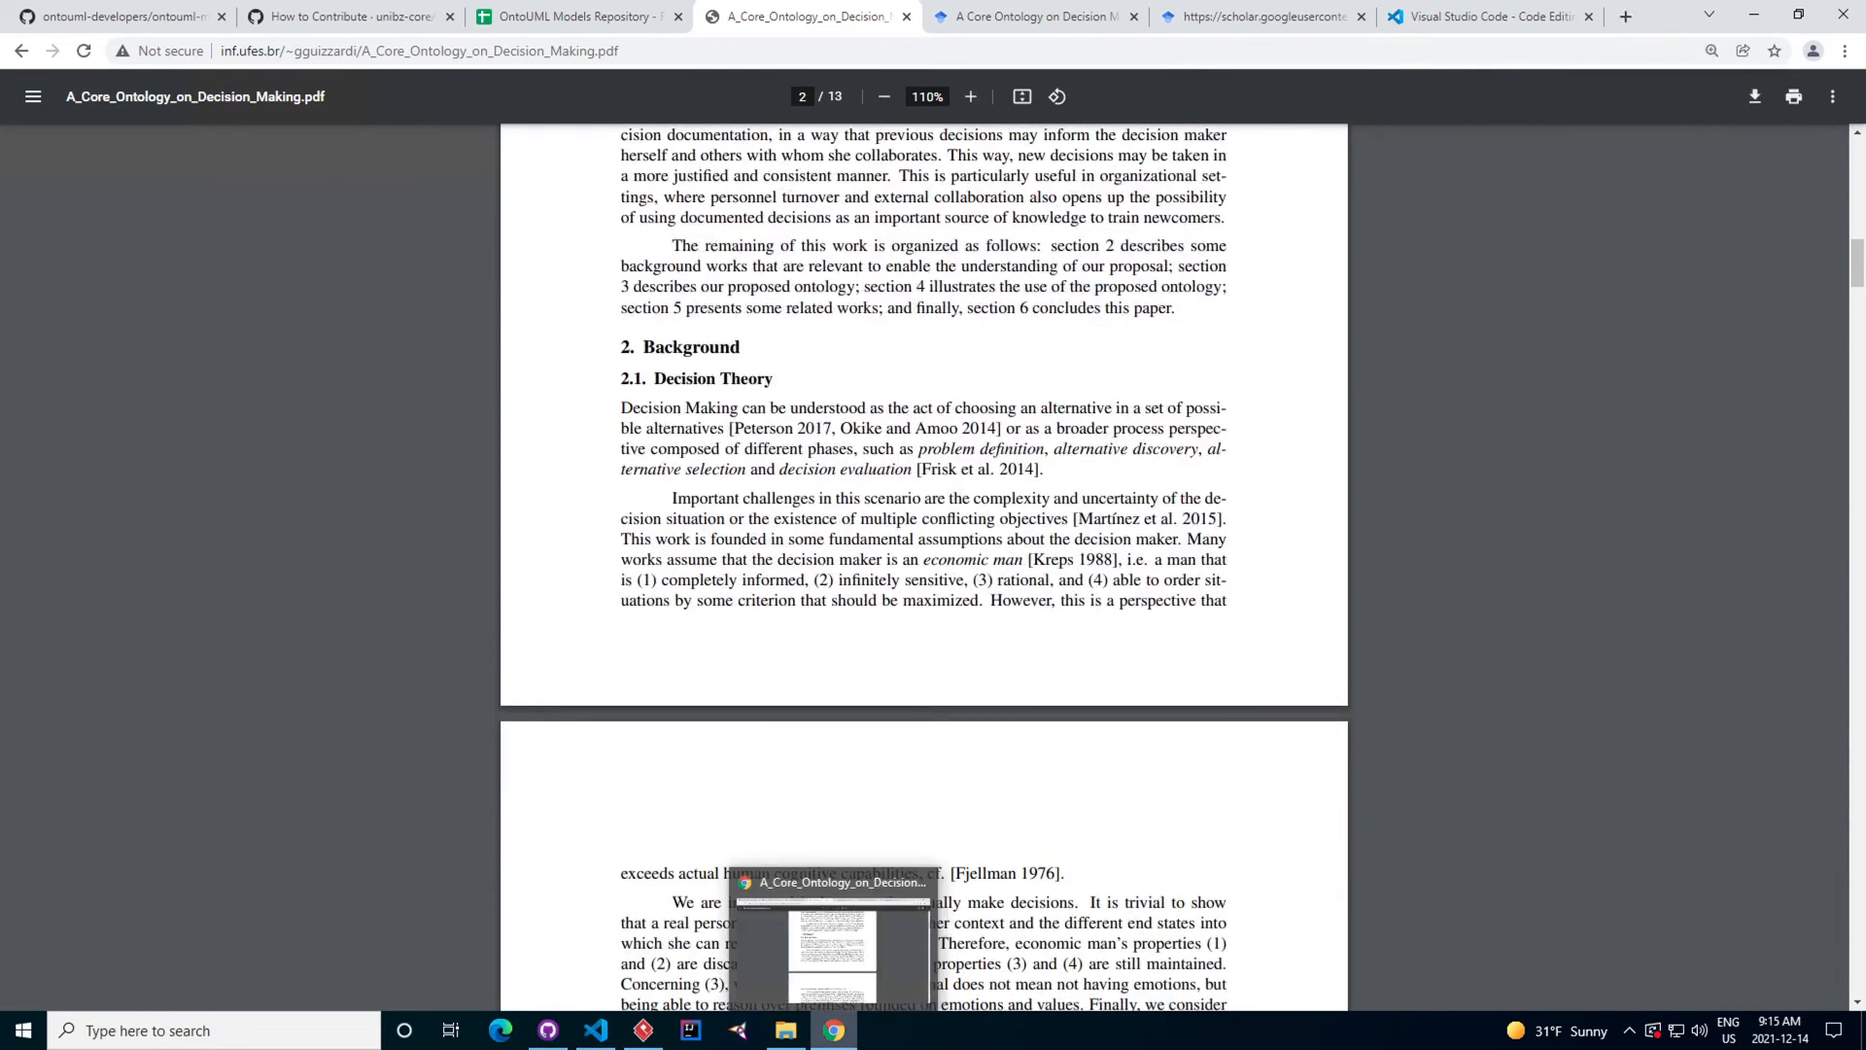
{"action": "left_click", "coordinate": [596, 1030]}
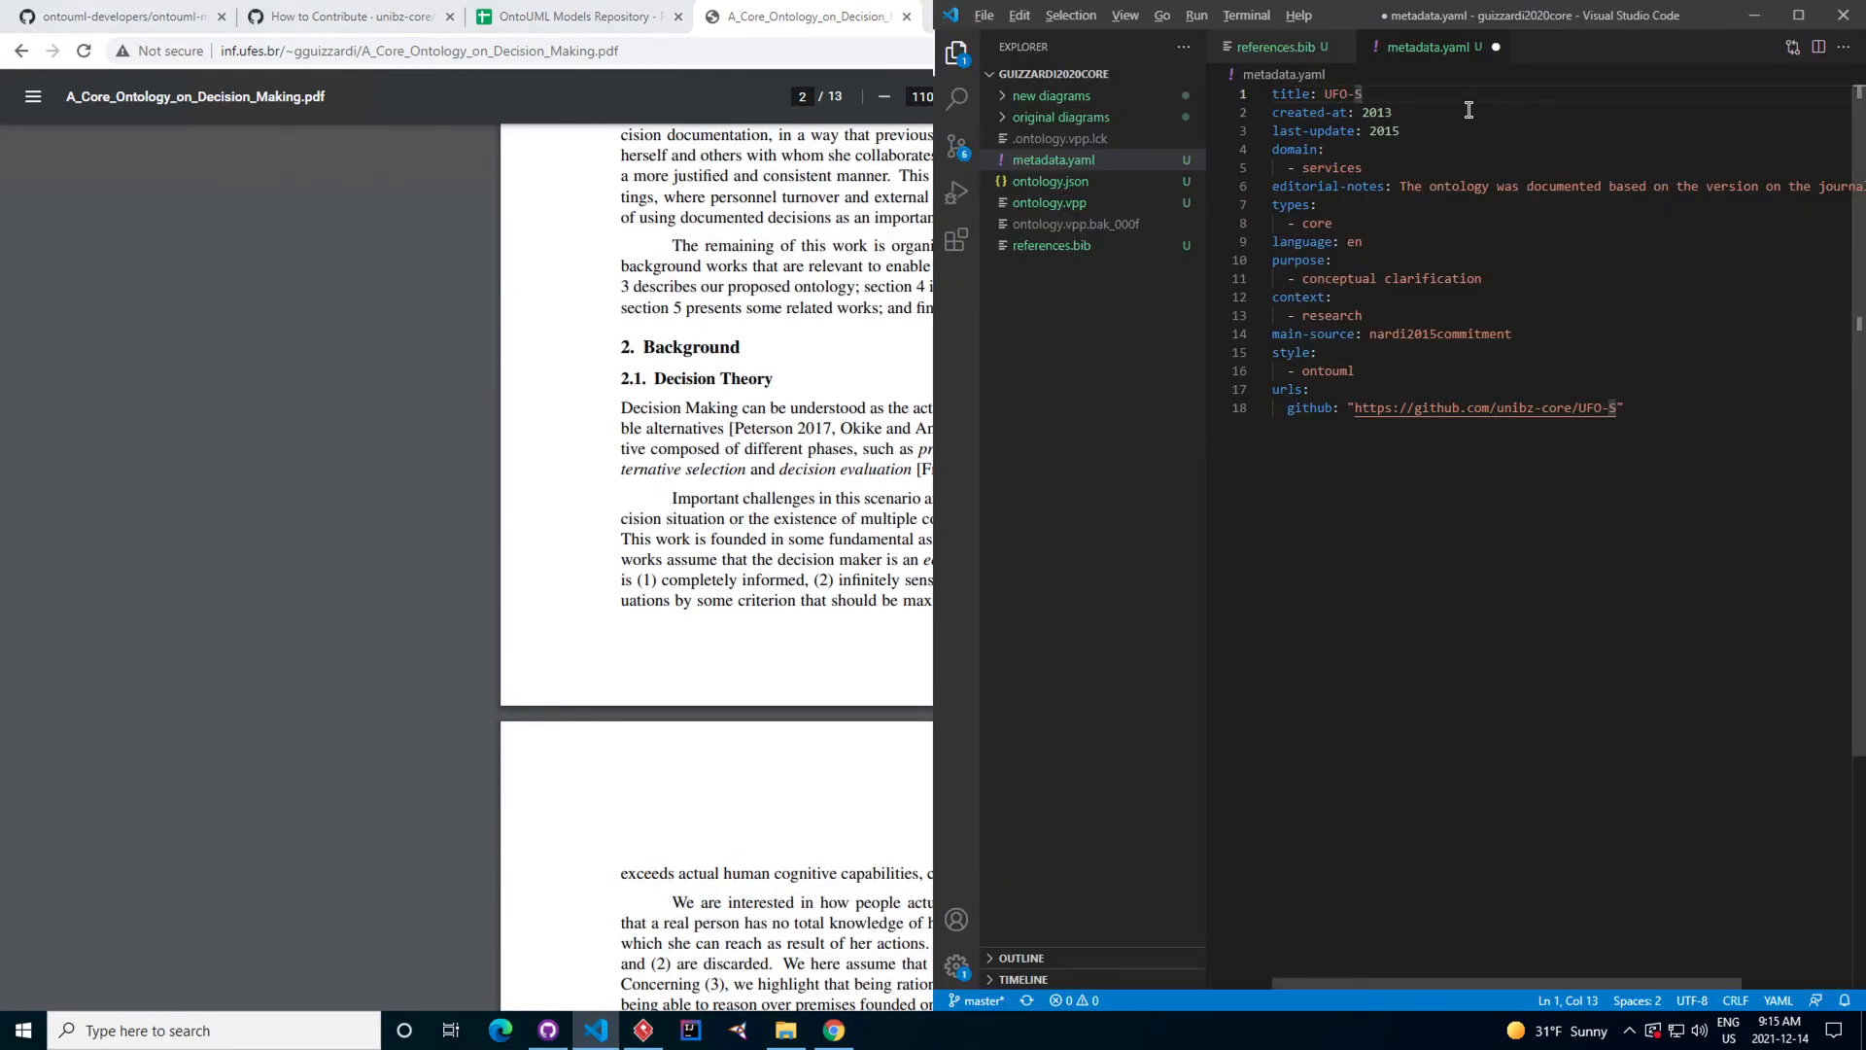
{"action": "key", "text": "Down"}
{"action": "key", "text": "shift+End"}
{"action": "type", "text": "2020"}
{"action": "key", "text": "Down"}
{"action": "key", "text": "ctrl+shift+Left"}
{"action": "type", "text": "2020"}
Step: Replace the title UFO-S with 'Core Ontology on Decision Making' and delete the services domain entry
{"action": "key", "text": "Up"}
{"action": "key", "text": "Up"}
{"action": "key", "text": "ctrl+shift+Left"}
{"action": "key", "text": "ctrl+shift+Left"}
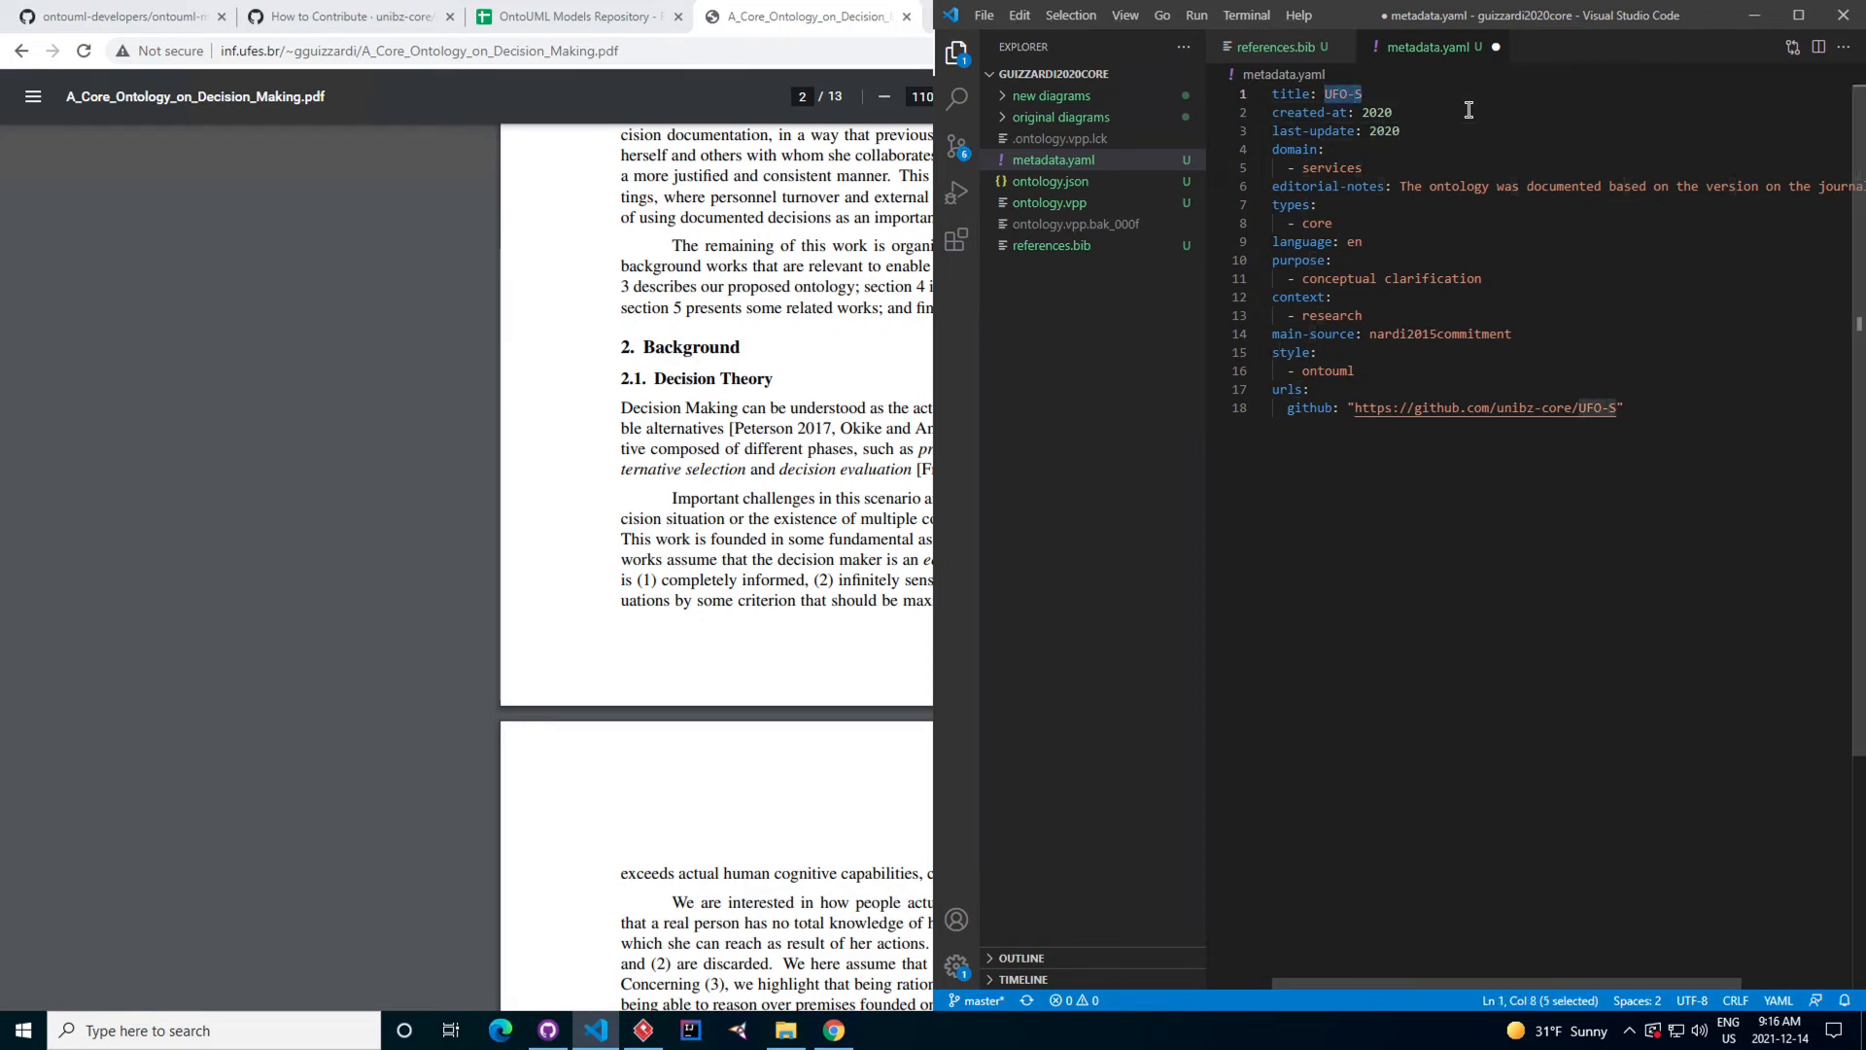
{"action": "type", "text": "Core"}
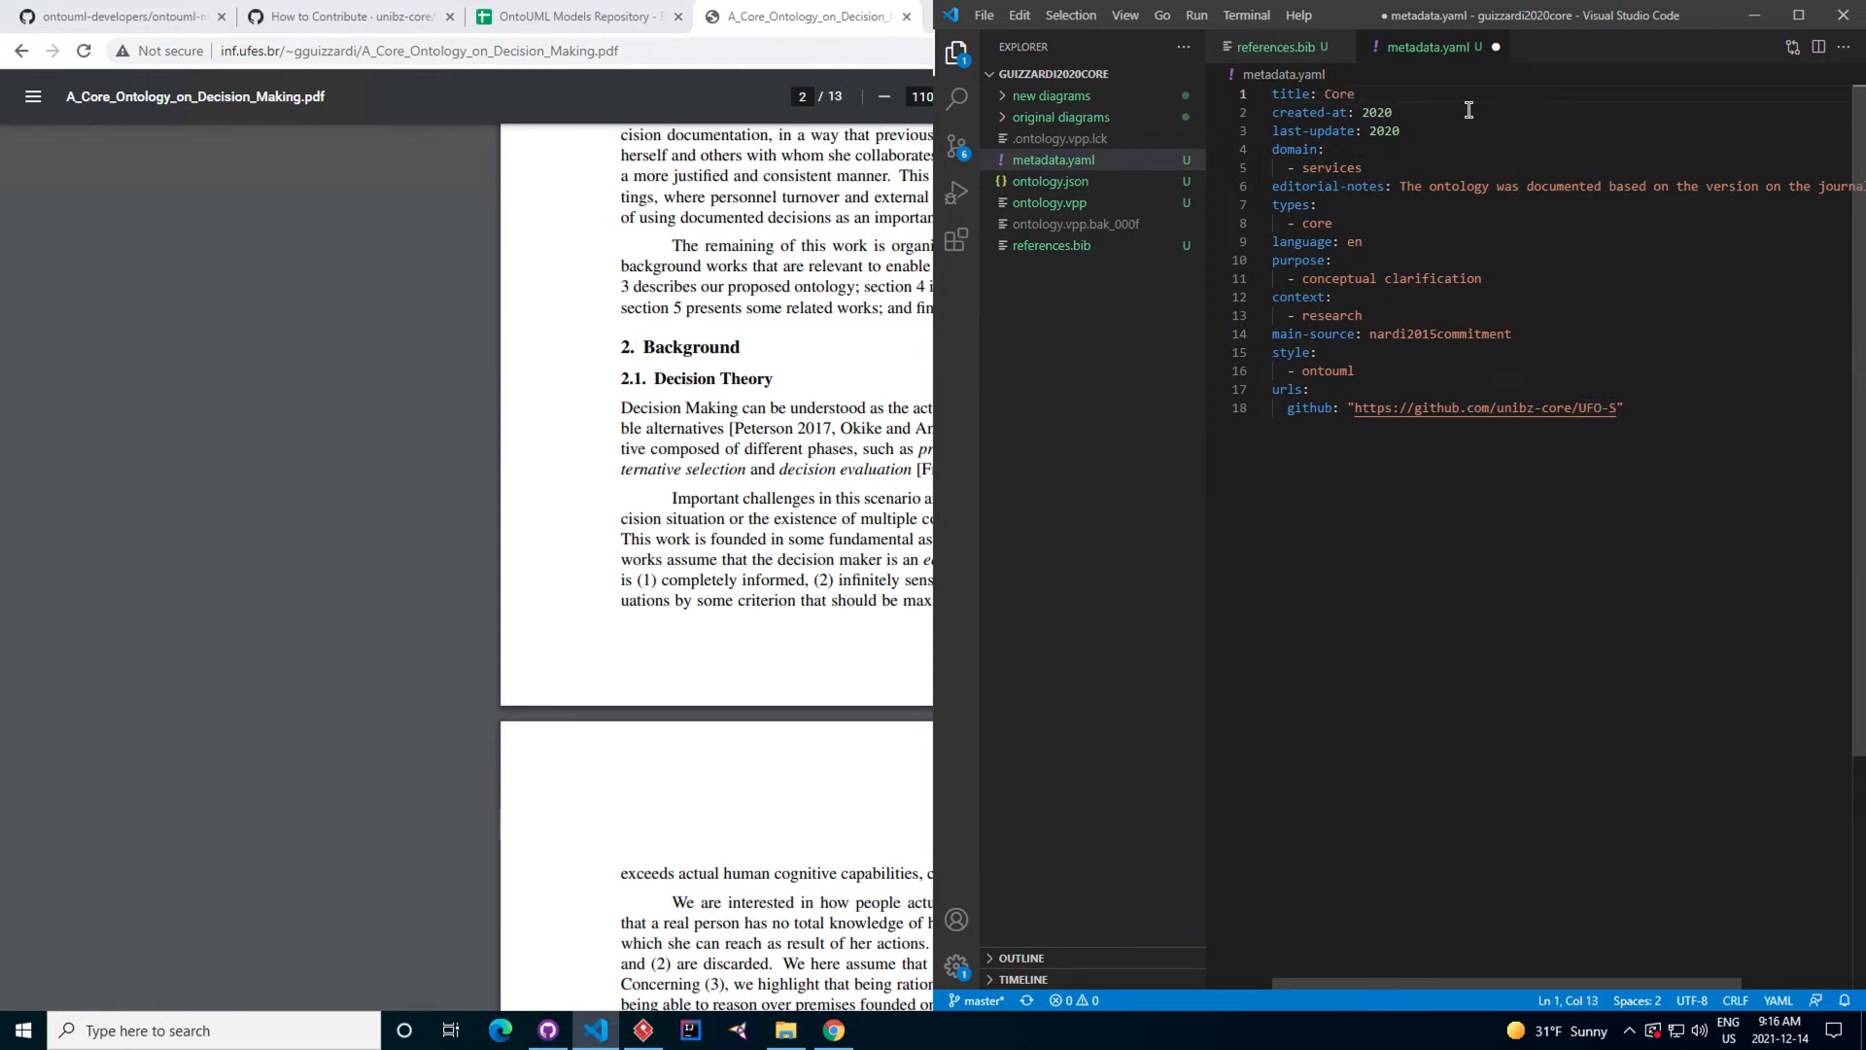
{"action": "type", "text": " Ontology on Decision Making"}
{"action": "left_click", "coordinate": [1371, 167]}
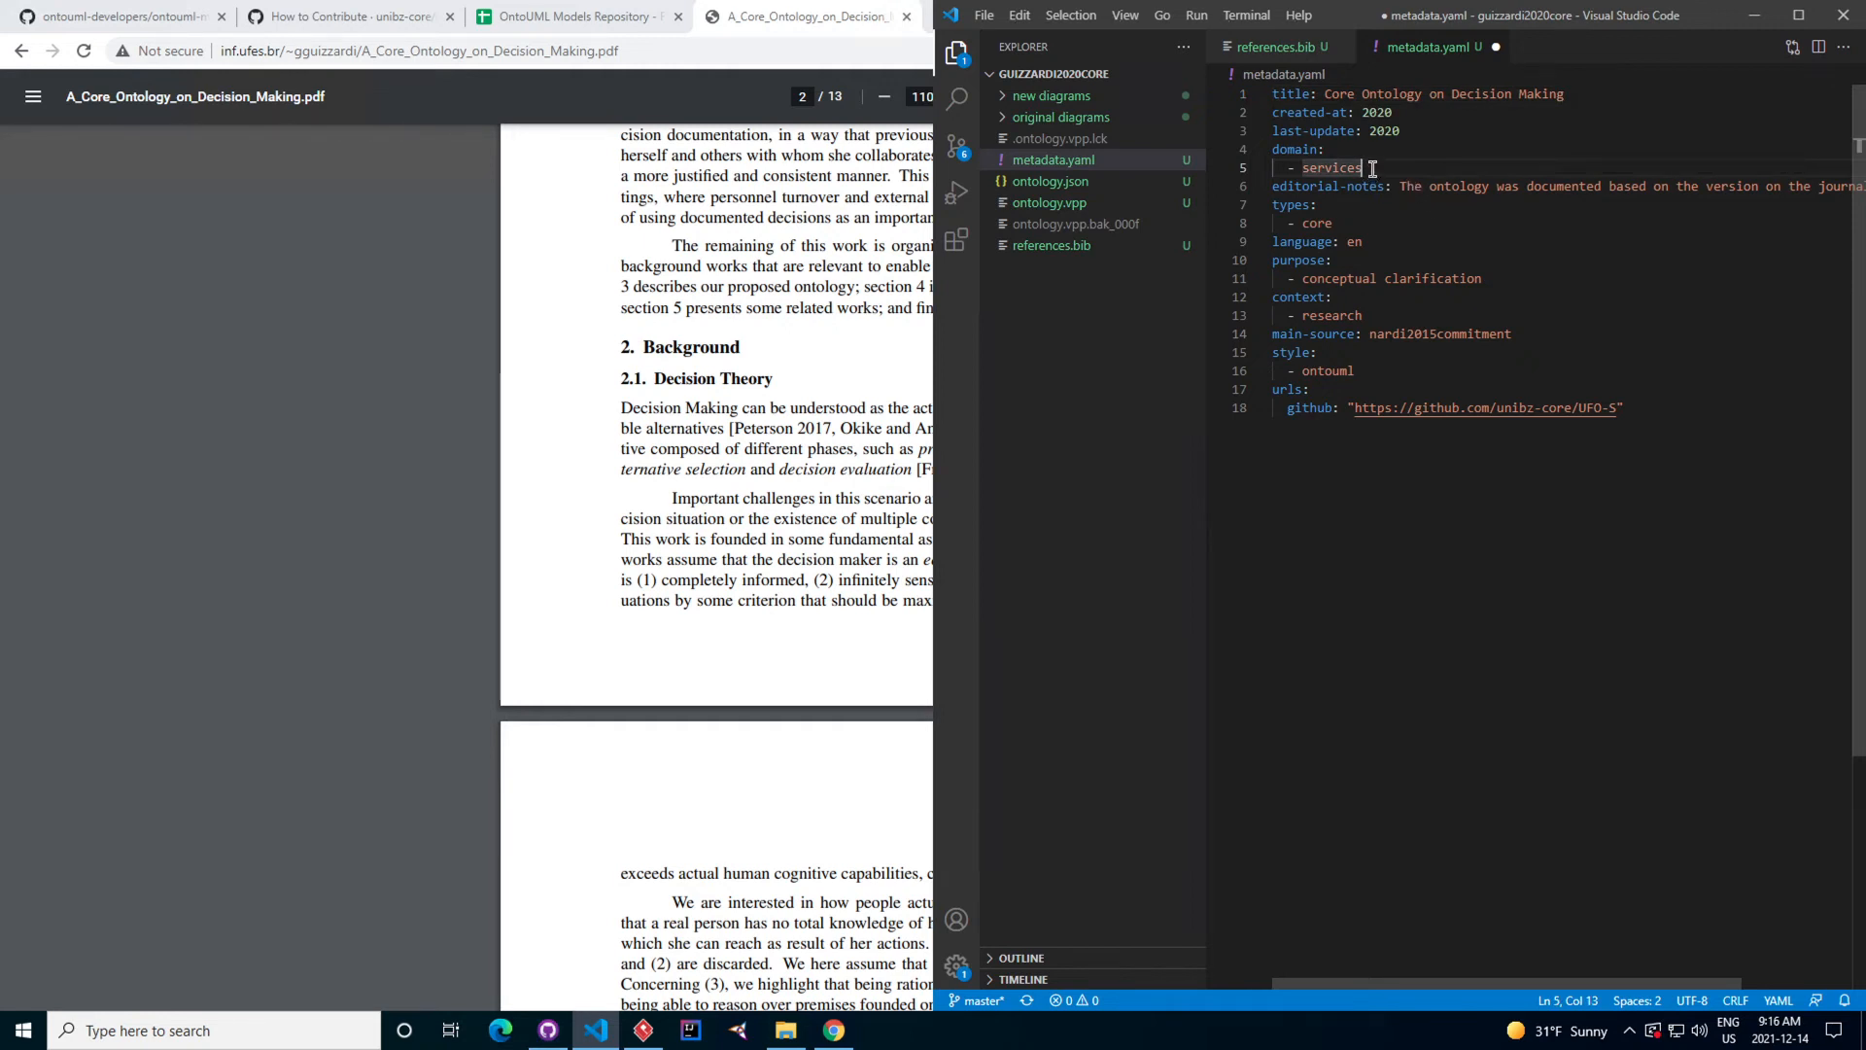
{"action": "key", "text": "shift+Up"}
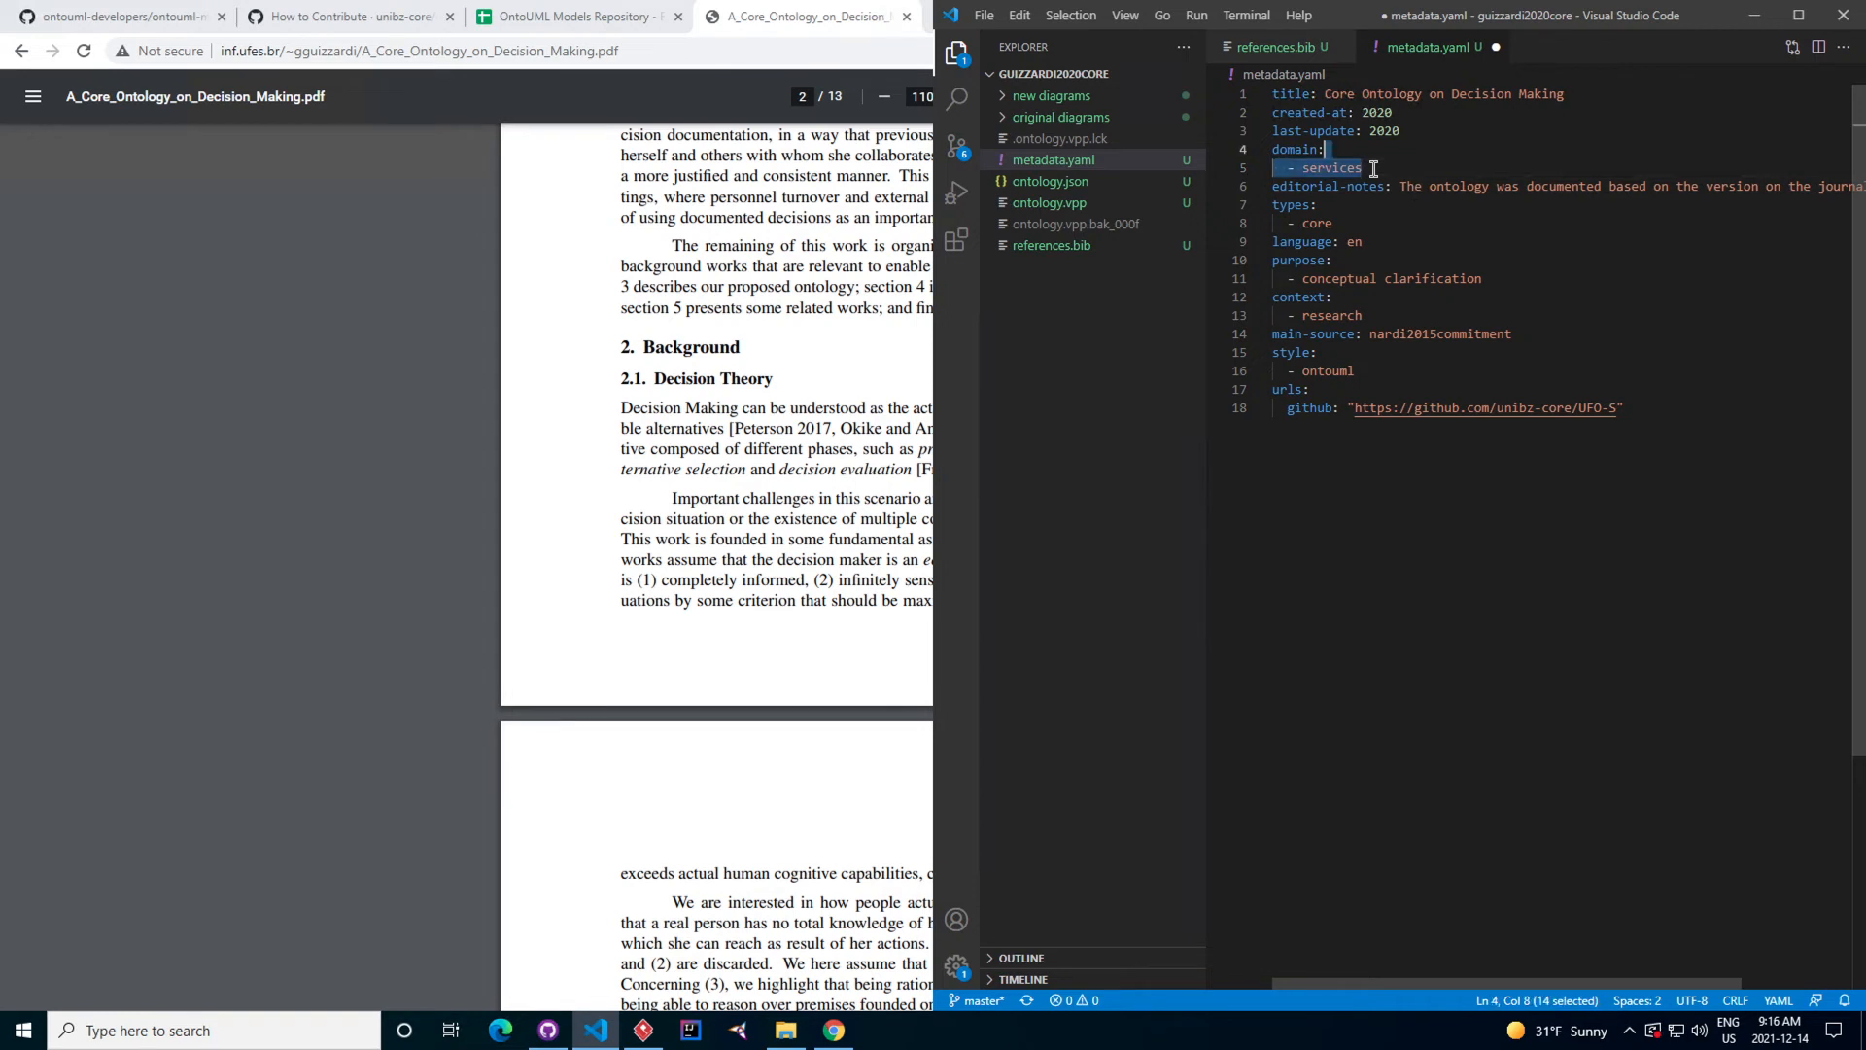
{"action": "key", "text": "BackSpace"}
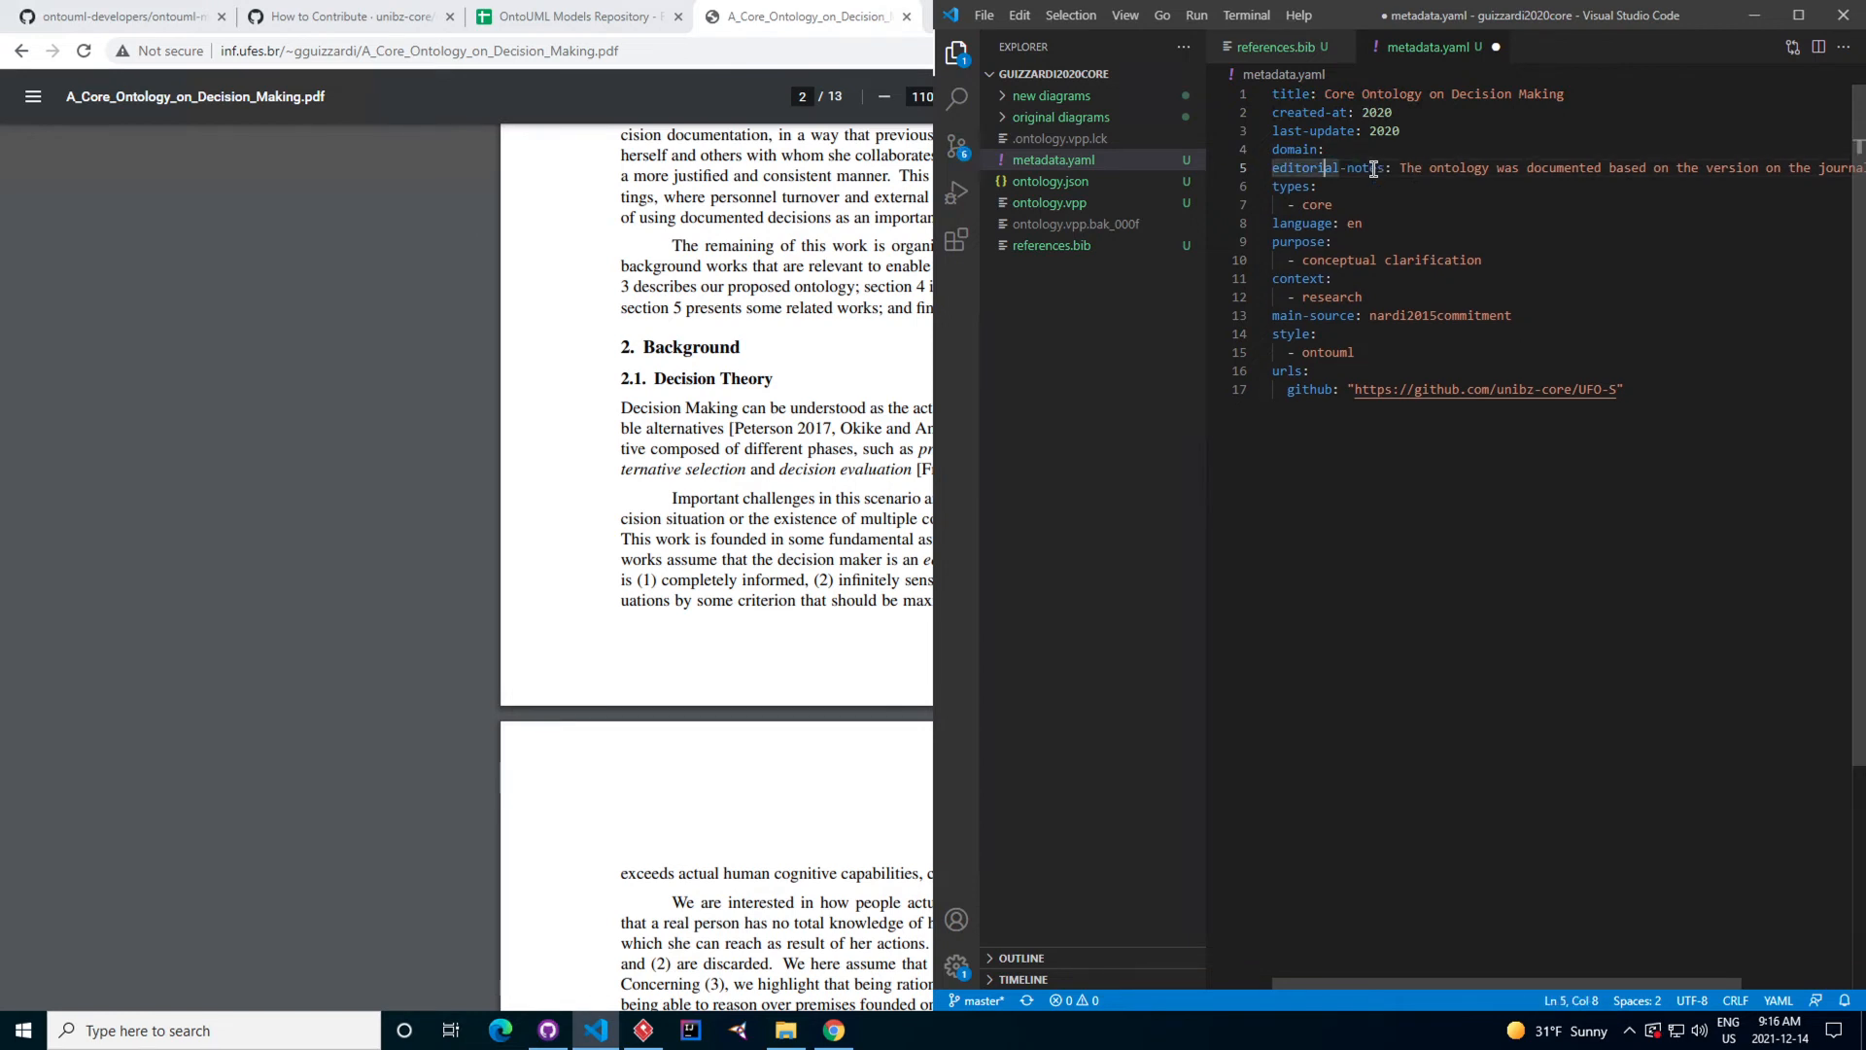
Step: Clear the editorial-notes text and remove the core entry under types
{"action": "left_click", "coordinate": [1390, 168]}
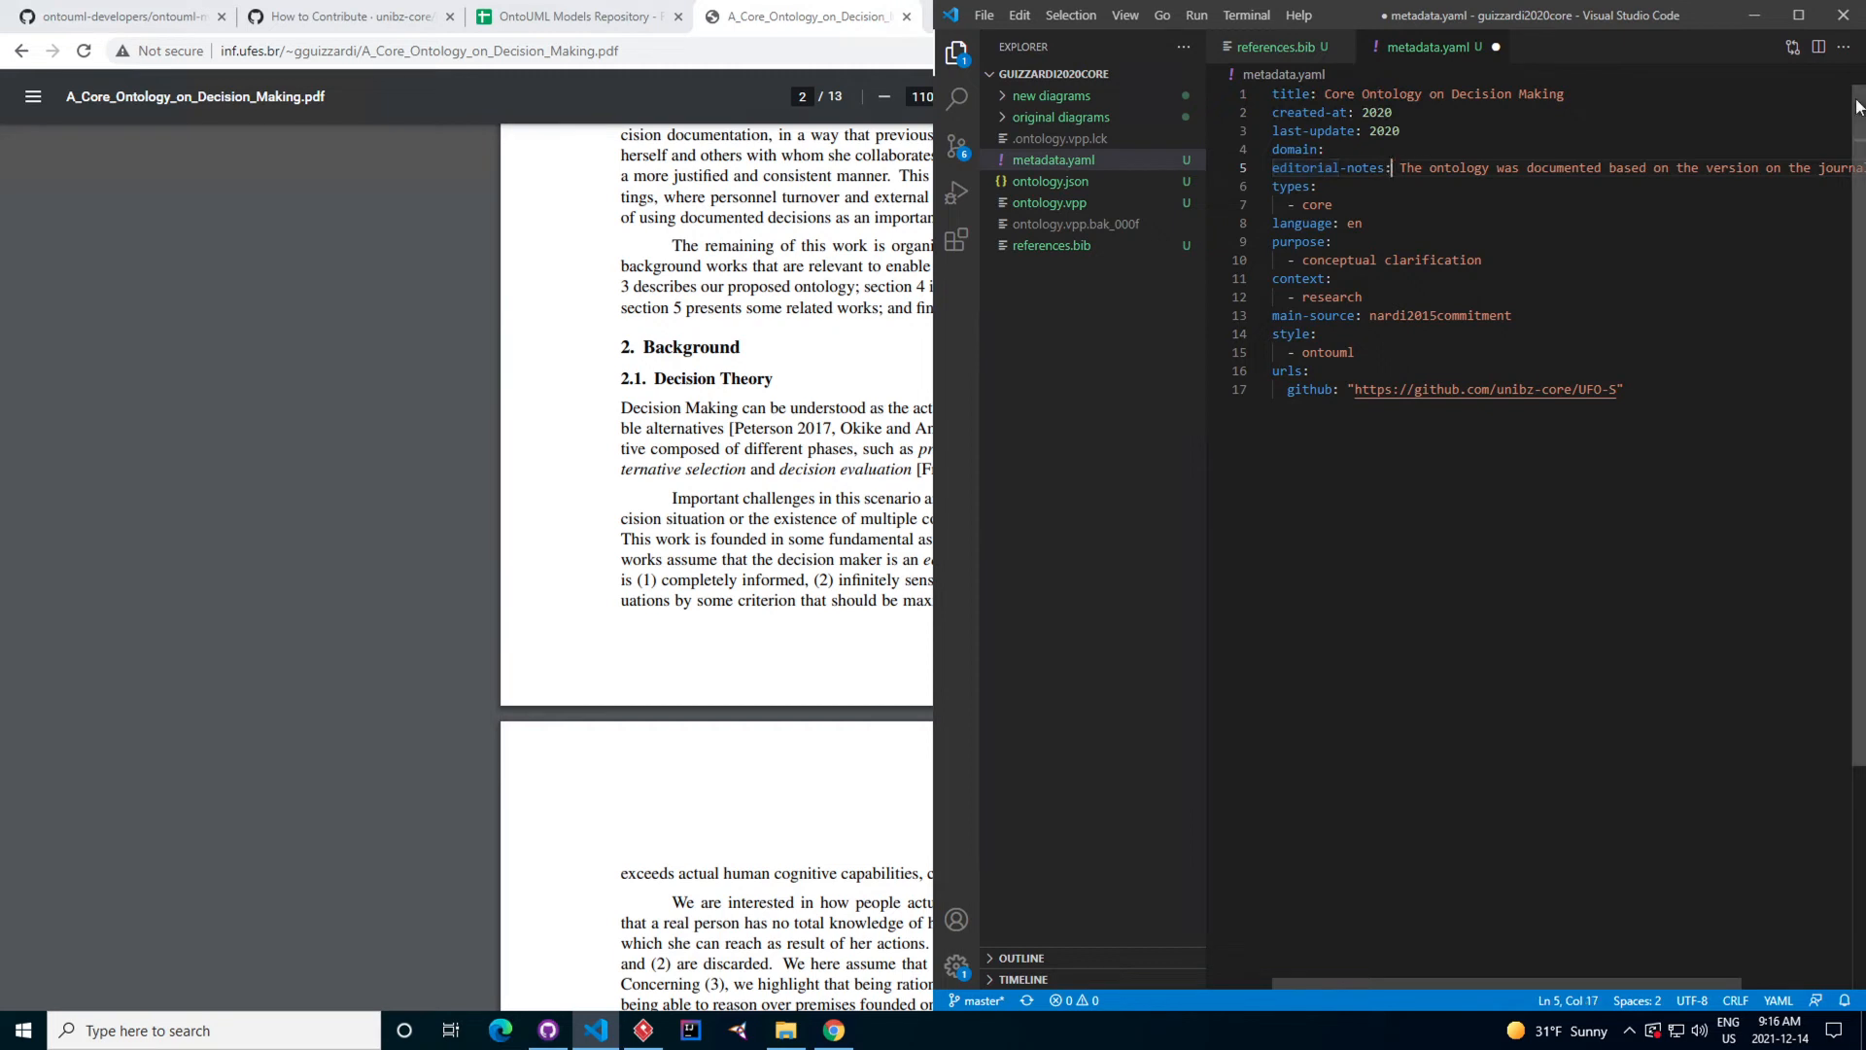
{"action": "key", "text": "ctrl+shift+Right"}
{"action": "key", "text": "ctrl+shift+Right"}
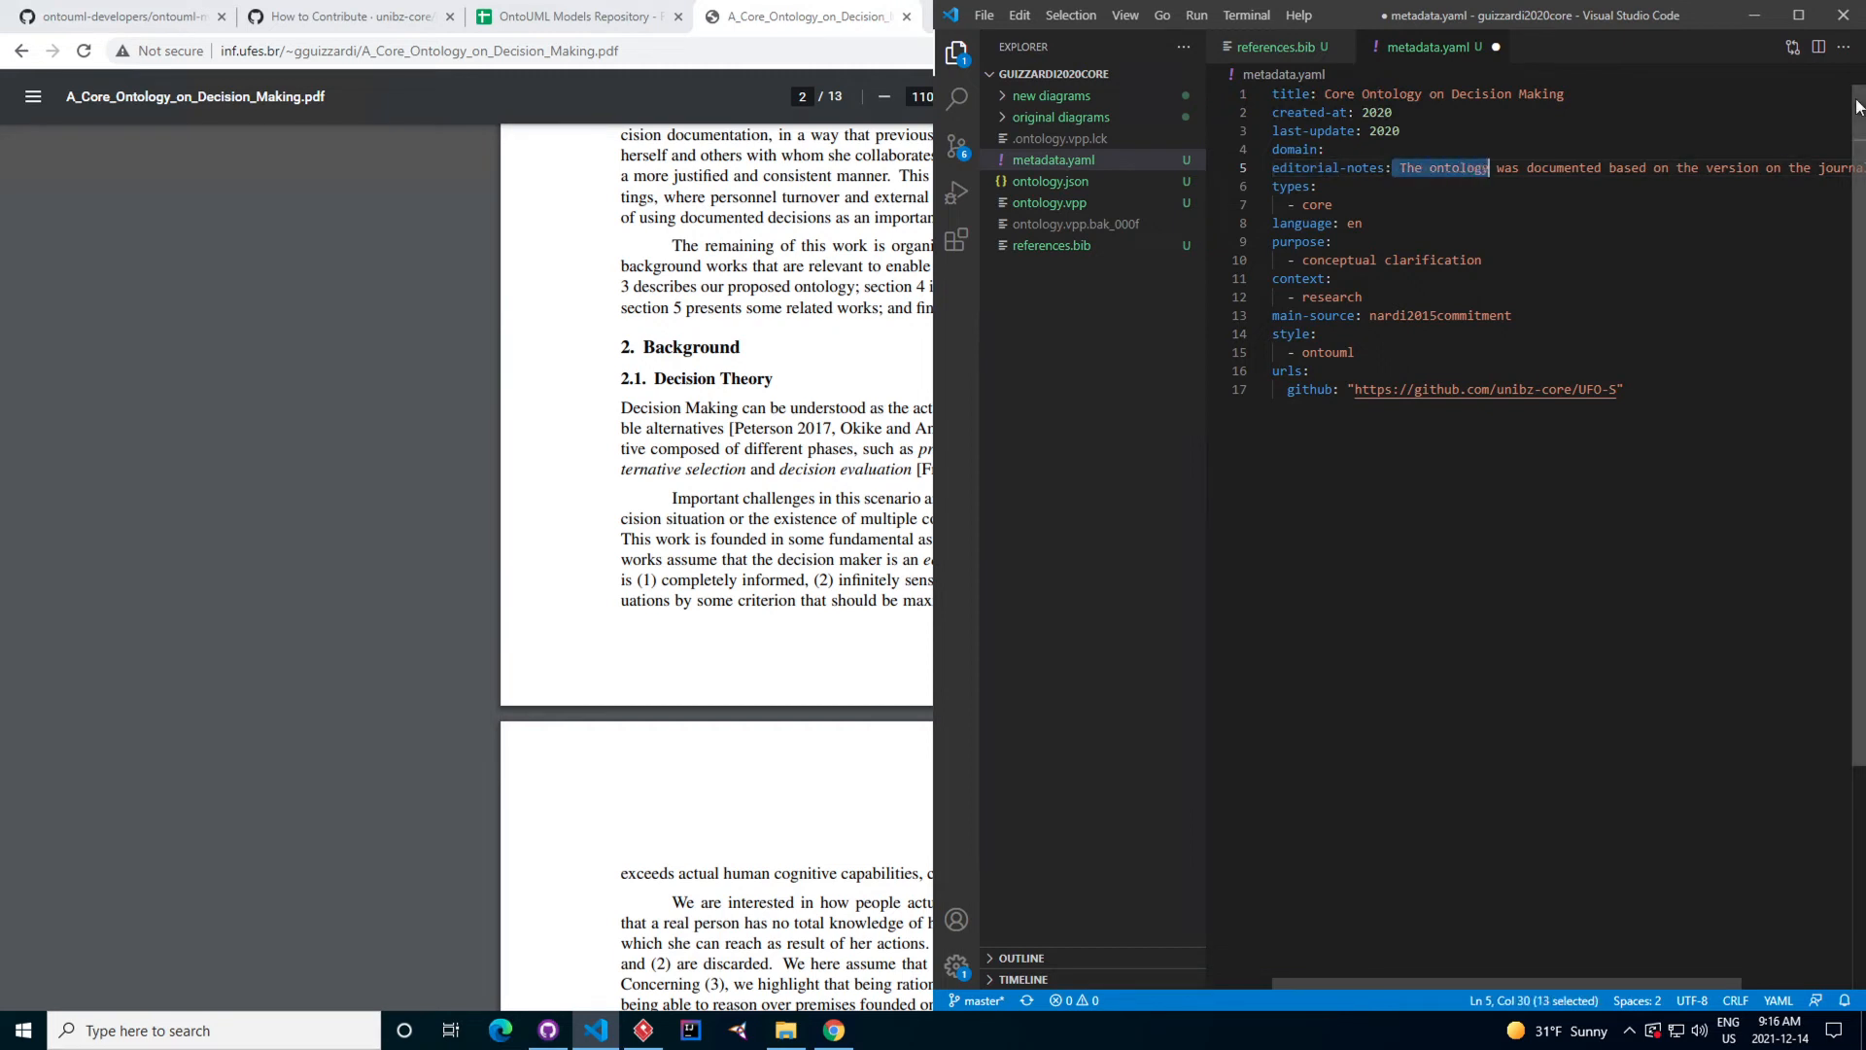
{"action": "key", "text": "alt+shift+Right"}
{"action": "key", "text": "Left"}
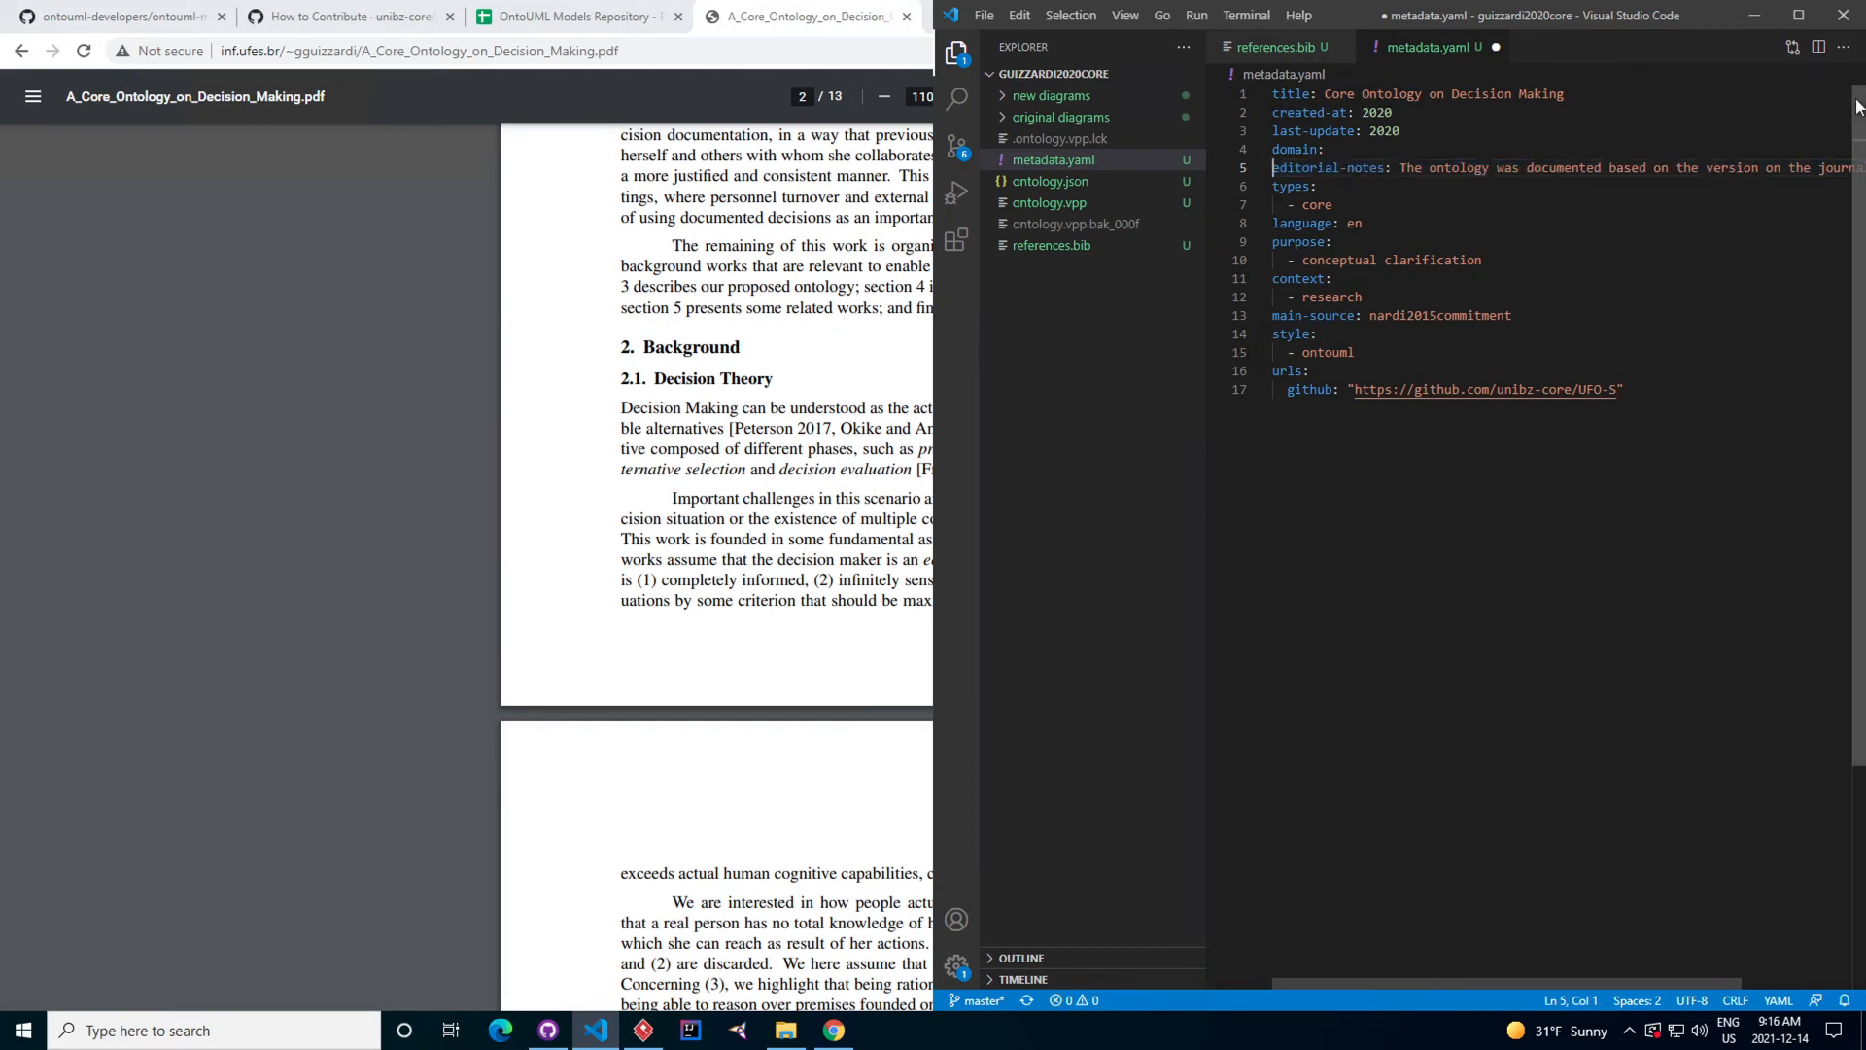
{"action": "key", "text": "Right"}
{"action": "key", "text": "Right"}
{"action": "key", "text": "Right"}
{"action": "key", "text": "Right"}
{"action": "key", "text": "Right"}
{"action": "key", "text": "Right"}
{"action": "key", "text": "Right"}
{"action": "key", "text": "Right"}
{"action": "key", "text": "Right"}
{"action": "key", "text": "Right"}
{"action": "key", "text": "Right"}
{"action": "key", "text": "Right"}
{"action": "key", "text": "Left"}
{"action": "key", "text": "shift+Down"}
{"action": "key", "text": "shift+Left"}
{"action": "key", "text": "shift+Left"}
{"action": "key", "text": "shift+Left"}
{"action": "key", "text": "shift+Left"}
{"action": "key", "text": "shift+Left"}
{"action": "key", "text": "shift+Left"}
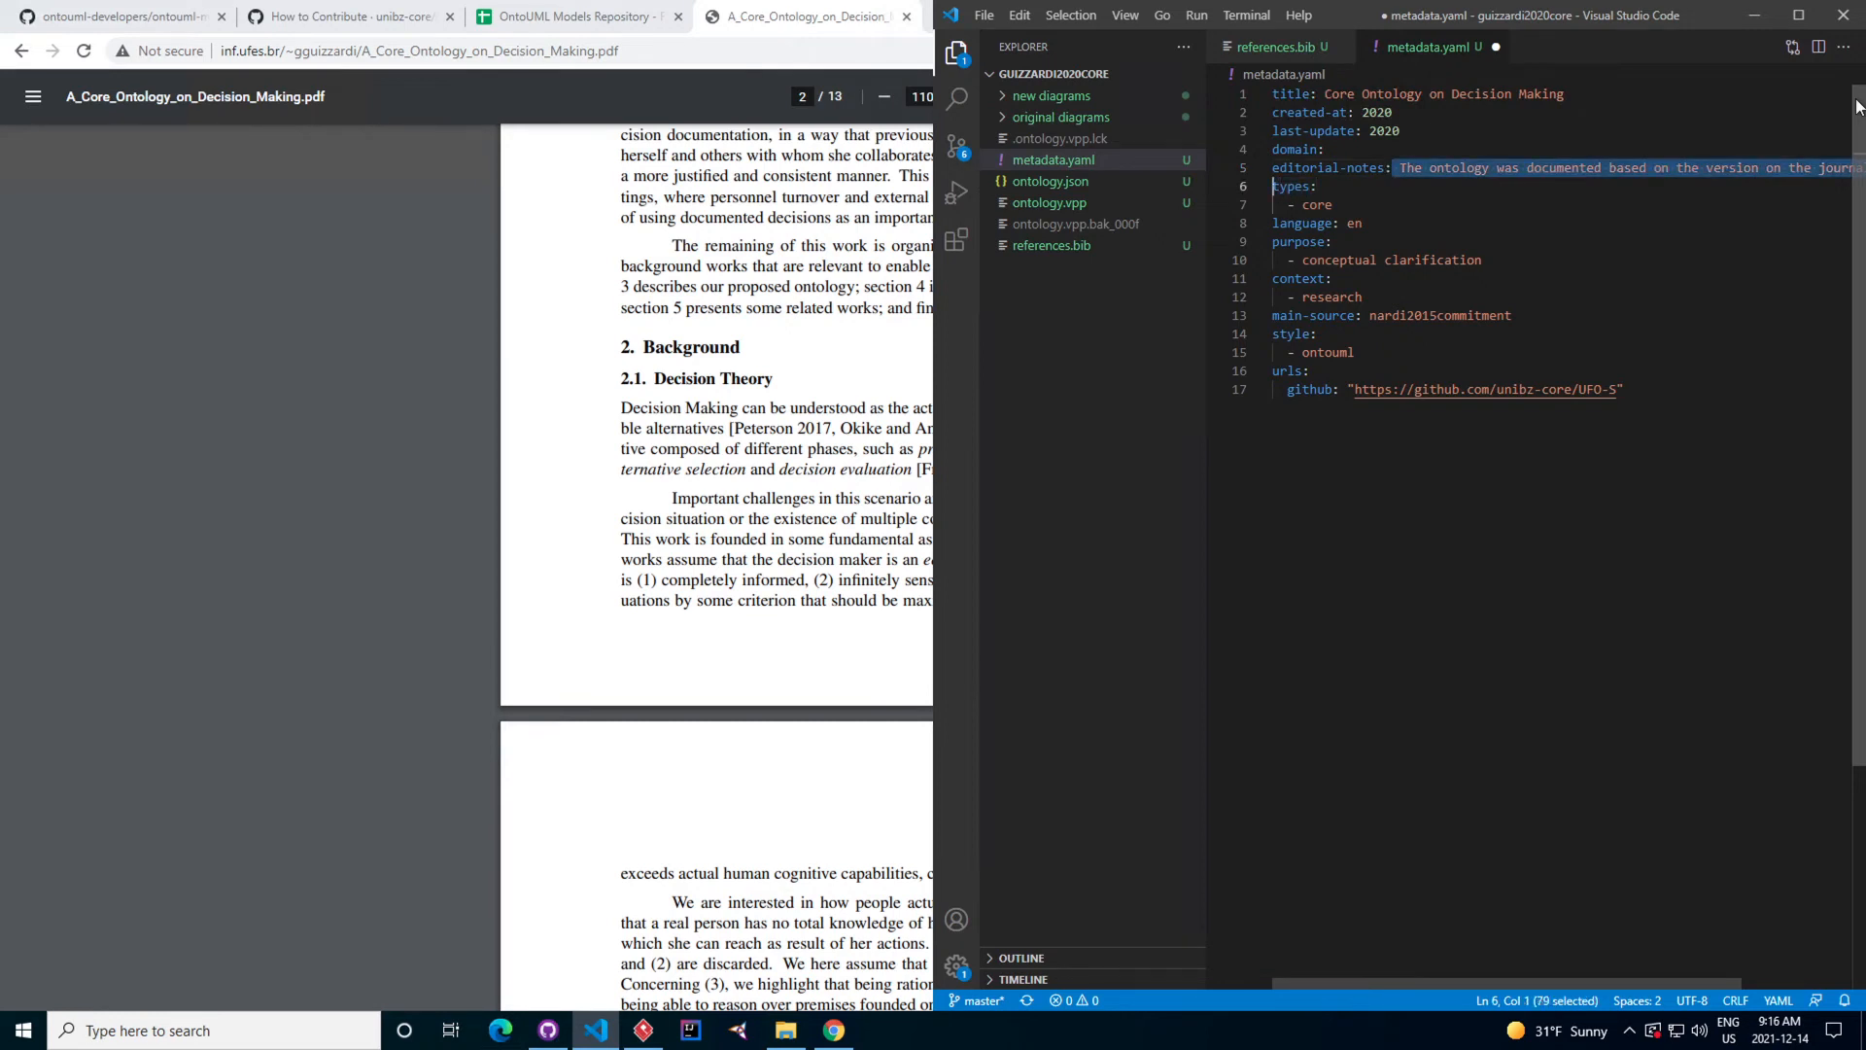
{"action": "key", "text": "Return"}
{"action": "key", "text": "shift+Down"}
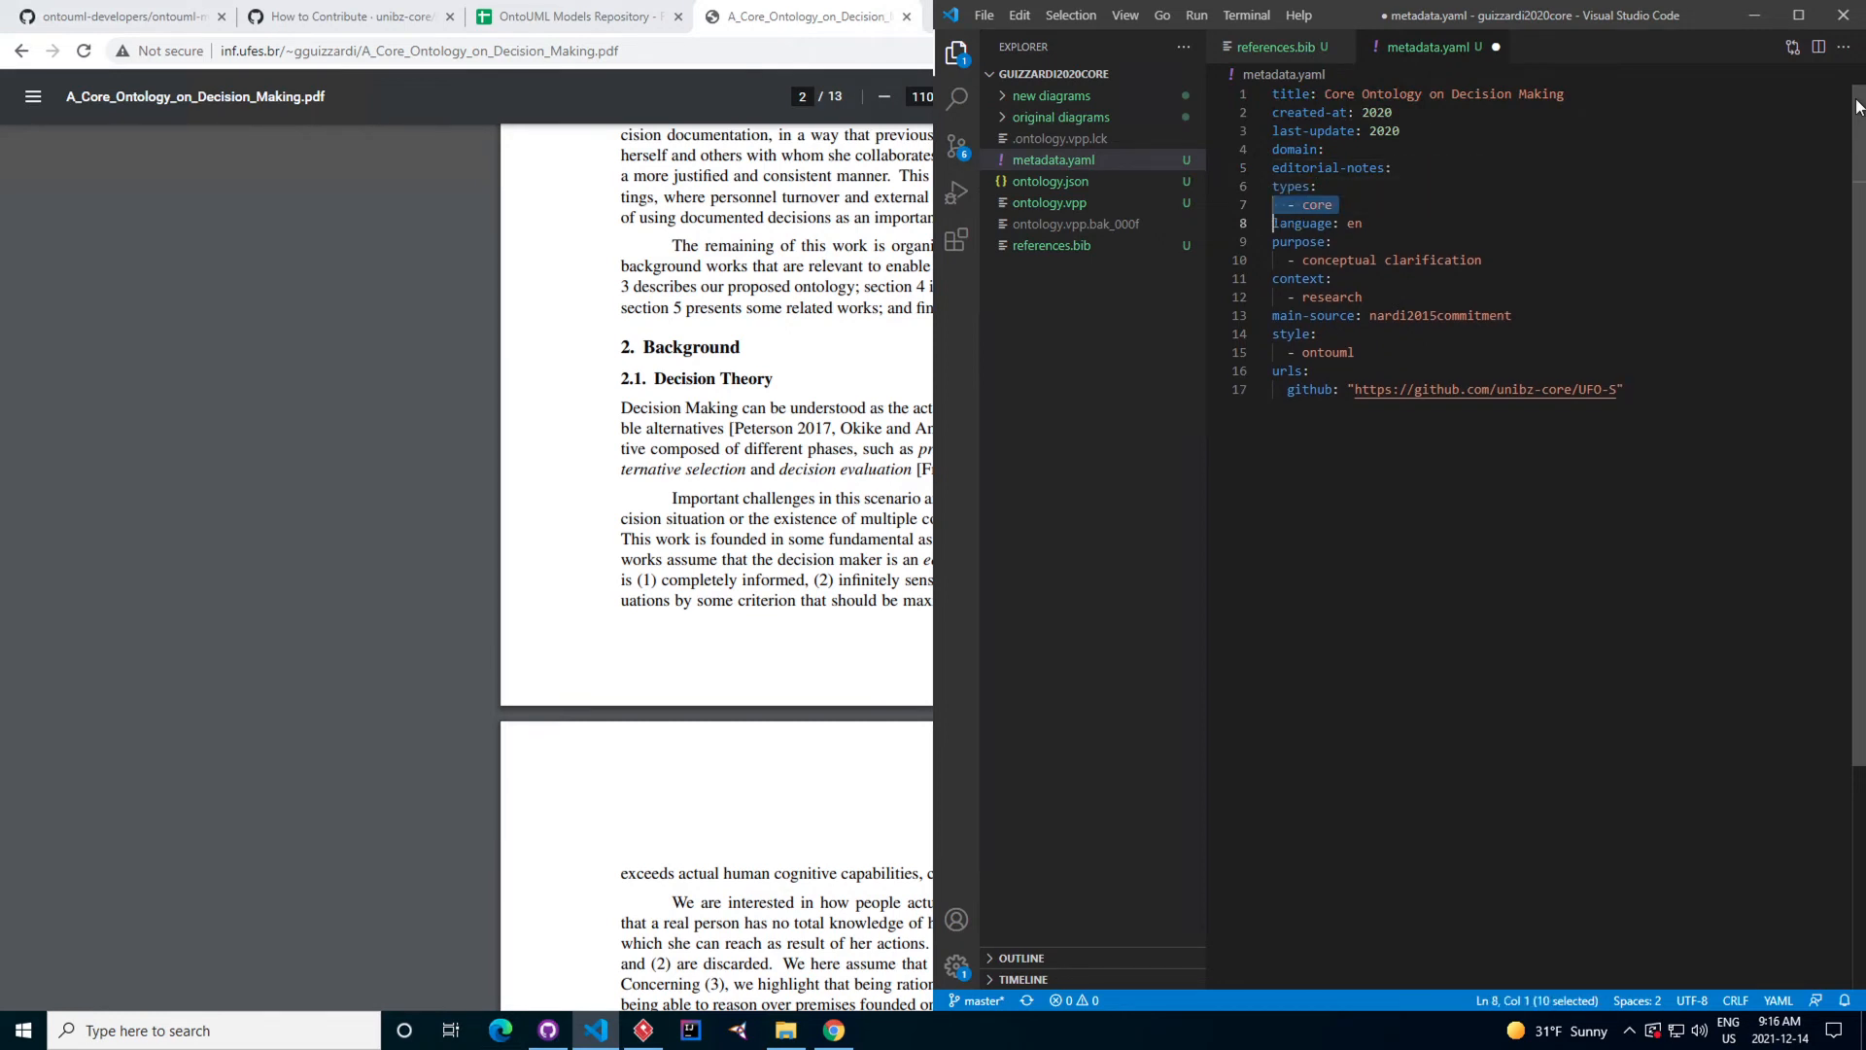
{"action": "key", "text": "BackSpace"}
Step: Select the old main-source value nardi2015commitment for replacement
{"action": "key", "text": "Down"}
{"action": "key", "text": "Down"}
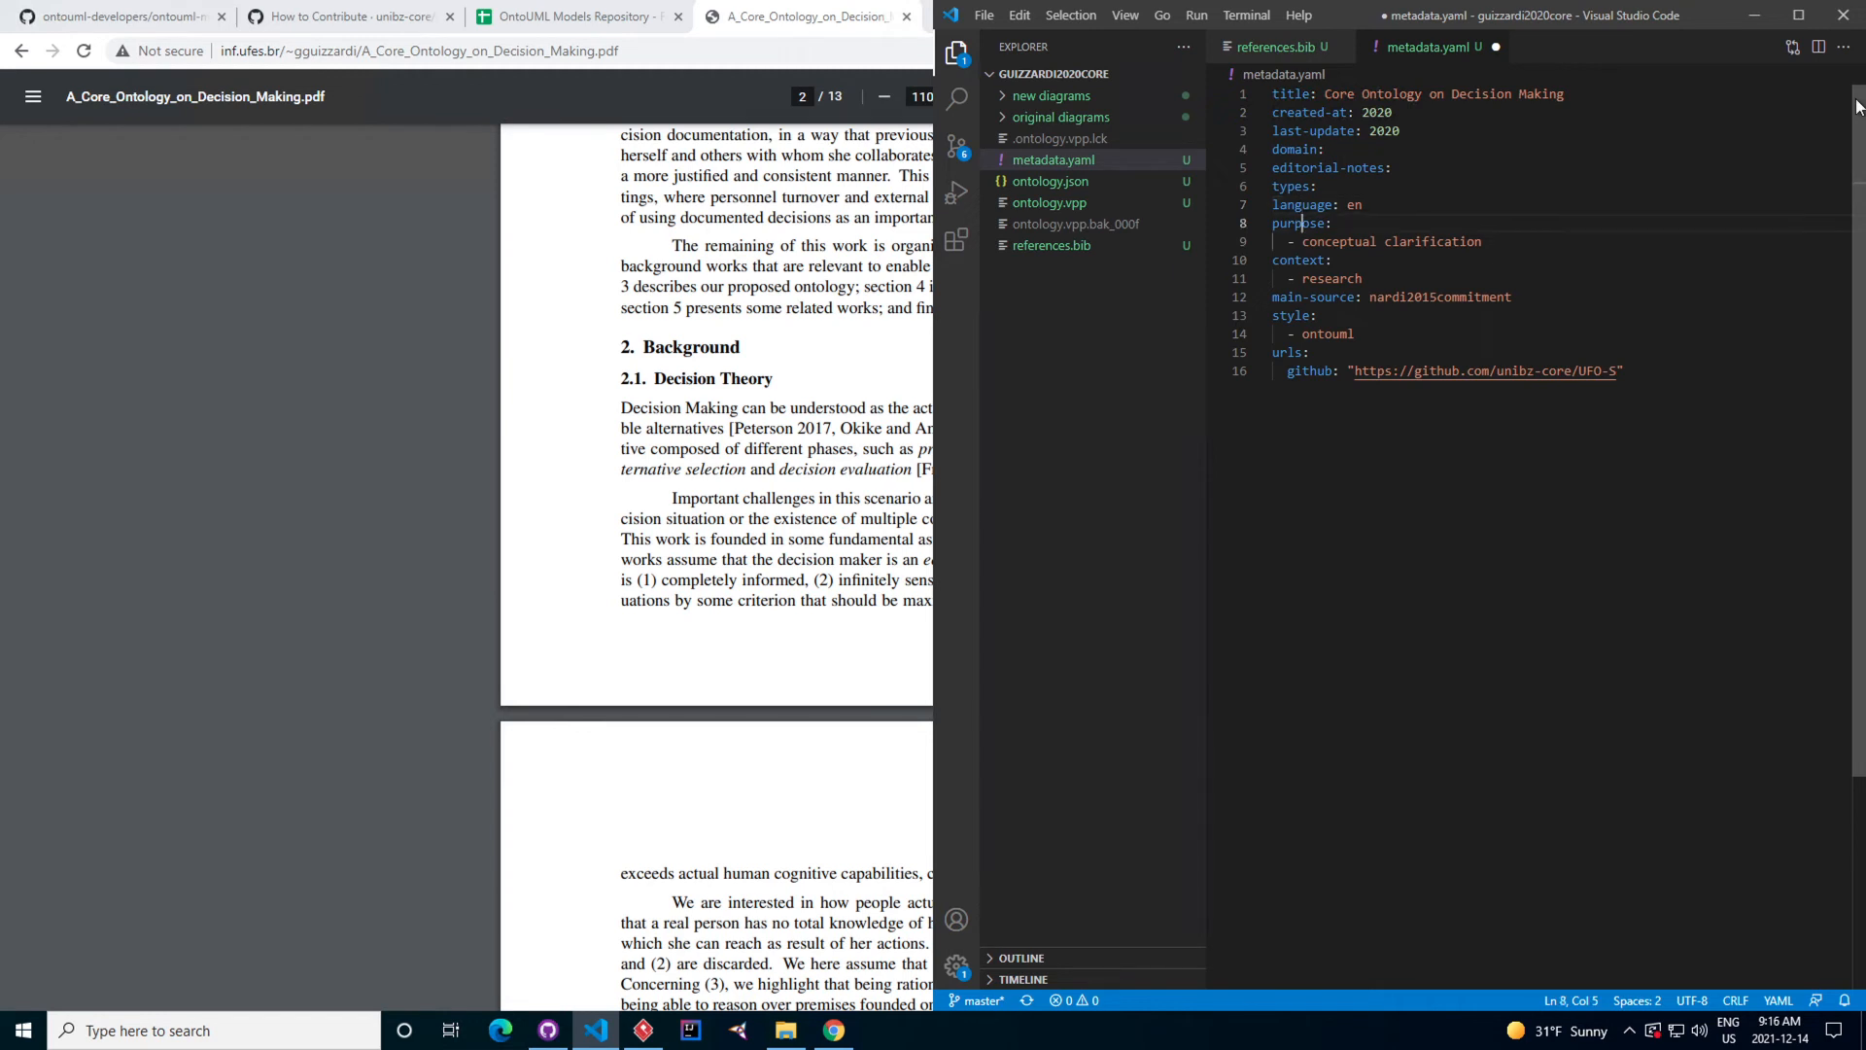
{"action": "key", "text": "Left"}
{"action": "key", "text": "Left"}
{"action": "key", "text": "Left"}
{"action": "key", "text": "Left"}
{"action": "key", "text": "Left"}
{"action": "key", "text": "Right"}
{"action": "key", "text": "Down"}
{"action": "key", "text": "Down"}
{"action": "key", "text": "Down"}
{"action": "key", "text": "Right"}
{"action": "key", "text": "Right"}
{"action": "key", "text": "Right"}
{"action": "key", "text": "Right"}
{"action": "key", "text": "Right"}
{"action": "key", "text": "Right"}
{"action": "key", "text": "Right"}
{"action": "key", "text": "Left"}
{"action": "key", "text": "Left"}
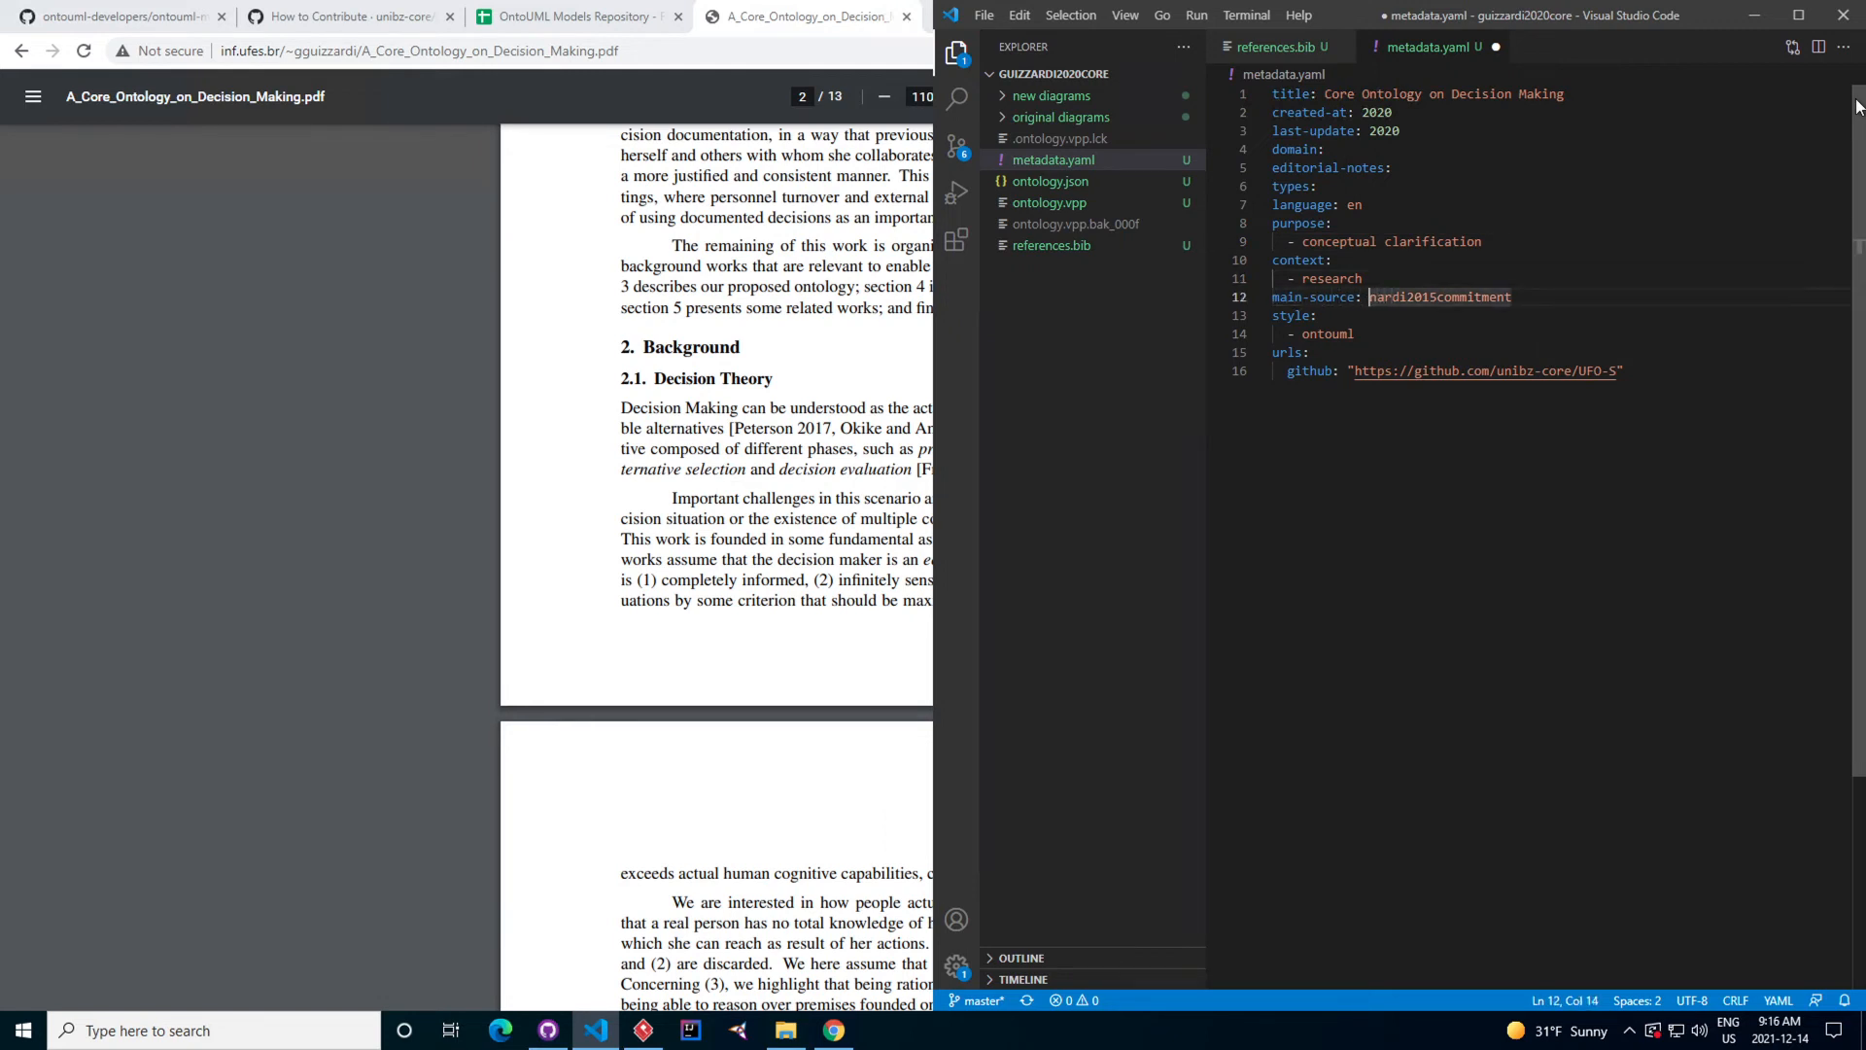
{"action": "key", "text": "ctrl+shift"}
{"action": "key", "text": "shift+End"}
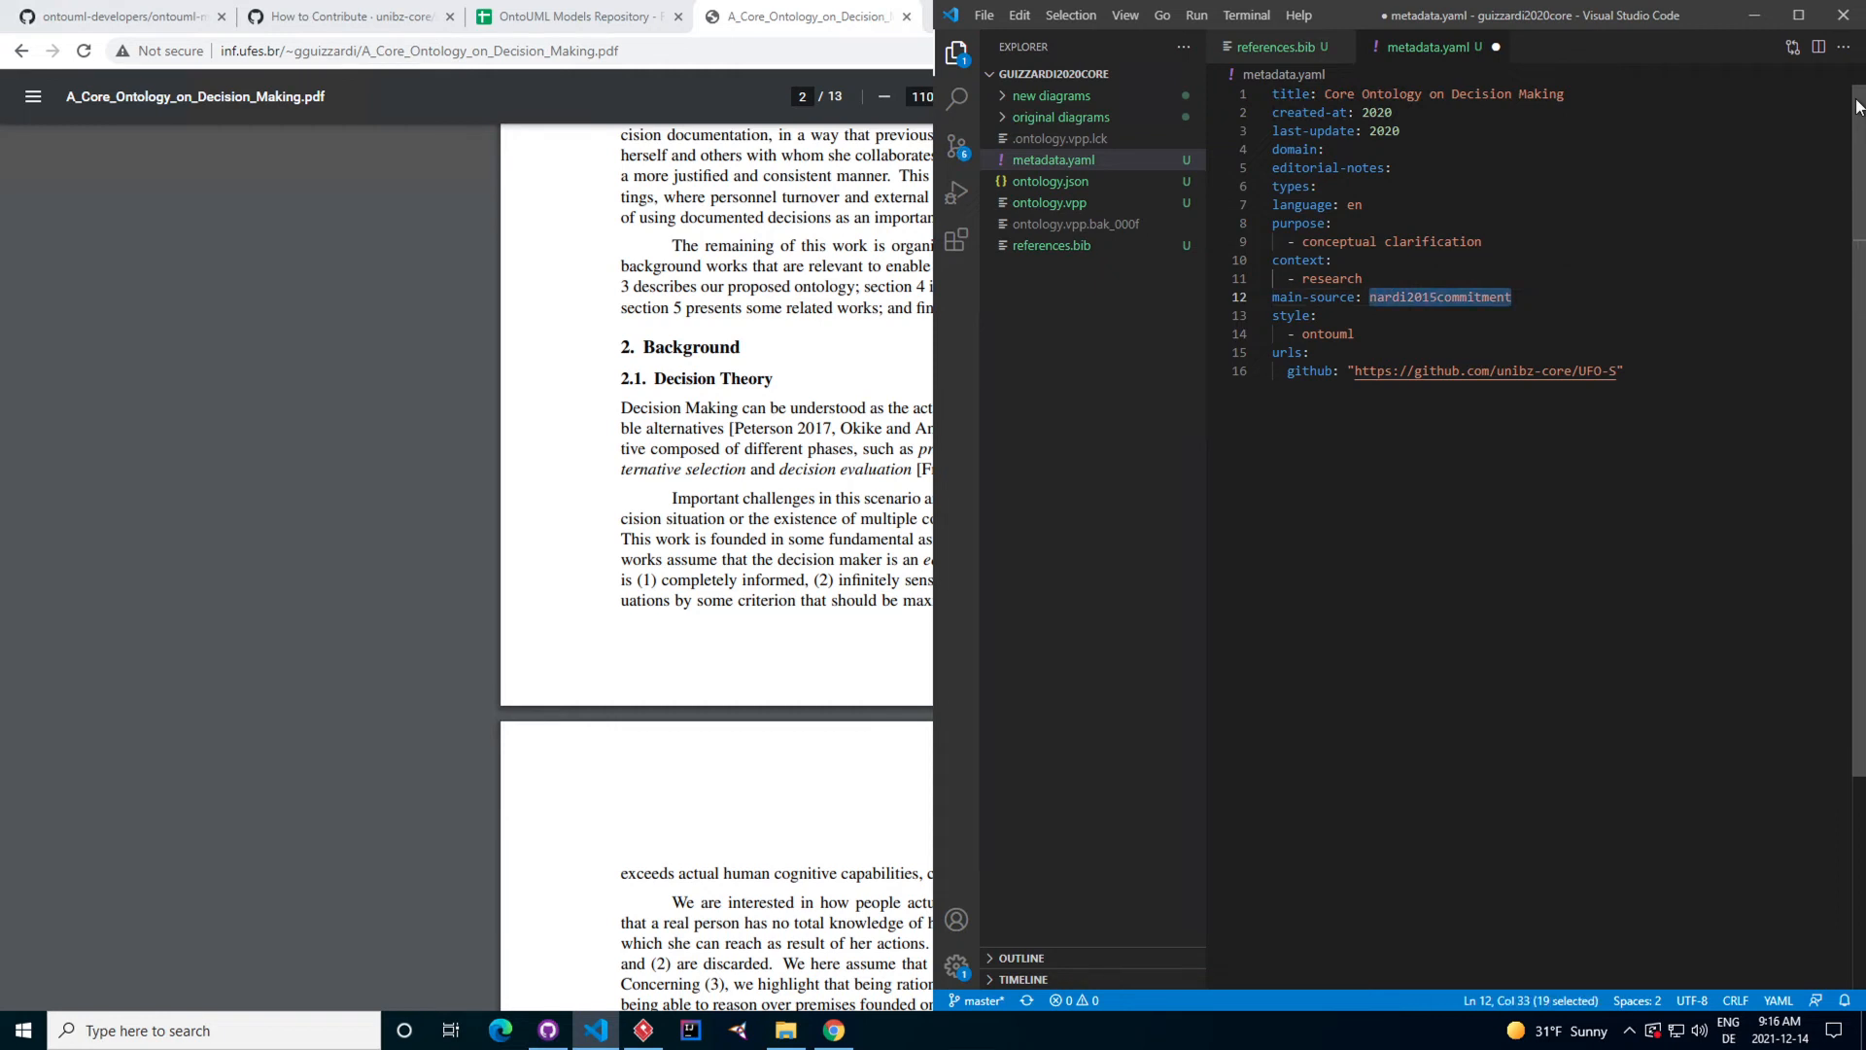
Step: Set main-source to guizzardi2020core, switching the keyboard layout back to US to fix the typos
{"action": "type", "text": "guiyyardi"}
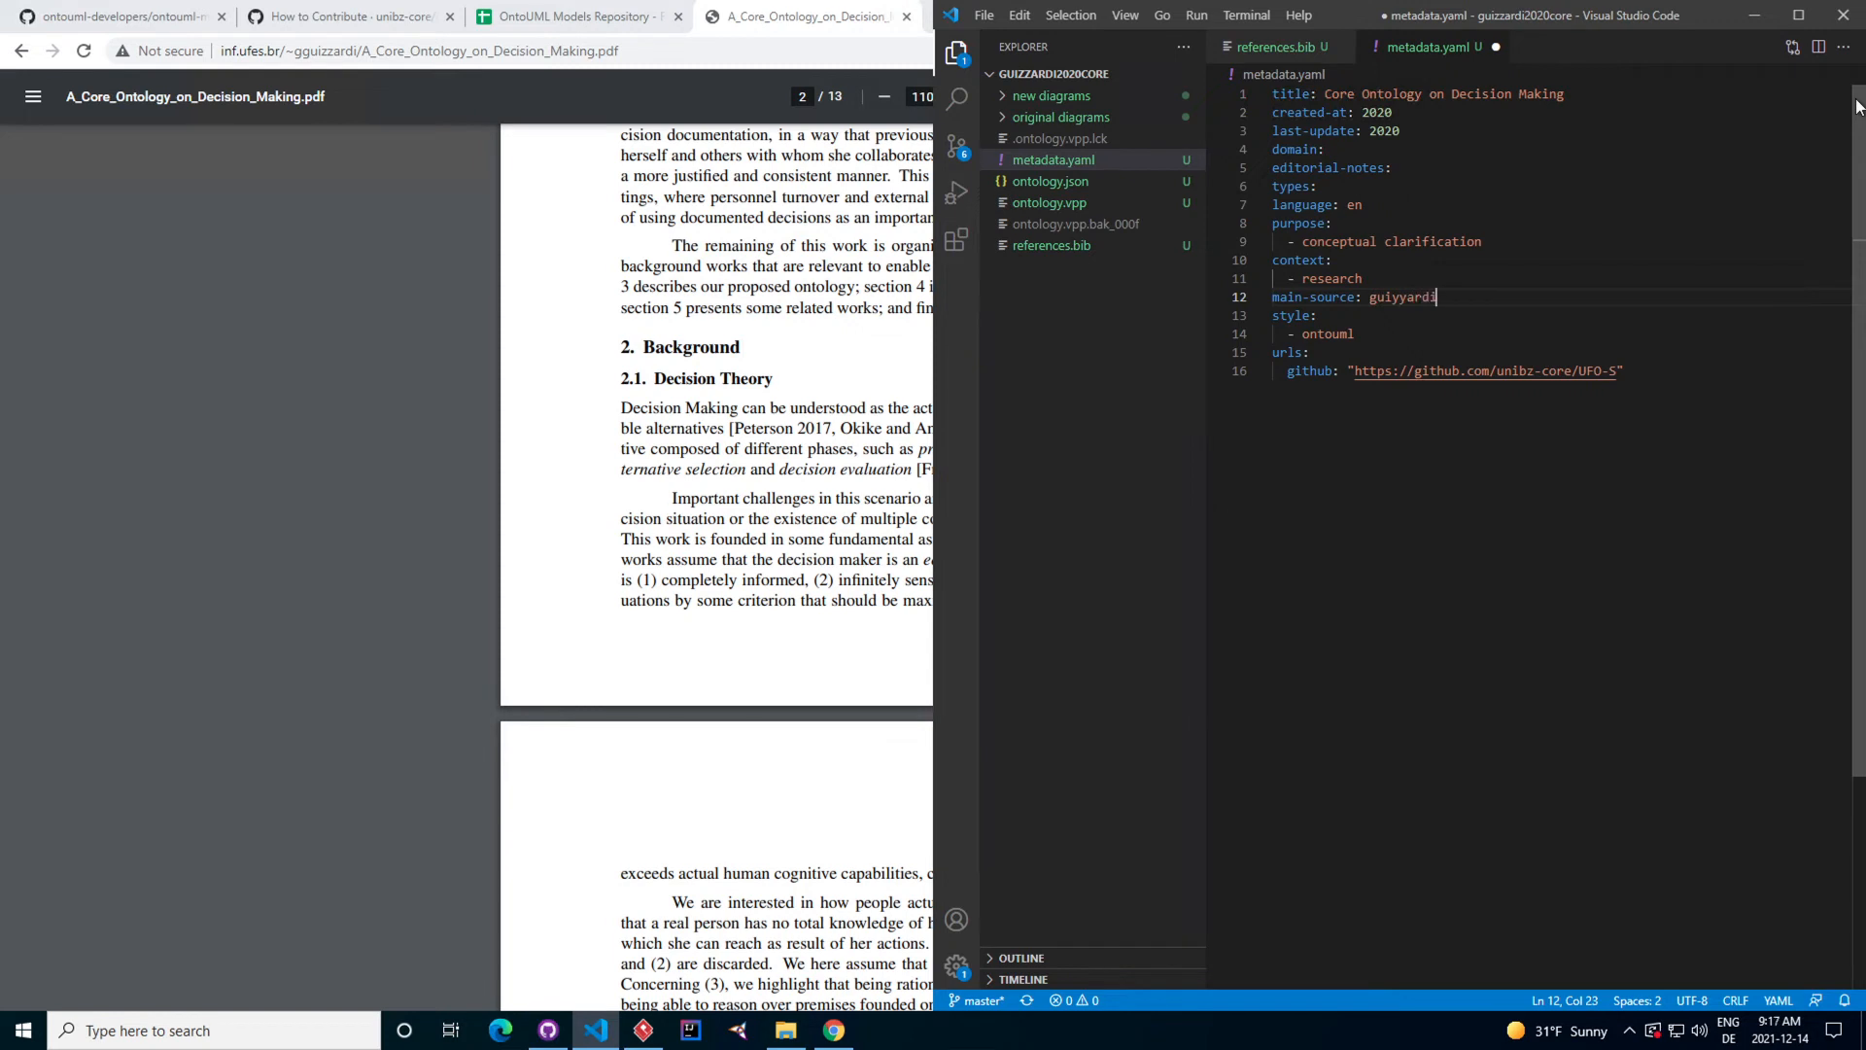
{"action": "type", "text": "2020core"}
{"action": "key", "text": "Left"}
{"action": "key", "text": "Left"}
{"action": "key", "text": "Left"}
{"action": "key", "text": "BackSpace"}
{"action": "key", "text": "BackSpace"}
{"action": "key", "text": "BackSpace"}
{"action": "type", "text": "iyy"}
{"action": "left_click", "coordinate": [1733, 1033]}
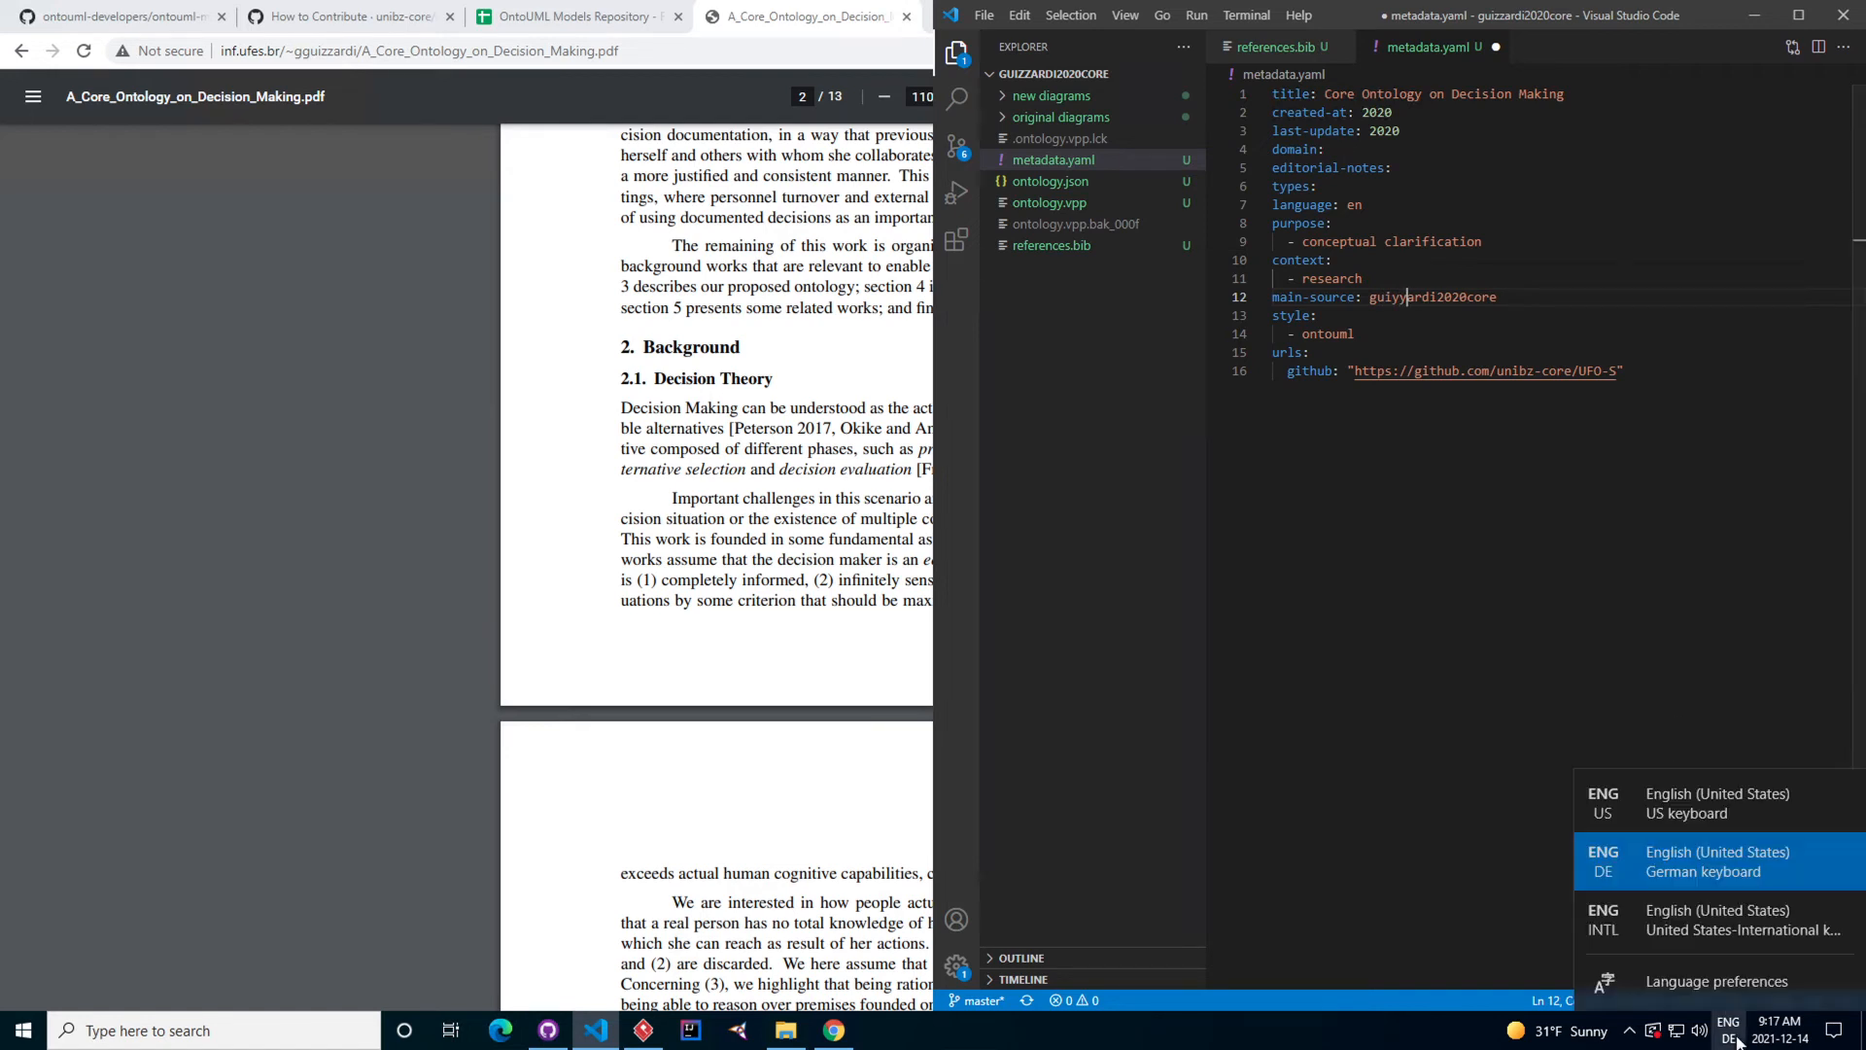
{"action": "left_click", "coordinate": [1728, 804]}
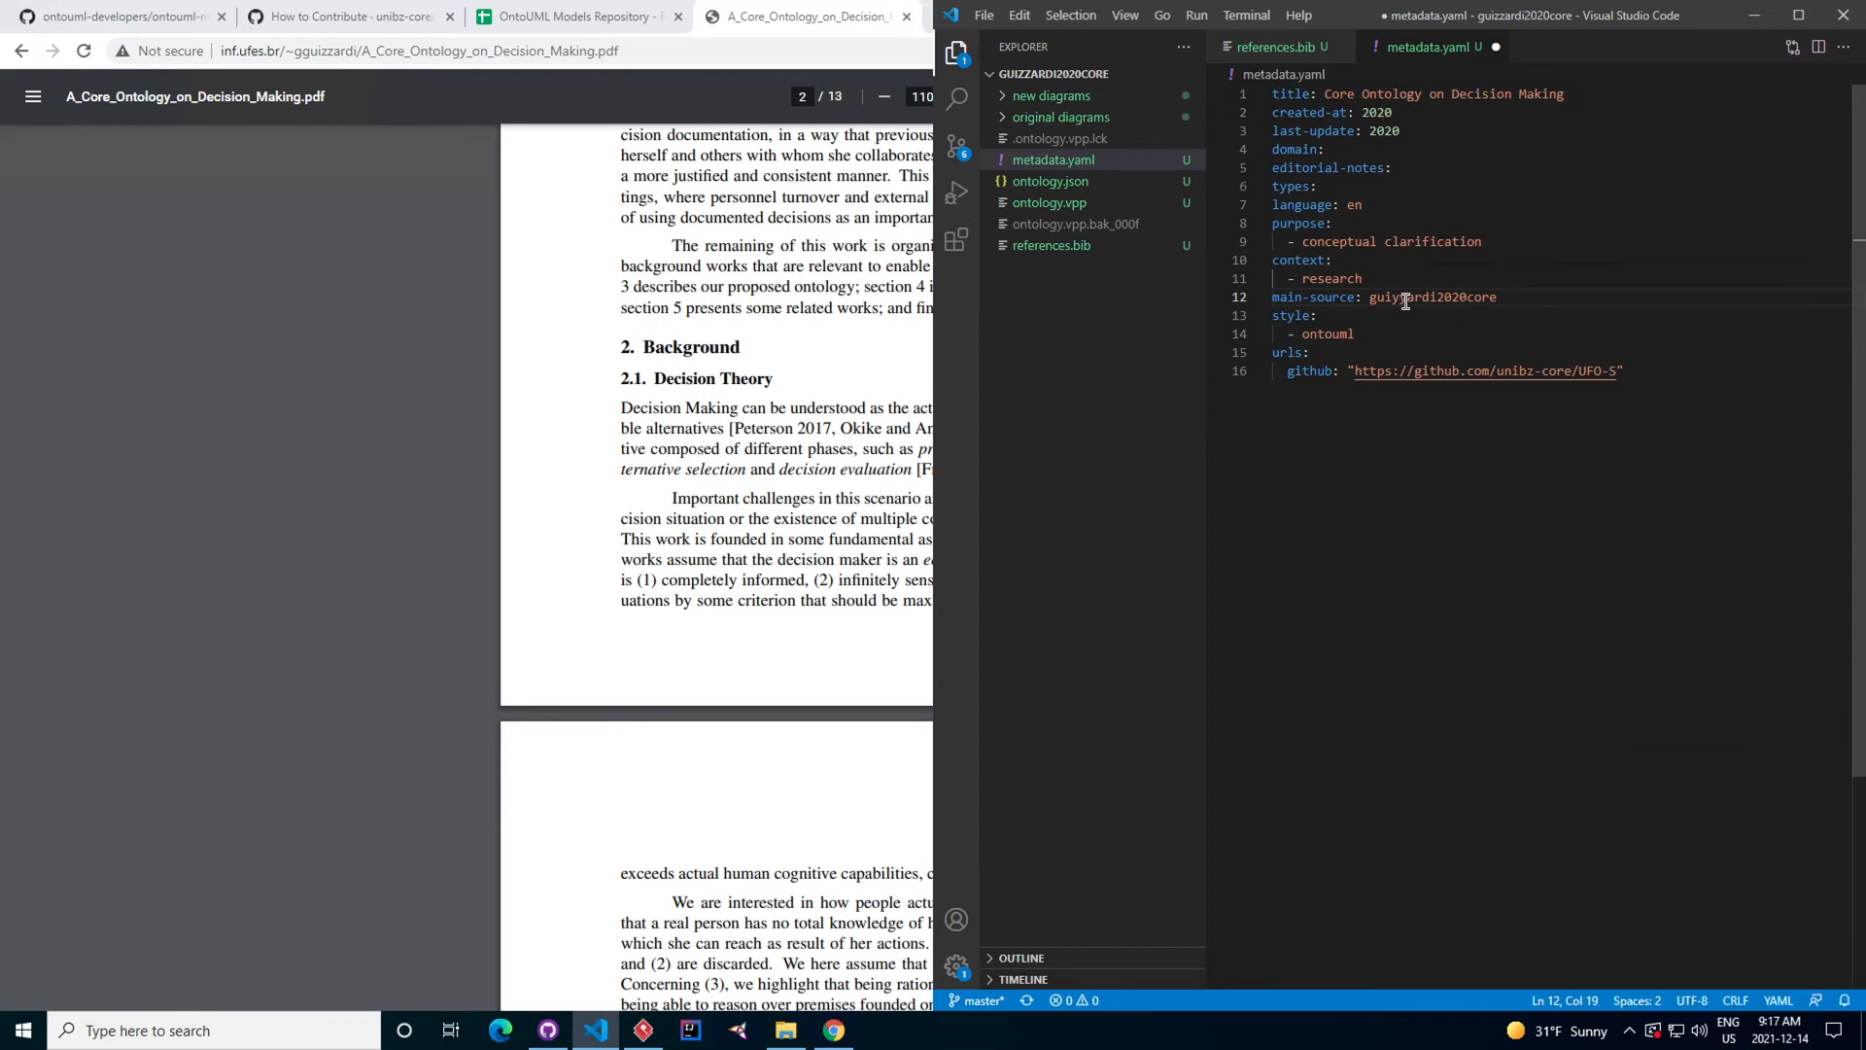
{"action": "key", "text": "BackSpace"}
{"action": "key", "text": "BackSpace"}
{"action": "type", "text": "zz"}
Step: Delete the github URL line and save metadata.yaml
{"action": "left_click", "coordinate": [1464, 335]}
{"action": "left_click", "coordinate": [1340, 371]}
{"action": "key", "text": "End"}
{"action": "key", "text": "shift+Up"}
{"action": "key", "text": "BackSpace"}
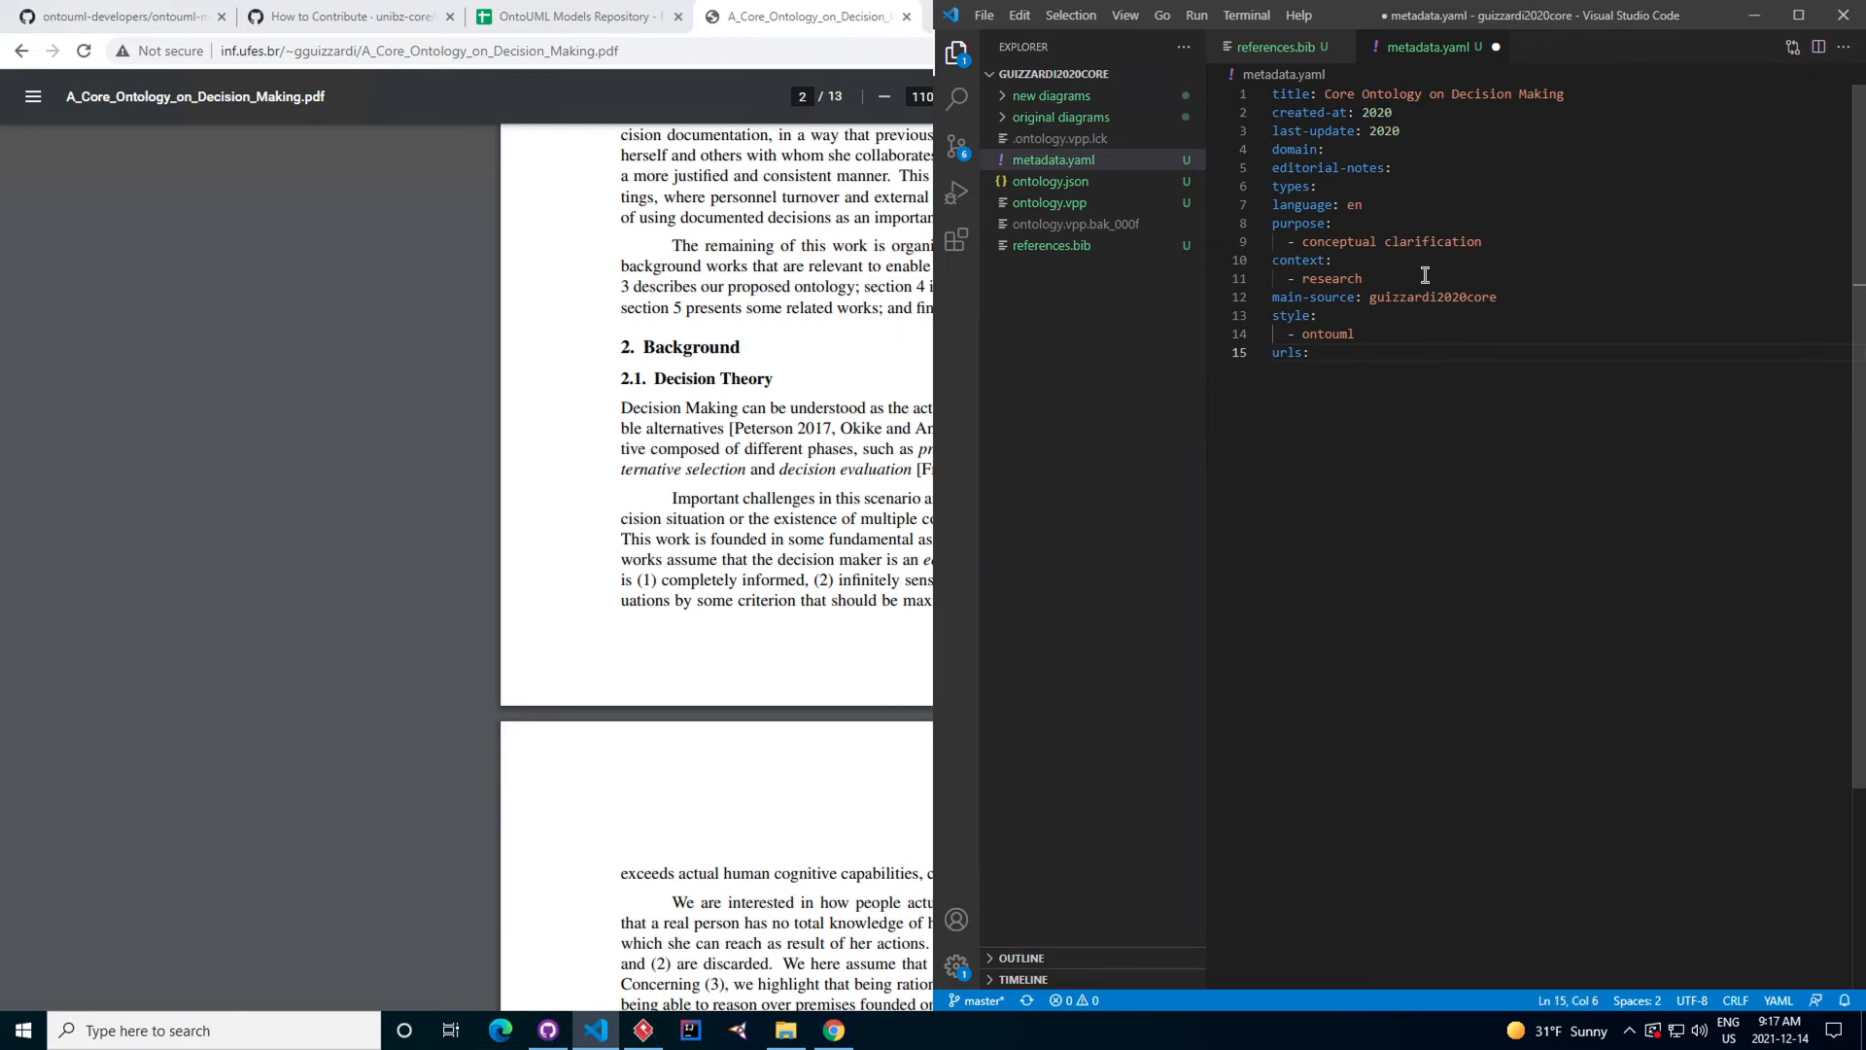
{"action": "key", "text": "ctrl+s"}
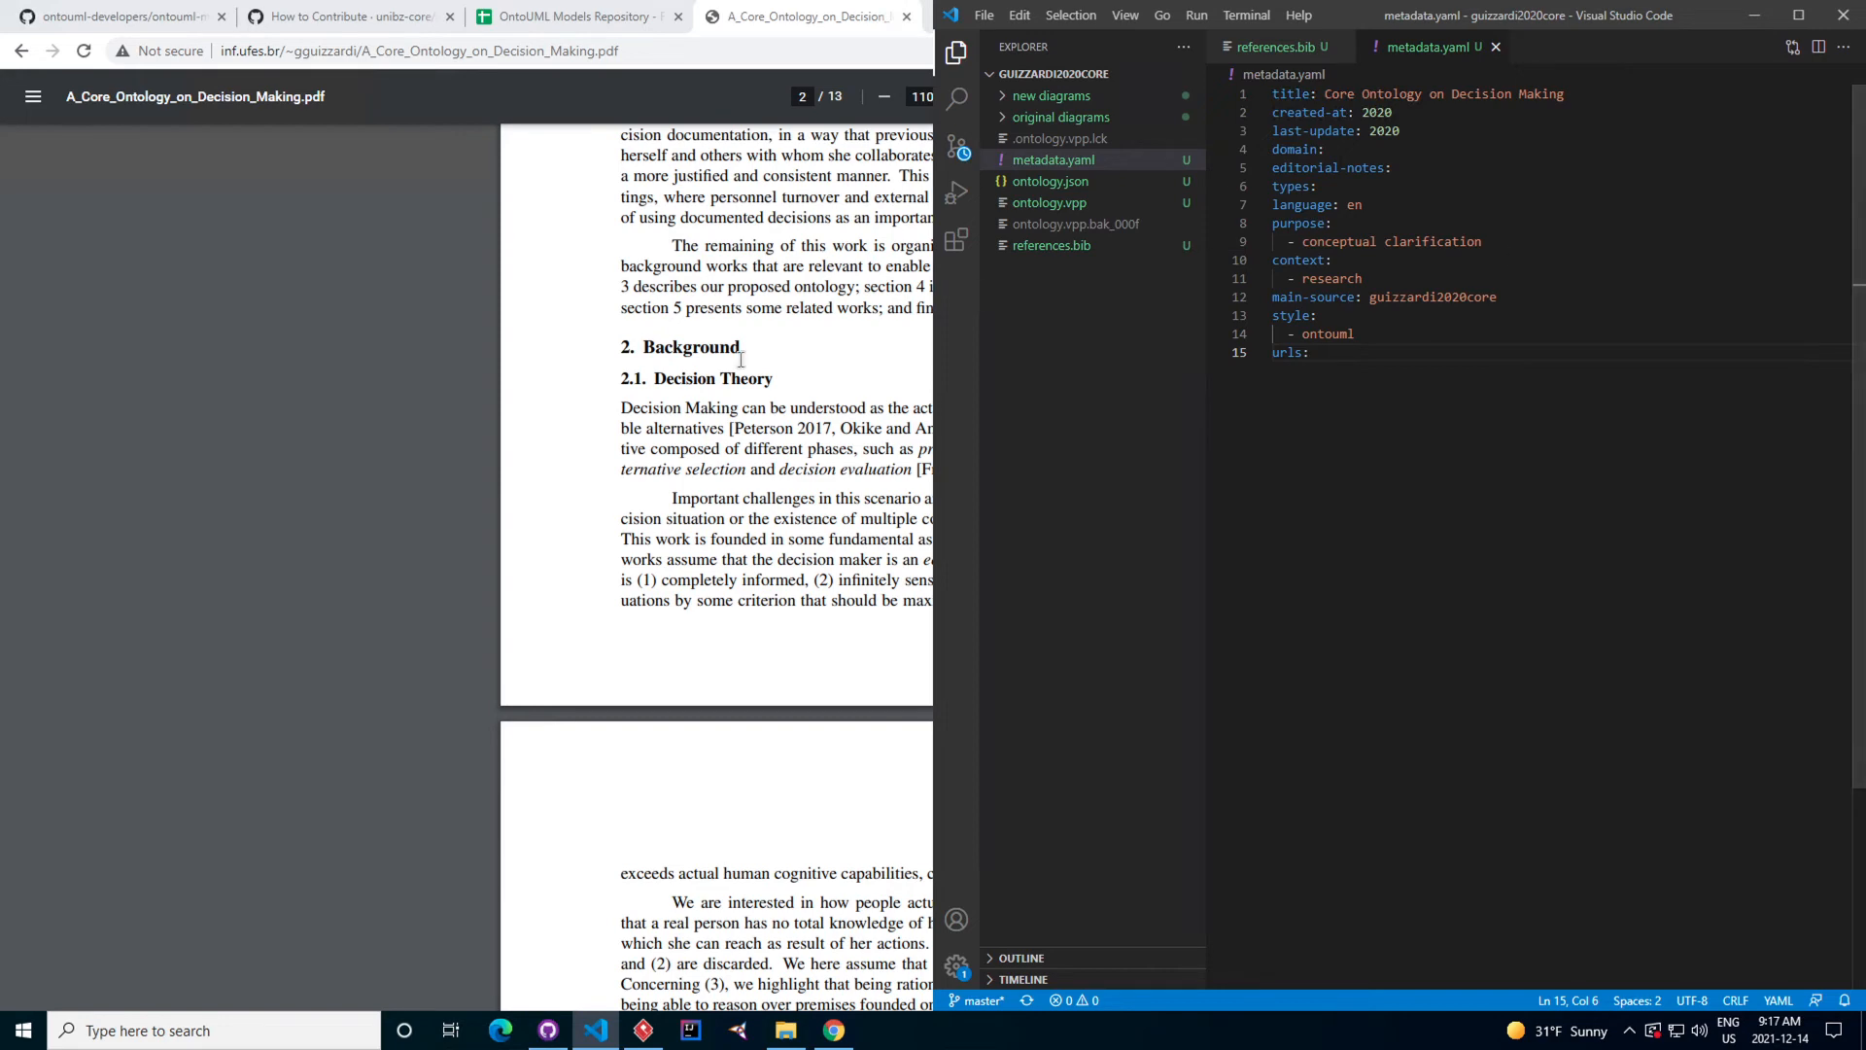
Step: Widen the Changes list and preview metadata.yaml, both diagram1.png images, ontology.json, ontology.vpp and references.bib
{"action": "left_click", "coordinate": [548, 1030]}
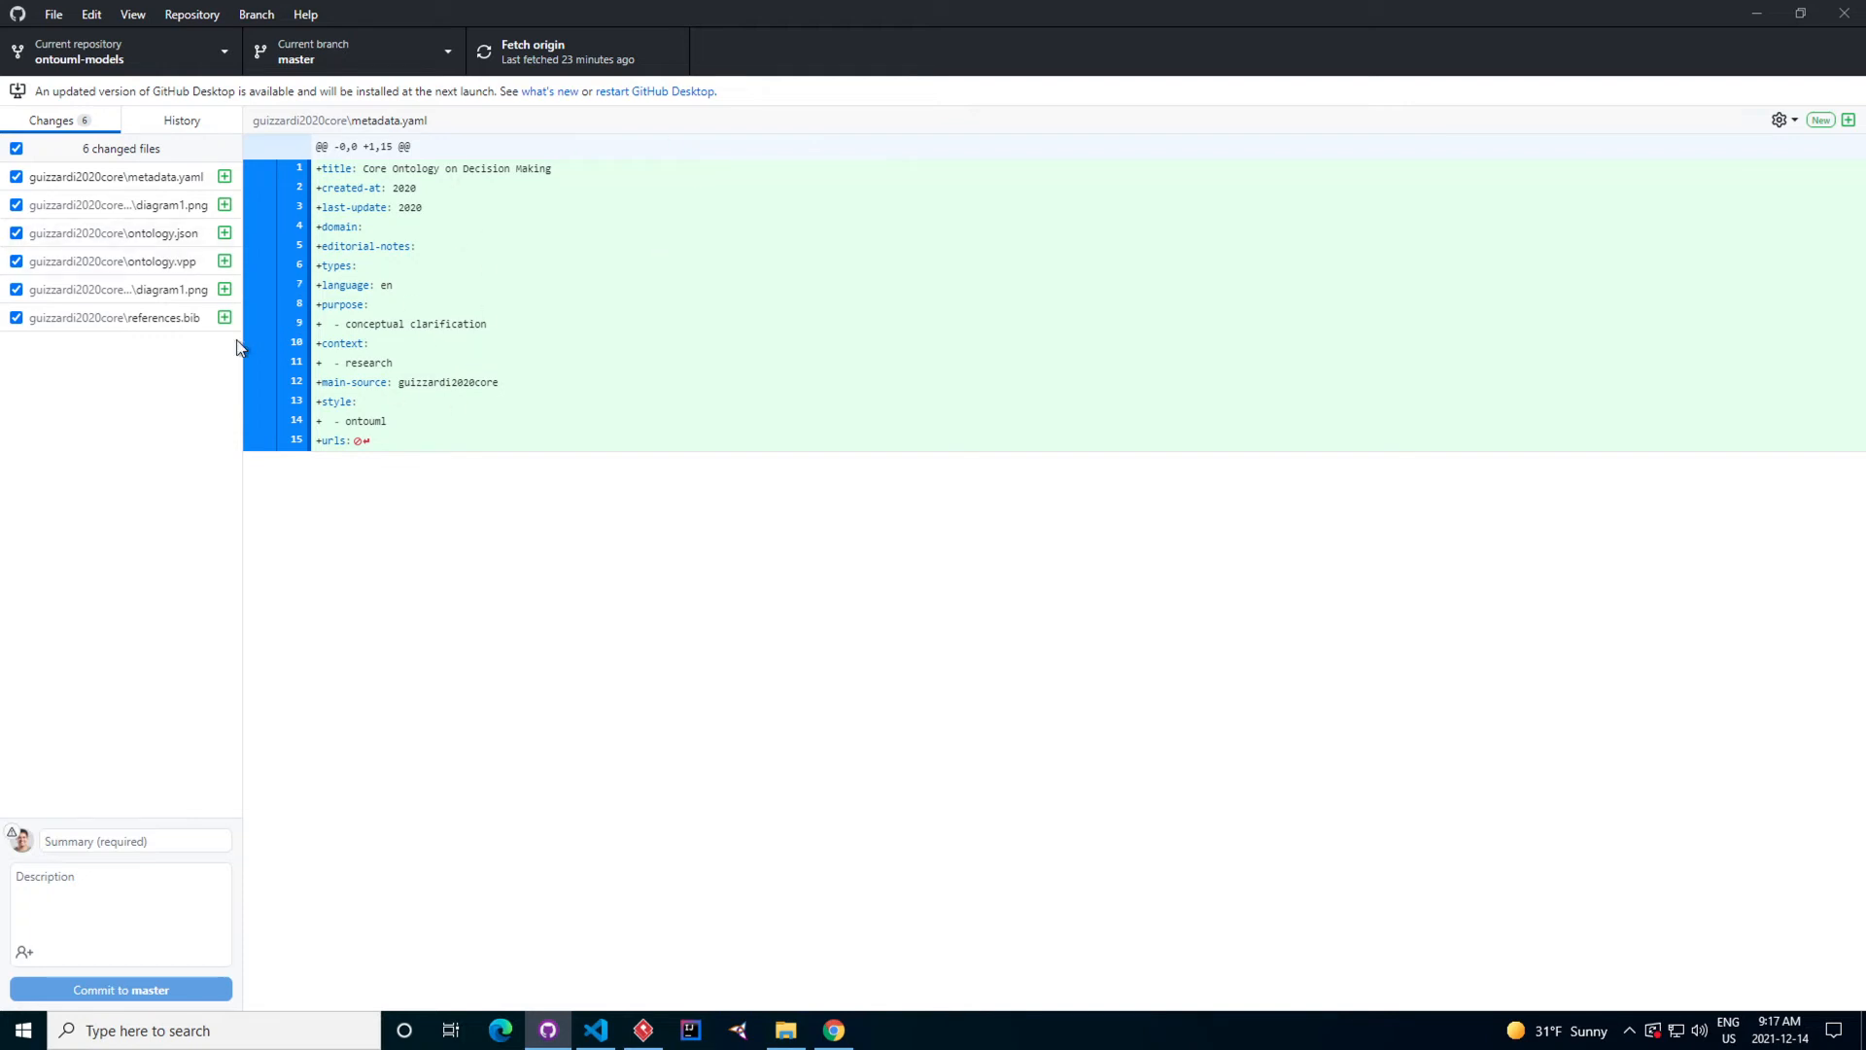
{"action": "left_click_drag", "start_coordinate": [242, 346], "coordinate": [352, 340]}
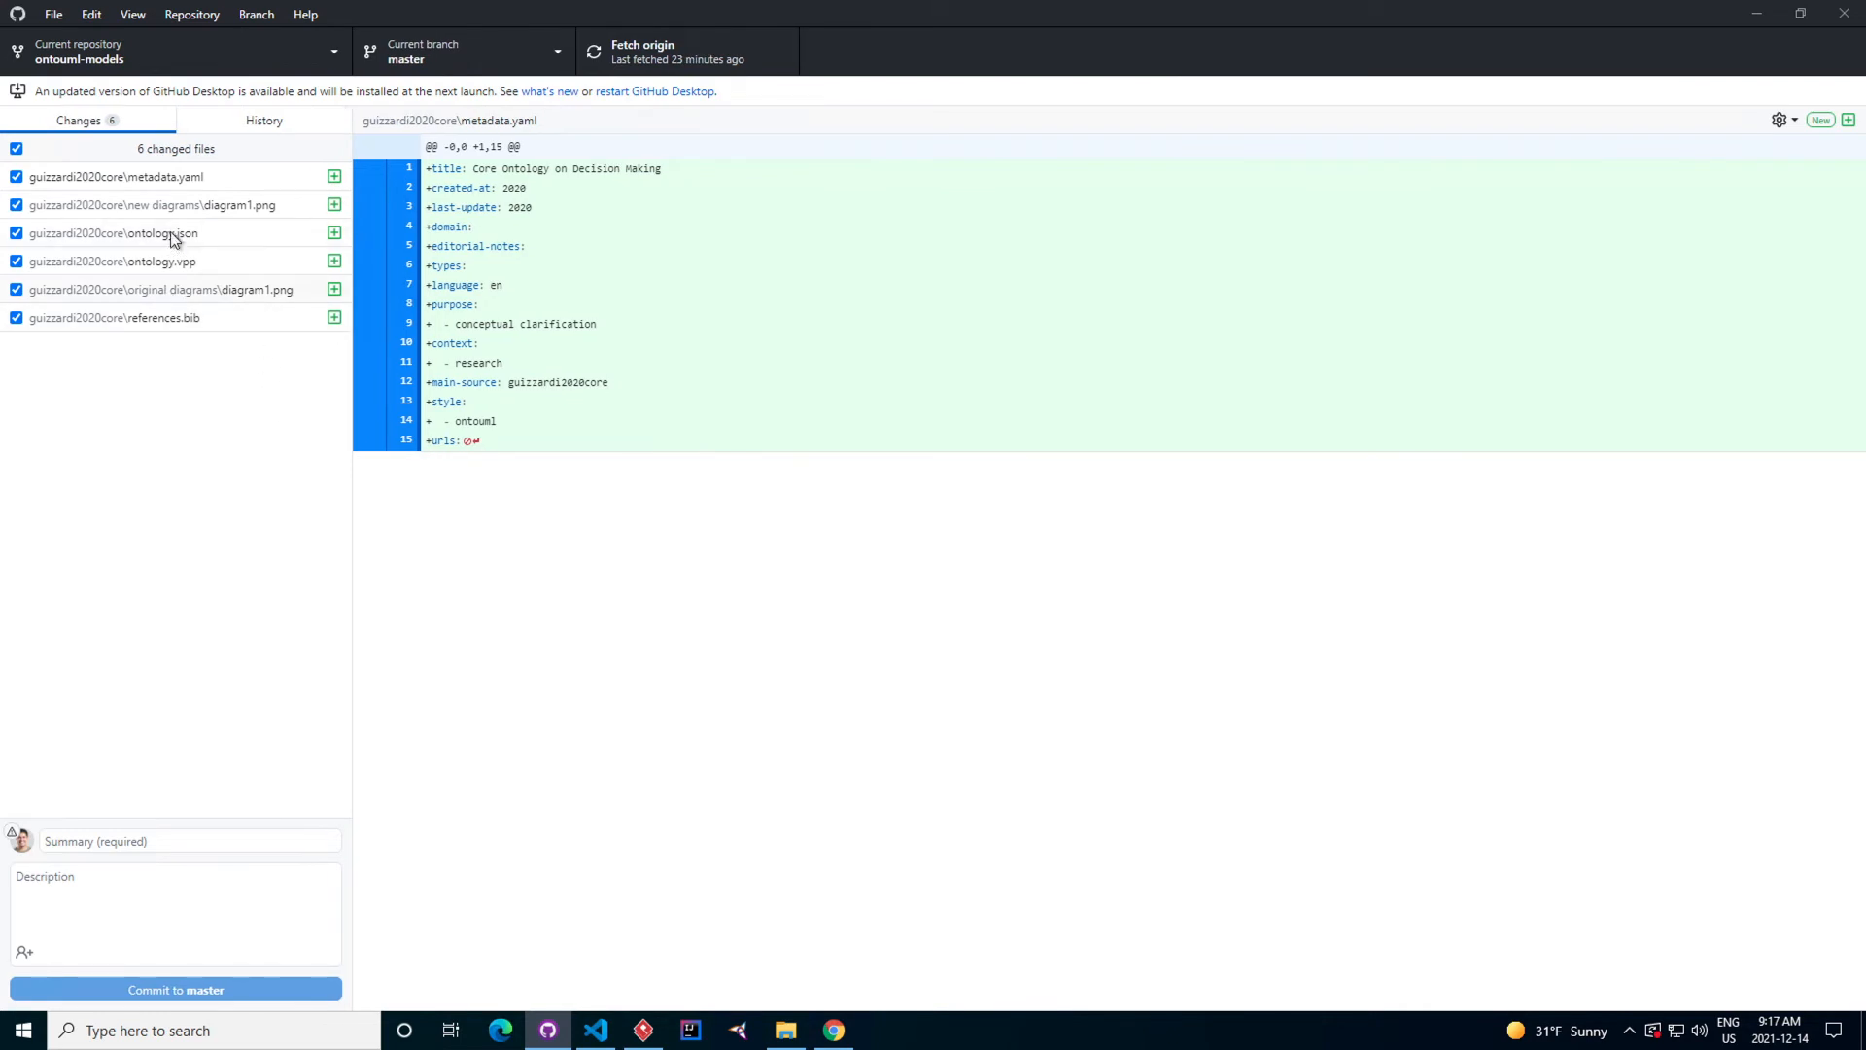
{"action": "left_click", "coordinate": [173, 179]}
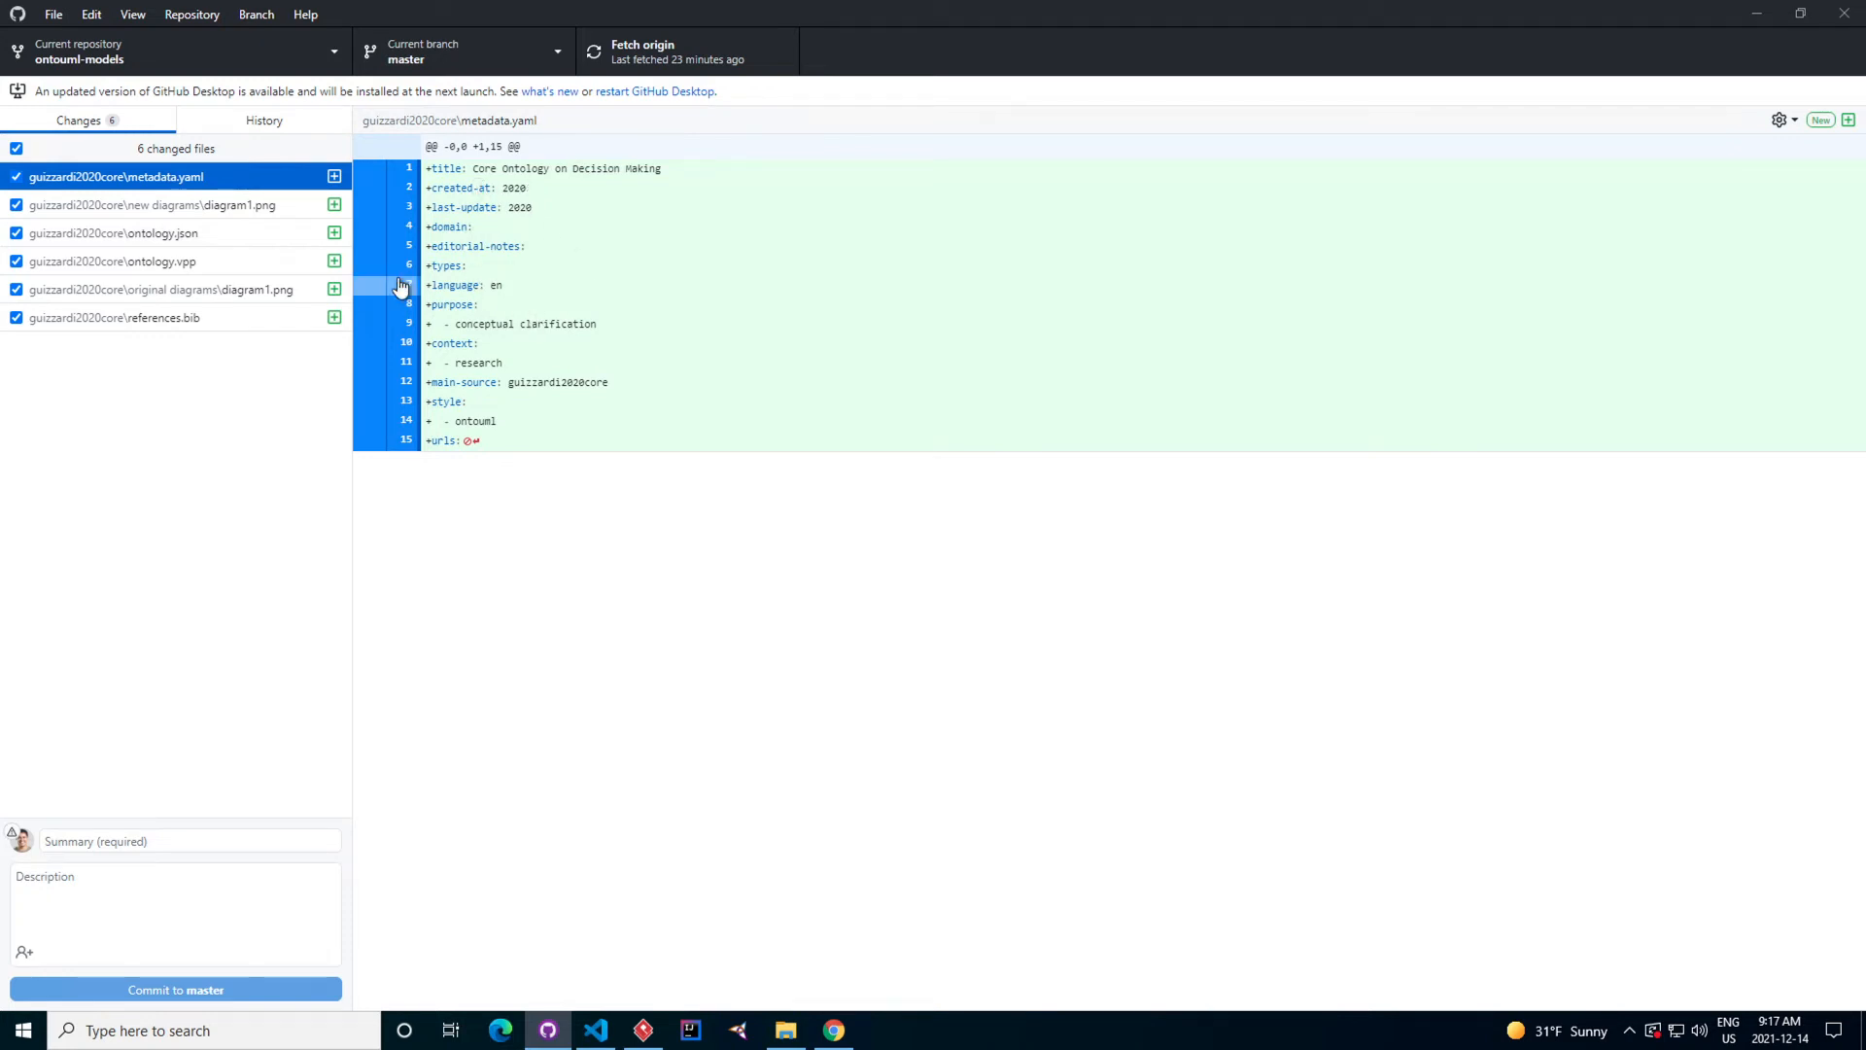
{"action": "left_click", "coordinate": [260, 208]}
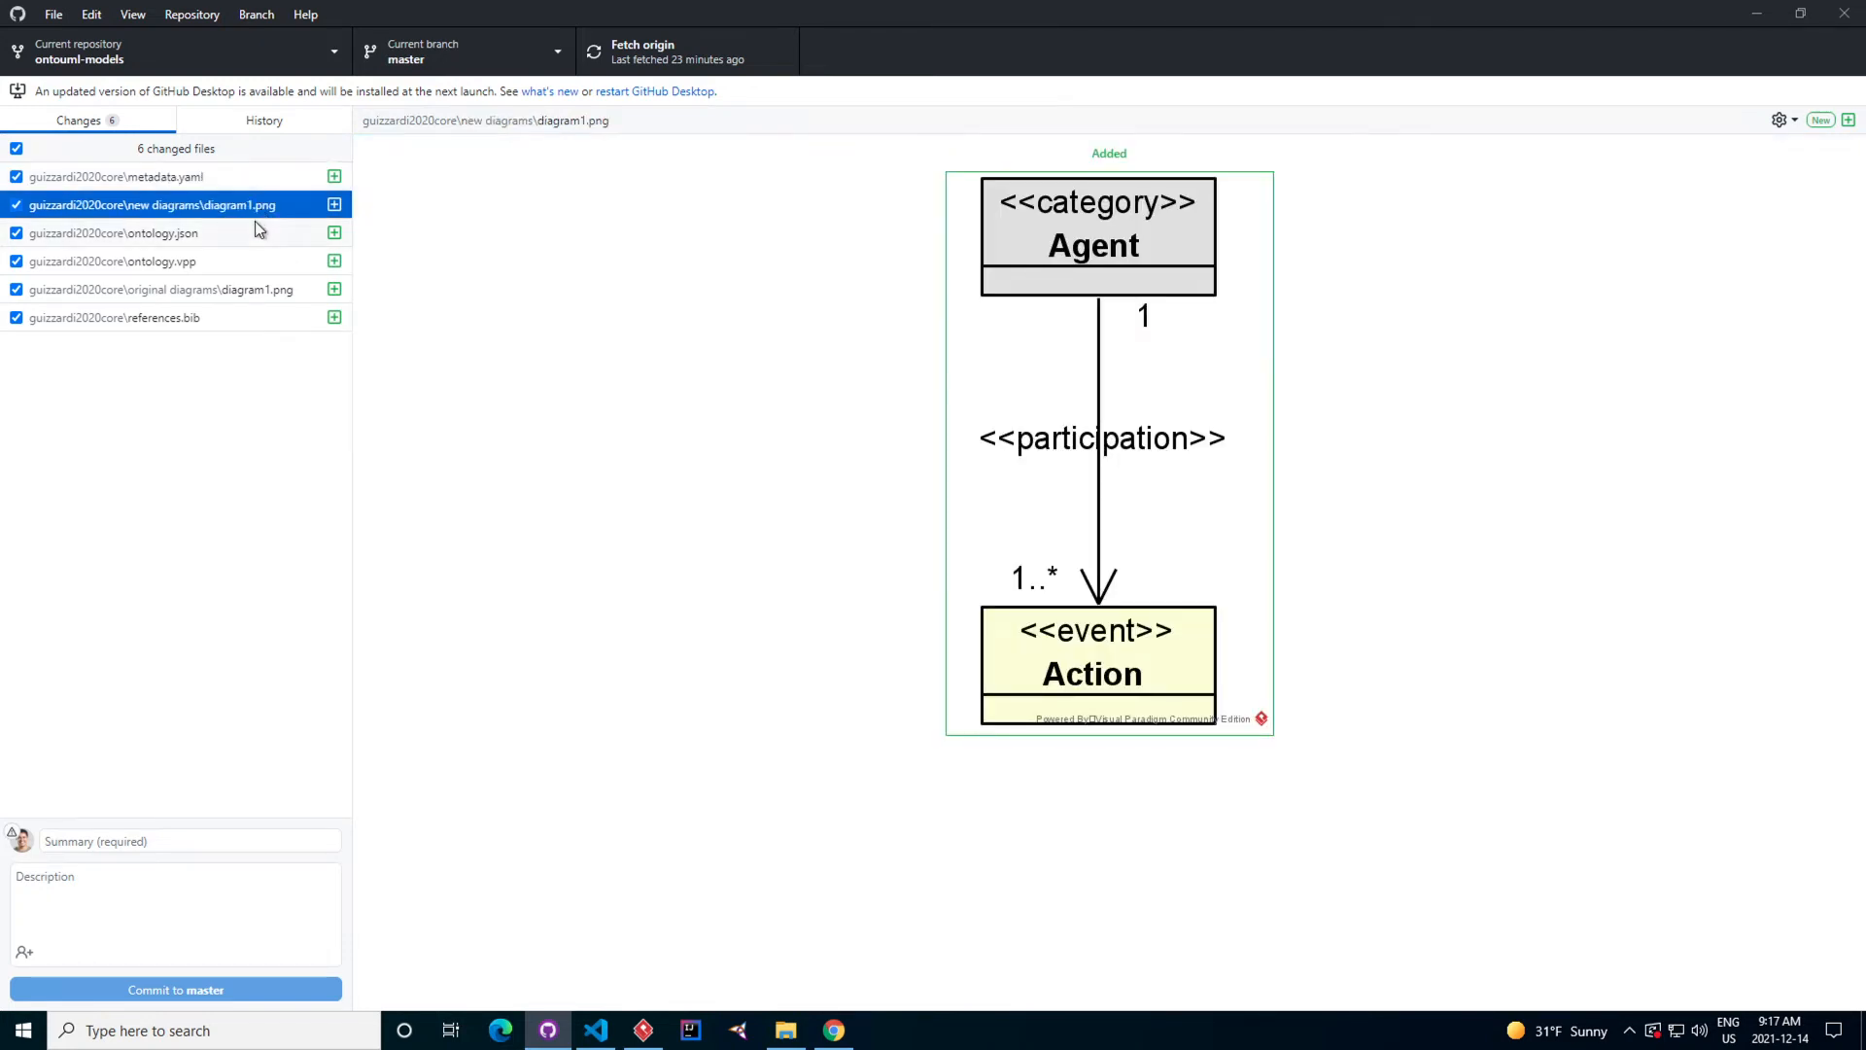
{"action": "left_click", "coordinate": [249, 237]}
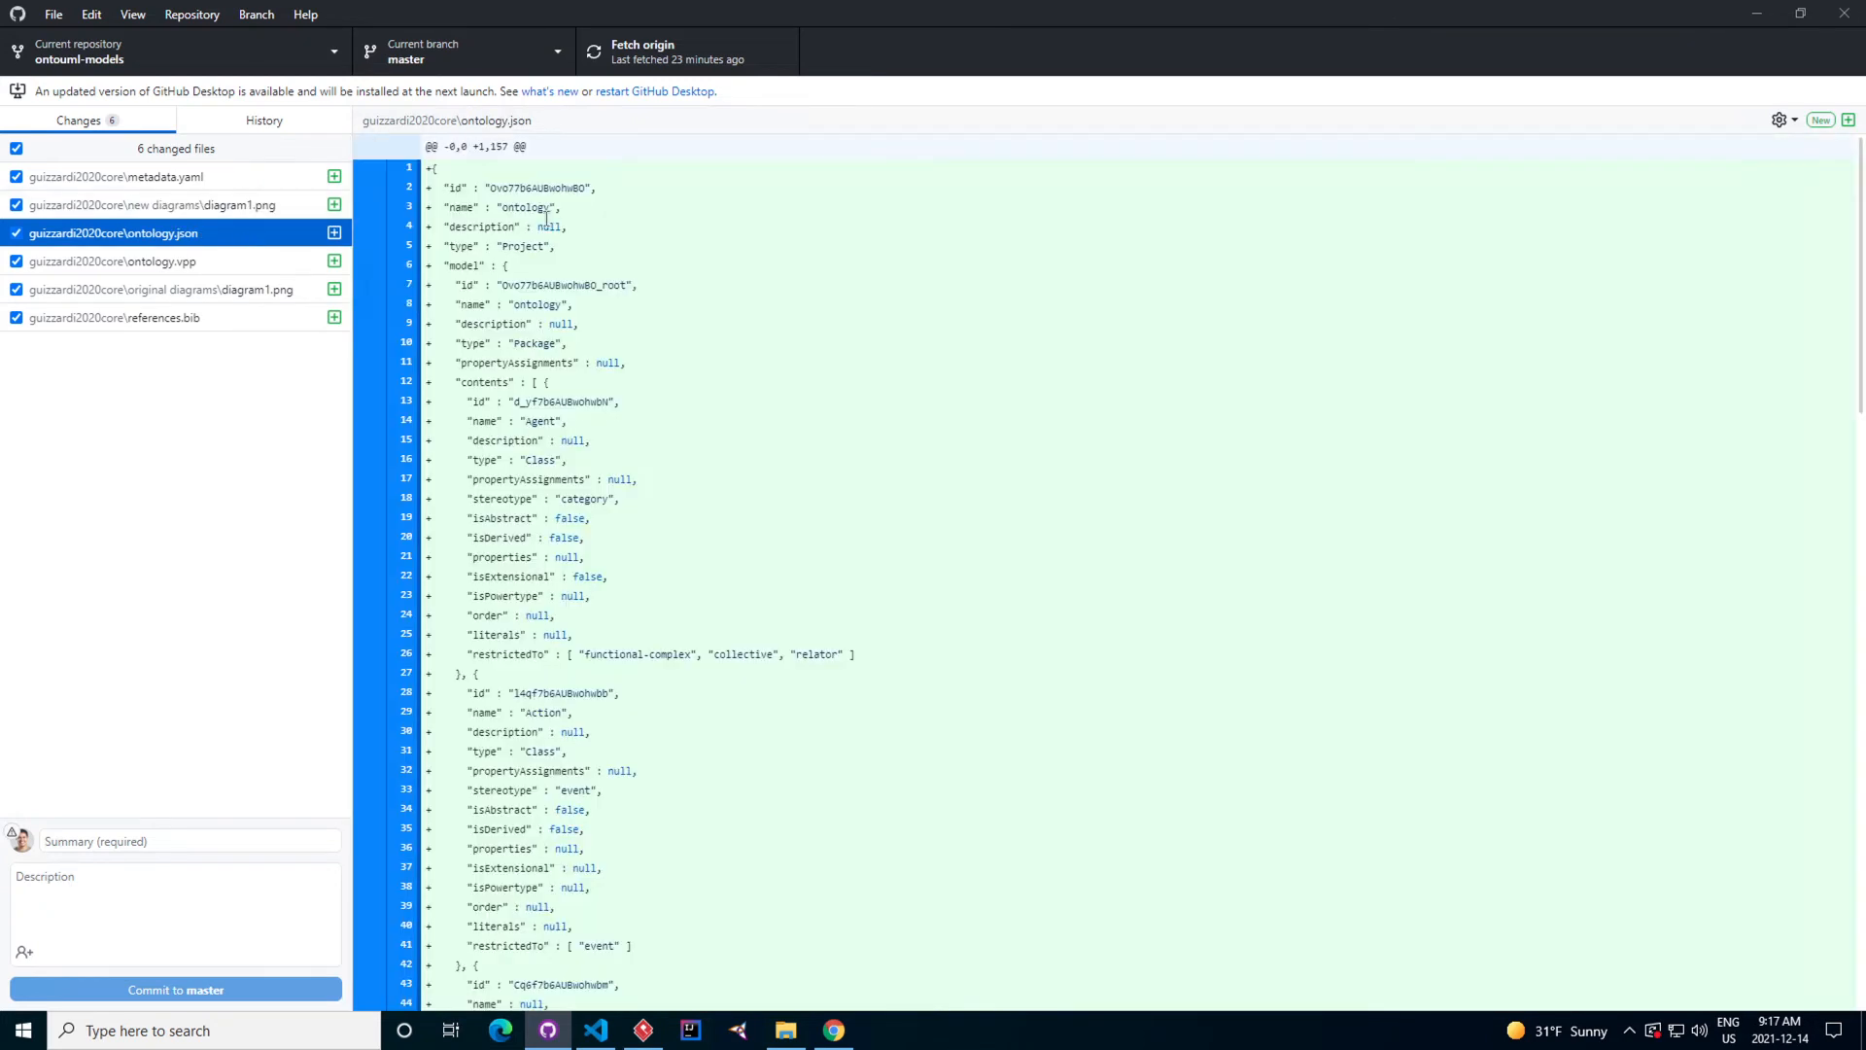
{"action": "left_click", "coordinate": [261, 260]}
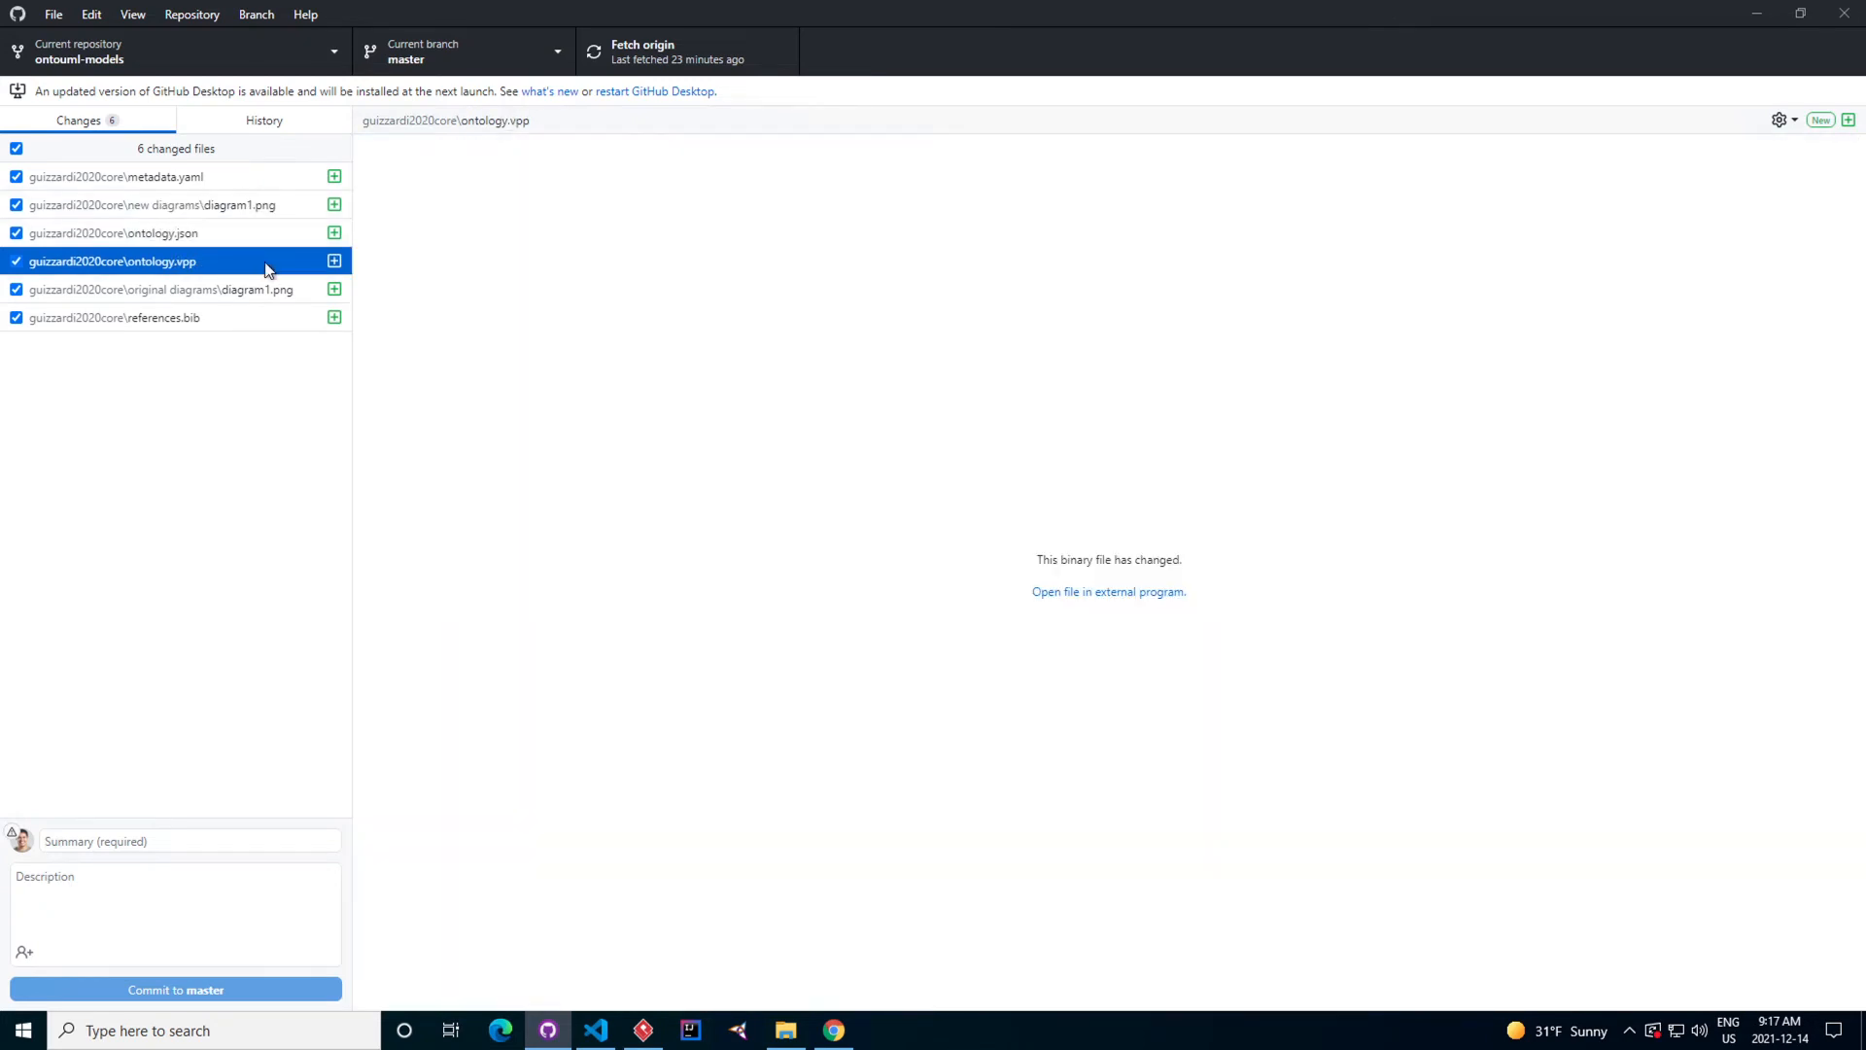
{"action": "left_click", "coordinate": [219, 290]}
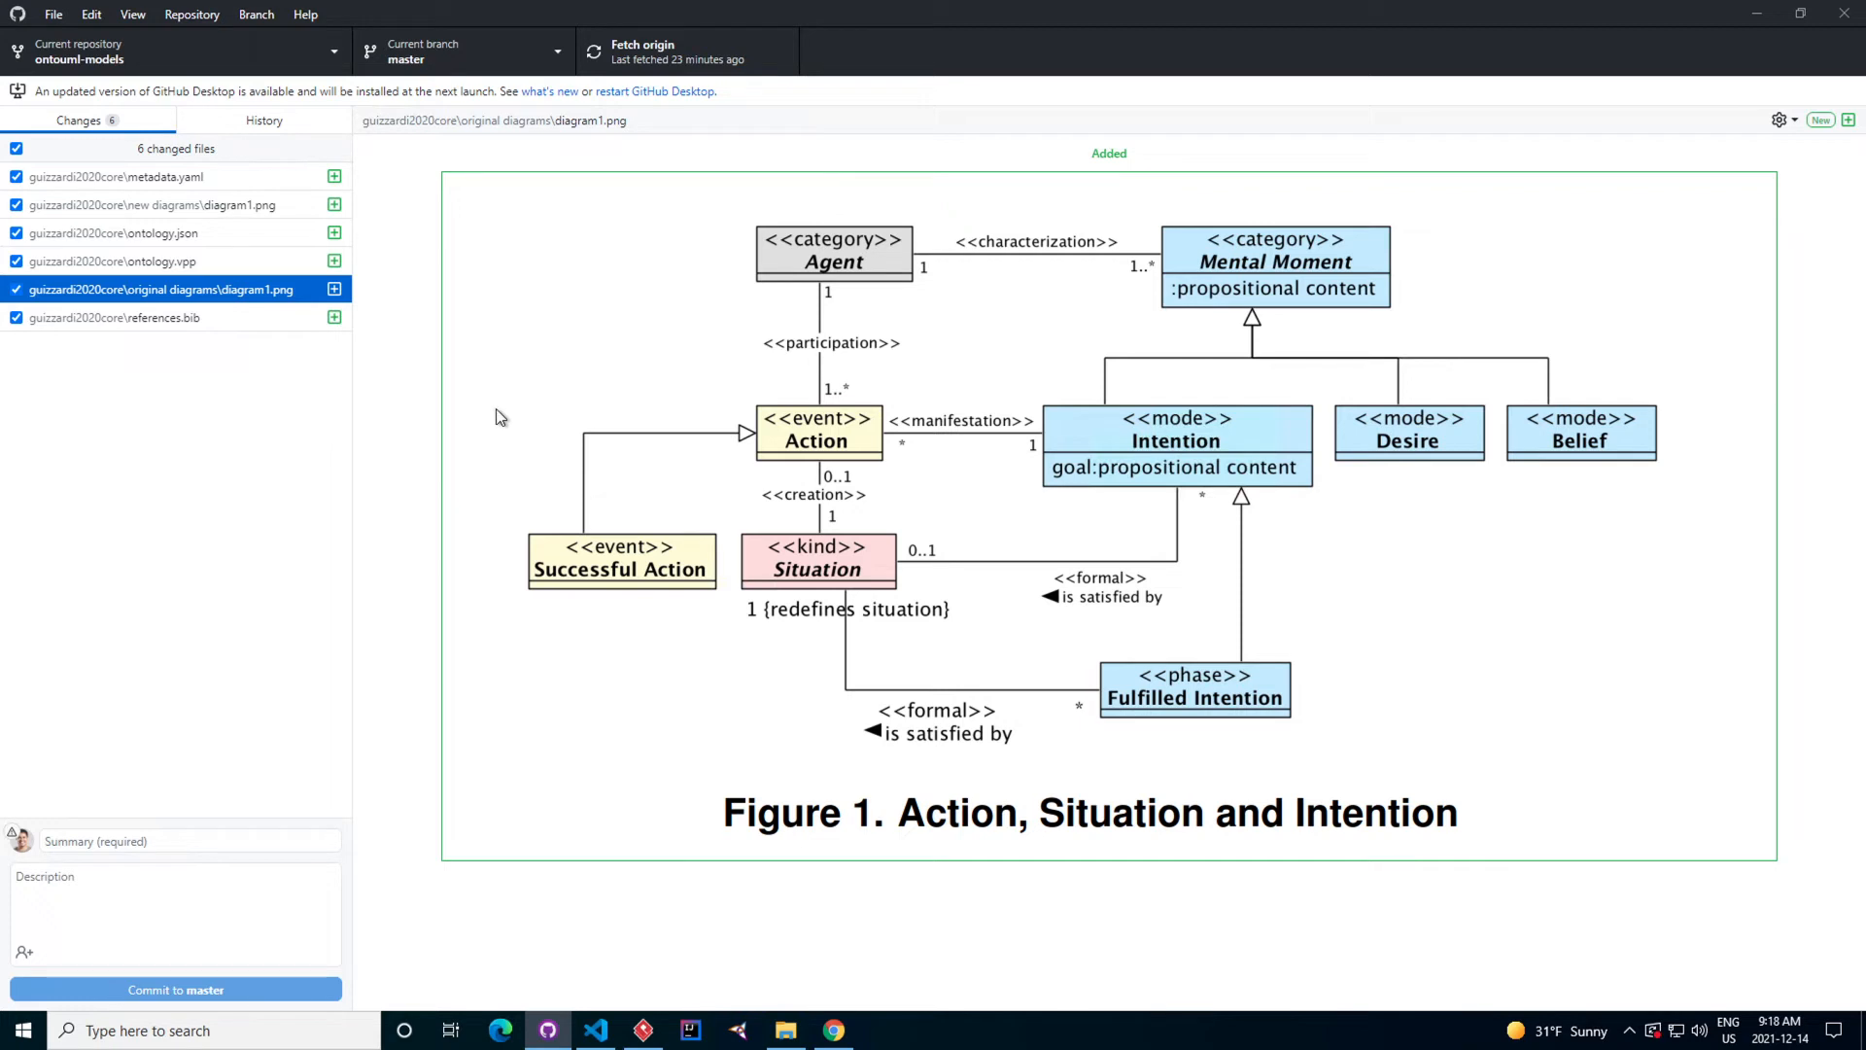
{"action": "left_click", "coordinate": [223, 318]}
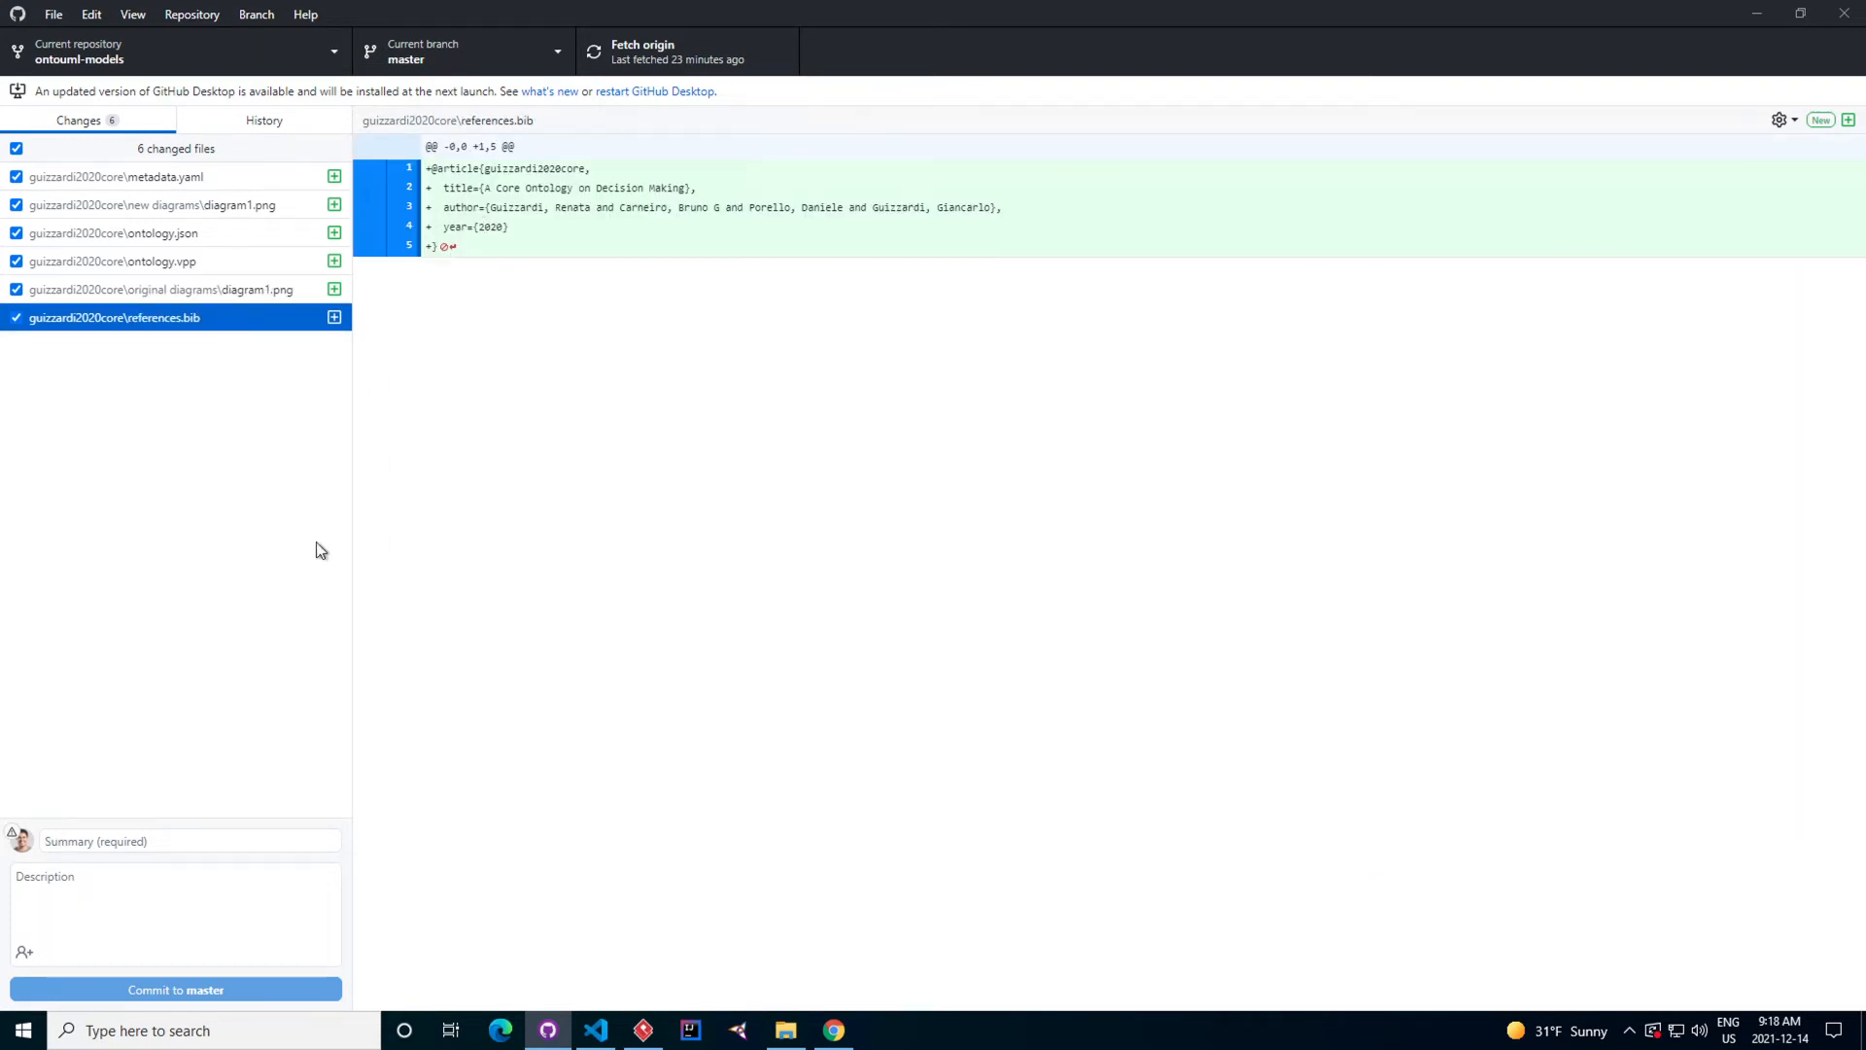
{"action": "left_click", "coordinate": [213, 841]}
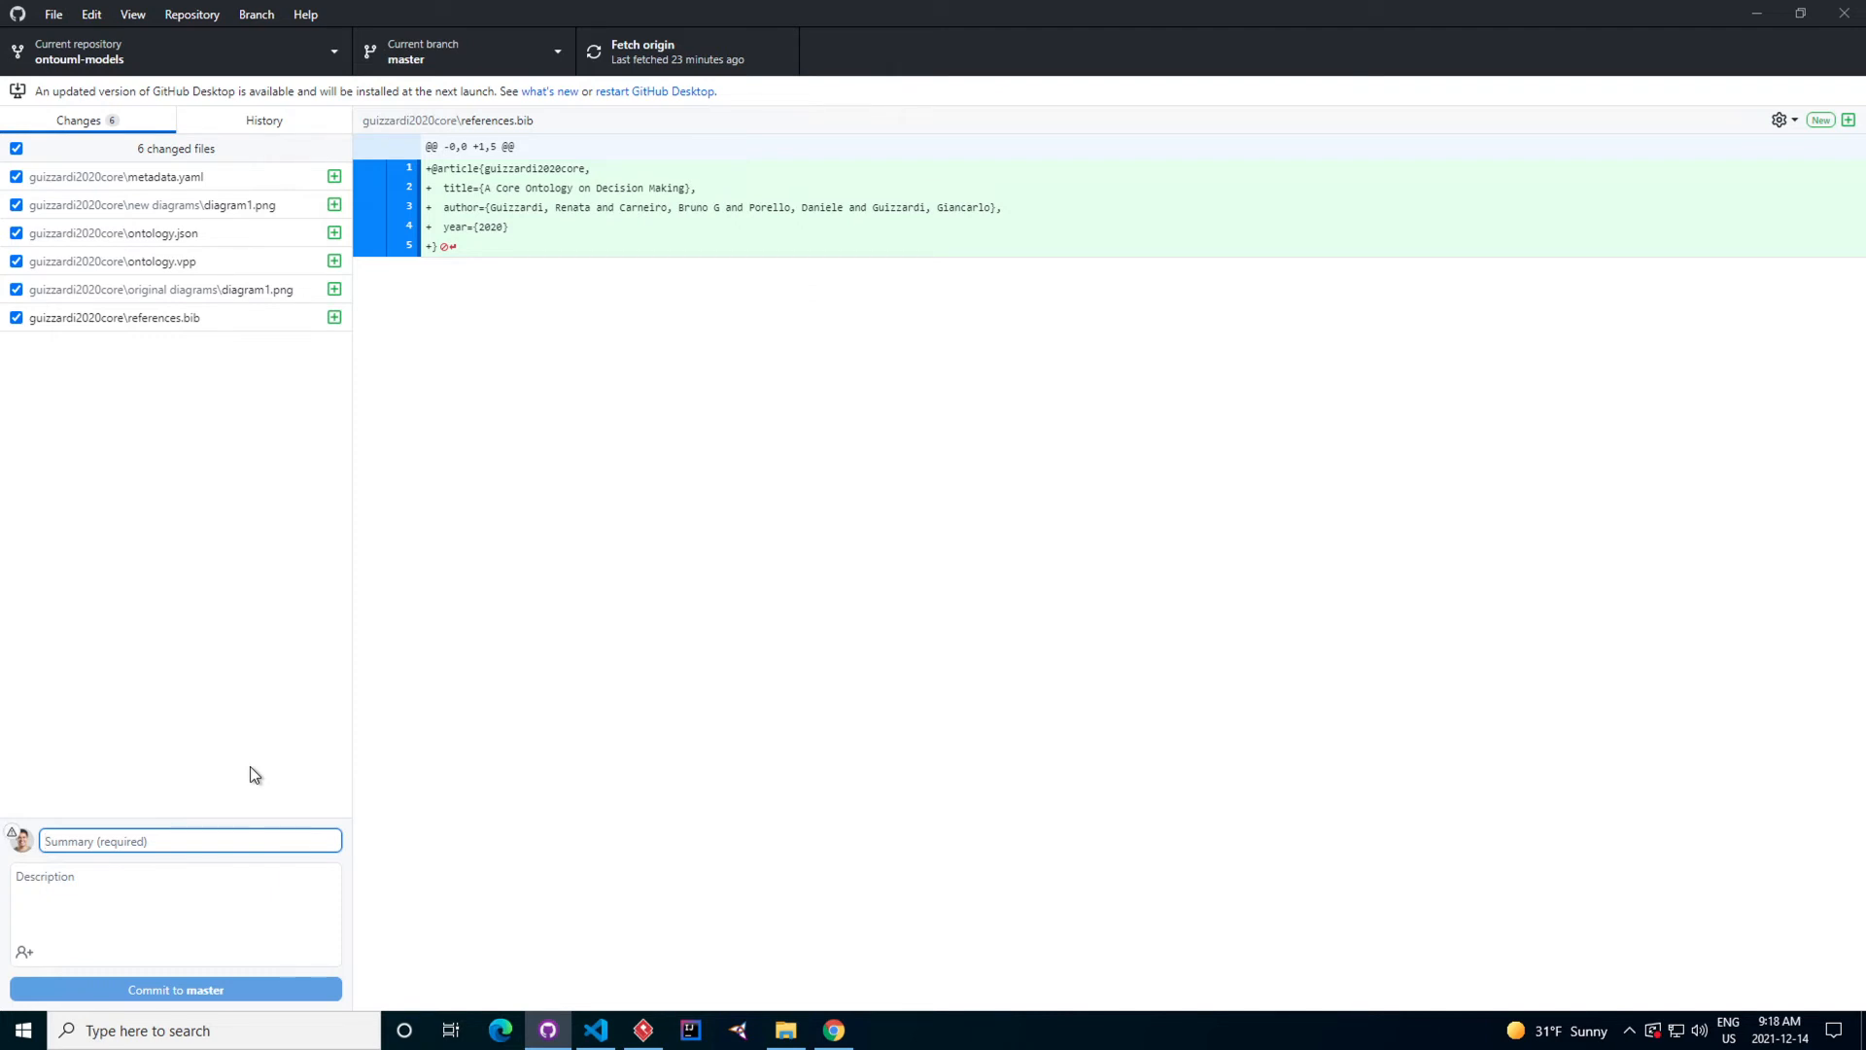
Step: Commit the six files to master with the summary 'Initial commit - guizzardi2020core'
{"action": "type", "text": "Innitial"}
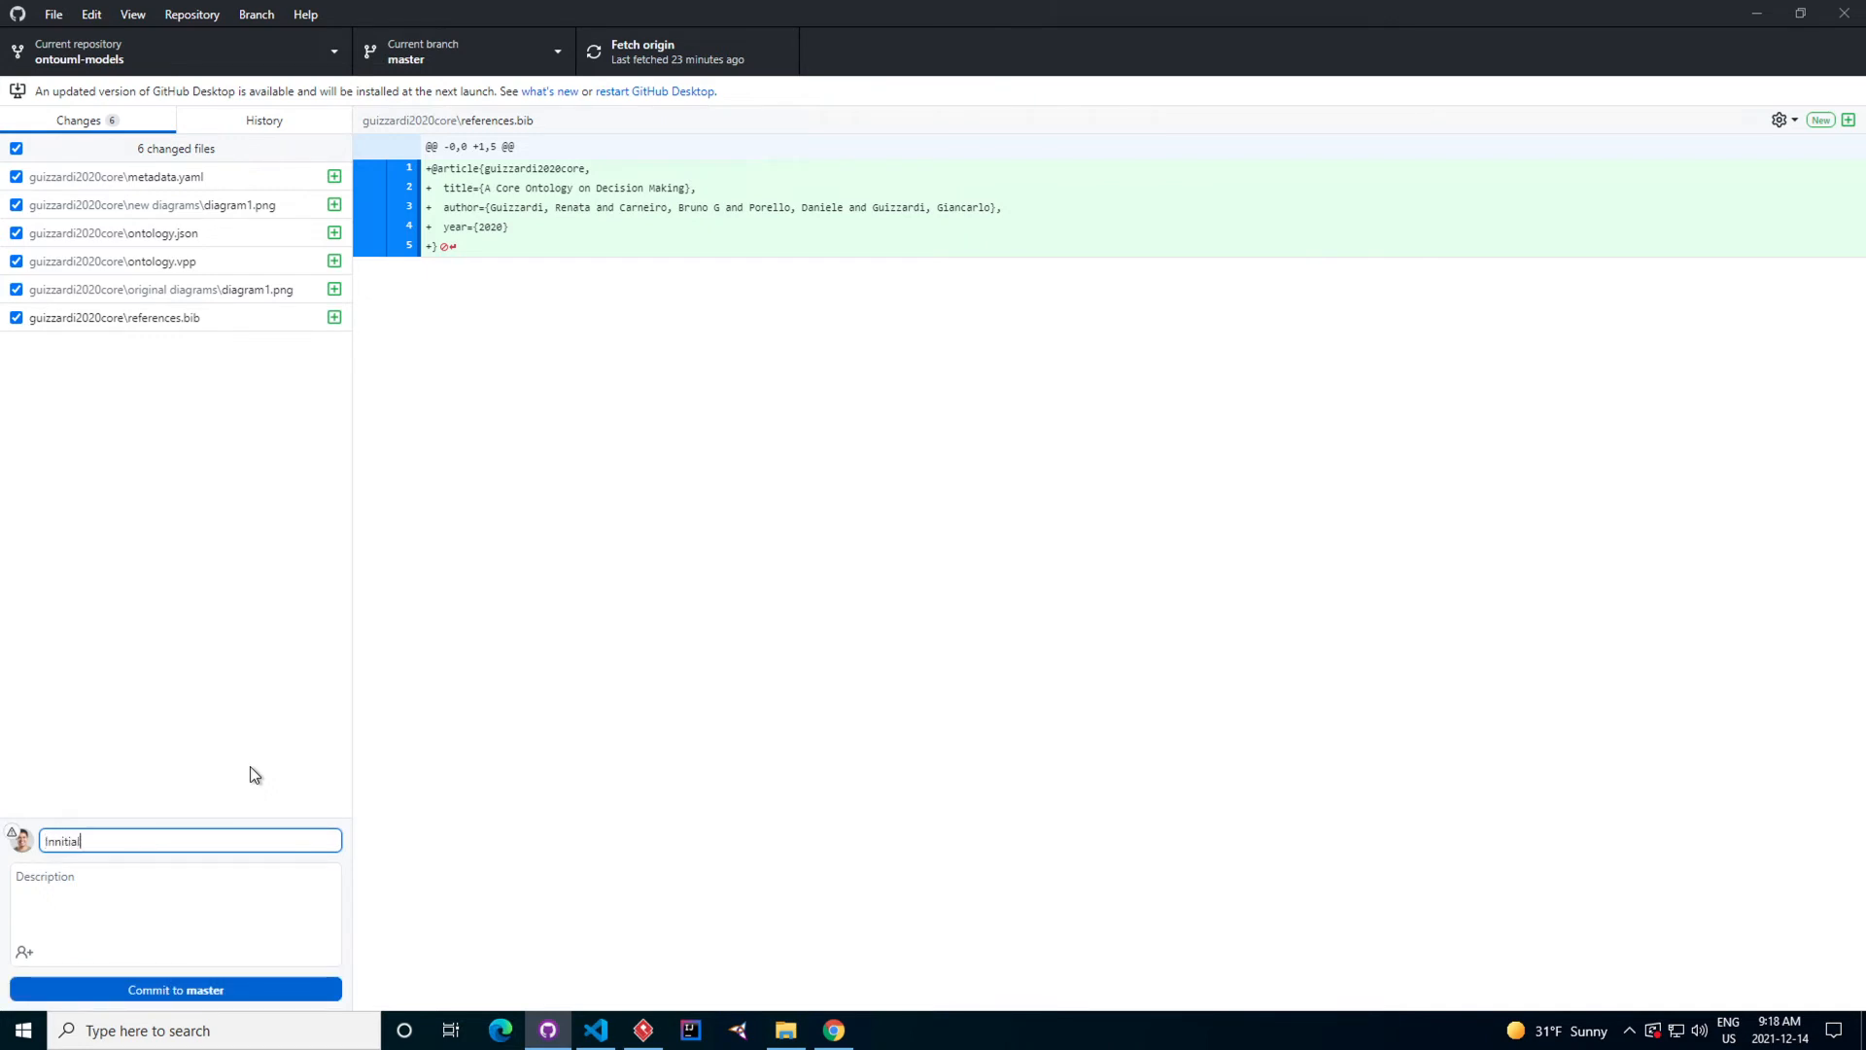
{"action": "key", "text": "BackSpace"}
{"action": "key", "text": "BackSpace"}
{"action": "key", "text": "BackSpace"}
{"action": "key", "text": "BackSpace"}
{"action": "key", "text": "BackSpace"}
{"action": "key", "text": "BackSpace"}
{"action": "key", "text": "BackSpace"}
{"action": "key", "text": "BackSpace"}
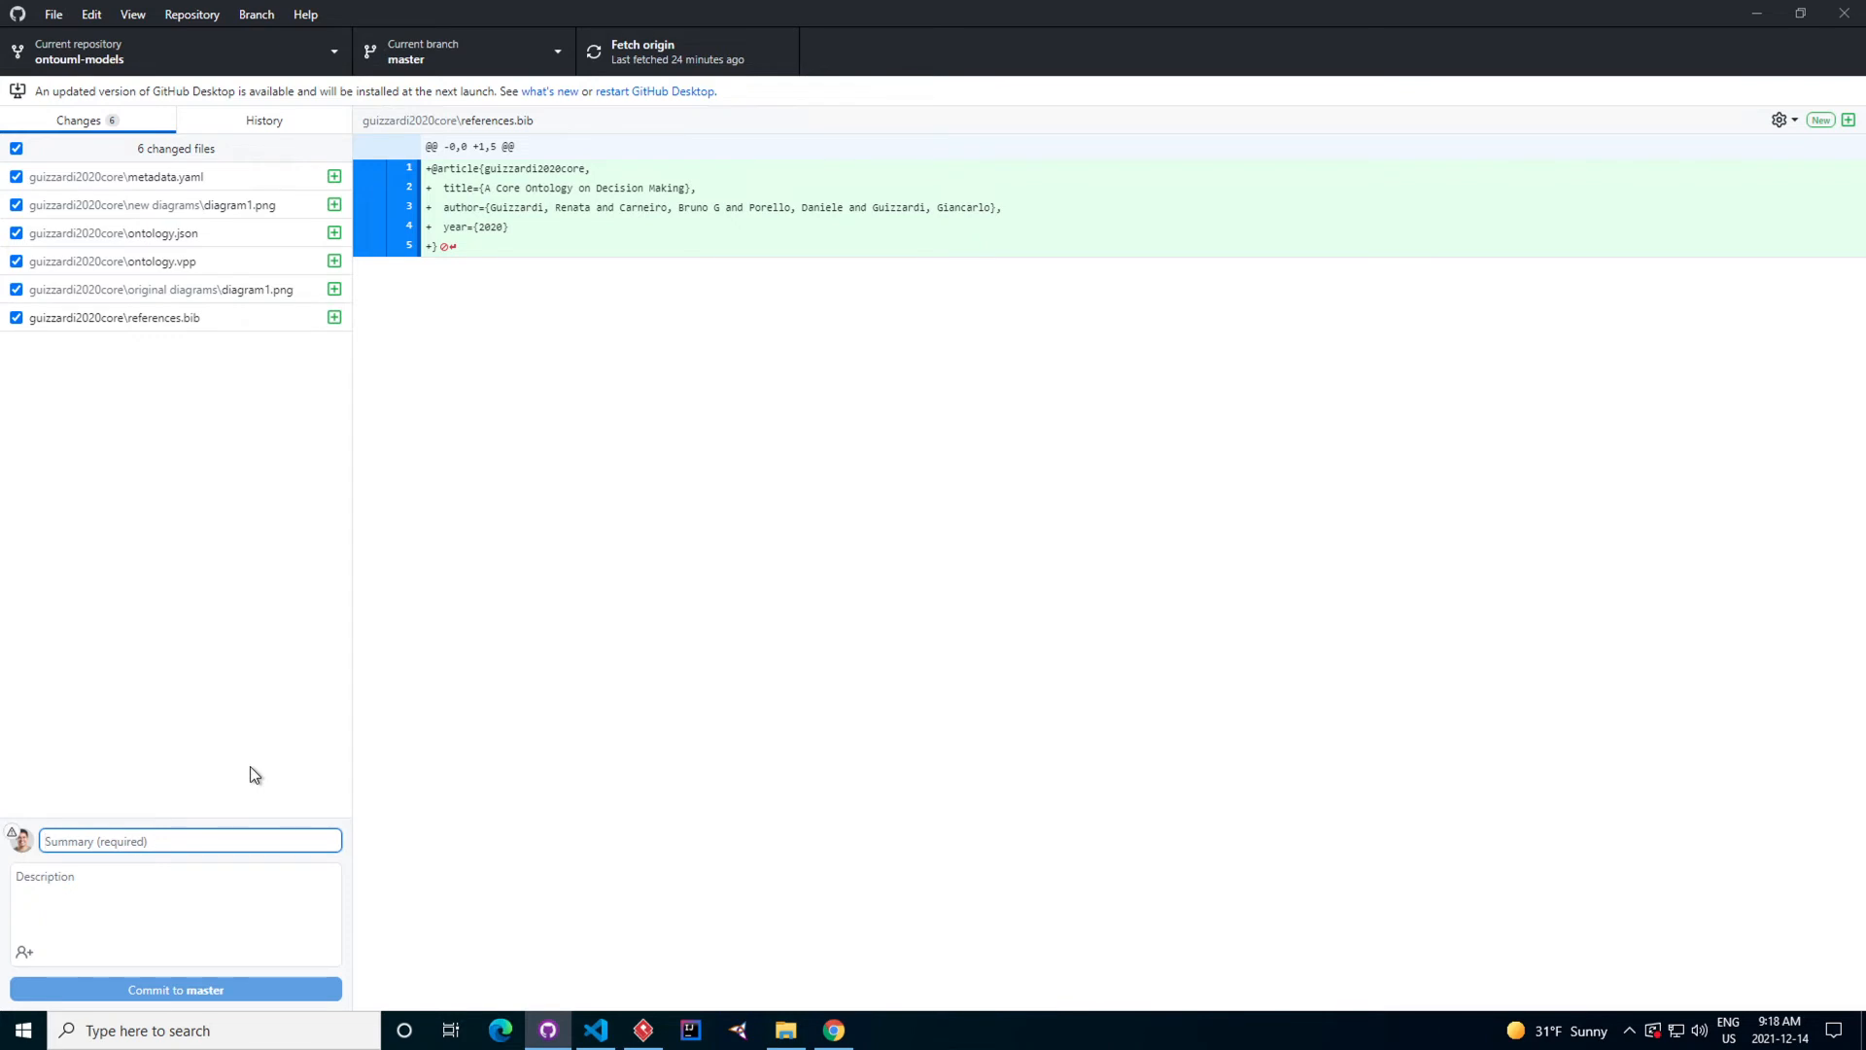
{"action": "type", "text": "In"}
{"action": "type", "text": "it"}
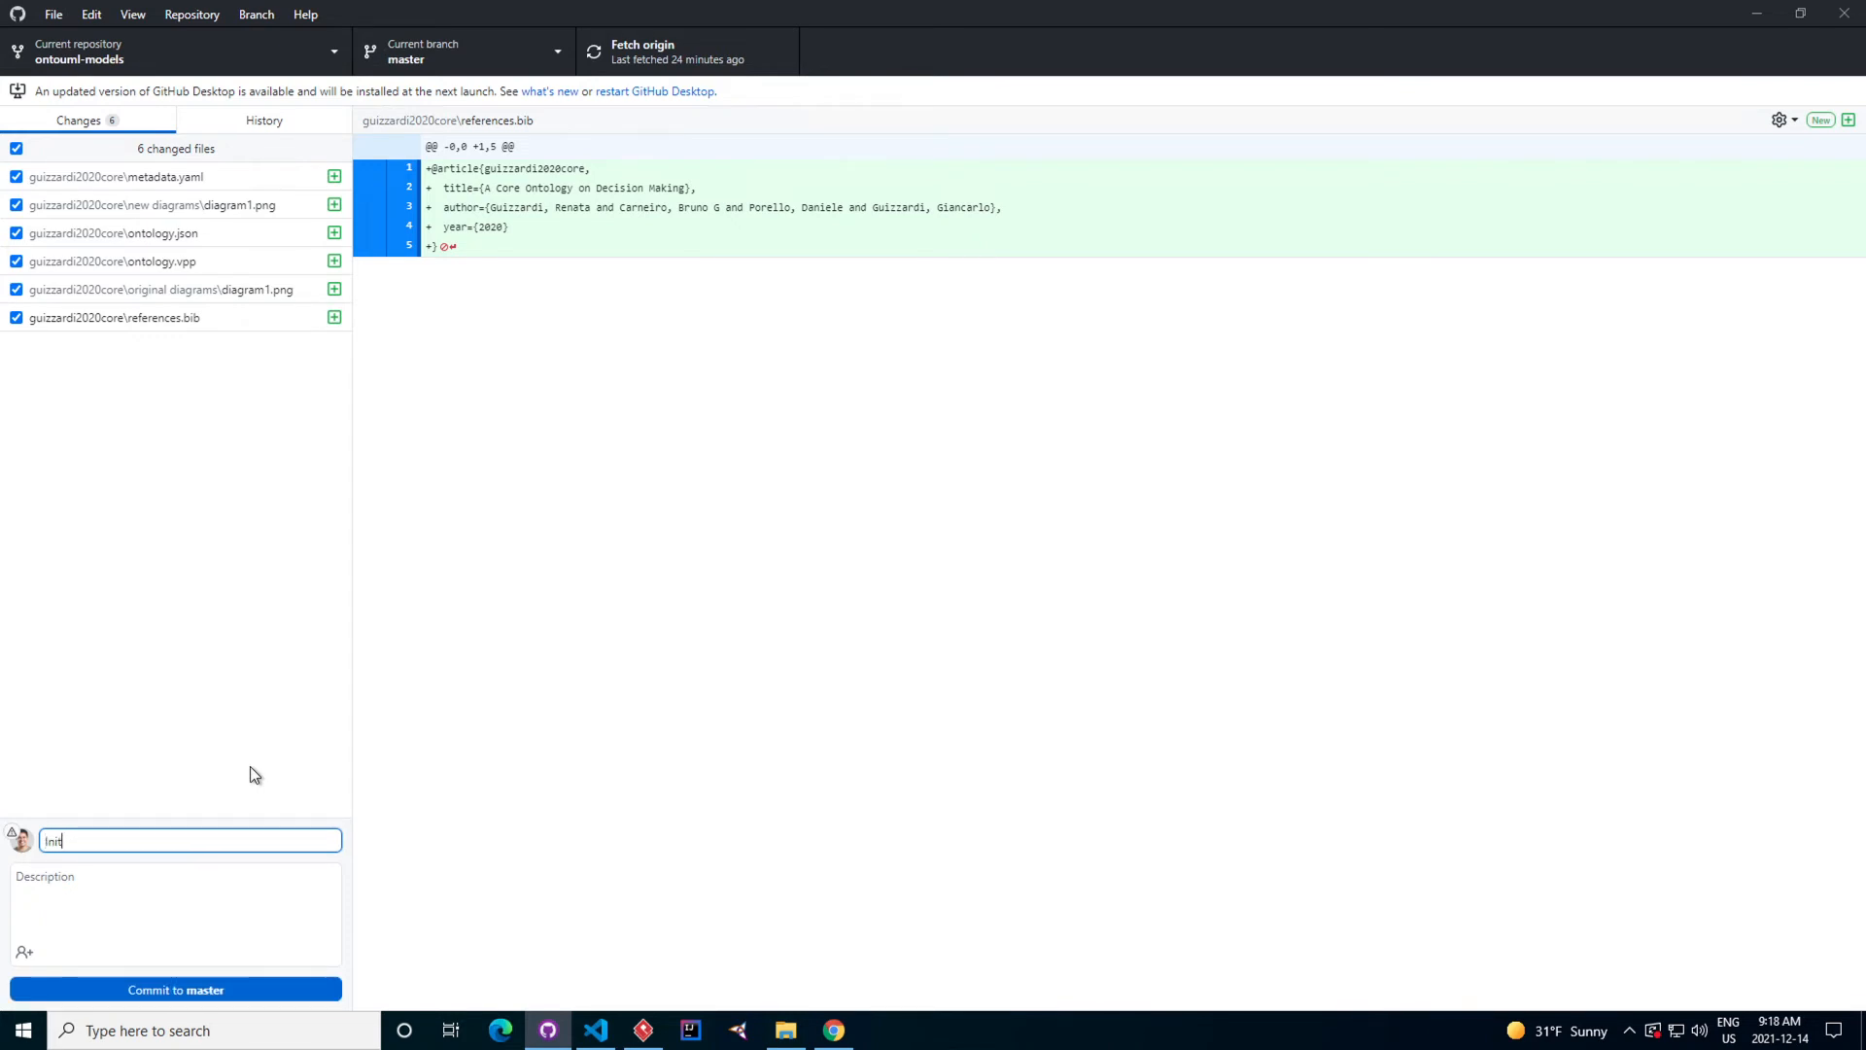
{"action": "type", "text": "ial commit - guizzardi2020core"}
{"action": "left_click", "coordinate": [152, 990]}
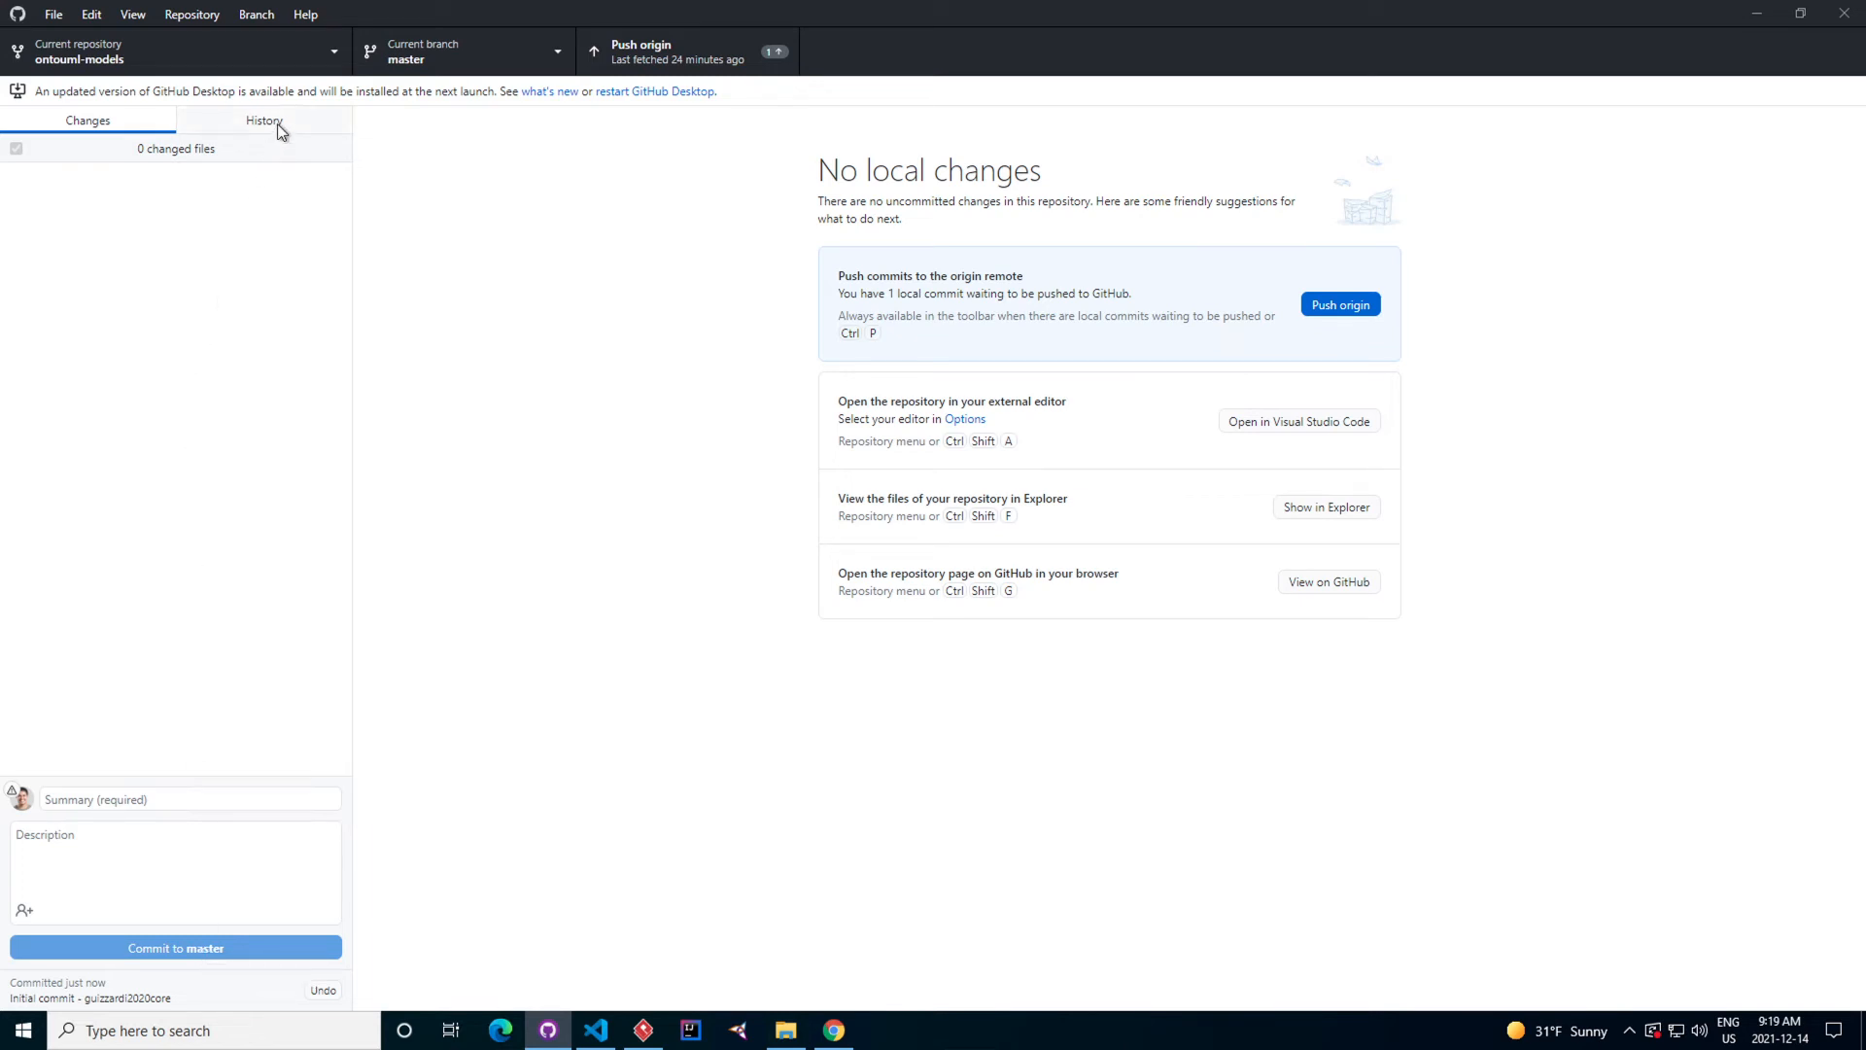
Step: Check the initial commit's changed files in History, then push it to origin
{"action": "left_click", "coordinate": [226, 119]}
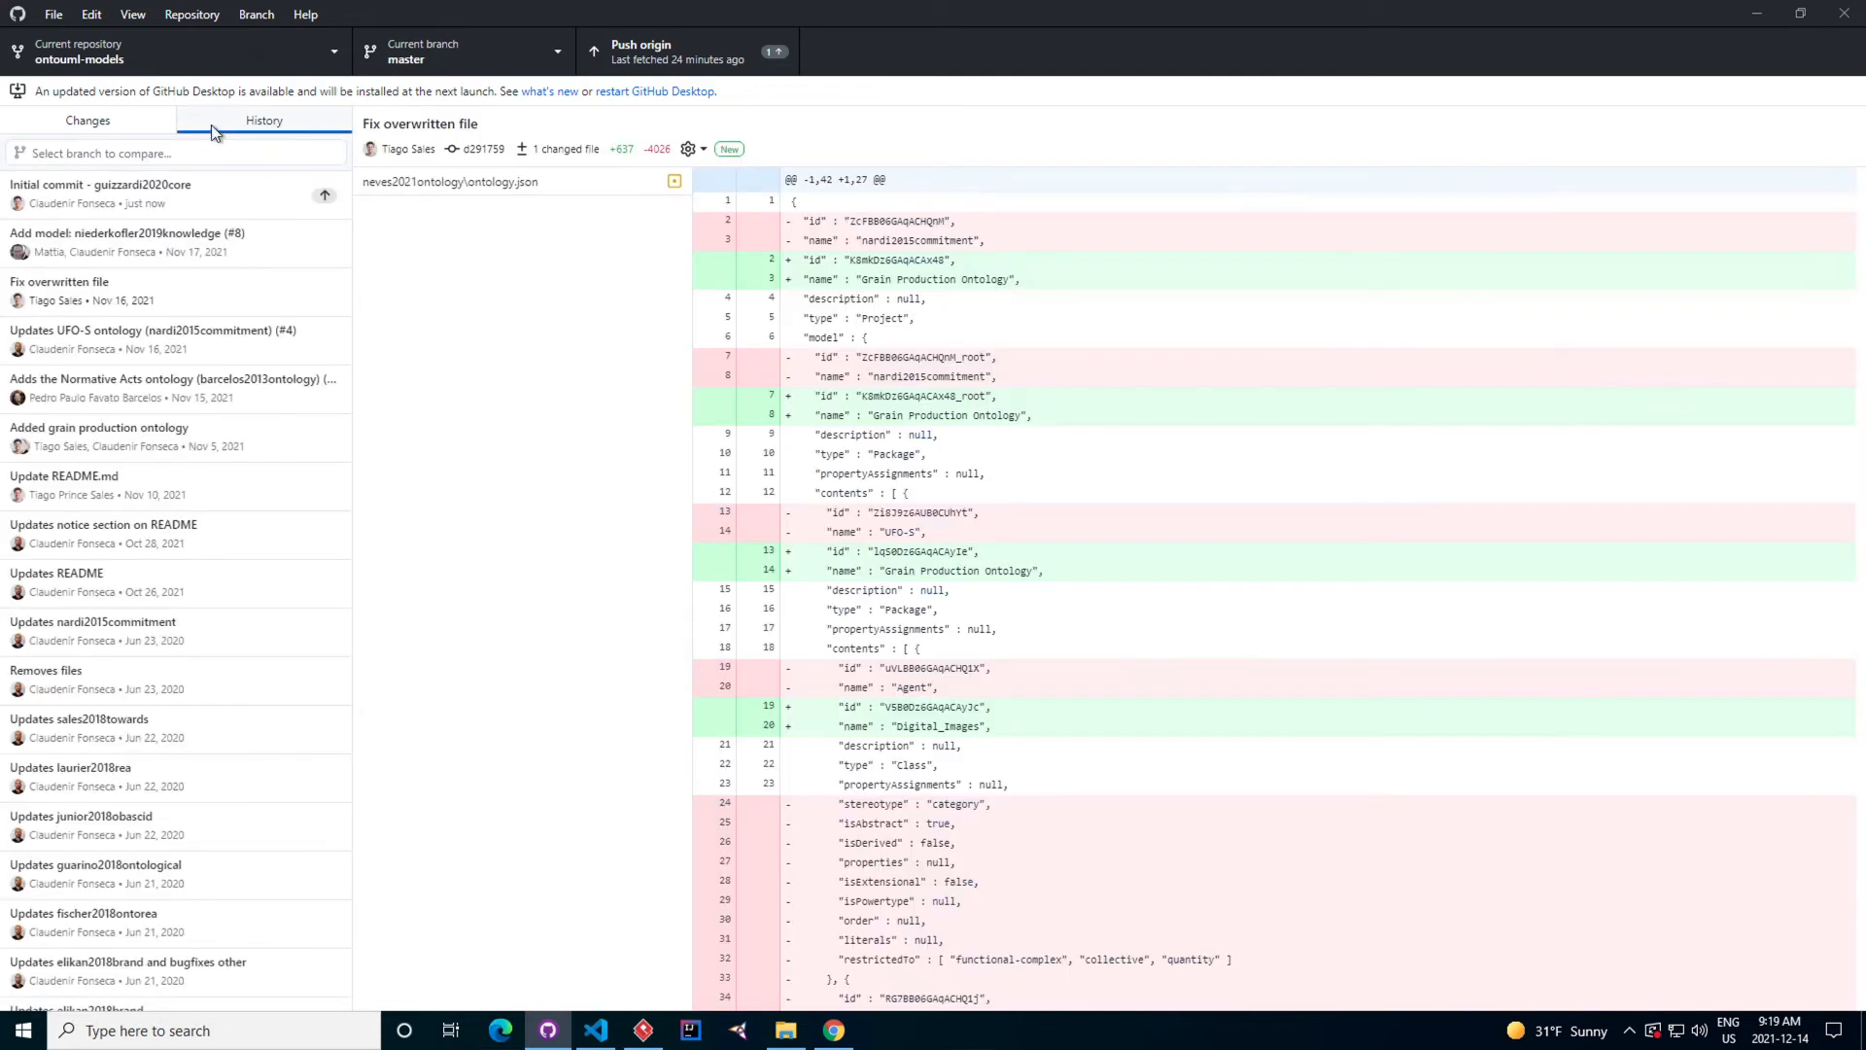
{"action": "left_click", "coordinate": [197, 193]}
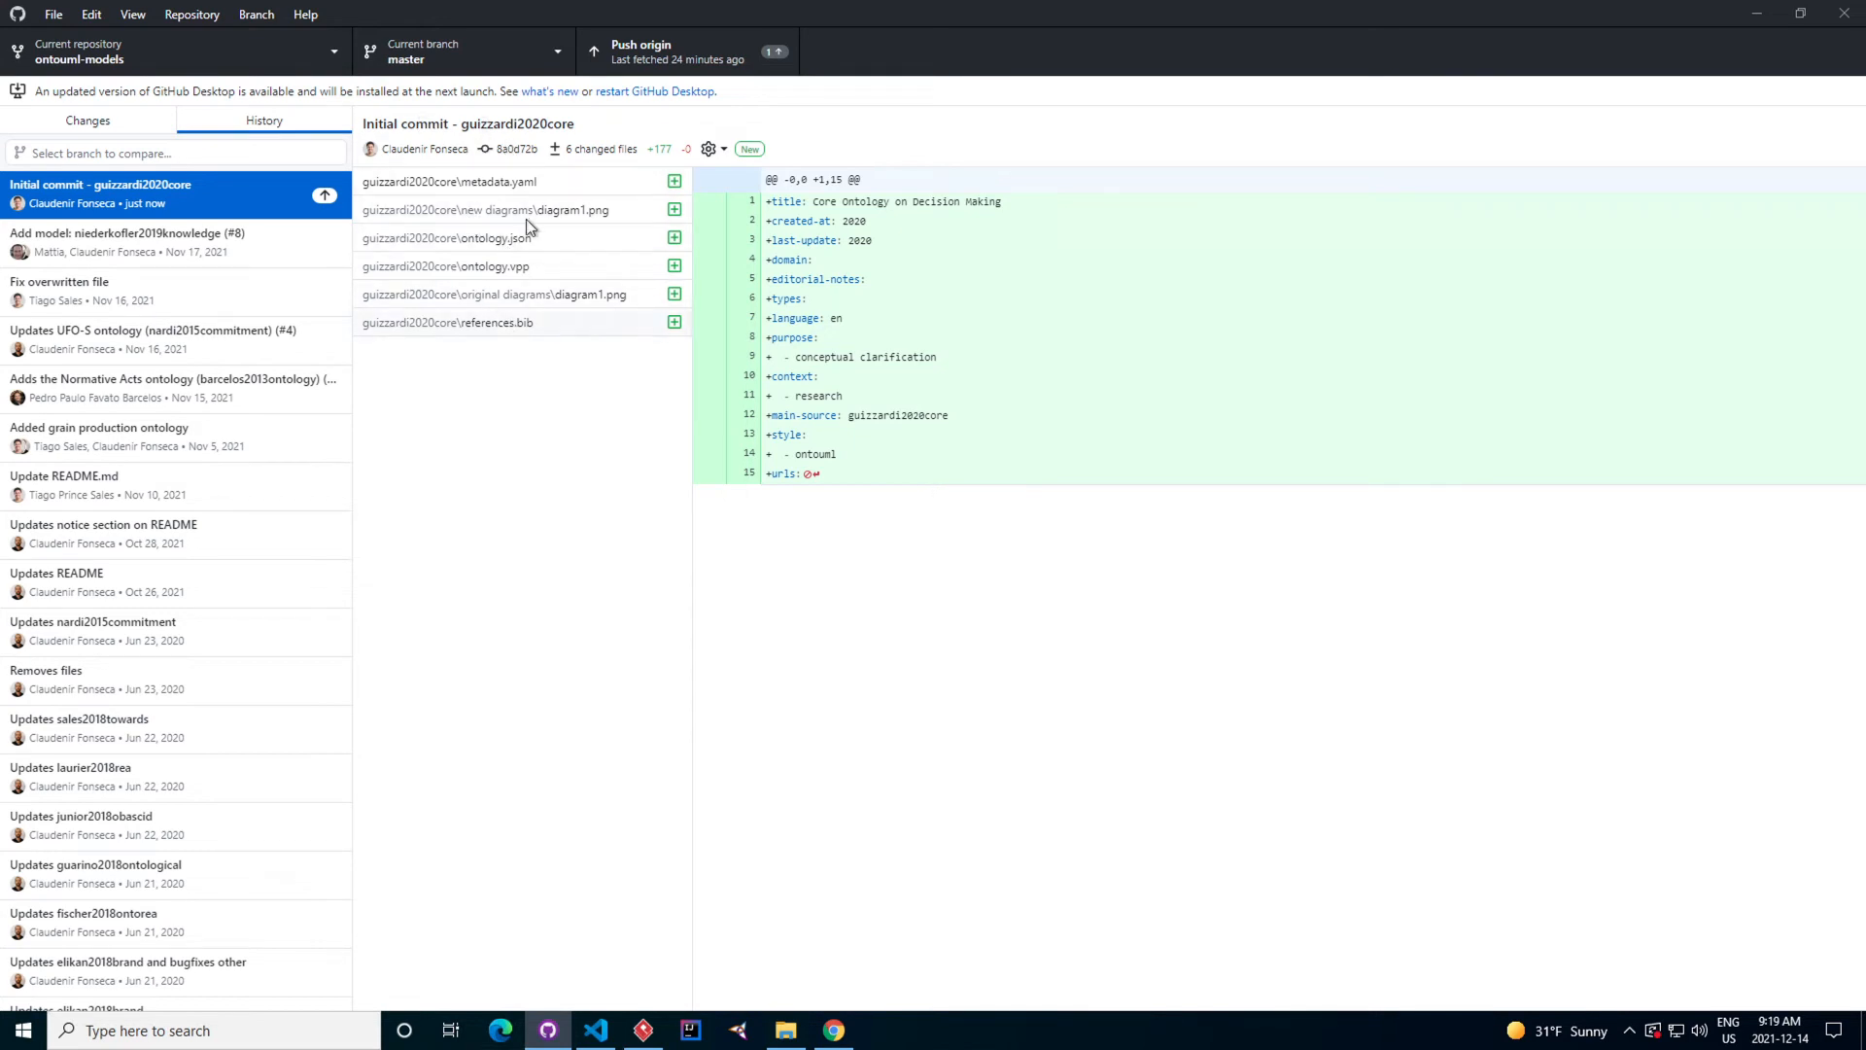
{"action": "left_click", "coordinate": [128, 124]}
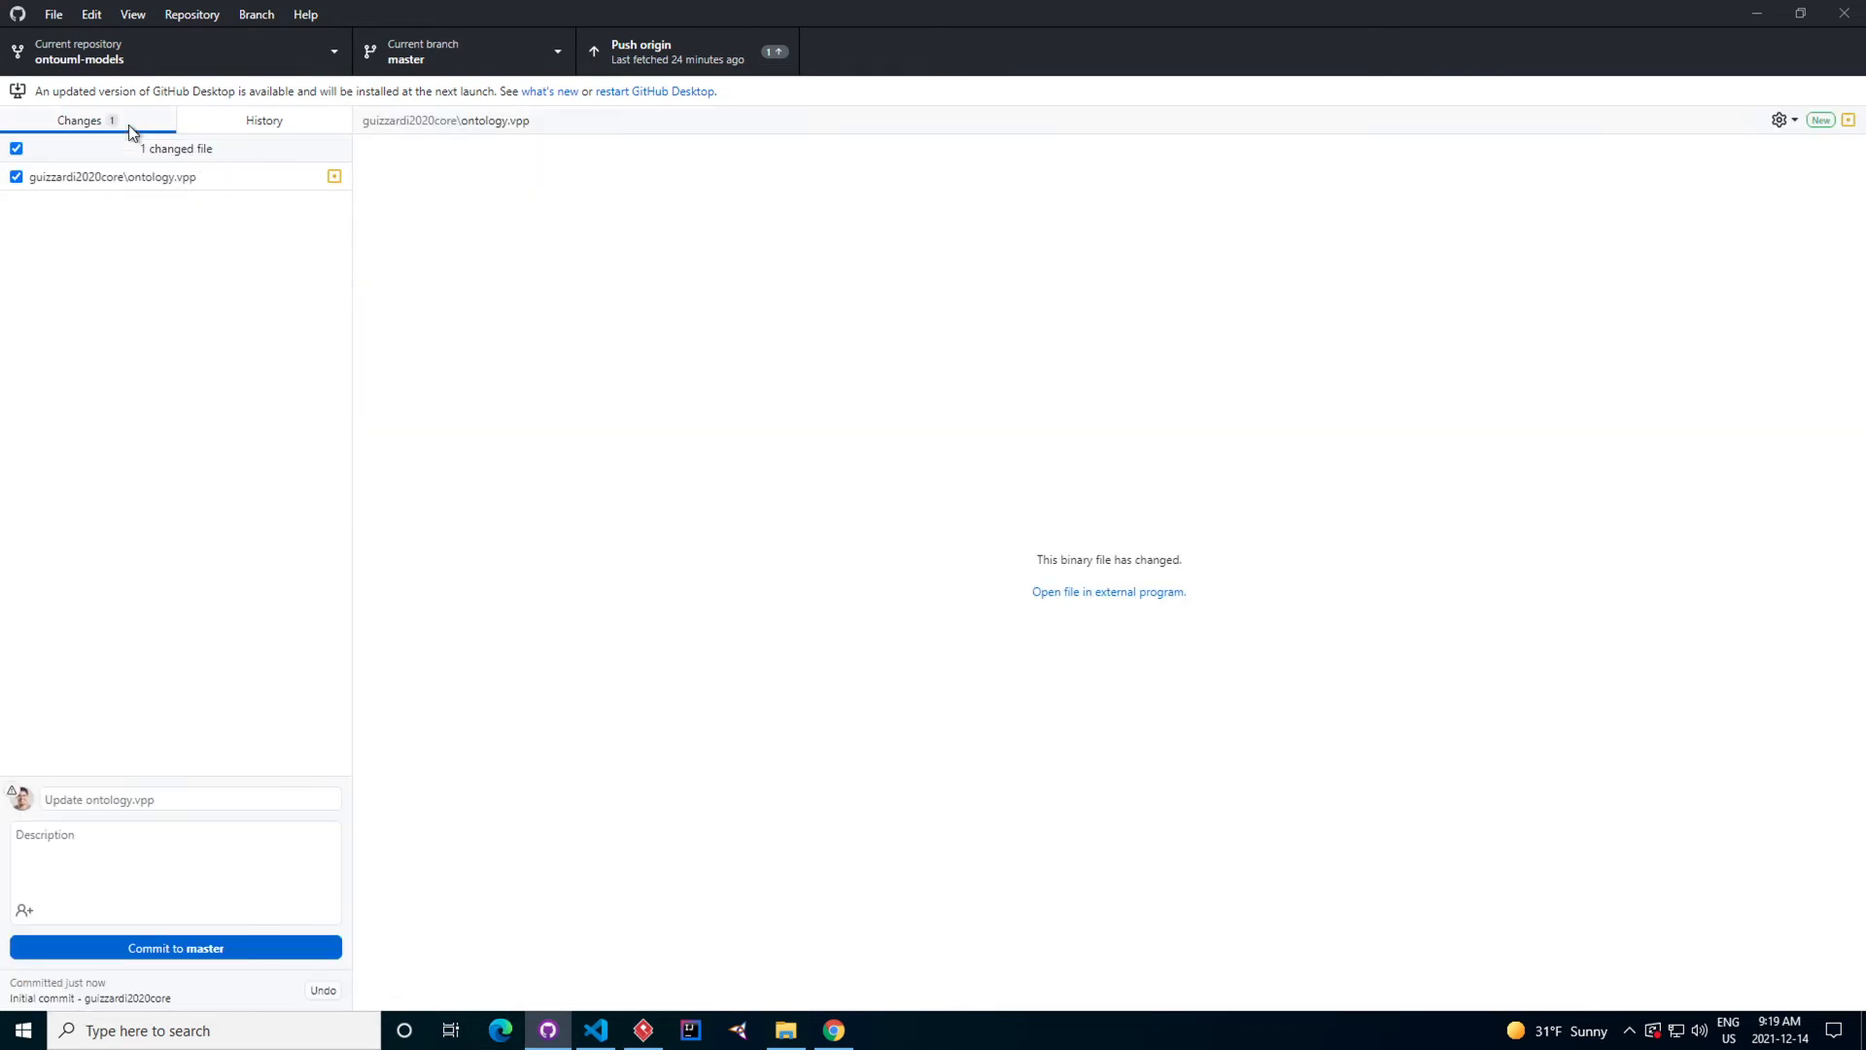
{"action": "left_click", "coordinate": [694, 55]}
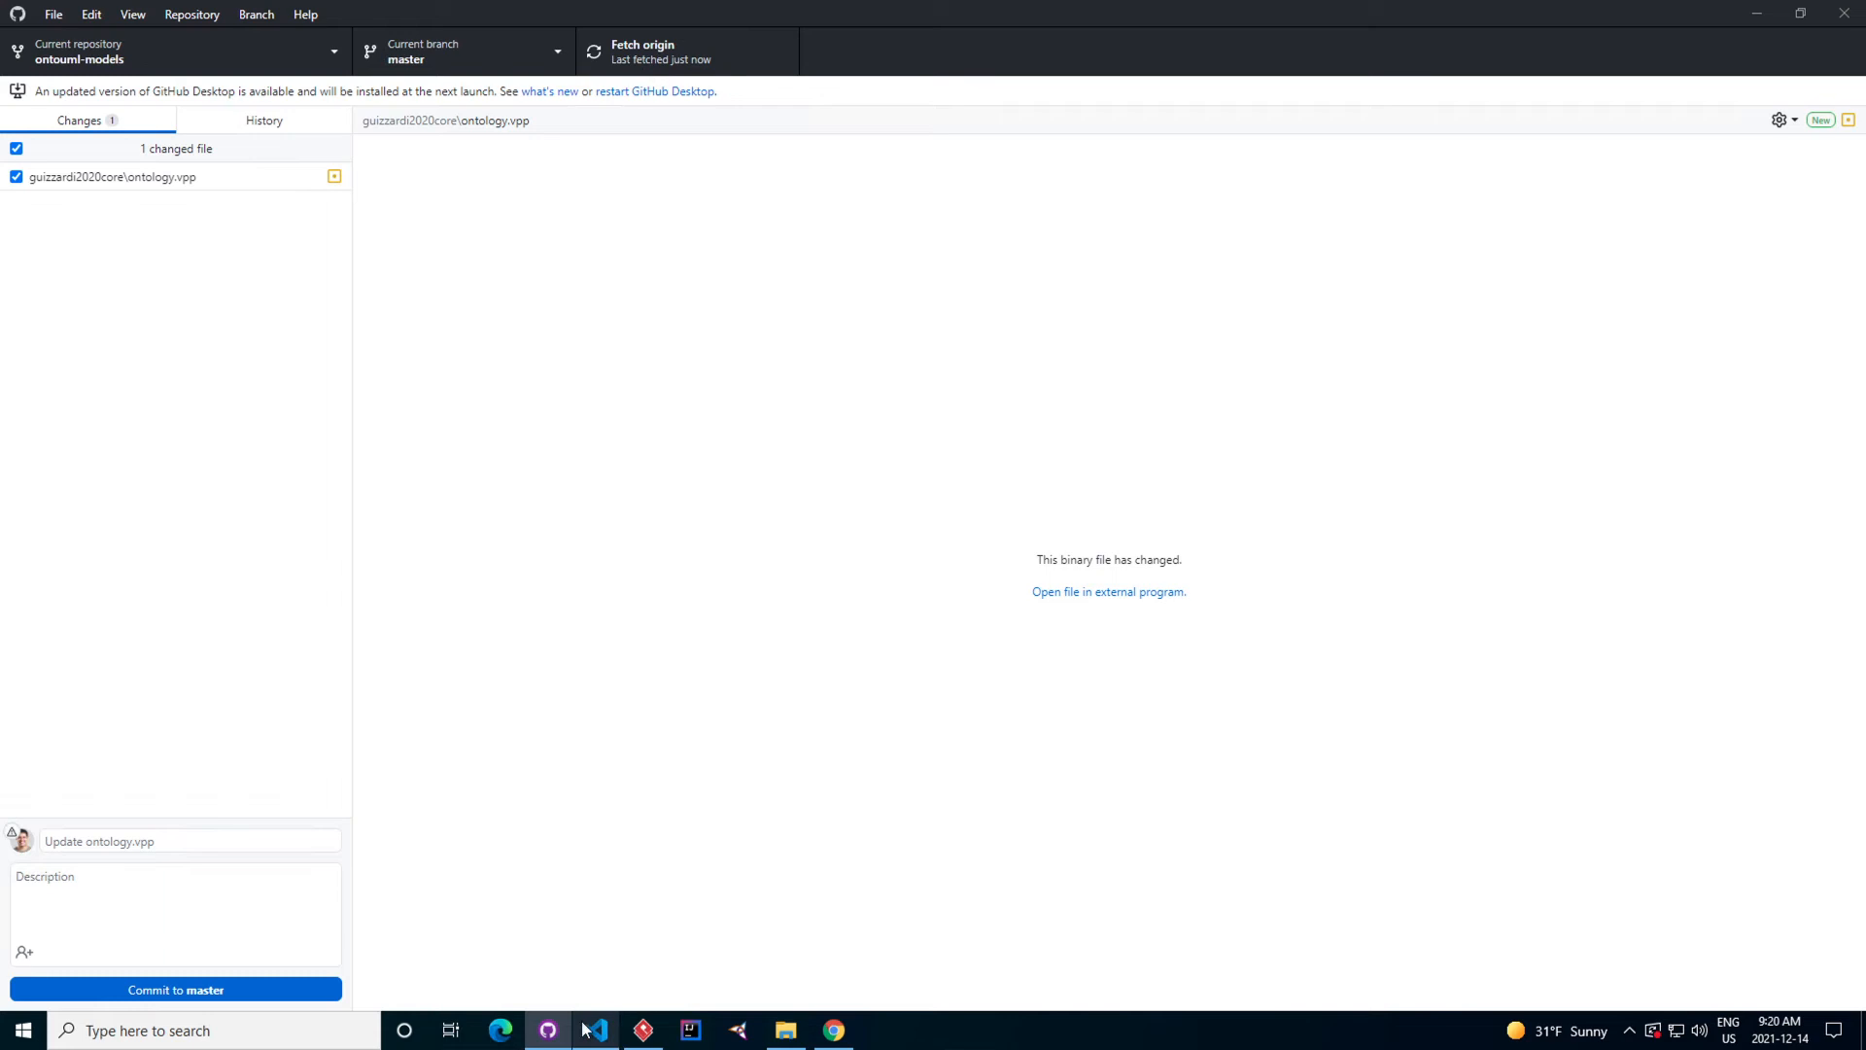
Step: Open the fork's ontouml-models page in Chrome, reset zoom to 100% and reload it
{"action": "left_click", "coordinate": [834, 1030]}
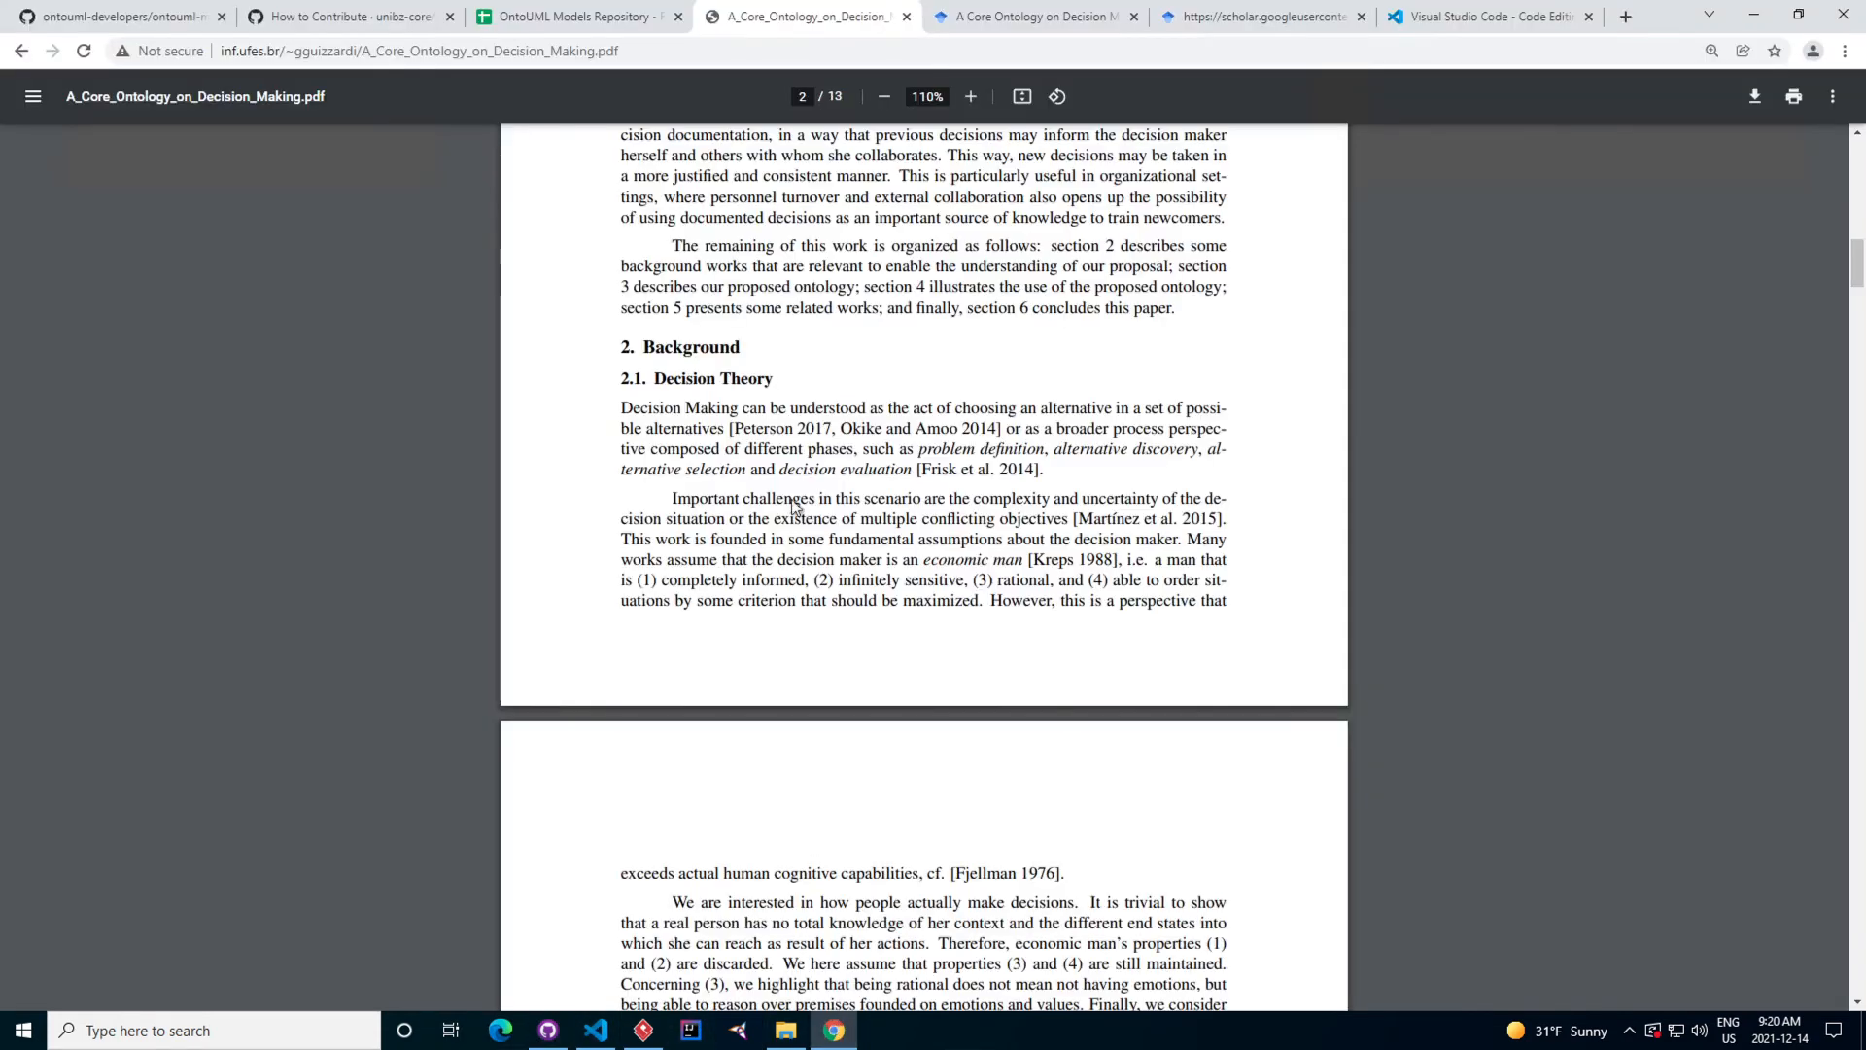
{"action": "left_click", "coordinate": [153, 20]}
{"action": "scroll", "coordinate": [189, 226], "scroll_direction": "up", "scroll_amount": 9}
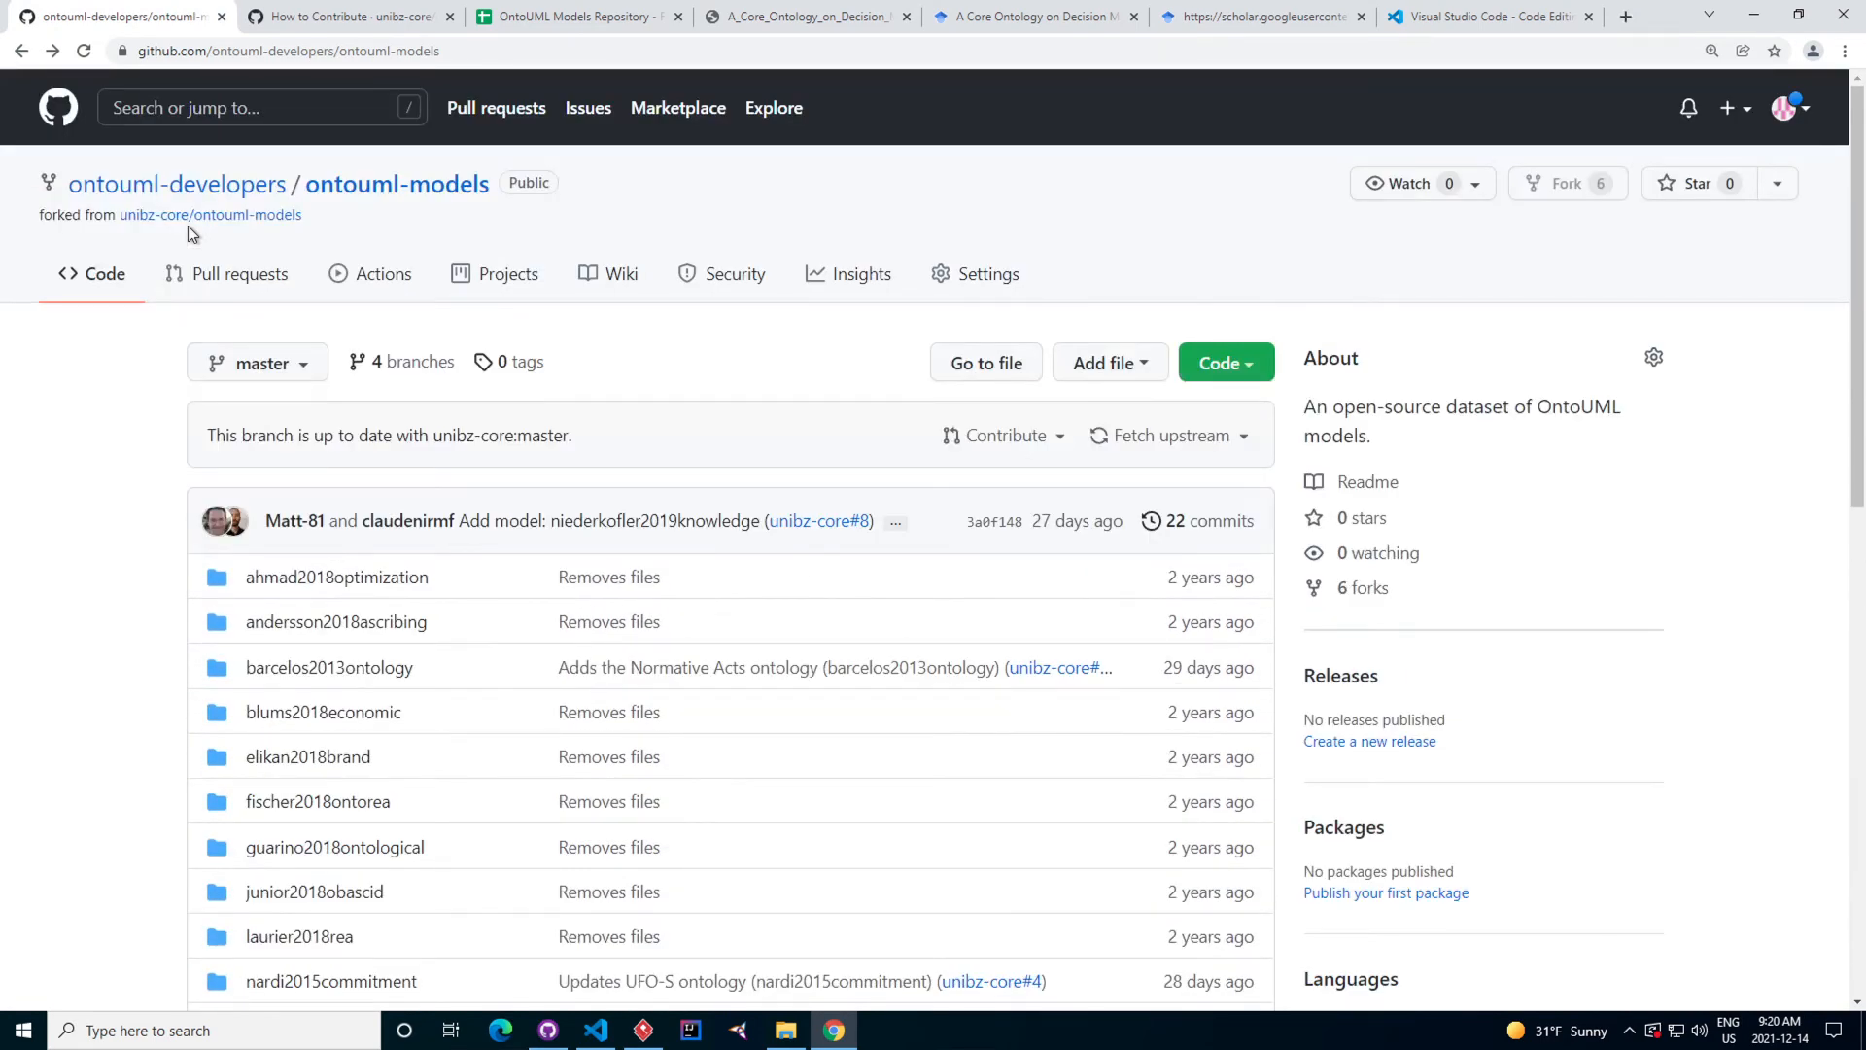
{"action": "key", "text": "ctrl+minus"}
{"action": "key", "text": "ctrl+minus"}
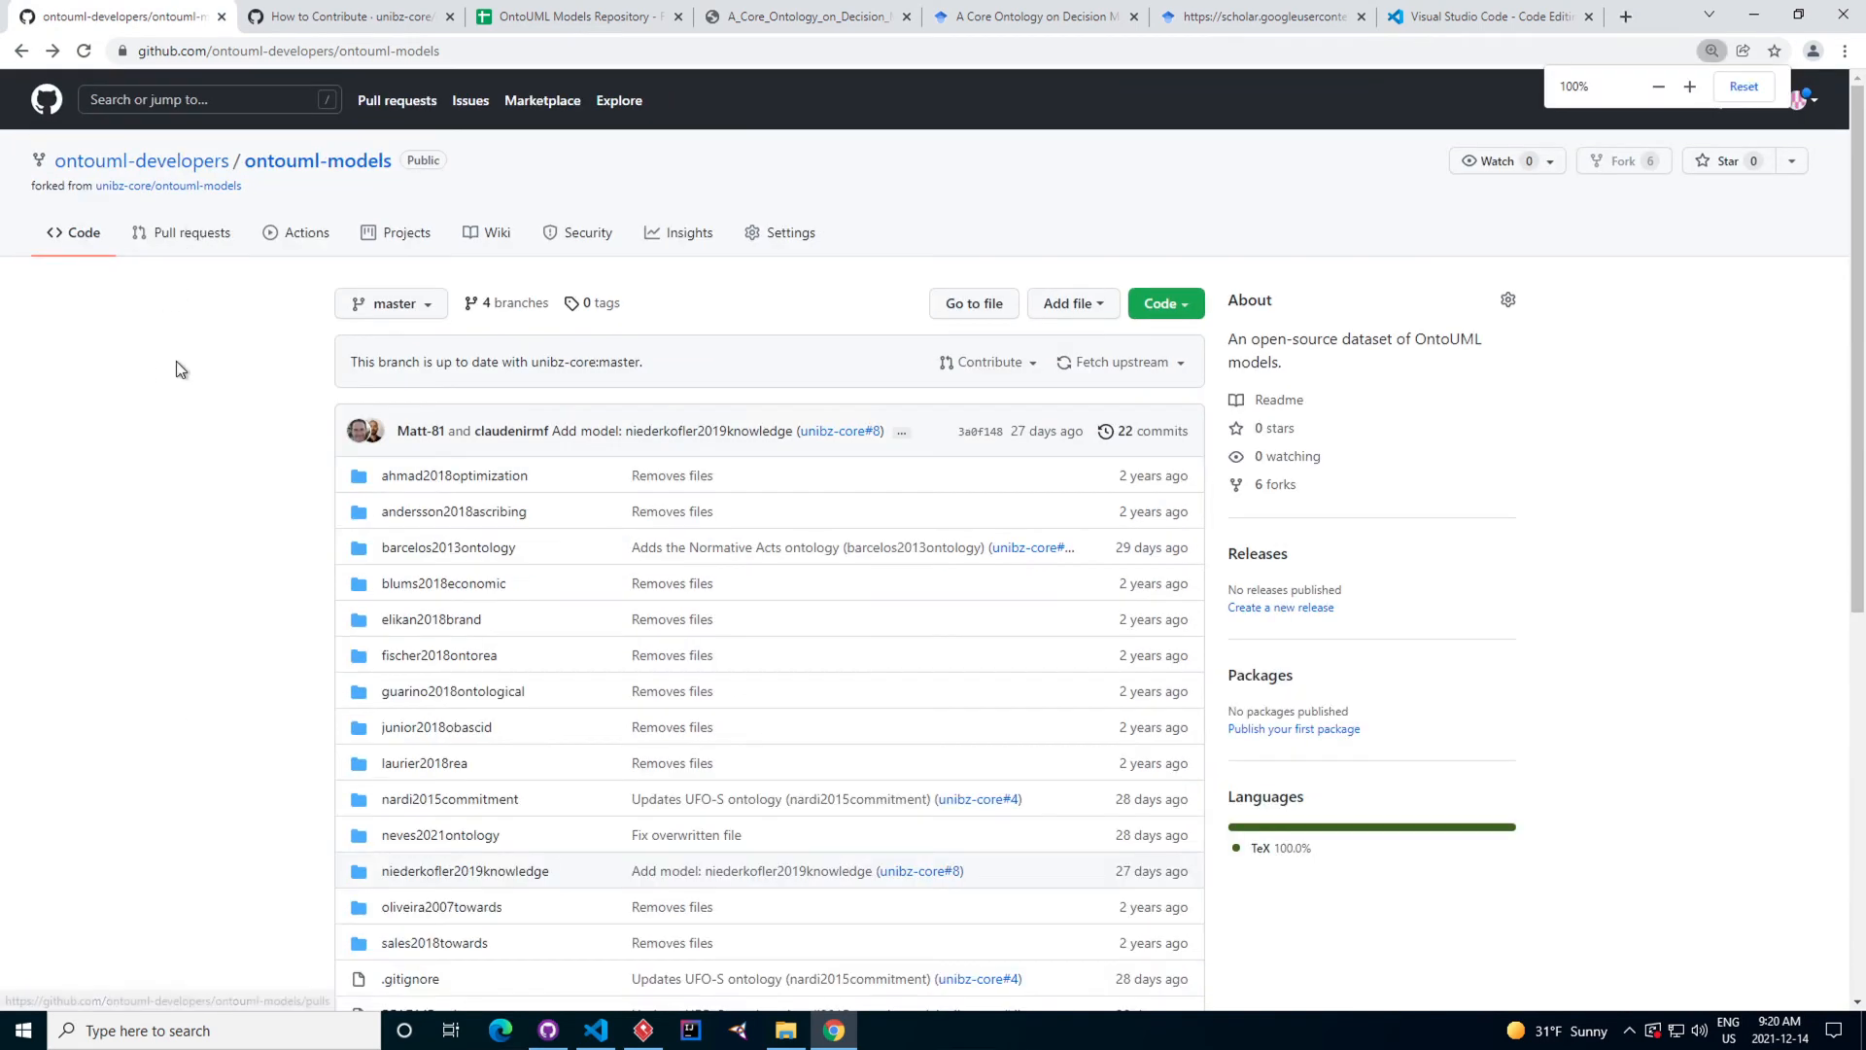
{"action": "left_click", "coordinate": [83, 50]}
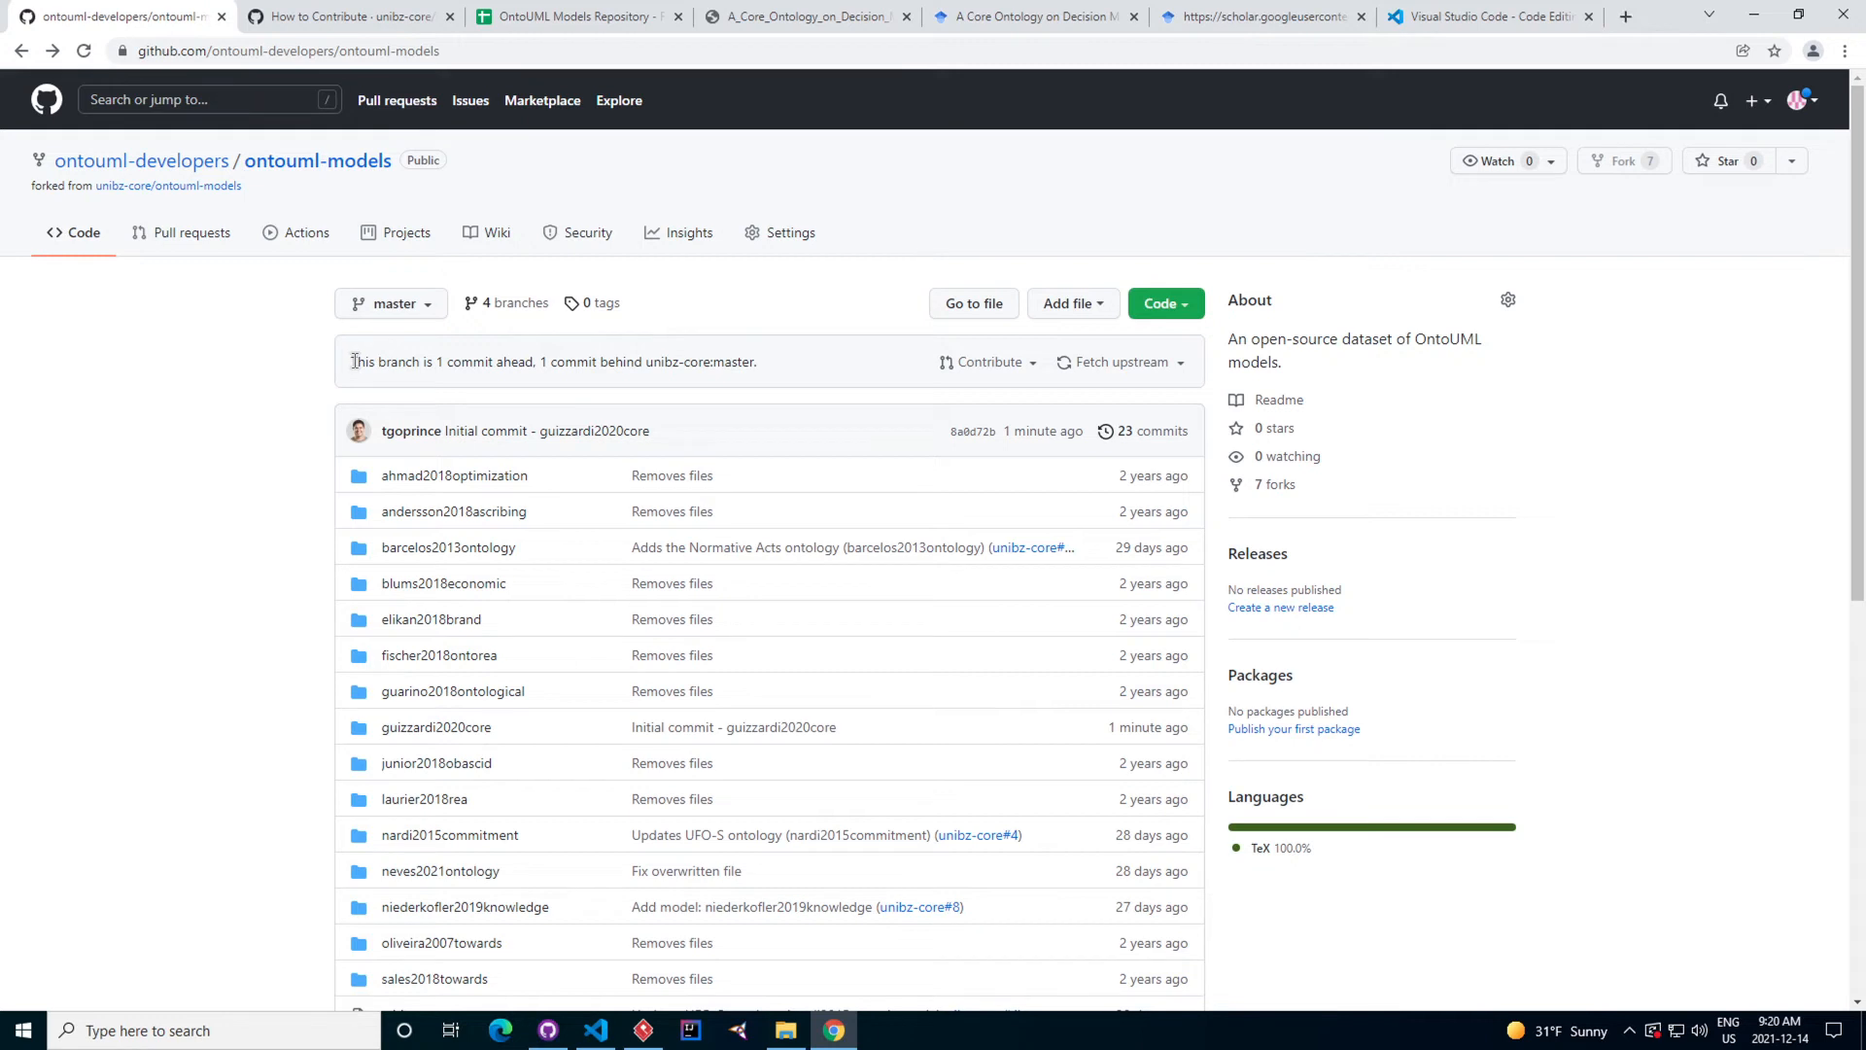
Step: Highlight the branch status: 1 commit ahead and 1 behind unibz-core:master
{"action": "left_click_drag", "start_coordinate": [354, 362], "coordinate": [767, 360]}
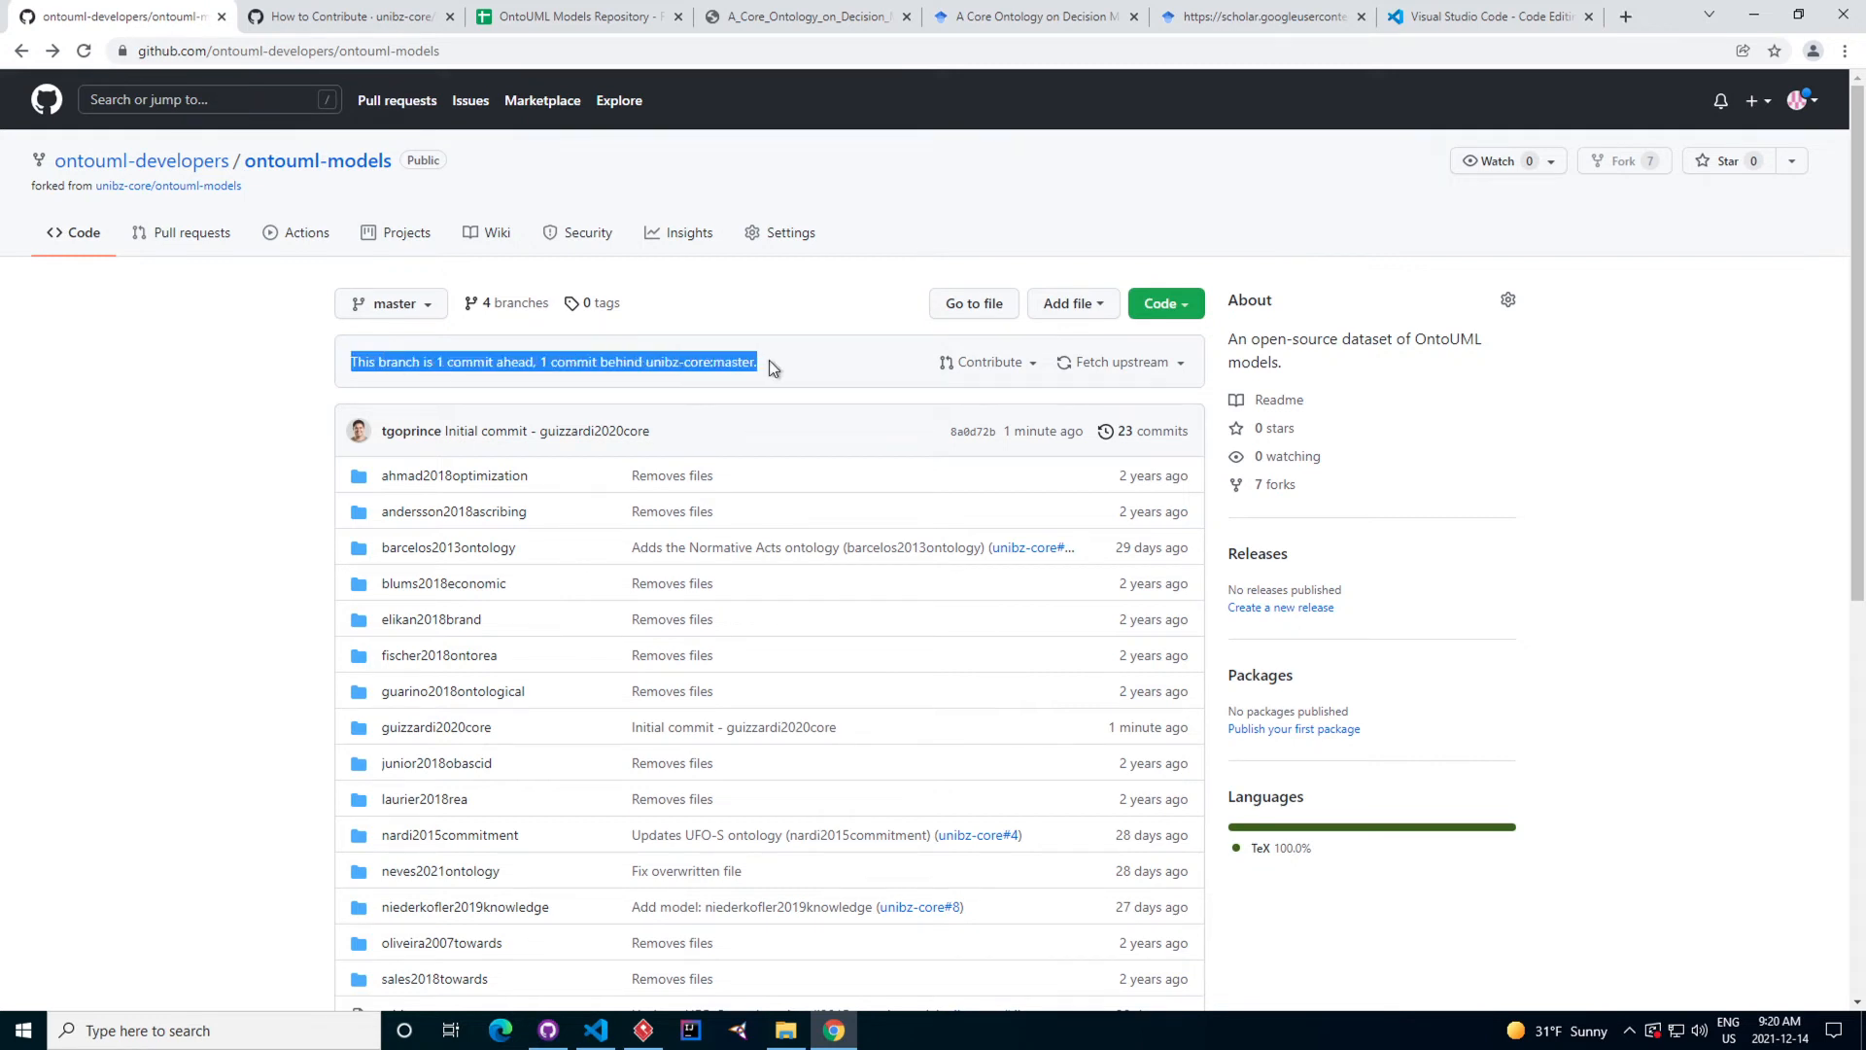
{"action": "left_click", "coordinate": [768, 367]}
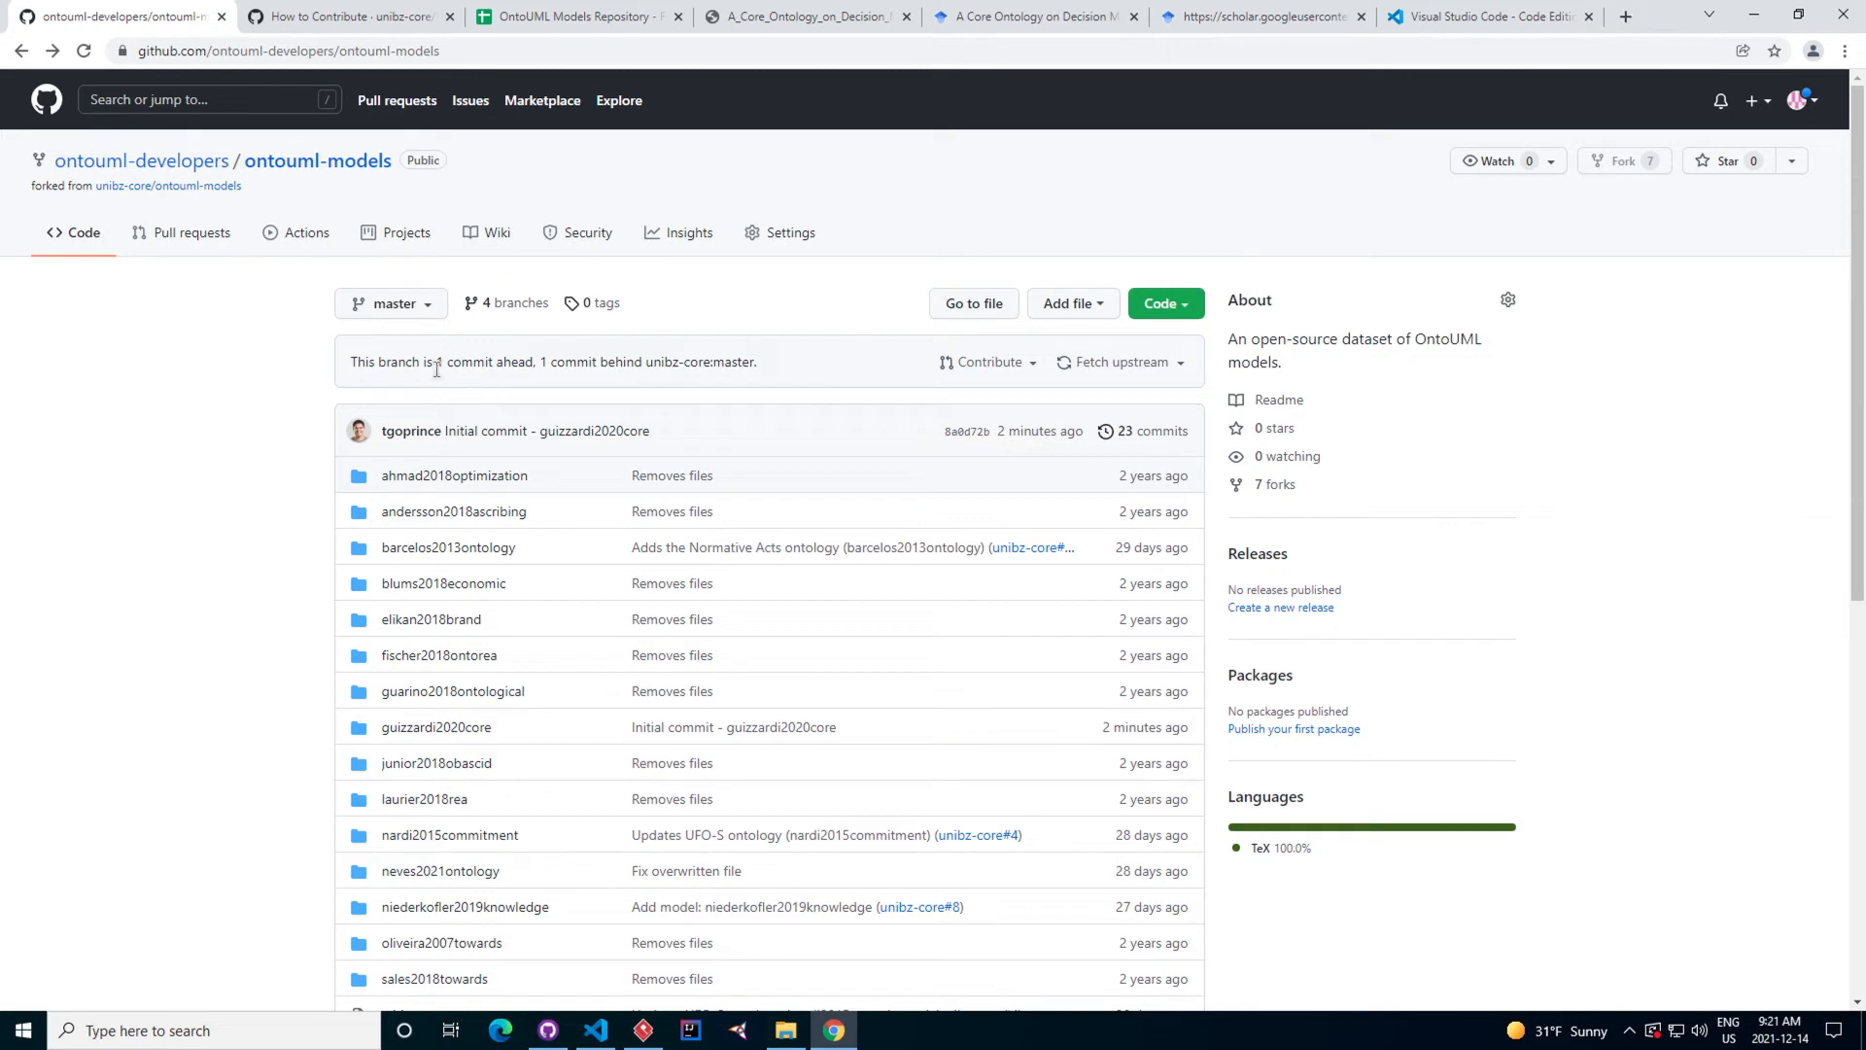
{"action": "left_click_drag", "start_coordinate": [350, 362], "coordinate": [538, 364]}
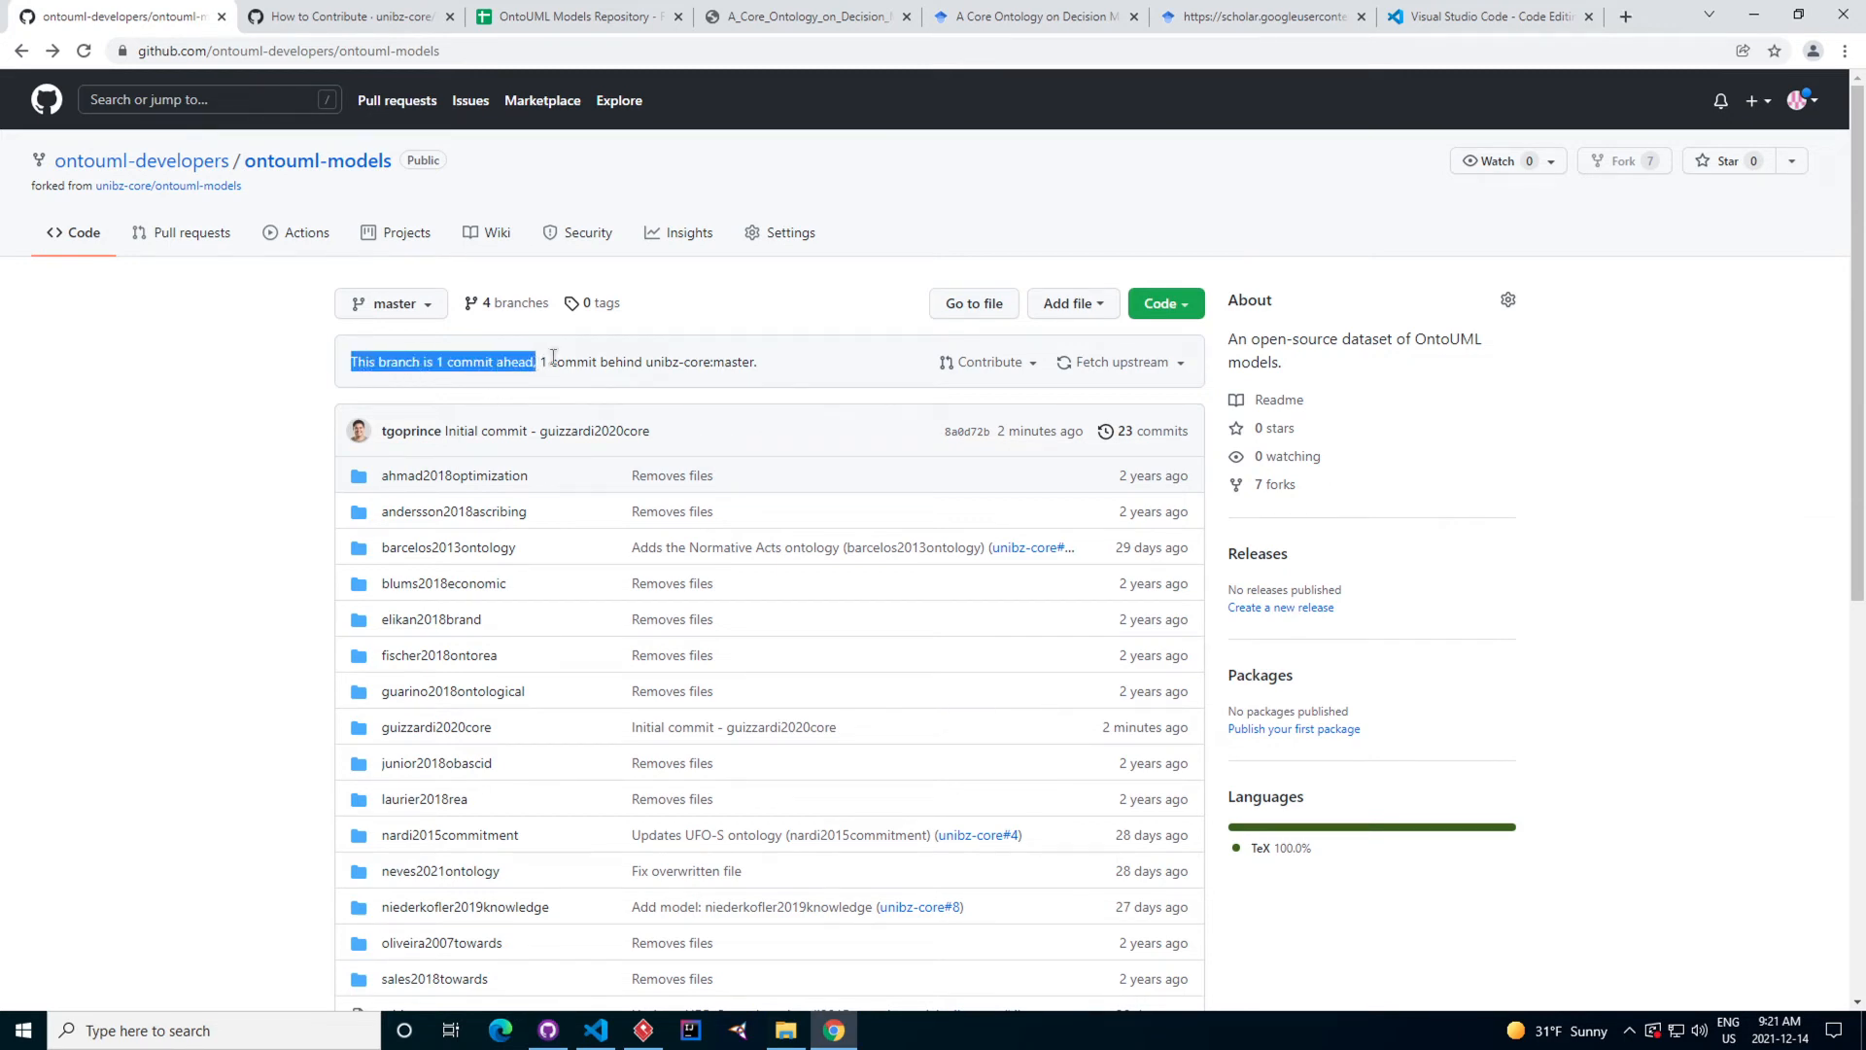
{"action": "left_click_drag", "start_coordinate": [540, 361], "coordinate": [595, 365]}
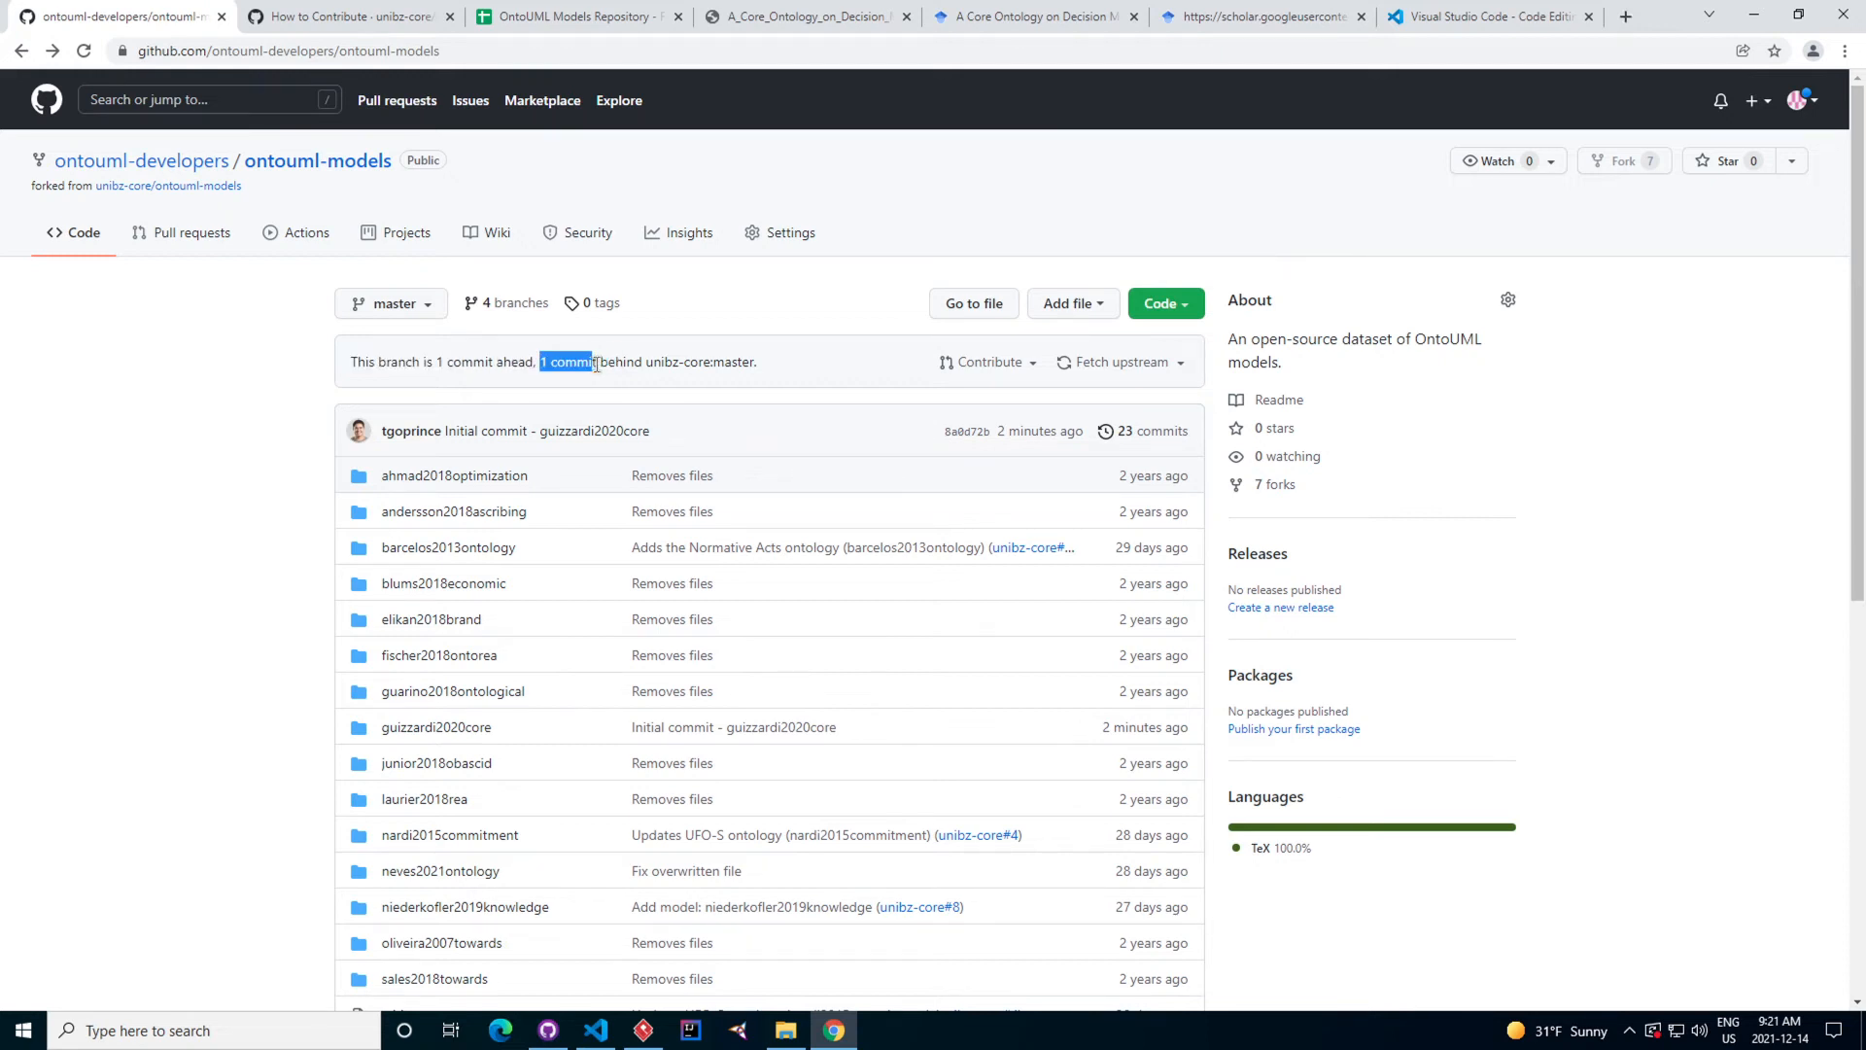
{"action": "left_click", "coordinate": [597, 366]}
{"action": "left_click_drag", "start_coordinate": [431, 362], "coordinate": [758, 366]}
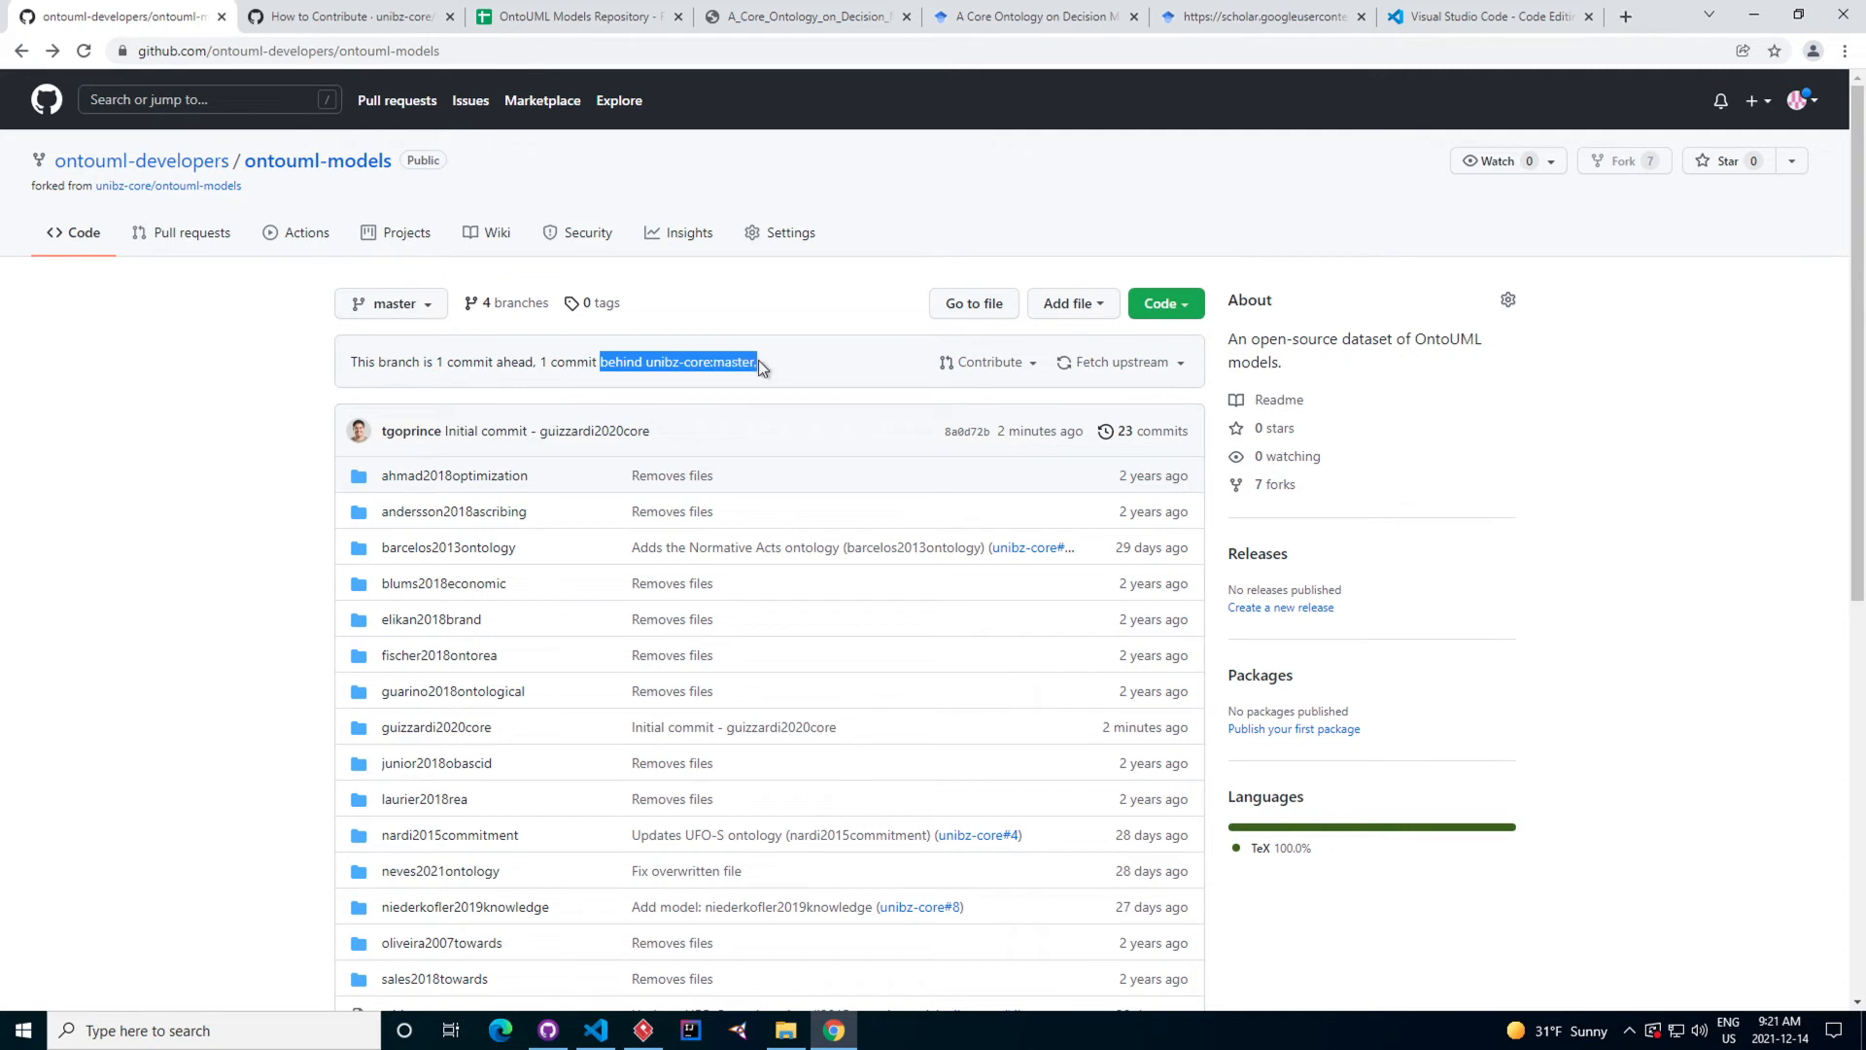
{"action": "left_click", "coordinate": [759, 362]}
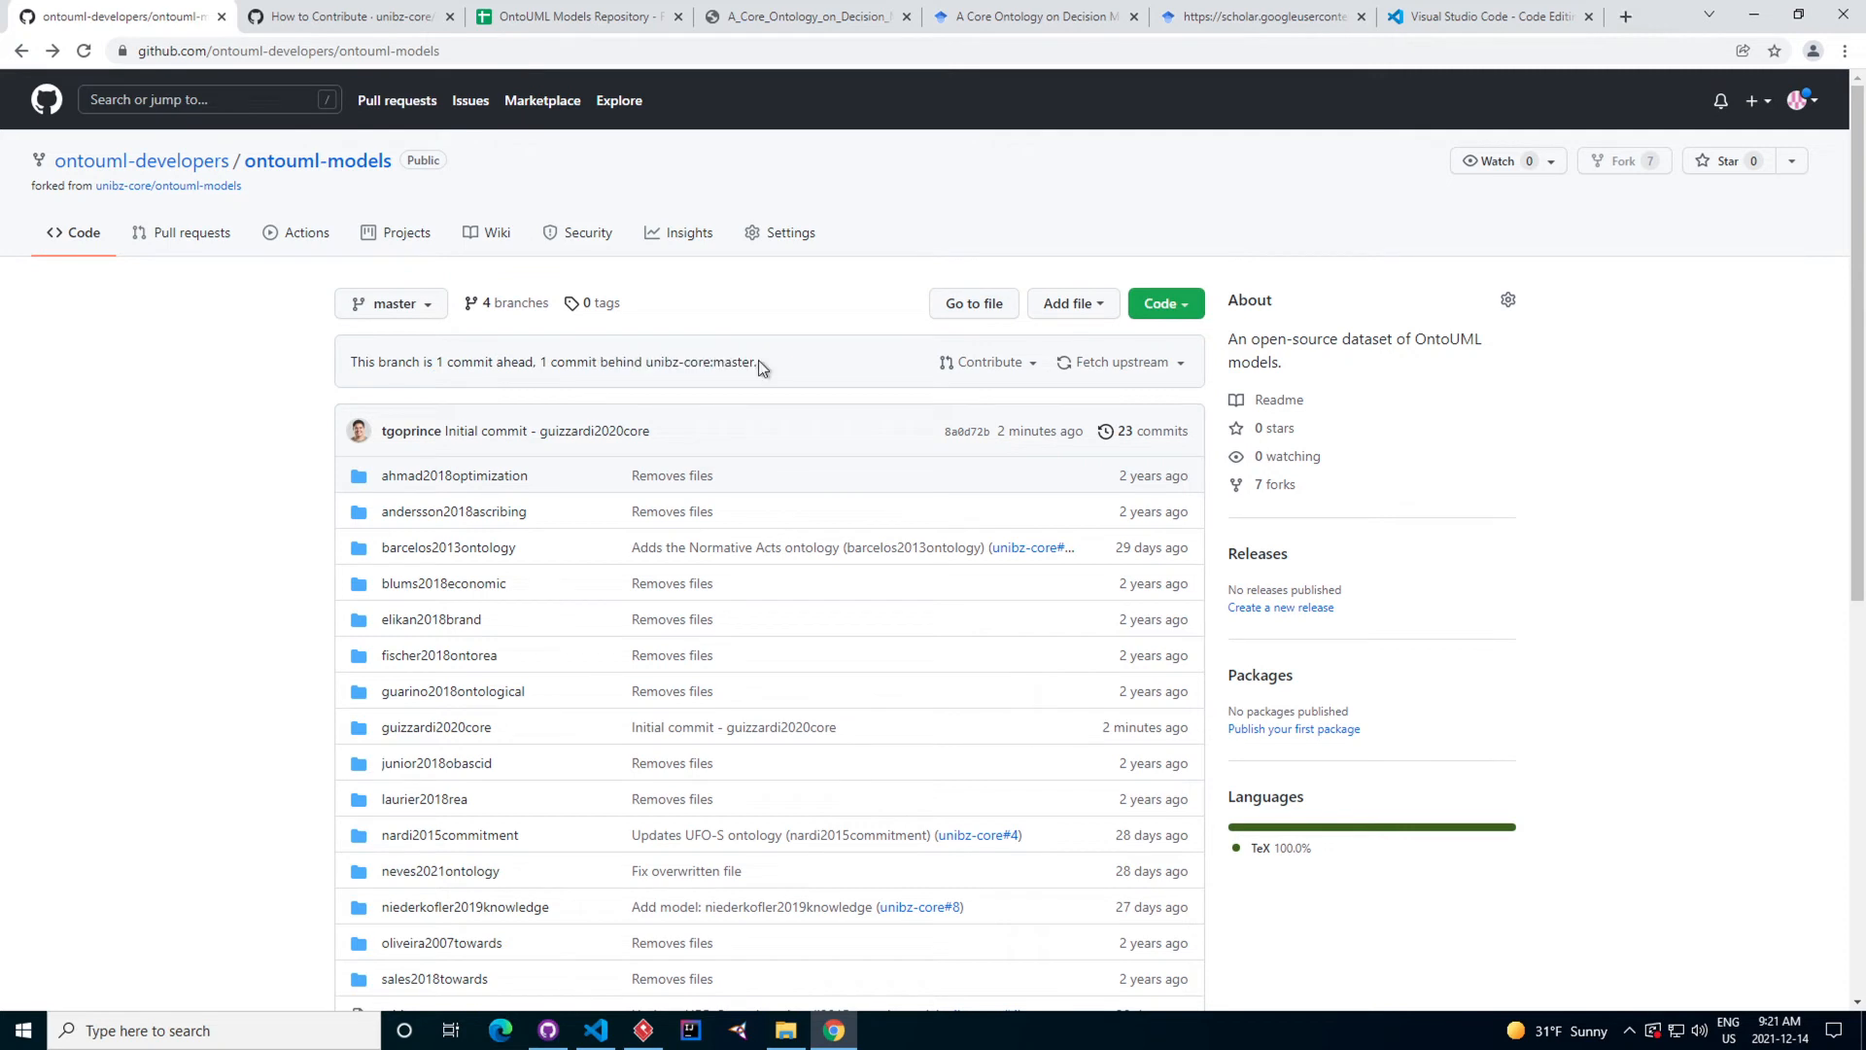
Step: Start a pull request into unibz-core and inspect the head repository list without changes
{"action": "left_click", "coordinate": [1031, 368]}
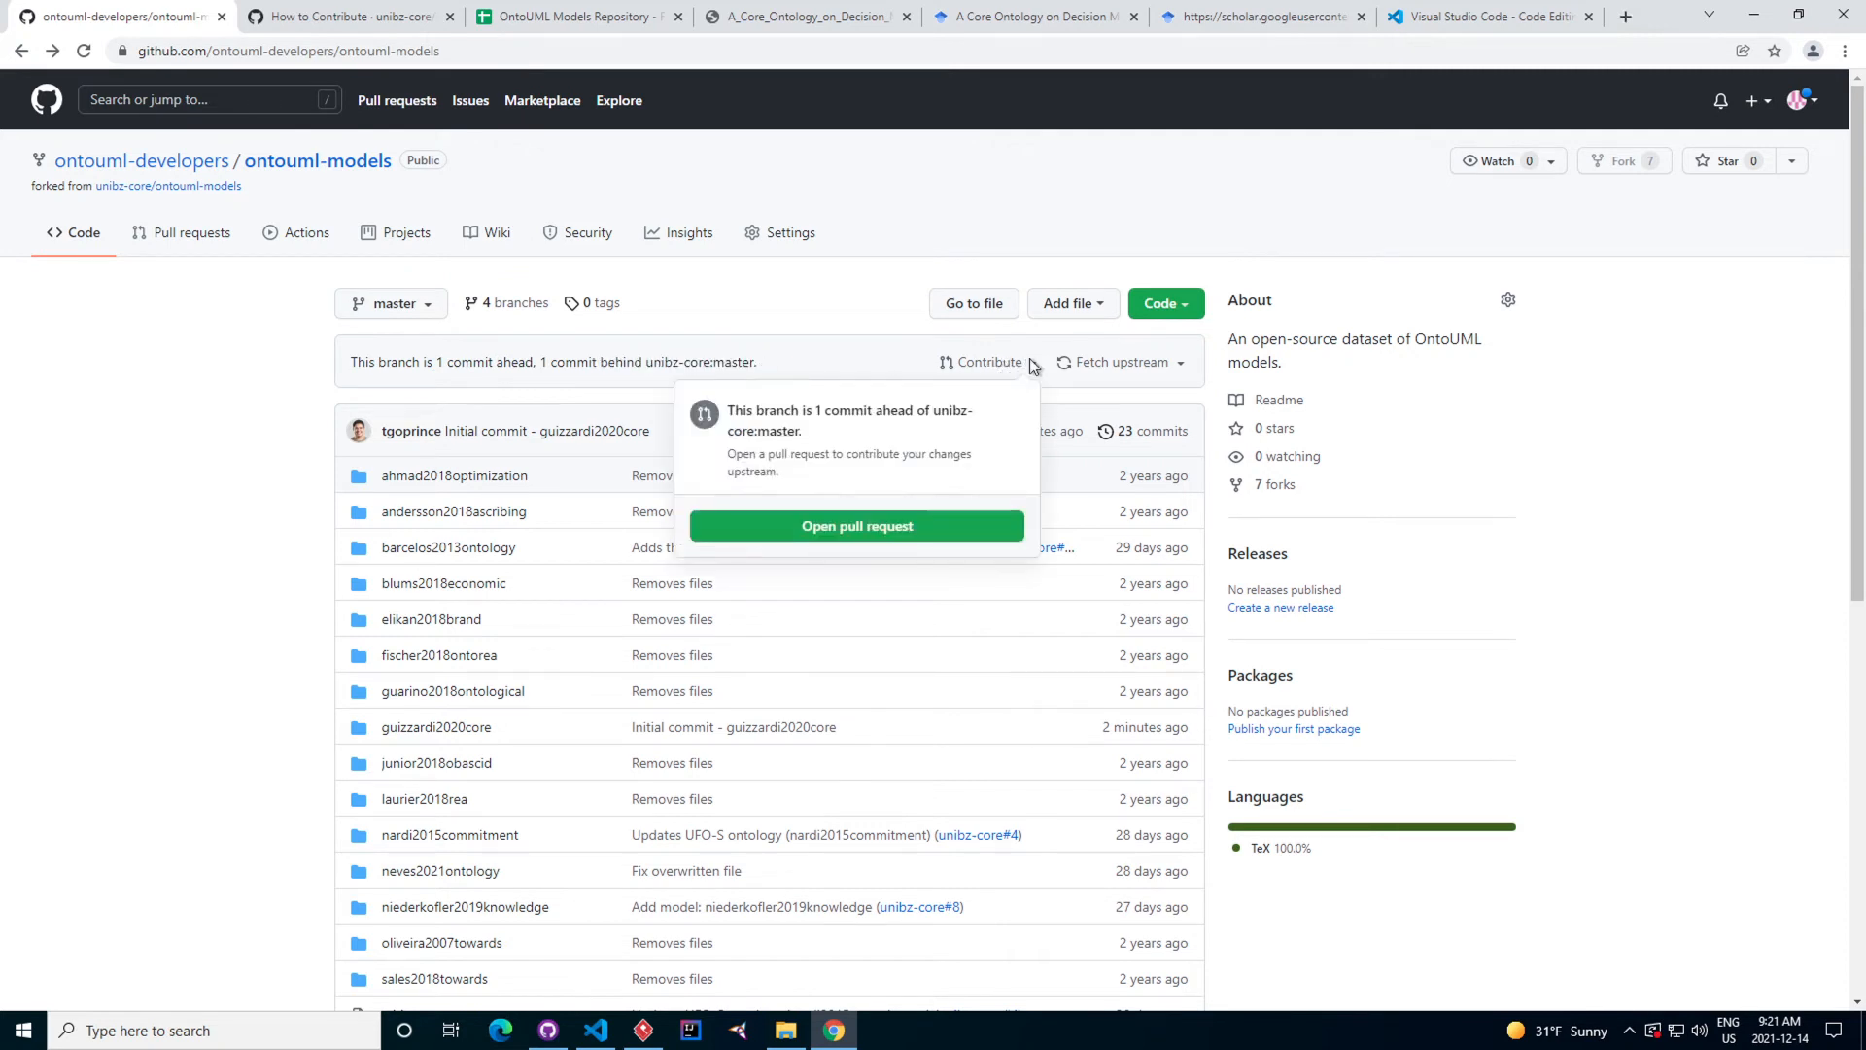
{"action": "left_click", "coordinate": [918, 533]}
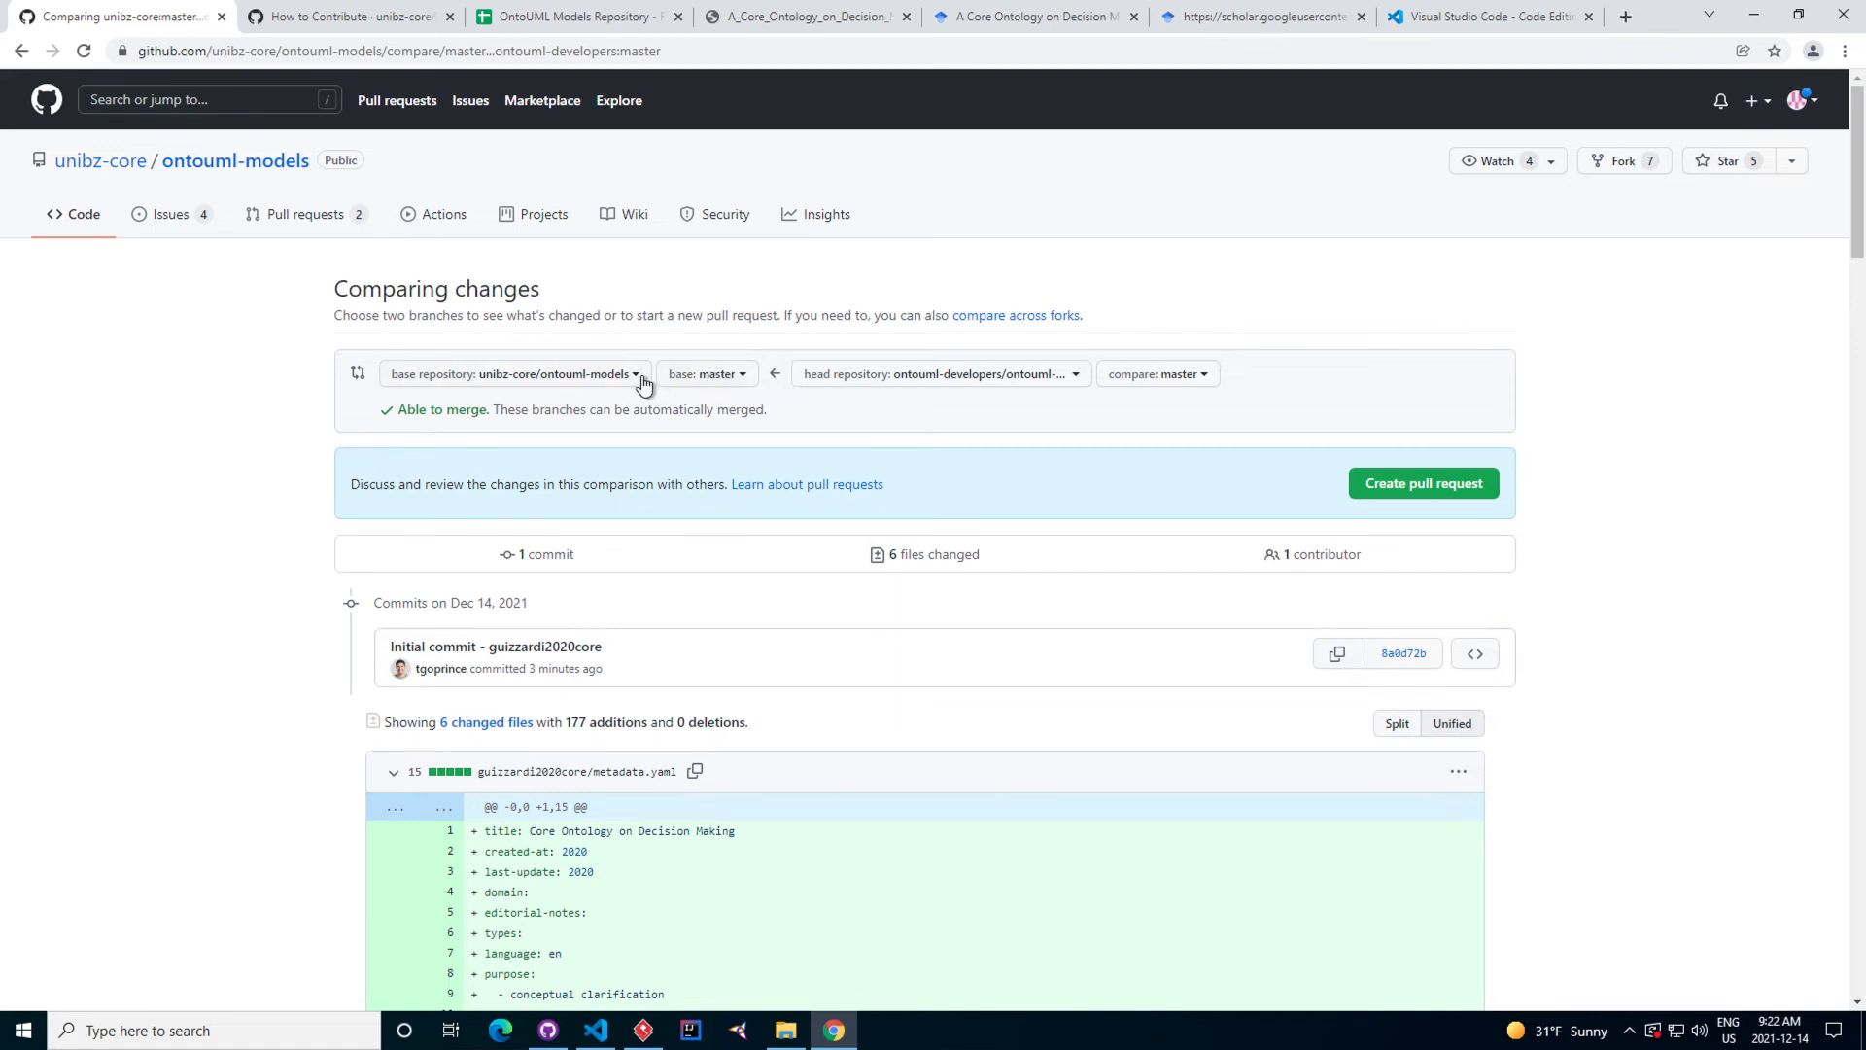
{"action": "left_click", "coordinate": [1033, 375]}
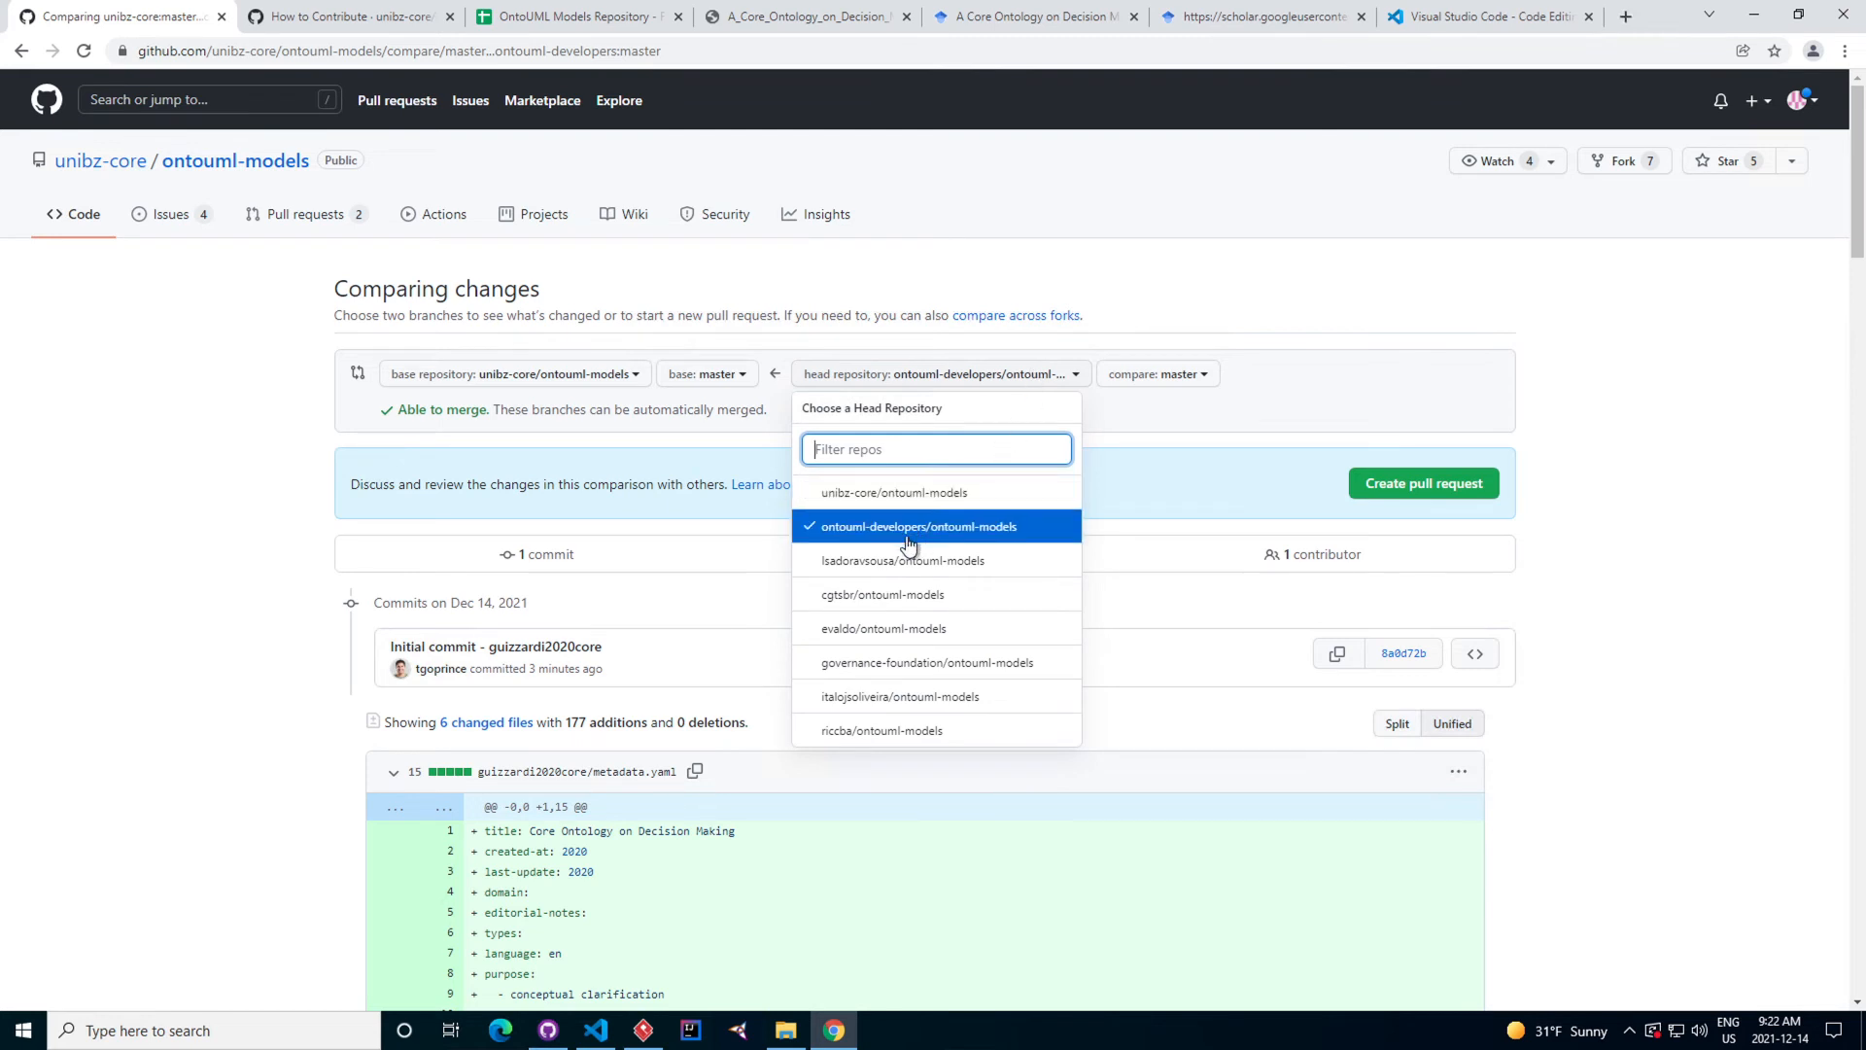
{"action": "left_click", "coordinate": [1021, 530]}
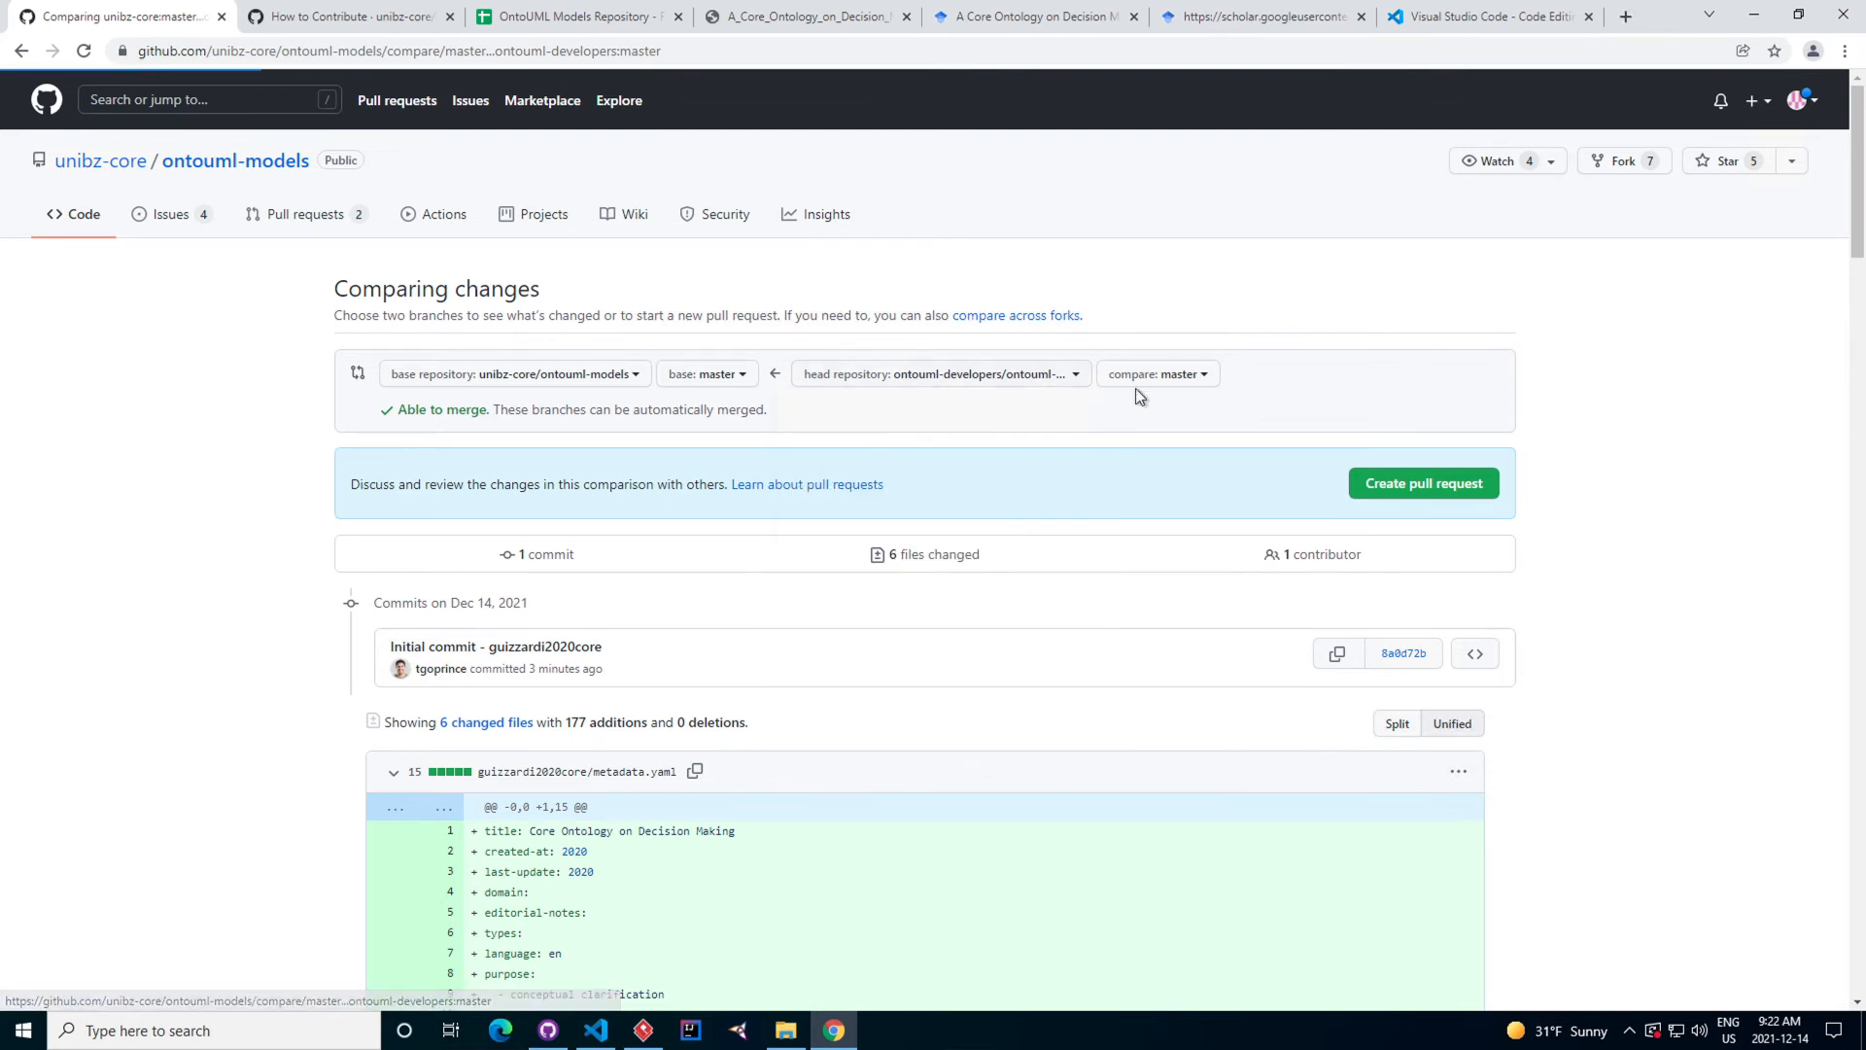
Step: Leave the compare and base branches unchanged, review the 6-file diff and open the pull request form
{"action": "left_click", "coordinate": [1156, 375]}
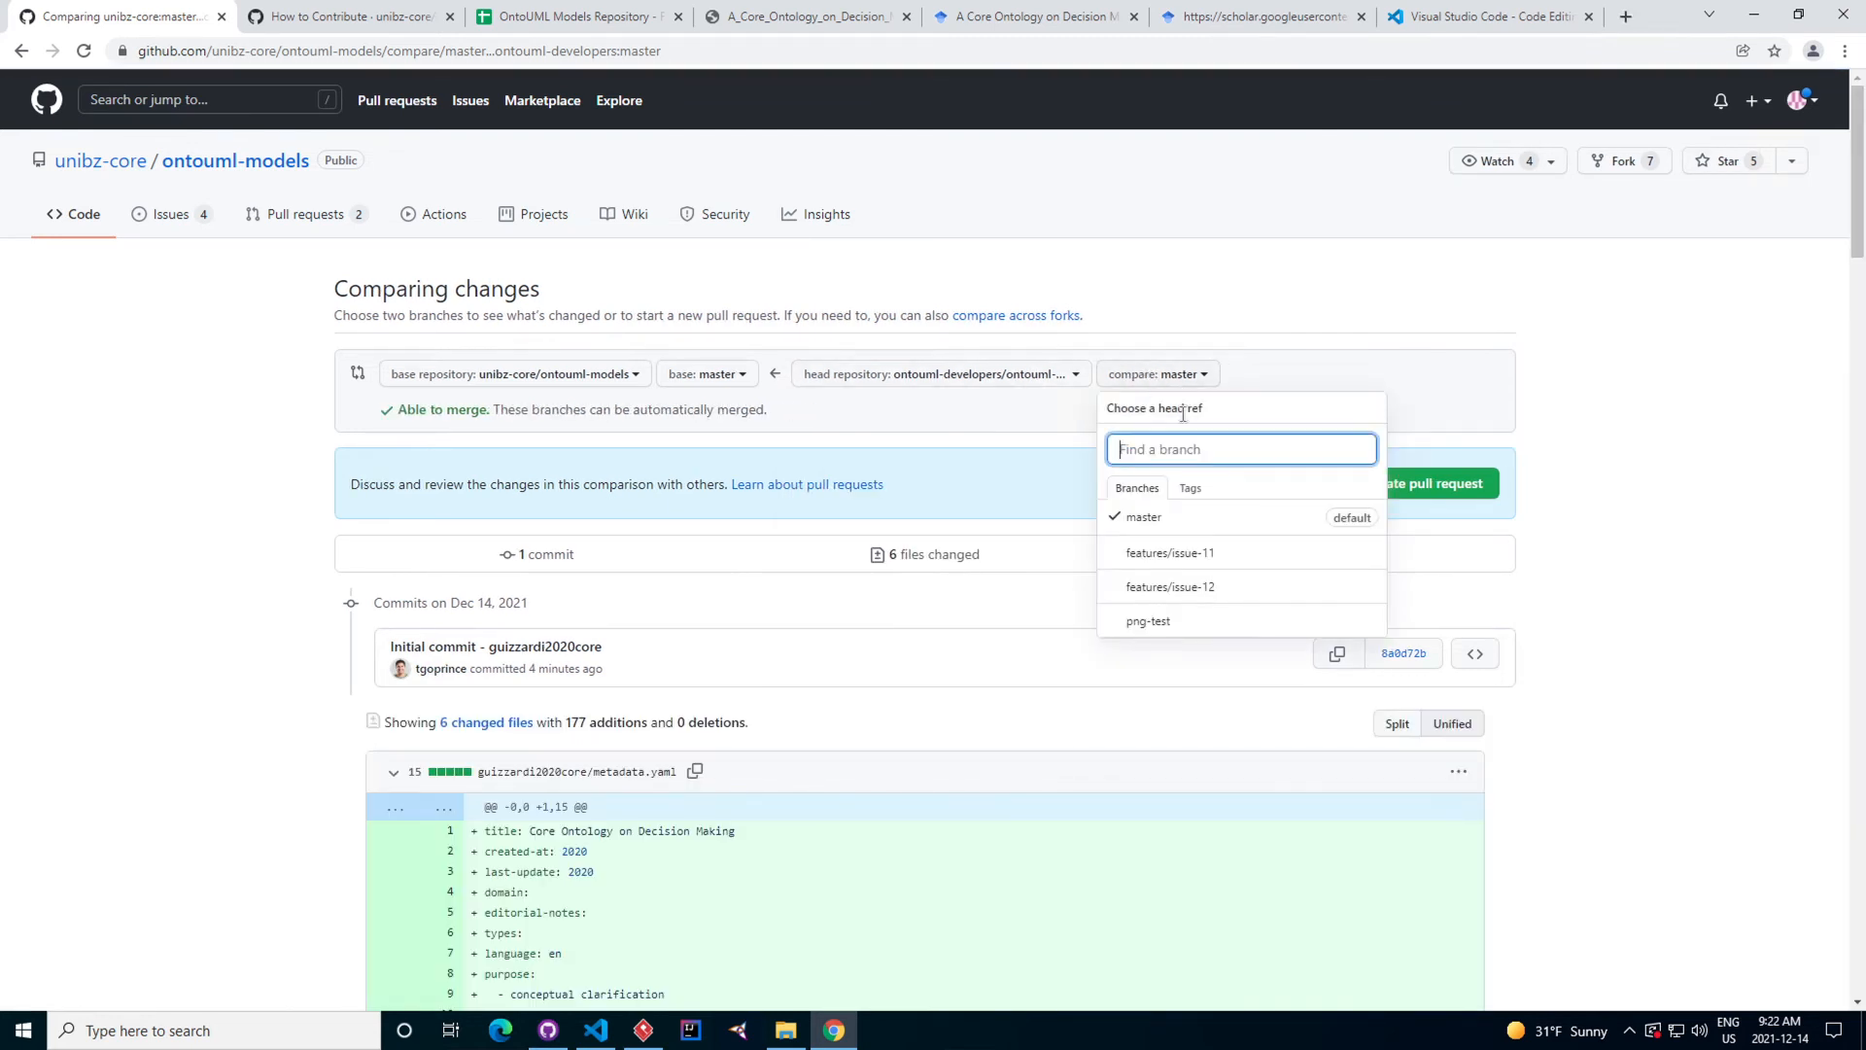
{"action": "left_click", "coordinate": [1234, 300]}
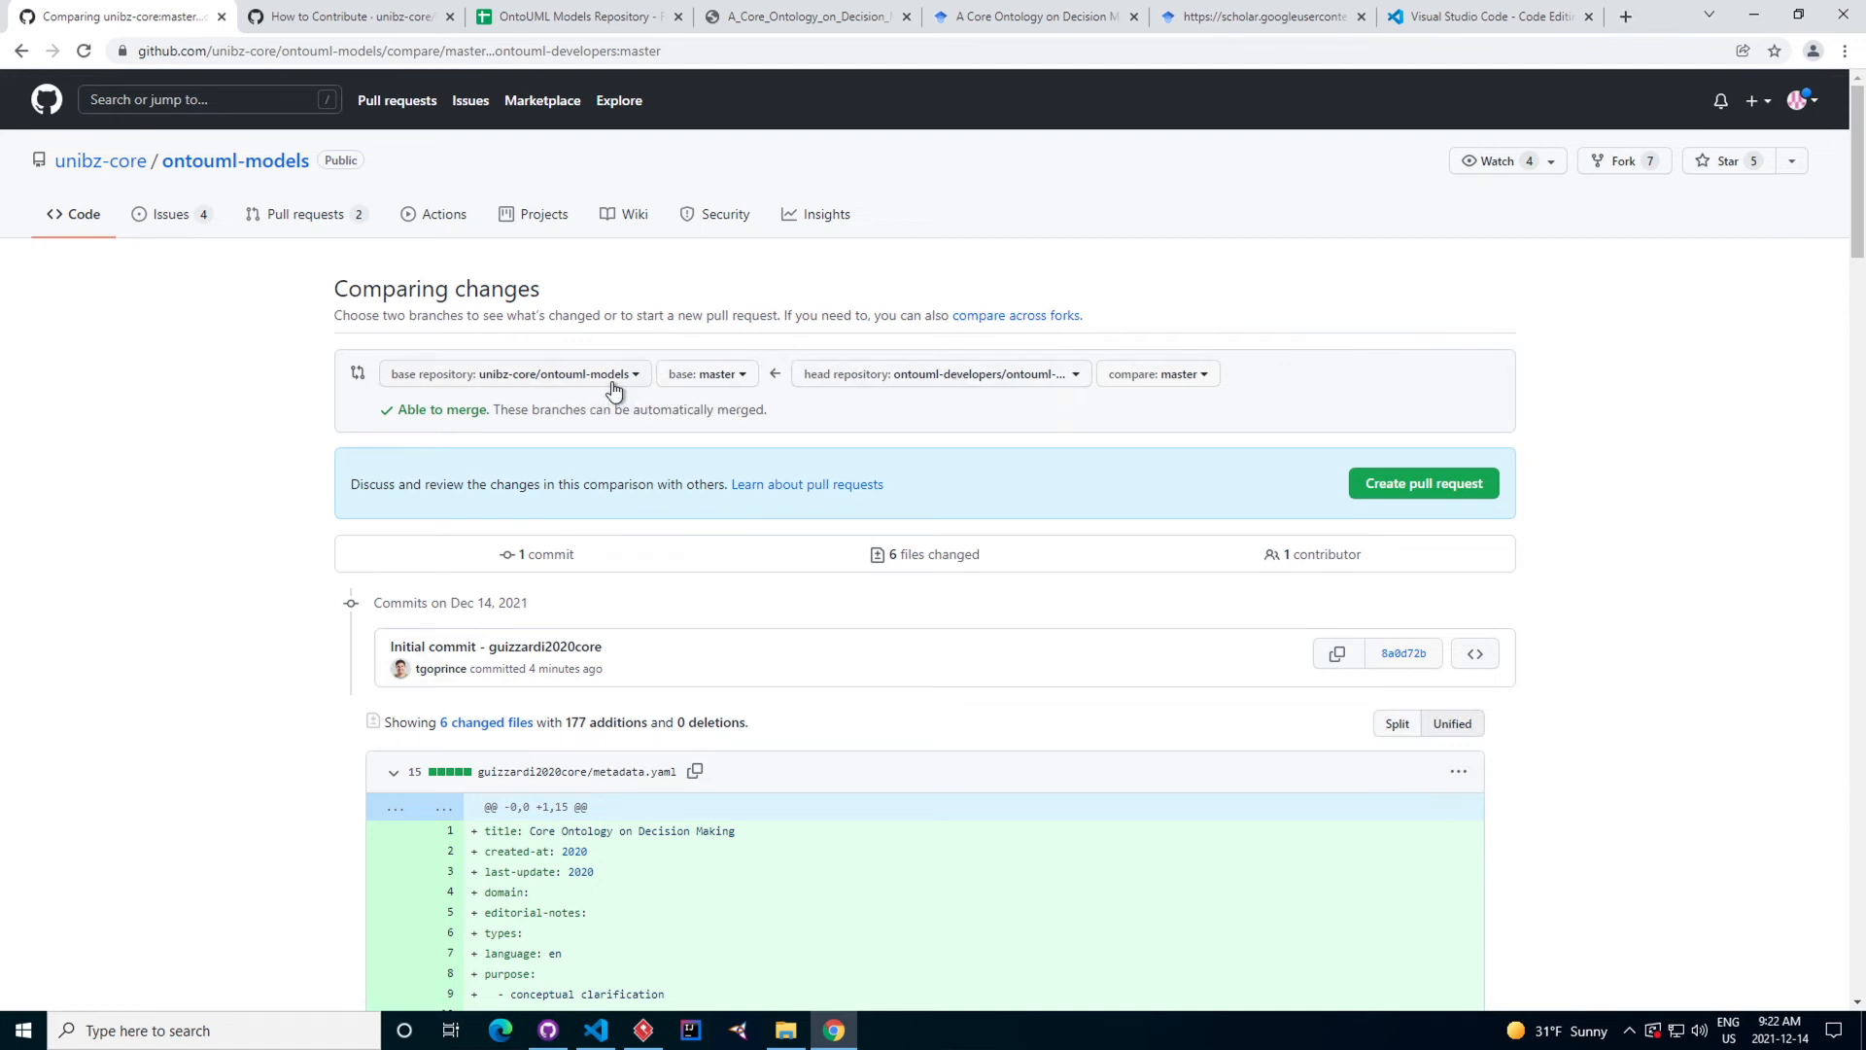
{"action": "left_click", "coordinate": [703, 374]}
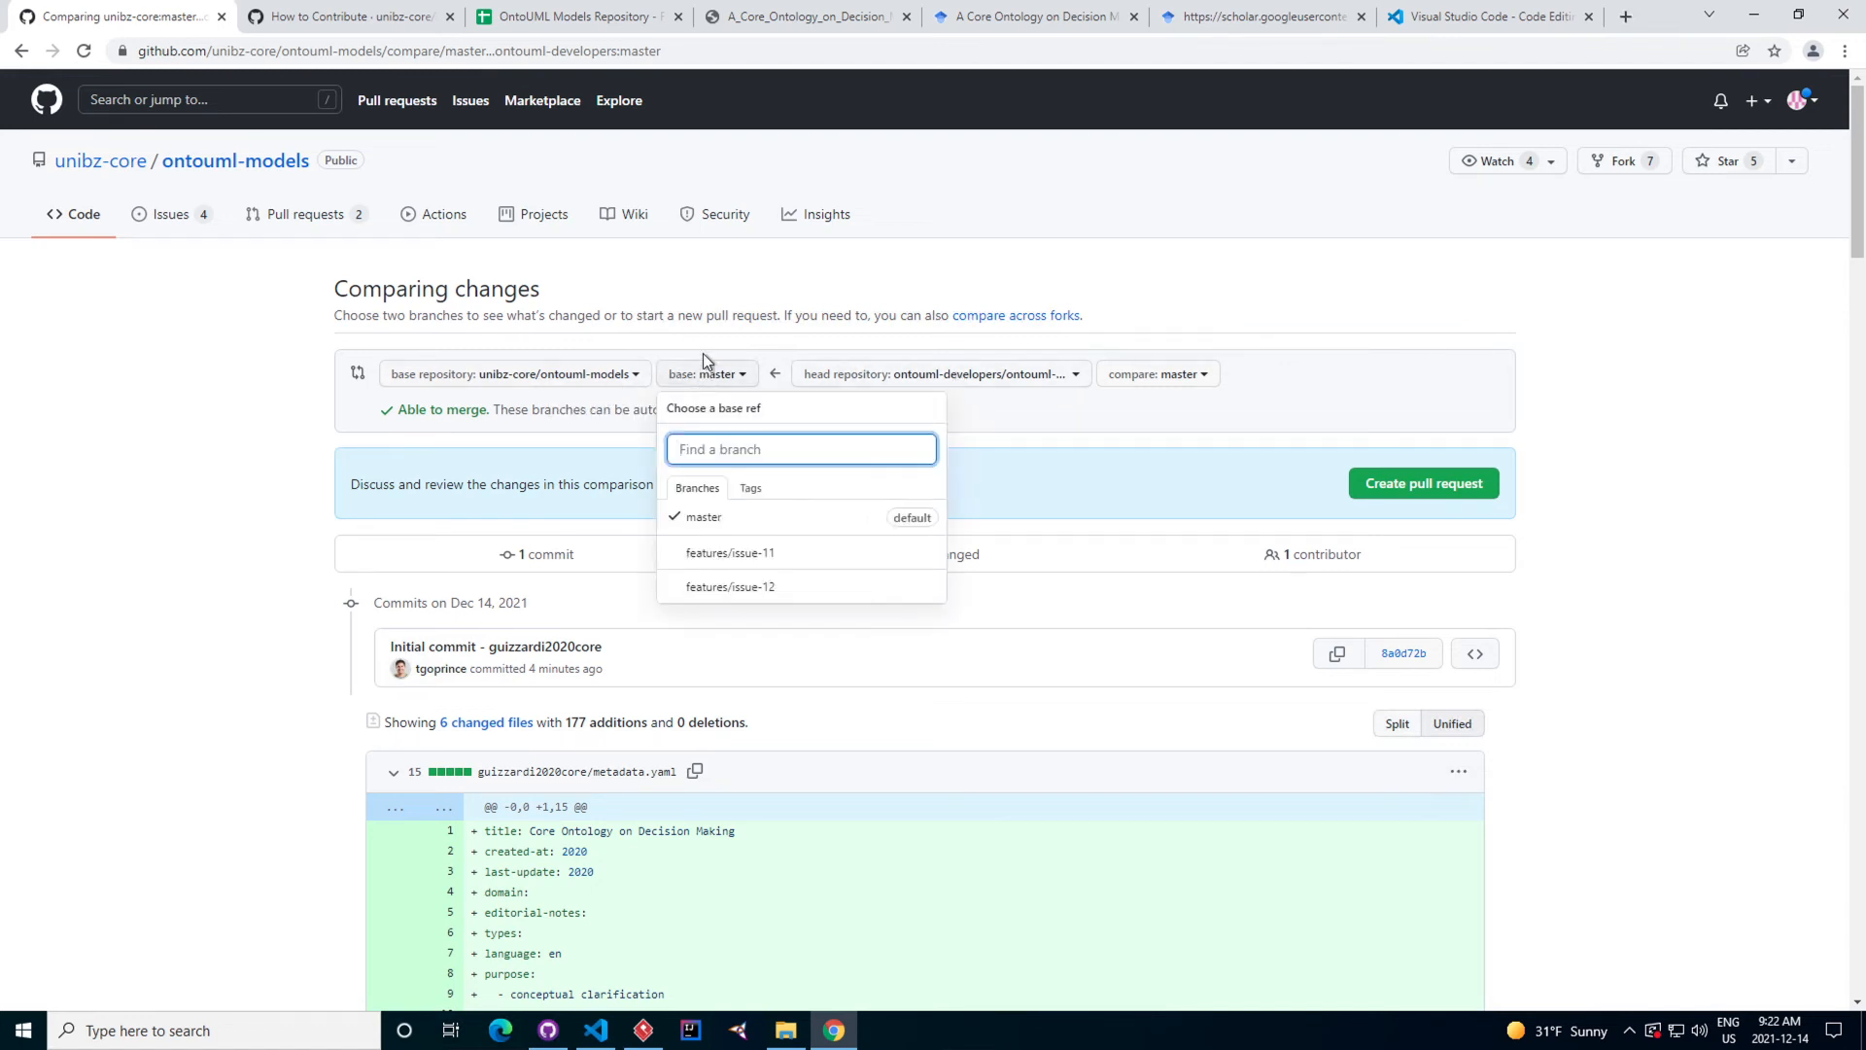
{"action": "left_click", "coordinate": [719, 331]}
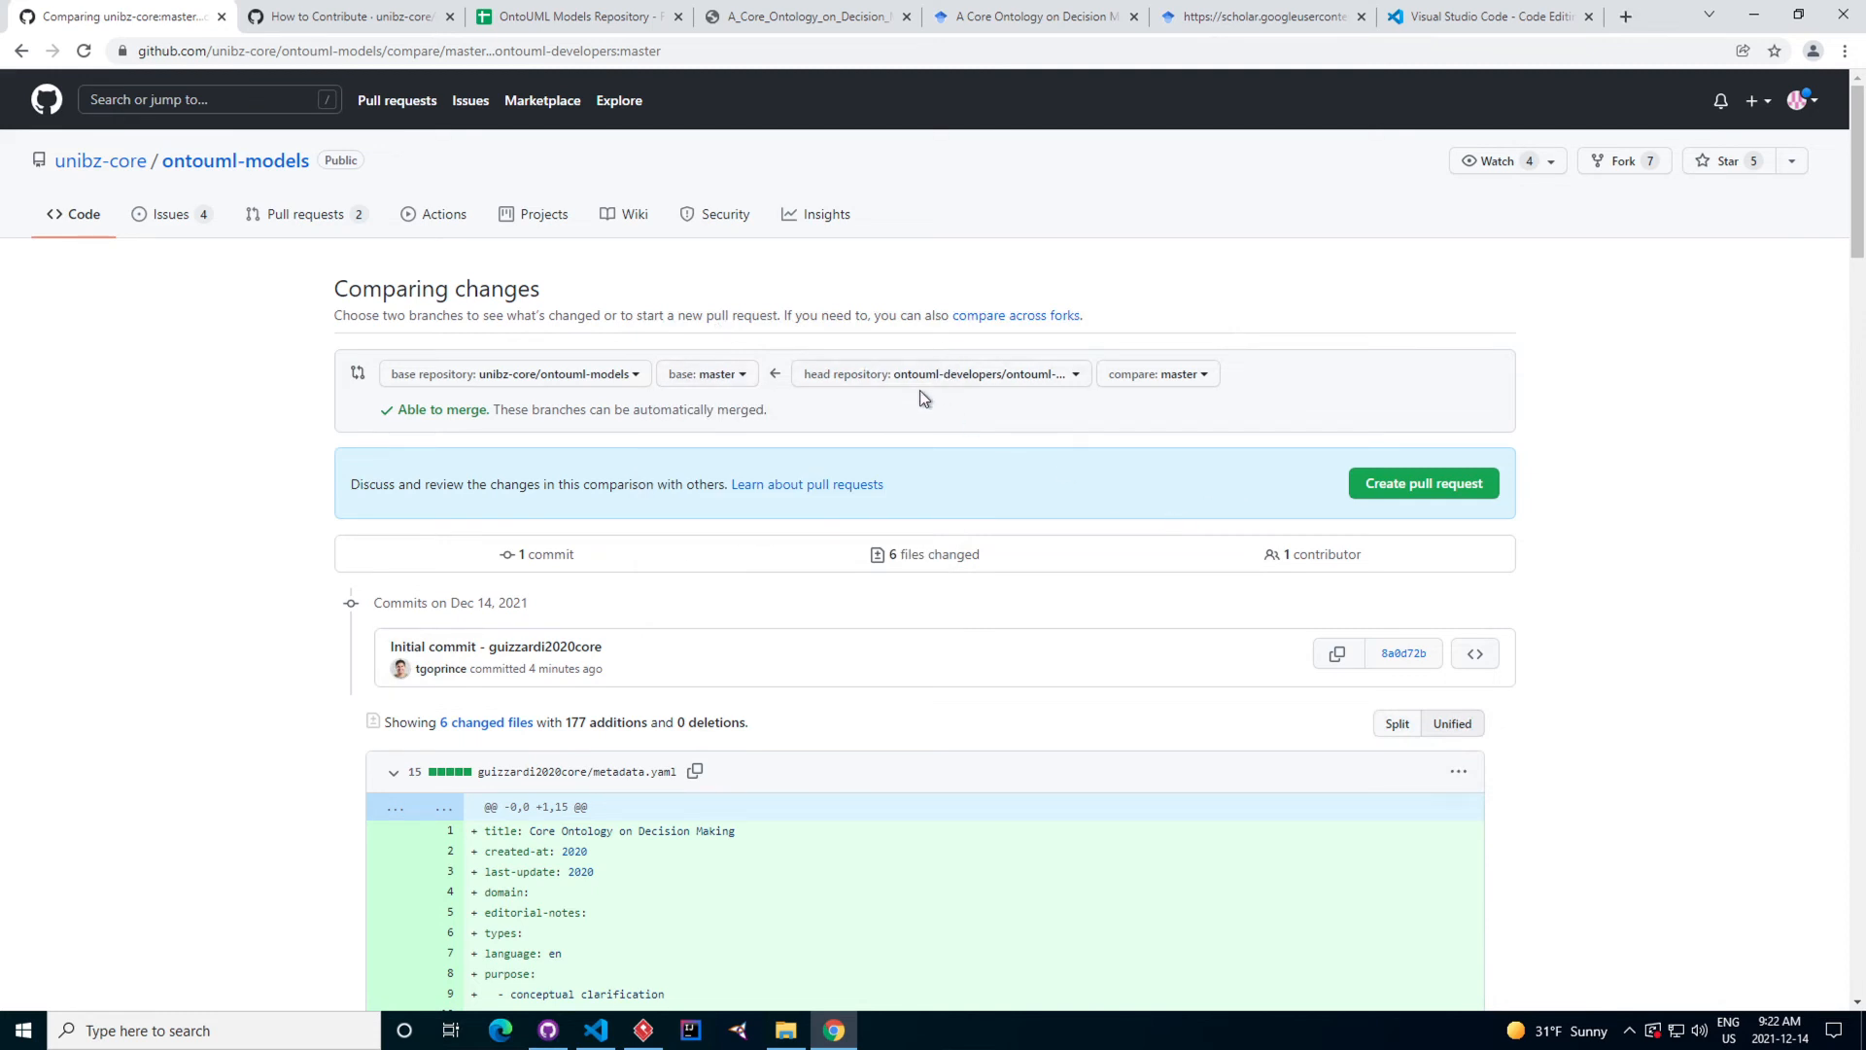
{"action": "scroll", "coordinate": [834, 520], "scroll_direction": "down", "scroll_amount": 1}
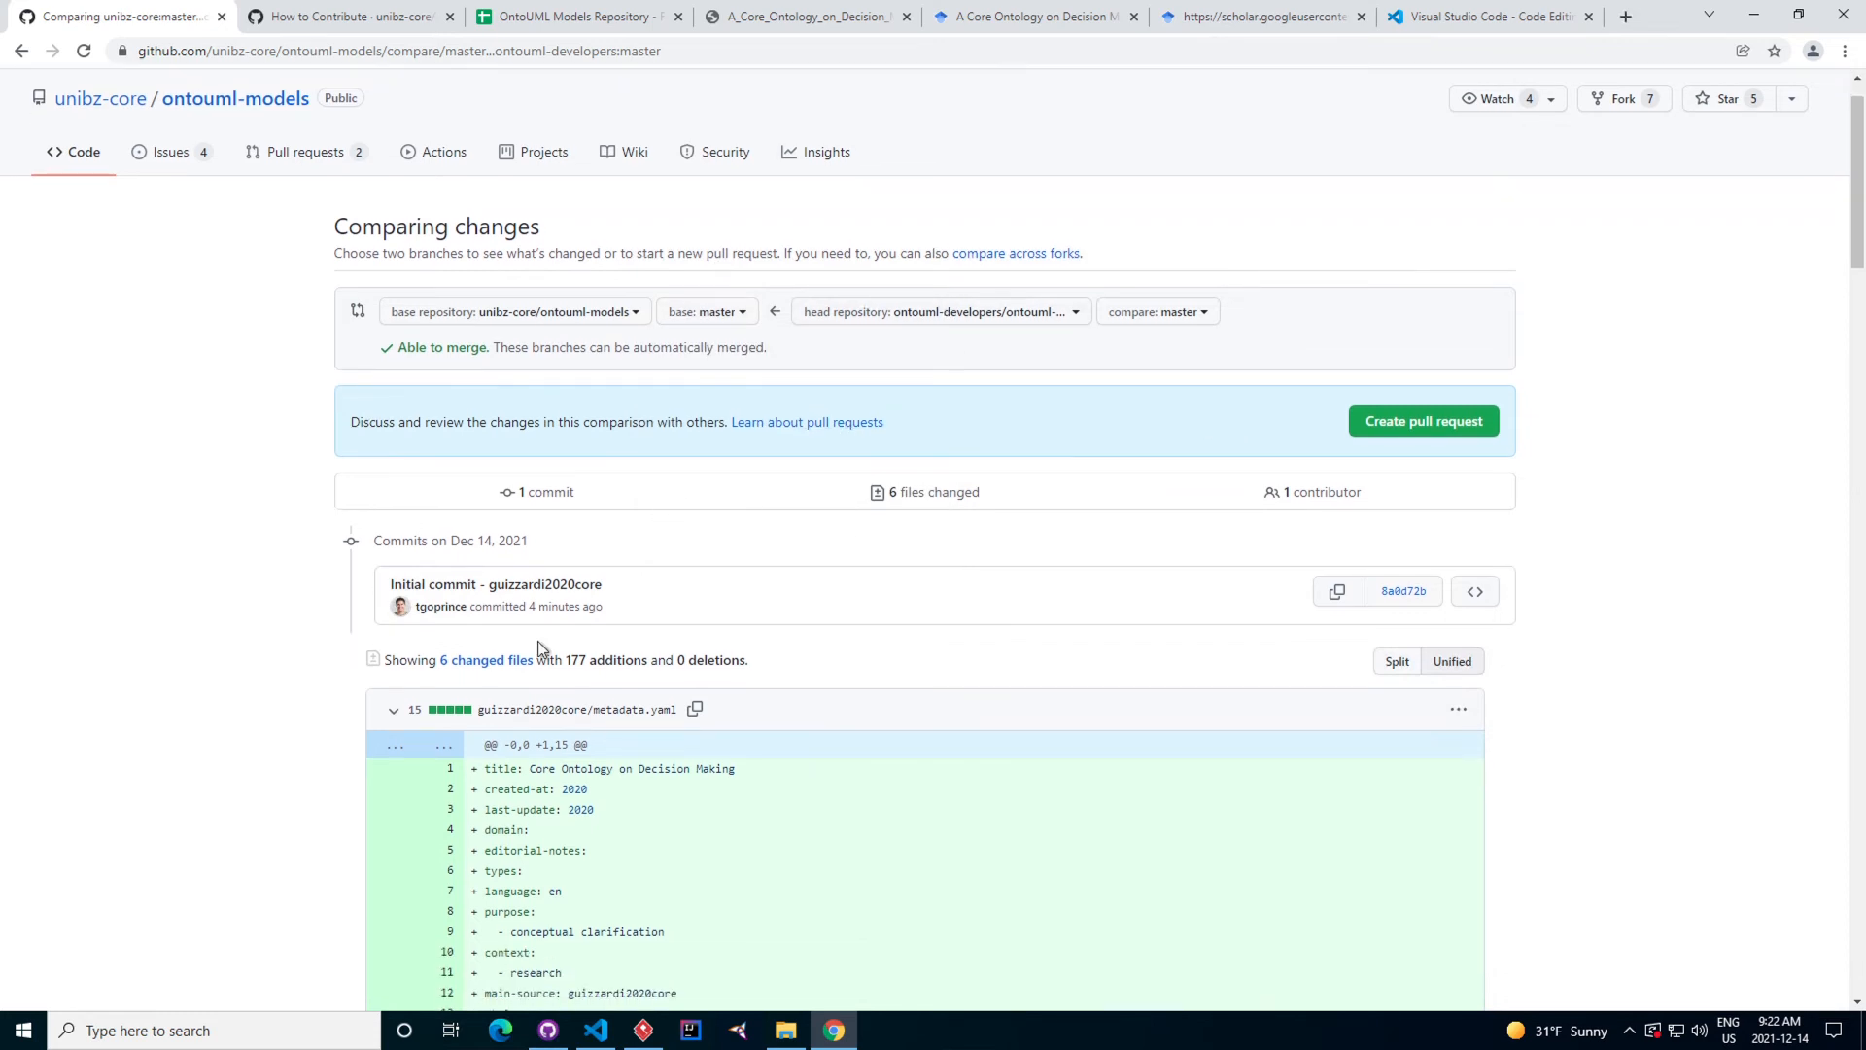
{"action": "scroll", "coordinate": [538, 640], "scroll_direction": "down", "scroll_amount": 1}
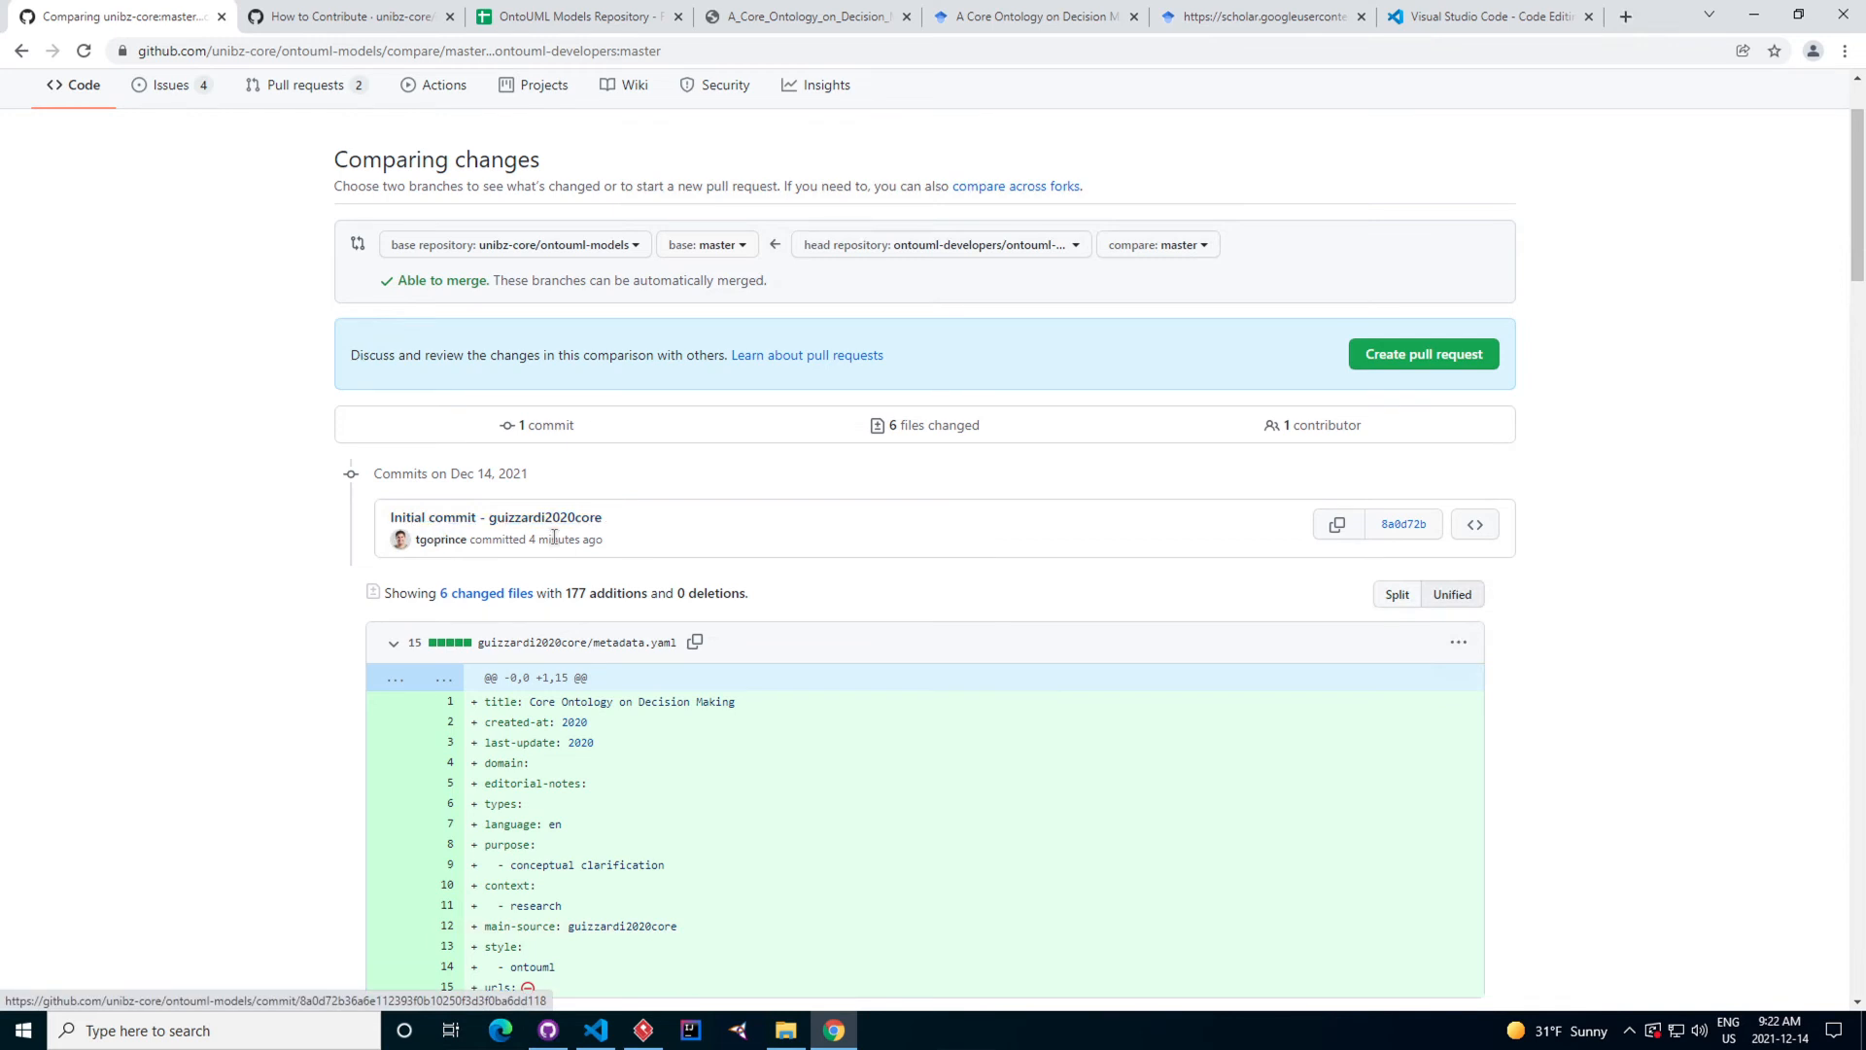
{"action": "left_click", "coordinate": [1425, 362]}
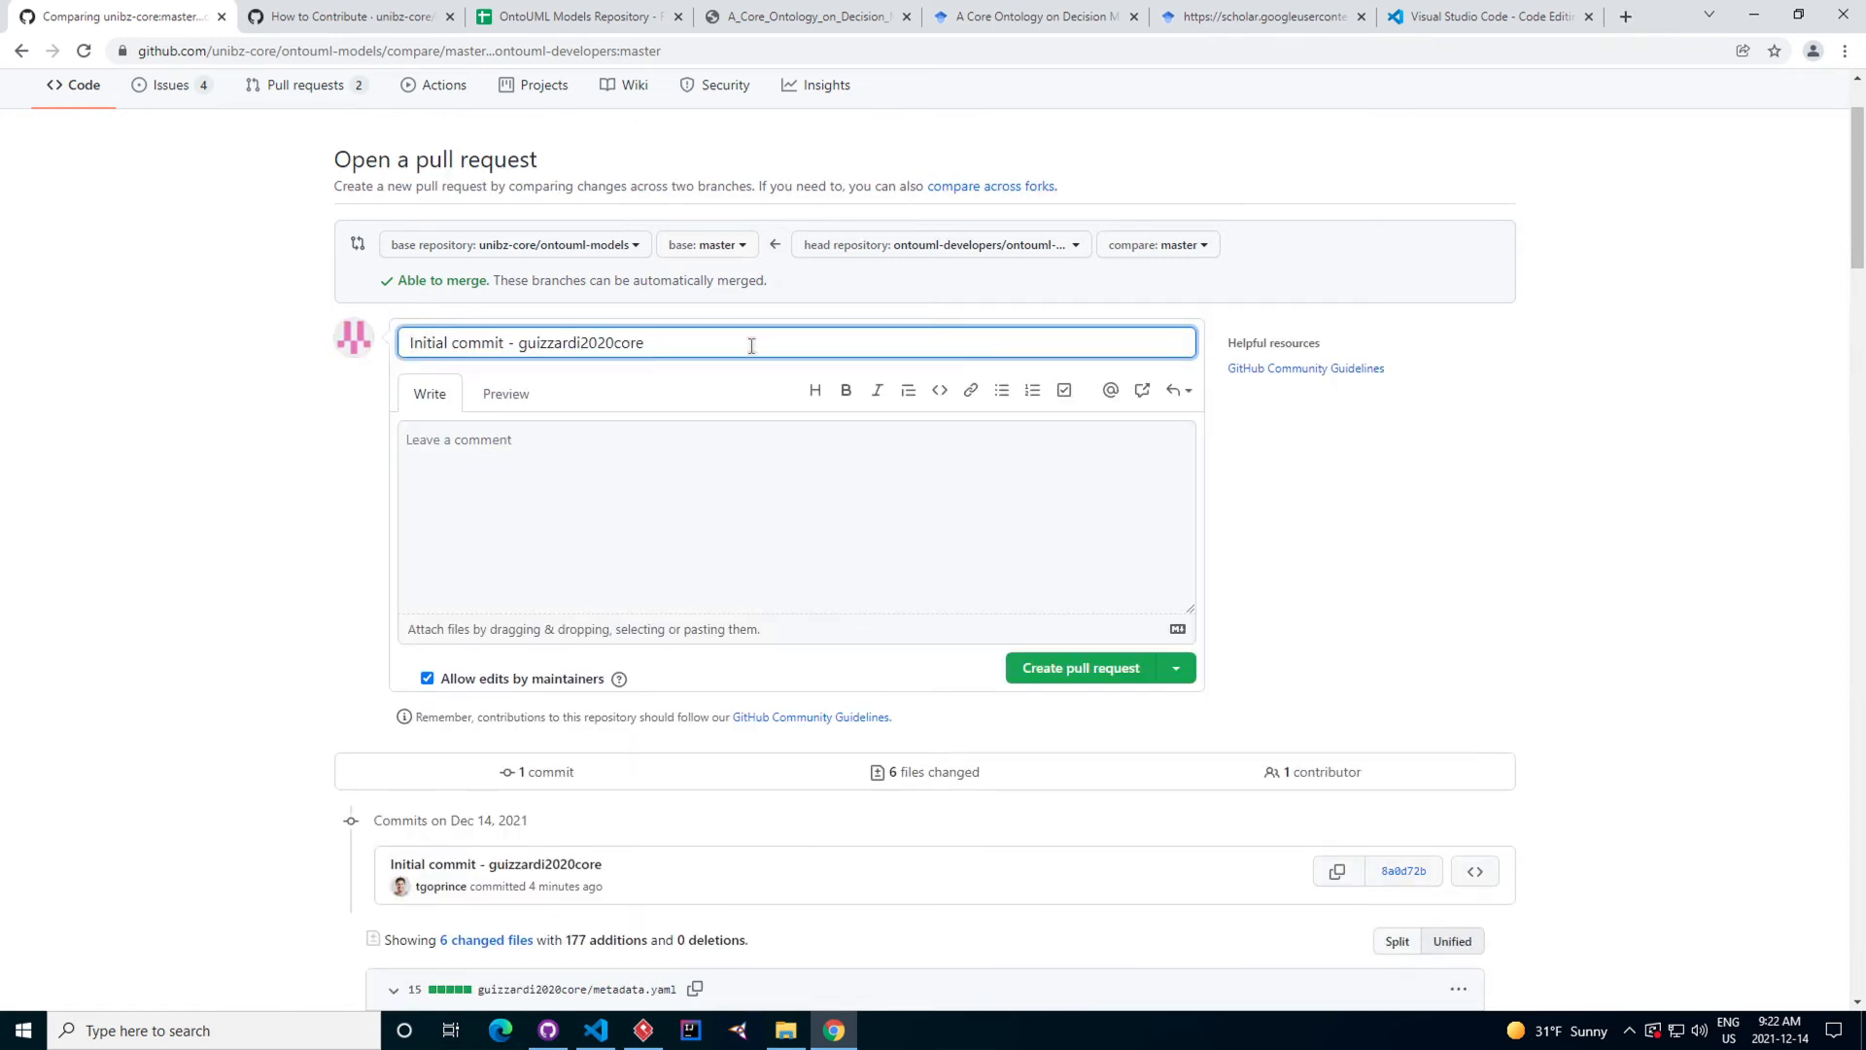
Step: Retitle the pull request from 'Initial commit - guizzardi2020core' to 'Add Core Ontology on Decision Making'
{"action": "left_click", "coordinate": [519, 347]}
{"action": "key", "text": "ctrl+shift+Left"}
{"action": "key", "text": "ctrl+shift+Left"}
{"action": "key", "text": "ctrl+shift+Left"}
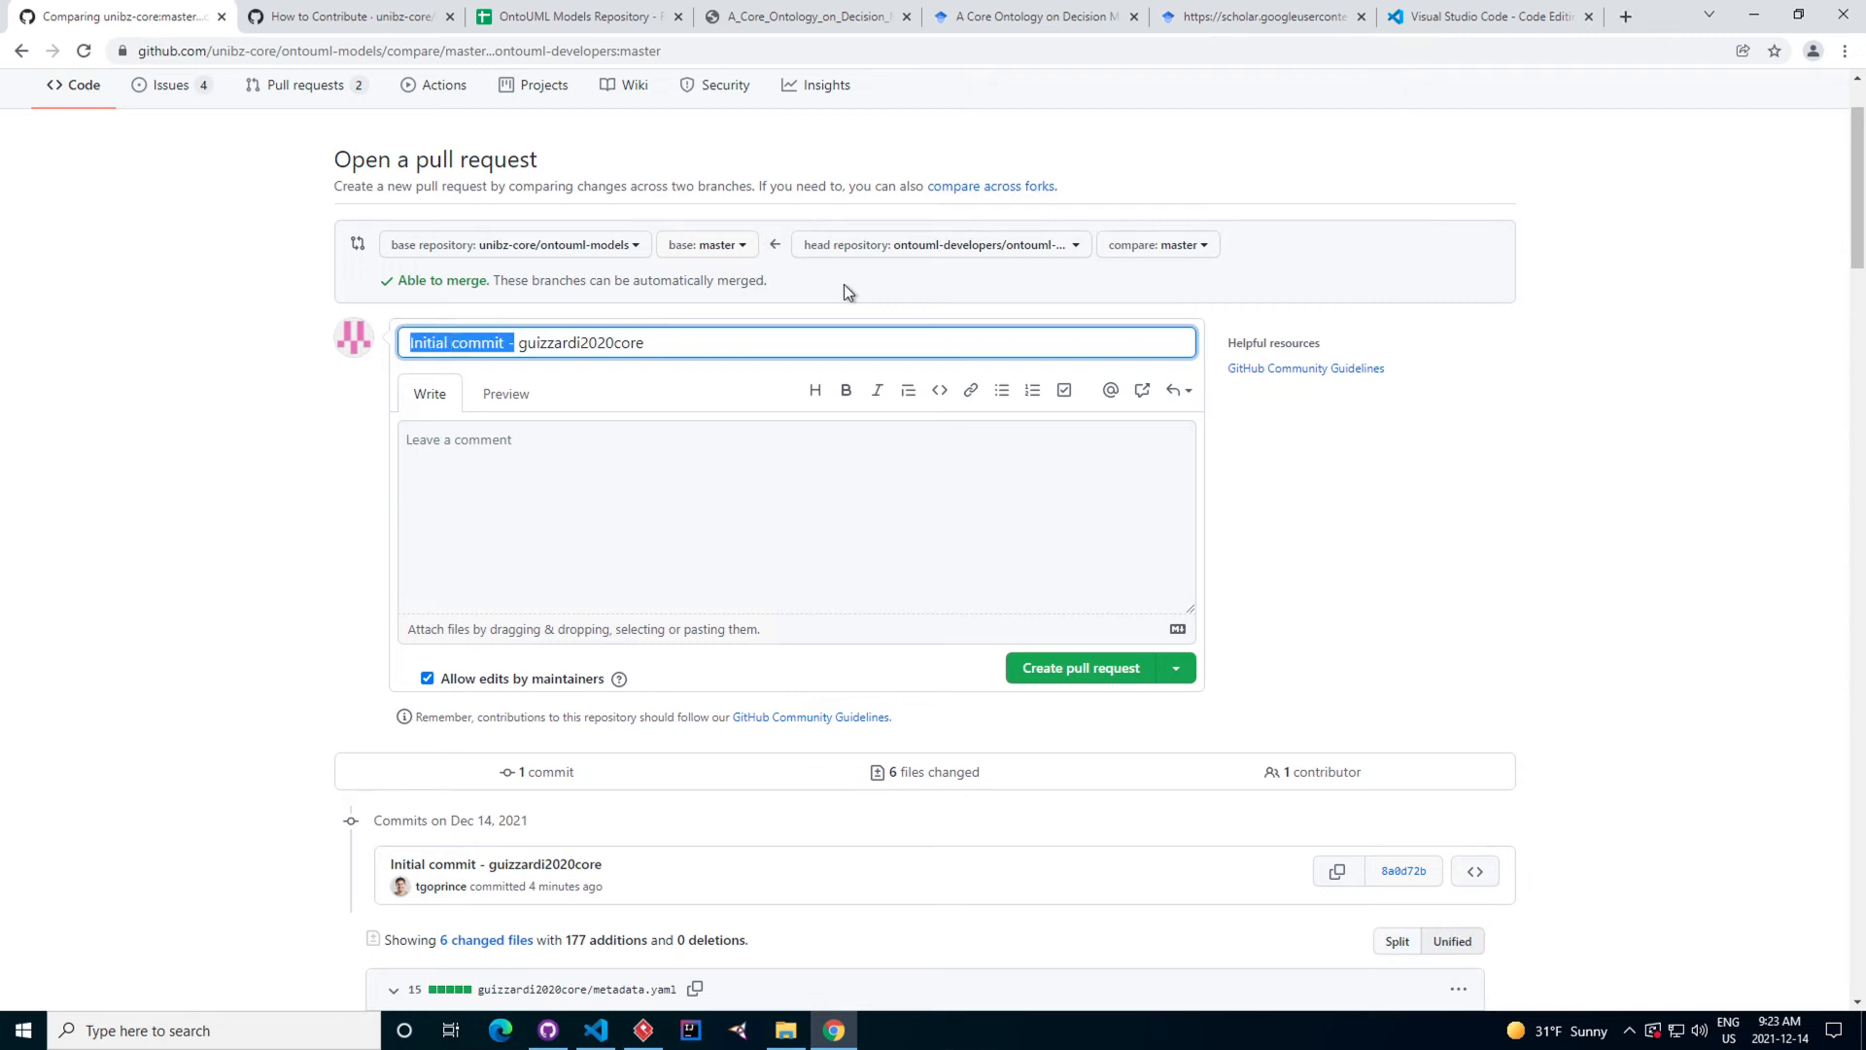
{"action": "type", "text": "Add"}
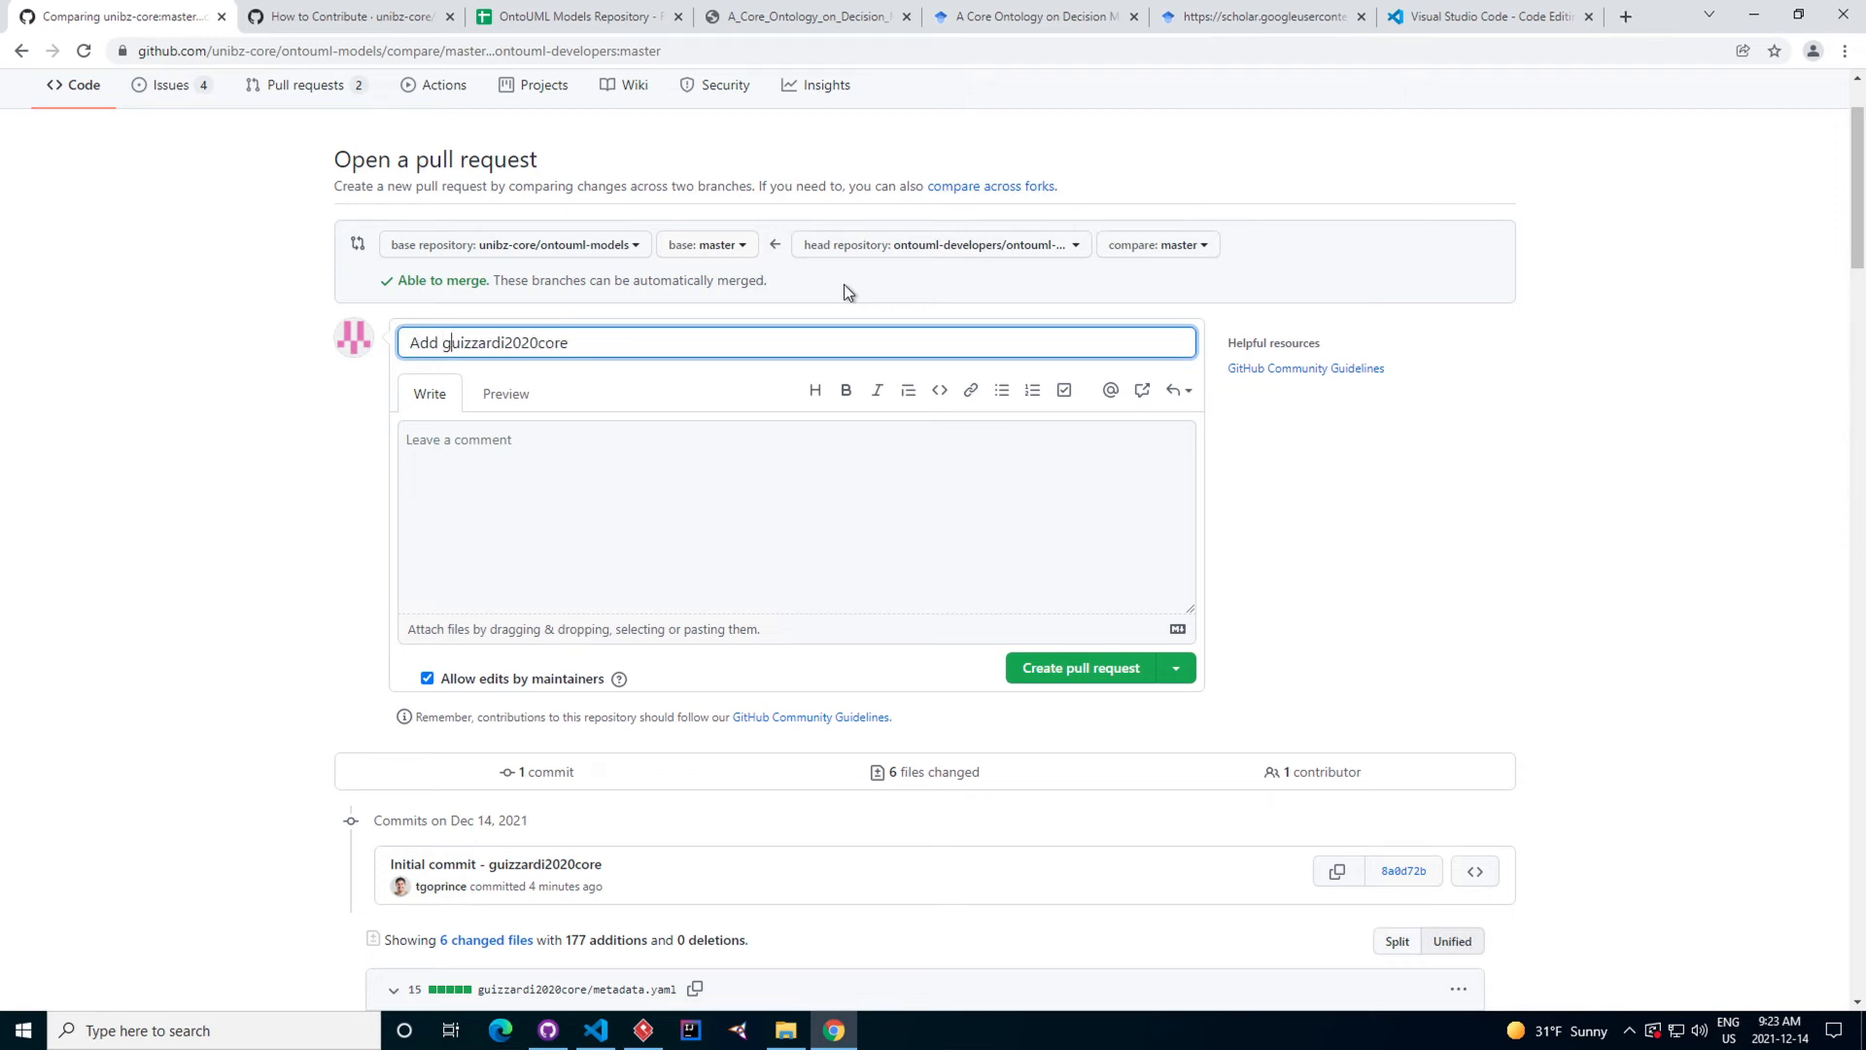
{"action": "key", "text": "ctrl+shift+Right"}
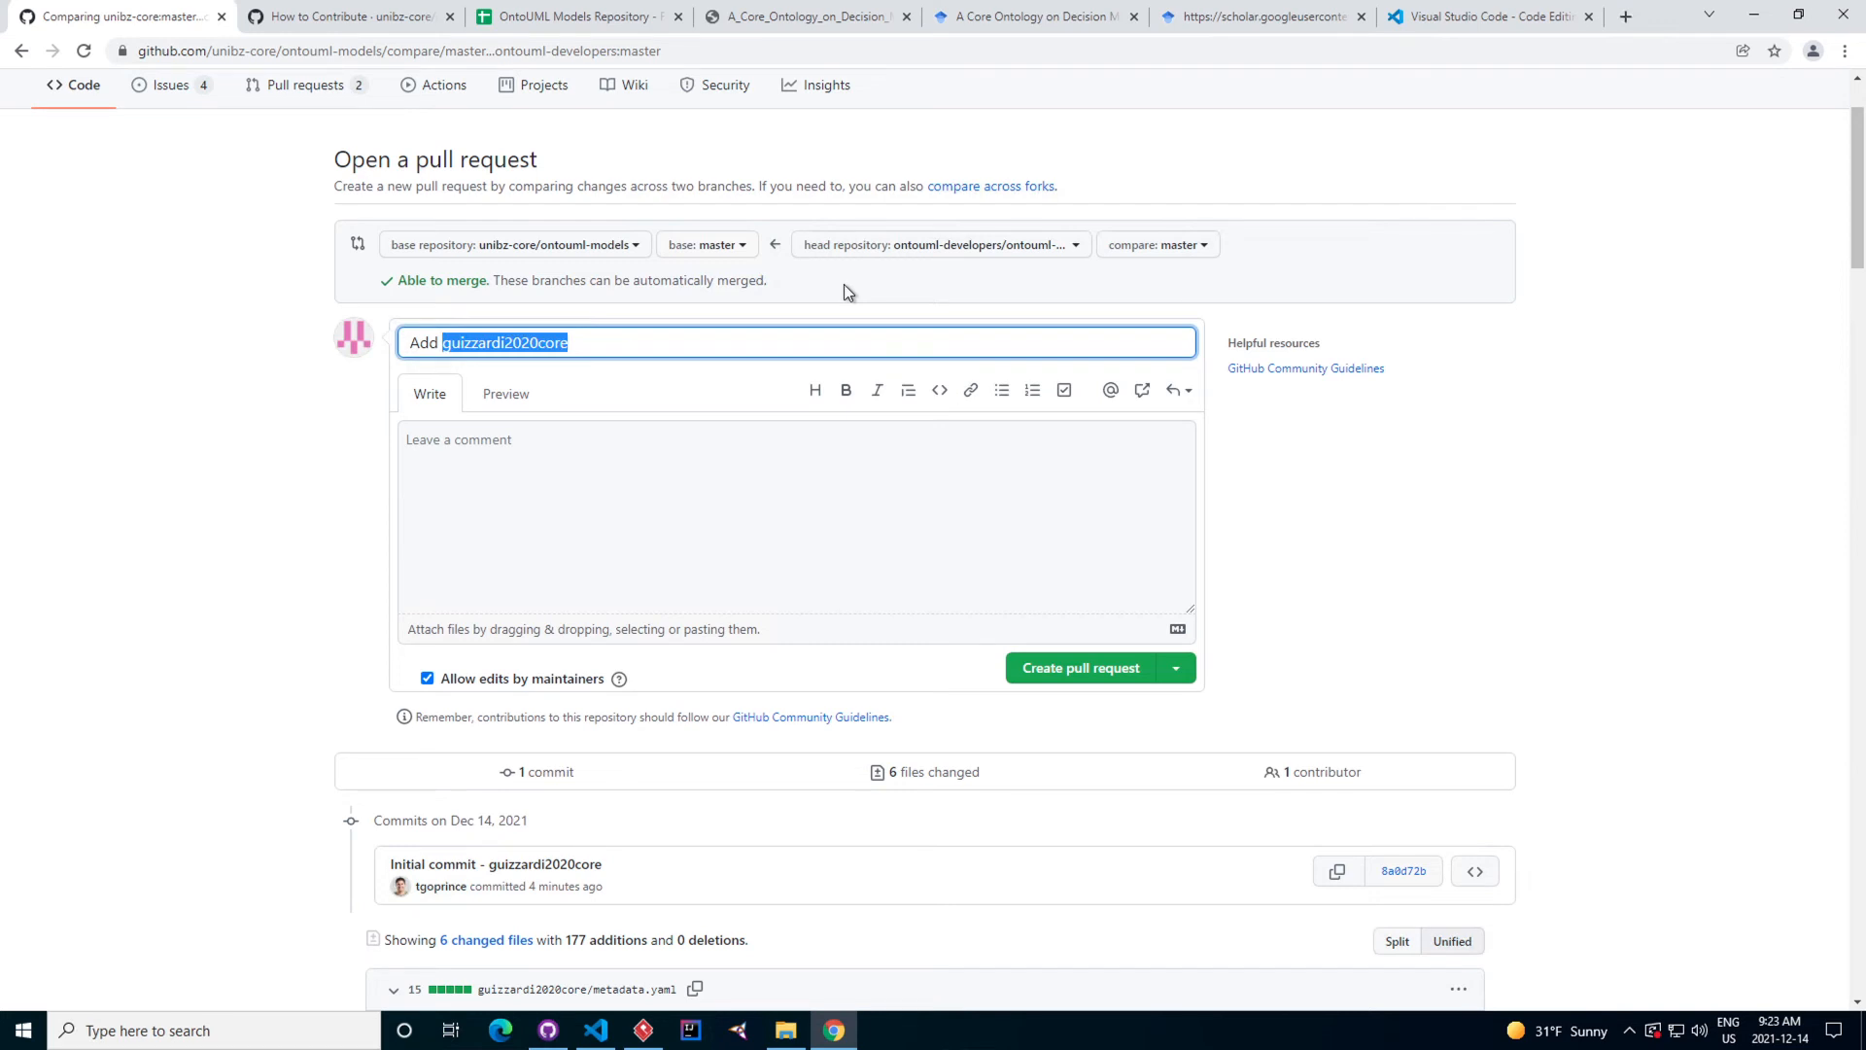
{"action": "type", "text": "C"}
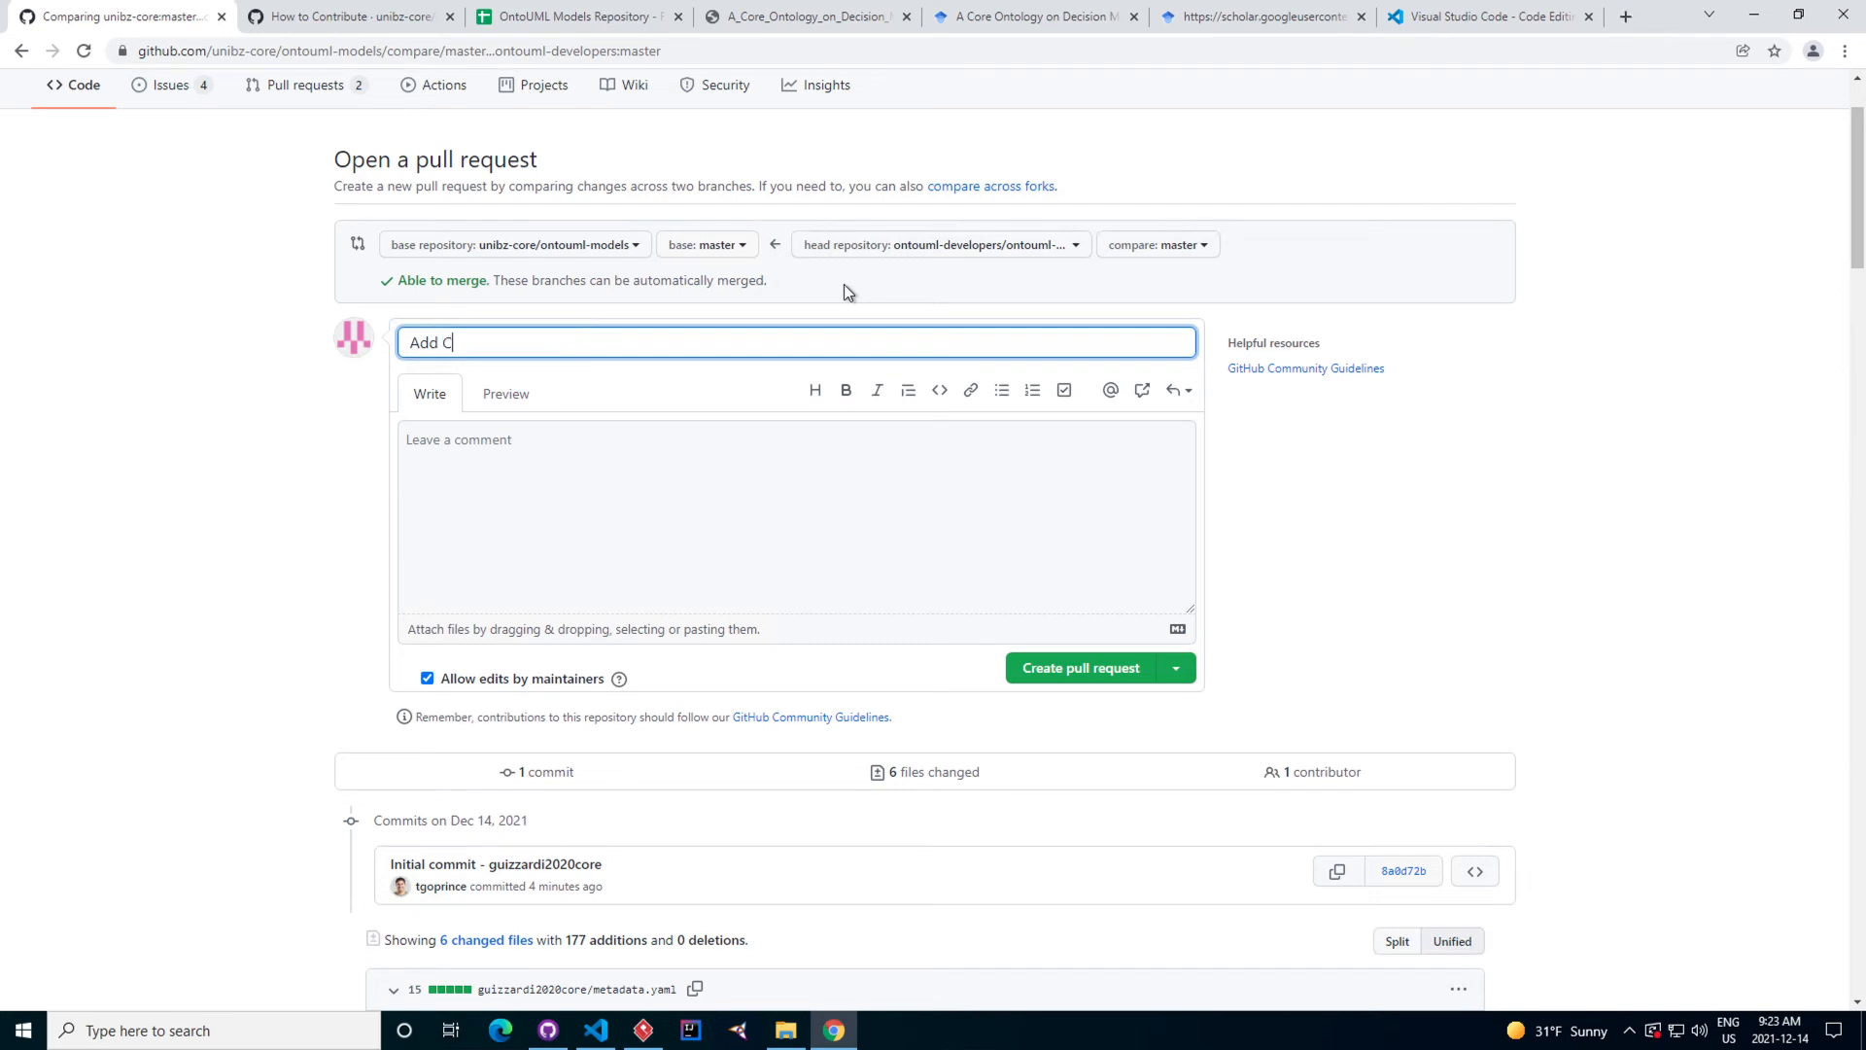
{"action": "type", "text": "ore Ontolo"}
{"action": "type", "text": "togy"}
{"action": "key", "text": "BackSpace"}
{"action": "key", "text": "BackSpace"}
{"action": "type", "text": "on Decision Making"}
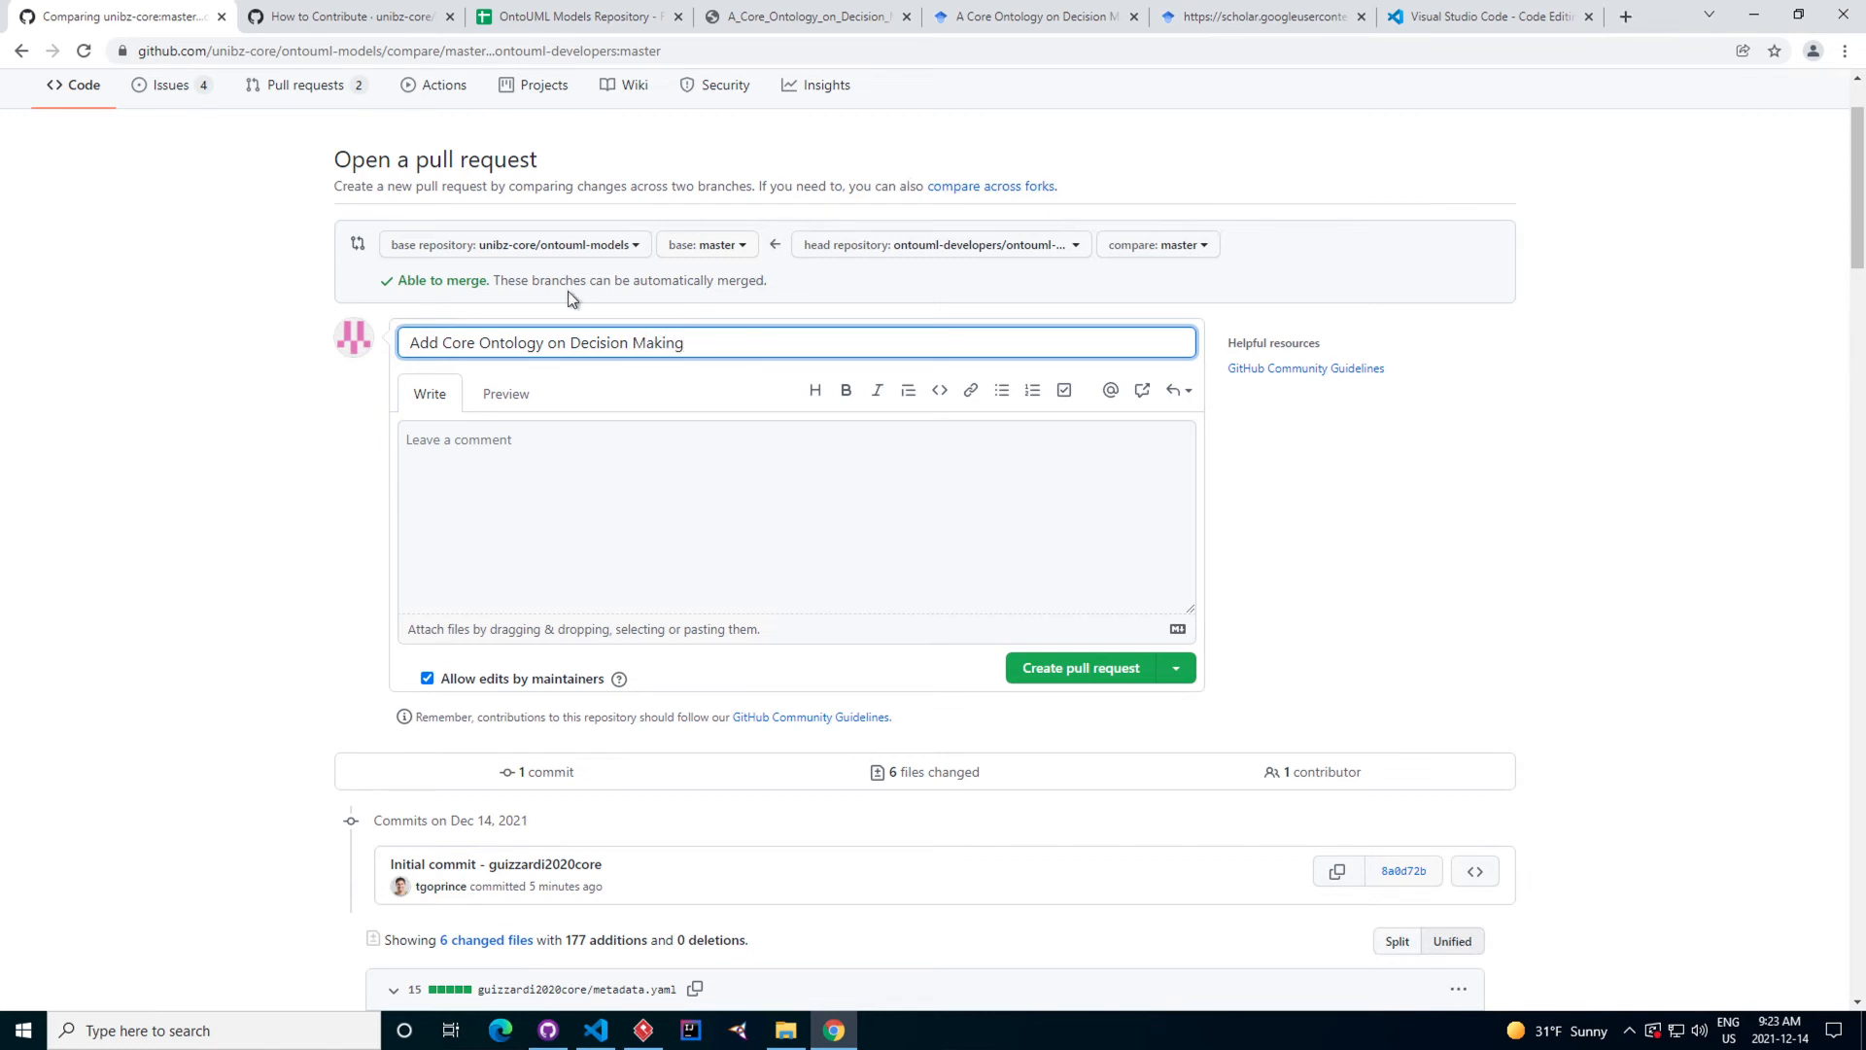
{"action": "left_click", "coordinate": [560, 457]}
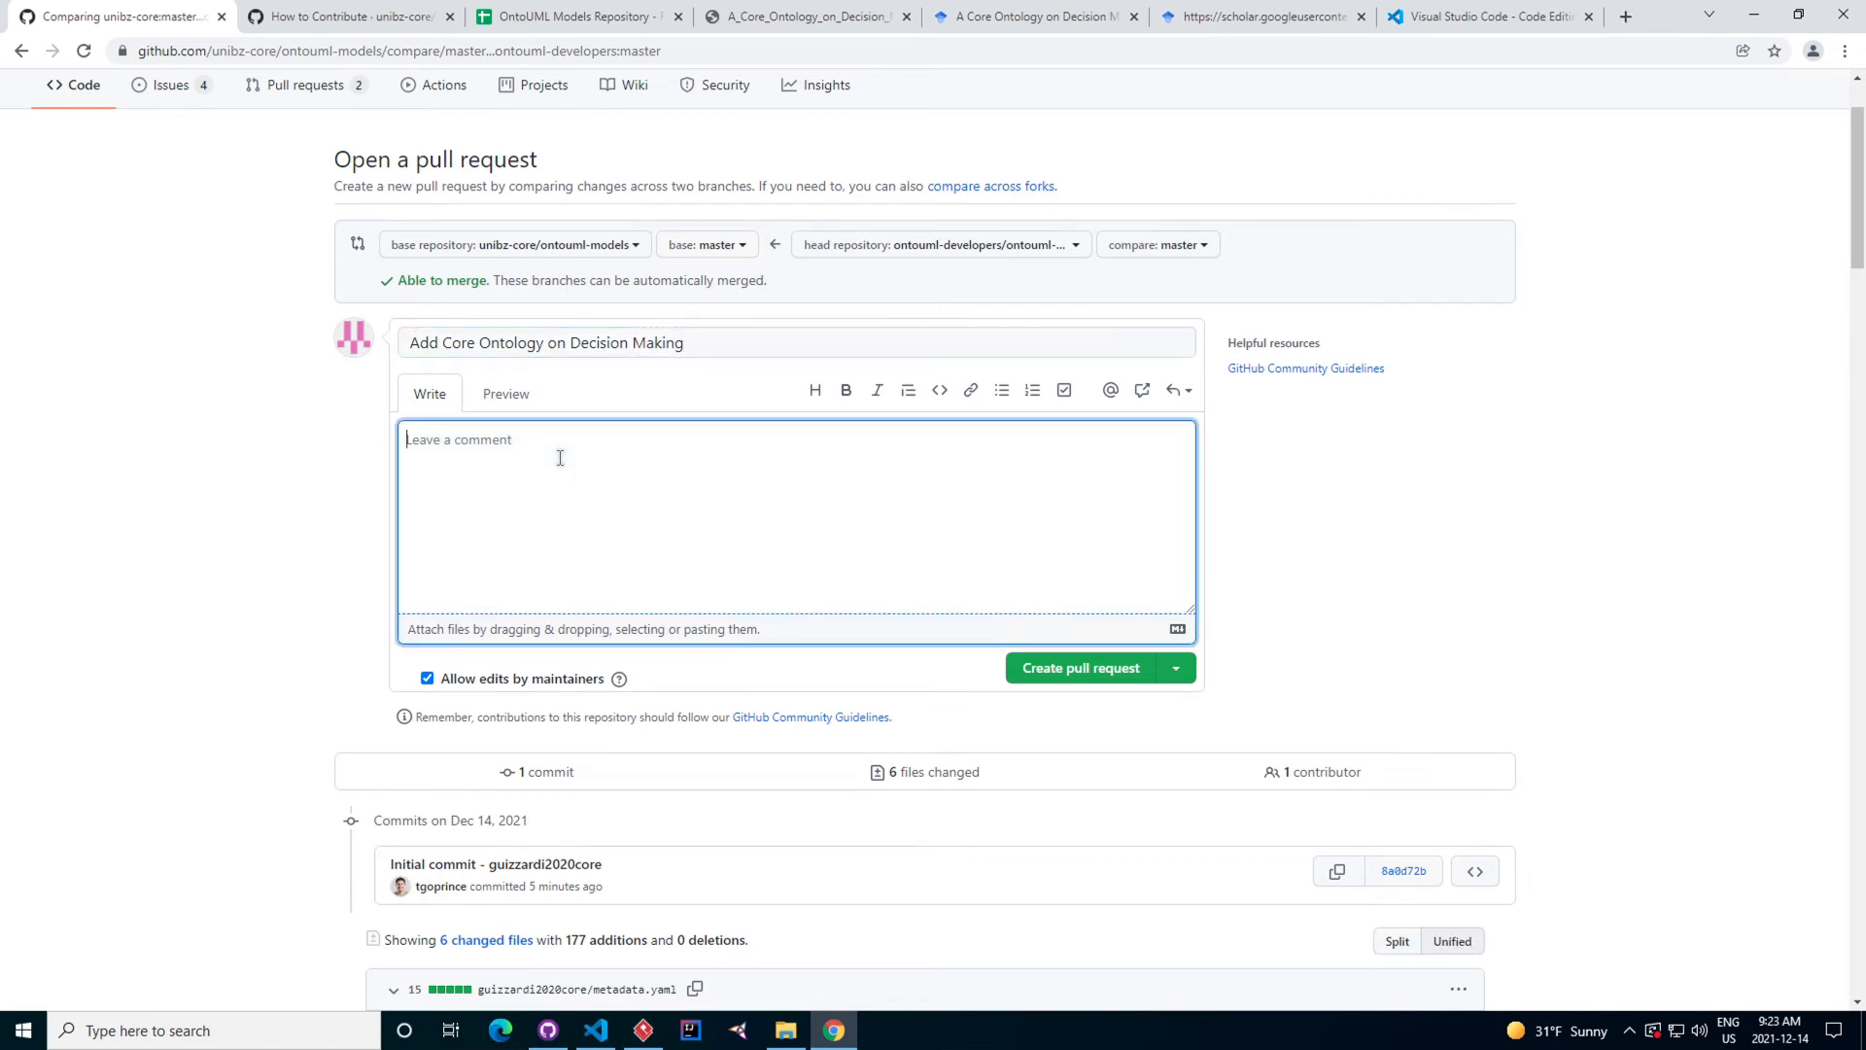
Step: Write 'This pull request adds the ontology published in the paper "' and paste the paper's URL
{"action": "type", "text": "This"}
{"action": "type", "text": " pull "}
{"action": "type", "text": "r"}
{"action": "key", "text": "BackSpace"}
{"action": "type", "text": "request adds the ontology published"}
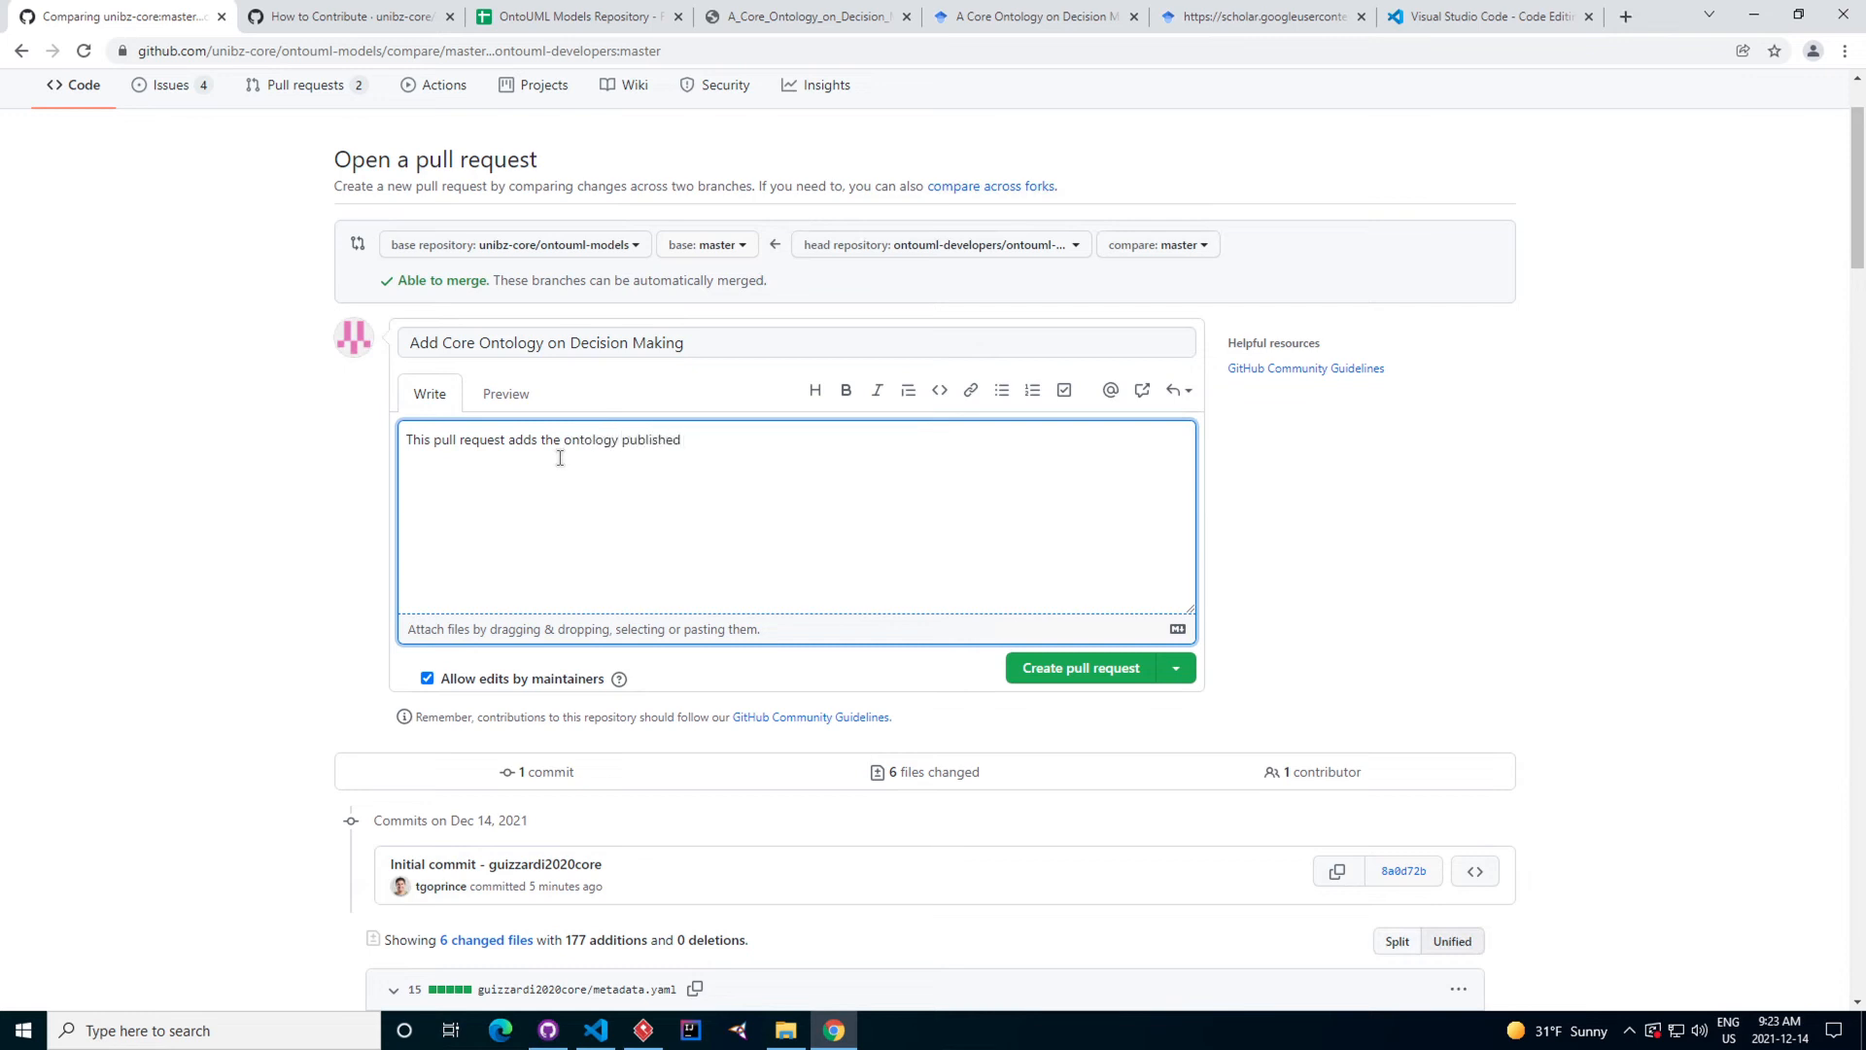
{"action": "type", "text": " in the paper \""}
{"action": "left_click", "coordinate": [730, 21]}
{"action": "left_click", "coordinate": [682, 41]}
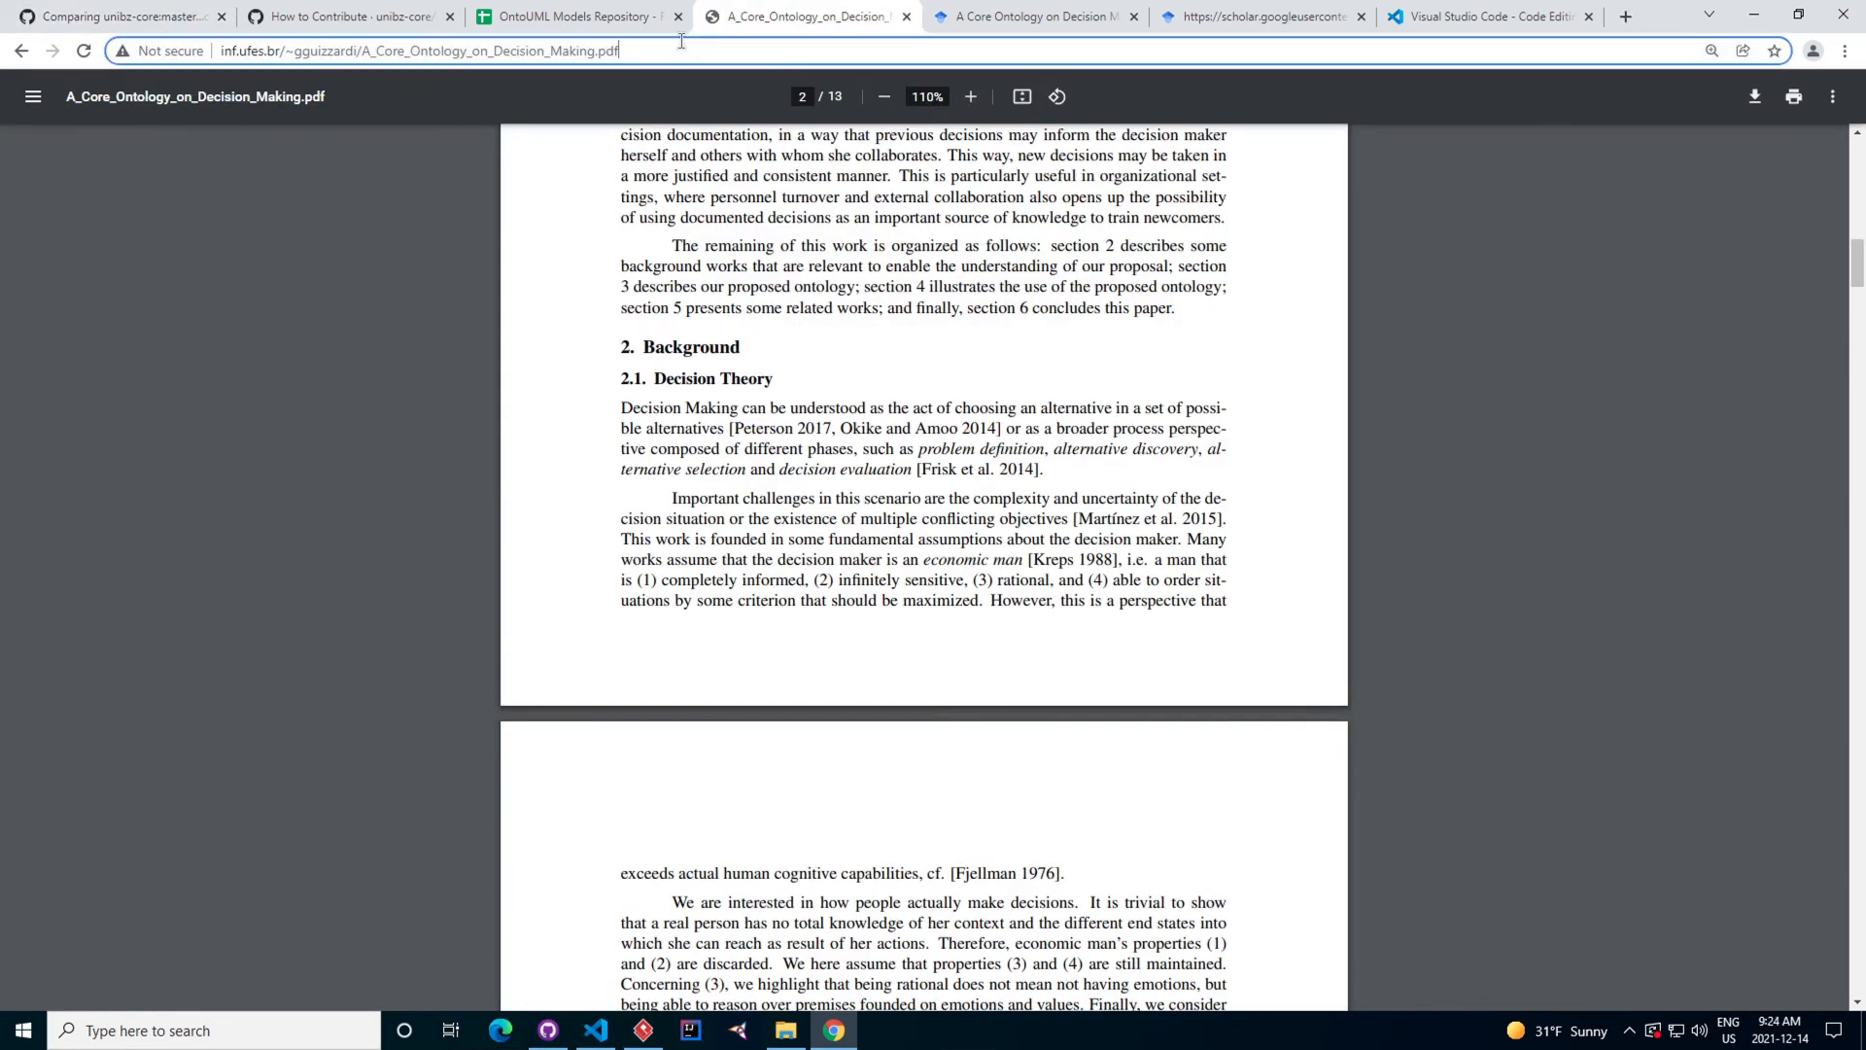
{"action": "left_click", "coordinate": [323, 20]}
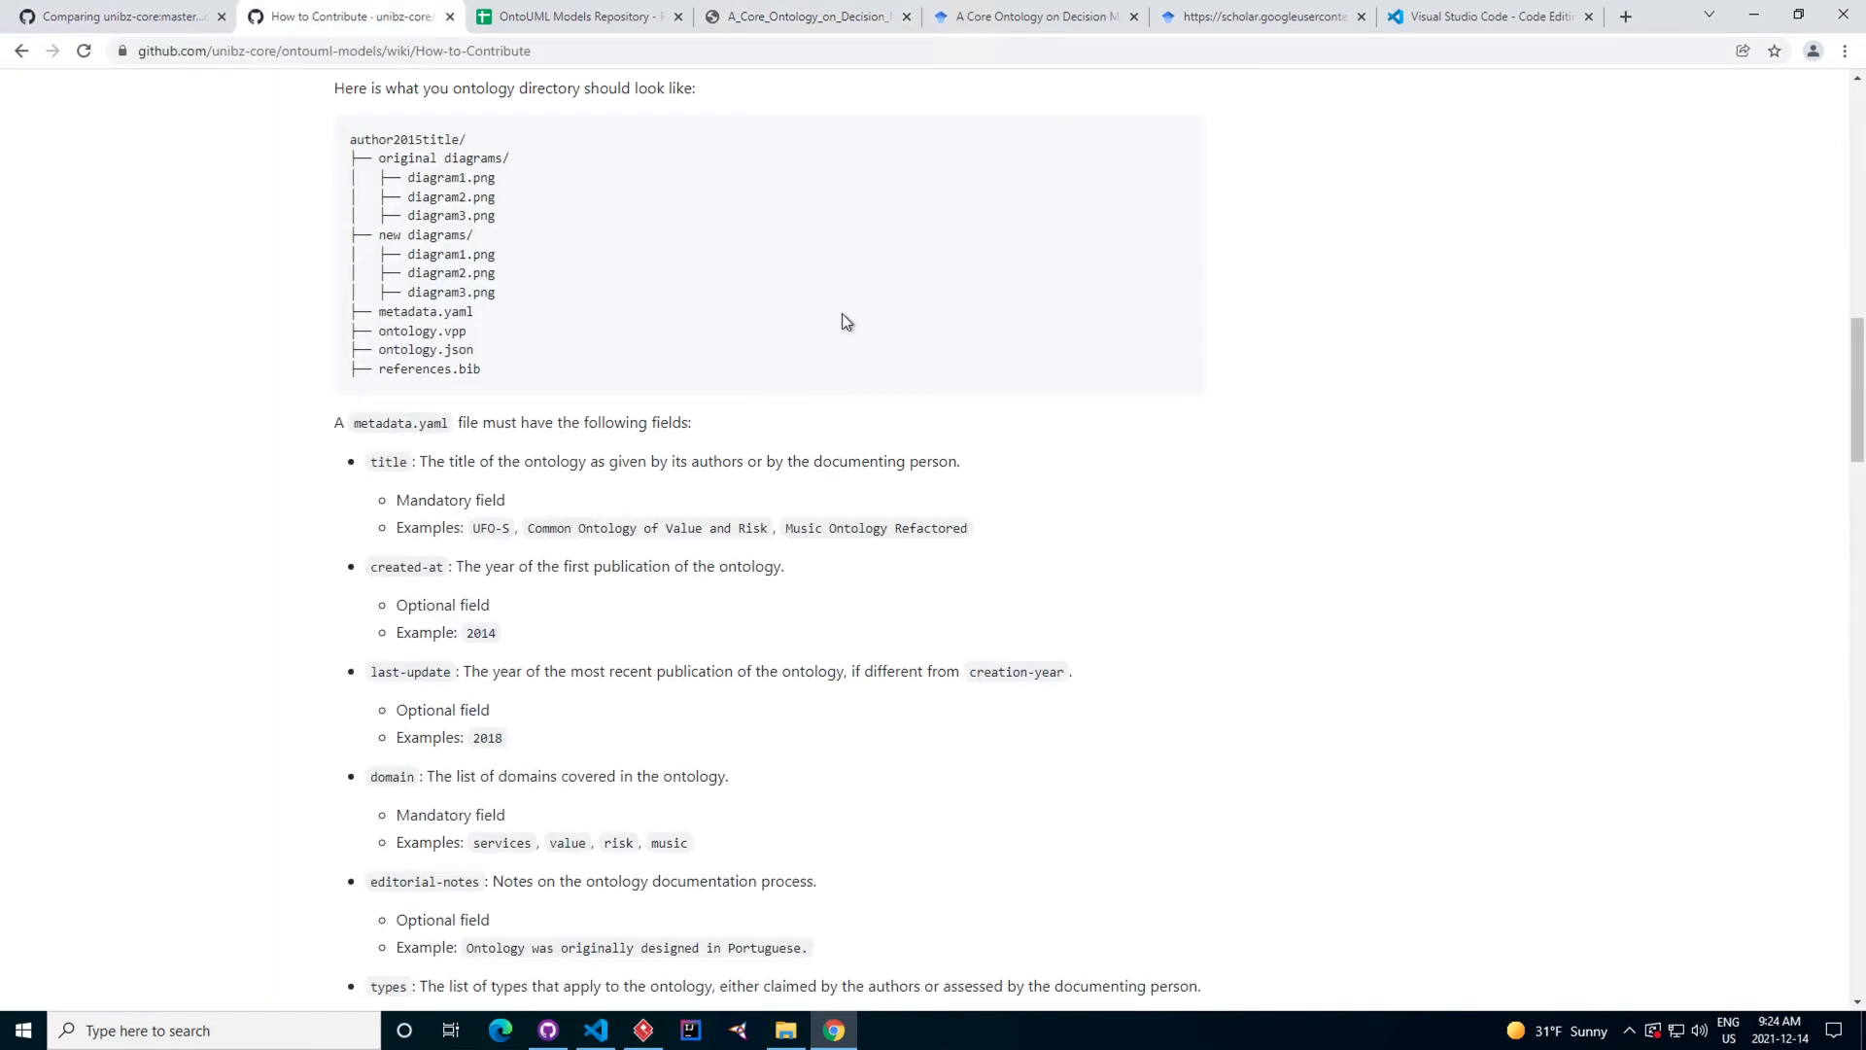
{"action": "left_click", "coordinate": [515, 21]}
{"action": "left_click", "coordinate": [155, 17]}
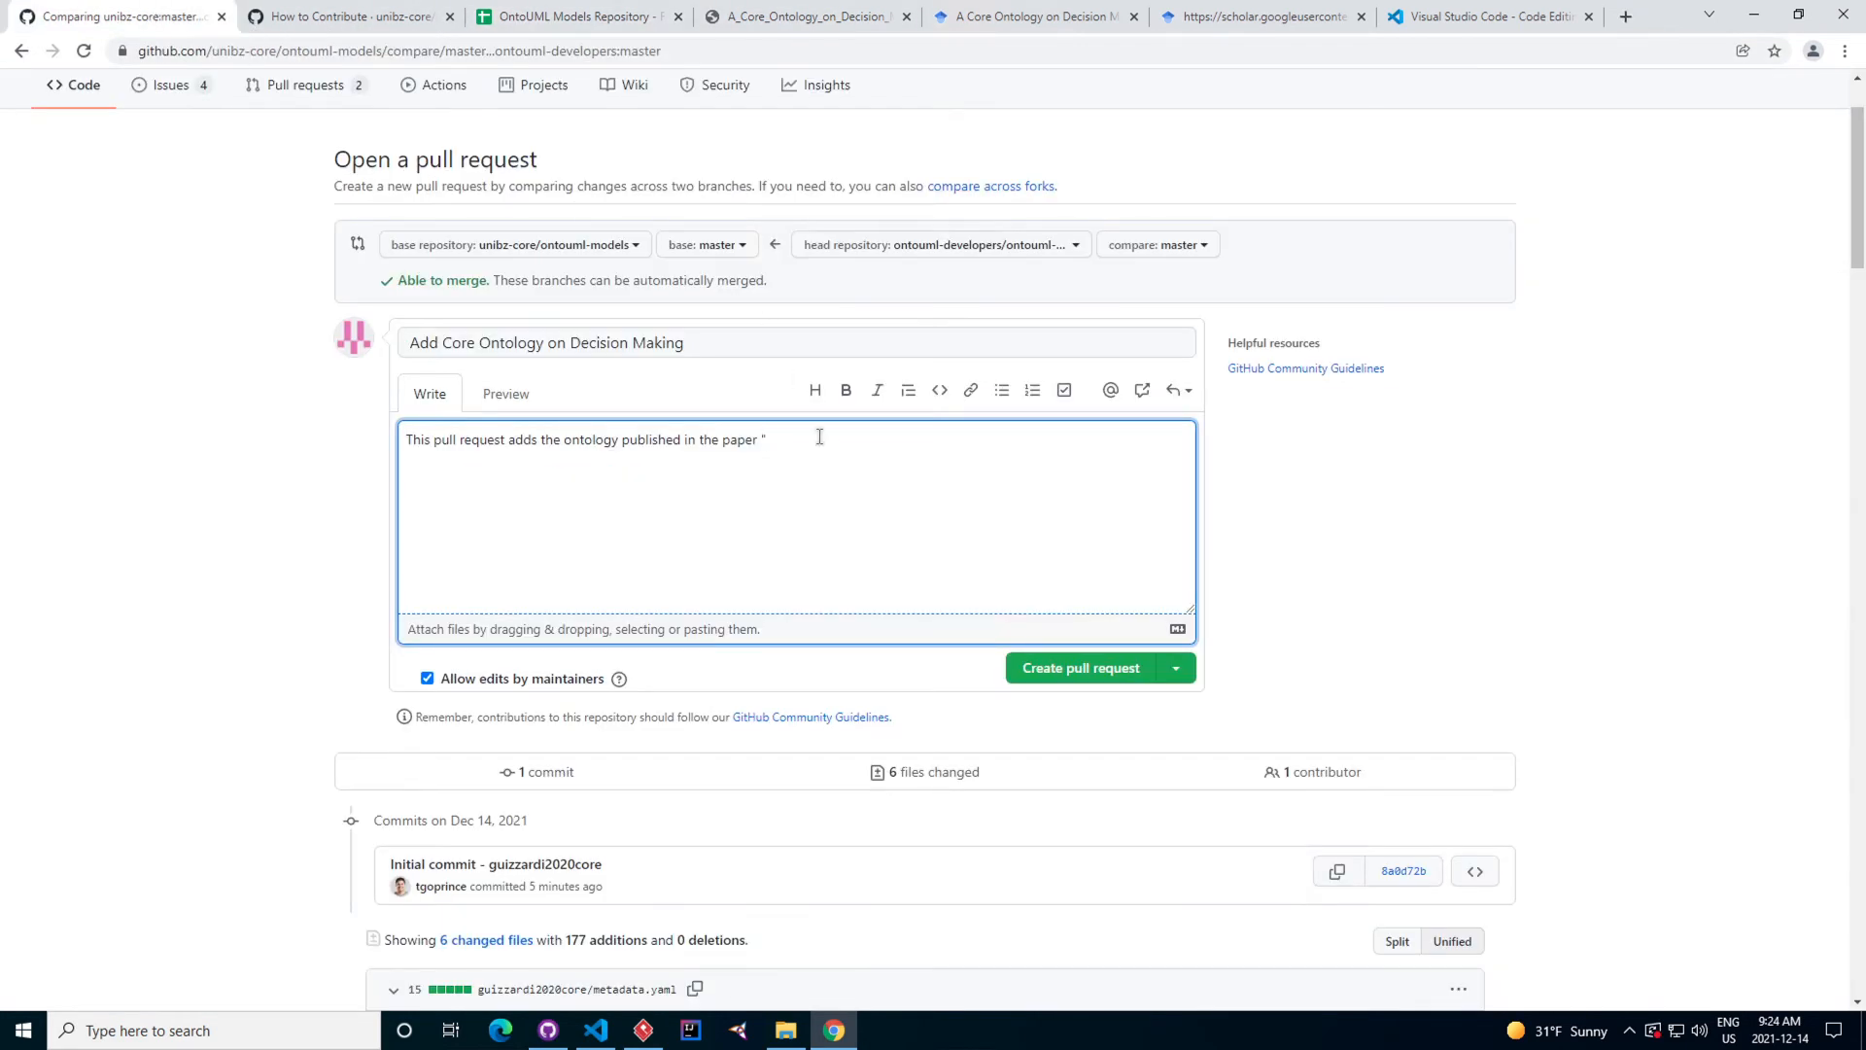
{"action": "type", "text": "http://www.inf.ufes.br/~gguizzardi/A_Core_Ontology_on_Decision_Making.pdf"}
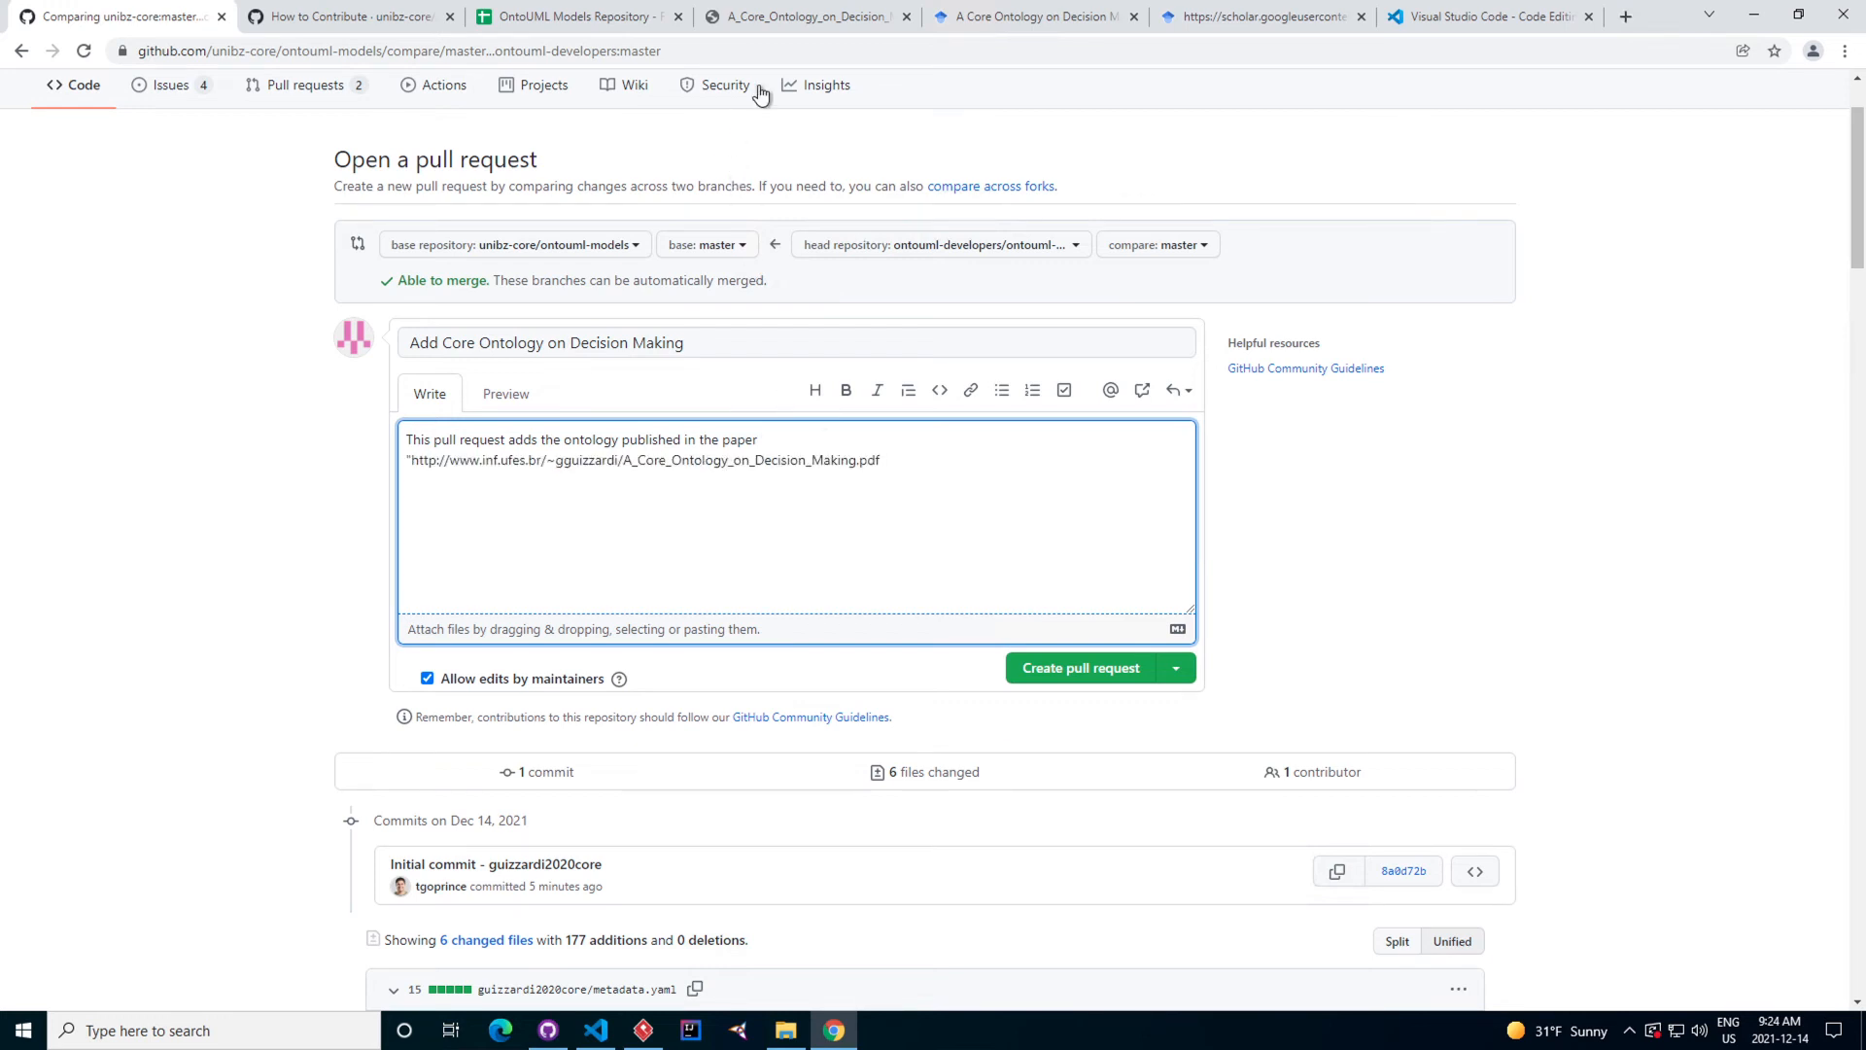
Step: Copy the title 'A Core Ontology on Decision Making' from the PDF into the quotes, removing the URL
{"action": "left_click", "coordinate": [784, 19]}
{"action": "left_click", "coordinate": [709, 240]}
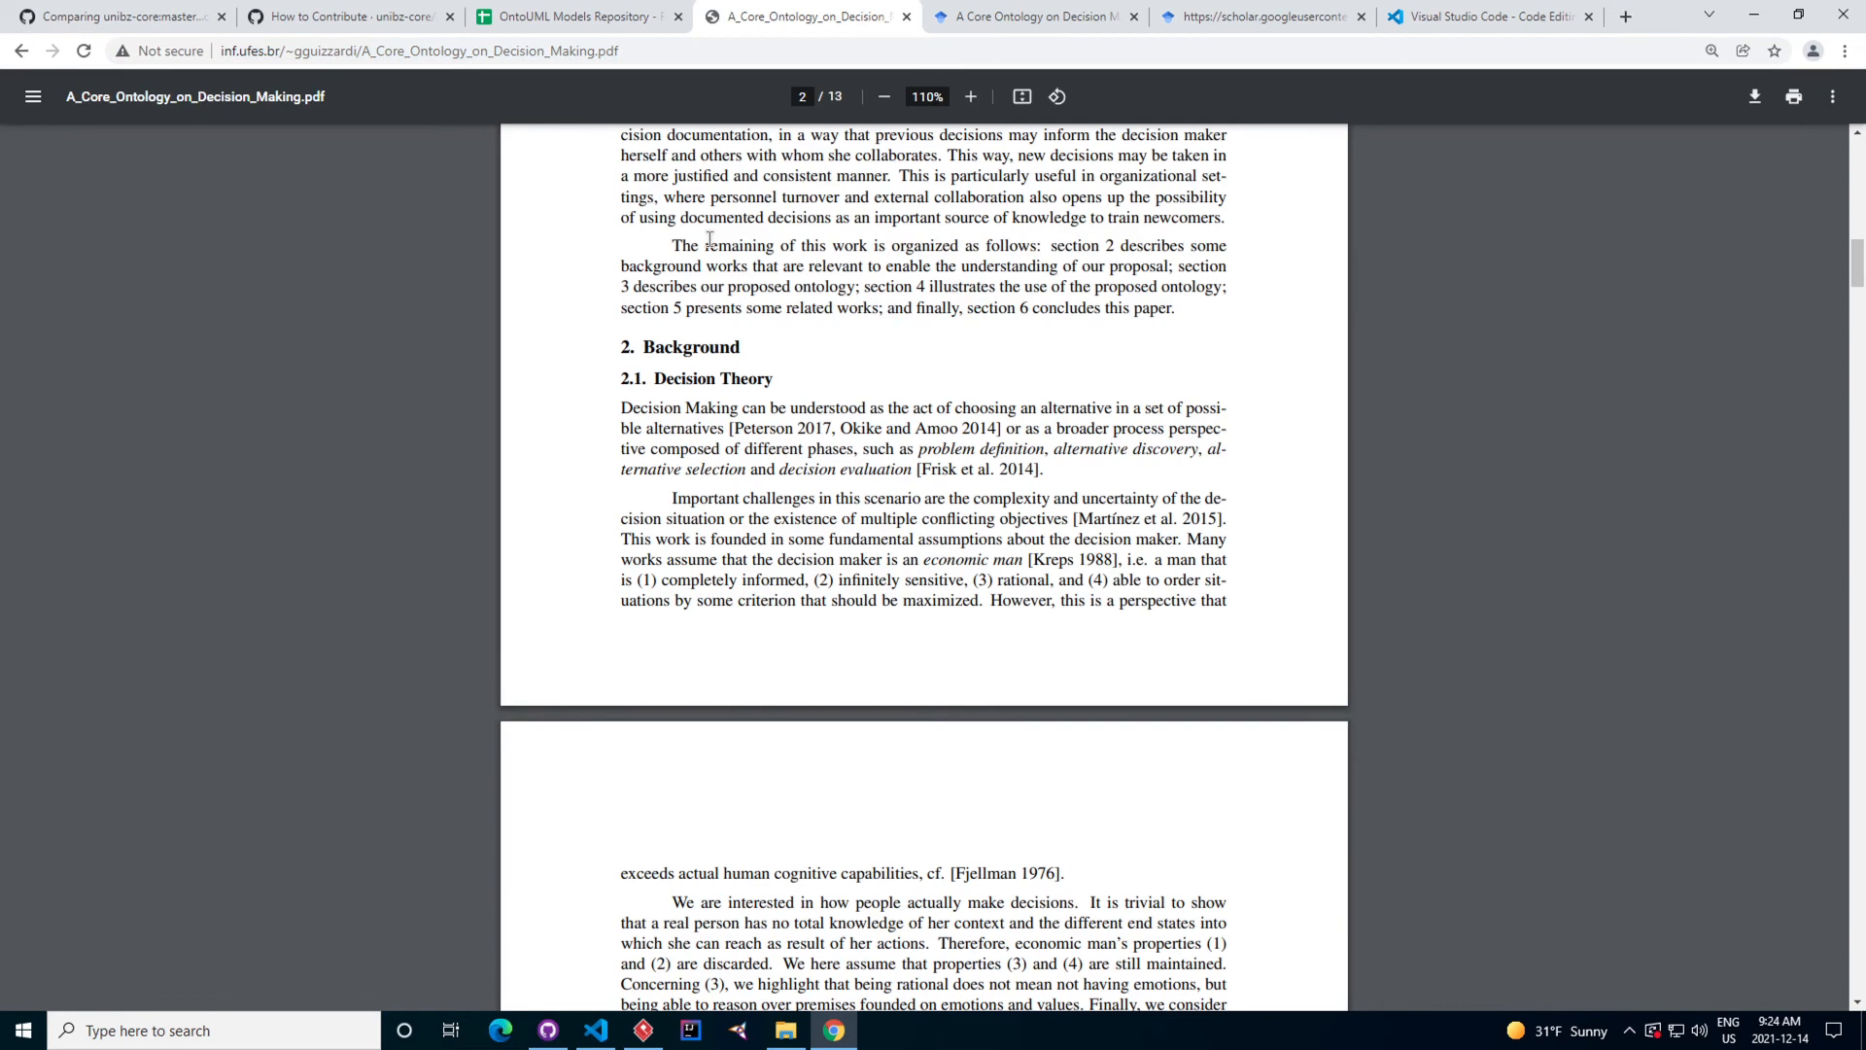
{"action": "scroll", "coordinate": [724, 253], "scroll_direction": "up", "scroll_amount": 10}
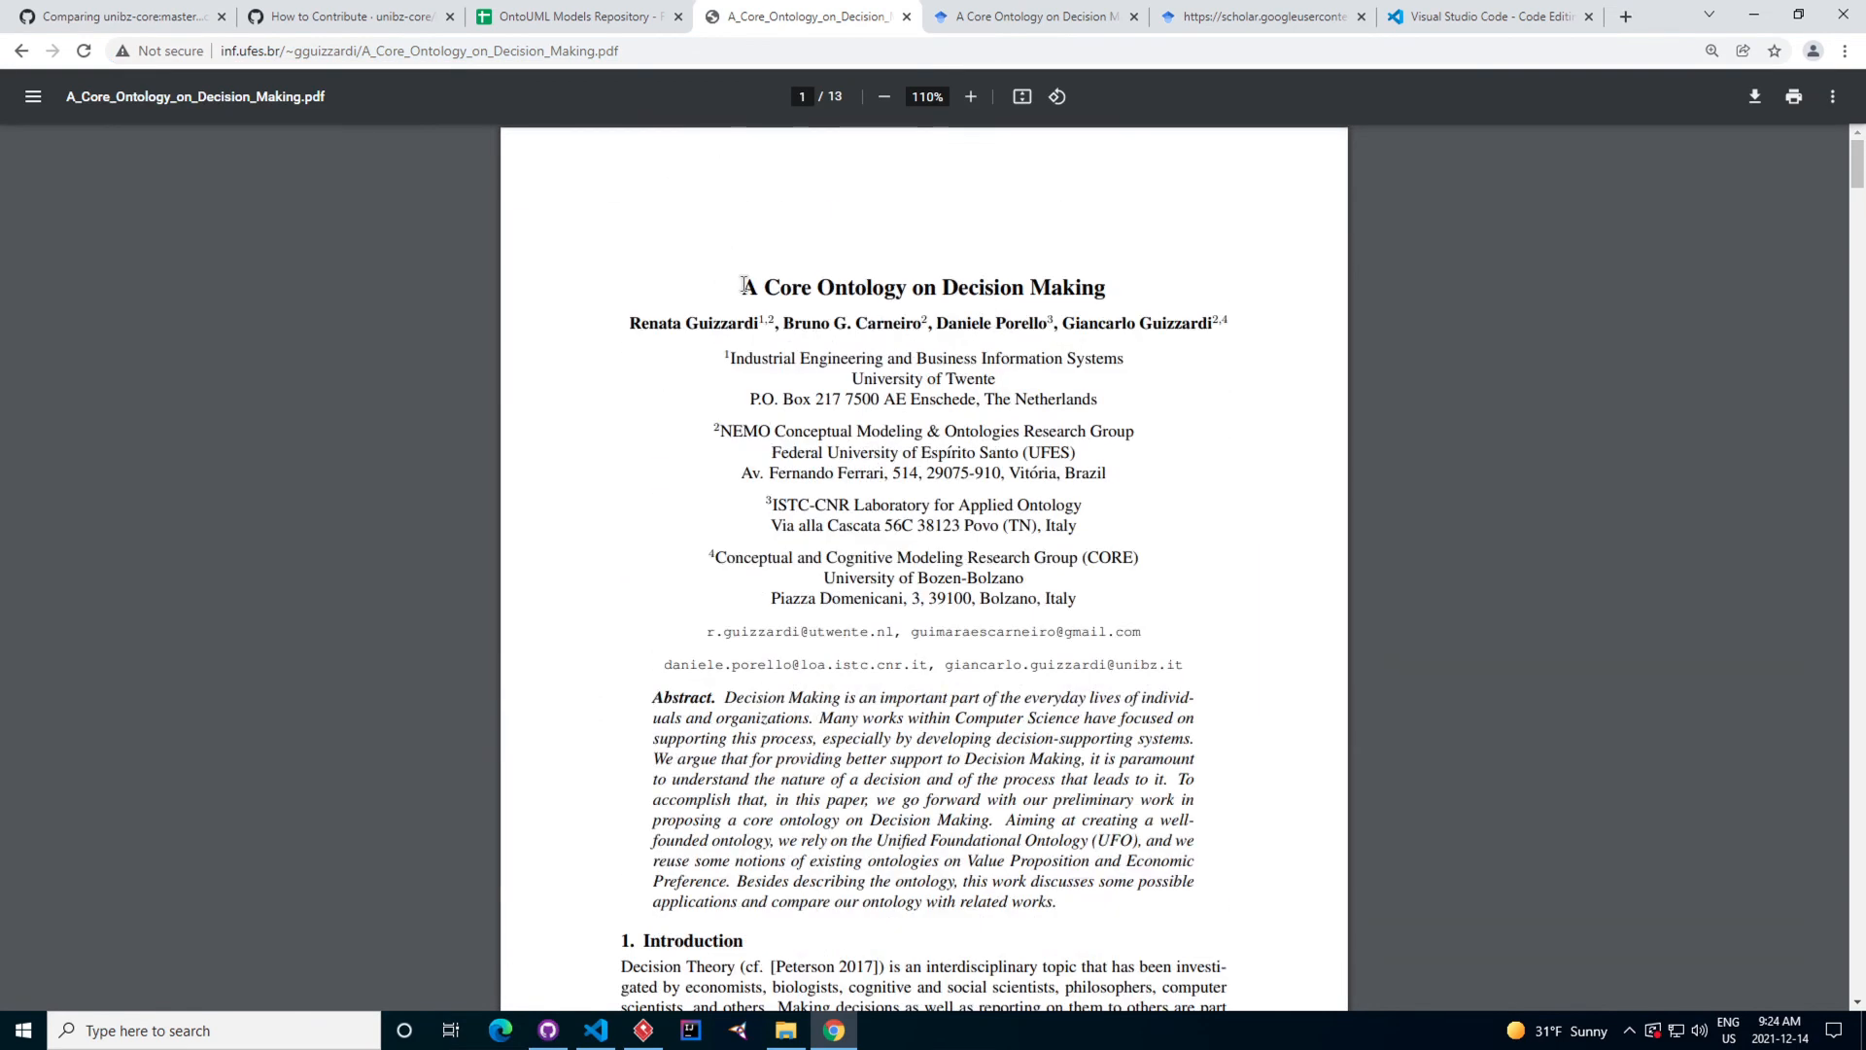
{"action": "left_click_drag", "start_coordinate": [741, 280], "coordinate": [1137, 286]}
{"action": "key", "text": "ctrl+c"}
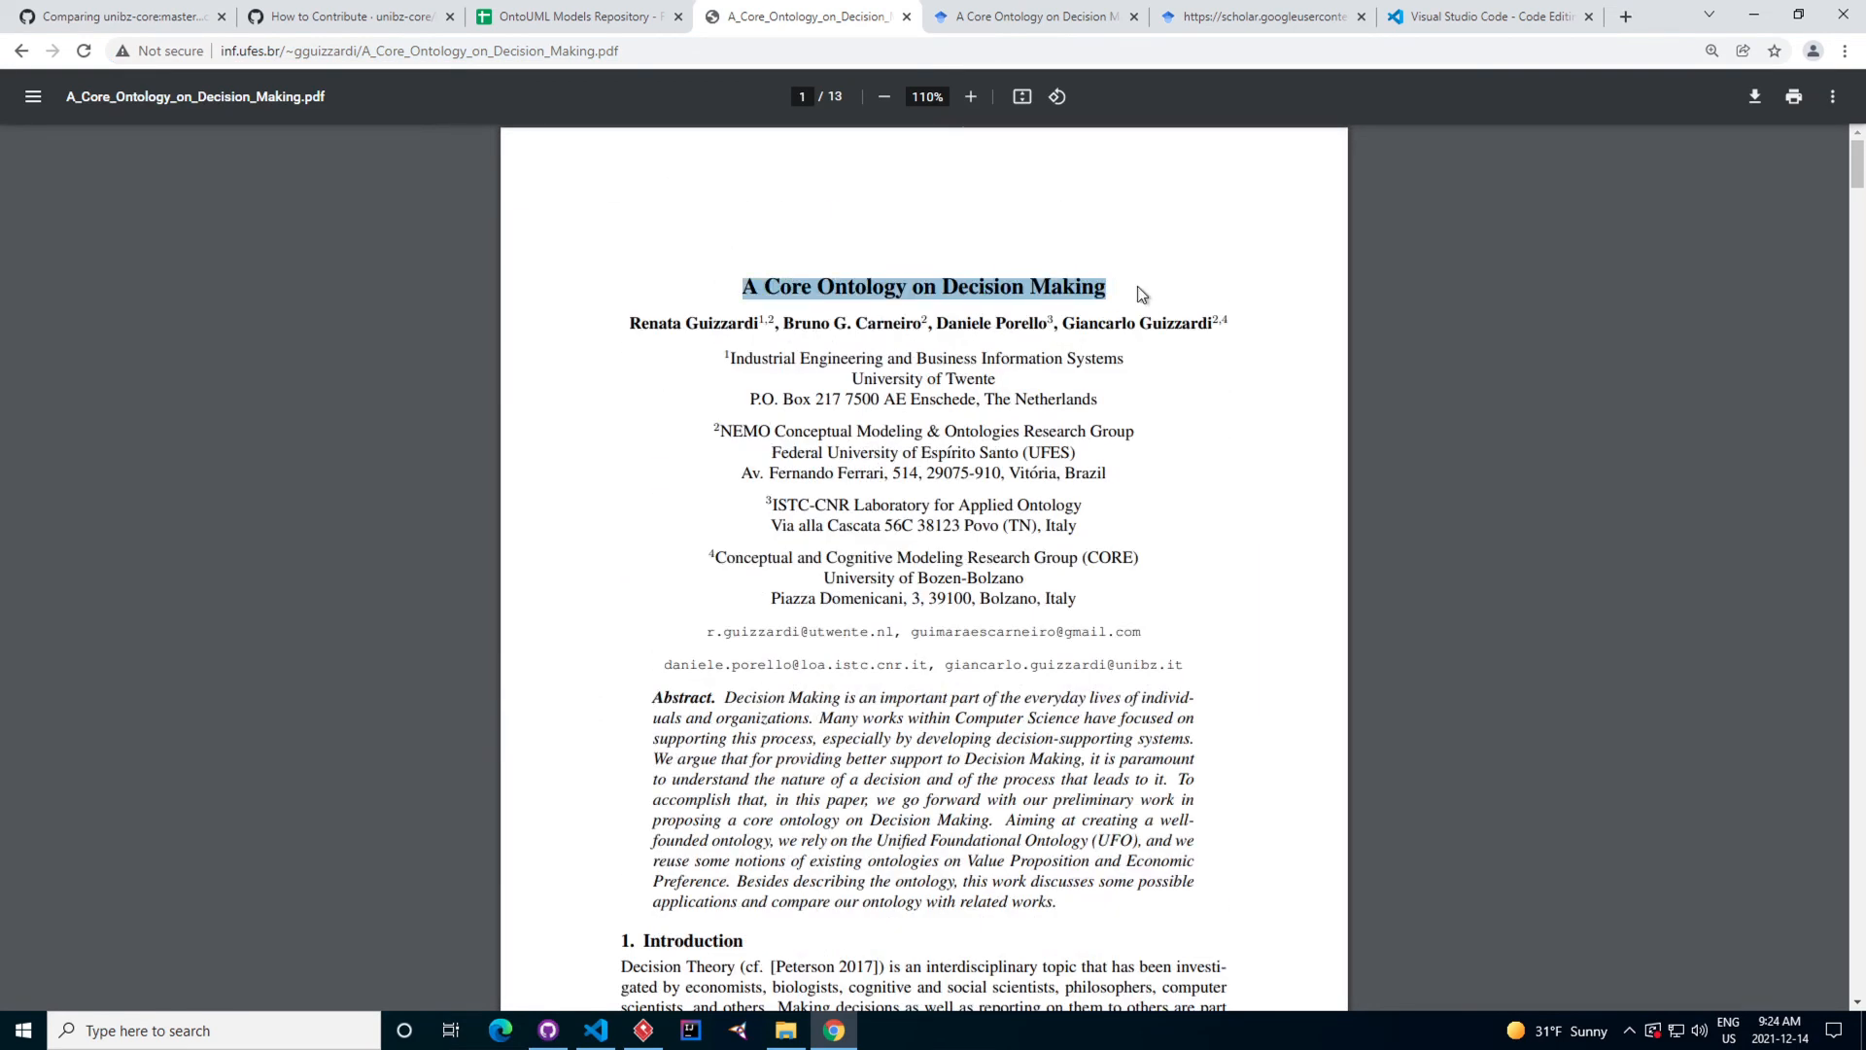
{"action": "left_click", "coordinate": [187, 29]}
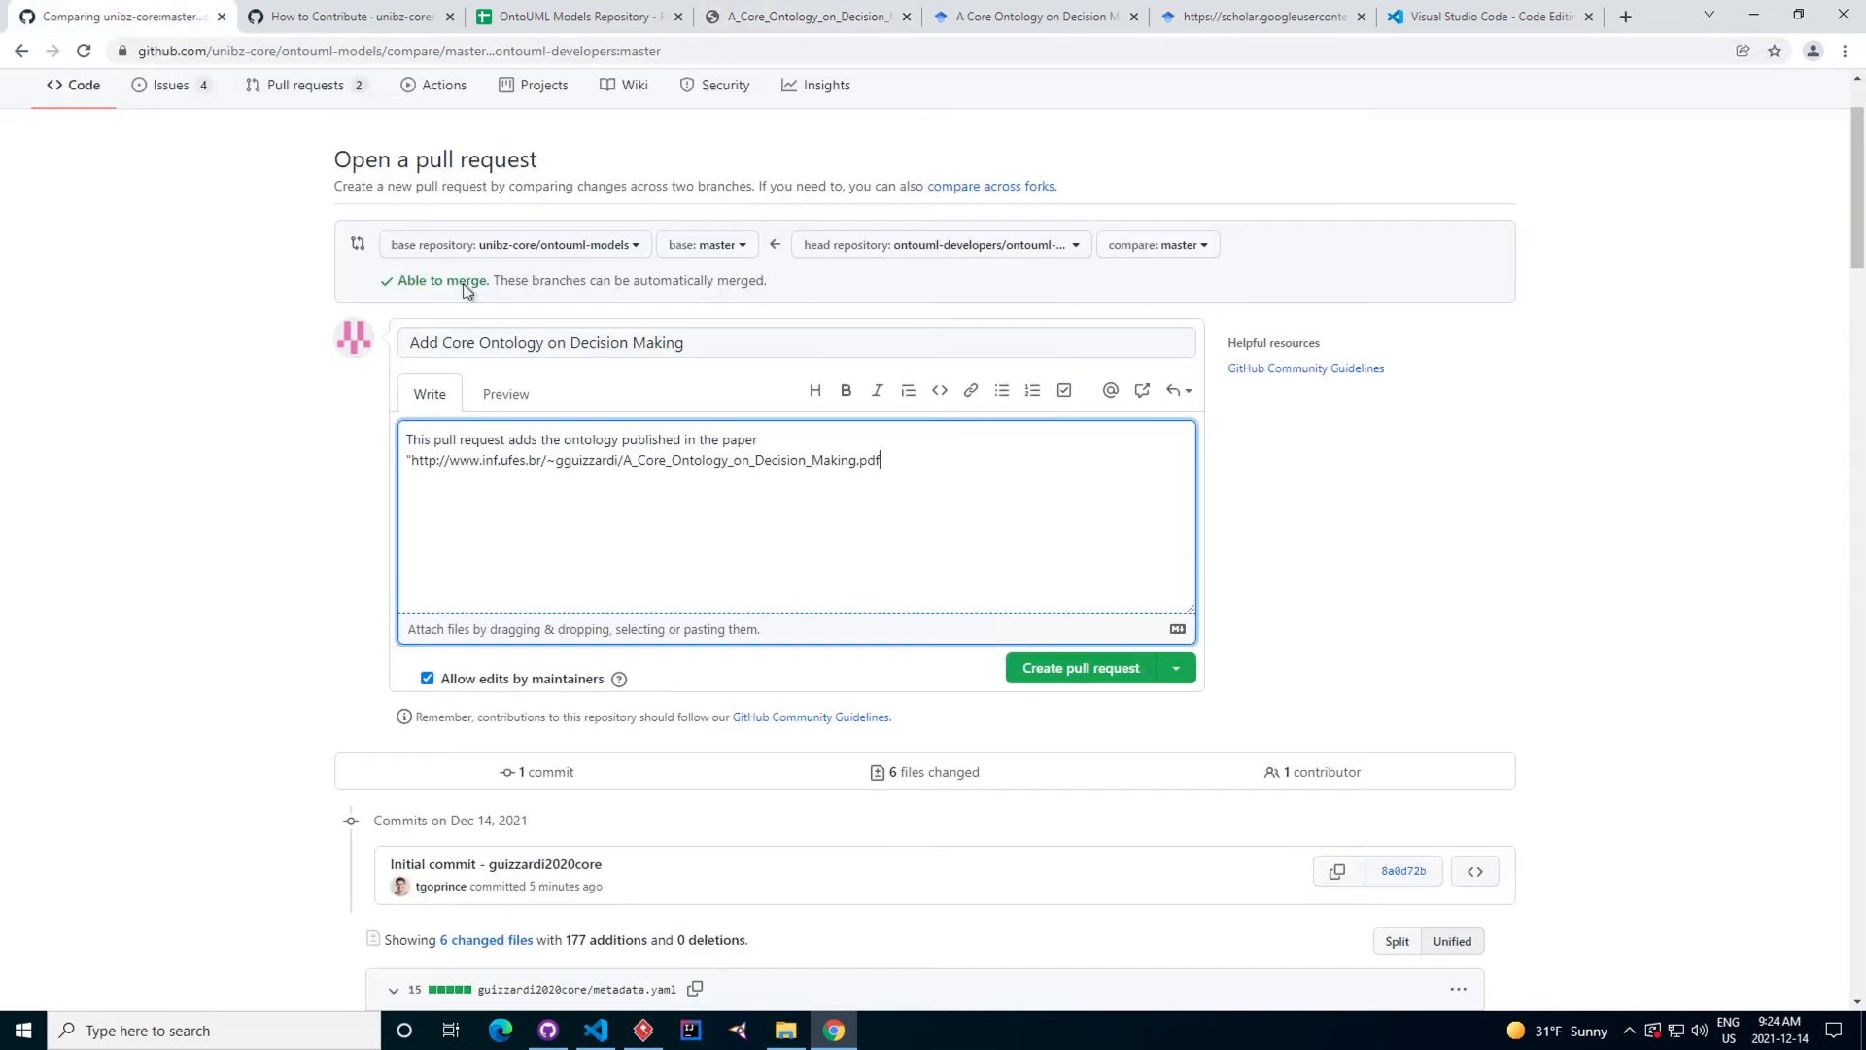
{"action": "left_click", "coordinate": [411, 461]}
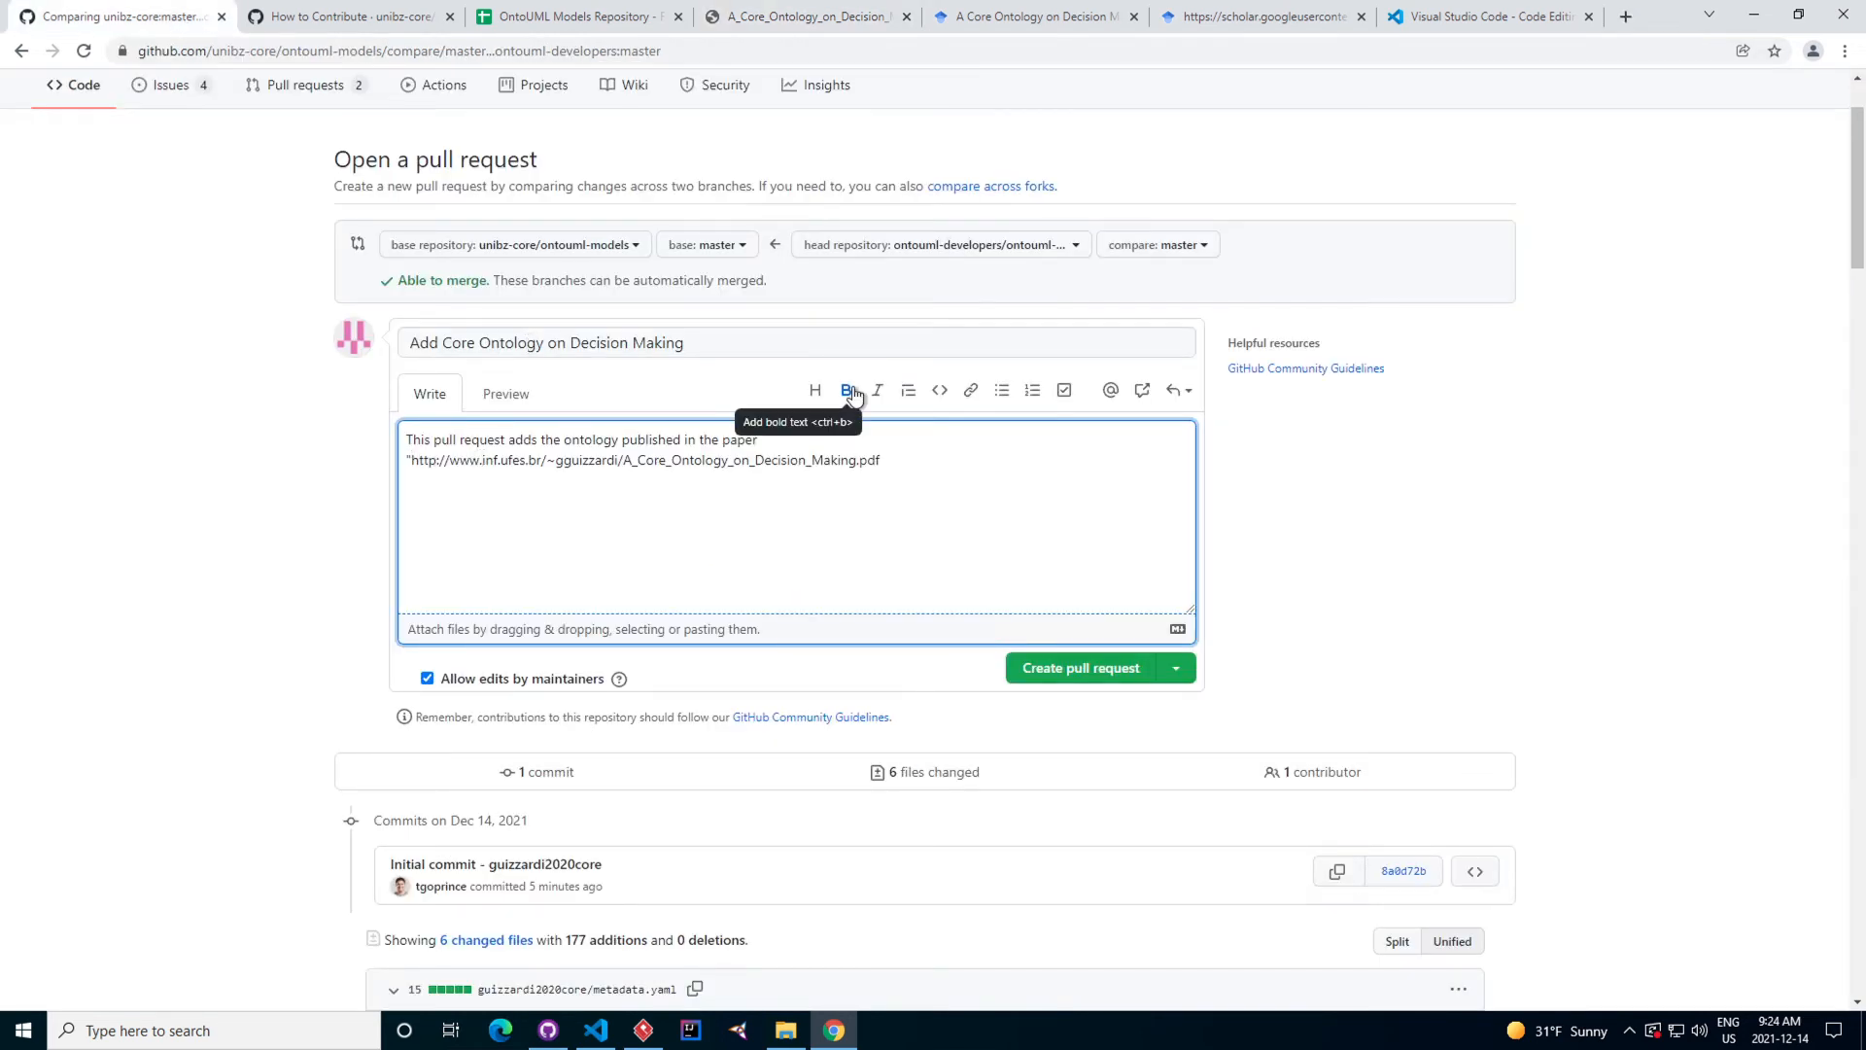
{"action": "key", "text": "ctrl+v"}
{"action": "key", "text": "shift+End"}
{"action": "key", "text": "ctrl+c"}
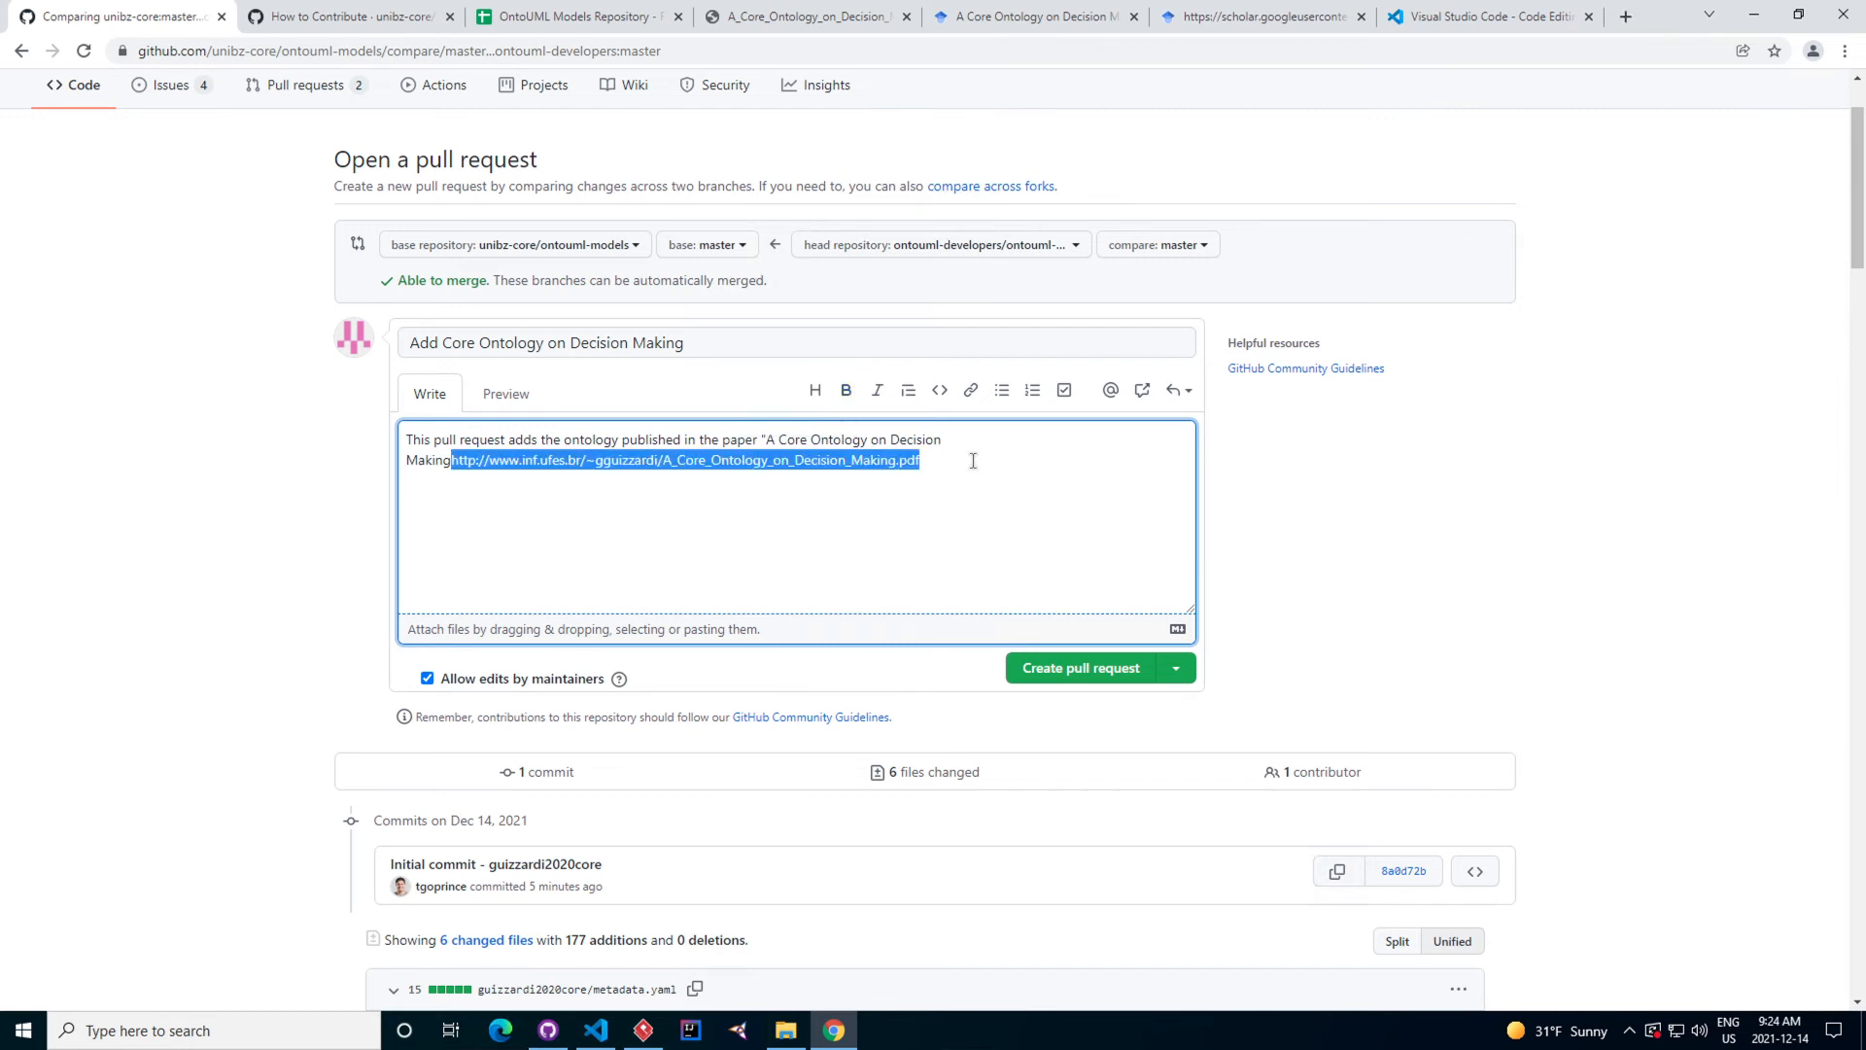
{"action": "key", "text": "Delete"}
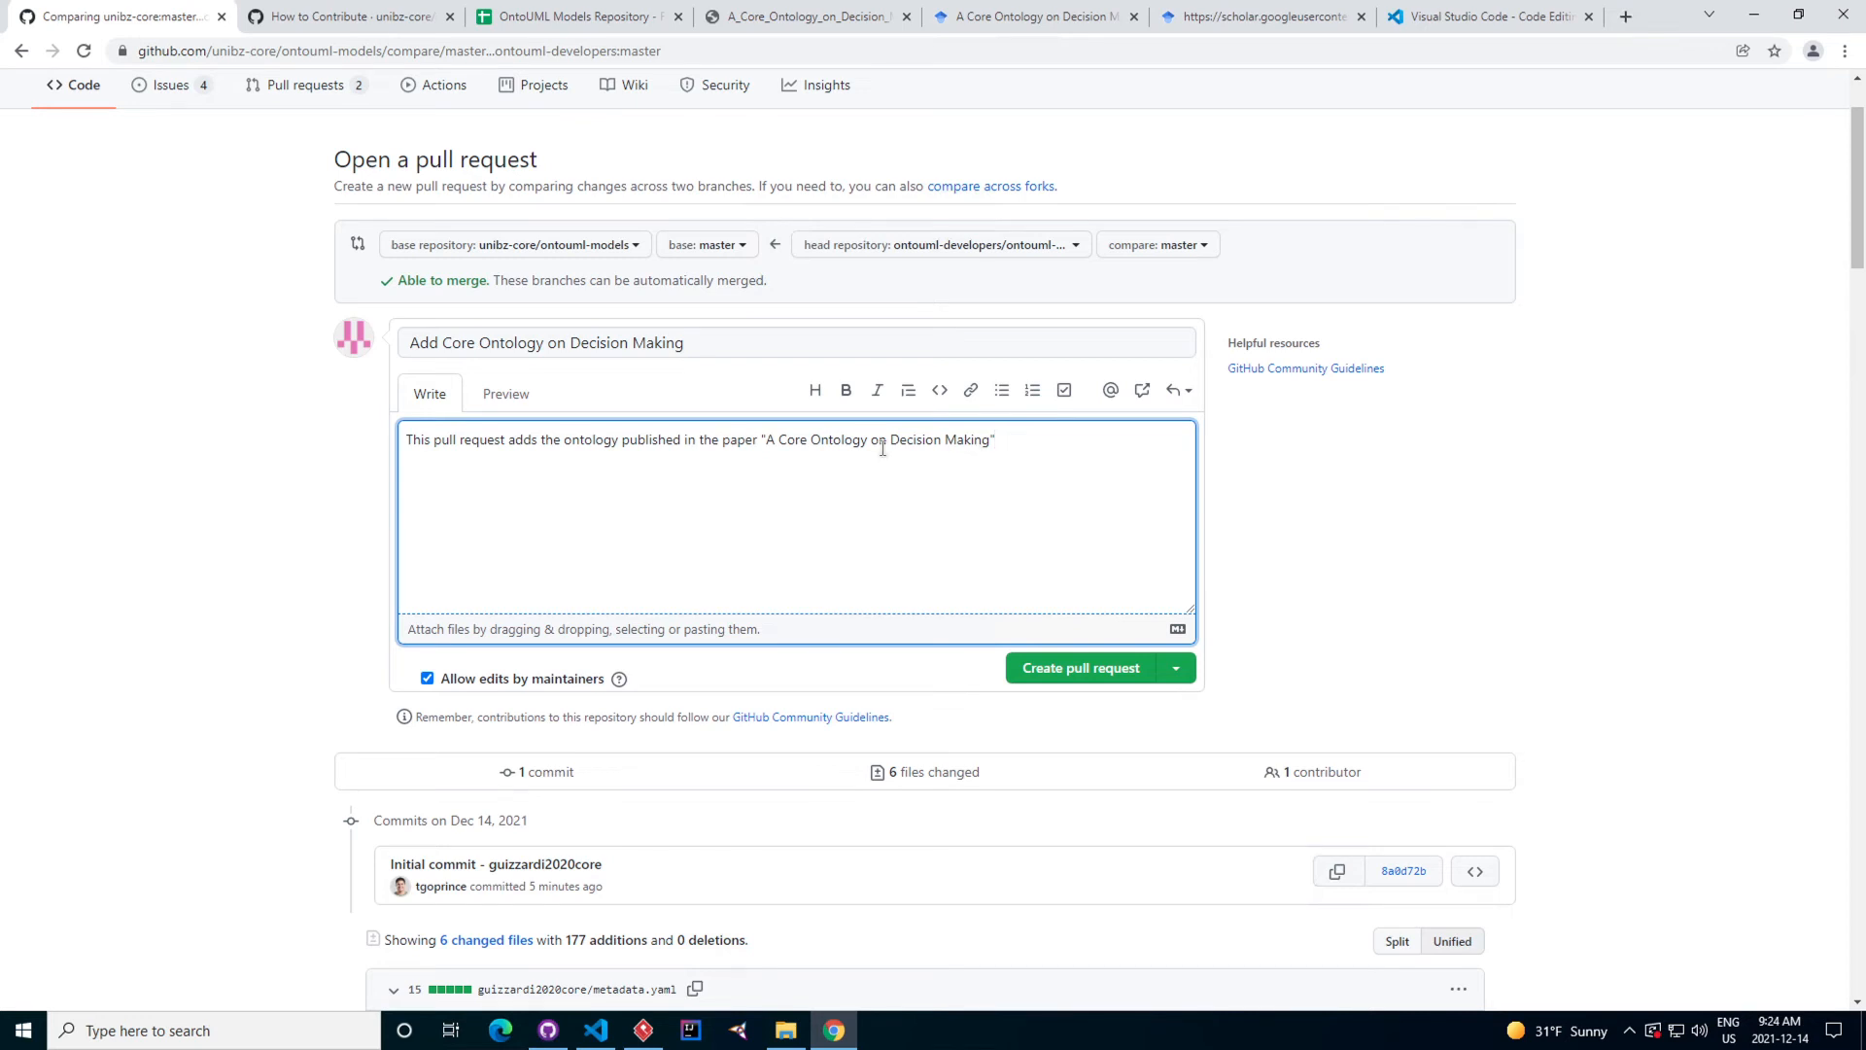
Step: Turn the quoted paper title into a markdown link to the paper's URL and end with a period
{"action": "left_click", "coordinate": [761, 439], "text": "shift"}
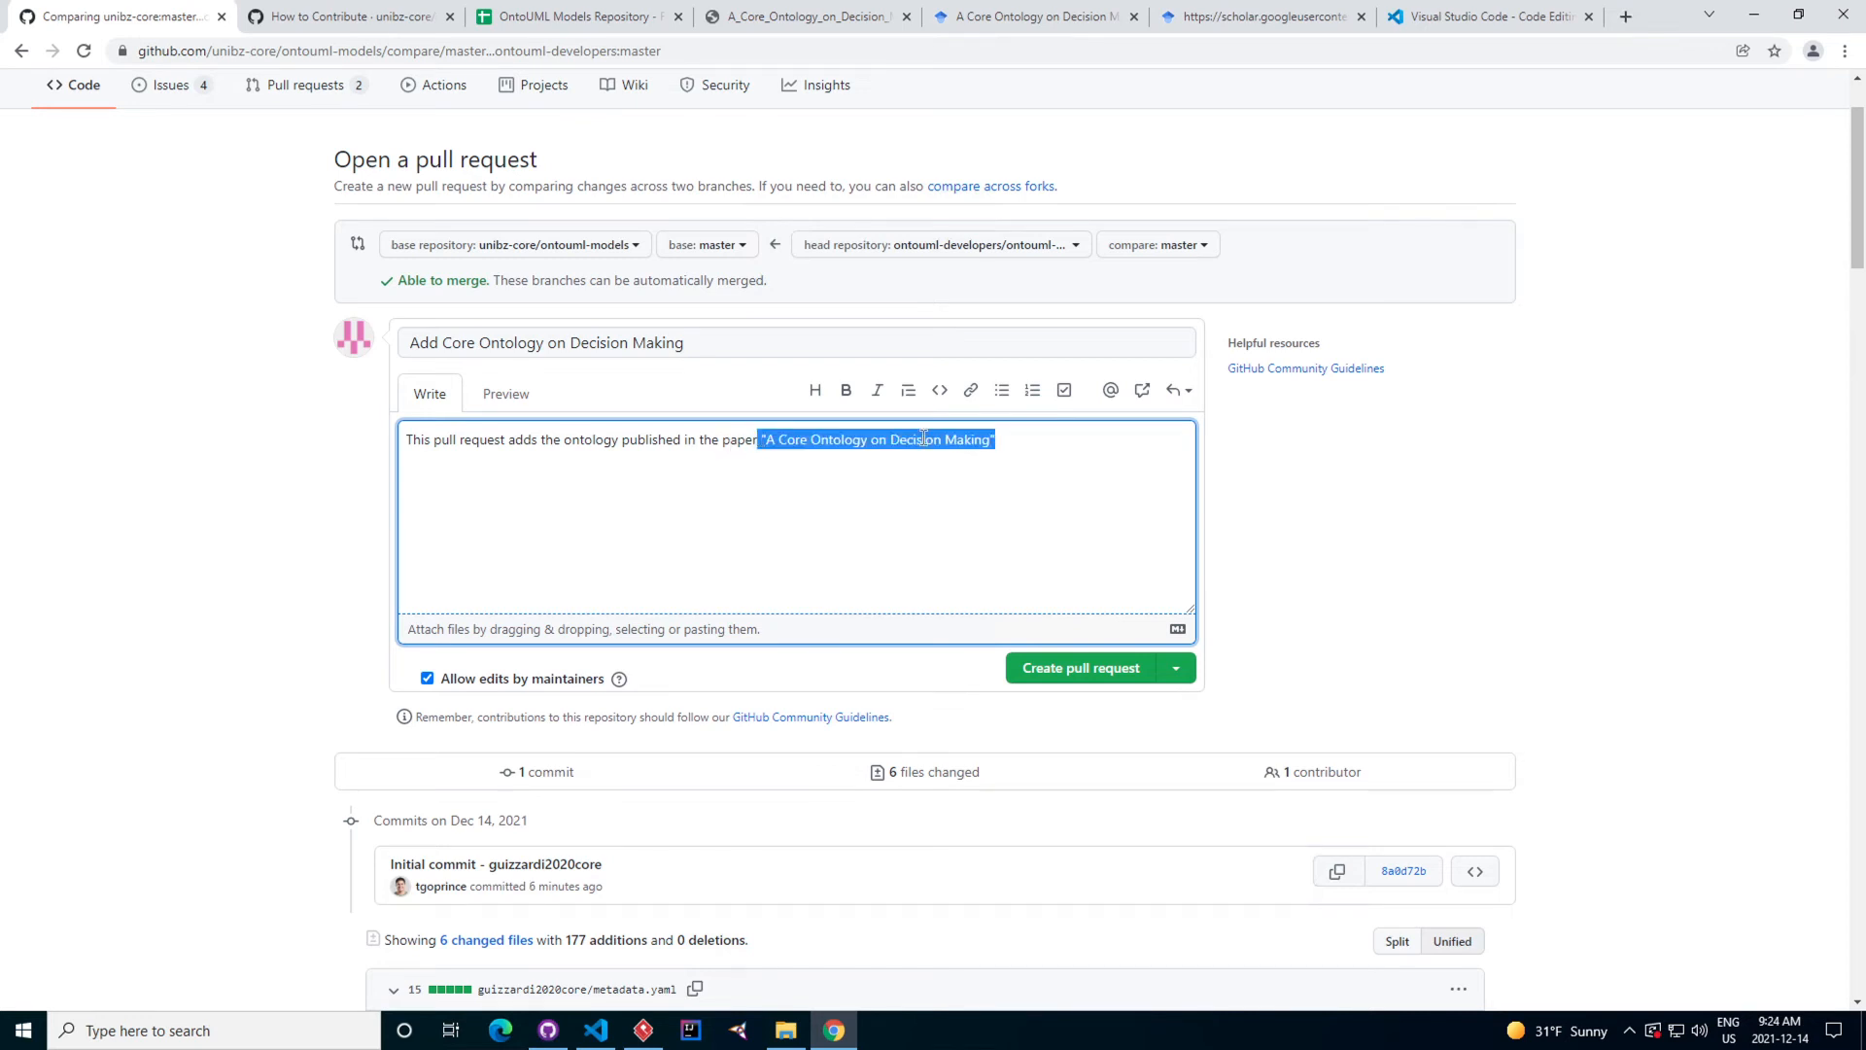
{"action": "key", "text": "shift+Right"}
{"action": "left_click", "coordinate": [971, 390]}
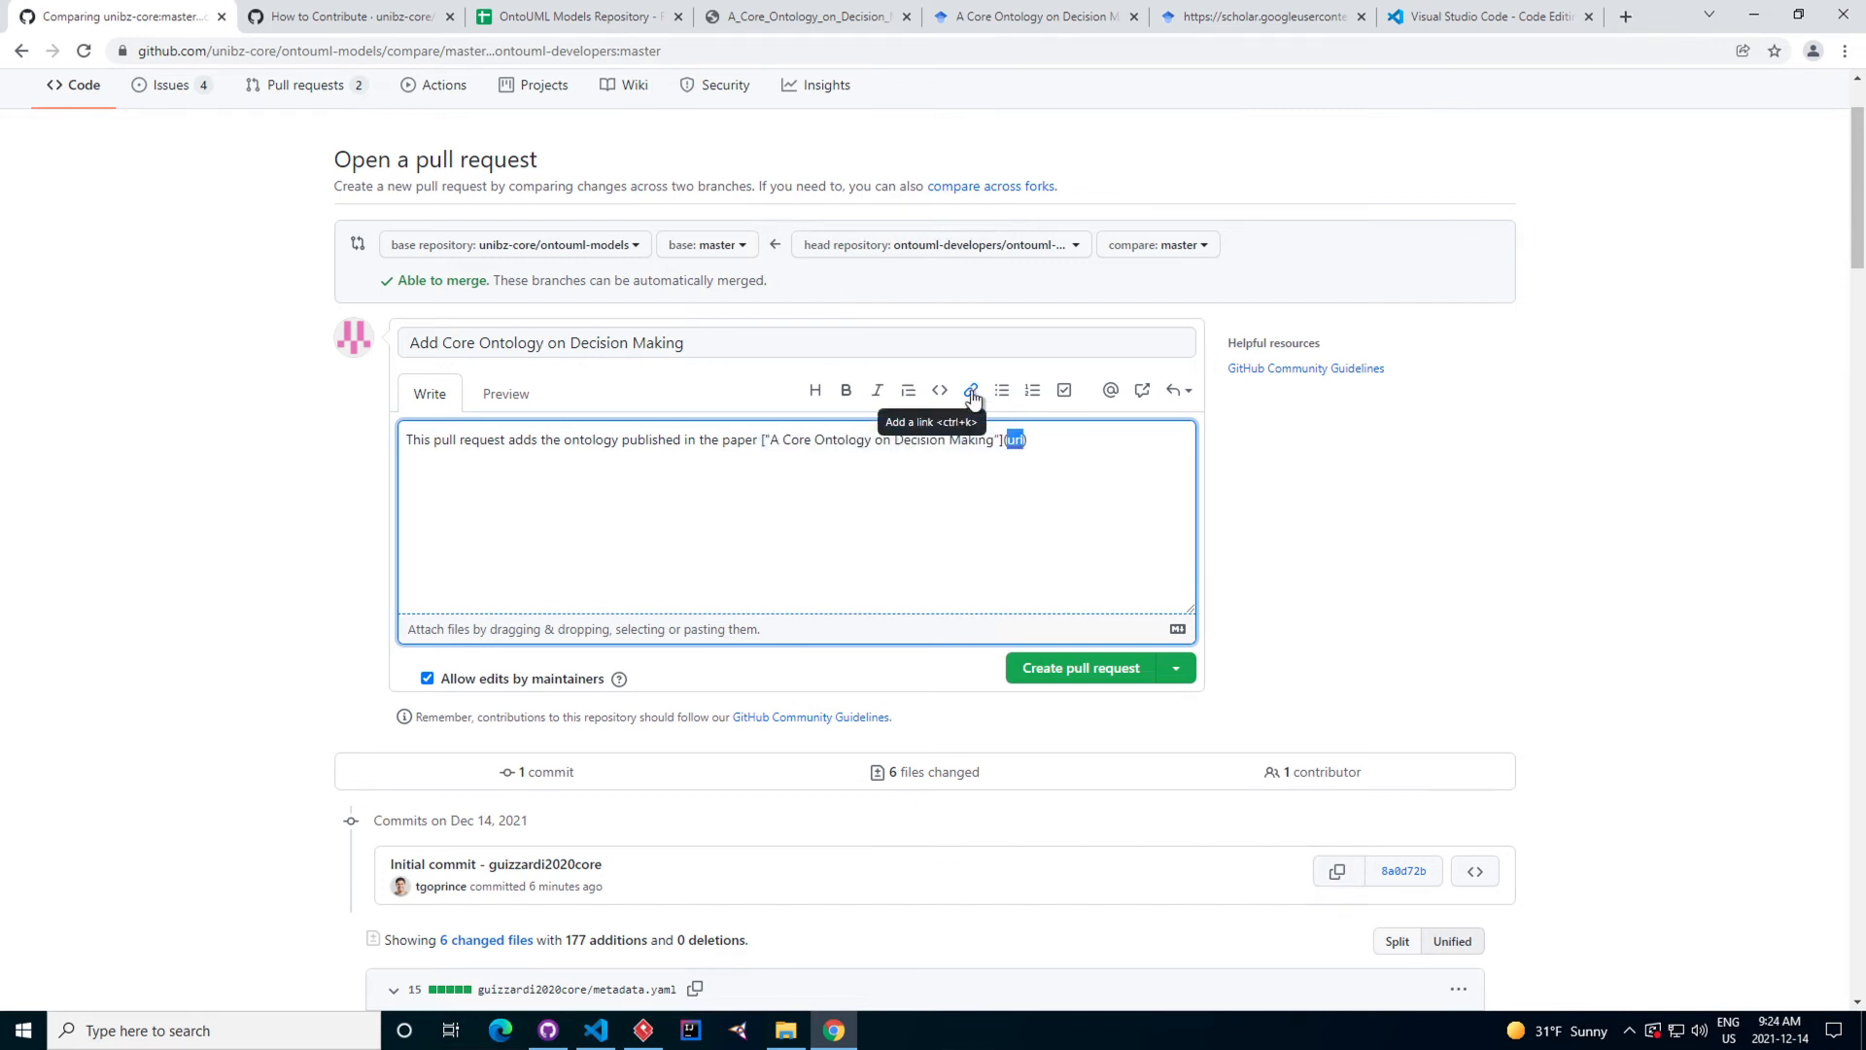
{"action": "key", "text": "ctrl+v"}
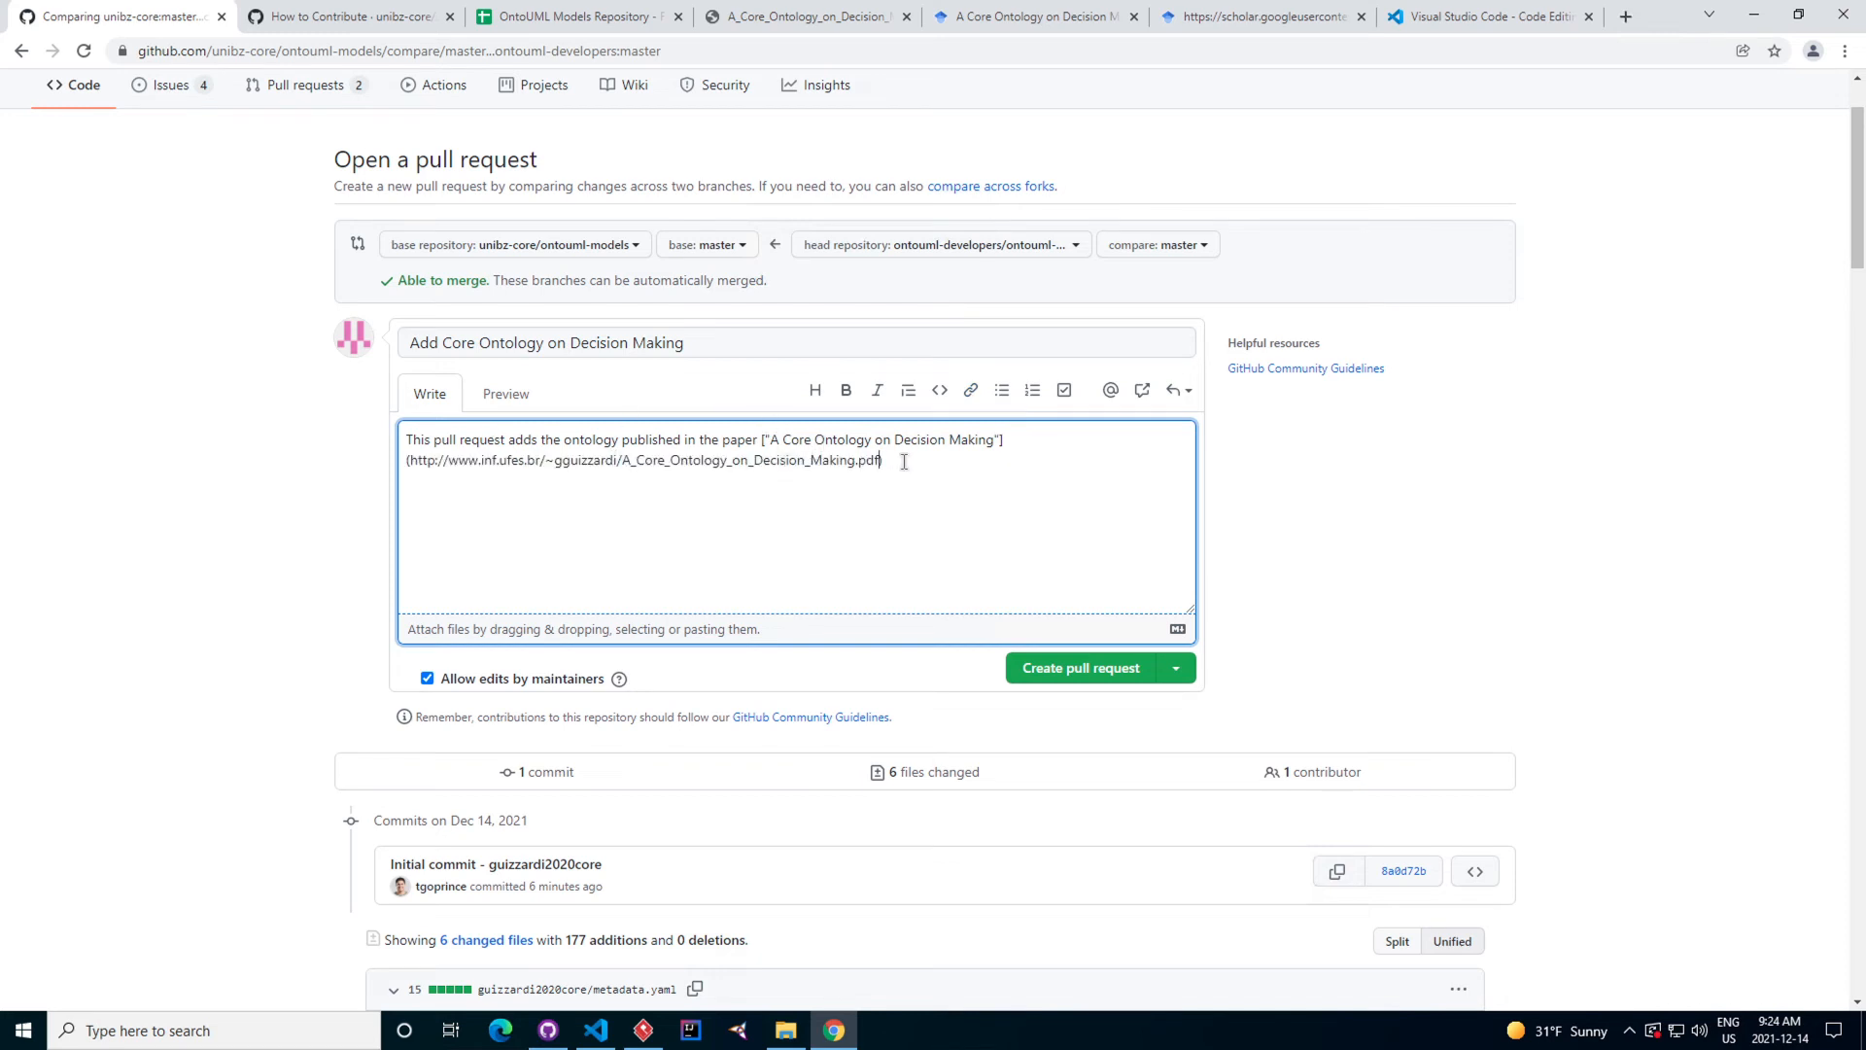
{"action": "type", "text": "."}
Step: Preview the rendered description and submit the pull request
{"action": "left_click", "coordinate": [505, 398]}
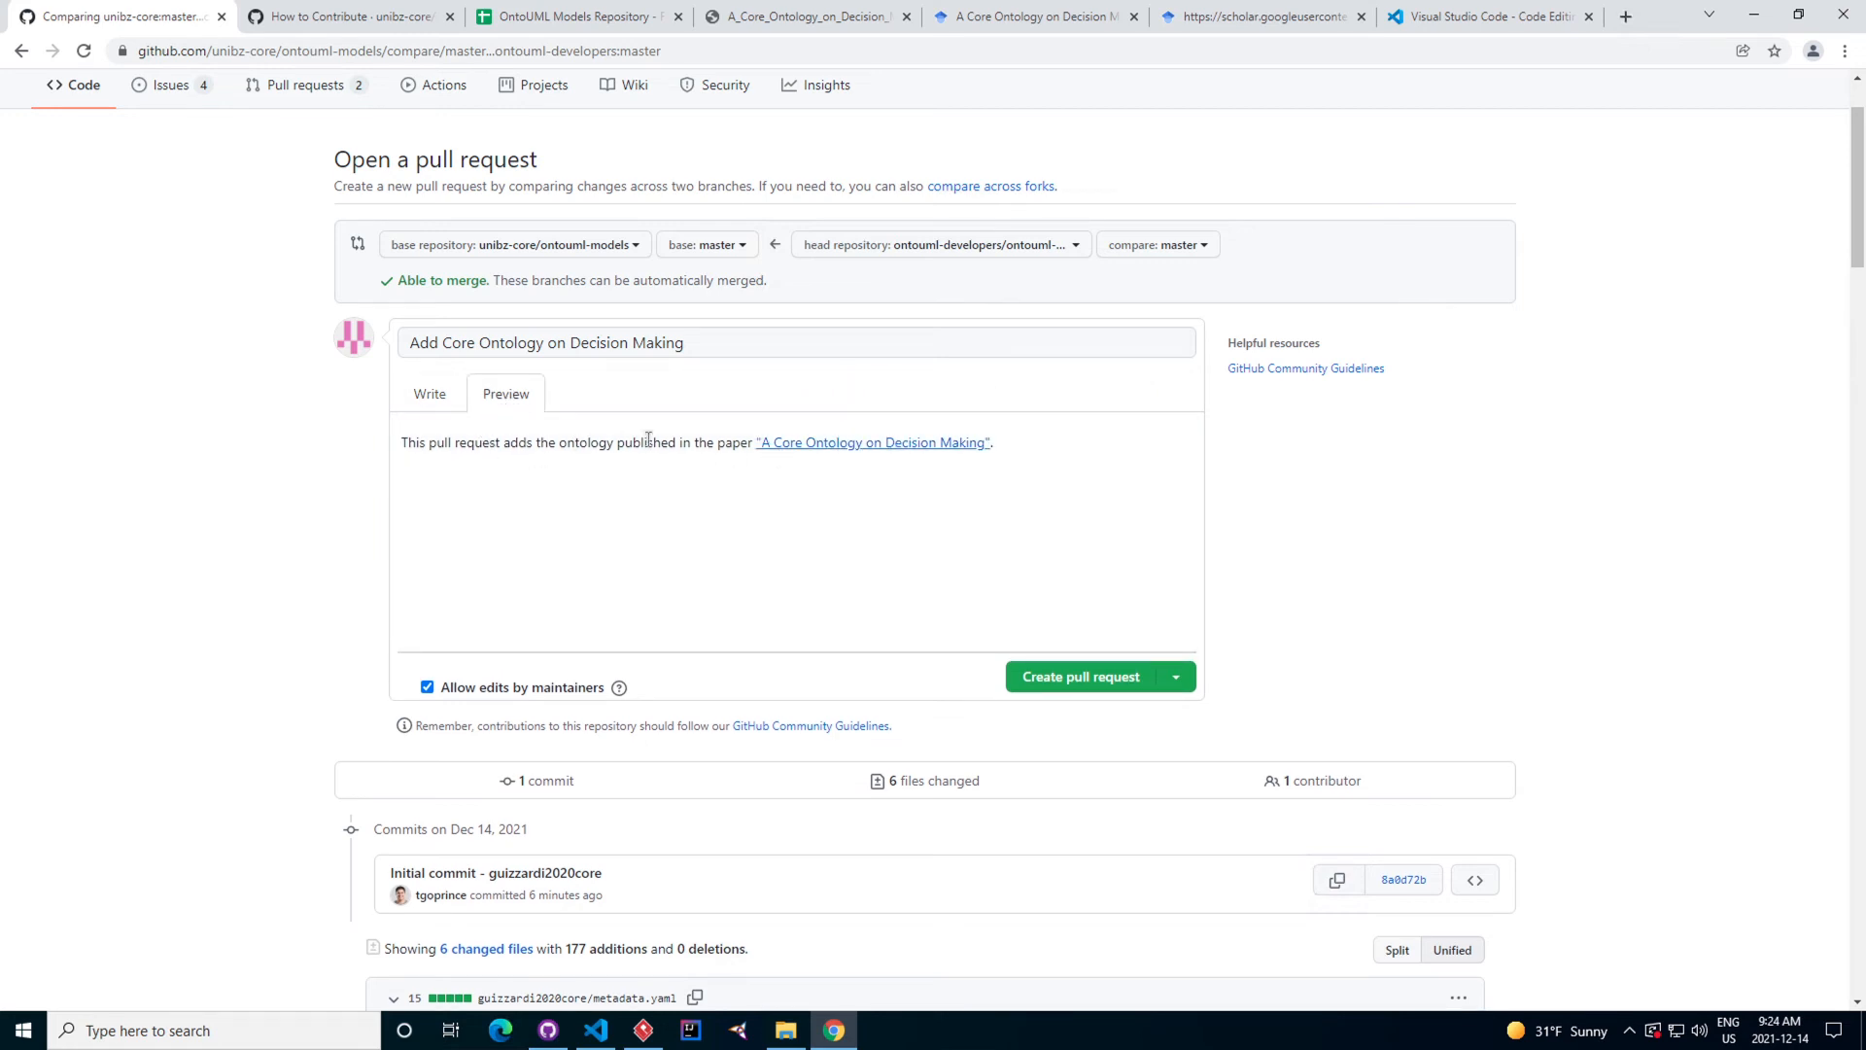
{"action": "left_click", "coordinate": [432, 396]}
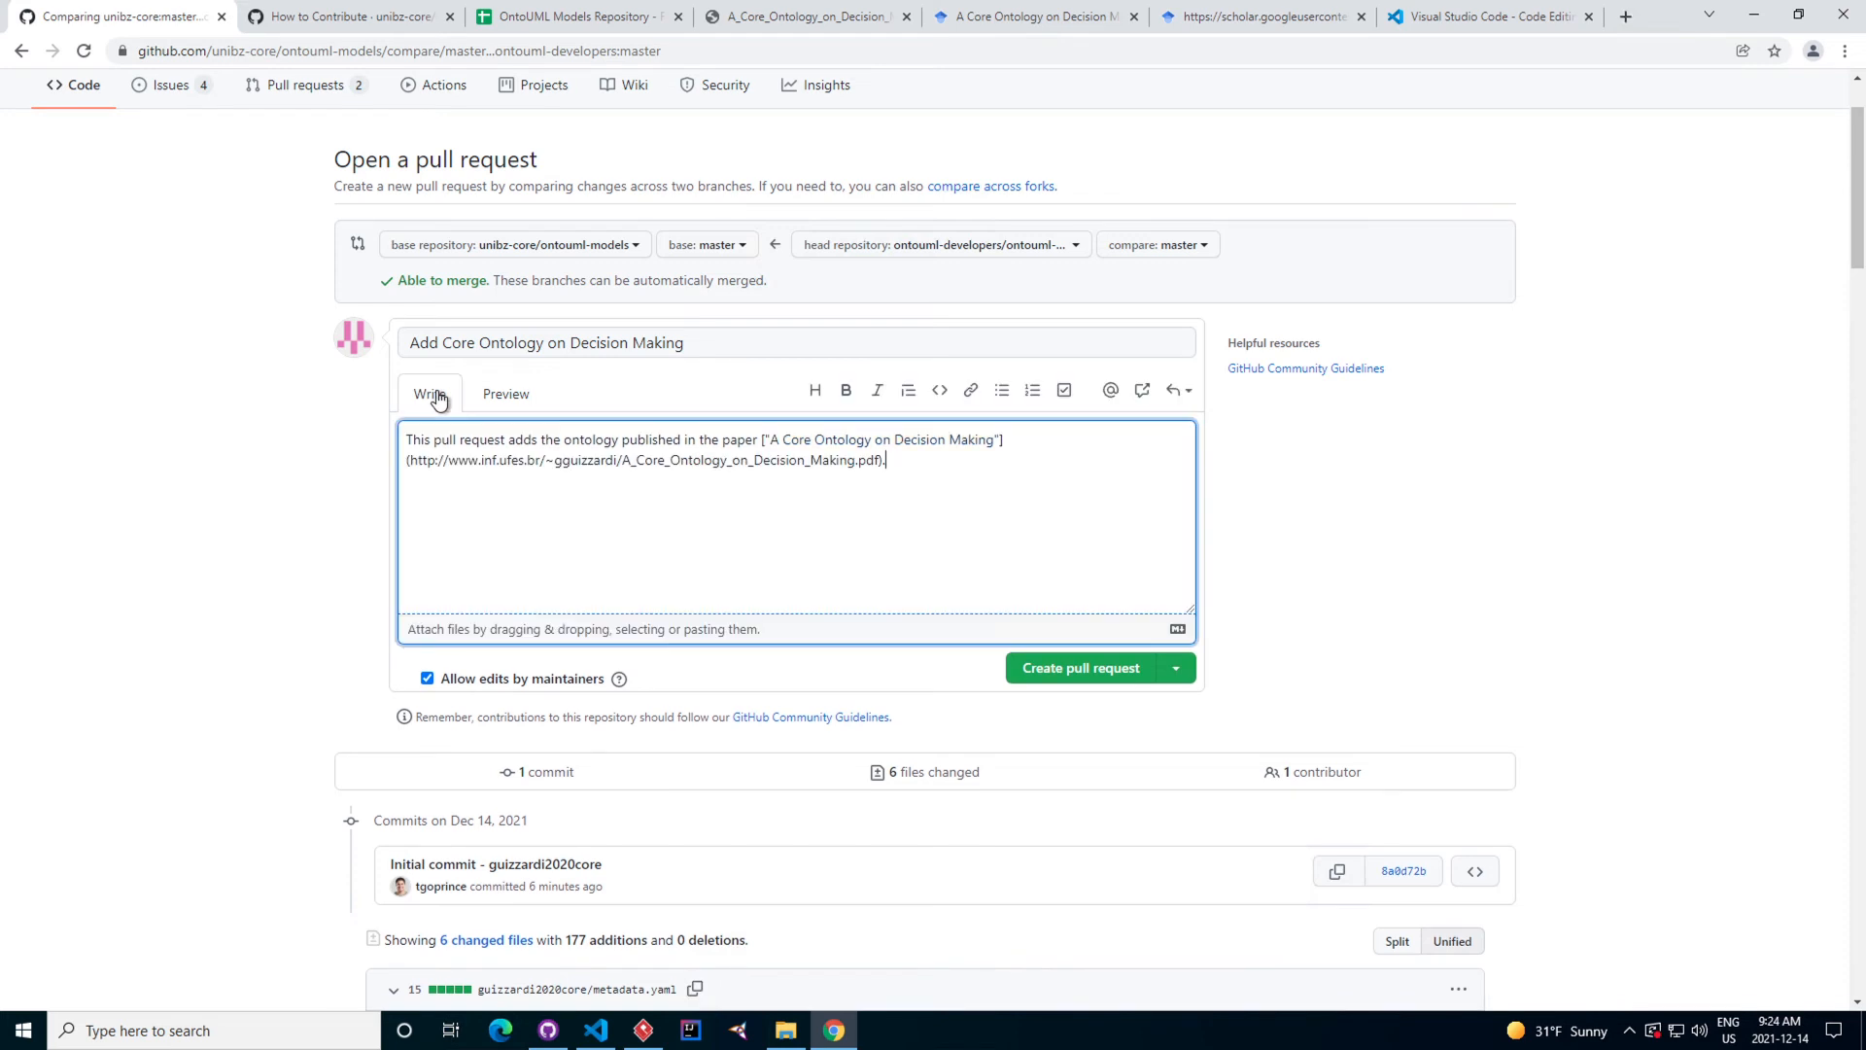
{"action": "left_click", "coordinate": [1108, 677]}
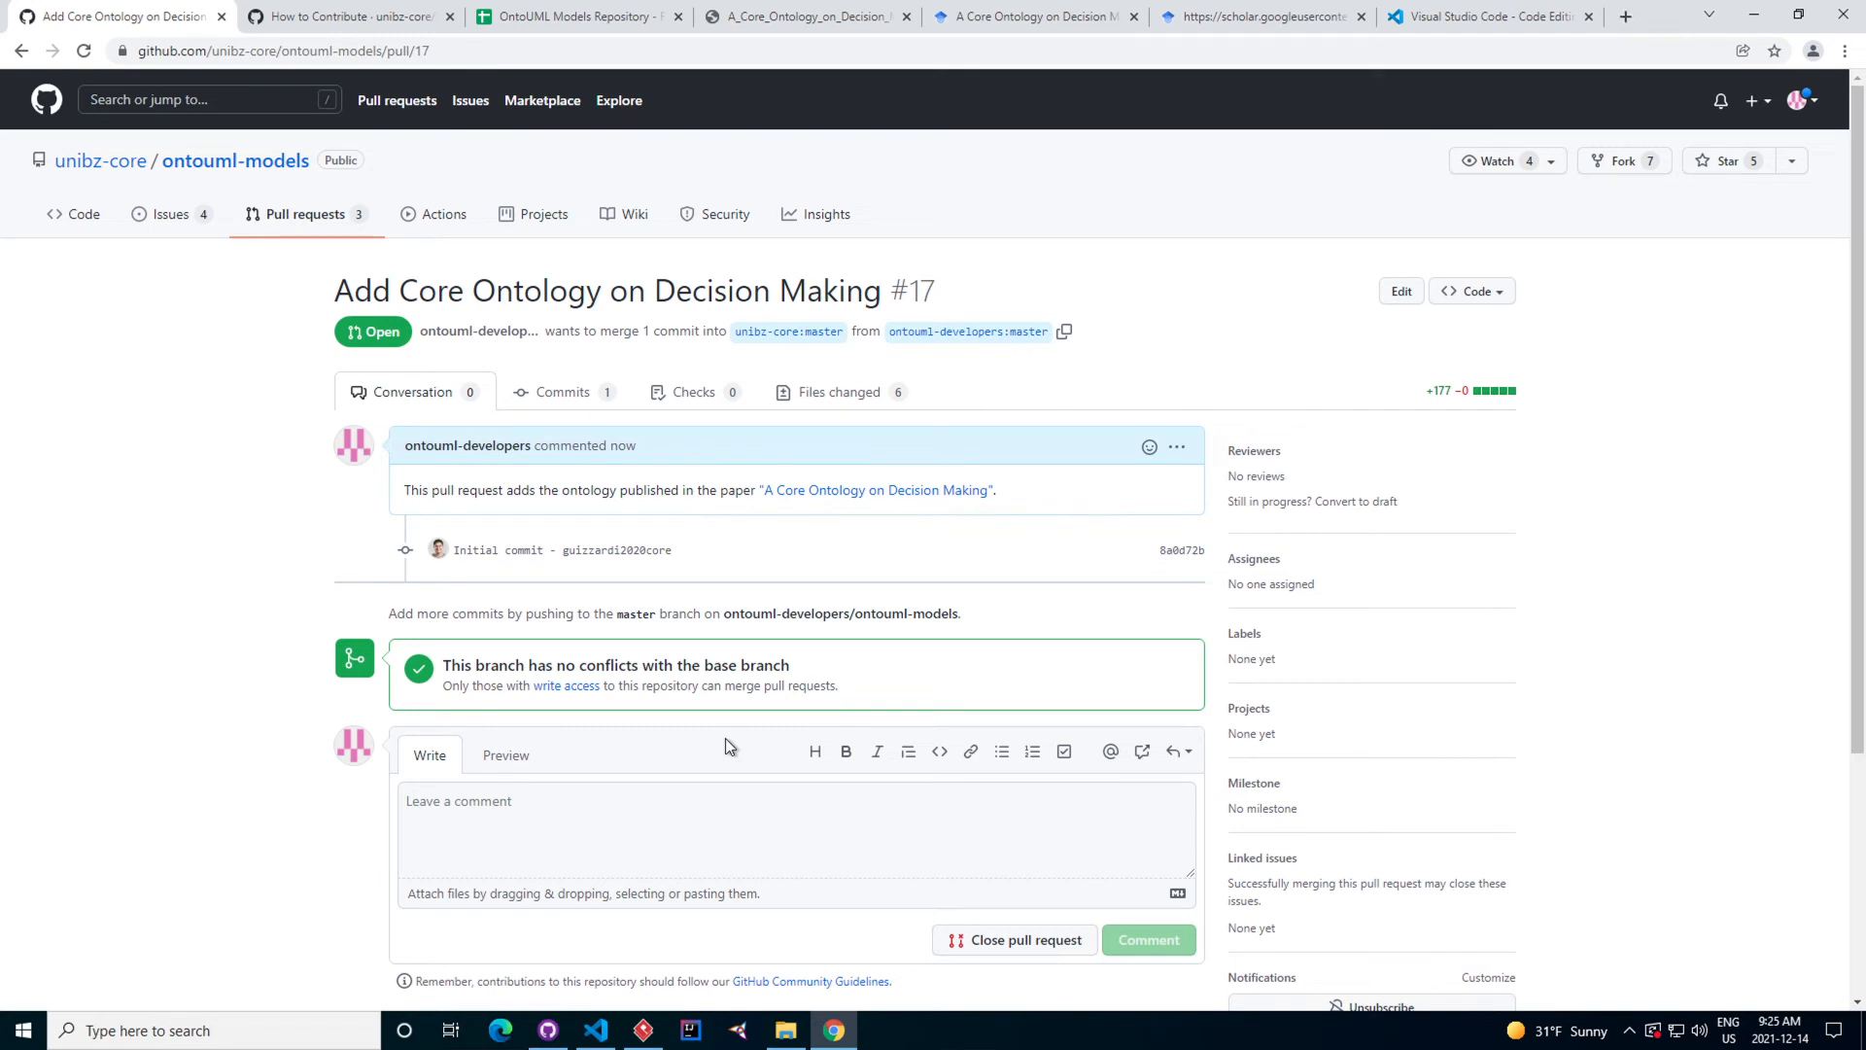
Step: Place the cursor in pull request #17's Leave a comment box
{"action": "left_click", "coordinate": [663, 816]}
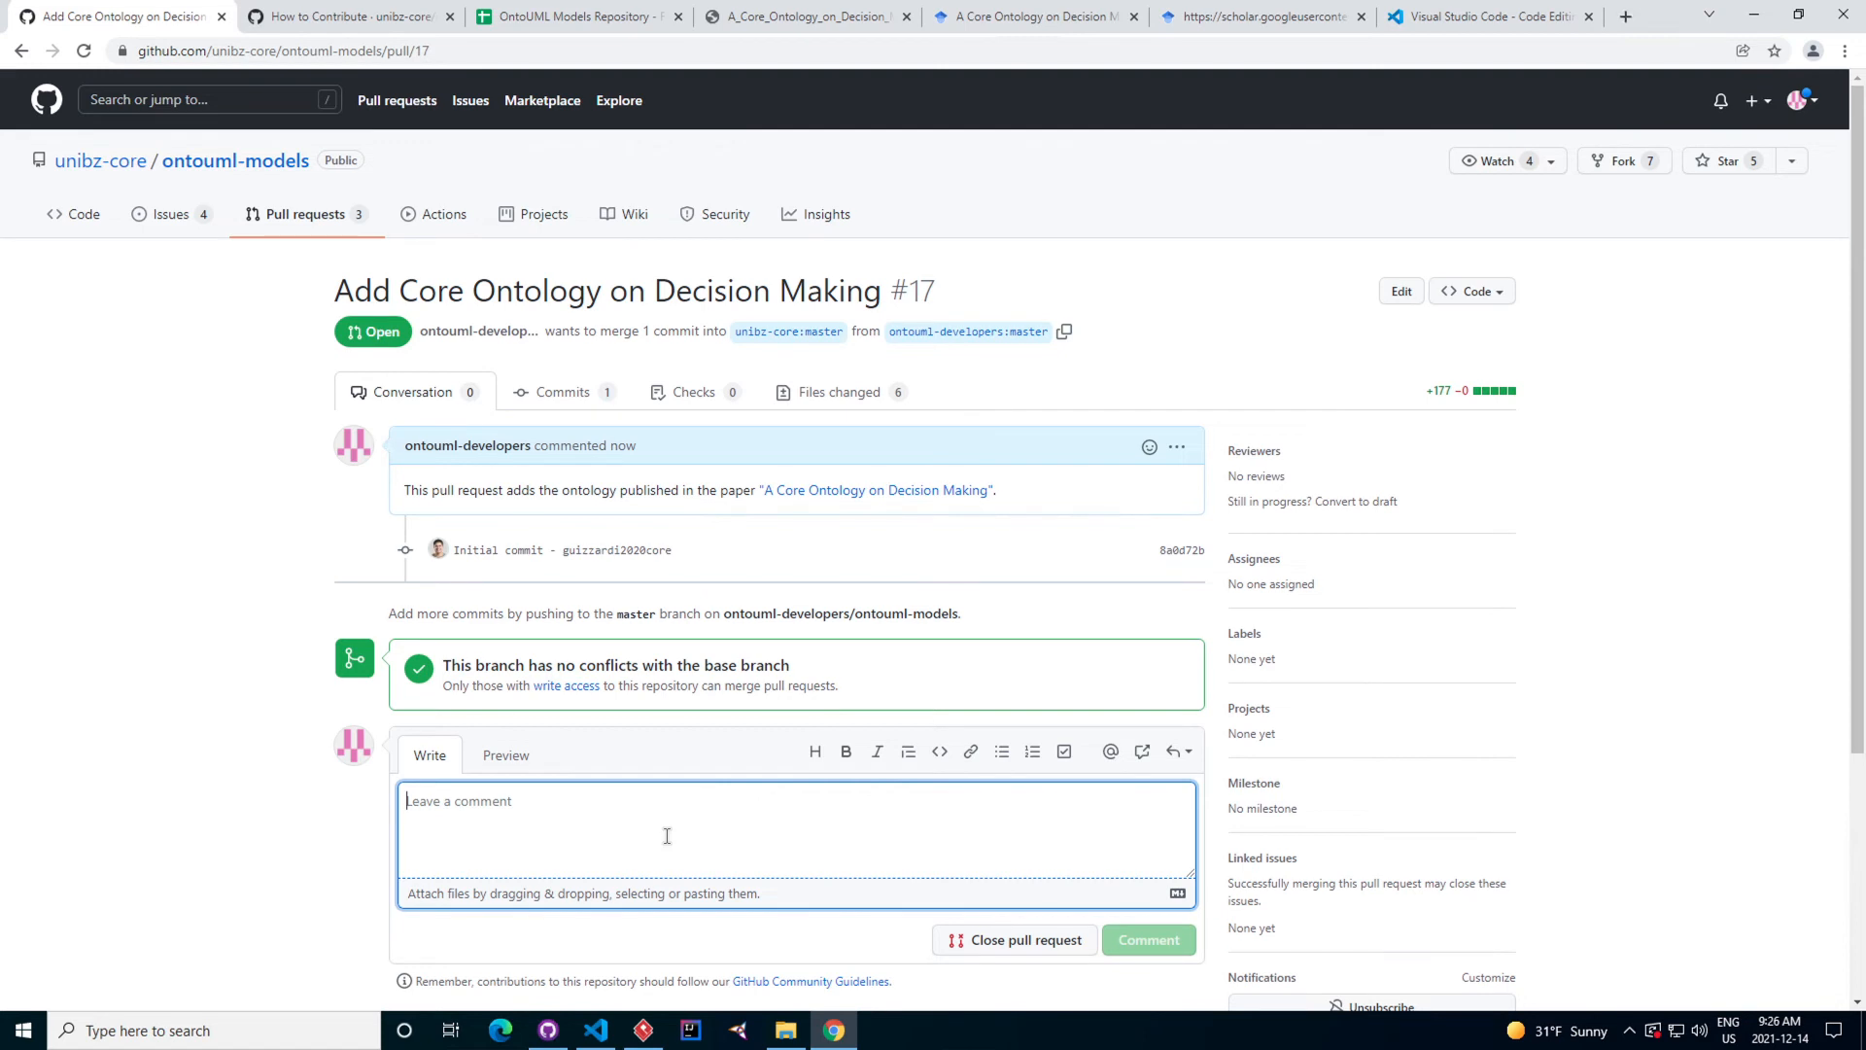
Step: Begin the comment with 'Your contribution is yet', correcting typos along the way
{"action": "type", "text": "This"}
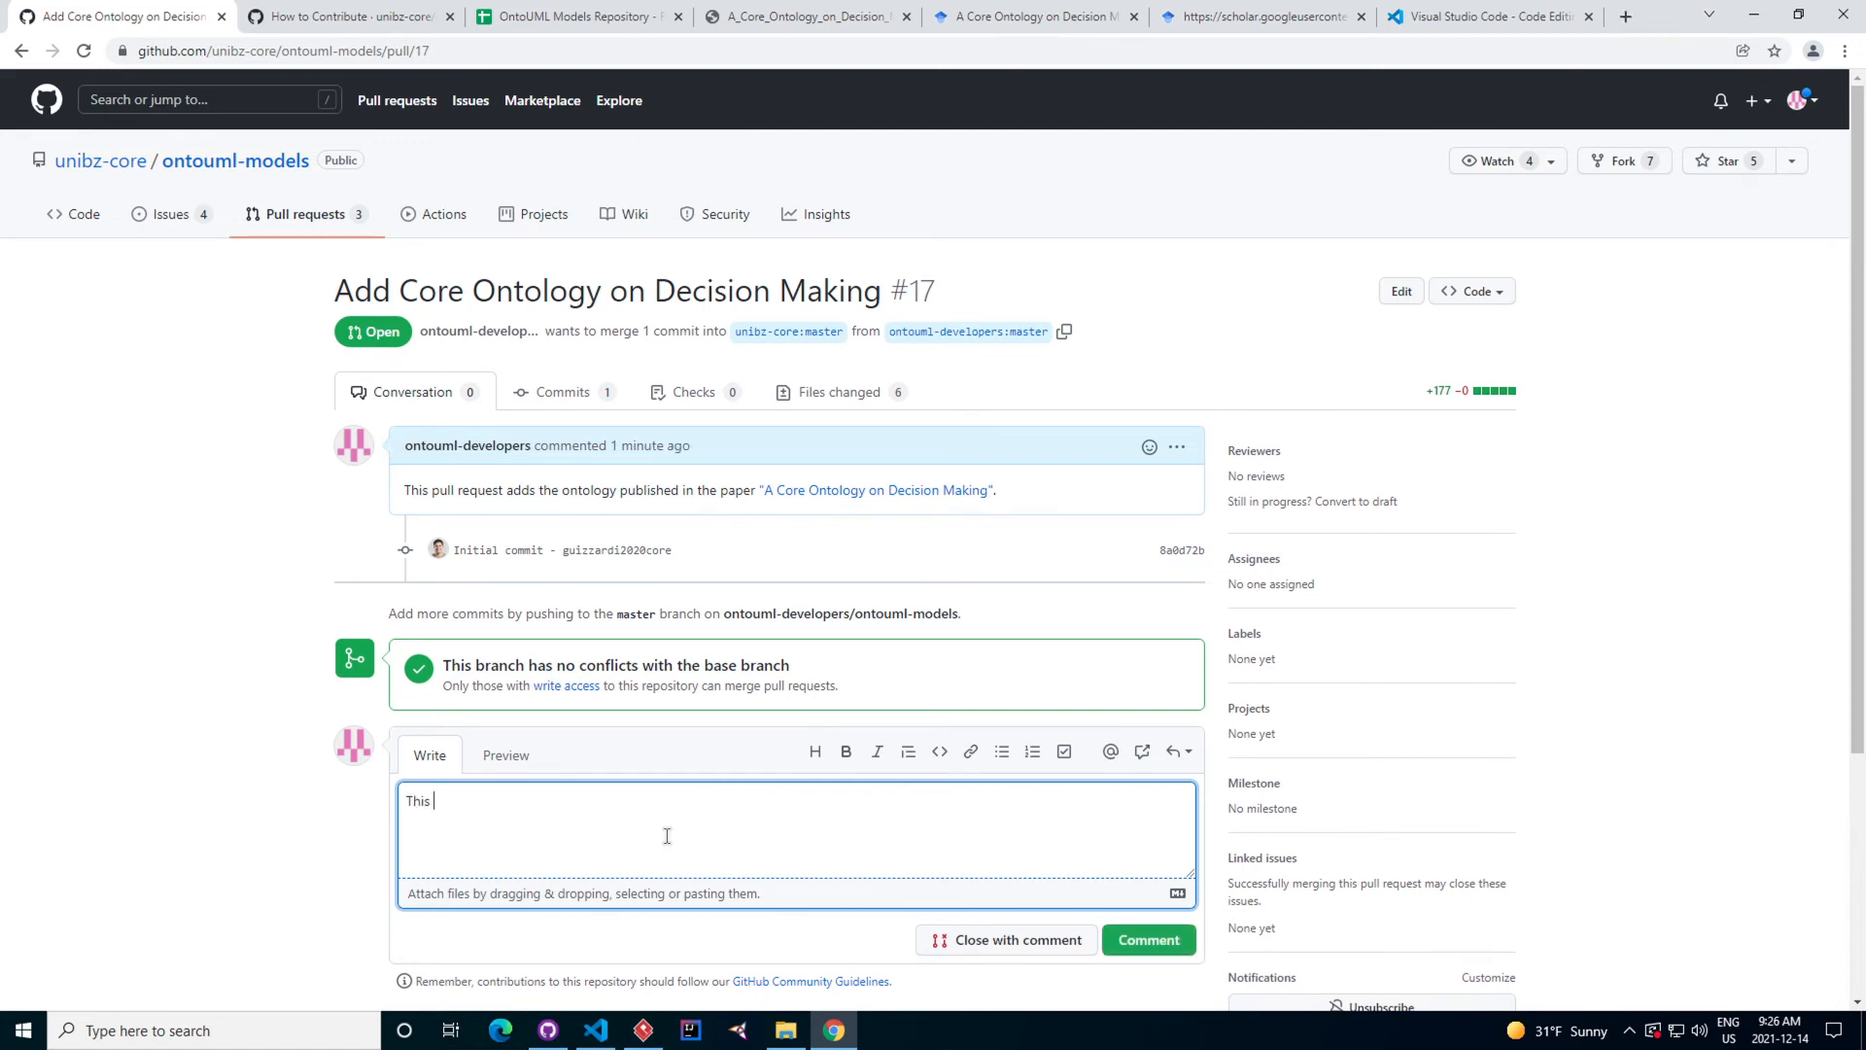
{"action": "key", "text": "BackSpace"}
{"action": "key", "text": "BackSpace"}
{"action": "key", "text": "BackSpace"}
{"action": "key", "text": "BackSpace"}
{"action": "key", "text": "BackSpace"}
{"action": "type", "text": "Y"}
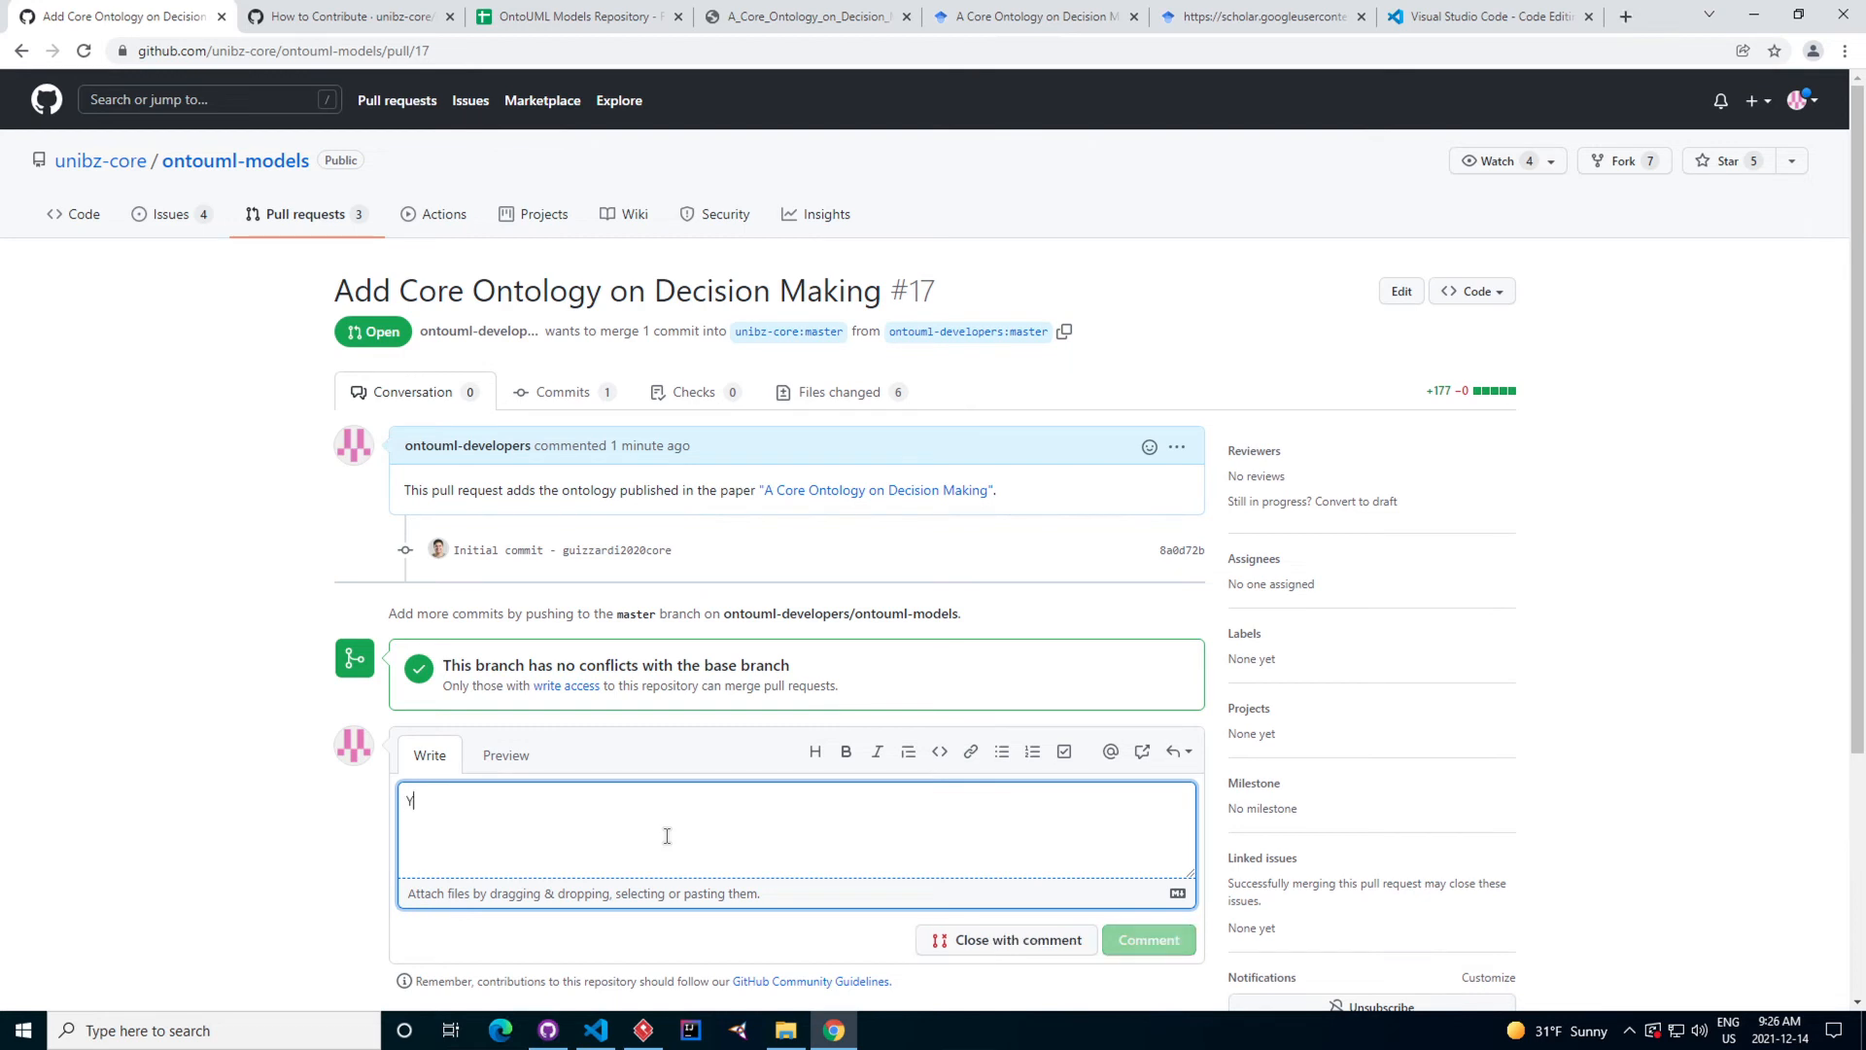
{"action": "type", "text": "our conntributu"}
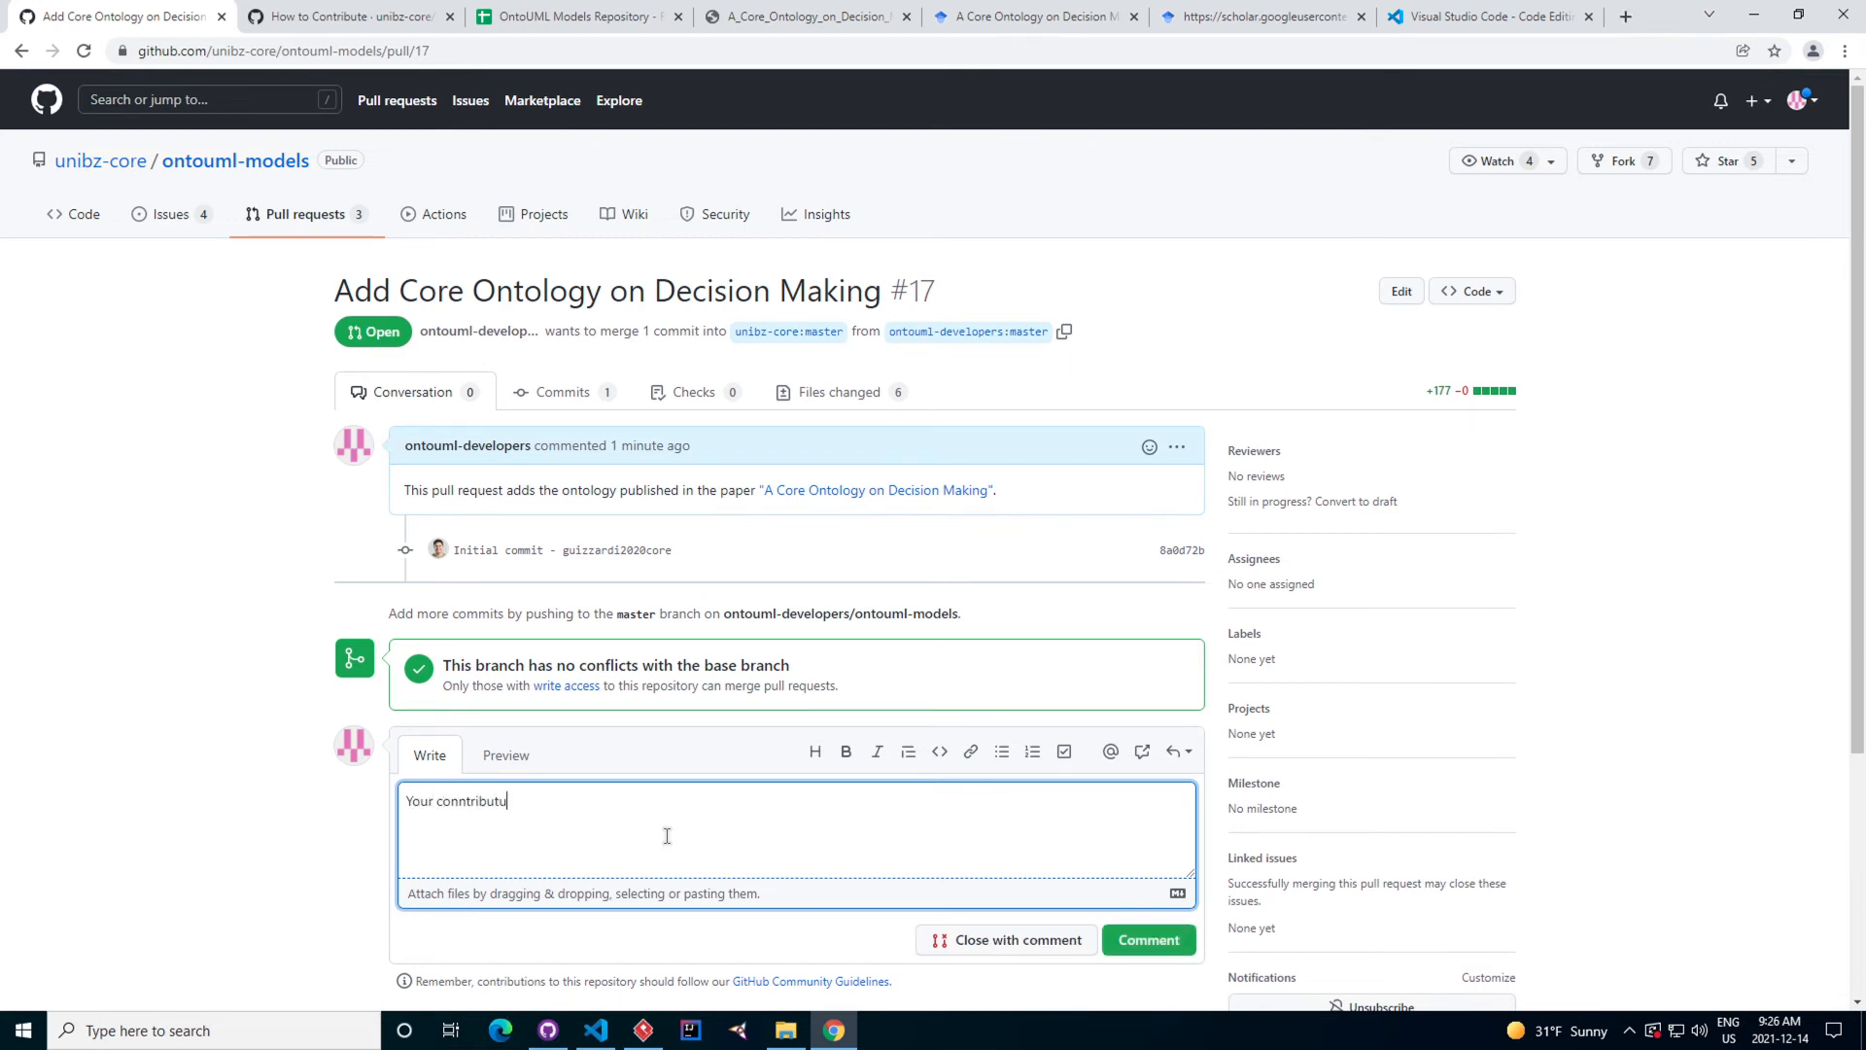
{"action": "key", "text": "BackSpace"}
{"action": "type", "text": "ion is yet"}
{"action": "key", "text": "ctrl+Left"}
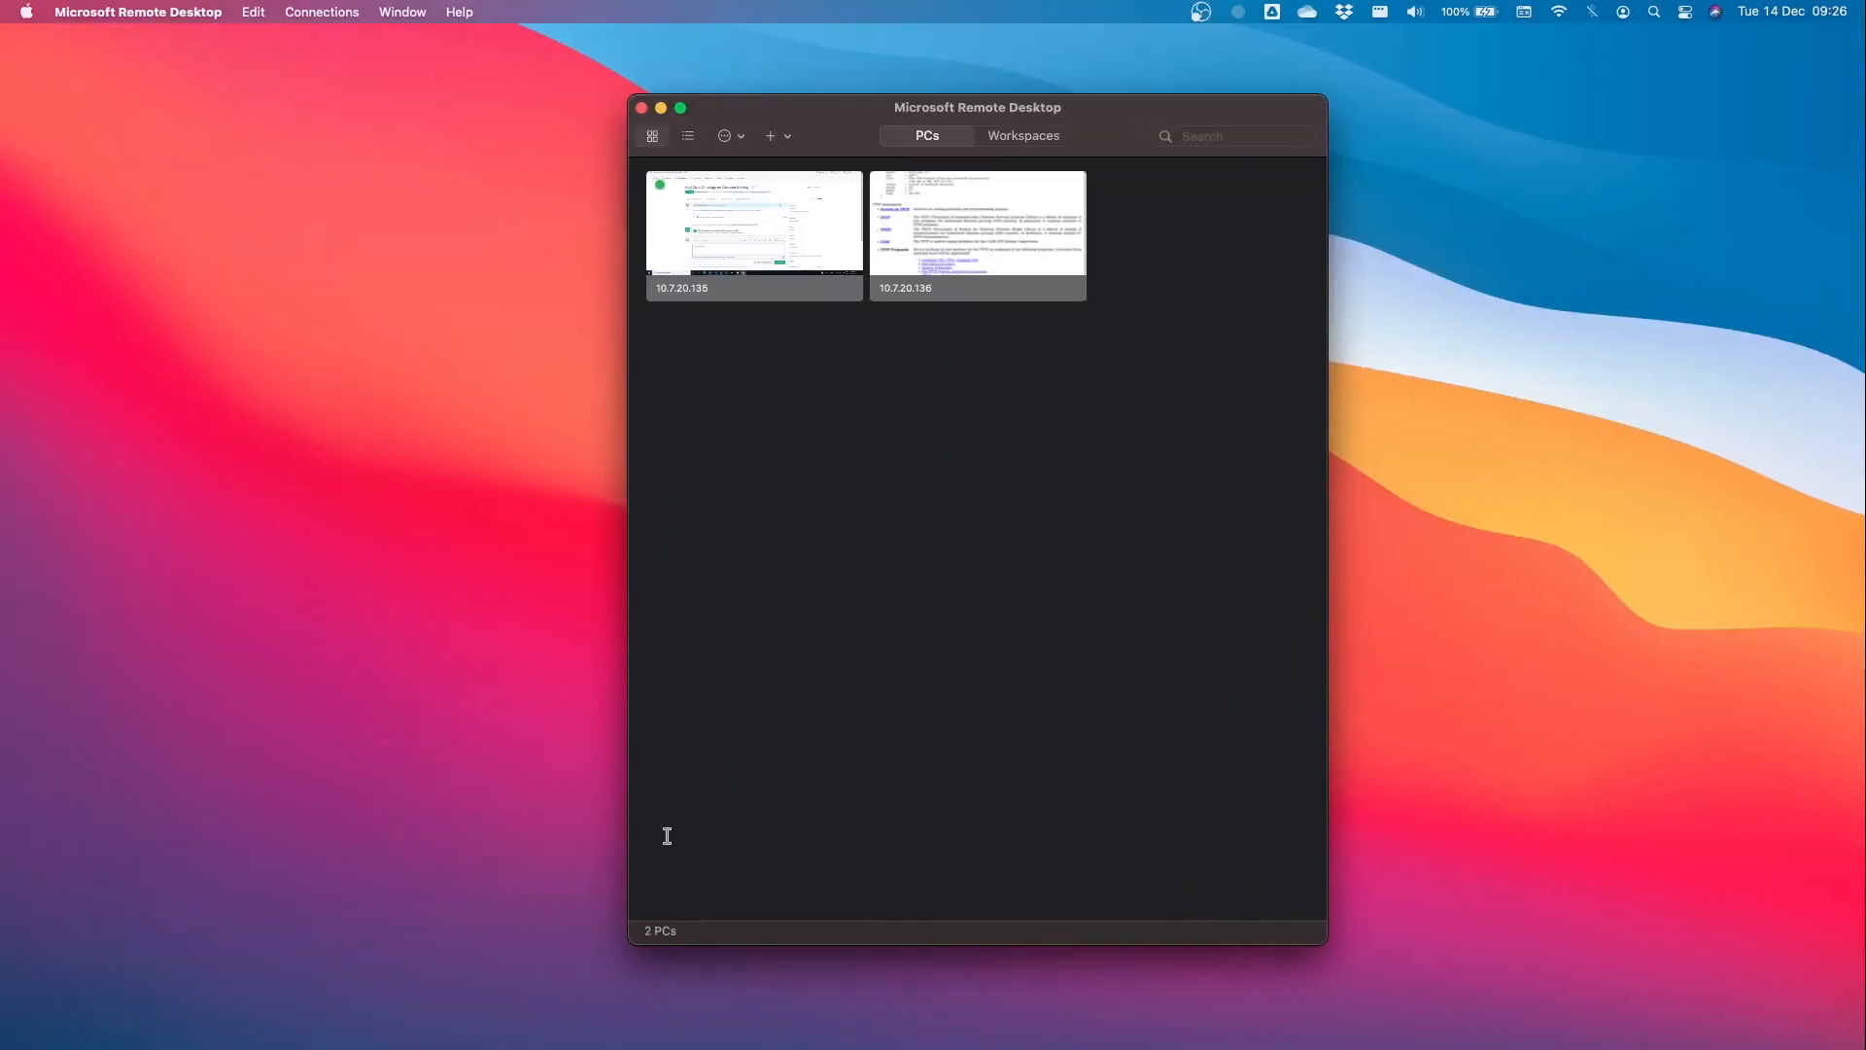
{"action": "key", "text": "ctrl+Right"}
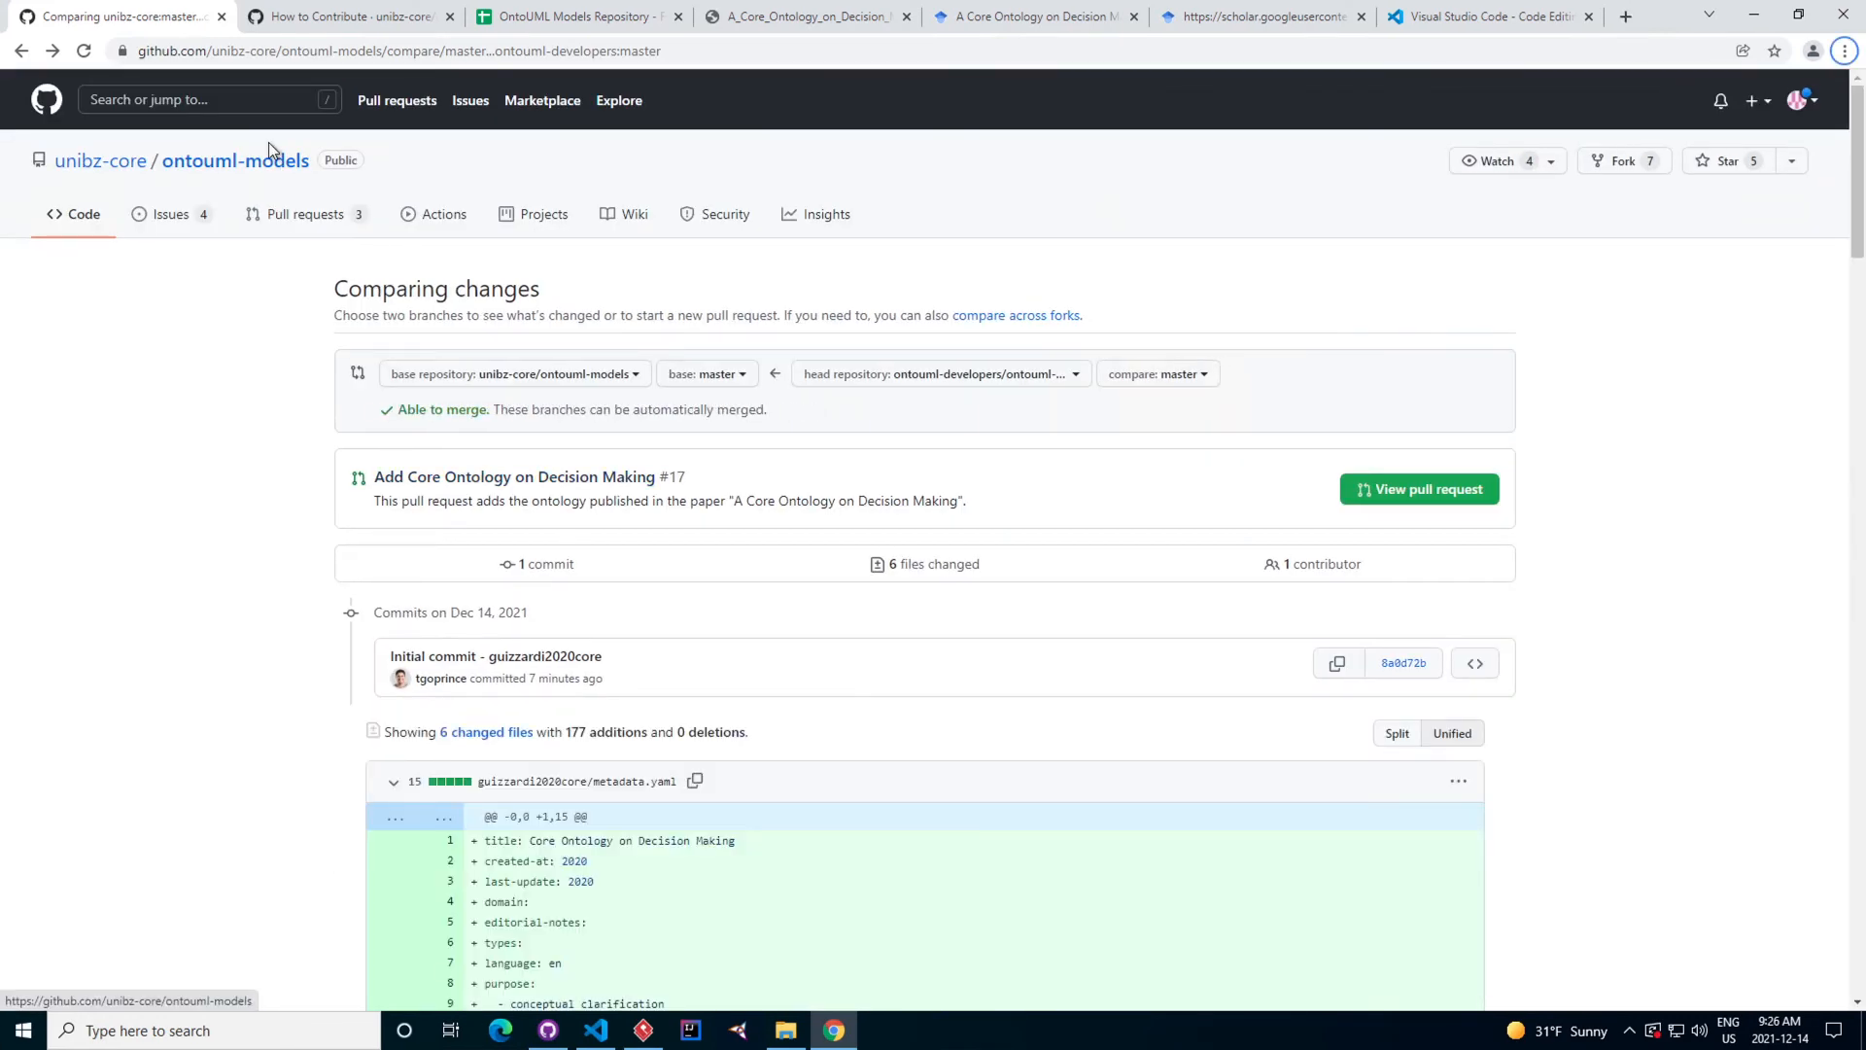
Step: Reopen pull request #17 and finish the comment: 'incomplete, please finish documenting the ontology'
{"action": "left_click", "coordinate": [312, 222]}
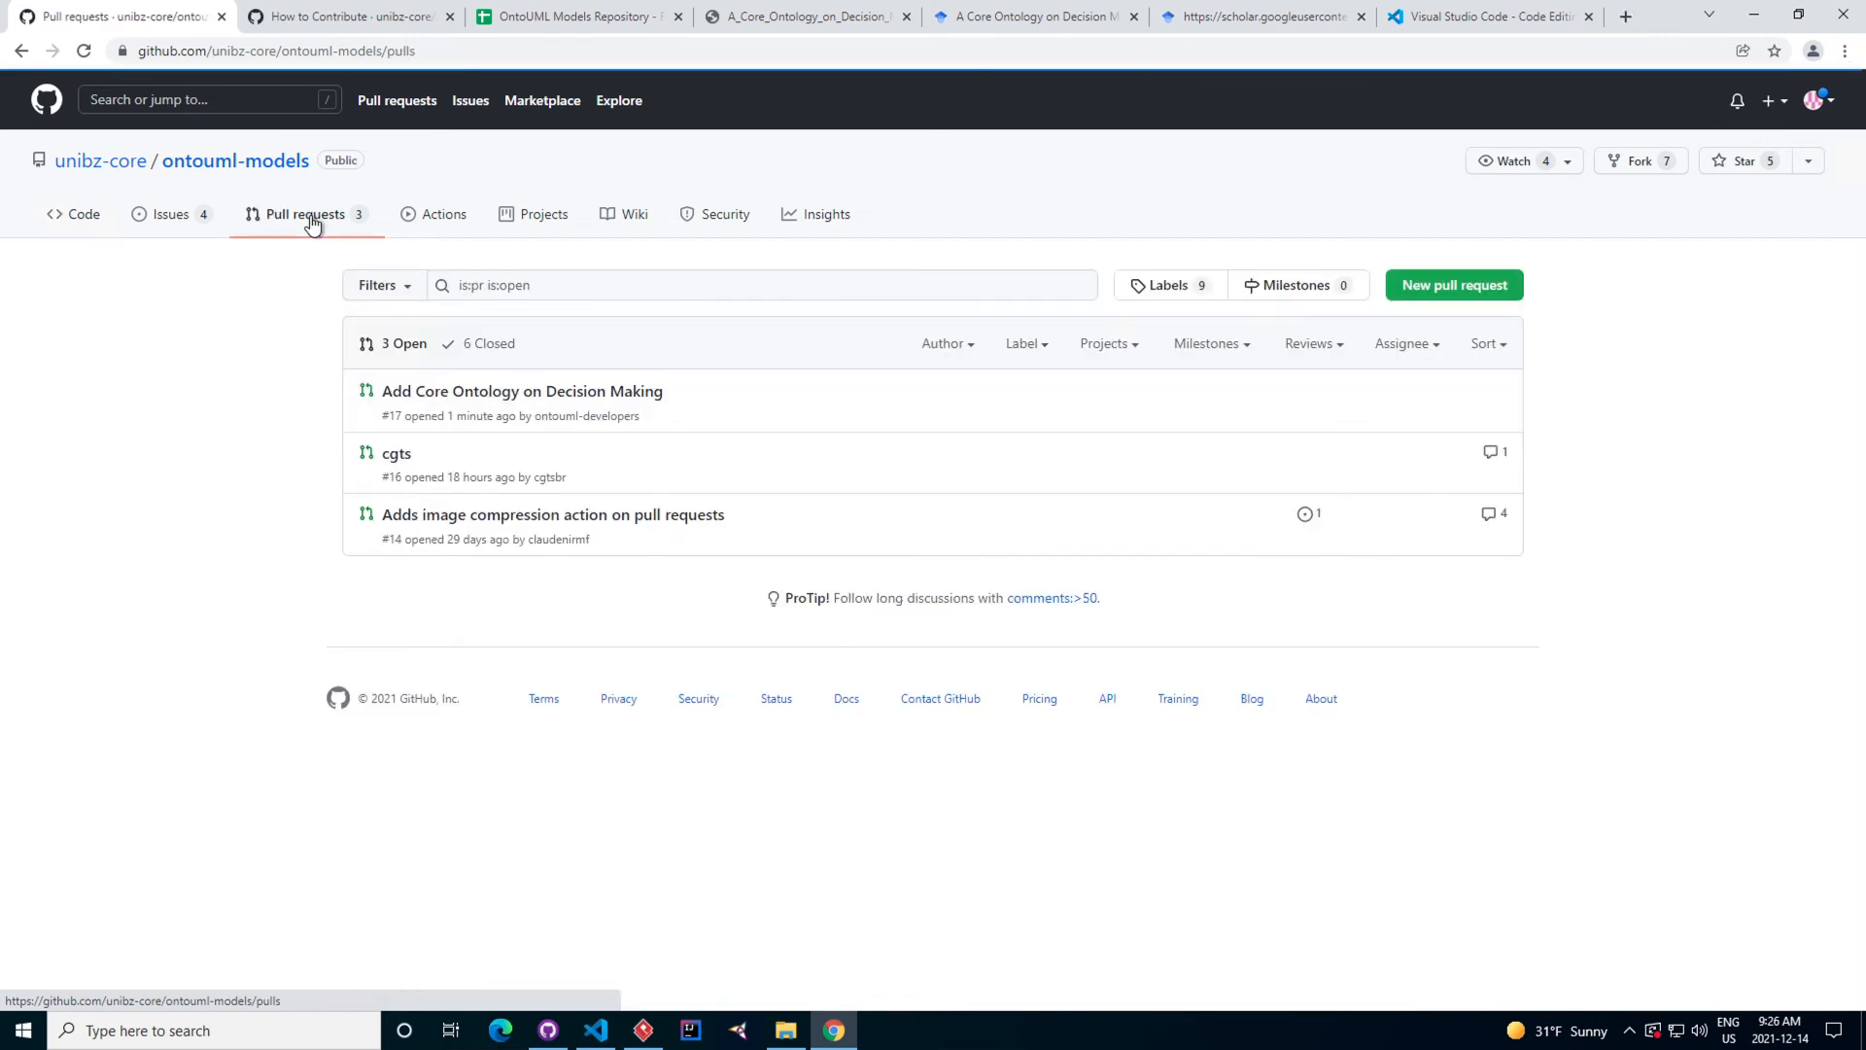
{"action": "left_click", "coordinate": [476, 392]}
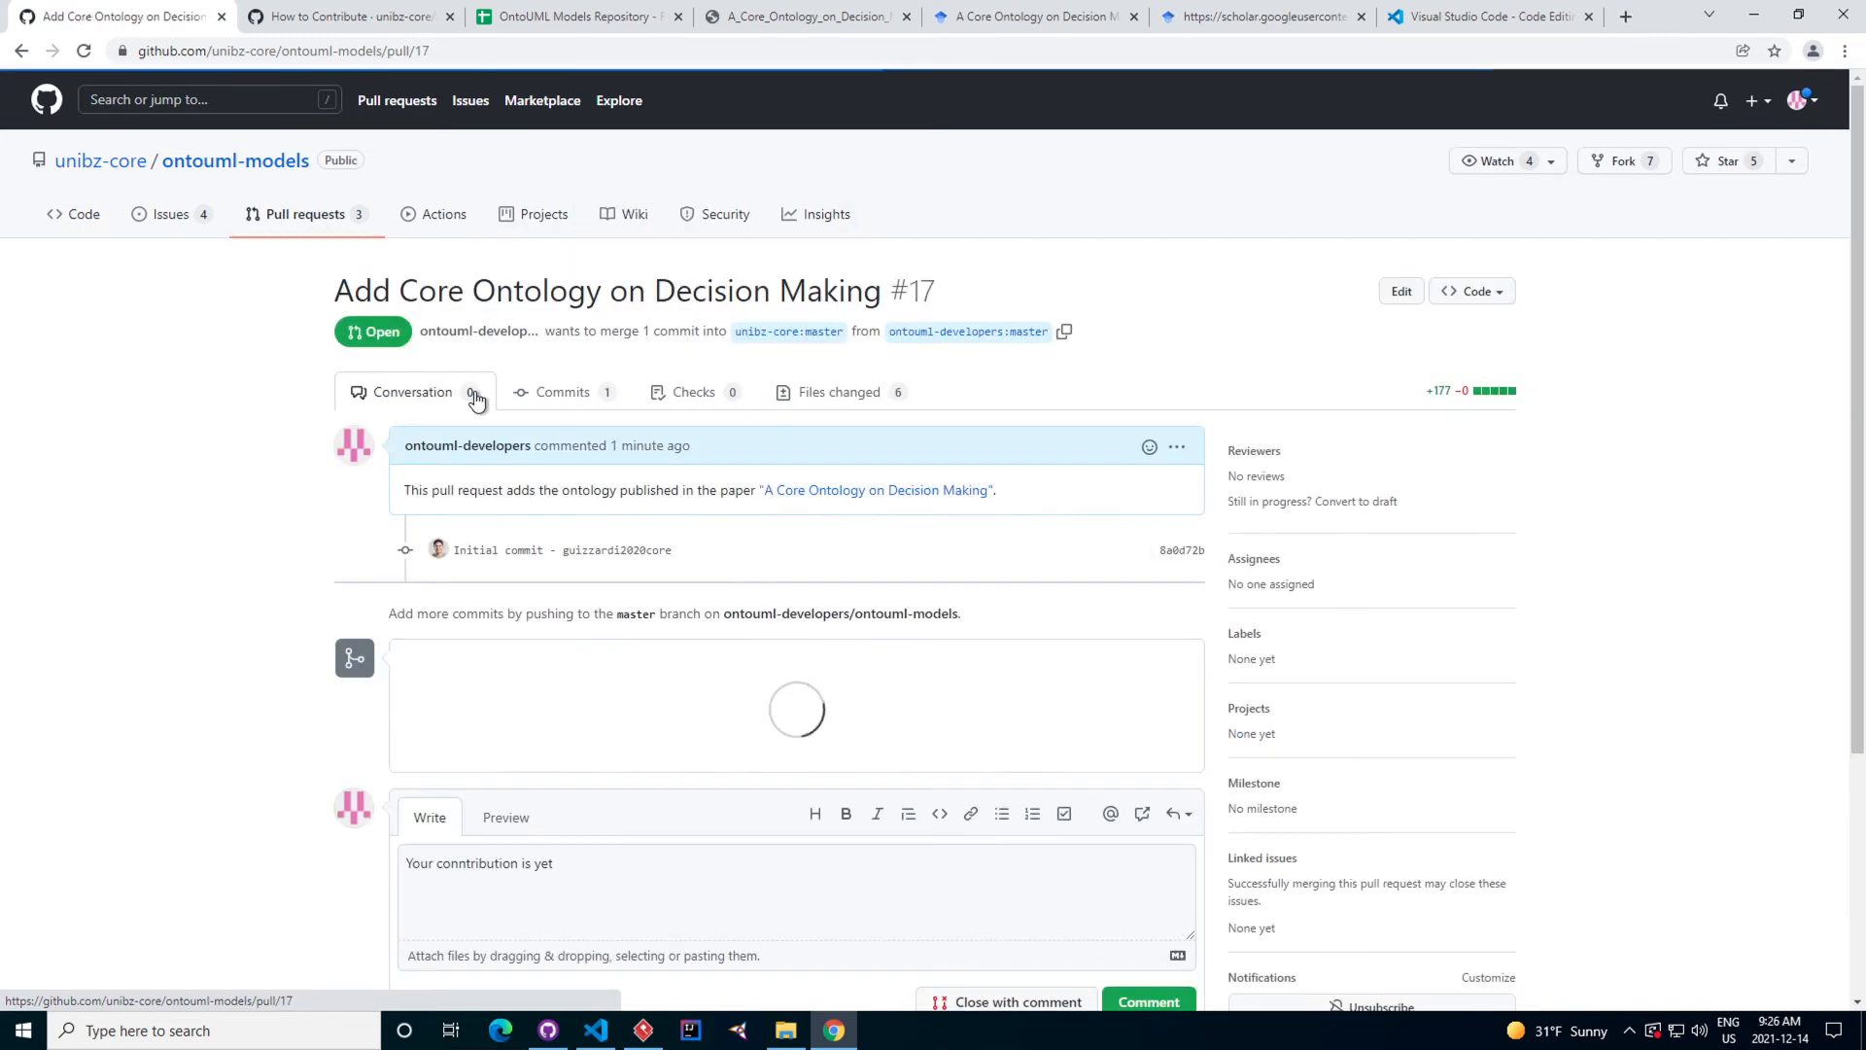
{"action": "left_click", "coordinate": [551, 803]}
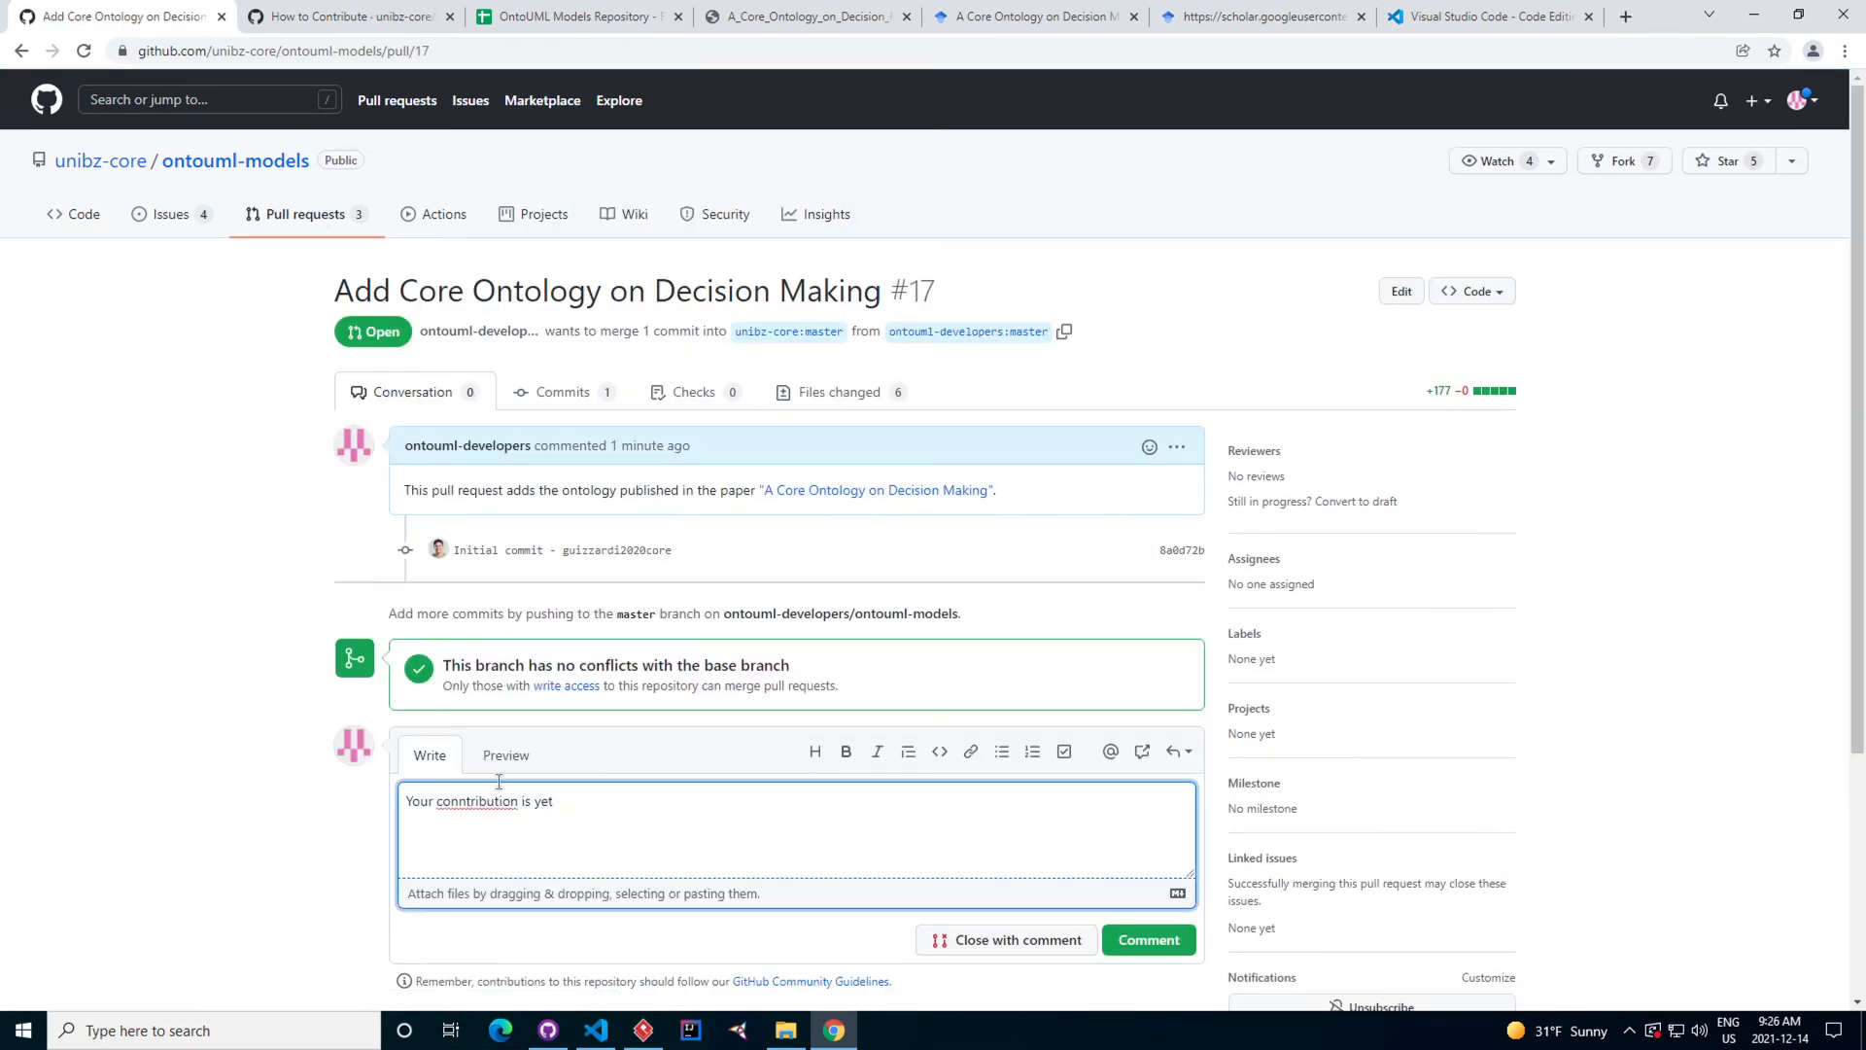
{"action": "key", "text": "BackSpace"}
{"action": "type", "text": "incomplete, please finish"}
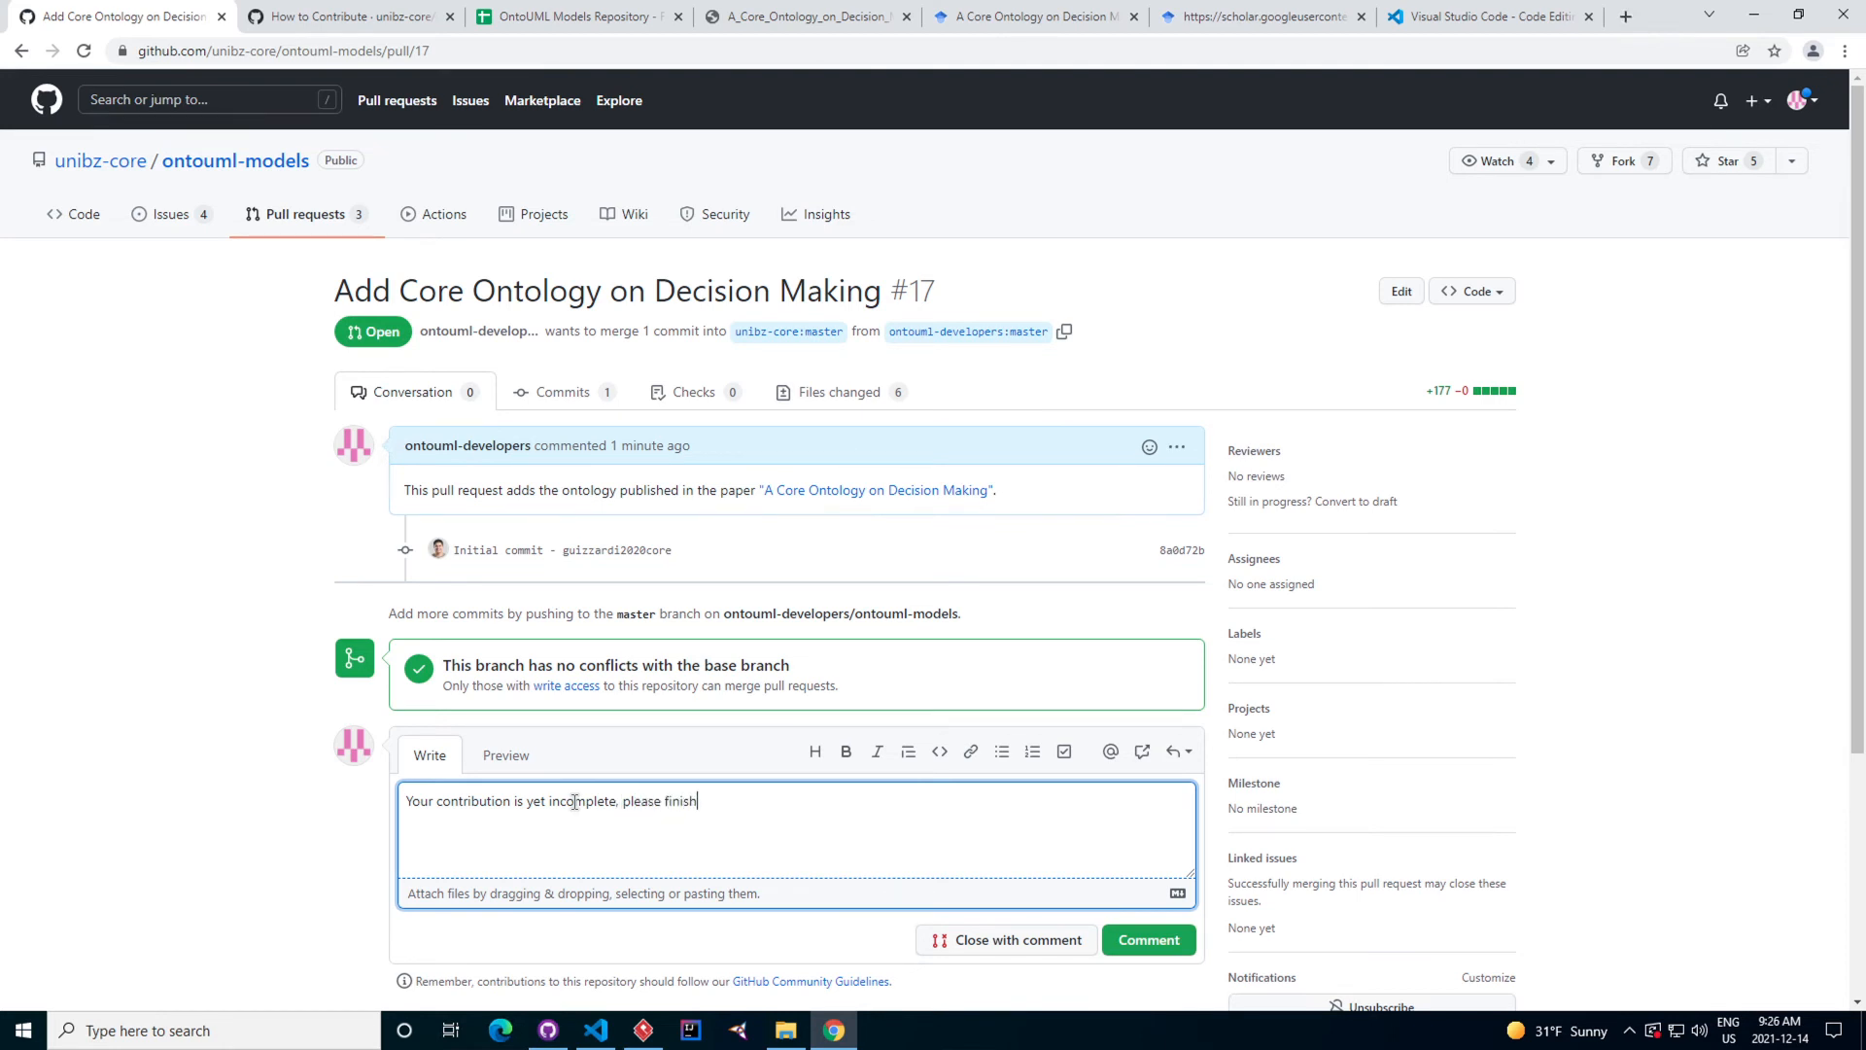
{"action": "type", "text": " documenting the ontology."}
Step: Post the incomplete-contribution comment on pull request #17, then delete it again
{"action": "left_click", "coordinate": [1132, 939]}
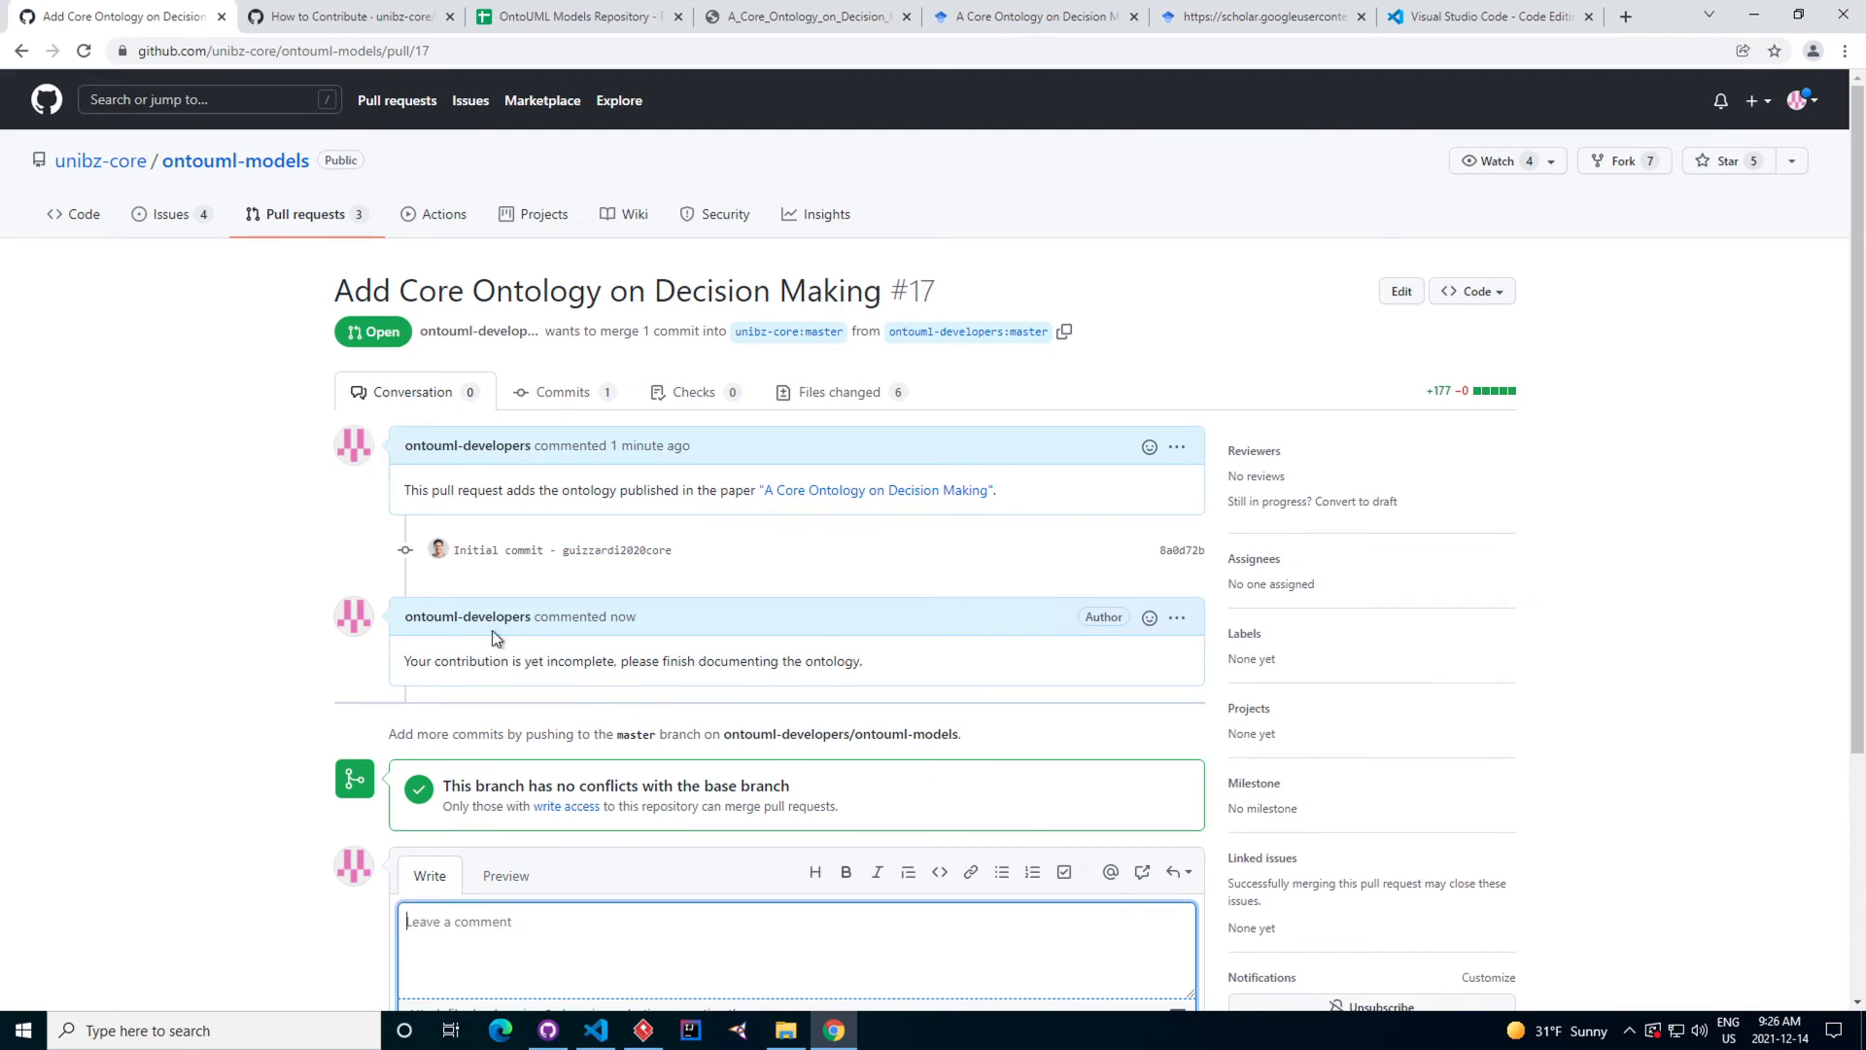
{"action": "left_click_drag", "start_coordinate": [301, 596], "coordinate": [1013, 680]}
{"action": "left_click", "coordinate": [1016, 680]}
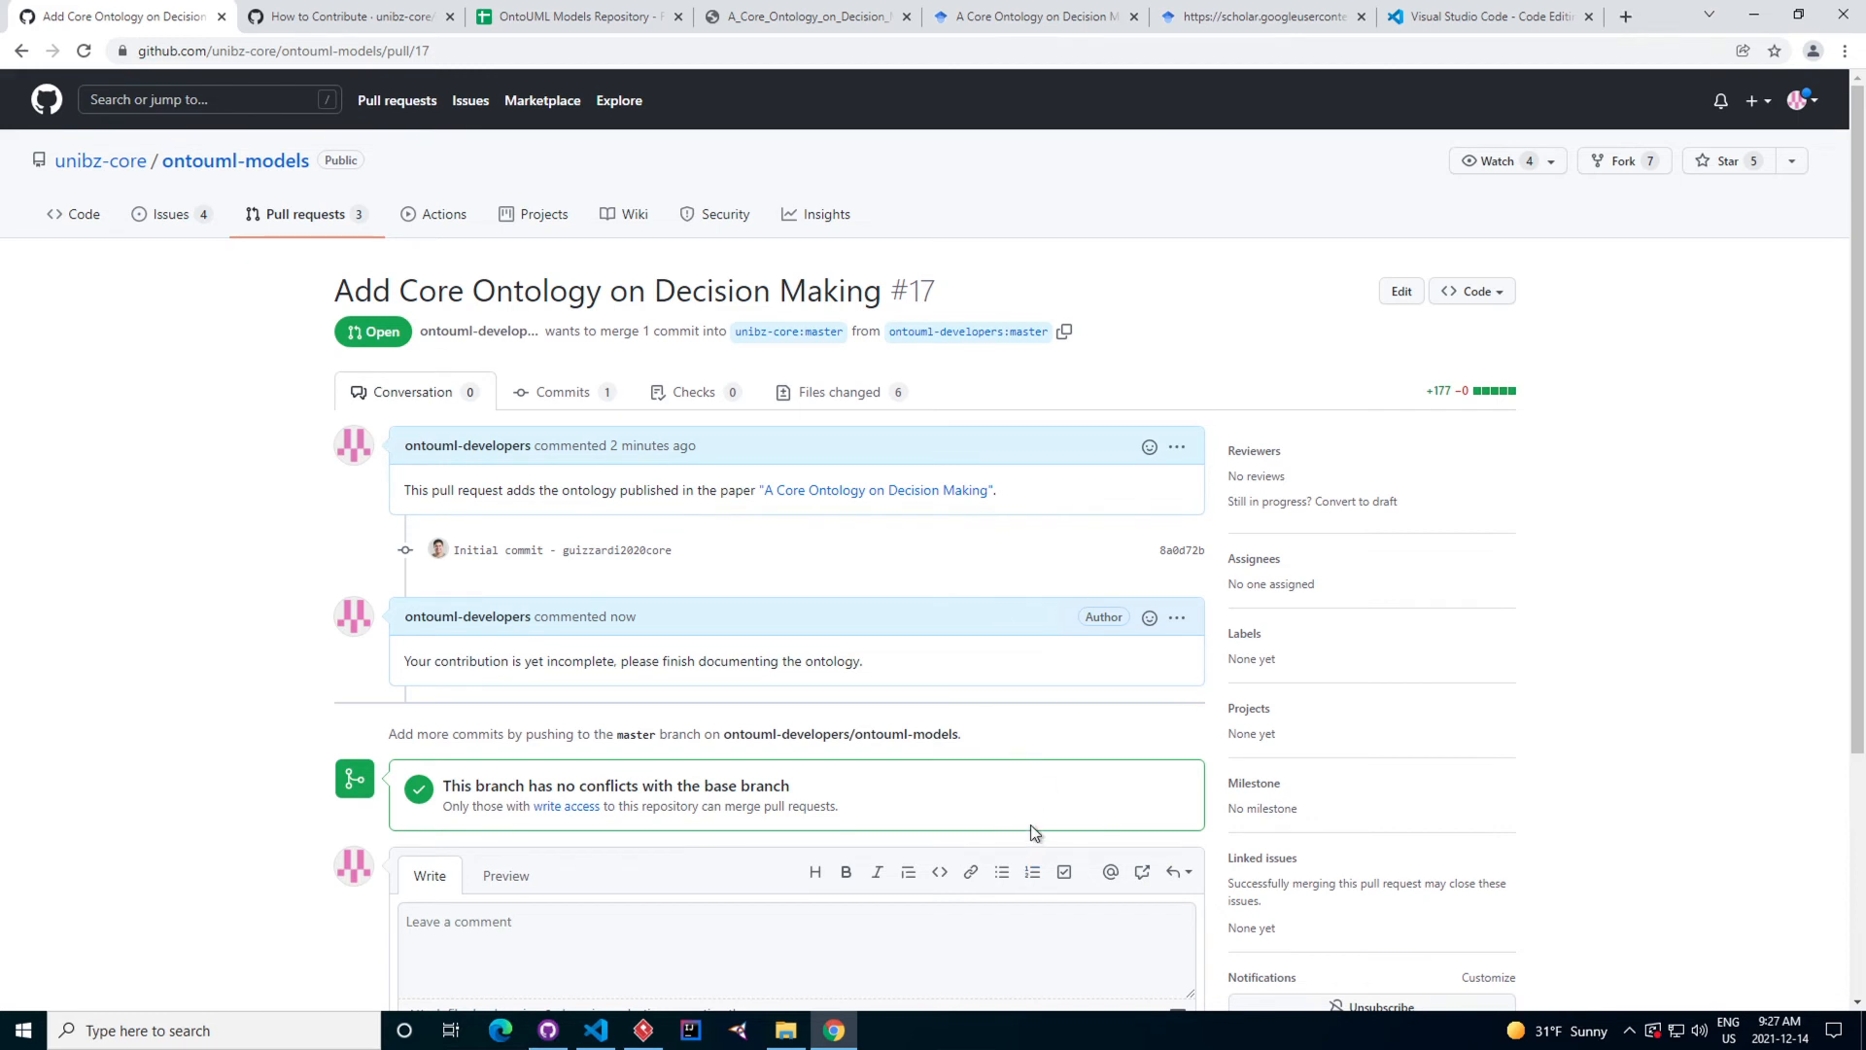
{"action": "left_click", "coordinate": [1178, 618]}
{"action": "left_click", "coordinate": [1090, 809]}
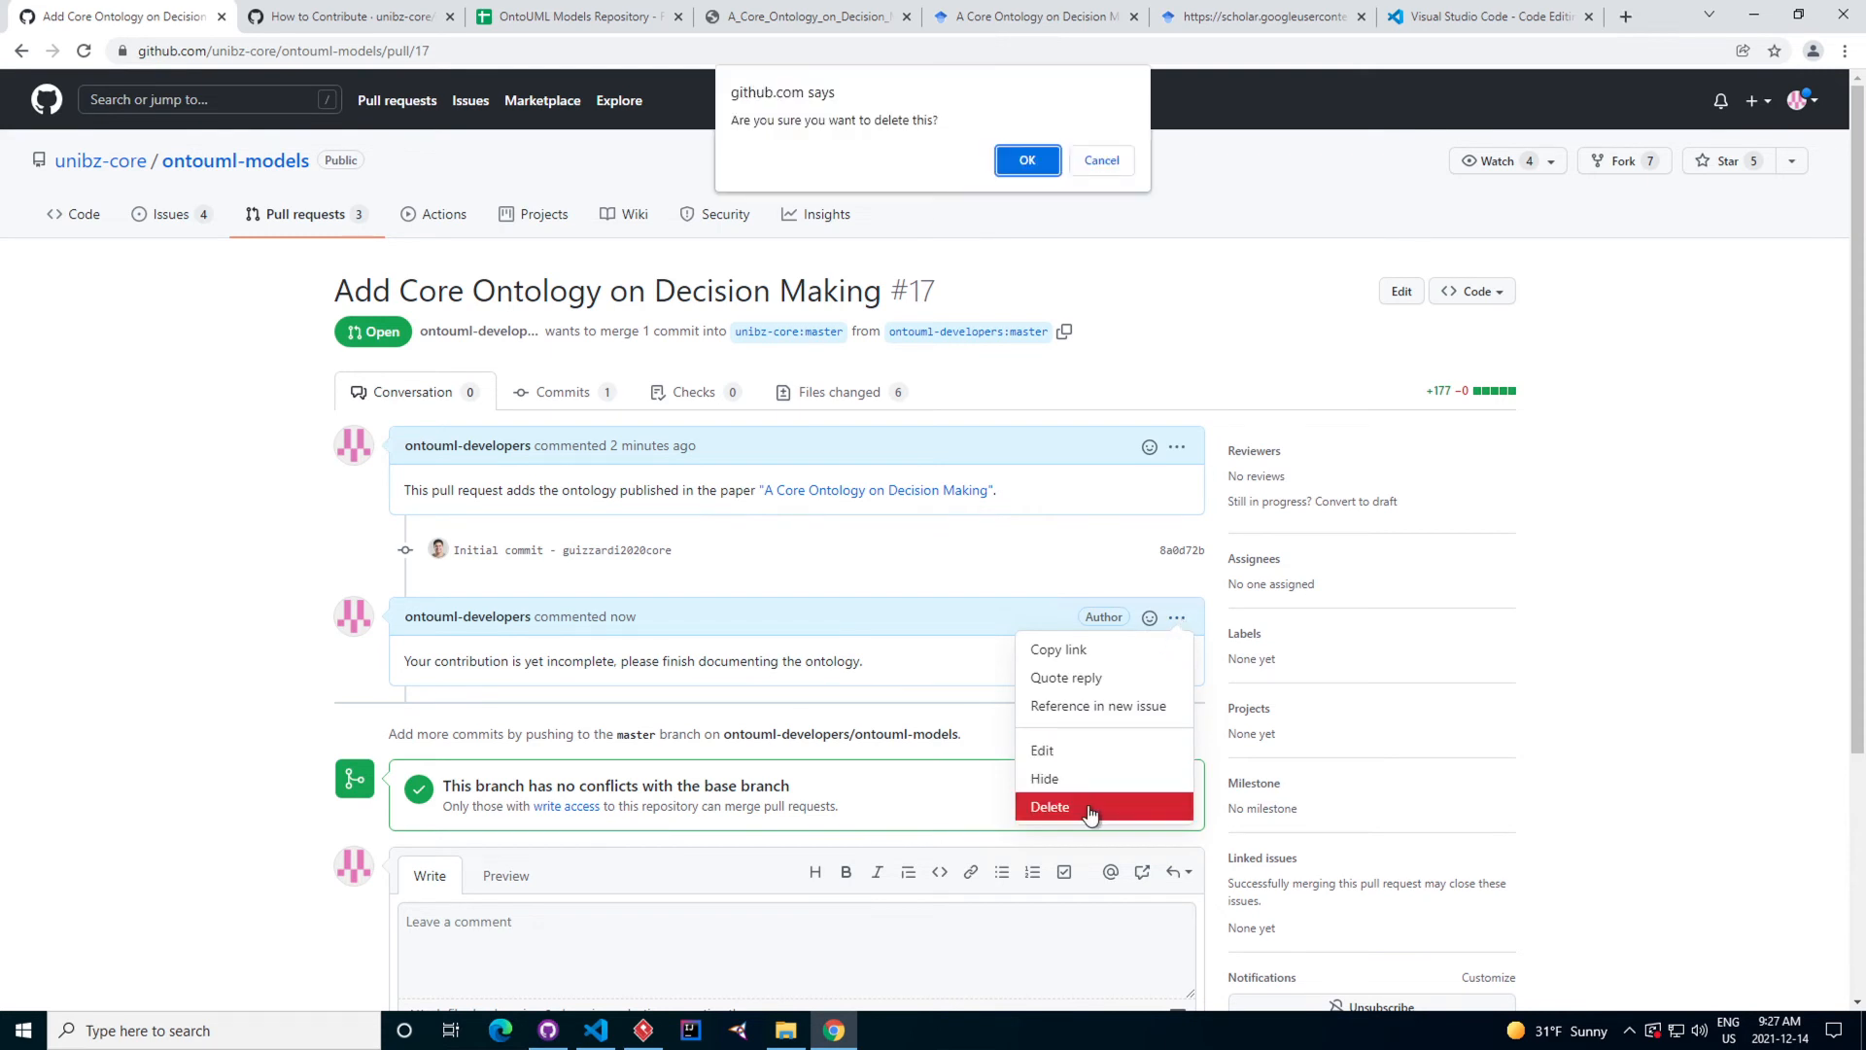
{"action": "left_click", "coordinate": [1027, 160]}
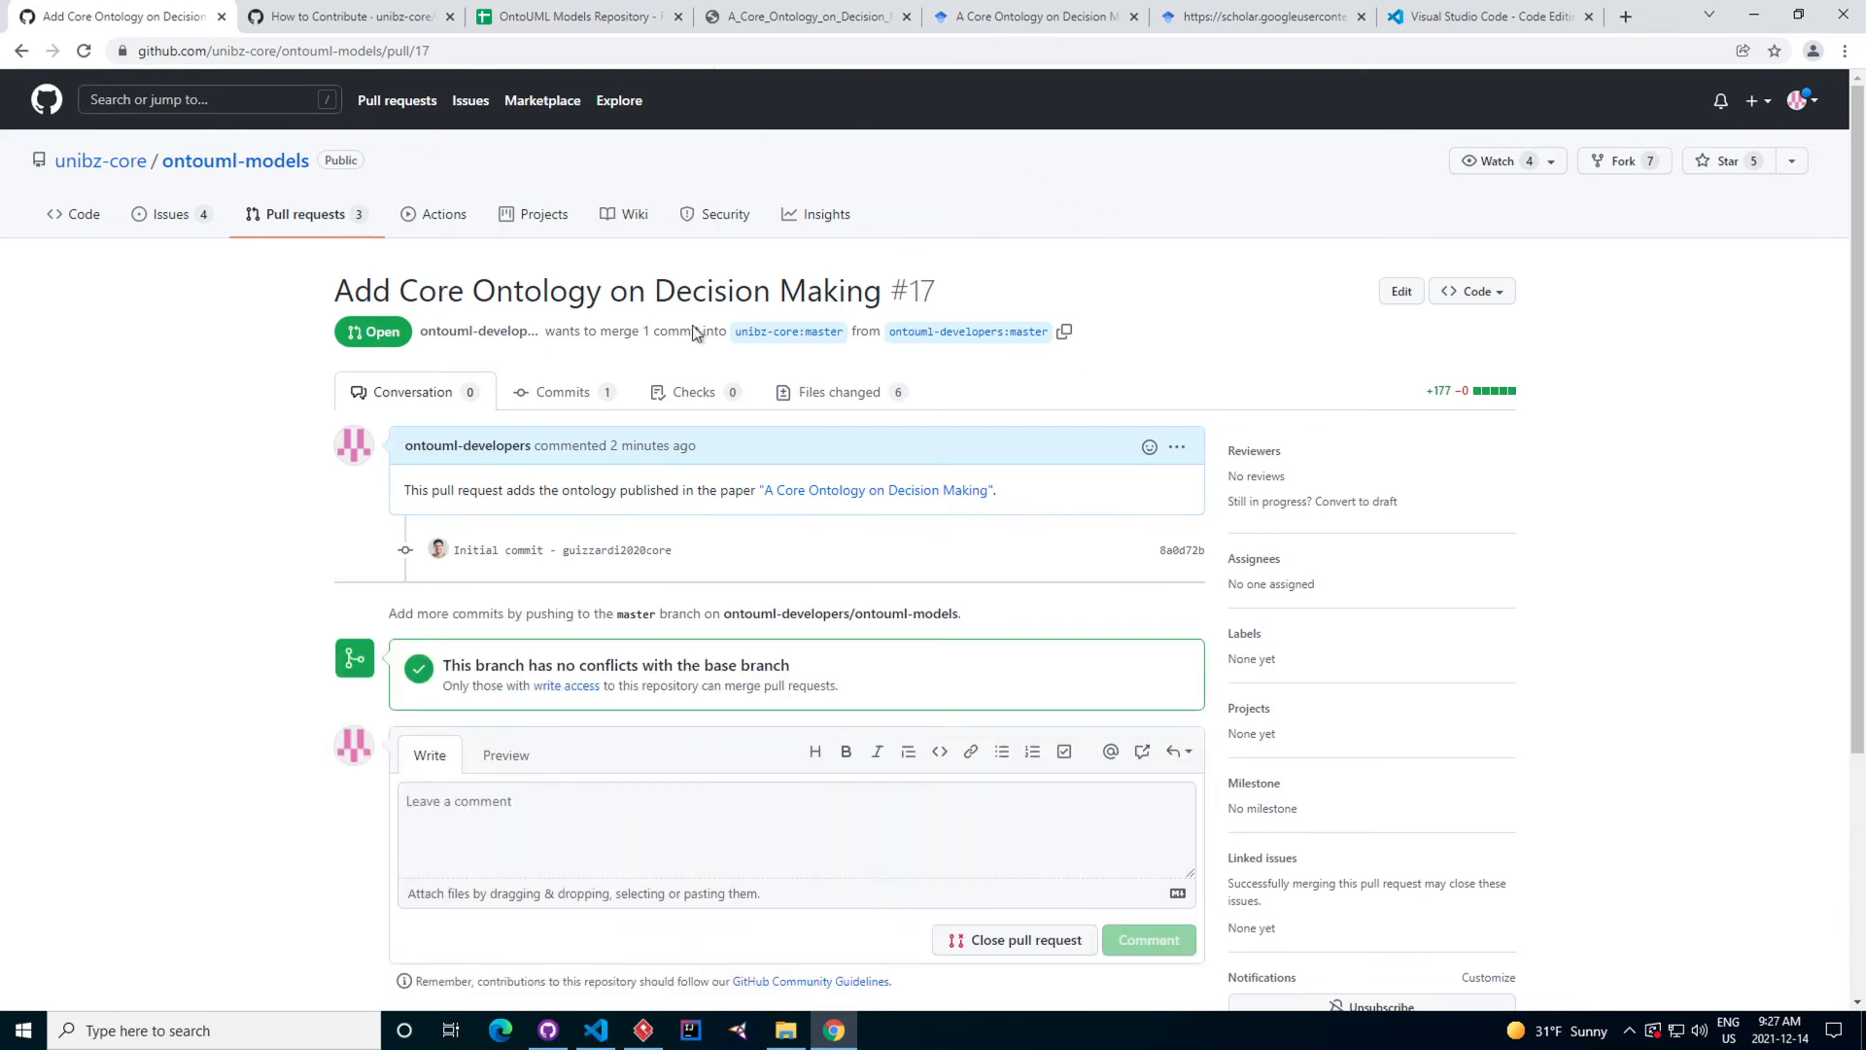
Step: Open the repository's pull request list in a new browser tab
{"action": "right_click", "coordinate": [313, 221]}
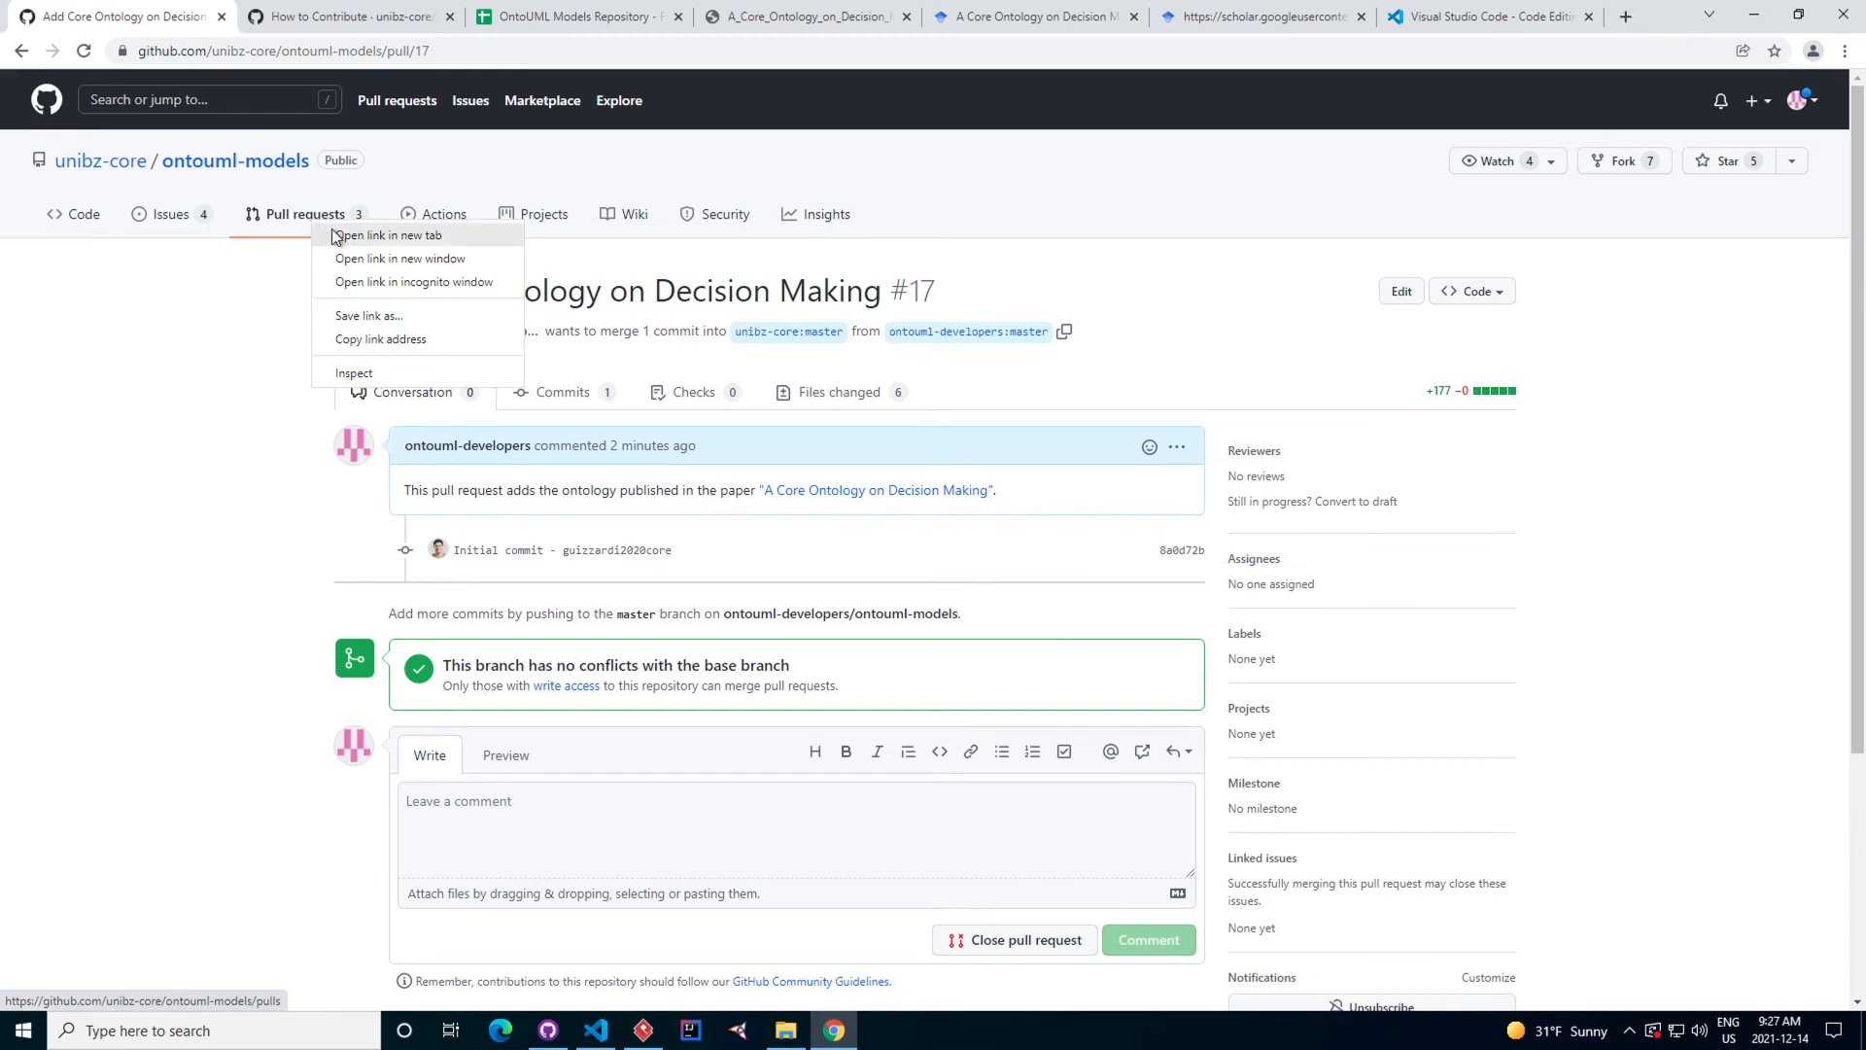
{"action": "left_click", "coordinate": [335, 239]}
{"action": "left_click", "coordinate": [316, 24]}
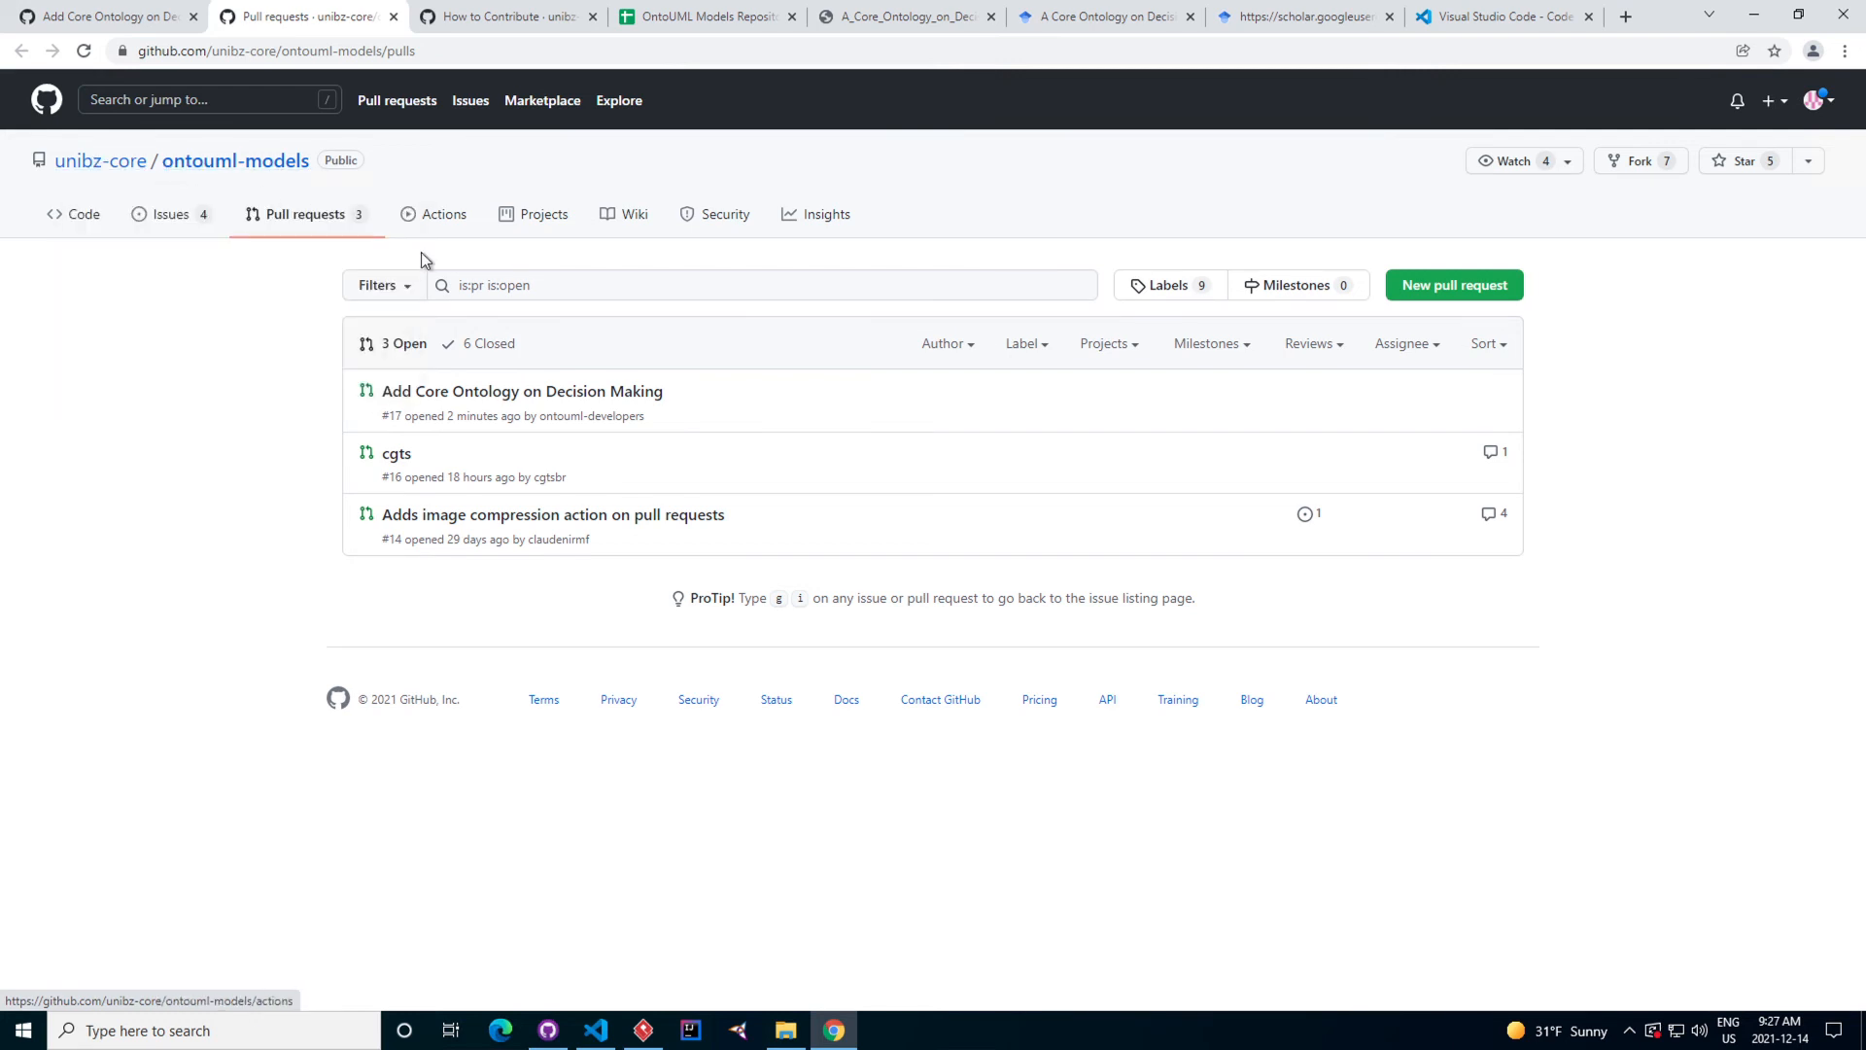
Step: Open merged pull request #2, 'Adds the Normative Acts ontology', from the closed list
{"action": "left_click", "coordinate": [491, 350]}
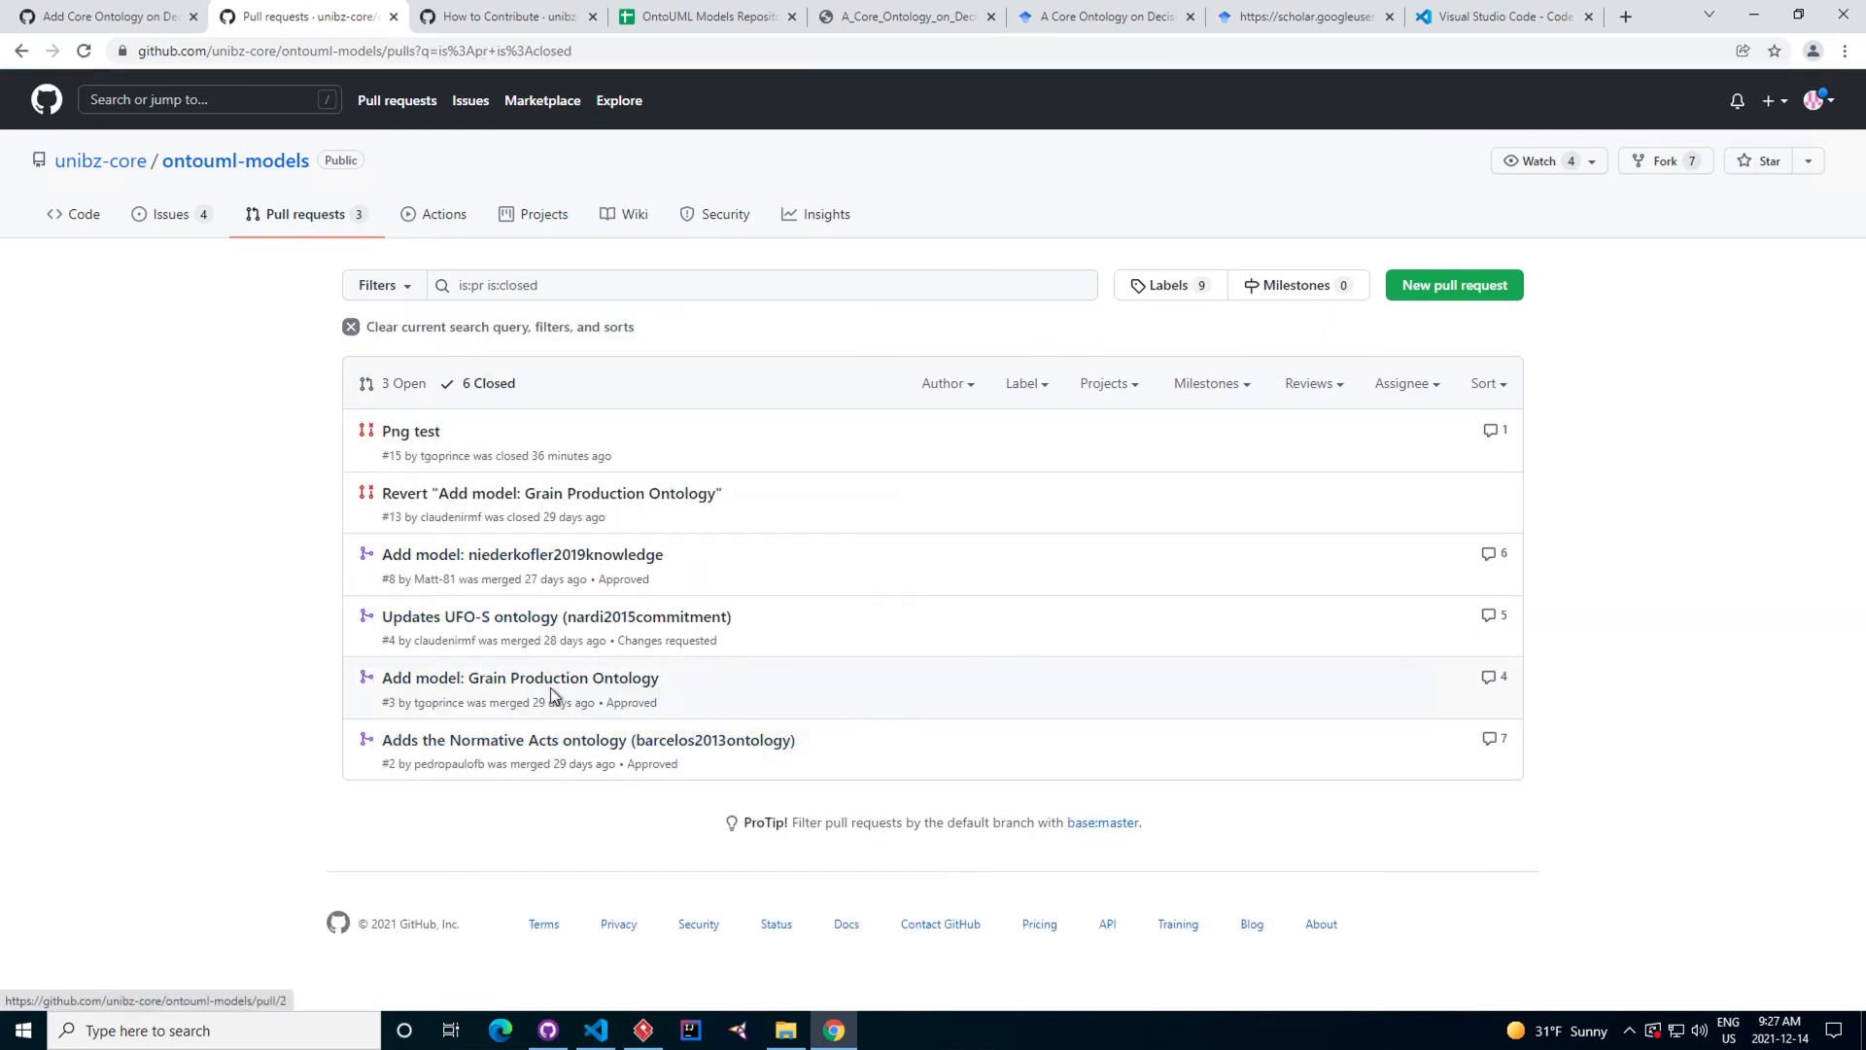
{"action": "left_click", "coordinate": [556, 744]}
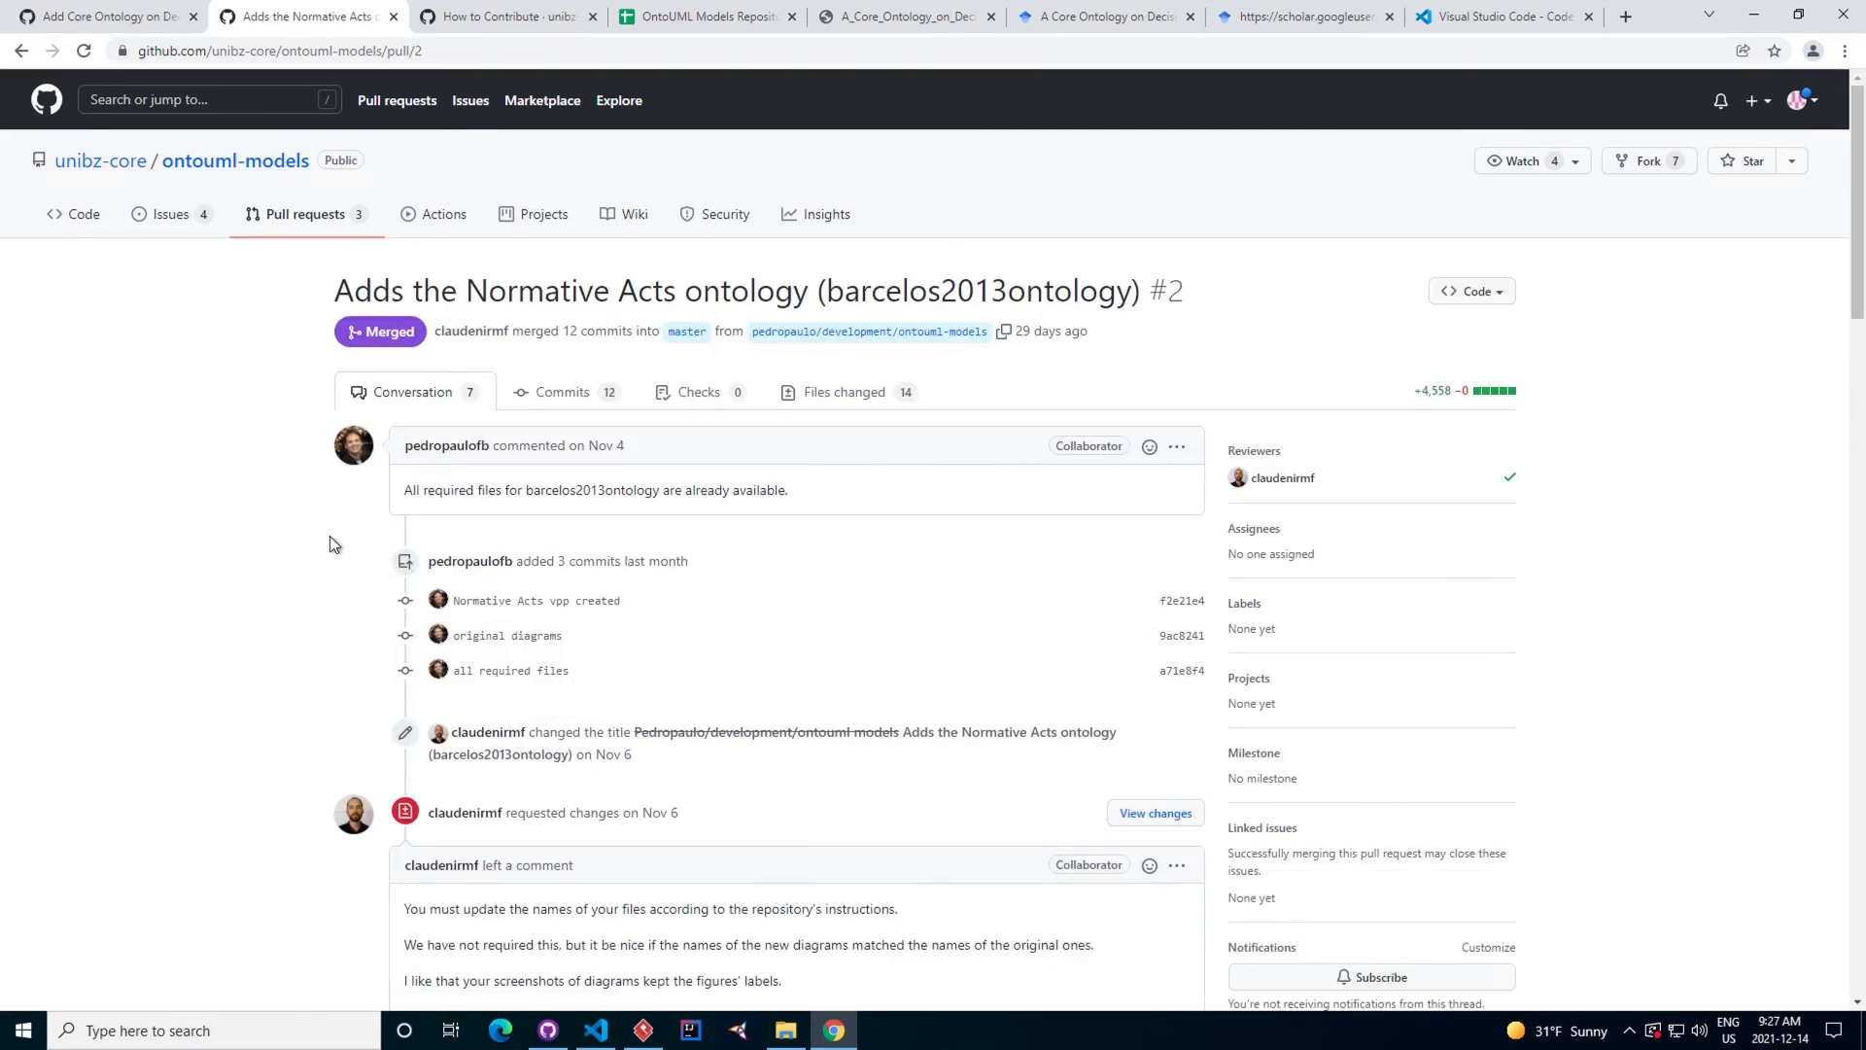
{"action": "scroll", "coordinate": [260, 561], "scroll_direction": "down", "scroll_amount": 1}
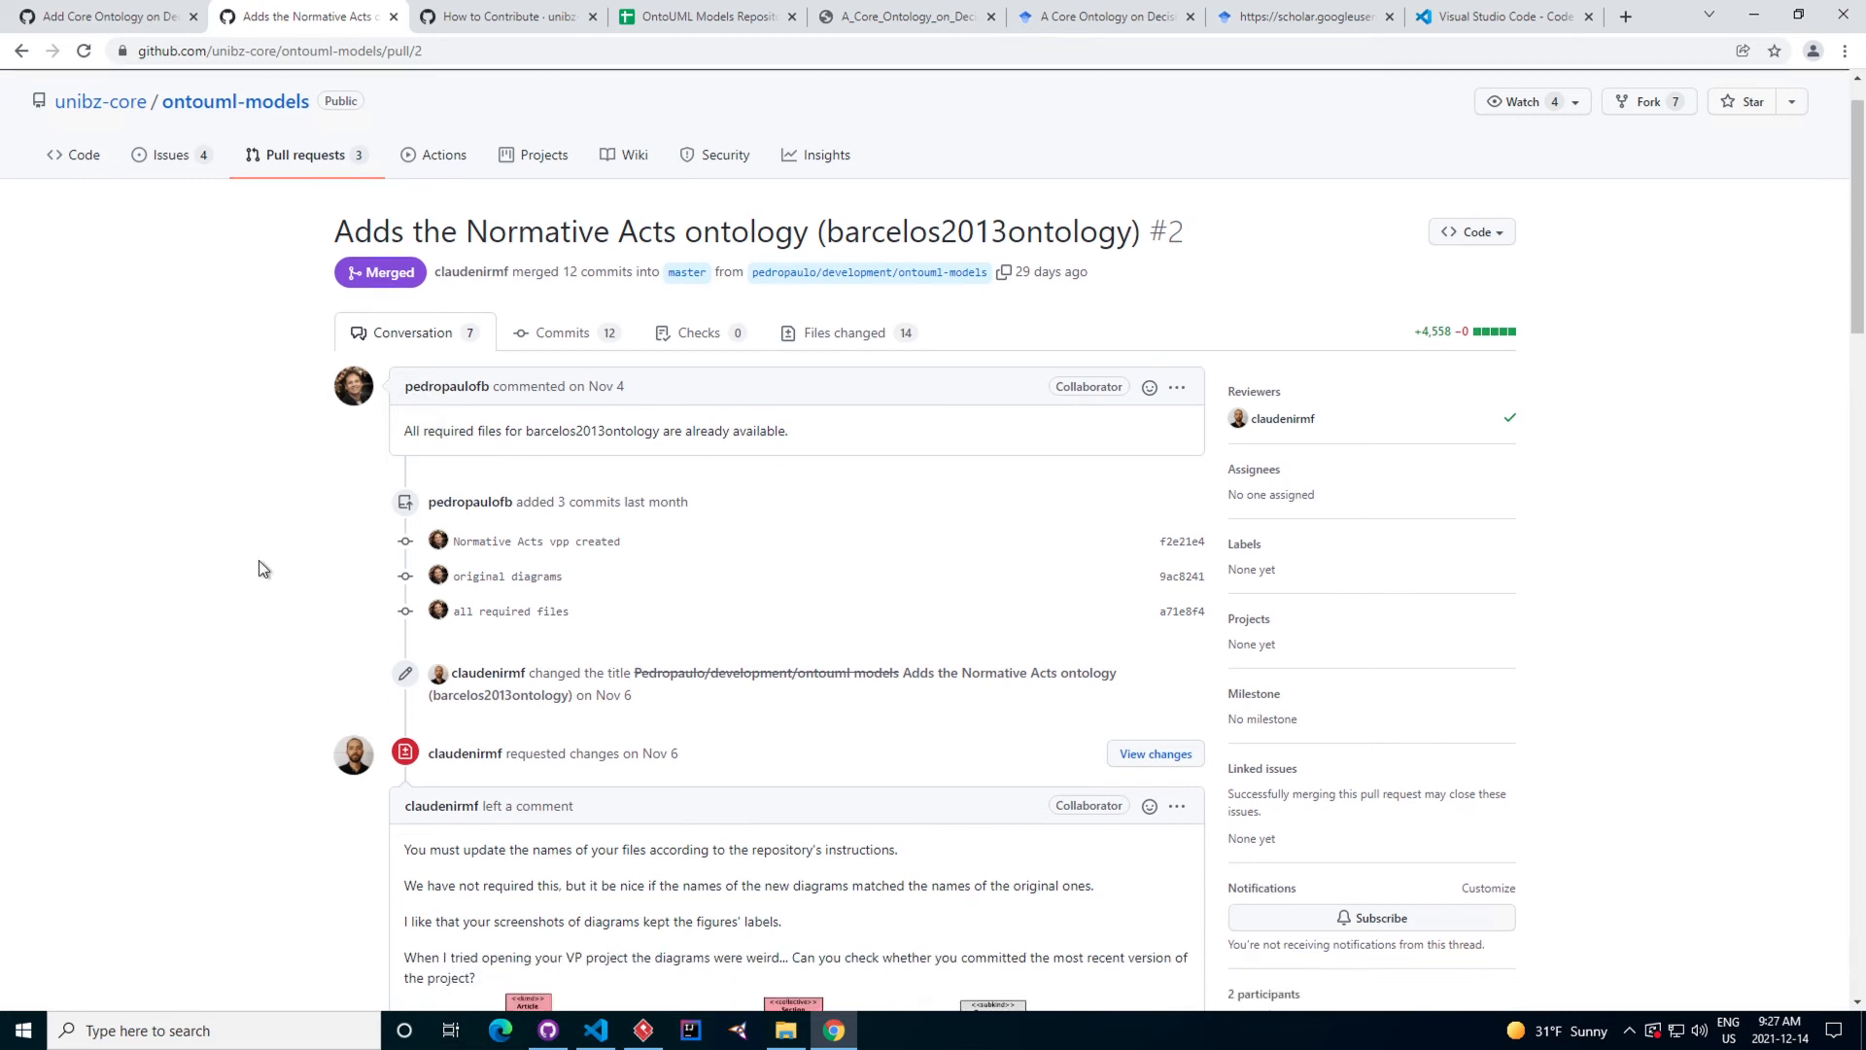
{"action": "scroll", "coordinate": [304, 703], "scroll_direction": "down", "scroll_amount": 3}
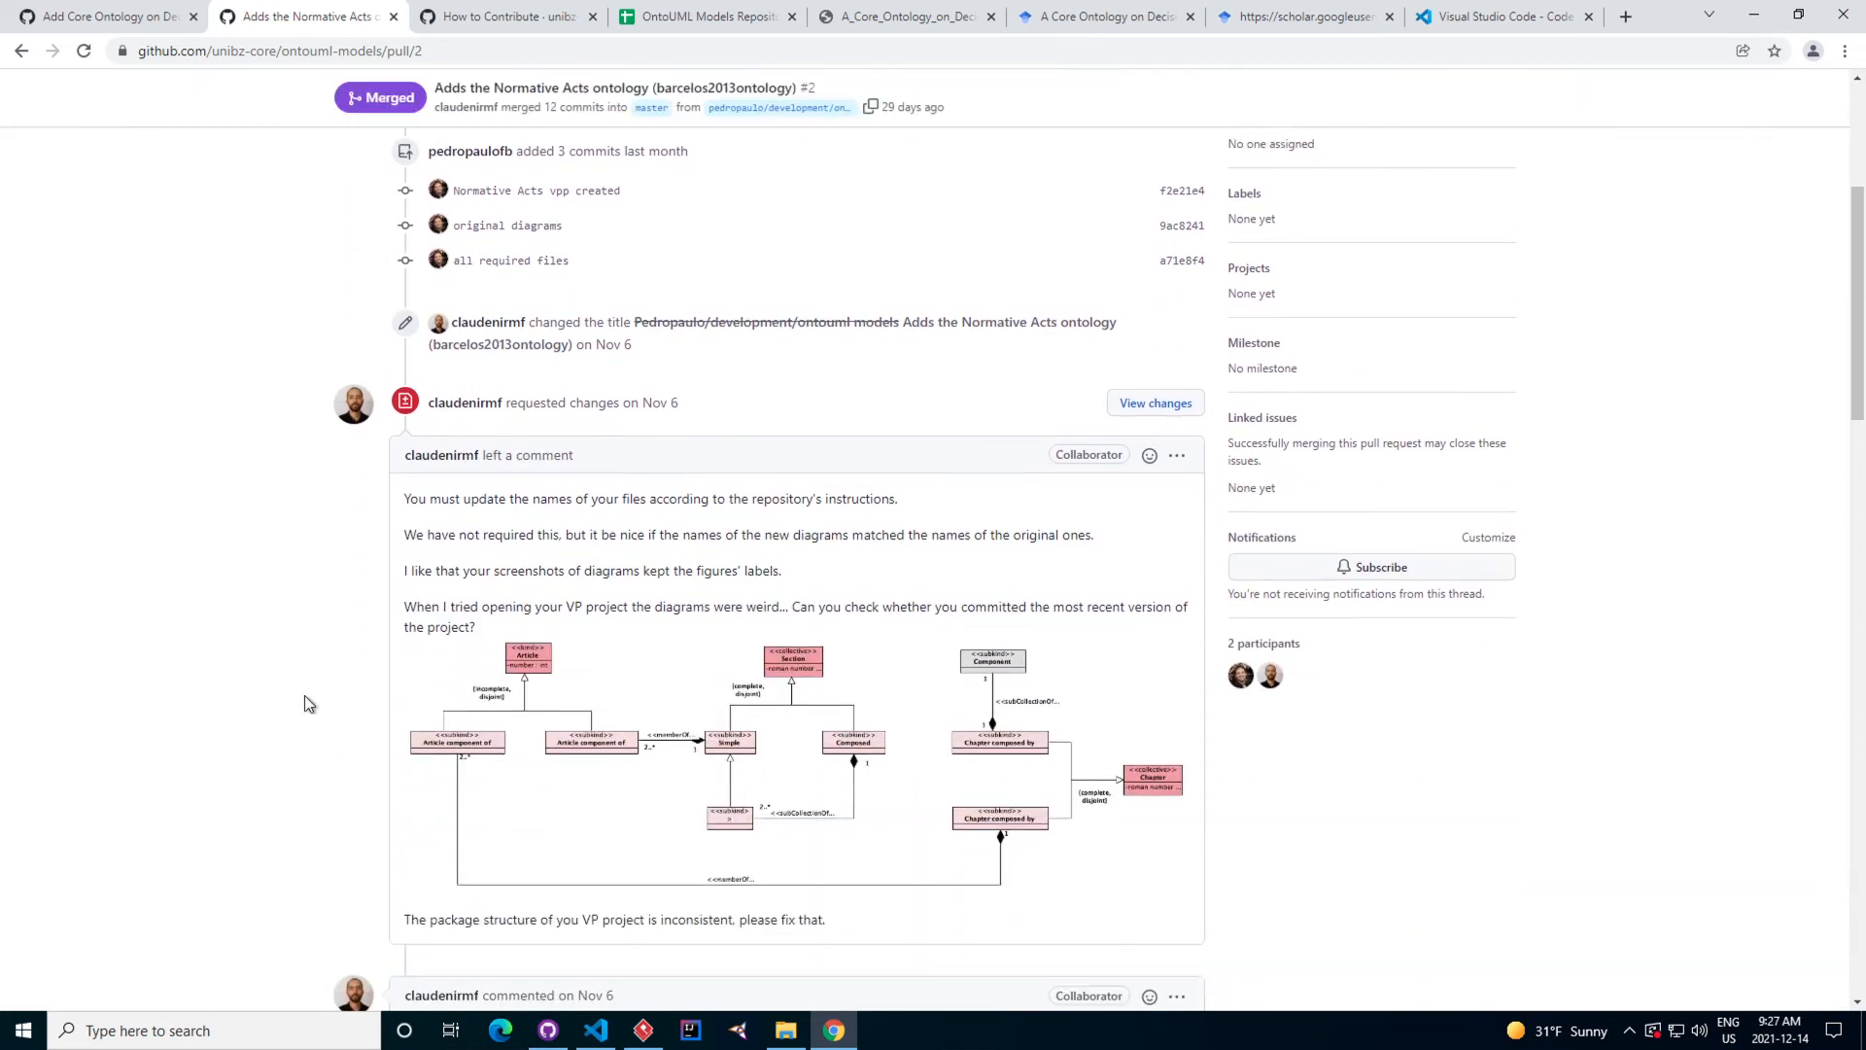
{"action": "scroll", "coordinate": [304, 702], "scroll_direction": "down", "scroll_amount": 1}
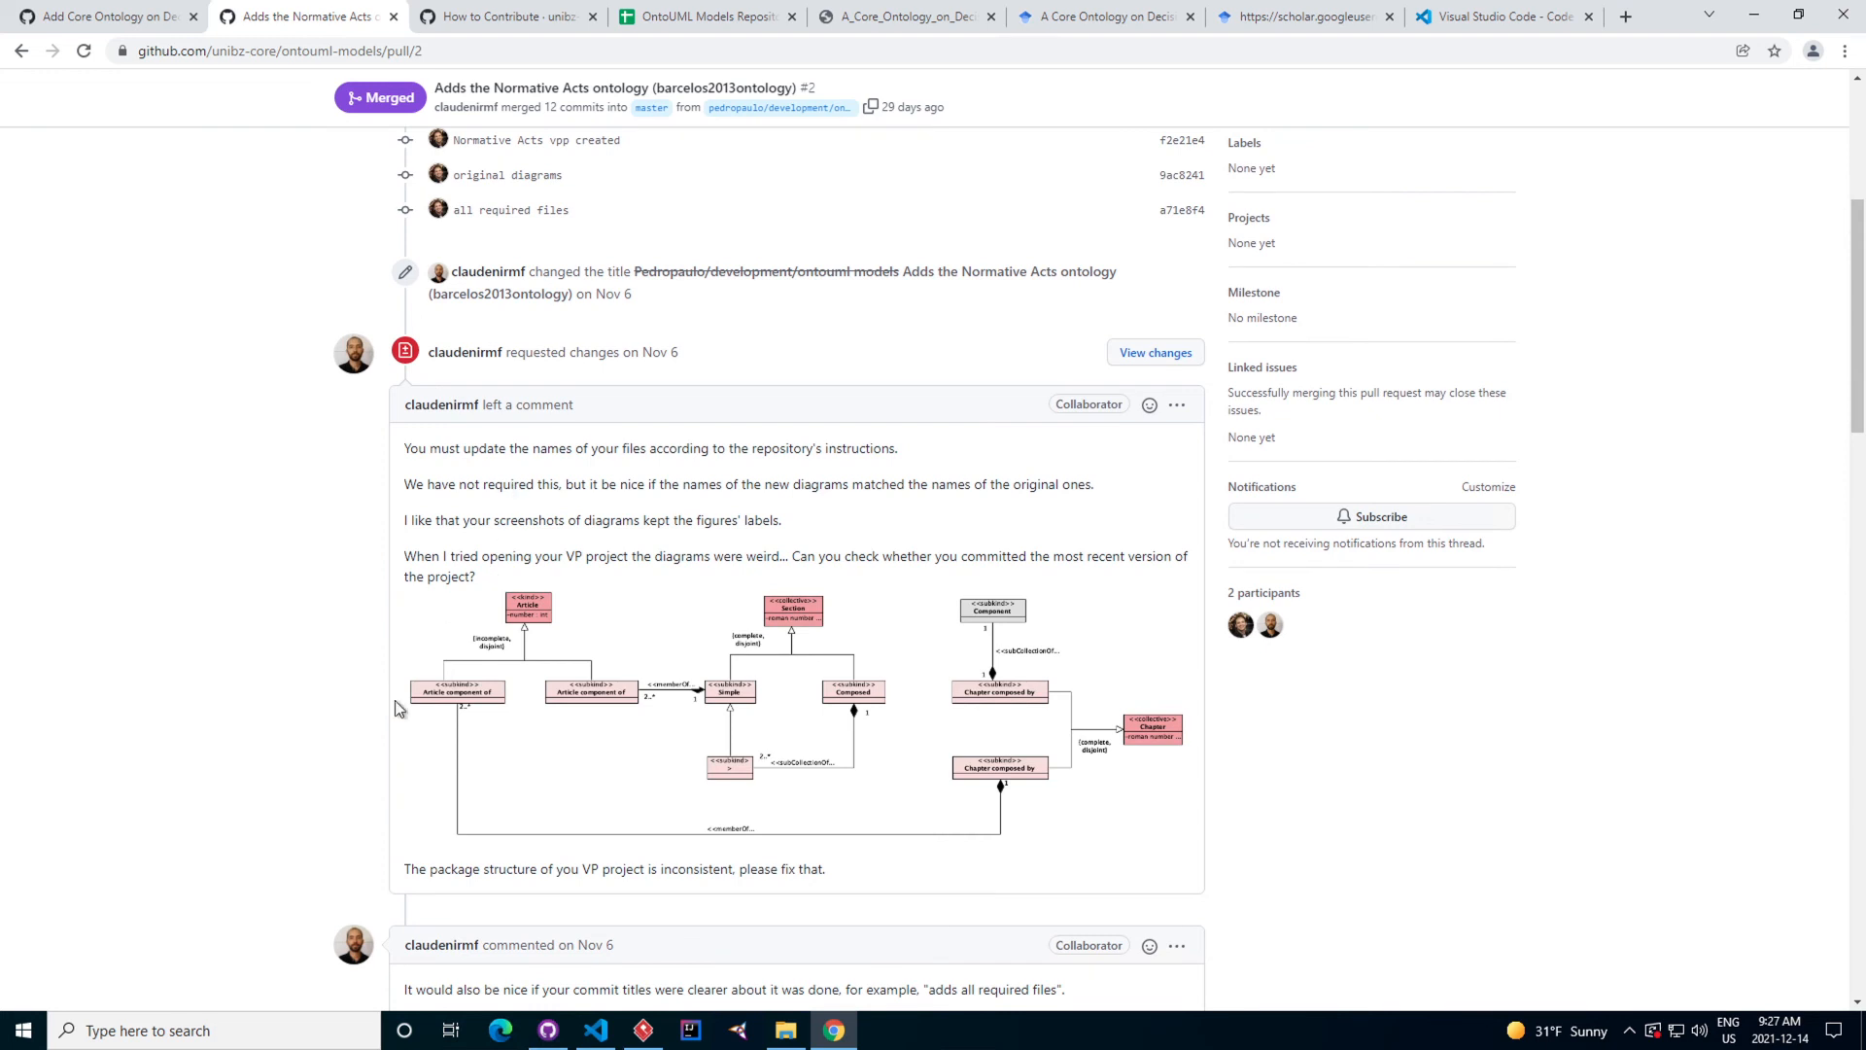
{"action": "scroll", "coordinate": [396, 707], "scroll_direction": "down", "scroll_amount": 3}
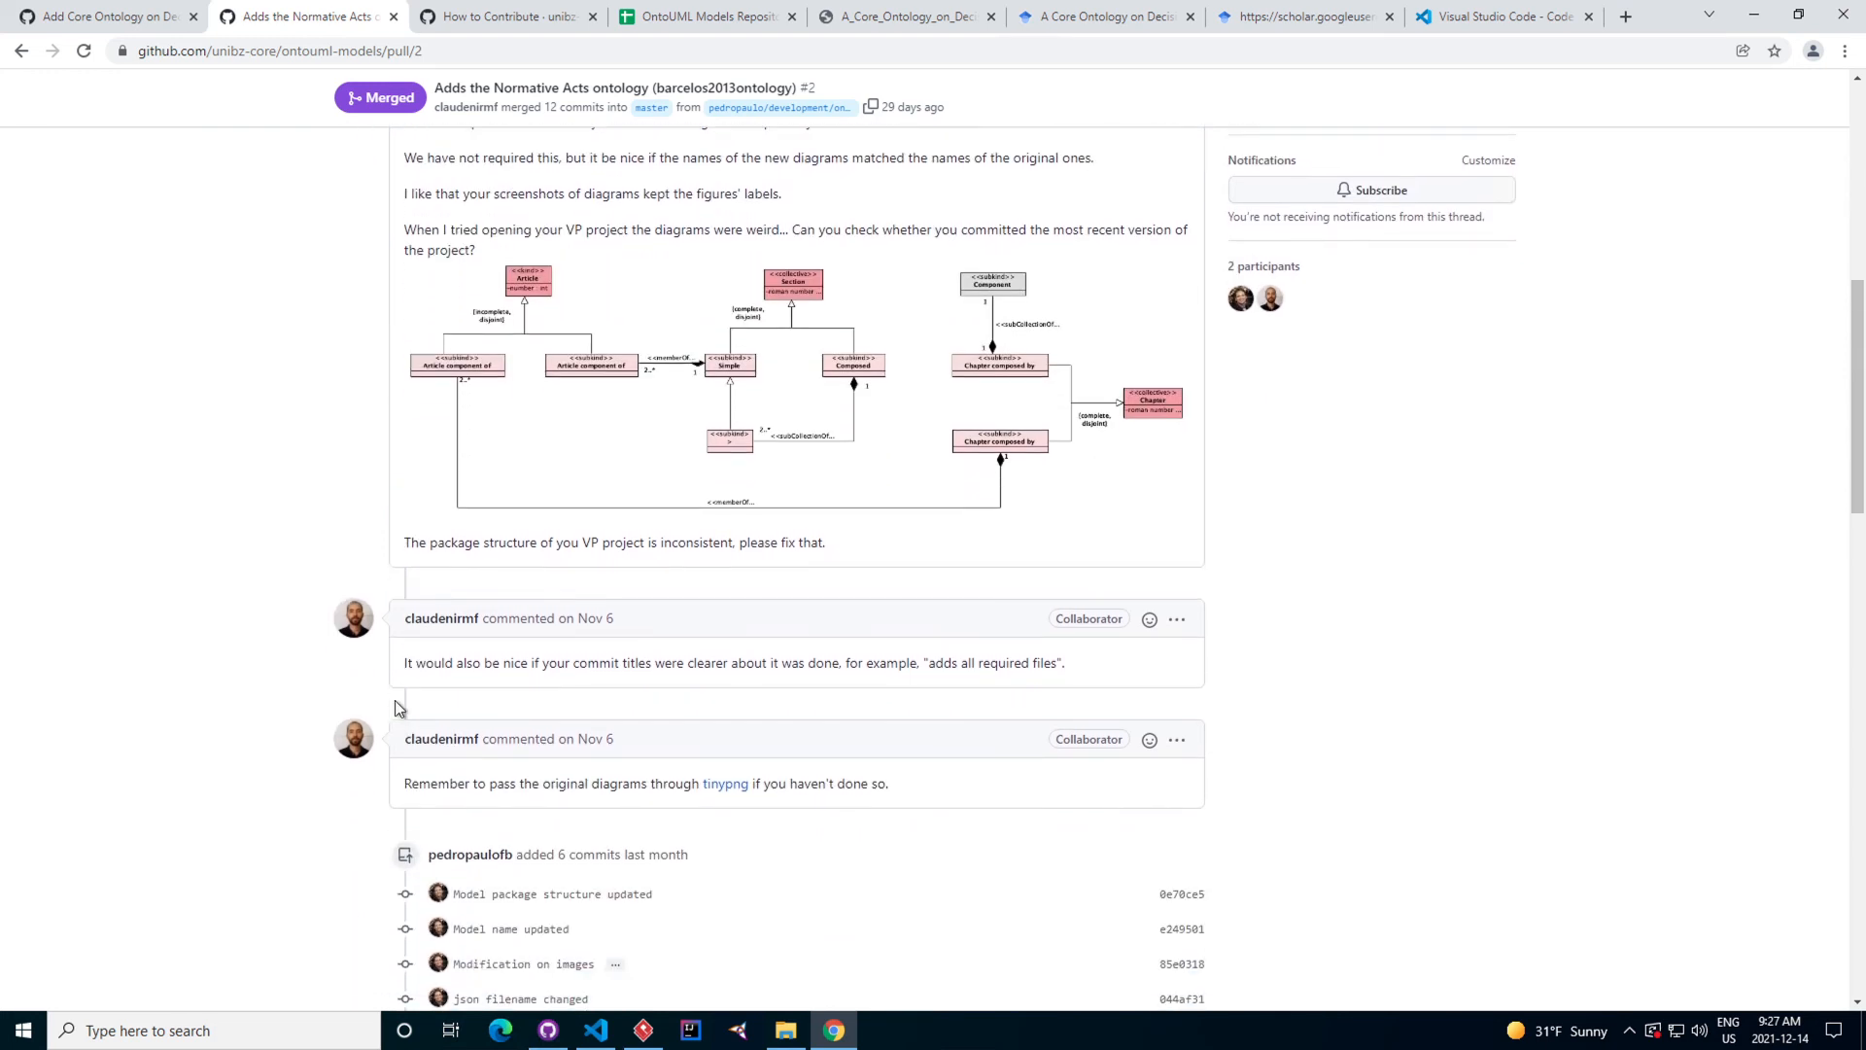
{"action": "scroll", "coordinate": [485, 758], "scroll_direction": "down", "scroll_amount": 4}
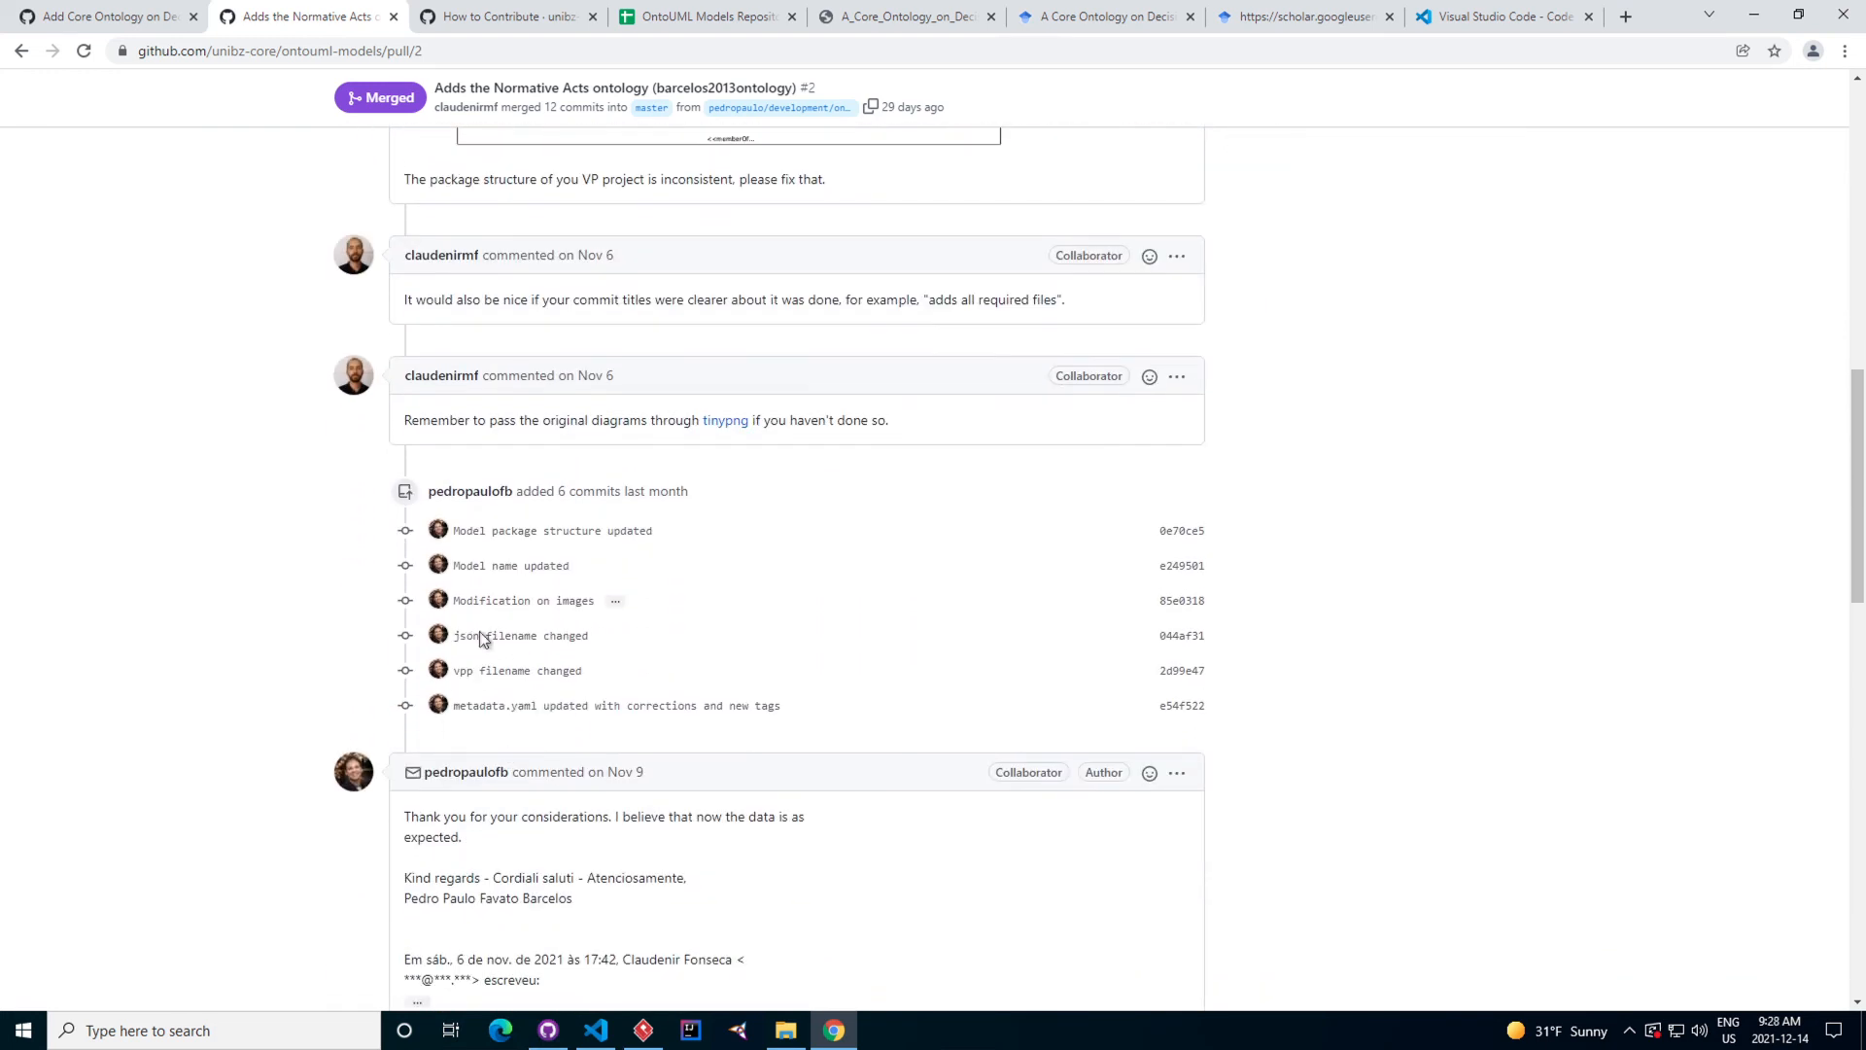
Step: Read through pull request #2's change requests, approval and merge
{"action": "left_click_drag", "start_coordinate": [429, 490], "coordinate": [1239, 727]}
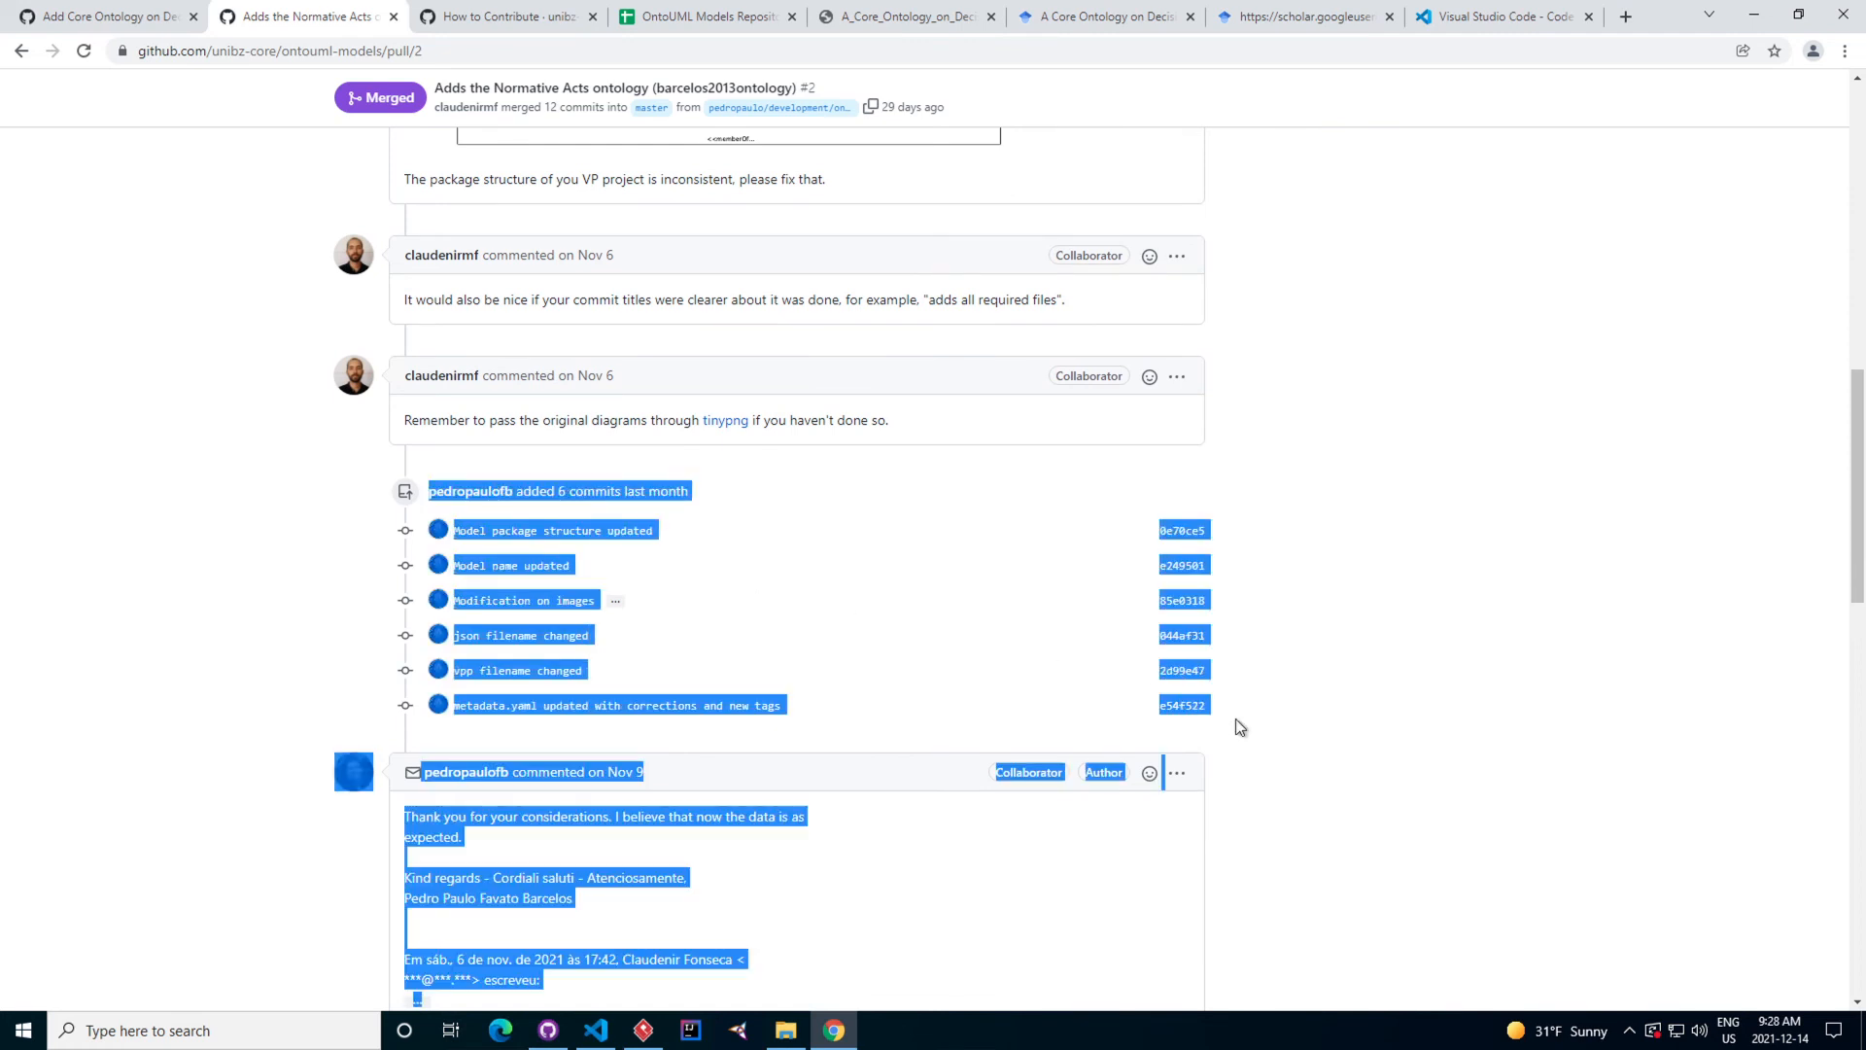
{"action": "left_click", "coordinate": [1235, 714]}
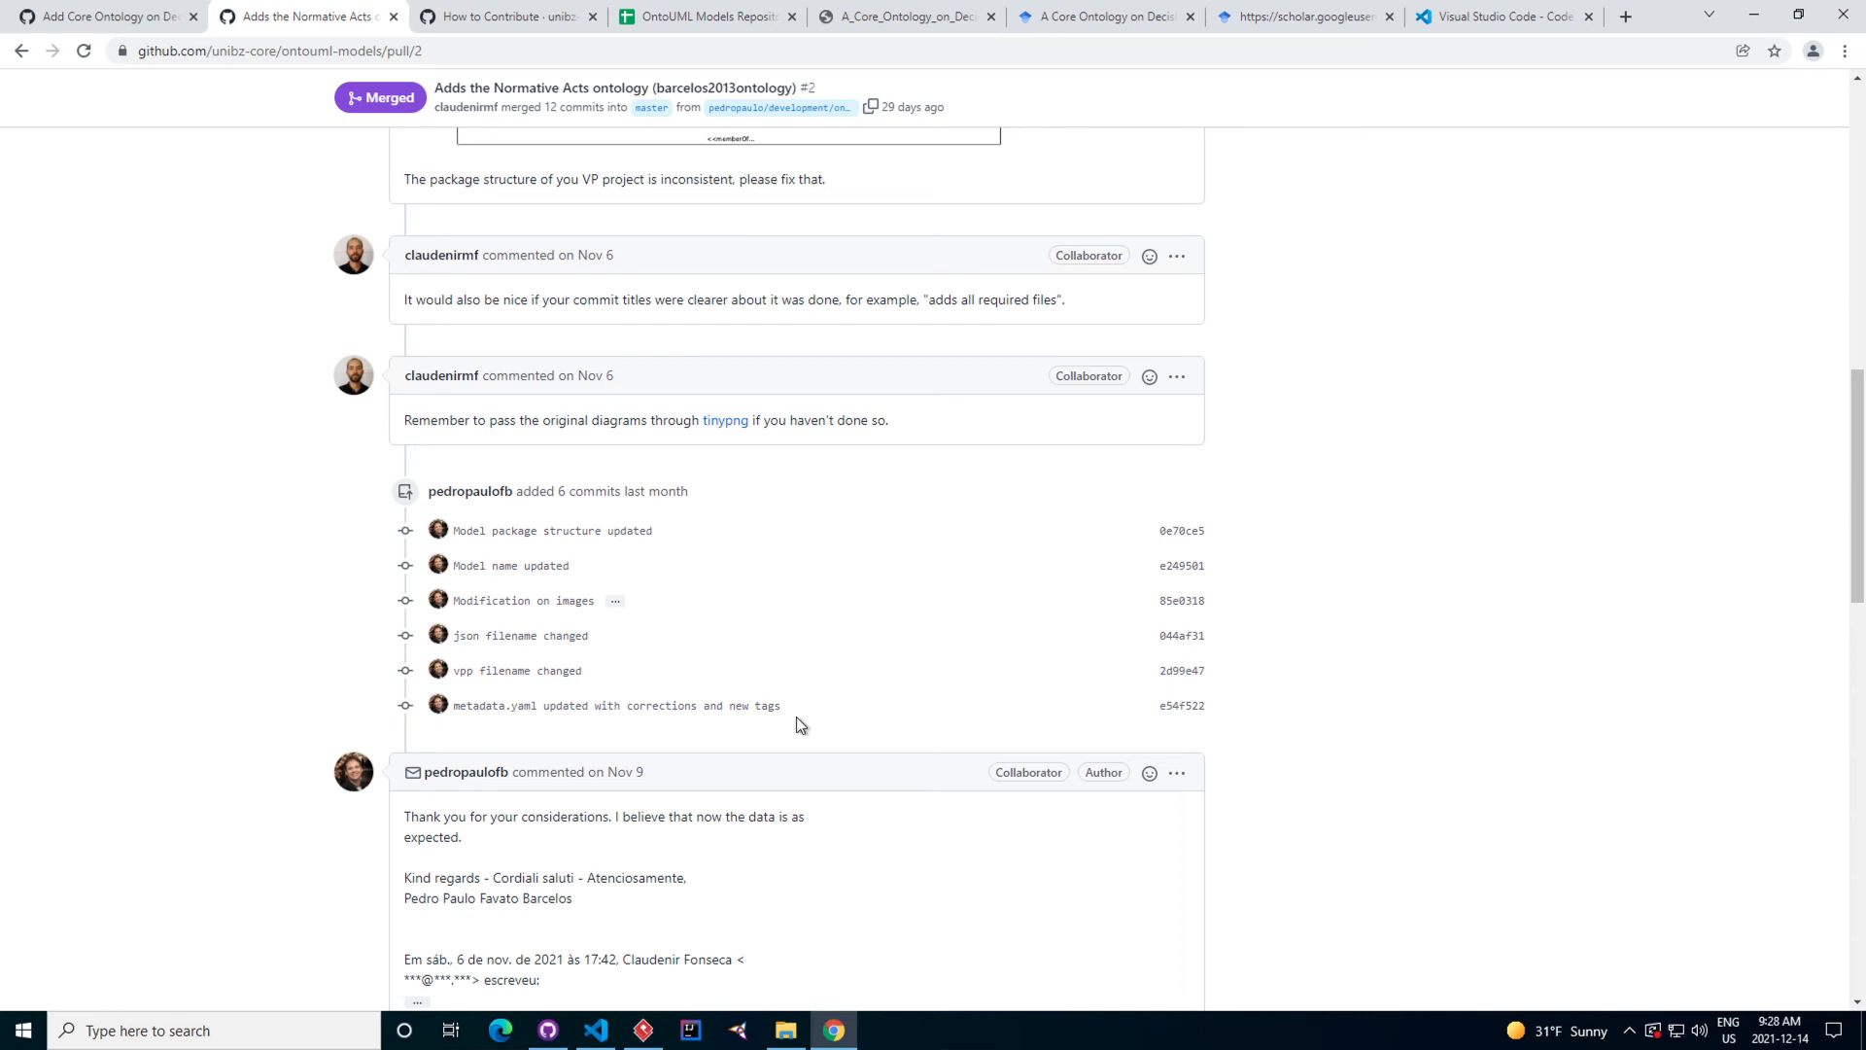
{"action": "scroll", "coordinate": [796, 719], "scroll_direction": "down", "scroll_amount": 2}
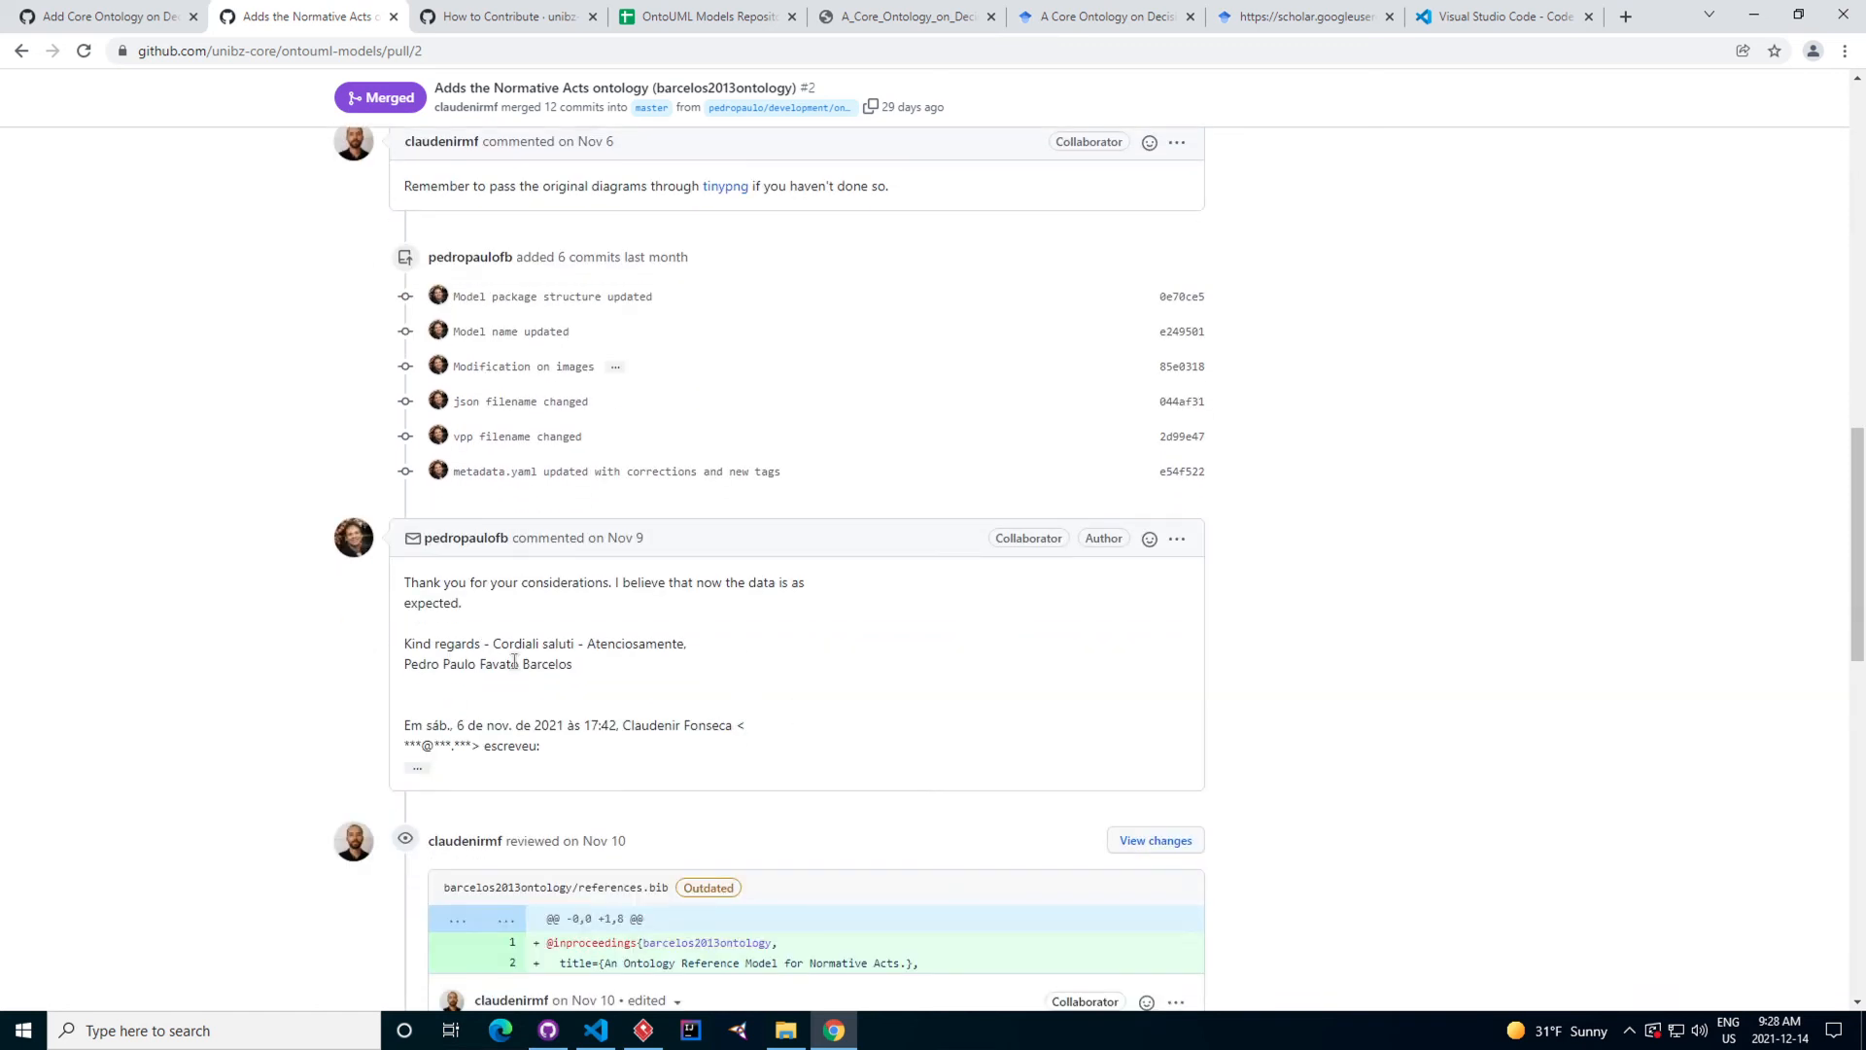
{"action": "scroll", "coordinate": [505, 631], "scroll_direction": "down", "scroll_amount": 4}
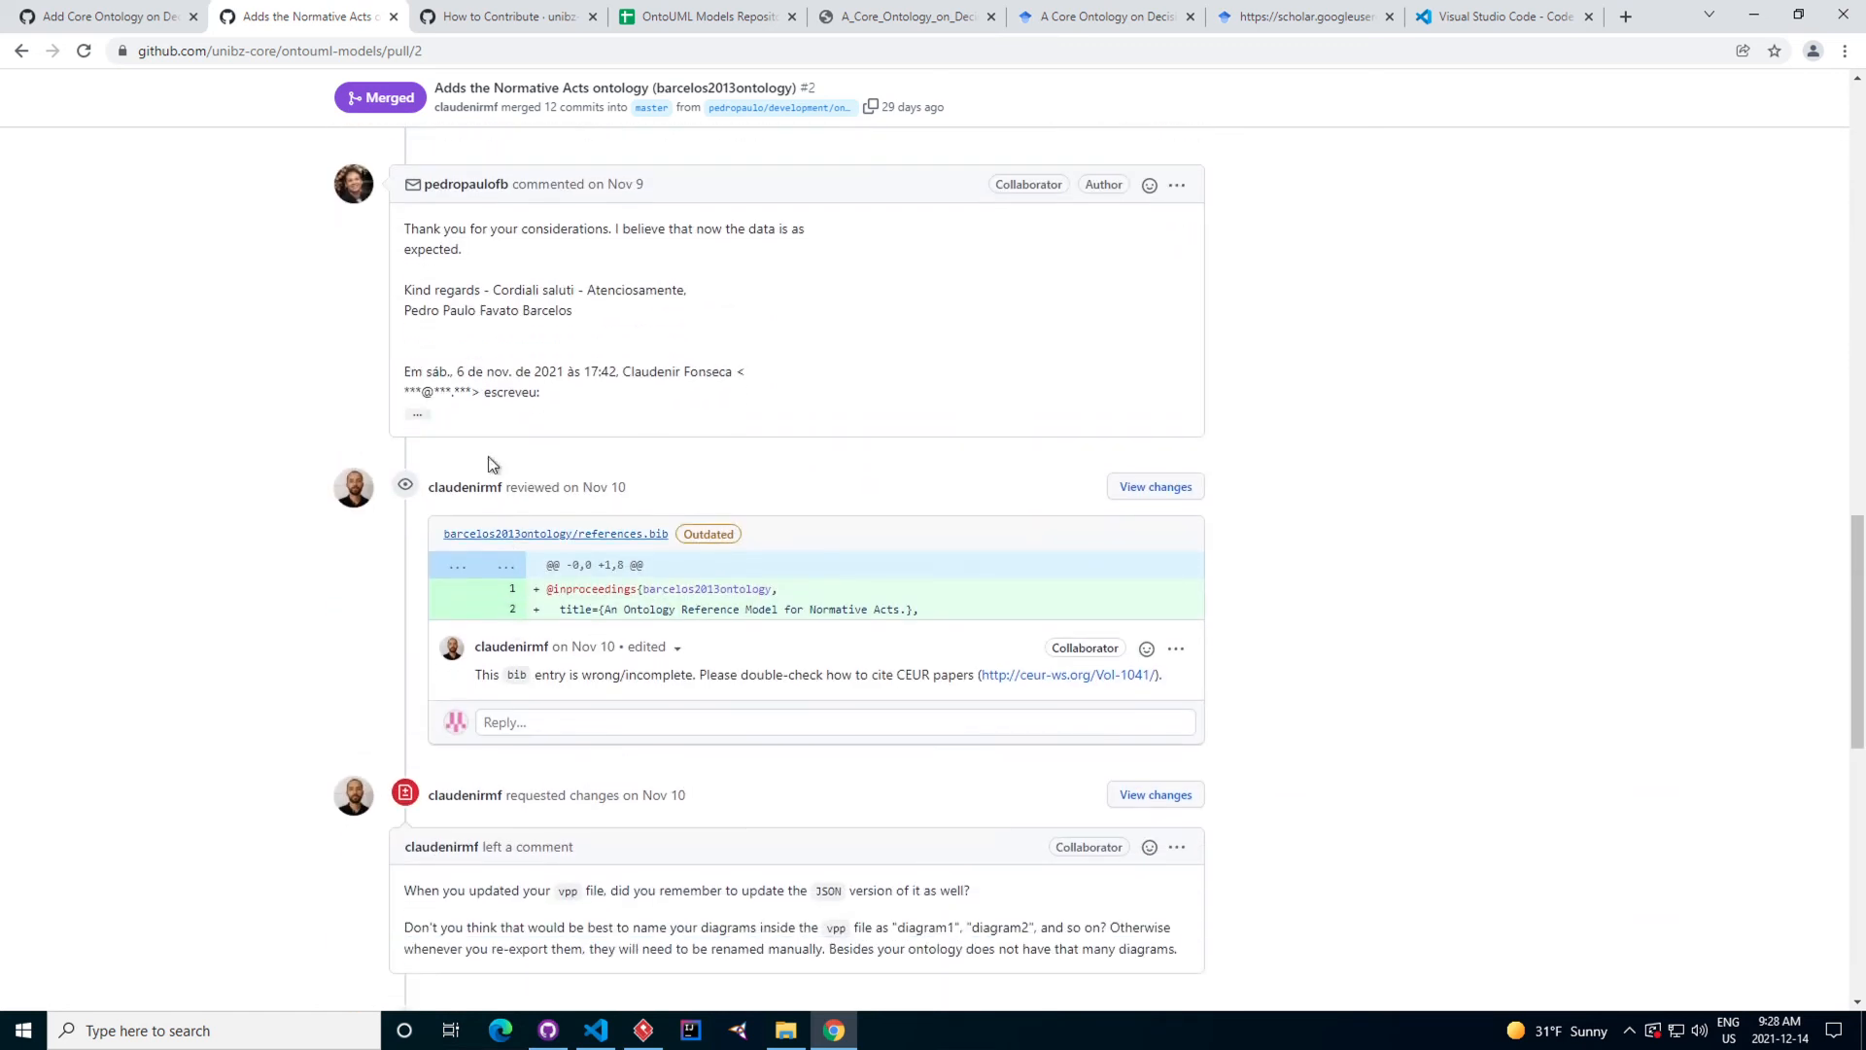
{"action": "scroll", "coordinate": [493, 634], "scroll_direction": "down", "scroll_amount": 1}
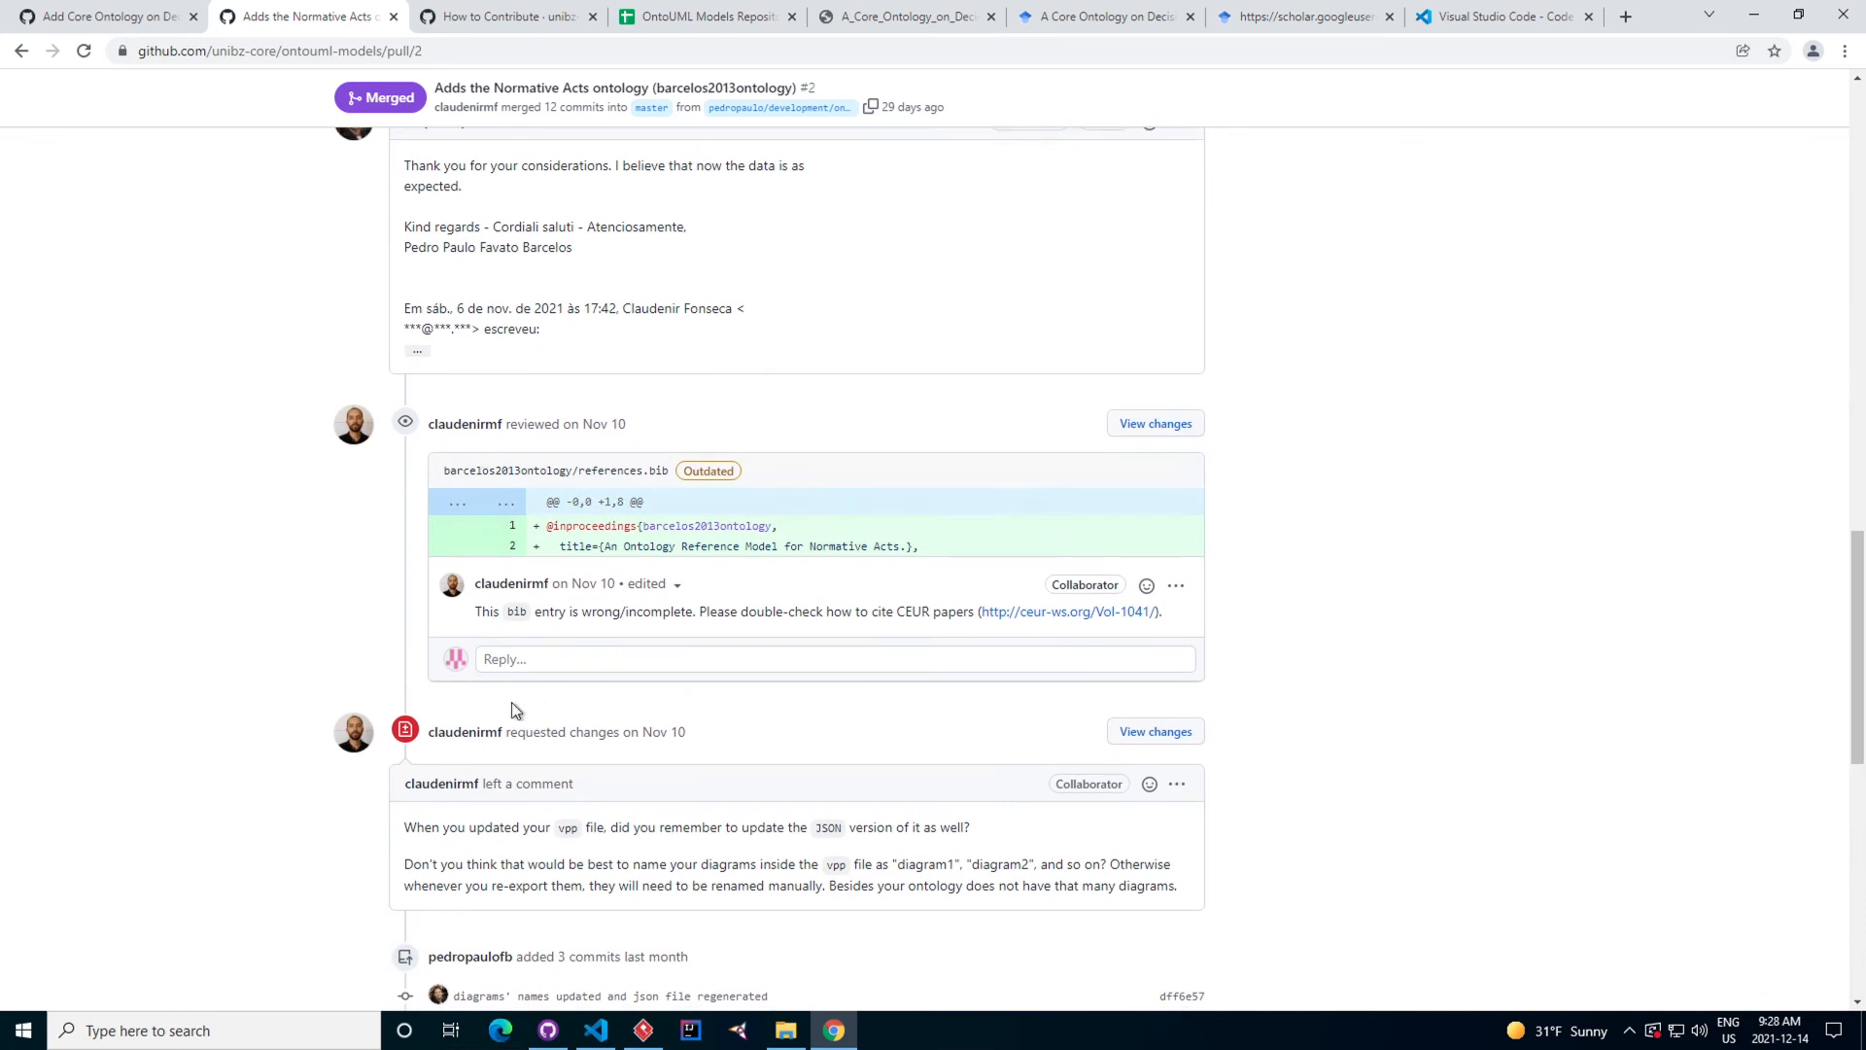
{"action": "scroll", "coordinate": [518, 714], "scroll_direction": "down", "scroll_amount": 3}
{"action": "scroll", "coordinate": [515, 710], "scroll_direction": "down", "scroll_amount": 4}
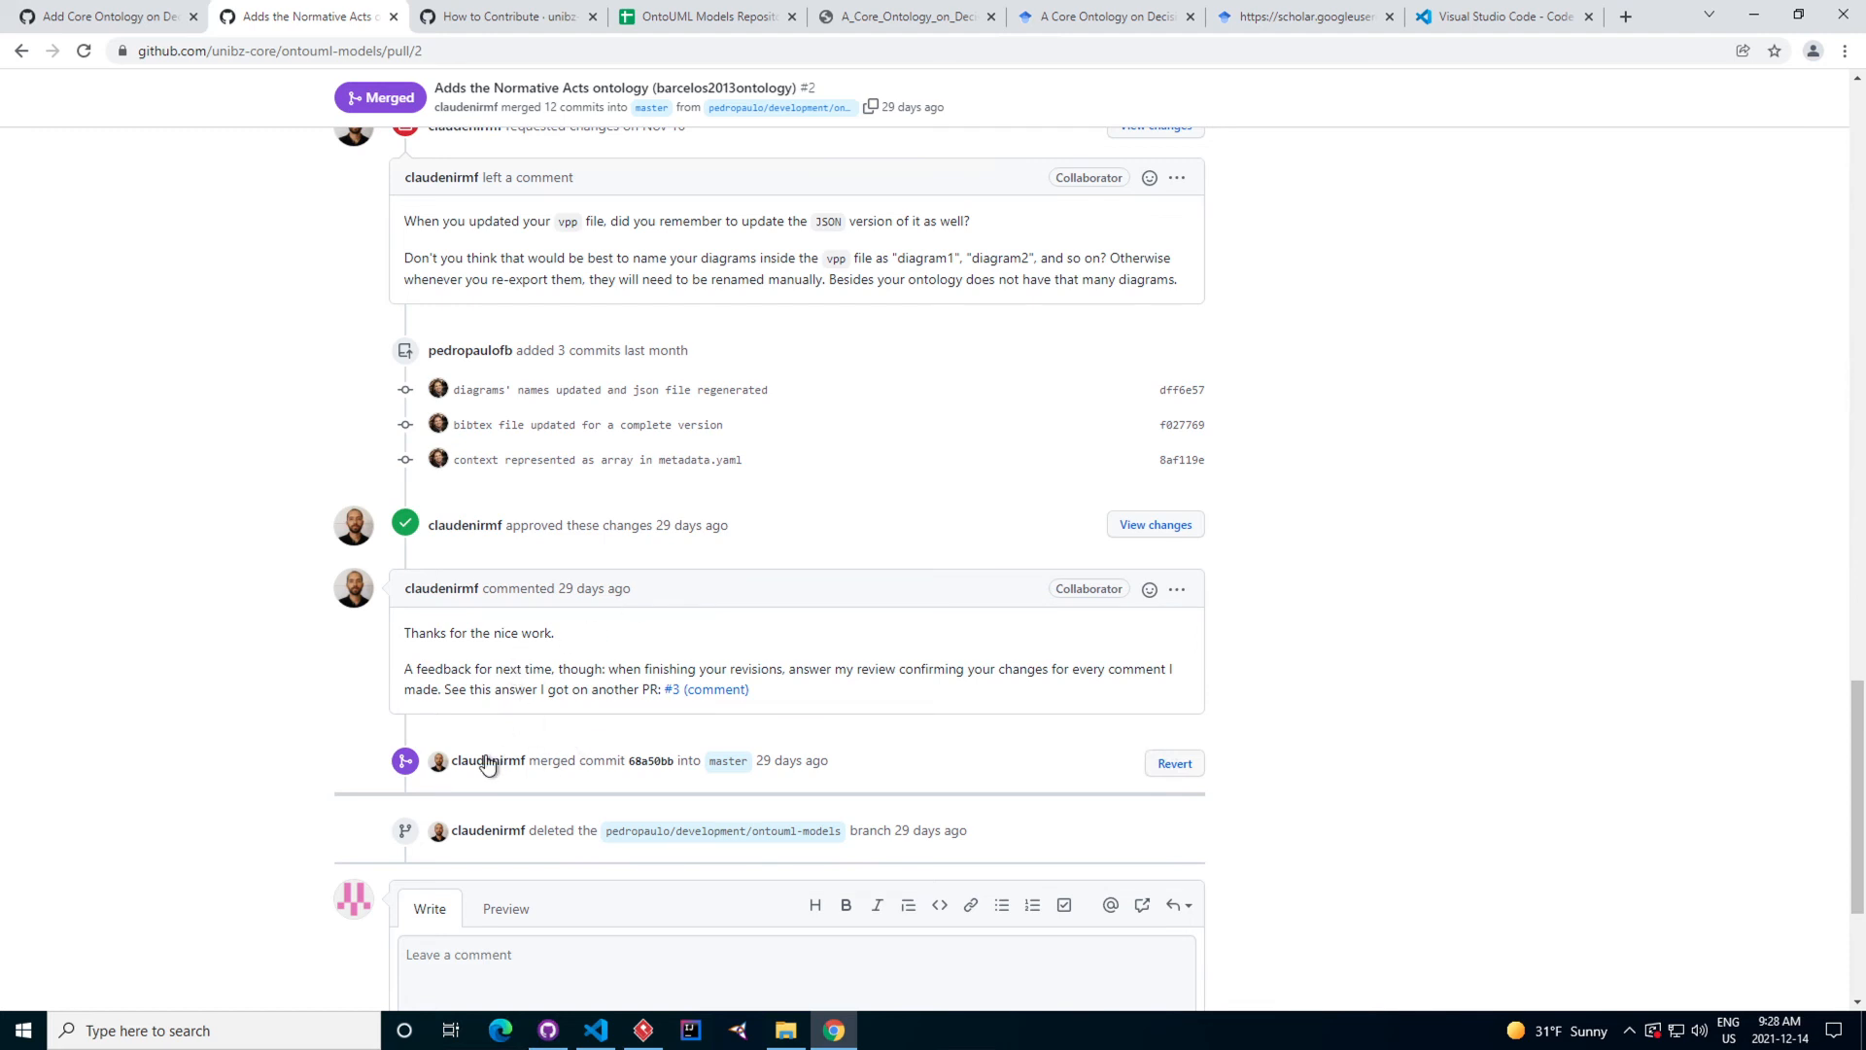
Step: Return to the pull request #17 tab and bring up the Visual Paradigm ontology project
{"action": "left_click", "coordinate": [134, 19]}
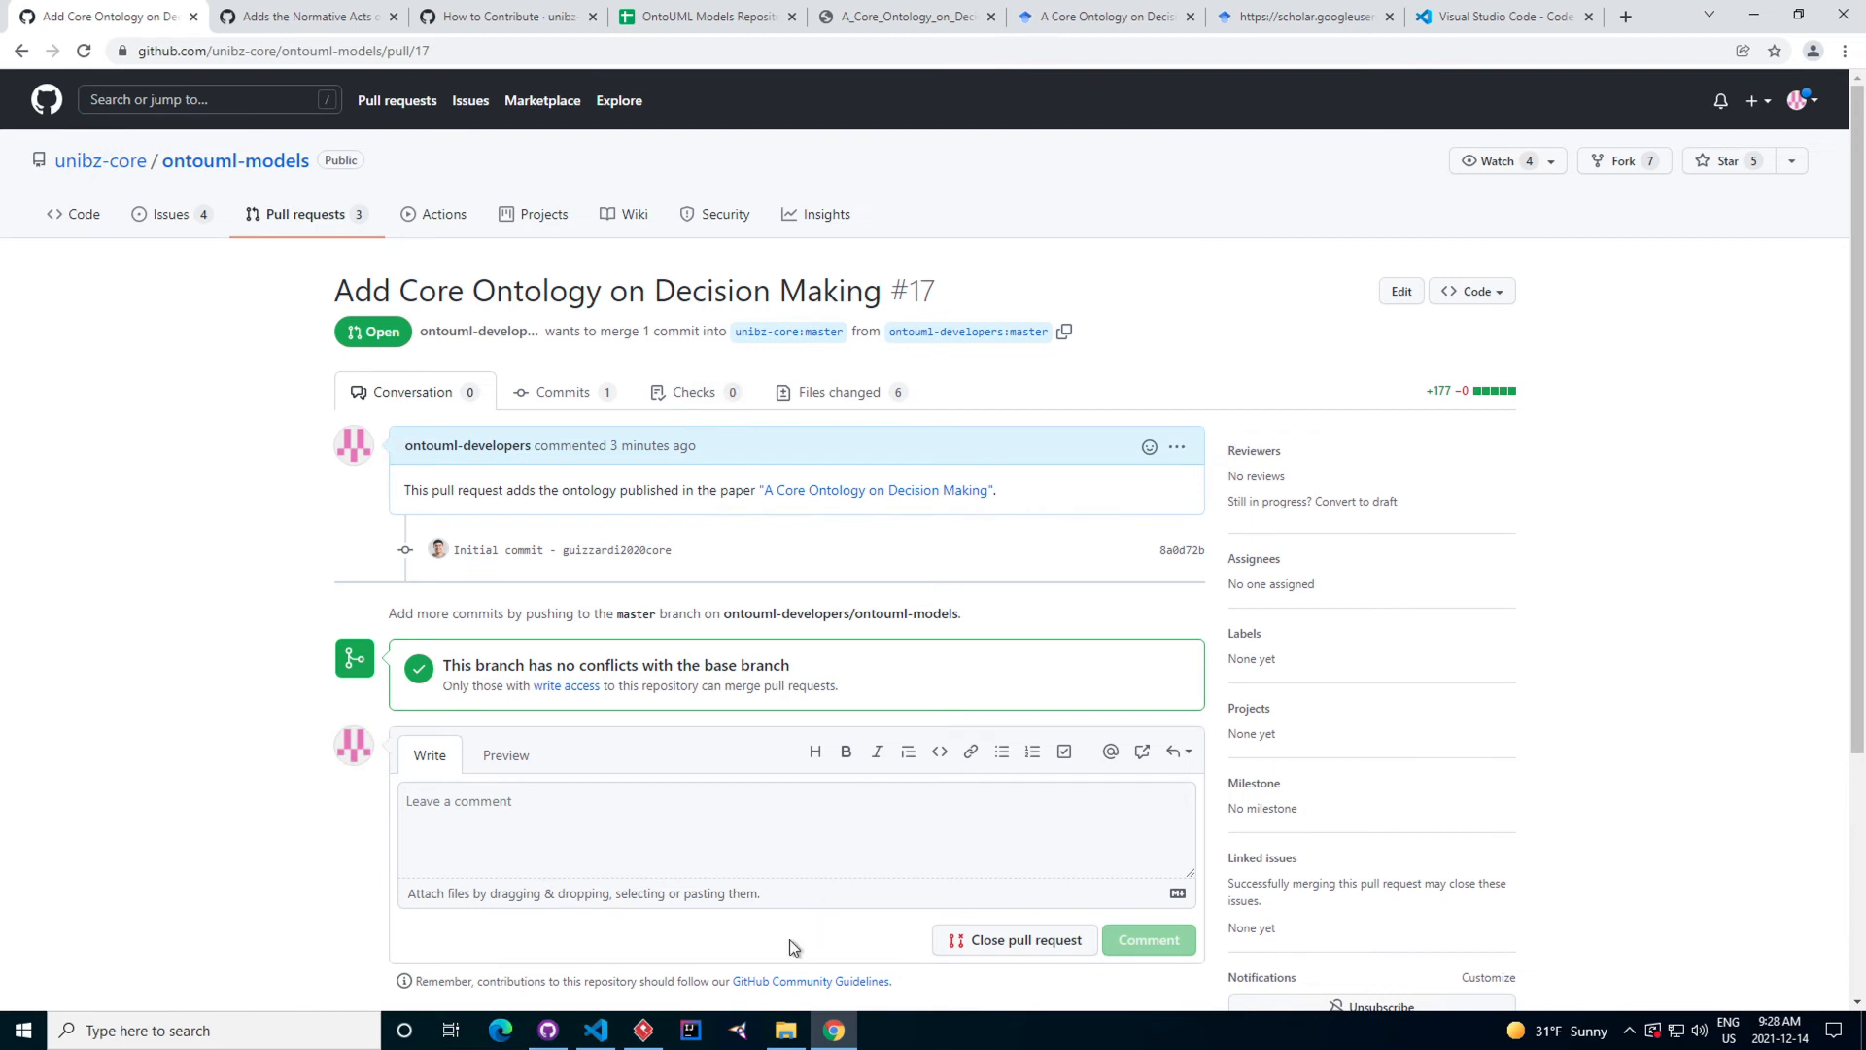
{"action": "mouse_move", "coordinate": [639, 1036]}
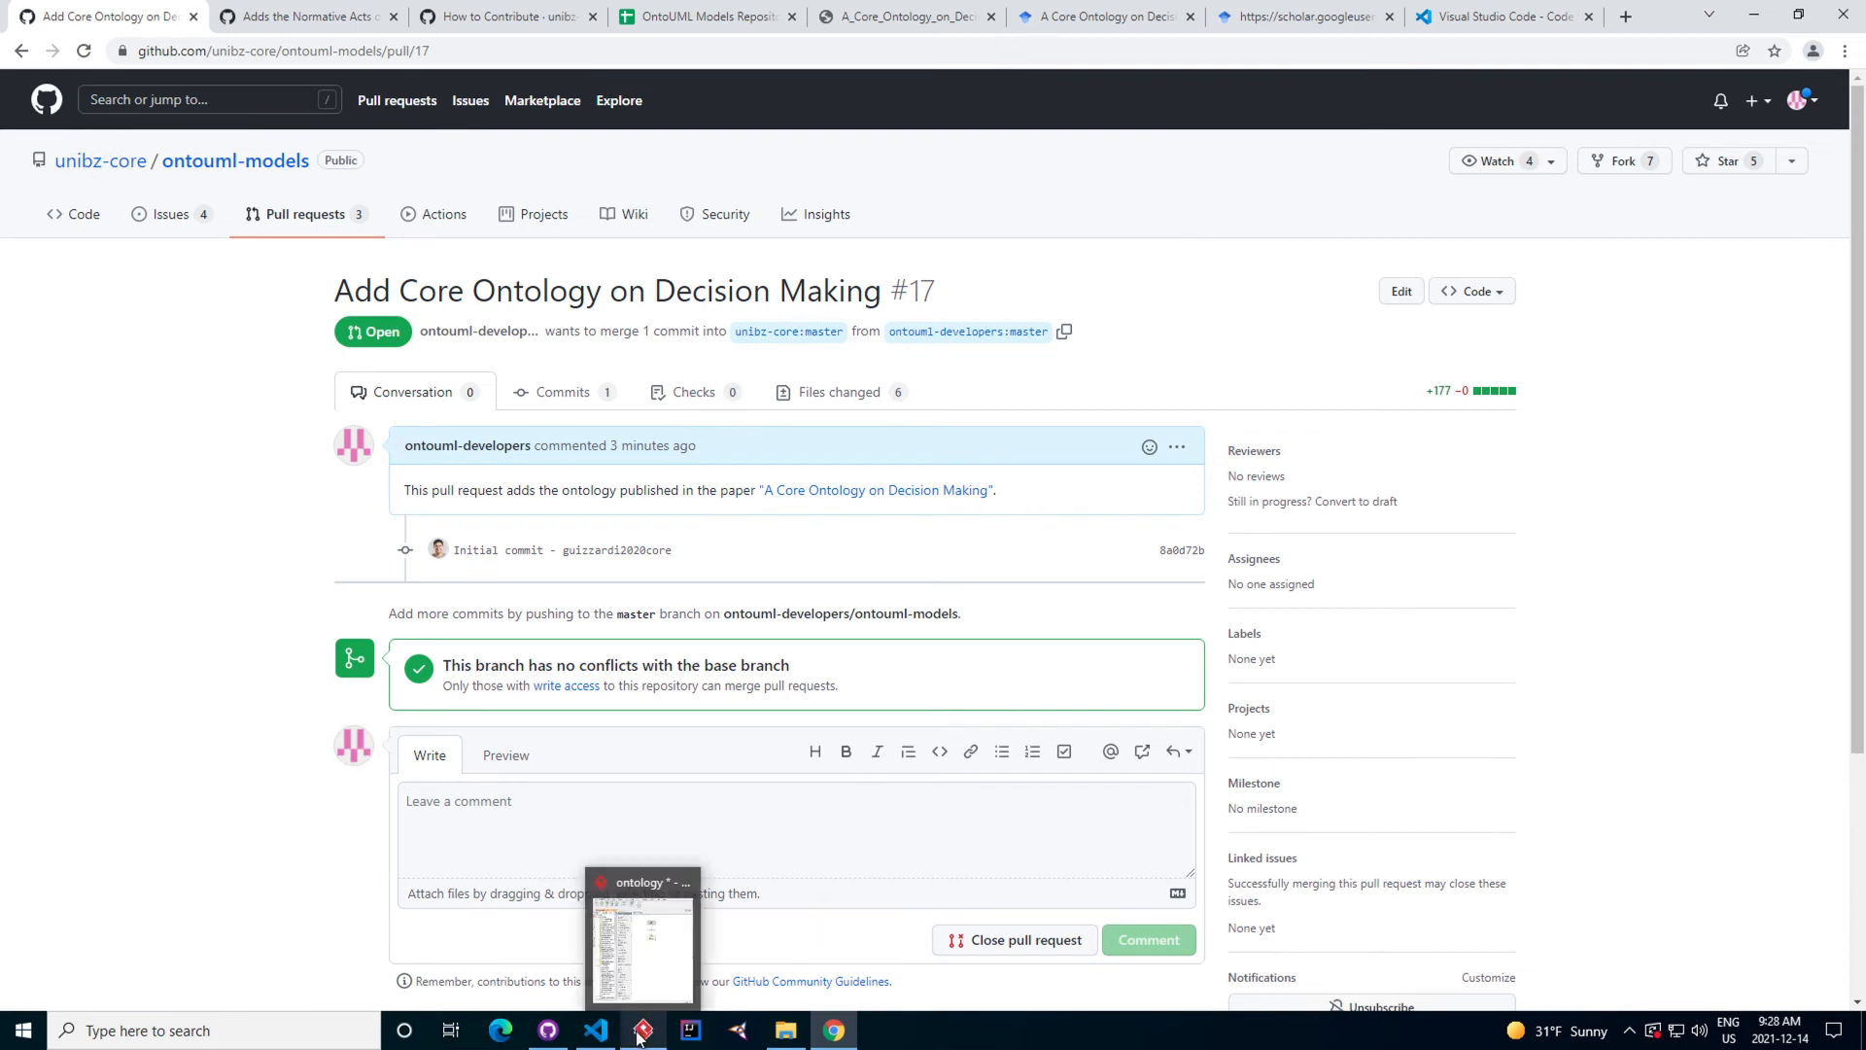
{"action": "left_click", "coordinate": [638, 1036]}
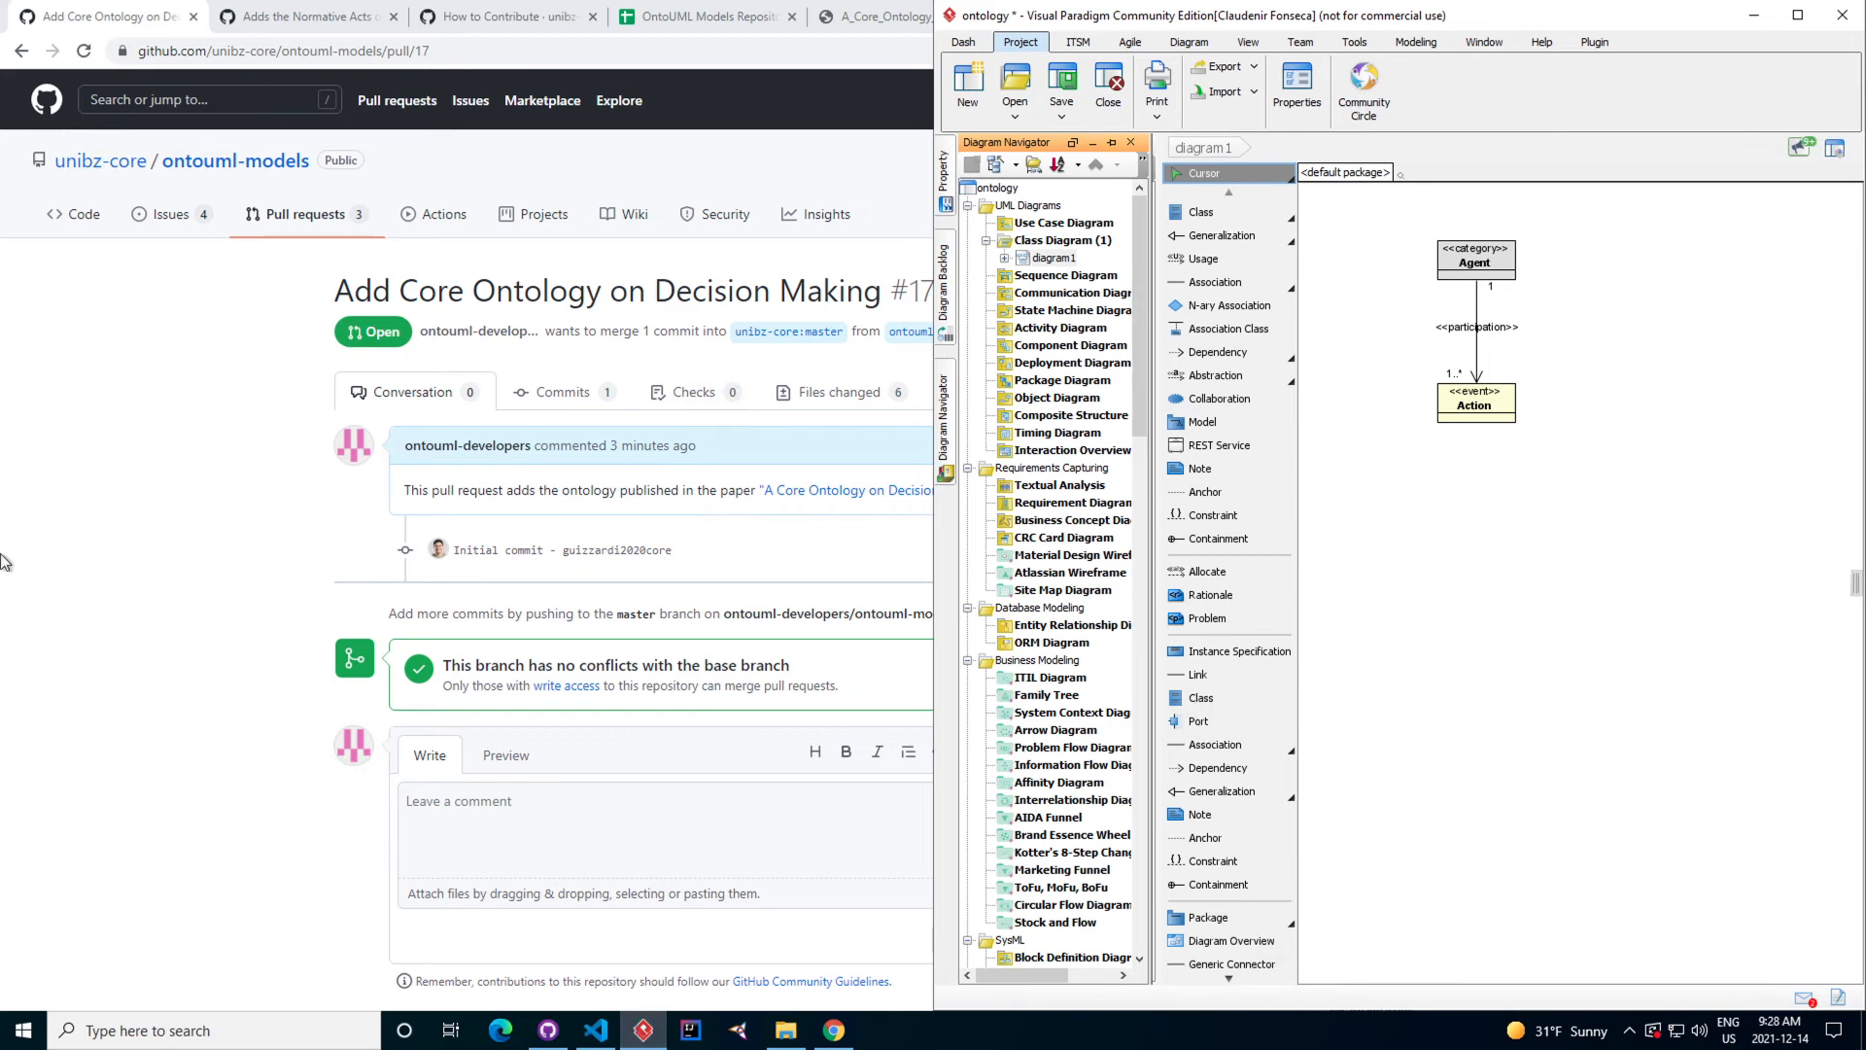
Step: Bring the browser forward and show the repository's Issues list
{"action": "left_click", "coordinate": [165, 346]}
{"action": "left_click", "coordinate": [165, 216]}
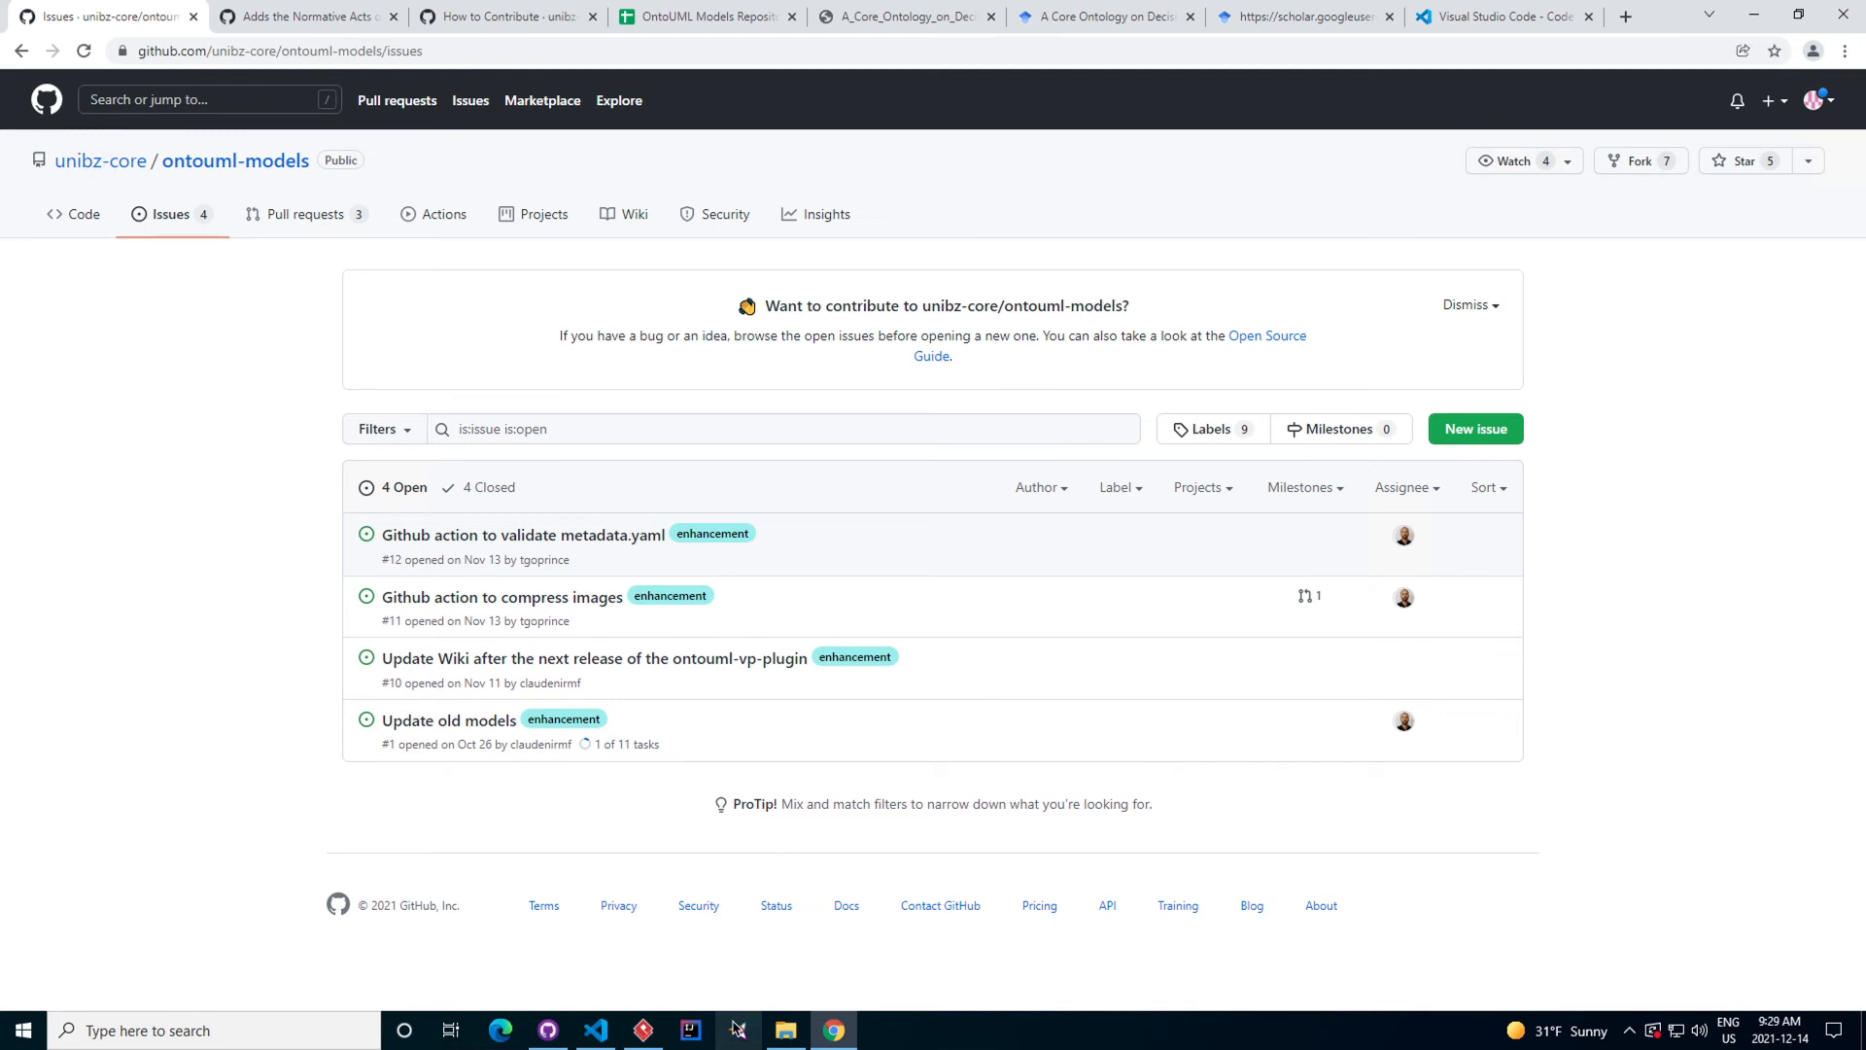
Step: Bring Visual Paradigm forward, show its Model Explorer tree, and maximize the window
{"action": "left_click", "coordinate": [645, 1032]}
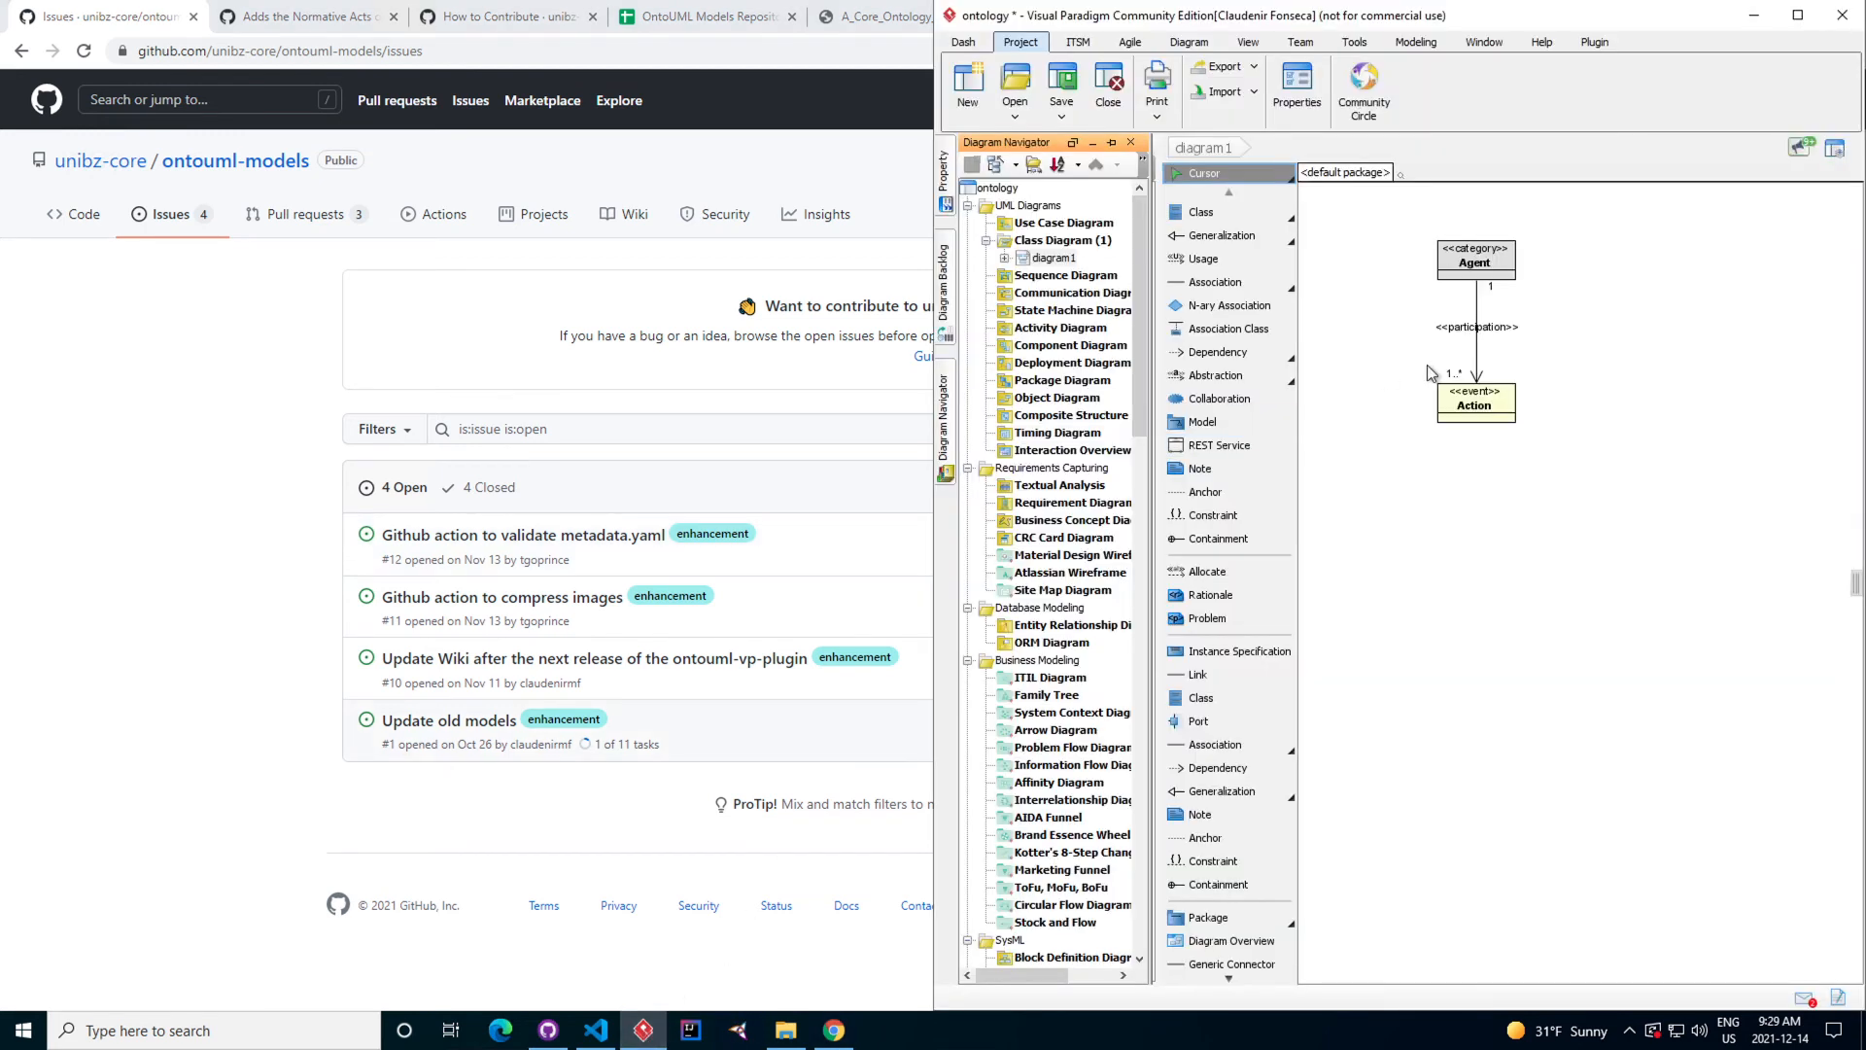
{"action": "left_click", "coordinate": [1094, 143]}
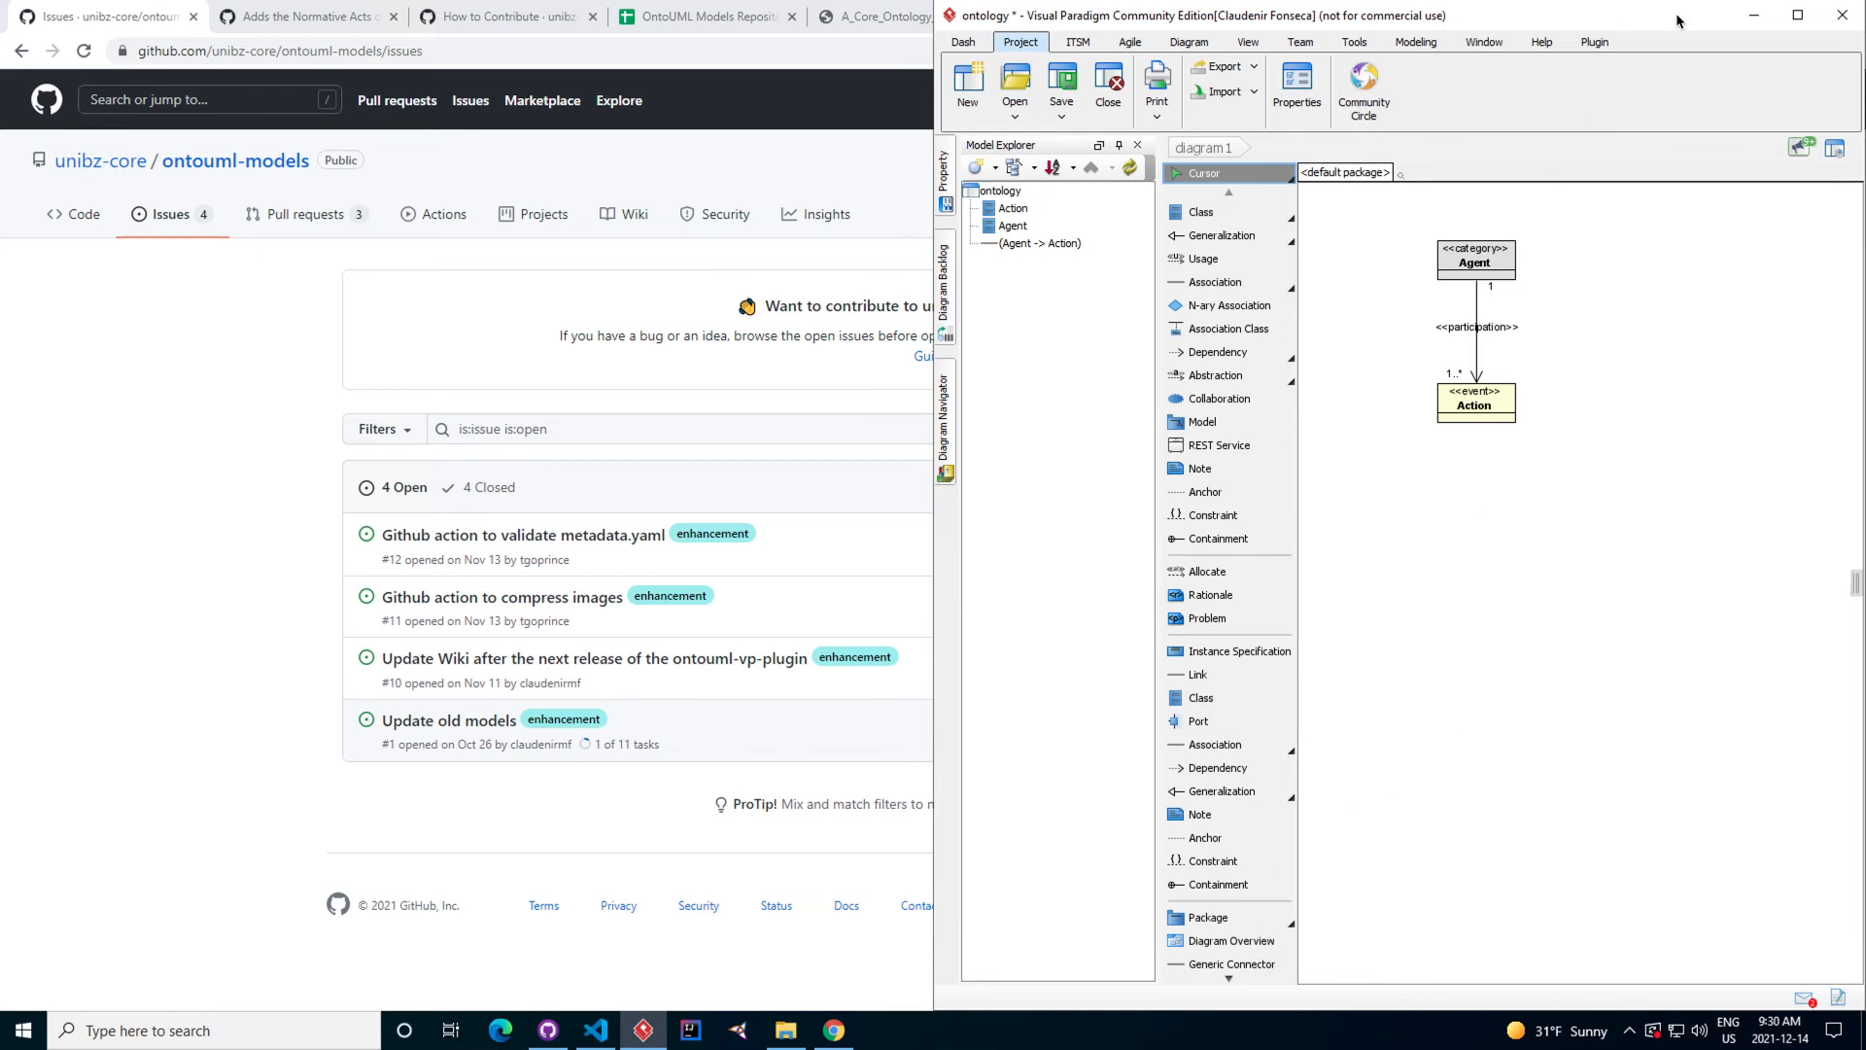
{"action": "left_click", "coordinate": [1797, 17]}
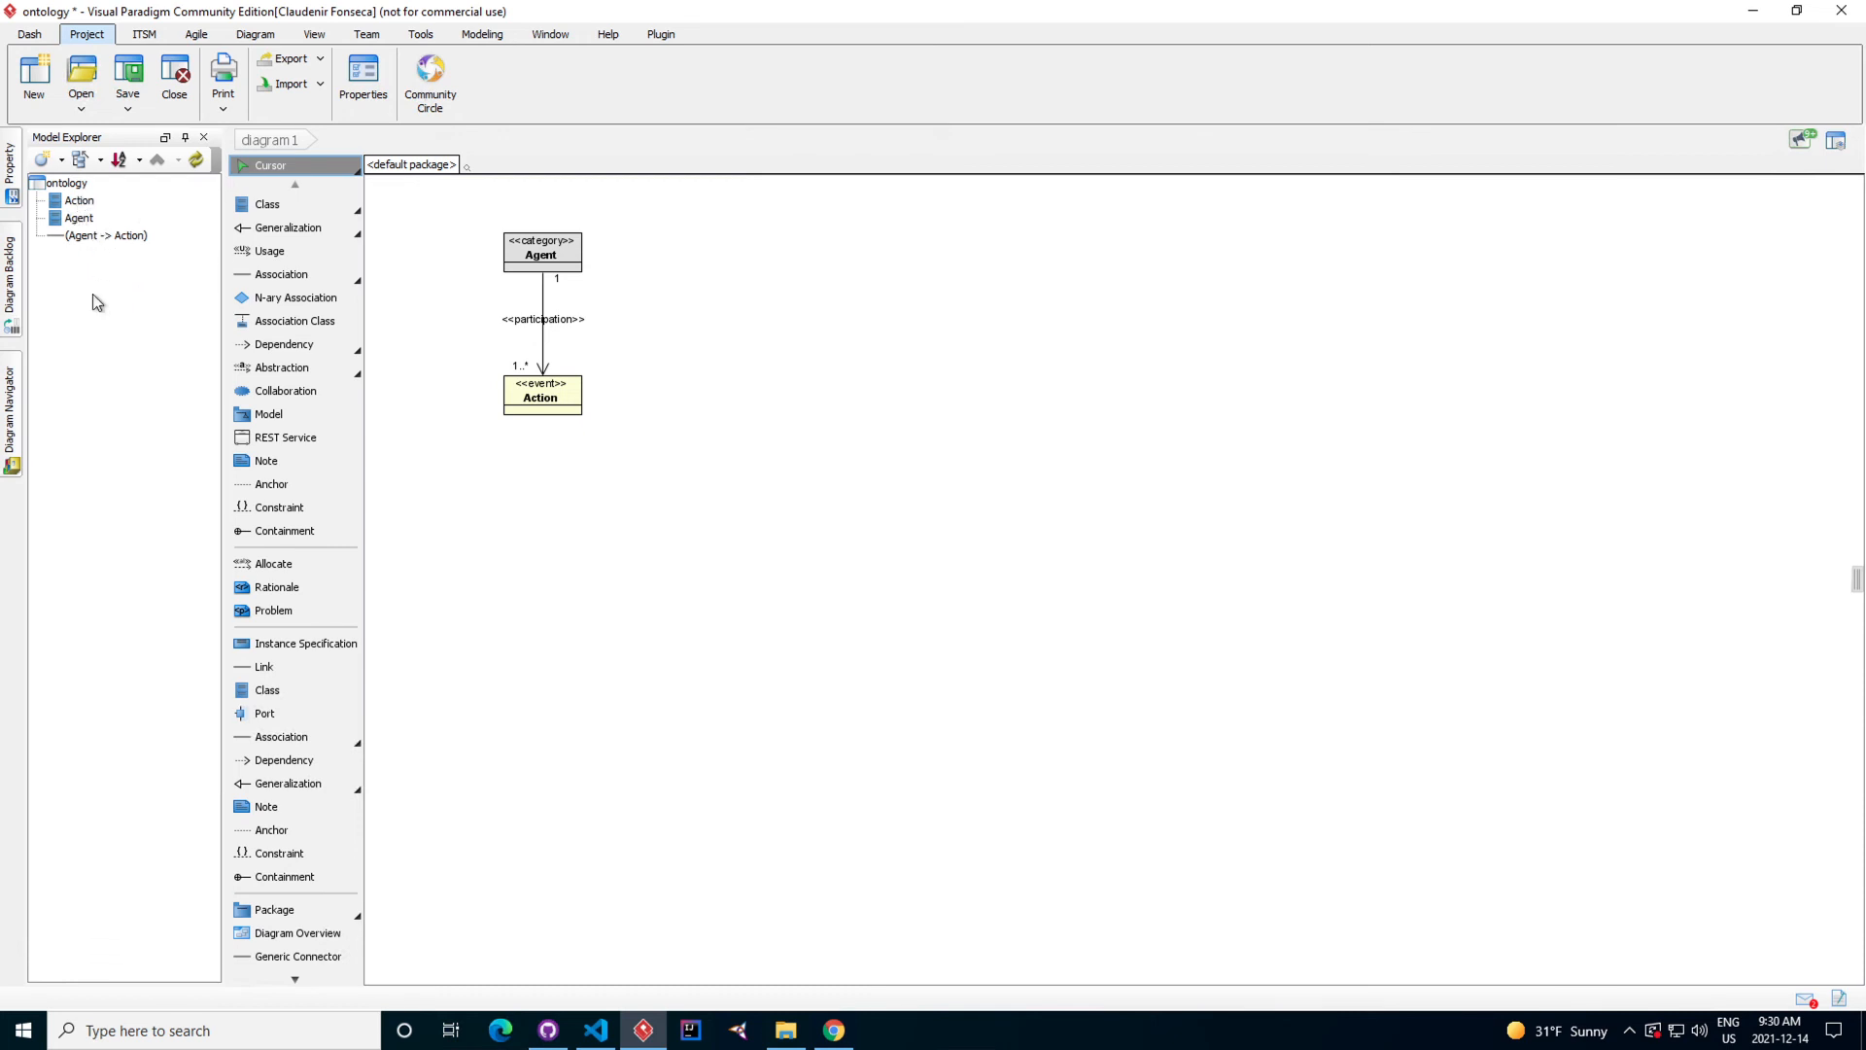
{"action": "right_click", "coordinate": [78, 187]}
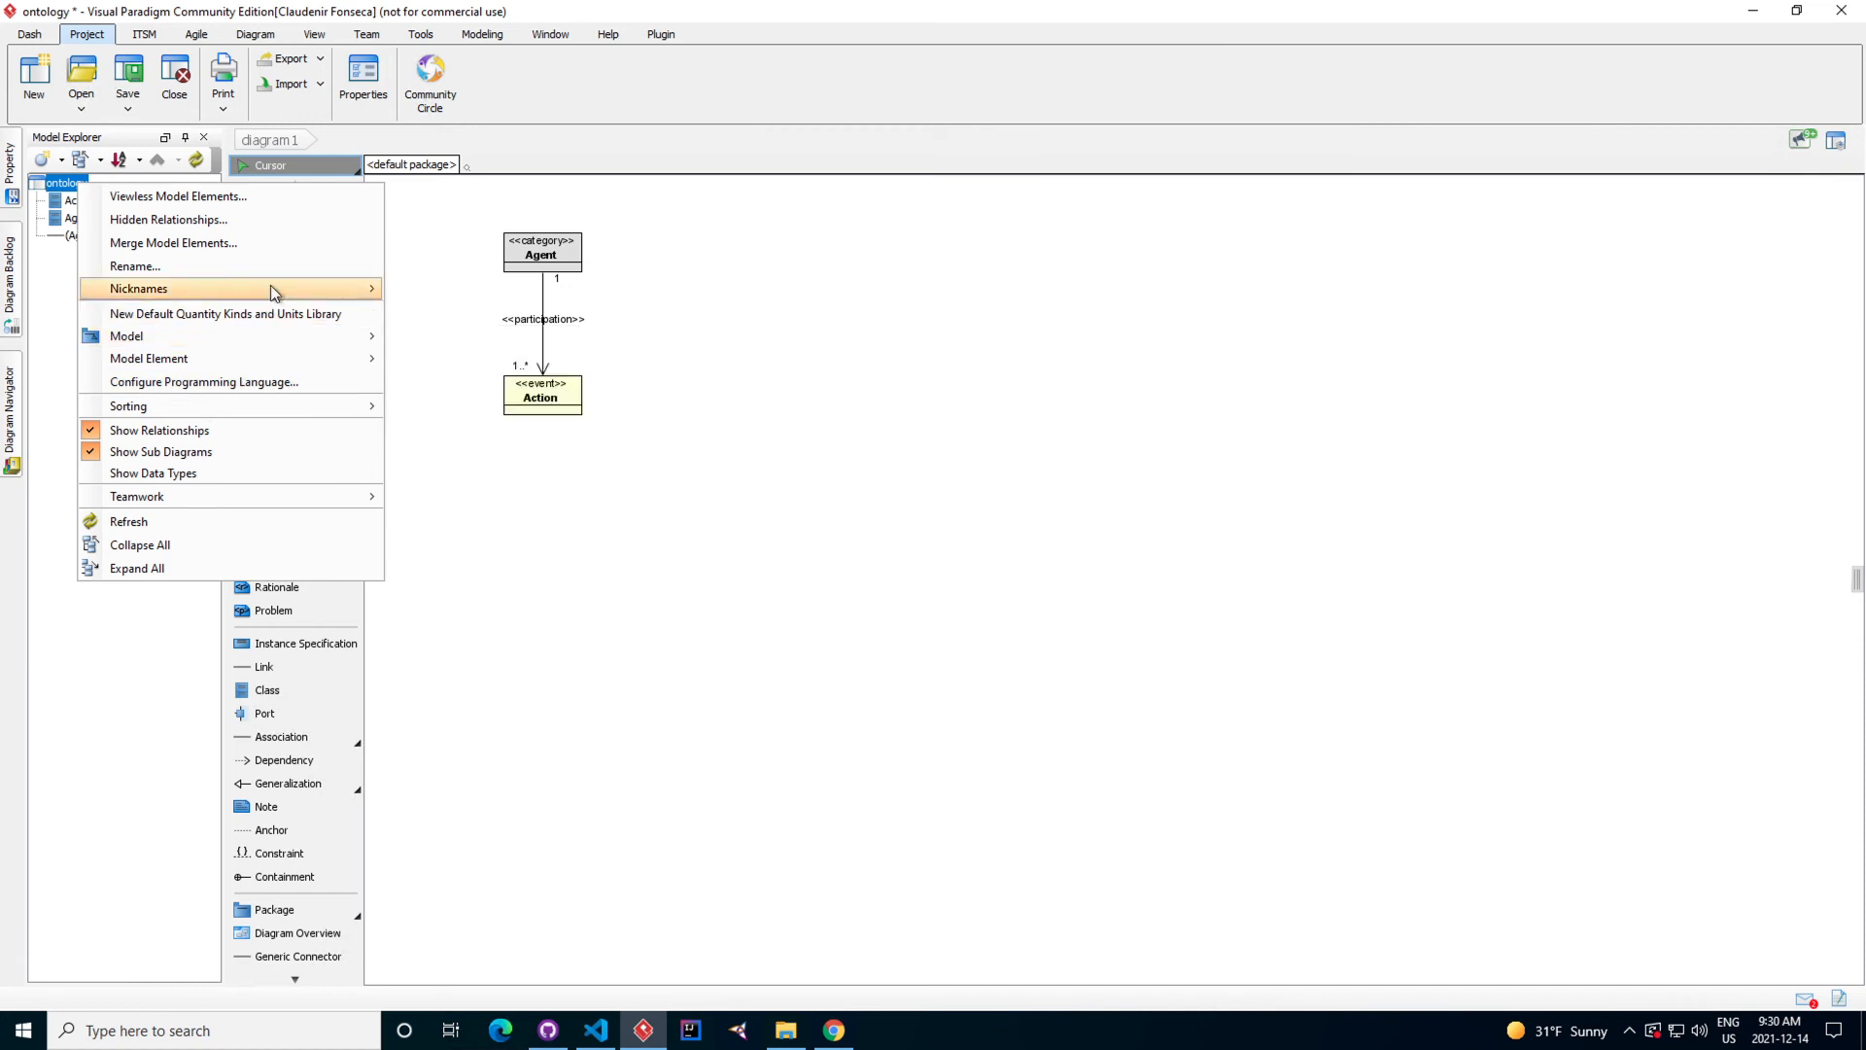
{"action": "left_click", "coordinate": [54, 335]}
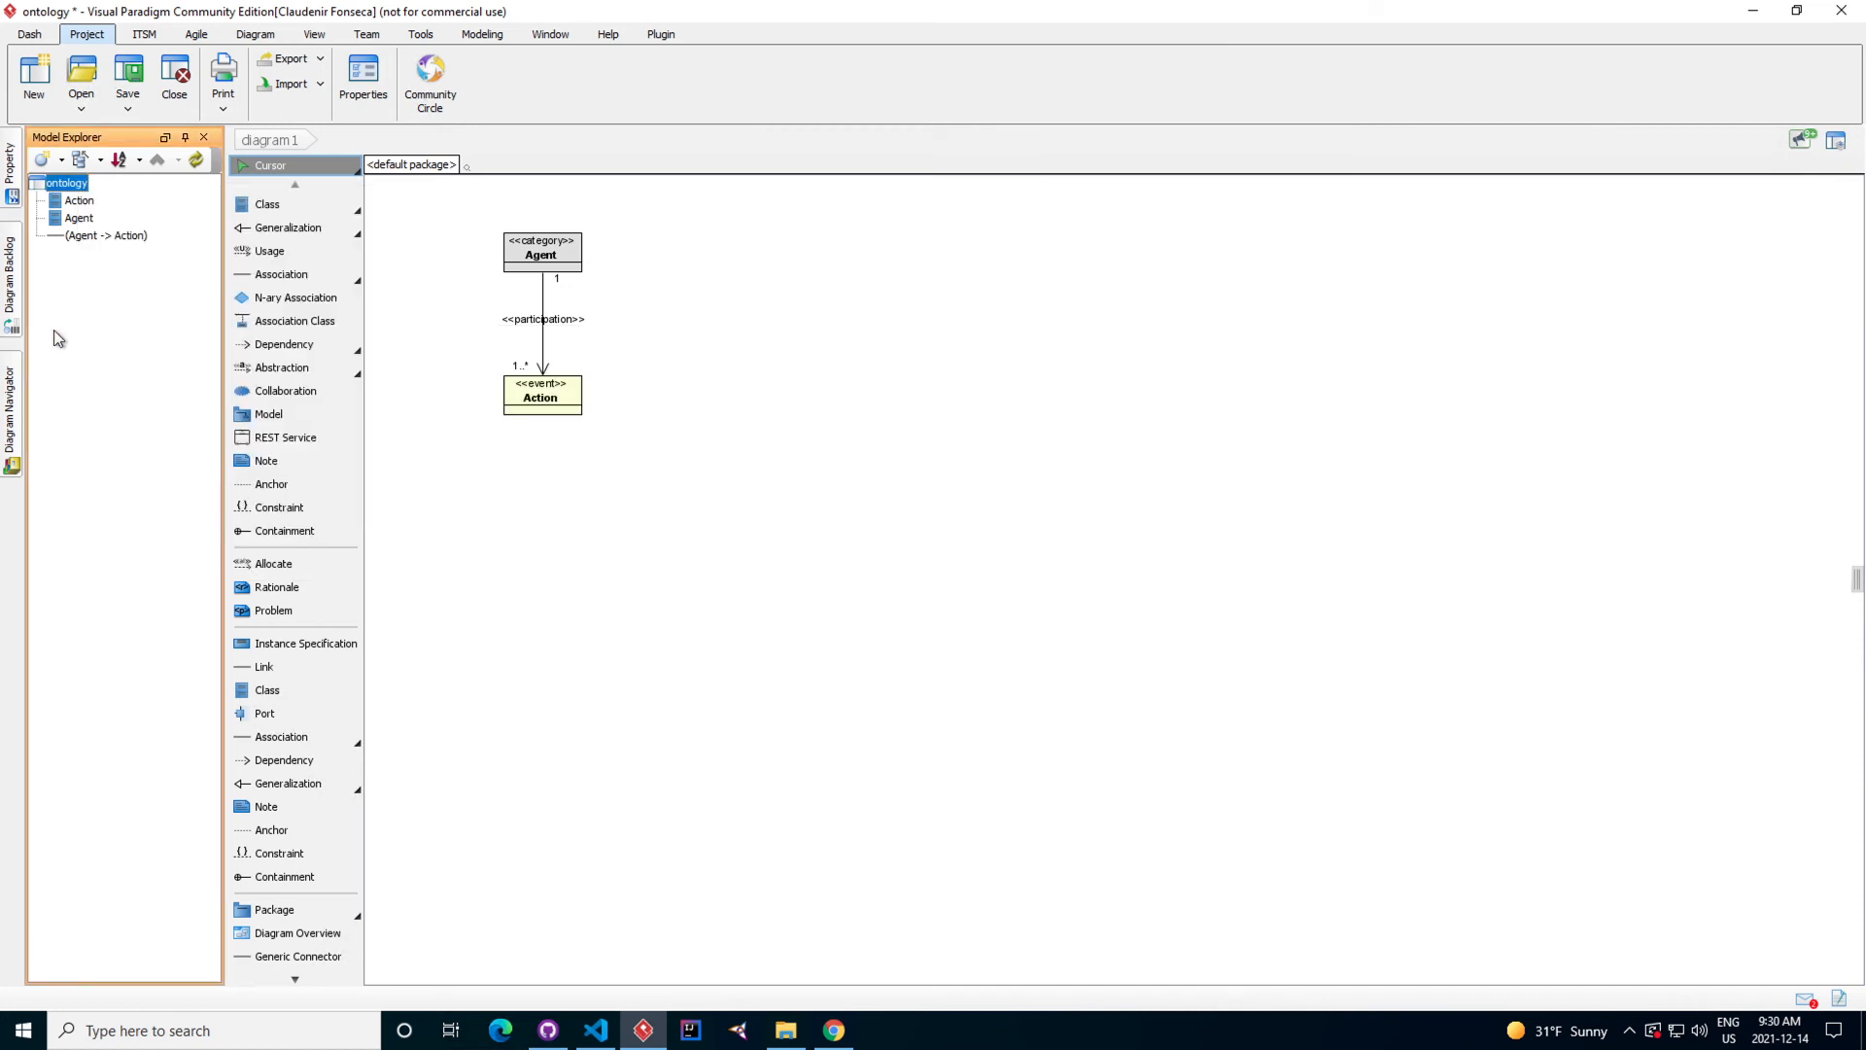
{"action": "left_click", "coordinate": [37, 36]}
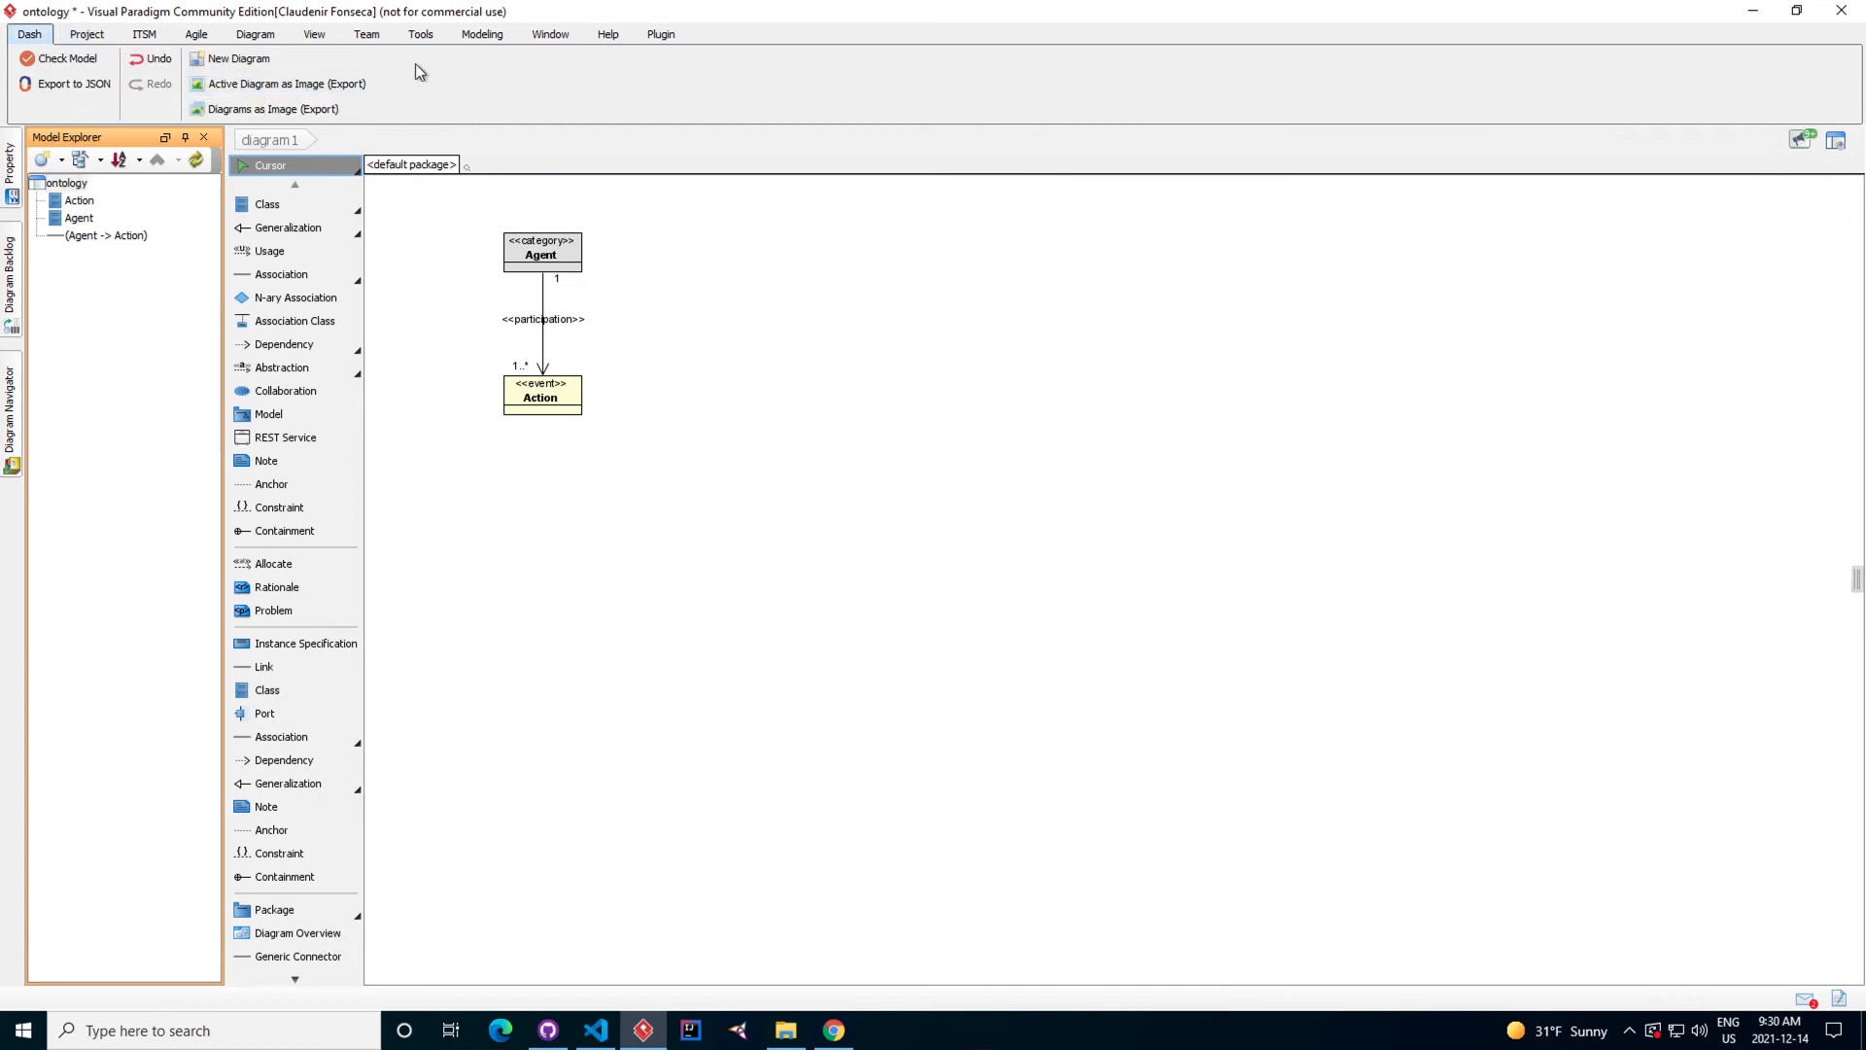
Step: Enable Show Grid from the View tab's Grid options on the Agent–Action diagram
{"action": "right_click", "coordinate": [429, 93]}
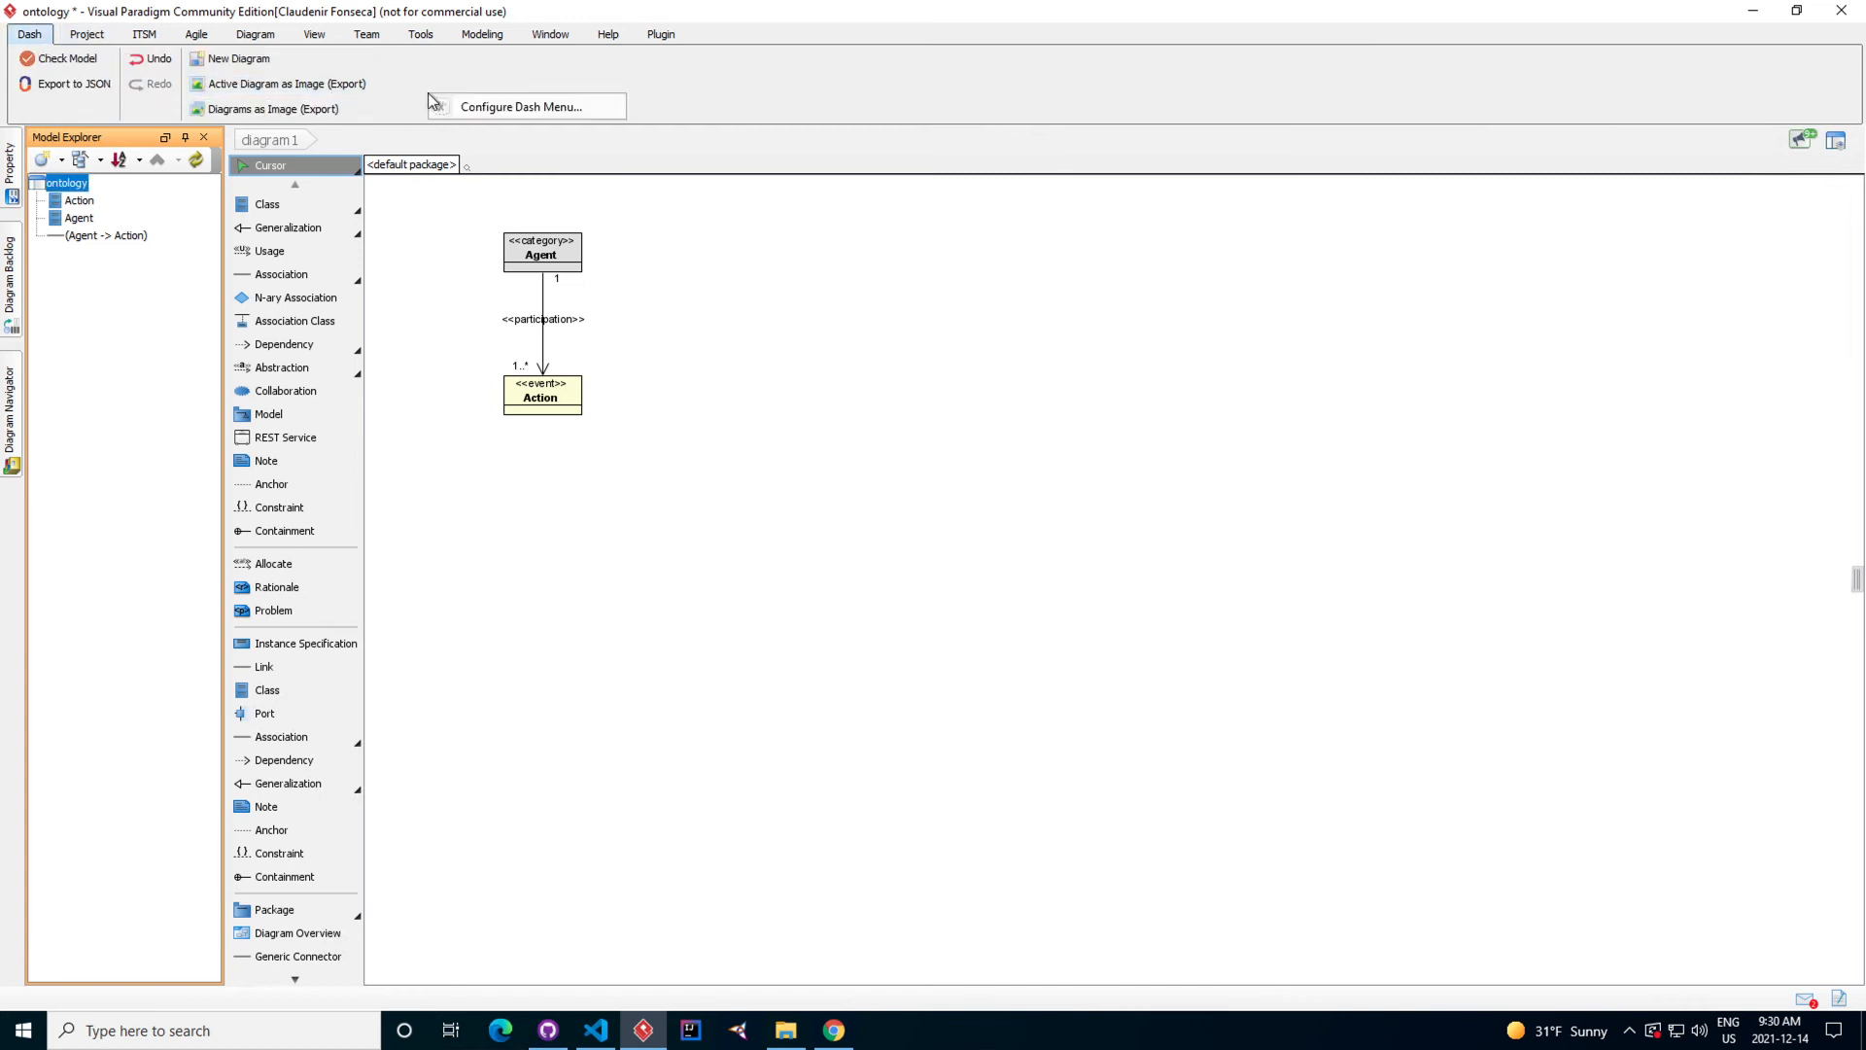
{"action": "left_click", "coordinate": [506, 60]}
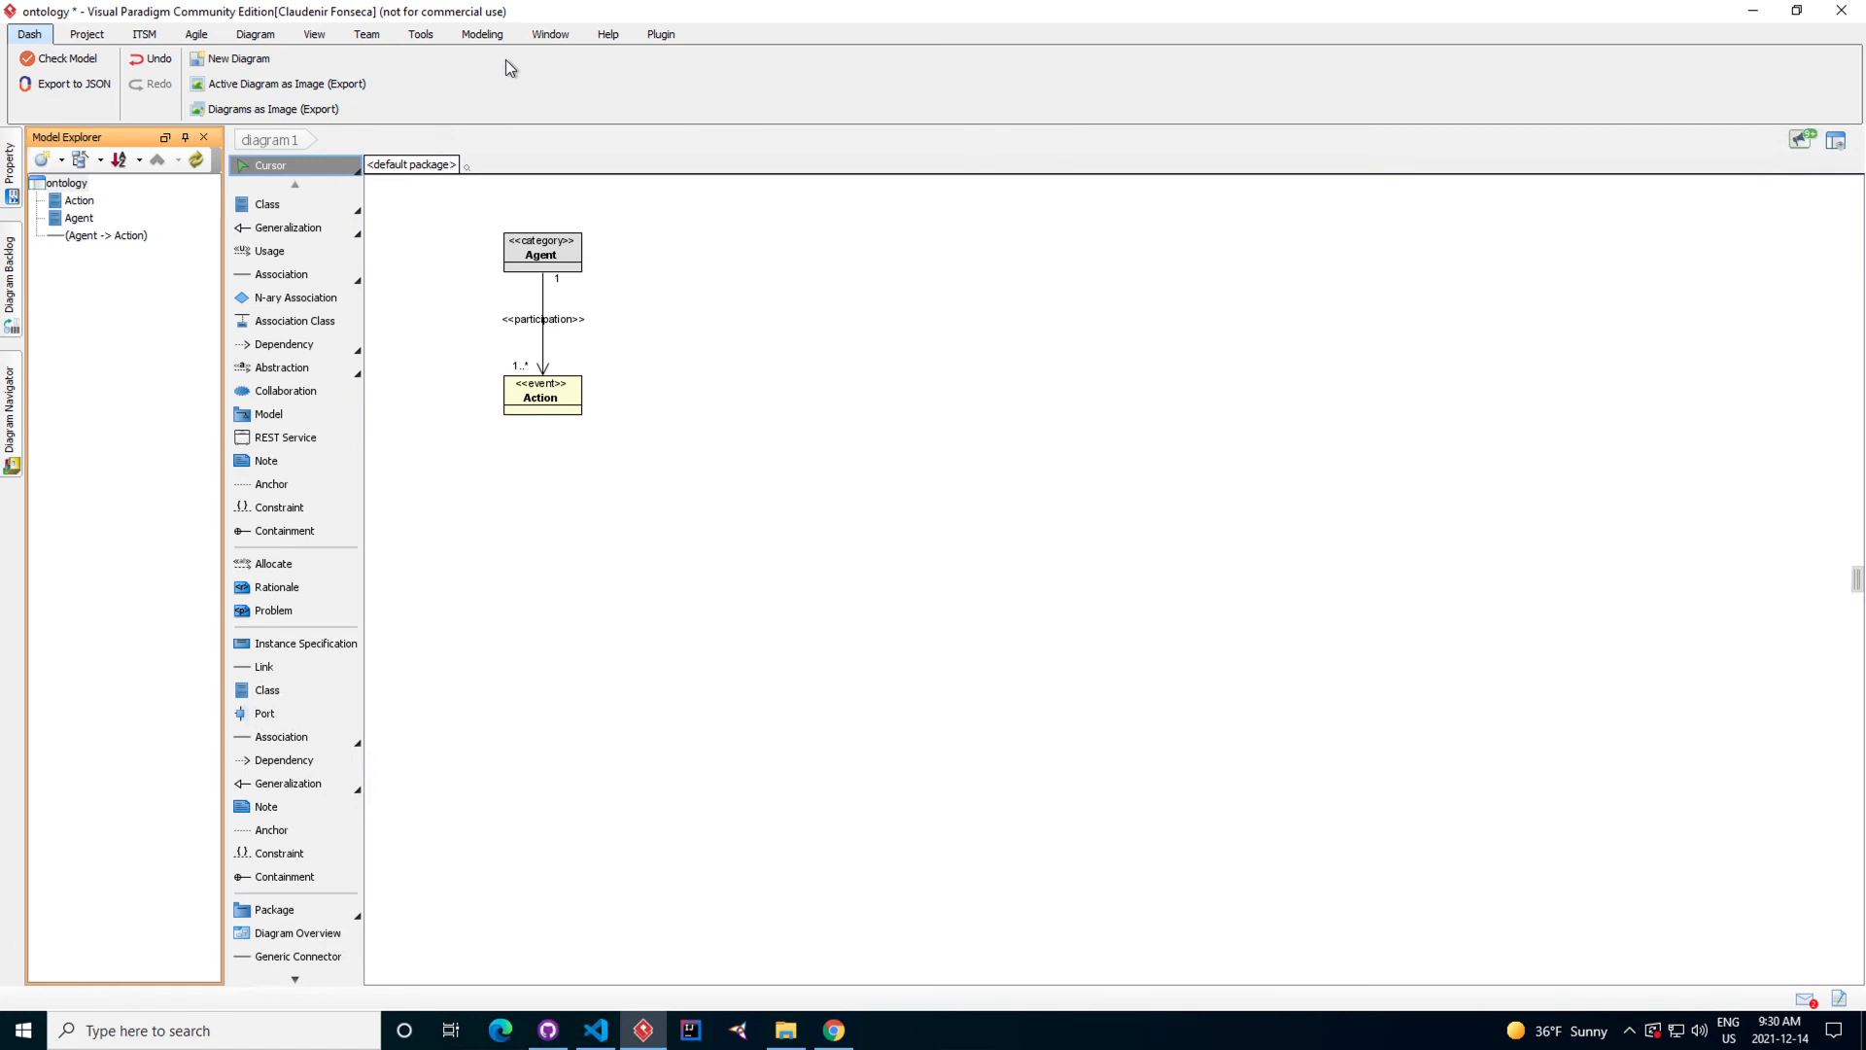
{"action": "left_click", "coordinate": [258, 35]}
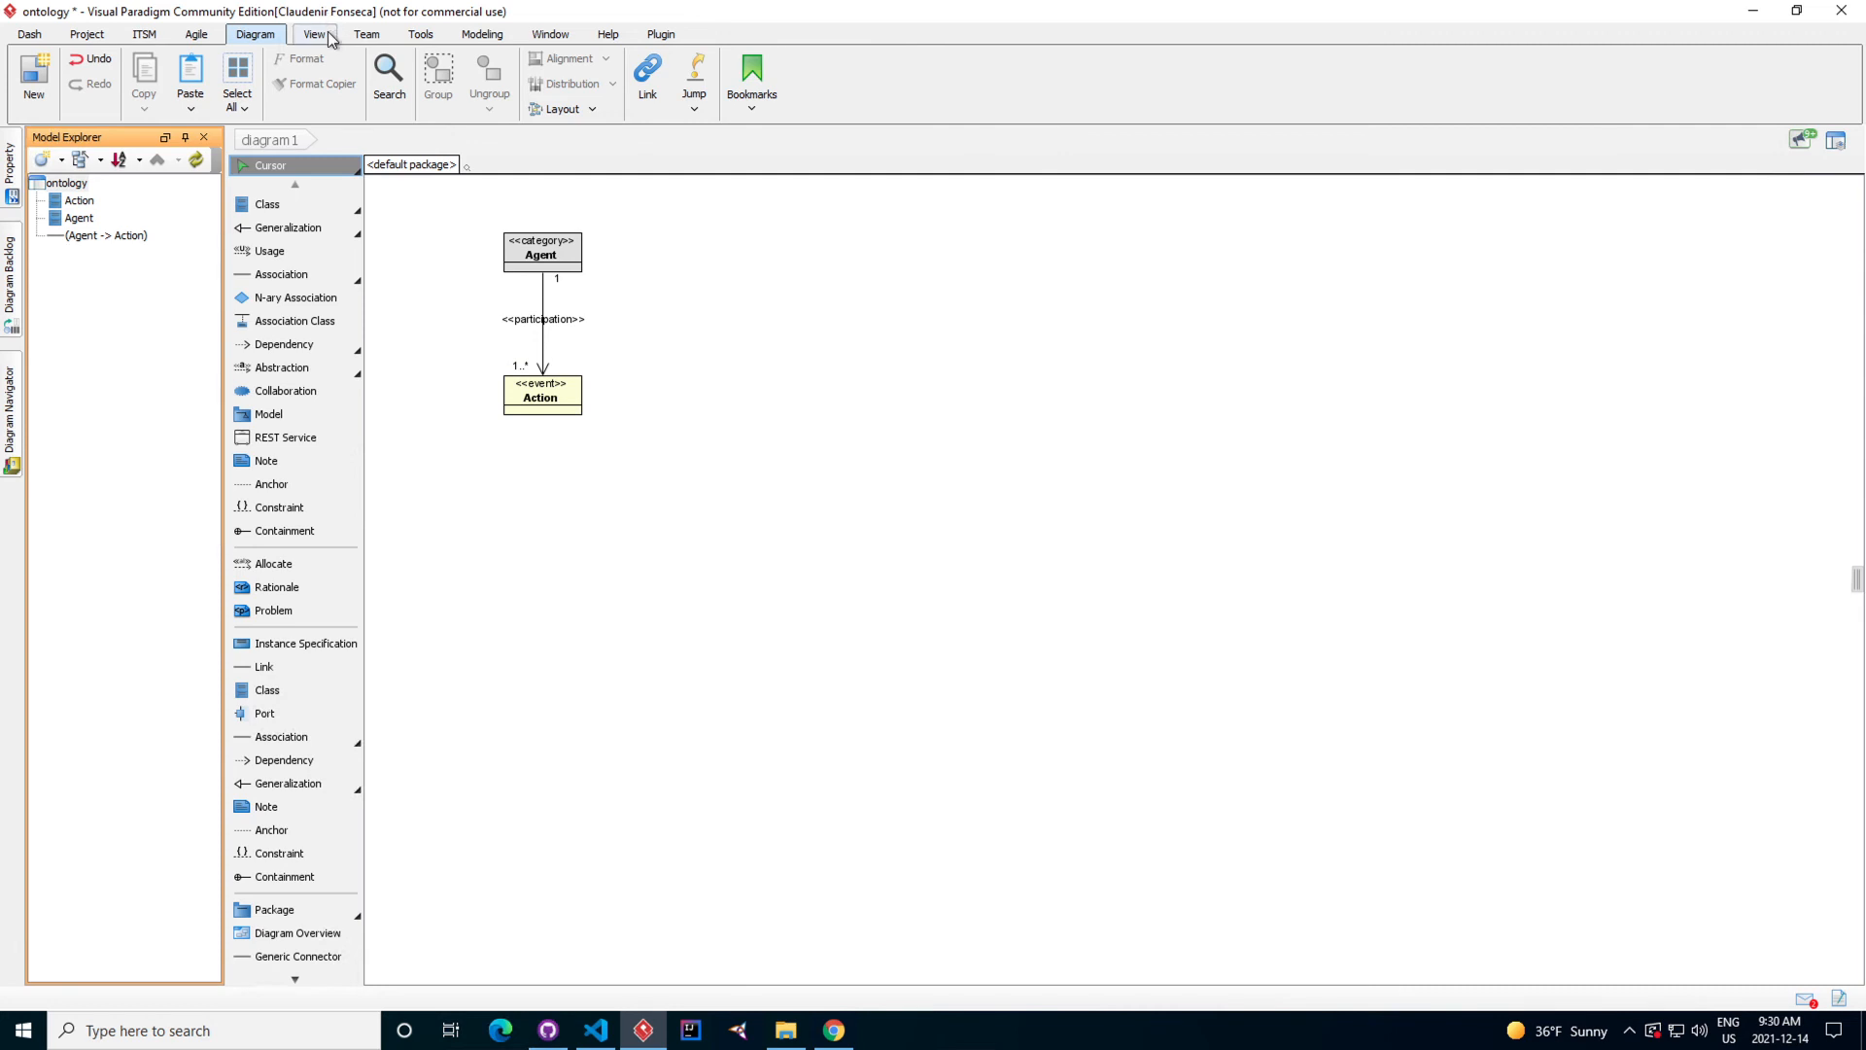
{"action": "left_click", "coordinate": [316, 35]}
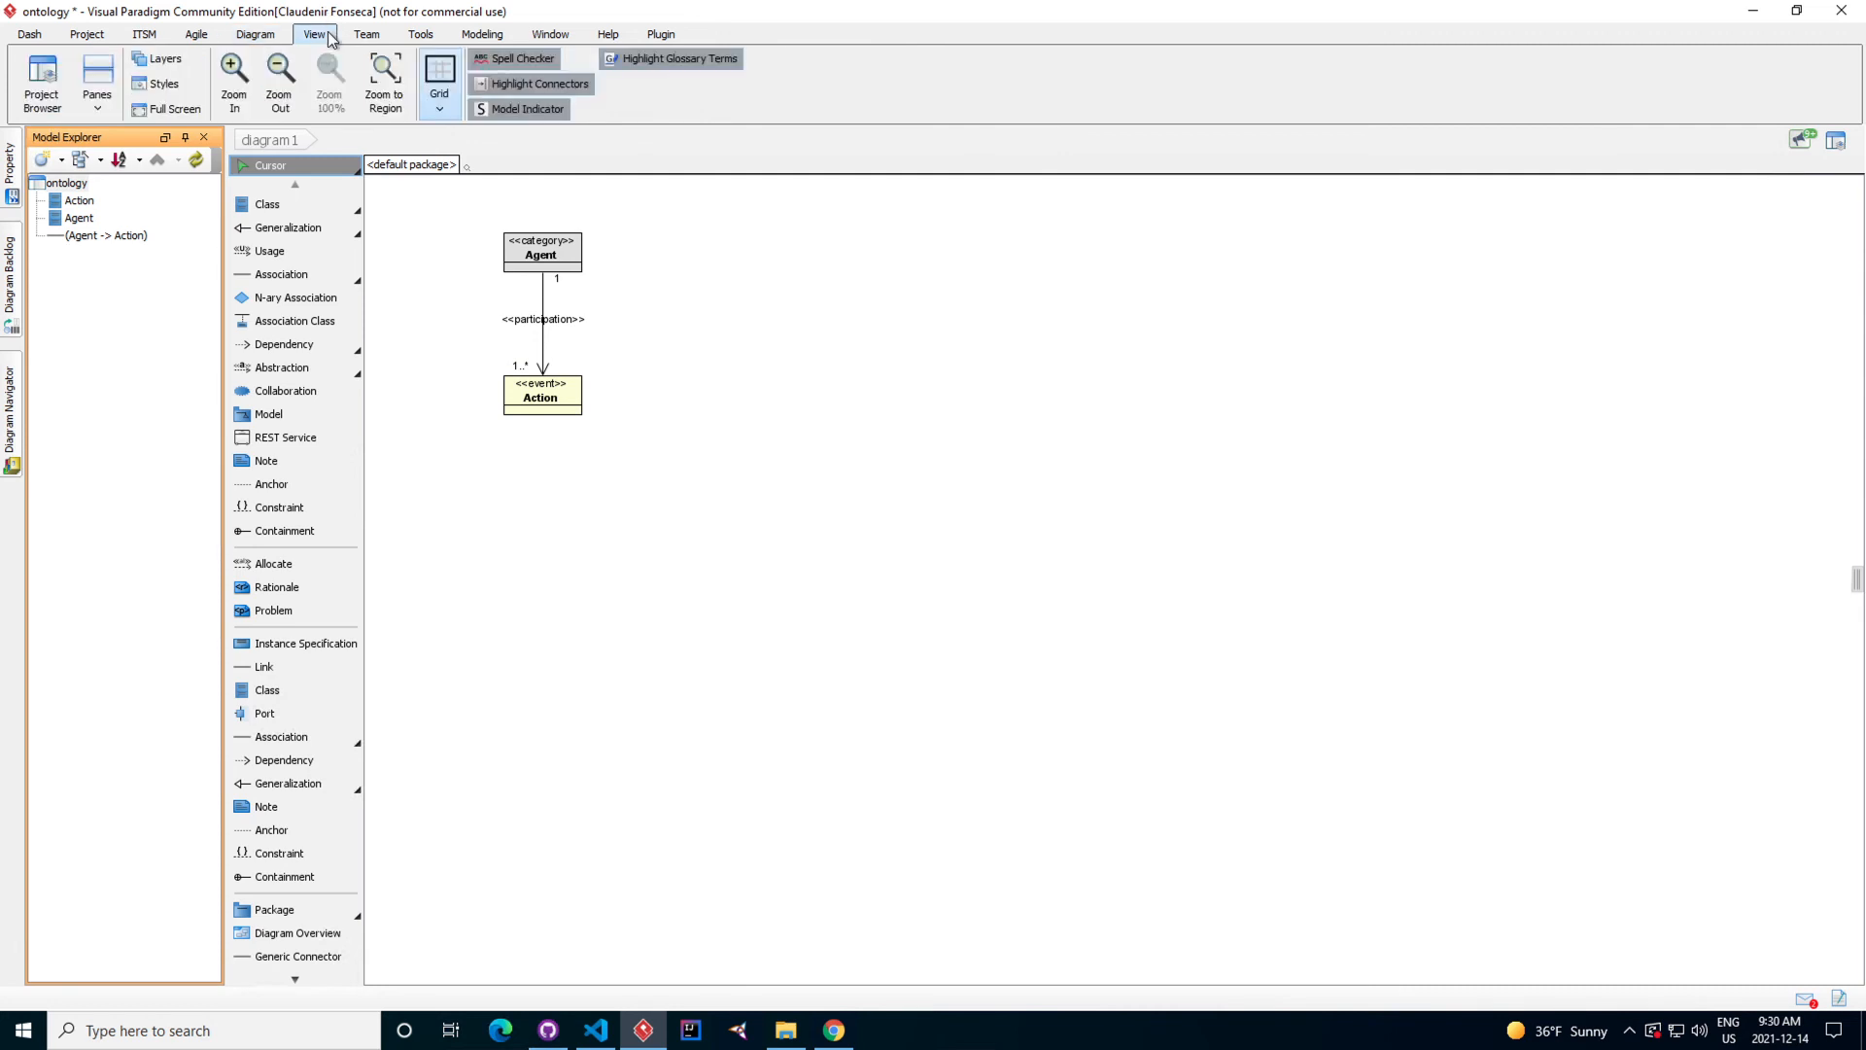
{"action": "left_click", "coordinate": [446, 110]}
{"action": "left_click", "coordinate": [467, 134]}
{"action": "left_click", "coordinate": [446, 88]}
{"action": "left_click", "coordinate": [744, 309]}
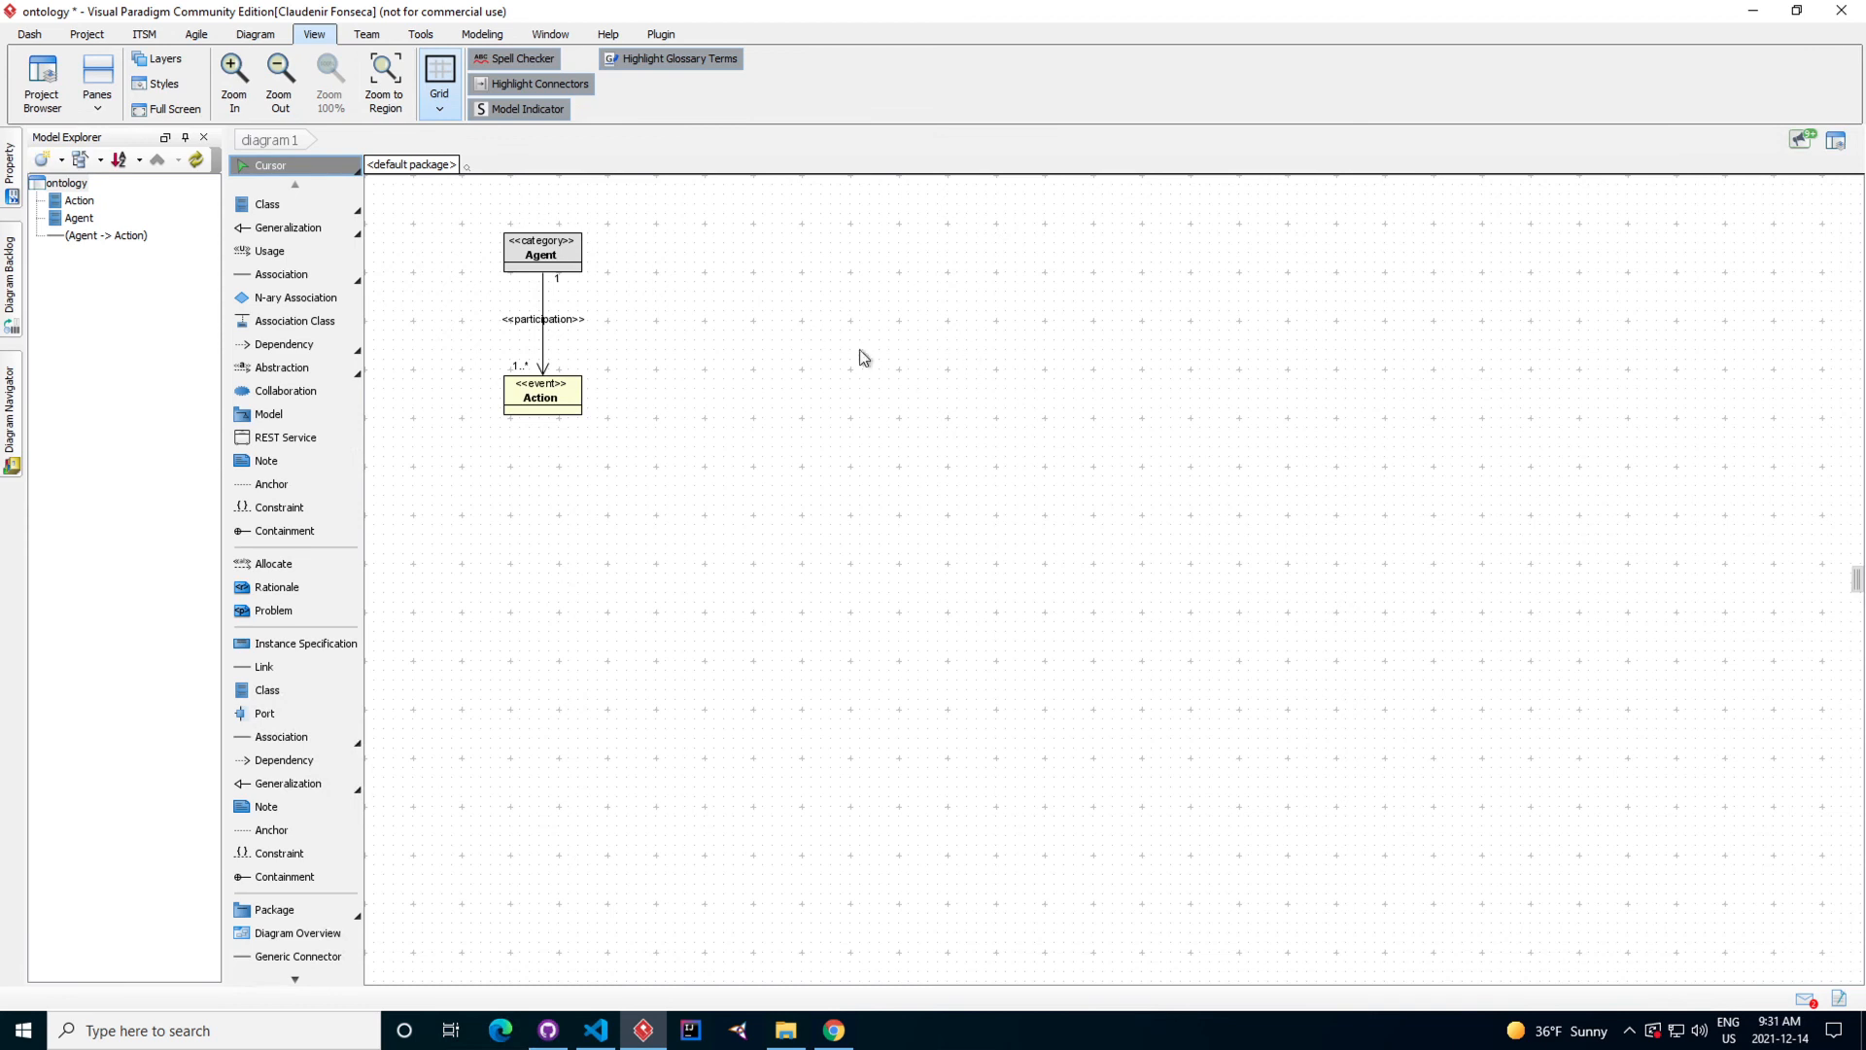
Step: Move Agent to the right of Action so their participation link runs horizontally
{"action": "left_click_drag", "start_coordinate": [479, 227], "coordinate": [683, 517]}
{"action": "left_click", "coordinate": [720, 251]}
{"action": "left_click_drag", "start_coordinate": [575, 251], "coordinate": [884, 399]}
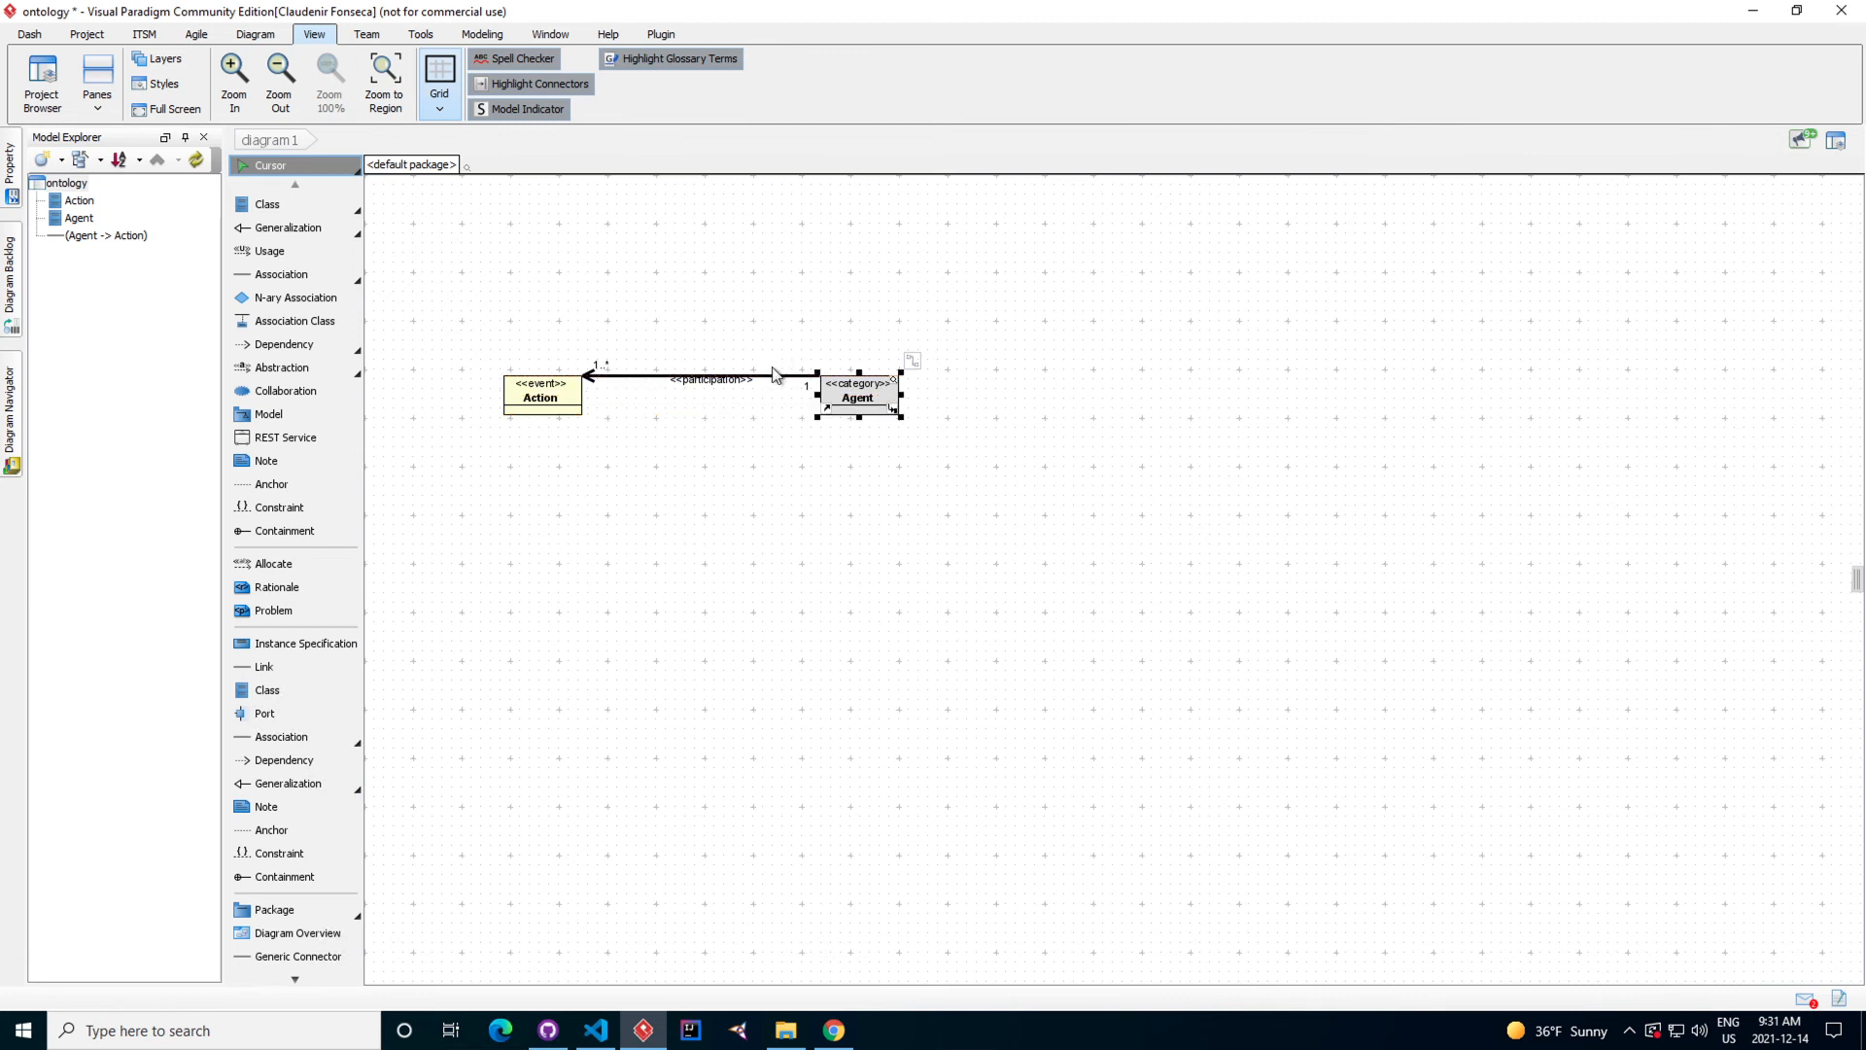
{"action": "left_click", "coordinate": [769, 402]}
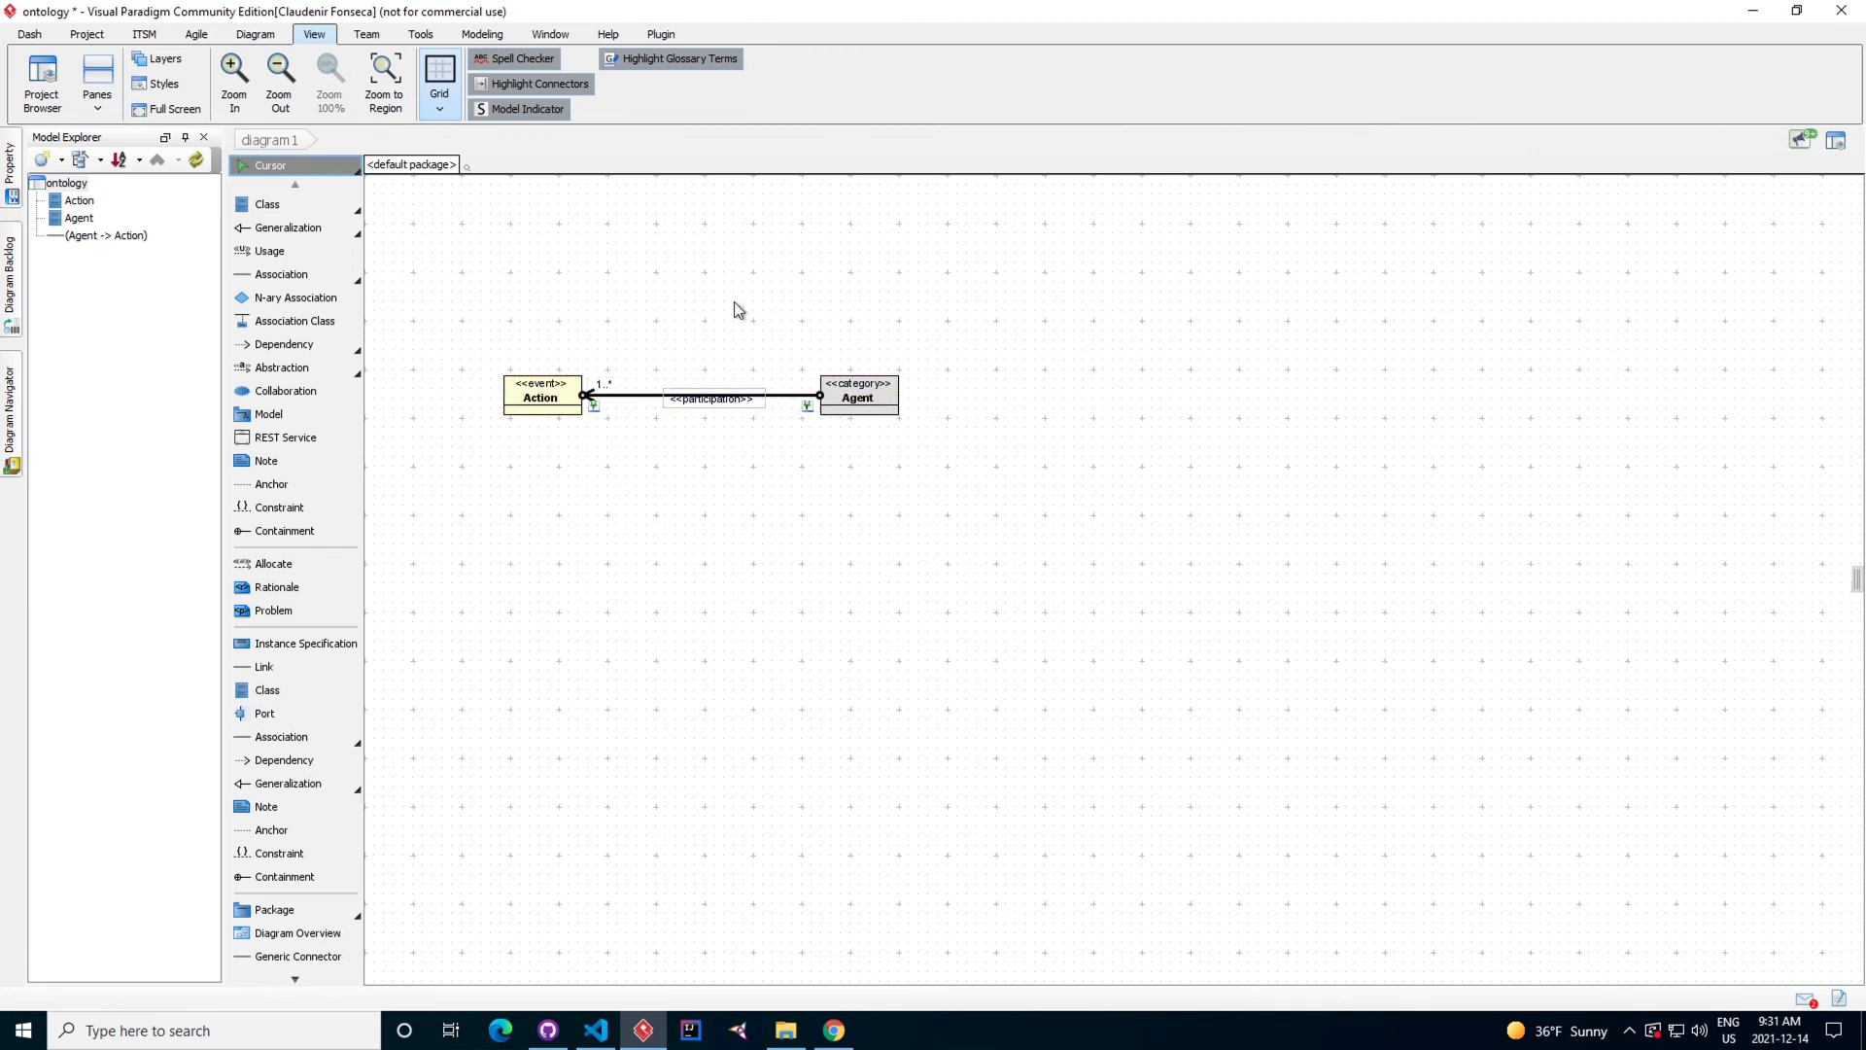
{"action": "left_click", "coordinate": [699, 346]}
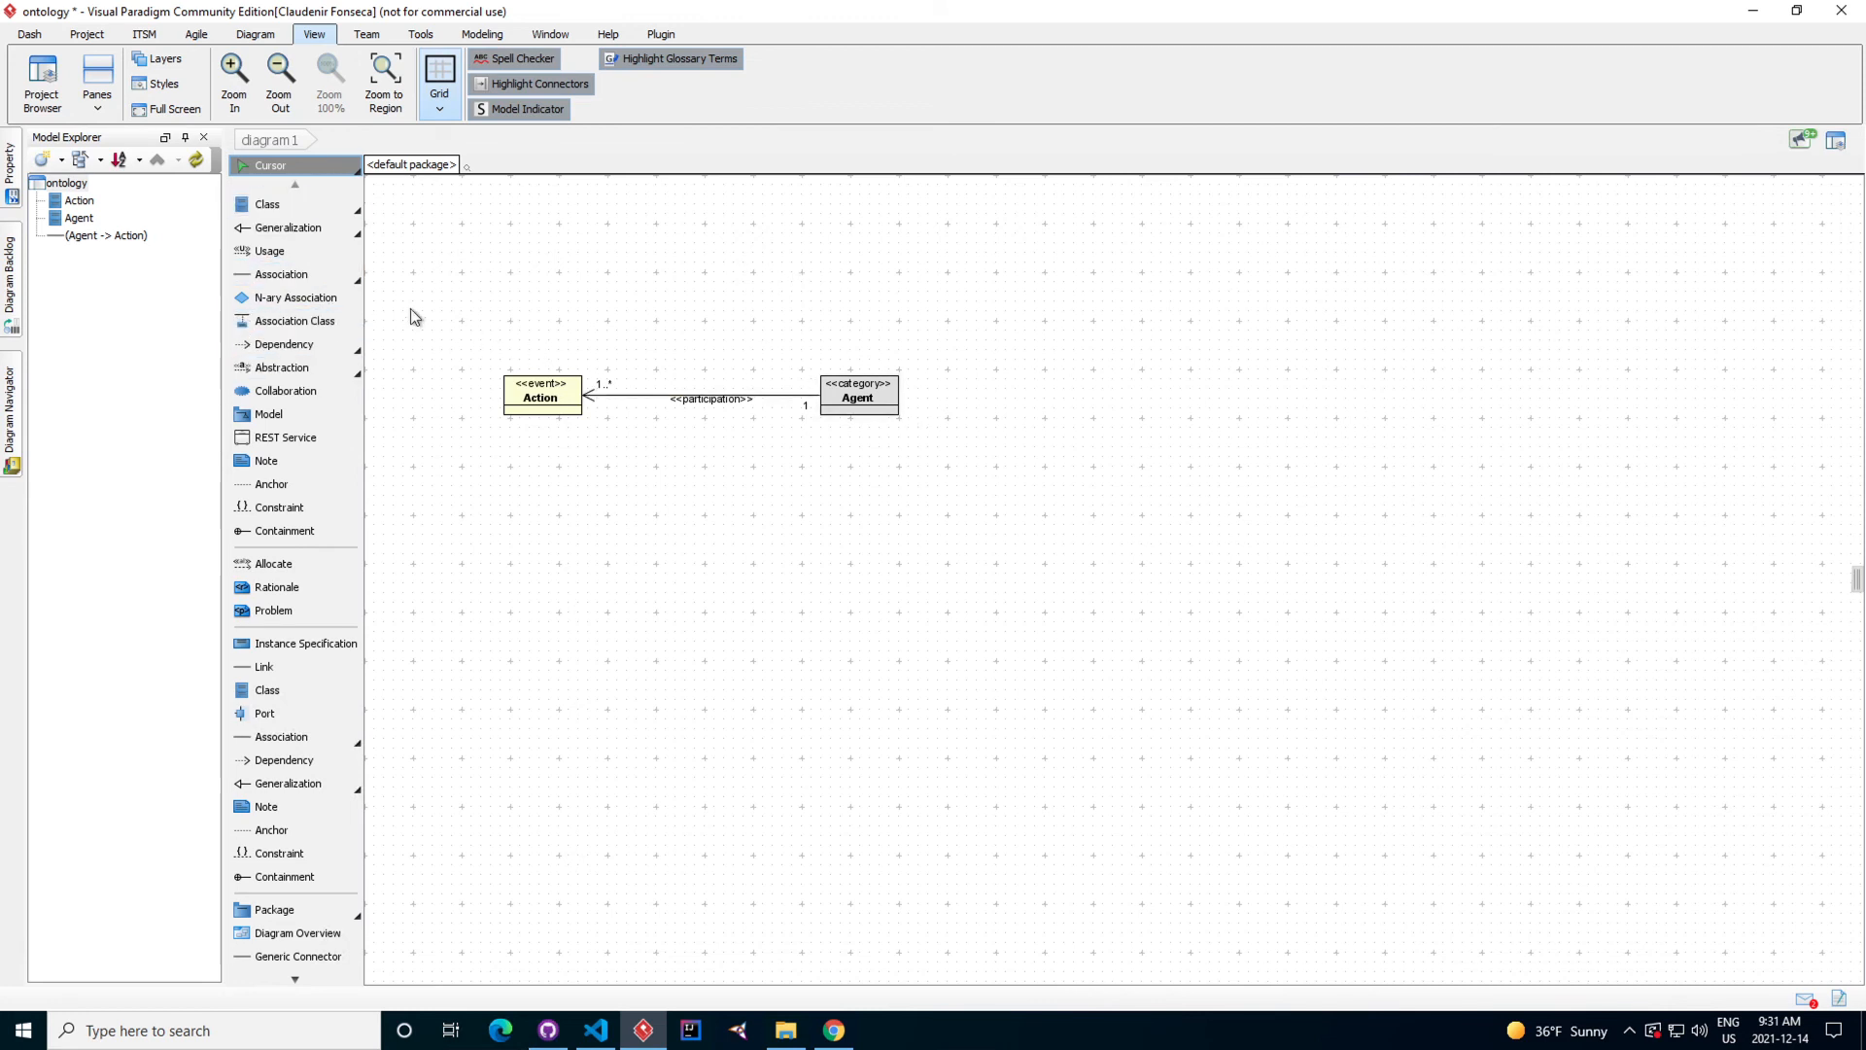
Step: Turn off Show Name for the diagram toolbar tools and select the ontology root
{"action": "right_click", "coordinate": [292, 289]}
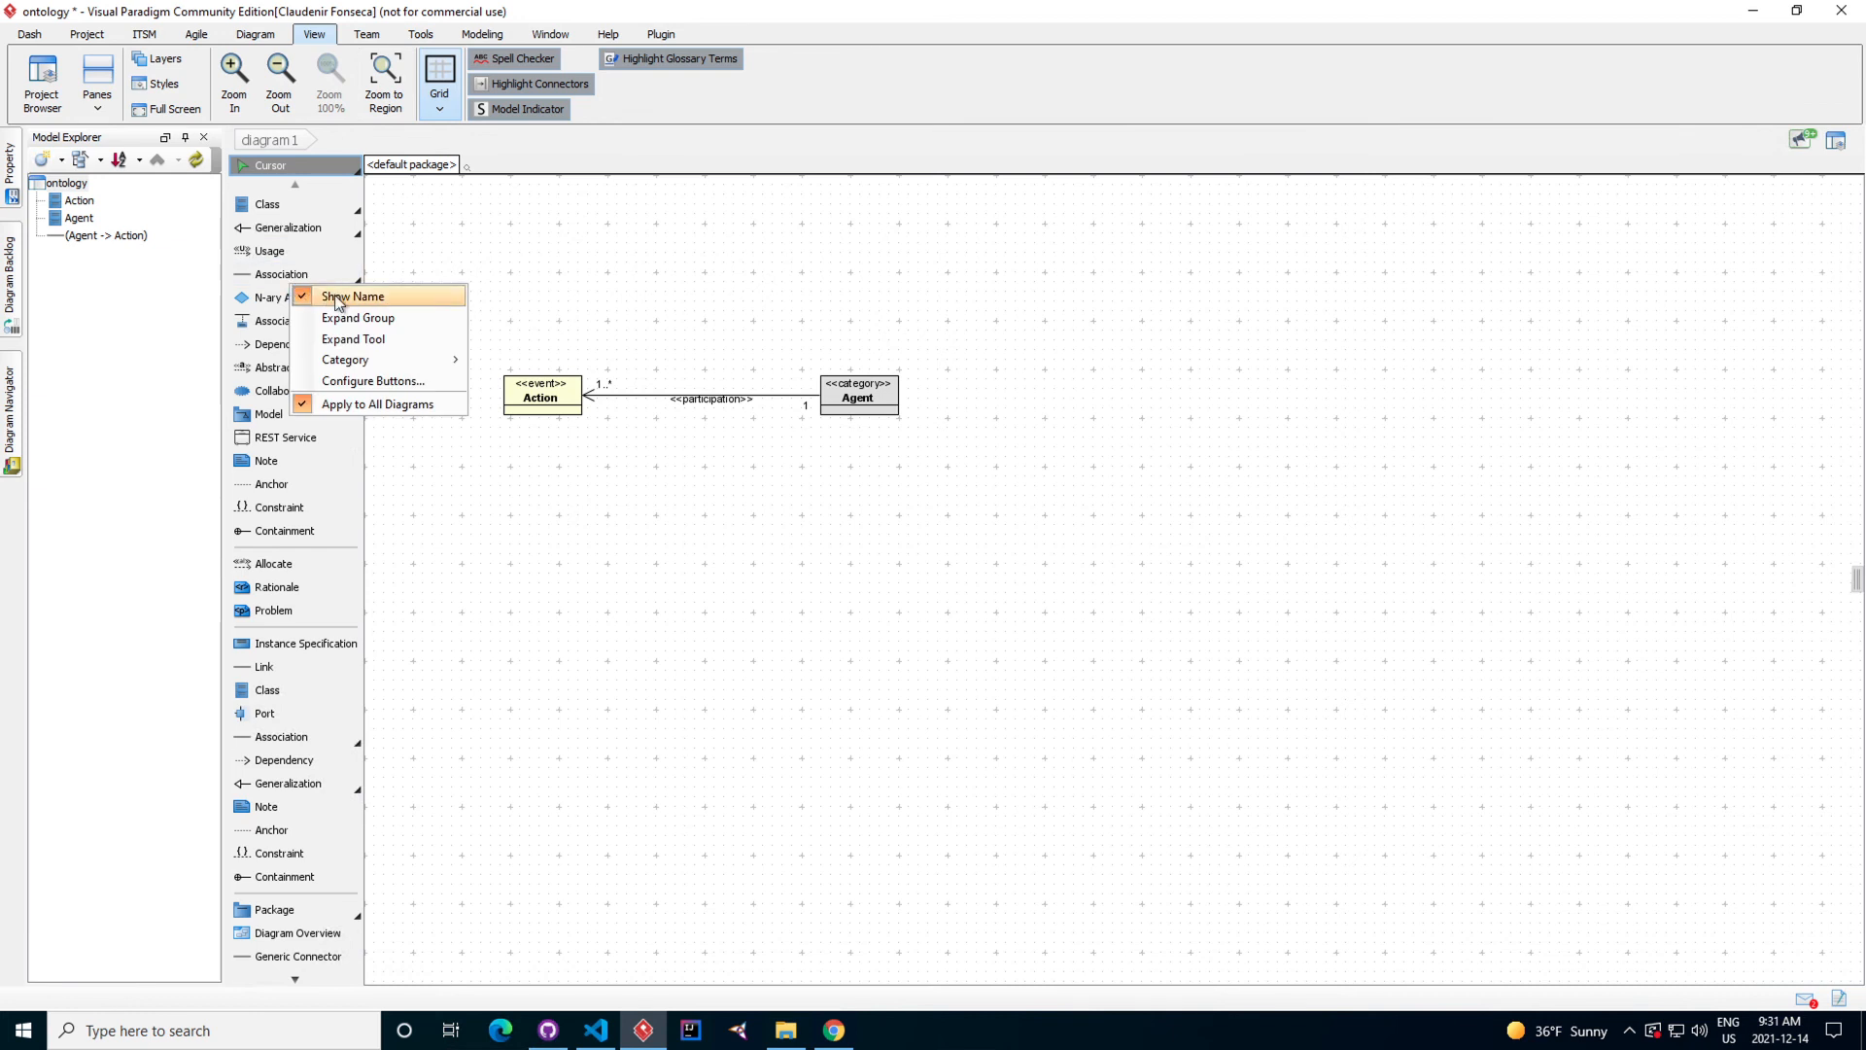
{"action": "left_click", "coordinate": [337, 299]}
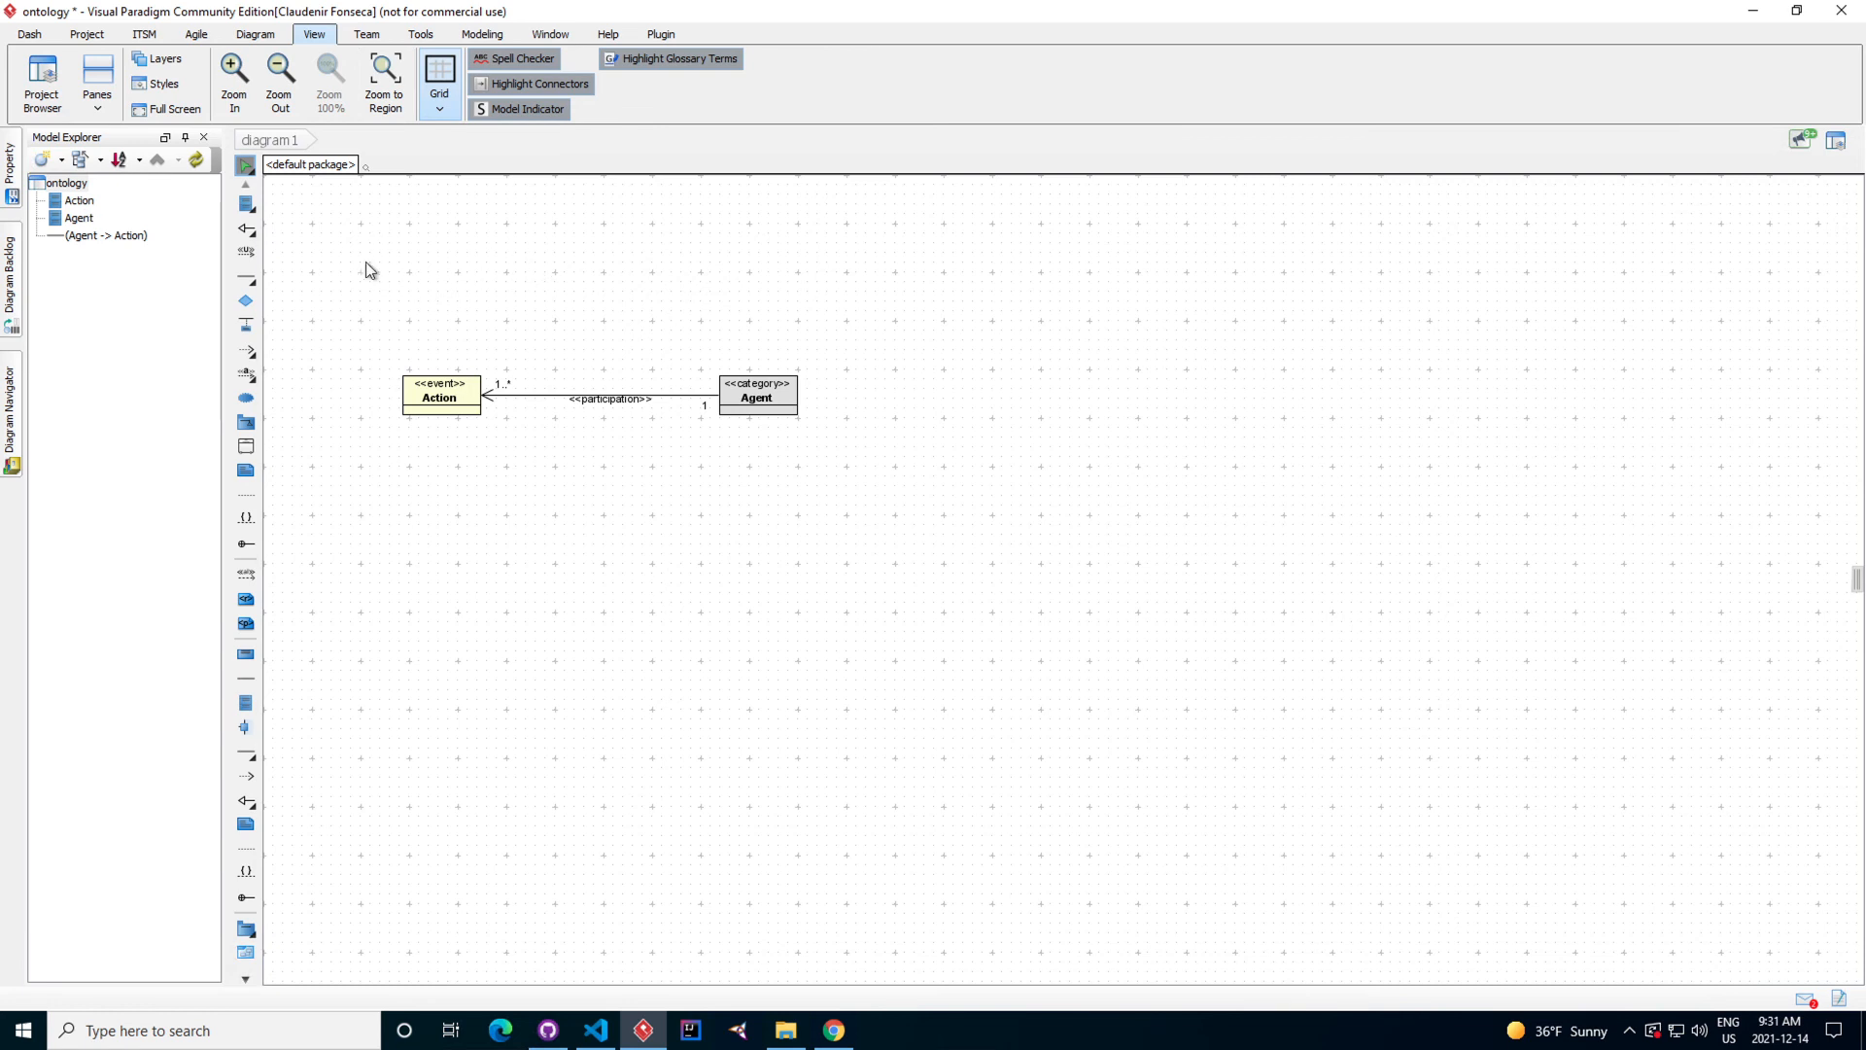
{"action": "left_click", "coordinate": [80, 202]}
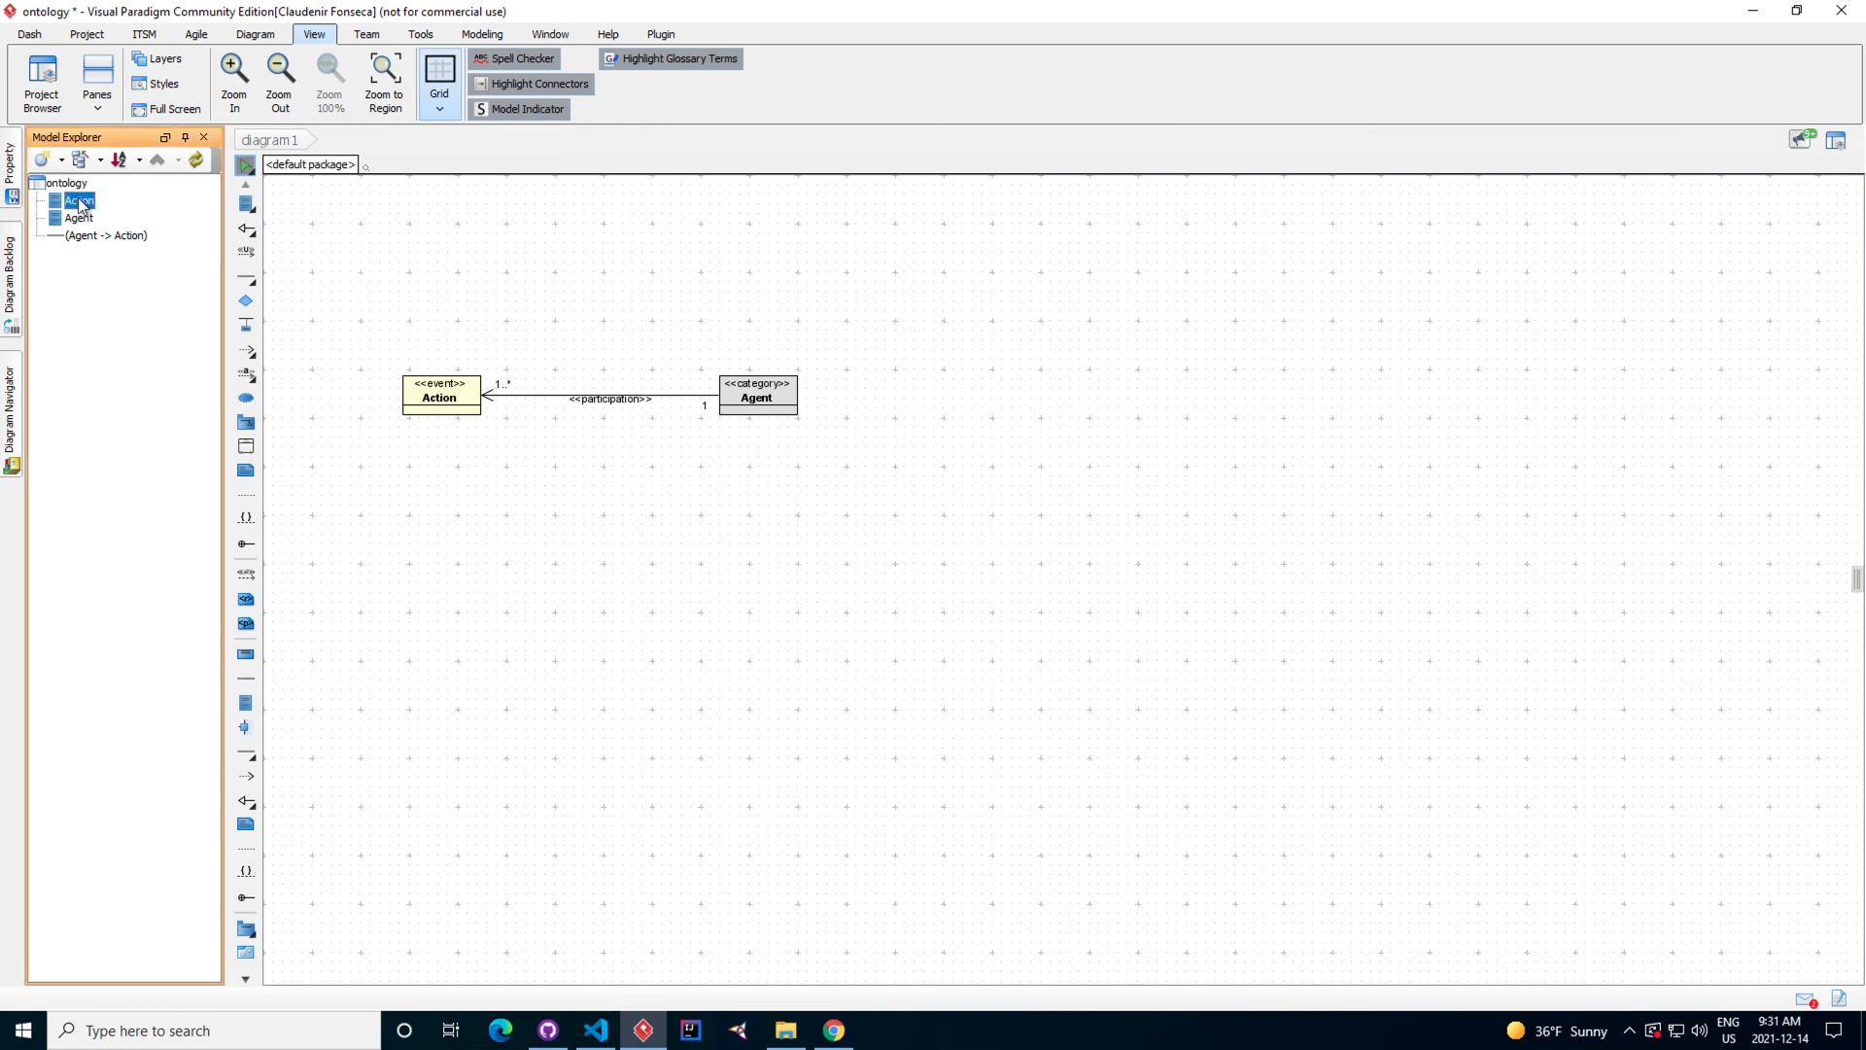
{"action": "left_click", "coordinate": [76, 236], "text": "shift"}
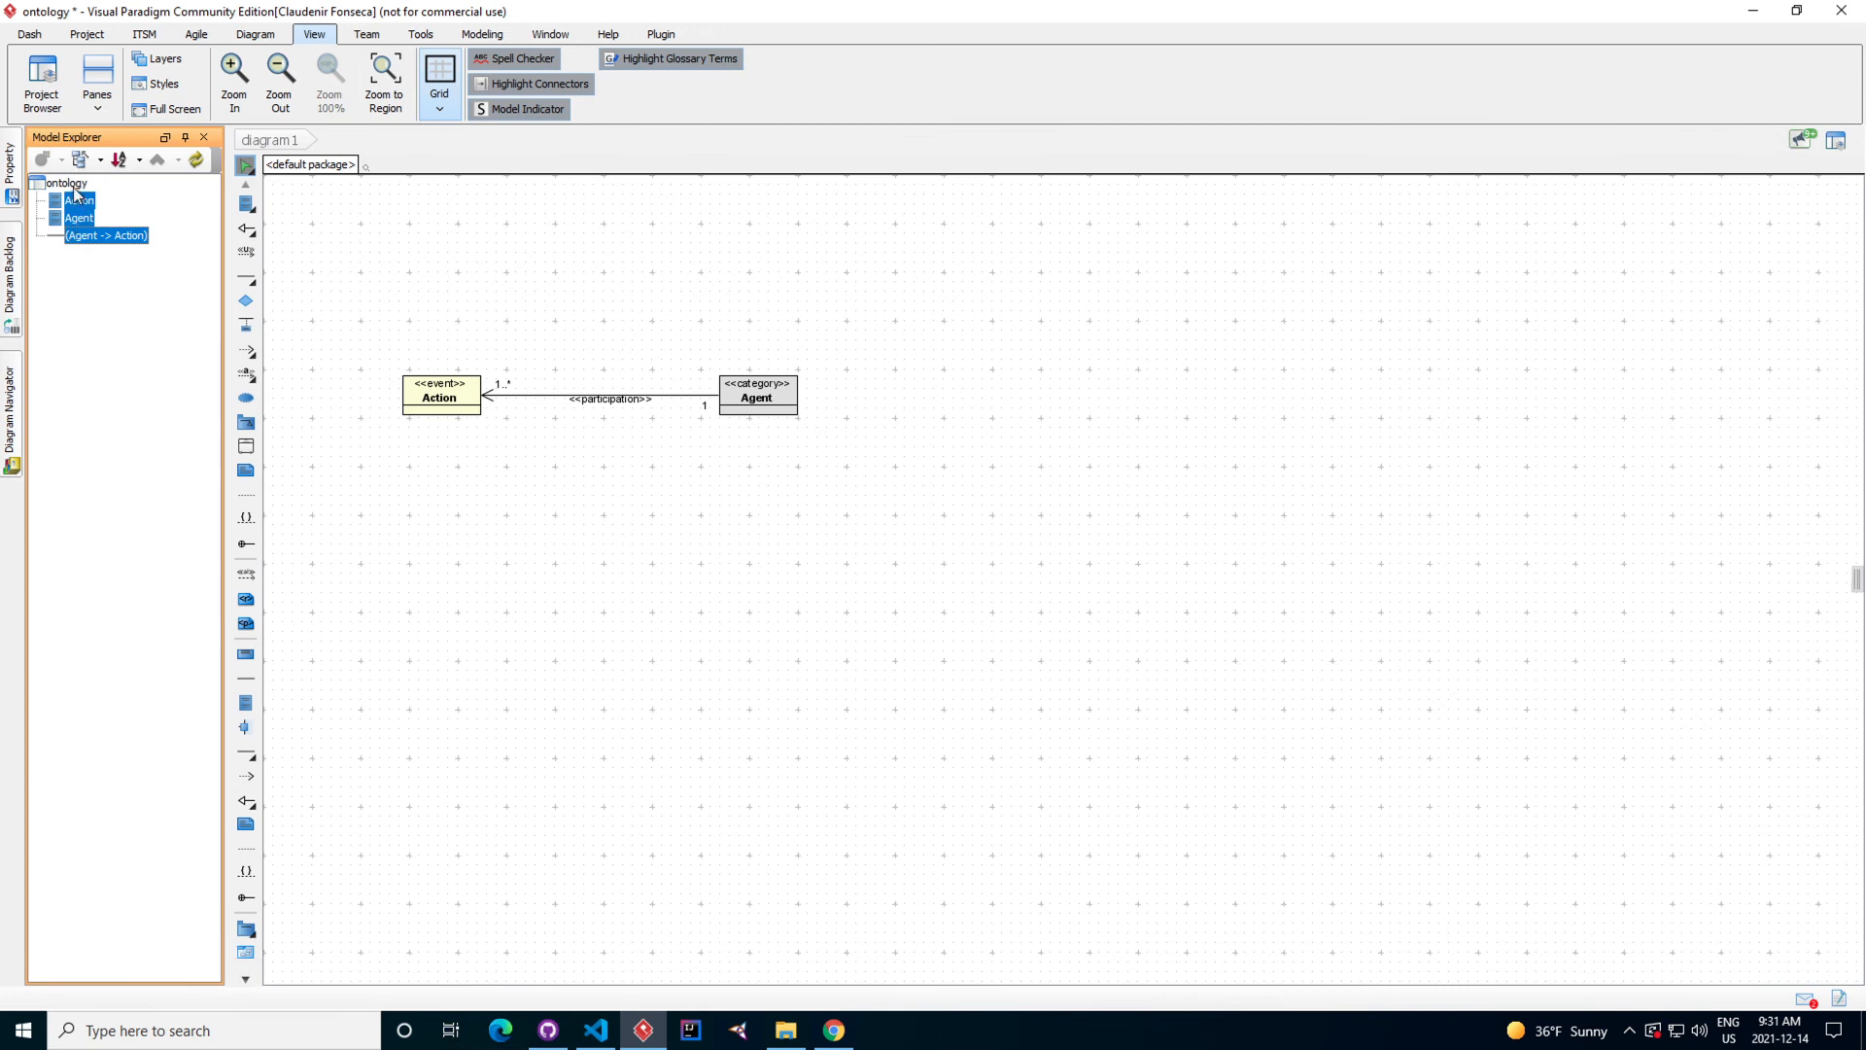
{"action": "left_click", "coordinate": [68, 183]}
Step: Add a package named 'Core Ontology on Decision Making' under the ontology model
{"action": "left_click", "coordinate": [61, 160]}
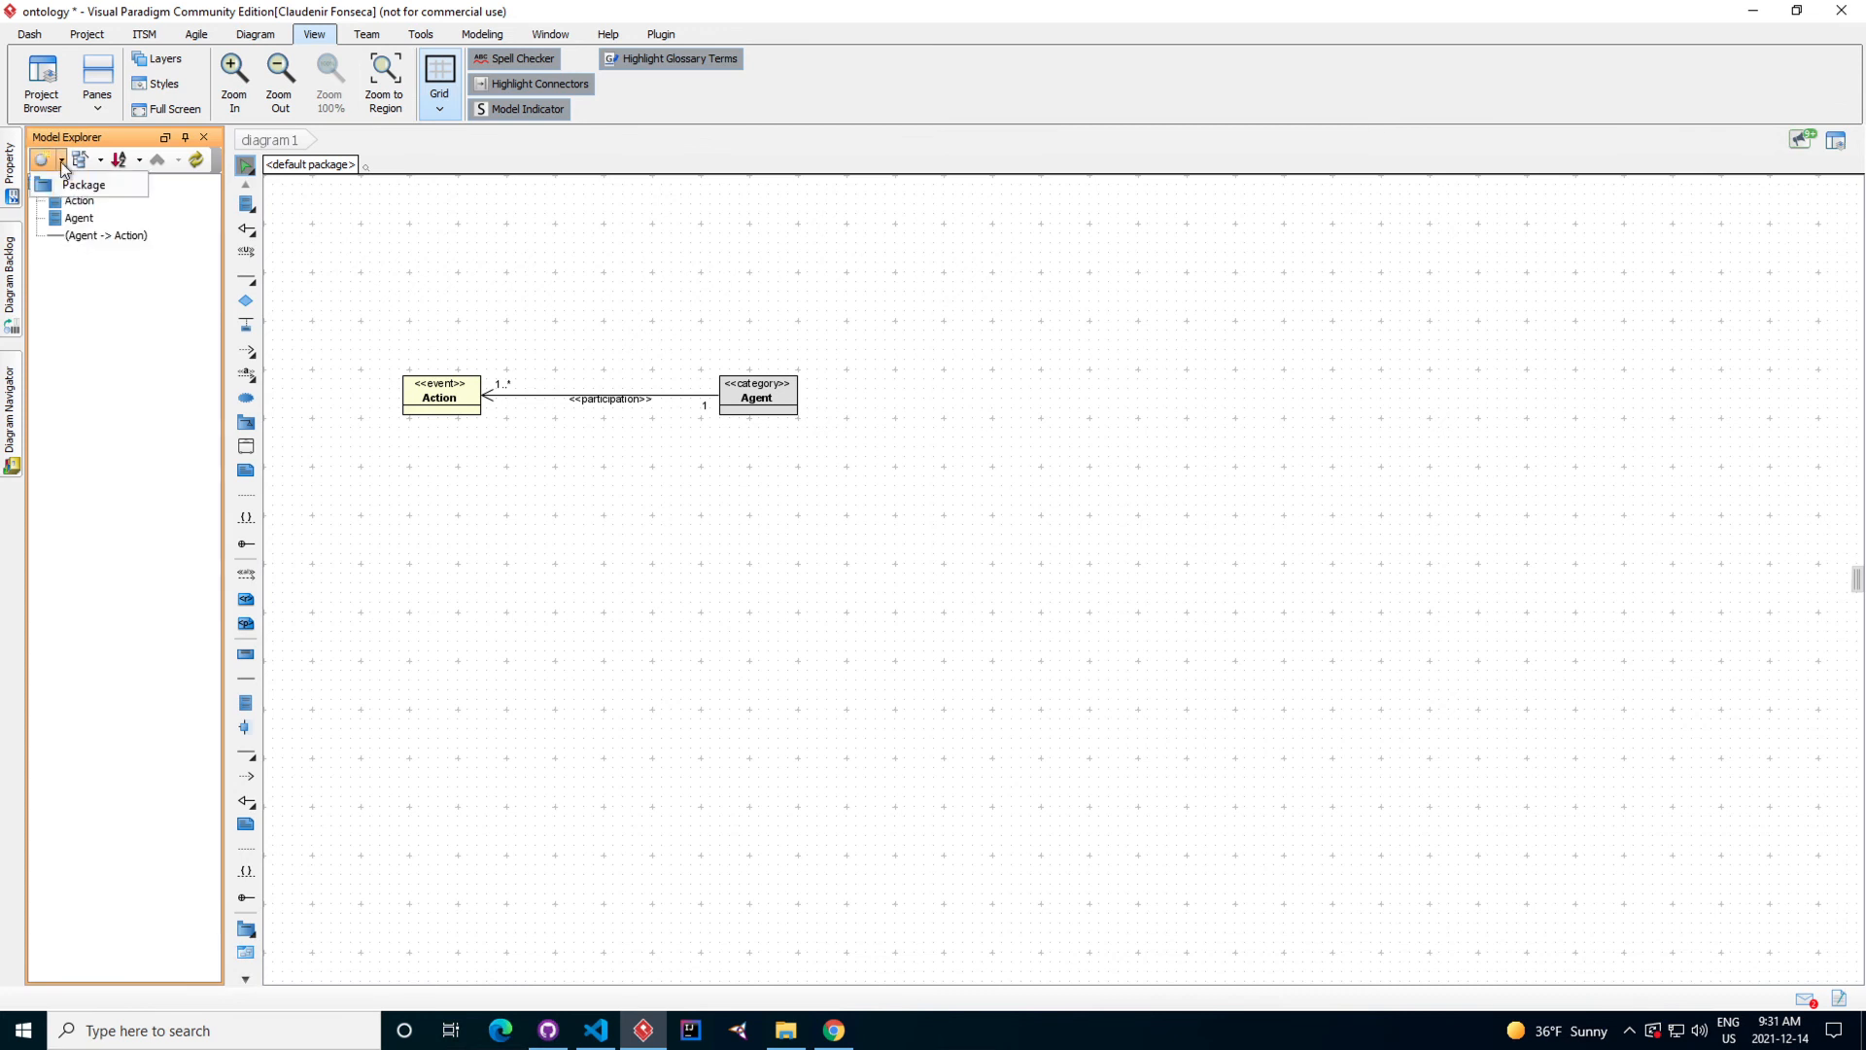
{"action": "left_click", "coordinate": [73, 185]}
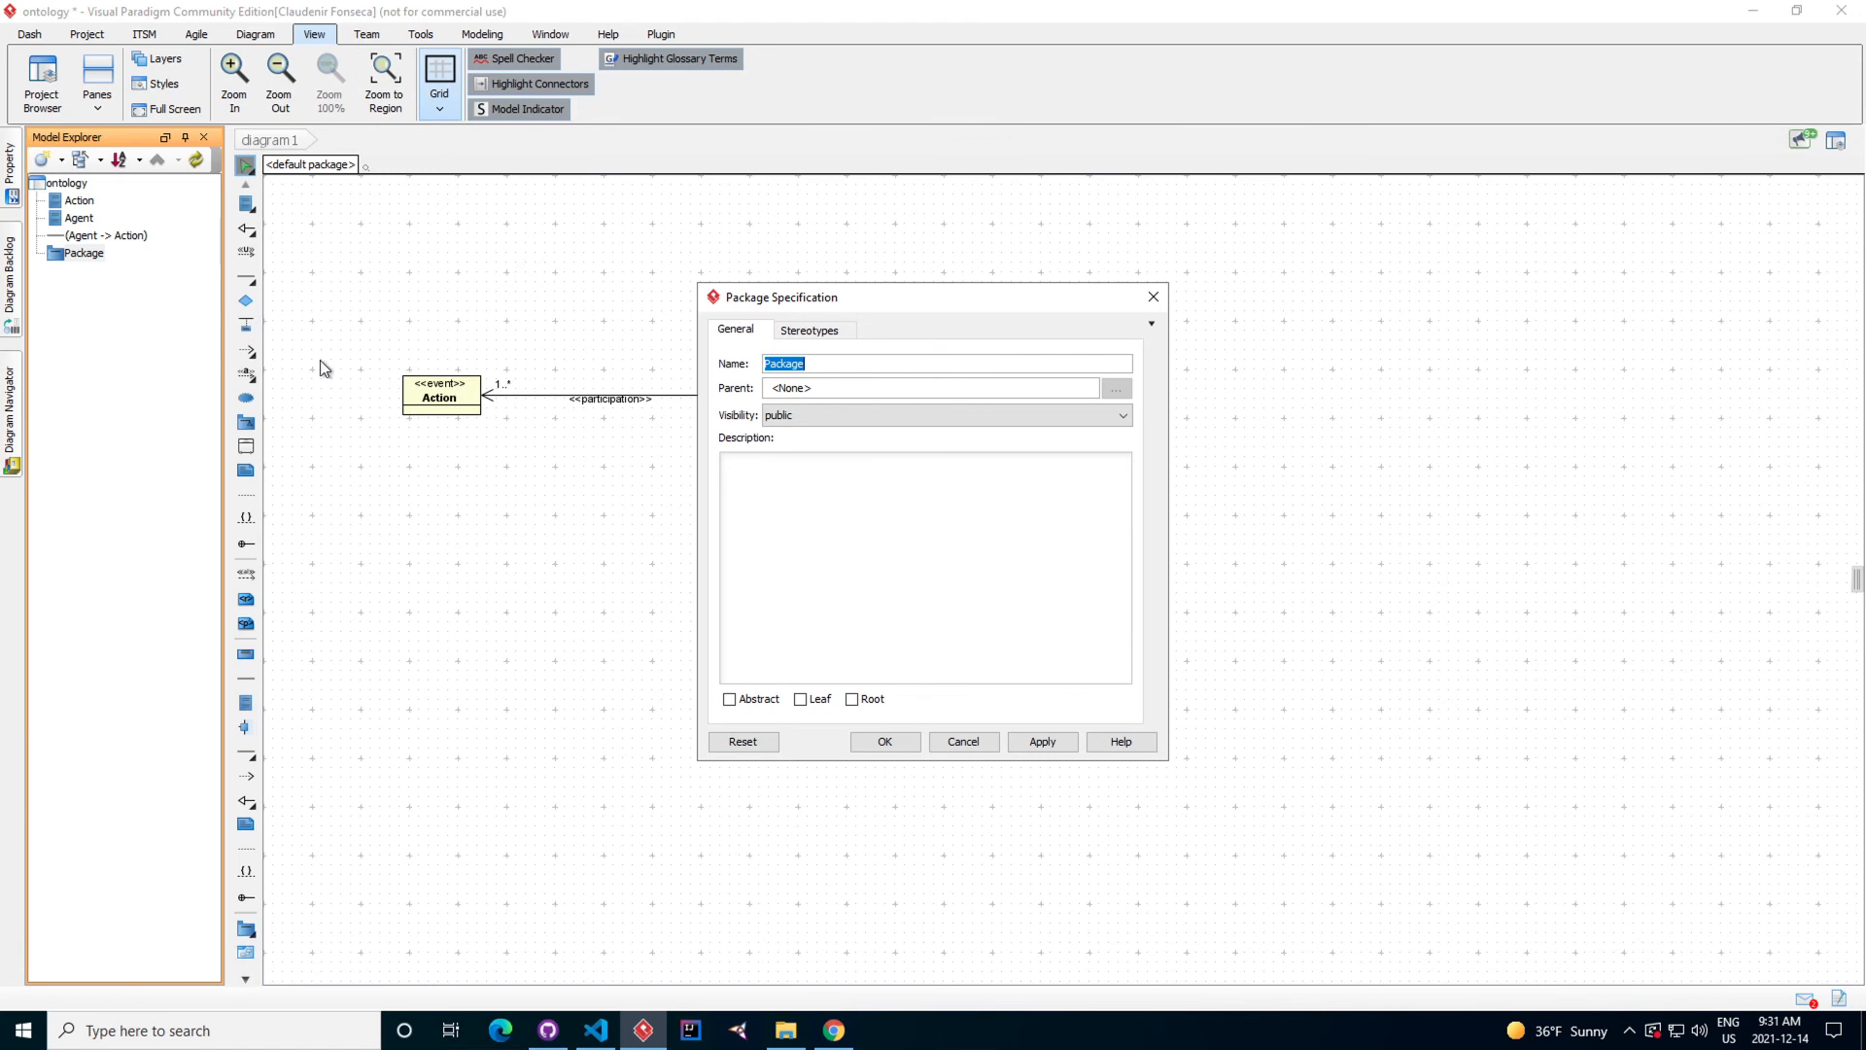
{"action": "type", "text": "Core Ontology on Decision Making"}
{"action": "key", "text": "Return"}
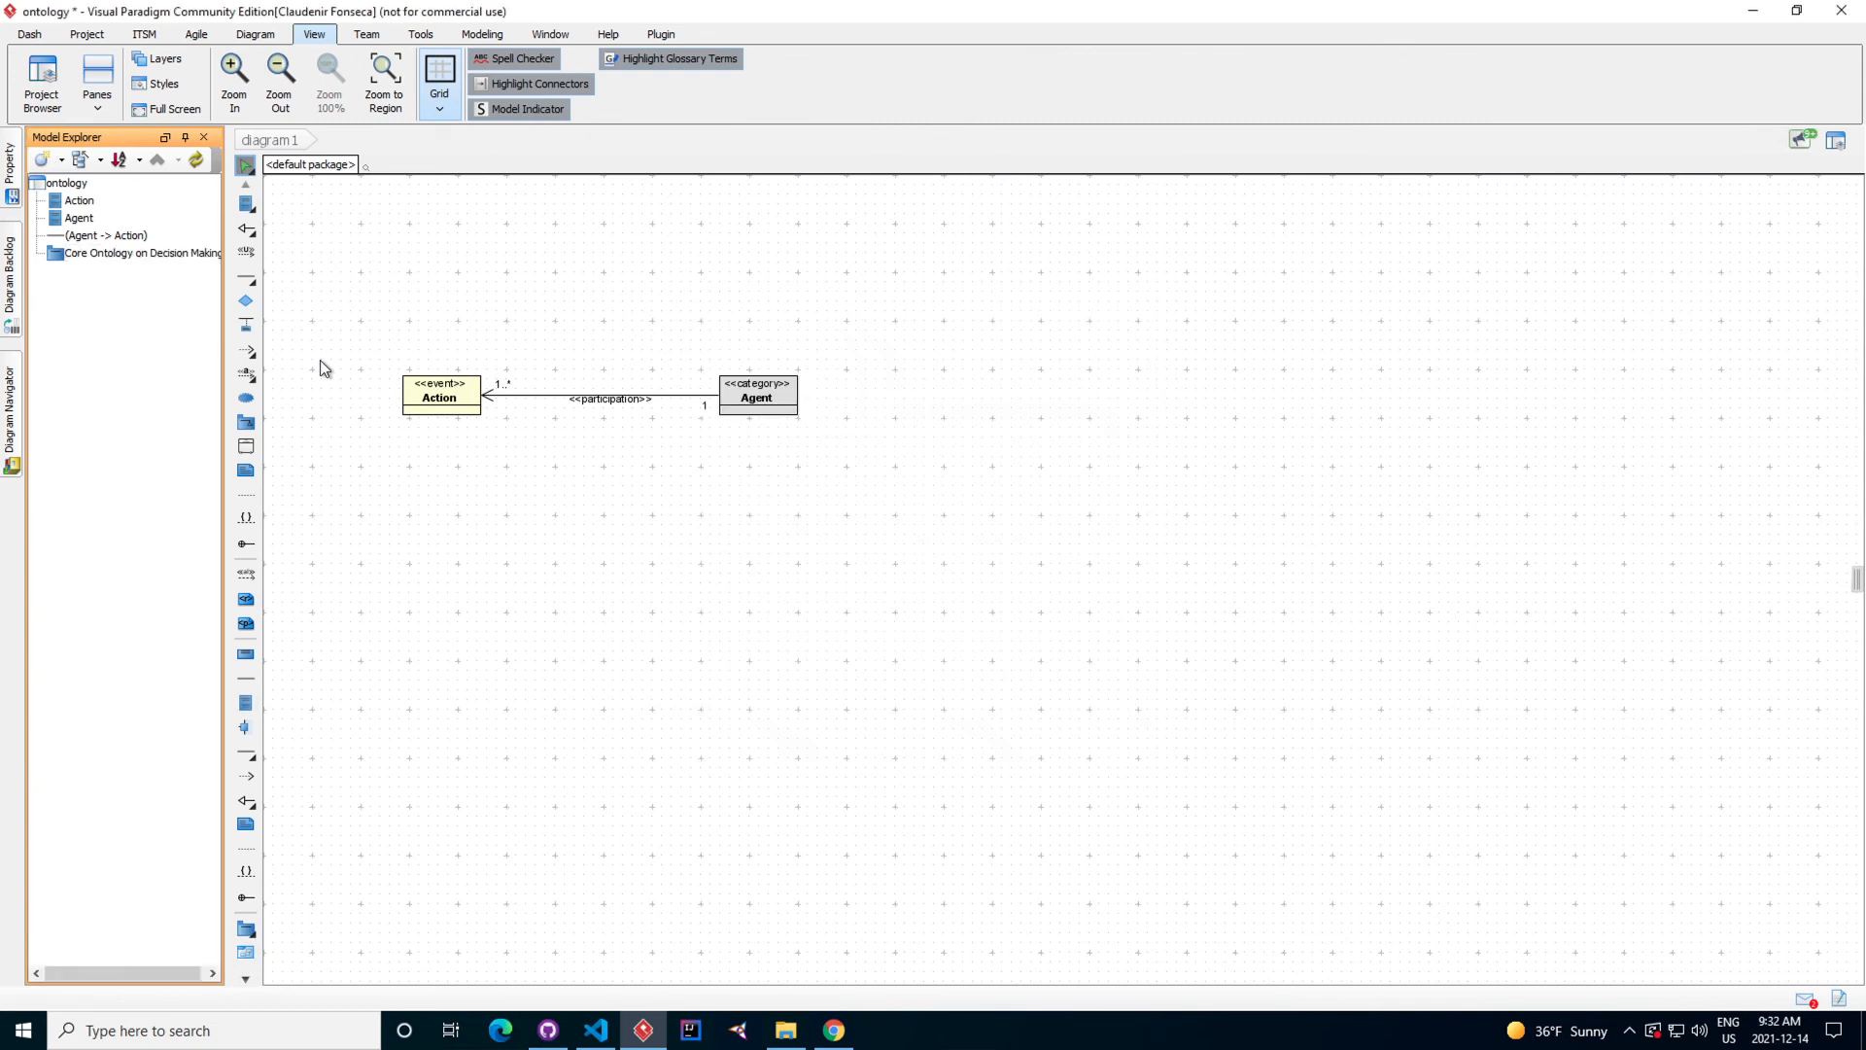
Step: Move Action, Agent and their association into the Core Ontology on Decision Making package
{"action": "left_click", "coordinate": [86, 202]}
{"action": "left_click", "coordinate": [91, 238], "text": "shift"}
{"action": "left_click_drag", "start_coordinate": [90, 240], "coordinate": [92, 255]}
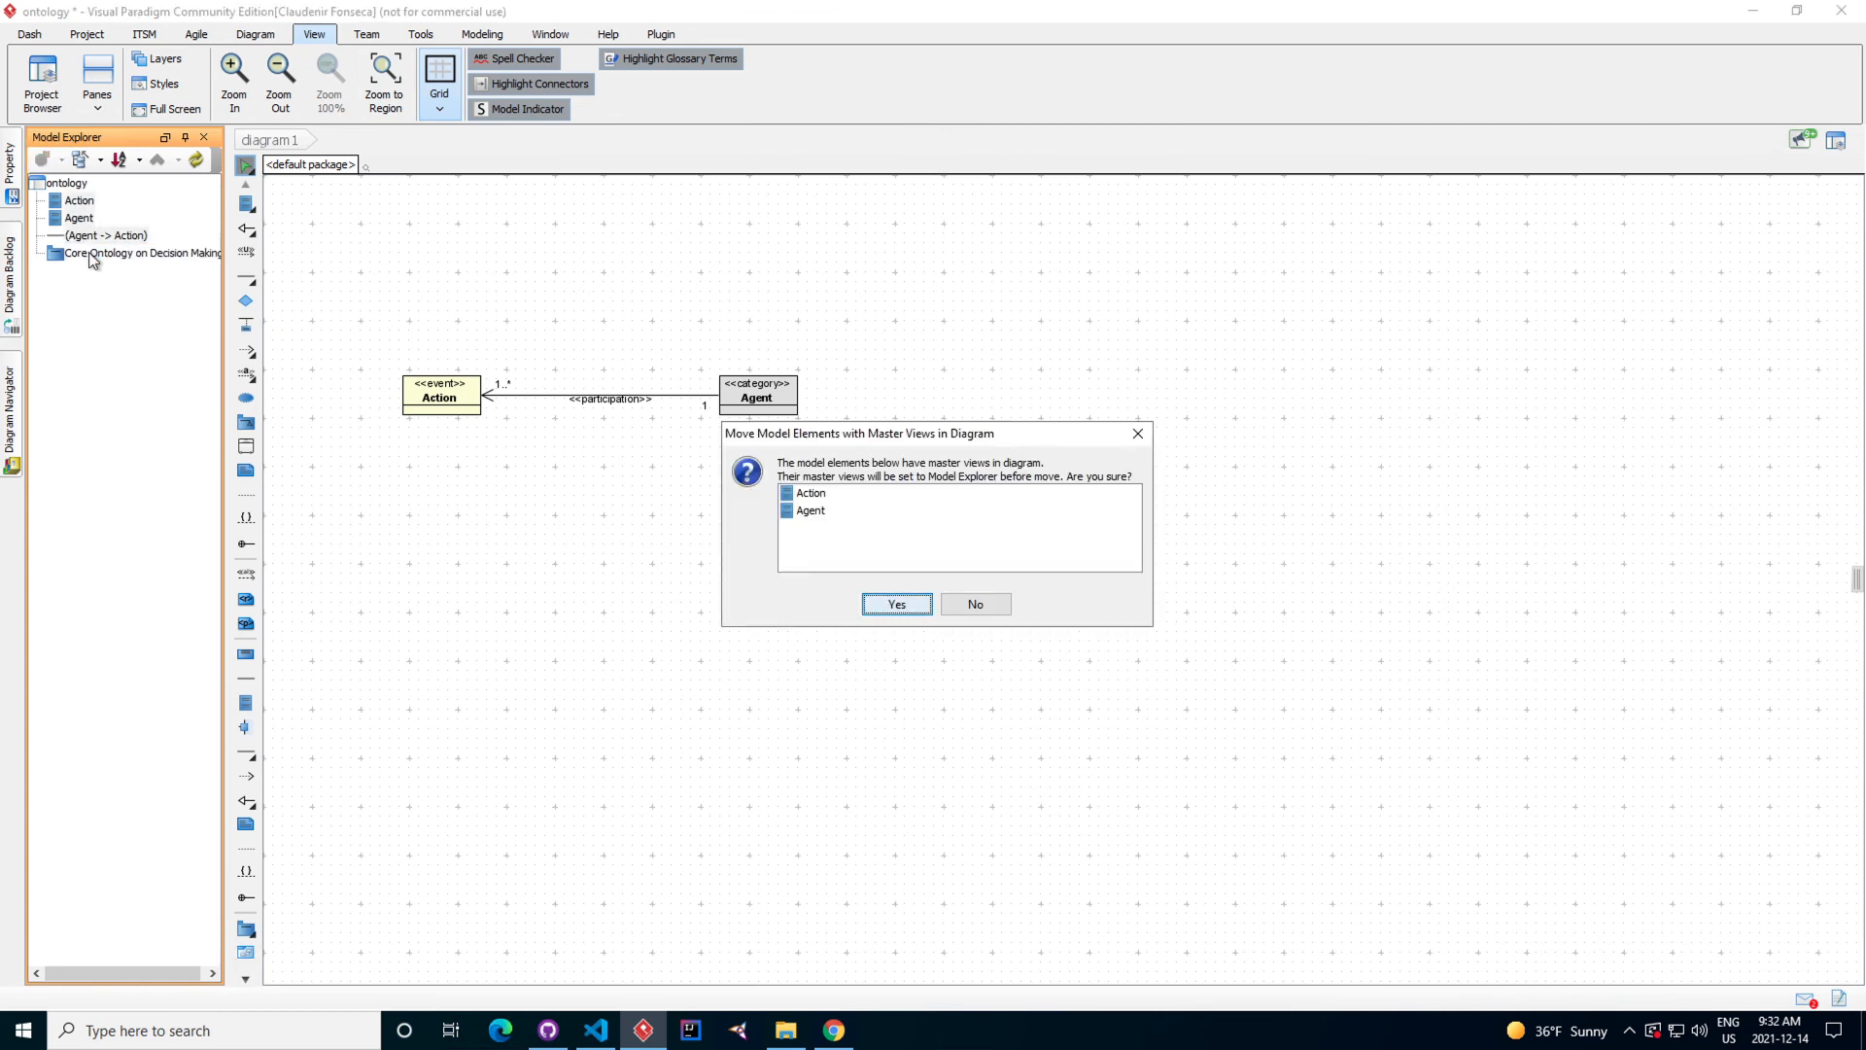
{"action": "left_click", "coordinate": [884, 606]}
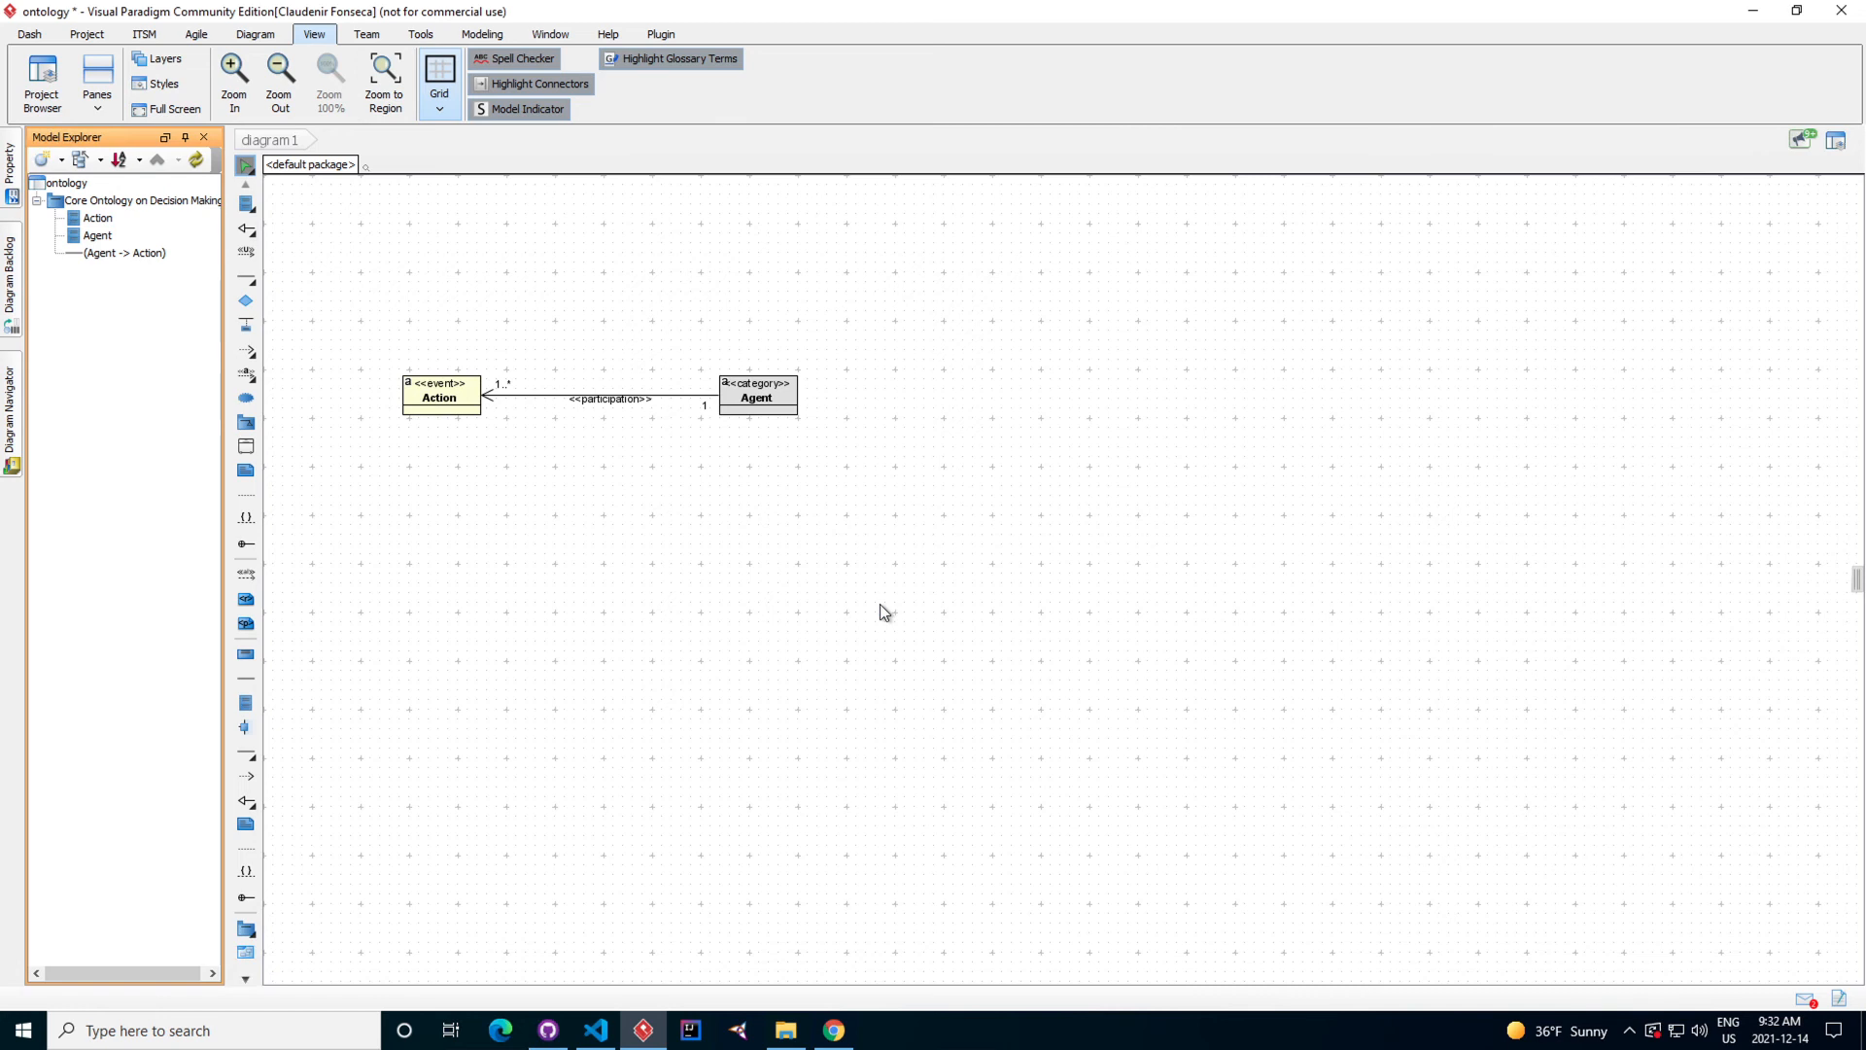
Step: Attach diagram1 to the package as an existing sub diagram
{"action": "right_click", "coordinate": [95, 201]}
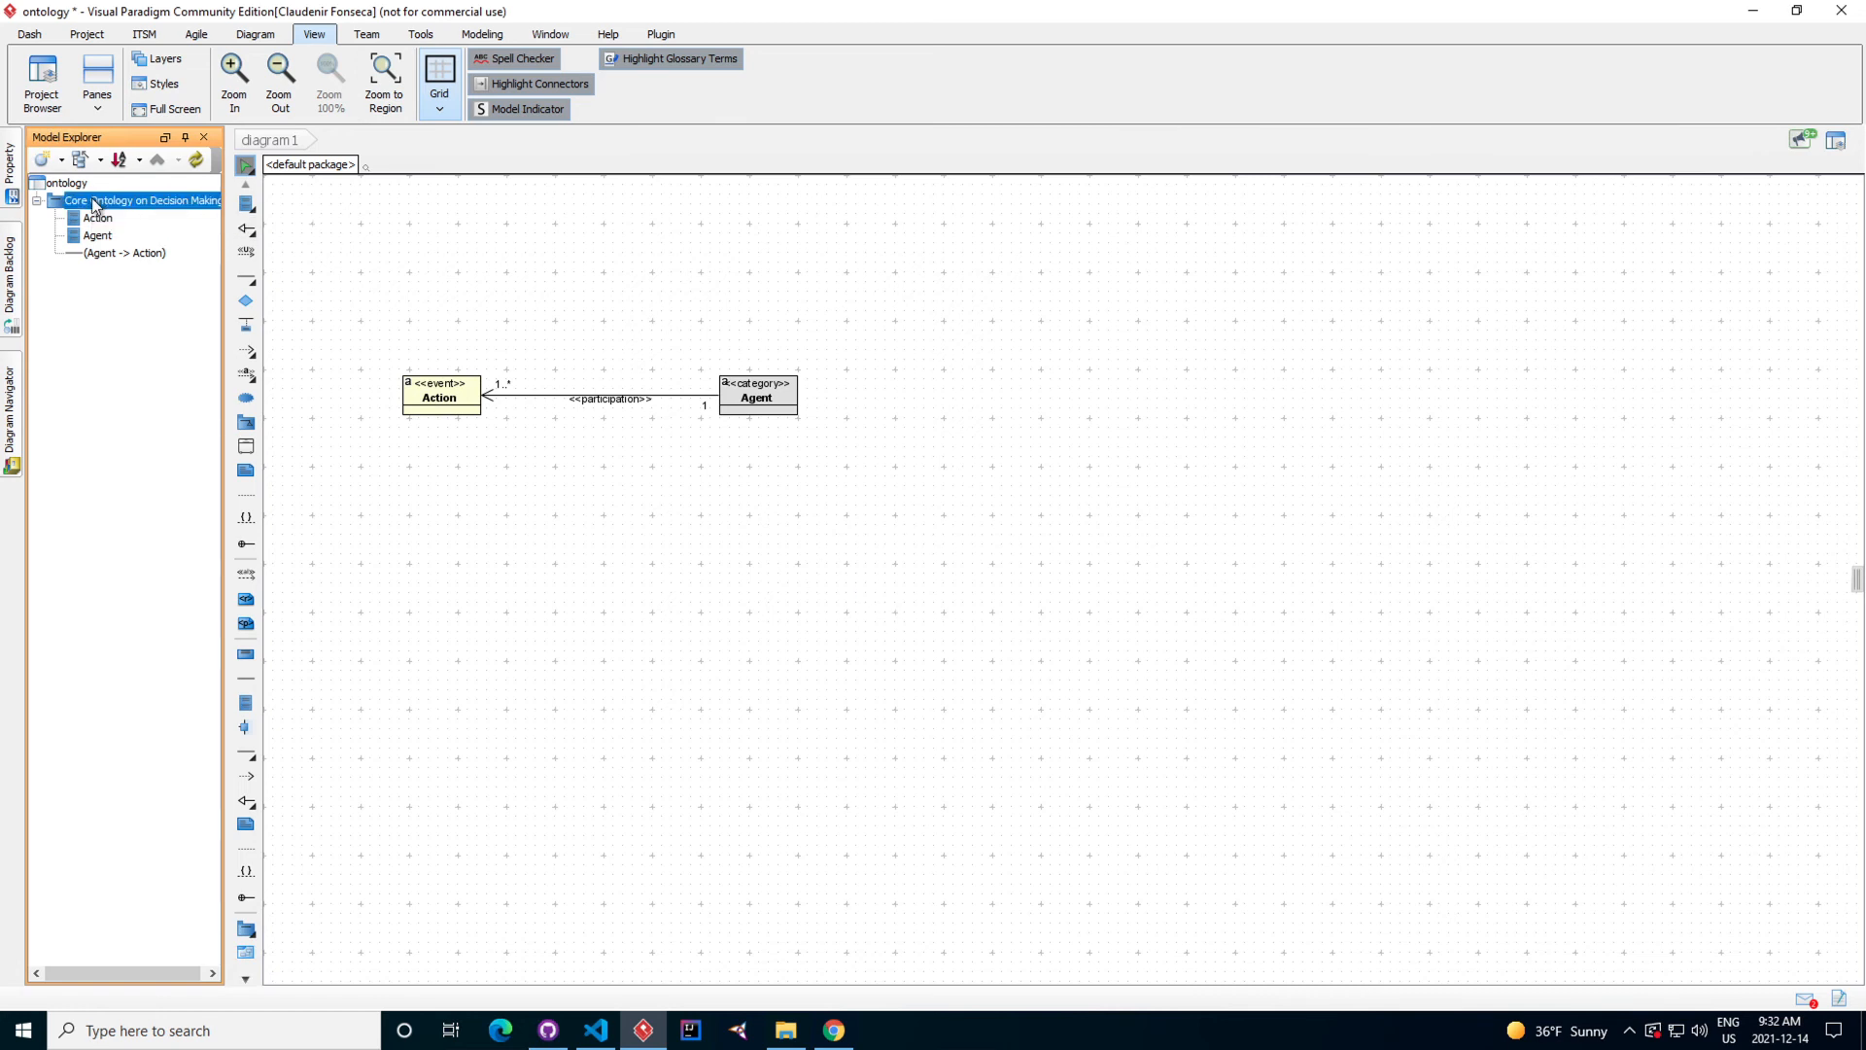
{"action": "mouse_move", "coordinate": [416, 417]}
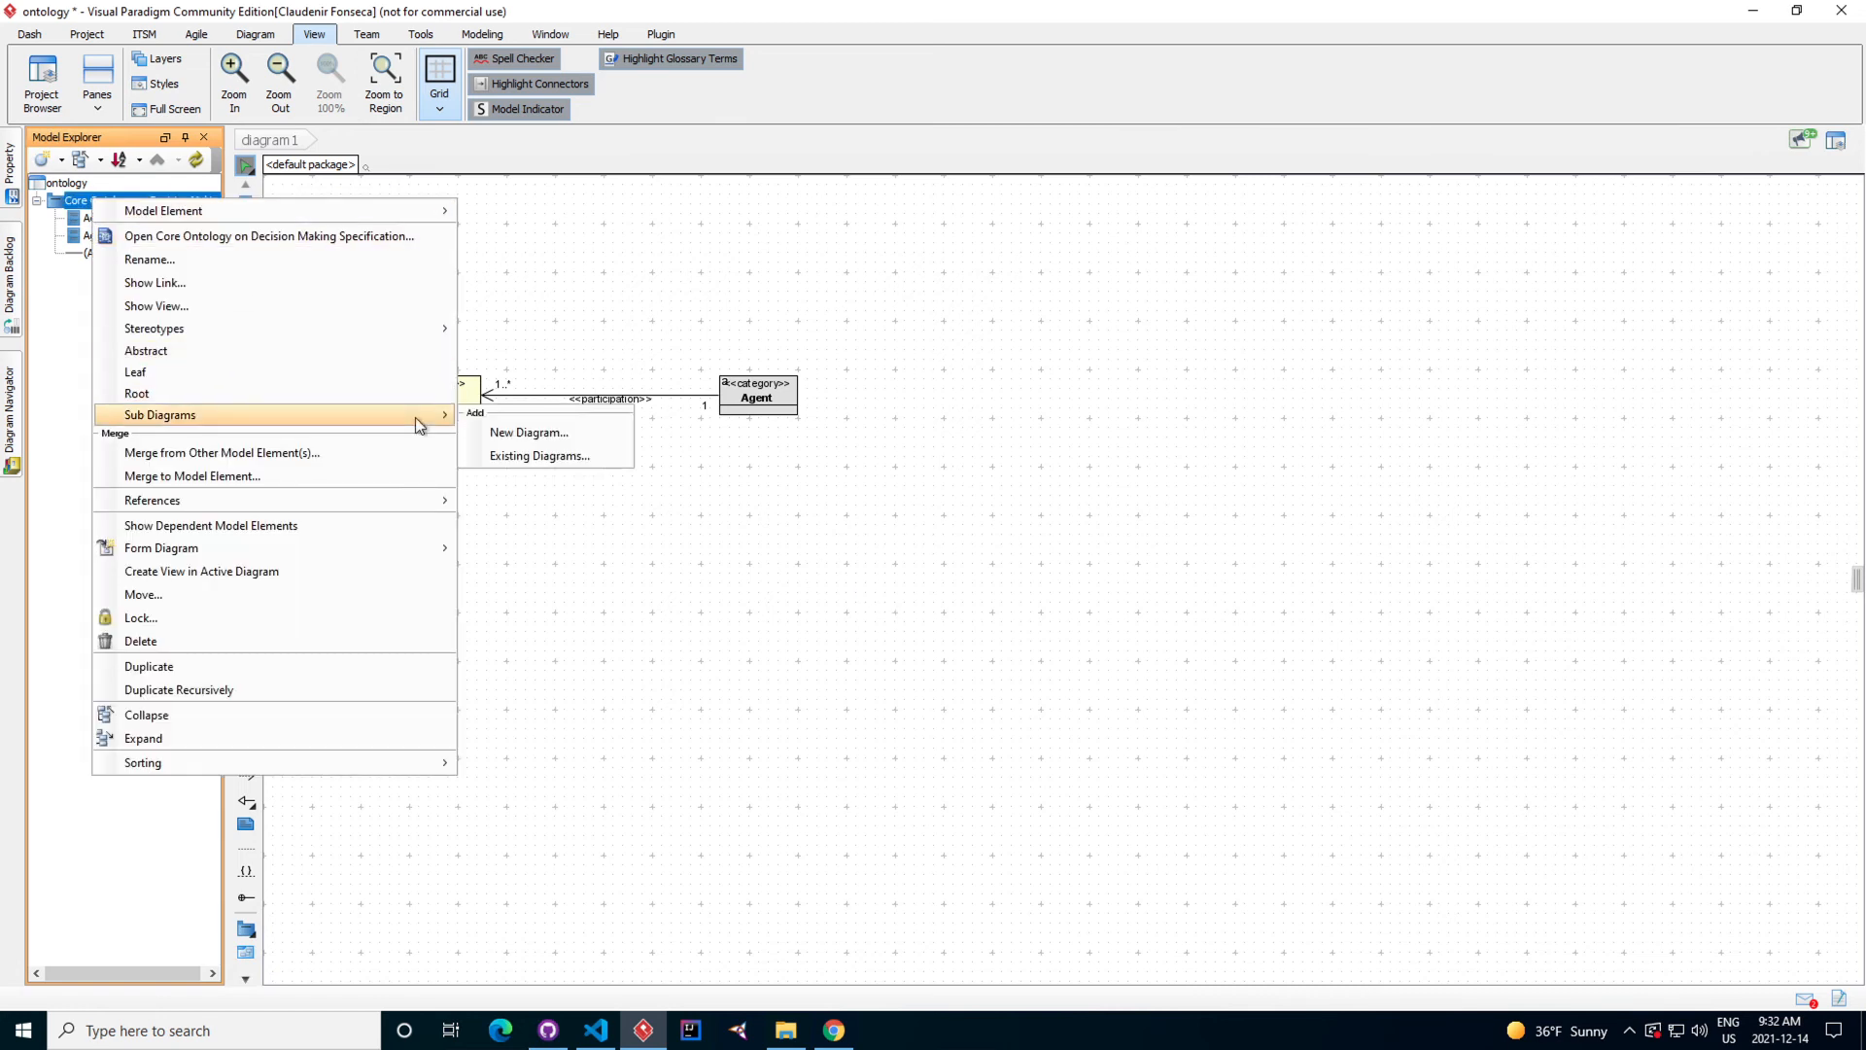
{"action": "left_click", "coordinate": [540, 456]}
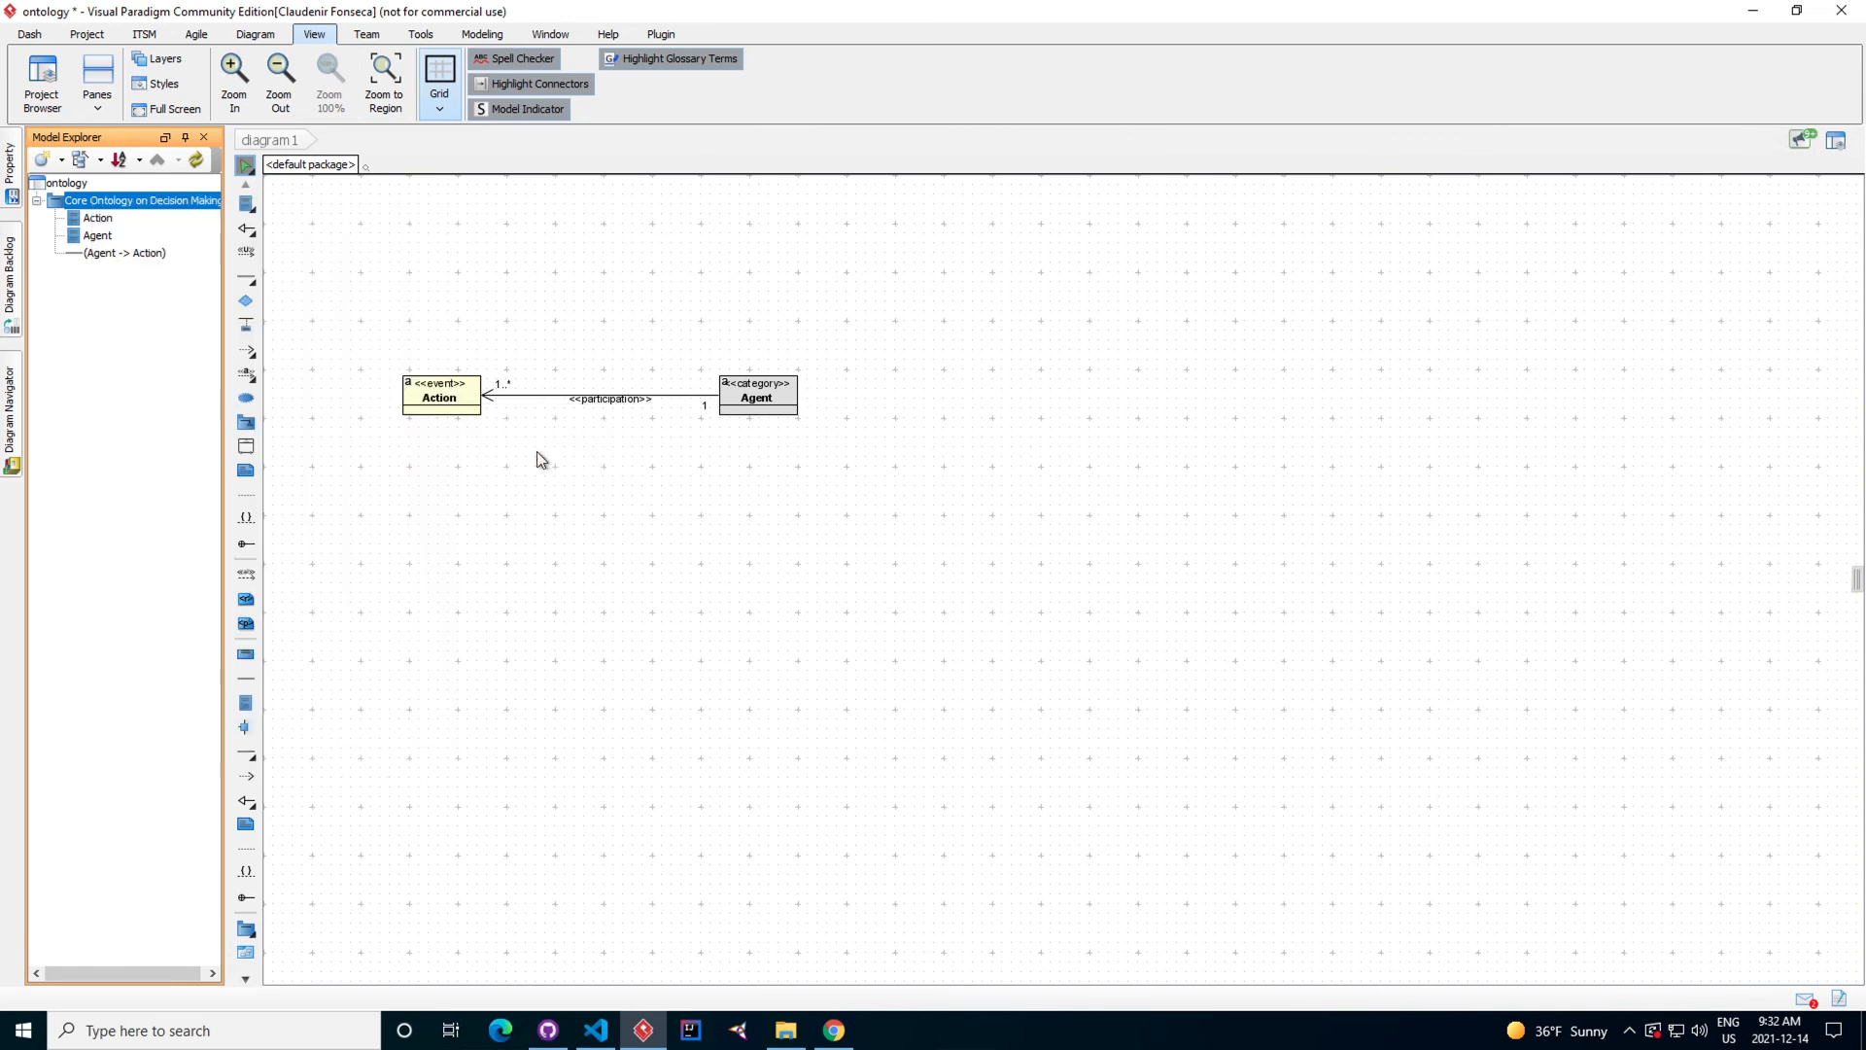
{"action": "left_click", "coordinate": [773, 476]}
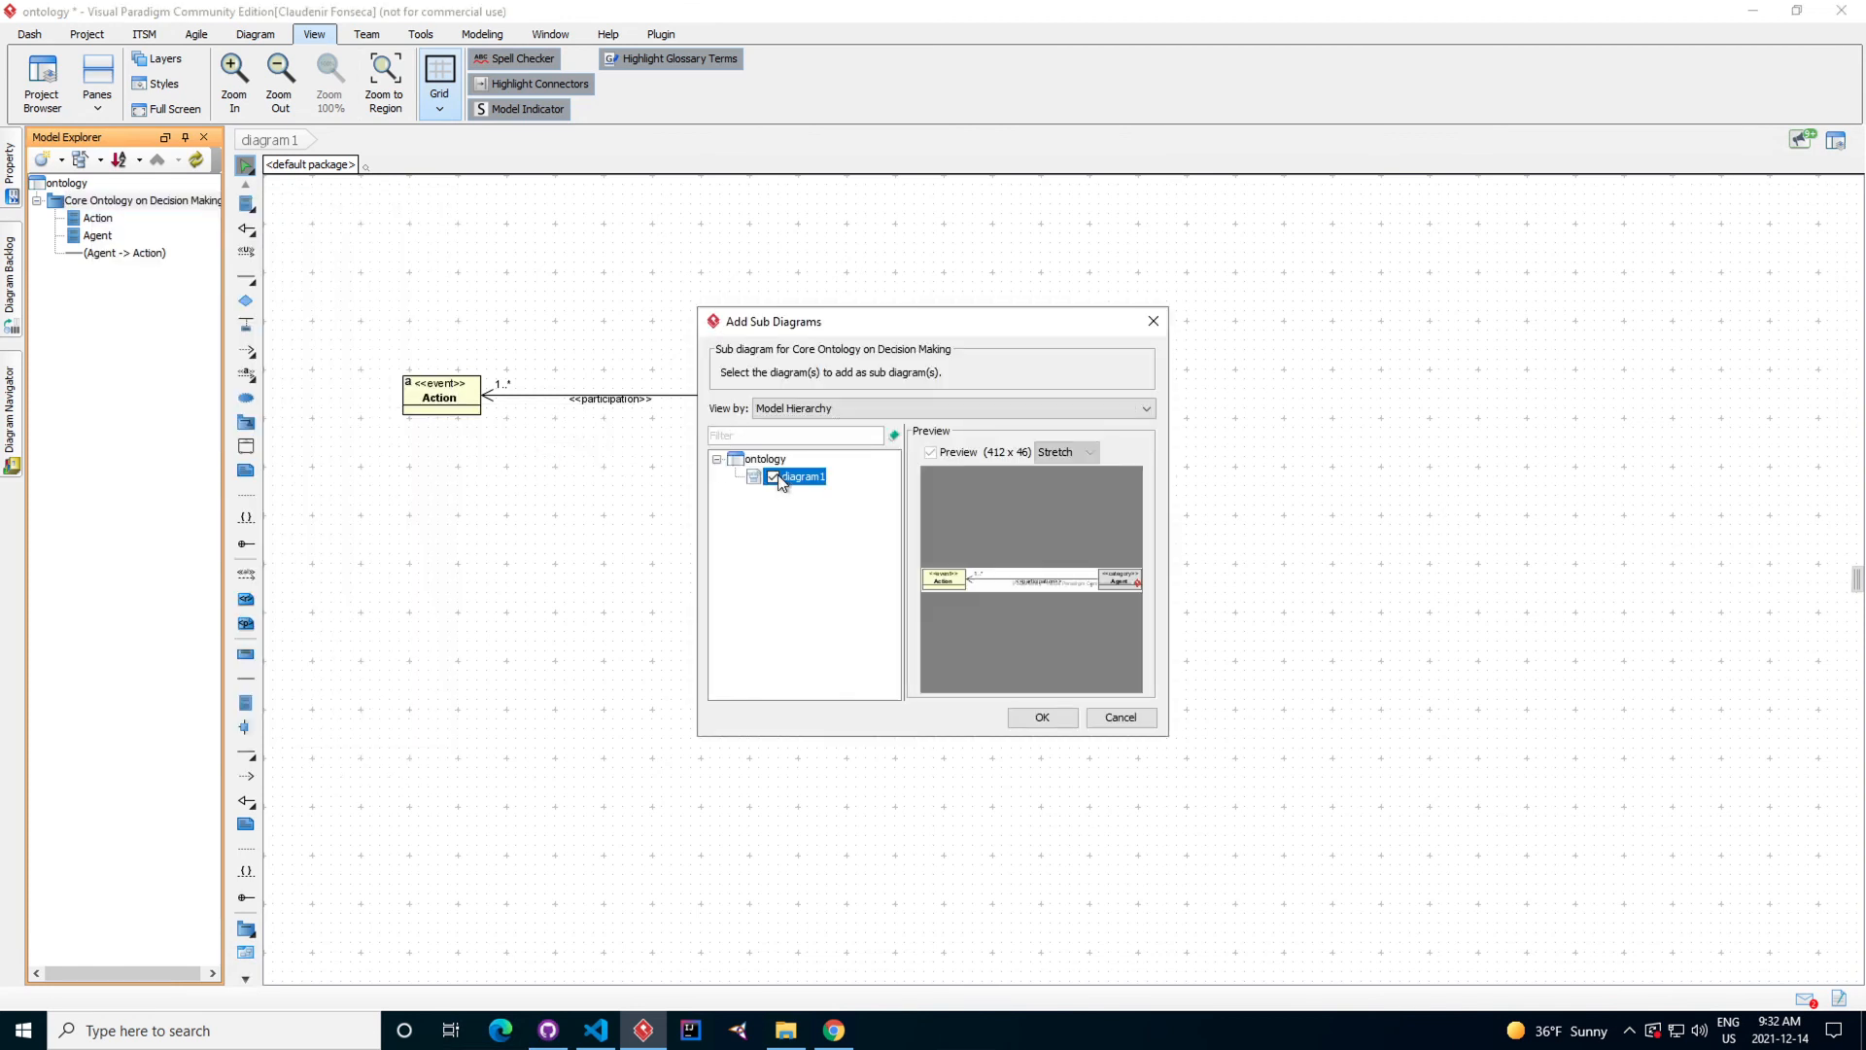
{"action": "left_click", "coordinate": [1042, 717]}
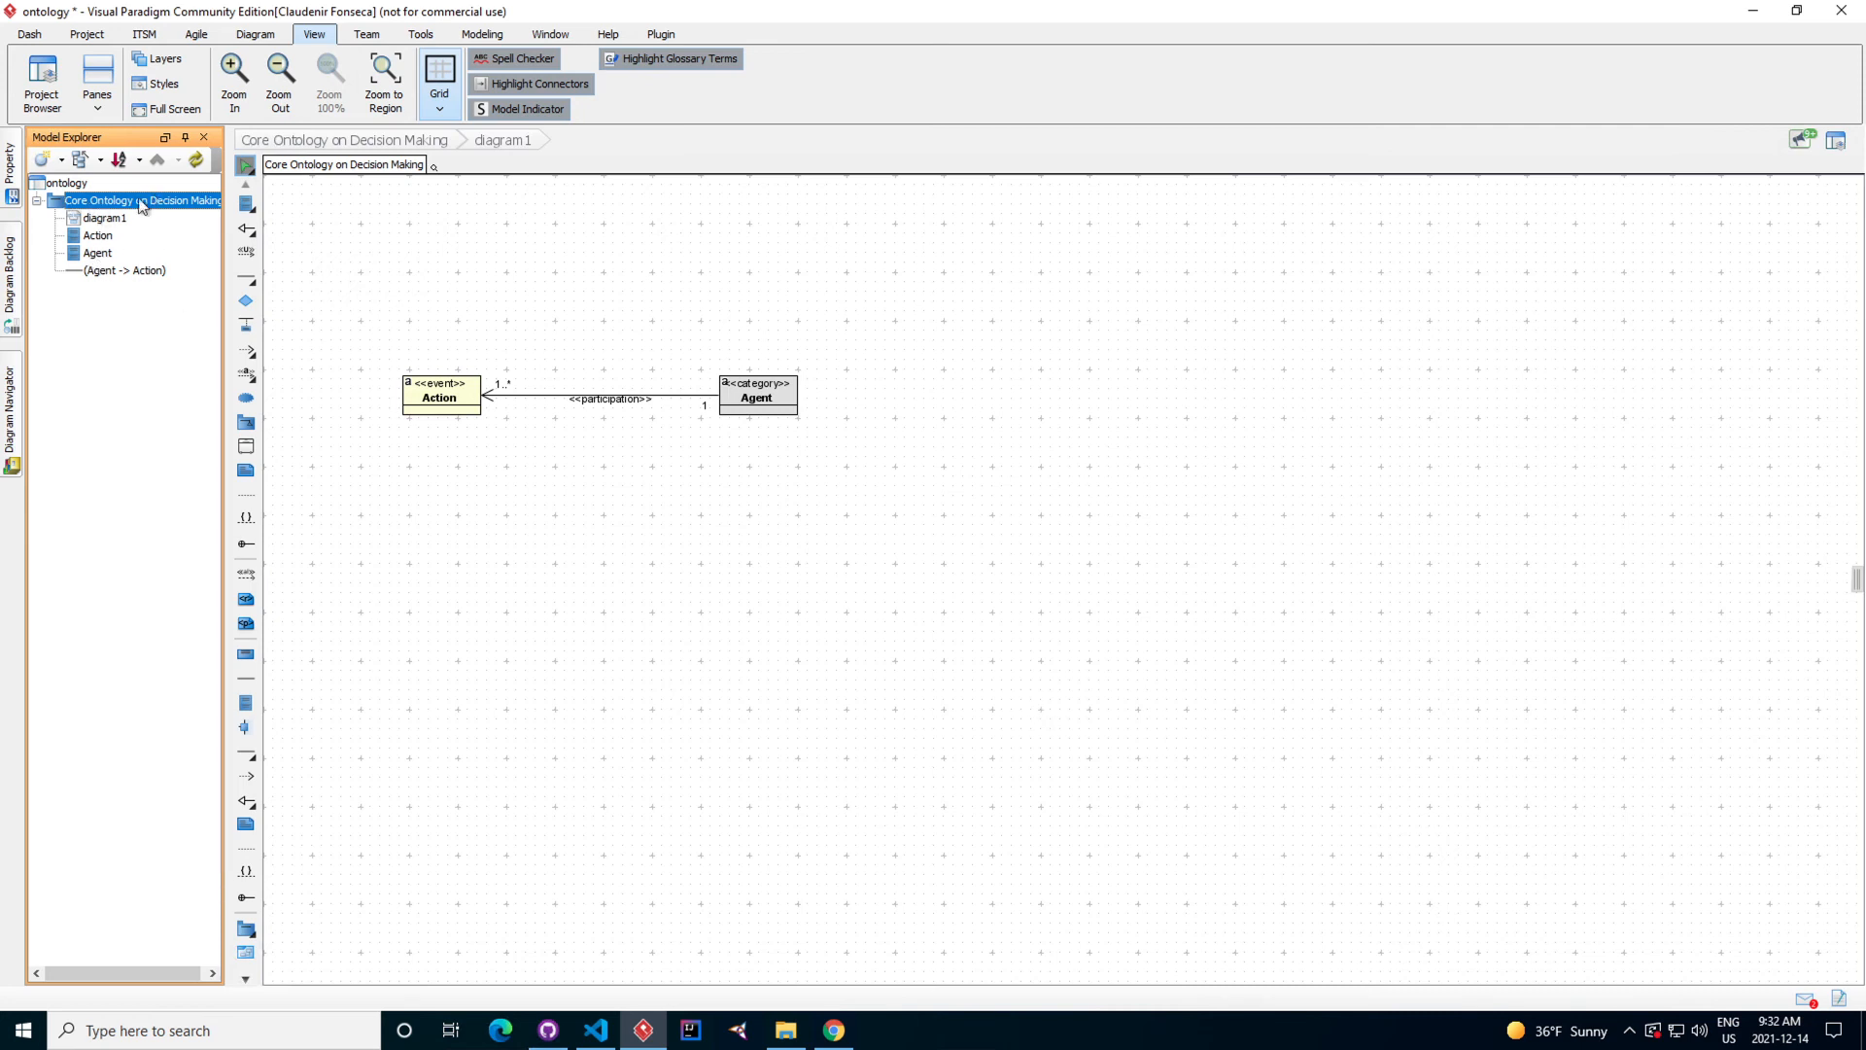
Step: Hide relationships in the model tree
{"action": "left_click", "coordinate": [17, 412]}
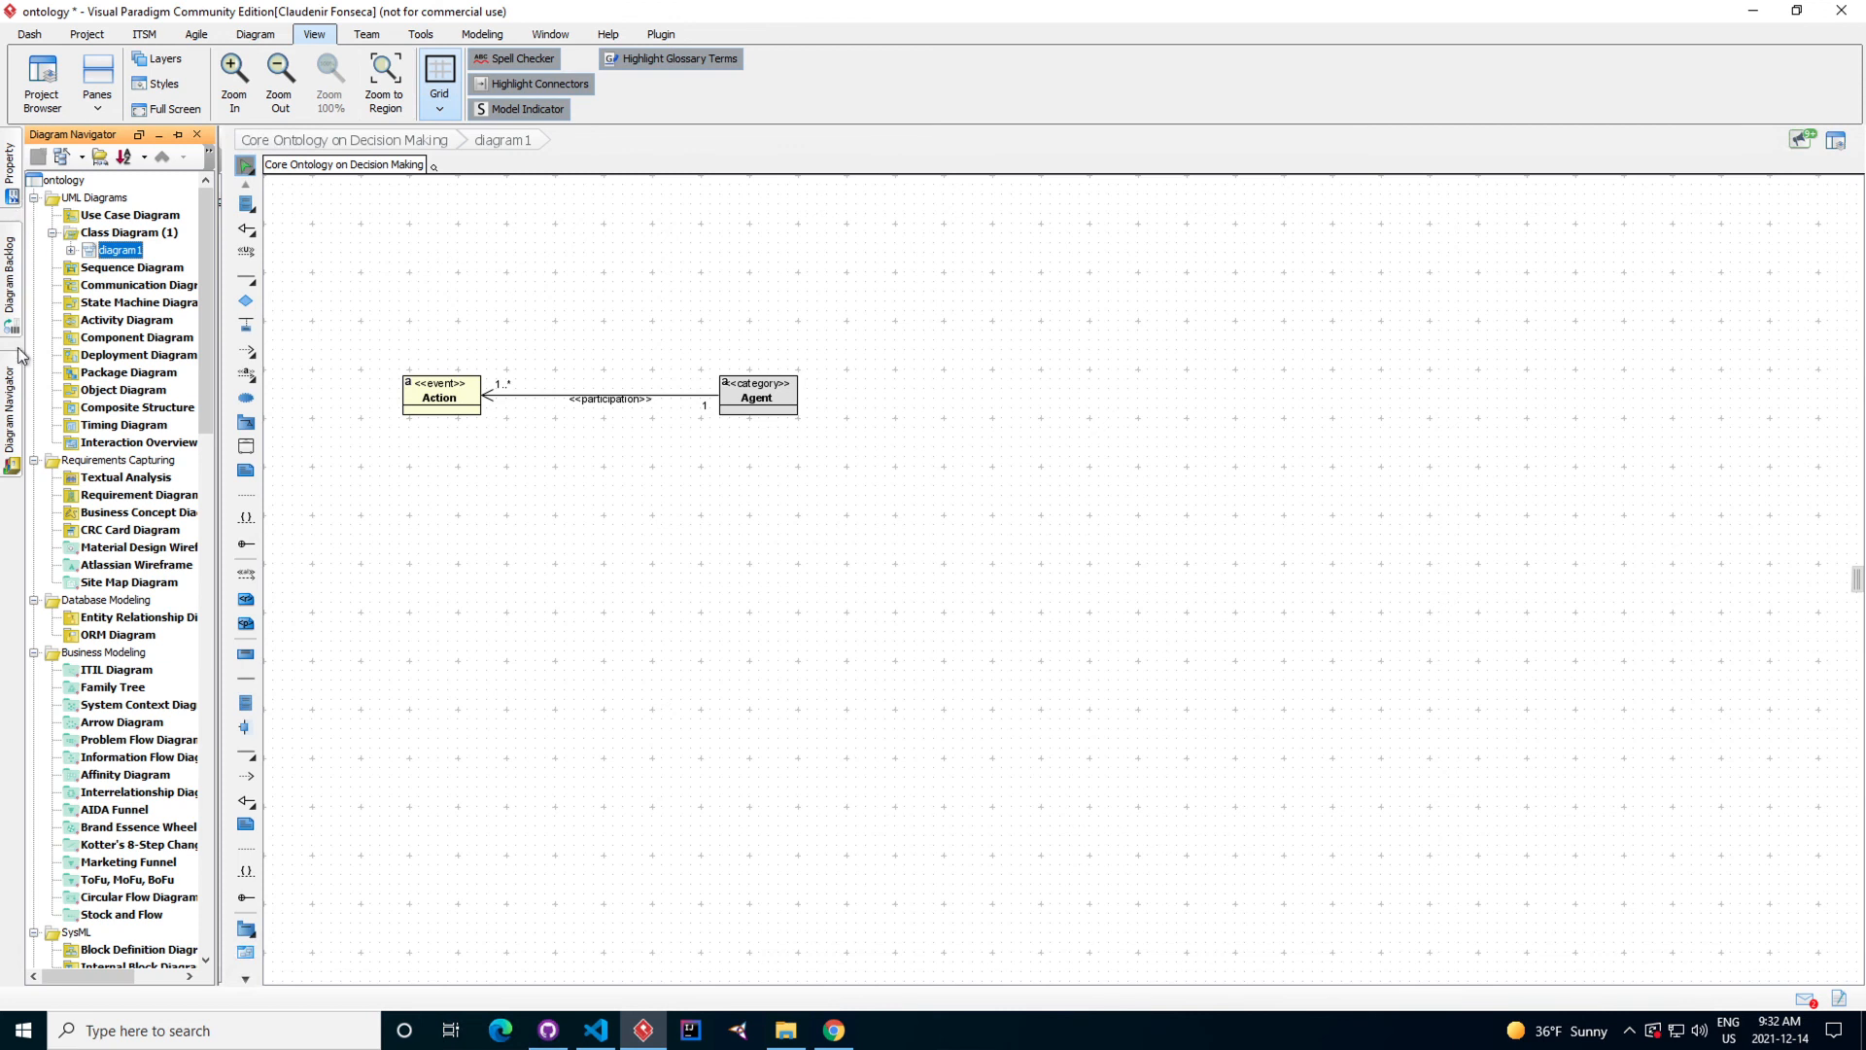
{"action": "left_click", "coordinate": [19, 398]}
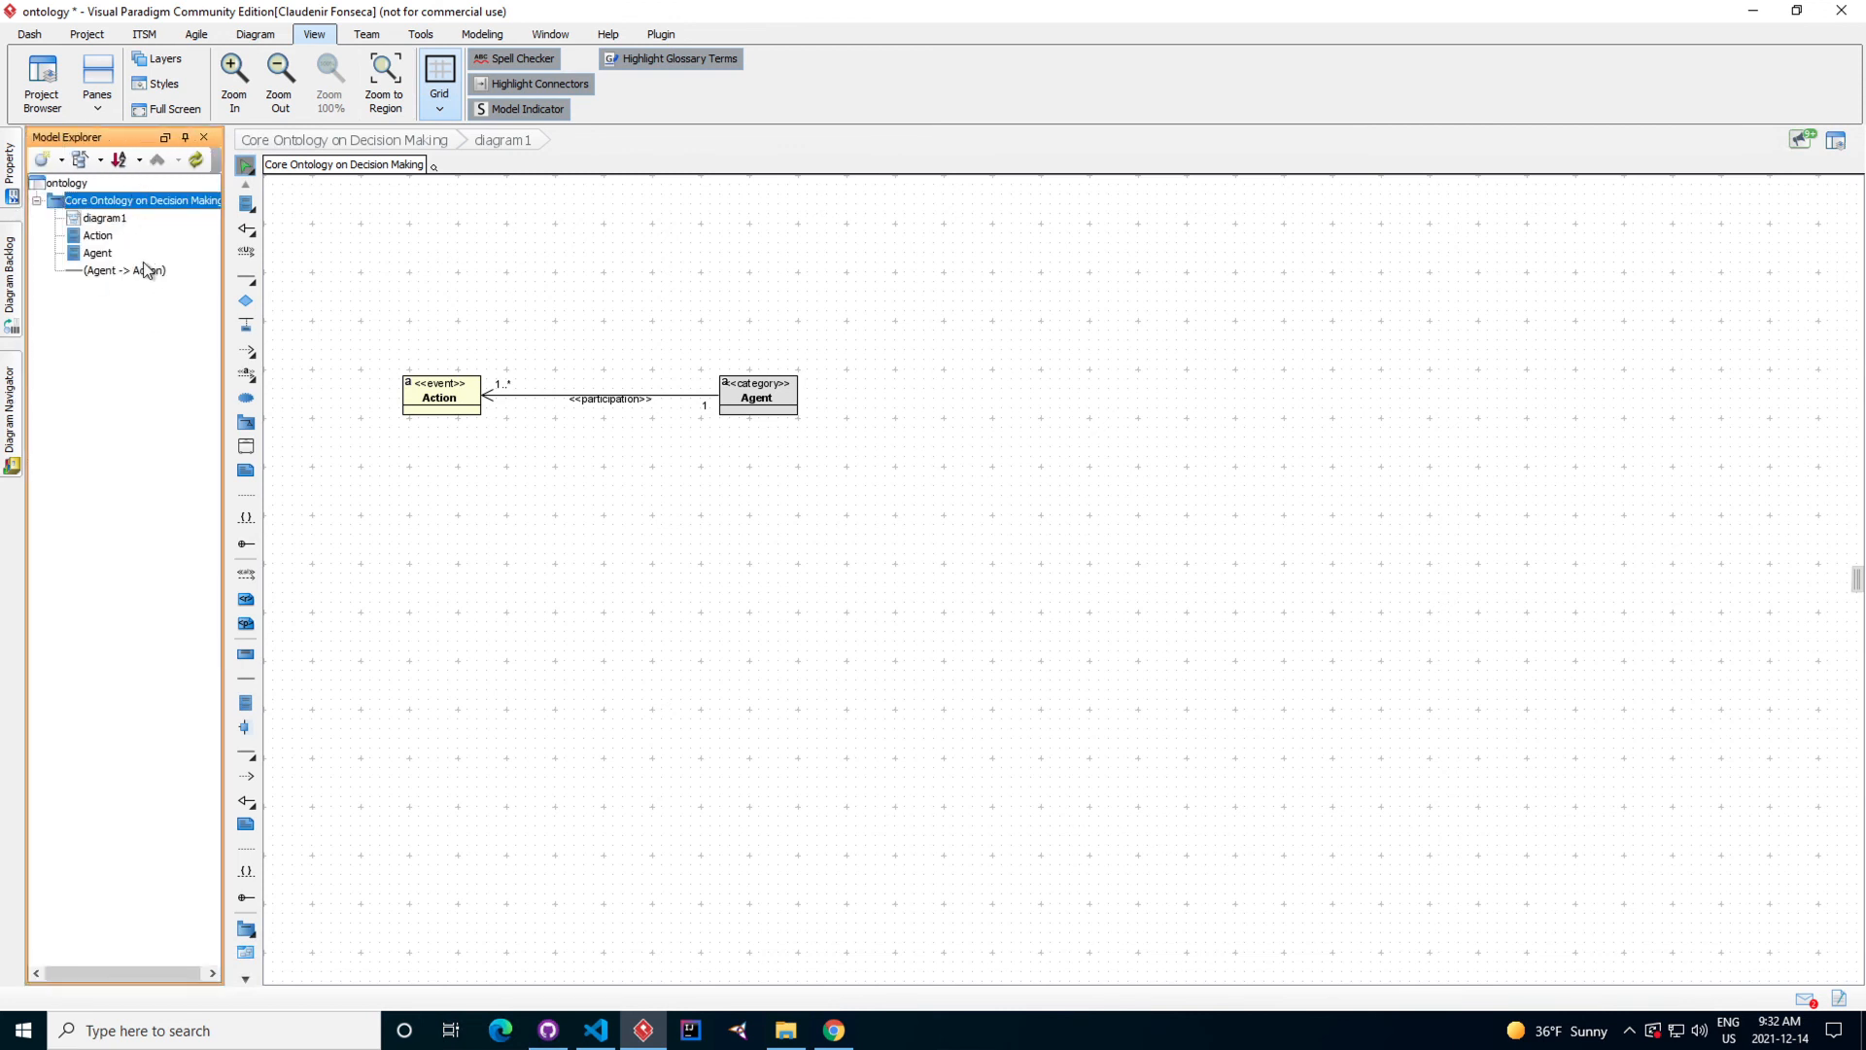
{"action": "right_click", "coordinate": [124, 328]}
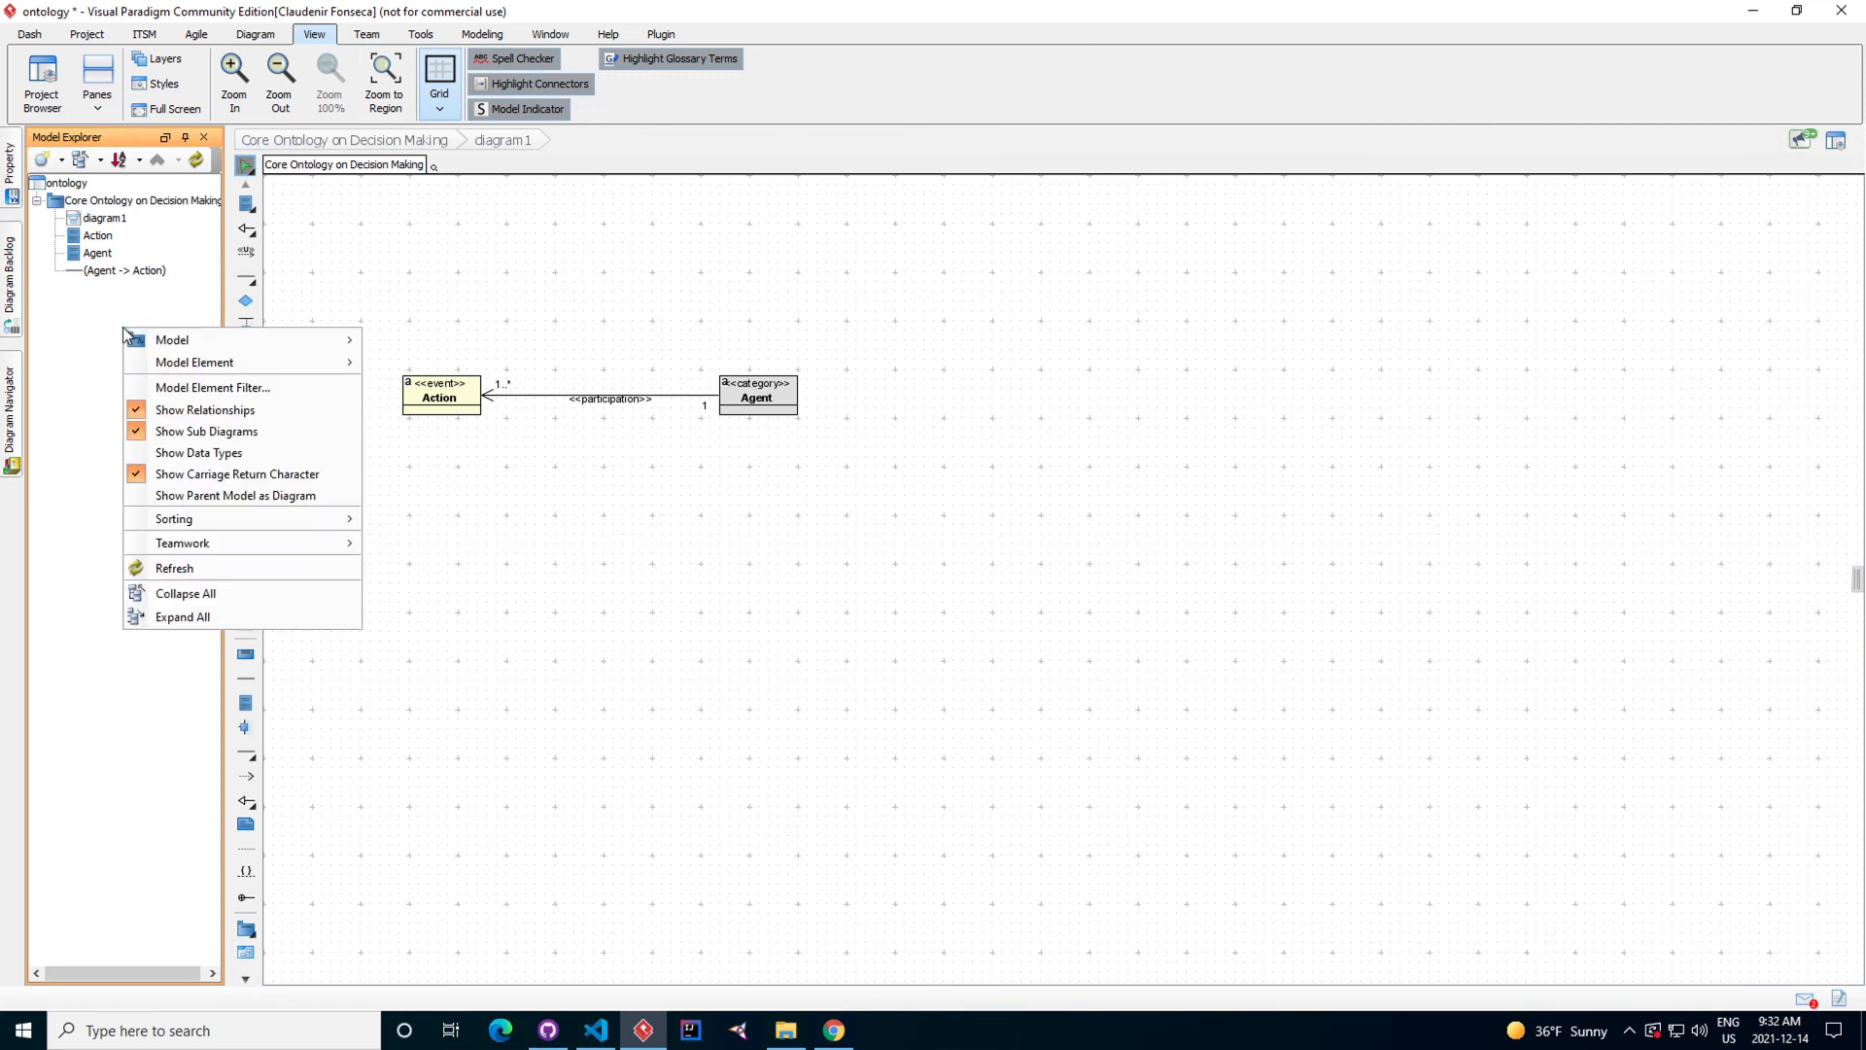
{"action": "left_click", "coordinate": [167, 411]}
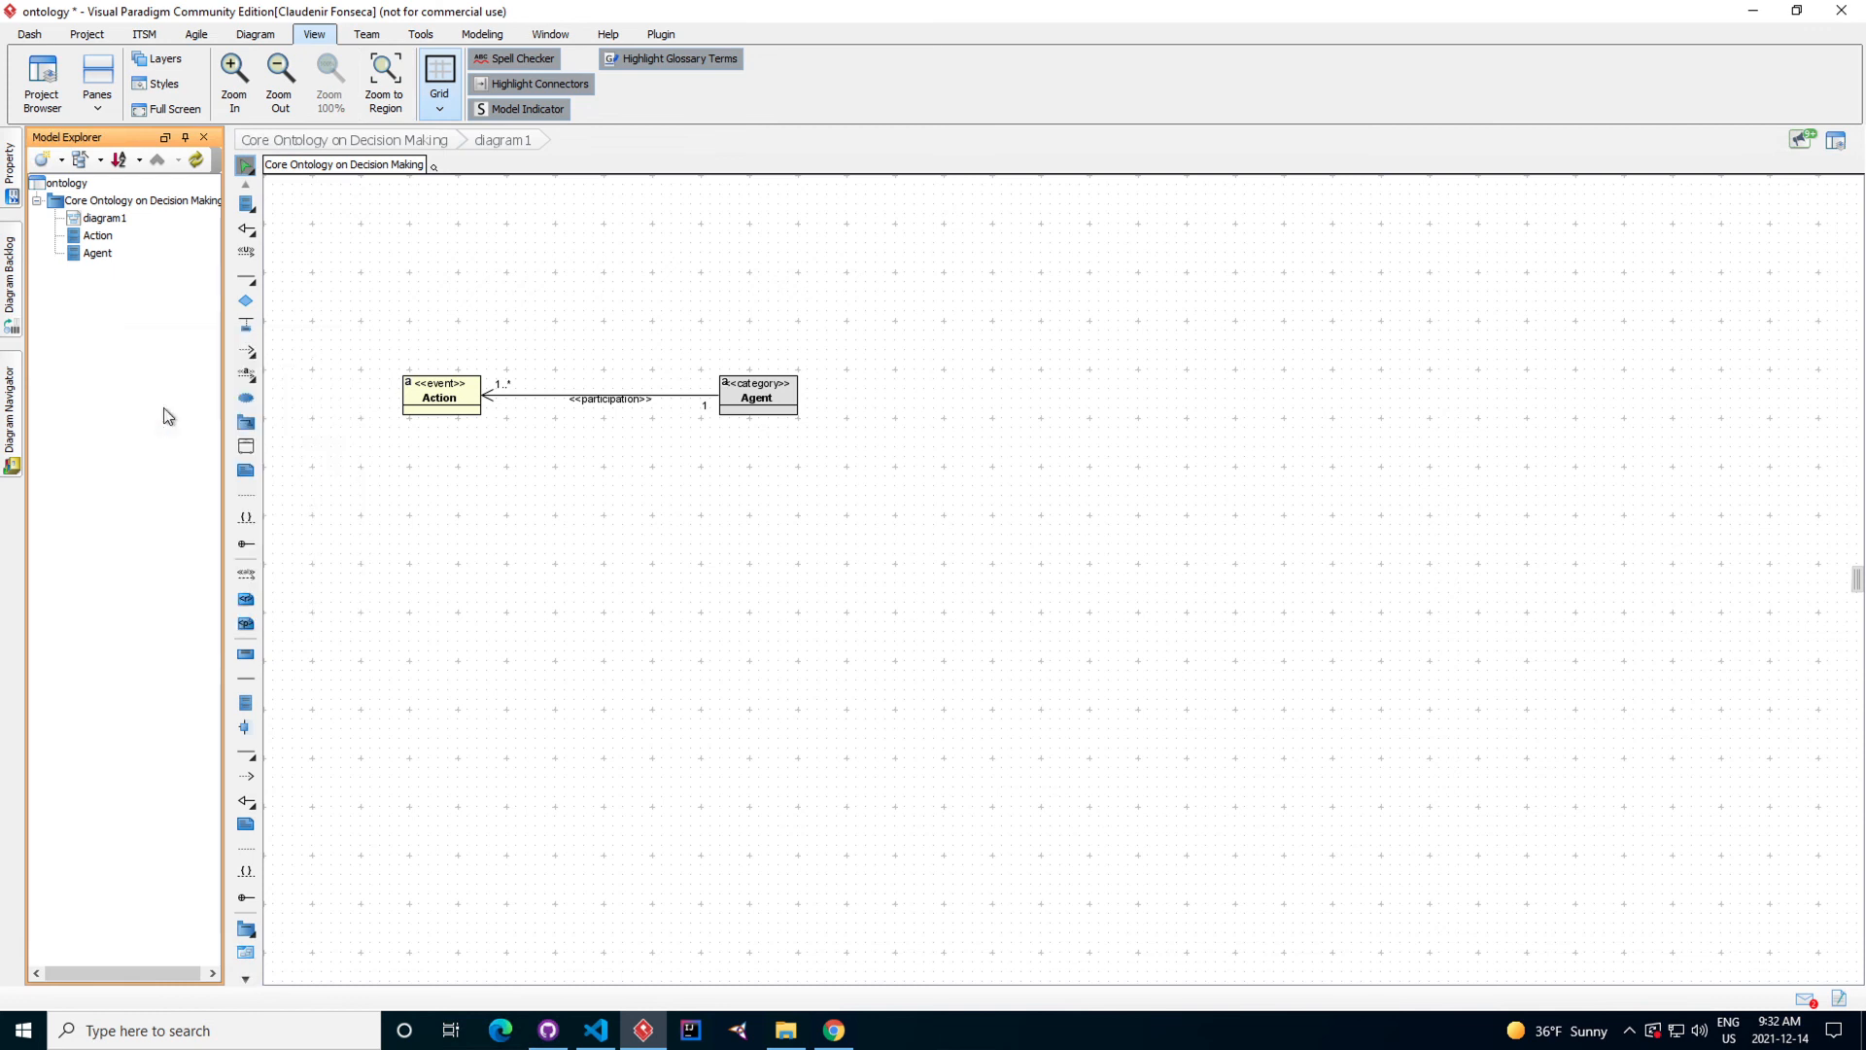
Step: Move Action, Agent and their association up and to the right on the canvas
{"action": "left_click", "coordinate": [311, 240]}
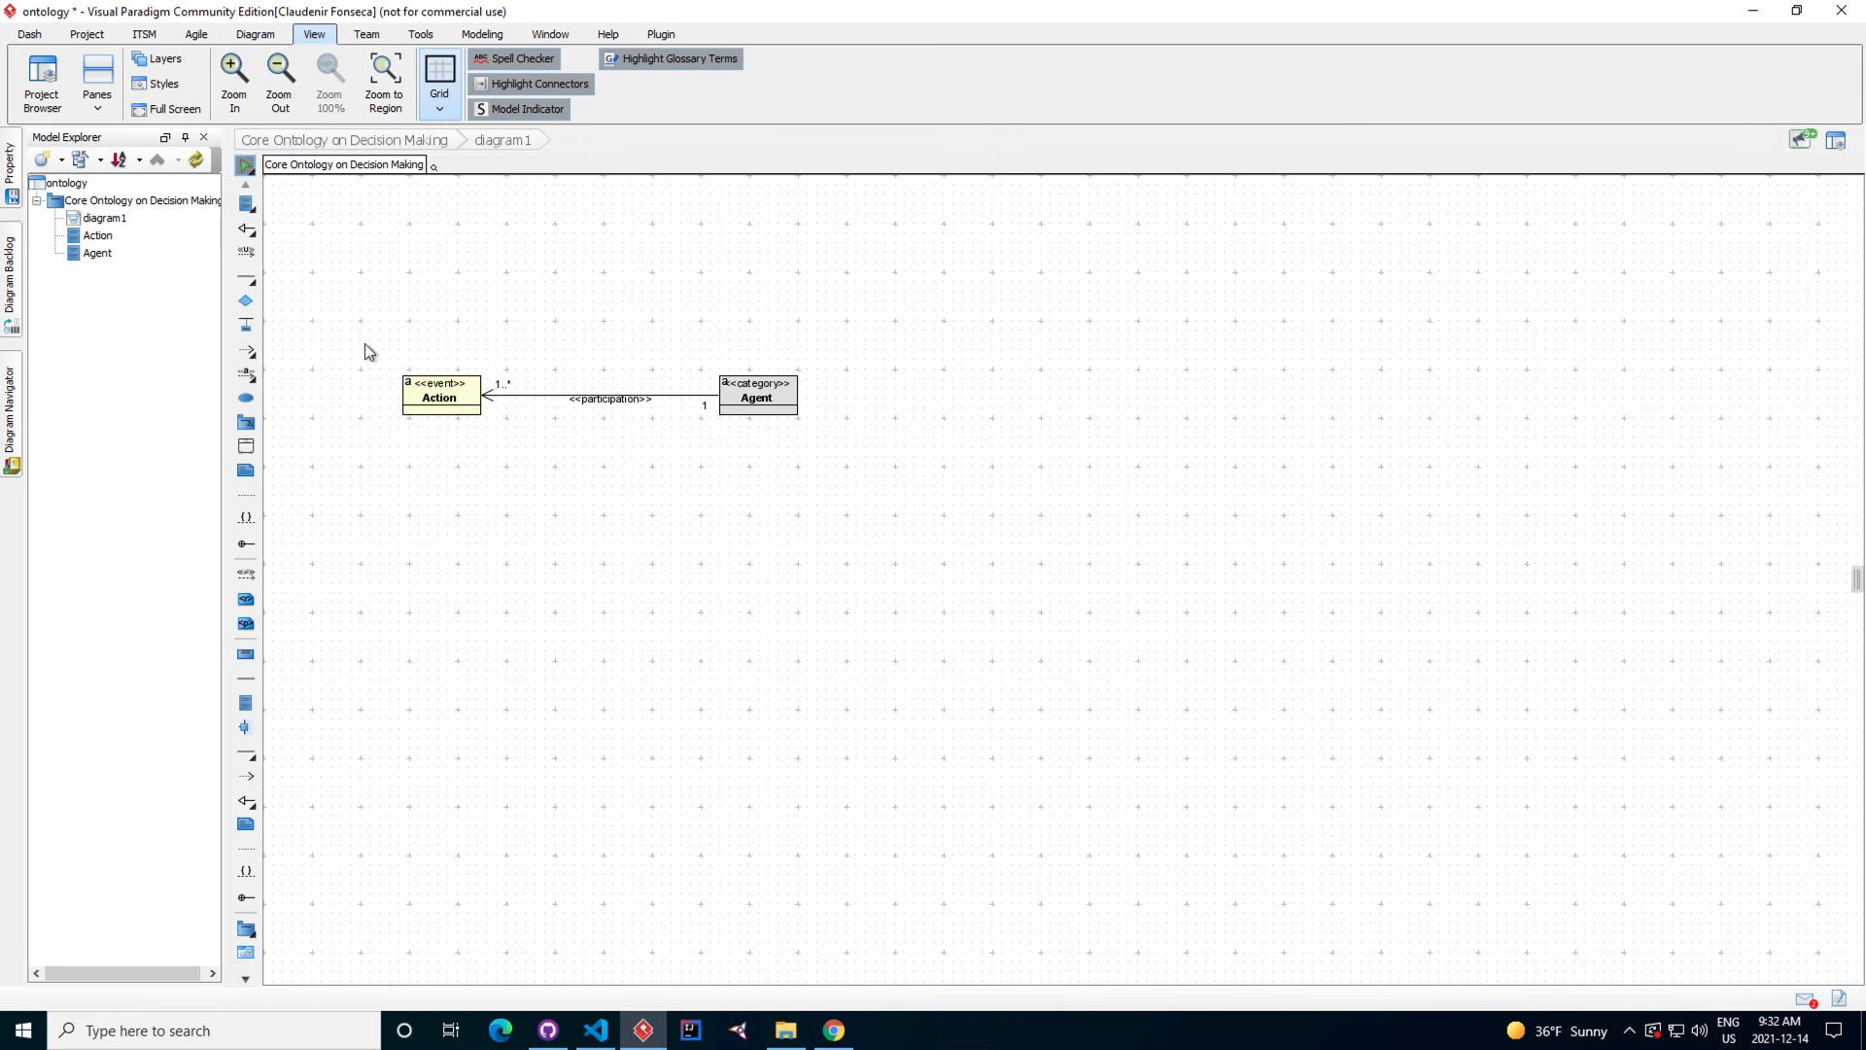
{"action": "left_click_drag", "start_coordinate": [356, 343], "coordinate": [927, 528]}
{"action": "left_click_drag", "start_coordinate": [788, 412], "coordinate": [971, 266]}
{"action": "left_click", "coordinate": [783, 537]}
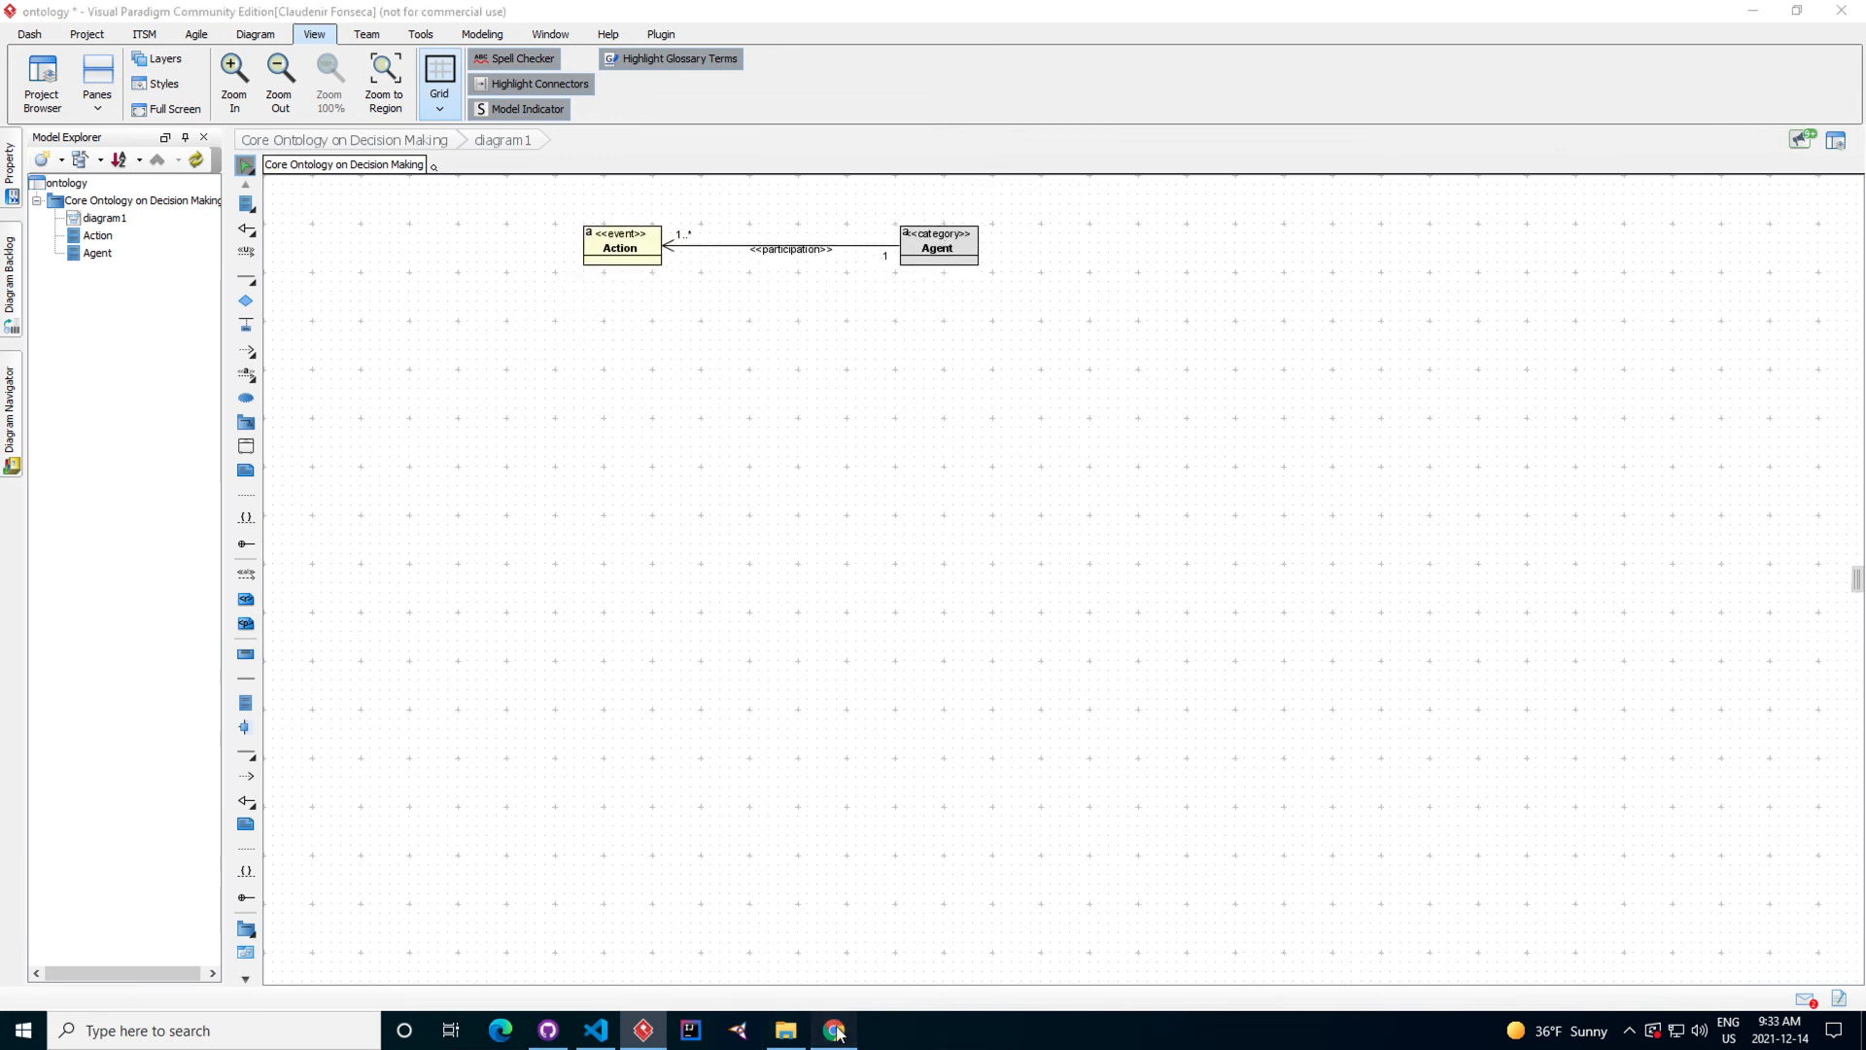
{"action": "left_click", "coordinate": [834, 1030]}
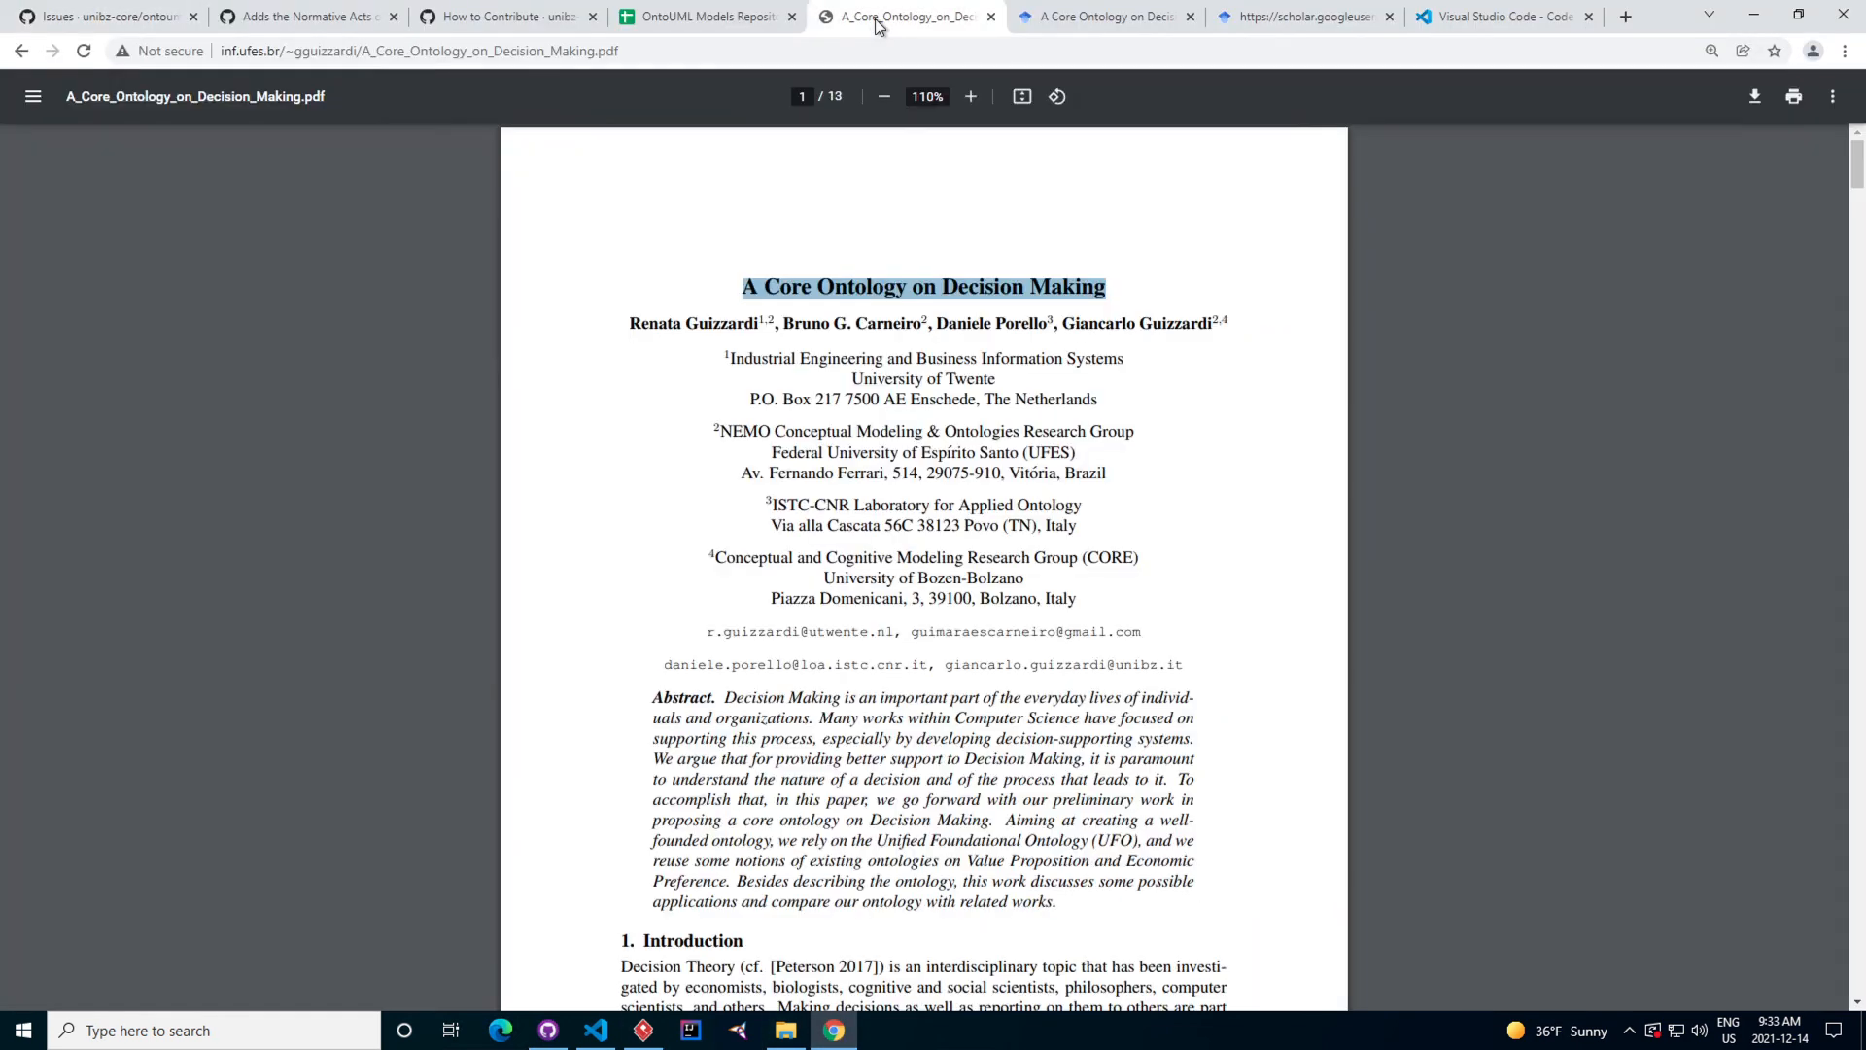
{"action": "left_click", "coordinate": [879, 20]}
{"action": "scroll", "coordinate": [921, 380], "scroll_direction": "down", "scroll_amount": 5}
{"action": "scroll", "coordinate": [921, 380], "scroll_direction": "down", "scroll_amount": 20}
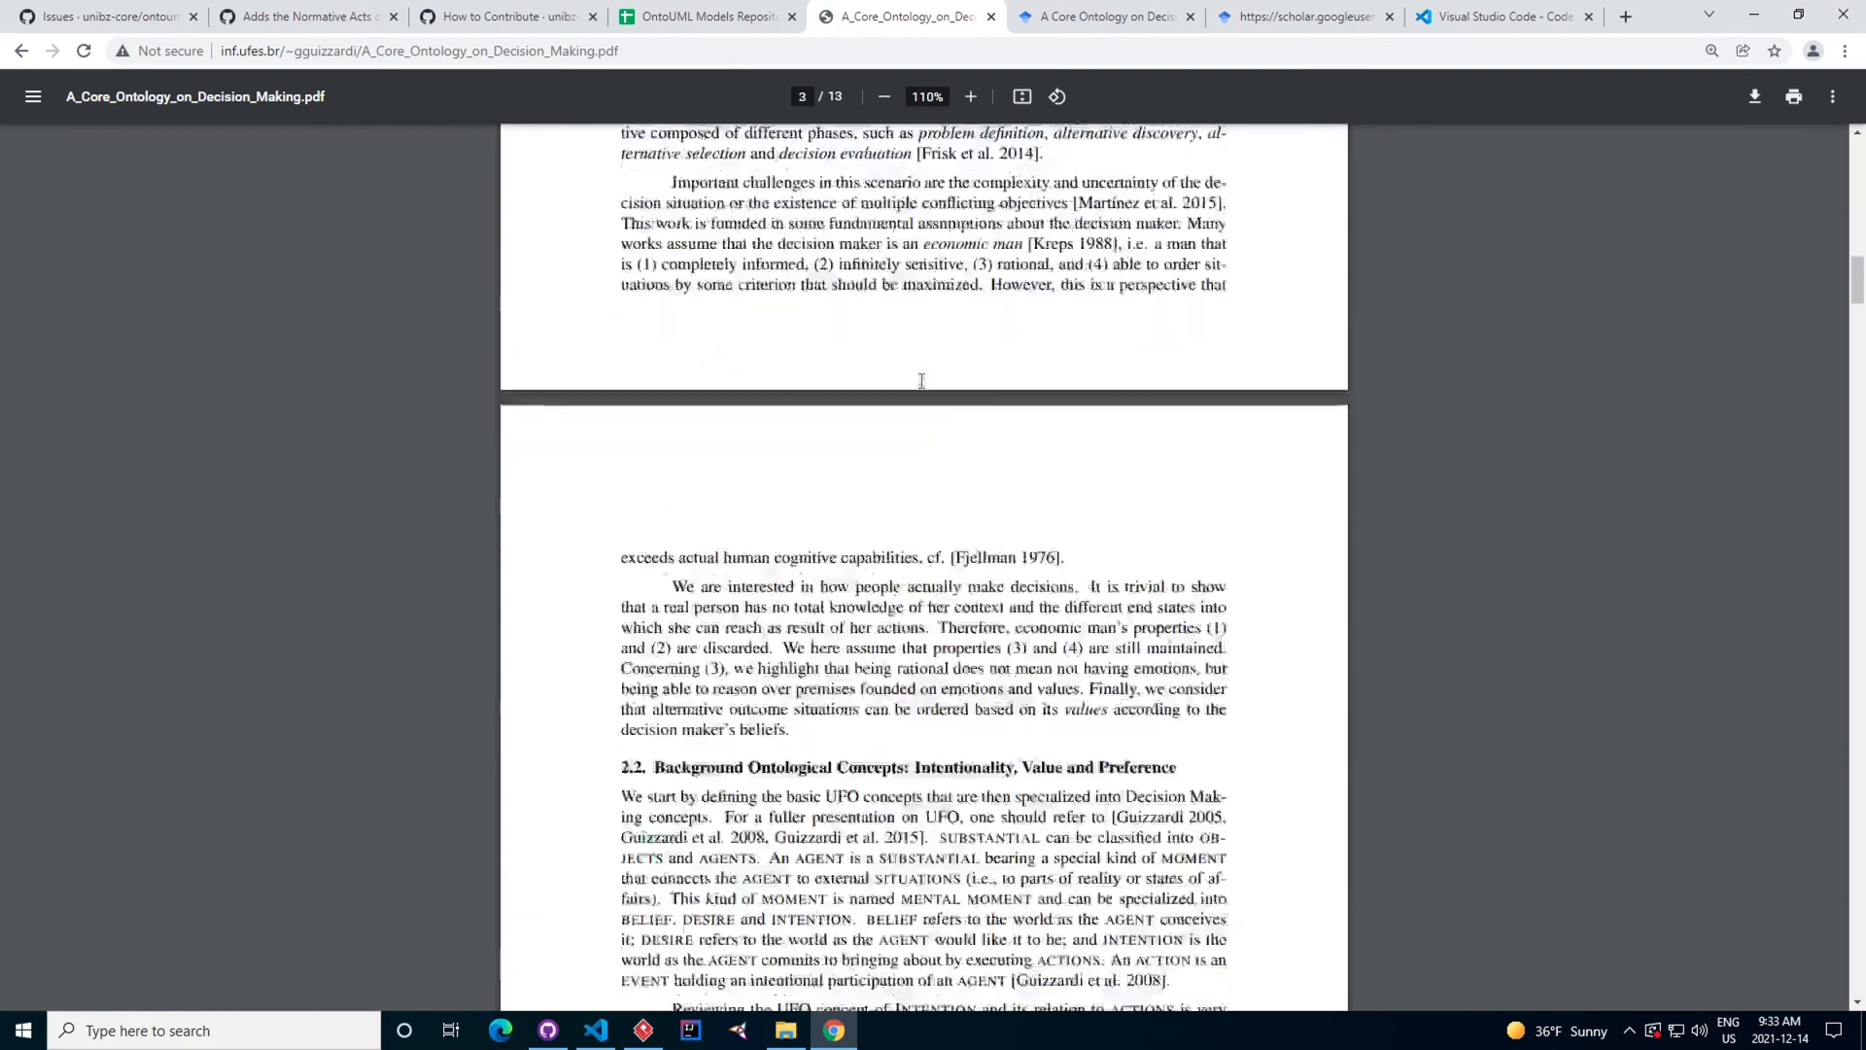
{"action": "scroll", "coordinate": [921, 380], "scroll_direction": "up", "scroll_amount": 3}
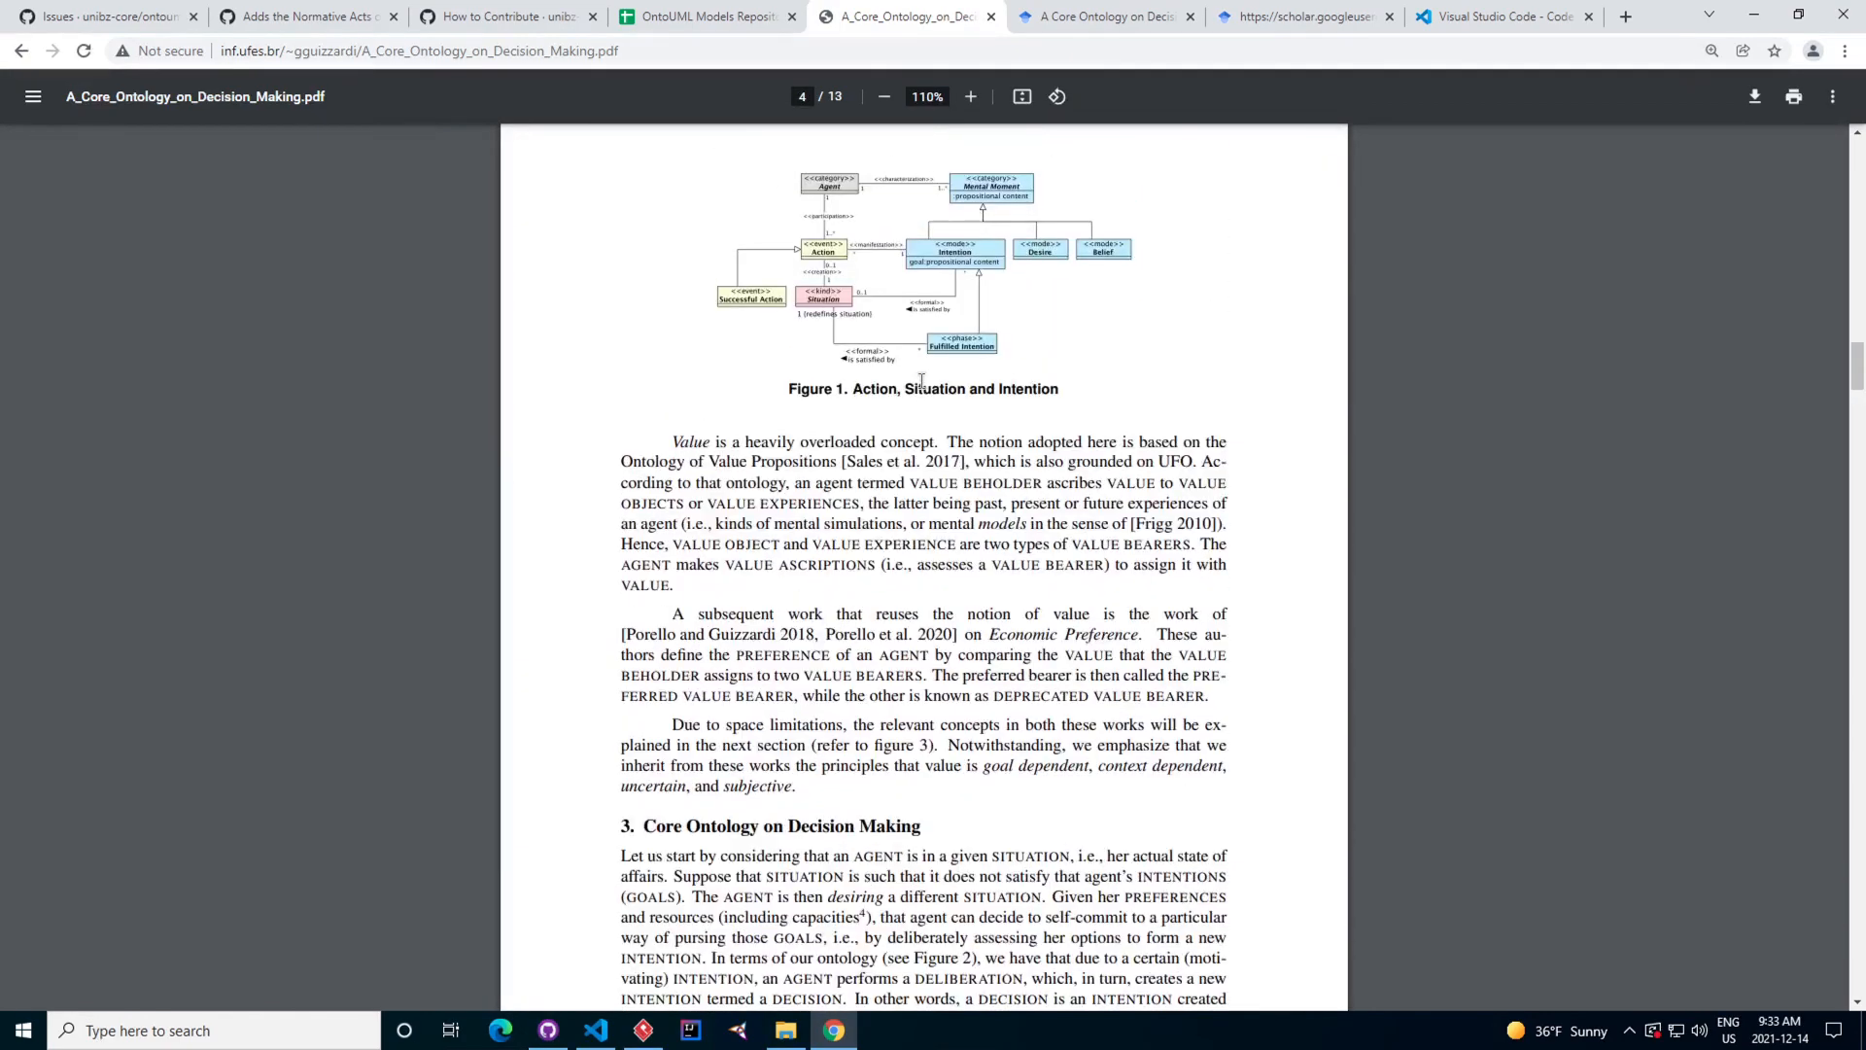
{"action": "scroll", "coordinate": [921, 380], "scroll_direction": "down", "scroll_amount": 5}
{"action": "scroll", "coordinate": [921, 380], "scroll_direction": "down", "scroll_amount": 20}
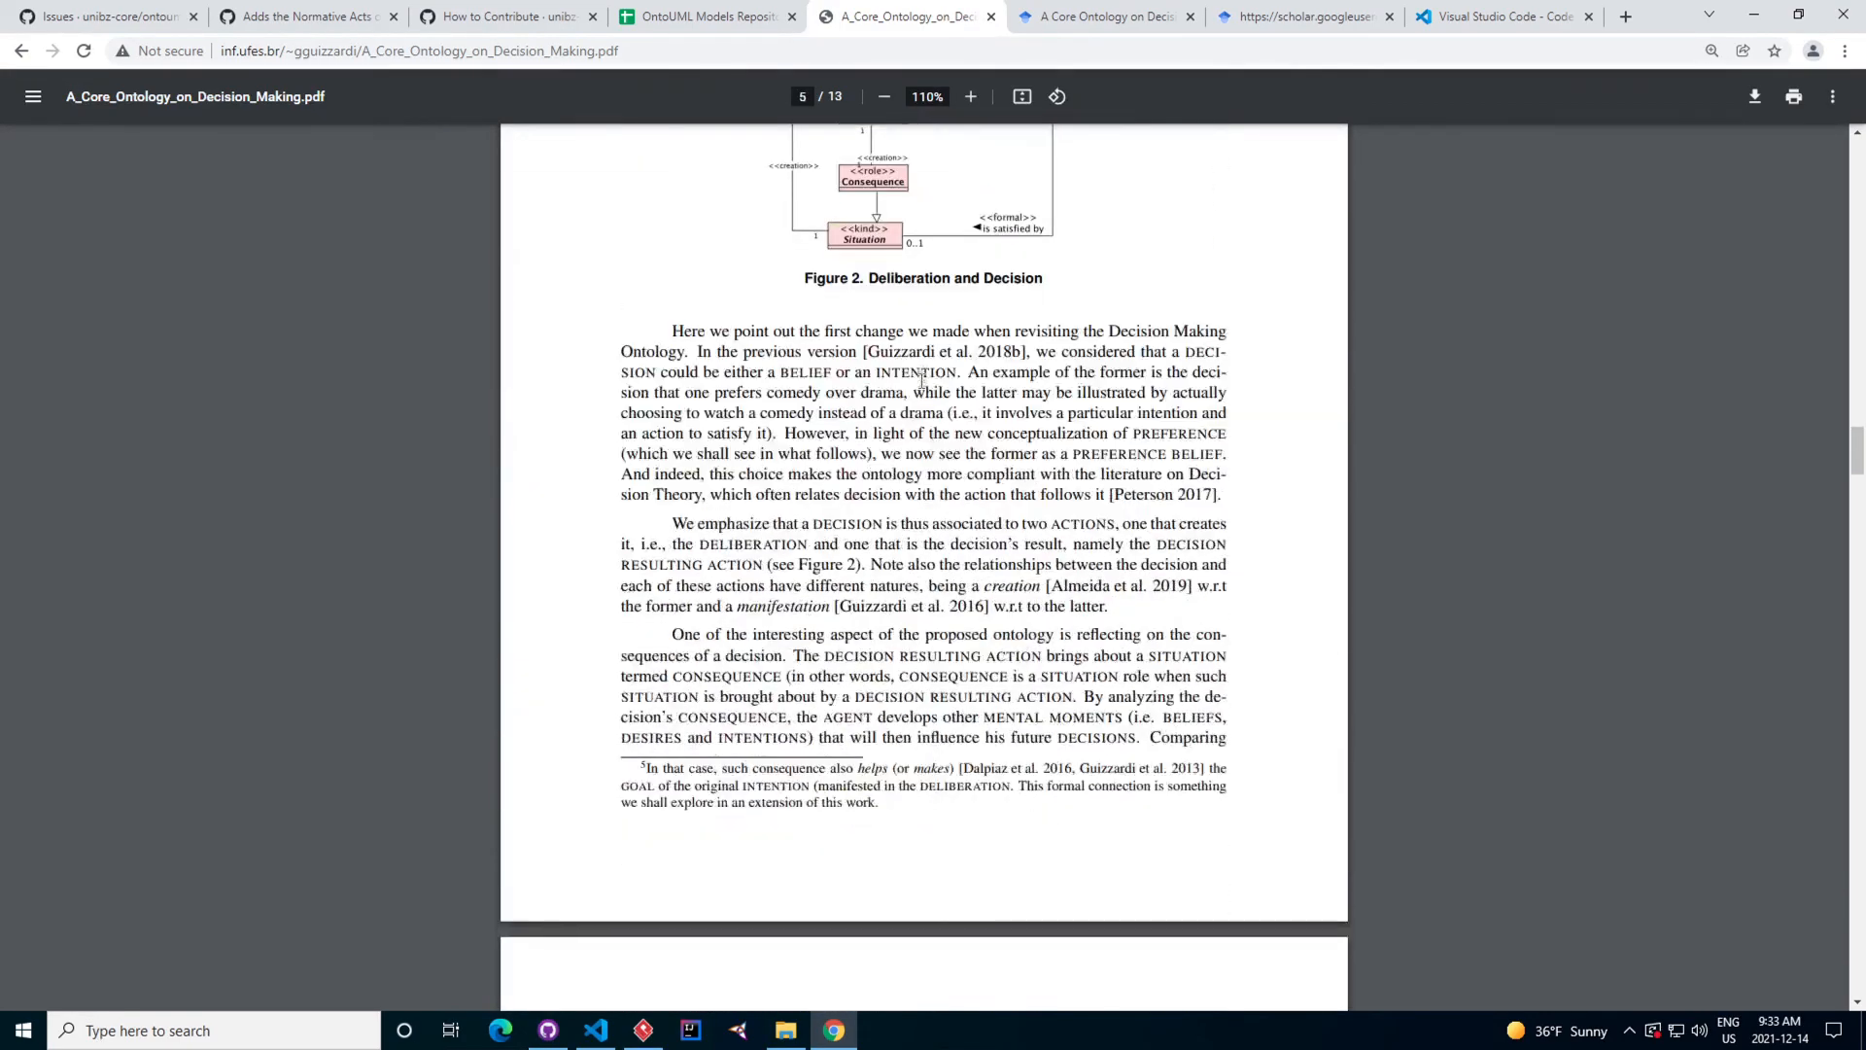
{"action": "scroll", "coordinate": [921, 380], "scroll_direction": "up", "scroll_amount": 1}
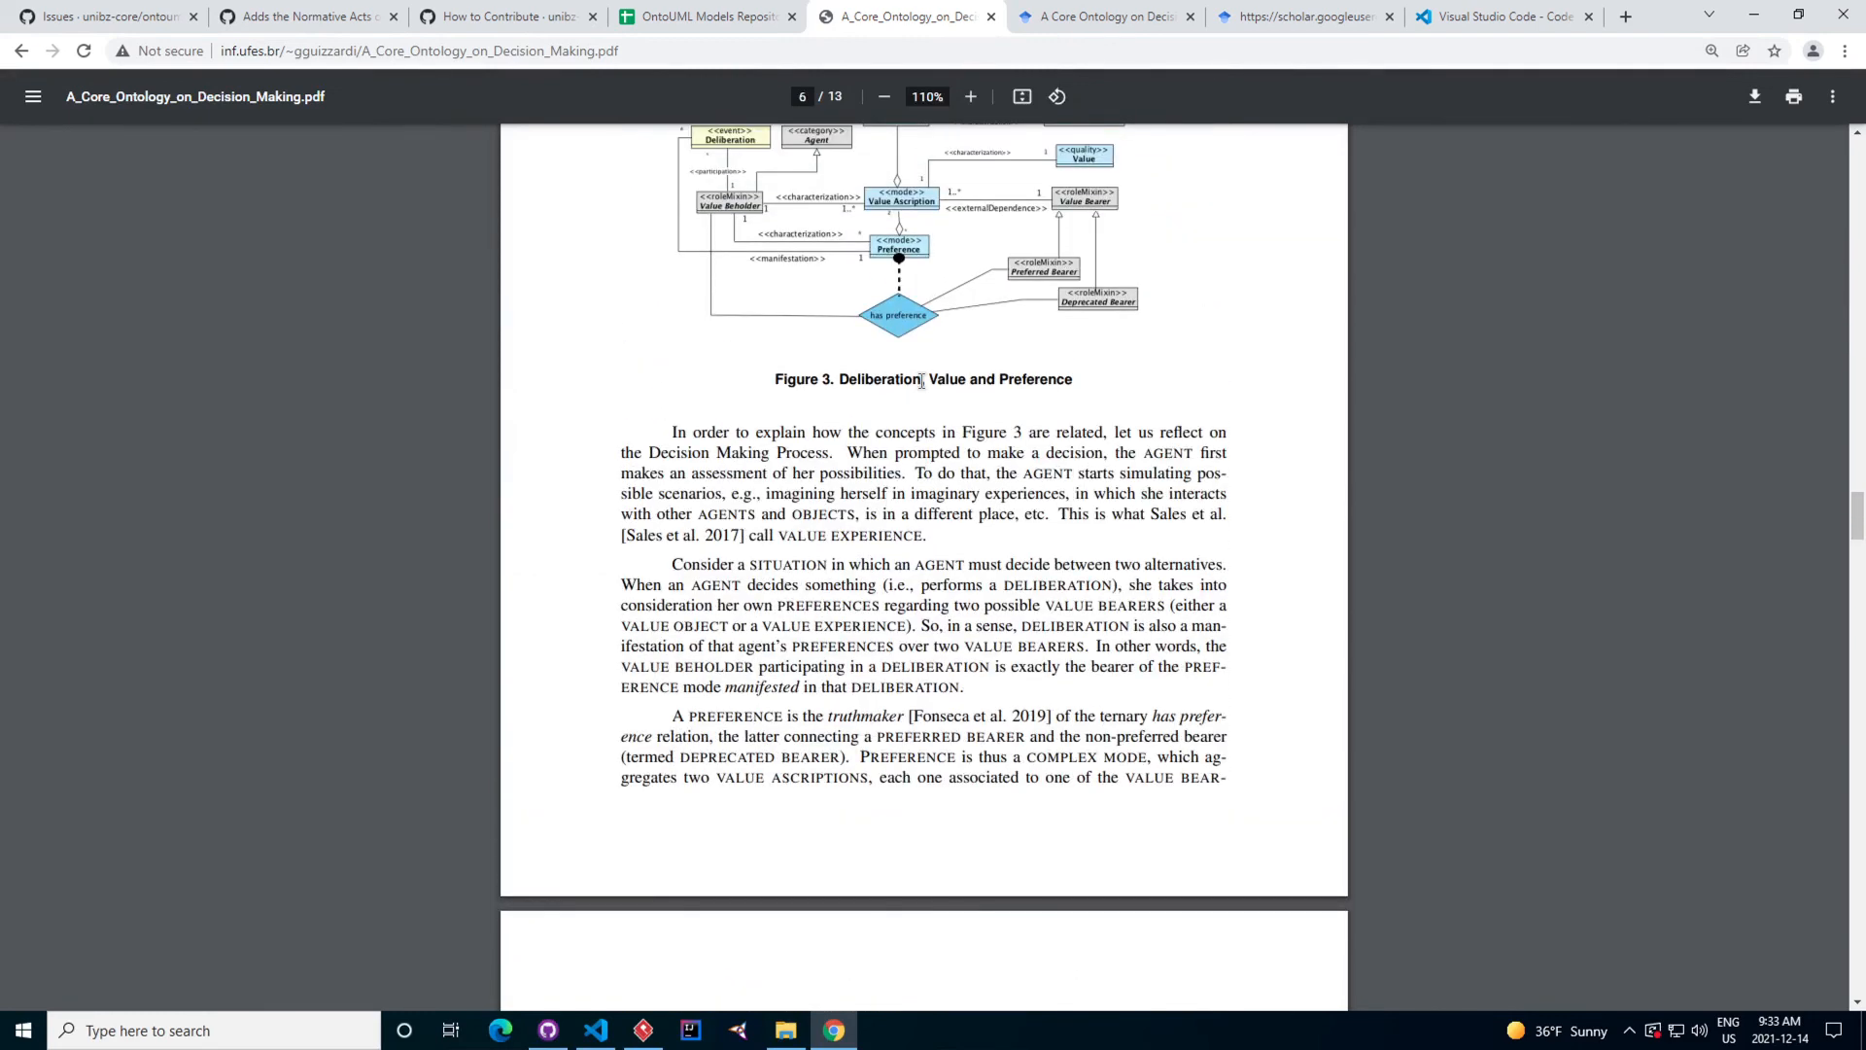
{"action": "scroll", "coordinate": [921, 380], "scroll_direction": "up", "scroll_amount": 2}
{"action": "scroll", "coordinate": [921, 380], "scroll_direction": "up", "scroll_amount": 4}
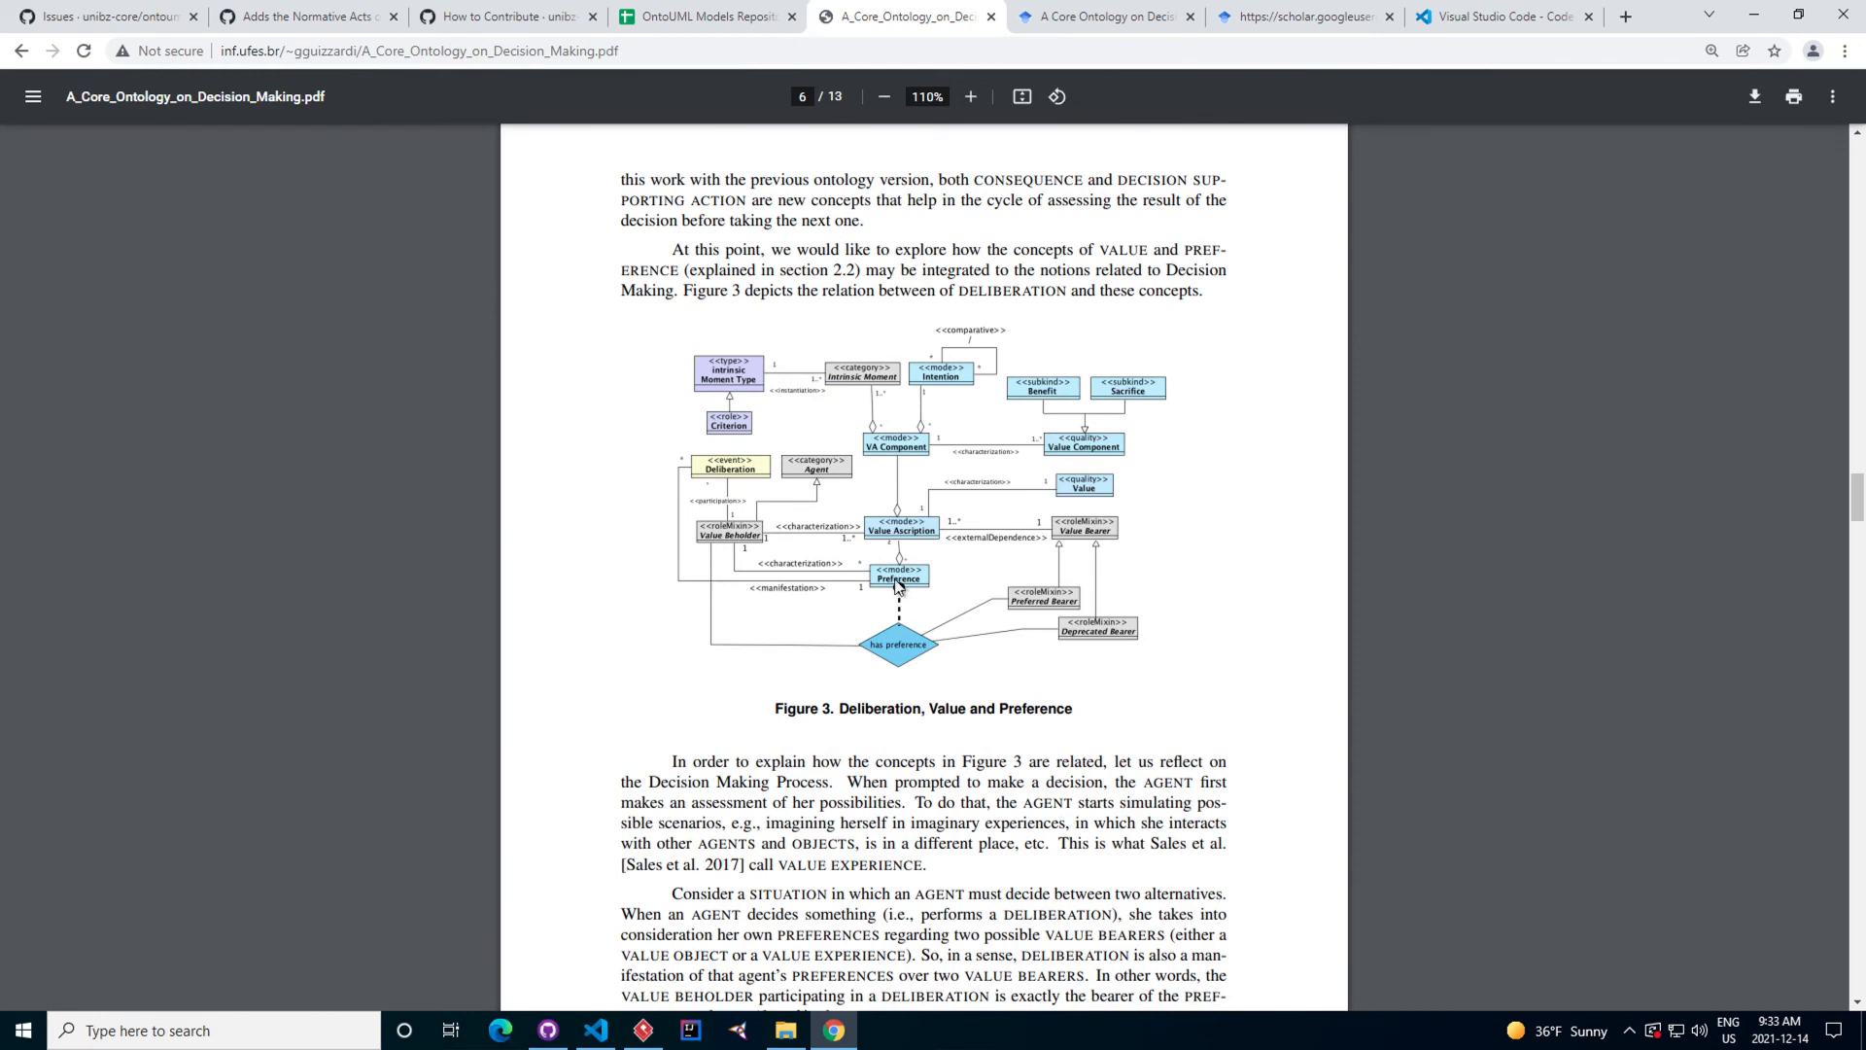
{"action": "scroll", "coordinate": [948, 540], "scroll_direction": "up", "scroll_amount": 10}
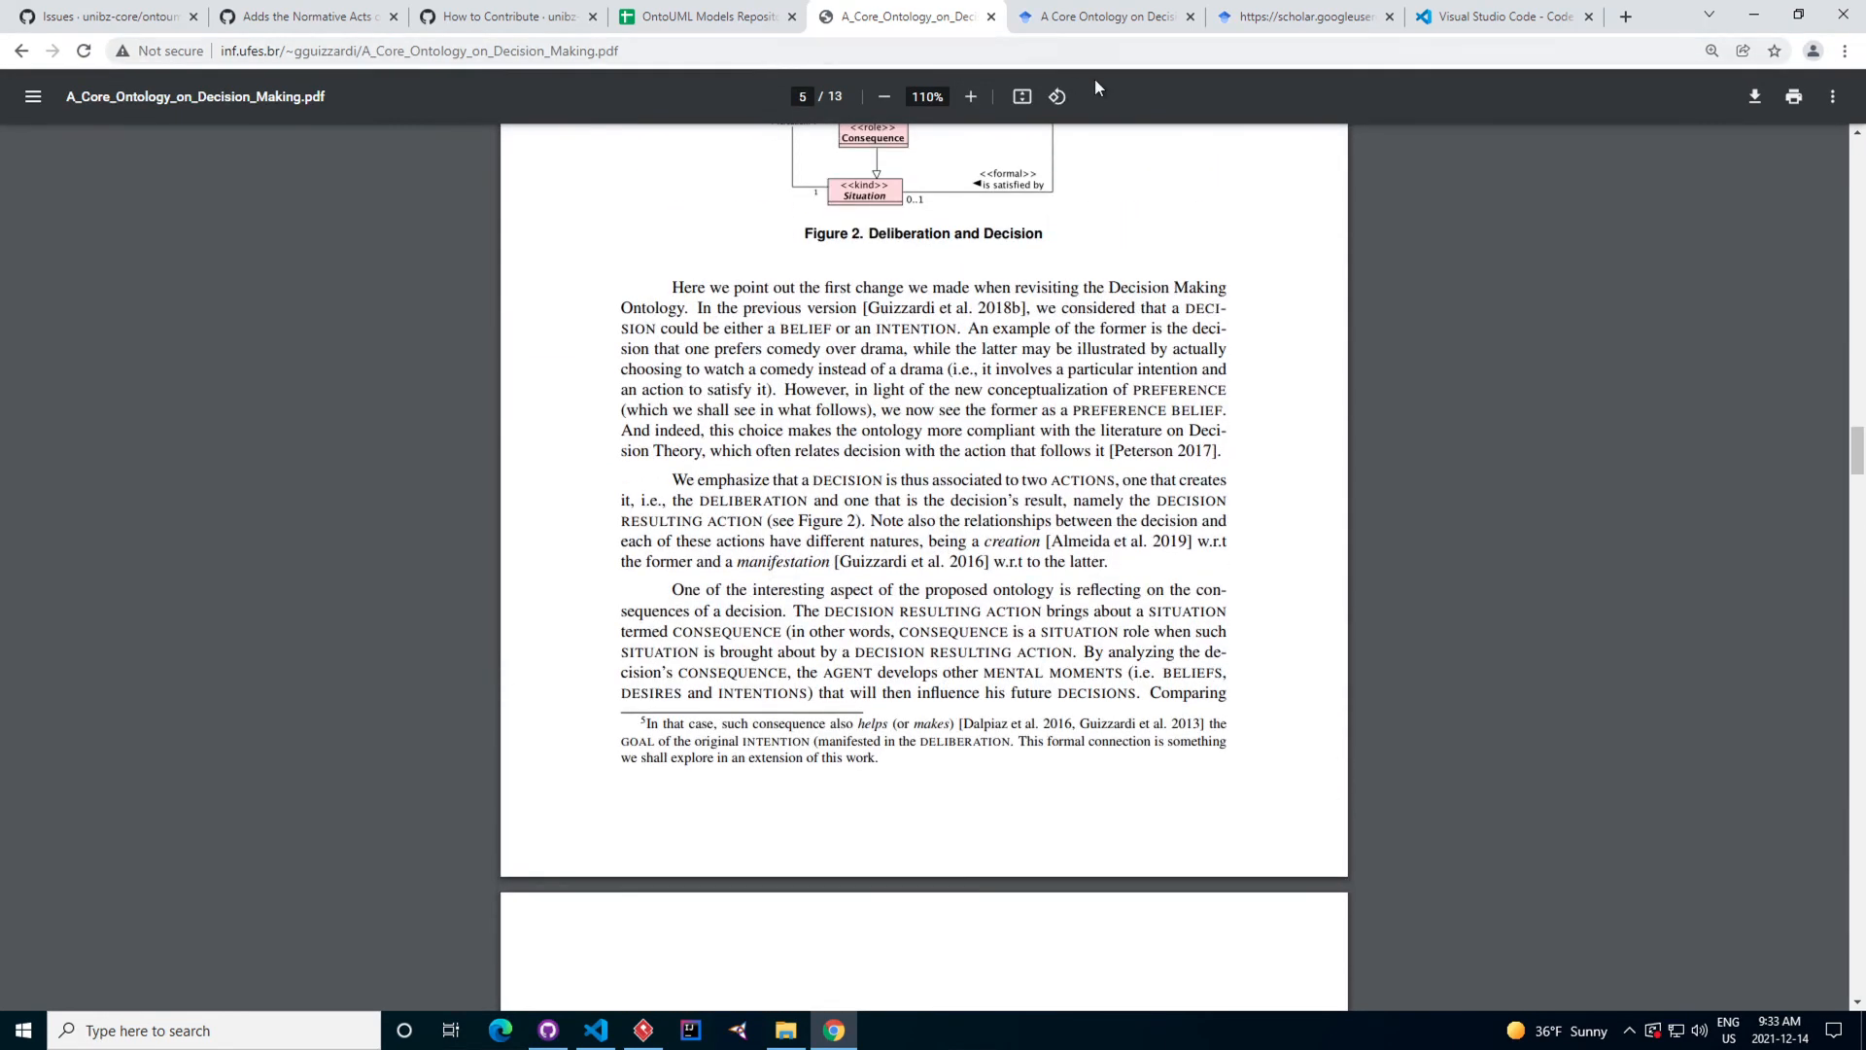
{"action": "key", "text": "ctrl+Up"}
{"action": "key", "text": "ctrl+Up"}
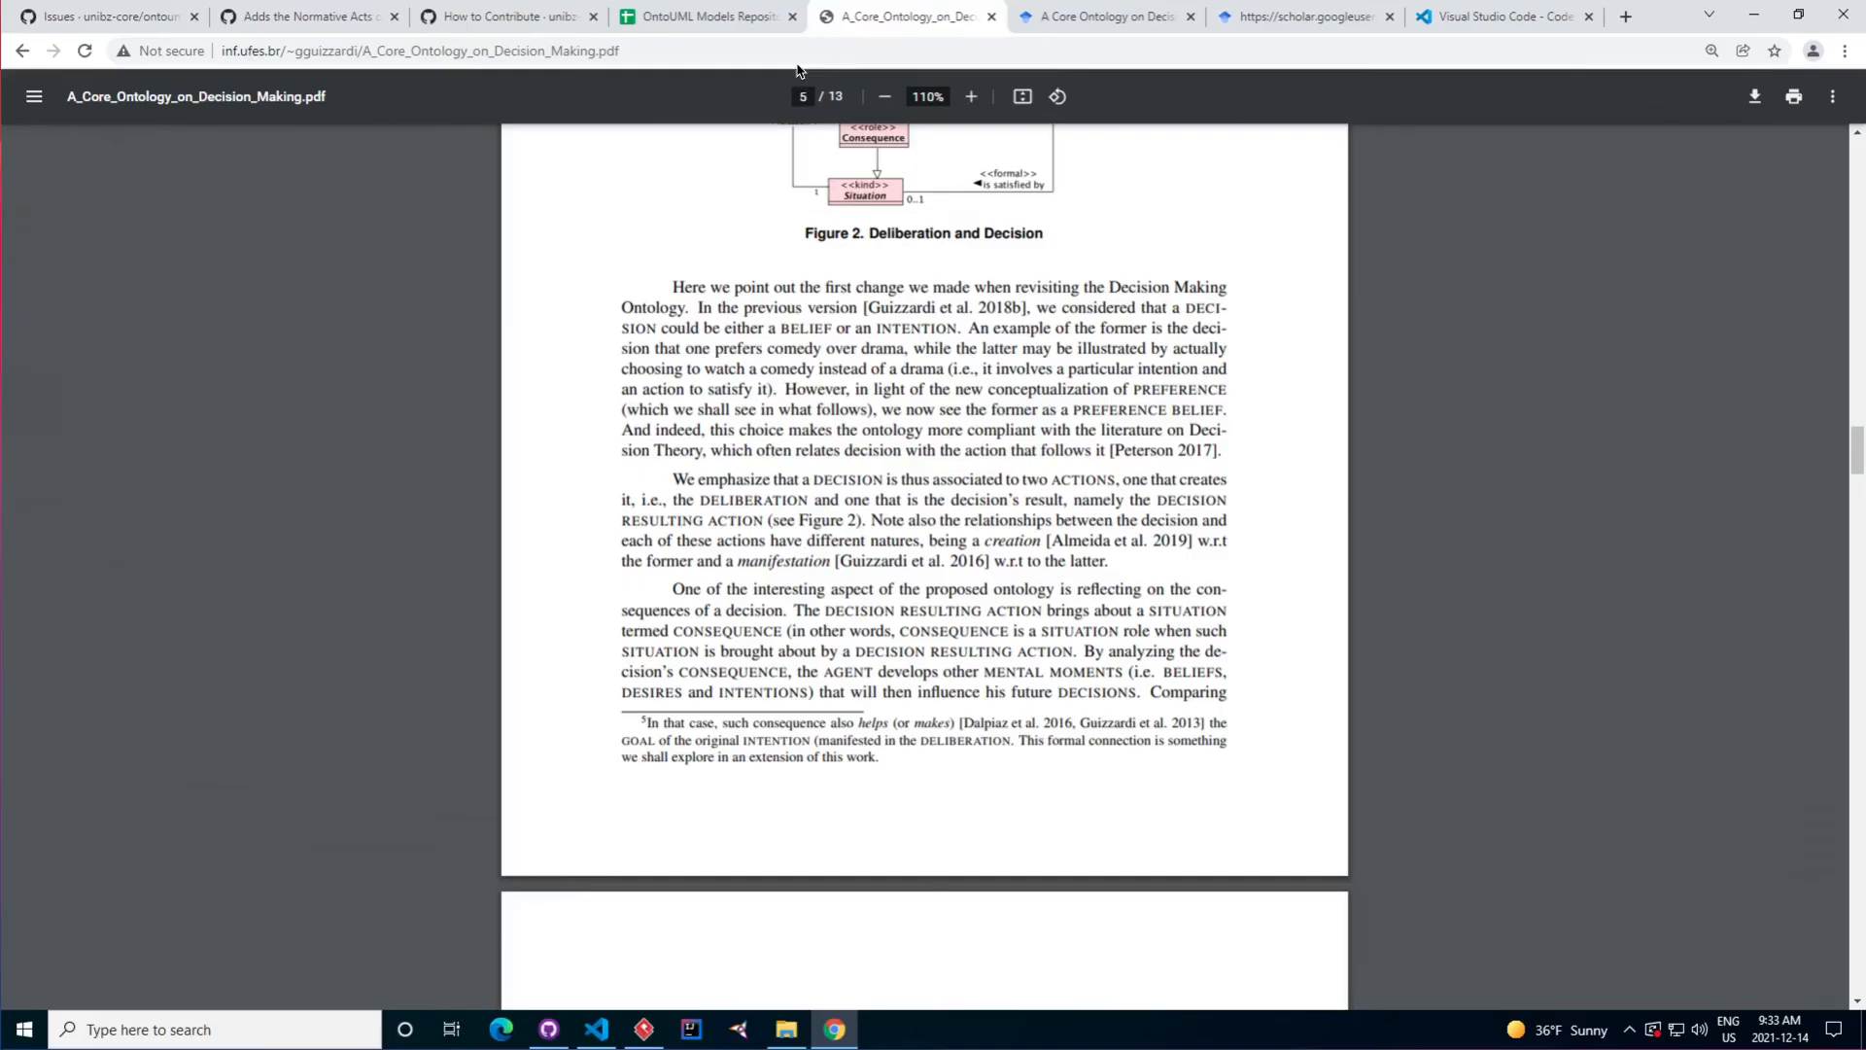
{"action": "left_click", "coordinate": [643, 1028]}
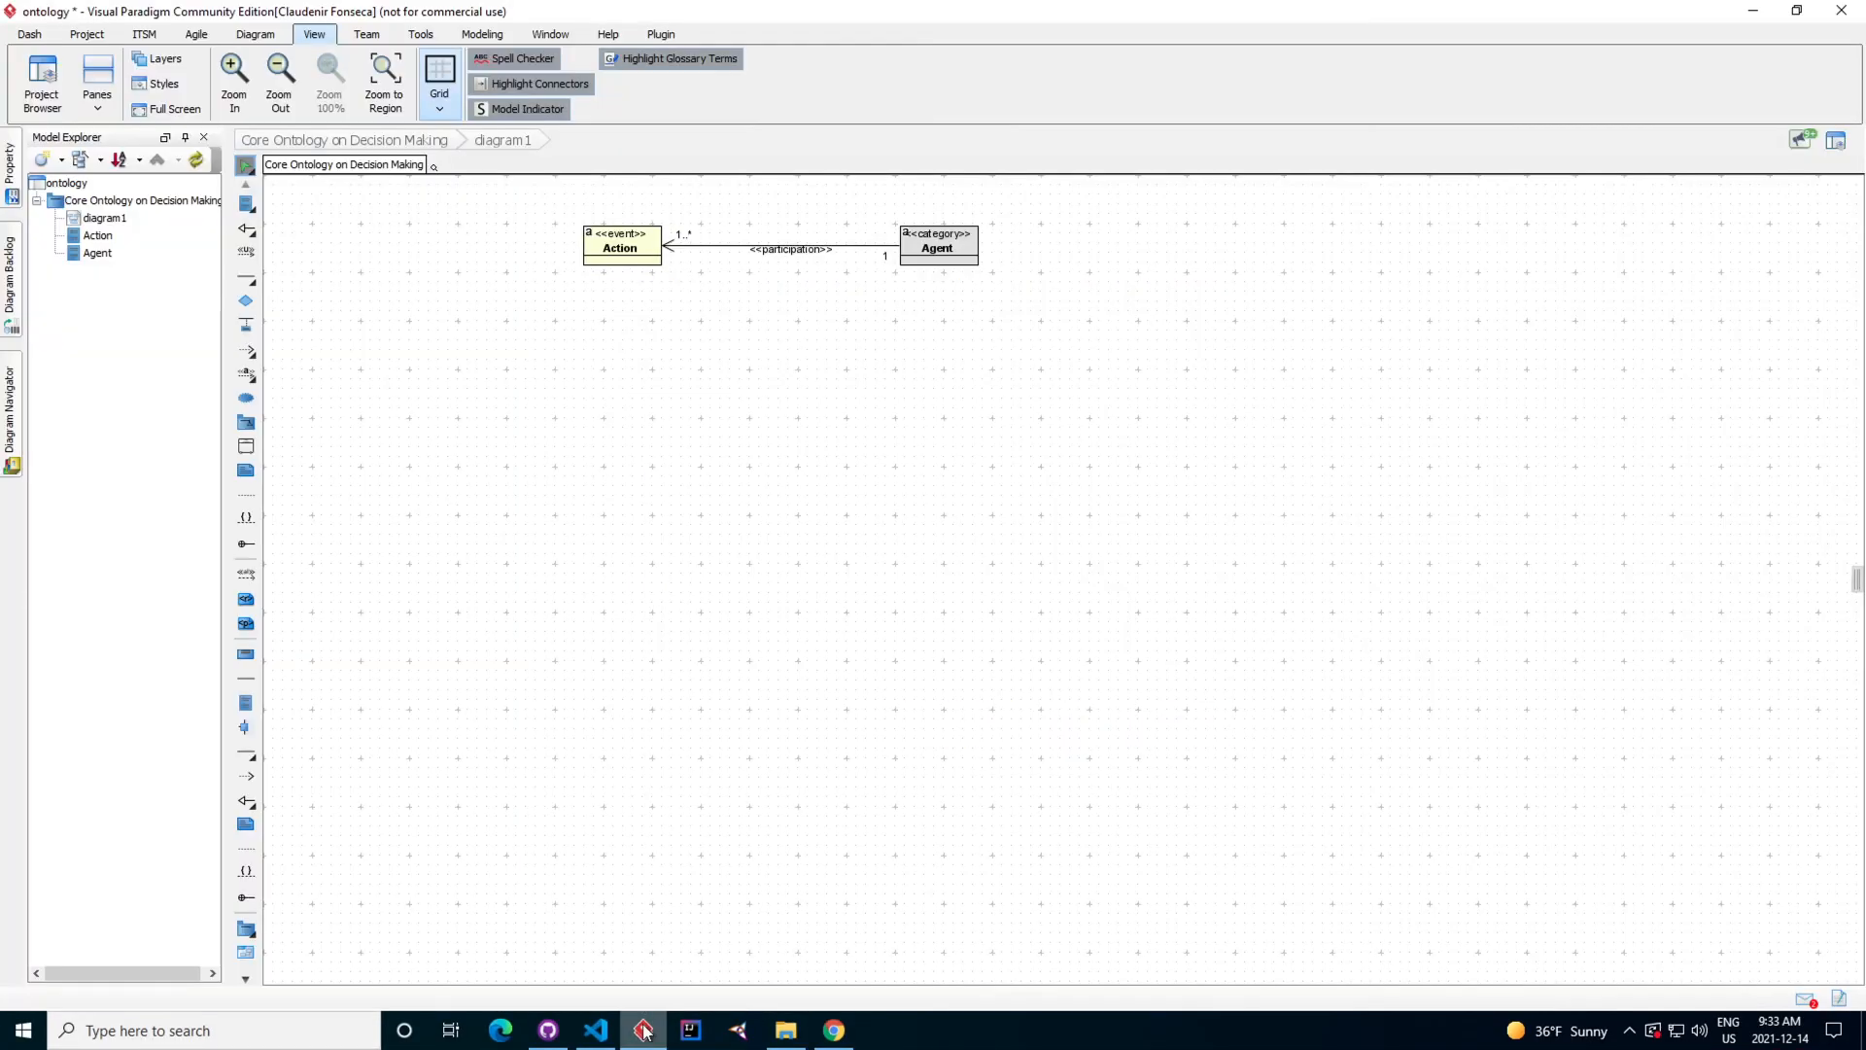
Step: Create classes Person and University side by side at the same height
{"action": "double_click", "coordinate": [591, 463]}
{"action": "left_click", "coordinate": [590, 461]}
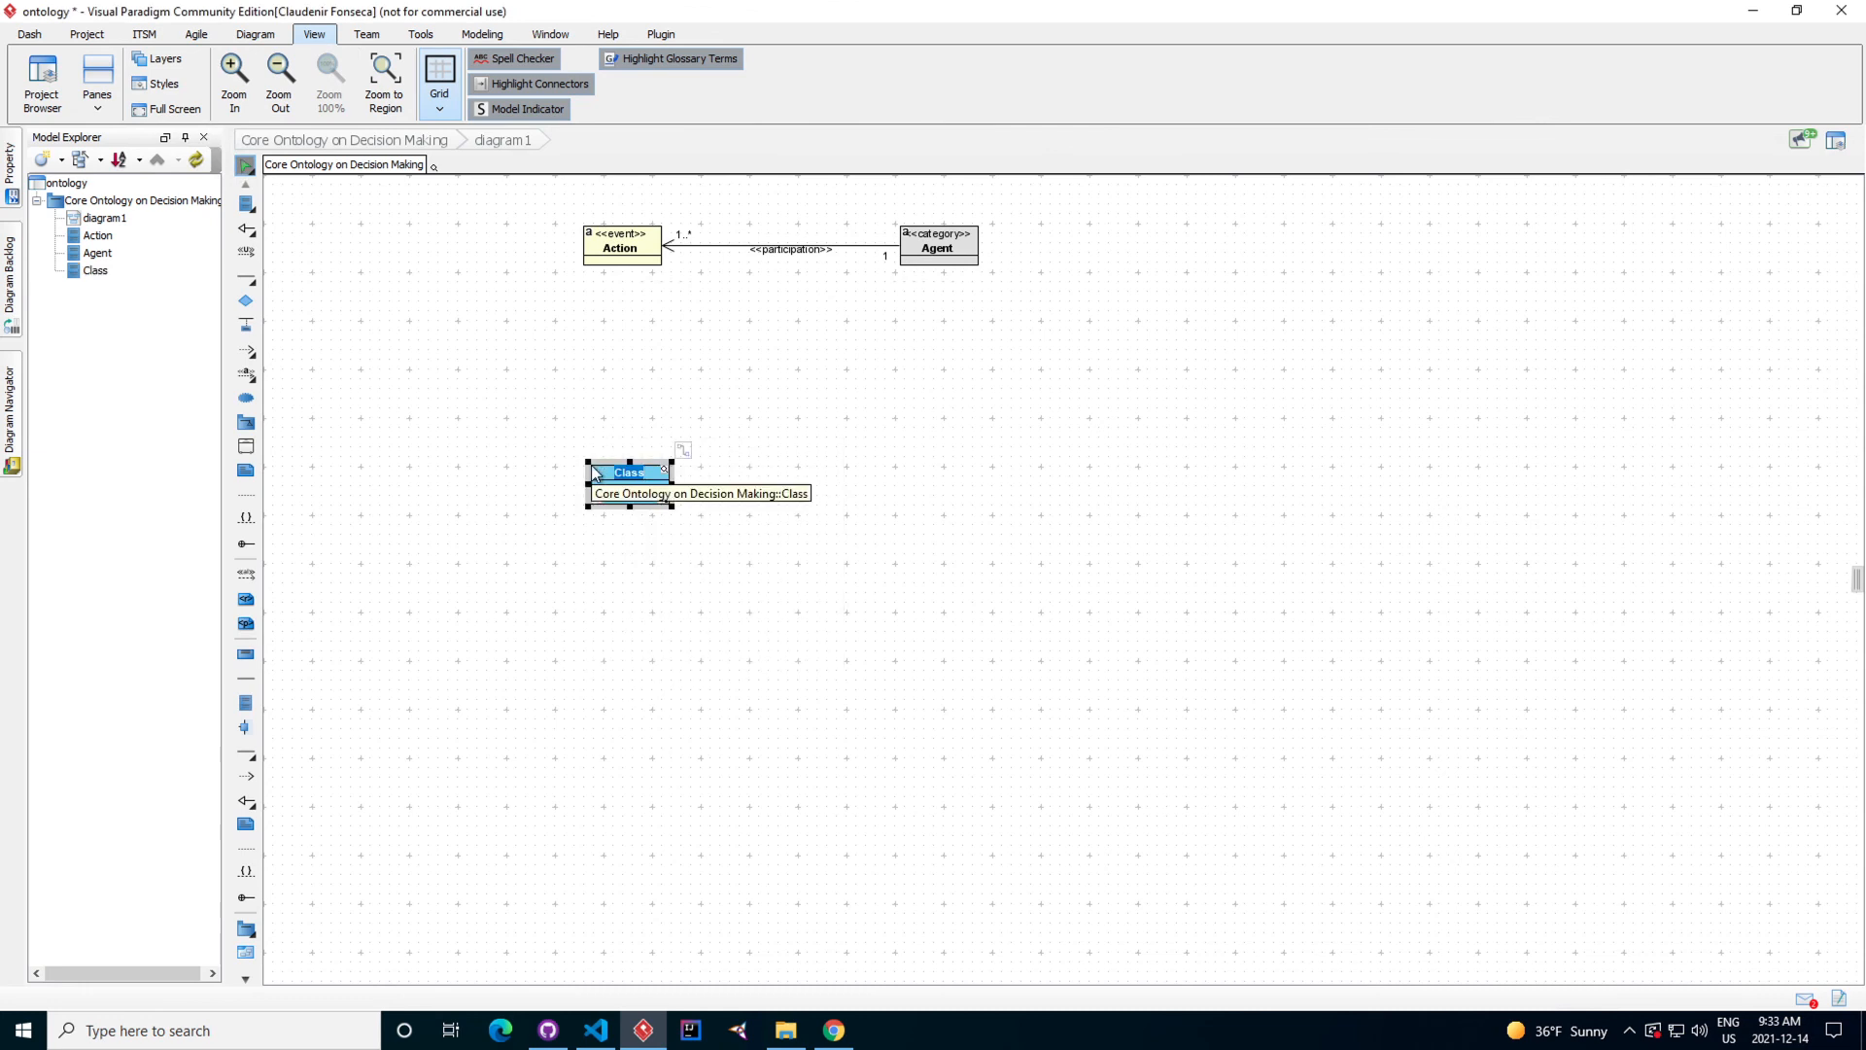
{"action": "type", "text": "Person"}
{"action": "key", "text": "Return"}
{"action": "double_click", "coordinate": [1023, 476]}
{"action": "left_click", "coordinate": [1025, 481]}
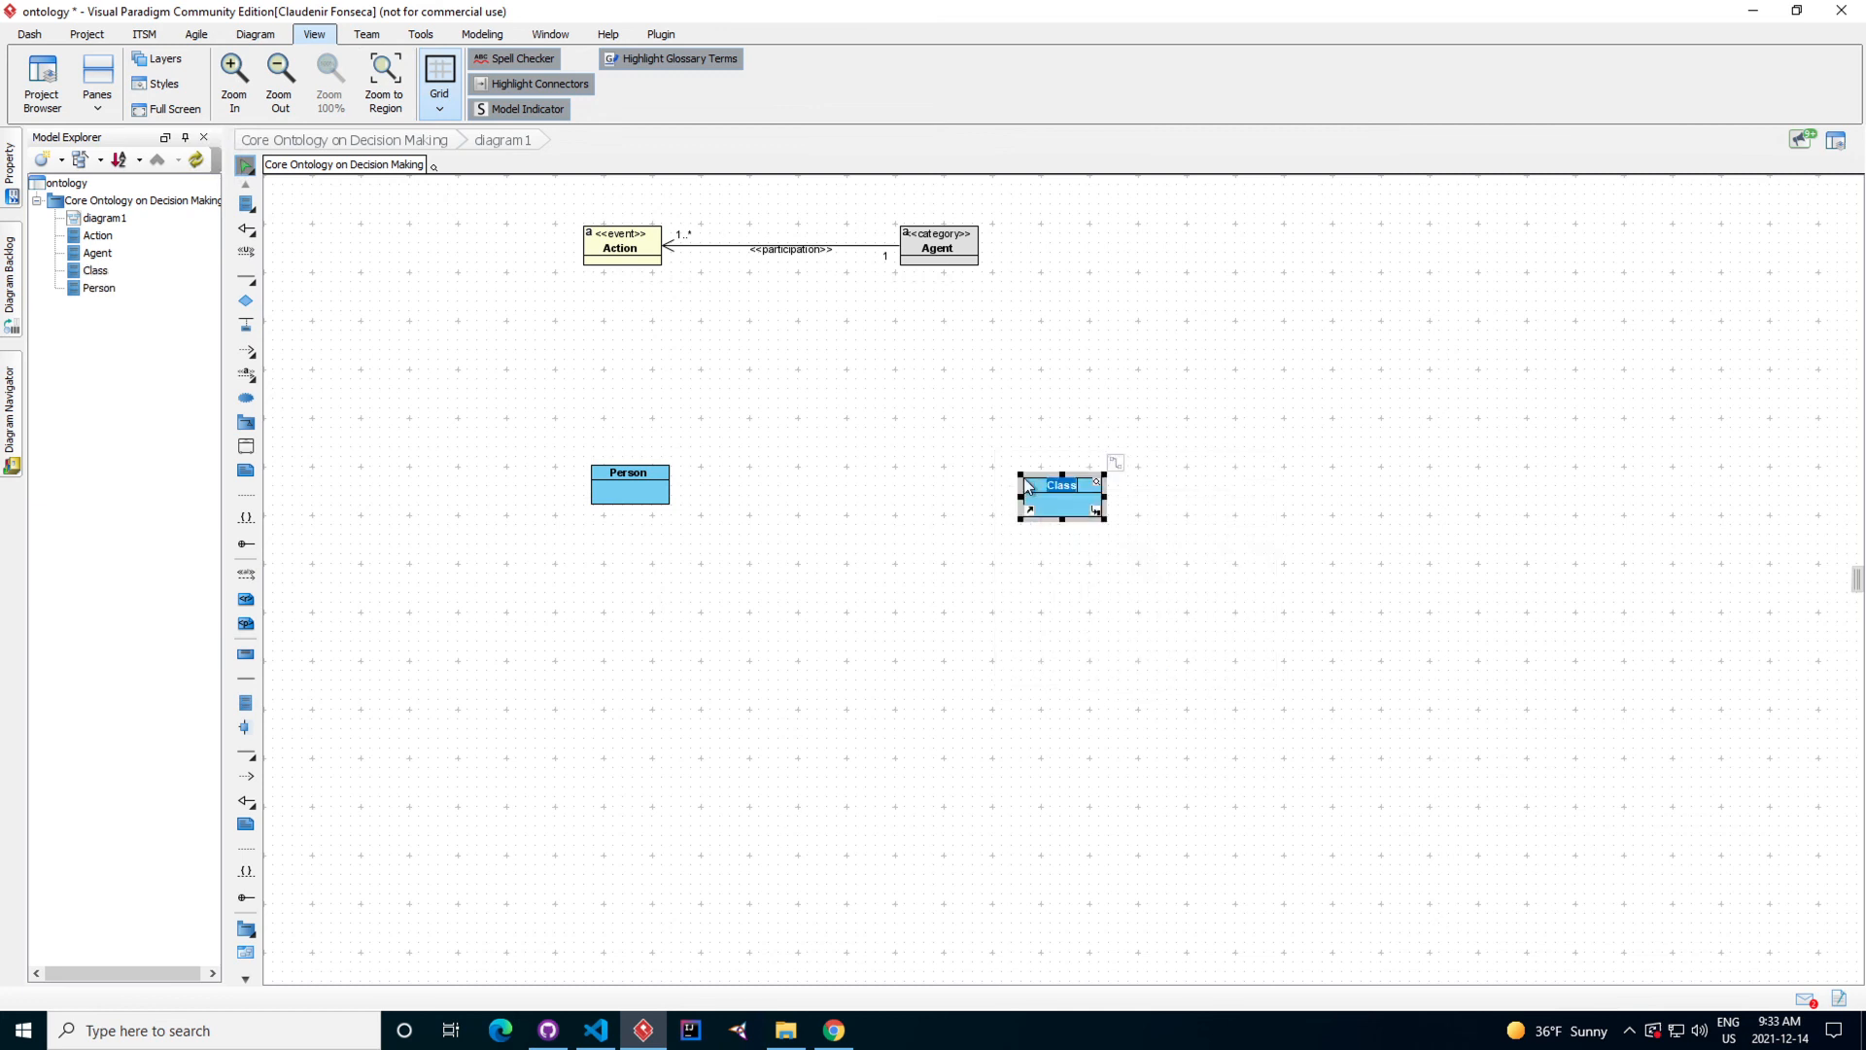
{"action": "type", "text": "University"}
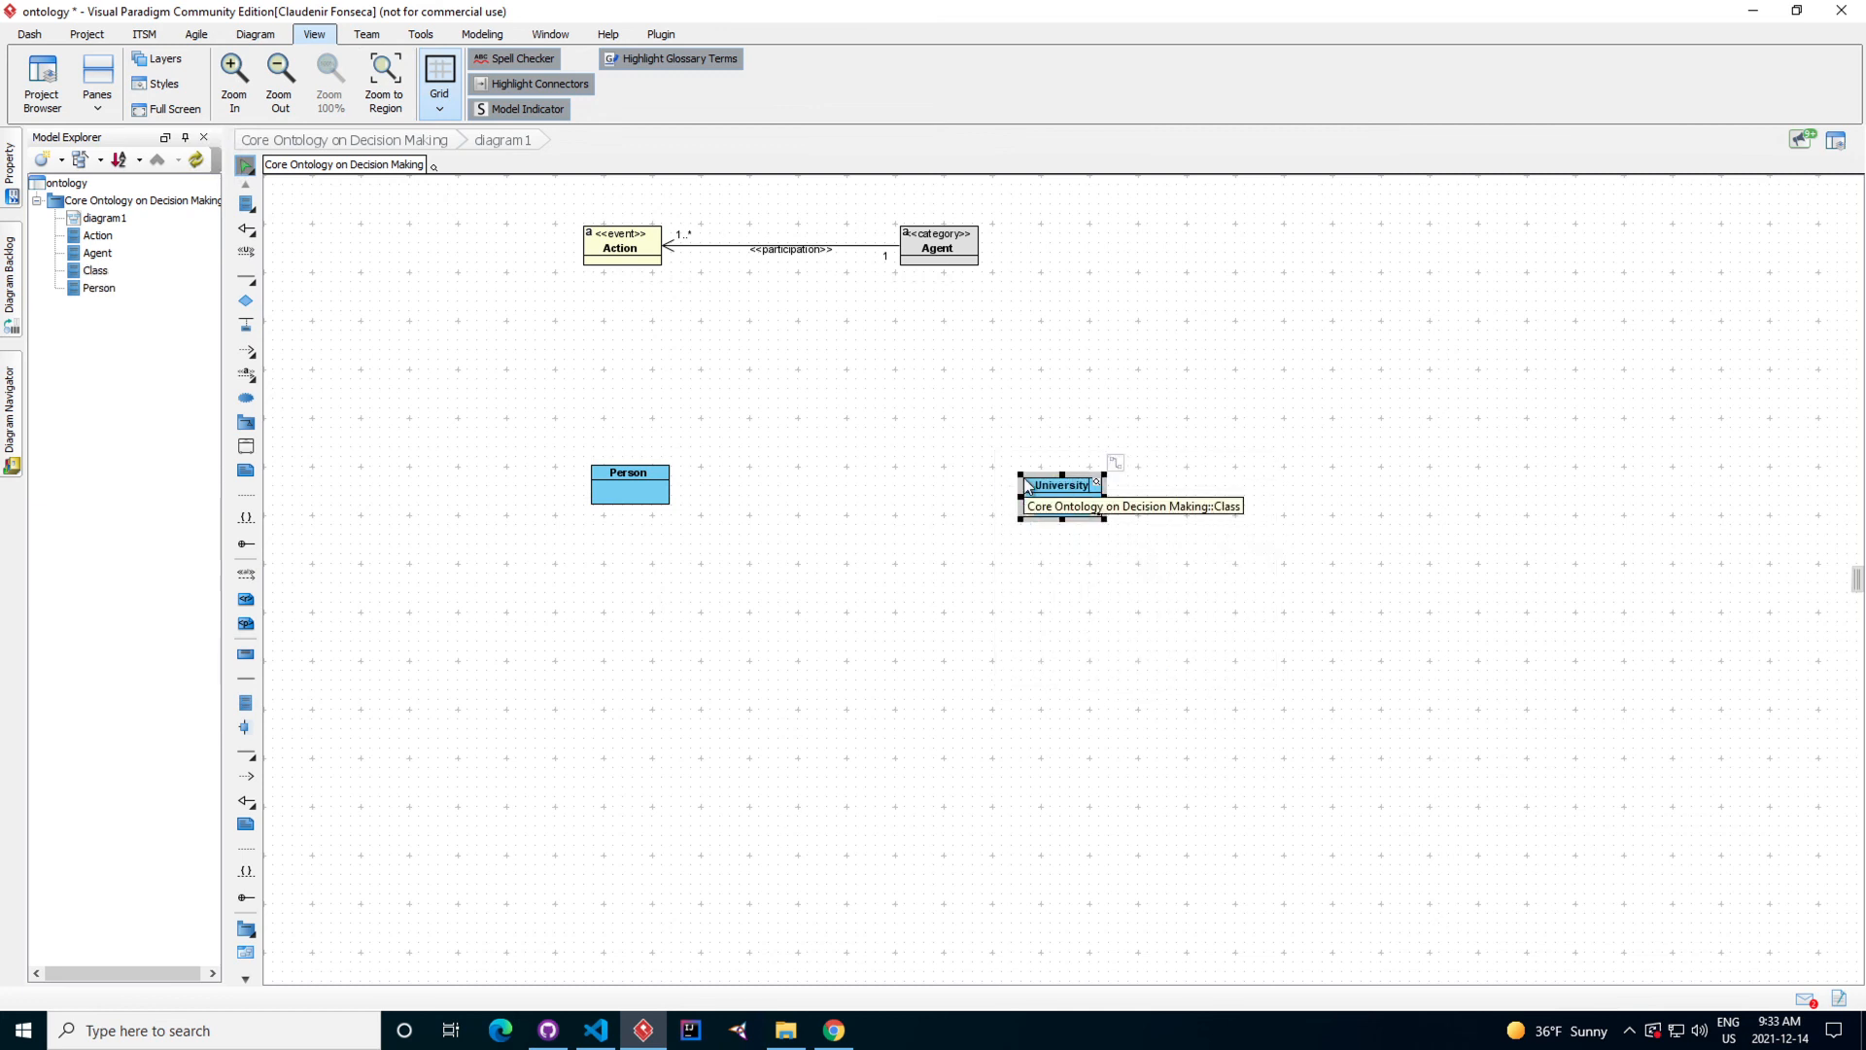
{"action": "key", "text": "Return"}
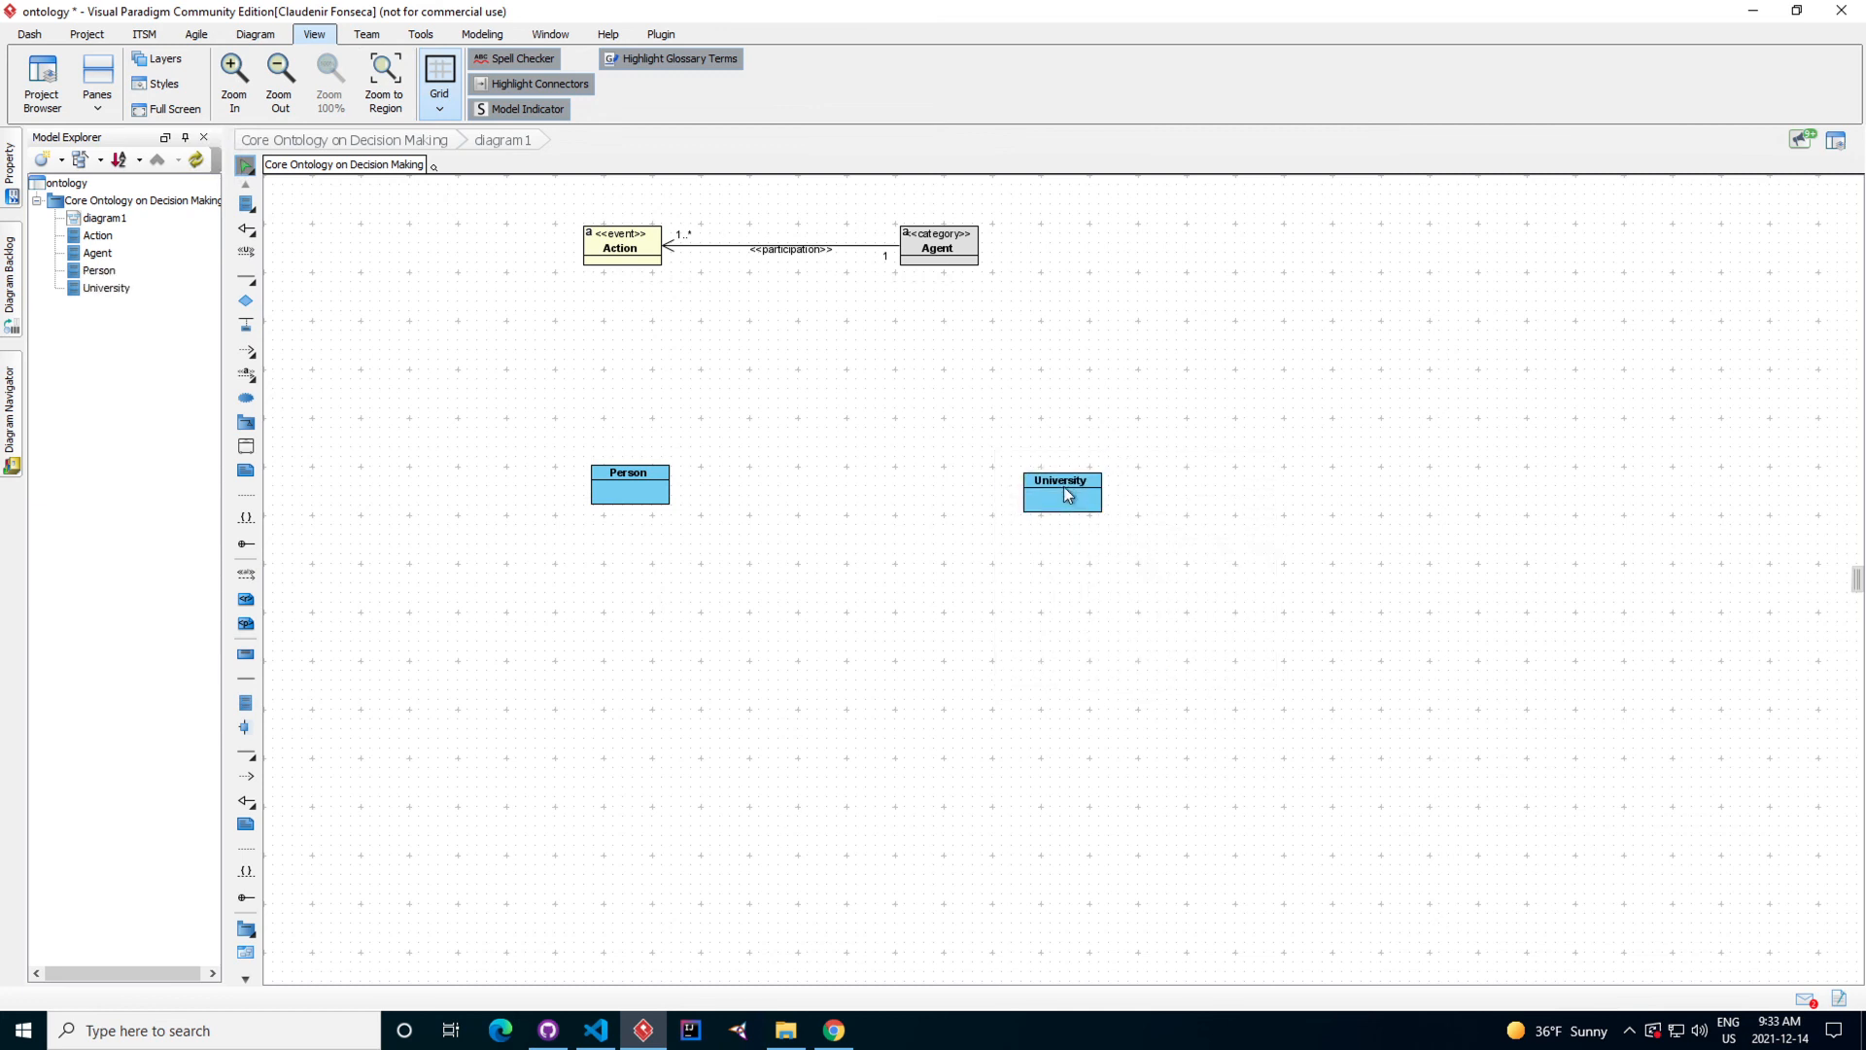
{"action": "left_click_drag", "start_coordinate": [1068, 495], "coordinate": [1065, 486]}
Step: Add a third class below them, its name begun as 'Enrol'
{"action": "double_click", "coordinate": [807, 651]}
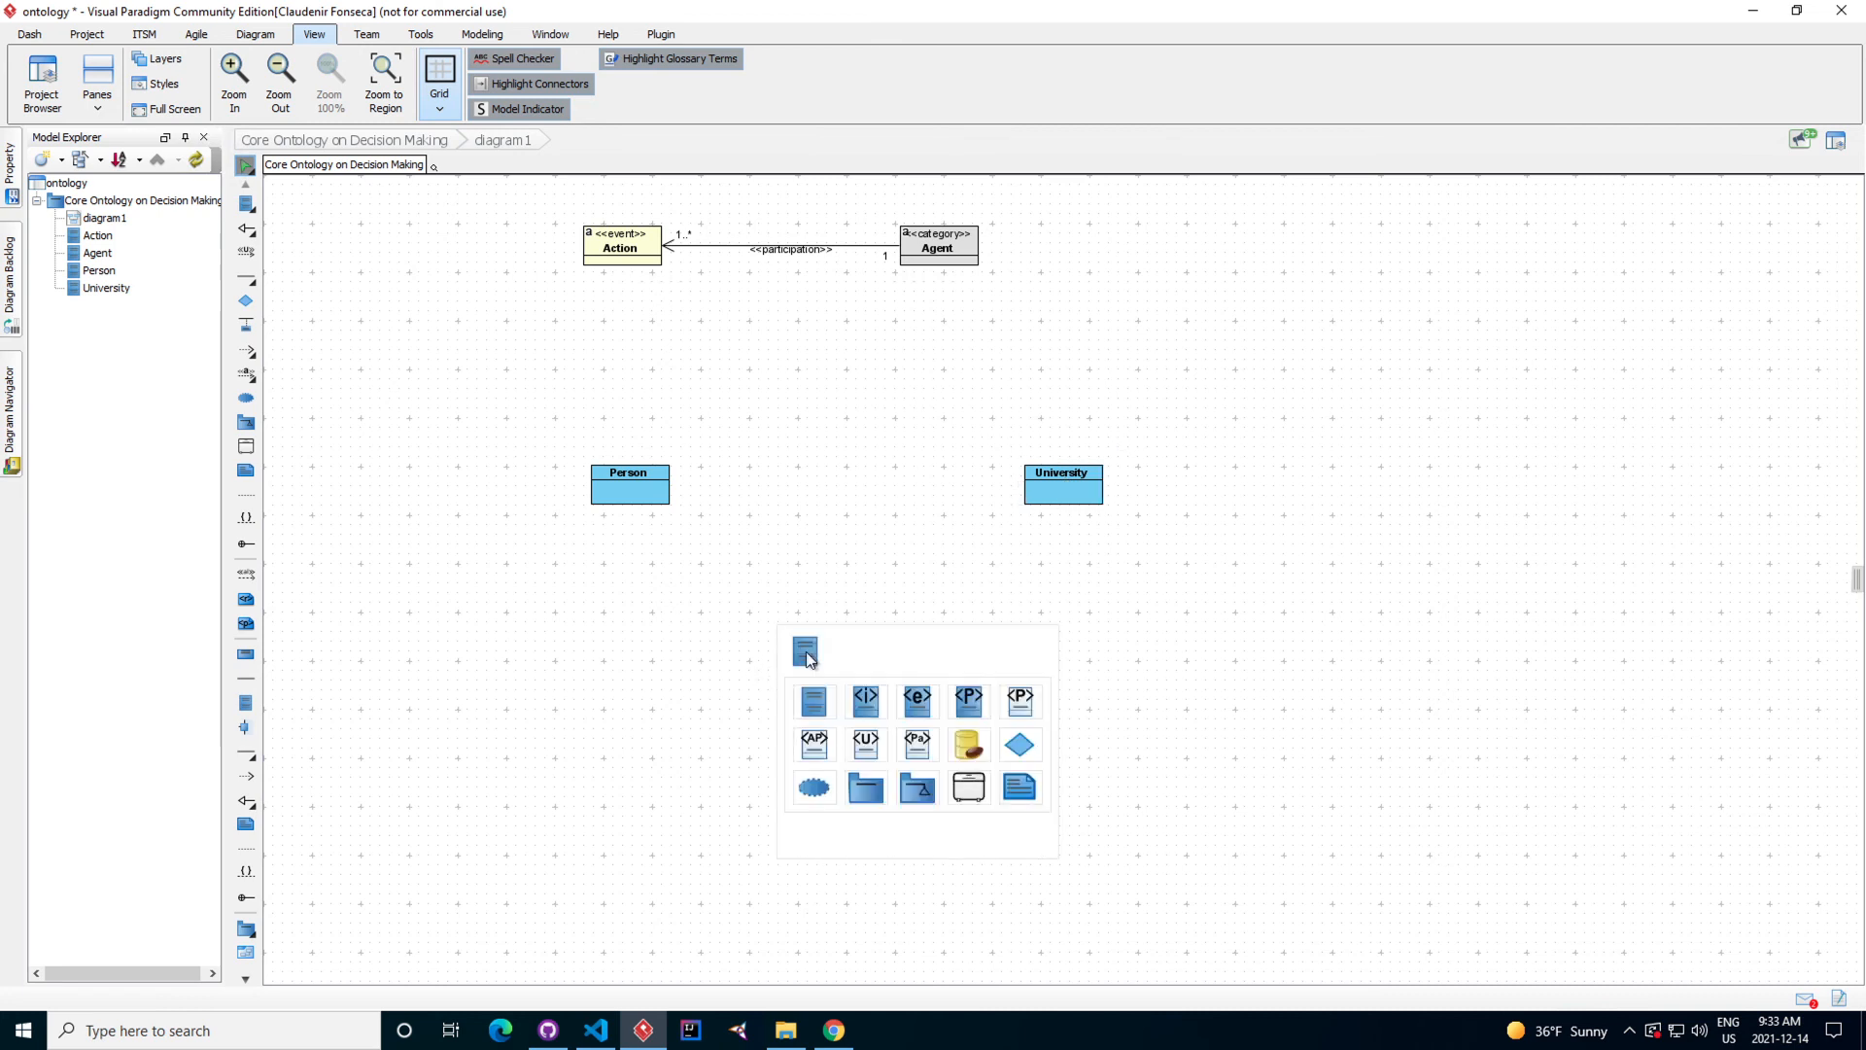
{"action": "left_click", "coordinate": [806, 651]}
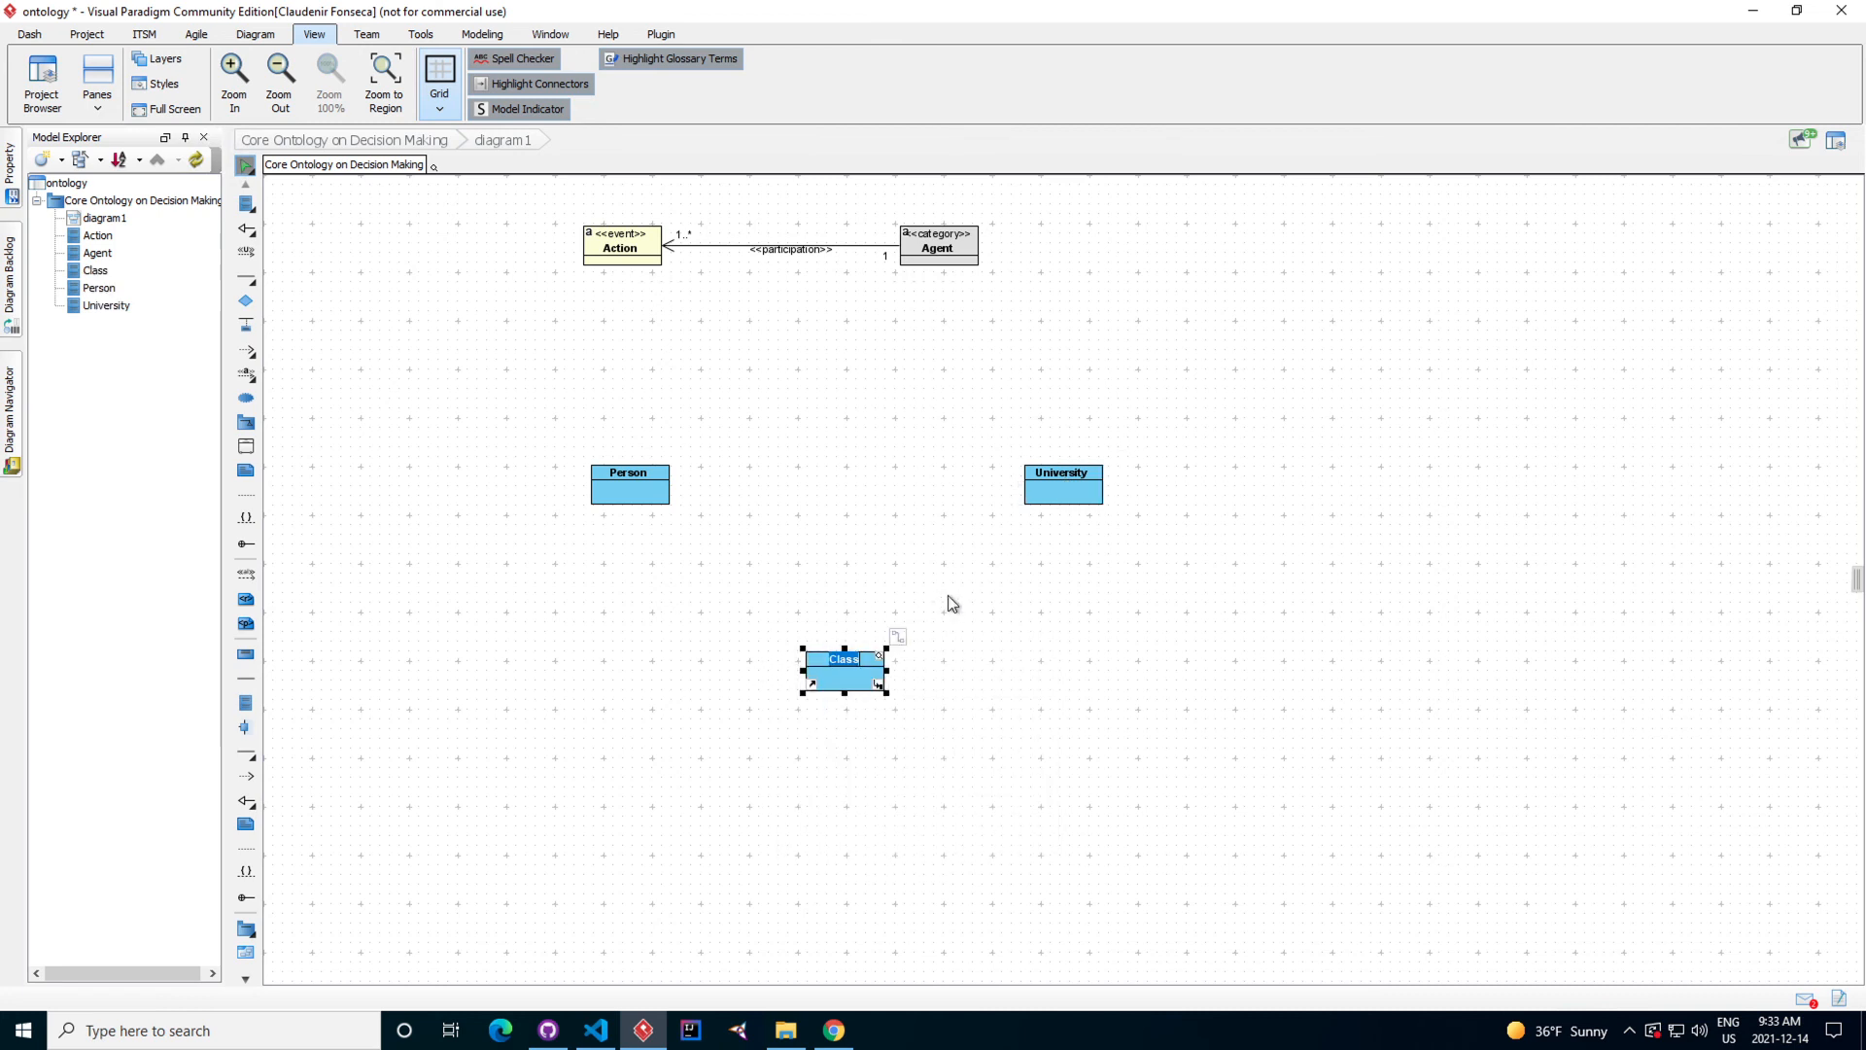
{"action": "type", "text": "Enrol"}
{"action": "key", "text": "Return"}
Step: Finish naming the third class Enrollment and nudge it up slightly
{"action": "type", "text": "lment"}
{"action": "key", "text": "Return"}
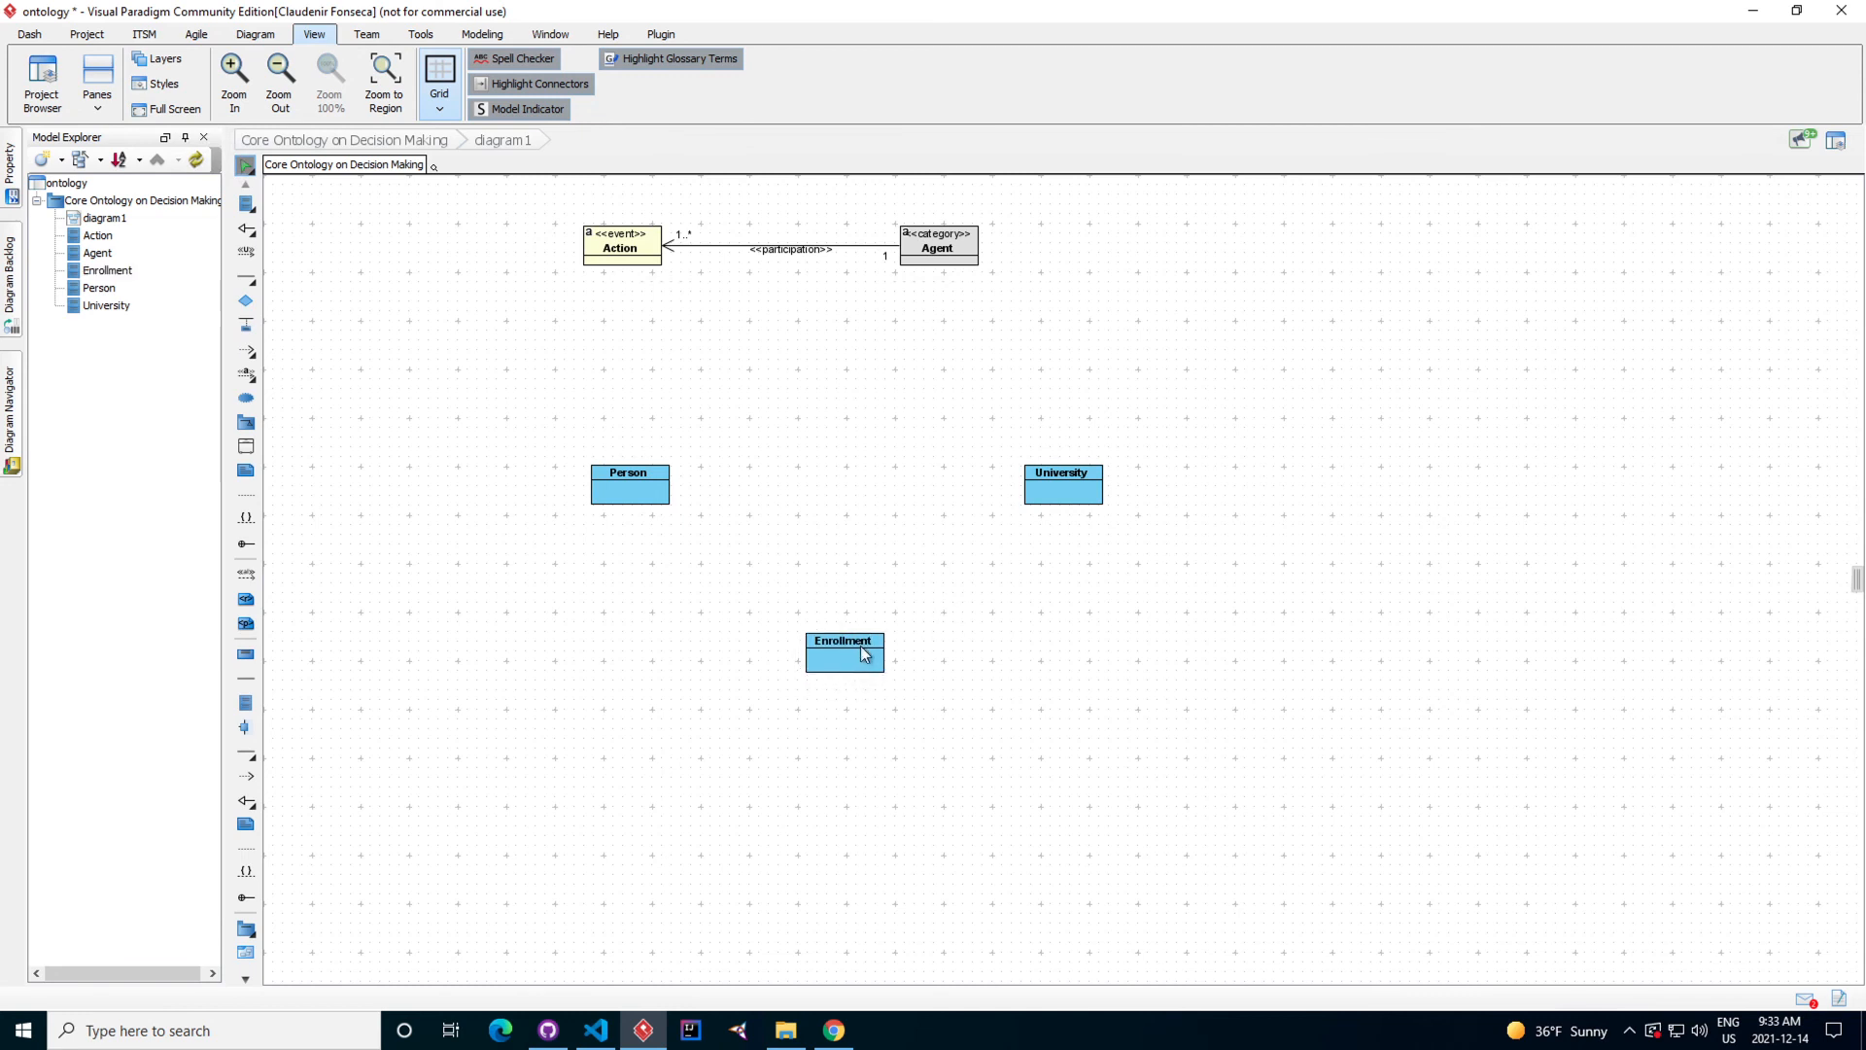
{"action": "left_click_drag", "start_coordinate": [861, 645], "coordinate": [862, 637]}
Step: Draw a plain association from Person to University and shift Enrollment slightly up-left
{"action": "left_click_drag", "start_coordinate": [696, 451], "coordinate": [1032, 490]}
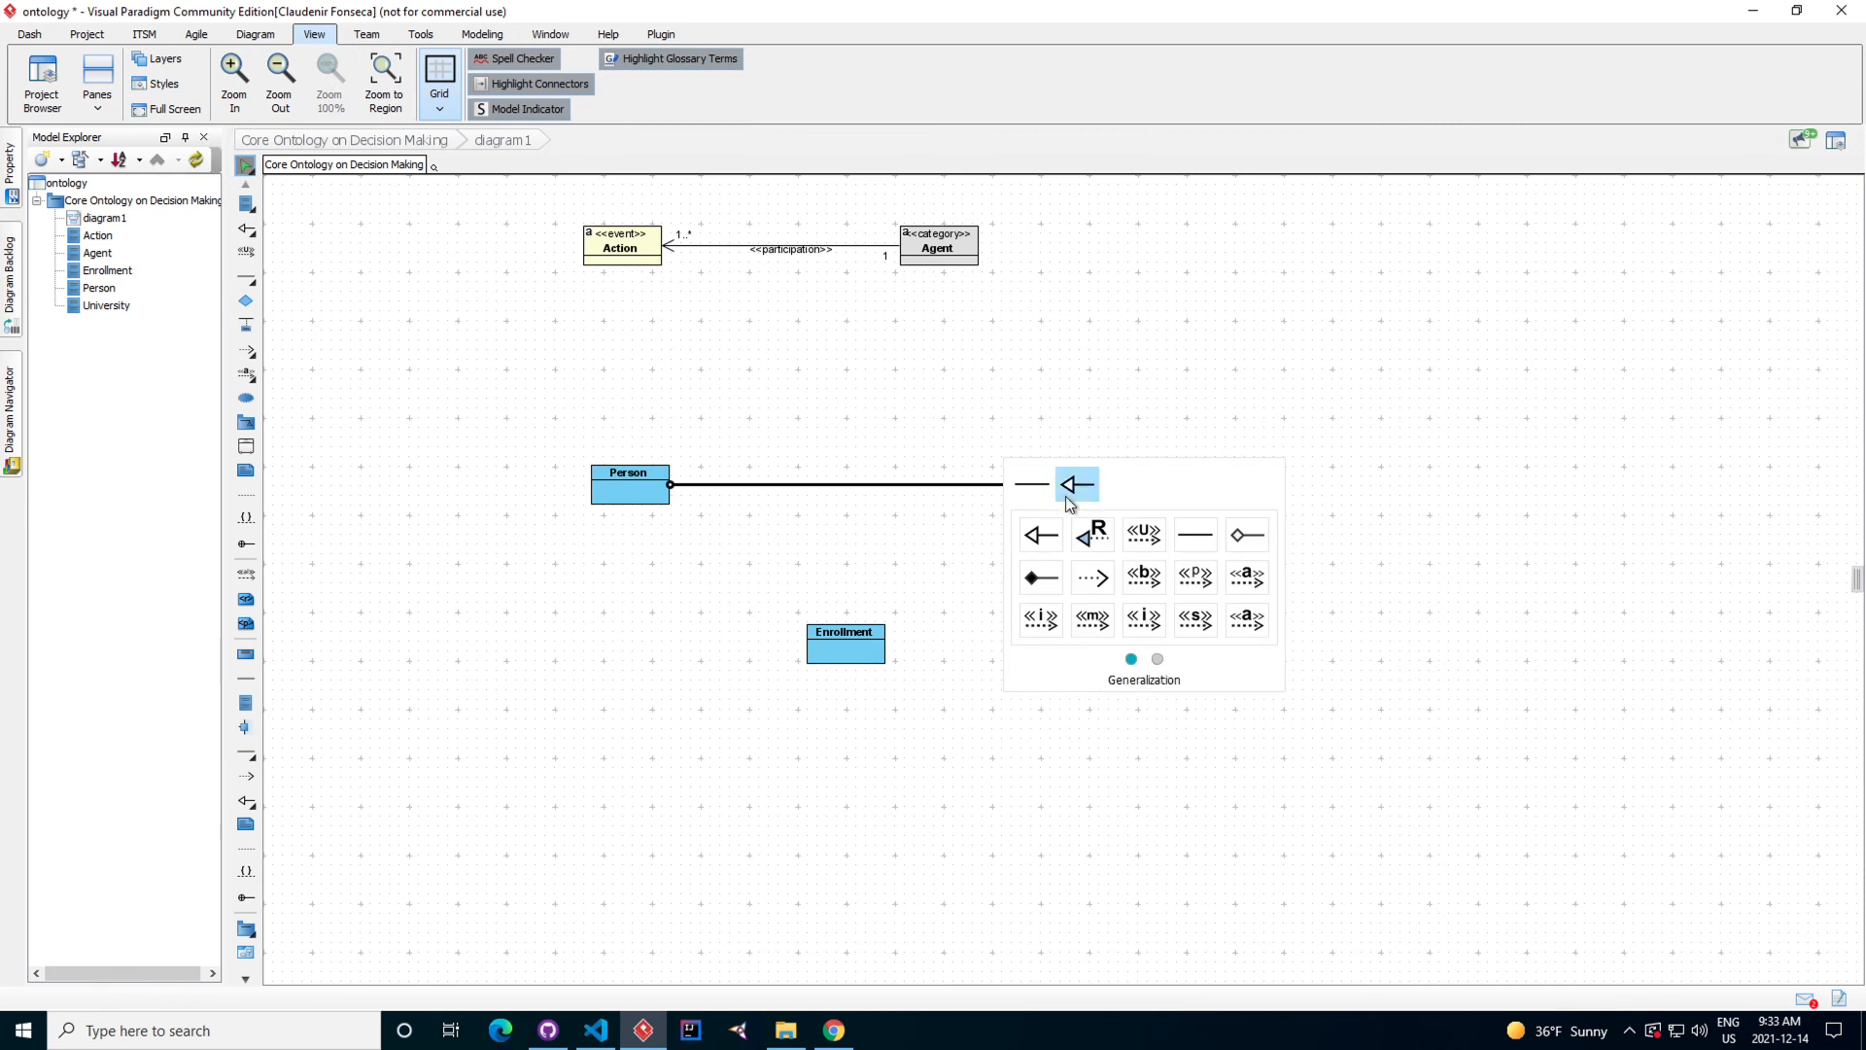
{"action": "left_click", "coordinate": [1031, 484]}
{"action": "left_click", "coordinate": [842, 646]}
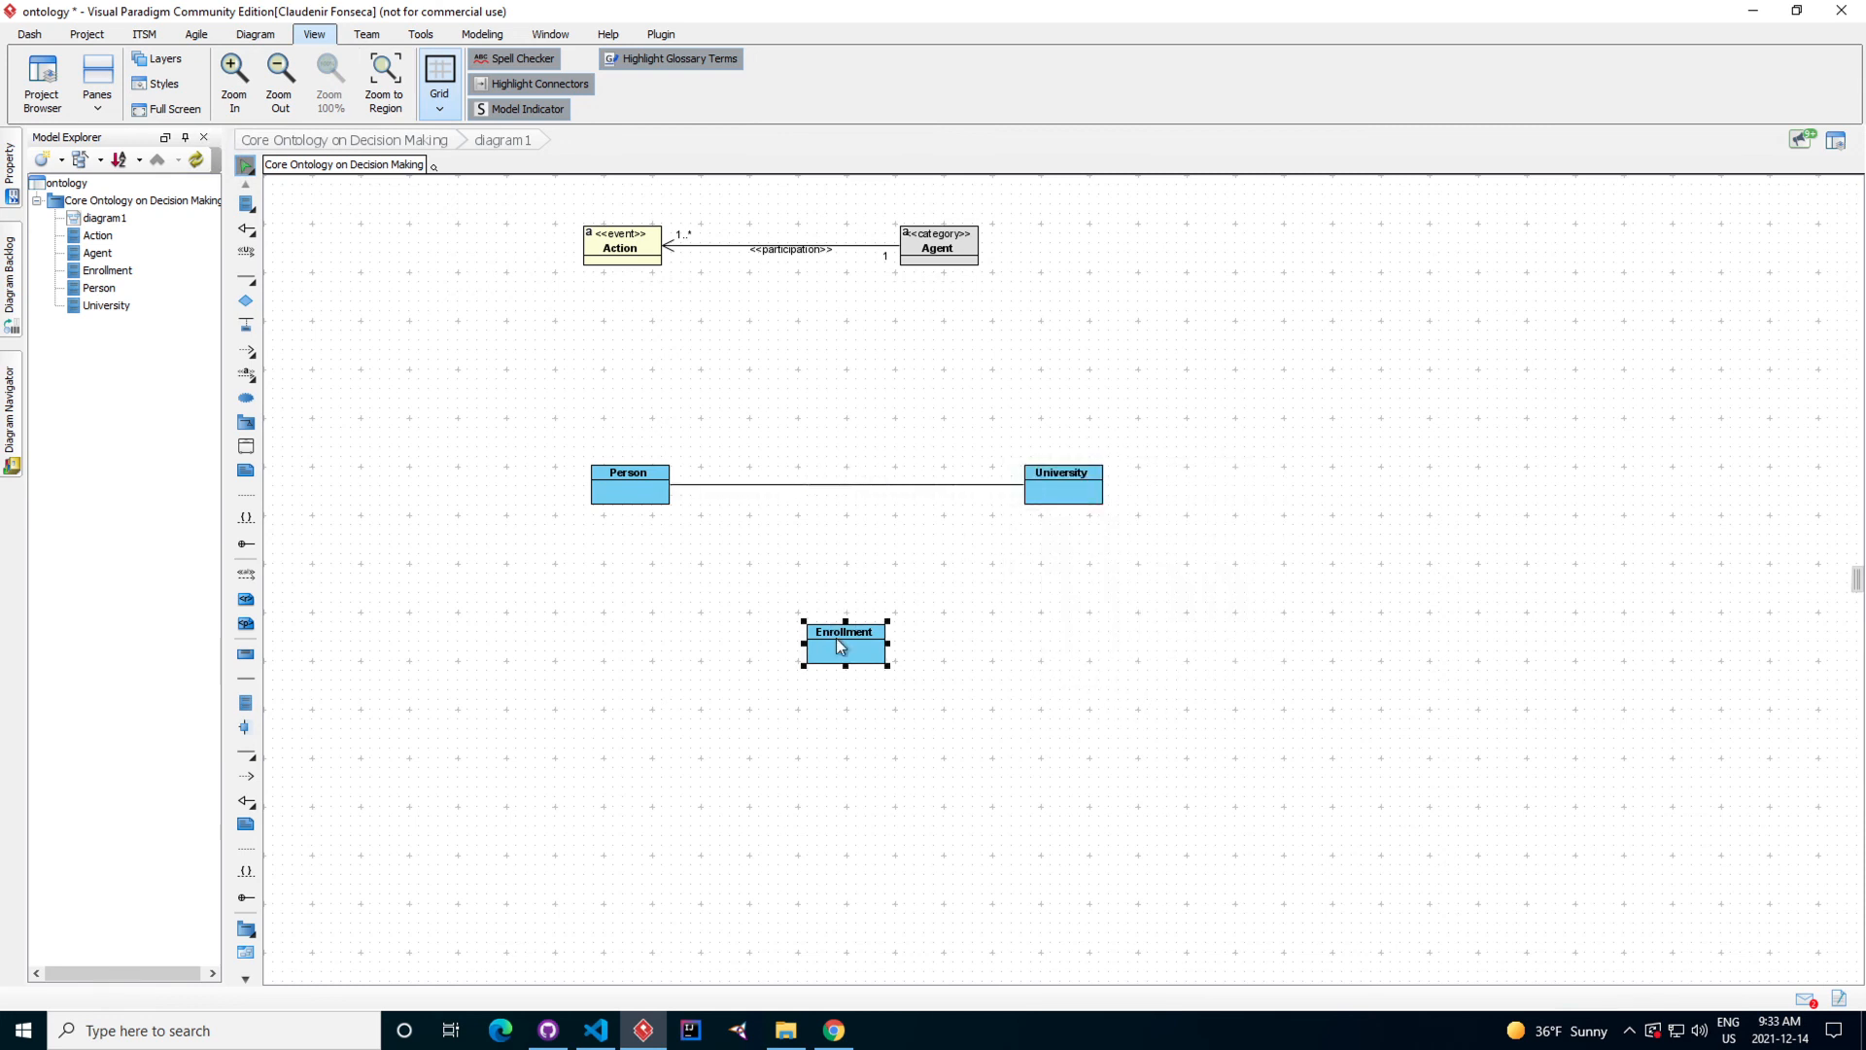
{"action": "left_click_drag", "start_coordinate": [842, 646], "coordinate": [830, 634]}
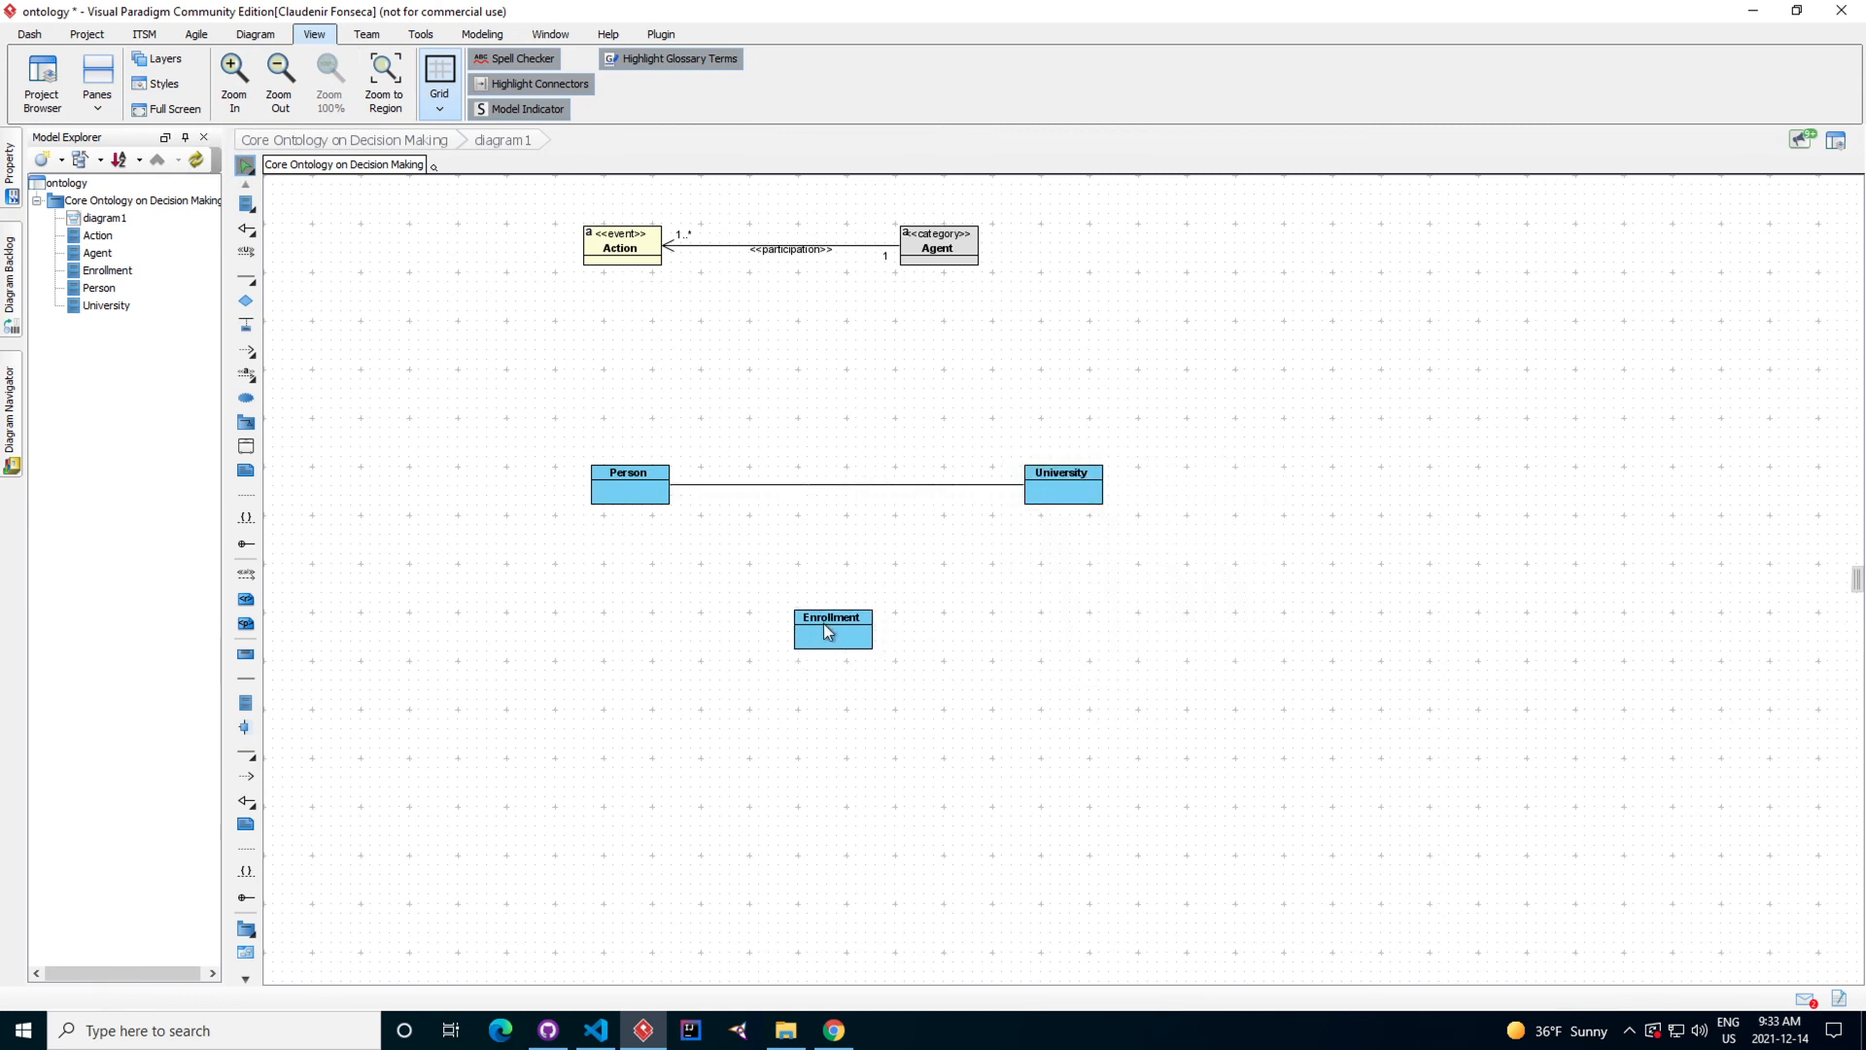
Step: Name the association 'studies at', then select Person, University and the link together
{"action": "left_click", "coordinate": [834, 484]}
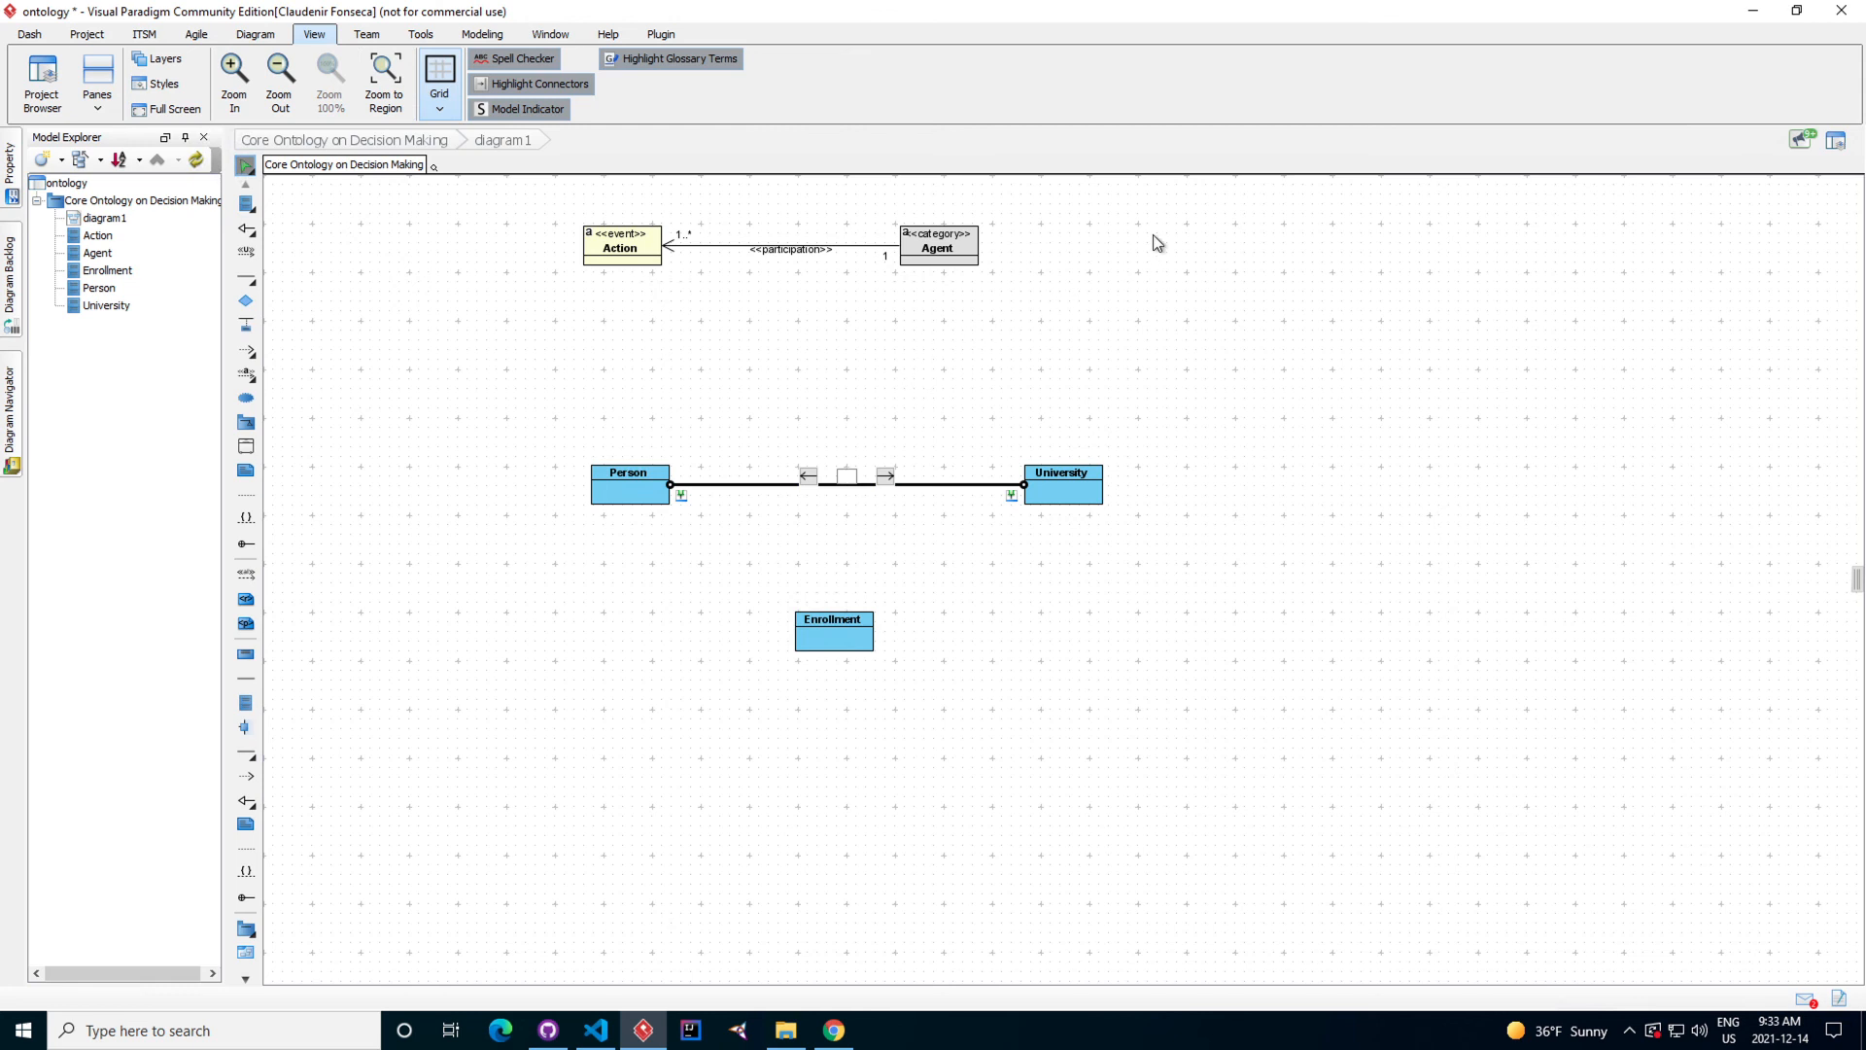
{"action": "type", "text": "studies"}
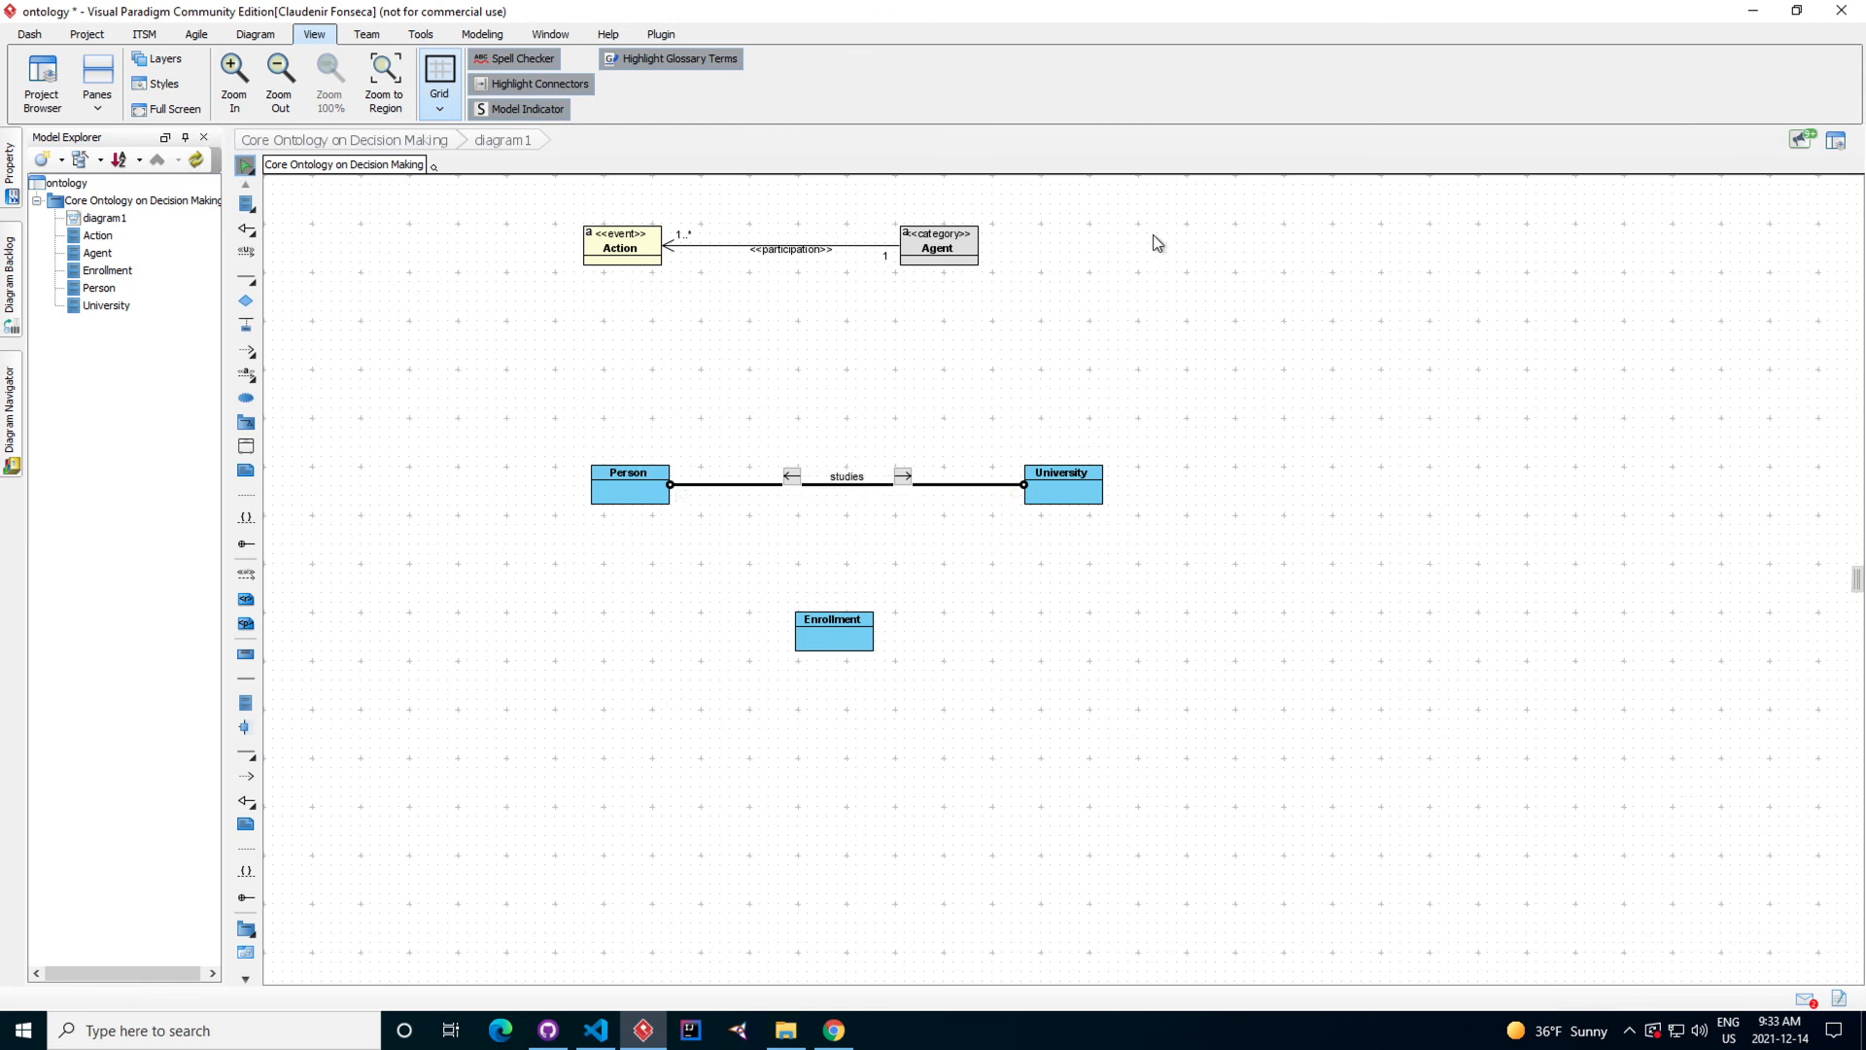
{"action": "type", "text": " at"}
{"action": "left_click", "coordinate": [1157, 243]}
{"action": "left_click_drag", "start_coordinate": [533, 425], "coordinate": [1133, 538]}
Step: Give Person and University the «kind» stereotype
{"action": "right_click", "coordinate": [1075, 490]}
{"action": "mouse_move", "coordinate": [1216, 396]}
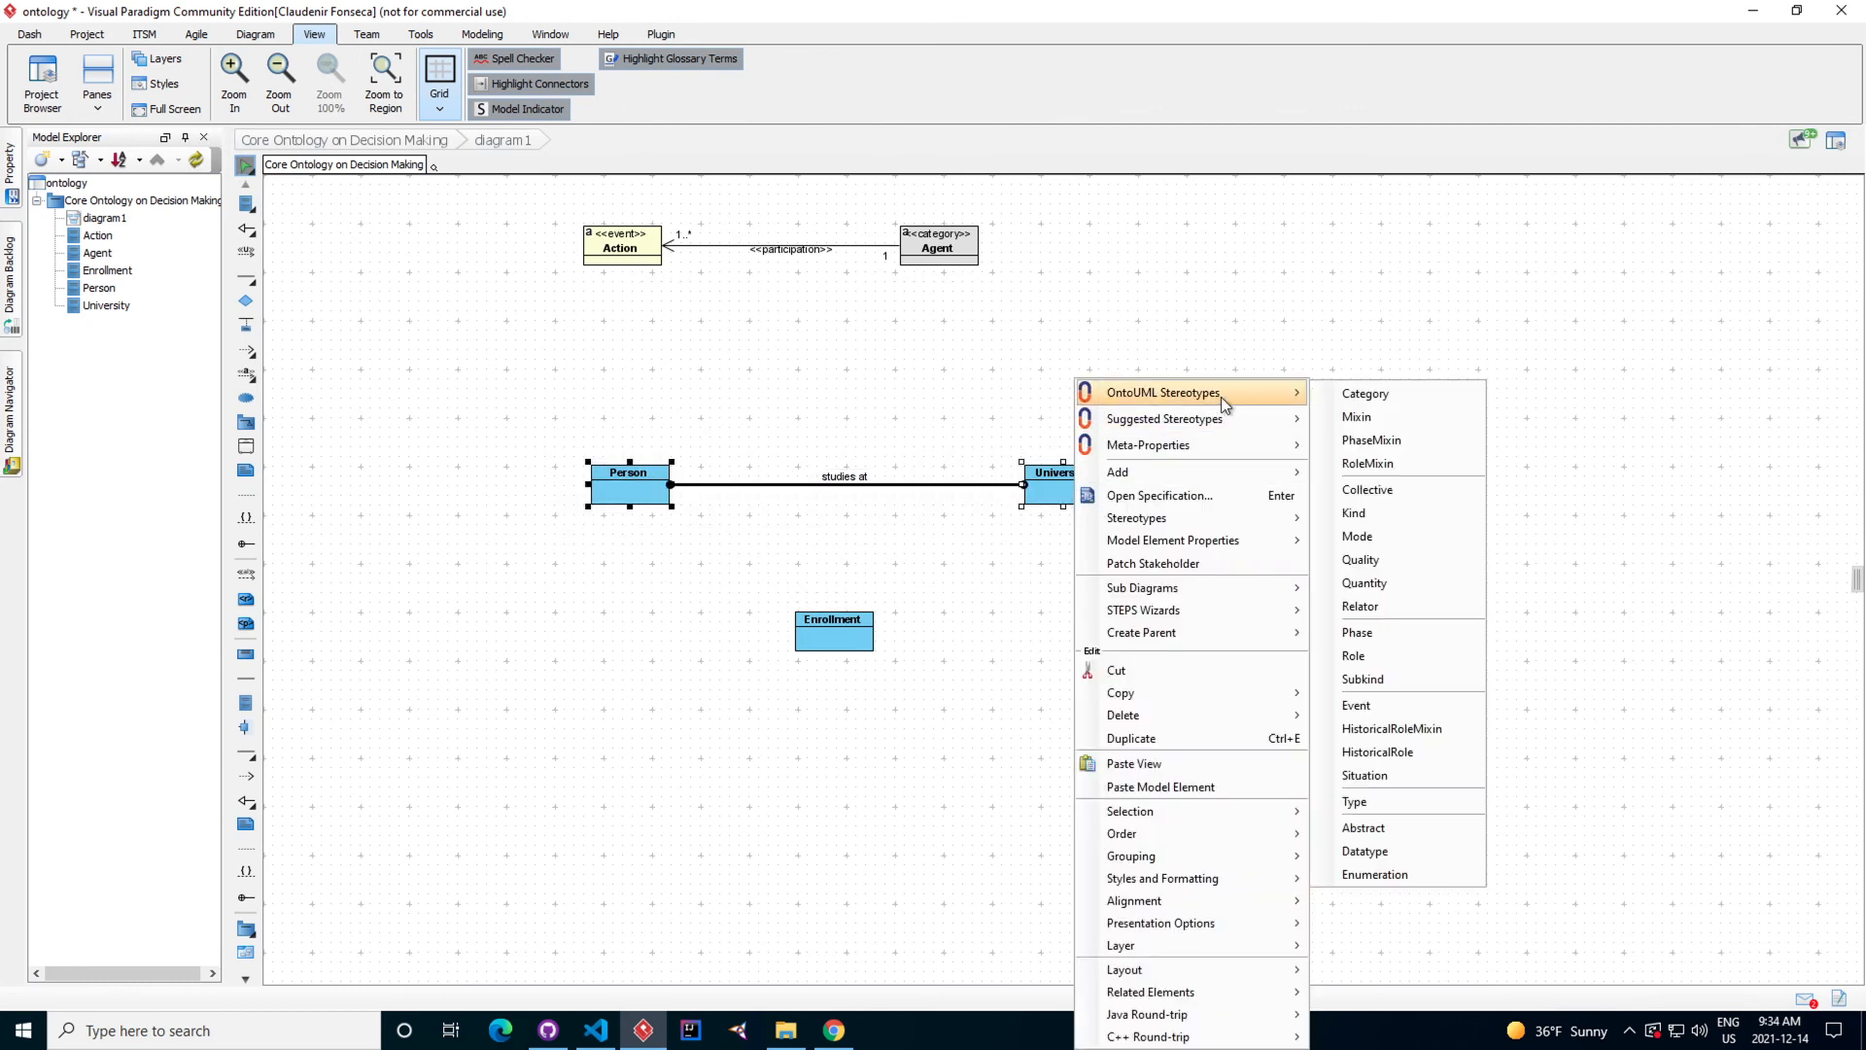
{"action": "left_click", "coordinate": [1407, 513]}
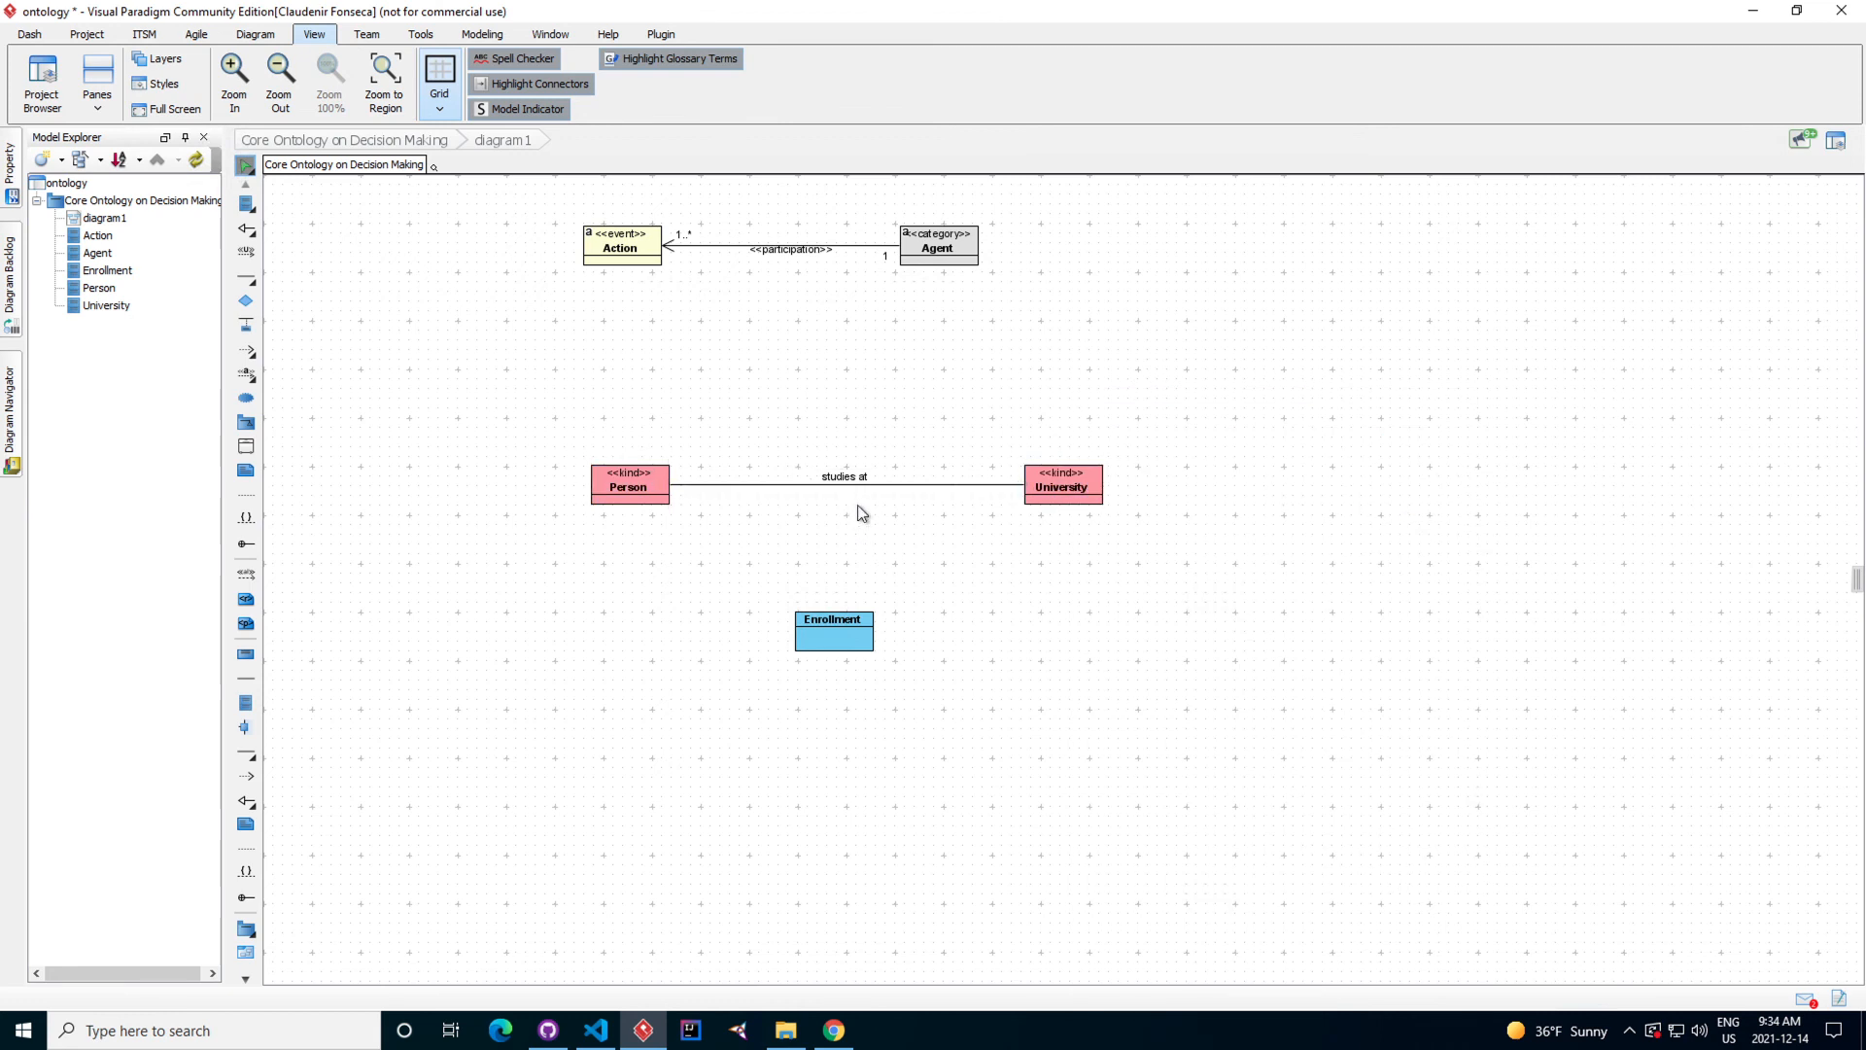
Step: Make the 'studies at' association «material»
{"action": "left_click", "coordinate": [881, 484]}
{"action": "left_click", "coordinate": [882, 485]}
{"action": "right_click", "coordinate": [885, 493]}
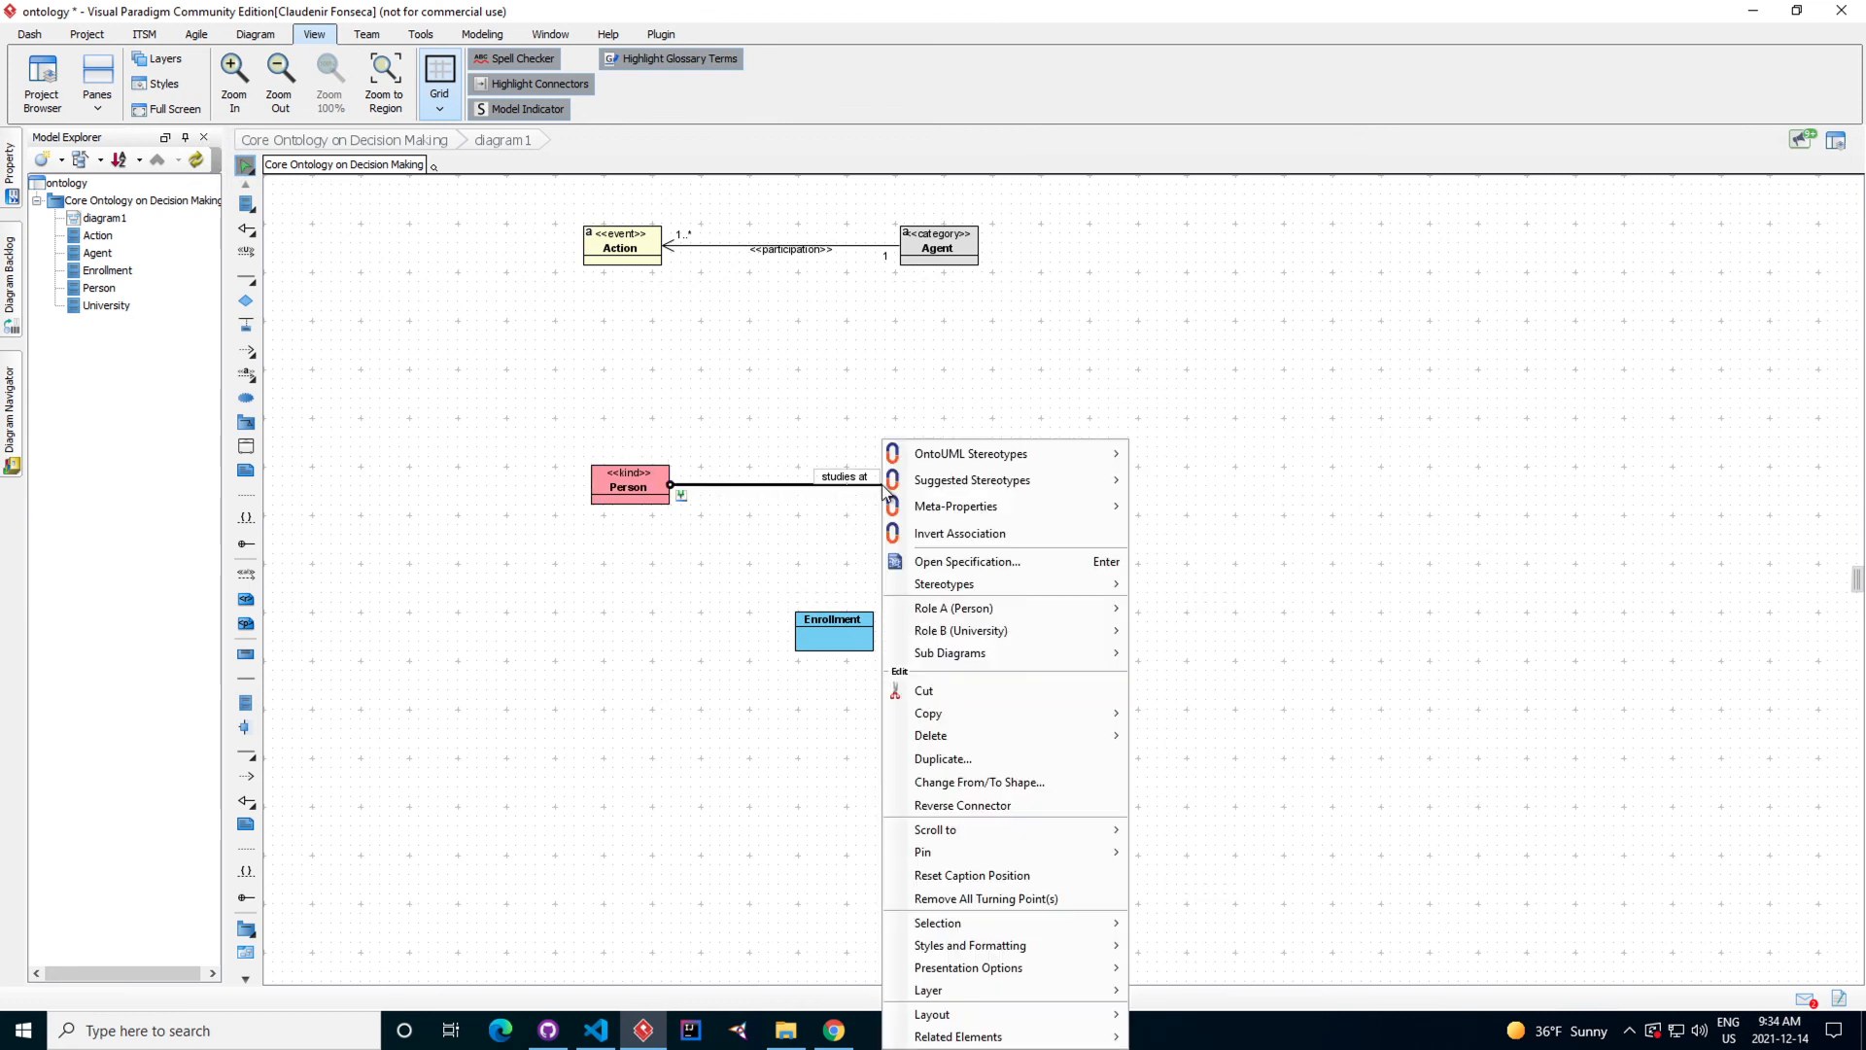
{"action": "mouse_move", "coordinate": [1058, 482]}
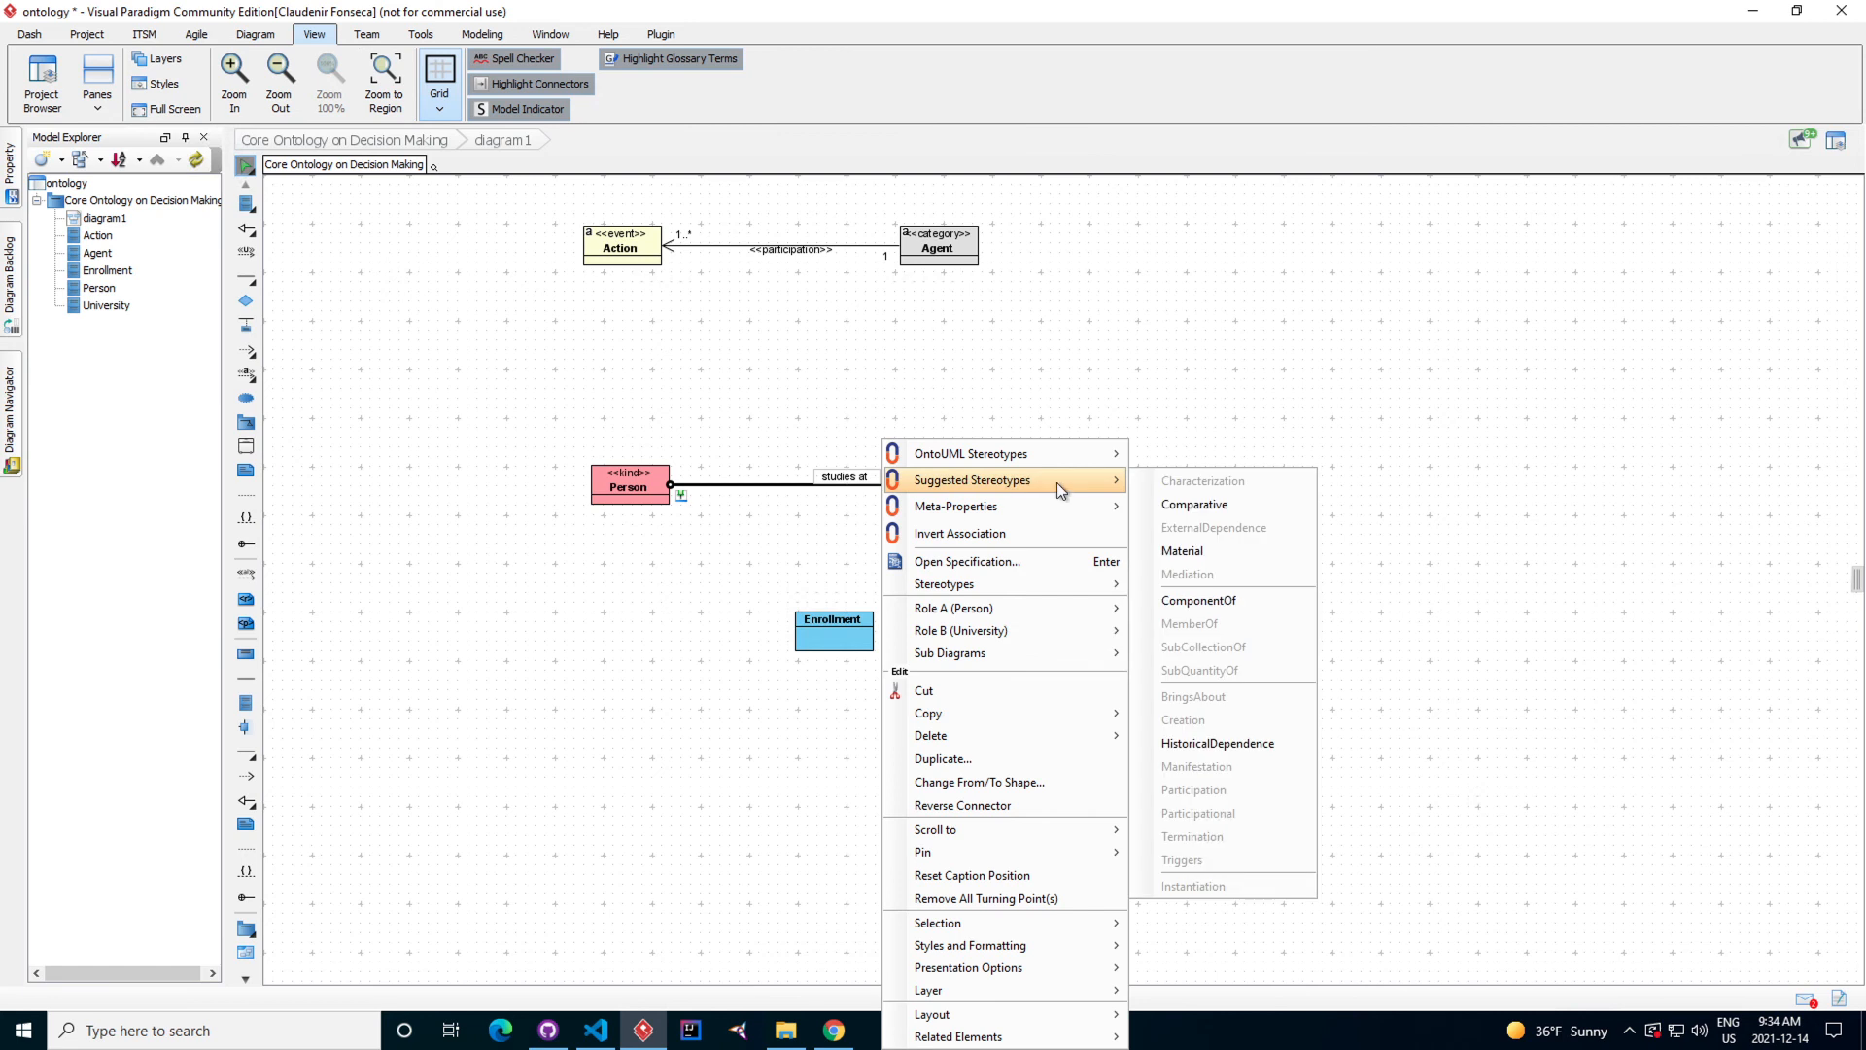
{"action": "left_click", "coordinate": [1190, 550]}
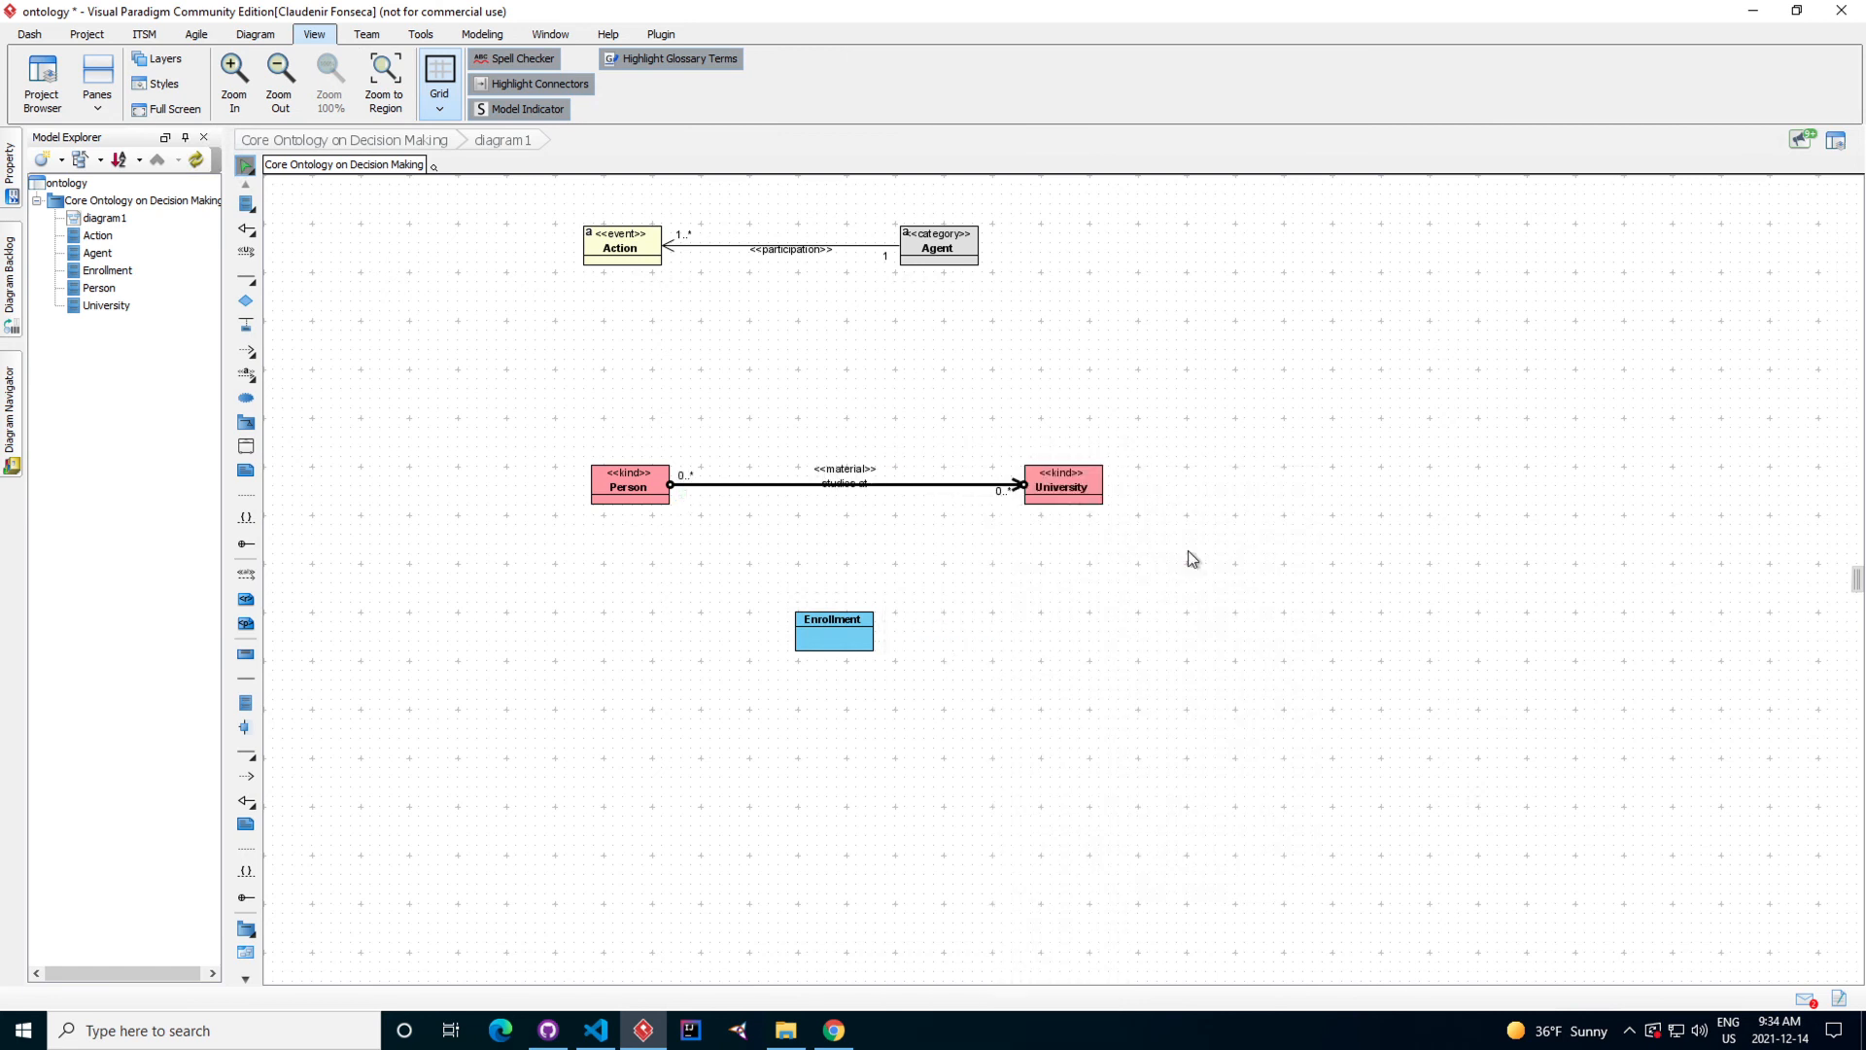
Step: Re-enter the association name ending 'at' and shift Enrollment slightly right
{"action": "left_click", "coordinate": [858, 474]}
{"action": "type", "text": "at"}
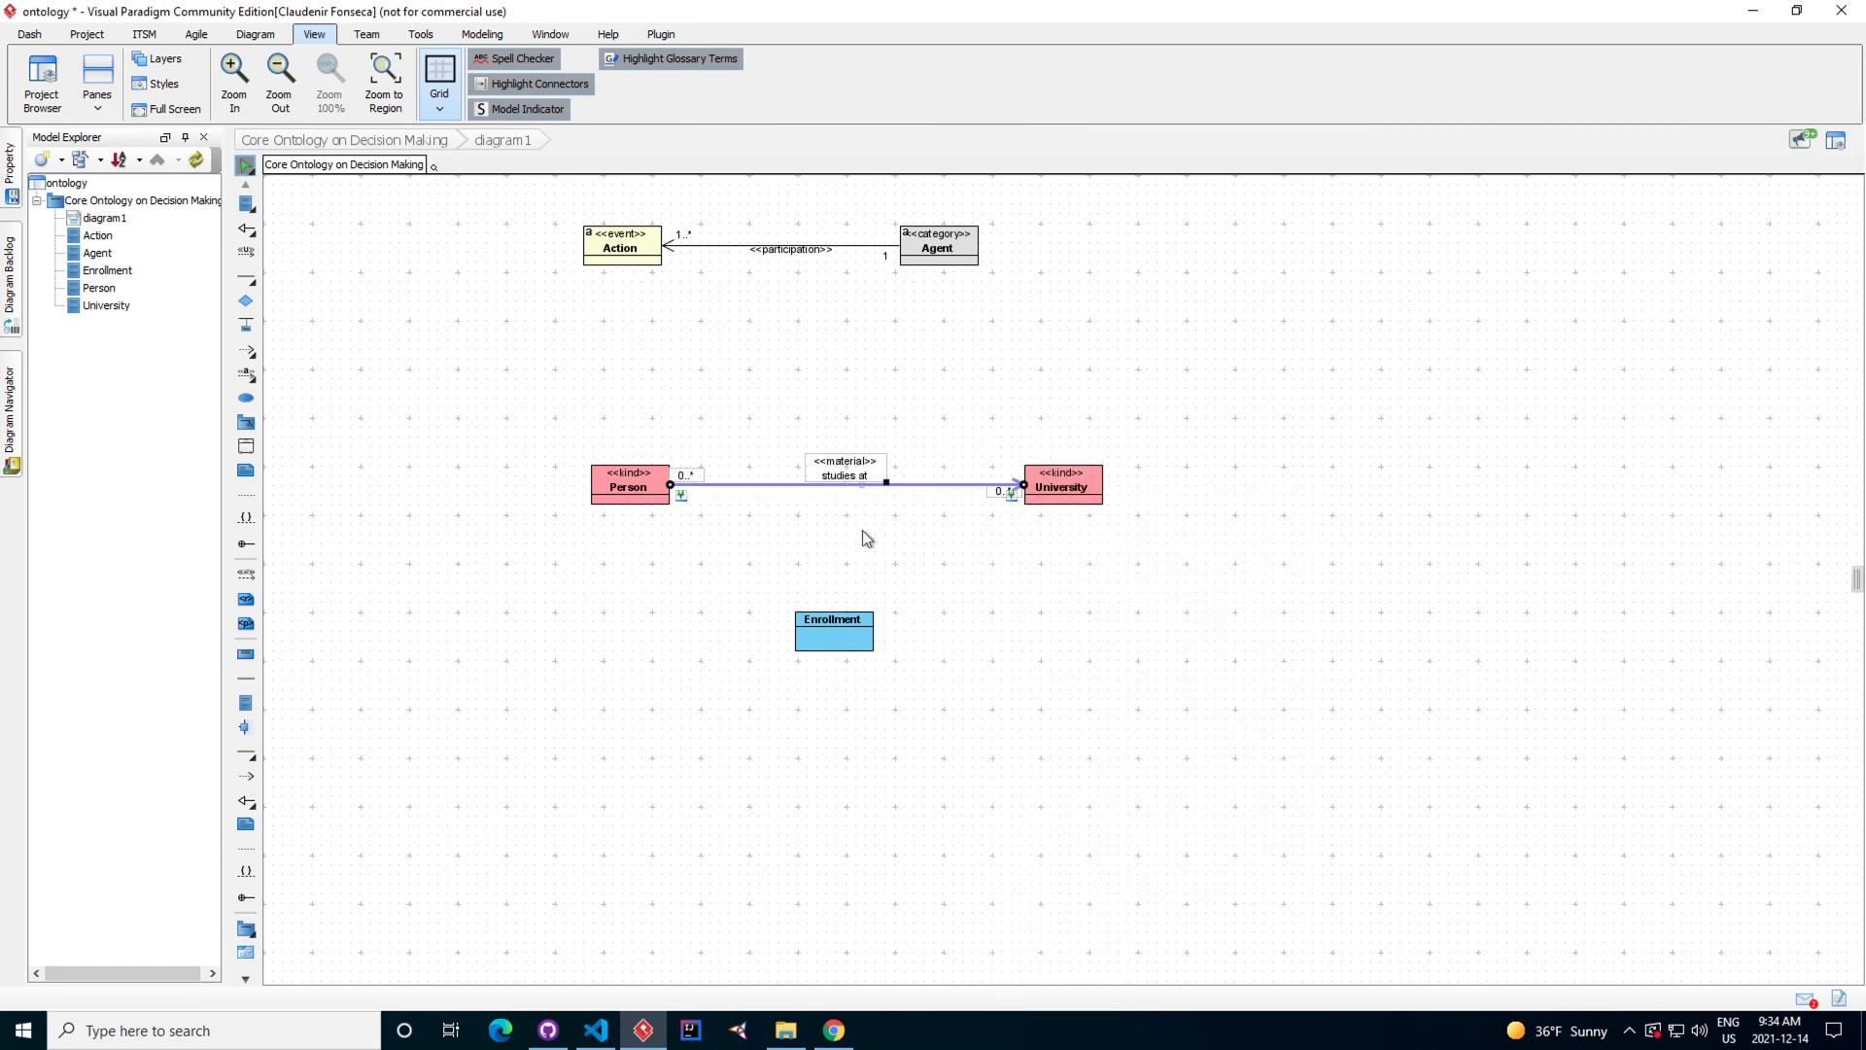
{"action": "key", "text": "Return"}
{"action": "left_click_drag", "start_coordinate": [859, 637], "coordinate": [870, 637]}
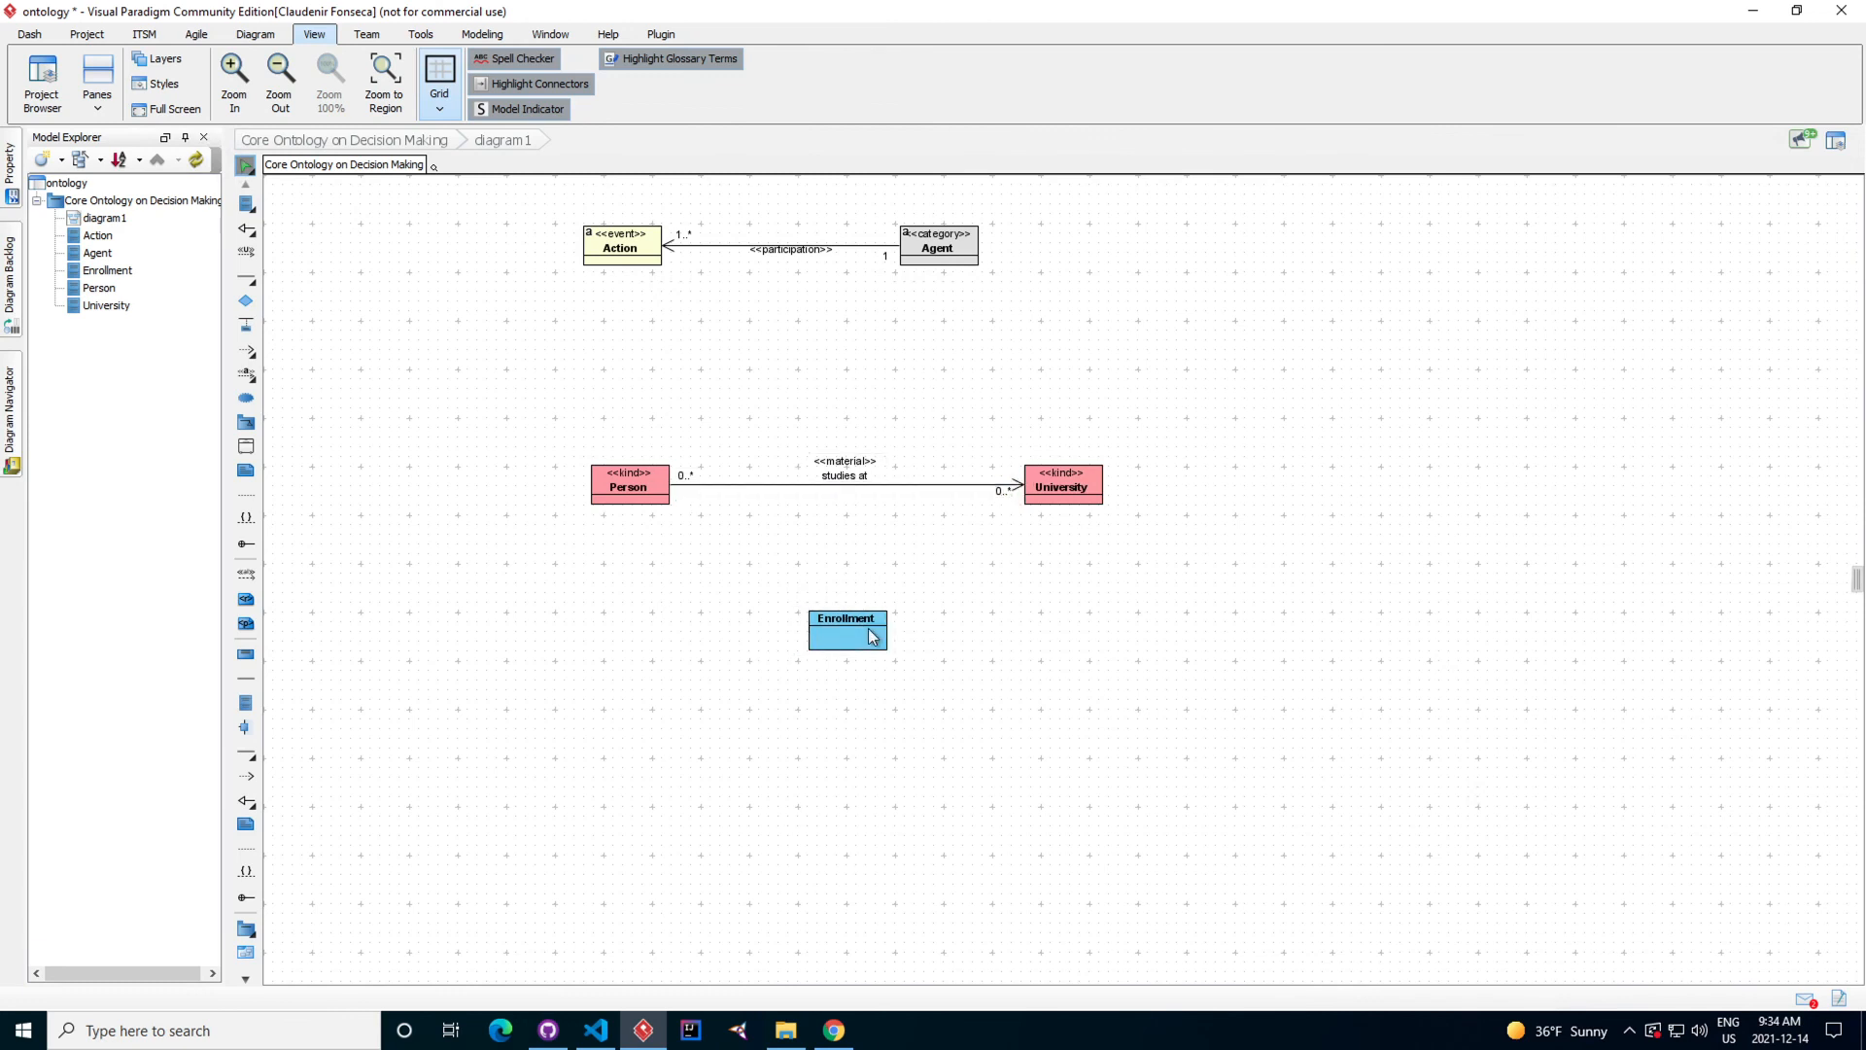
Step: Drop Enrollment onto 'studies at', then delete the extra Enrollment box it created
{"action": "left_click", "coordinate": [870, 636]}
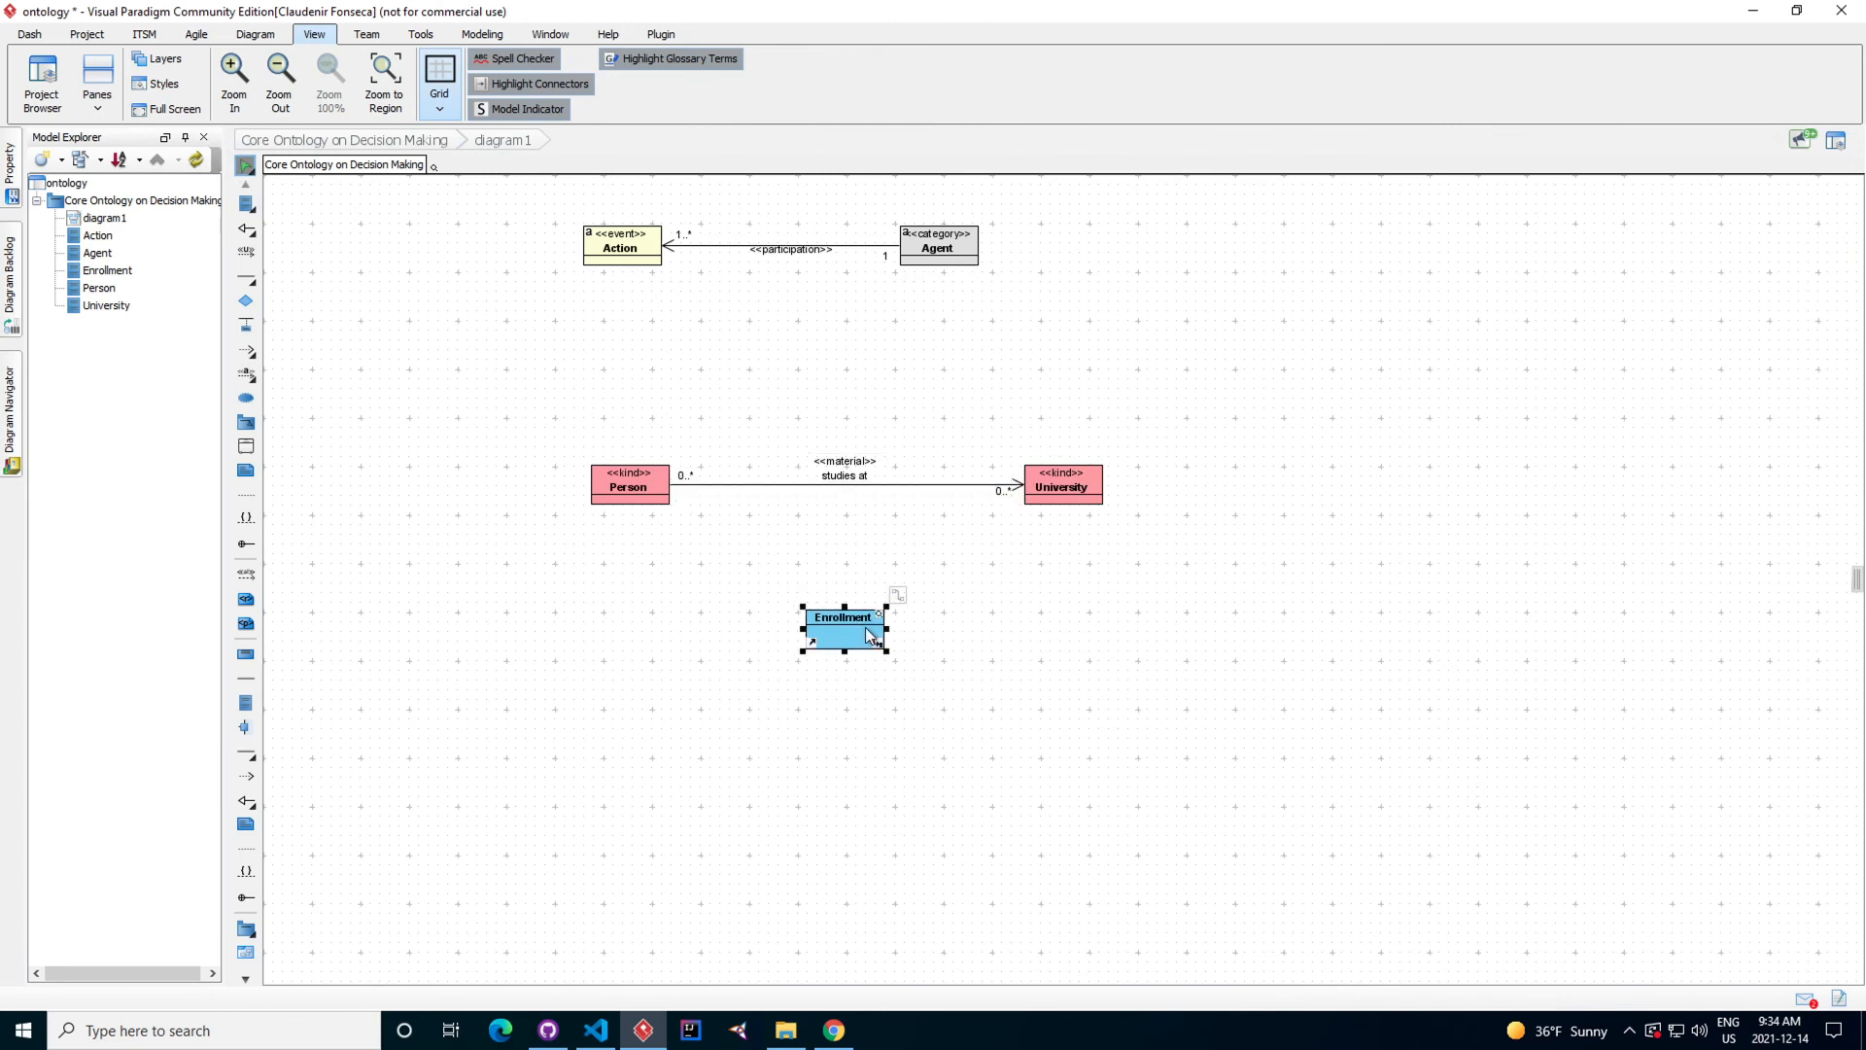
{"action": "left_click_drag", "start_coordinate": [855, 634], "coordinate": [859, 497]}
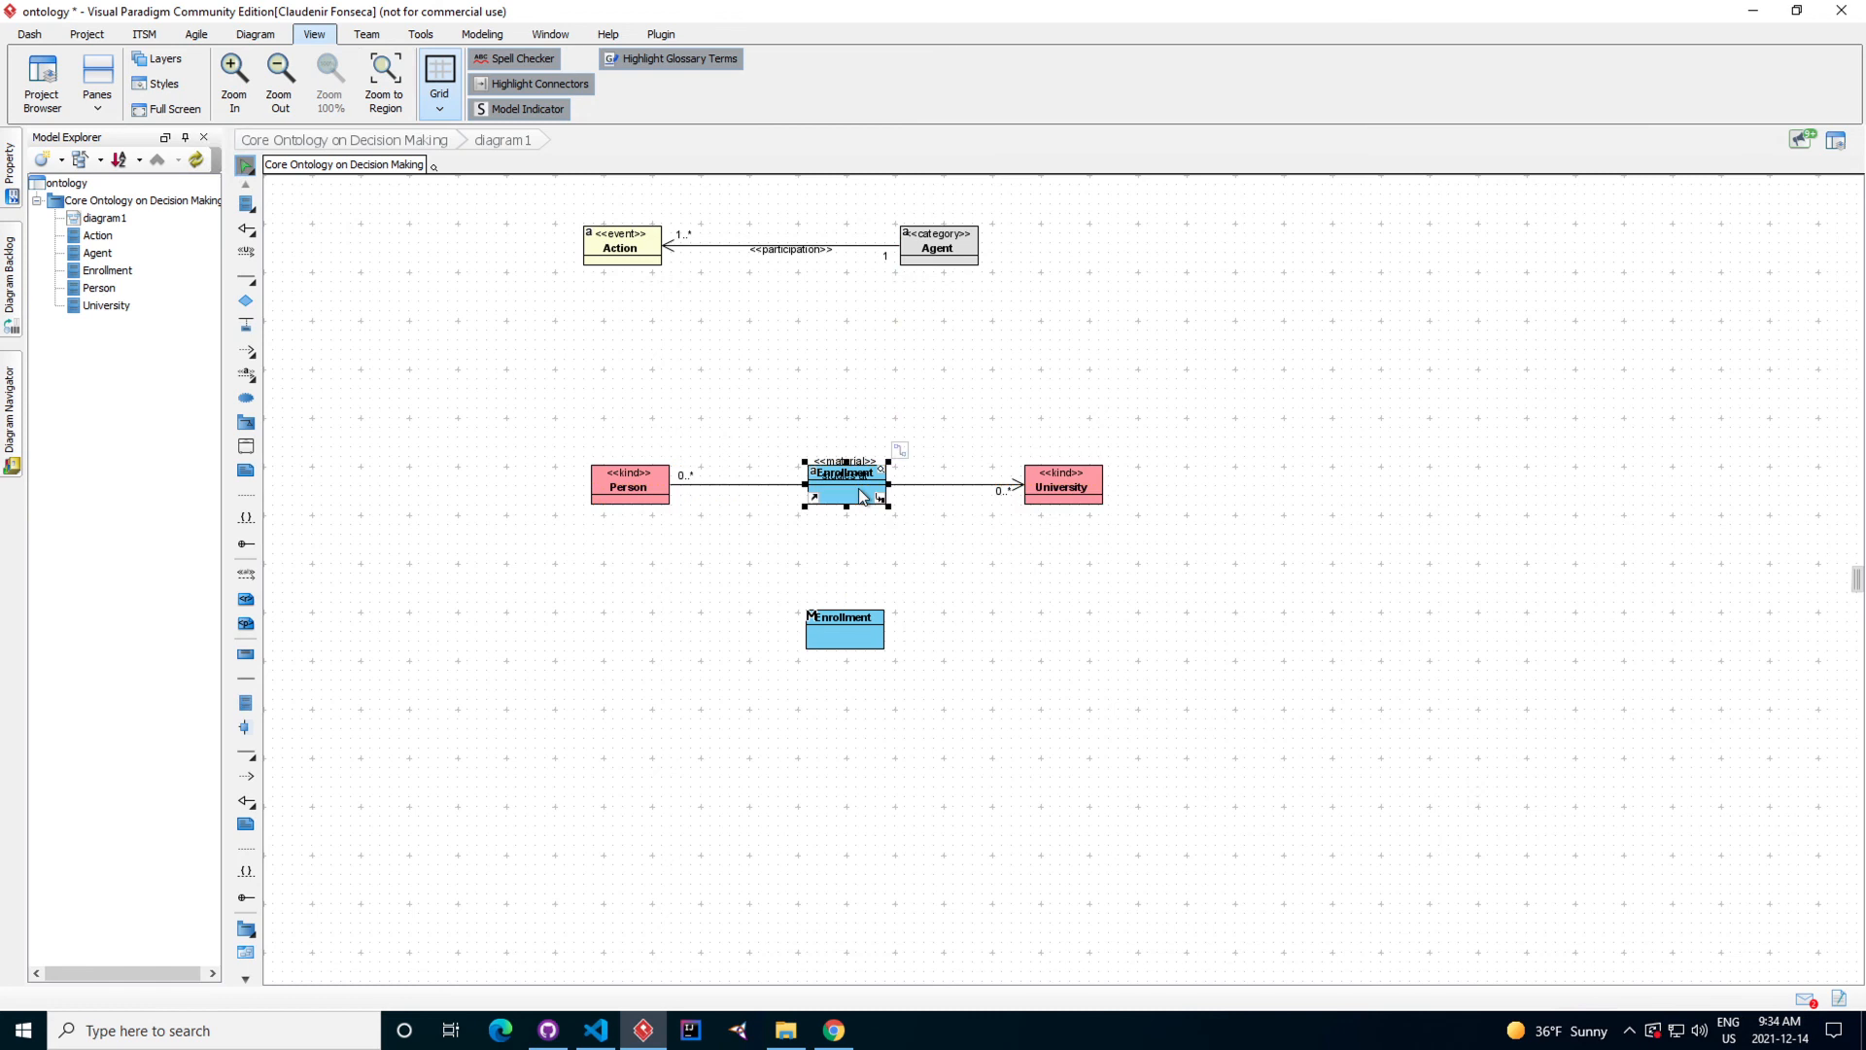
{"action": "left_click", "coordinate": [854, 622]}
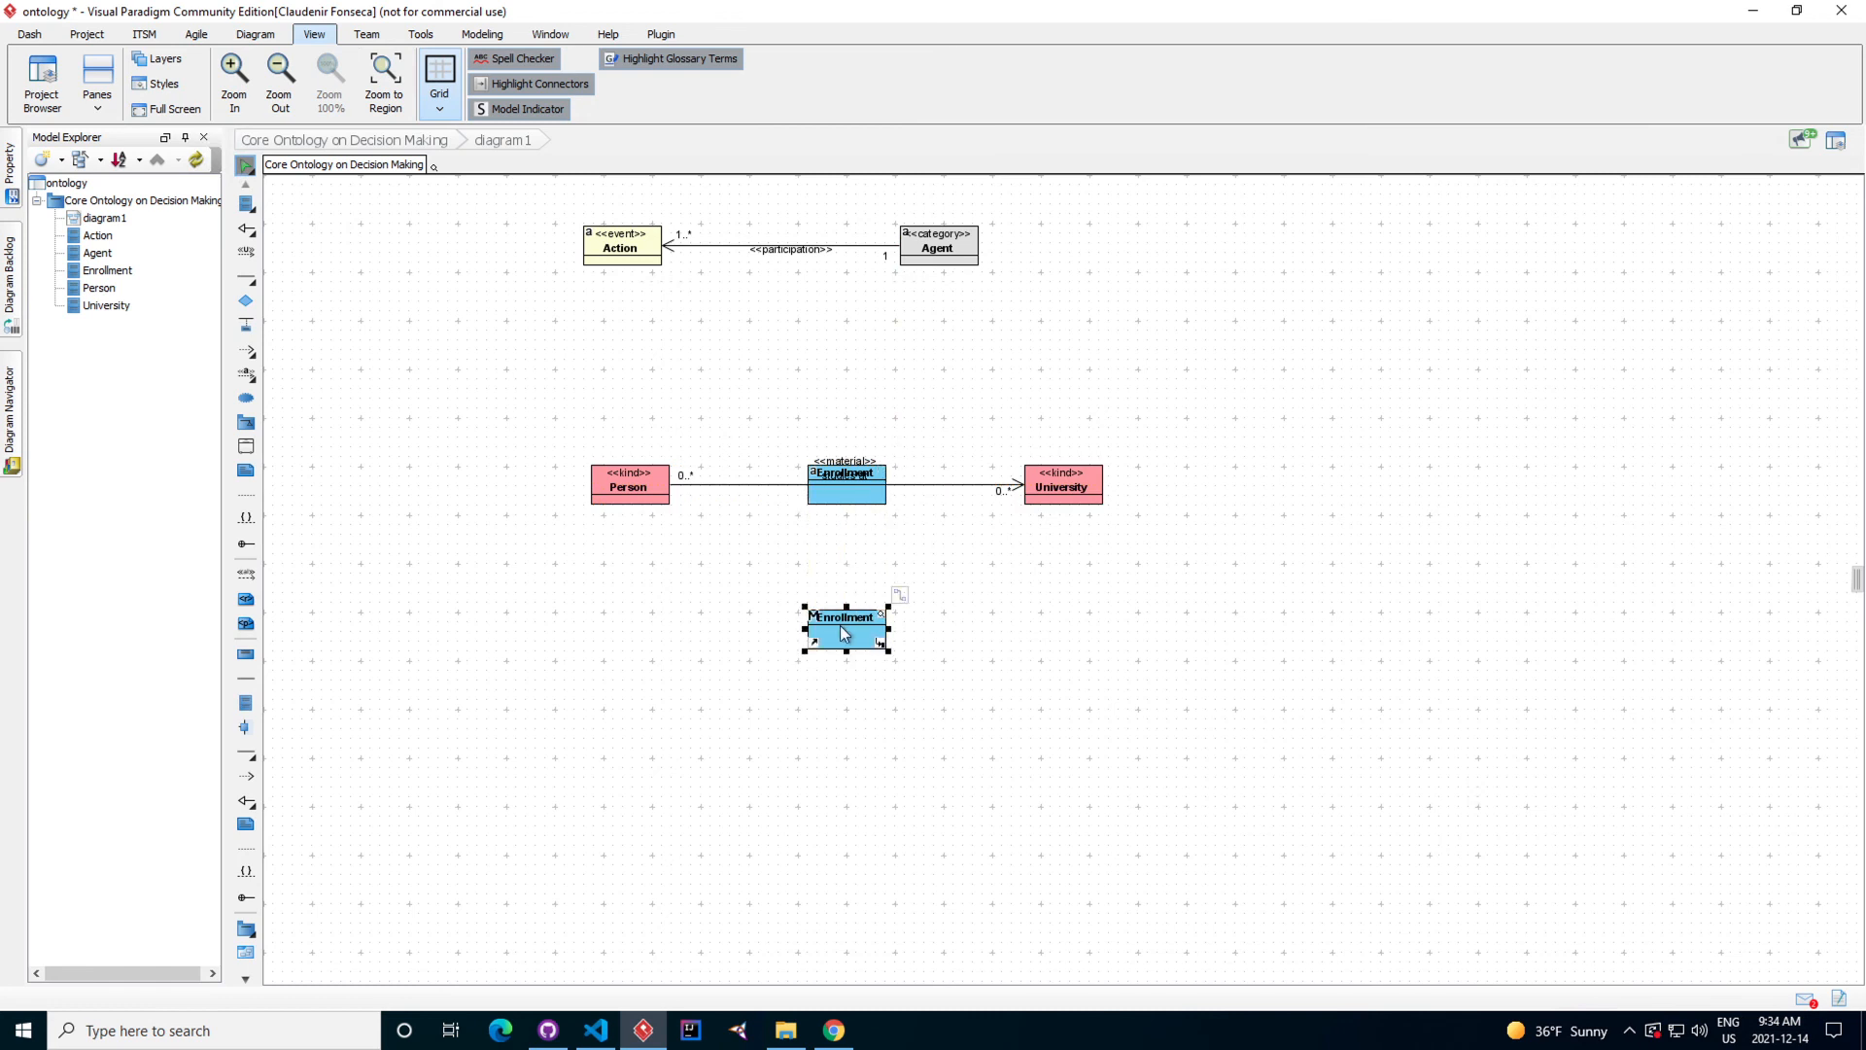
{"action": "left_click", "coordinate": [857, 493]}
{"action": "right_click", "coordinate": [857, 492]}
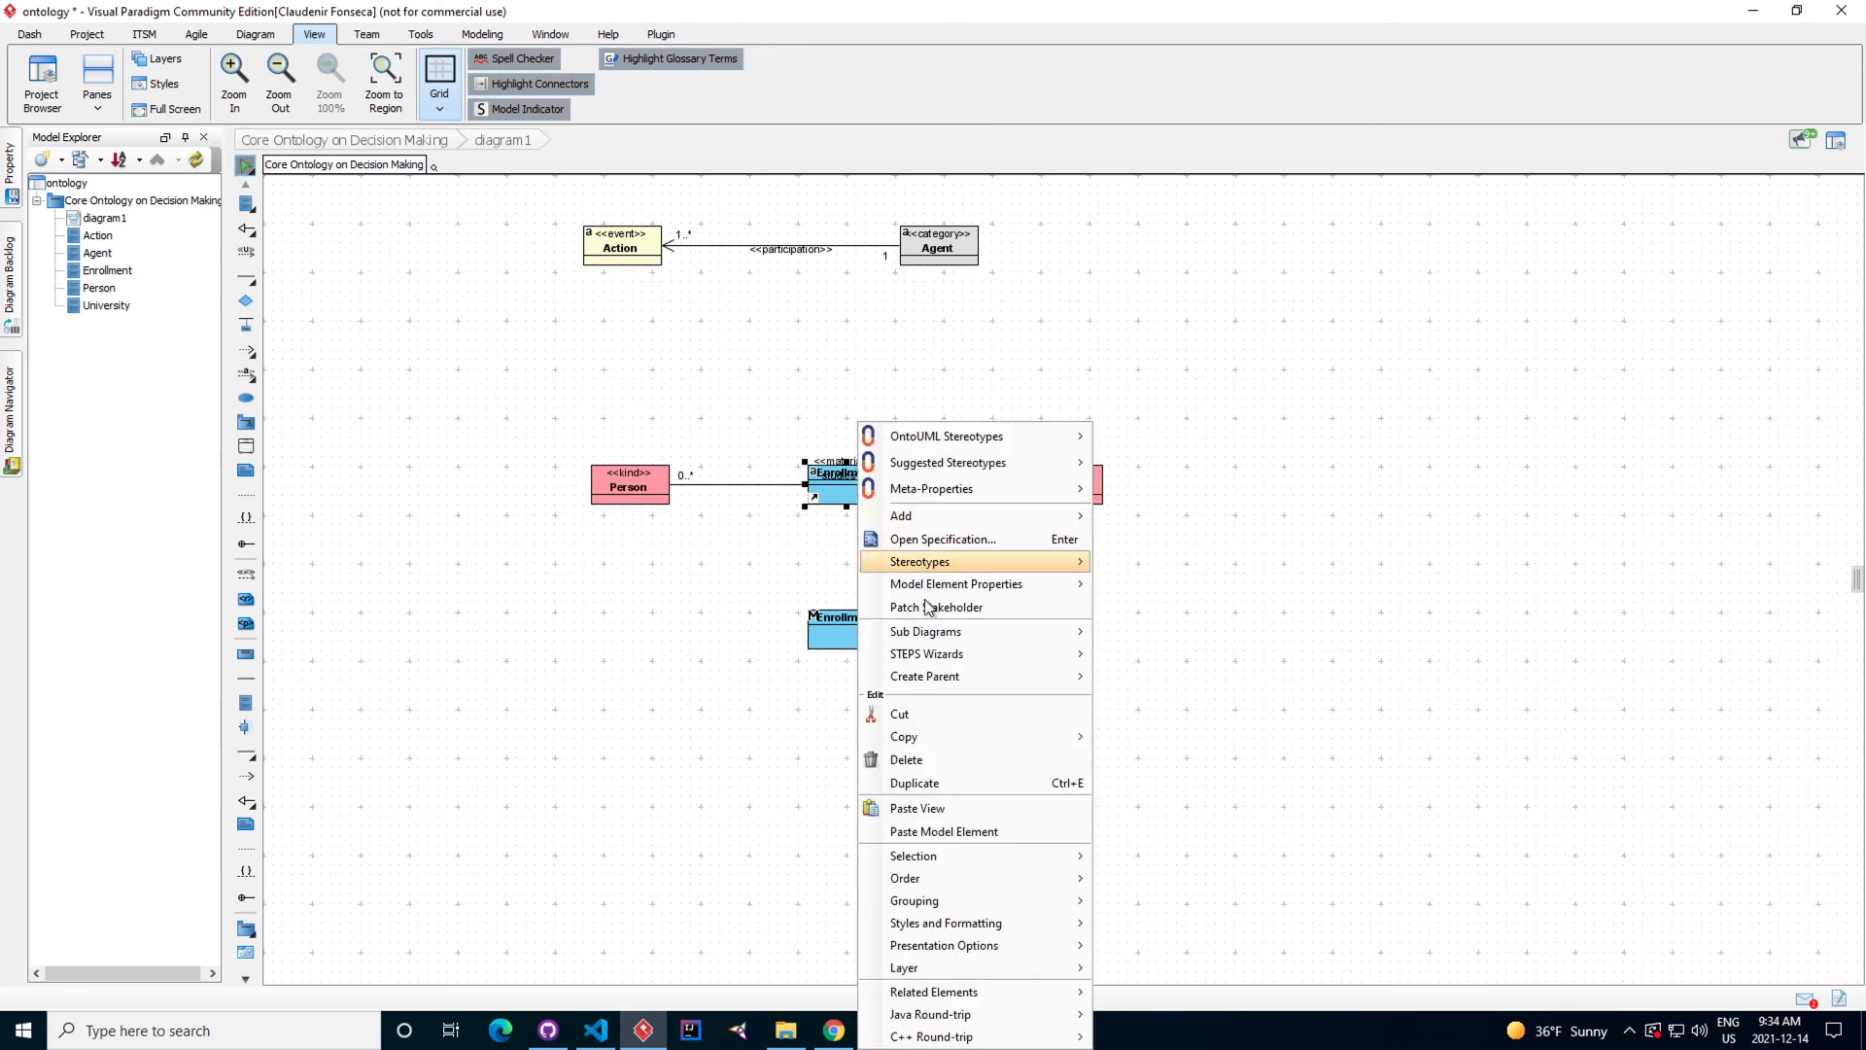
{"action": "mouse_move", "coordinate": [950, 677]}
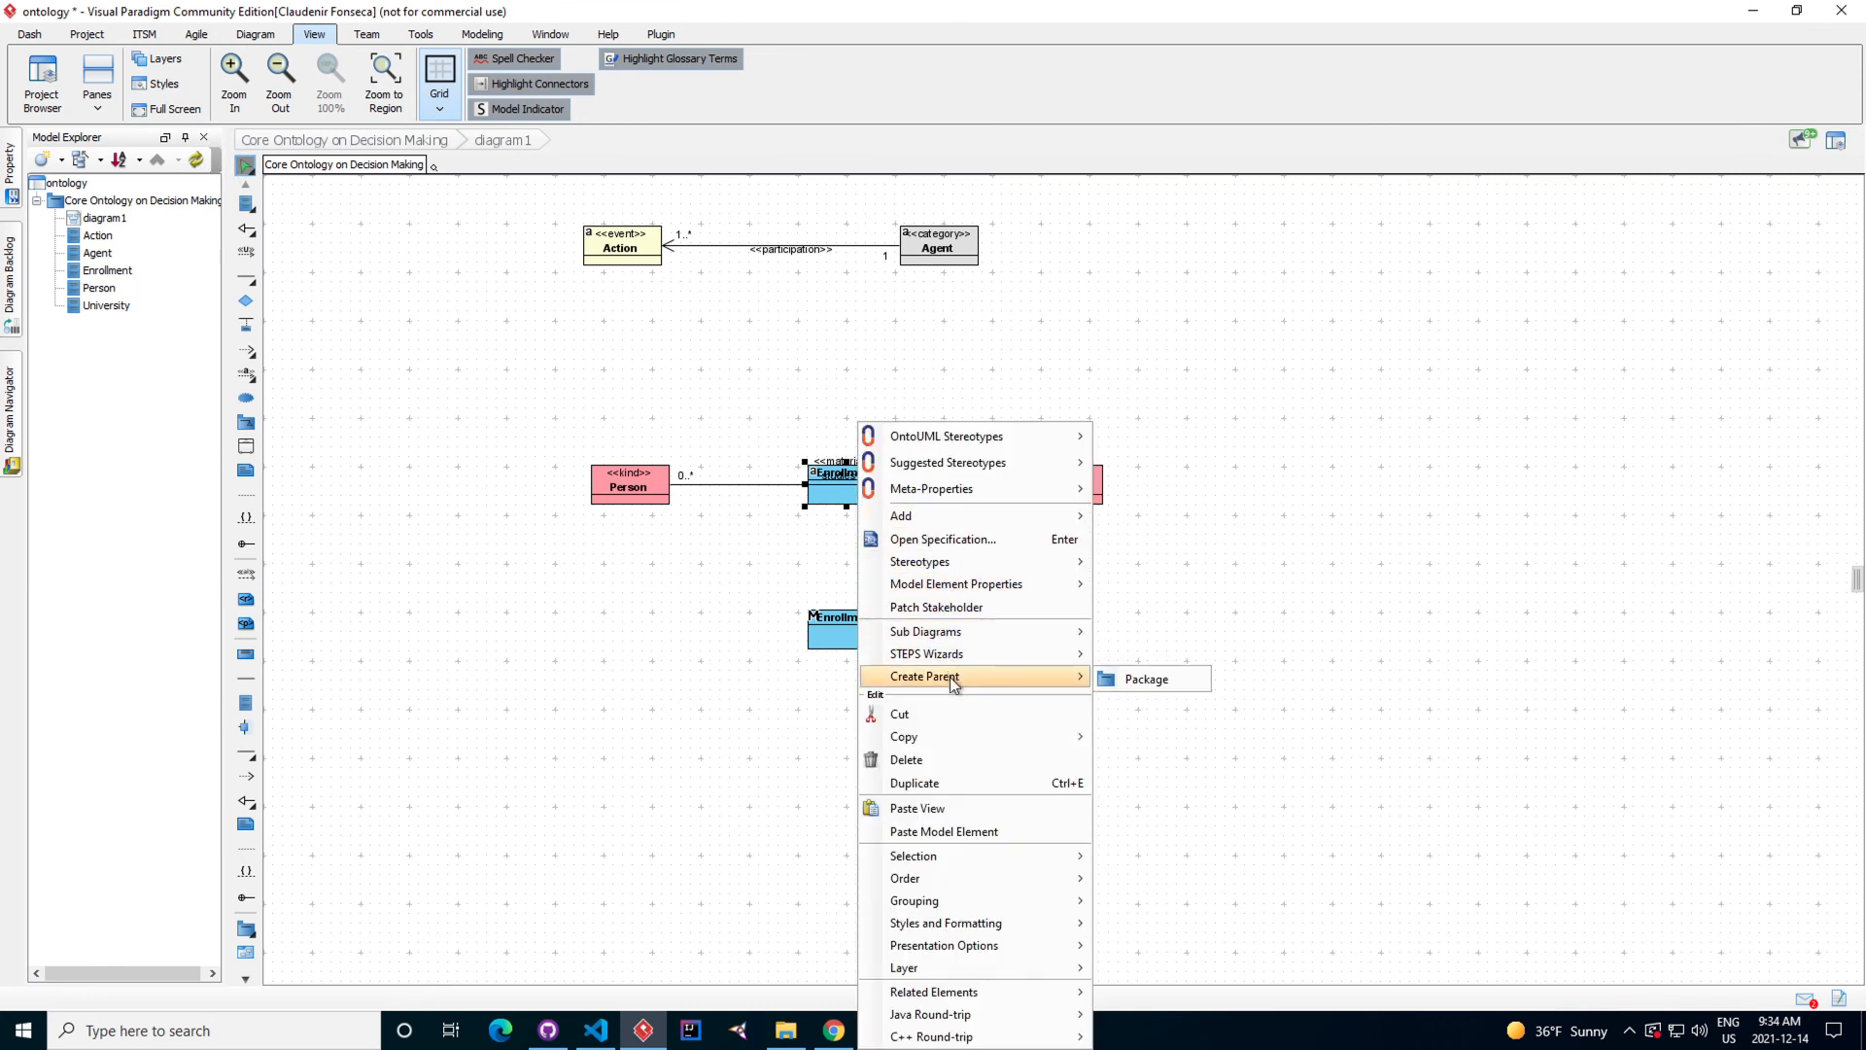
{"action": "left_click", "coordinate": [963, 759]}
{"action": "left_click", "coordinate": [829, 574]}
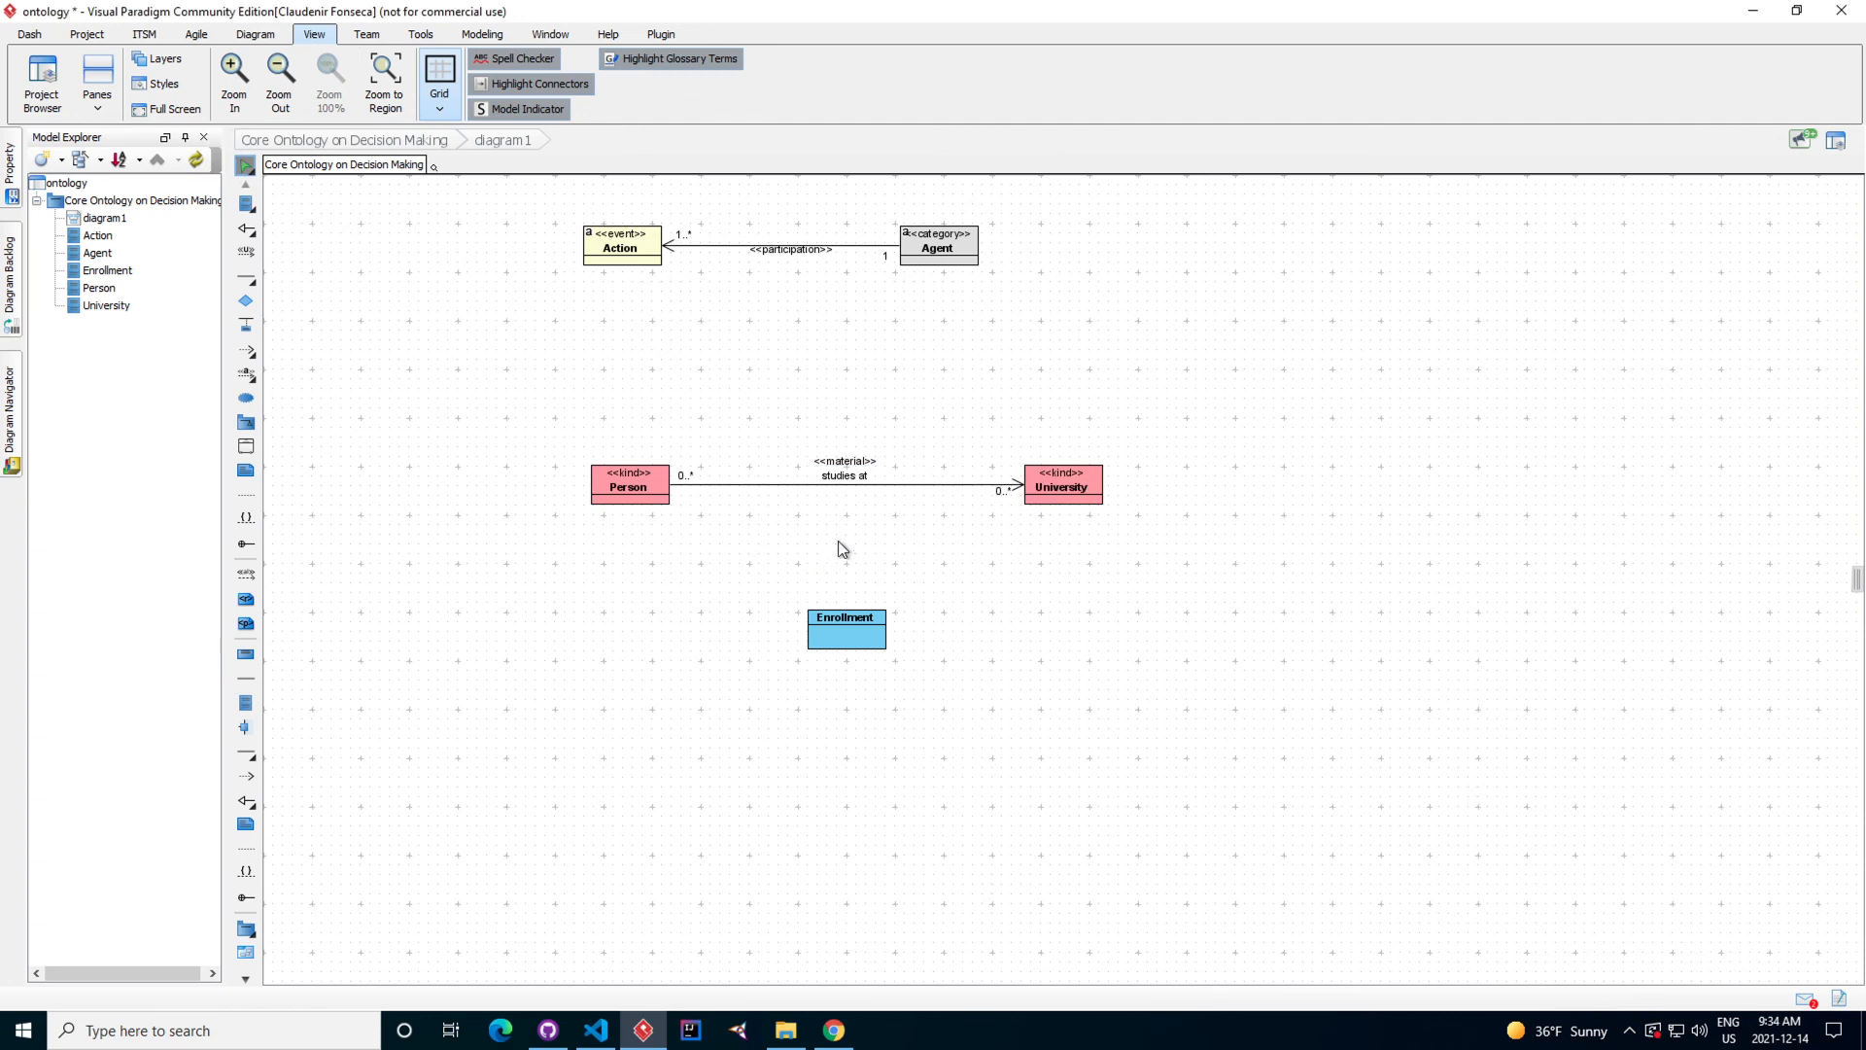
Step: Apply the «relator» stereotype to the Enrollment class
{"action": "right_click", "coordinate": [842, 626]}
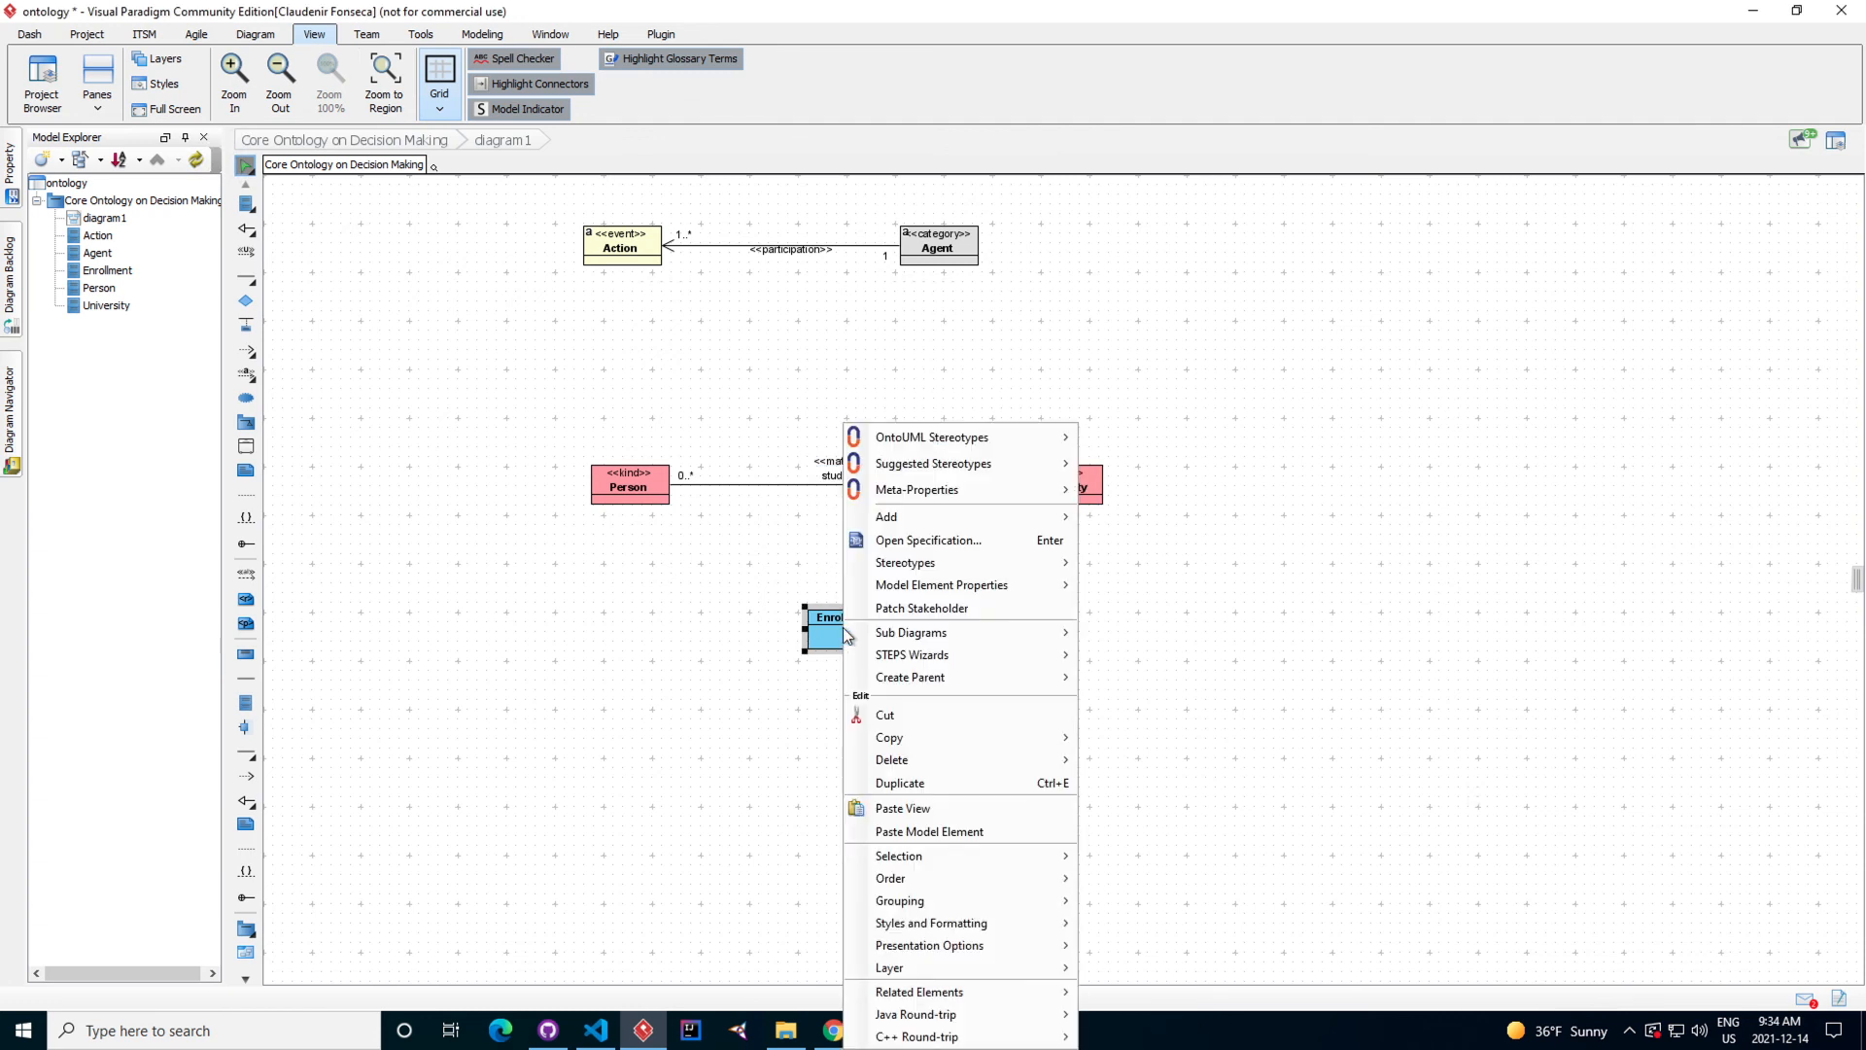
{"action": "mouse_move", "coordinate": [1011, 465]}
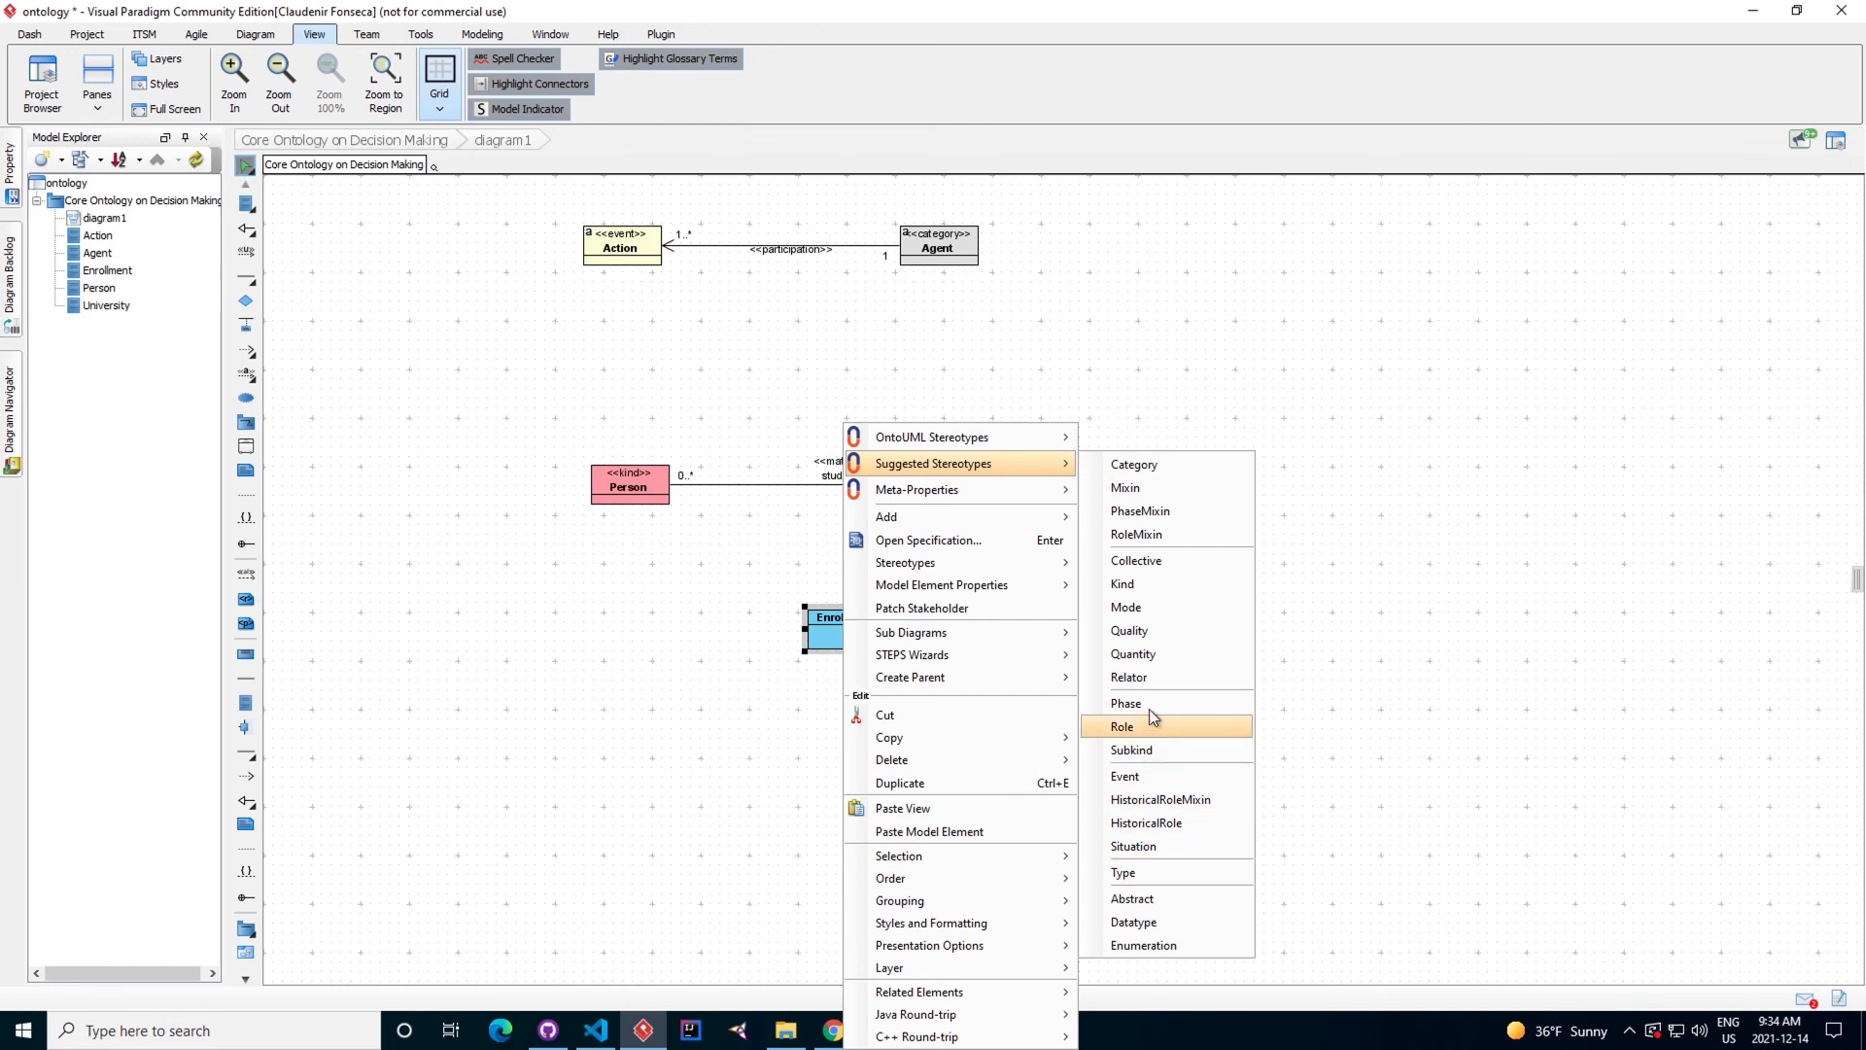
{"action": "left_click", "coordinate": [1144, 674]}
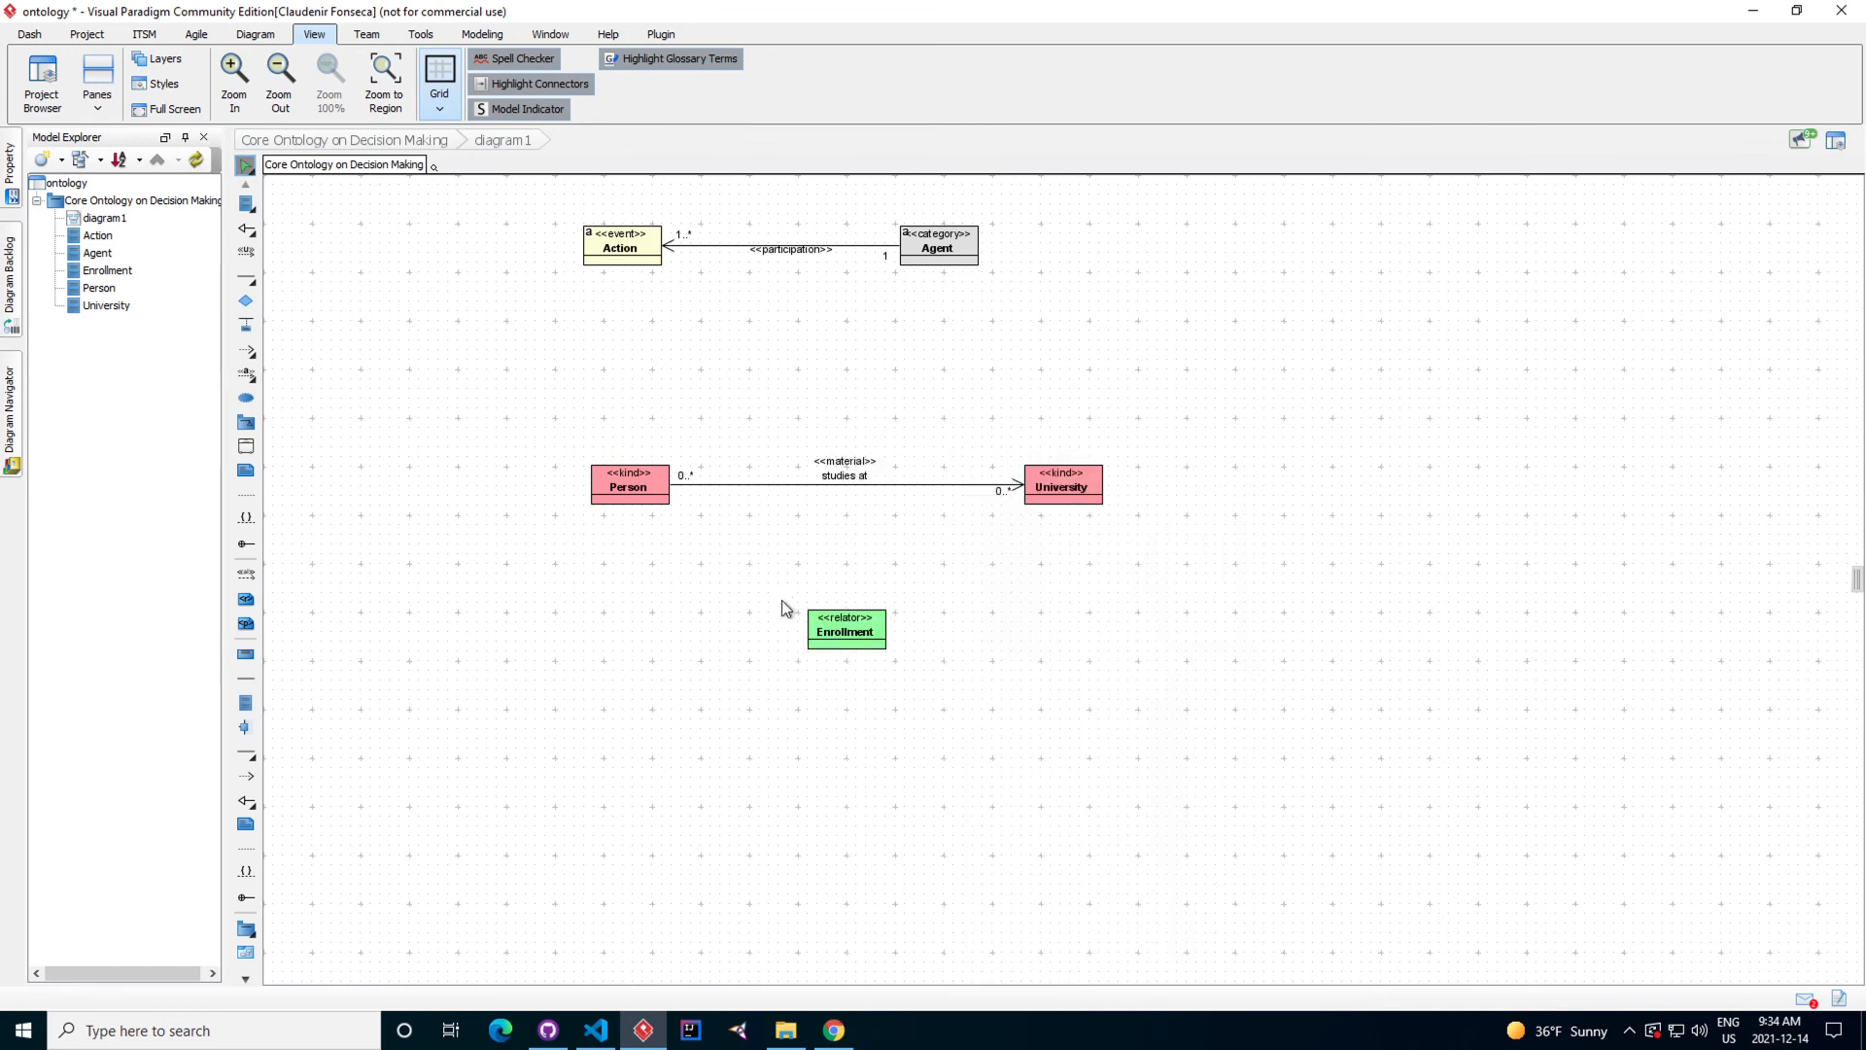
{"action": "left_click", "coordinate": [848, 627]}
{"action": "left_click", "coordinate": [851, 485]}
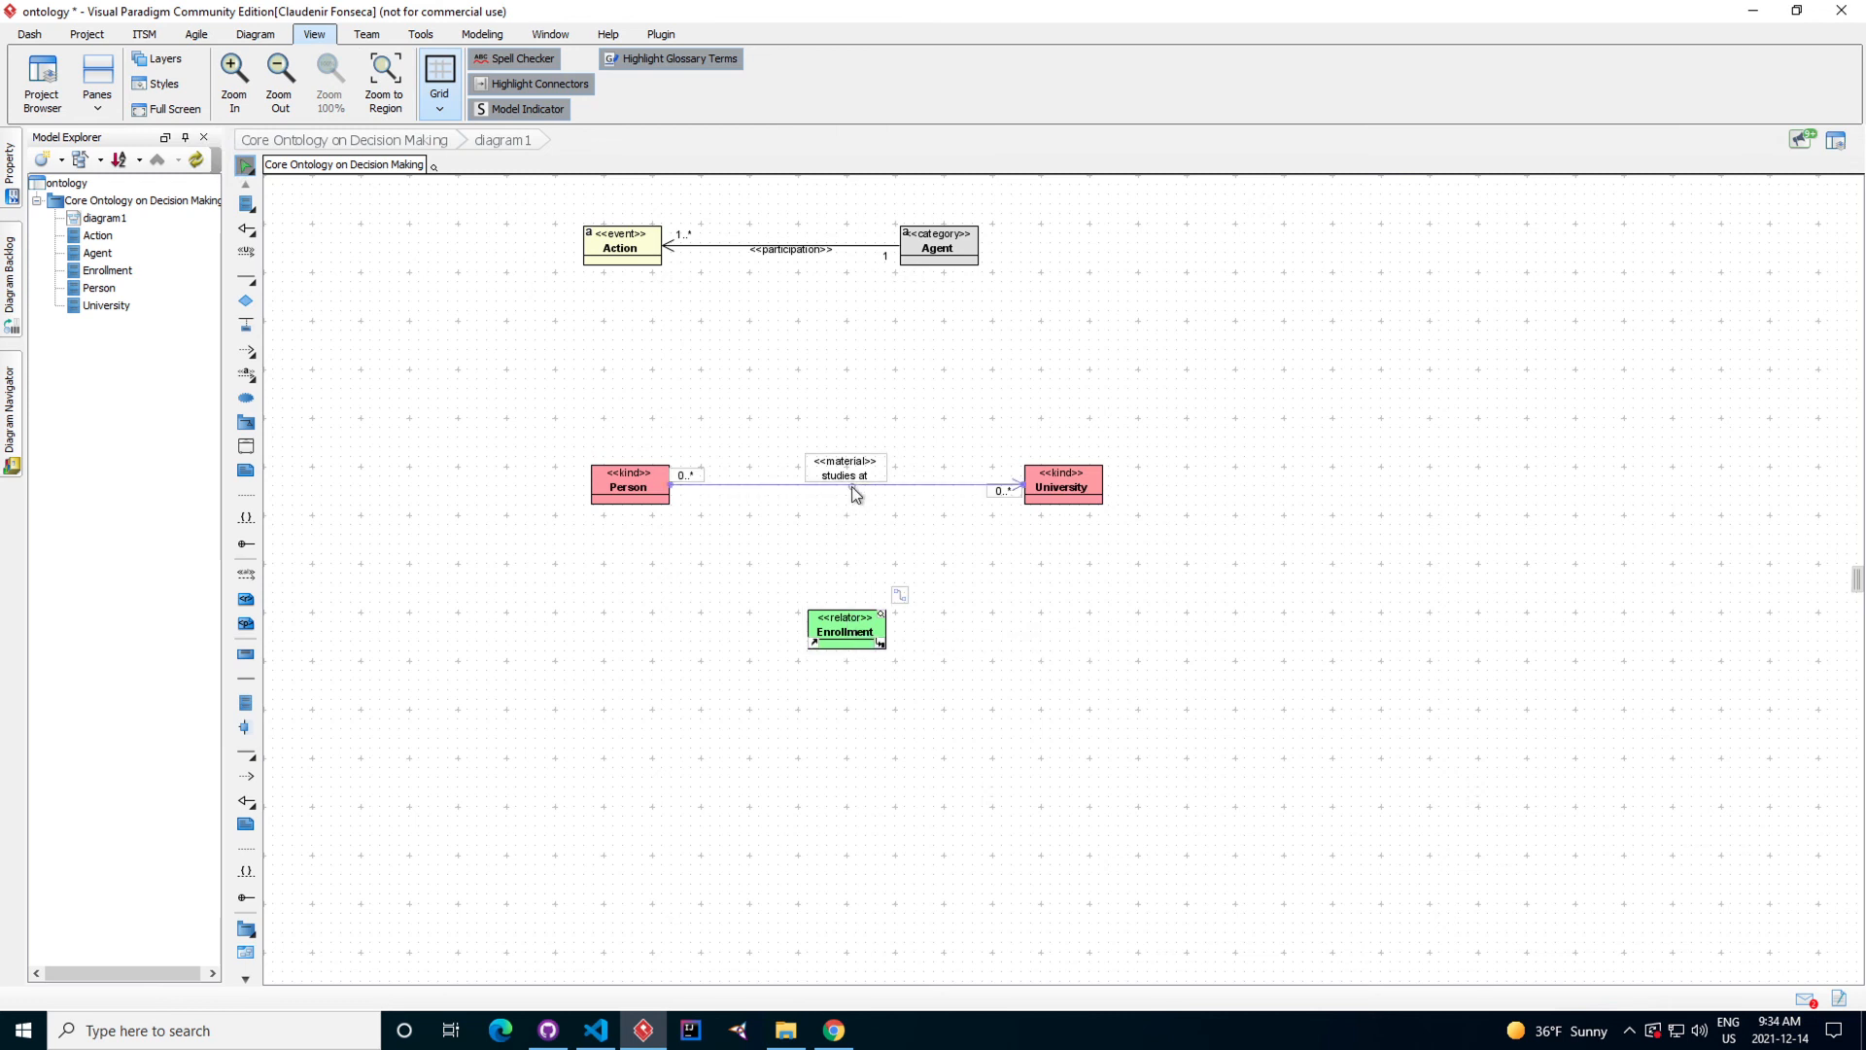
{"action": "left_click", "coordinate": [855, 544]}
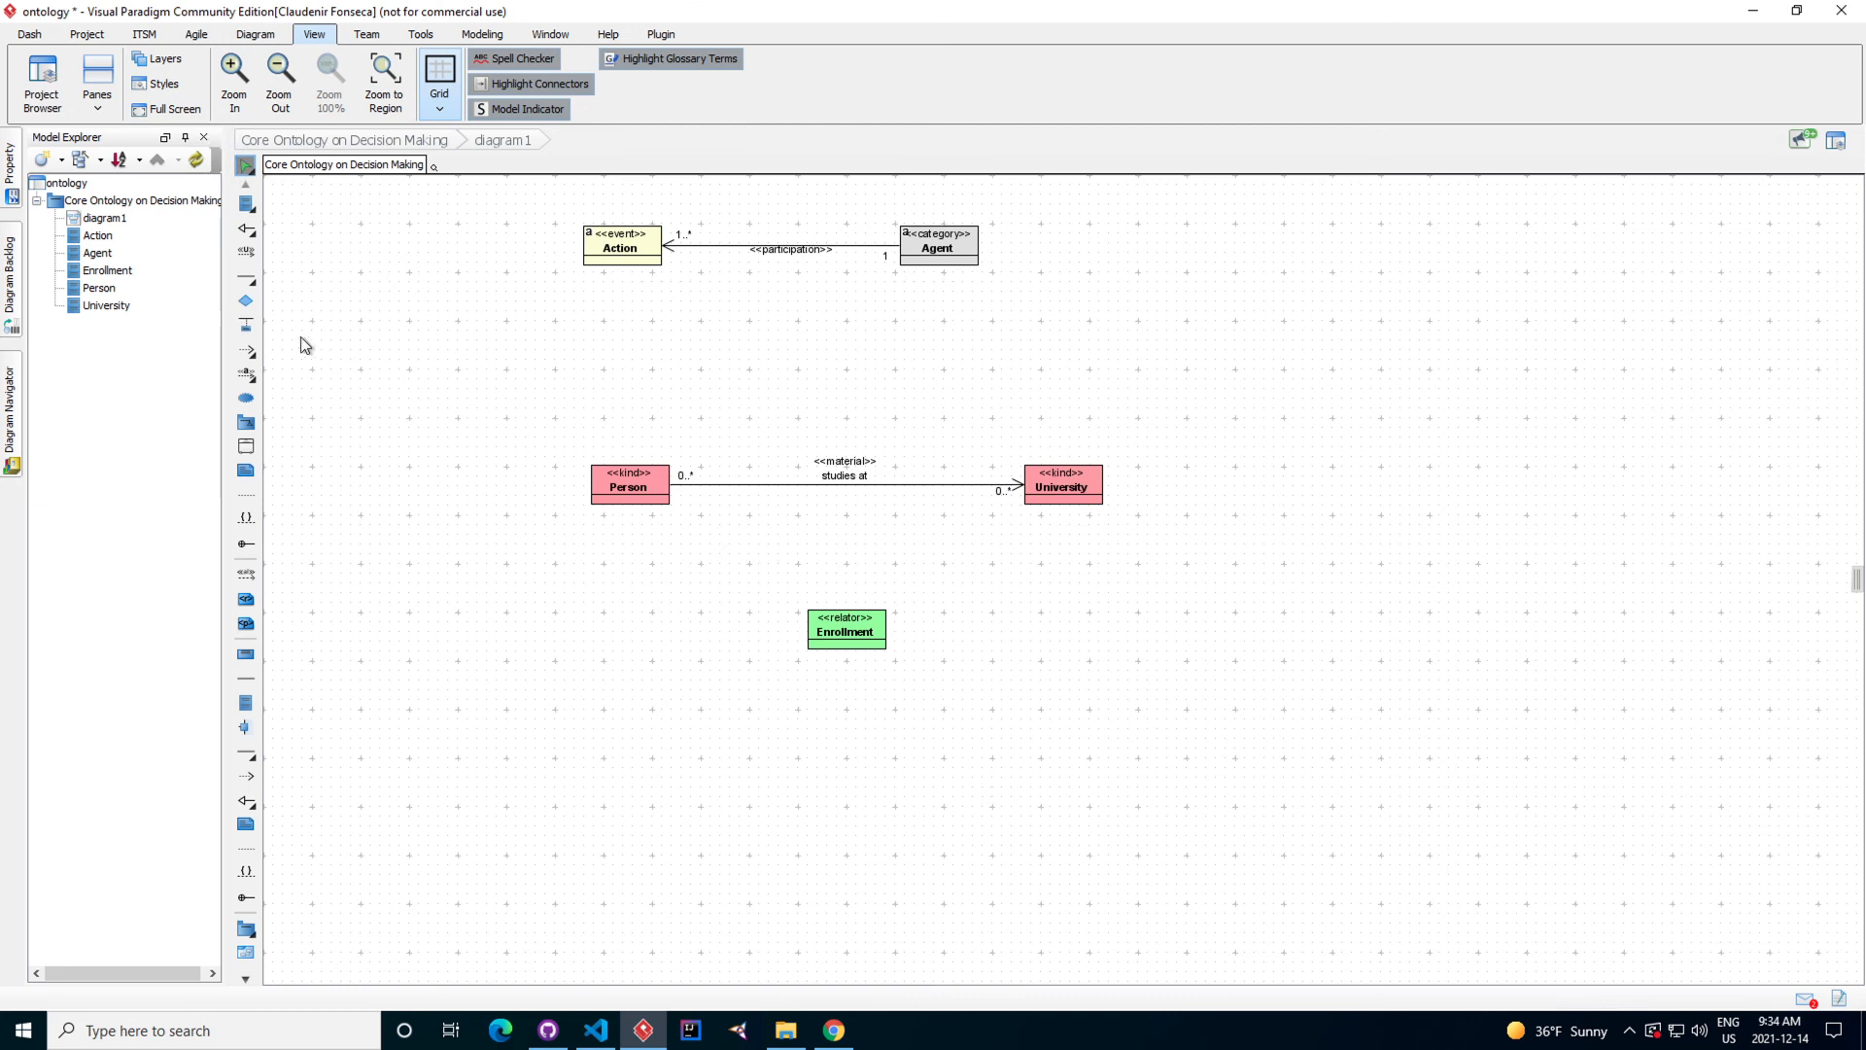
Step: Show toolbar tool names and link 'studies at' to Enrollment as an association class
{"action": "right_click", "coordinate": [249, 333]}
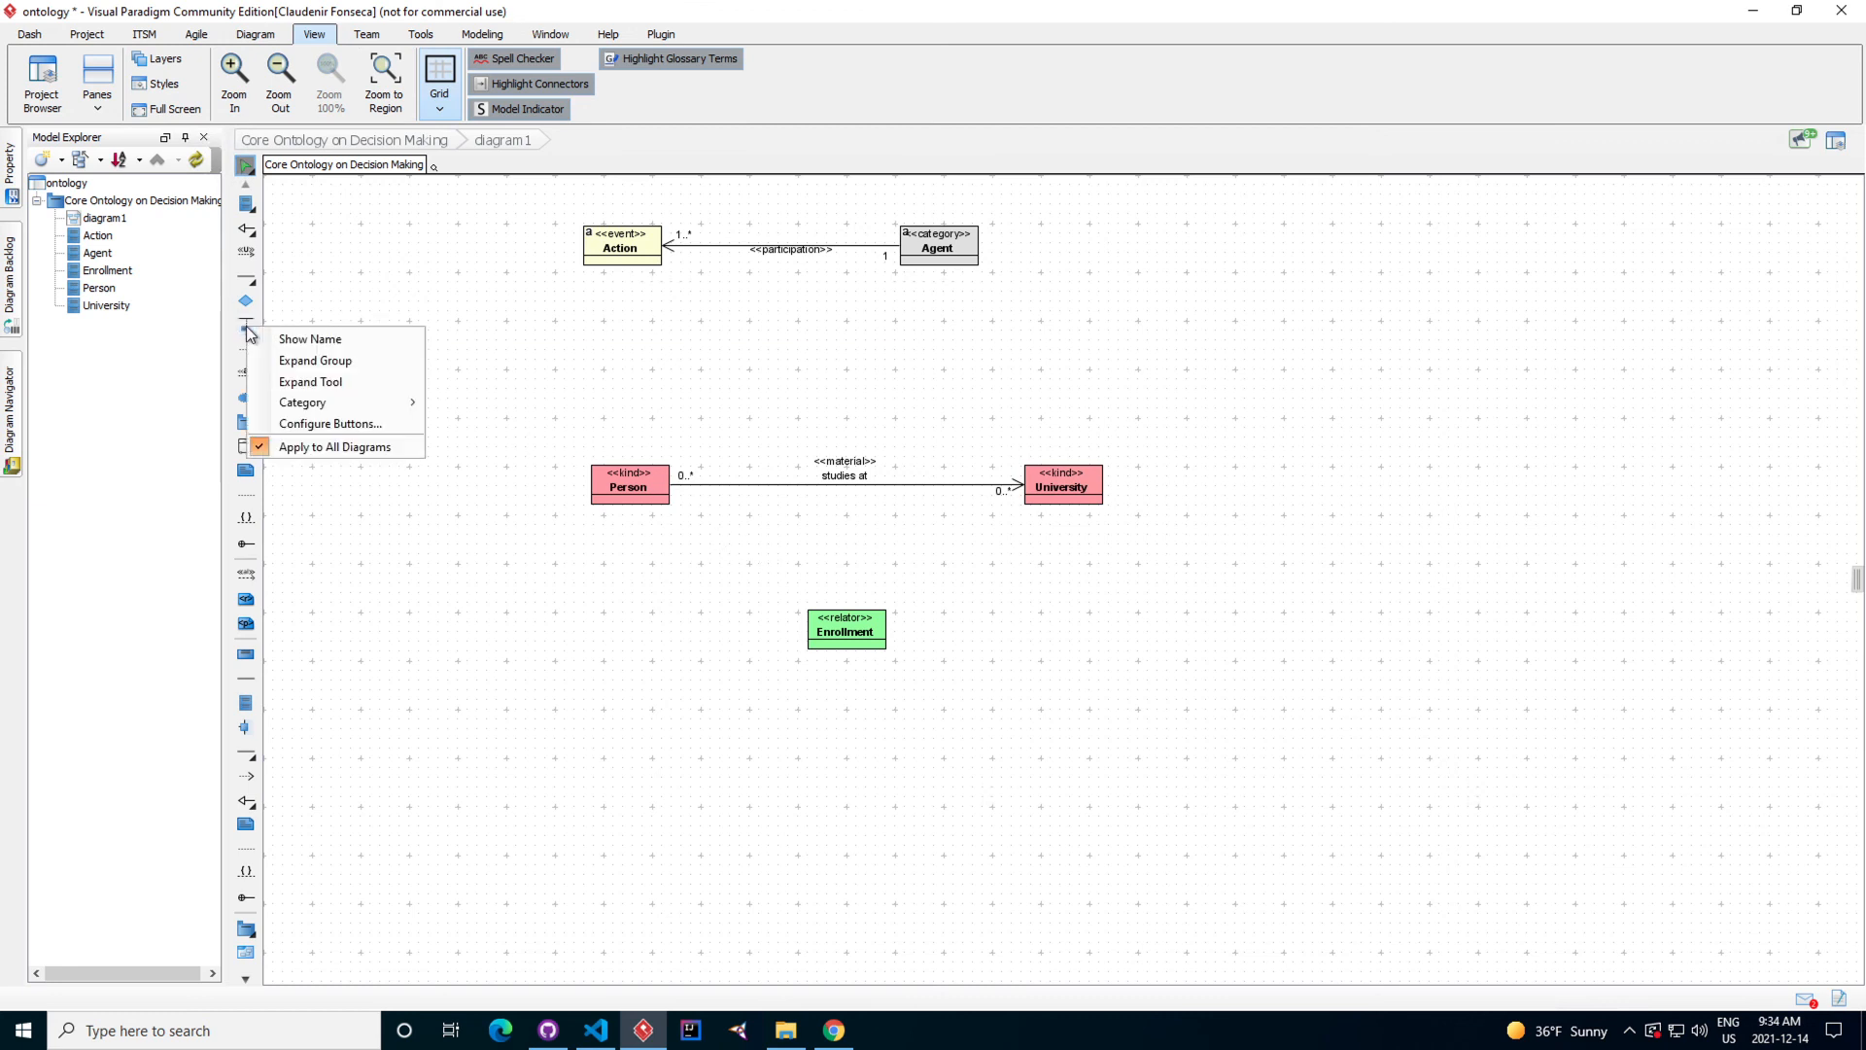
{"action": "left_click", "coordinate": [281, 337]}
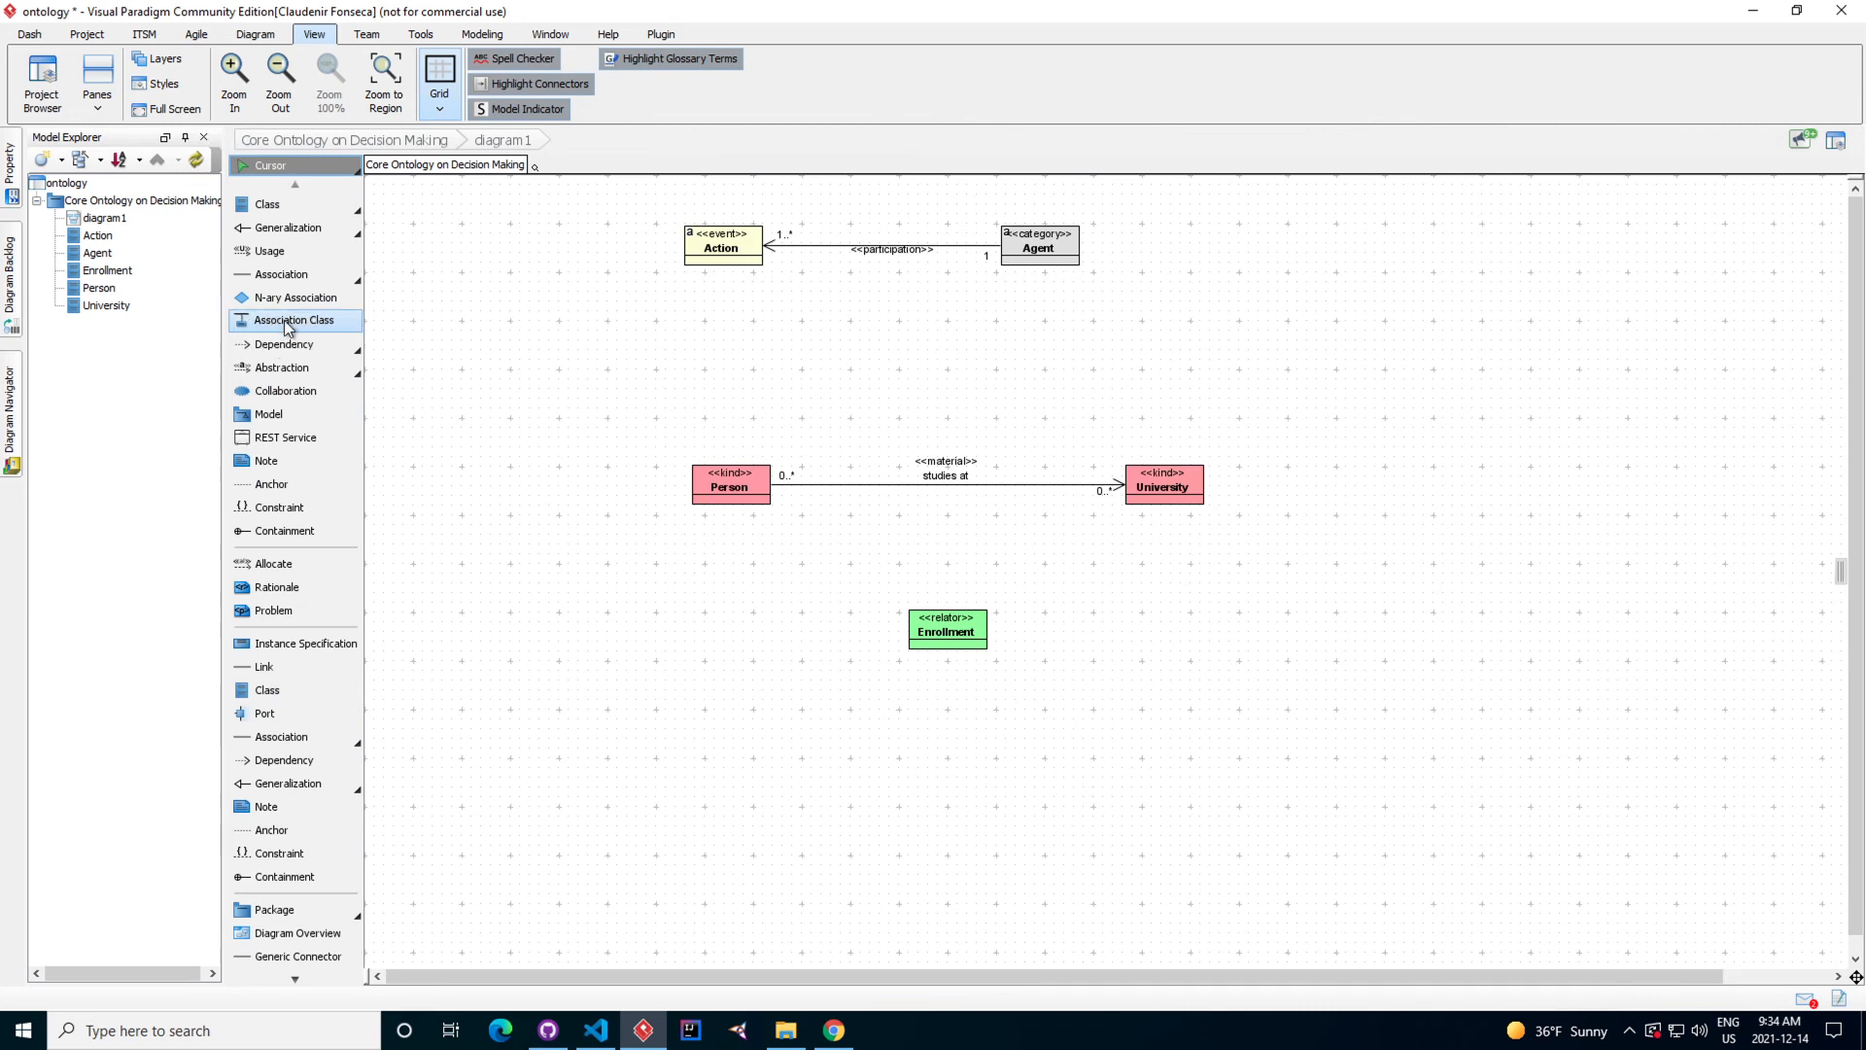
{"action": "left_click", "coordinate": [283, 326]}
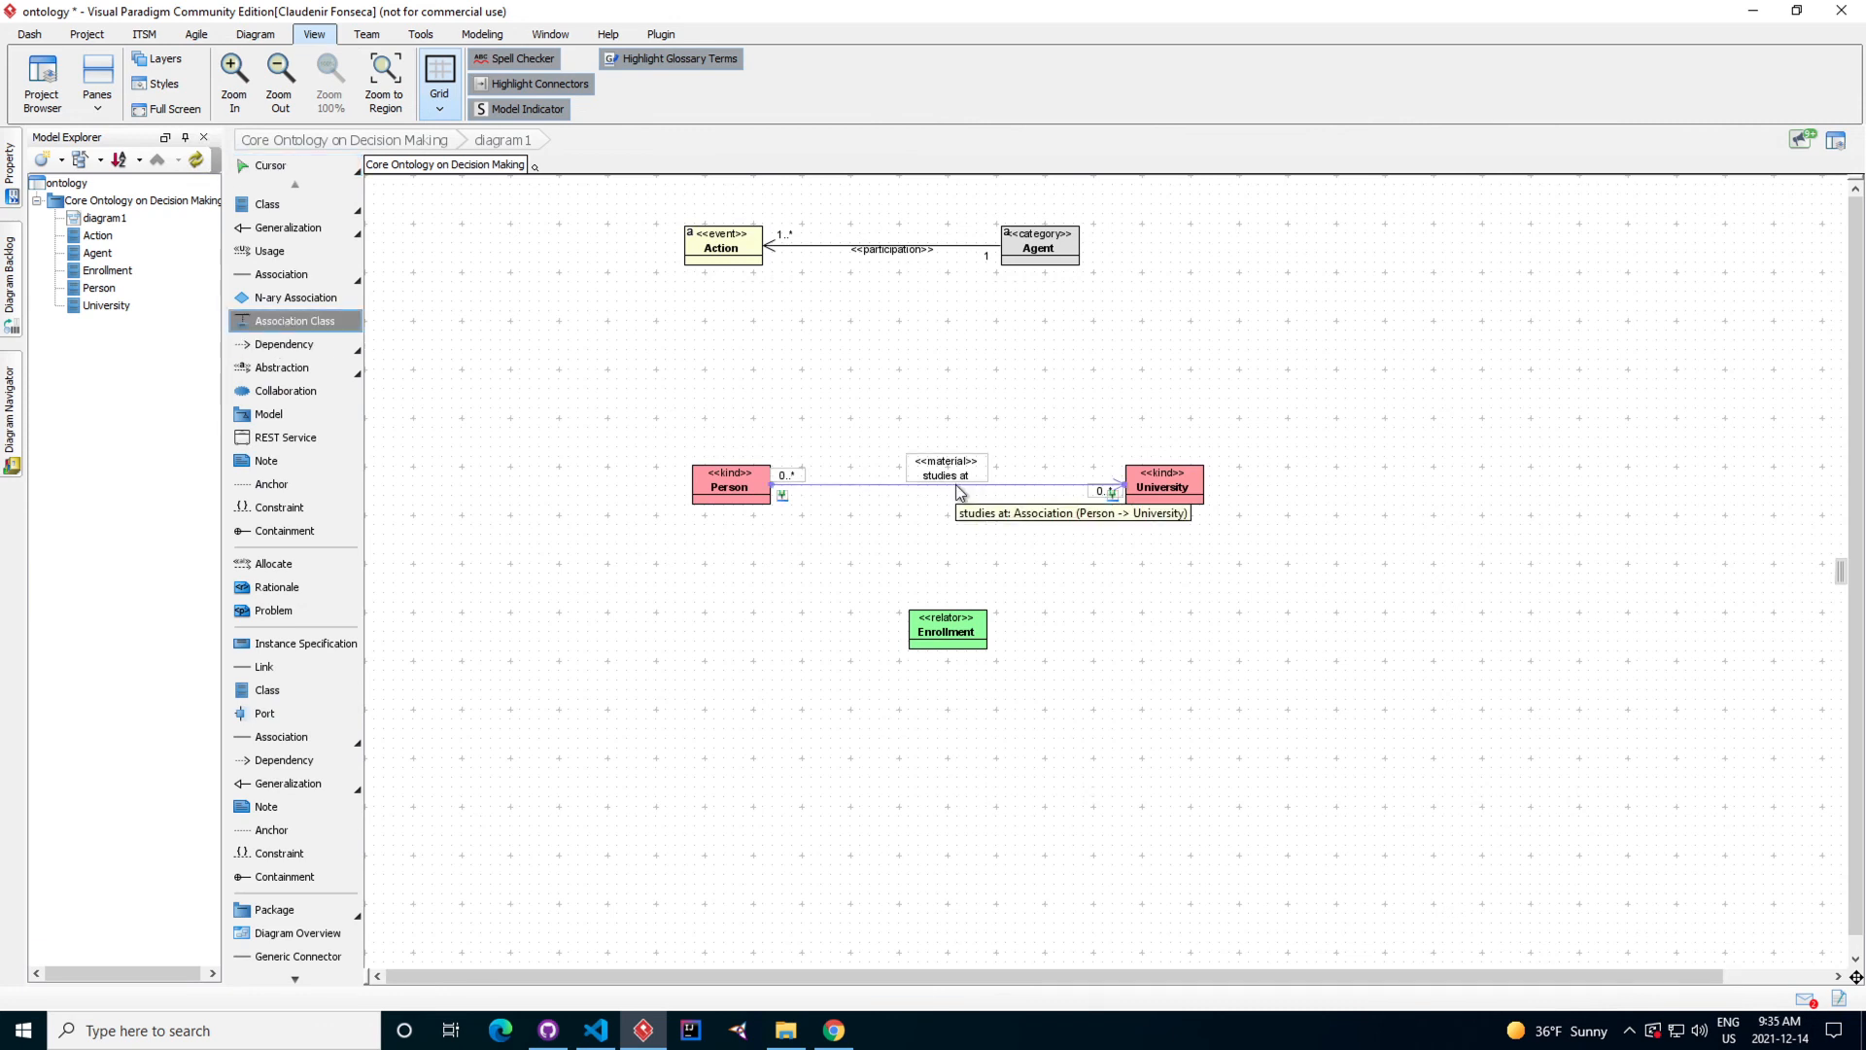
{"action": "left_click_drag", "start_coordinate": [955, 484], "coordinate": [960, 539]}
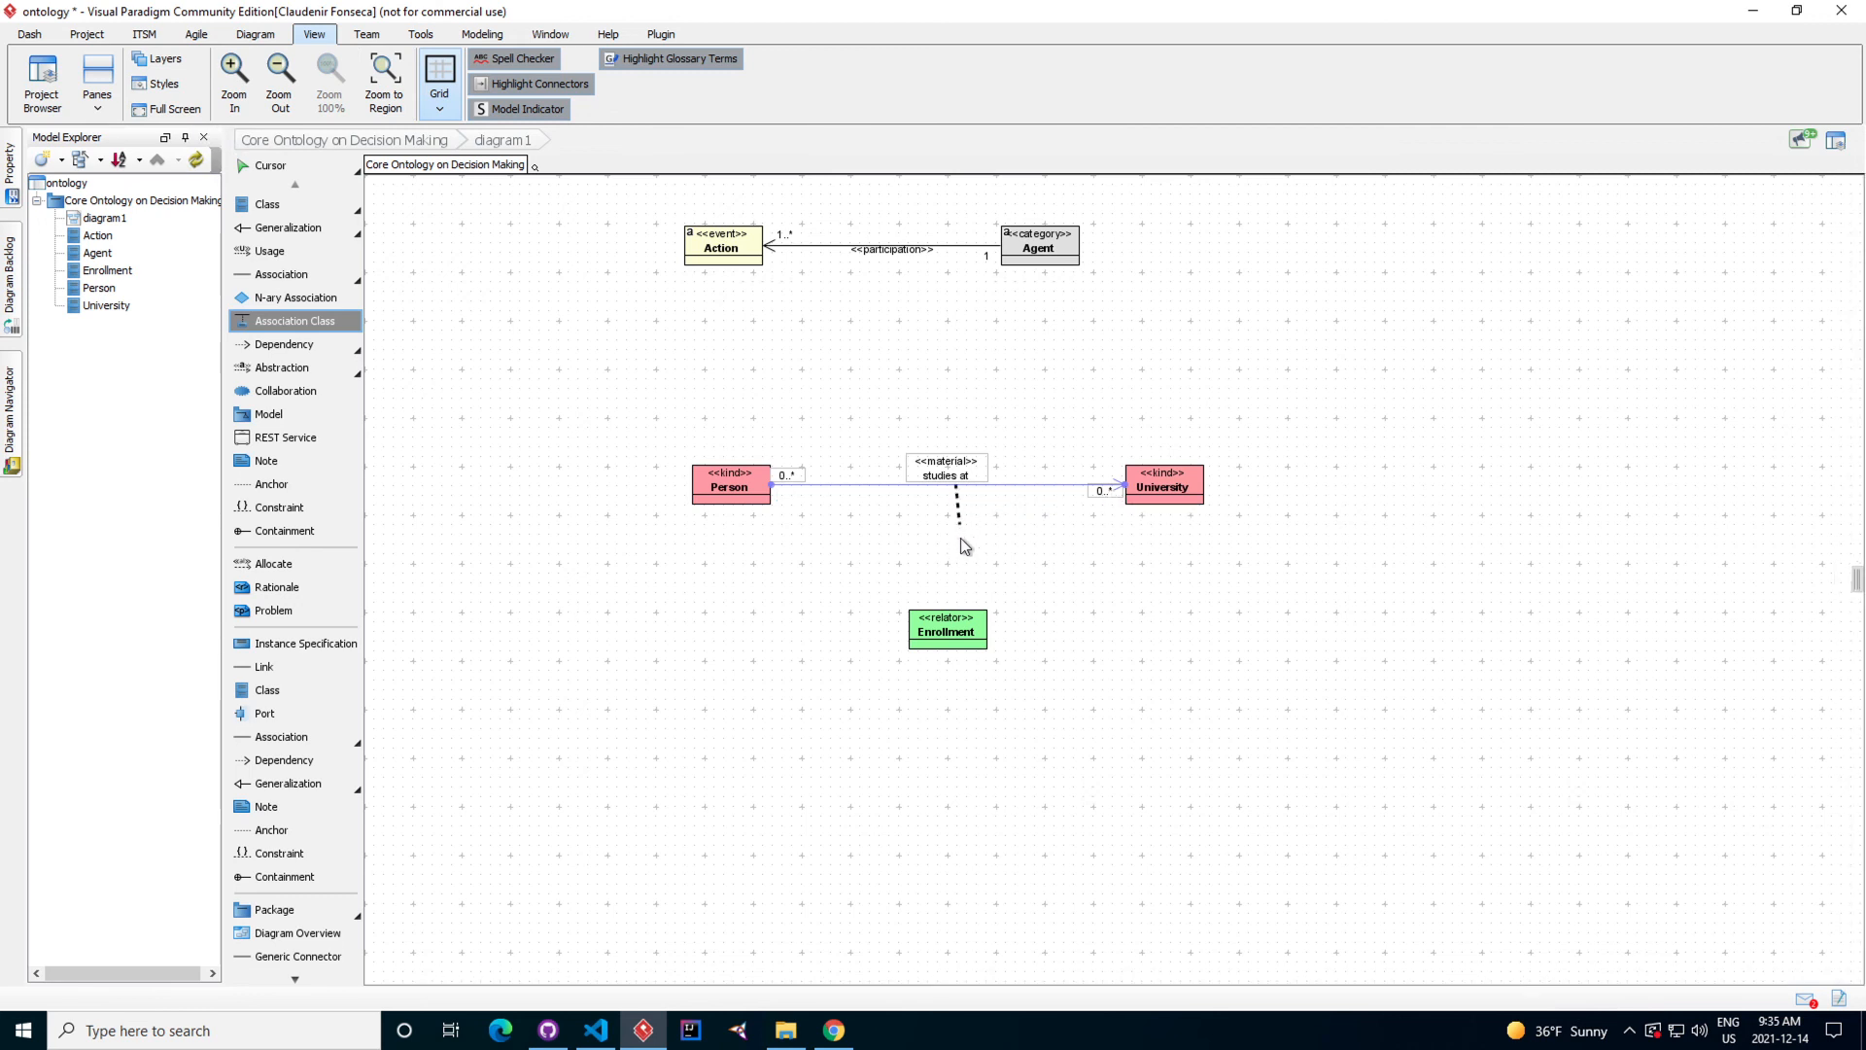
{"action": "left_click_drag", "start_coordinate": [963, 608], "coordinate": [959, 637]}
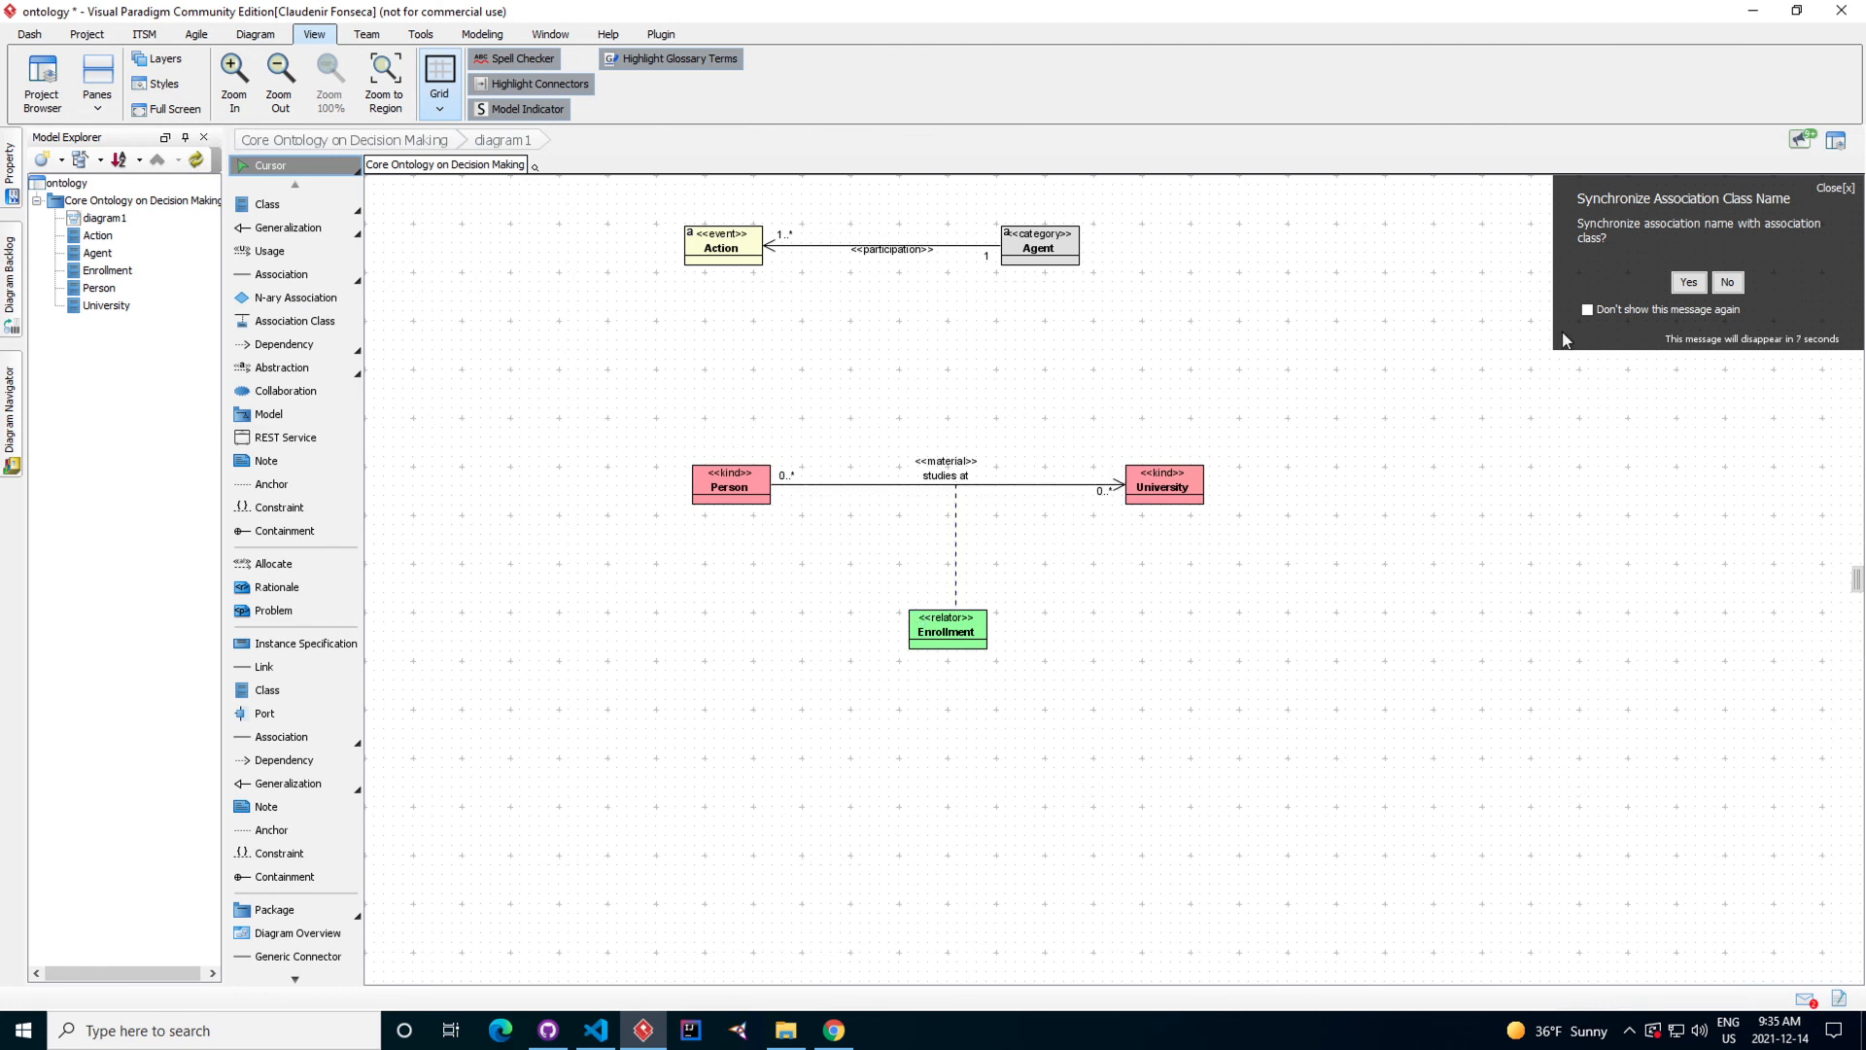
Step: Dismiss the name synchronization prompt and open the OntoUML plugin settings
{"action": "left_click", "coordinate": [1840, 187]}
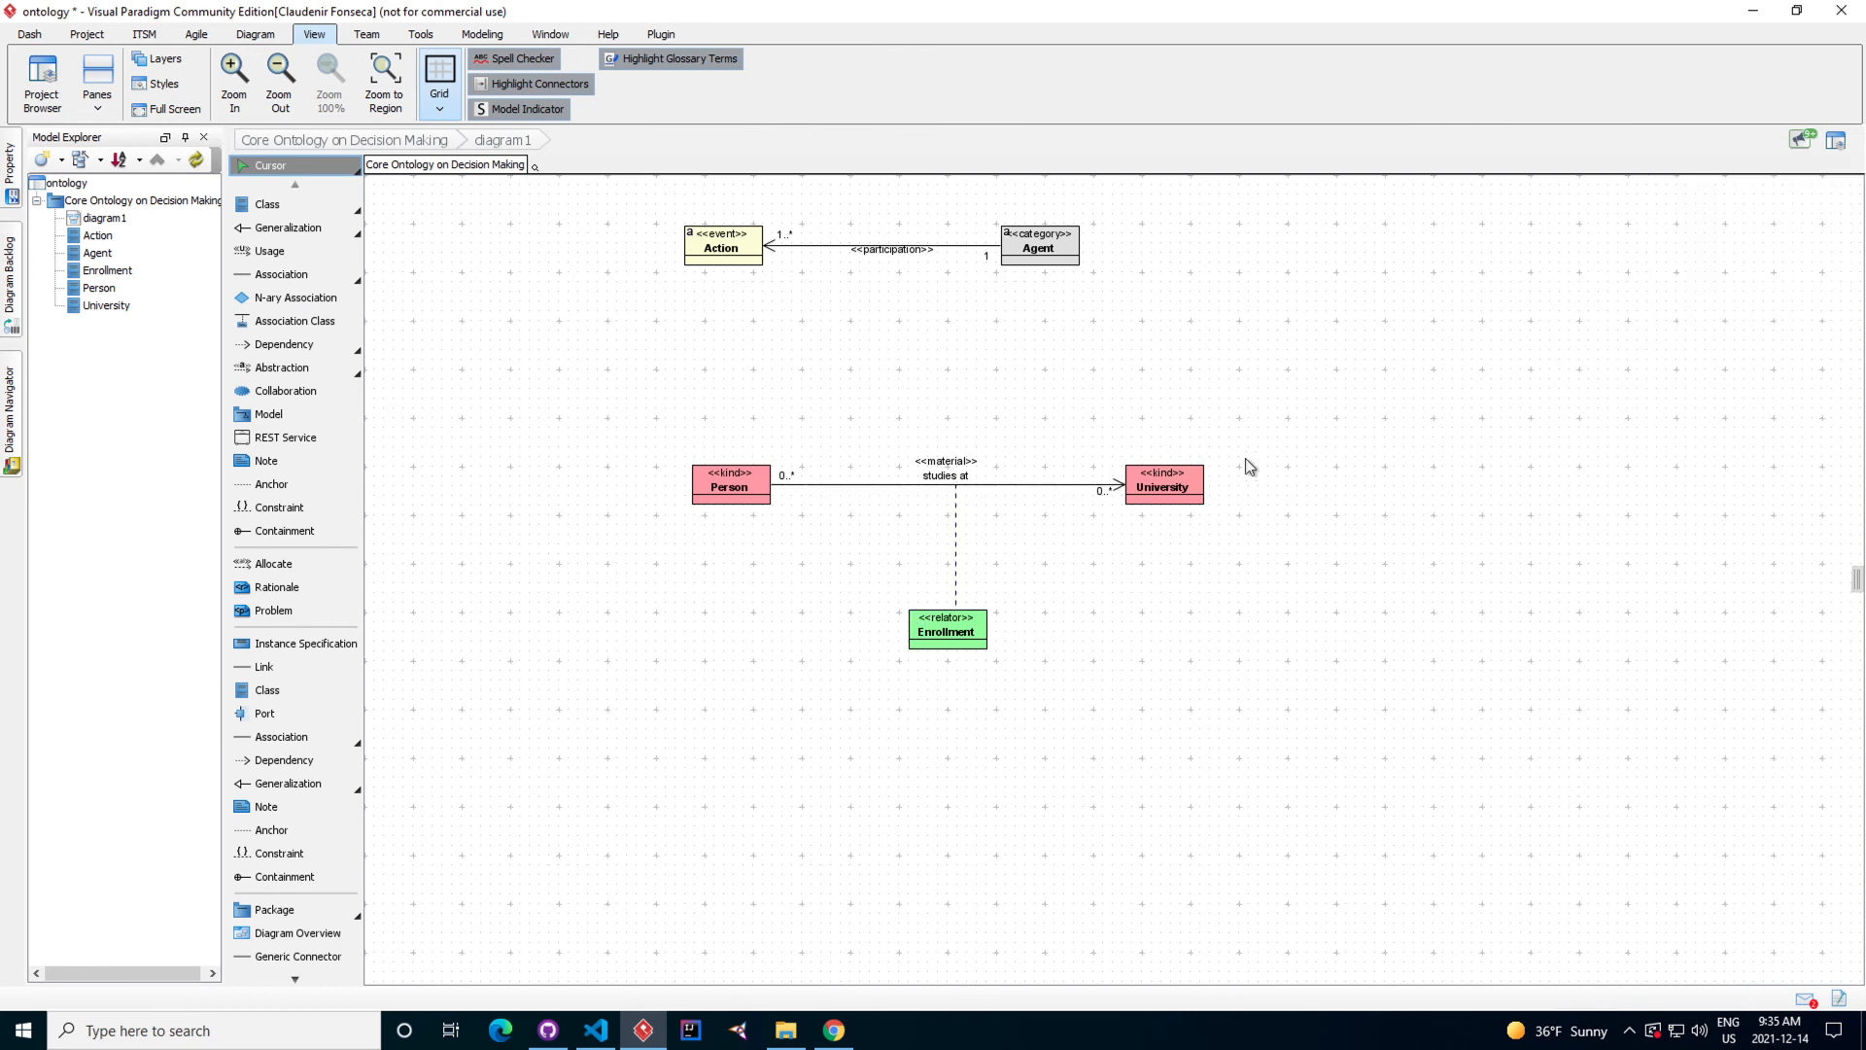
{"action": "left_click", "coordinate": [662, 35]}
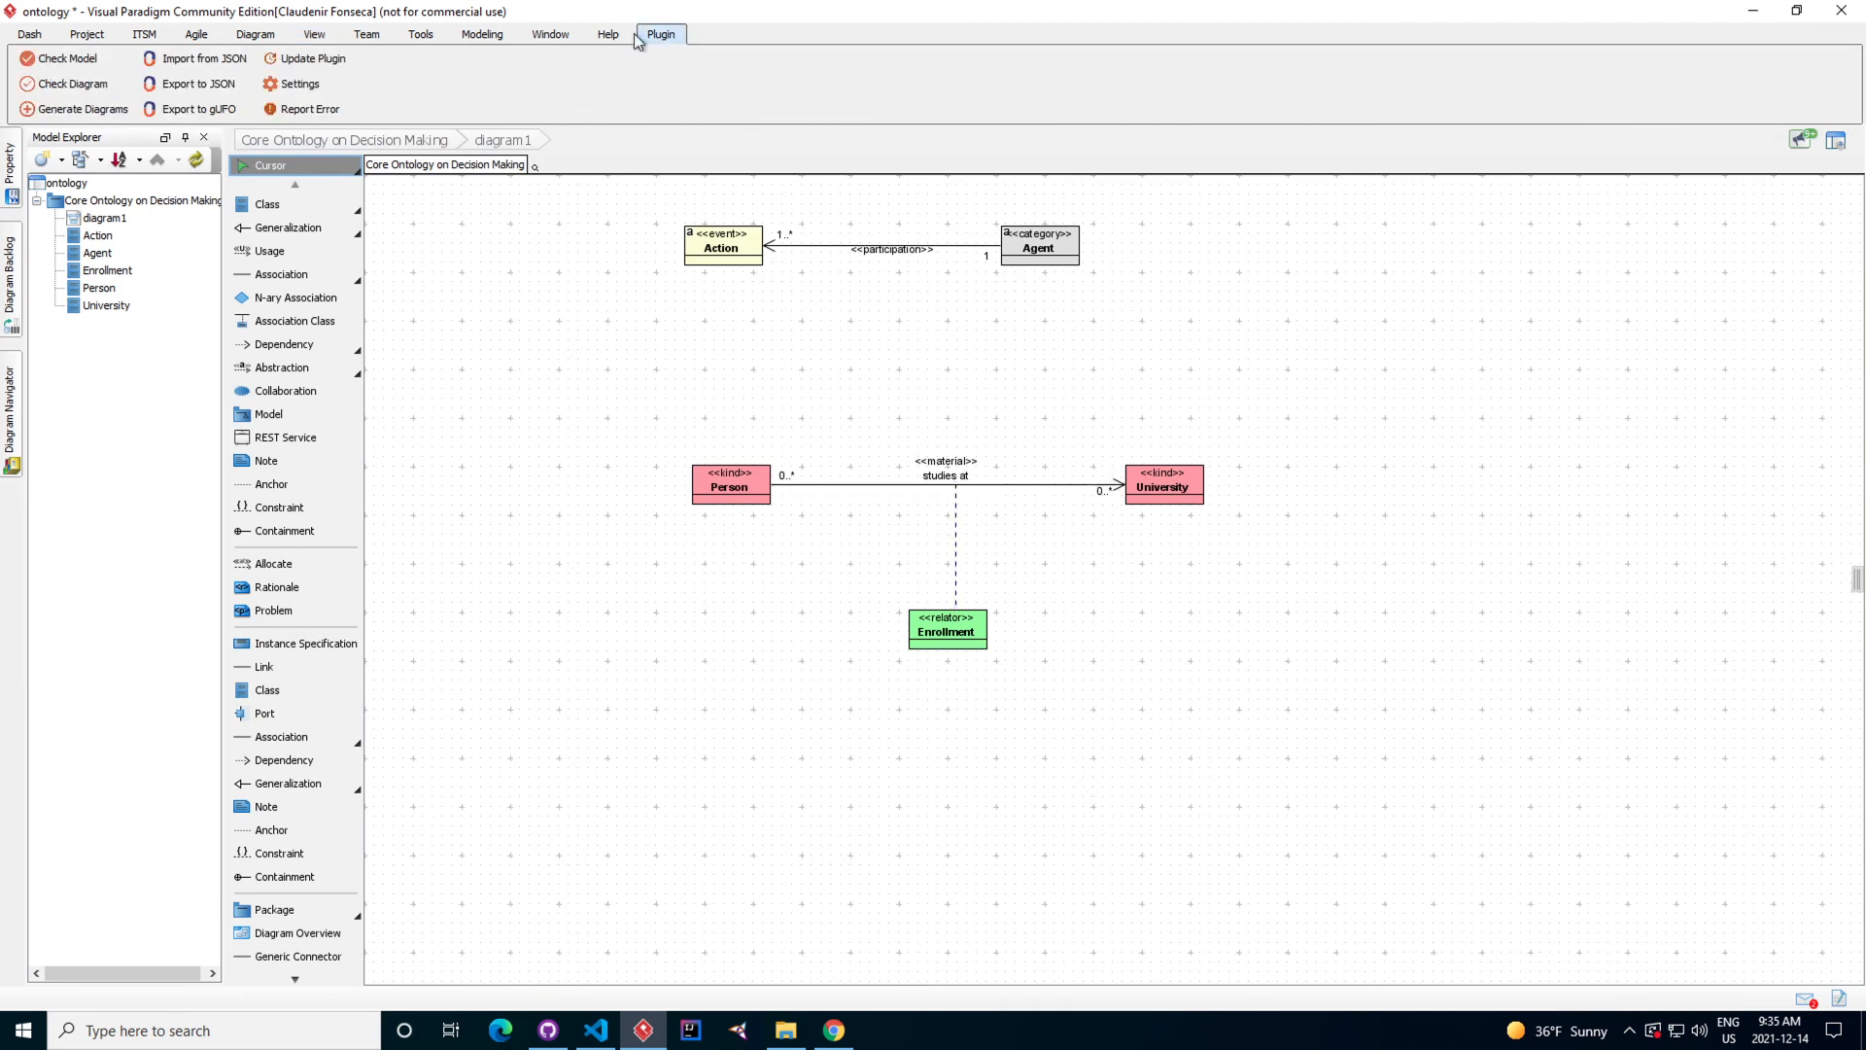
{"action": "left_click", "coordinate": [307, 87]}
Step: Create a «role» class Student specializing Person through a generalization
{"action": "left_click", "coordinate": [727, 483]}
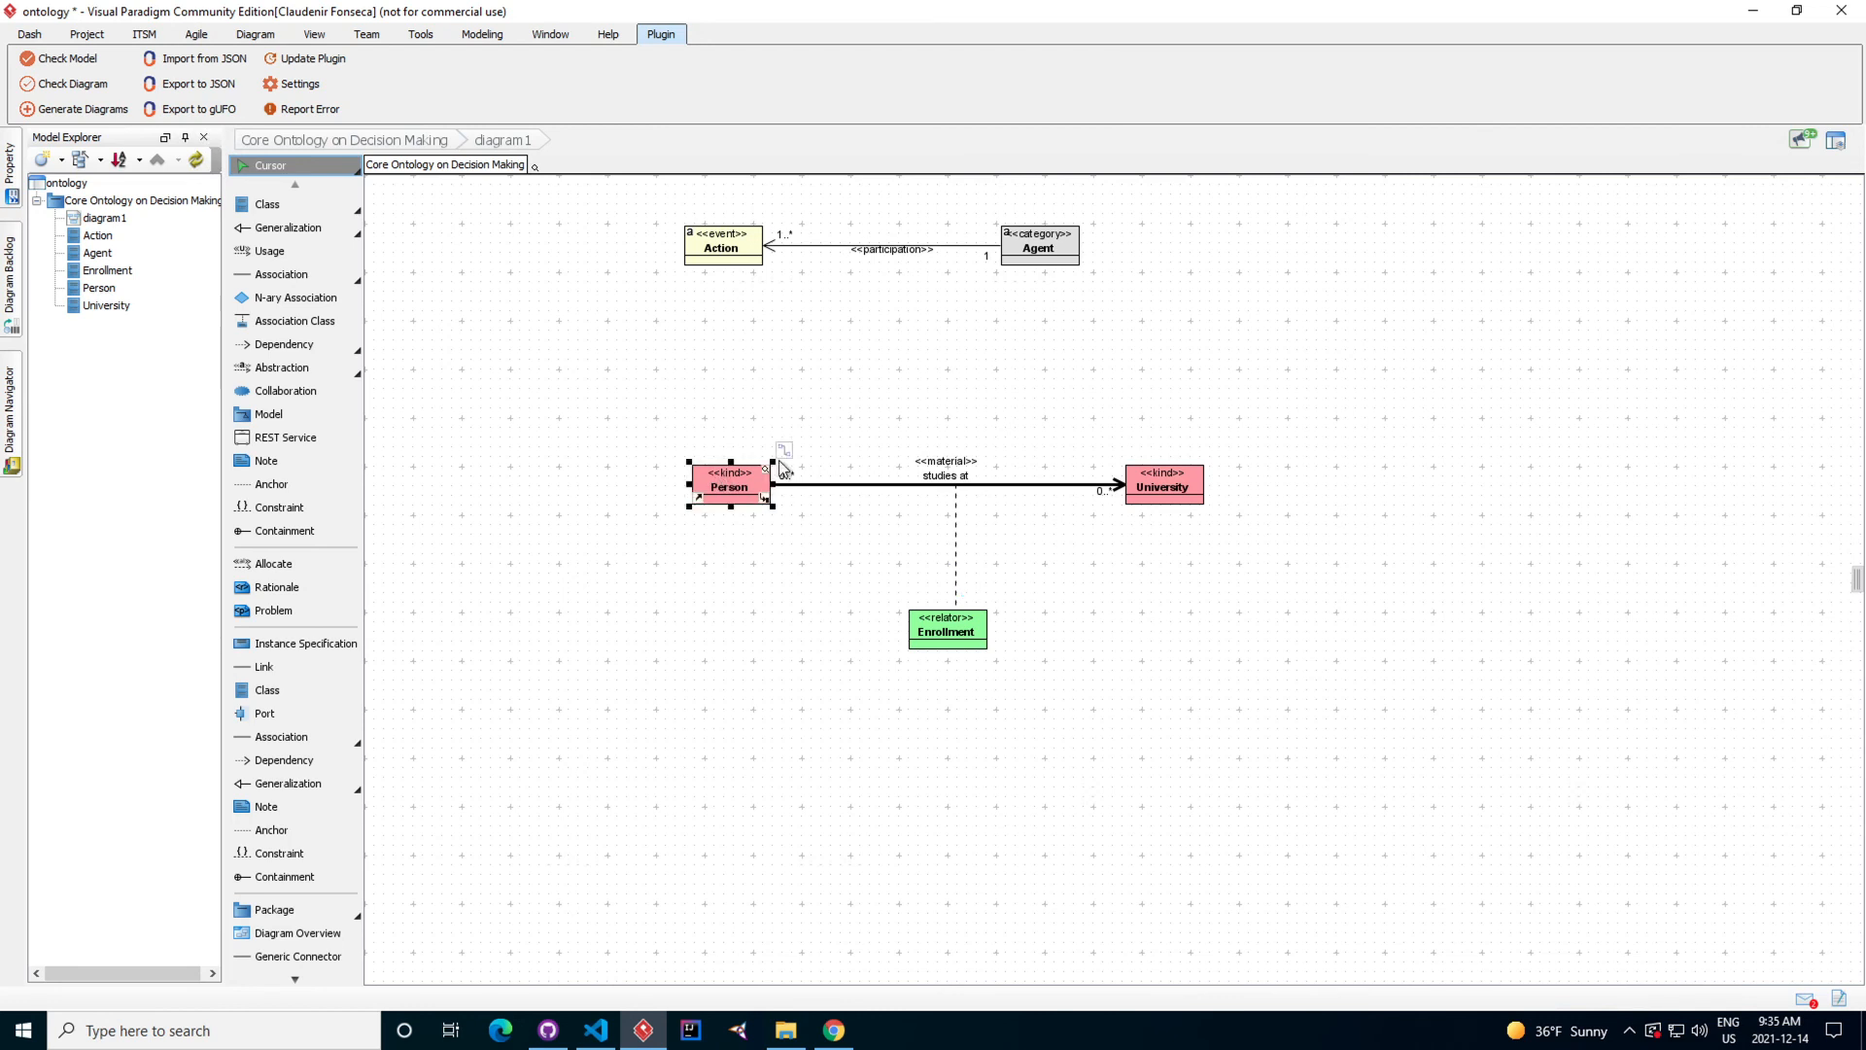
{"action": "left_click_drag", "start_coordinate": [784, 450], "coordinate": [731, 613]}
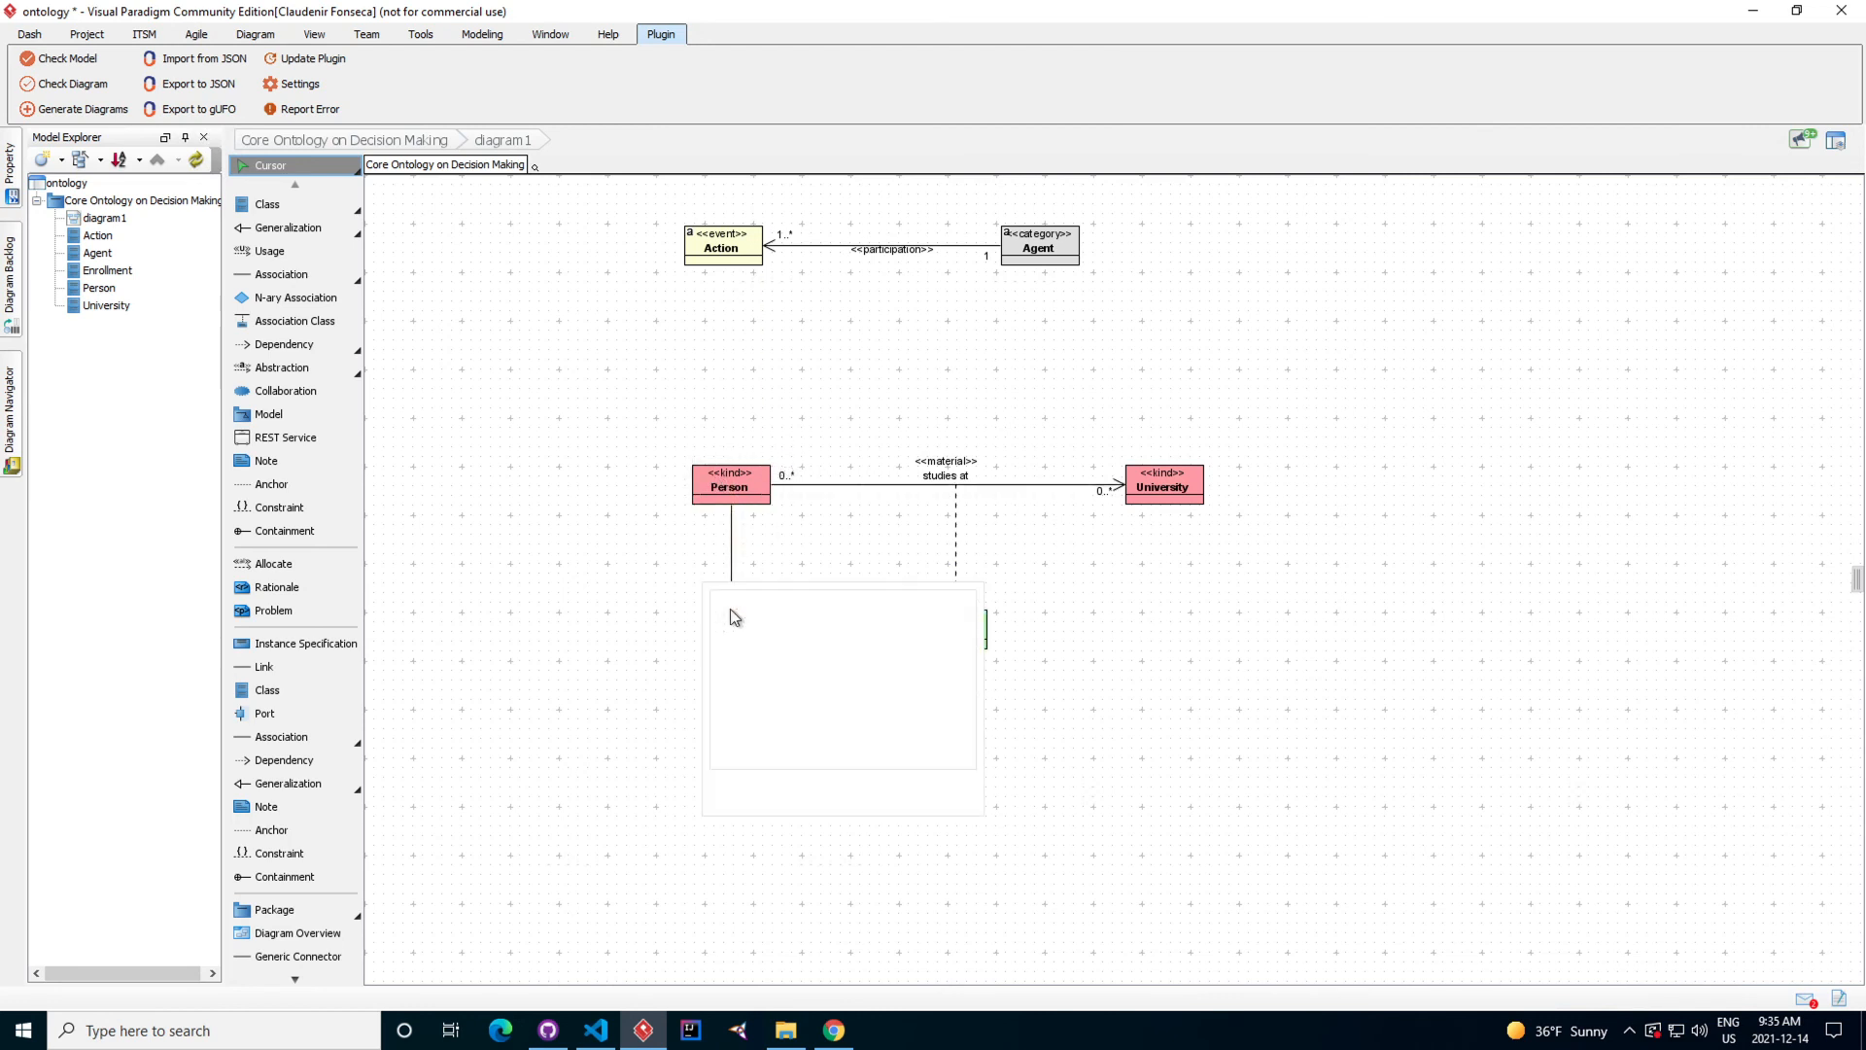
{"action": "left_click", "coordinate": [777, 609]}
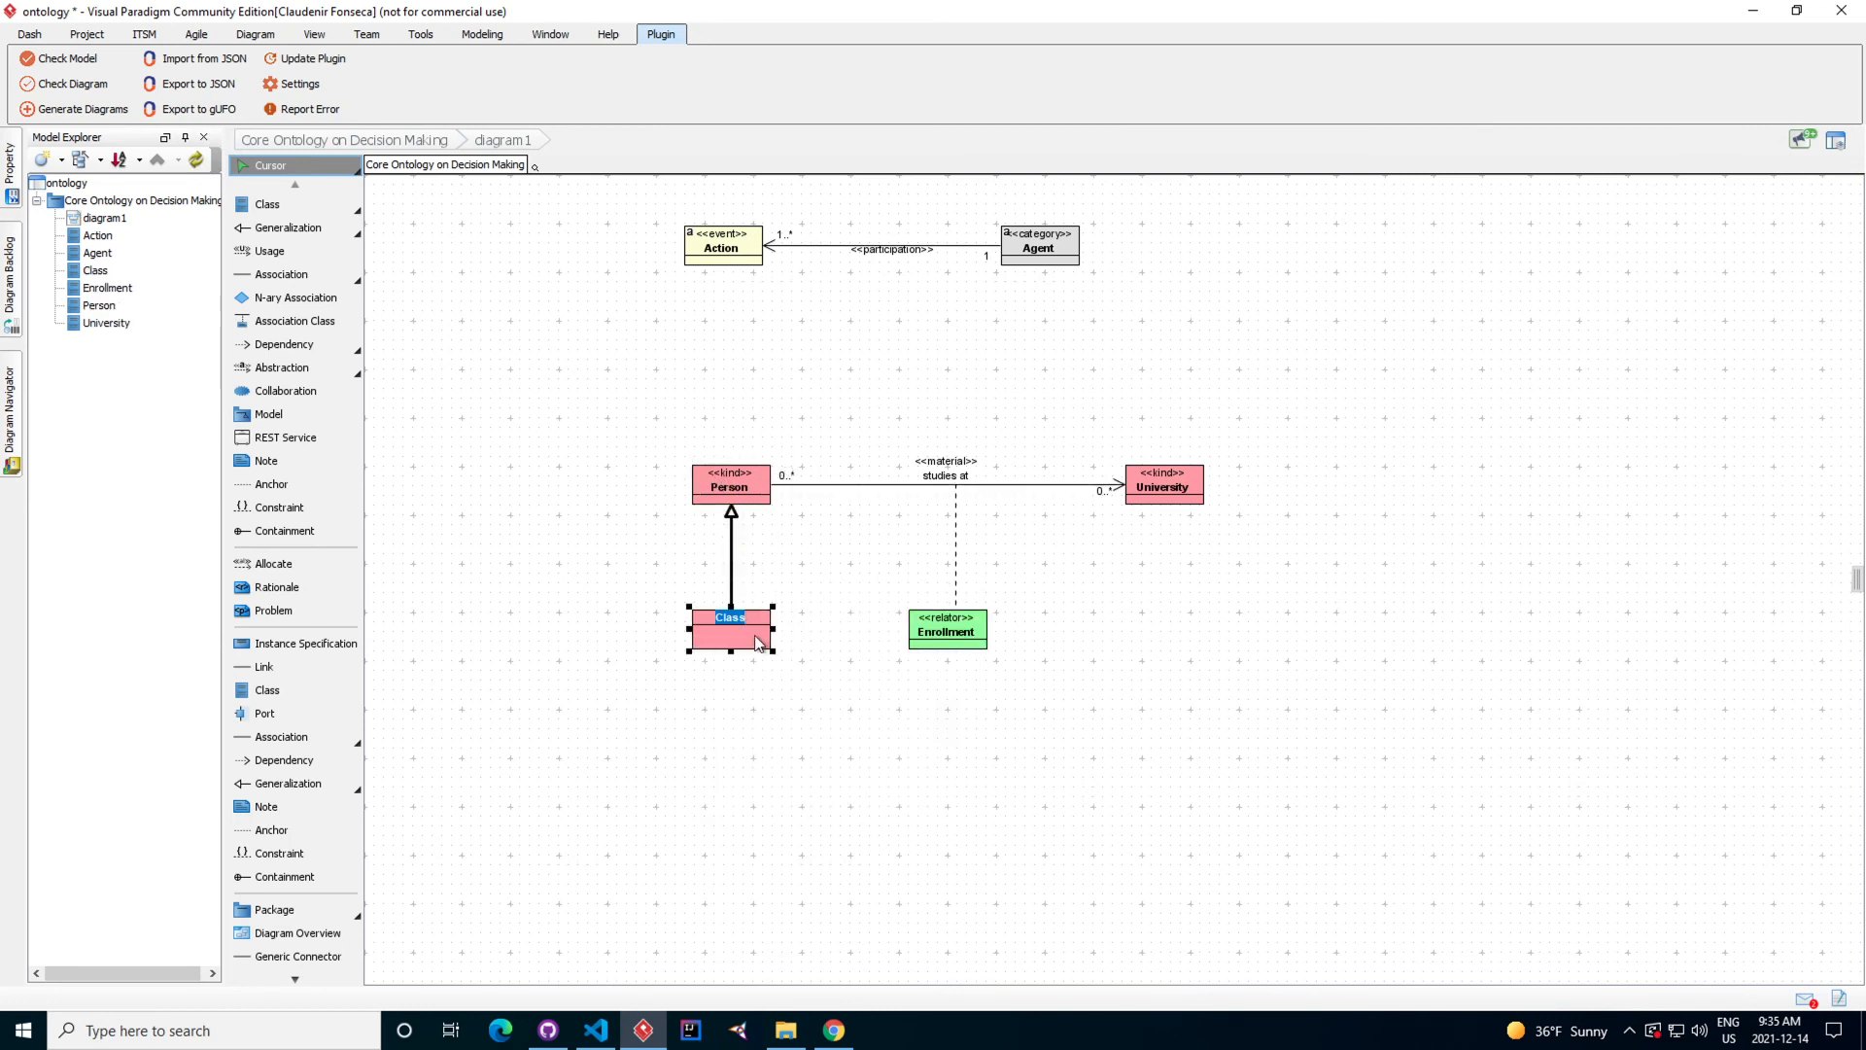
{"action": "type", "text": "Student"}
{"action": "key", "text": "Return"}
{"action": "right_click", "coordinate": [746, 638]}
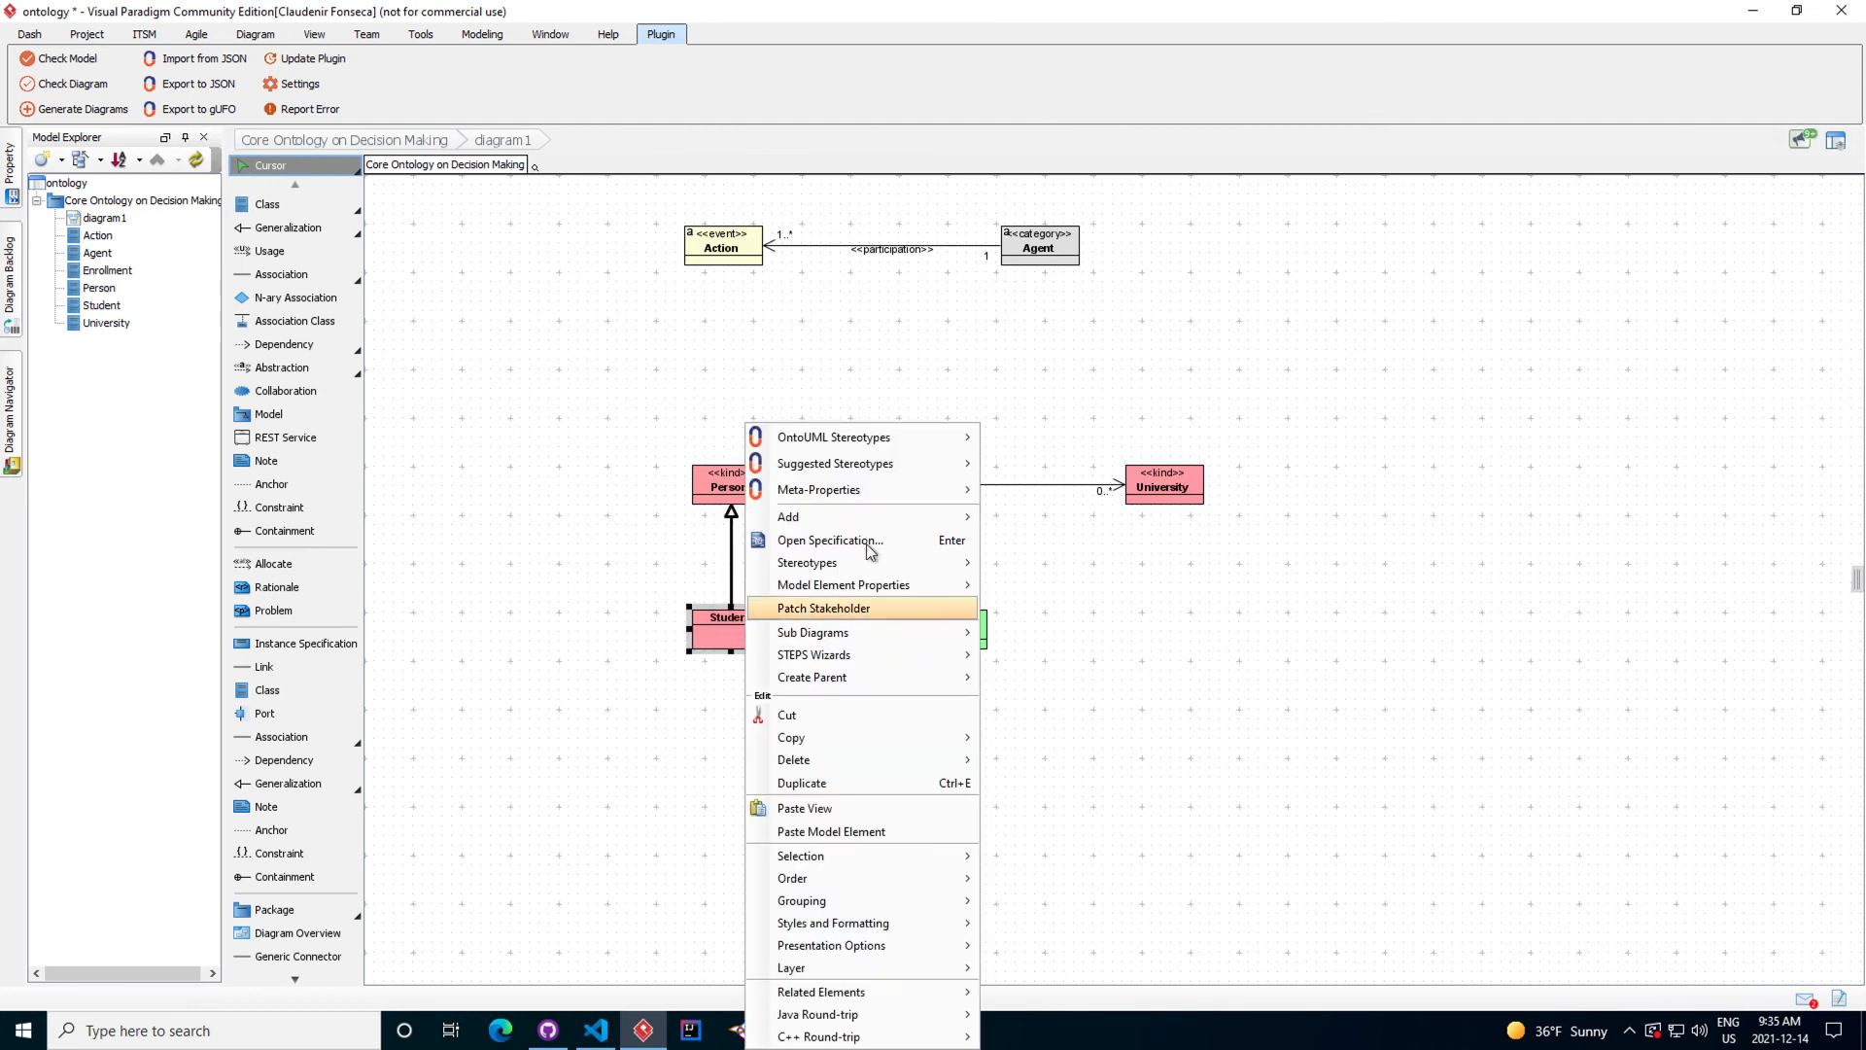
{"action": "mouse_move", "coordinate": [946, 474]}
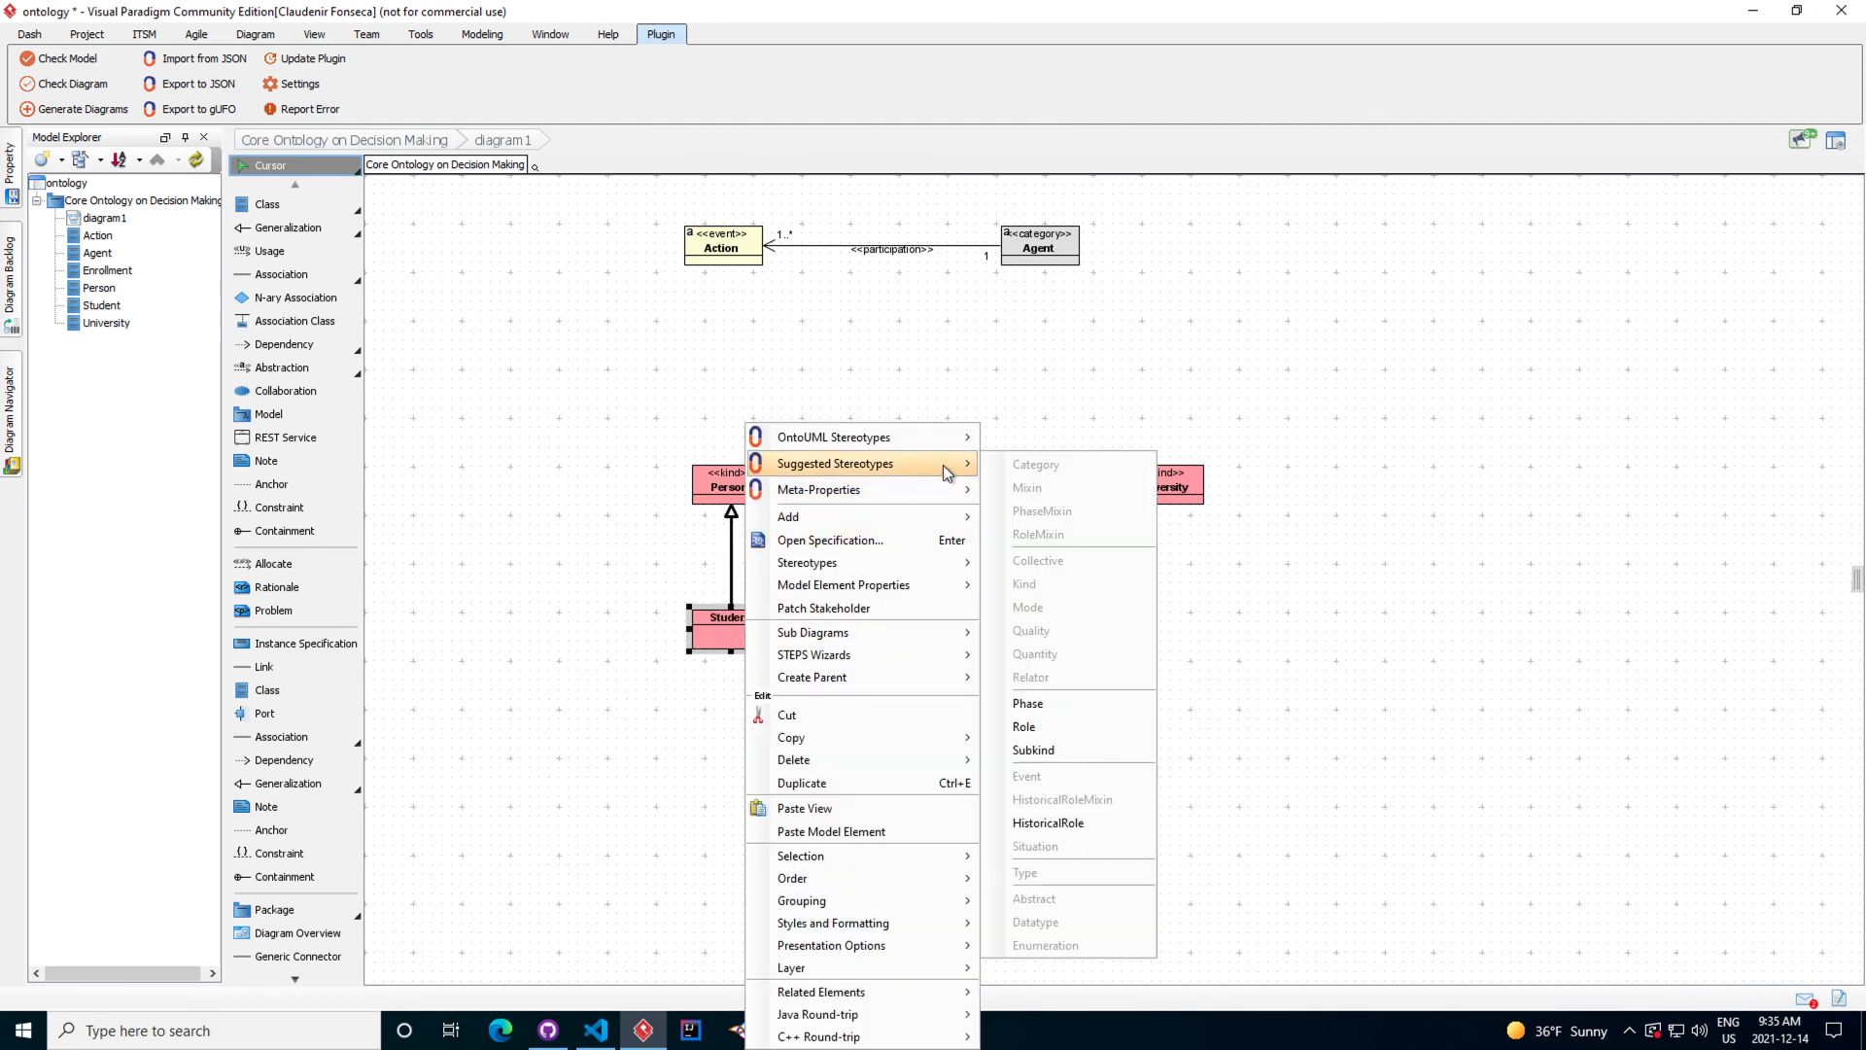
{"action": "left_click", "coordinate": [1024, 726]}
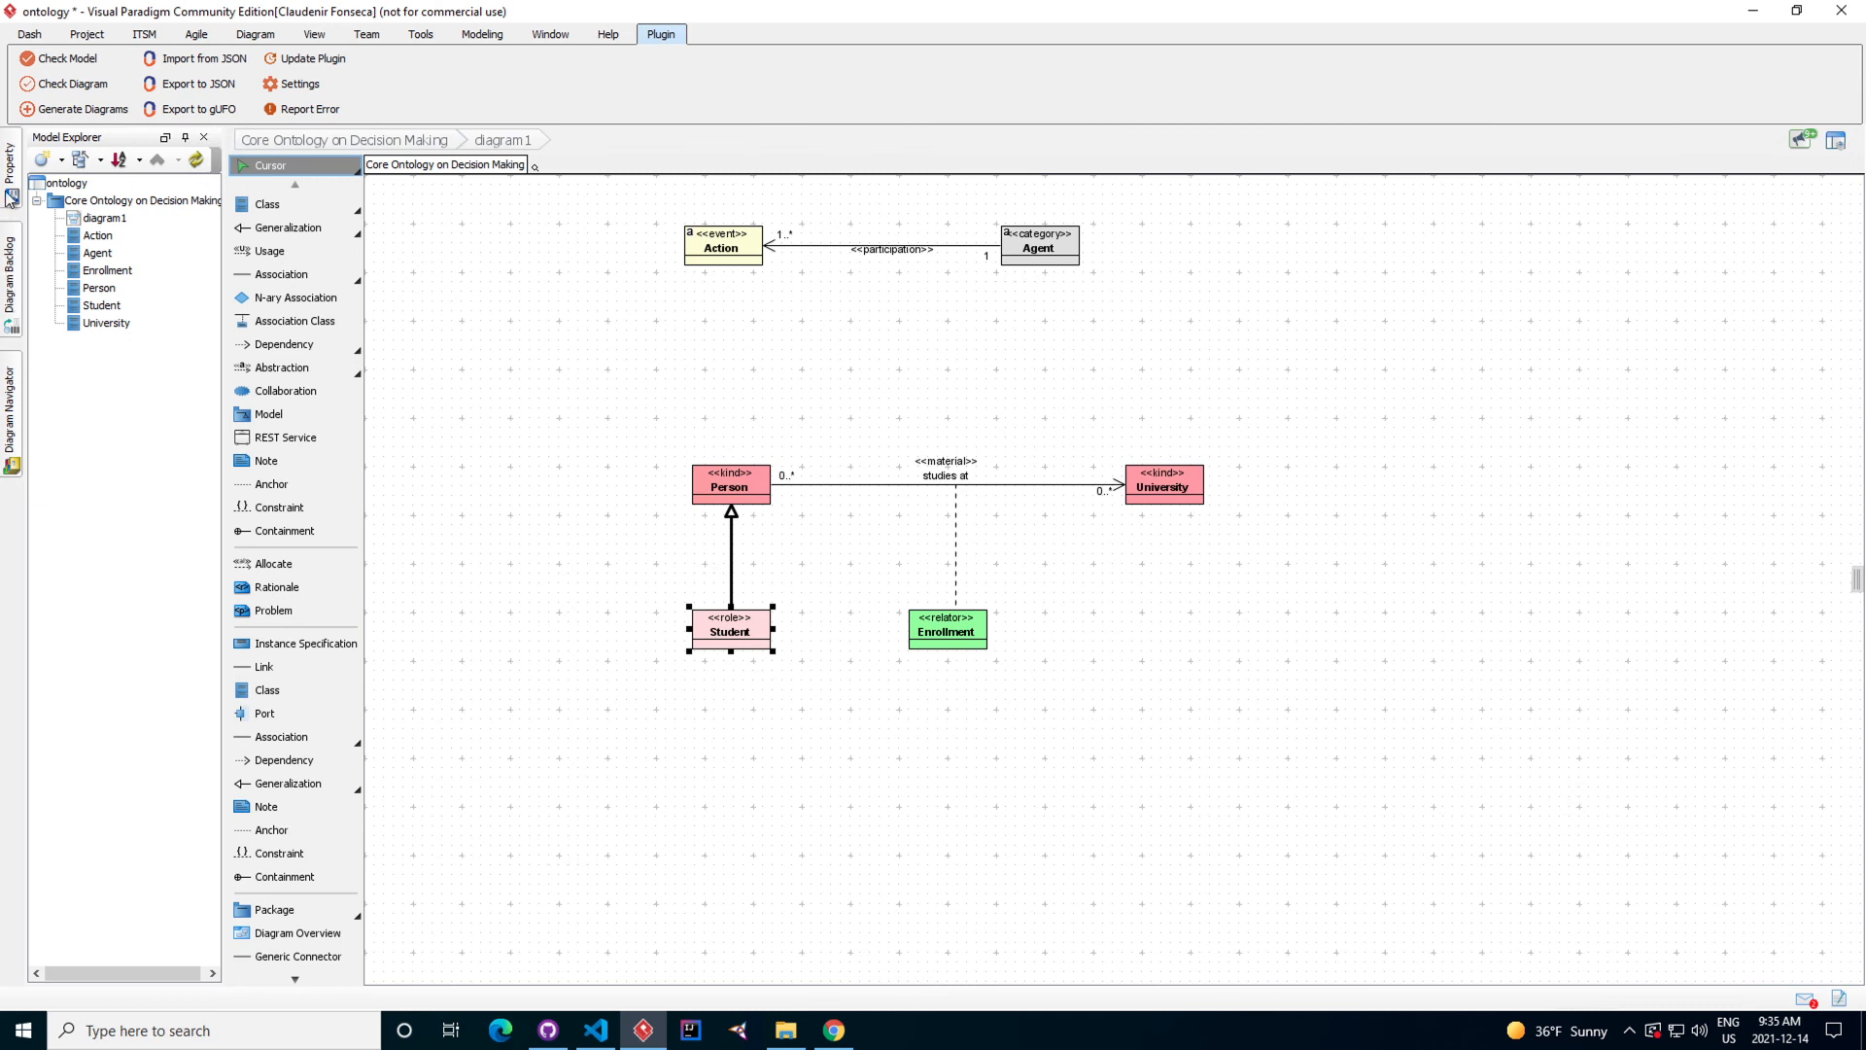
Step: Pin the properties panel and inspect Person's restrictedTo tagged value
{"action": "mouse_move", "coordinate": [13, 180]}
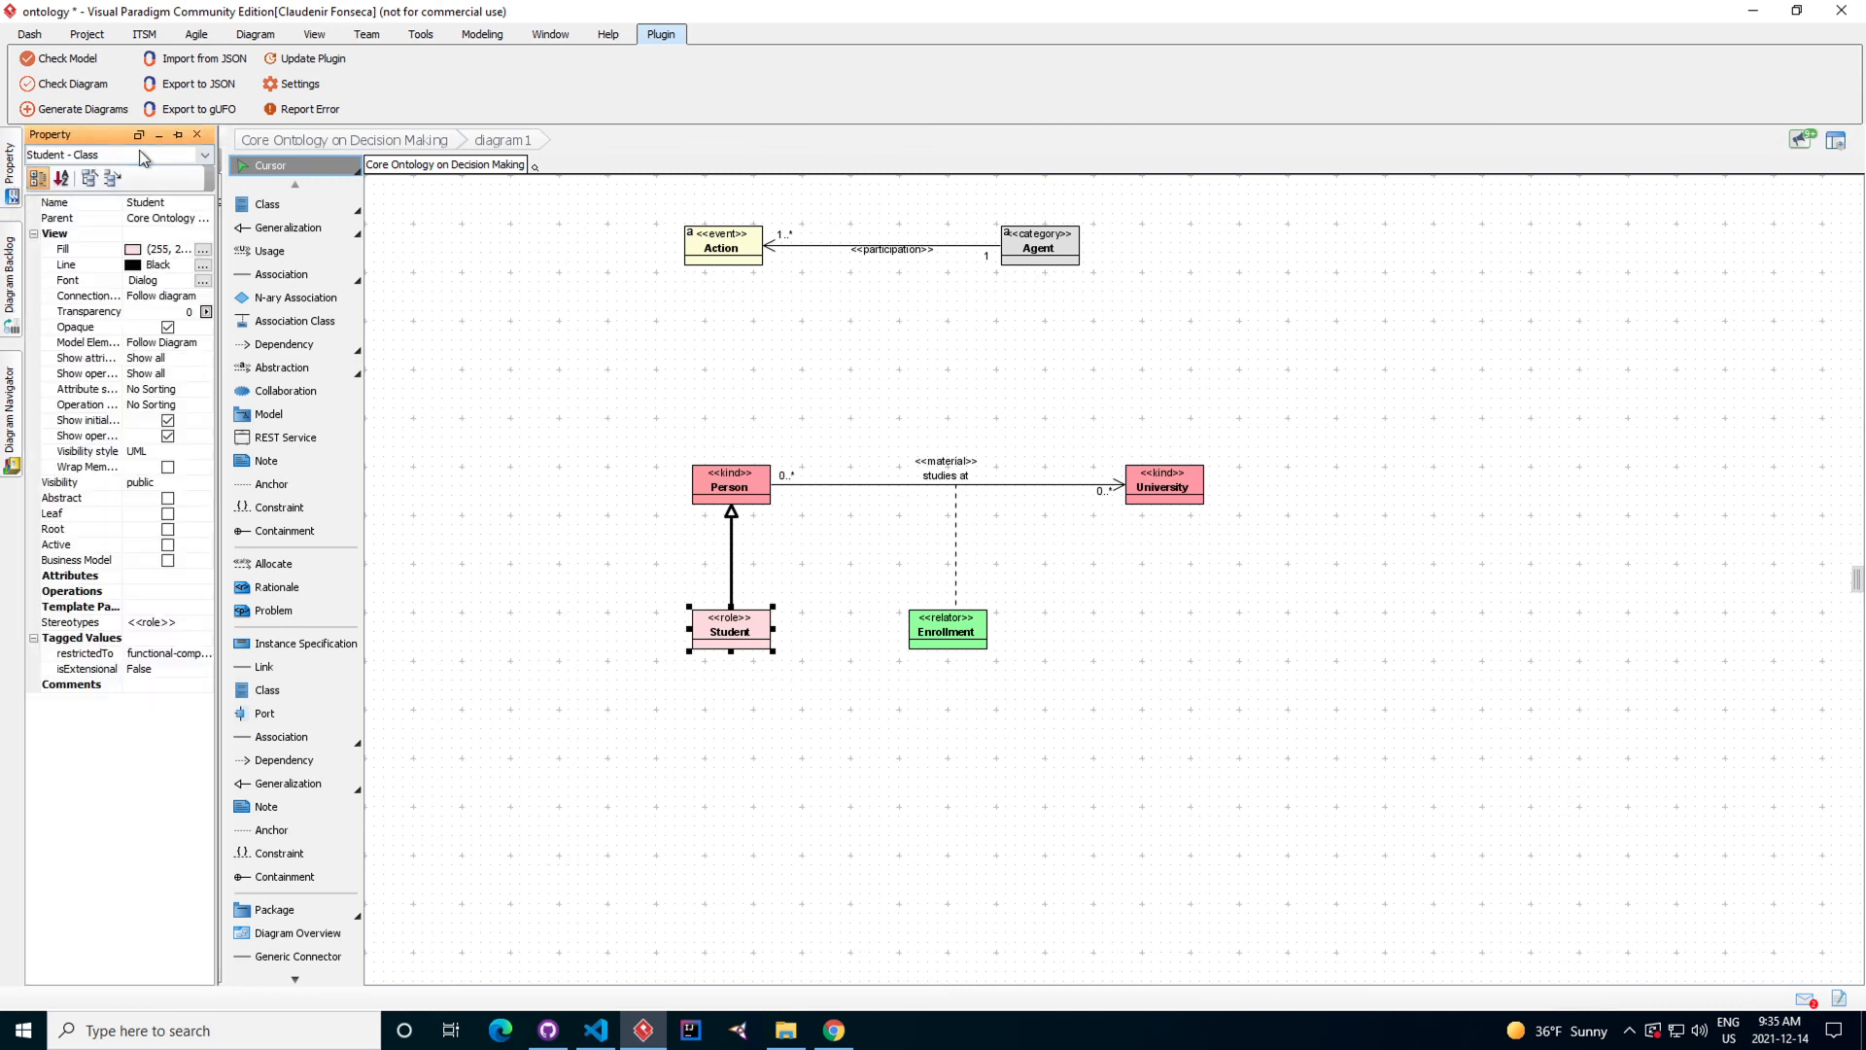
{"action": "left_click", "coordinate": [184, 137]}
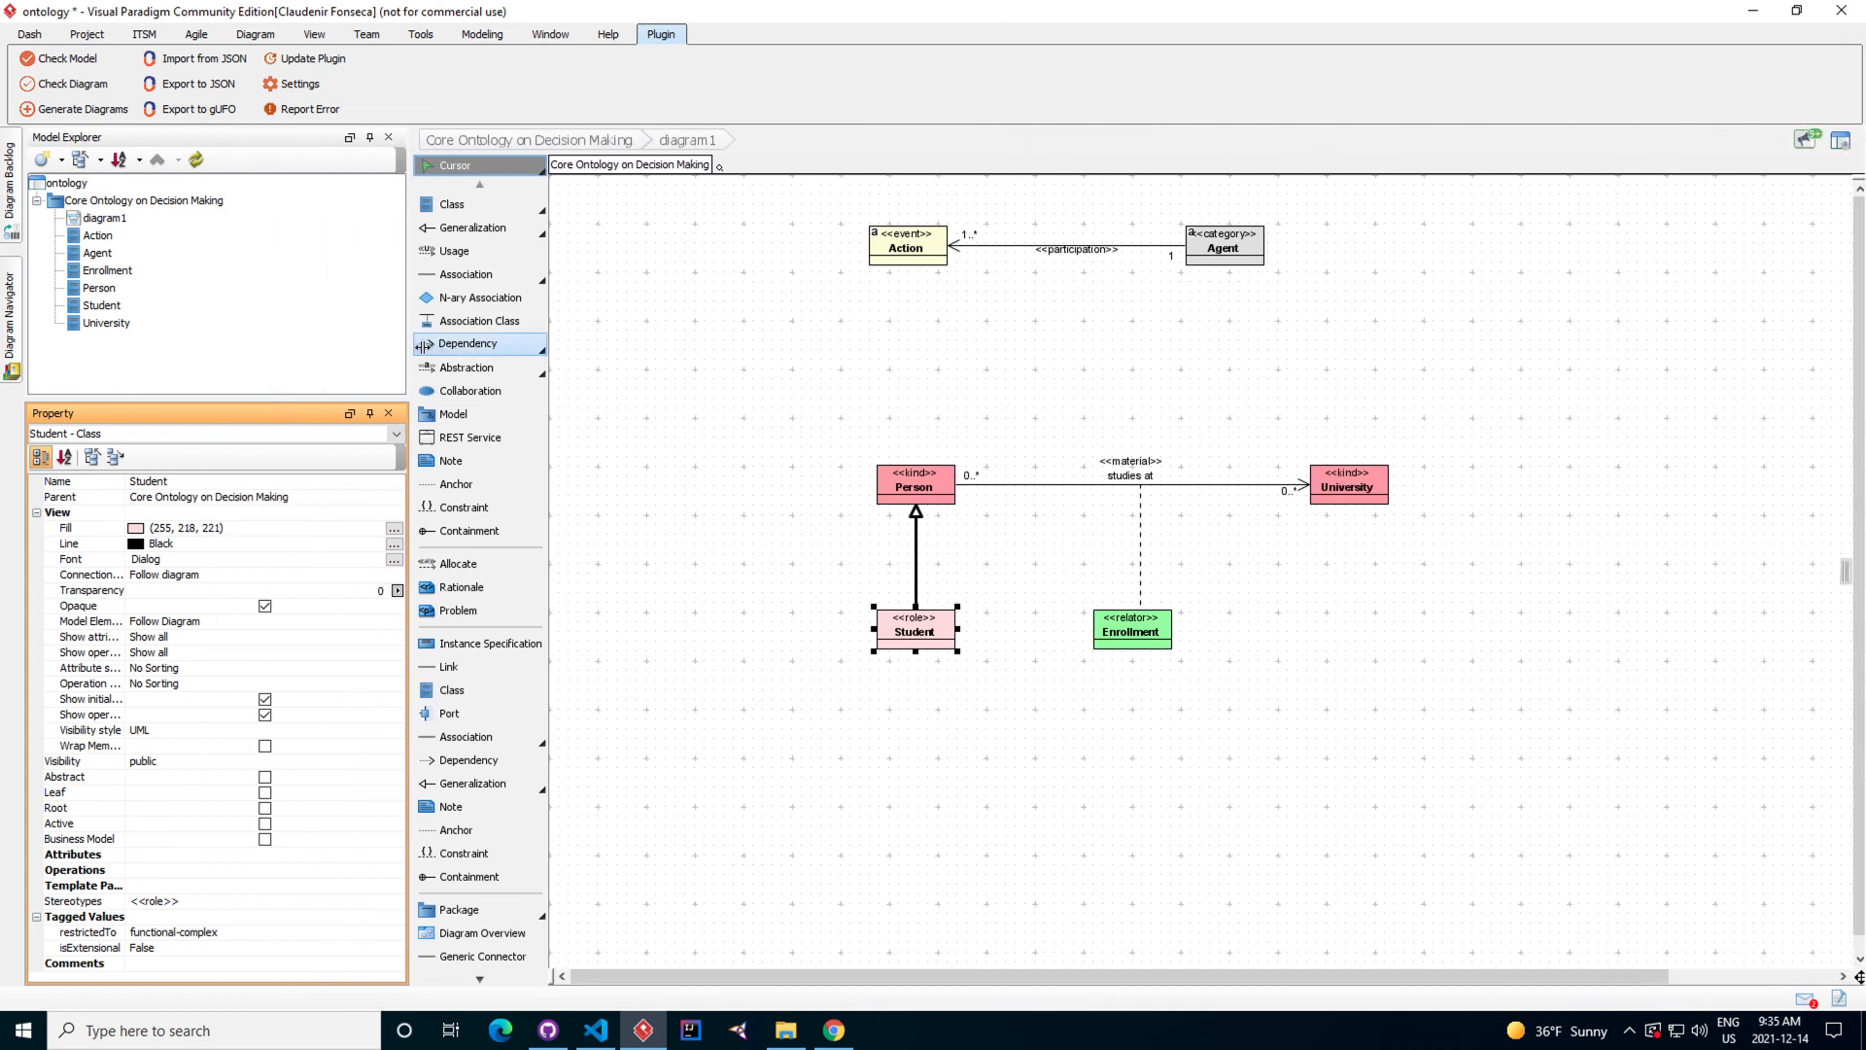
{"action": "left_click", "coordinate": [938, 568]}
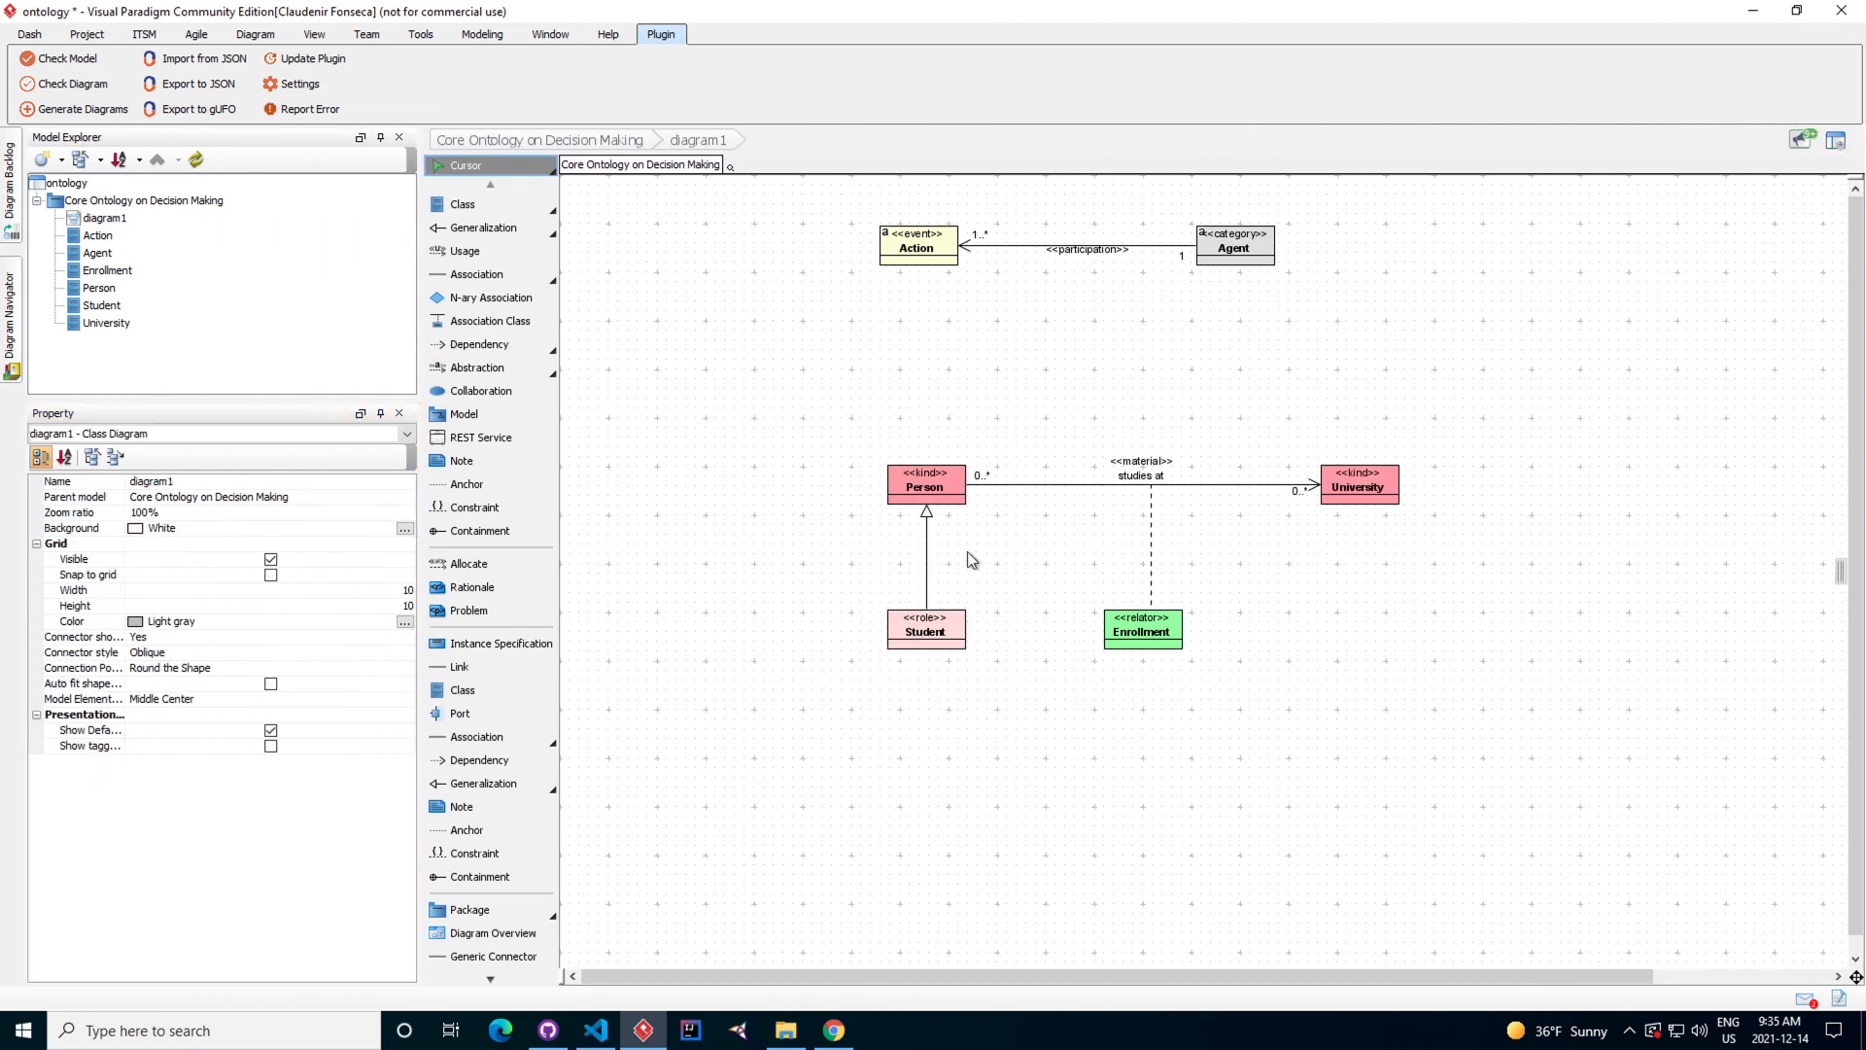
{"action": "left_click", "coordinate": [939, 482]}
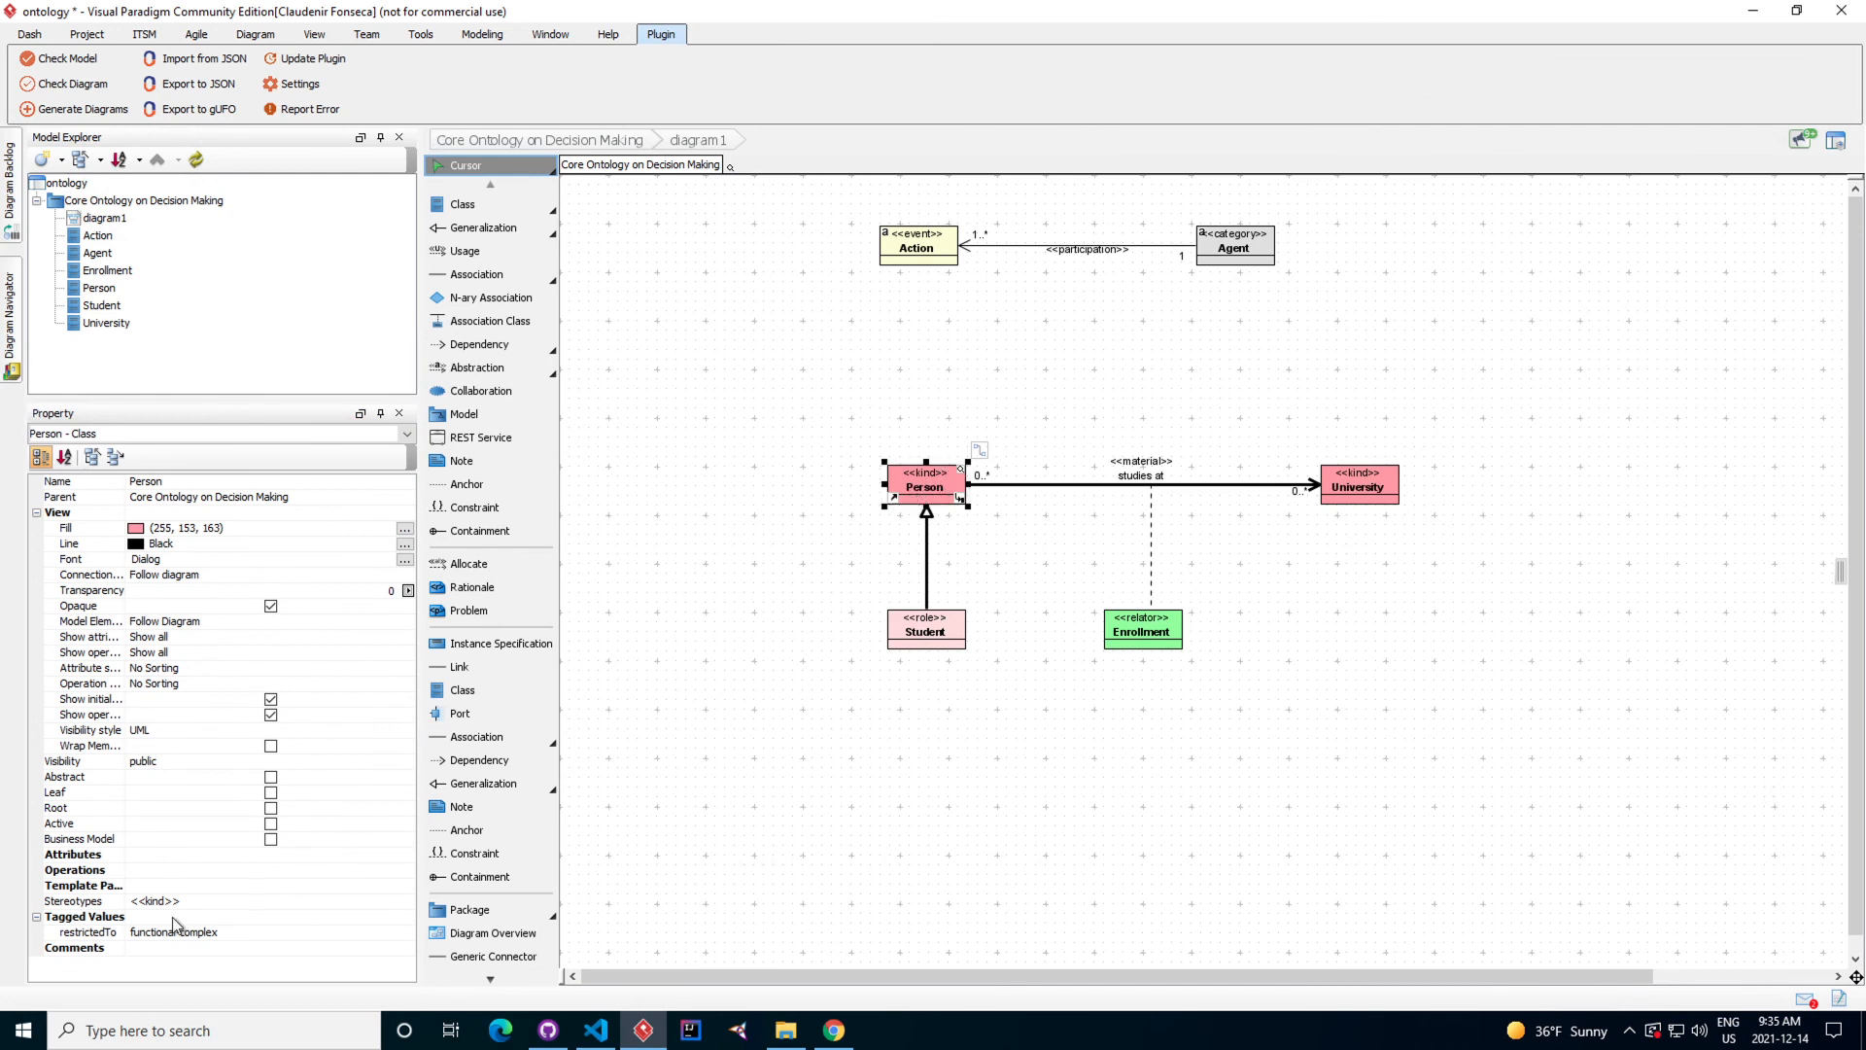
{"action": "left_click", "coordinate": [104, 936]}
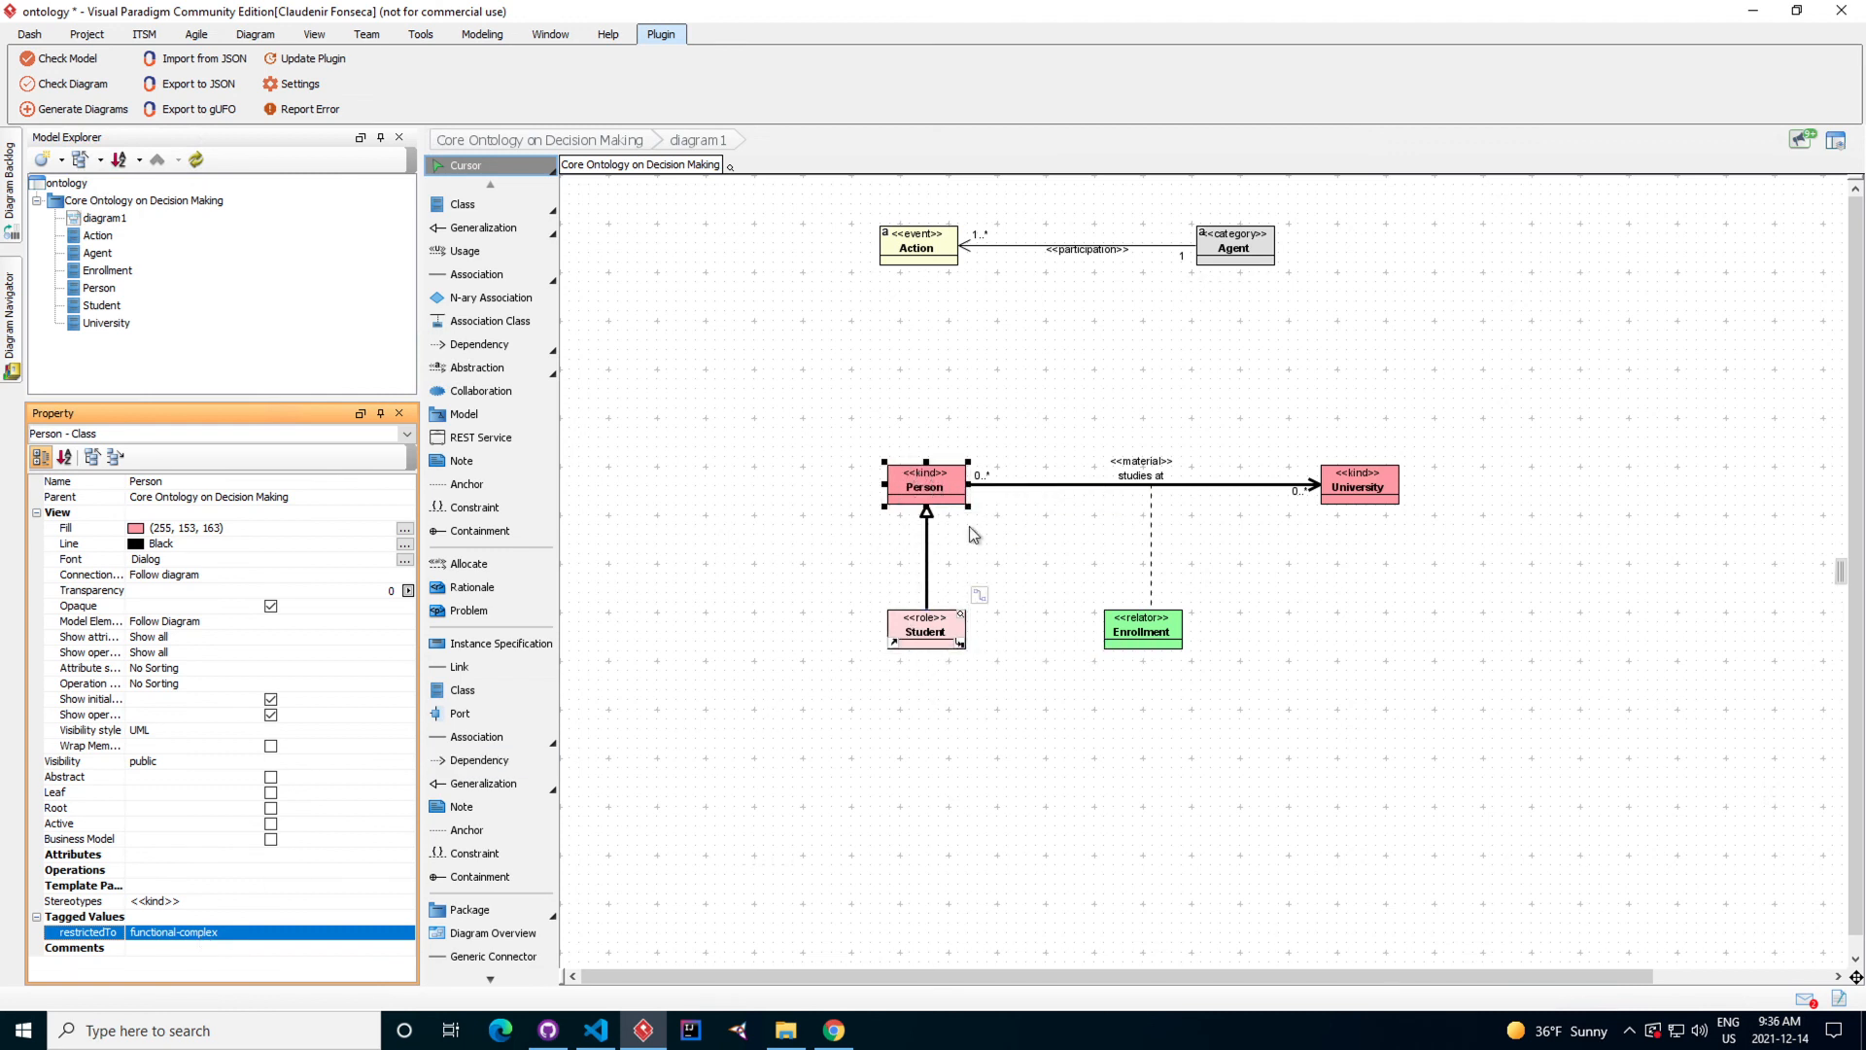
Step: Compare the restrictedTo tagged values of Student and Person in the properties panel
{"action": "left_click", "coordinate": [931, 630]}
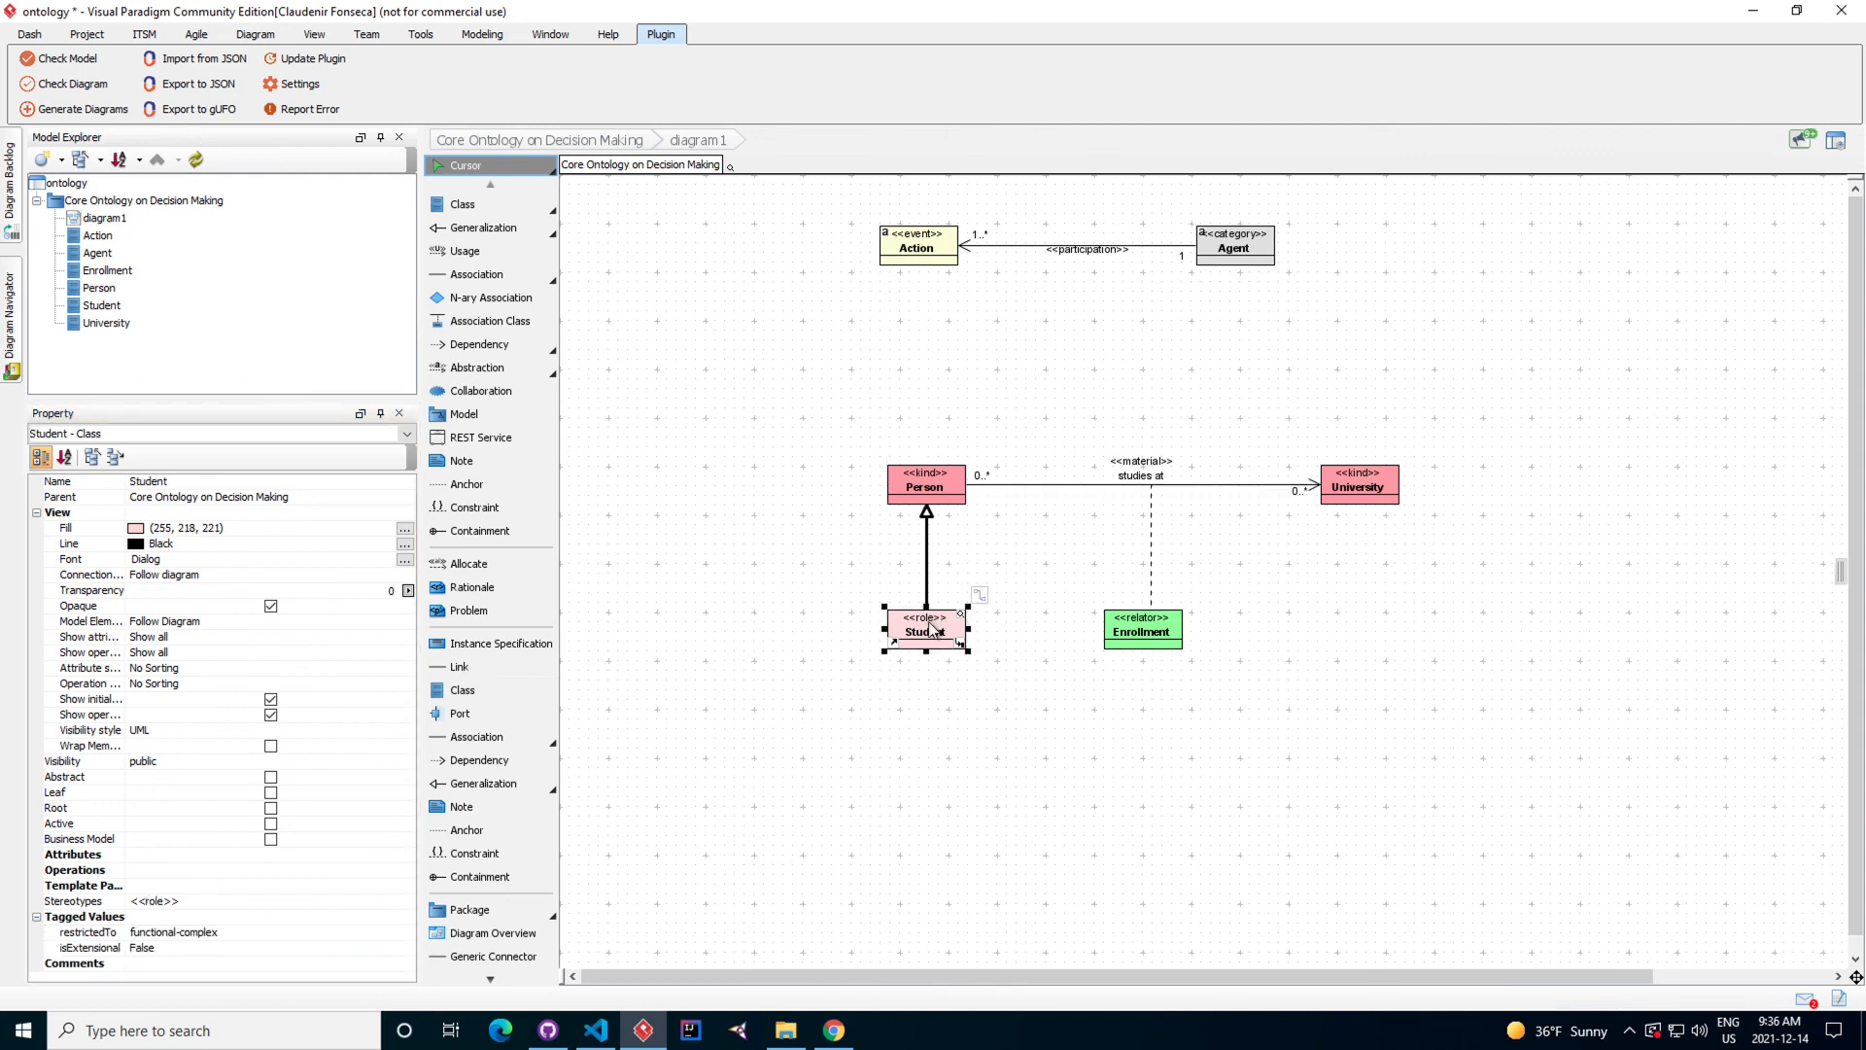
{"action": "left_click", "coordinate": [312, 931]}
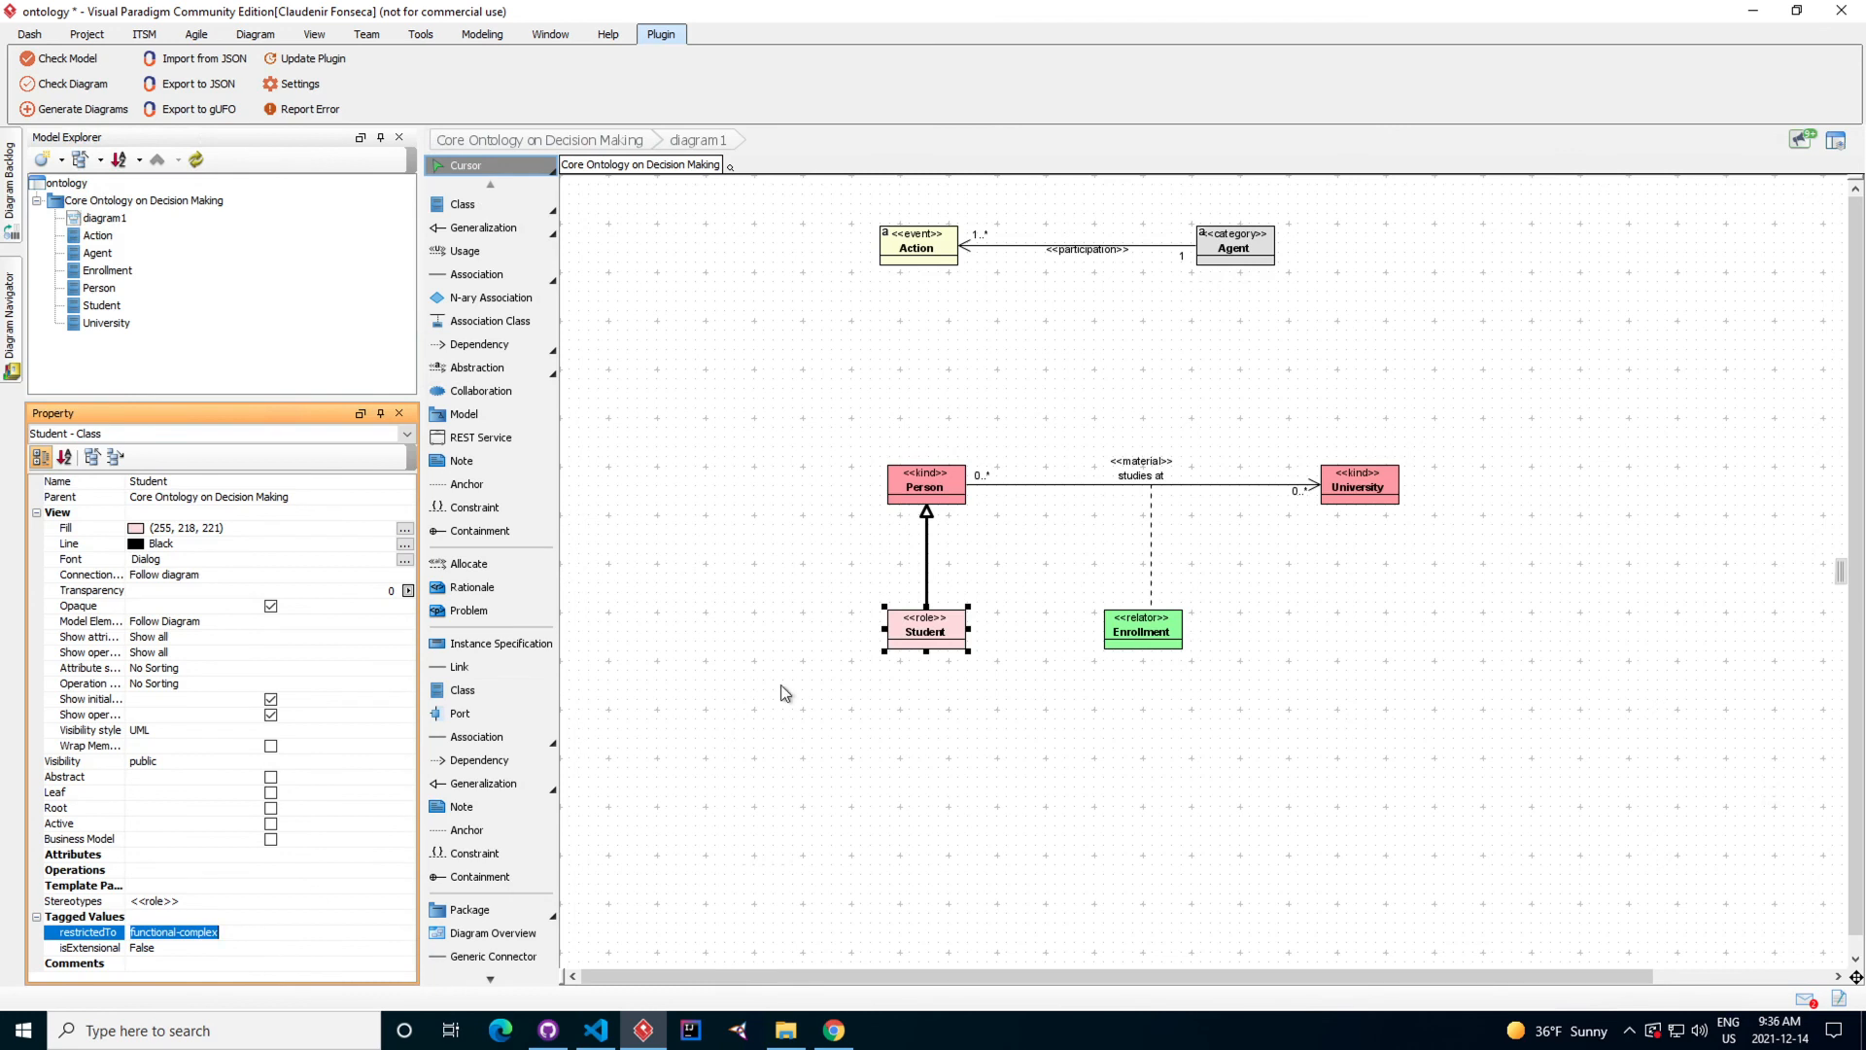
{"action": "left_click", "coordinate": [805, 633]}
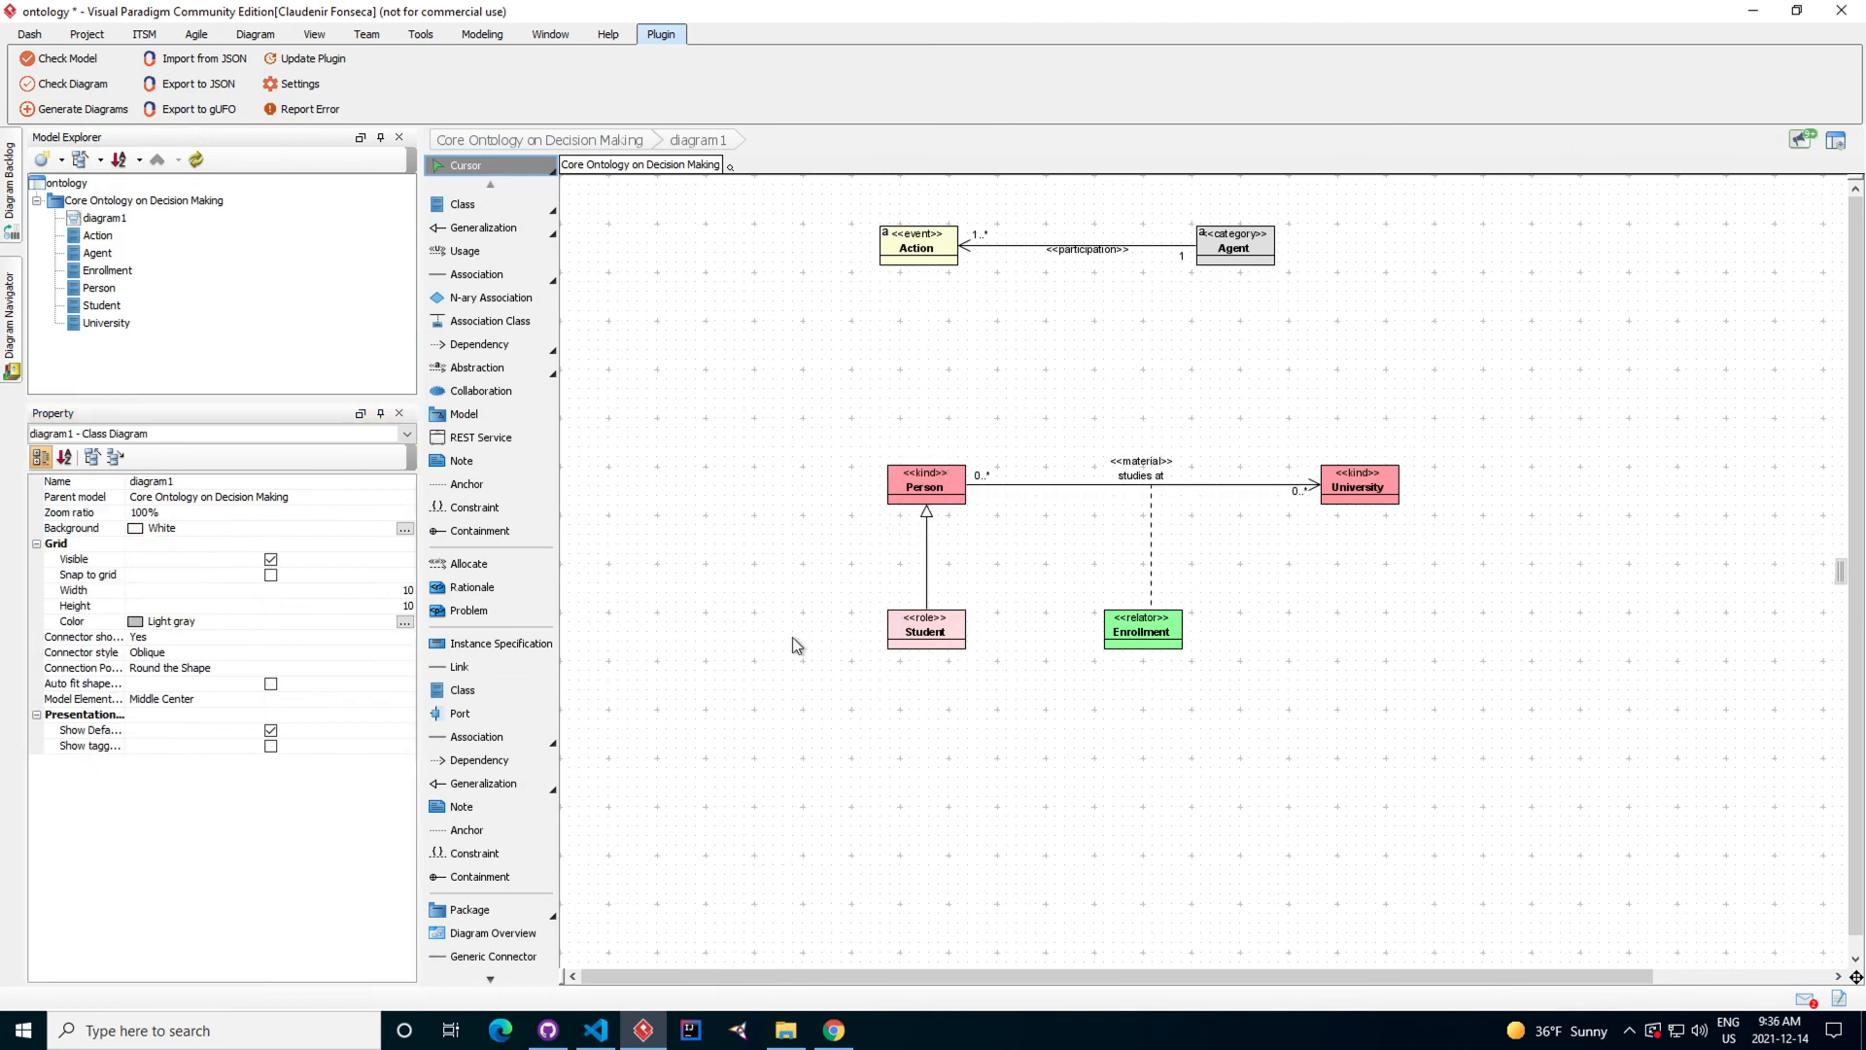
{"action": "left_click", "coordinate": [951, 492]}
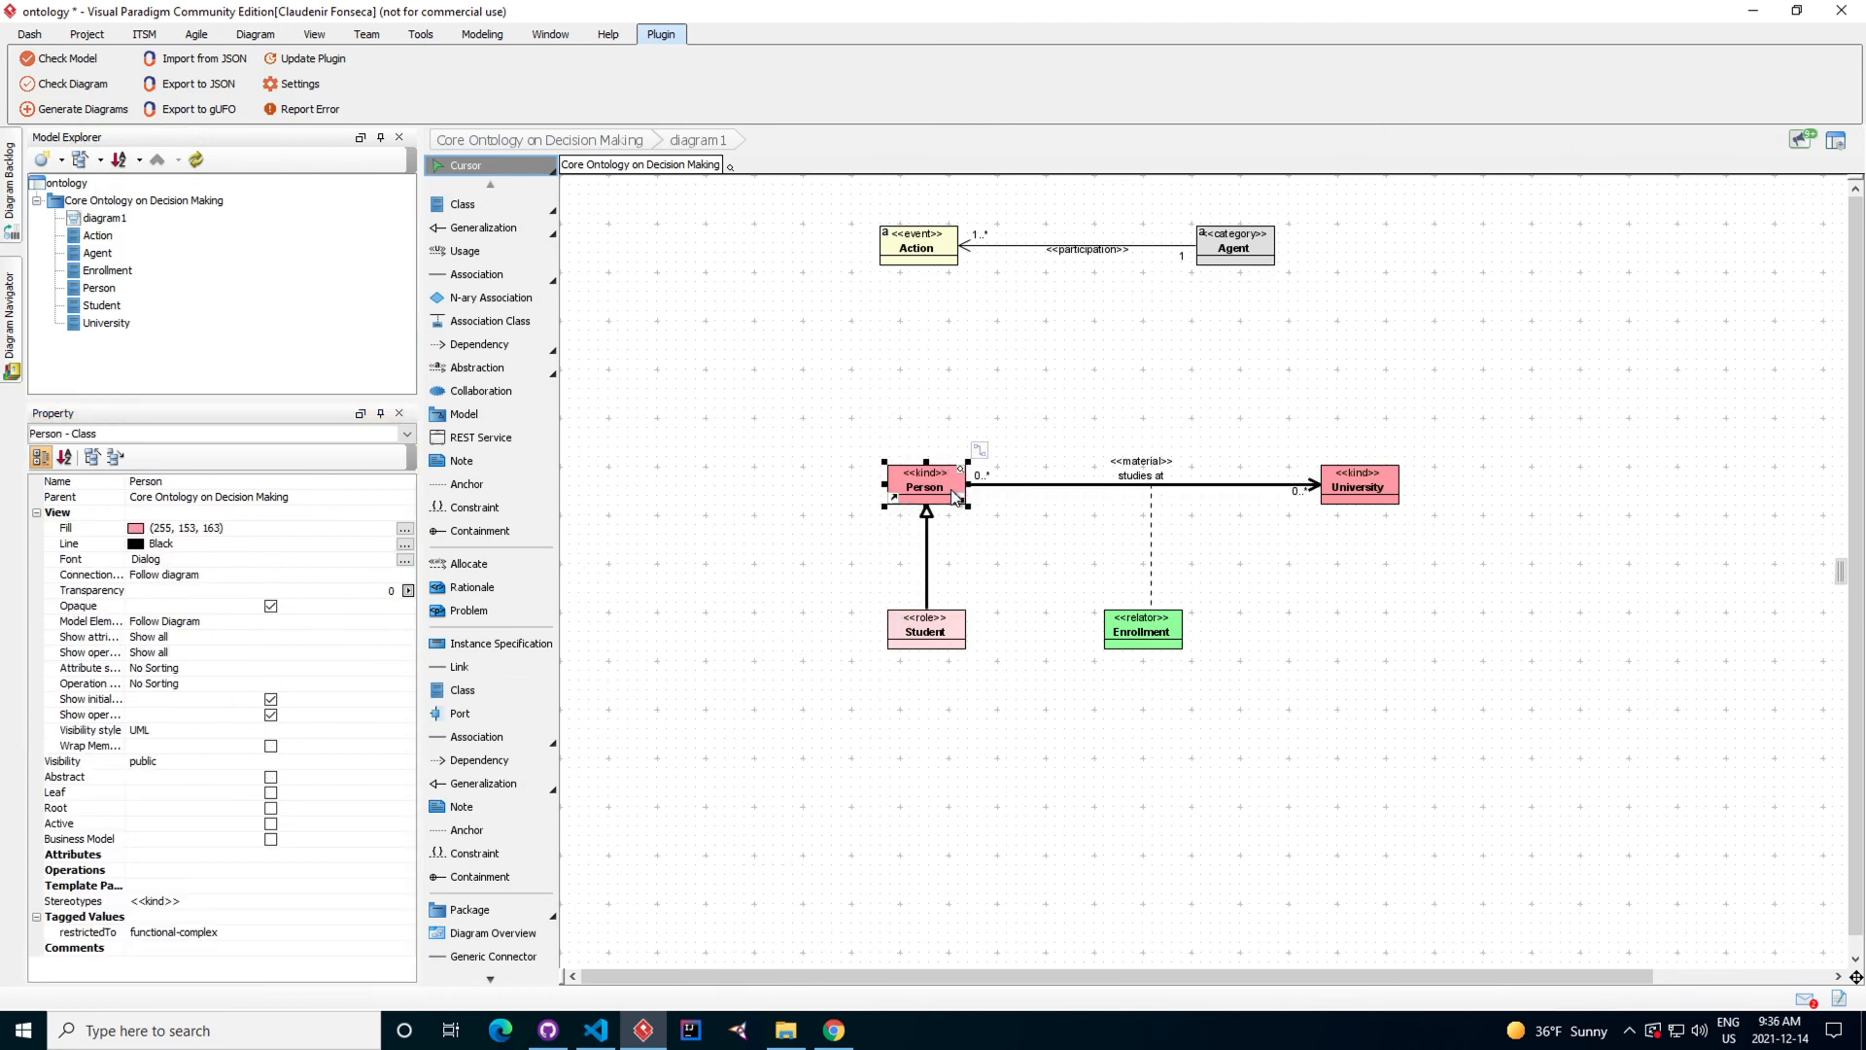
{"action": "left_click", "coordinate": [939, 627]}
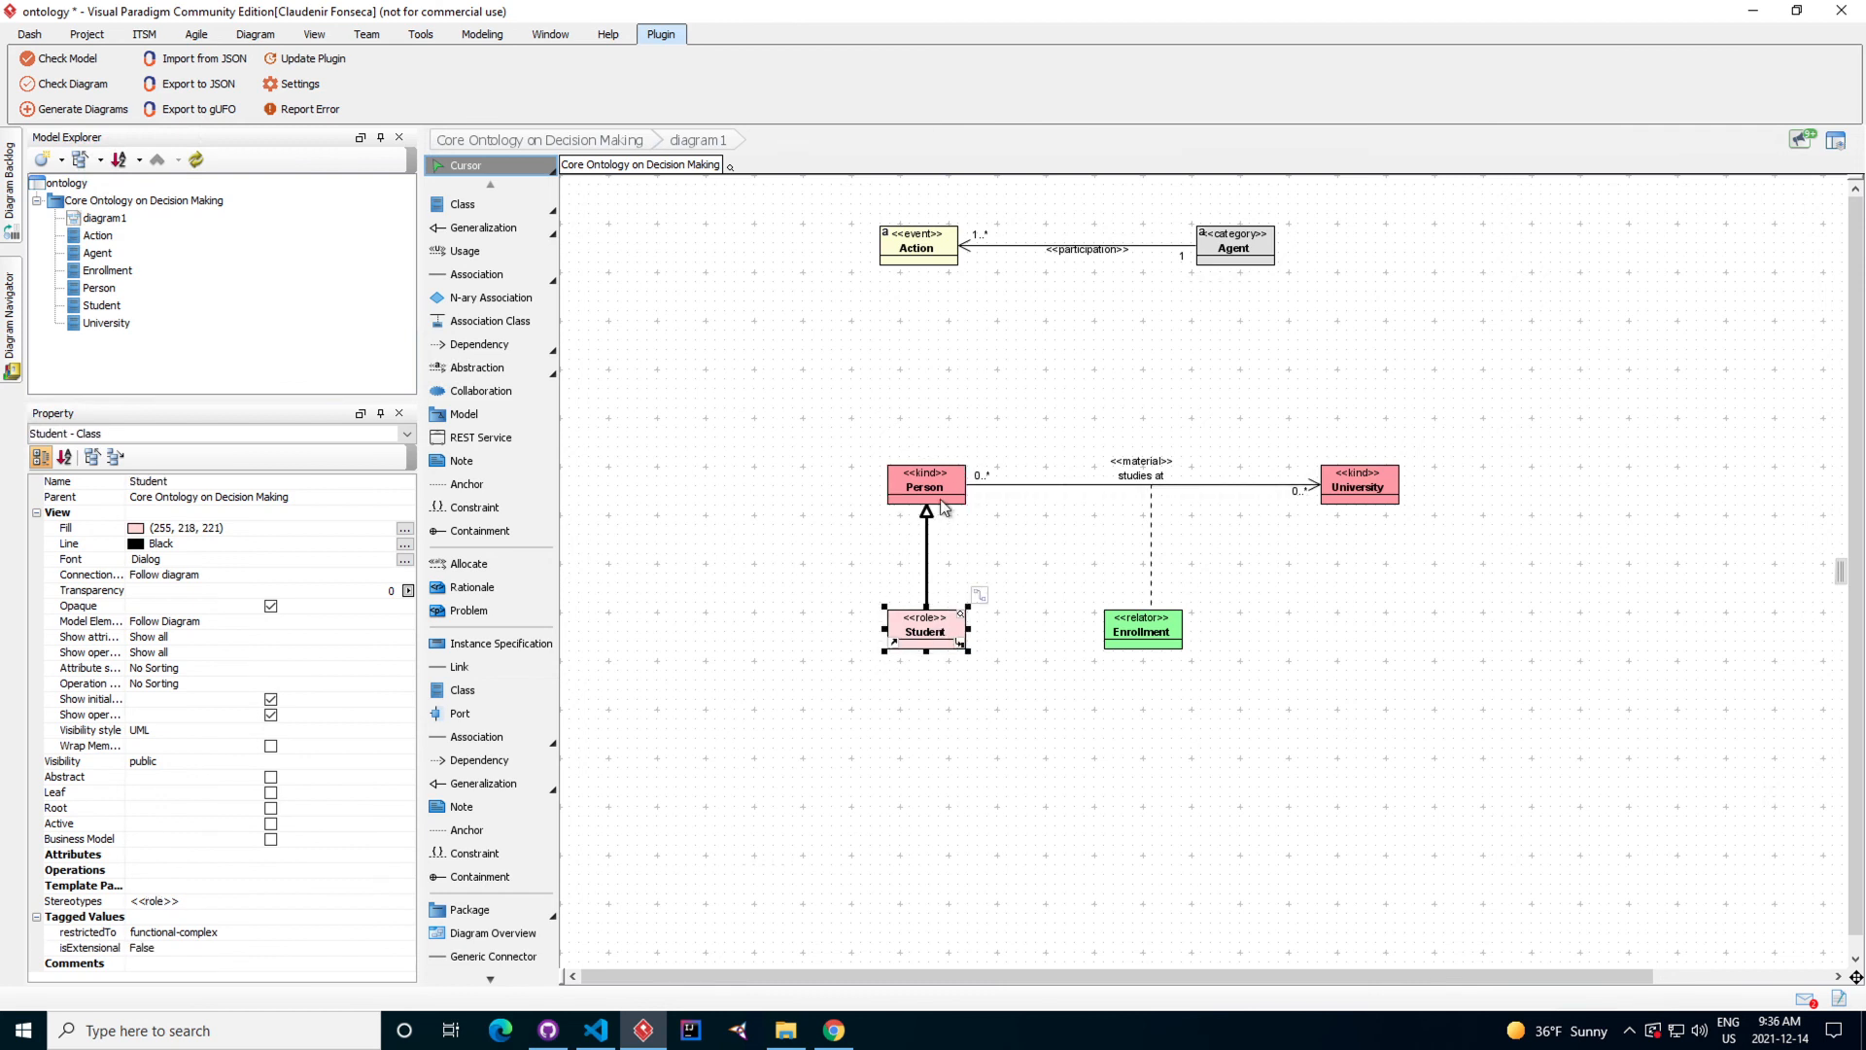
{"action": "left_click", "coordinate": [1159, 652]}
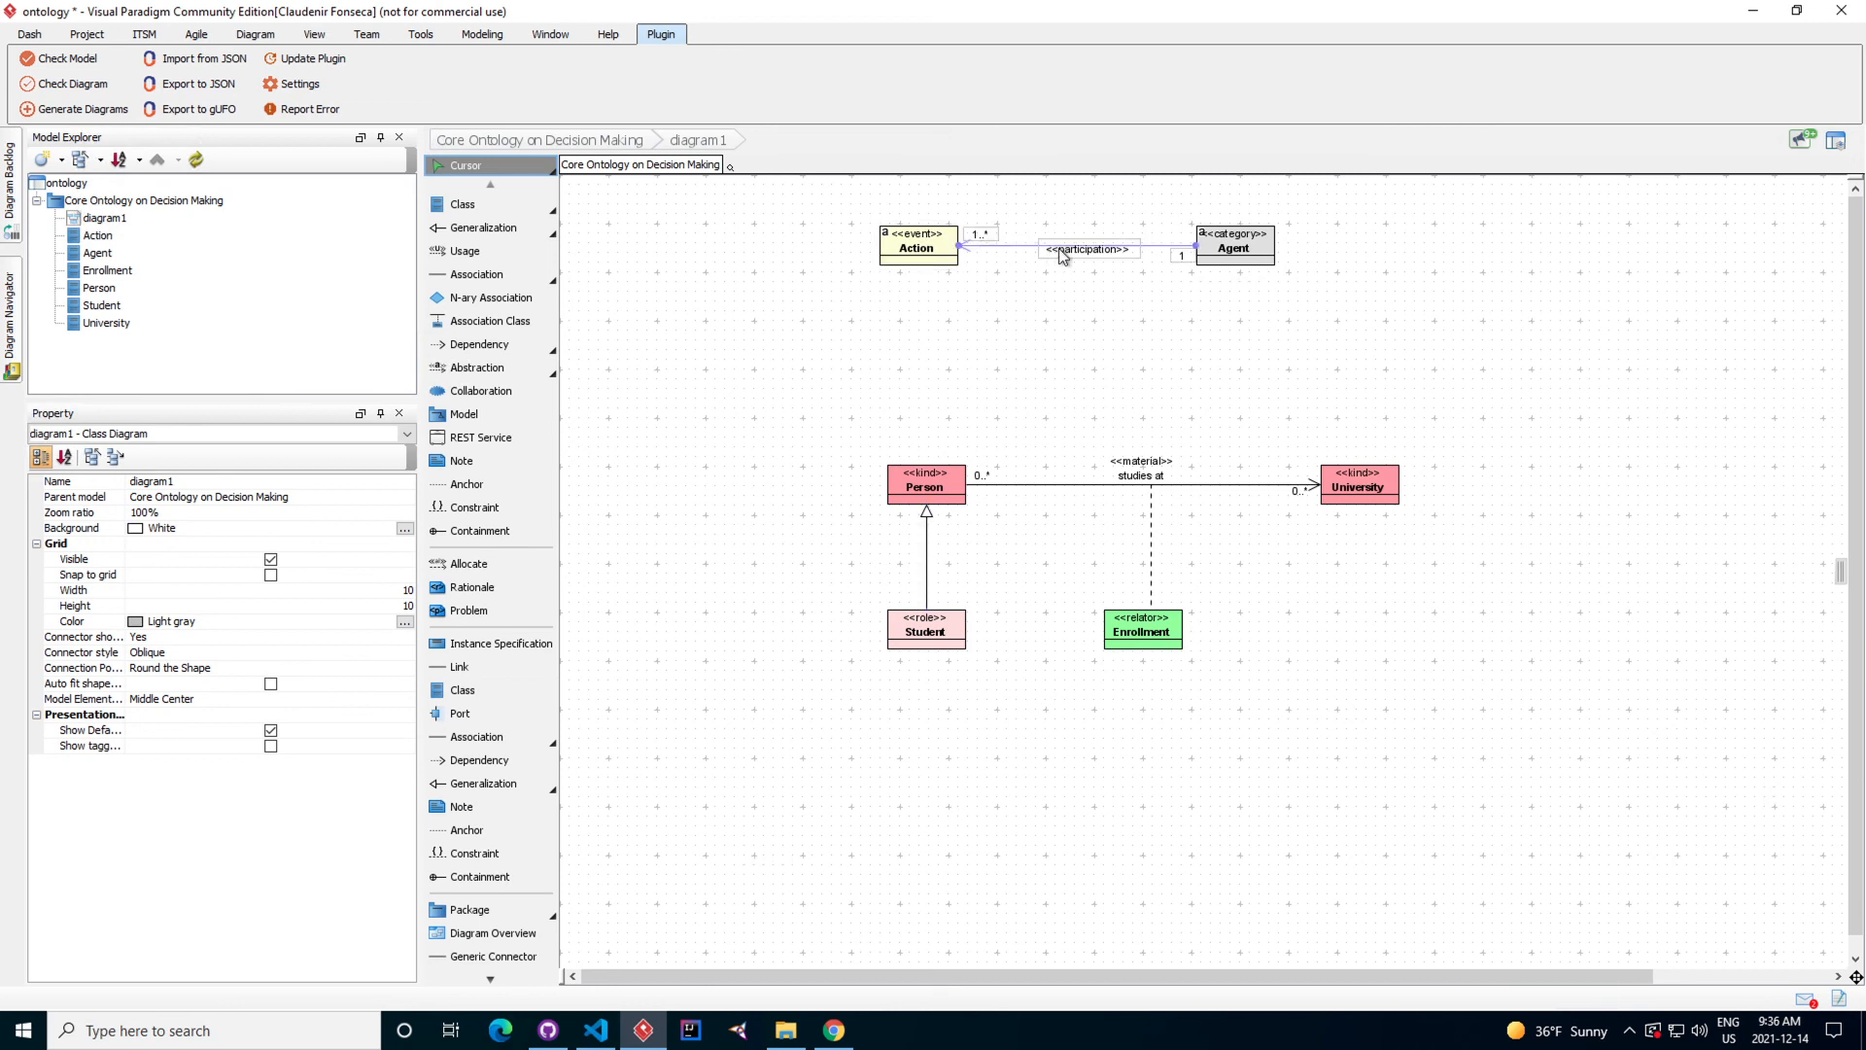
Step: Move the «participation» label above the line linking Agent to Action
{"action": "left_click_drag", "start_coordinate": [1058, 249], "coordinate": [1046, 230]}
{"action": "left_click", "coordinate": [1020, 302]}
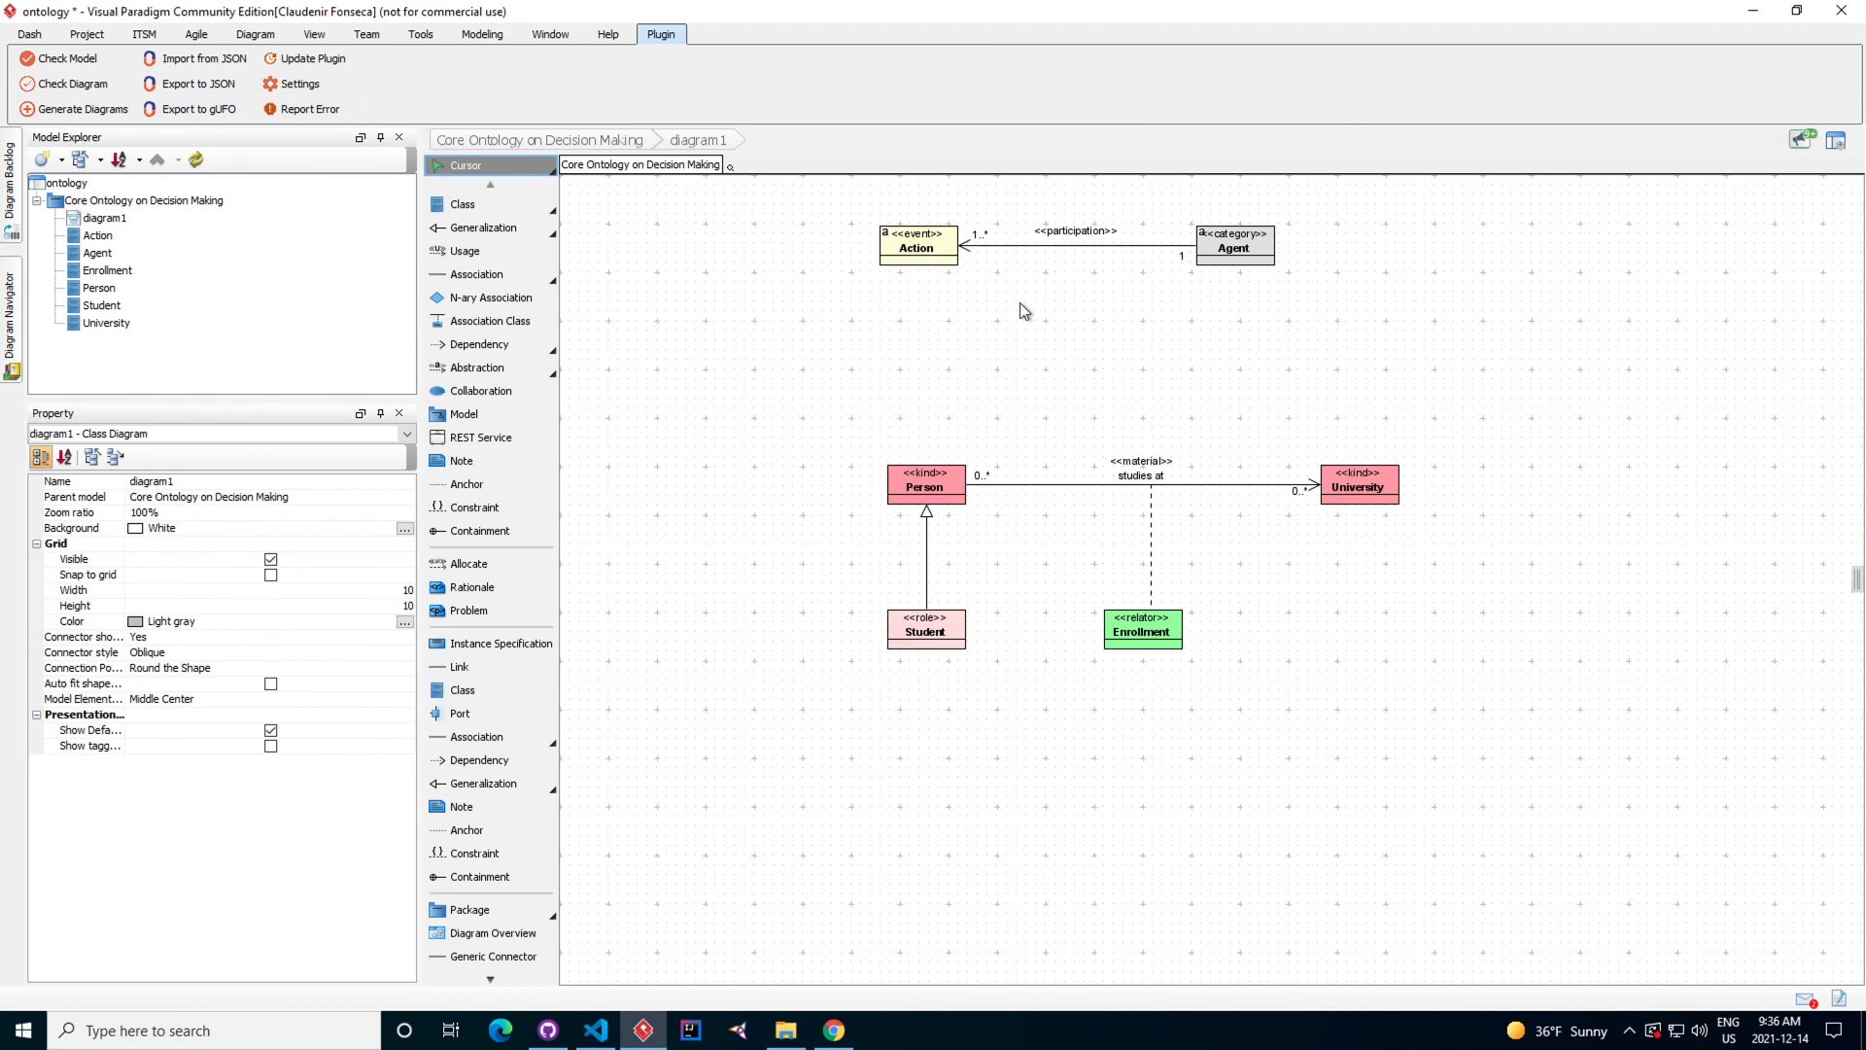
{"action": "right_click", "coordinate": [504, 353]}
{"action": "left_click", "coordinate": [662, 284]}
Step: Toggle View > Full Screen on and off, then show the OntoUML plugin commands
{"action": "left_click", "coordinate": [316, 39]}
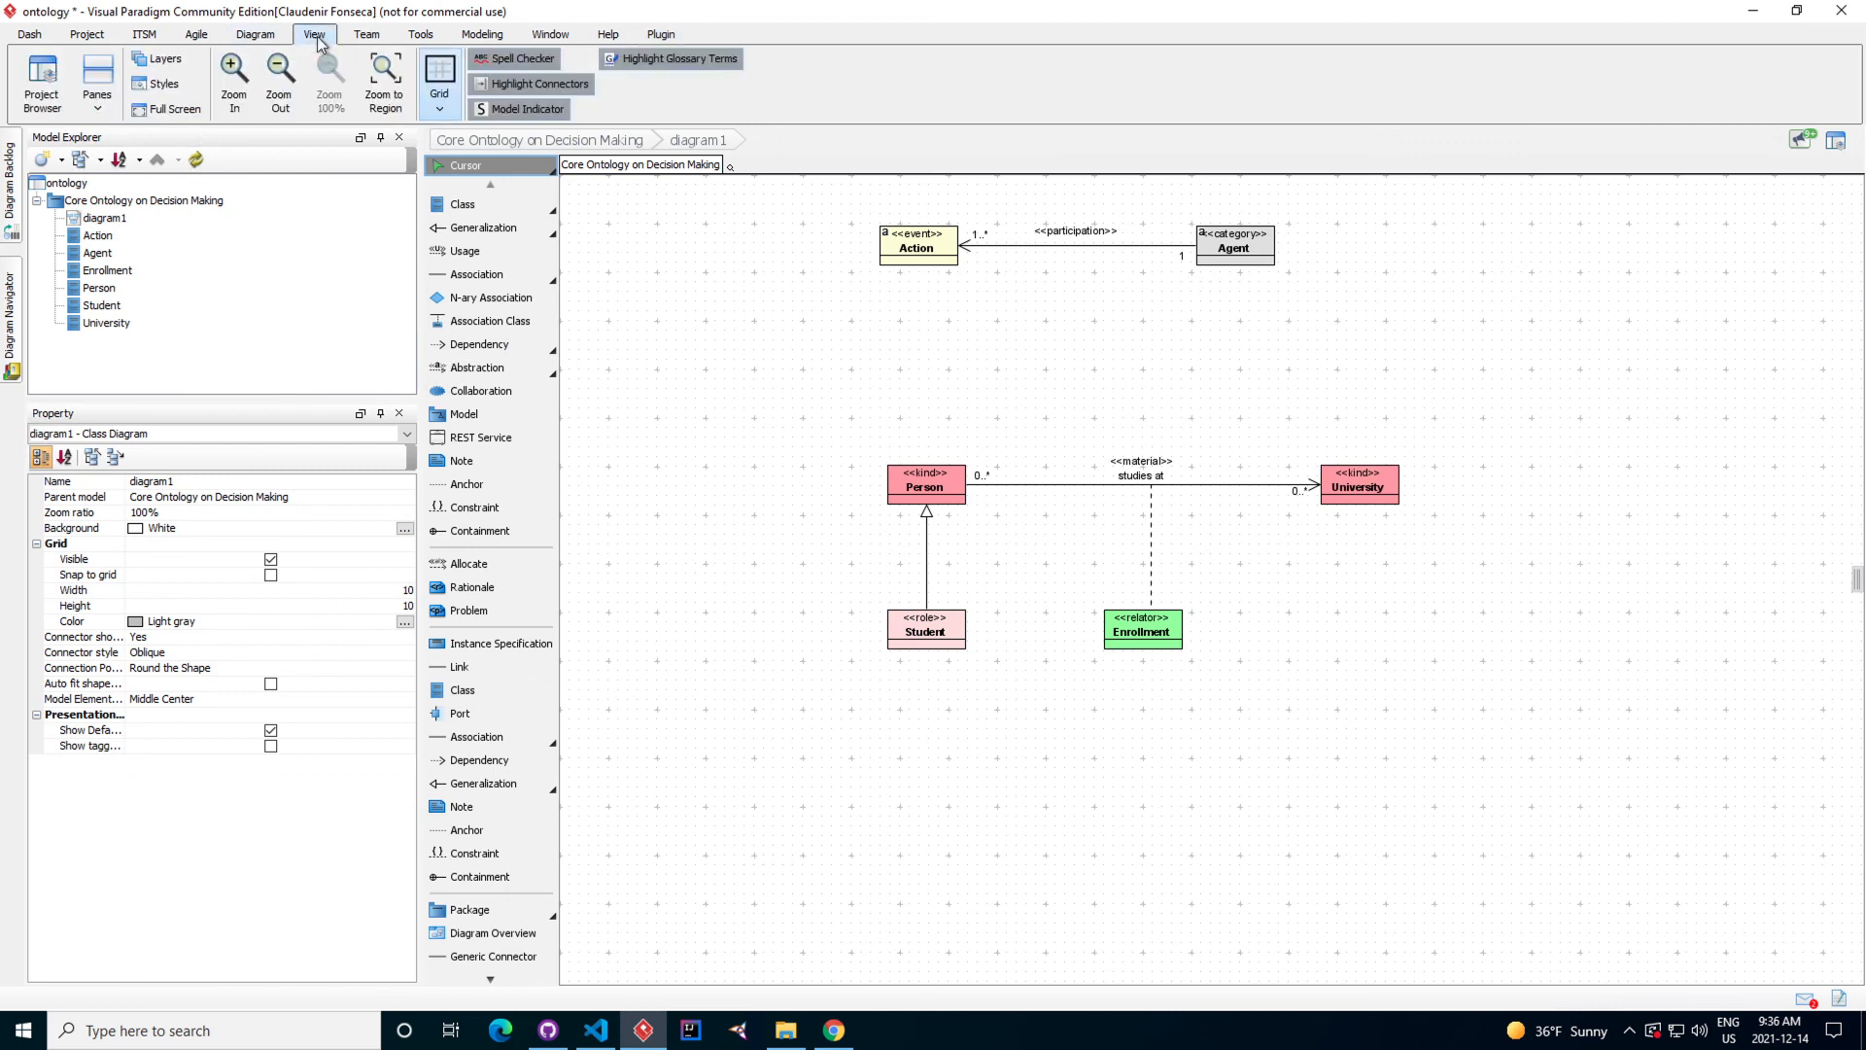
{"action": "left_click", "coordinate": [158, 109]}
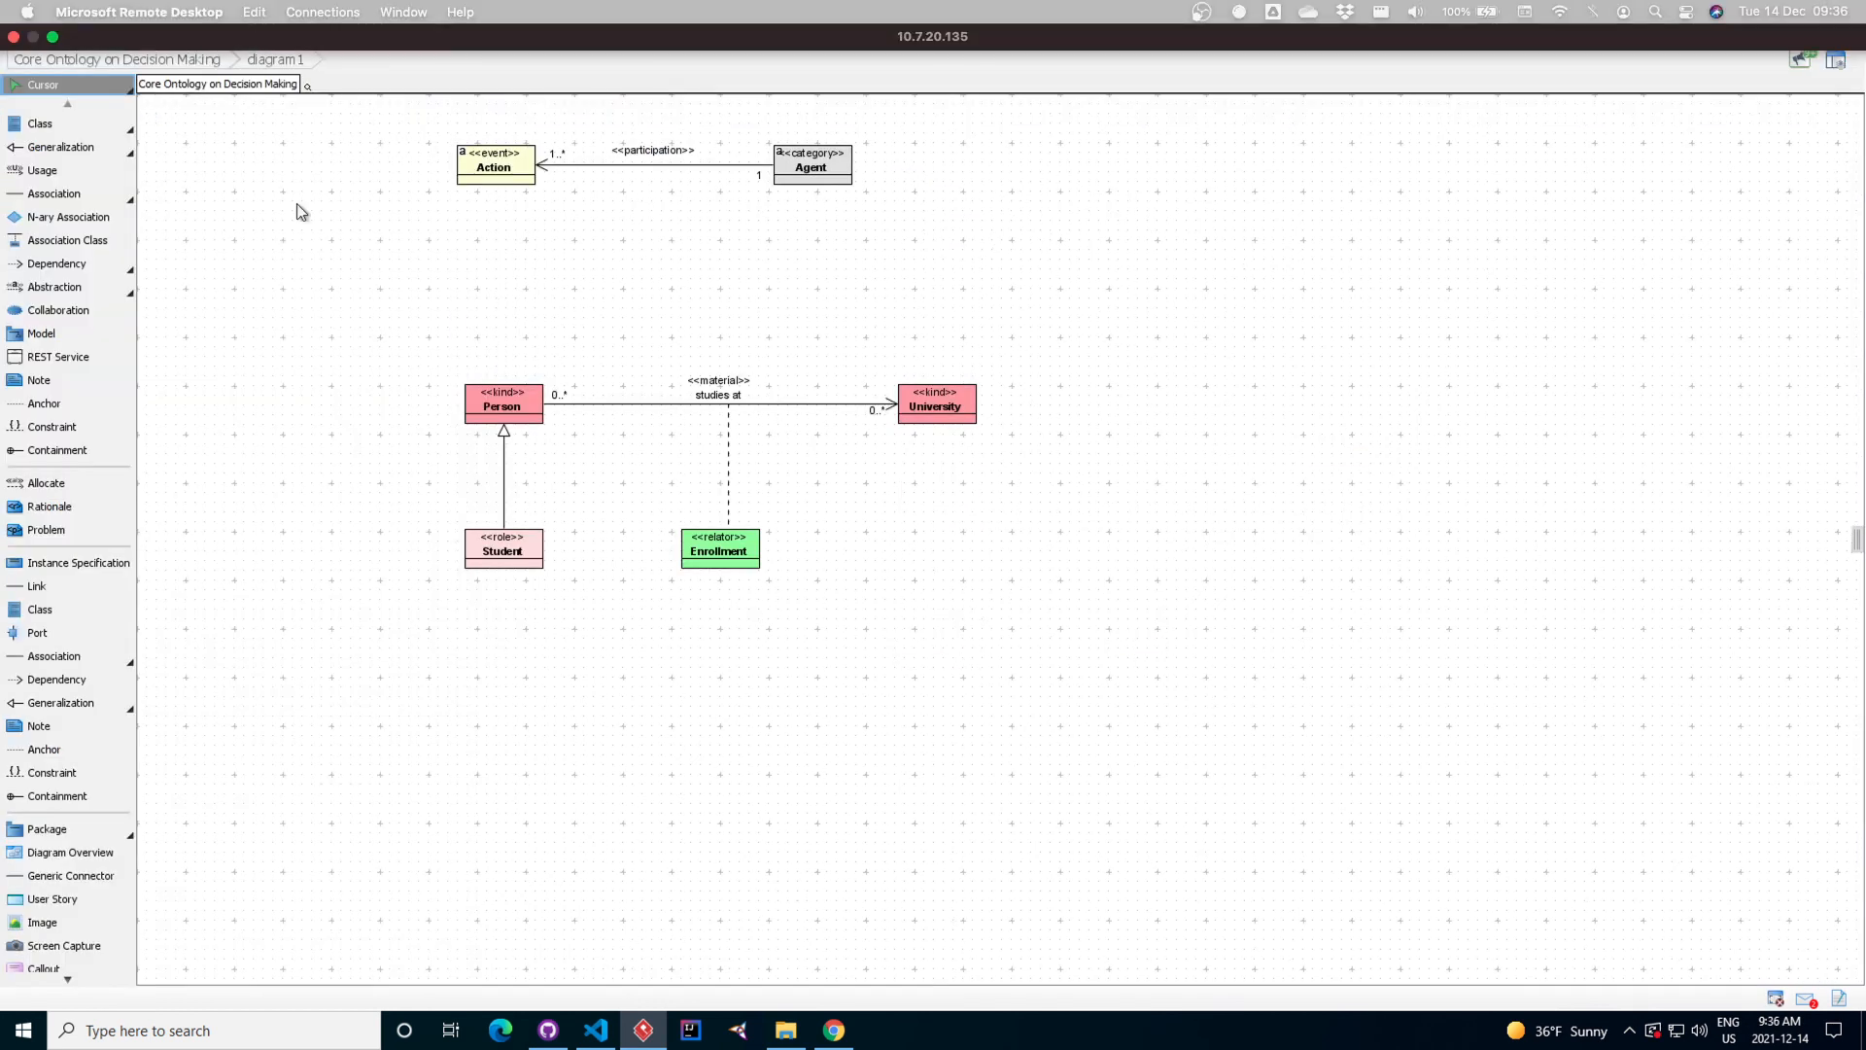
{"action": "left_click", "coordinate": [324, 34]}
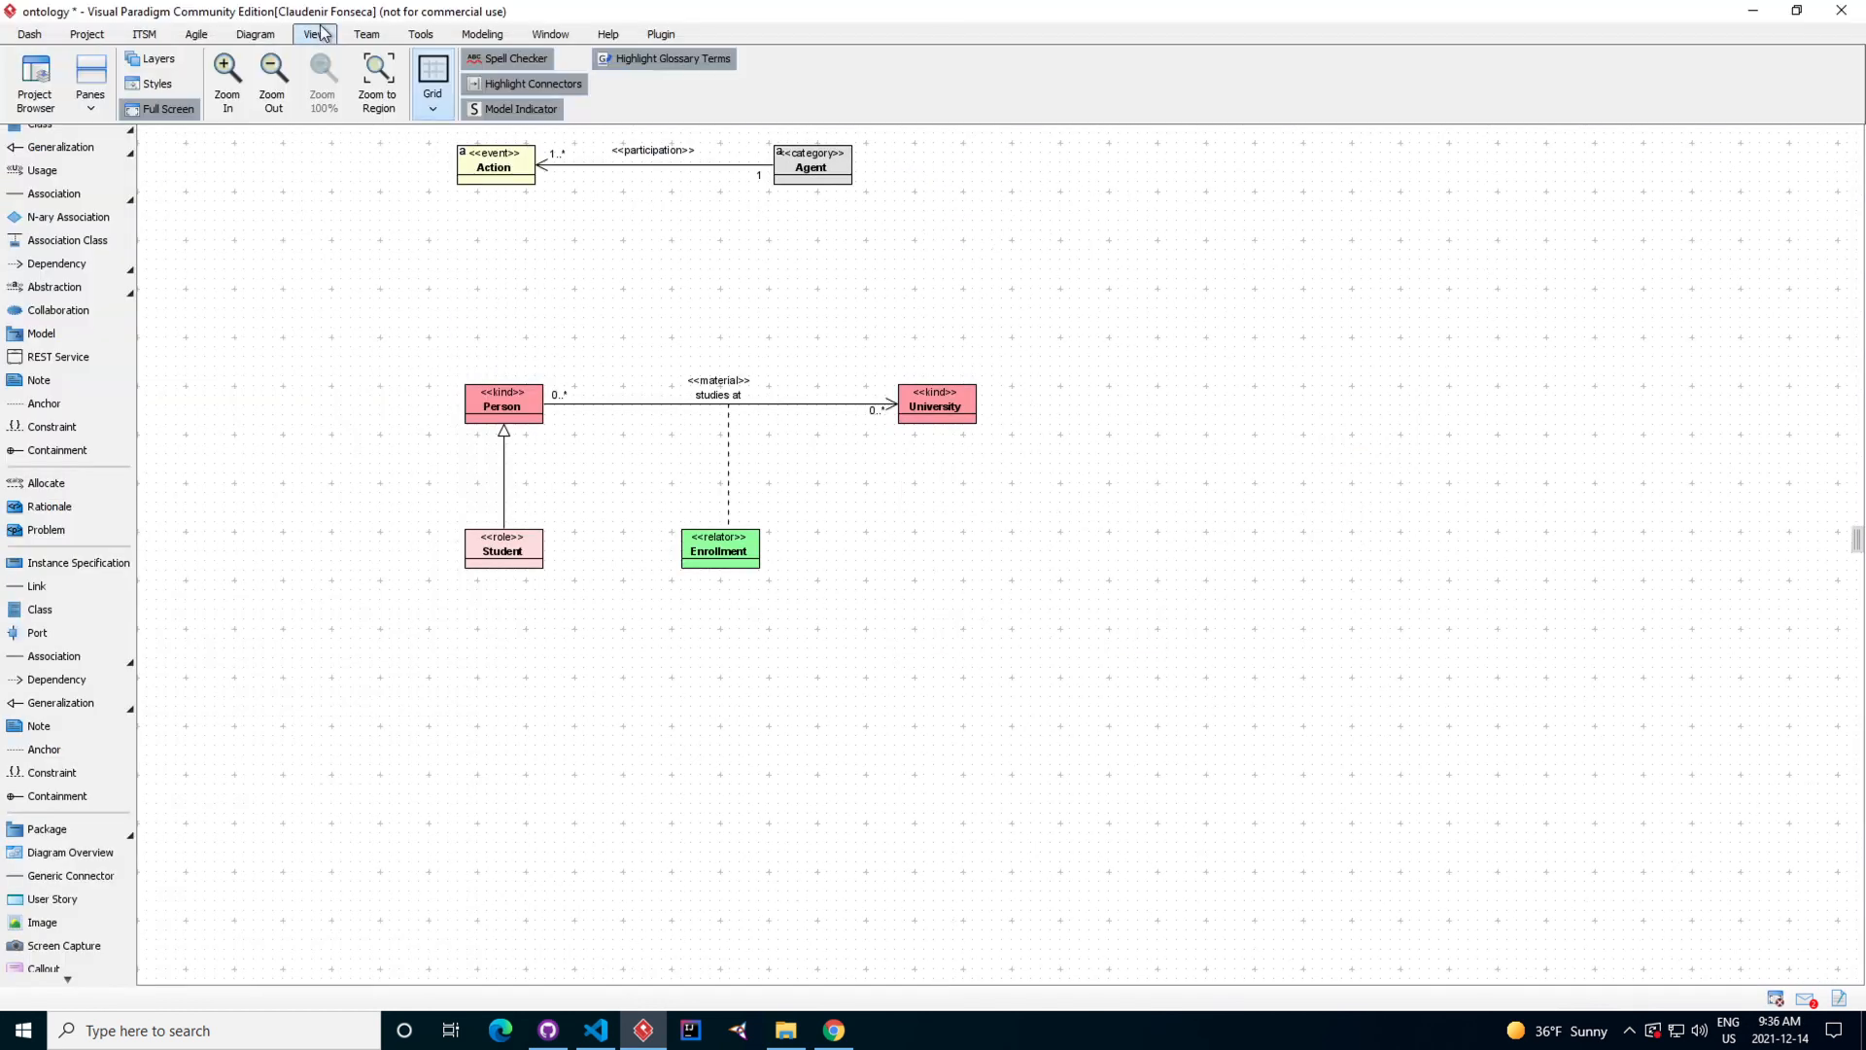
{"action": "left_click", "coordinate": [187, 110]}
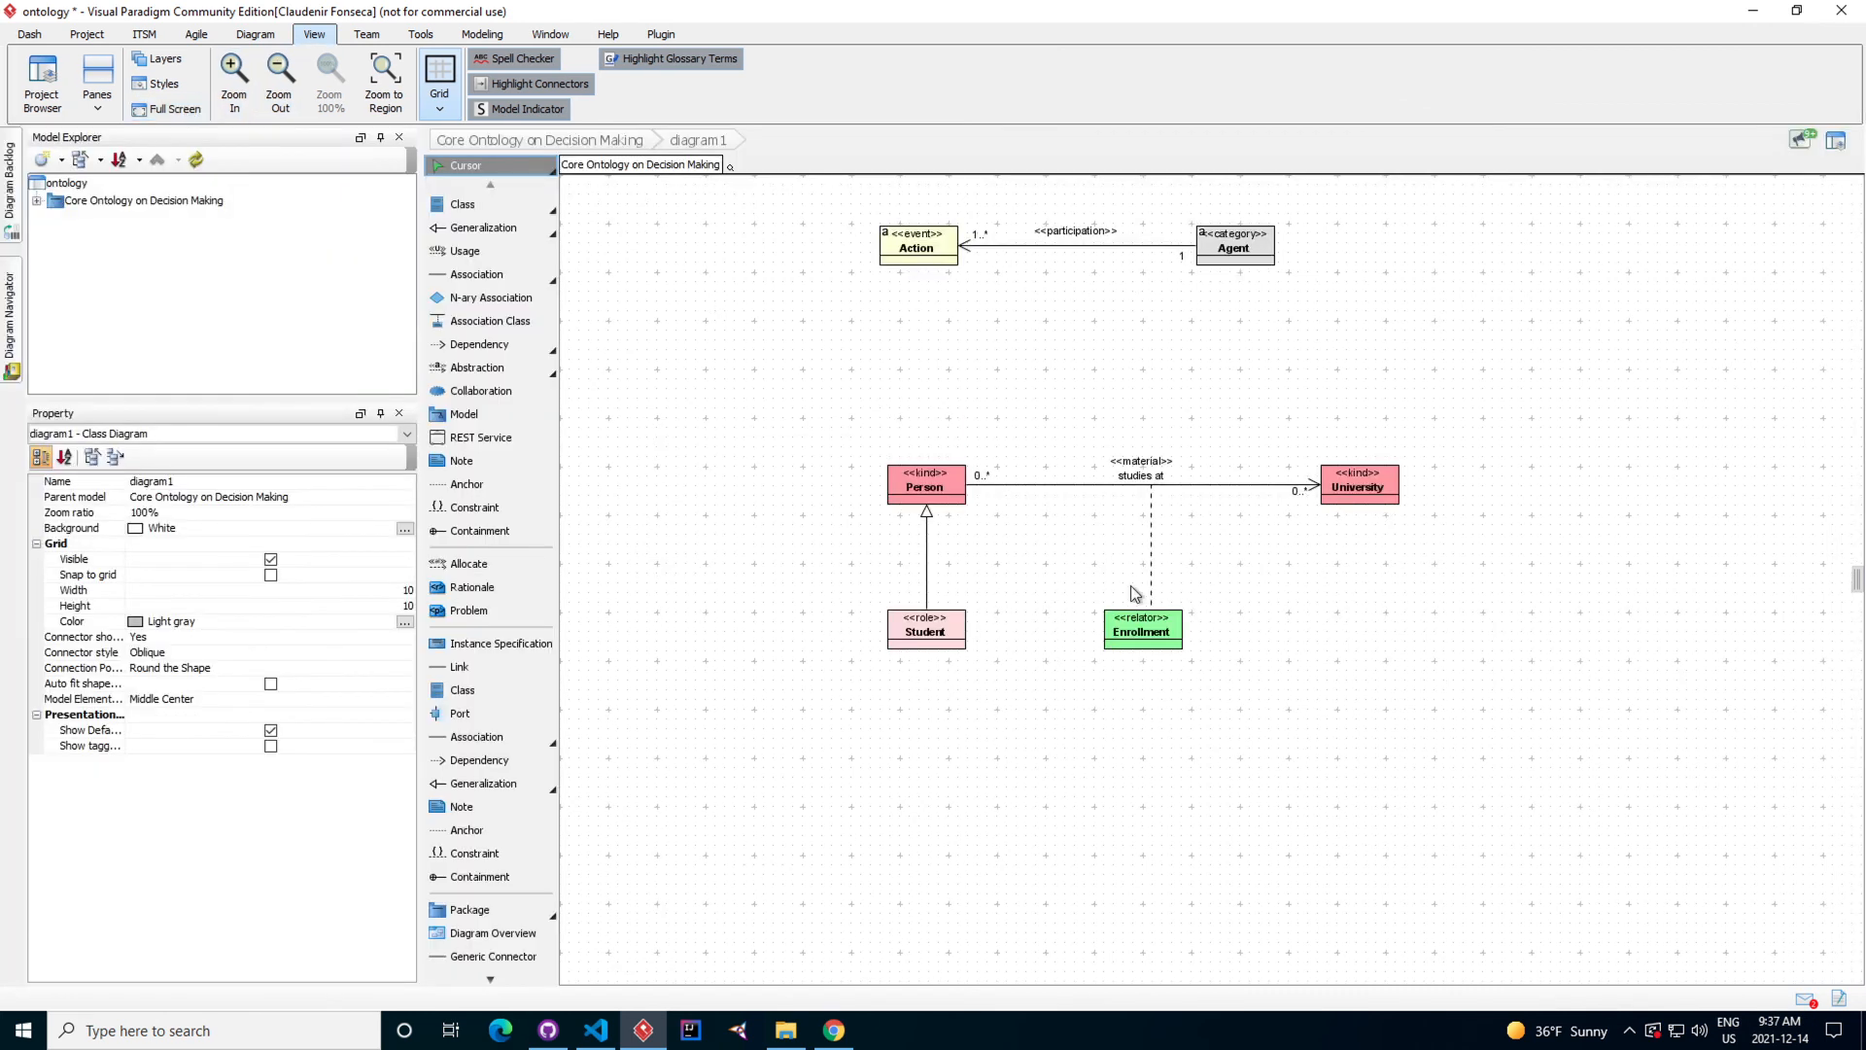
{"action": "left_click", "coordinate": [661, 34]}
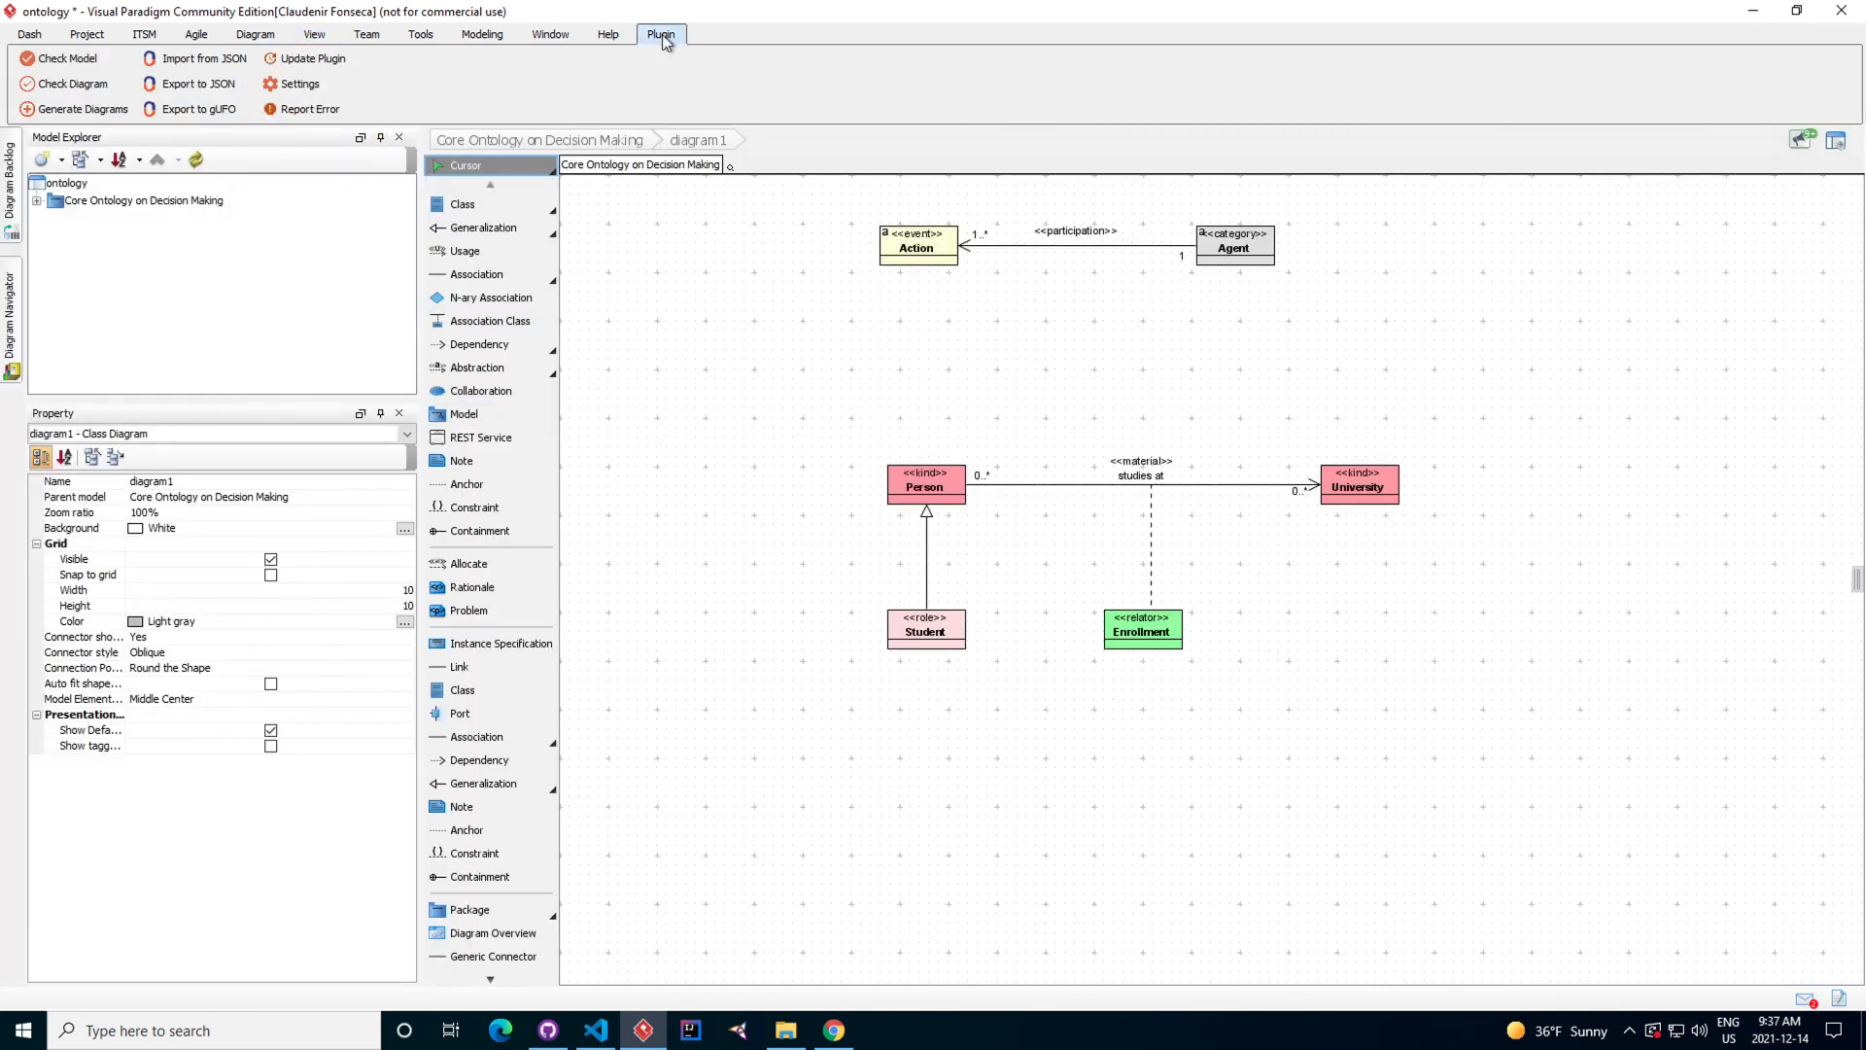
Step: Run the OntoUML syntax check and confirm 'No syntactical issues were found' in the message log
{"action": "left_click", "coordinate": [87, 62]}
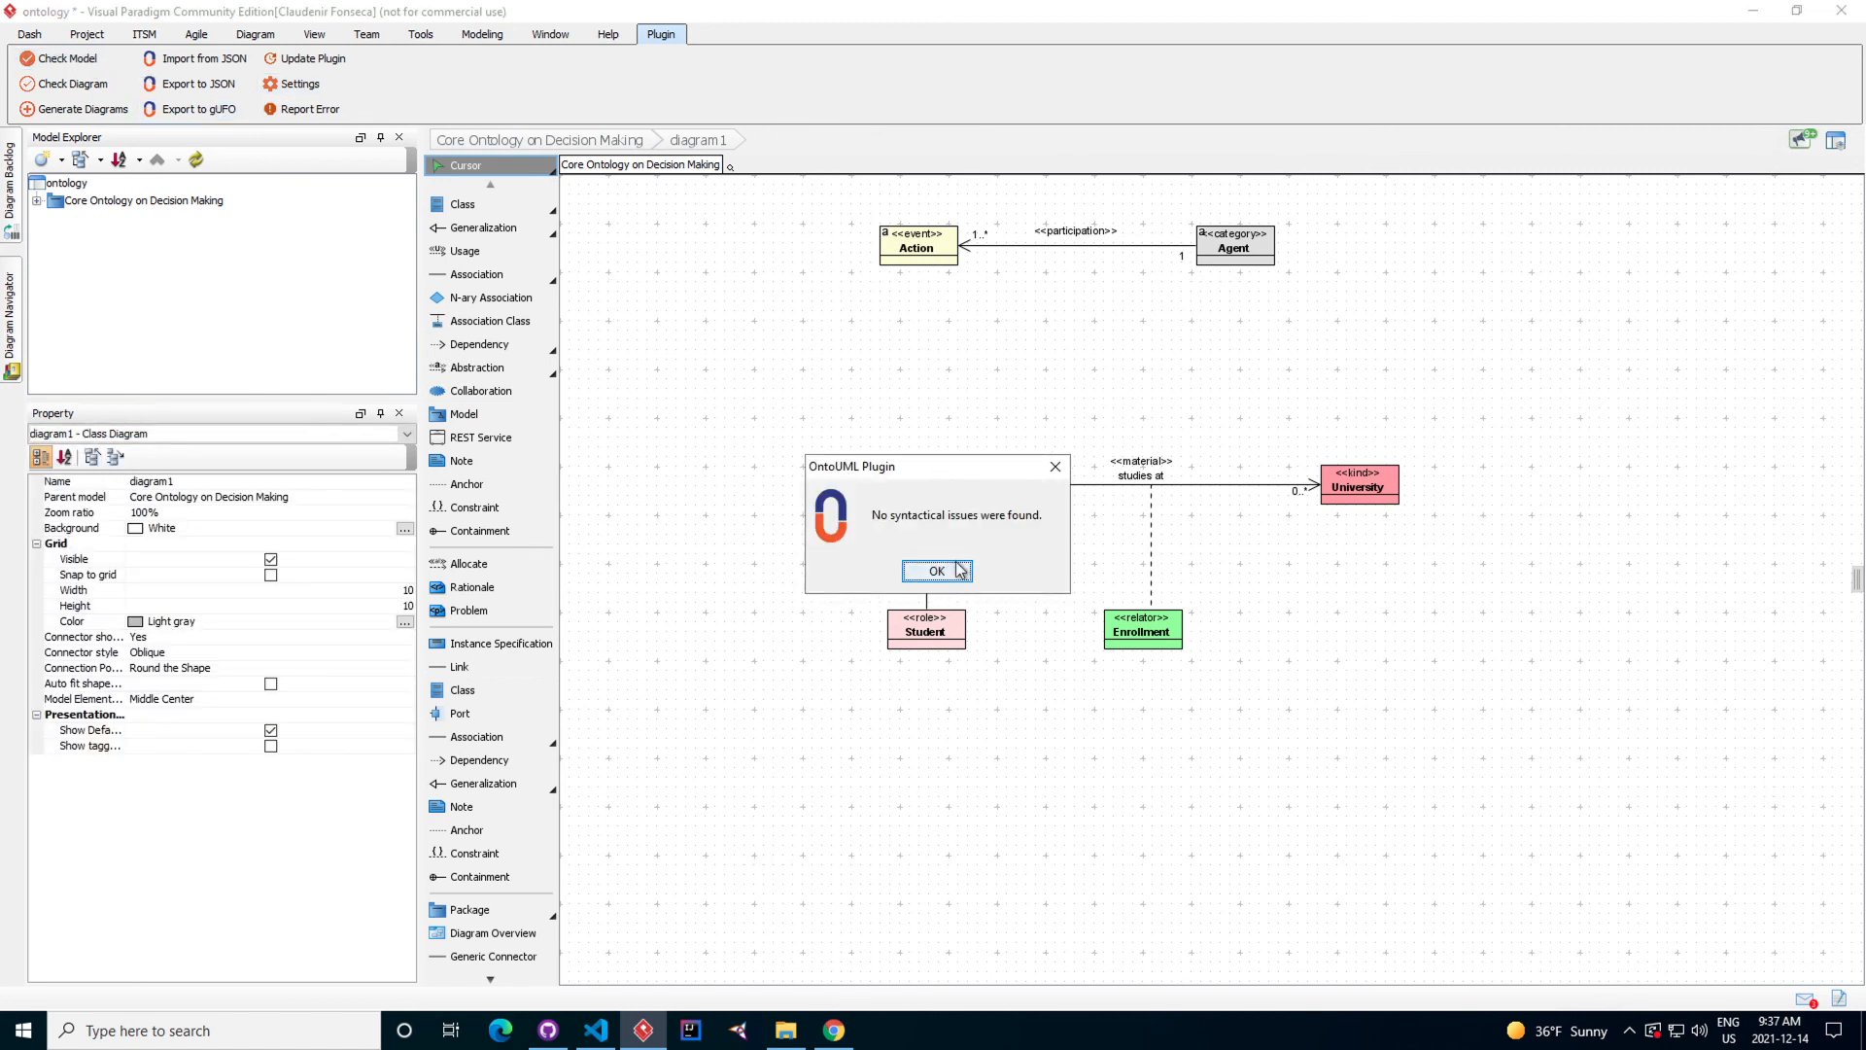
{"action": "left_click", "coordinate": [960, 569]}
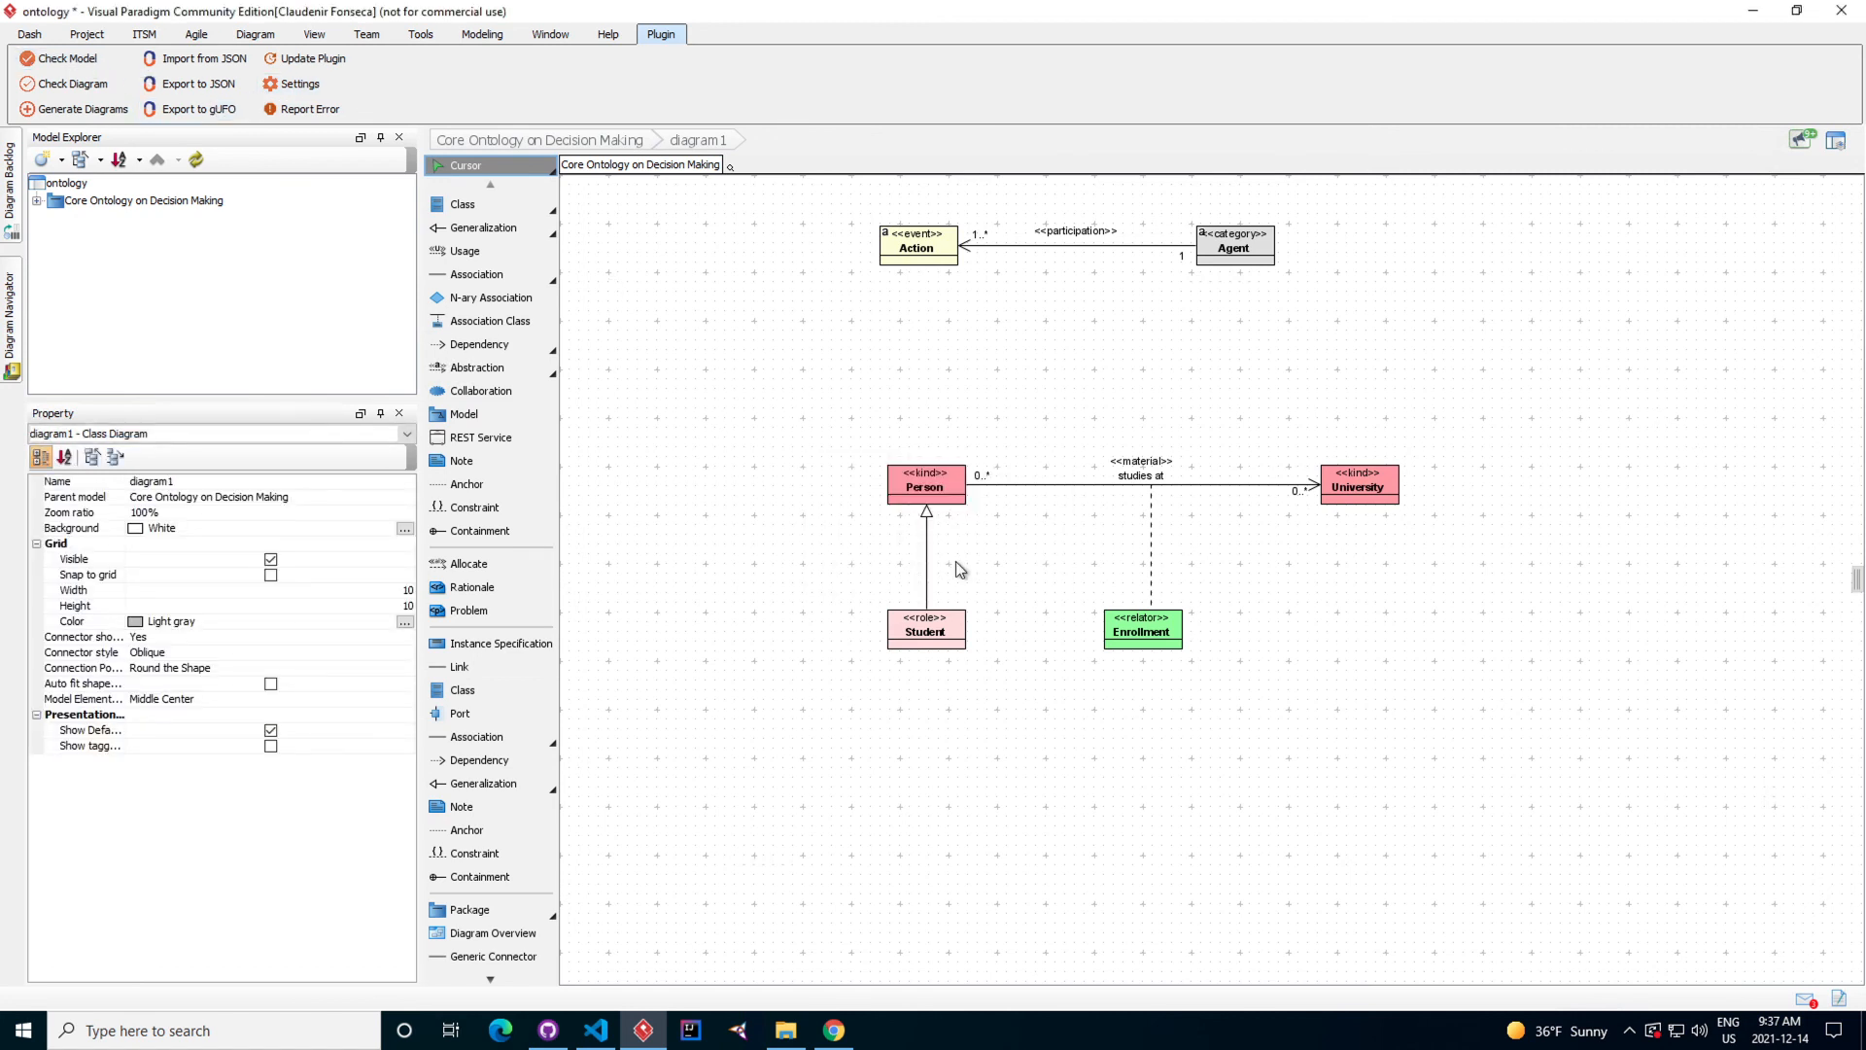
{"action": "left_click", "coordinate": [1810, 1001]}
{"action": "left_click", "coordinate": [1474, 906]}
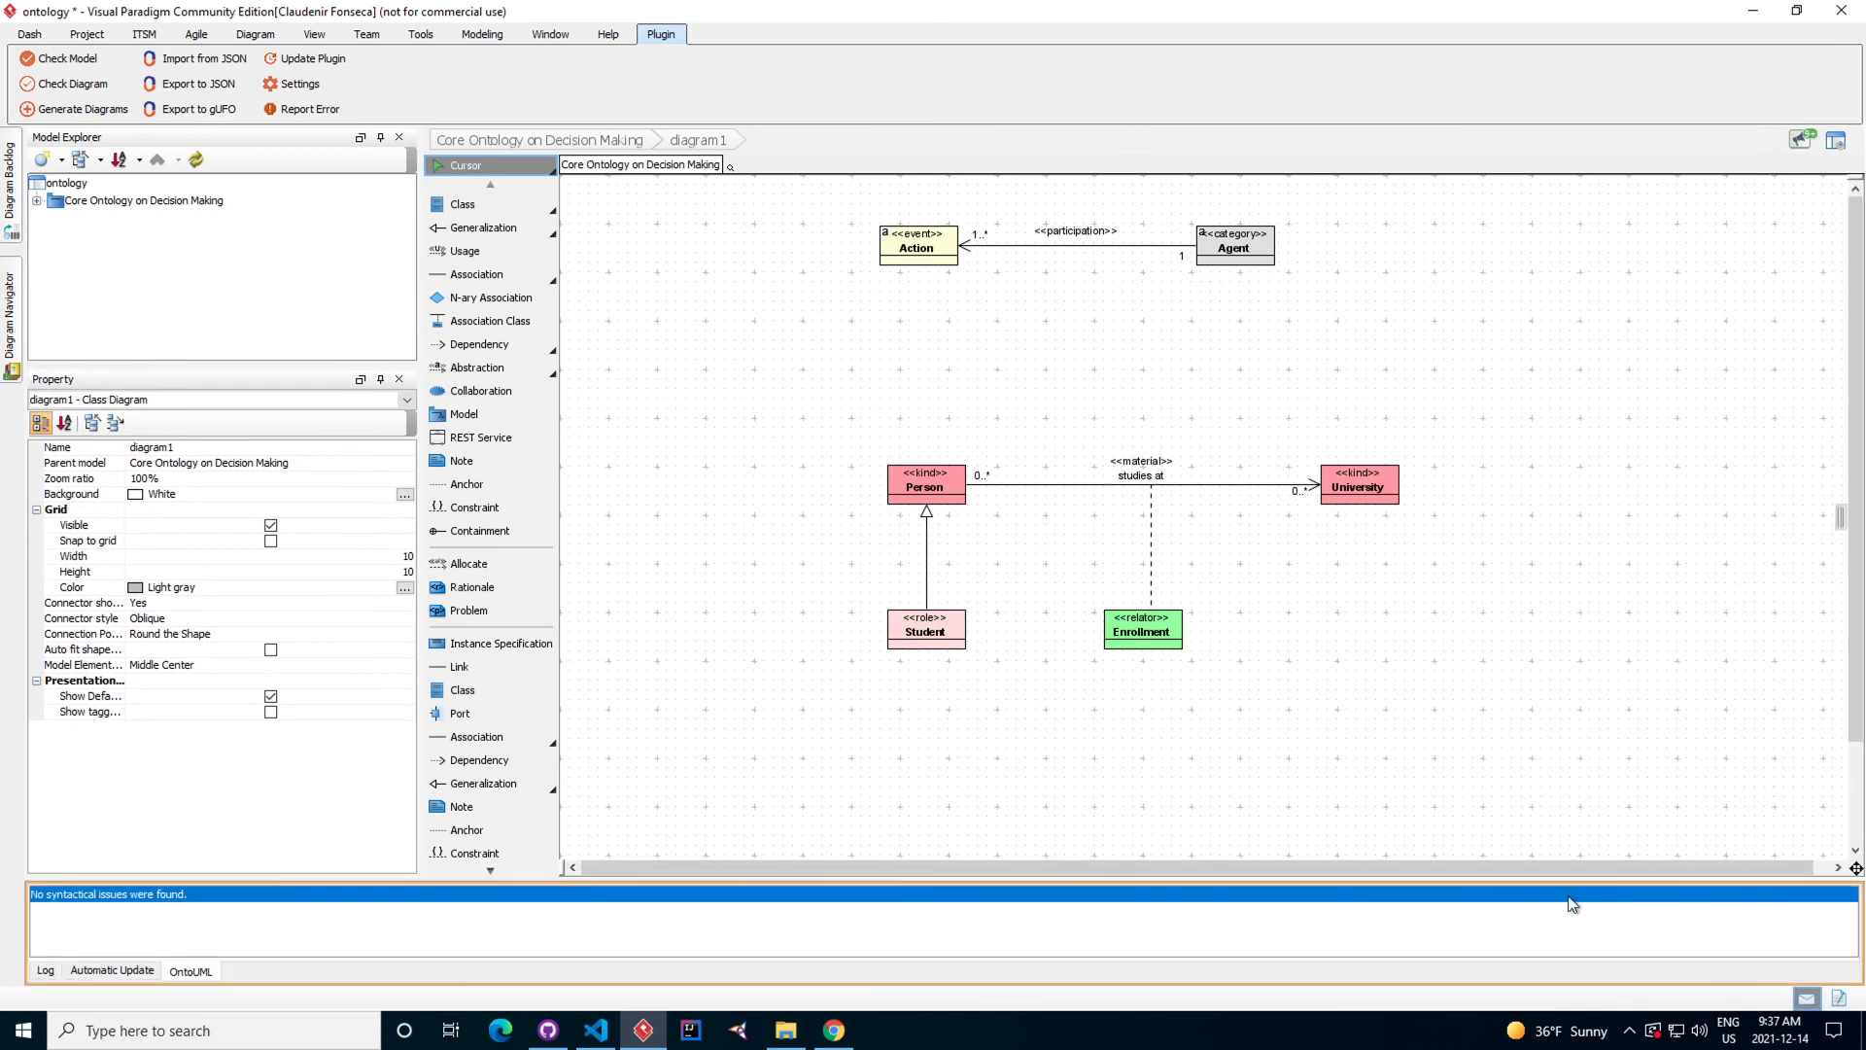
{"action": "left_click", "coordinate": [1681, 935]}
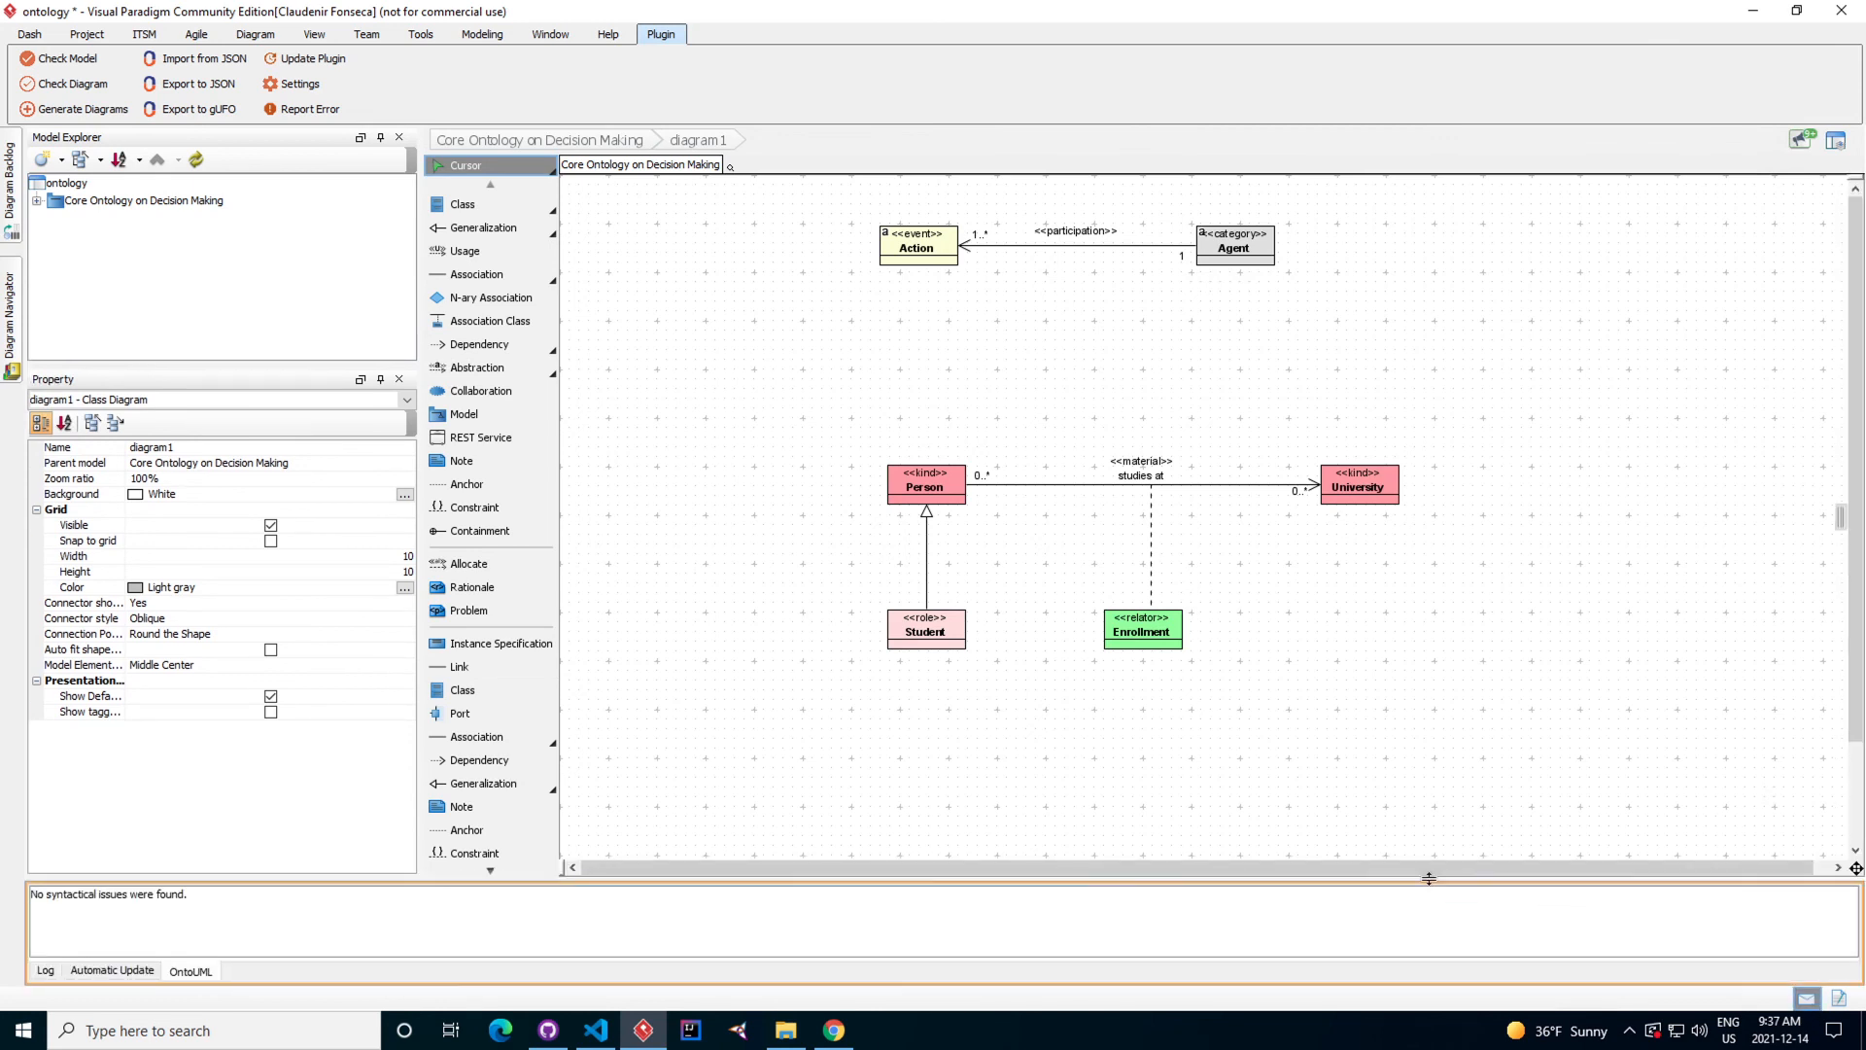
{"action": "left_click", "coordinate": [1809, 1001]}
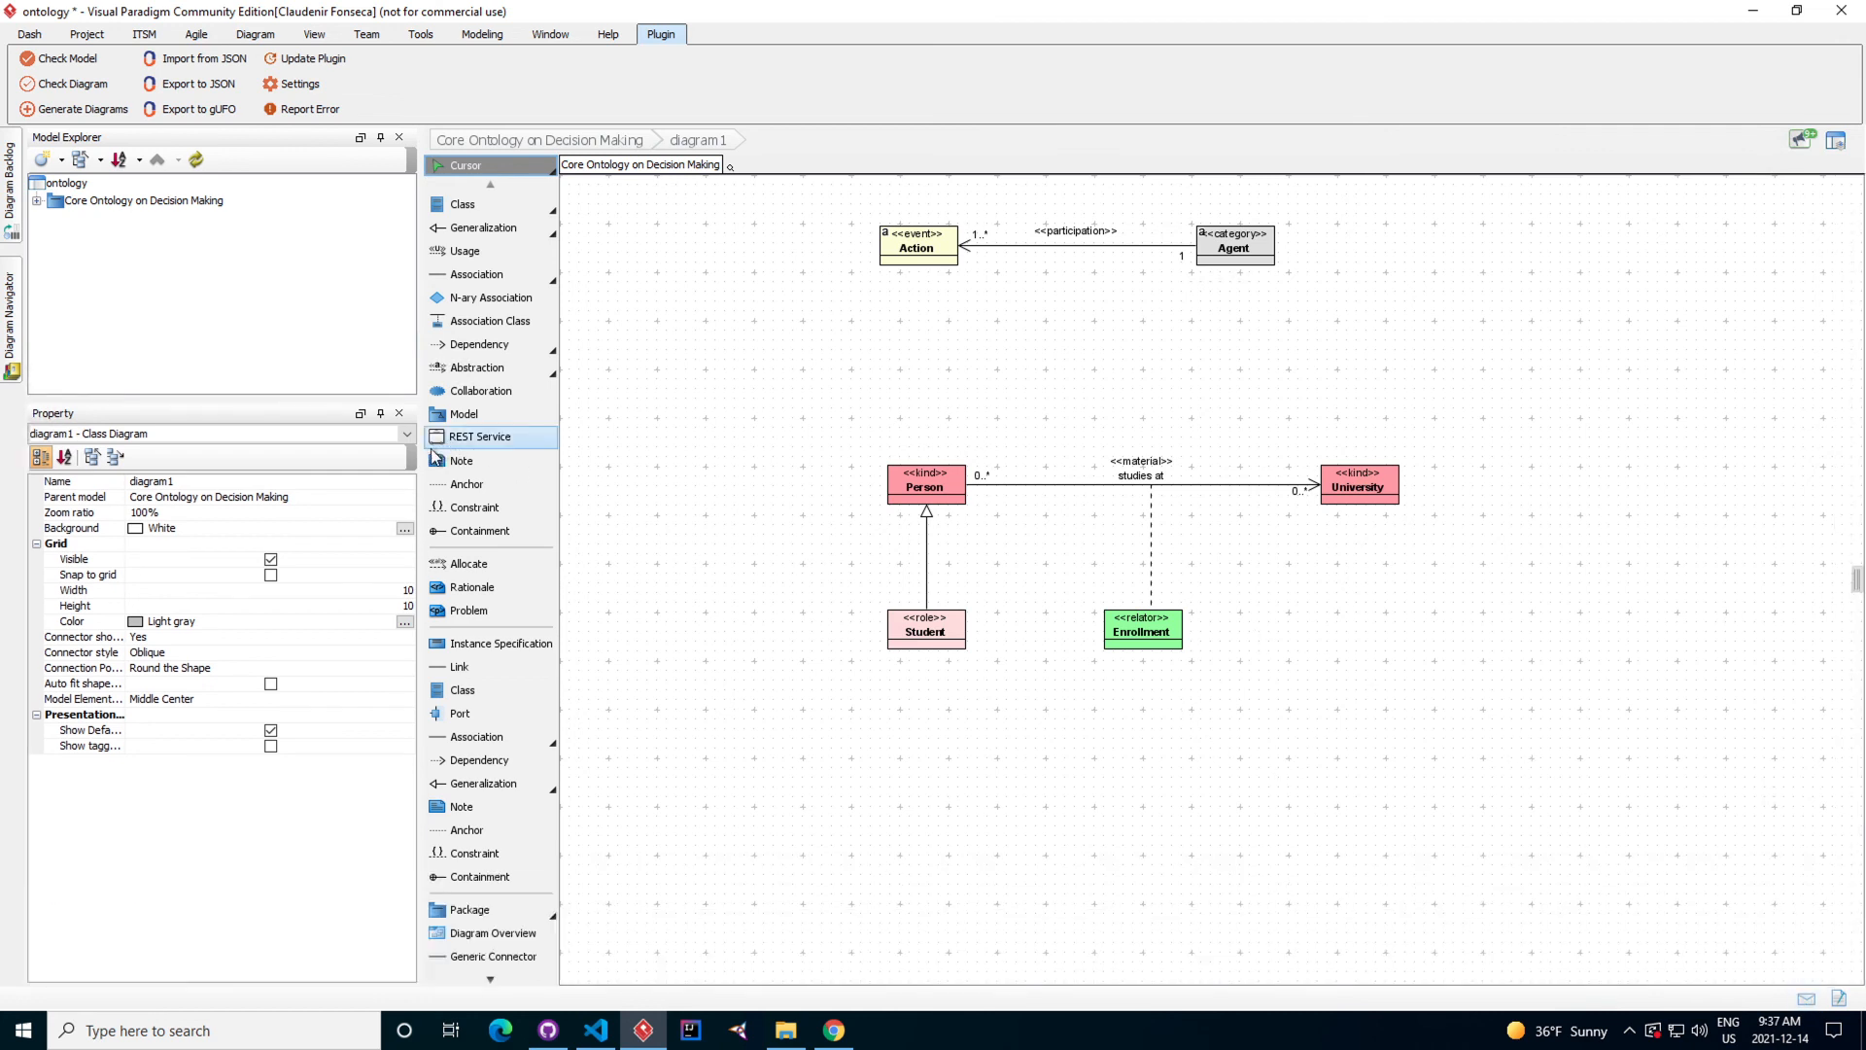
Step: Narrow the side panels, expand Core Ontology on Decision Making to list diagram1, and switch to metadata.yaml in VS Code
{"action": "left_click", "coordinate": [421, 481]}
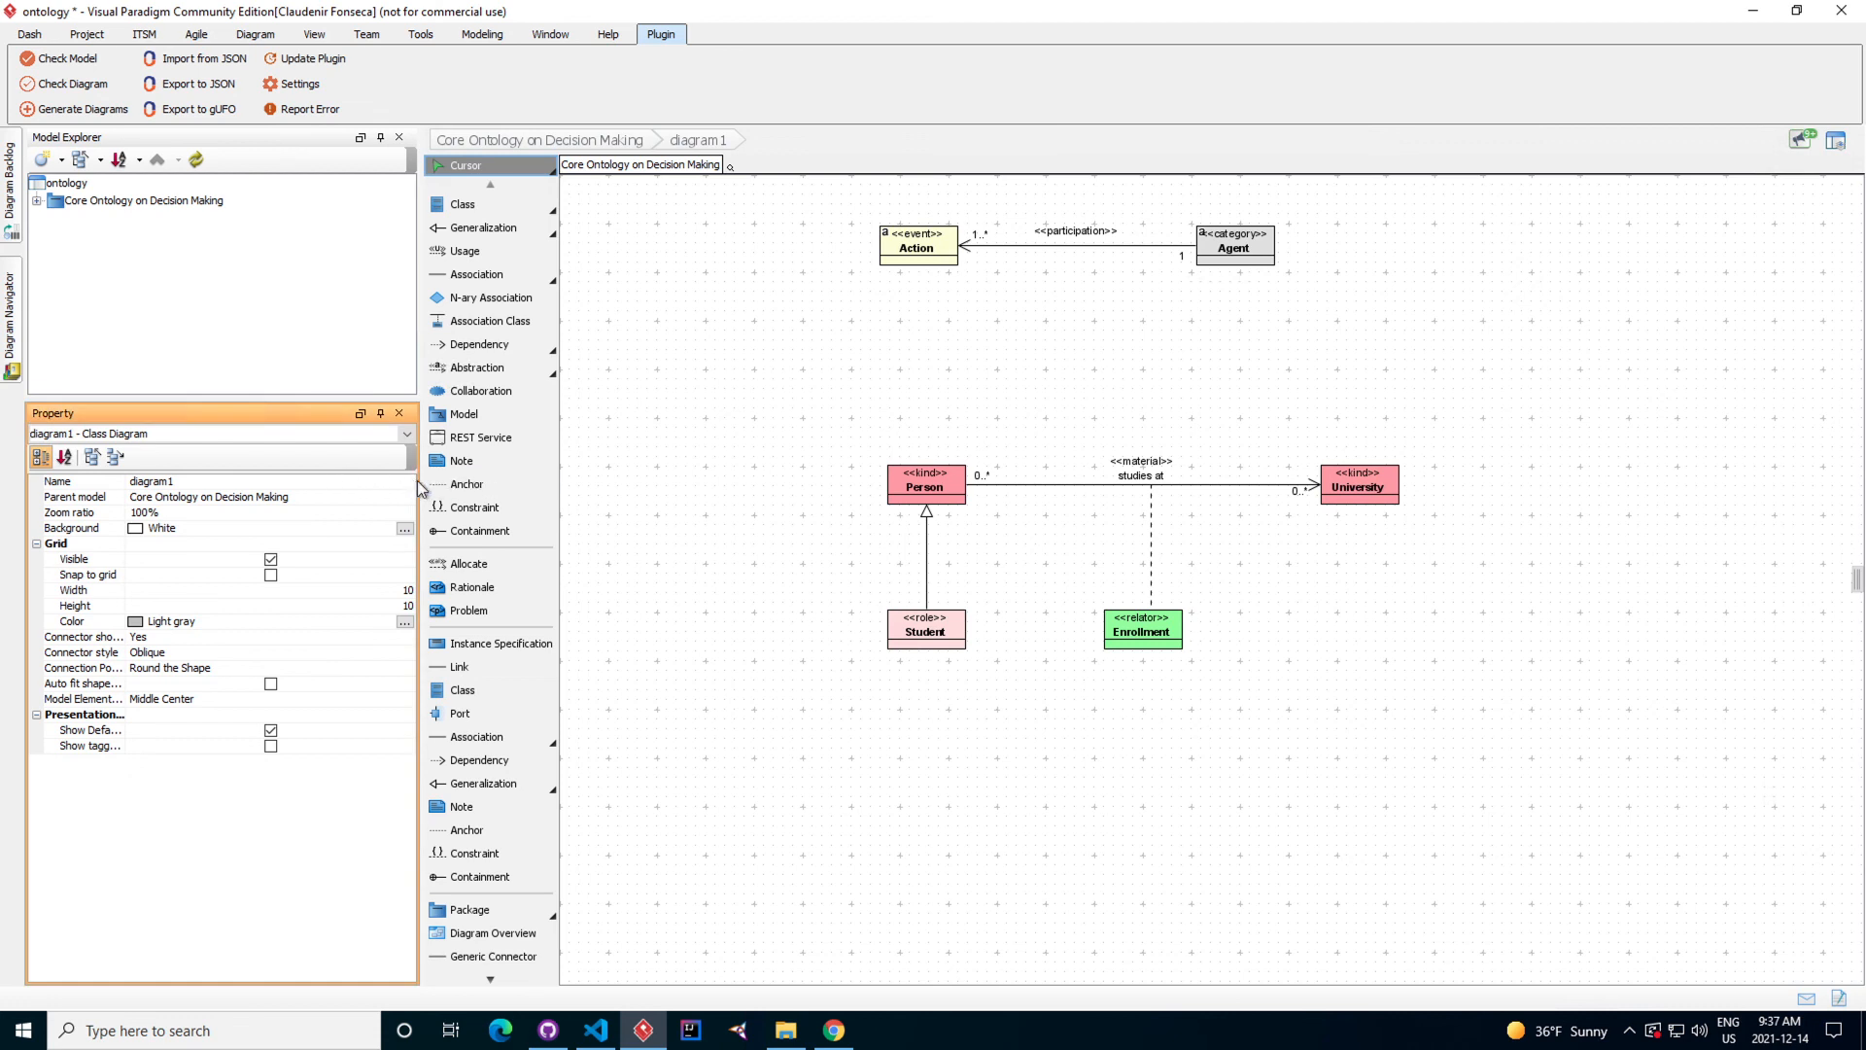
{"action": "left_click_drag", "start_coordinate": [419, 488], "coordinate": [278, 484]}
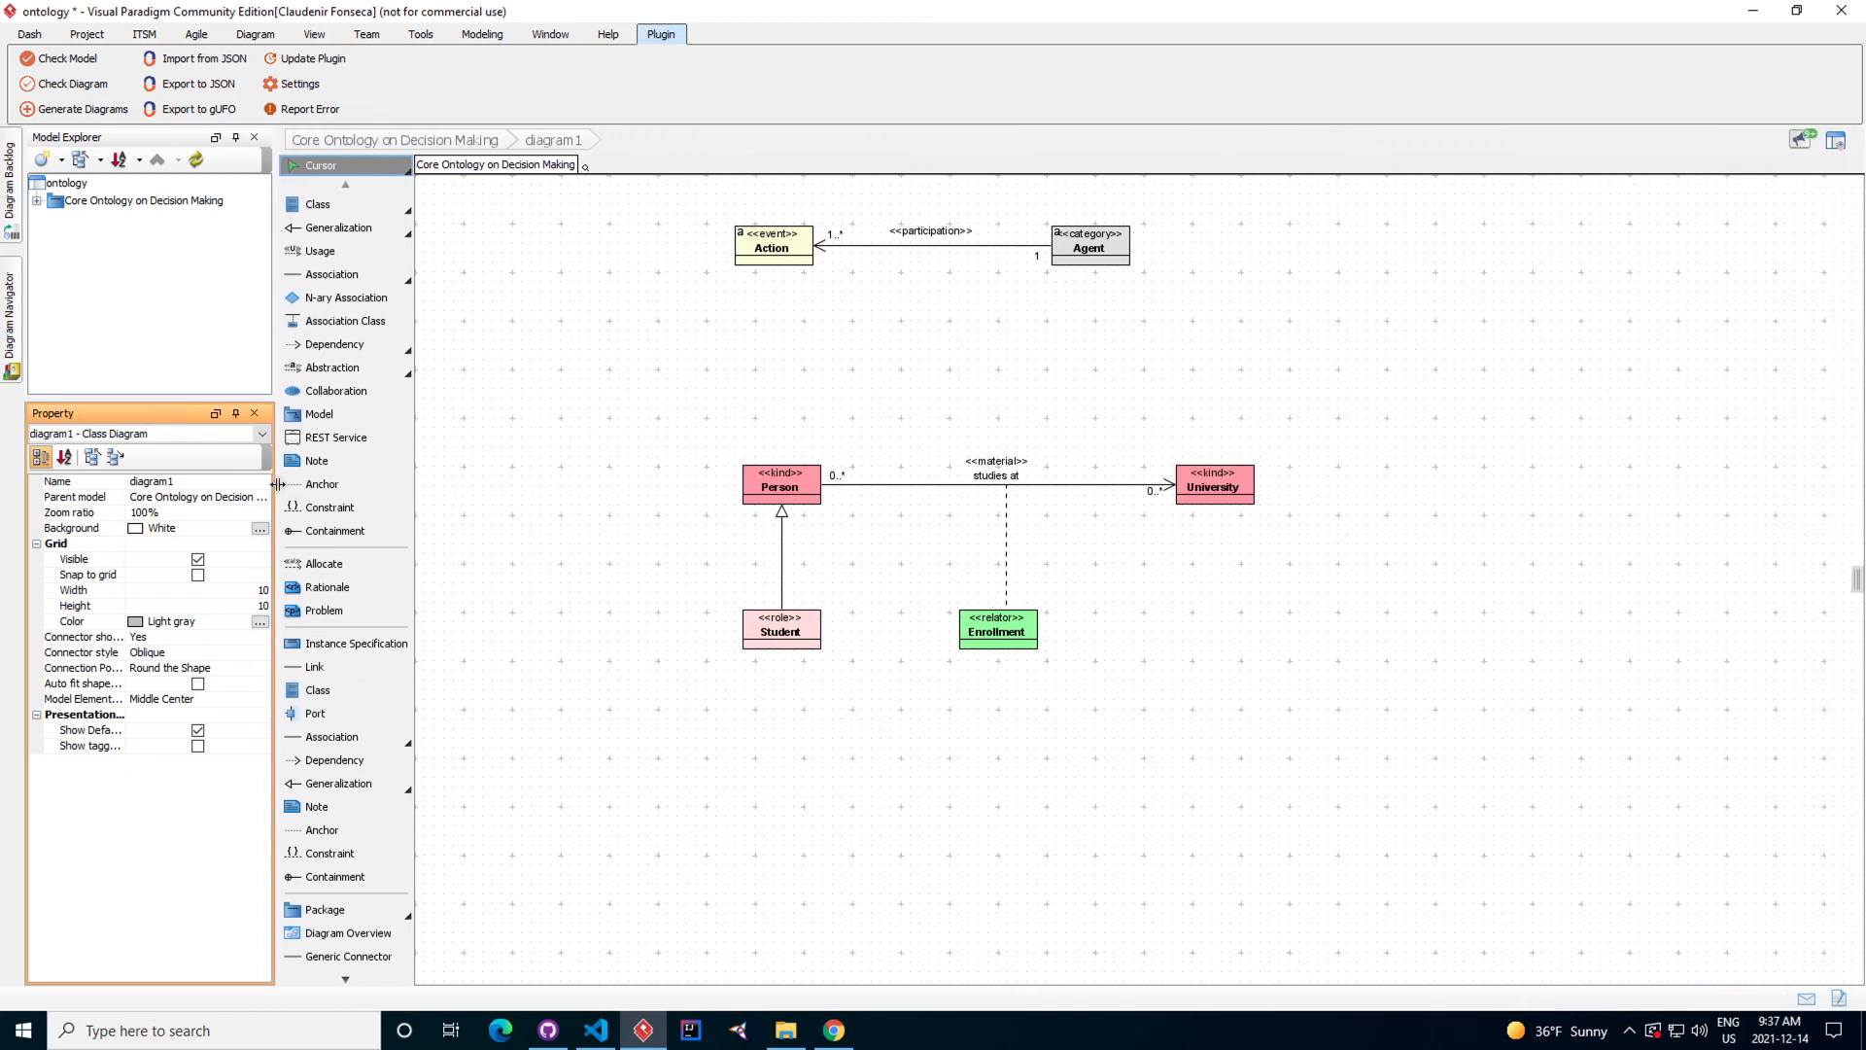
{"action": "left_click", "coordinate": [32, 211]}
{"action": "left_click", "coordinate": [37, 201]}
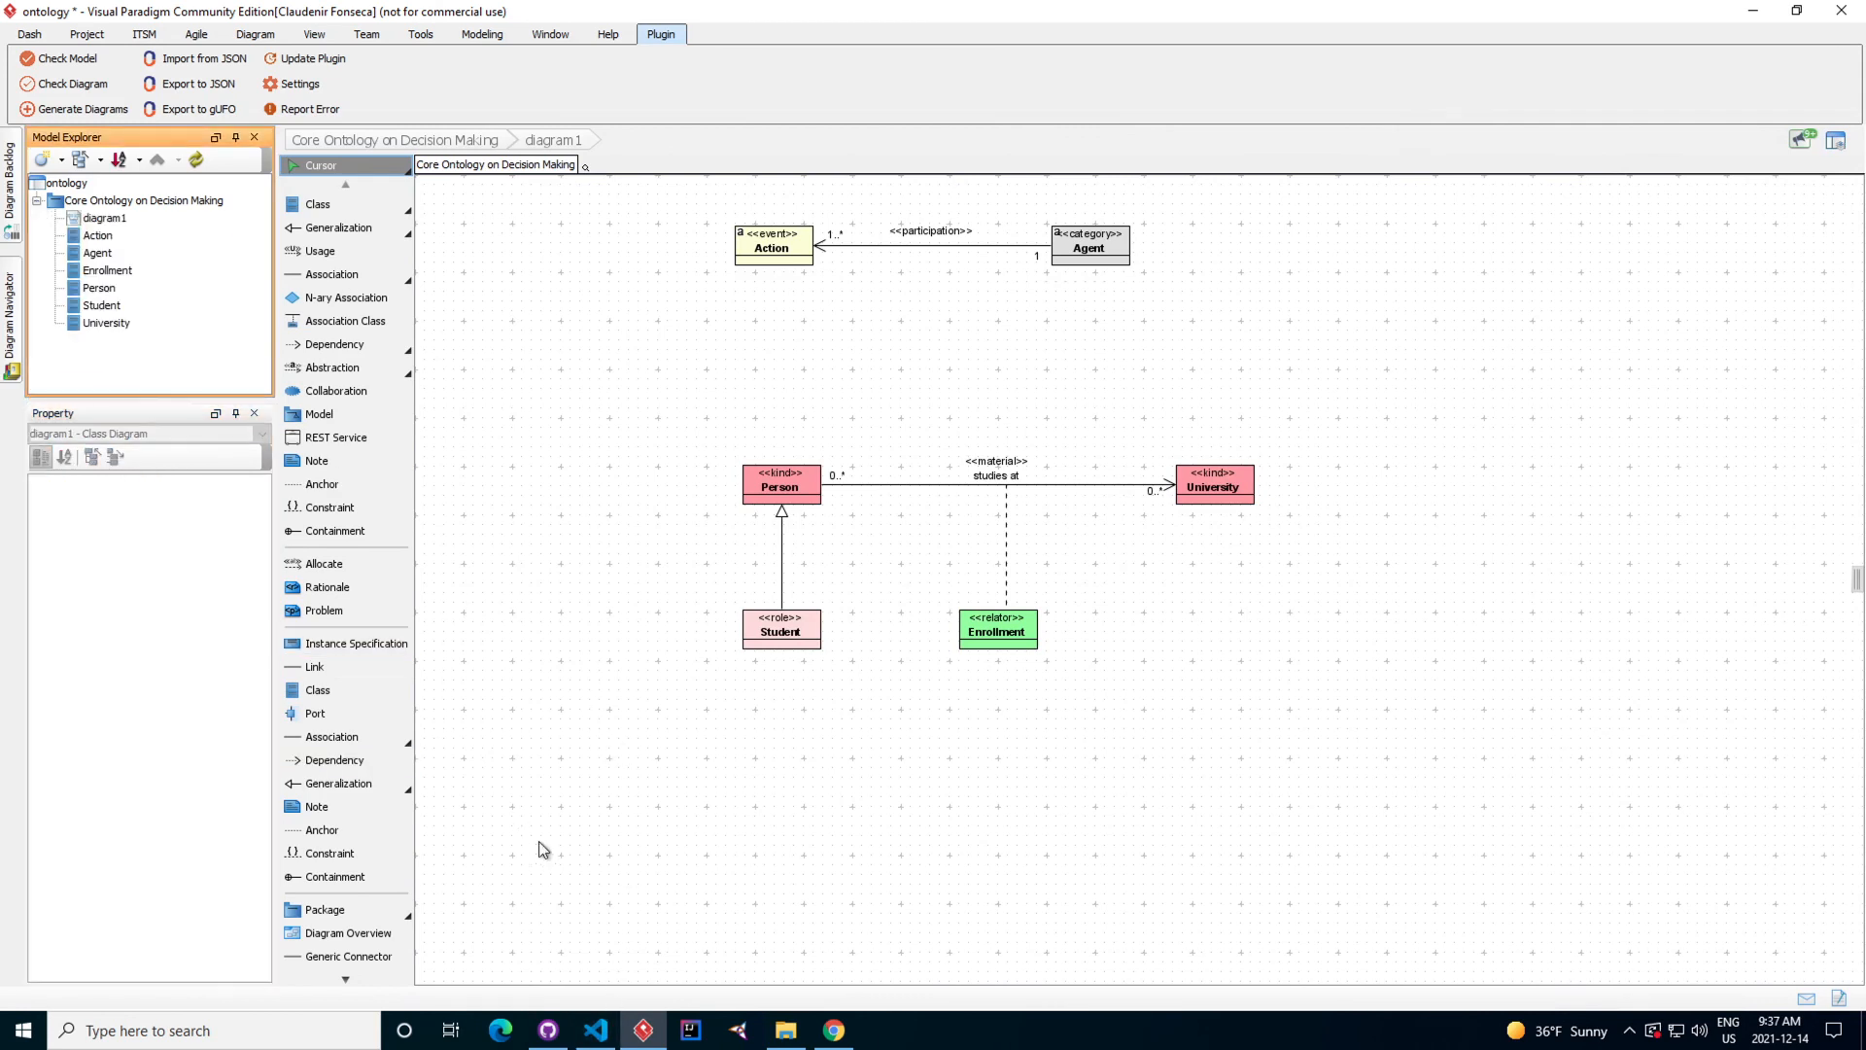
{"action": "left_click", "coordinate": [597, 1032]}
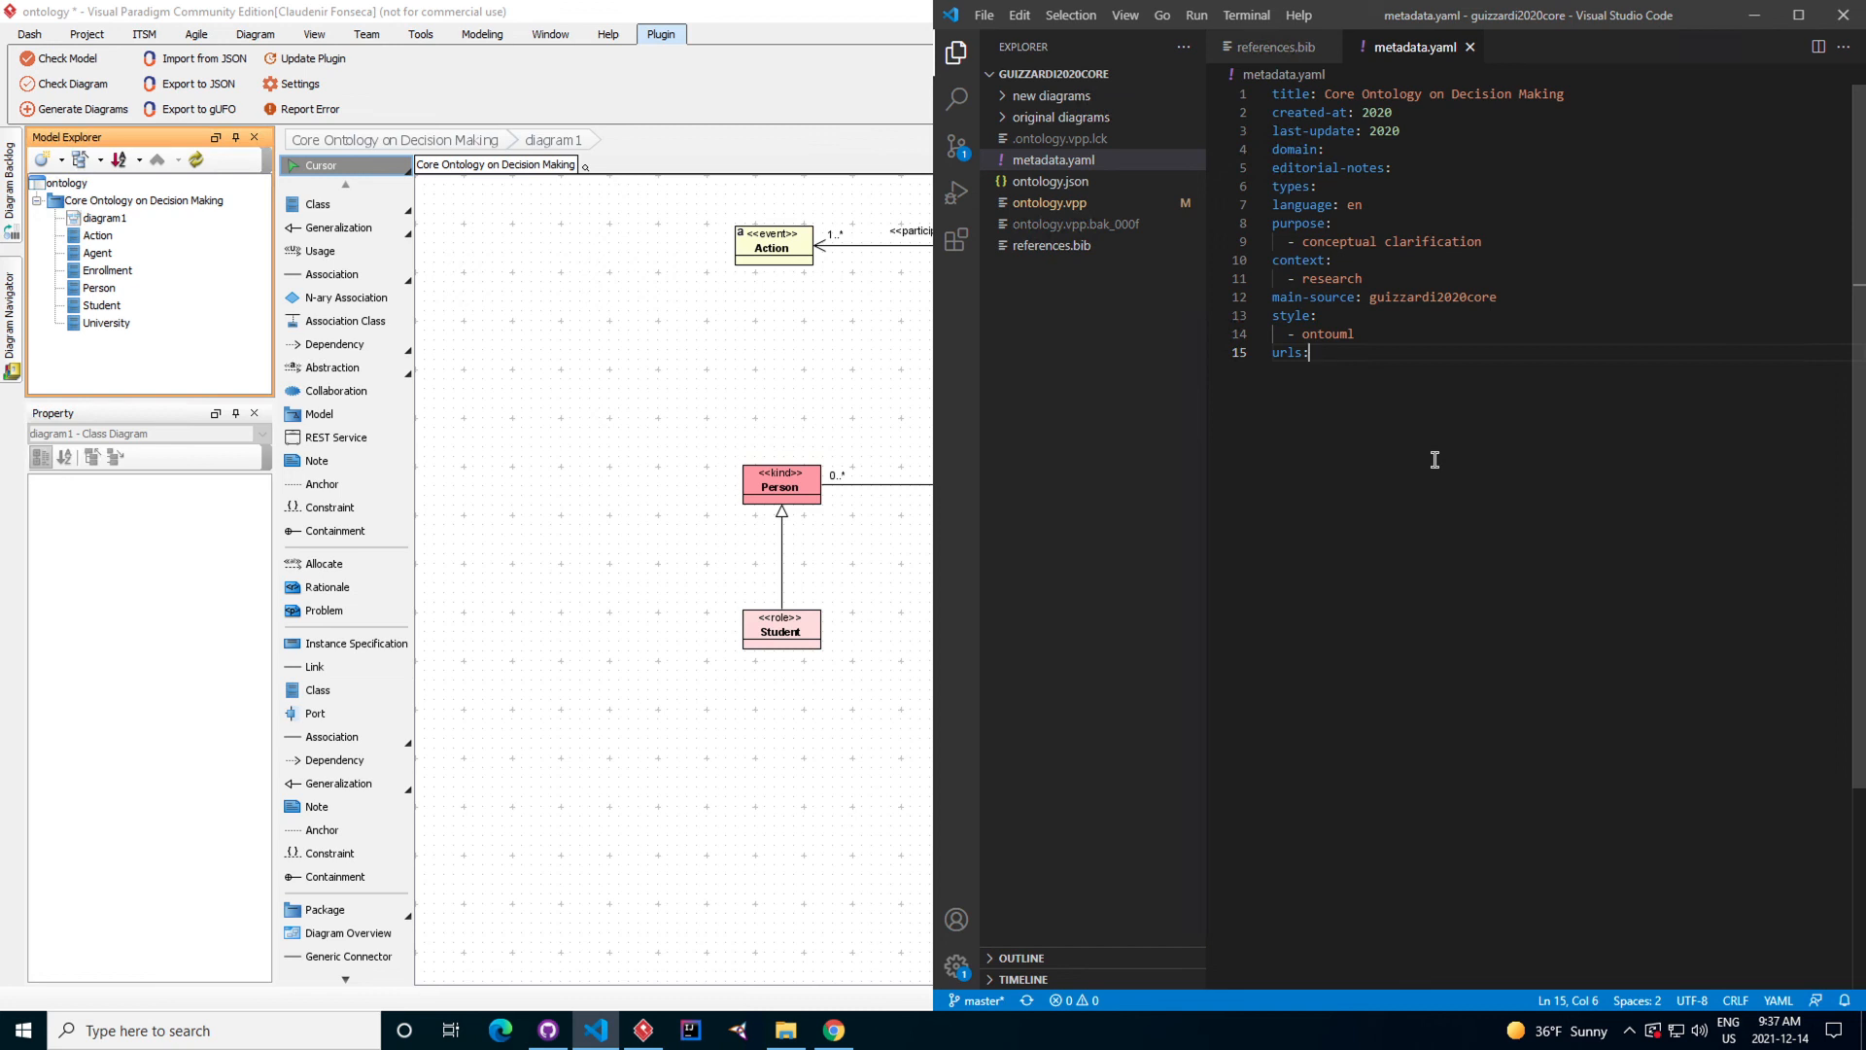
Step: Review metadata.yaml, then open references.bib and the Extensions marketplace
{"action": "left_click_drag", "start_coordinate": [1356, 352], "coordinate": [1264, 88]}
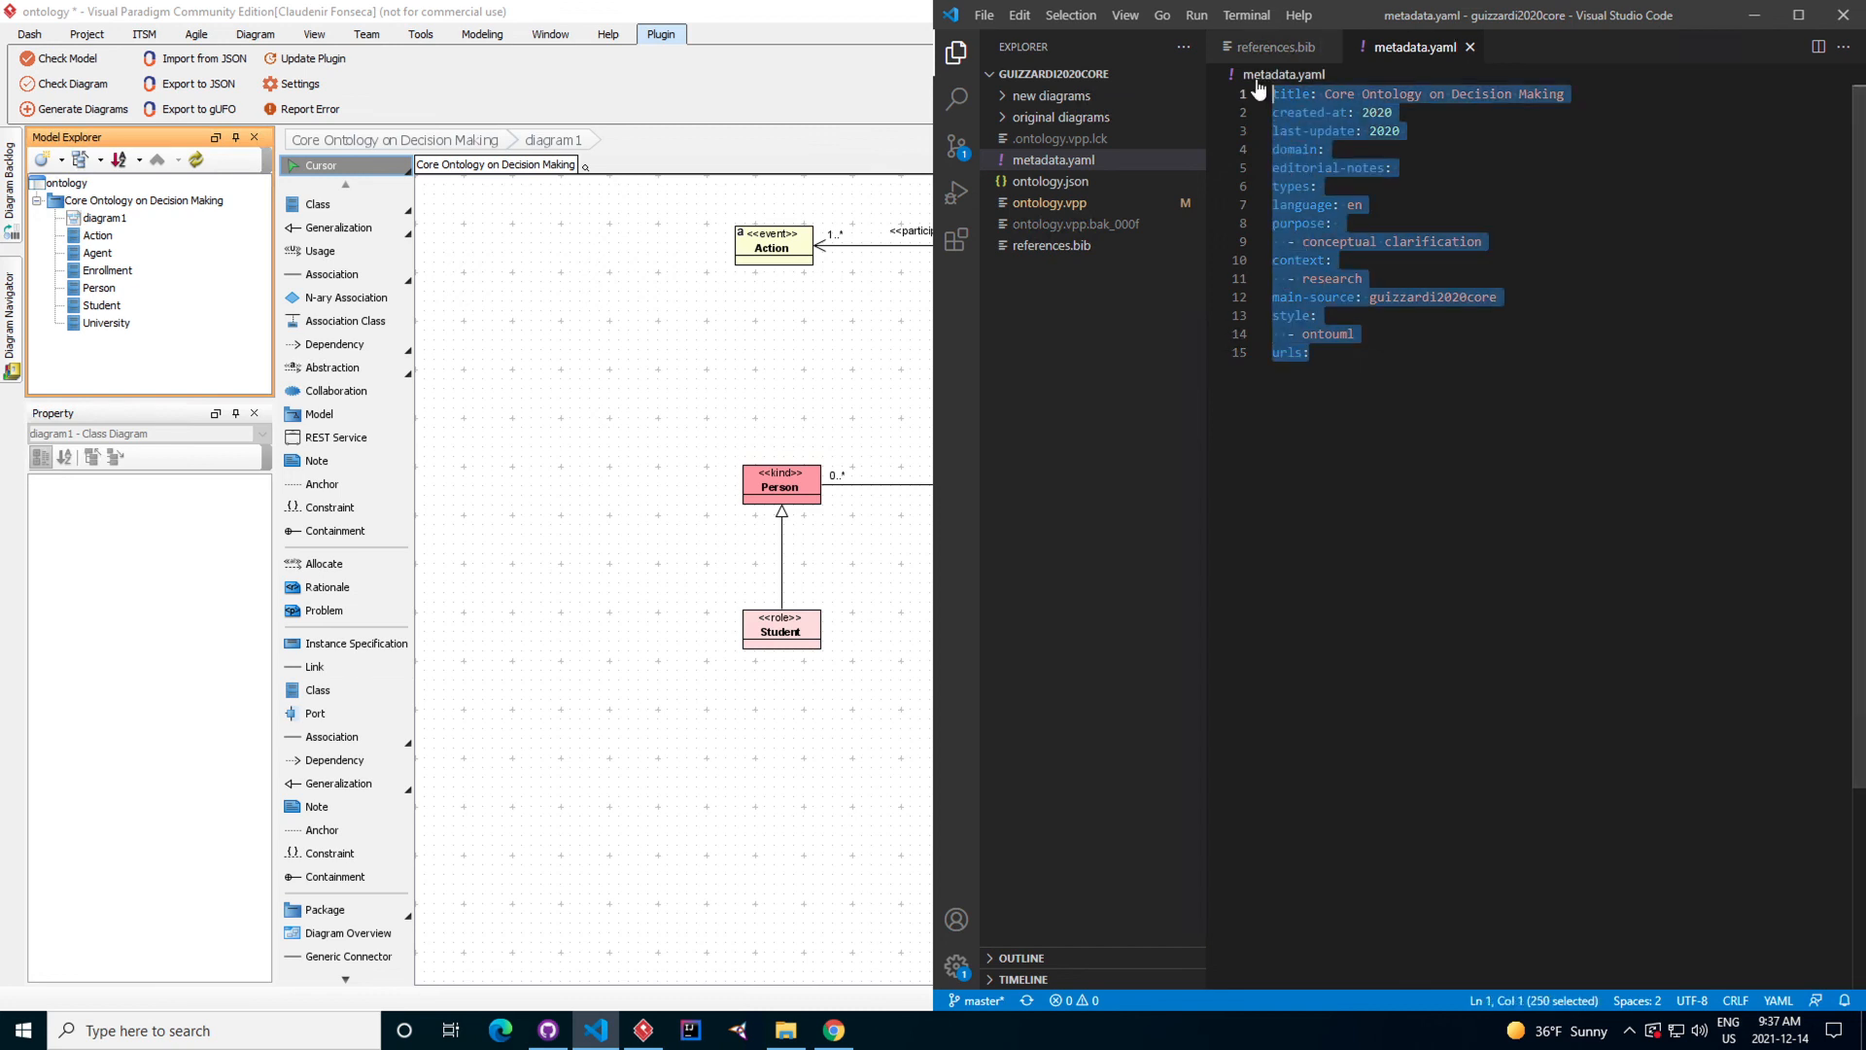
{"action": "left_click", "coordinate": [1428, 184]}
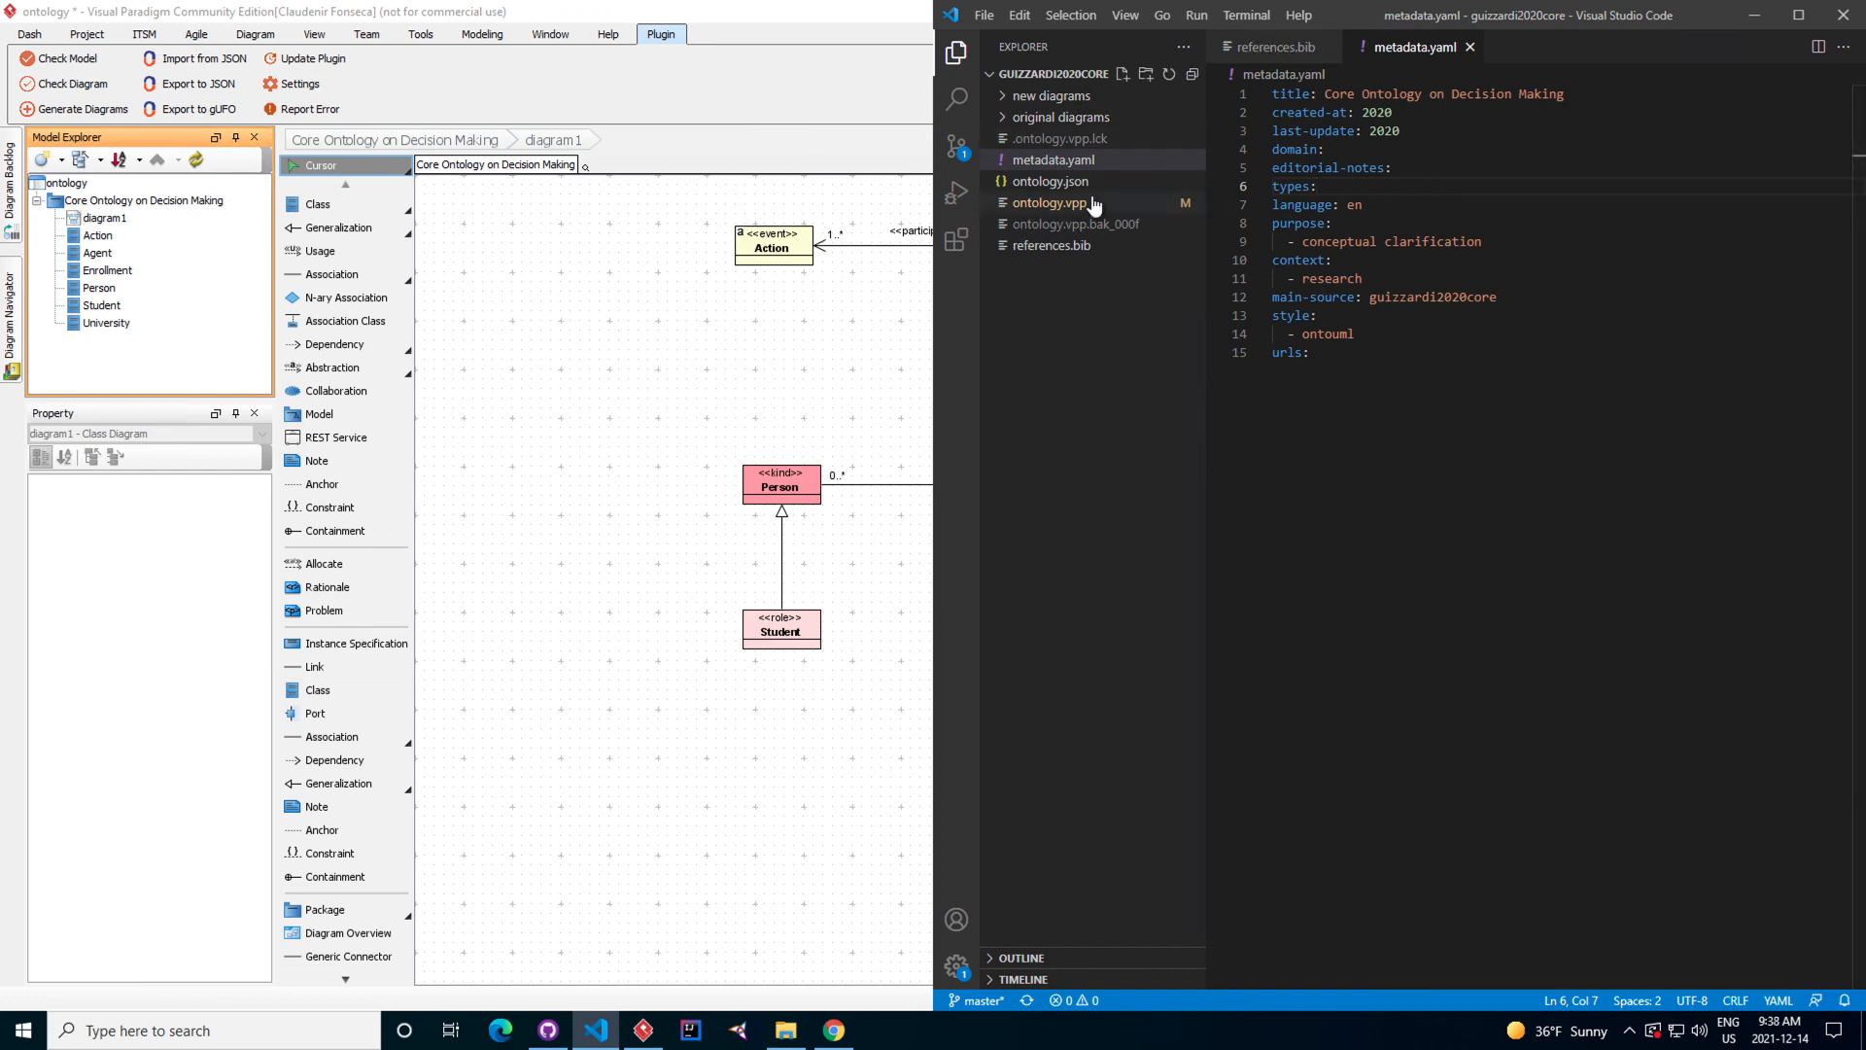
{"action": "left_click", "coordinate": [1087, 248]}
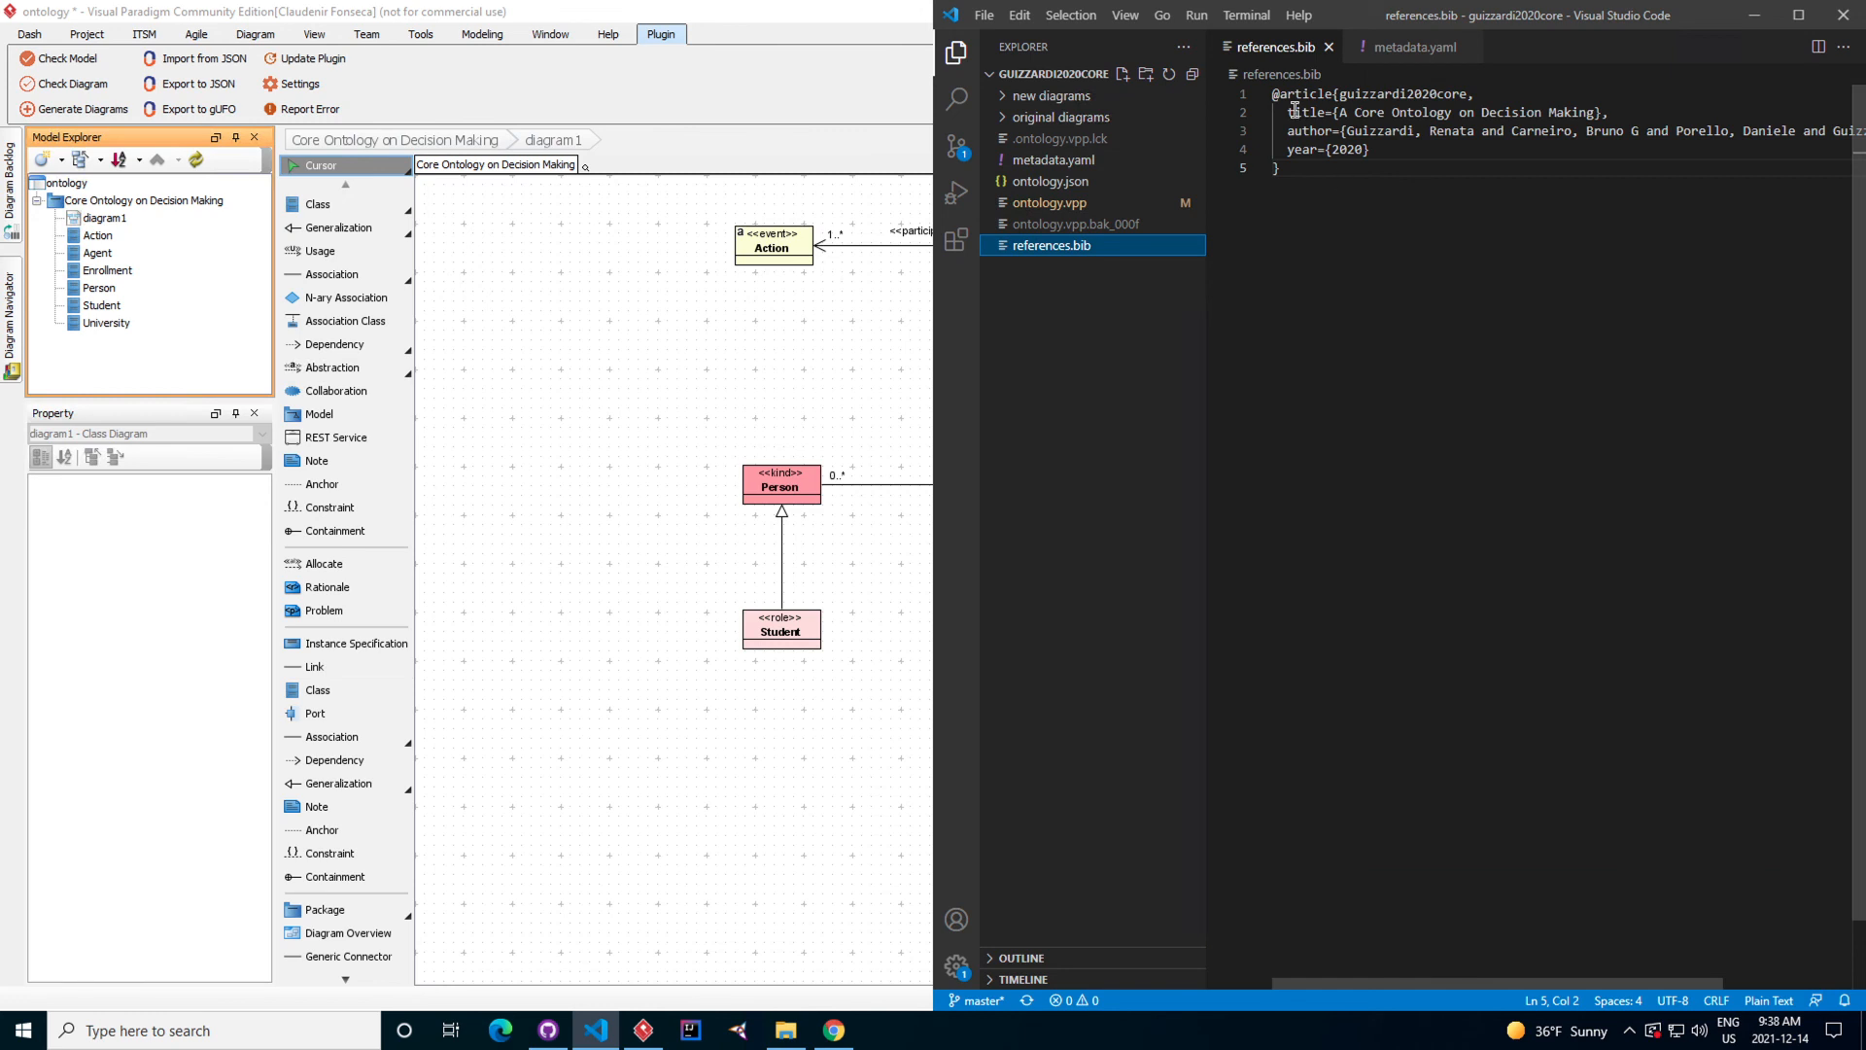
{"action": "left_click", "coordinate": [1425, 418]}
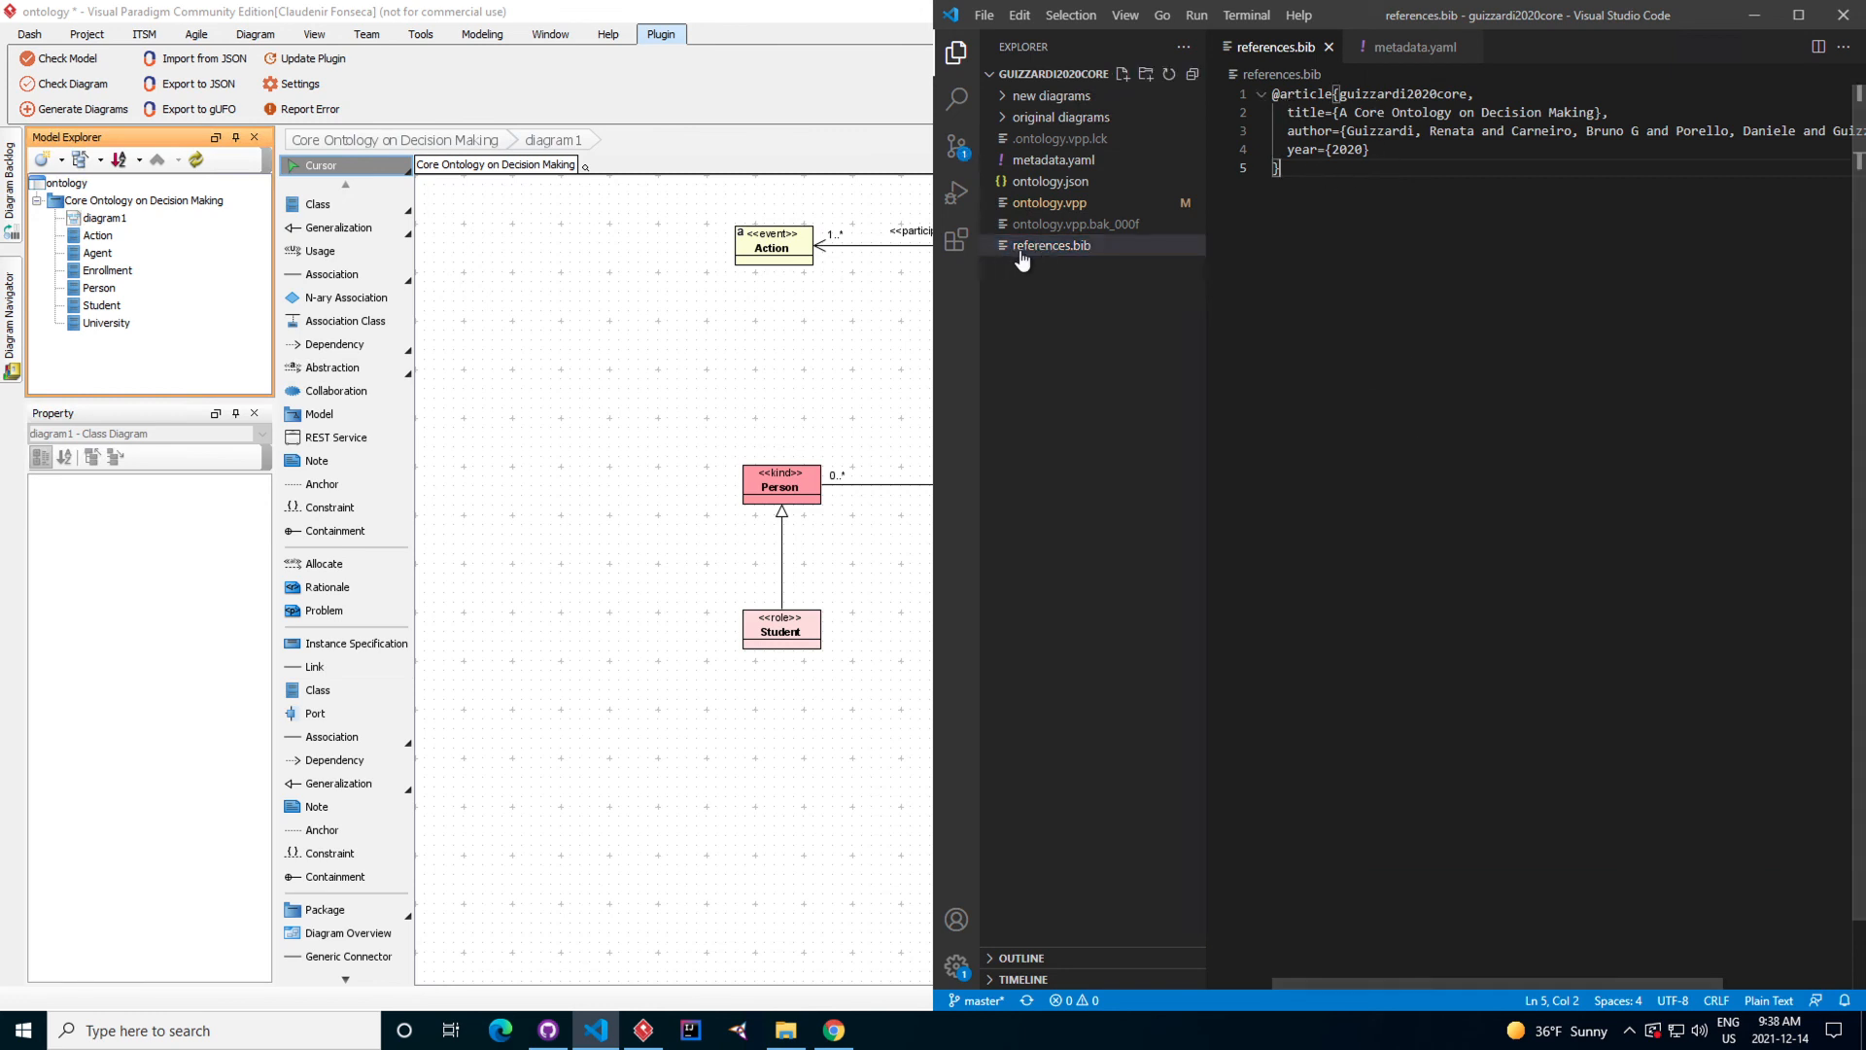
{"action": "left_click", "coordinate": [958, 241]}
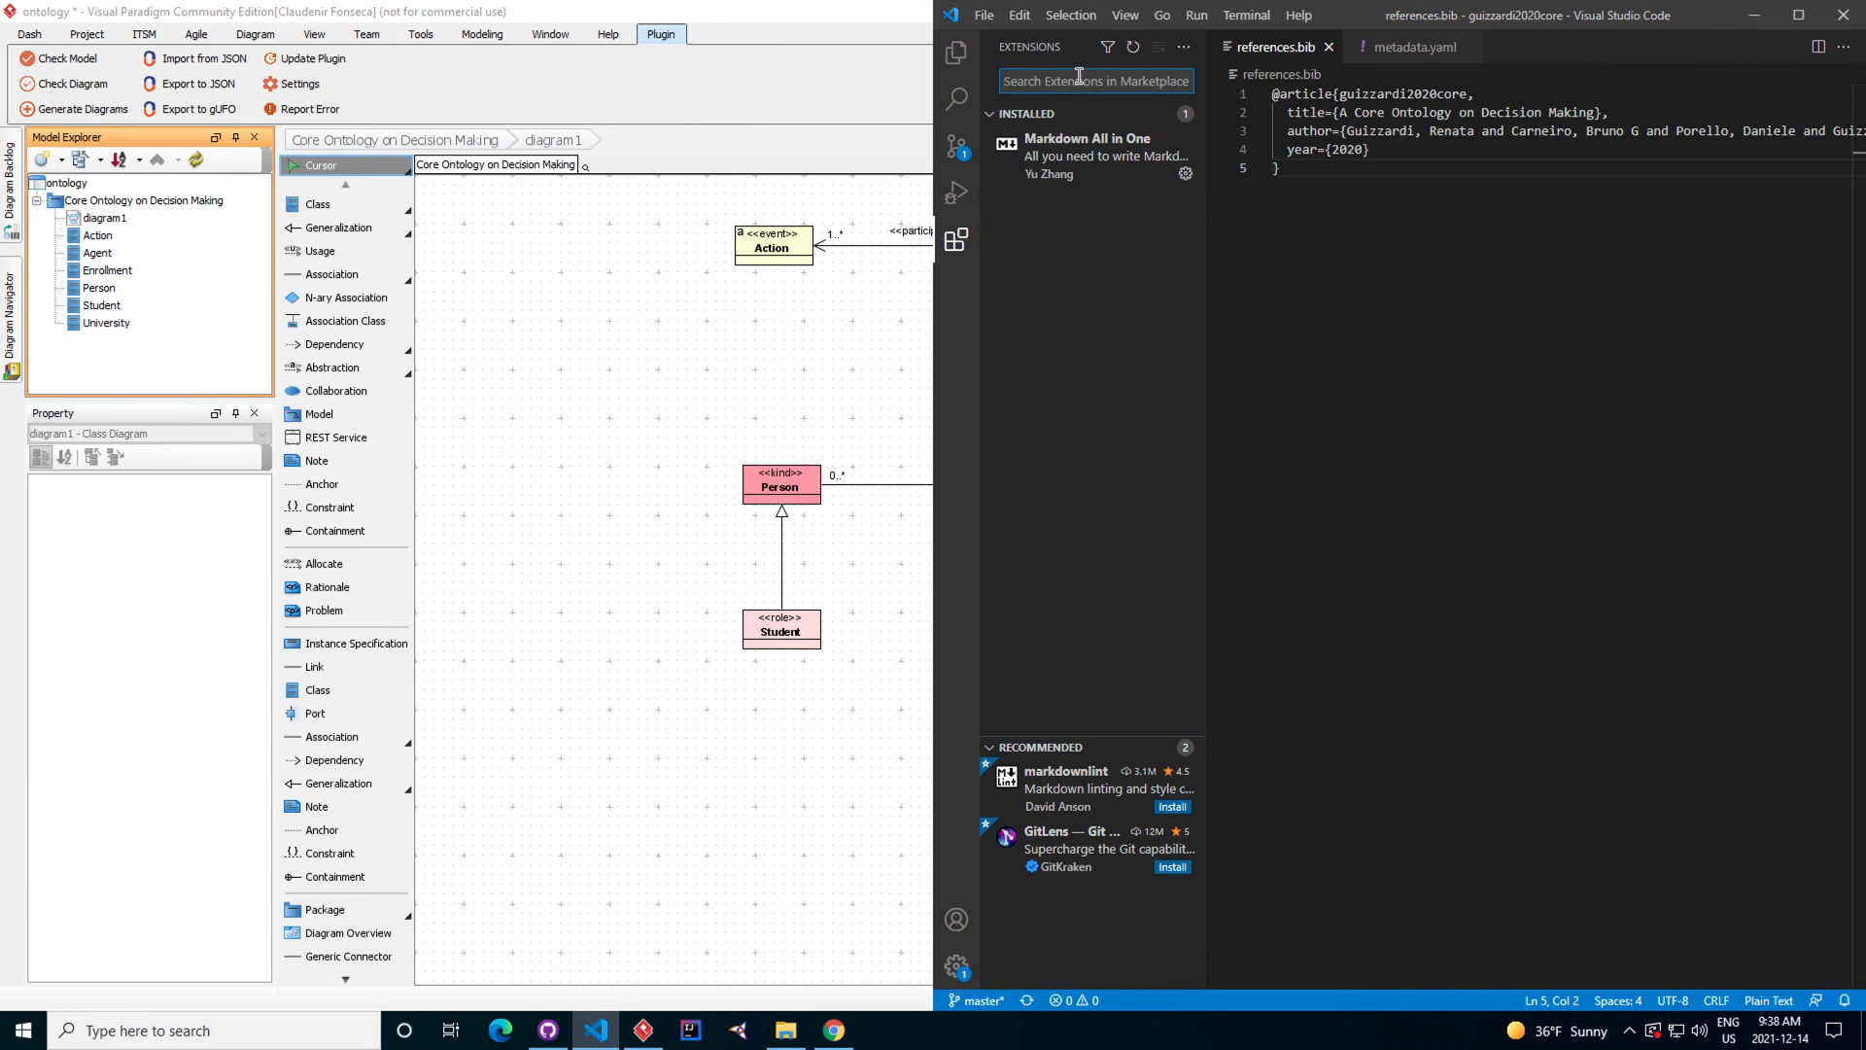
Step: Search 'las' and install the LaTeX Workshop extension, then return to references.bib
{"action": "type", "text": "latex work"}
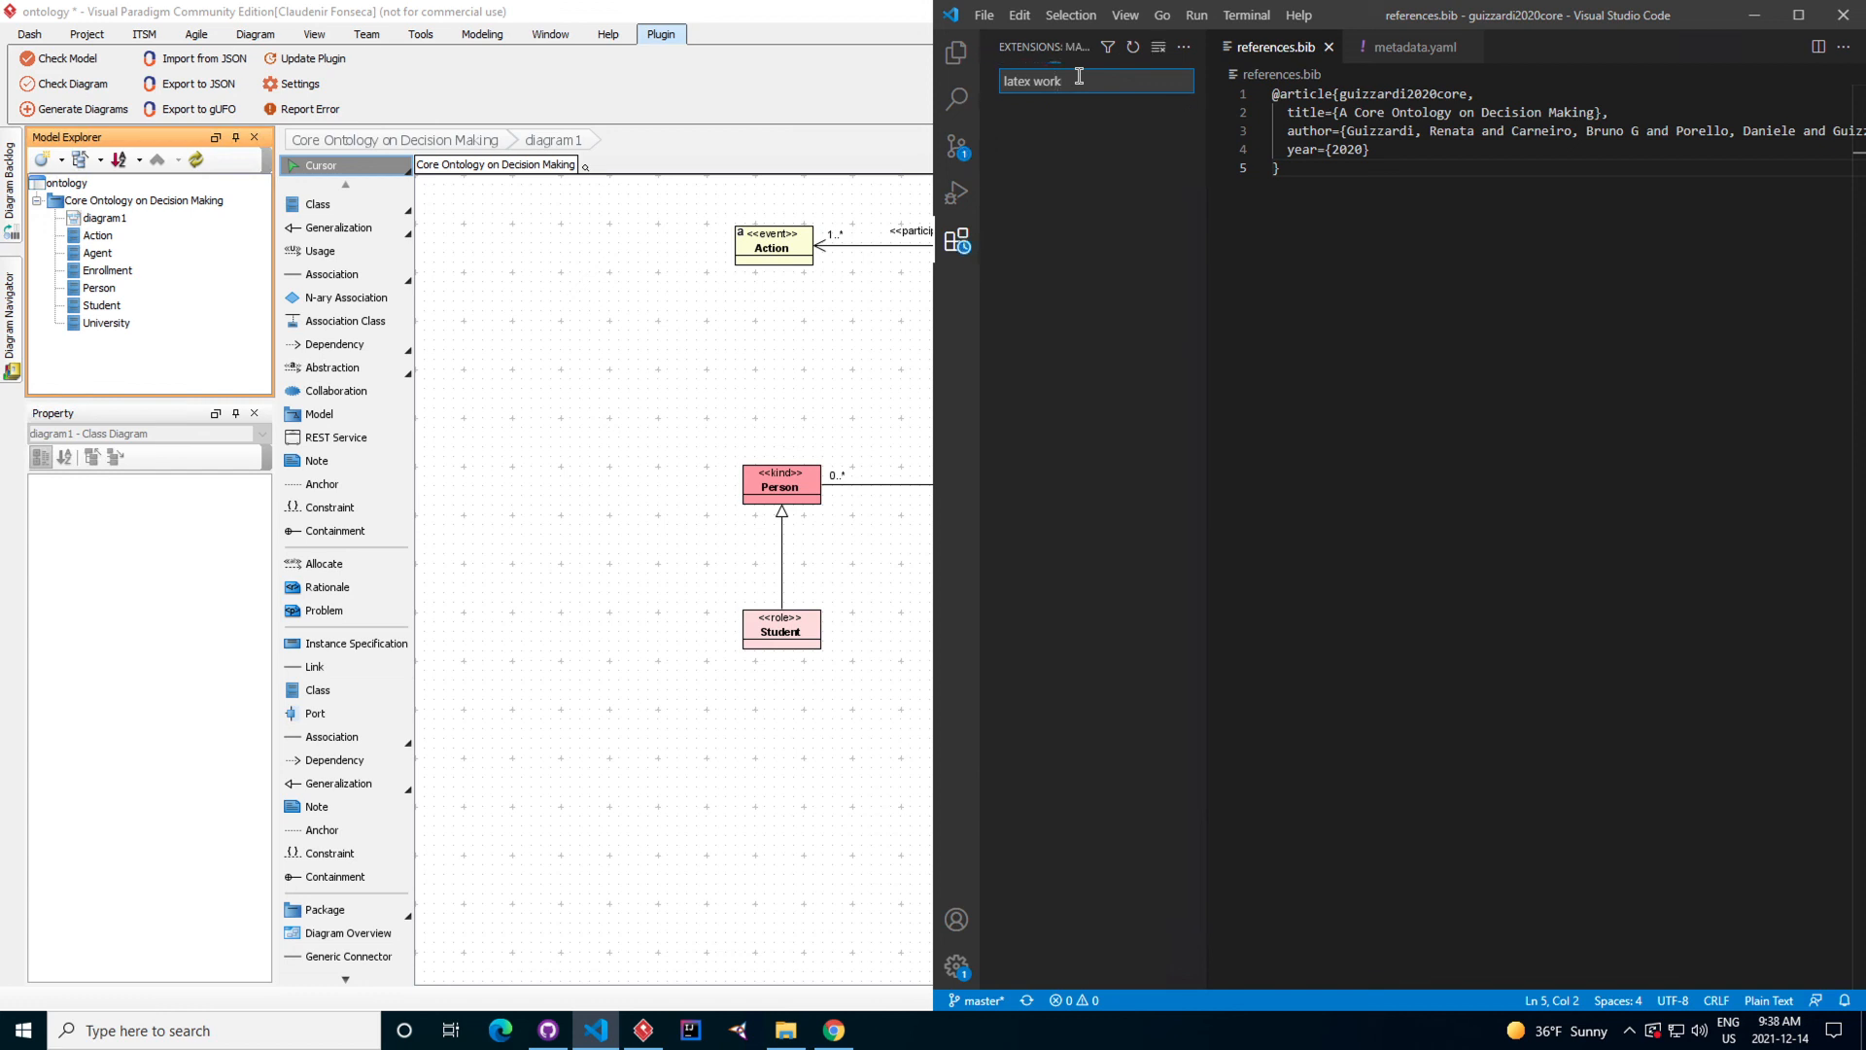
{"action": "type", "text": "s"}
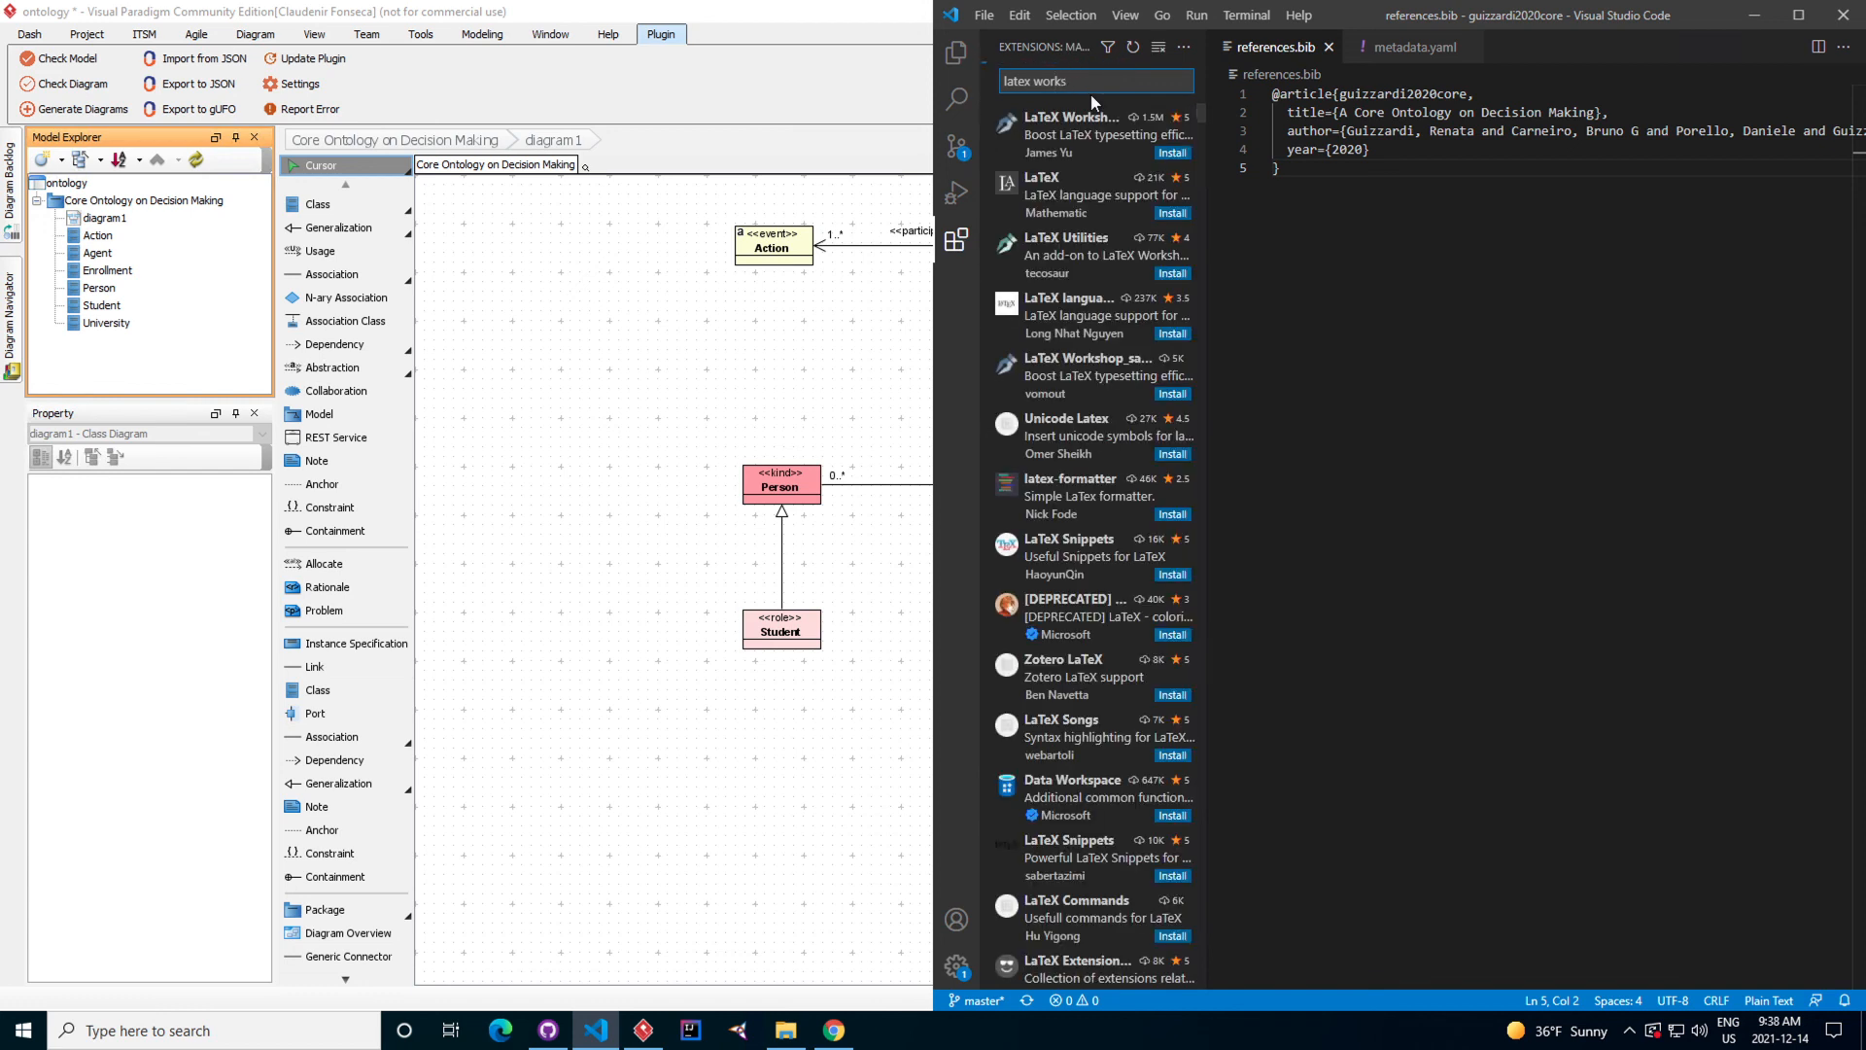
{"action": "left_click", "coordinate": [1171, 154]}
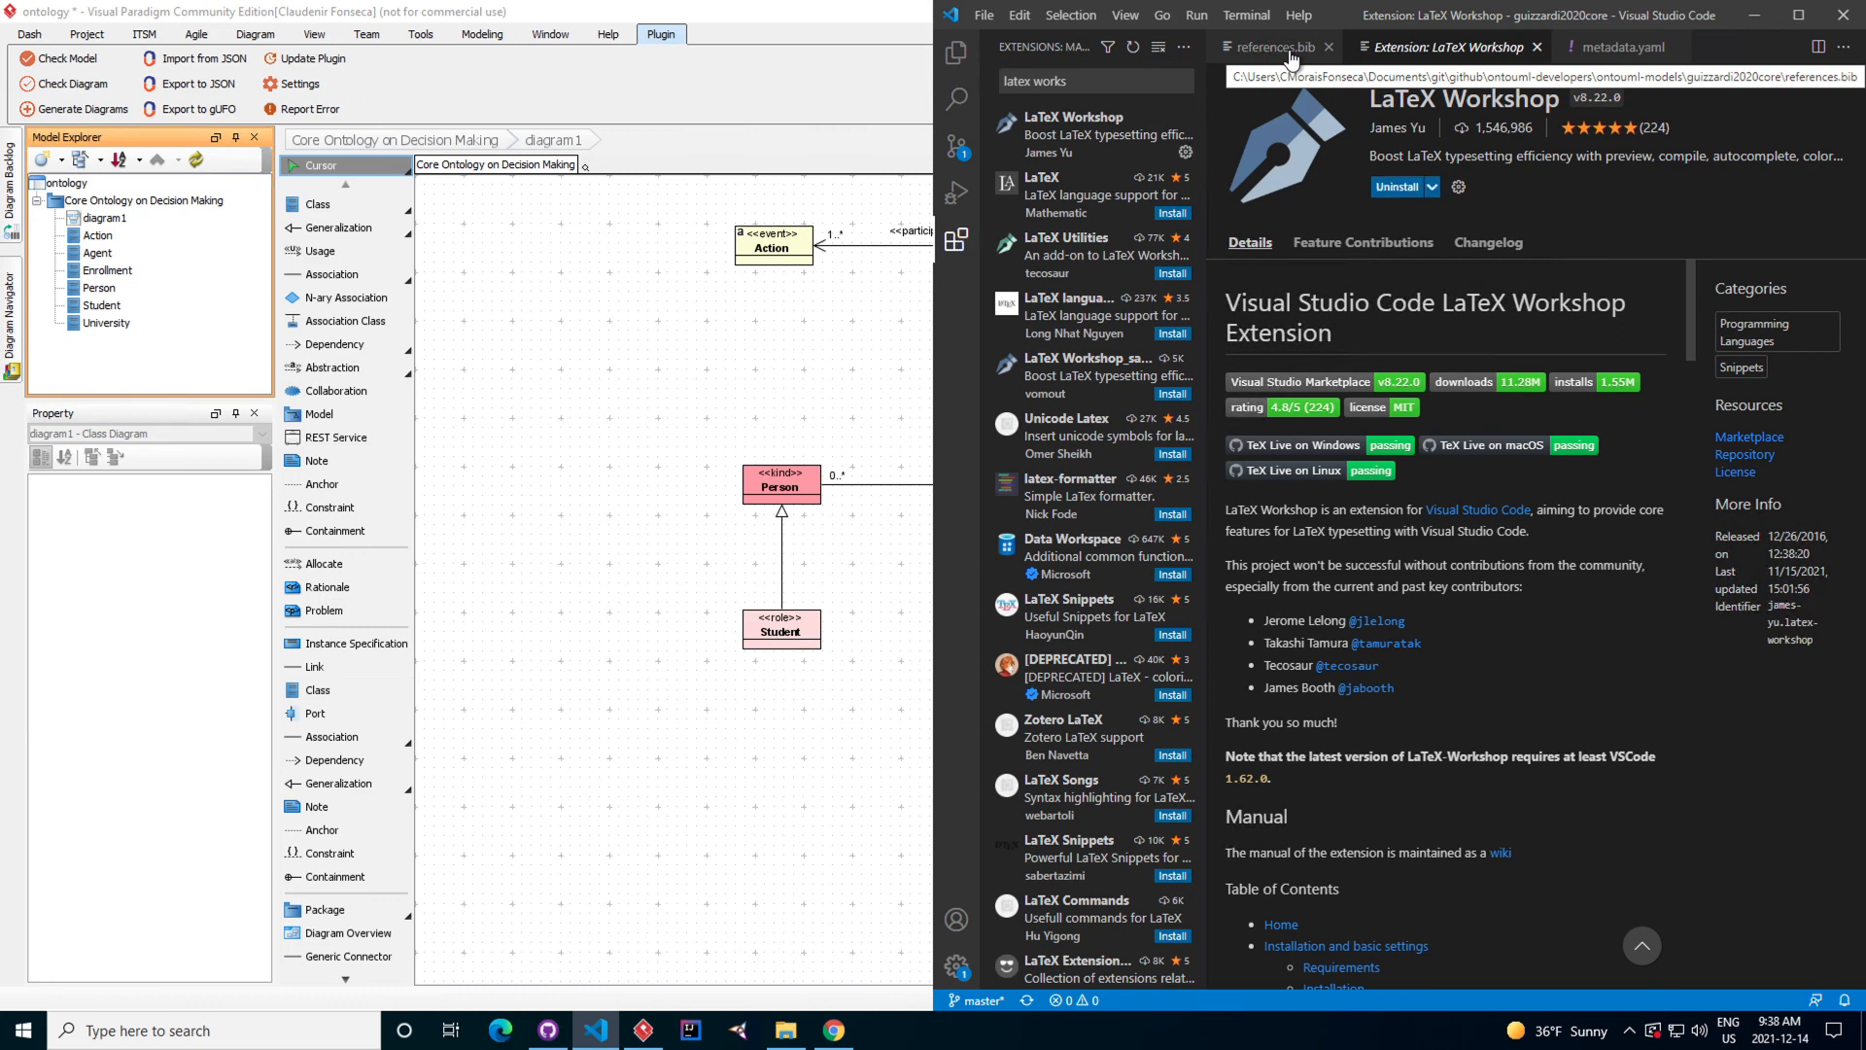
{"action": "left_click", "coordinate": [1276, 47]}
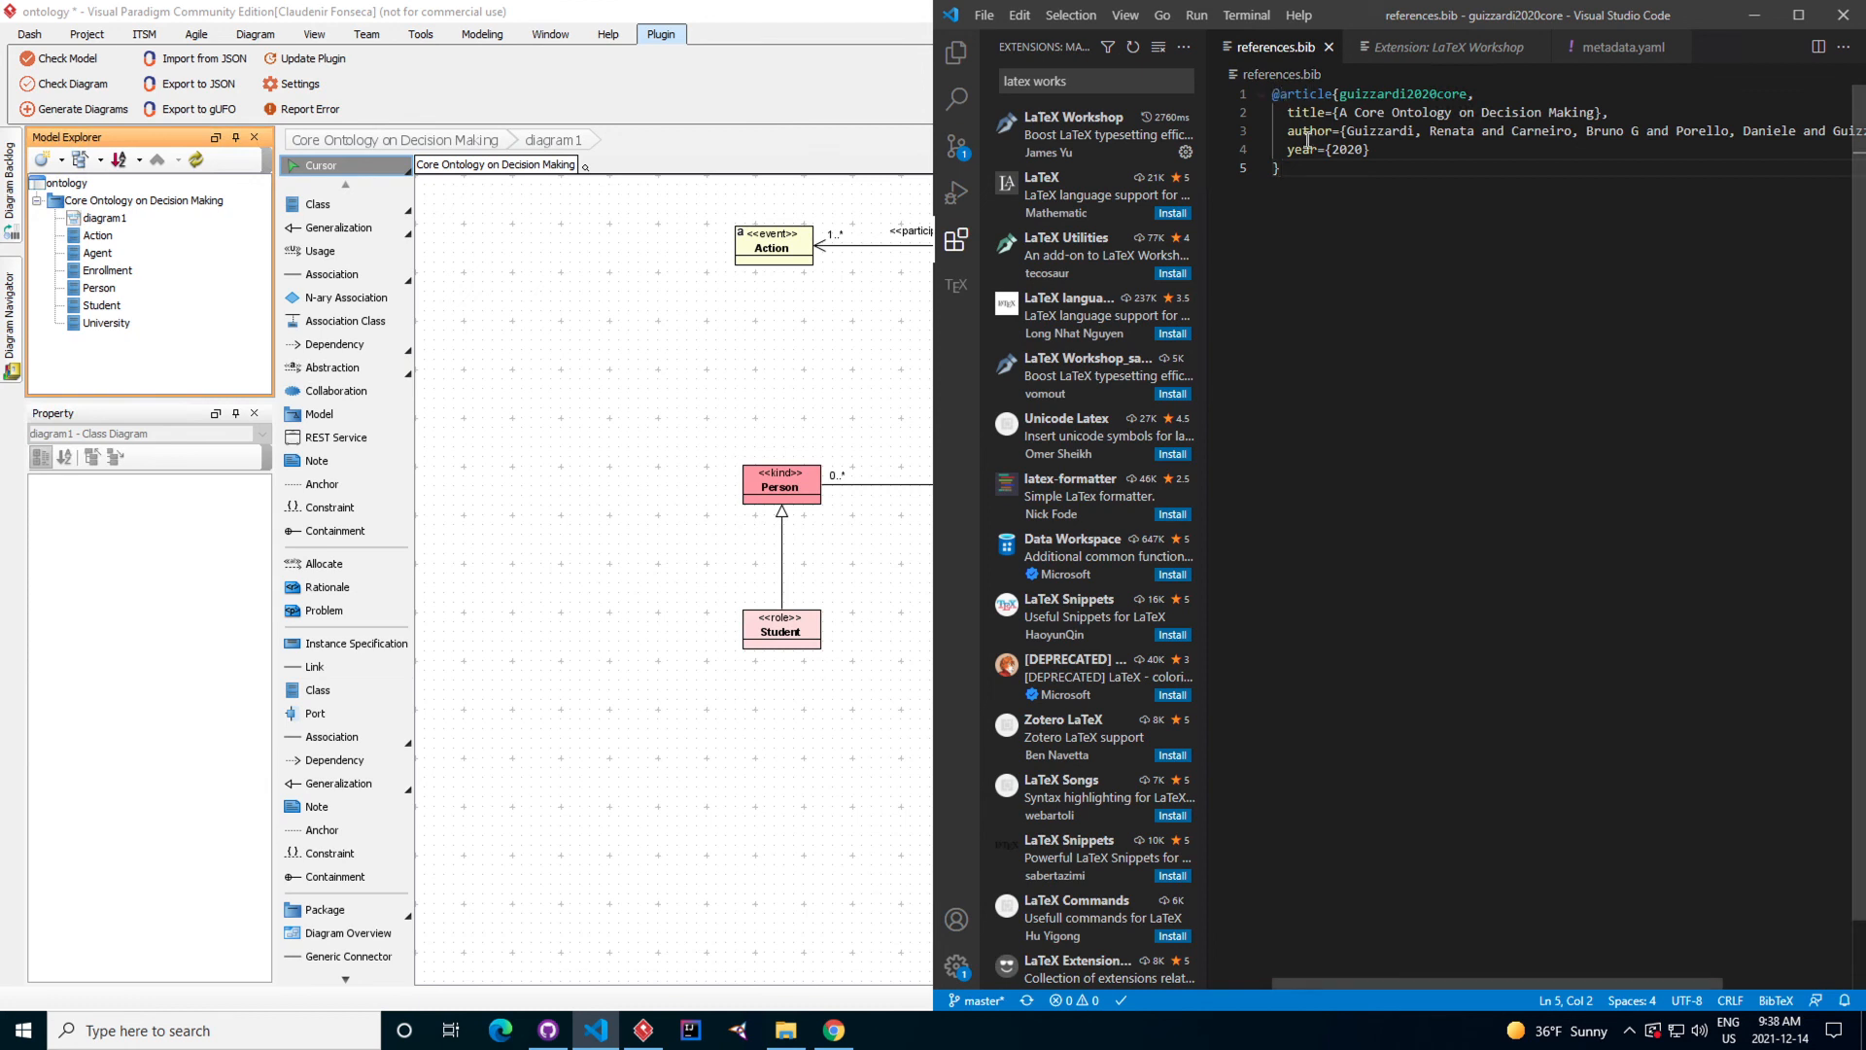
Step: Add a trailing comma and new line after the year field, then remove it again
{"action": "left_click", "coordinate": [1387, 152]}
{"action": "type", "text": ","}
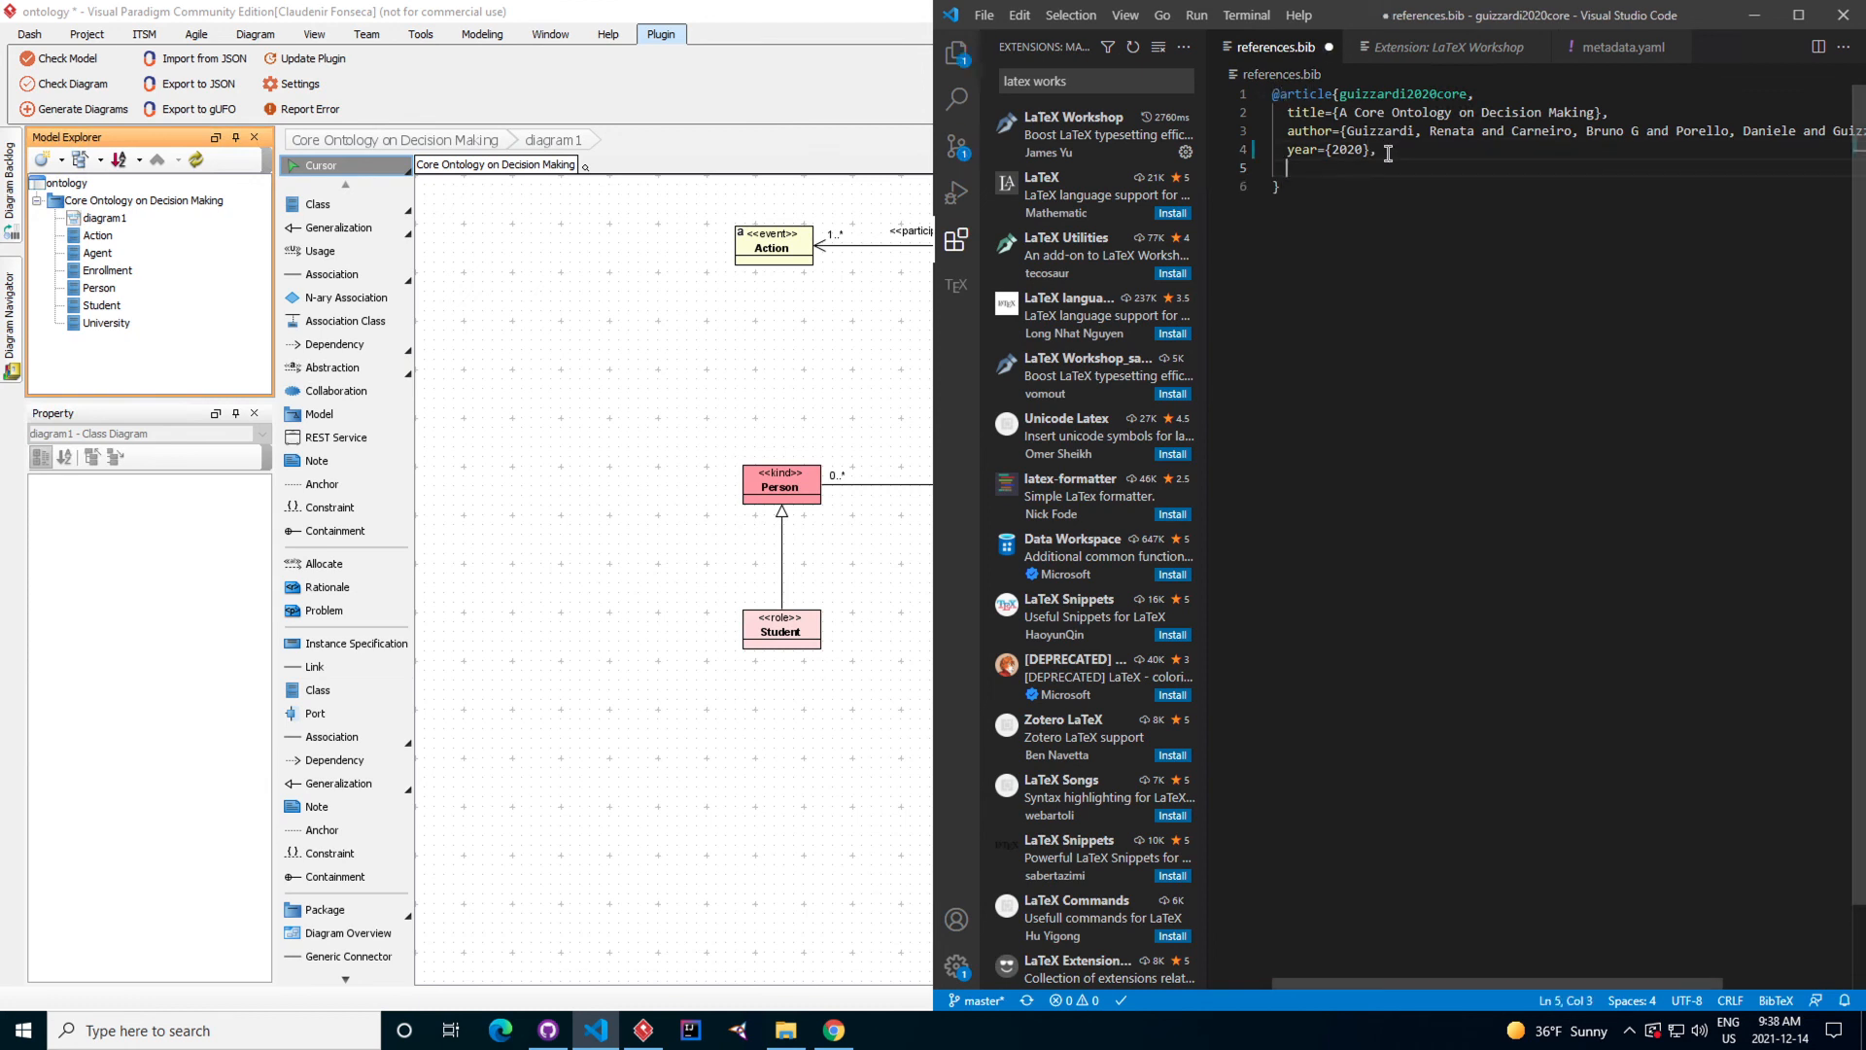
{"action": "key", "text": "Return"}
{"action": "key", "text": "Escape"}
{"action": "key", "text": "BackSpace"}
{"action": "key", "text": "BackSpace"}
Step: Align references.bib with LaTeX Workshop's Align bibliography action, save it, and switch back to Visual Paradigm
{"action": "left_click", "coordinate": [957, 282]}
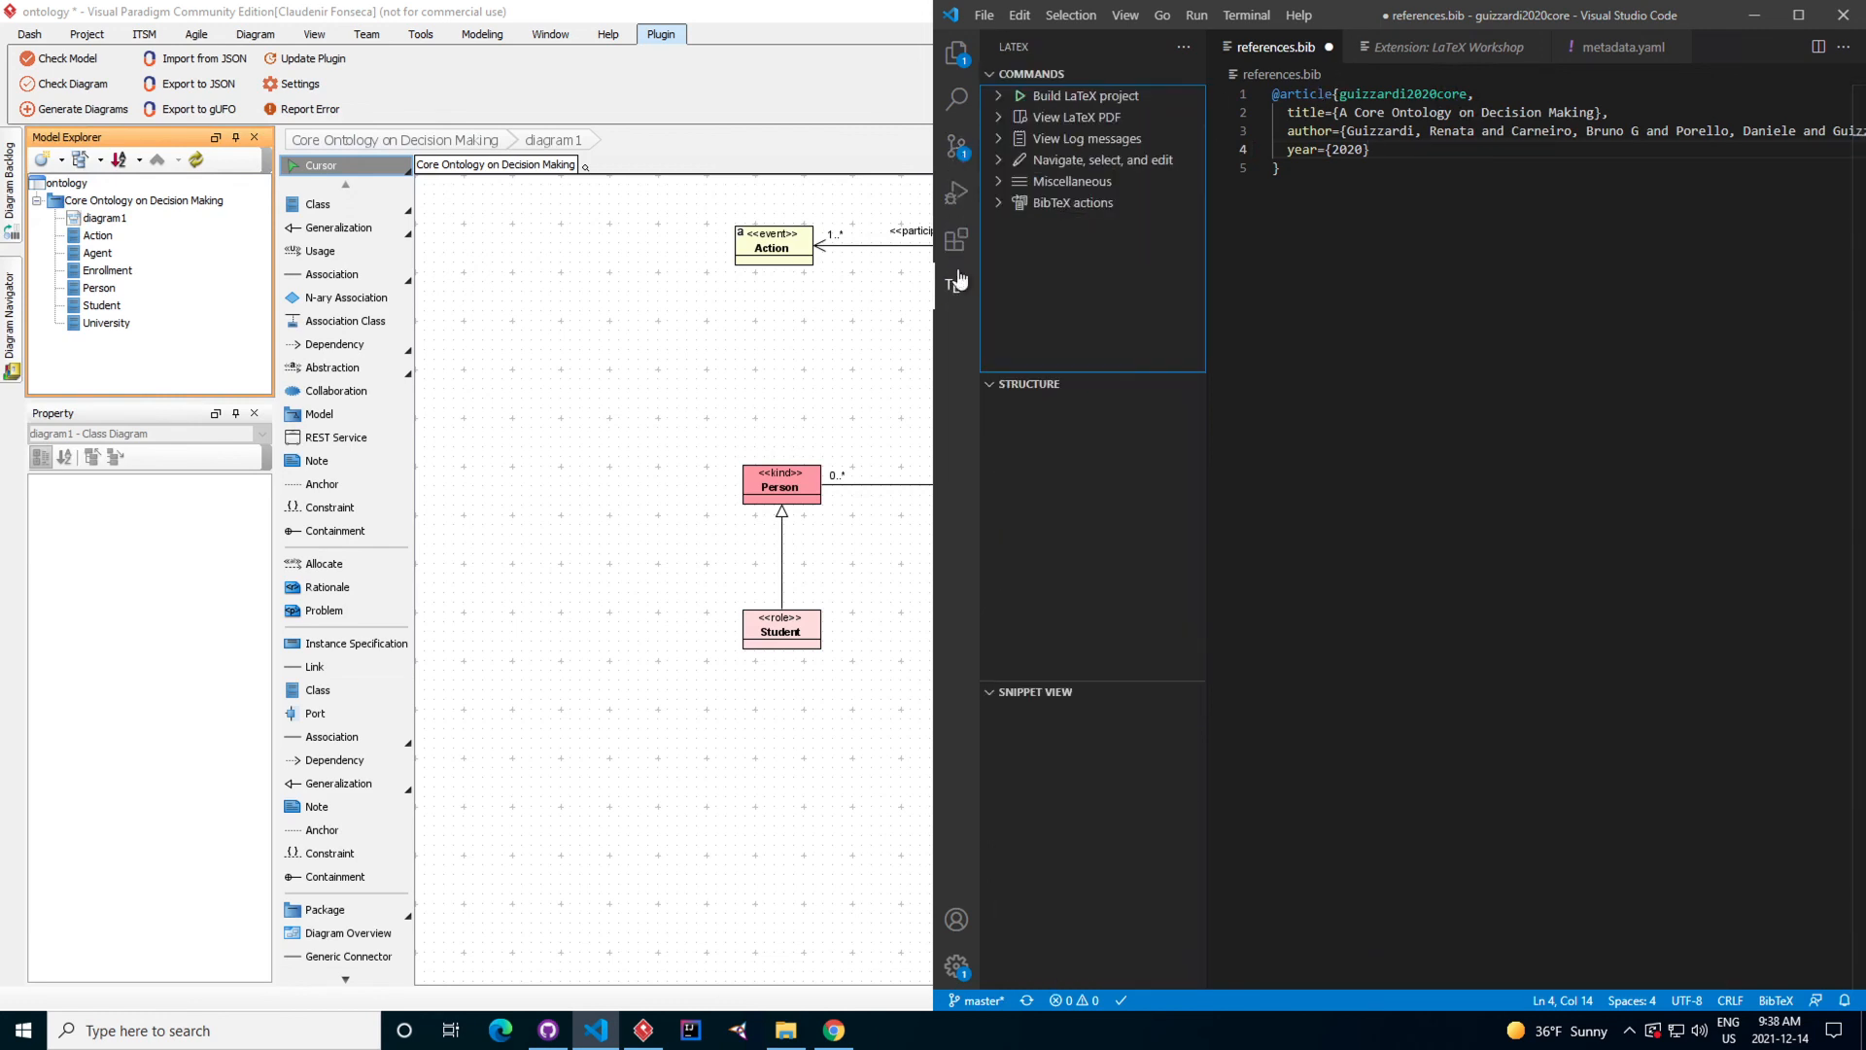
{"action": "left_click", "coordinate": [1000, 205]}
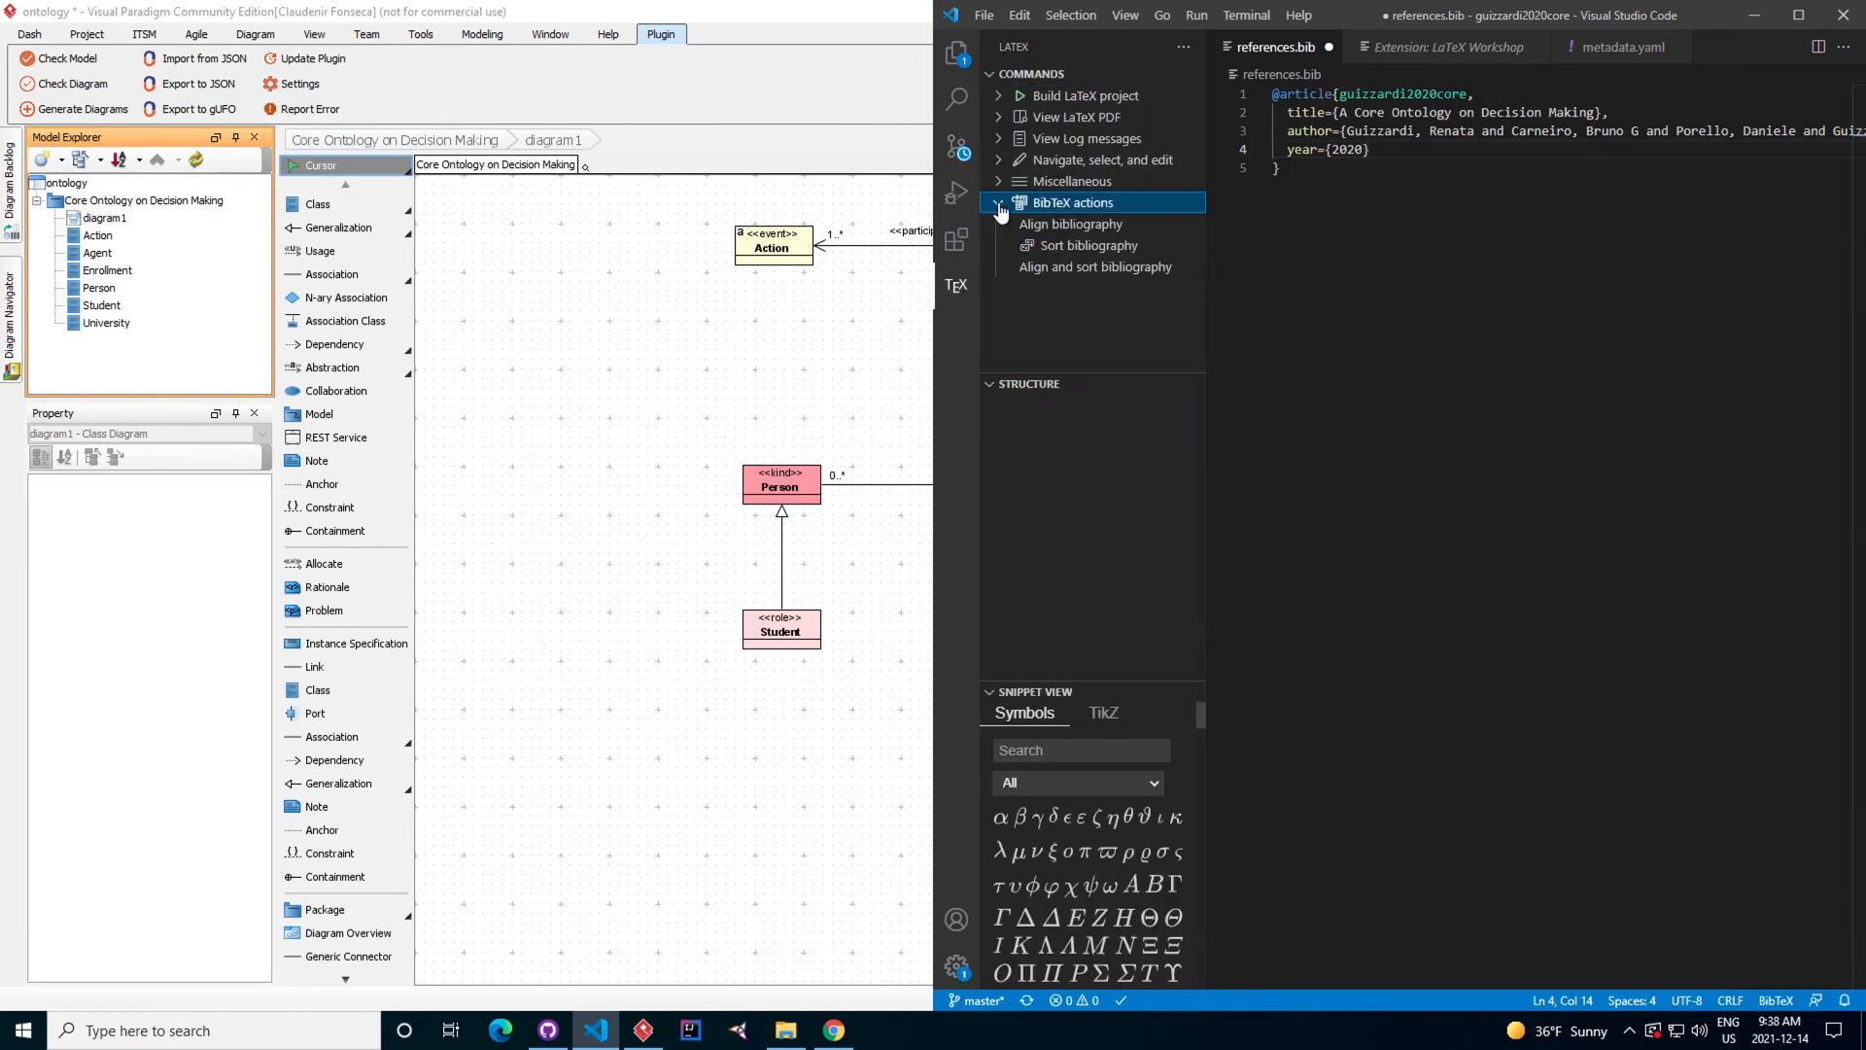
{"action": "left_click", "coordinate": [1061, 226]}
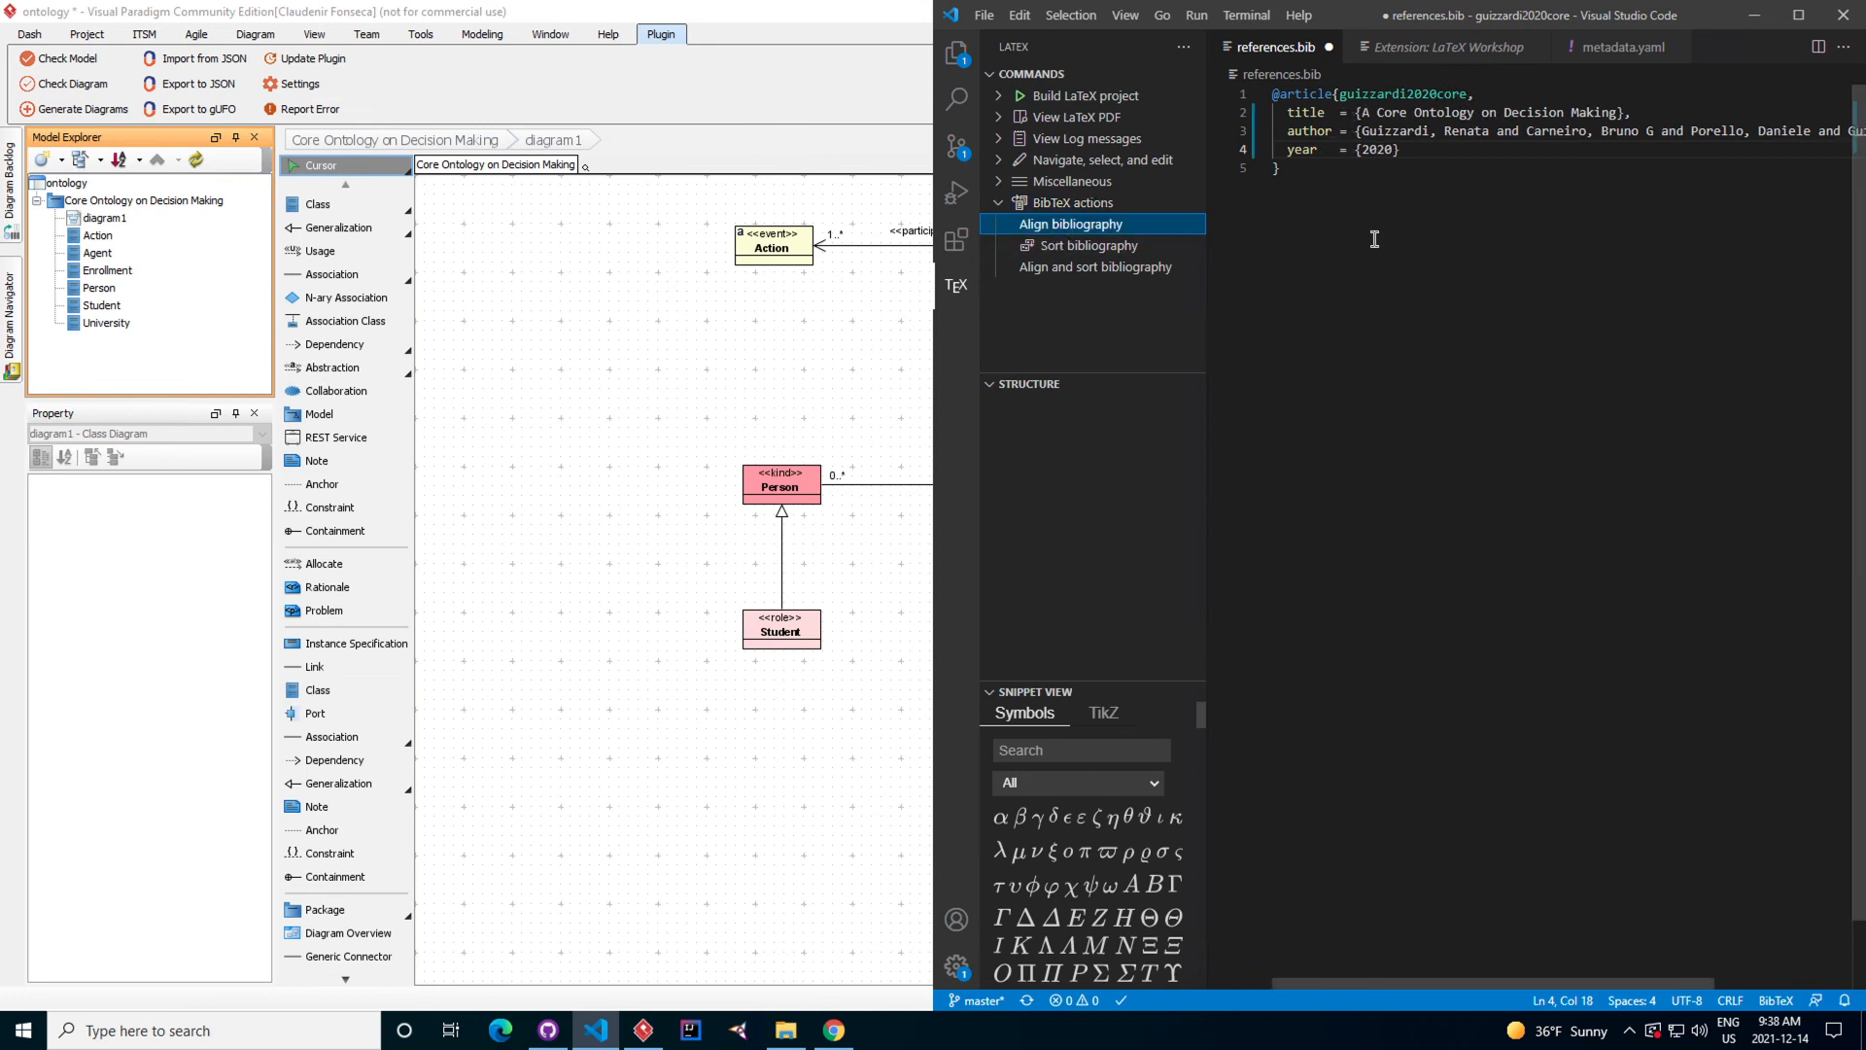
{"action": "left_click", "coordinate": [1366, 203]}
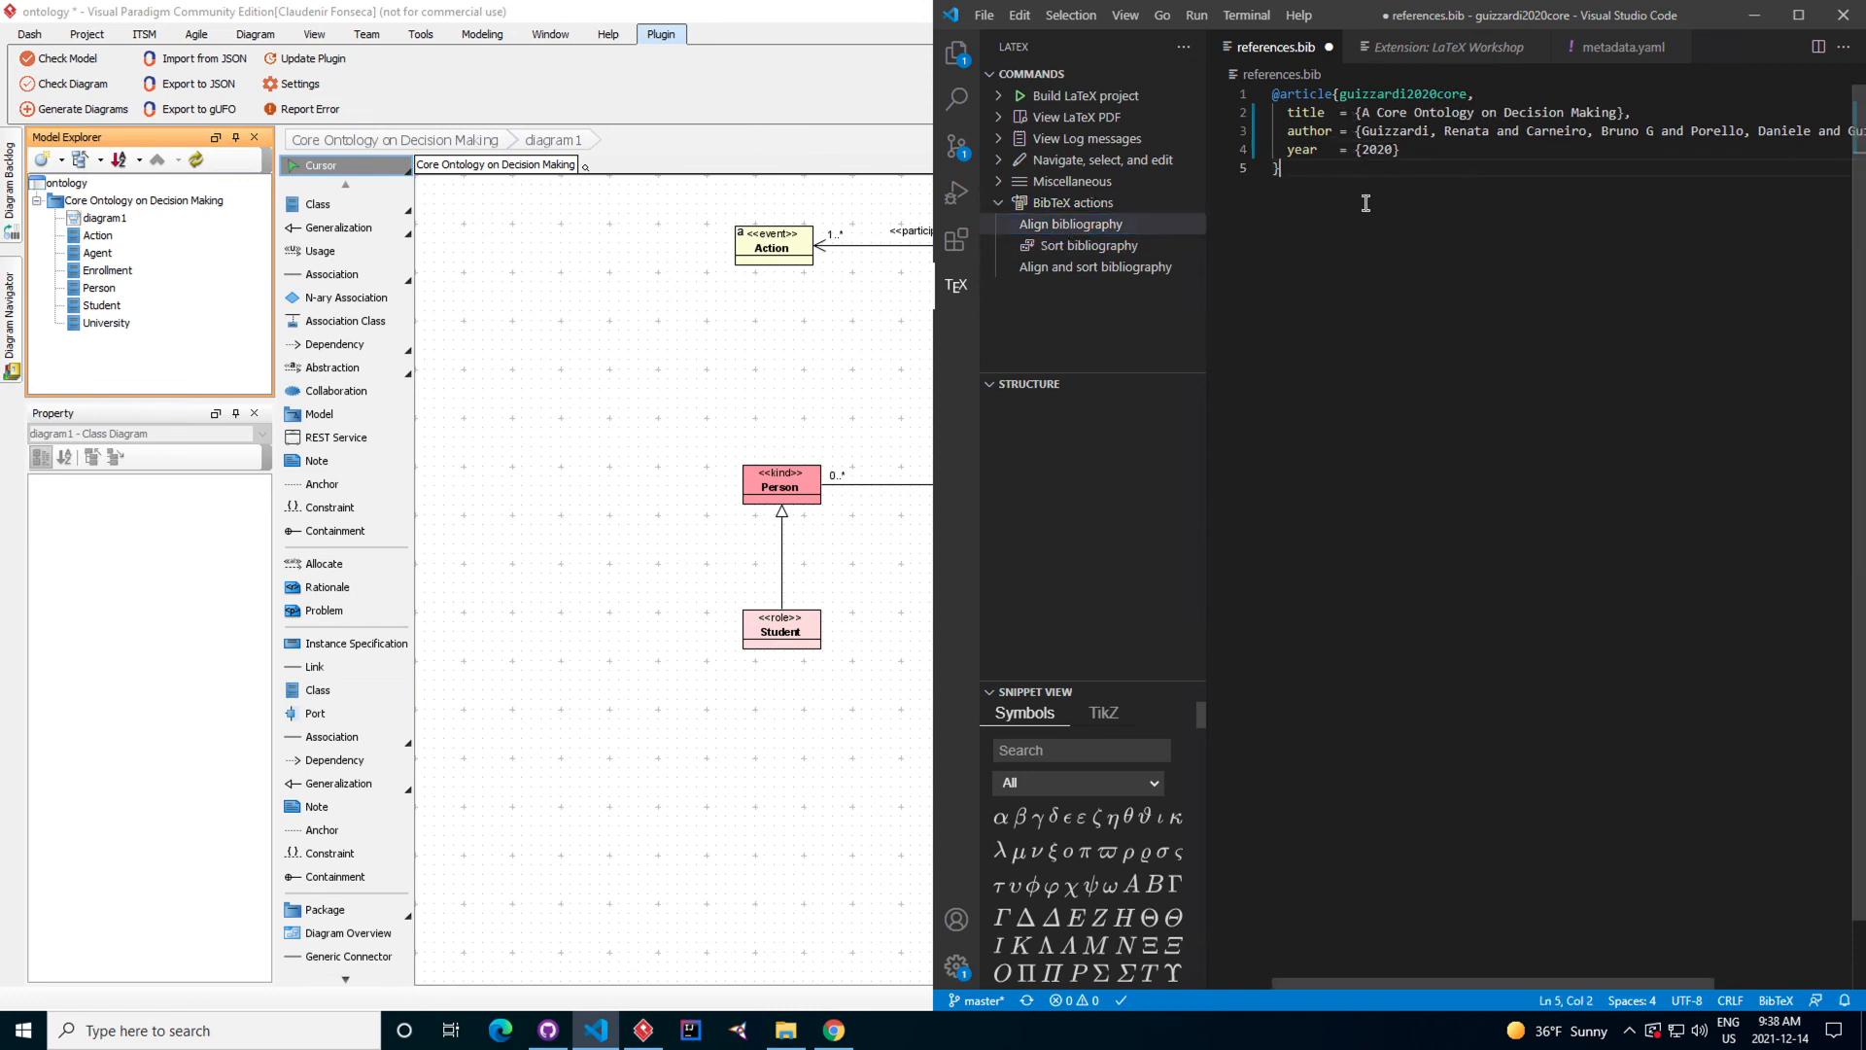
{"action": "key", "text": "ctrl+s"}
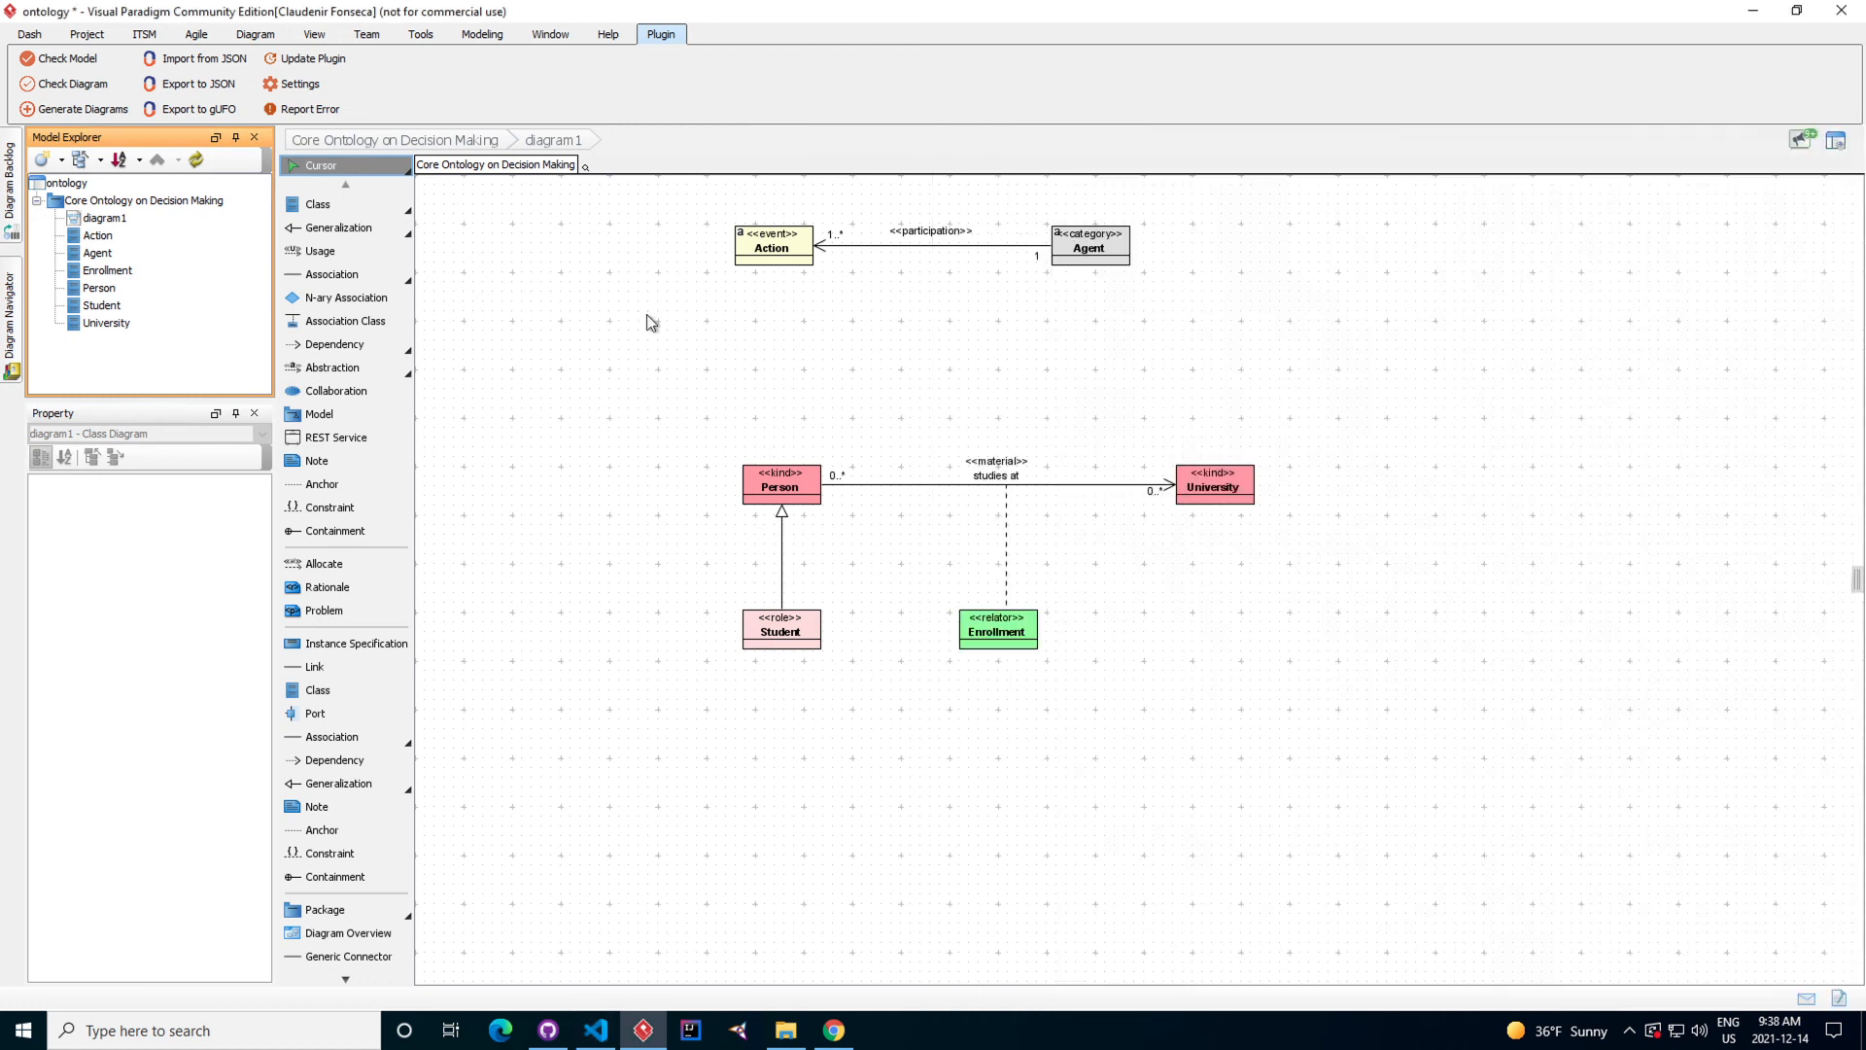
{"action": "left_click", "coordinate": [645, 313]}
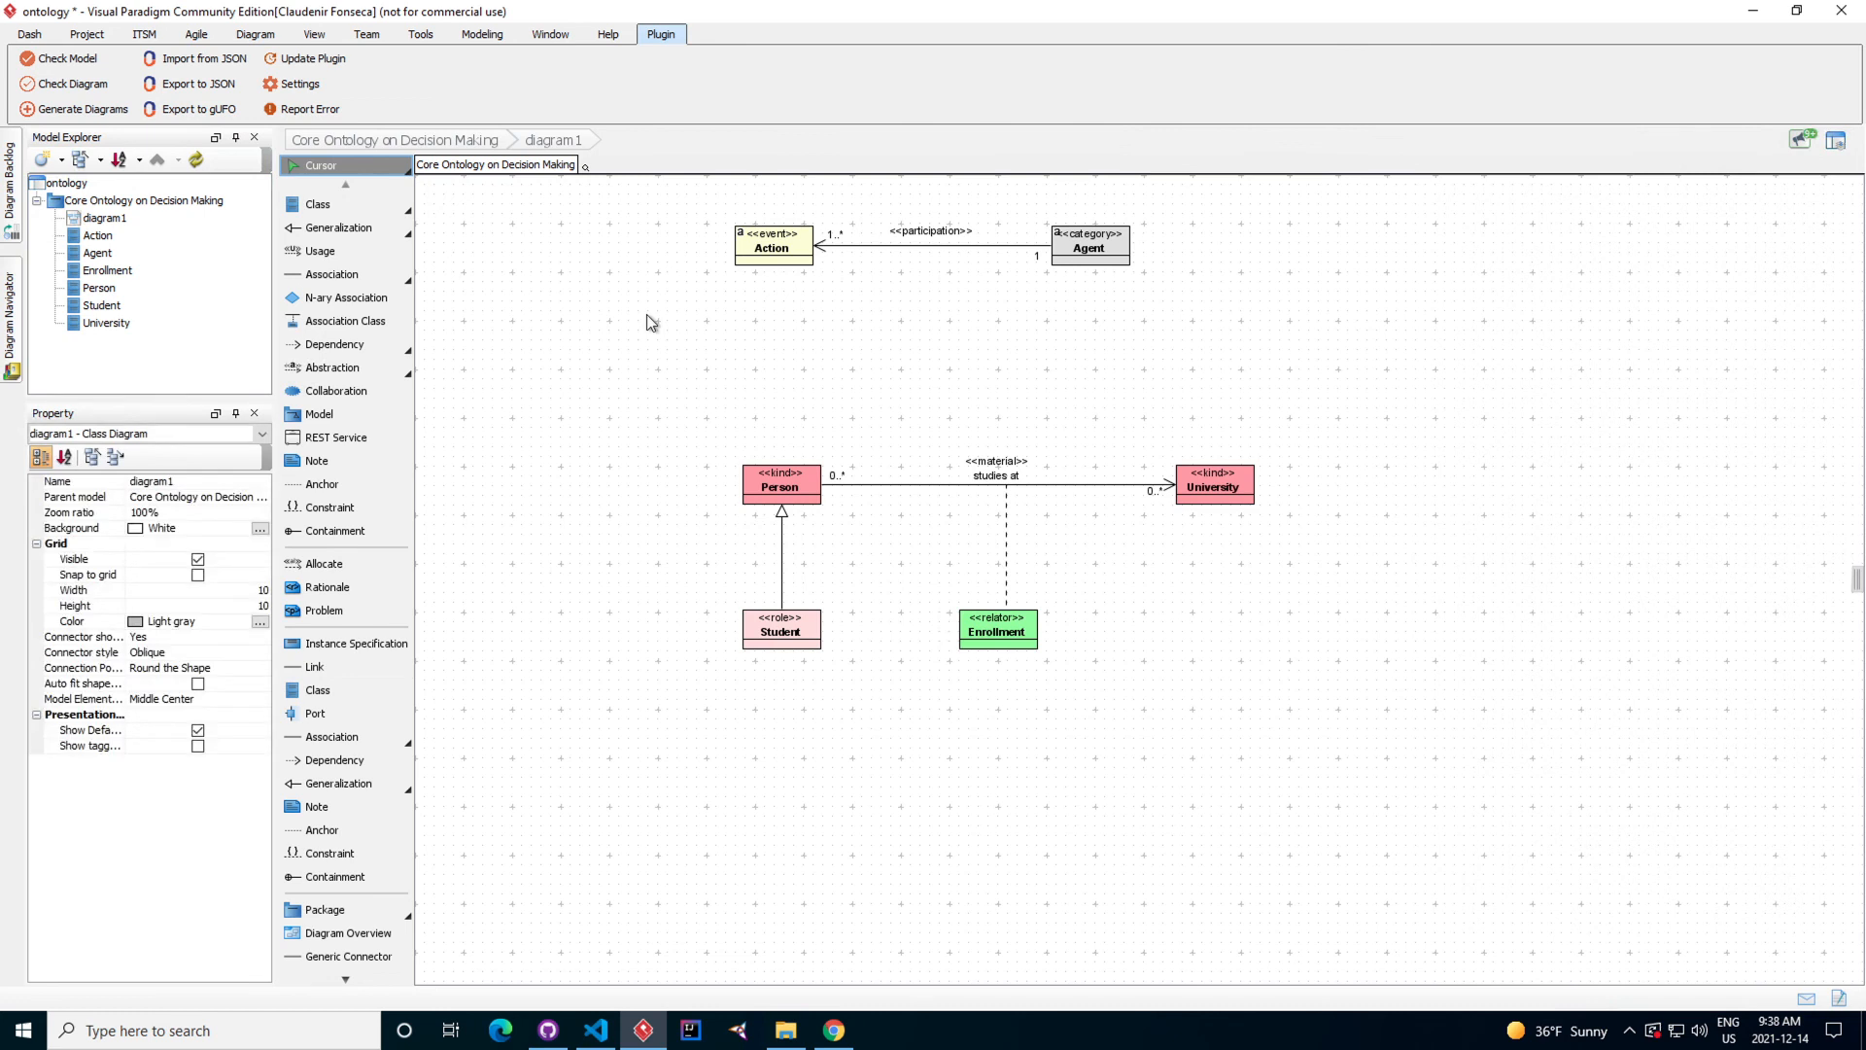